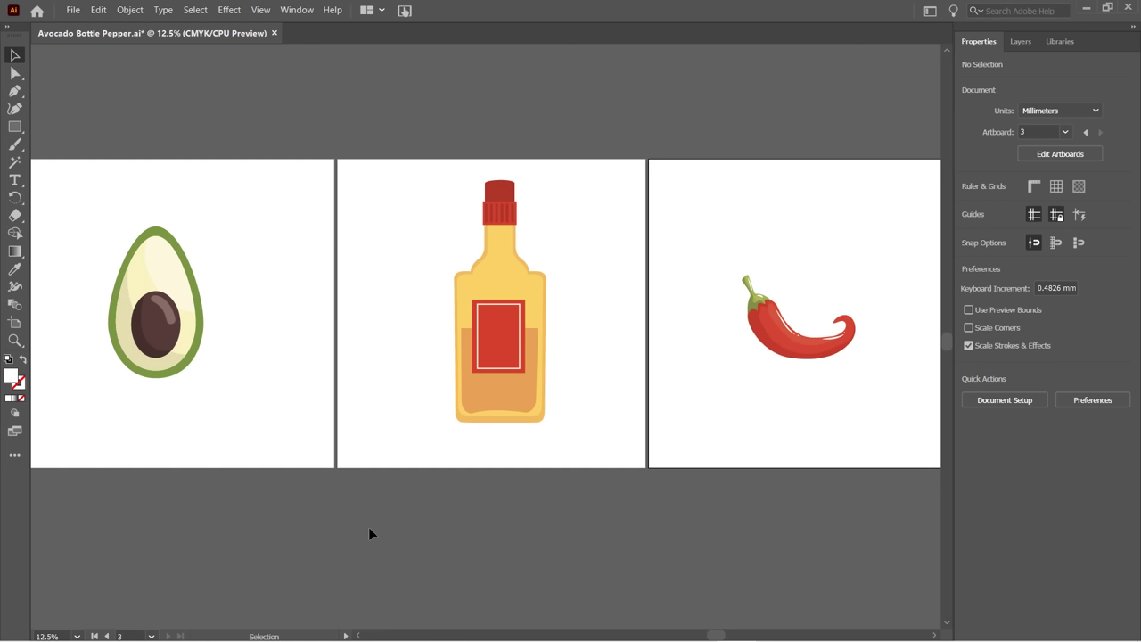
# Open the workspace switcher in the application bar to list the workspace layouts.
pyautogui.click(357, 41)
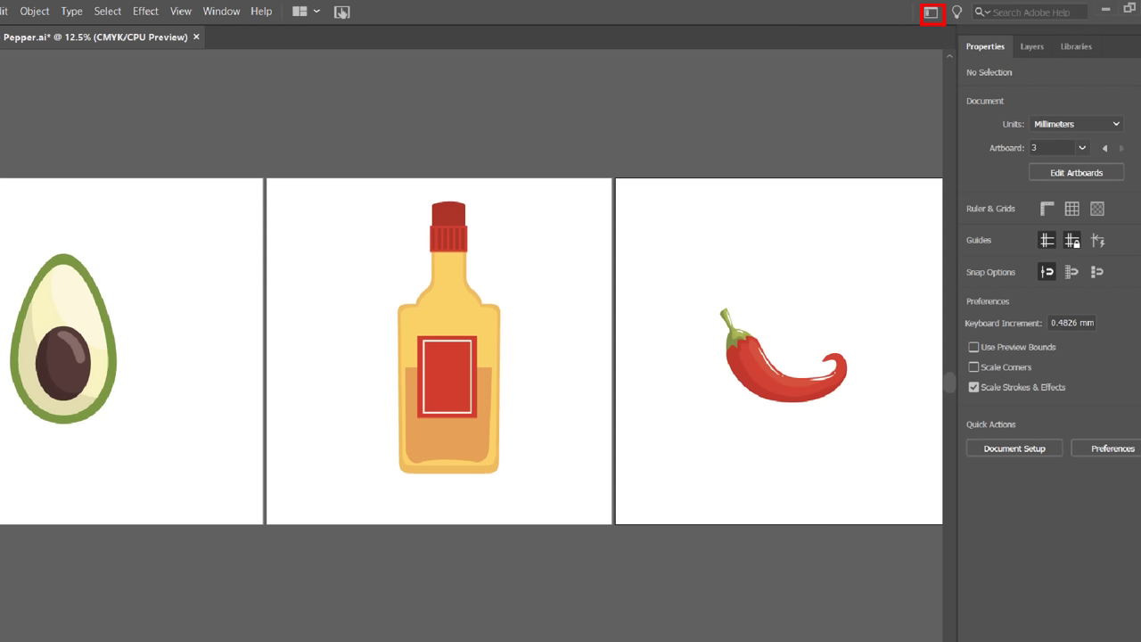
pyautogui.click(932, 13)
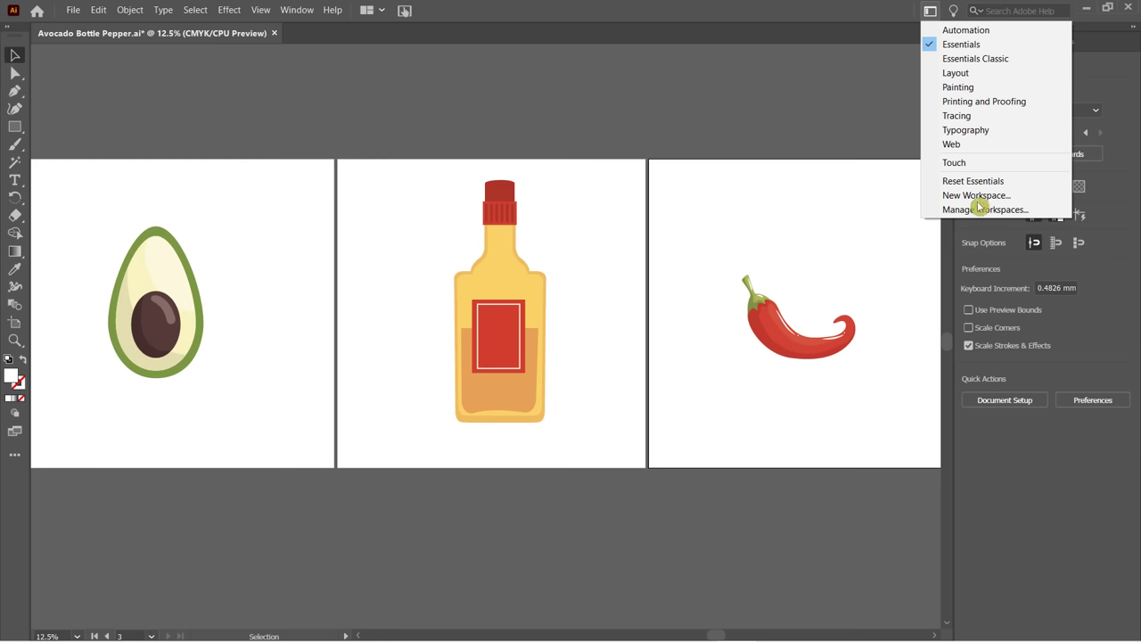
# Switch to the Typography workspace, then to the Painting workspace.
pyautogui.click(961, 131)
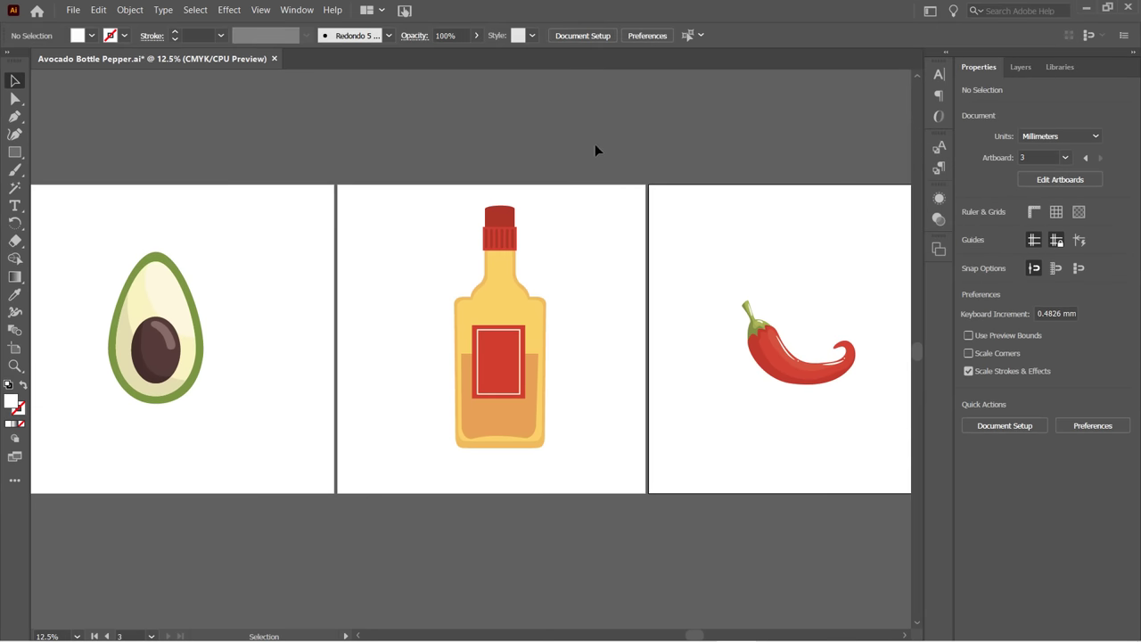
pyautogui.click(930, 10)
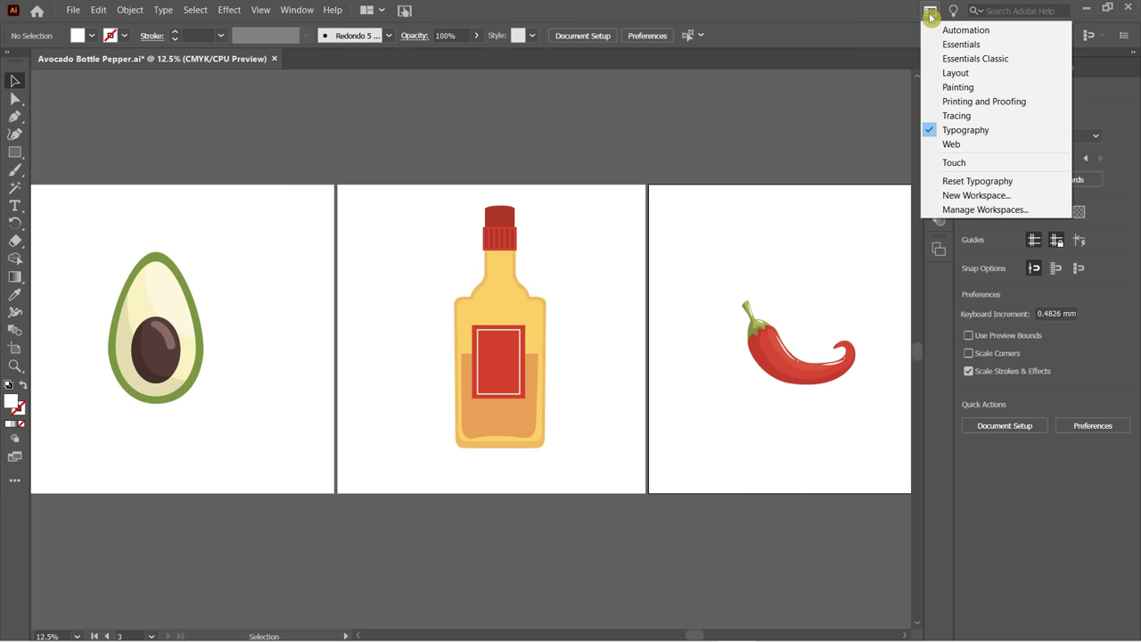
pyautogui.click(932, 88)
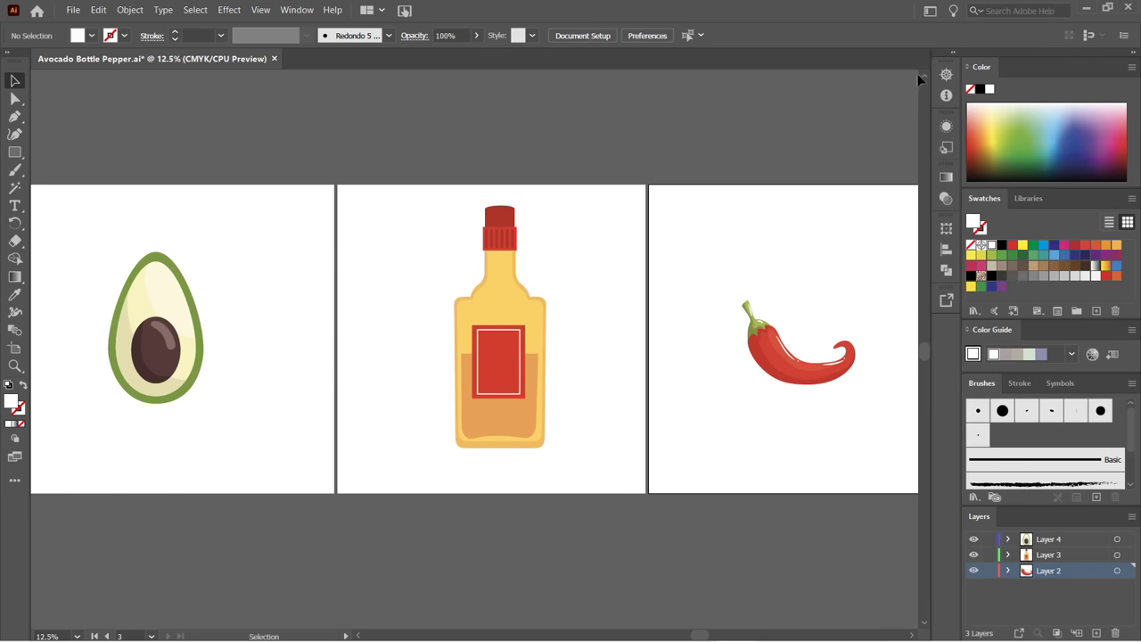
# Return to the Essentials workspace and reset Essentials to its defaults.
pyautogui.click(930, 12)
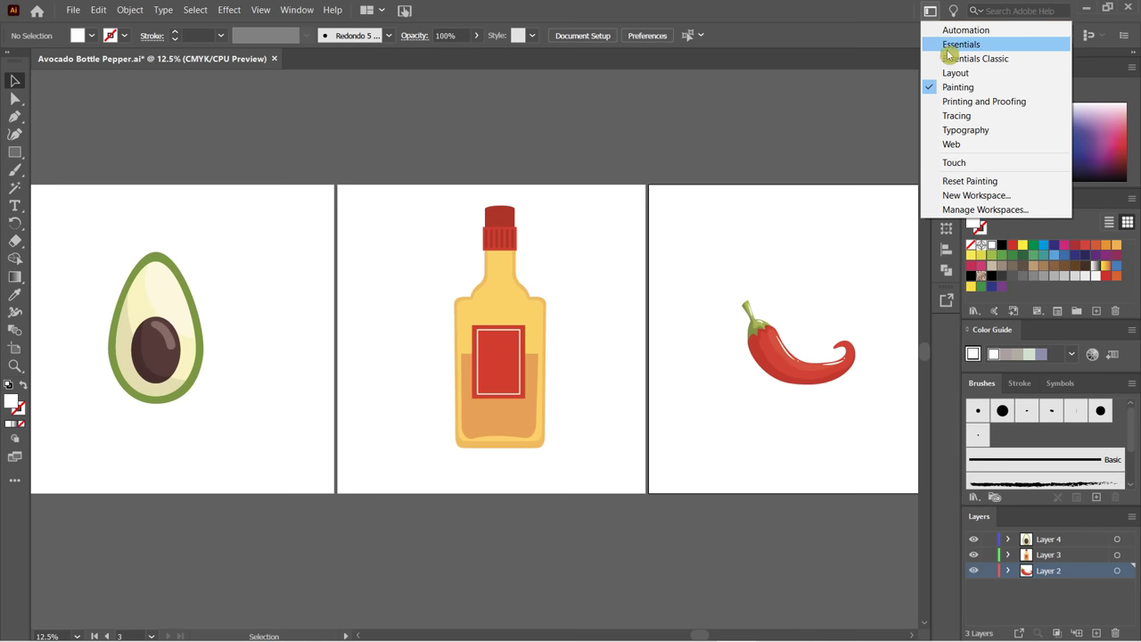
pyautogui.click(955, 45)
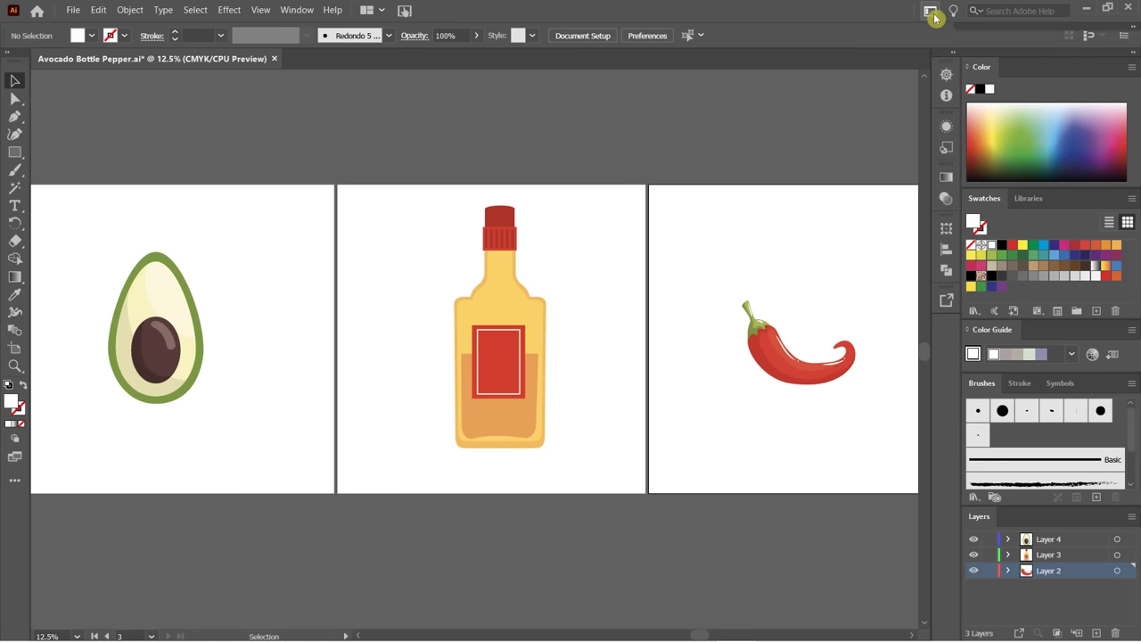
pyautogui.click(930, 11)
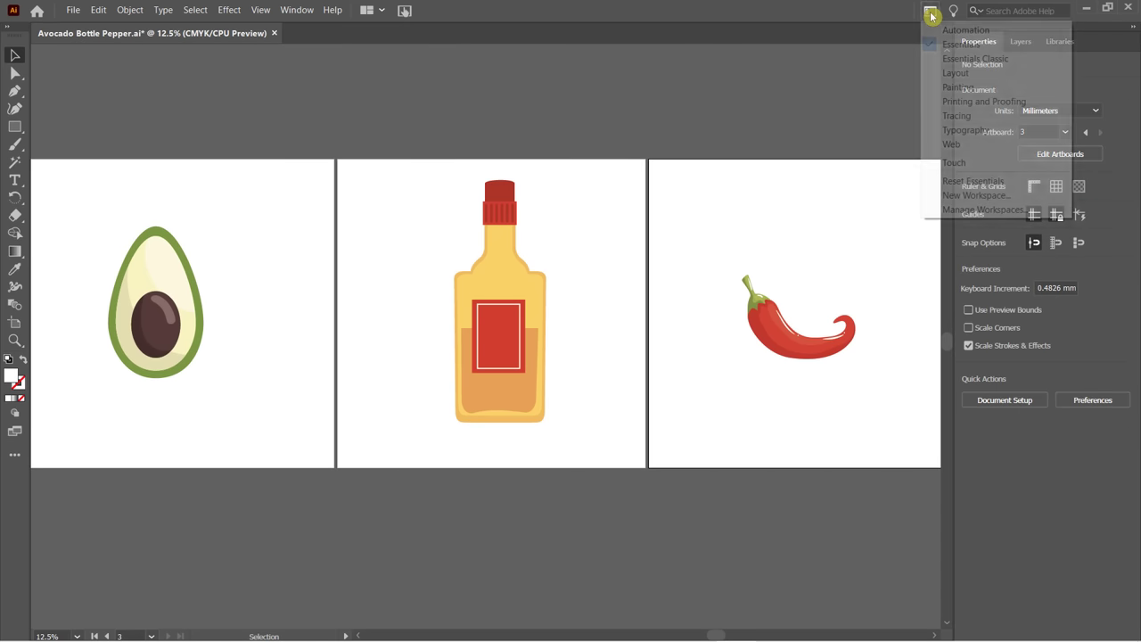
pyautogui.click(985, 181)
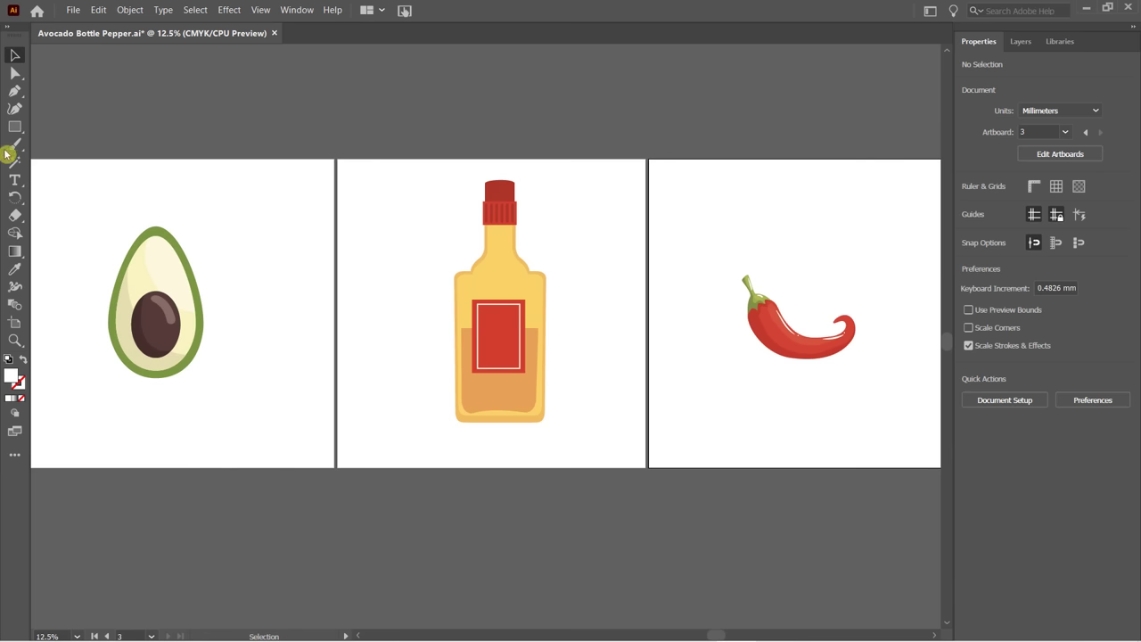
# Show the toolbar in two columns, glance at Layers and Libraries, then return to Properties.
pyautogui.click(6, 29)
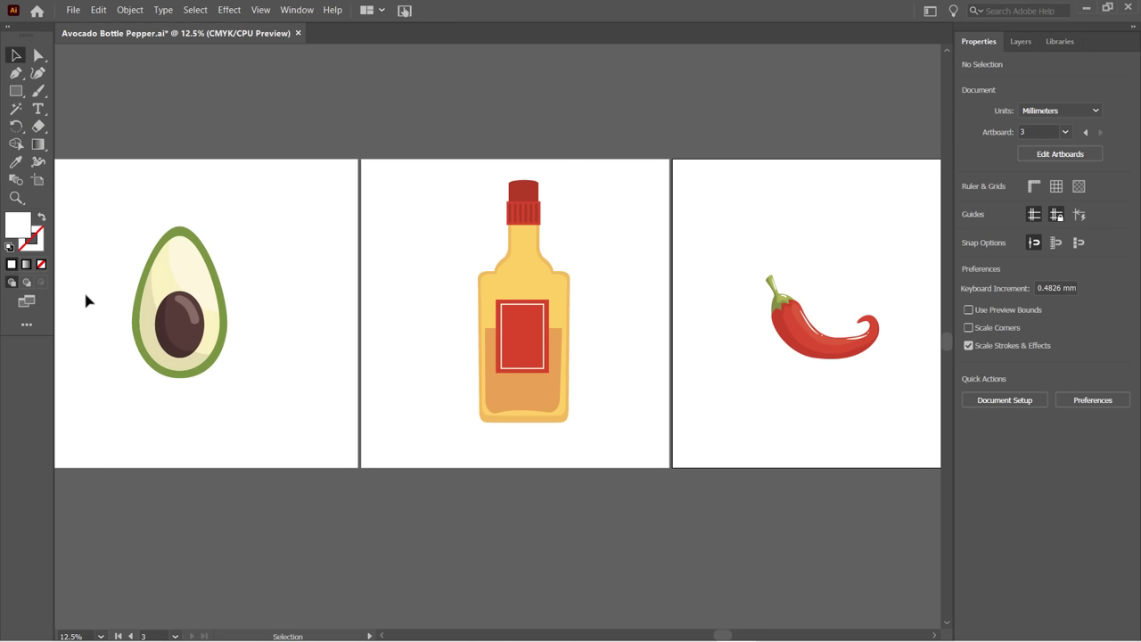
pyautogui.click(19, 83)
pyautogui.click(1026, 42)
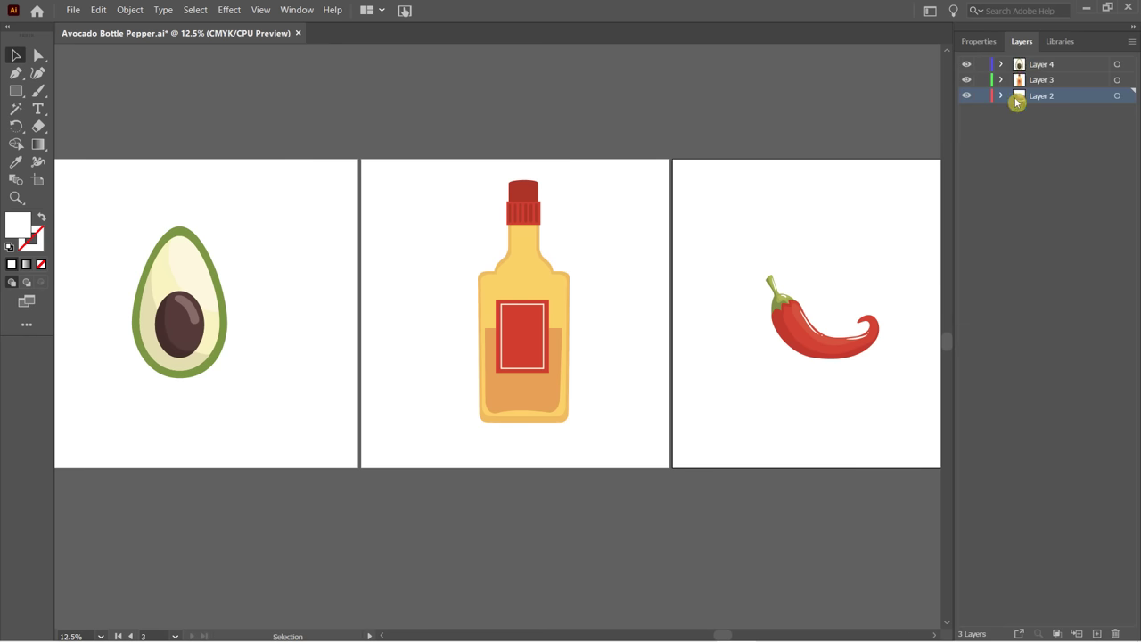
pyautogui.click(1060, 41)
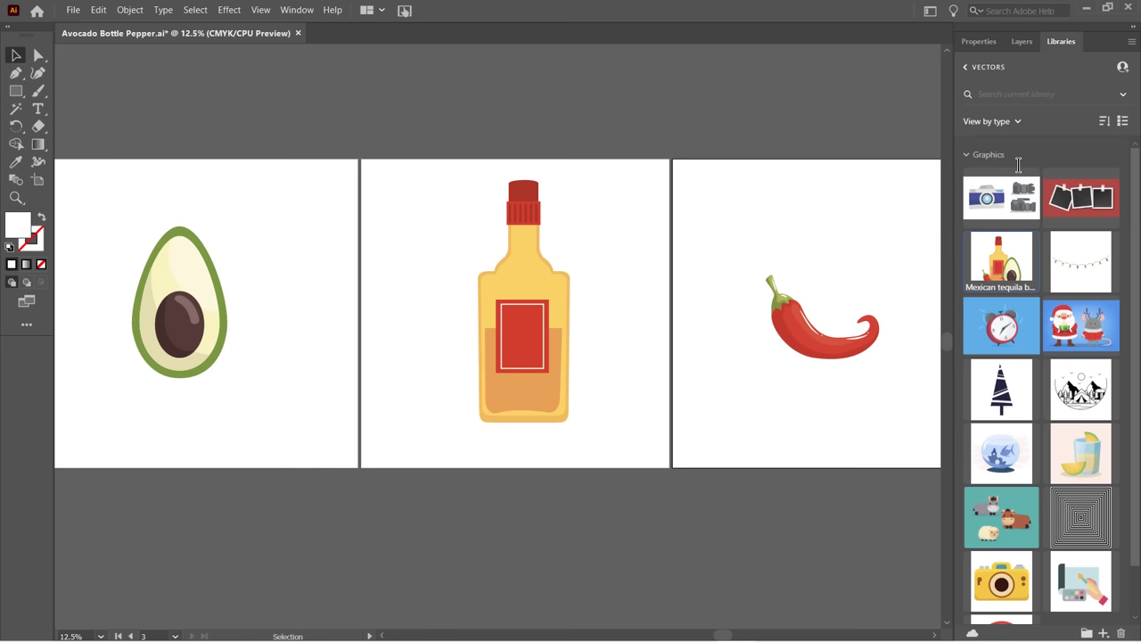
pyautogui.click(981, 43)
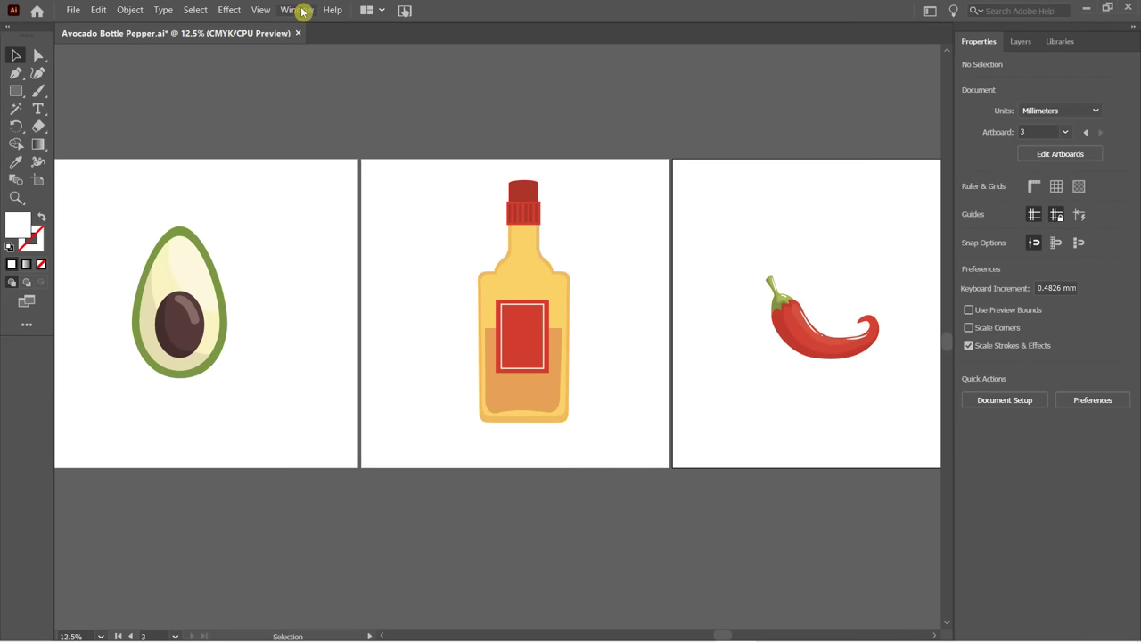
# Float the Appearance and Artboards panels from the Window menu, moved up off the bottle artwork.
pyautogui.click(303, 11)
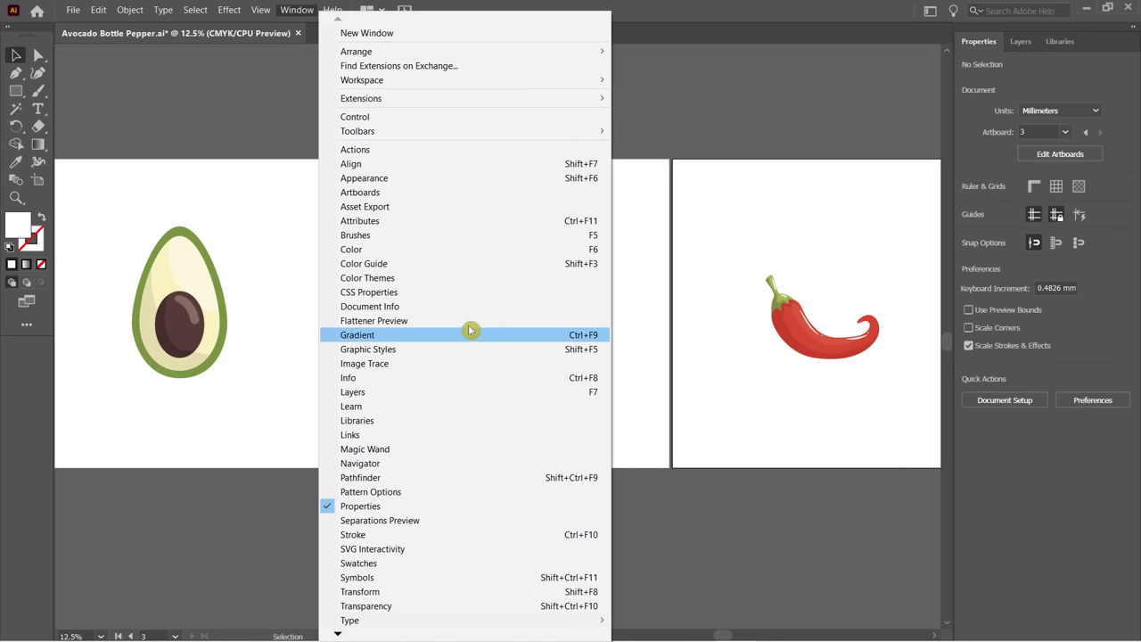
pyautogui.click(370, 177)
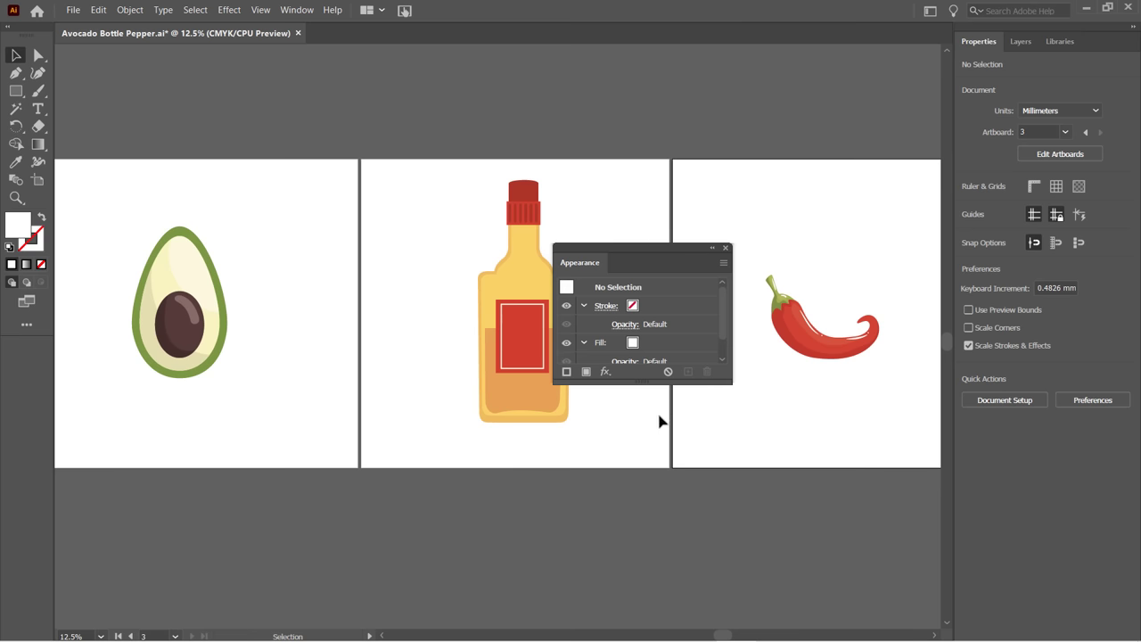
pyautogui.moveTo(628, 244); pyautogui.dragTo(700, 79)
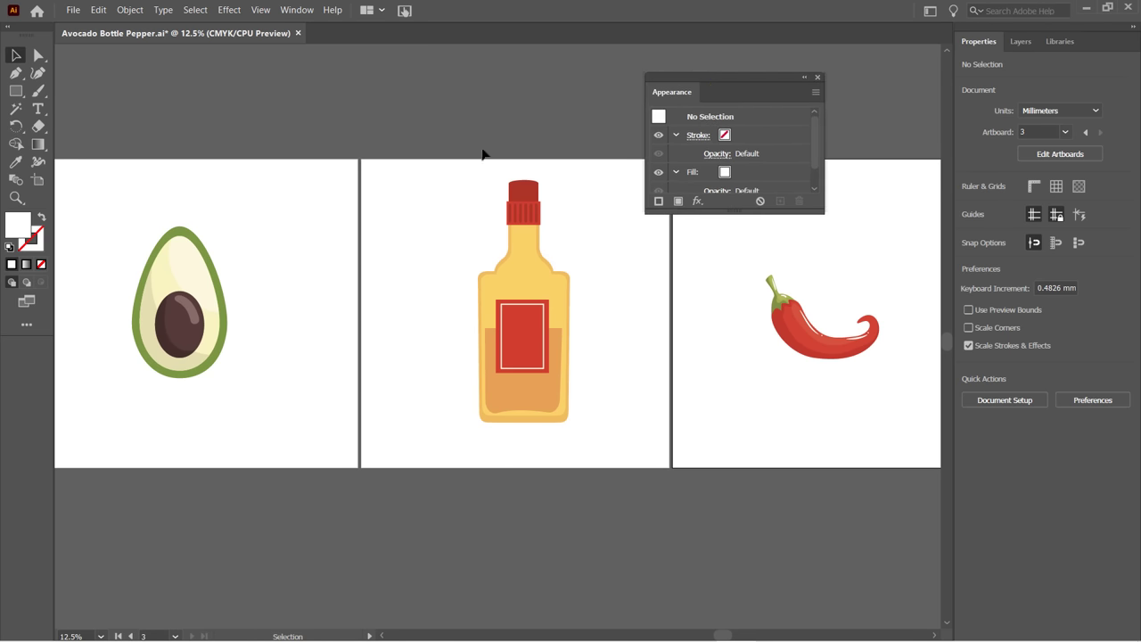
pyautogui.click(296, 11)
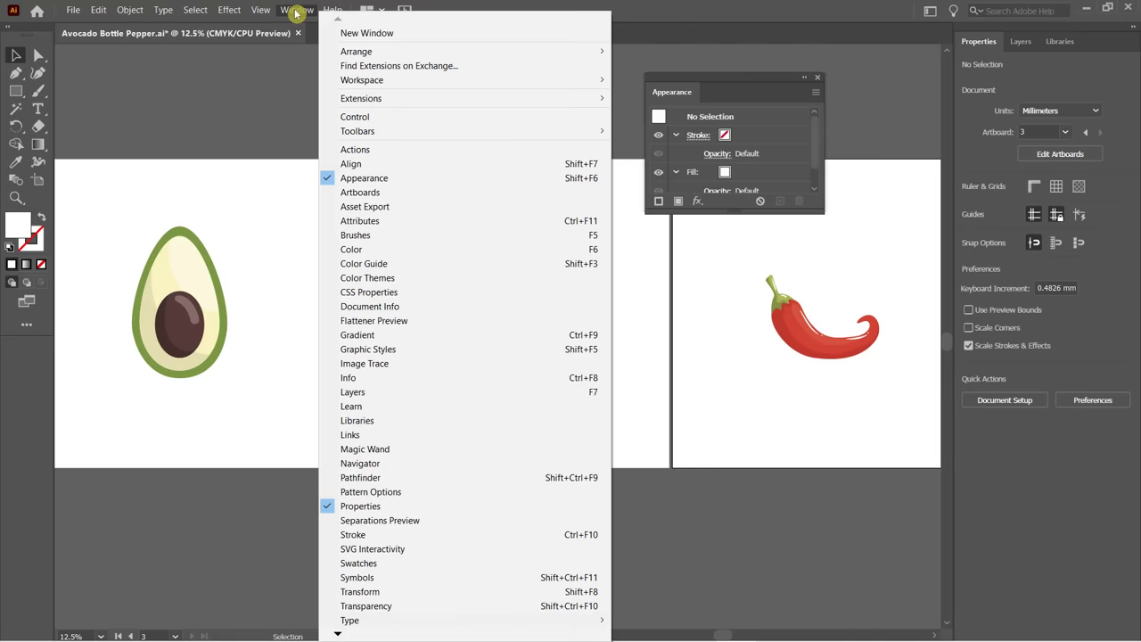
pyautogui.click(377, 193)
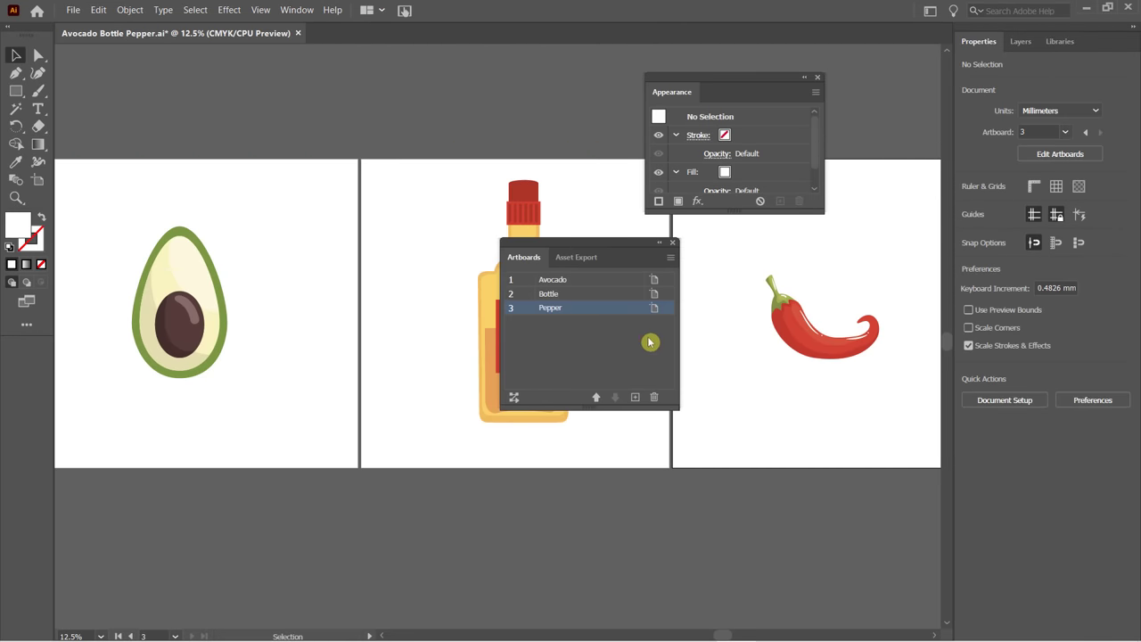
pyautogui.moveTo(586, 247); pyautogui.dragTo(532, 81)
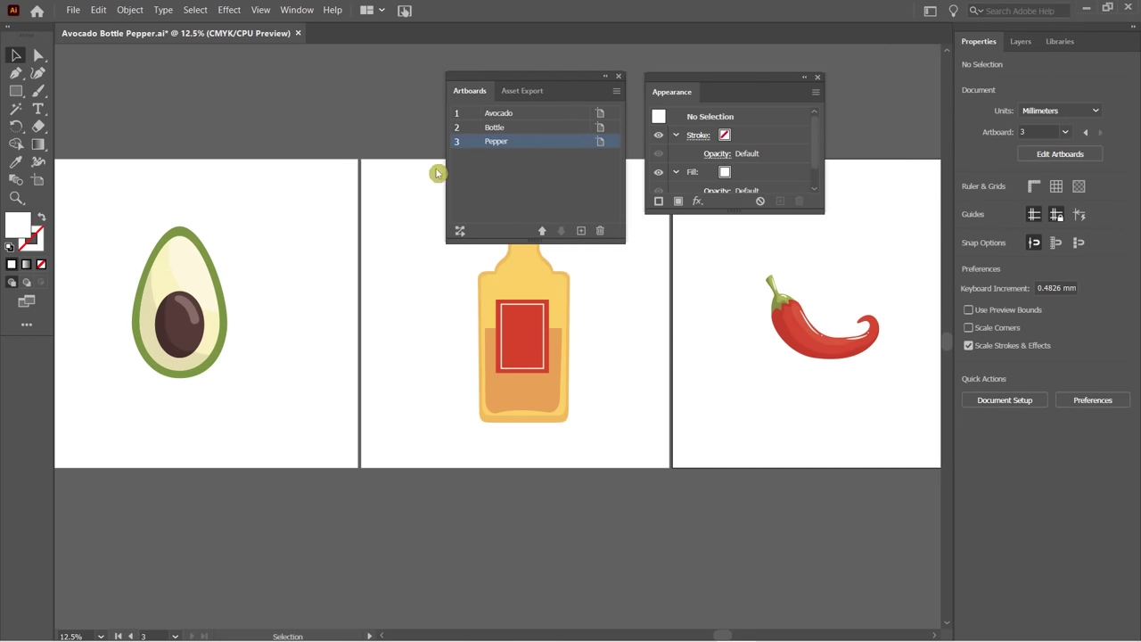
# Float the Color and Swatches panels, placing Swatches near the avocado and Color lower down.
pyautogui.click(297, 11)
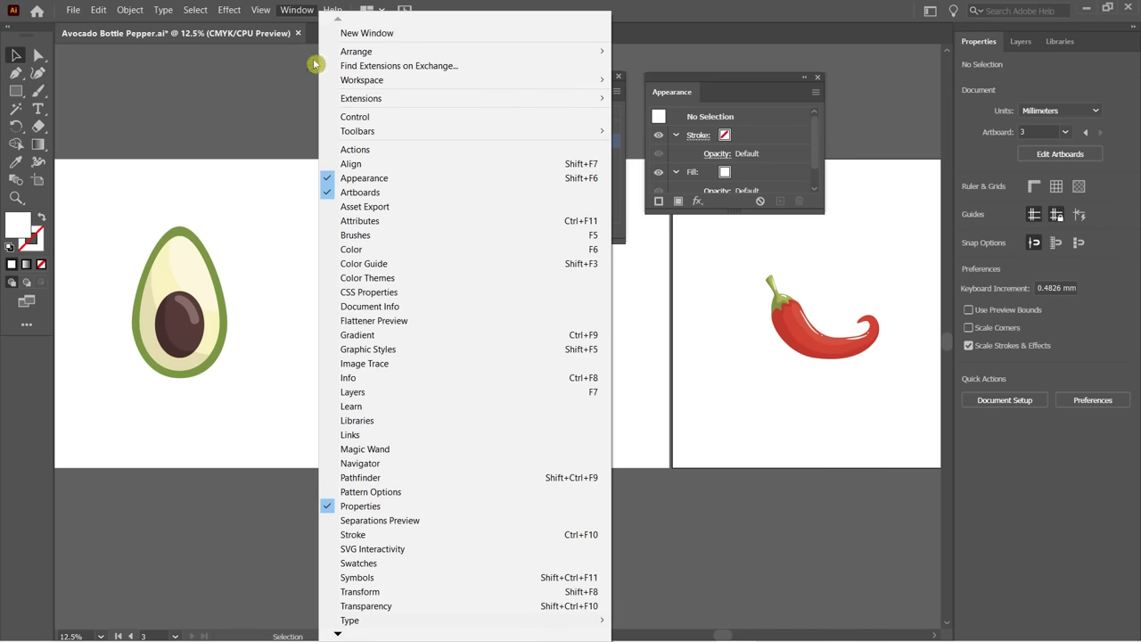
pyautogui.click(370, 250)
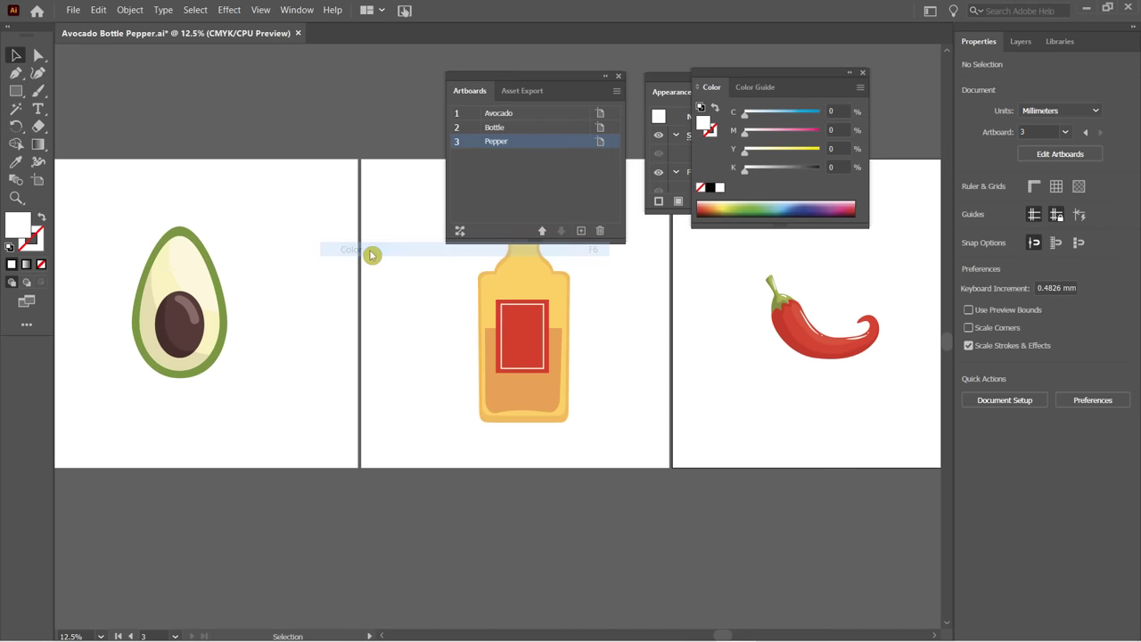
pyautogui.click(297, 9)
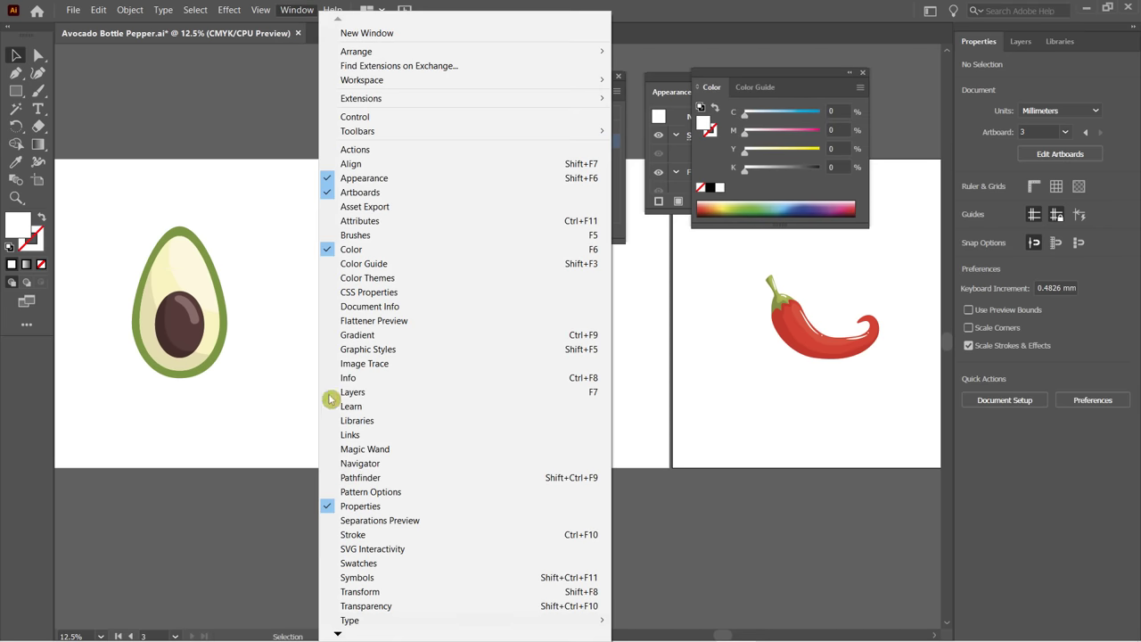
pyautogui.click(376, 563)
pyautogui.moveTo(660, 150); pyautogui.dragTo(278, 92)
pyautogui.moveTo(753, 93); pyautogui.dragTo(719, 250)
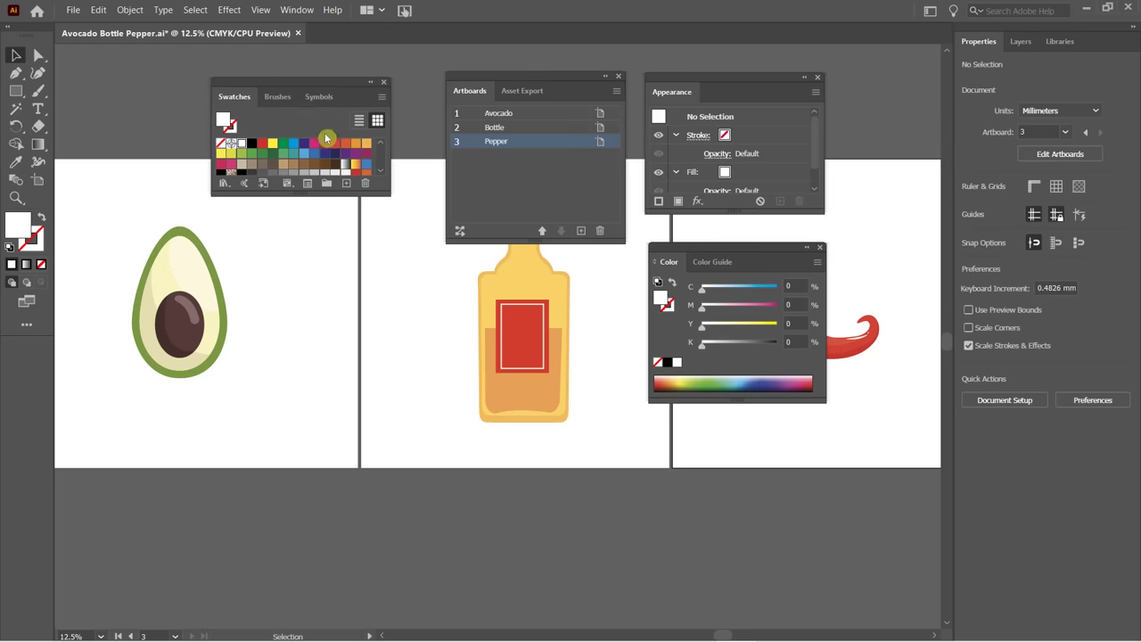
# Close the Symbols and Brushes panels and nudge the Swatches group slightly higher.
pyautogui.click(321, 102)
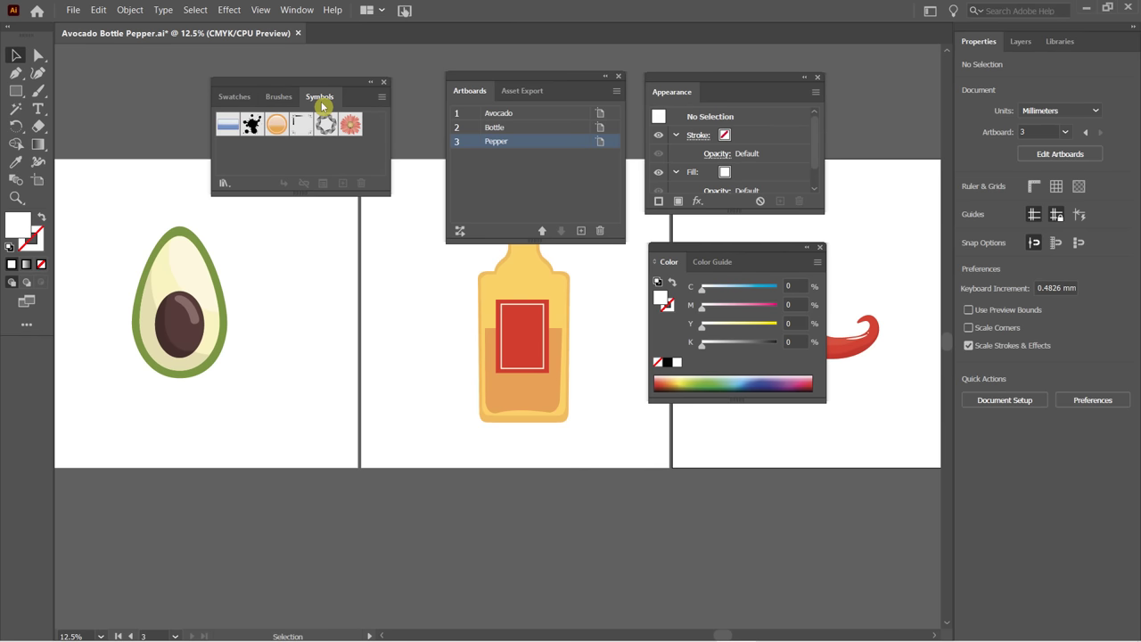
pyautogui.rightClick(314, 101)
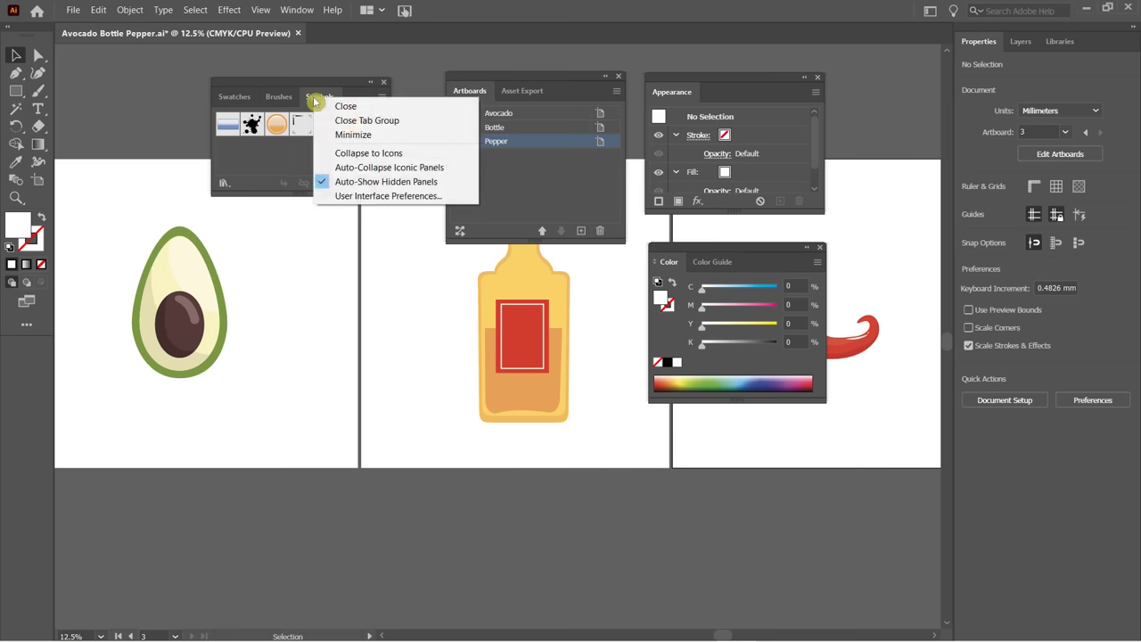
pyautogui.click(328, 106)
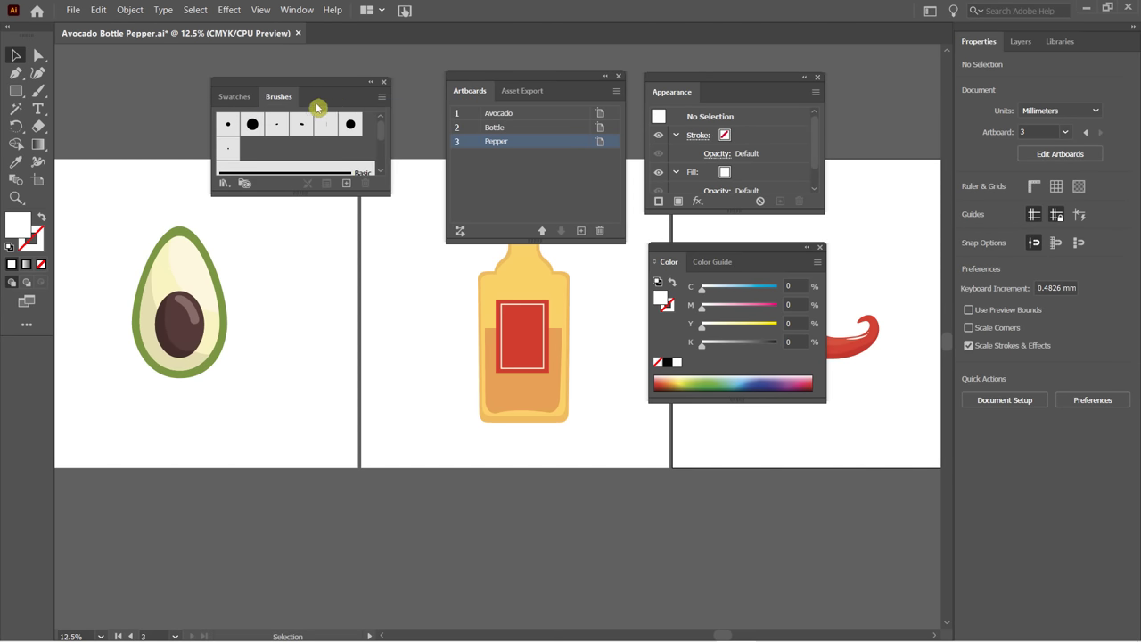
pyautogui.rightClick(275, 99)
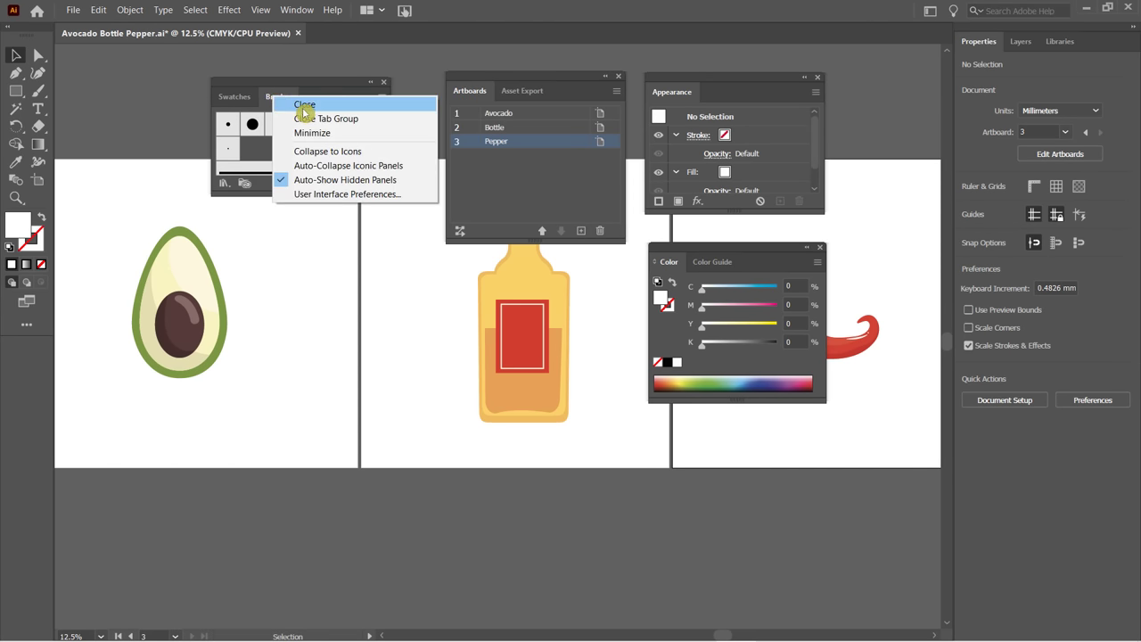
pyautogui.click(302, 105)
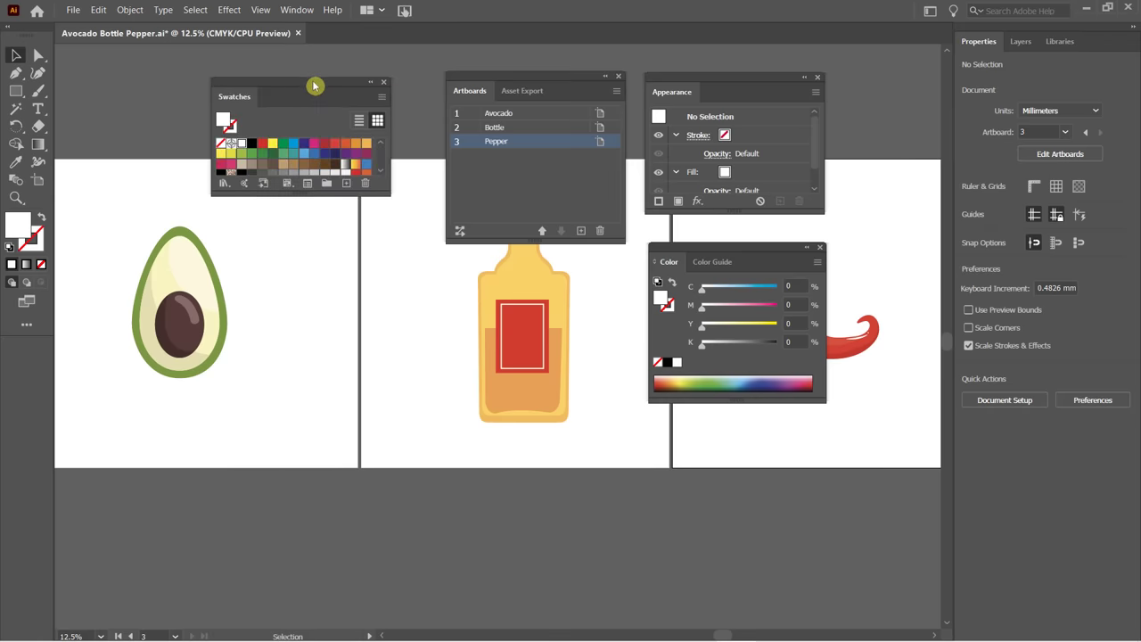
pyautogui.moveTo(314, 82)
pyautogui.mouseDown()
pyautogui.moveTo(333, 69)
pyautogui.moveTo(313, 69)
pyautogui.mouseUp()
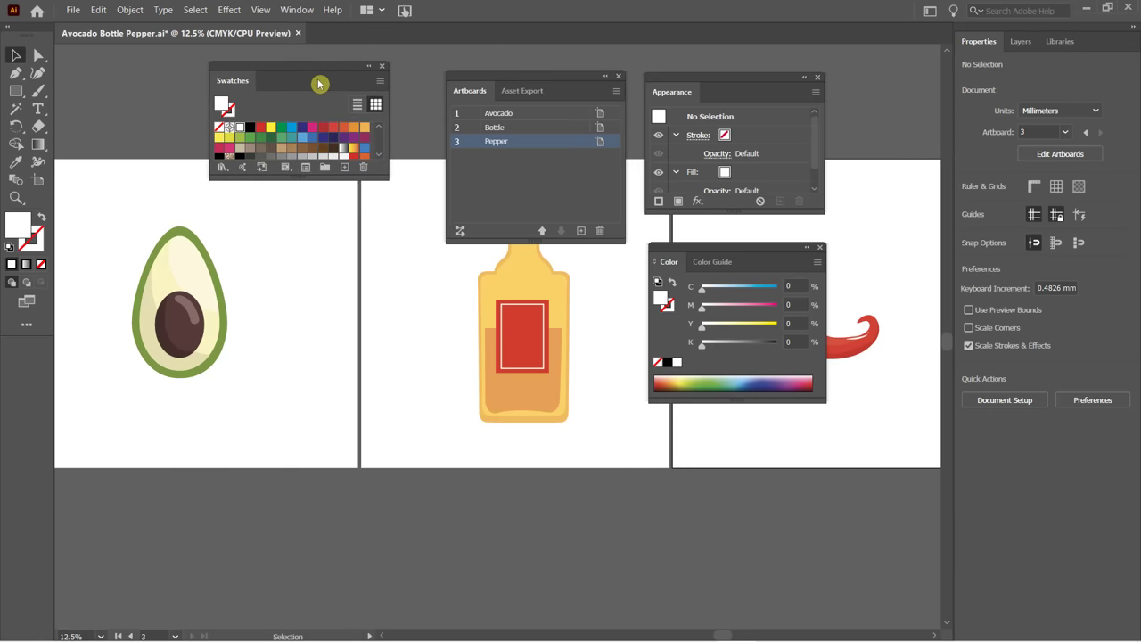
# Close the Color Guide and dock the Color panel as a tab with Swatches.
pyautogui.click(694, 264)
pyautogui.rightClick(718, 262)
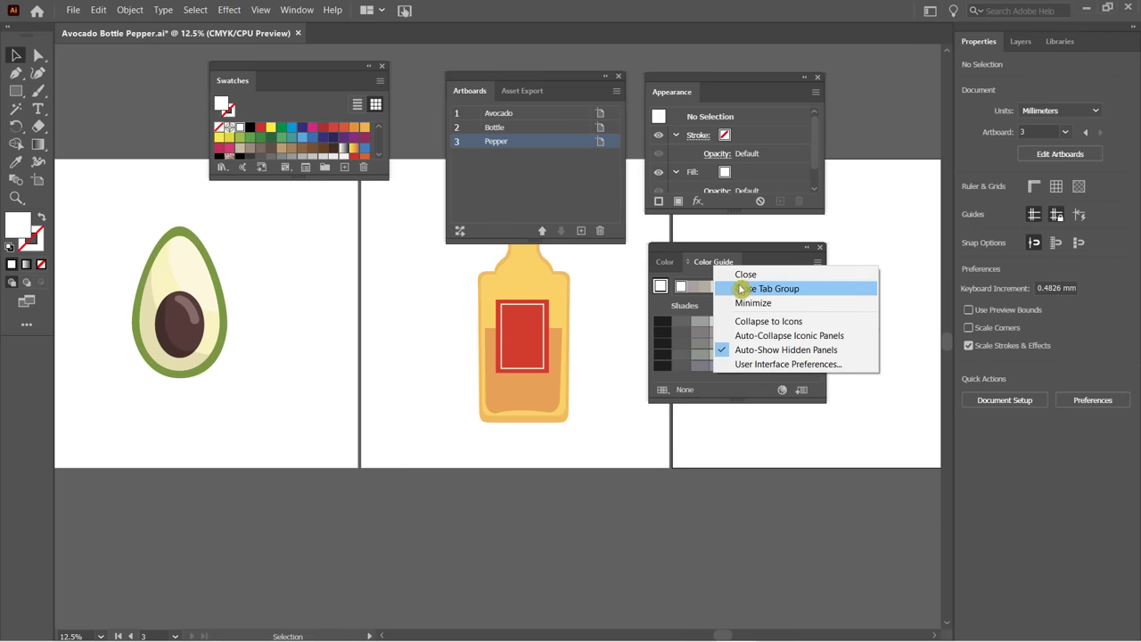
pyautogui.click(742, 276)
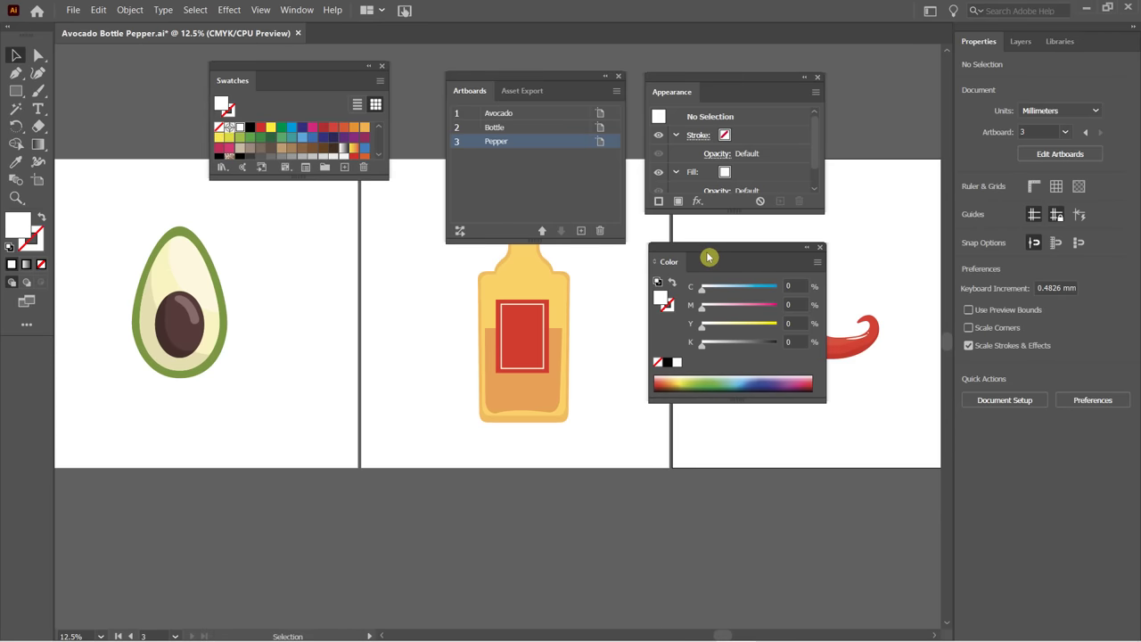
pyautogui.moveTo(709, 258); pyautogui.dragTo(308, 230)
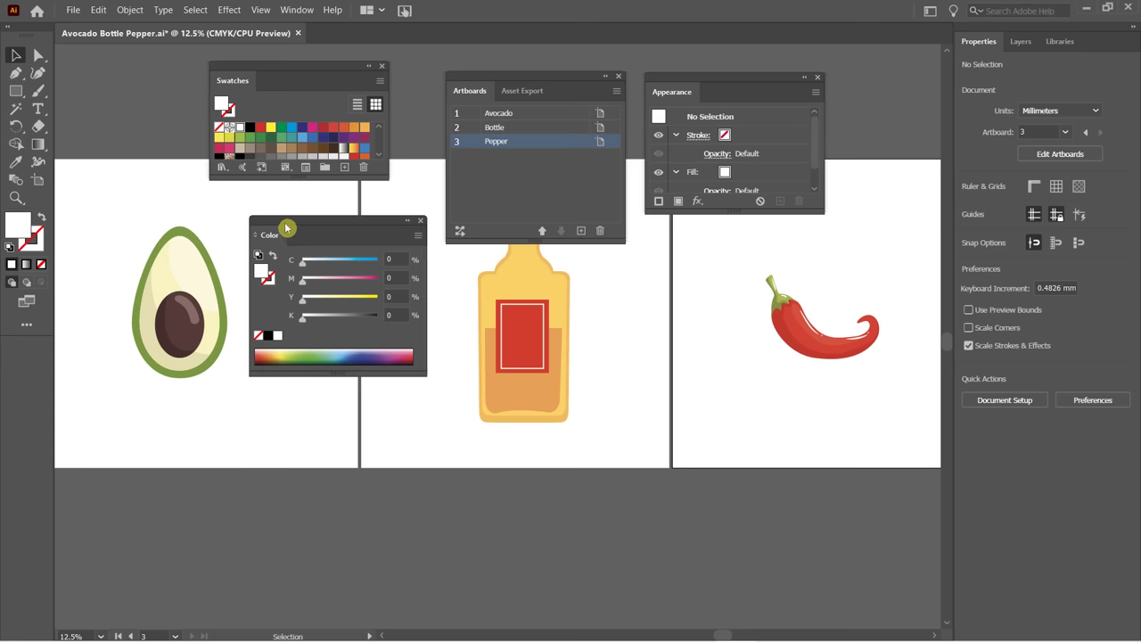
pyautogui.moveTo(287, 229); pyautogui.dragTo(269, 87)
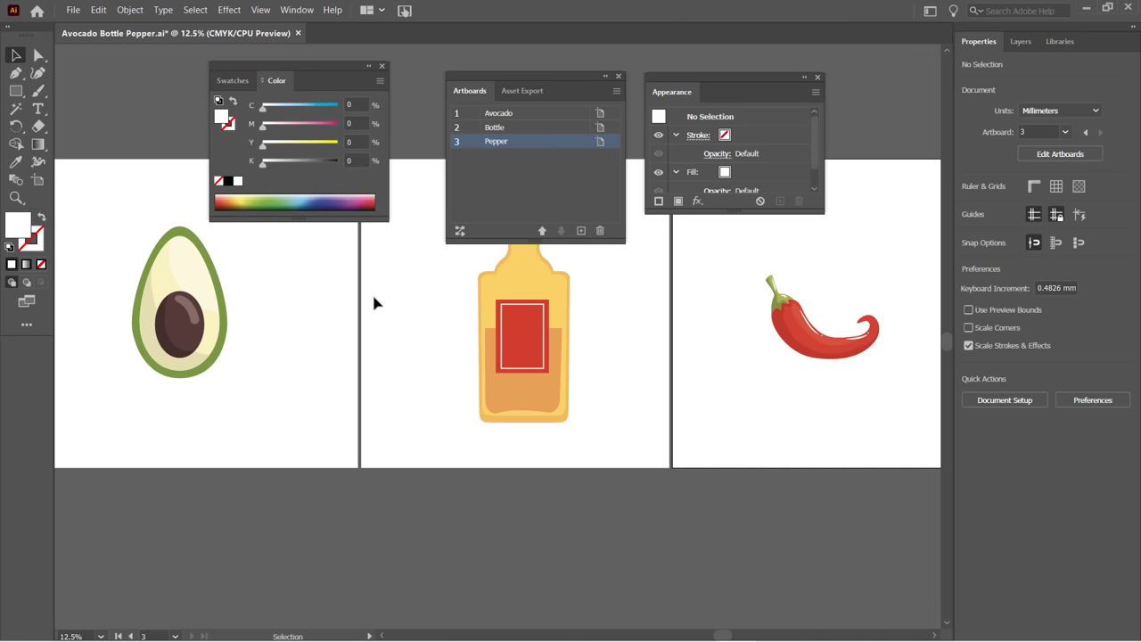
# Close the Asset Export panel from the Artboards group.
pyautogui.click(494, 192)
pyautogui.click(523, 92)
pyautogui.rightClick(530, 92)
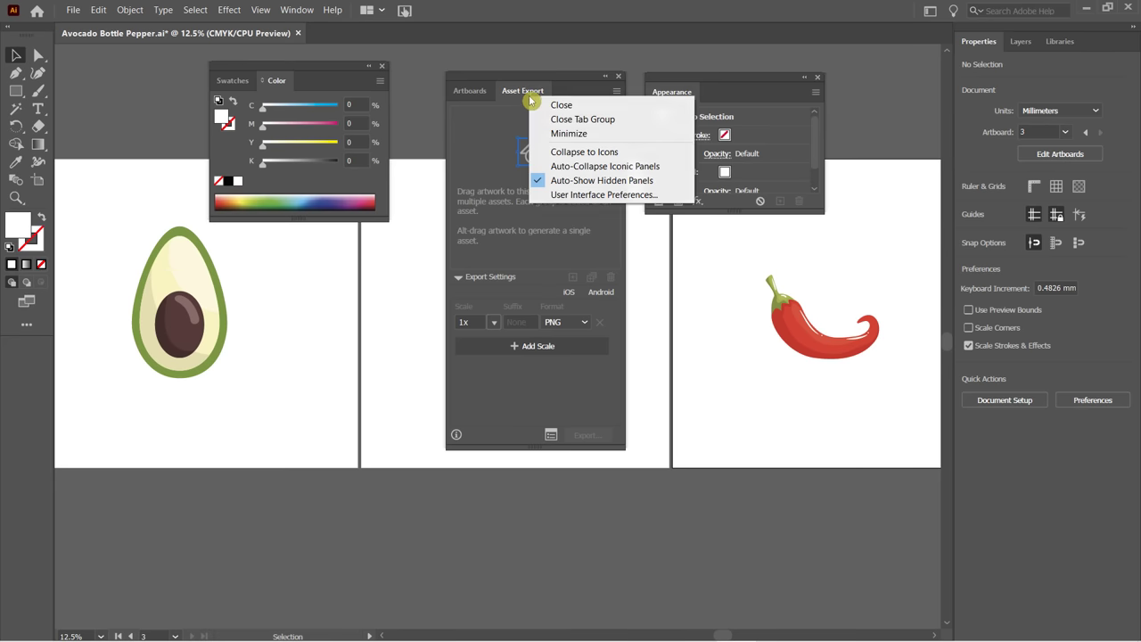
pyautogui.click(555, 107)
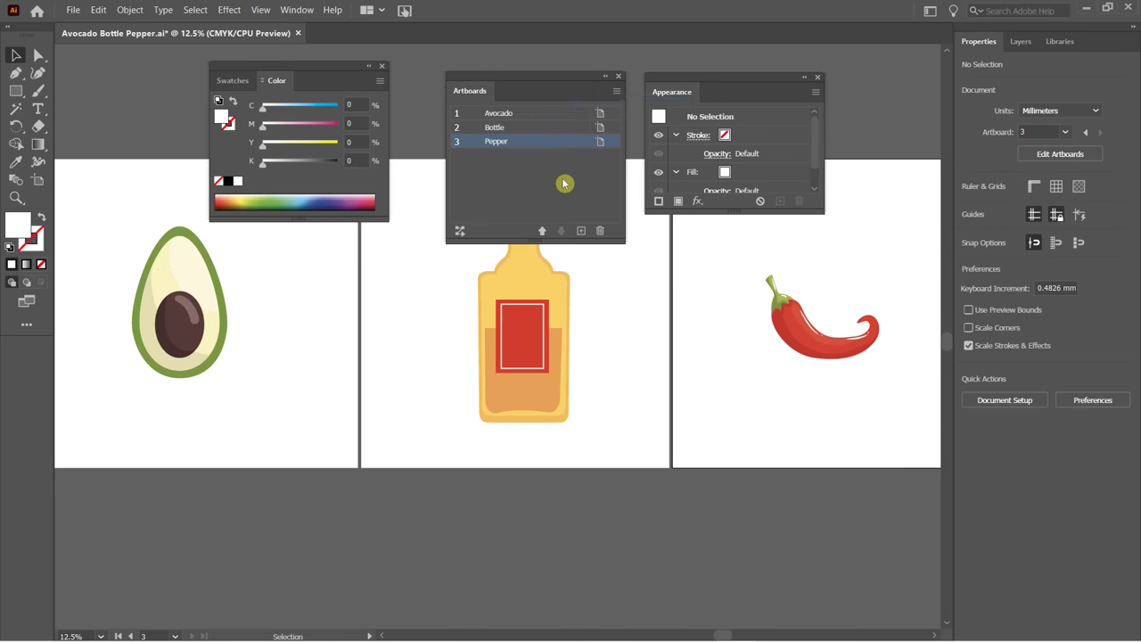
# Minimize the Artboards panel, expand it again, then collapse it to an icon.
pyautogui.rightClick(464, 88)
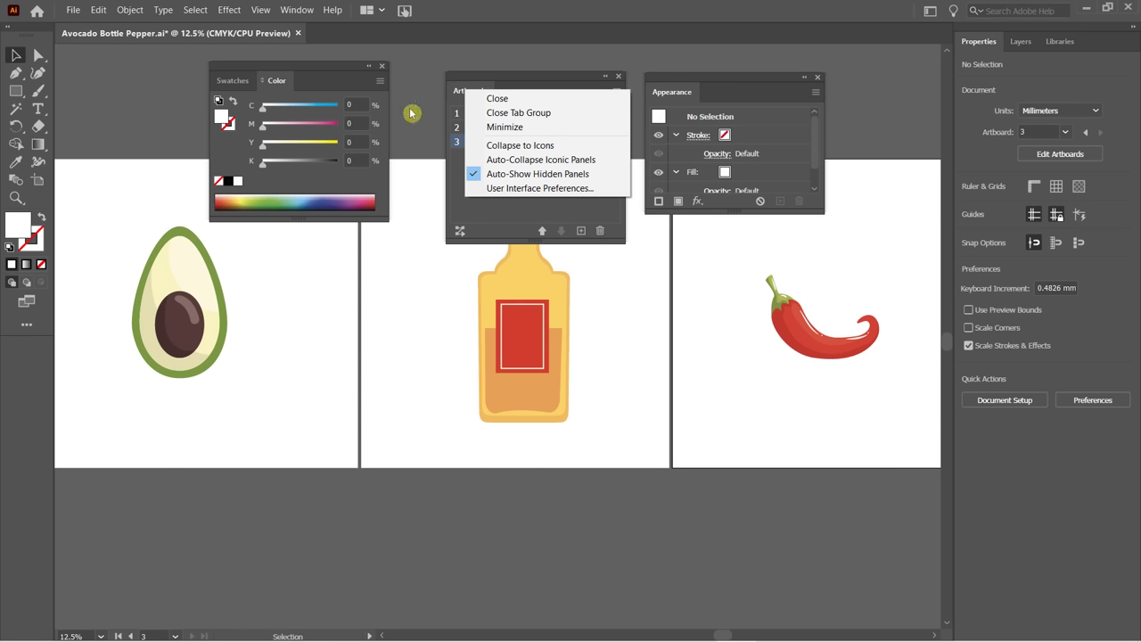
pyautogui.click(526, 130)
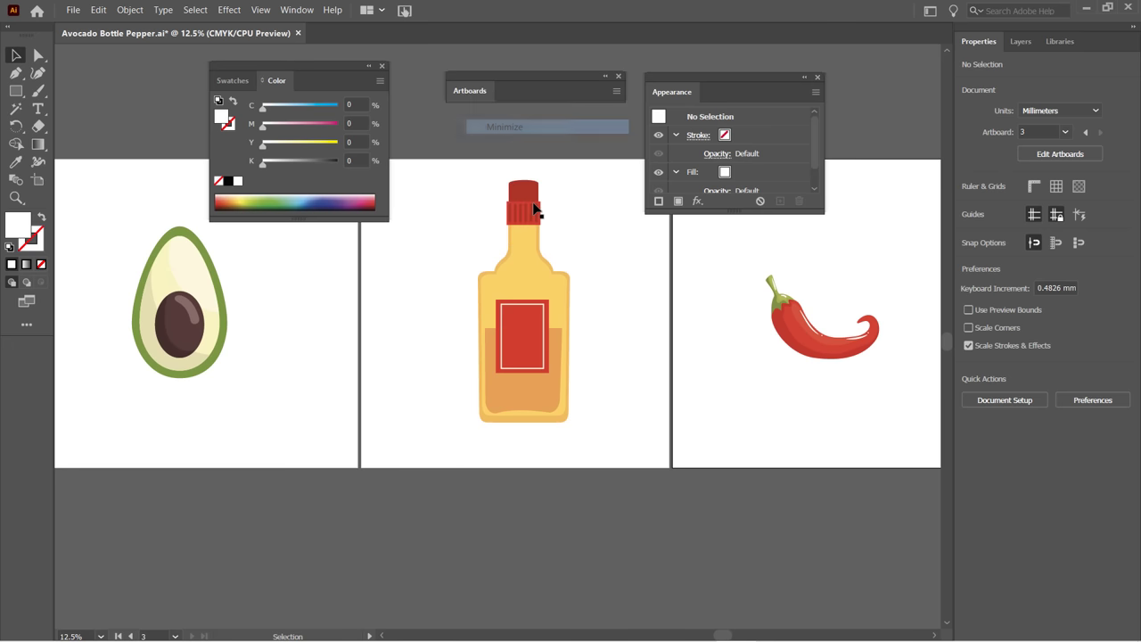
pyautogui.click(474, 93)
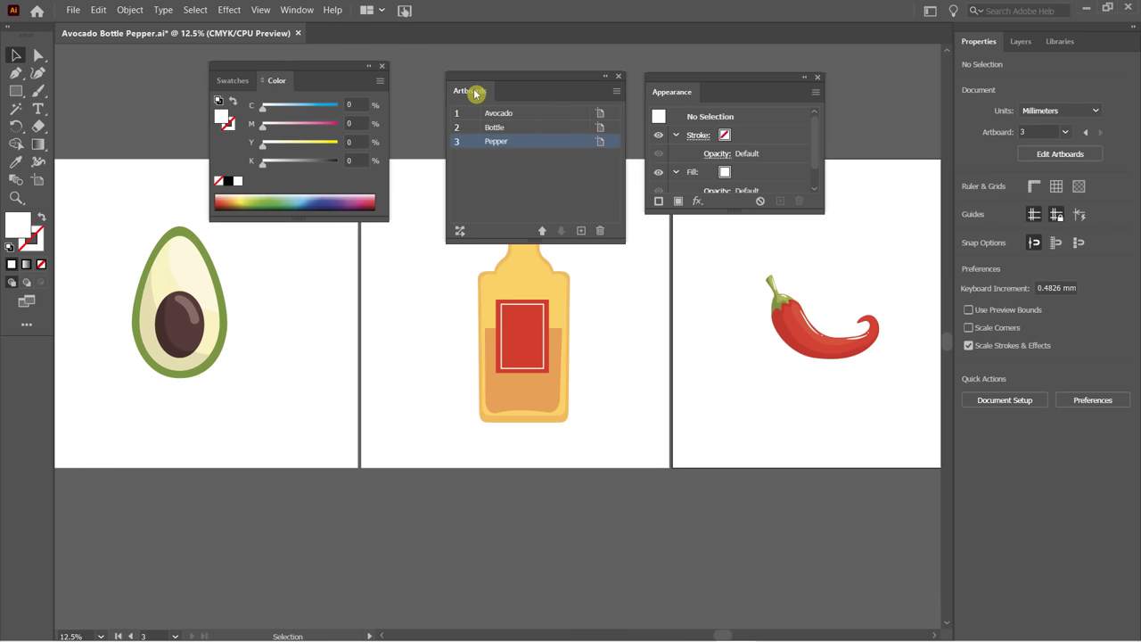
pyautogui.rightClick(477, 93)
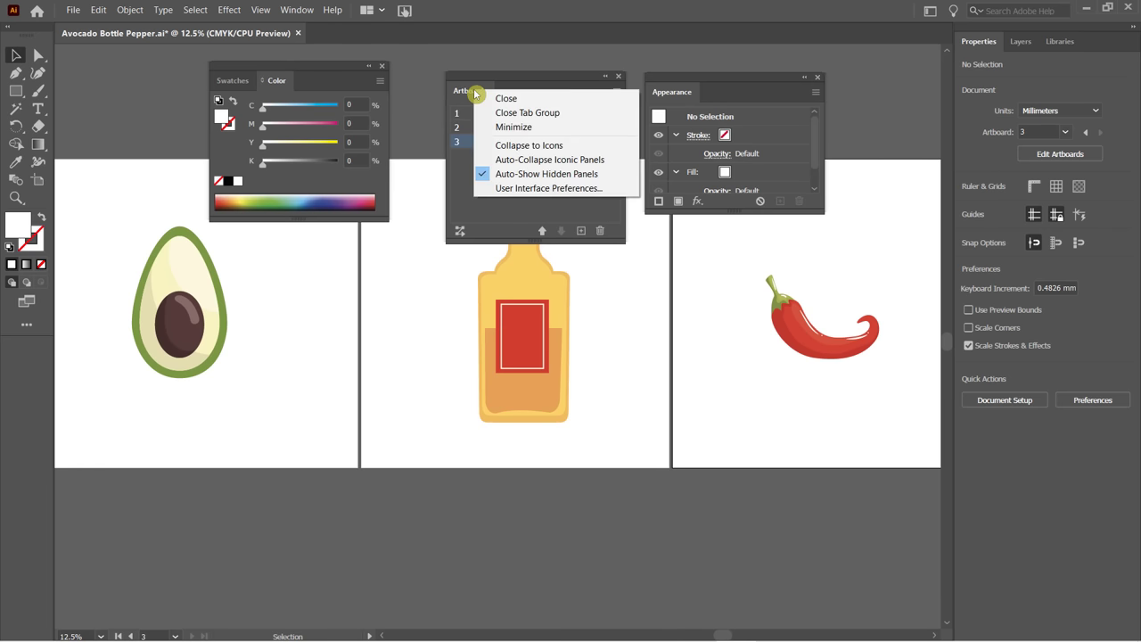
pyautogui.click(528, 145)
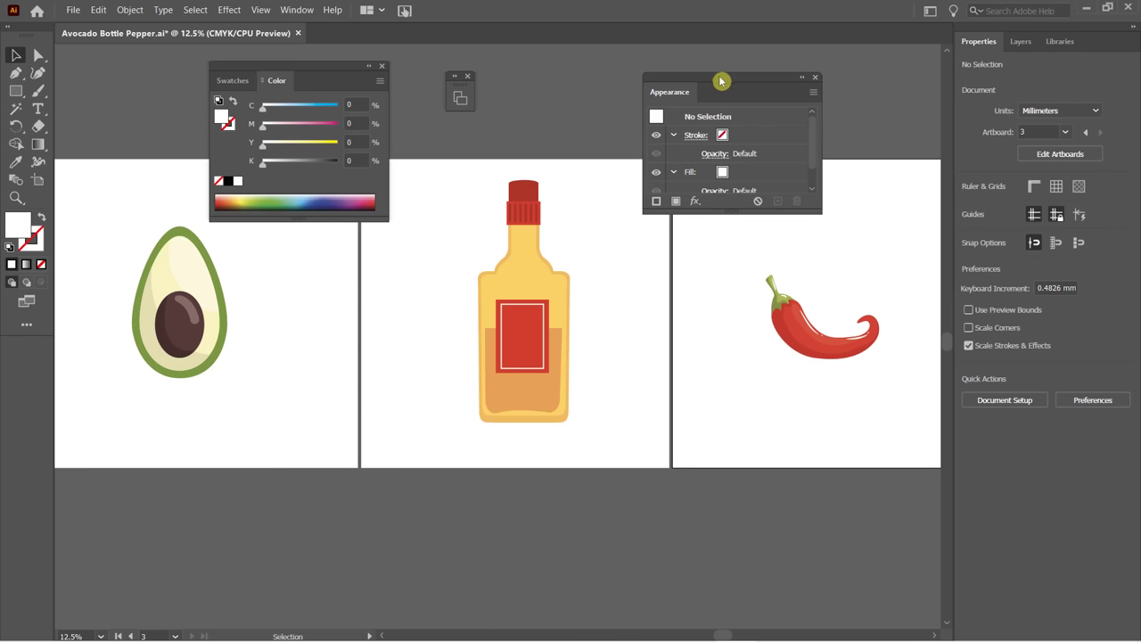
# Move the Appearance panel left and close it.
pyautogui.moveTo(723, 81); pyautogui.dragTo(596, 83)
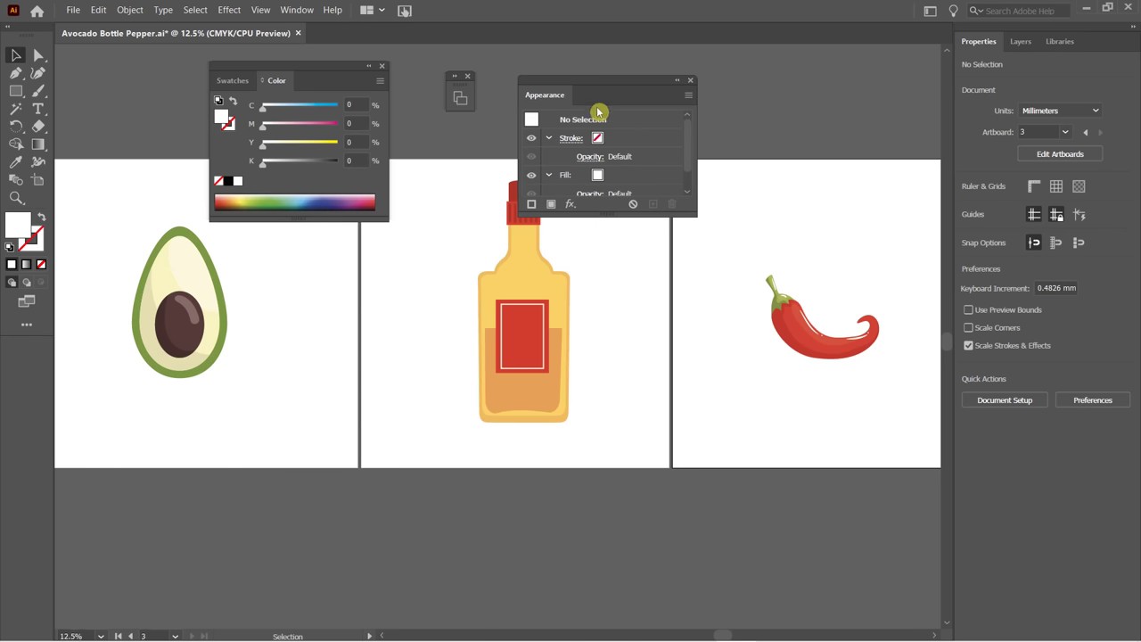
pyautogui.click(678, 87)
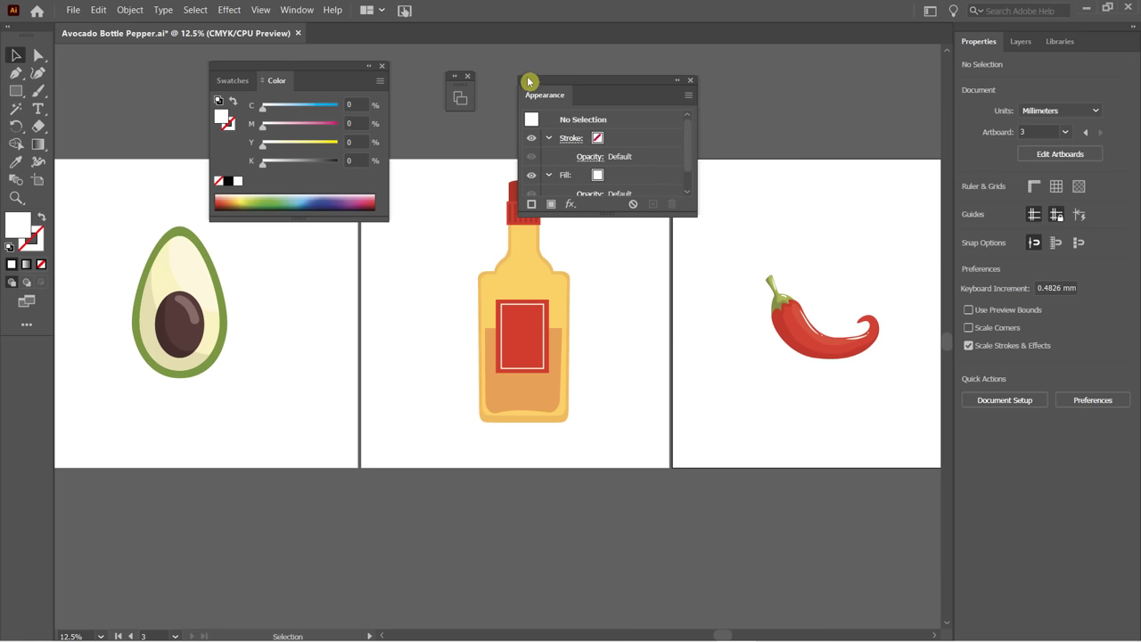
pyautogui.click(692, 84)
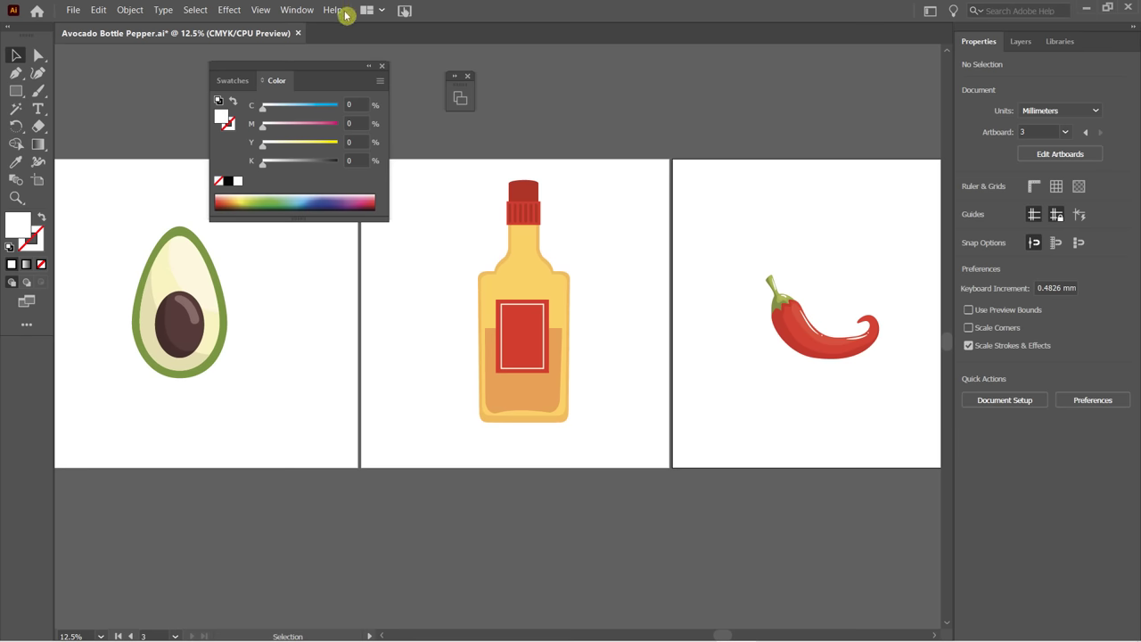
# Reopen the Appearance panel from the Window menu and shift it slightly right above the bottle and pepper.
pyautogui.click(298, 11)
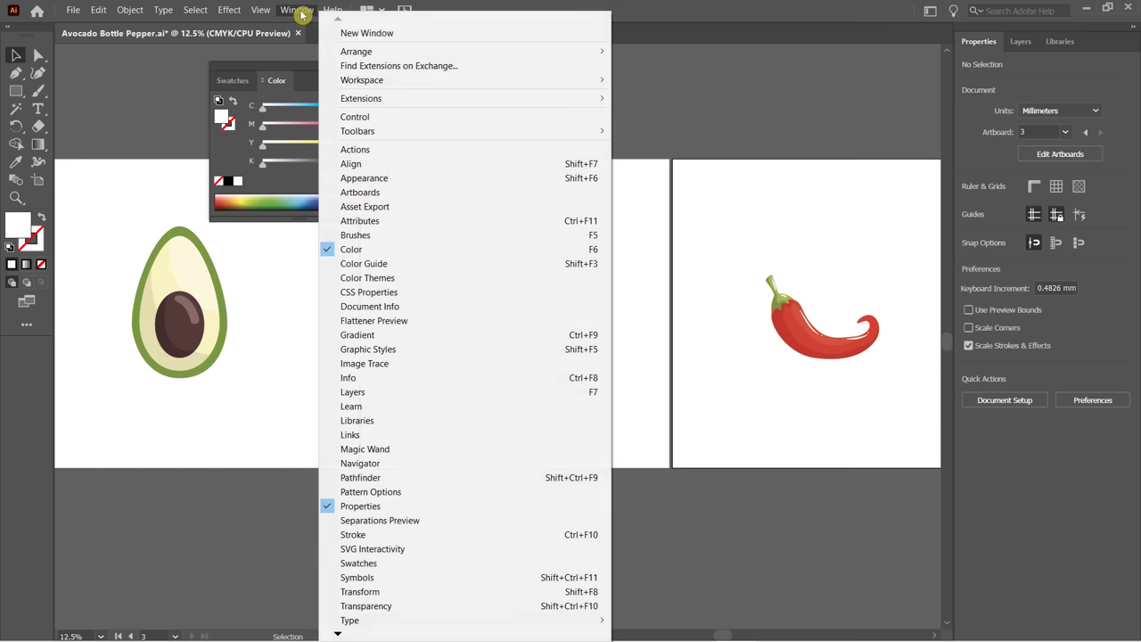
pyautogui.click(399, 177)
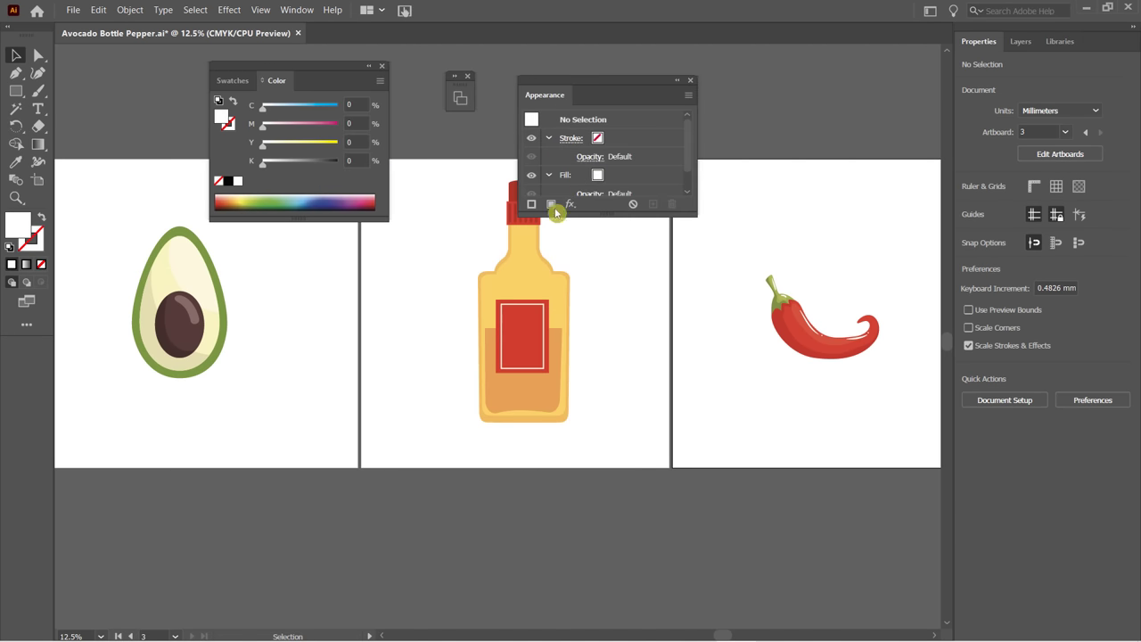
pyautogui.moveTo(586, 89); pyautogui.dragTo(654, 84)
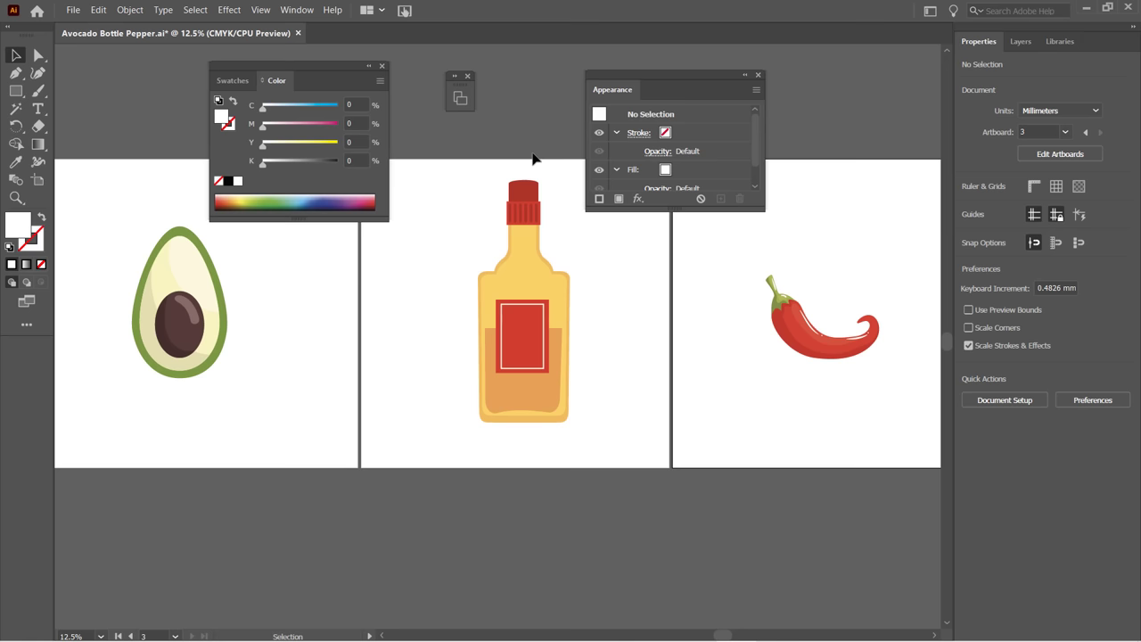
pyautogui.click(295, 16)
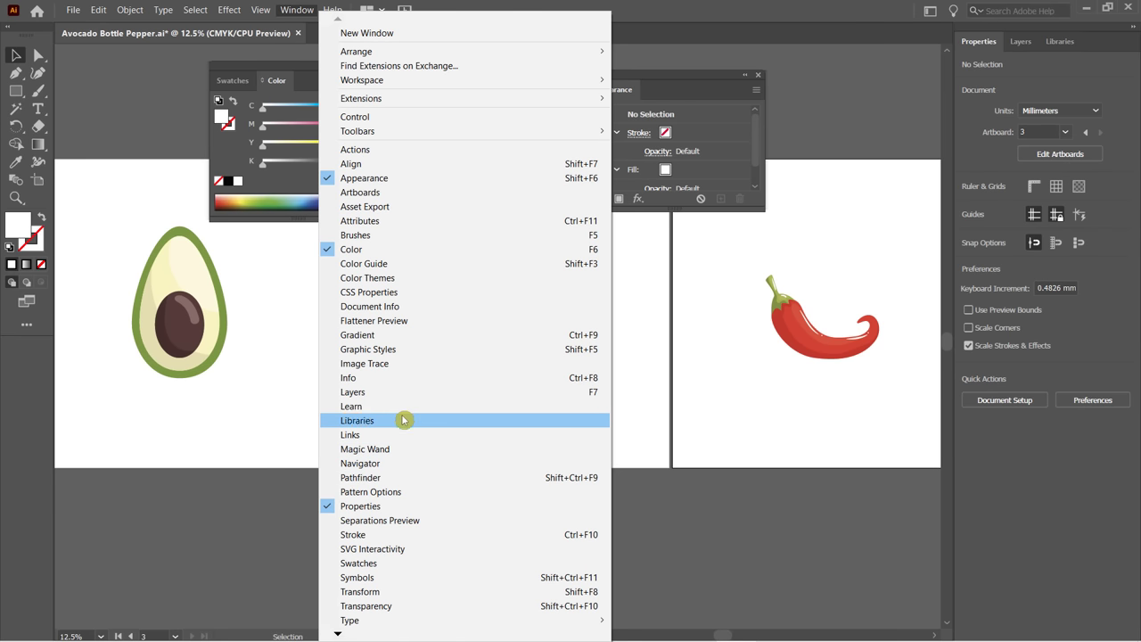
# Open the Navigator/Info panels below the artboards and move the Swatches/Color group over the pepper.
pyautogui.click(383, 377)
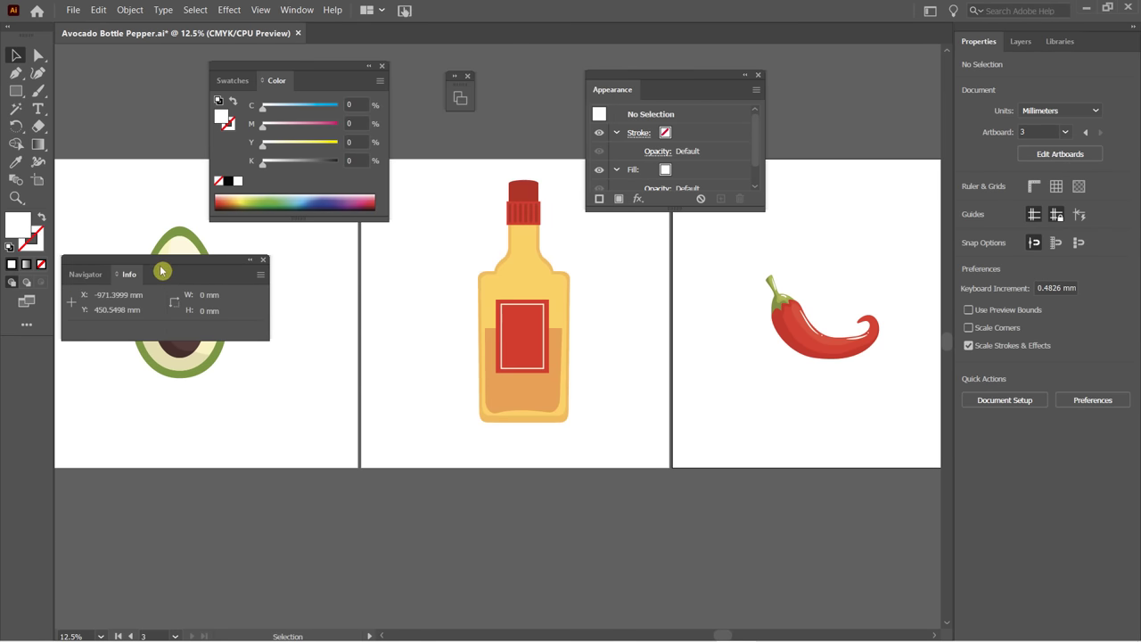
pyautogui.moveTo(156, 259); pyautogui.dragTo(255, 484)
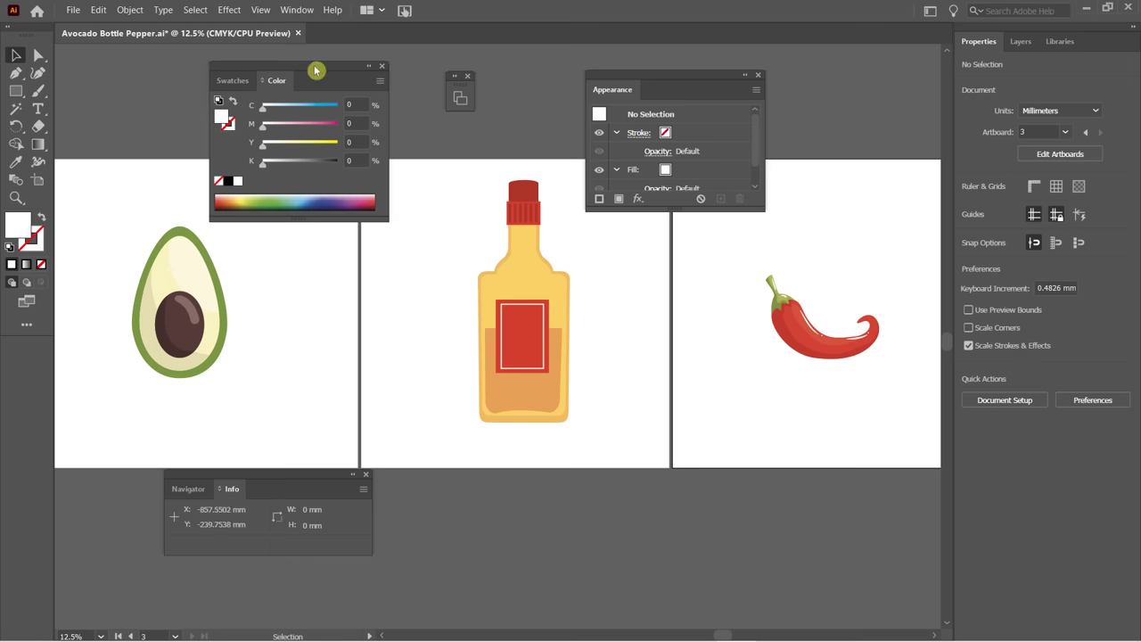
pyautogui.moveTo(314, 69); pyautogui.dragTo(668, 259)
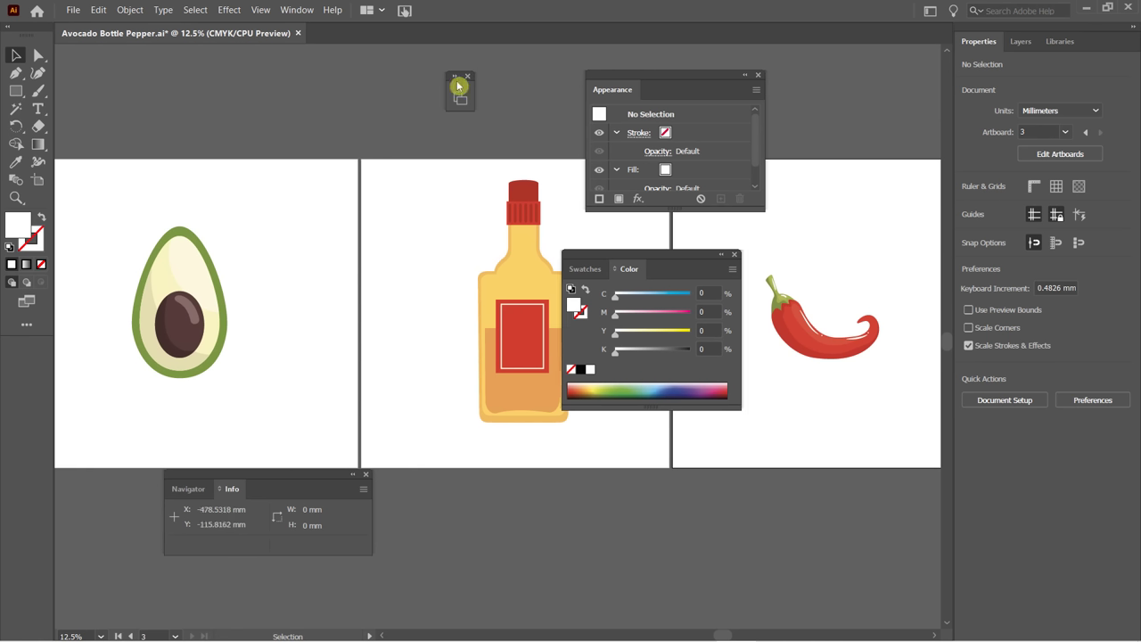
# Dock the Artboards, Appearance, Swatches/Color and Navigator/Info panels as icons beside Properties.
pyautogui.moveTo(463, 97); pyautogui.dragTo(954, 100)
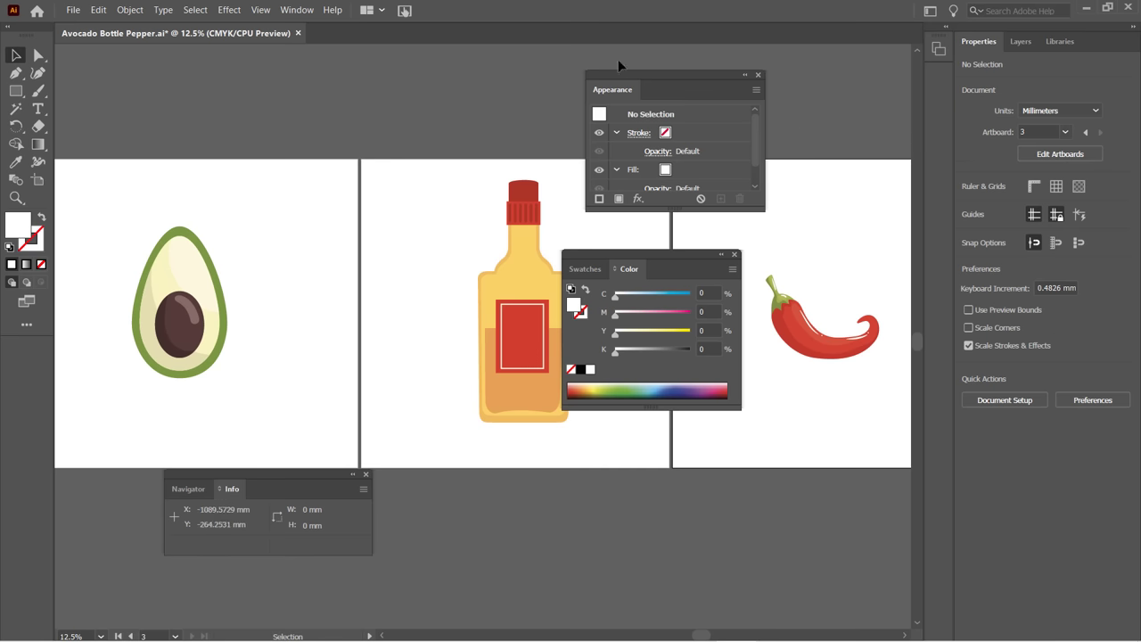
pyautogui.moveTo(612, 81); pyautogui.dragTo(933, 86)
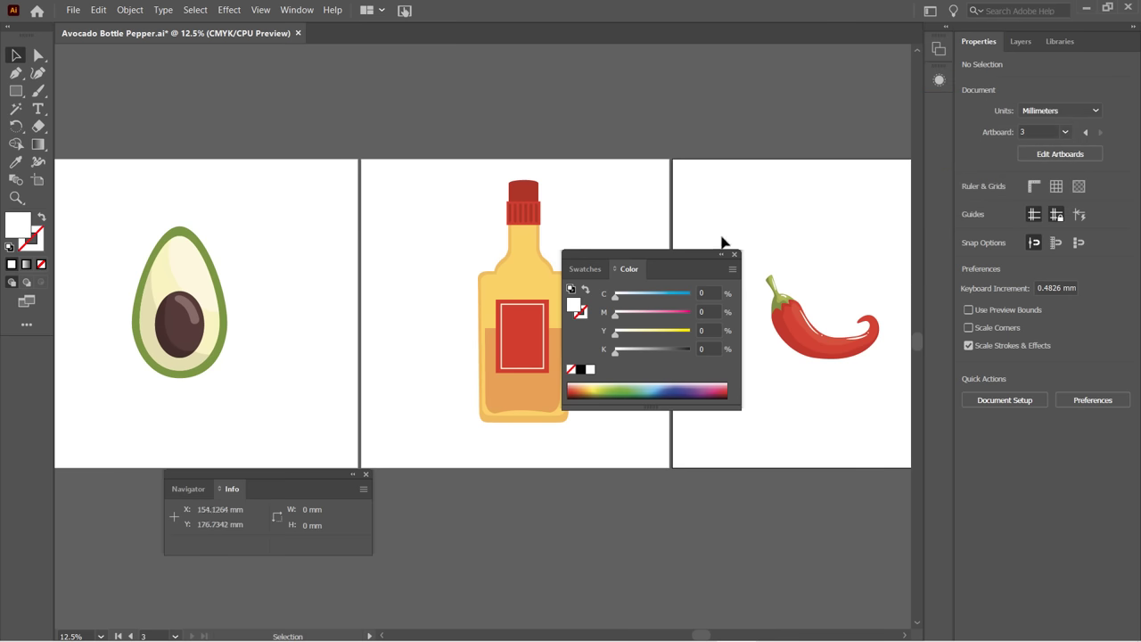
pyautogui.moveTo(646, 258); pyautogui.dragTo(939, 116)
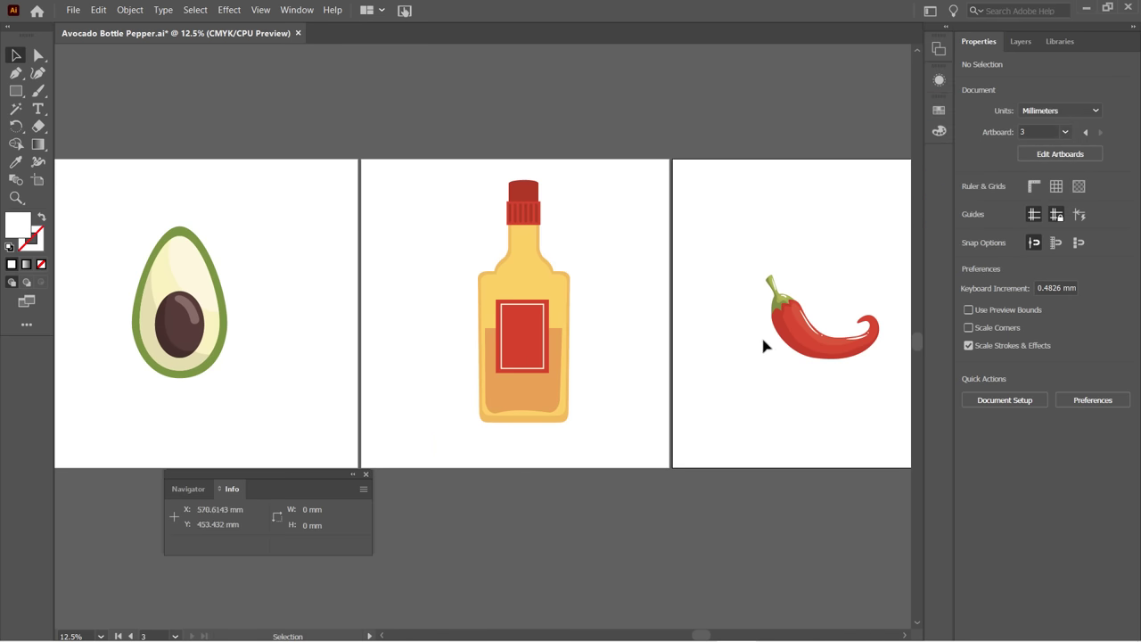
pyautogui.moveTo(323, 478); pyautogui.dragTo(940, 166)
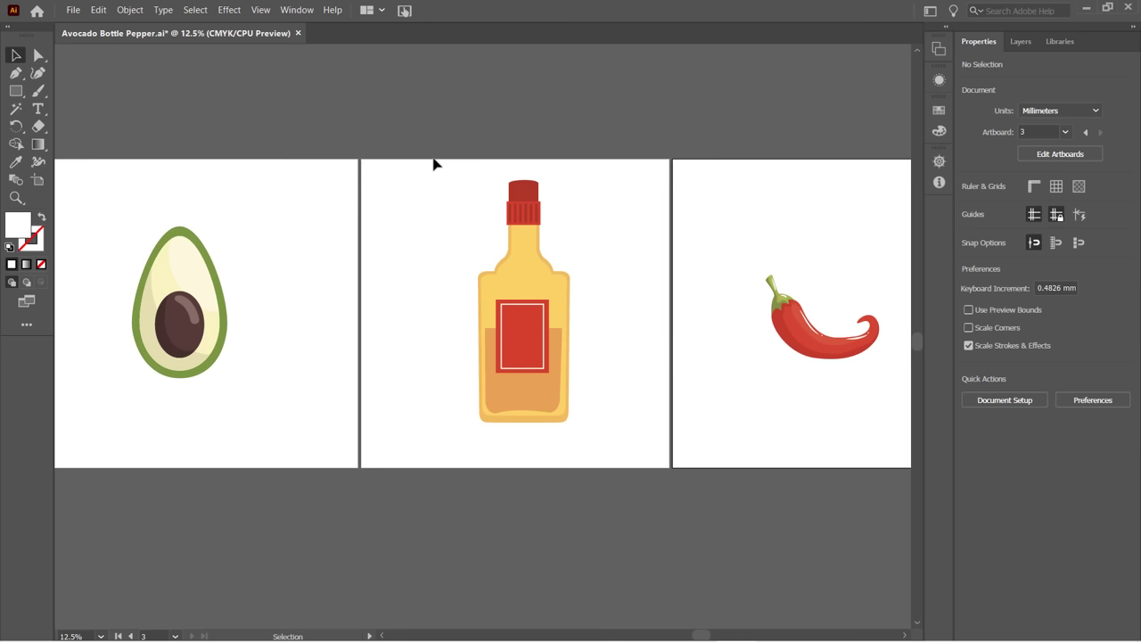
pyautogui.click(928, 12)
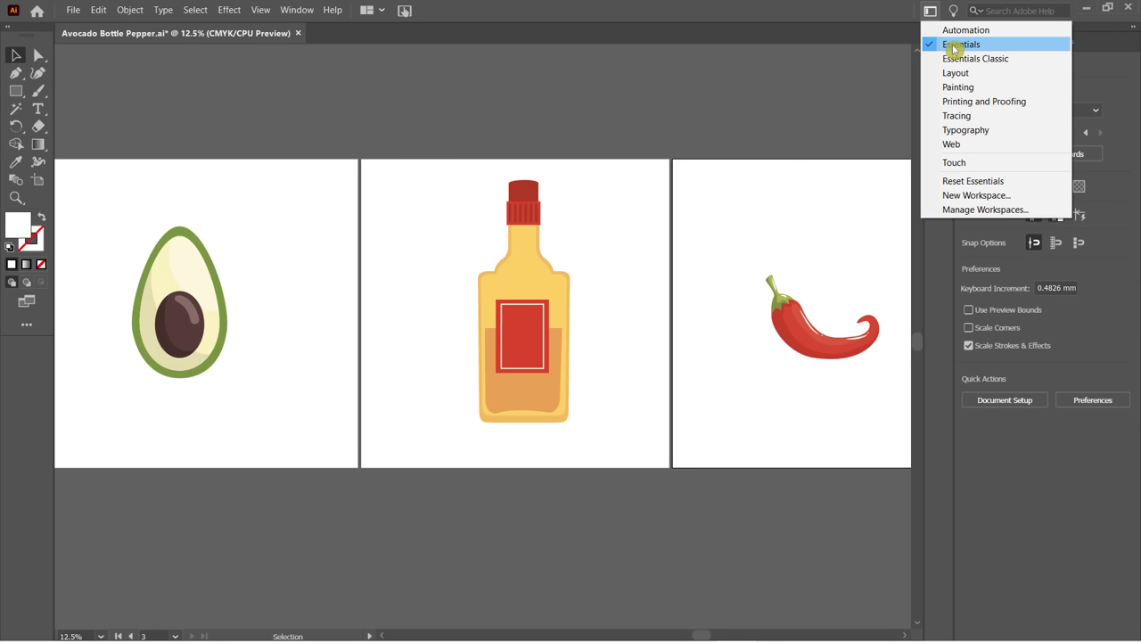
# Save the docked layout as a new named custom workspace and verify it is ticked as active.
pyautogui.click(977, 196)
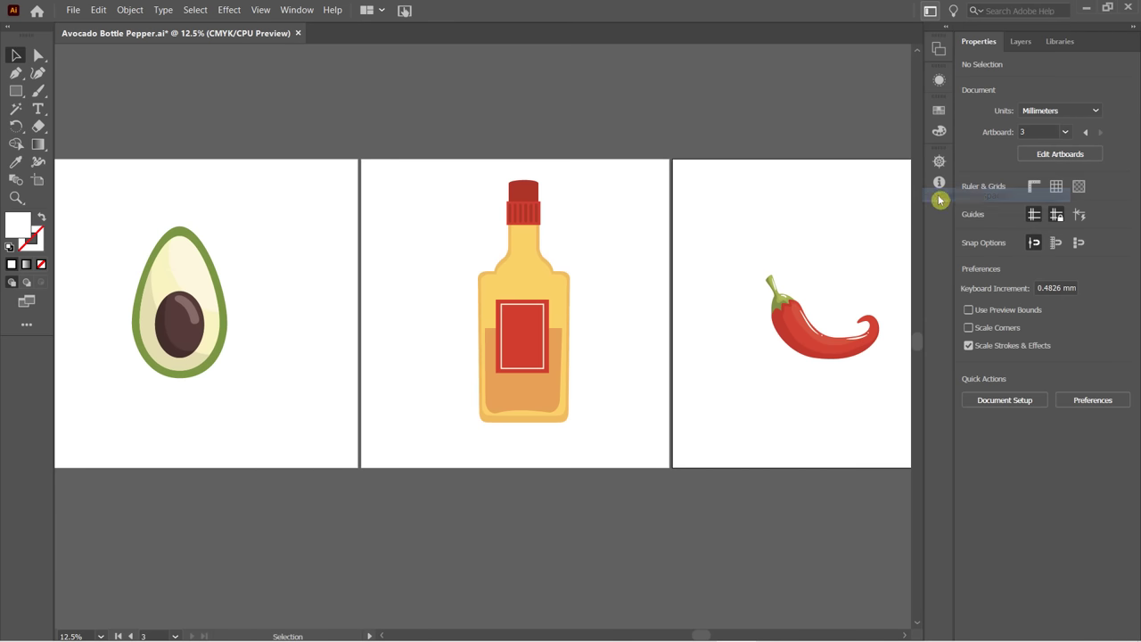
pyautogui.write('Dave')
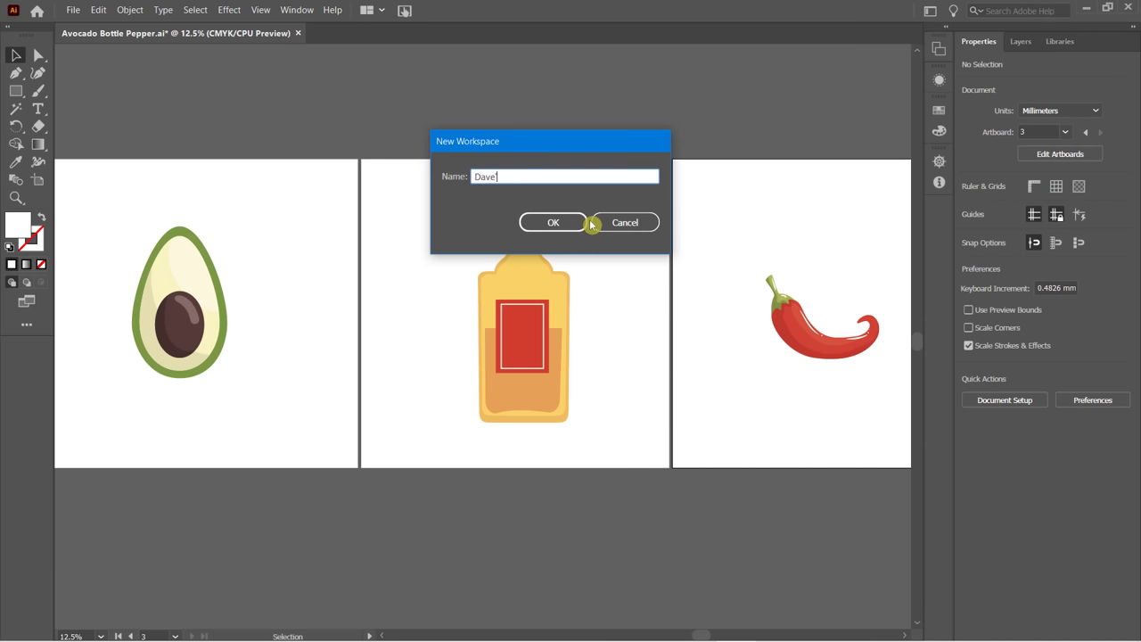
pyautogui.write("'s Faves")
pyautogui.click(549, 221)
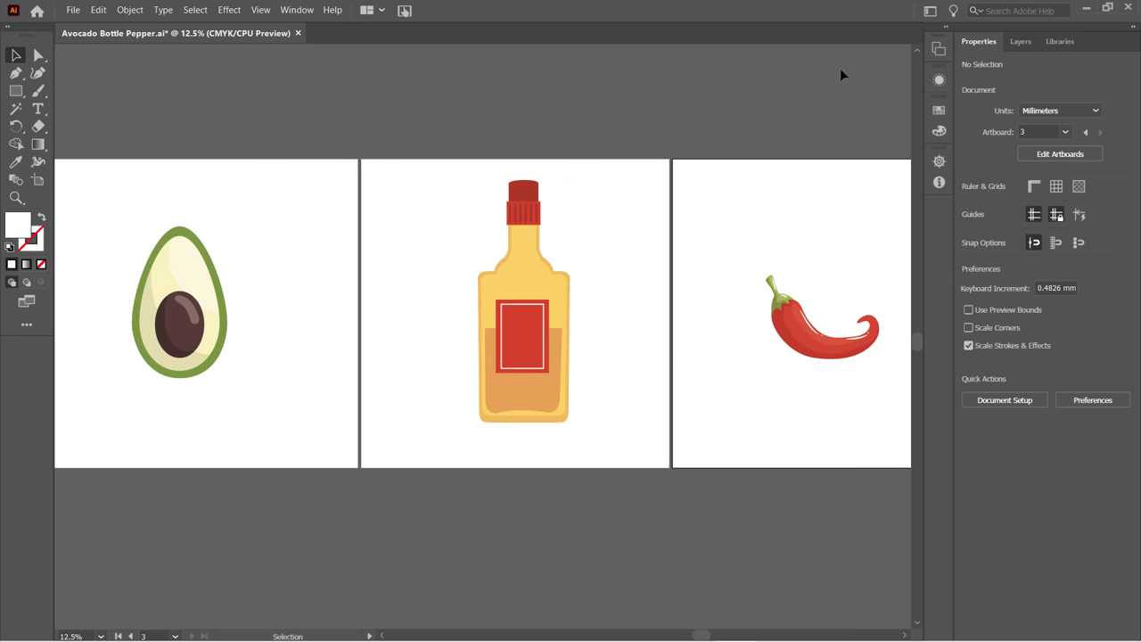
pyautogui.click(929, 12)
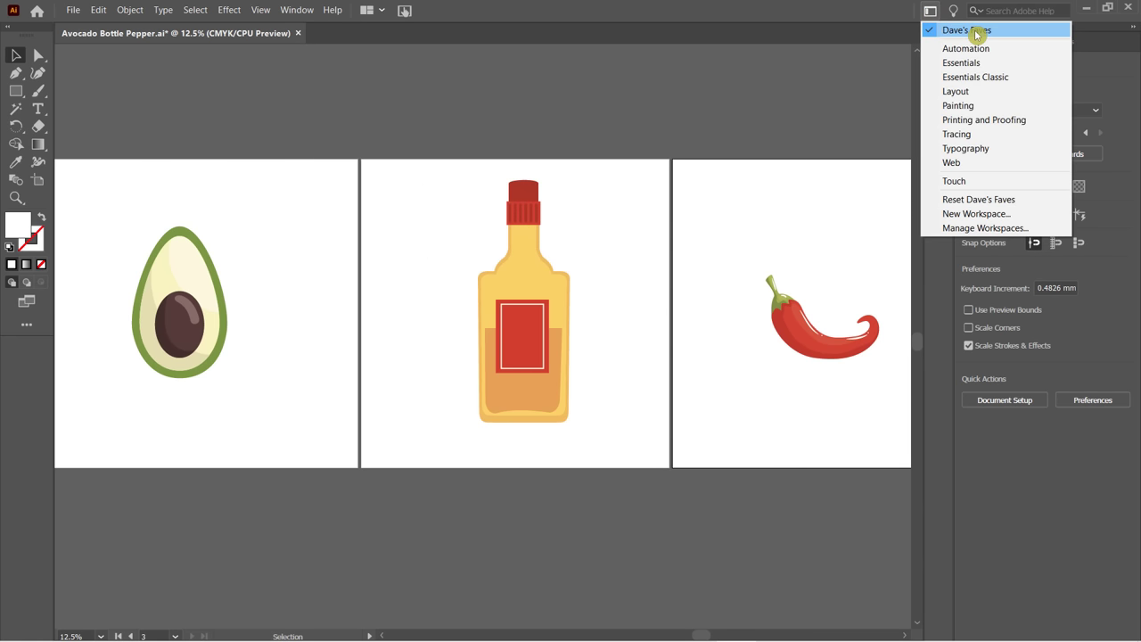
pyautogui.click(769, 102)
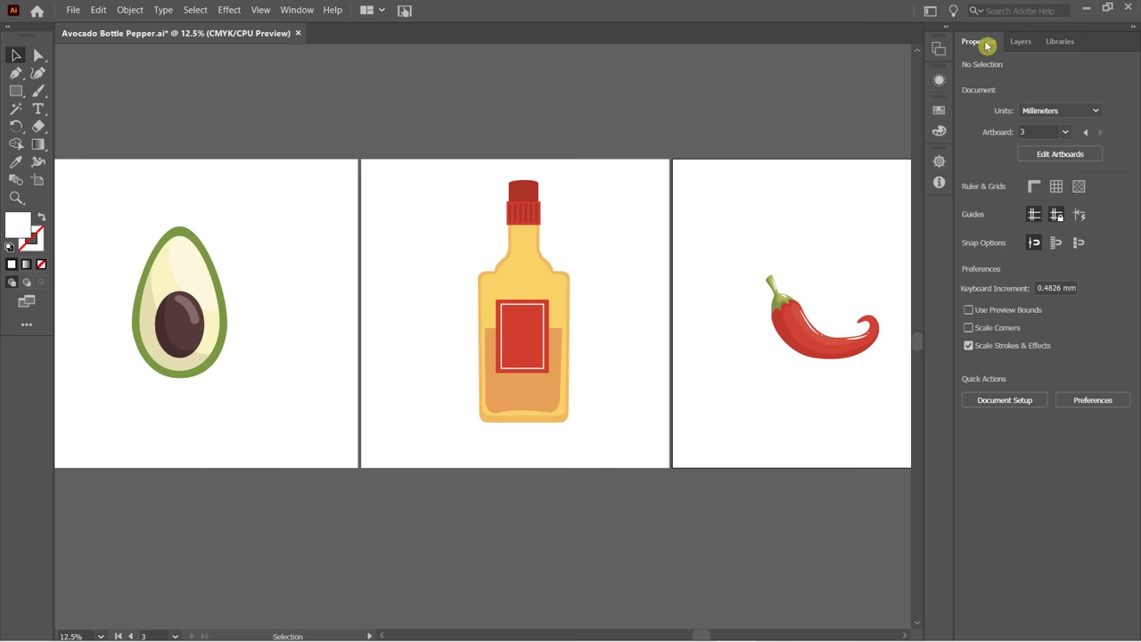
# Float the Properties panel out of the dock and close the Libraries panel.
pyautogui.moveTo(986, 44); pyautogui.dragTo(437, 136)
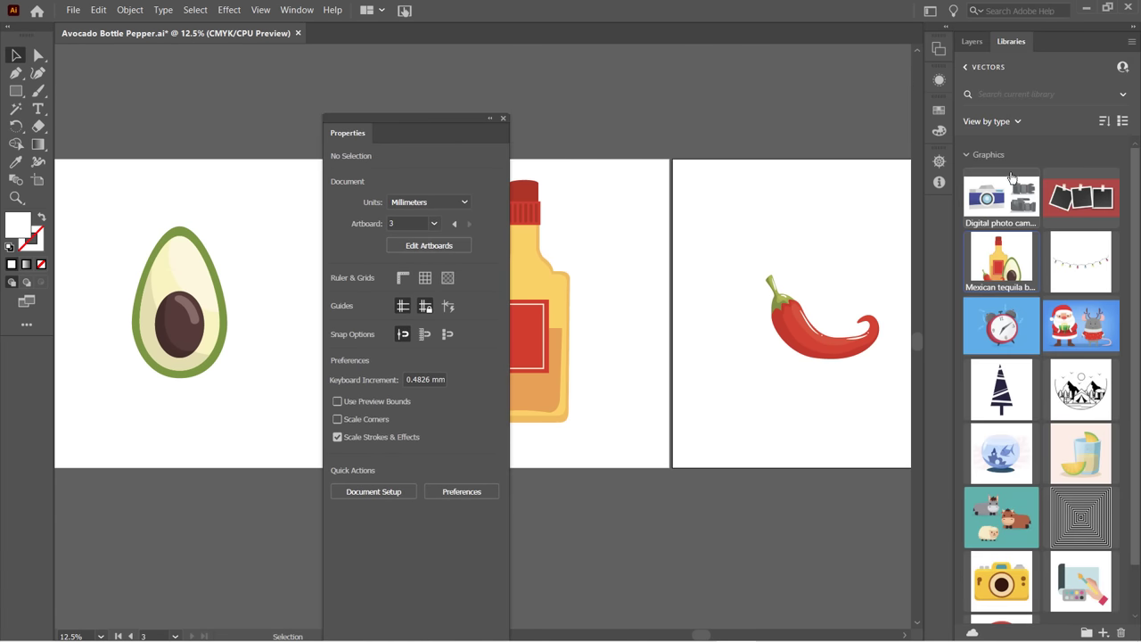
pyautogui.click(973, 41)
pyautogui.rightClick(1013, 44)
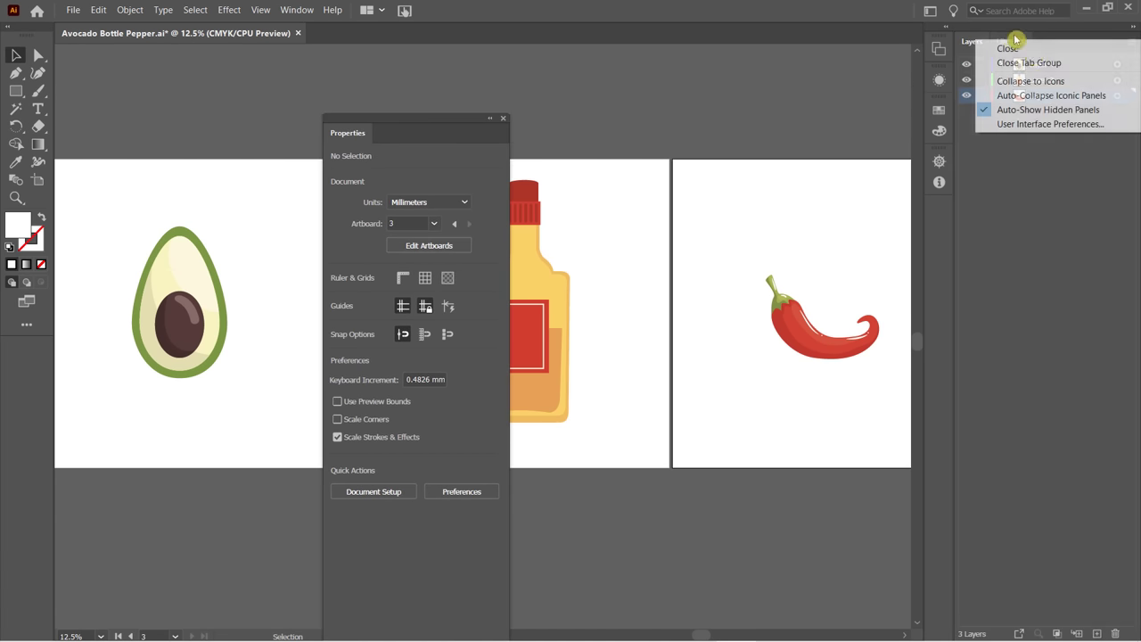
pyautogui.click(1017, 47)
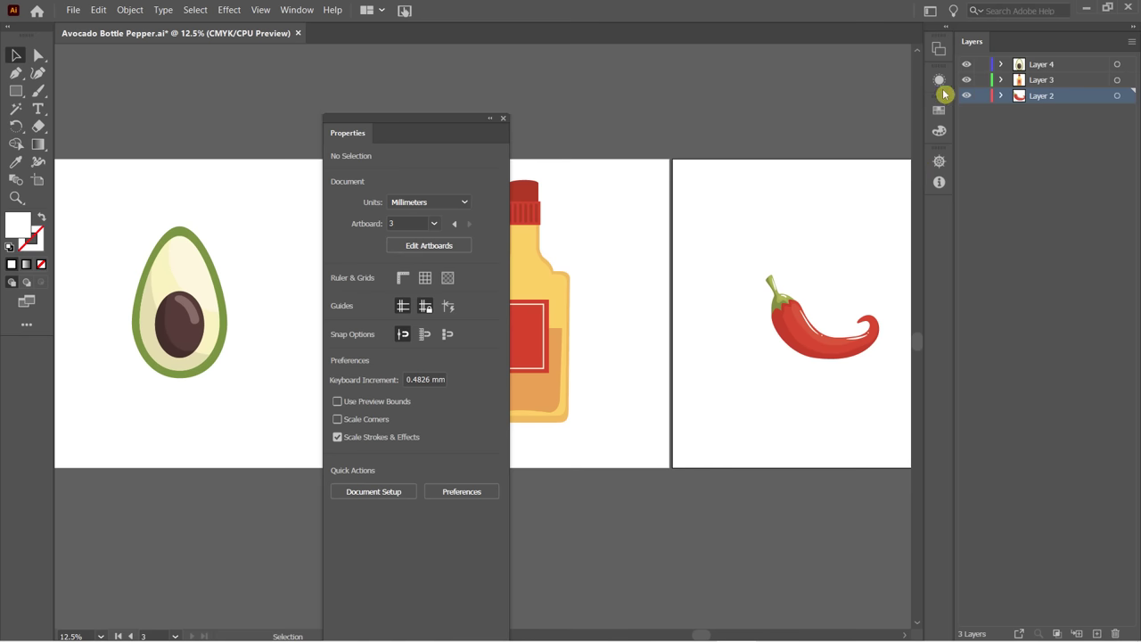
# Float the Appearance panel and position the floating panels over the artwork.
pyautogui.moveTo(939, 82); pyautogui.dragTo(669, 224)
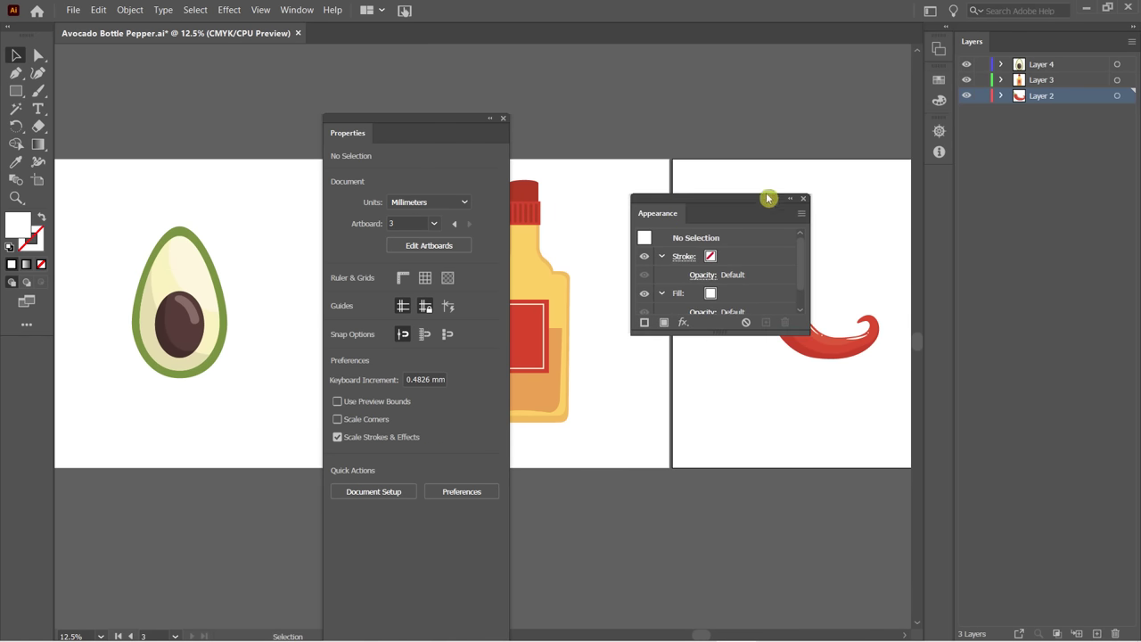
pyautogui.moveTo(390, 119); pyautogui.dragTo(336, 60)
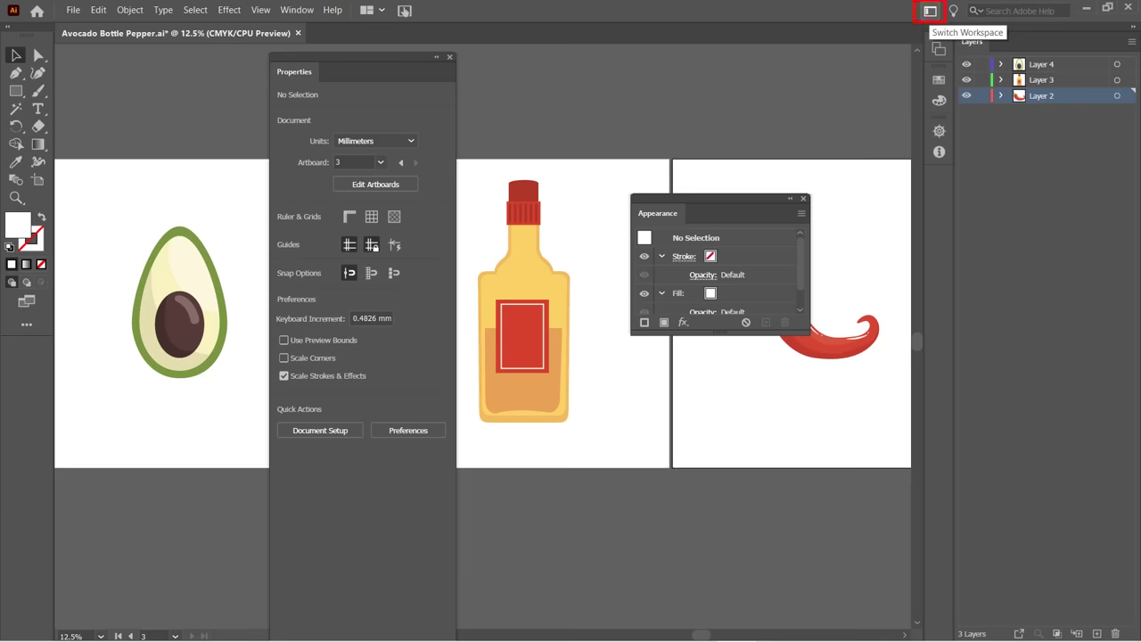
pyautogui.click(930, 11)
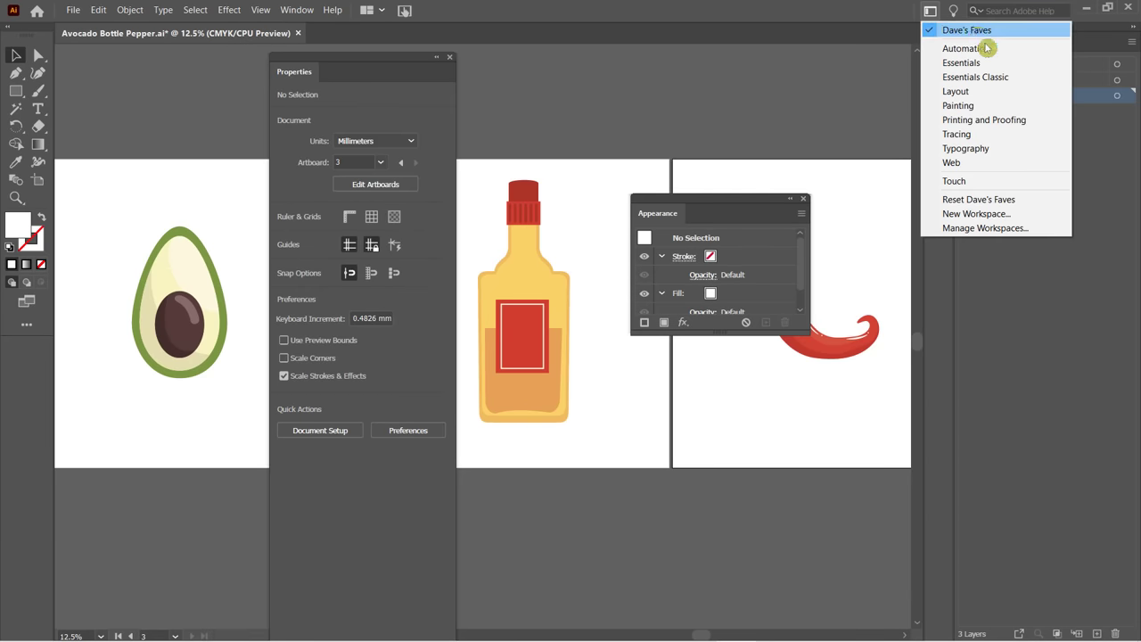
# Reset the custom workspace so Properties, Layers and Libraries are docked again.
pyautogui.click(1024, 199)
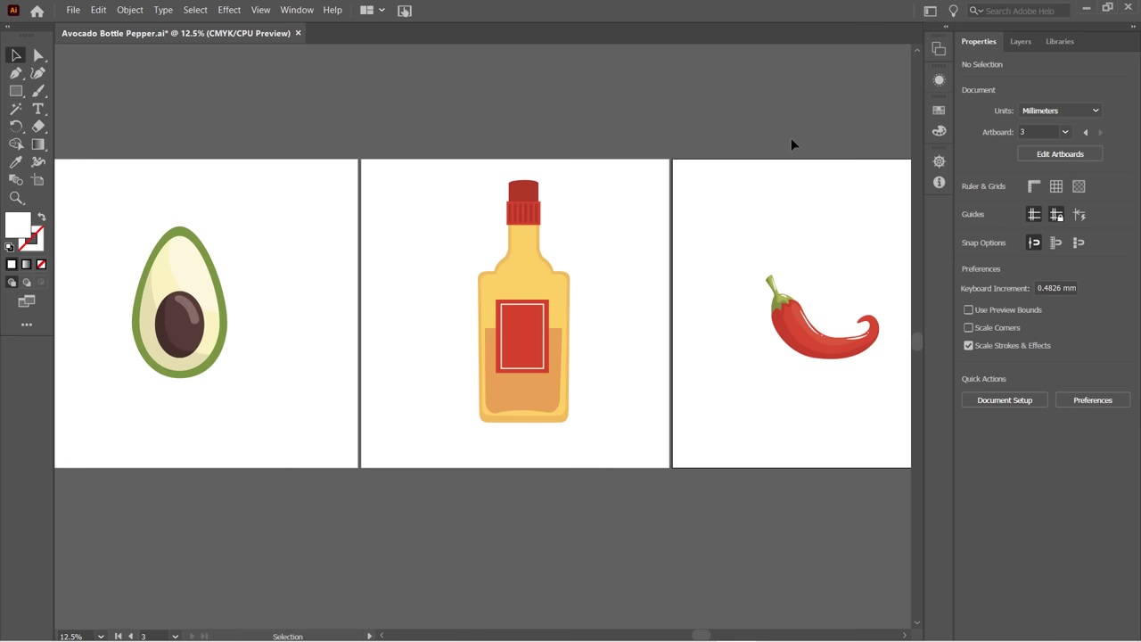
pyautogui.click(293, 12)
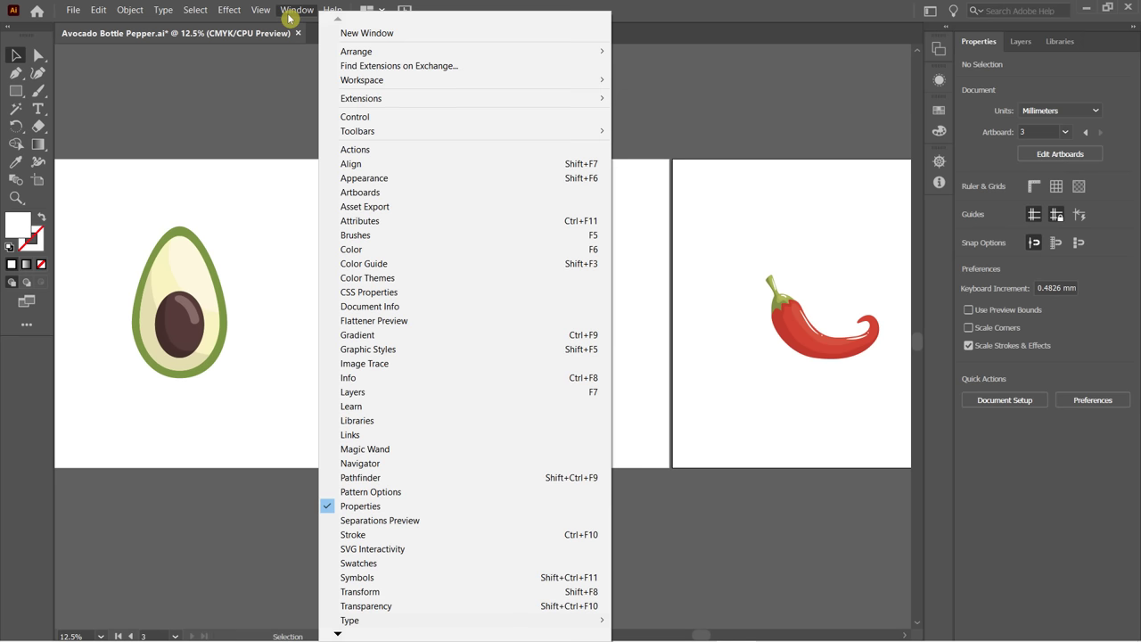
# Turn on the Control panel from the Window menu.
pyautogui.click(362, 119)
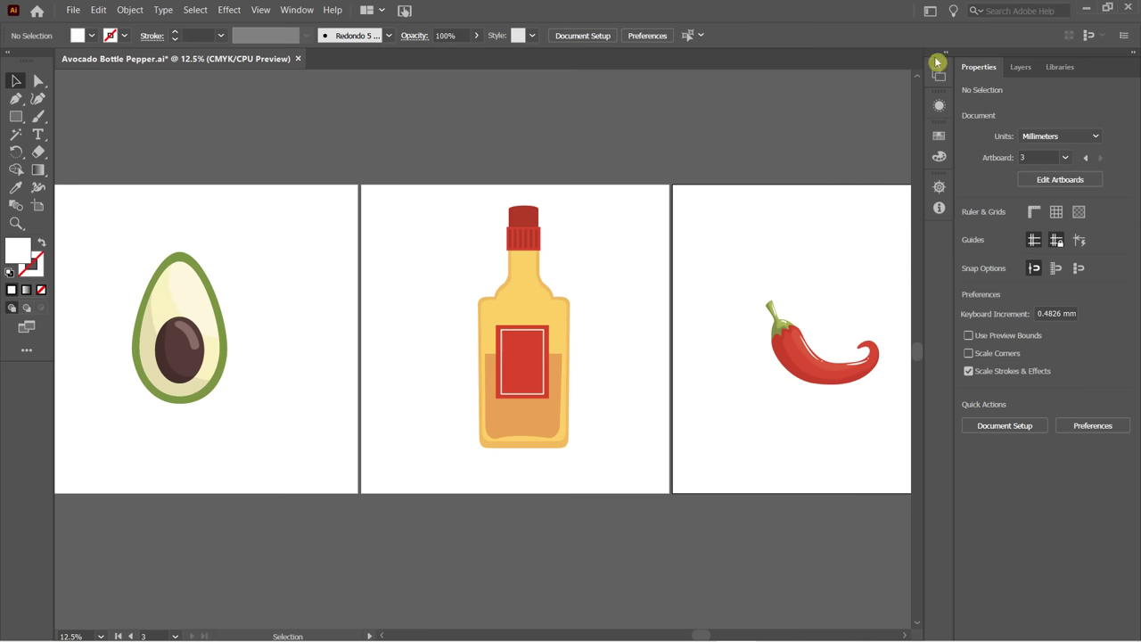
pyautogui.click(932, 12)
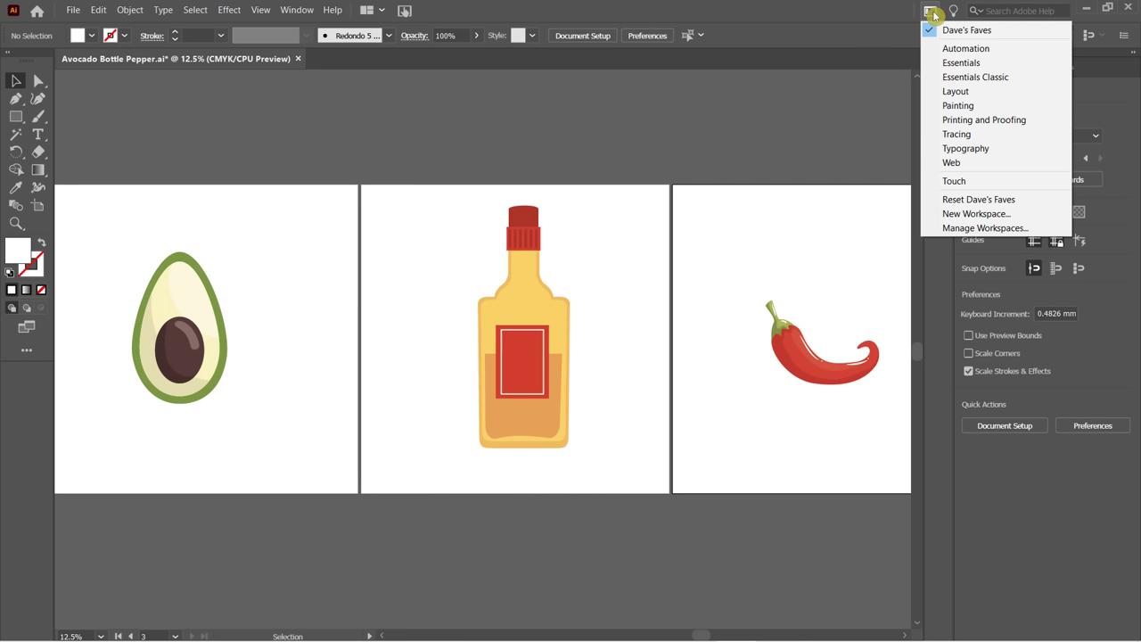
# Save the layout as a new workspace under the existing custom workspace name, overwriting it.
pyautogui.click(966, 216)
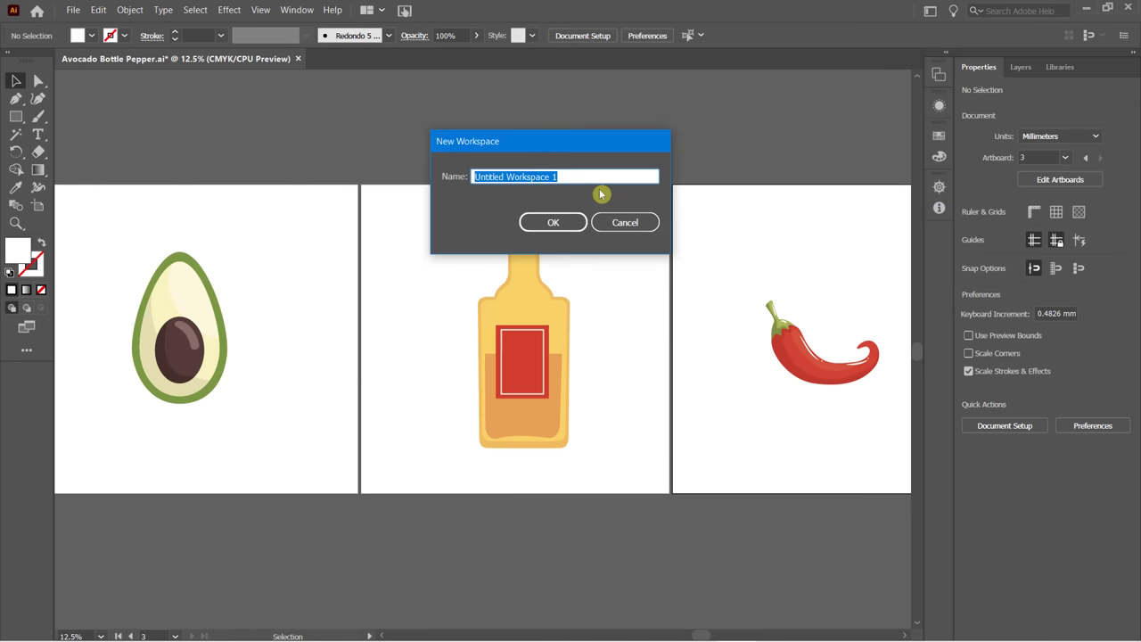
pyautogui.write("Dave's Fav")
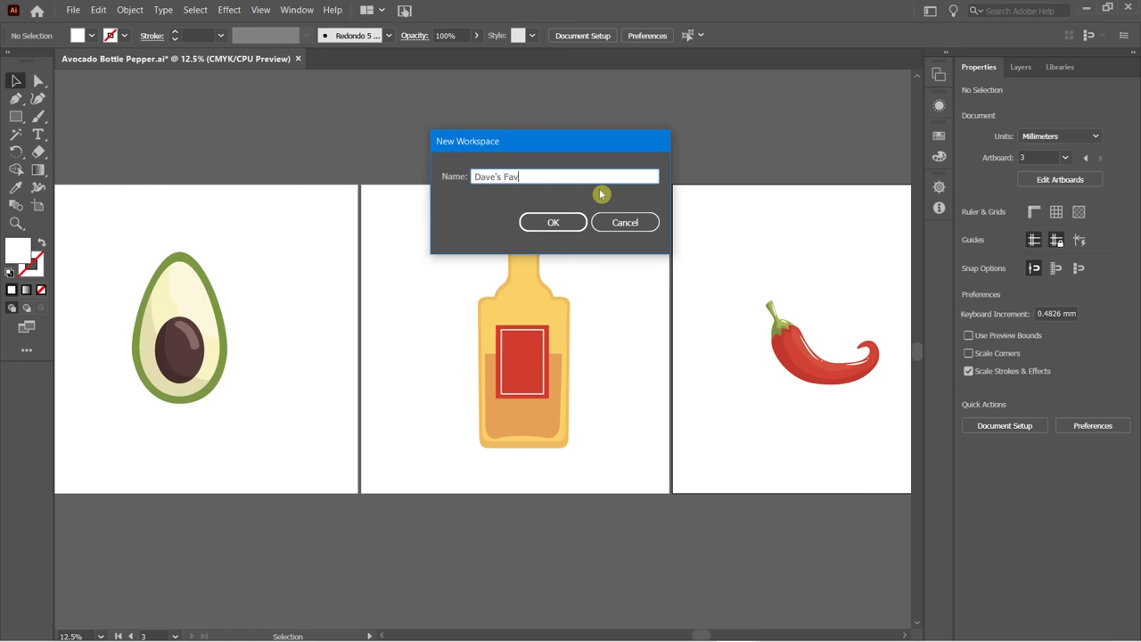
pyautogui.write('es')
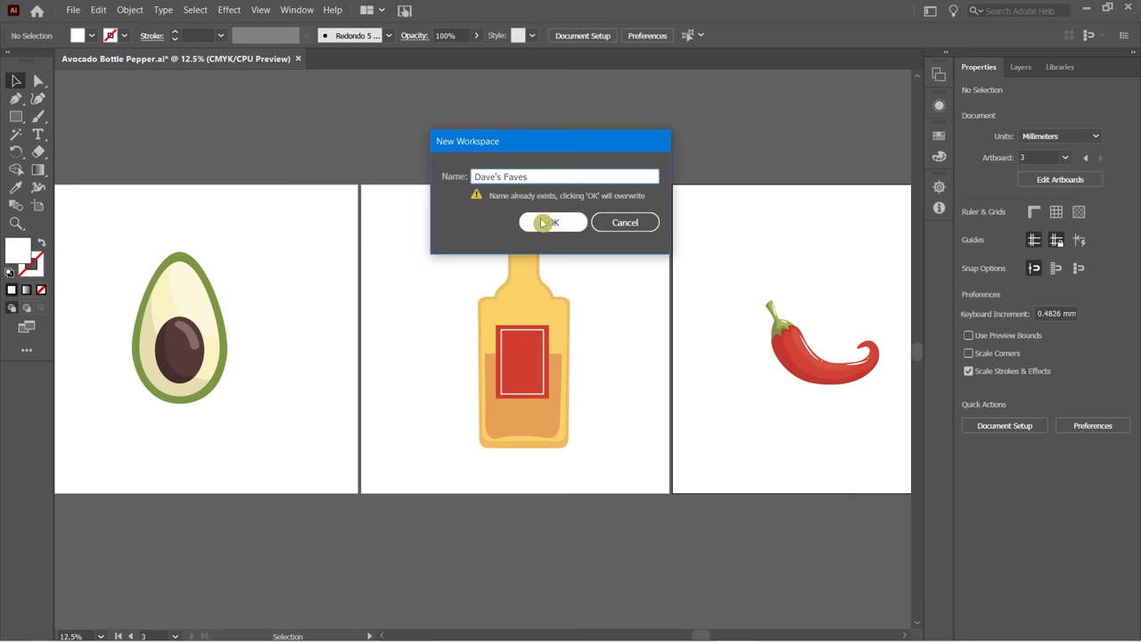
pyautogui.click(571, 235)
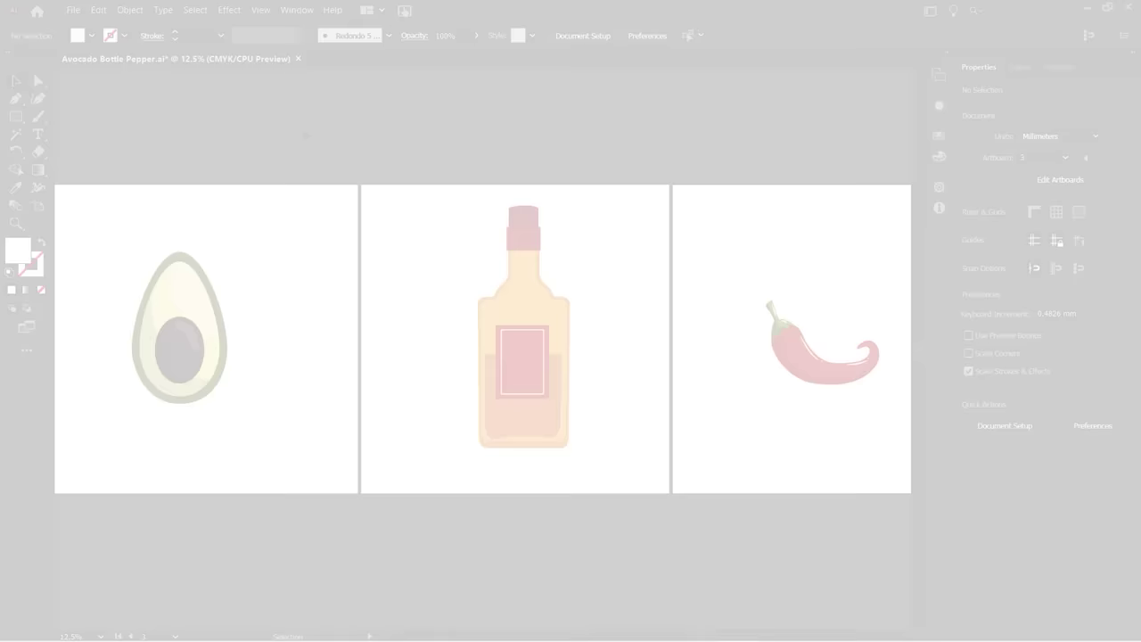
# Make the avocado's Artboard 1 active and switch to the Direct Selection tool.
pyautogui.click(175, 133)
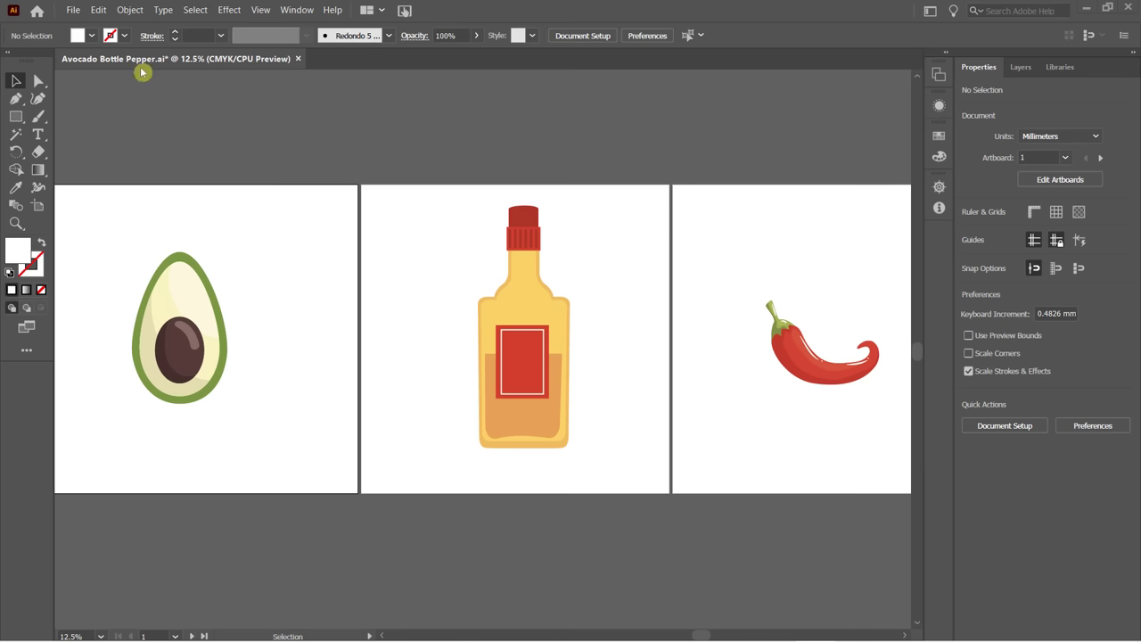
pyautogui.click(38, 83)
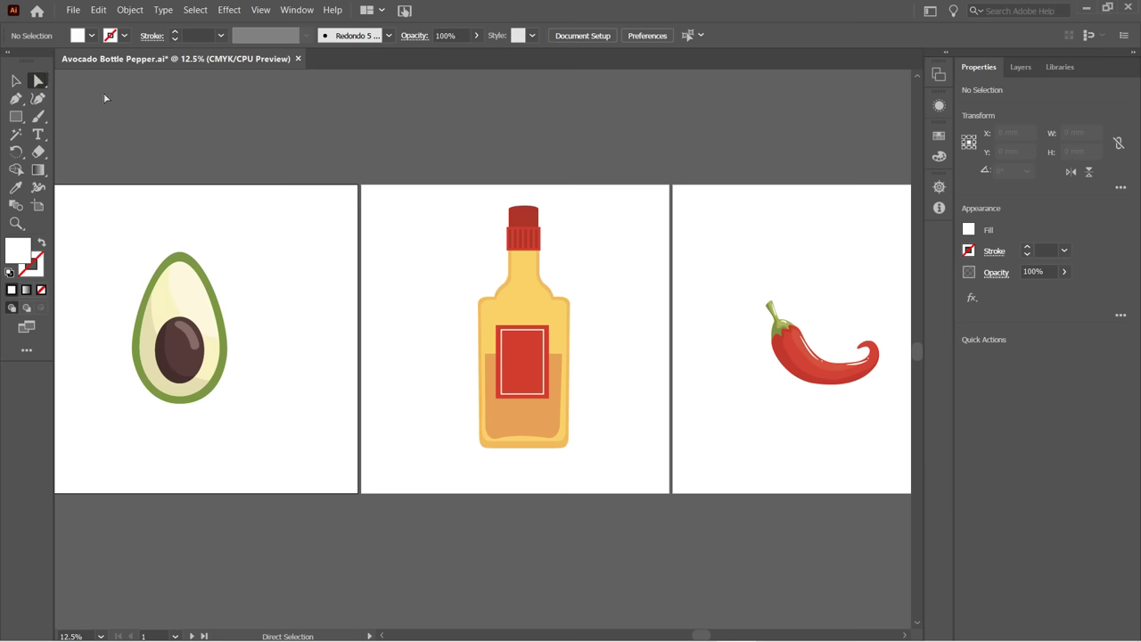
# Try the Selection, Direct Selection and Type tools, ending on Selection with Artboard 1 active.
pyautogui.press('v')
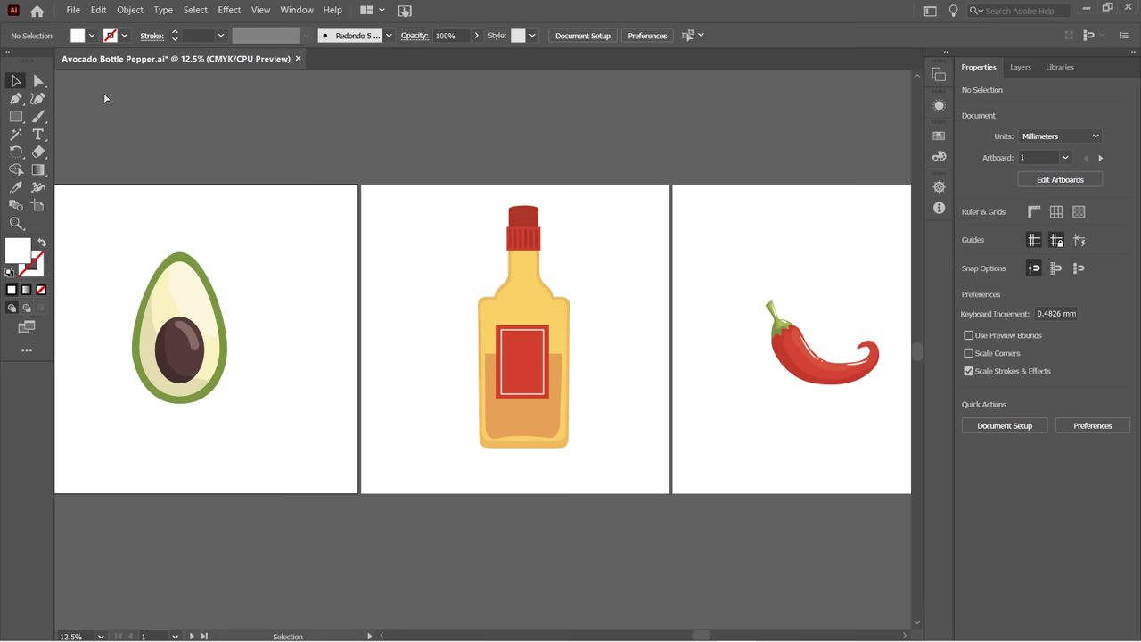
pyautogui.press('a')
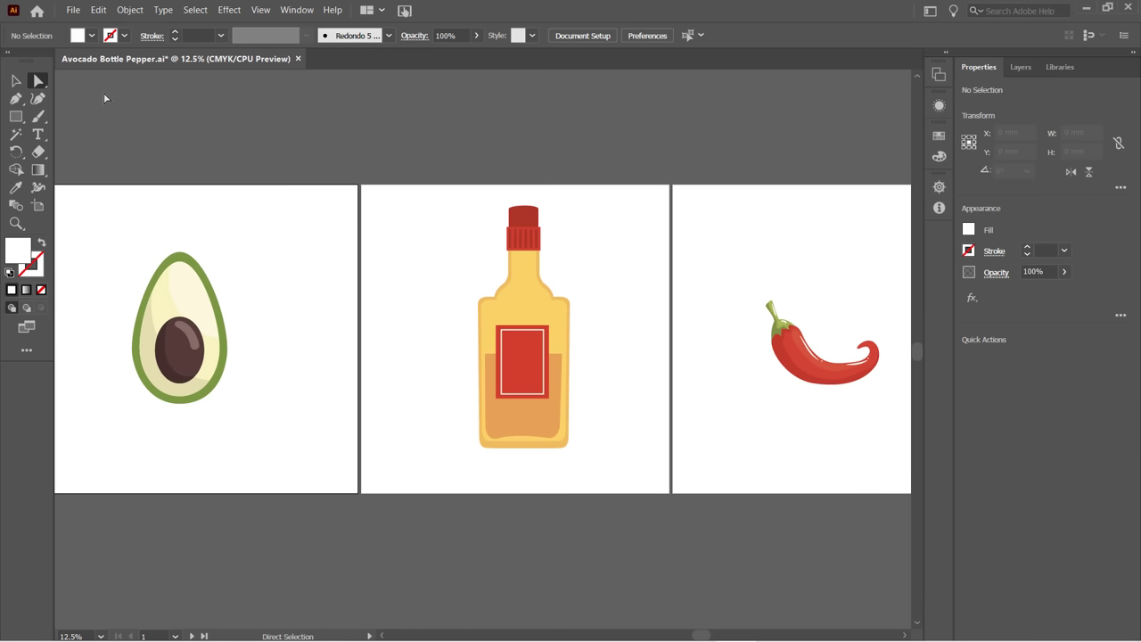
pyautogui.click(37, 134)
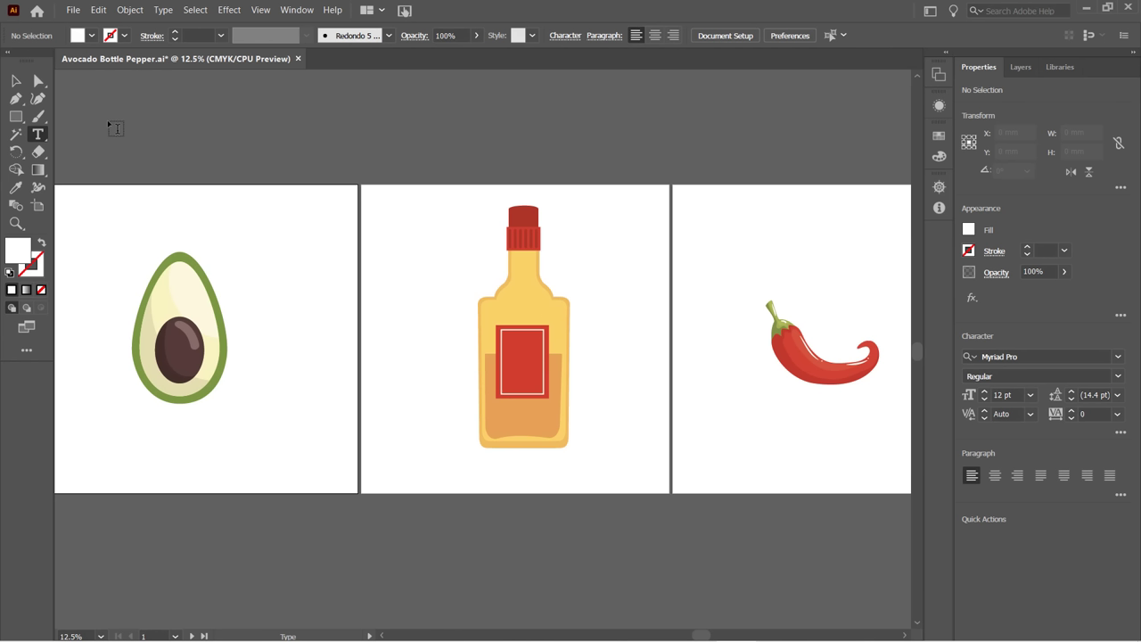
pyautogui.click(30, 272)
pyautogui.press('v')
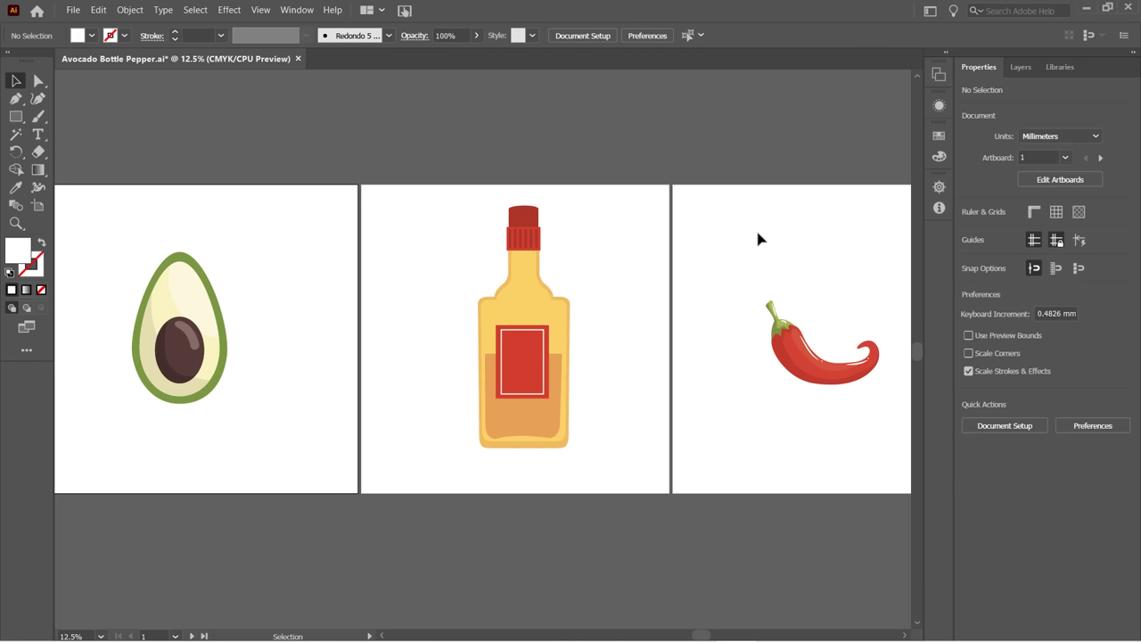
pyautogui.click(1066, 159)
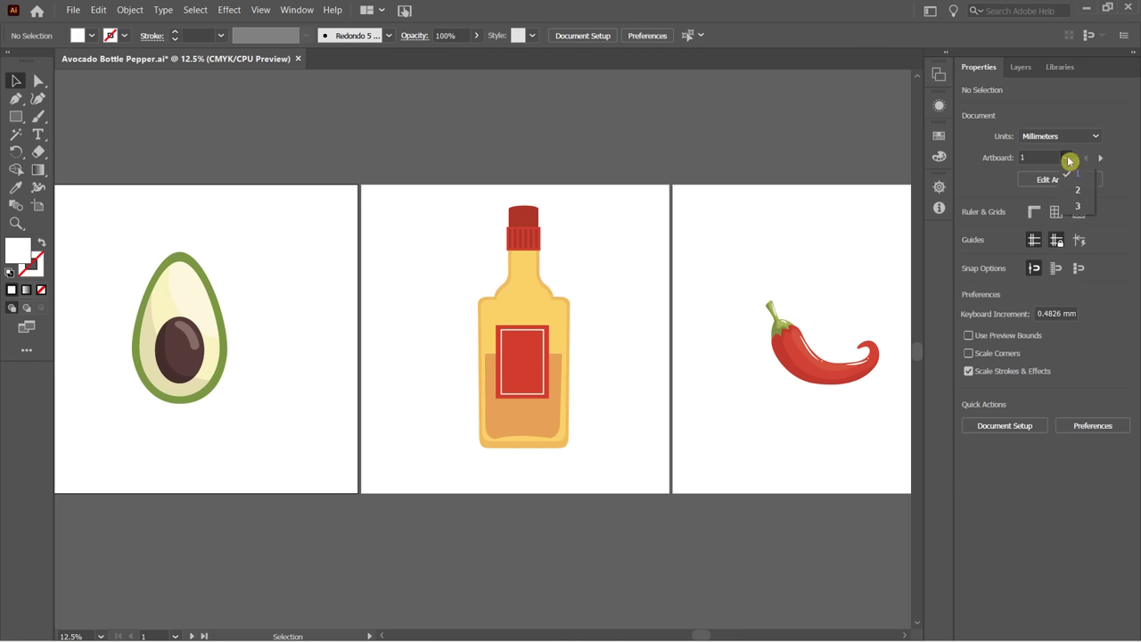
pyautogui.click(671, 132)
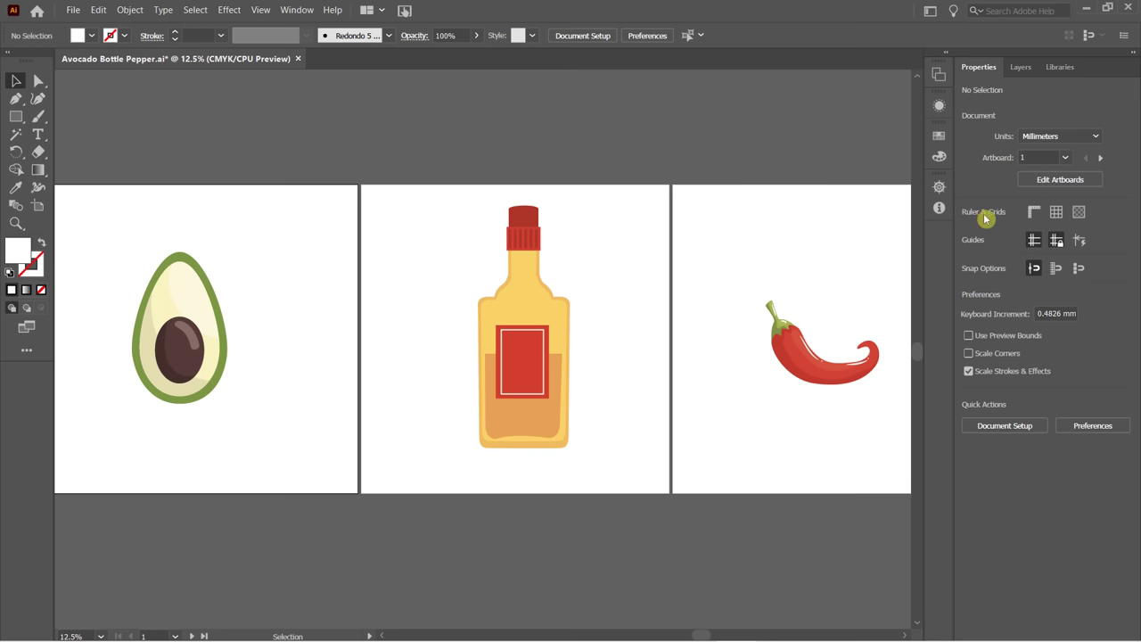
# Show rulers and set the document units to Pixels after briefly trying Inches.
pyautogui.click(1036, 212)
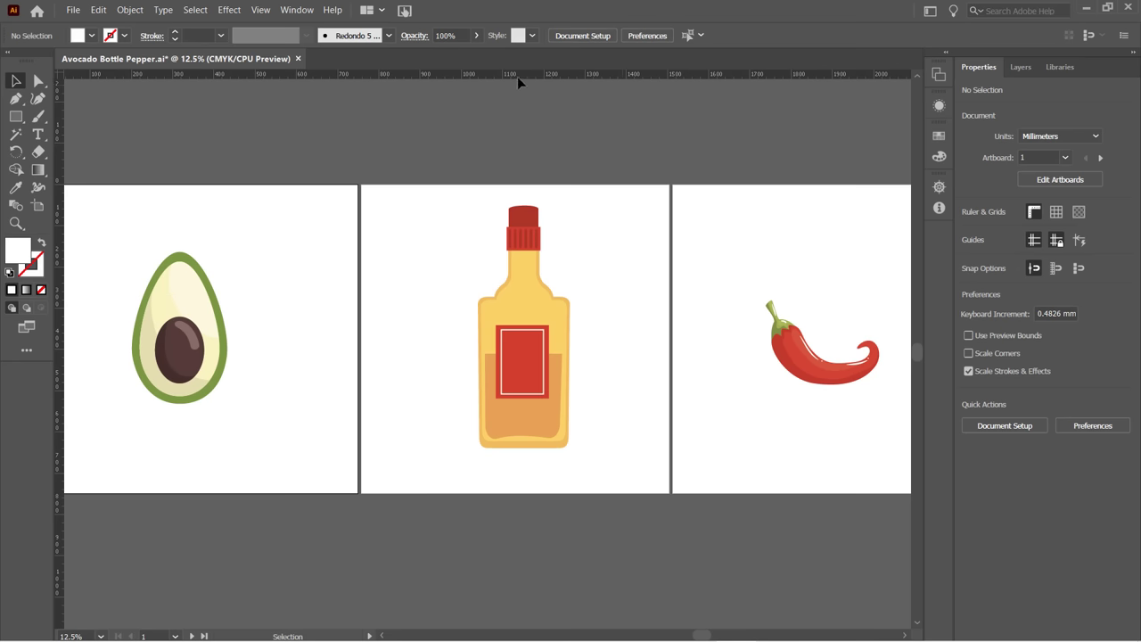
pyautogui.click(1095, 138)
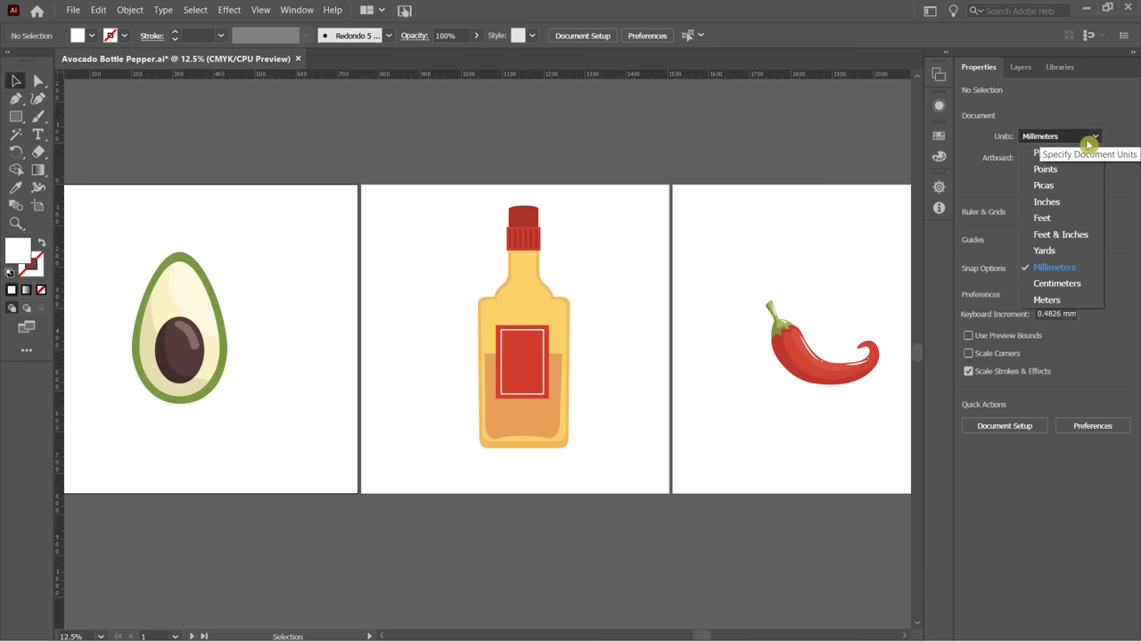
pyautogui.click(1052, 202)
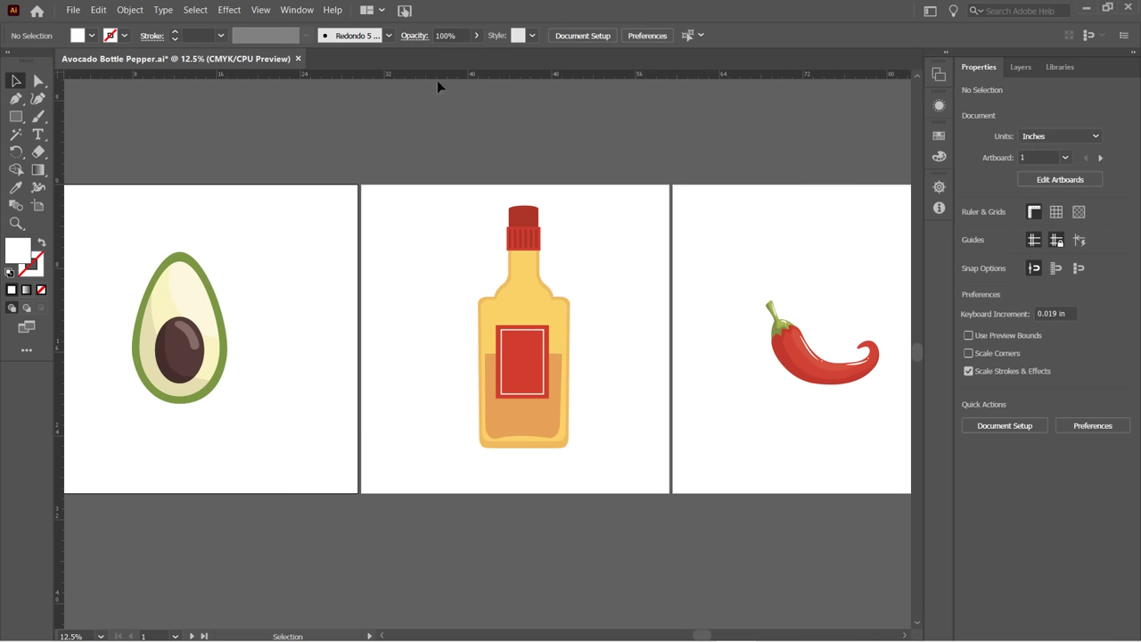
pyautogui.click(1091, 138)
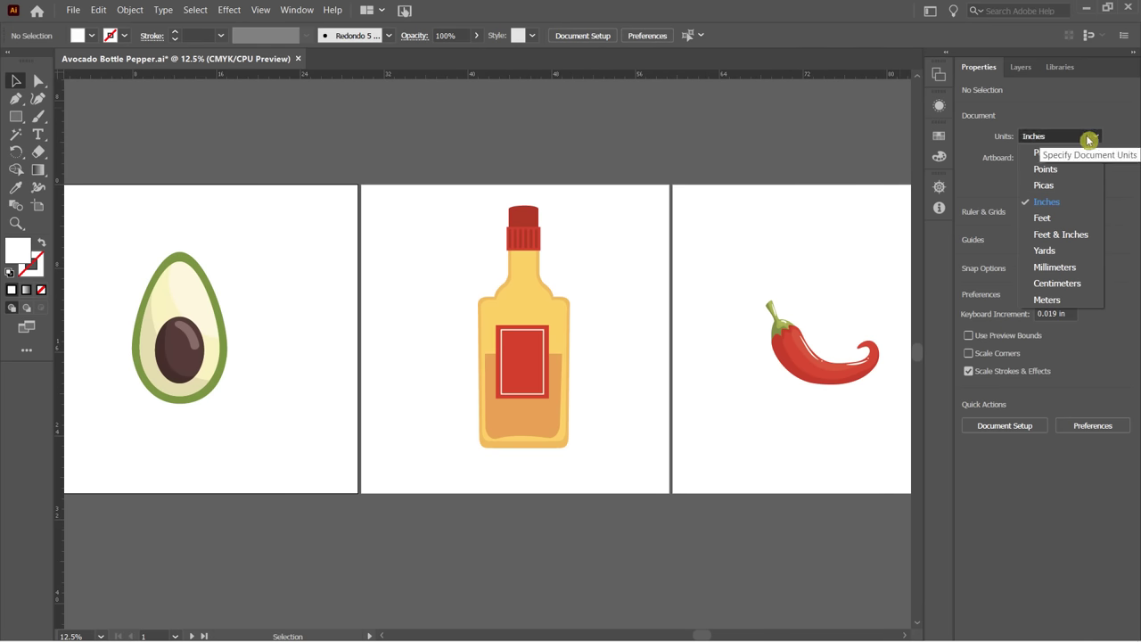
pyautogui.click(1052, 152)
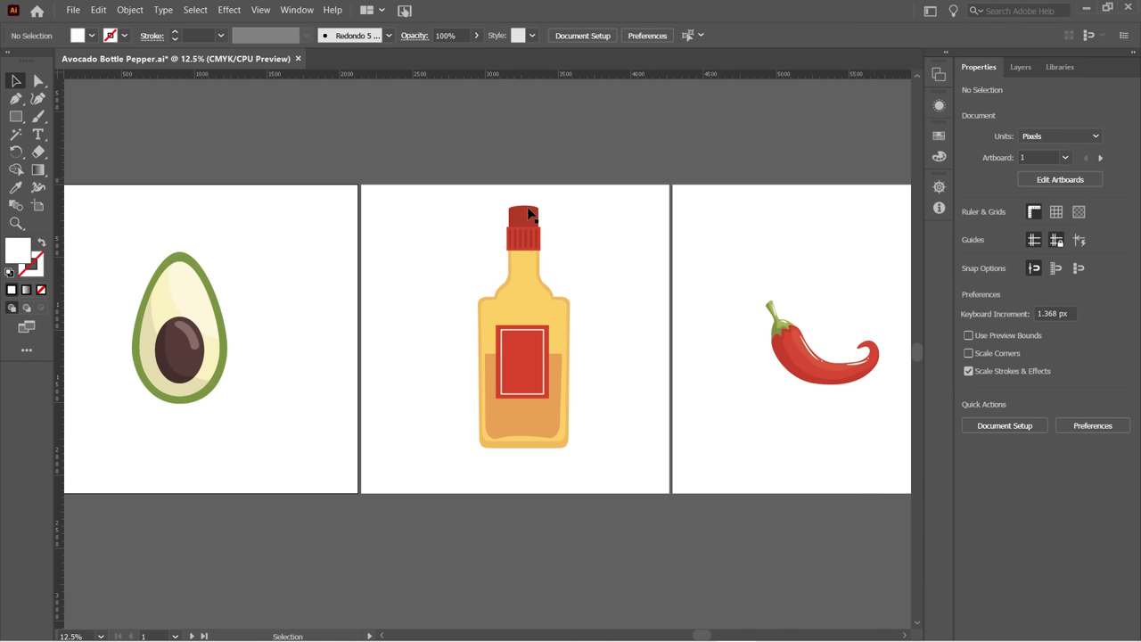
pyautogui.click(531, 295)
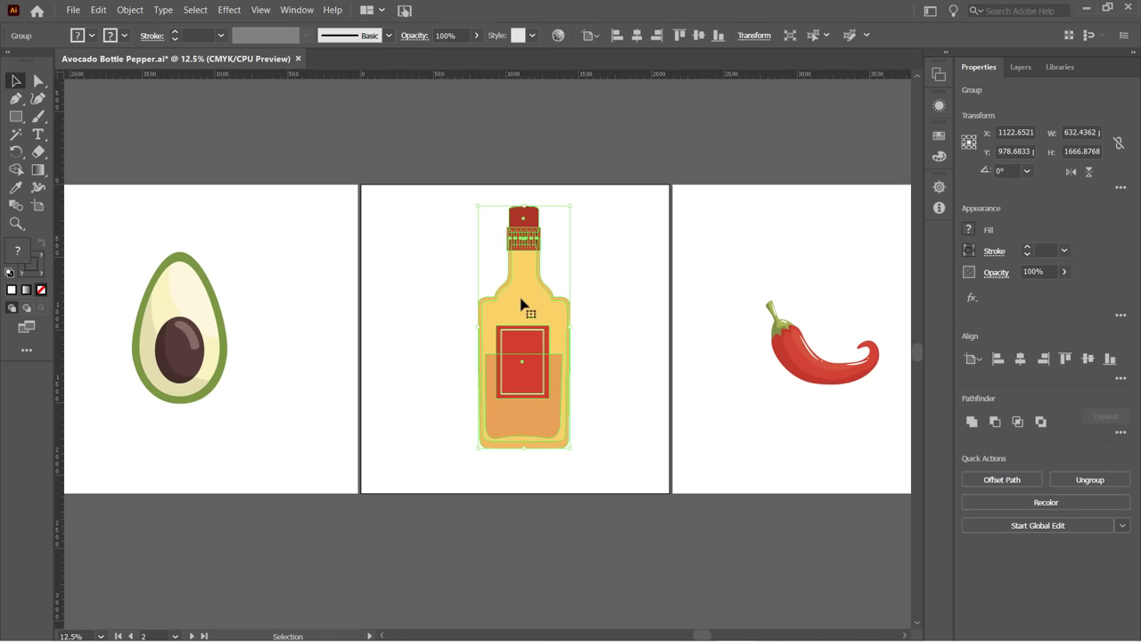
pyautogui.click(978, 75)
pyautogui.click(988, 87)
pyautogui.doubleClick(535, 303)
pyautogui.click(528, 300)
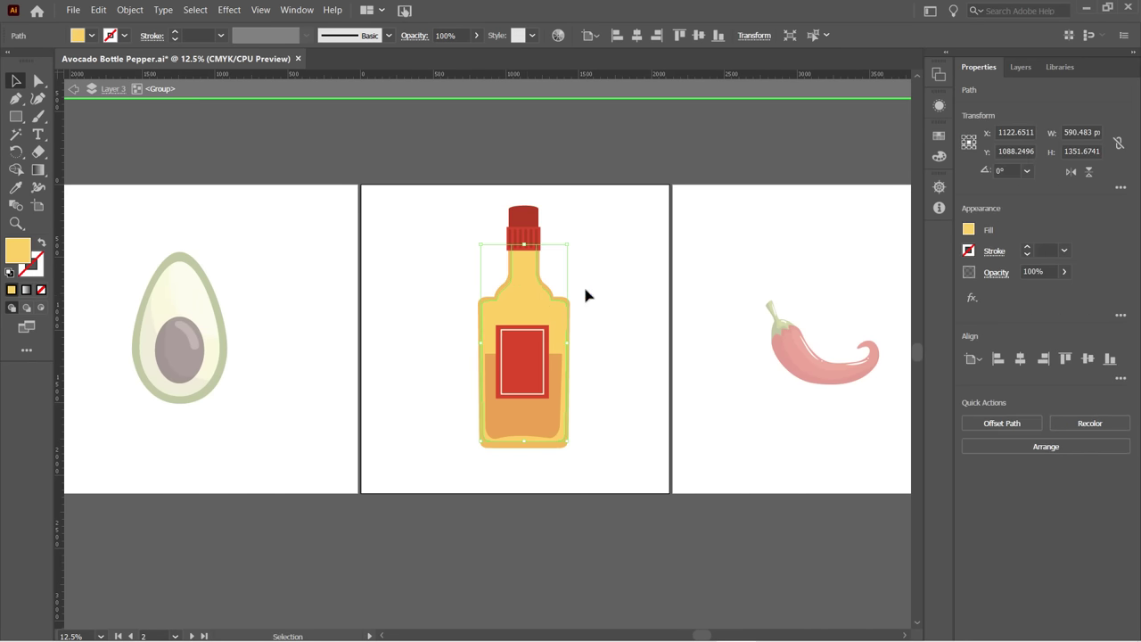
pyautogui.click(986, 231)
pyautogui.doubleClick(608, 222)
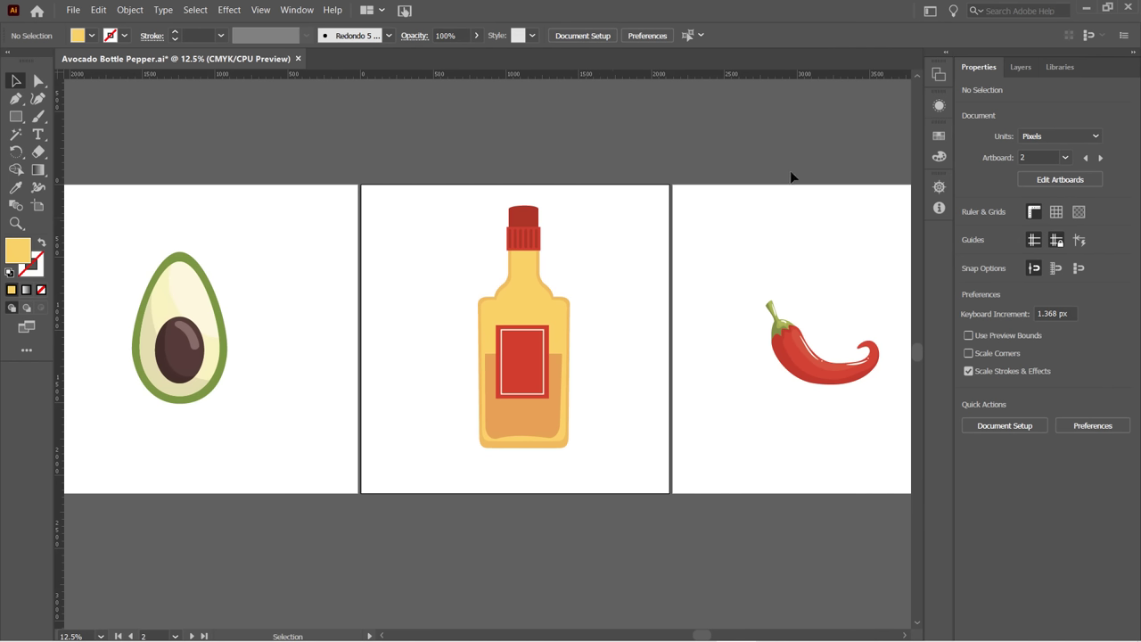
pyautogui.click(1019, 68)
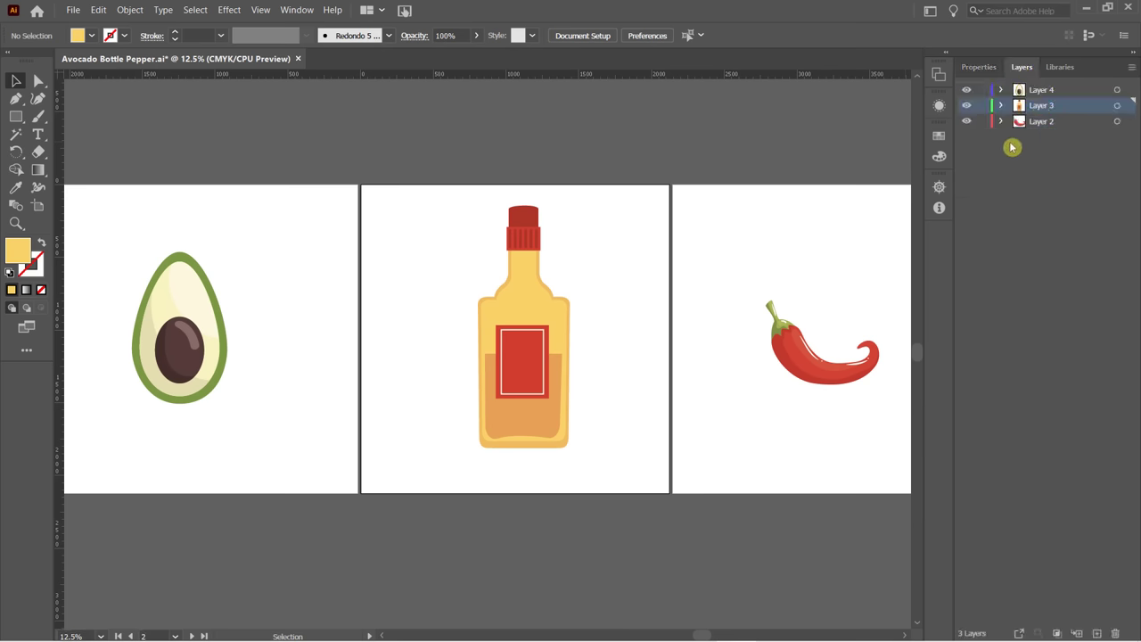
pyautogui.click(967, 90)
pyautogui.click(967, 90)
pyautogui.click(967, 90)
pyautogui.click(967, 90)
pyautogui.click(967, 105)
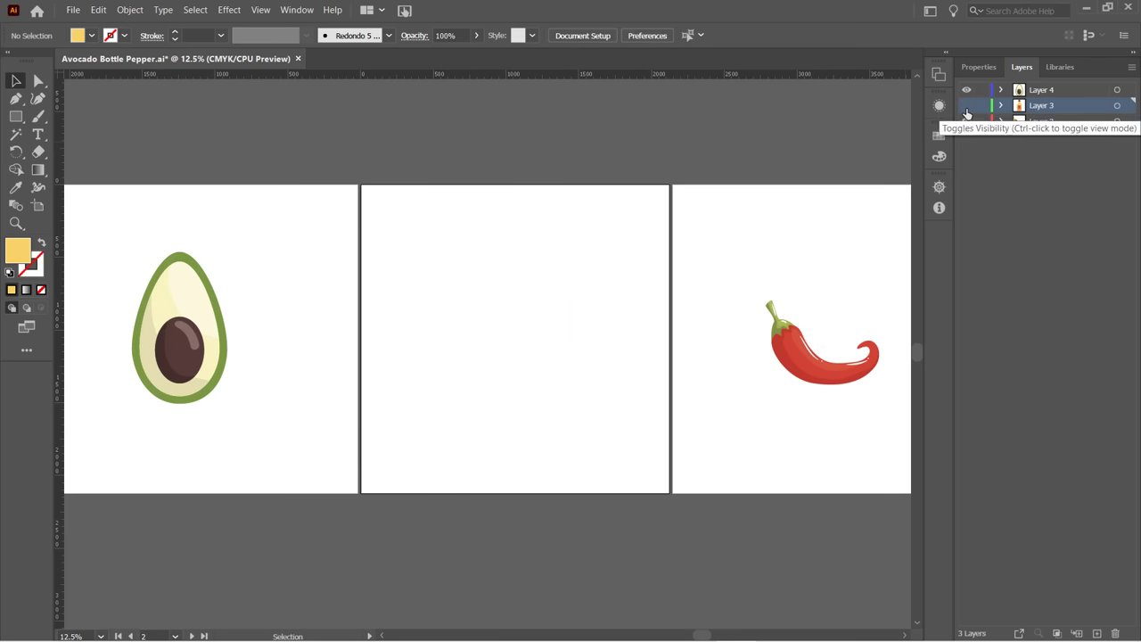
pyautogui.click(967, 105)
pyautogui.click(967, 122)
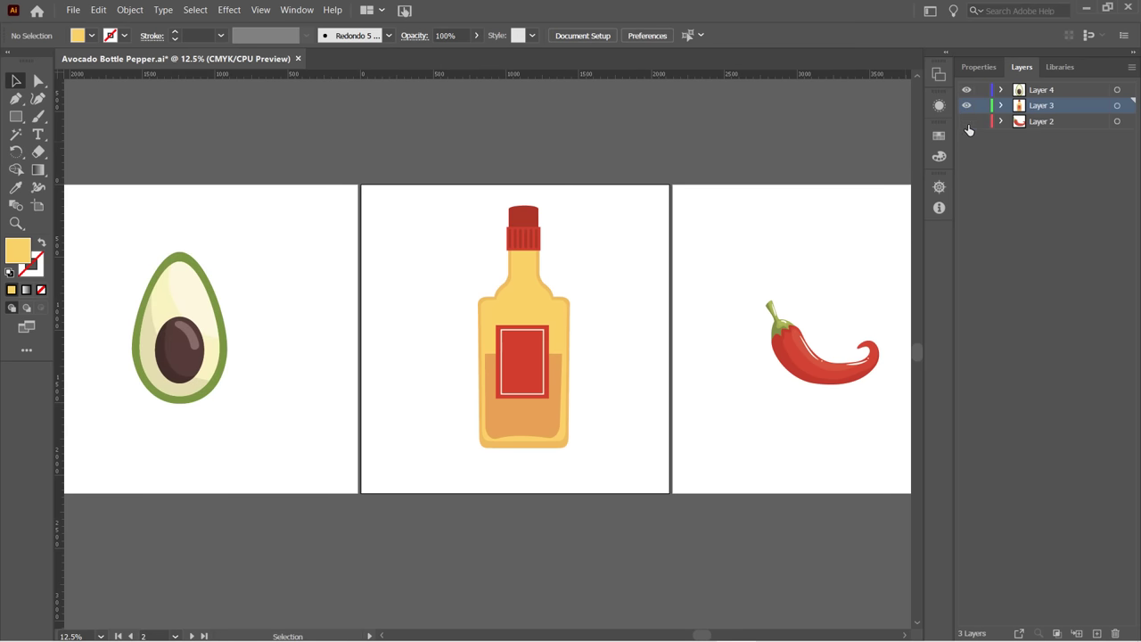
pyautogui.click(966, 121)
pyautogui.click(978, 67)
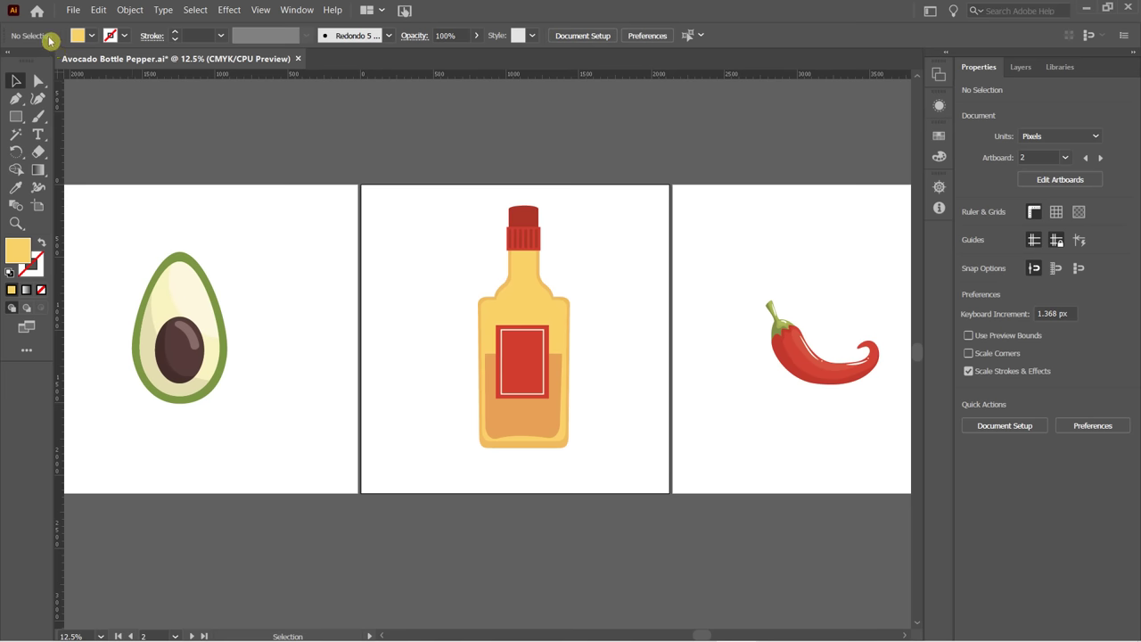
pyautogui.click(297, 9)
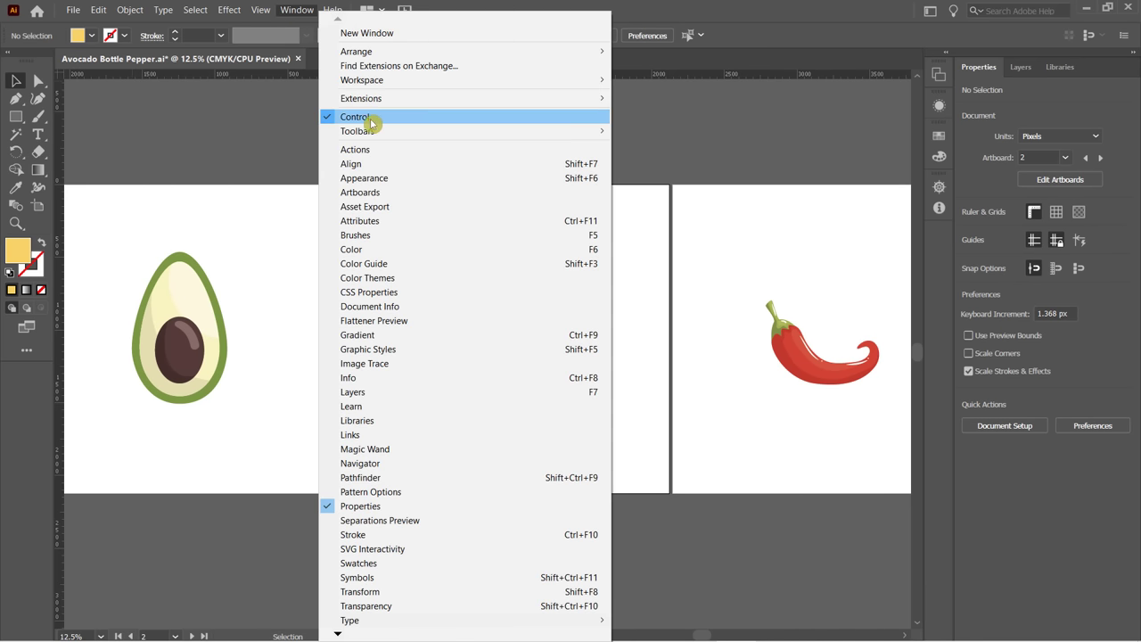
pyautogui.click(774, 18)
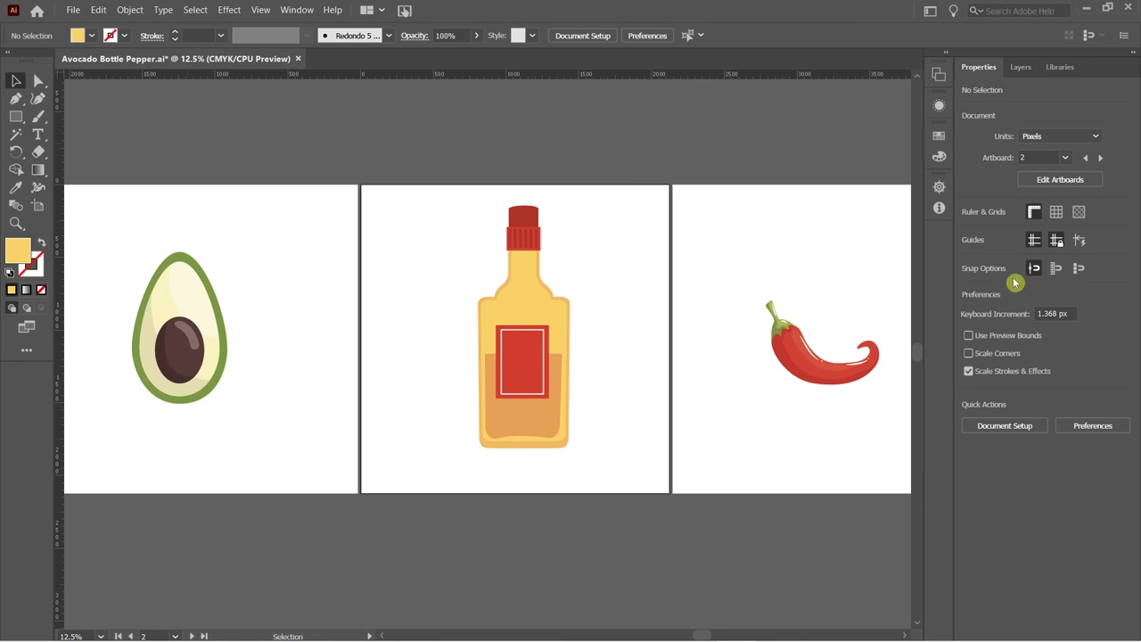
pyautogui.doubleClick(204, 288)
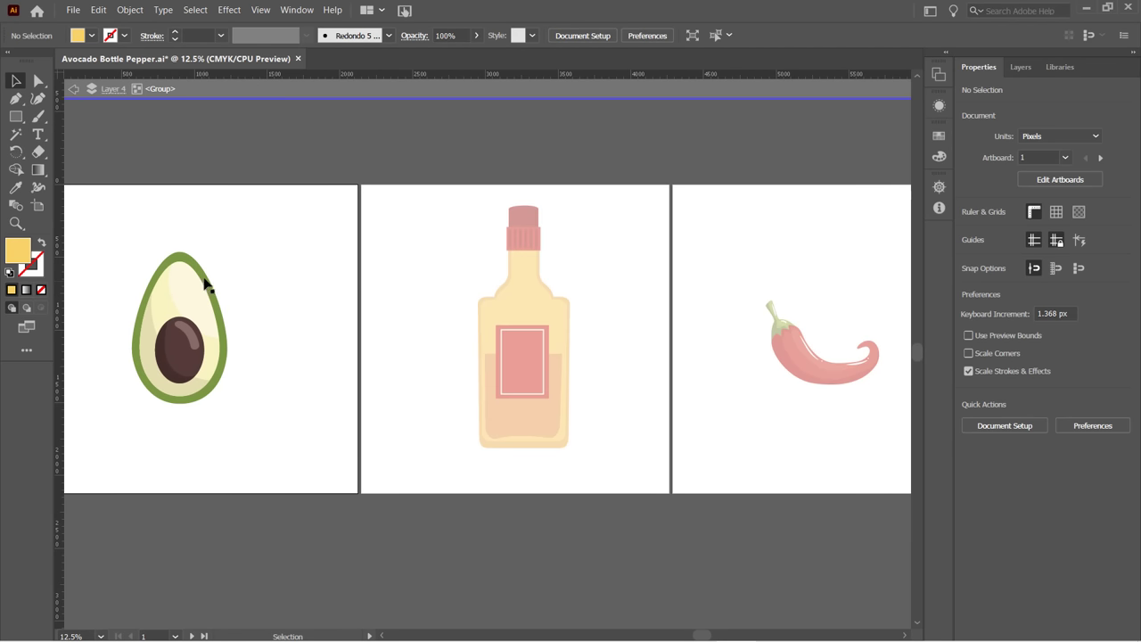
pyautogui.click(204, 286)
pyautogui.hotkey('ctrl', 'shift', ']')
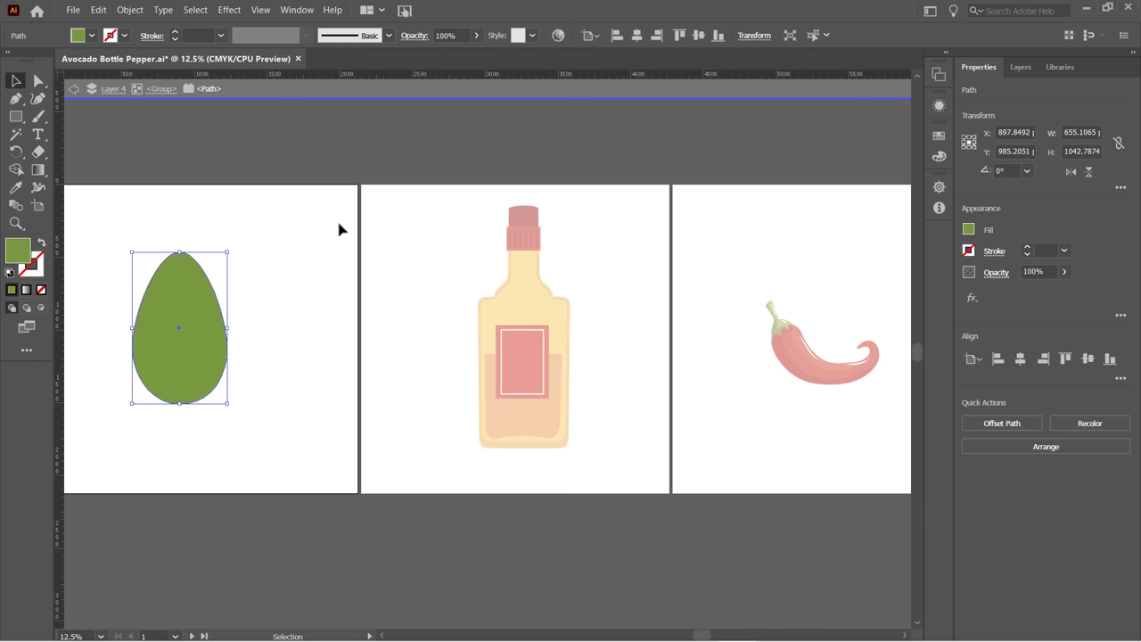
pyautogui.doubleClick(314, 226)
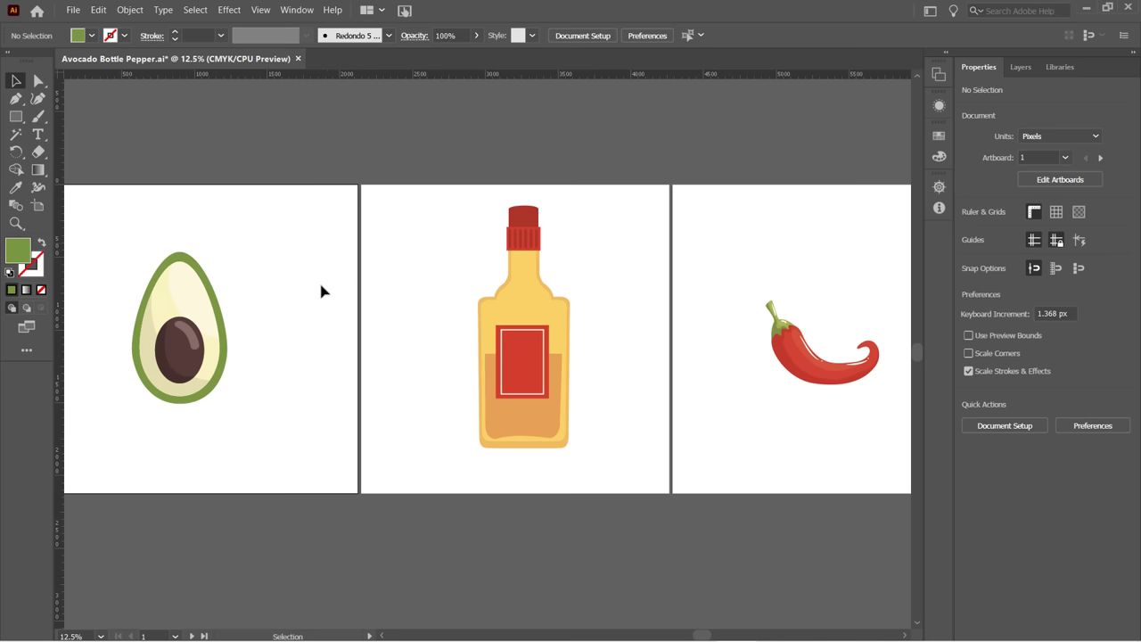
# Zoom to 300%, then back out to 12.5% and 8.33% with Ctrl+plus/minus.
pyautogui.moveTo(365, 273); pyautogui.dragTo(408, 247)
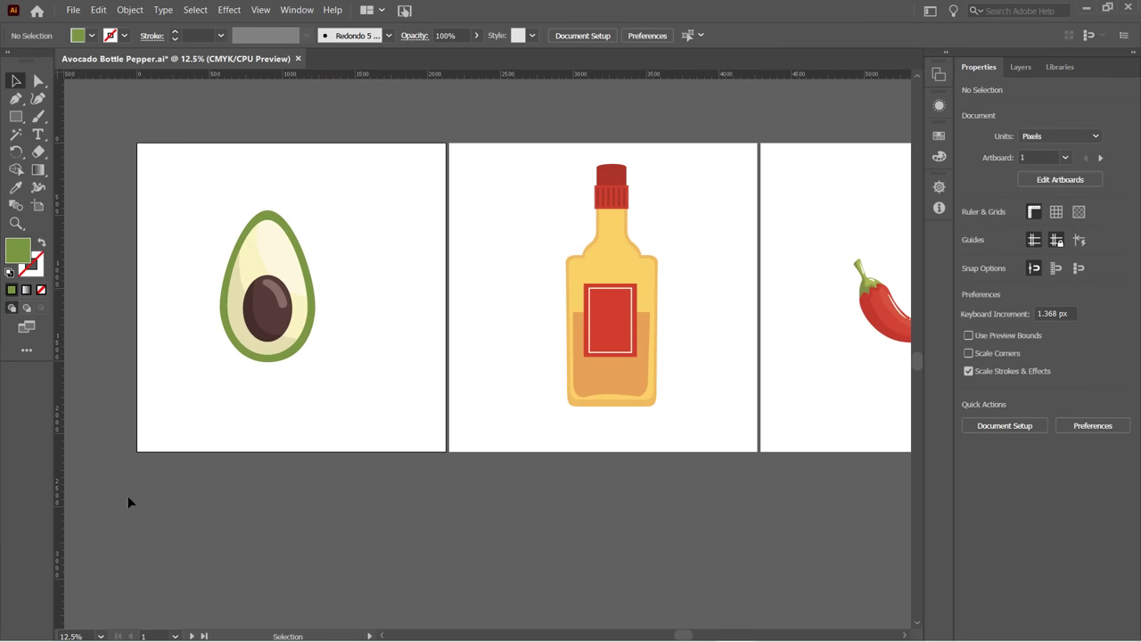
pyautogui.press('a')
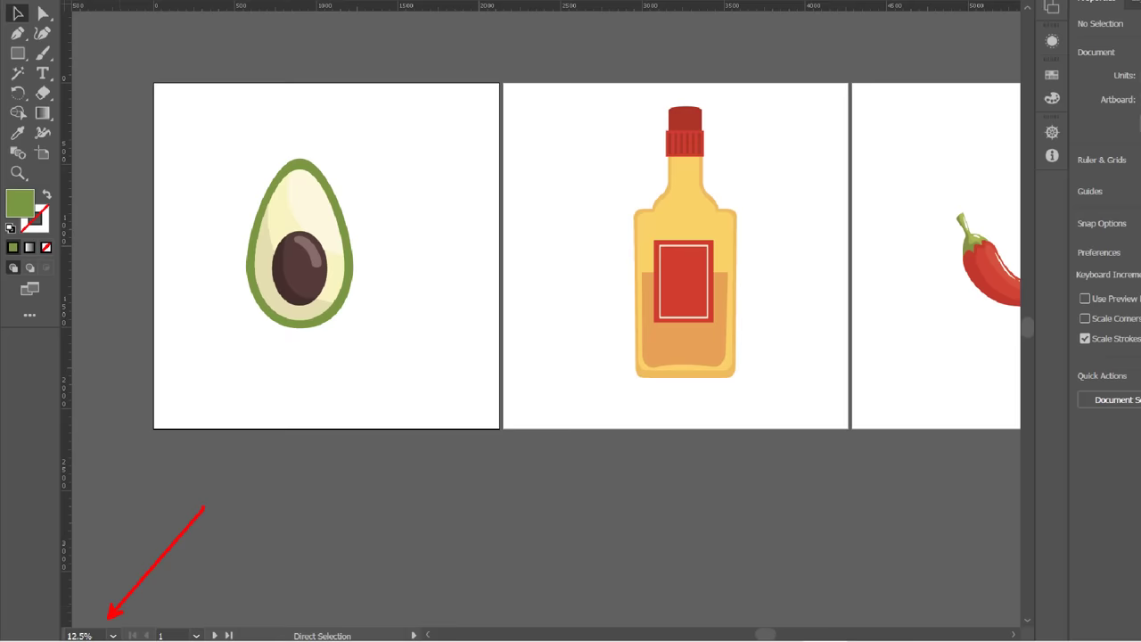
pyautogui.press('v')
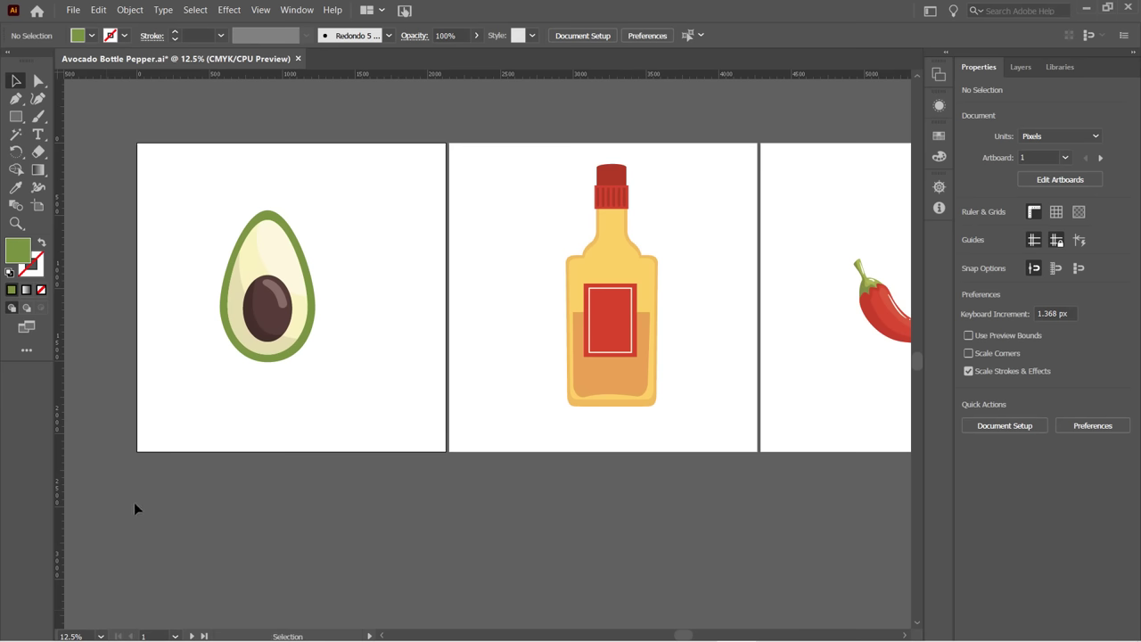
pyautogui.click(104, 635)
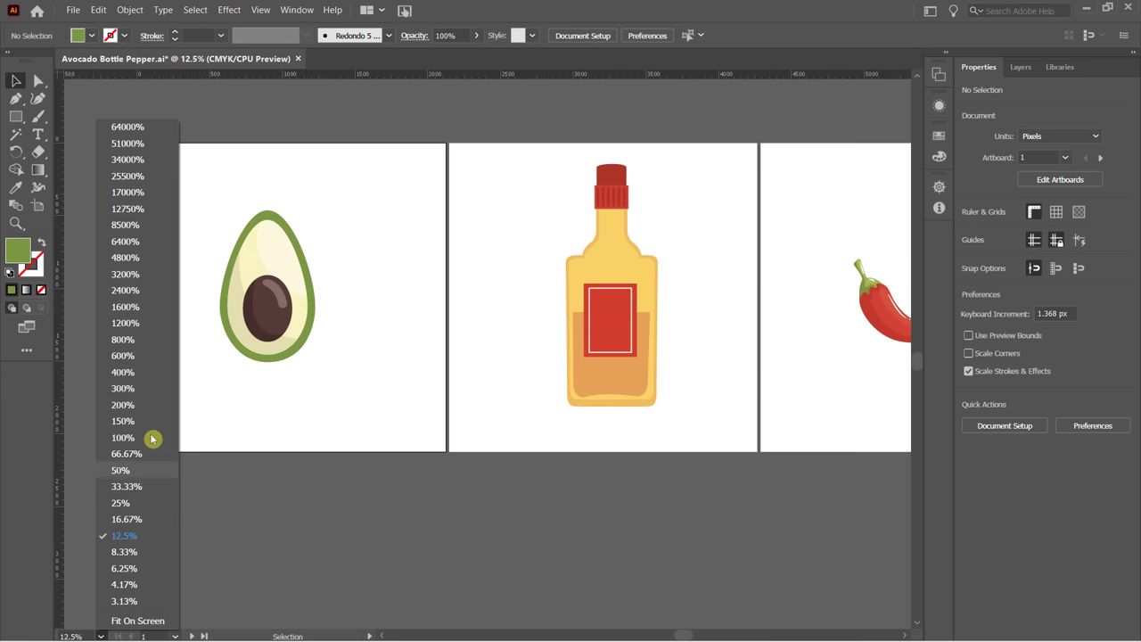
pyautogui.click(143, 388)
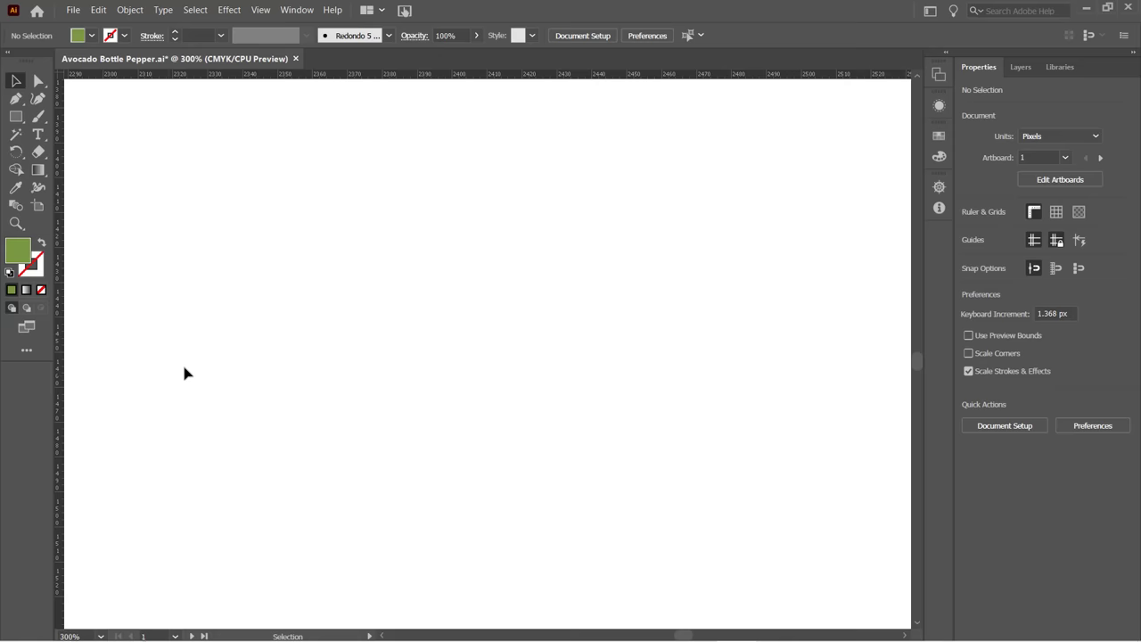
pyautogui.click(101, 635)
pyautogui.click(129, 499)
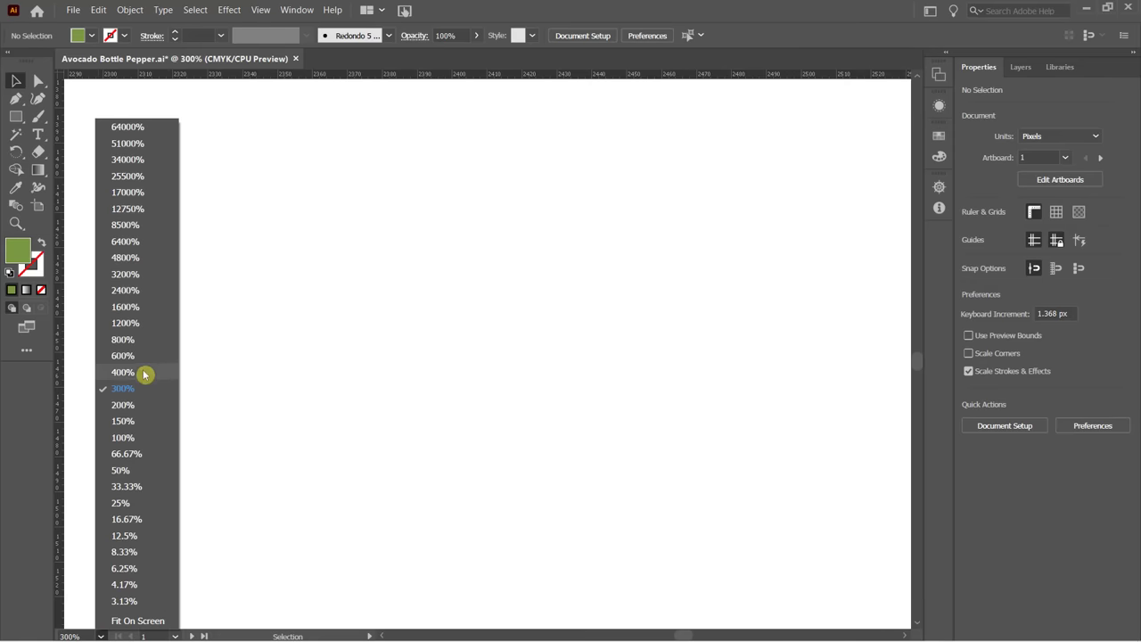
pyautogui.click(129, 536)
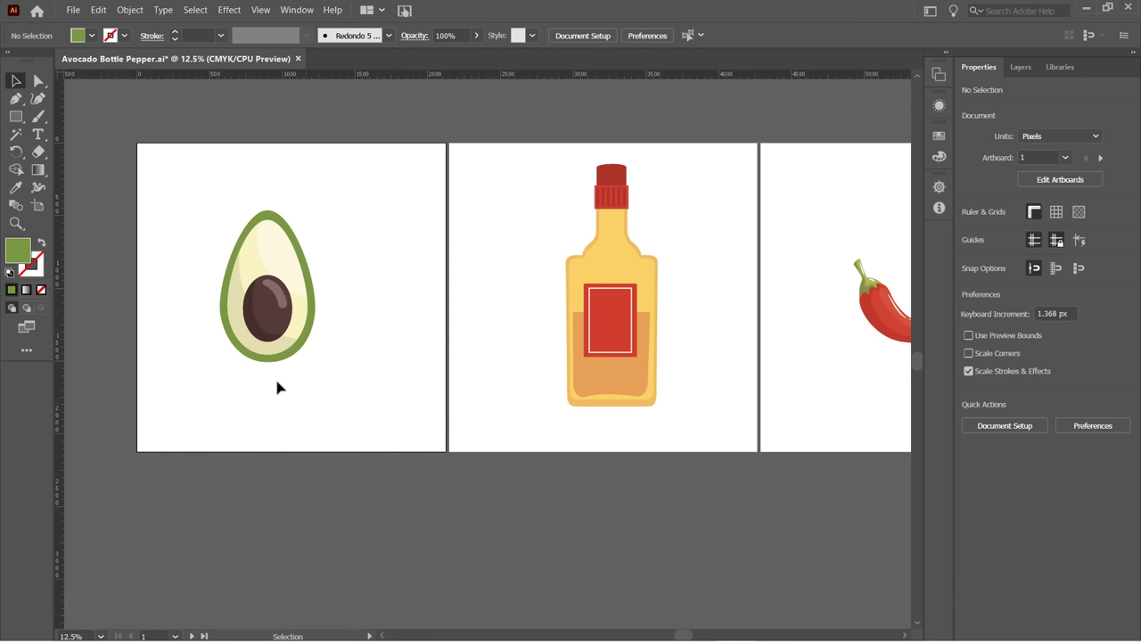
pyautogui.press('ctrl')
pyautogui.hotkey('ctrl', '+')
pyautogui.hotkey('ctrl', '+')
pyautogui.hotkey('ctrl', '+')
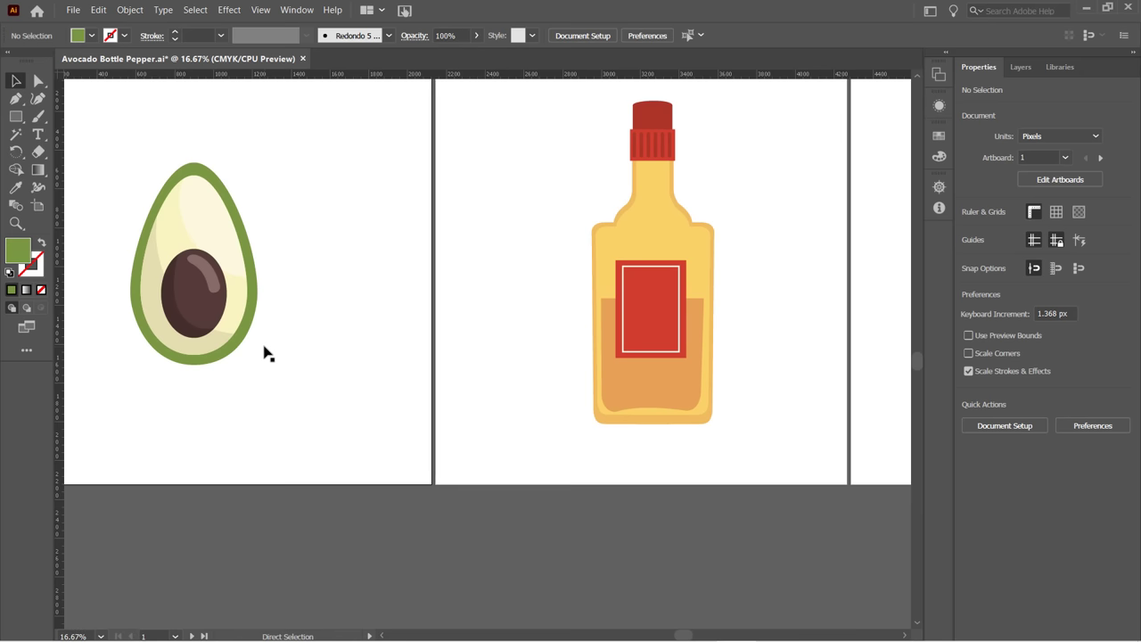
pyautogui.hotkey('ctrl', '-')
pyautogui.hotkey('ctrl', '-')
pyautogui.hotkey('ctrl', '-')
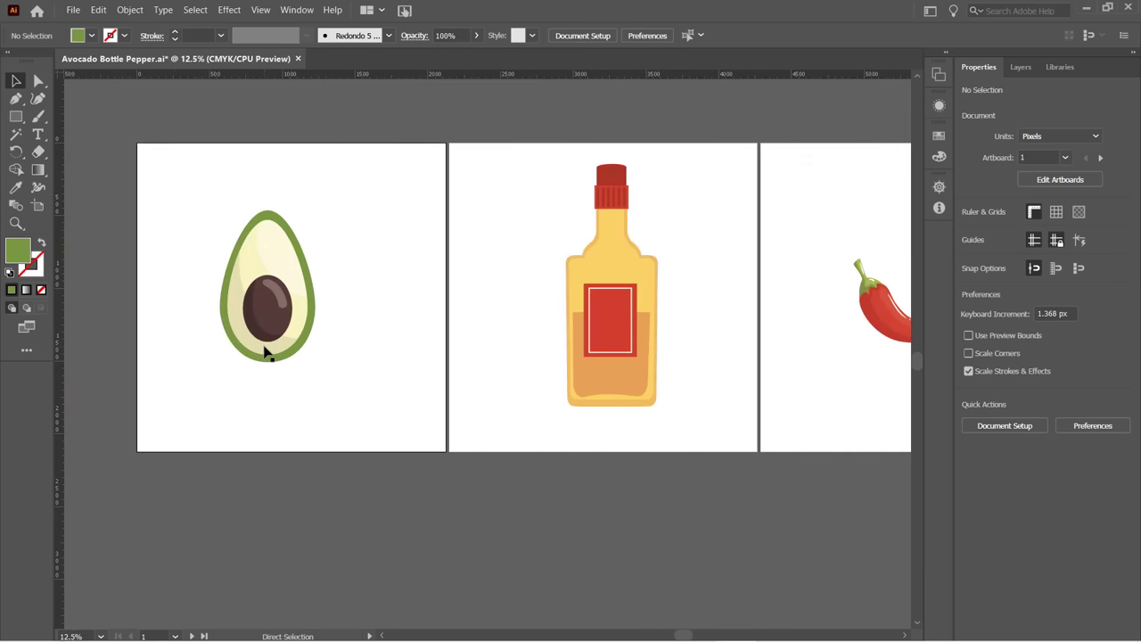
pyautogui.hotkey('ctrl', '-')
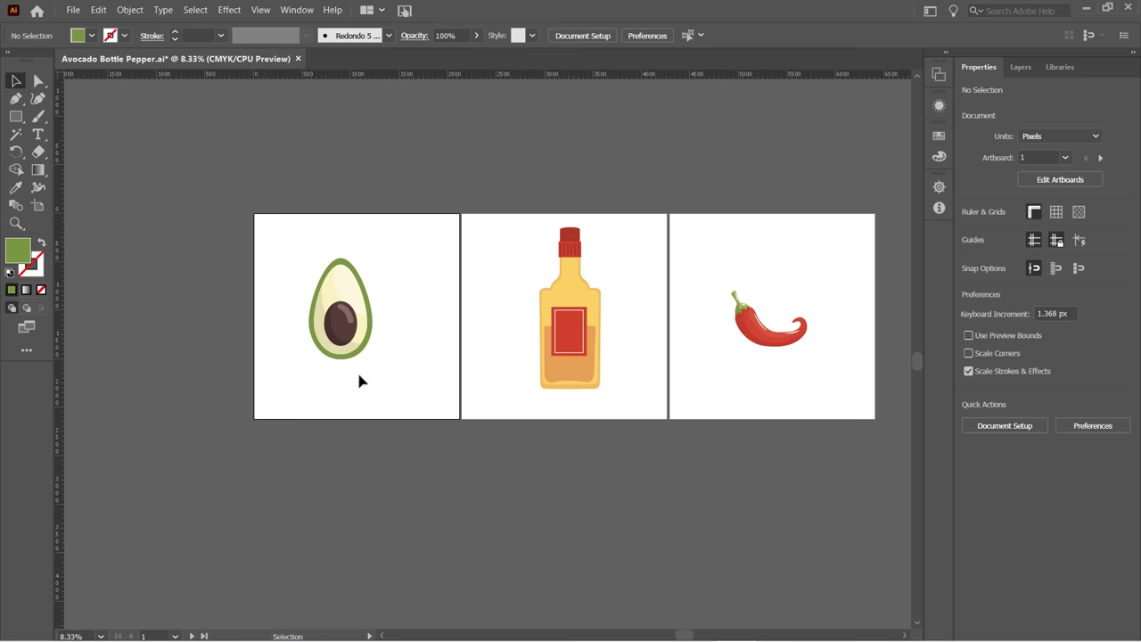
# Scroll-zoom in and out on the avocado pit to inspect it closely.
pyautogui.scroll(2, 362, 354)
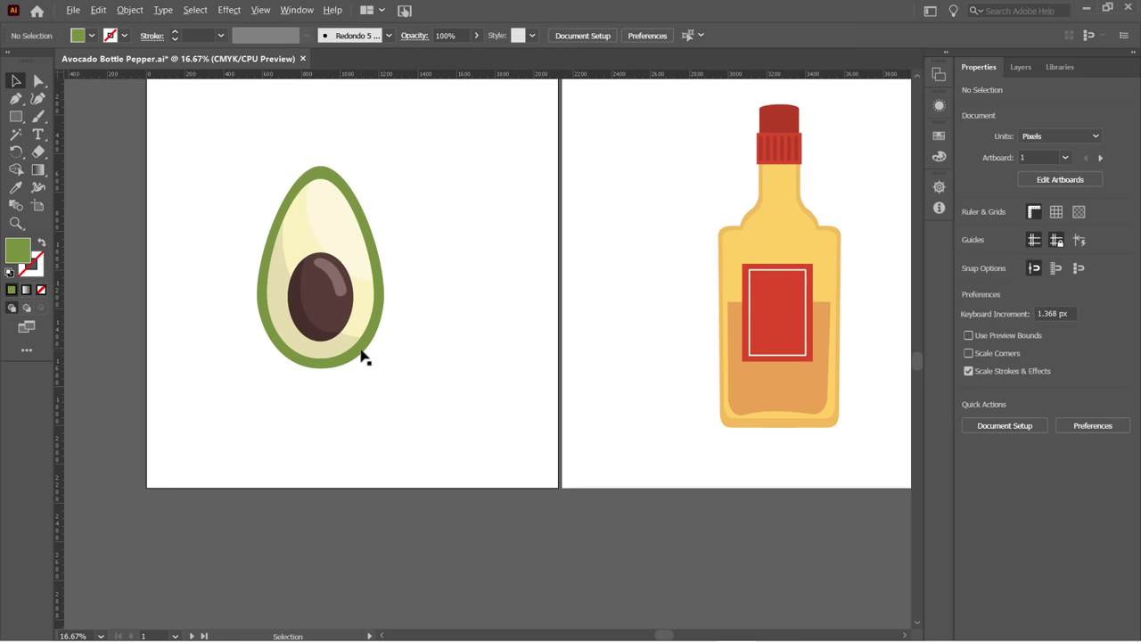
pyautogui.scroll(4, 363, 355)
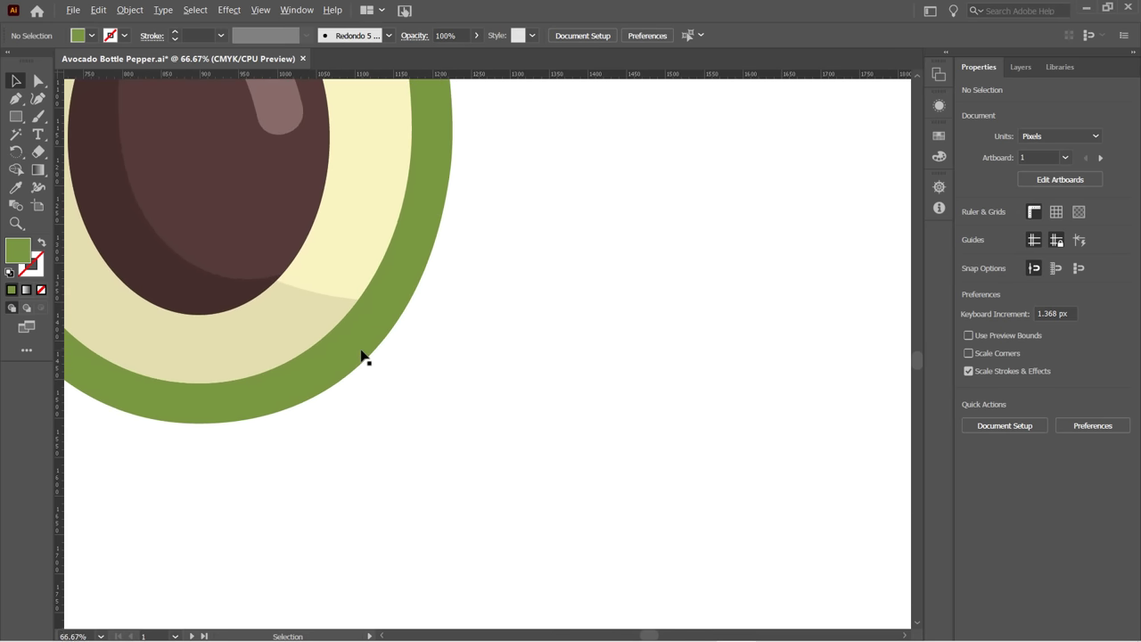
pyautogui.scroll(-3, 366, 354)
pyautogui.scroll(5, 302, 253)
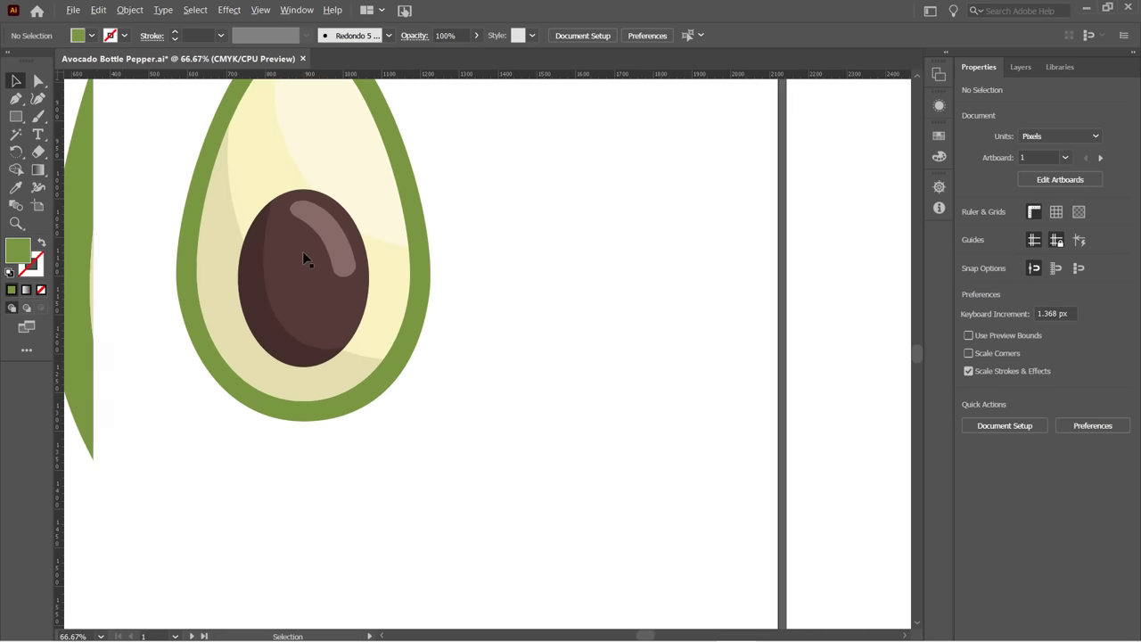
pyautogui.scroll(2, 305, 266)
pyautogui.scroll(-3, 307, 266)
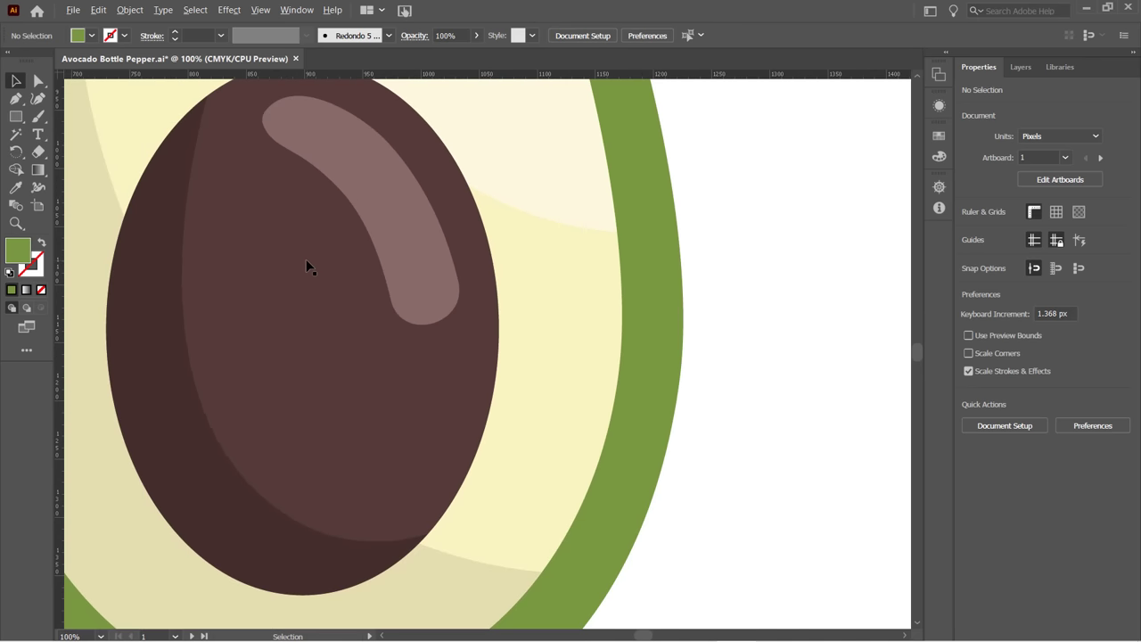
pyautogui.scroll(2, 307, 266)
pyautogui.scroll(4, 306, 266)
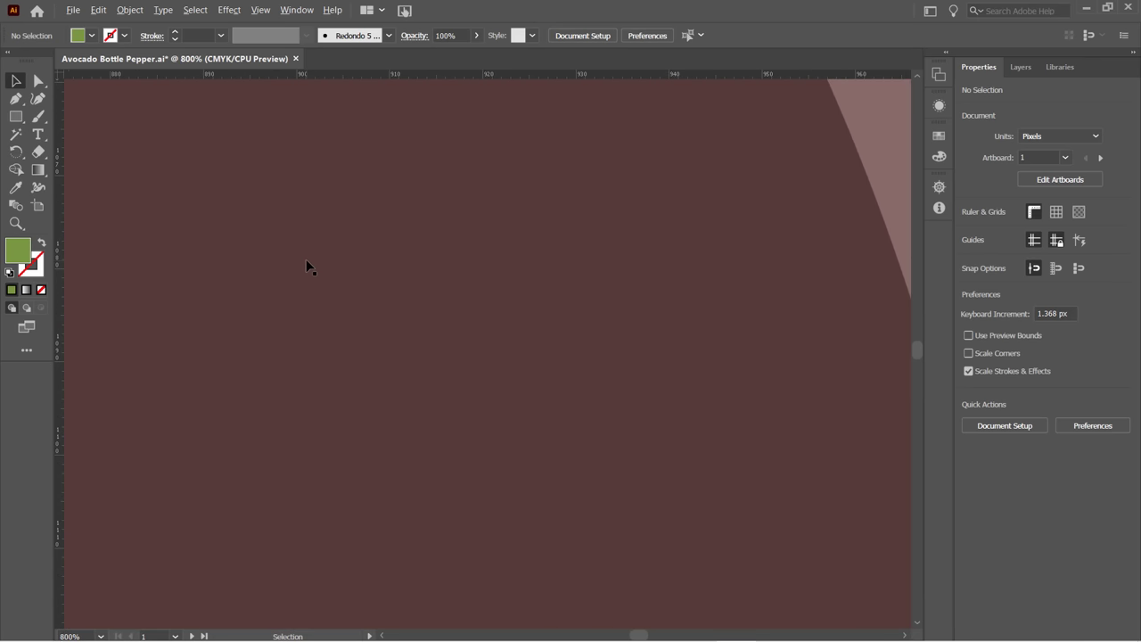
pyautogui.scroll(-8, 306, 266)
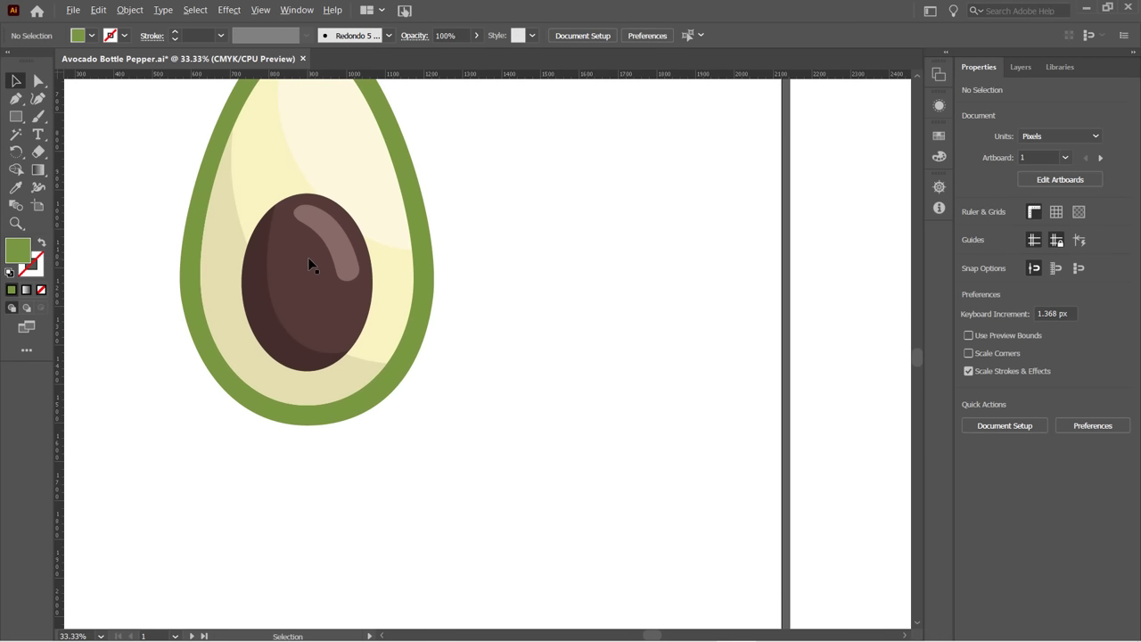
pyautogui.scroll(-2, 308, 257)
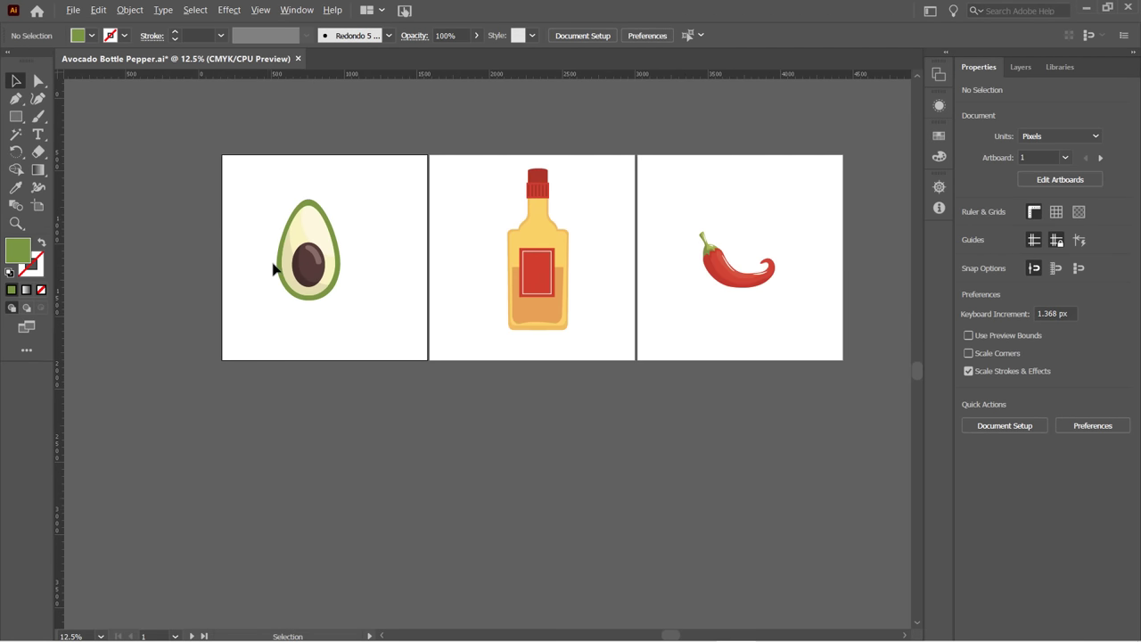
pyautogui.scroll(1, 326, 263)
pyautogui.moveTo(377, 275); pyautogui.dragTo(296, 323)
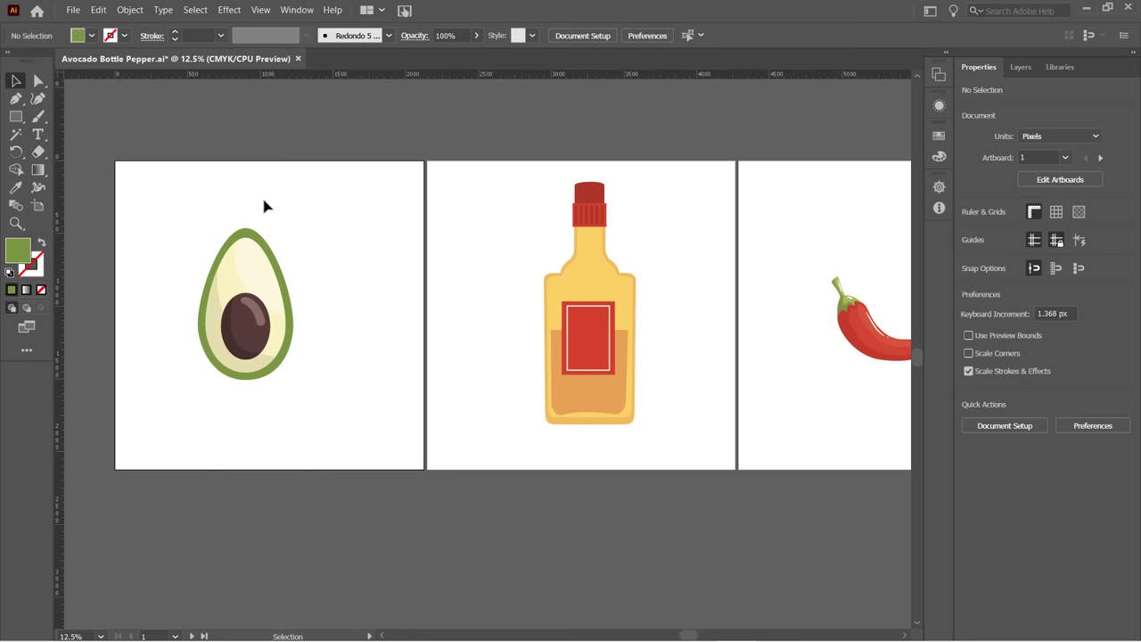
pyautogui.click(40, 133)
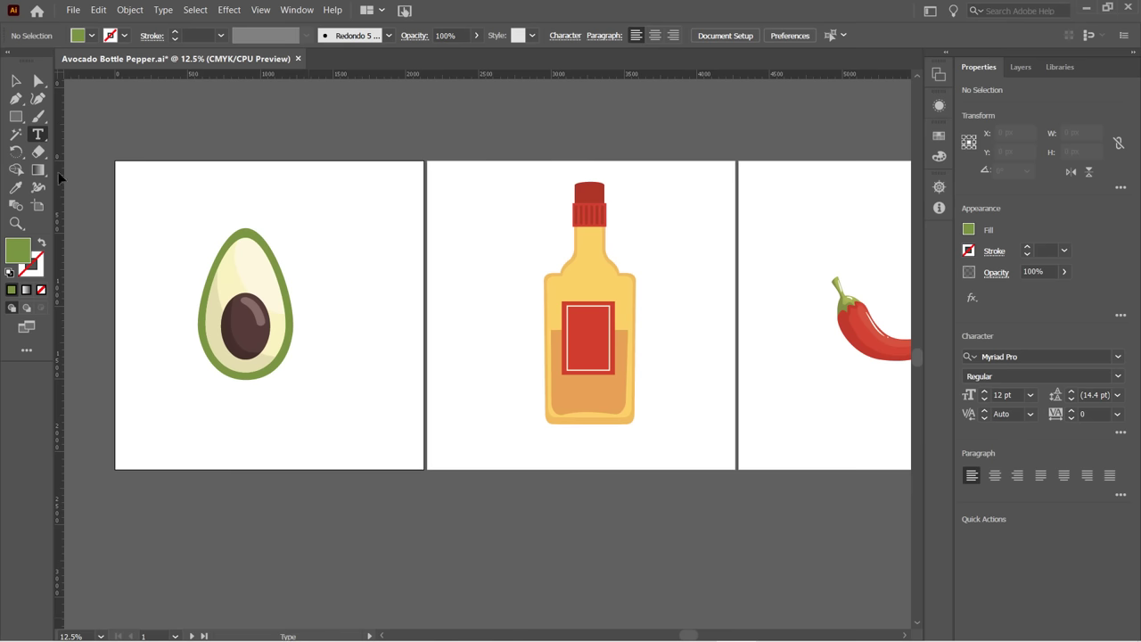
pyautogui.click(12, 82)
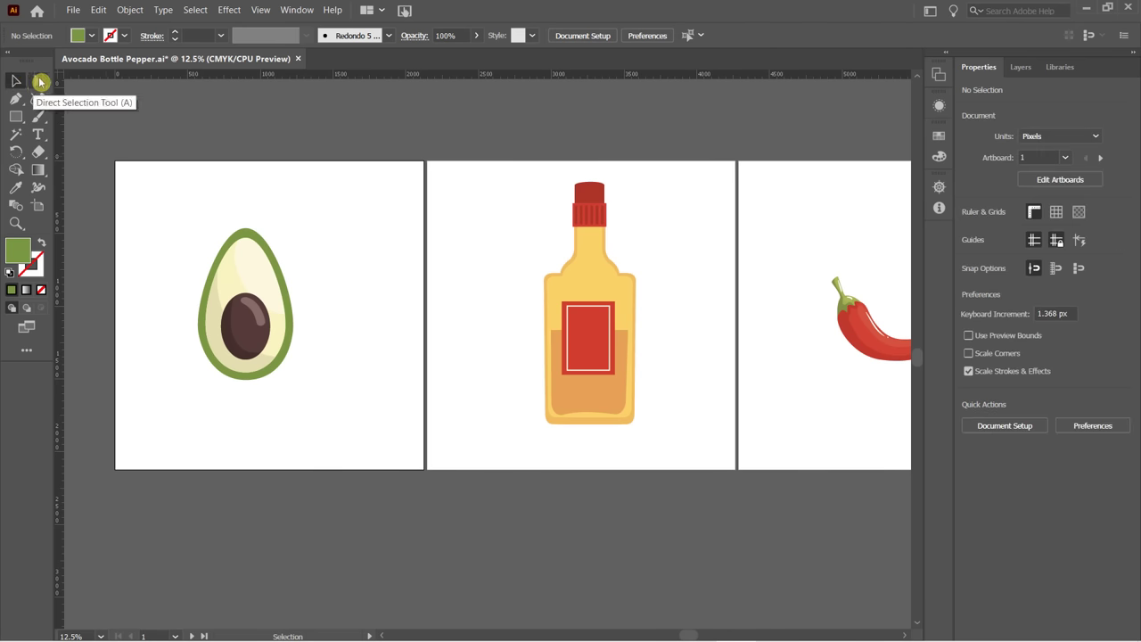
pyautogui.click(40, 81)
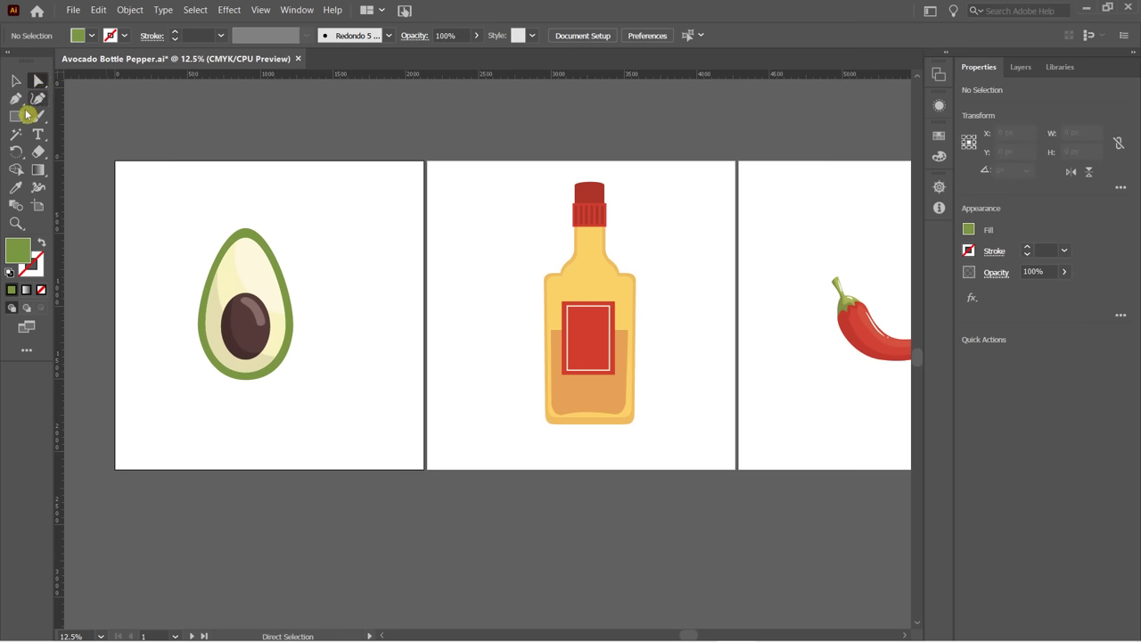
pyautogui.click(18, 117)
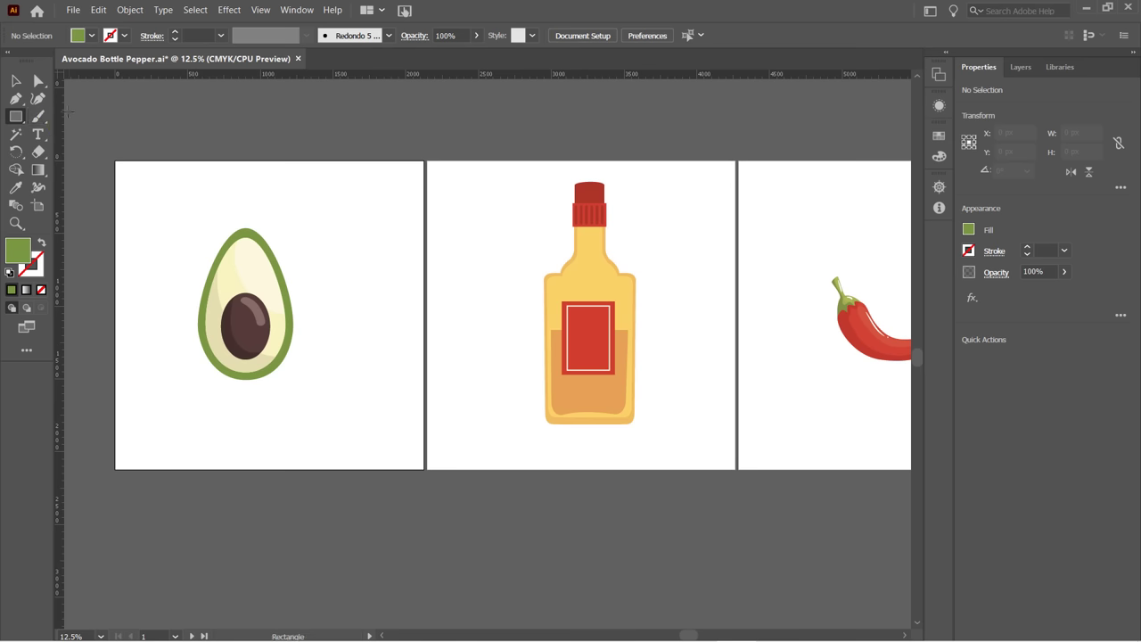
pyautogui.click(15, 80)
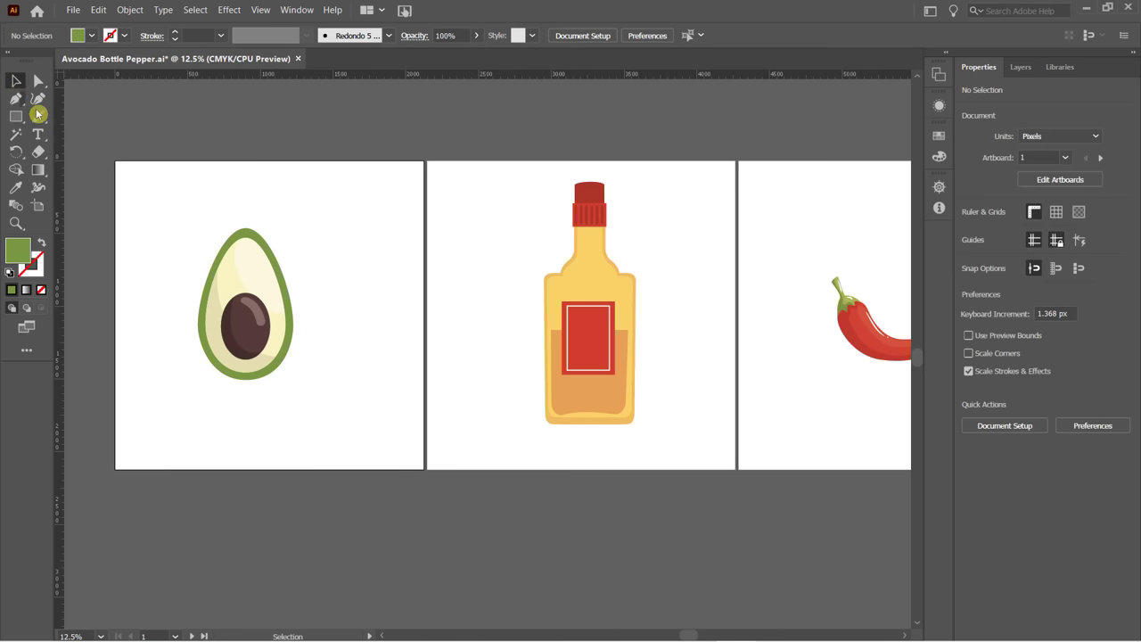
pyautogui.click(176, 636)
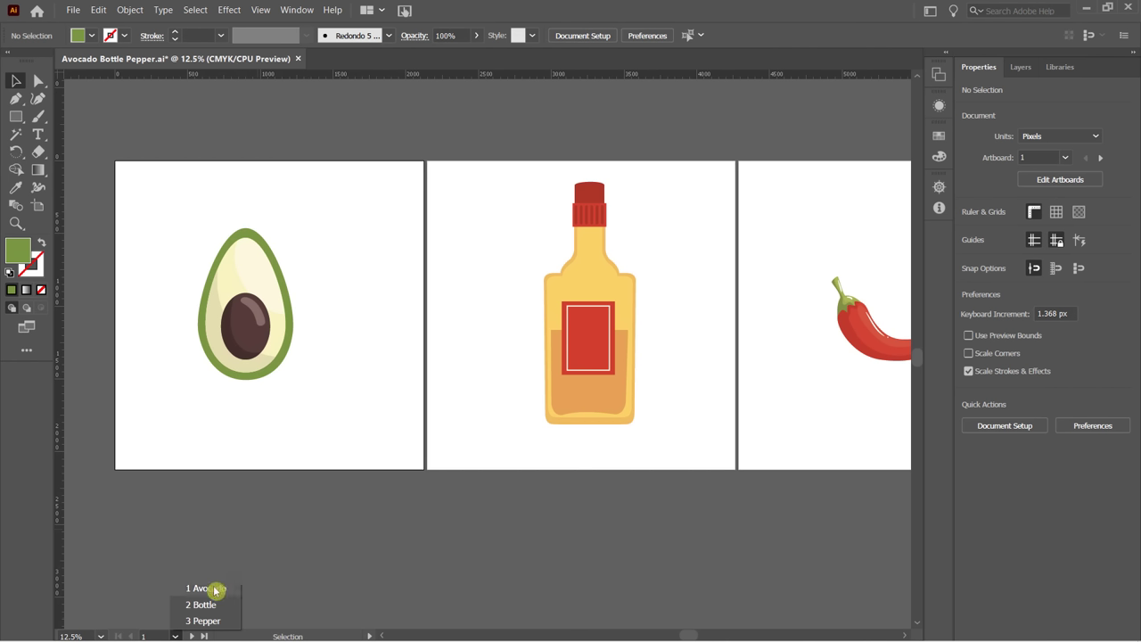
pyautogui.click(288, 494)
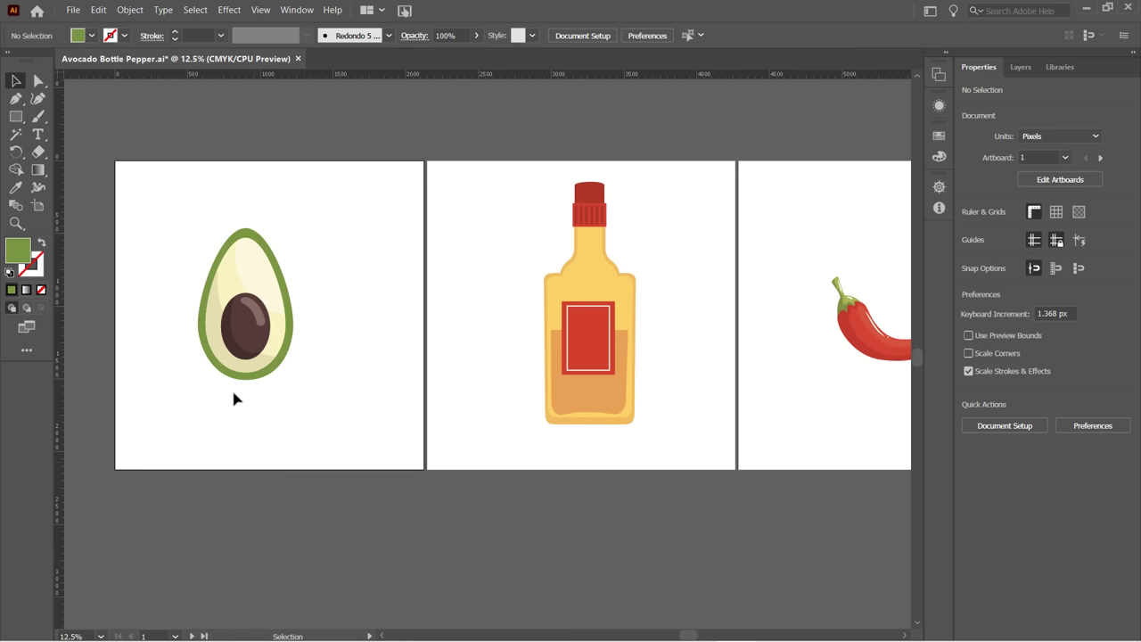
# Zoom in on the avocado and type the notes 'SPACE BAR', 'CLICK and DRAG', 'PAN Across the canc'.
pyautogui.scroll(6, 237, 388)
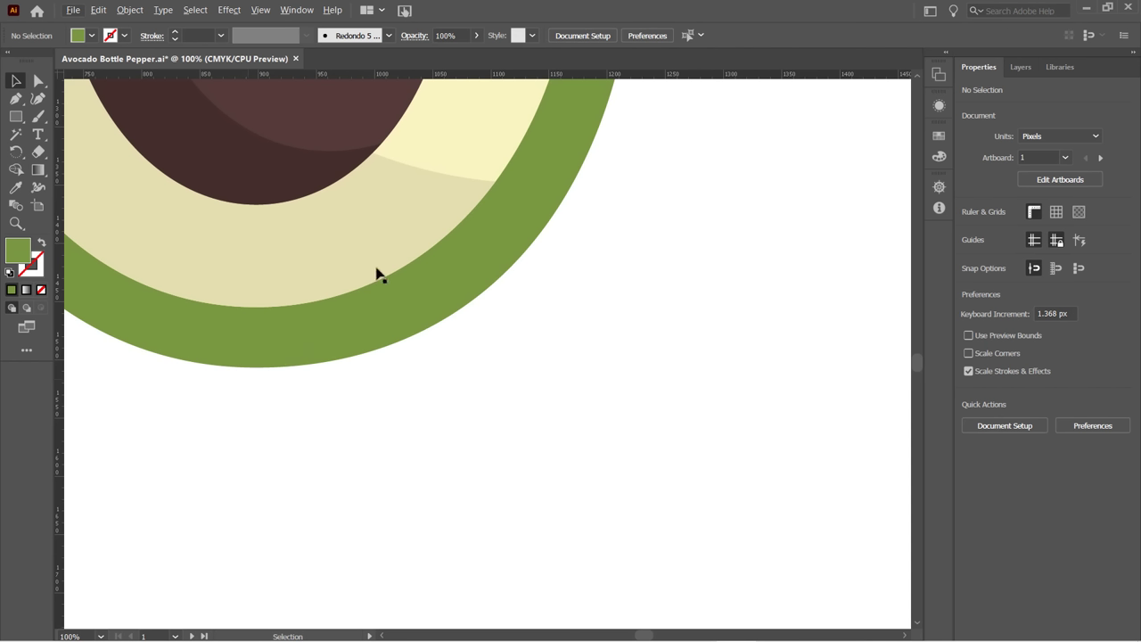
pyautogui.press('a')
pyautogui.write('SPACE ')
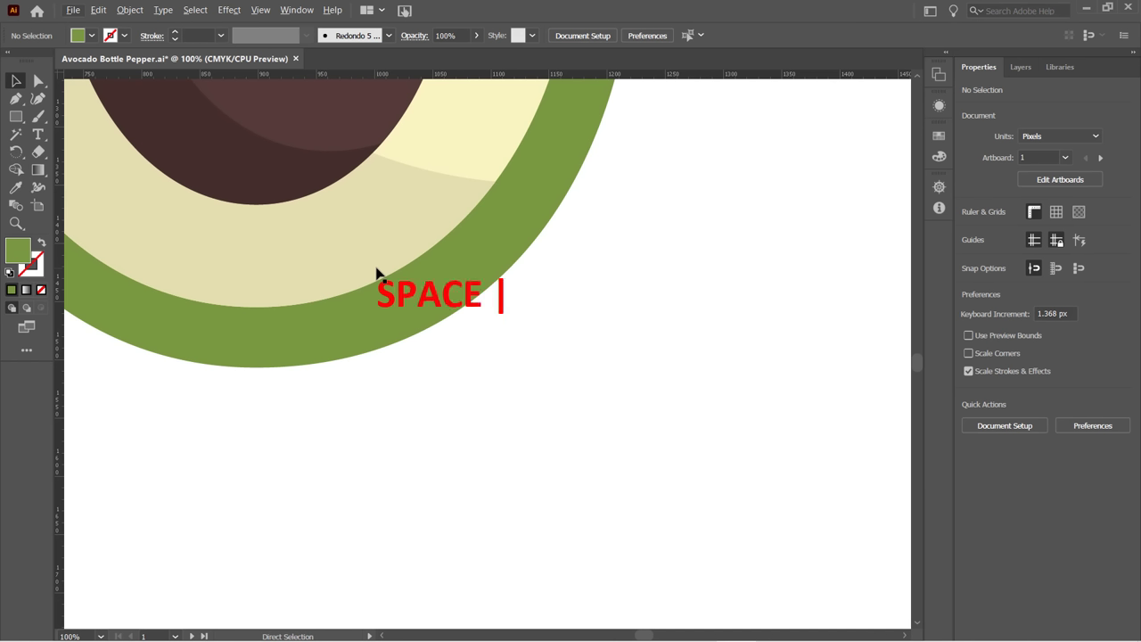
pyautogui.write('BAR')
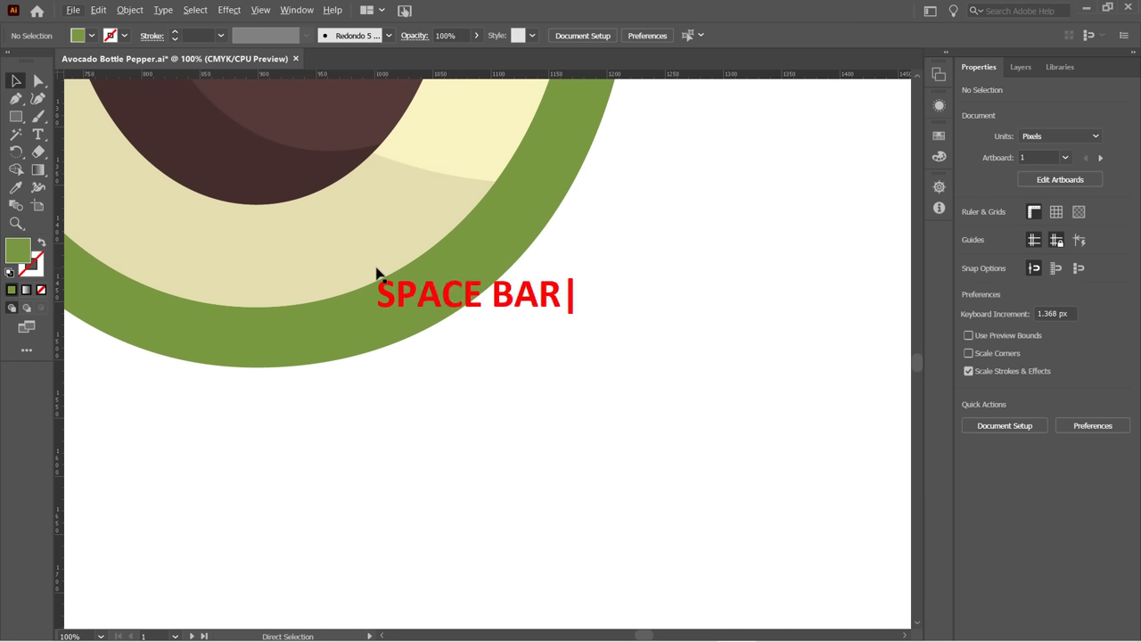
pyautogui.press('Return')
pyautogui.write('CLIC')
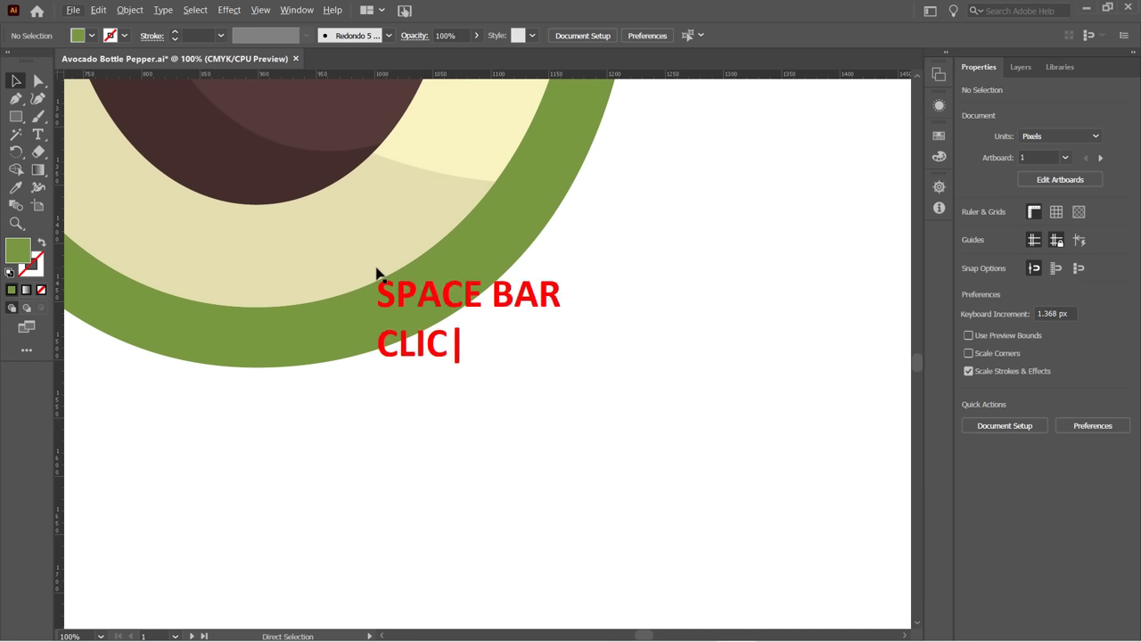
pyautogui.write('K an')
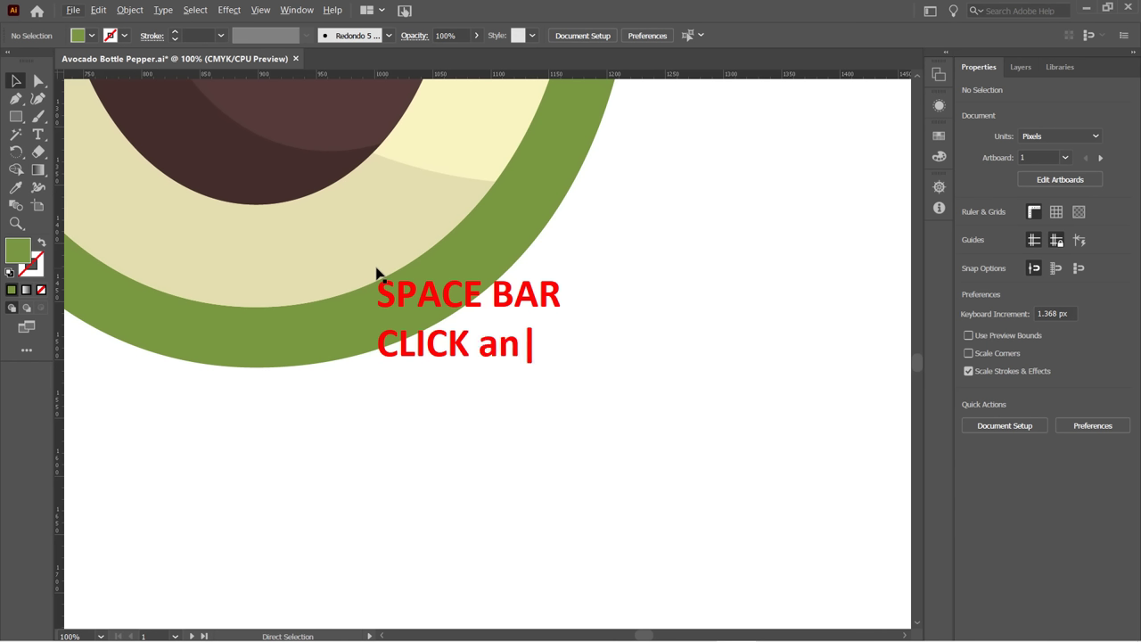
pyautogui.write('d DRAG')
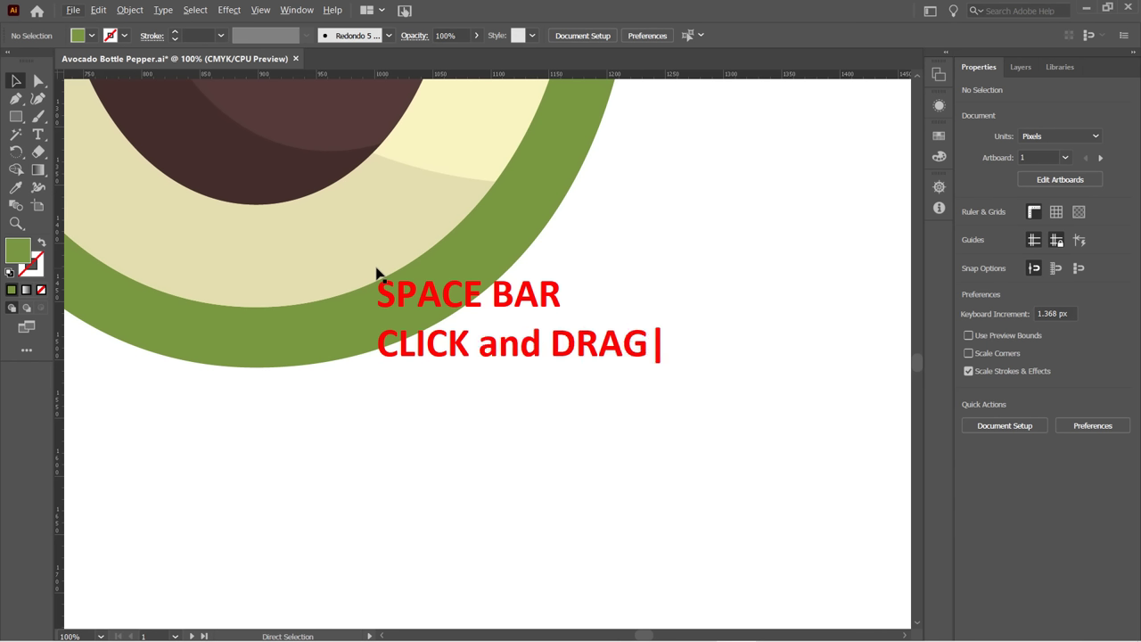
pyautogui.press('Return')
pyautogui.write('PAN Acr')
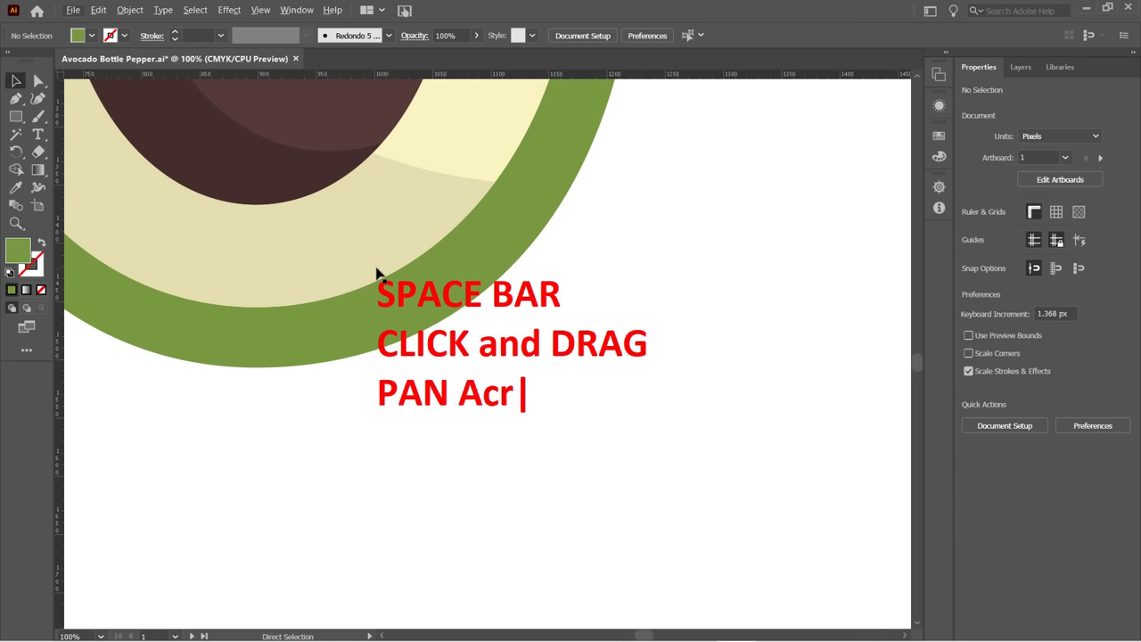
pyautogui.write('oss the canc')
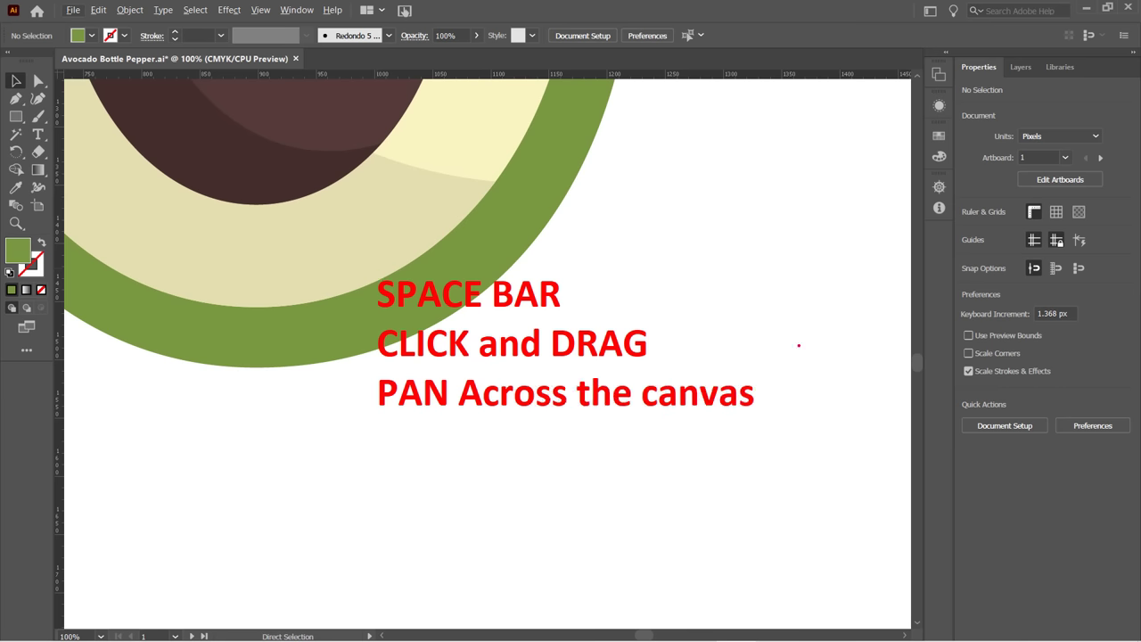
# Pan the view around to centre the avocado pit.
pyautogui.moveTo(504, 316); pyautogui.dragTo(537, 334)
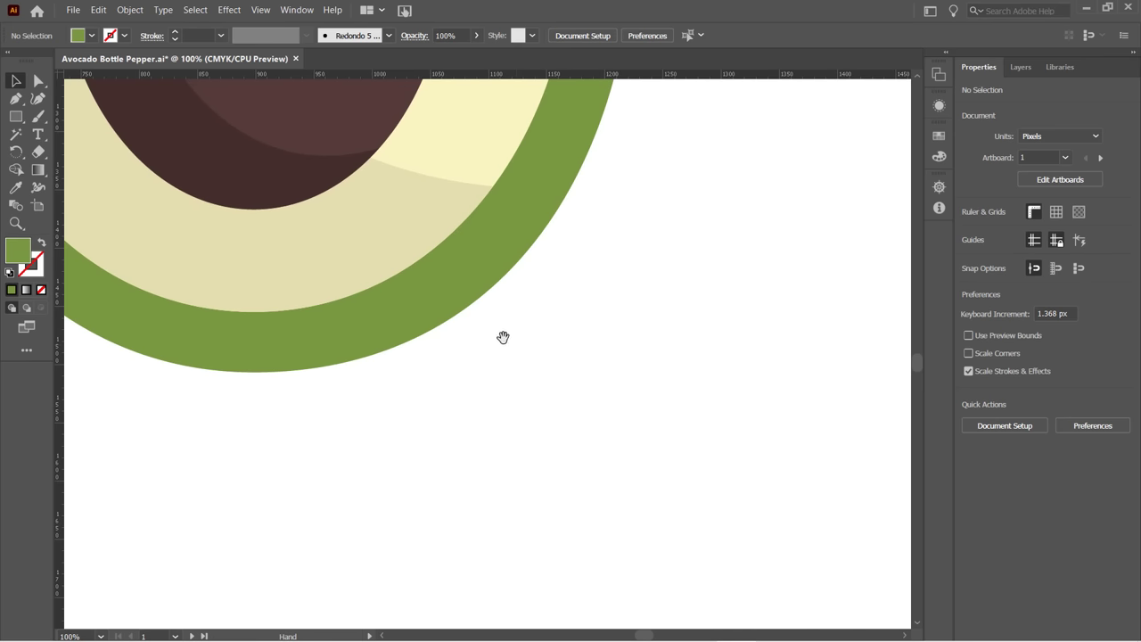
pyautogui.moveTo(505, 342); pyautogui.dragTo(619, 446)
pyautogui.moveTo(568, 341); pyautogui.dragTo(701, 461)
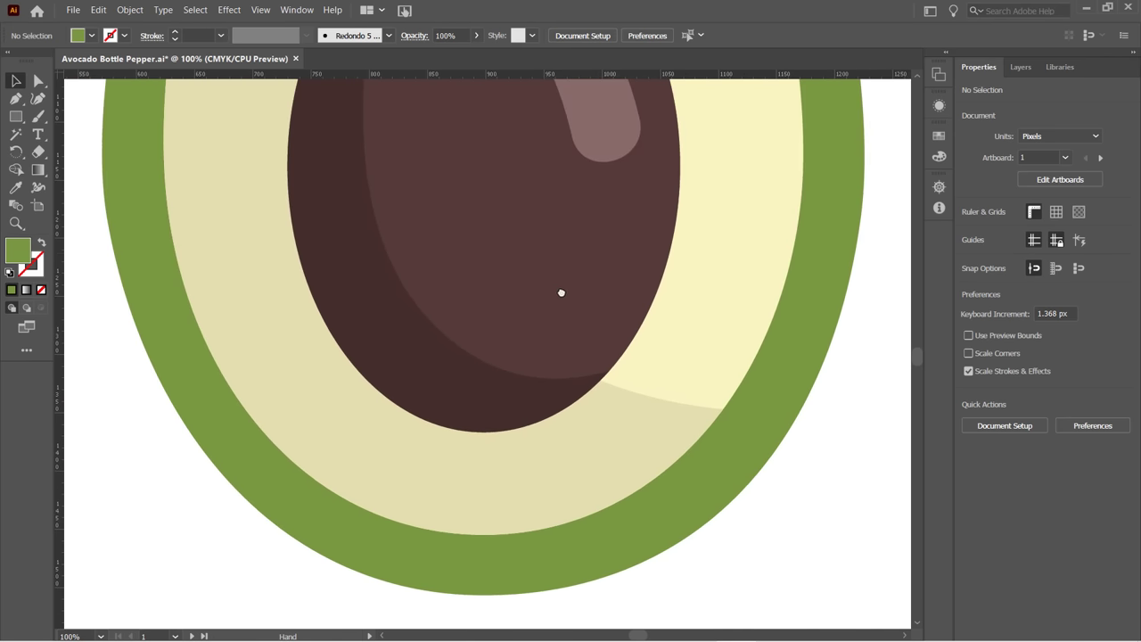
pyautogui.moveTo(560, 293); pyautogui.dragTo(499, 318)
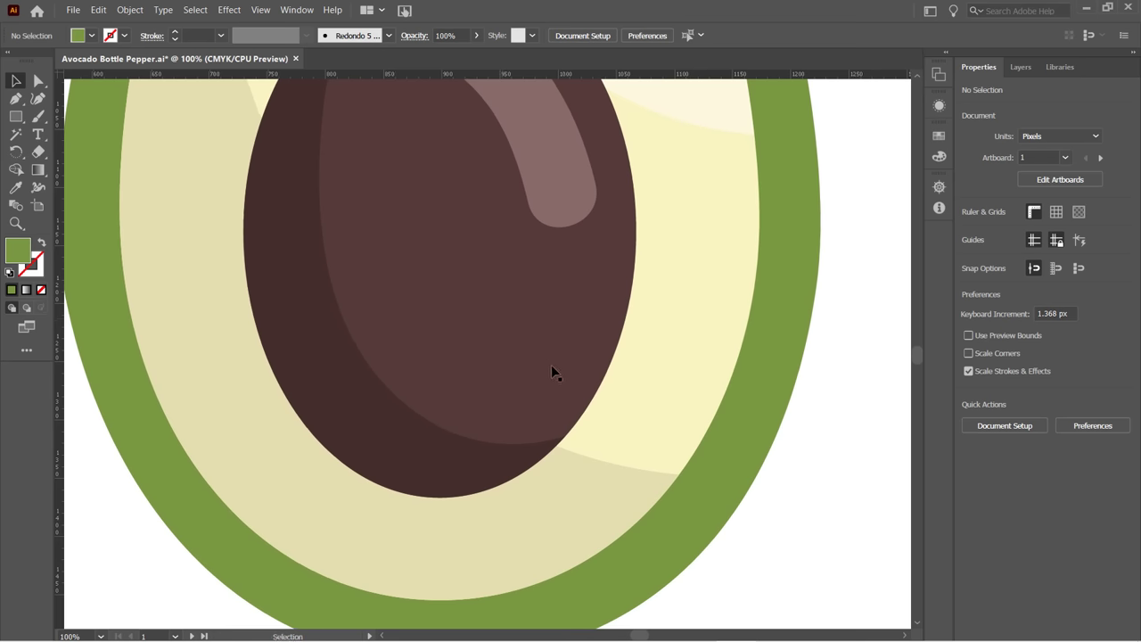
pyautogui.moveTo(553, 371); pyautogui.dragTo(459, 194)
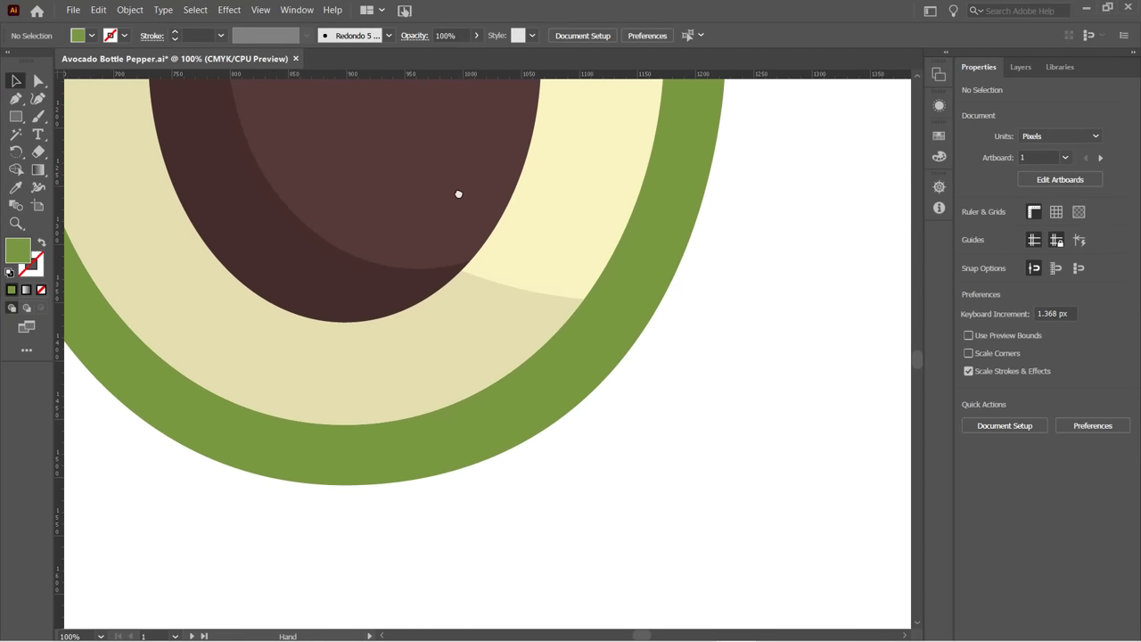
# Pan across the canvas to centre the bottle's red label.
pyautogui.moveTo(606, 403); pyautogui.dragTo(472, 437)
pyautogui.moveTo(838, 235); pyautogui.dragTo(392, 267)
pyautogui.moveTo(794, 306); pyautogui.dragTo(138, 438)
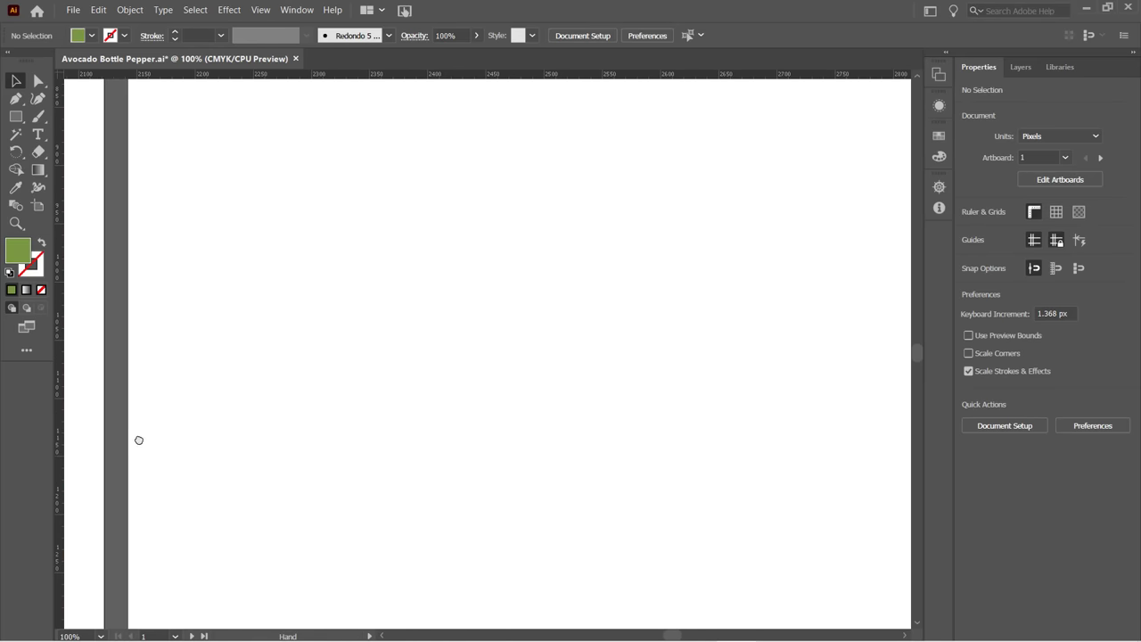
pyautogui.moveTo(624, 228); pyautogui.dragTo(143, 268)
pyautogui.moveTo(570, 280); pyautogui.dragTo(318, 187)
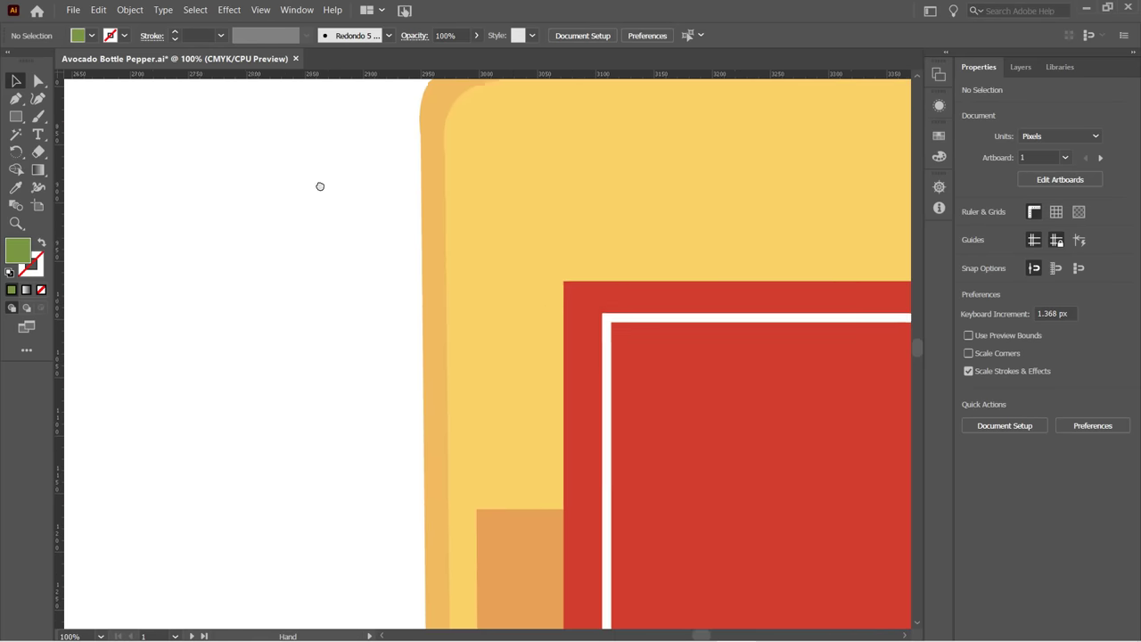
pyautogui.moveTo(874, 445); pyautogui.dragTo(767, 211)
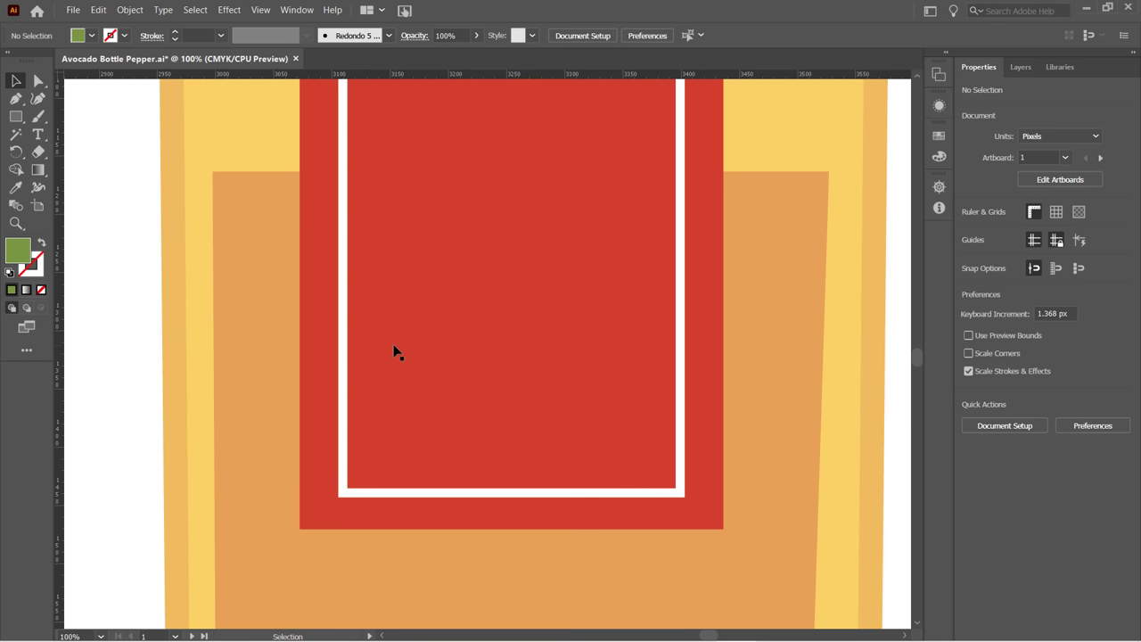
# Type the 'control + 0' and 'CMD + 0' notes, then fit the avocado artboard with Ctrl+0.
pyautogui.press('a')
pyautogui.write('c')
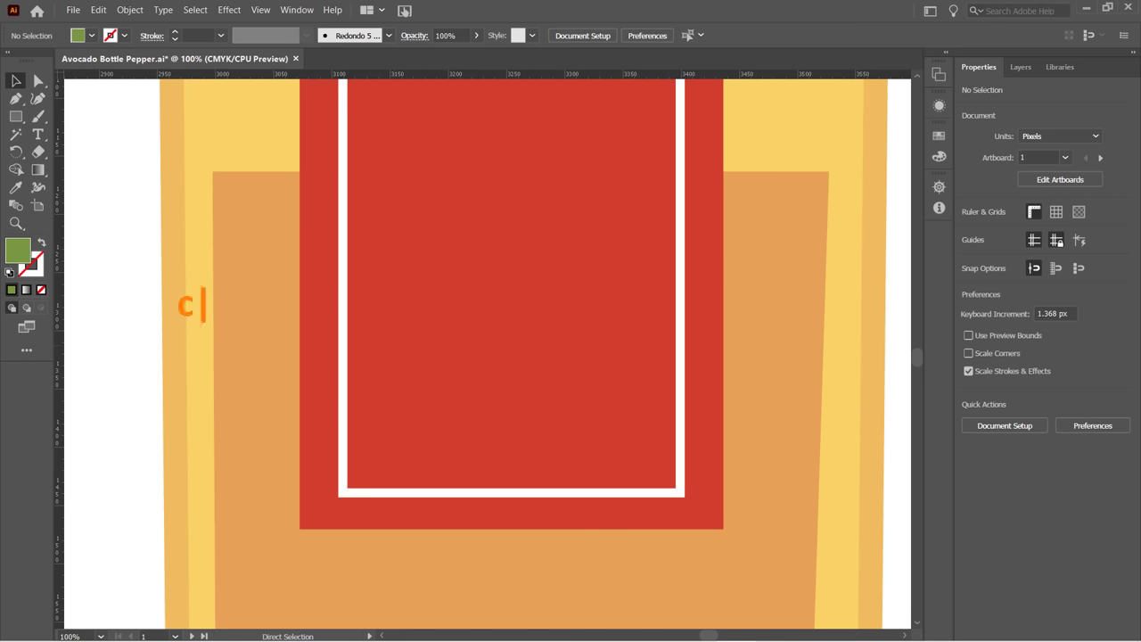
pyautogui.press('BackSpace')
pyautogui.write('con')
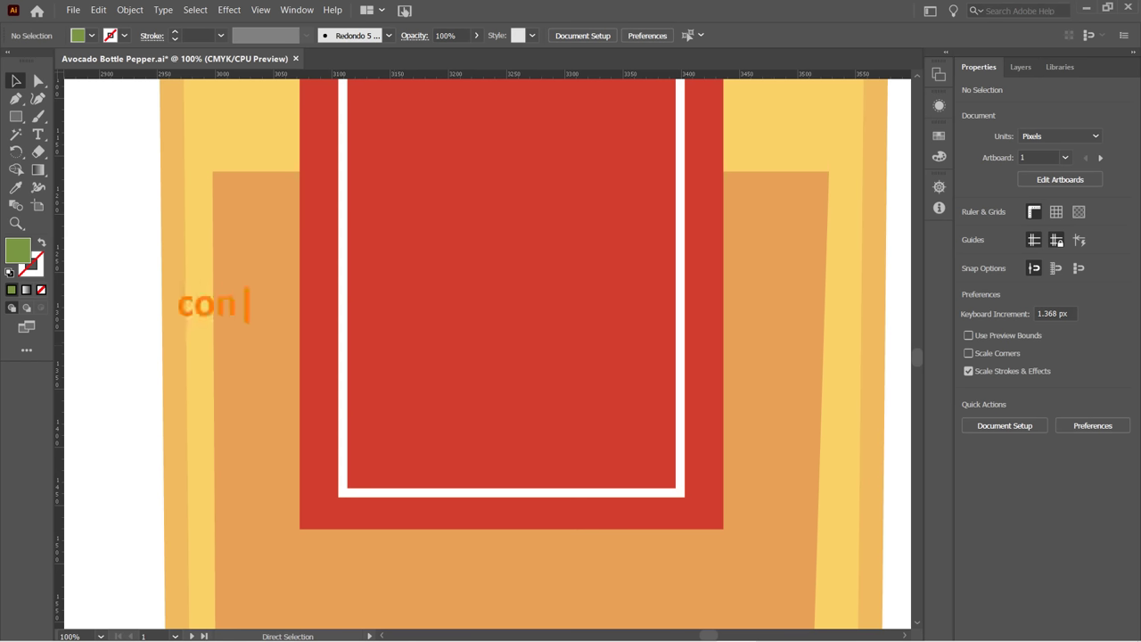
pyautogui.write('trol + 0')
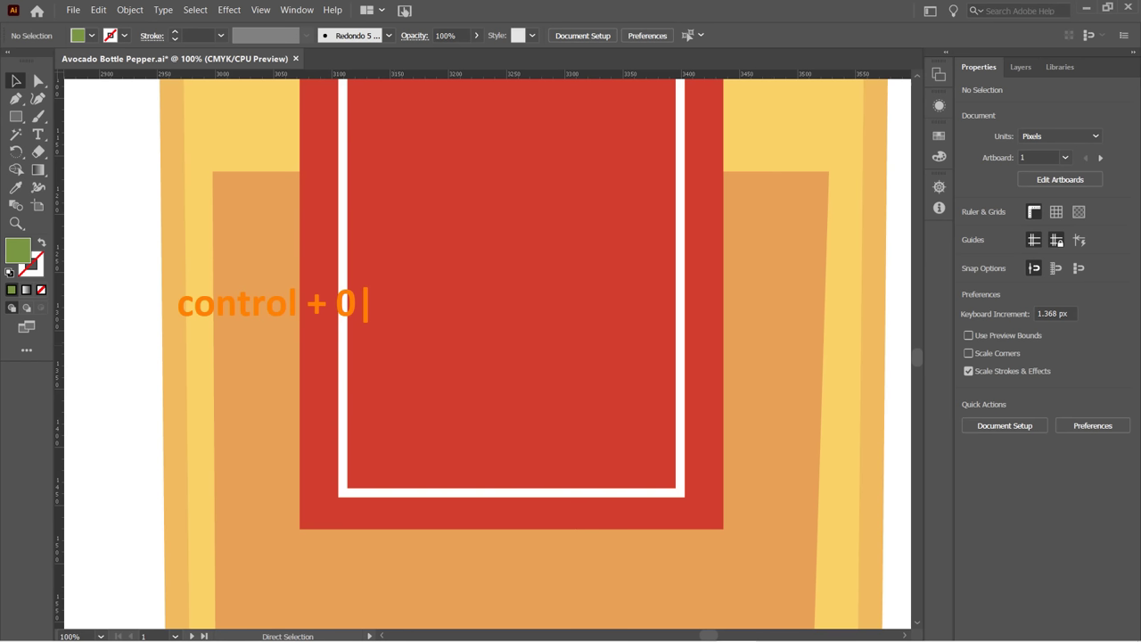
pyautogui.press('Return')
pyautogui.write('CM')
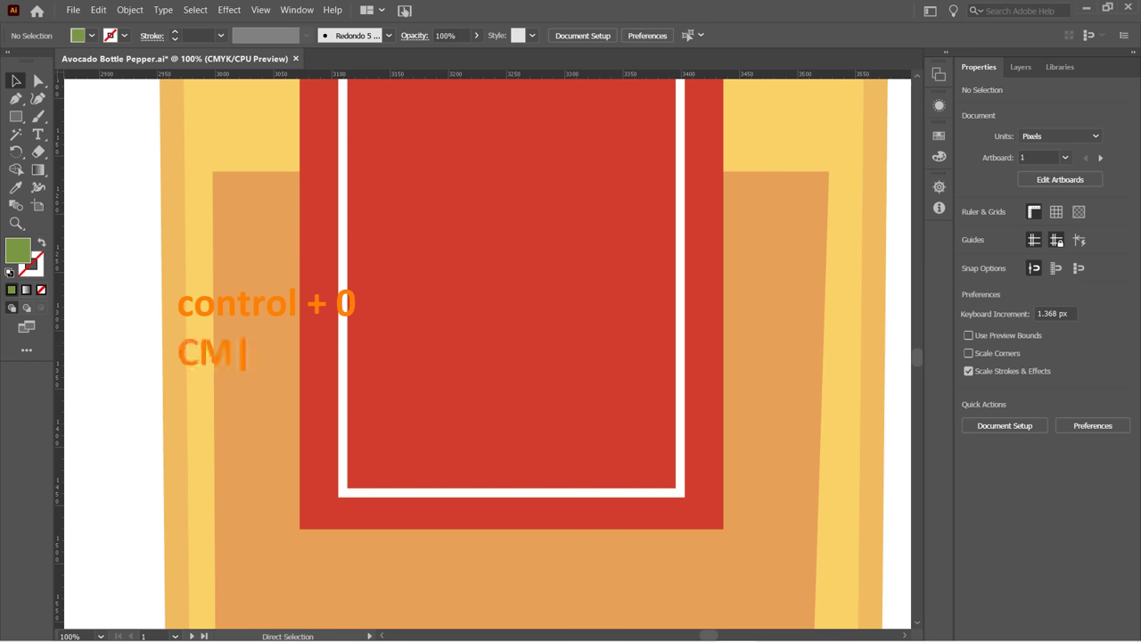
pyautogui.write('D + 0')
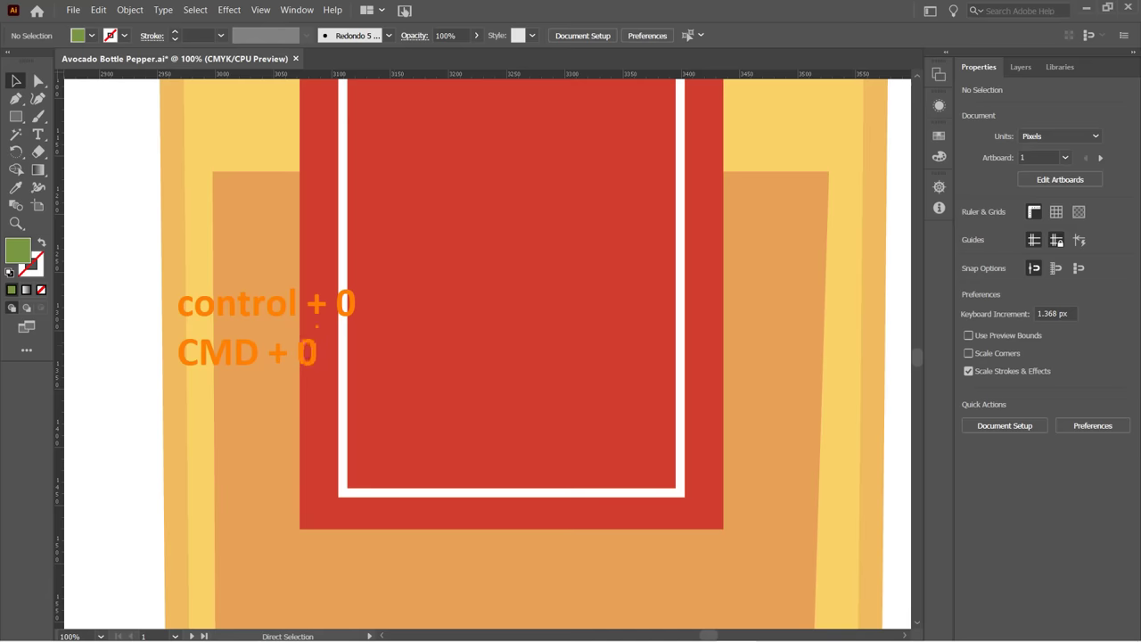
pyautogui.hotkey('ctrl', '0')
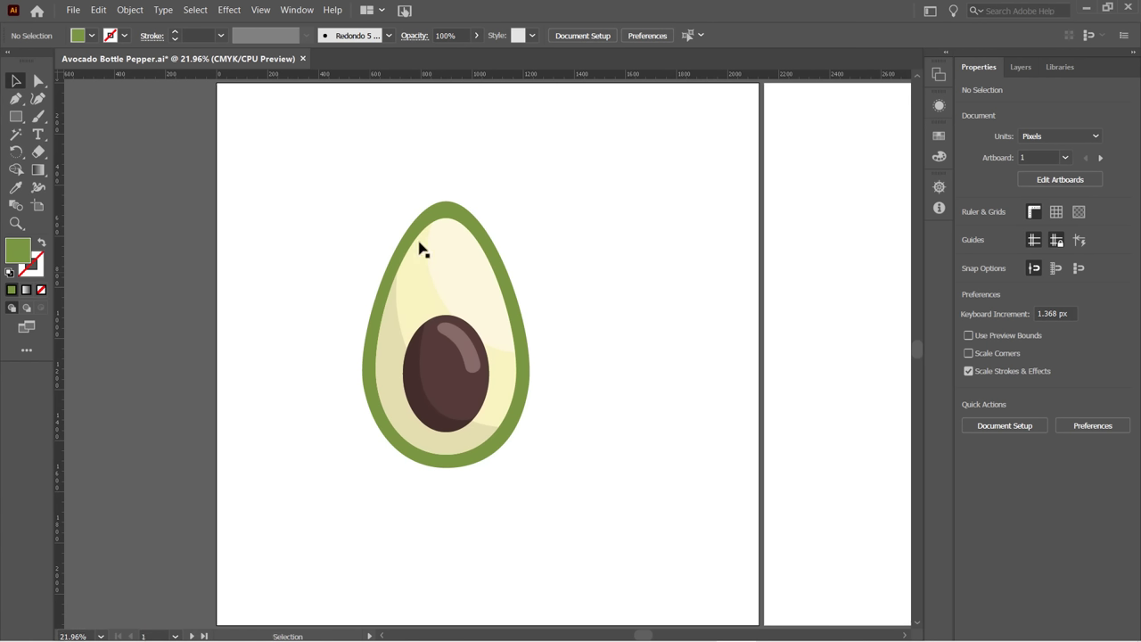
pyautogui.hotkey('ctrl', '1')
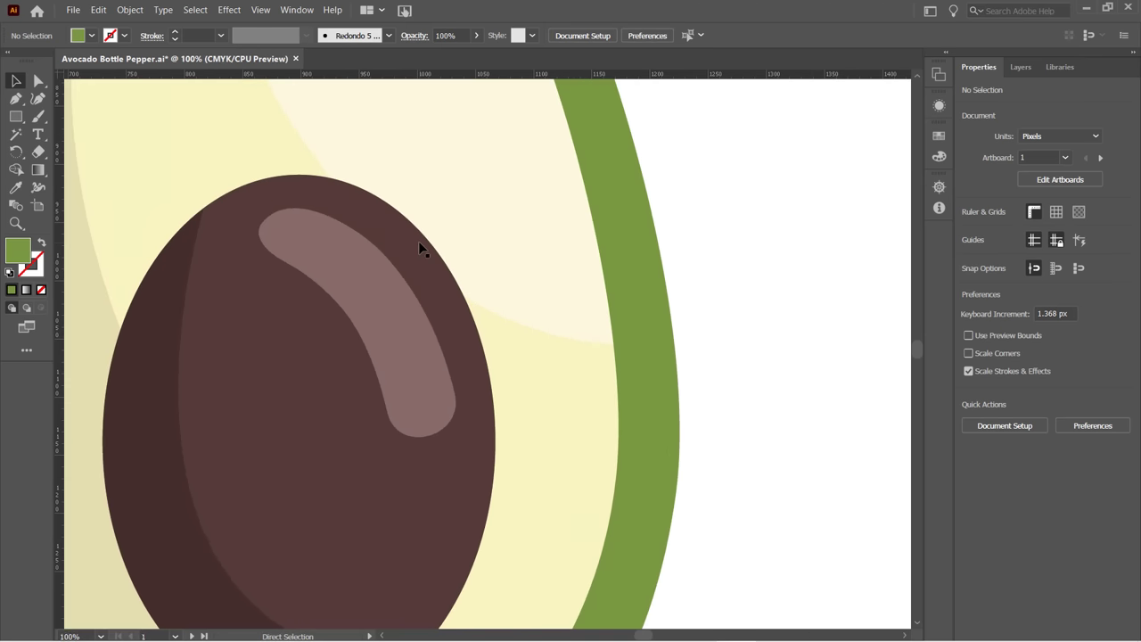
pyautogui.hotkey('ctrl', '0')
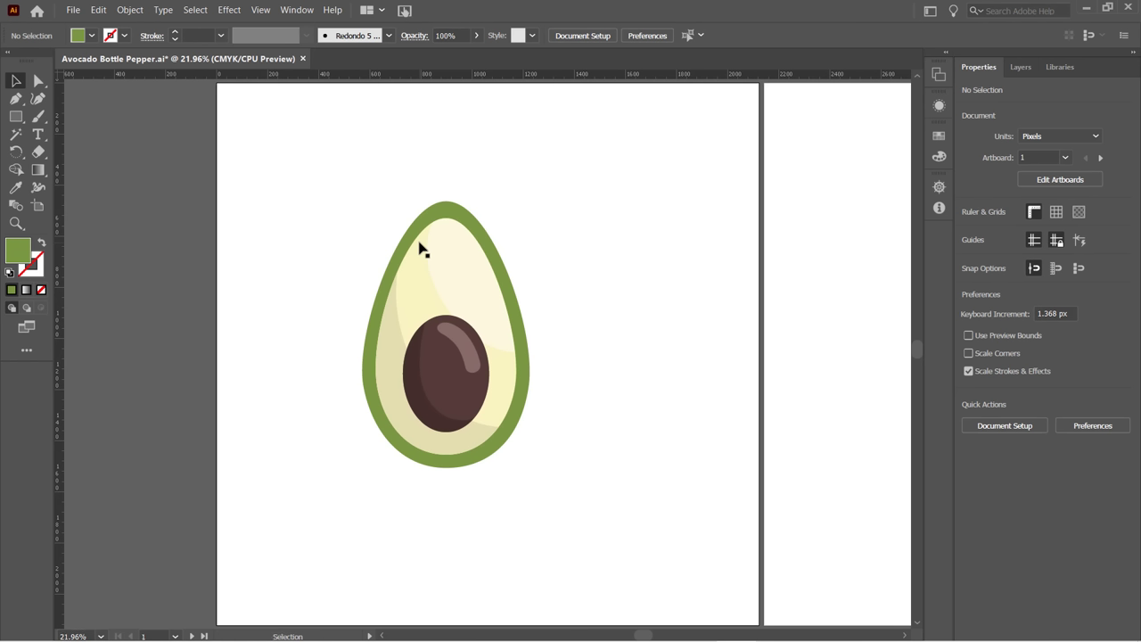
# Place the linked stock photo of office workers from Libraries to the right of the avocado.
pyautogui.click(48, 71)
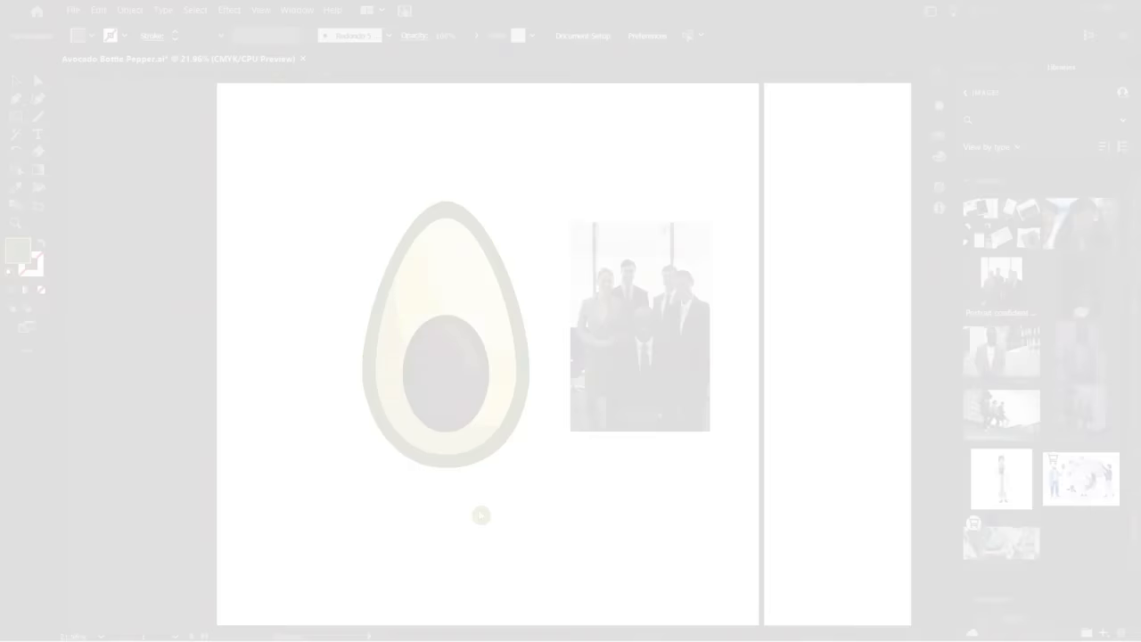
pyautogui.click(480, 515)
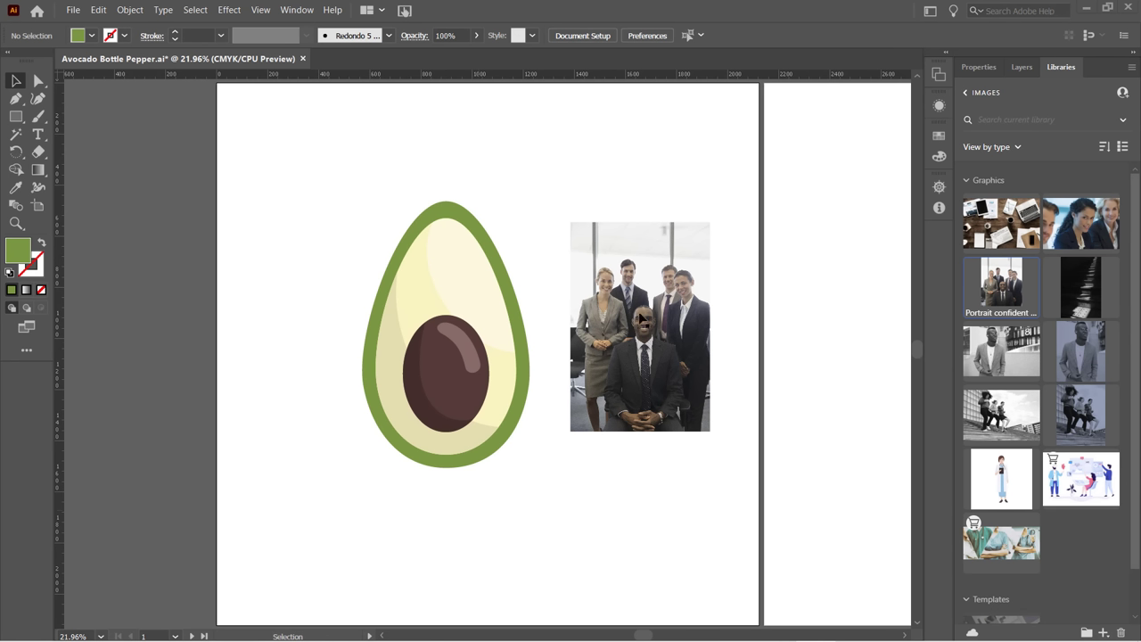
pyautogui.click(630, 254)
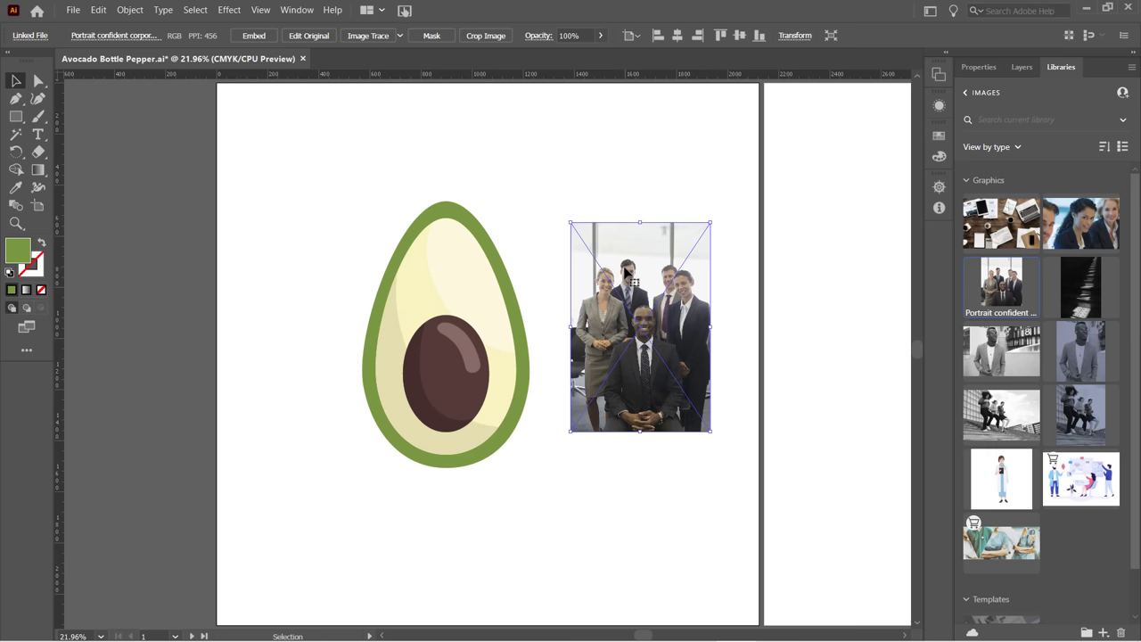
pyautogui.click(451, 214)
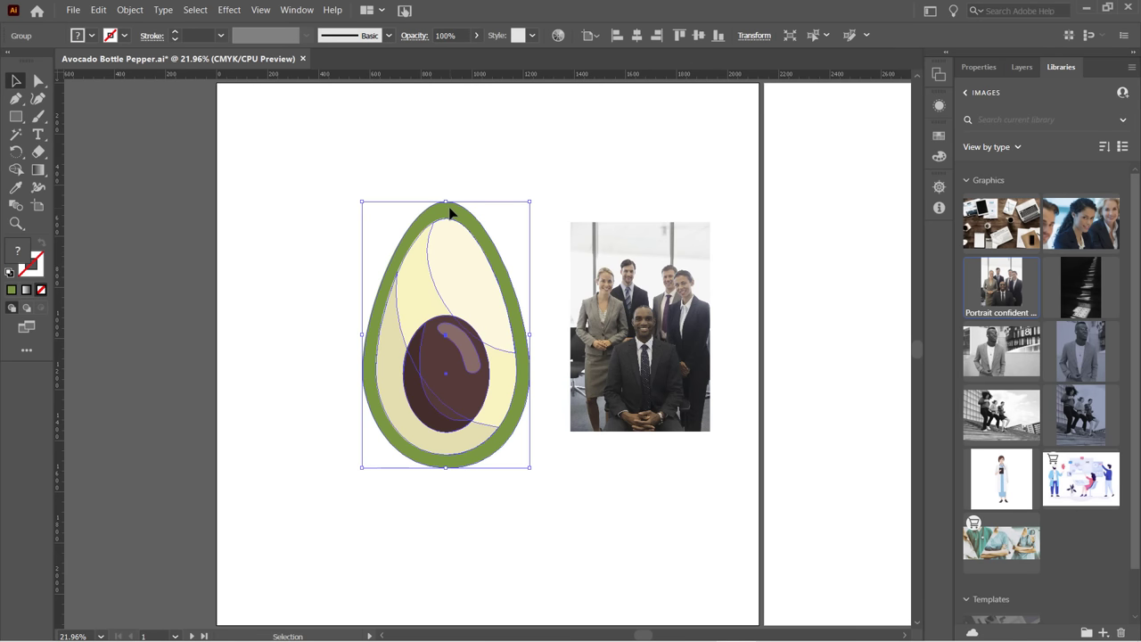
pyautogui.doubleClick(451, 214)
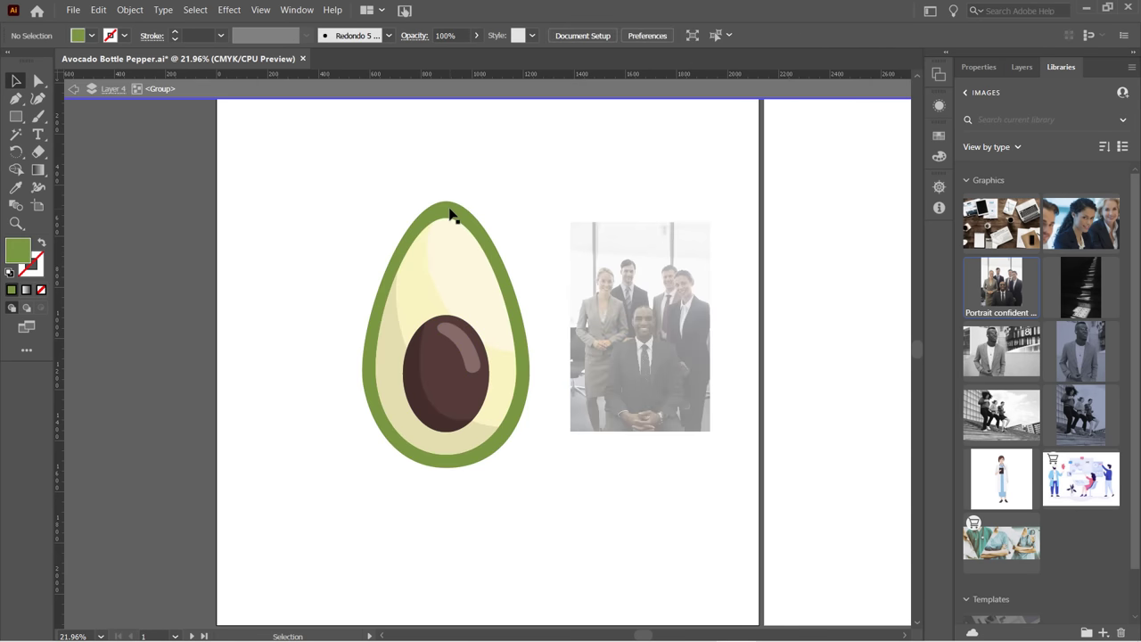
pyautogui.click(453, 214)
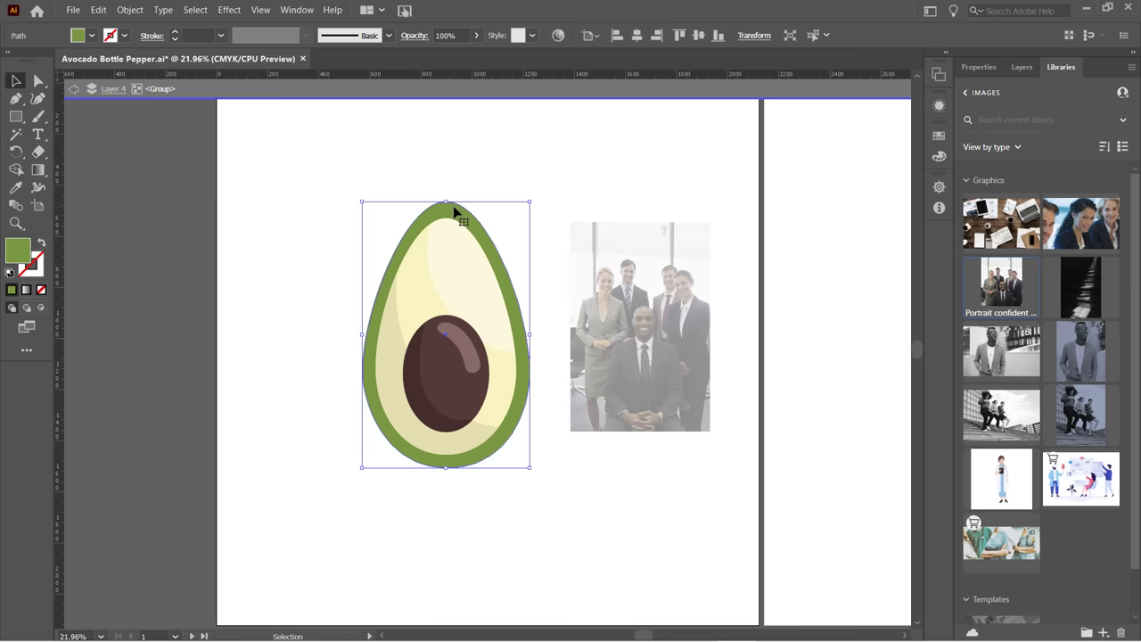
pyautogui.doubleClick(579, 147)
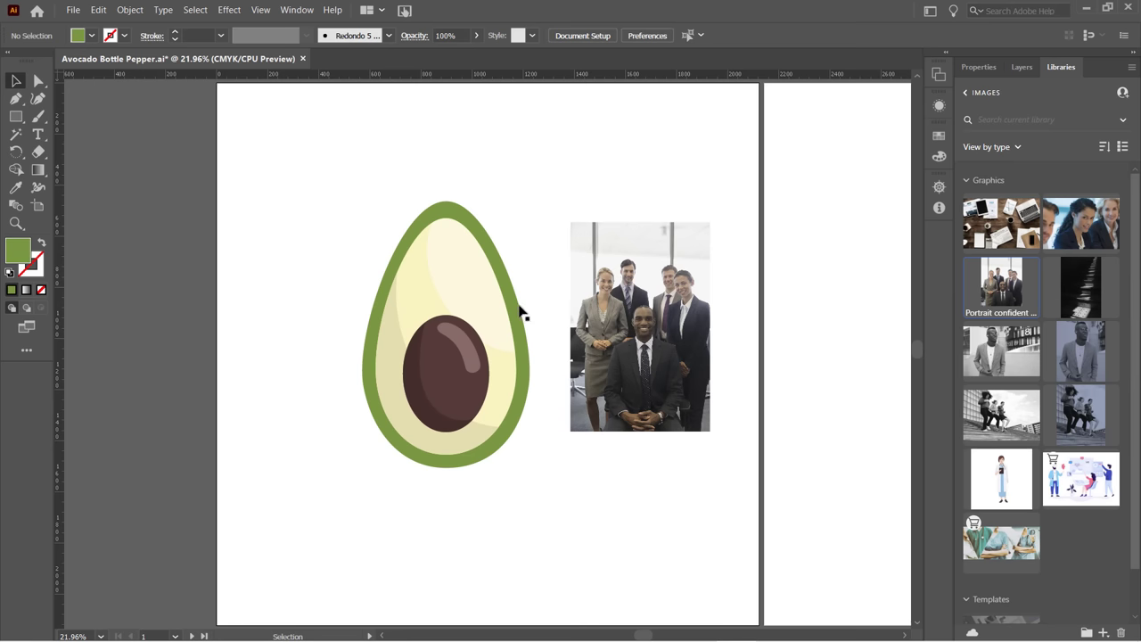
pyautogui.moveTo(611, 499); pyautogui.dragTo(177, 451)
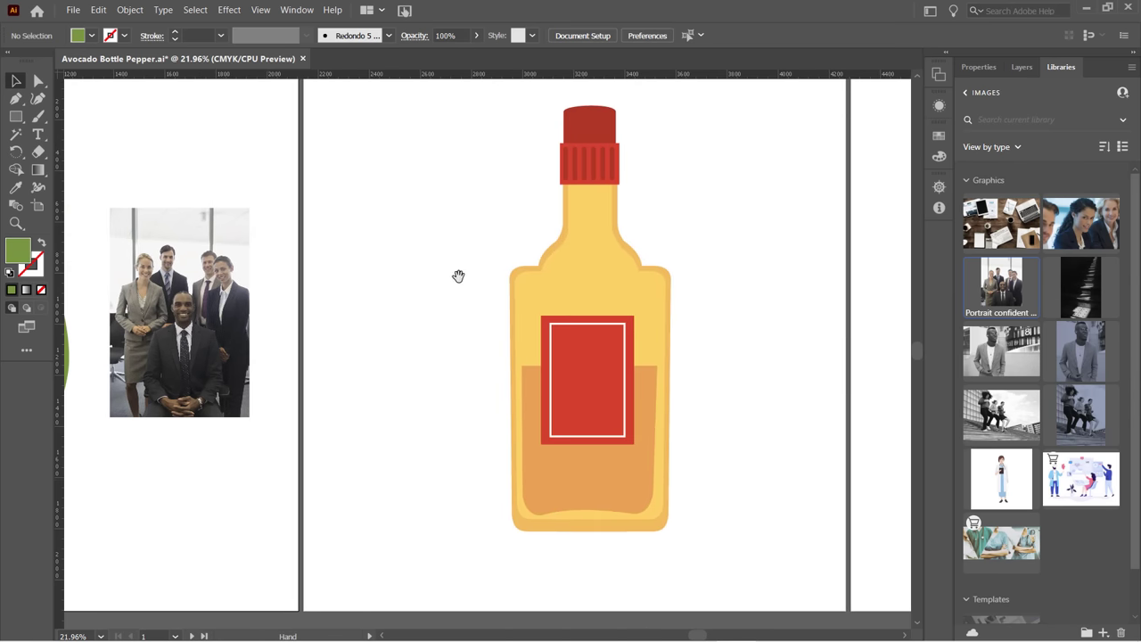
pyautogui.moveTo(472, 272); pyautogui.dragTo(229, 265)
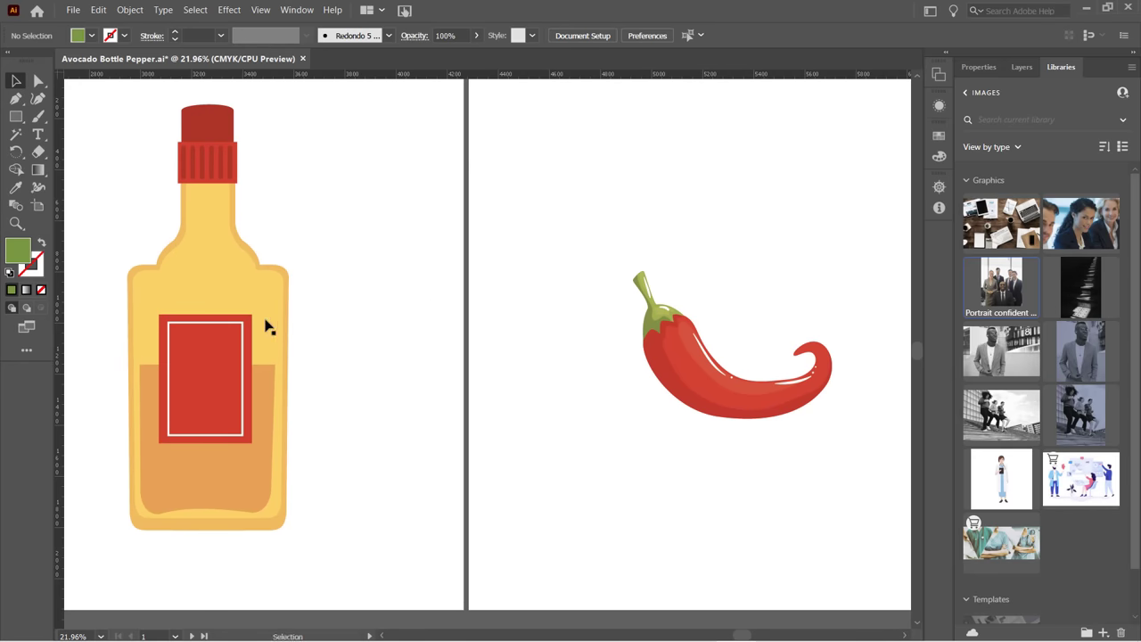
pyautogui.scroll(1, 267, 307)
pyautogui.scroll(5, 277, 301)
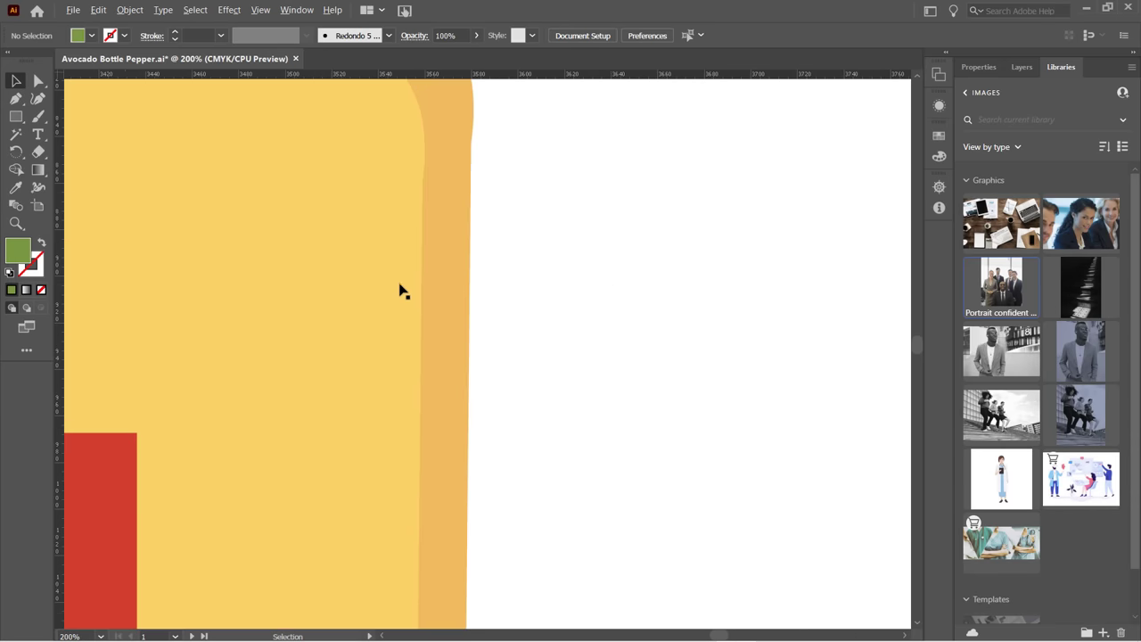
pyautogui.scroll(2, 408, 295)
pyautogui.scroll(2, 576, 313)
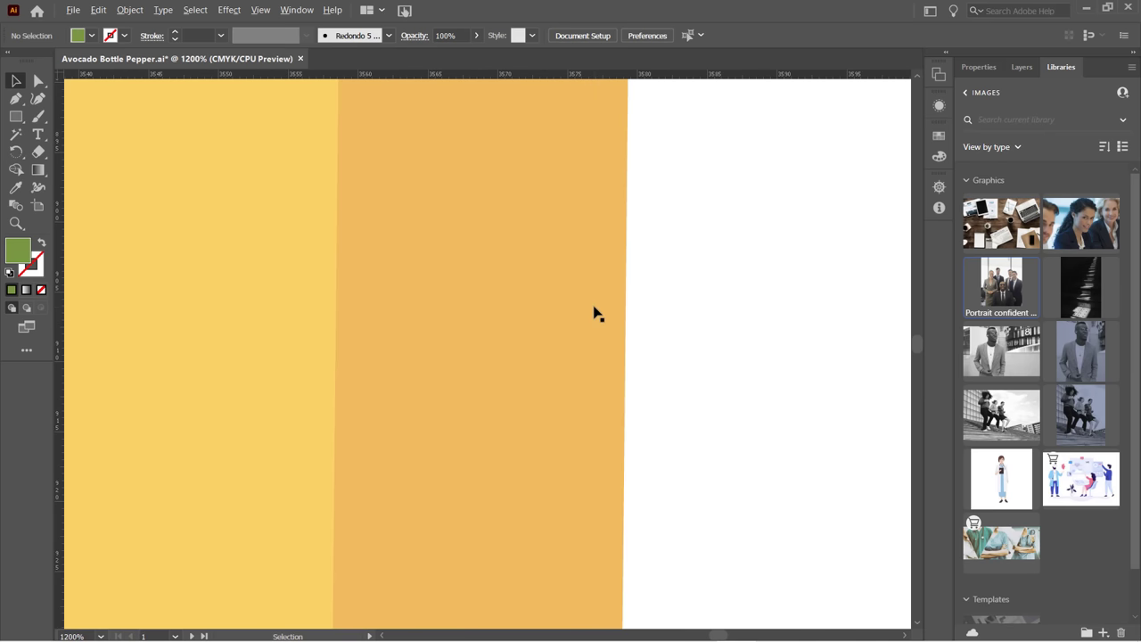
pyautogui.scroll(-7, 398, 386)
pyautogui.scroll(-4, 389, 387)
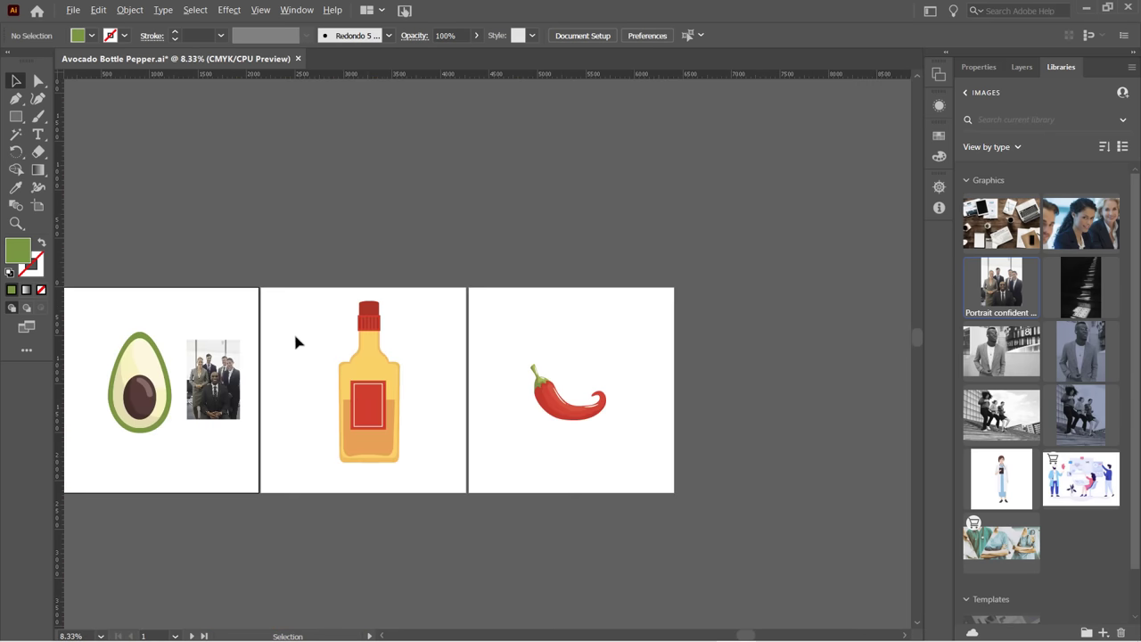
pyautogui.scroll(13, 230, 368)
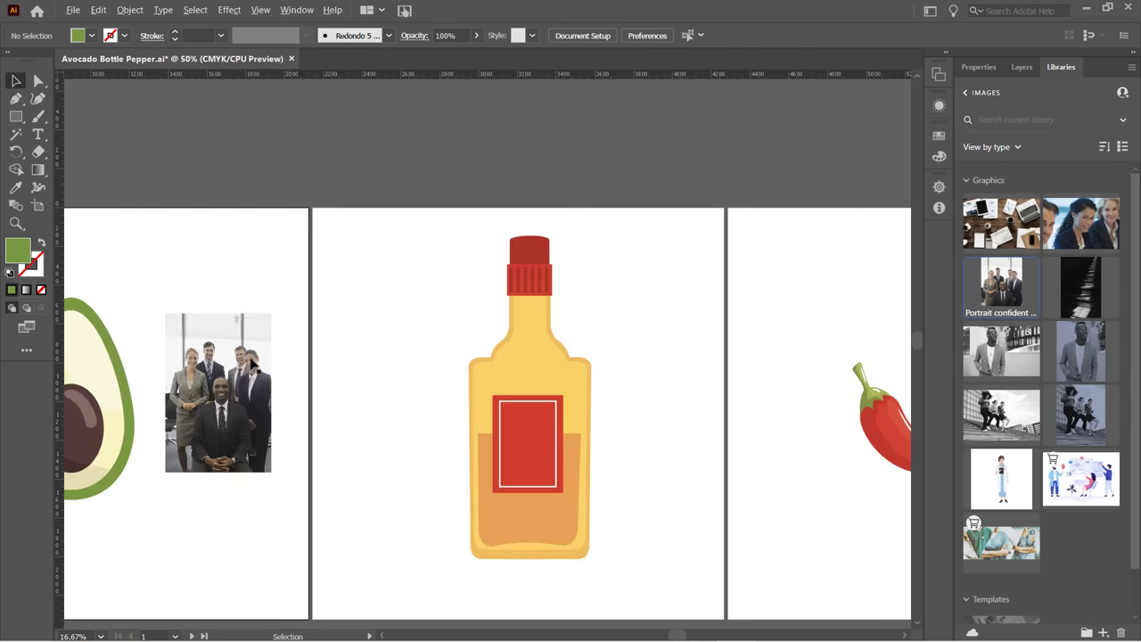
pyautogui.scroll(1, 291, 355)
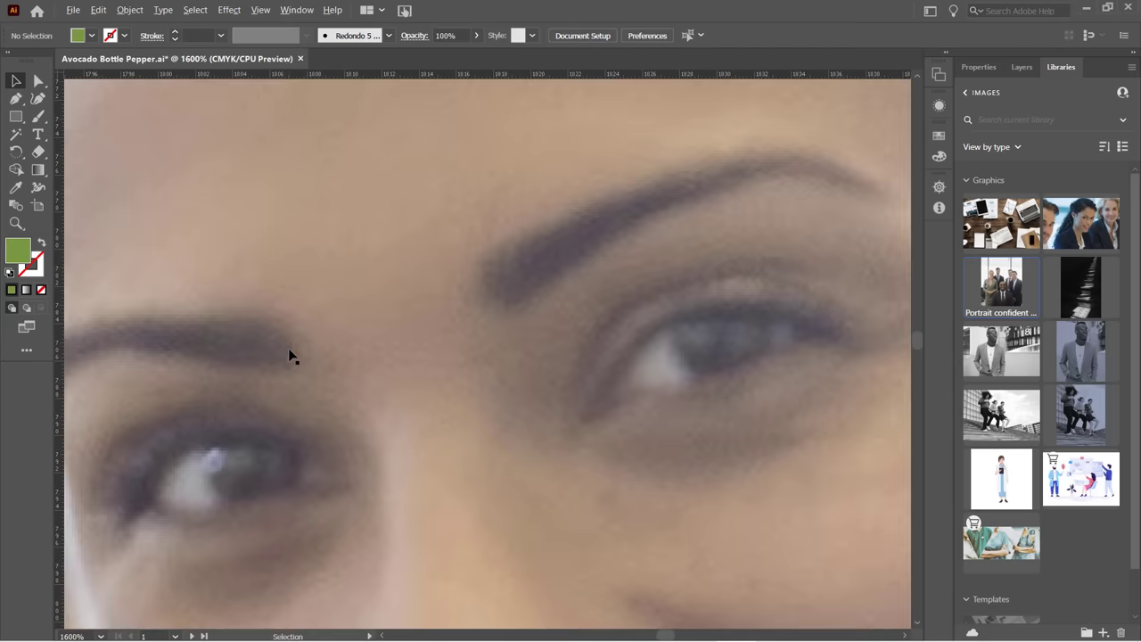
pyautogui.scroll(7, 290, 355)
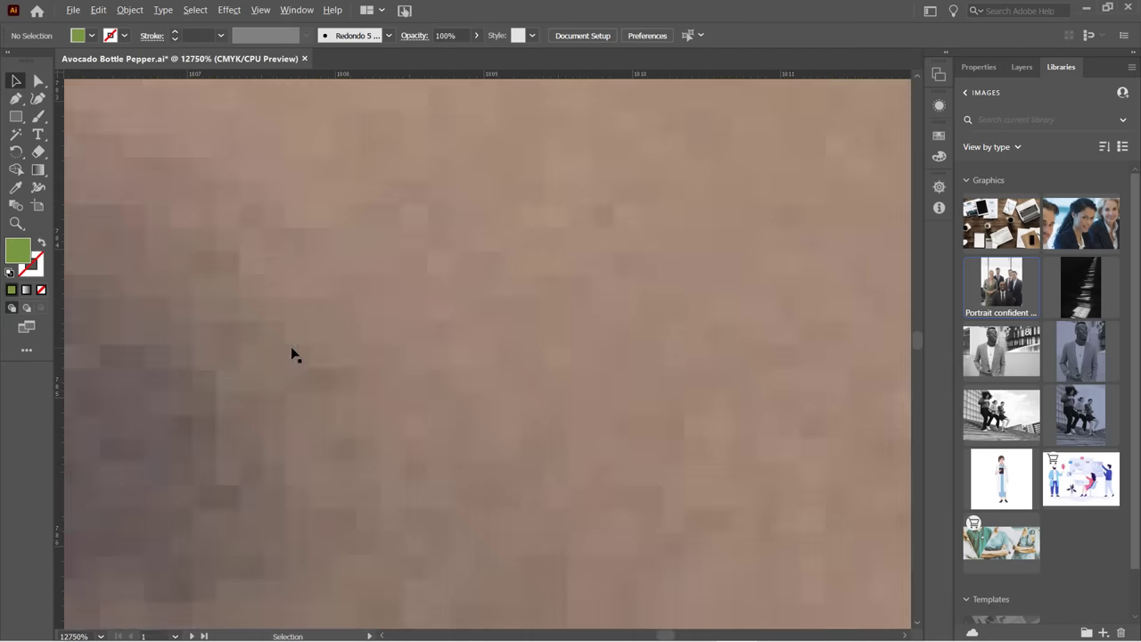
pyautogui.scroll(1, 291, 355)
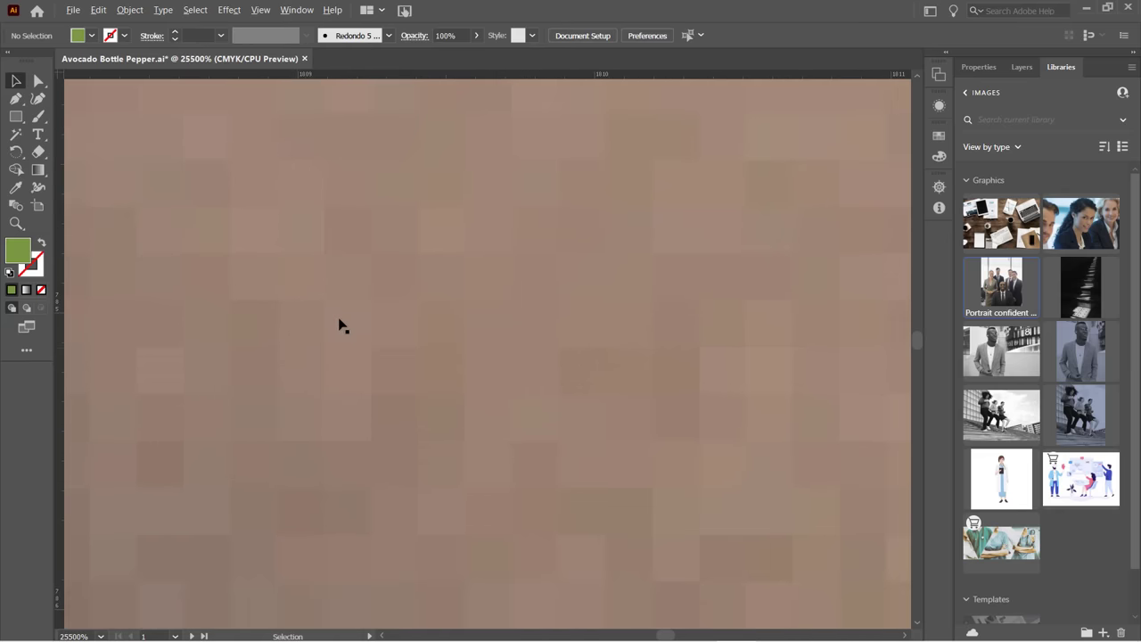
pyautogui.scroll(-1, 339, 324)
pyautogui.scroll(-3, 340, 325)
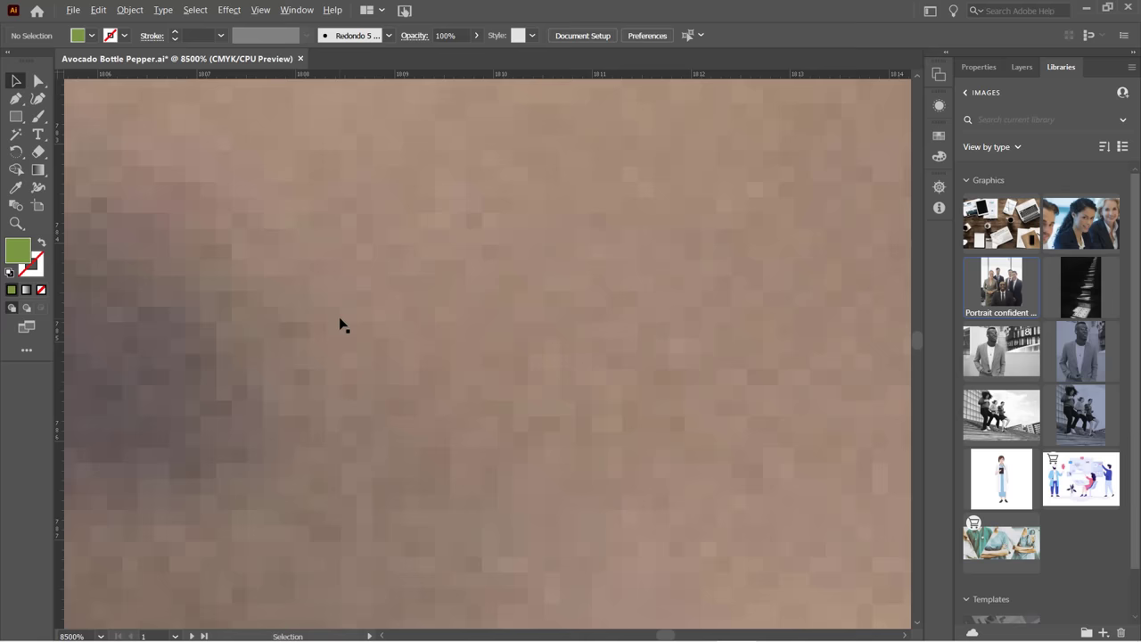
pyautogui.scroll(-8, 342, 322)
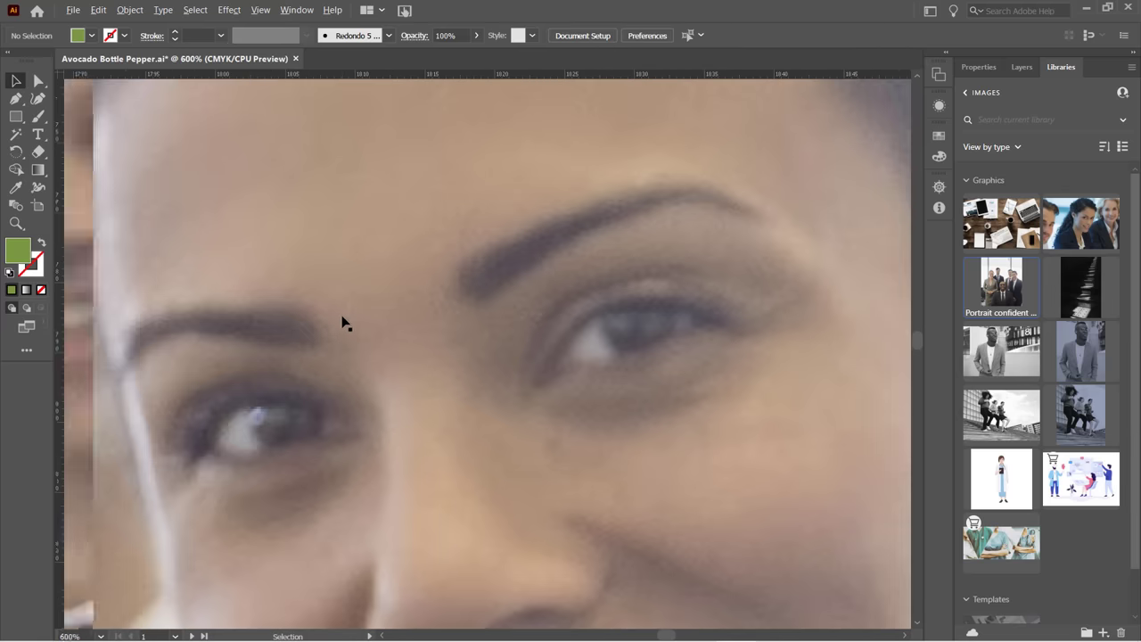
pyautogui.scroll(-4, 342, 322)
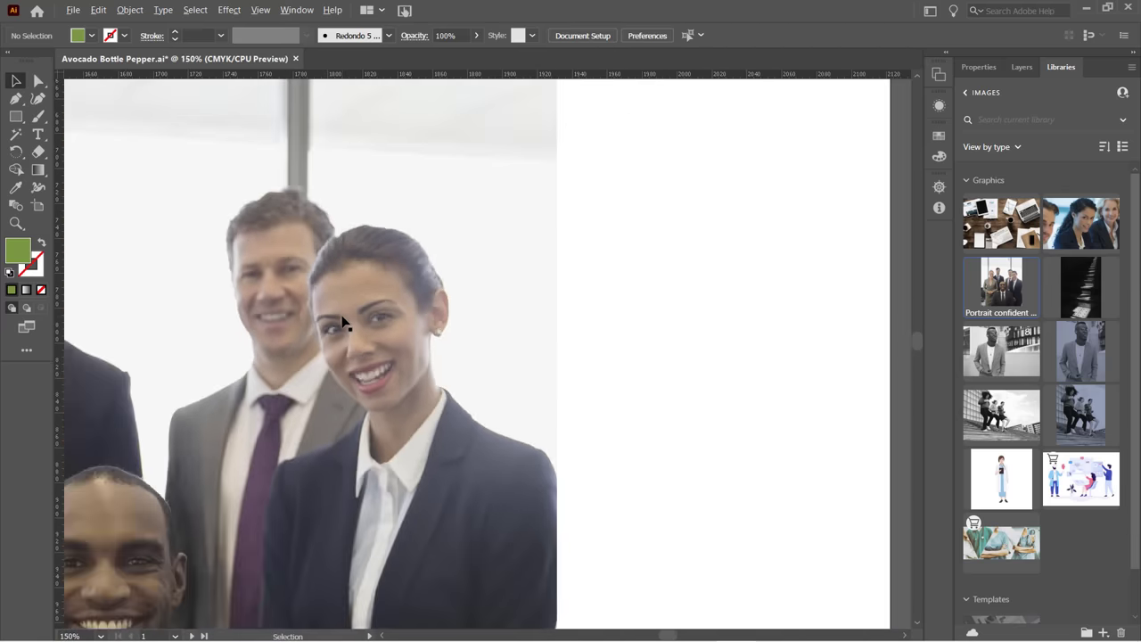
pyautogui.scroll(-2, 342, 323)
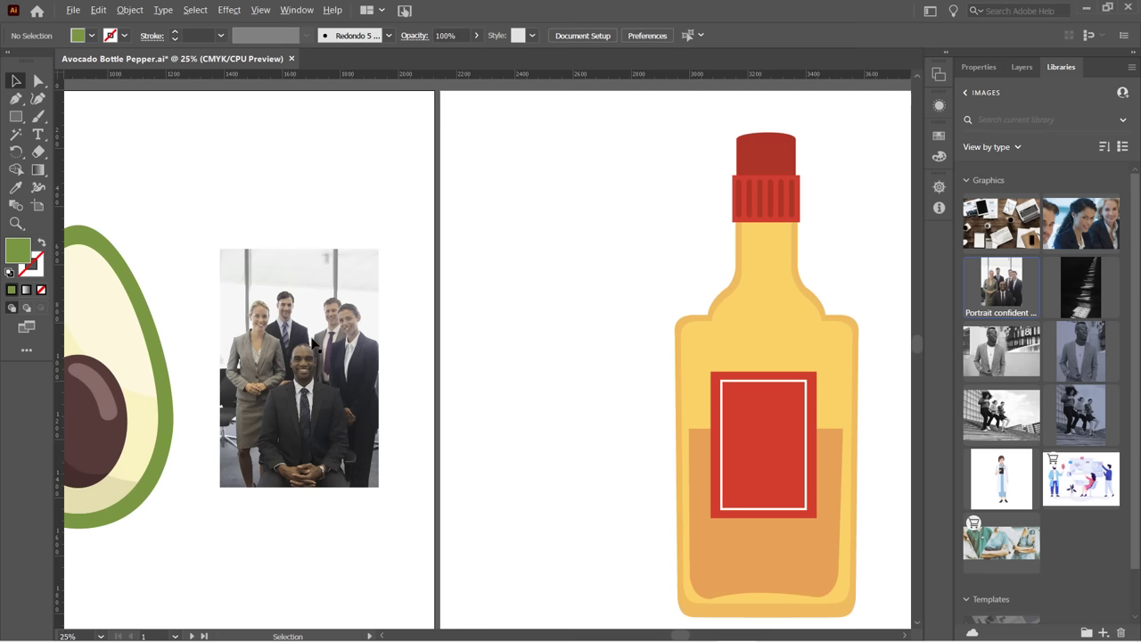
pyautogui.moveTo(198, 343); pyautogui.dragTo(461, 255)
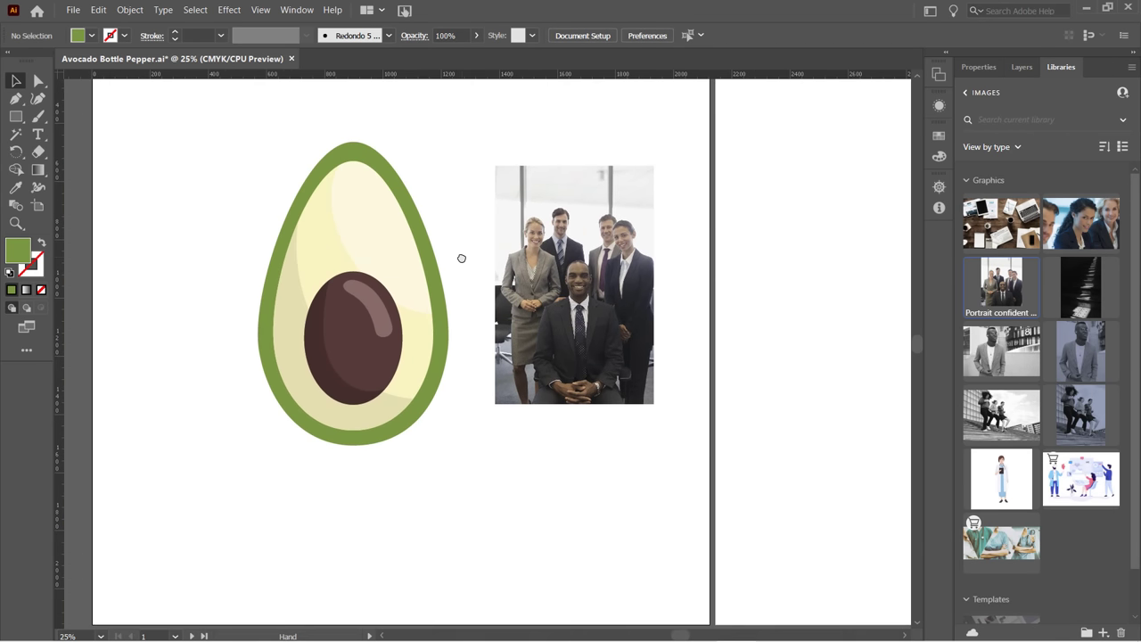
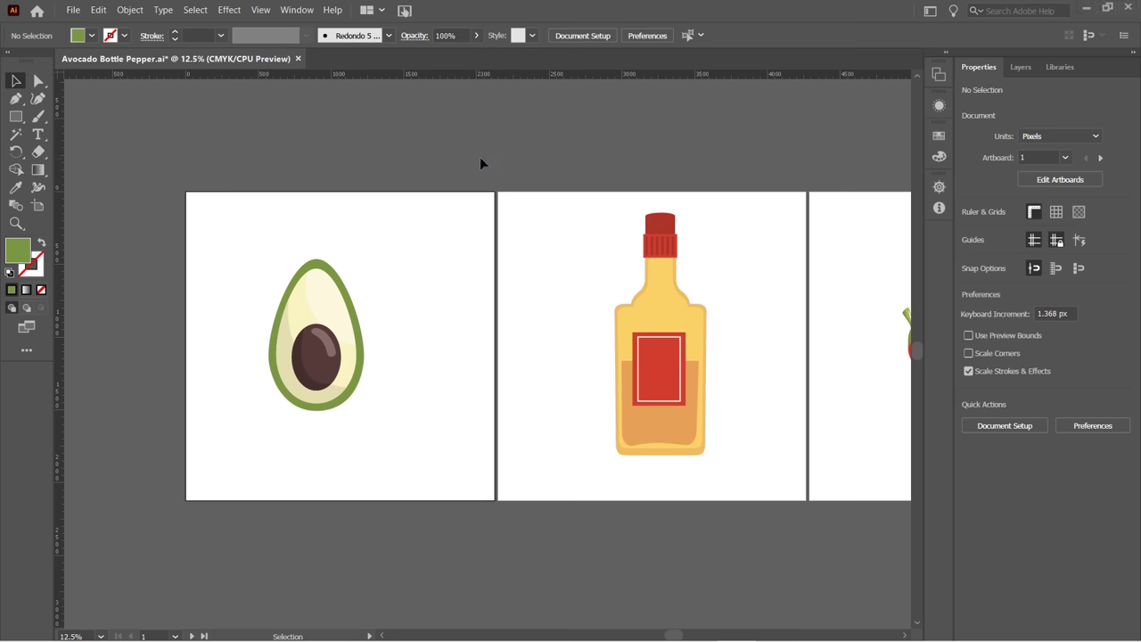
# Pan the canvas to show the chili pepper artboard, then open the File menu.
pyautogui.moveTo(499, 153); pyautogui.dragTo(459, 157)
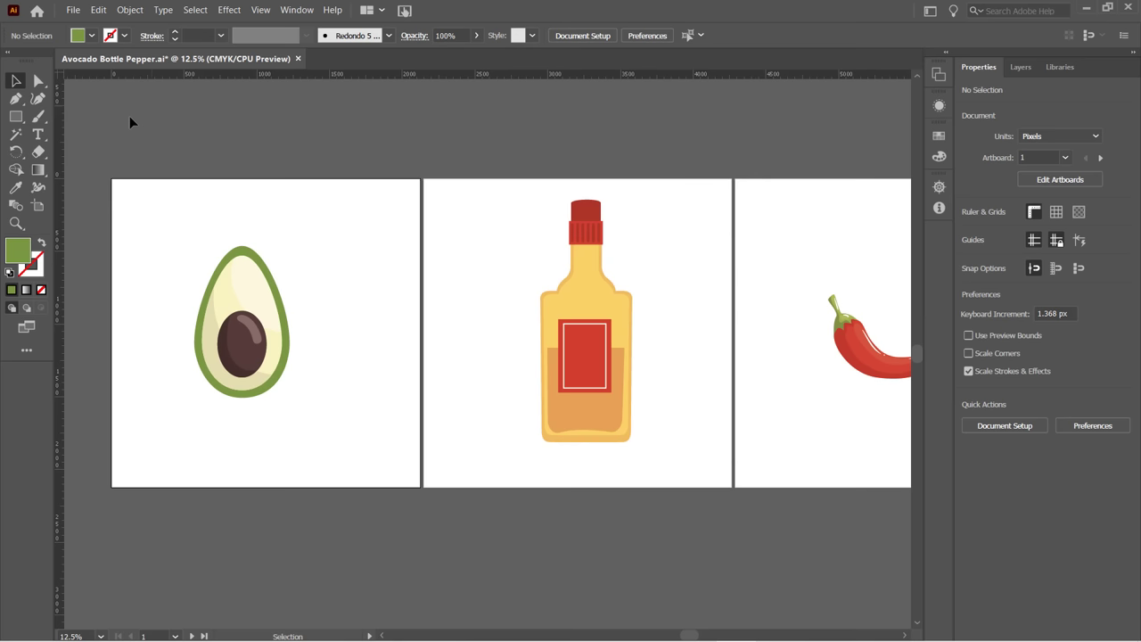
pyautogui.click(76, 16)
pyautogui.click(74, 12)
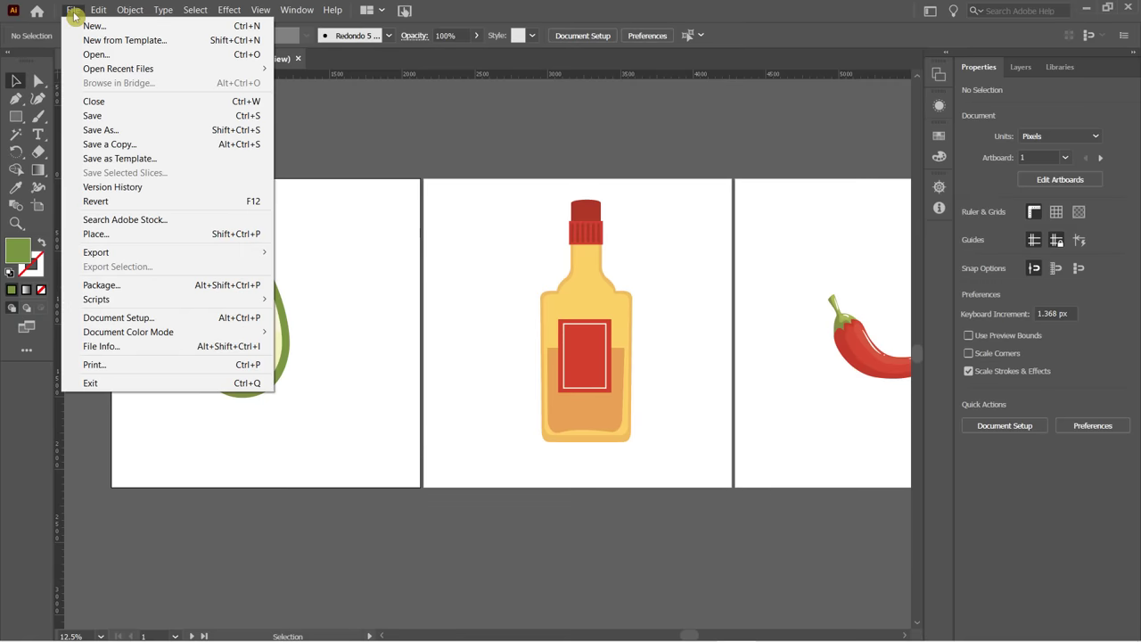
# Open the New Document dialog and look at the Mobile and Web presets.
pyautogui.click(249, 28)
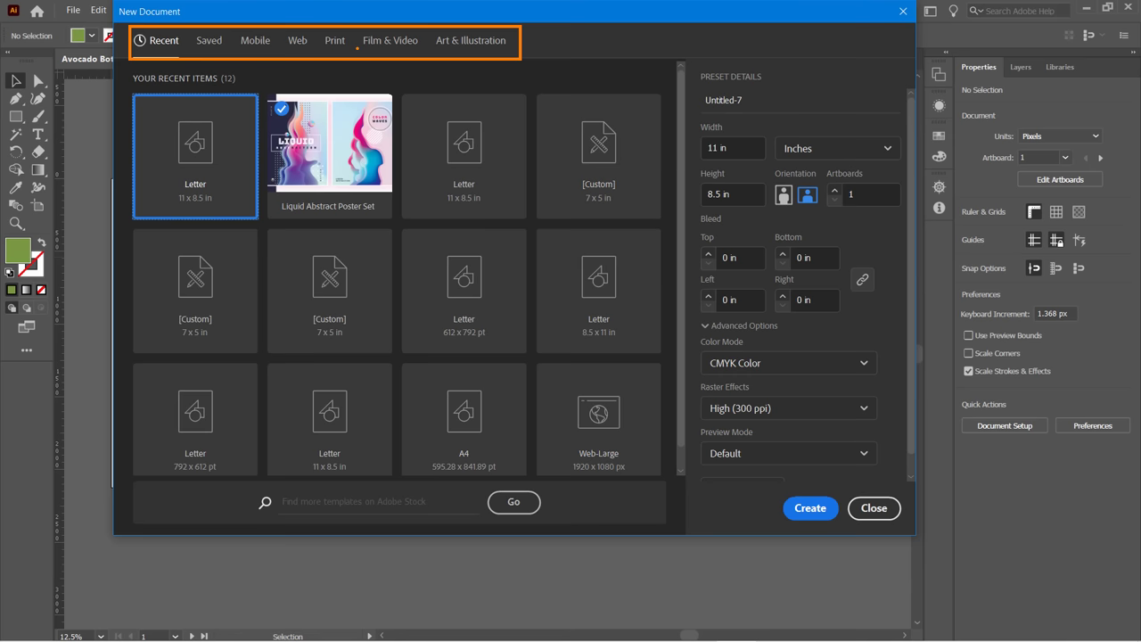
pyautogui.click(254, 44)
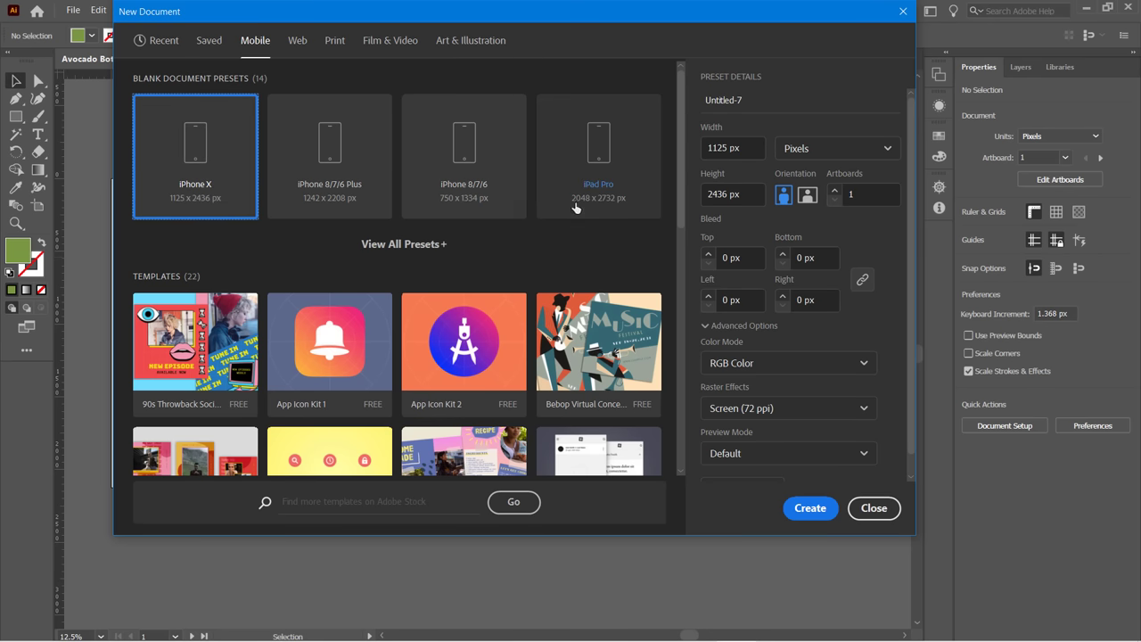
pyautogui.click(300, 45)
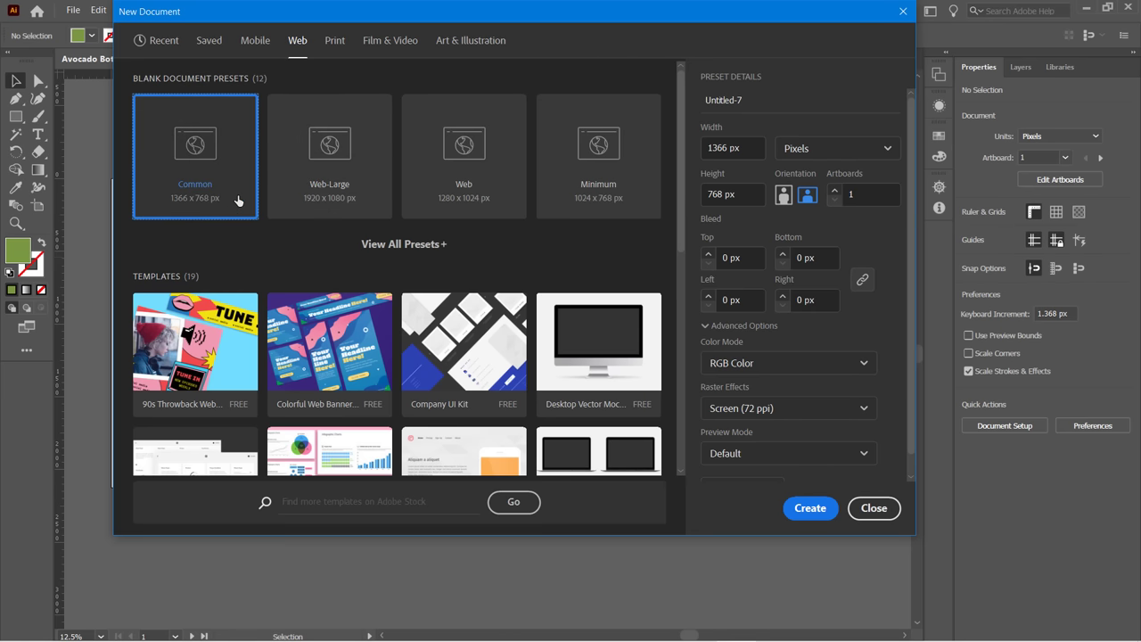
# Scroll through the Print presets, check Saved templates, and return to Print.
pyautogui.click(330, 42)
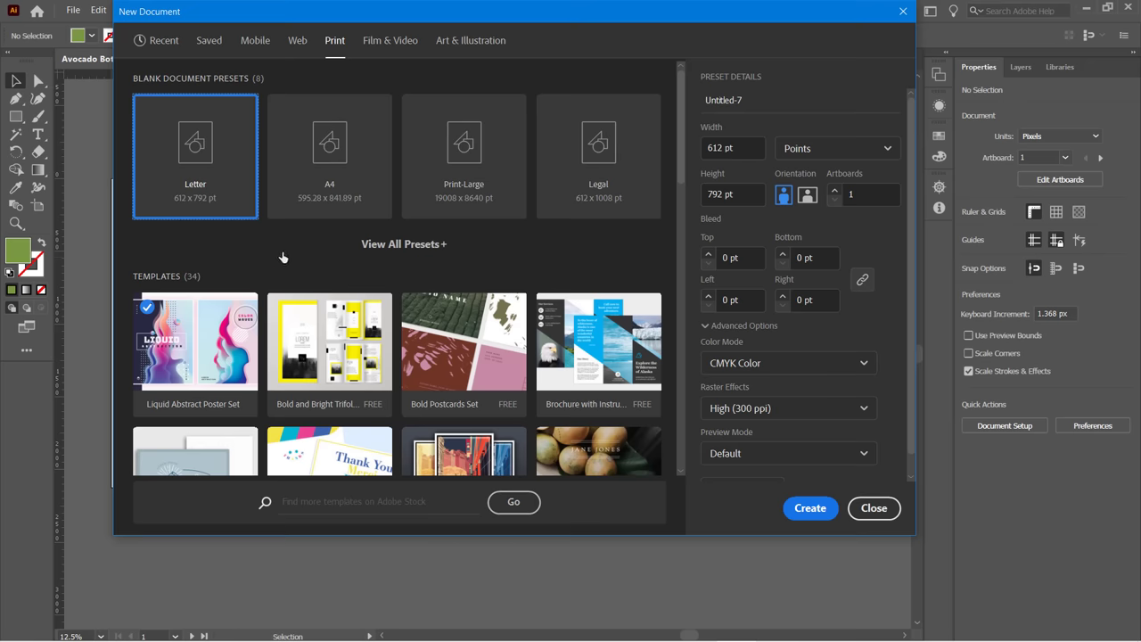
pyautogui.scroll(-3, 287, 250)
pyautogui.scroll(-6, 288, 248)
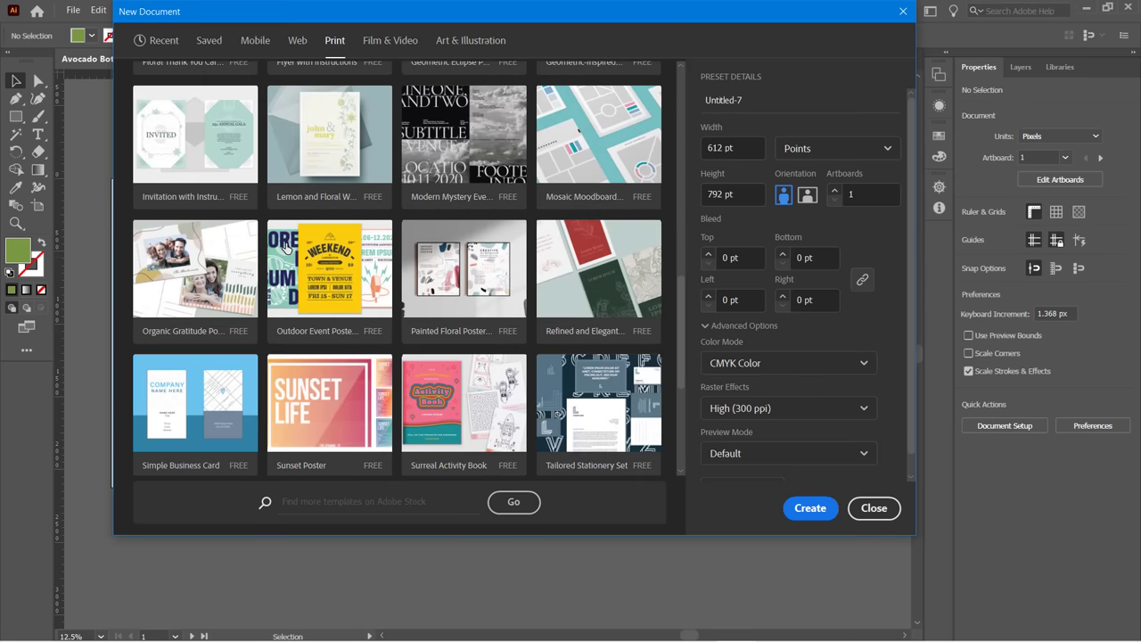
pyautogui.scroll(6, 287, 248)
pyautogui.scroll(-5, 288, 248)
pyautogui.scroll(8, 287, 248)
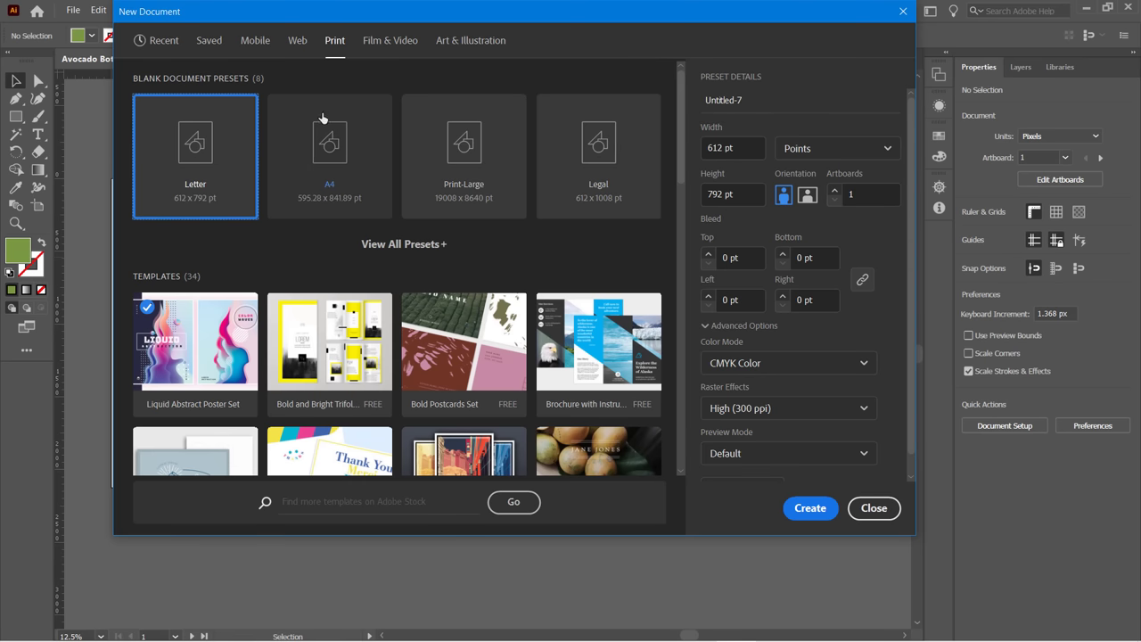
pyautogui.click(210, 42)
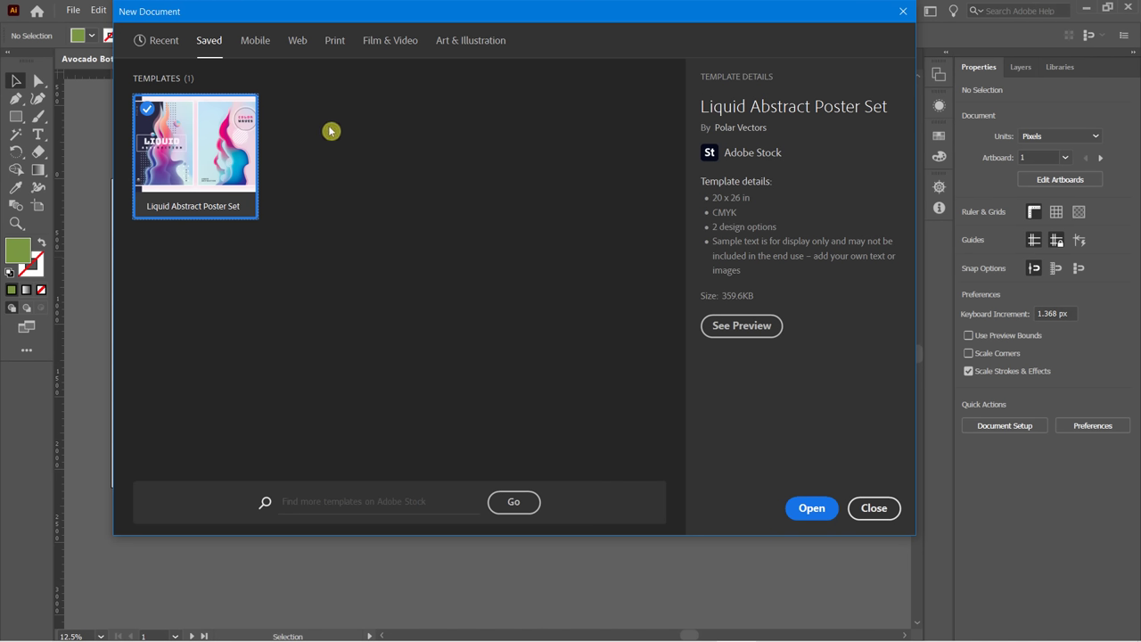
pyautogui.click(335, 45)
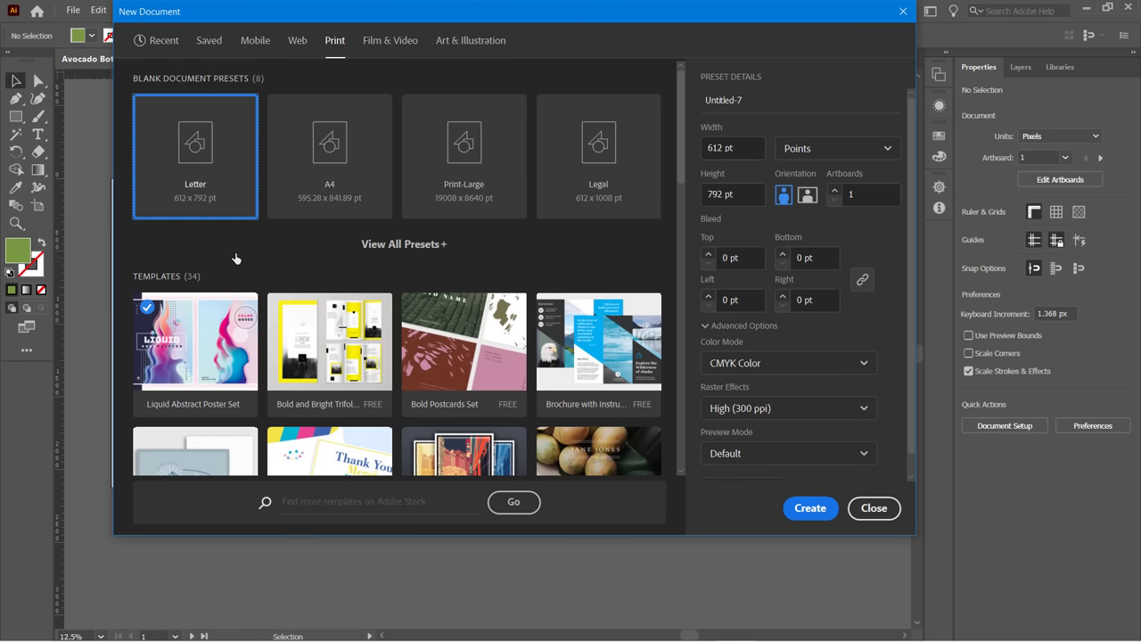
# Choose the Letter preset in inches, landscape orientation, with 2 artboards.
pyautogui.click(201, 146)
pyautogui.click(797, 149)
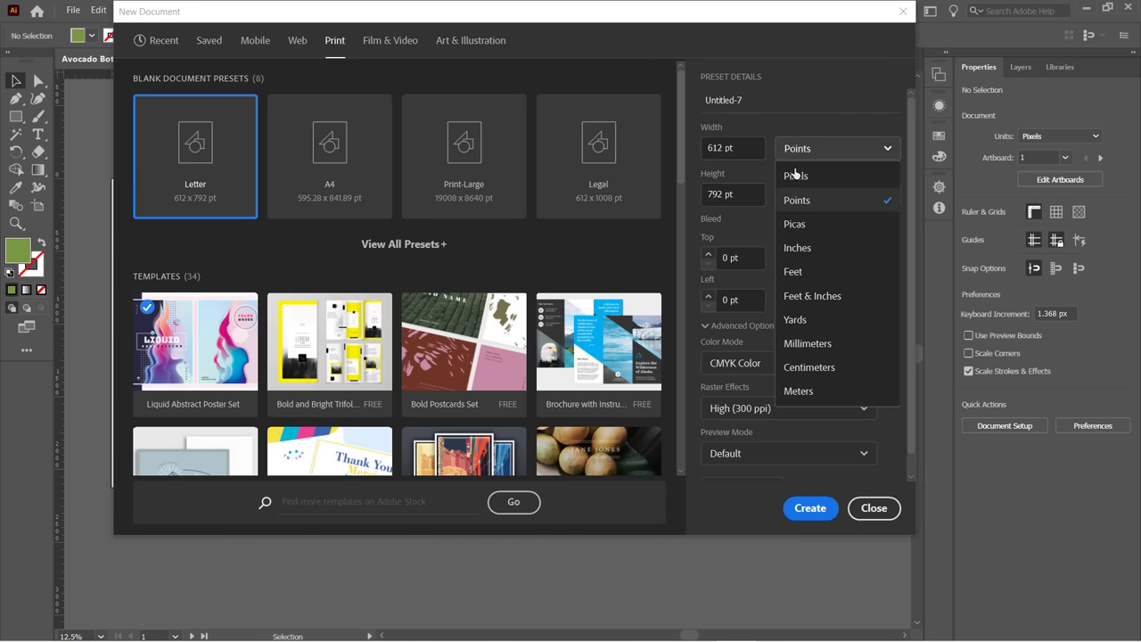
pyautogui.click(803, 246)
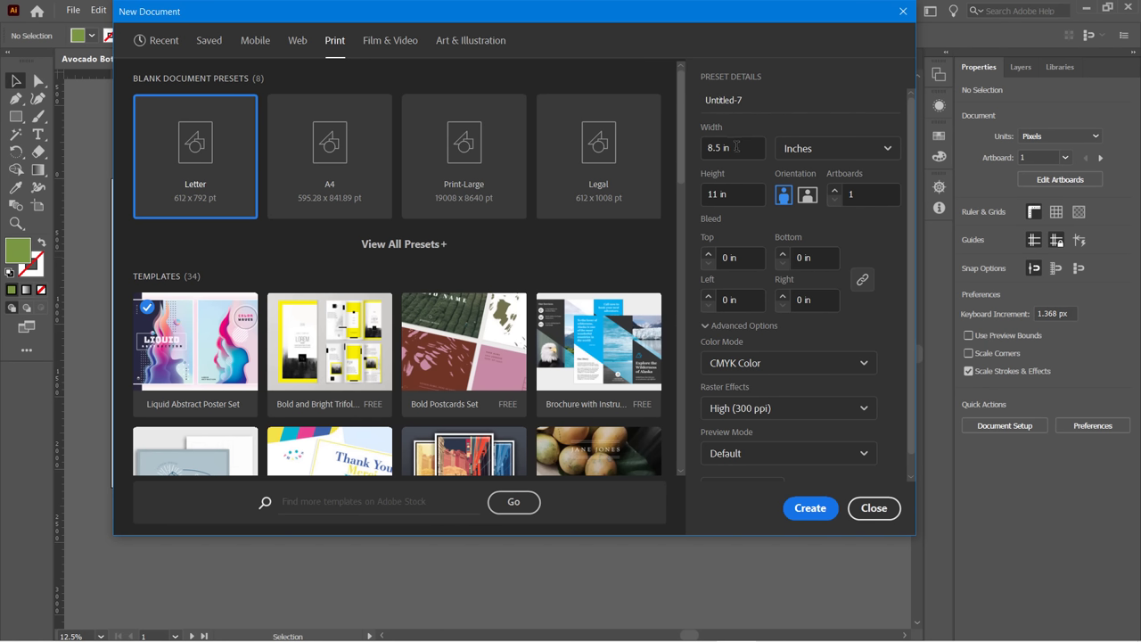
pyautogui.click(809, 196)
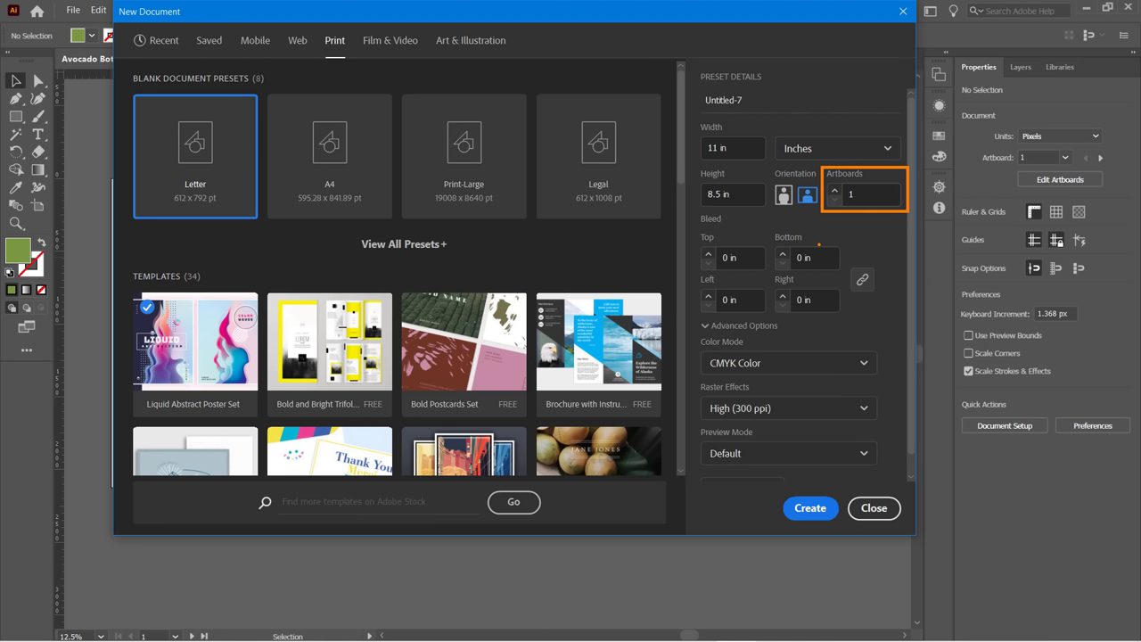
pyautogui.click(834, 189)
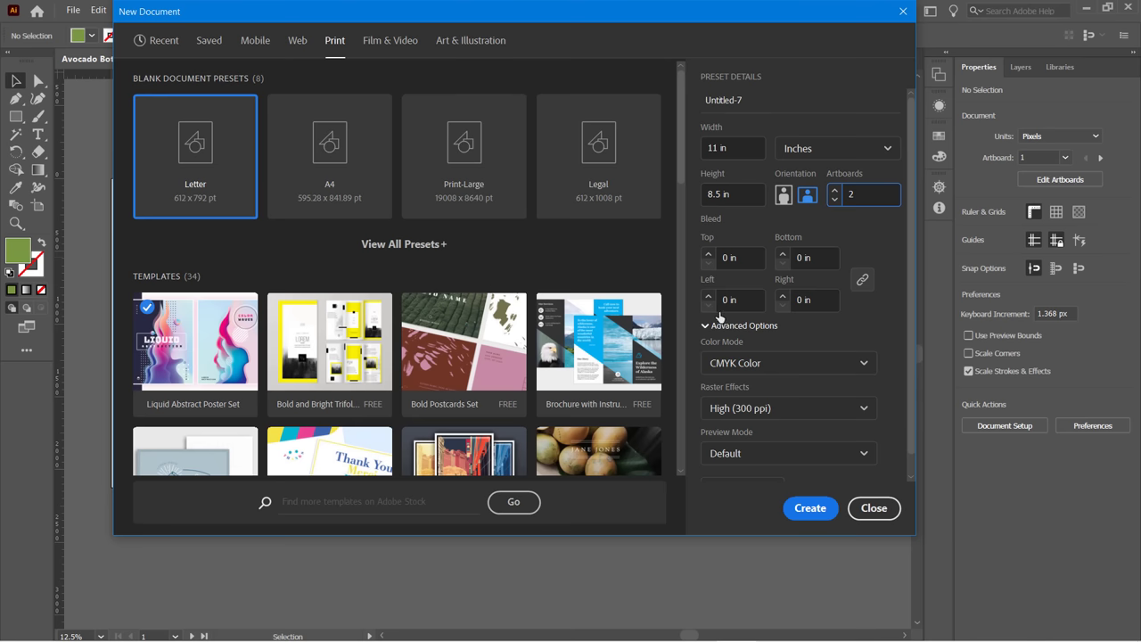
# Set a linked 0.125 in bleed on all four sides.
pyautogui.scroll(-2, 682, 149)
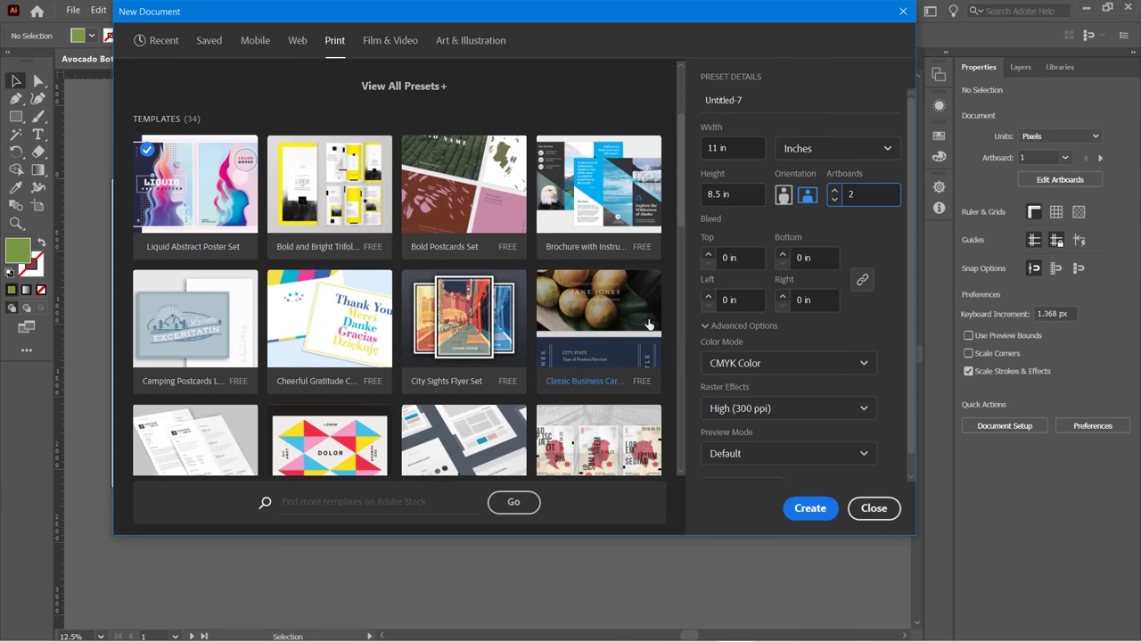
pyautogui.moveTo(683, 223); pyautogui.dragTo(683, 174)
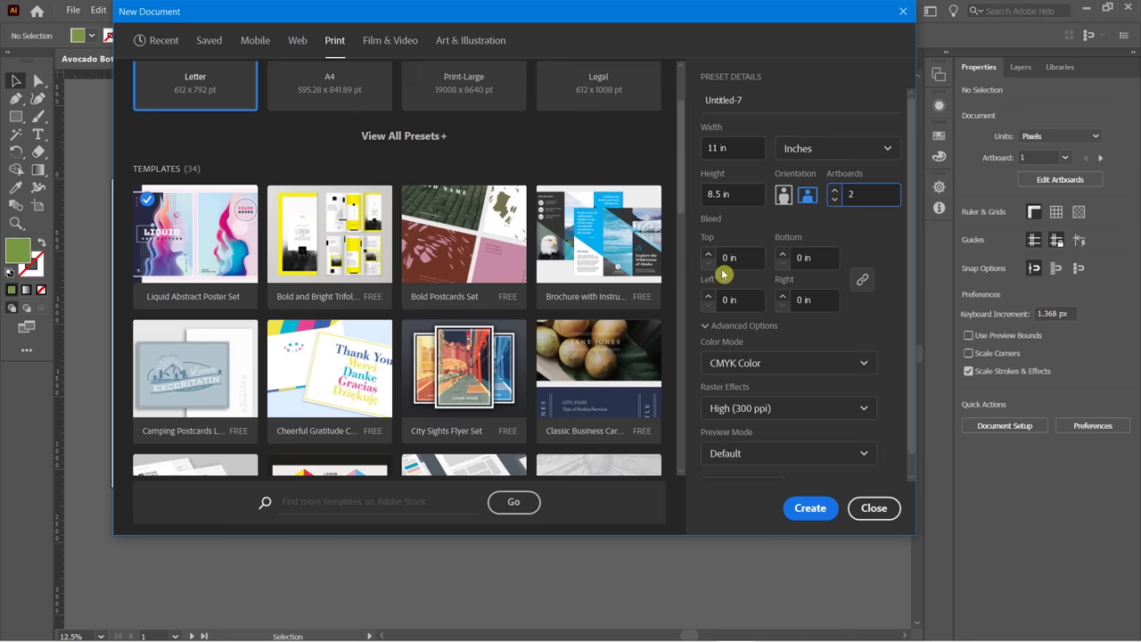
pyautogui.click(708, 254)
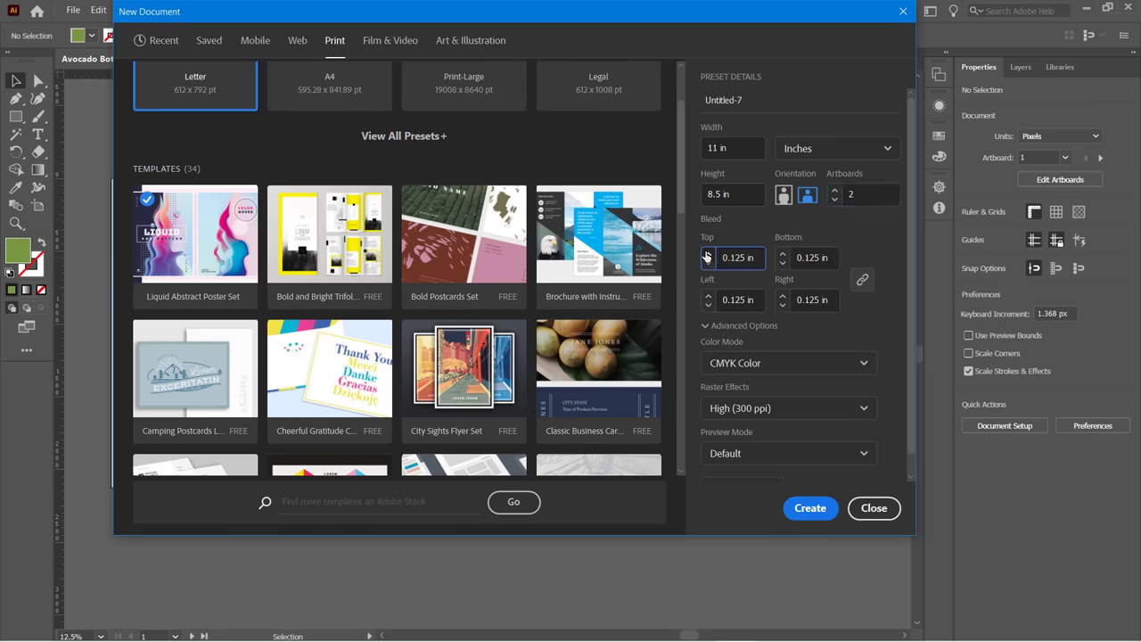
pyautogui.click(731, 271)
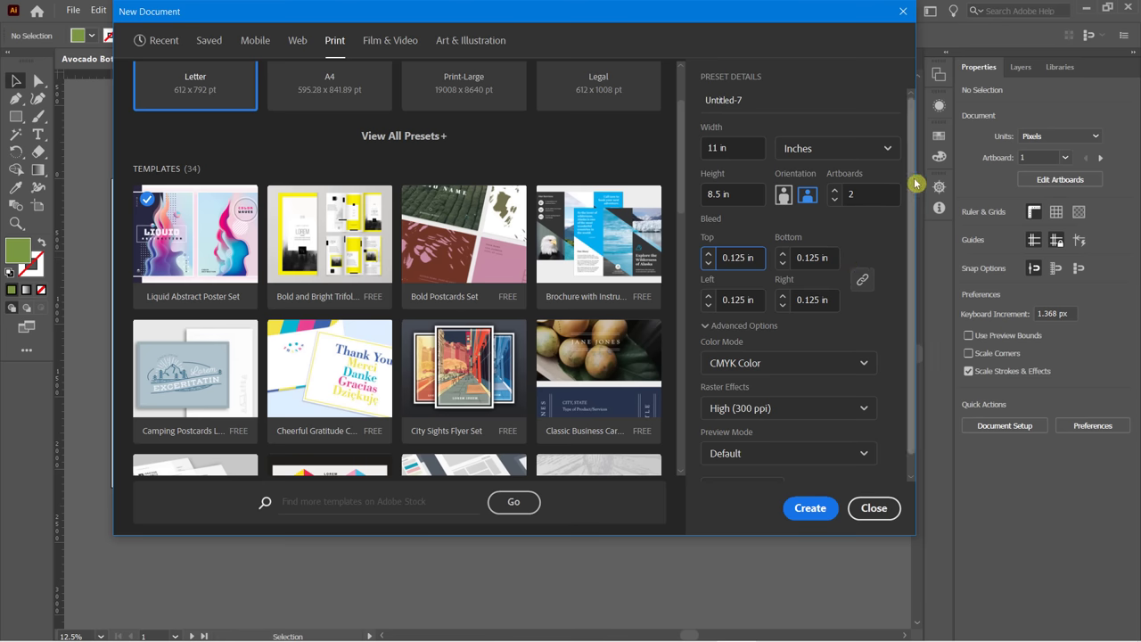
pyautogui.scroll(-1, 915, 192)
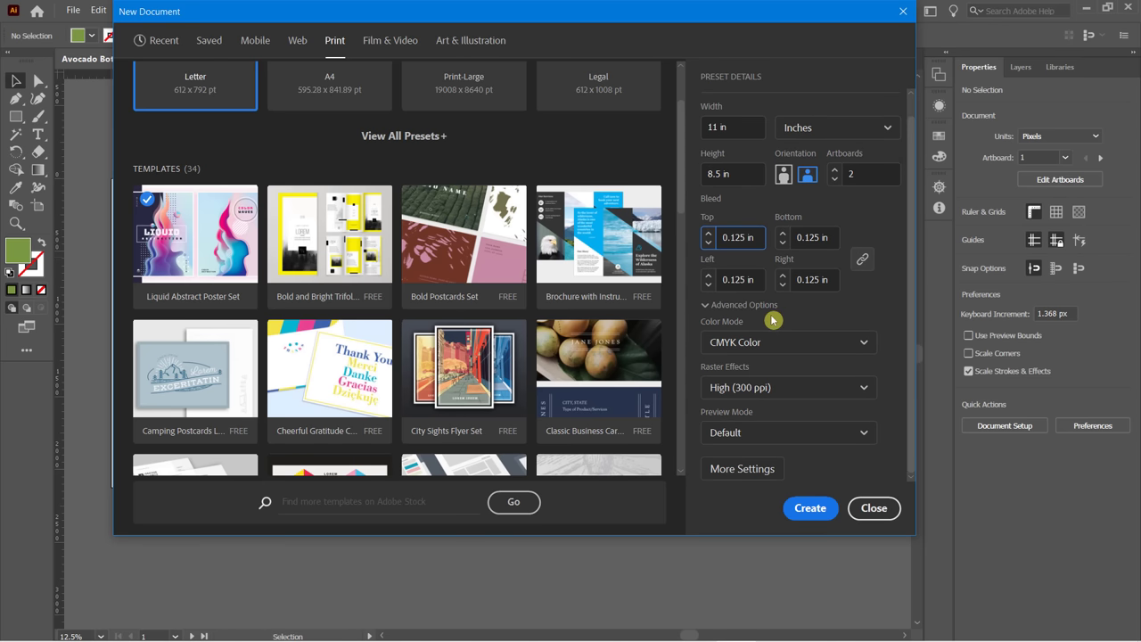
# Try RGB colour mode, then keep the document in CMYK.
pyautogui.click(716, 348)
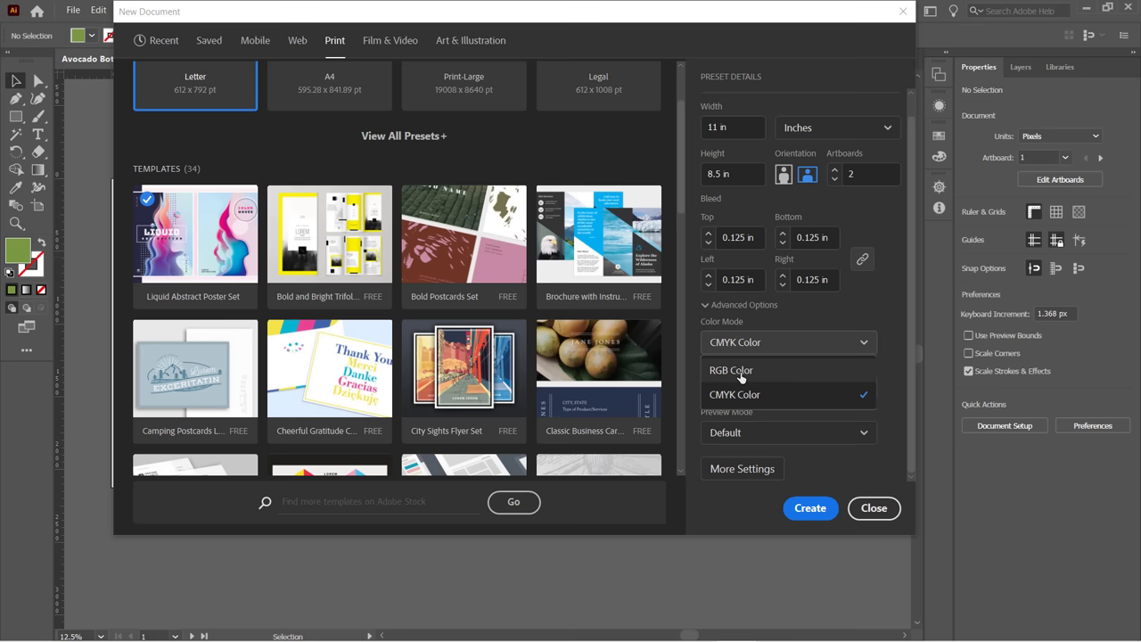
pyautogui.click(741, 373)
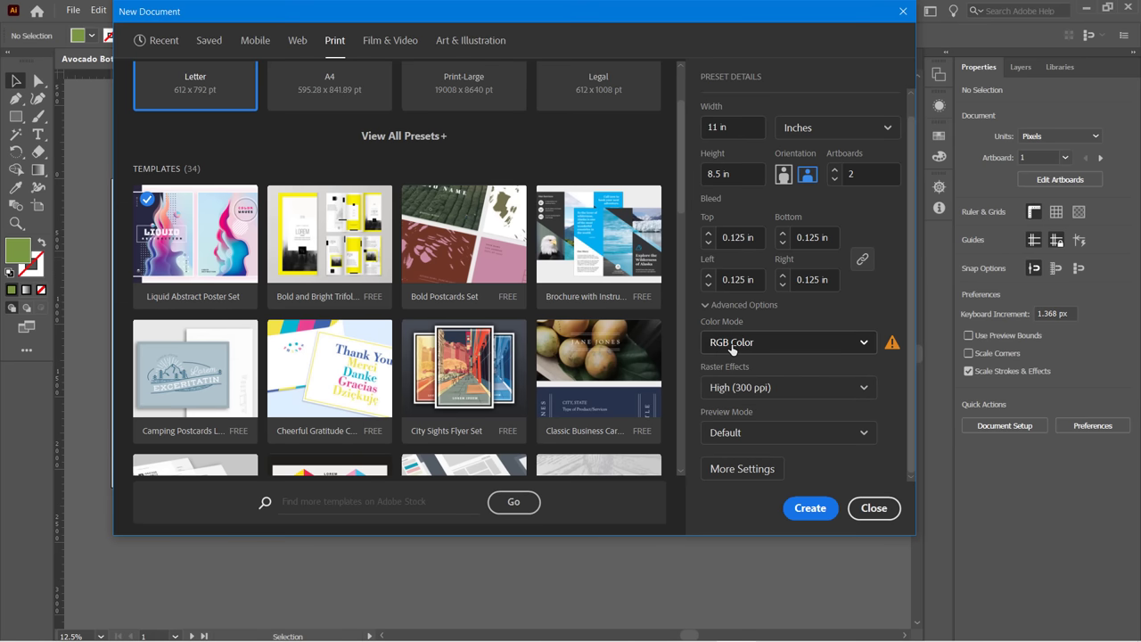
pyautogui.click(731, 349)
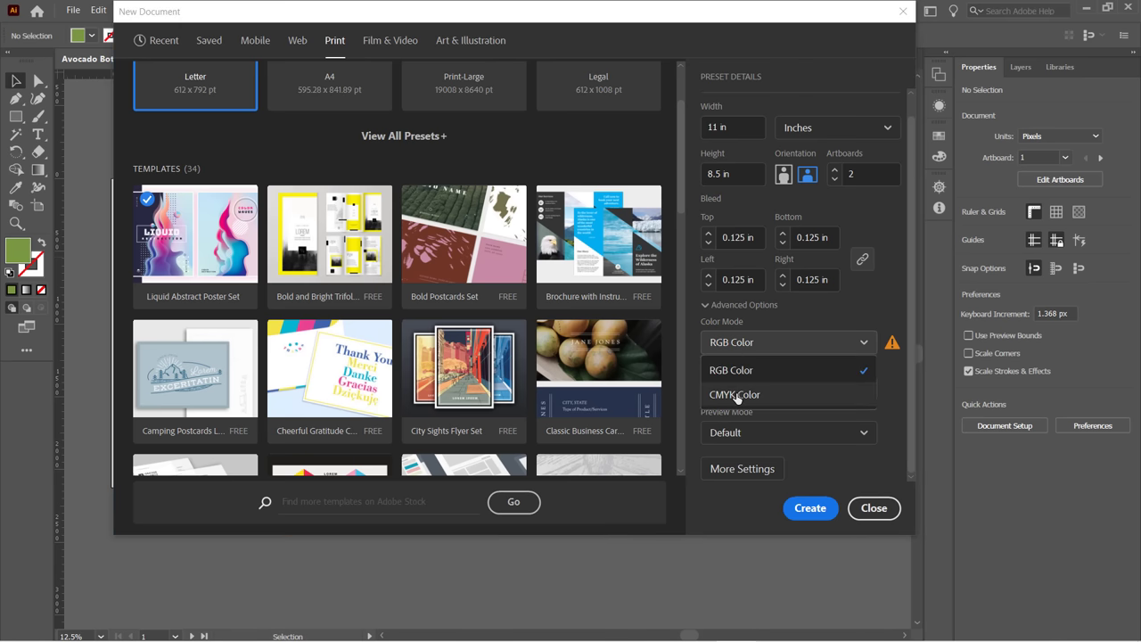
pyautogui.click(736, 396)
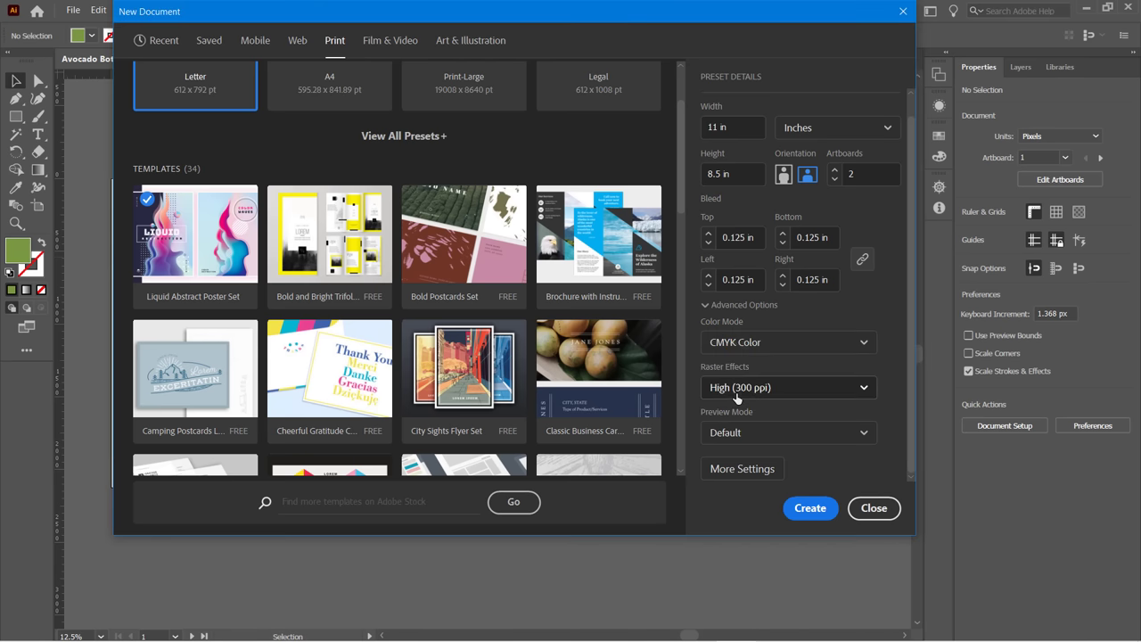
pyautogui.click(730, 343)
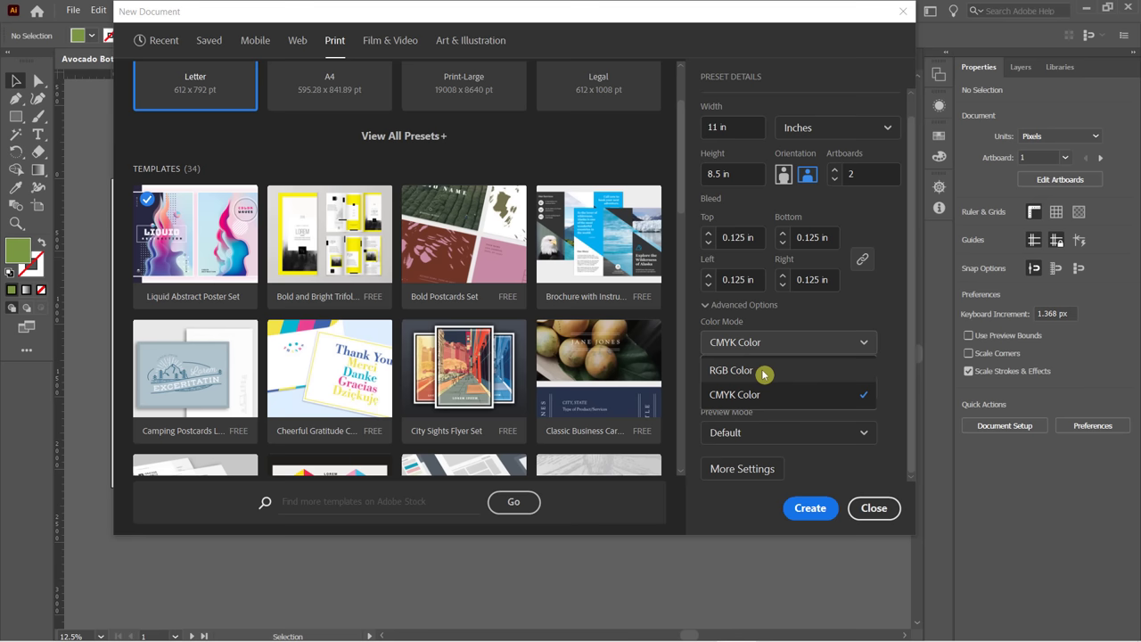
pyautogui.click(733, 394)
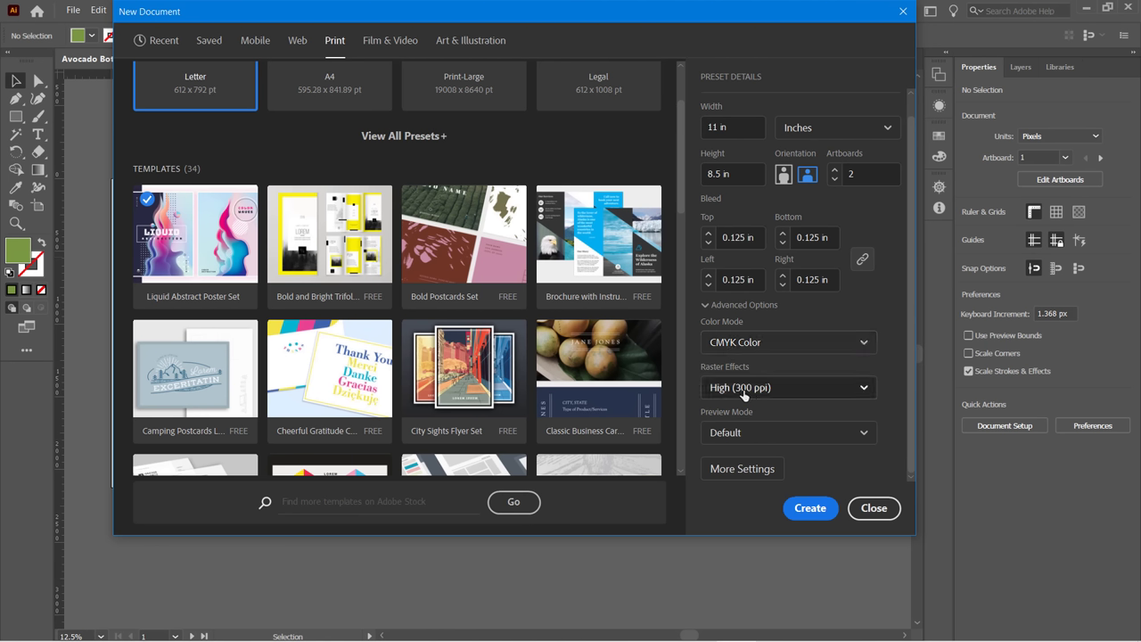
pyautogui.click(719, 379)
# Keep raster effects at High (300 ppi) and create the two-artboard document.
pyautogui.click(741, 389)
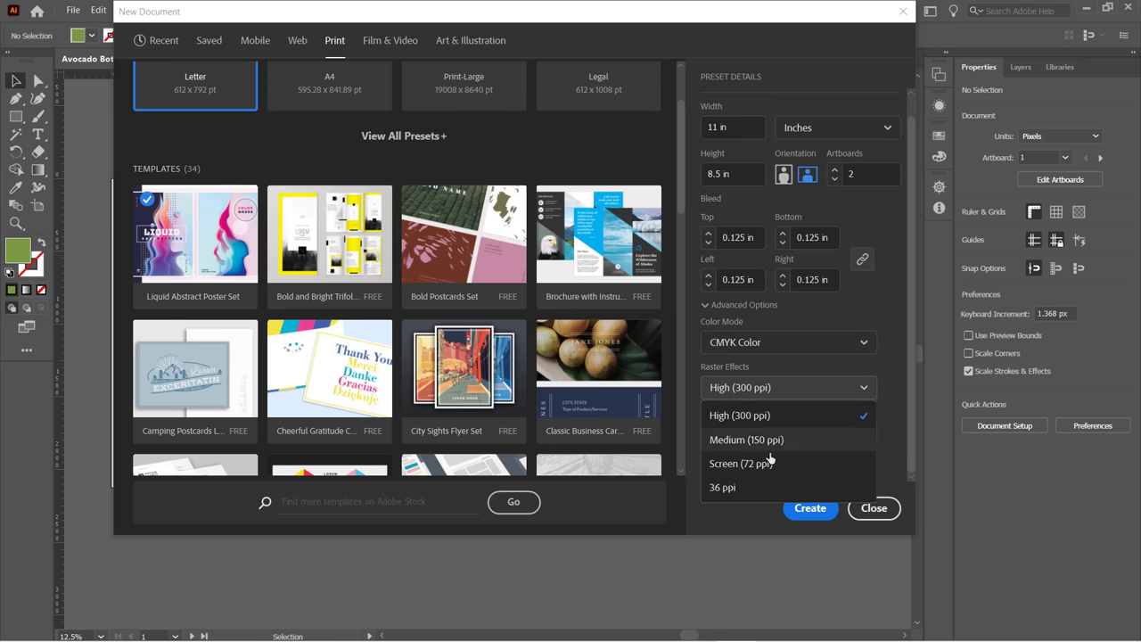
pyautogui.click(878, 358)
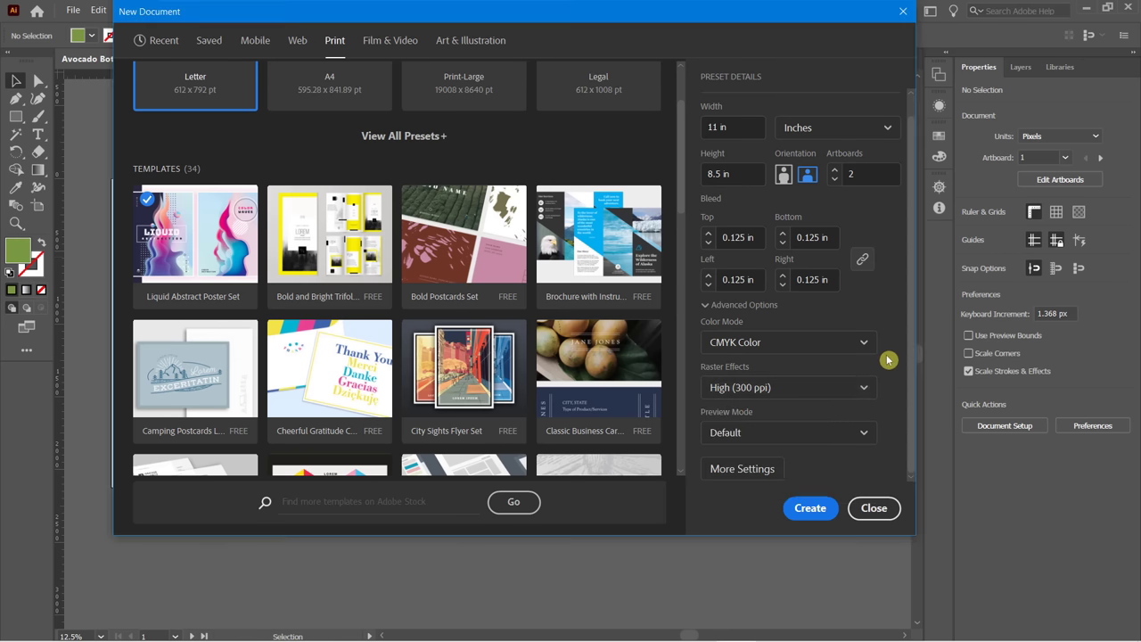
pyautogui.click(750, 390)
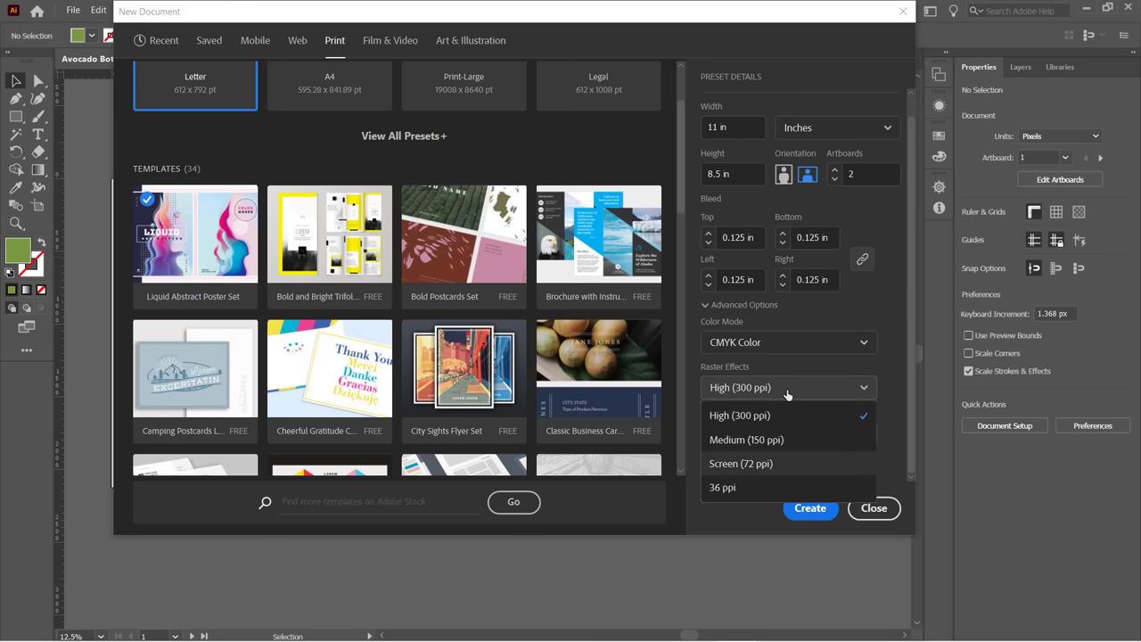
pyautogui.click(805, 308)
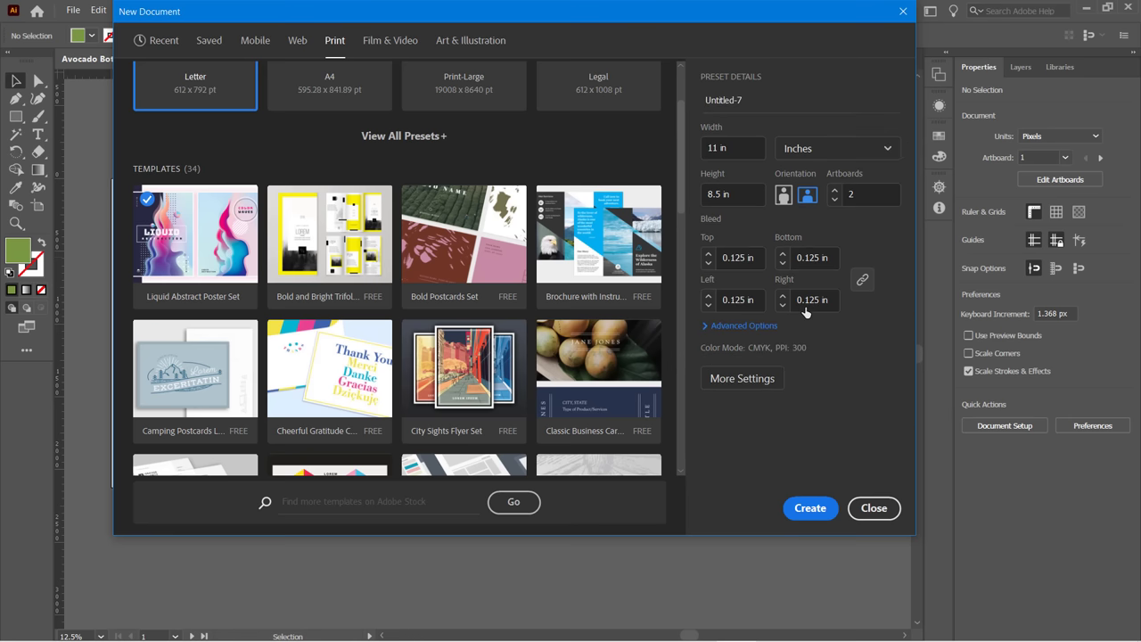
pyautogui.click(725, 327)
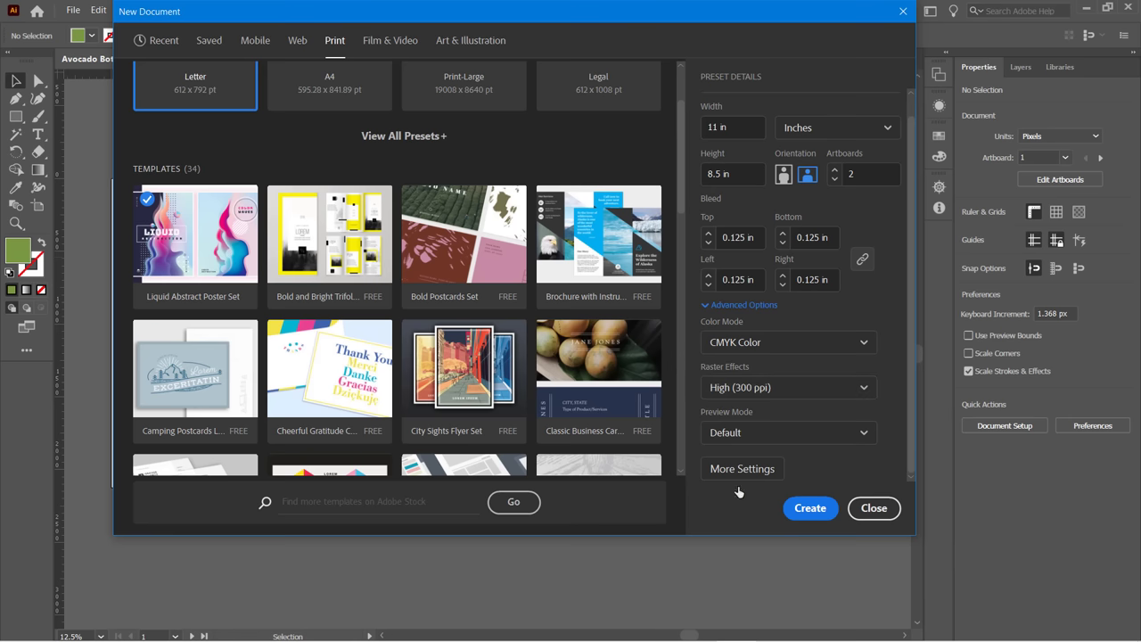
pyautogui.click(802, 514)
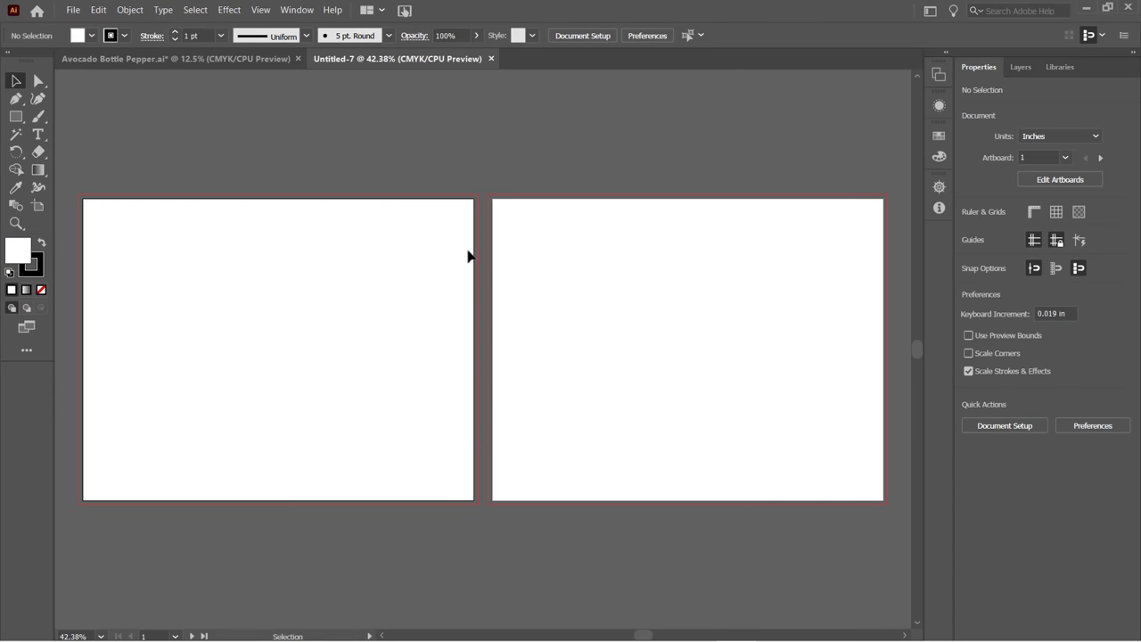
# Turn on rulers and the grid for the new document from the Properties panel.
pyautogui.click(1006, 149)
pyautogui.click(1031, 214)
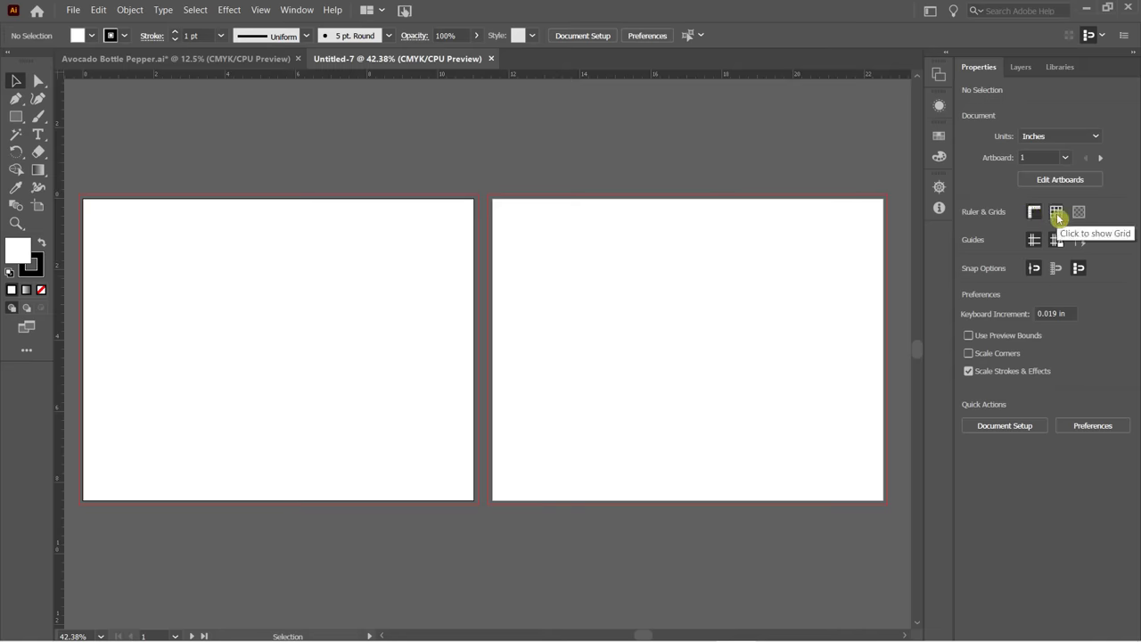
pyautogui.click(1057, 214)
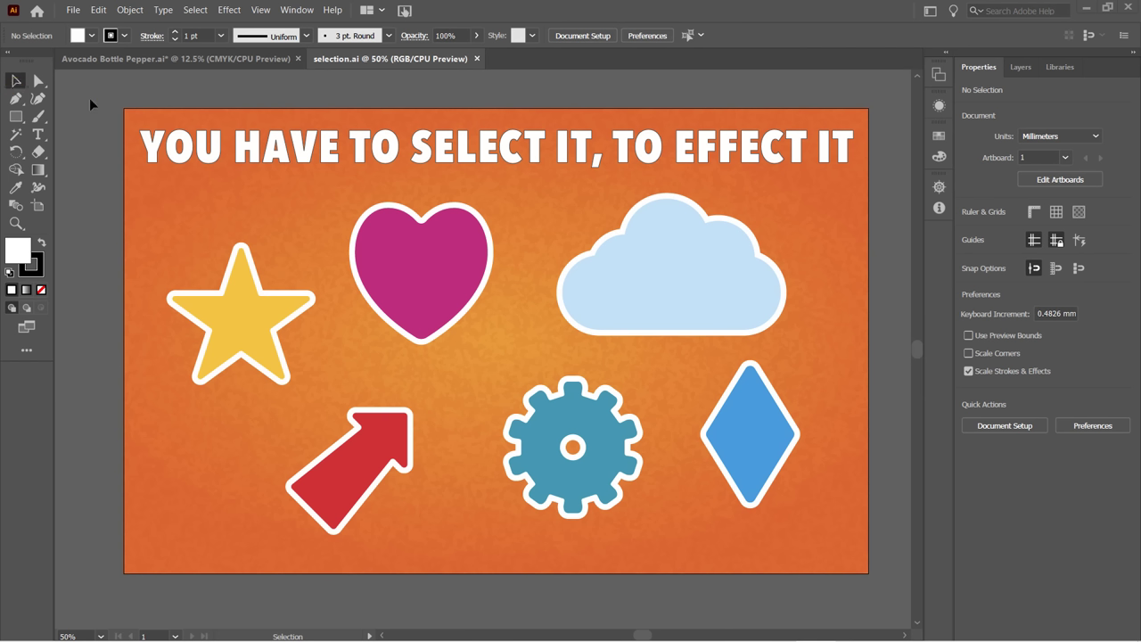
pyautogui.click(33, 83)
pyautogui.click(15, 82)
pyautogui.click(37, 82)
pyautogui.click(15, 82)
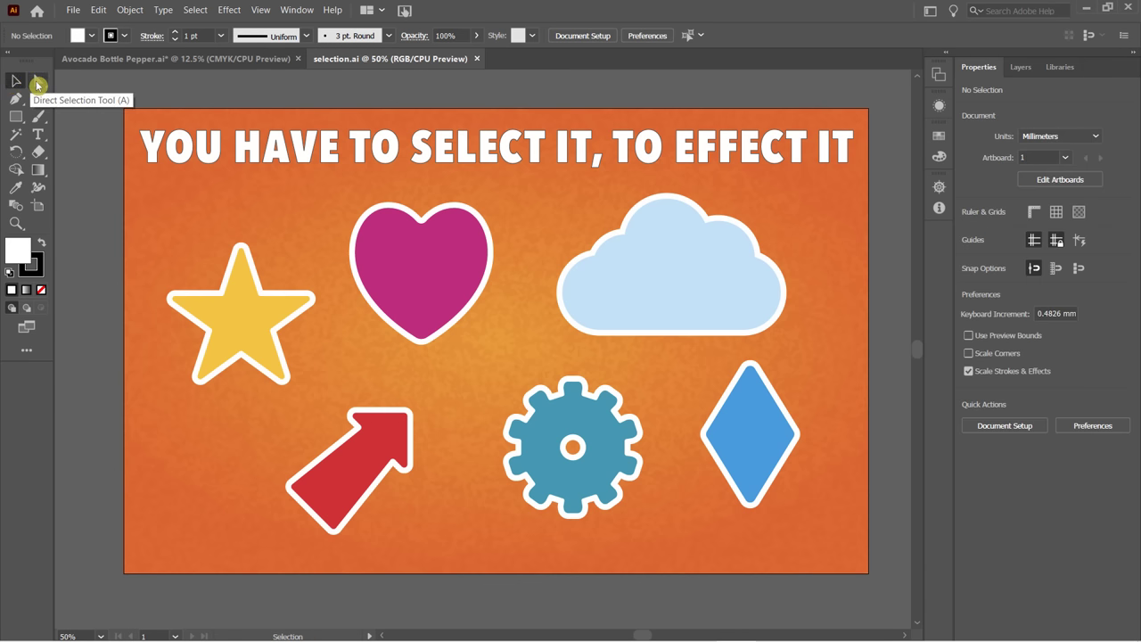
pyautogui.click(38, 83)
pyautogui.click(15, 81)
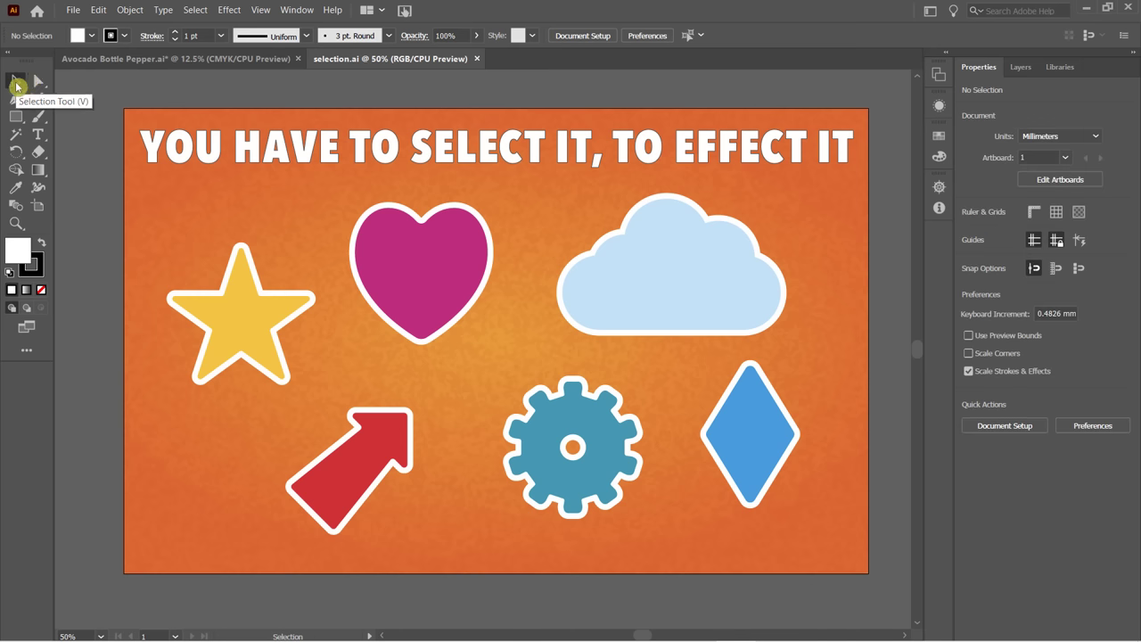
pyautogui.click(38, 83)
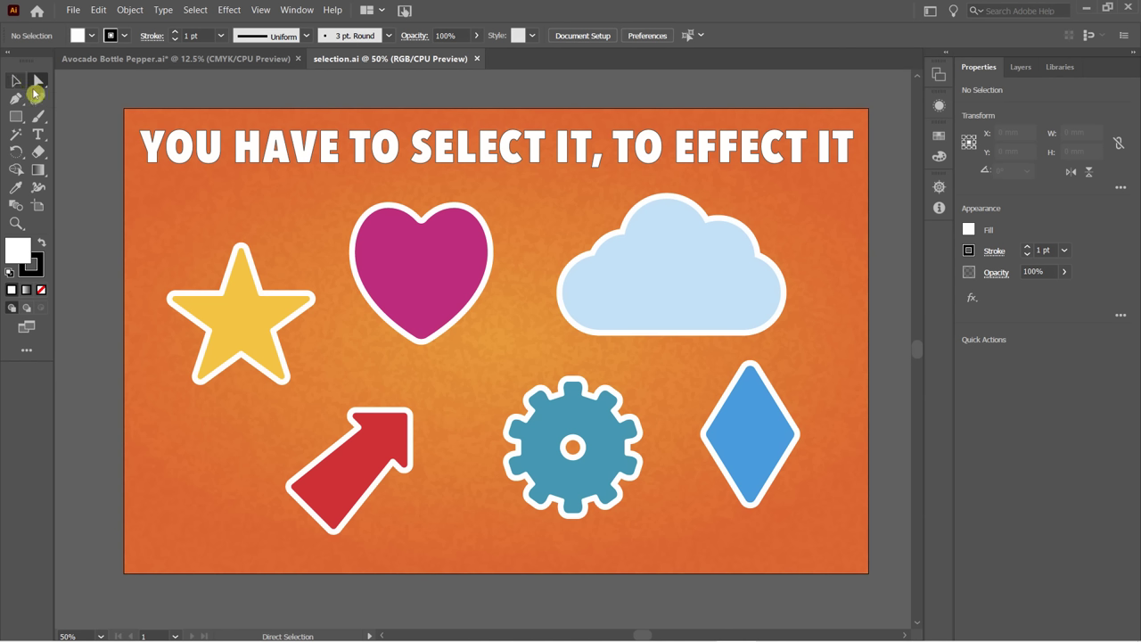
pyautogui.click(21, 85)
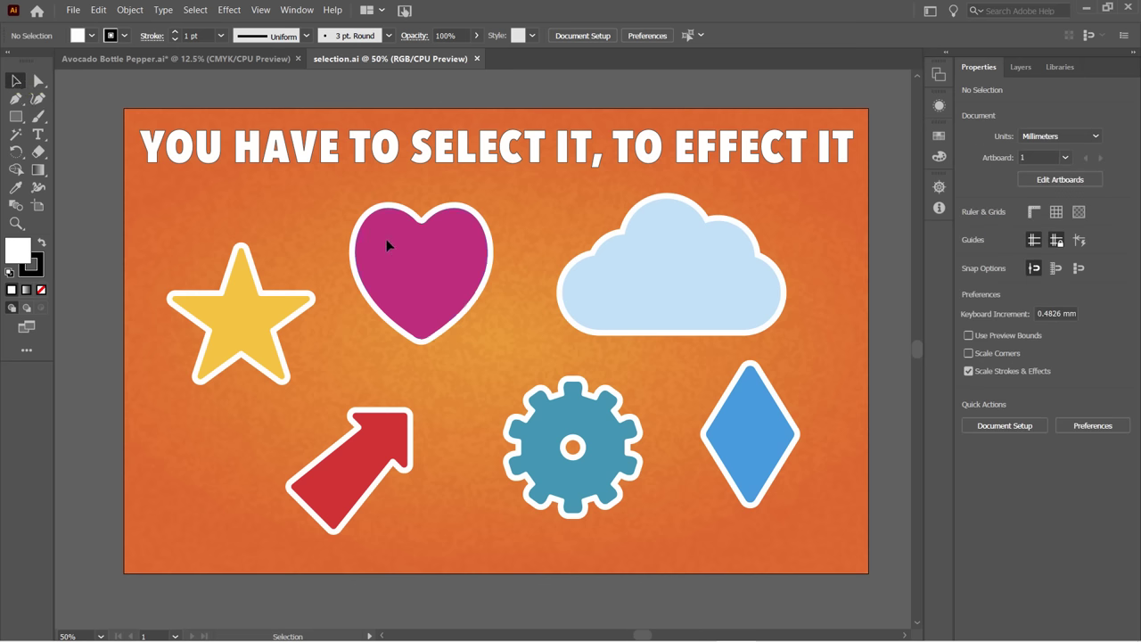
# Move the magenta heart up-right and shrink it, undoing the unwanted stretch.
pyautogui.click(426, 234)
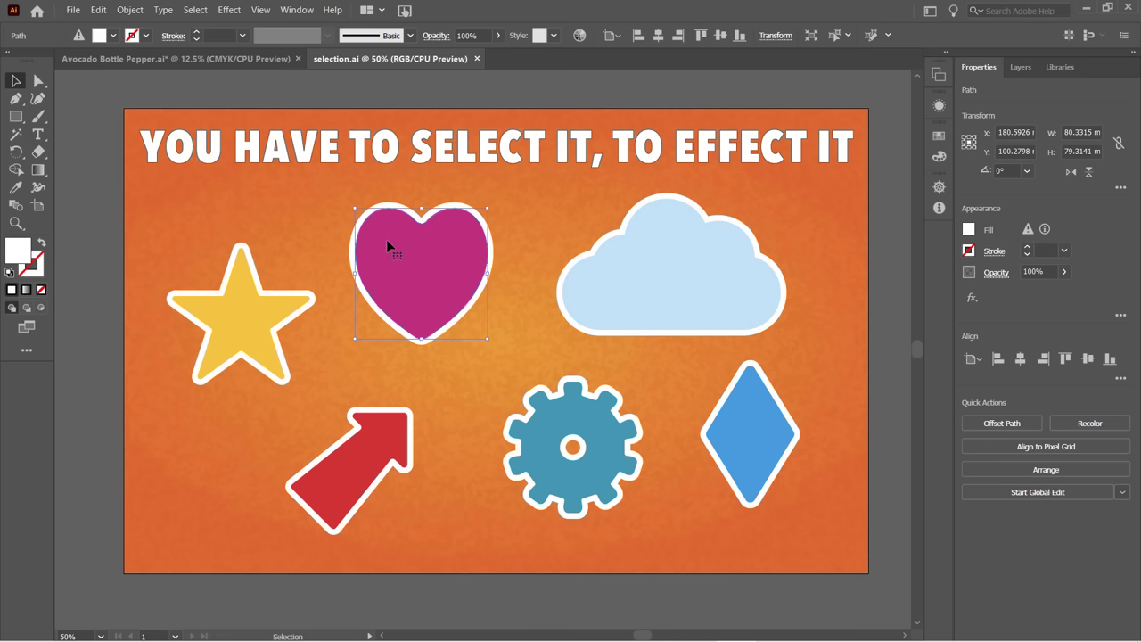
pyautogui.moveTo(396, 261); pyautogui.dragTo(425, 261)
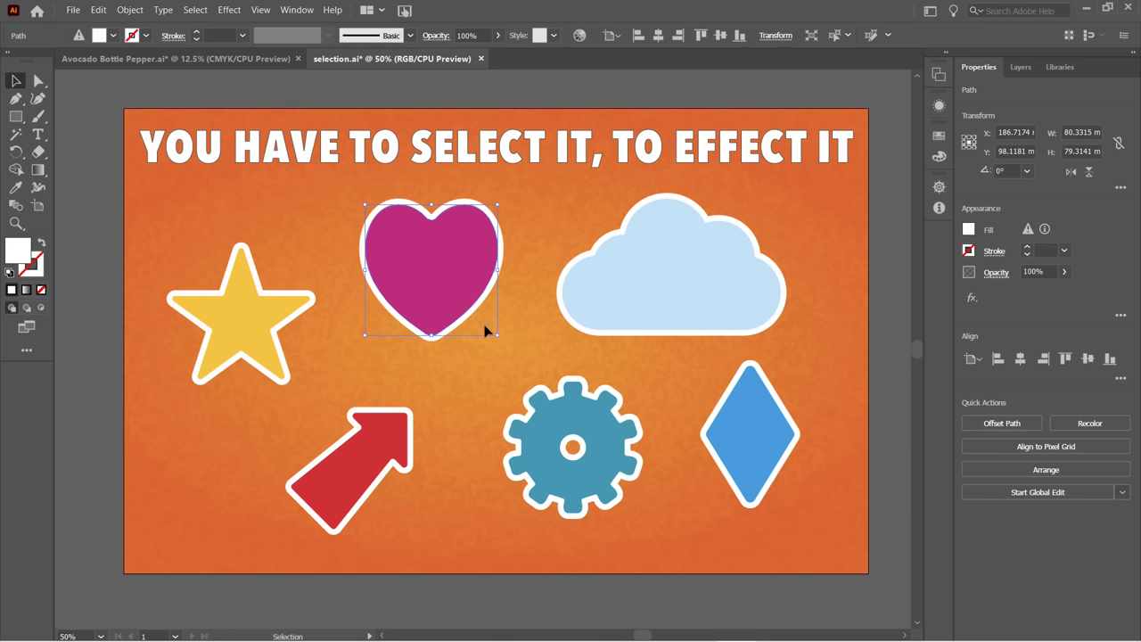
pyautogui.moveTo(500, 336); pyautogui.dragTo(626, 356)
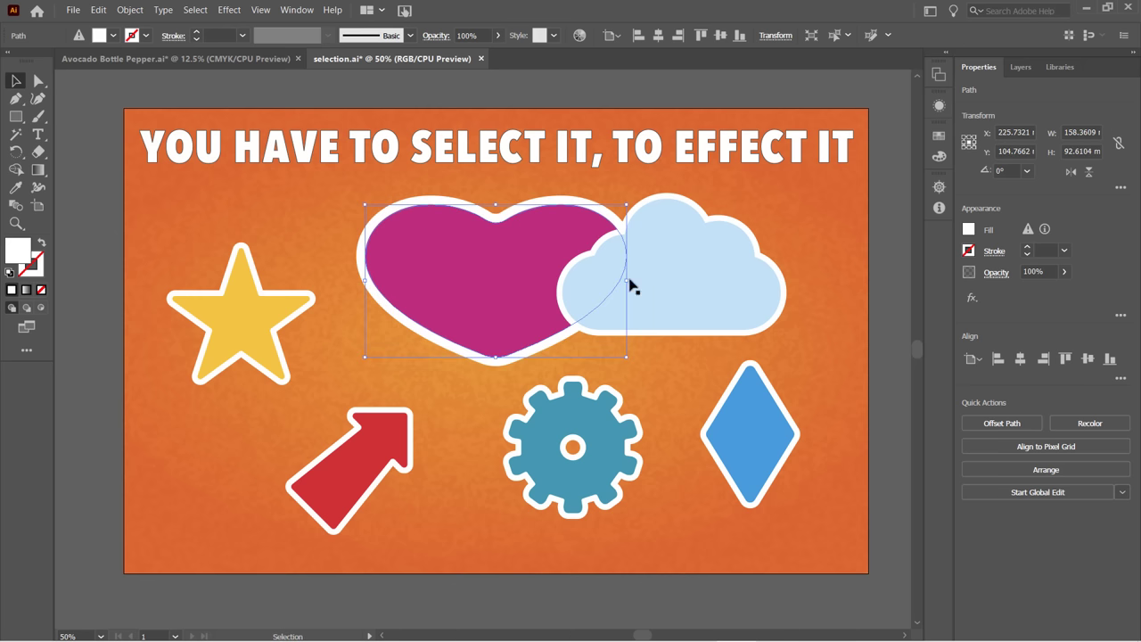
pyautogui.moveTo(627, 280); pyautogui.dragTo(533, 283)
pyautogui.hotkey('ctrl', 'z')
pyautogui.hotkey('ctrl', 'z')
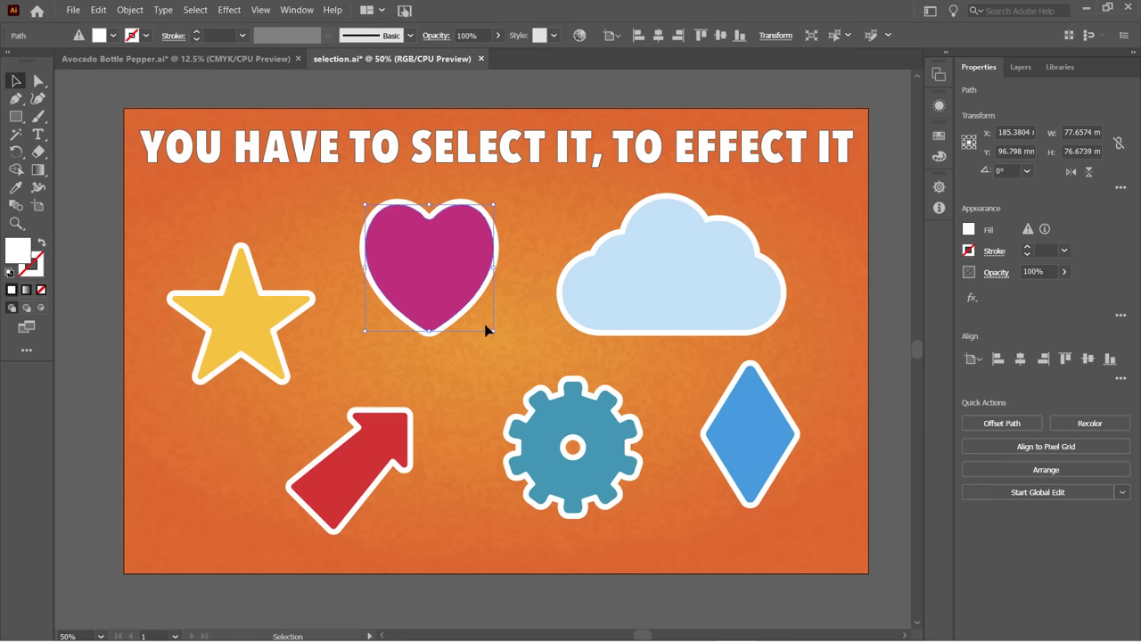
# Look through the Edit and Effect menus, then close them without changes.
pyautogui.click(99, 10)
pyautogui.click(229, 10)
pyautogui.click(467, 272)
# Rotate the red arrow to about 270° so it points straight right.
pyautogui.click(367, 448)
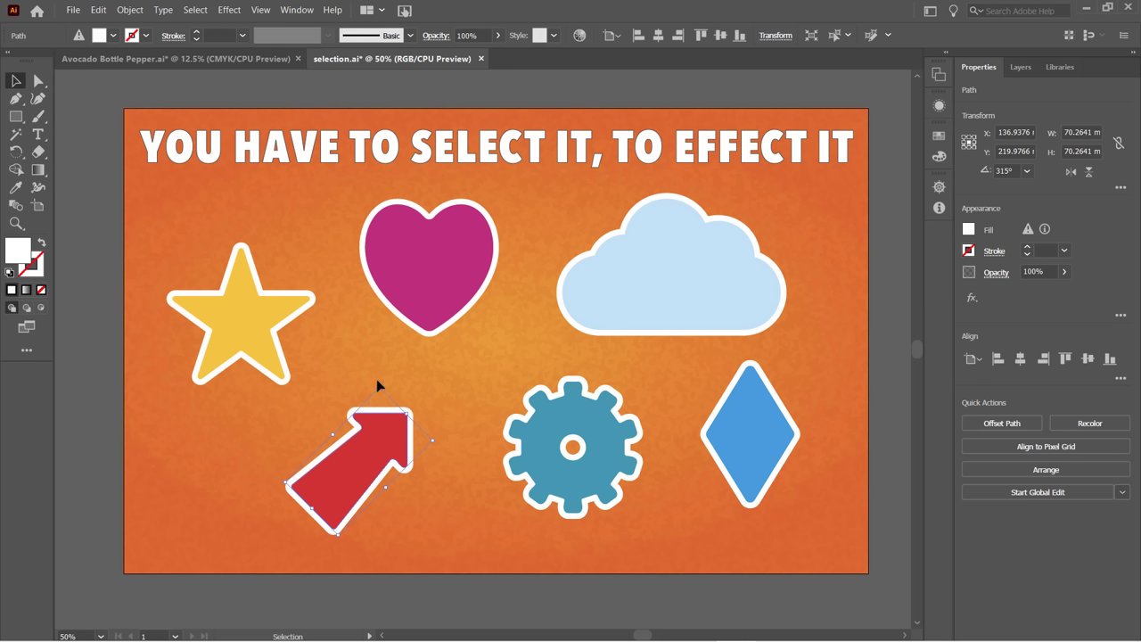
pyautogui.moveTo(377, 386); pyautogui.dragTo(257, 448)
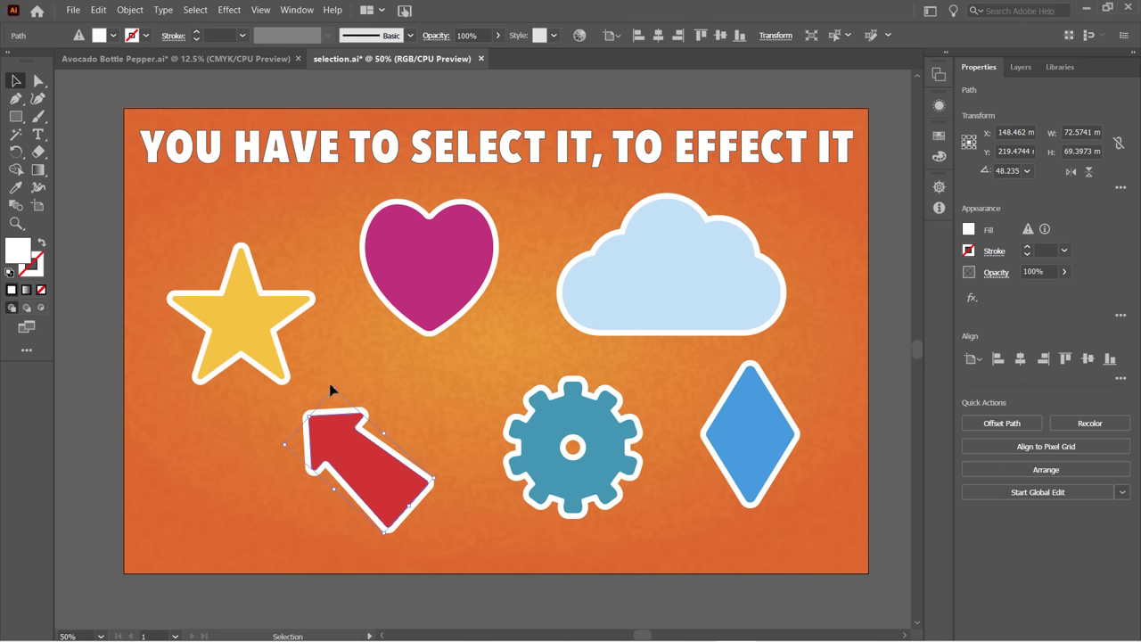
pyautogui.moveTo(334, 385); pyautogui.dragTo(412, 381)
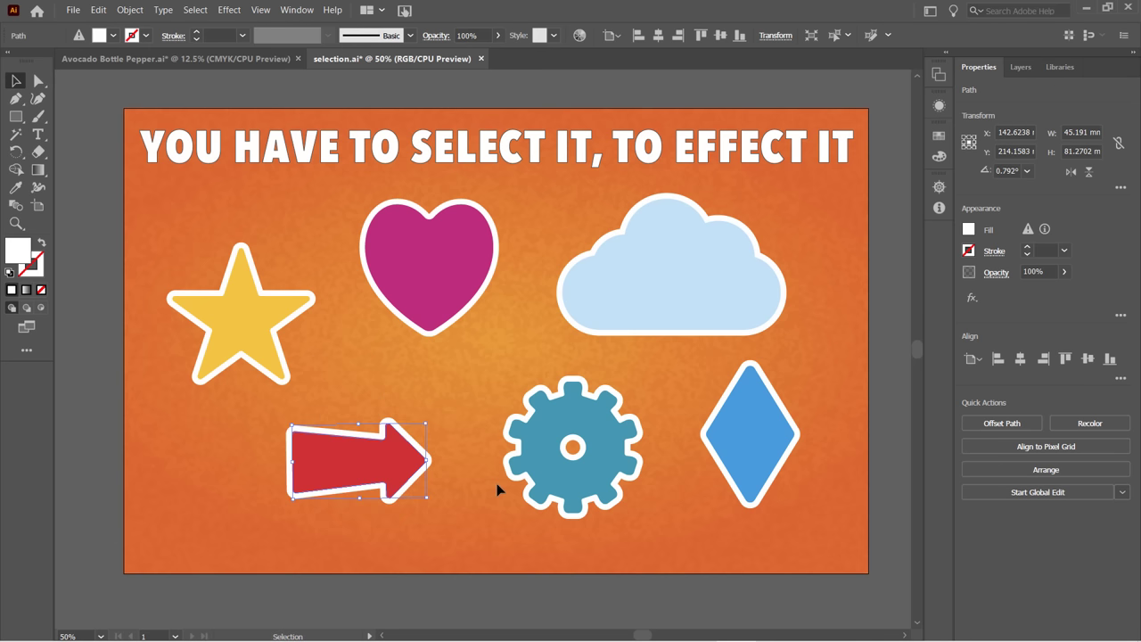
pyautogui.hotkey('ctrl', 'd')
# Deselect the arrow and switch to the Direct Selection Tool (A).
pyautogui.click(99, 219)
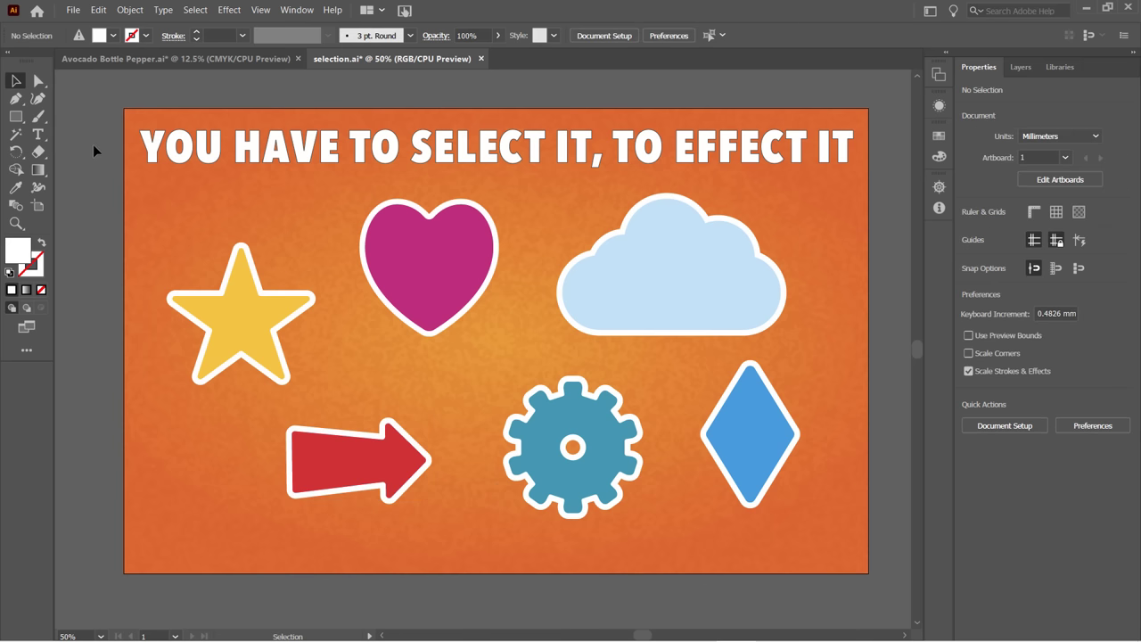
pyautogui.click(37, 81)
pyautogui.click(37, 81)
pyautogui.click(20, 82)
pyautogui.click(18, 81)
pyautogui.click(183, 69)
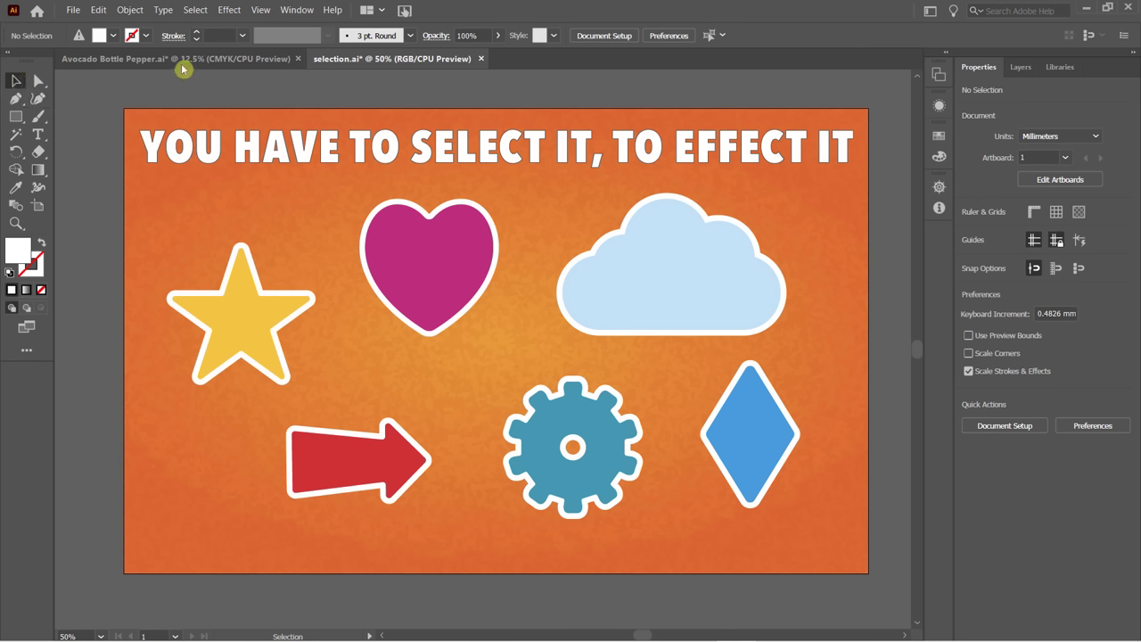
pyautogui.click(41, 81)
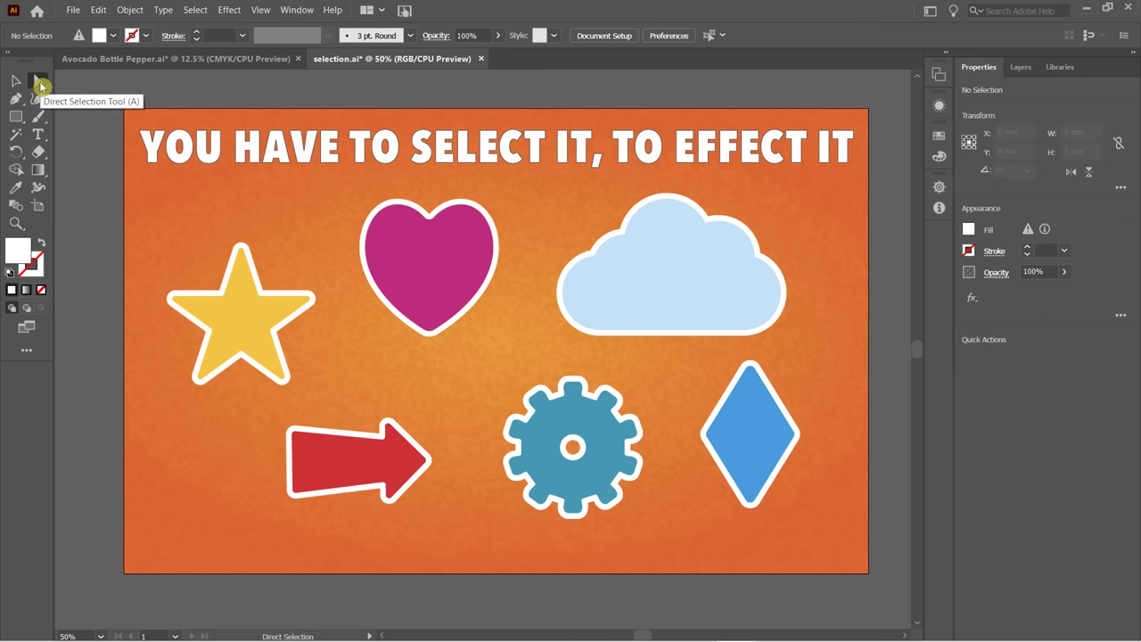
pyautogui.click(752, 369)
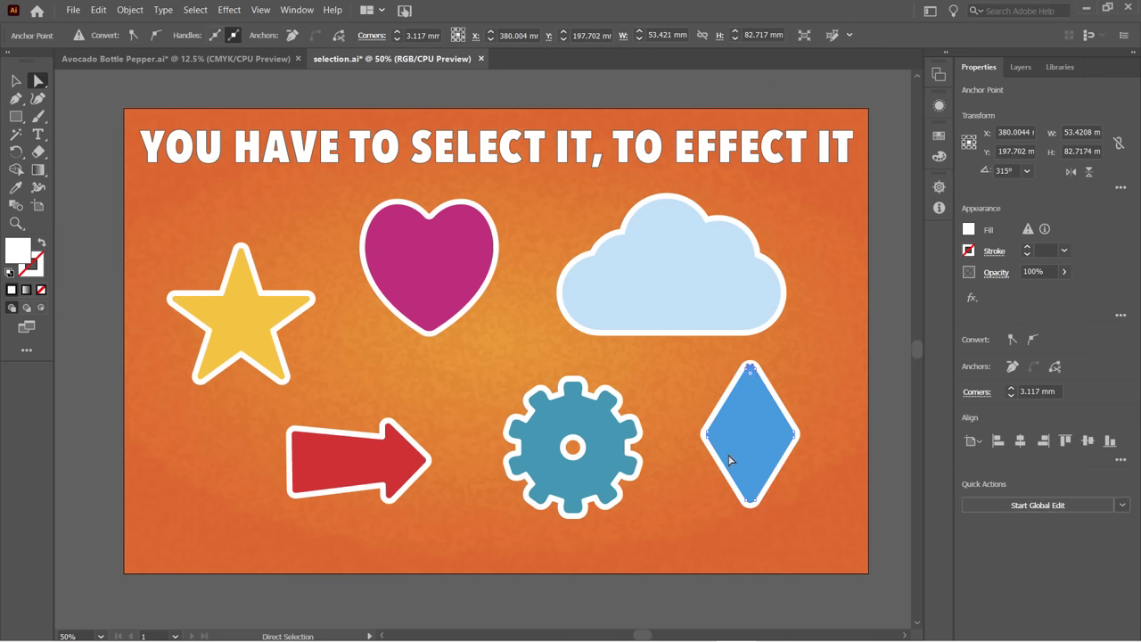
pyautogui.scroll(2, 719, 428)
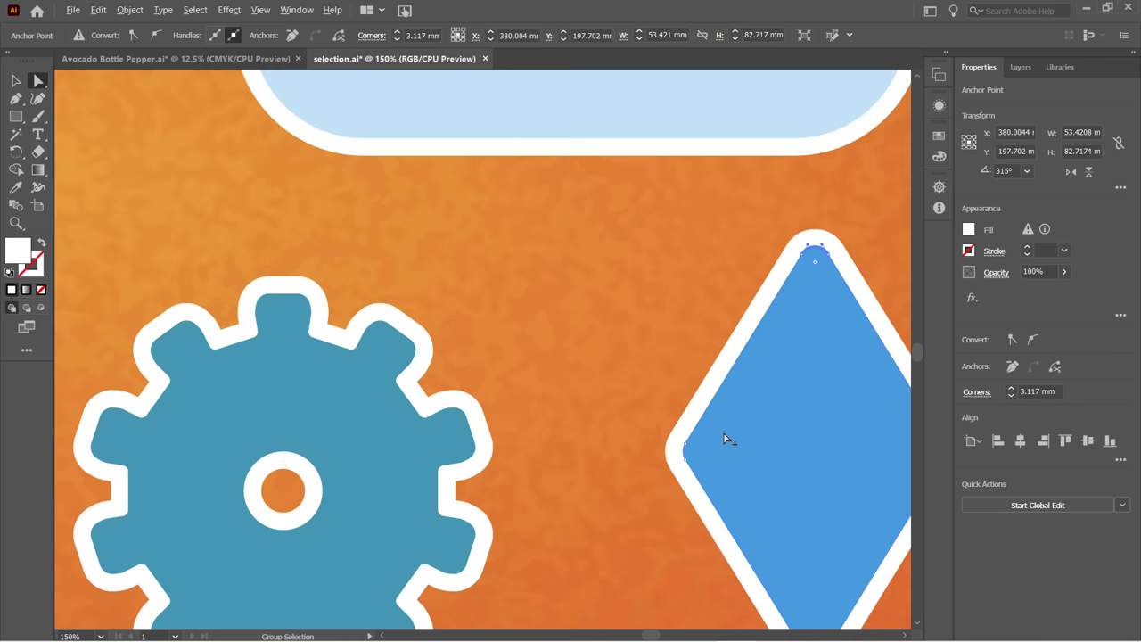
pyautogui.moveTo(741, 395); pyautogui.dragTo(507, 297)
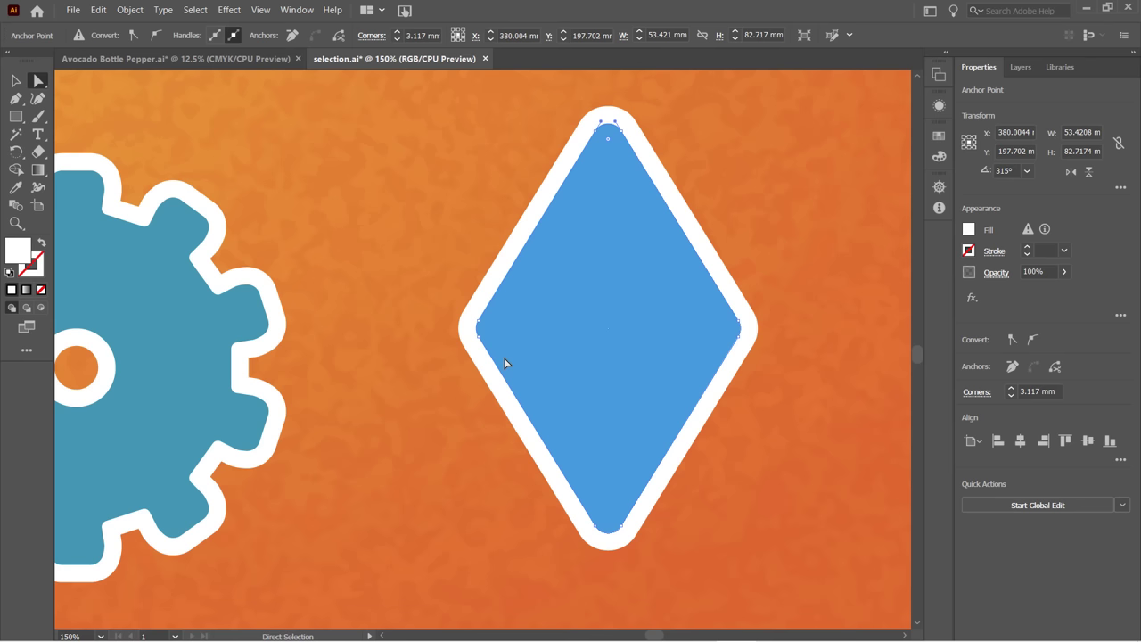
pyautogui.click(266, 294)
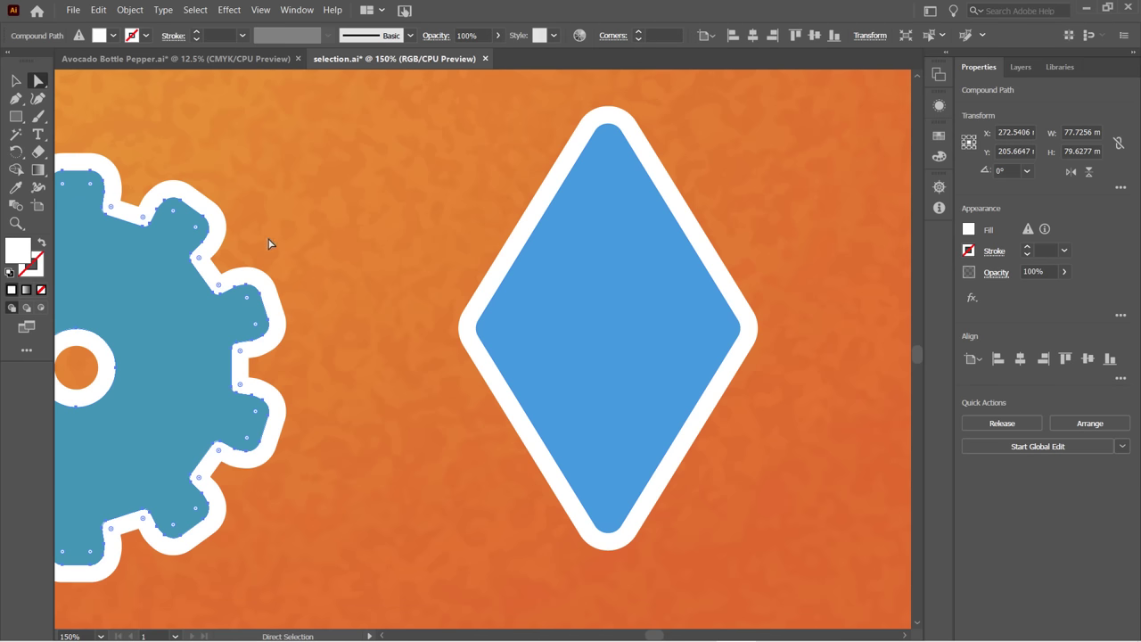
pyautogui.moveTo(374, 253); pyautogui.dragTo(854, 527)
pyautogui.moveTo(361, 419); pyautogui.dragTo(488, 455)
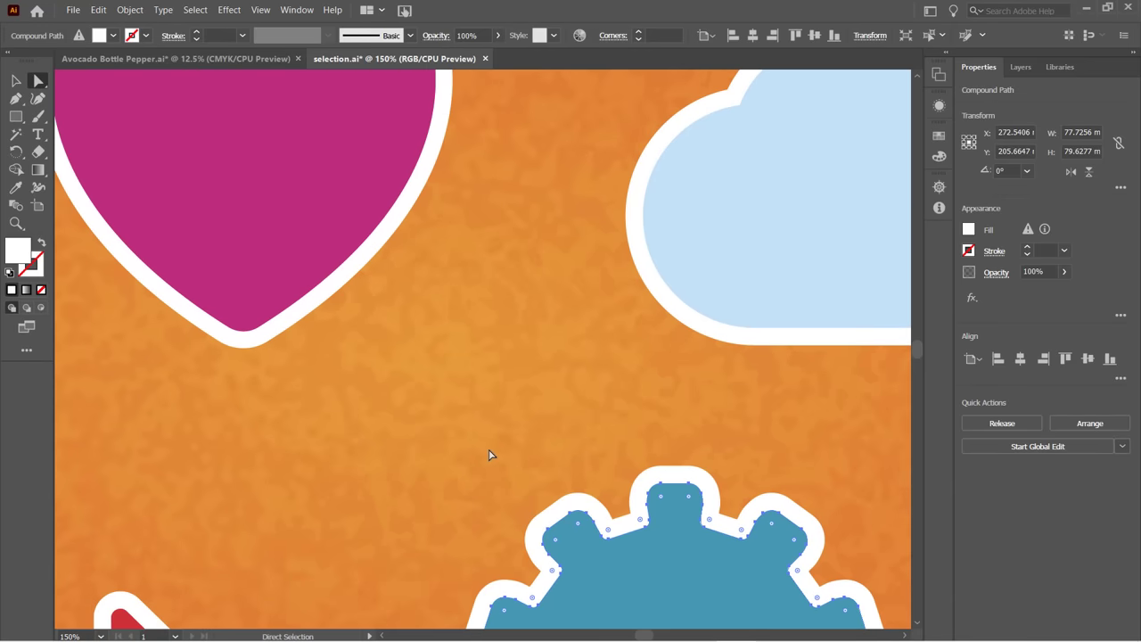
pyautogui.click(229, 326)
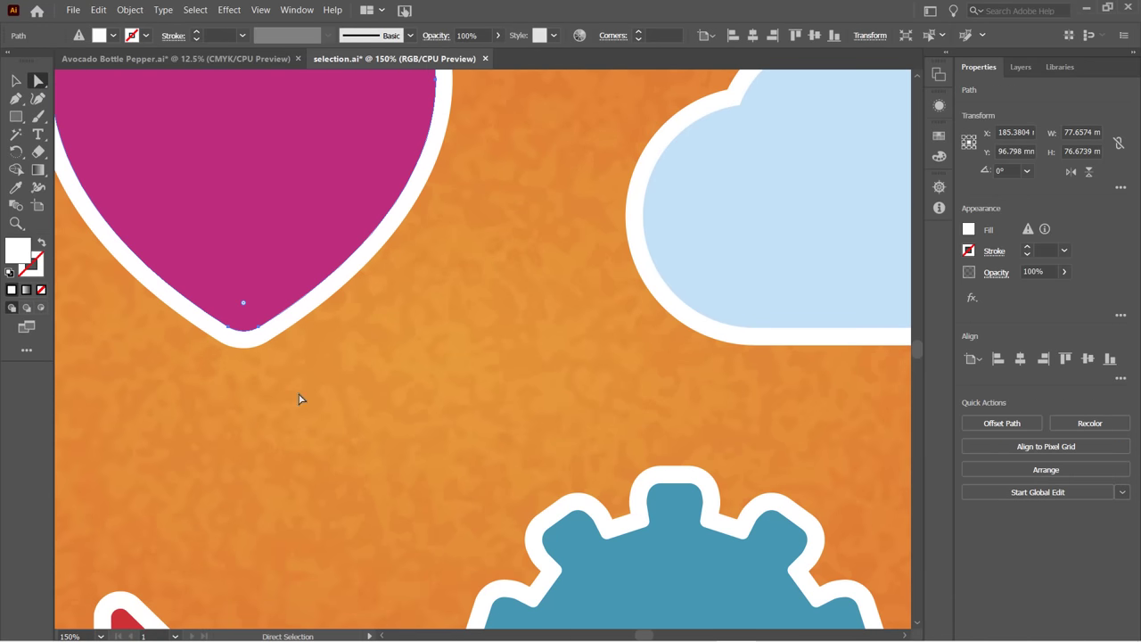
pyautogui.press('alt')
pyautogui.scroll(-1, 300, 401)
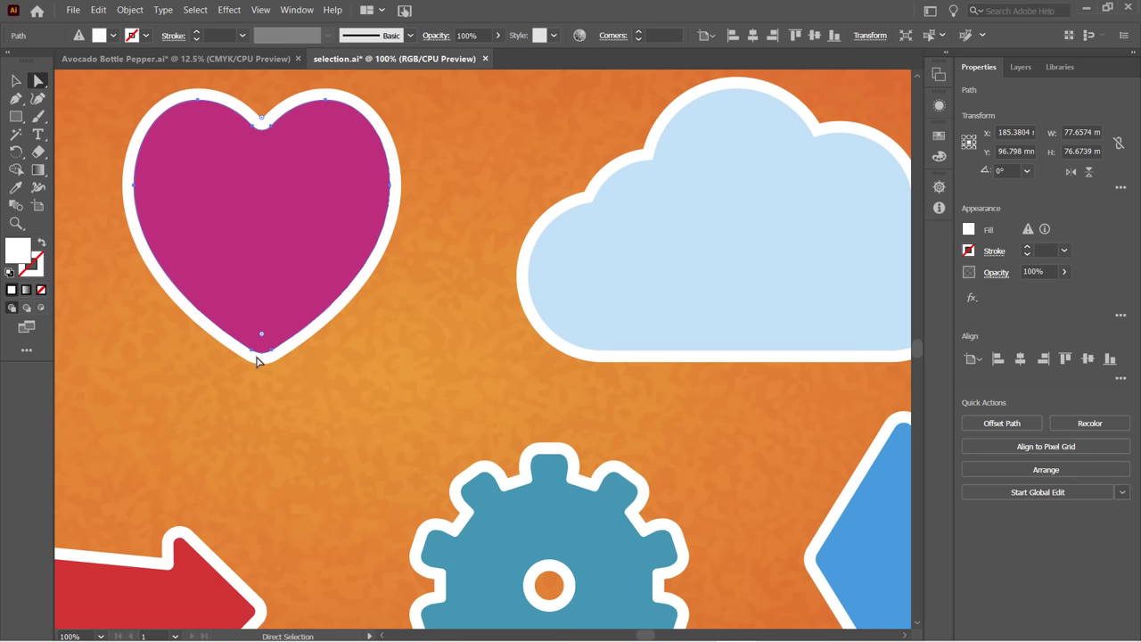
pyautogui.scroll(-2, 229, 334)
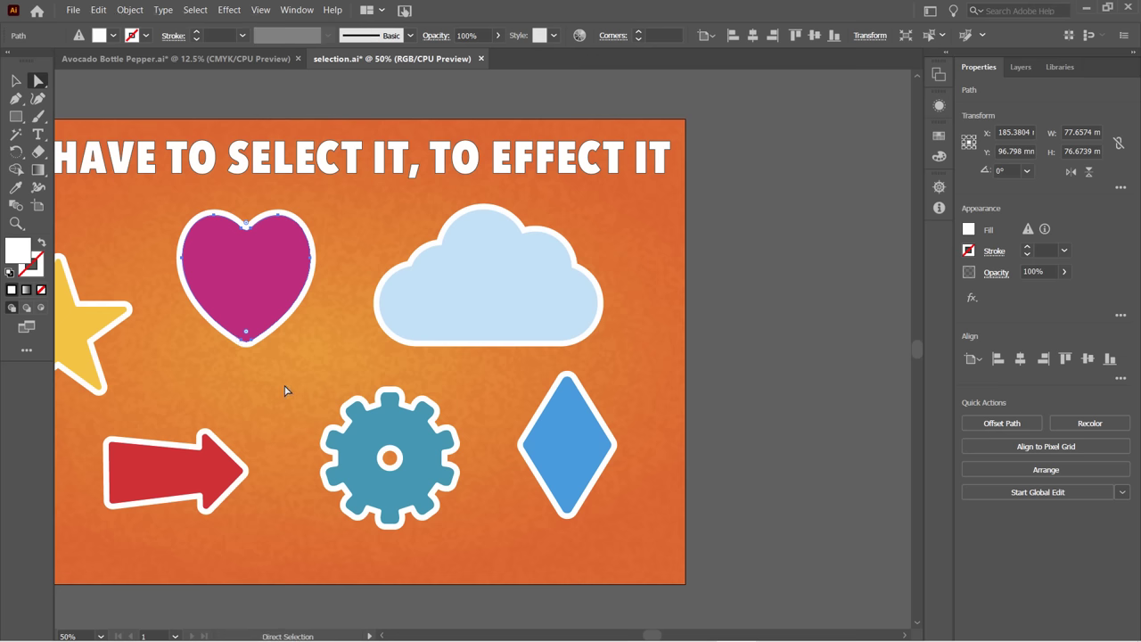
pyautogui.moveTo(326, 368); pyautogui.dragTo(500, 331)
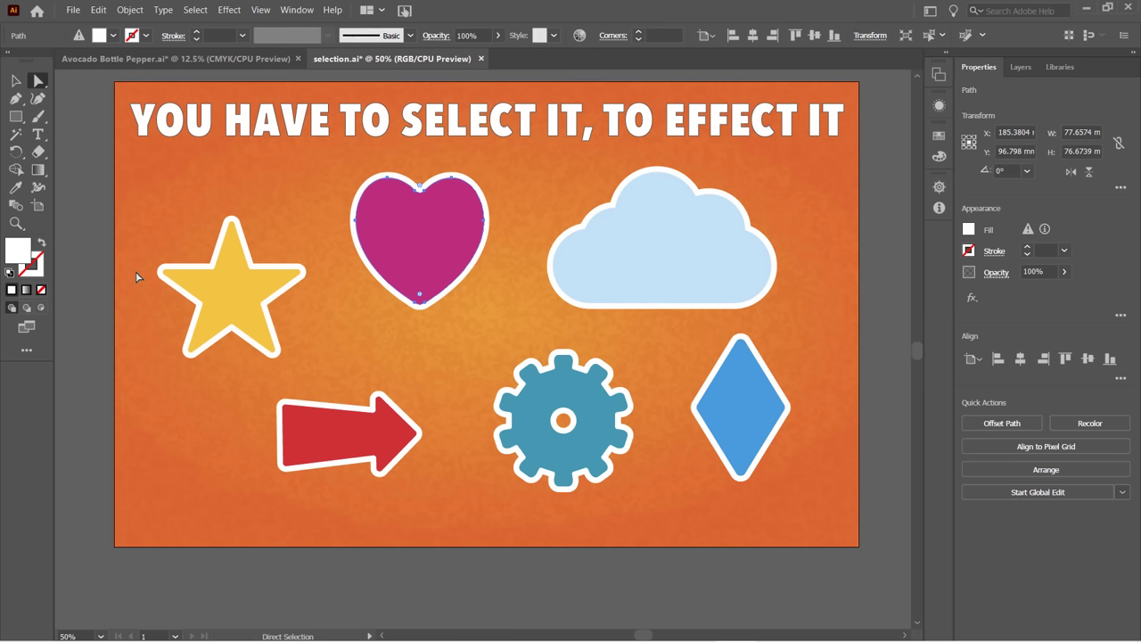
# Select the yellow star with the Group Selection Tool, then switch to the Lasso Tool.
pyautogui.click(36, 82)
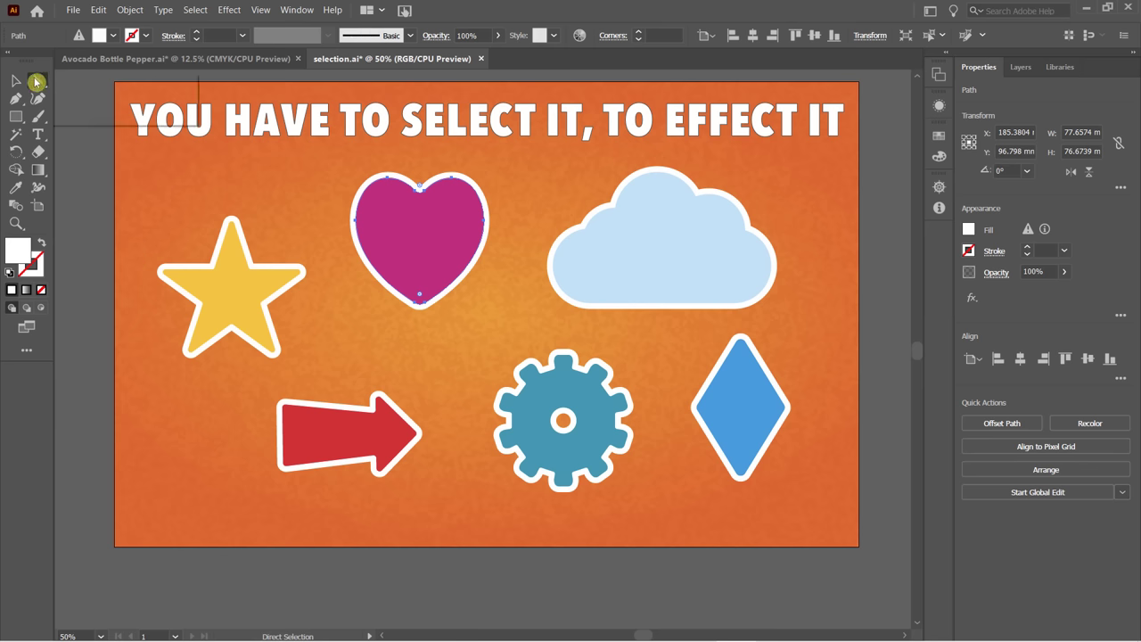
pyautogui.moveTo(36, 82); pyautogui.dragTo(104, 107)
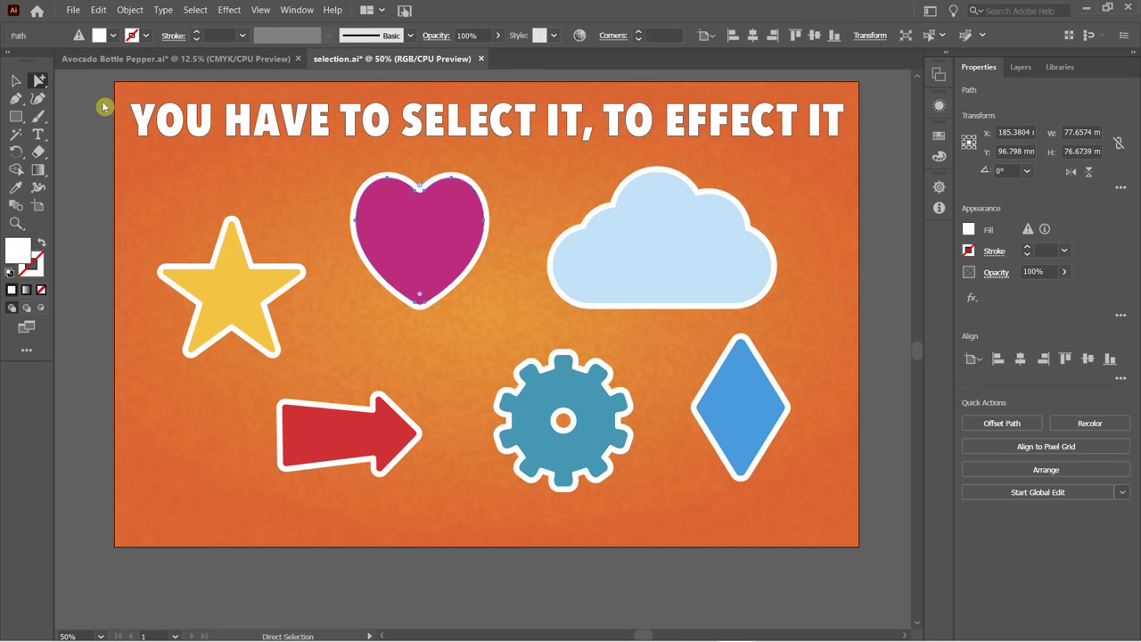
pyautogui.click(234, 288)
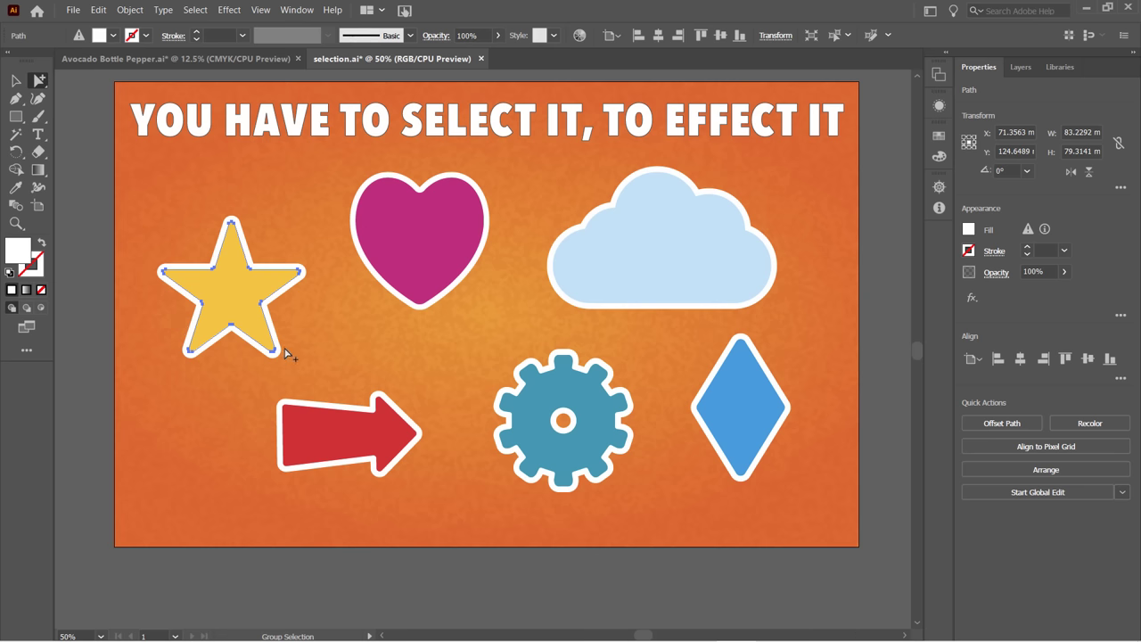
pyautogui.moveTo(38, 80)
pyautogui.mouseDown()
pyautogui.moveTo(78, 80)
pyautogui.moveTo(136, 116)
pyautogui.moveTo(82, 118)
pyautogui.moveTo(106, 116)
pyautogui.moveTo(94, 118)
pyautogui.mouseUp()
pyautogui.moveTo(413, 151)
pyautogui.mouseDown()
pyautogui.moveTo(338, 177)
pyautogui.moveTo(336, 245)
pyautogui.moveTo(517, 239)
pyautogui.moveTo(502, 160)
pyautogui.moveTo(414, 151)
pyautogui.mouseUp()
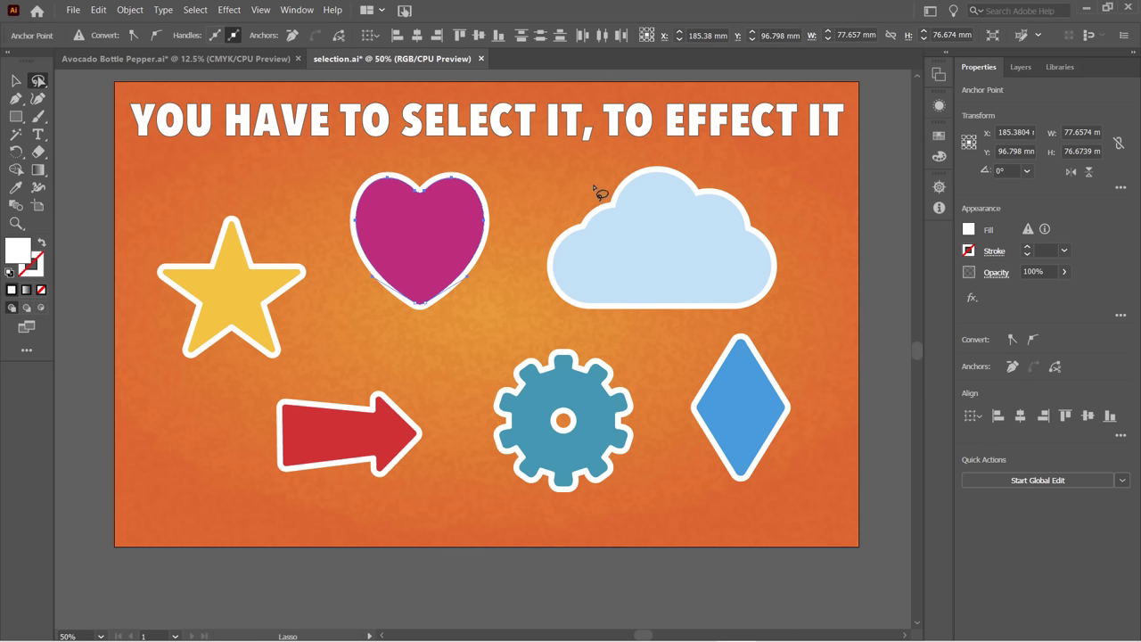
# Zoom in, lasso the heart's anchor points, then zoom back out to 50%.
pyautogui.scroll(1, 441, 259)
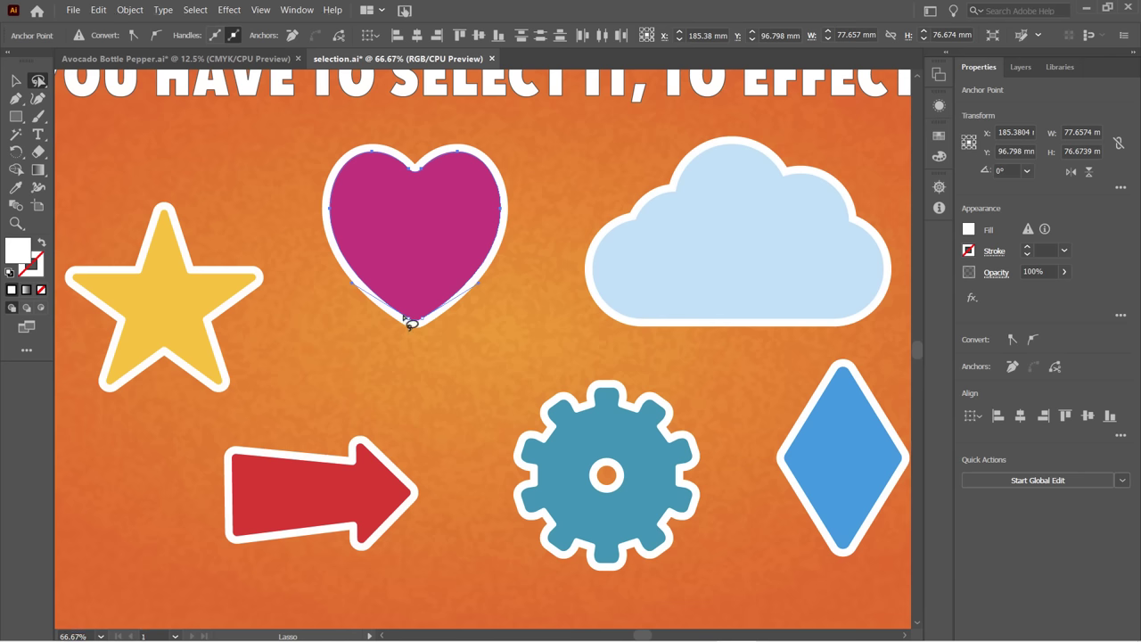
pyautogui.press('ctrl')
pyautogui.keyDown('ctrl'); pyautogui.click(414, 320); pyautogui.keyUp('ctrl')
pyautogui.keyDown('ctrl'); pyautogui.click(415, 169); pyautogui.keyUp('ctrl')
pyautogui.moveTo(307, 112)
pyautogui.mouseDown()
pyautogui.moveTo(406, 111)
pyautogui.moveTo(487, 134)
pyautogui.moveTo(524, 177)
pyautogui.moveTo(510, 327)
pyautogui.moveTo(417, 361)
pyautogui.moveTo(316, 318)
pyautogui.moveTo(281, 194)
pyautogui.moveTo(296, 140)
pyautogui.moveTo(332, 117)
pyautogui.mouseUp()
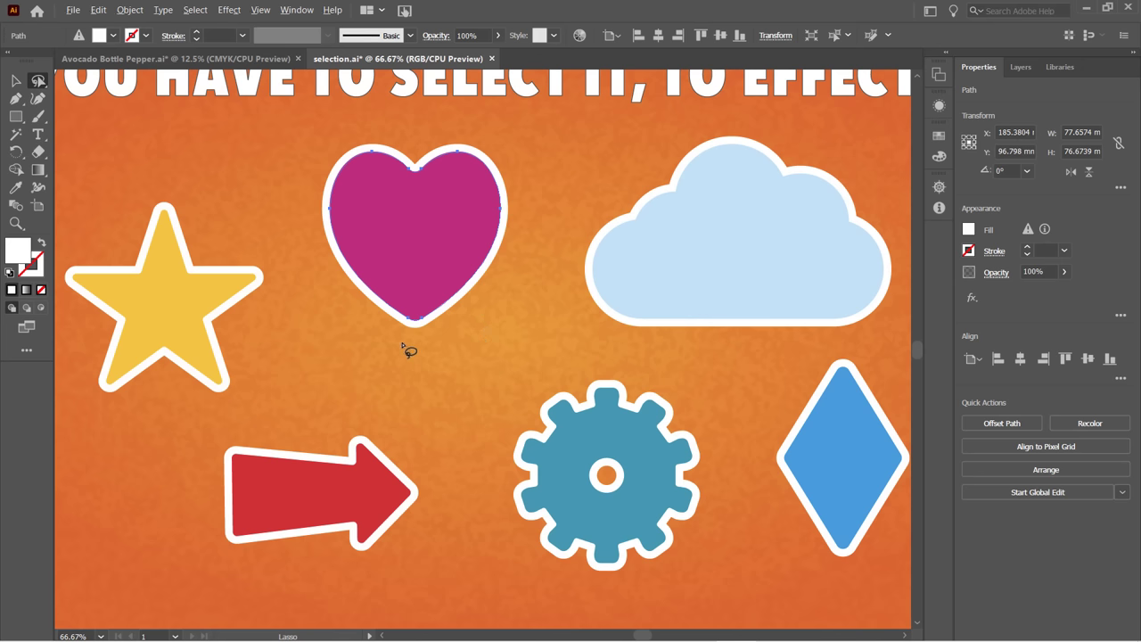
pyautogui.hotkey('ctrl', '-')
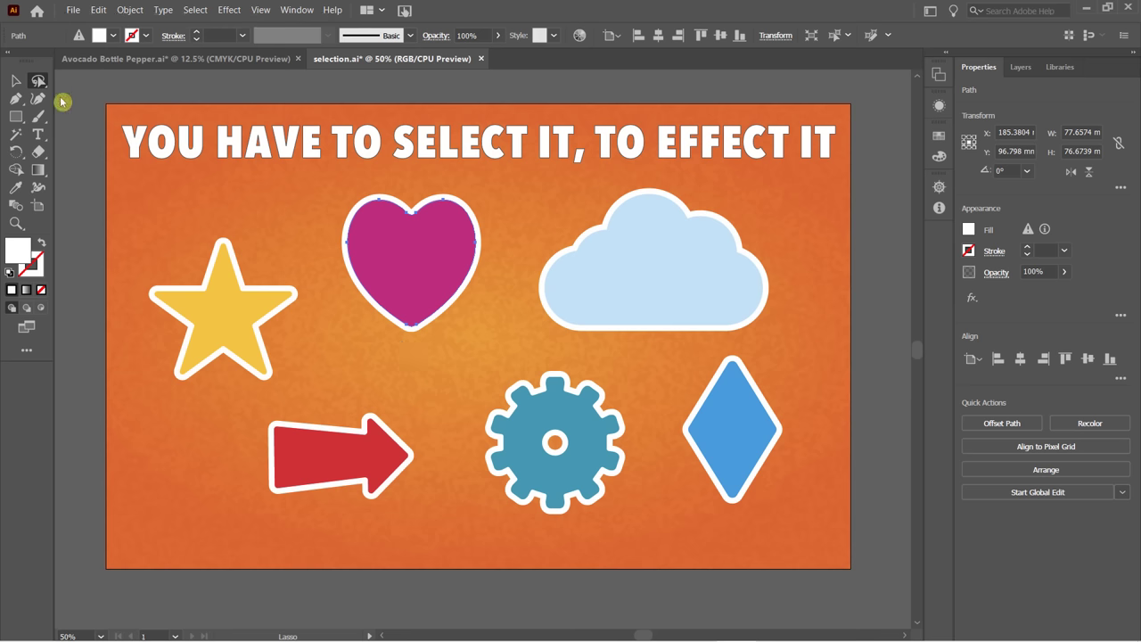
pyautogui.click(284, 203)
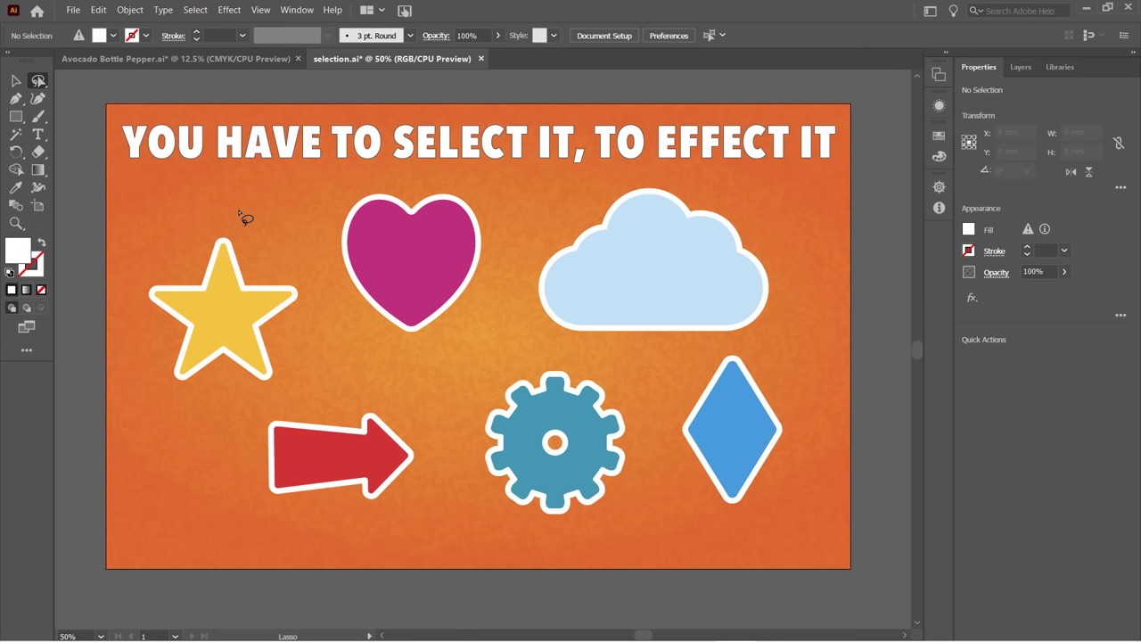
pyautogui.moveTo(239, 211)
pyautogui.mouseDown()
pyautogui.moveTo(116, 242)
pyautogui.moveTo(120, 396)
pyautogui.moveTo(189, 412)
pyautogui.moveTo(202, 483)
pyautogui.moveTo(286, 527)
pyautogui.moveTo(513, 546)
pyautogui.moveTo(717, 563)
pyautogui.moveTo(787, 529)
pyautogui.moveTo(814, 392)
pyautogui.moveTo(812, 275)
pyautogui.moveTo(782, 201)
pyautogui.moveTo(721, 180)
pyautogui.moveTo(621, 174)
pyautogui.moveTo(268, 187)
pyautogui.moveTo(241, 225)
pyautogui.mouseUp()
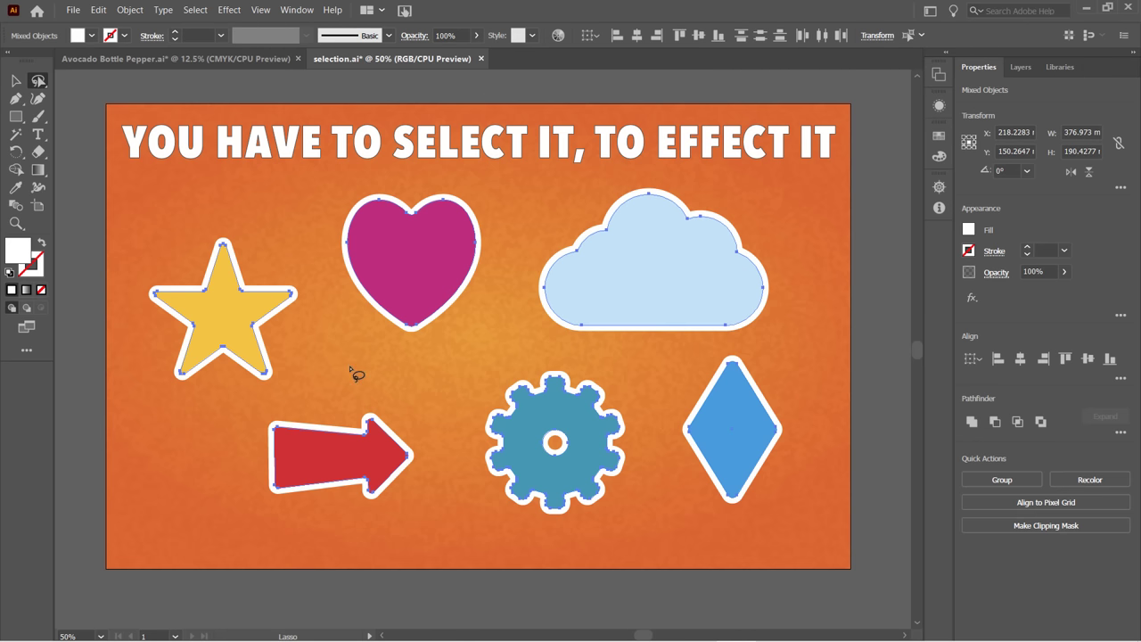
pyautogui.press('Delete')
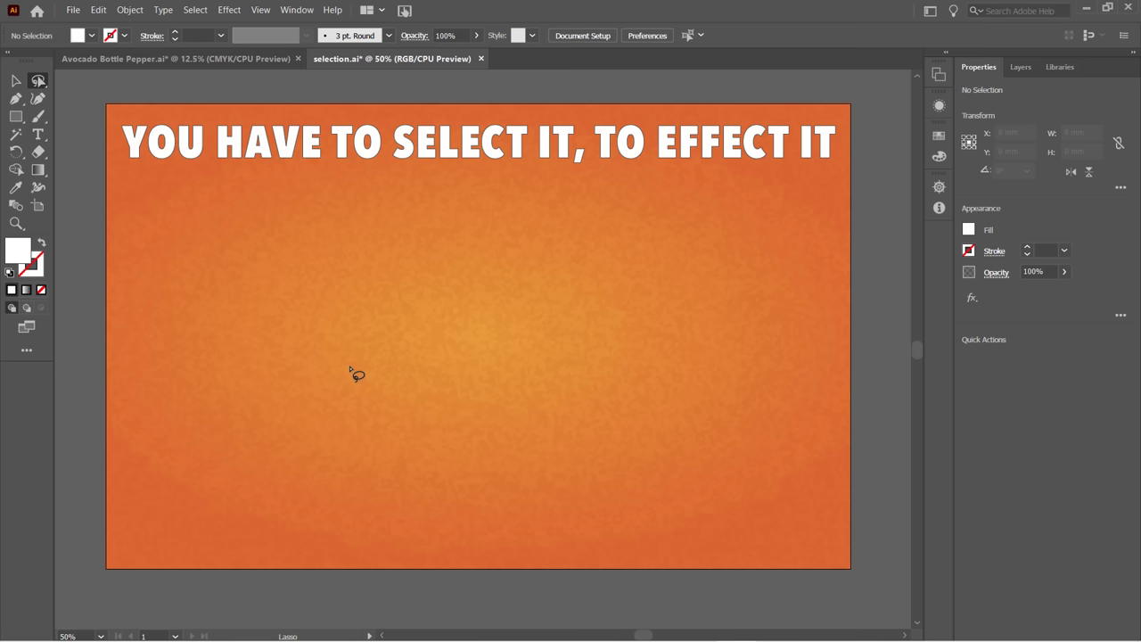
pyautogui.hotkey('ctrl', 'z')
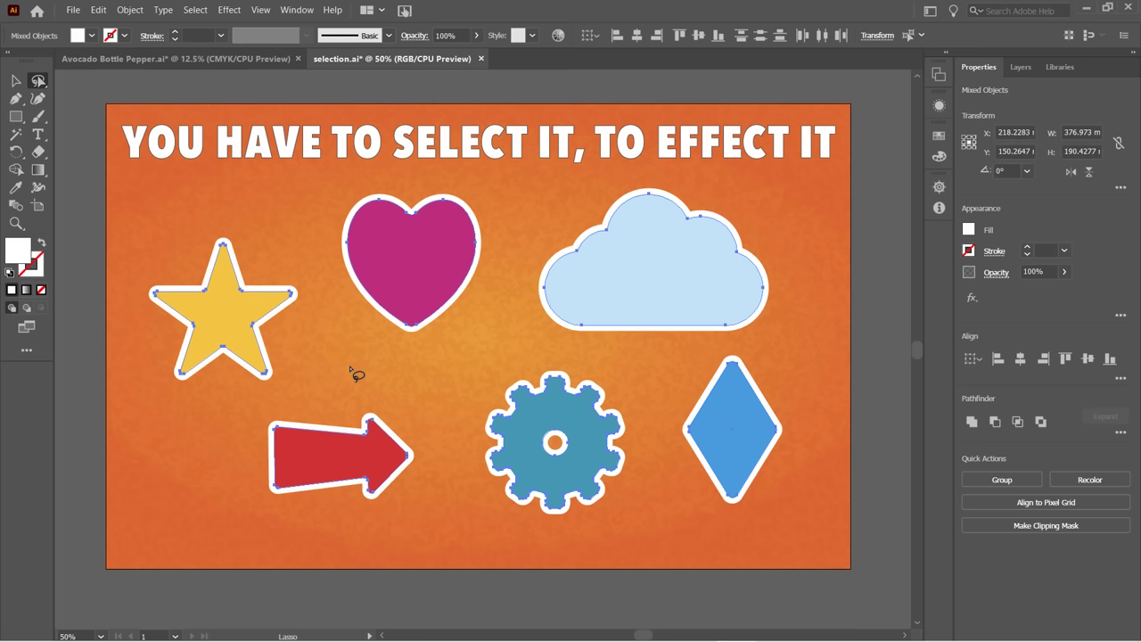
pyautogui.click(16, 81)
pyautogui.click(81, 162)
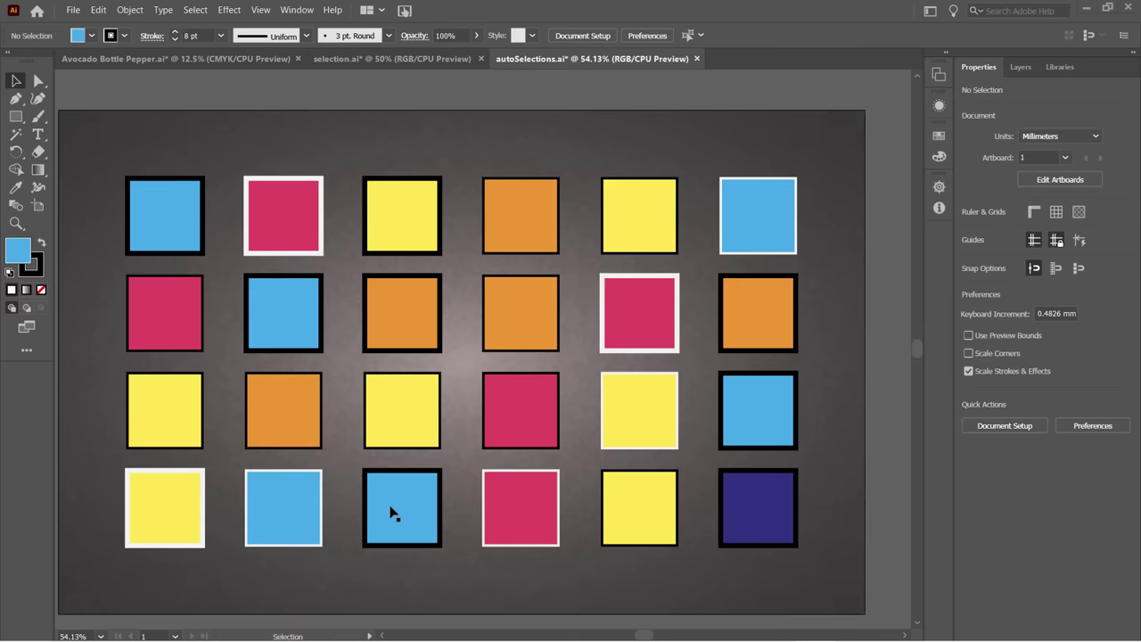
# Shift-select the four blue squares in the grid with the Selection Tool.
pyautogui.click(171, 219)
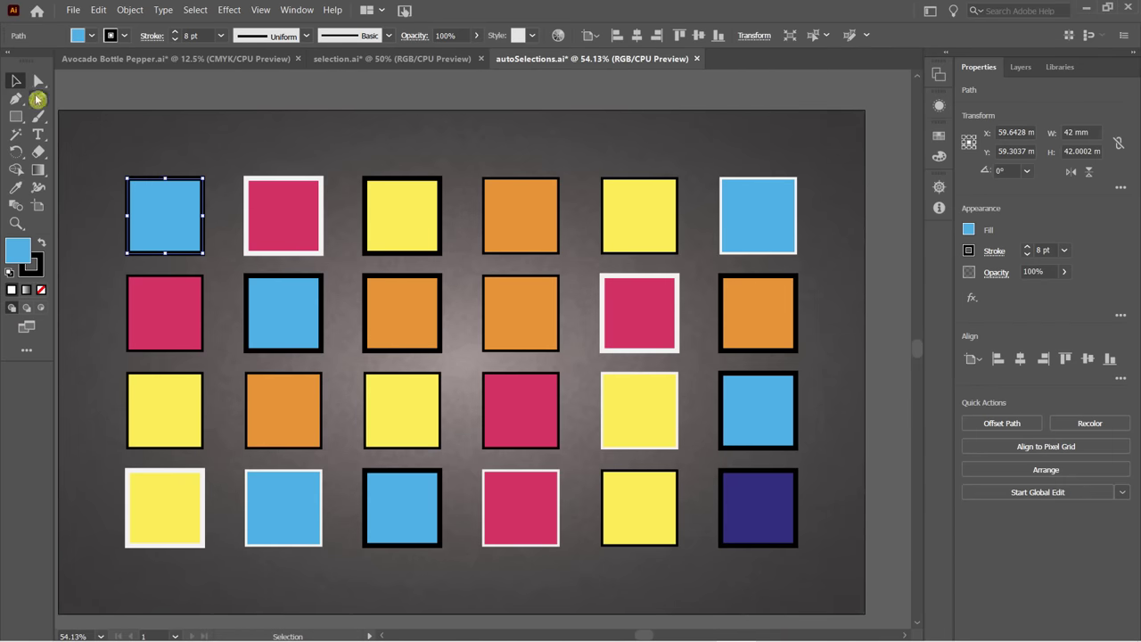
pyautogui.moveTo(38, 82)
pyautogui.mouseDown()
pyautogui.moveTo(82, 118)
pyautogui.moveTo(124, 239)
pyautogui.moveTo(143, 257)
pyautogui.moveTo(230, 283)
pyautogui.moveTo(269, 337)
pyautogui.moveTo(333, 379)
pyautogui.moveTo(364, 479)
pyautogui.moveTo(347, 433)
pyautogui.mouseUp()
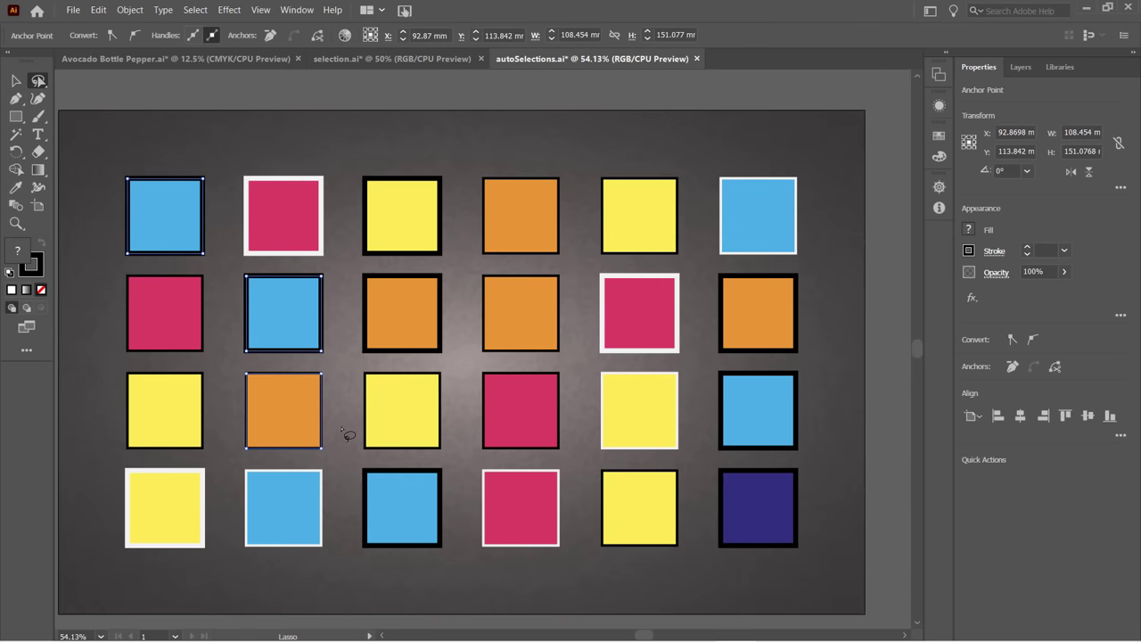
pyautogui.click(15, 80)
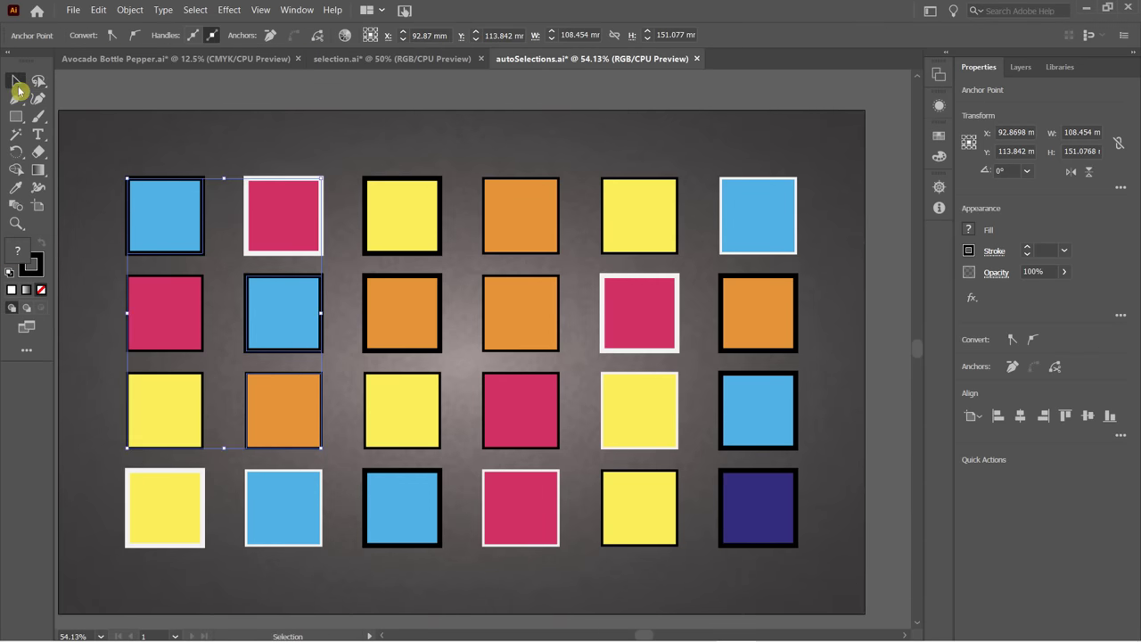
pyautogui.click(122, 104)
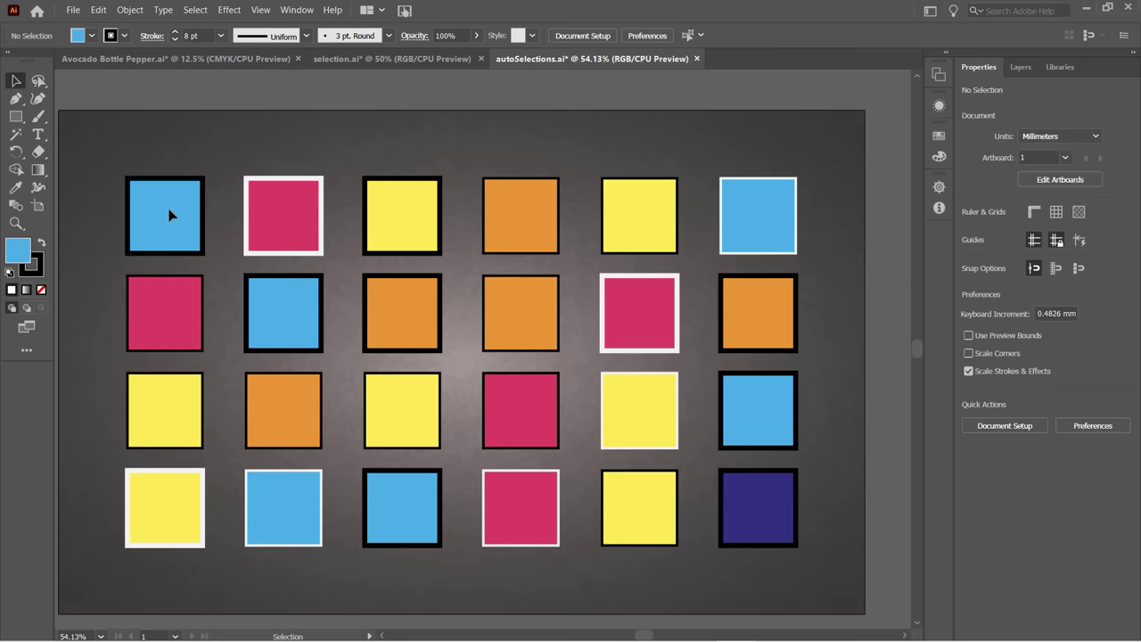
pyautogui.click(172, 215)
pyautogui.keyDown('shift'); pyautogui.click(294, 326); pyautogui.keyUp('shift')
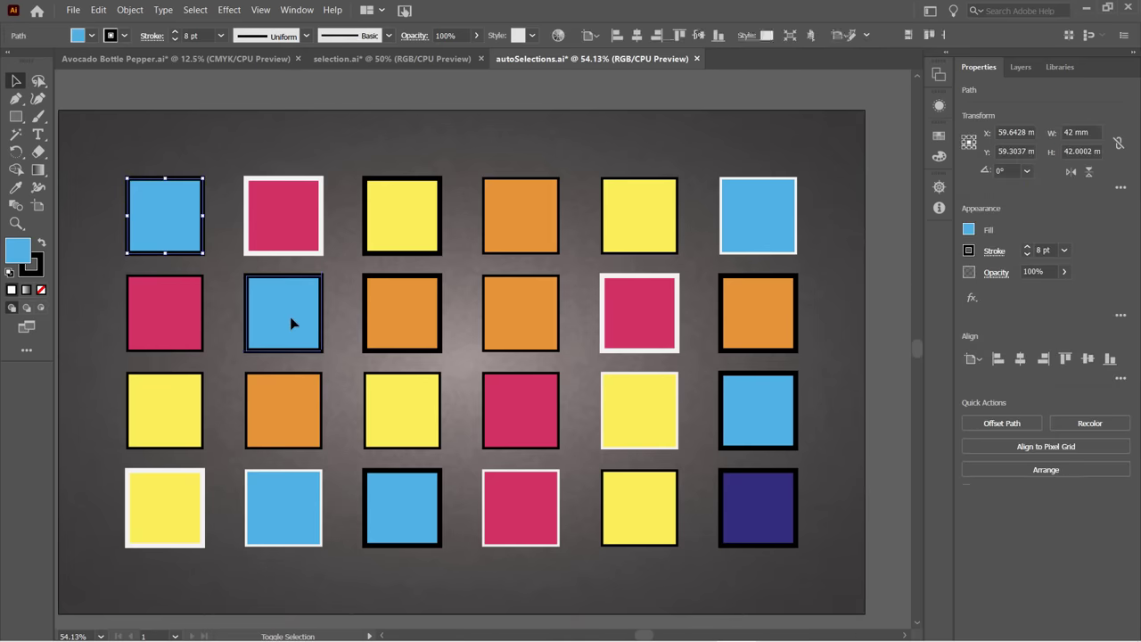
pyautogui.keyDown('shift'); pyautogui.click(293, 501); pyautogui.keyUp('shift')
pyautogui.keyDown('shift'); pyautogui.click(398, 515); pyautogui.keyUp('shift')
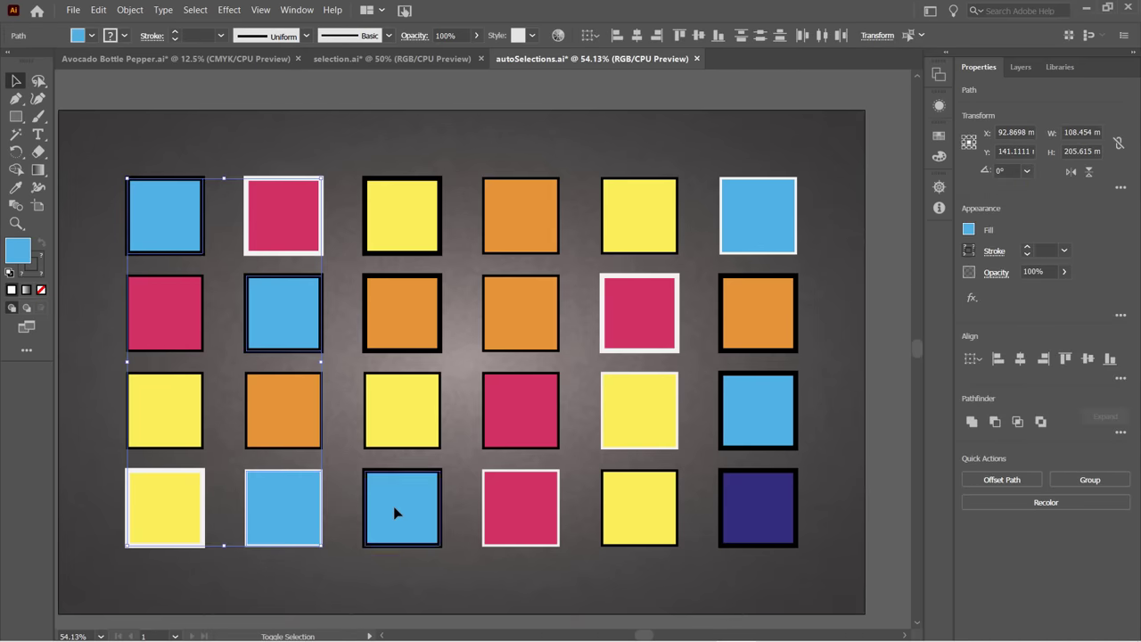
# Pick individual blue squares with the Direct Selection Tool, then return to Selection and deselect.
pyautogui.press('a')
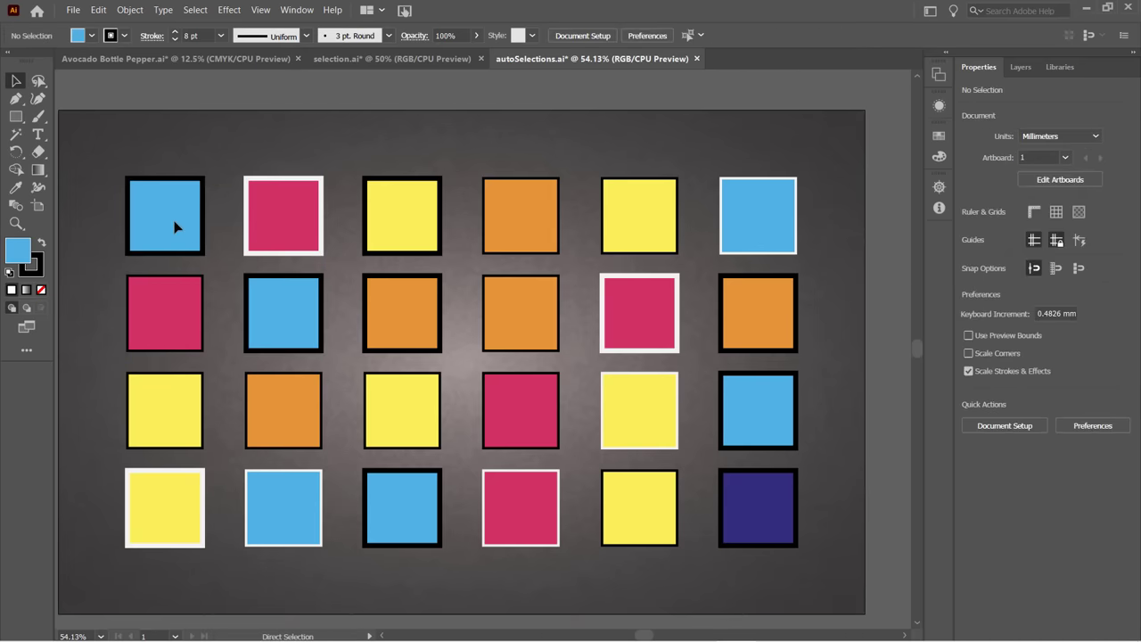
pyautogui.click(174, 226)
pyautogui.click(273, 296)
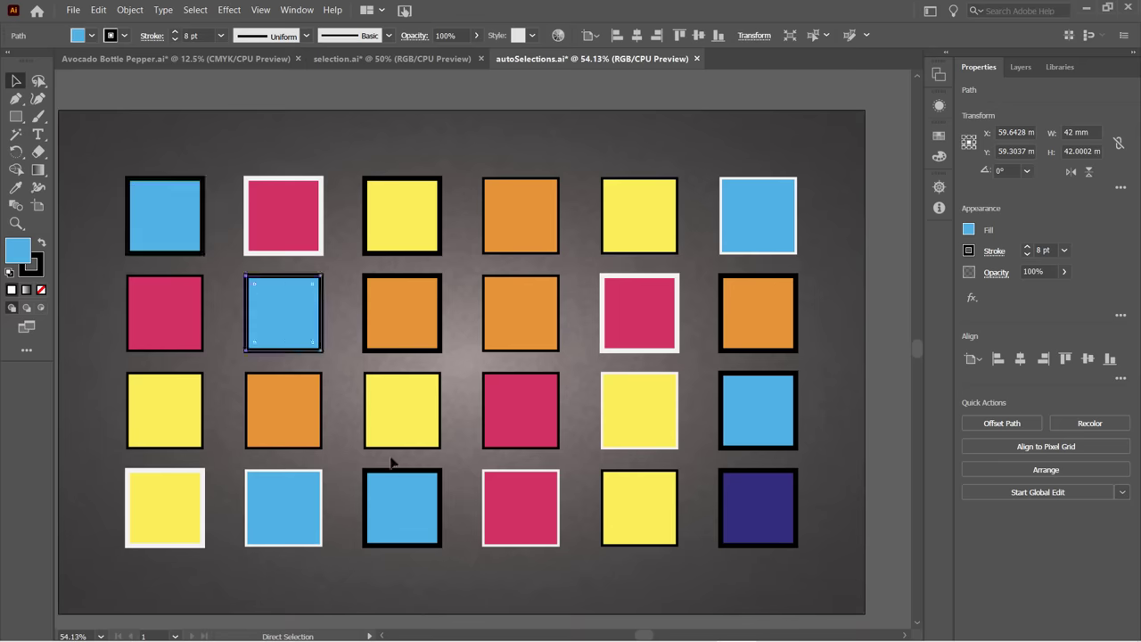
pyautogui.click(397, 481)
pyautogui.press('v')
pyautogui.click(130, 137)
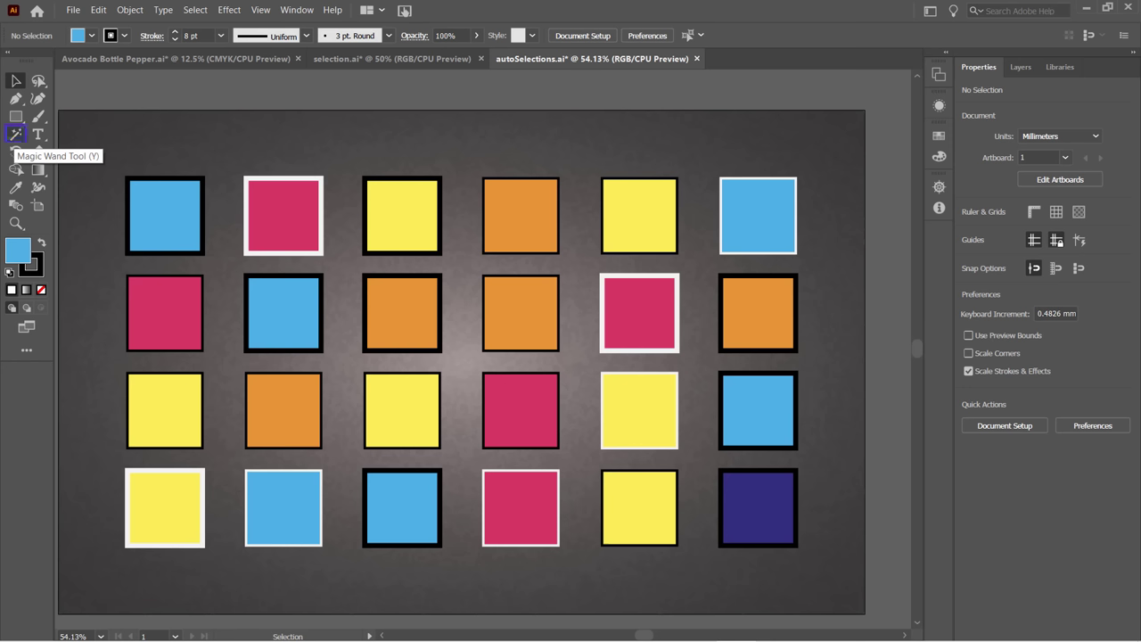
# Select all blue squares with the Magic Wand matching Fill Color at tolerance 32.
pyautogui.click(15, 134)
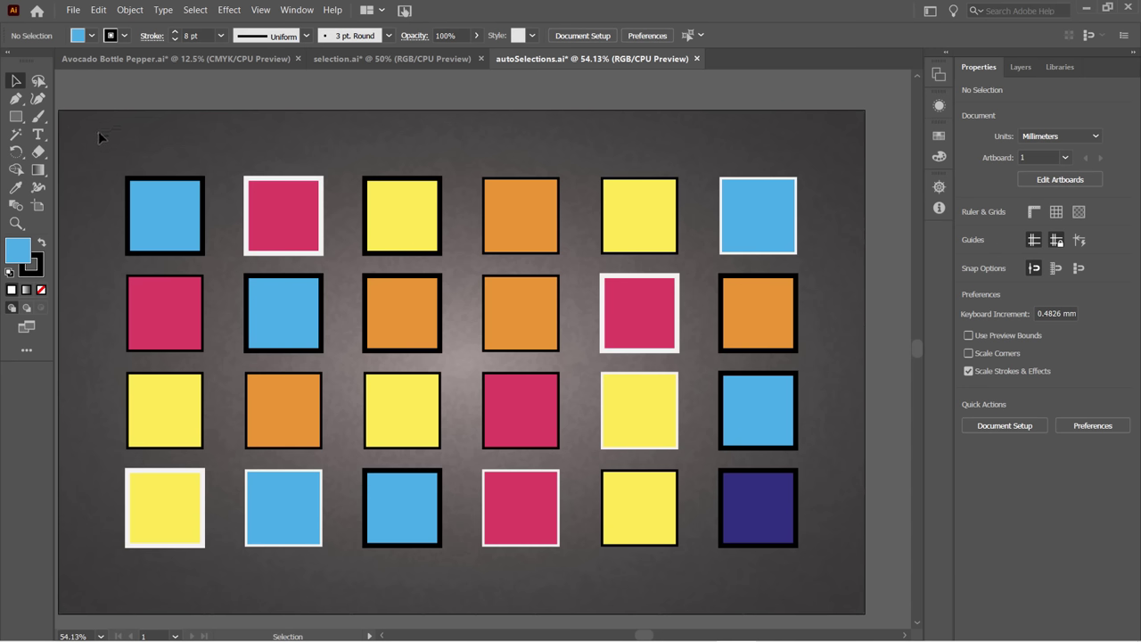
pyautogui.doubleClick(16, 136)
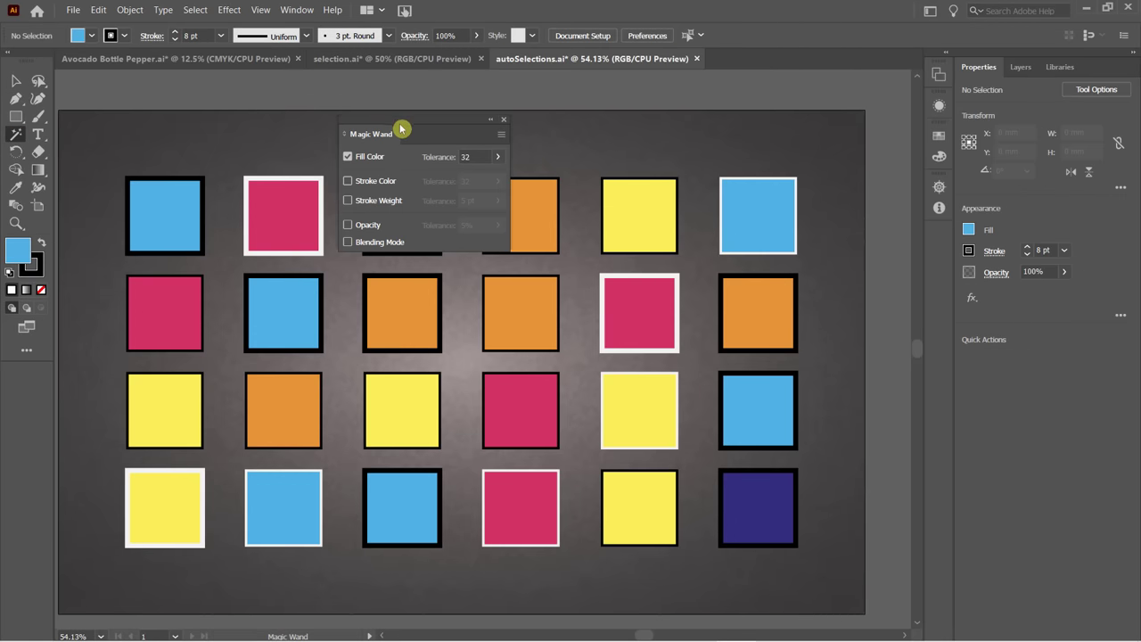
pyautogui.moveTo(442, 122); pyautogui.dragTo(492, 95)
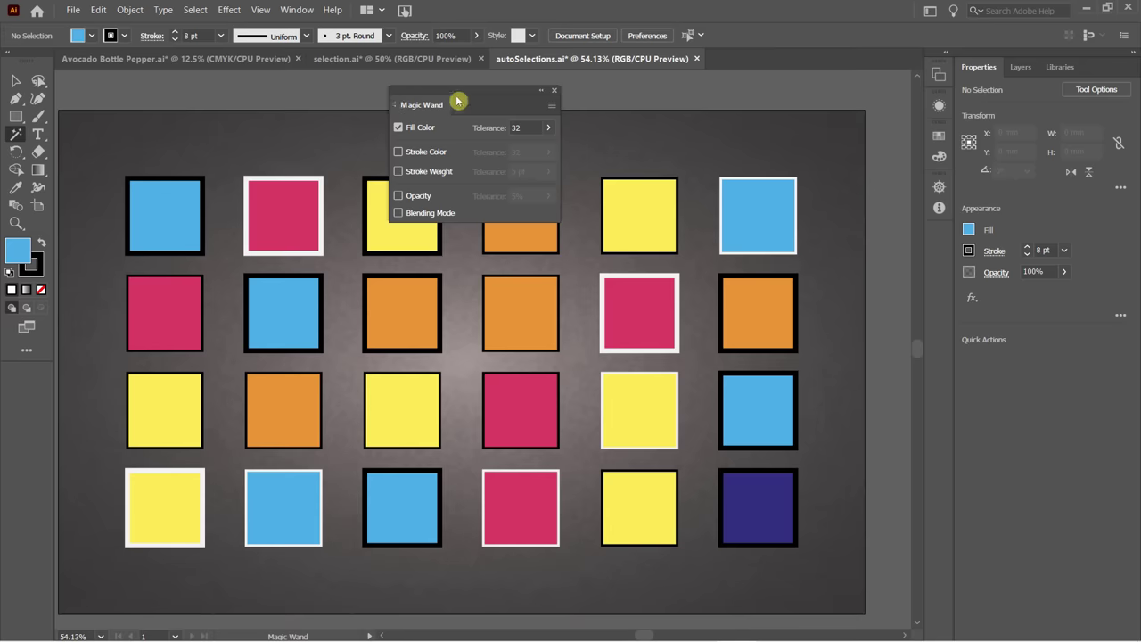
pyautogui.moveTo(465, 95); pyautogui.dragTo(478, 85)
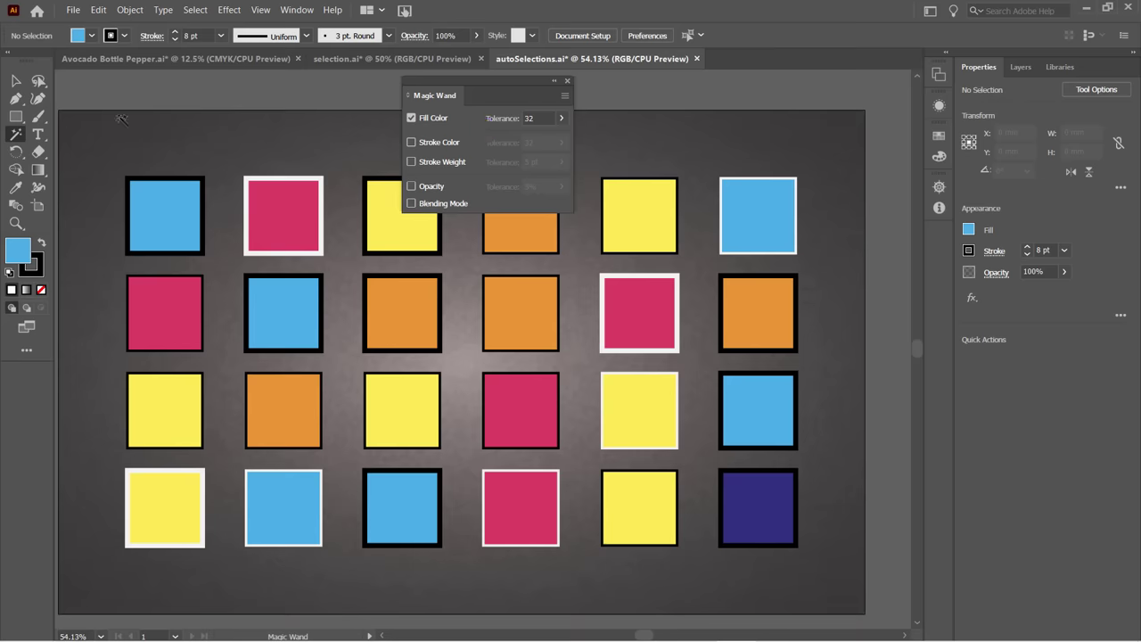
pyautogui.click(170, 212)
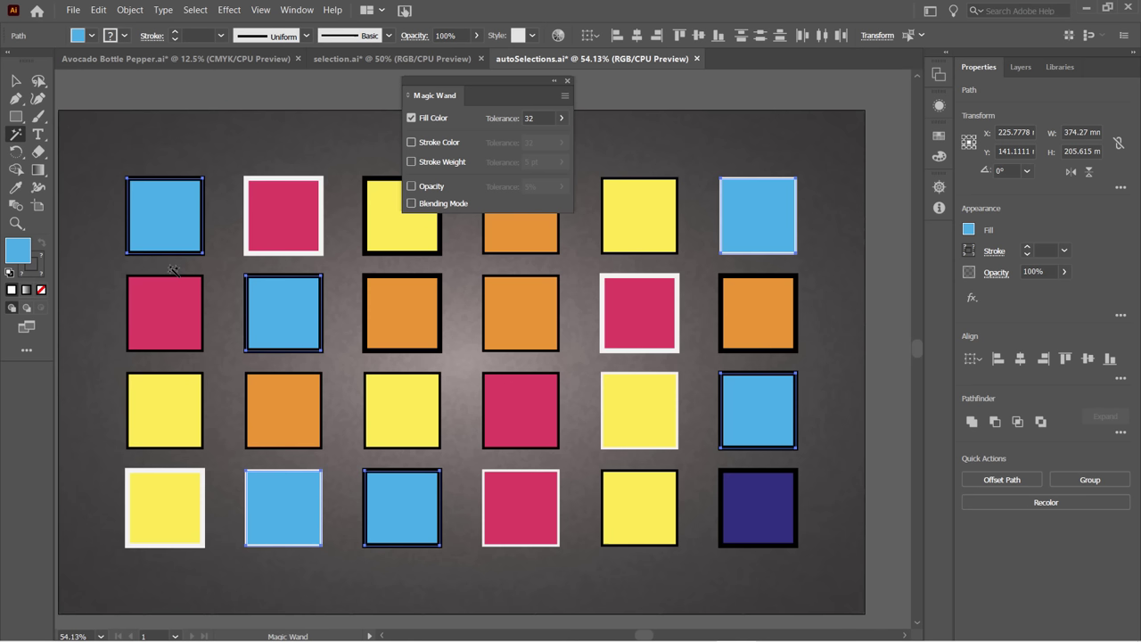
# Switch the Magic Wand to Stroke Color matching and select the seven white-outlined squares.
pyautogui.click(411, 118)
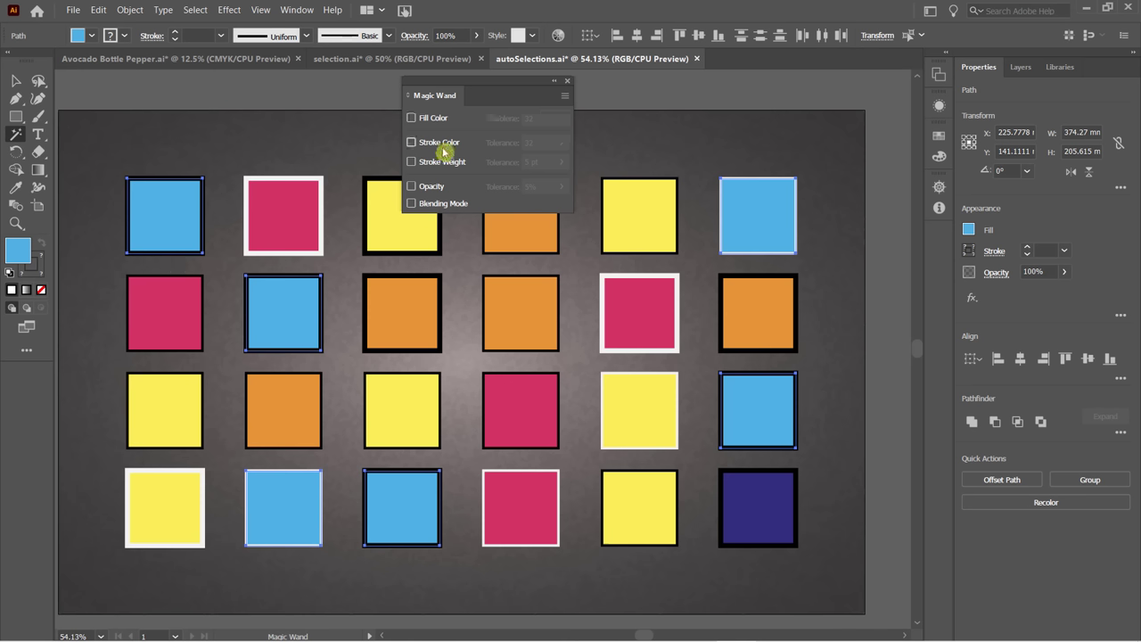
pyautogui.click(413, 144)
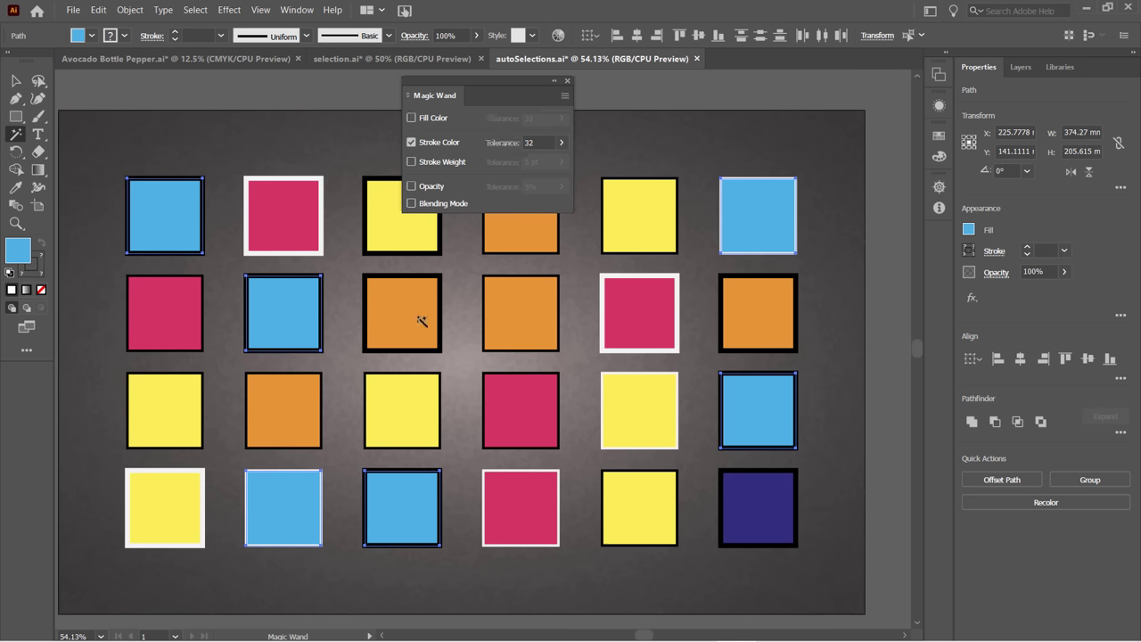
pyautogui.click(287, 211)
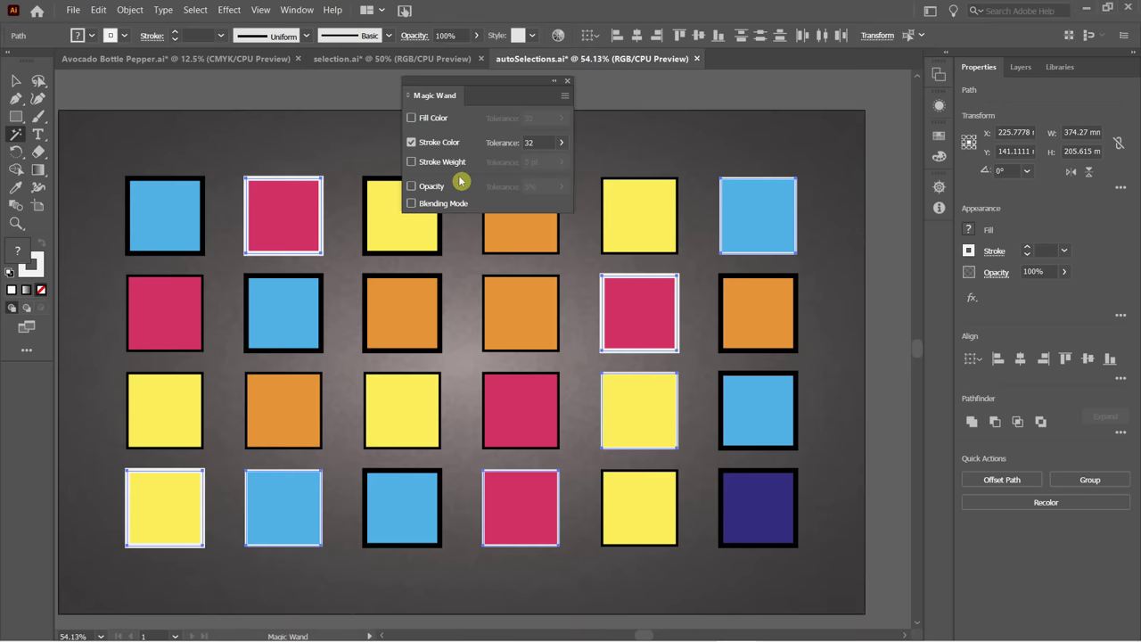
pyautogui.press('Delete')
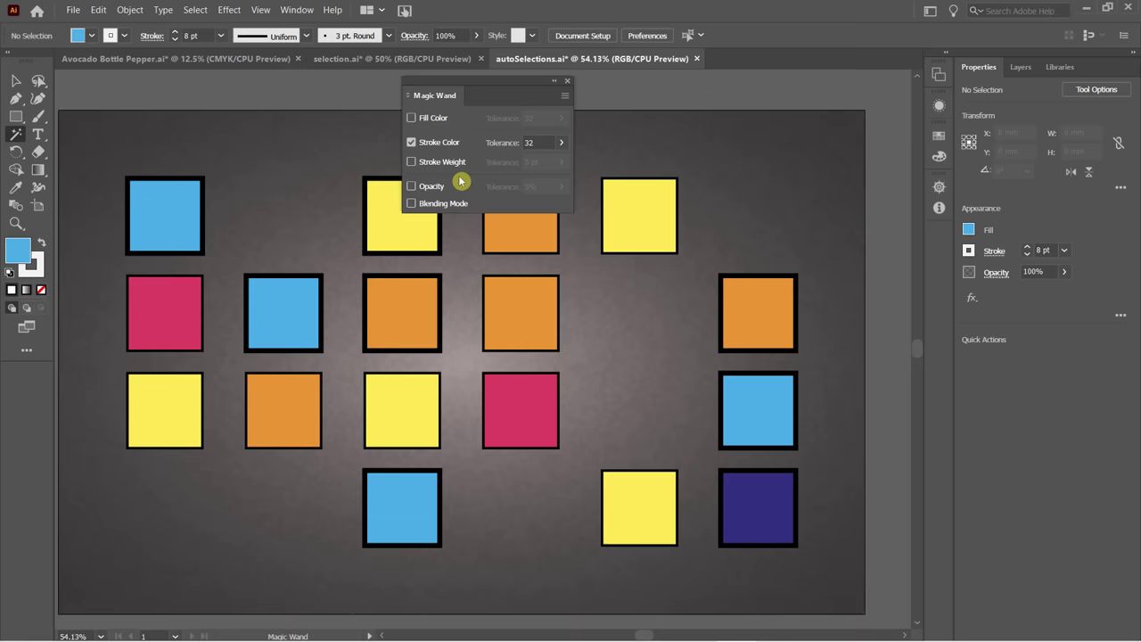
pyautogui.hotkey('ctrl', 'z')
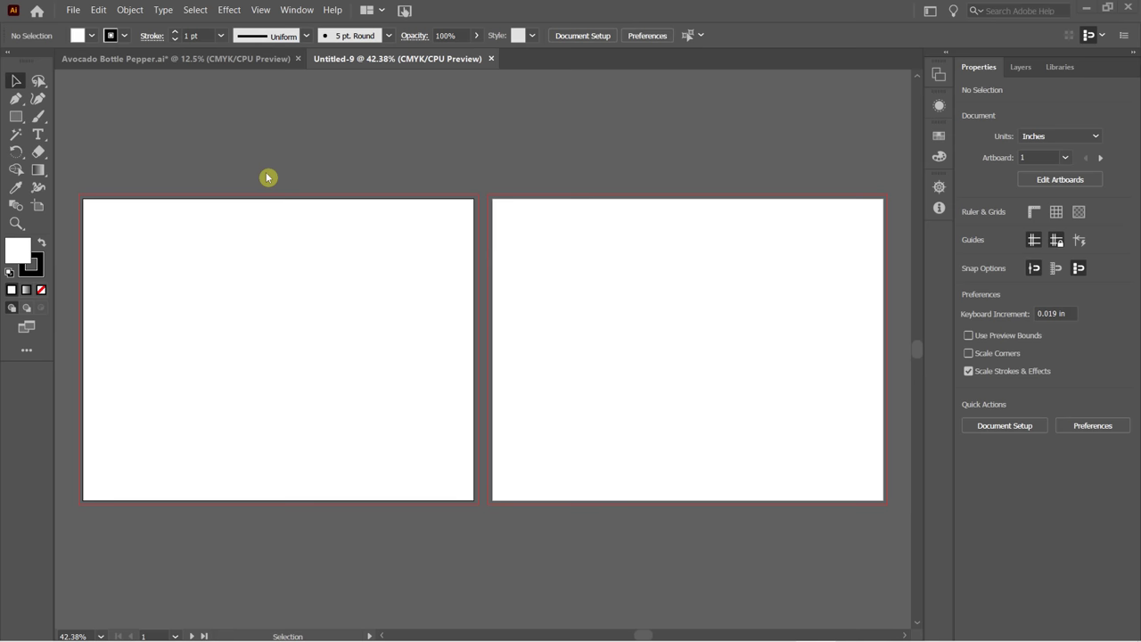
# Tear off the Rectangle tool flyout into a floating shape-tools panel and choose the Rectangle tool.
pyautogui.click(19, 119)
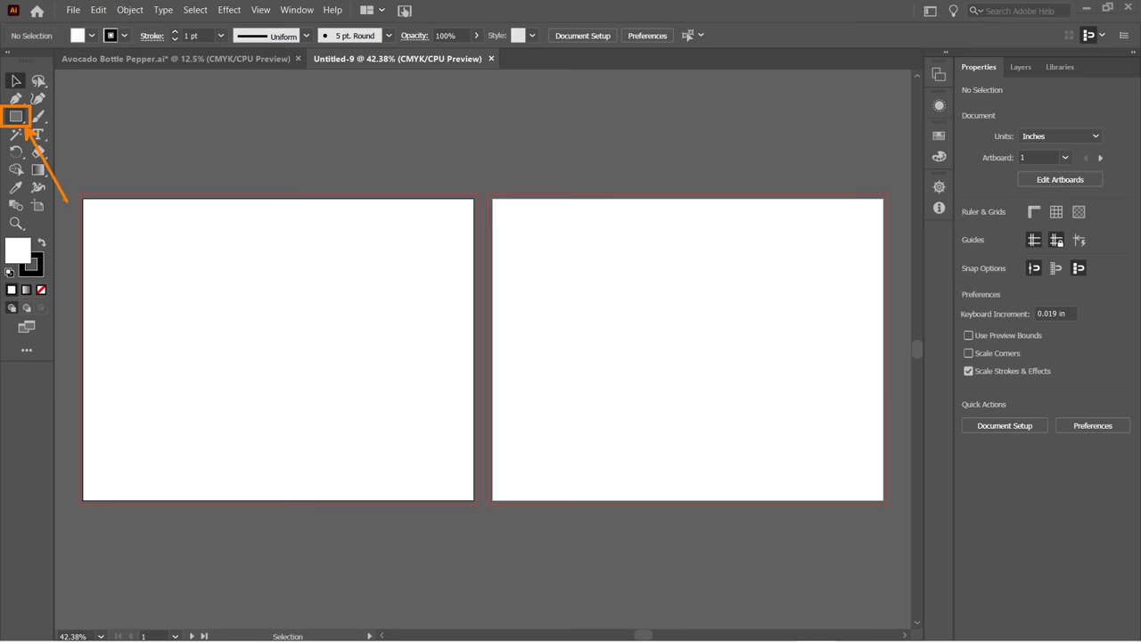
pyautogui.click(22, 119)
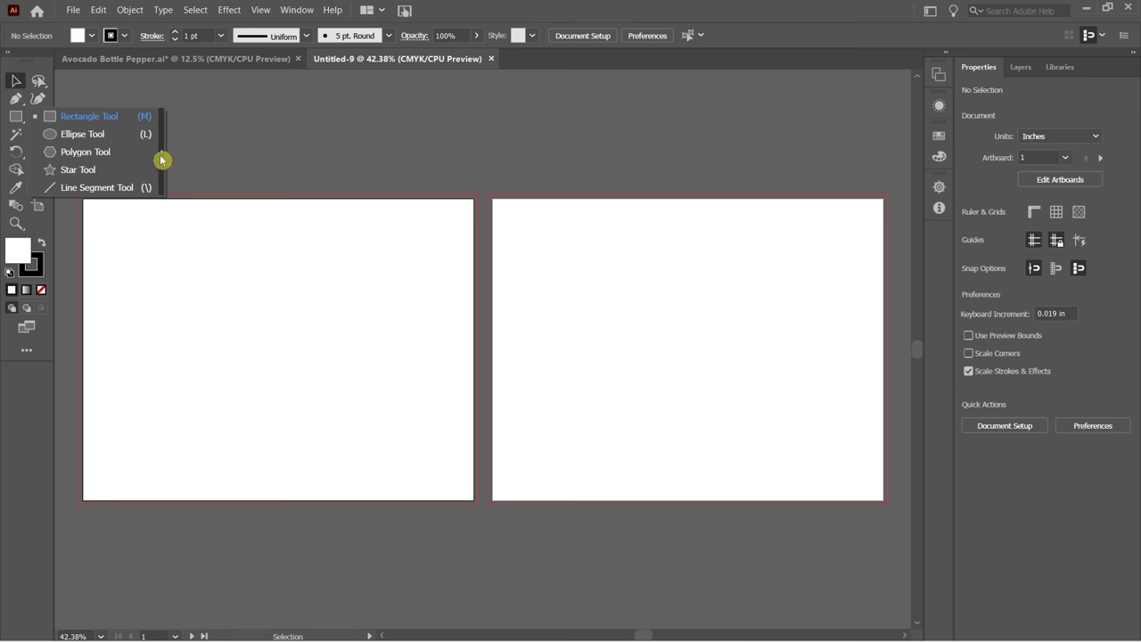
pyautogui.click(163, 161)
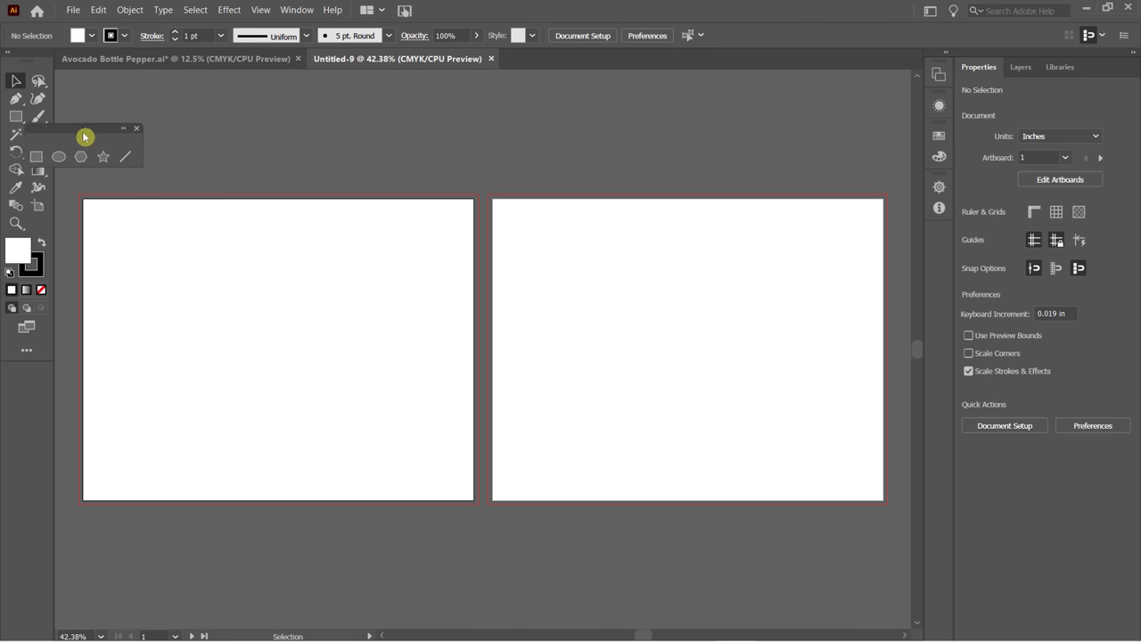
pyautogui.moveTo(84, 135); pyautogui.dragTo(158, 105)
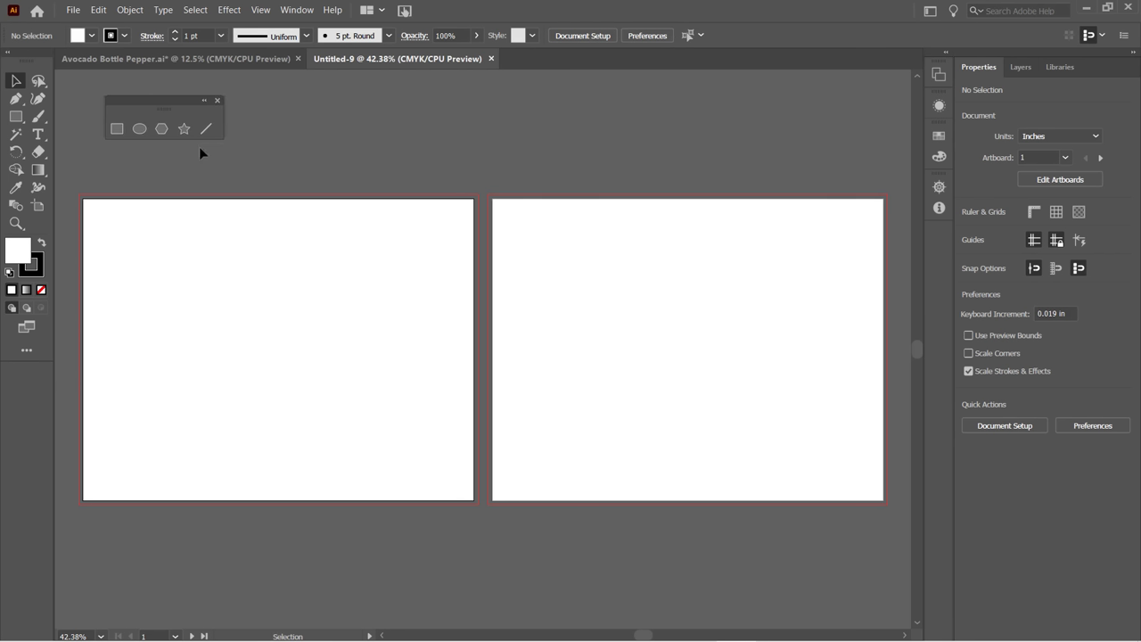
pyautogui.click(14, 118)
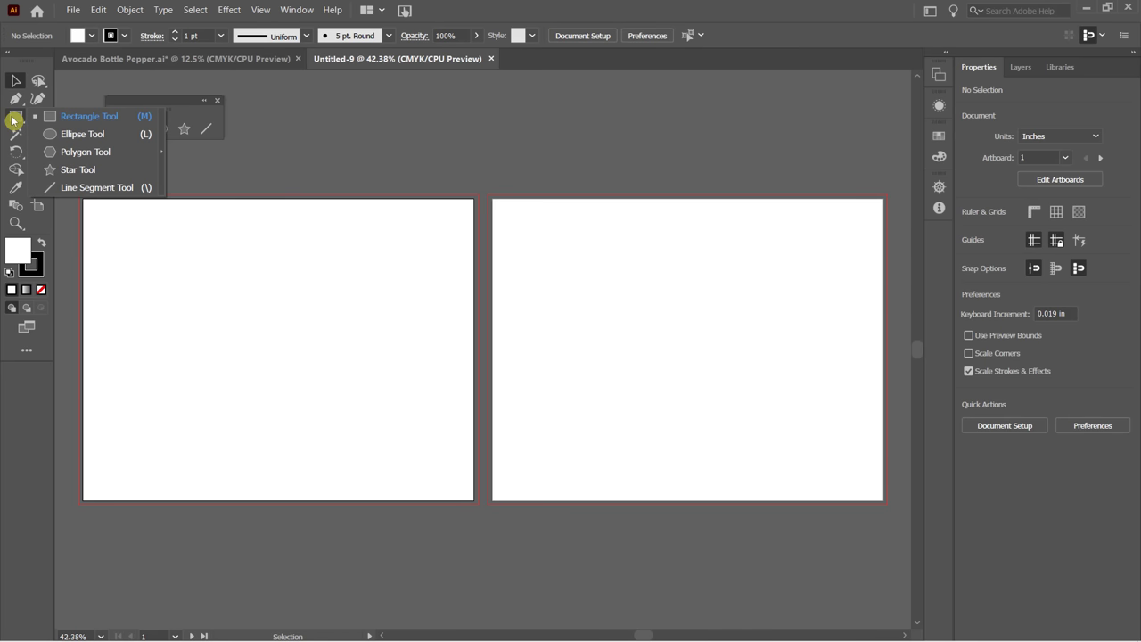
pyautogui.click(574, 11)
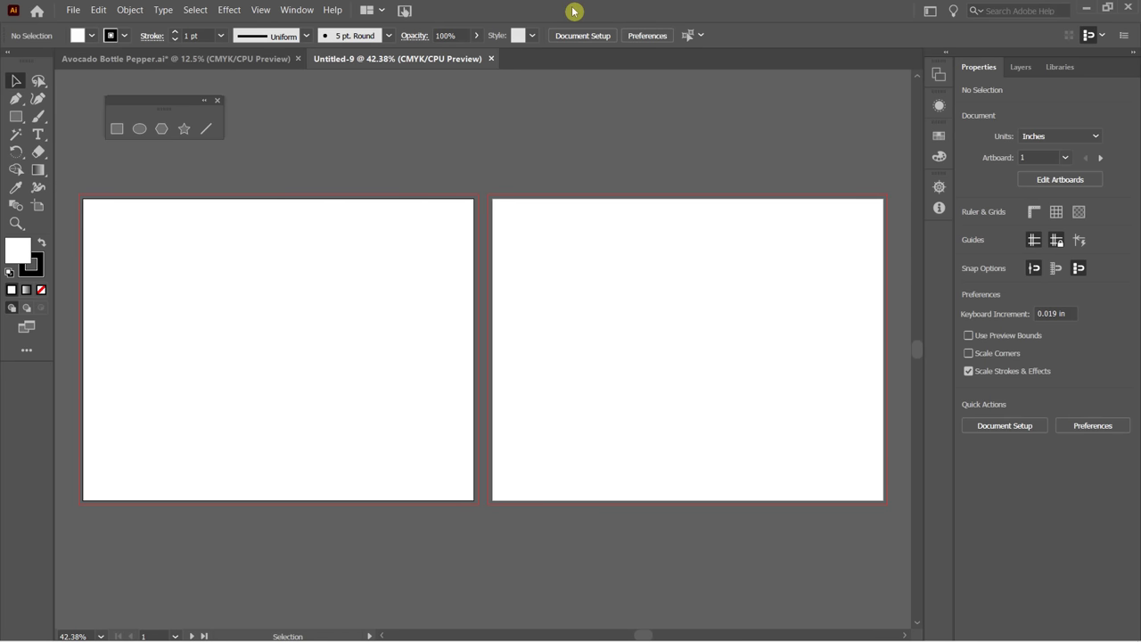
pyautogui.doubleClick(574, 11)
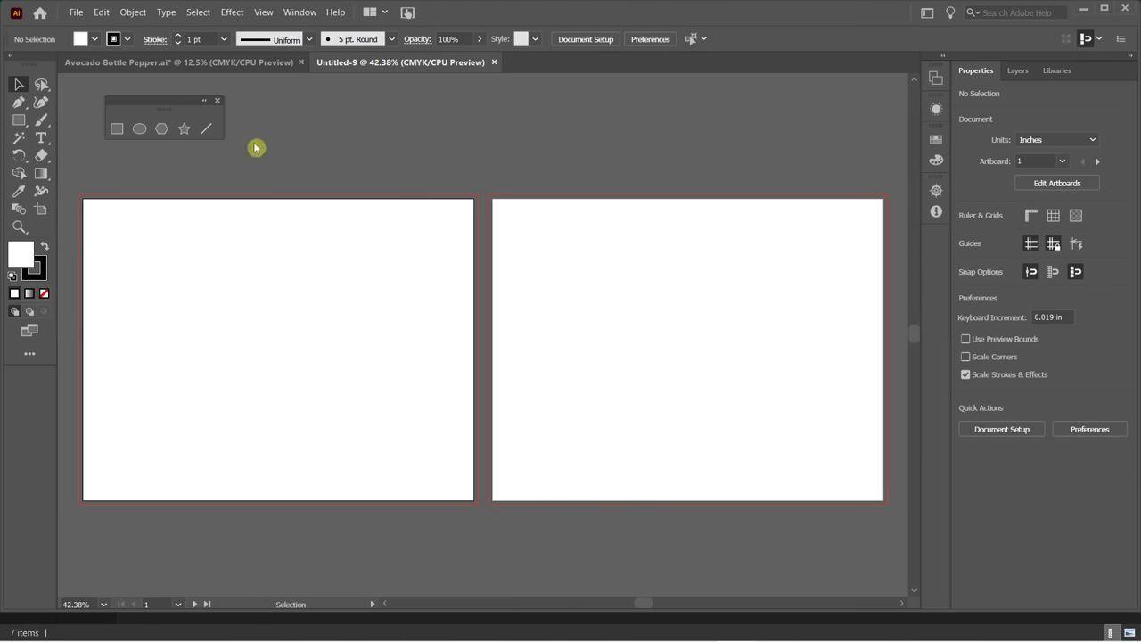
pyautogui.click(118, 132)
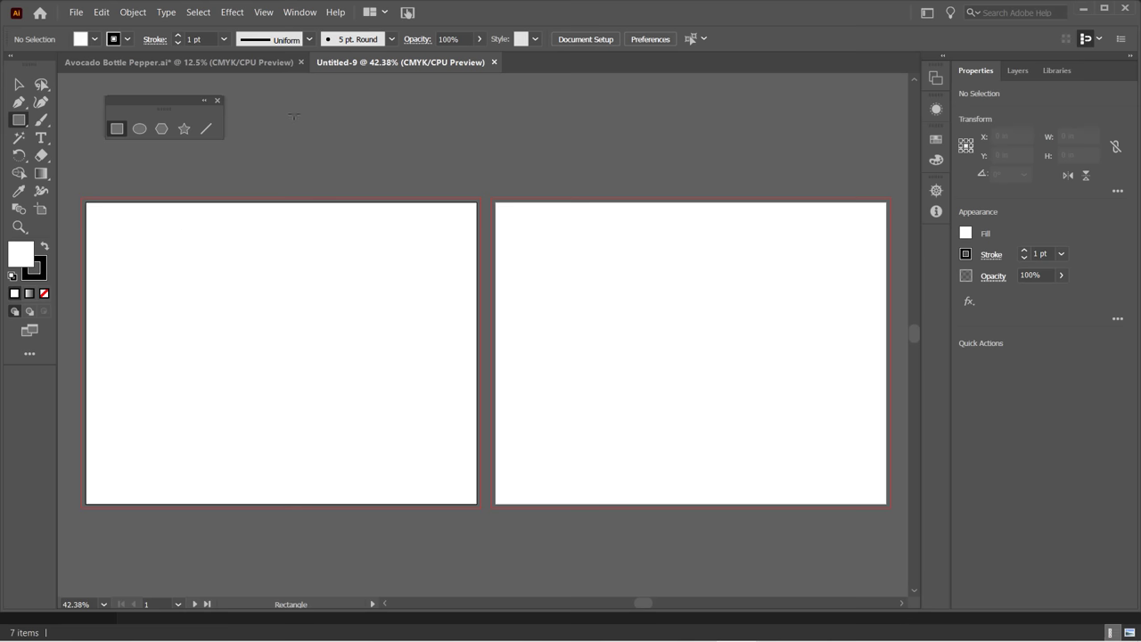
pyautogui.moveTo(294, 115); pyautogui.dragTo(381, 184)
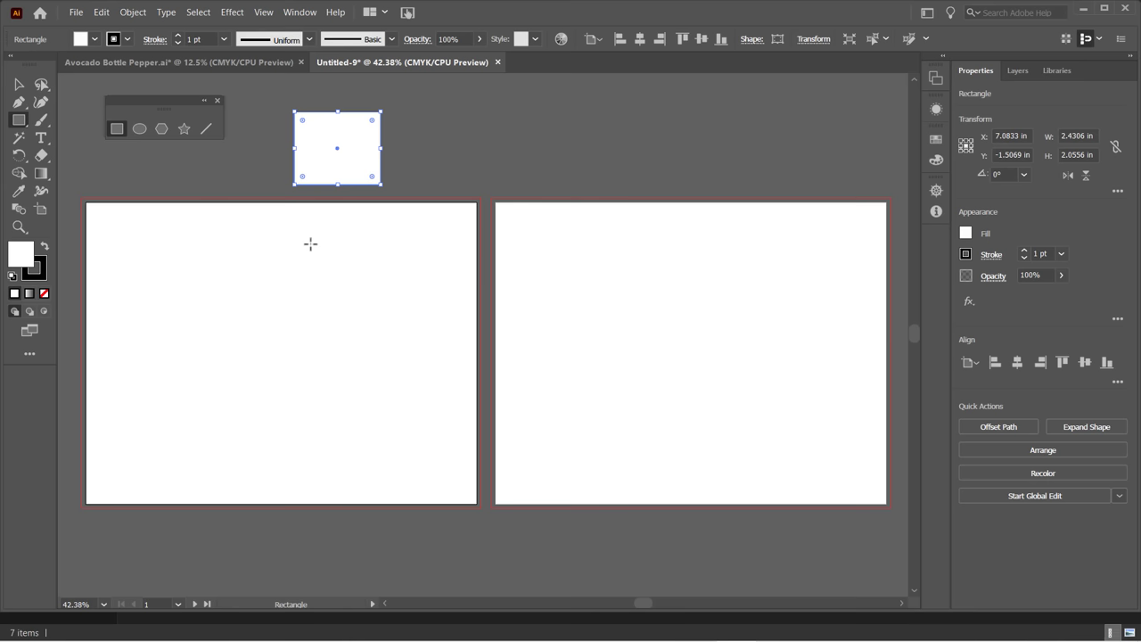
pyautogui.press('Delete')
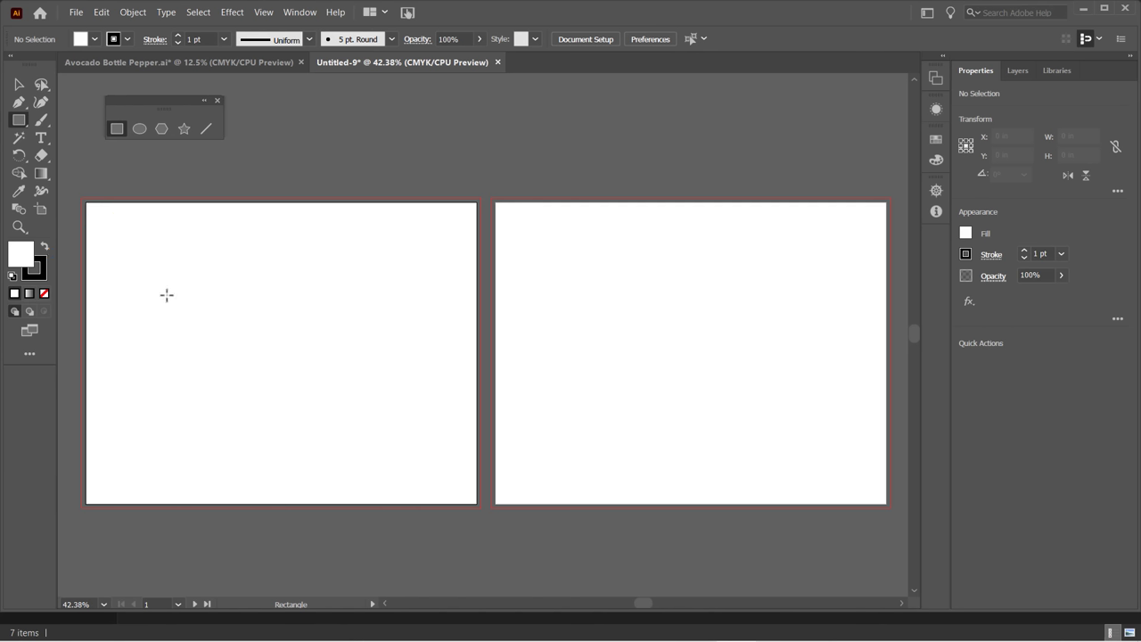
# Choose purple 8431D3 (hue about 272°) as the fill in the Color Picker.
pyautogui.doubleClick(16, 256)
pyautogui.moveTo(357, 185); pyautogui.dragTo(620, 78)
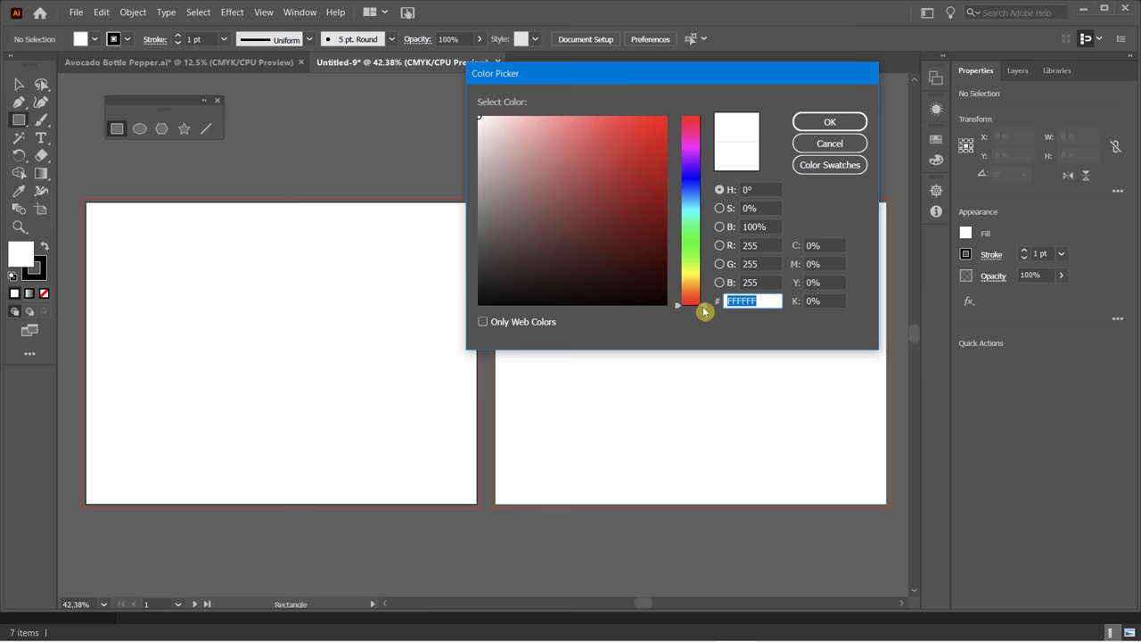
pyautogui.moveTo(704, 305)
pyautogui.mouseDown()
pyautogui.moveTo(697, 142)
pyautogui.moveTo(704, 239)
pyautogui.moveTo(704, 183)
pyautogui.moveTo(691, 165)
pyautogui.mouseUp()
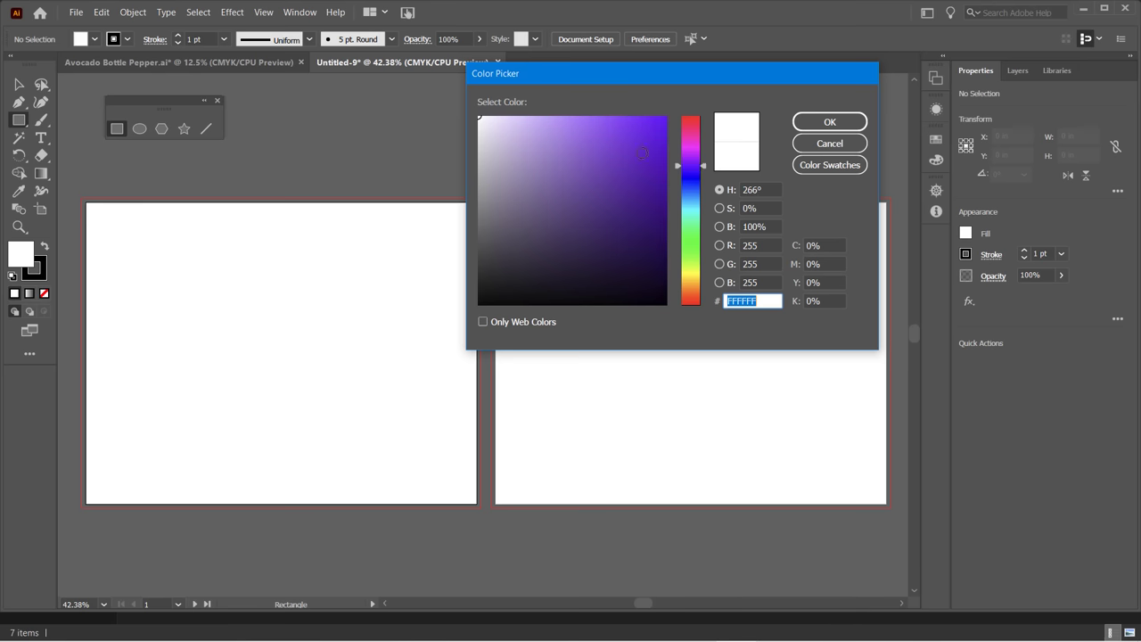
pyautogui.moveTo(621, 150)
pyautogui.mouseDown()
pyautogui.moveTo(522, 159)
pyautogui.moveTo(572, 159)
pyautogui.mouseUp()
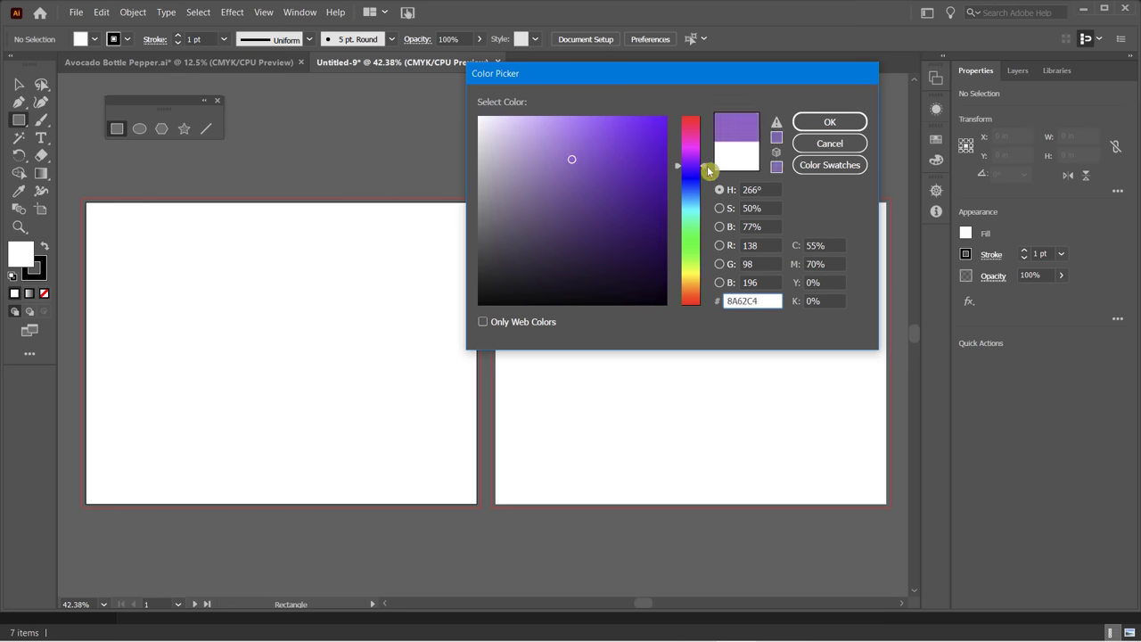
pyautogui.moveTo(702, 170)
pyautogui.mouseDown()
pyautogui.moveTo(702, 189)
pyautogui.moveTo(709, 142)
pyautogui.moveTo(708, 290)
pyautogui.moveTo(699, 133)
pyautogui.mouseUp()
pyautogui.moveTo(633, 132)
pyautogui.mouseDown()
pyautogui.moveTo(561, 135)
pyautogui.moveTo(606, 129)
pyautogui.moveTo(583, 129)
pyautogui.moveTo(571, 182)
pyautogui.moveTo(572, 156)
pyautogui.moveTo(575, 168)
pyautogui.moveTo(580, 133)
pyautogui.moveTo(587, 209)
pyautogui.moveTo(591, 135)
pyautogui.moveTo(591, 145)
pyautogui.mouseUp()
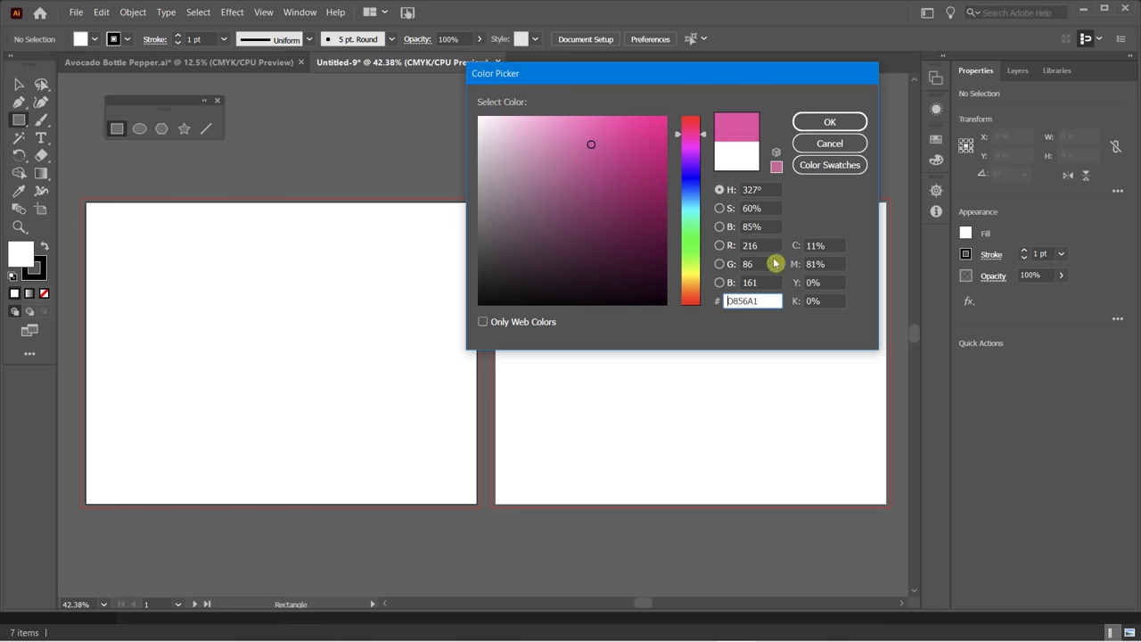
pyautogui.click(718, 191)
pyautogui.press('Tab')
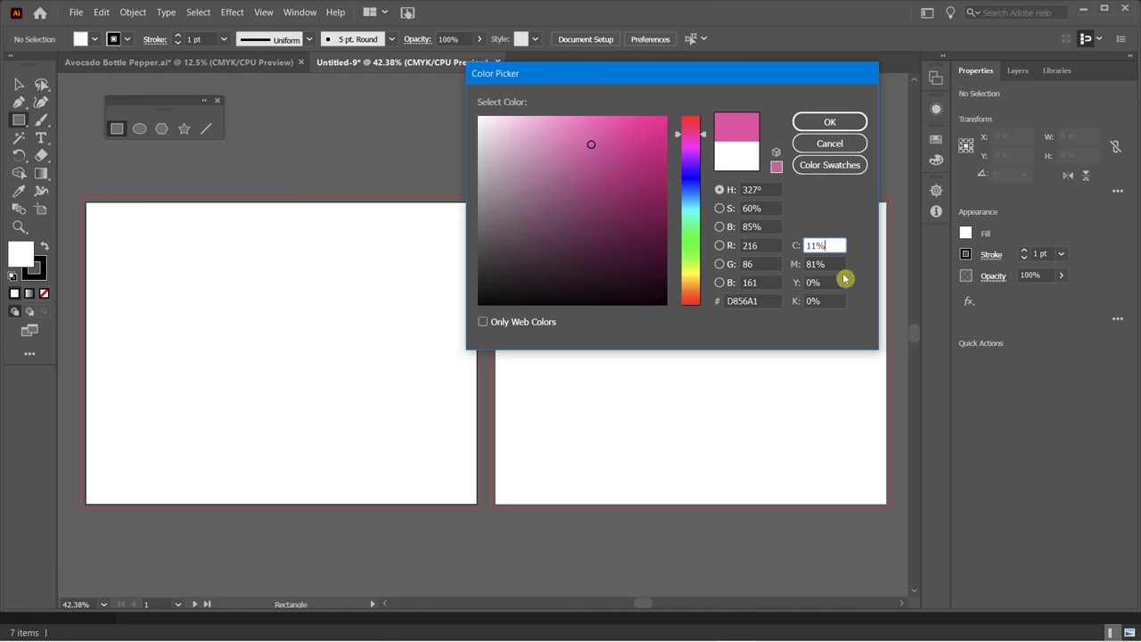
pyautogui.click(767, 246)
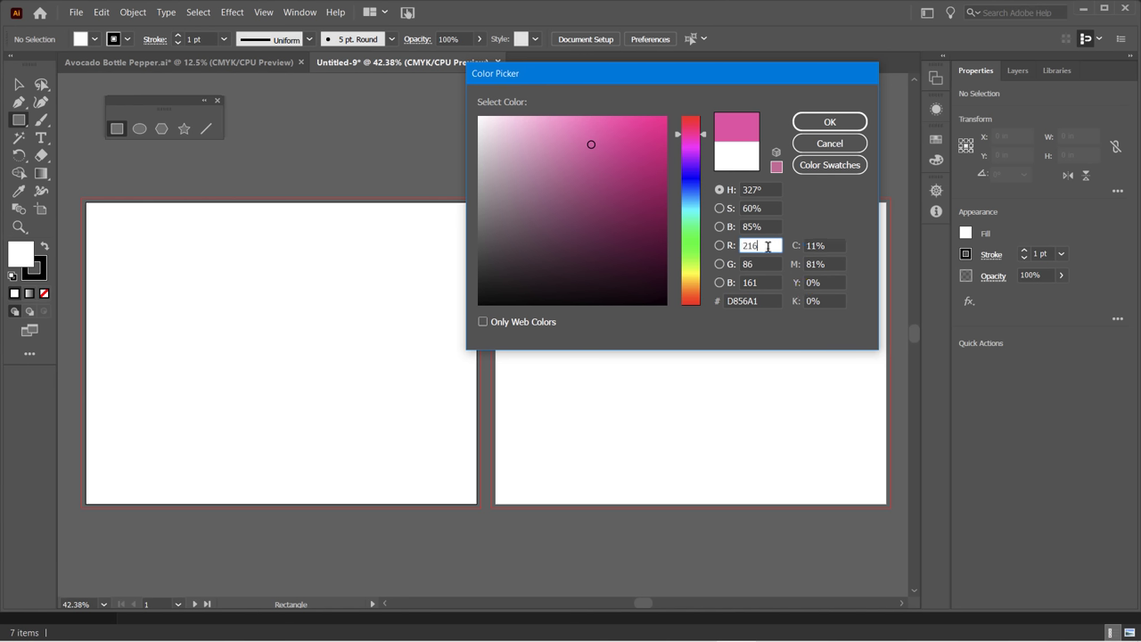
pyautogui.click(770, 323)
pyautogui.moveTo(599, 155)
pyautogui.mouseDown()
pyautogui.moveTo(617, 201)
pyautogui.moveTo(604, 150)
pyautogui.moveTo(609, 217)
pyautogui.moveTo(609, 158)
pyautogui.moveTo(612, 210)
pyautogui.moveTo(623, 148)
pyautogui.mouseUp()
pyautogui.click(691, 165)
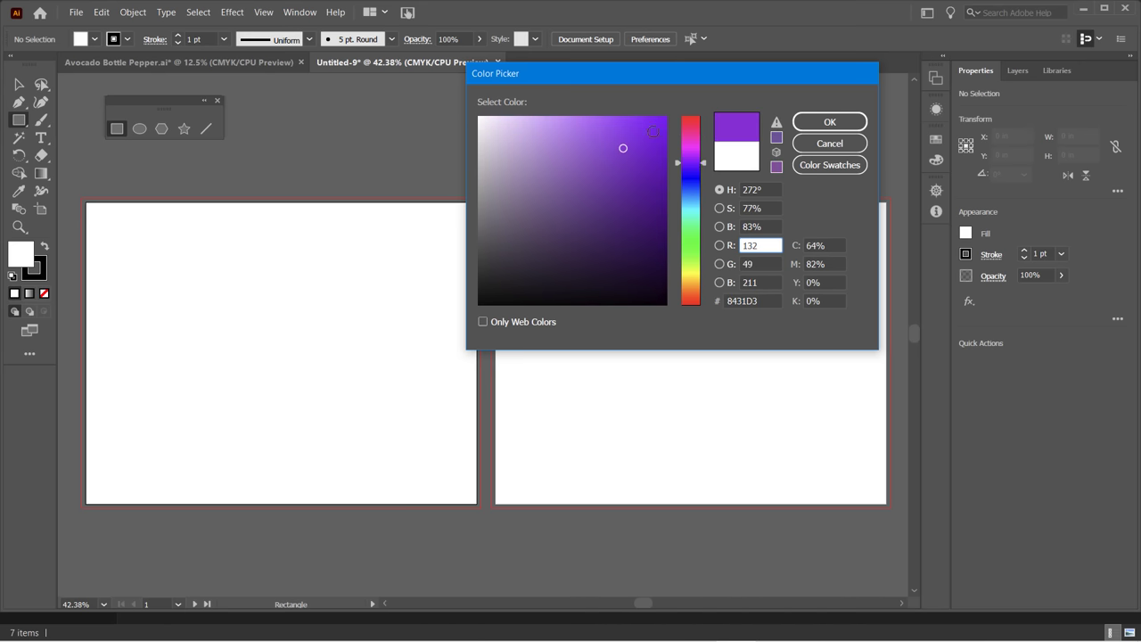
pyautogui.click(829, 126)
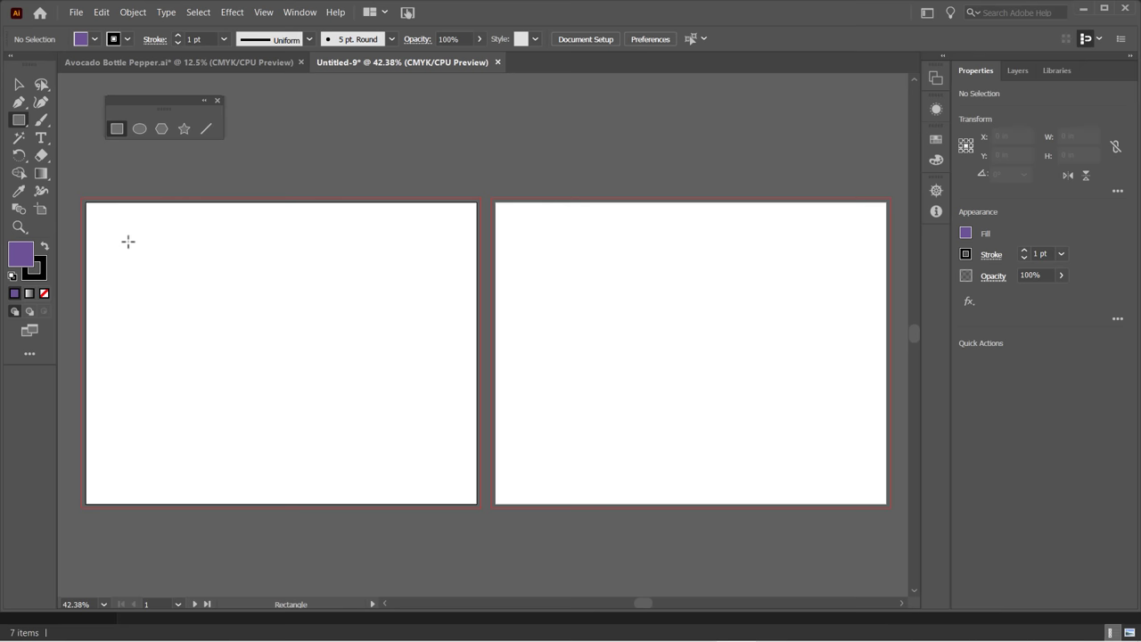
# Draw a 2.86 × 2.86 in purple square on the left artboard, then deselect it.
pyautogui.moveTo(119, 237); pyautogui.dragTo(222, 319)
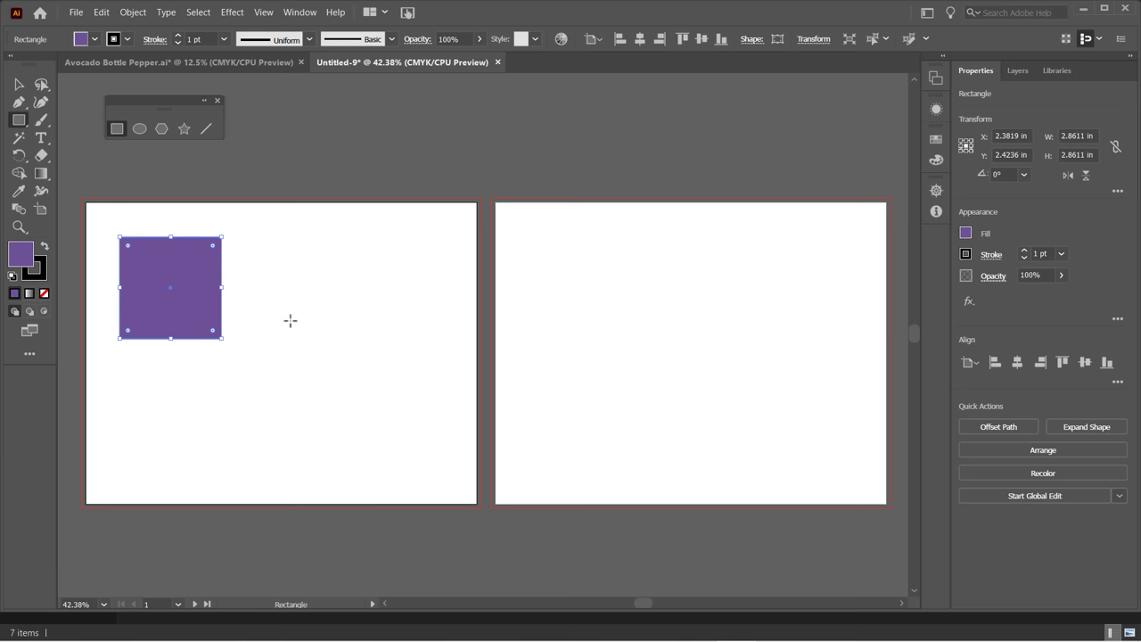
pyautogui.click(309, 273)
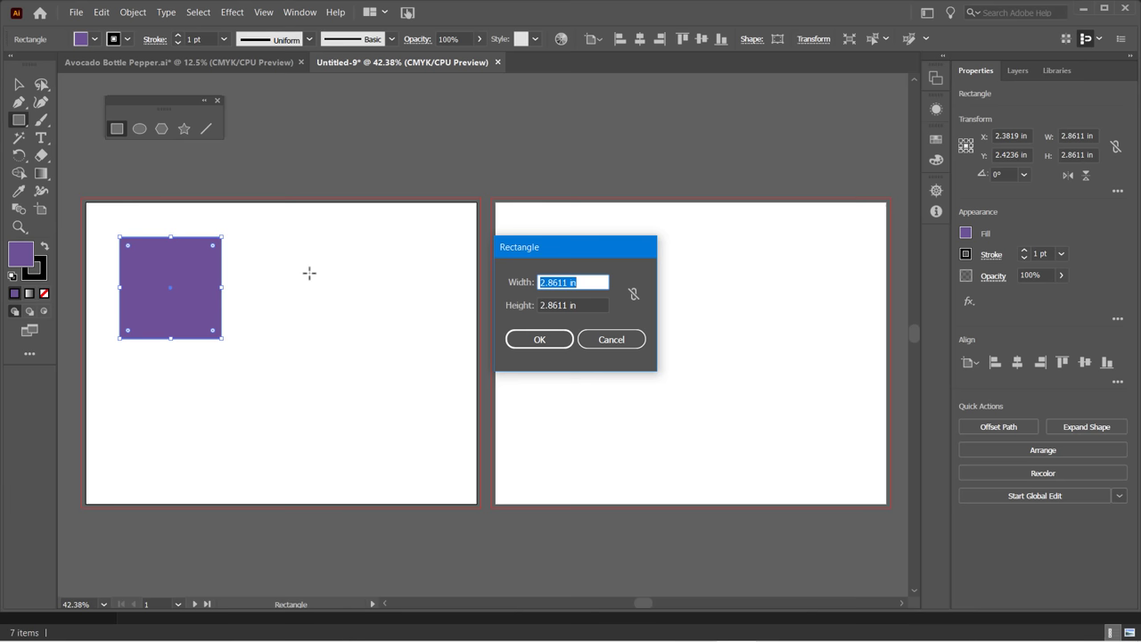
pyautogui.click(607, 339)
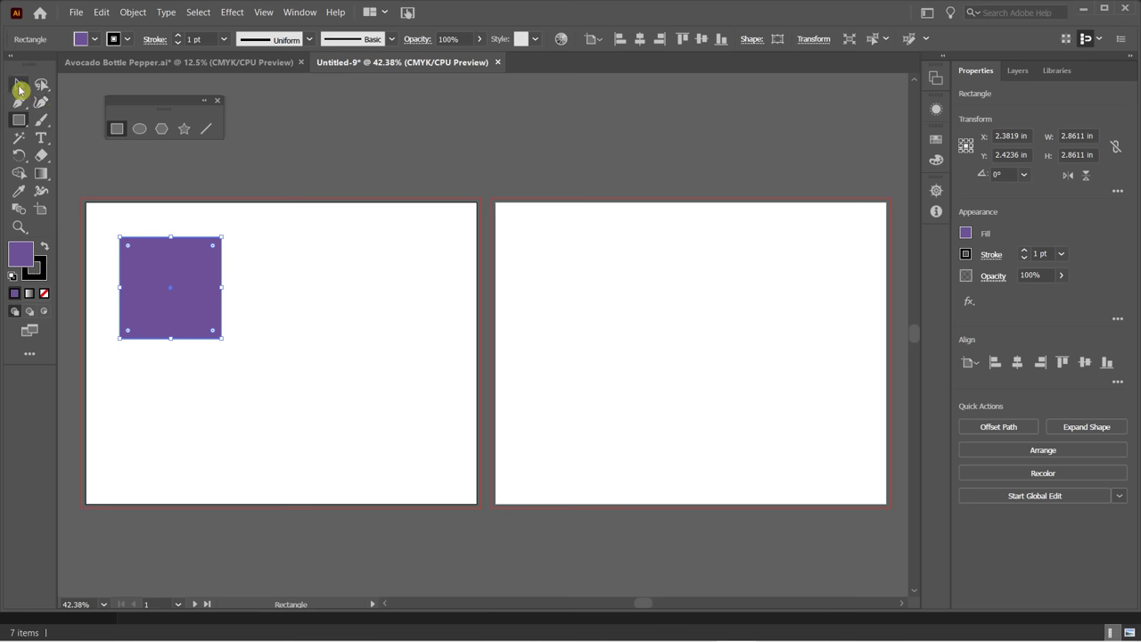
pyautogui.click(19, 90)
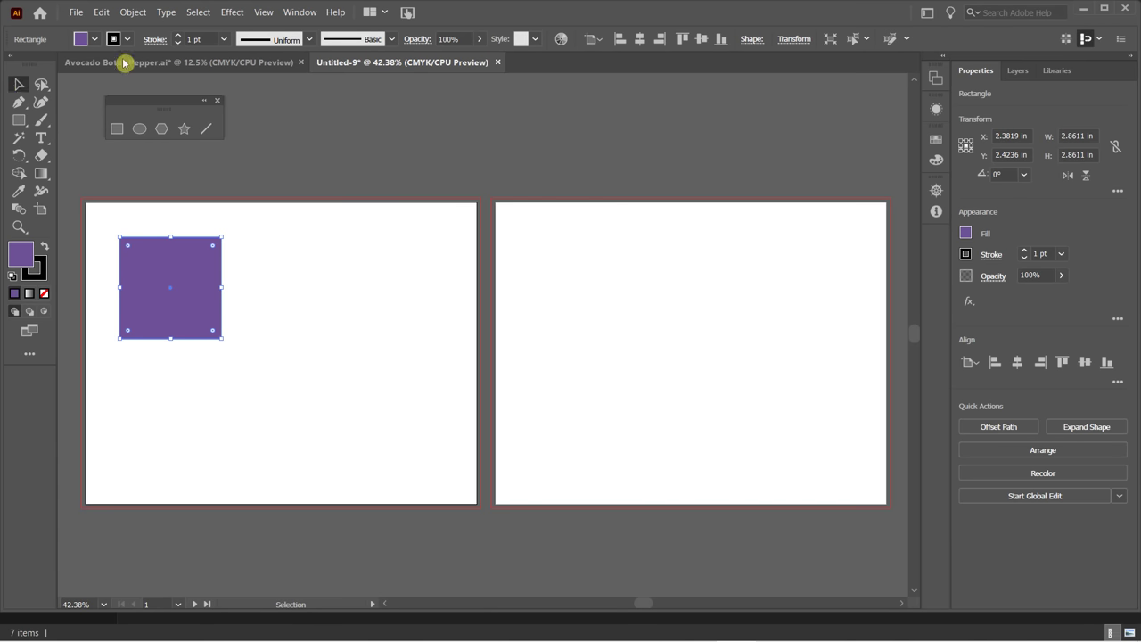
pyautogui.click(351, 366)
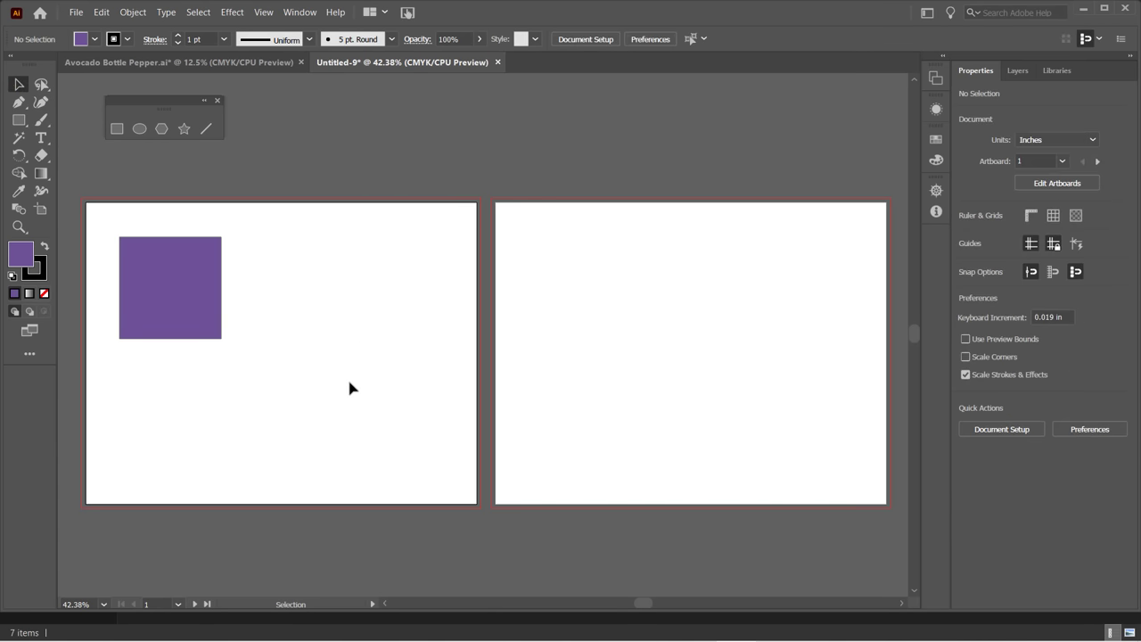
# Move the purple square toward the left artboard's top-left corner.
pyautogui.click(175, 252)
pyautogui.click(198, 12)
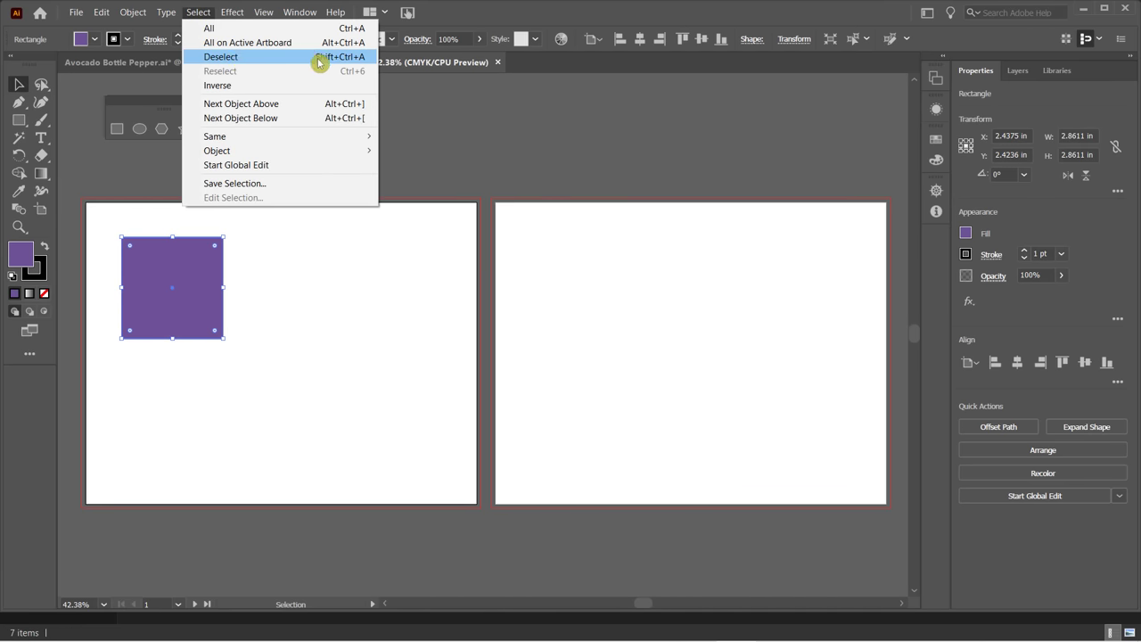
pyautogui.click(311, 327)
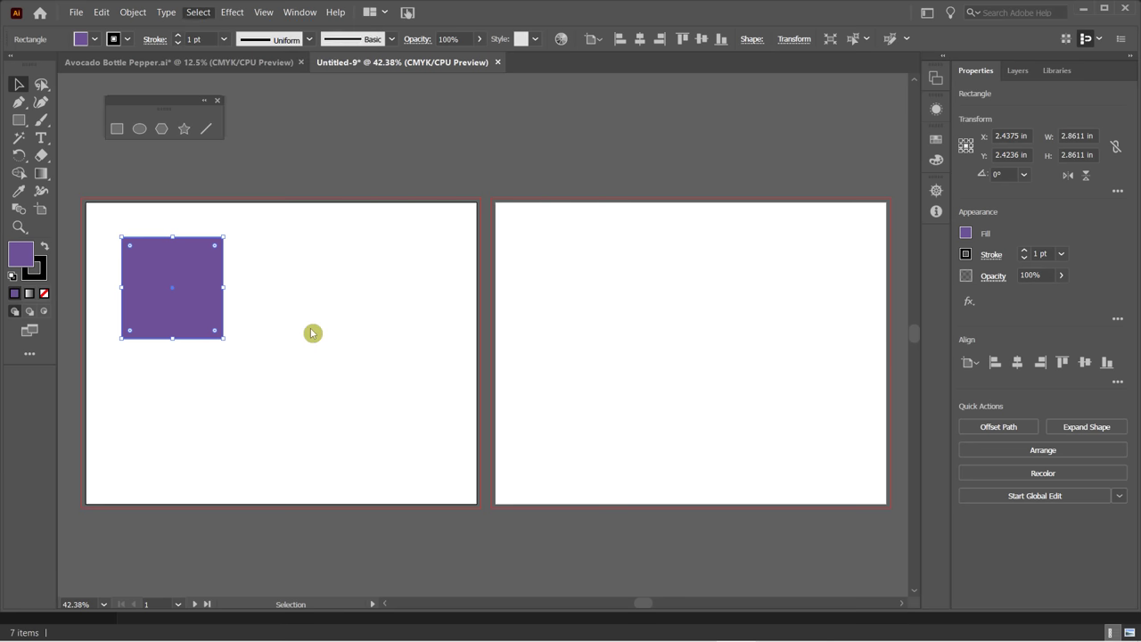
pyautogui.click(172, 265)
pyautogui.moveTo(168, 259); pyautogui.dragTo(146, 239)
pyautogui.click(266, 297)
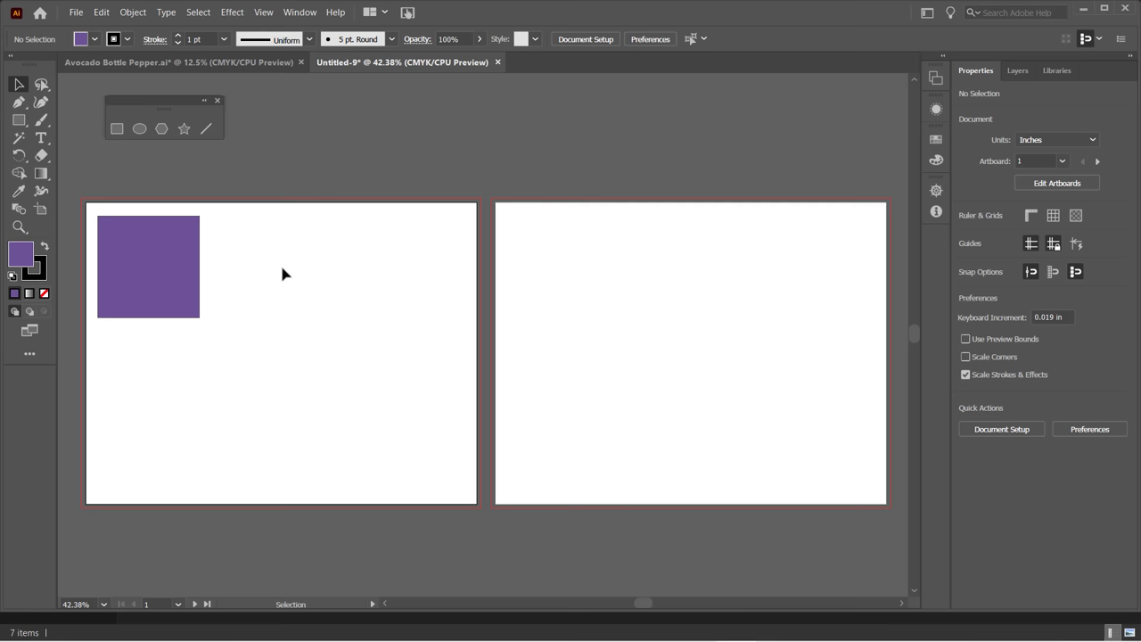
pyautogui.click(129, 254)
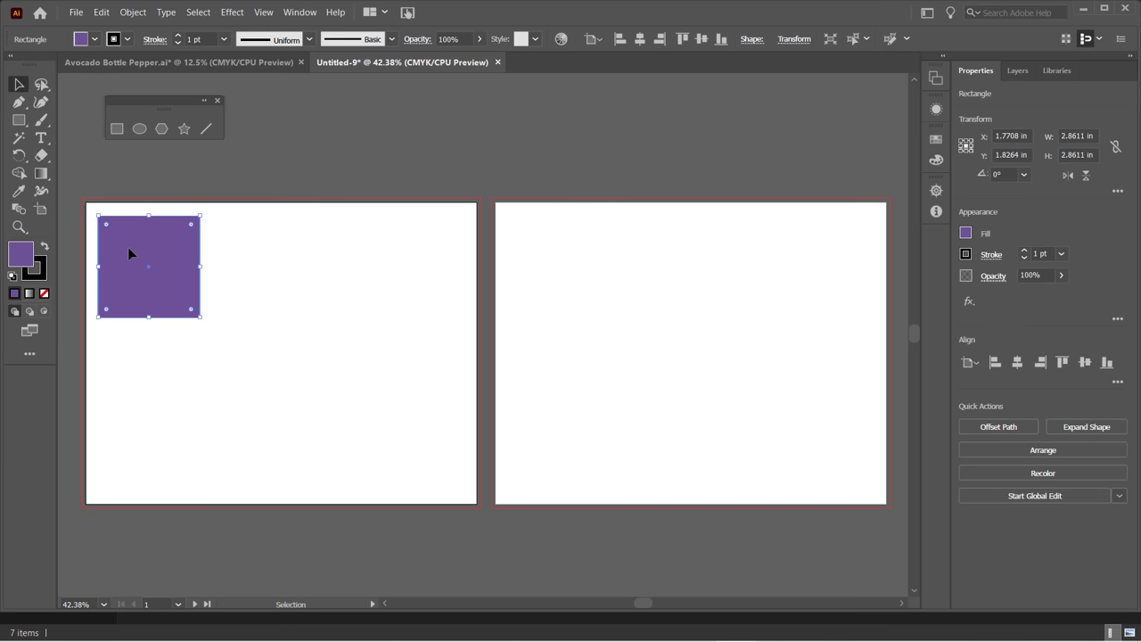
pyautogui.click(190, 365)
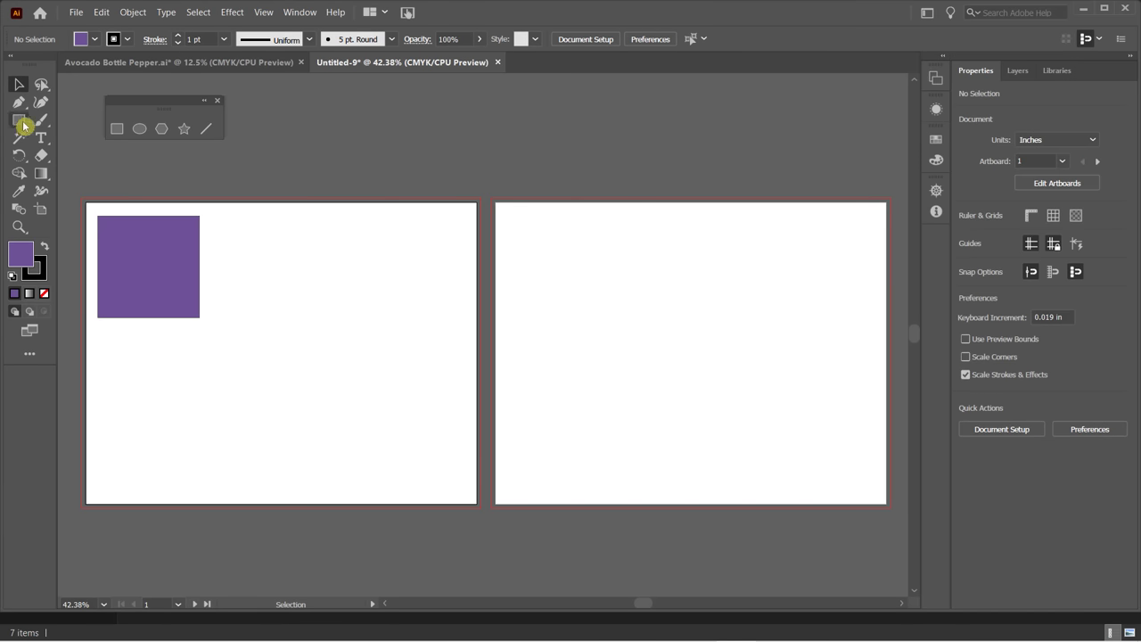
# Move the floating shape-tools panel aside and choose the Ellipse Tool.
pyautogui.moveTo(19, 120); pyautogui.dragTo(35, 136)
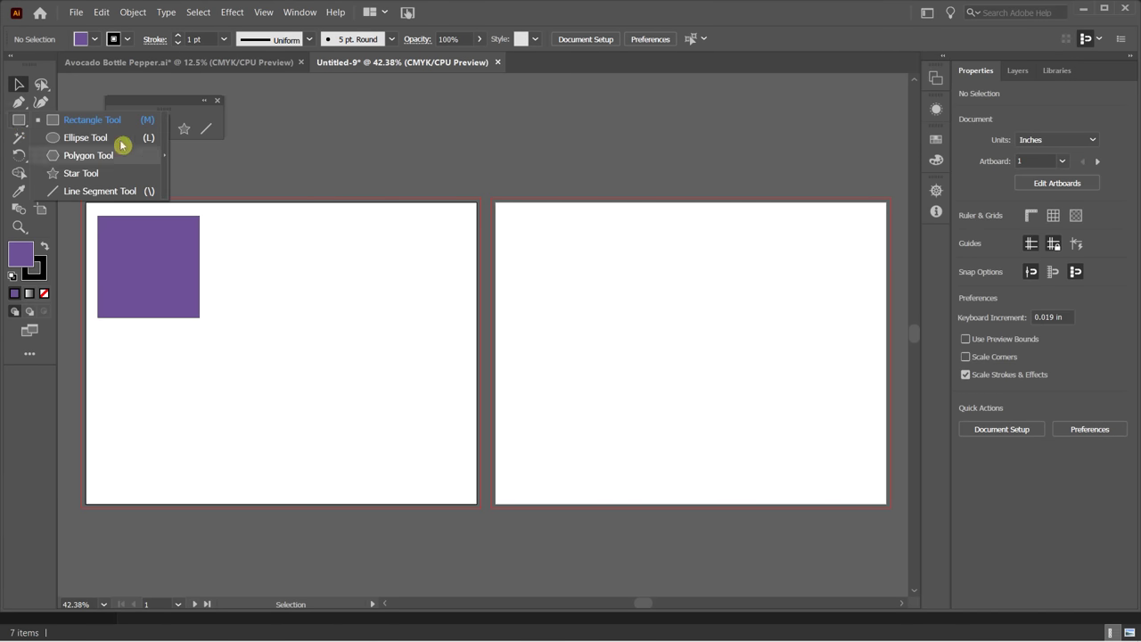
pyautogui.click(185, 111)
pyautogui.moveTo(185, 111); pyautogui.dragTo(250, 106)
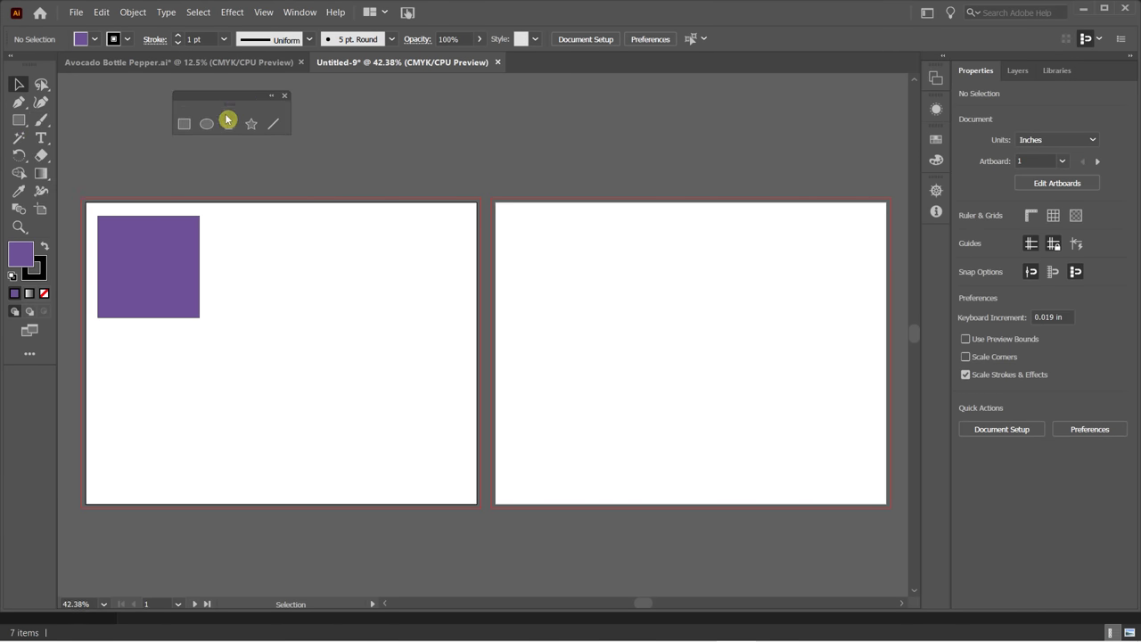
pyautogui.click(208, 127)
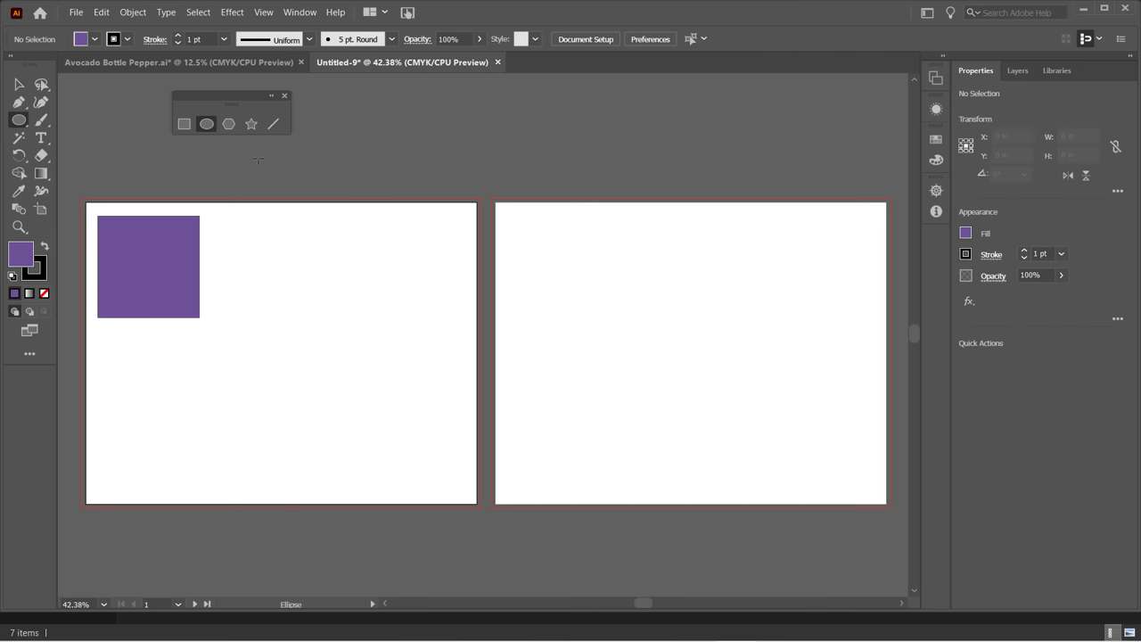
# Set the fill colour to blue 334AD1.
pyautogui.doubleClick(23, 260)
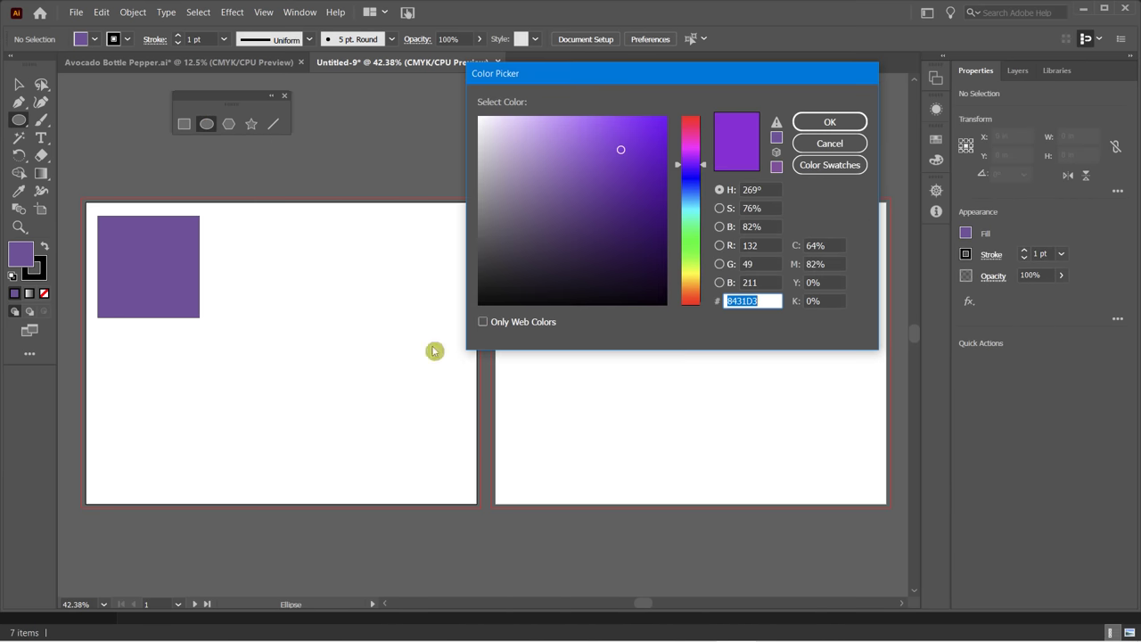
pyautogui.click(685, 183)
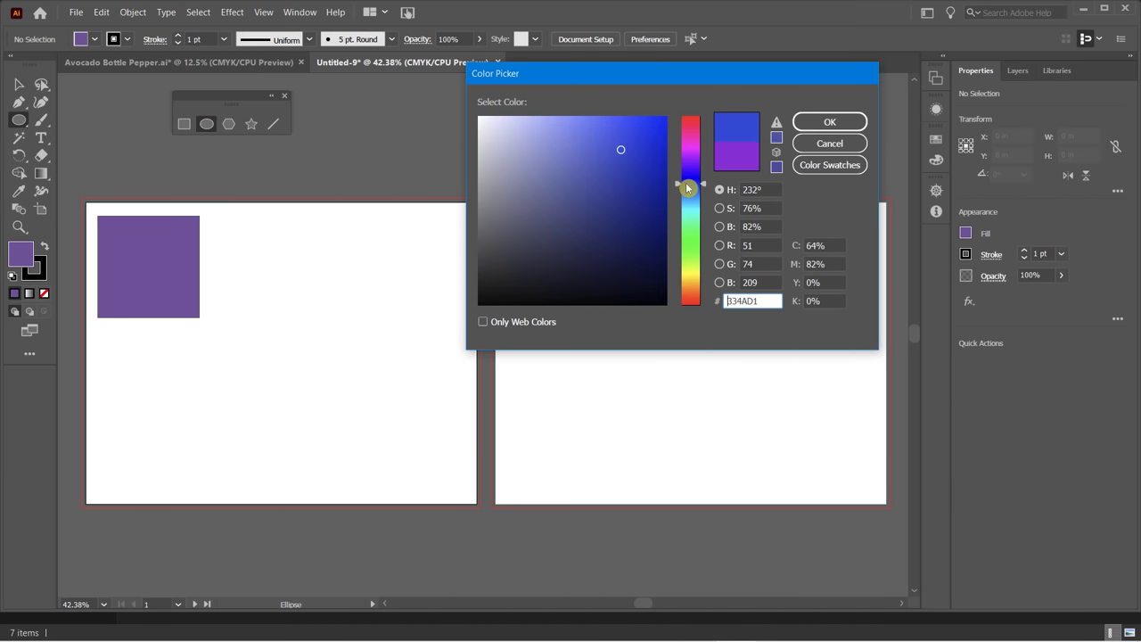
pyautogui.click(847, 123)
# Draw a blue circle beside the purple square and resize it to about 3.19 in.
pyautogui.moveTo(261, 258); pyautogui.dragTo(394, 366)
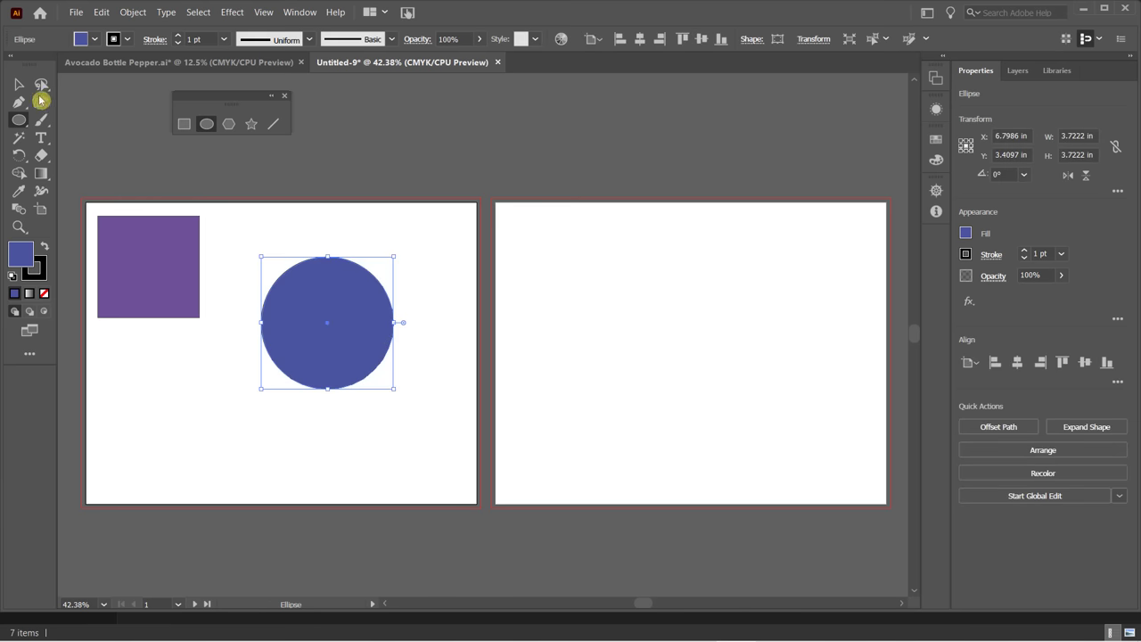
pyautogui.click(19, 84)
pyautogui.moveTo(313, 293); pyautogui.dragTo(268, 250)
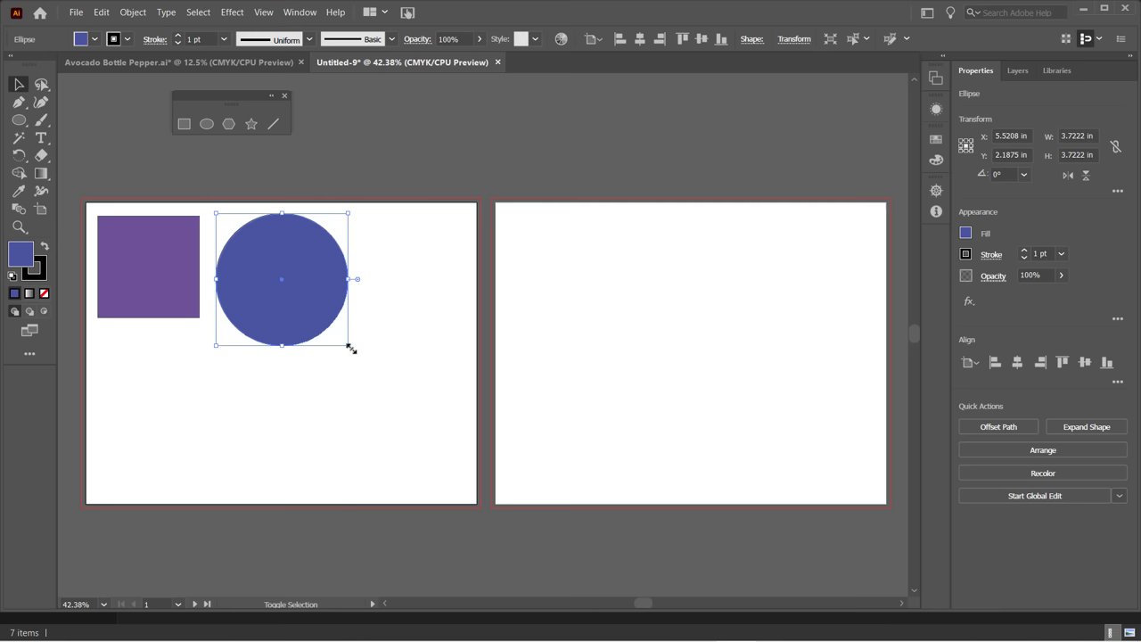
pyautogui.moveTo(351, 349); pyautogui.dragTo(329, 327)
pyautogui.click(350, 445)
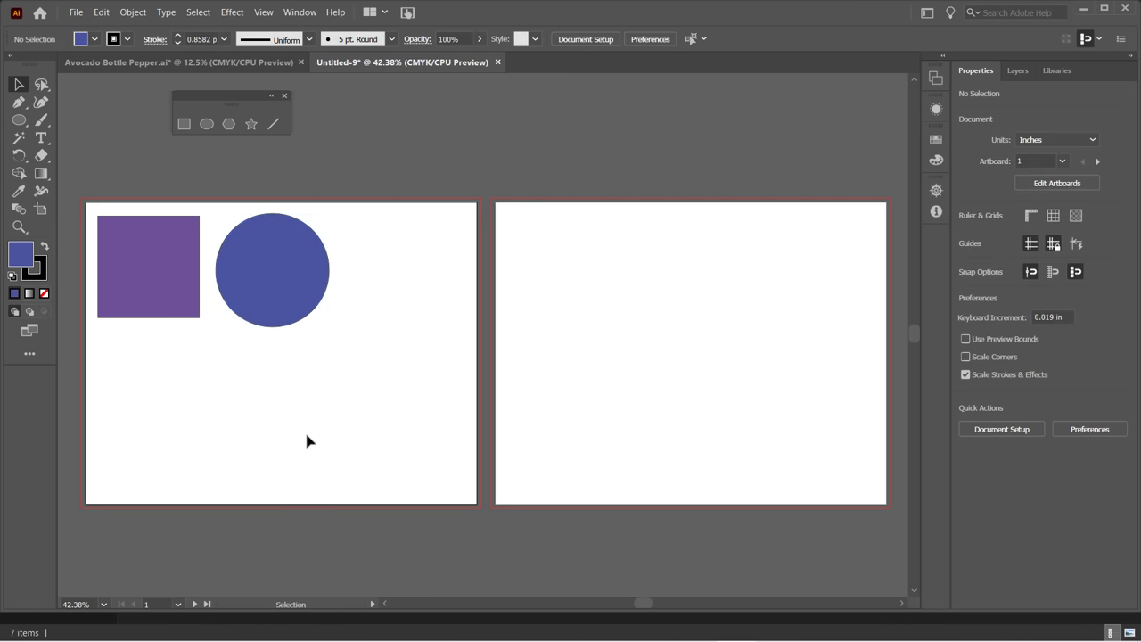
# Draw a trial hexagon below the purple square with the Polygon Tool, move it, then undo it.
pyautogui.click(231, 127)
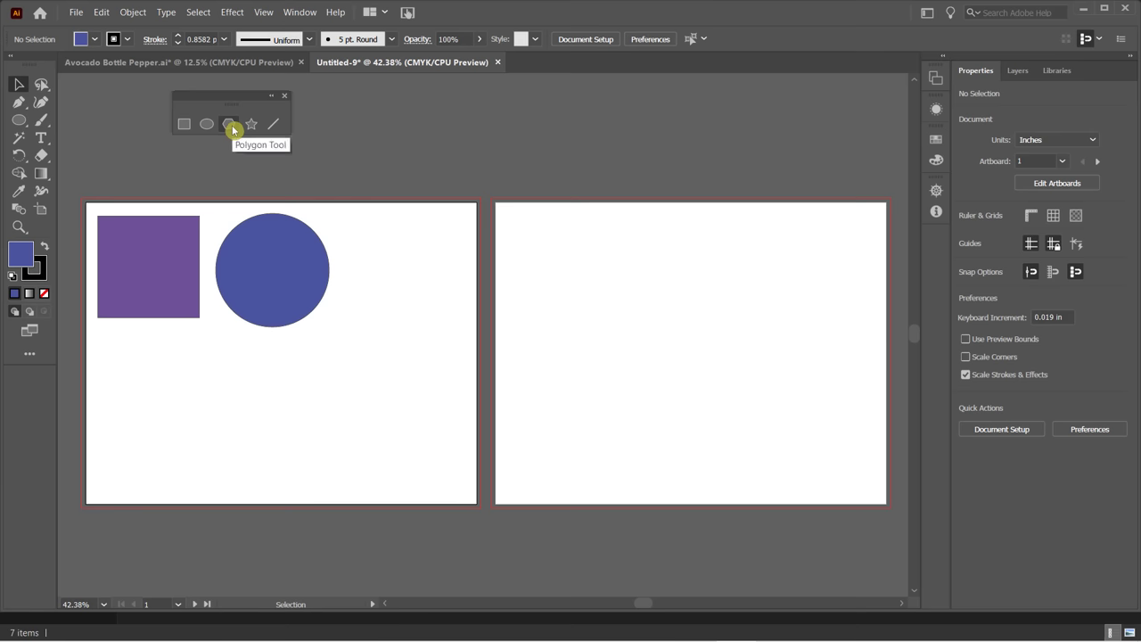
pyautogui.click(234, 130)
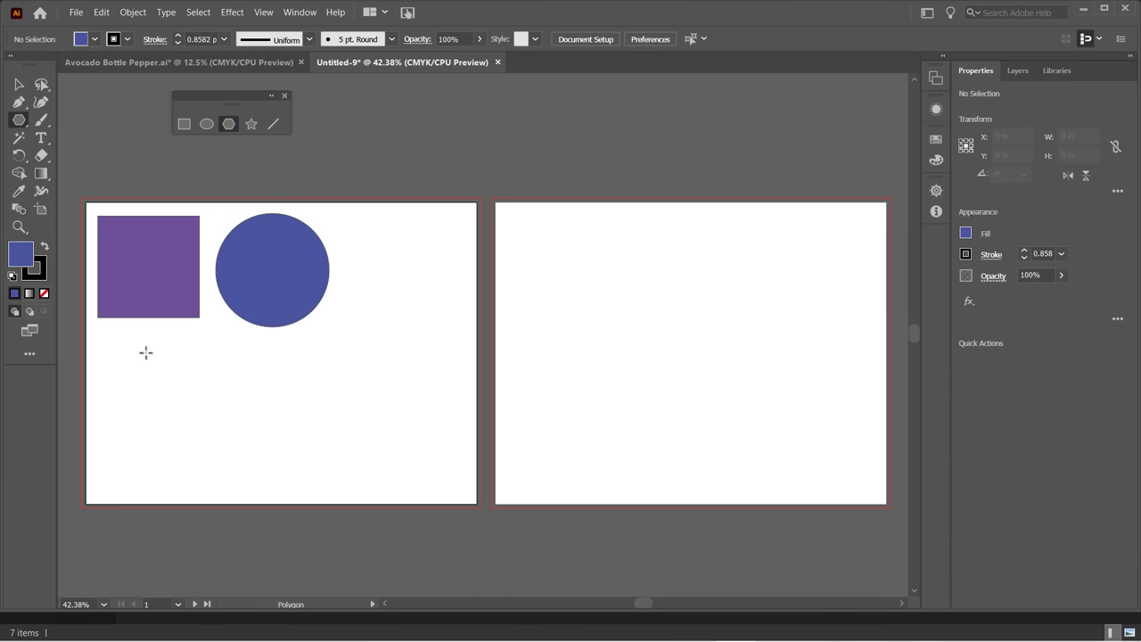
pyautogui.moveTo(155, 369); pyautogui.dragTo(177, 379)
pyautogui.click(18, 84)
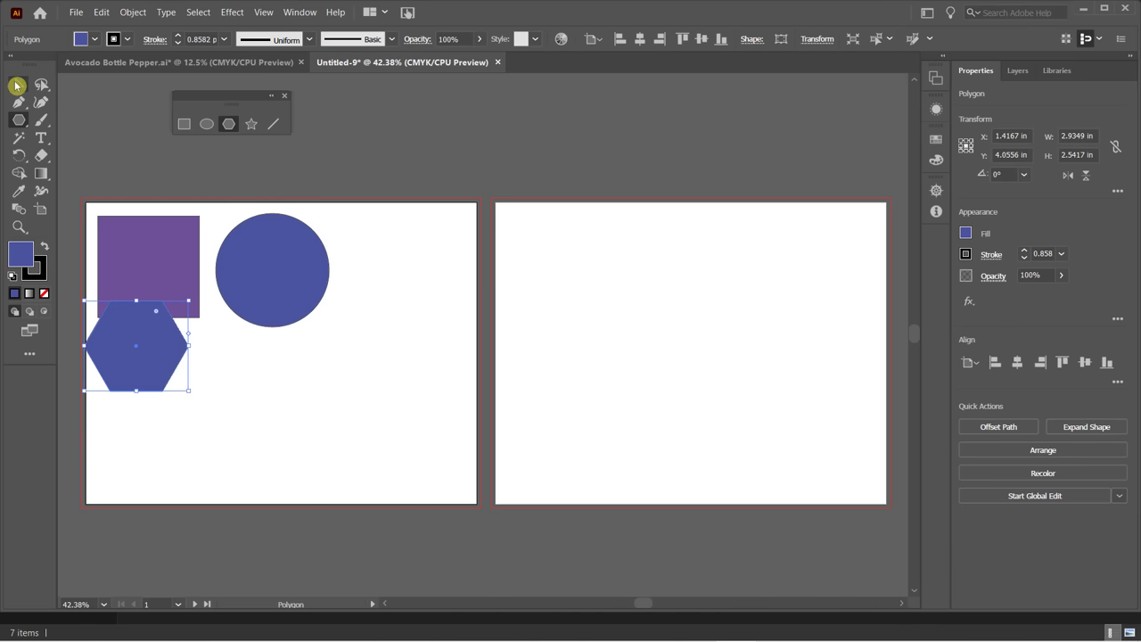
pyautogui.moveTo(163, 336); pyautogui.dragTo(170, 395)
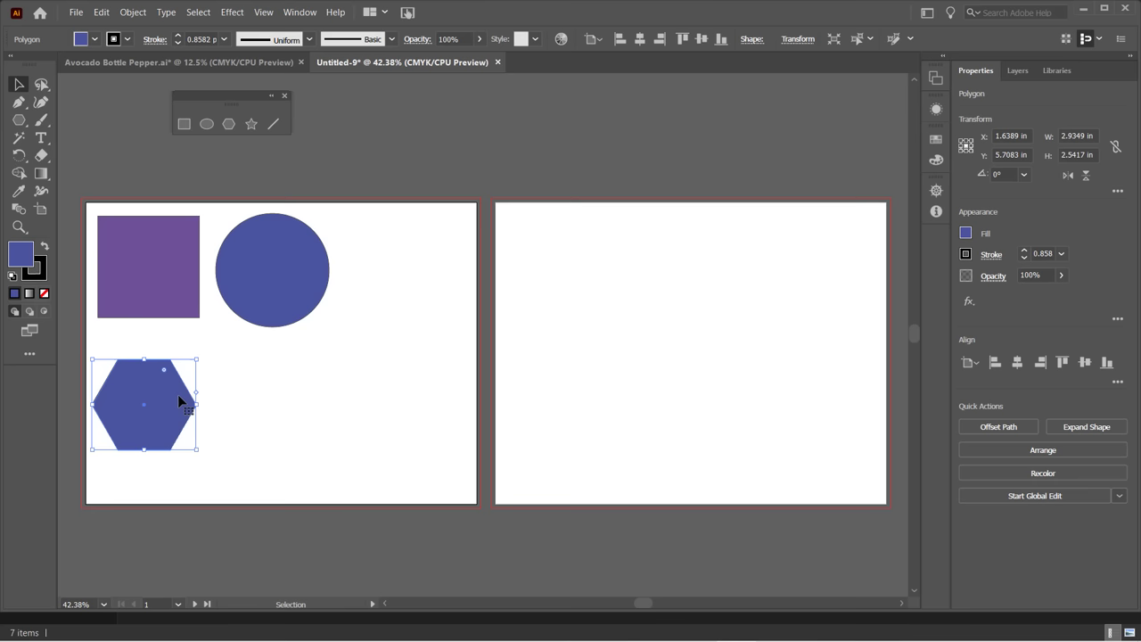
pyautogui.hotkey('ctrl', 'z')
pyautogui.hotkey('ctrl', 'z')
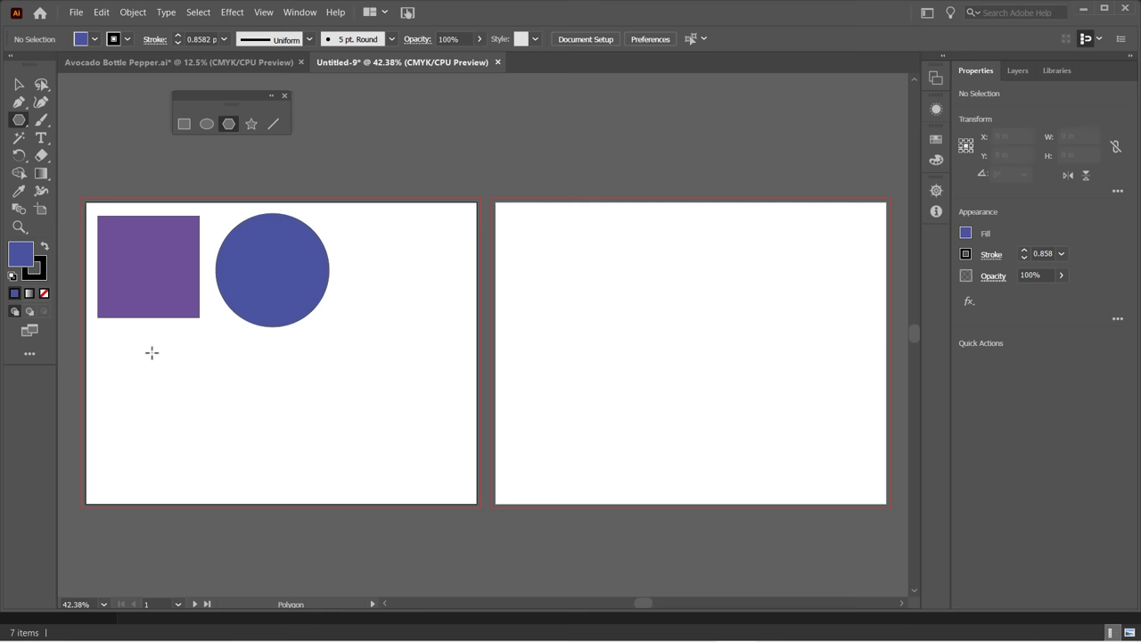
# Draw a trial polygon below the square, vary its side count, then undo it.
pyautogui.moveTo(152, 353); pyautogui.dragTo(191, 382)
pyautogui.press('Up')
pyautogui.press('Up')
pyautogui.press('Up')
pyautogui.press('Up')
pyautogui.press('Up')
pyautogui.press('Up')
pyautogui.press('Down')
pyautogui.press('Down')
pyautogui.press('Down')
pyautogui.press('Down')
pyautogui.press('Down')
pyautogui.press('Down')
pyautogui.press('Down')
pyautogui.press('Down')
pyautogui.press('Down')
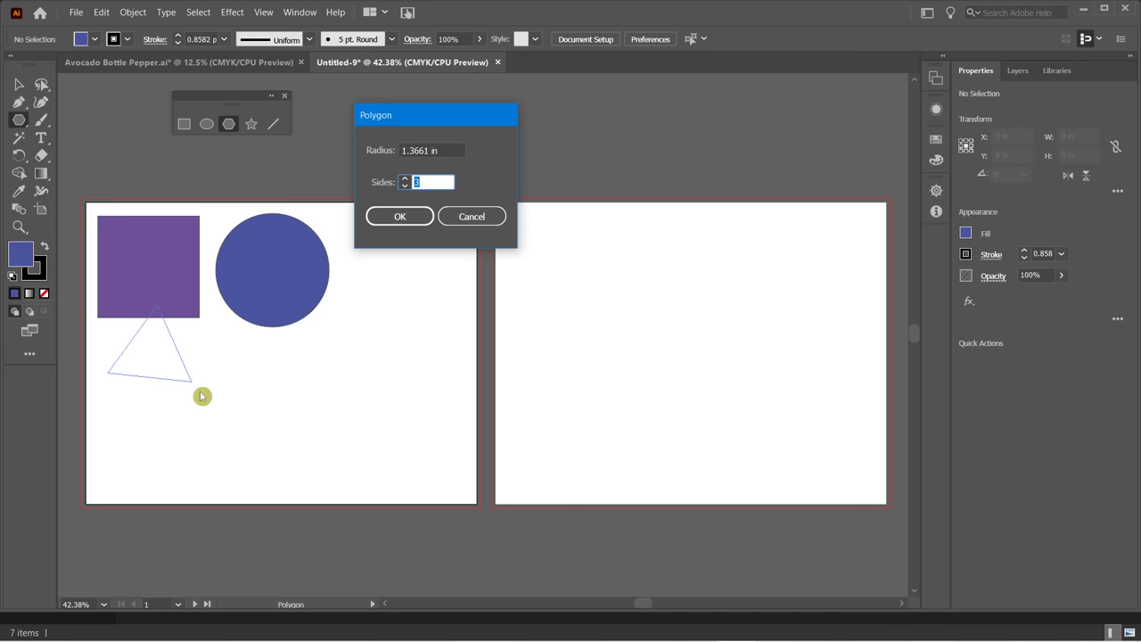
pyautogui.click(477, 218)
pyautogui.hotkey('ctrl', 'z')
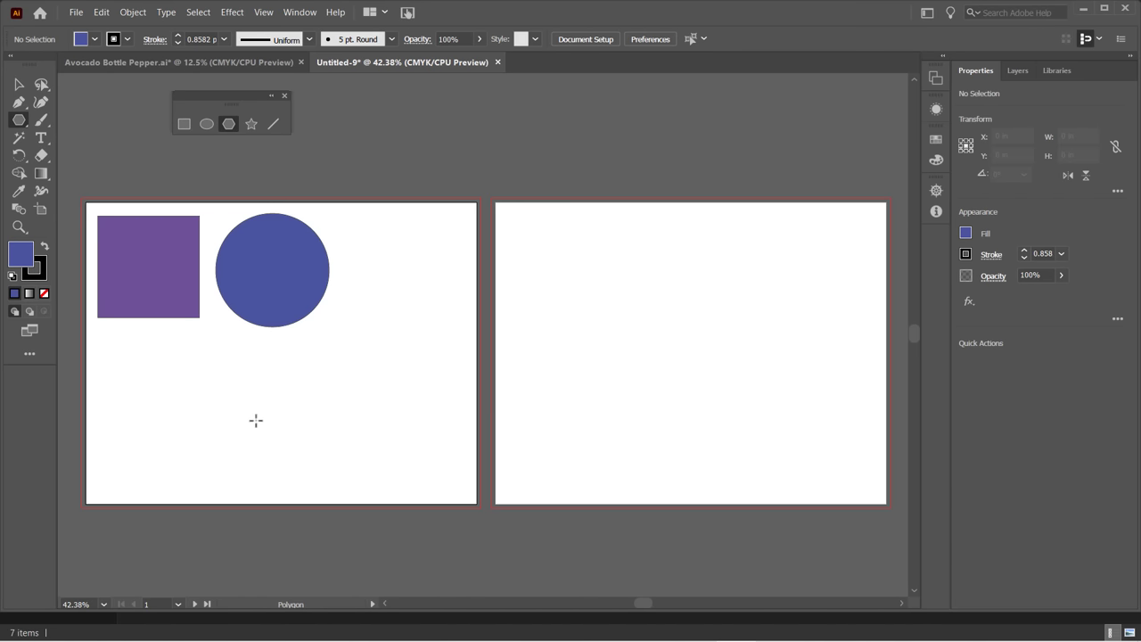
# Draw a 3-sided blue triangle (about 3.85 × 3.33 in) and move it to the artboard's lower left.
pyautogui.moveTo(300, 355)
pyautogui.mouseDown()
pyautogui.moveTo(319, 393)
pyautogui.moveTo(357, 386)
pyautogui.moveTo(377, 413)
pyautogui.moveTo(400, 413)
pyautogui.moveTo(365, 395)
pyautogui.mouseUp()
pyautogui.press('Up')
pyautogui.press('Up')
pyautogui.press('Up')
pyautogui.press('Up')
pyautogui.press('Up')
pyautogui.press('Down')
pyautogui.press('Down')
pyautogui.press('Down')
pyautogui.press('Down')
pyautogui.press('Down')
pyautogui.press('Up')
pyautogui.press('Up')
pyautogui.press('Up')
pyautogui.press('Down')
pyautogui.press('Down')
pyautogui.press('Down')
pyautogui.click(20, 85)
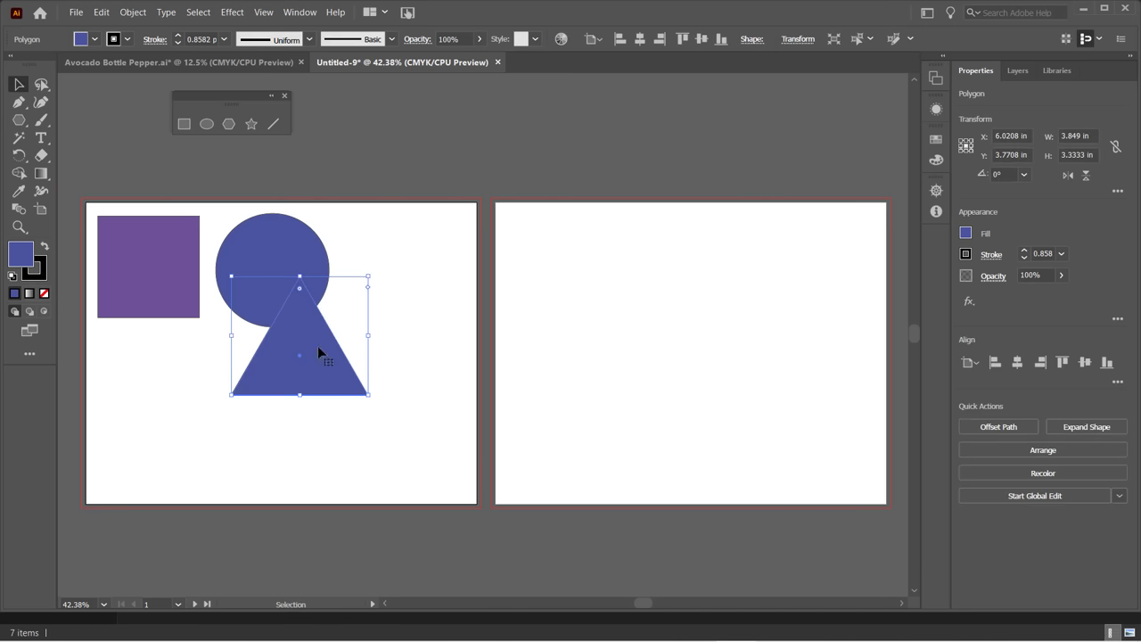
pyautogui.moveTo(299, 336); pyautogui.dragTo(182, 402)
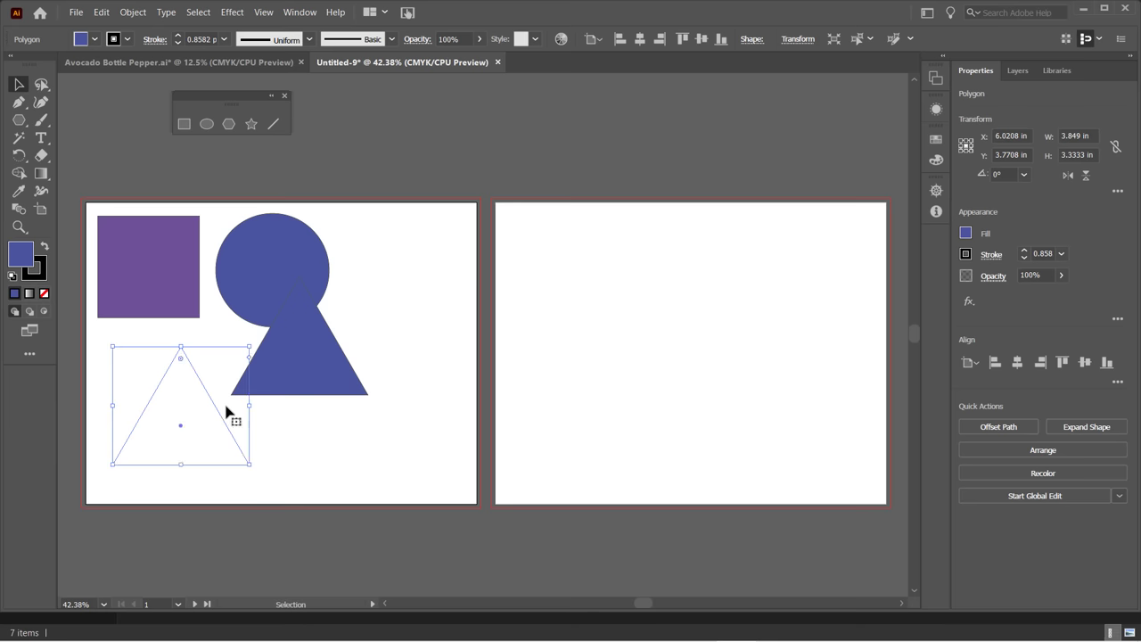
pyautogui.click(304, 415)
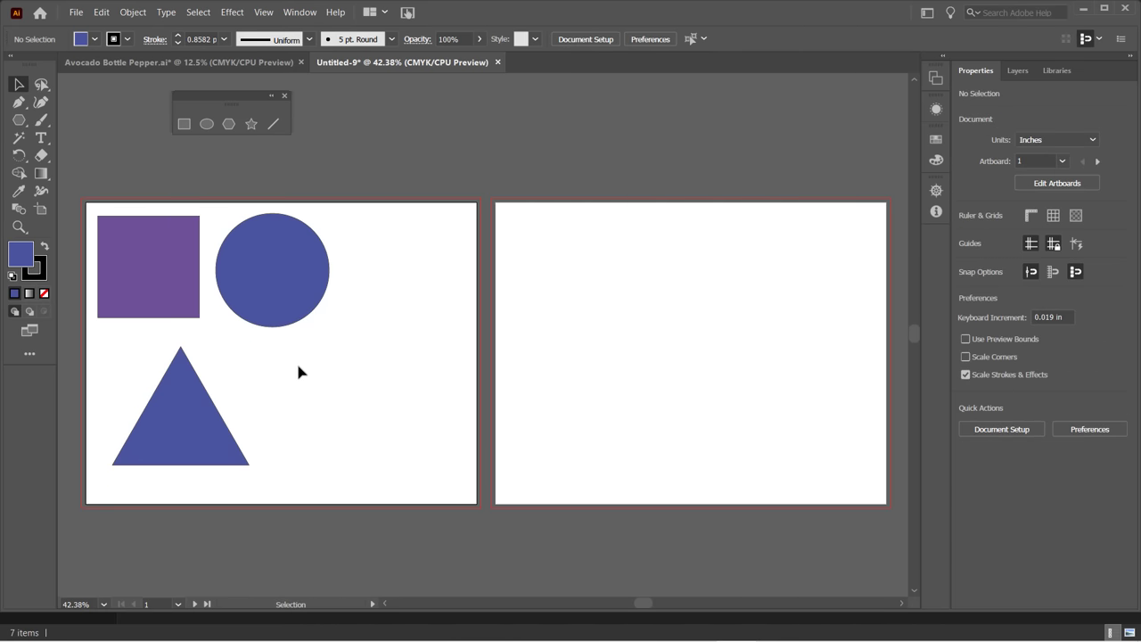
pyautogui.click(194, 389)
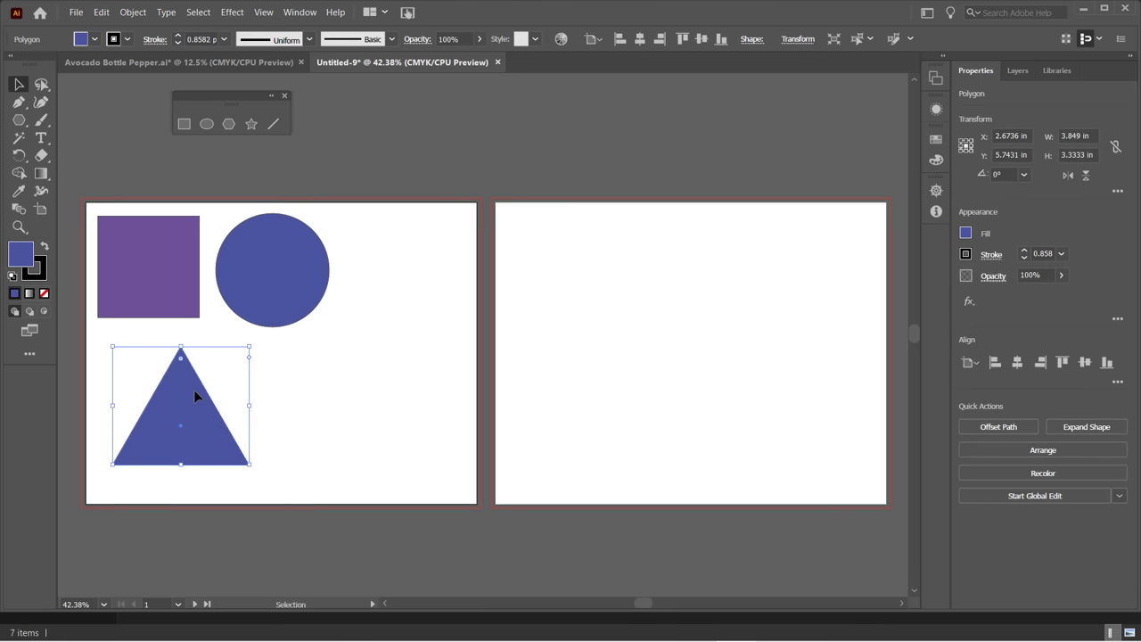
# Create an 8-sided polygon with the Polygon Tool's dialog on the first artboard.
pyautogui.click(229, 124)
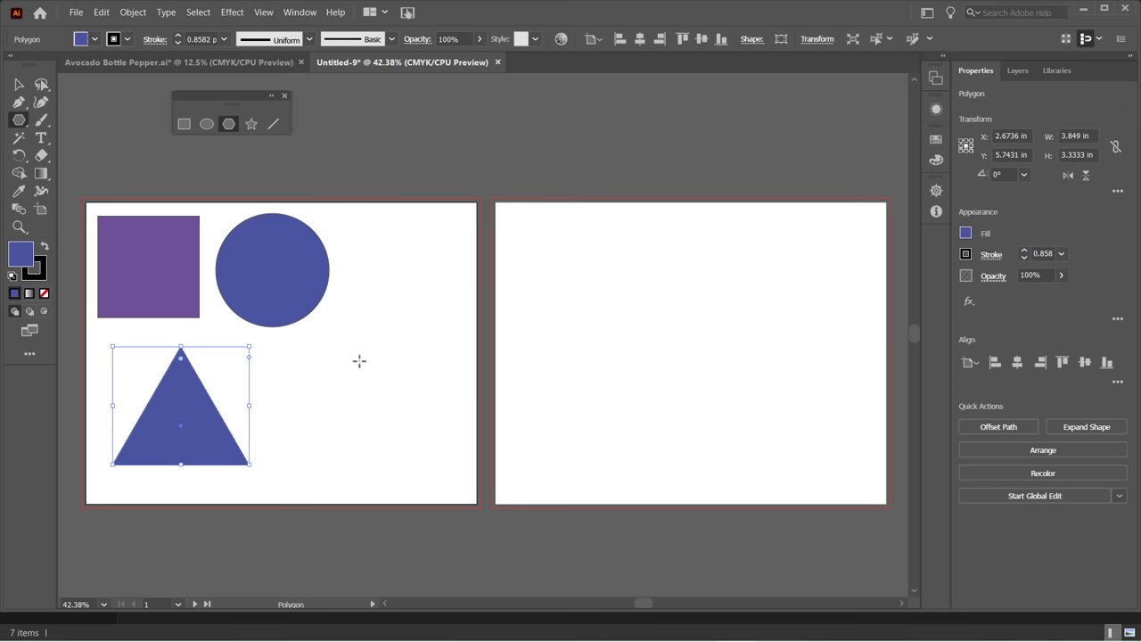
pyautogui.click(390, 456)
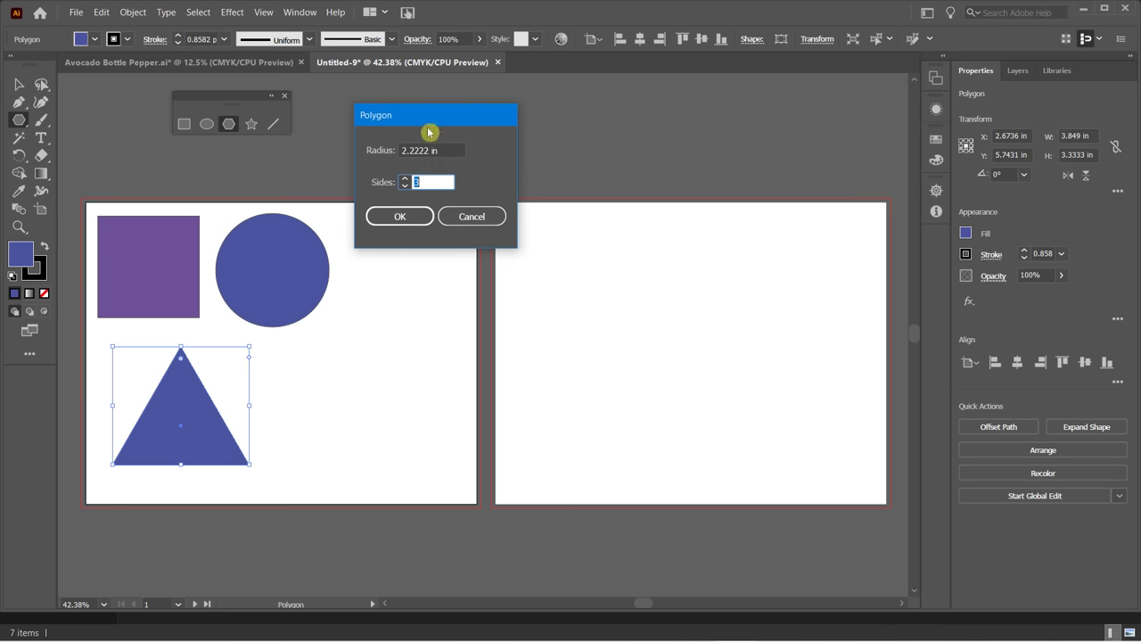
pyautogui.moveTo(431, 126); pyautogui.dragTo(416, 241)
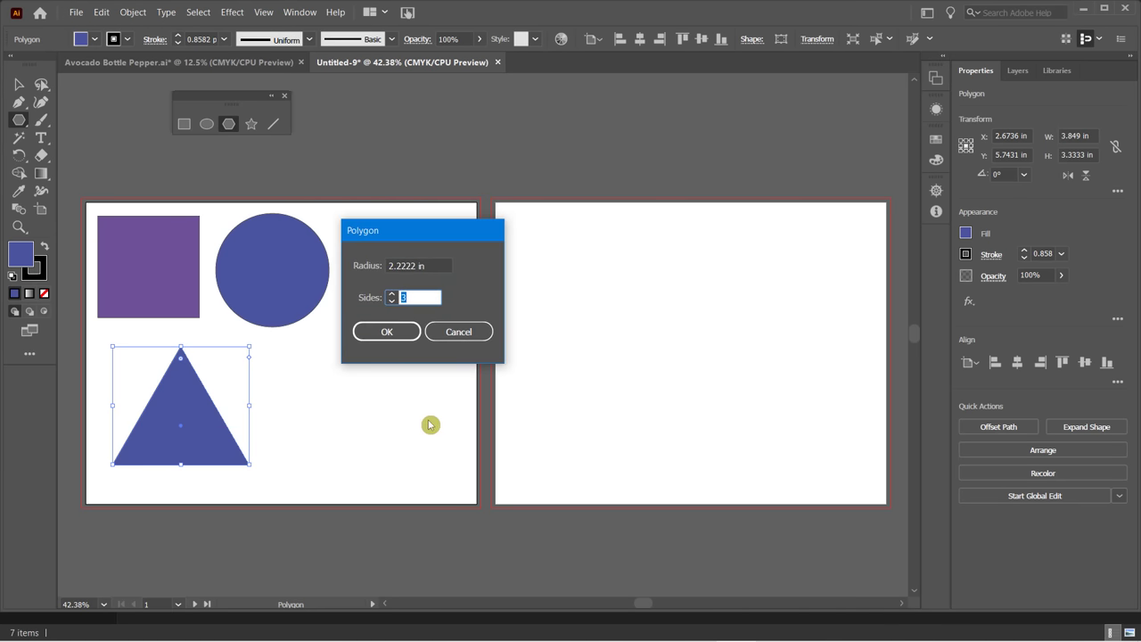
pyautogui.write('4')
pyautogui.click(391, 301)
pyautogui.click(393, 301)
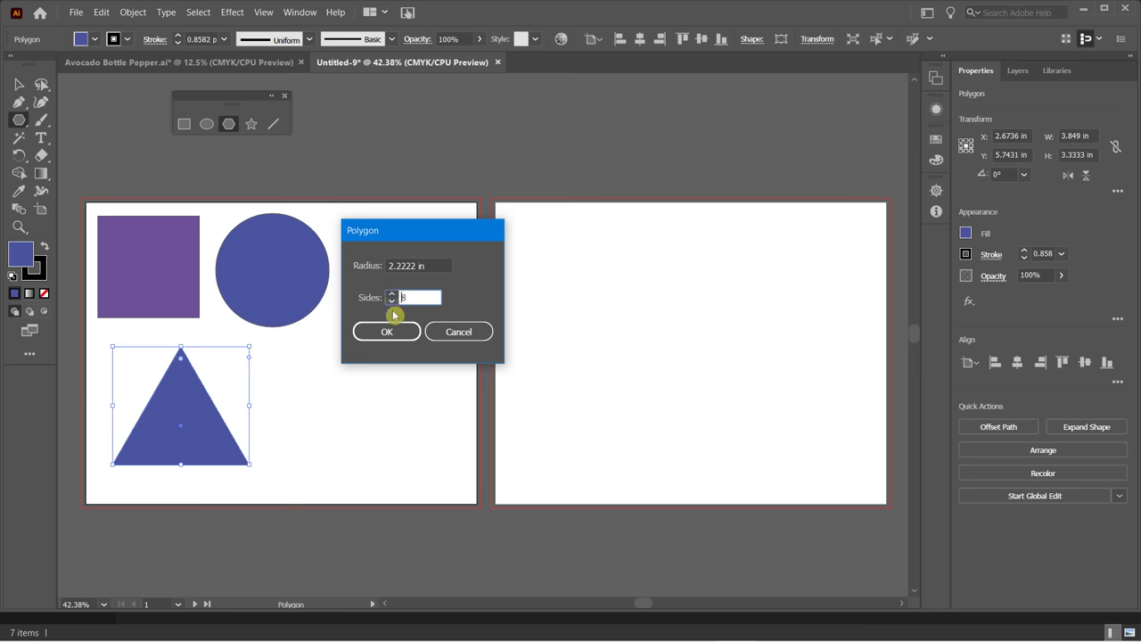
pyautogui.click(398, 332)
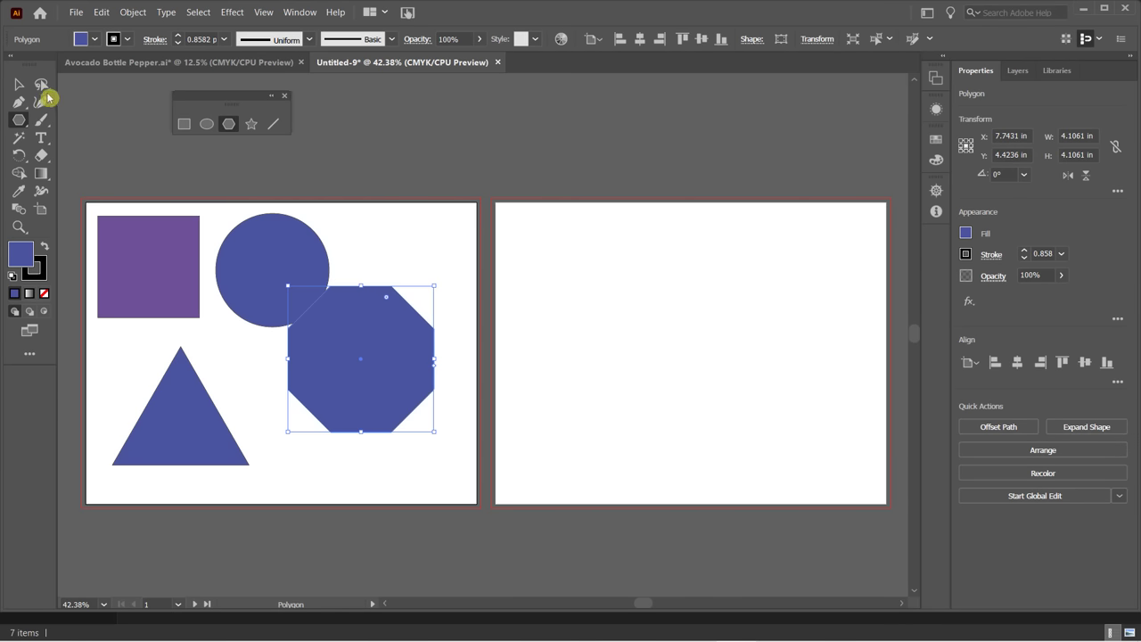
# Move the octagon down, shrink it slightly and place it beside the triangle.
pyautogui.click(19, 84)
pyautogui.moveTo(350, 314); pyautogui.dragTo(355, 358)
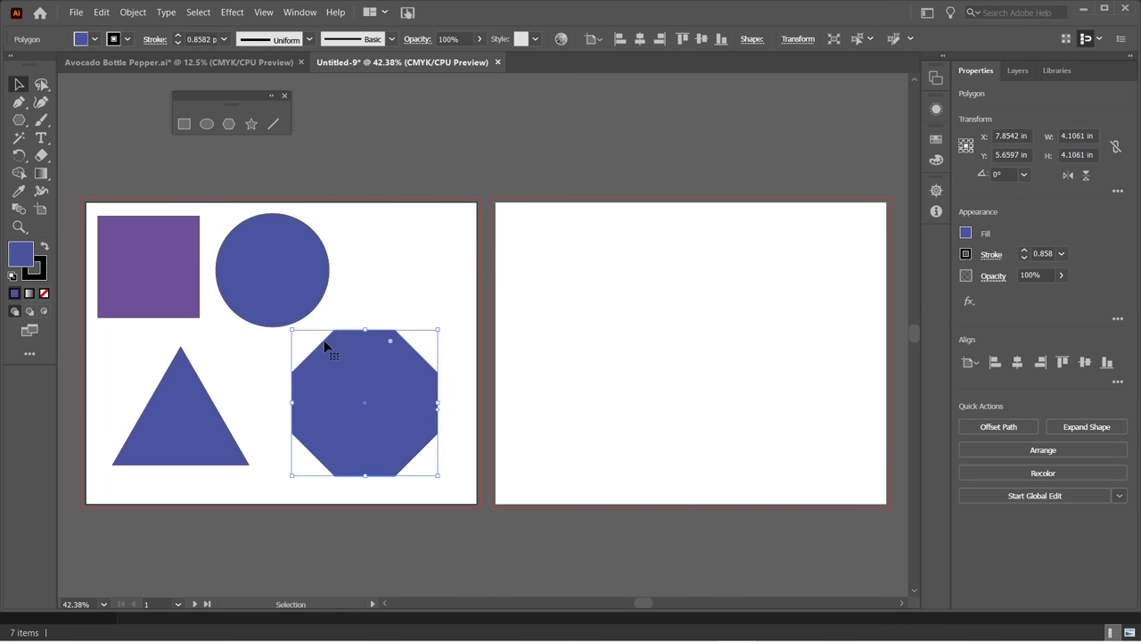
pyautogui.moveTo(294, 330); pyautogui.dragTo(312, 351)
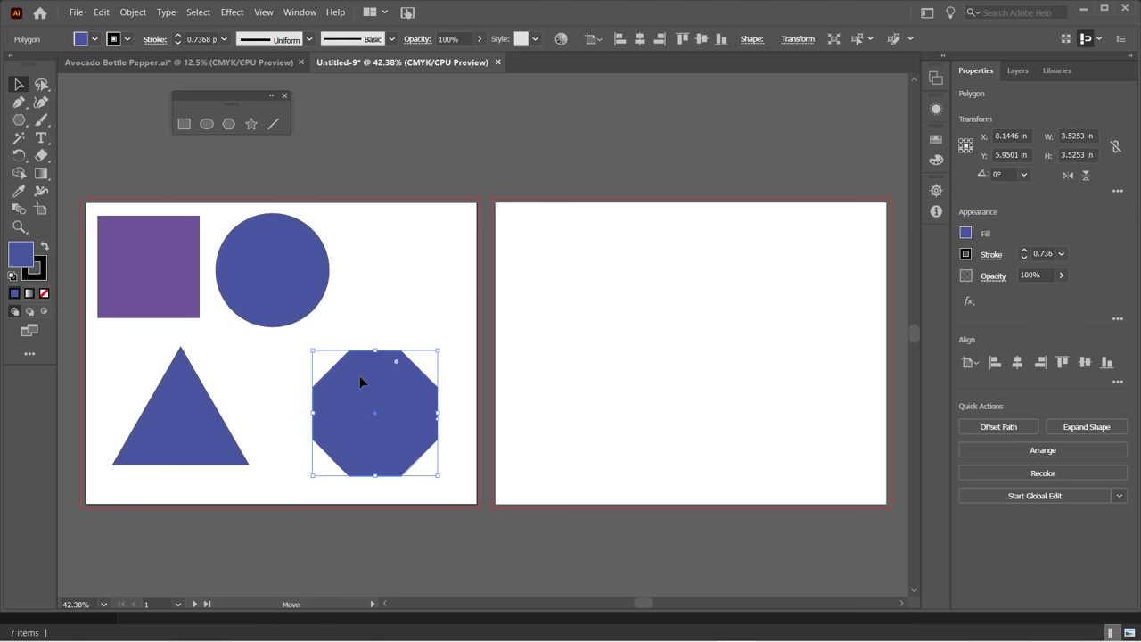
pyautogui.moveTo(361, 381); pyautogui.dragTo(346, 376)
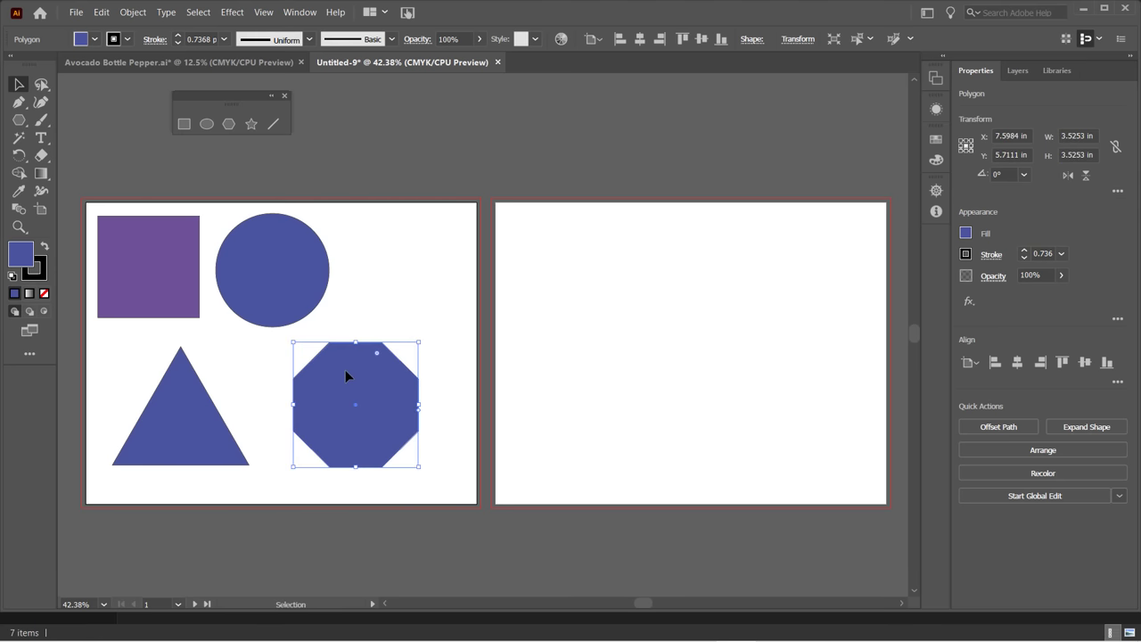
# Fill the triangle with a magenta-pink colour chosen in the Color Picker.
pyautogui.click(268, 241)
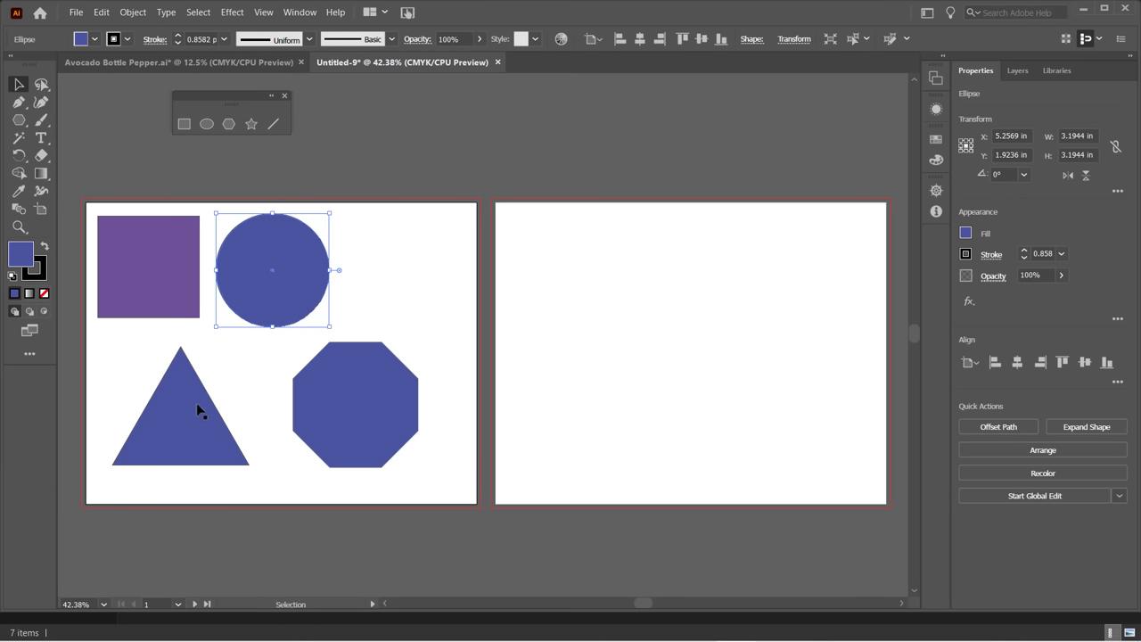
pyautogui.click(183, 384)
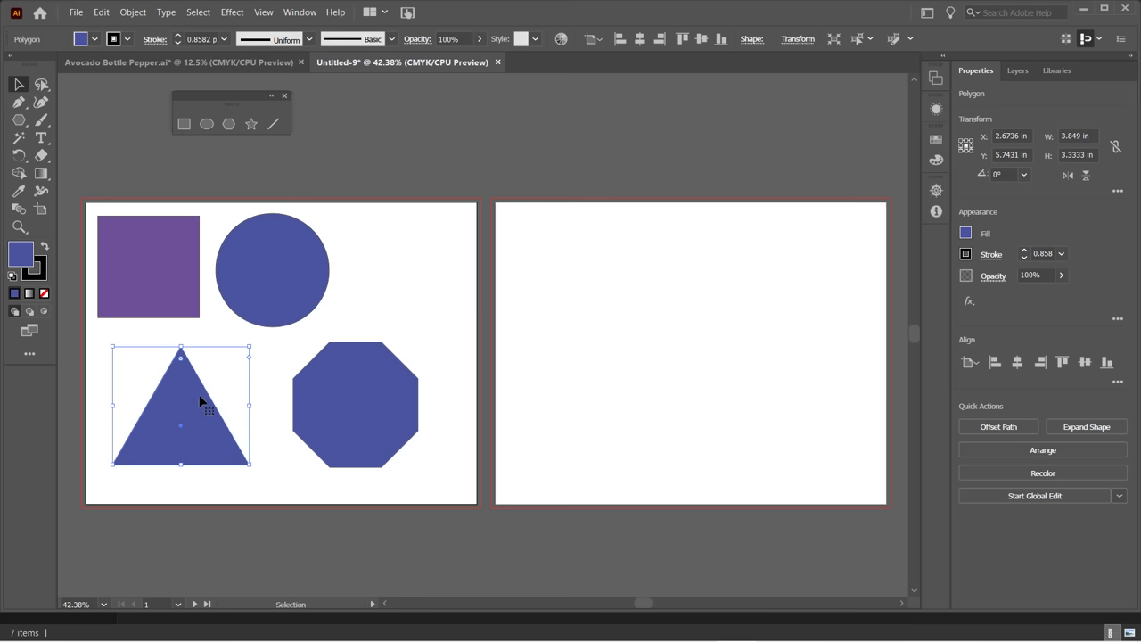
pyautogui.click(20, 265)
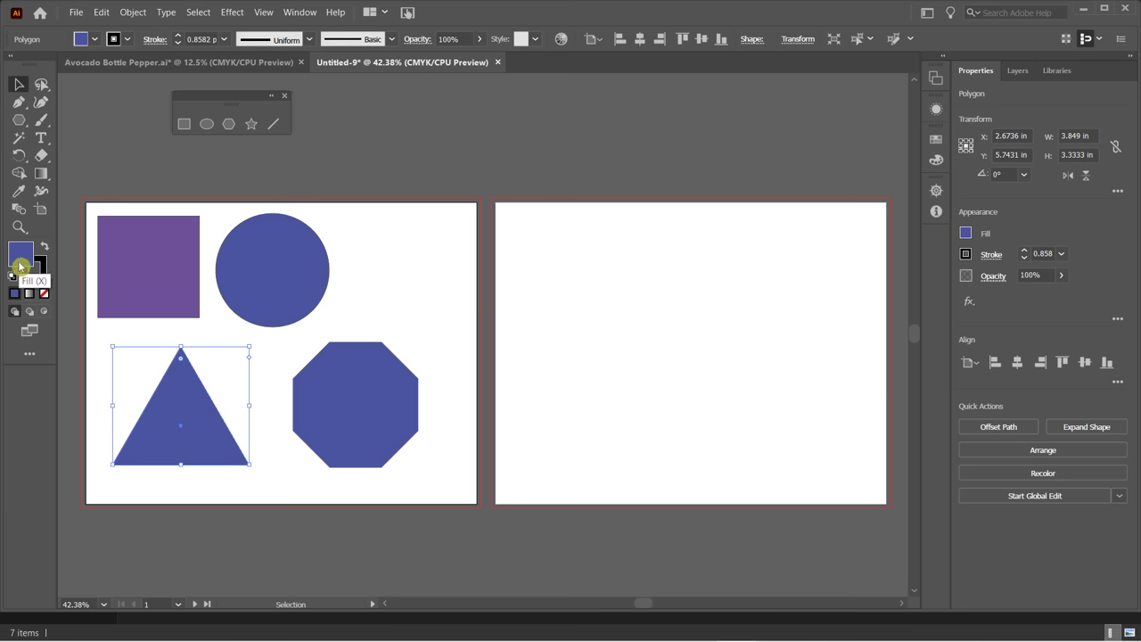
pyautogui.click(693, 137)
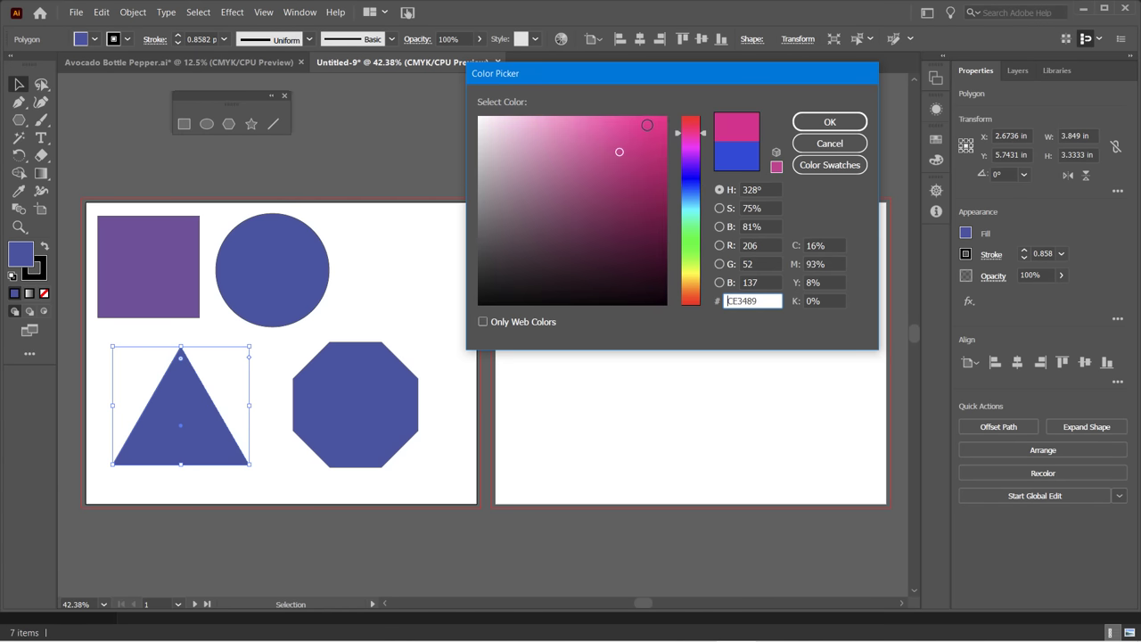
pyautogui.click(646, 127)
pyautogui.click(827, 129)
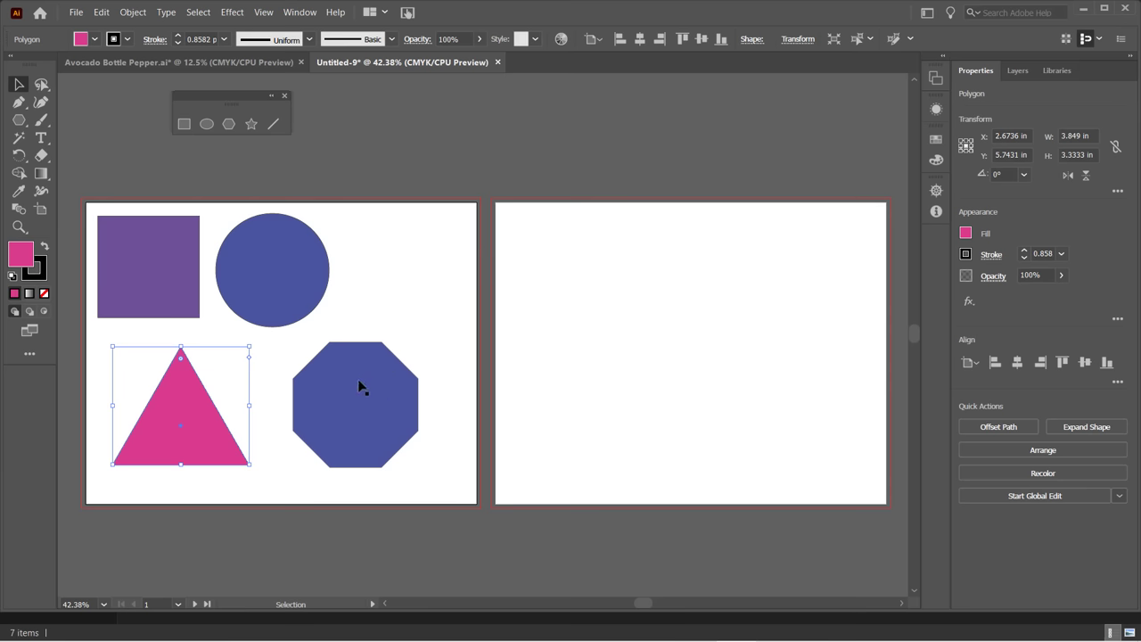
pyautogui.click(359, 381)
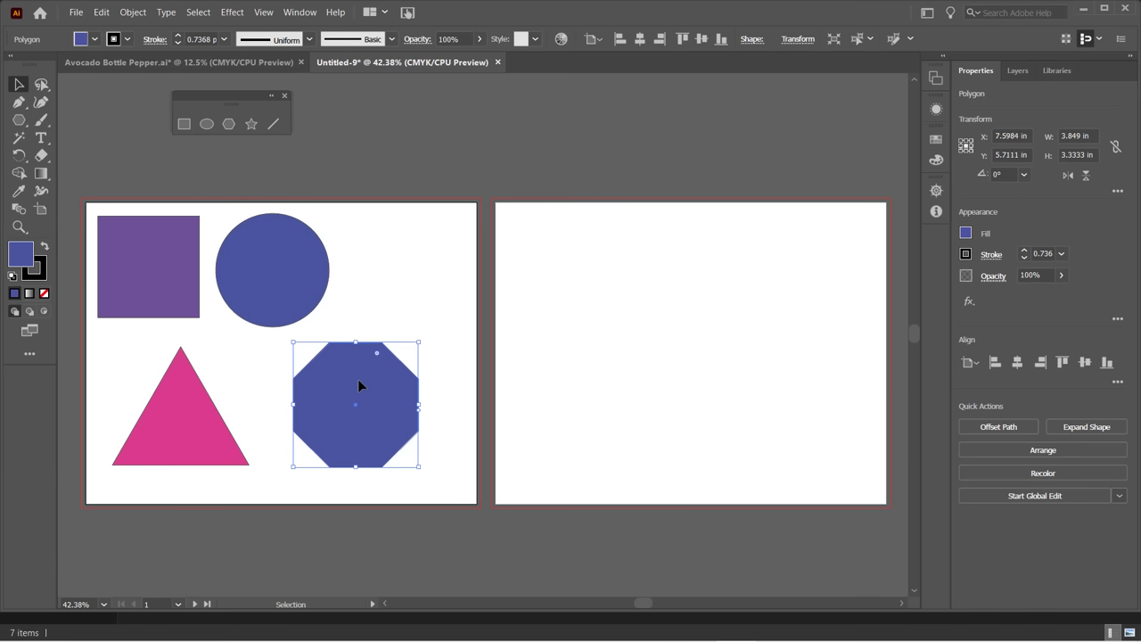
# Change the octagon's fill to orange from the swatches, then deselect it.
pyautogui.click(92, 40)
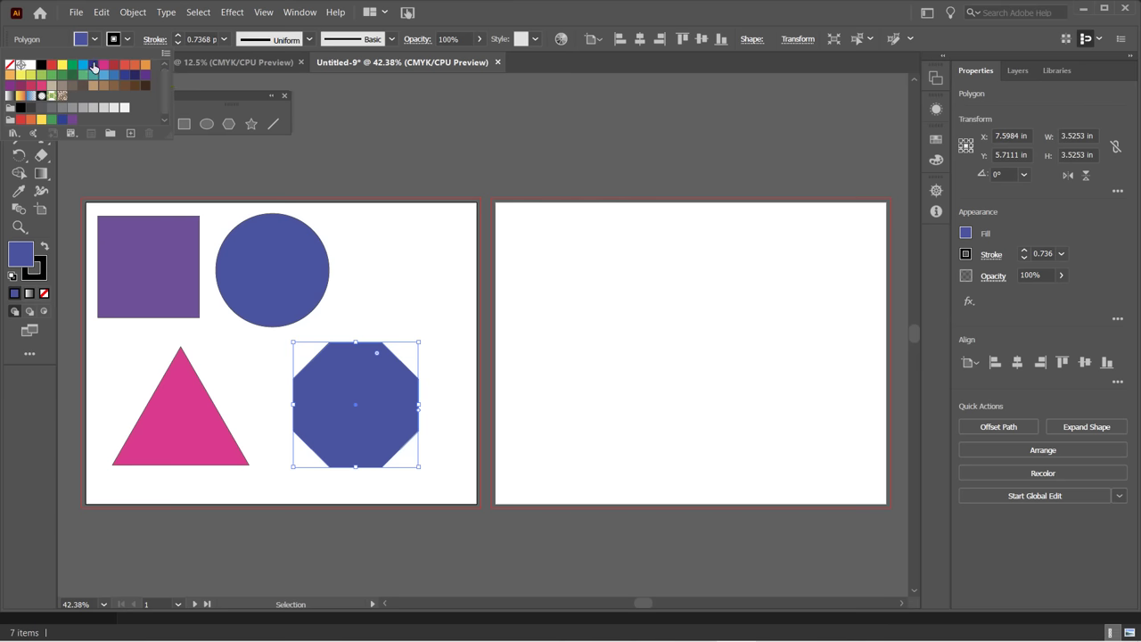
pyautogui.click(72, 65)
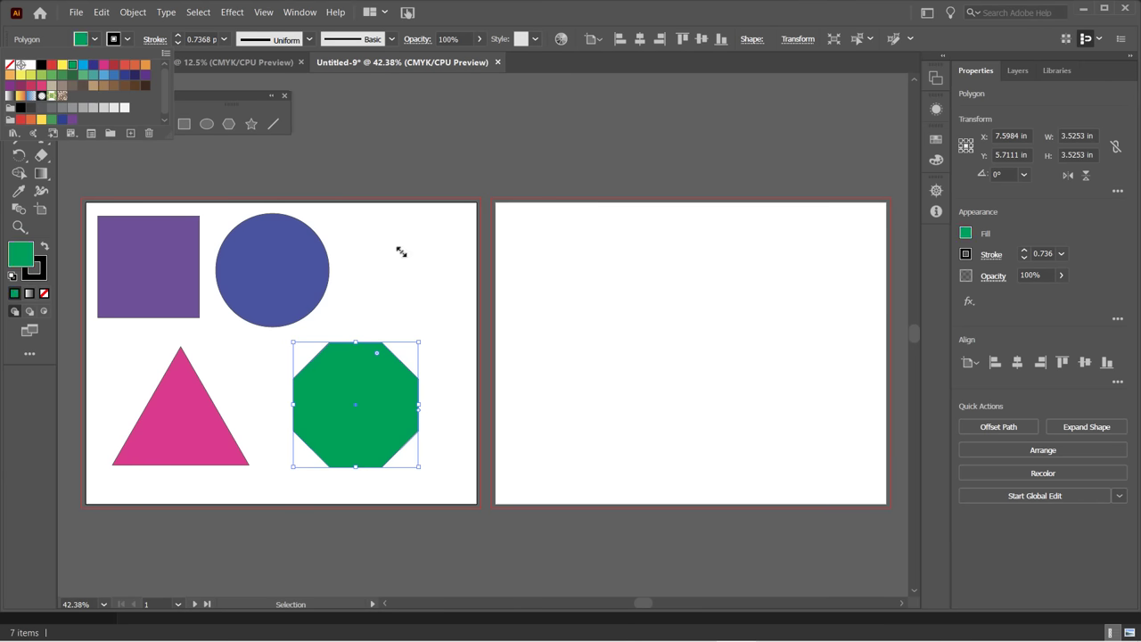
pyautogui.click(965, 234)
pyautogui.click(964, 234)
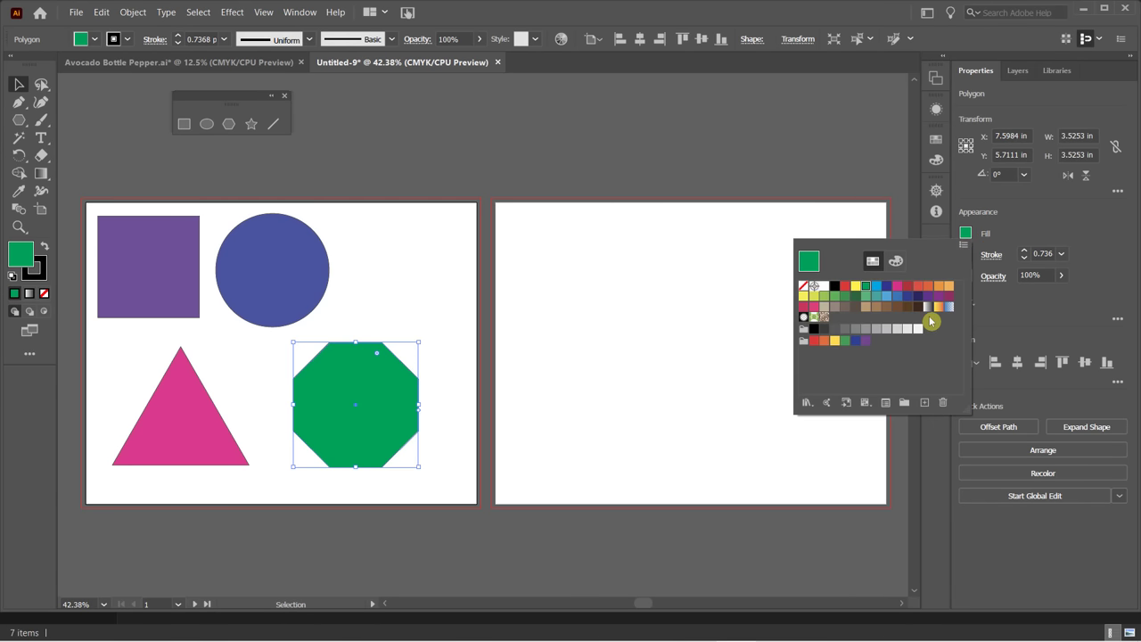
pyautogui.click(939, 285)
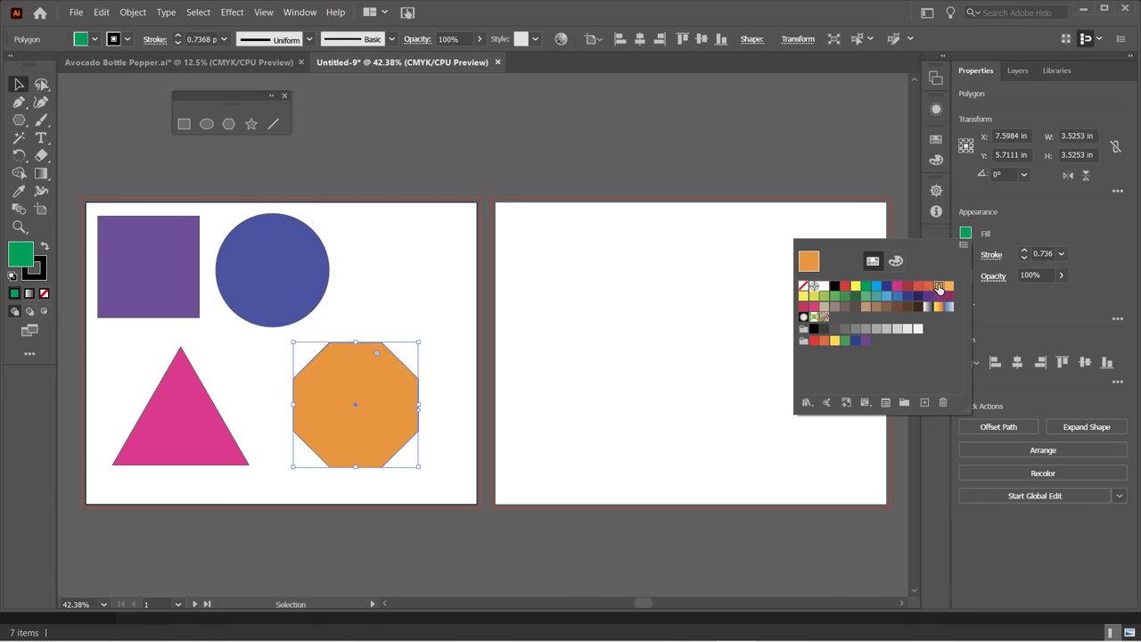
pyautogui.click(407, 258)
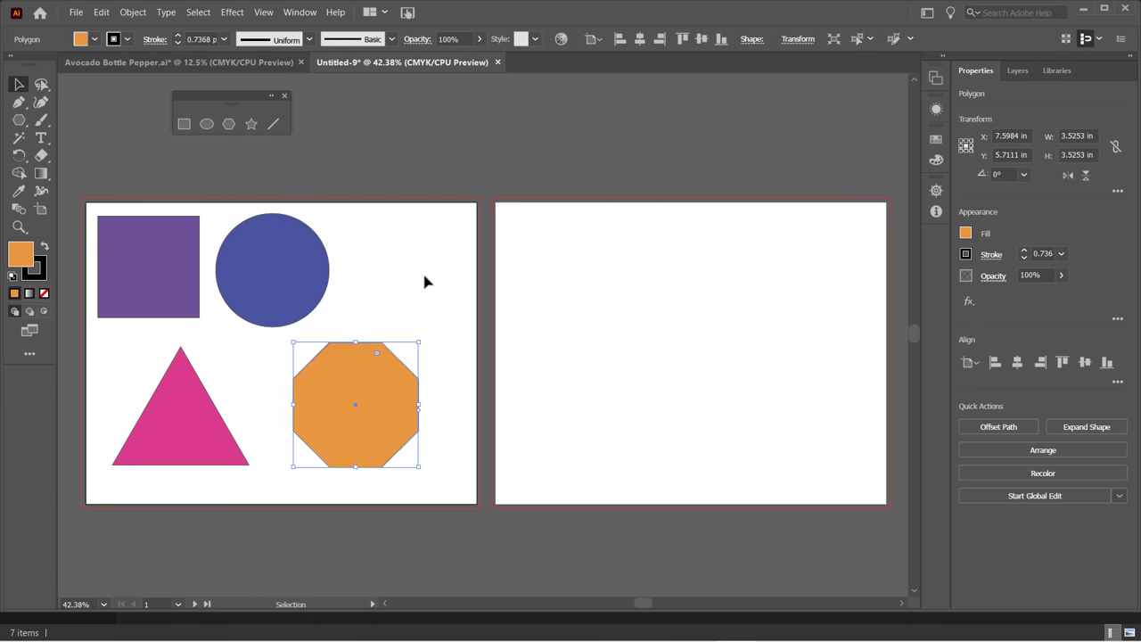
pyautogui.hotkey('ctrl', 'shift', 'a')
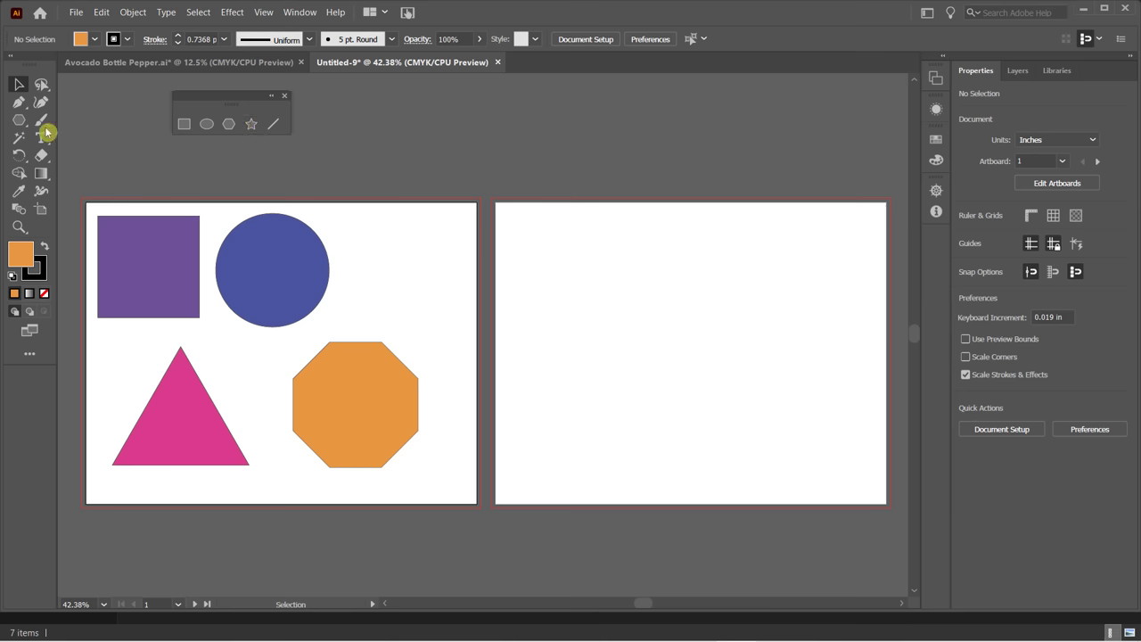
# Draw a 9-point star with the Star Tool near the second artboard.
pyautogui.rightClick(19, 119)
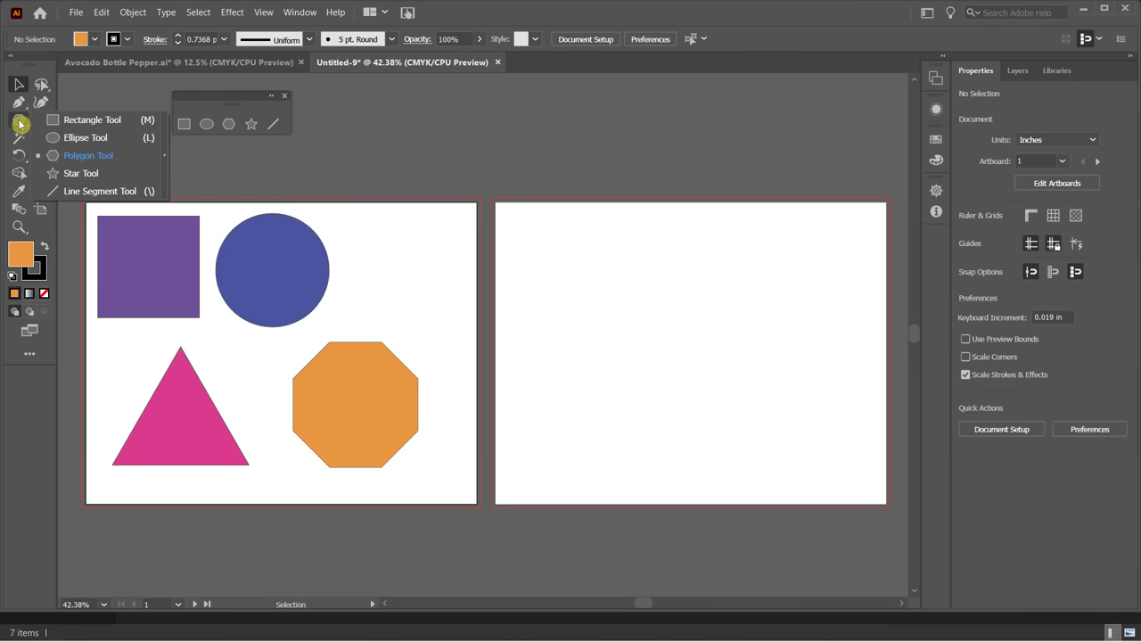
pyautogui.click(70, 173)
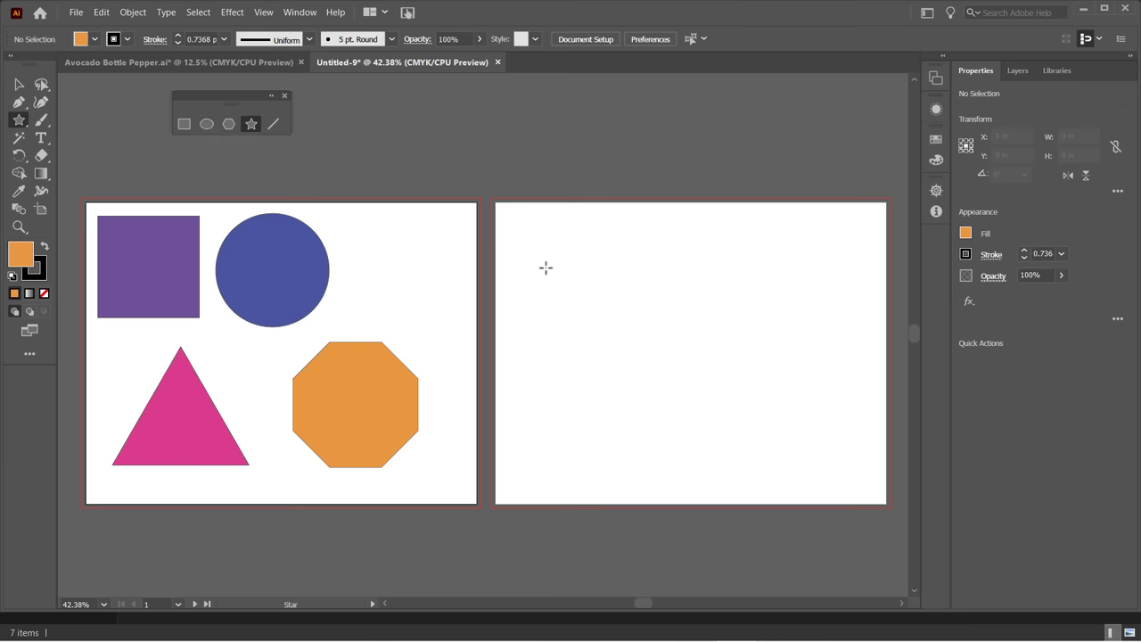
pyautogui.moveTo(546, 265); pyautogui.dragTo(630, 345)
pyautogui.press('Up')
pyautogui.press('Up')
pyautogui.press('Up')
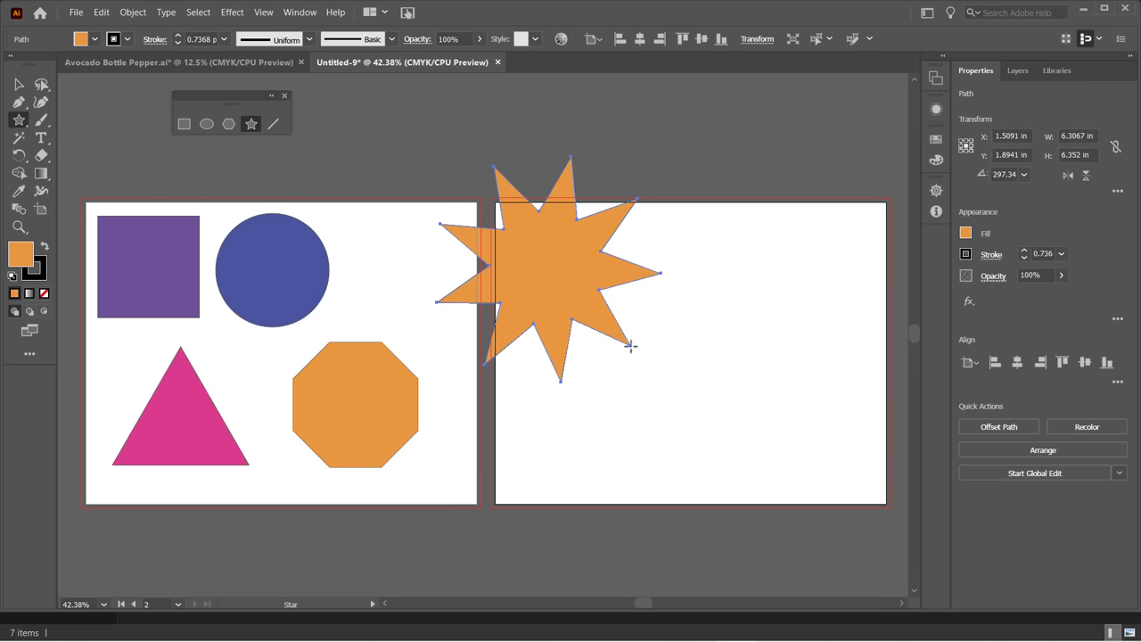
# Move the star onto artboard 2, rotate it nearly upright and centre it.
pyautogui.click(19, 83)
pyautogui.moveTo(564, 249); pyautogui.dragTo(642, 307)
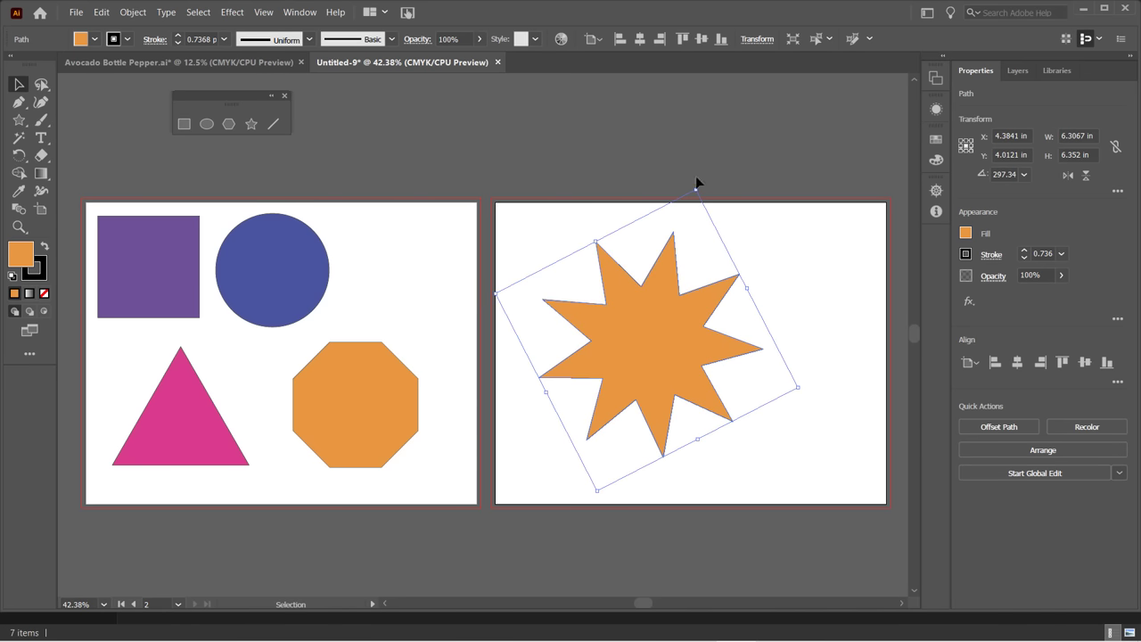
pyautogui.moveTo(702, 192); pyautogui.dragTo(745, 230)
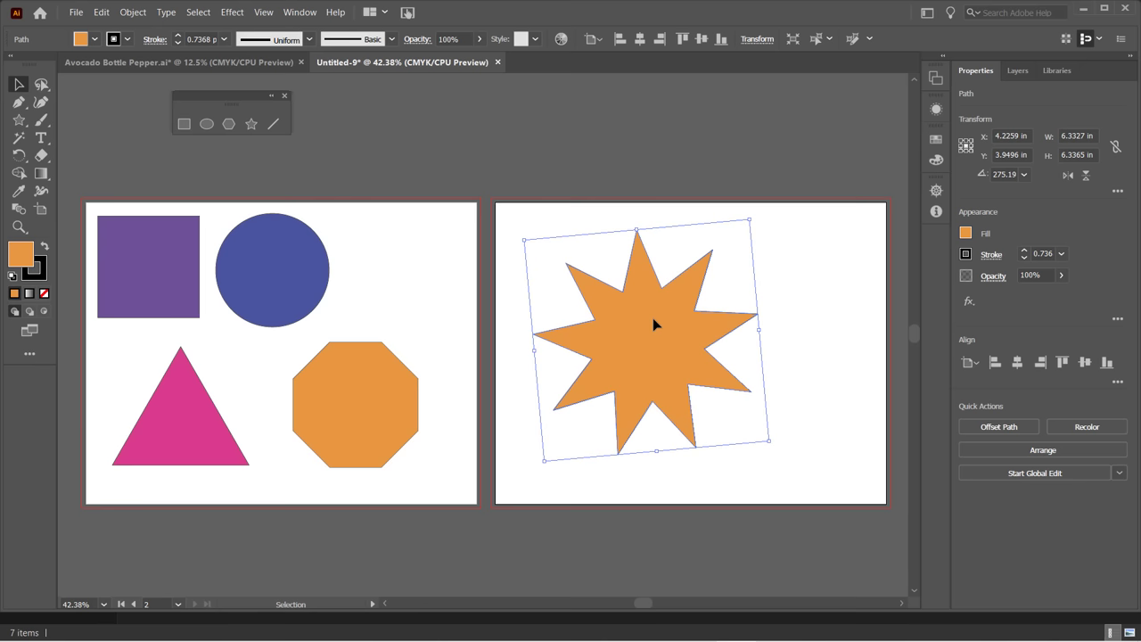
pyautogui.click(401, 281)
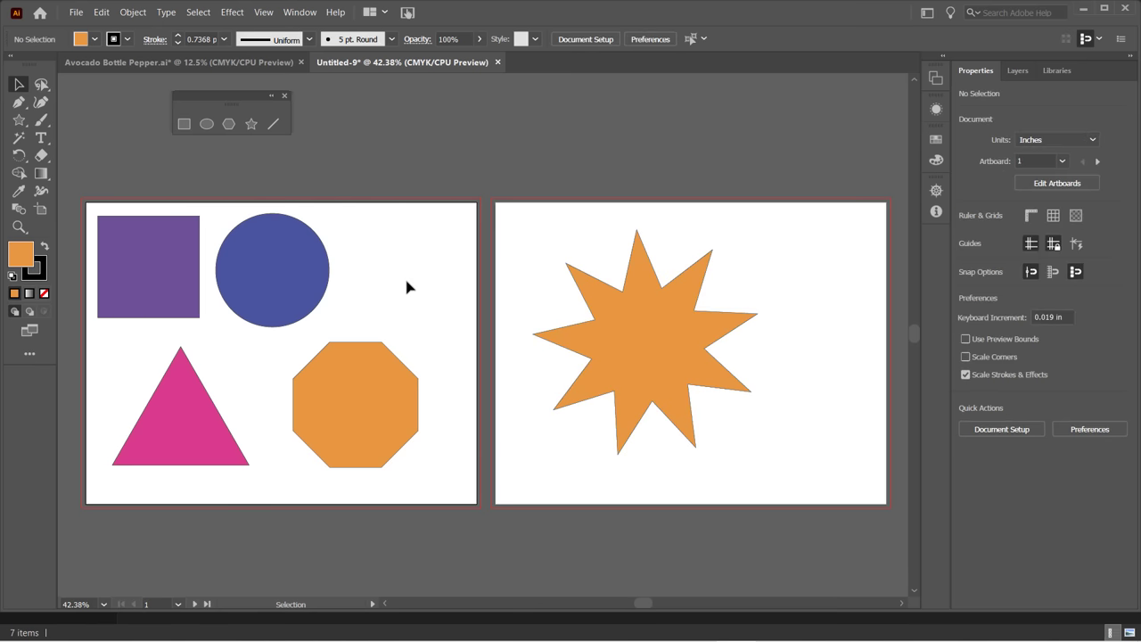
pyautogui.click(638, 312)
pyautogui.moveTo(637, 319); pyautogui.dragTo(692, 323)
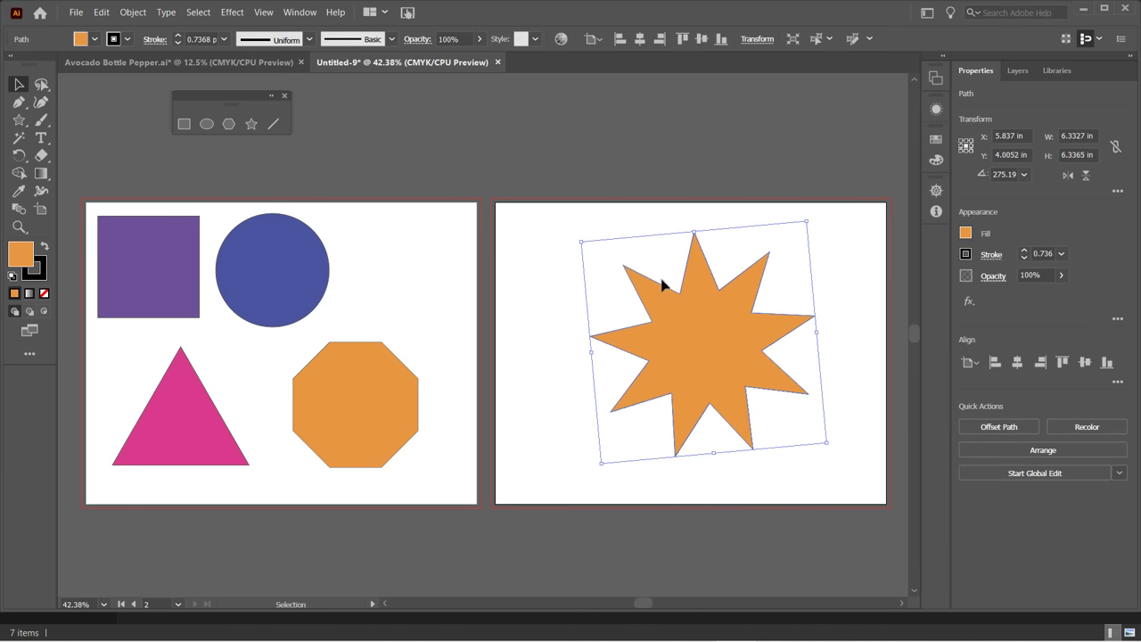
pyautogui.click(407, 268)
pyautogui.click(253, 127)
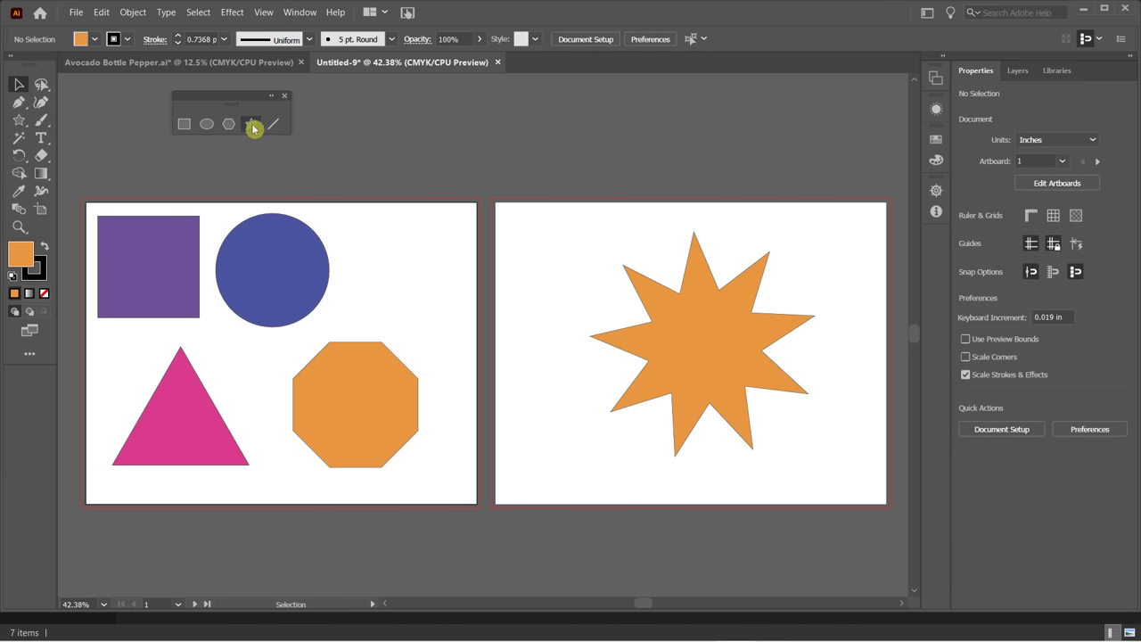
pyautogui.click(253, 128)
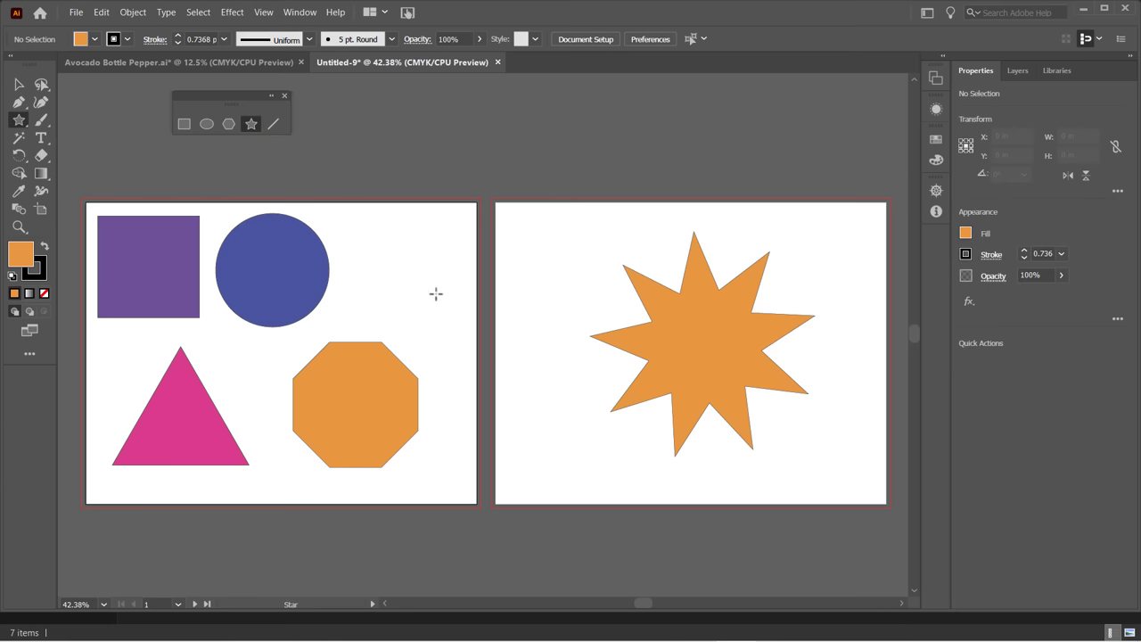
# Try a star with Radius 1 of 10 in, then undo the oversized result.
pyautogui.click(397, 272)
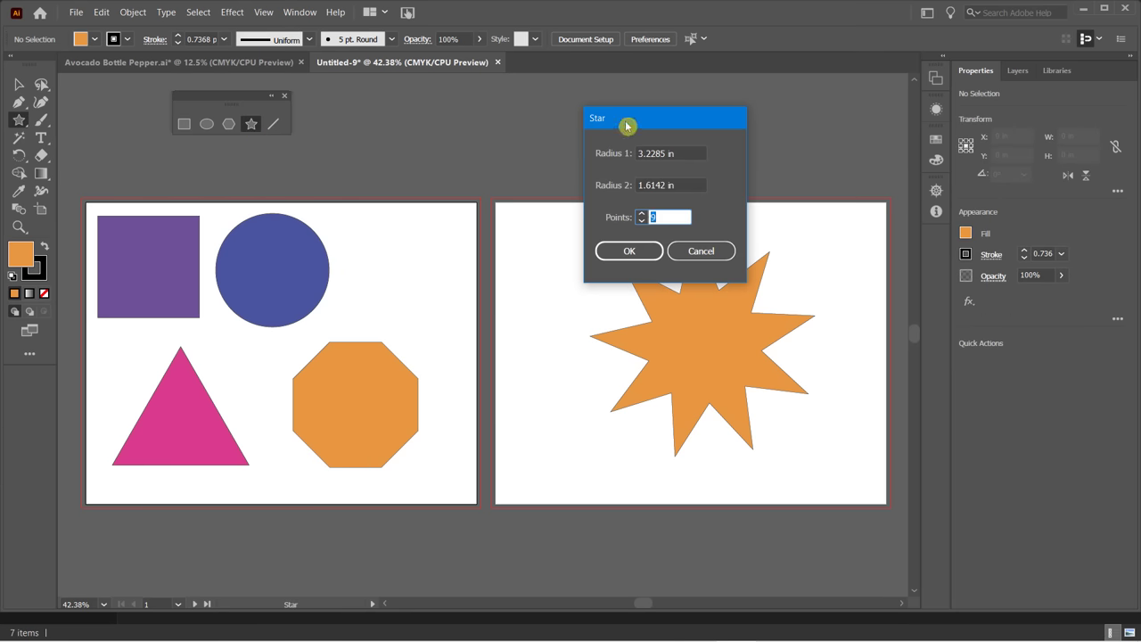
pyautogui.moveTo(655, 126); pyautogui.dragTo(489, 105)
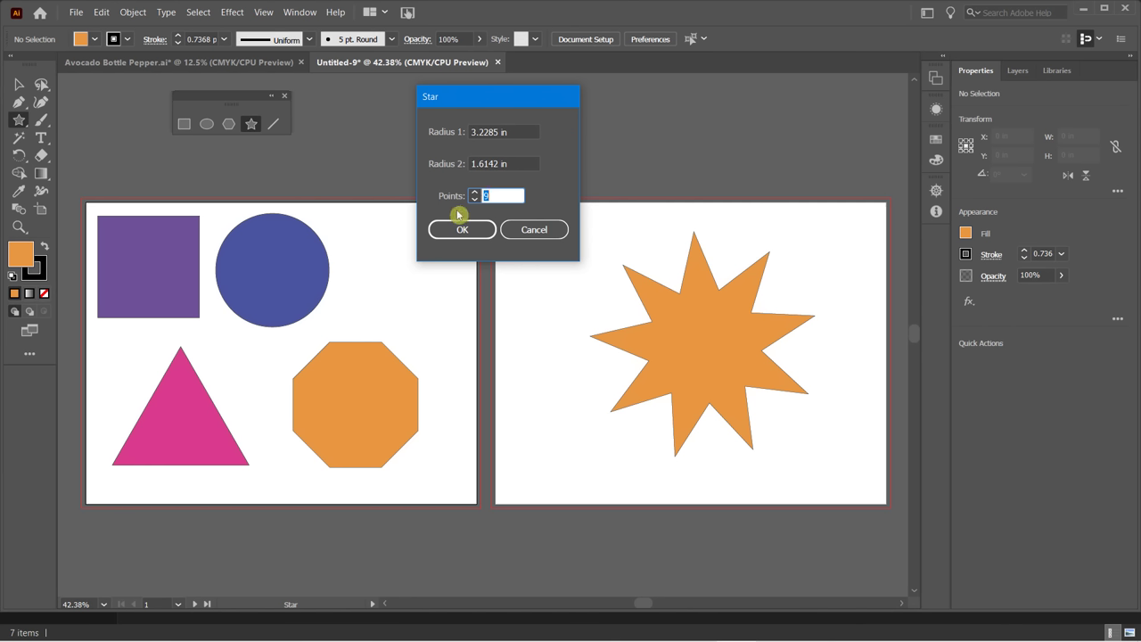
pyautogui.click(496, 134)
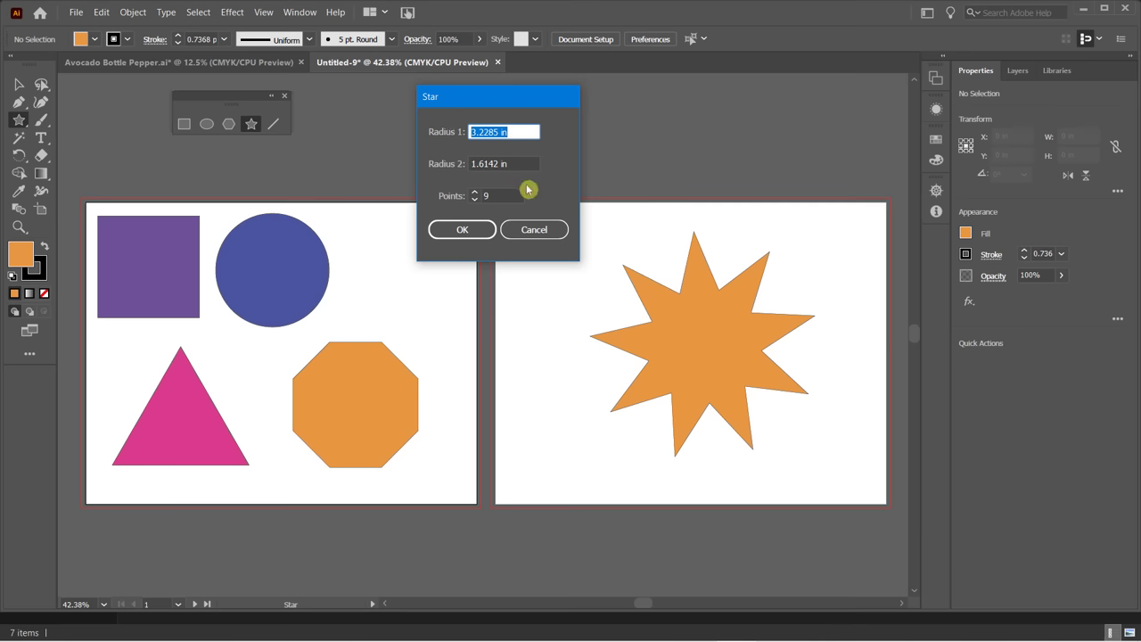
pyautogui.write('10')
pyautogui.click(462, 230)
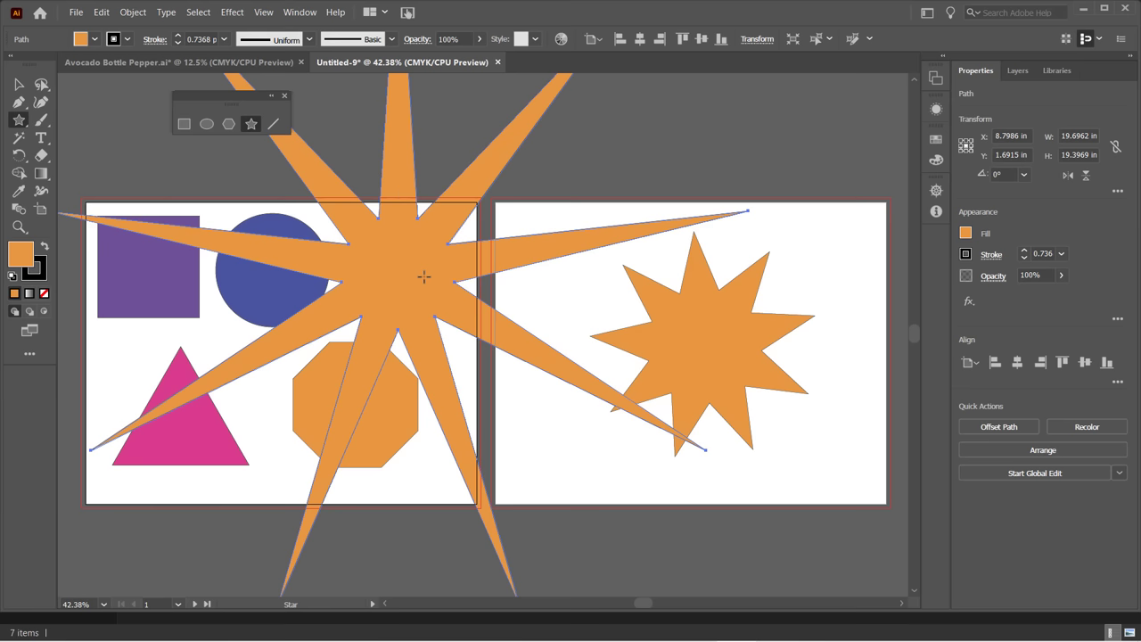
pyautogui.hotkey('ctrl', 'z')
# Try a star with radii 3 in and 5 in, then undo it too.
pyautogui.click(380, 244)
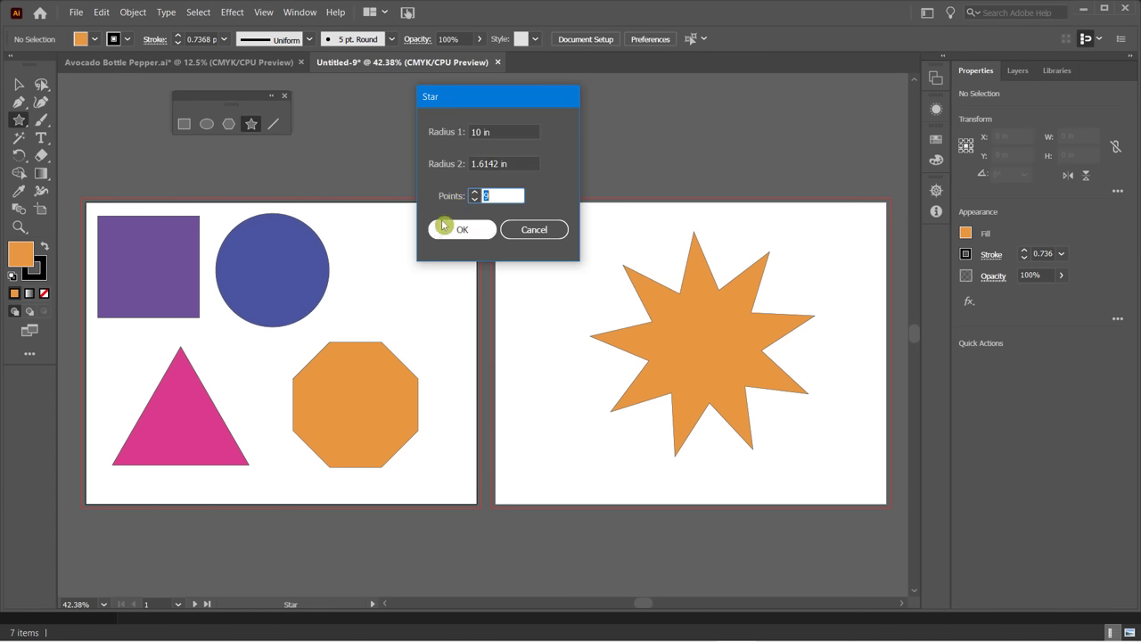
pyautogui.moveTo(483, 132); pyautogui.dragTo(469, 132)
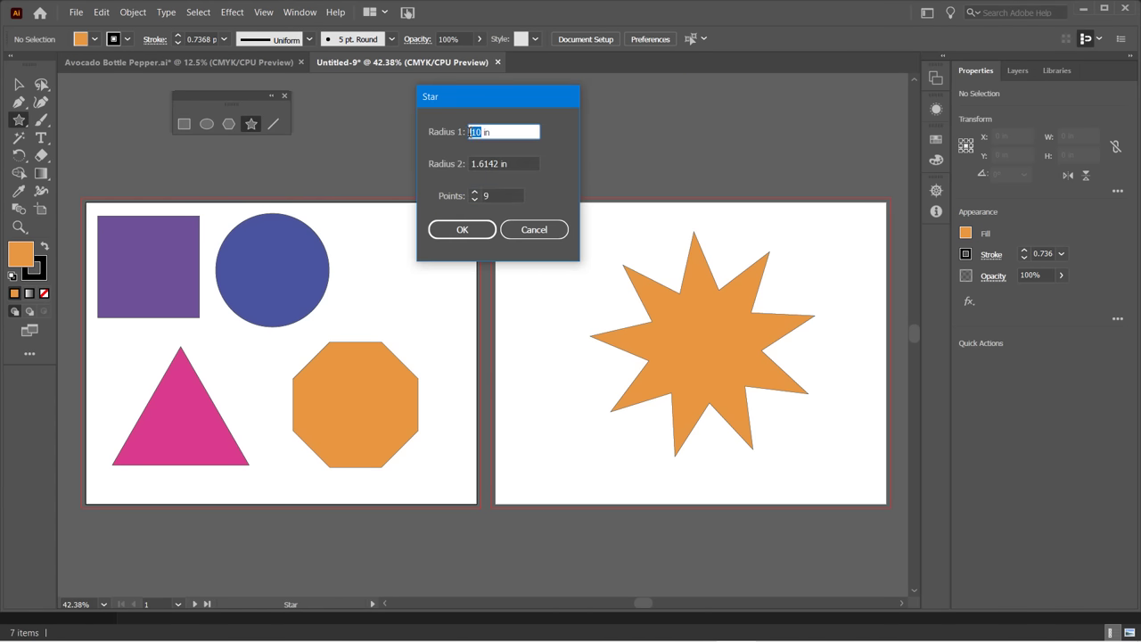
pyautogui.write('3')
pyautogui.click(498, 164)
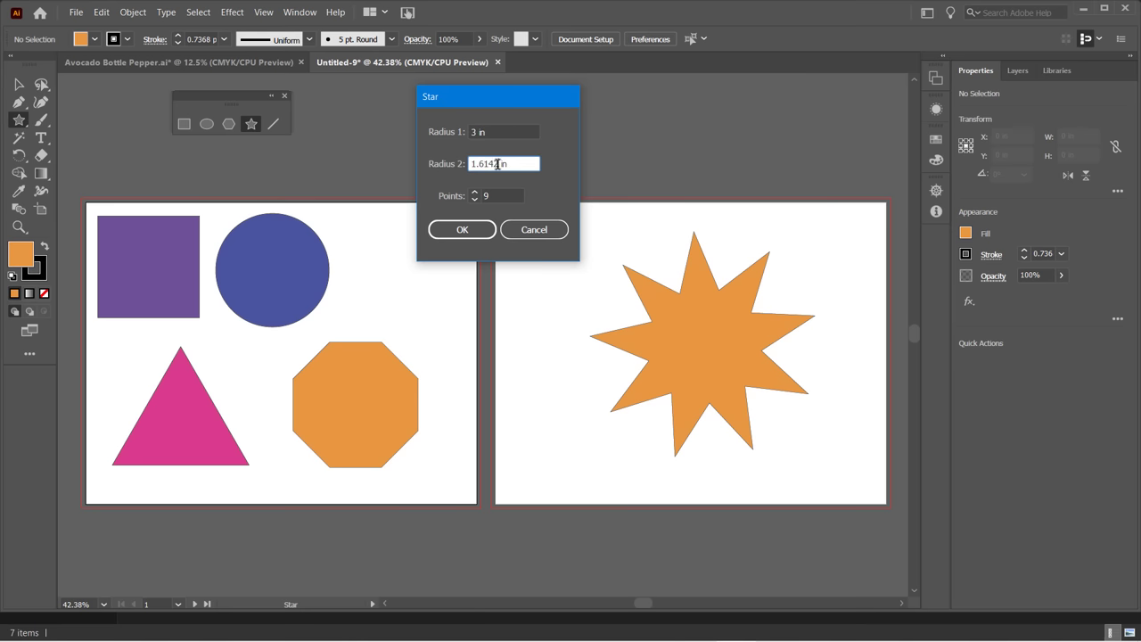
pyautogui.moveTo(497, 165); pyautogui.dragTo(472, 164)
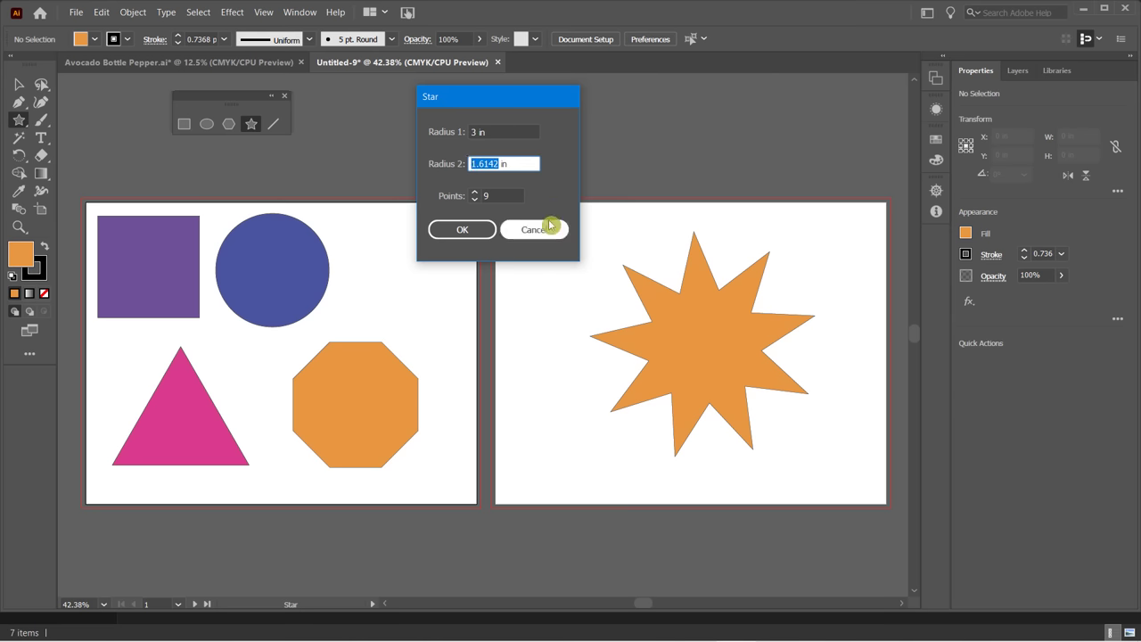
pyautogui.write('5')
pyautogui.click(472, 234)
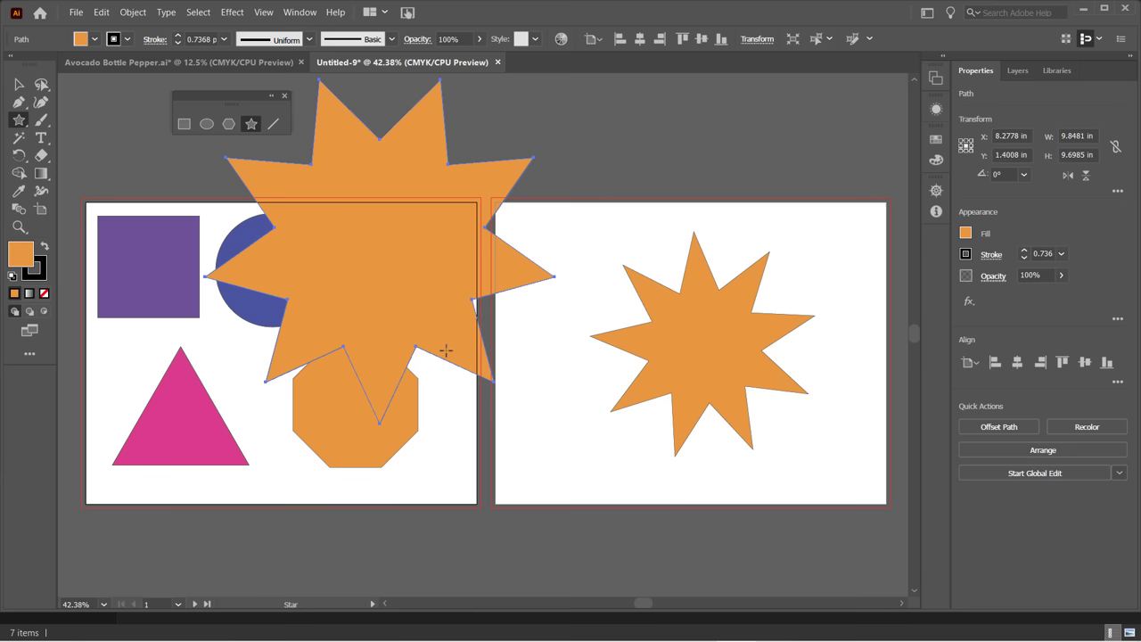
pyautogui.hotkey('ctrl', 'z')
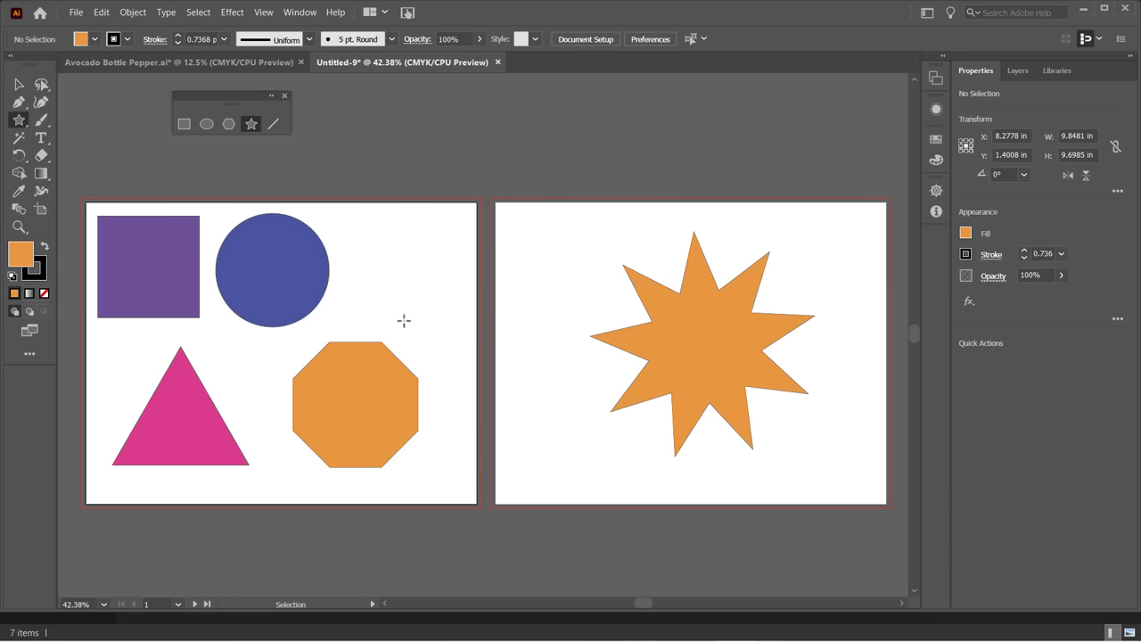
# Check the Star dialog settings and cancel without creating another star.
pyautogui.click(284, 126)
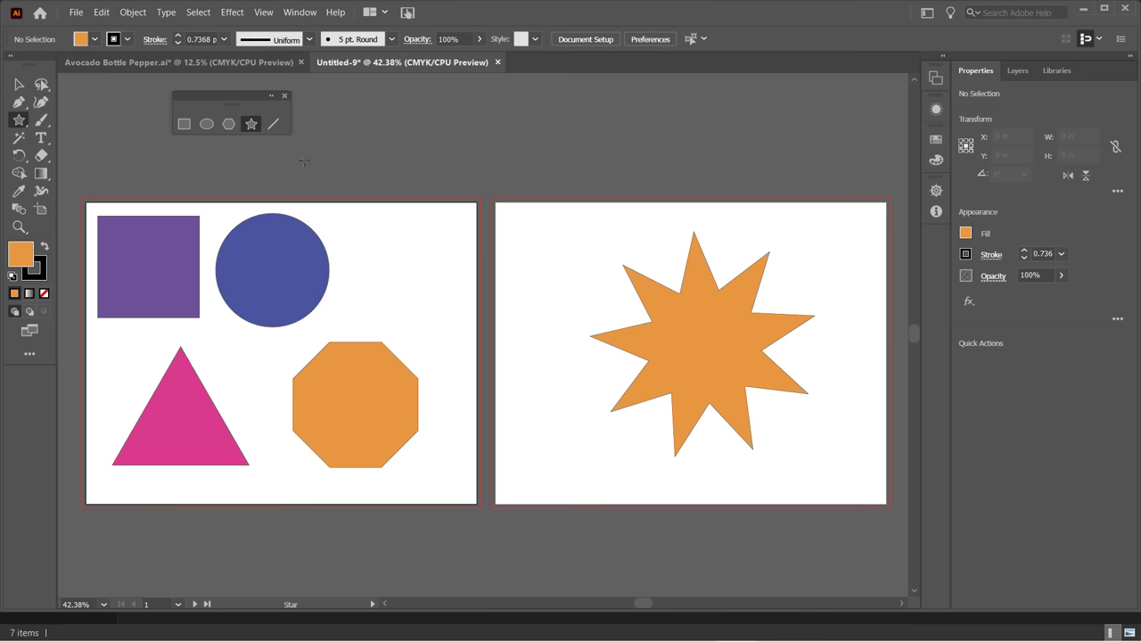
pyautogui.click(455, 185)
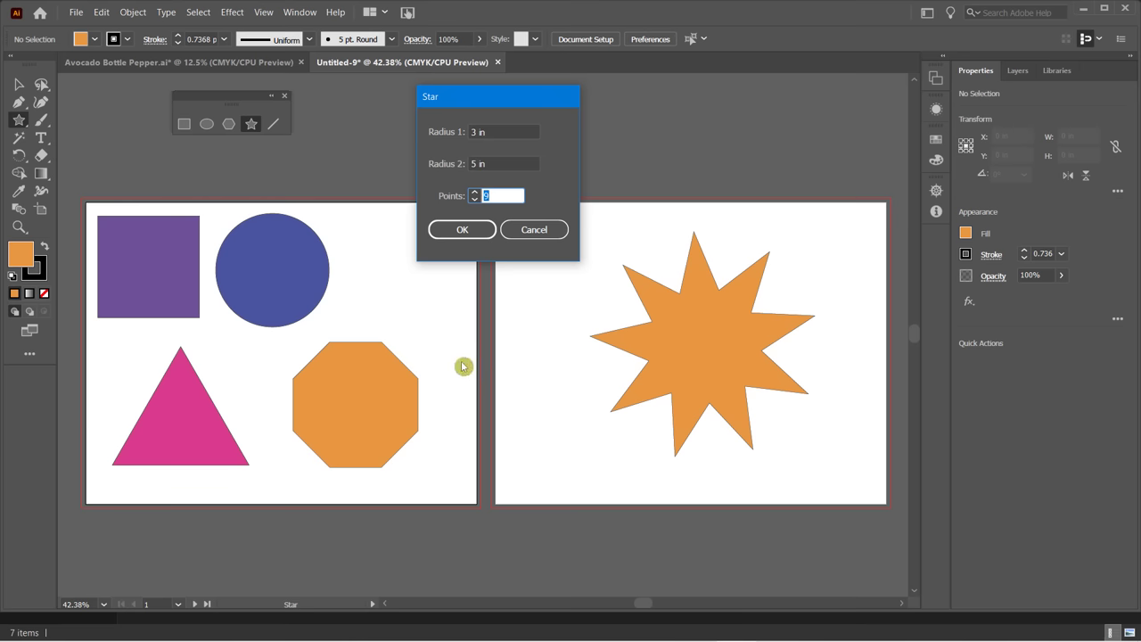
pyautogui.click(548, 232)
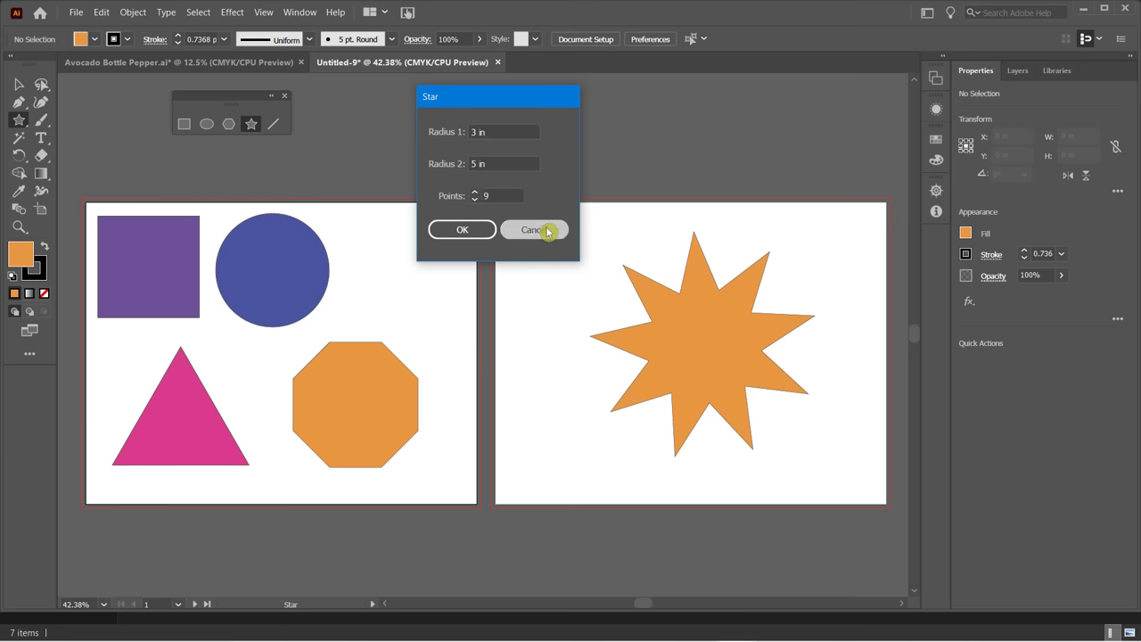
pyautogui.click(19, 84)
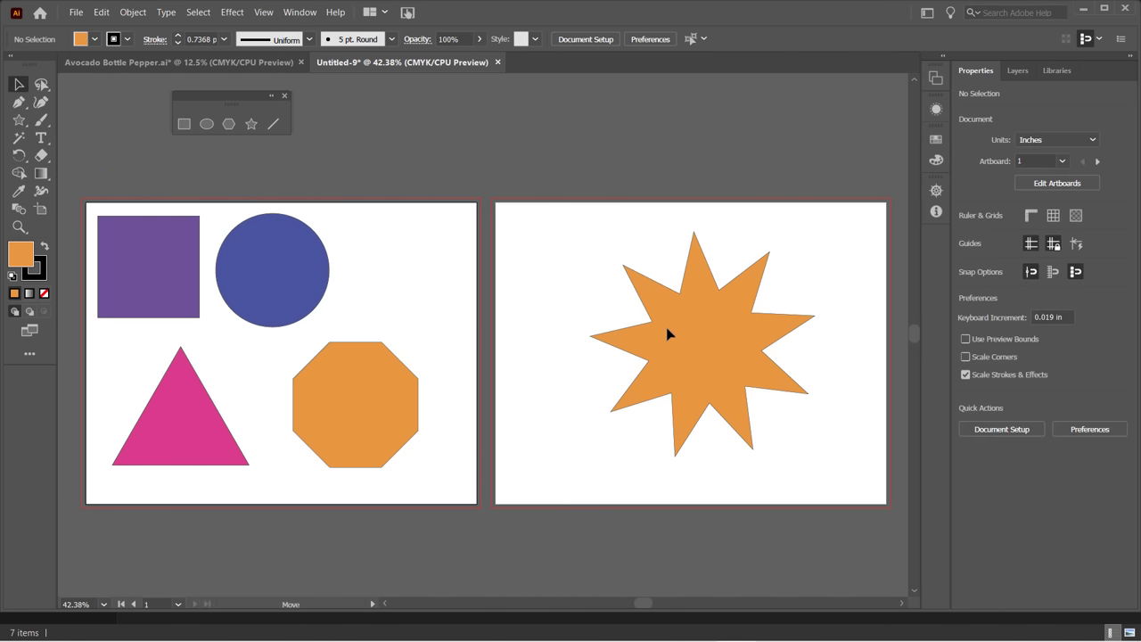
# Move the star aside and draw a horizontal line across the top of artboard 2.
pyautogui.moveTo(668, 329); pyautogui.dragTo(228, 327)
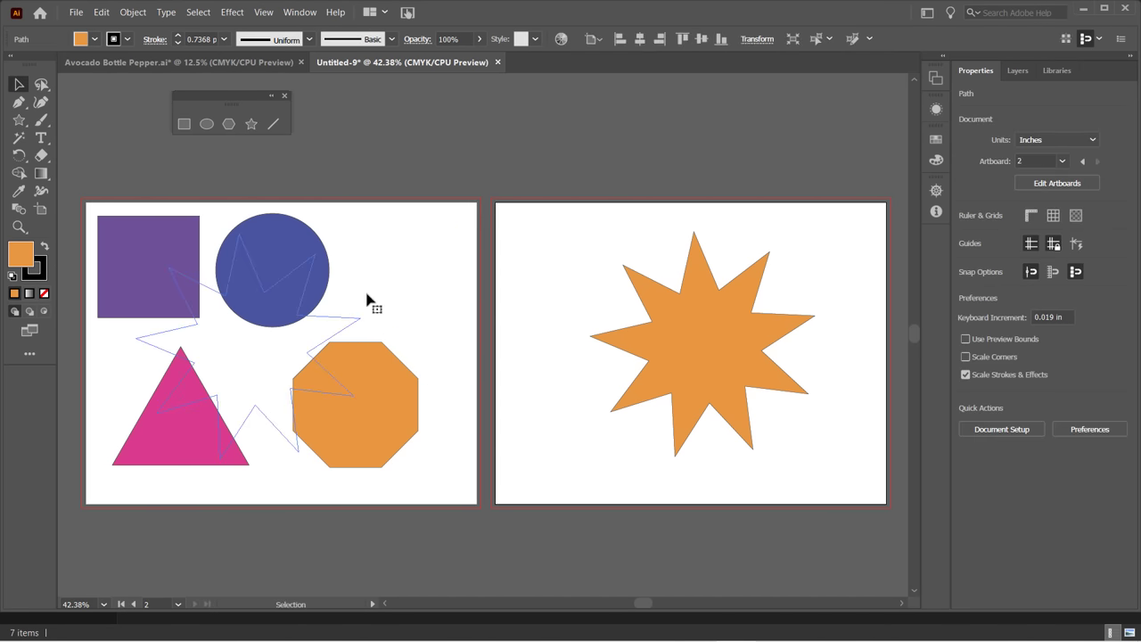
pyautogui.click(405, 277)
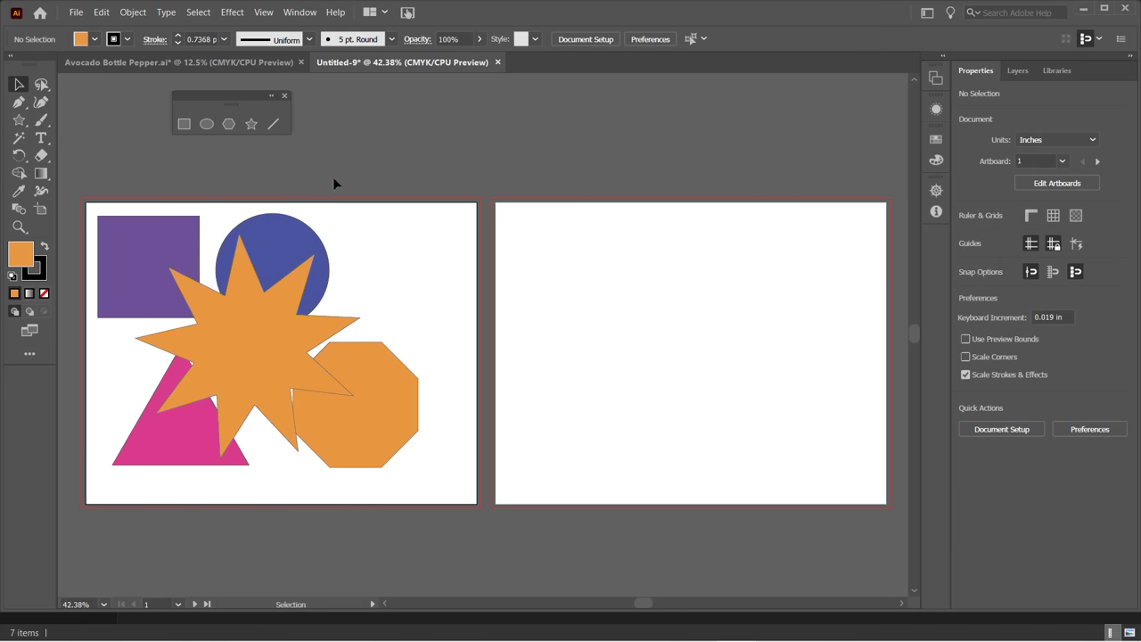
pyautogui.click(276, 126)
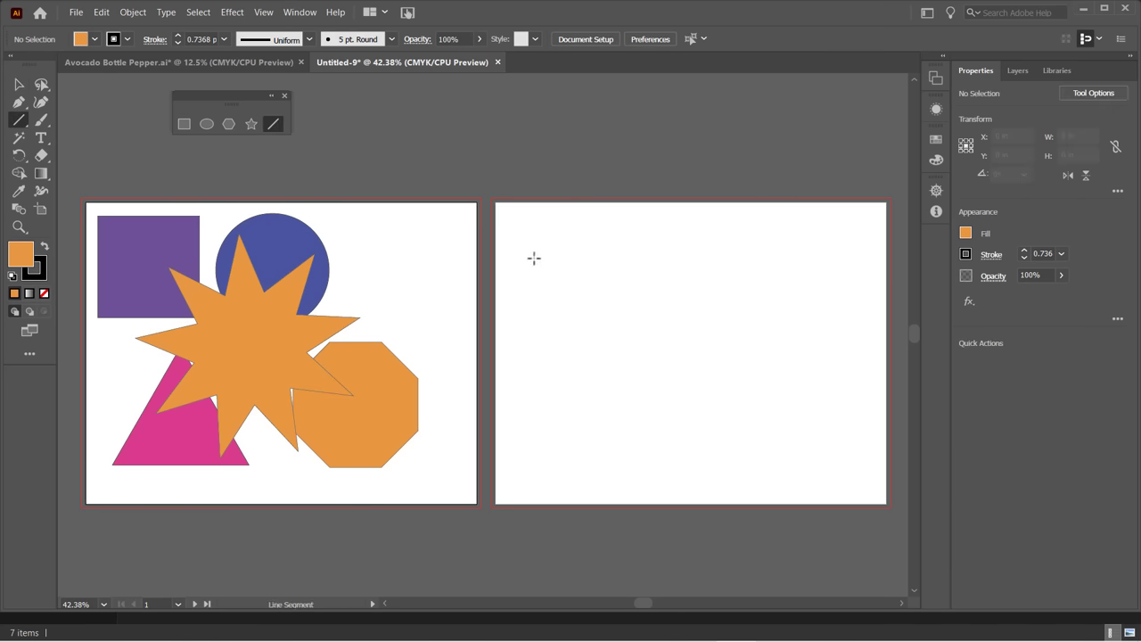
pyautogui.moveTo(527, 260); pyautogui.dragTo(781, 260)
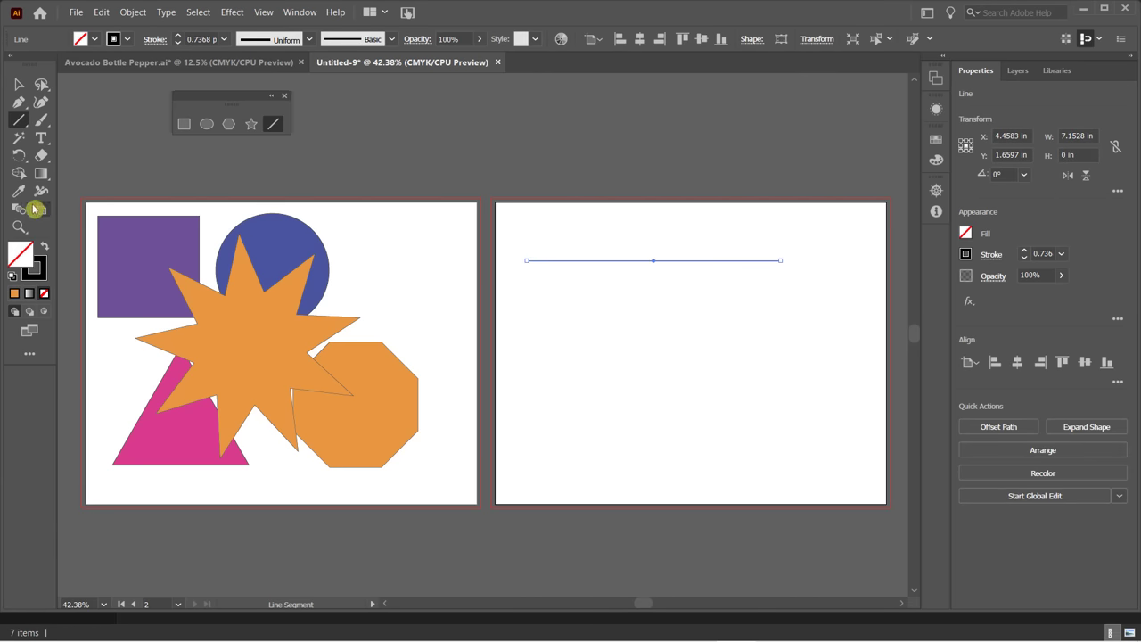
# Move the orange star back onto artboard 2, just below the line.
pyautogui.click(36, 269)
pyautogui.click(19, 86)
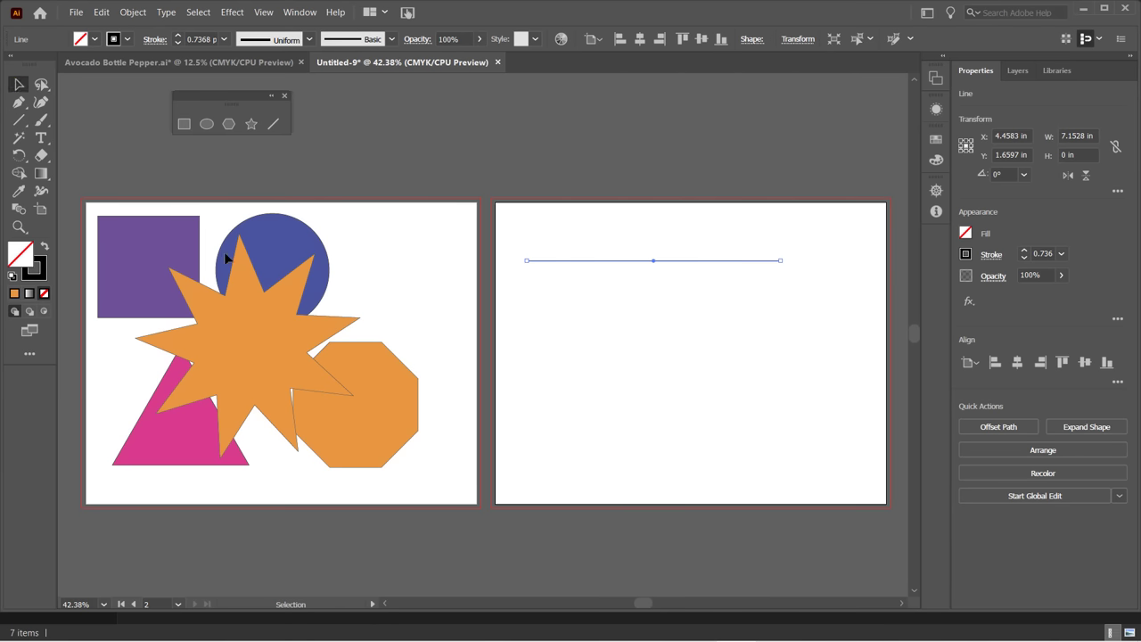
pyautogui.moveTo(259, 323); pyautogui.dragTo(678, 361)
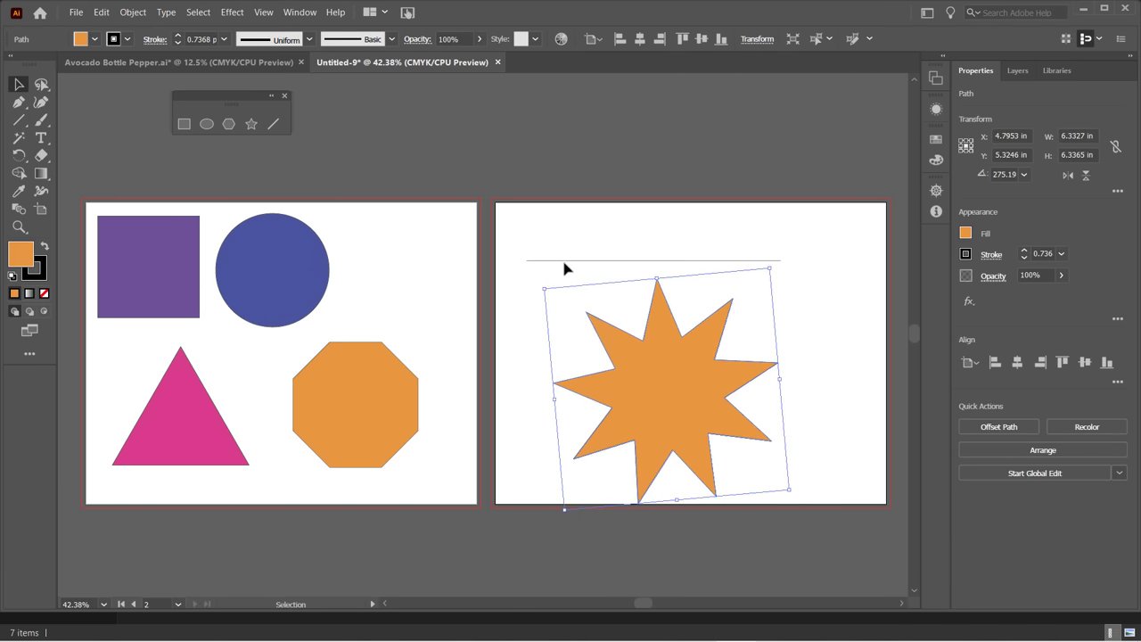
pyautogui.click(563, 268)
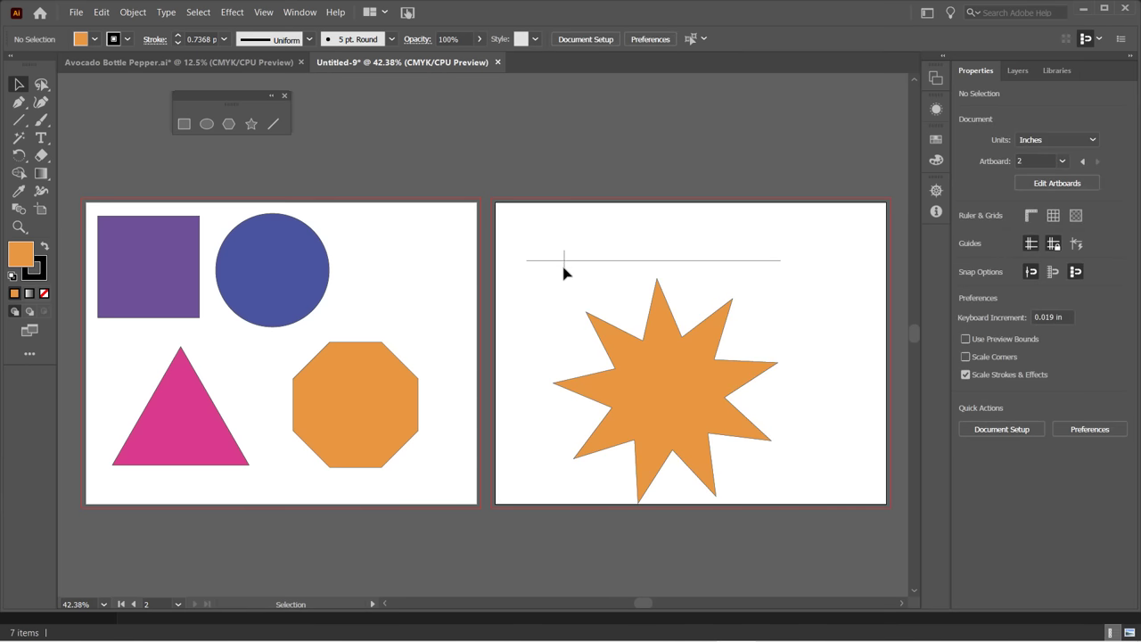
pyautogui.moveTo(642, 365); pyautogui.dragTo(601, 331)
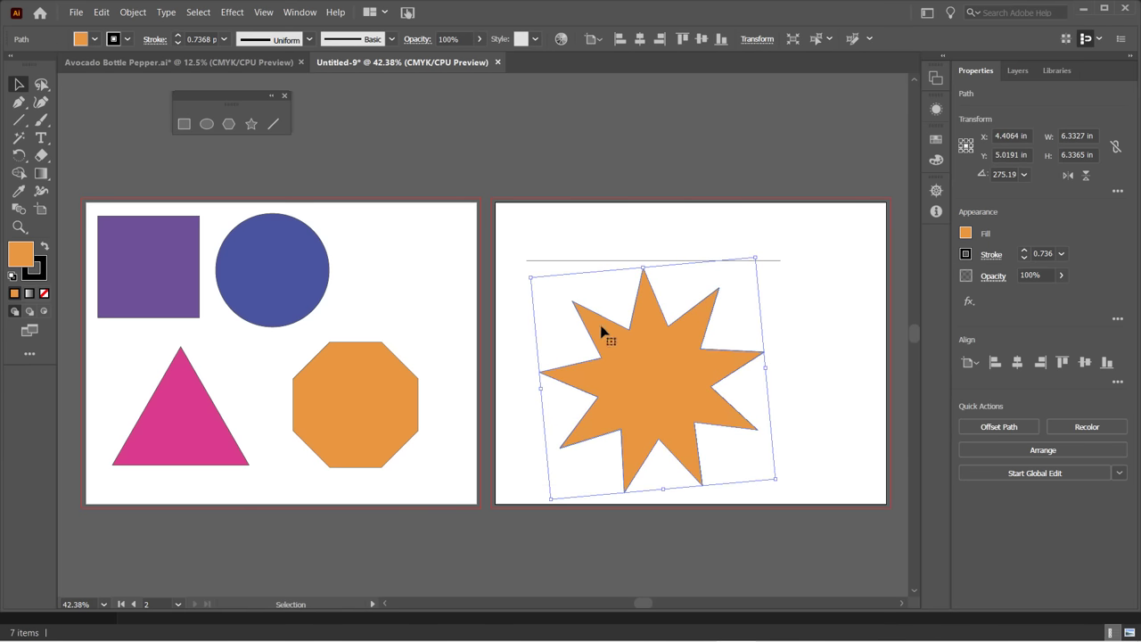
pyautogui.click(325, 394)
pyautogui.click(257, 256)
# Raise the purple square's stroke weight to 10 pt.
pyautogui.click(169, 241)
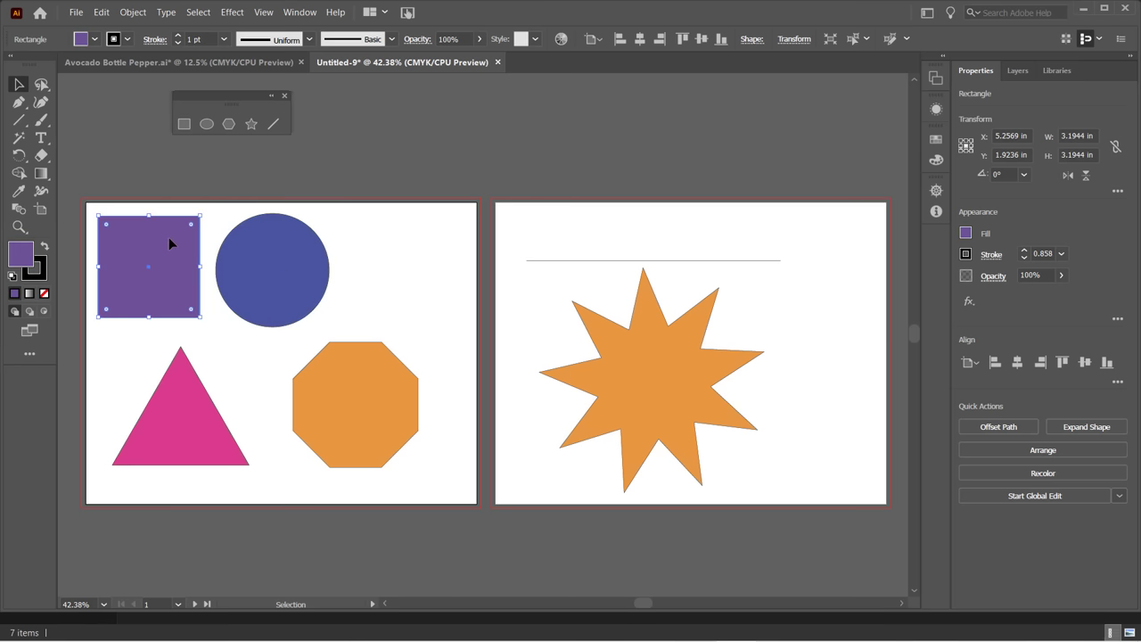
pyautogui.click(195, 437)
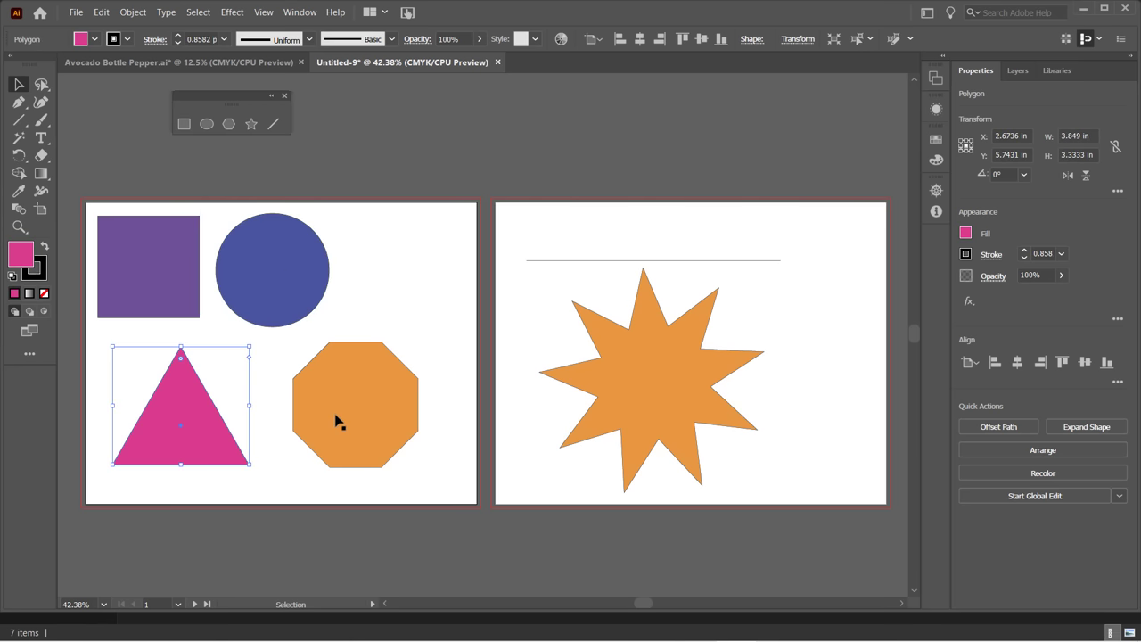
pyautogui.click(144, 254)
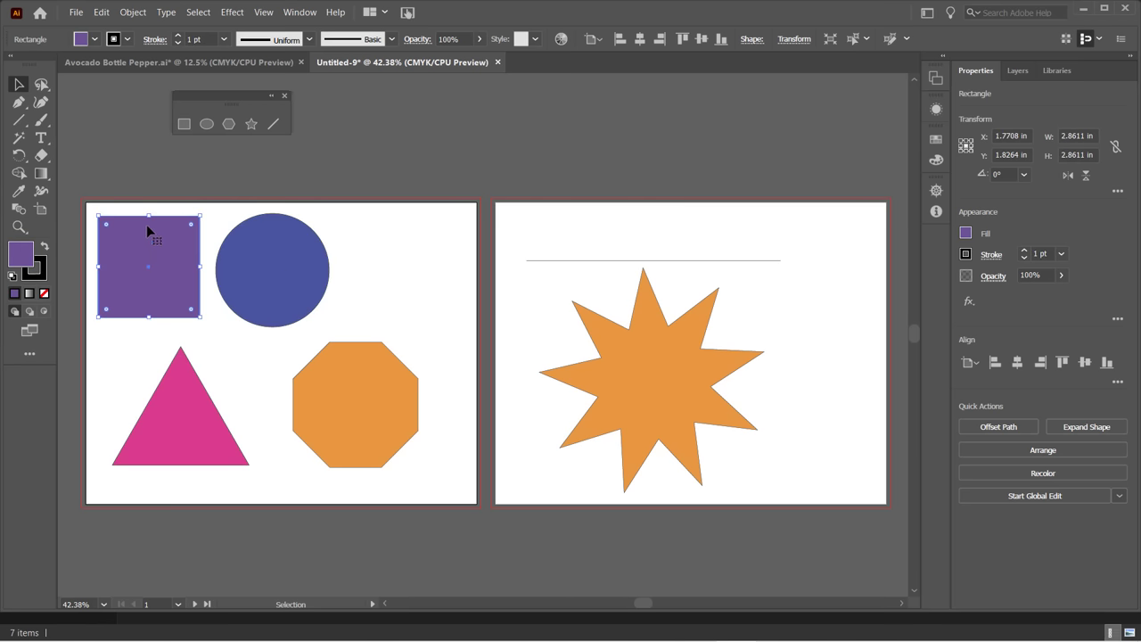
pyautogui.click(181, 40)
pyautogui.click(178, 37)
pyautogui.click(179, 37)
pyautogui.click(178, 37)
pyautogui.click(178, 37)
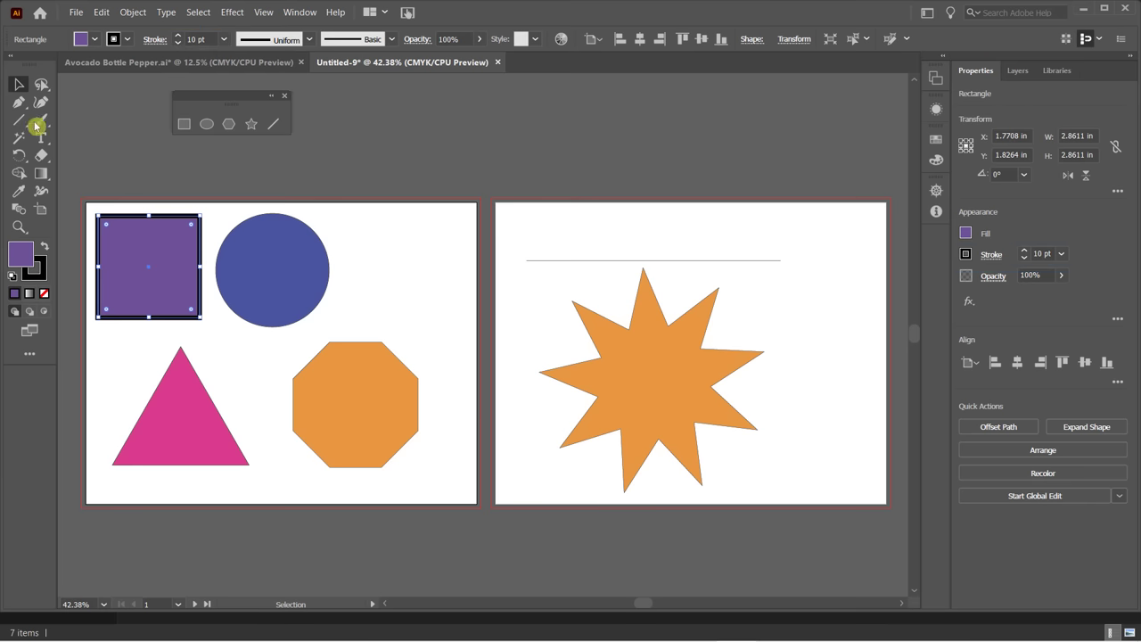
# Select the blue circle and nudge it slightly.
pyautogui.moveTo(280, 238); pyautogui.dragTo(296, 244)
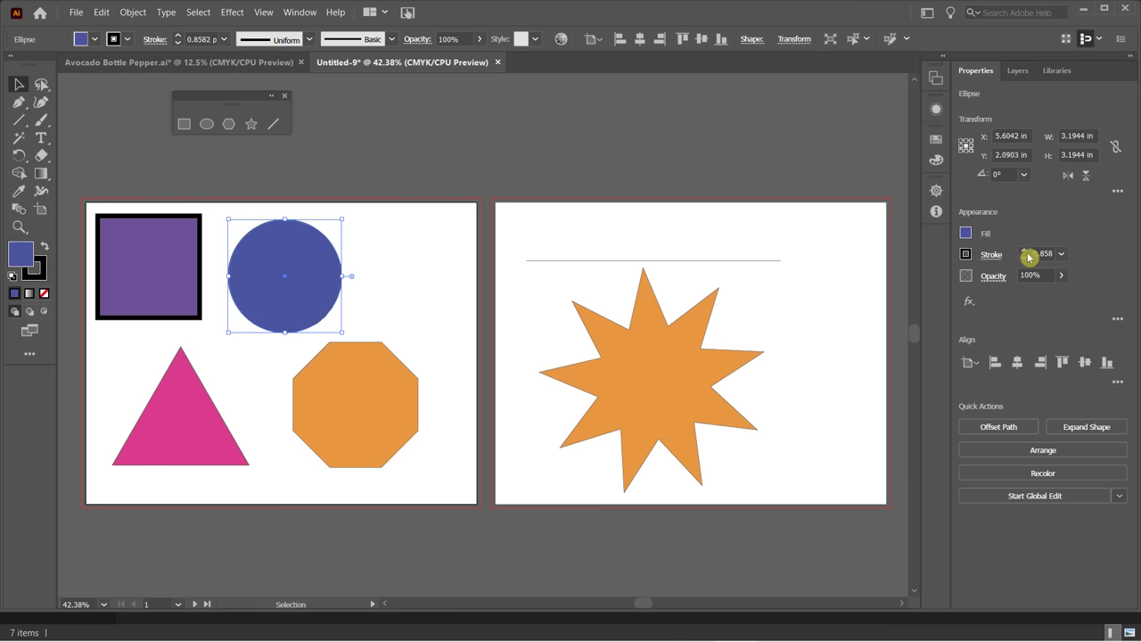
pyautogui.scroll(8, 1028, 257)
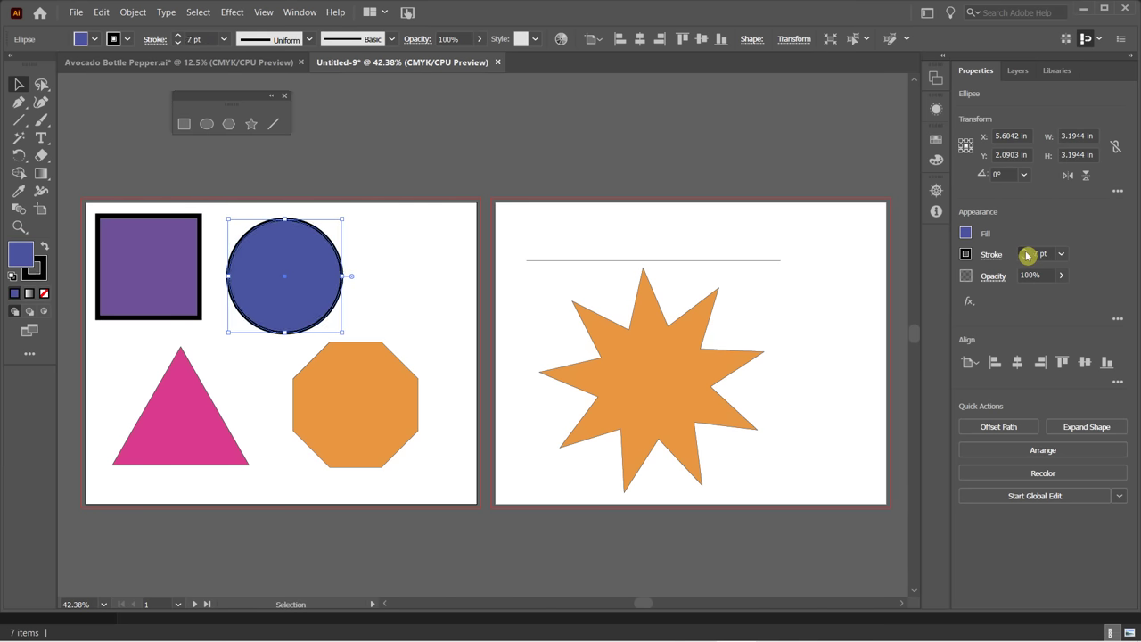
pyautogui.scroll(5, 1028, 257)
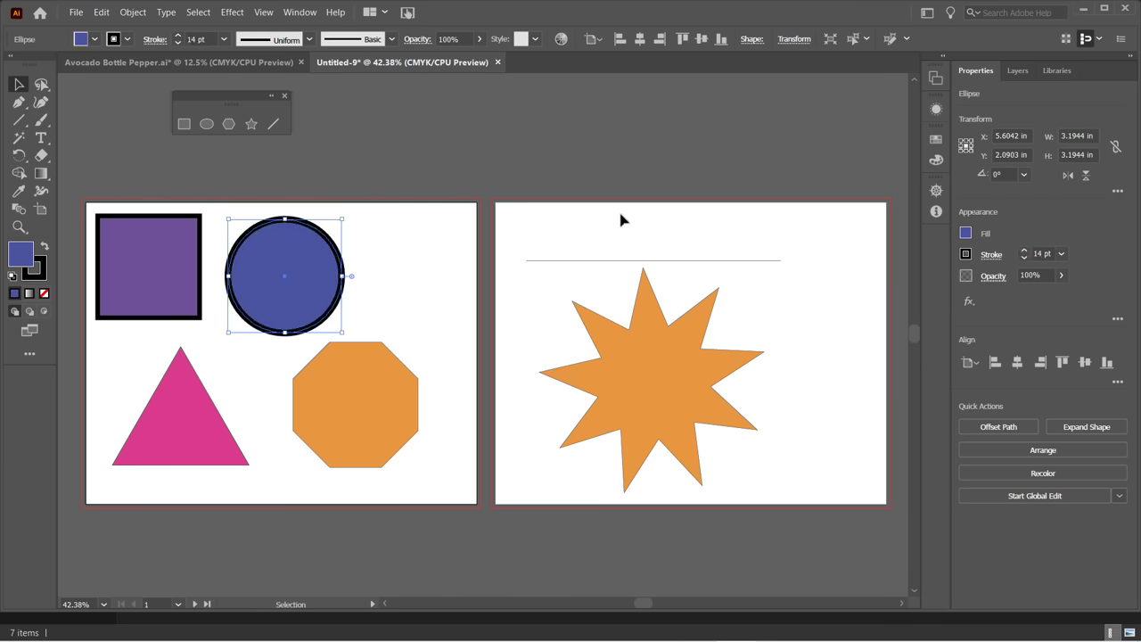
# Set the circle's stroke to bright yellow (C 17.6, Y 100) and deselect.
pyautogui.doubleClick(34, 267)
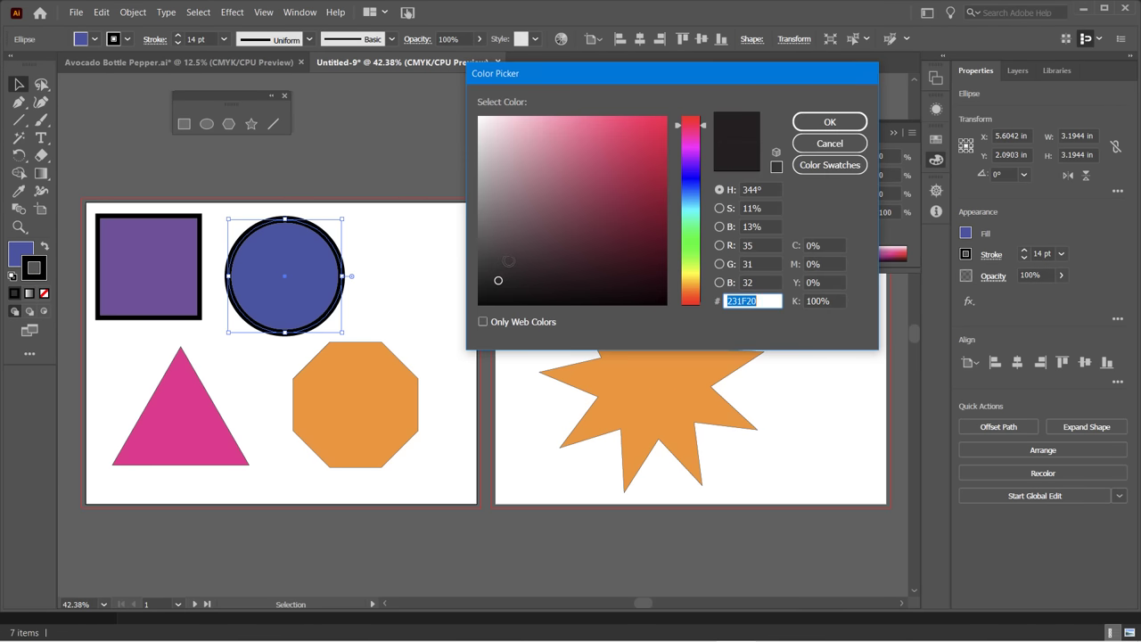
pyautogui.click(691, 269)
pyautogui.moveTo(640, 137); pyautogui.dragTo(657, 114)
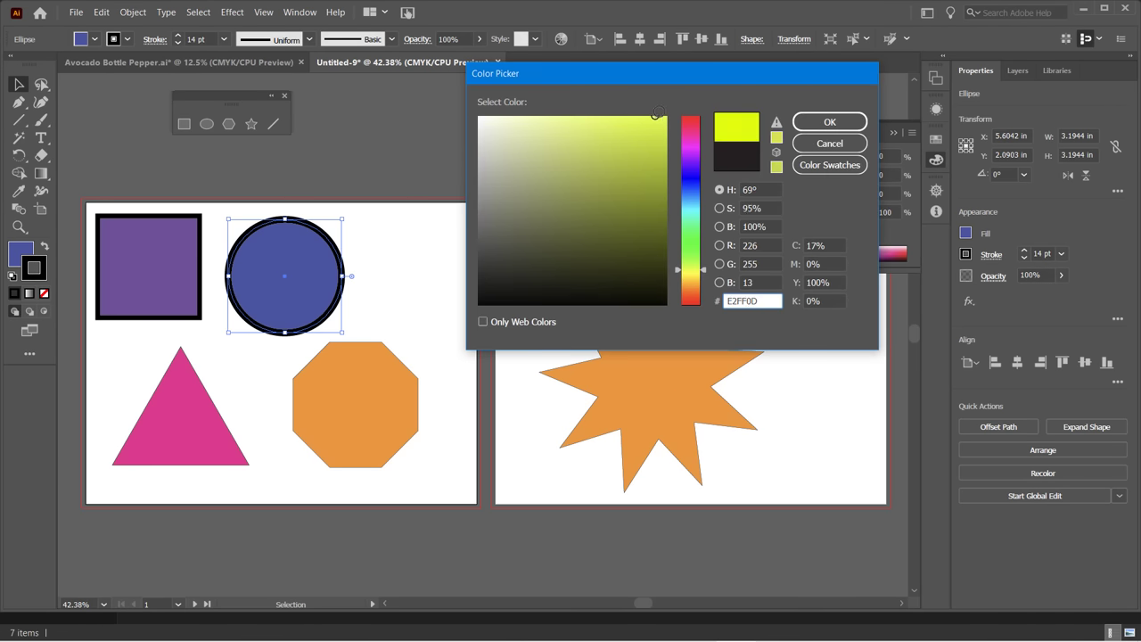
pyautogui.click(829, 122)
pyautogui.click(401, 266)
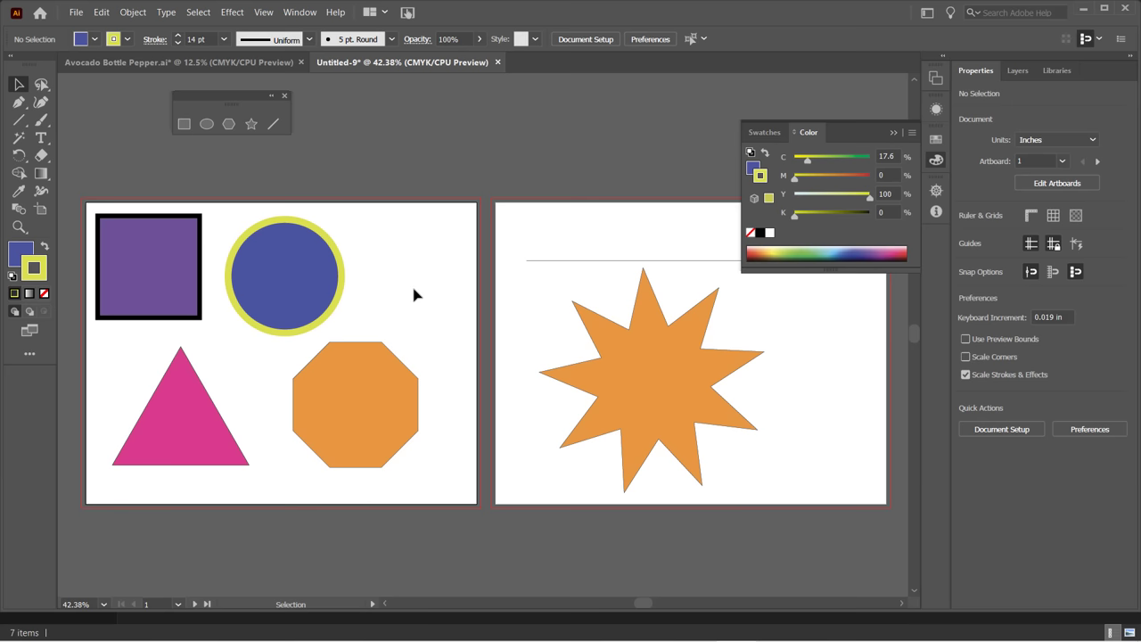
pyautogui.click(179, 62)
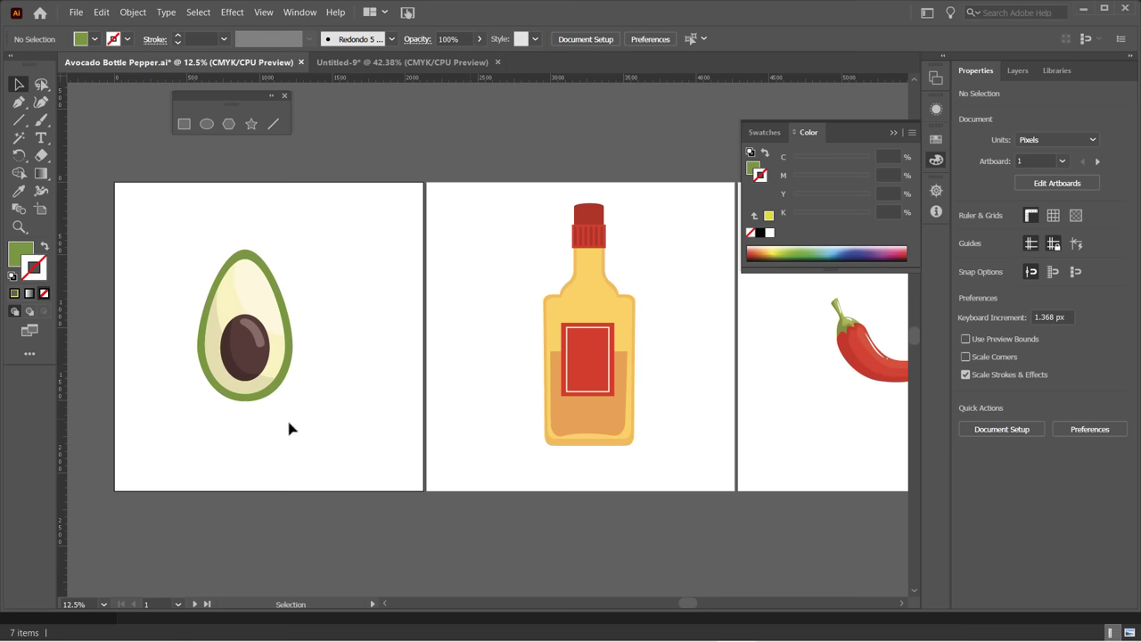
pyautogui.click(362, 61)
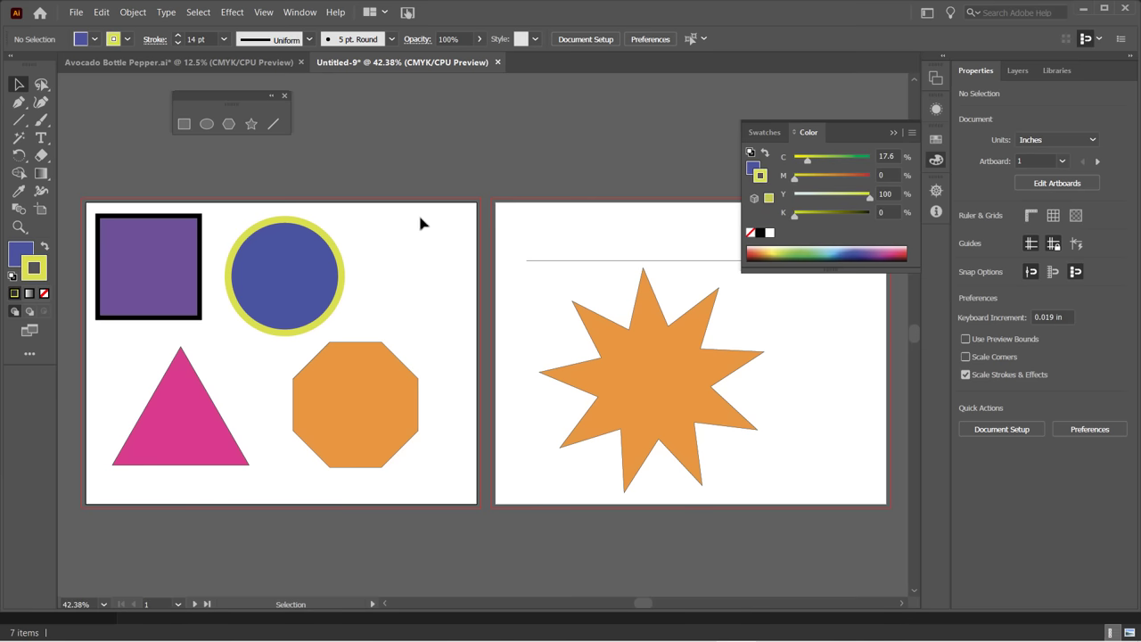
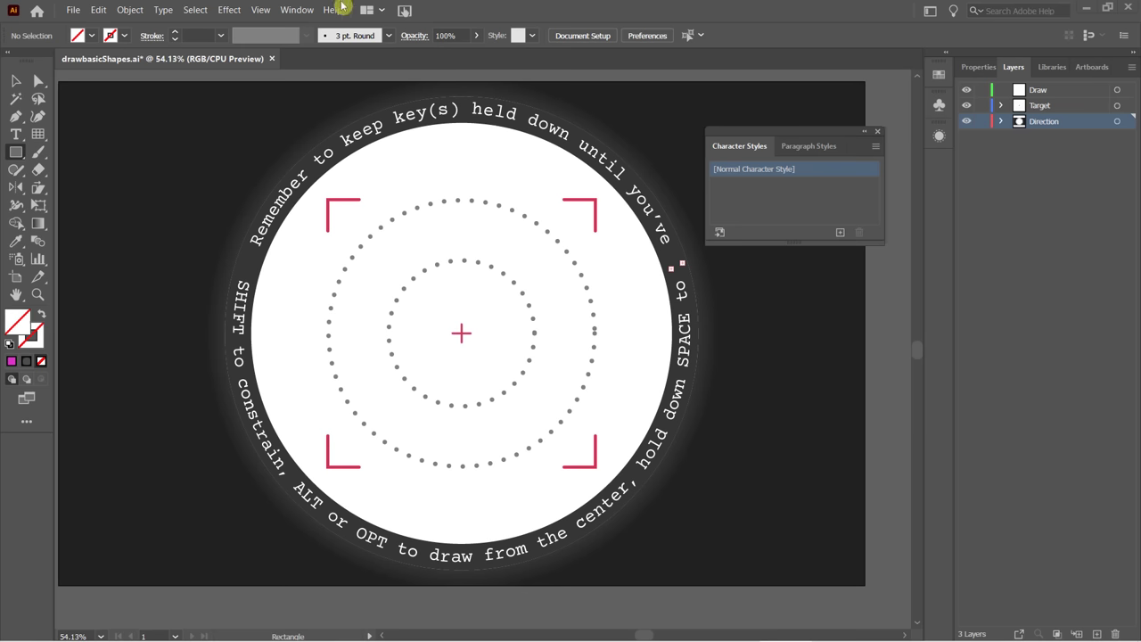
# Browse the basic shape and line/grid tool groups in the toolbar.
pyautogui.click(19, 158)
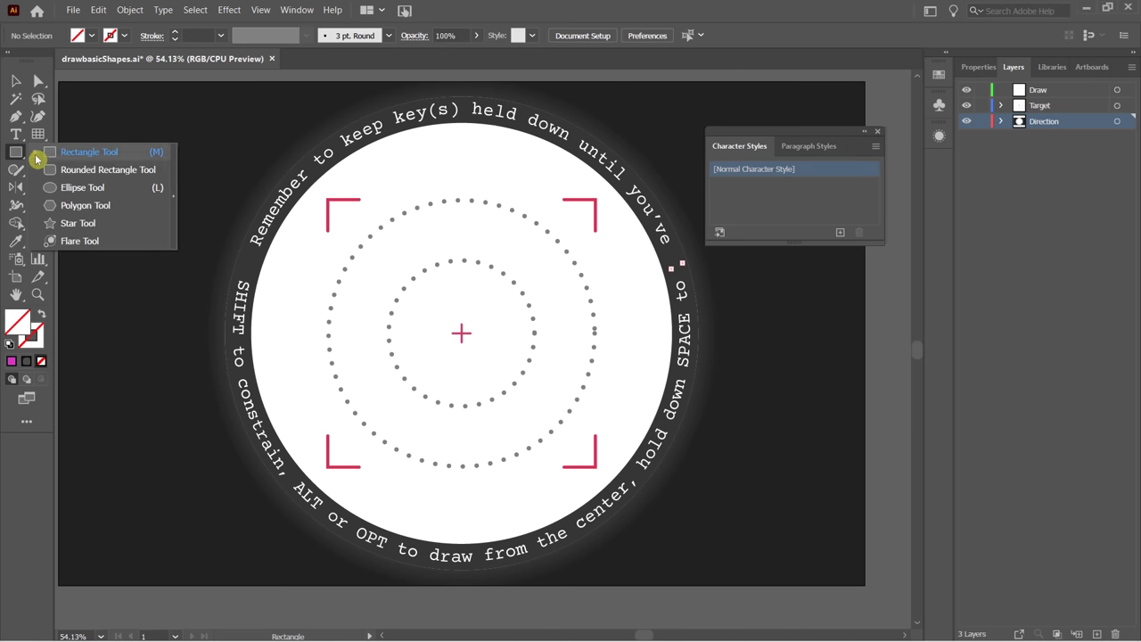
pyautogui.click(473, 11)
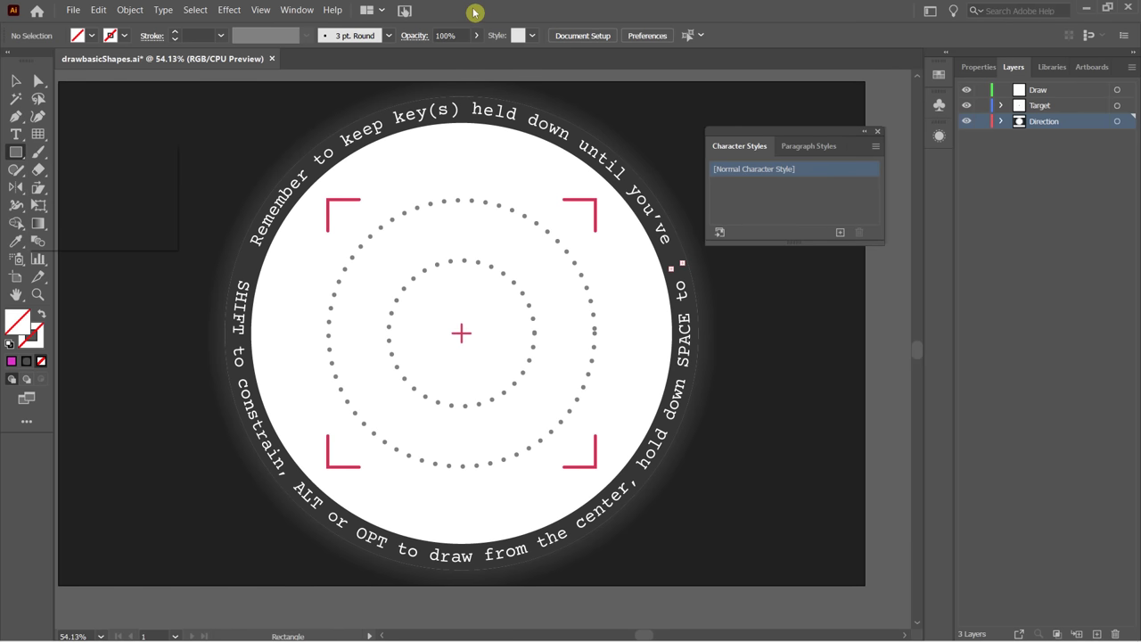
pyautogui.click(40, 138)
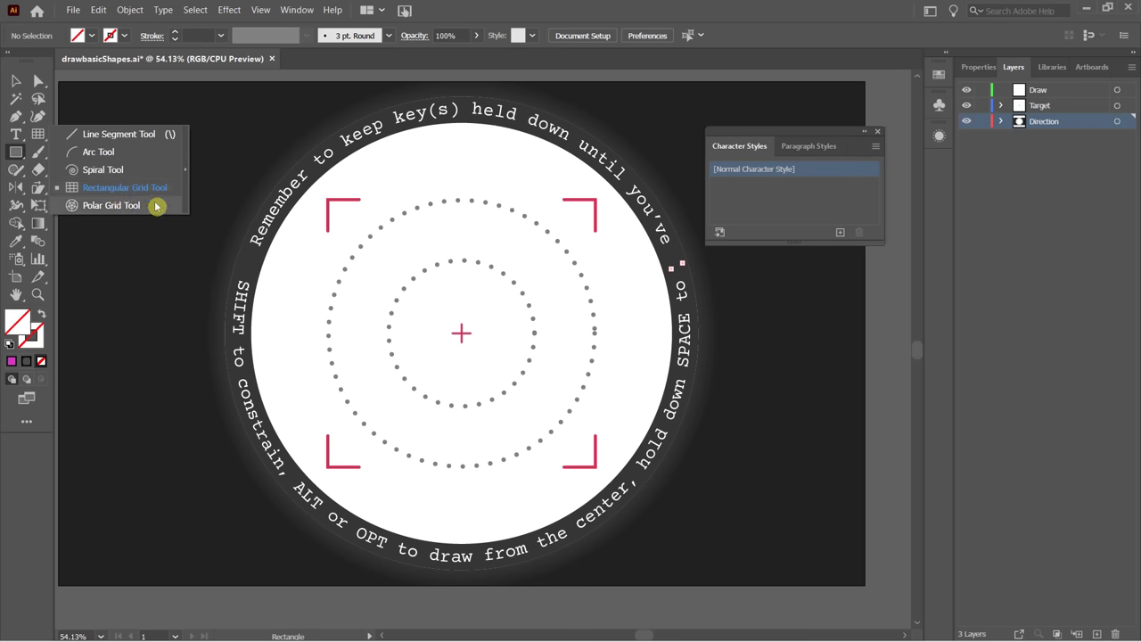
pyautogui.click(471, 11)
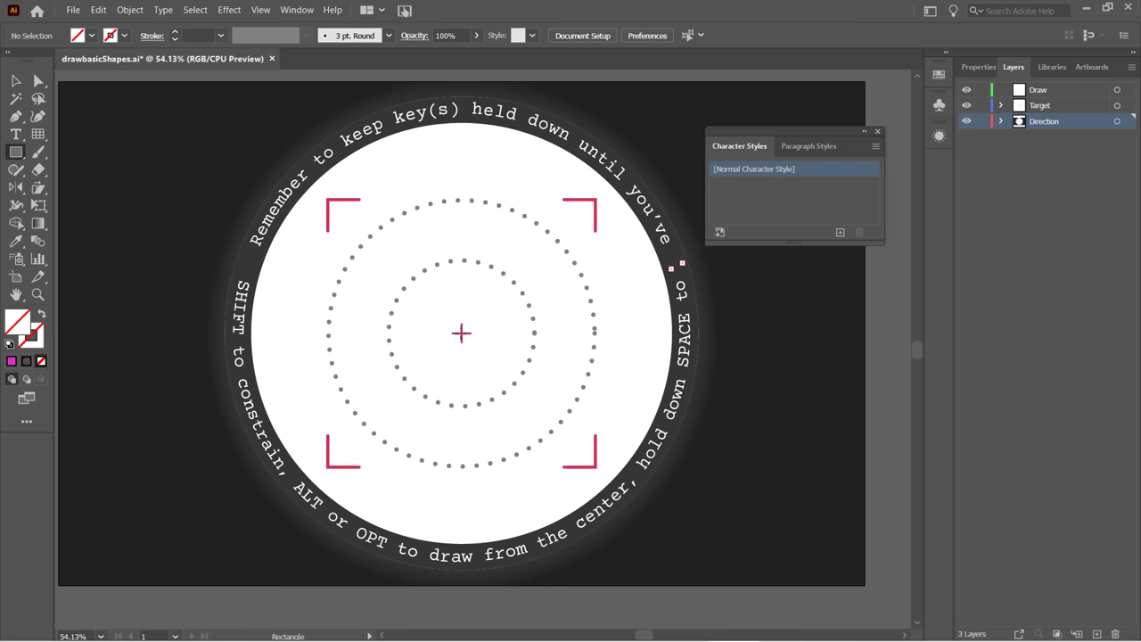
# Draw a trial circle centred on the target, fill it bright green, then delete it.
pyautogui.click(16, 155)
pyautogui.click(89, 188)
pyautogui.moveTo(461, 333); pyautogui.dragTo(325, 261)
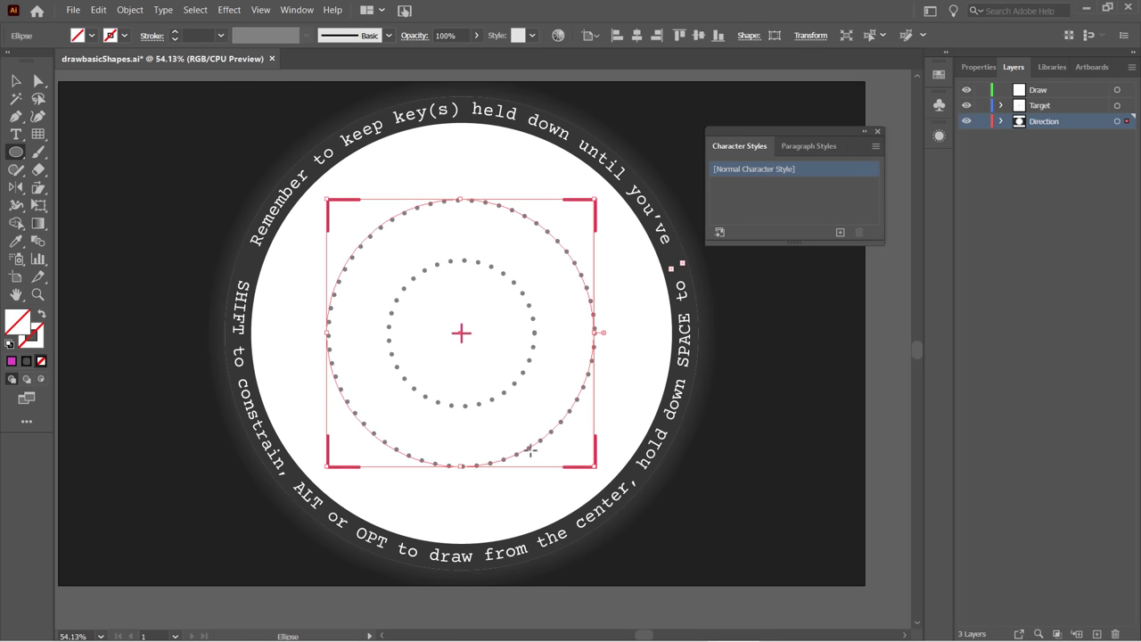
pyautogui.click(92, 36)
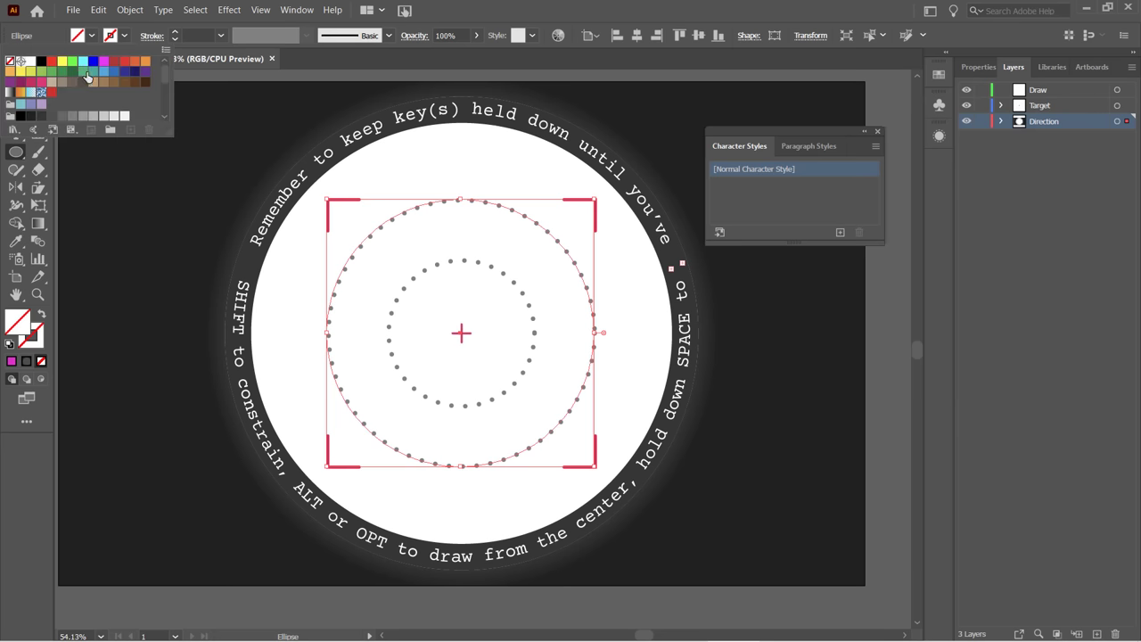
pyautogui.click(73, 62)
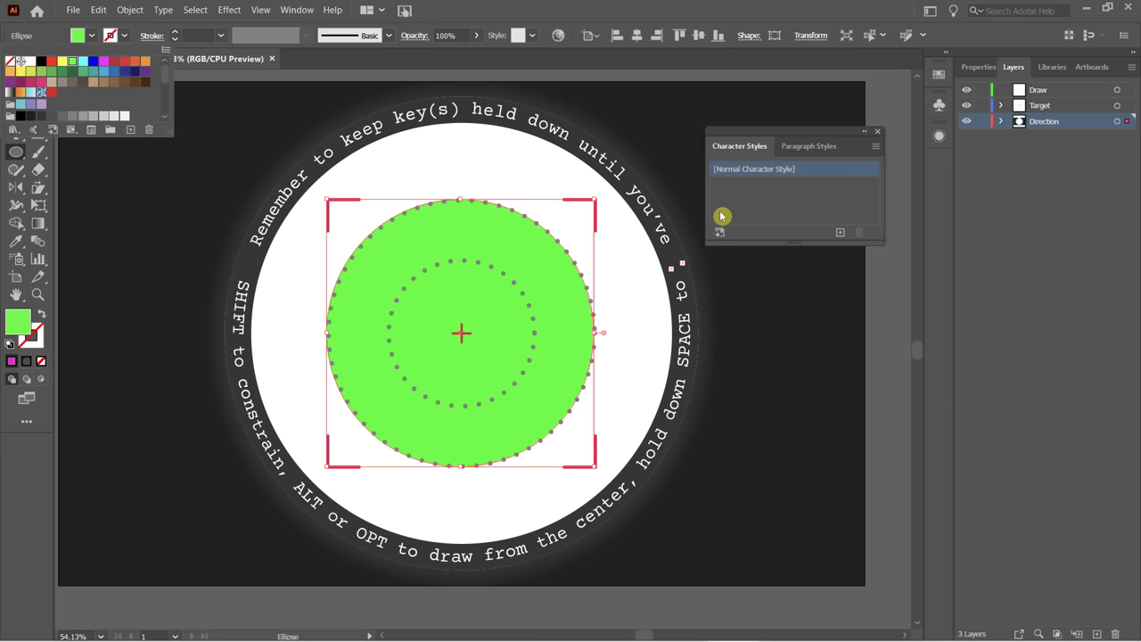
pyautogui.click(486, 6)
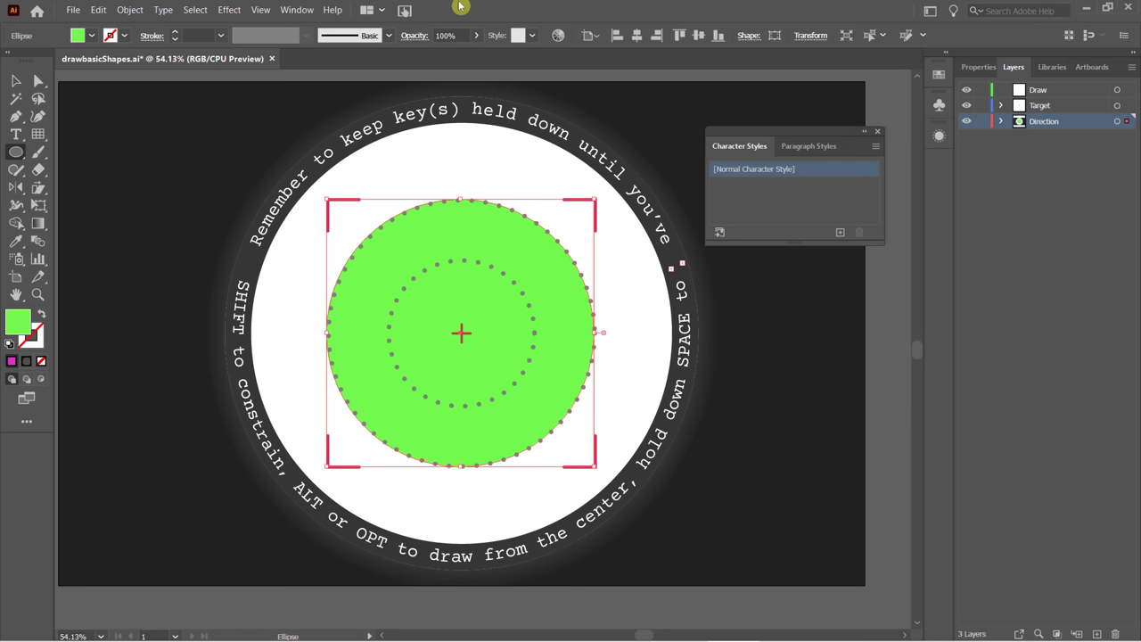
pyautogui.press('Delete')
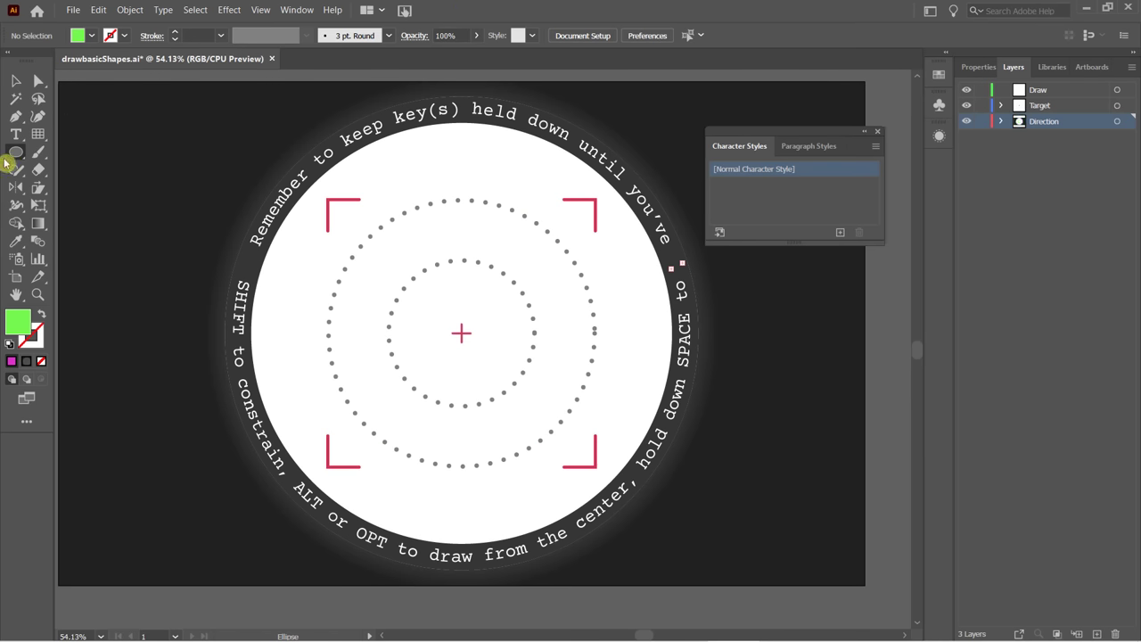
pyautogui.moveTo(17, 160); pyautogui.dragTo(75, 152)
pyautogui.moveTo(461, 334); pyautogui.dragTo(326, 211)
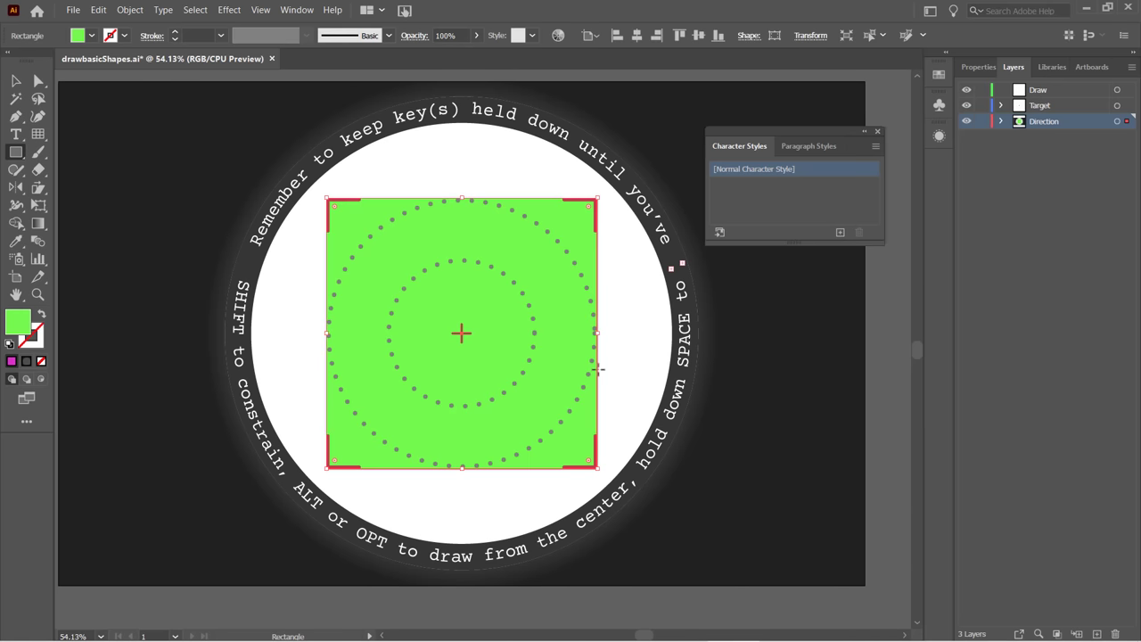
pyautogui.press('Delete')
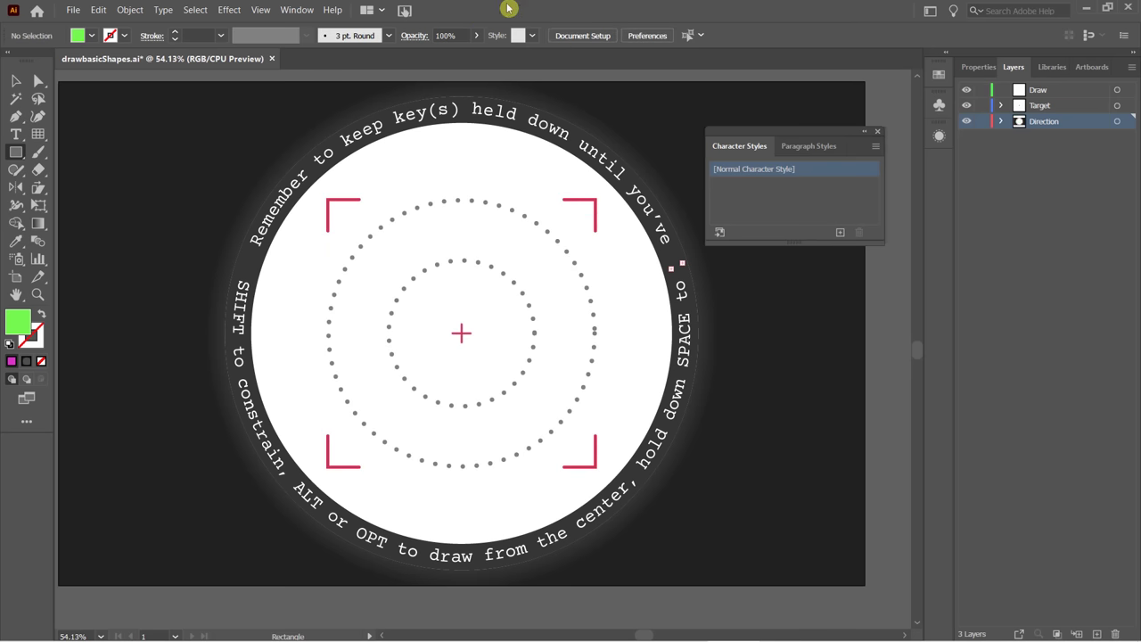
pyautogui.click(17, 154)
pyautogui.click(76, 223)
pyautogui.moveTo(374, 243); pyautogui.dragTo(495, 237)
pyautogui.press('Up')
pyautogui.press('Up')
pyautogui.press('Up')
pyautogui.press('Up')
pyautogui.press('Up')
pyautogui.press('Up')
pyautogui.press('Up')
pyautogui.press('Up')
pyautogui.press('Up')
pyautogui.press('Up')
pyautogui.press('Up')
pyautogui.press('Up')
pyautogui.press('Up')
pyautogui.press('Up')
pyautogui.press('Down')
pyautogui.press('Down')
pyautogui.press('Down')
pyautogui.press('Down')
pyautogui.press('Down')
pyautogui.press('Down')
pyautogui.press('Down')
pyautogui.press('Down')
pyautogui.press('Down')
pyautogui.press('Down')
pyautogui.press('Up')
pyautogui.press('Up')
pyautogui.press('Up')
pyautogui.press('Up')
pyautogui.press('Up')
pyautogui.press('Up')
pyautogui.press('Up')
pyautogui.press('Up')
pyautogui.press('Up')
pyautogui.press('Up')
pyautogui.press('Up')
pyautogui.press('Up')
pyautogui.press('Up')
pyautogui.press('Up')
pyautogui.press('Up')
pyautogui.press('Up')
pyautogui.press('Up')
pyautogui.click(16, 80)
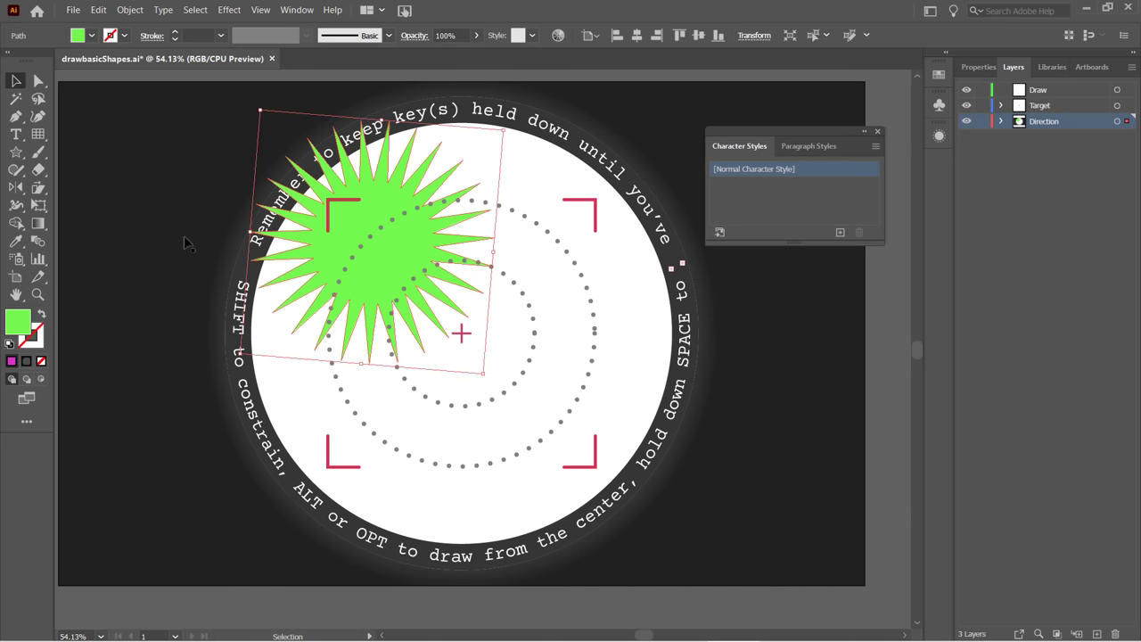
pyautogui.moveTo(400, 265); pyautogui.dragTo(464, 333)
pyautogui.click(760, 452)
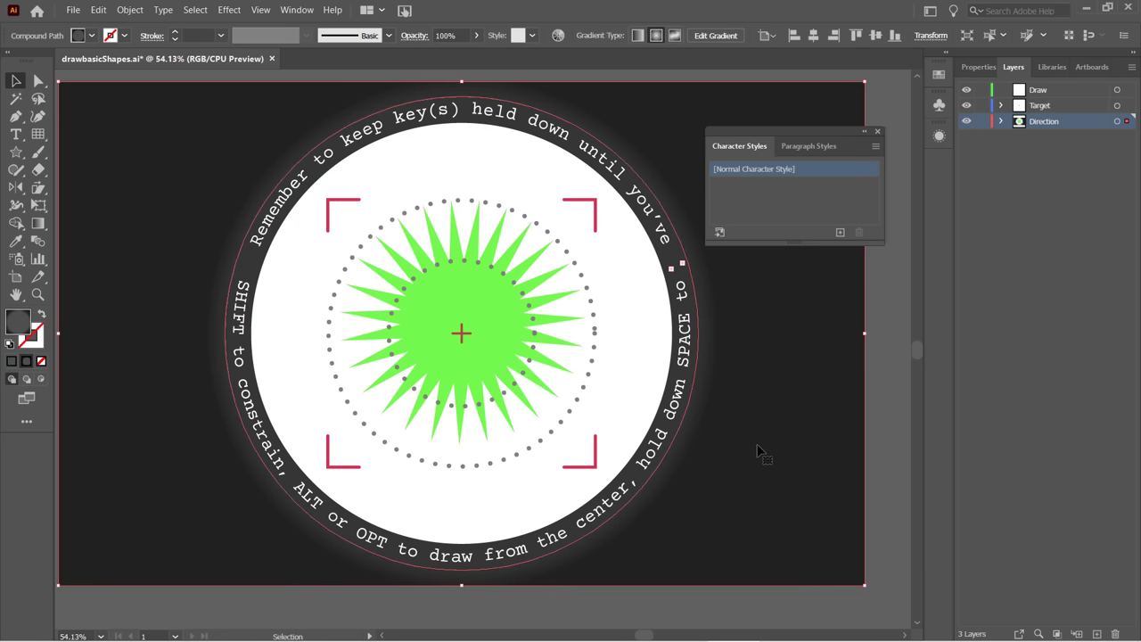
pyautogui.click(465, 294)
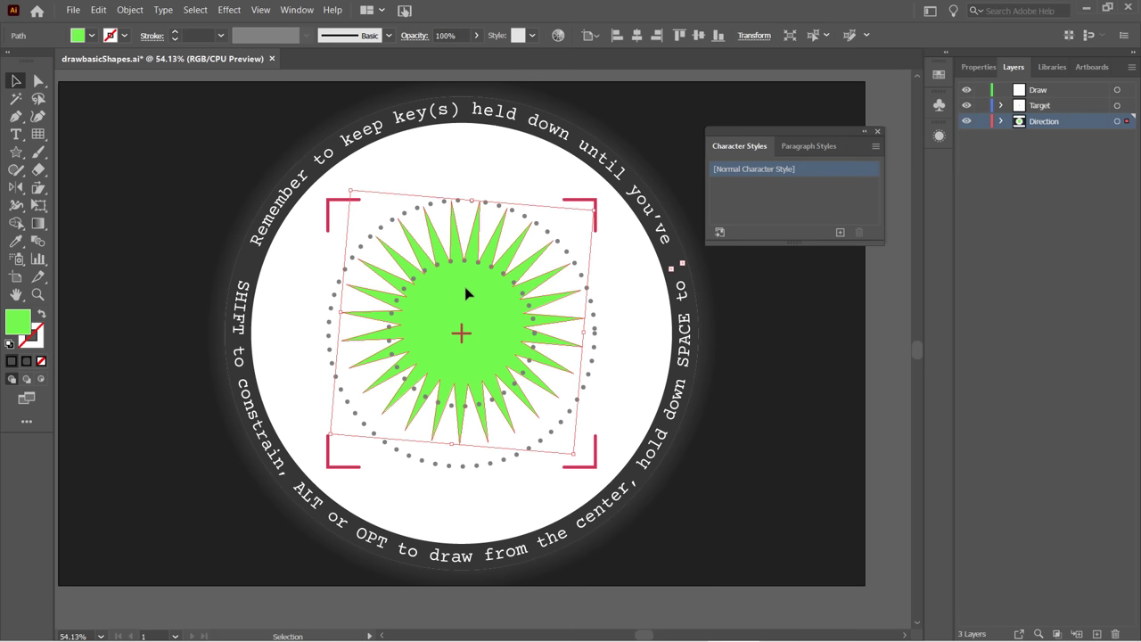
pyautogui.press('Delete')
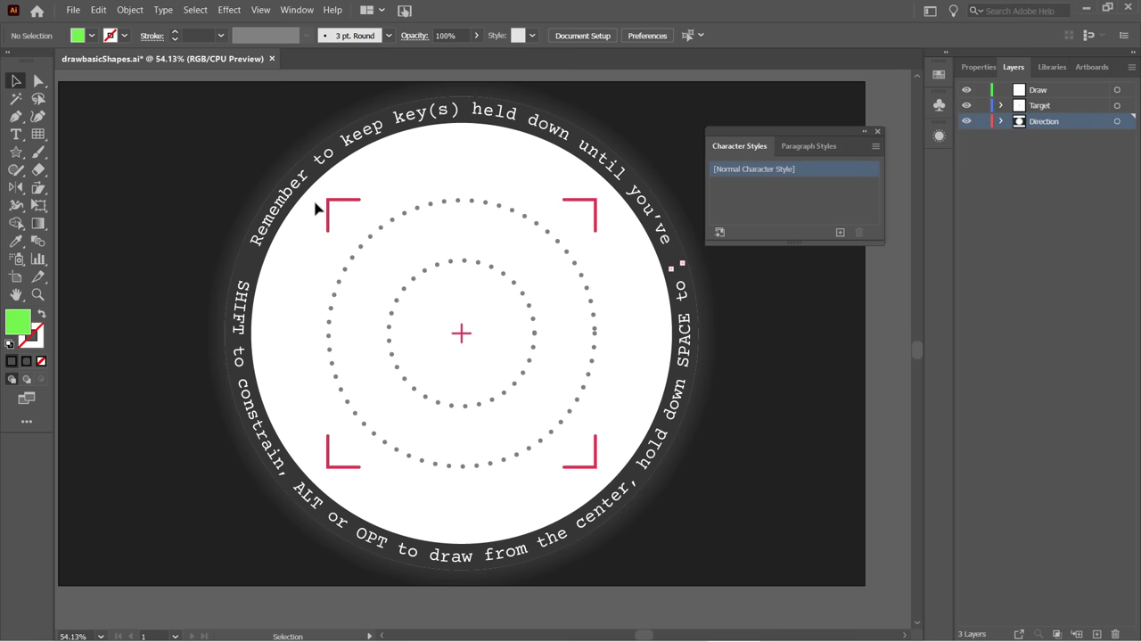
# Pick the Spiral Tool with a black stroke and no fill.
pyautogui.click(39, 136)
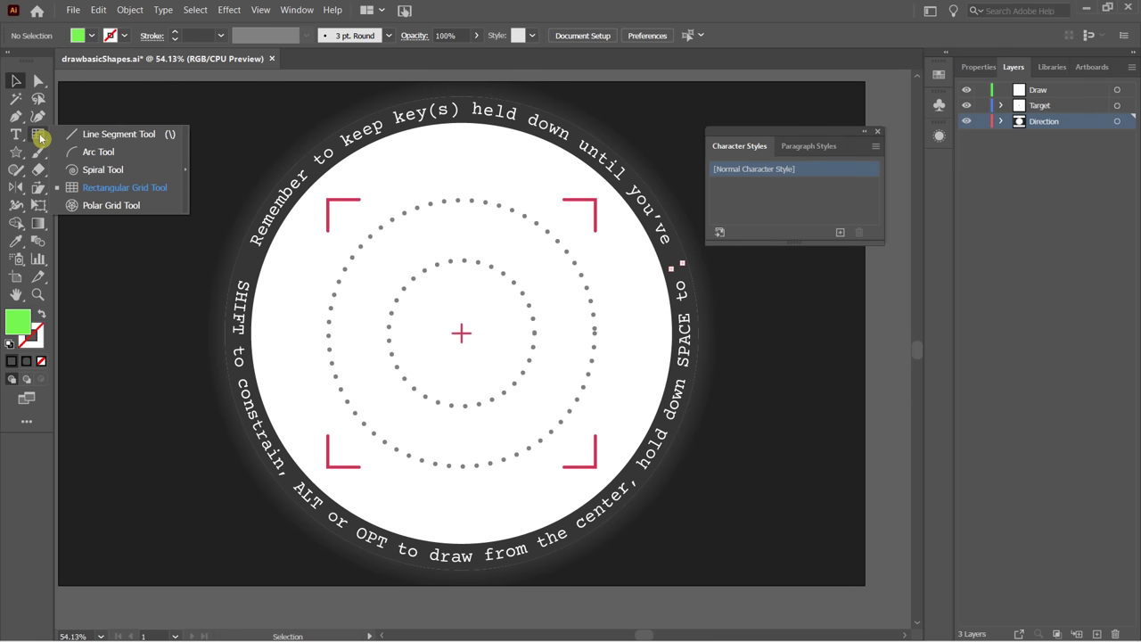
pyautogui.click(91, 169)
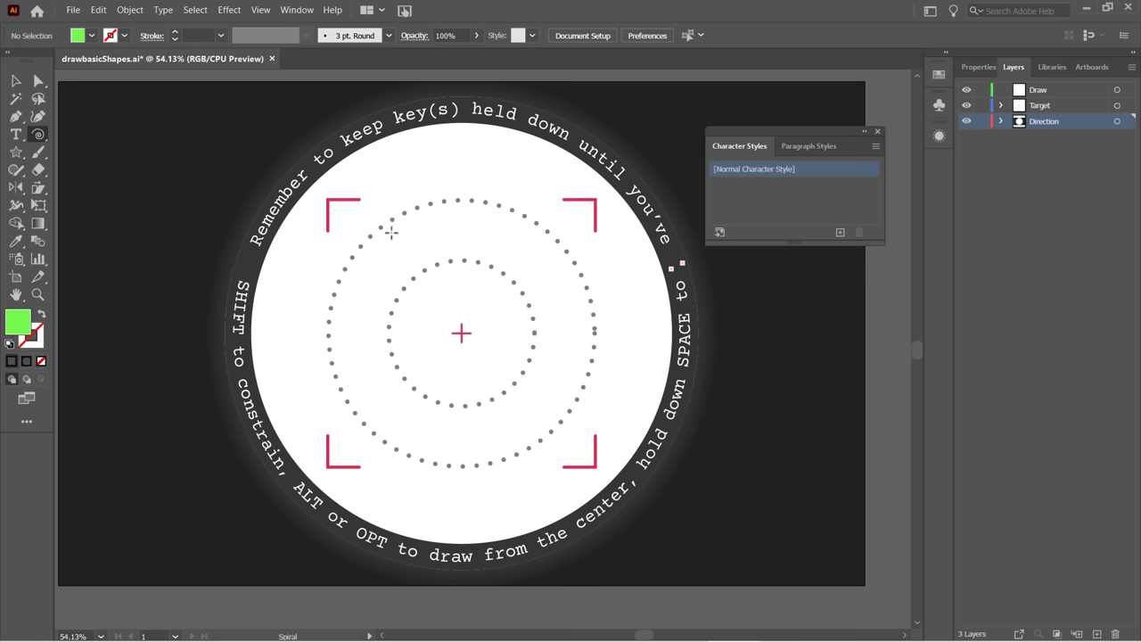
pyautogui.click(125, 36)
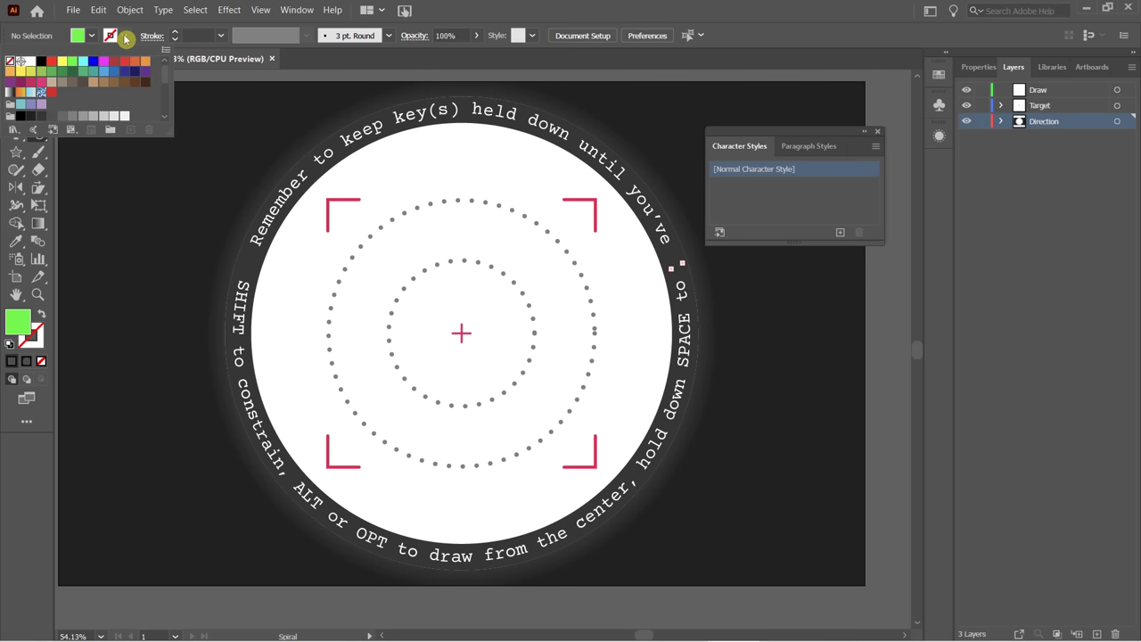
pyautogui.click(40, 69)
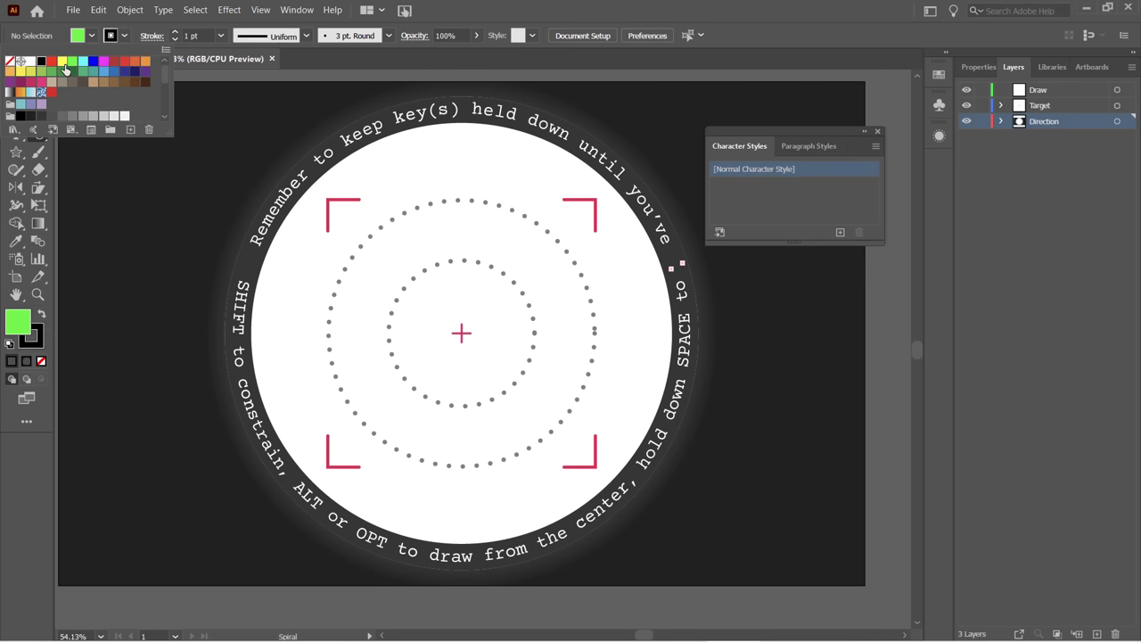
pyautogui.click(179, 36)
pyautogui.click(9, 62)
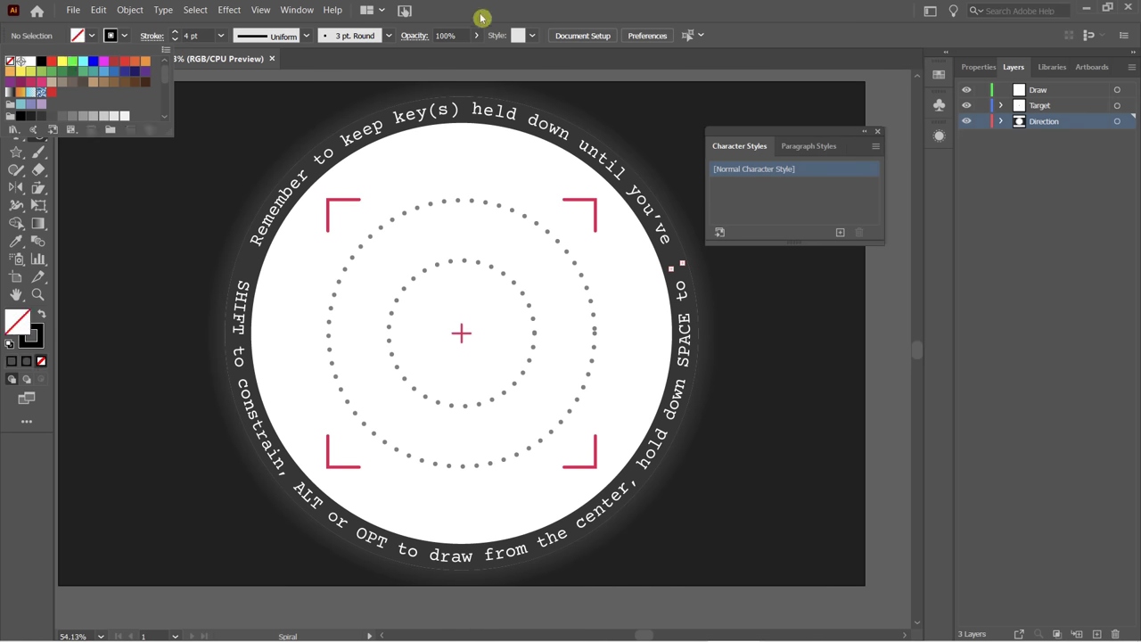
# Draw a trial spiral near the target's top-left, add coils, then undo it.
pyautogui.moveTo(369, 235); pyautogui.dragTo(406, 212)
pyautogui.press('Up')
pyautogui.press('Up')
pyautogui.press('Up')
pyautogui.press('Up')
pyautogui.press('Up')
pyautogui.press('Up')
pyautogui.press('Up')
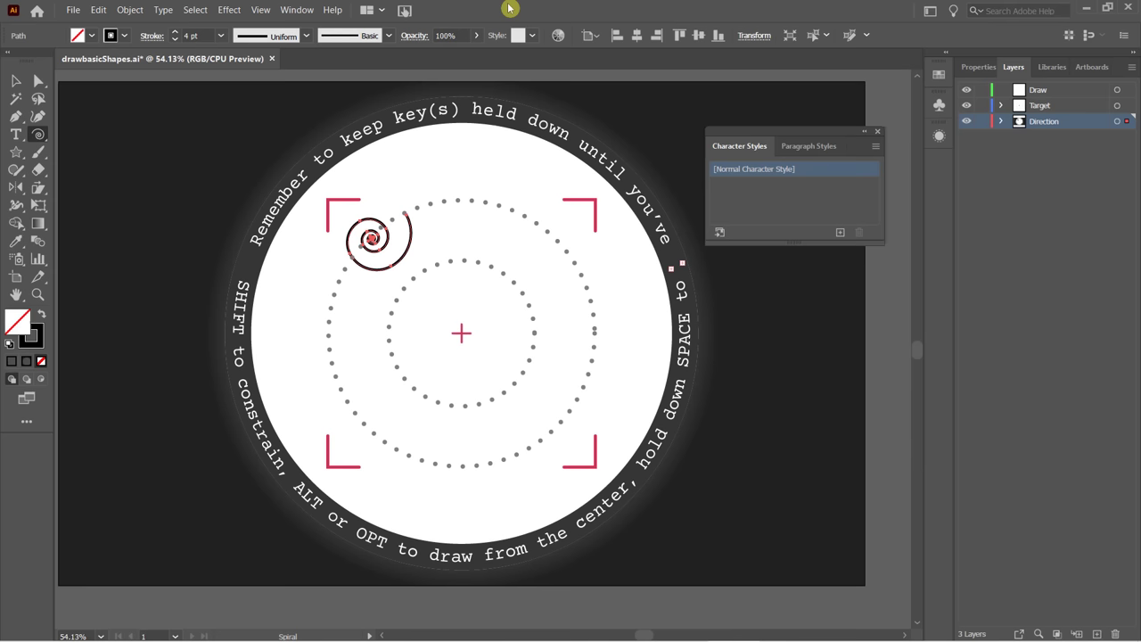
pyautogui.hotkey('ctrl', 'z')
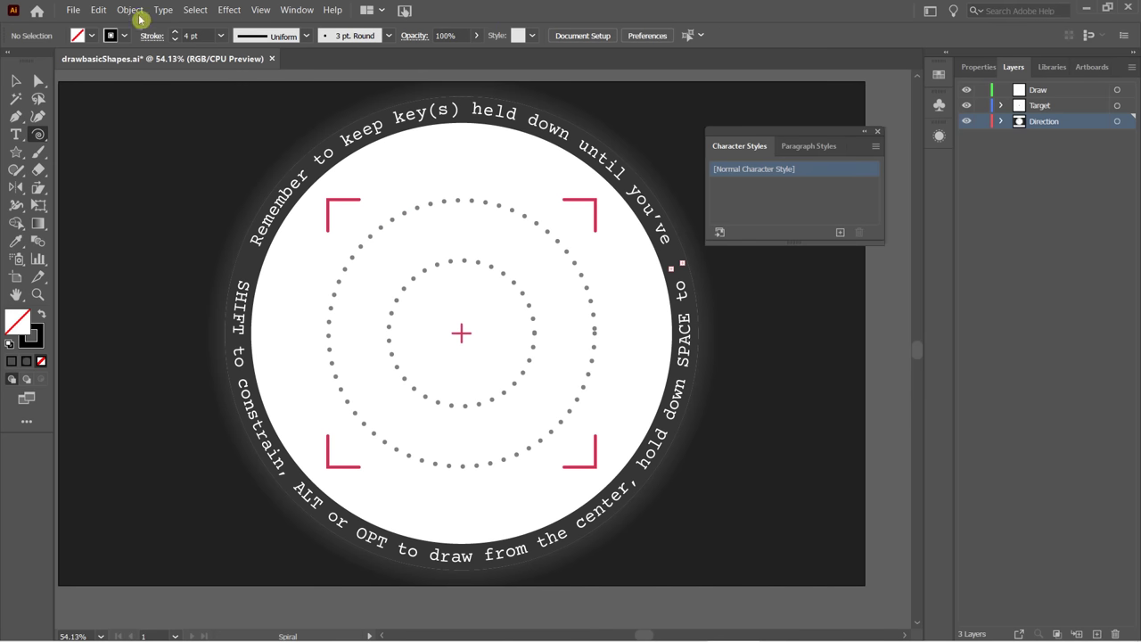
# Draw a rectangular grid of 6 rows and 8 columns between the corner marks.
pyautogui.moveTo(36, 139); pyautogui.dragTo(90, 190)
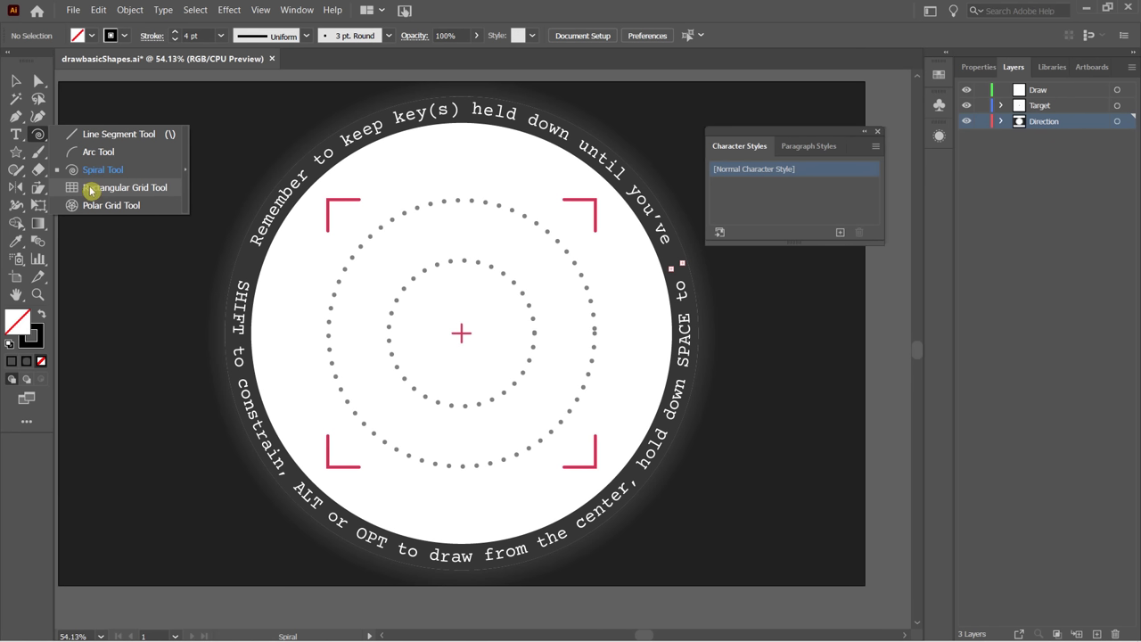
pyautogui.moveTo(90, 190)
pyautogui.mouseDown()
pyautogui.moveTo(79, 191)
pyautogui.moveTo(104, 194)
pyautogui.mouseUp()
pyautogui.moveTo(104, 193); pyautogui.dragTo(107, 193)
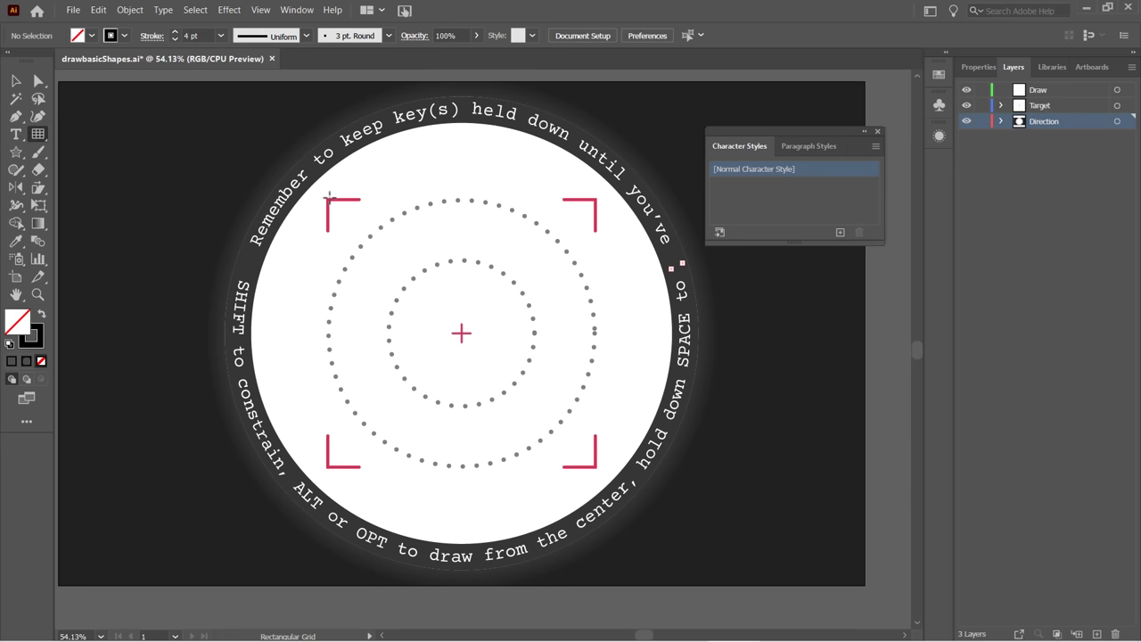
pyautogui.moveTo(329, 198); pyautogui.dragTo(598, 464)
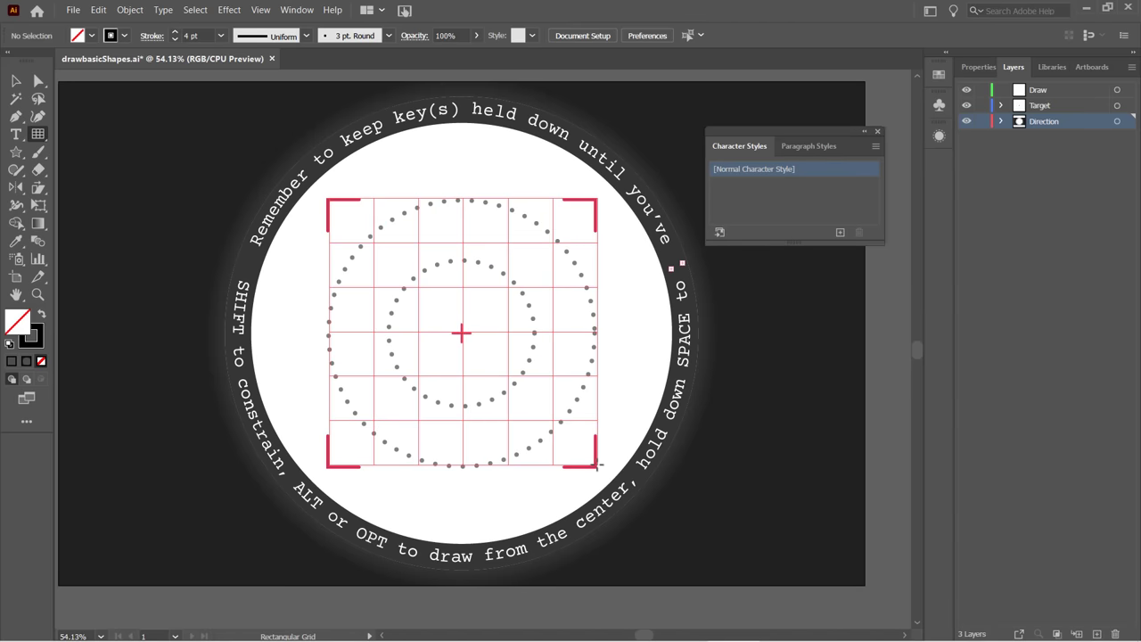
pyautogui.press('Up')
pyautogui.press('Up')
pyautogui.press('Up')
pyautogui.press('Up')
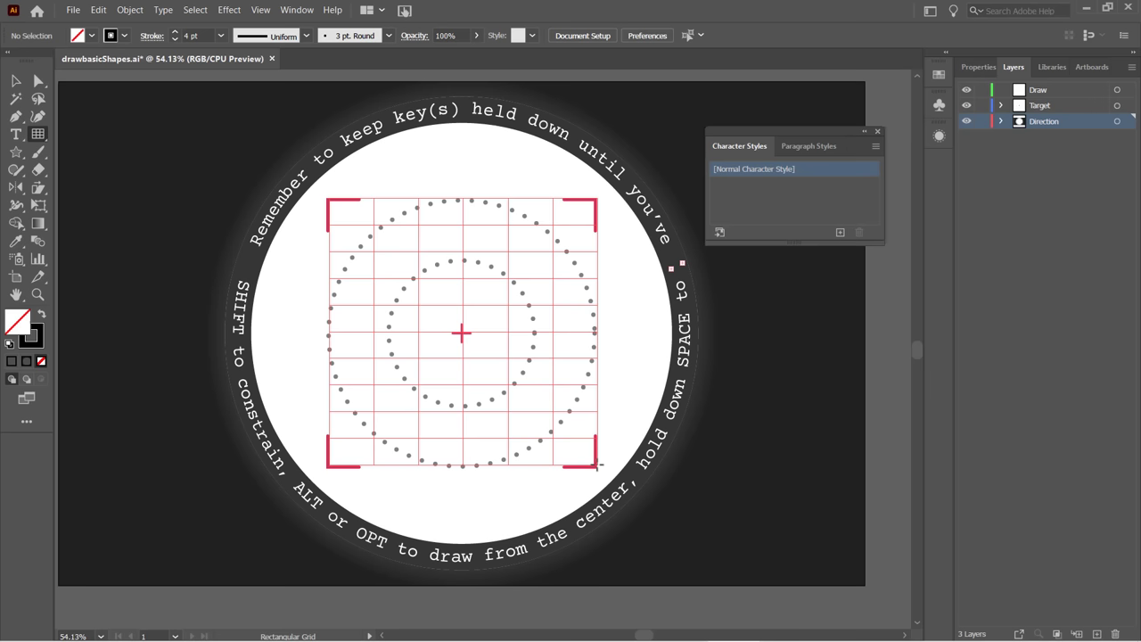
pyautogui.press('Down')
pyautogui.press('Down')
pyautogui.press('Down')
pyautogui.press('Down')
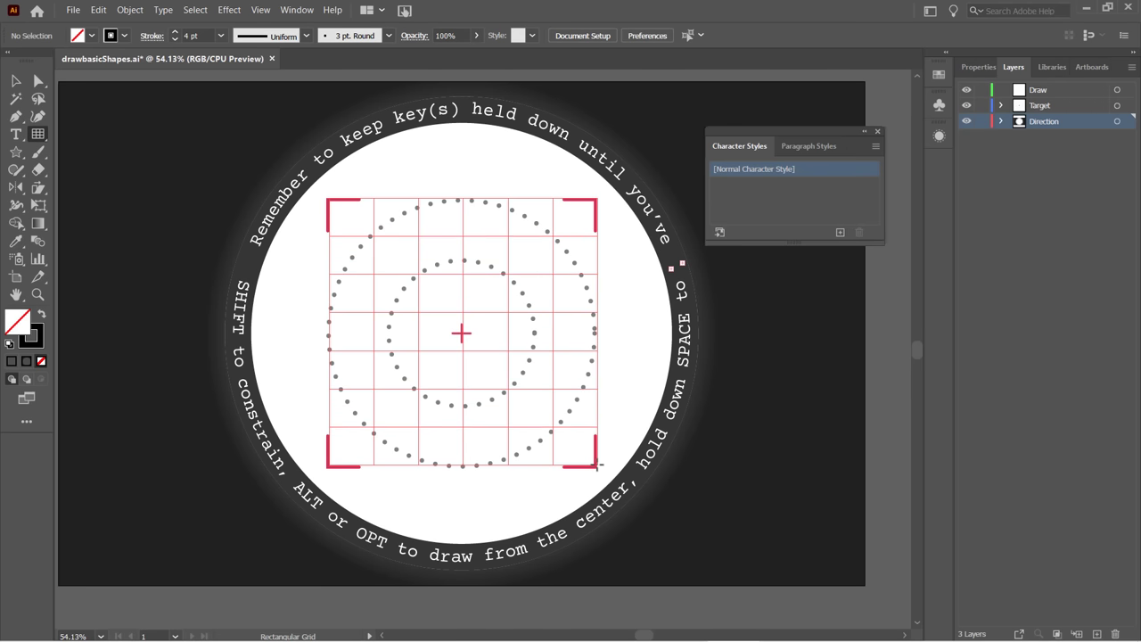
pyautogui.press('Right')
pyautogui.press('Right')
pyautogui.moveTo(597, 464); pyautogui.dragTo(597, 465)
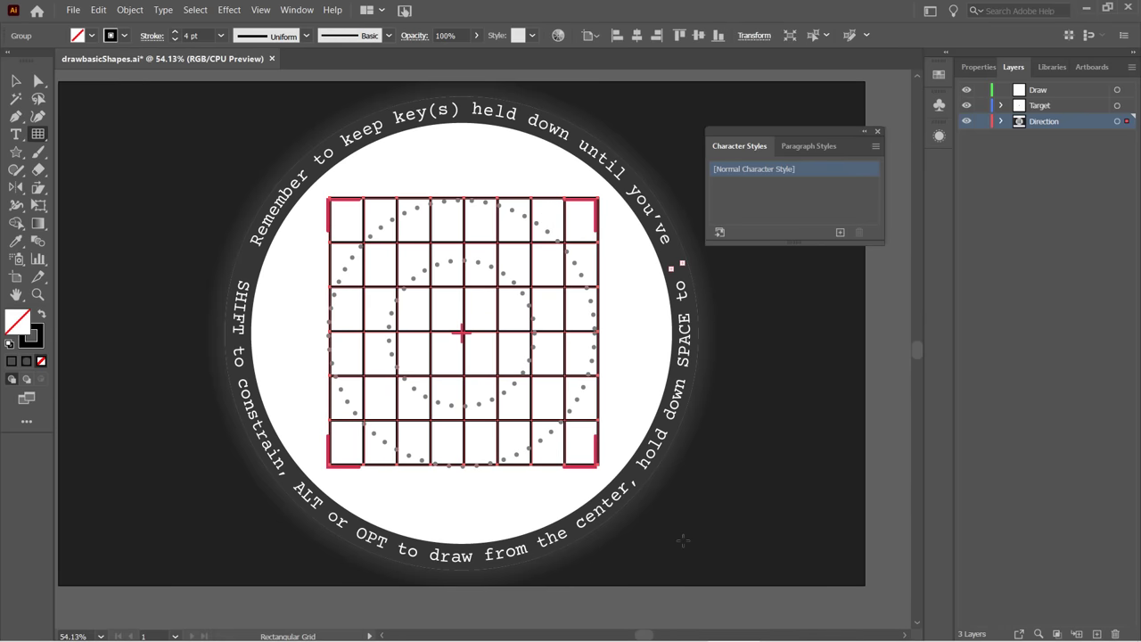
# Delete just the square grid and top text arc, restoring the over-deleted artwork.
pyautogui.click(16, 81)
pyautogui.click(186, 237)
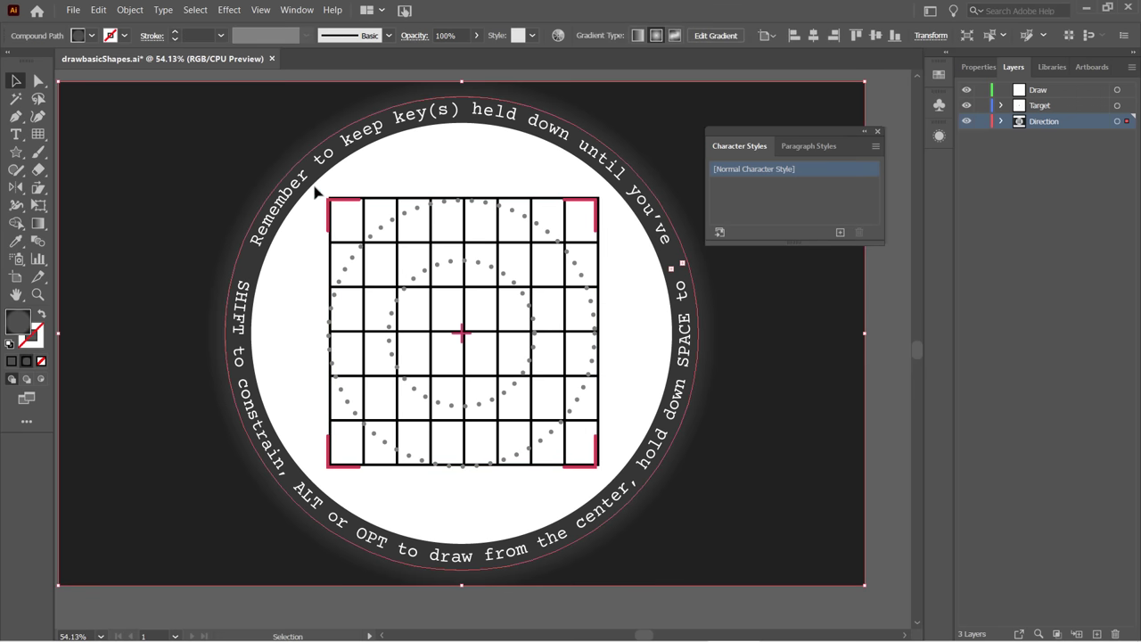
pyautogui.moveTo(315, 188); pyautogui.dragTo(619, 497)
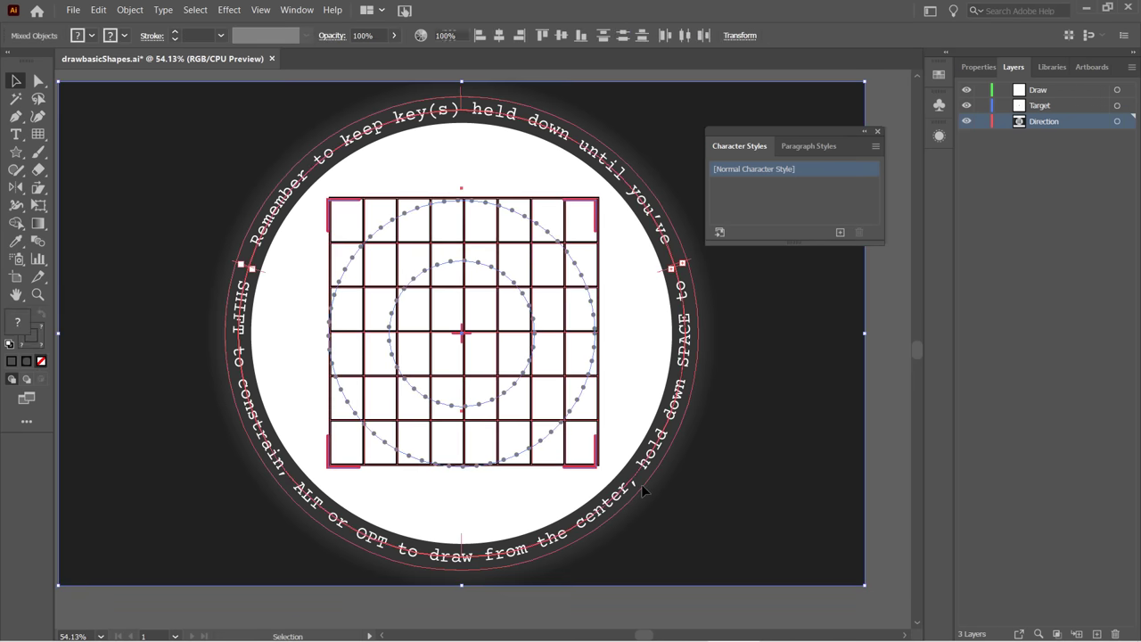
pyautogui.press('Delete')
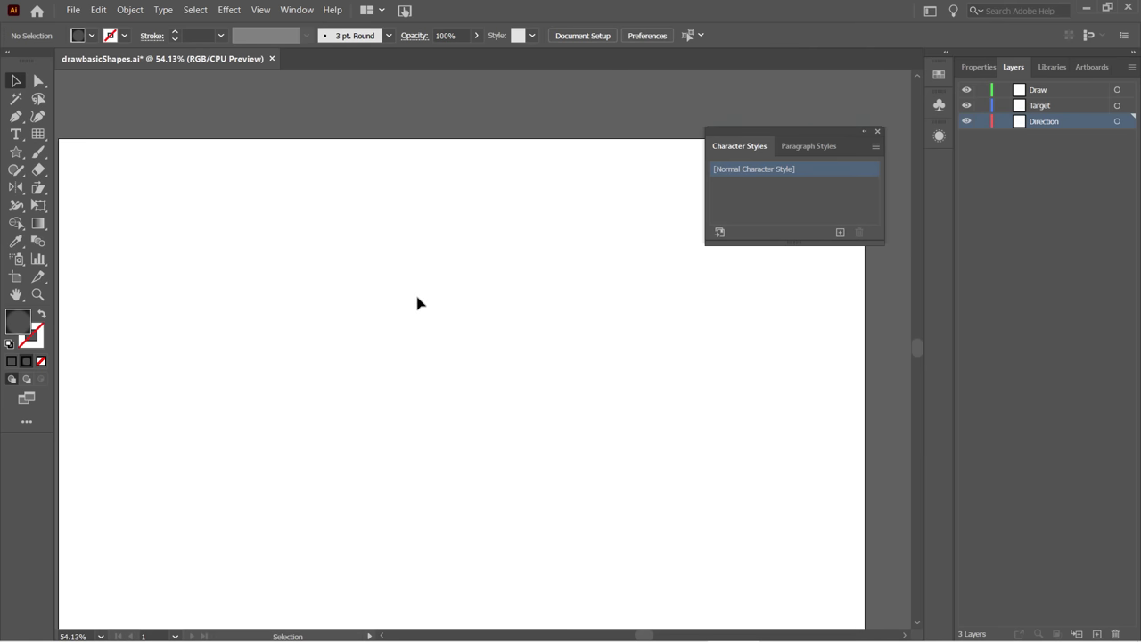
pyautogui.hotkey('ctrl', 'z')
pyautogui.click(402, 186)
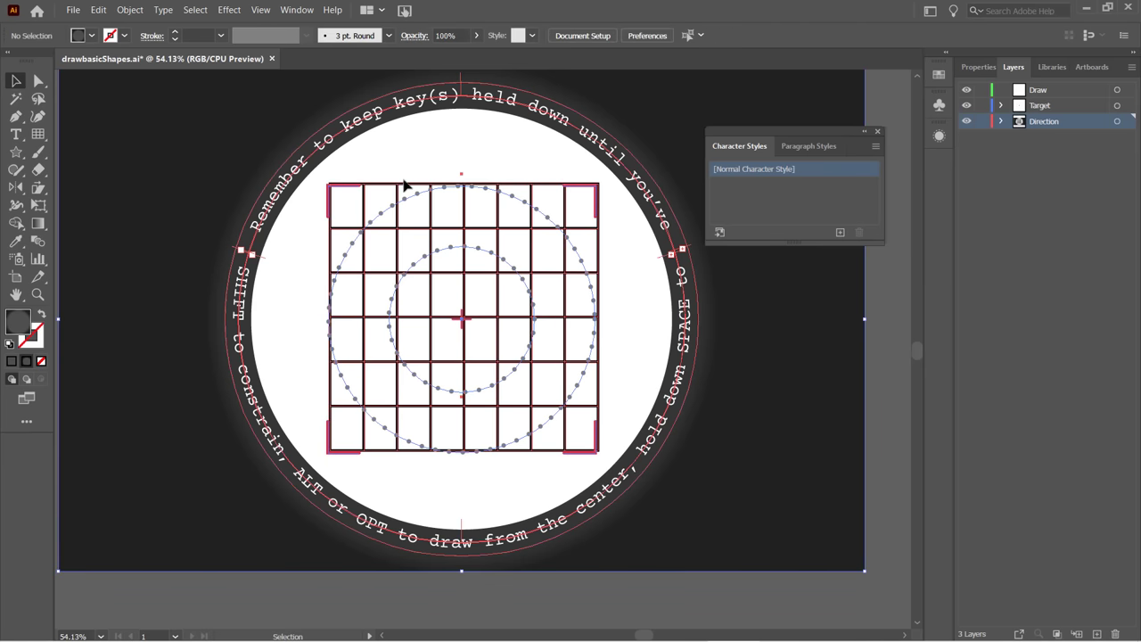
pyautogui.click(396, 190)
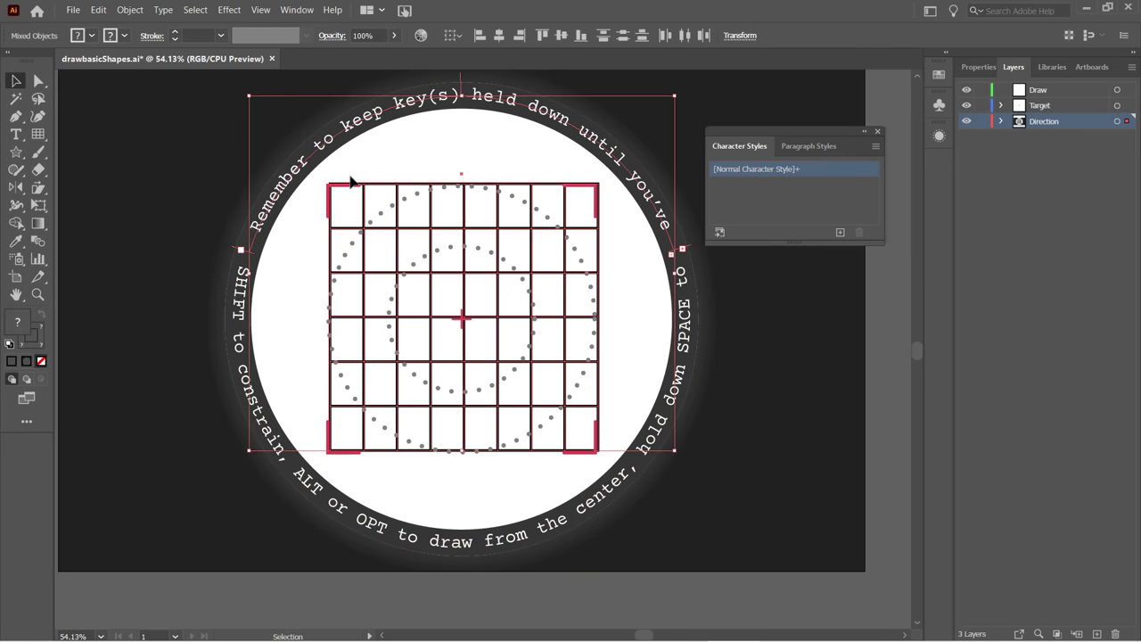
pyautogui.press('Delete')
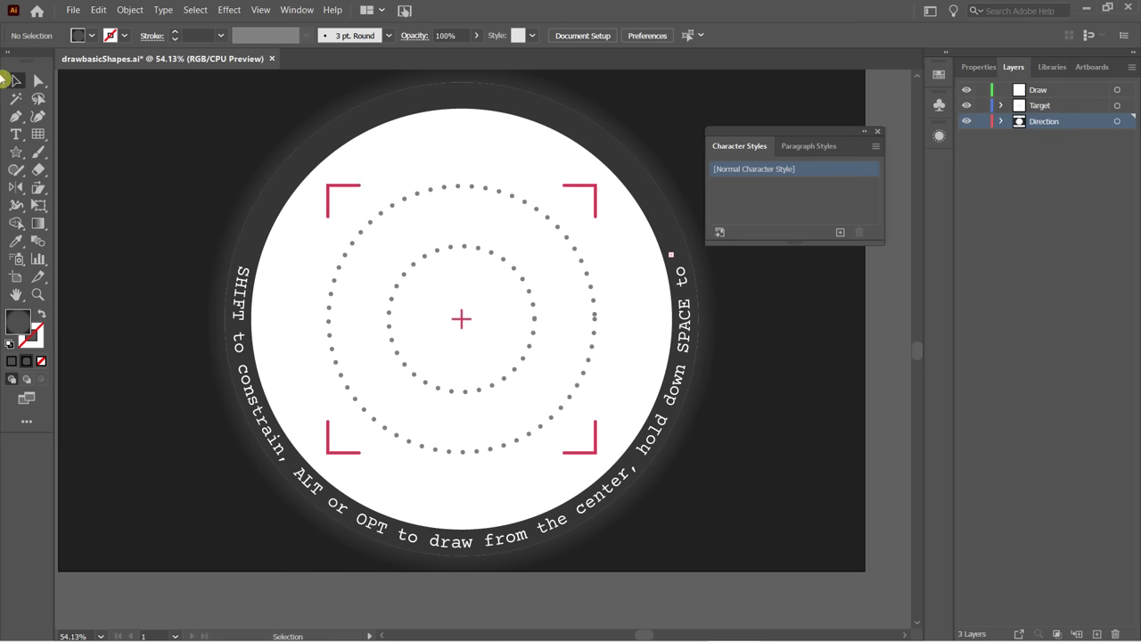
# Draw a polar grid over the circle's centre with about eight radial dividers and four rings.
pyautogui.click(39, 133)
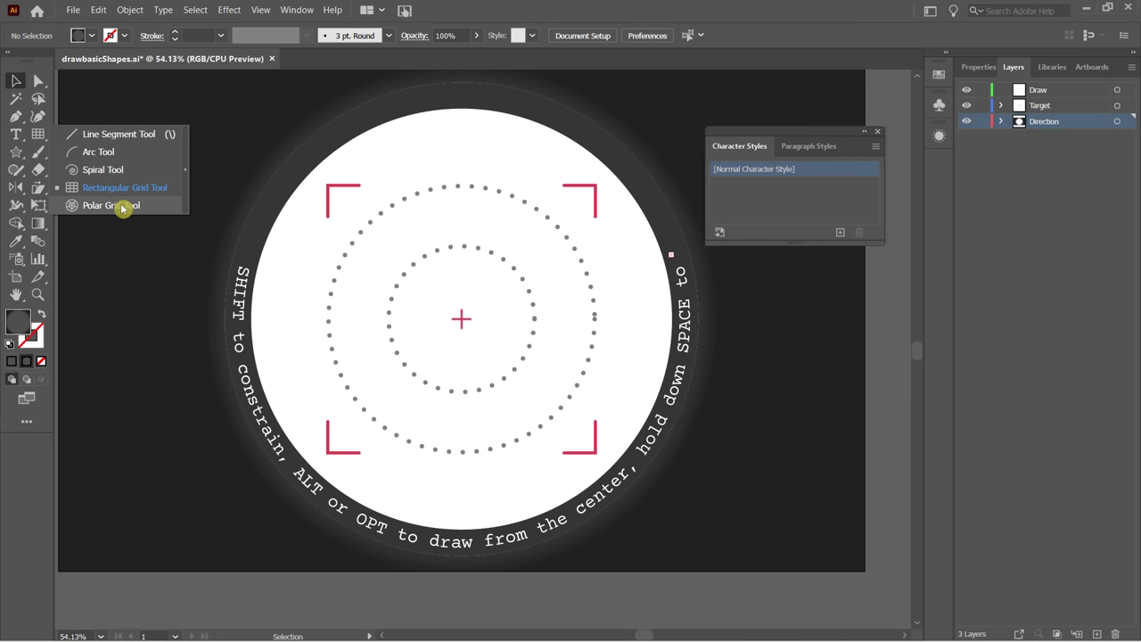
pyautogui.click(106, 206)
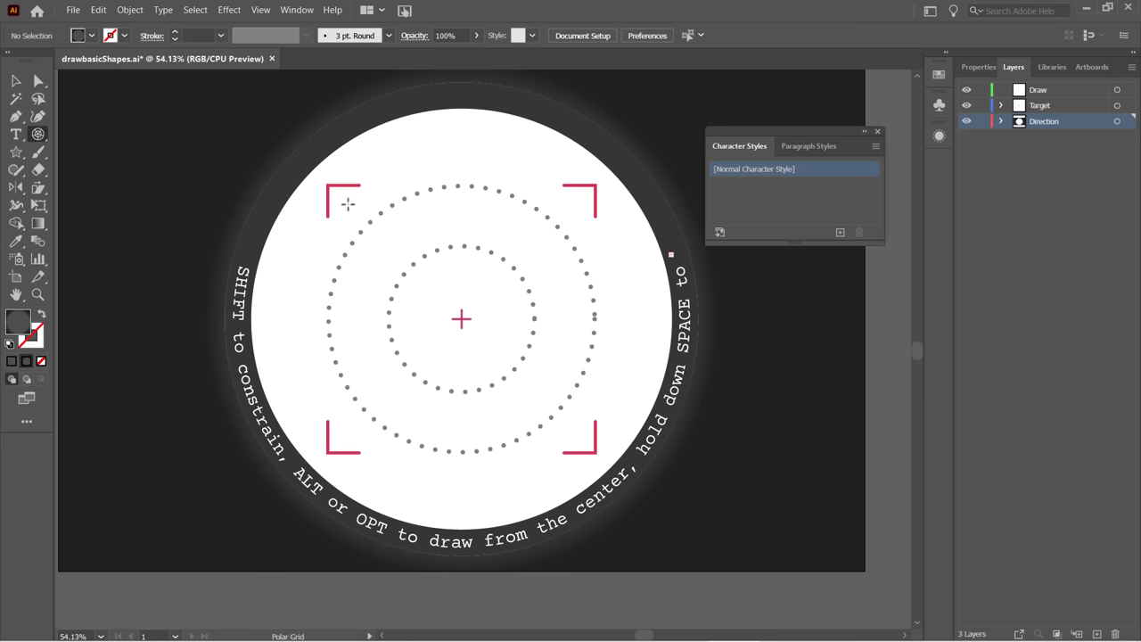
pyautogui.moveTo(349, 199); pyautogui.dragTo(584, 443)
pyautogui.press('Up')
pyautogui.press('Up')
pyautogui.press('Up')
pyautogui.press('Up')
pyautogui.press('Up')
pyautogui.press('Up')
pyautogui.press('Up')
pyautogui.press('Up')
pyautogui.press('Down')
pyautogui.press('Down')
pyautogui.press('Down')
pyautogui.press('Down')
pyautogui.press('Down')
pyautogui.press('Down')
pyautogui.press('Left')
pyautogui.press('Left')
pyautogui.press('Right')
pyautogui.press('Right')
pyautogui.press('Right')
pyautogui.press('Right')
pyautogui.press('Right')
pyautogui.press('Right')
pyautogui.press('Right')
pyautogui.press('Right')
pyautogui.press('Right')
pyautogui.press('Right')
pyautogui.press('Right')
pyautogui.press('Down')
pyautogui.press('Down')
pyautogui.press('Down')
pyautogui.press('Down')
pyautogui.press('Down')
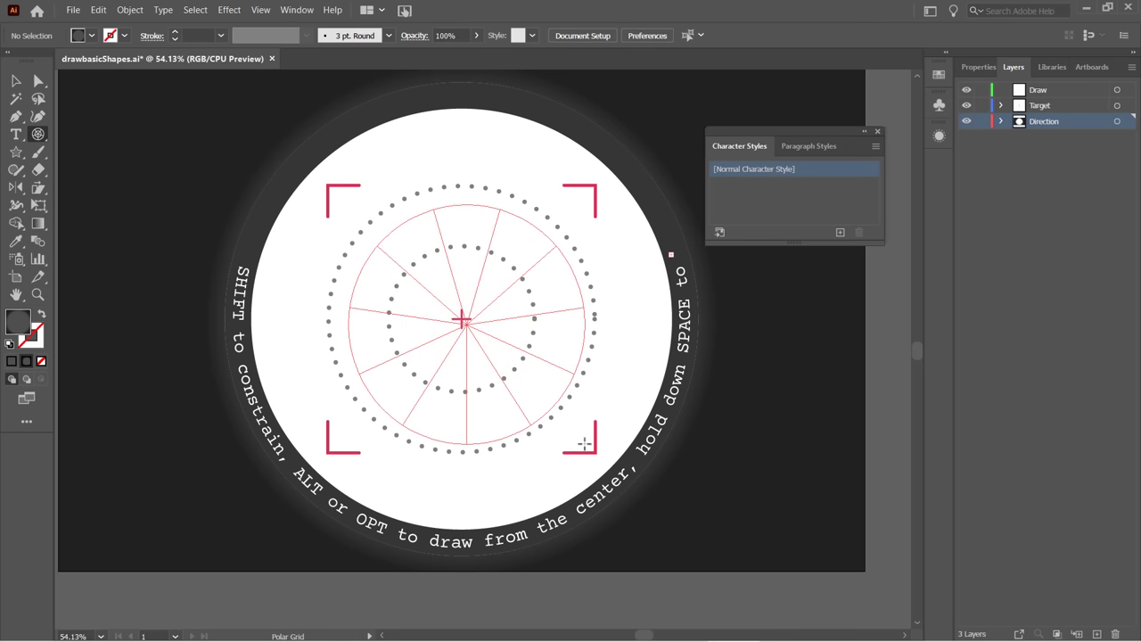
pyautogui.press('Up')
pyautogui.press('Up')
pyautogui.press('Up')
pyautogui.moveTo(584, 443); pyautogui.dragTo(584, 443)
pyautogui.press('Down')
pyautogui.press('Down')
pyautogui.press('Up')
pyautogui.press('Up')
pyautogui.press('Up')
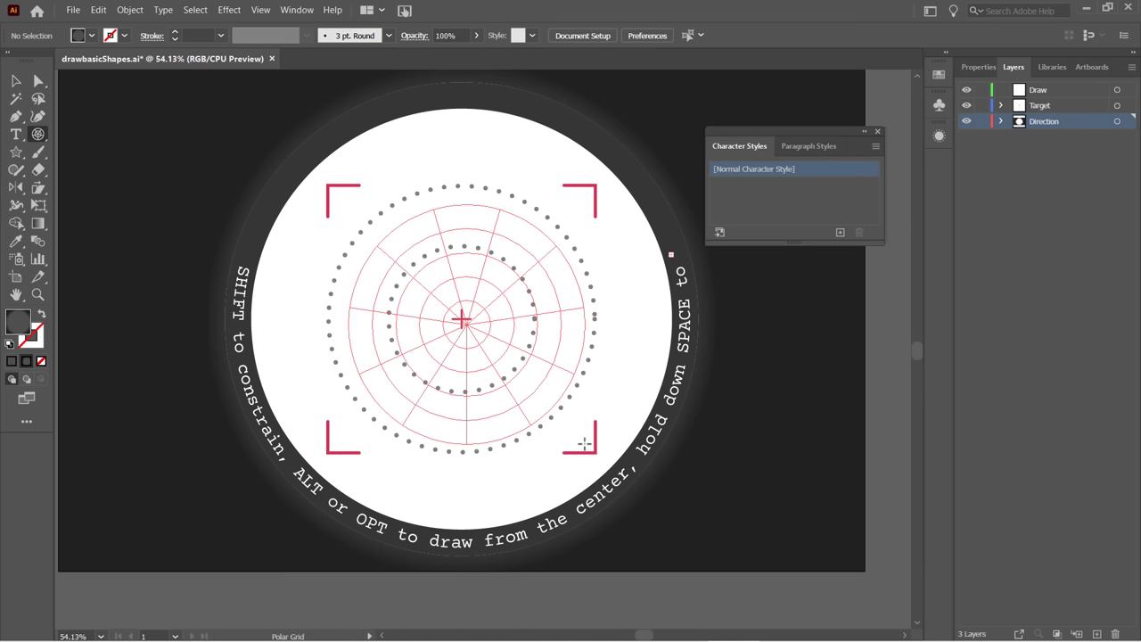
pyautogui.moveTo(584, 443); pyautogui.dragTo(584, 443)
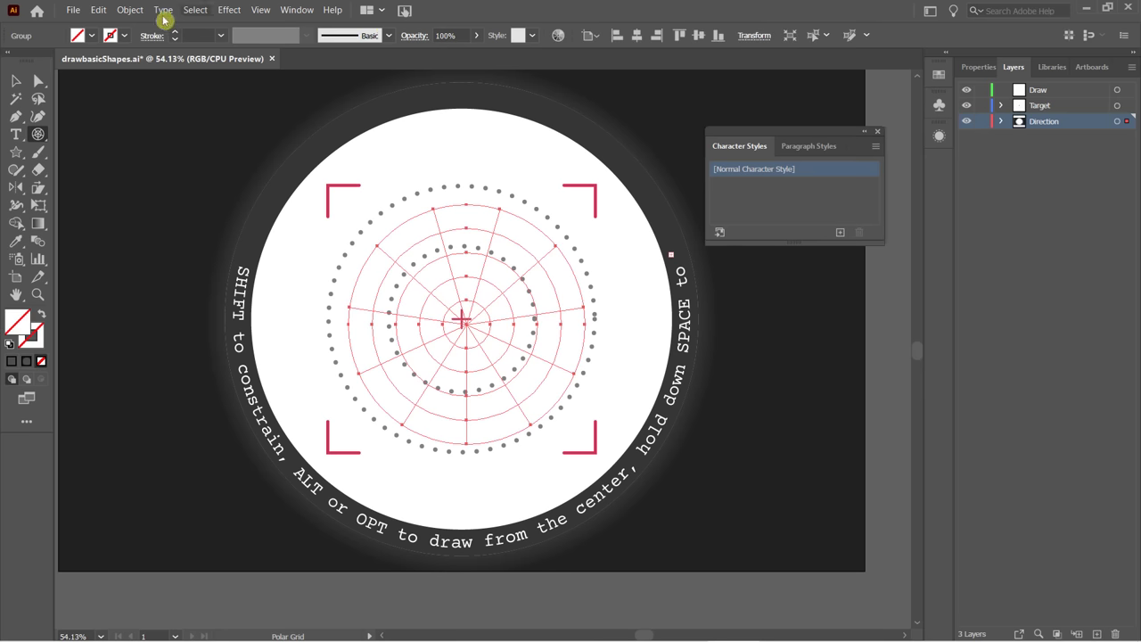
# Give the polar grid a yellow-green fill and a 5 pt black stroke.
pyautogui.click(91, 36)
pyautogui.click(74, 65)
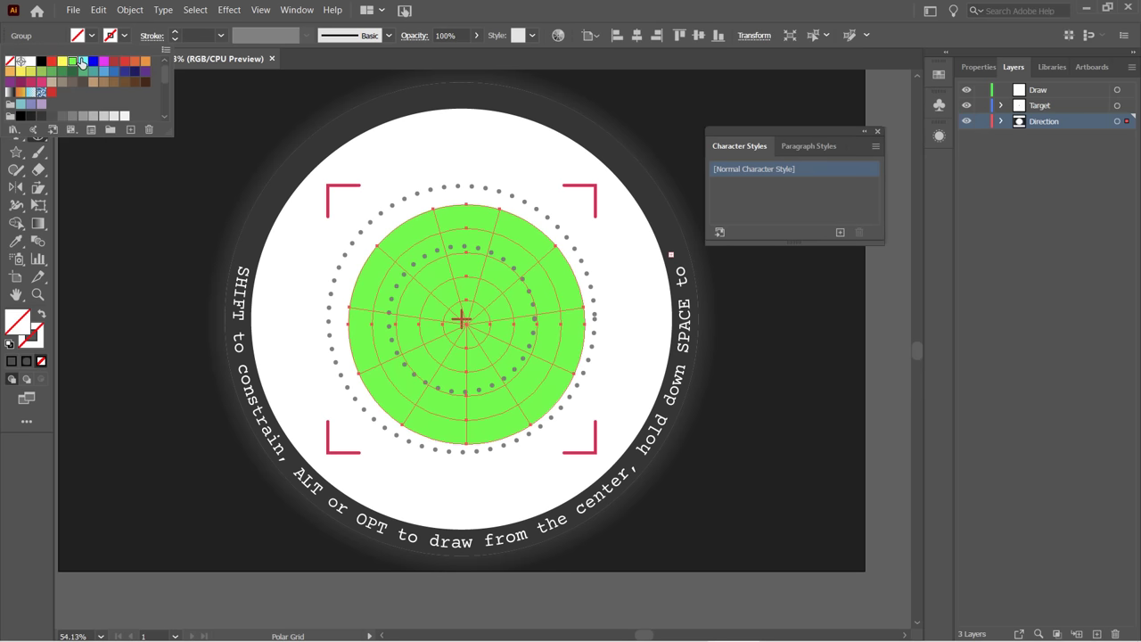
pyautogui.click(123, 35)
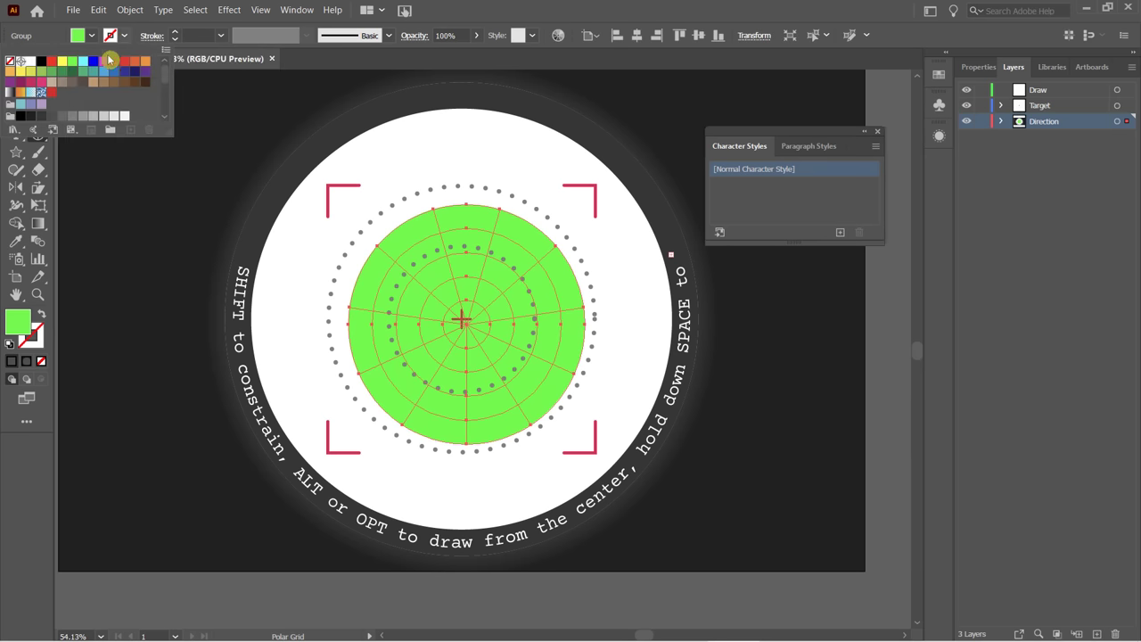
pyautogui.click(41, 61)
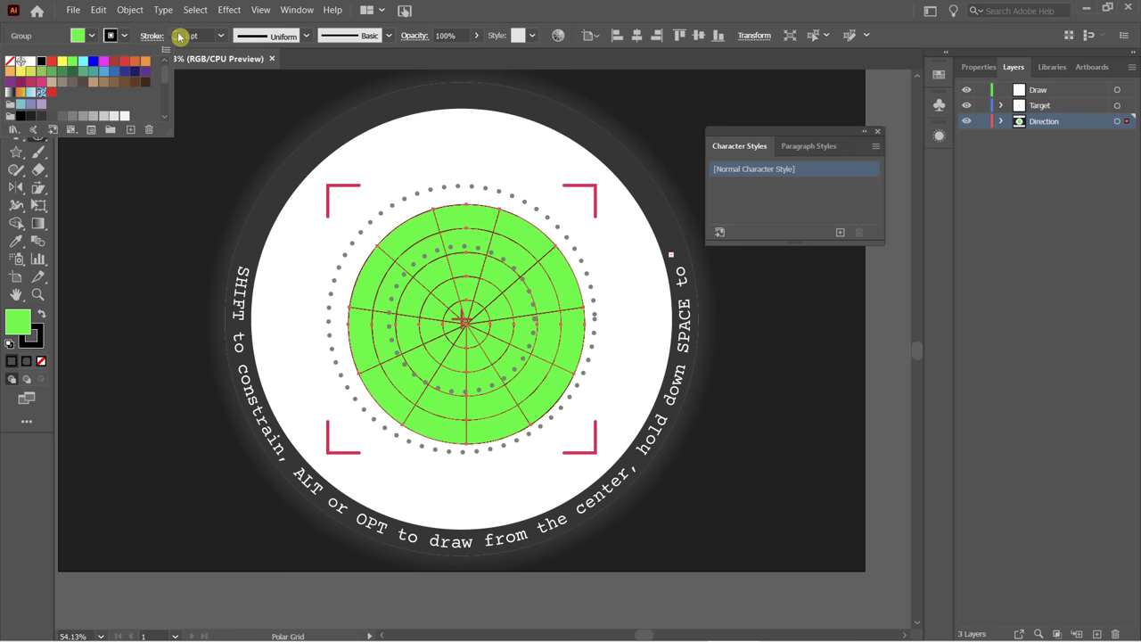
pyautogui.click(179, 35)
pyautogui.click(178, 36)
pyautogui.click(178, 33)
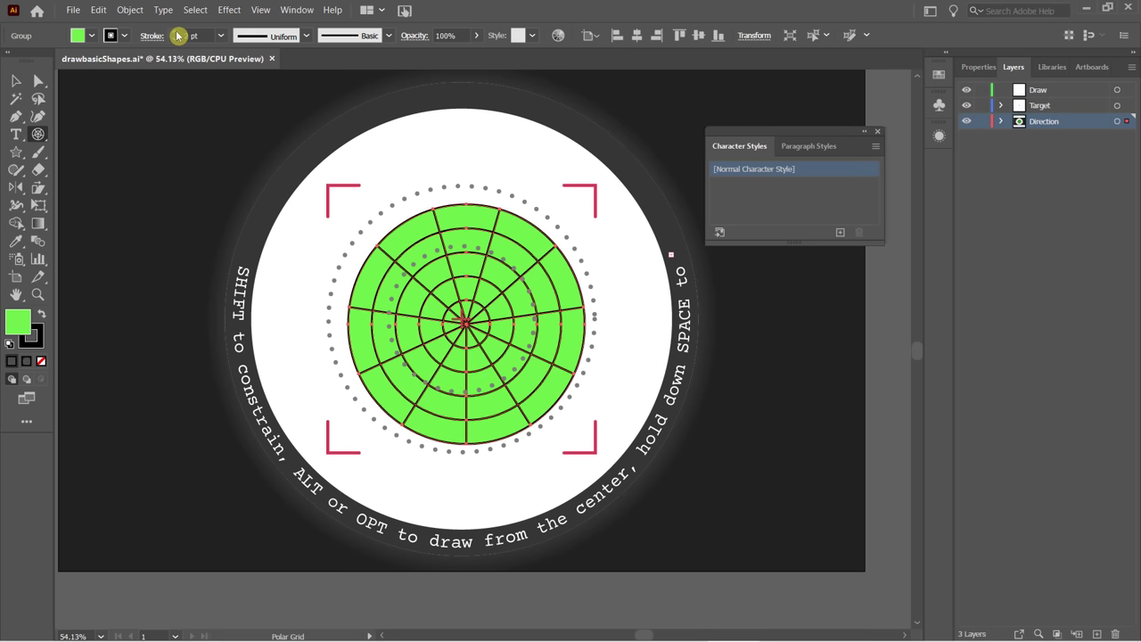
pyautogui.click(178, 33)
pyautogui.click(178, 33)
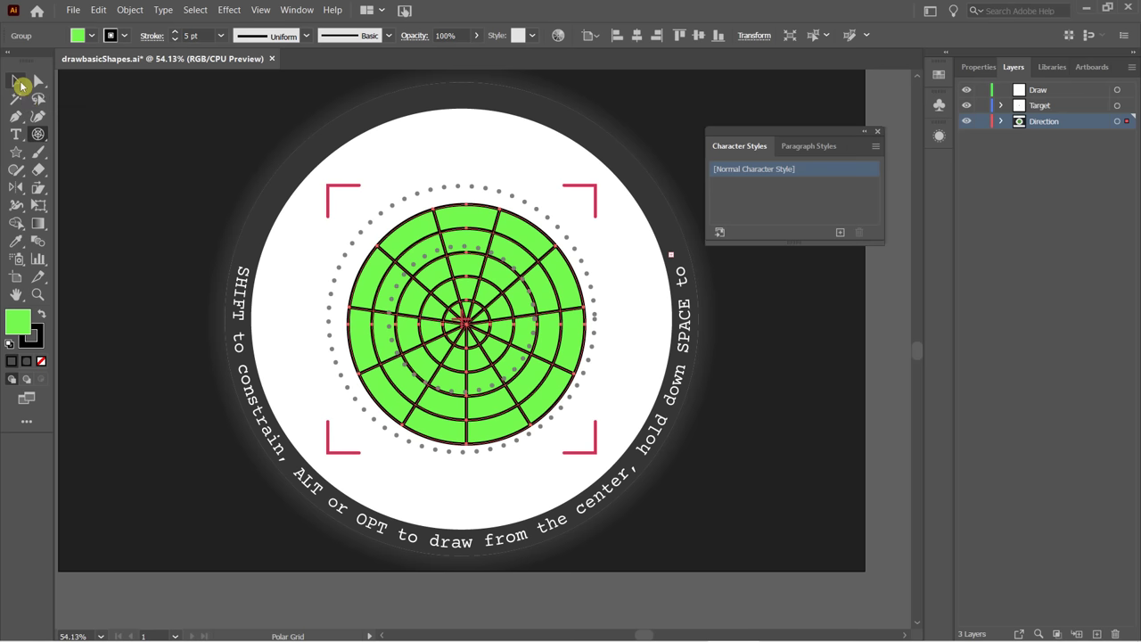
# Select the dark background circle, then return to the polar grid tool.
pyautogui.click(17, 81)
pyautogui.click(76, 164)
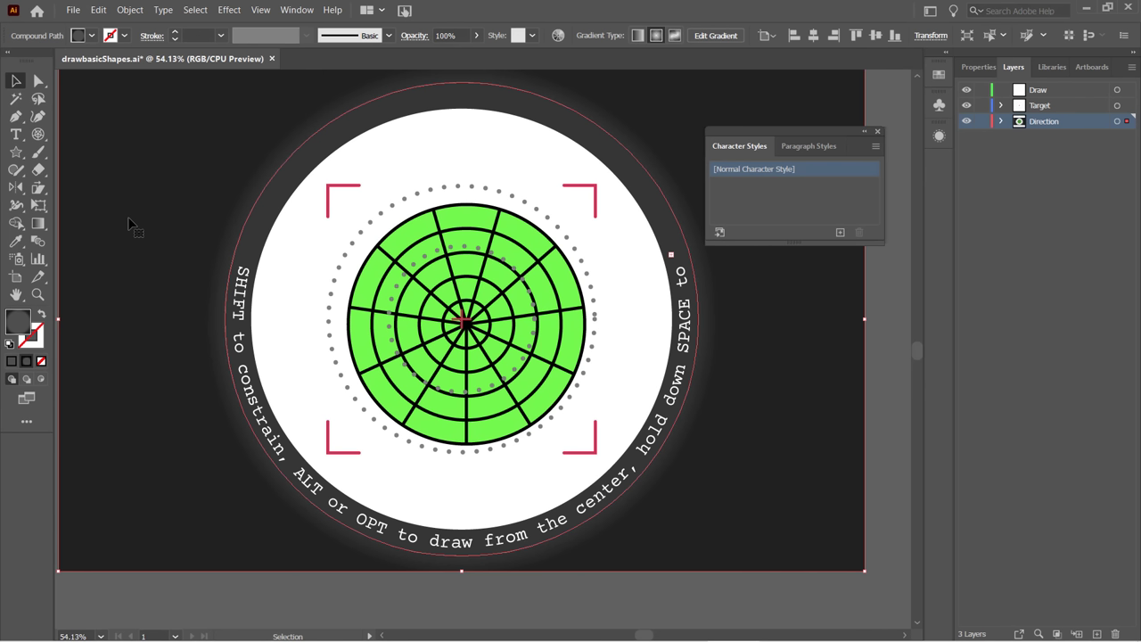
pyautogui.press('\\')
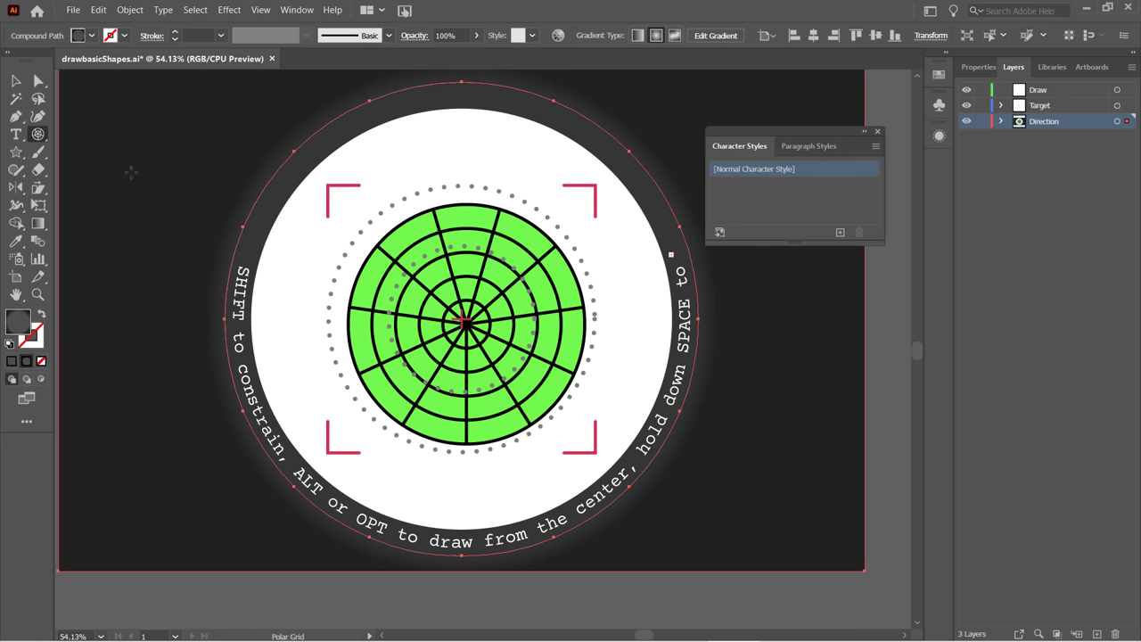
# Open the Polar Grid Tool options (4 concentric, 11 radial dividers) and move the dialog aside.
pyautogui.doubleClick(39, 136)
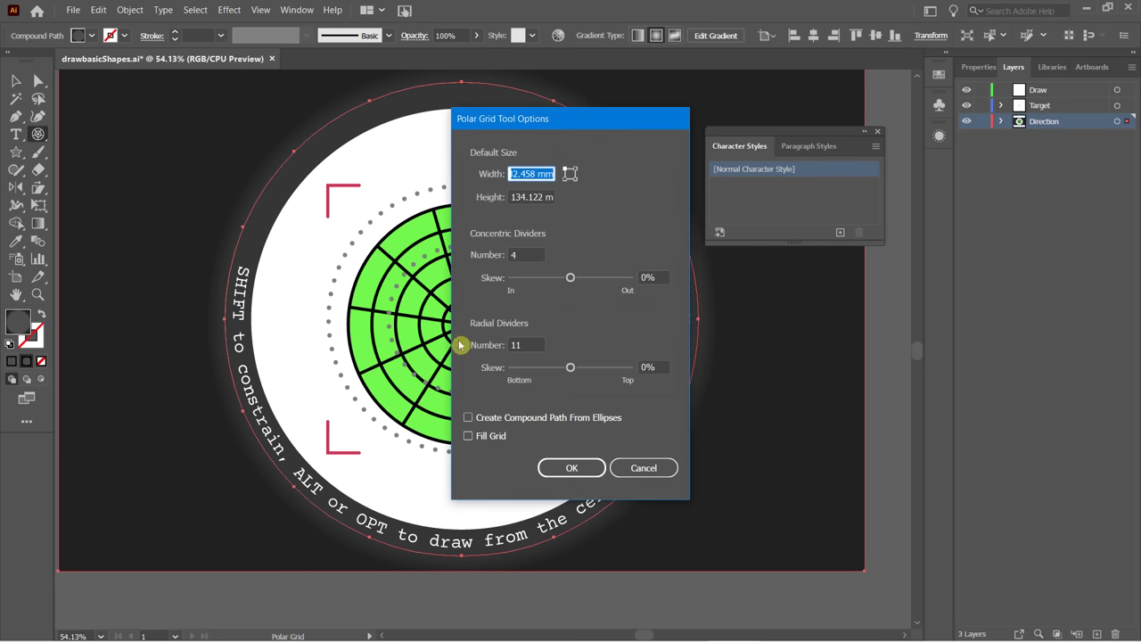
pyautogui.moveTo(586, 120); pyautogui.dragTo(441, 79)
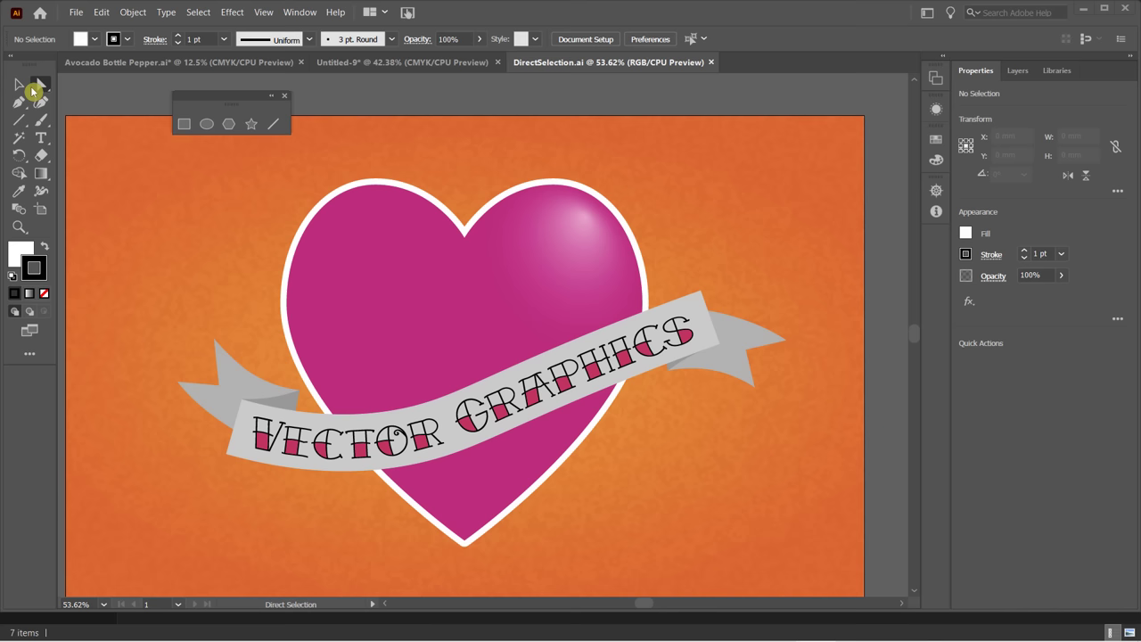
pyautogui.click(372, 249)
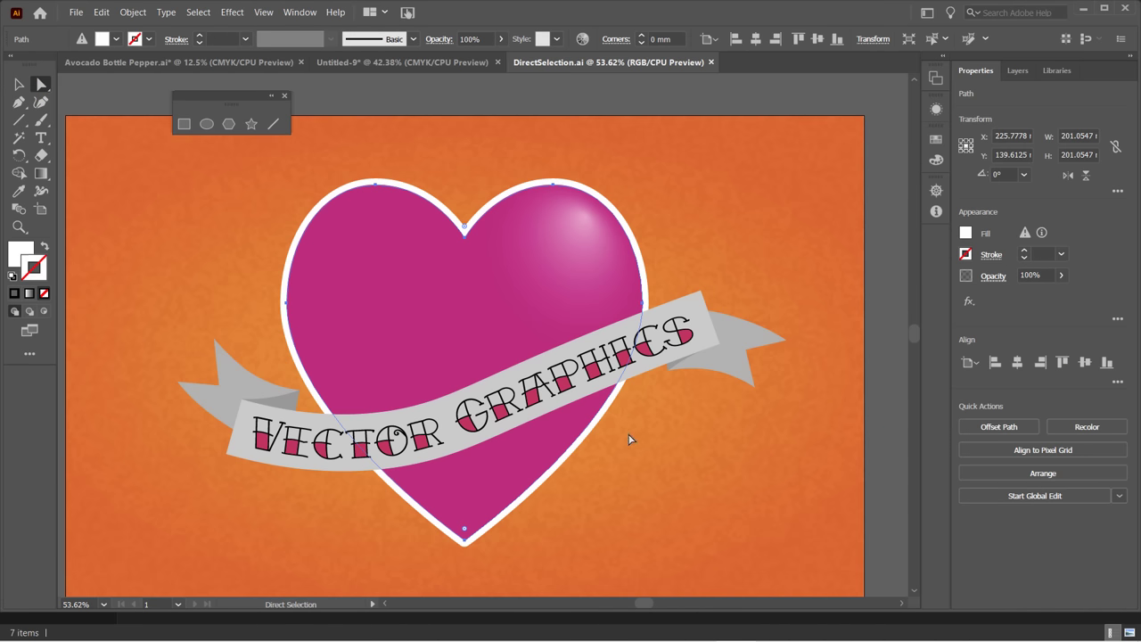
pyautogui.scroll(2, 390, 200)
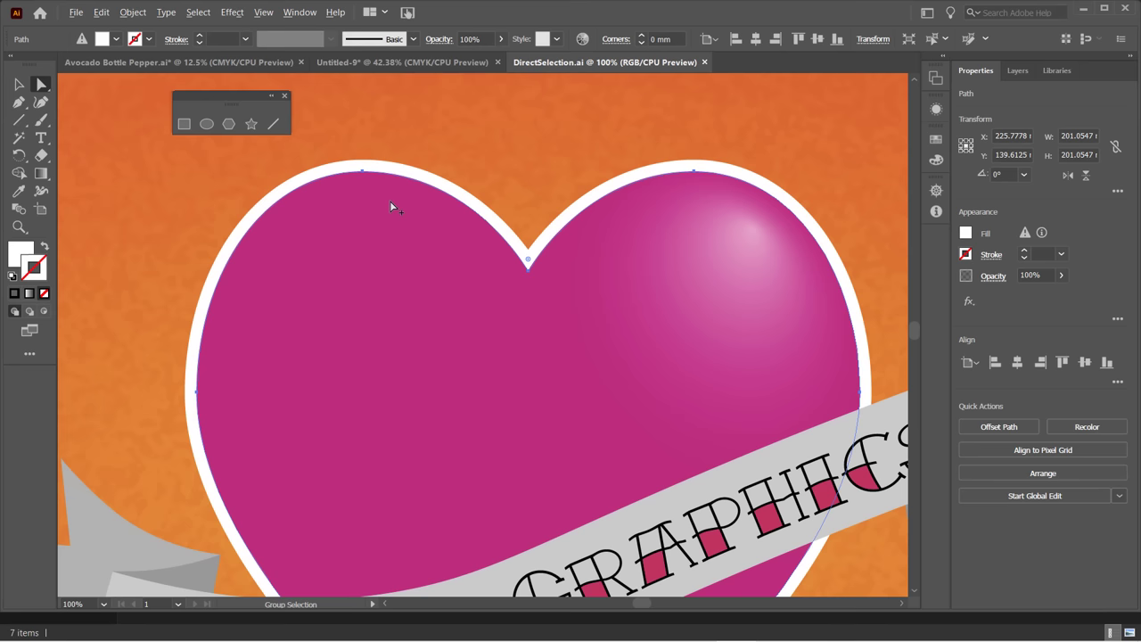
pyautogui.scroll(-1, 423, 325)
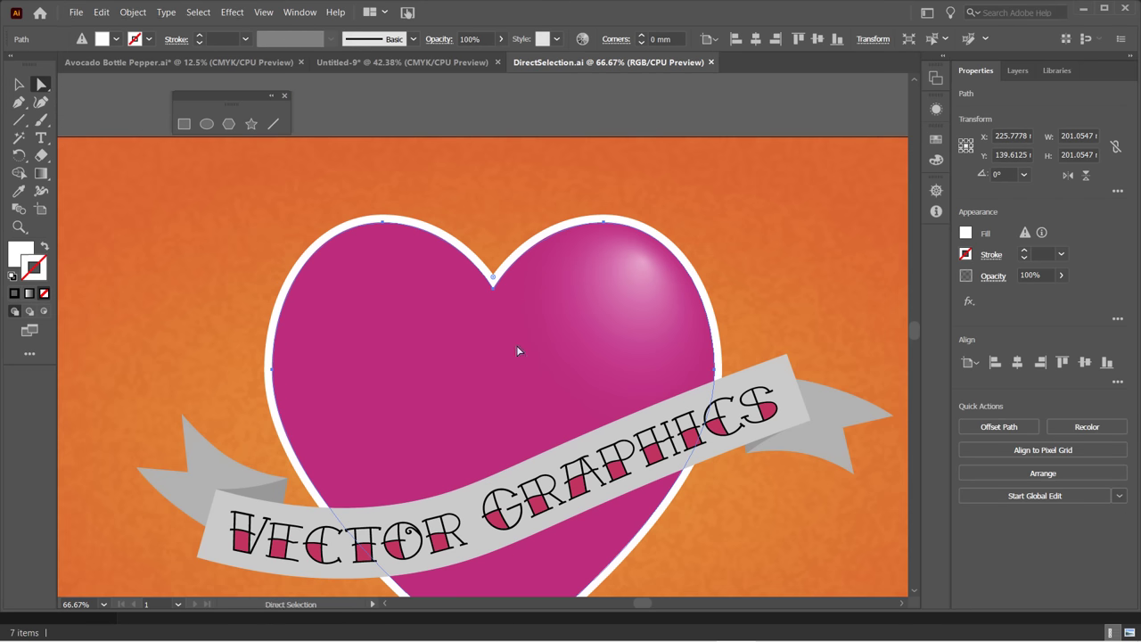
pyautogui.moveTo(558, 318); pyautogui.dragTo(530, 235)
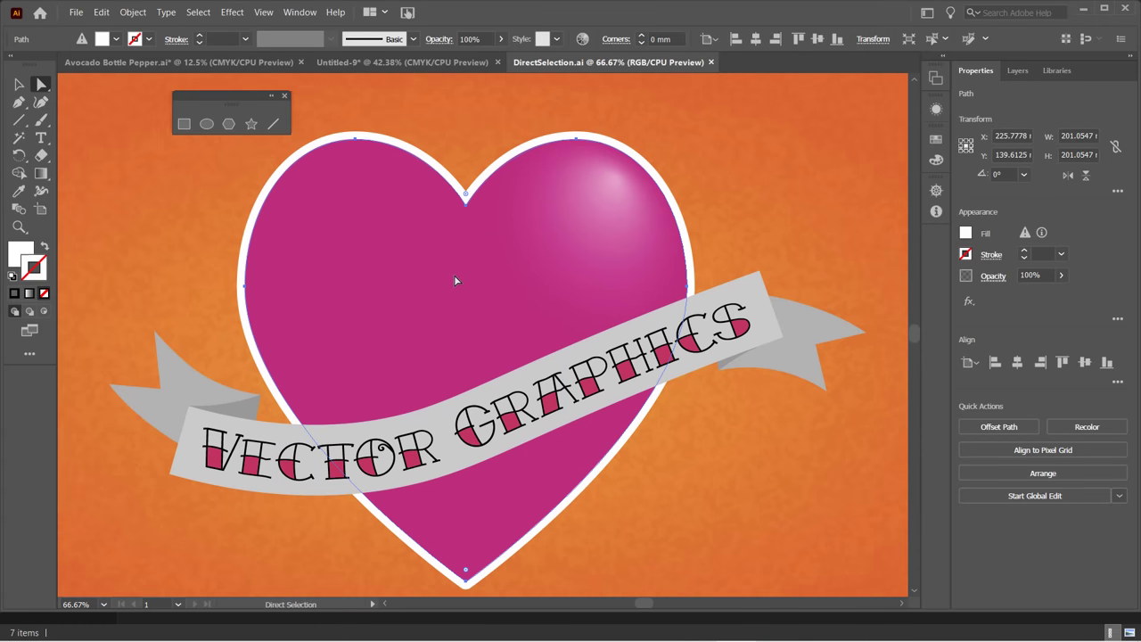
pyautogui.click(245, 291)
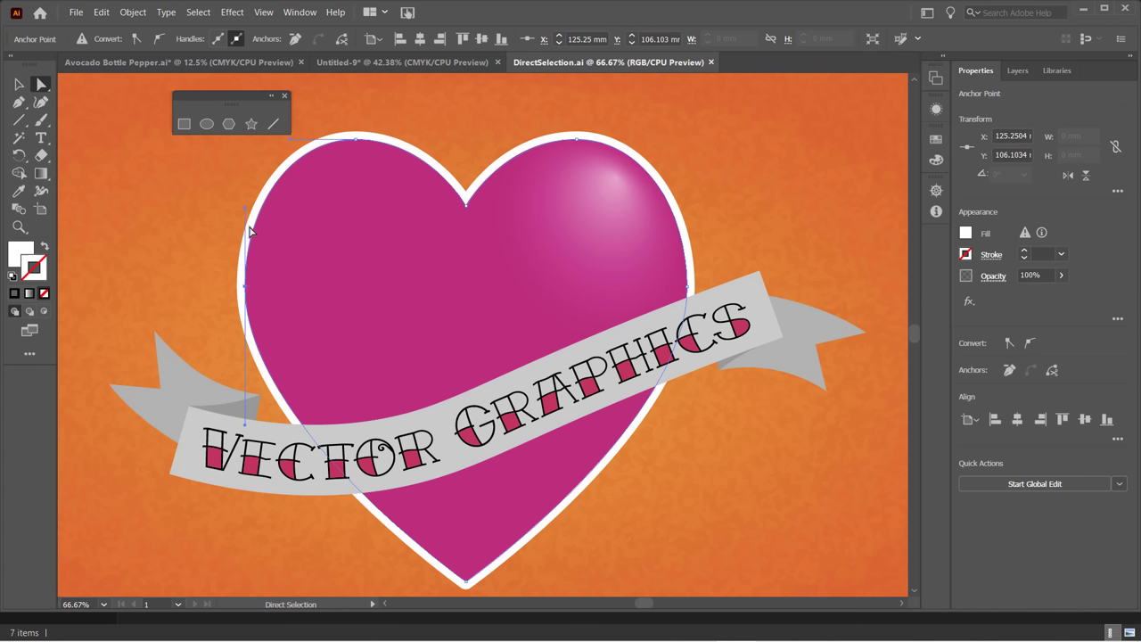
pyautogui.click(356, 140)
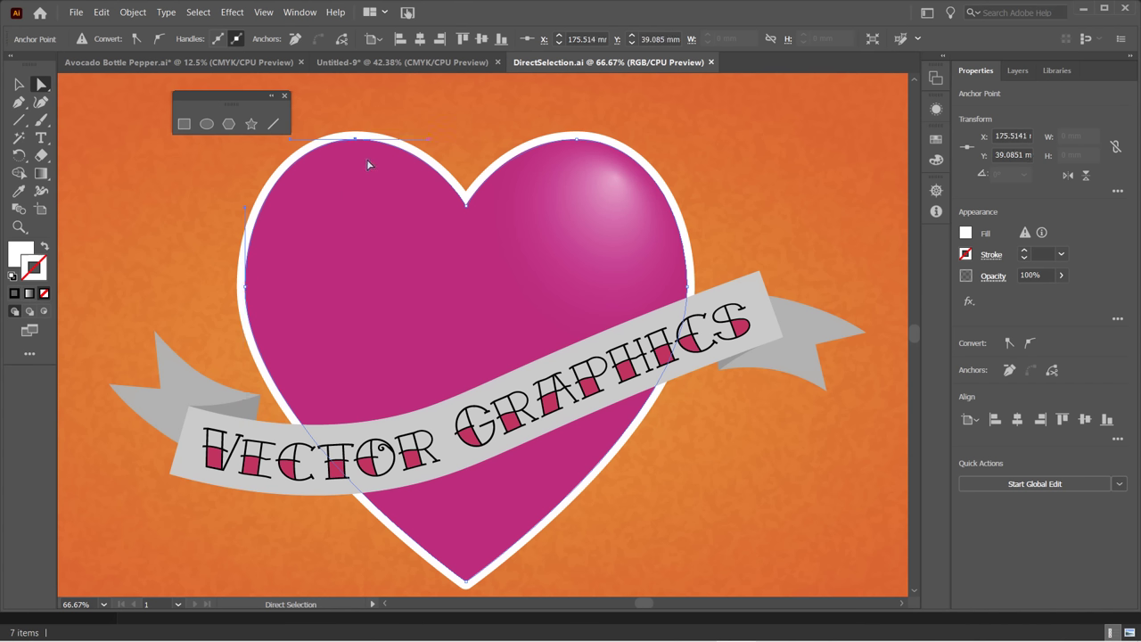
pyautogui.click(464, 207)
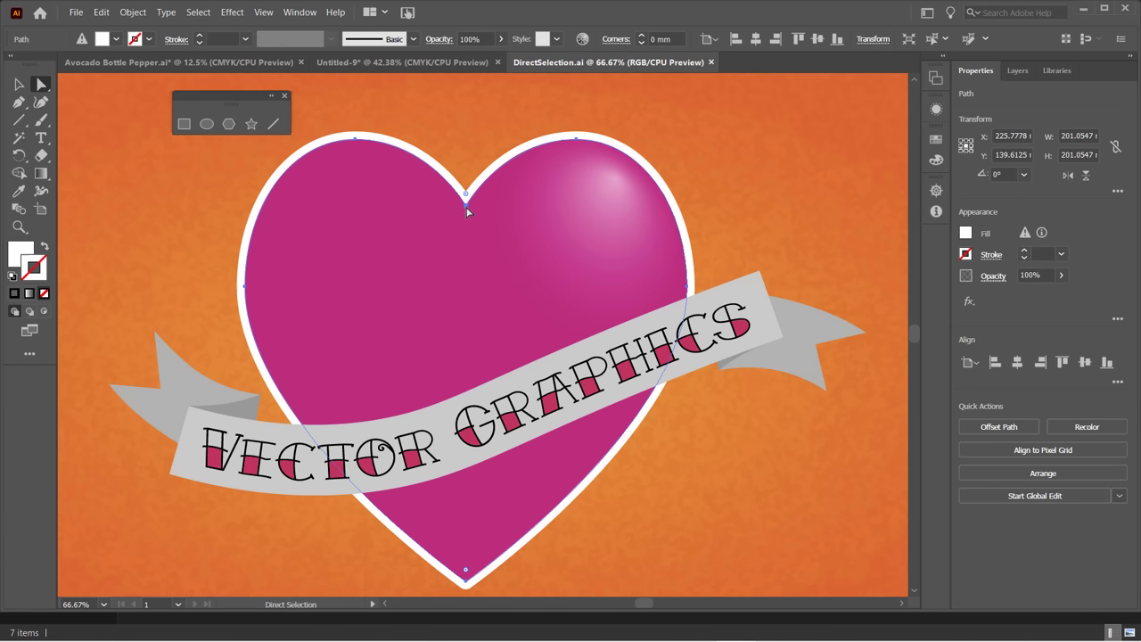
pyautogui.click(576, 141)
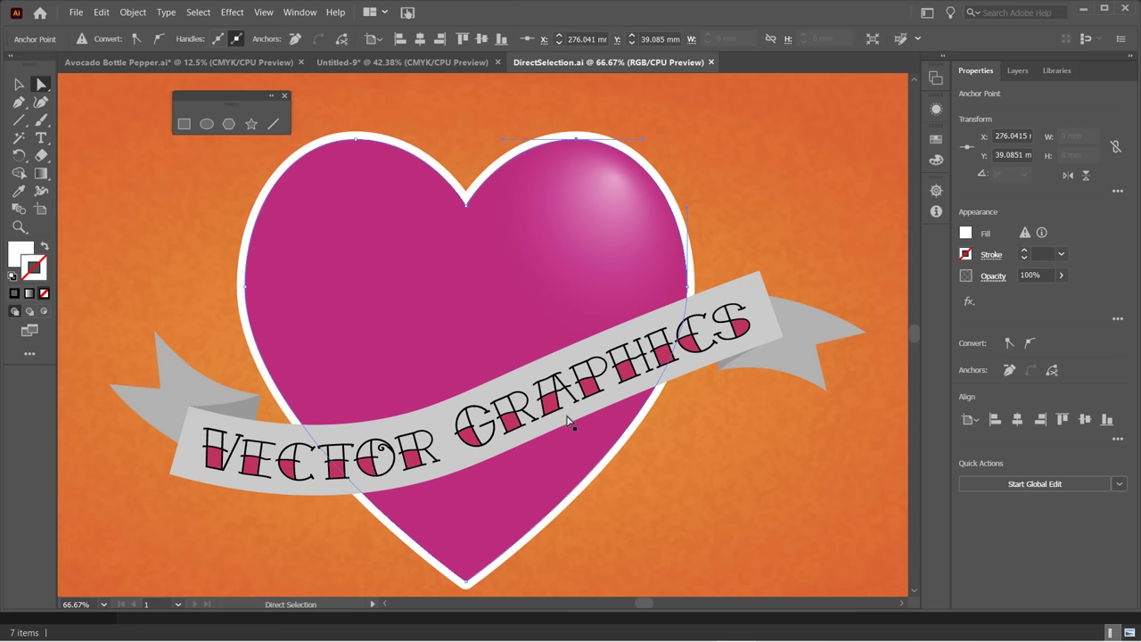
pyautogui.scroll(-2, 477, 531)
pyautogui.scroll(-1, 475, 539)
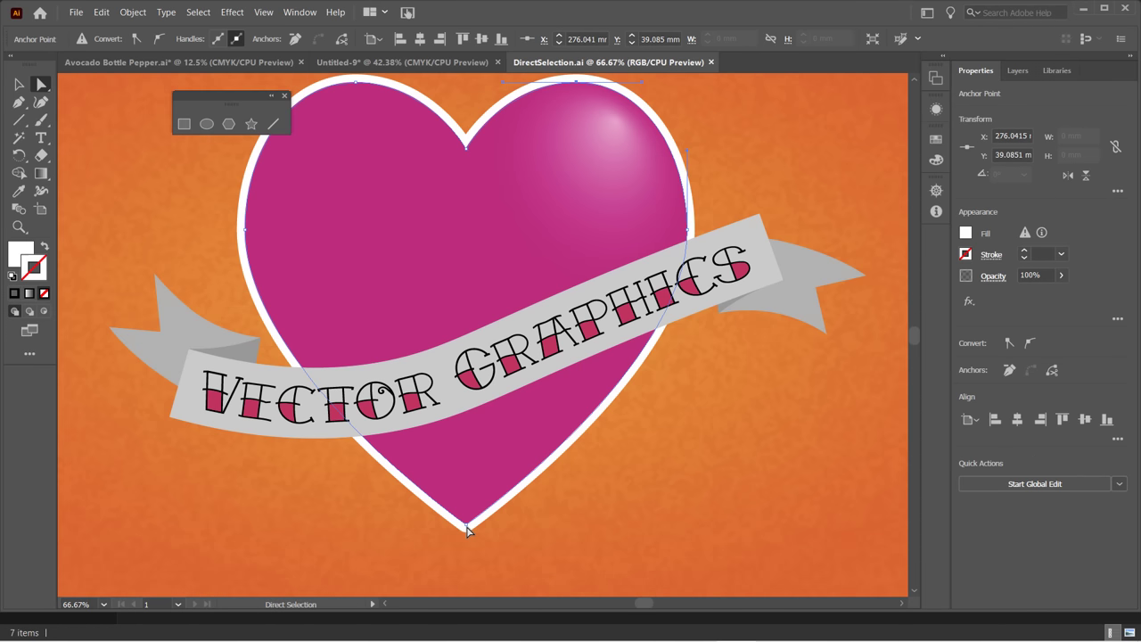
pyautogui.click(466, 515)
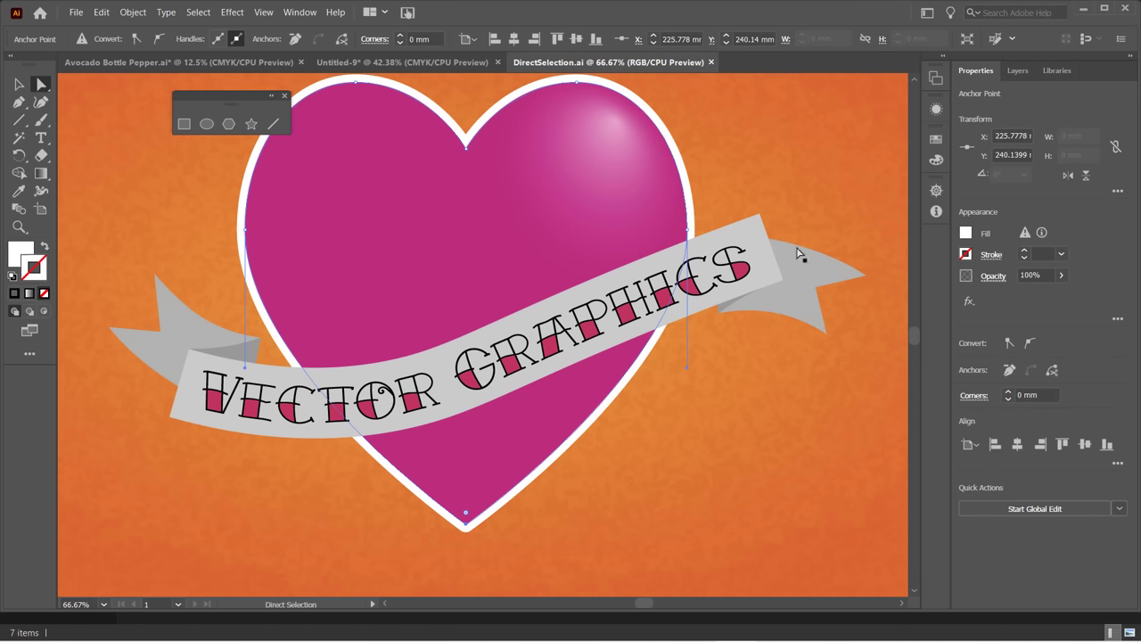
pyautogui.scroll(2, 796, 379)
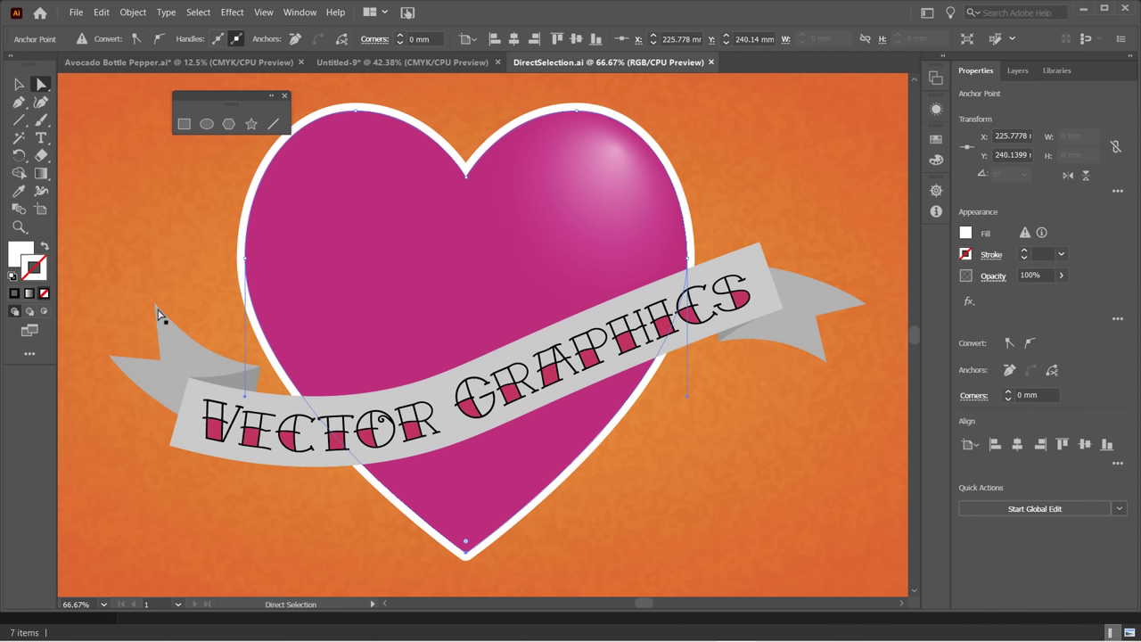
# Drag the ribbon tail's top anchor and left tip anchor up and to the left.
pyautogui.scroll(2, 157, 314)
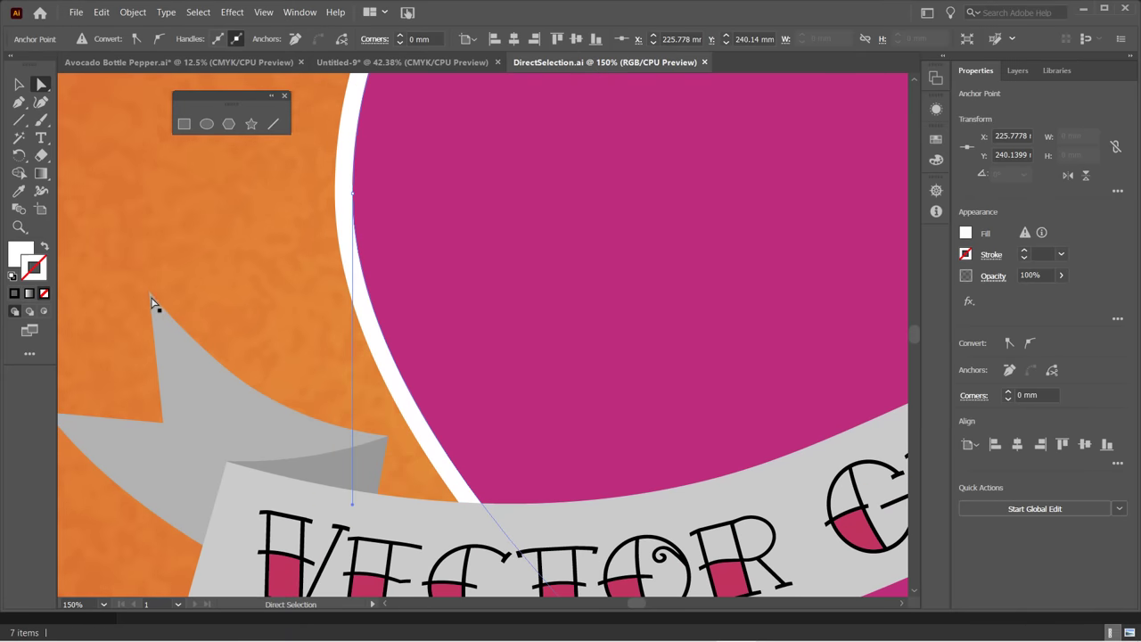
pyautogui.click(151, 303)
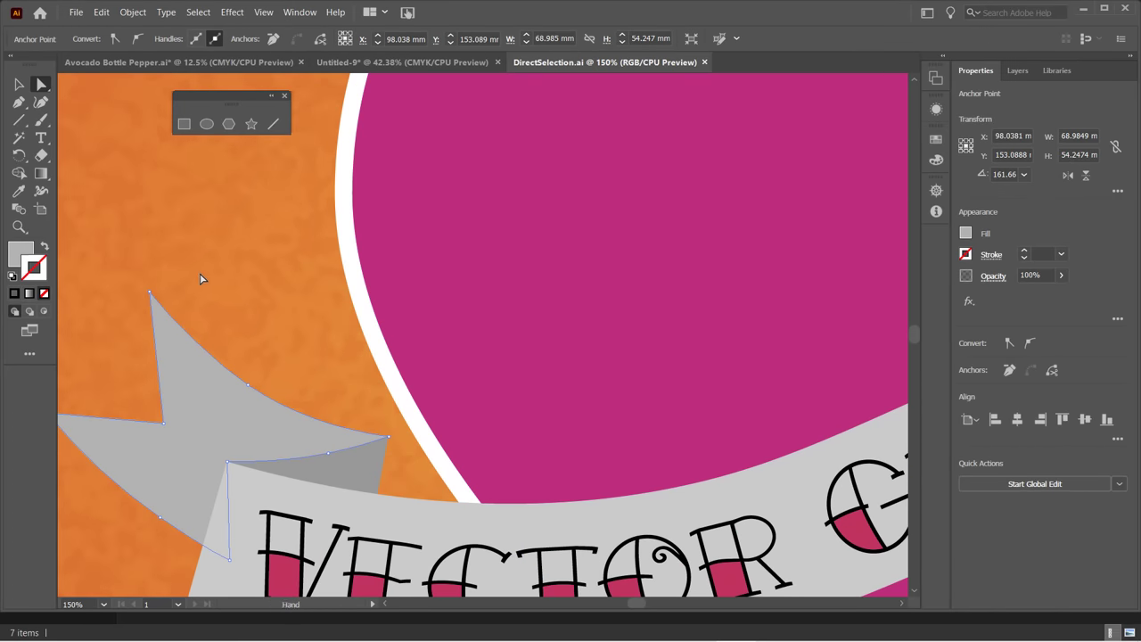
pyautogui.moveTo(198, 275); pyautogui.dragTo(348, 230)
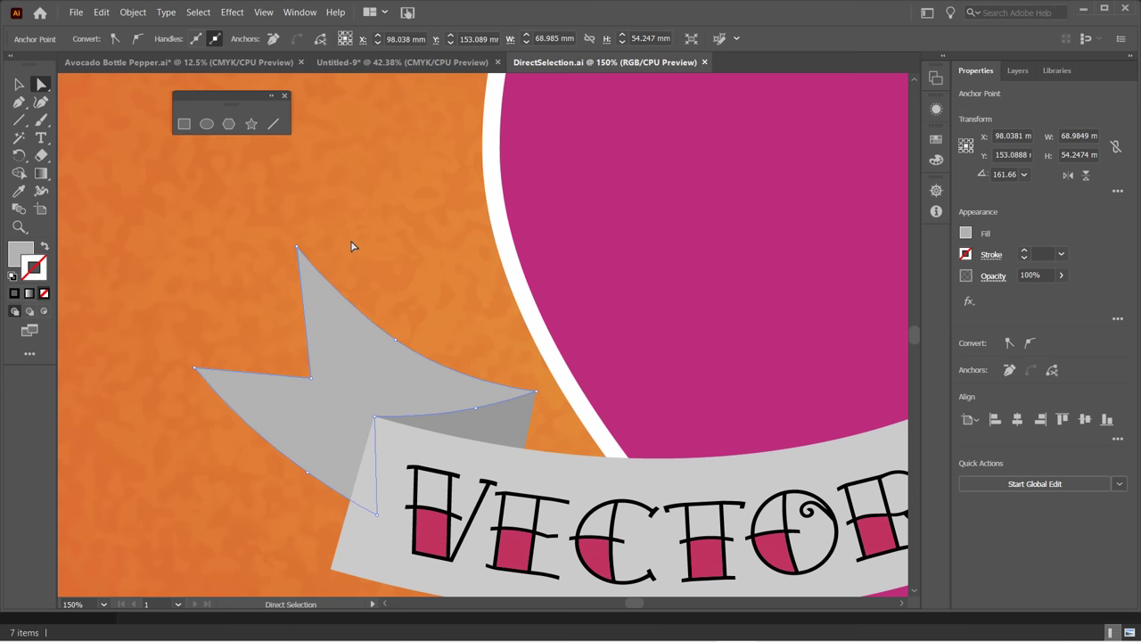
pyautogui.click(297, 250)
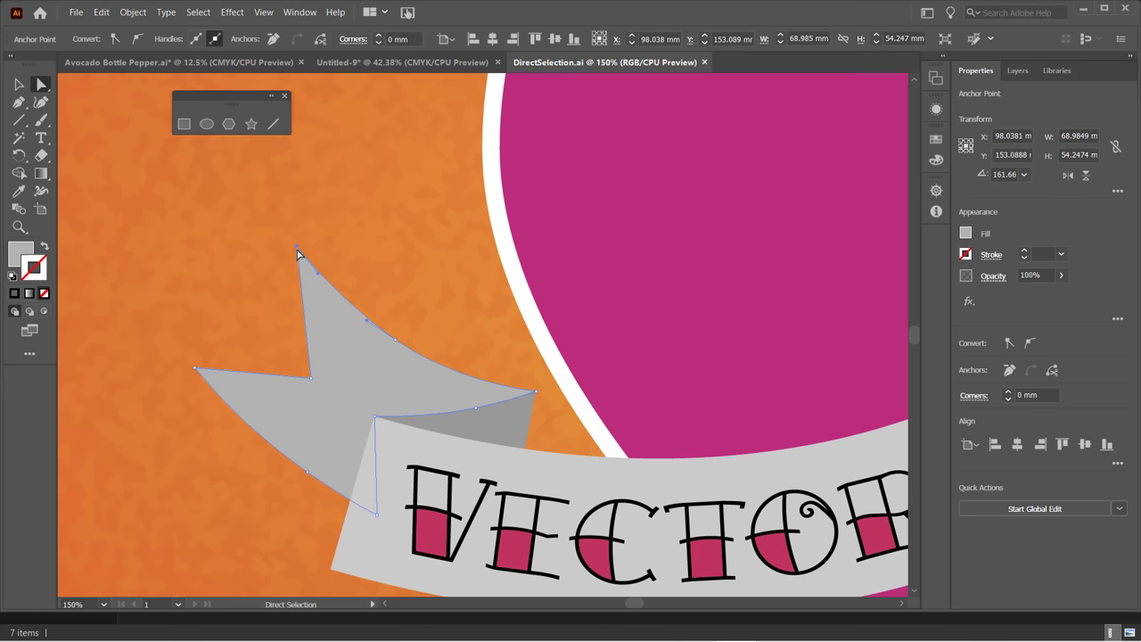
pyautogui.scroll(4, 297, 253)
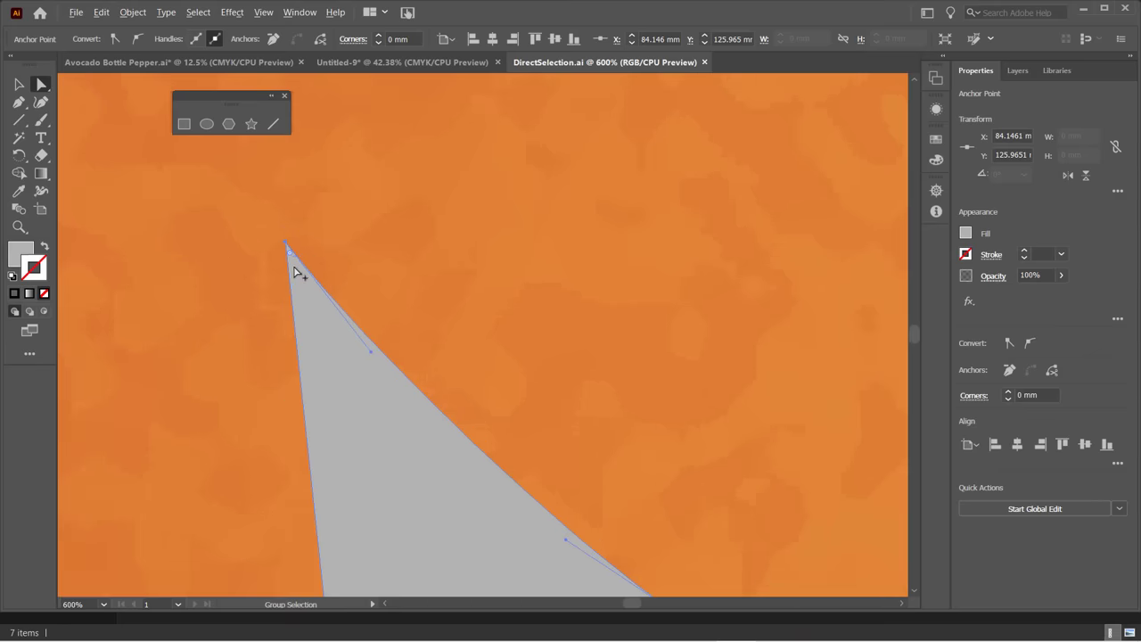
pyautogui.scroll(-1, 297, 272)
pyautogui.scroll(-3, 297, 272)
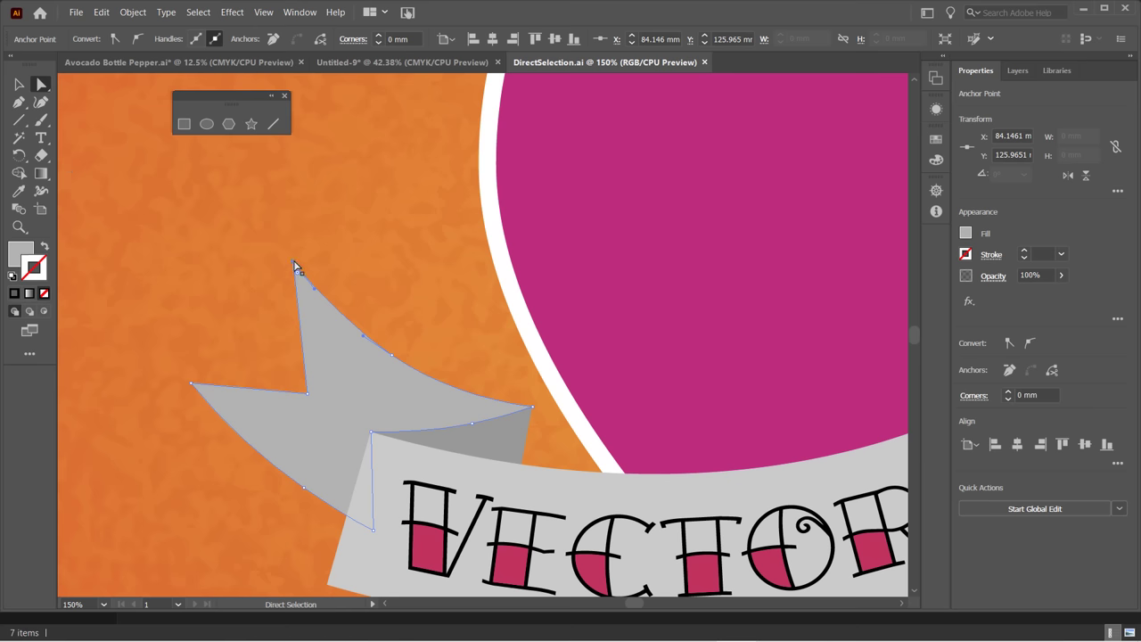
pyautogui.moveTo(295, 263); pyautogui.dragTo(269, 216)
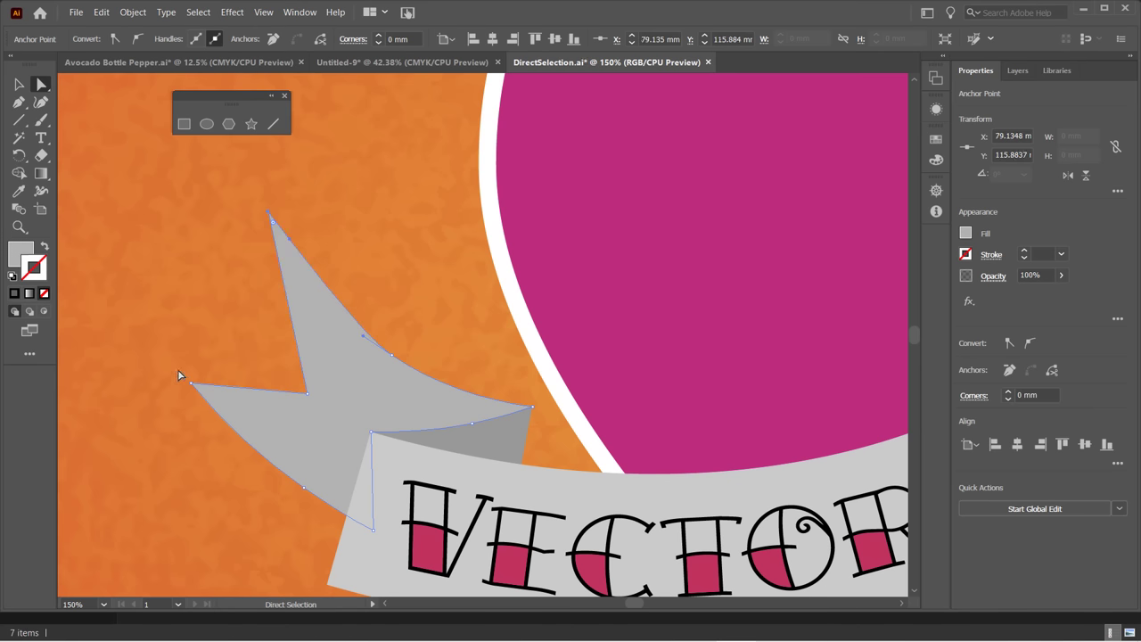
pyautogui.click(196, 435)
pyautogui.moveTo(193, 389); pyautogui.dragTo(156, 190)
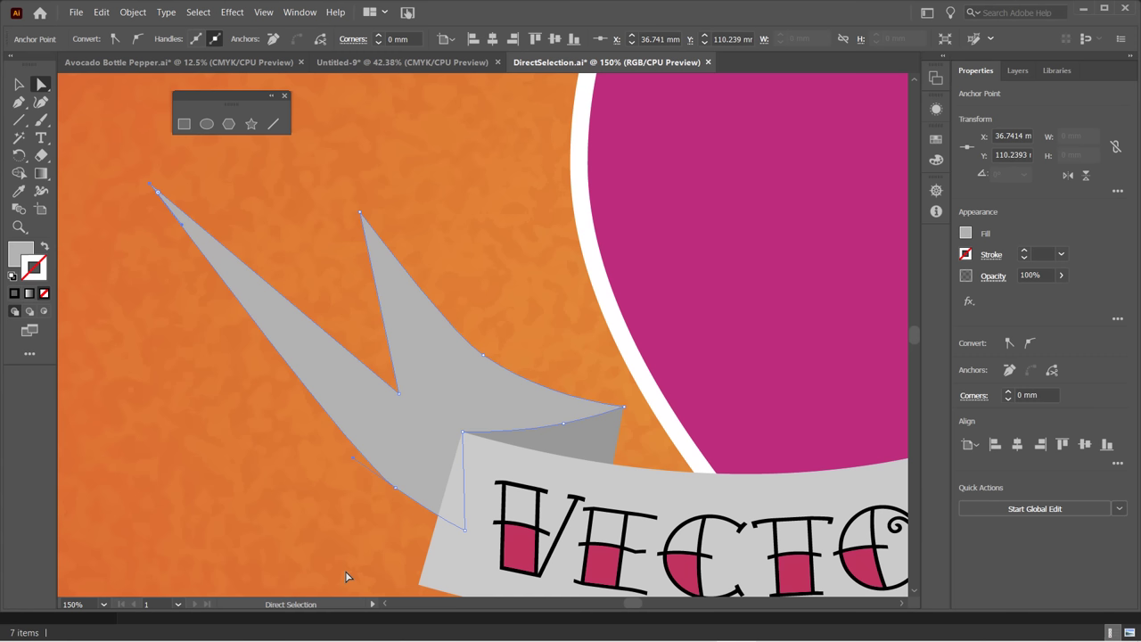
# Select anchors on the tail's lower-left edge and drag their handles to bend the curve.
pyautogui.click(395, 489)
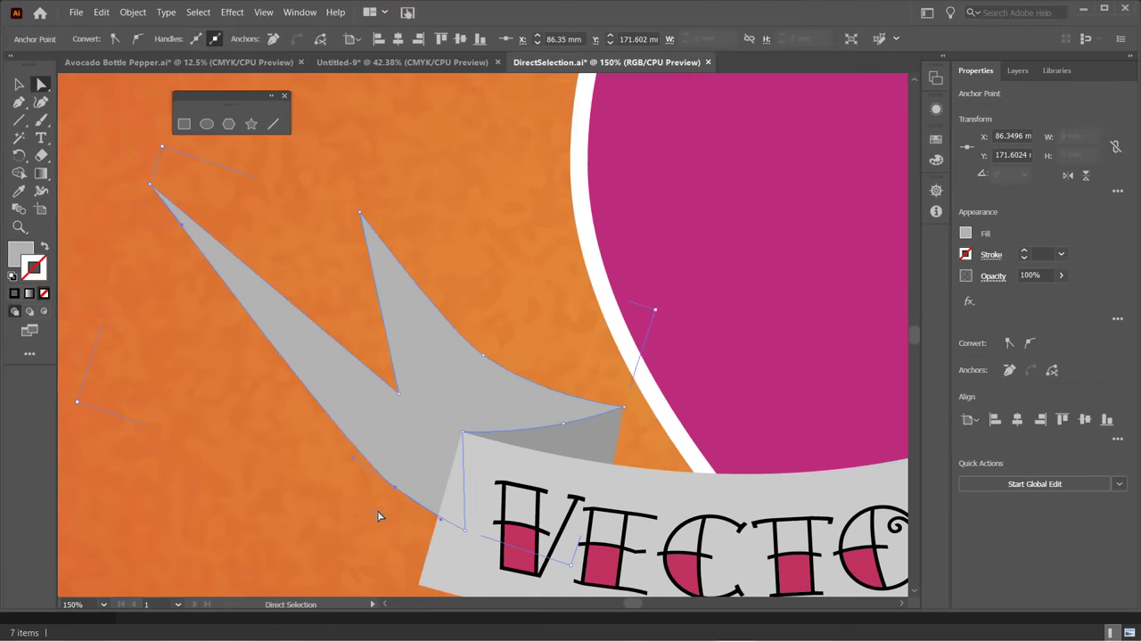
pyautogui.click(398, 453)
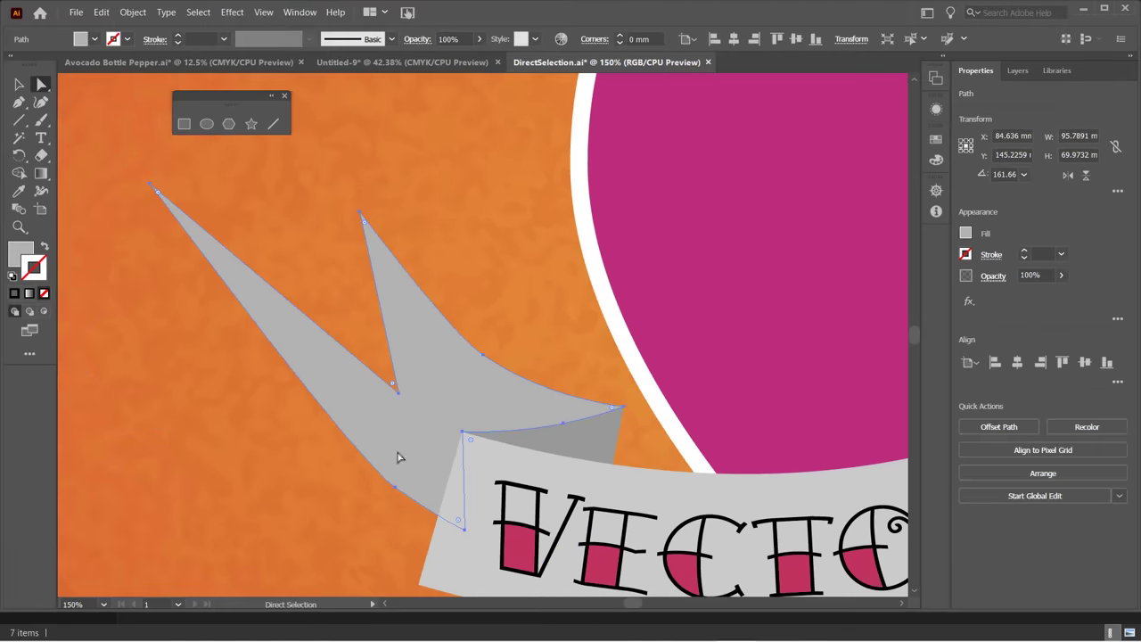
pyautogui.click(396, 490)
pyautogui.click(397, 490)
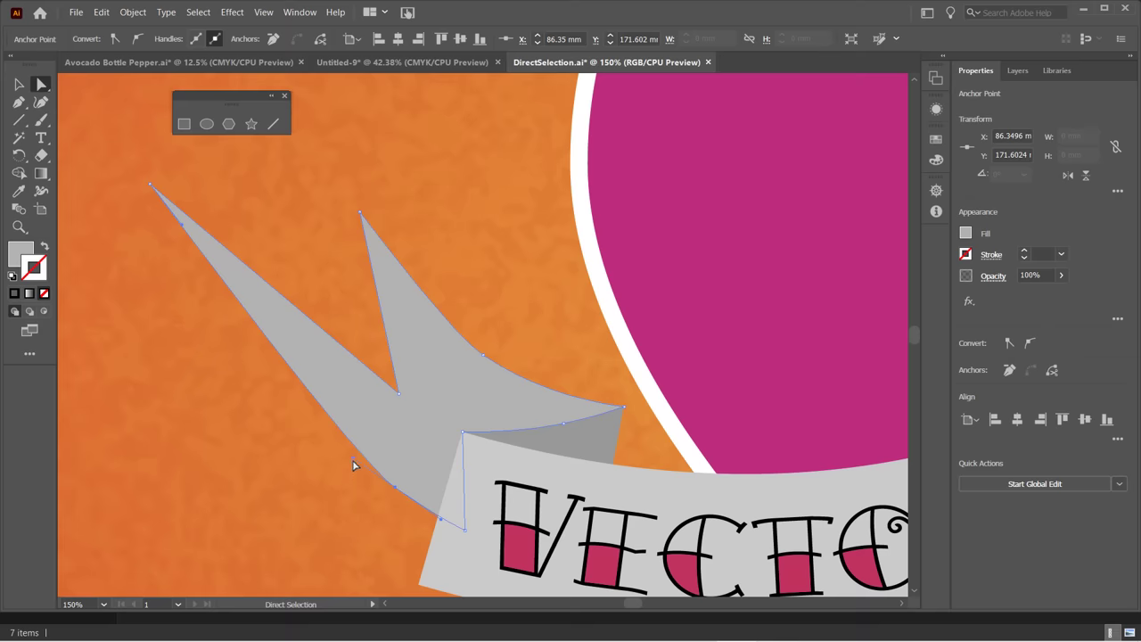
pyautogui.moveTo(351, 458); pyautogui.dragTo(312, 359)
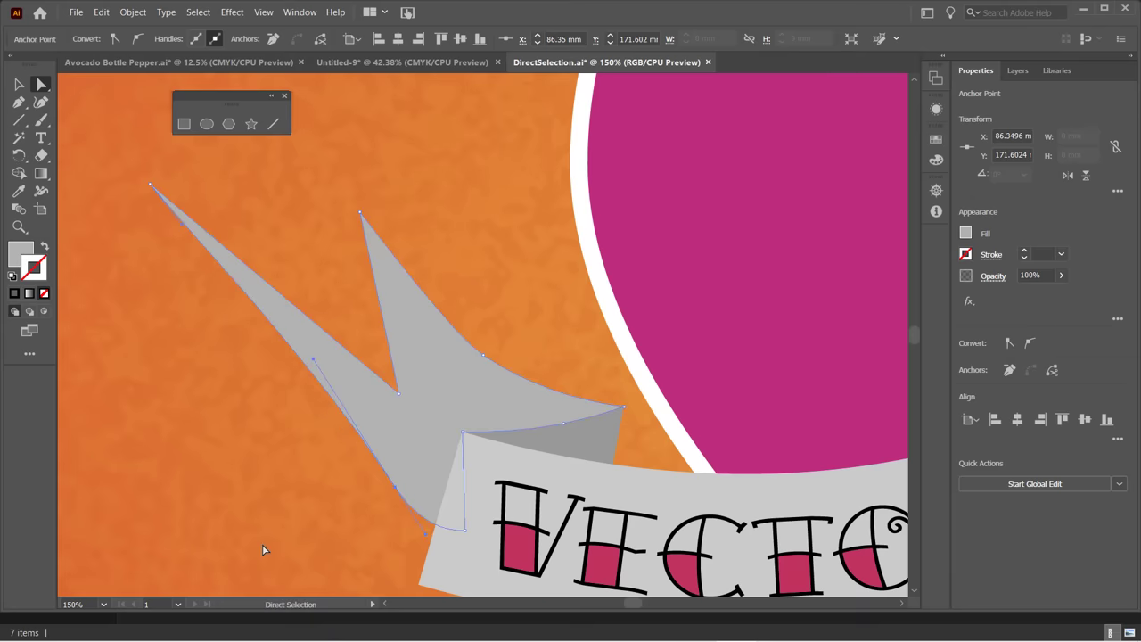
pyautogui.click(419, 530)
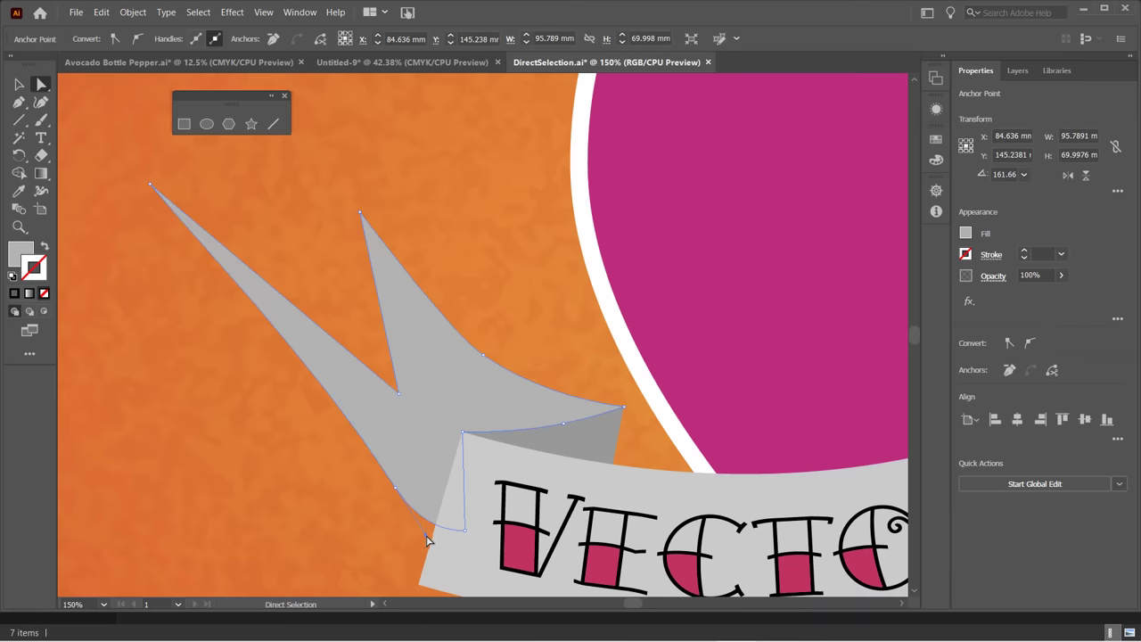
pyautogui.moveTo(425, 535); pyautogui.dragTo(404, 512)
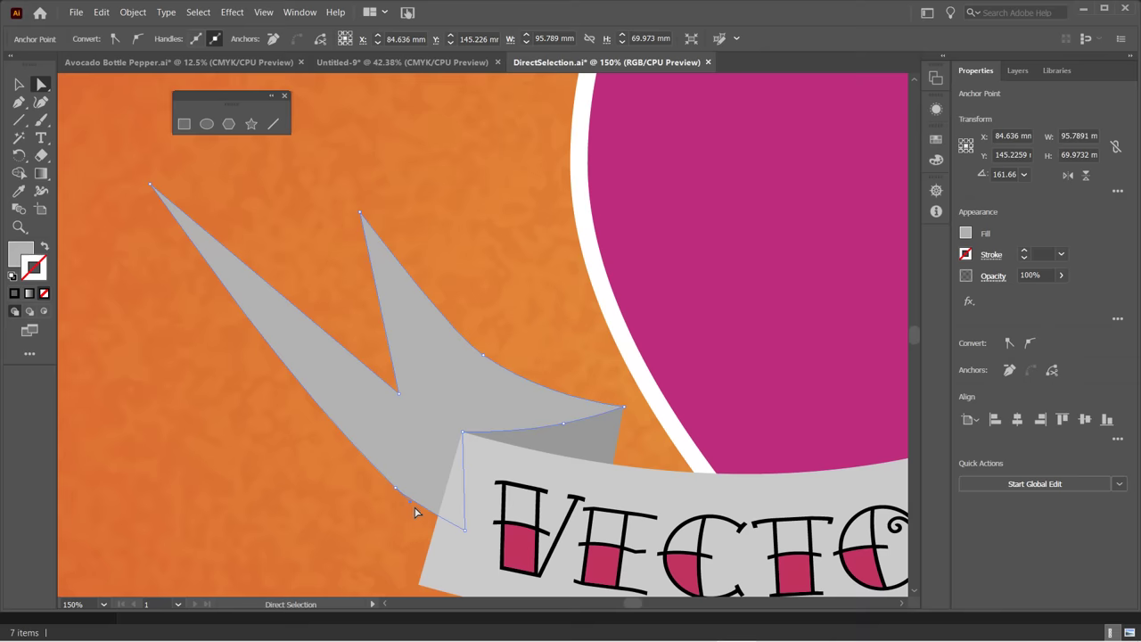
# Bring the heart into view, select its top anchor and level its curve handles.
pyautogui.click(417, 514)
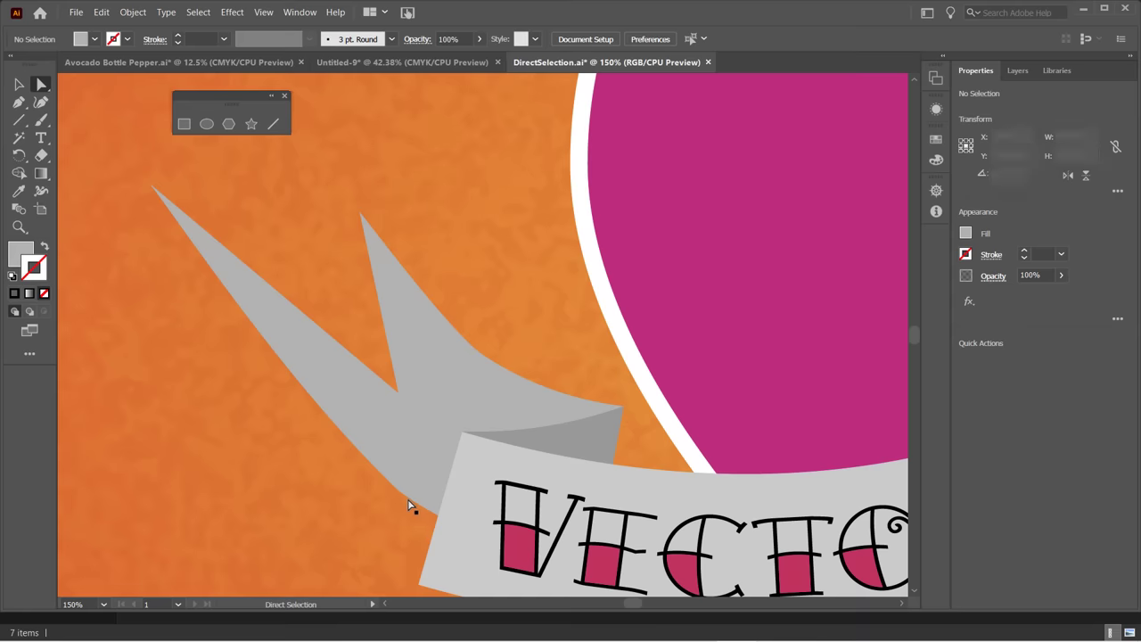
pyautogui.click(398, 490)
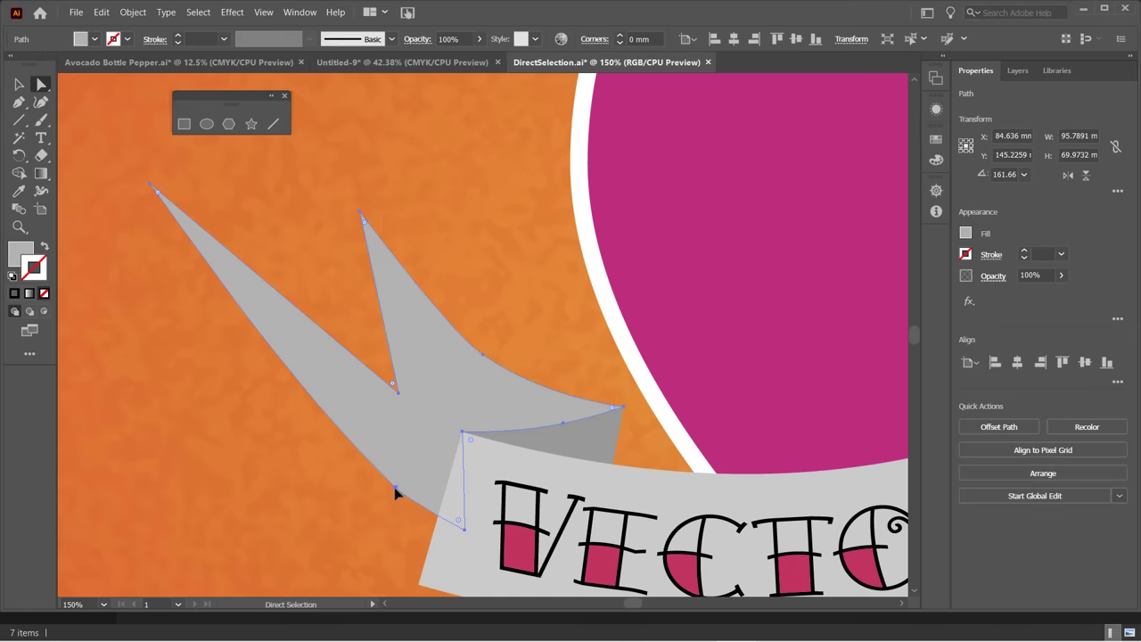
pyautogui.click(395, 488)
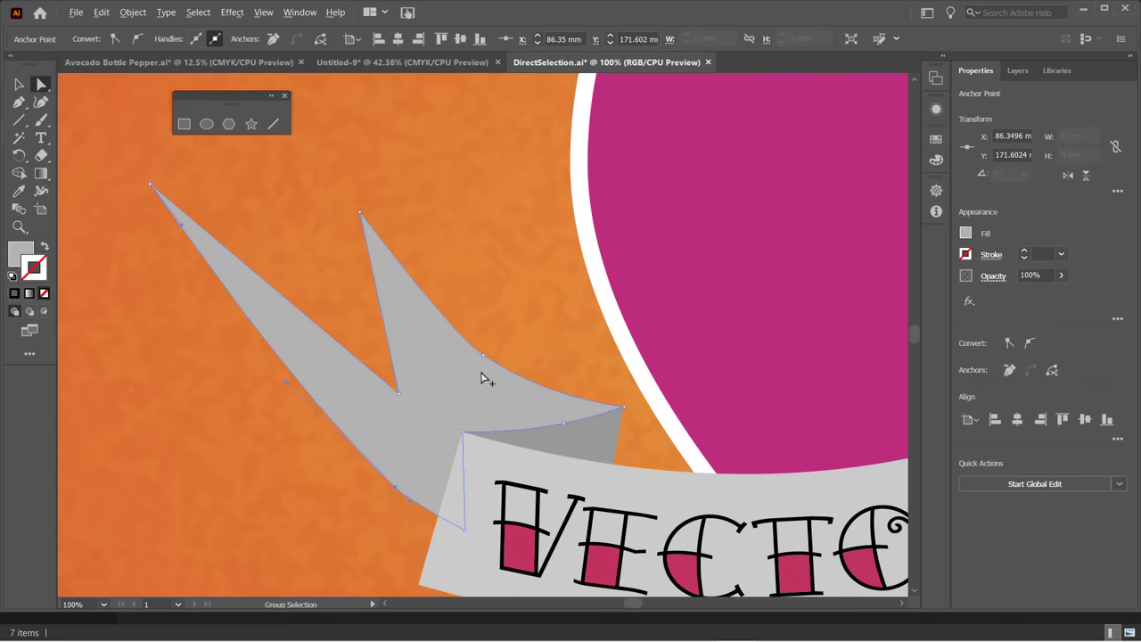
pyautogui.scroll(-1, 481, 379)
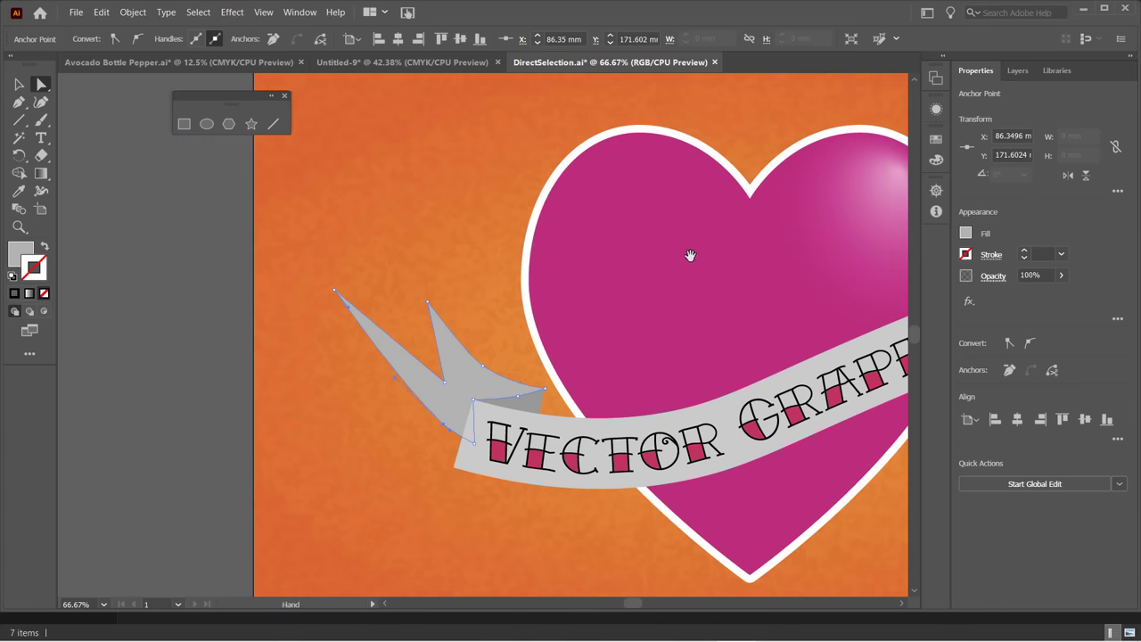
pyautogui.moveTo(691, 256); pyautogui.dragTo(476, 285)
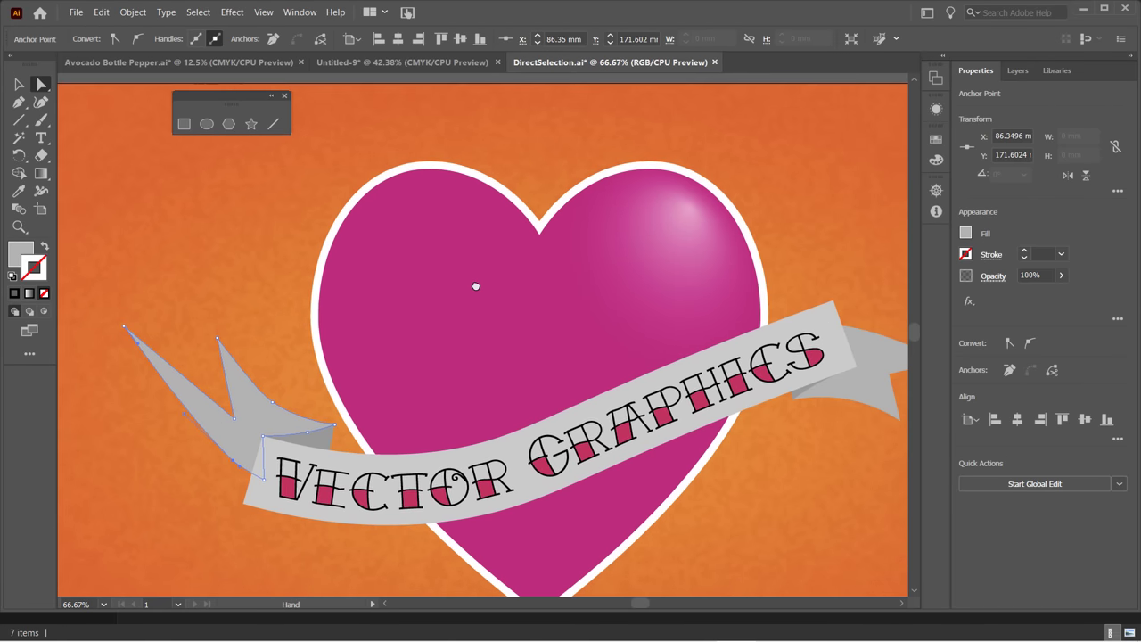
pyautogui.click(425, 162)
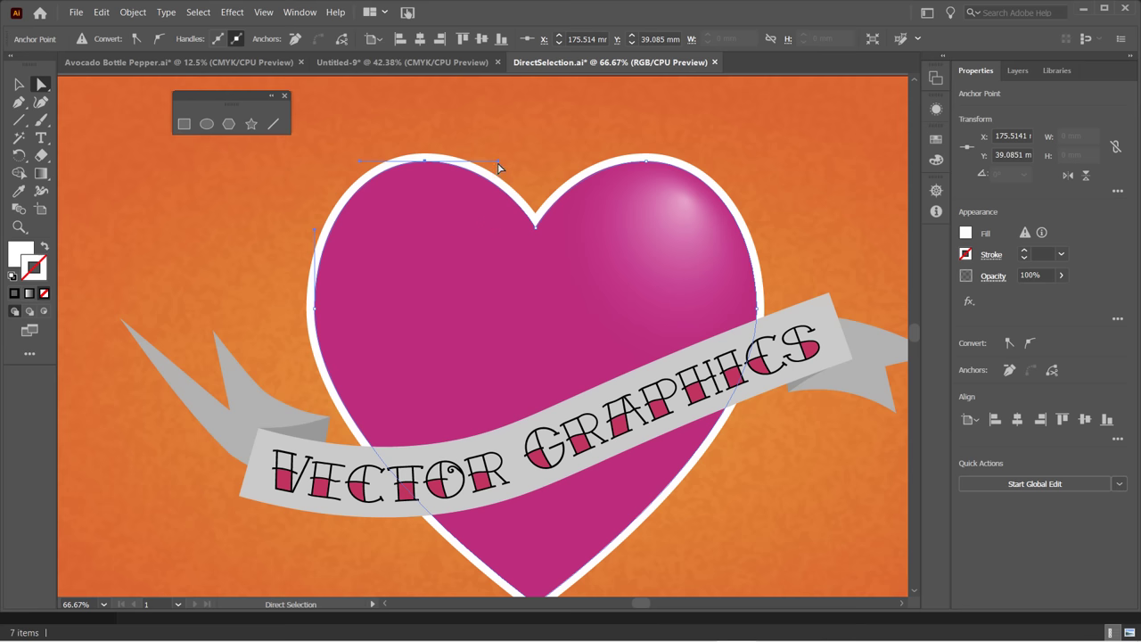
pyautogui.moveTo(498, 164); pyautogui.dragTo(492, 136)
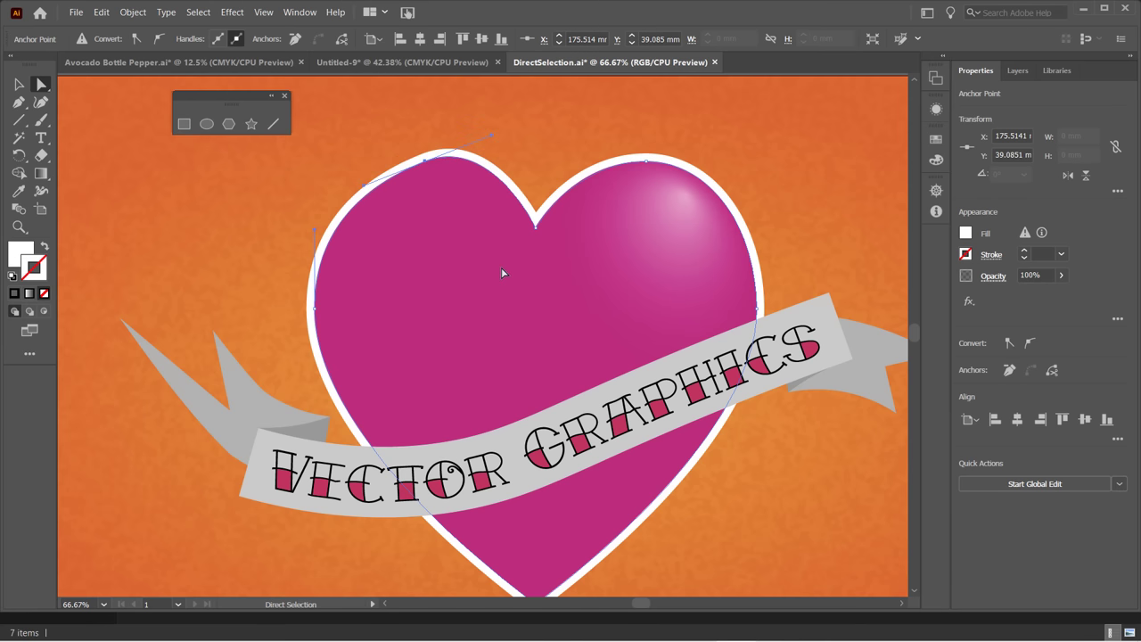
pyautogui.moveTo(363, 189); pyautogui.dragTo(354, 164)
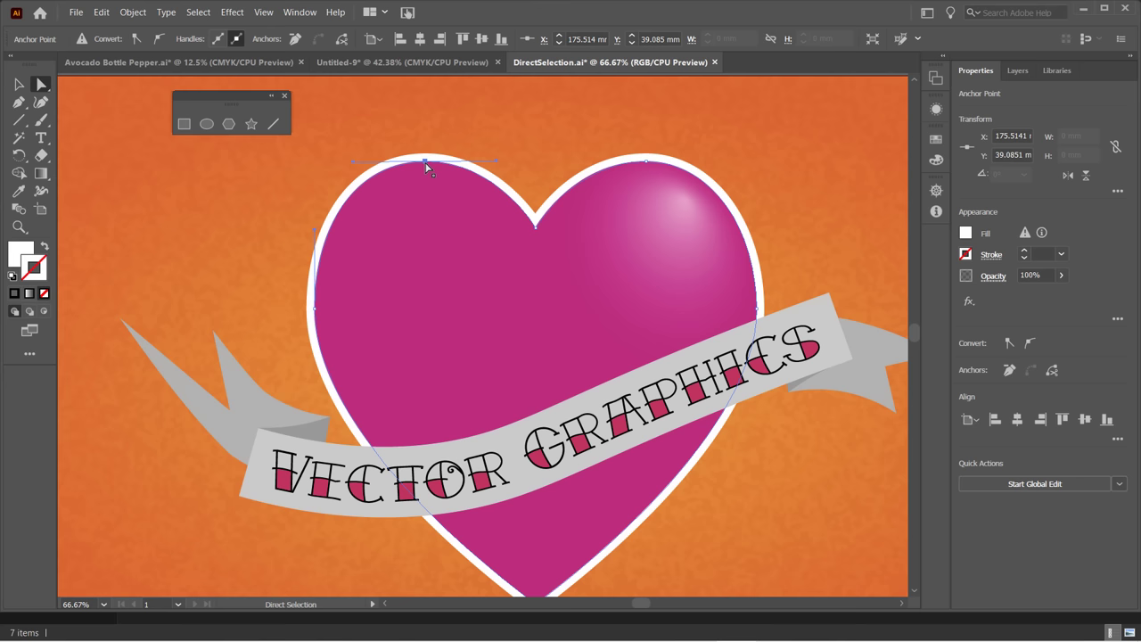
# Adjust the heart's top point, undo the stray moves, and switch to Untitled-9.
pyautogui.moveTo(426, 169)
pyautogui.mouseDown()
pyautogui.moveTo(423, 155)
pyautogui.moveTo(431, 366)
pyautogui.moveTo(415, 134)
pyautogui.moveTo(418, 149)
pyautogui.moveTo(515, 128)
pyautogui.moveTo(357, 156)
pyautogui.moveTo(433, 140)
pyautogui.moveTo(434, 167)
pyautogui.moveTo(431, 118)
pyautogui.moveTo(421, 159)
pyautogui.mouseUp()
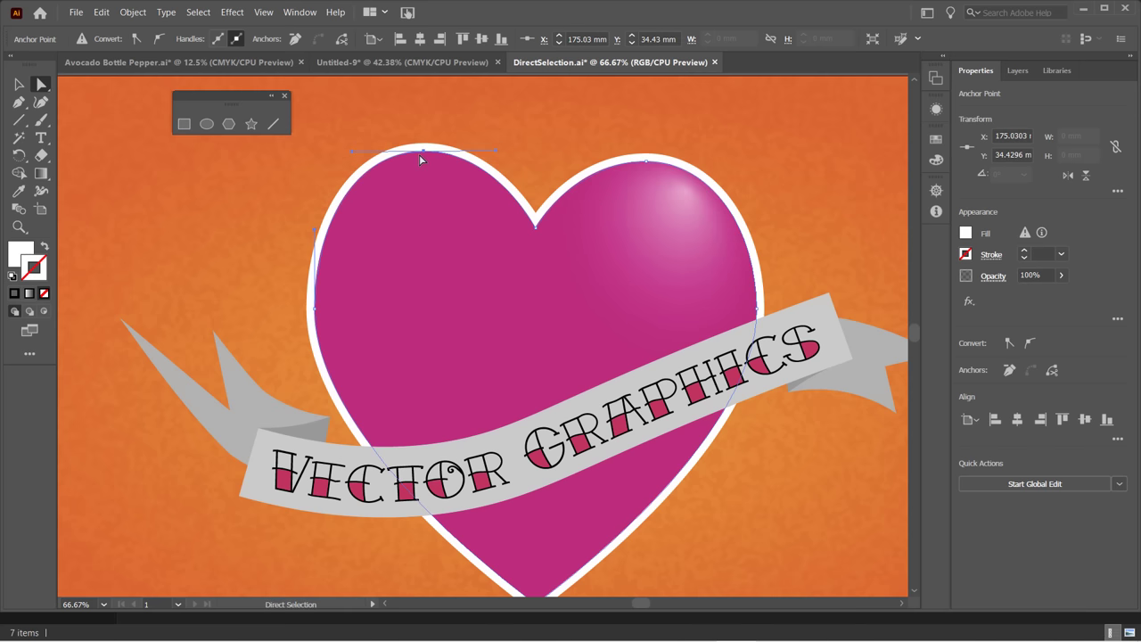
pyautogui.moveTo(421, 153)
pyautogui.mouseDown()
pyautogui.moveTo(222, 149)
pyautogui.moveTo(390, 183)
pyautogui.moveTo(431, 175)
pyautogui.moveTo(428, 159)
pyautogui.mouseUp()
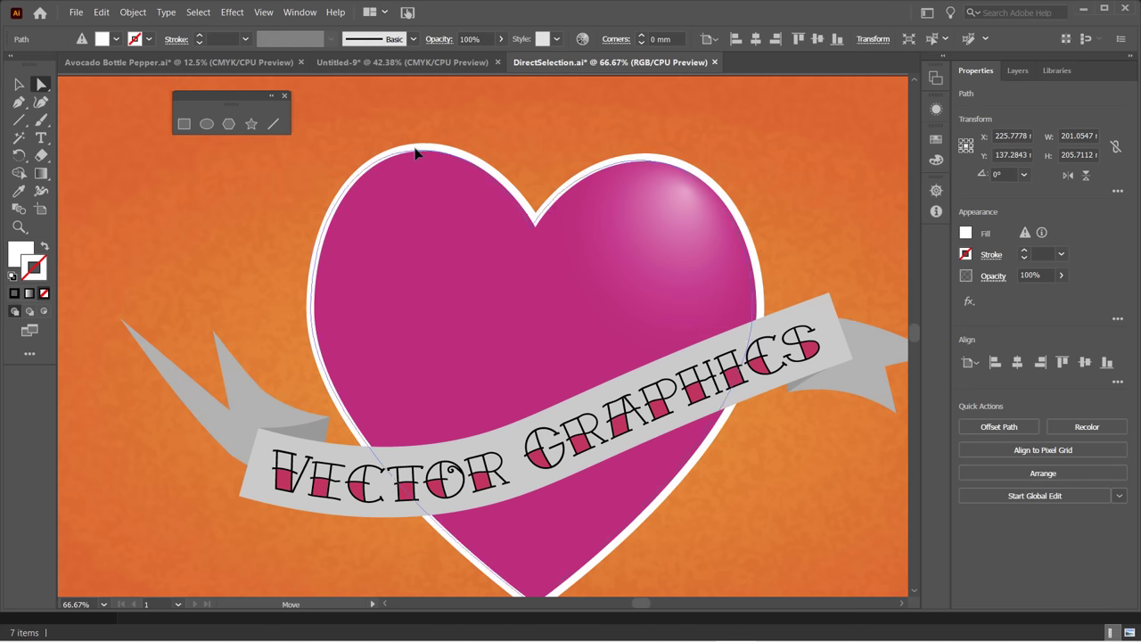
pyautogui.hotkey('ctrl', 'z')
pyautogui.press('v')
pyautogui.hotkey('ctrl', 'shift', 'z')
pyautogui.press('a')
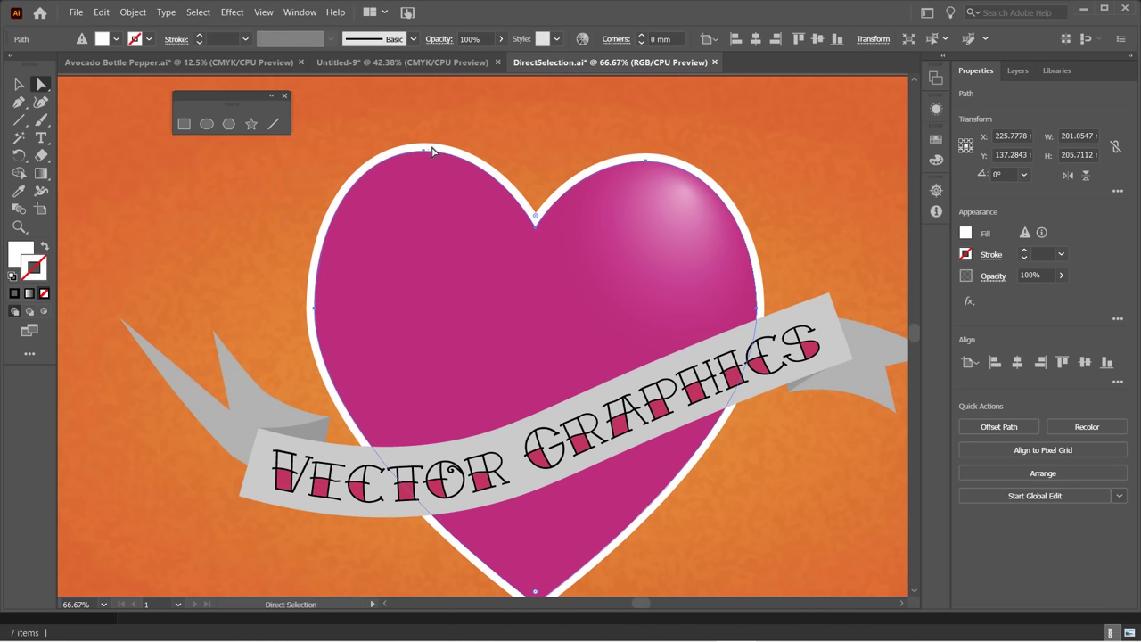
pyautogui.click(424, 152)
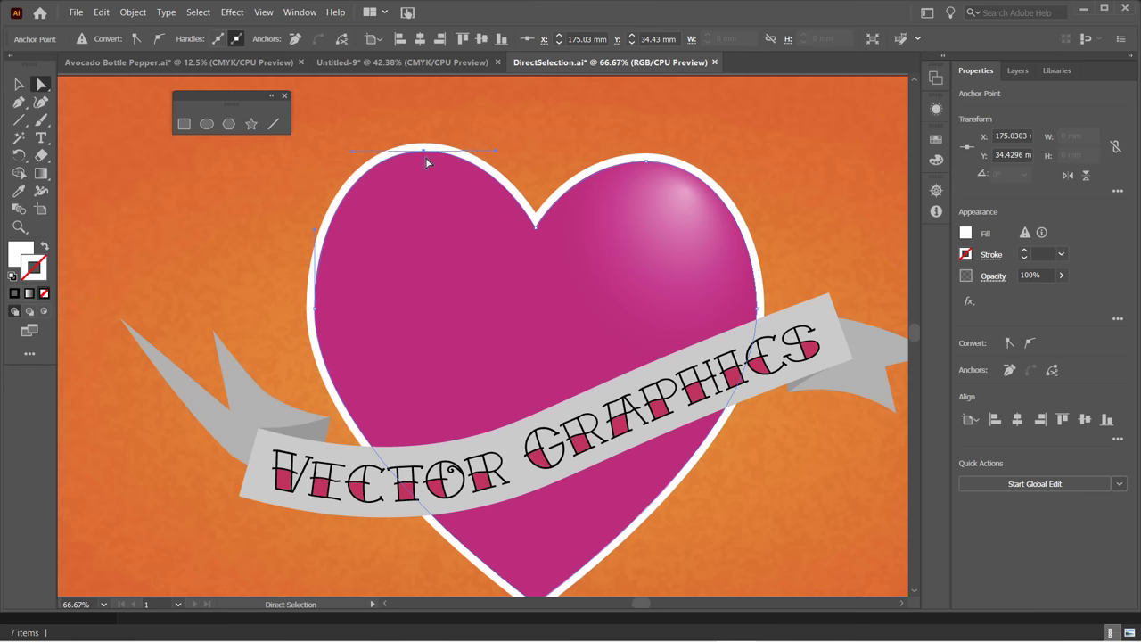
pyautogui.moveTo(424, 153); pyautogui.dragTo(381, 99)
pyautogui.hotkey('ctrl', 'z')
pyautogui.click(386, 66)
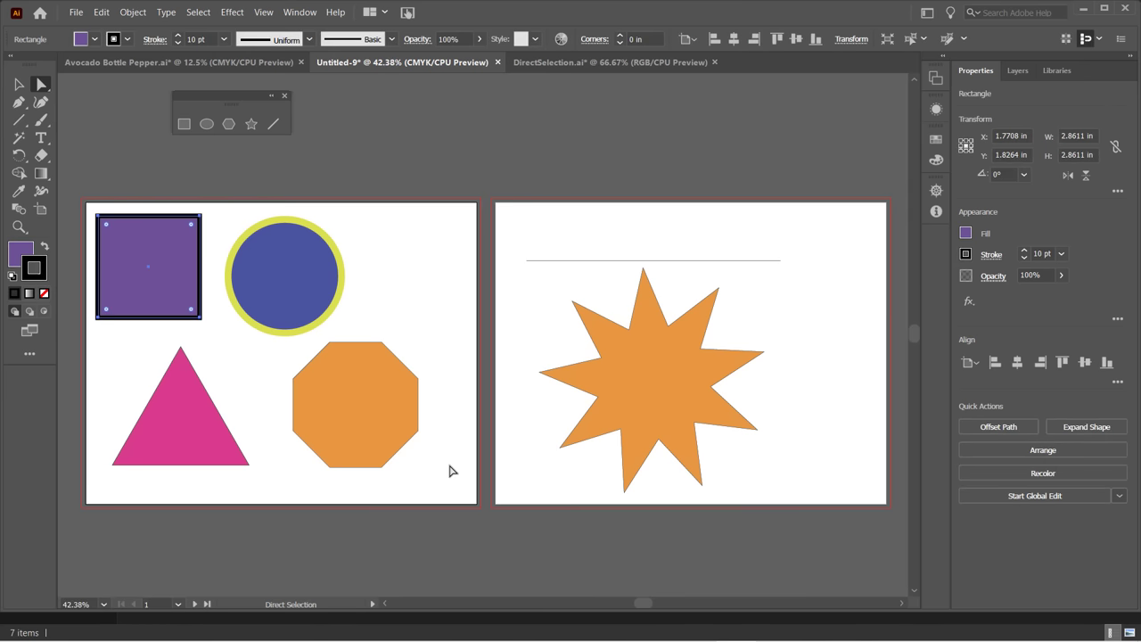
# Lengthen the star's top, bottom-right and bottom-left spikes.
pyautogui.click(678, 344)
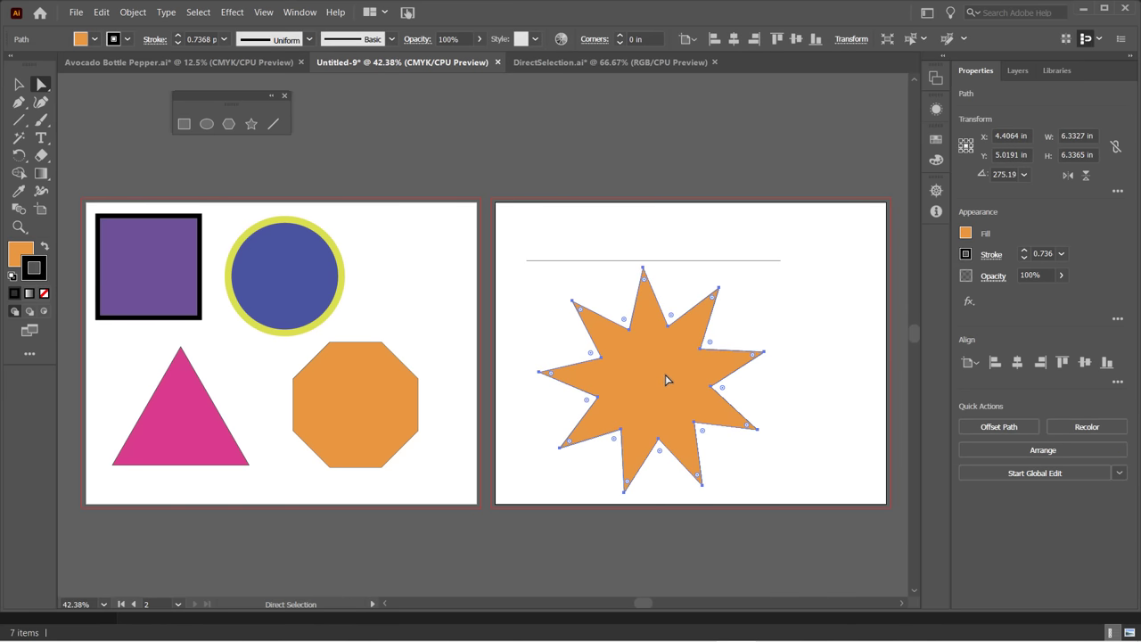
pyautogui.click(642, 268)
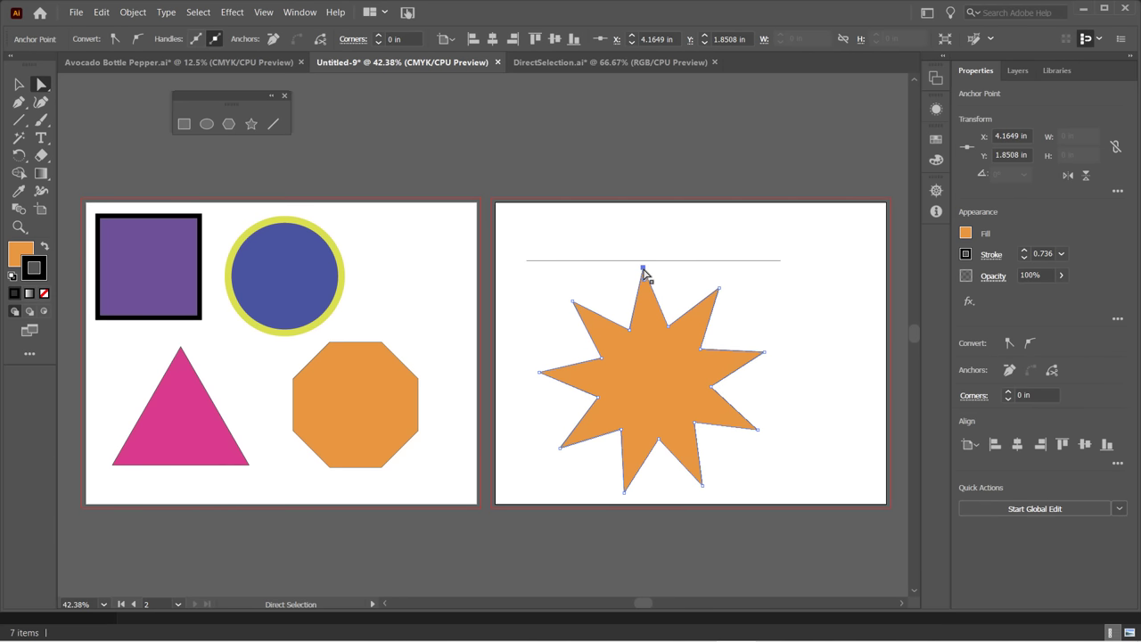
pyautogui.moveTo(642, 268); pyautogui.dragTo(641, 221)
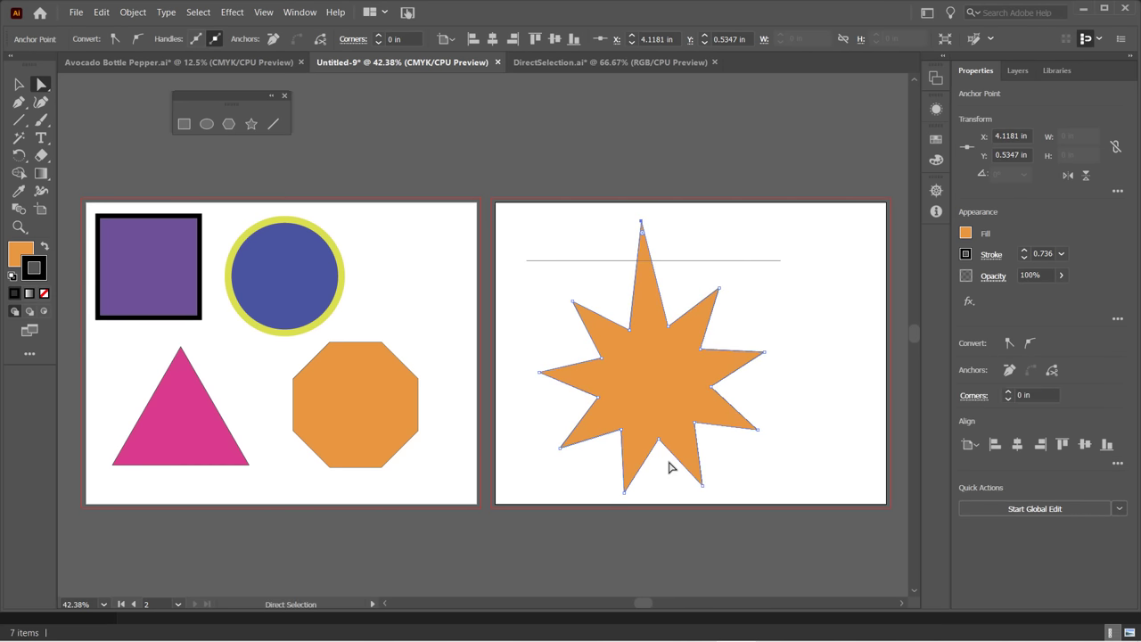
pyautogui.moveTo(704, 486); pyautogui.dragTo(714, 505)
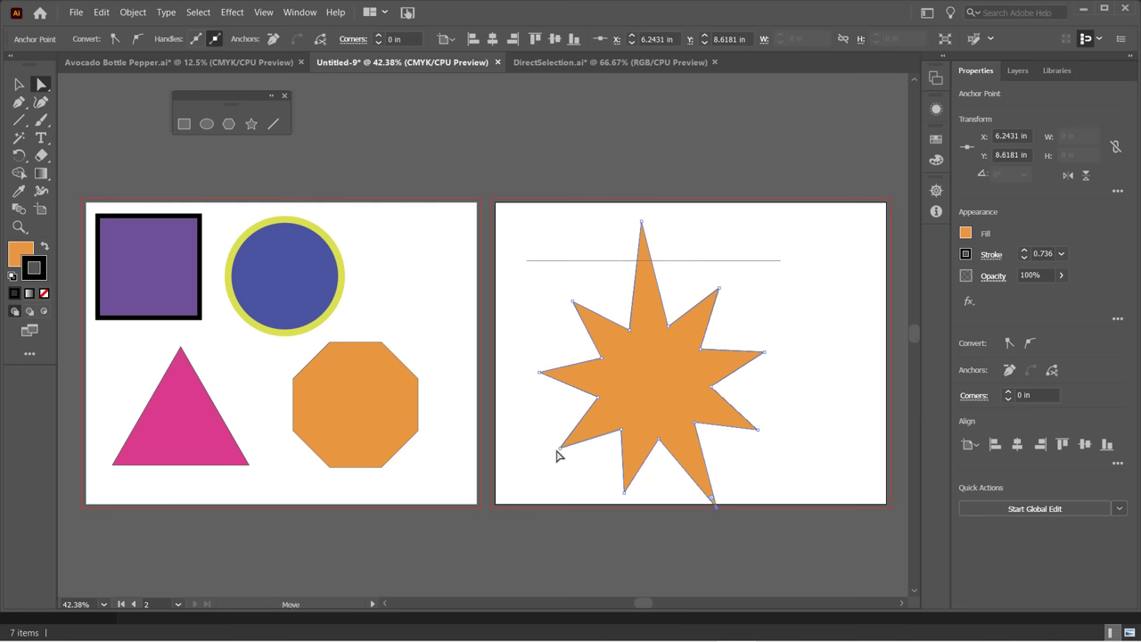
pyautogui.moveTo(560, 449); pyautogui.dragTo(623, 410)
pyautogui.click(594, 371)
pyautogui.moveTo(704, 348)
pyautogui.mouseDown()
pyautogui.moveTo(693, 355)
pyautogui.moveTo(703, 354)
pyautogui.mouseUp()
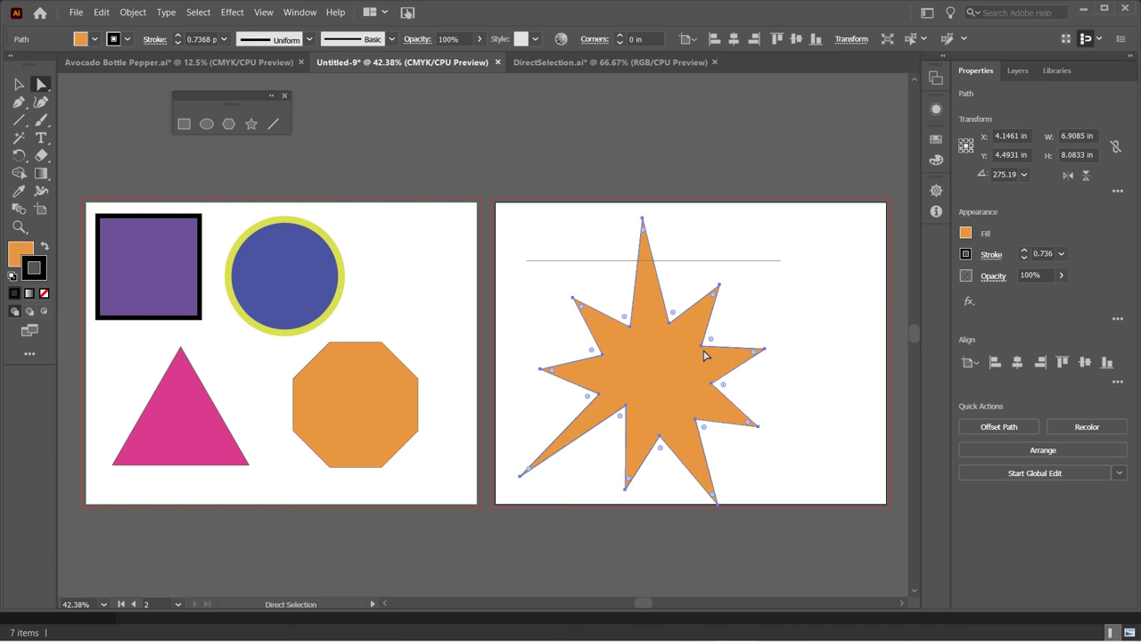
# Nudge a star inner corner outward and pull the right spike up-right.
pyautogui.click(763, 328)
pyautogui.click(701, 348)
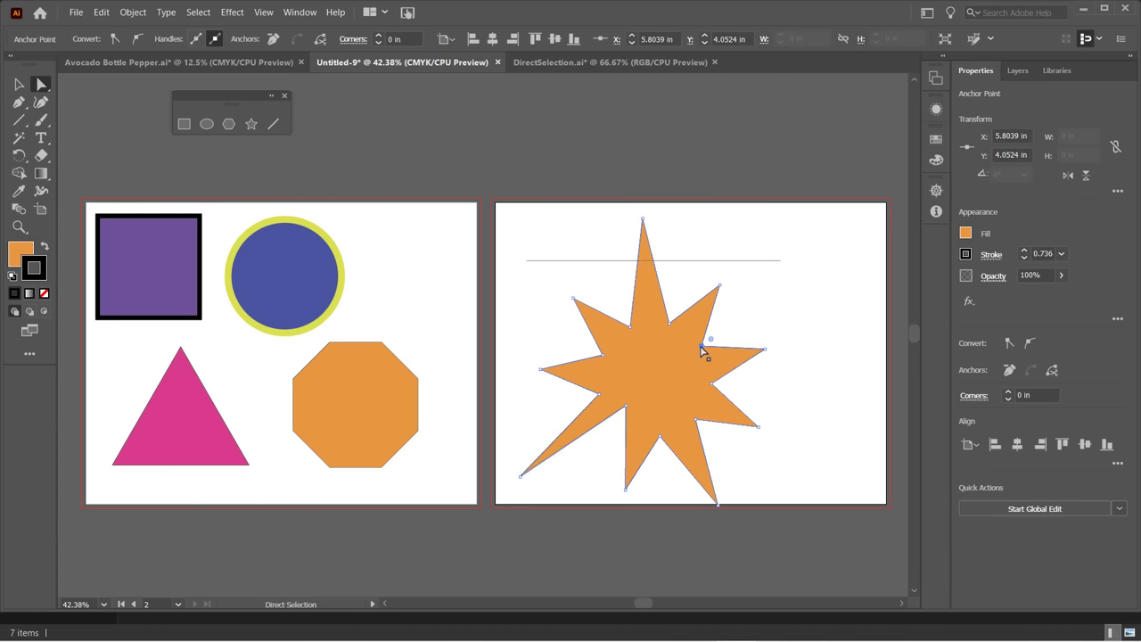
pyautogui.moveTo(673, 358); pyautogui.dragTo(685, 352)
pyautogui.moveTo(721, 290); pyautogui.dragTo(748, 258)
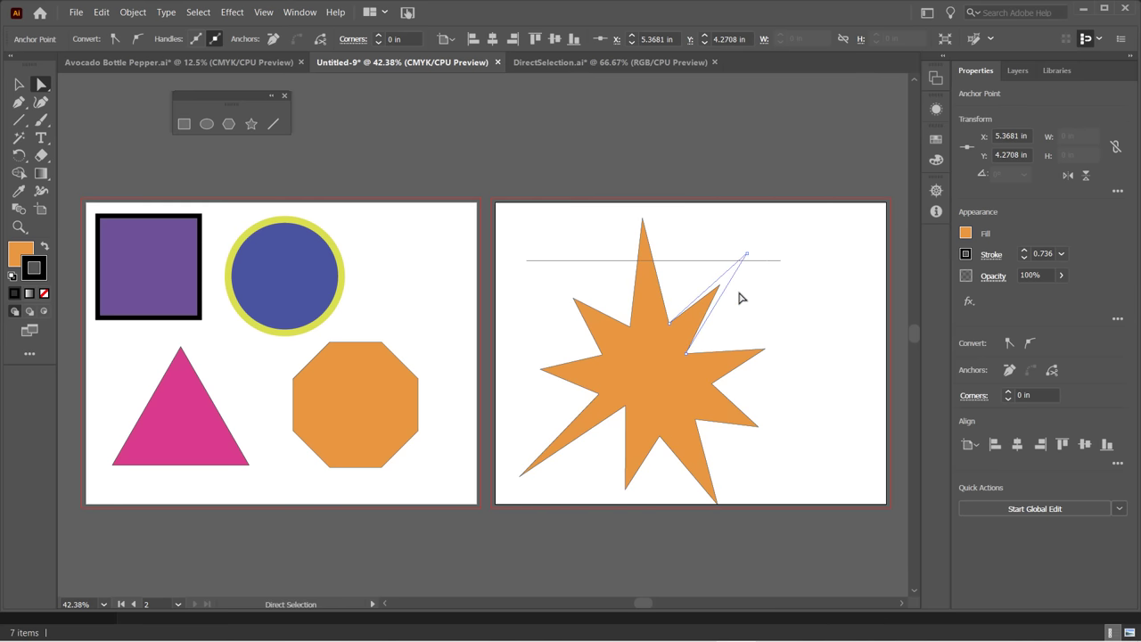
pyautogui.click(687, 356)
pyautogui.moveTo(687, 356); pyautogui.dragTo(692, 356)
# Pull the star's bottom inner point upward and its left inner point to the right.
pyautogui.click(771, 407)
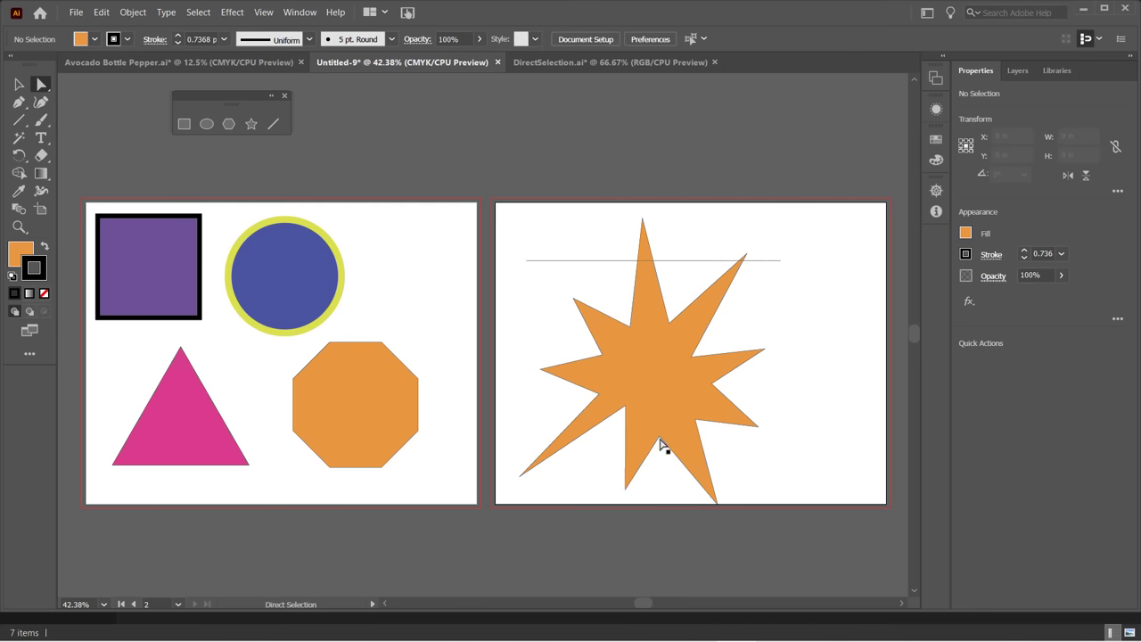
pyautogui.click(660, 438)
pyautogui.moveTo(660, 437); pyautogui.dragTo(683, 395)
pyautogui.click(794, 400)
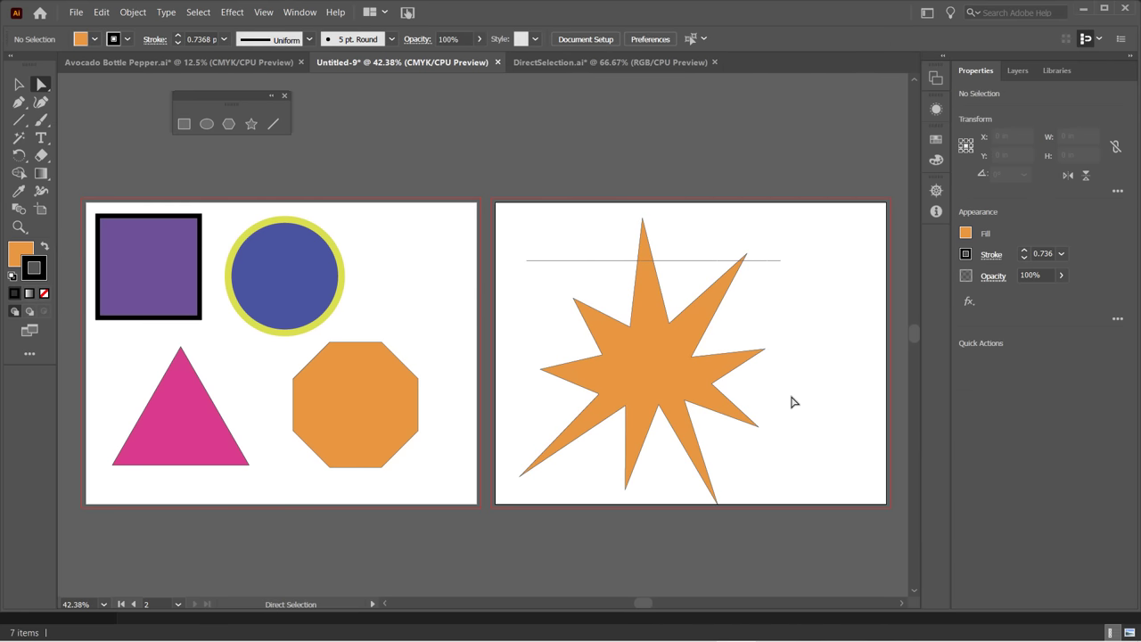
pyautogui.click(603, 357)
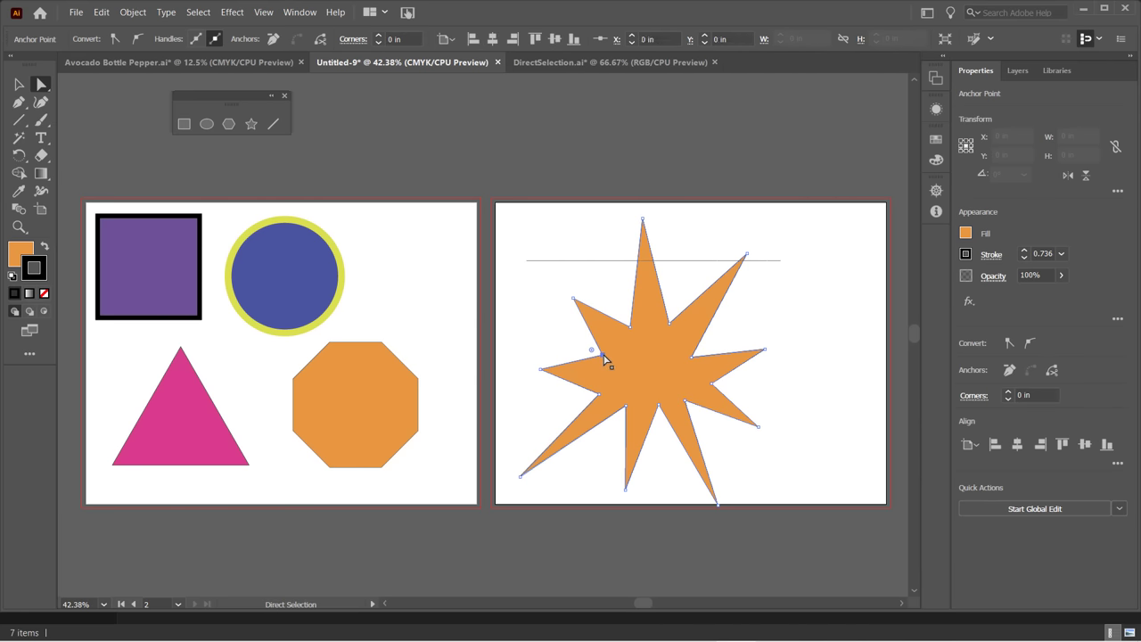
pyautogui.moveTo(604, 357); pyautogui.dragTo(663, 339)
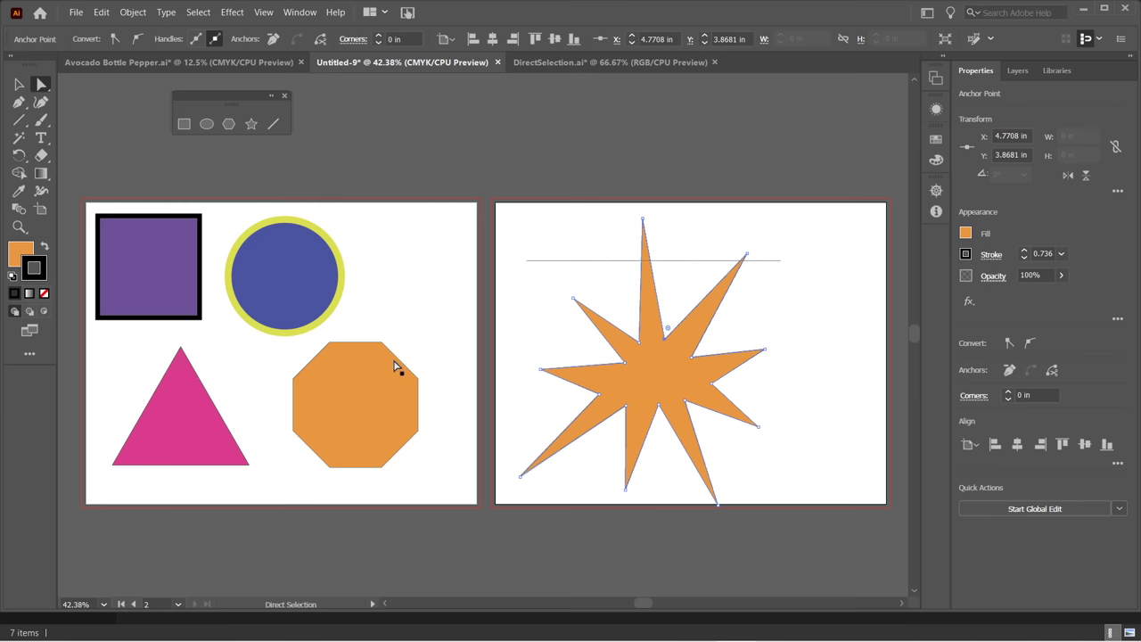
# Stretch the blue circle's bottom anchor down into an egg and move the octagon down-right.
pyautogui.click(290, 260)
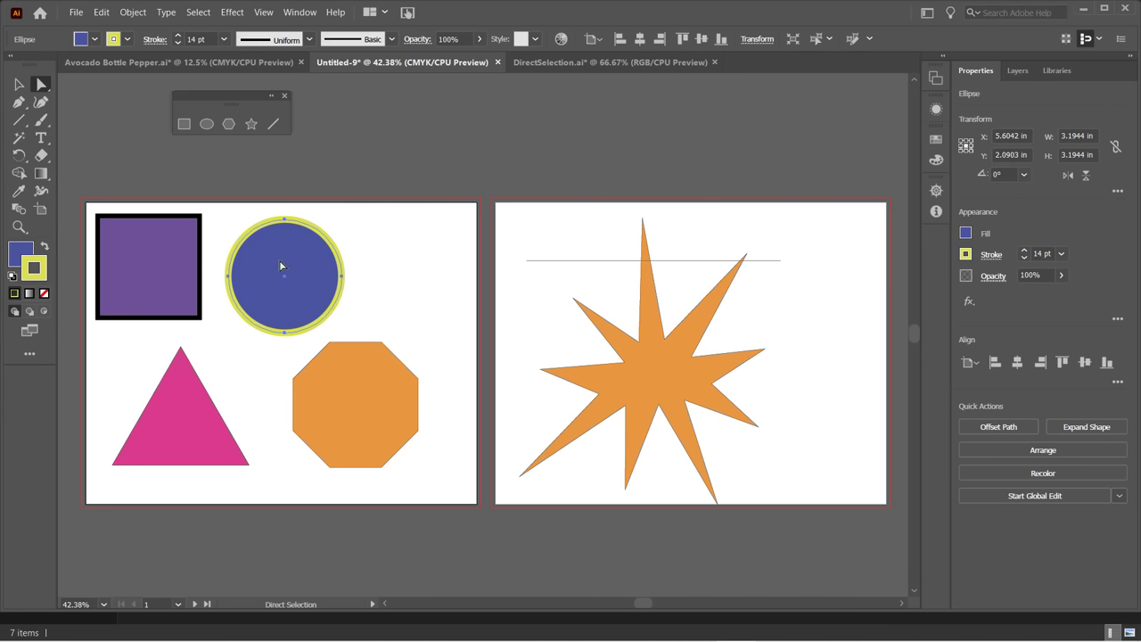
pyautogui.click(283, 334)
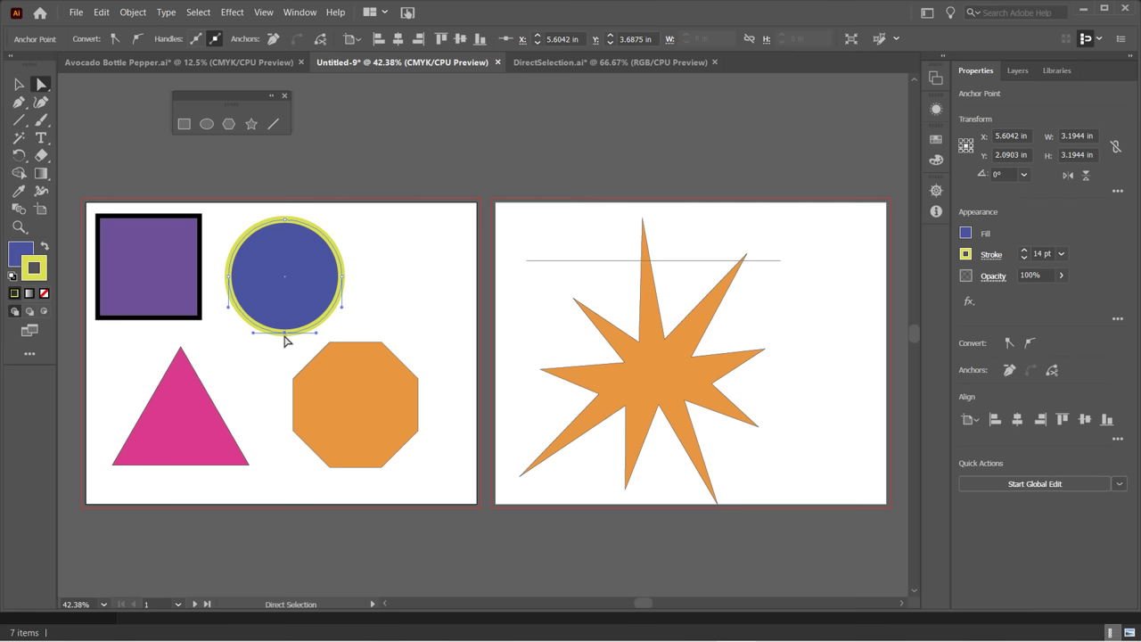
pyautogui.moveTo(285, 335); pyautogui.dragTo(282, 386)
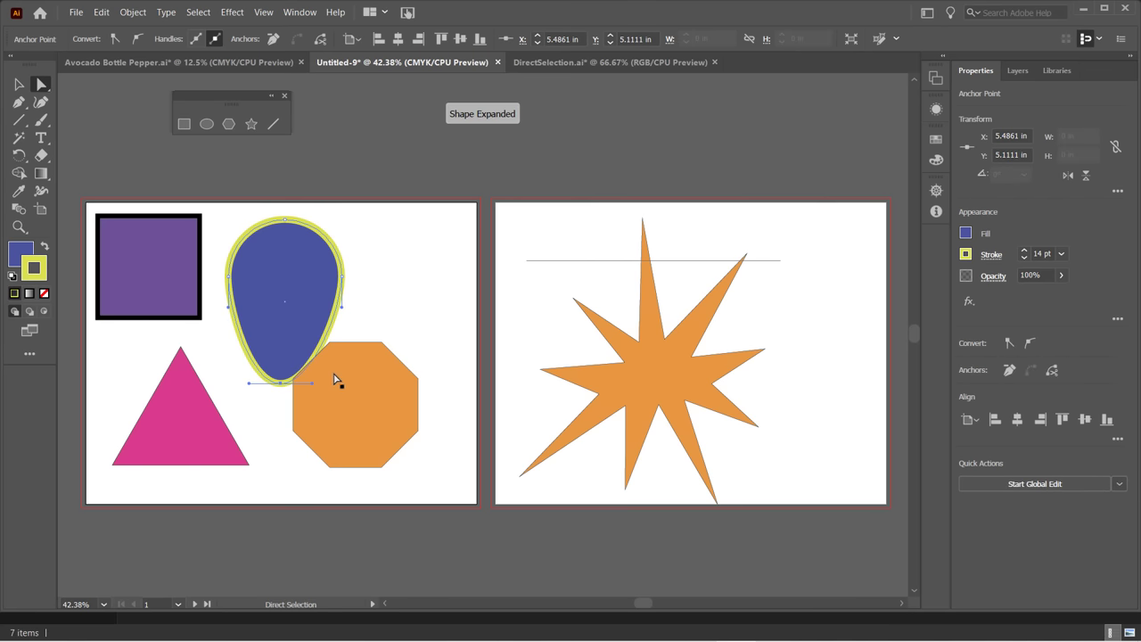
pyautogui.click(339, 389)
pyautogui.moveTo(365, 395); pyautogui.dragTo(407, 424)
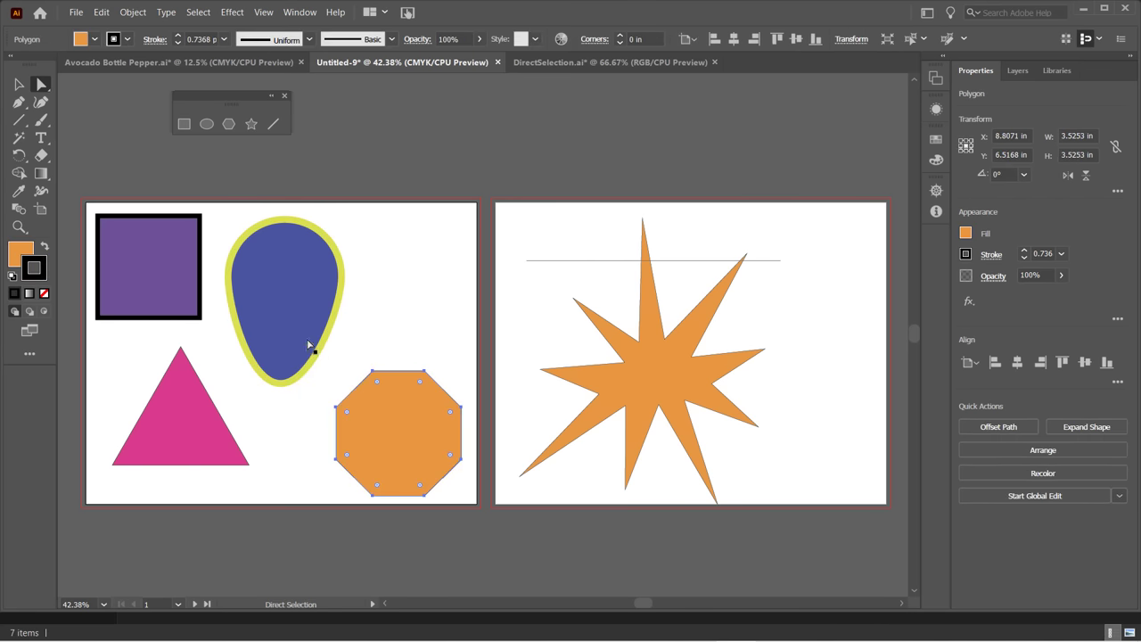
# Raise the egg's bottom anchor slightly, then switch to DirectSelection.ai.
pyautogui.click(304, 335)
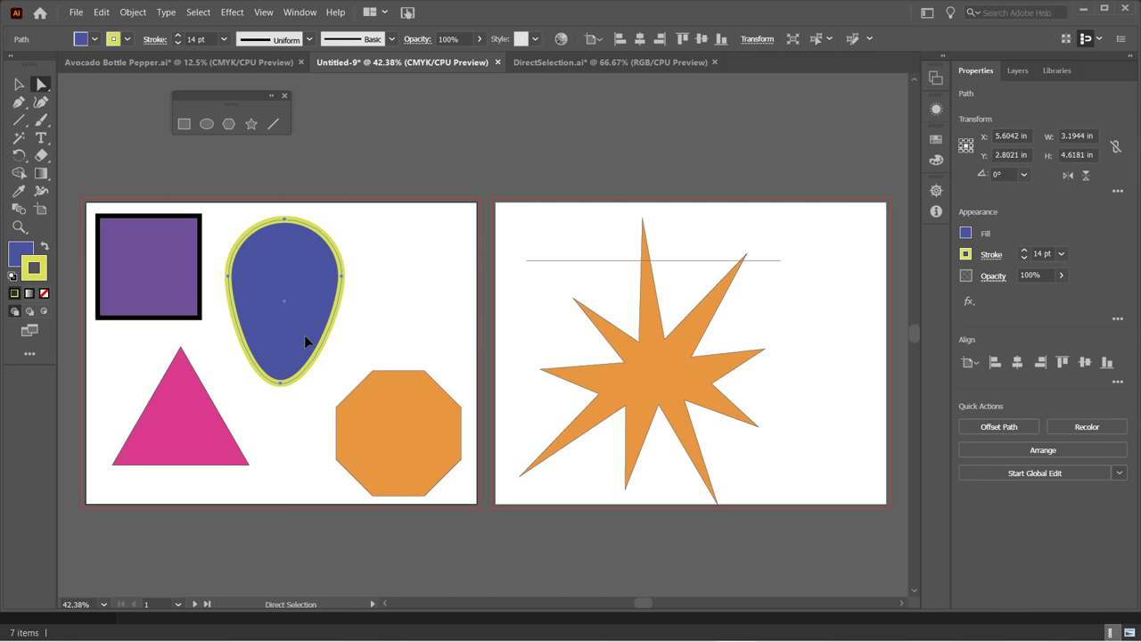
pyautogui.click(280, 385)
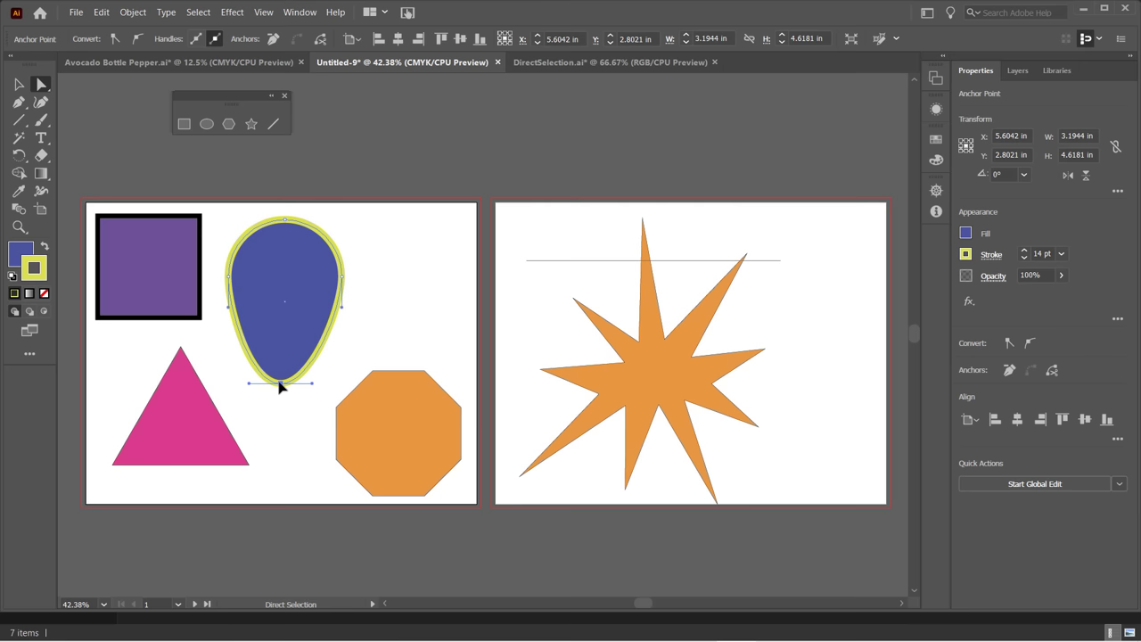
pyautogui.moveTo(280, 384); pyautogui.dragTo(280, 373)
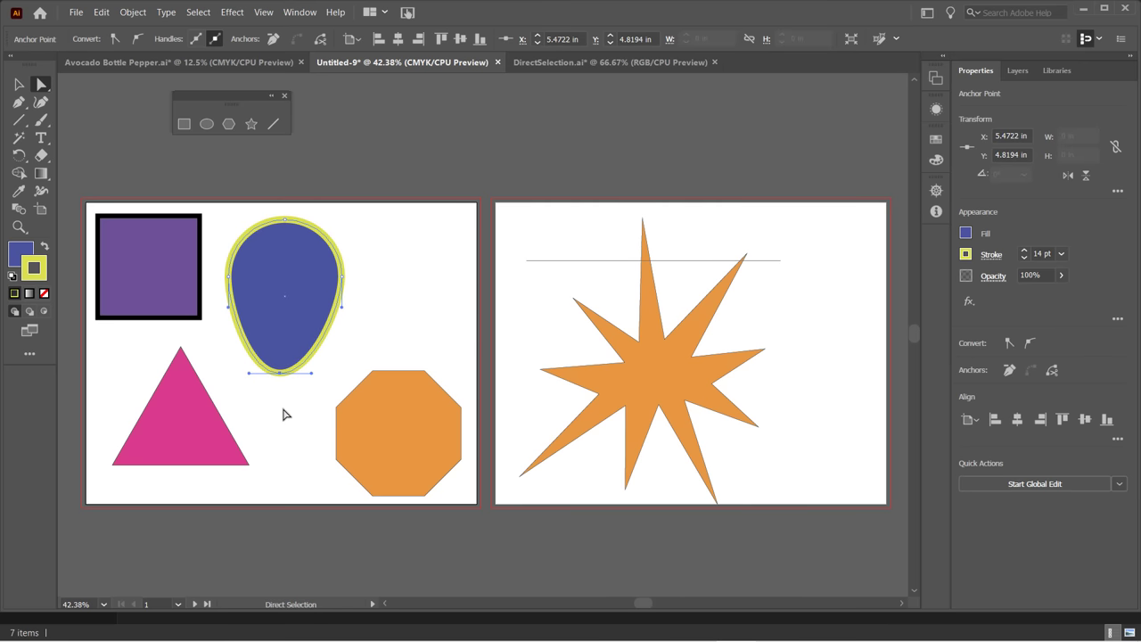
pyautogui.click(285, 414)
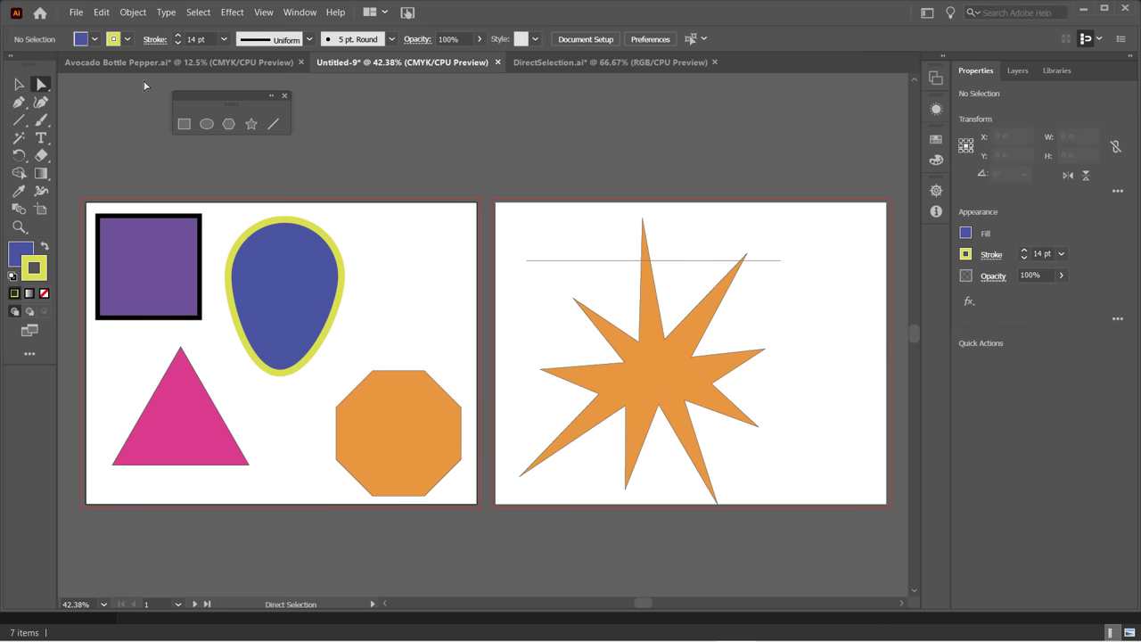
pyautogui.click(580, 64)
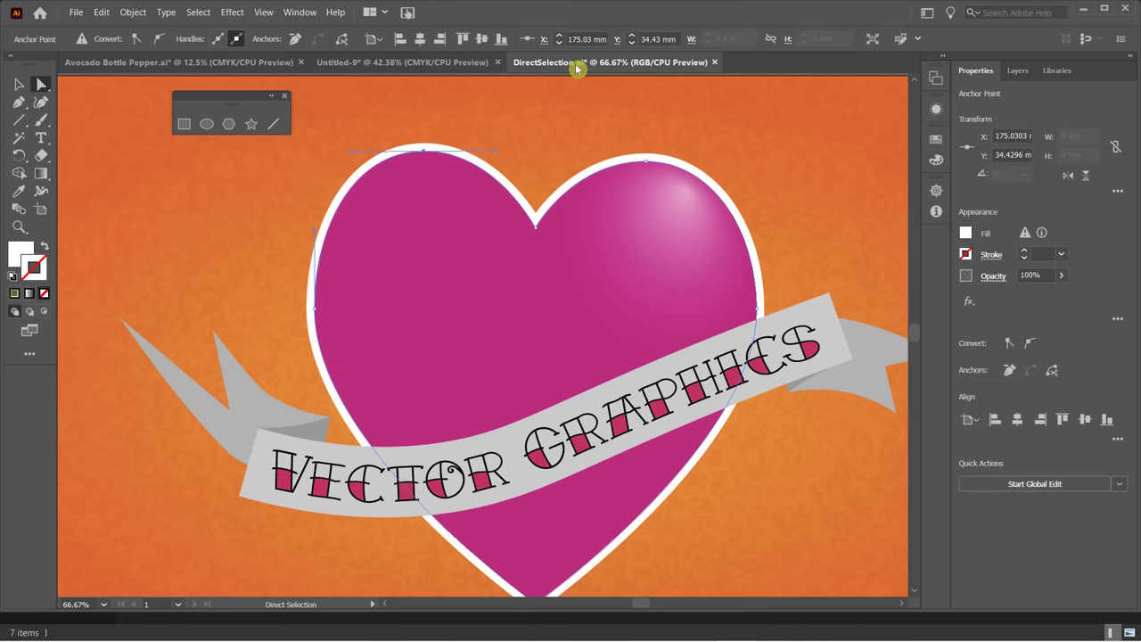
# Switch to Avocado Bottle Pepper.ai, activate the bottle's artboard 2 and zoom in.
pyautogui.click(138, 70)
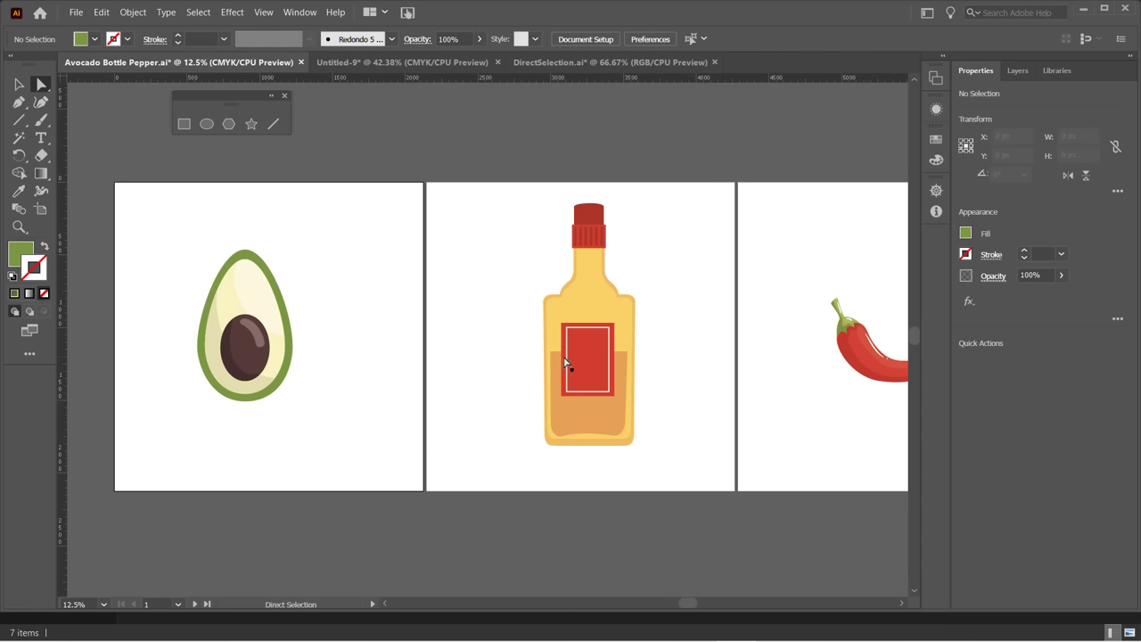
pyautogui.press('alt')
pyautogui.click(662, 323)
pyautogui.scroll(3, 649, 331)
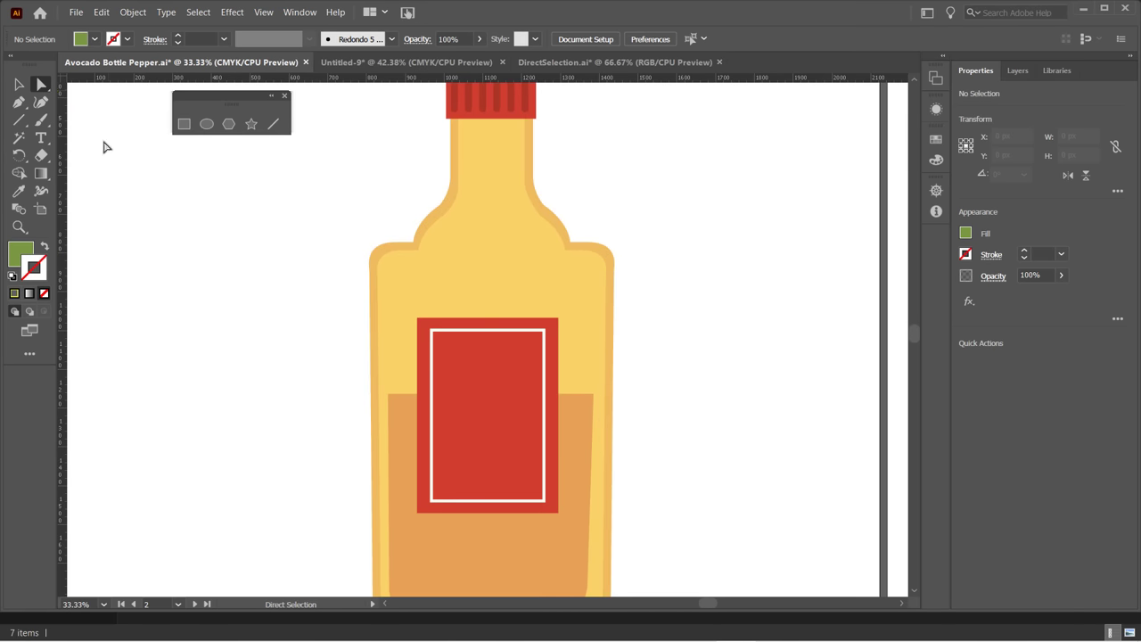
# Direct-select the bottle's body outline, scroll around to inspect it, then deselect.
pyautogui.click(390, 258)
pyautogui.scroll(-1, 597, 323)
pyautogui.scroll(-2, 598, 323)
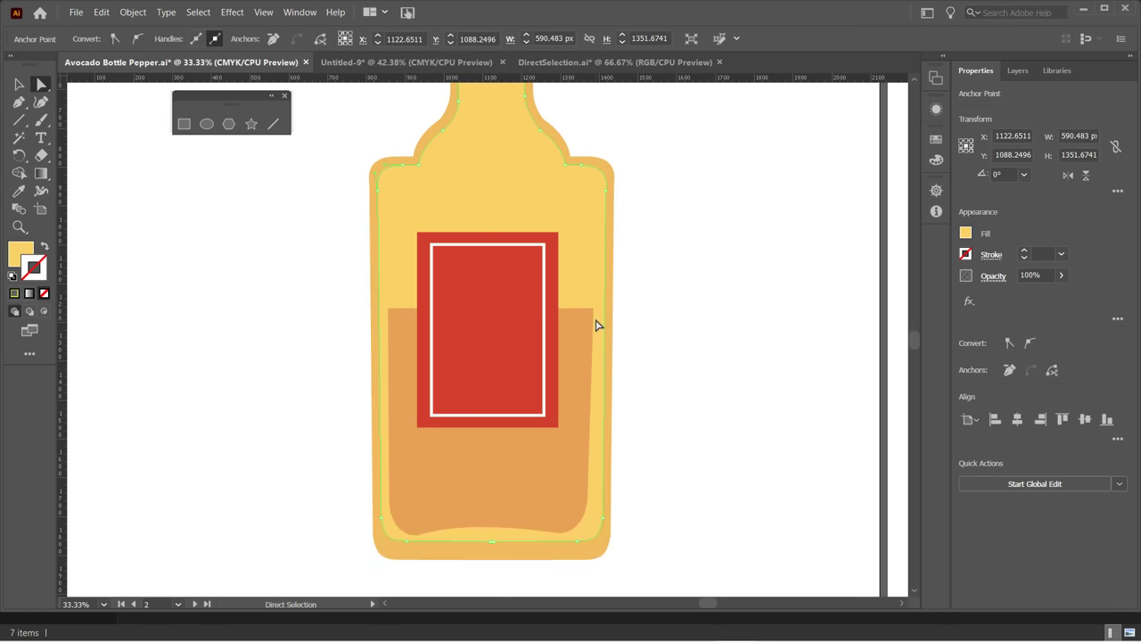
pyautogui.scroll(4, 597, 324)
pyautogui.scroll(1, 597, 325)
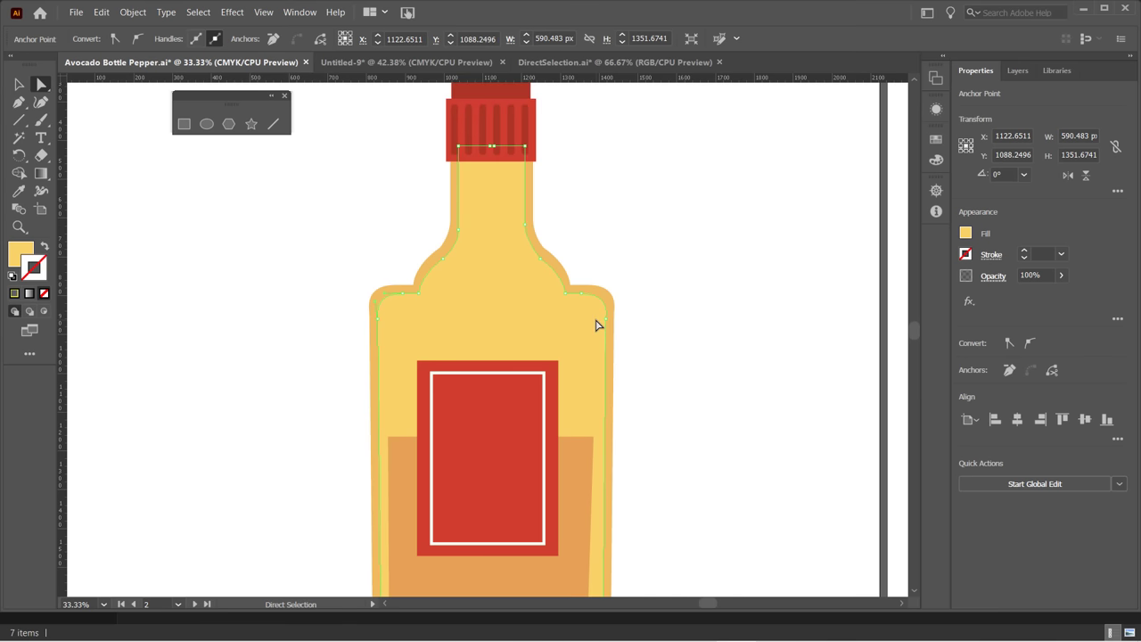
pyautogui.scroll(-3, 344, 339)
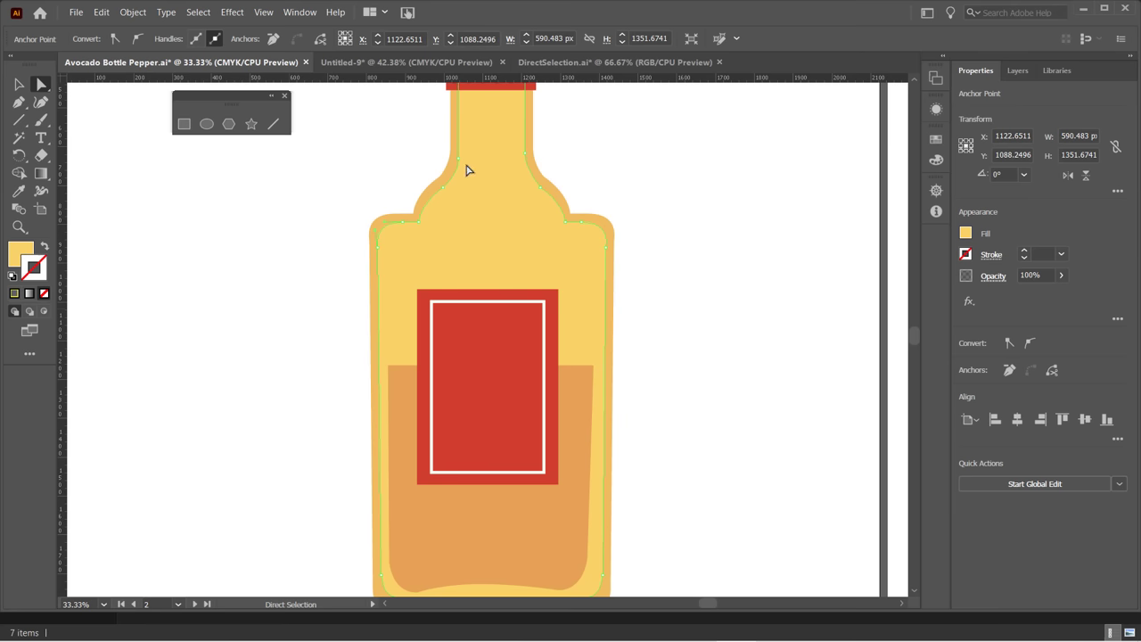
pyautogui.scroll(-2, 273, 392)
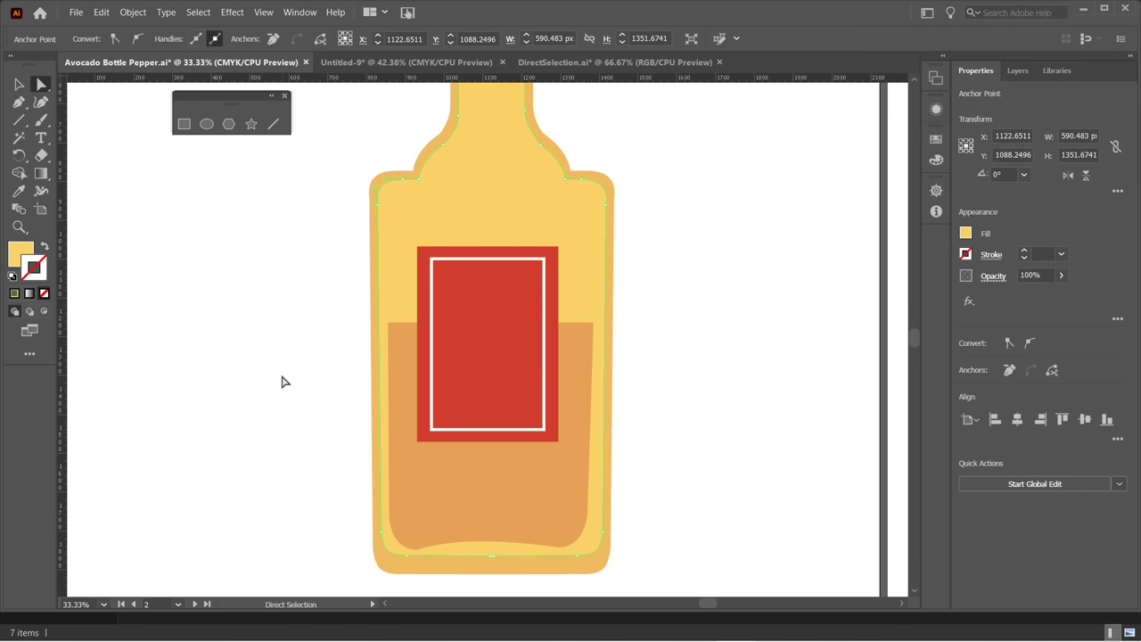
pyautogui.scroll(5, 282, 381)
pyautogui.scroll(1, 282, 381)
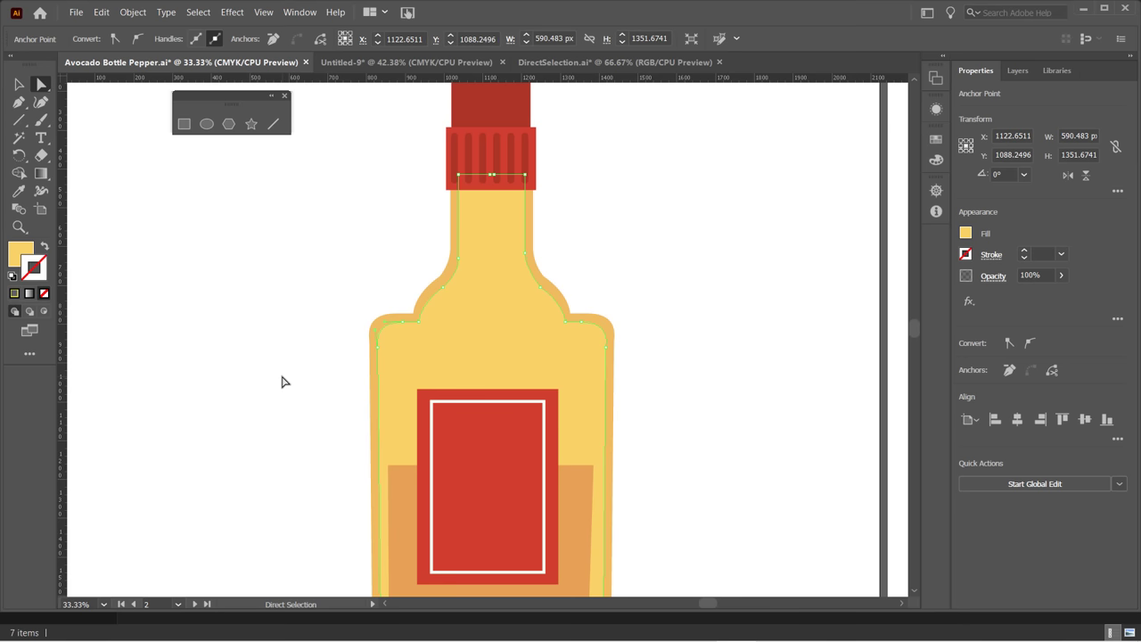
pyautogui.scroll(-5, 298, 369)
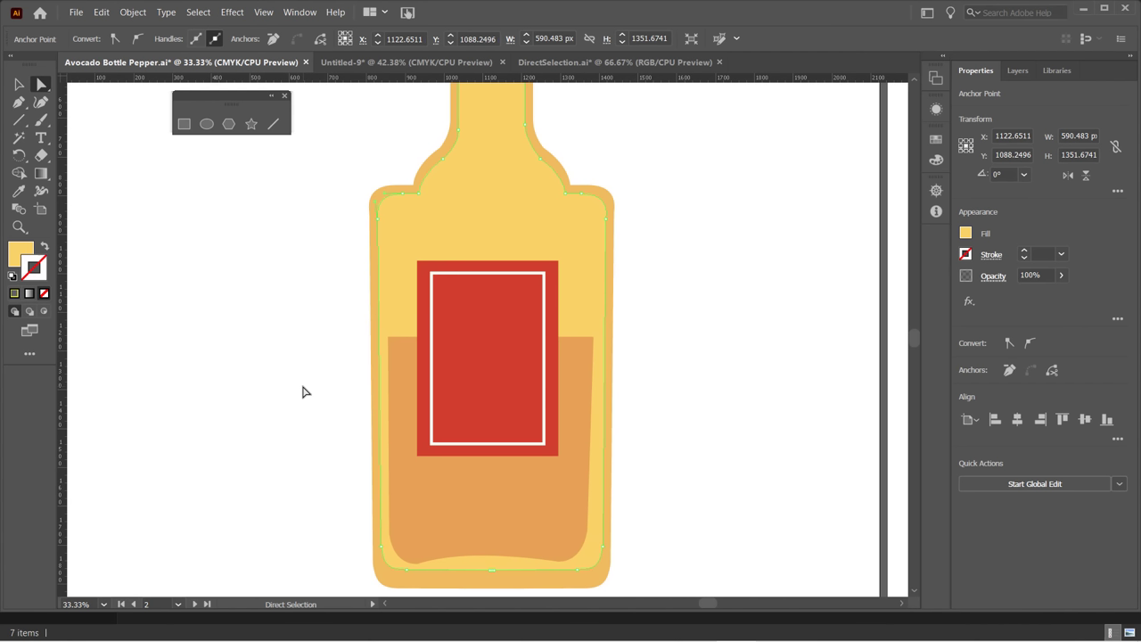
pyautogui.click(43, 89)
pyautogui.click(212, 310)
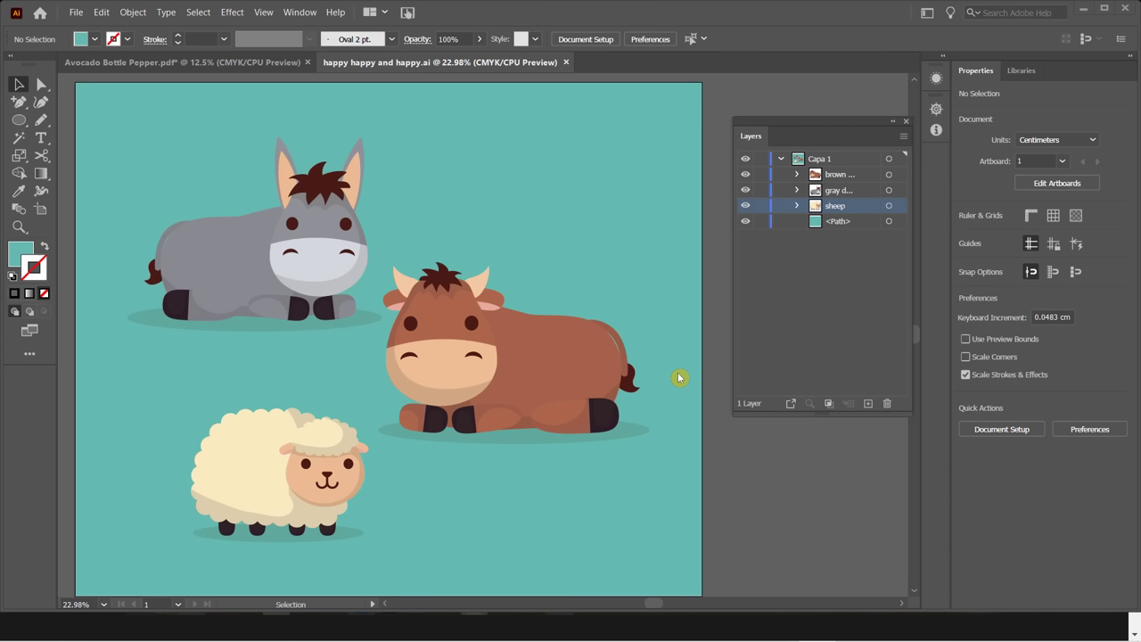
# Shrink the gray donkey and enlarge the brown cow and sheep using bounding-box corner handles.
pyautogui.click(267, 252)
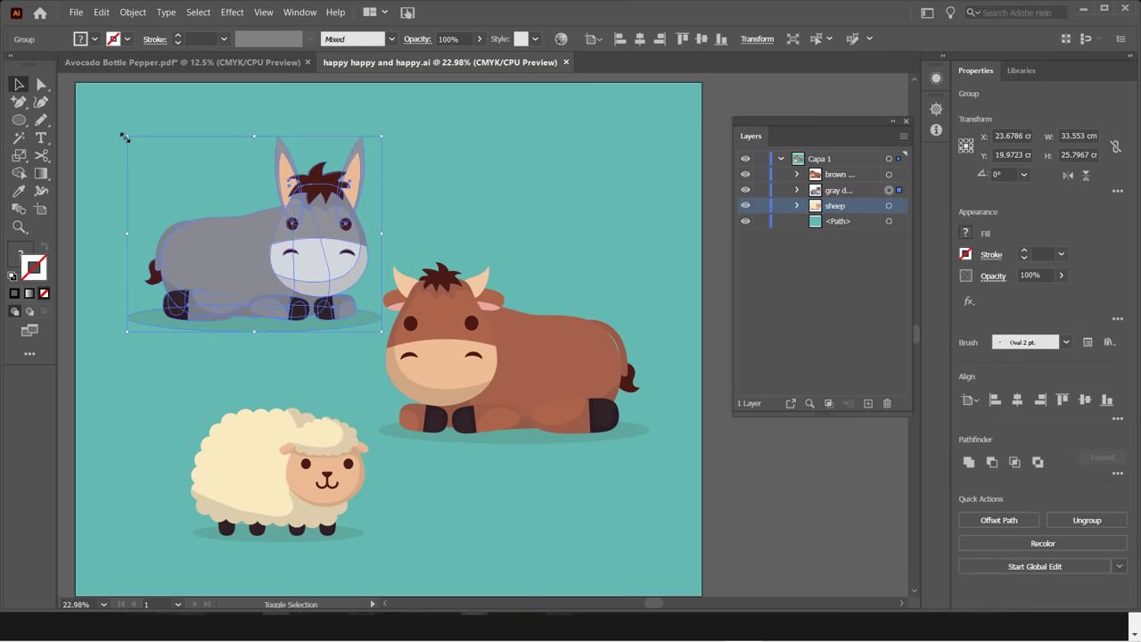
pyautogui.moveTo(125, 138); pyautogui.dragTo(162, 167)
pyautogui.click(567, 365)
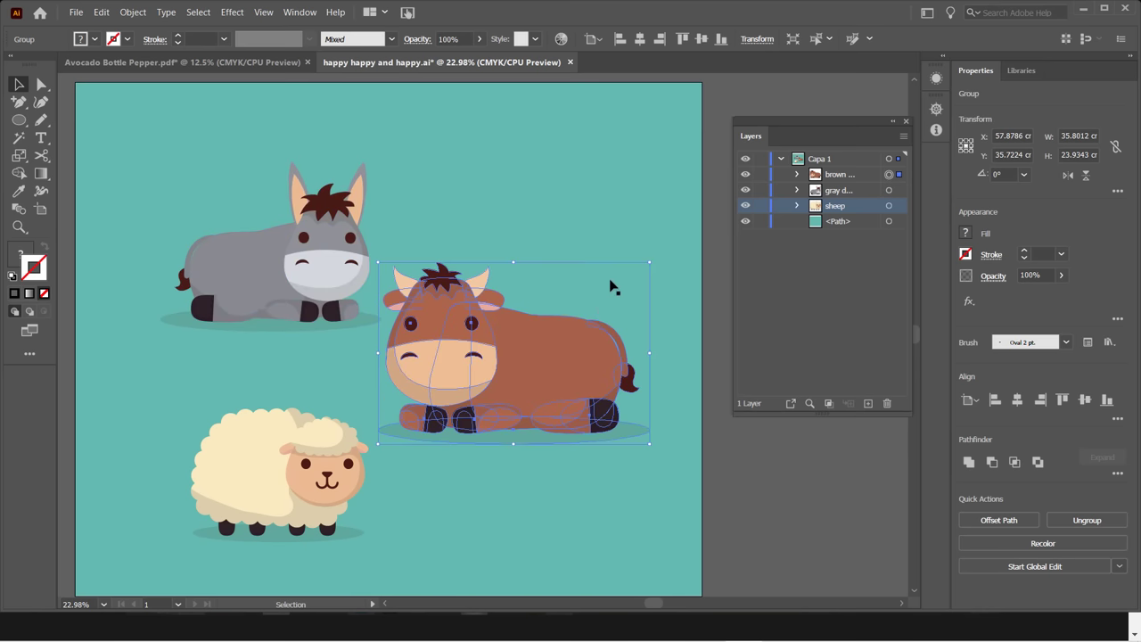
pyautogui.moveTo(651, 261); pyautogui.dragTo(675, 245)
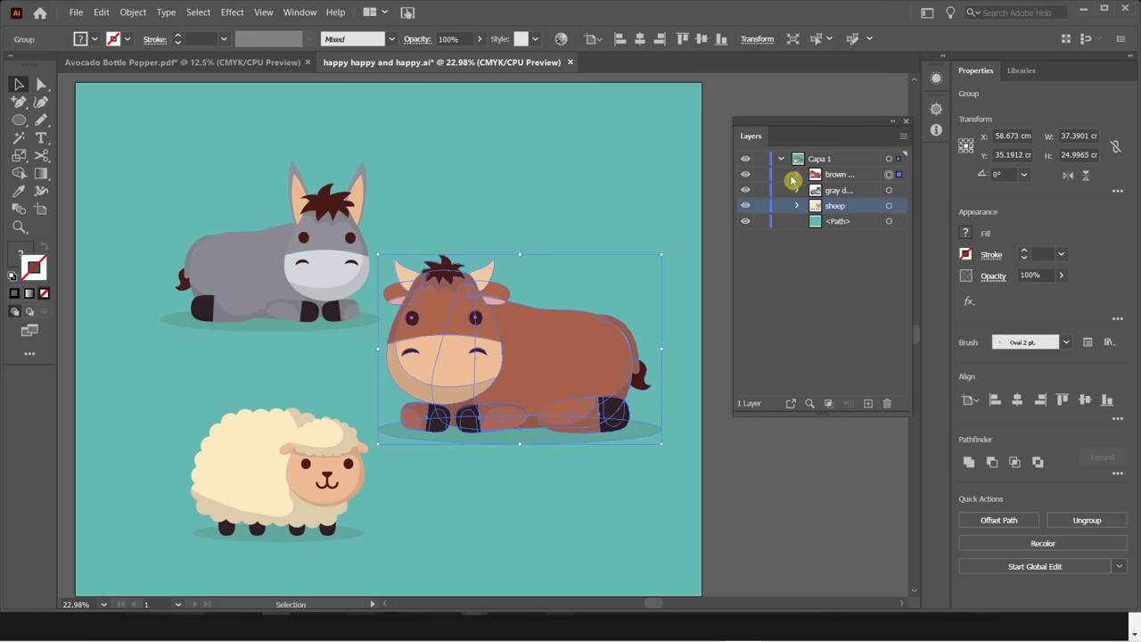
pyautogui.click(276, 468)
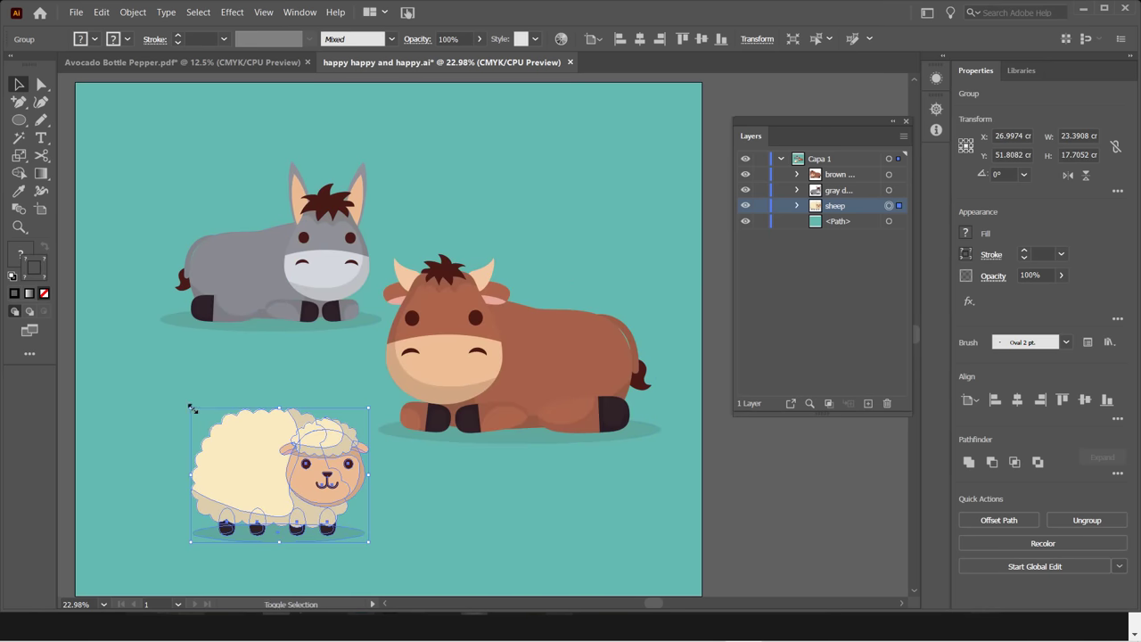
pyautogui.moveTo(192, 407)
pyautogui.mouseDown()
pyautogui.moveTo(166, 390)
pyautogui.moveTo(189, 407)
pyautogui.mouseUp()
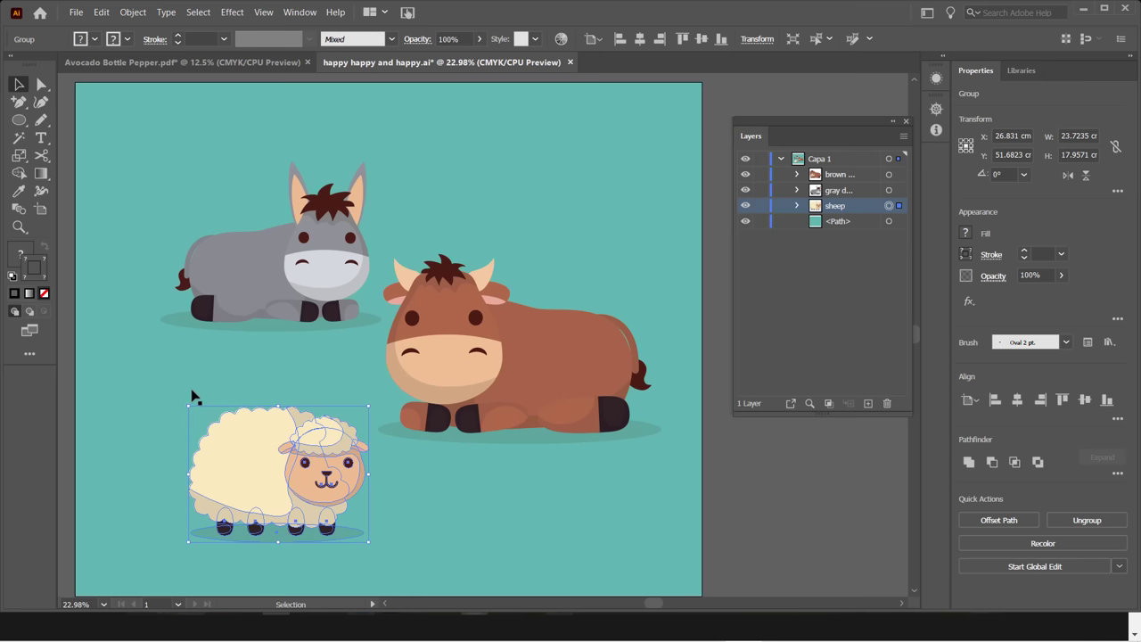
pyautogui.click(15, 158)
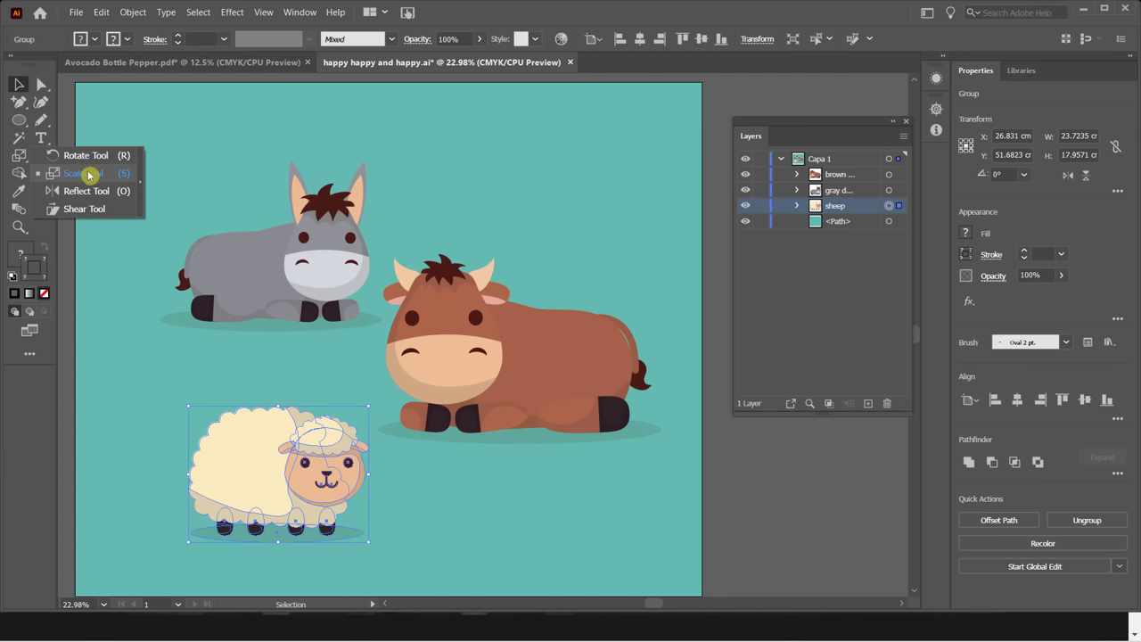
# With the Scale Tool, enlarge the sheep proportionally.
pyautogui.click(89, 175)
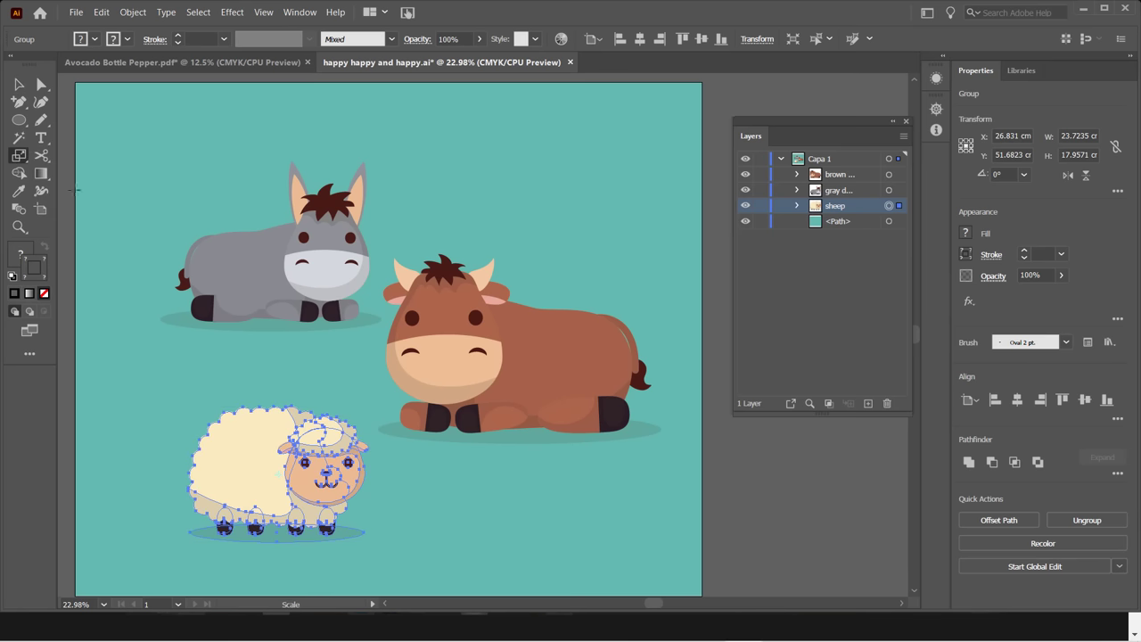
pyautogui.press('v')
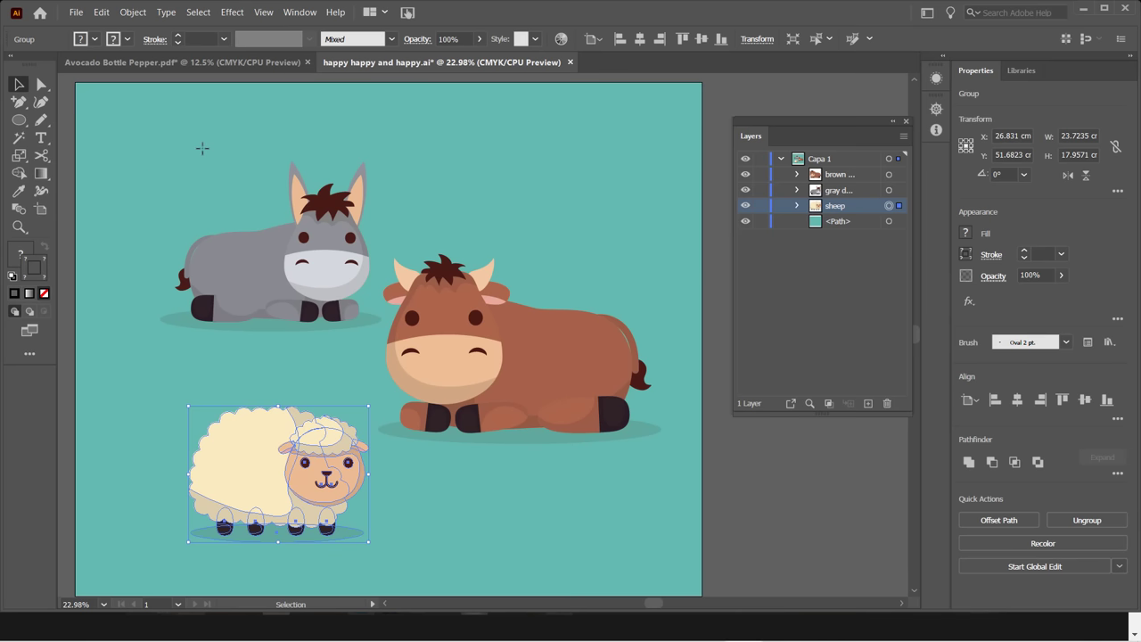
pyautogui.press('s')
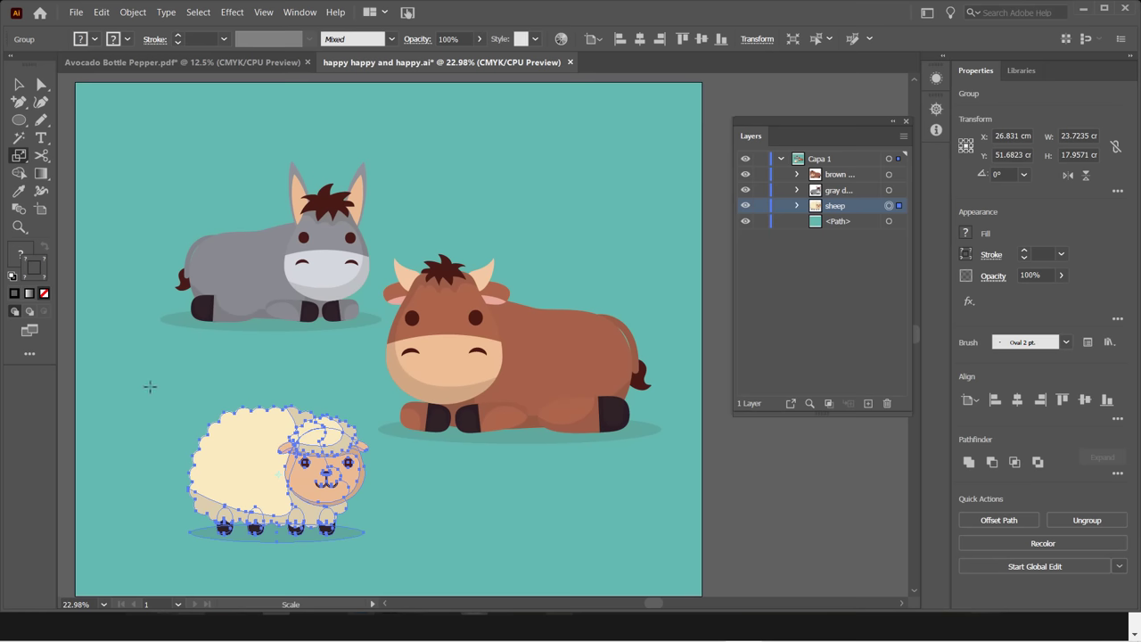
pyautogui.moveTo(156, 388)
pyautogui.mouseDown()
pyautogui.moveTo(133, 369)
pyautogui.moveTo(176, 412)
pyautogui.moveTo(117, 357)
pyautogui.moveTo(128, 382)
pyautogui.moveTo(163, 392)
pyautogui.moveTo(127, 366)
pyautogui.moveTo(175, 412)
pyautogui.moveTo(138, 375)
pyautogui.moveTo(173, 395)
pyautogui.mouseUp()
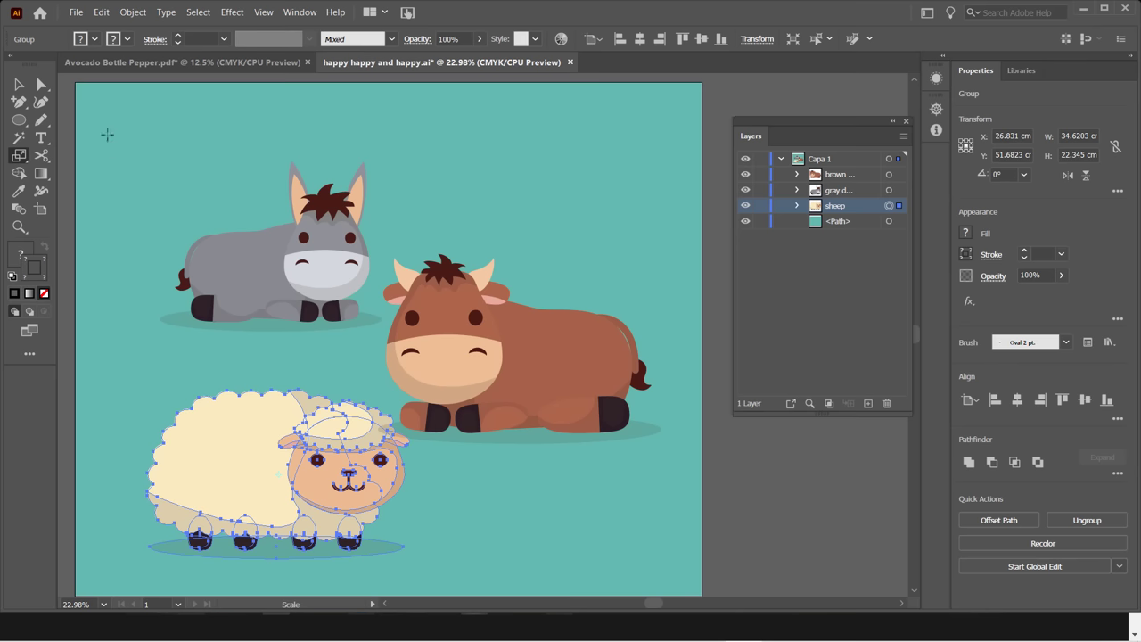
# Scale the gray donkey down and make the brown cow slightly smaller.
pyautogui.keyDown('ctrl'); pyautogui.click(269, 277); pyautogui.keyUp('ctrl')
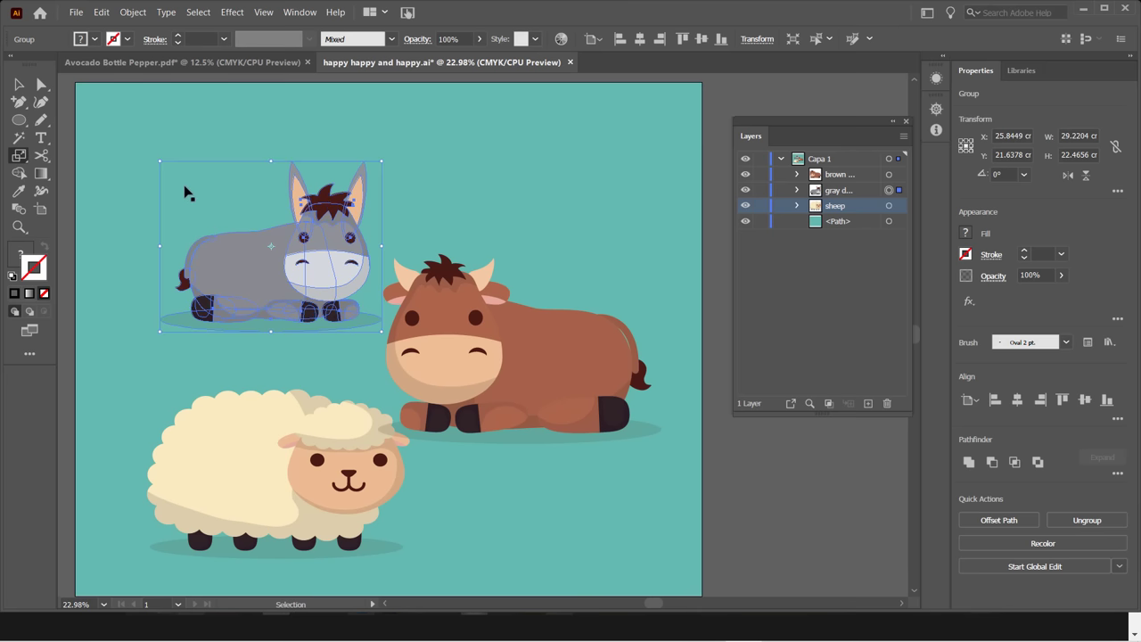
pyautogui.moveTo(166, 157); pyautogui.dragTo(197, 203)
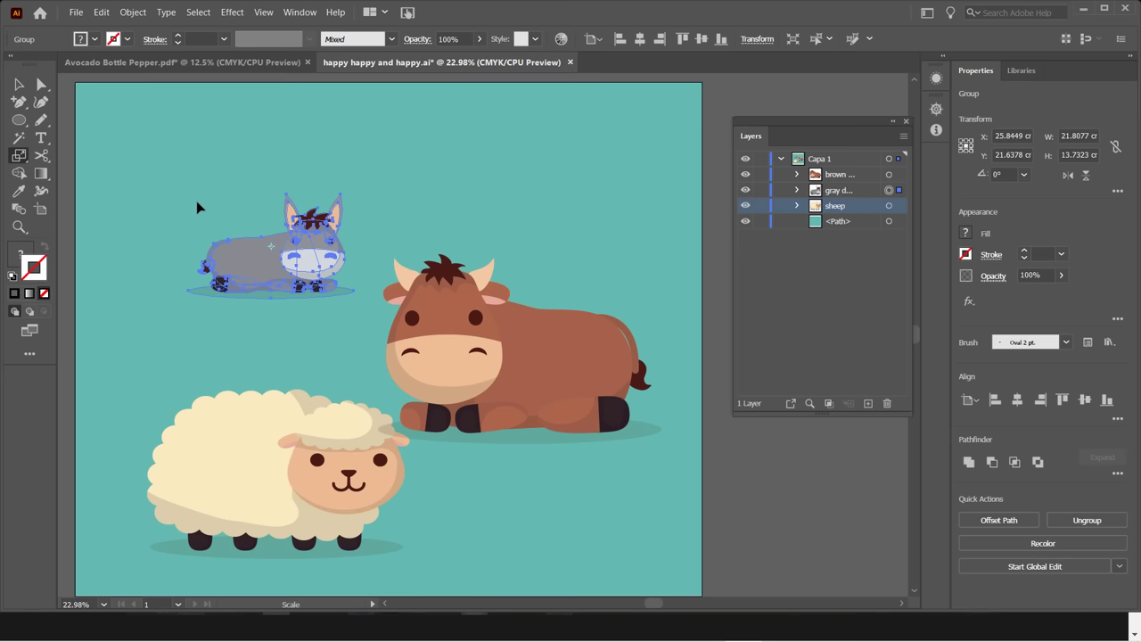
pyautogui.press('v')
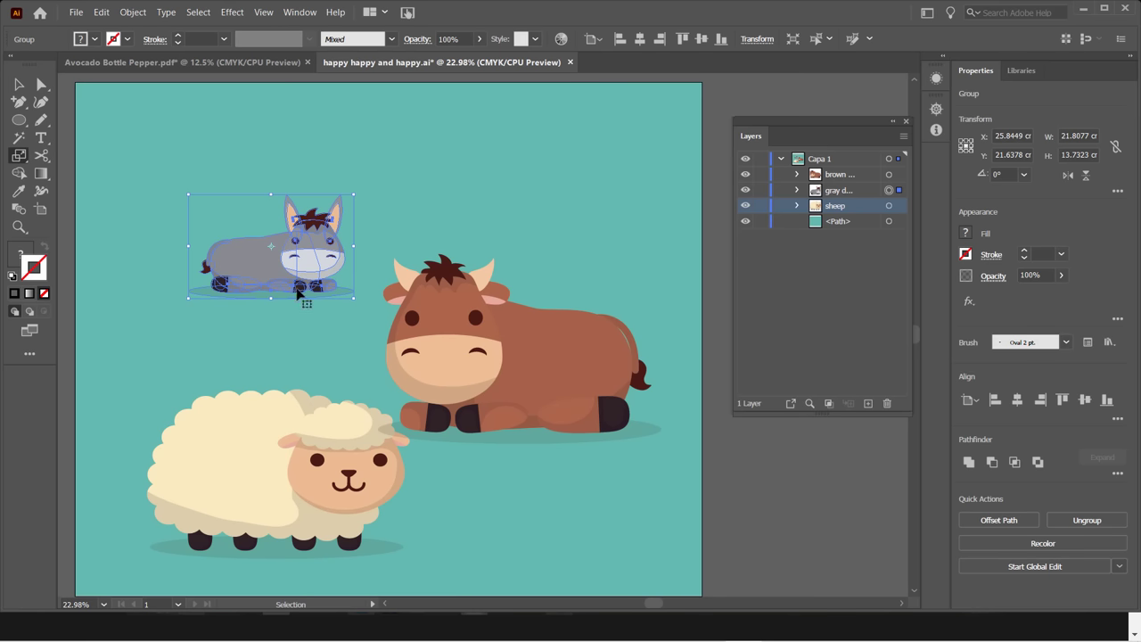
pyautogui.click(557, 360)
pyautogui.press('s')
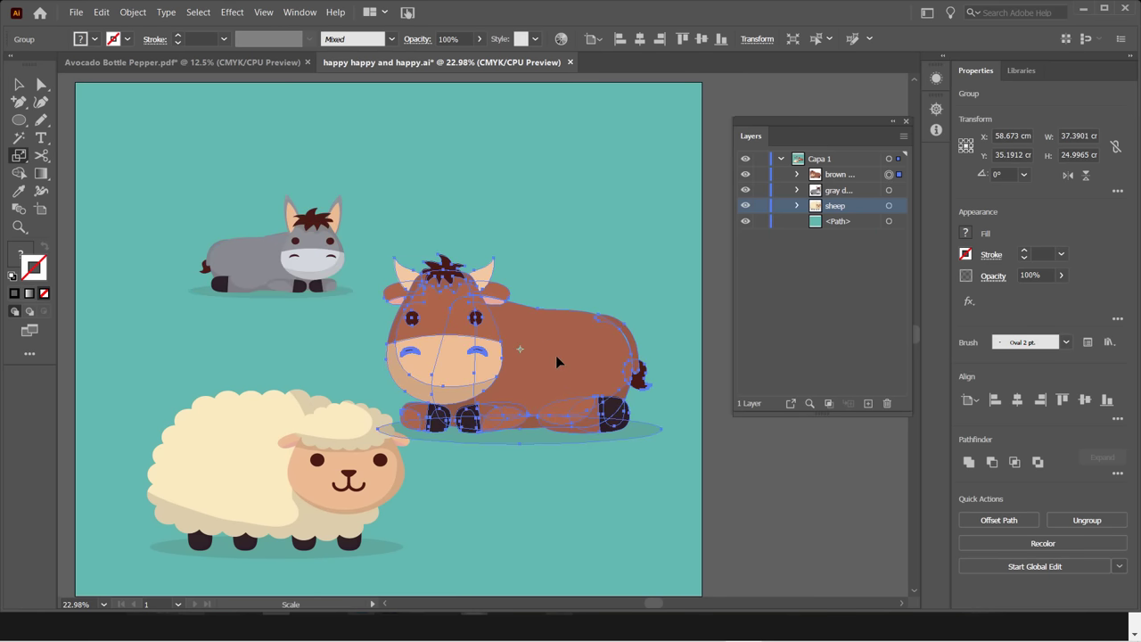
pyautogui.moveTo(631, 267)
pyautogui.mouseDown()
pyautogui.moveTo(650, 262)
pyautogui.moveTo(606, 300)
pyautogui.moveTo(652, 261)
pyautogui.mouseUp()
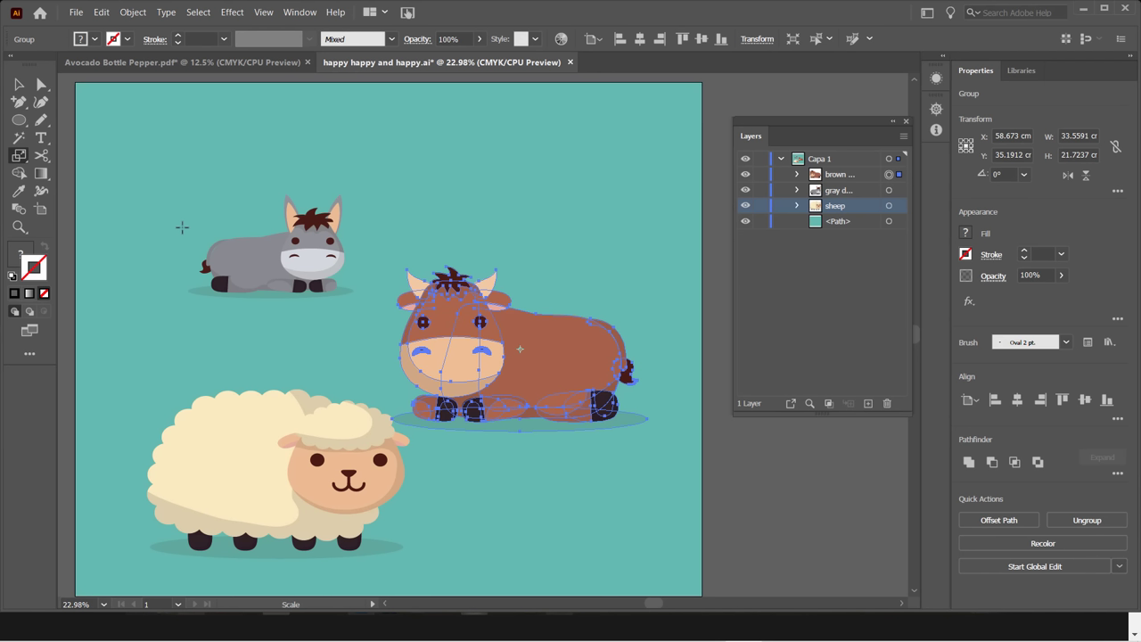
# In the Scale tool options for the cow, choose Uniform and enter 80%.
pyautogui.doubleClick(20, 159)
pyautogui.moveTo(605, 118); pyautogui.dragTo(570, 84)
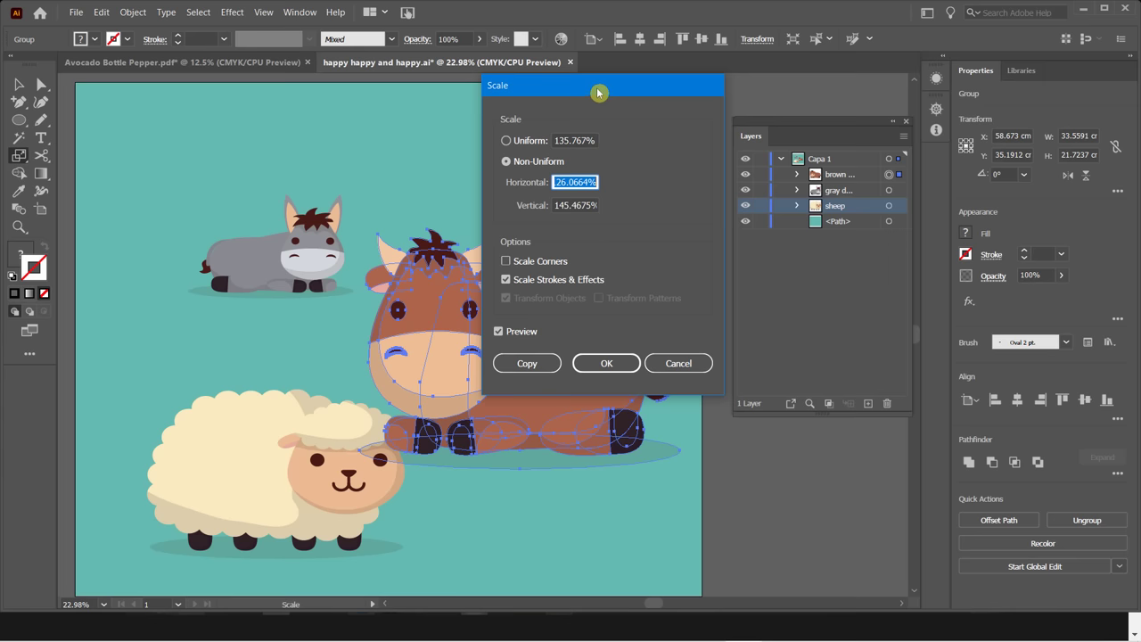
pyautogui.moveTo(600, 91); pyautogui.dragTo(694, 99)
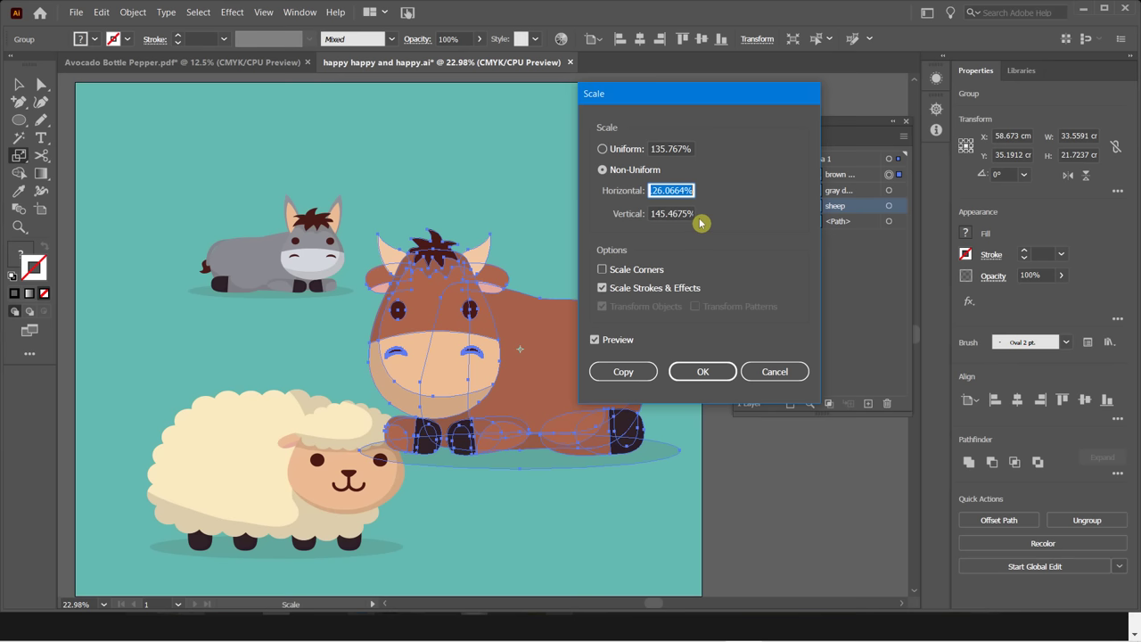
pyautogui.click(604, 150)
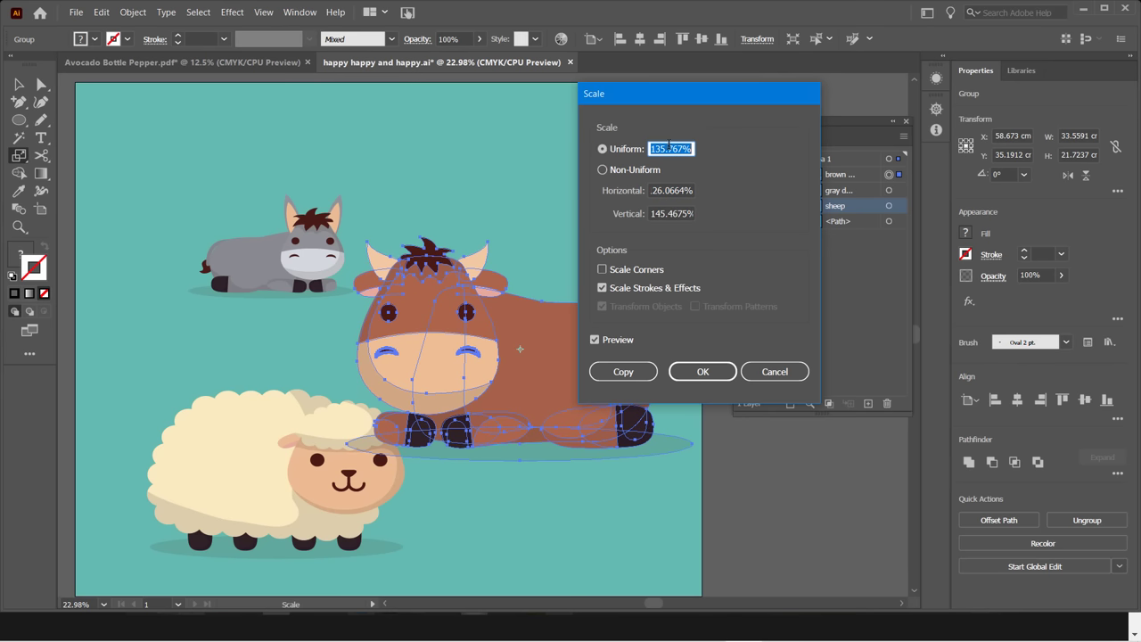
pyautogui.write('80%')
# Create the 80% cow copy and nudge it upward with three Up-arrow presses.
pyautogui.click(623, 371)
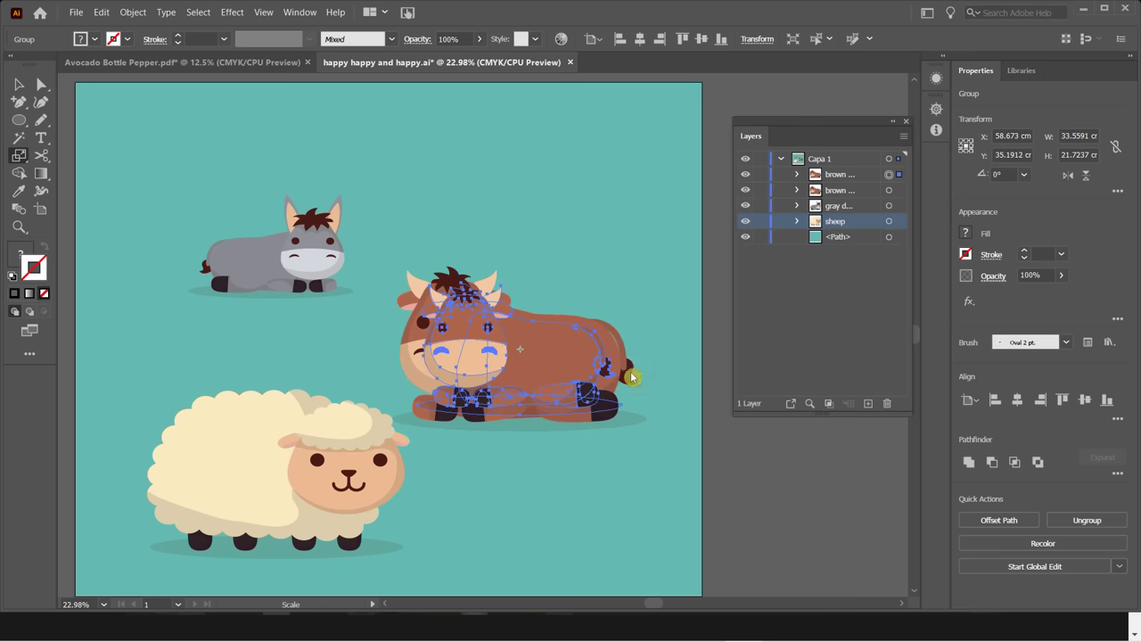
pyautogui.click(19, 83)
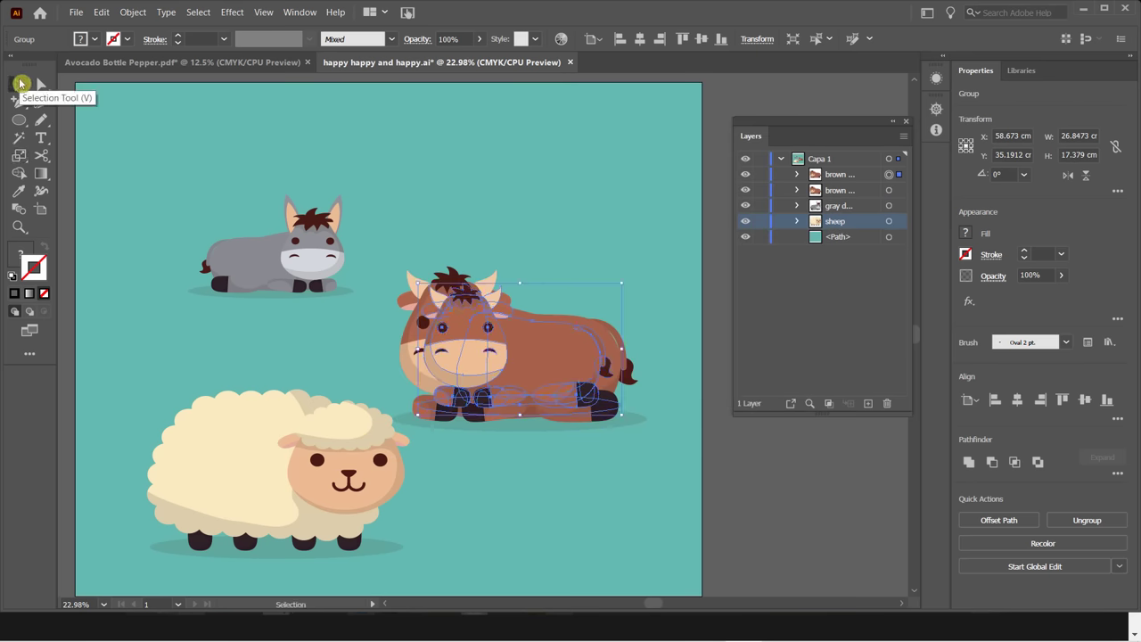
pyautogui.press('Up')
pyautogui.press('Up')
pyautogui.press('Up')
pyautogui.press('Up')
pyautogui.press('Up')
pyautogui.press('Up')
pyautogui.press('Up')
pyautogui.press('Up')
pyautogui.press('Up')
pyautogui.press('Up')
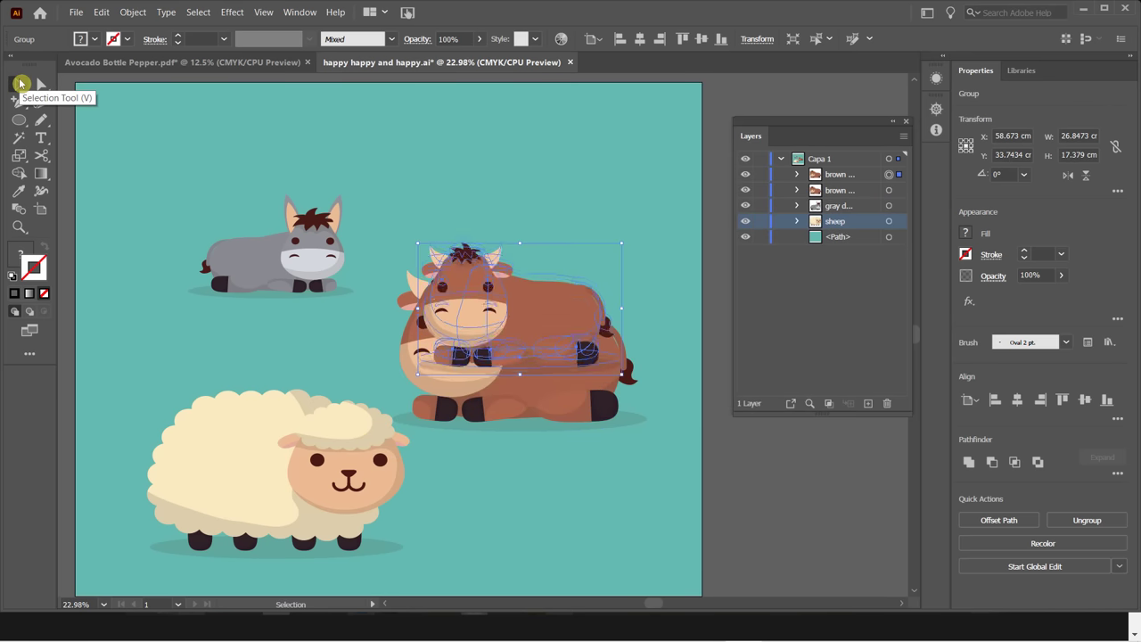
pyautogui.press('Up')
pyautogui.press('Up')
pyautogui.press('Up')
pyautogui.press('Up')
pyautogui.press('Up')
pyautogui.press('Up')
pyautogui.press('Up')
pyautogui.press('Up')
pyautogui.press('Up')
pyautogui.press('Up')
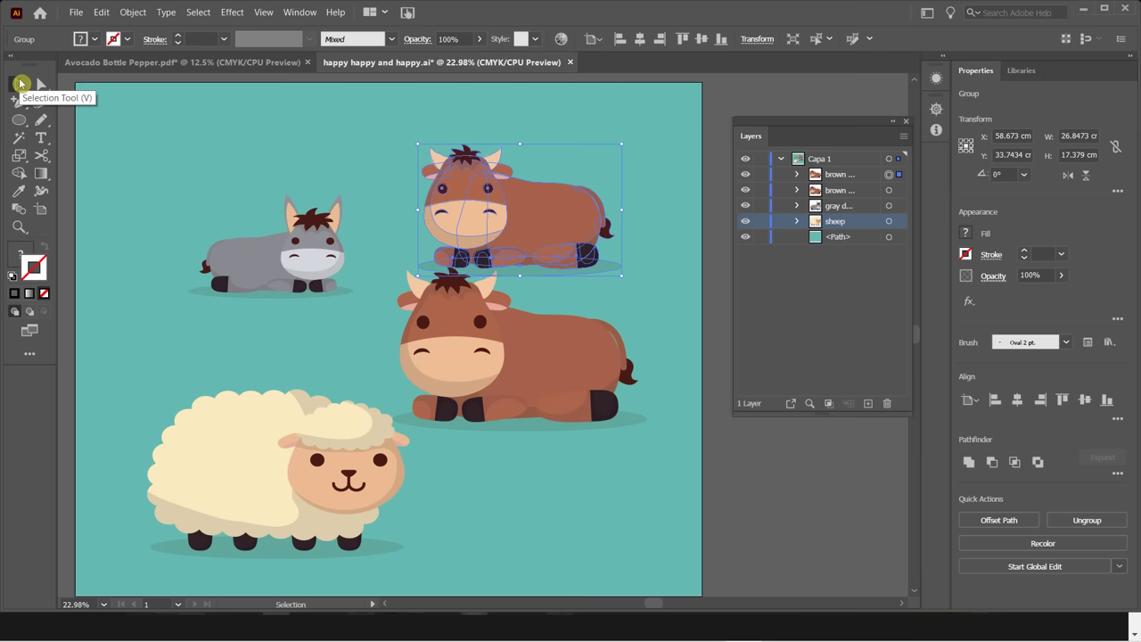
pyautogui.press('Up')
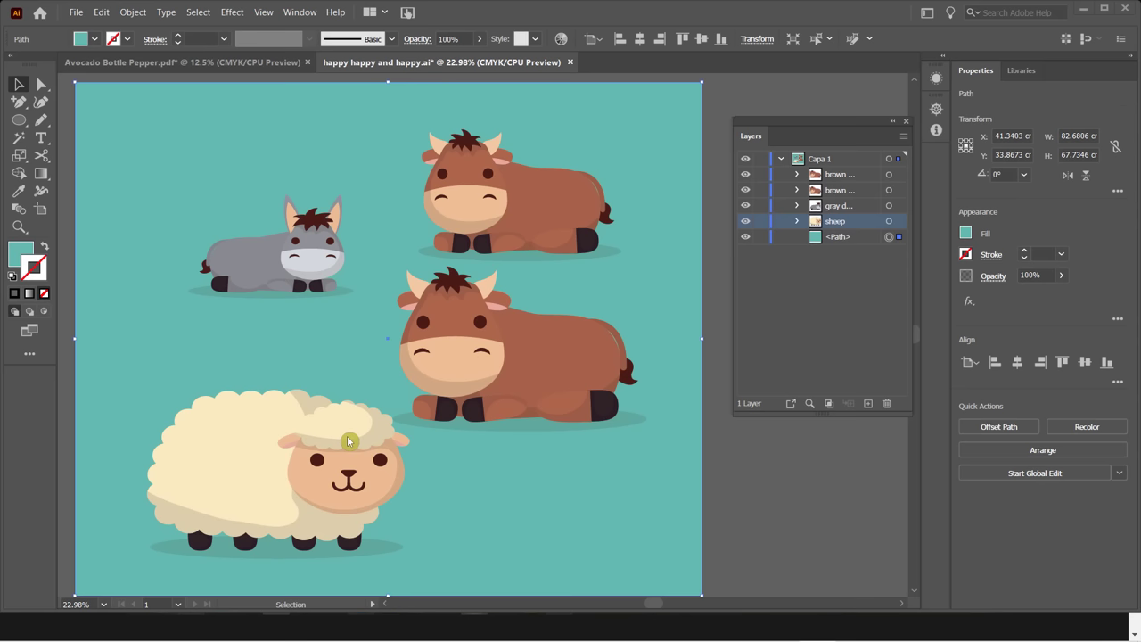
pyautogui.click(21, 156)
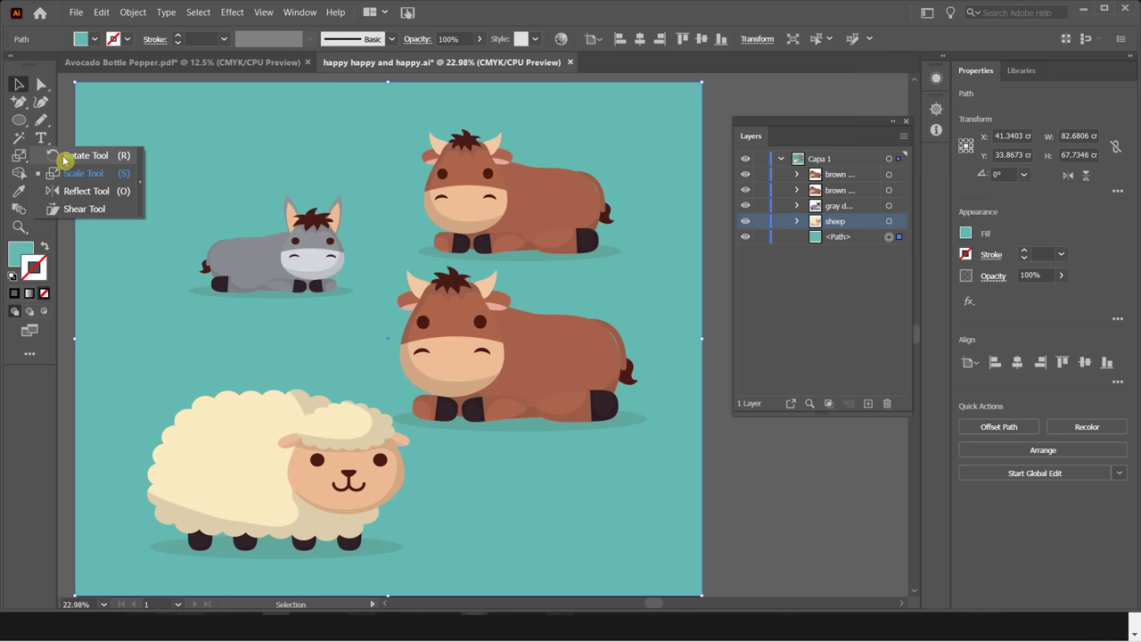
pyautogui.click(20, 86)
pyautogui.click(249, 254)
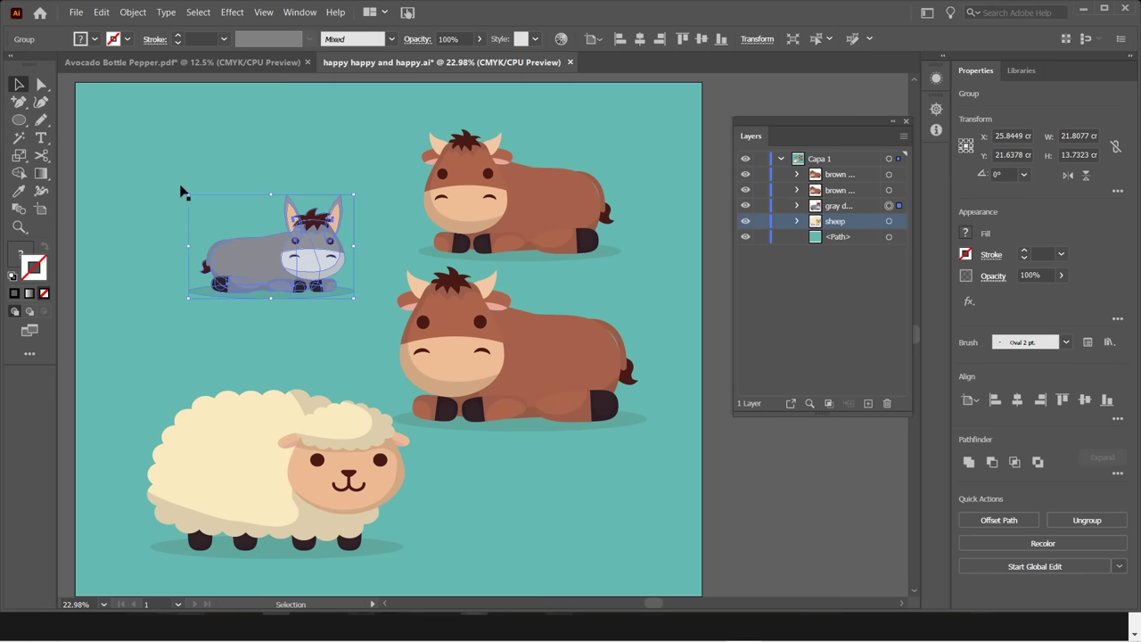
pyautogui.moveTo(187, 189); pyautogui.dragTo(231, 157)
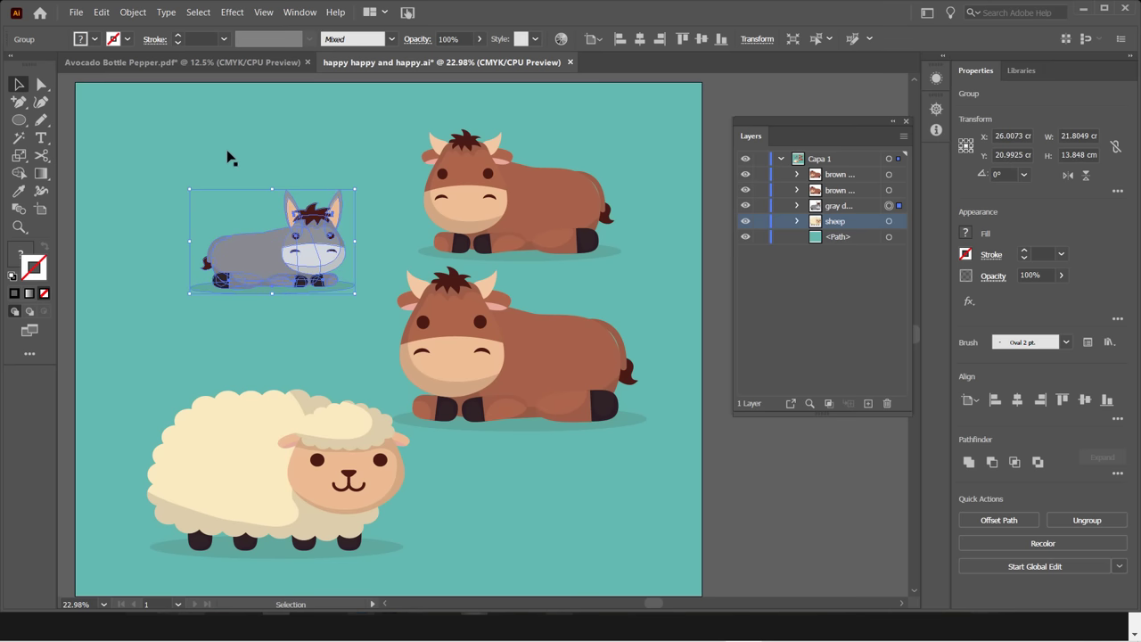
pyautogui.moveTo(19, 156); pyautogui.dragTo(116, 161)
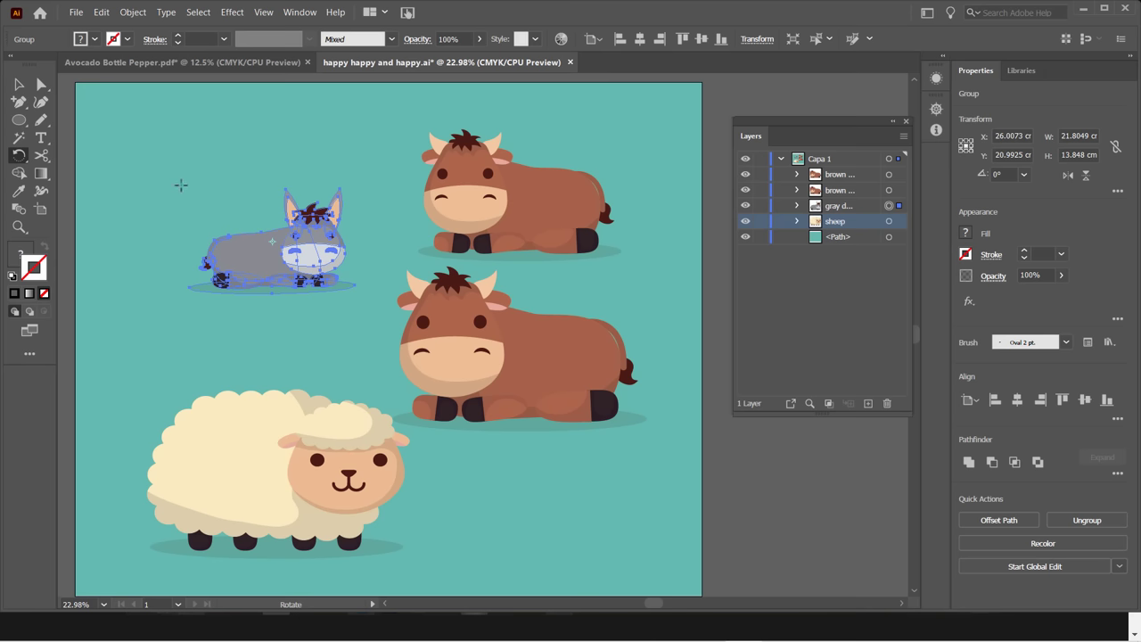
pyautogui.moveTo(179, 187); pyautogui.dragTo(291, 337)
pyautogui.moveTo(205, 314); pyautogui.dragTo(348, 164)
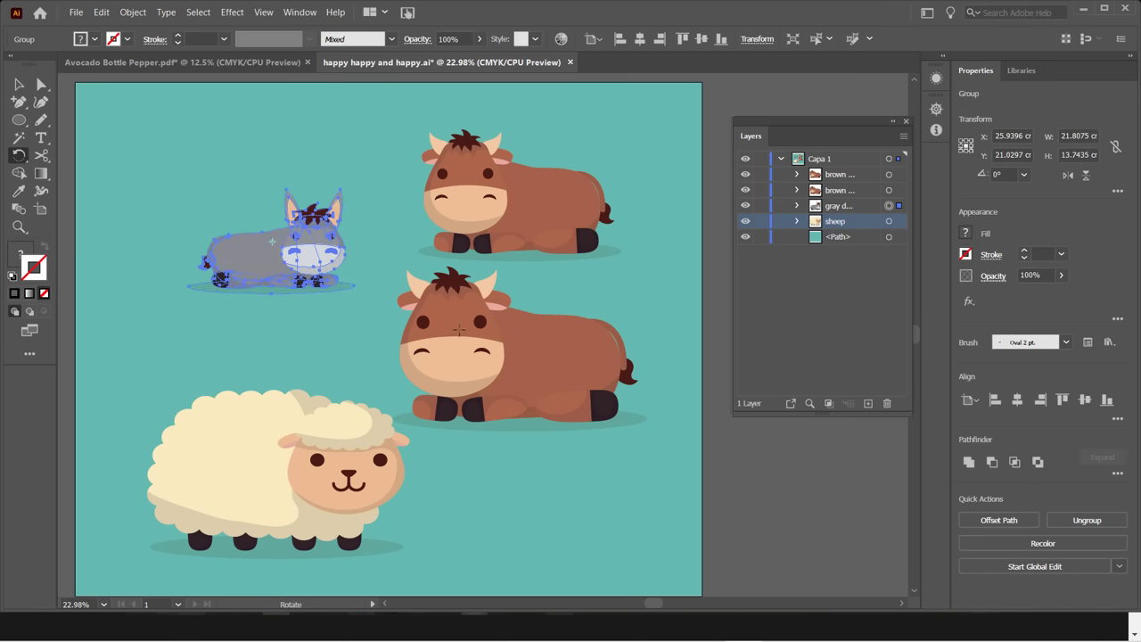
pyautogui.press('ctrl')
pyautogui.keyDown('ctrl'); pyautogui.click(540, 206); pyautogui.keyUp('ctrl')
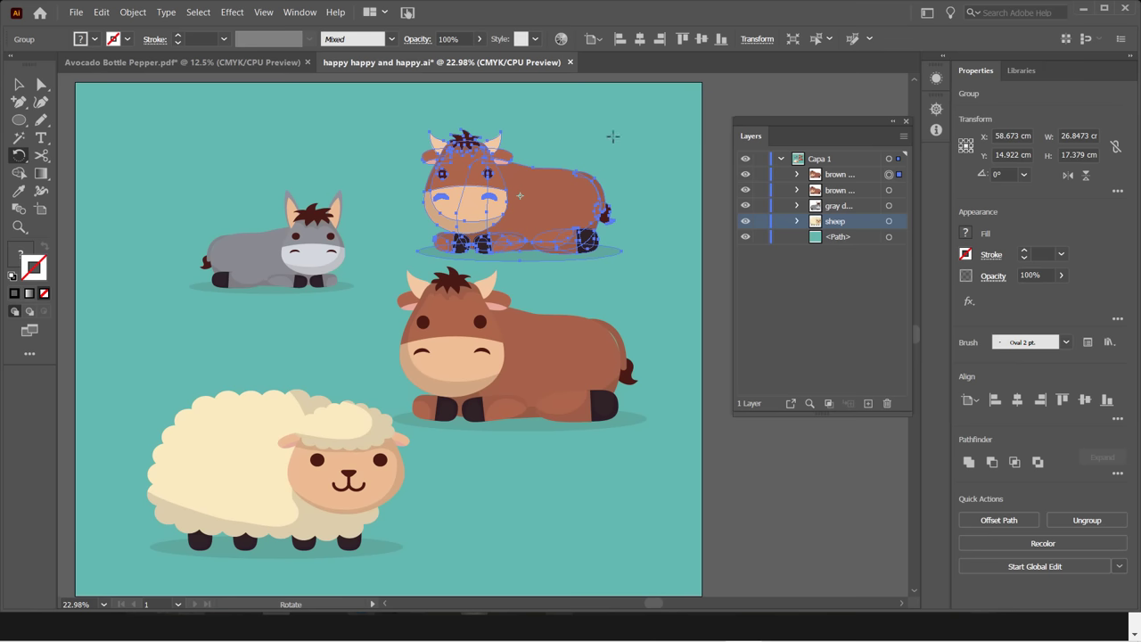
pyautogui.moveTo(611, 135)
pyautogui.mouseDown()
pyautogui.moveTo(630, 179)
pyautogui.moveTo(596, 139)
pyautogui.moveTo(606, 165)
pyautogui.moveTo(602, 146)
pyautogui.mouseUp()
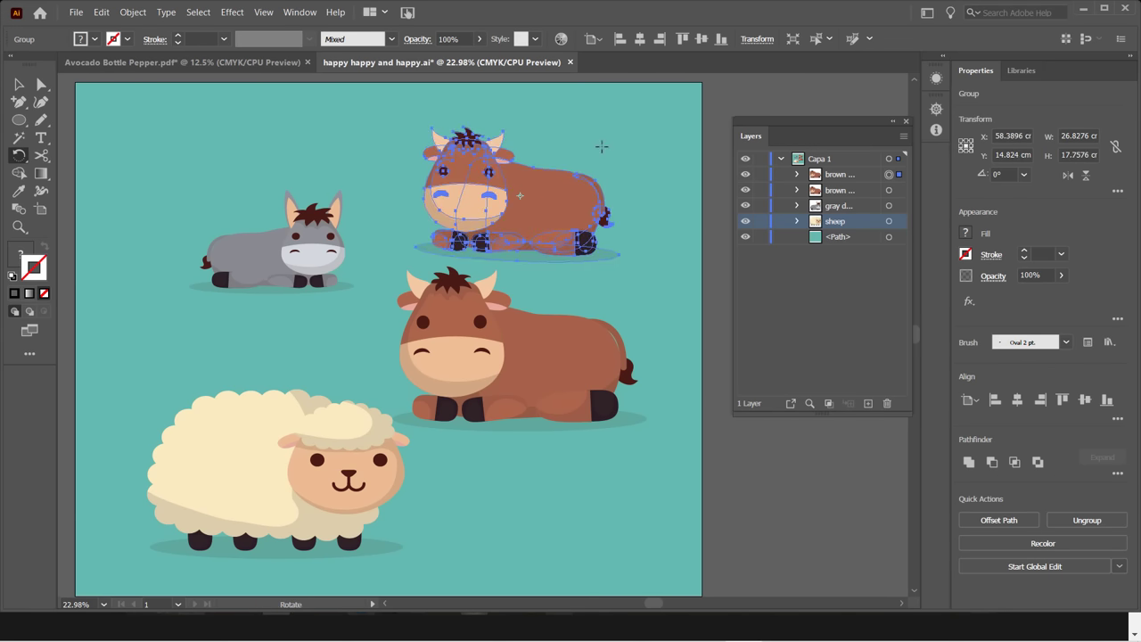
pyautogui.hotkey('ctrl', 'z')
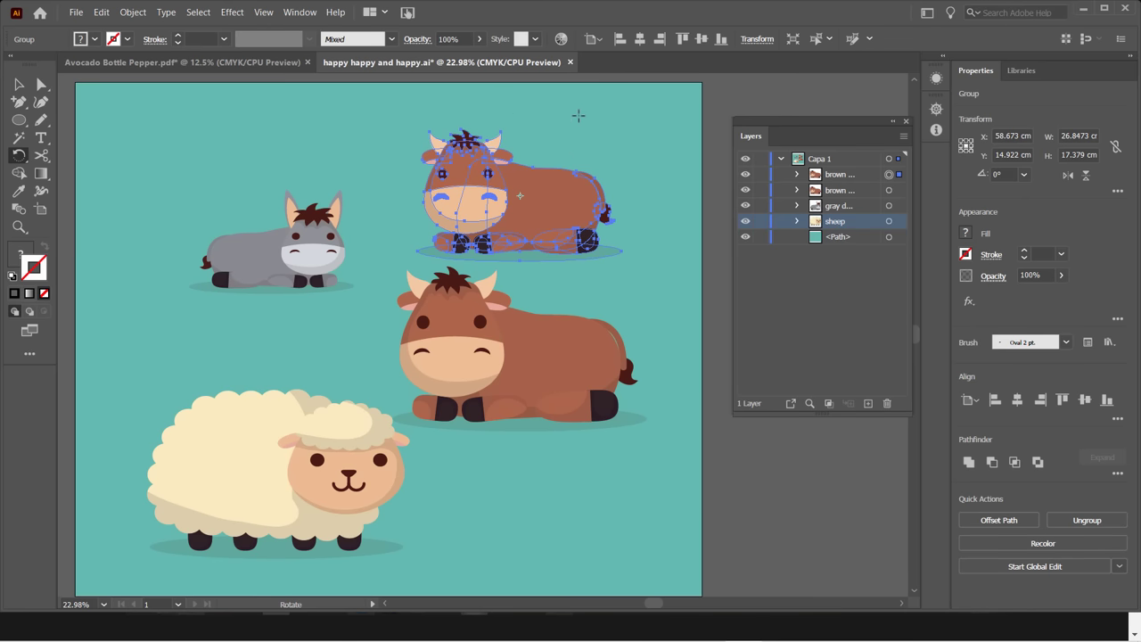
pyautogui.moveTo(587, 131)
pyautogui.mouseDown()
pyautogui.moveTo(604, 169)
pyautogui.moveTo(585, 133)
pyautogui.moveTo(543, 122)
pyautogui.moveTo(597, 155)
pyautogui.moveTo(580, 120)
pyautogui.moveTo(601, 130)
pyautogui.moveTo(584, 114)
pyautogui.mouseUp()
pyautogui.press('Return')
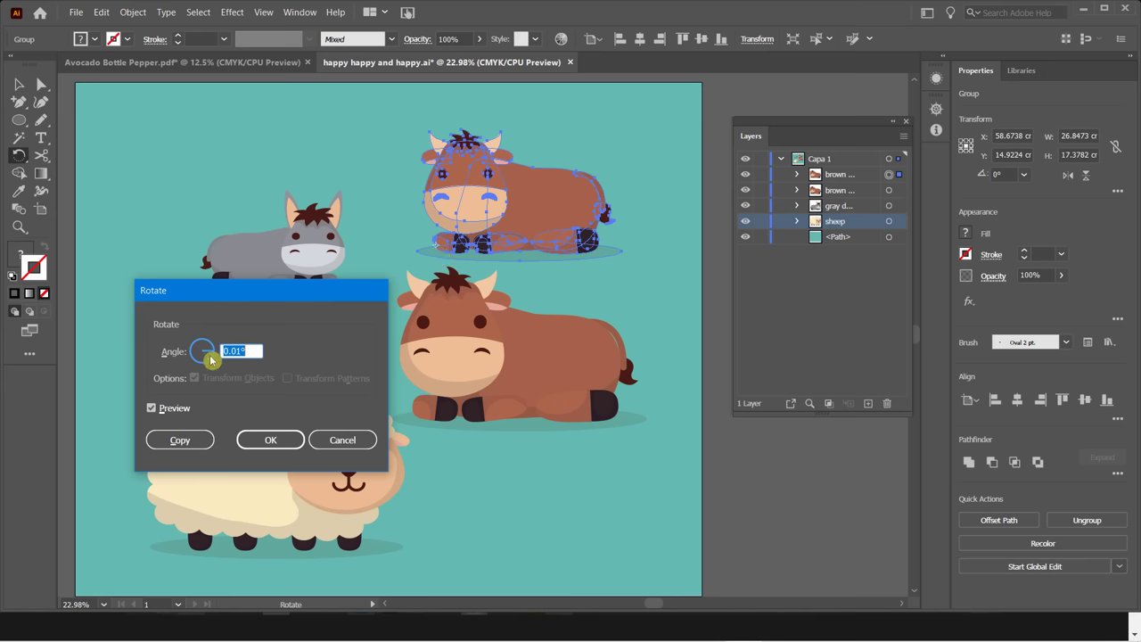
pyautogui.moveTo(212, 351)
pyautogui.mouseDown()
pyautogui.moveTo(216, 365)
pyautogui.moveTo(197, 352)
pyautogui.moveTo(204, 342)
pyautogui.mouseUp()
pyautogui.moveTo(209, 351); pyautogui.dragTo(208, 344)
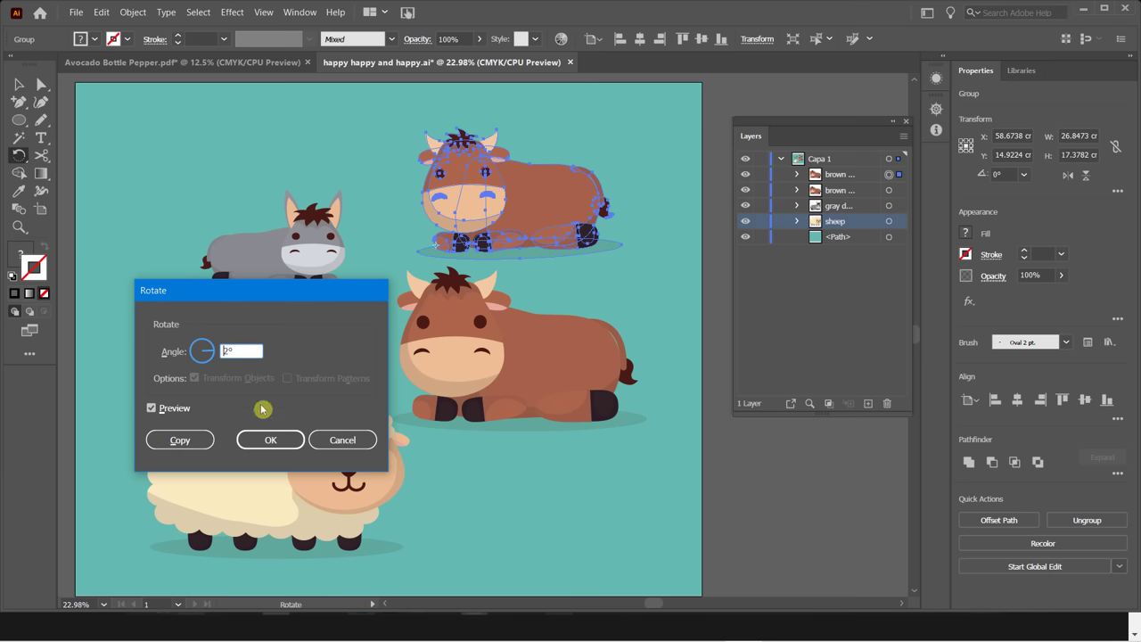
pyautogui.click(343, 440)
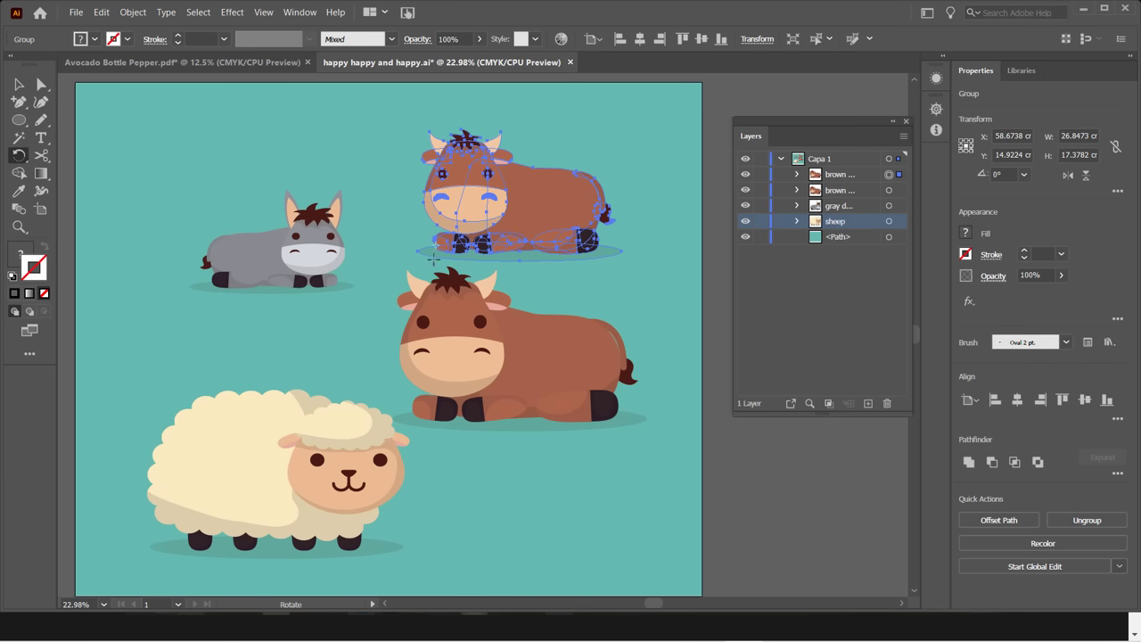
pyautogui.moveTo(654, 166)
pyautogui.mouseDown()
pyautogui.moveTo(603, 121)
pyautogui.moveTo(428, 107)
pyautogui.moveTo(464, 348)
pyautogui.moveTo(612, 169)
pyautogui.moveTo(628, 296)
pyautogui.moveTo(639, 169)
pyautogui.moveTo(645, 313)
pyautogui.moveTo(386, 452)
pyautogui.moveTo(217, 323)
pyautogui.moveTo(559, 387)
pyautogui.moveTo(680, 187)
pyautogui.moveTo(668, 152)
pyautogui.mouseUp()
pyautogui.click(21, 85)
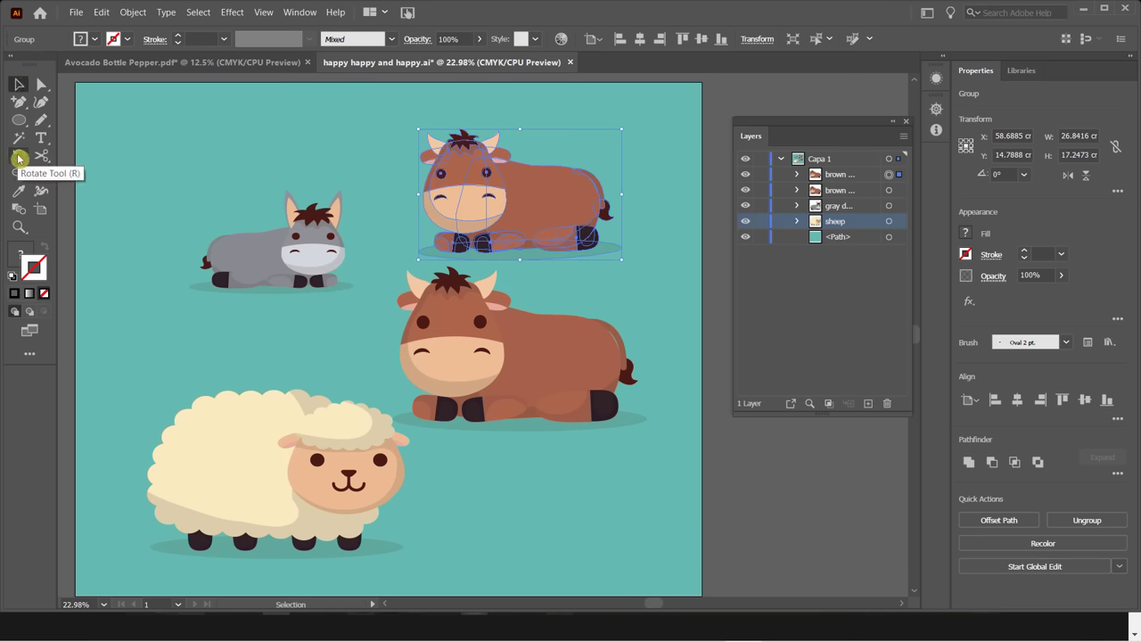
# Open the Rotate tool settings for the cow and cancel, leaving it upright.
pyautogui.moveTo(18, 157); pyautogui.dragTo(484, 12)
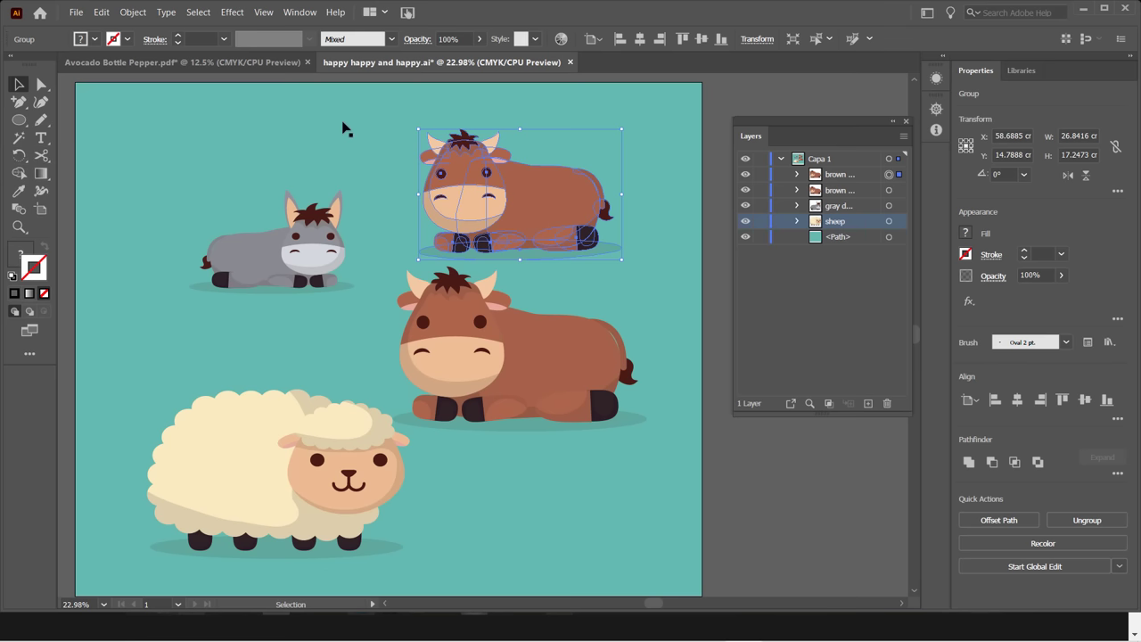
pyautogui.doubleClick(19, 155)
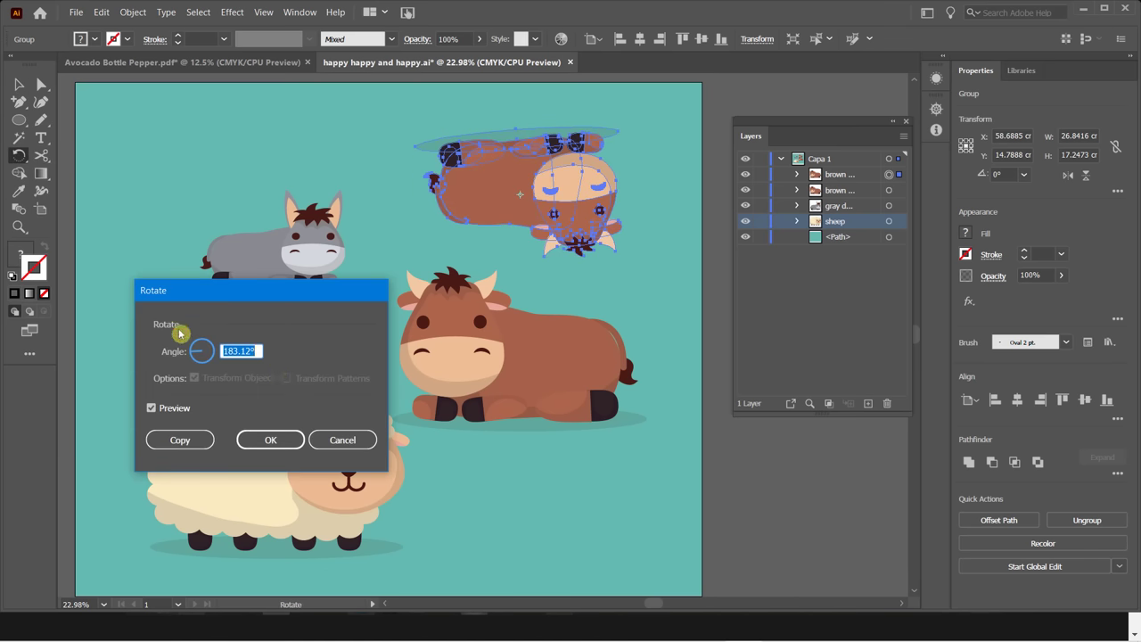
pyautogui.click(341, 438)
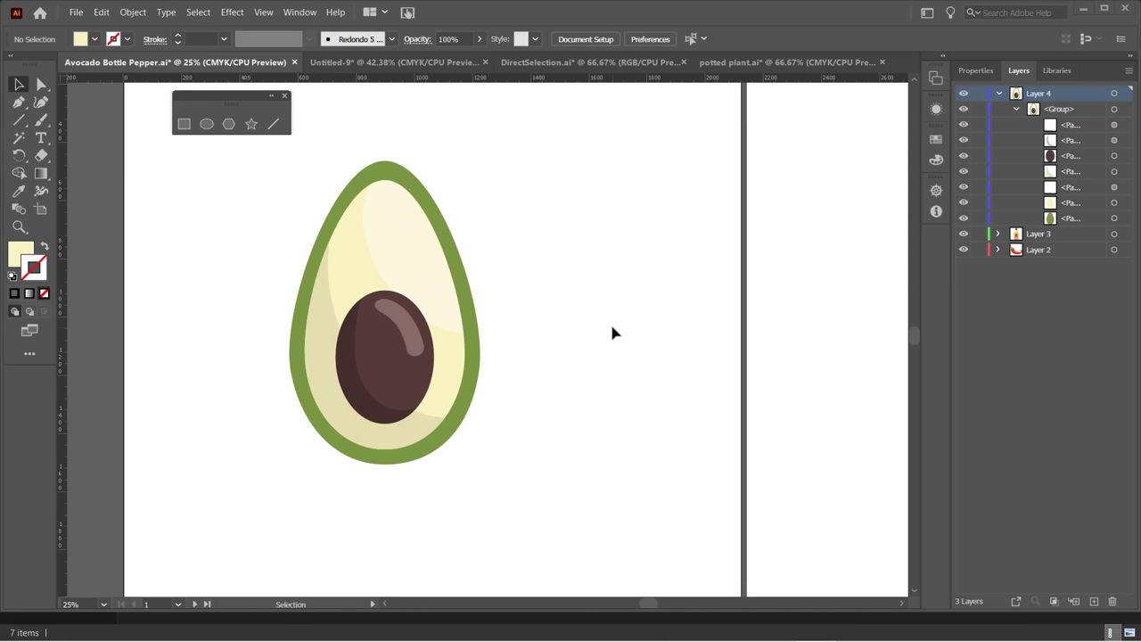
# Float the Layers panel and enlarge it so every layer row shows.
pyautogui.click(303, 12)
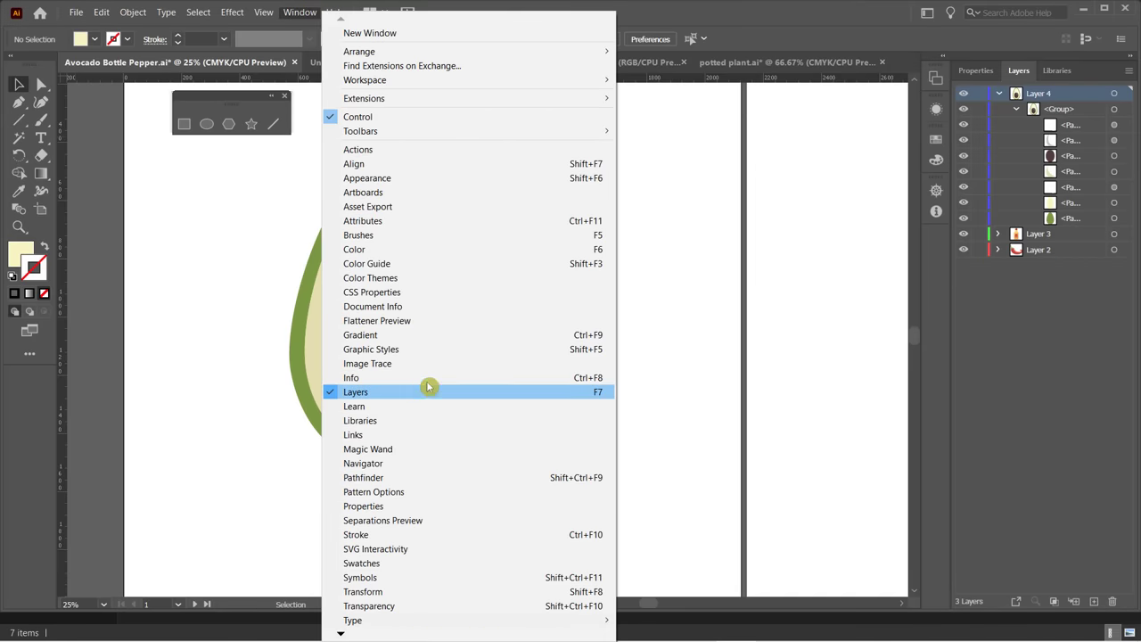
pyautogui.click(833, 136)
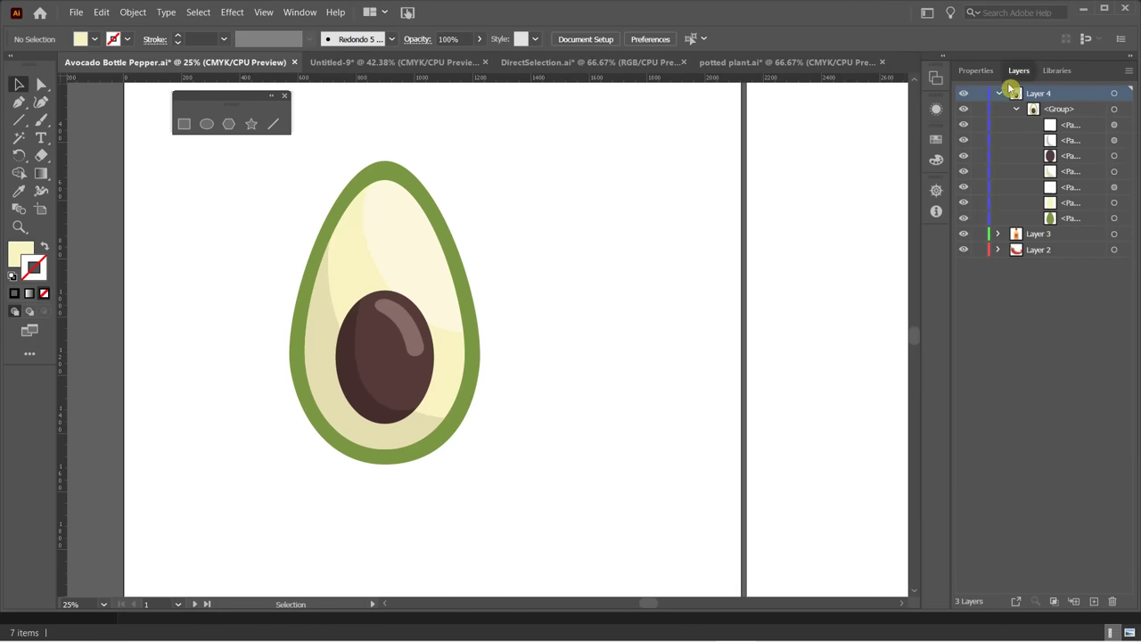
pyautogui.moveTo(1019, 70); pyautogui.dragTo(669, 105)
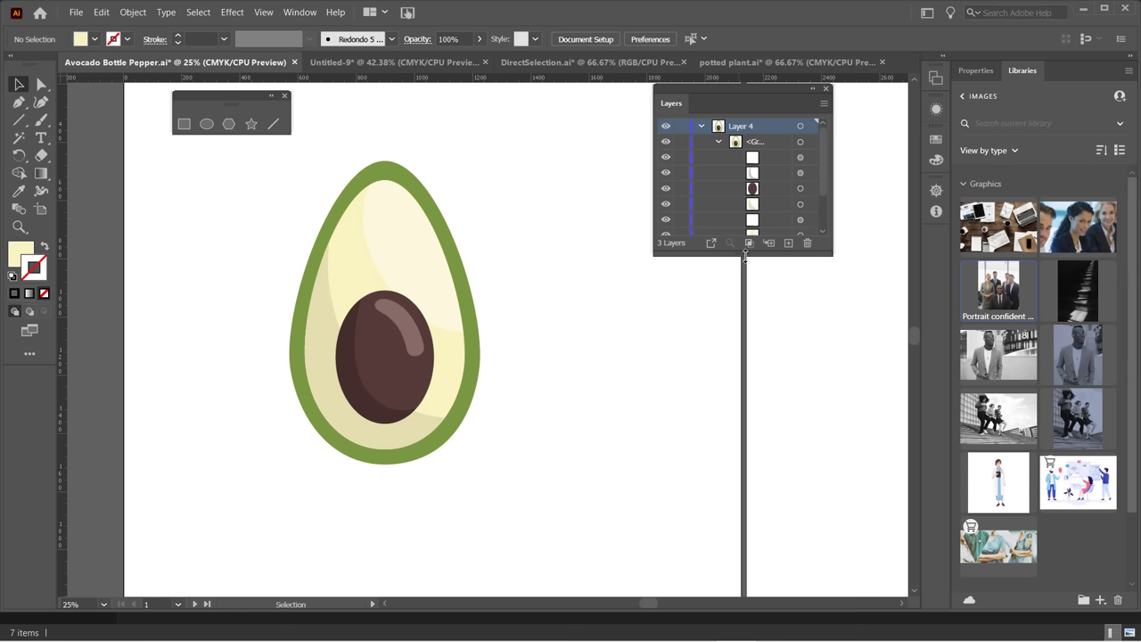
pyautogui.moveTo(745, 256); pyautogui.dragTo(745, 384)
pyautogui.click(976, 70)
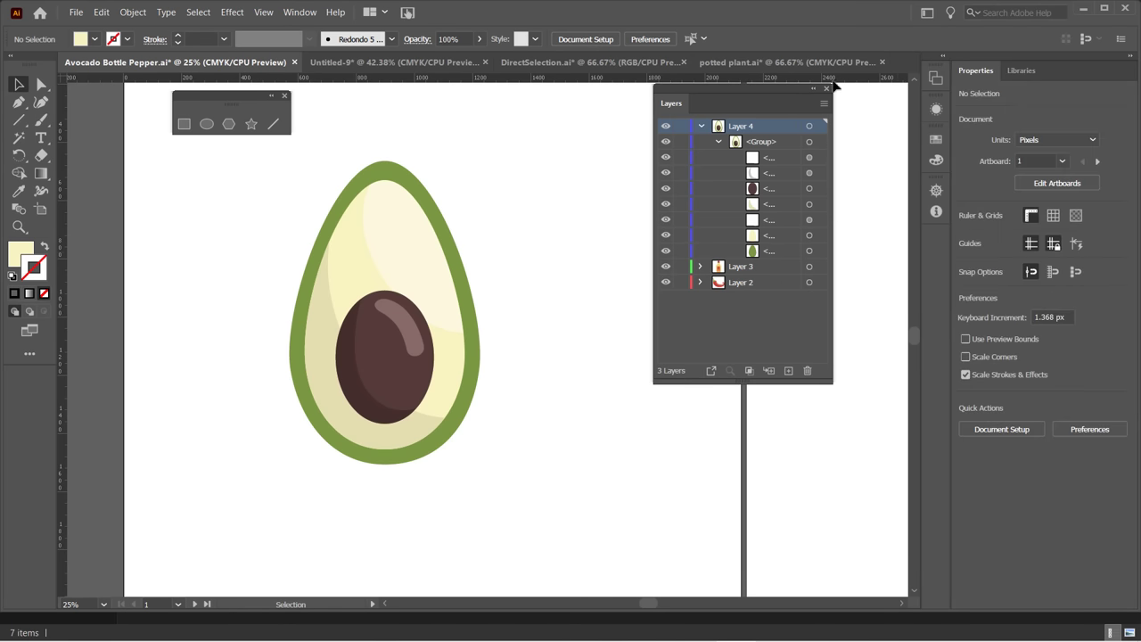
# Expand Layer 4 to list its group and objects.
pyautogui.click(702, 127)
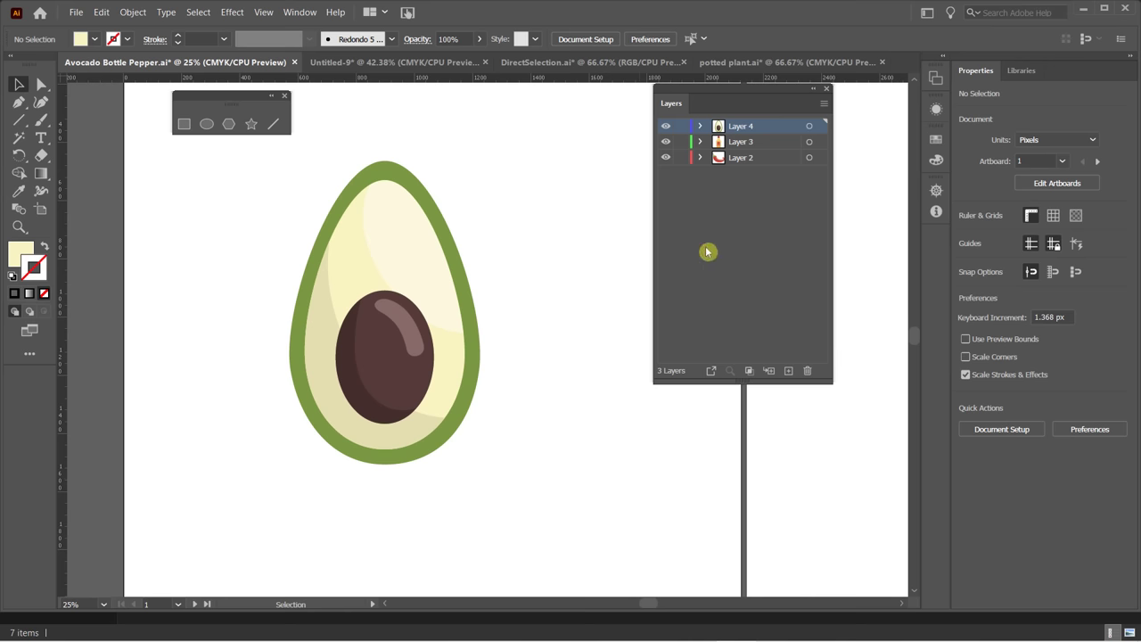
pyautogui.click(700, 127)
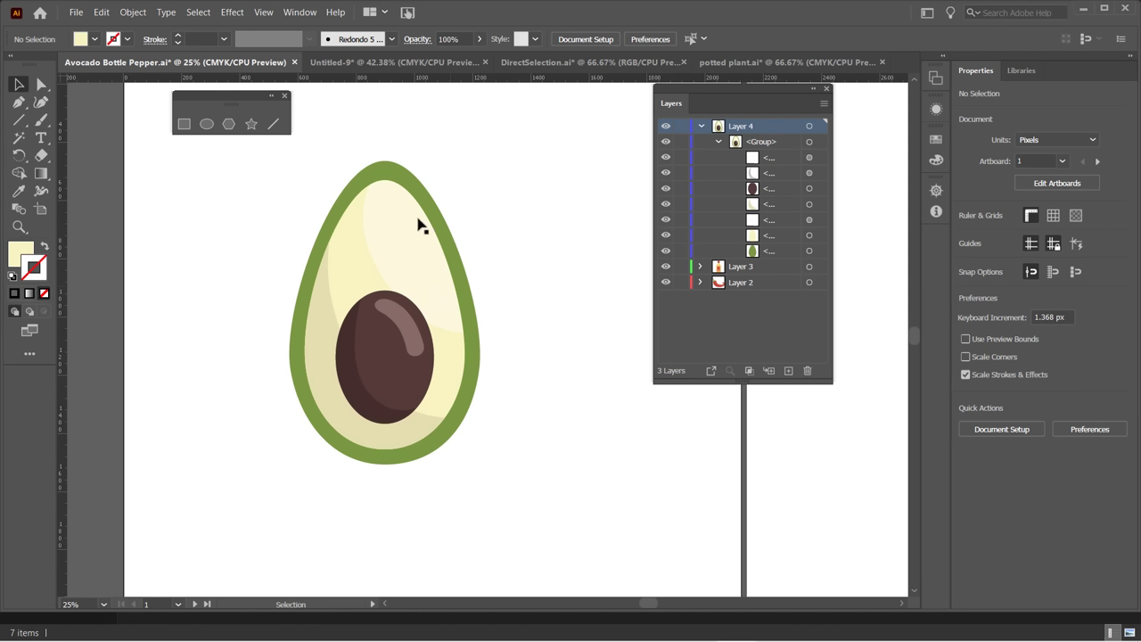
pyautogui.click(748, 129)
pyautogui.click(330, 62)
pyautogui.click(700, 126)
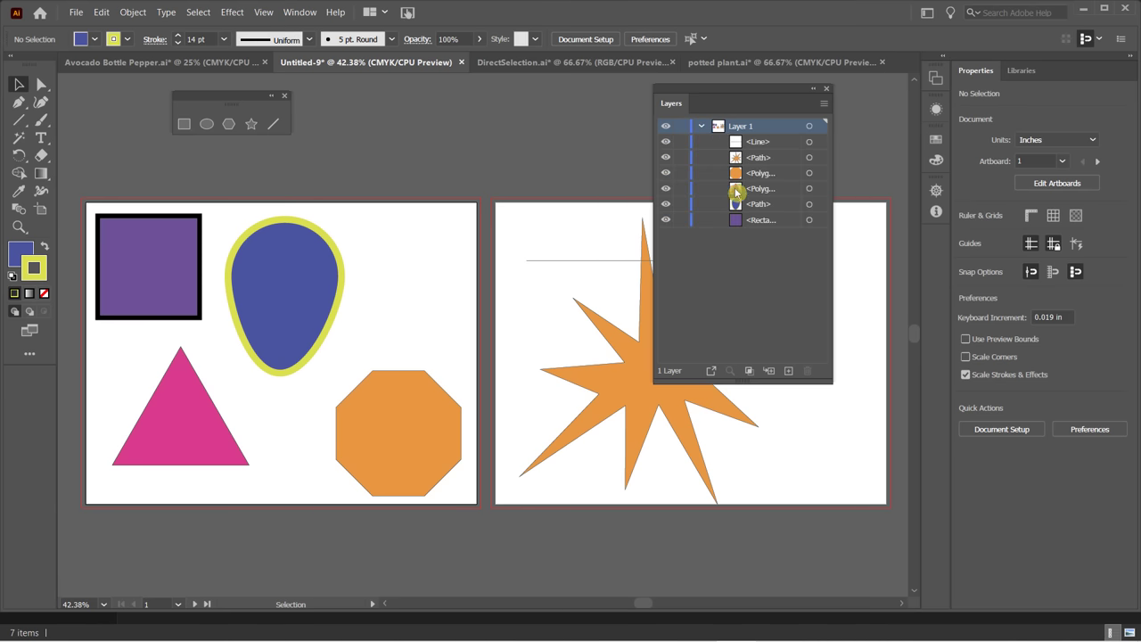
pyautogui.click(702, 126)
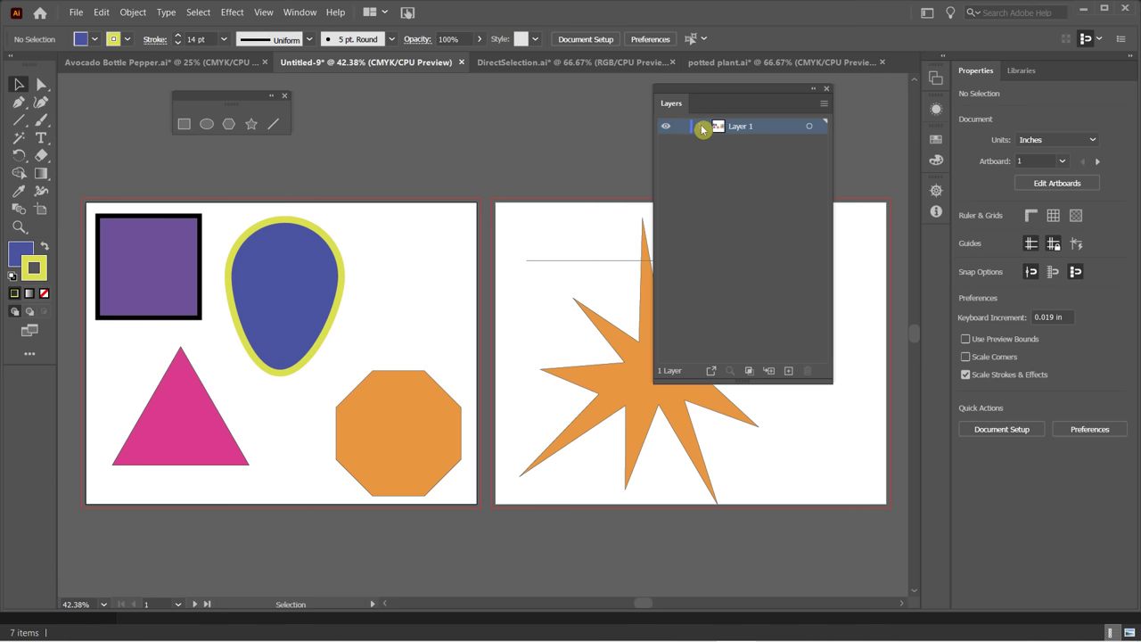
pyautogui.click(150, 64)
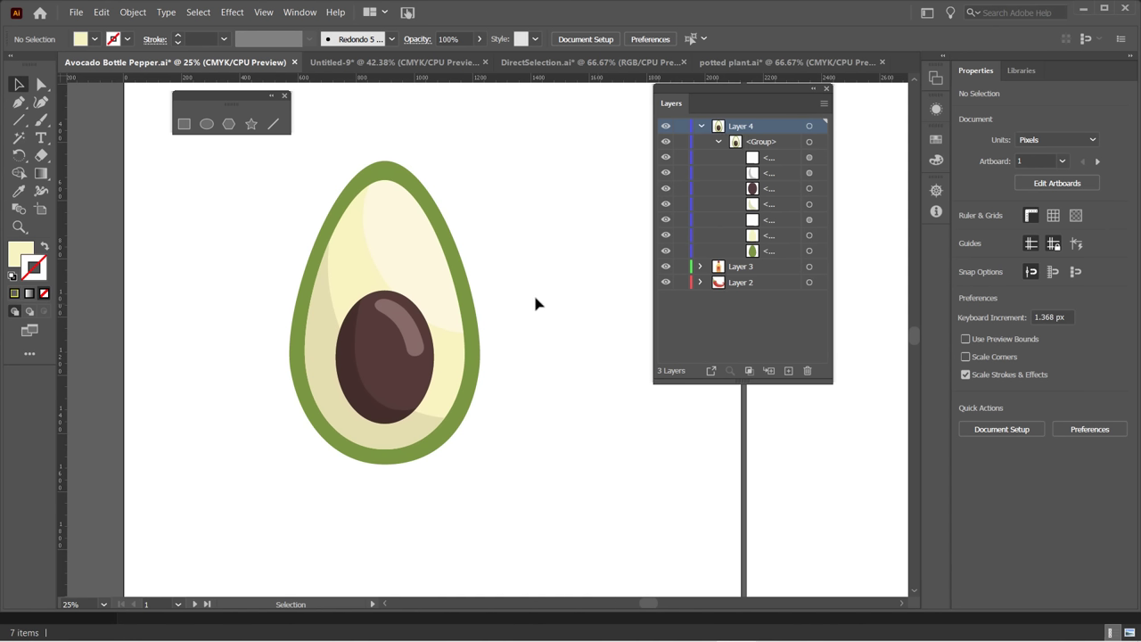
# Rename Layer 4 to 'Avocado', then select the avocado artwork on the canvas.
pyautogui.doubleClick(745, 129)
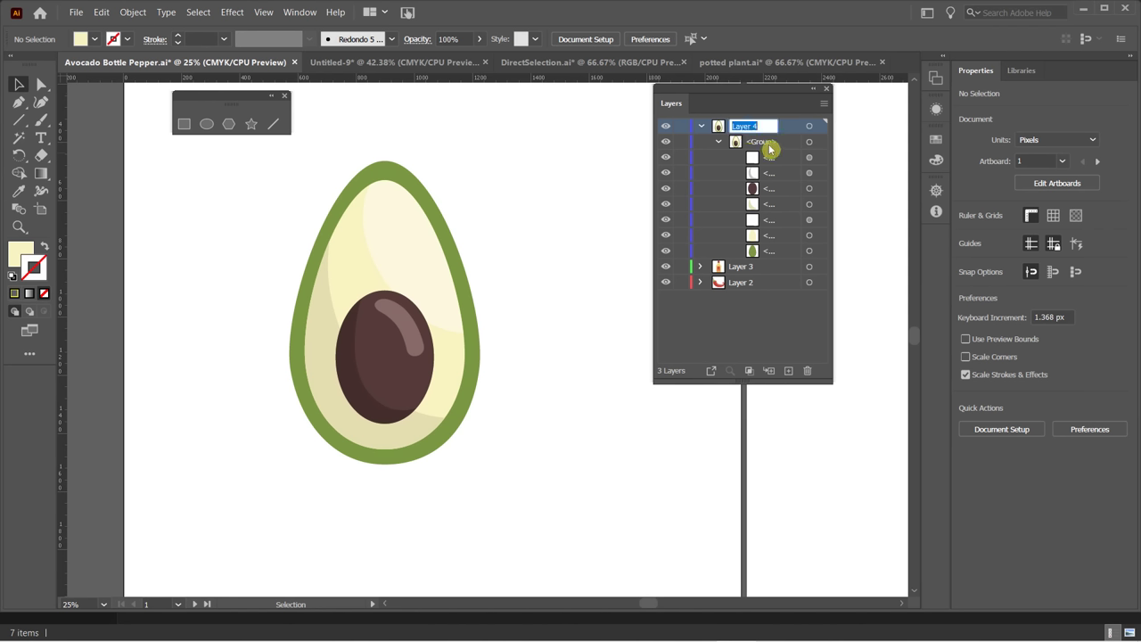
pyautogui.write('Avocado')
pyautogui.press('Return')
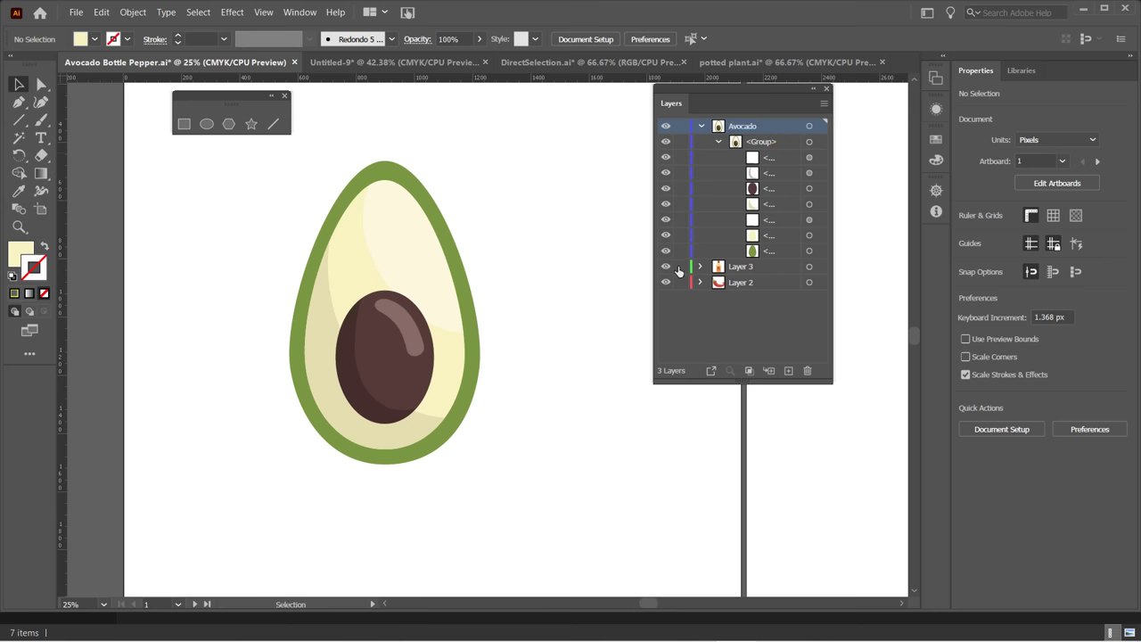
pyautogui.click(719, 144)
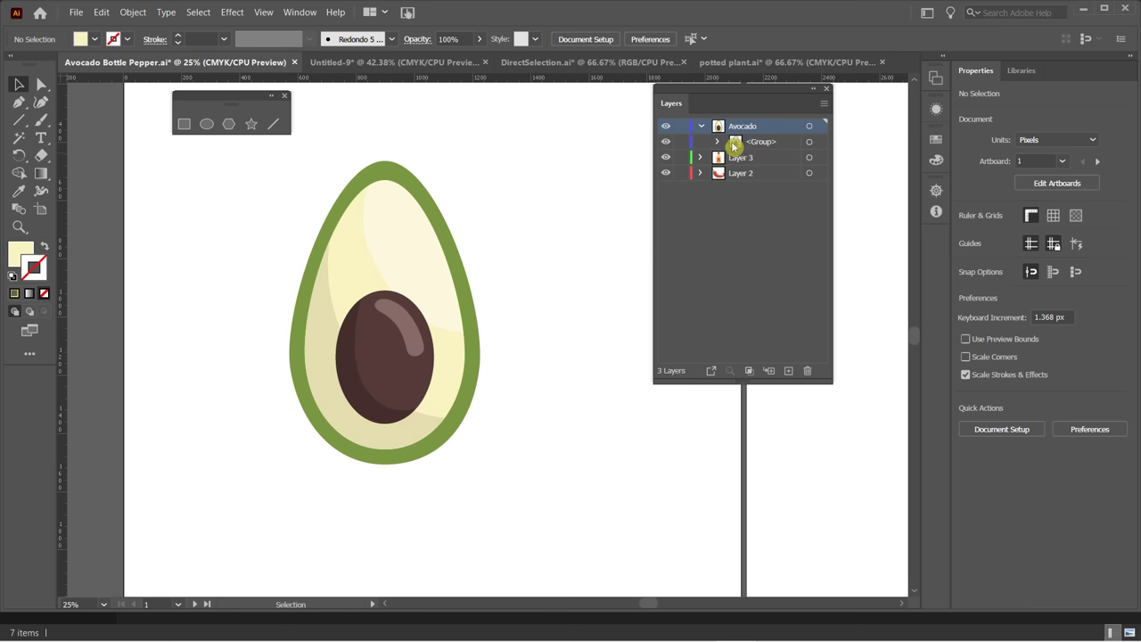
pyautogui.click(720, 143)
pyautogui.click(395, 200)
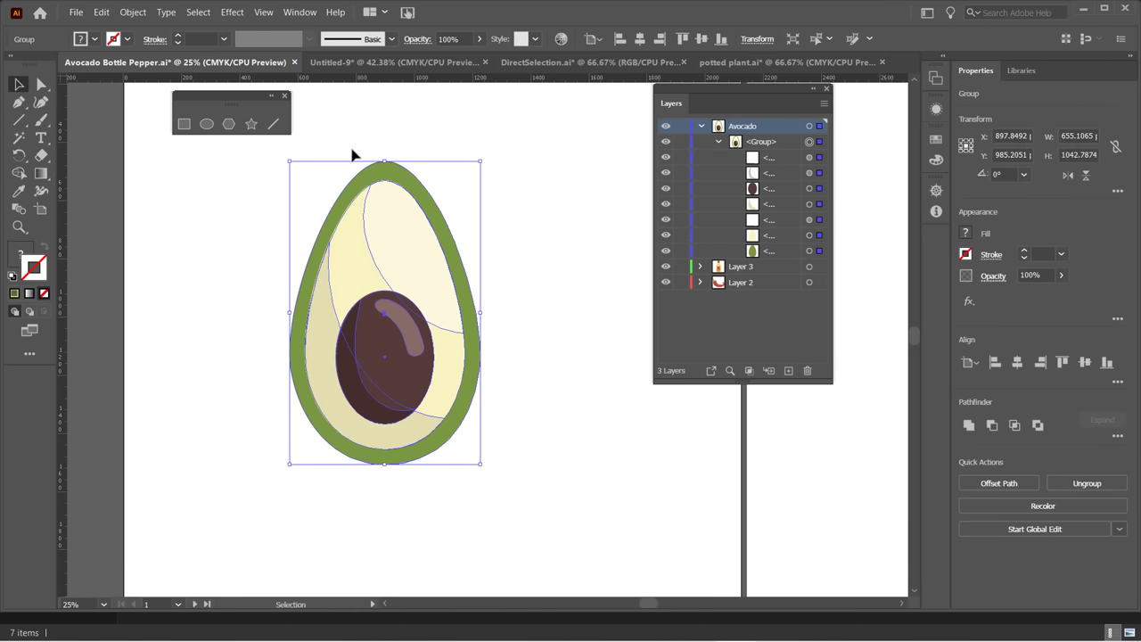
# In Untitled-9, group the blue blob with the purple square and move them slightly right.
pyautogui.click(565, 62)
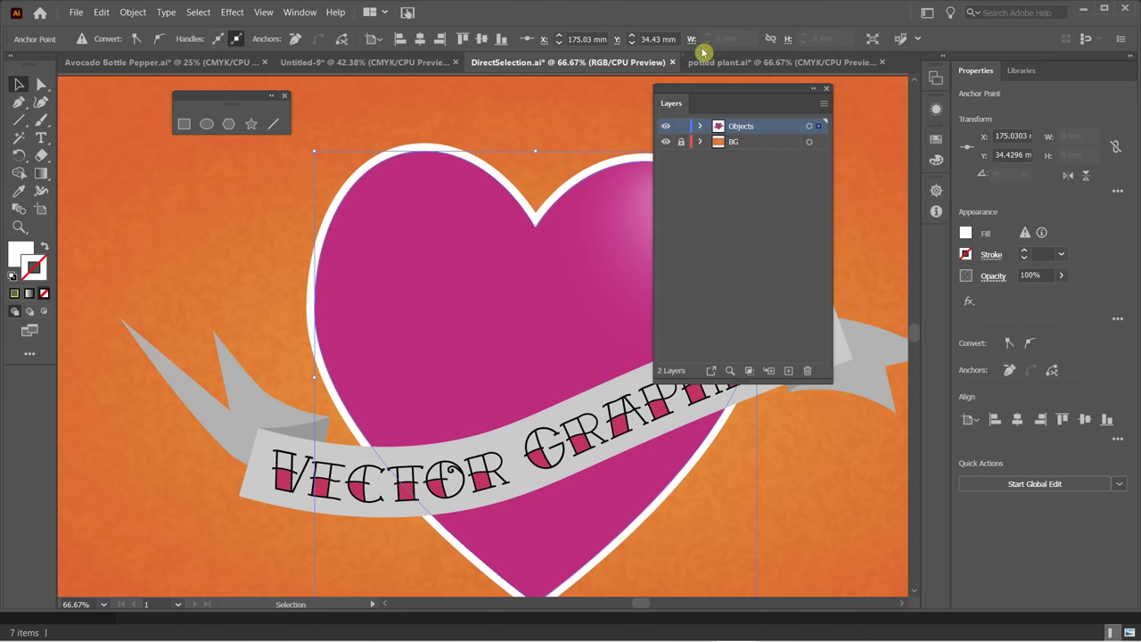
pyautogui.click(388, 71)
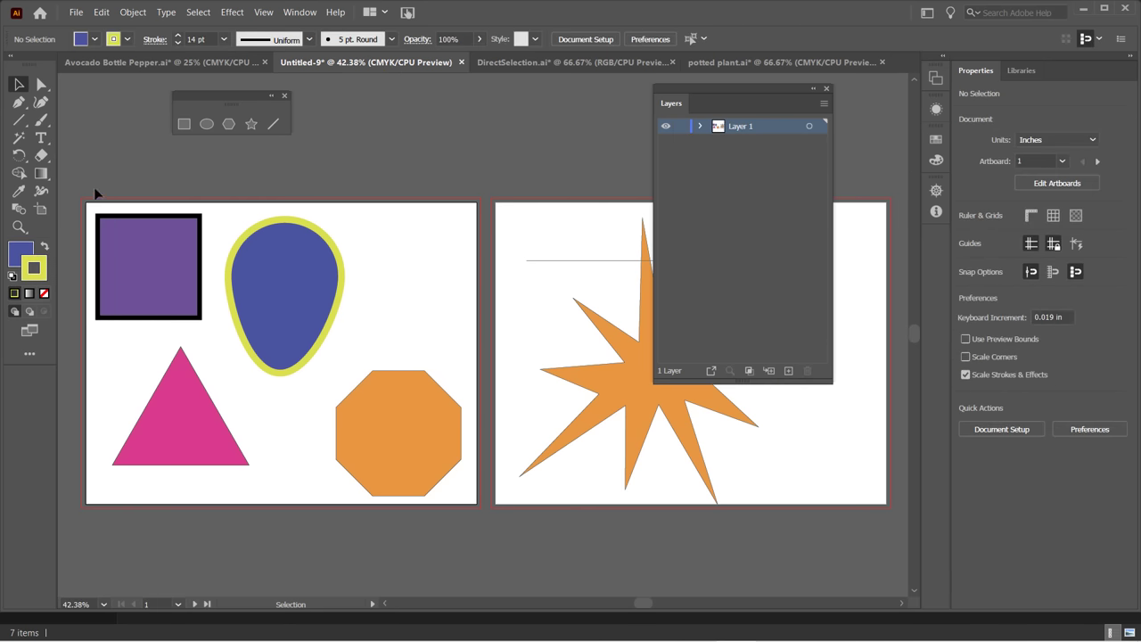
pyautogui.click(319, 261)
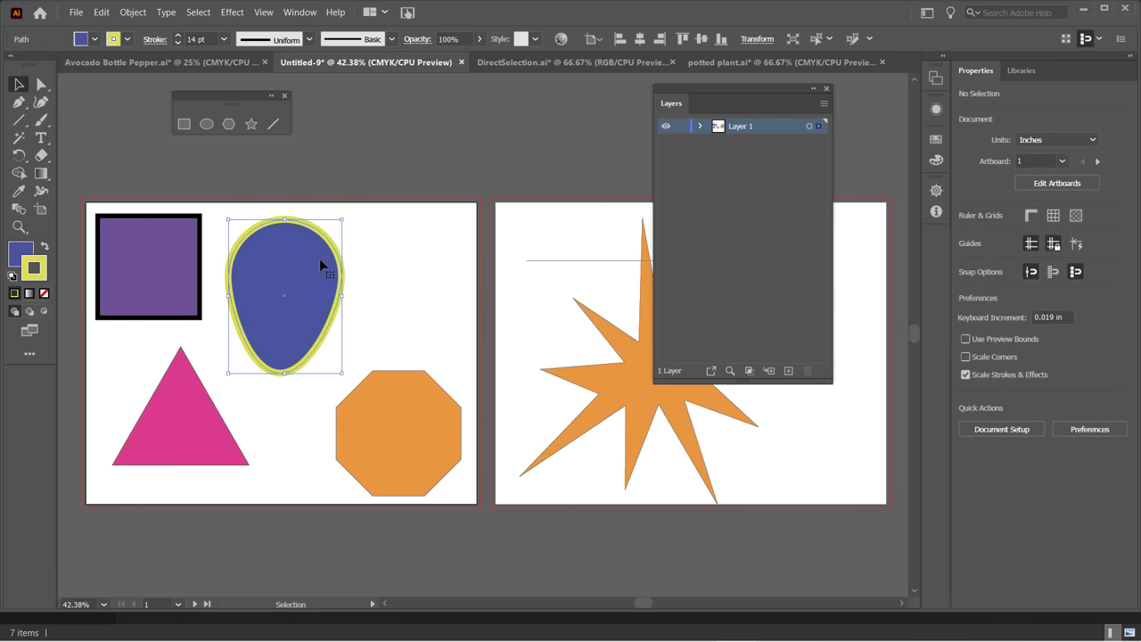
pyautogui.keyDown('shift'); pyautogui.click(143, 239); pyautogui.keyUp('shift')
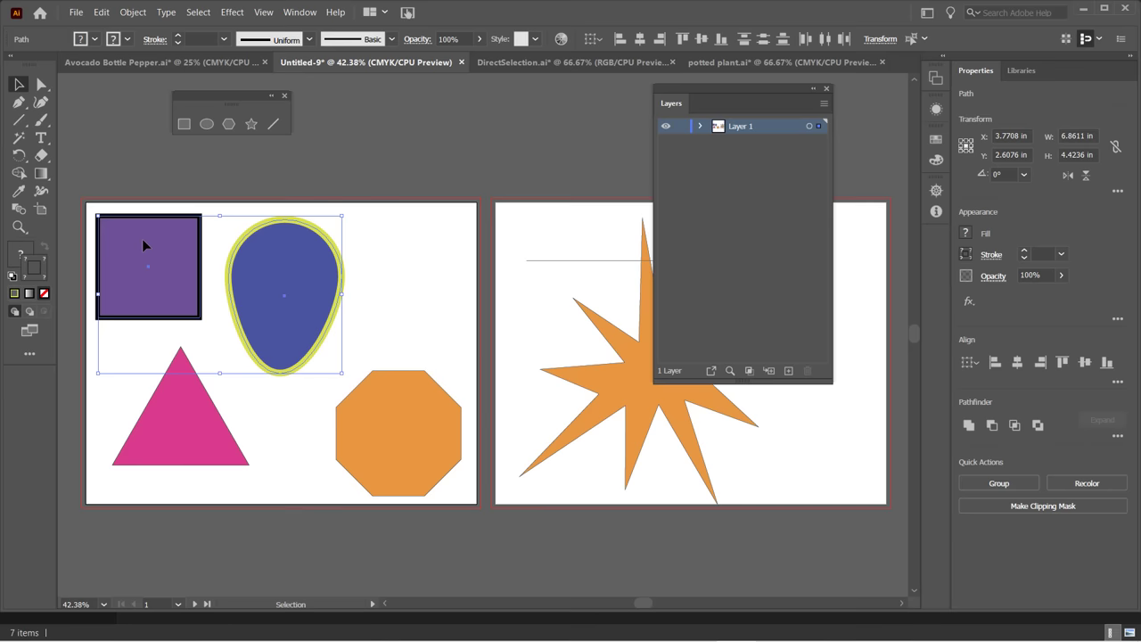
pyautogui.rightClick(143, 239)
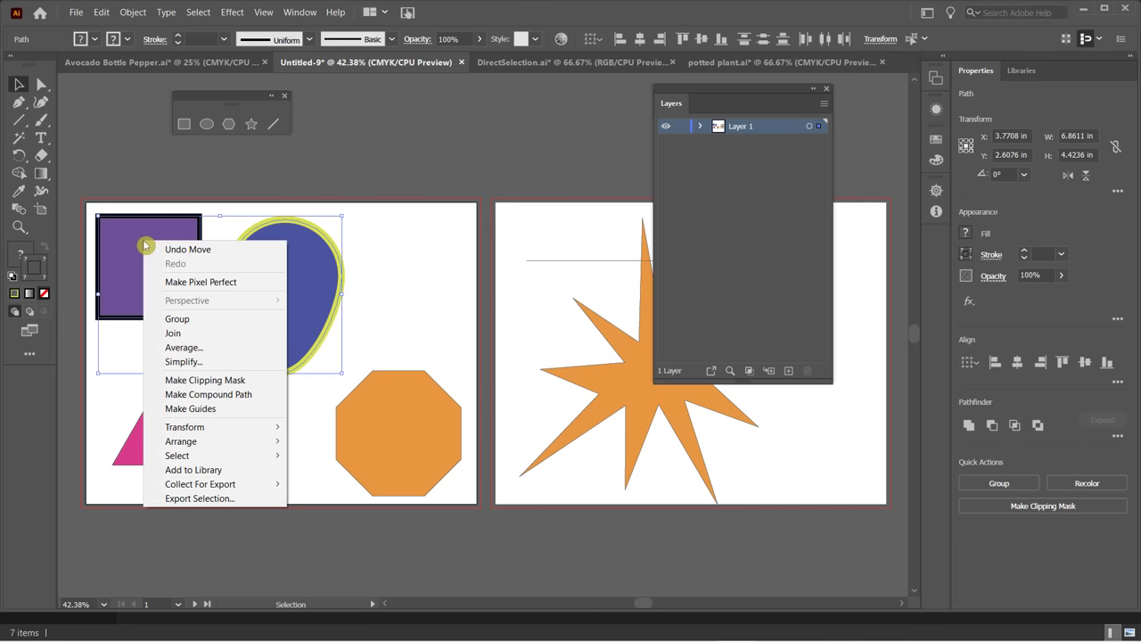
pyautogui.click(201, 318)
pyautogui.click(436, 293)
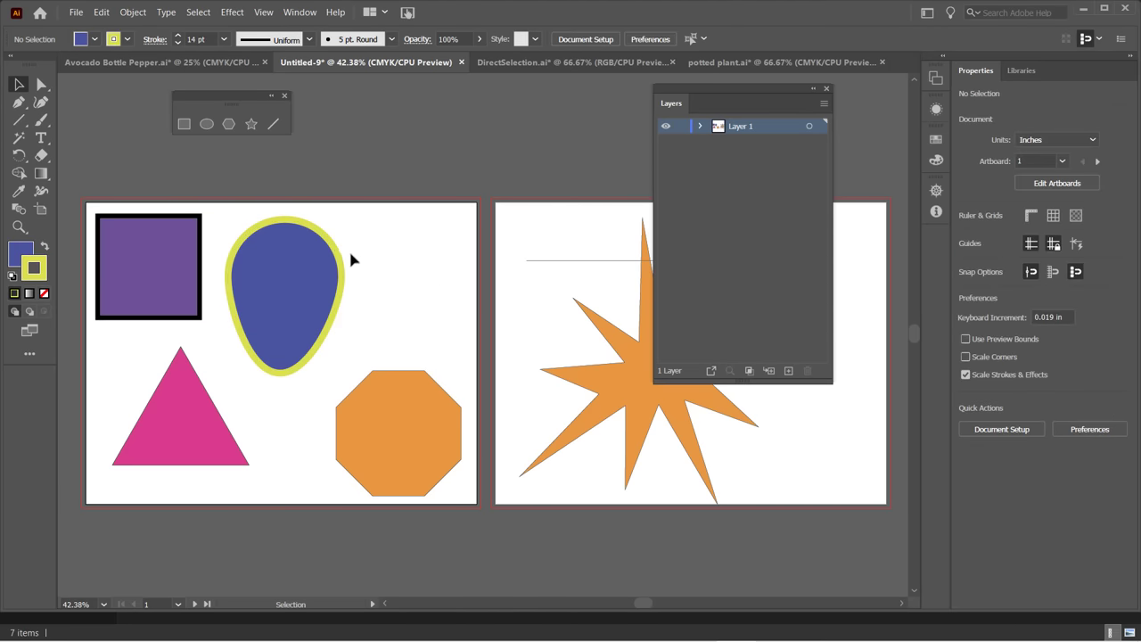
pyautogui.moveTo(299, 249); pyautogui.dragTo(327, 245)
# Group the pink triangle and orange octagon with Ctrl+G, then return to Avocado Bottle Pepper.ai.
pyautogui.click(199, 446)
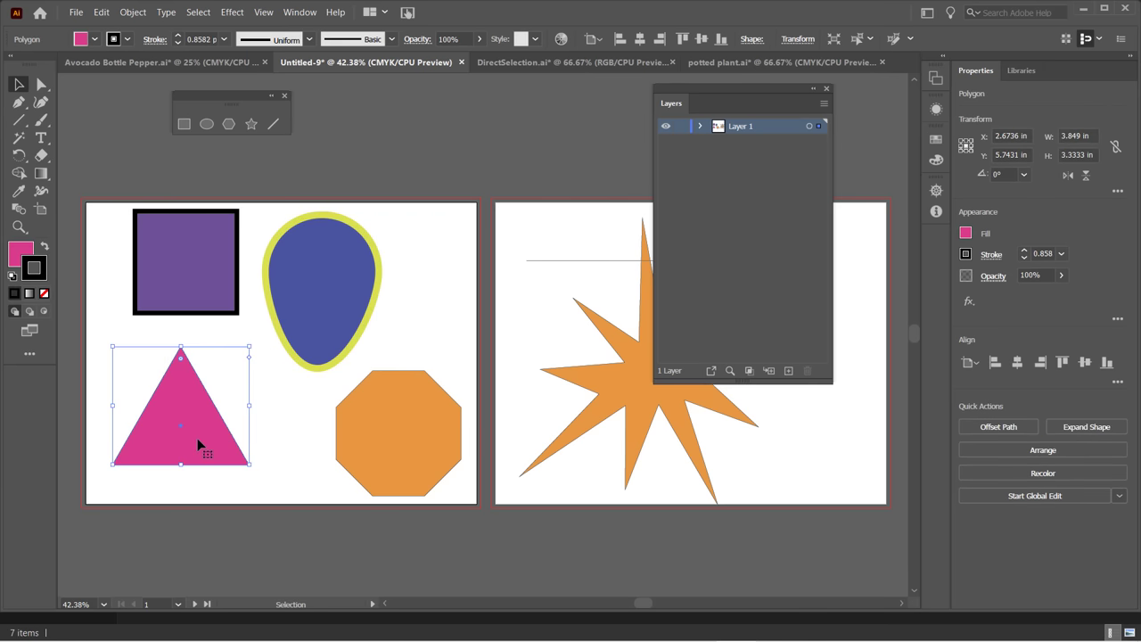
pyautogui.keyDown('shift'); pyautogui.click(389, 450); pyautogui.keyUp('shift')
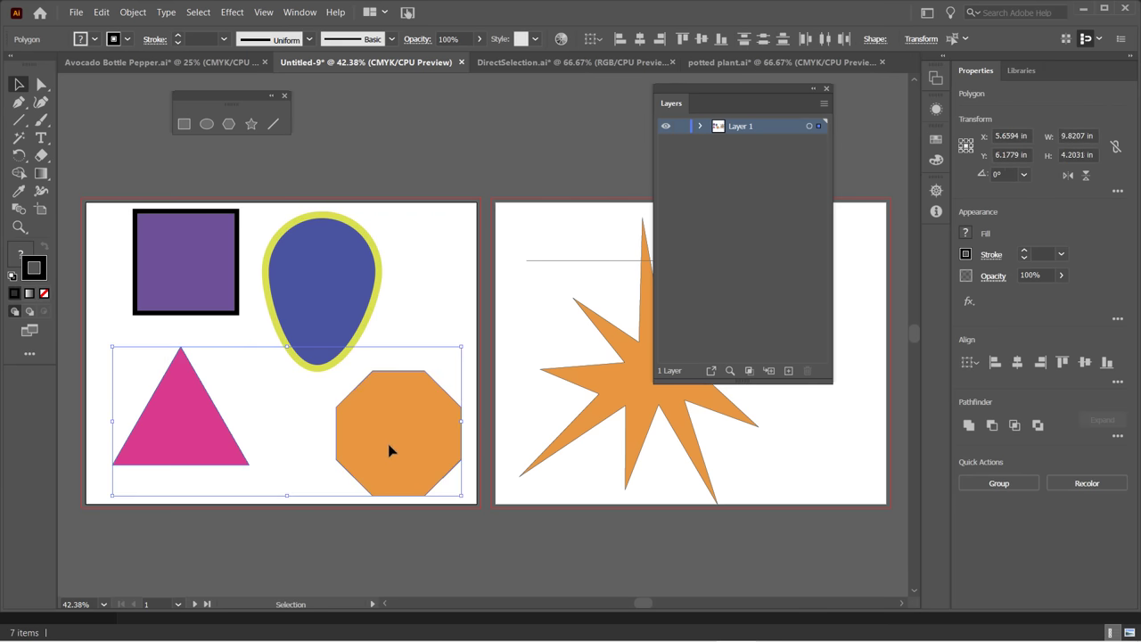
pyautogui.hotkey('ctrl', 'g')
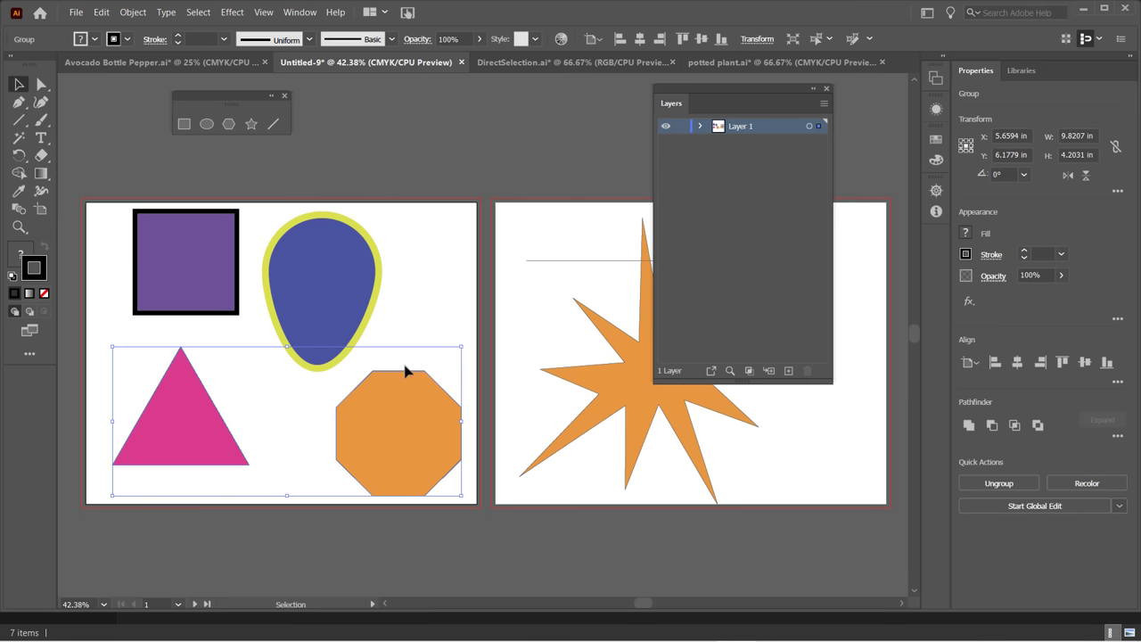
pyautogui.click(166, 67)
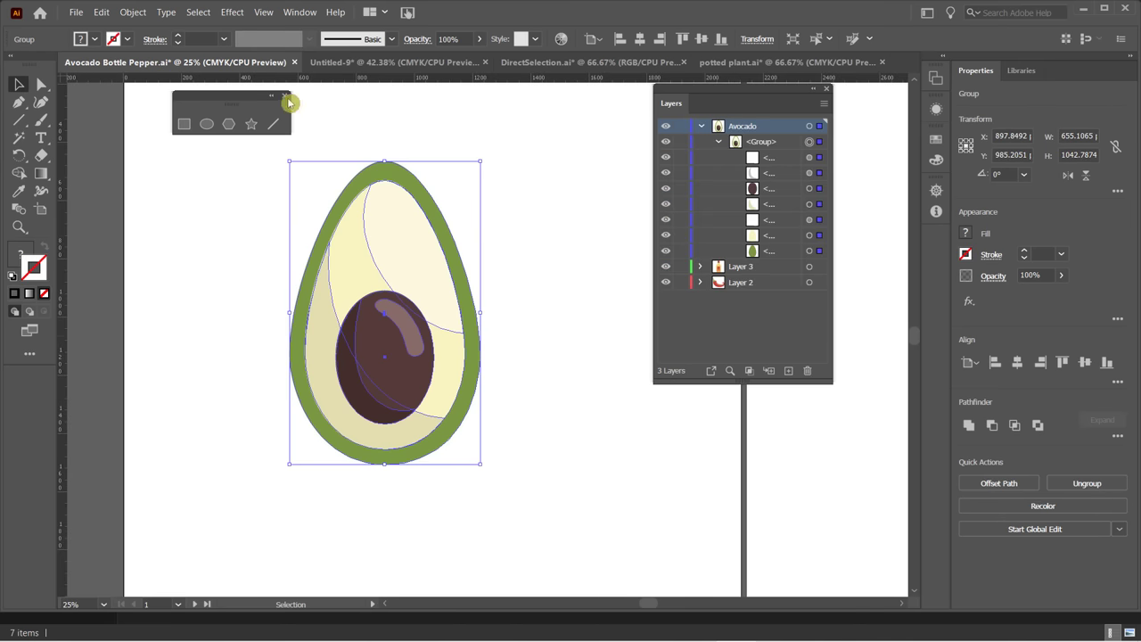
# Collapse the avocado group, make Layer 3 current, and zoom out to show other artboards.
pyautogui.click(722, 143)
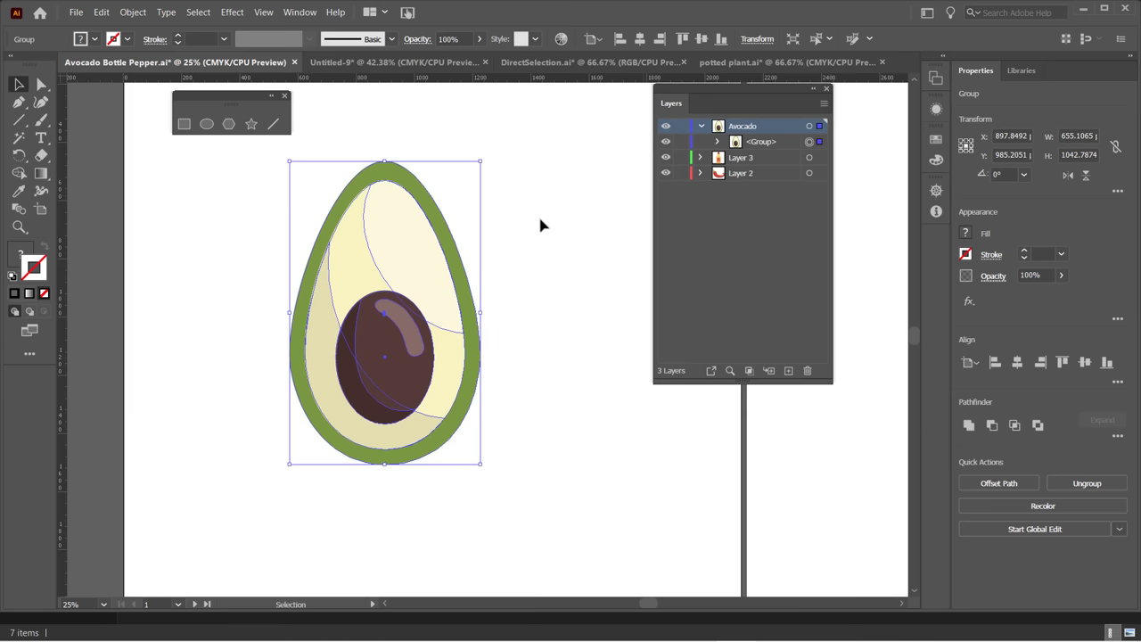
pyautogui.click(539, 224)
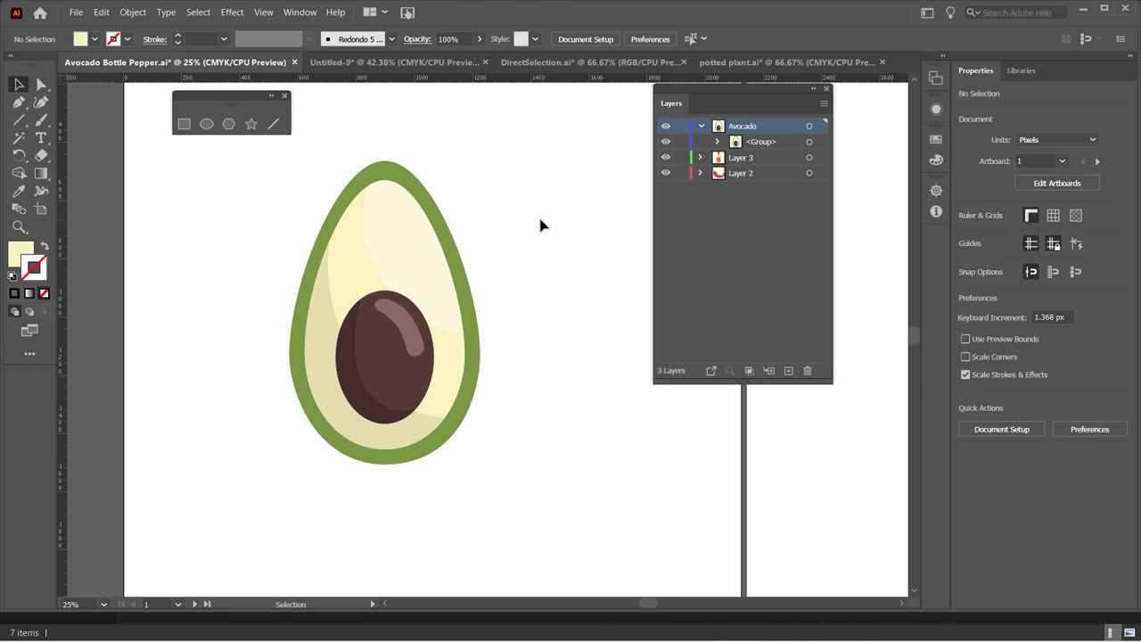
pyautogui.click(764, 157)
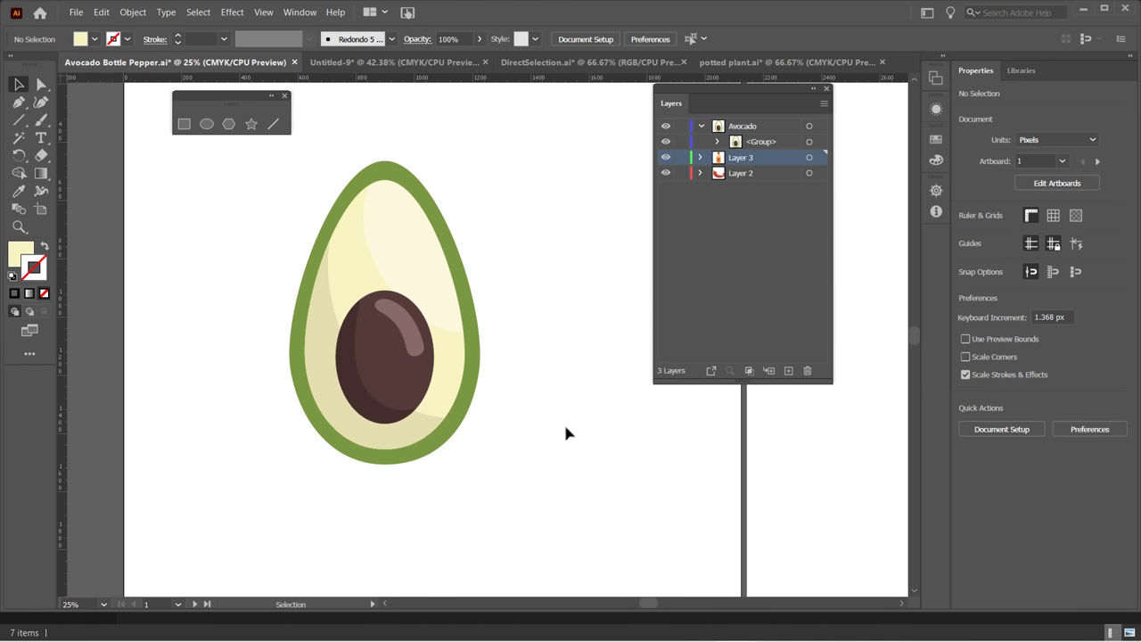
pyautogui.hotkey('ctrl', '-')
pyautogui.hotkey('ctrl', '-')
# Pan to bring the bottle and pepper artboards into view and select all artwork on Layer 3.
pyautogui.moveTo(623, 475); pyautogui.dragTo(516, 462)
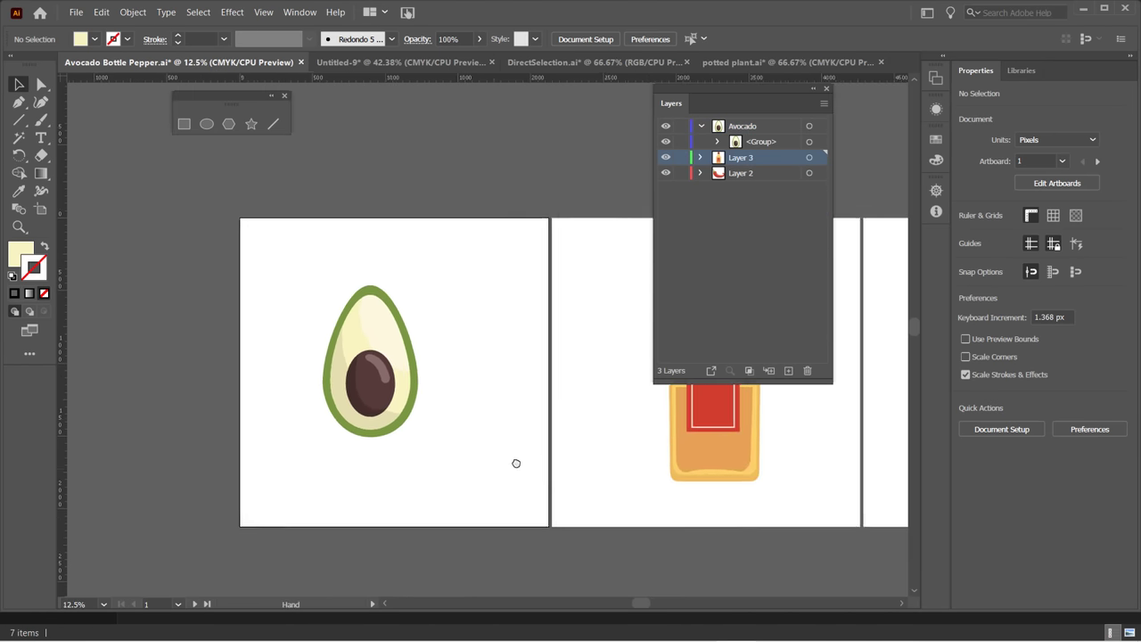
pyautogui.moveTo(732, 172)
pyautogui.mouseDown()
pyautogui.moveTo(758, 166)
pyautogui.moveTo(742, 173)
pyautogui.mouseUp()
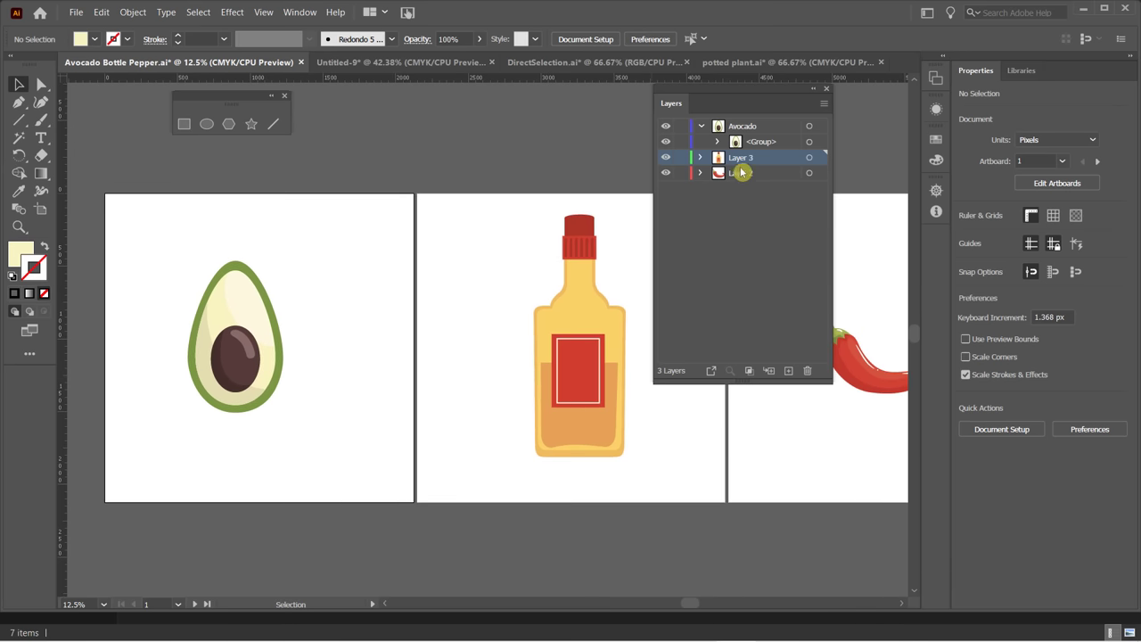
pyautogui.click(809, 159)
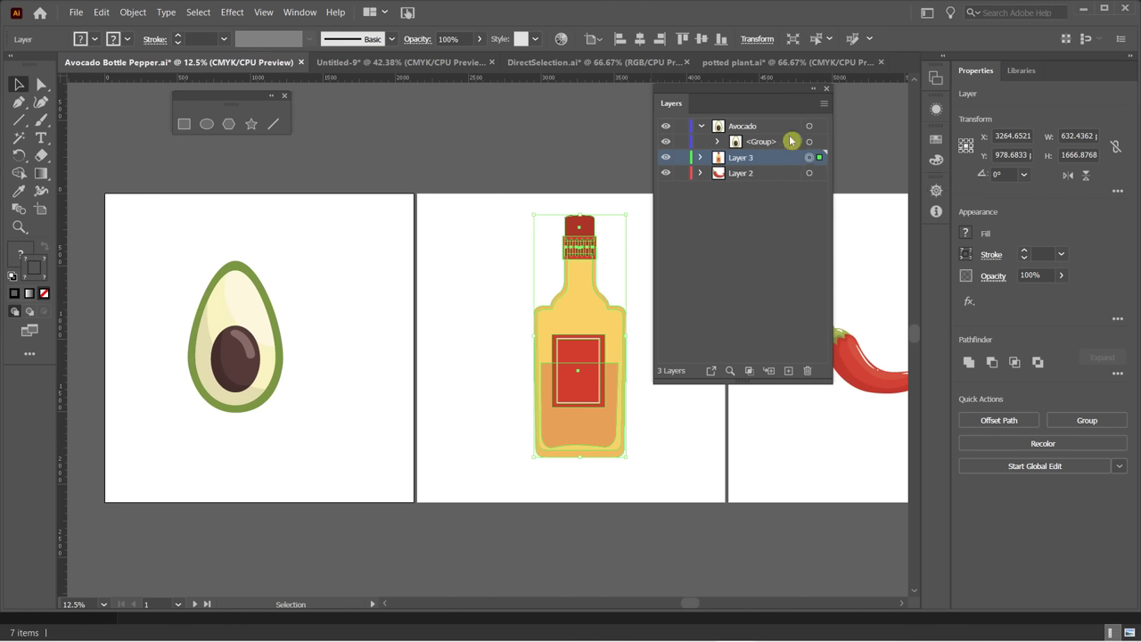
# Select the Avocado layer's artwork, inspect its dark pit path, then collapse the Avocado layer.
pyautogui.click(754, 126)
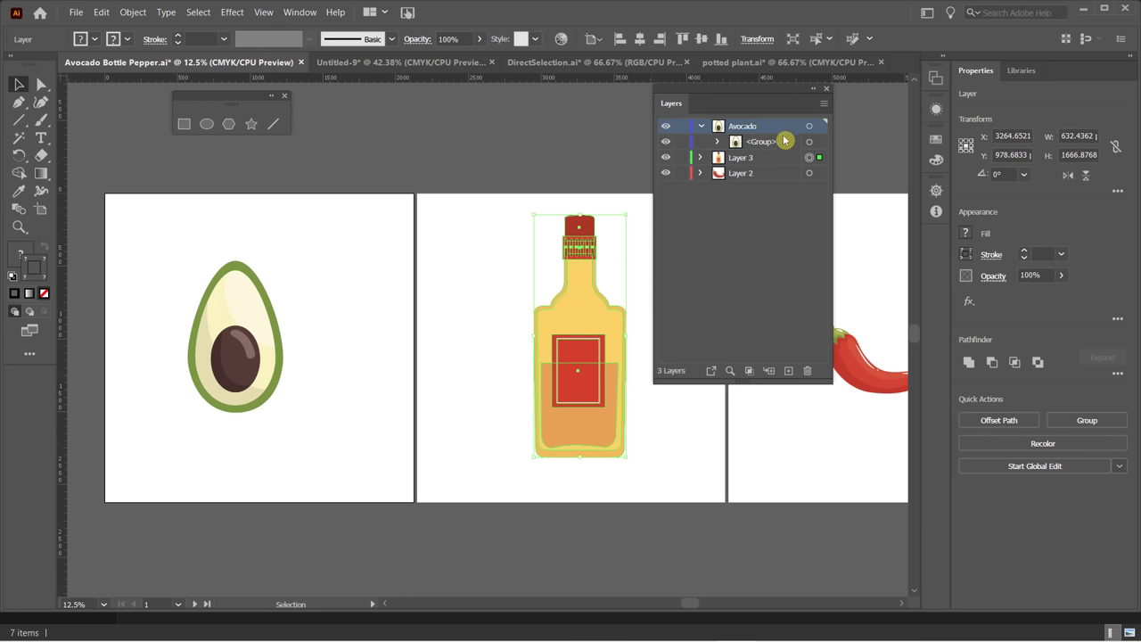
pyautogui.click(809, 127)
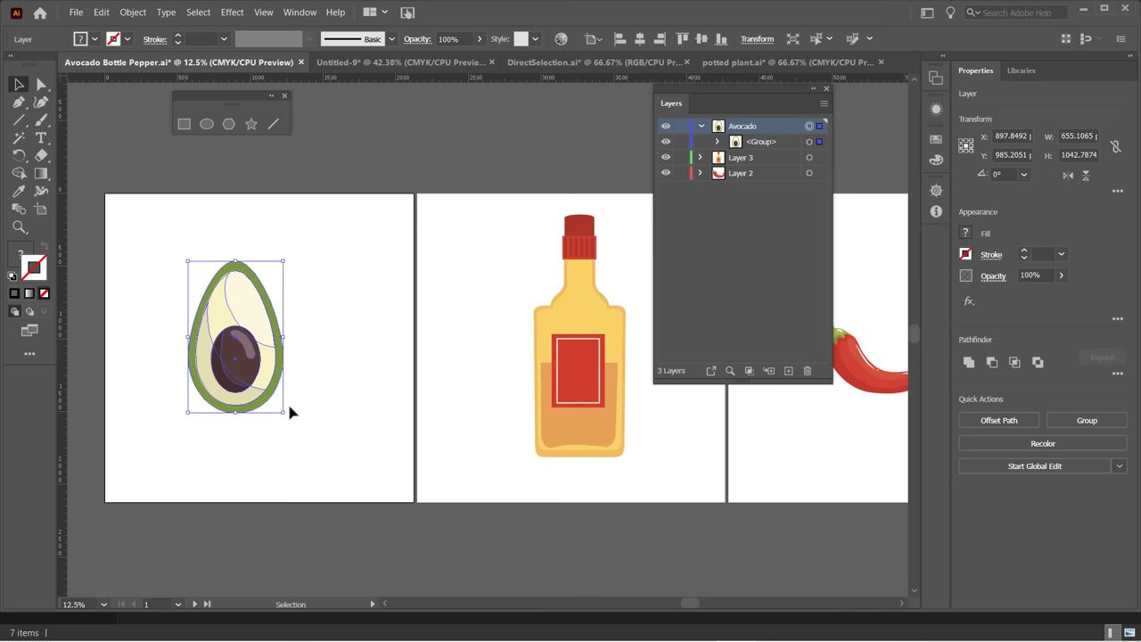
pyautogui.click(717, 142)
pyautogui.click(797, 189)
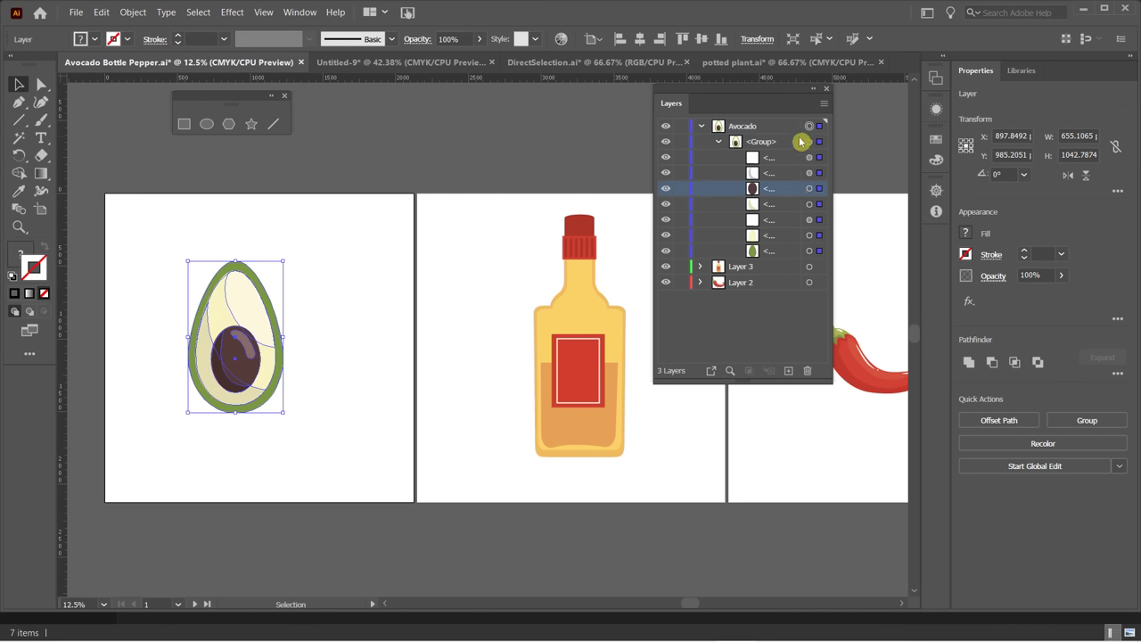
pyautogui.click(702, 127)
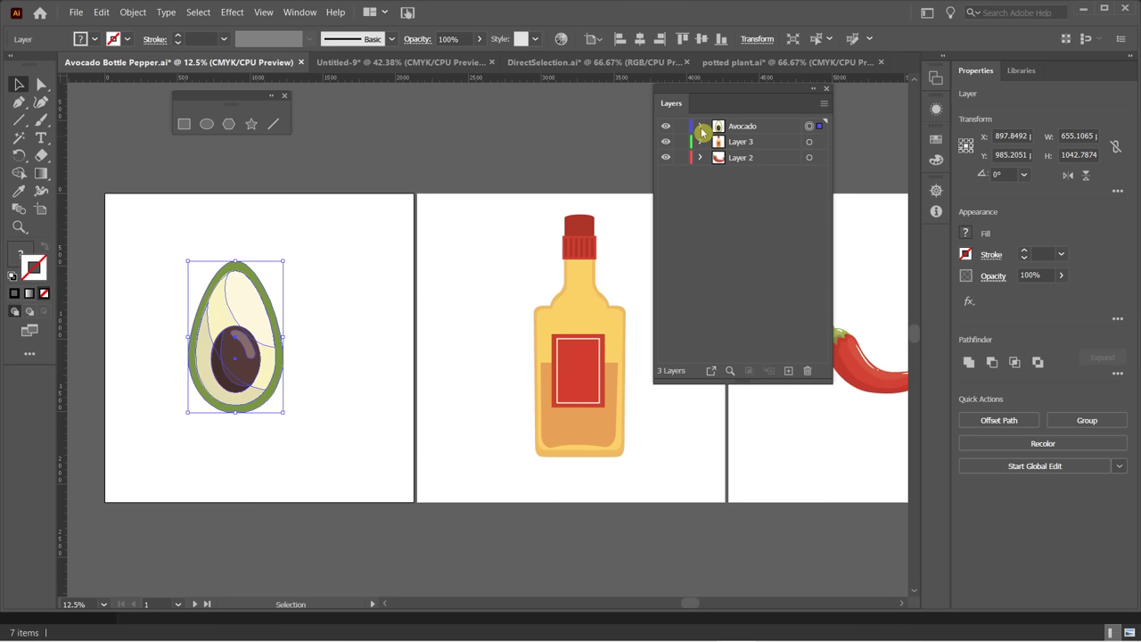
pyautogui.click(755, 128)
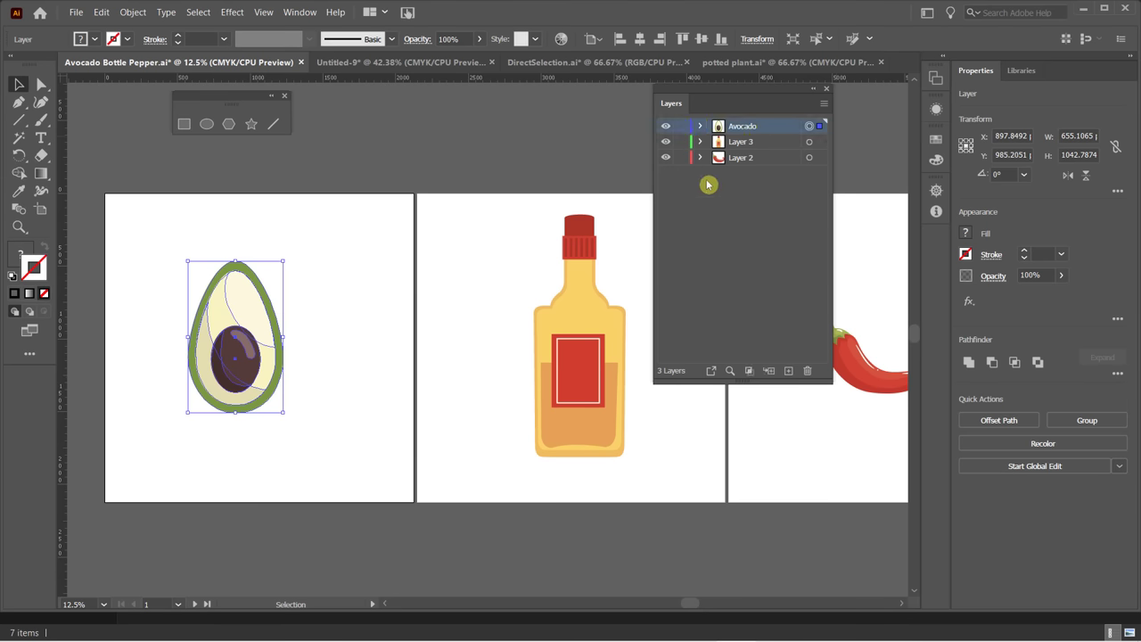
pyautogui.doubleClick(772, 130)
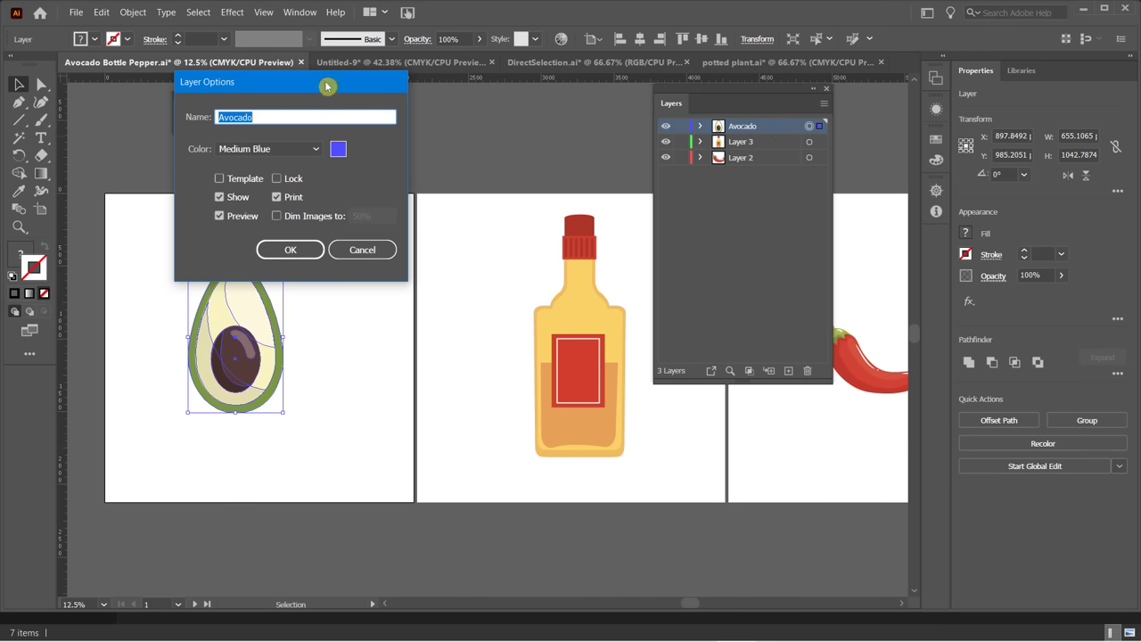
pyautogui.moveTo(326, 83); pyautogui.dragTo(499, 110)
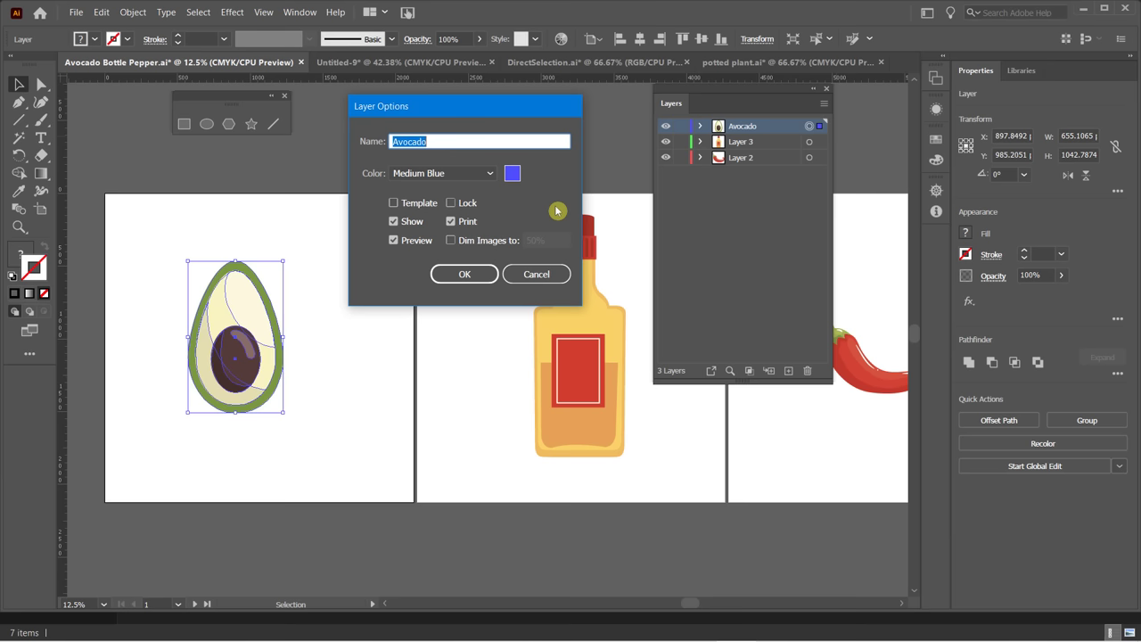
pyautogui.click(486, 173)
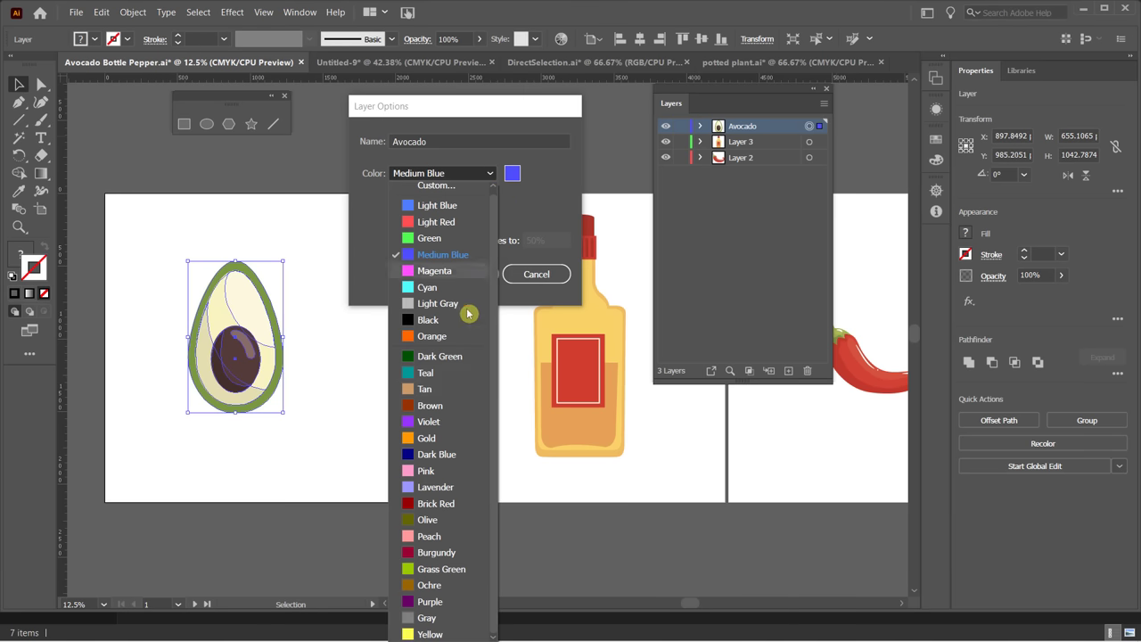
pyautogui.click(551, 175)
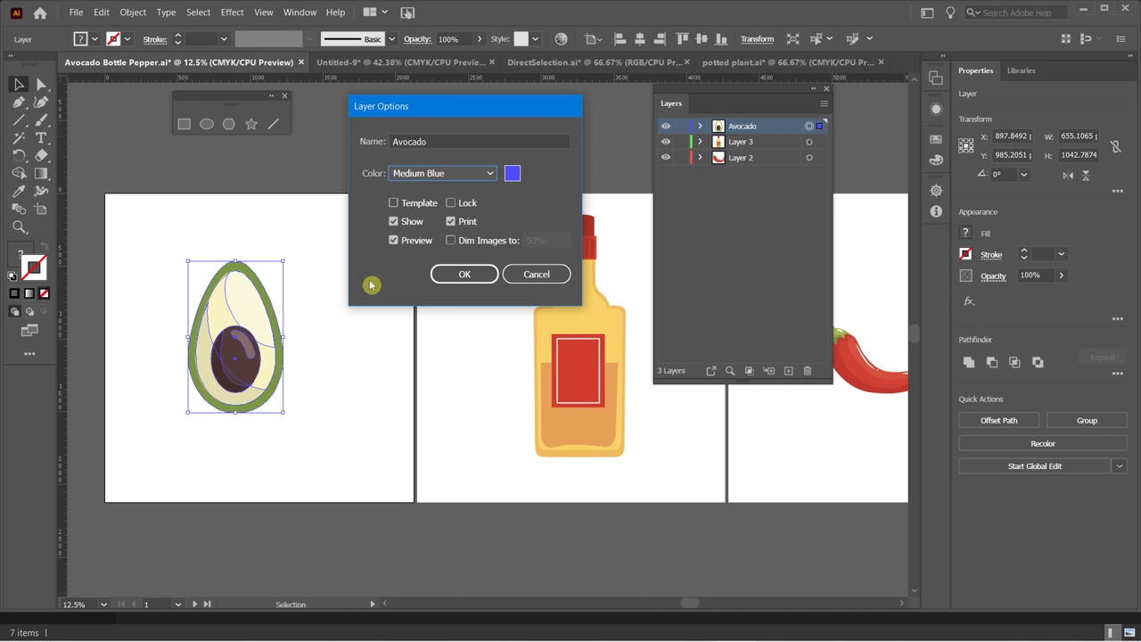
# Turn the Avocado layer's Template option on and off twice, leave it unchecked, and confirm the options.
pyautogui.click(395, 204)
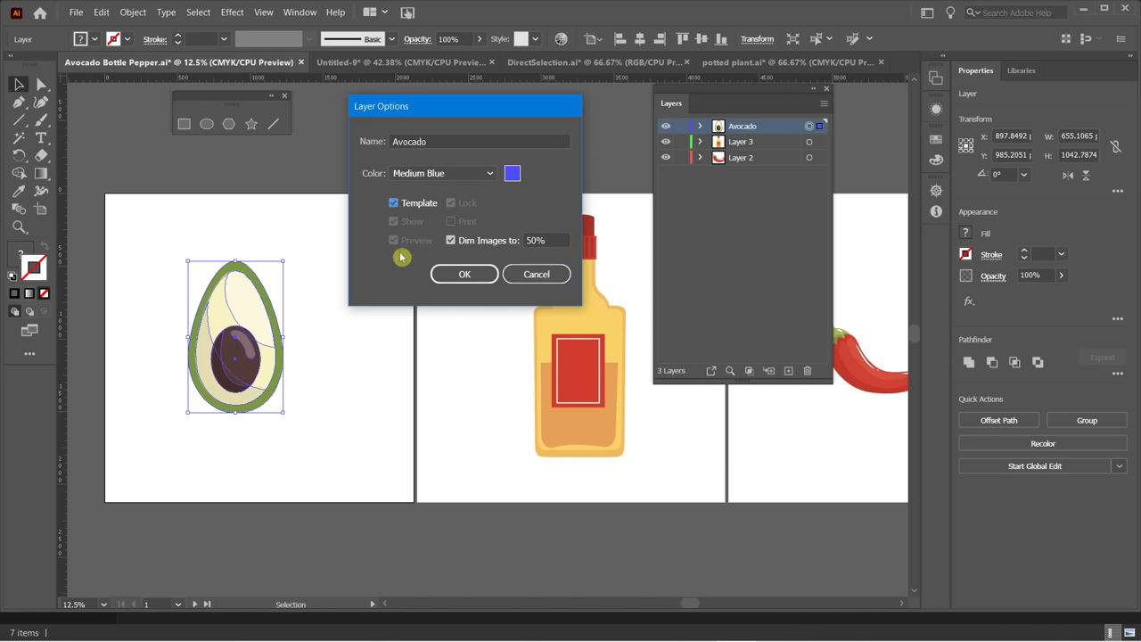
pyautogui.click(393, 203)
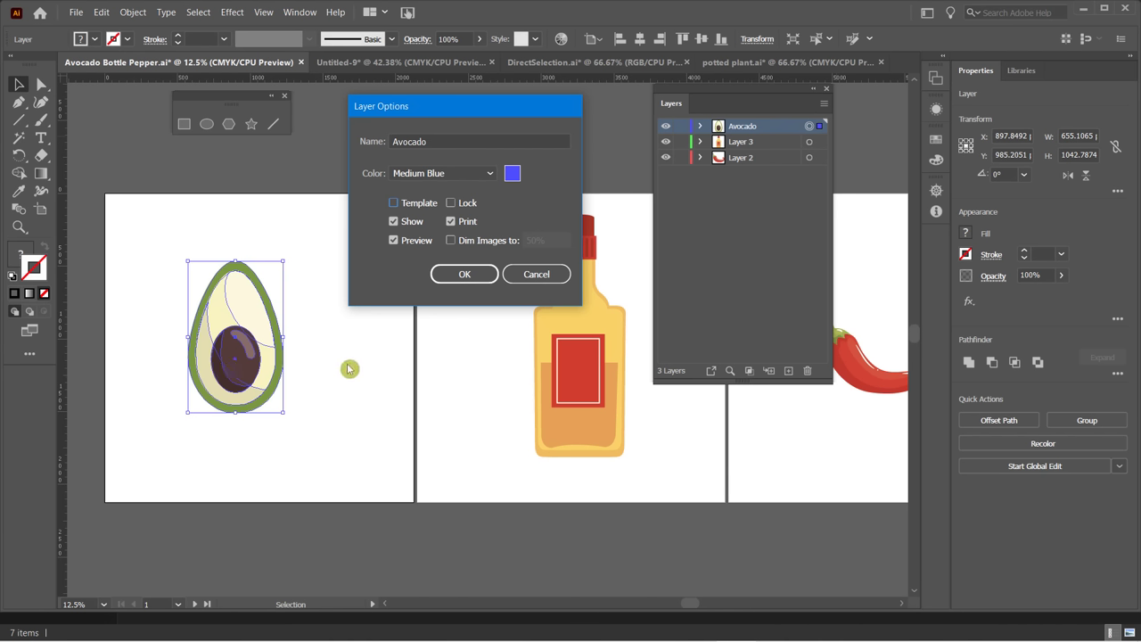
pyautogui.click(395, 203)
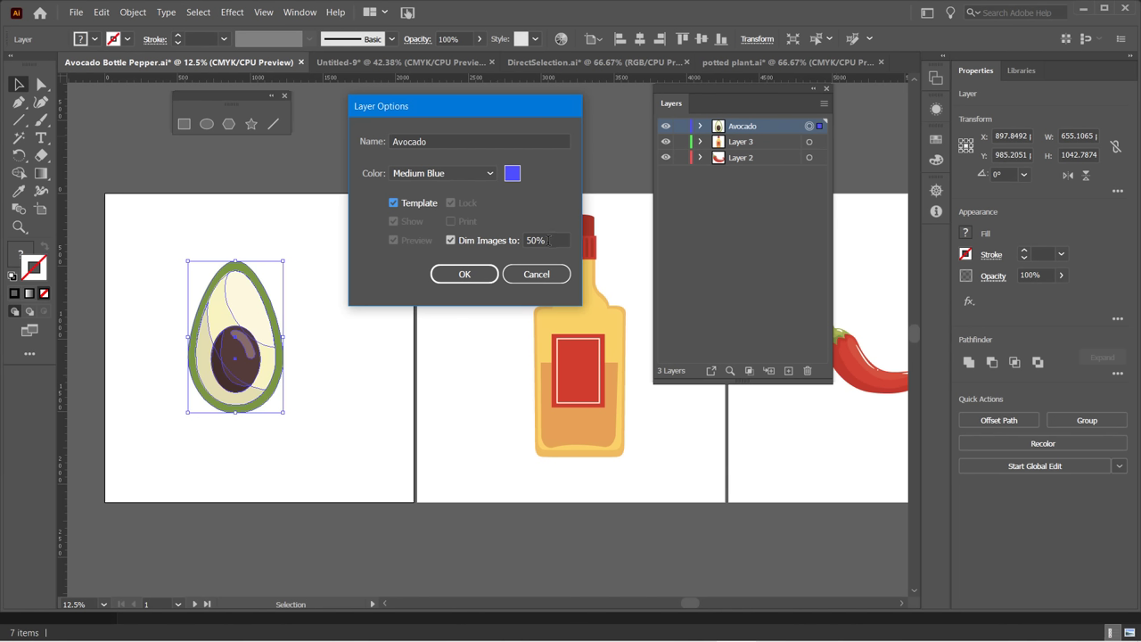
pyautogui.click(395, 204)
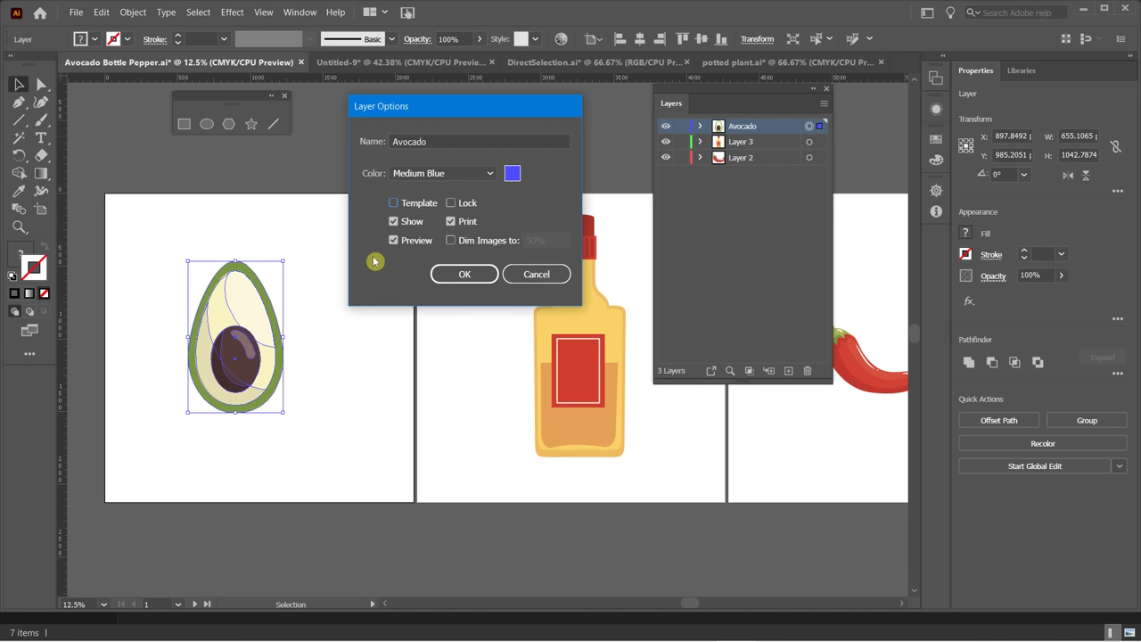
pyautogui.click(463, 274)
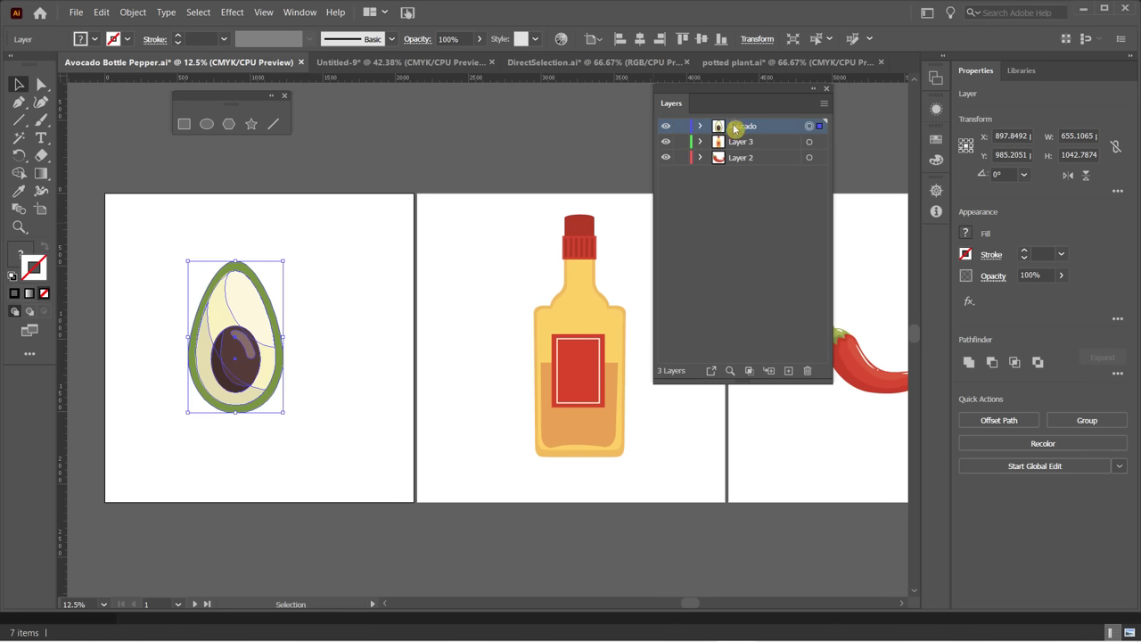
pyautogui.click(665, 127)
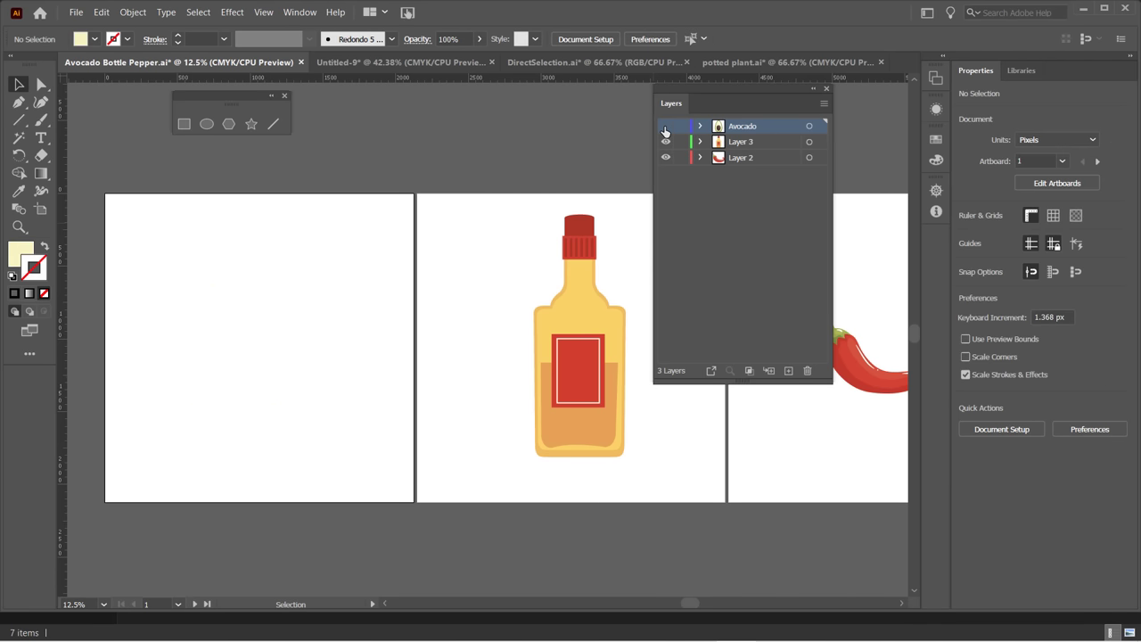
pyautogui.click(665, 126)
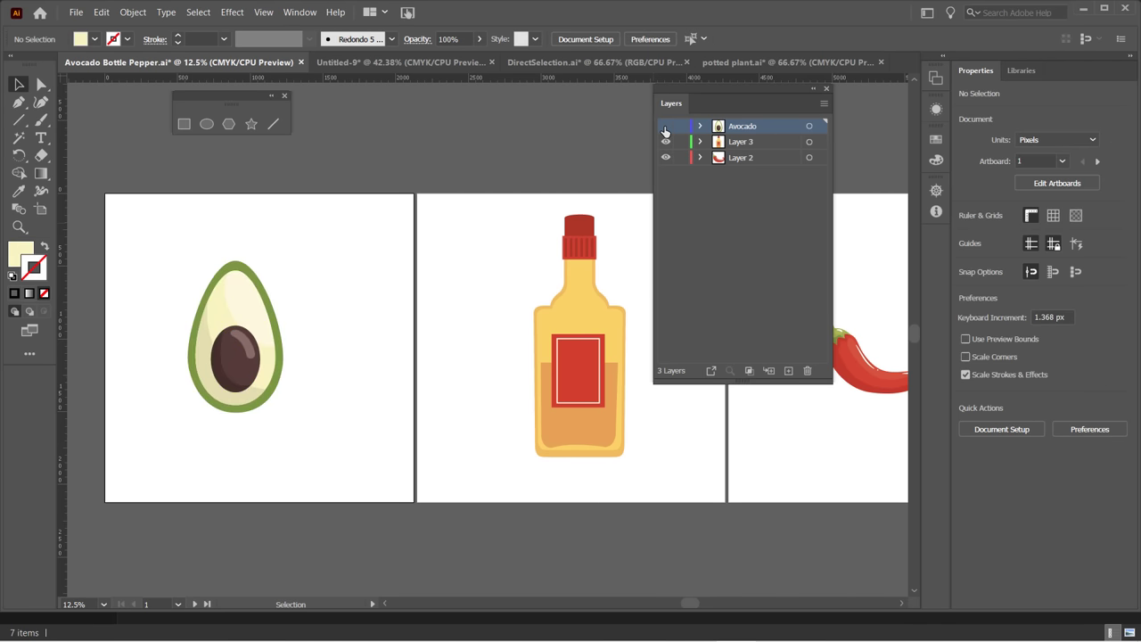
pyautogui.click(665, 126)
pyautogui.click(665, 127)
pyautogui.click(682, 130)
pyautogui.click(681, 127)
pyautogui.moveTo(243, 262); pyautogui.dragTo(290, 364)
pyautogui.click(682, 126)
pyautogui.moveTo(165, 240); pyautogui.dragTo(334, 463)
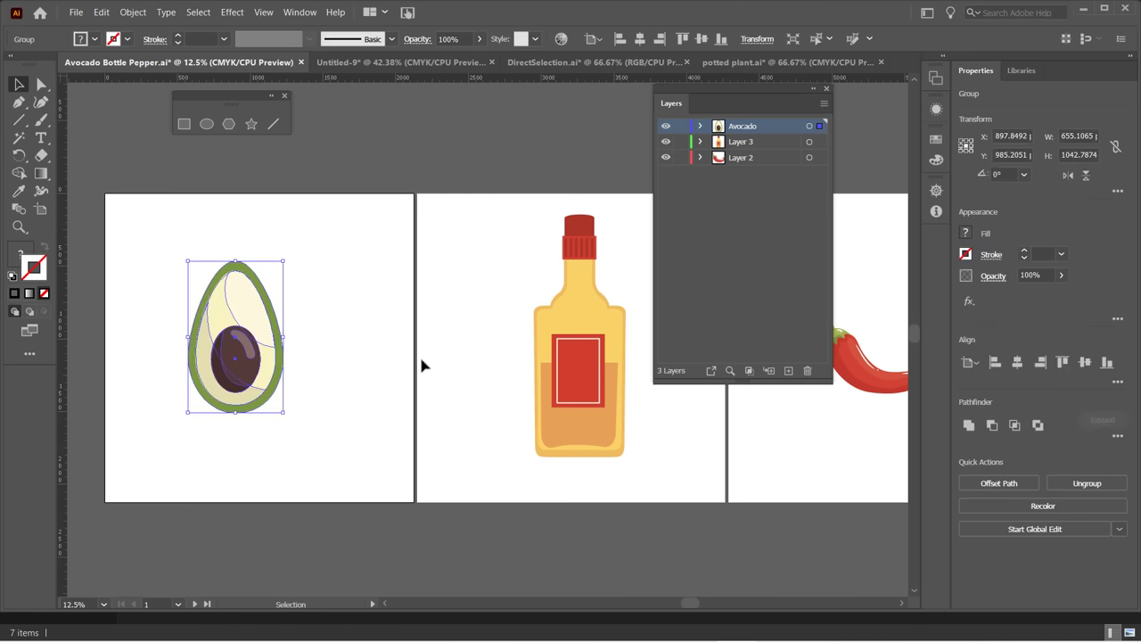
pyautogui.click(729, 244)
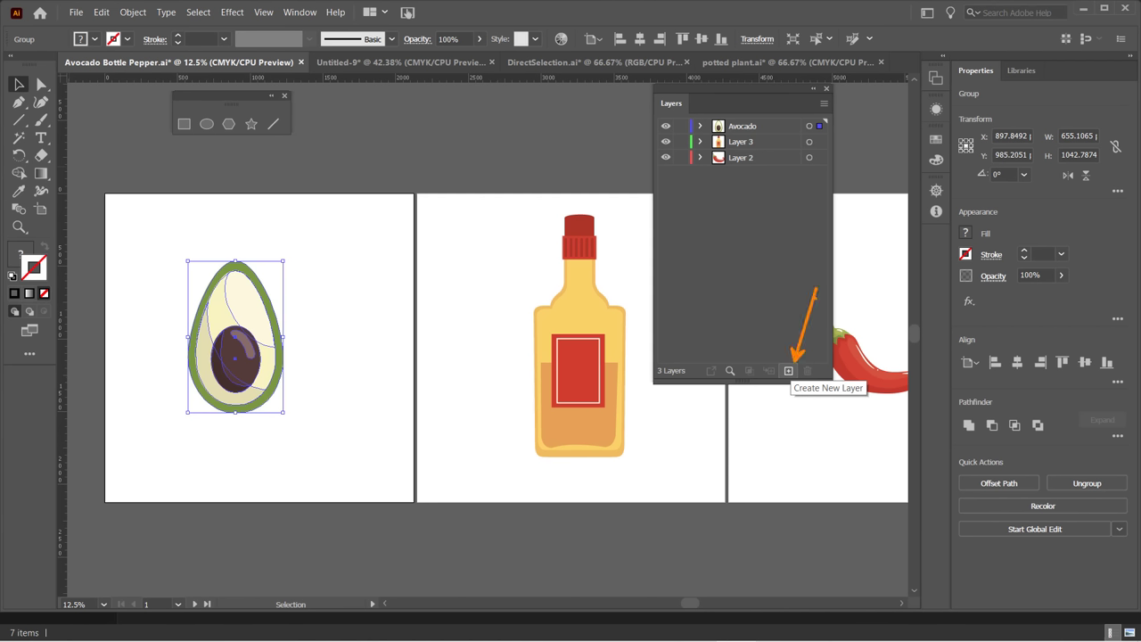
# Create a new layer and rename it 'Type'.
pyautogui.click(790, 371)
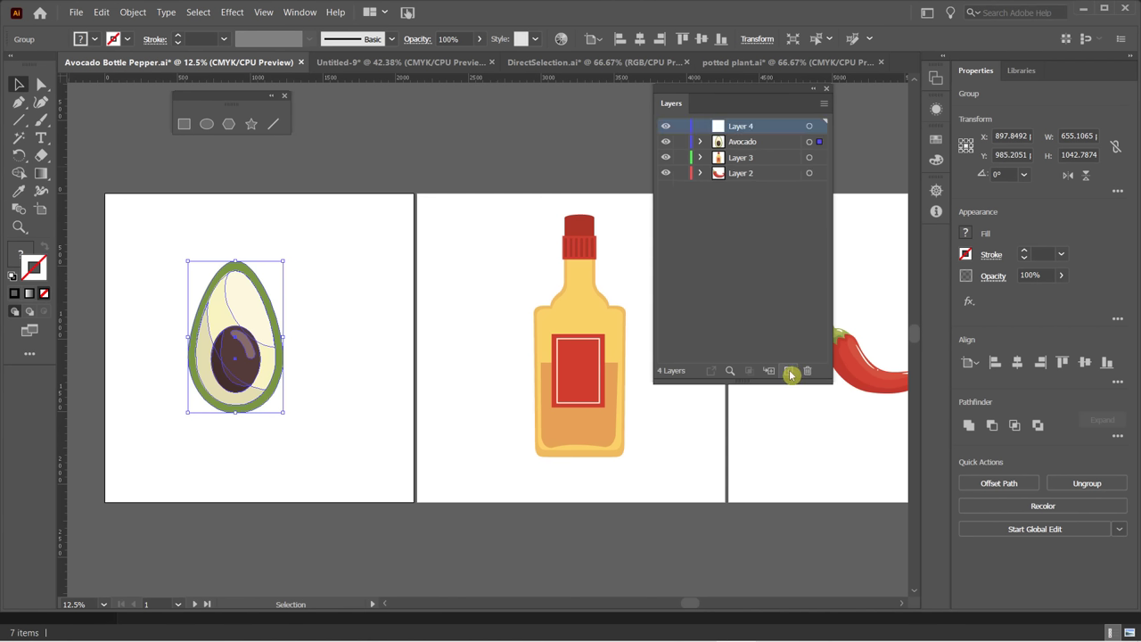
pyautogui.doubleClick(745, 126)
pyautogui.write('Type')
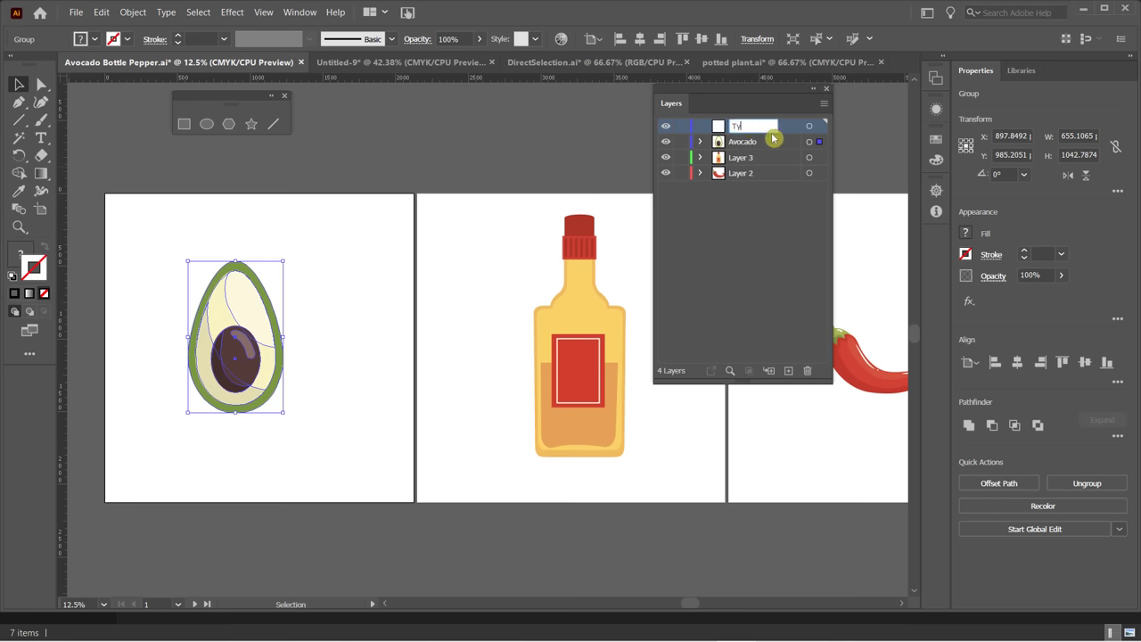
pyautogui.press('Return')
# Give the Type layer a custom pink layer colour in its layer options.
pyautogui.doubleClick(778, 132)
pyautogui.click(513, 173)
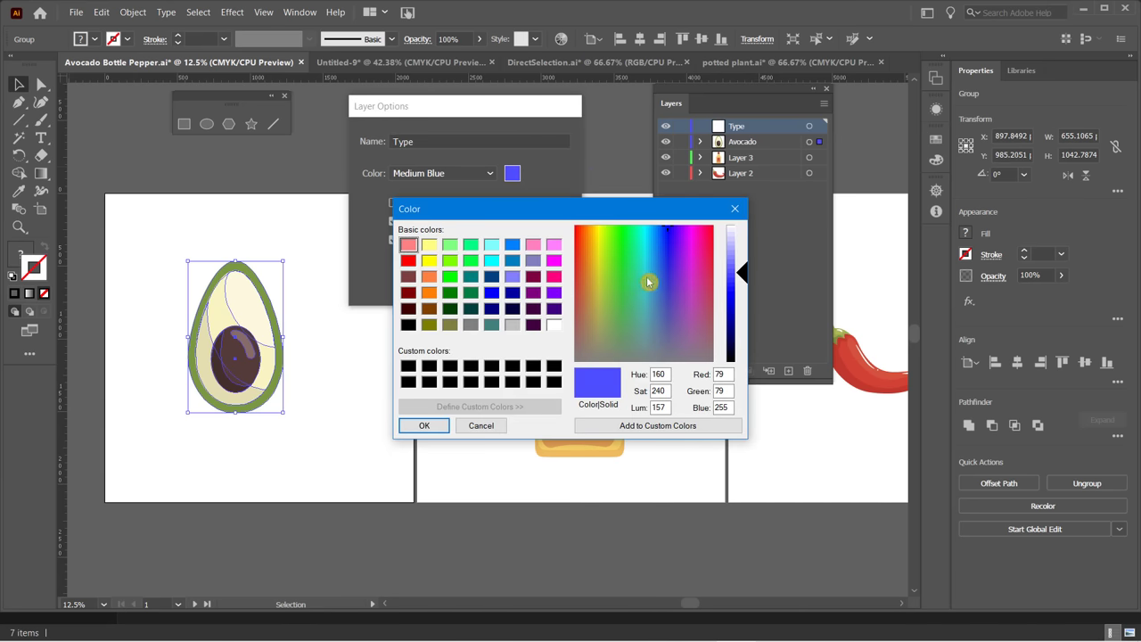
pyautogui.click(513, 279)
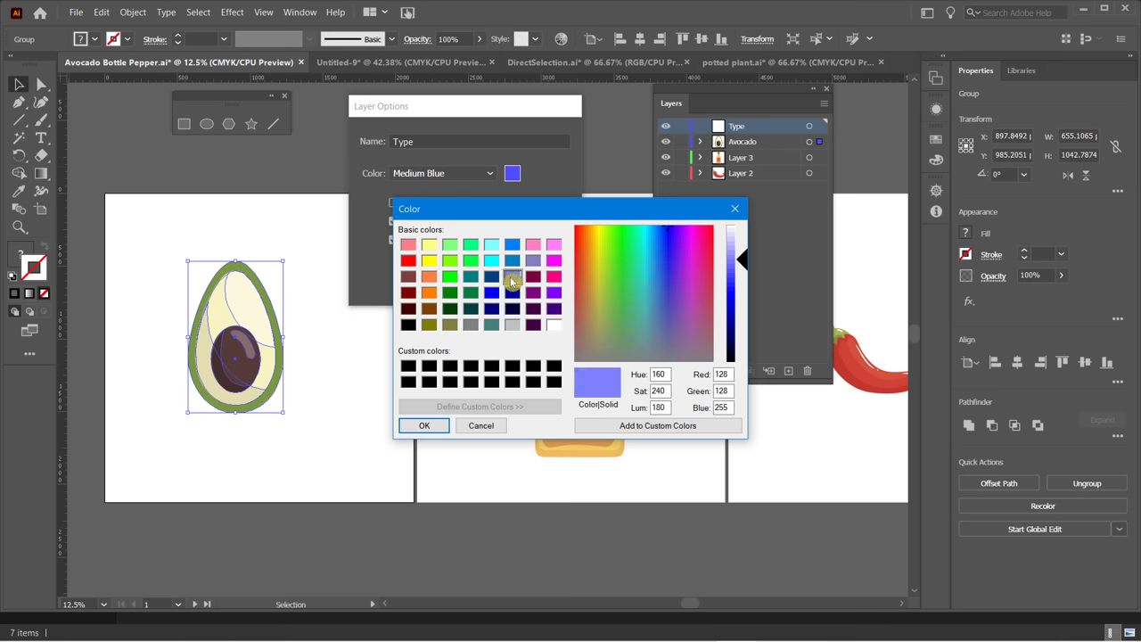
pyautogui.click(554, 253)
pyautogui.click(425, 426)
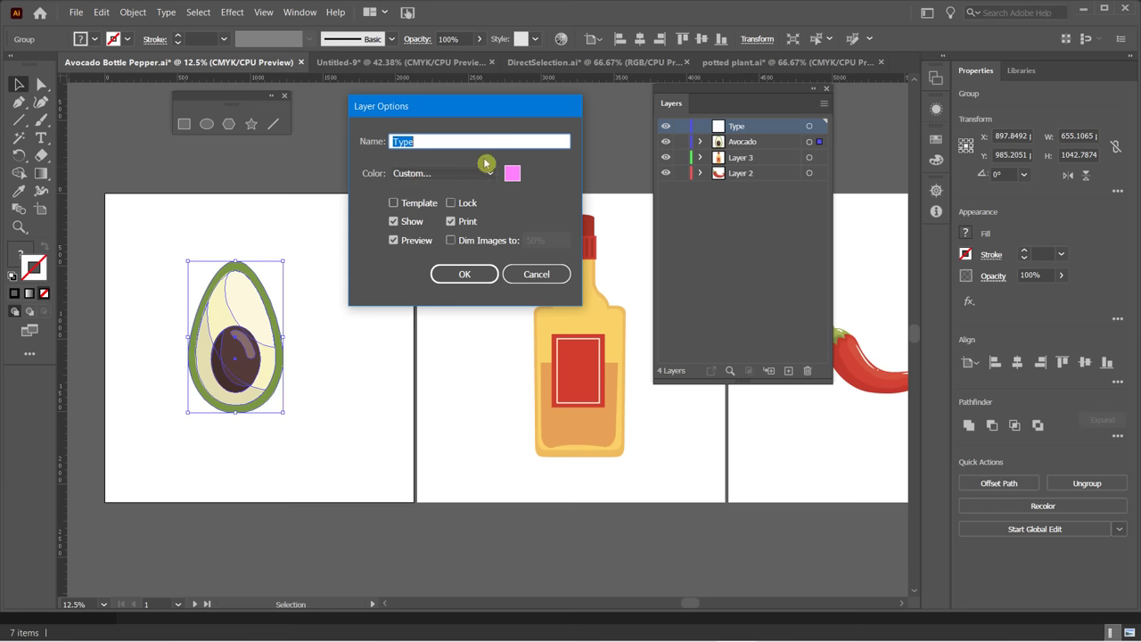
pyautogui.click(465, 274)
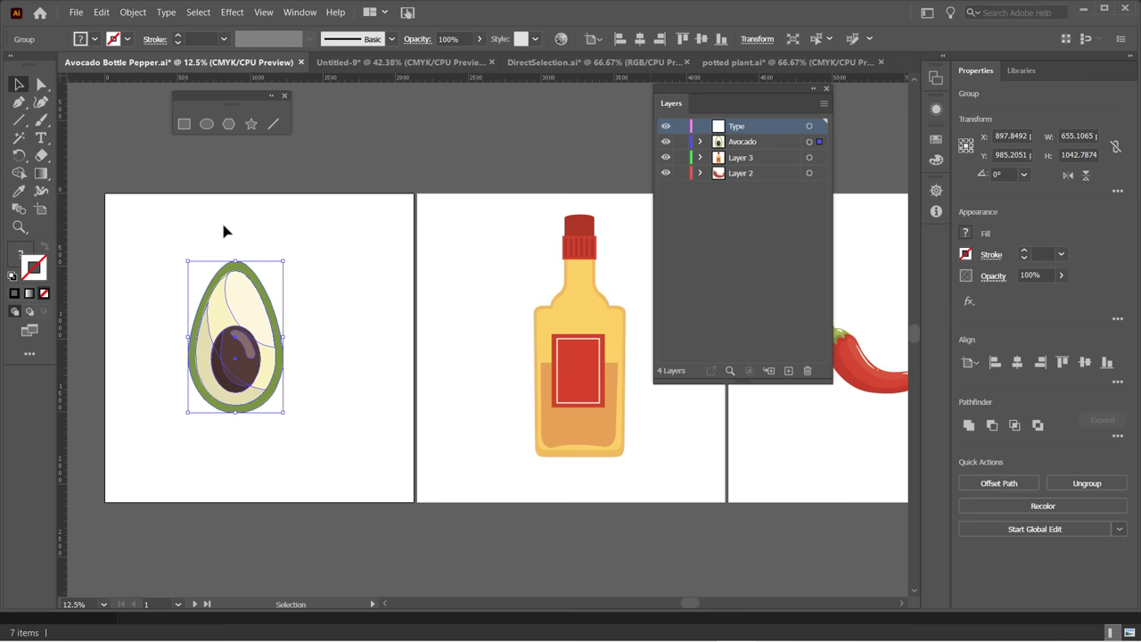
# Draw a text box across the first artboard's top for the YUMMY text.
pyautogui.click(40, 137)
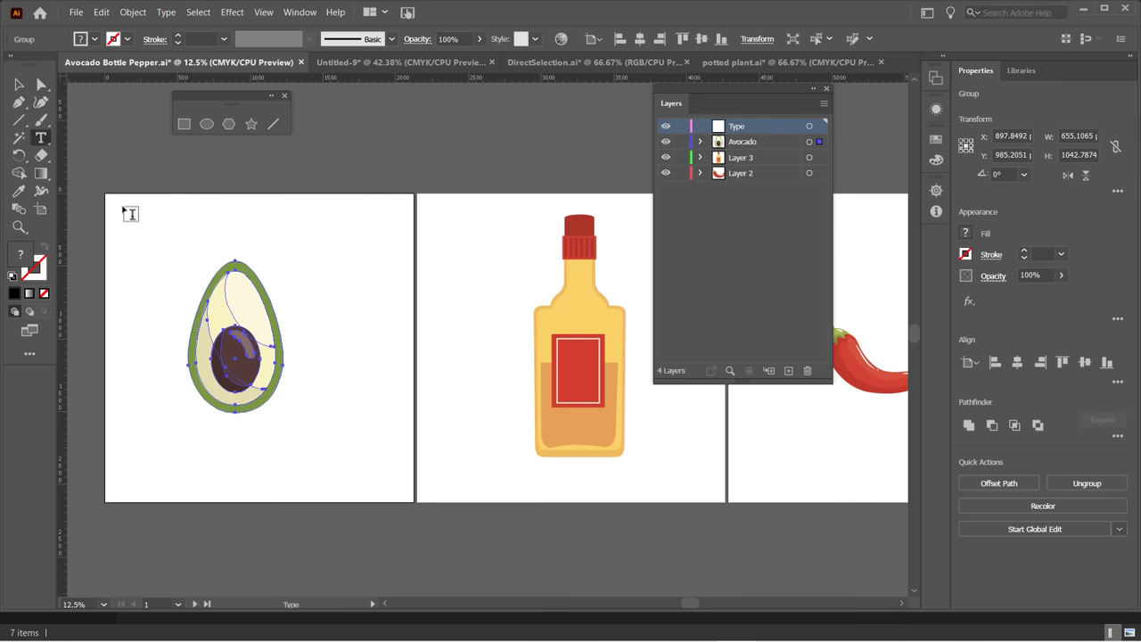
pyautogui.moveTo(117, 196); pyautogui.dragTo(384, 250)
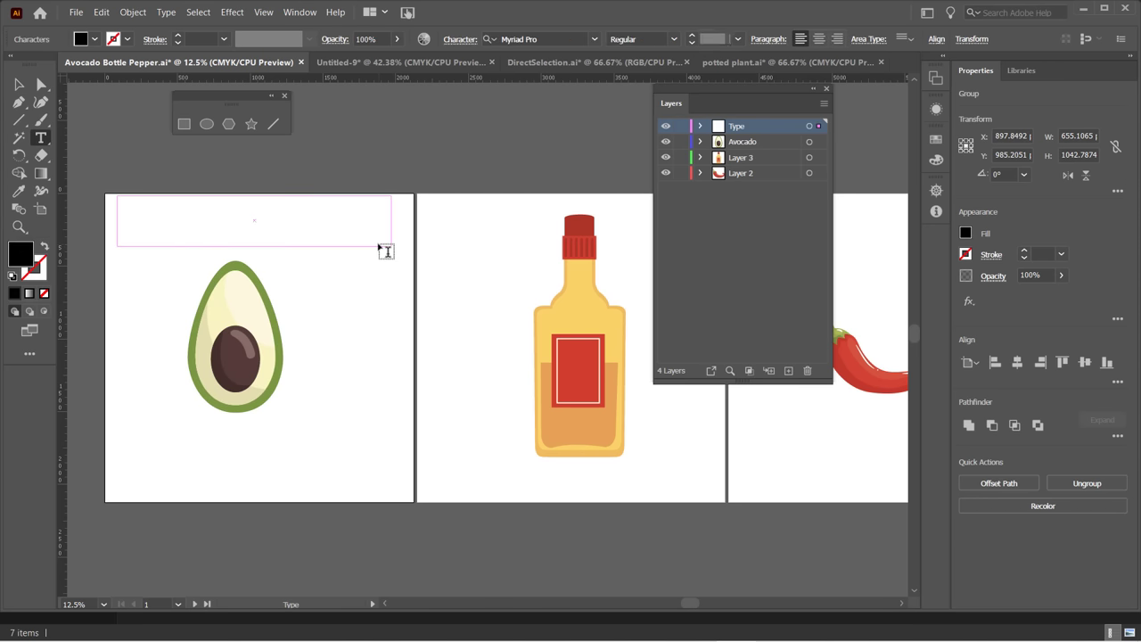
pyautogui.press('BackSpace')
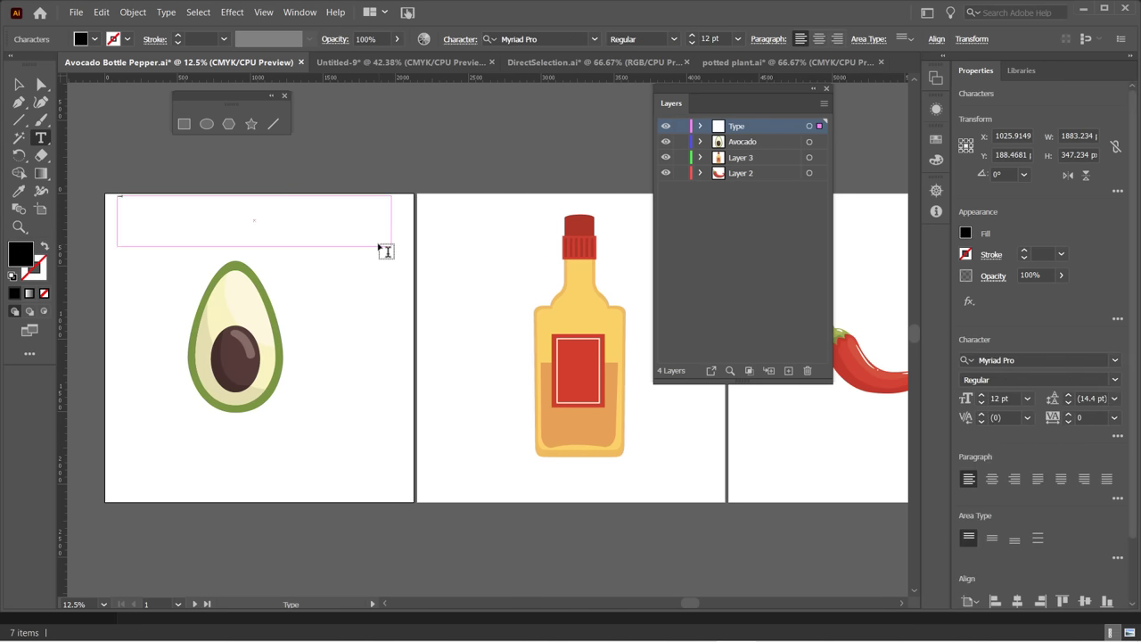
pyautogui.press('Escape')
# Size the YUMMY text to 72 pt, enlarge it to 126 pt, and check the Type layer's contents.
pyautogui.click(738, 39)
pyautogui.click(766, 309)
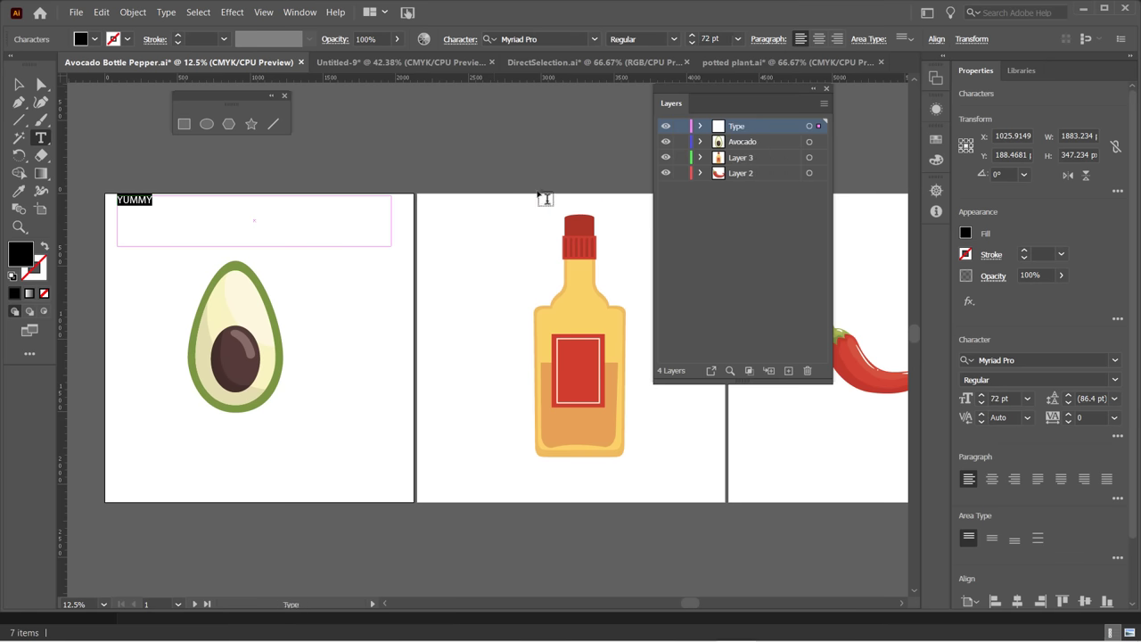
pyautogui.press('ctrl')
pyautogui.hotkey('ctrl', 'shift', '.')
pyautogui.hotkey('ctrl', 'shift', '.')
pyautogui.hotkey('ctrl', 'shift', '.')
pyautogui.hotkey('ctrl', 'shift', '.')
pyautogui.hotkey('ctrl', 'shift', '.')
pyautogui.hotkey('ctrl', 'shift', '.')
pyautogui.hotkey('ctrl', 'shift', '.')
pyautogui.hotkey('ctrl', 'shift', '.')
pyautogui.hotkey('ctrl', 'shift', '.')
pyautogui.hotkey('ctrl', 'shift', '.')
pyautogui.hotkey('ctrl', 'shift', '.')
pyautogui.hotkey('ctrl', 'shift', '.')
pyautogui.hotkey('ctrl', 'shift', '.')
pyautogui.hotkey('ctrl', 'shift', '.')
pyautogui.hotkey('ctrl', 'shift', '.')
pyautogui.hotkey('ctrl', 'shift', '.')
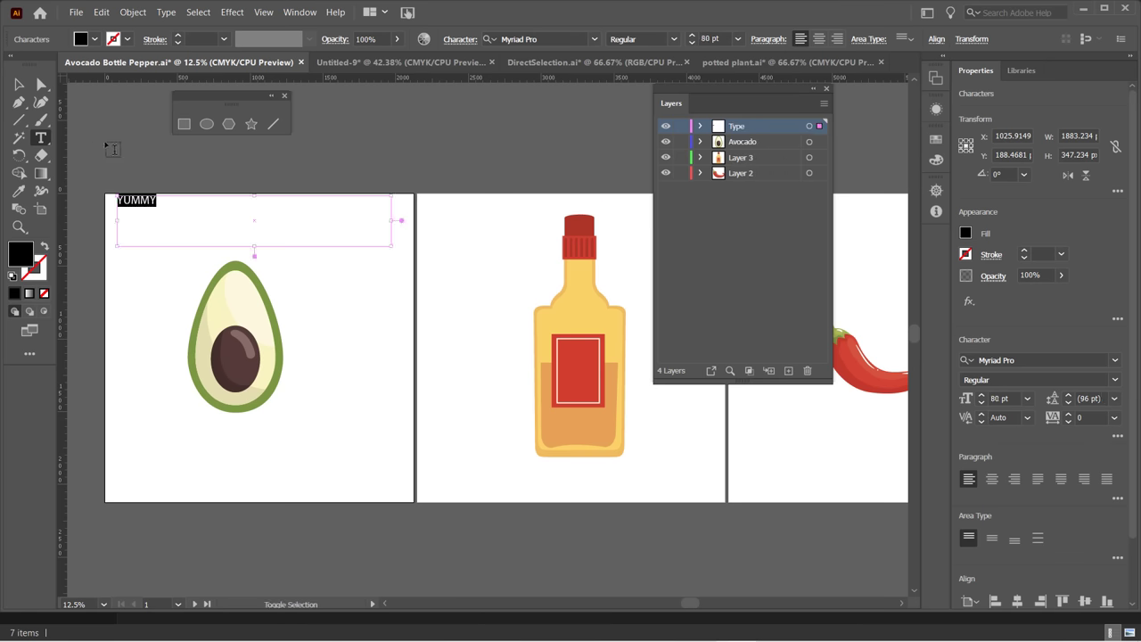
pyautogui.hotkey('ctrl', 'shift', '.')
pyautogui.hotkey('ctrl', 'shift', '.')
pyautogui.hotkey('ctrl', 'shift', '.')
pyautogui.hotkey('ctrl', 'shift', '.')
pyautogui.hotkey('ctrl', 'shift', '.')
pyautogui.hotkey('ctrl', 'shift', '.')
pyautogui.hotkey('ctrl', 'shift', '.')
pyautogui.hotkey('ctrl', 'shift', '.')
pyautogui.hotkey('ctrl', 'shift', '.')
pyautogui.hotkey('ctrl', 'shift', '.')
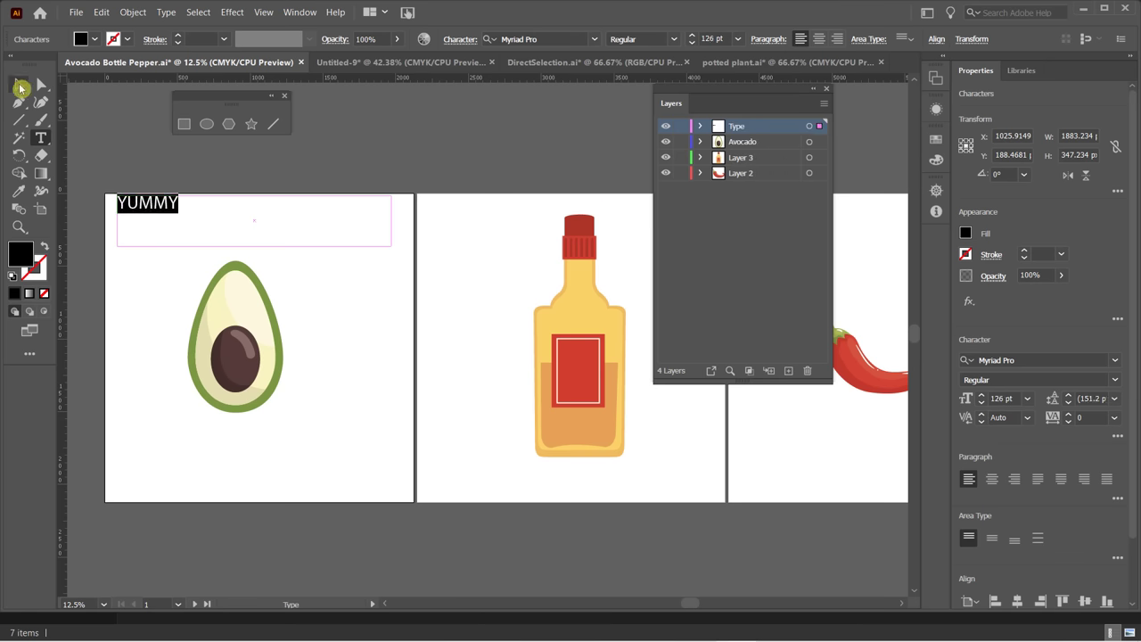
pyautogui.press('Escape')
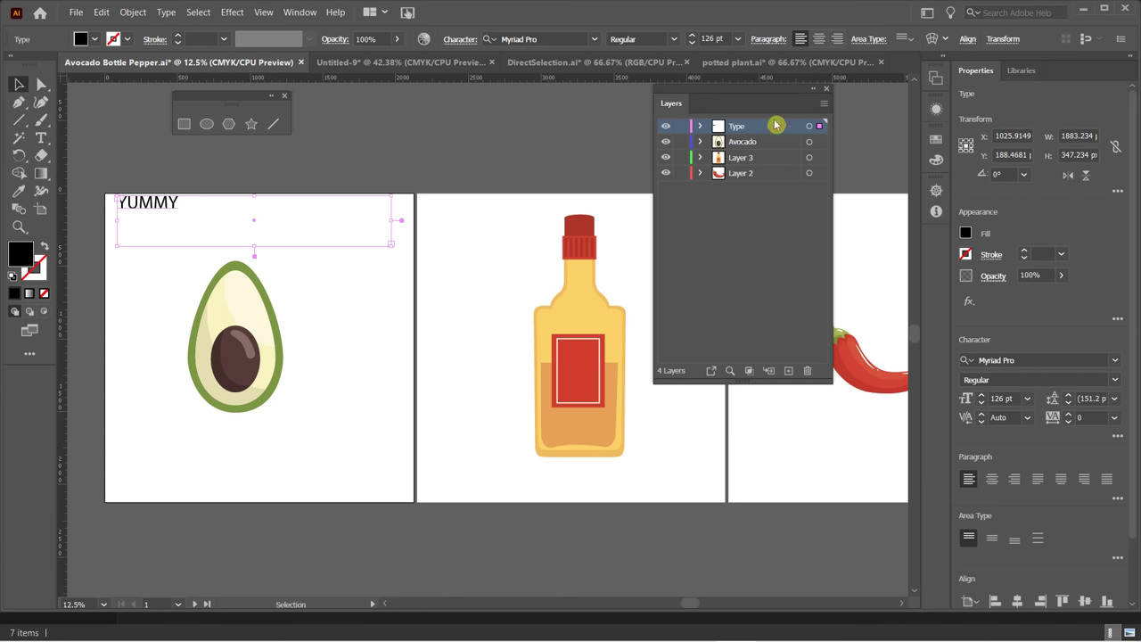
pyautogui.click(701, 125)
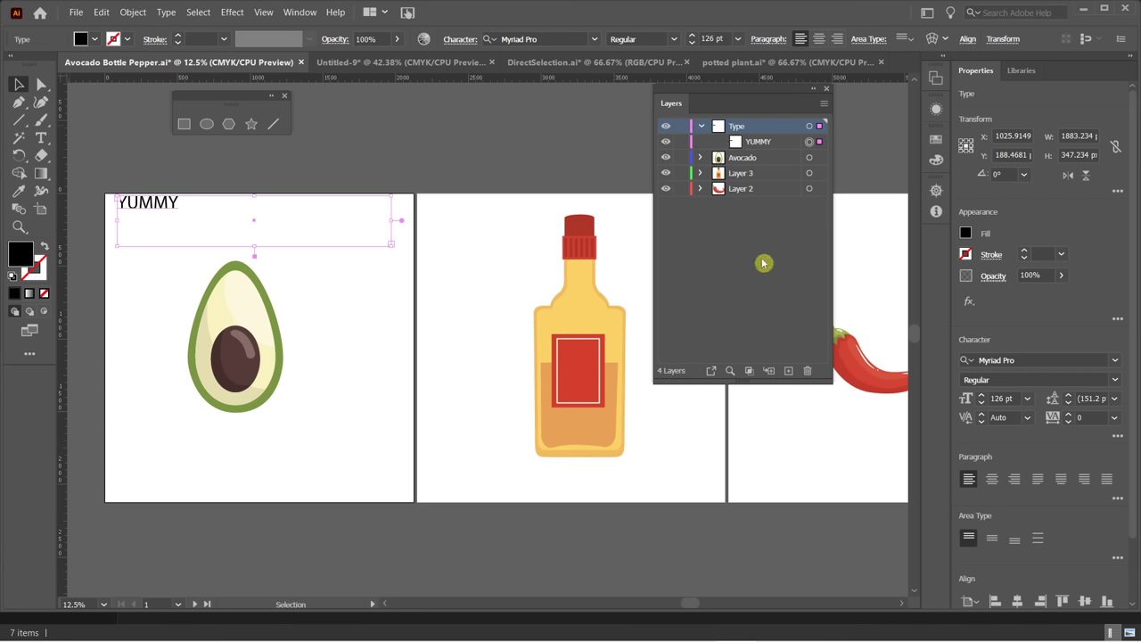
pyautogui.click(702, 126)
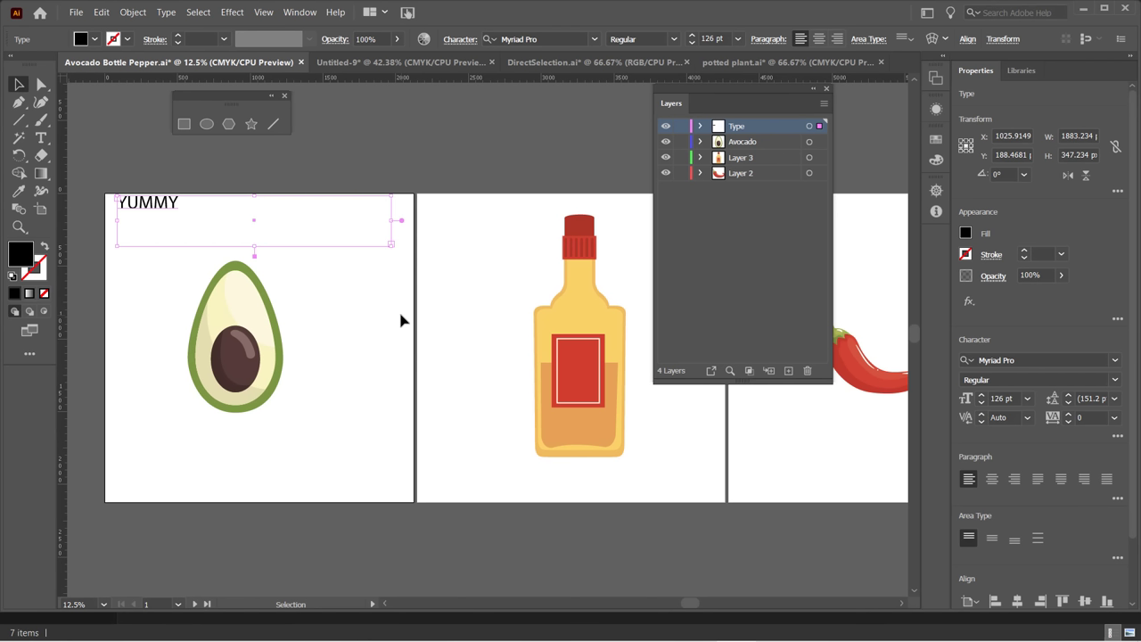
# Move the YUMMY text sublayer into the Avocado layer, then back into the Type layer.
pyautogui.click(701, 127)
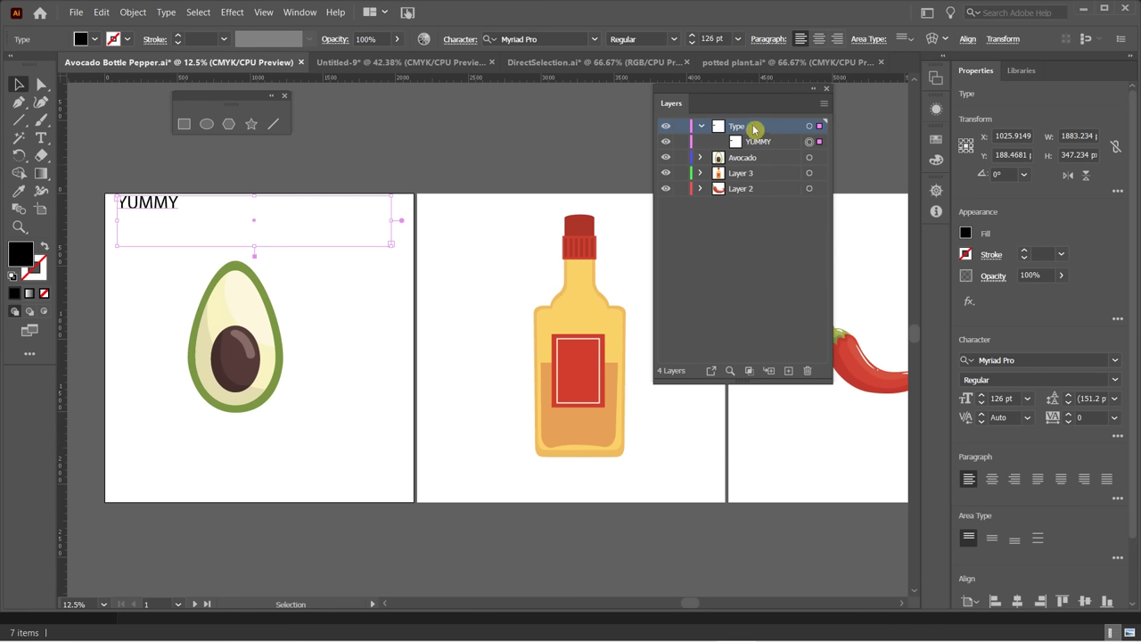
pyautogui.click(769, 144)
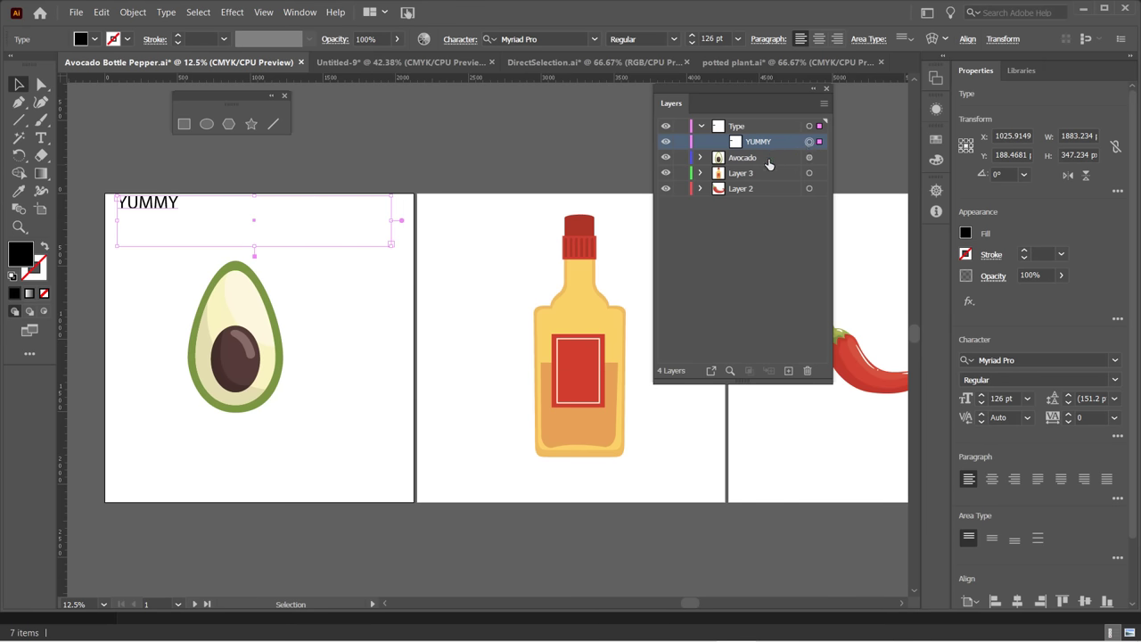
pyautogui.click(789, 158)
pyautogui.moveTo(789, 158); pyautogui.dragTo(781, 168)
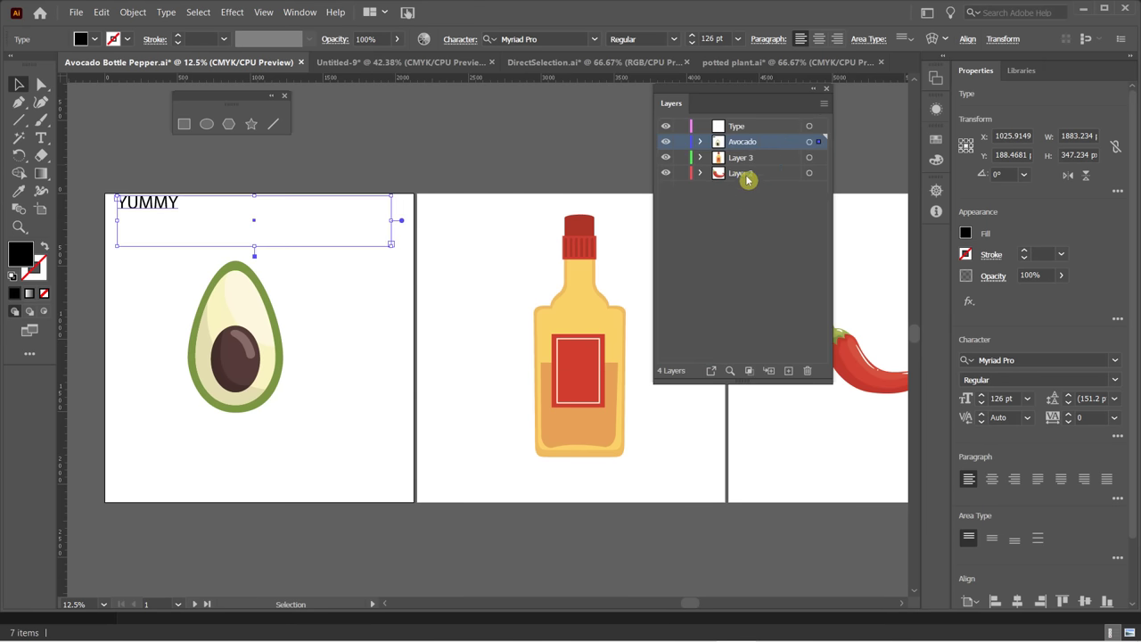
pyautogui.click(701, 143)
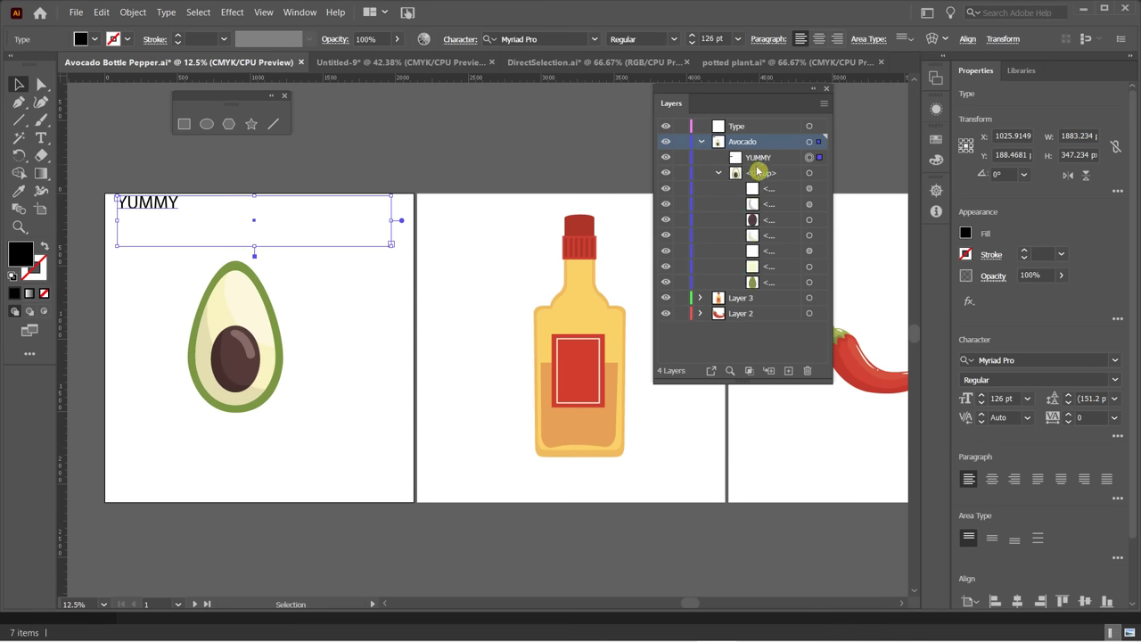
pyautogui.click(798, 157)
pyautogui.click(781, 161)
pyautogui.moveTo(781, 161); pyautogui.dragTo(759, 129)
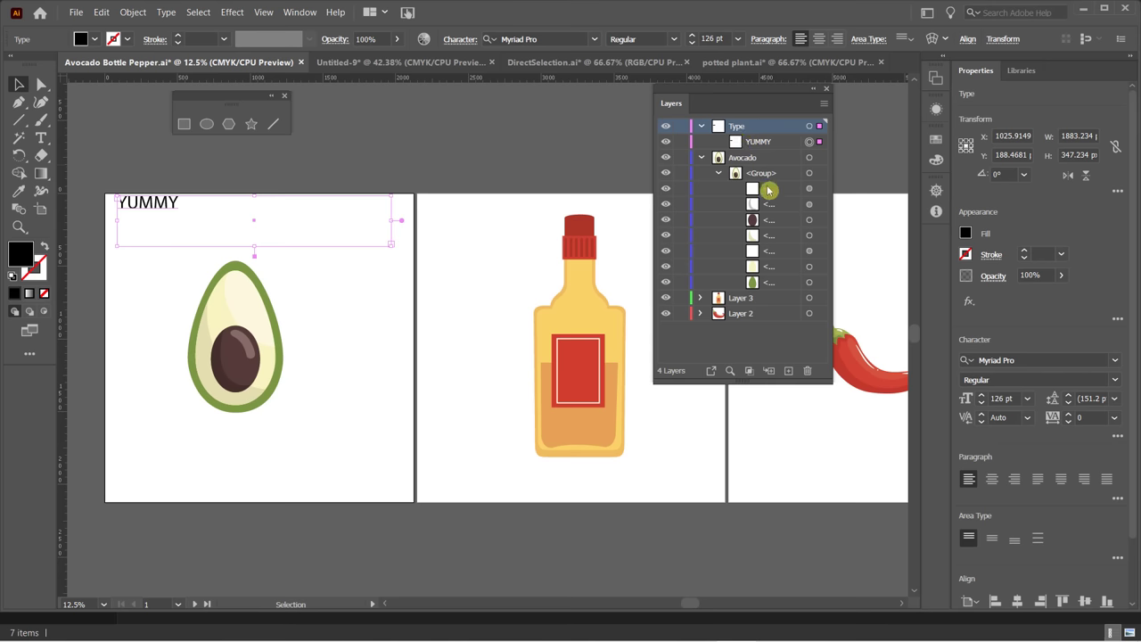
pyautogui.click(701, 158)
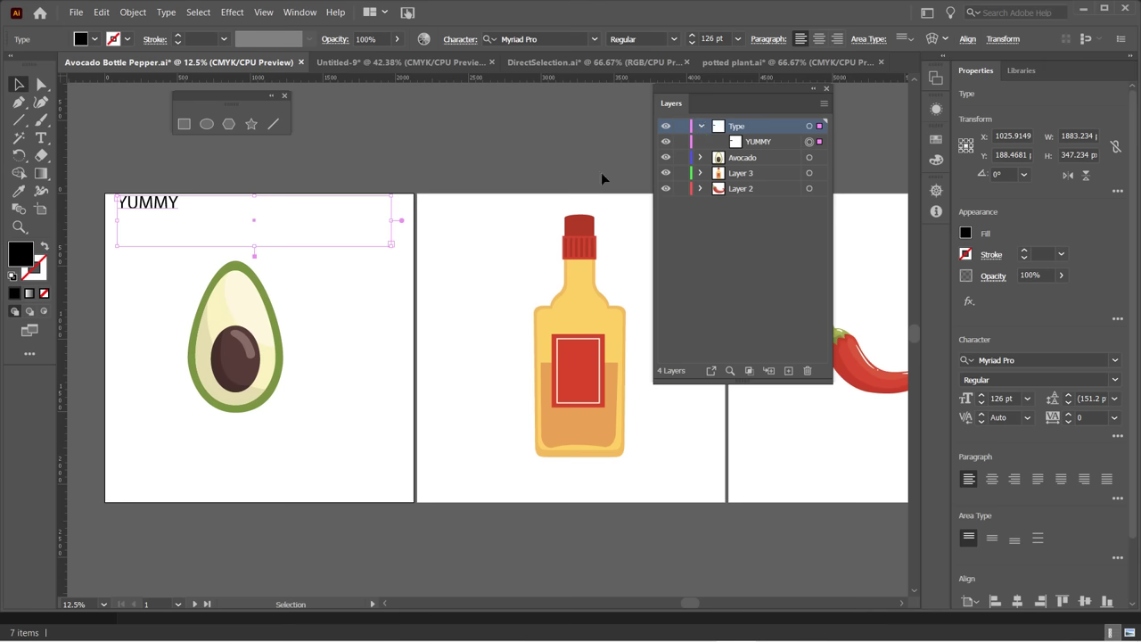
# Put a resized copy of YUMMY on the avocado and move the Type layer below Avocado.
pyautogui.moveTo(255, 253); pyautogui.dragTo(256, 225)
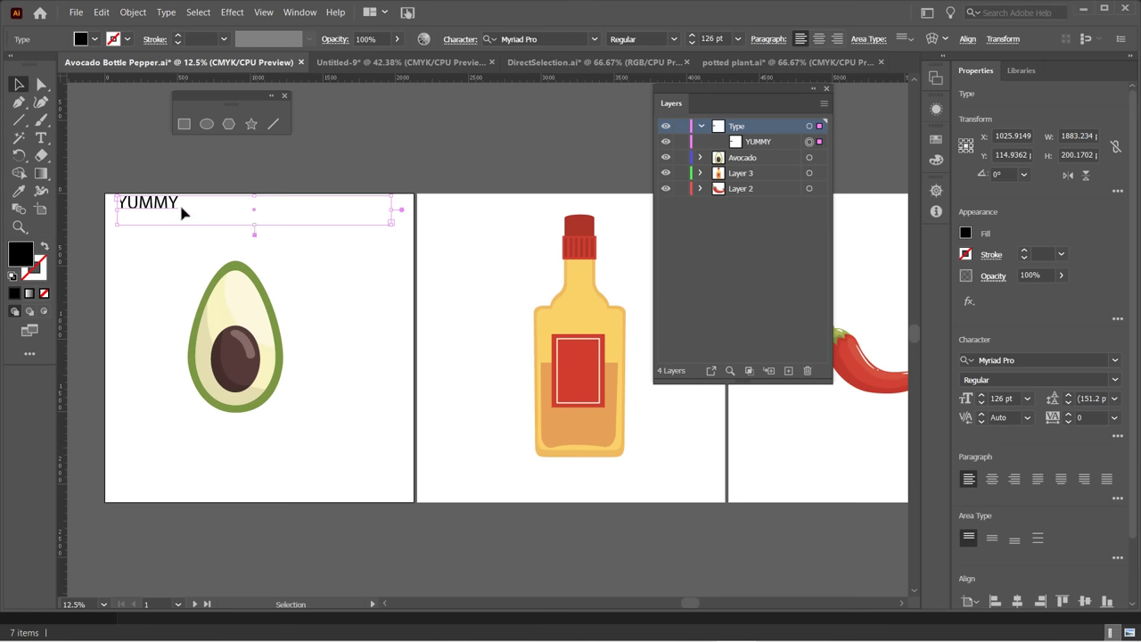
pyautogui.moveTo(179, 202); pyautogui.dragTo(256, 301)
pyautogui.moveTo(474, 283); pyautogui.dragTo(258, 296)
pyautogui.click(341, 323)
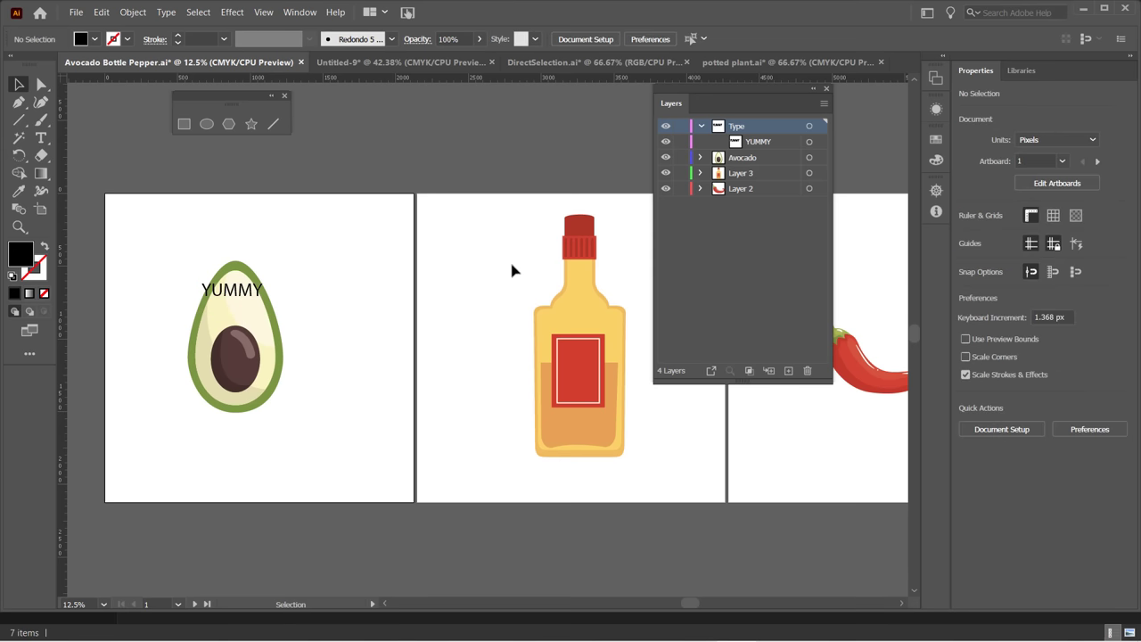
pyautogui.click(702, 128)
pyautogui.moveTo(761, 125); pyautogui.dragTo(756, 147)
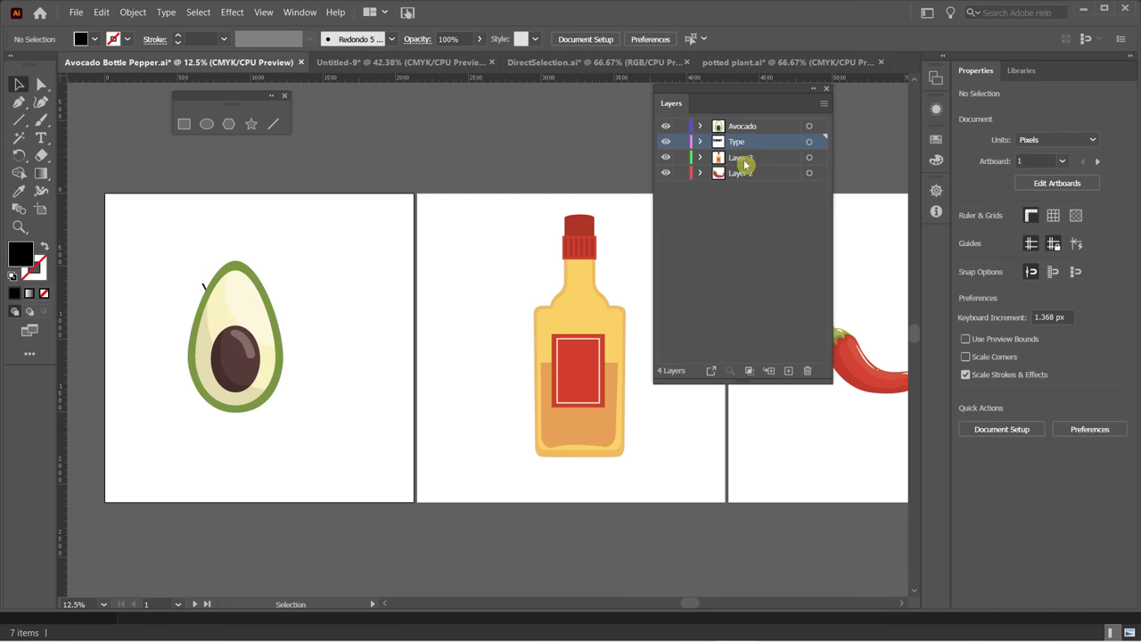
# Move YUMMY to the artboard's top-left corner and the avocado below it.
pyautogui.click(239, 285)
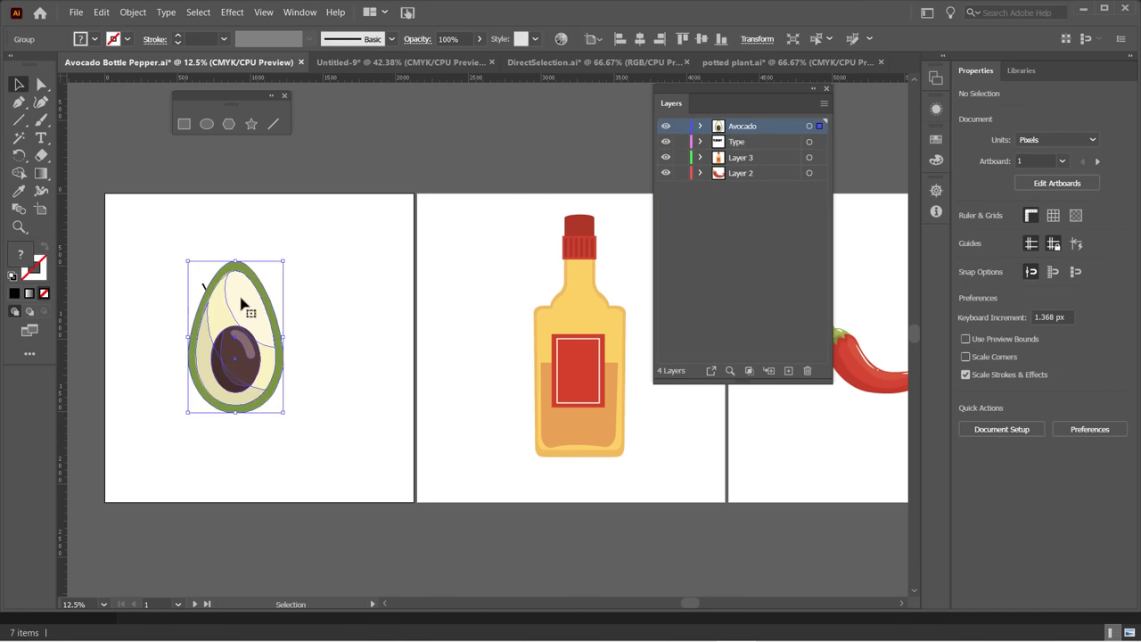
pyautogui.moveTo(241, 300)
pyautogui.mouseDown()
pyautogui.moveTo(312, 309)
pyautogui.moveTo(258, 305)
pyautogui.mouseUp()
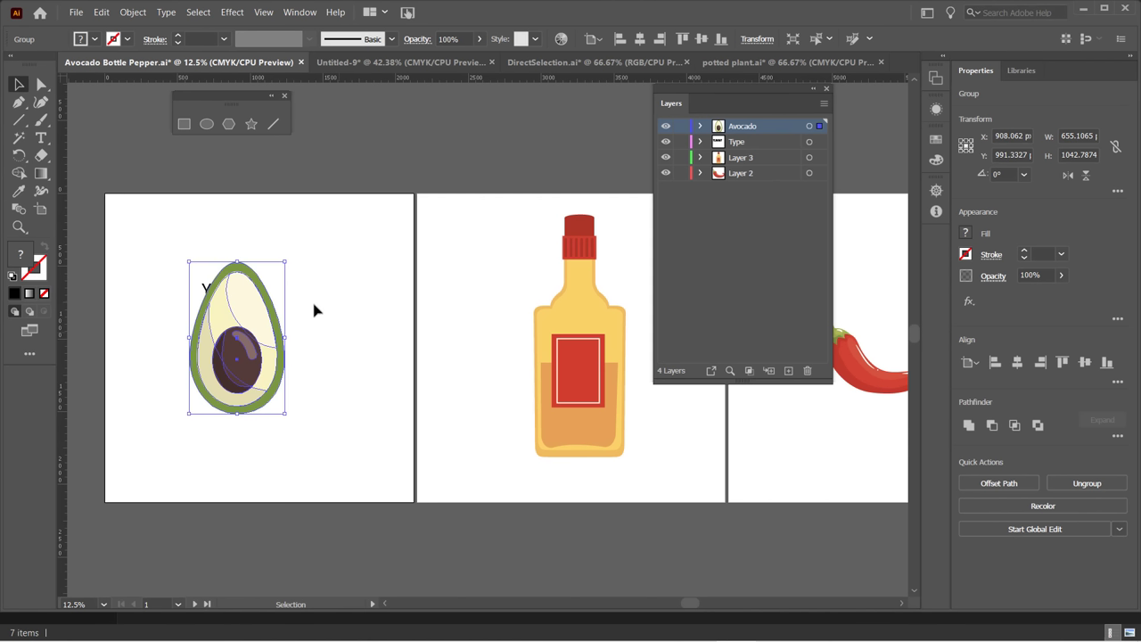
pyautogui.moveTo(277, 303); pyautogui.dragTo(350, 297)
pyautogui.click(239, 299)
pyautogui.moveTo(236, 293); pyautogui.dragTo(167, 229)
pyautogui.moveTo(301, 305); pyautogui.dragTo(240, 323)
# Delete the Type layer and its YUMMY text, then deselect the avocado.
pyautogui.click(778, 136)
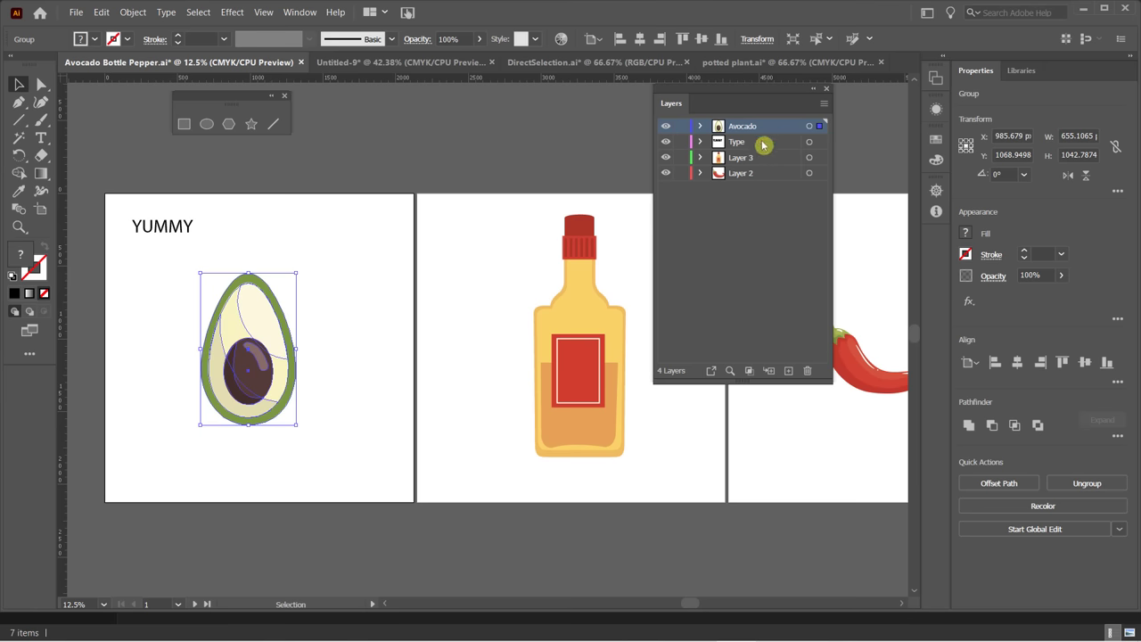
pyautogui.click(762, 144)
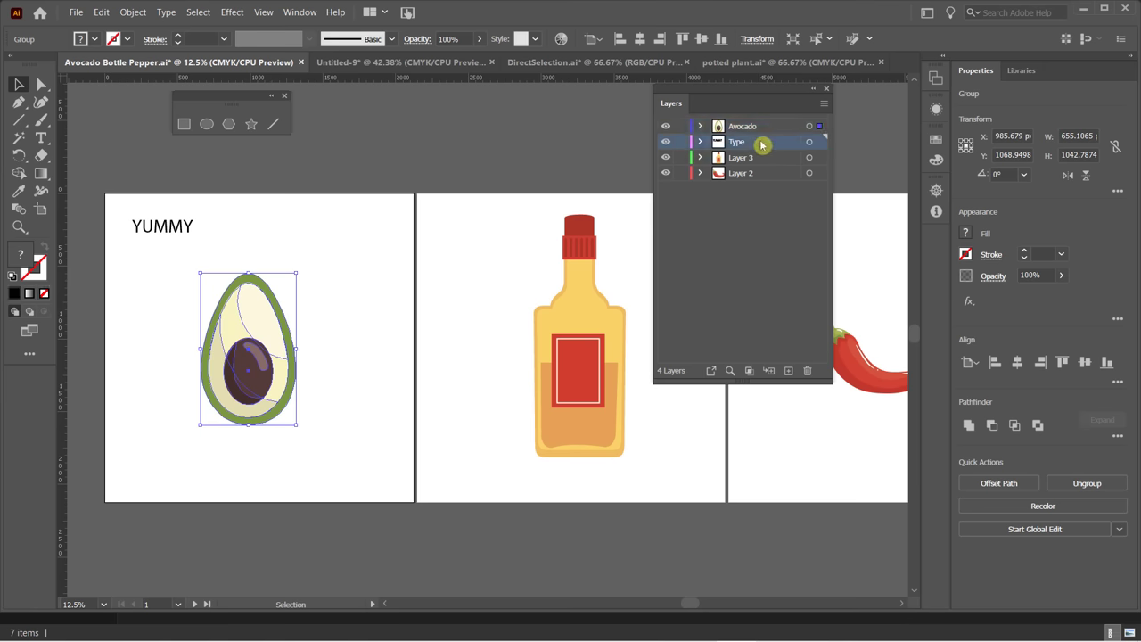
pyautogui.click(808, 373)
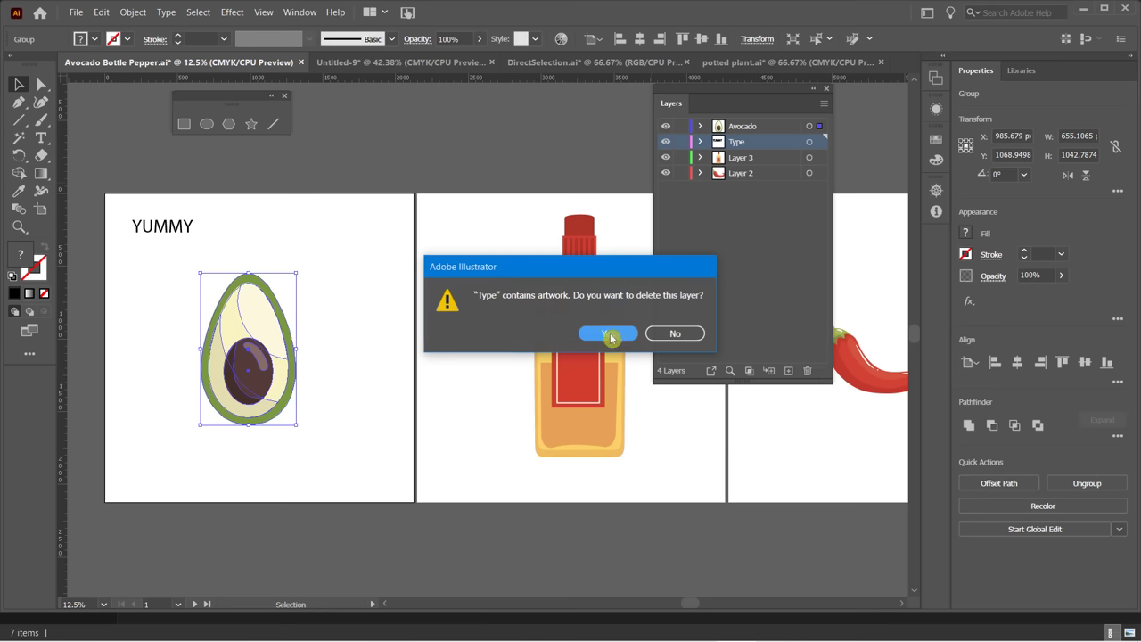
pyautogui.click(609, 334)
pyautogui.click(347, 236)
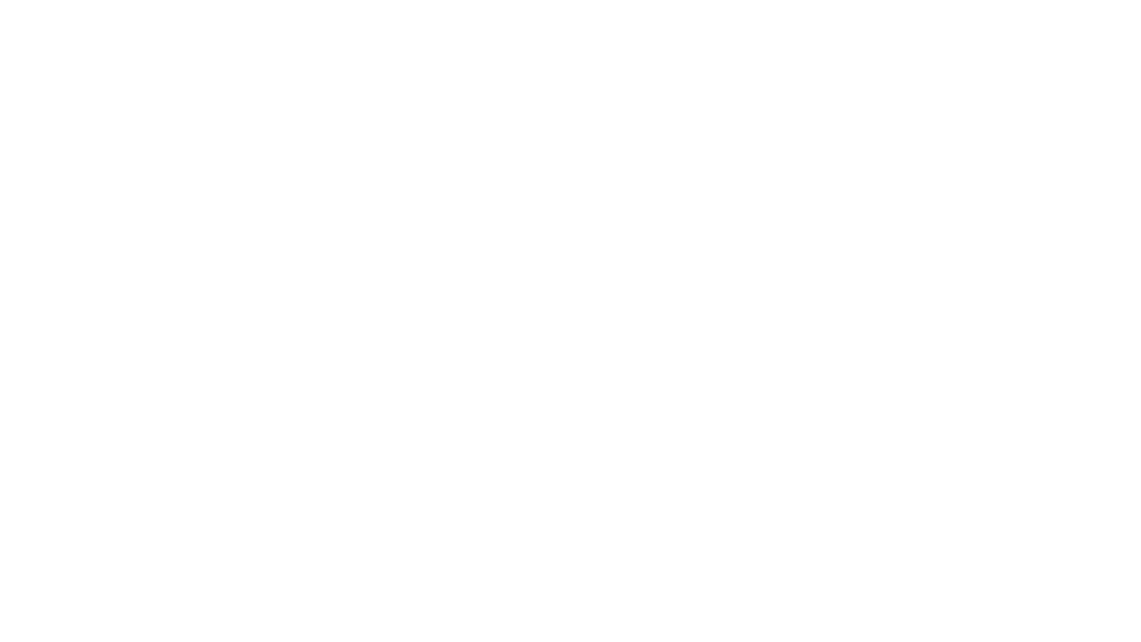
# Zoom in to 25% on the avocado.
pyautogui.click(218, 302)
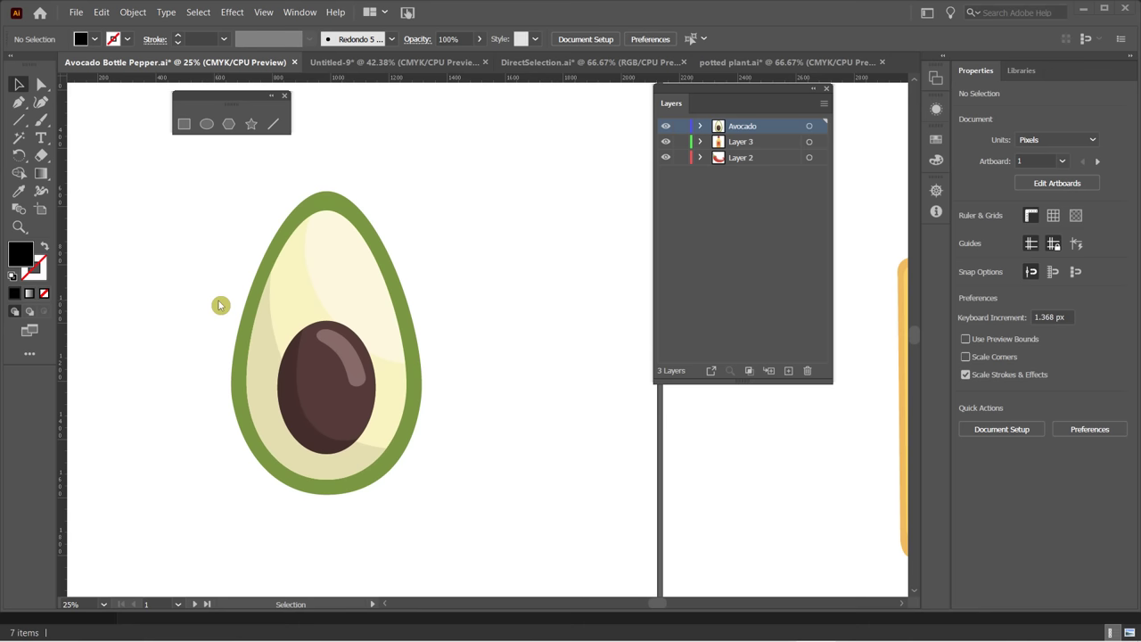
# Float the Swatches panel beside the Color panel, enlarge it, and pick the Eyedropper tool.
pyautogui.click(299, 13)
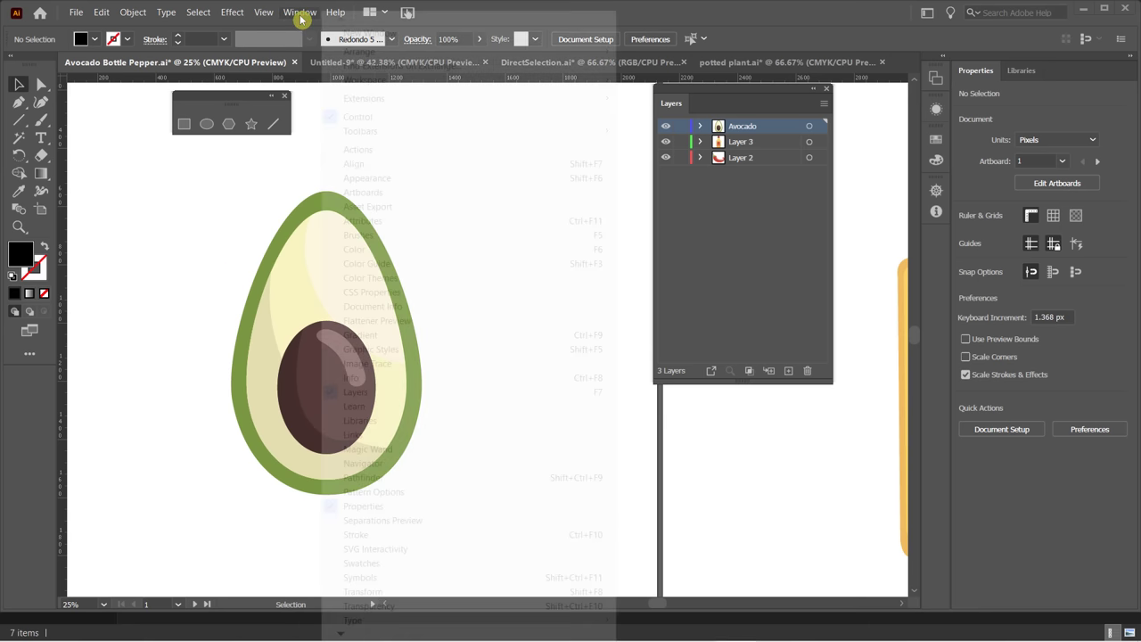
pyautogui.click(390, 563)
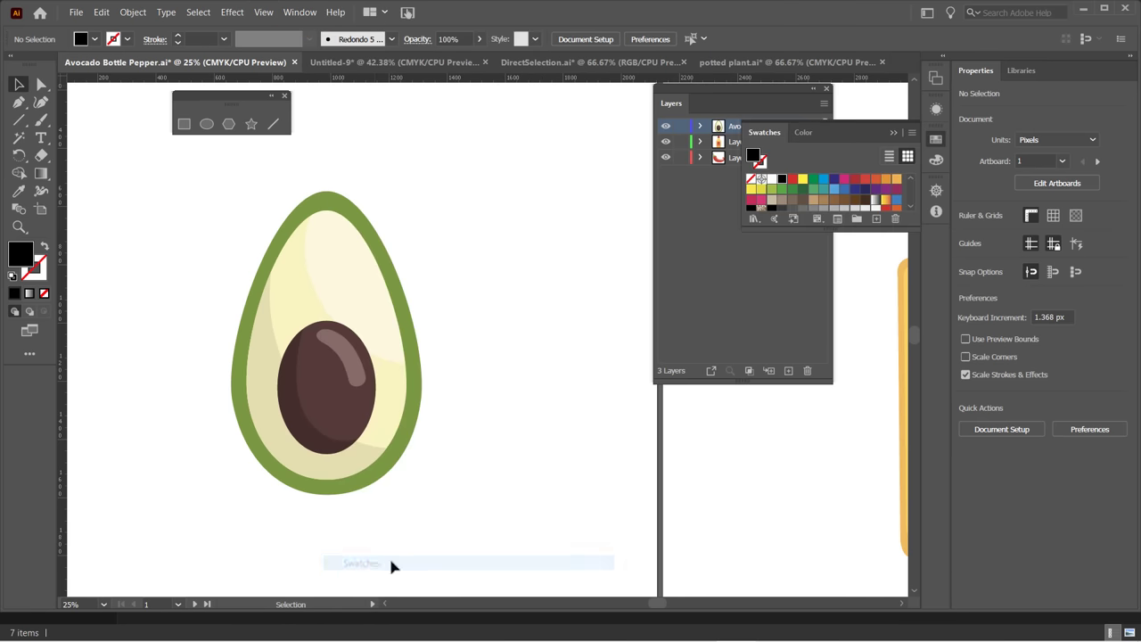
pyautogui.moveTo(764, 132); pyautogui.dragTo(457, 109)
pyautogui.moveTo(524, 208); pyautogui.dragTo(516, 253)
pyautogui.click(490, 236)
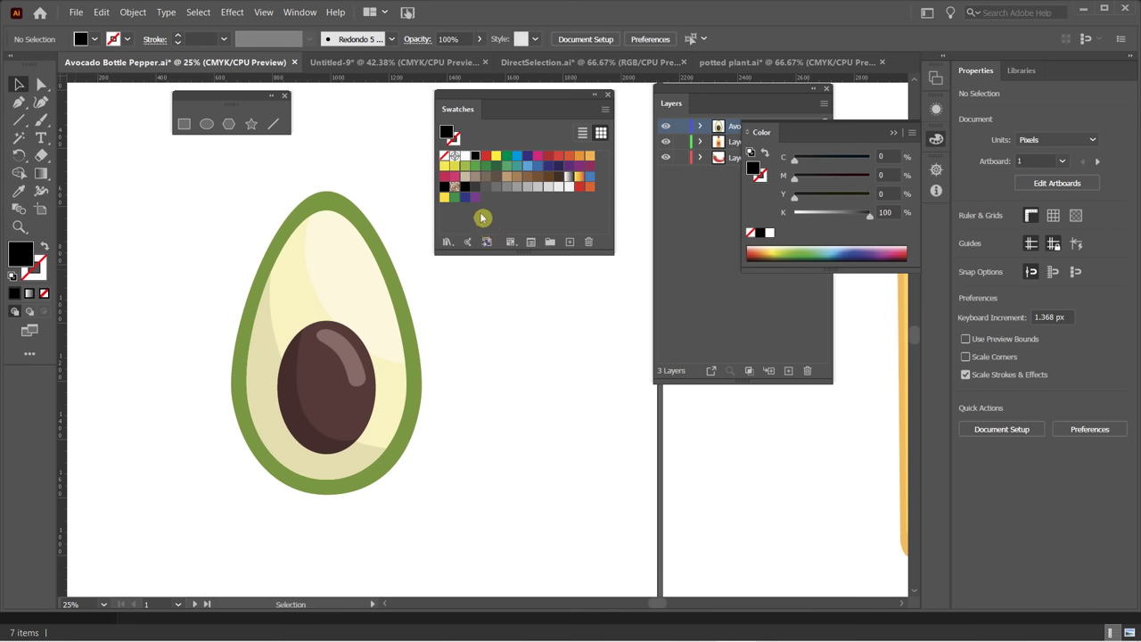
pyautogui.press('i')
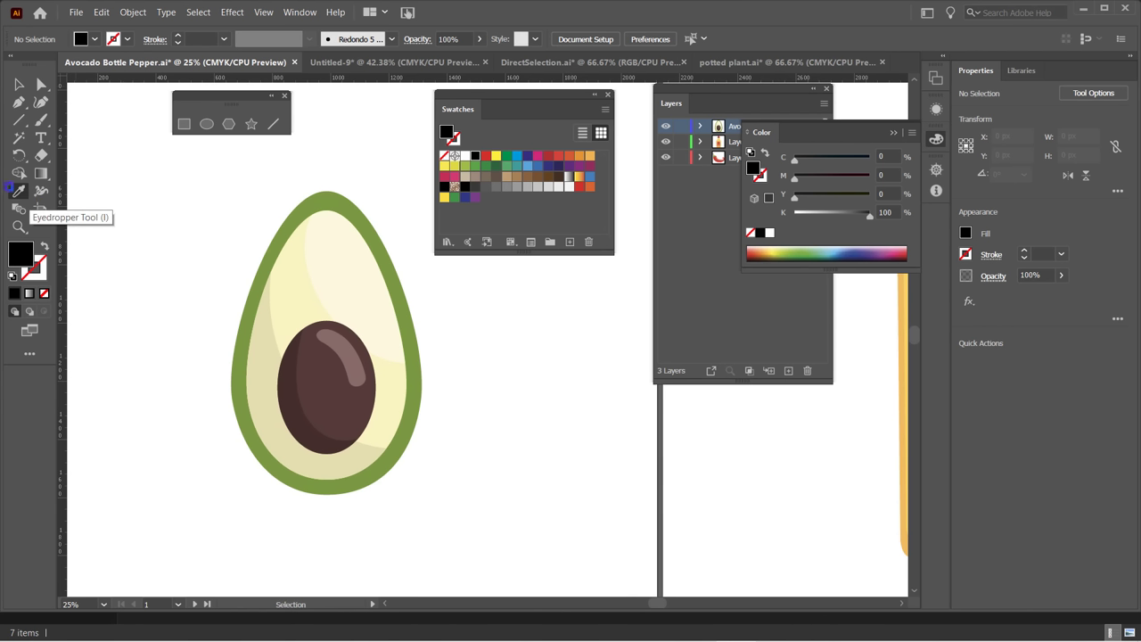
# Sample the avocado's green skin with the Eyedropper and save it as a new swatch.
pyautogui.click(19, 191)
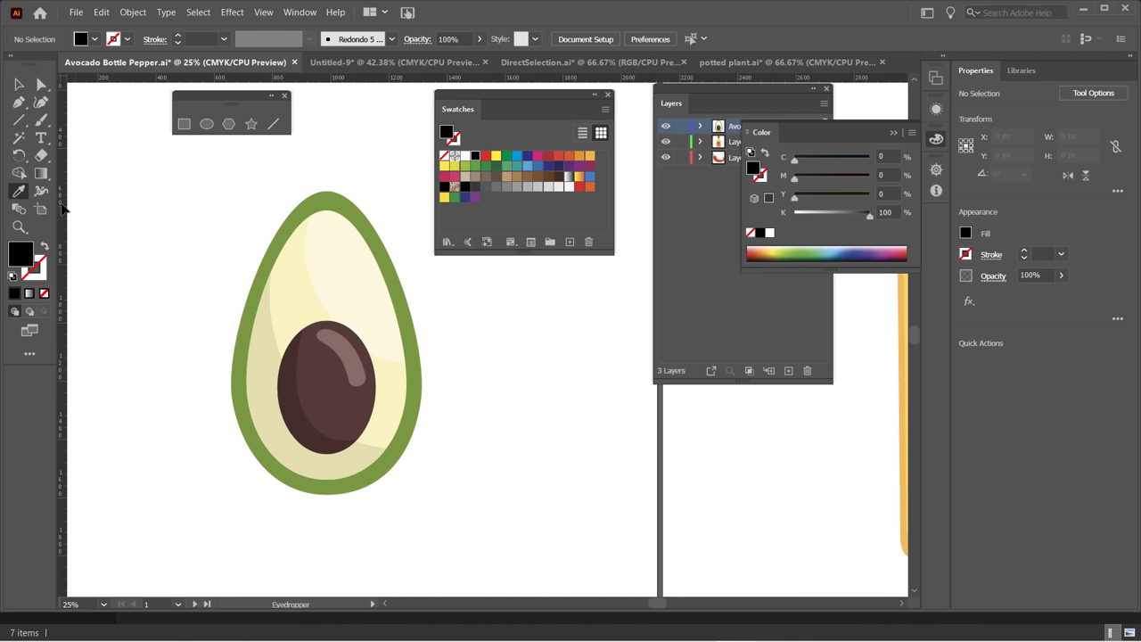
pyautogui.click(20, 191)
pyautogui.click(323, 200)
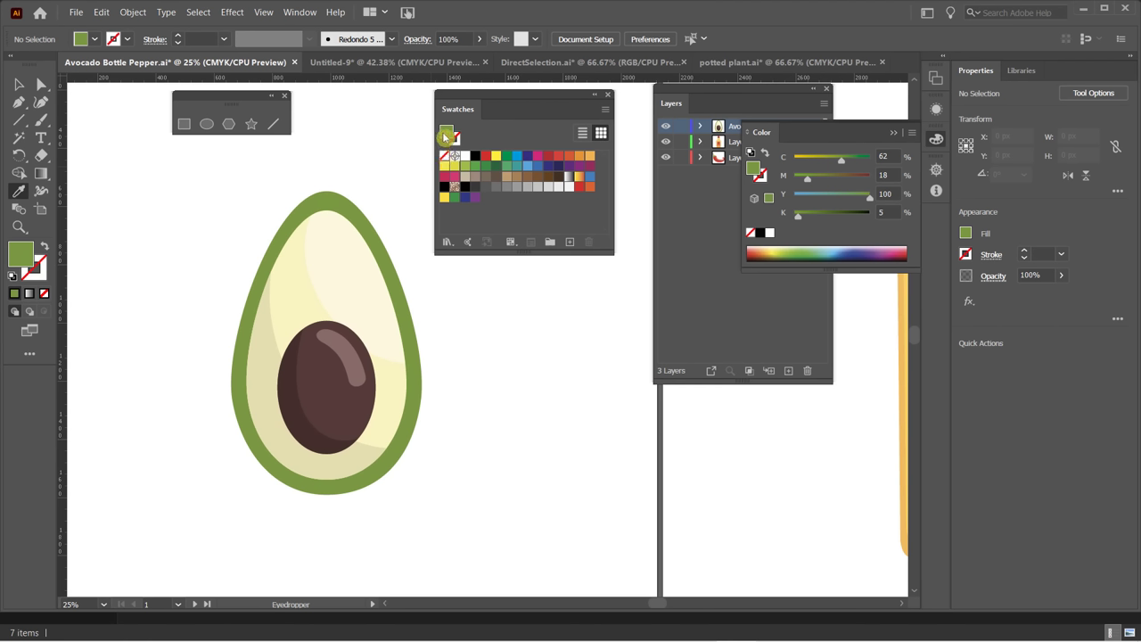
pyautogui.moveTo(451, 134); pyautogui.dragTo(485, 201)
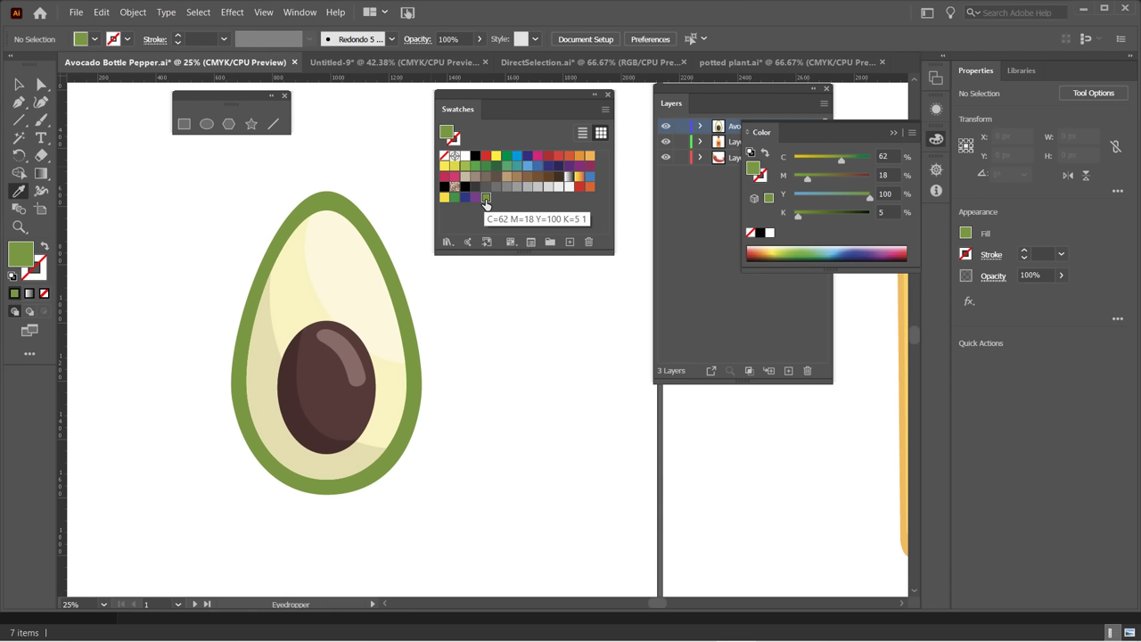
pyautogui.moveTo(486, 203)
pyautogui.mouseDown()
pyautogui.moveTo(443, 218)
pyautogui.moveTo(492, 213)
pyautogui.moveTo(486, 202)
pyautogui.mouseUp()
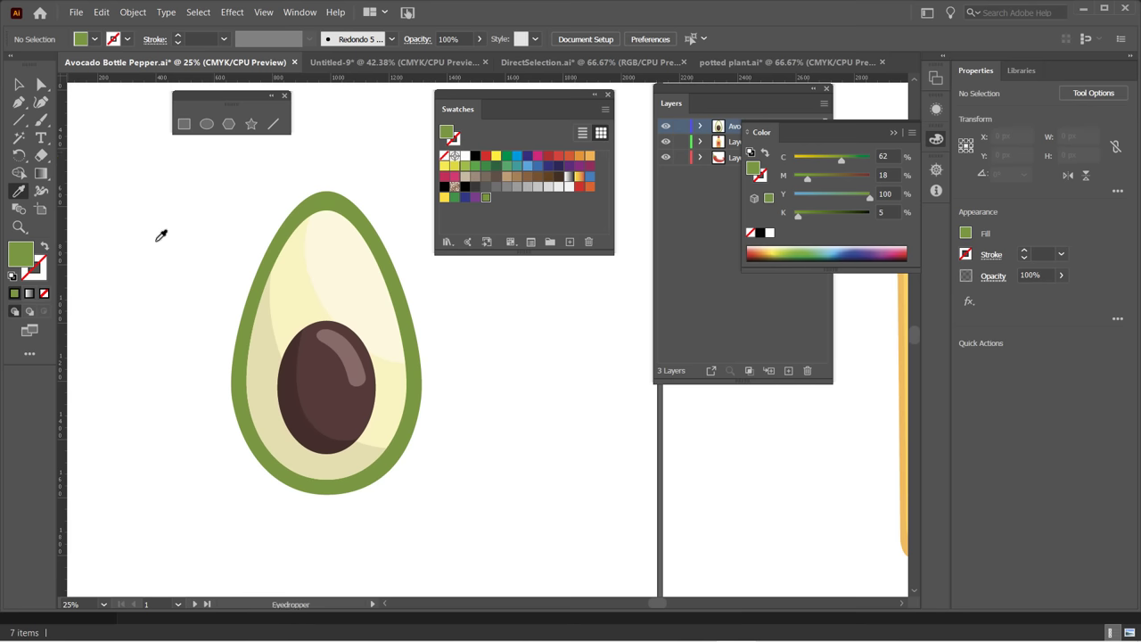
# Save the background white, pale yellow flesh and darker yellow shading as new swatches.
pyautogui.click(329, 230)
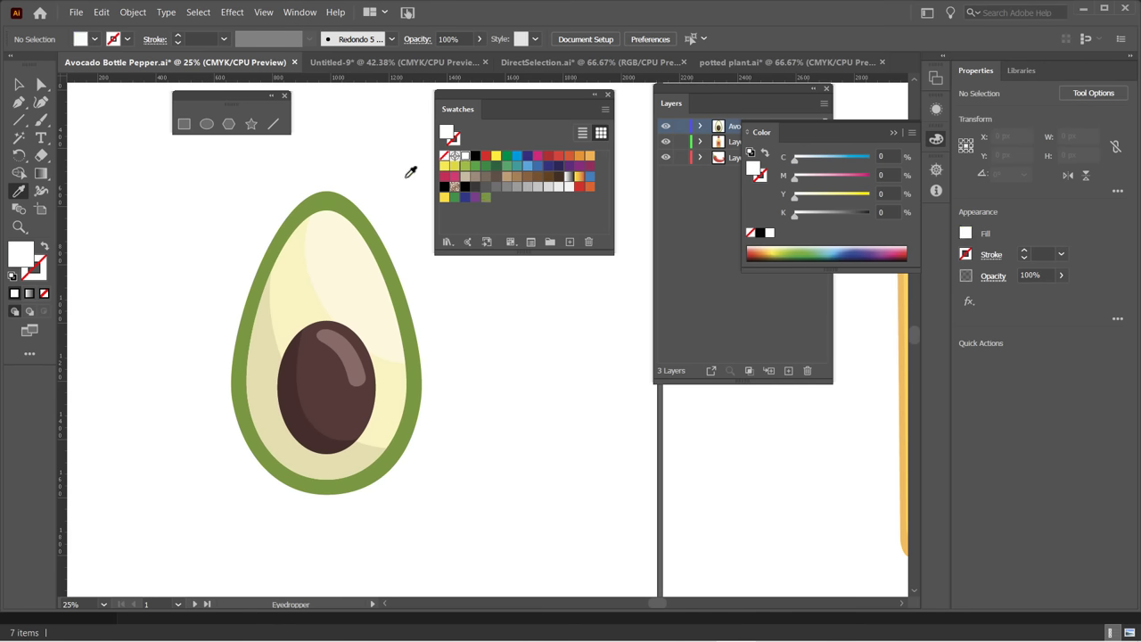
pyautogui.moveTo(447, 134); pyautogui.dragTo(497, 198)
pyautogui.click(295, 274)
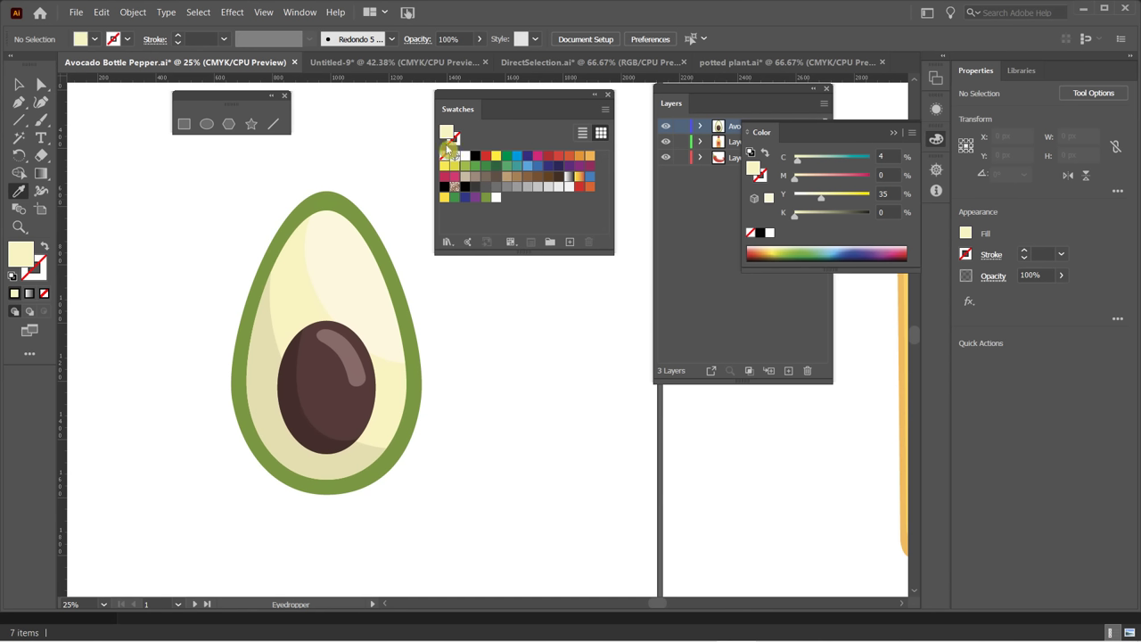
pyautogui.moveTo(451, 148); pyautogui.dragTo(506, 204)
pyautogui.moveTo(449, 136); pyautogui.dragTo(499, 204)
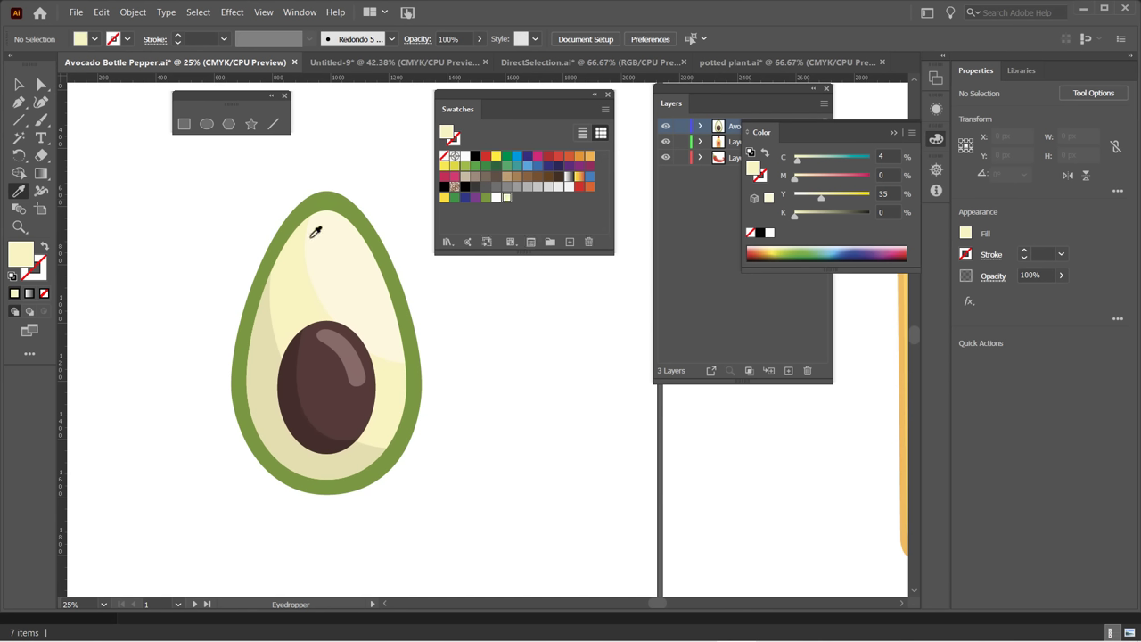
pyautogui.click(270, 338)
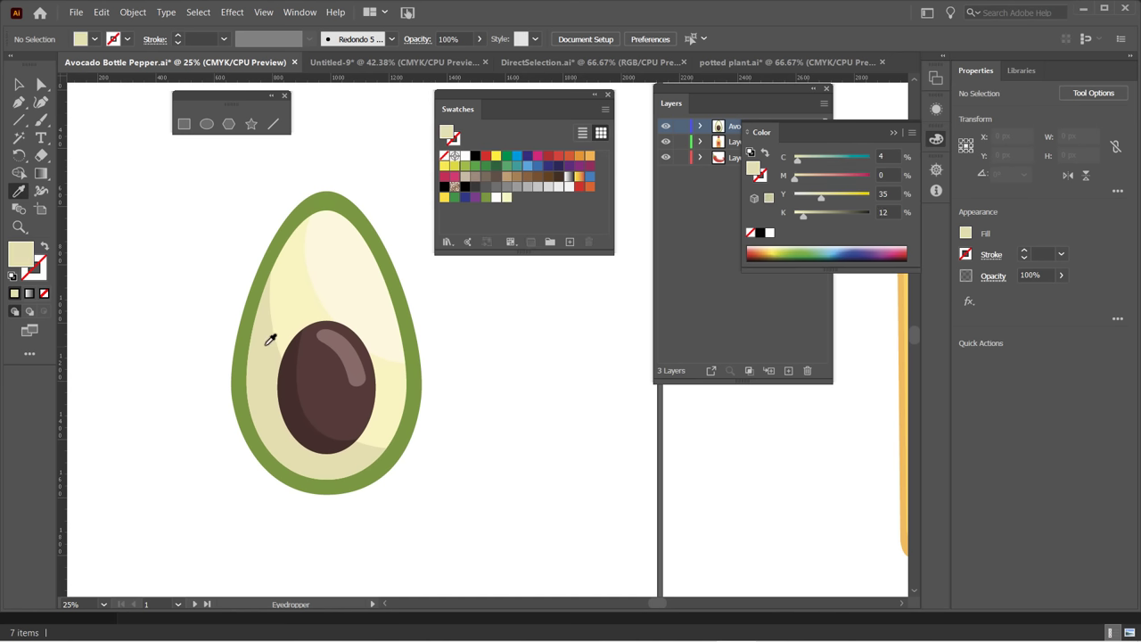
pyautogui.moveTo(448, 138); pyautogui.dragTo(514, 198)
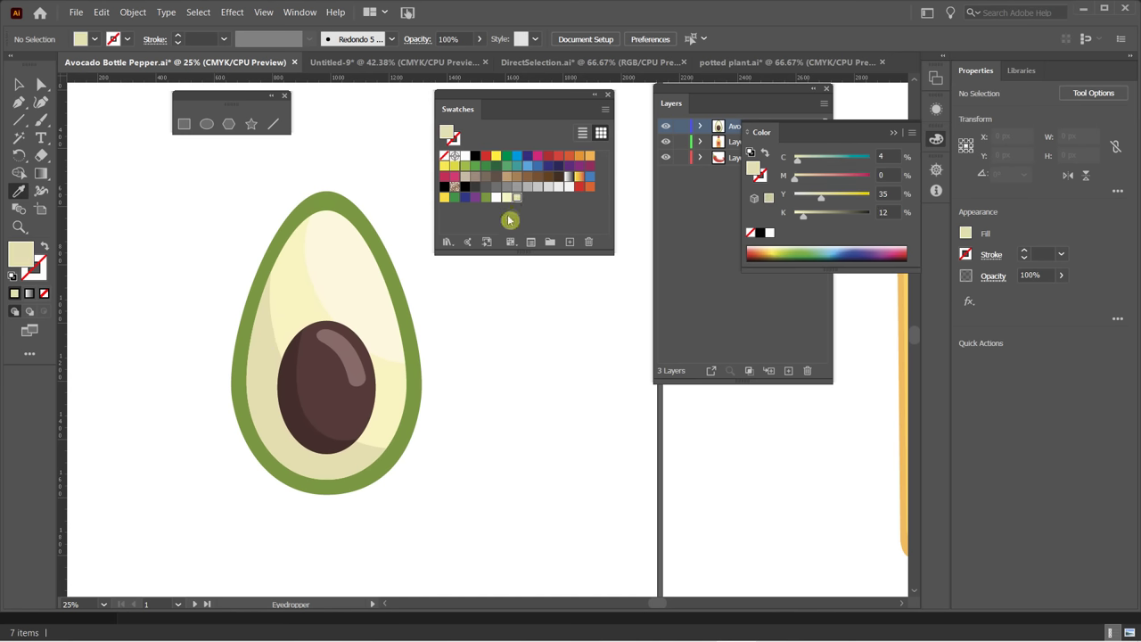
# Add the pit's dark brown as a swatch, then select the swatches from green to brown.
pyautogui.click(339, 335)
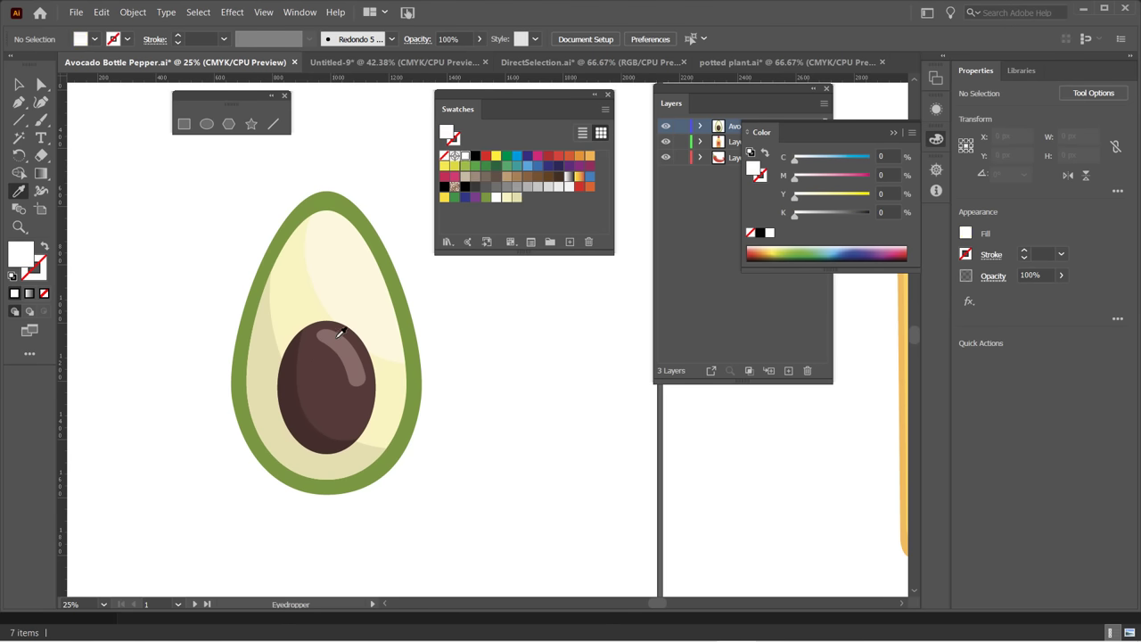
pyautogui.click(326, 360)
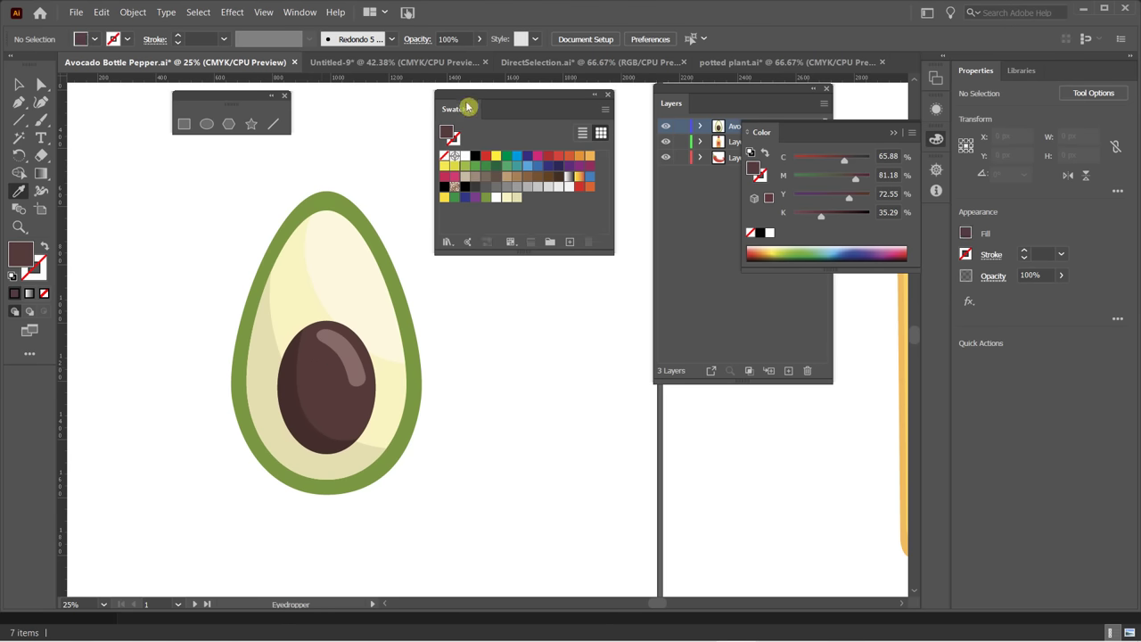
pyautogui.moveTo(448, 133); pyautogui.dragTo(531, 202)
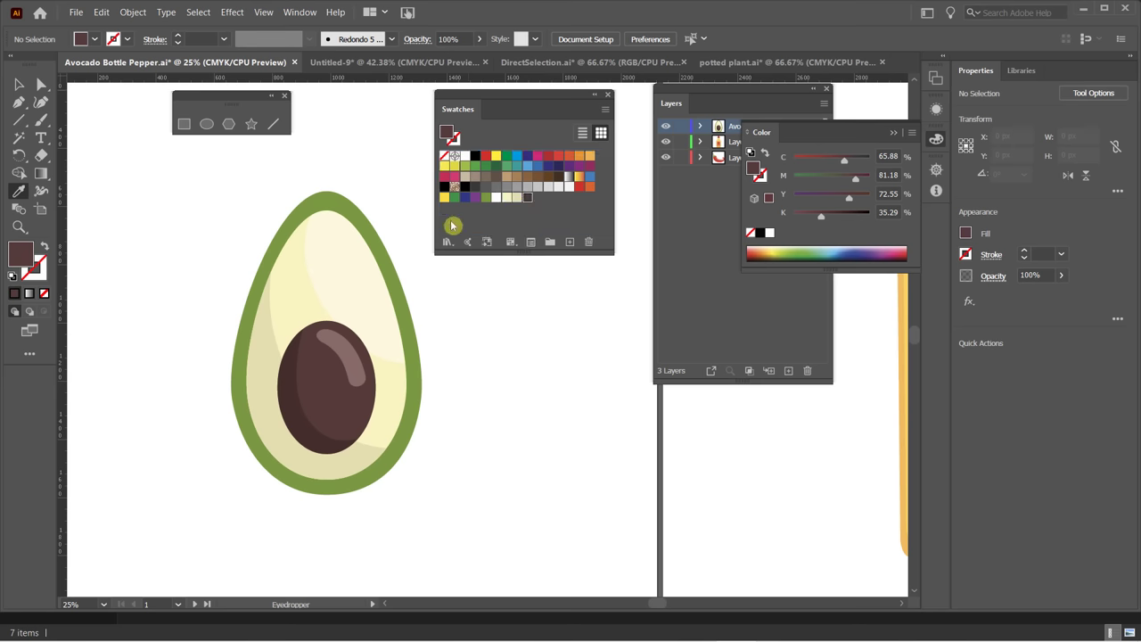
pyautogui.click(290, 391)
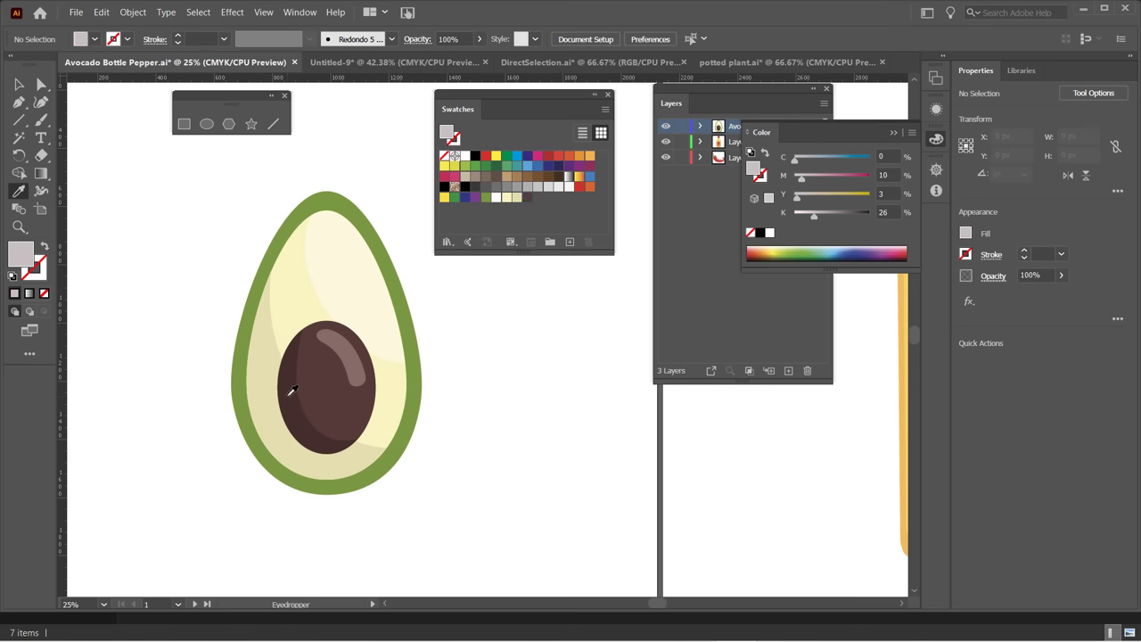
pyautogui.click(529, 234)
pyautogui.click(487, 198)
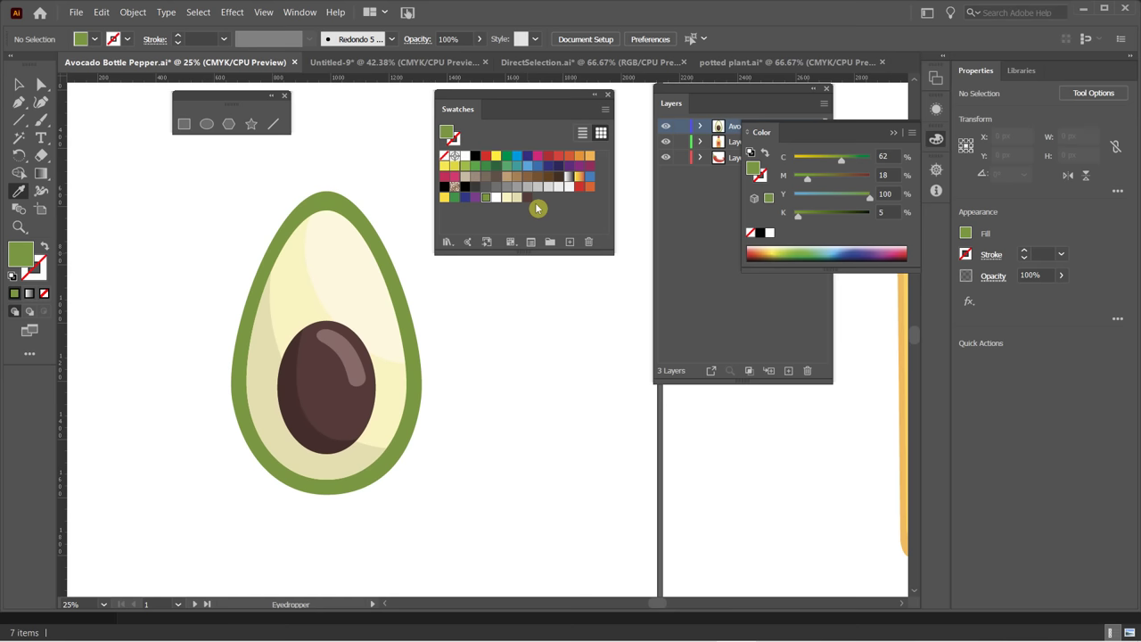
pyautogui.keyDown('shift'); pyautogui.click(527, 198); pyautogui.keyUp('shift')
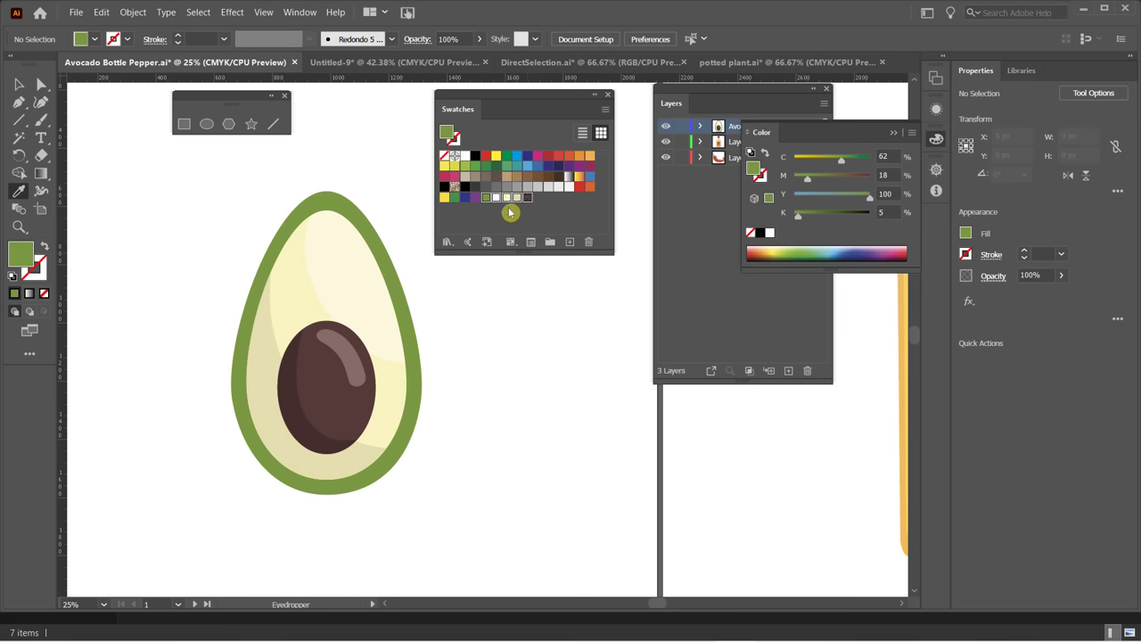
# Group the selected avocado swatches into a new colour group named 'Avo colors'.
pyautogui.click(551, 243)
pyautogui.write('A')
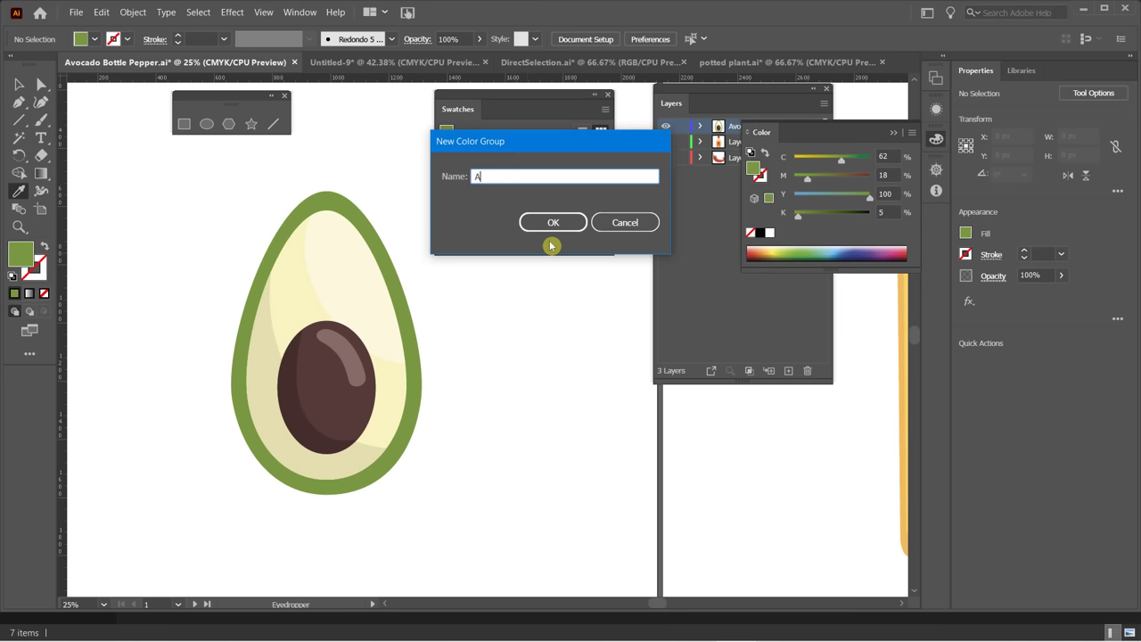
pyautogui.write('vo colors')
pyautogui.press('Return')
pyautogui.click(463, 228)
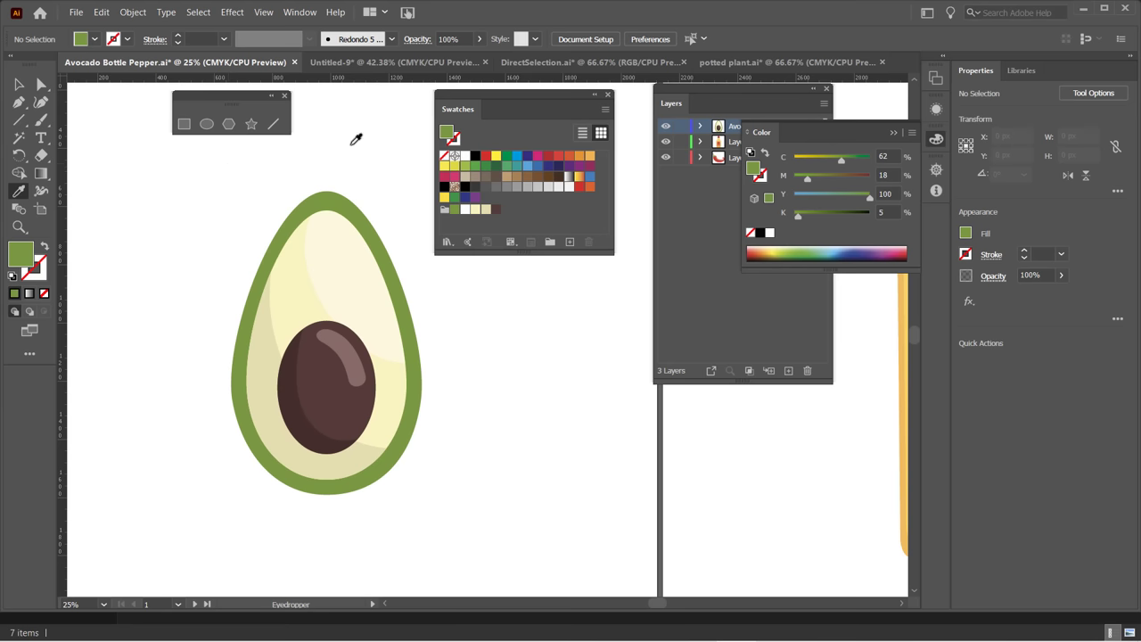
# Close the Swatches panel and switch to the Rectangle Tool.
pyautogui.click(609, 96)
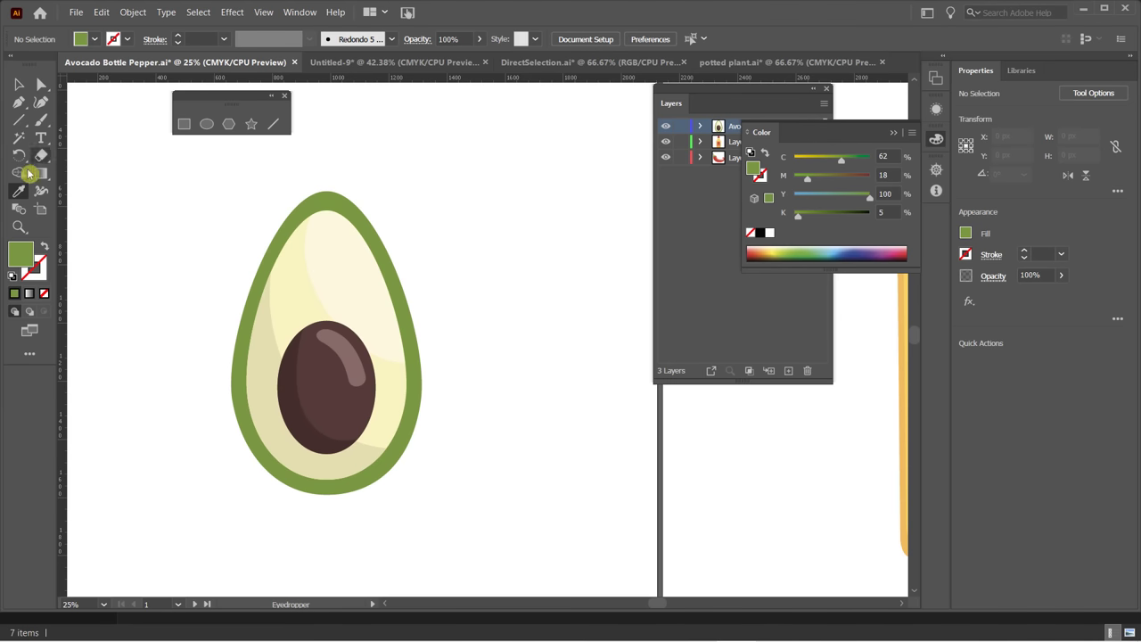
pyautogui.click(18, 85)
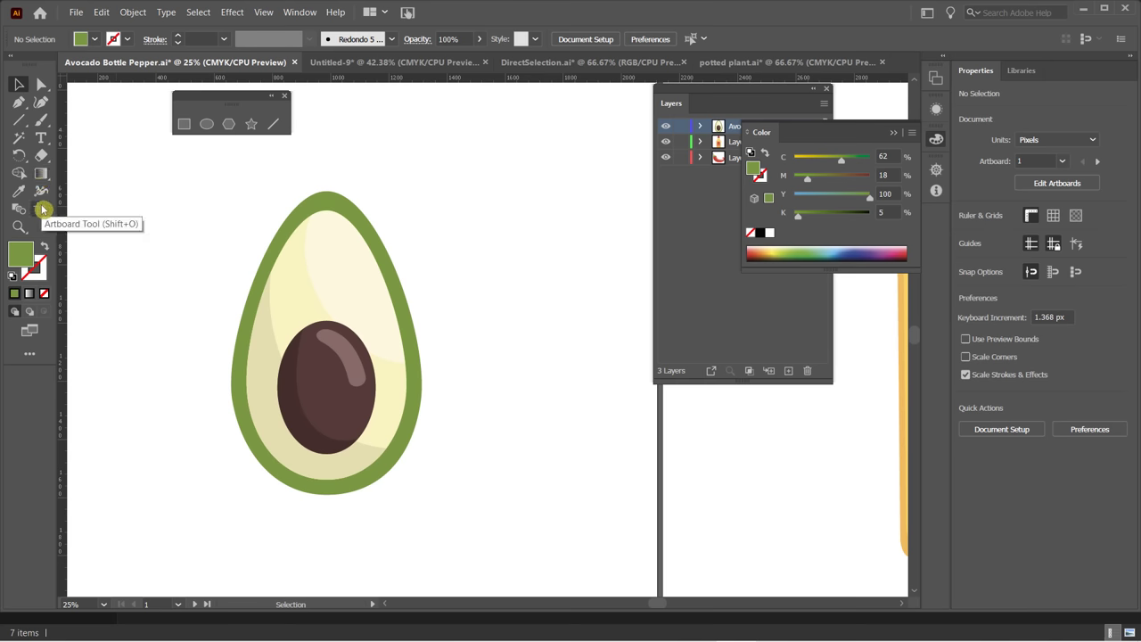
pyautogui.moveTo(19, 120); pyautogui.dragTo(49, 126)
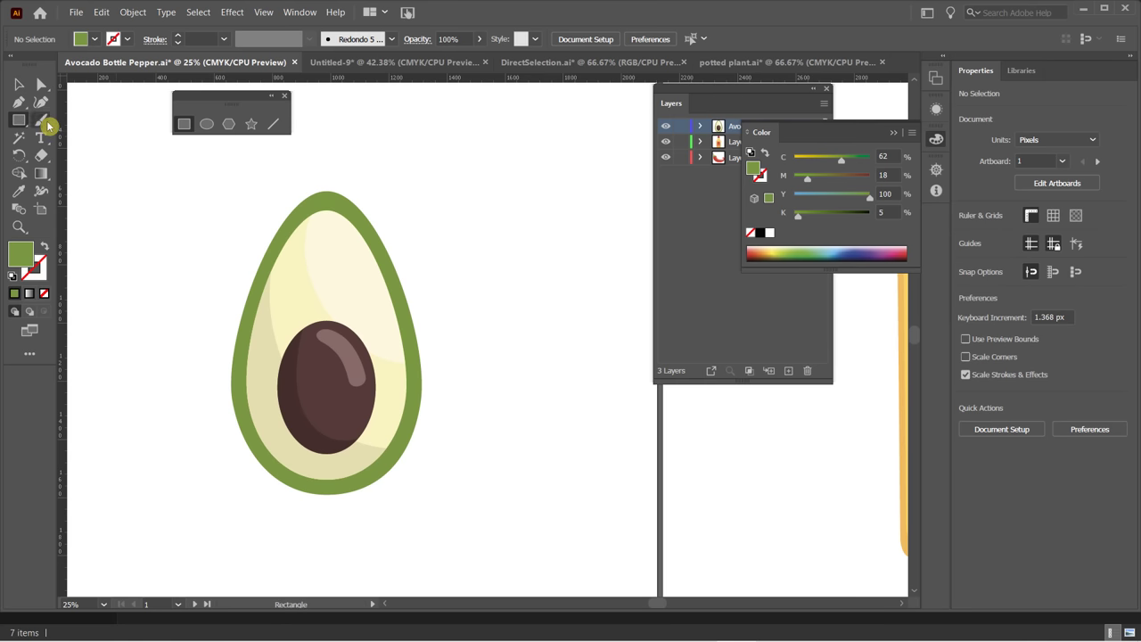
pyautogui.click(95, 38)
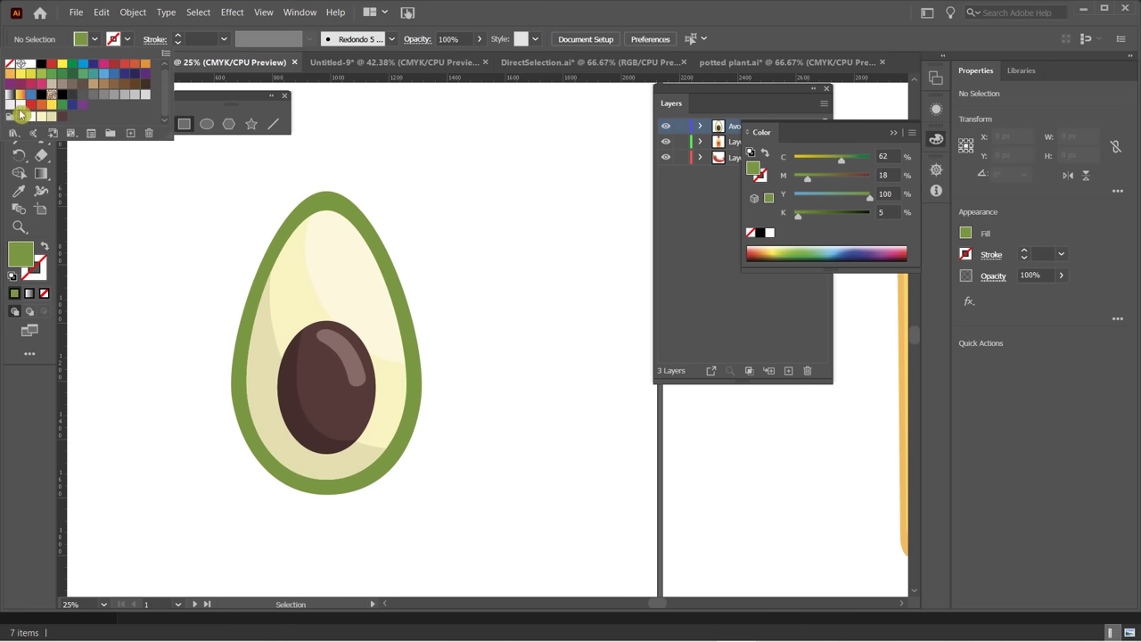
pyautogui.click(485, 18)
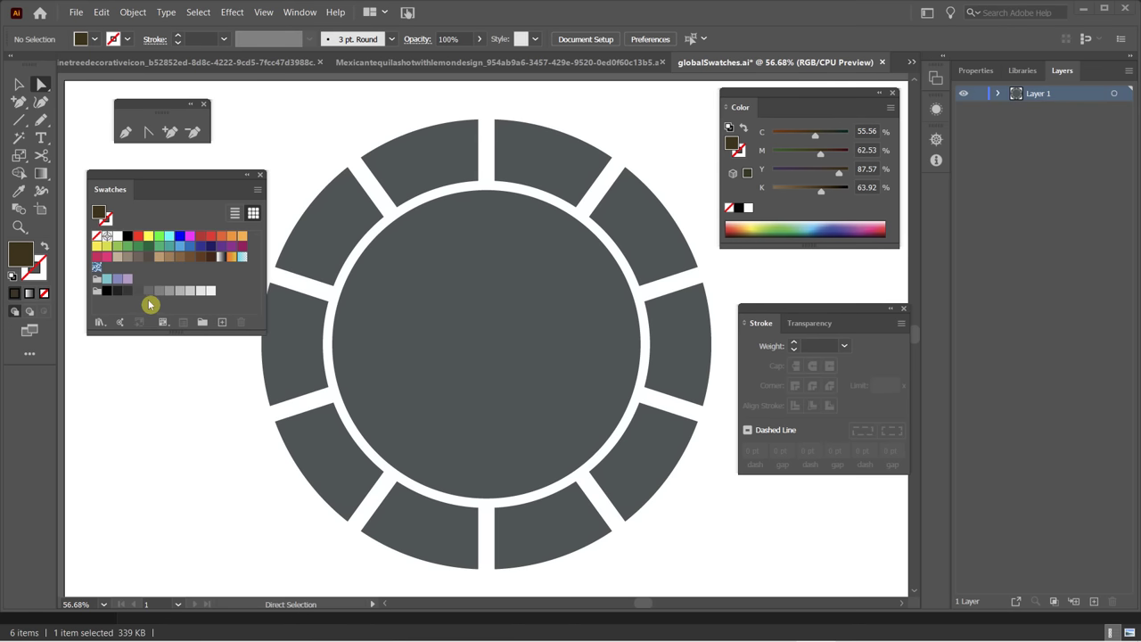
# In globalSwatches.ai, select the top ring segment with the Direct Selection tool.
pyautogui.click(426, 161)
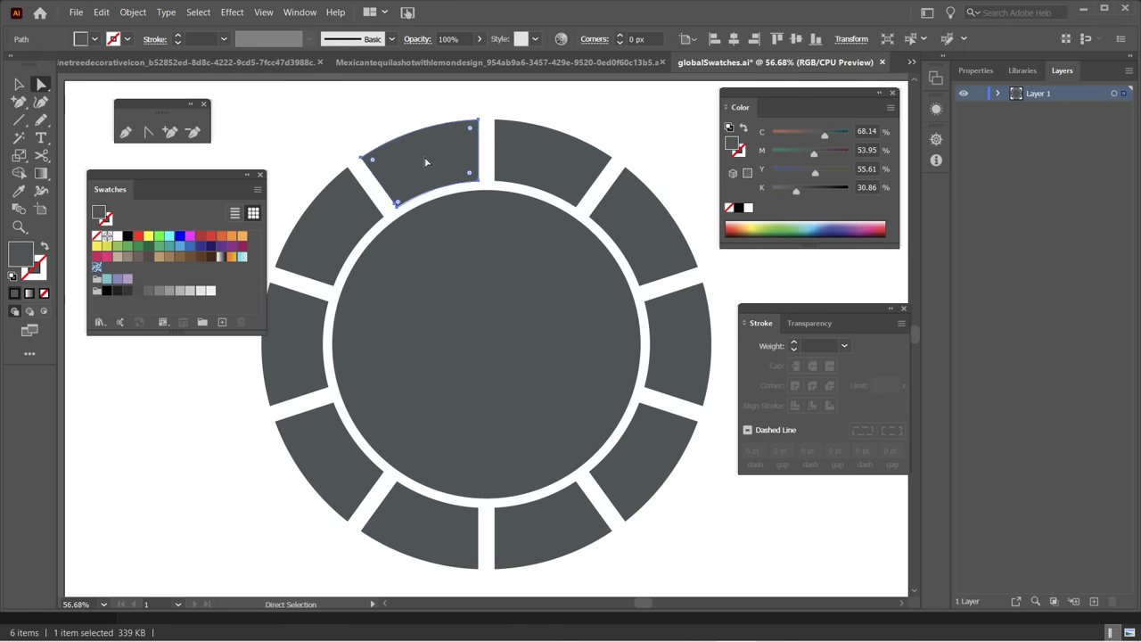
# Fill the top ring segment with dark crimson and drag that fill into the Swatches panel.
pyautogui.doubleClick(22, 253)
pyautogui.click(635, 138)
pyautogui.moveTo(643, 138); pyautogui.dragTo(657, 128)
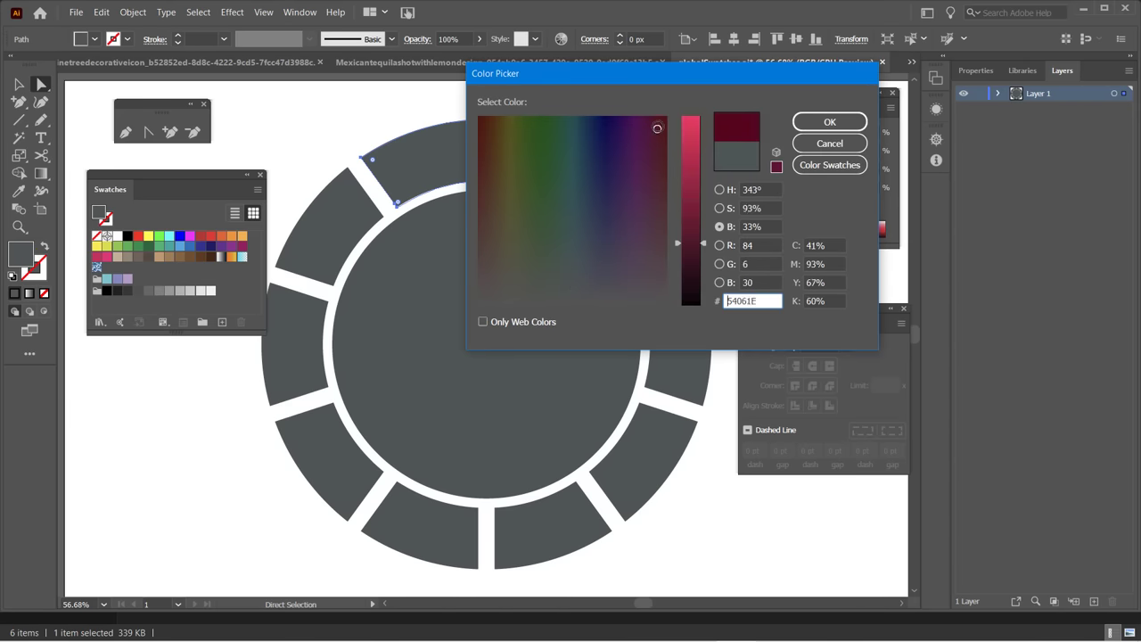
pyautogui.click(827, 122)
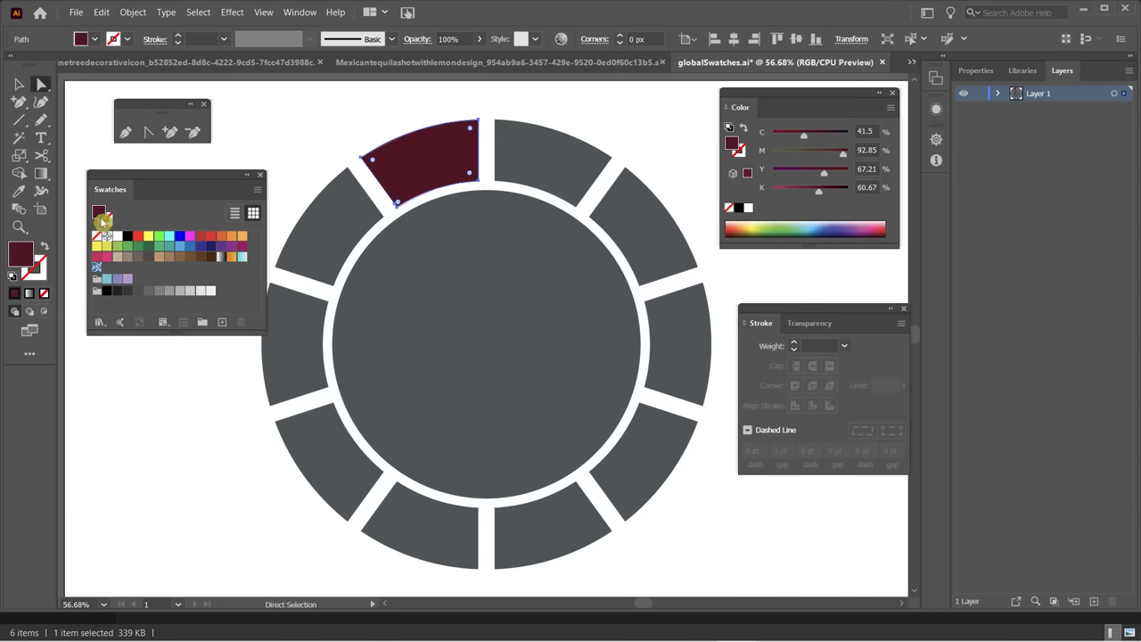
pyautogui.moveTo(100, 215); pyautogui.dragTo(114, 270)
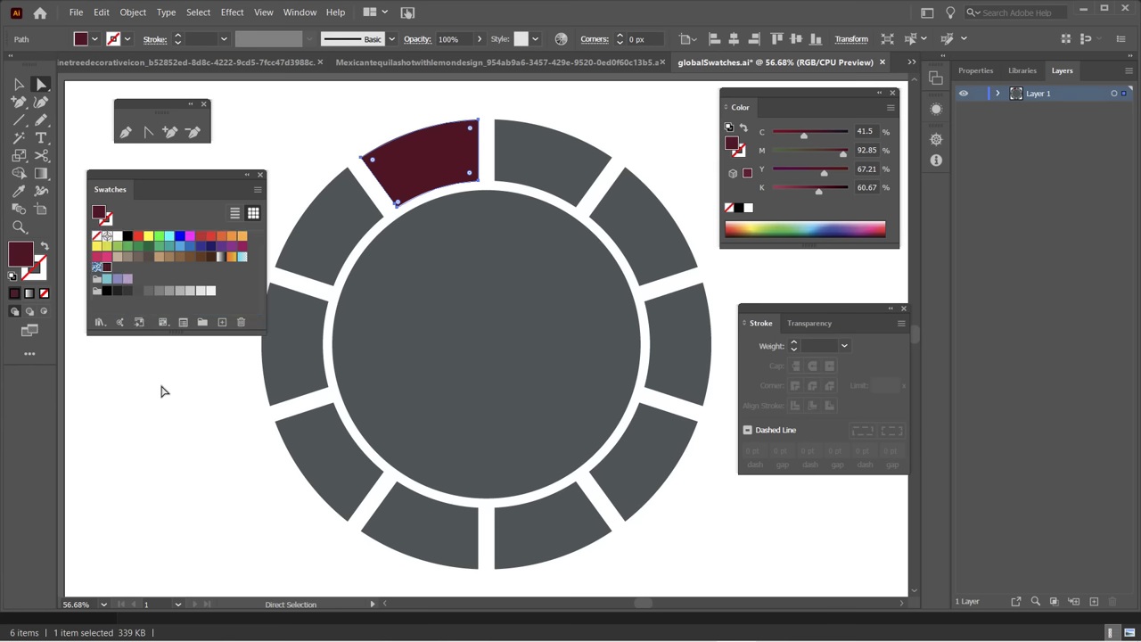
# Make the new swatch a global CMYK swatch named 'Crimson Red'.
pyautogui.doubleClick(105, 267)
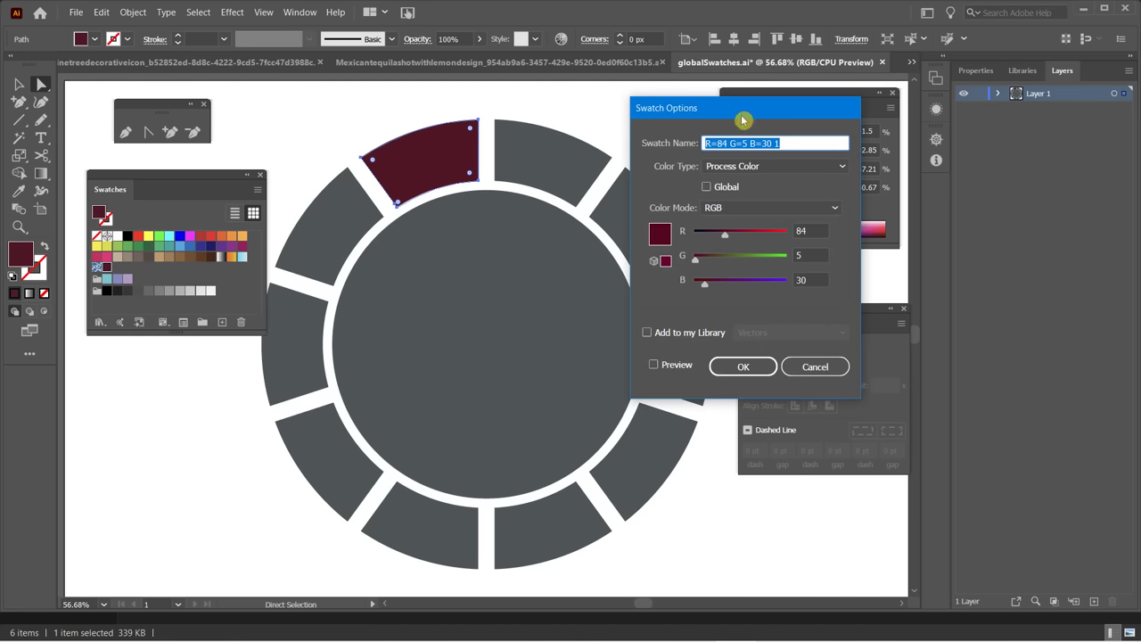
pyautogui.moveTo(704, 104); pyautogui.dragTo(631, 83)
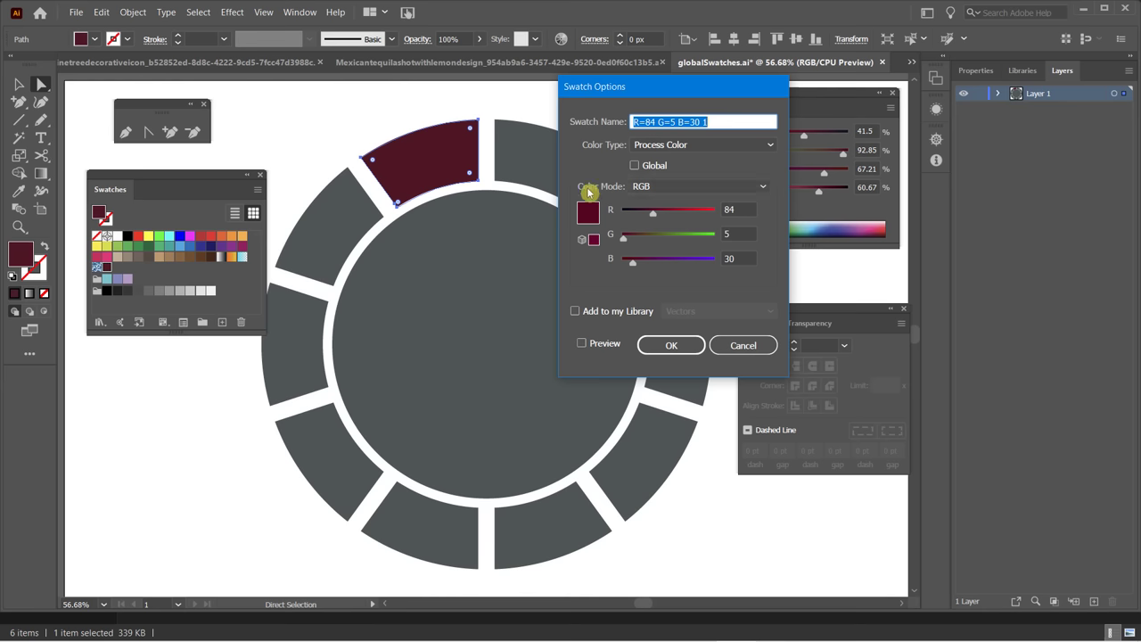
pyautogui.click(657, 187)
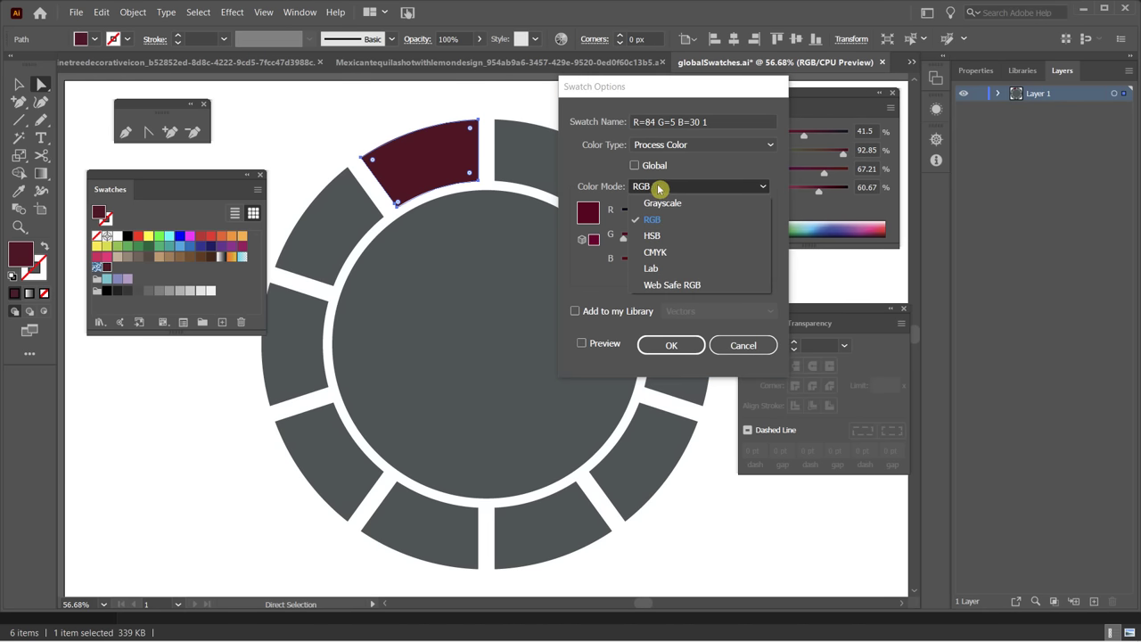
pyautogui.click(672, 250)
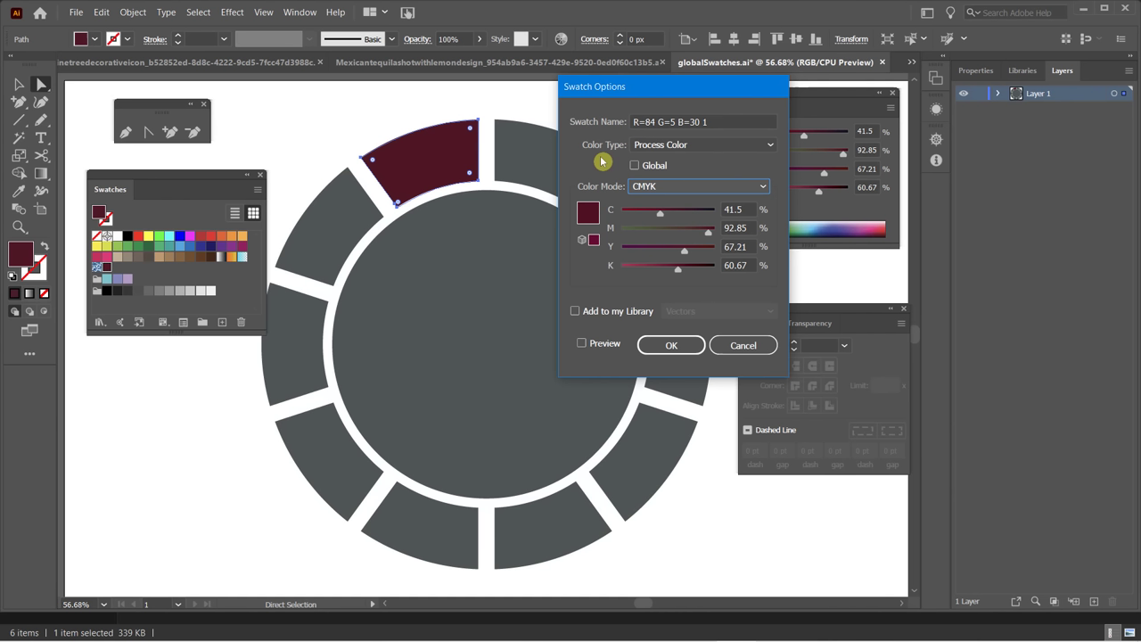
pyautogui.tripleClick(685, 122)
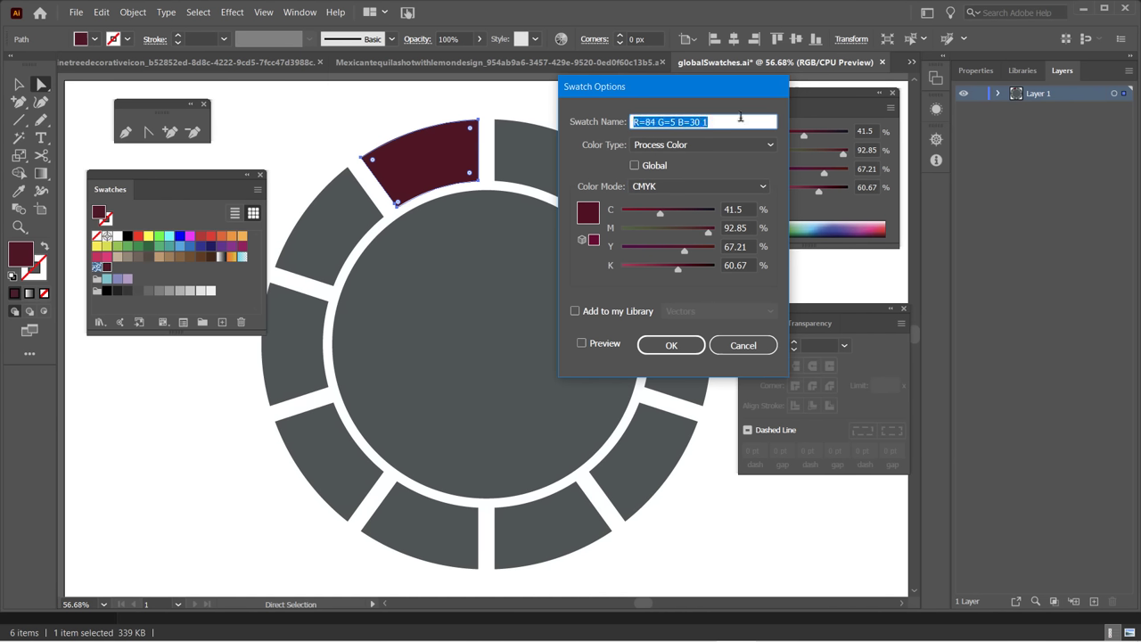
pyautogui.write('Crom')
pyautogui.write('ims')
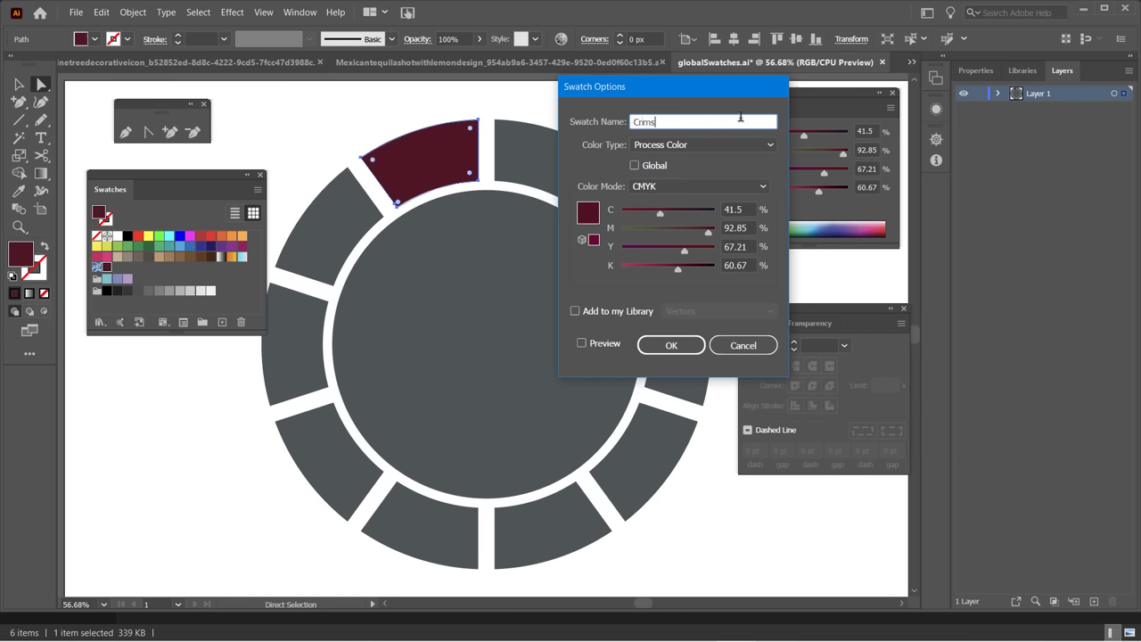
pyautogui.write('on Red')
pyautogui.click(634, 165)
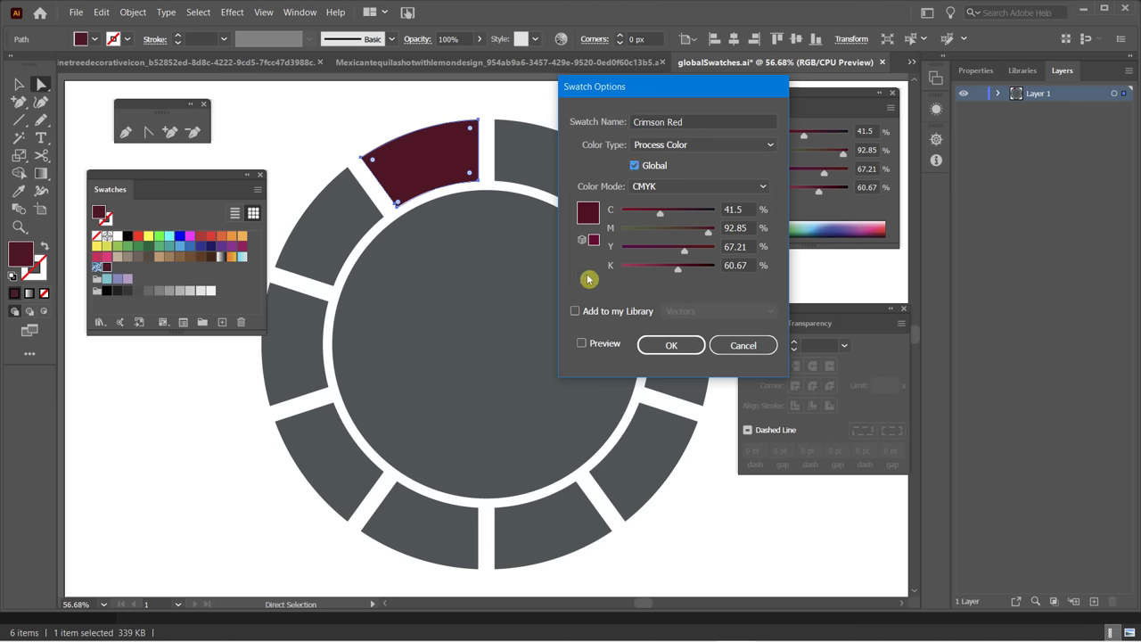
pyautogui.click(675, 347)
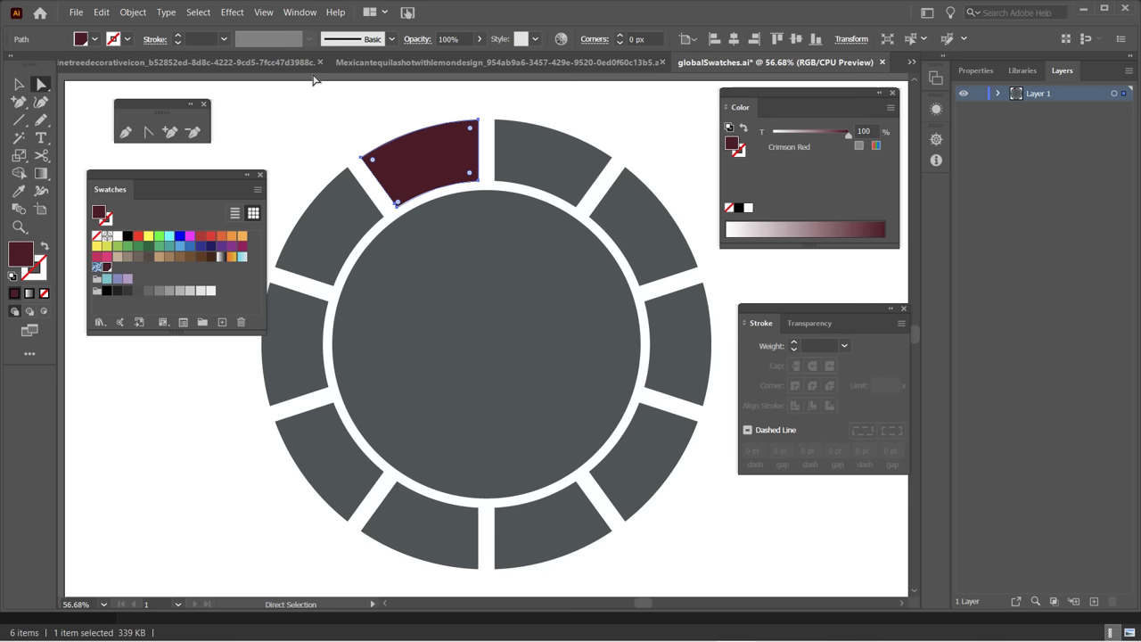
# Apply the Crimson Red swatch to the upper-right, lower-right, bottom and left ring segments.
pyautogui.click(637, 236)
pyautogui.click(107, 267)
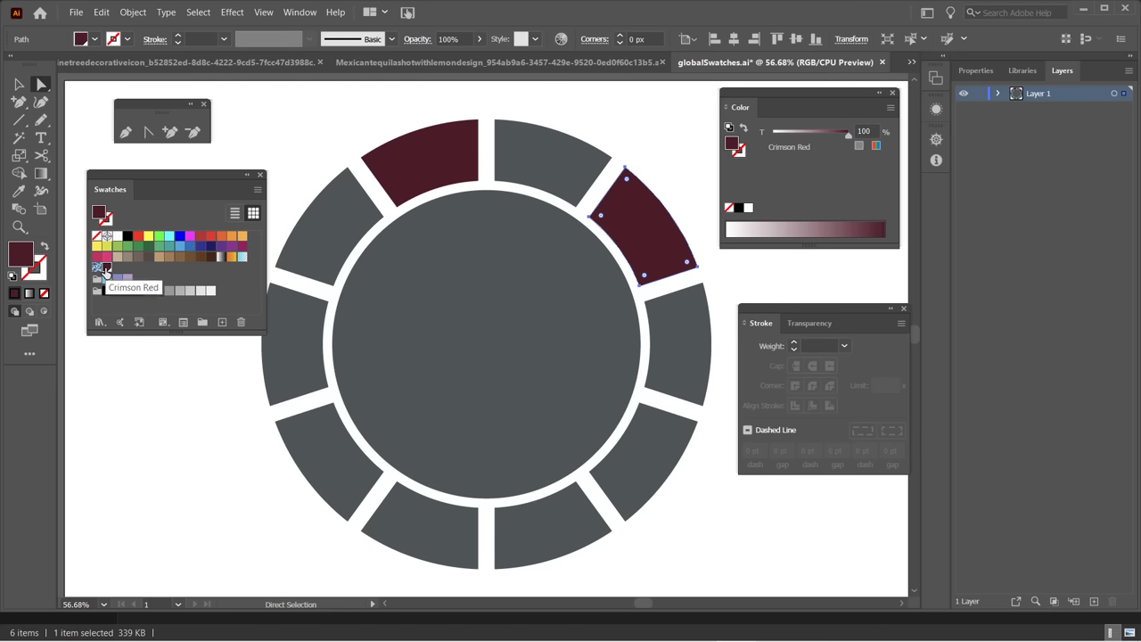
pyautogui.click(647, 452)
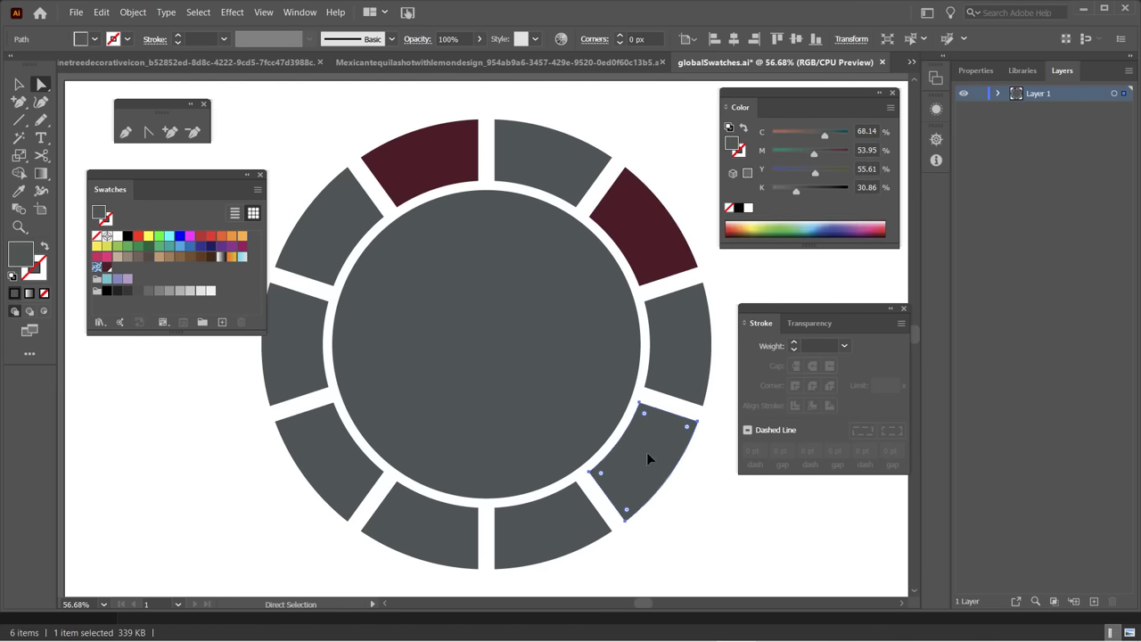
pyautogui.keyDown('shift'); pyautogui.click(448, 527); pyautogui.keyUp('shift')
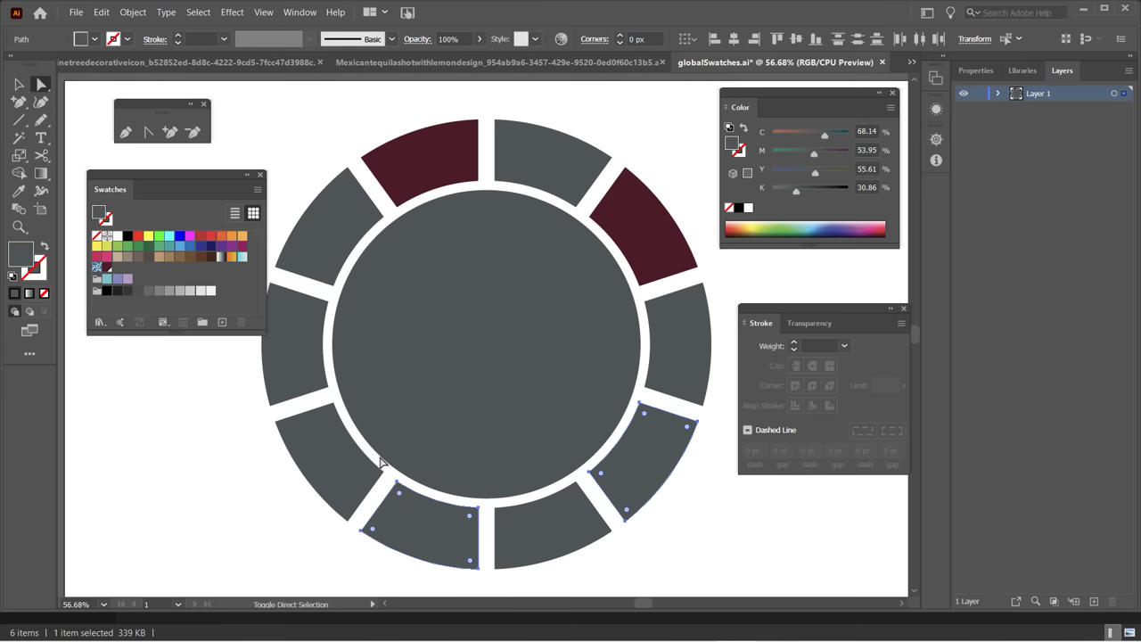
pyautogui.keyDown('shift'); pyautogui.click(307, 347); pyautogui.keyUp('shift')
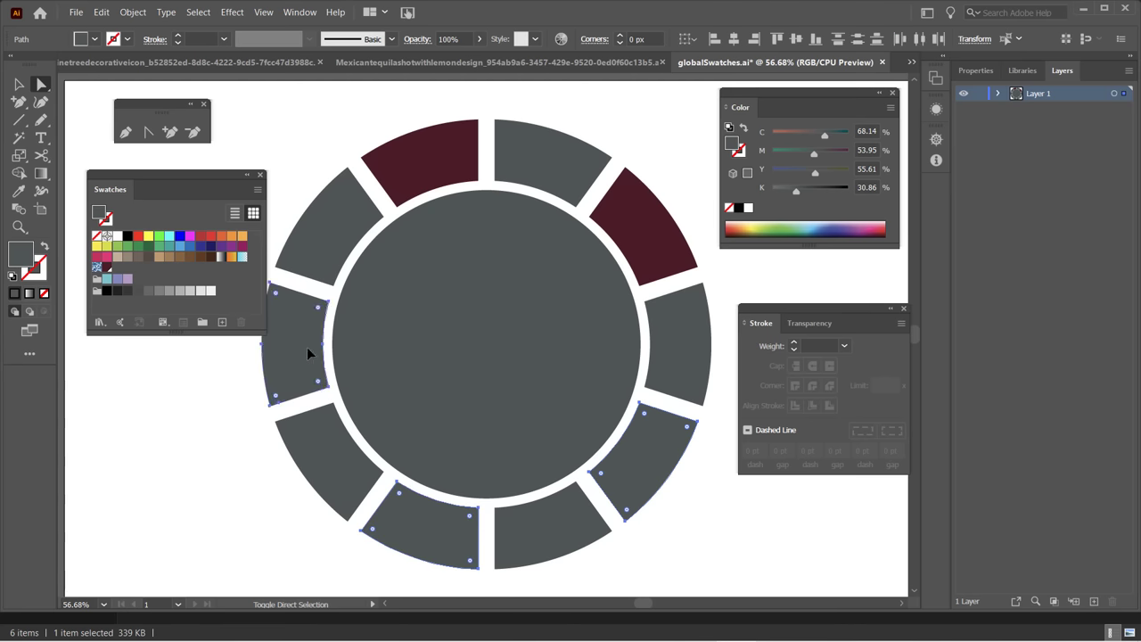
pyautogui.click(105, 267)
pyautogui.click(158, 435)
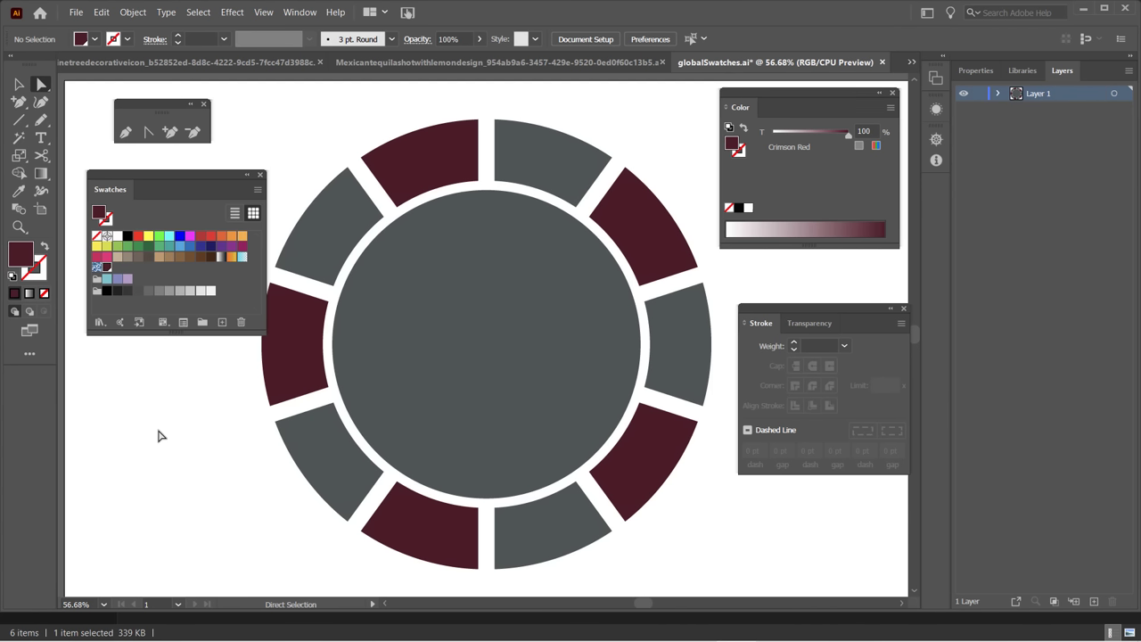
pyautogui.click(115, 267)
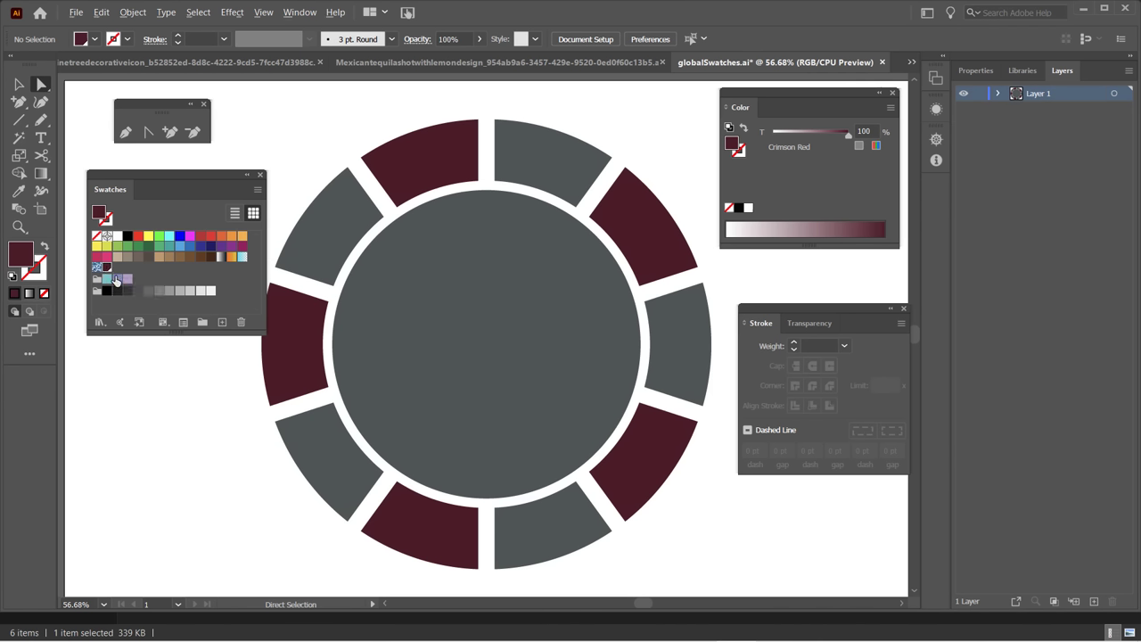
pyautogui.click(123, 272)
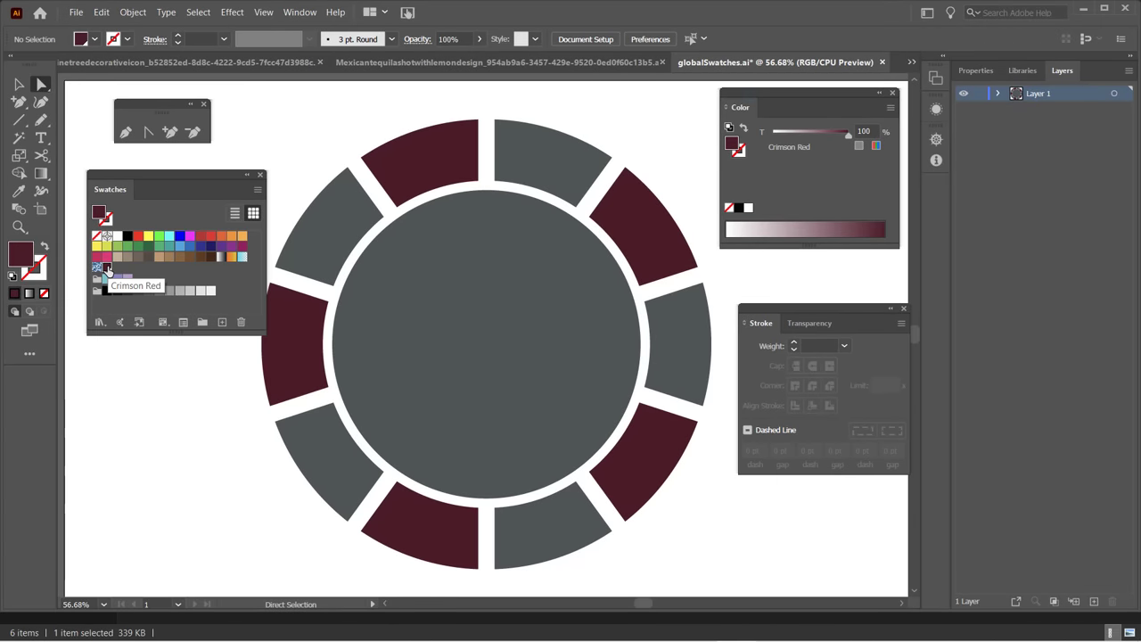
# Recolour the Crimson Red swatch in CMYK to olive C42.49 M32 Y65.93 K61.01, checking with Preview.
pyautogui.doubleClick(106, 268)
pyautogui.moveTo(688, 91); pyautogui.dragTo(834, 112)
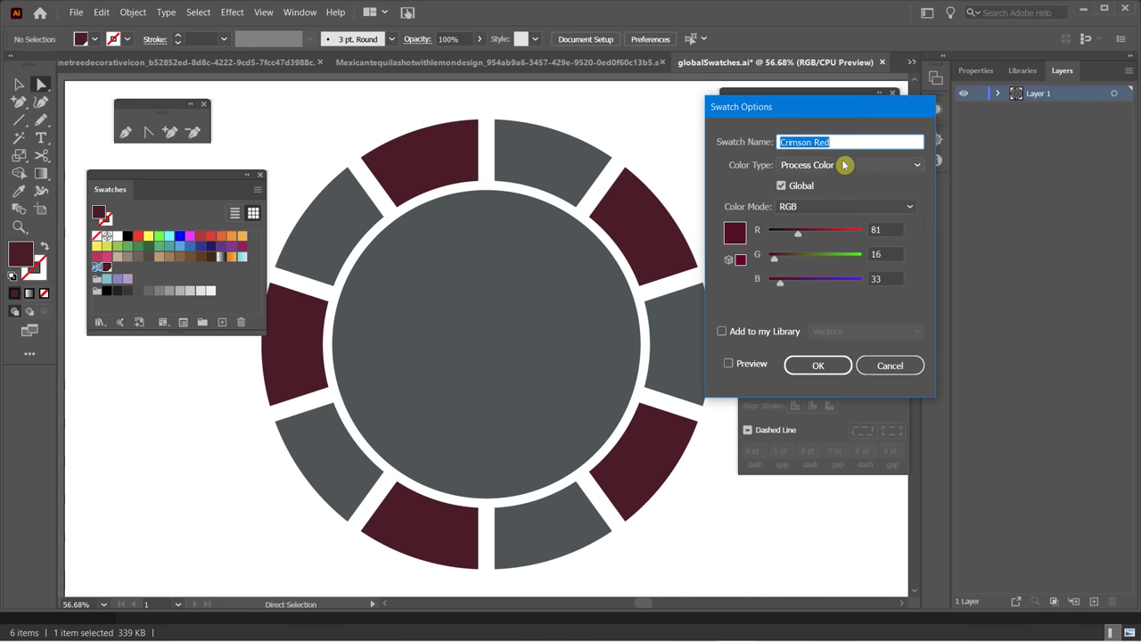
pyautogui.click(821, 211)
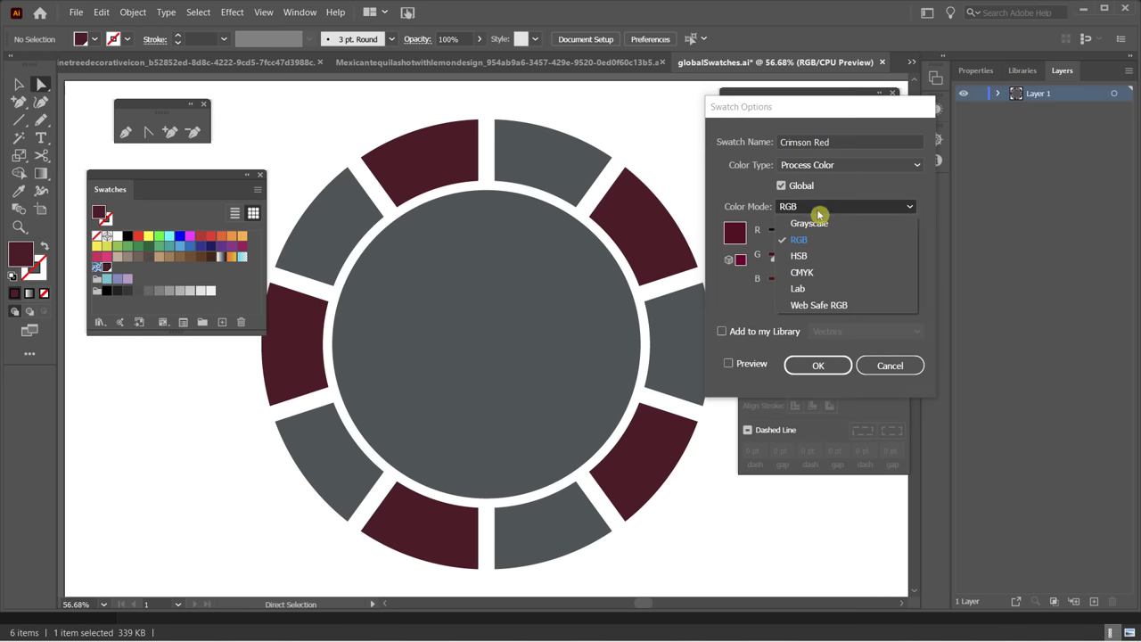
pyautogui.click(819, 278)
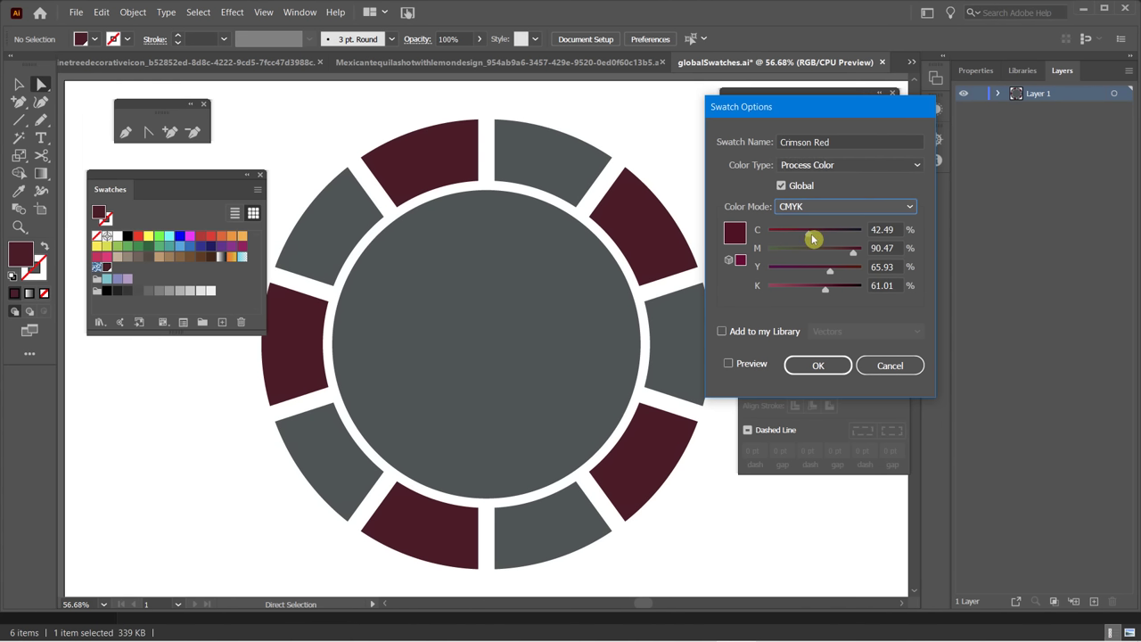
pyautogui.moveTo(855, 257); pyautogui.dragTo(799, 257)
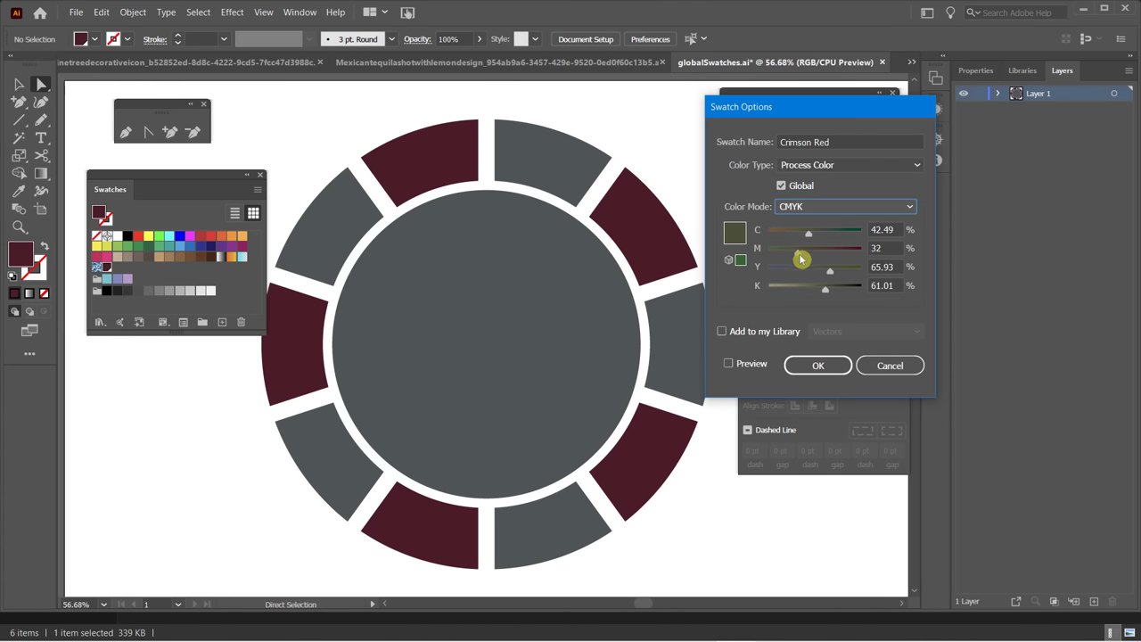
pyautogui.click(818, 361)
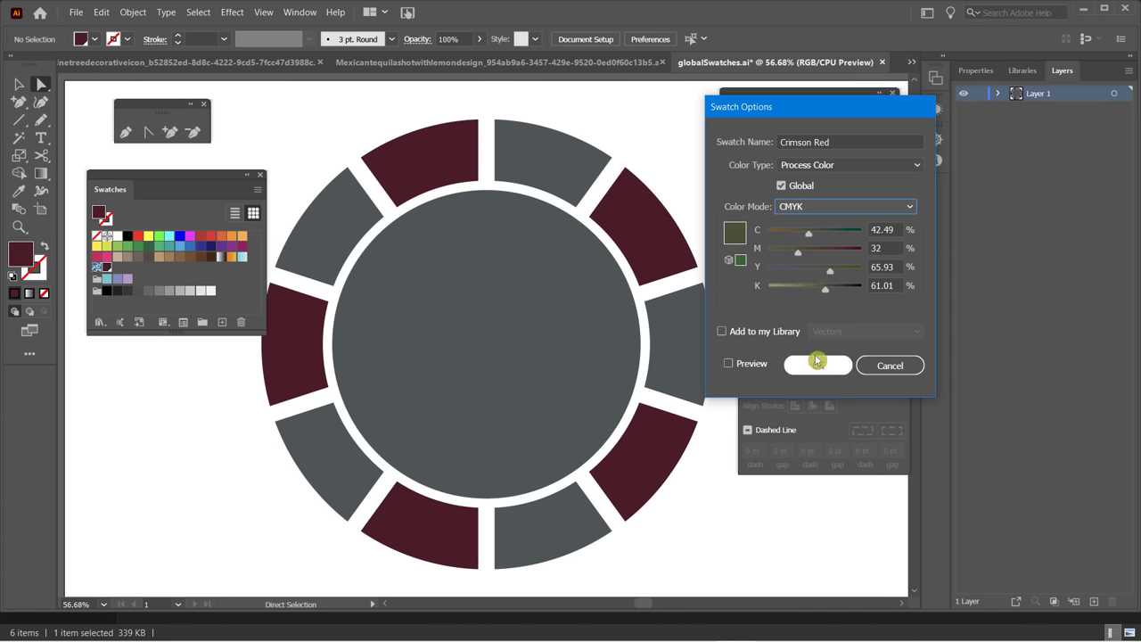
pyautogui.click(728, 364)
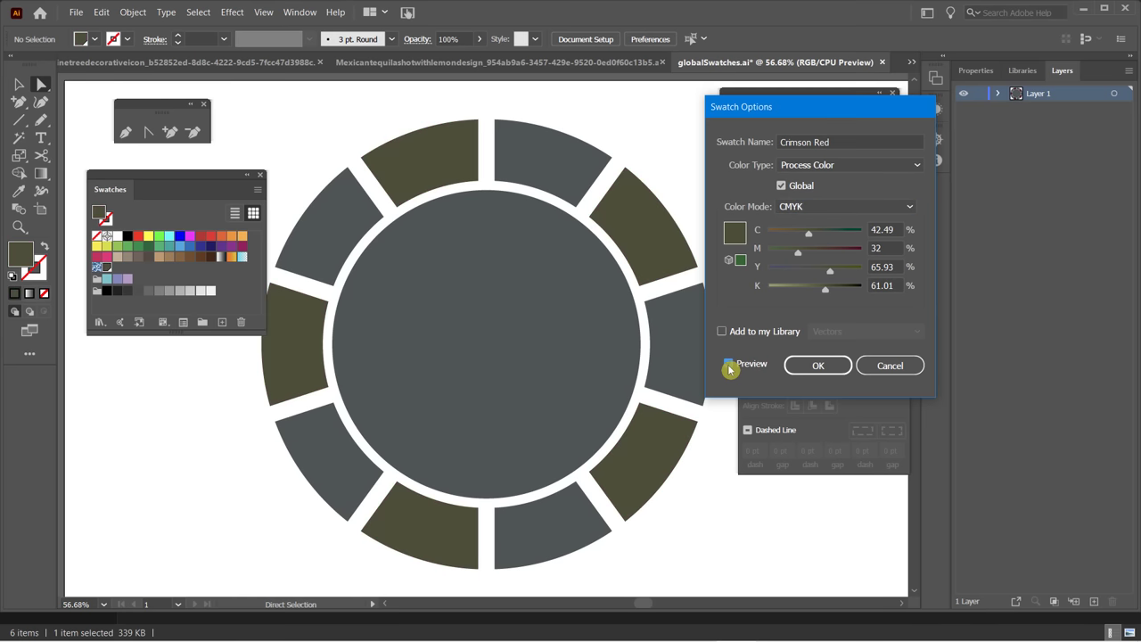
pyautogui.click(729, 364)
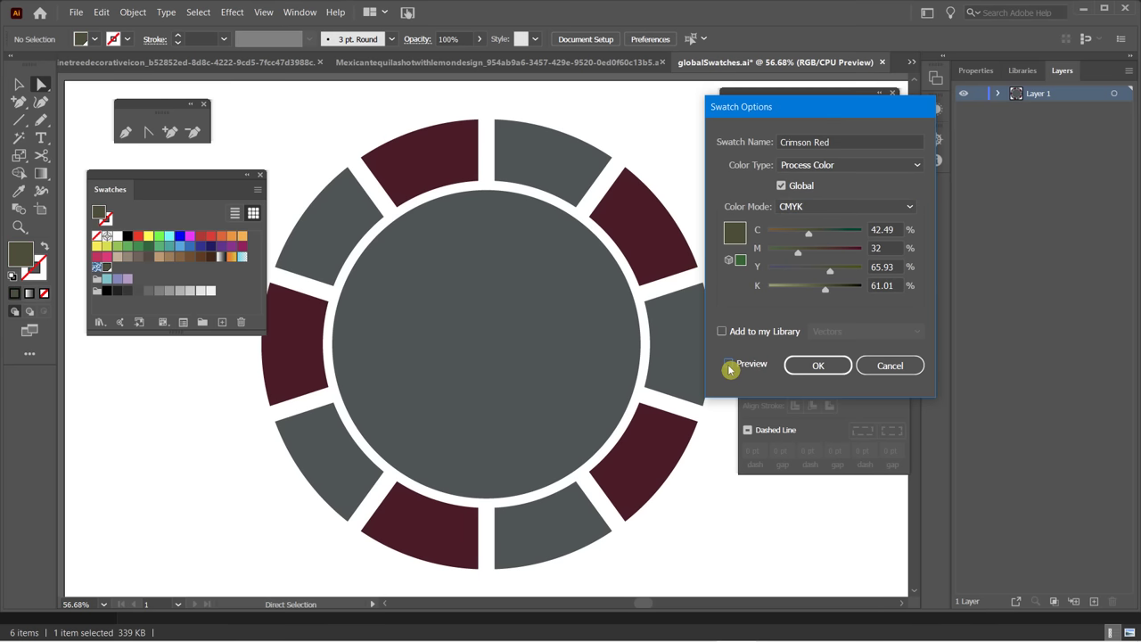
pyautogui.click(817, 366)
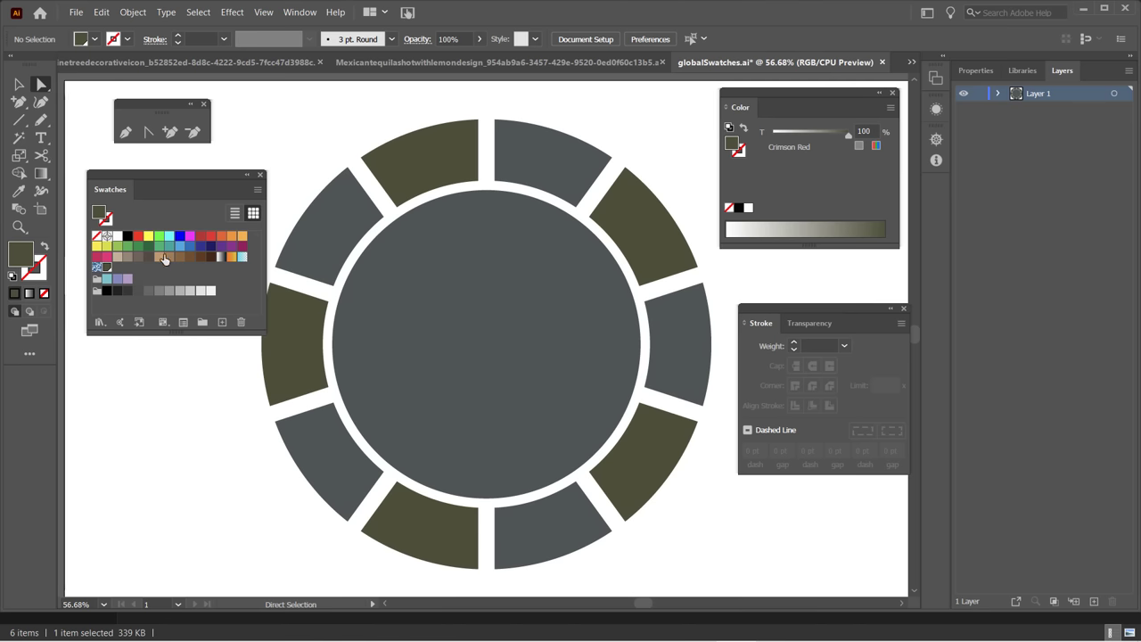
# Lower cyan on the global swatch in CMYK to make it brown, C39.89 M59.28 Y87.13 K29.95.
pyautogui.doubleClick(105, 269)
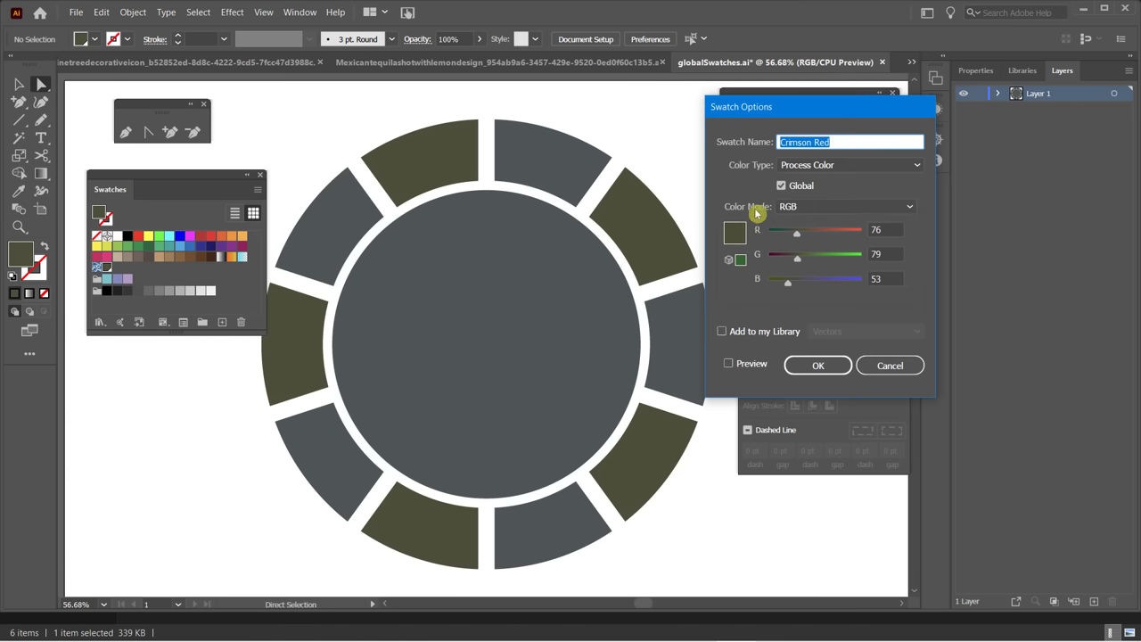
pyautogui.click(815, 211)
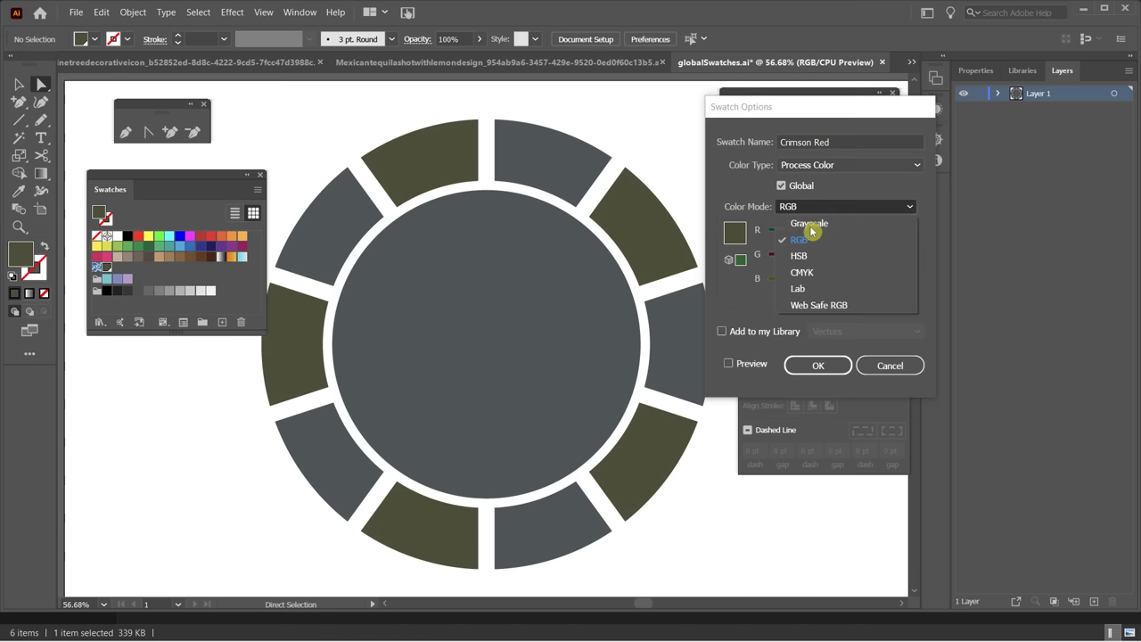
pyautogui.click(819, 279)
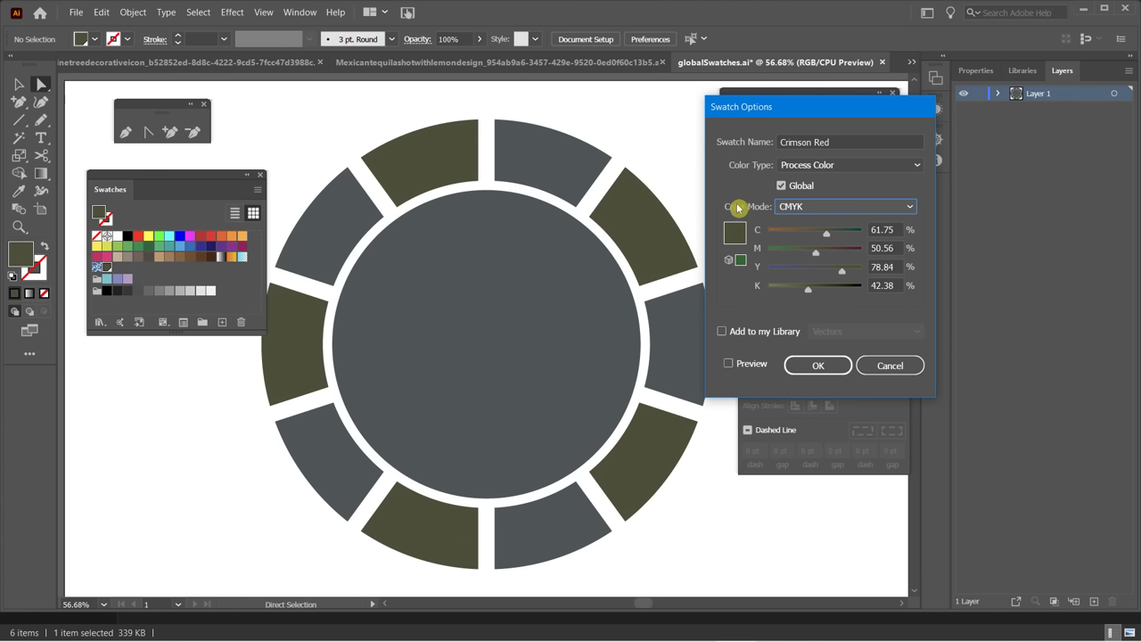
pyautogui.click(781, 184)
pyautogui.moveTo(851, 235); pyautogui.dragTo(794, 236)
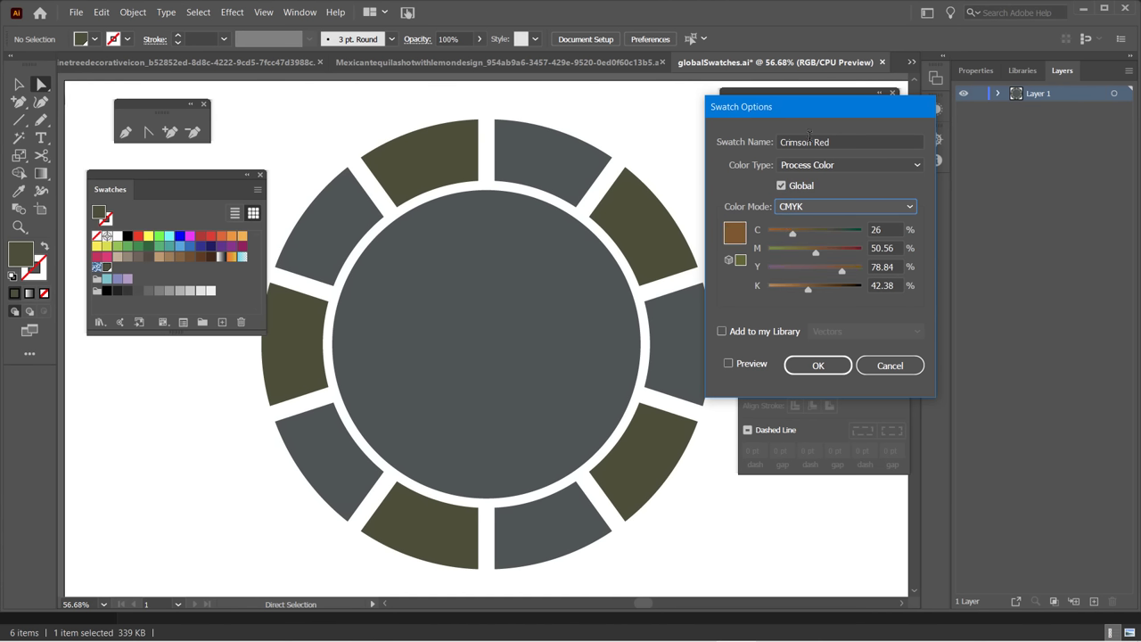
pyautogui.click(817, 366)
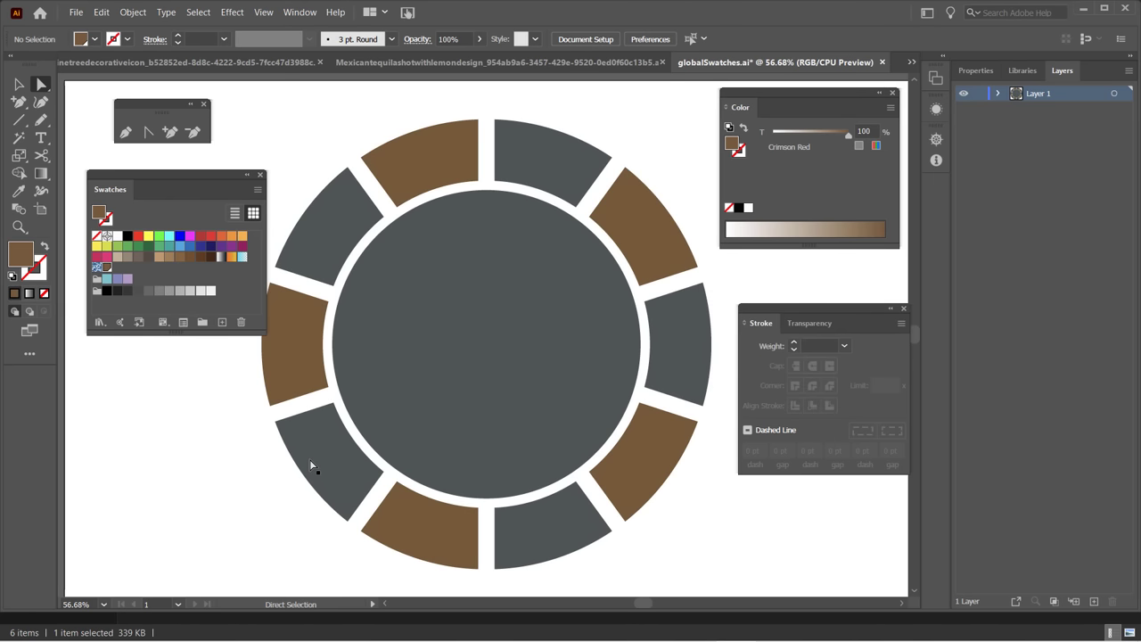
# Rename the brown swatch to 'Army Green'.
pyautogui.doubleClick(107, 267)
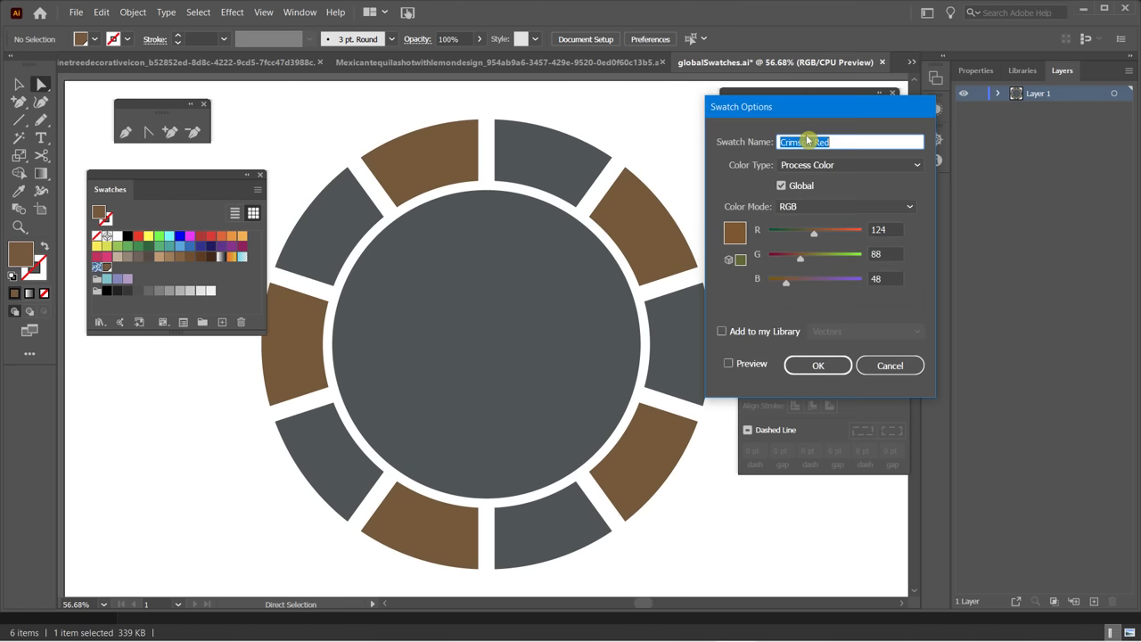
pyautogui.moveTo(830, 142); pyautogui.dragTo(782, 142)
pyautogui.write('Army Green')
pyautogui.click(826, 206)
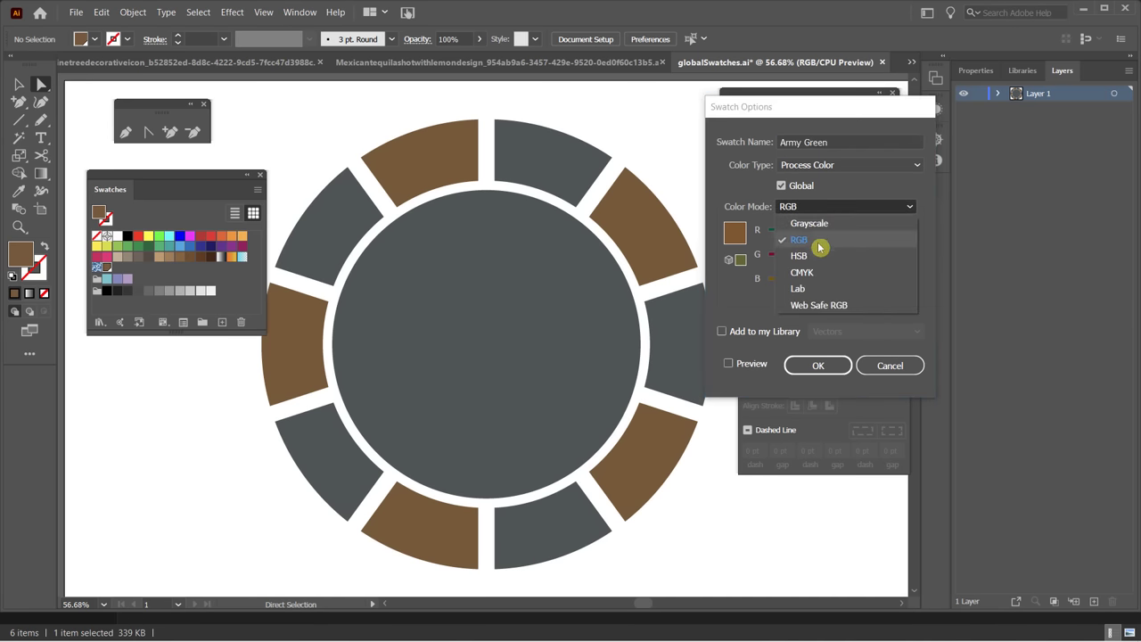
pyautogui.click(809, 270)
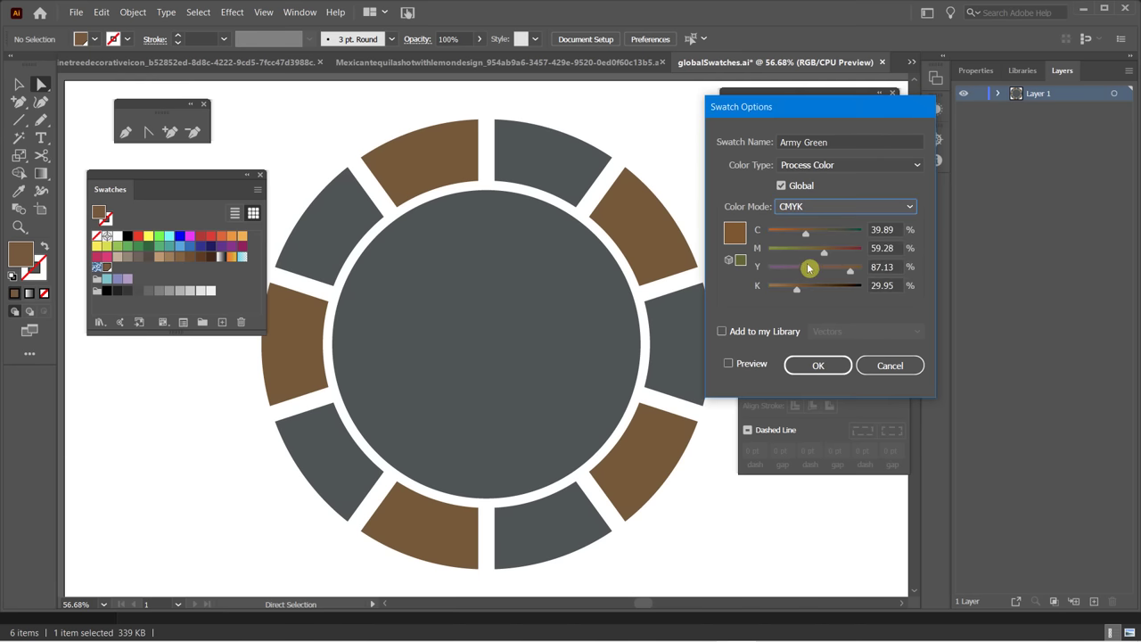
pyautogui.click(818, 371)
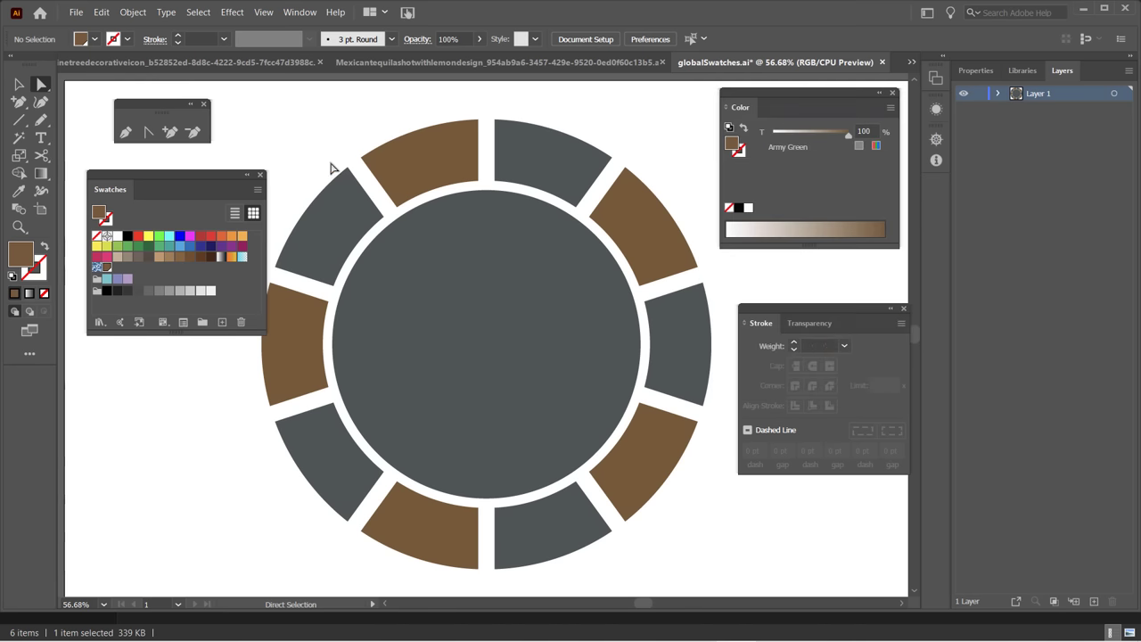
# Darken the Army Green swatch to a deep green using its CMYK sliders.
pyautogui.doubleClick(107, 268)
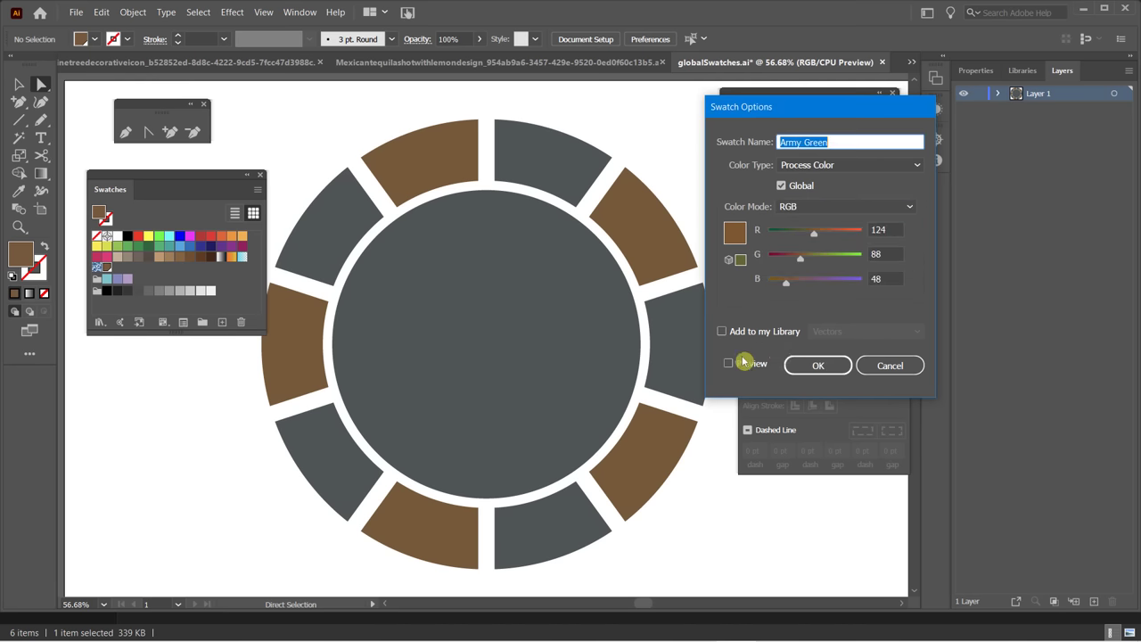
pyautogui.click(814, 208)
pyautogui.click(812, 272)
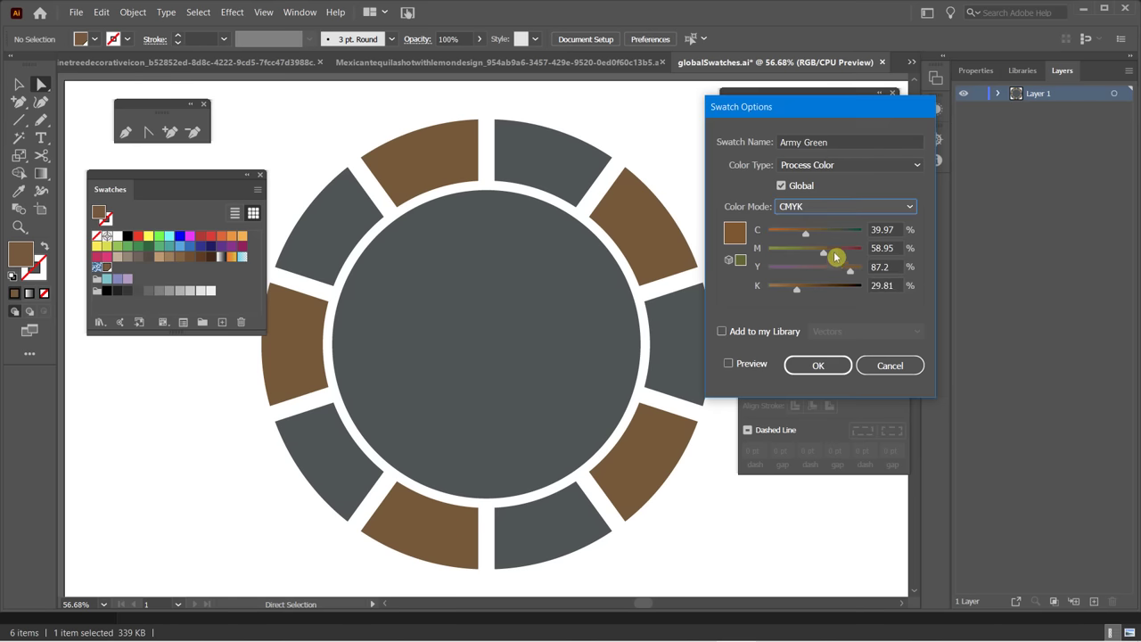
pyautogui.moveTo(807, 237); pyautogui.dragTo(833, 242)
pyautogui.click(838, 365)
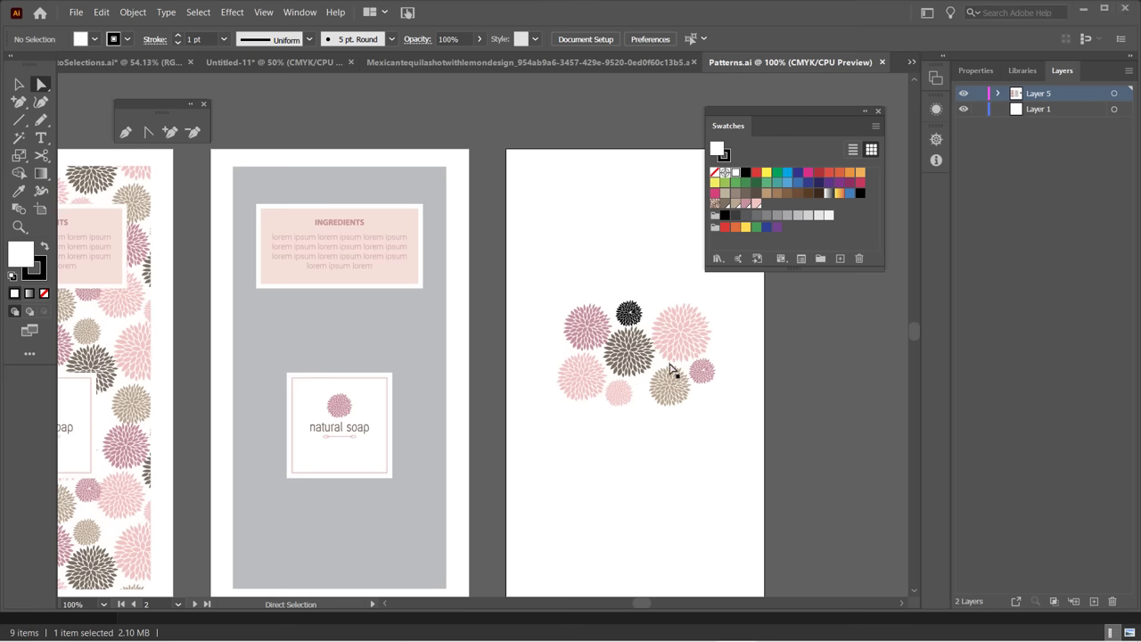
# Select the whole chrysanthemum flower group with the Selection tool.
pyautogui.moveTo(562, 331); pyautogui.dragTo(754, 505)
pyautogui.click(713, 496)
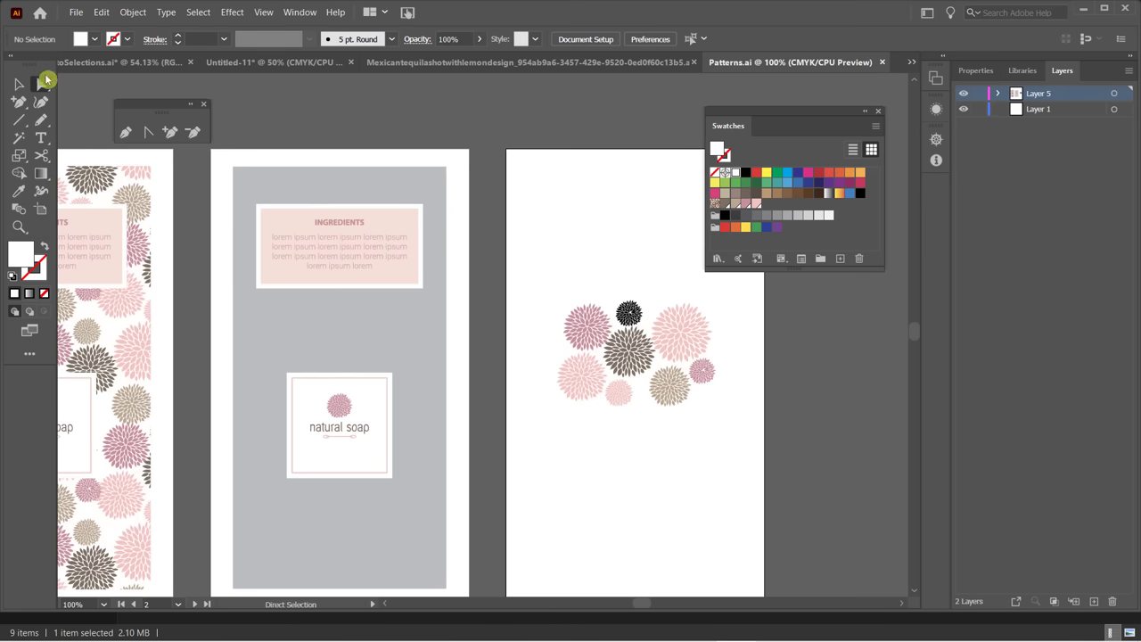
pyautogui.click(19, 84)
pyautogui.moveTo(544, 286); pyautogui.dragTo(739, 411)
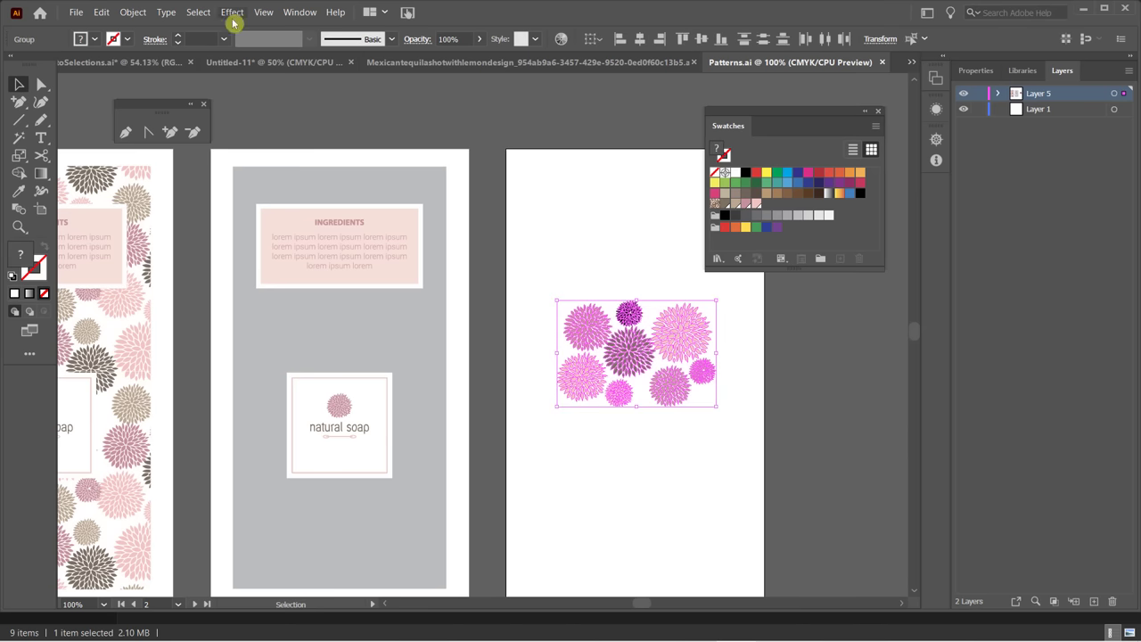
# Make a pattern from the flower group with Object > Pattern > Make, moving Pattern Options aside.
pyautogui.click(133, 13)
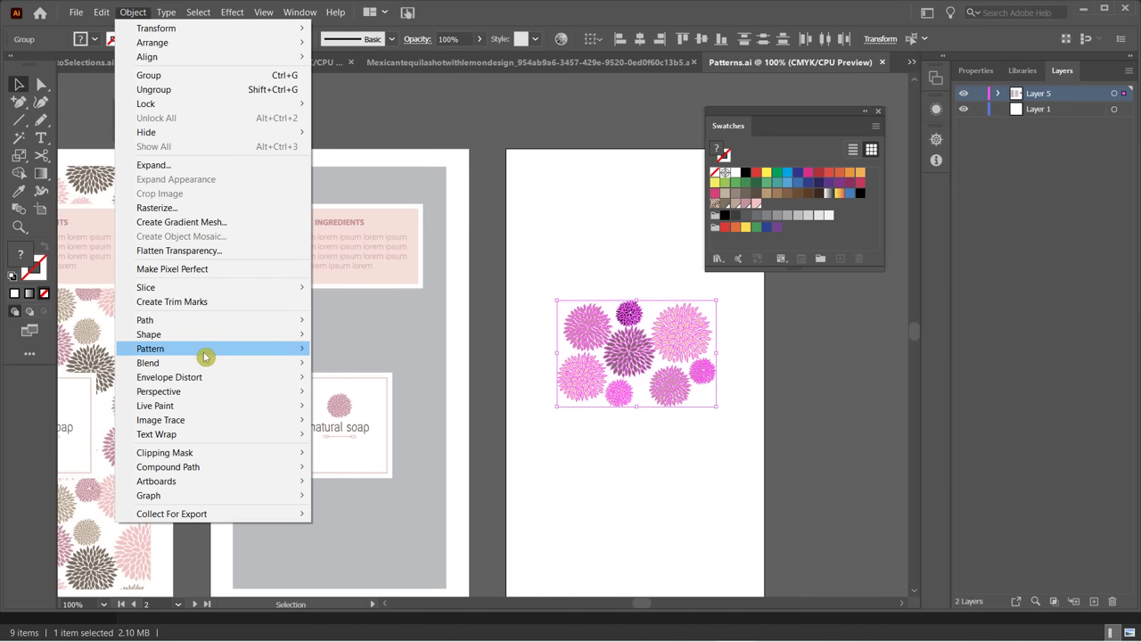
pyautogui.moveTo(204, 351)
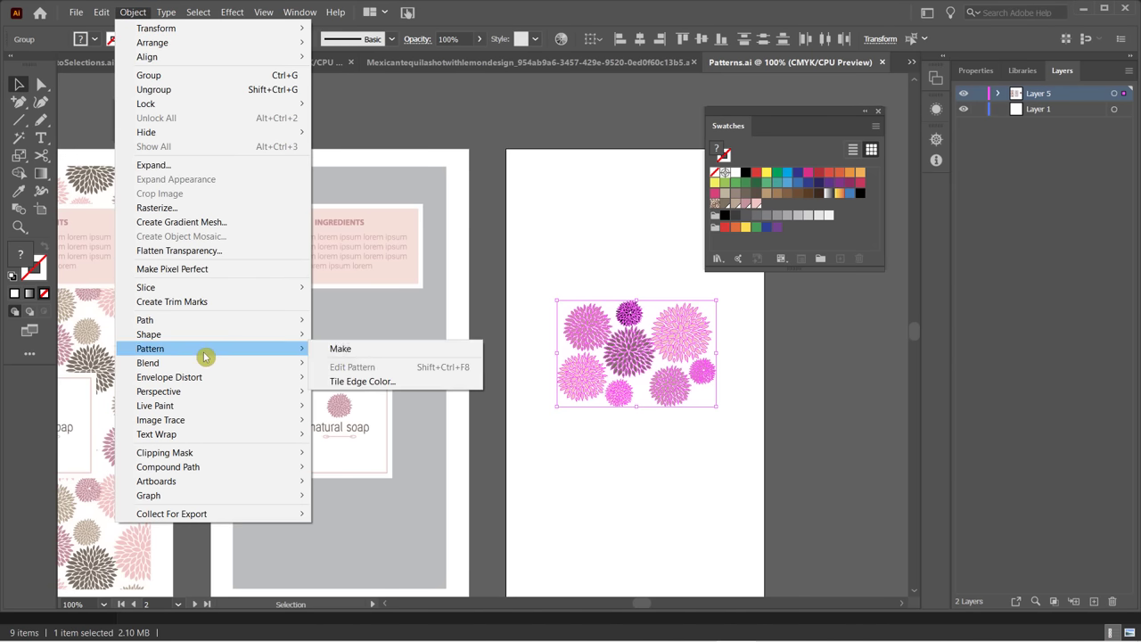
pyautogui.click(374, 352)
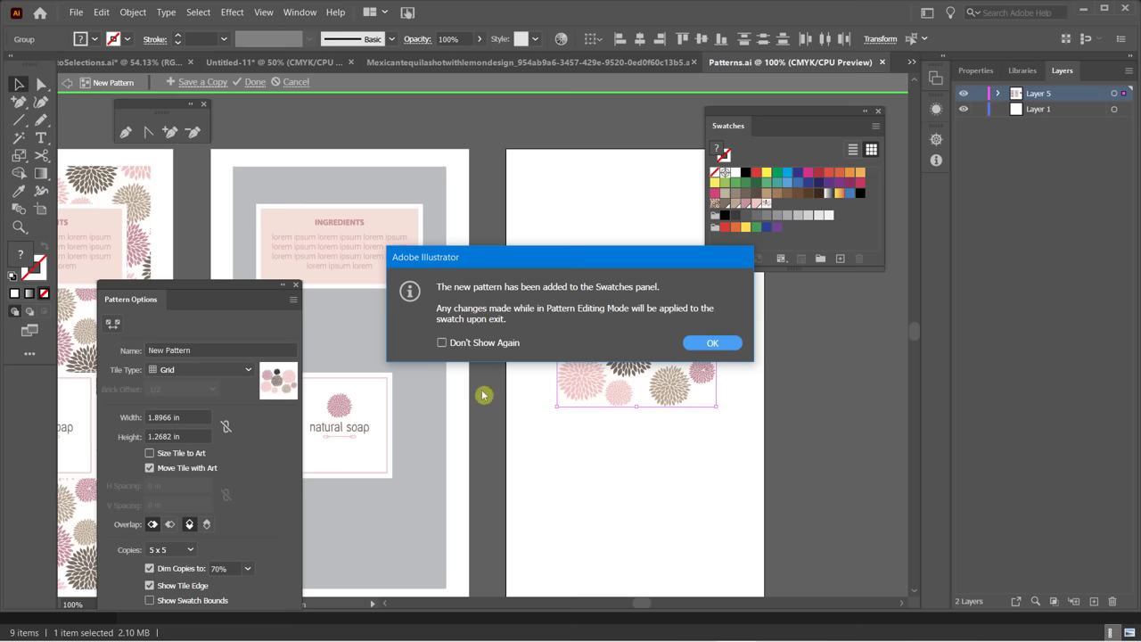
pyautogui.click(706, 343)
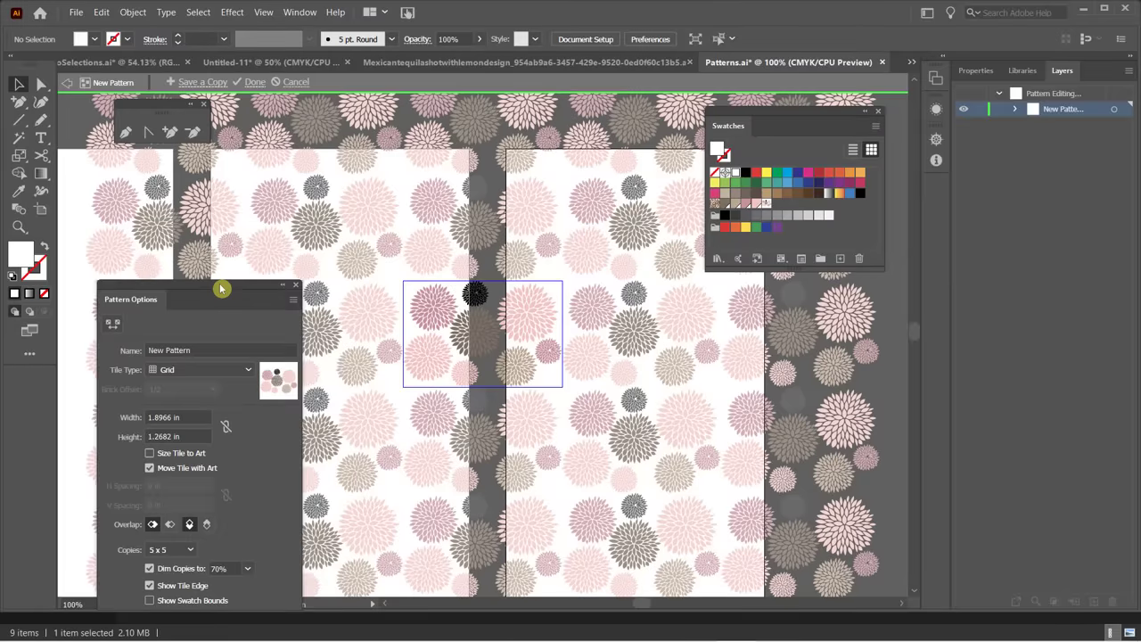
pyautogui.moveTo(241, 285); pyautogui.dragTo(288, 181)
# Replace the 'New Pattern' name with 'Flower' in Pattern Options.
pyautogui.click(245, 240)
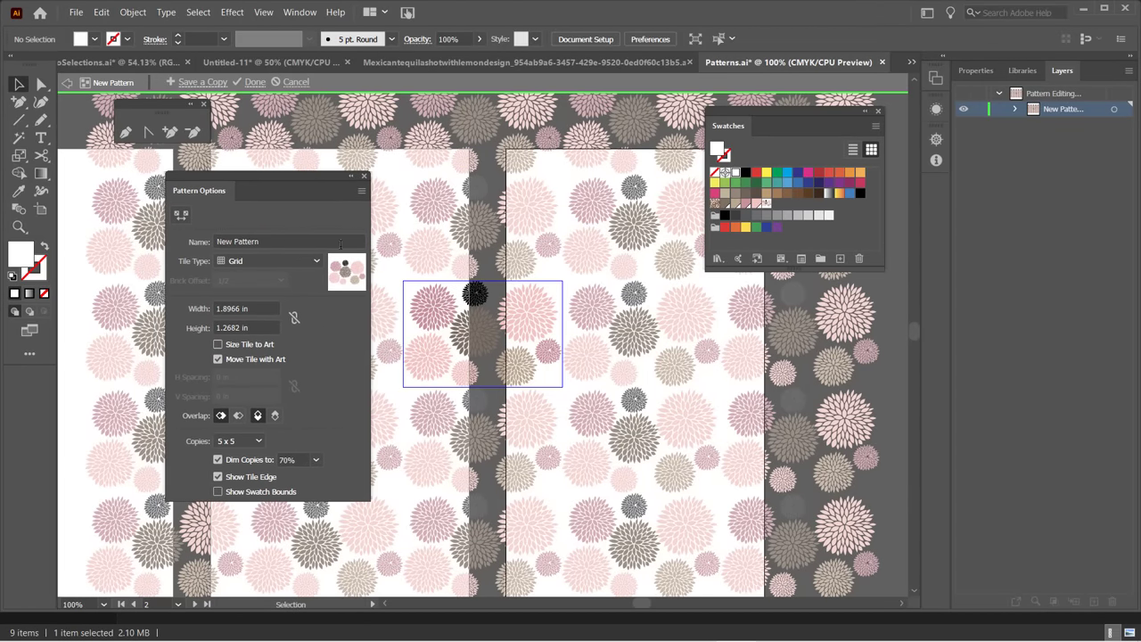
pyautogui.click(299, 236)
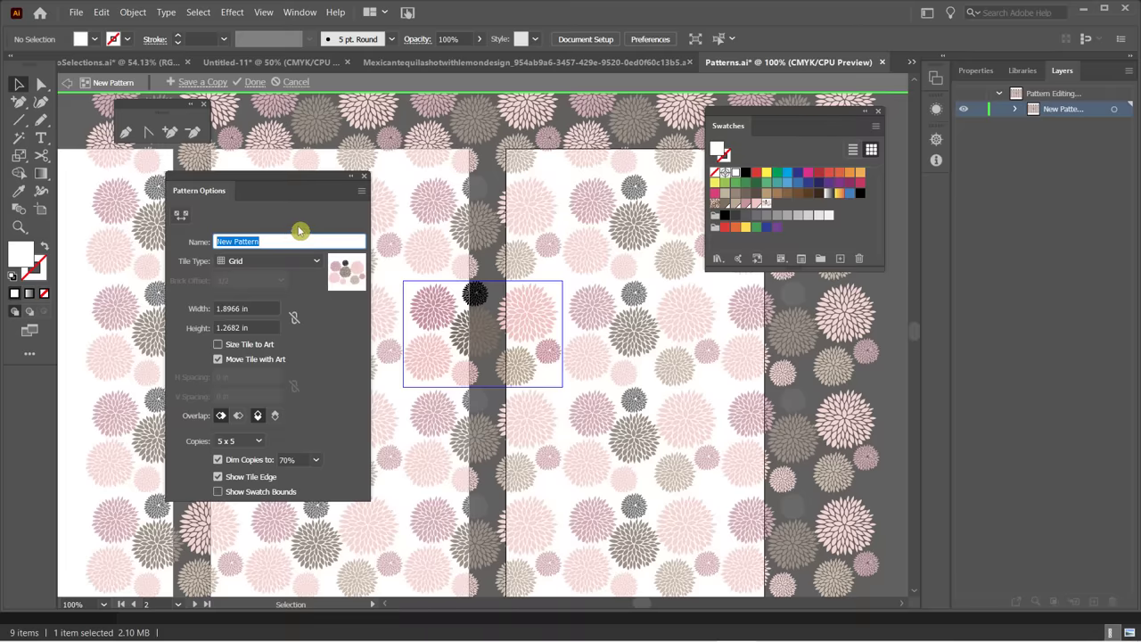
pyautogui.write('Fol')
pyautogui.press('BackSpace')
pyautogui.press('BackSpace')
pyautogui.write('lower')
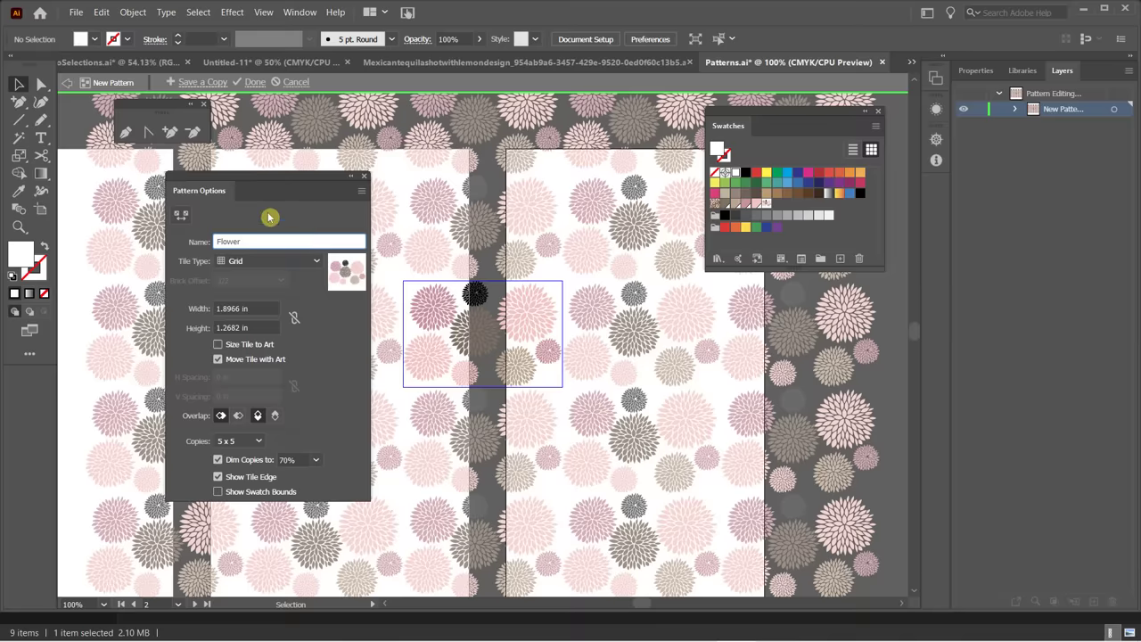
pyautogui.press('Return')
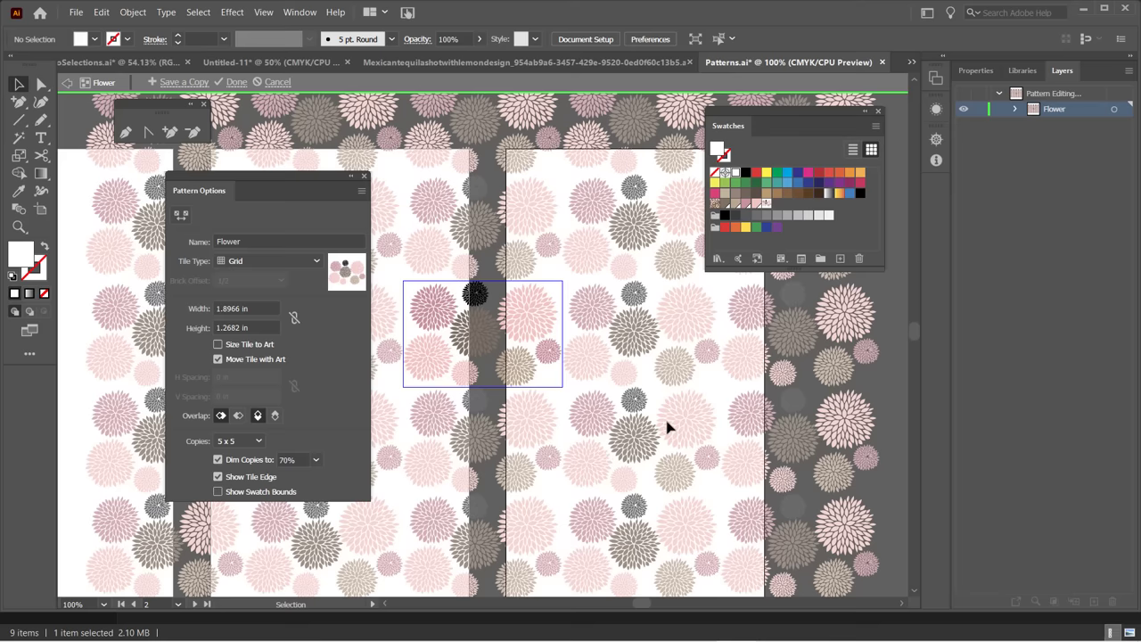
pyautogui.click(759, 255)
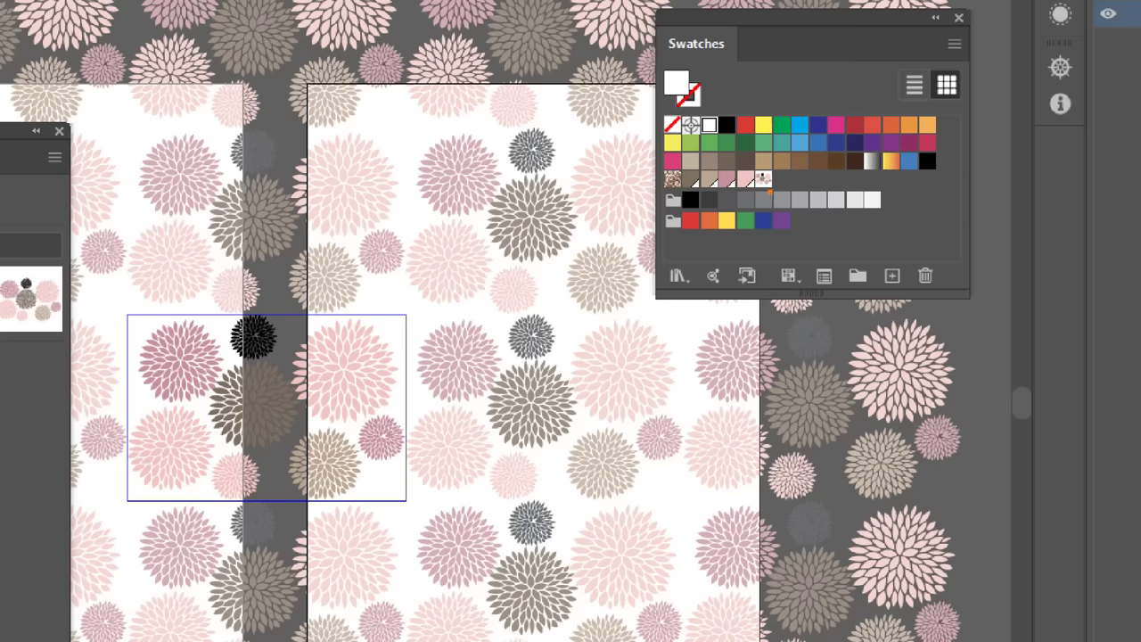
# Set the Flower tile type to Brick by Column with 1/2 offset, after trying Brick by Row.
pyautogui.click(763, 180)
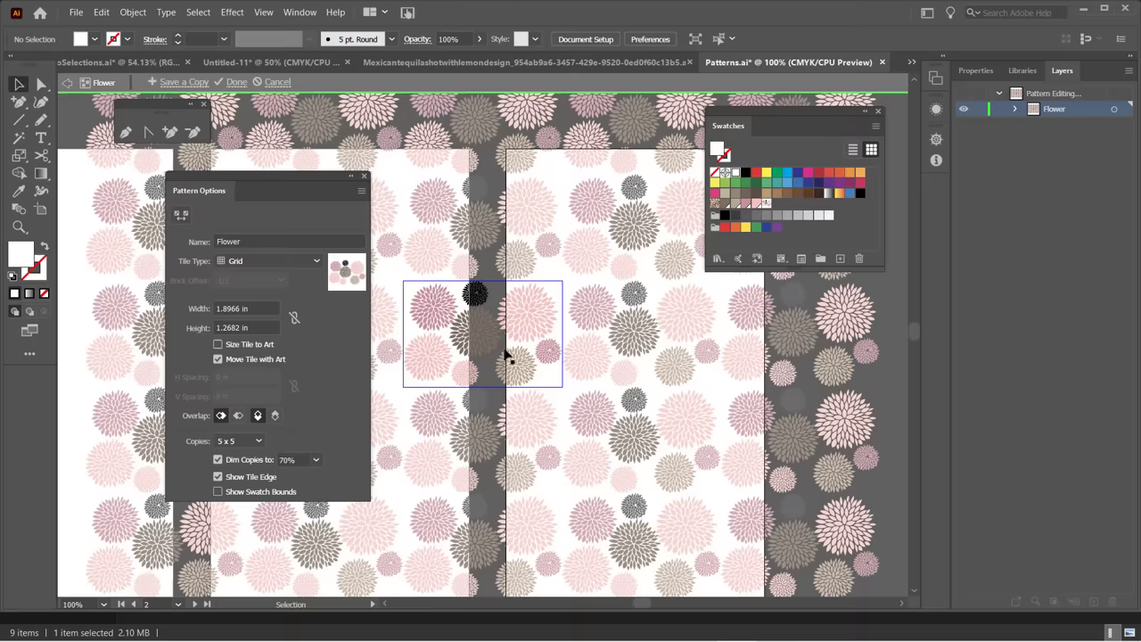
pyautogui.click(252, 381)
pyautogui.click(320, 264)
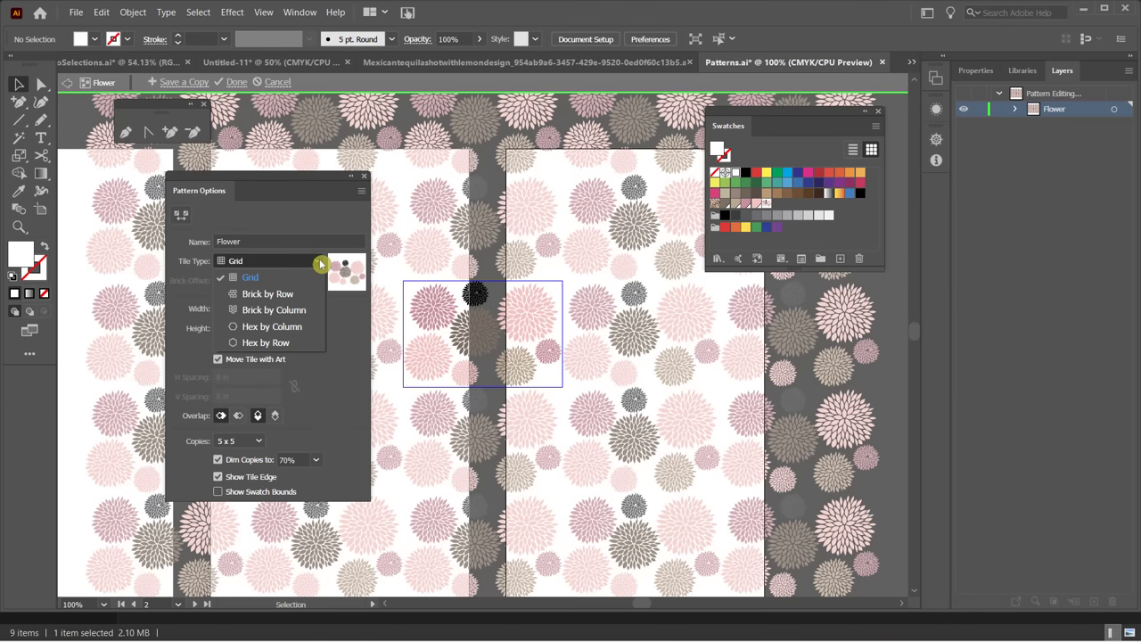
pyautogui.click(282, 295)
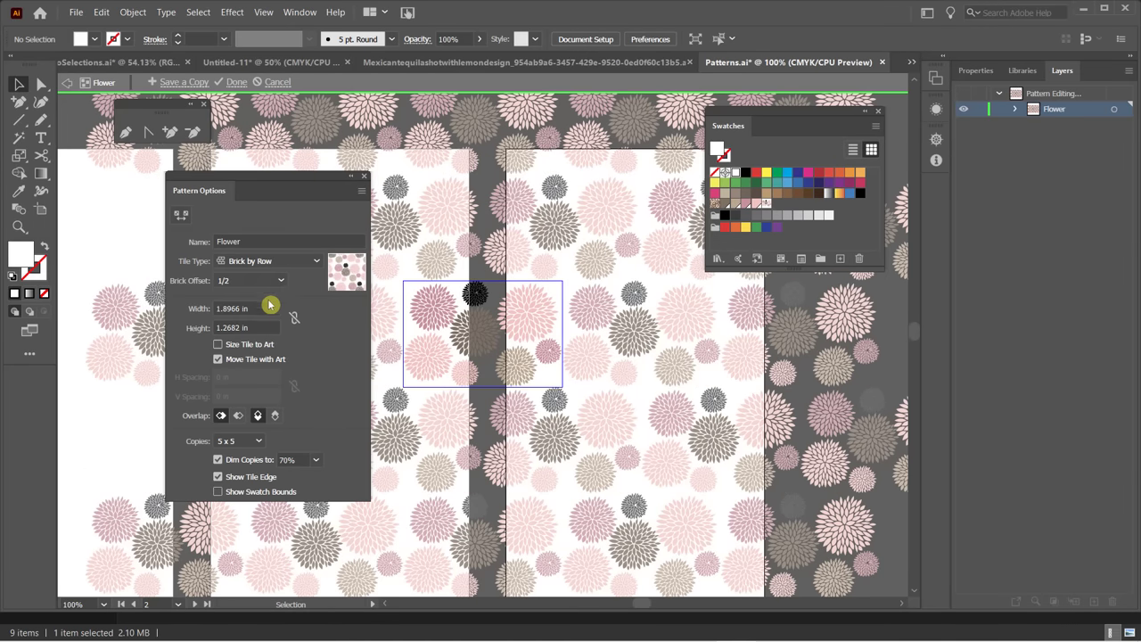
pyautogui.click(305, 264)
pyautogui.press('Down')
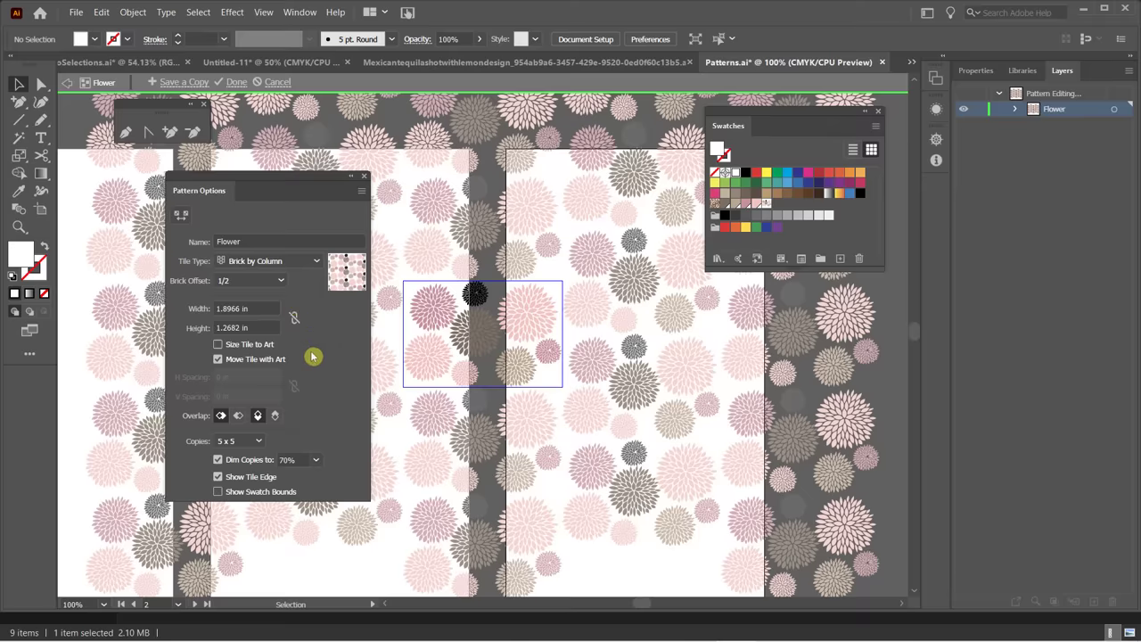
pyautogui.click(196, 312)
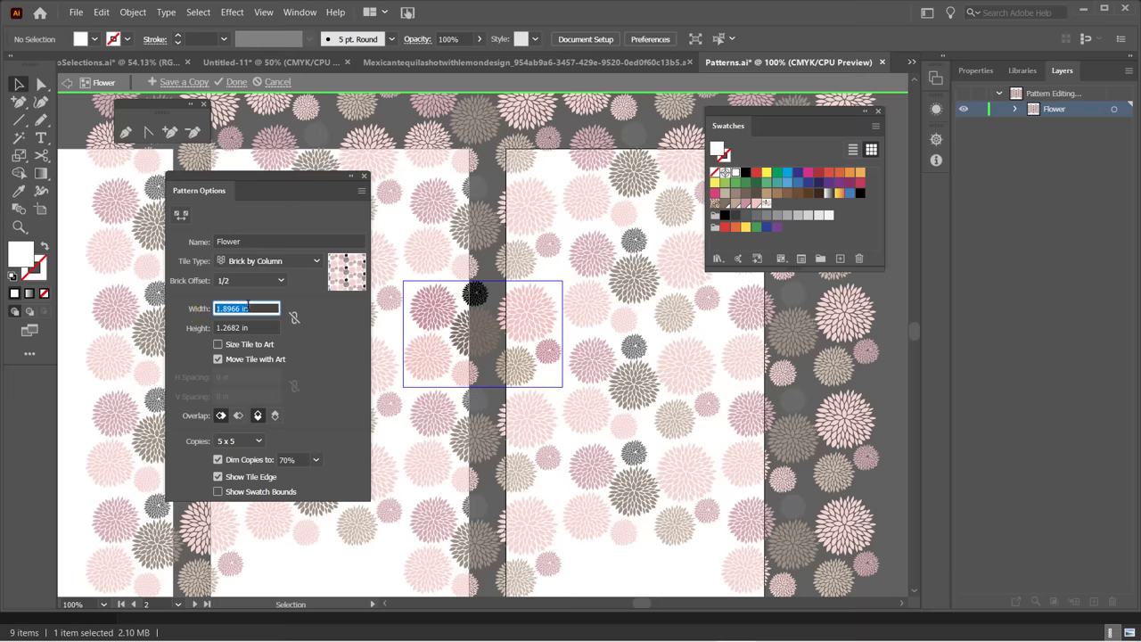
pyautogui.click(250, 304)
pyautogui.write('20')
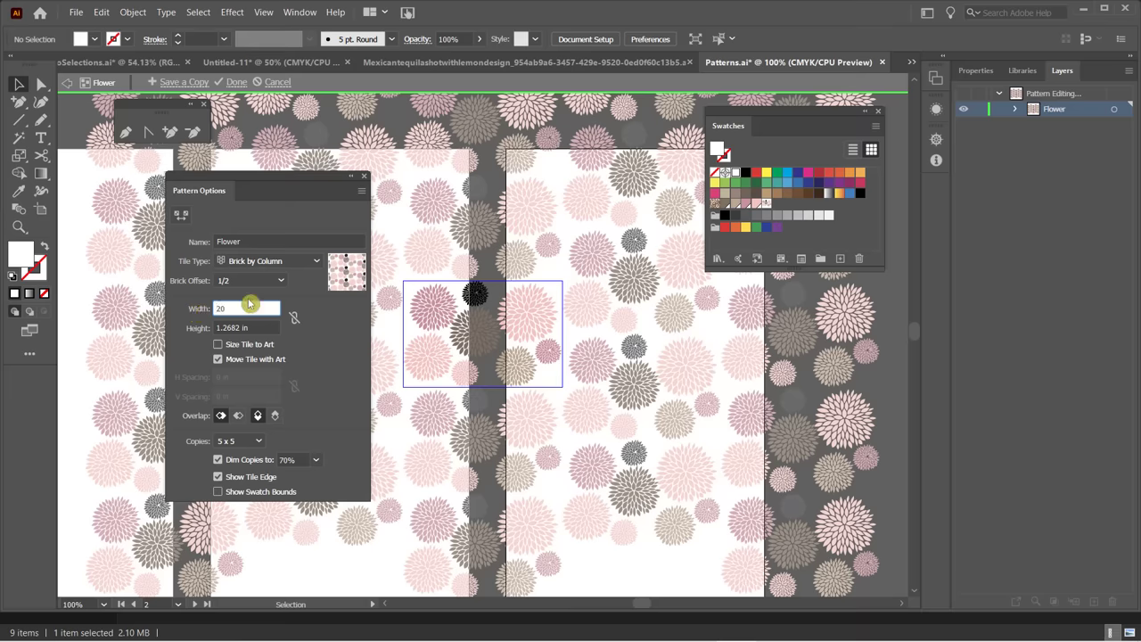
pyautogui.press('BackSpace')
pyautogui.press('Tab')
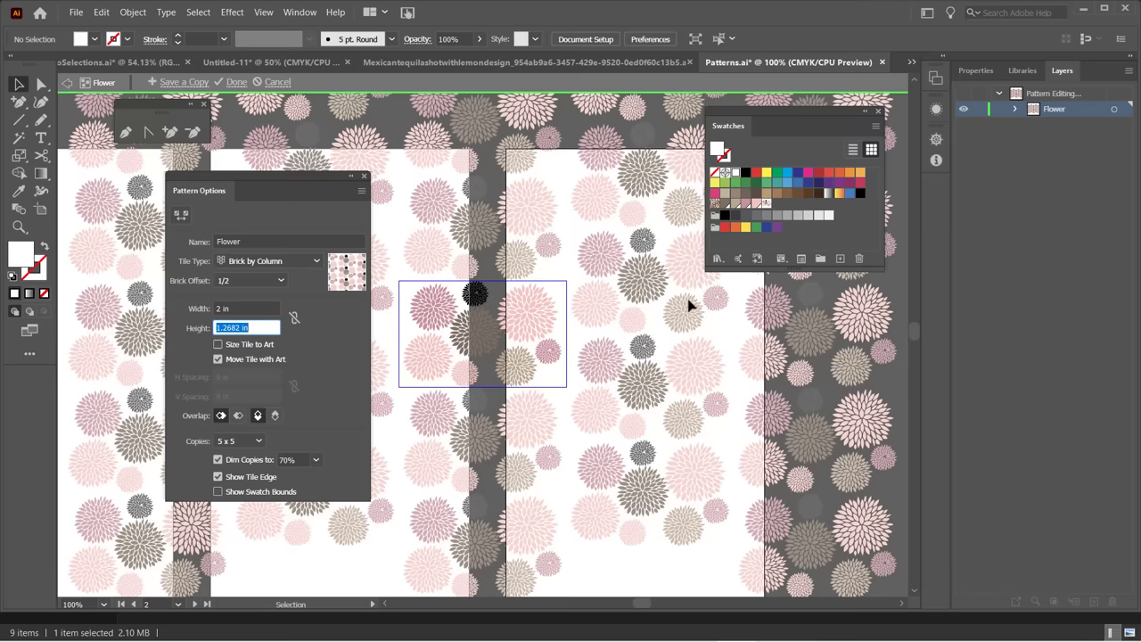
pyautogui.write('1.5')
pyautogui.press('Tab')
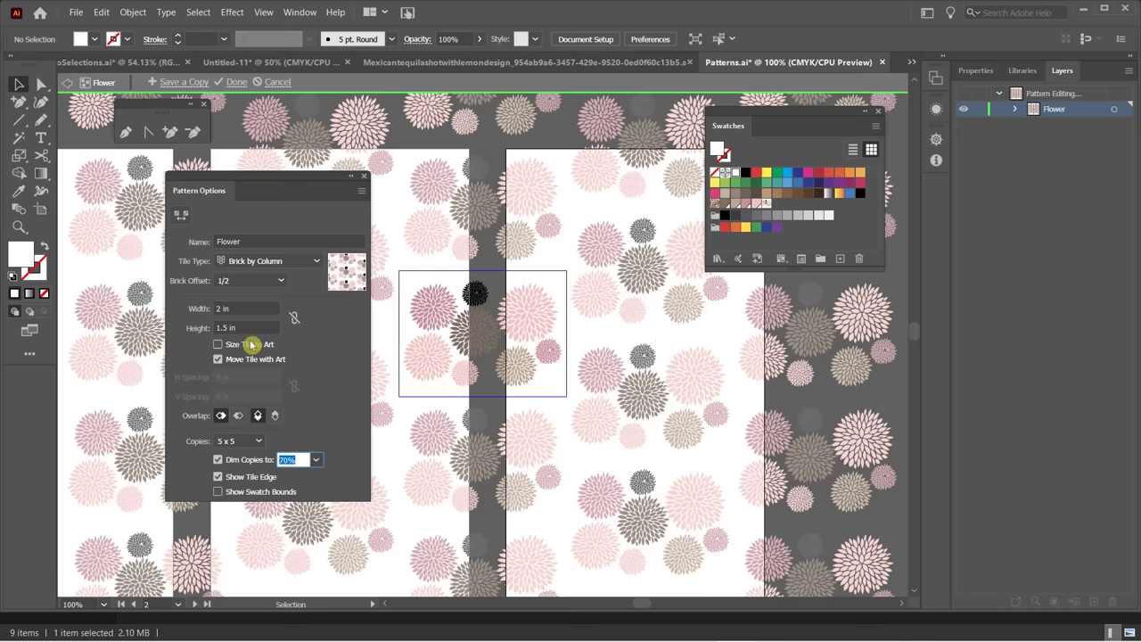
pyautogui.click(220, 309)
pyautogui.click(219, 308)
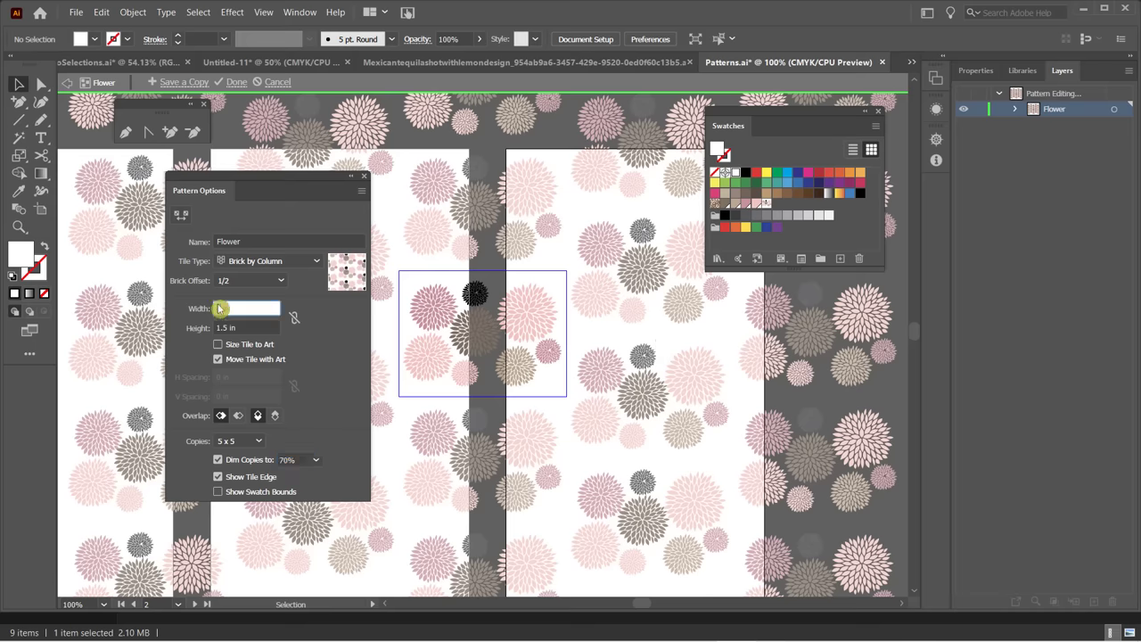
pyautogui.write('1')
pyautogui.press('Tab')
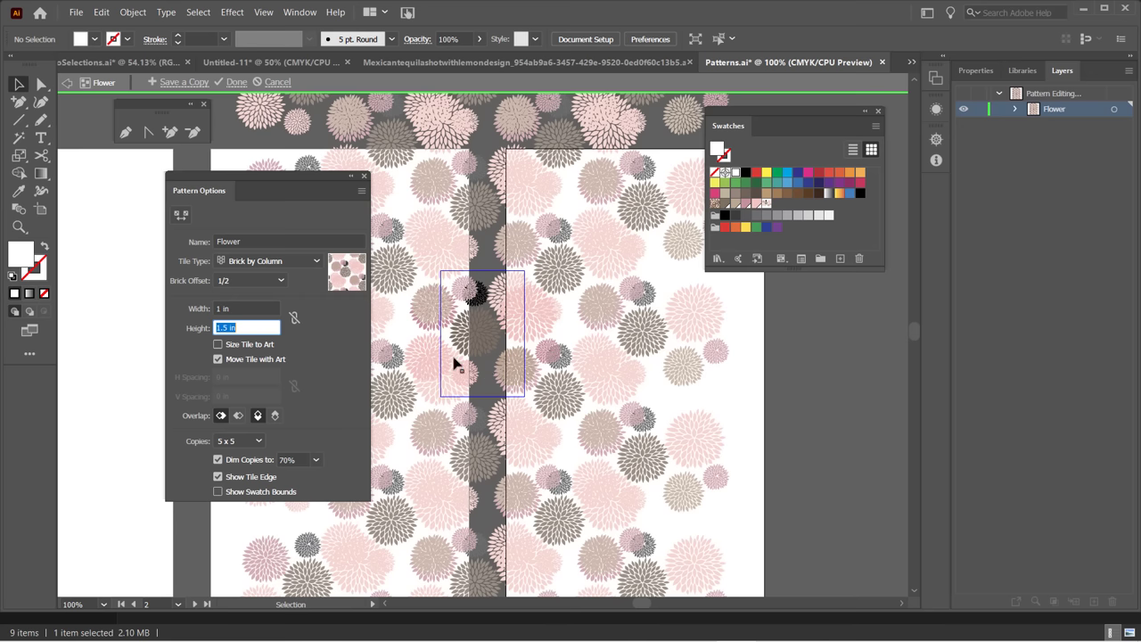
pyautogui.click(301, 312)
pyautogui.hotkey('shift', 'Tab')
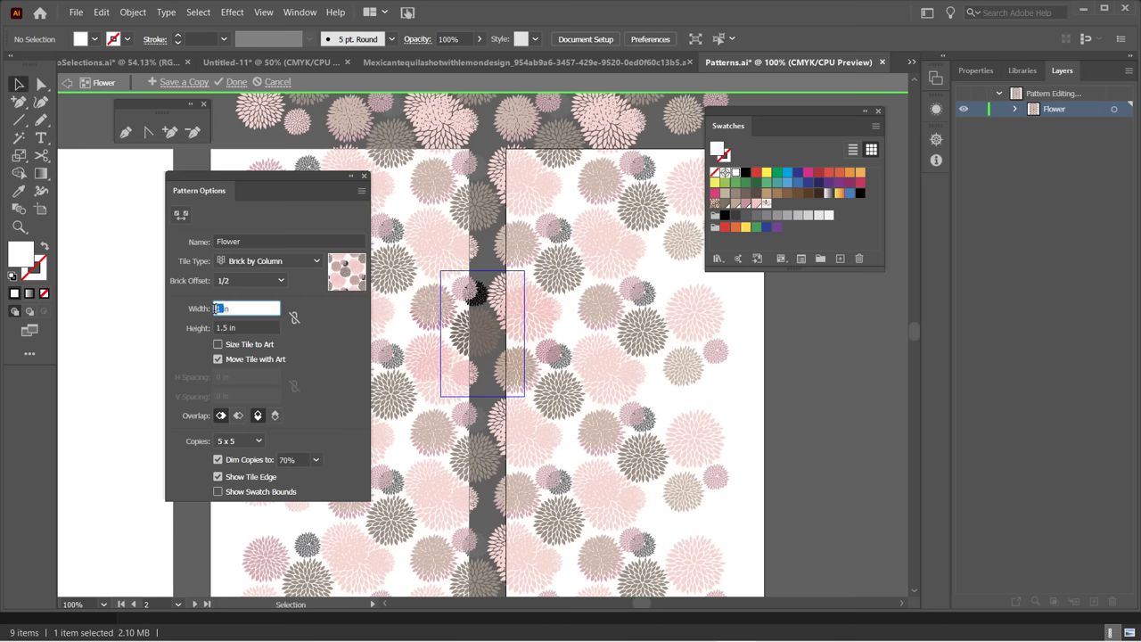
pyautogui.write('3')
pyautogui.press('Tab')
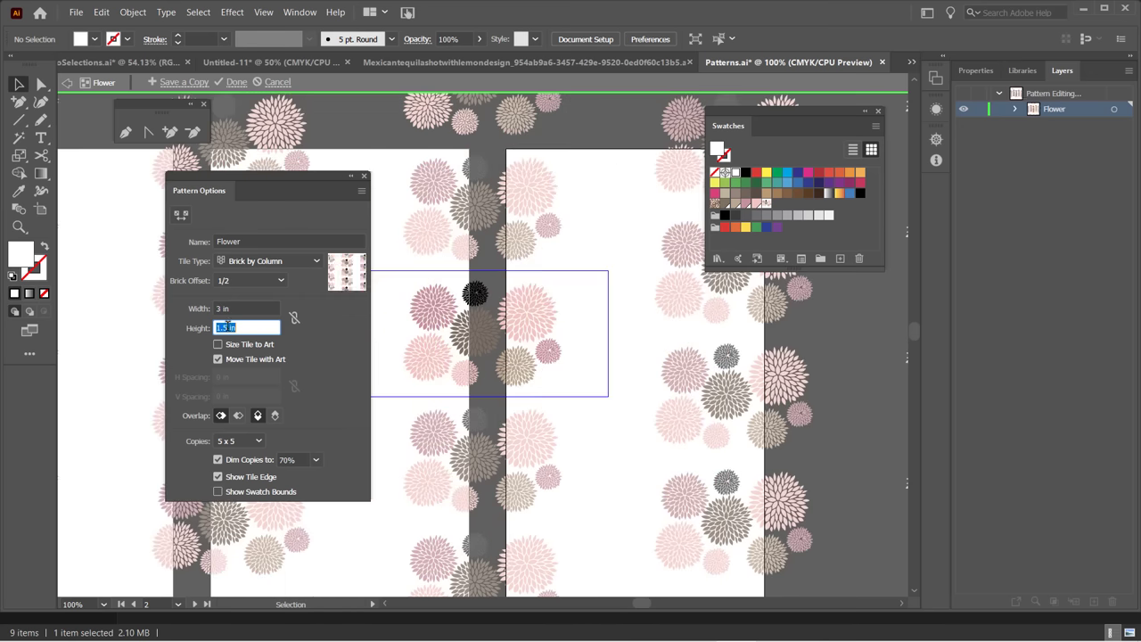
pyautogui.write('2')
pyautogui.press('Tab')
pyautogui.click(312, 394)
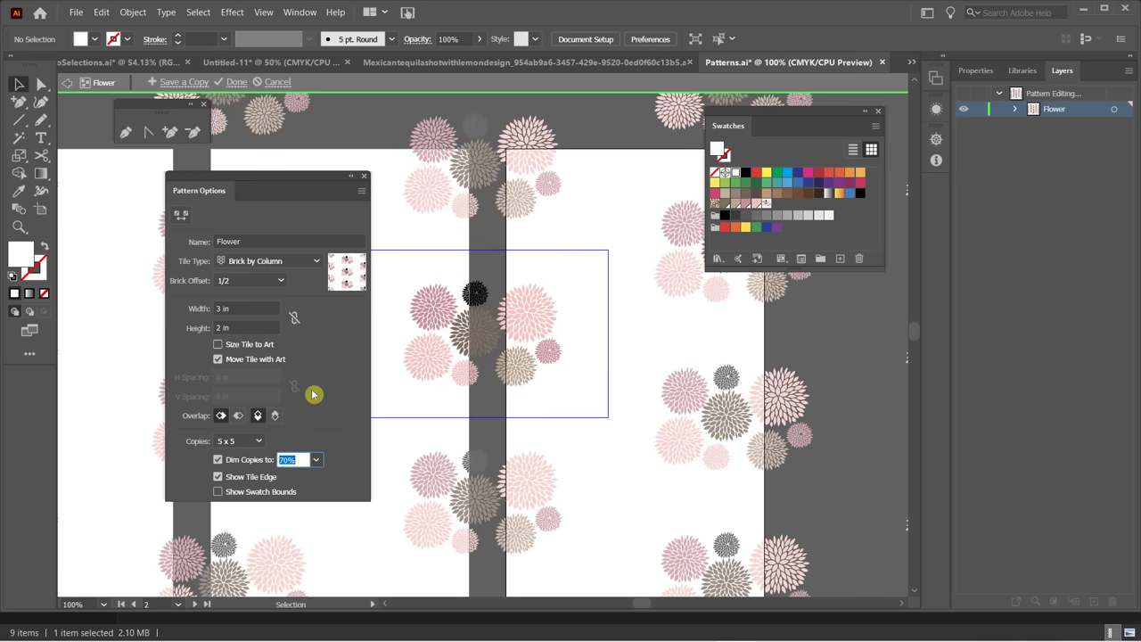
pyautogui.click(218, 345)
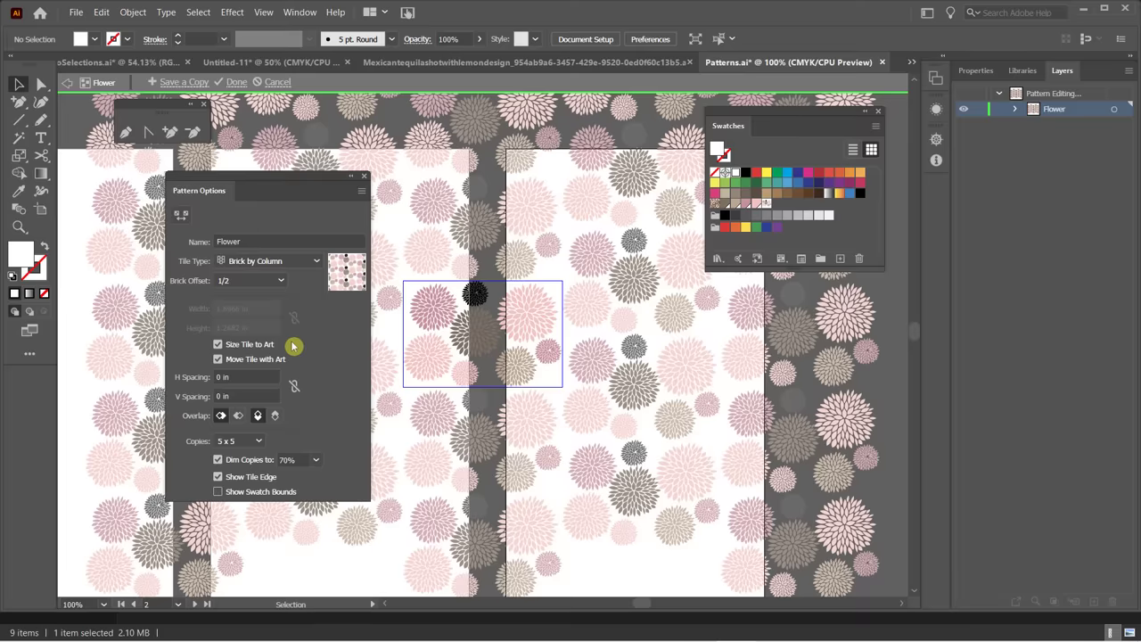
pyautogui.click(219, 344)
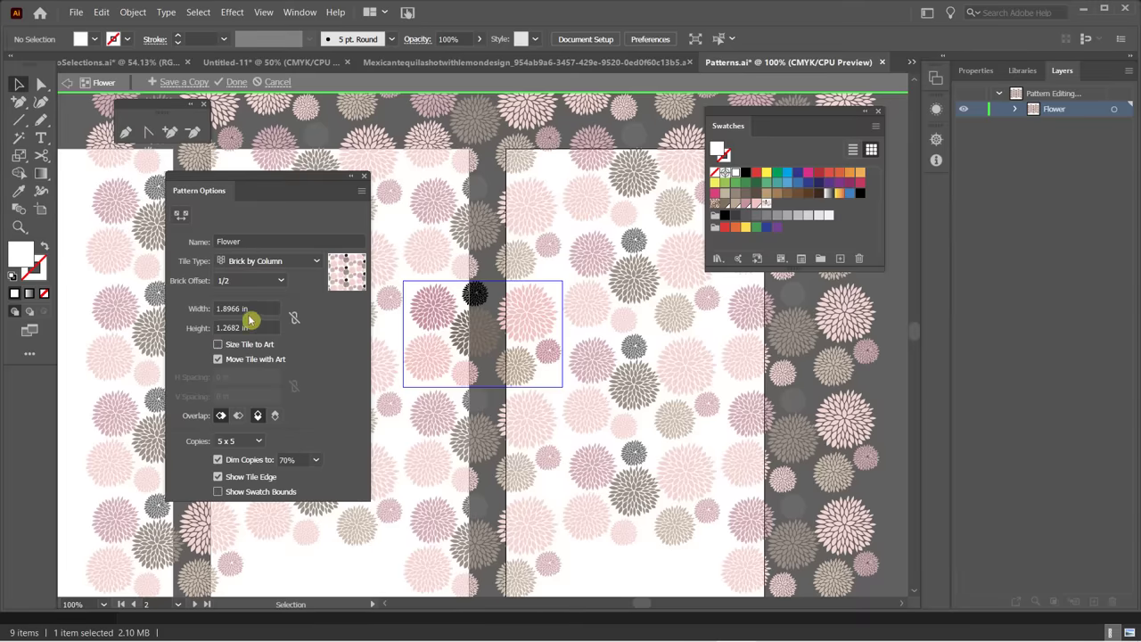
# Set the Flower tile width to 2.2 in.
pyautogui.click(244, 318)
pyautogui.moveTo(262, 307); pyautogui.dragTo(209, 308)
pyautogui.write('2.2')
pyautogui.press('Tab')
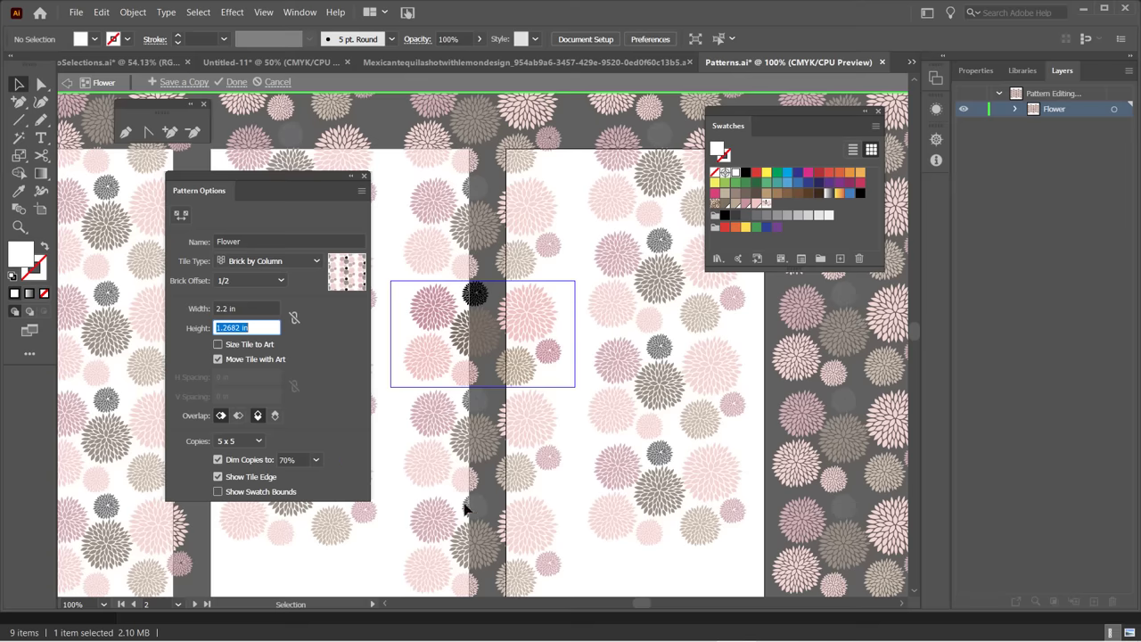
# Nudge the upper-left pink flower leftward and turn on Size Tile to Art.
pyautogui.click(437, 312)
pyautogui.click(437, 312)
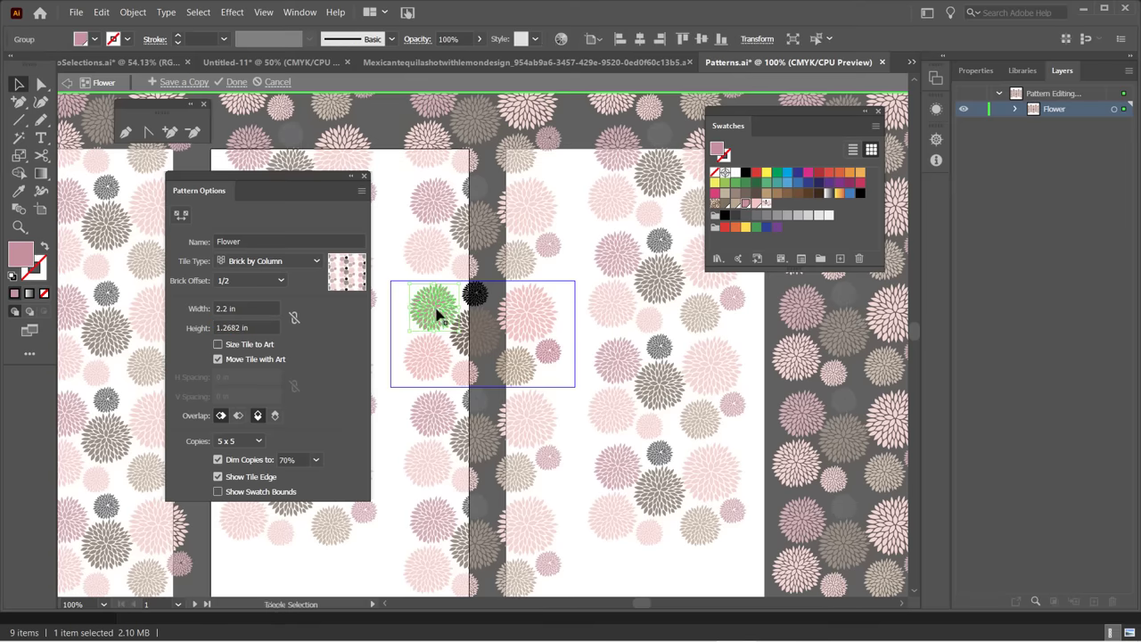
pyautogui.hotkey('shift', 'Left')
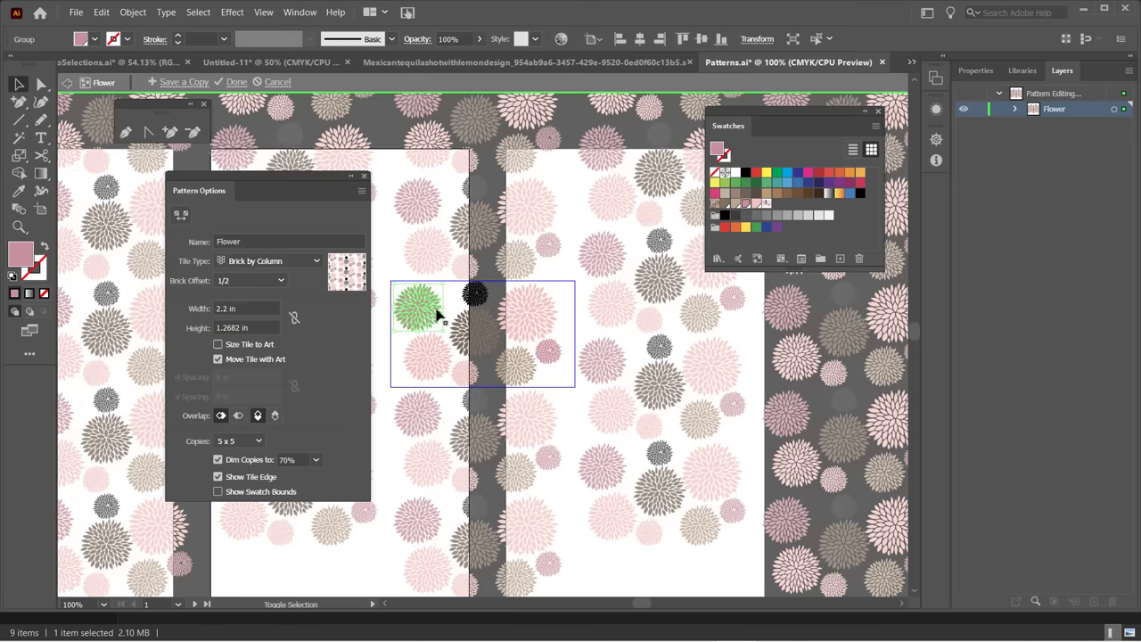
pyautogui.hotkey('shift', 'Up')
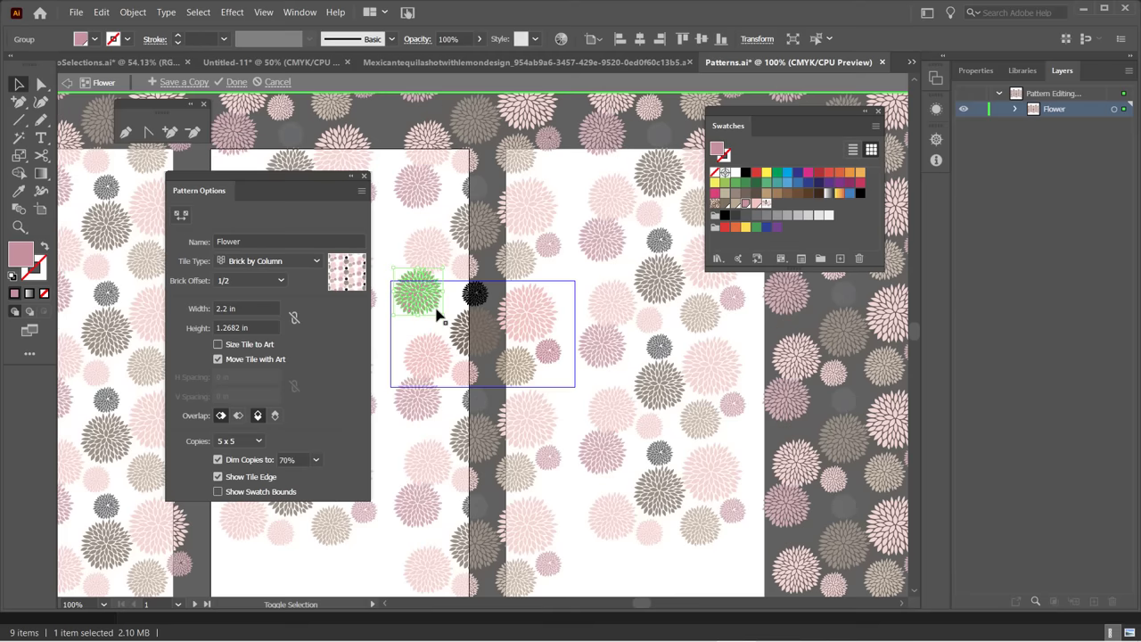
pyautogui.hotkey('shift', 'Down')
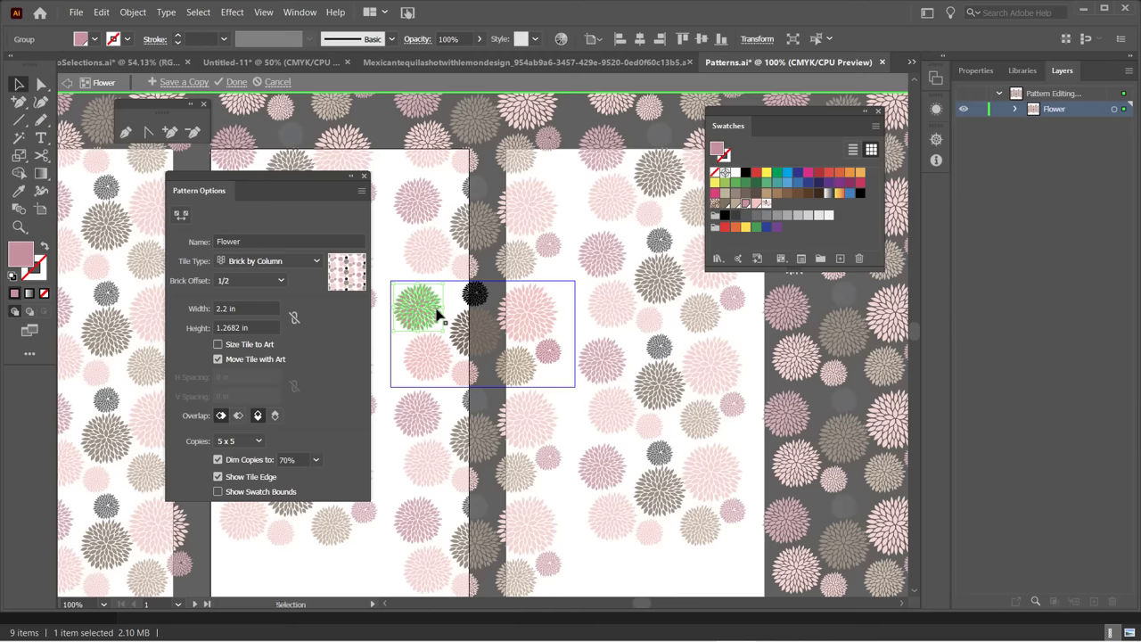
pyautogui.hotkey('shift', 'Left')
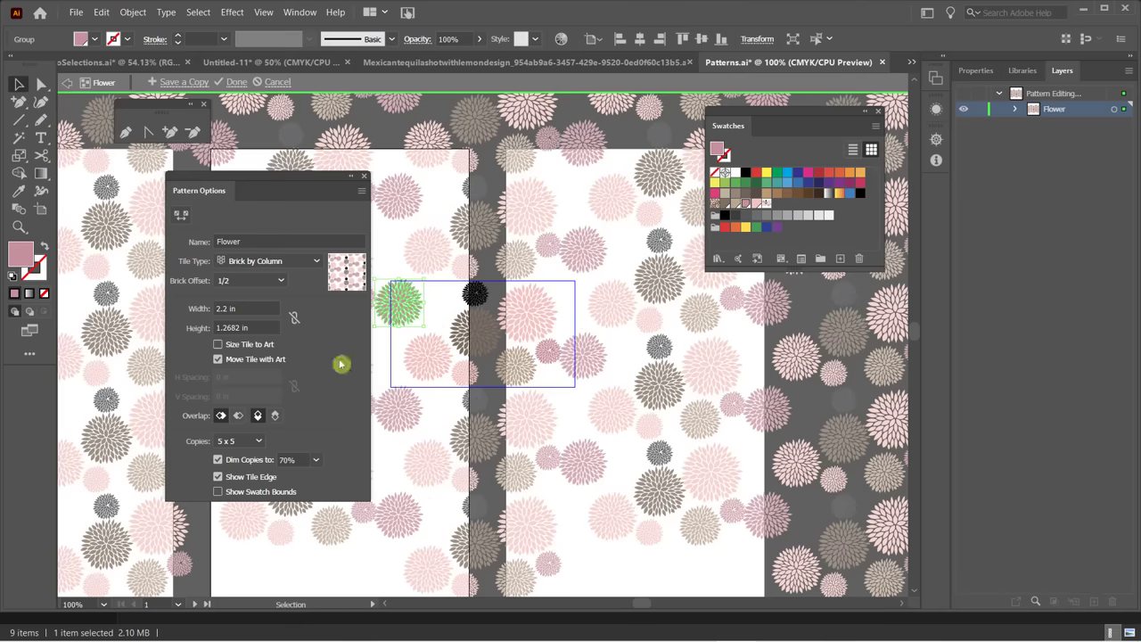
pyautogui.click(218, 348)
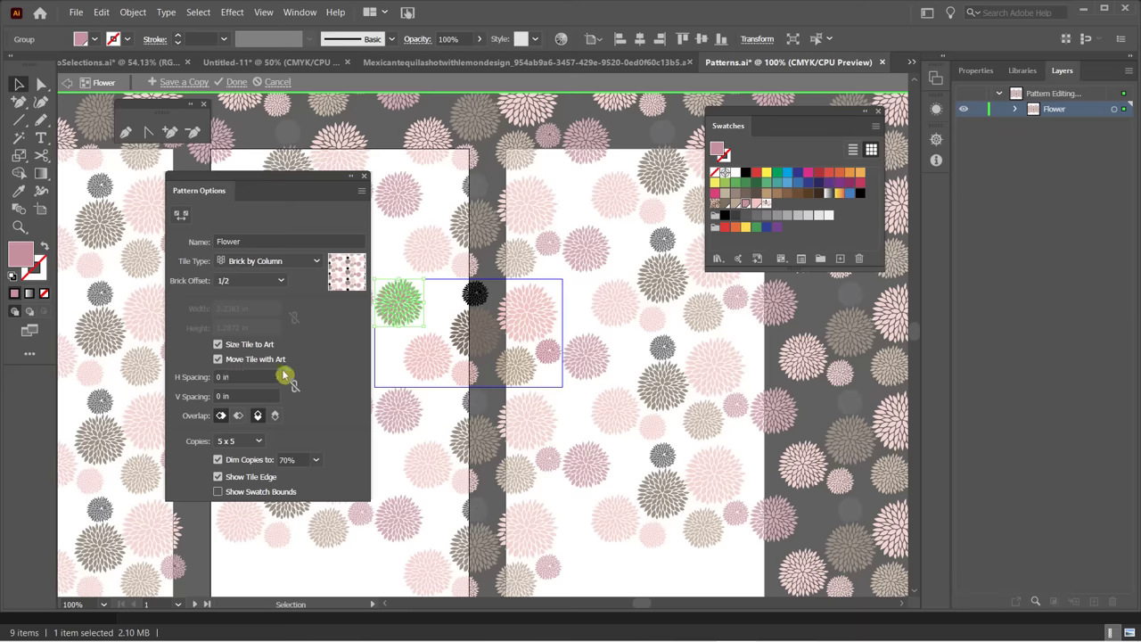
# Set both horizontal and vertical tile spacing to 0.5 in.
pyautogui.doubleClick(220, 376)
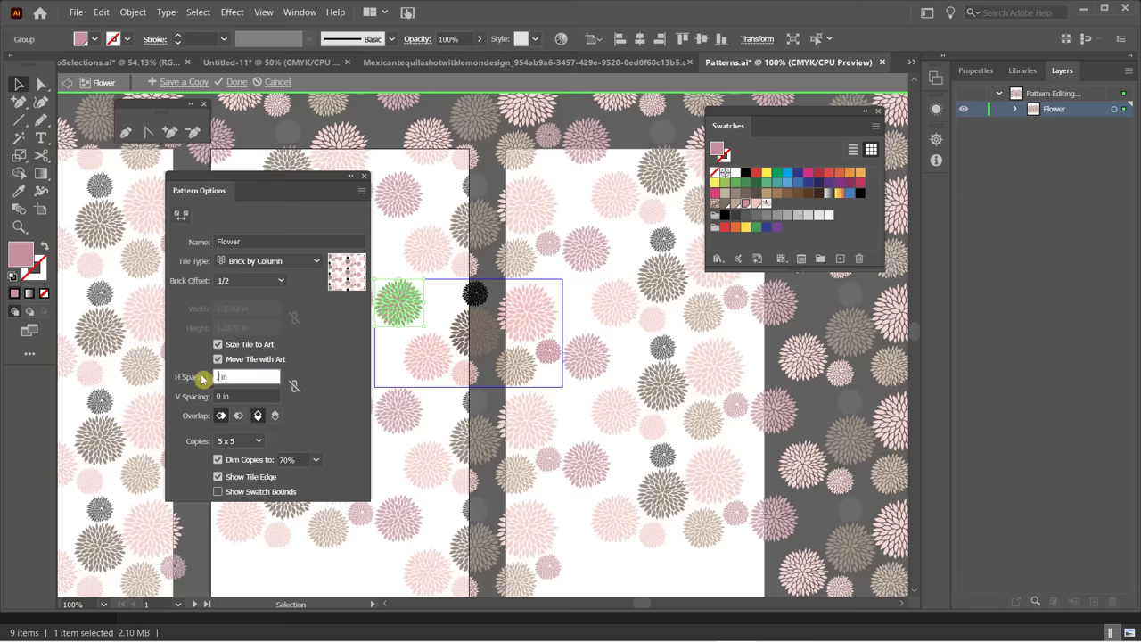
pyautogui.write('.5')
pyautogui.press('Tab')
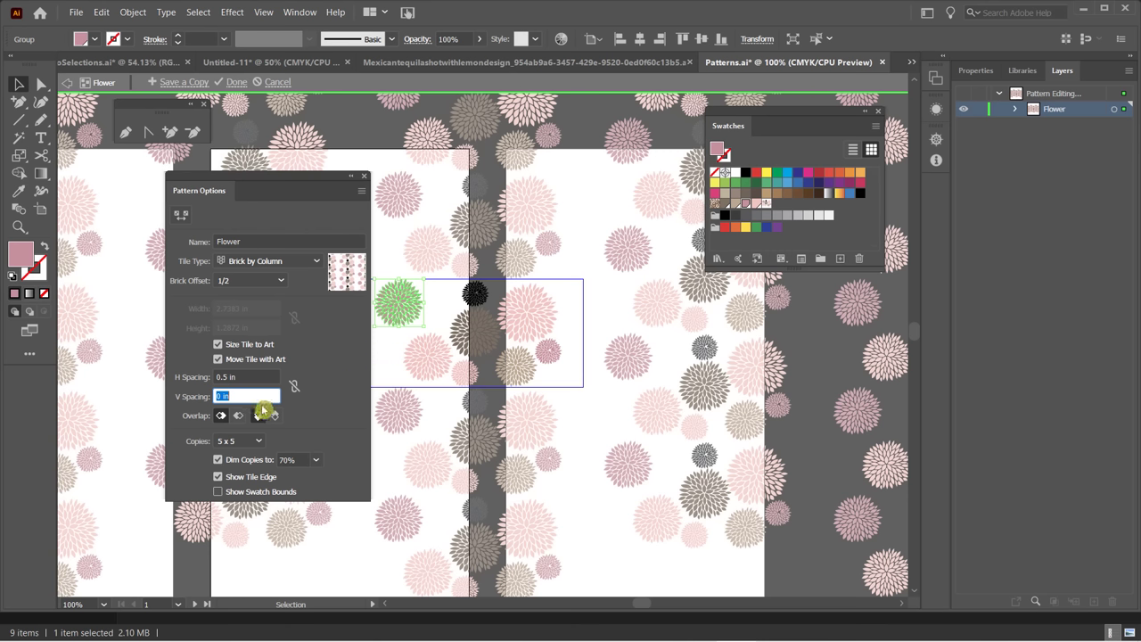
pyautogui.press('BackSpace')
pyautogui.write('.5')
pyautogui.press('Tab')
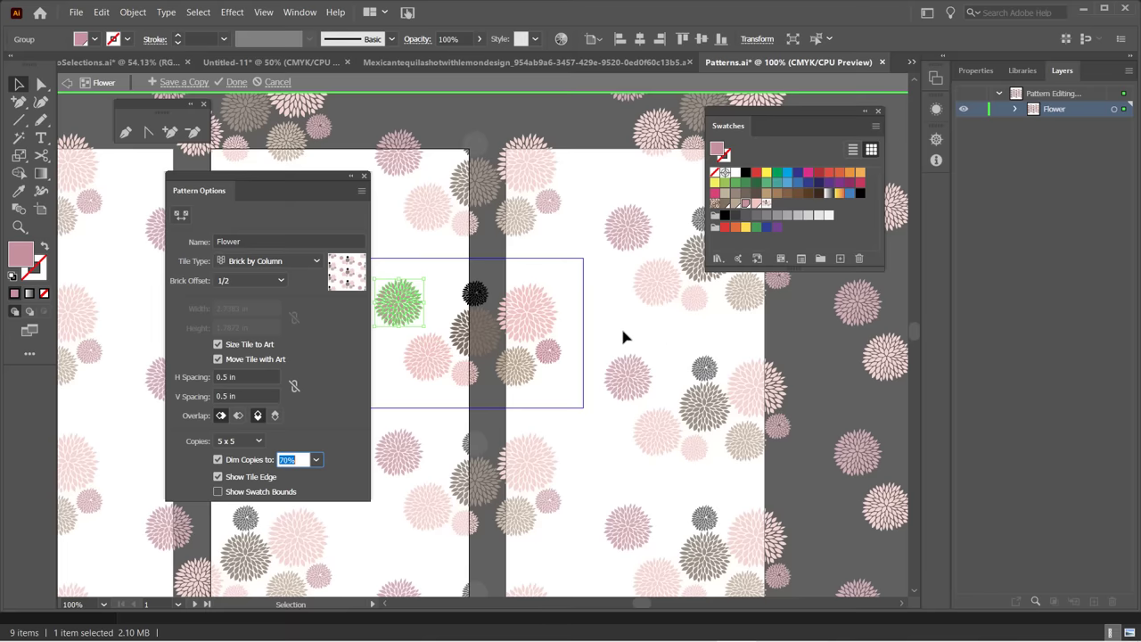
# Drag the upper-left flower further right and reset both spacings to 0 in.
pyautogui.moveTo(402, 303); pyautogui.dragTo(437, 331)
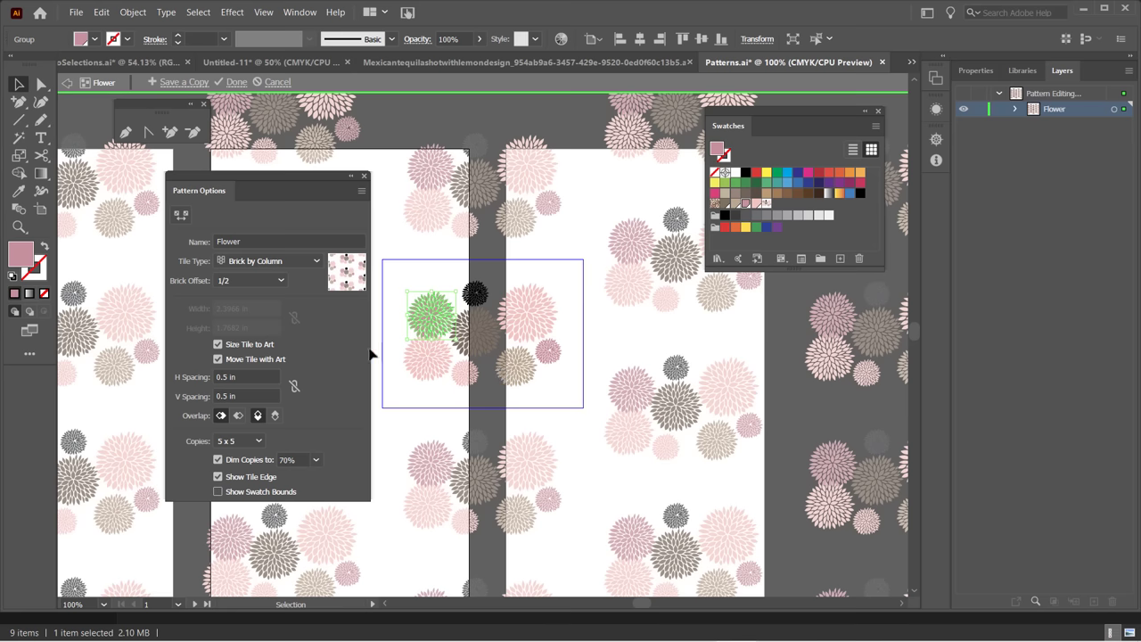
pyautogui.click(245, 378)
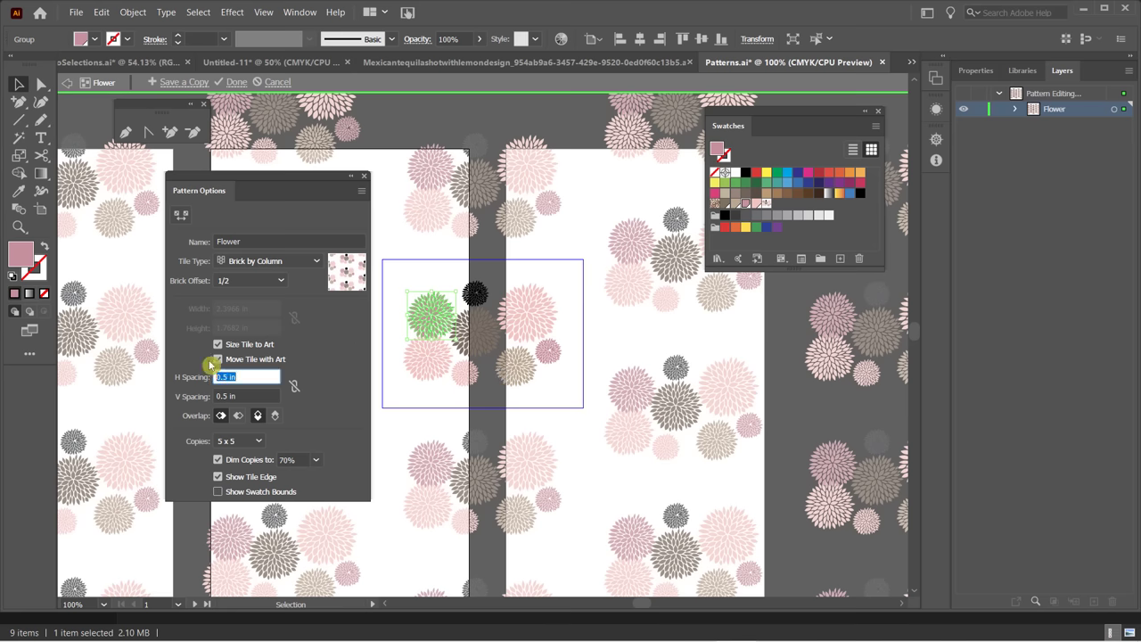
pyautogui.write('0')
pyautogui.press('Tab')
pyautogui.write('0')
pyautogui.press('Tab')
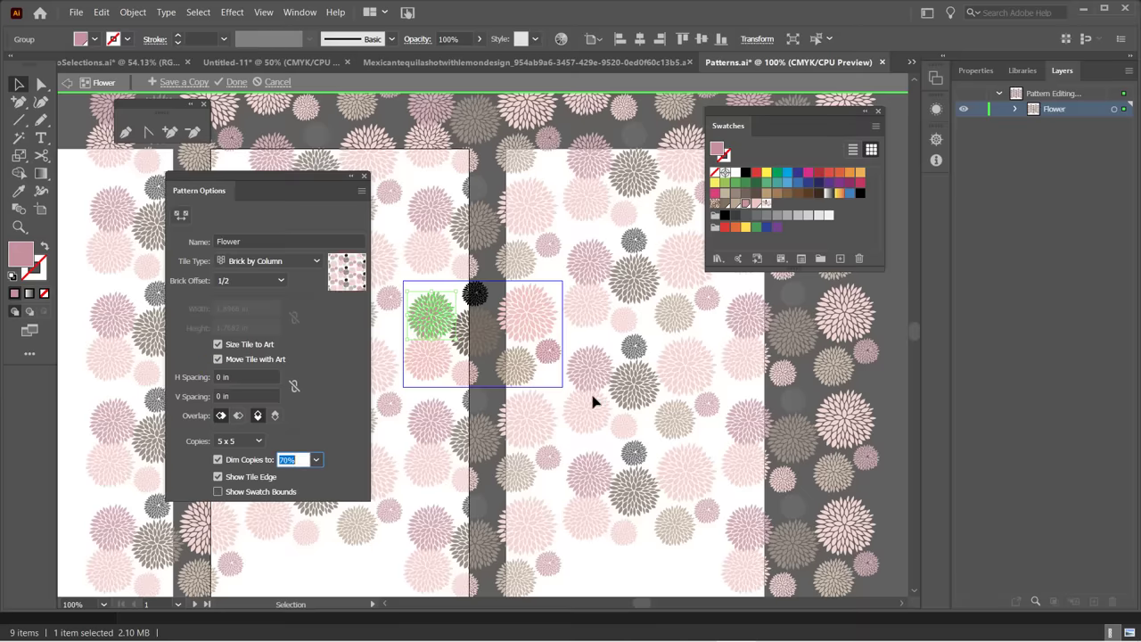
# Try the top, right and bottom Overlap options and reposition the upper flower in the tile.
pyautogui.click(300, 430)
pyautogui.click(253, 419)
pyautogui.click(246, 428)
pyautogui.moveTo(438, 318)
pyautogui.mouseDown()
pyautogui.moveTo(453, 382)
pyautogui.moveTo(436, 323)
pyautogui.mouseUp()
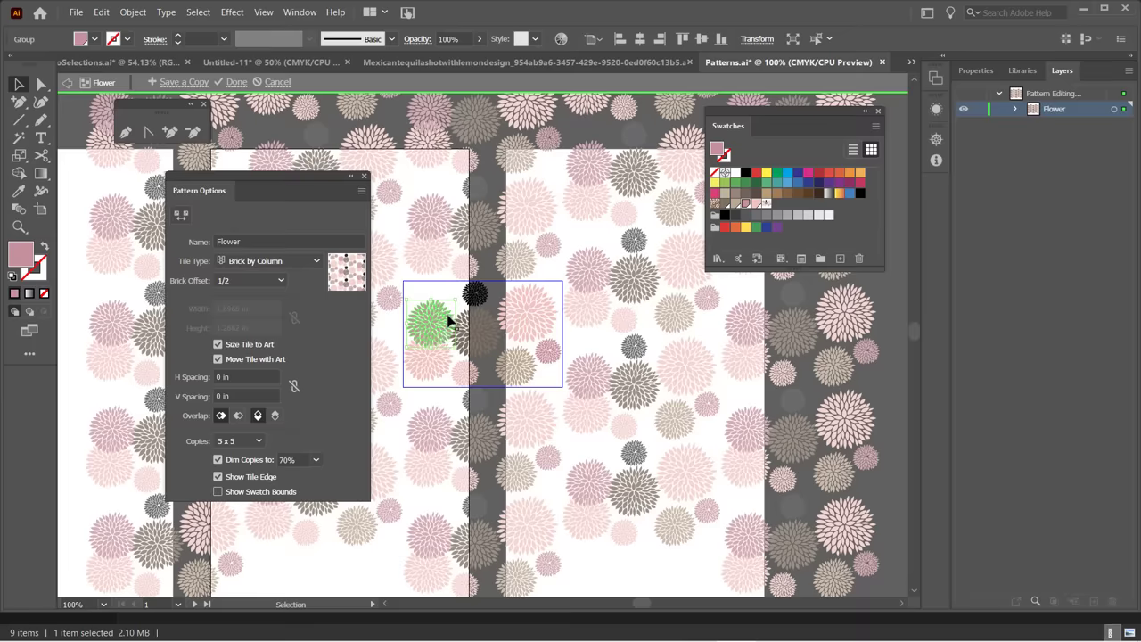
pyautogui.click(237, 415)
pyautogui.click(435, 368)
pyautogui.click(239, 413)
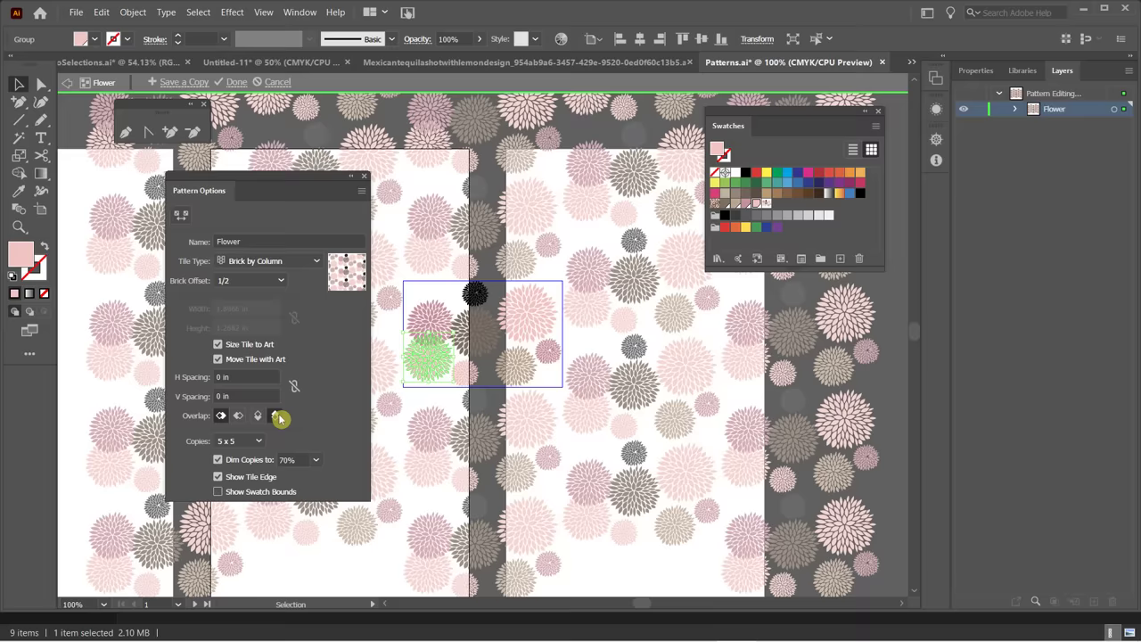
pyautogui.click(272, 418)
pyautogui.click(423, 330)
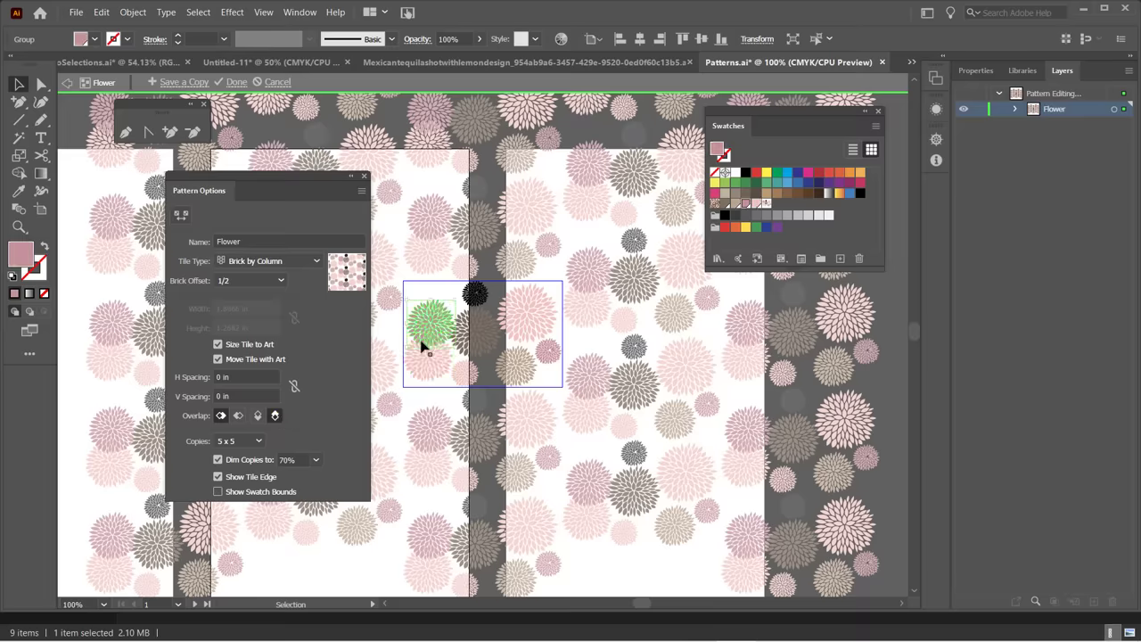
pyautogui.click(258, 415)
pyautogui.moveTo(438, 313); pyautogui.dragTo(453, 344)
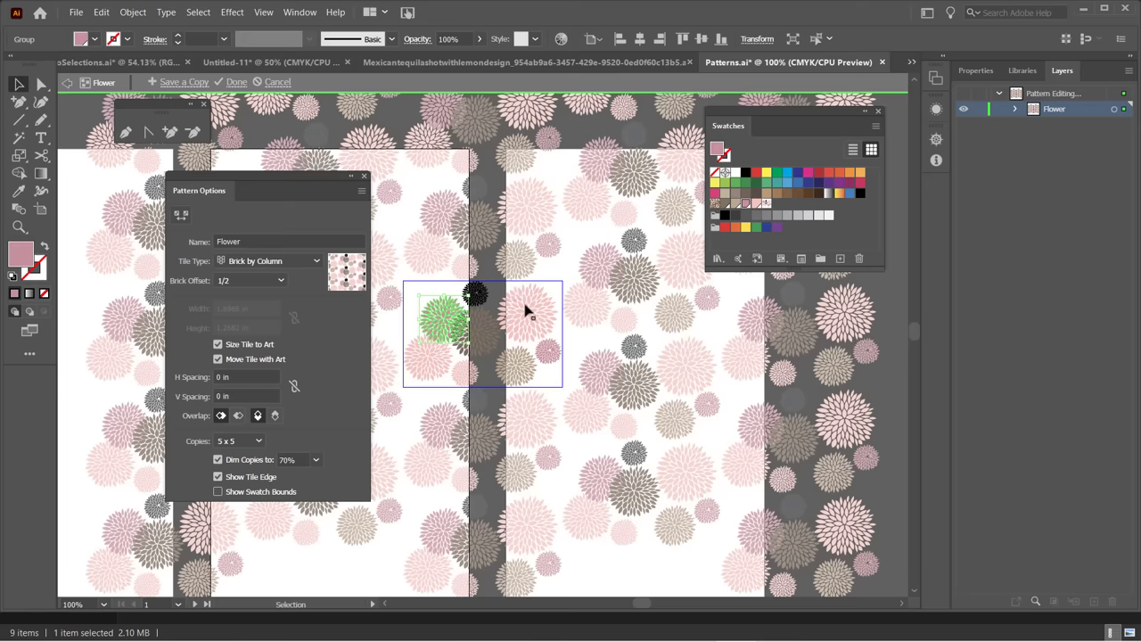
# Nudge the small black flower at the tile top slightly right and down, then close Pattern Options.
pyautogui.moveTo(526, 311); pyautogui.dragTo(517, 312)
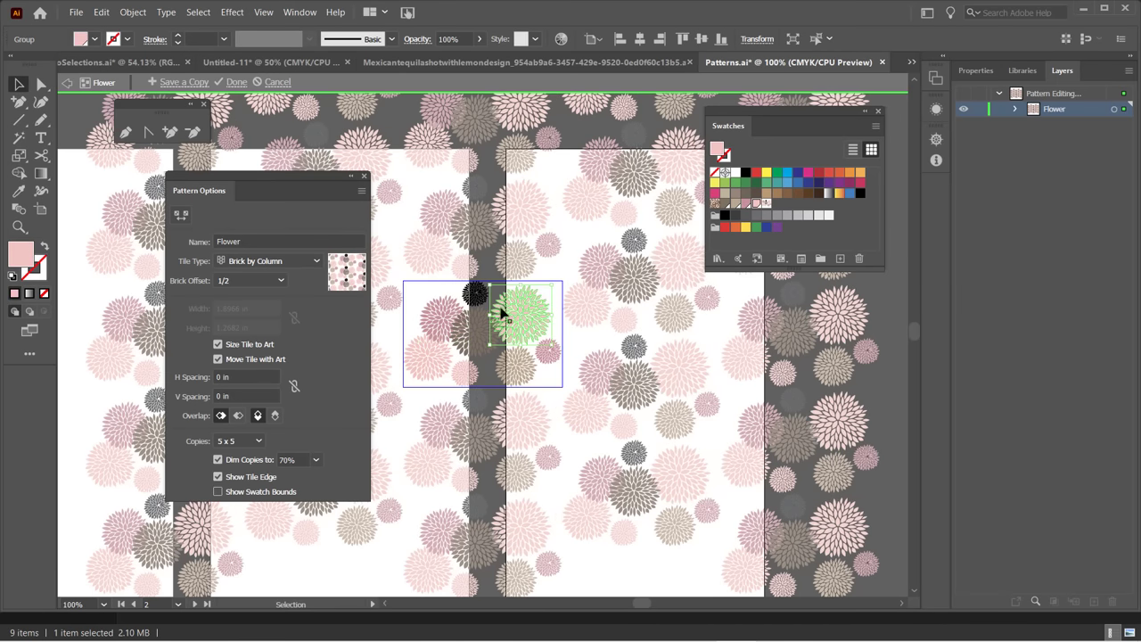
pyautogui.click(480, 303)
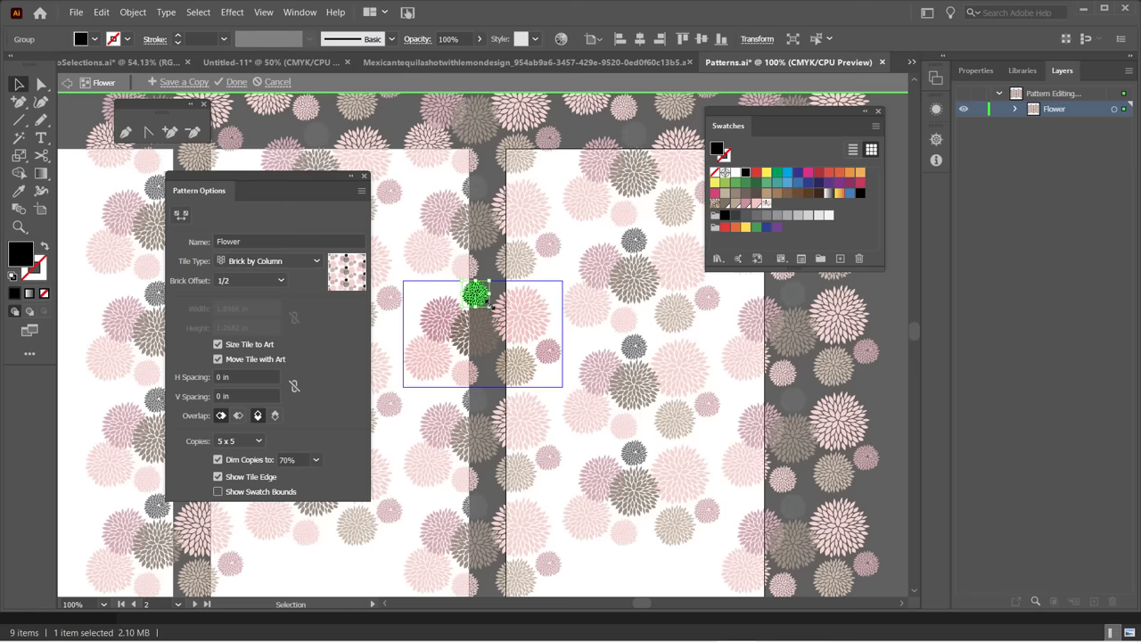
pyautogui.moveTo(489, 305); pyautogui.dragTo(487, 306)
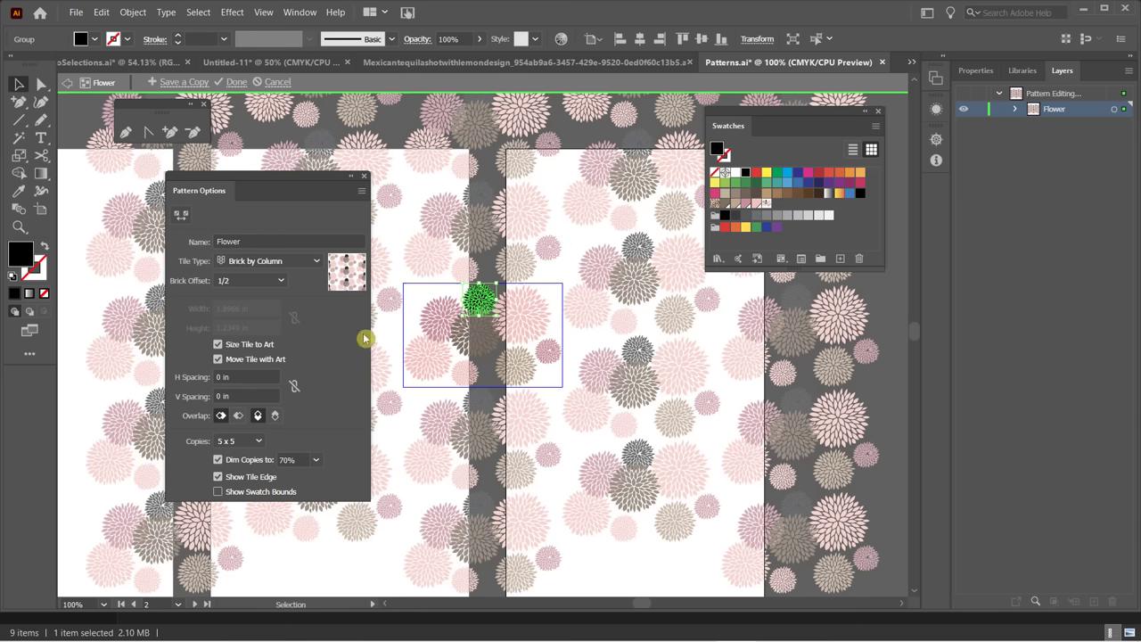
pyautogui.click(364, 175)
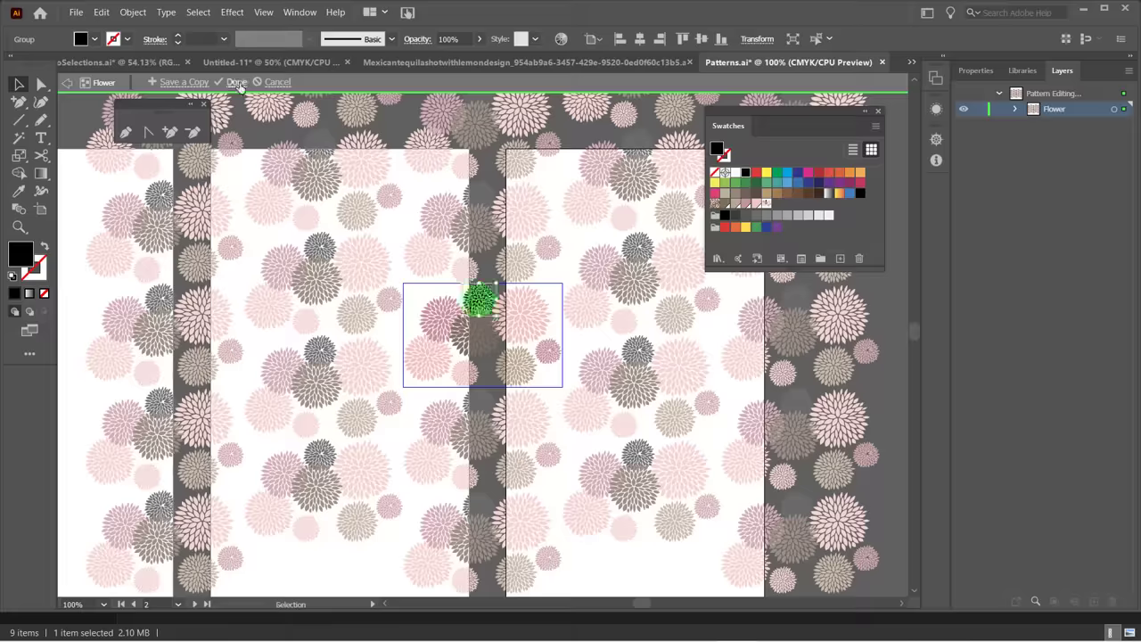
# Click Done, then fill the middle soap label's grey rectangle with the Flower swatch.
pyautogui.click(234, 81)
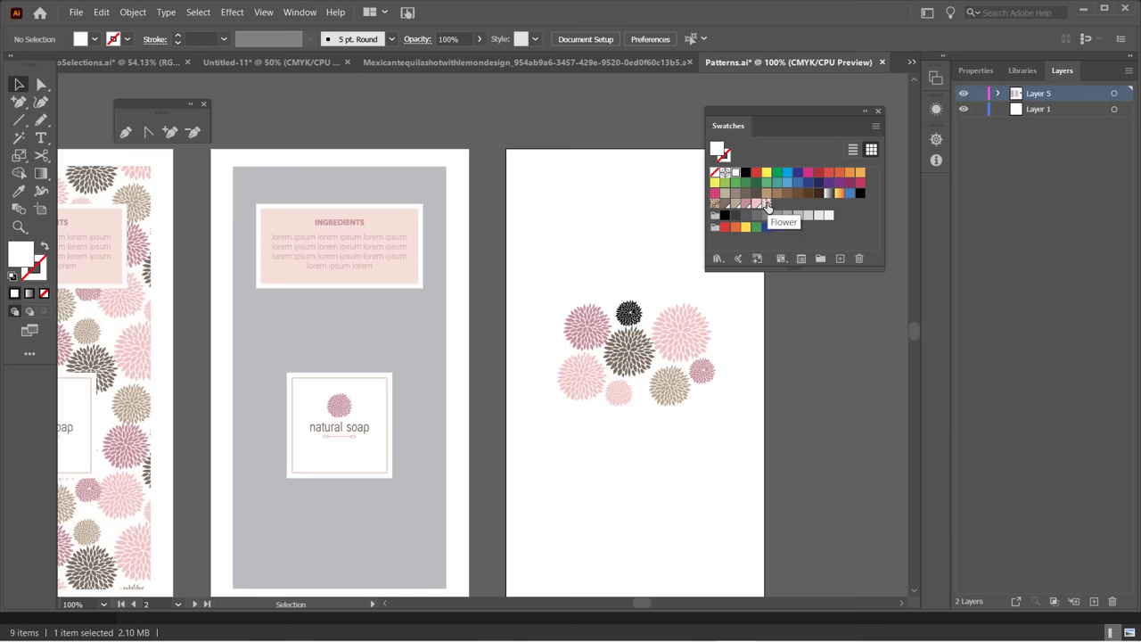
pyautogui.click(349, 188)
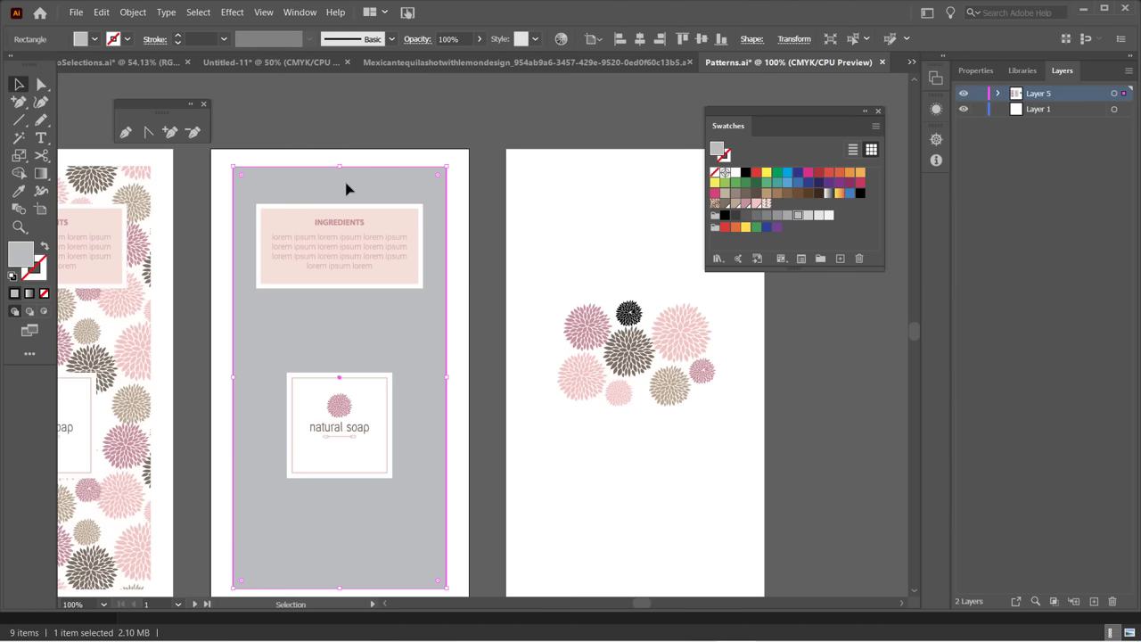
pyautogui.click(759, 203)
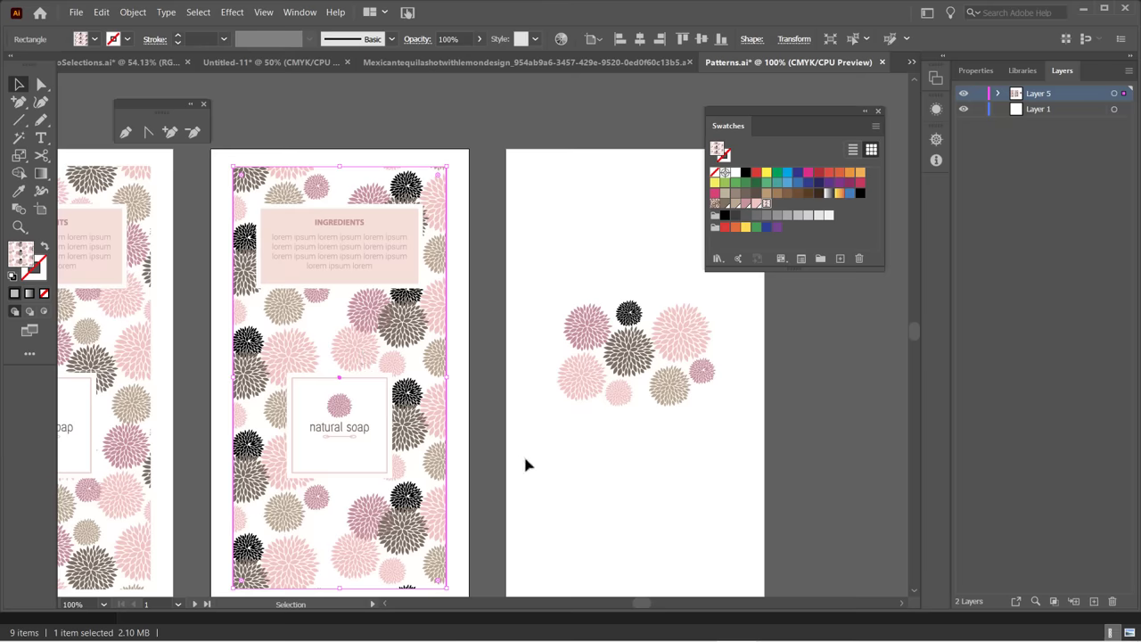
# Change the Flower pattern's Tile Type from Brick to Grid and finish editing the pattern.
pyautogui.doubleClick(766, 204)
pyautogui.click(310, 185)
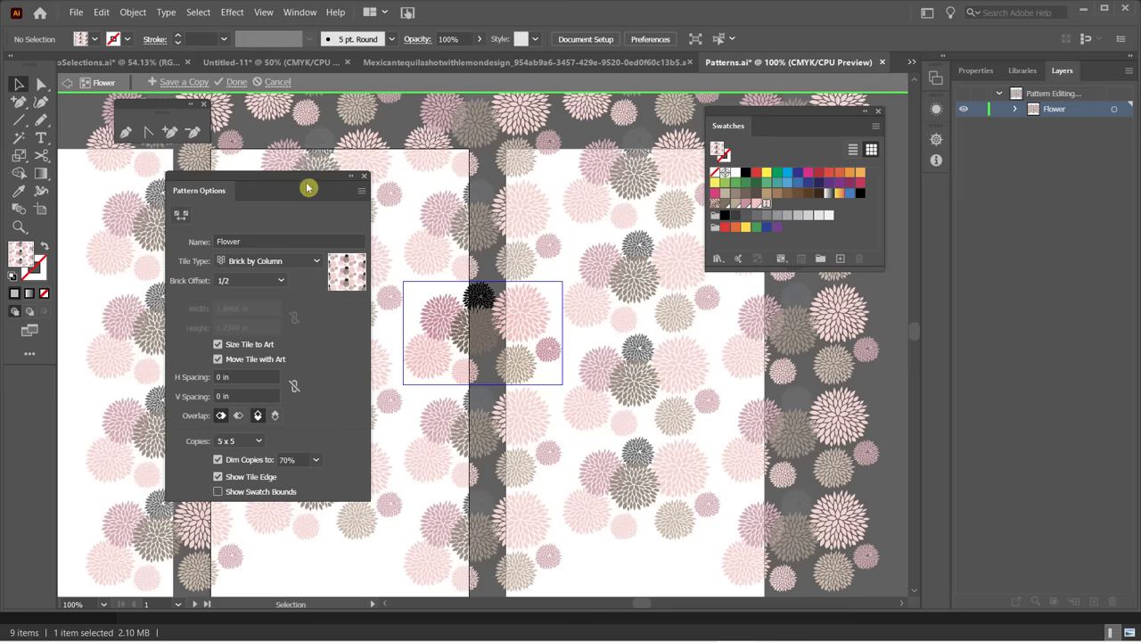
pyautogui.moveTo(312, 184); pyautogui.dragTo(315, 159)
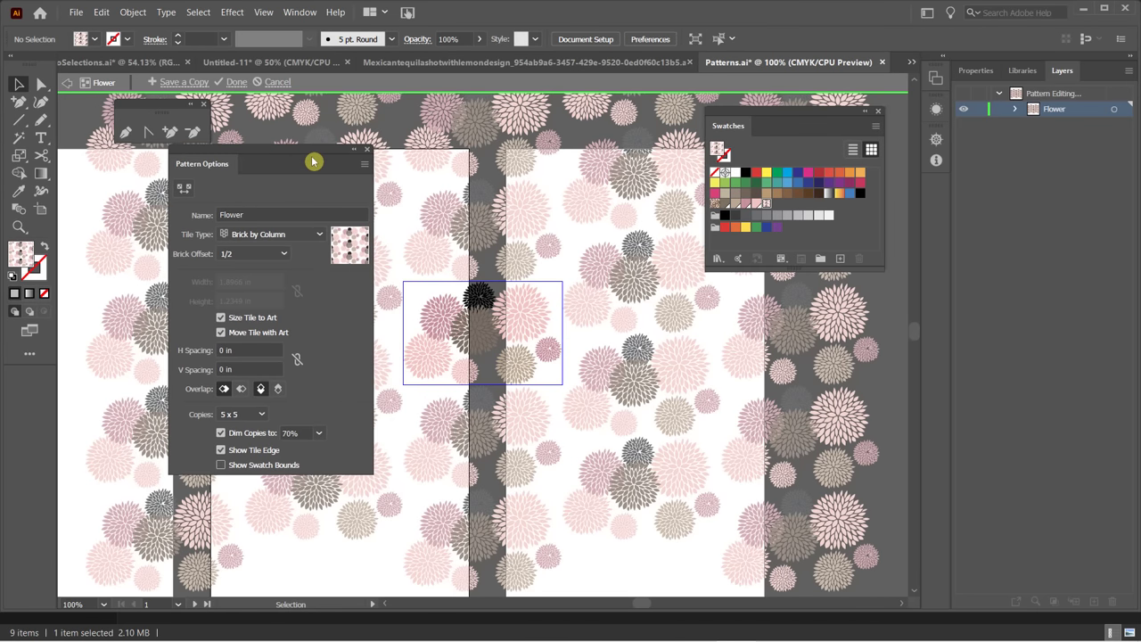
pyautogui.click(281, 237)
pyautogui.click(277, 252)
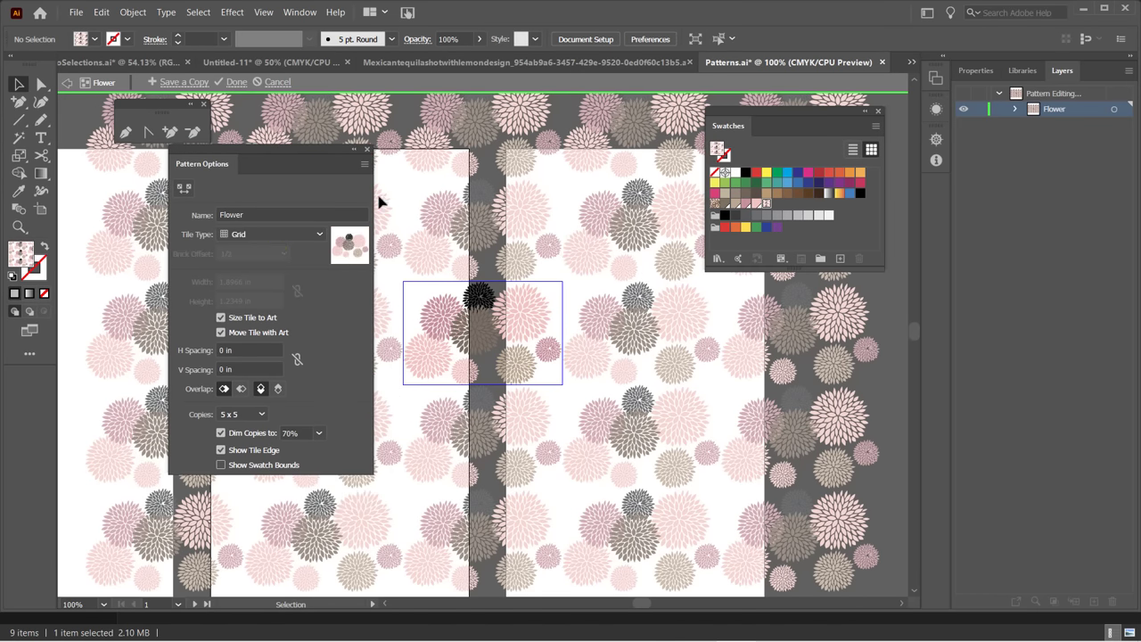
pyautogui.click(239, 82)
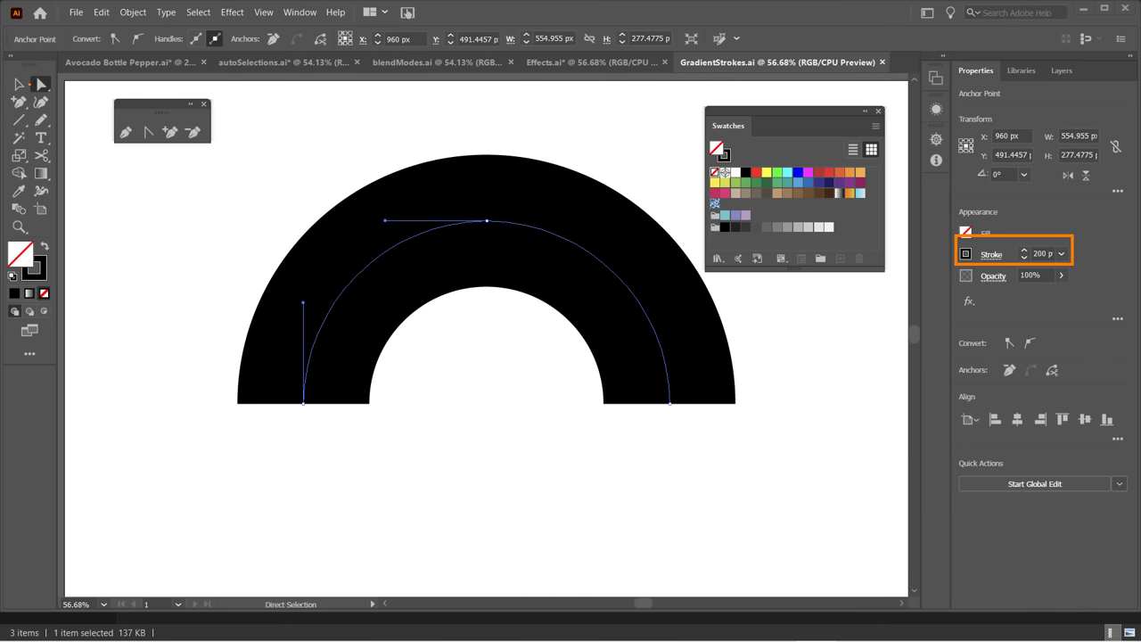
pyautogui.click(1024, 259)
pyautogui.click(1024, 258)
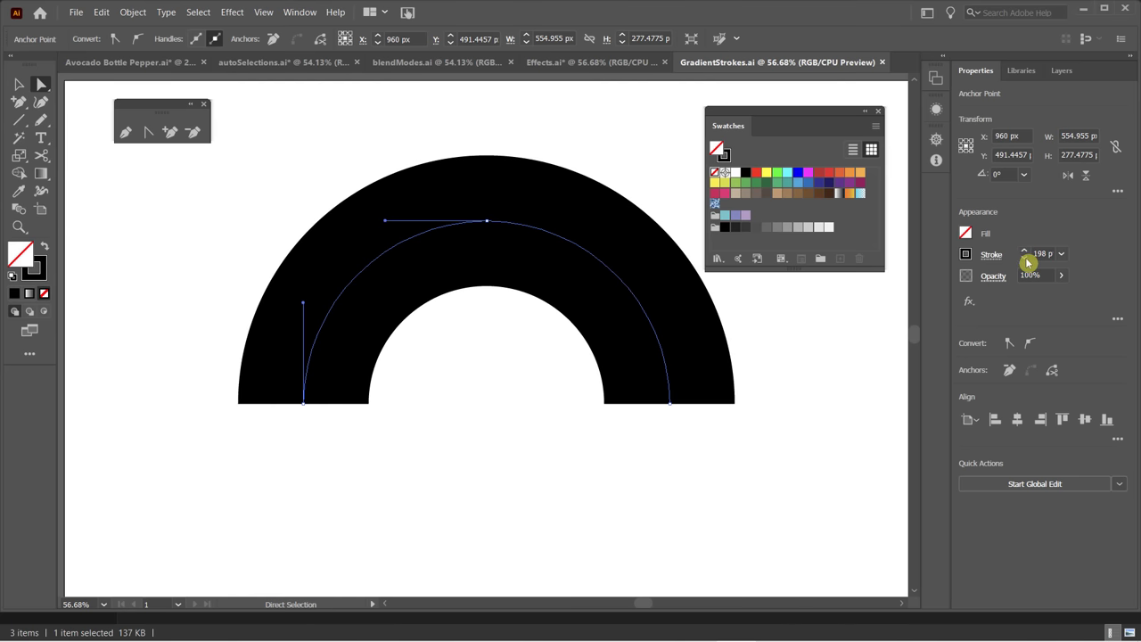
pyautogui.click(1025, 260)
pyautogui.click(1025, 259)
pyautogui.click(1025, 259)
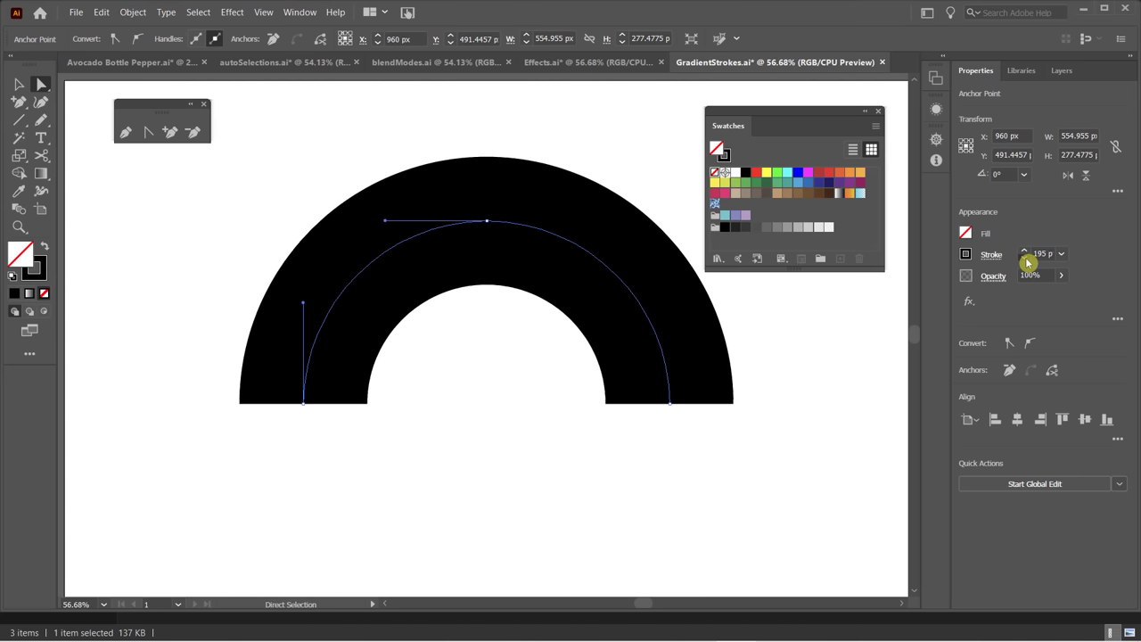
pyautogui.click(1026, 260)
pyautogui.click(1026, 260)
pyautogui.click(1025, 260)
pyautogui.click(1061, 254)
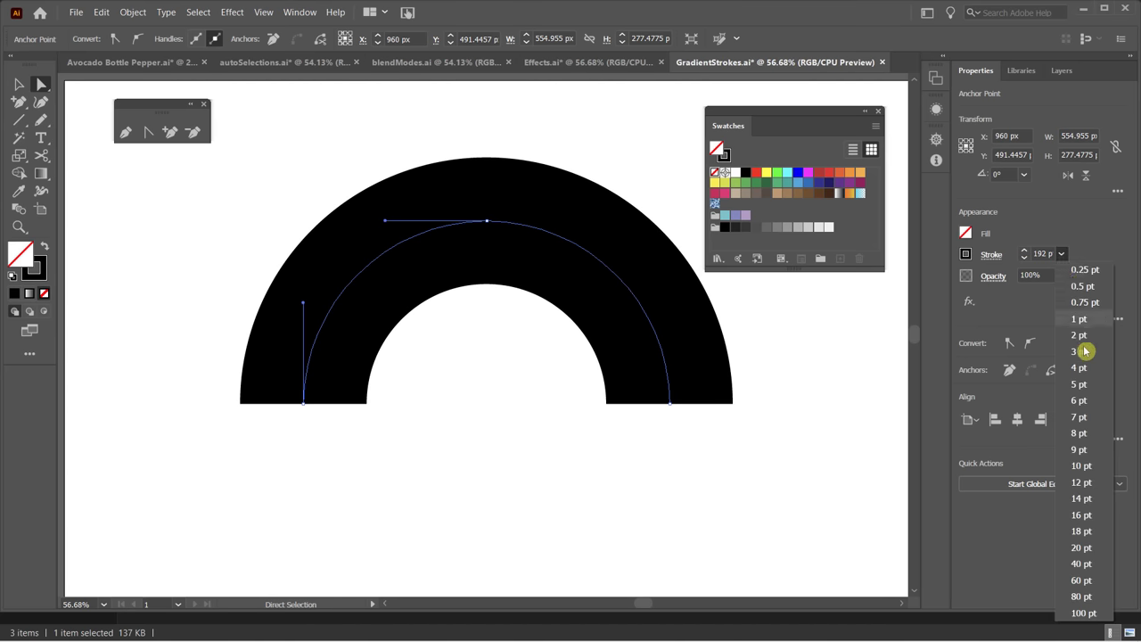
pyautogui.click(1100, 531)
pyautogui.hotkey('ctrl', 'z')
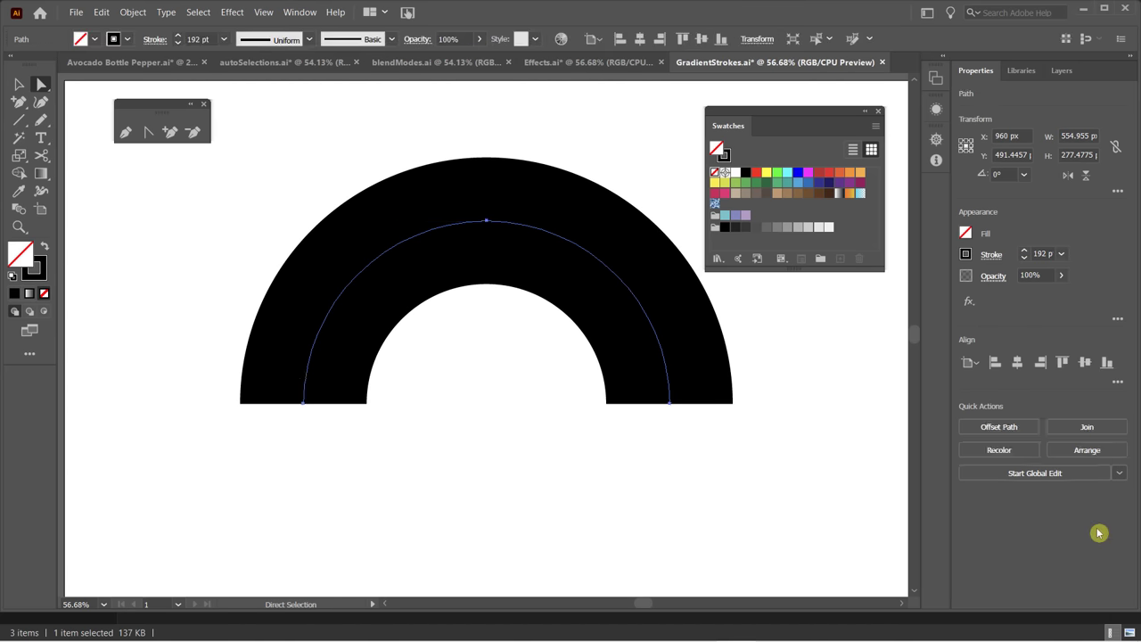
pyautogui.press('Up')
pyautogui.press('Up')
pyautogui.press('Up')
pyautogui.press('Up')
pyautogui.press('Up')
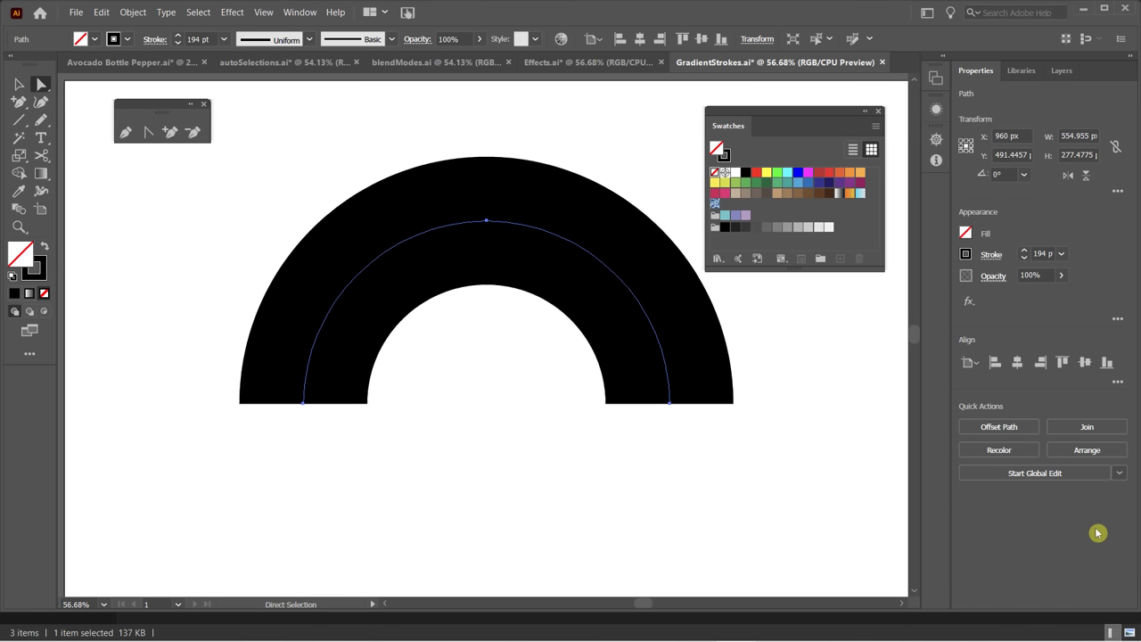
pyautogui.press('Up')
pyautogui.press('Up')
pyautogui.press('Up')
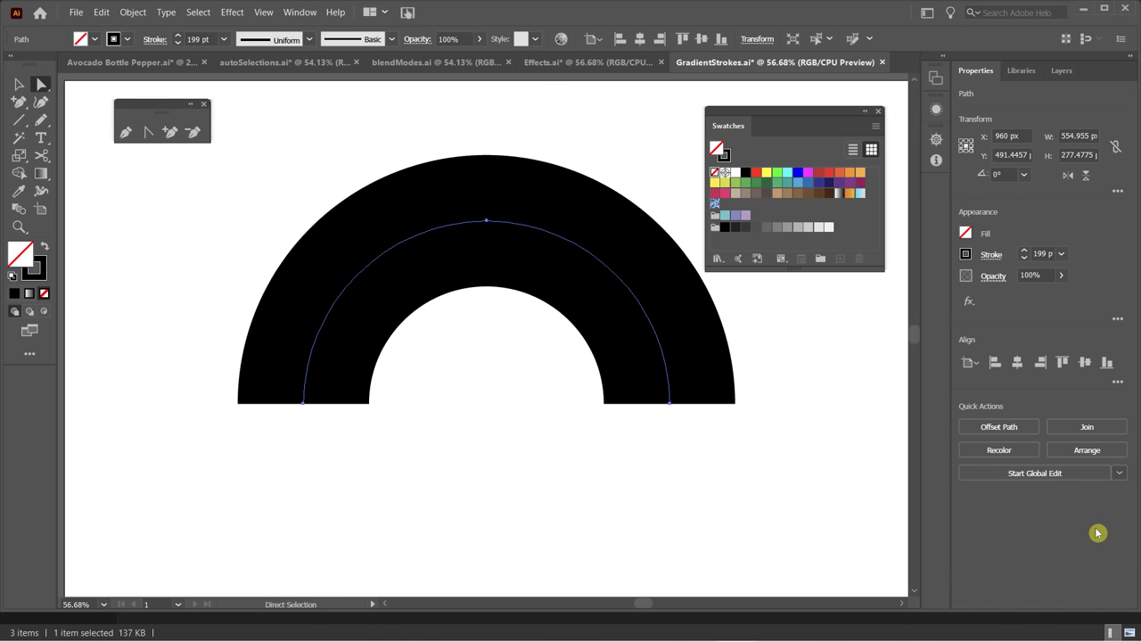
pyautogui.hotkey('ctrl', 's')
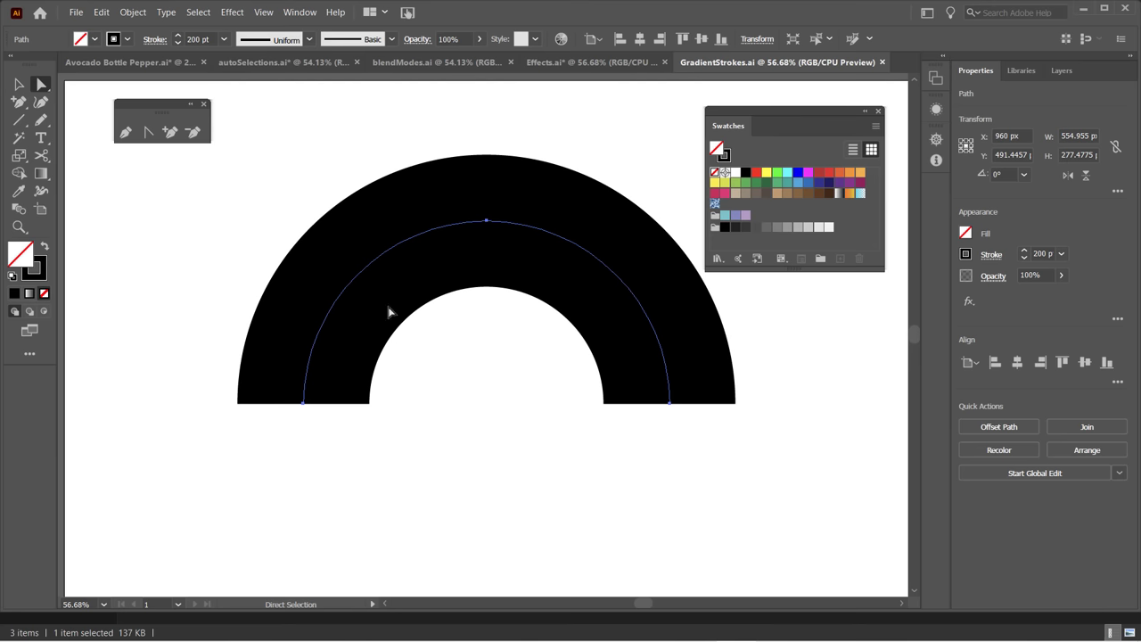
# Expand the black arc's fill and stroke into a solid shape with Object > Expand, then deselect it.
pyautogui.click(132, 11)
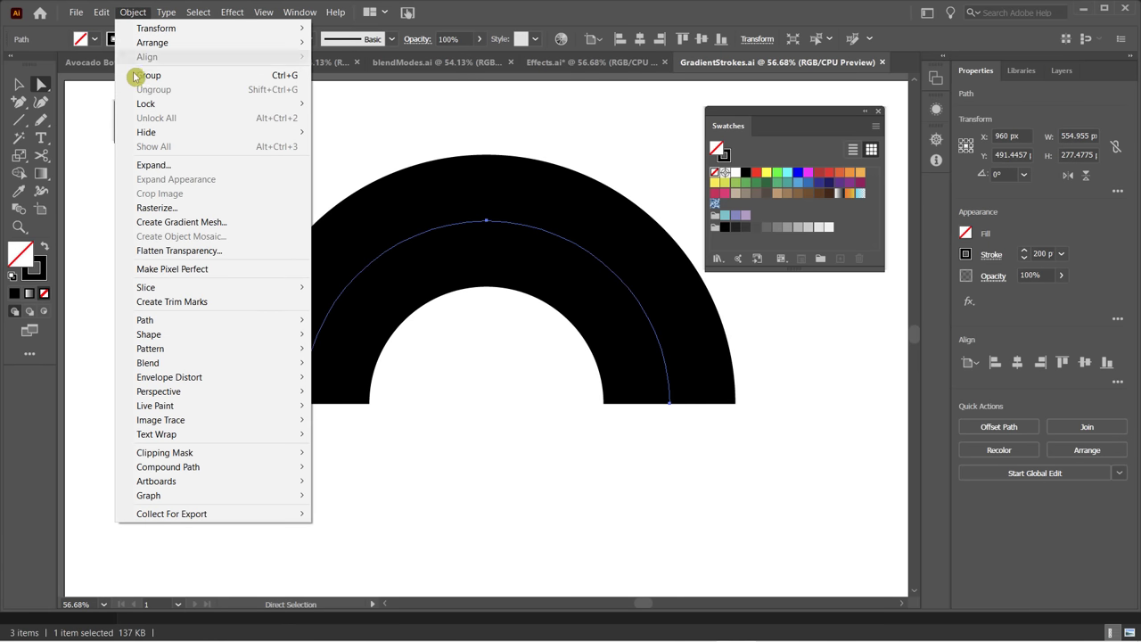
pyautogui.click(170, 165)
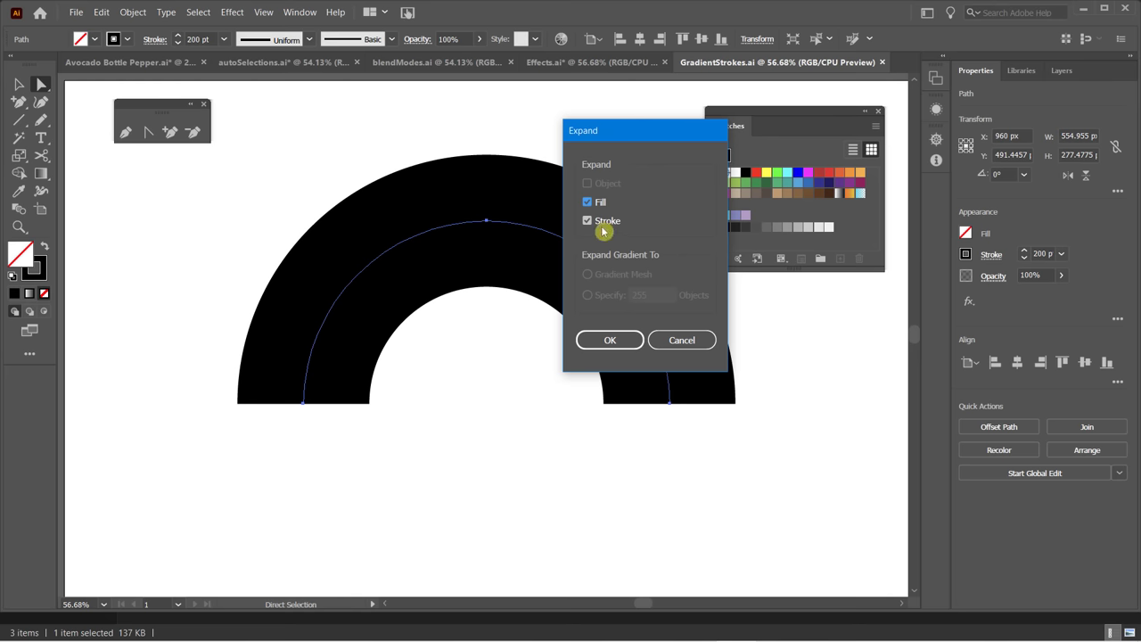
pyautogui.click(603, 344)
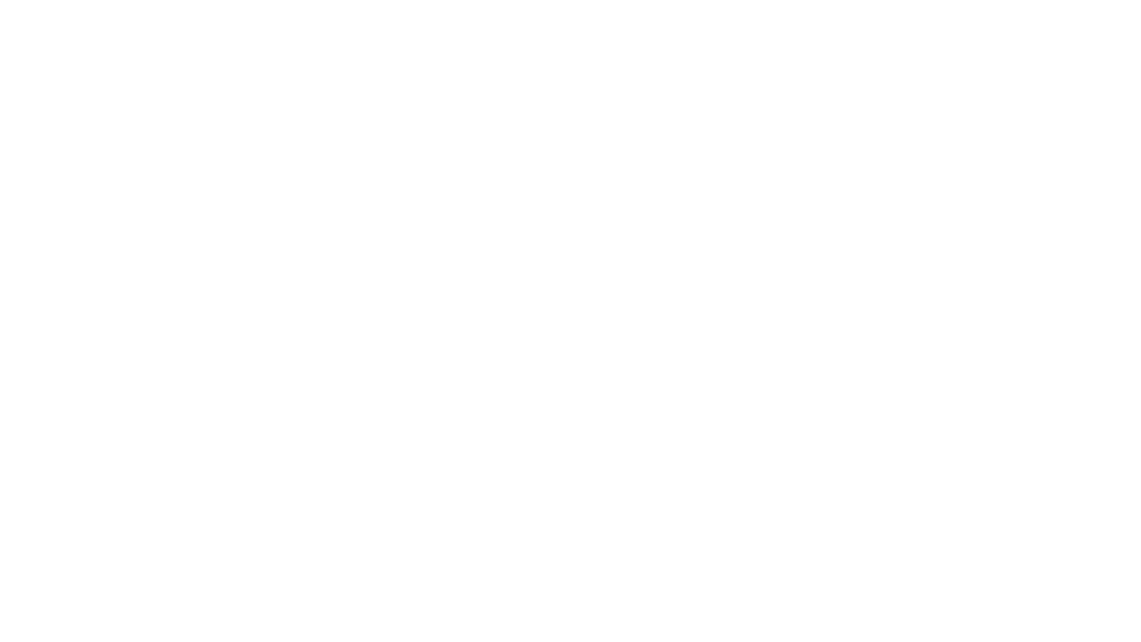
pyautogui.click(254, 216)
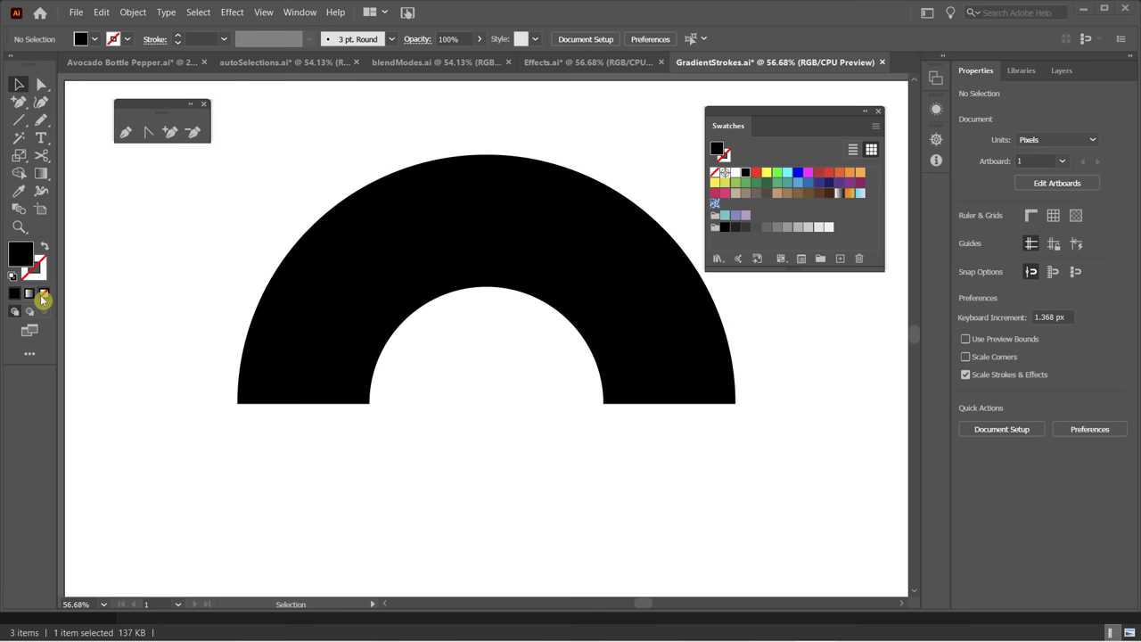
# Give the selected arc a gradient fill and bring the Gradient panel into view over the artwork.
pyautogui.click(397, 258)
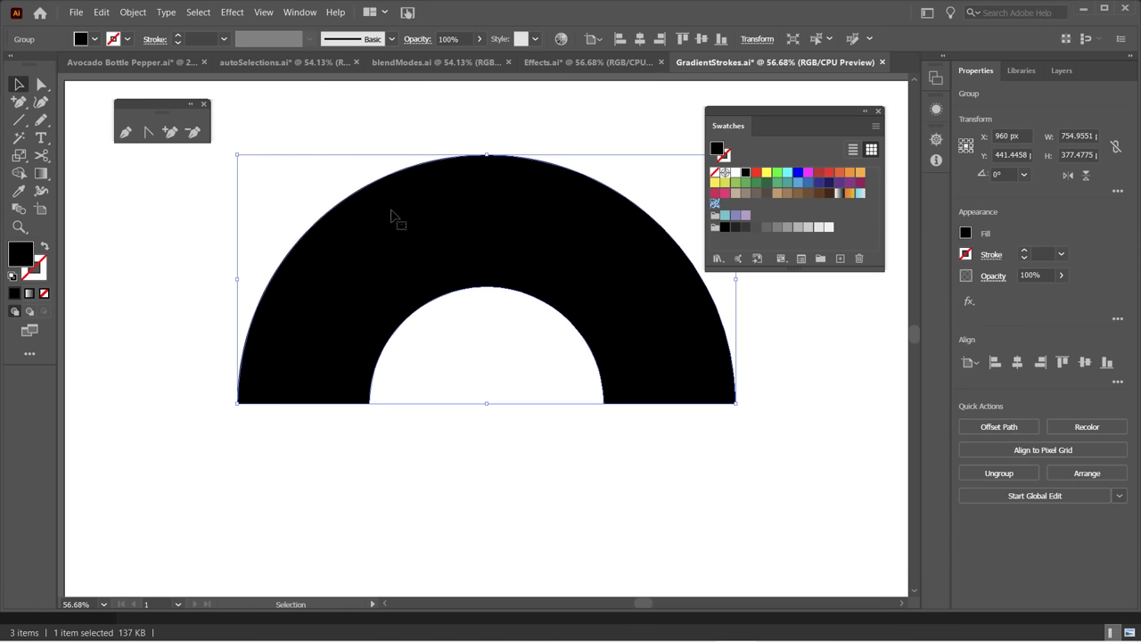
pyautogui.click(29, 296)
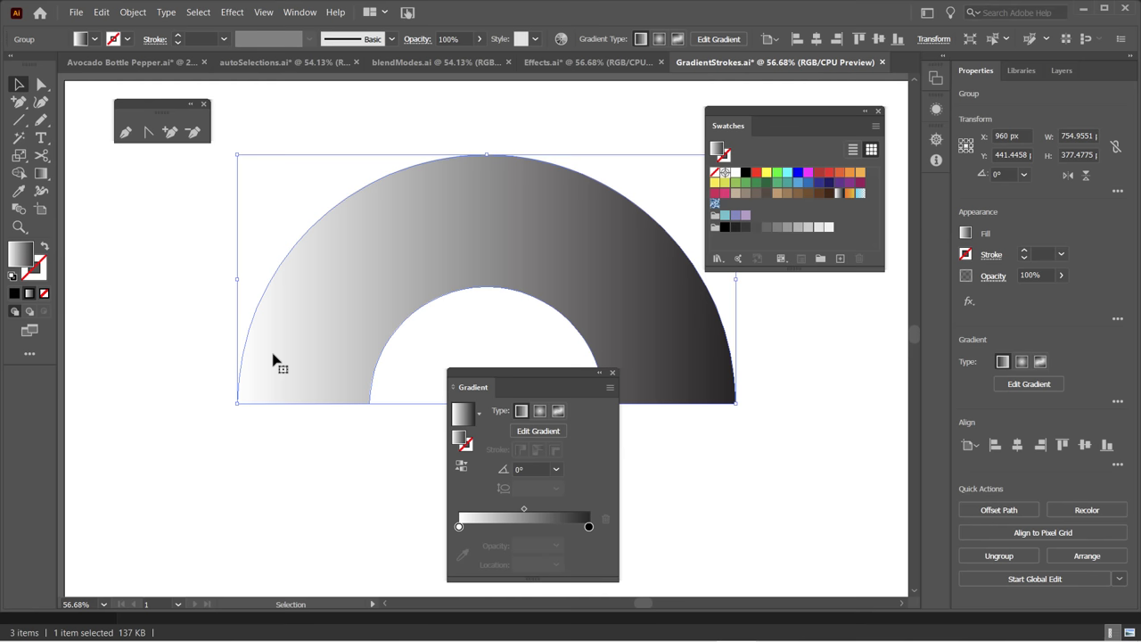
pyautogui.moveTo(538, 375); pyautogui.dragTo(502, 248)
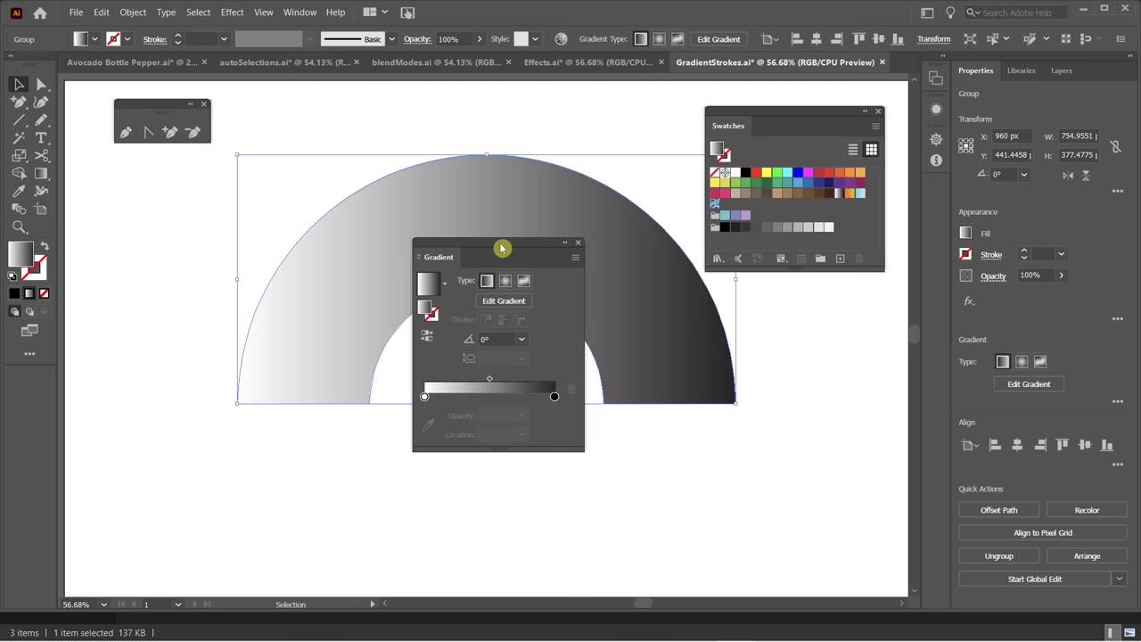
pyautogui.click(299, 13)
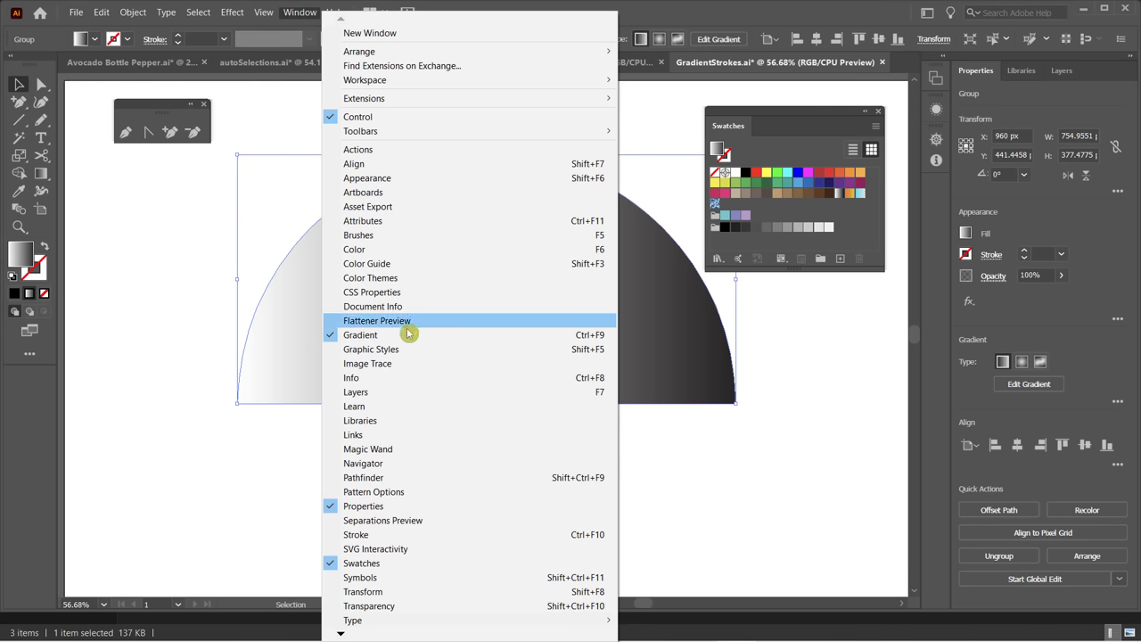
pyautogui.click(411, 337)
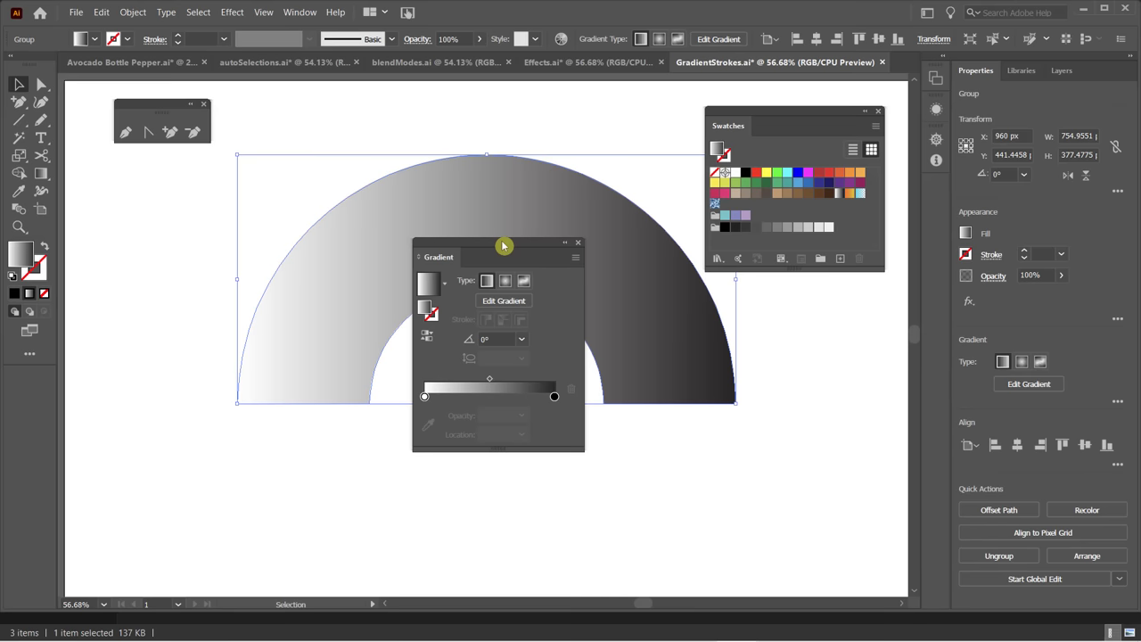
pyautogui.moveTo(503, 245); pyautogui.dragTo(501, 328)
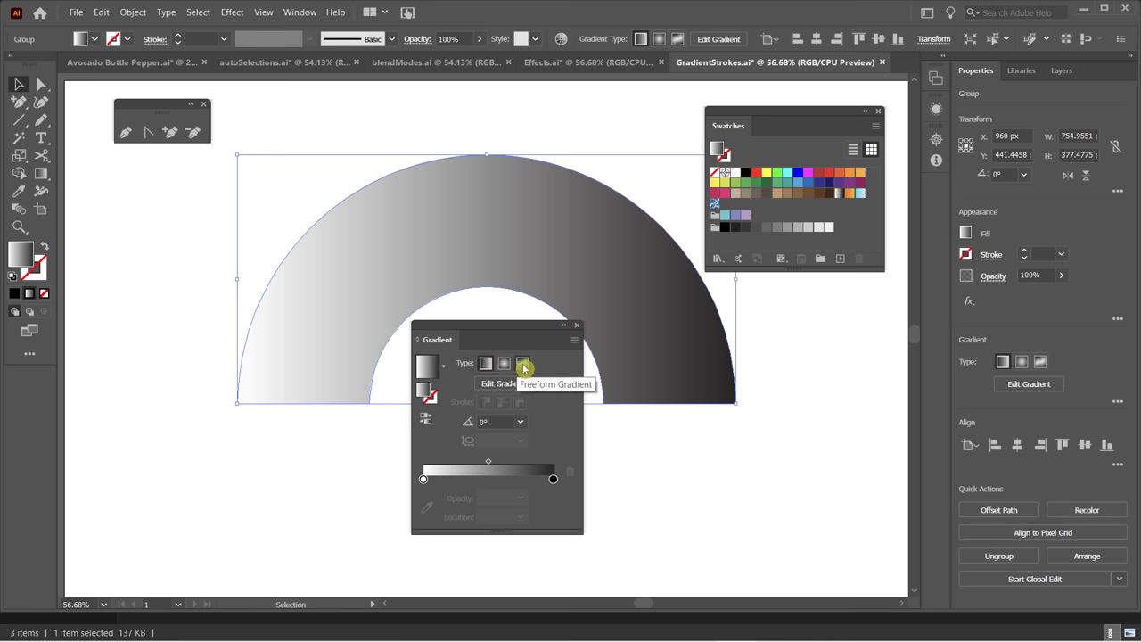
# Preview the Gold Dust and Blue Sky presets, then return the arc to the White, Black gradient.
pyautogui.click(446, 370)
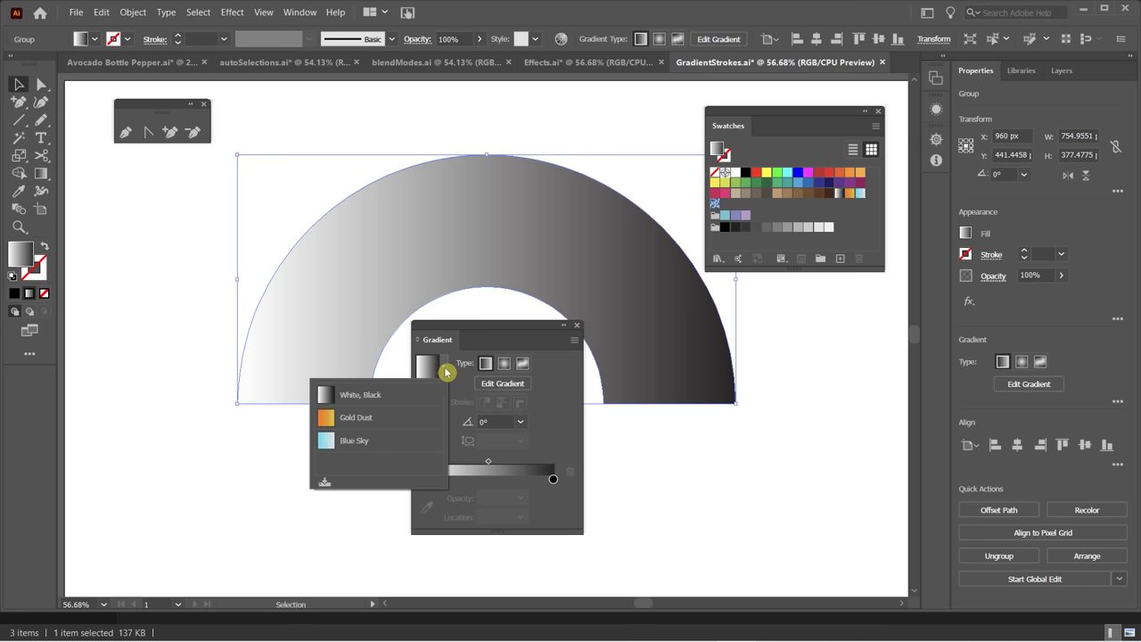
pyautogui.click(360, 421)
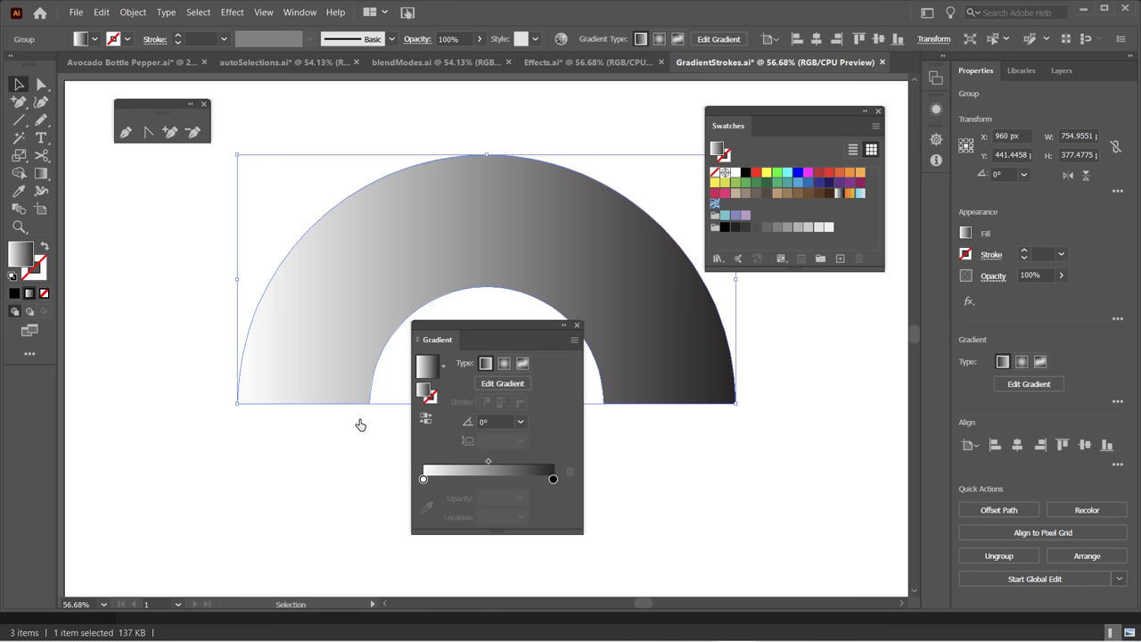
pyautogui.click(444, 367)
pyautogui.press('Escape')
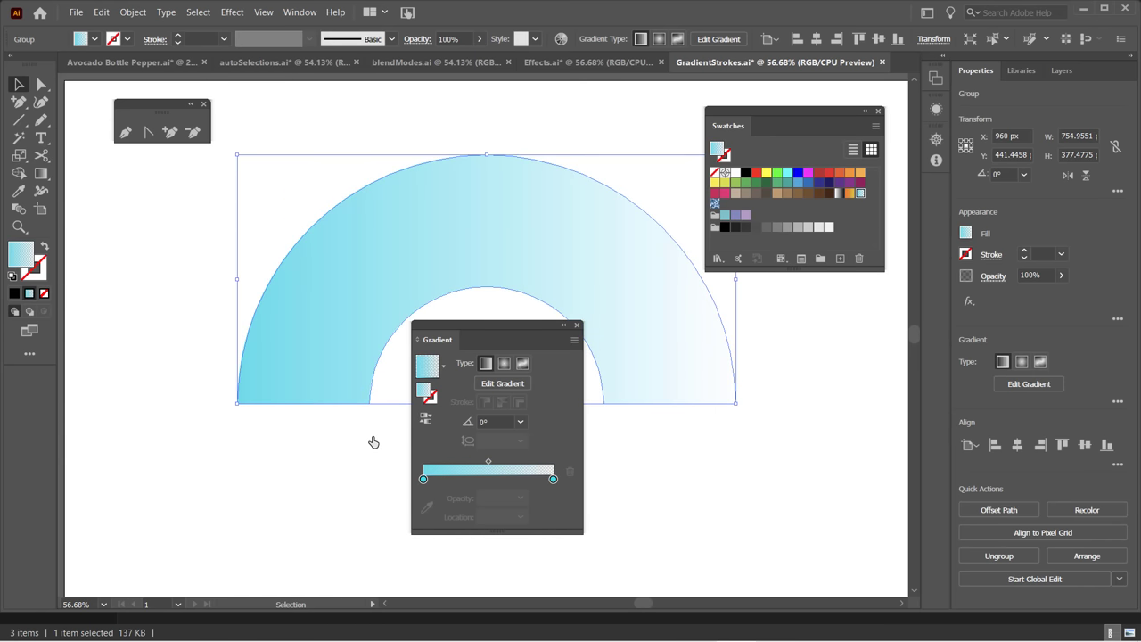
pyautogui.click(458, 400)
pyautogui.click(444, 373)
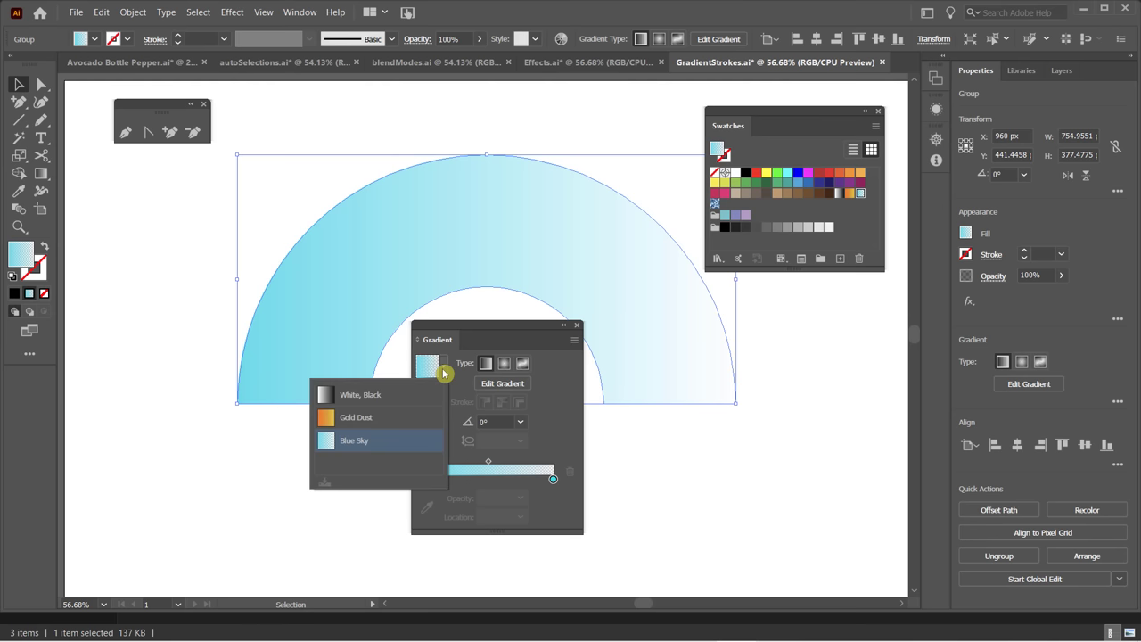
pyautogui.click(378, 402)
pyautogui.click(580, 429)
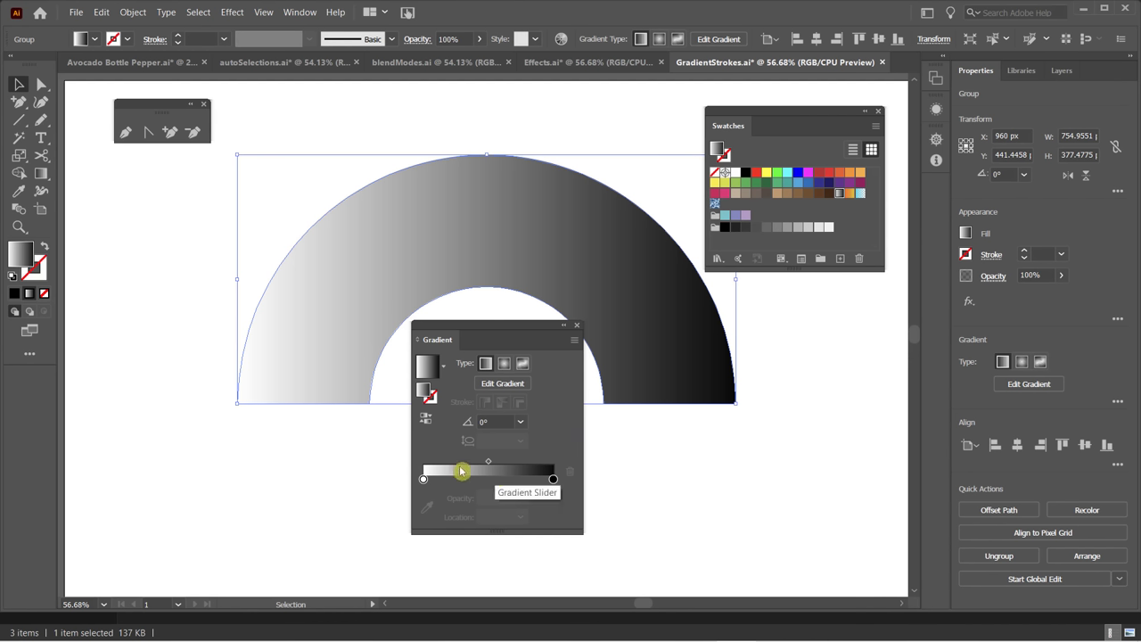
pyautogui.click(521, 423)
# Rotate the White, Black gradient from 120° to 180° so it shades black to white left-to-right.
pyautogui.click(540, 198)
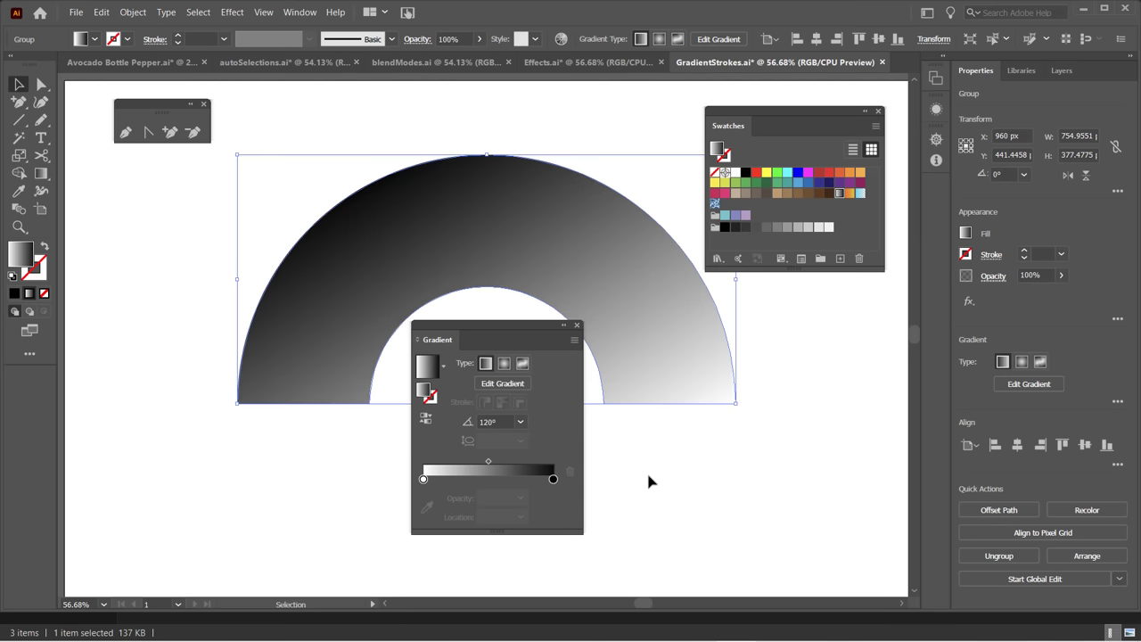
pyautogui.click(521, 422)
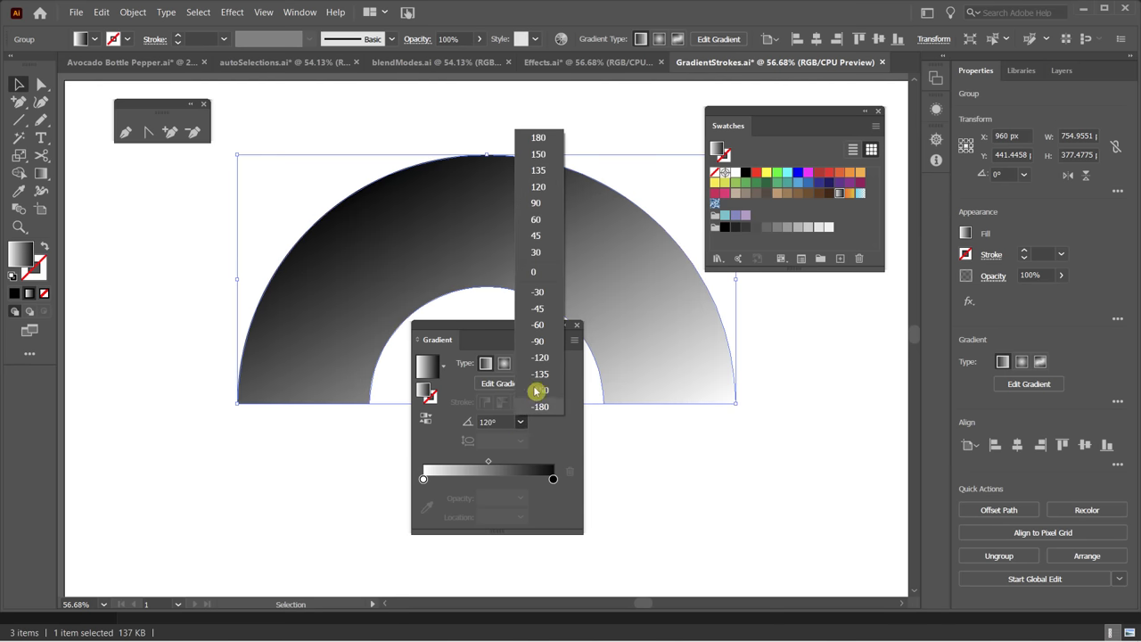
pyautogui.click(539, 138)
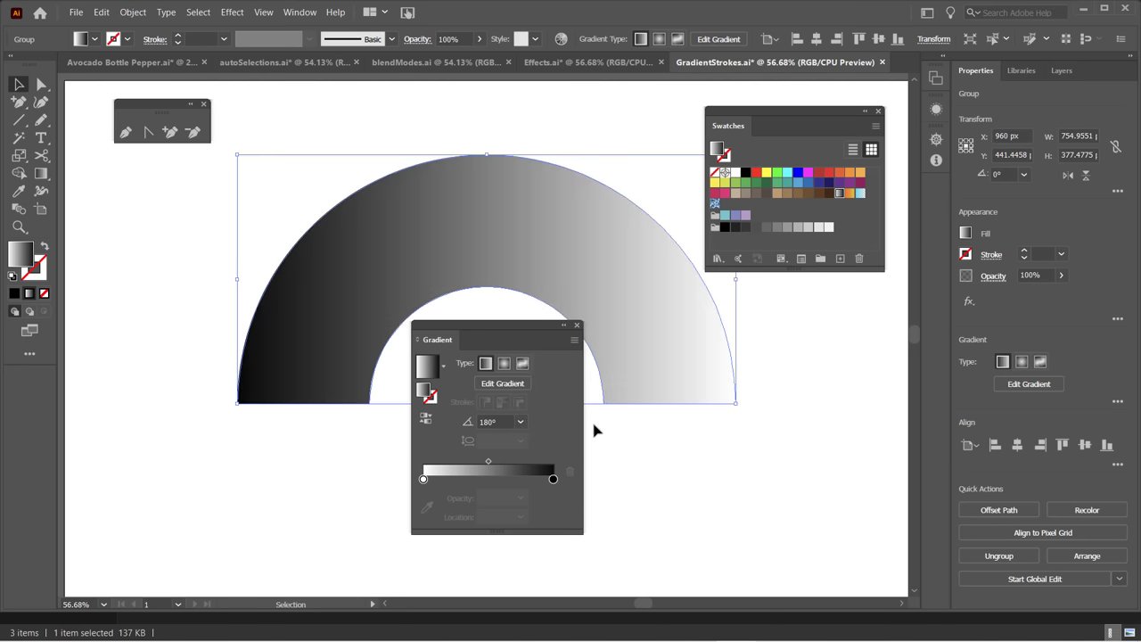
pyautogui.click(471, 500)
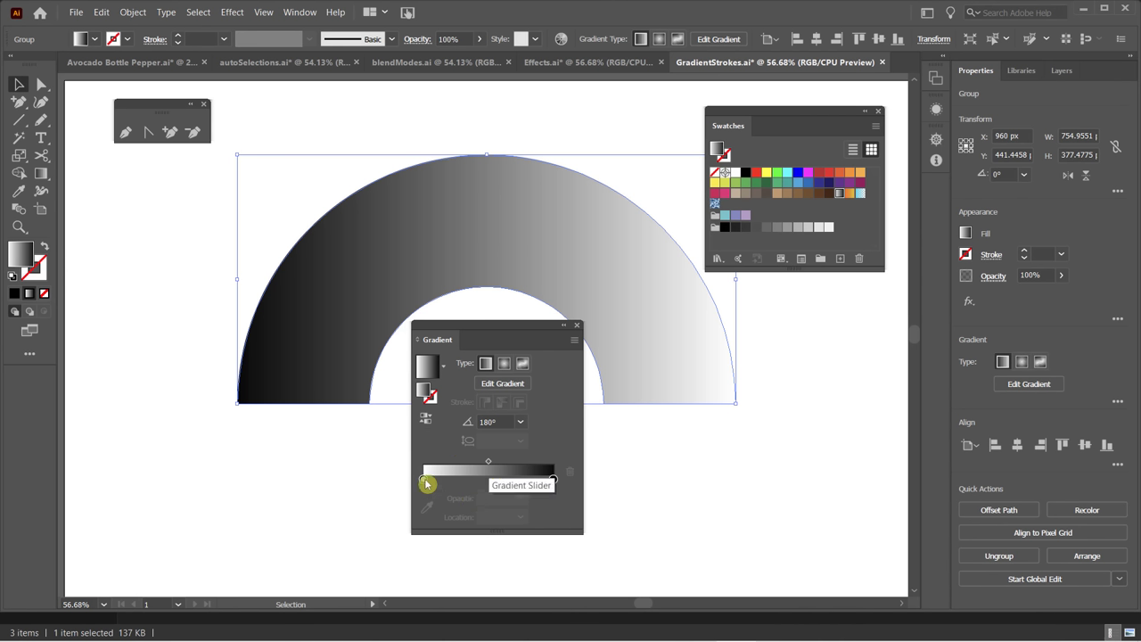
pyautogui.click(553, 483)
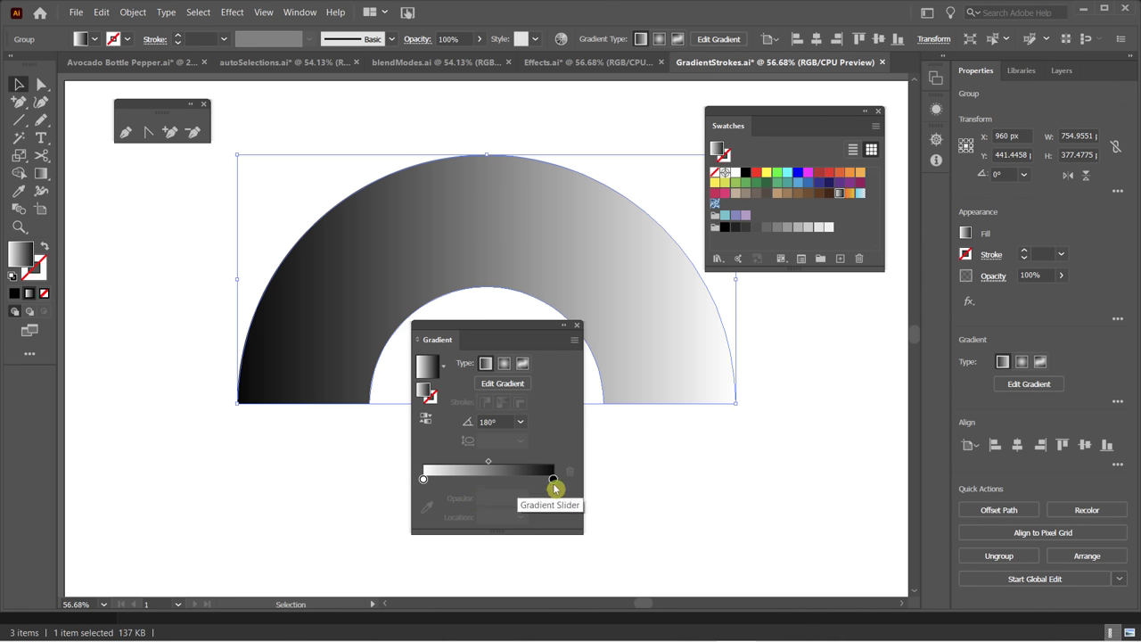
pyautogui.click(455, 495)
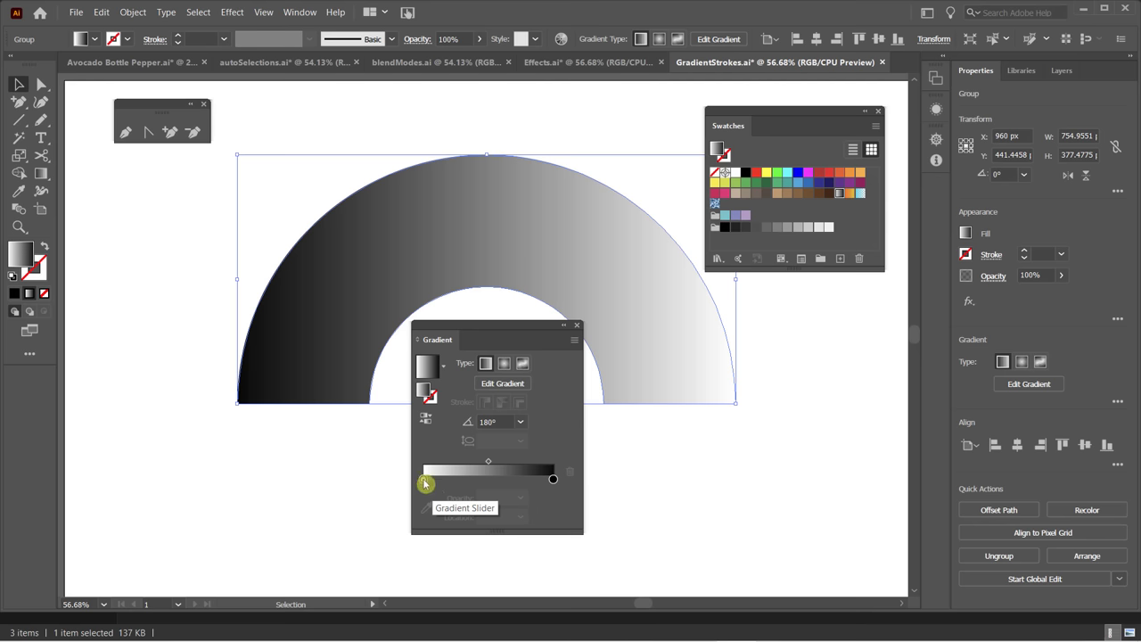
# Switch the white gradient stop to CMYK and add magenta to make it pink.
pyautogui.doubleClick(425, 479)
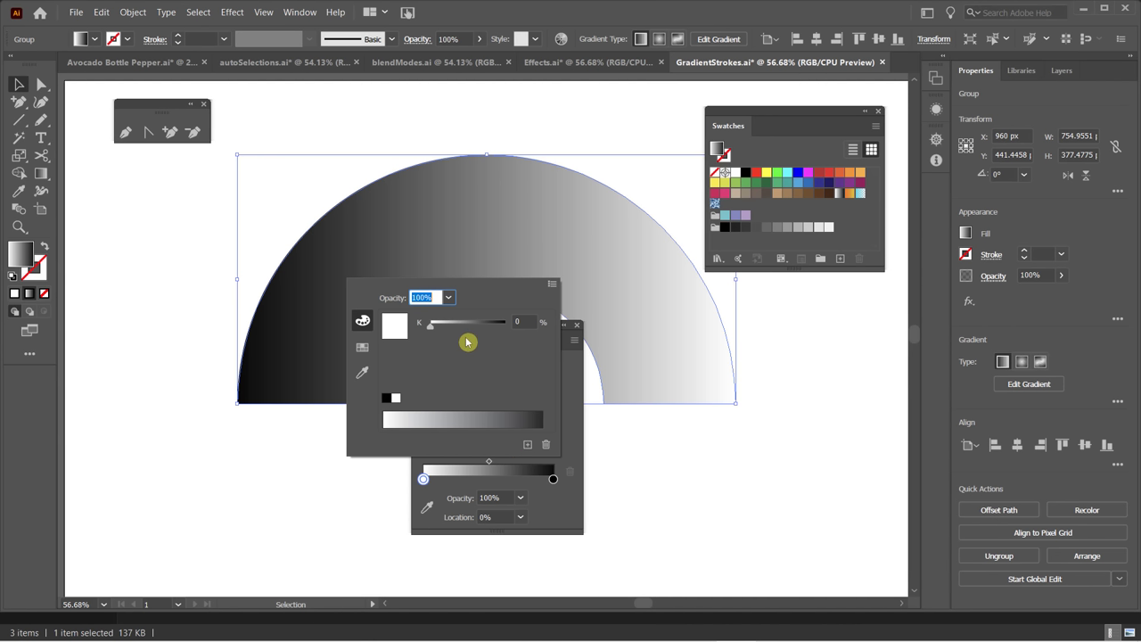
pyautogui.click(551, 285)
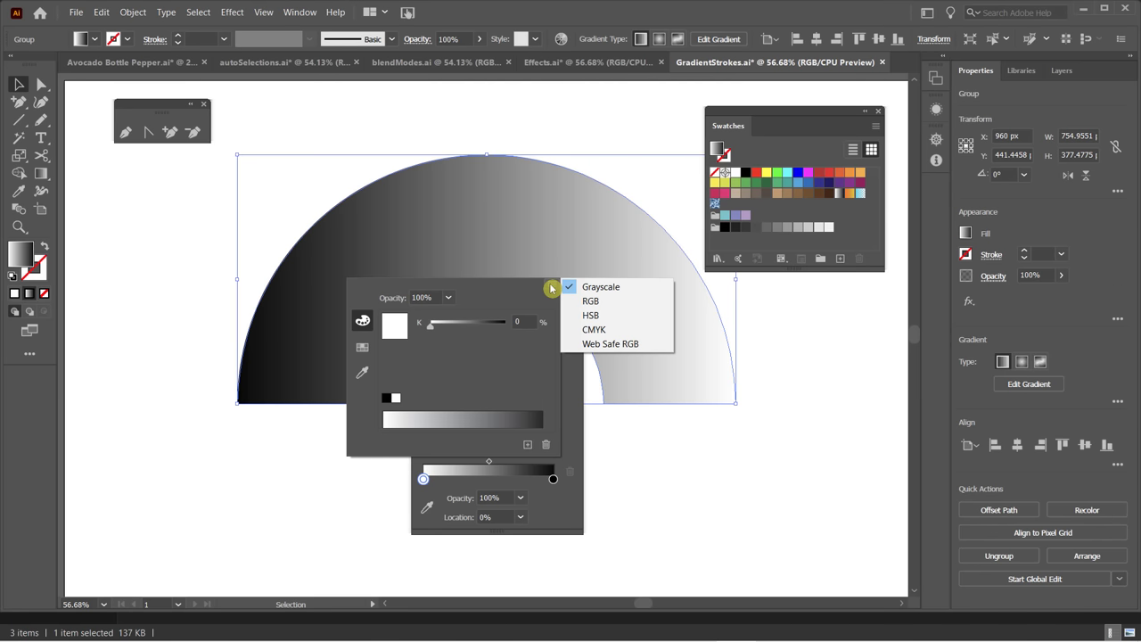
pyautogui.click(595, 332)
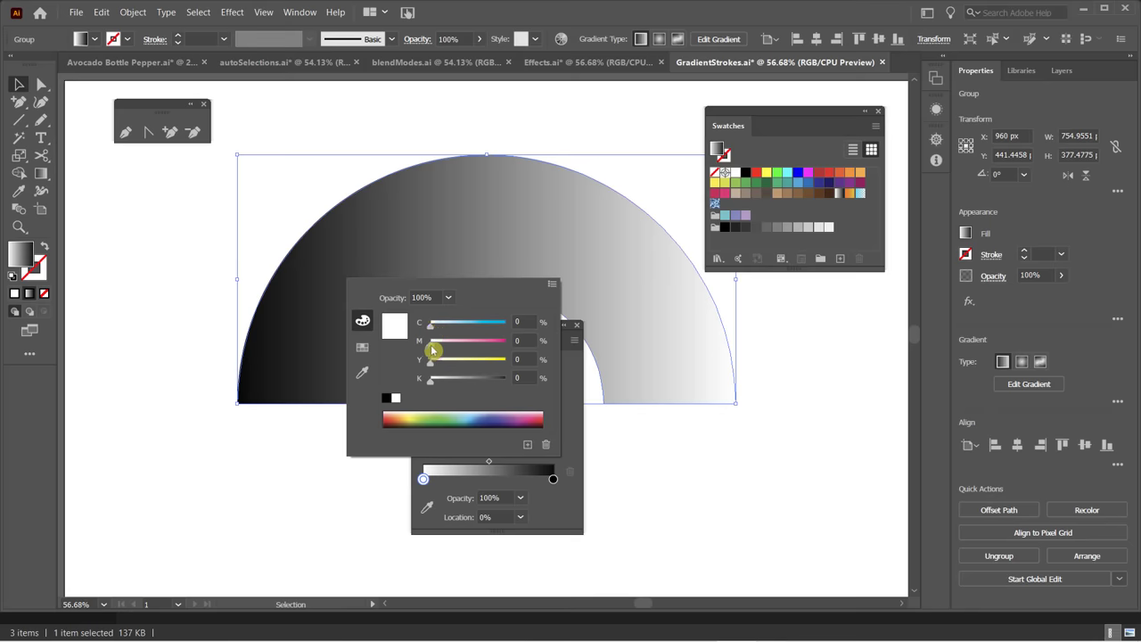
pyautogui.moveTo(433, 349); pyautogui.dragTo(507, 384)
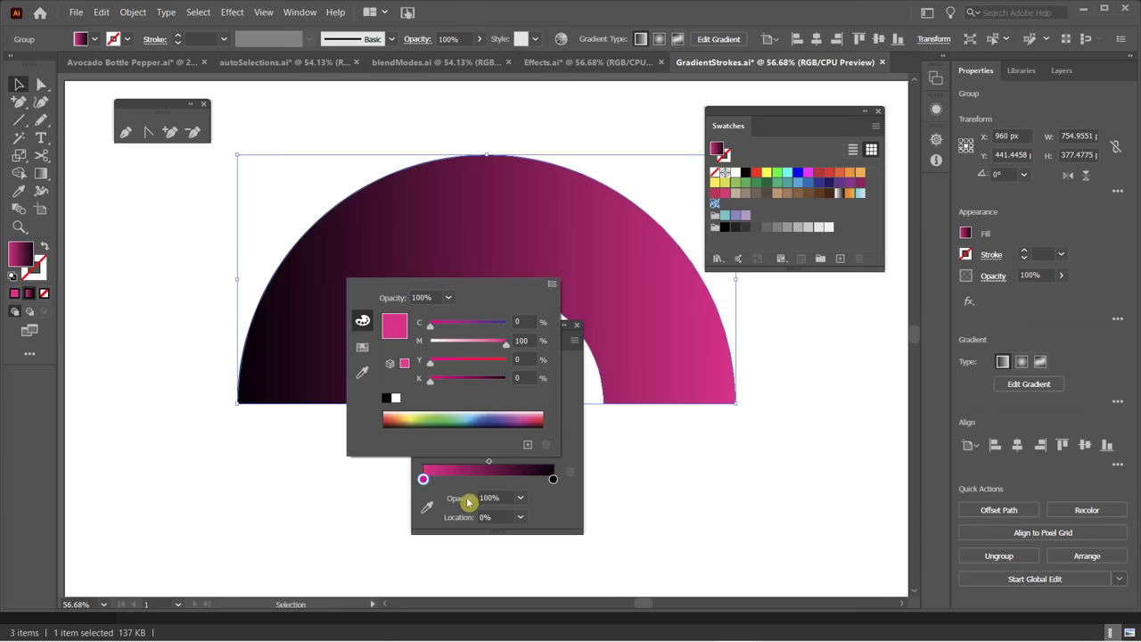
pyautogui.click(553, 481)
# Turn the black end stop red (C0 M100 Y76.47 K7.06), removing its cyan.
pyautogui.doubleClick(554, 484)
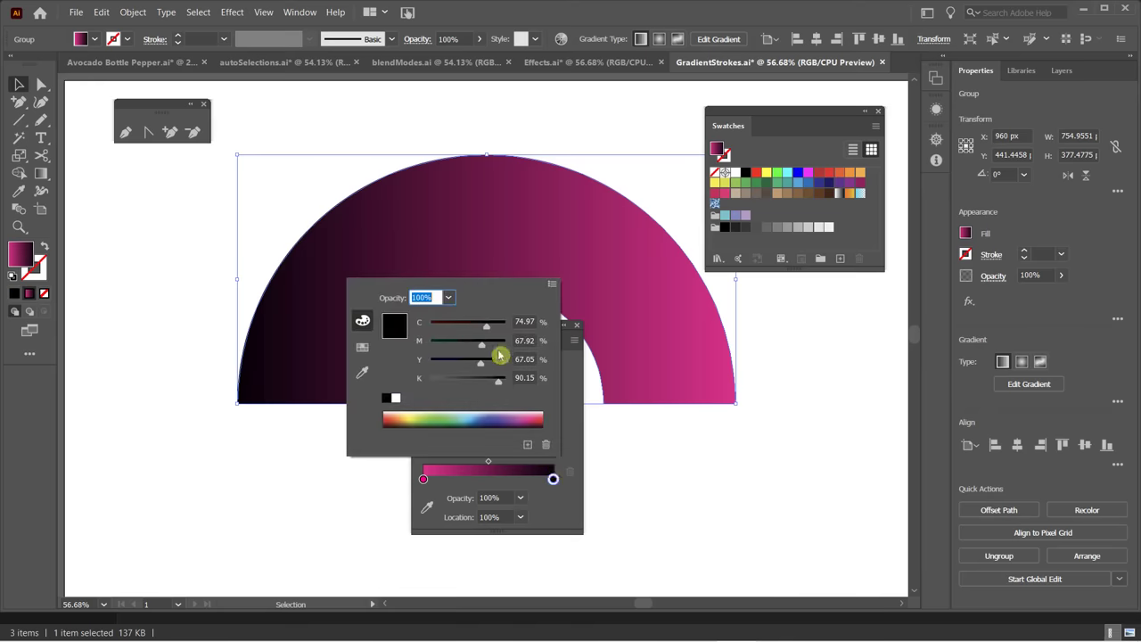
pyautogui.moveTo(485, 351); pyautogui.dragTo(443, 349)
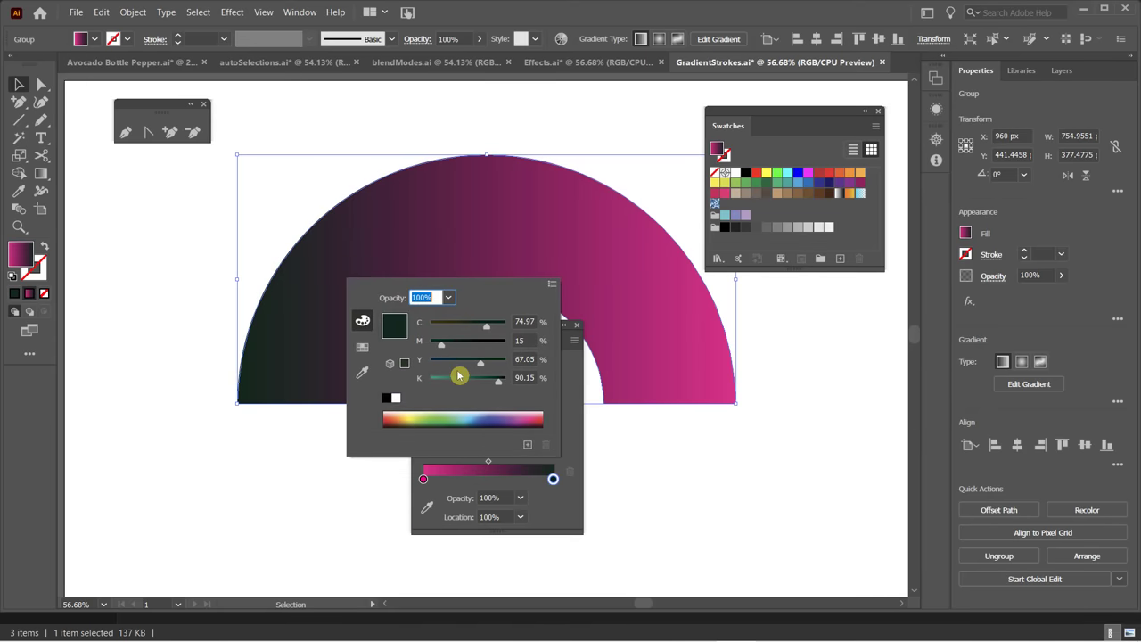
pyautogui.moveTo(437, 348); pyautogui.dragTo(432, 348)
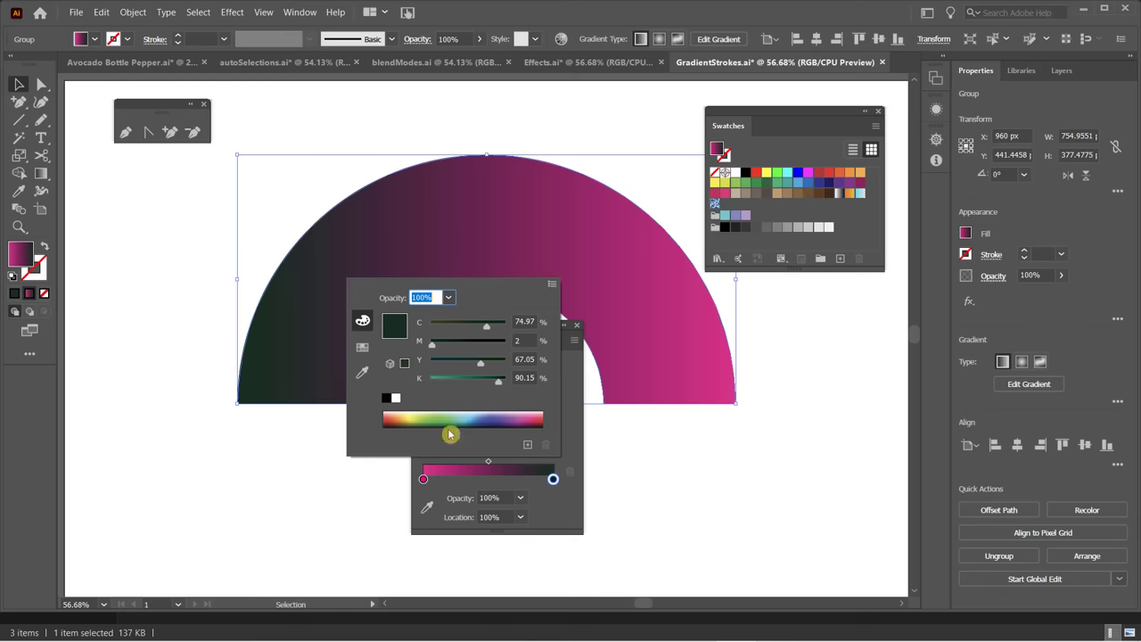
pyautogui.click(539, 416)
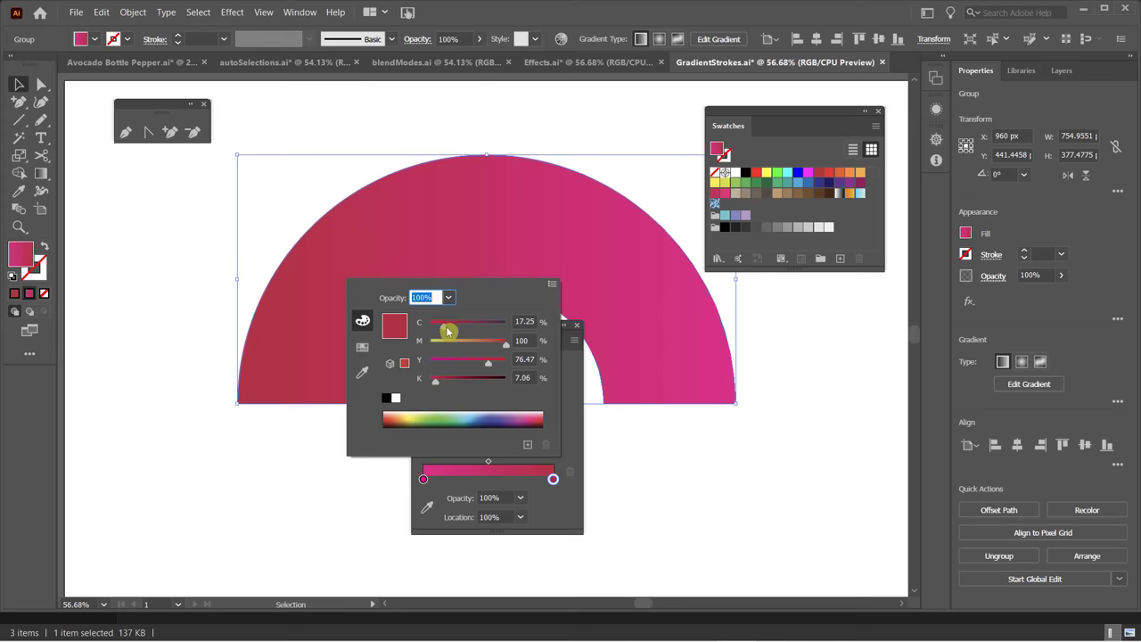
pyautogui.moveTo(449, 332); pyautogui.dragTo(422, 331)
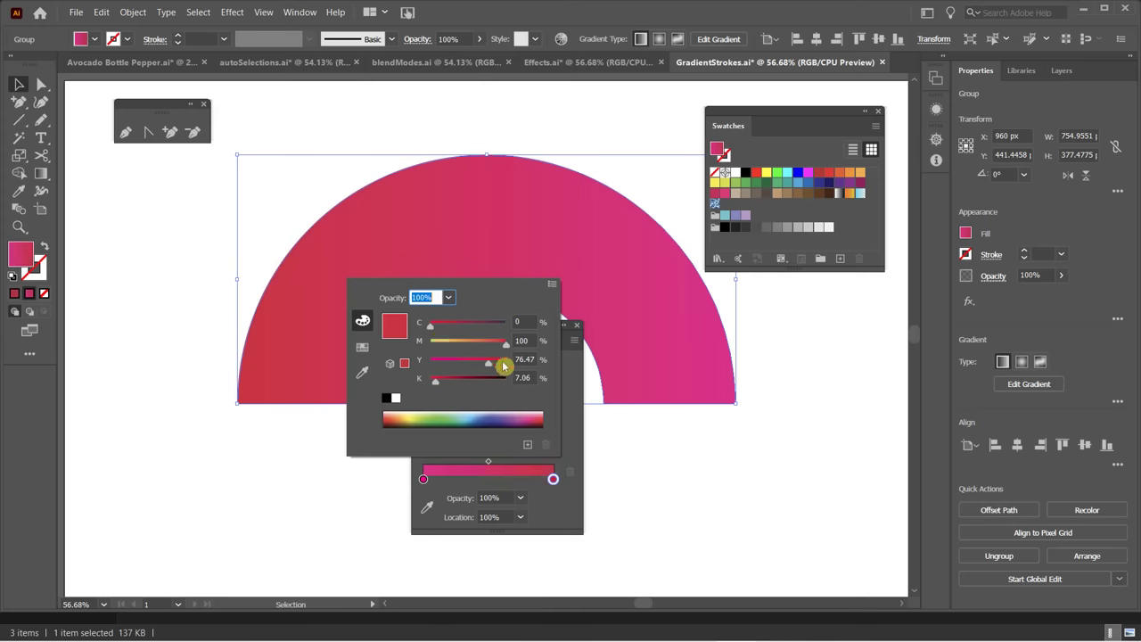
pyautogui.click(560, 510)
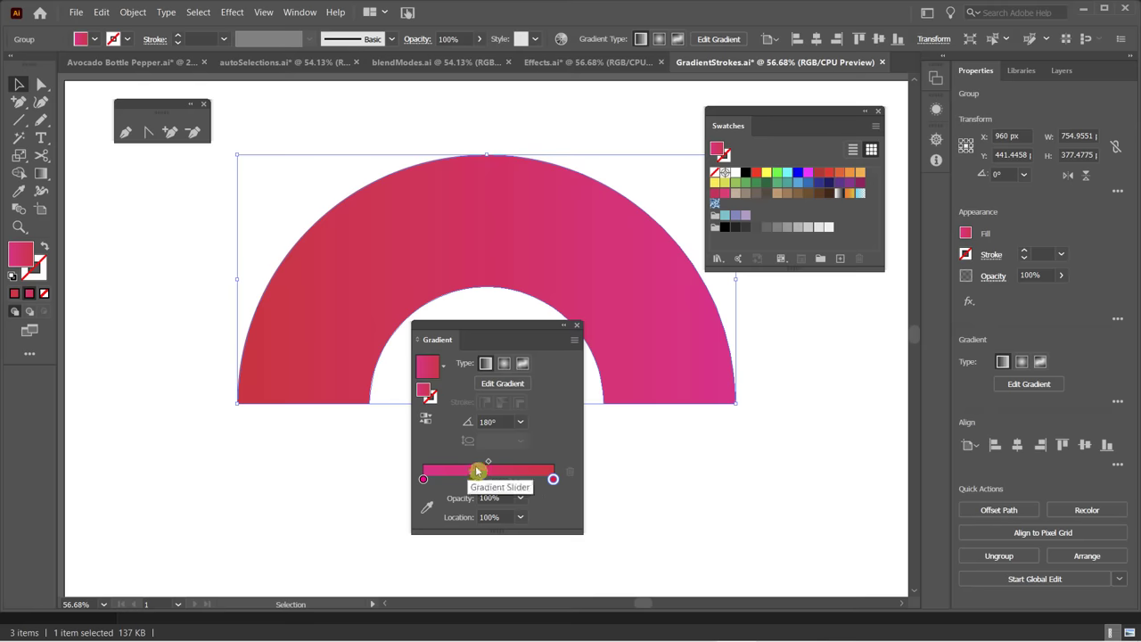
# Place the red-to-pink blend midpoint at about 52.78%, near the centre of the slider.
pyautogui.moveTo(489, 463); pyautogui.dragTo(542, 469)
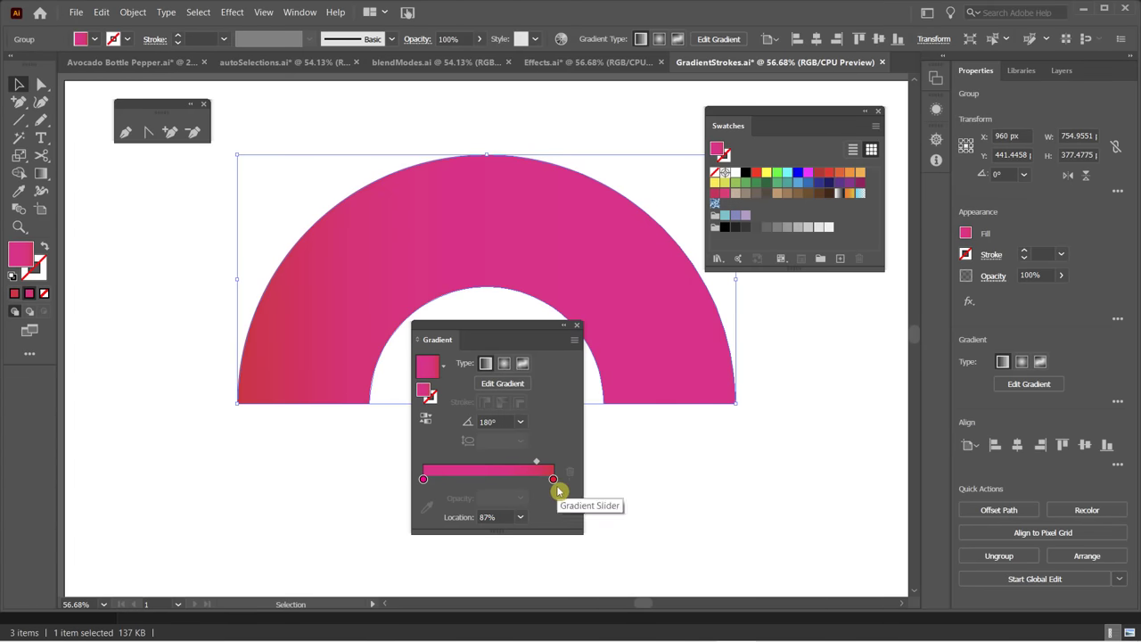
pyautogui.moveTo(538, 463); pyautogui.dragTo(441, 467)
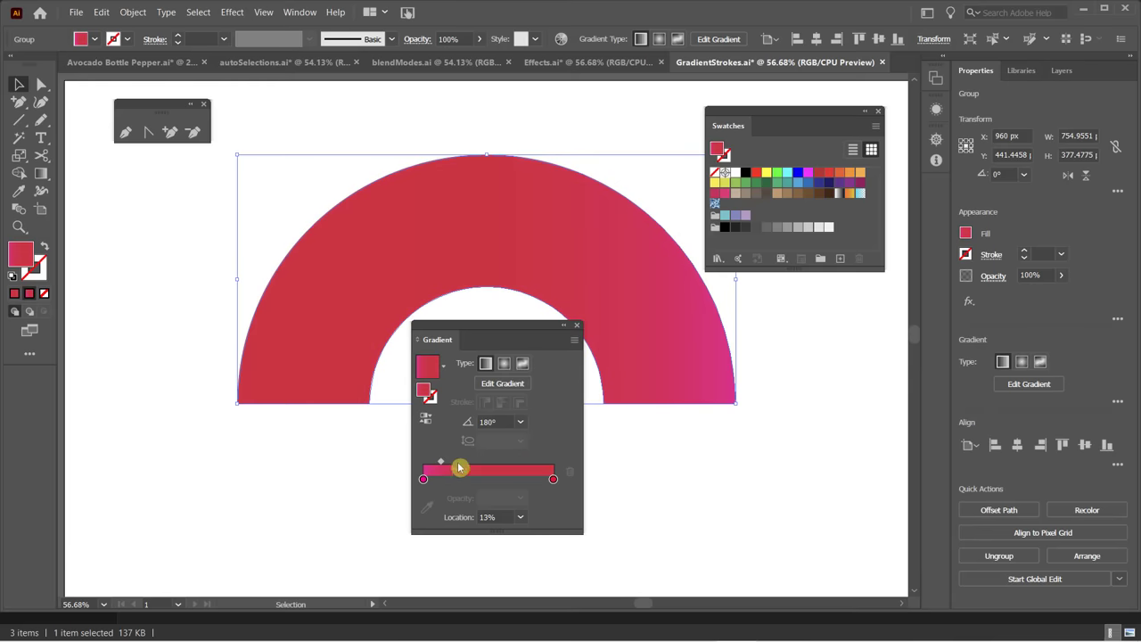
pyautogui.moveTo(439, 466); pyautogui.dragTo(495, 467)
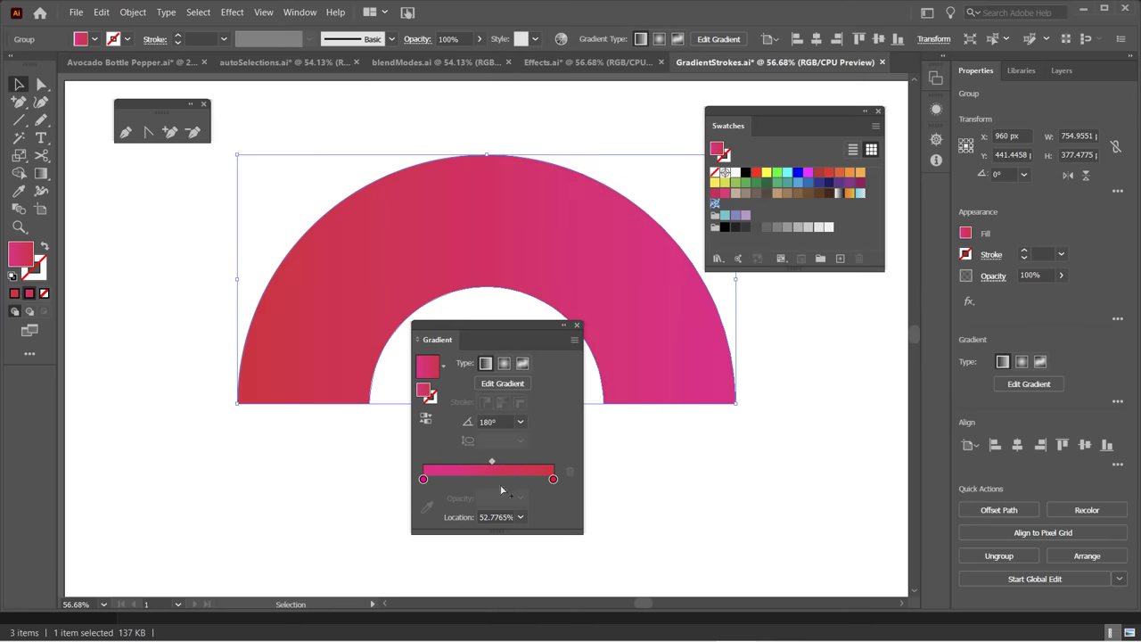
# Make the gradient radial with a light blue centre stop and a deep blue outer stop.
pyautogui.click(505, 365)
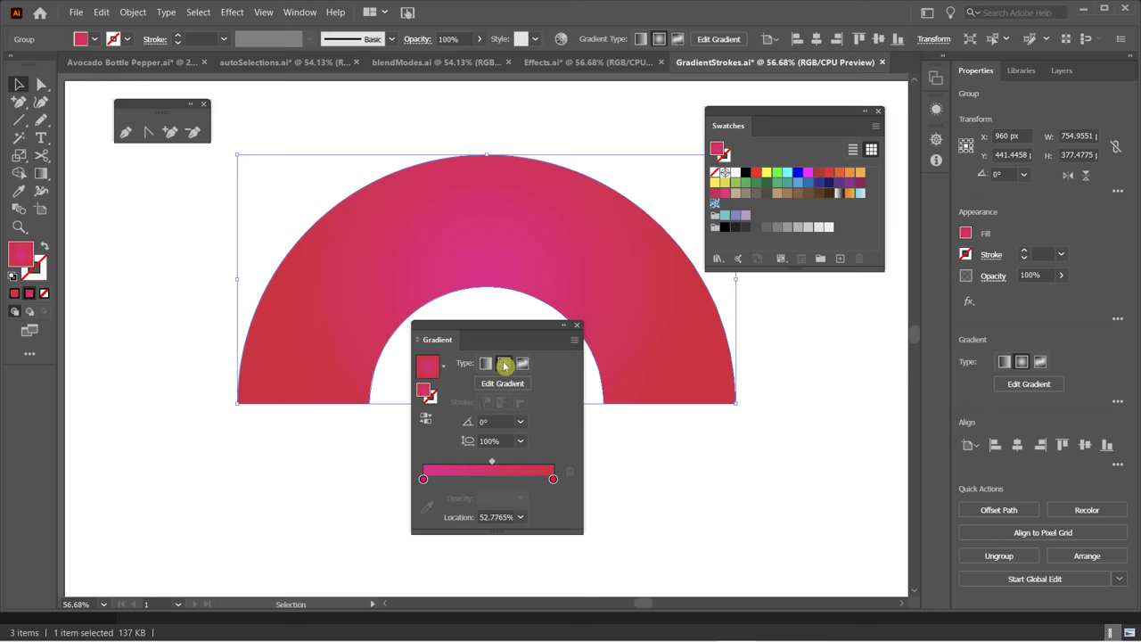
pyautogui.click(424, 481)
pyautogui.doubleClick(423, 479)
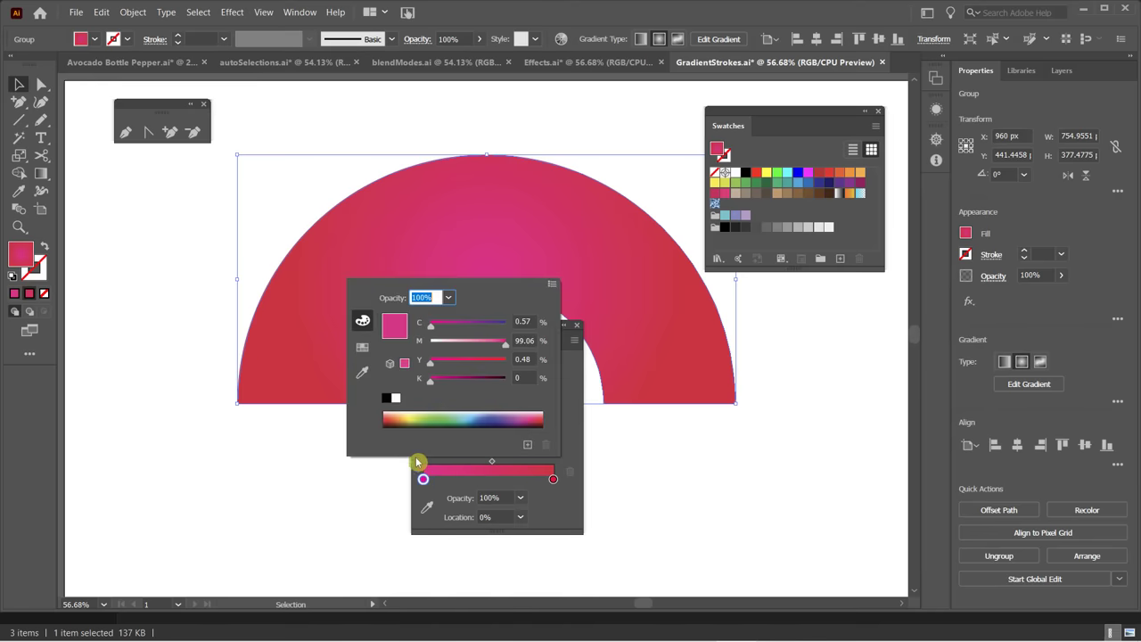
pyautogui.click(471, 413)
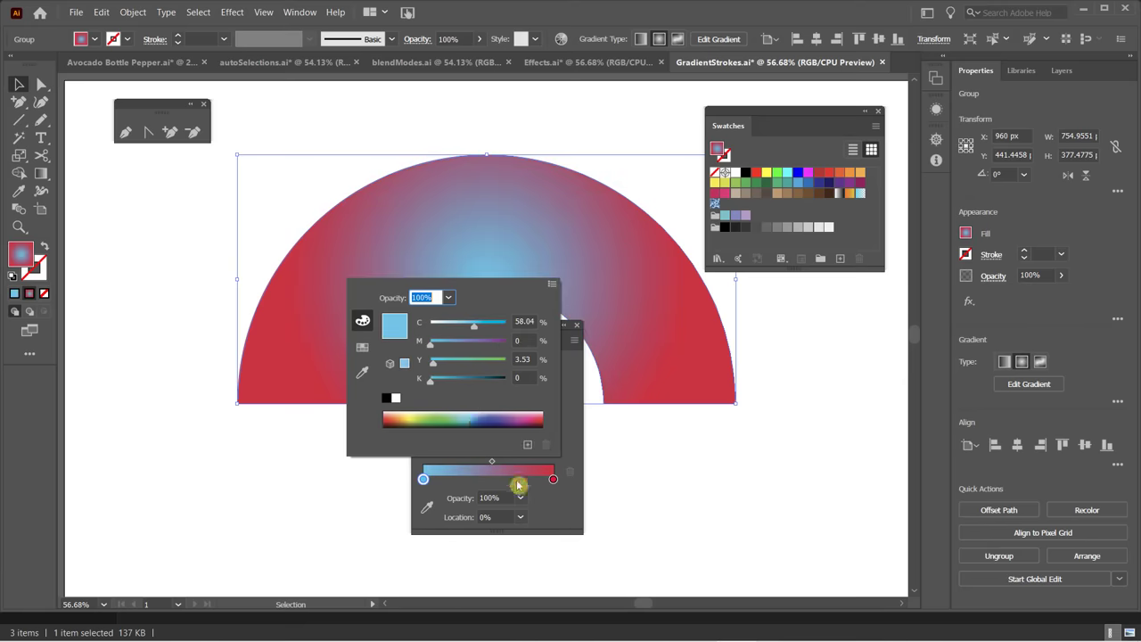
pyautogui.click(553, 482)
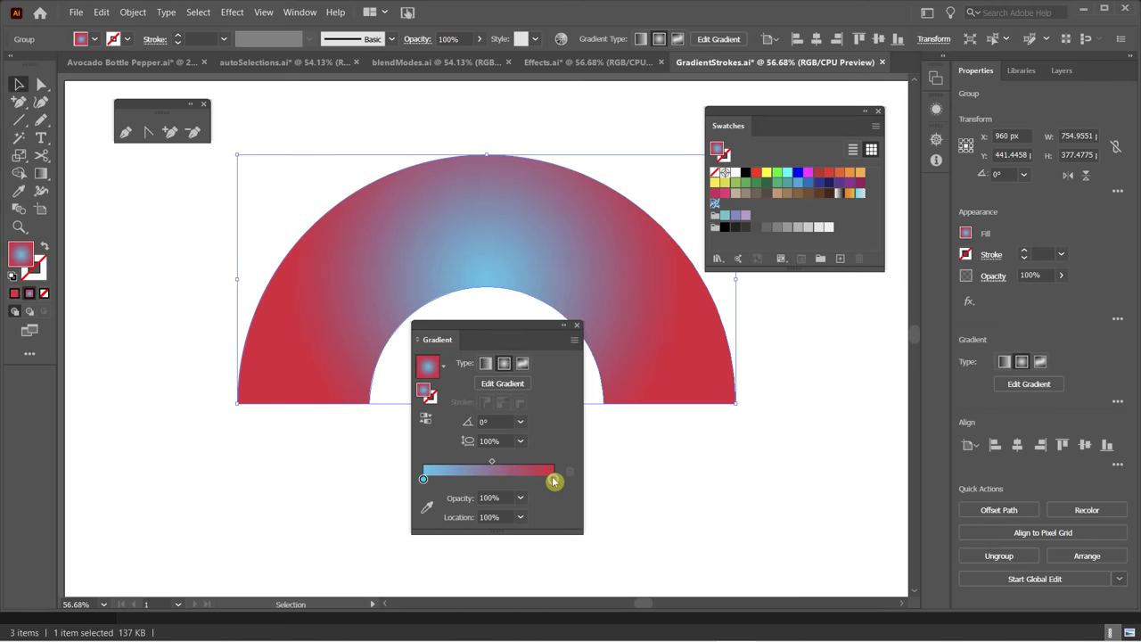
pyautogui.doubleClick(554, 482)
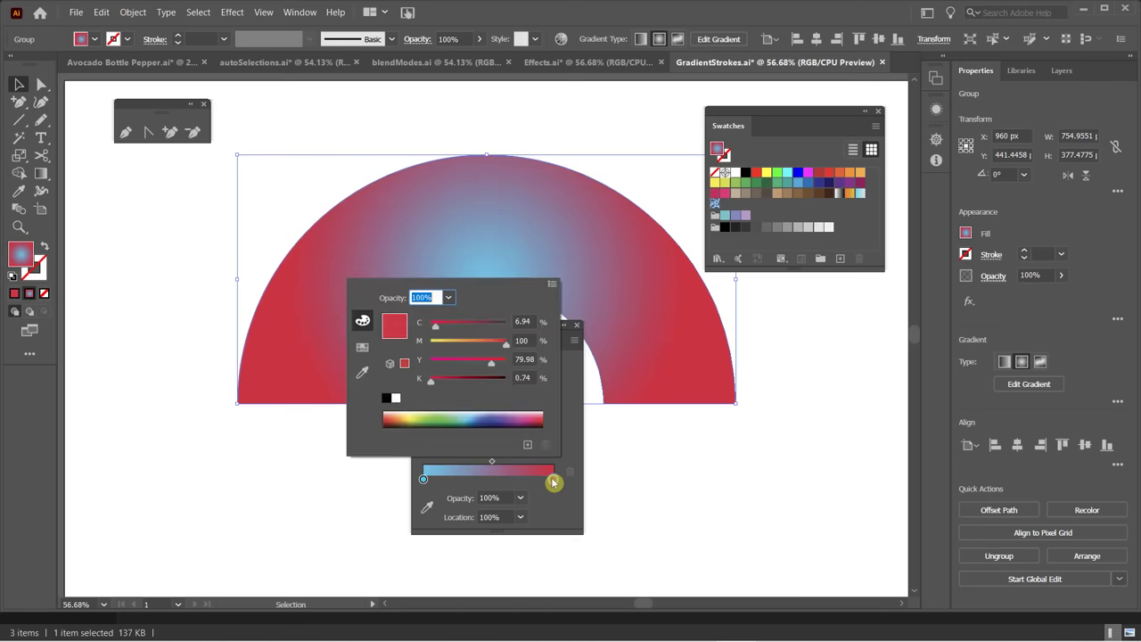
pyautogui.click(492, 417)
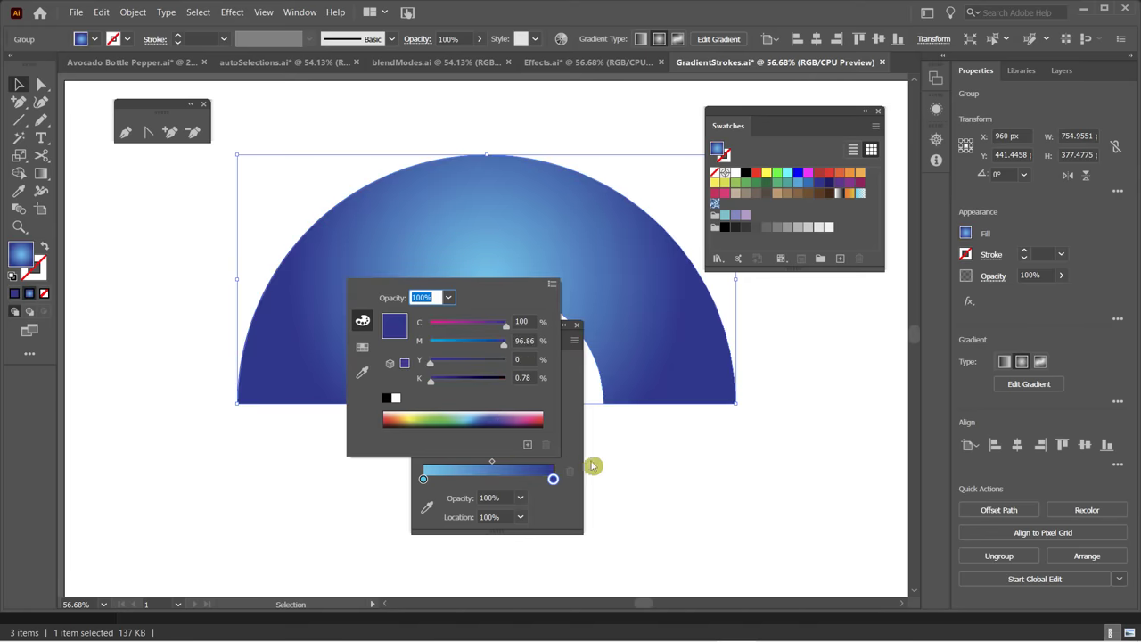
pyautogui.click(555, 514)
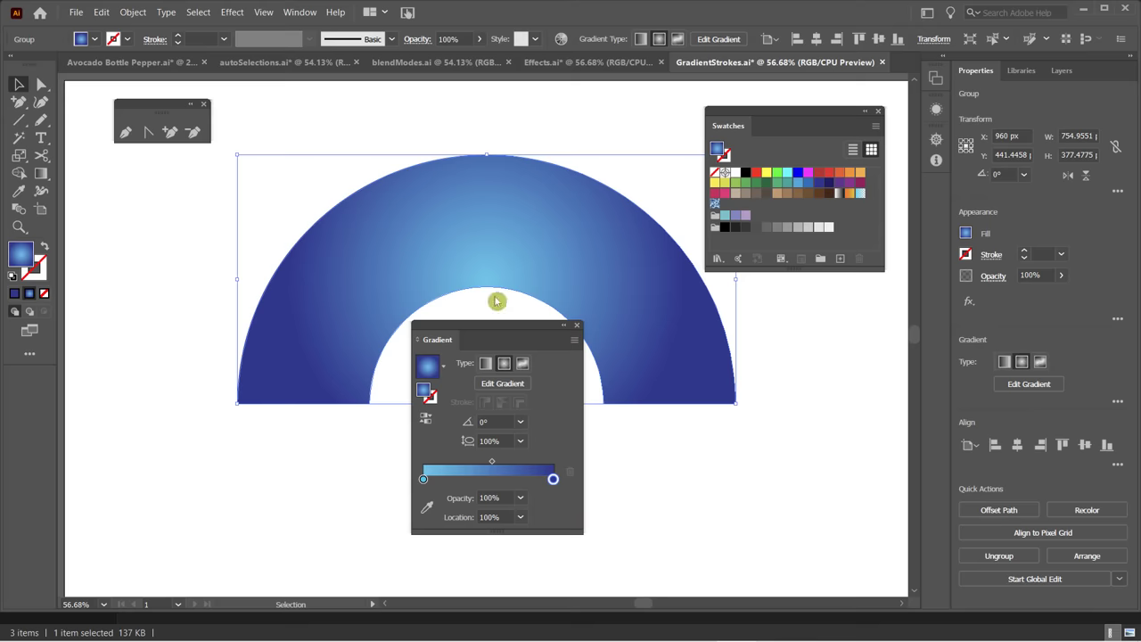
pyautogui.press('a')
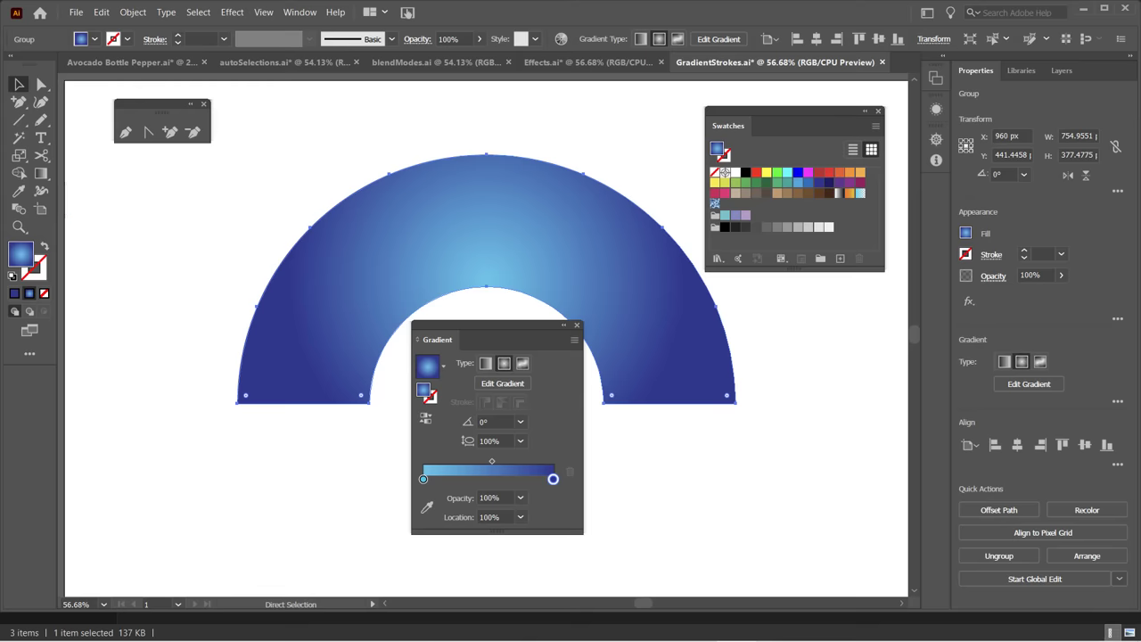
pyautogui.press('v')
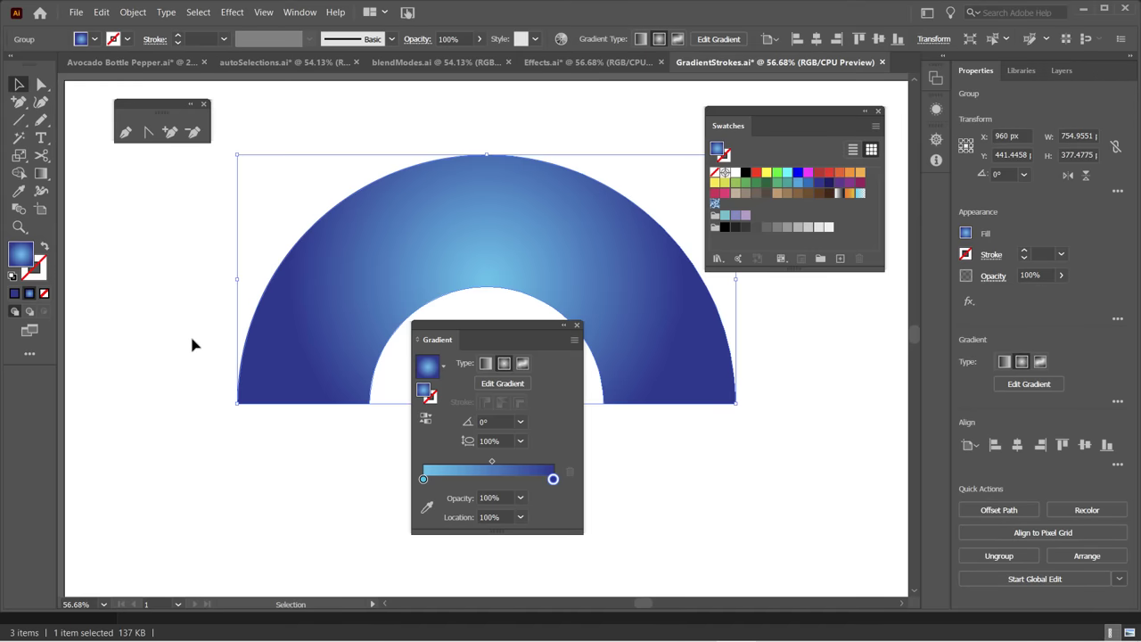
# Try redrawing the radial blue glow across the arc from several positions with the Gradient tool.
pyautogui.click(41, 174)
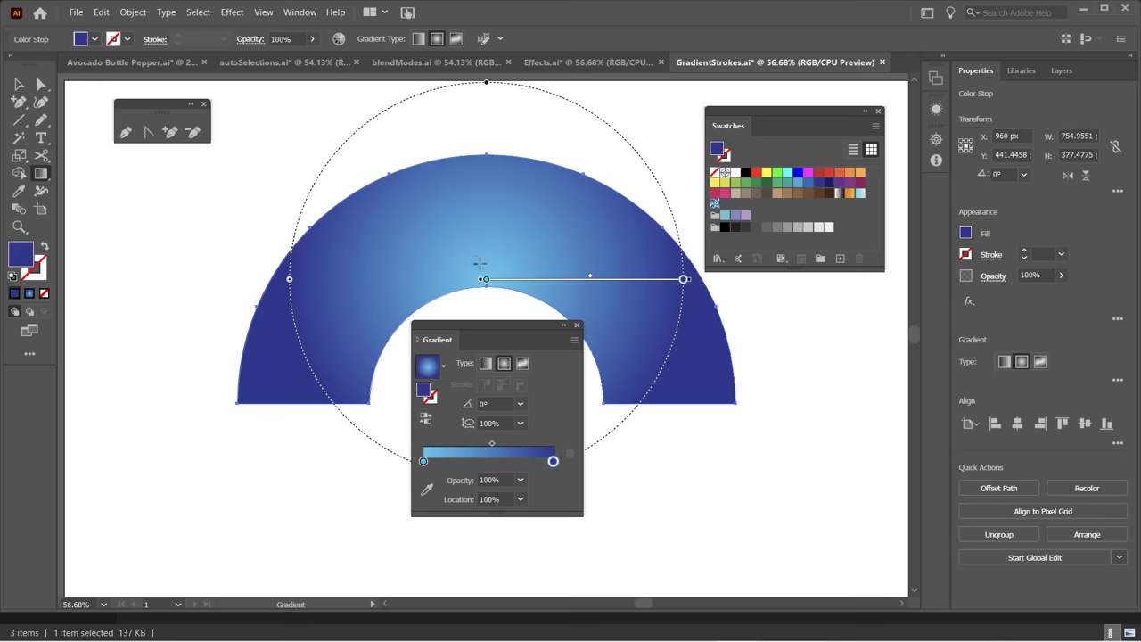
pyautogui.moveTo(483, 256); pyautogui.dragTo(480, 131)
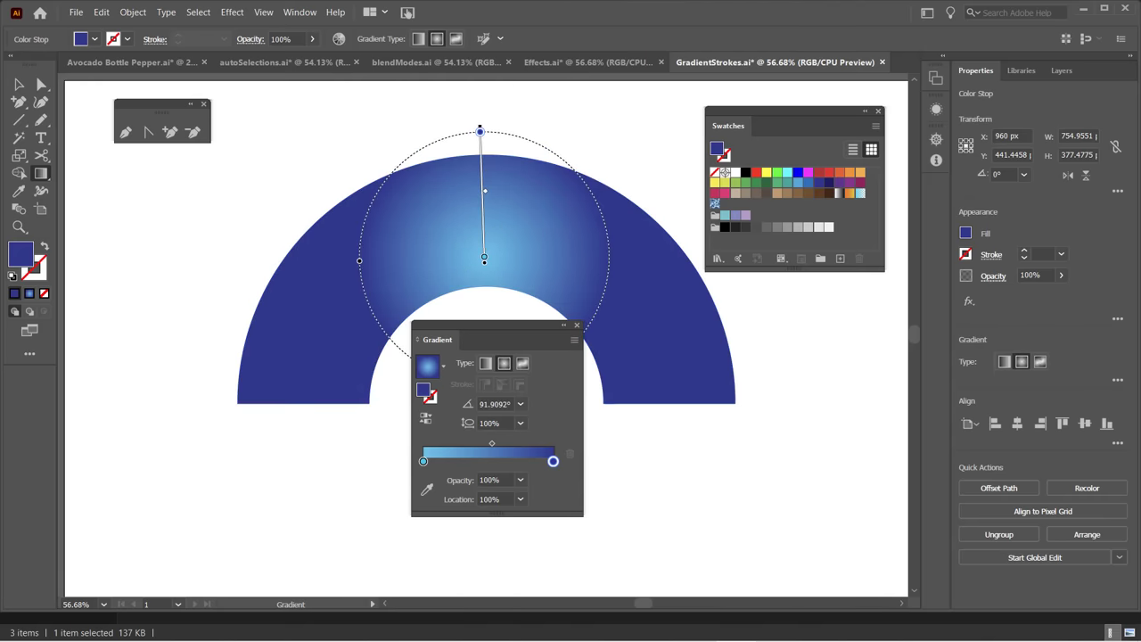
pyautogui.moveTo(202, 273)
pyautogui.mouseDown()
pyautogui.moveTo(515, 265)
pyautogui.moveTo(401, 282)
pyautogui.mouseUp()
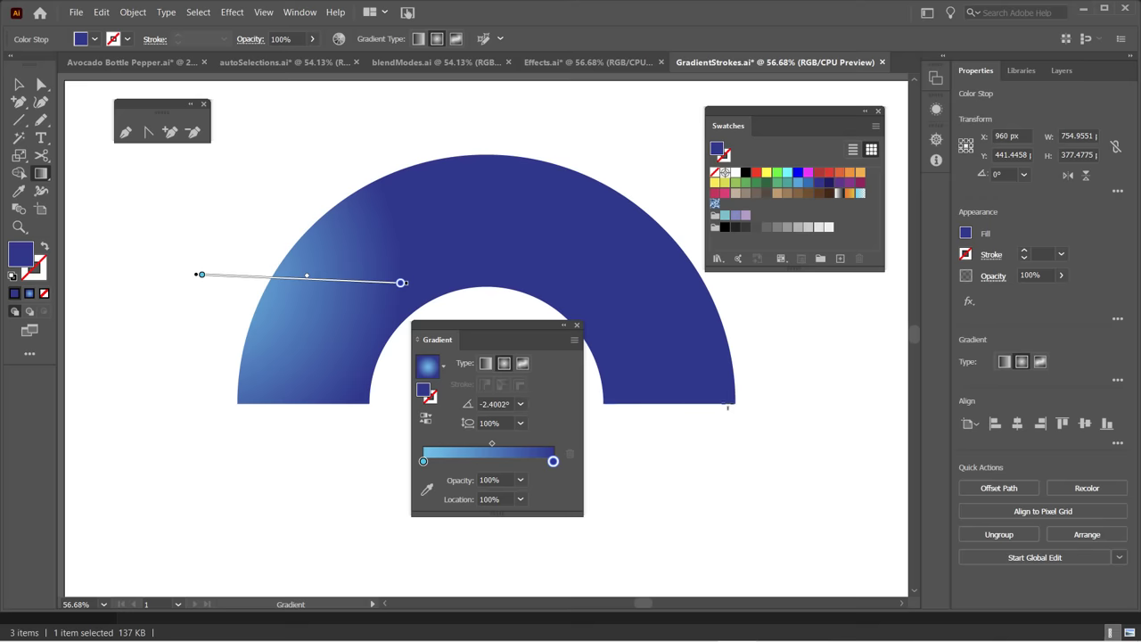
pyautogui.moveTo(729, 404)
pyautogui.mouseDown()
pyautogui.moveTo(584, 329)
pyautogui.moveTo(479, 288)
pyautogui.moveTo(482, 300)
pyautogui.moveTo(483, 228)
pyautogui.mouseUp()
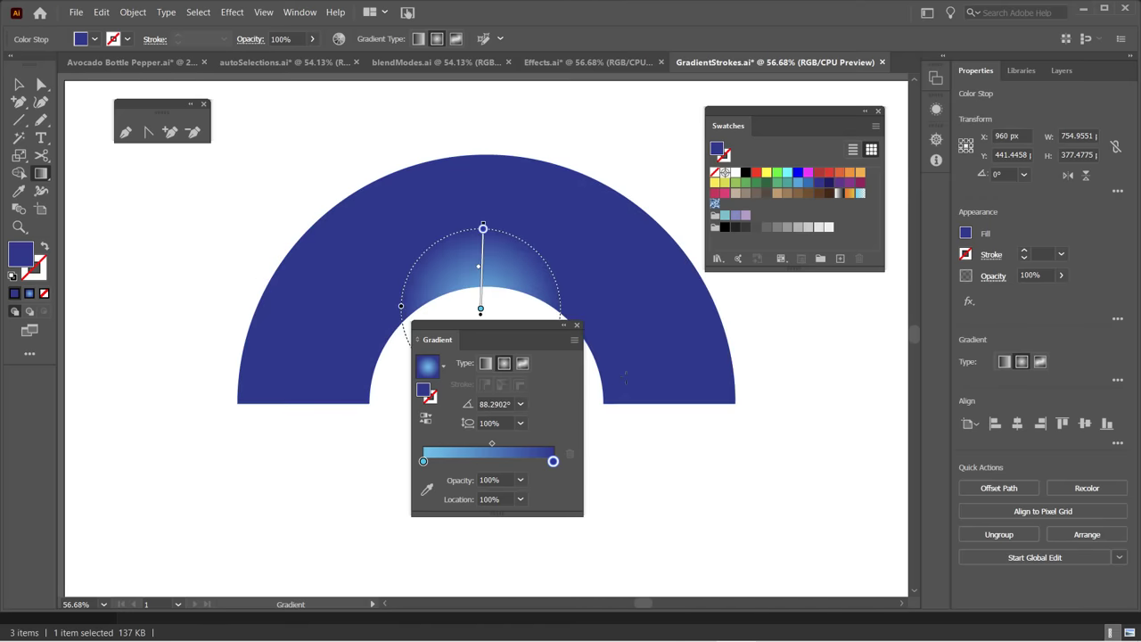
pyautogui.moveTo(497, 306); pyautogui.dragTo(487, 145)
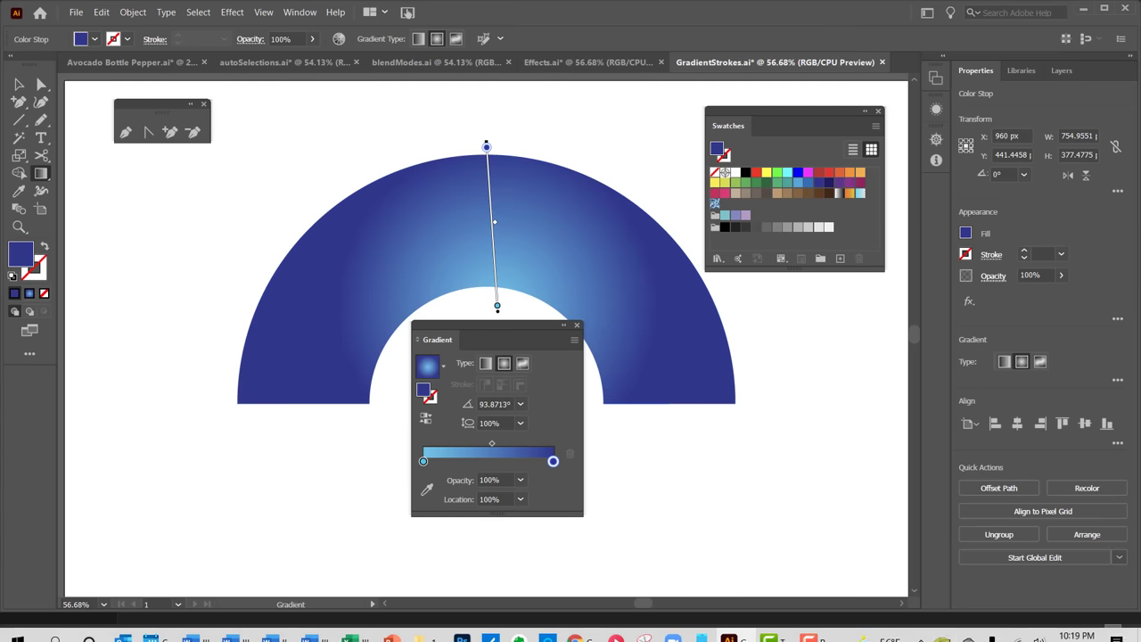
# Make the gradient linear and run it vertically from light blue at the arc's top to navy below.
pyautogui.click(487, 365)
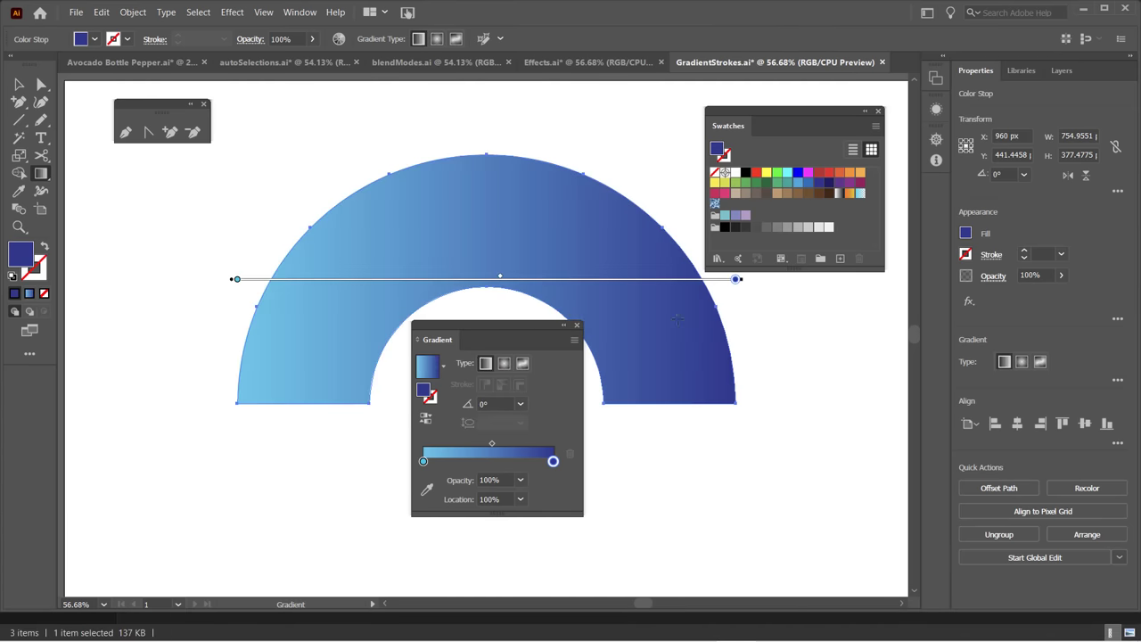
pyautogui.moveTo(490, 138); pyautogui.dragTo(495, 312)
pyautogui.click(543, 353)
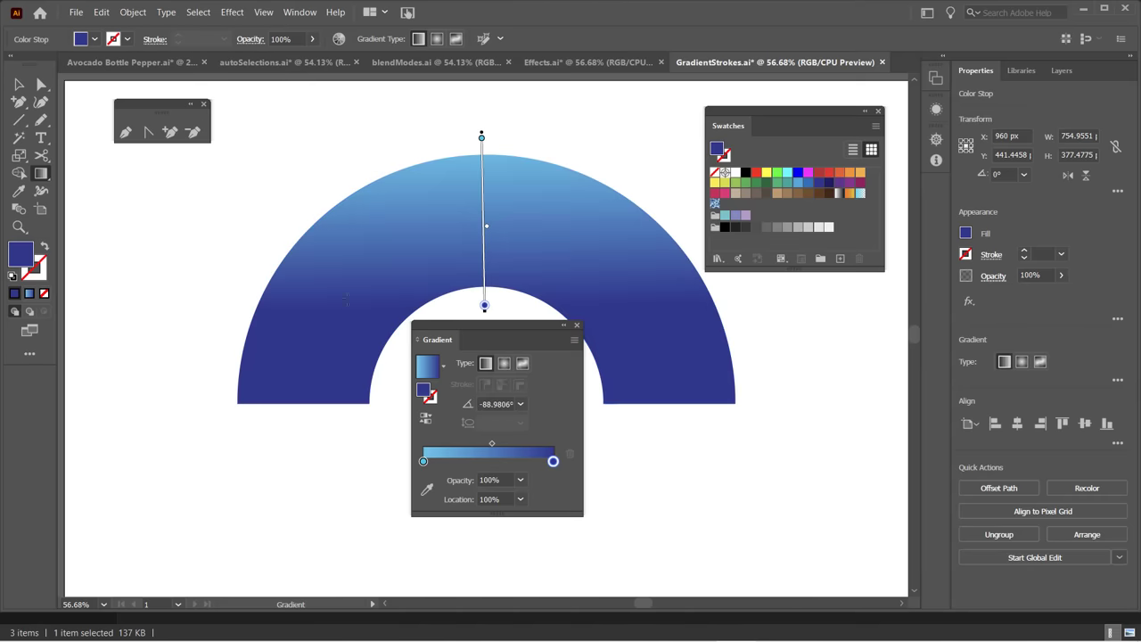
pyautogui.moveTo(487, 203); pyautogui.dragTo(486, 291)
pyautogui.click(504, 389)
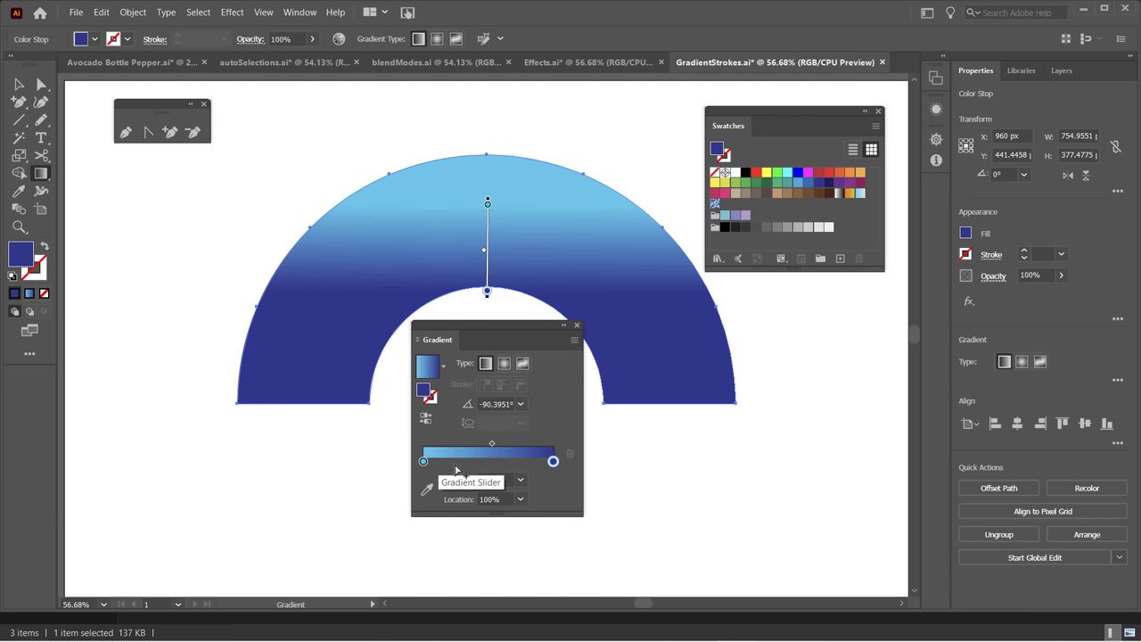
# Add gradient stops at about 25%, 48% and 77%, and lighten the first stop's blue.
pyautogui.click(456, 467)
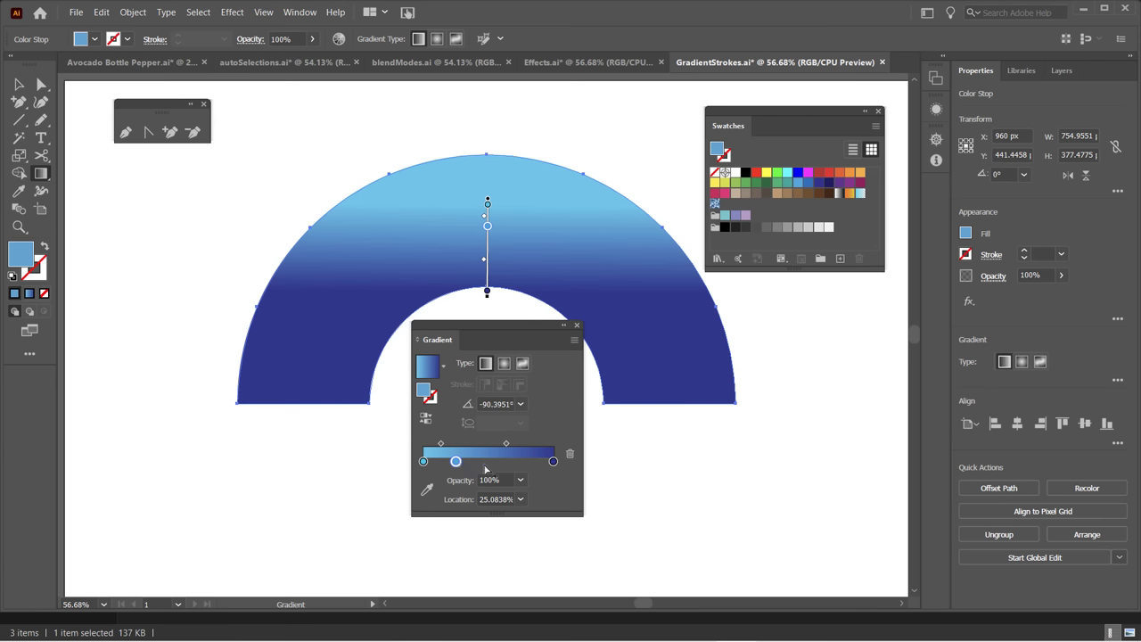
pyautogui.click(486, 467)
pyautogui.click(523, 467)
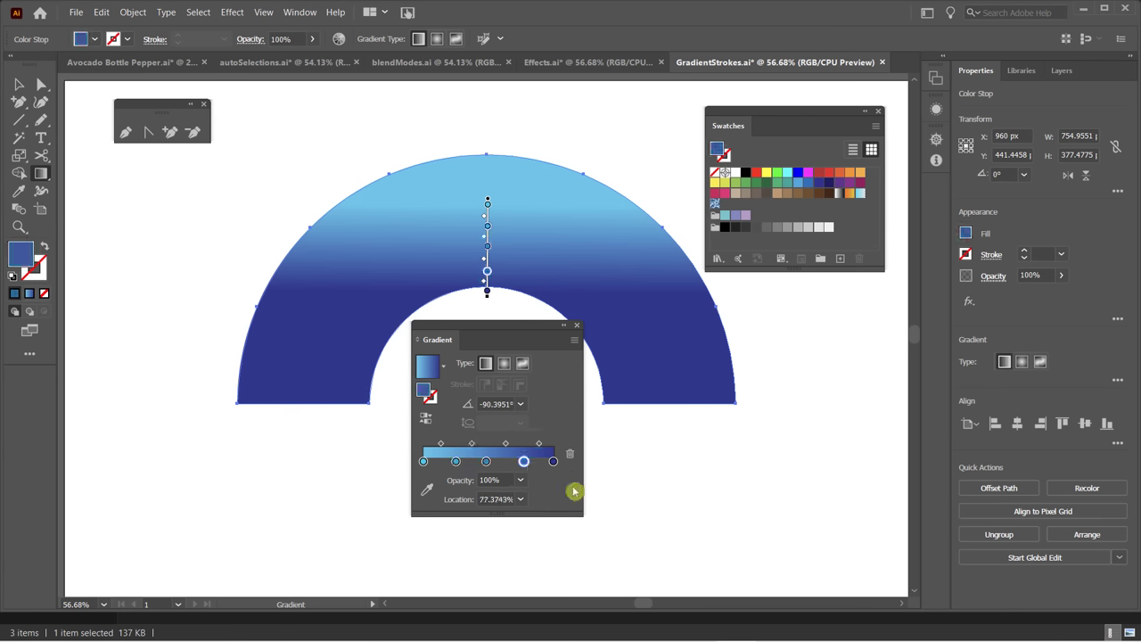
pyautogui.click(424, 461)
pyautogui.doubleClick(426, 461)
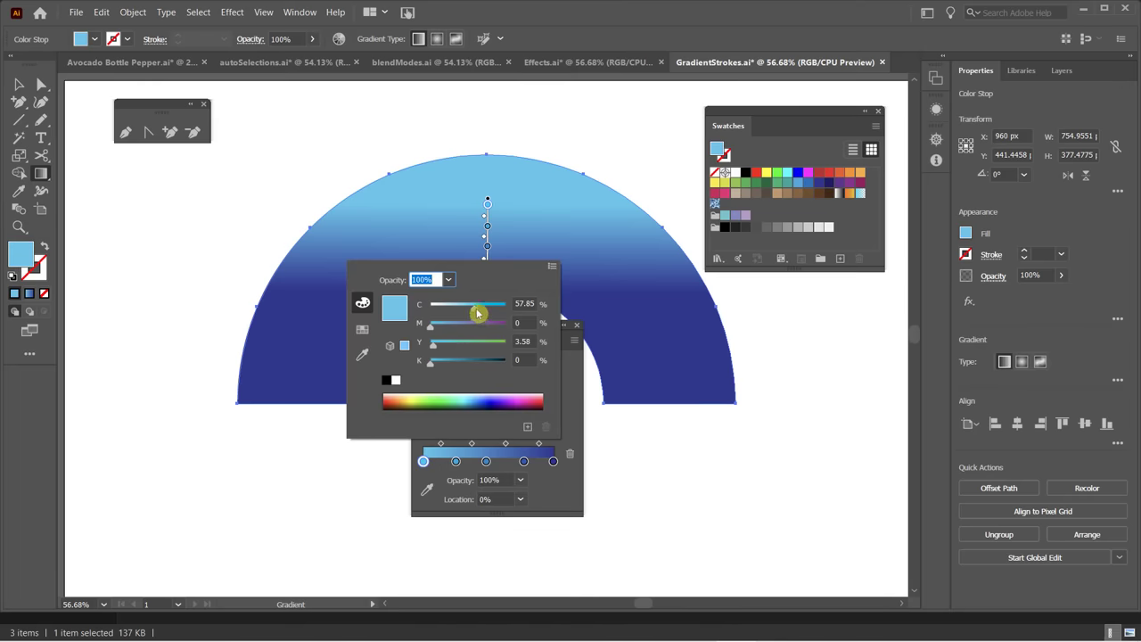
pyautogui.moveTo(477, 310)
pyautogui.mouseDown()
pyautogui.moveTo(461, 310)
pyautogui.moveTo(471, 304)
pyautogui.mouseUp()
pyautogui.click(460, 473)
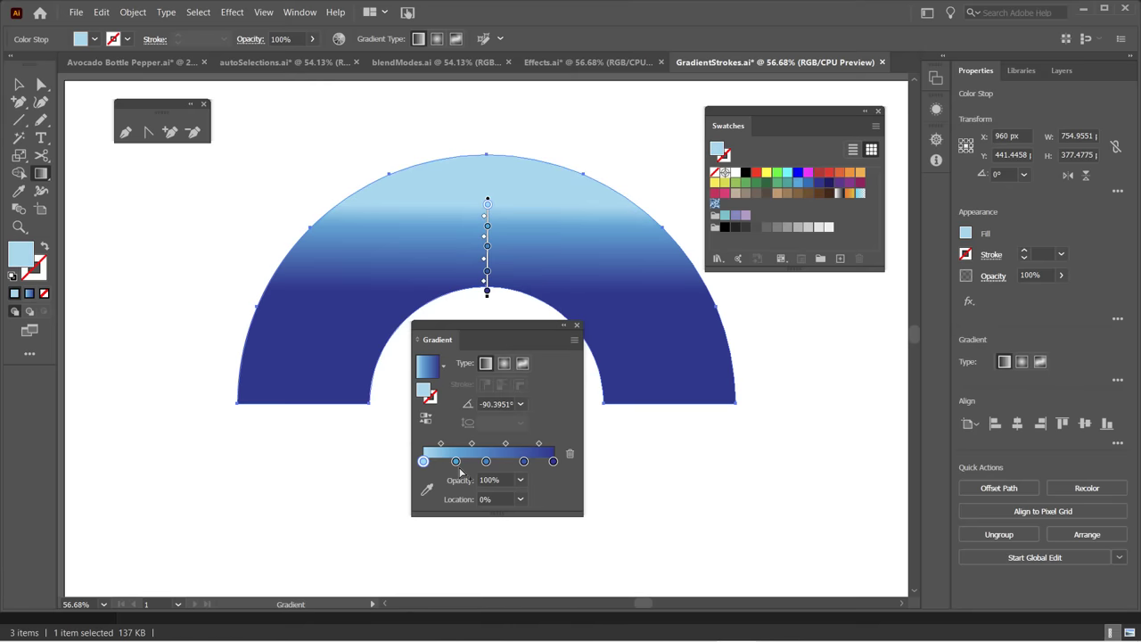
# Recolour the middle stops light blue and lavender and the 77% stop pink-purple.
pyautogui.click(456, 462)
pyautogui.doubleClick(456, 462)
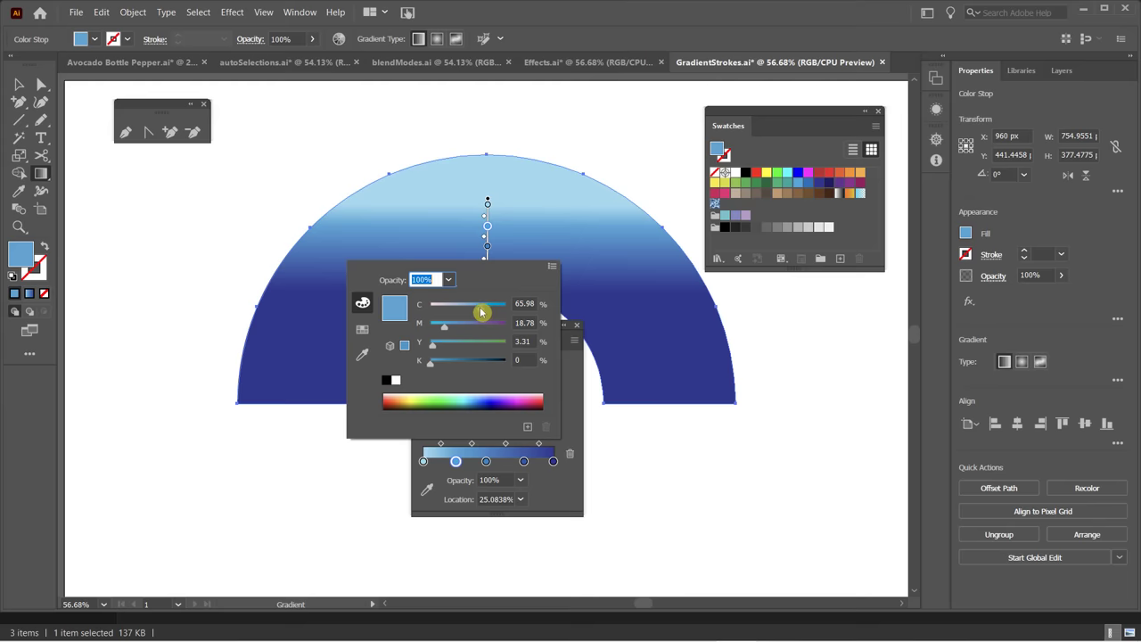
pyautogui.moveTo(479, 308); pyautogui.dragTo(455, 310)
pyautogui.click(486, 461)
pyautogui.doubleClick(486, 461)
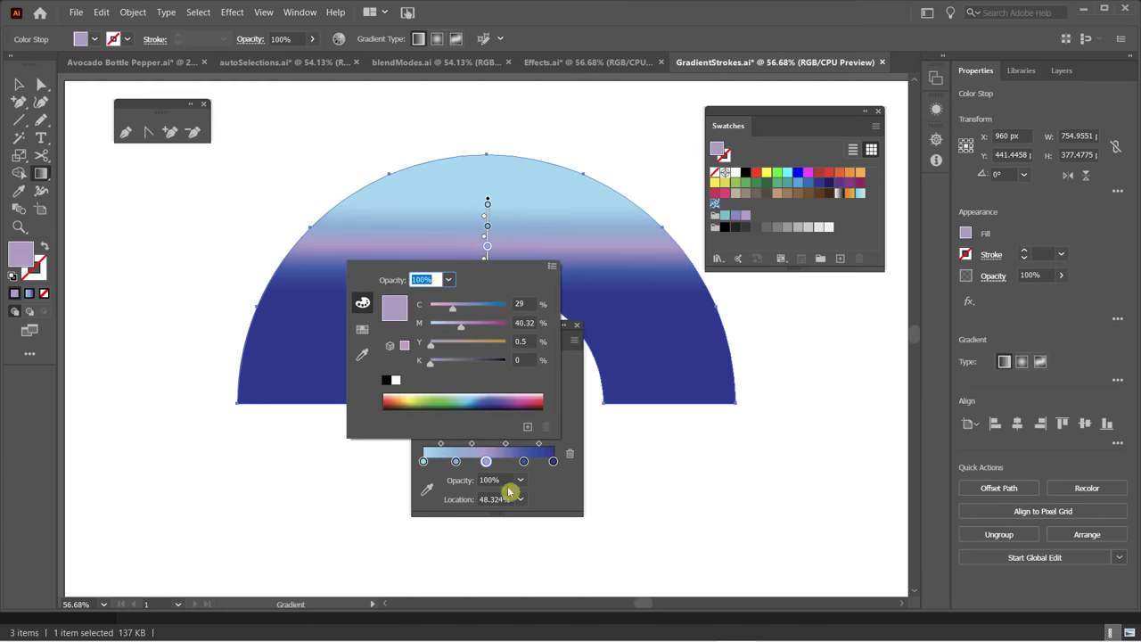
pyautogui.click(524, 462)
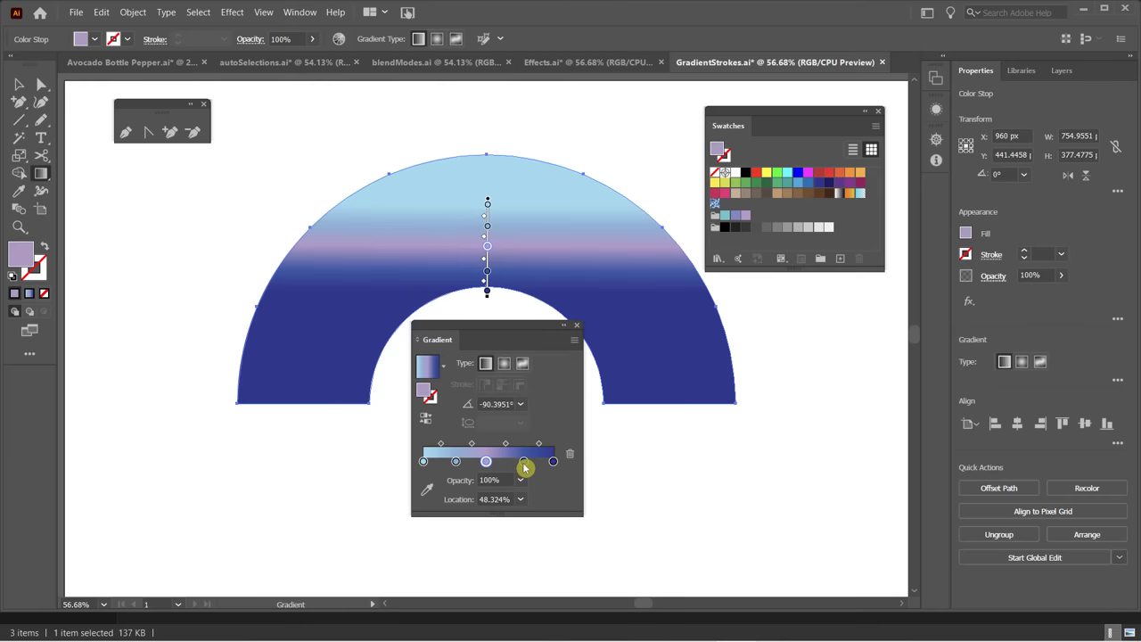
pyautogui.doubleClick(524, 462)
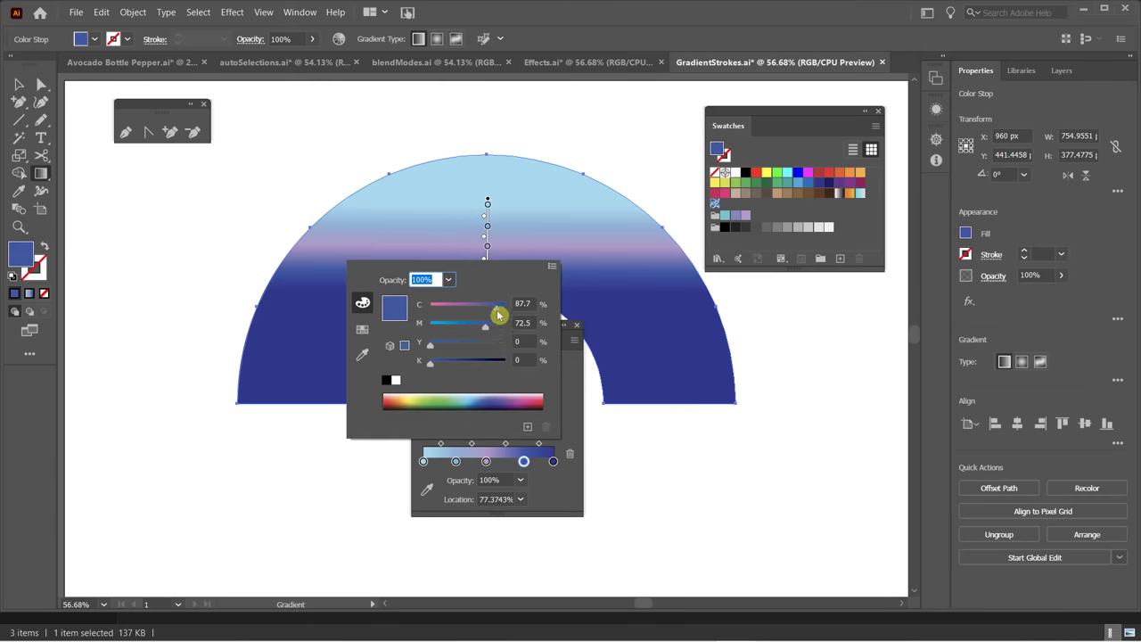
pyautogui.moveTo(496, 307); pyautogui.dragTo(439, 312)
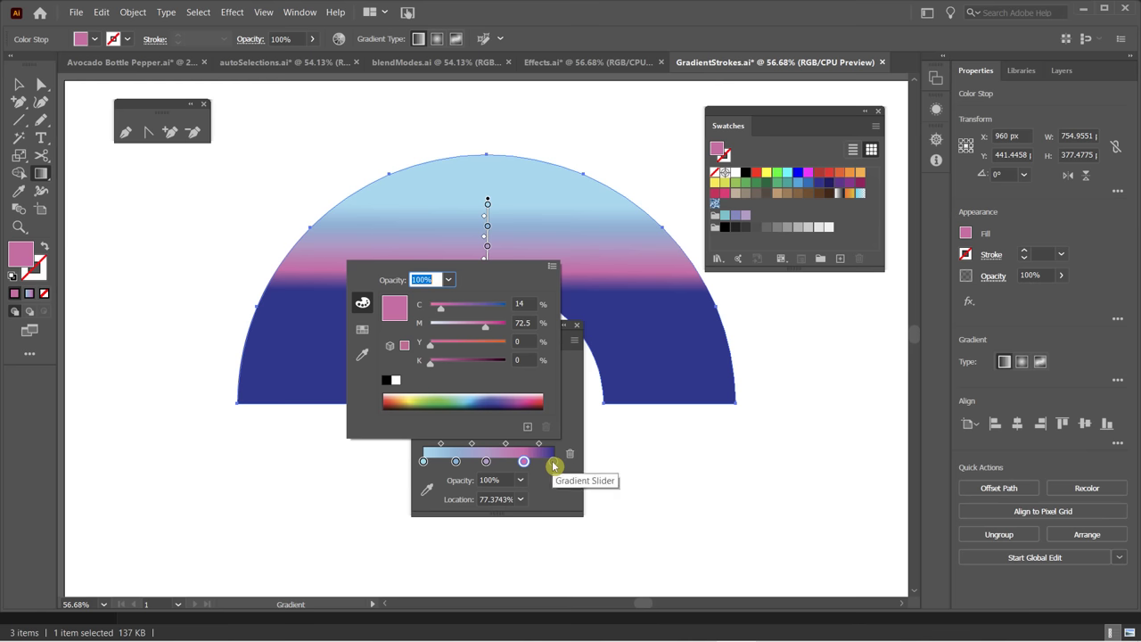
pyautogui.click(560, 498)
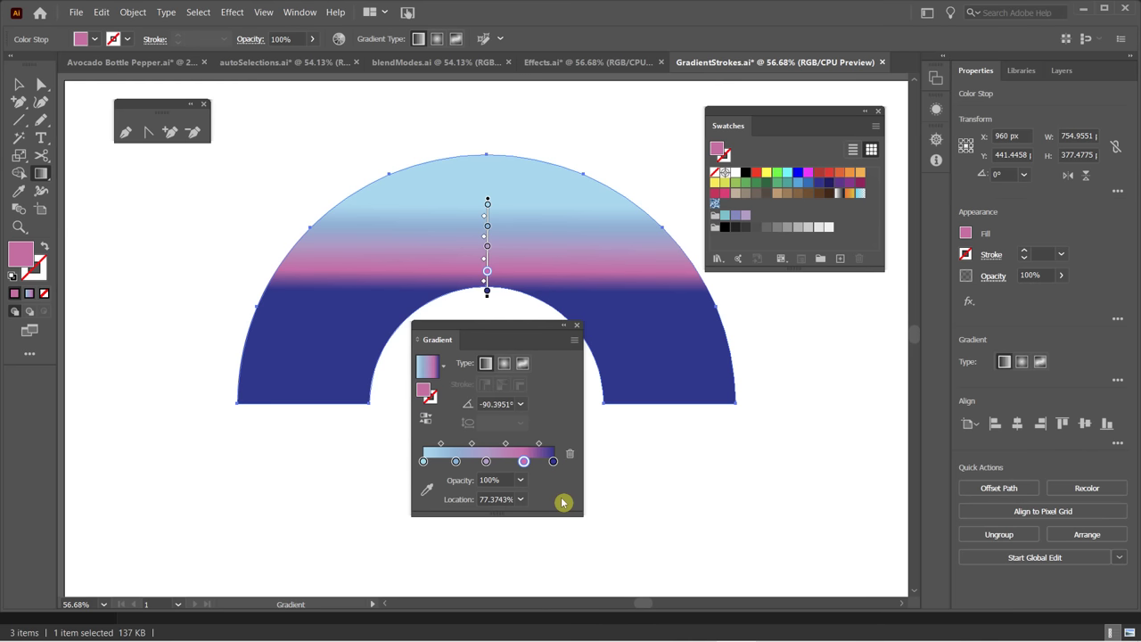
pyautogui.moveTo(535, 326); pyautogui.dragTo(851, 387)
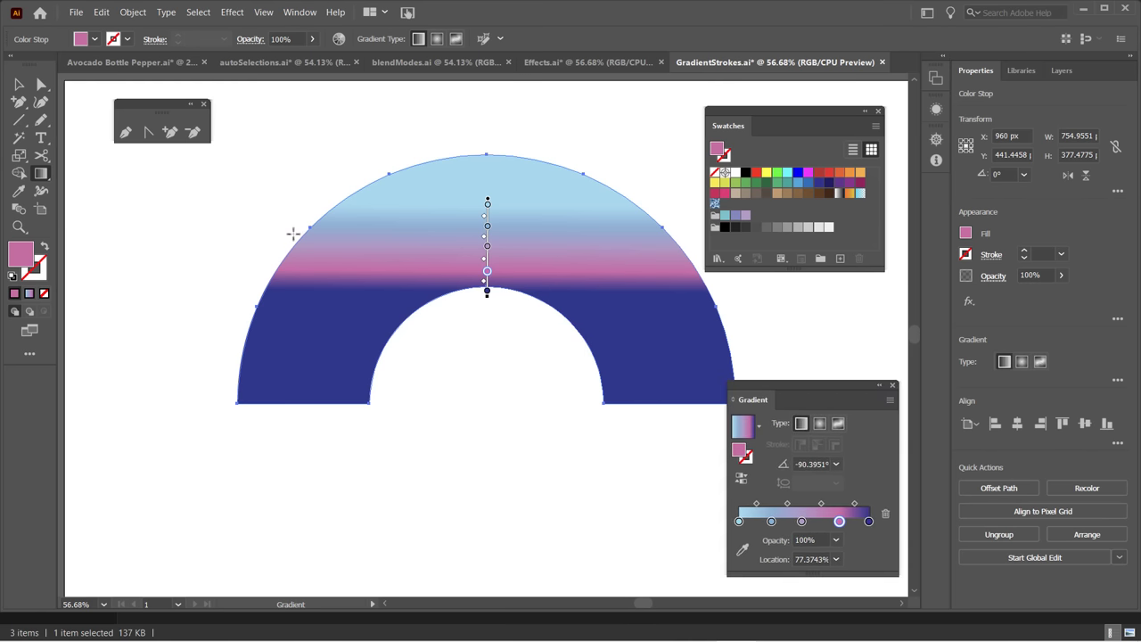
# Redraw the gradient upward through the arch so navy sits on top, at about 89.85°.
pyautogui.click(41, 173)
pyautogui.moveTo(488, 129); pyautogui.dragTo(484, 327)
pyautogui.moveTo(491, 393); pyautogui.dragTo(485, 399)
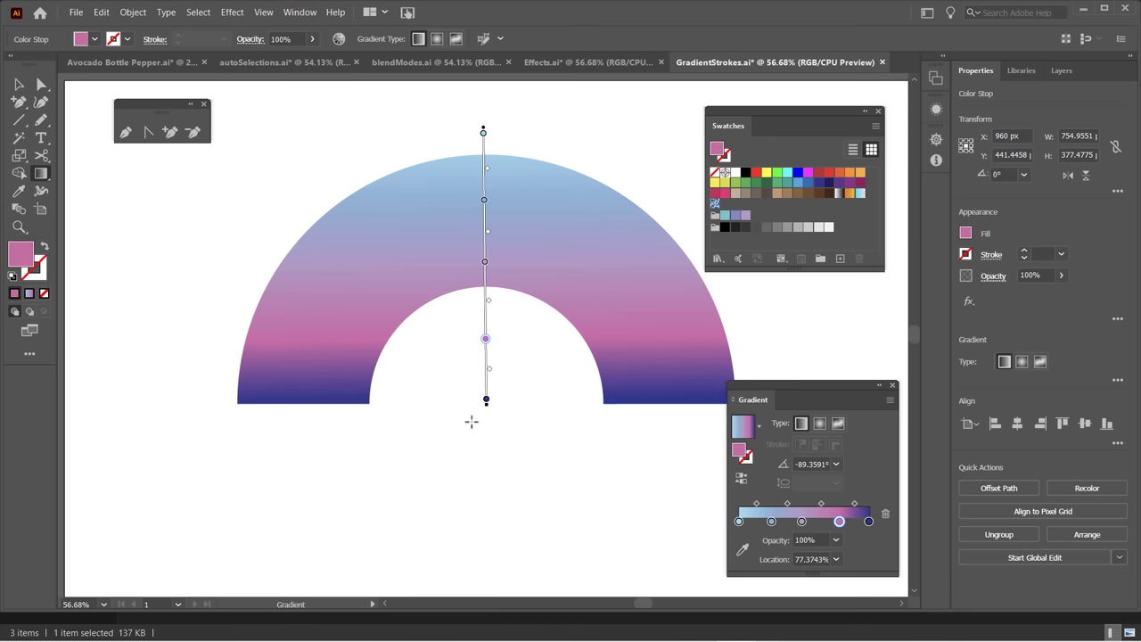
pyautogui.moveTo(519, 407); pyautogui.dragTo(517, 115)
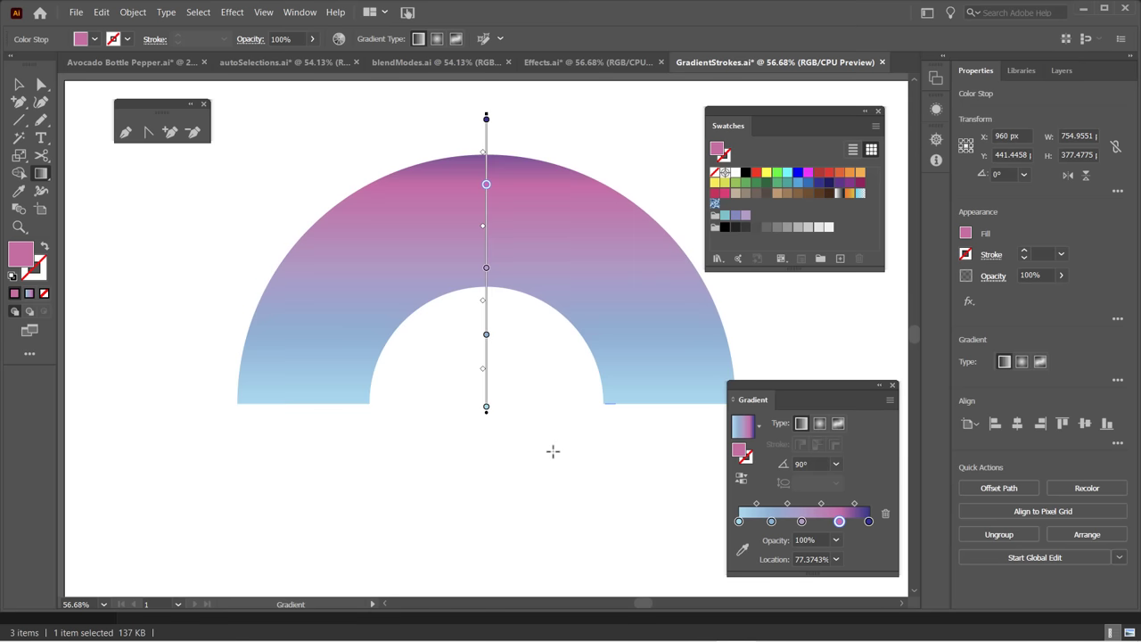
pyautogui.moveTo(538, 408)
pyautogui.mouseDown()
pyautogui.moveTo(530, 241)
pyautogui.moveTo(540, 177)
pyautogui.mouseUp()
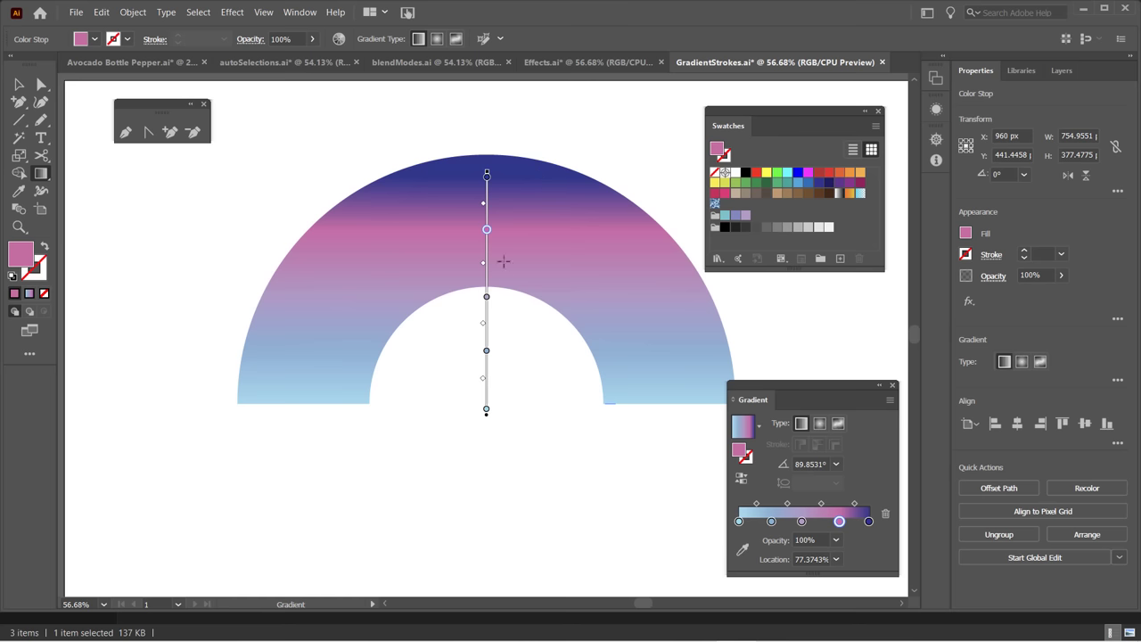
# Check the lavender, light-blue and pink stops on the arch, then deselect it.
pyautogui.press('v')
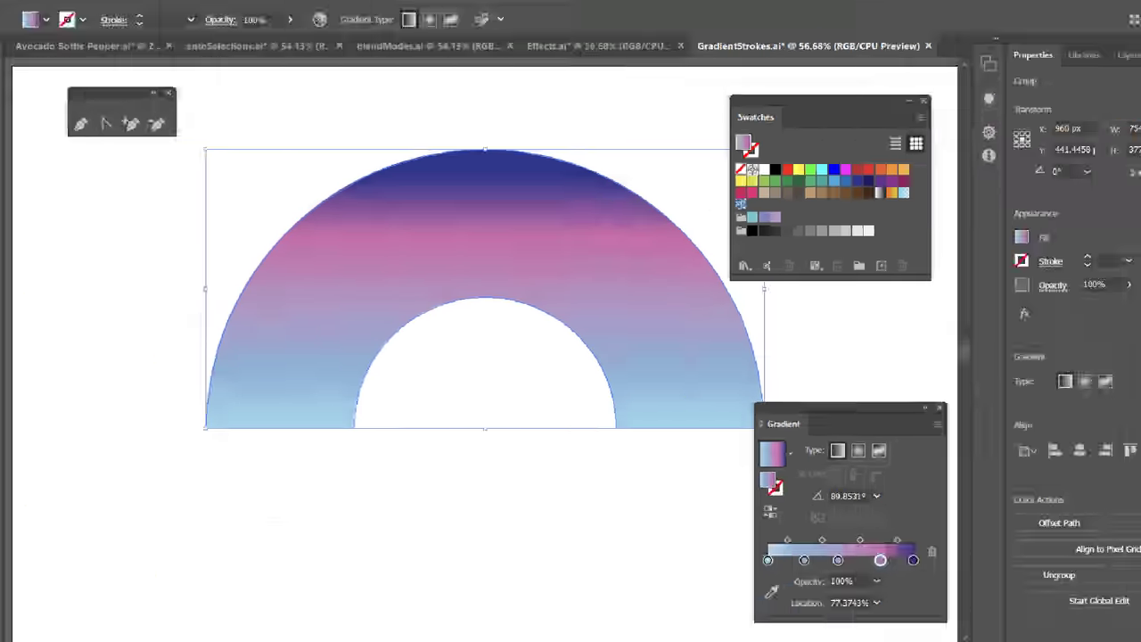
pyautogui.press('g')
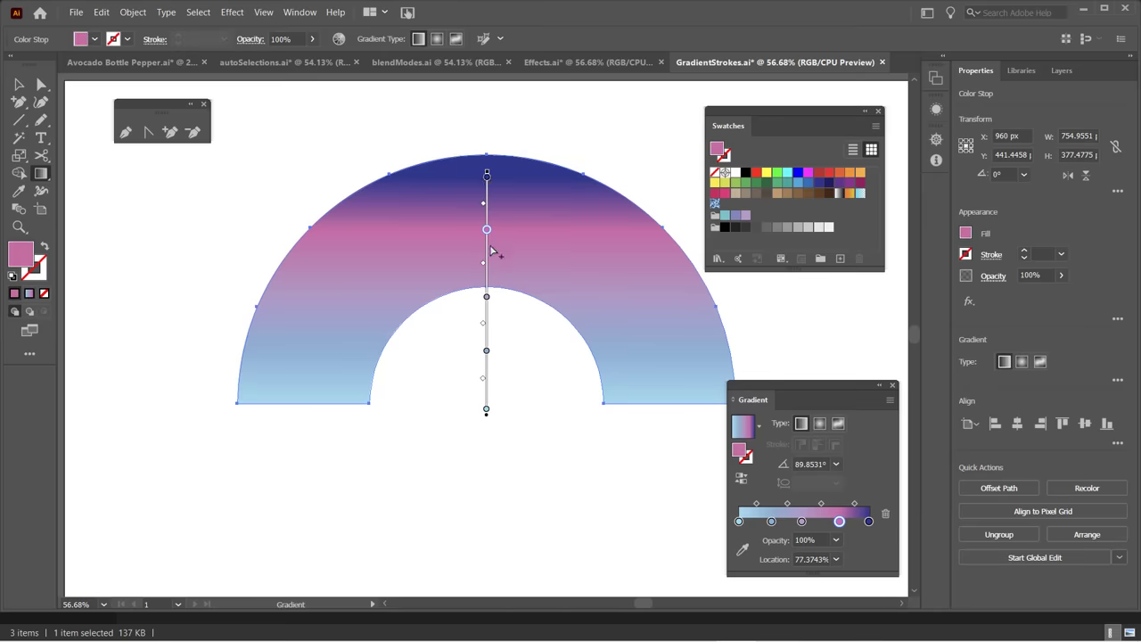
pyautogui.click(487, 297)
pyautogui.click(487, 352)
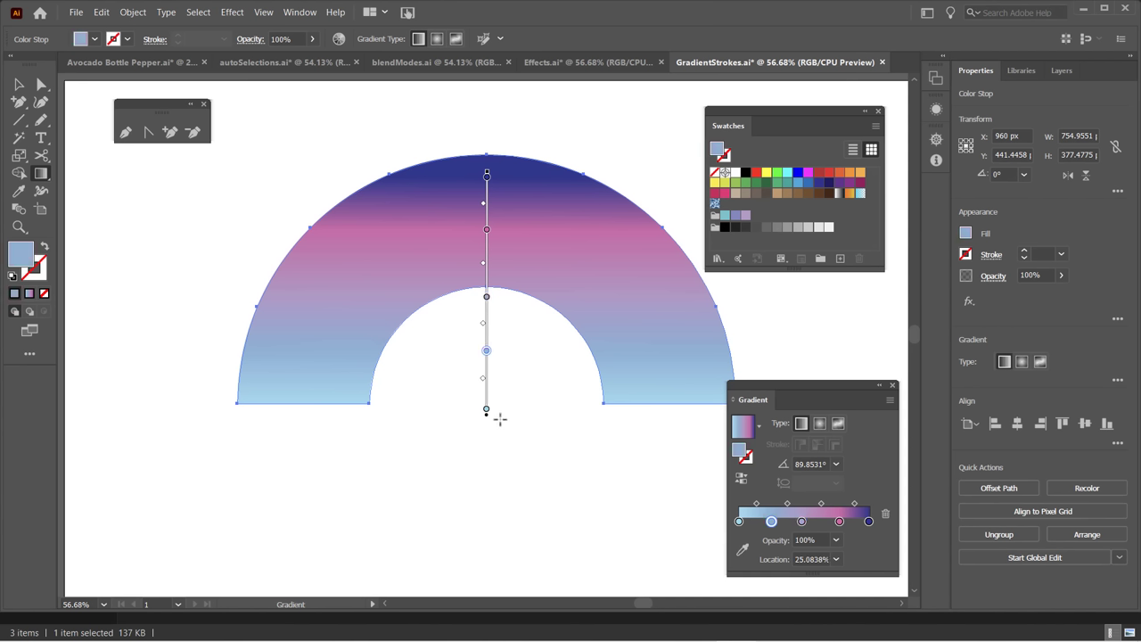
pyautogui.click(487, 232)
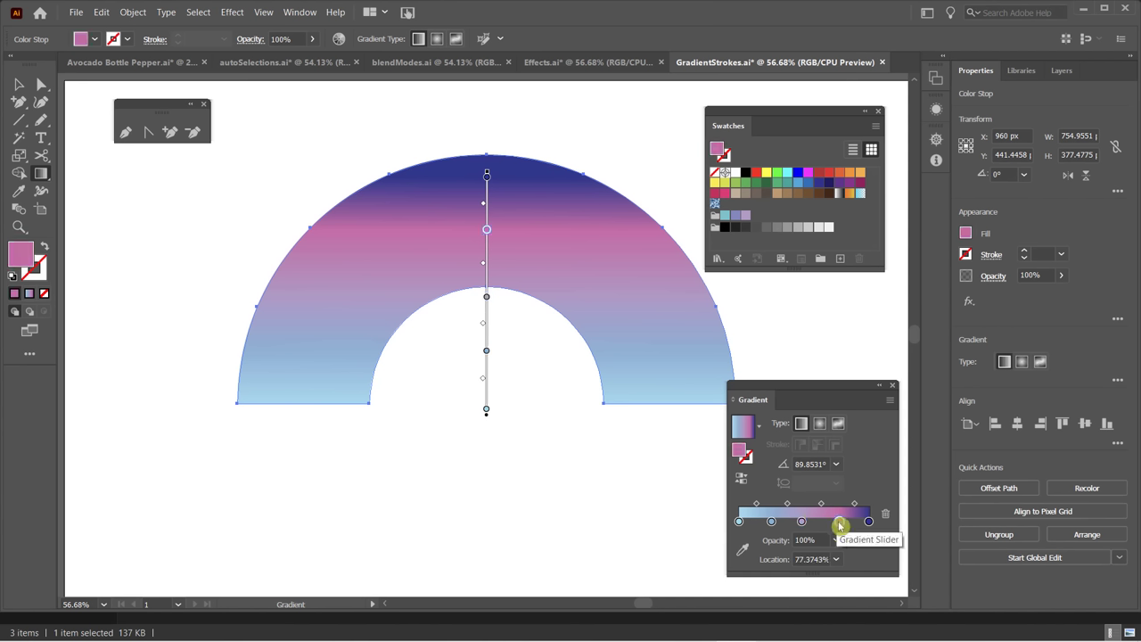
pyautogui.click(18, 84)
pyautogui.click(190, 245)
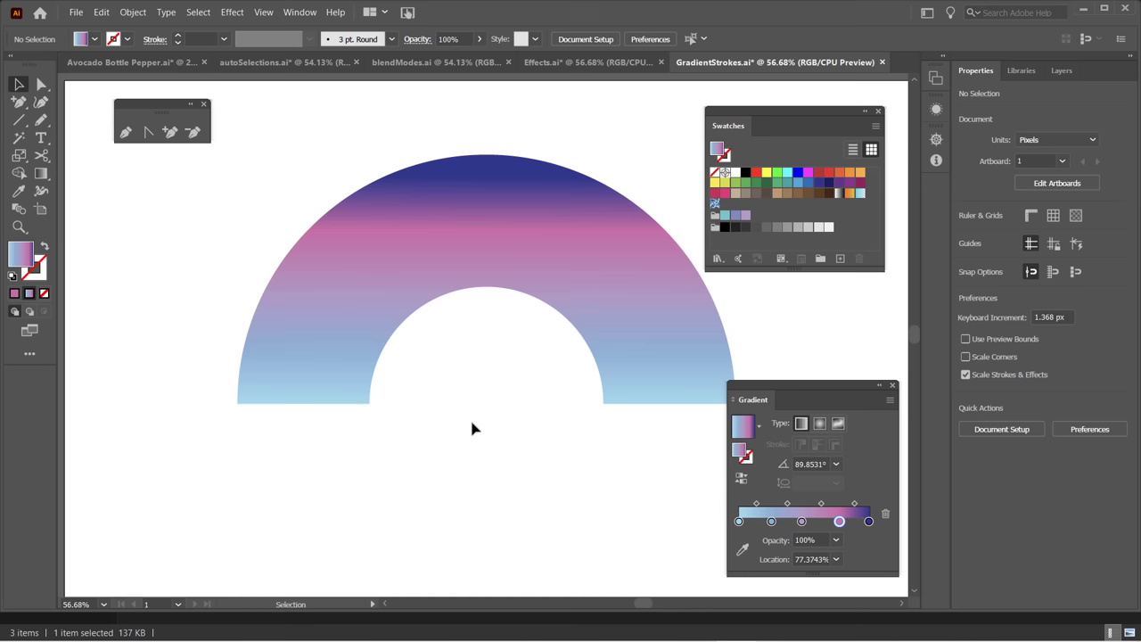
# In the Avocado Bottle Pepper document, draw a rectangle covering the whole avocado artboard.
pyautogui.click(150, 63)
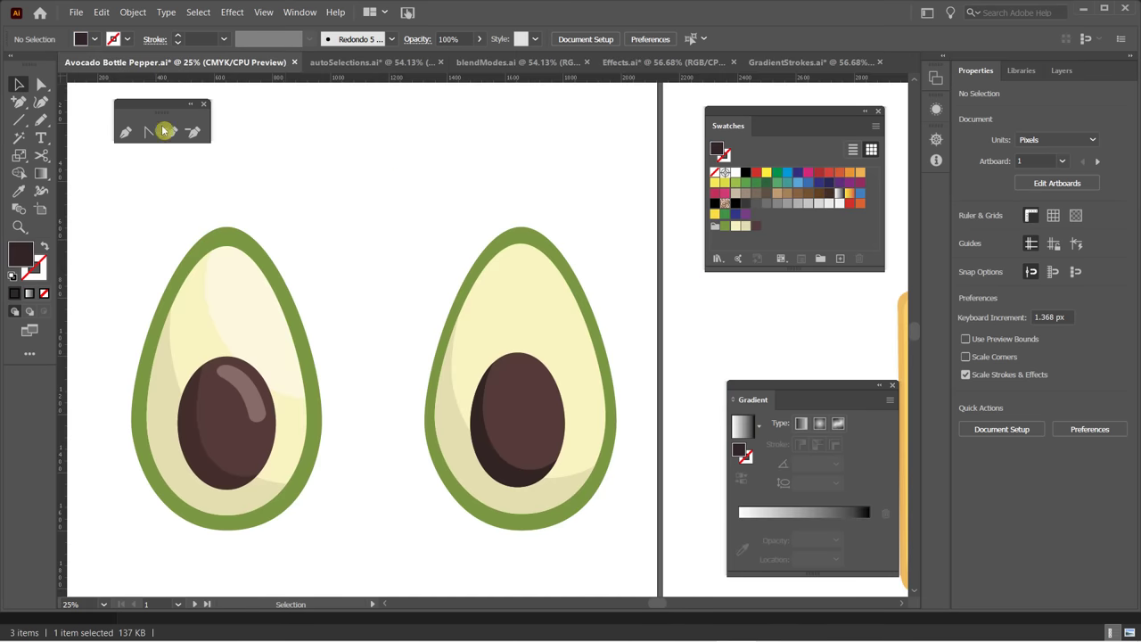
pyautogui.hotkey('ctrl', '-')
pyautogui.hotkey('ctrl', '-')
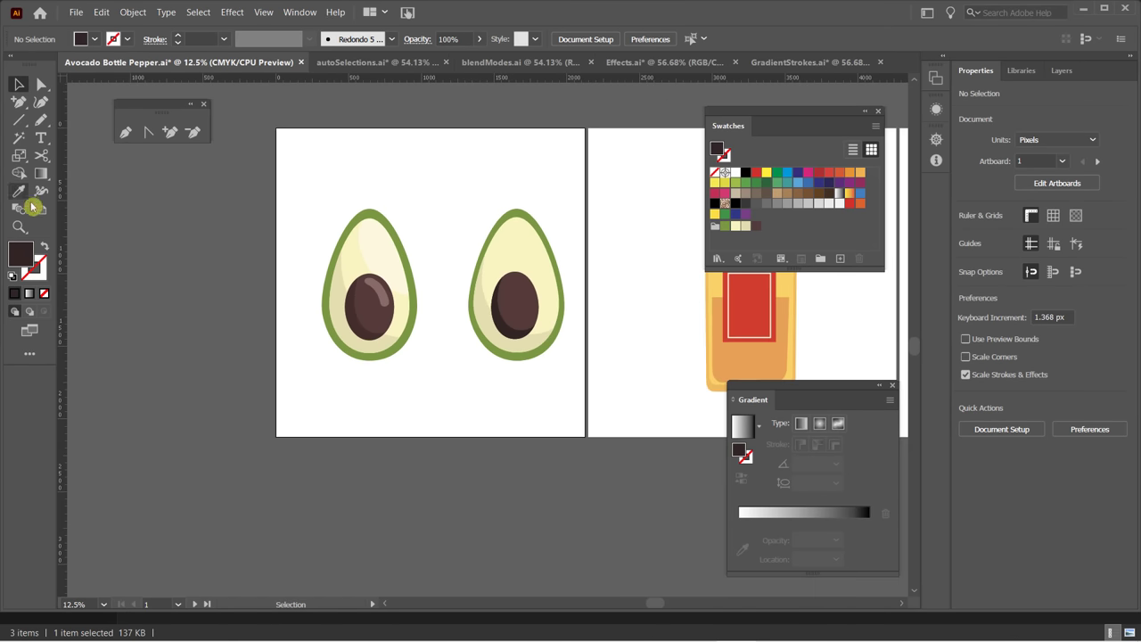
pyautogui.click(19, 120)
pyautogui.click(73, 126)
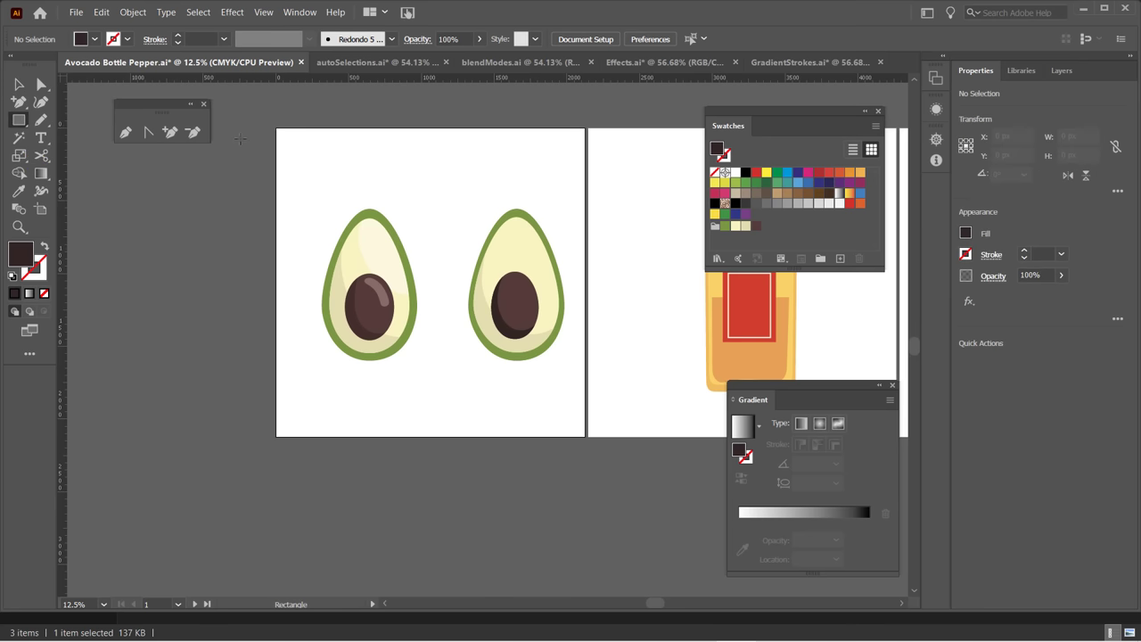
pyautogui.moveTo(264, 125); pyautogui.dragTo(584, 443)
# Move the rectangle to the bottom of the Avocado TRACE layer, behind both avocados.
pyautogui.click(1064, 71)
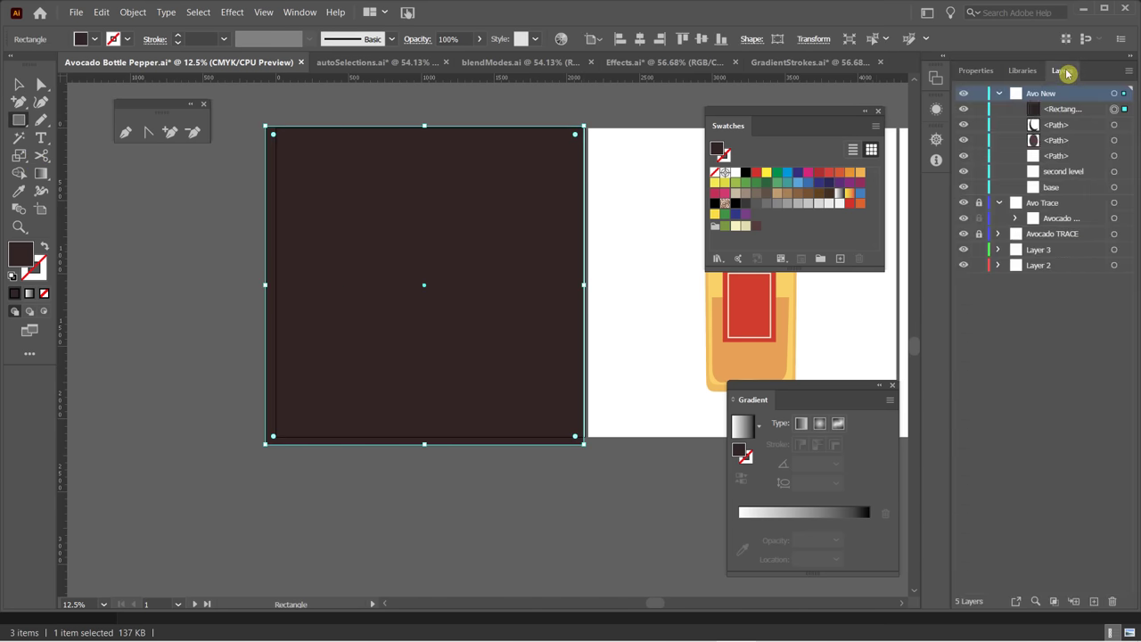
pyautogui.moveTo(1064, 108); pyautogui.dragTo(1045, 197)
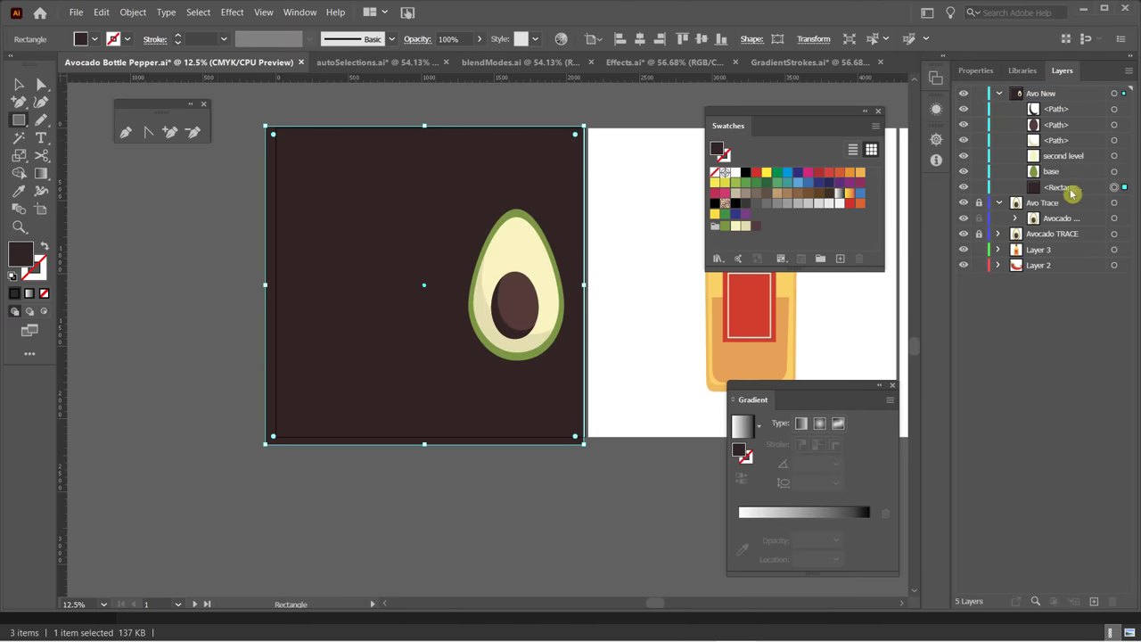
pyautogui.click(1068, 189)
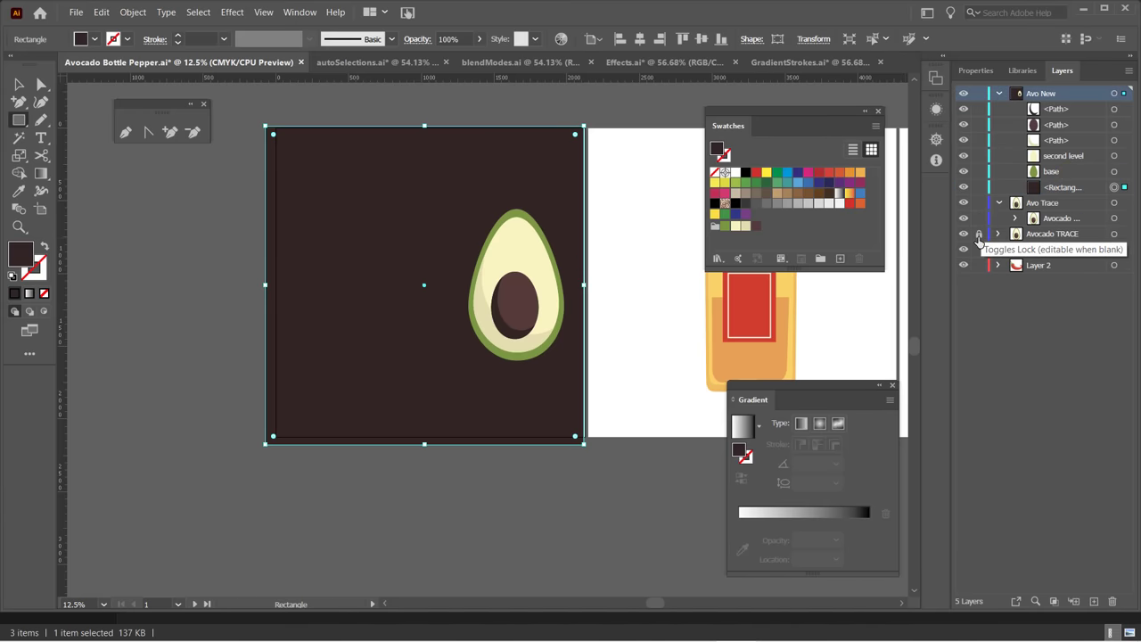
pyautogui.click(1067, 188)
pyautogui.moveTo(1068, 190)
pyautogui.mouseDown()
pyautogui.moveTo(1064, 241)
pyautogui.moveTo(1025, 239)
pyautogui.mouseUp()
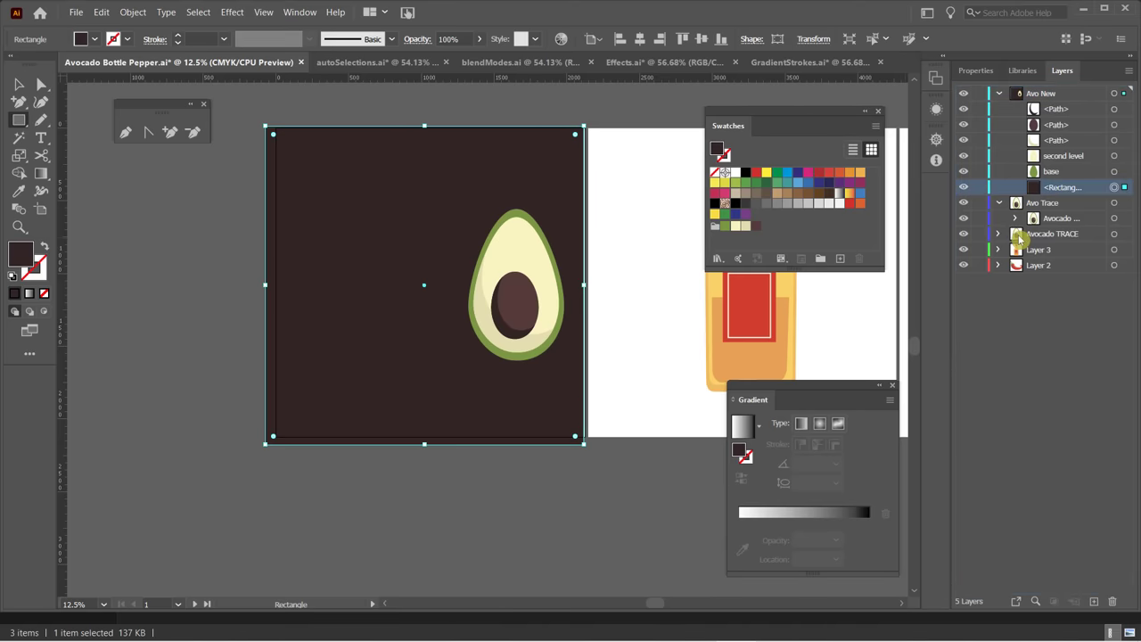
pyautogui.click(1000, 234)
pyautogui.moveTo(1054, 190)
pyautogui.mouseDown()
pyautogui.moveTo(1065, 264)
pyautogui.moveTo(1058, 366)
pyautogui.mouseUp()
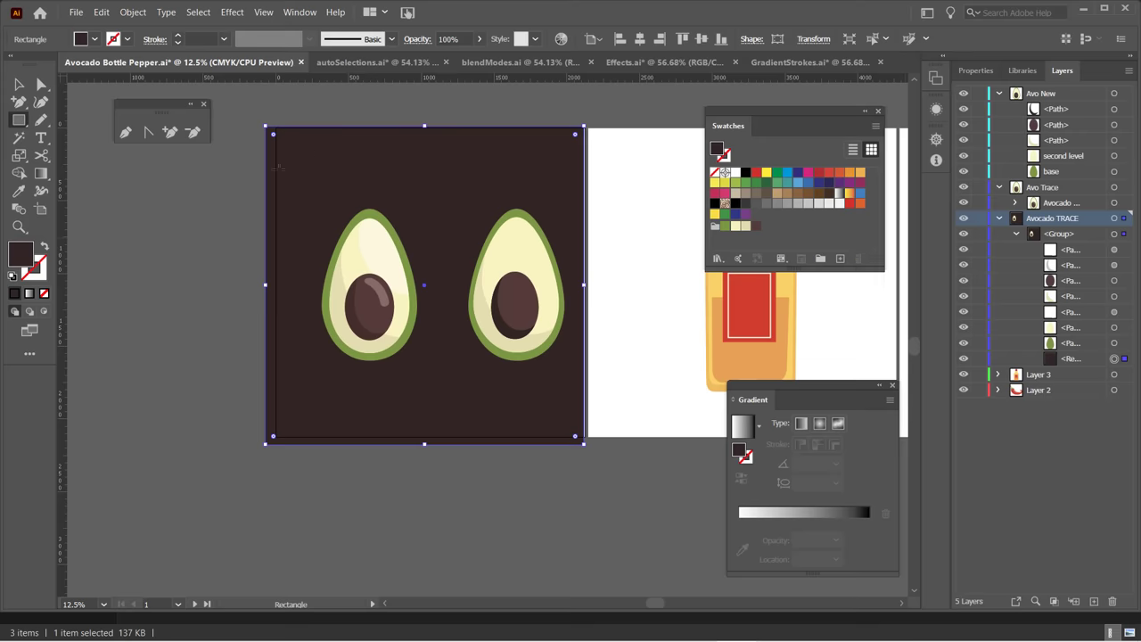
# Undo a gradient fill accidentally applied to the avocado group.
pyautogui.click(19, 84)
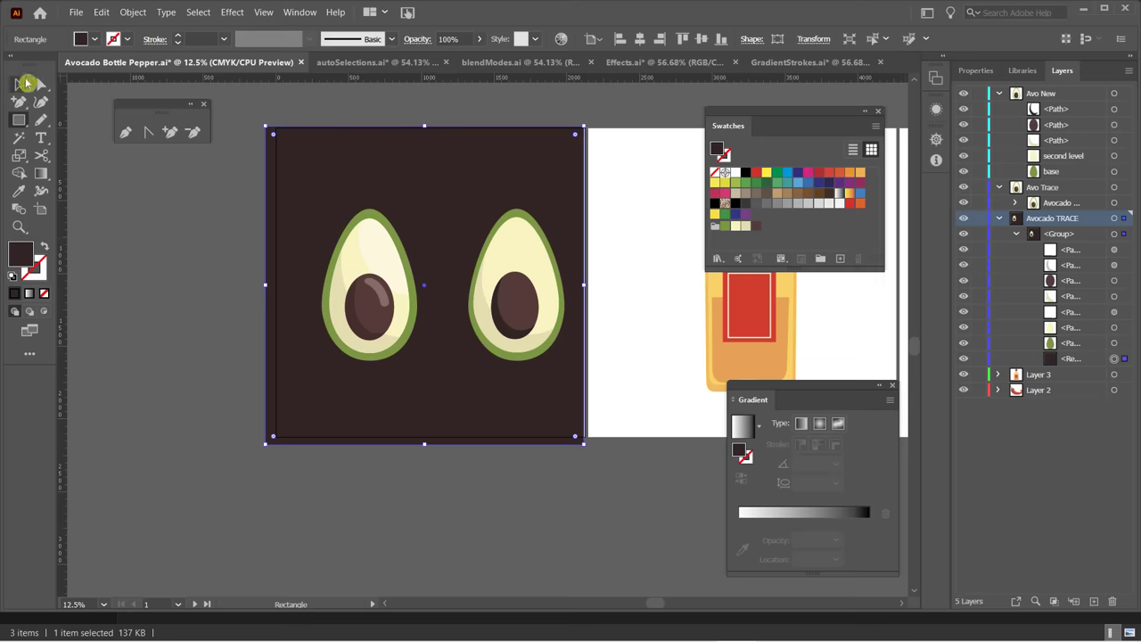
pyautogui.click(131, 265)
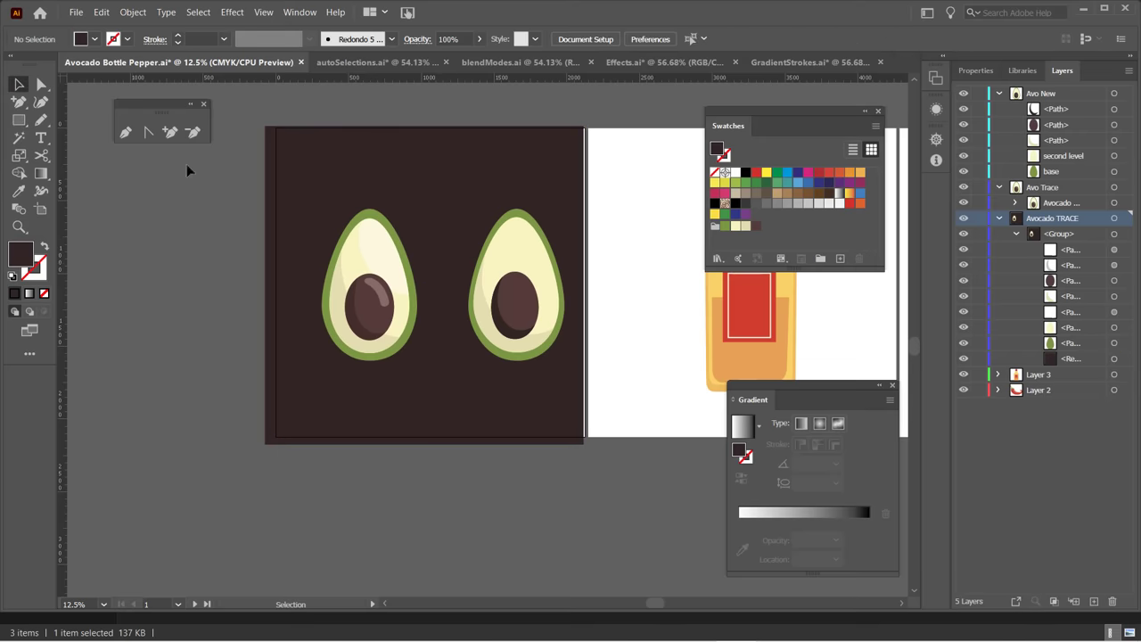
pyautogui.click(311, 147)
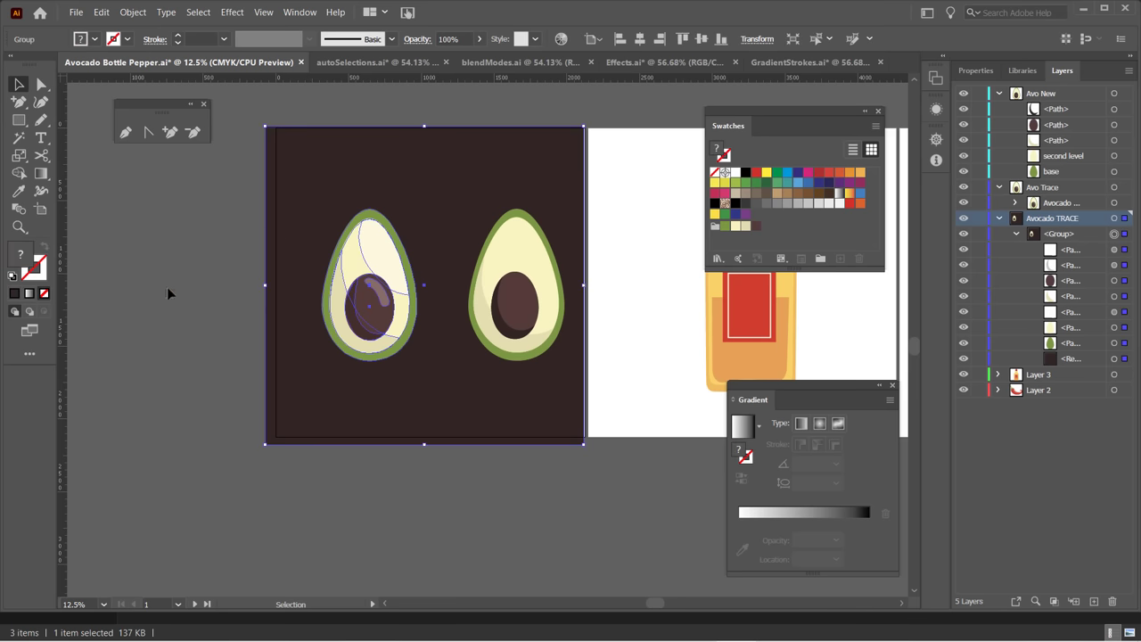
pyautogui.click(30, 293)
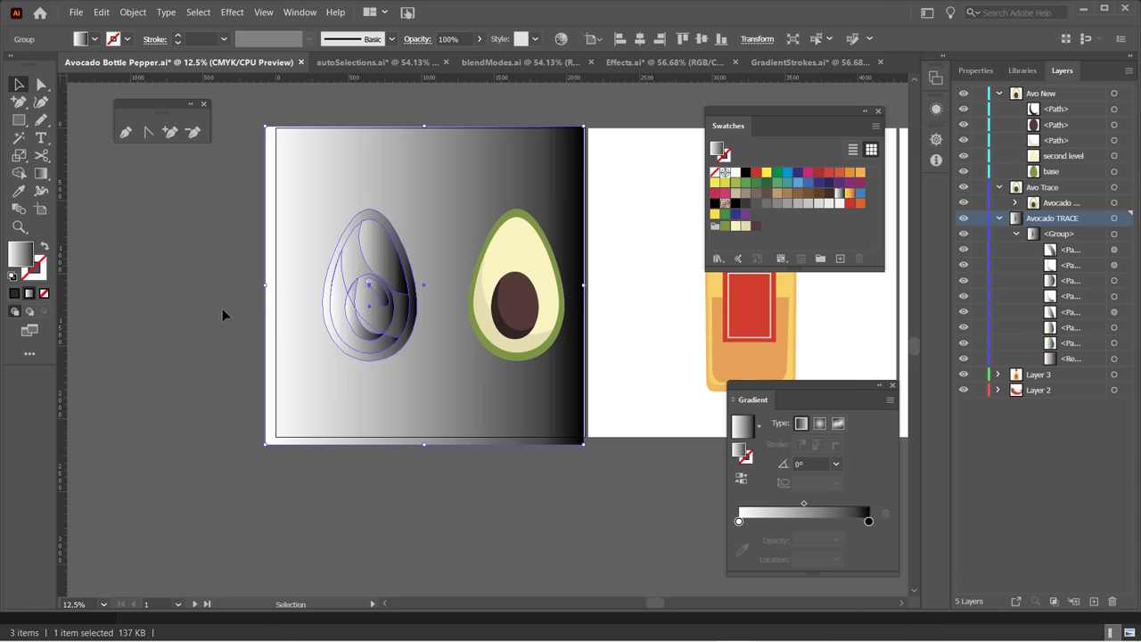
pyautogui.click(222, 309)
pyautogui.hotkey('ctrl', 'z')
# Fill only the background rectangle with the default white-to-black linear gradient.
pyautogui.click(218, 225)
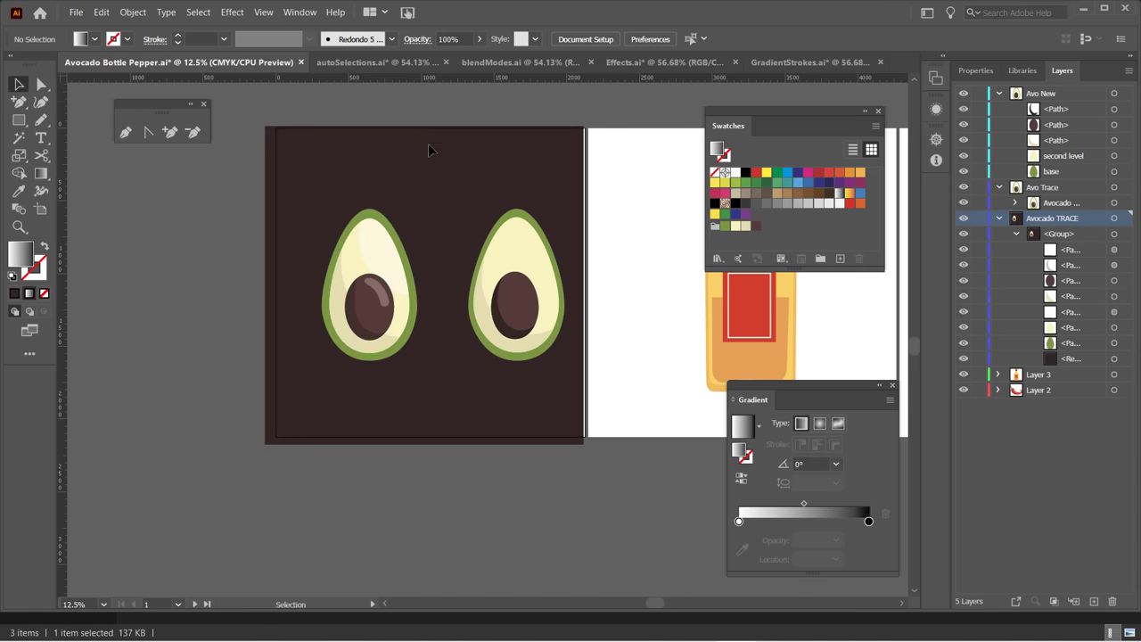
pyautogui.click(431, 157)
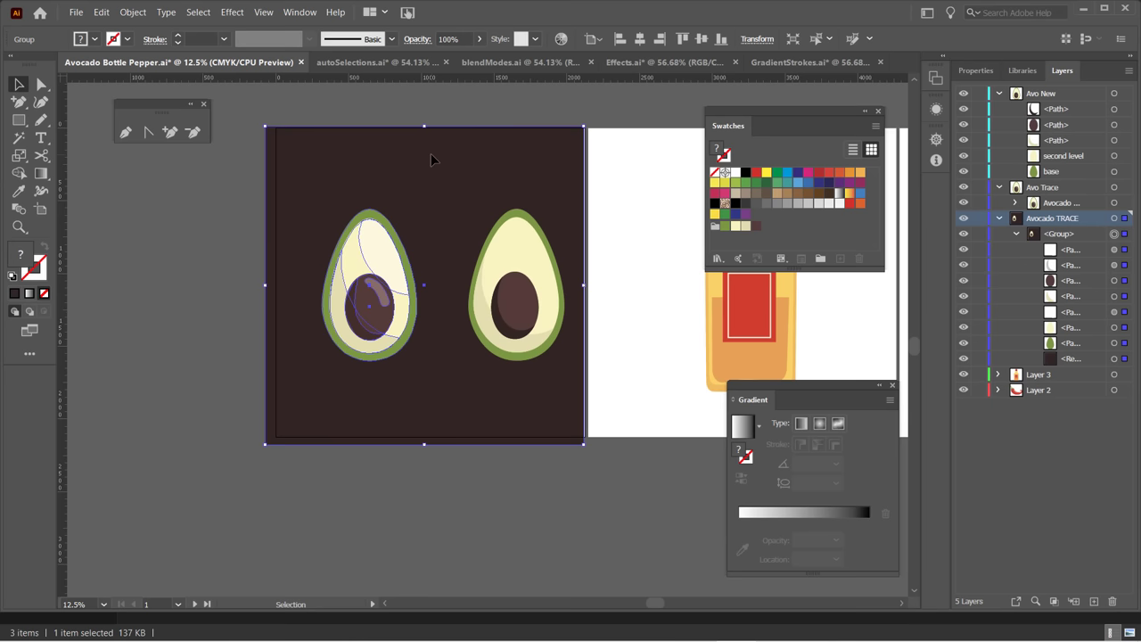
pyautogui.click(1115, 358)
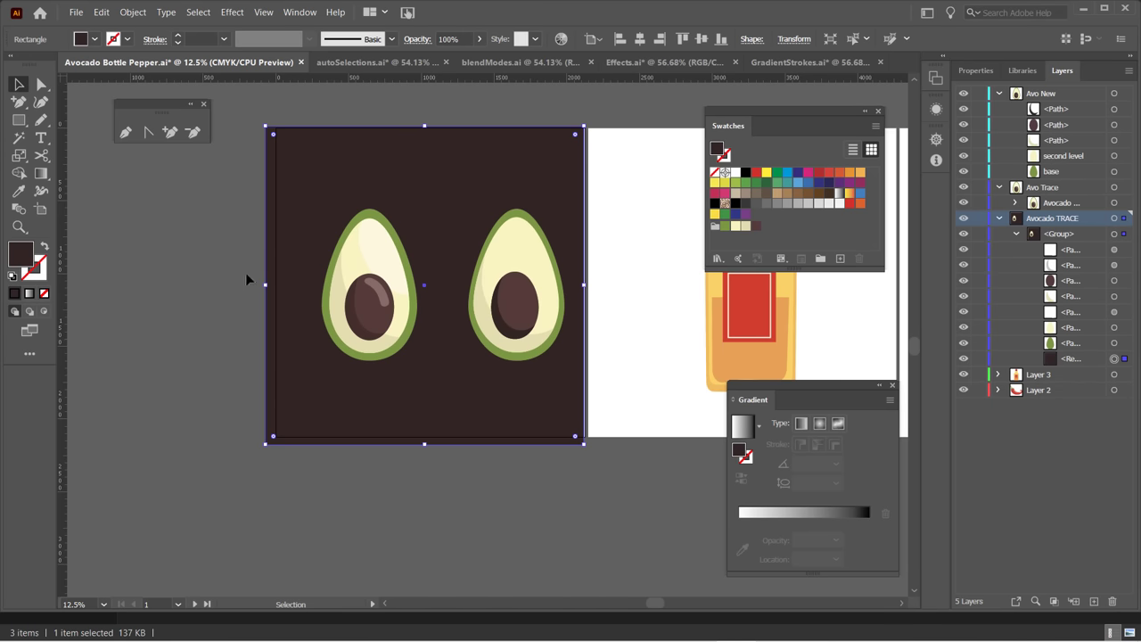
pyautogui.click(33, 295)
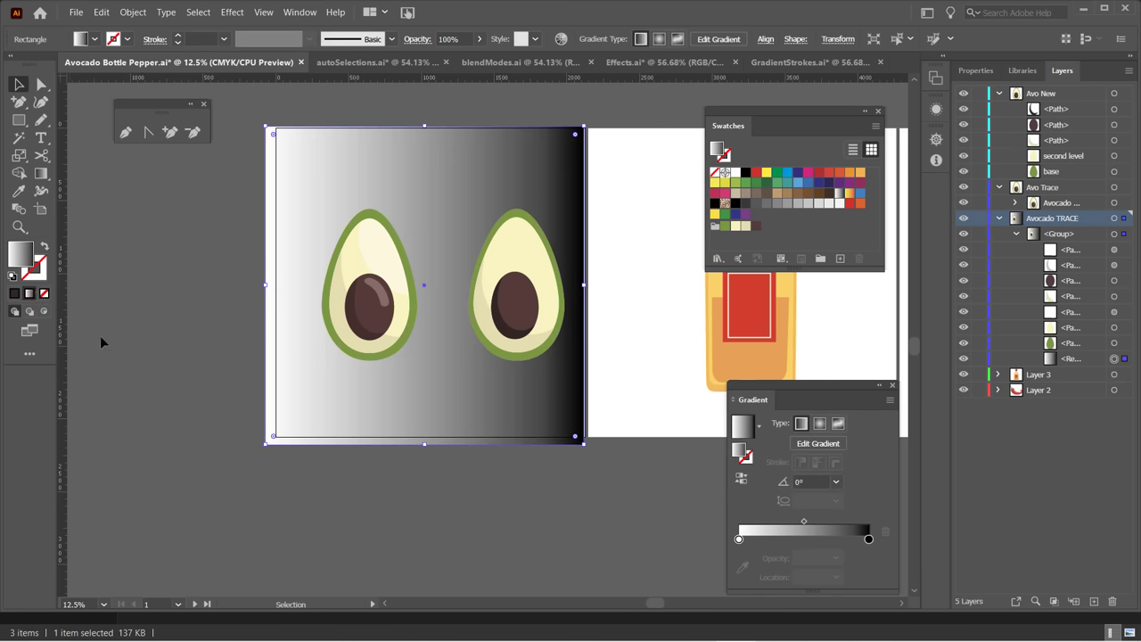
# Switch the background gradient type from linear to radial.
pyautogui.click(820, 424)
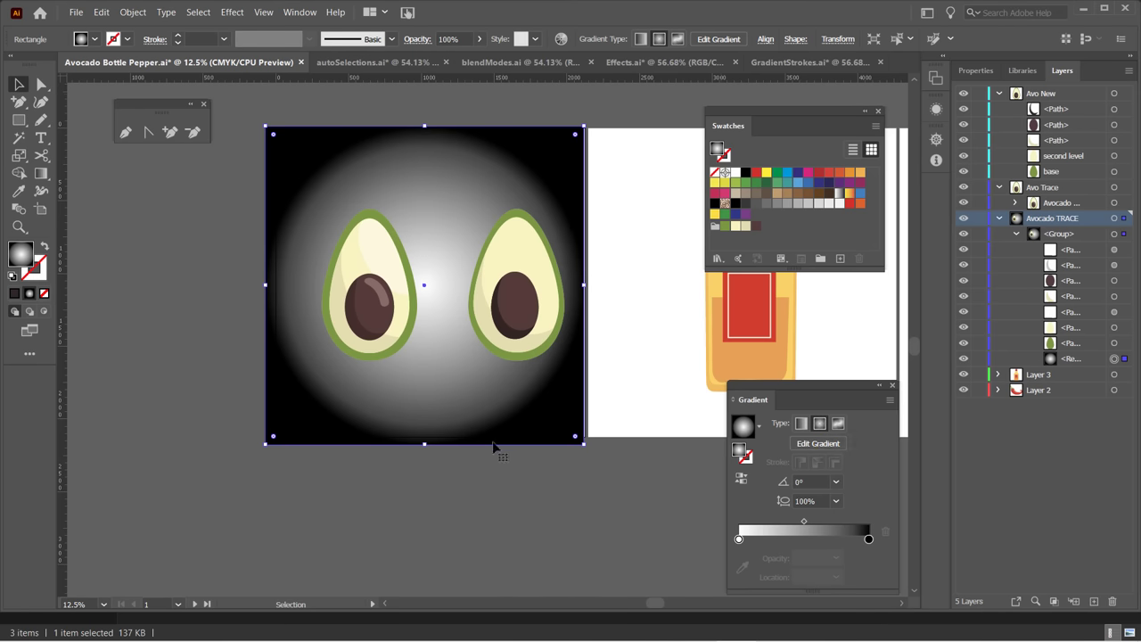
pyautogui.moveTo(792, 387); pyautogui.dragTo(667, 278)
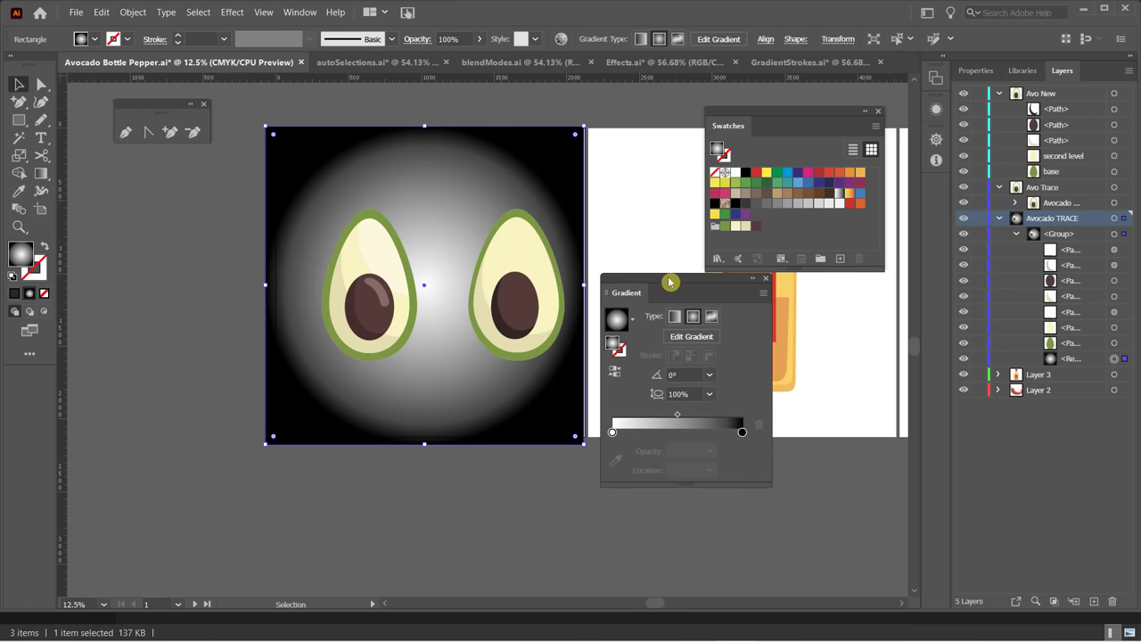
pyautogui.click(654, 467)
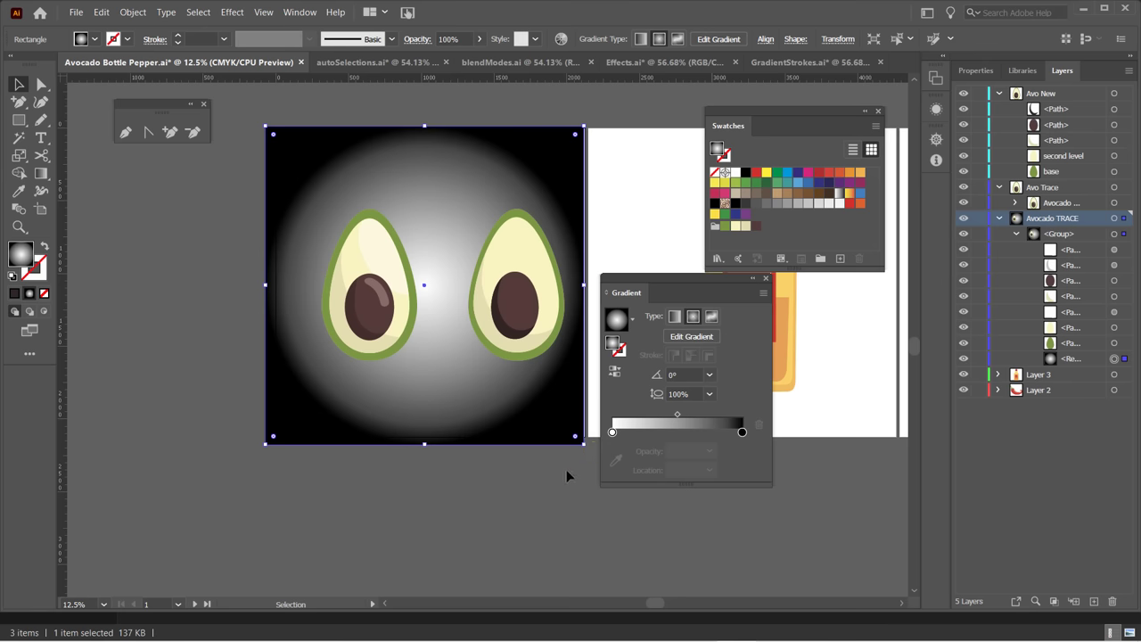
# Change the white left gradient stop to a dark avocado green in CMYK.
pyautogui.doubleClick(614, 432)
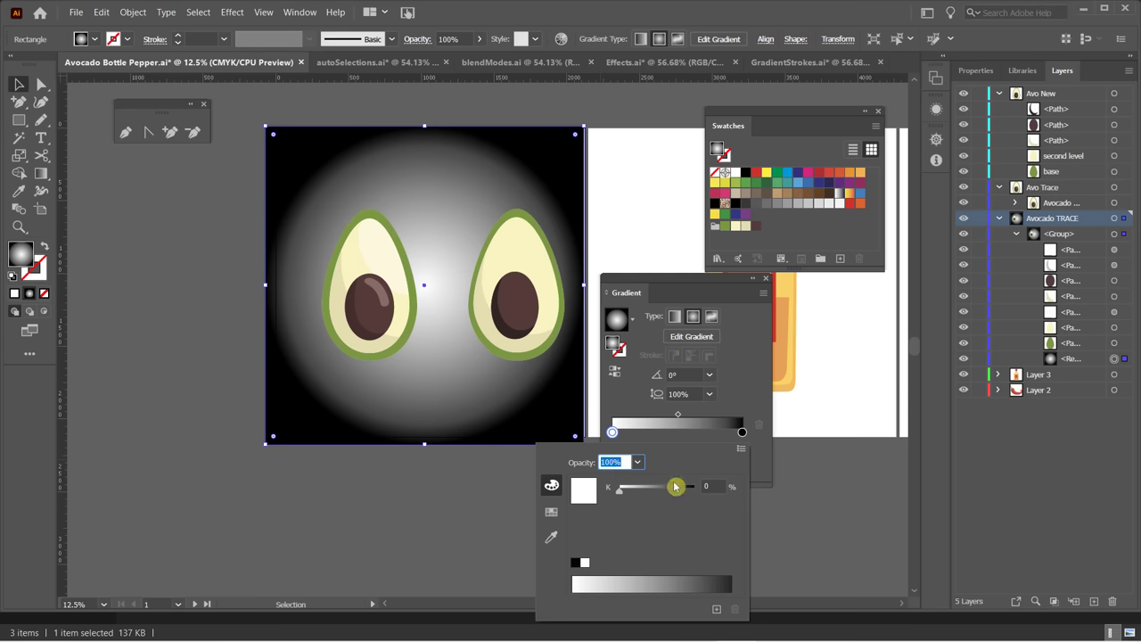
pyautogui.click(740, 451)
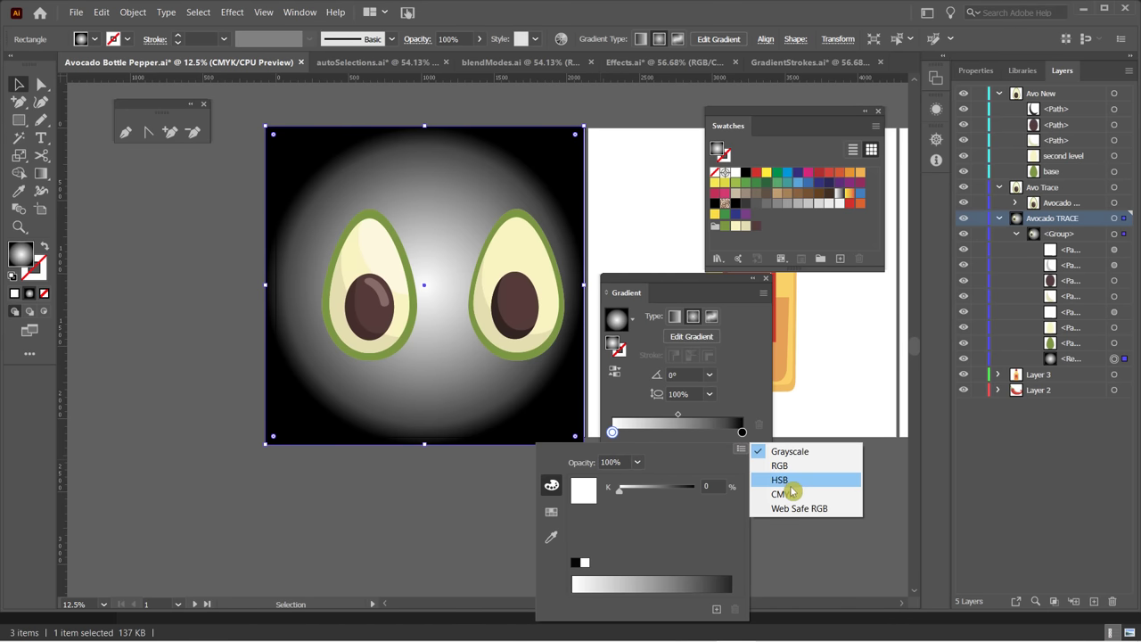
pyautogui.click(791, 494)
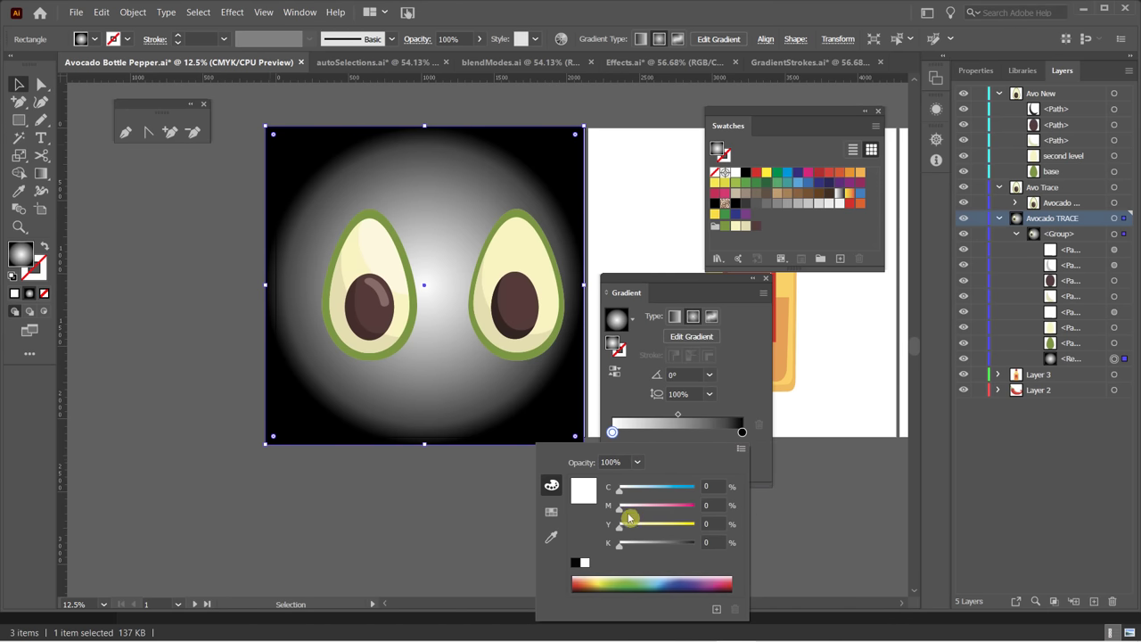
pyautogui.click(638, 580)
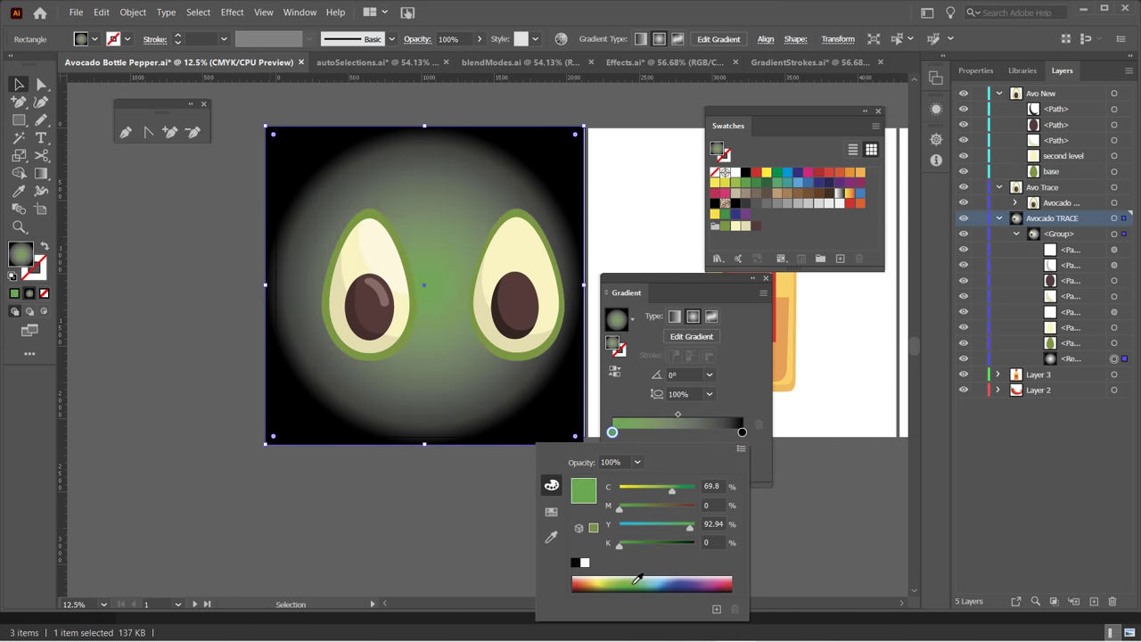
pyautogui.moveTo(636, 578); pyautogui.dragTo(630, 567)
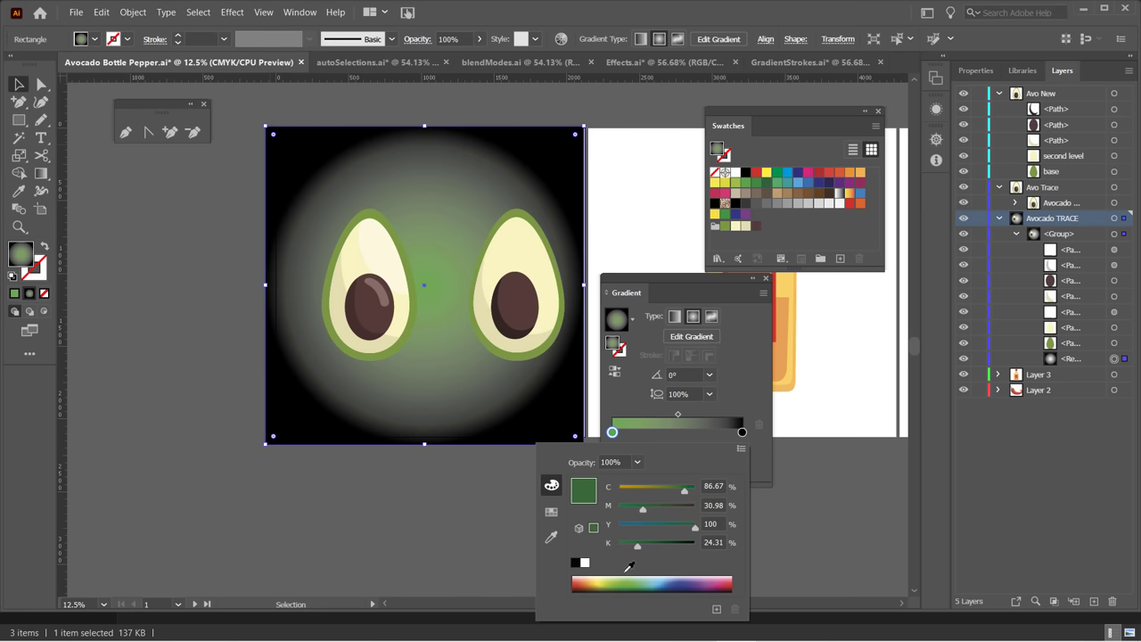
pyautogui.click(634, 407)
# Change the black right gradient stop to a light grey (K26) in CMYK.
pyautogui.click(742, 432)
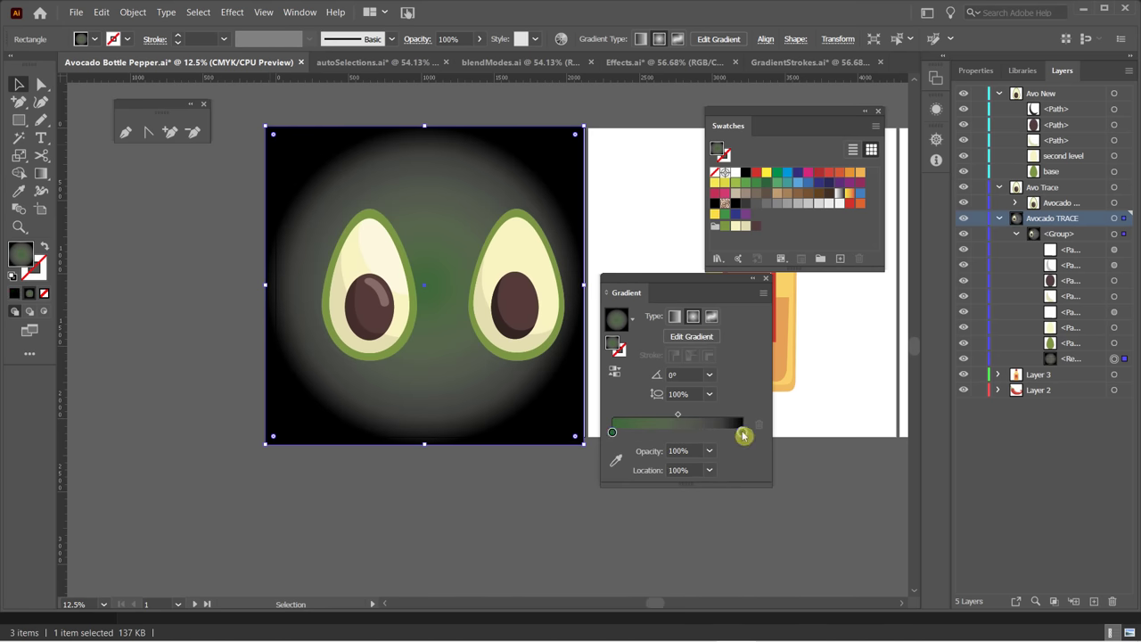
pyautogui.doubleClick(743, 434)
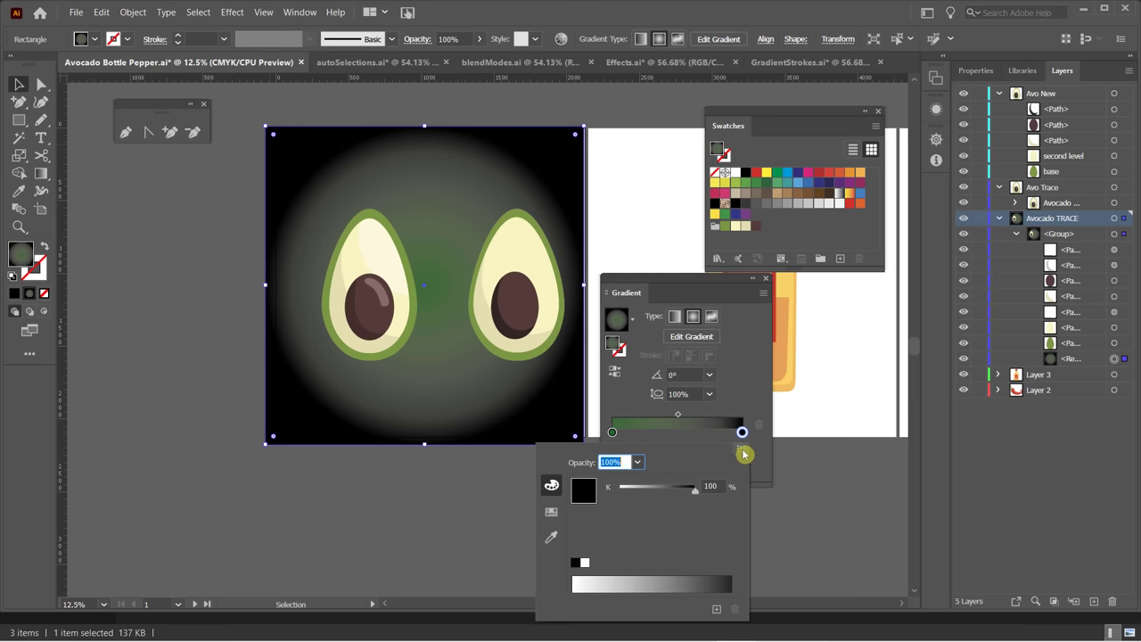
pyautogui.click(743, 450)
pyautogui.click(791, 494)
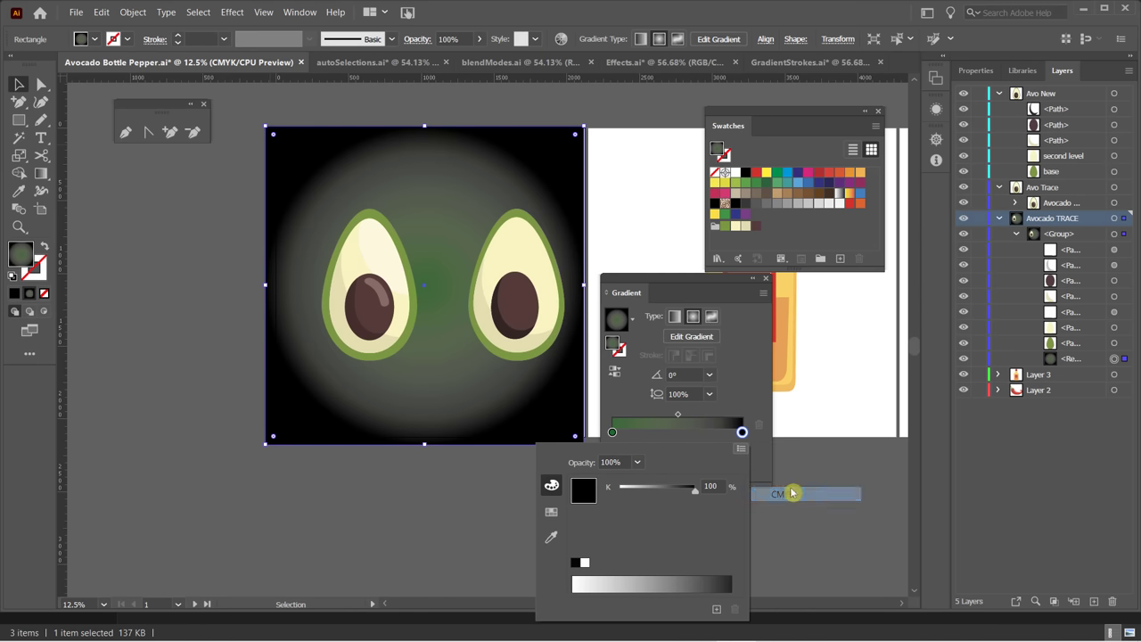
pyautogui.moveTo(696, 544); pyautogui.dragTo(639, 547)
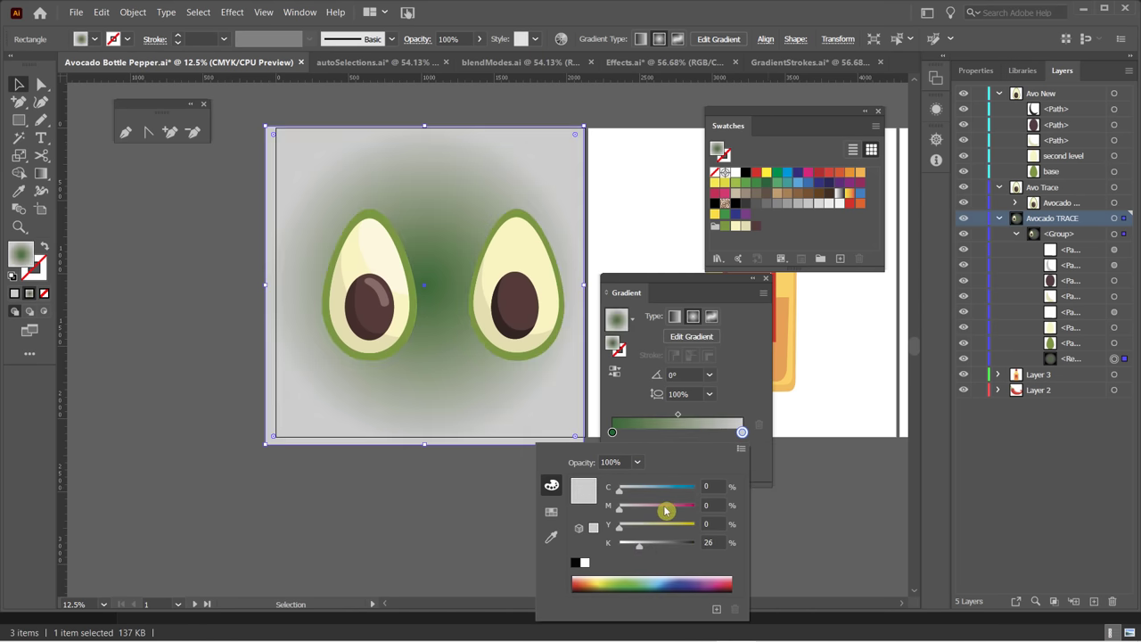
pyautogui.click(741, 402)
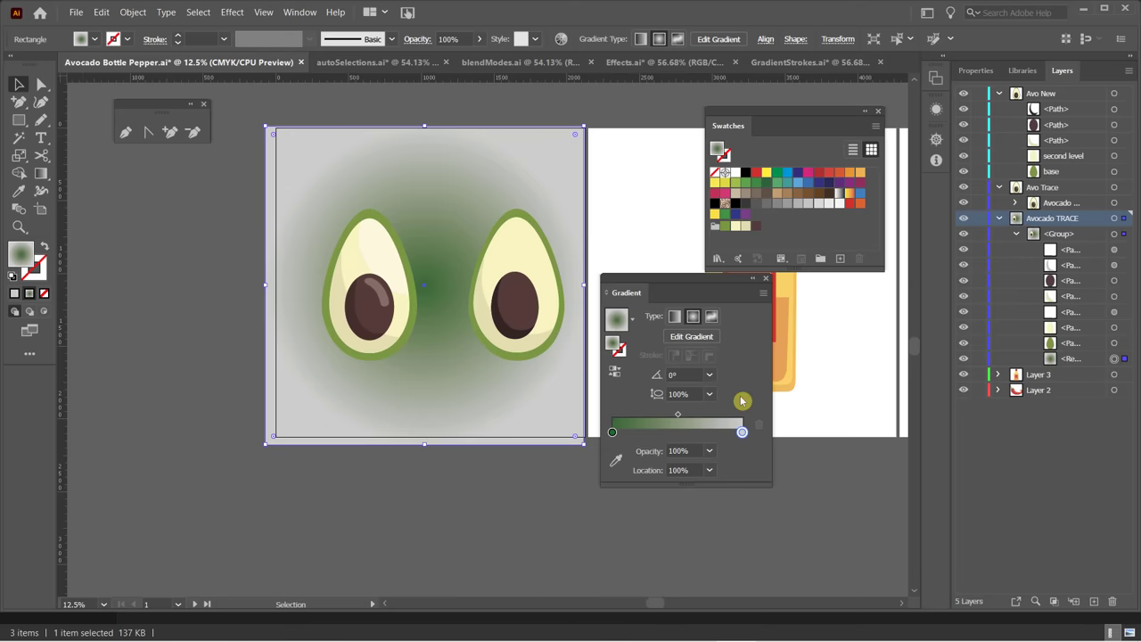
# Reverse the radial gradient so it is pale at the centre and green at the edges.
pyautogui.click(616, 371)
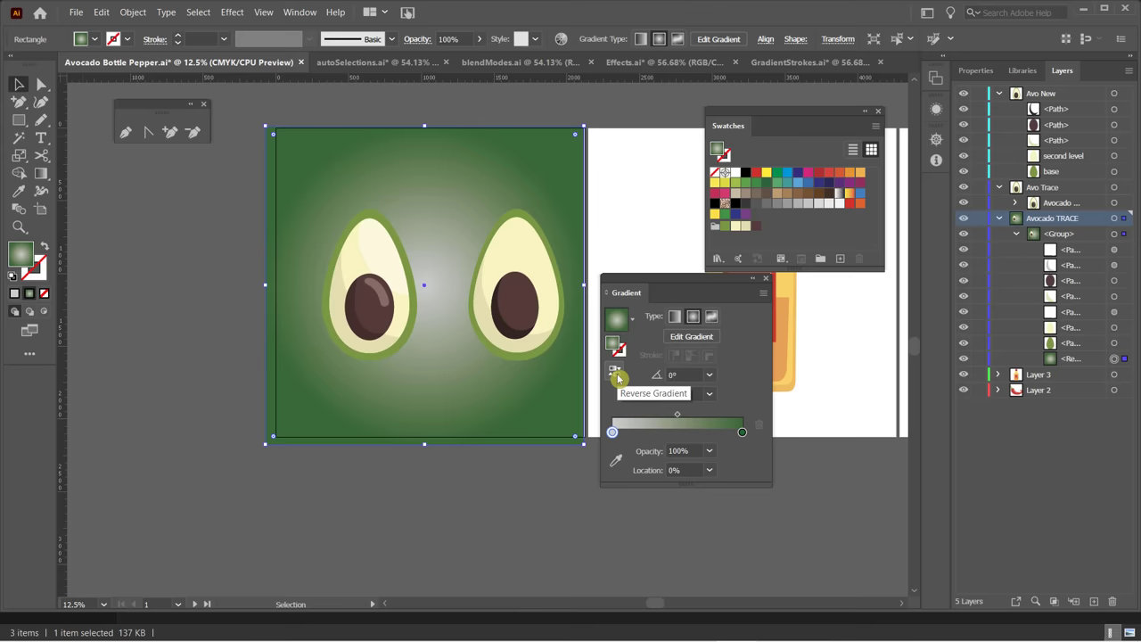
pyautogui.click(142, 274)
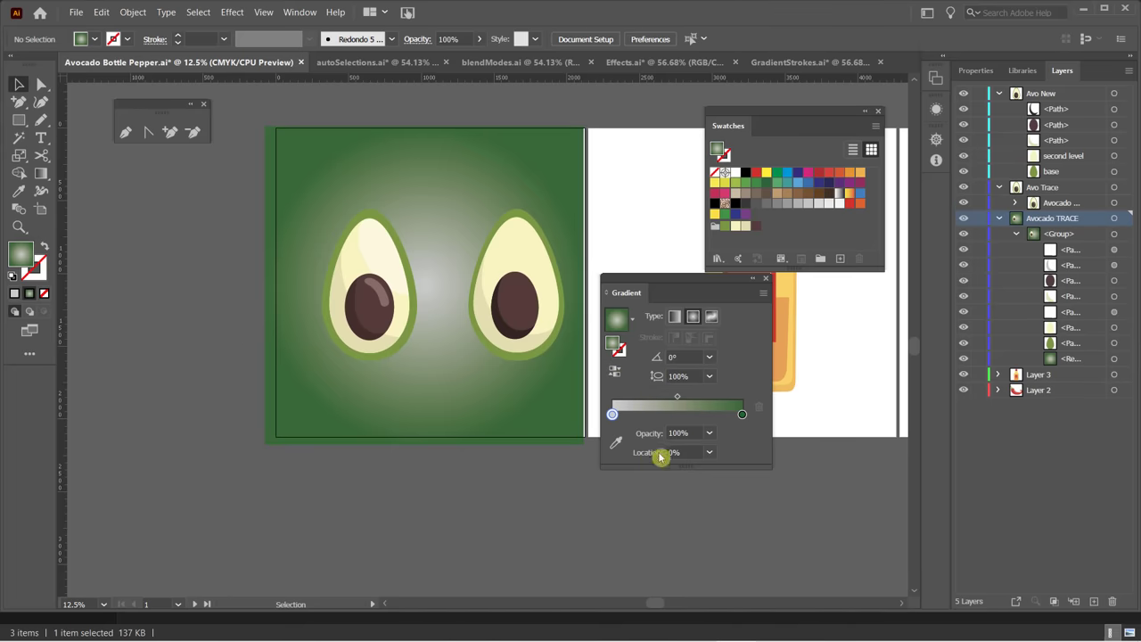
pyautogui.moveTo(680, 401); pyautogui.dragTo(703, 399)
# Undo the radial gradient accidentally applied to the avocado group.
pyautogui.click(506, 157)
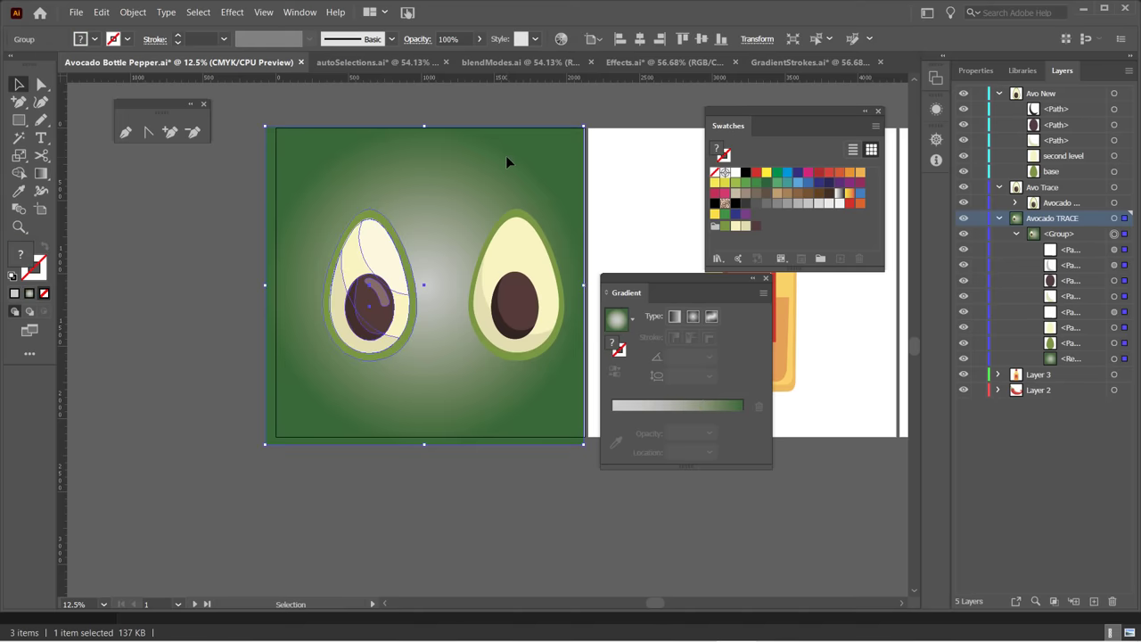
pyautogui.click(704, 409)
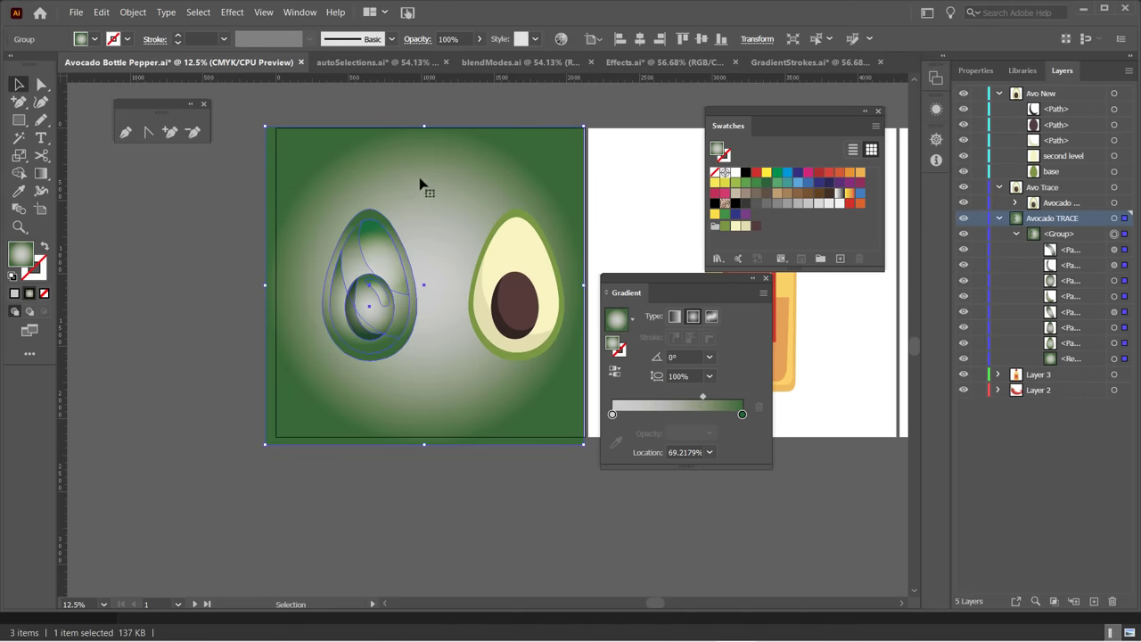
pyautogui.moveTo(705, 401); pyautogui.dragTo(662, 401)
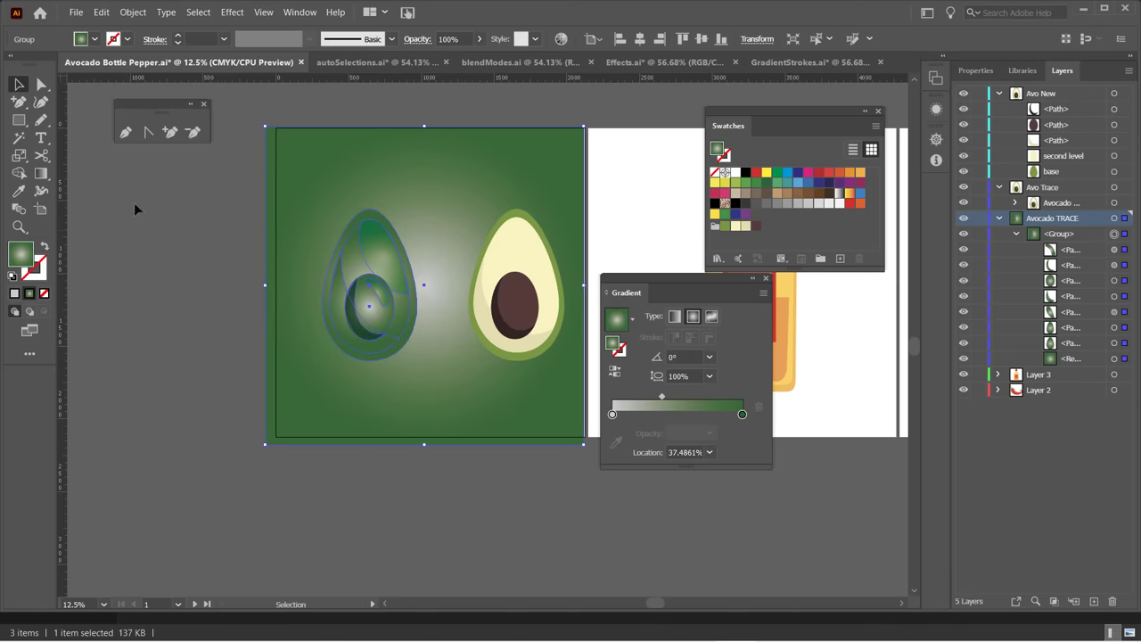
pyautogui.click(215, 304)
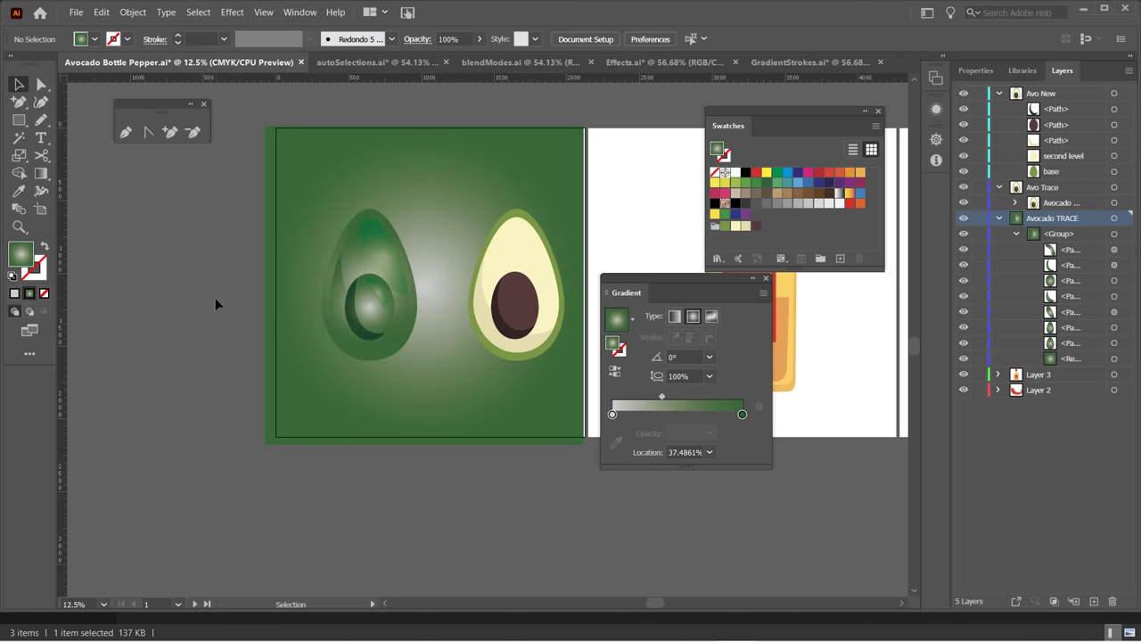
pyautogui.hotkey('ctrl', 'z')
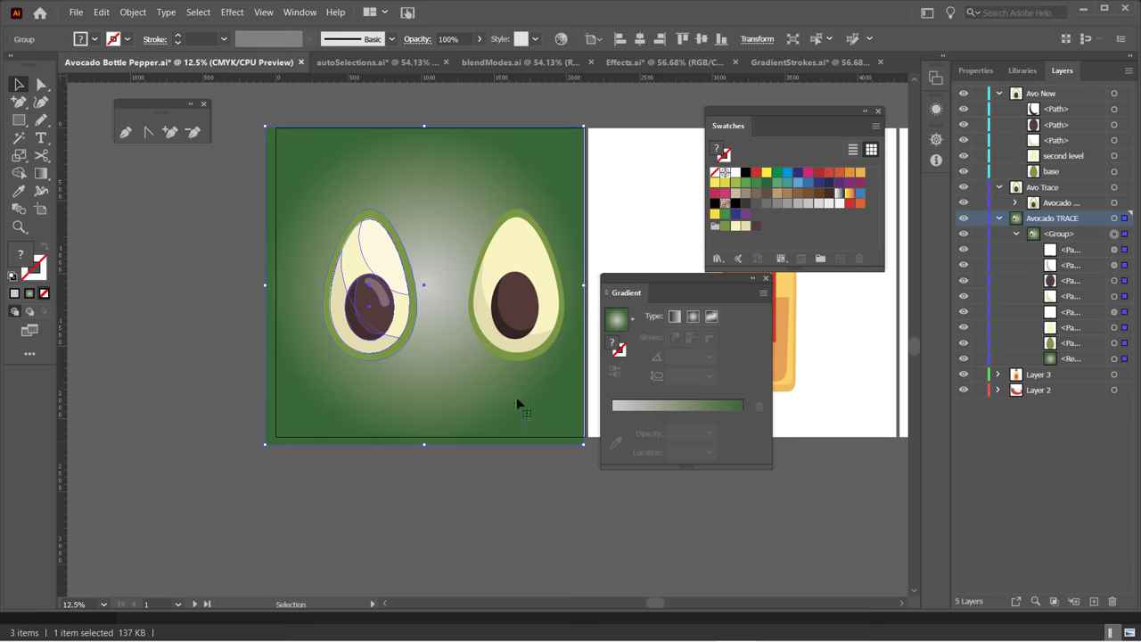
pyautogui.click(535, 467)
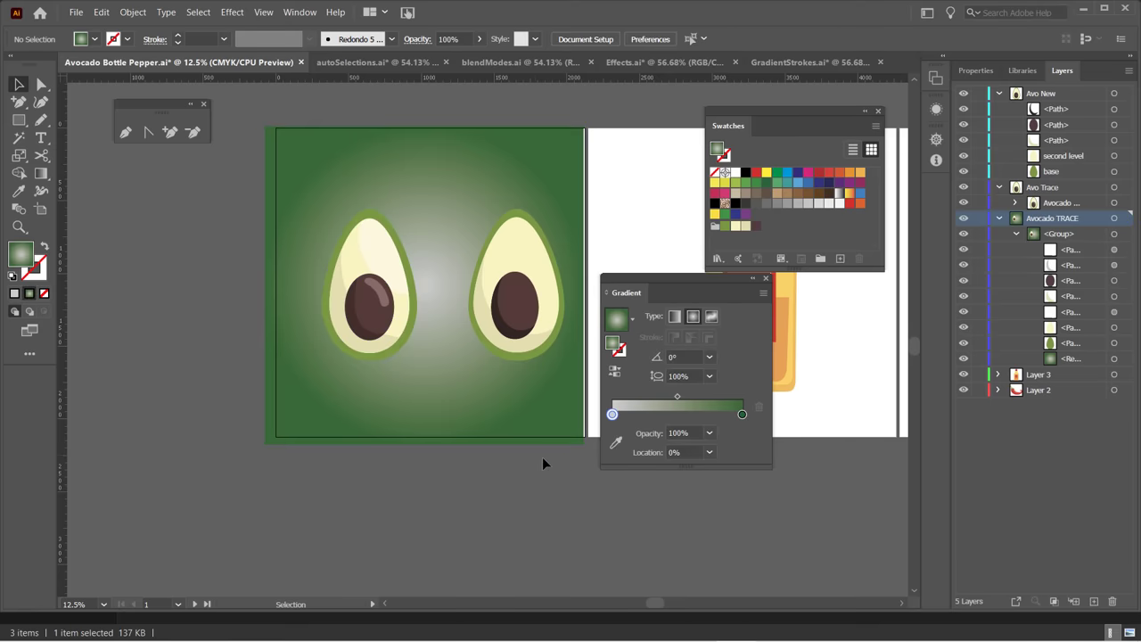
# Move the background gradient's midpoint to about 32% to shrink the pale glow.
pyautogui.click(1114, 359)
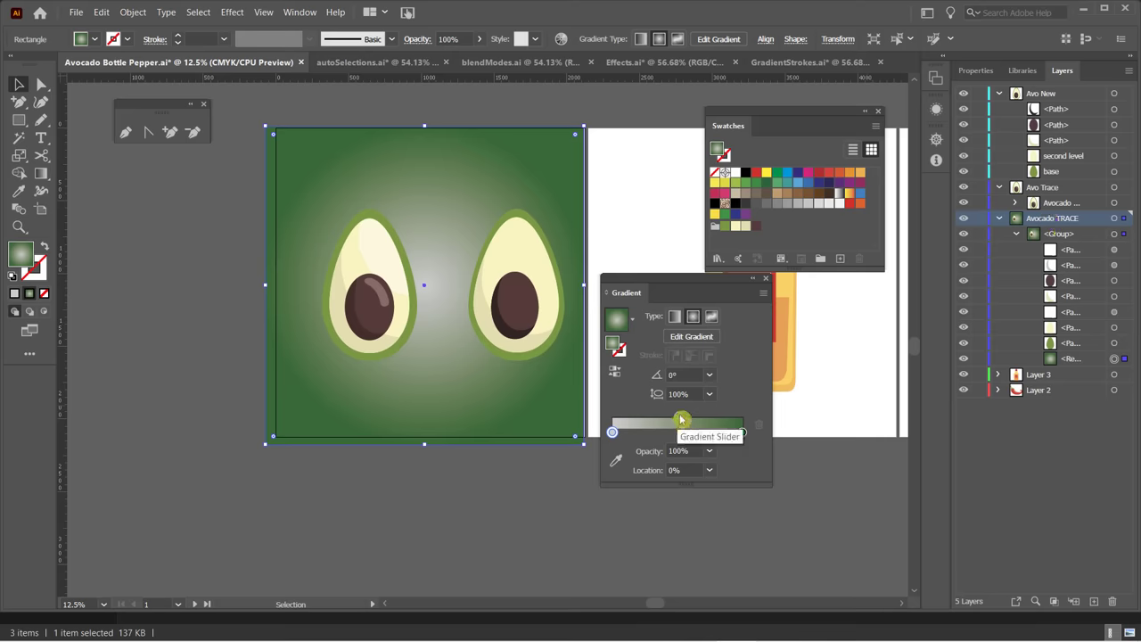
pyautogui.moveTo(681, 419); pyautogui.dragTo(655, 420)
pyautogui.click(249, 479)
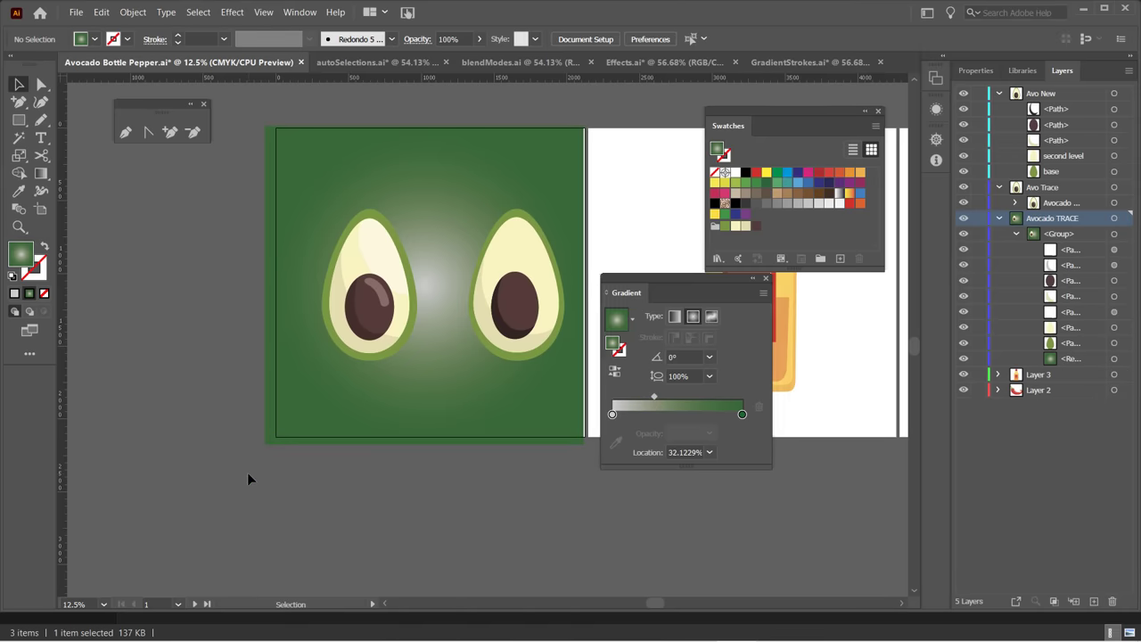
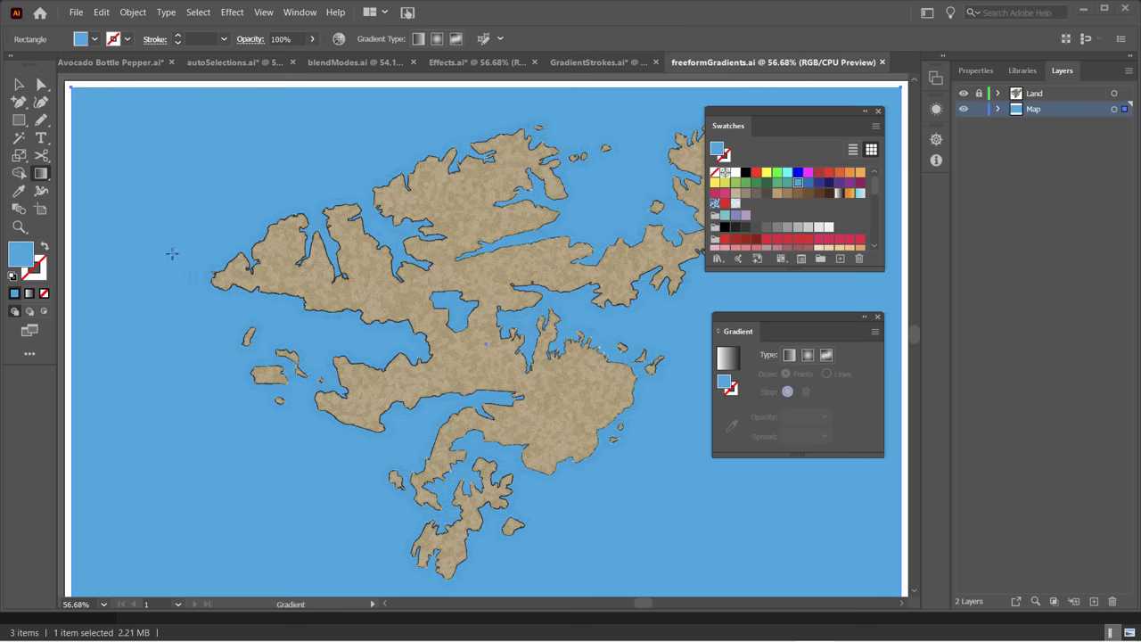
# Move the Gradient panel aside and switch the sea fill to a freeform gradient.
pyautogui.click(764, 321)
pyautogui.moveTo(764, 322); pyautogui.dragTo(731, 314)
pyautogui.click(300, 13)
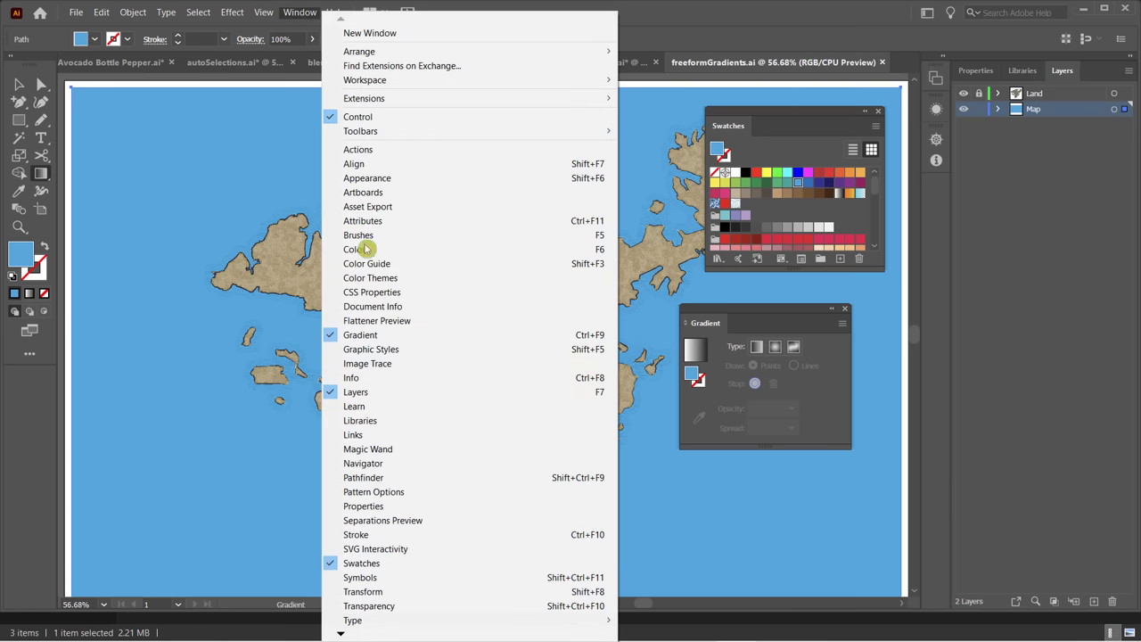
pyautogui.click(633, 275)
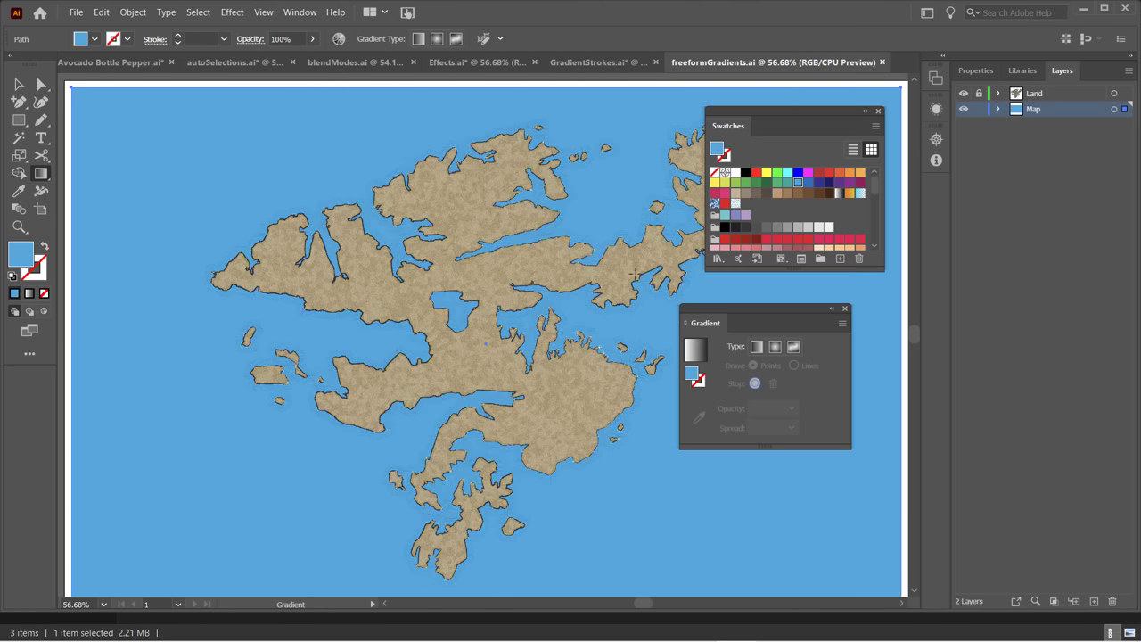
pyautogui.click(795, 350)
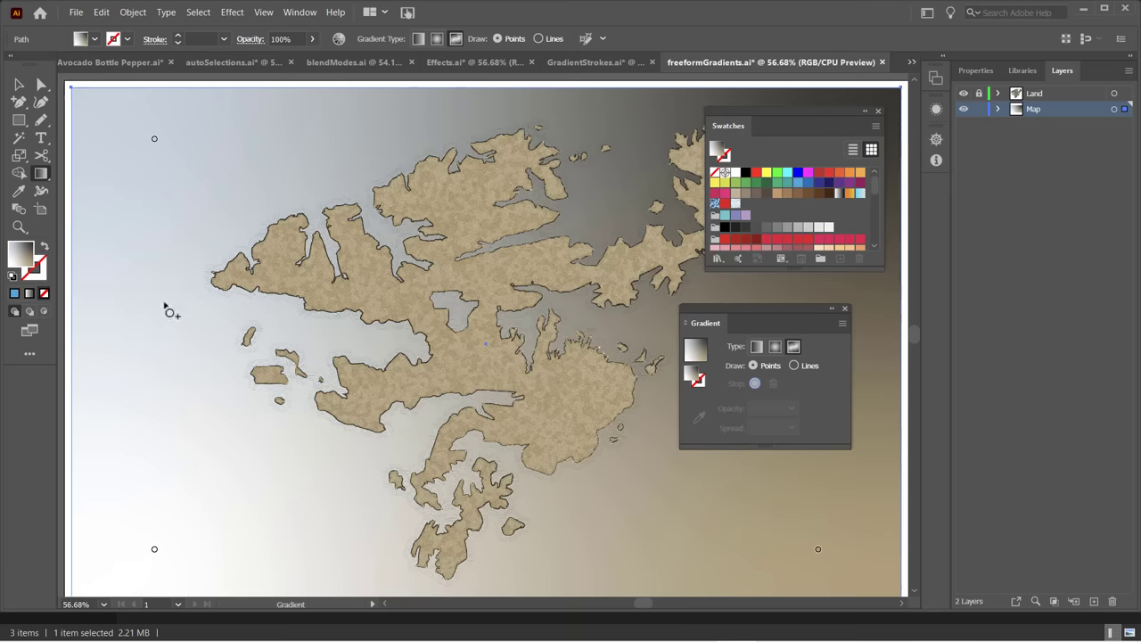
# Add colour points at the top-left, bottom-left, south of the island, lower right, right side and top-right.
pyautogui.click(149, 172)
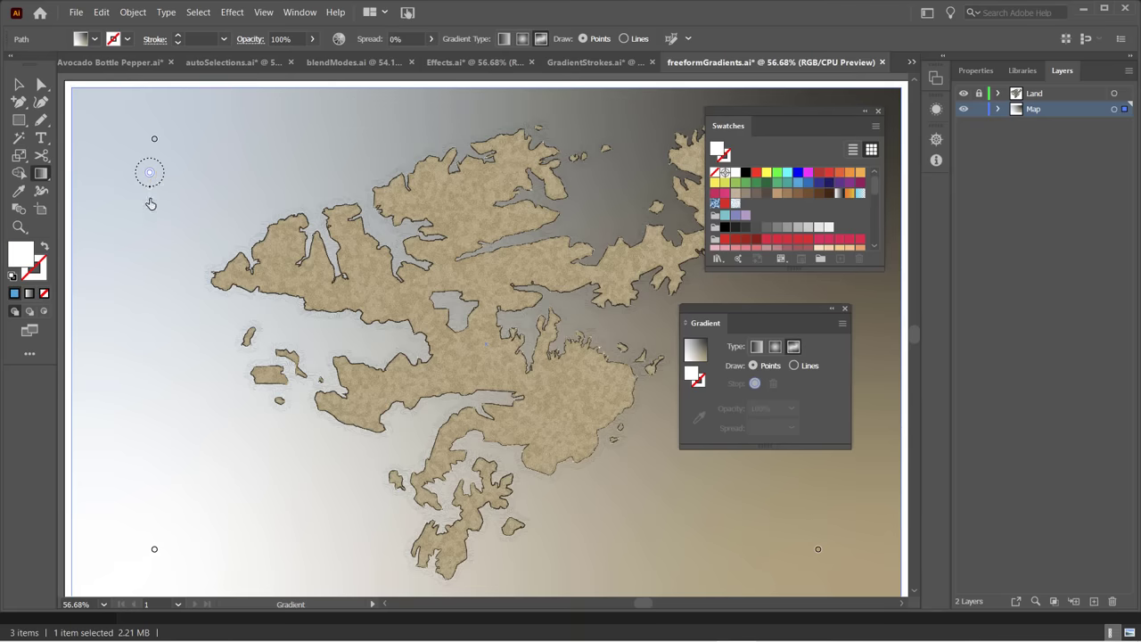
pyautogui.click(150, 455)
pyautogui.click(327, 480)
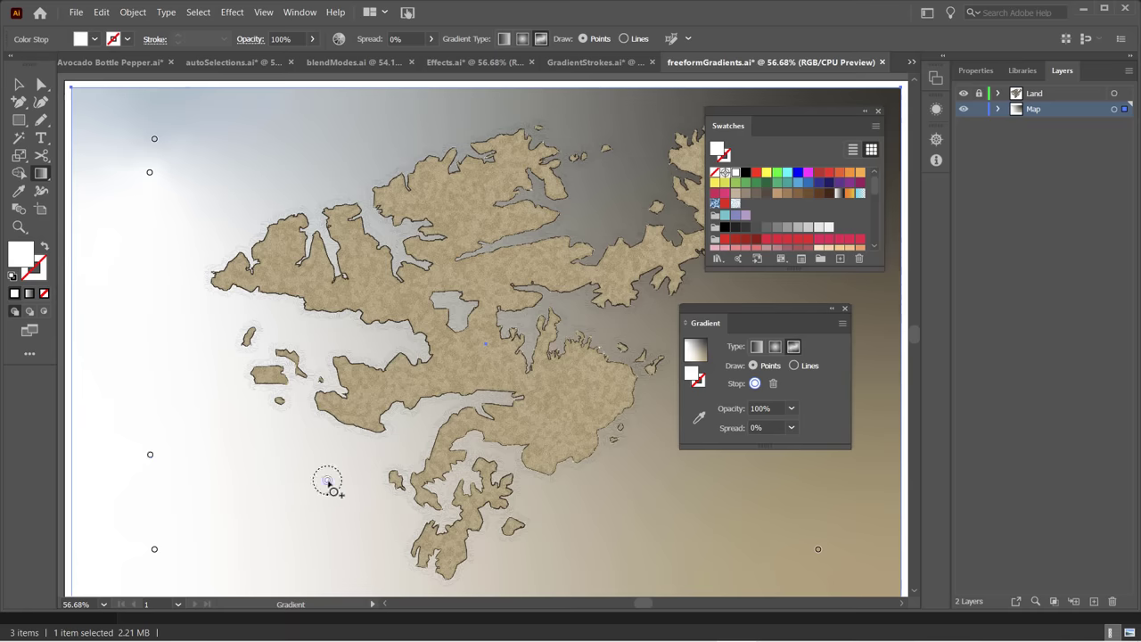
pyautogui.click(689, 506)
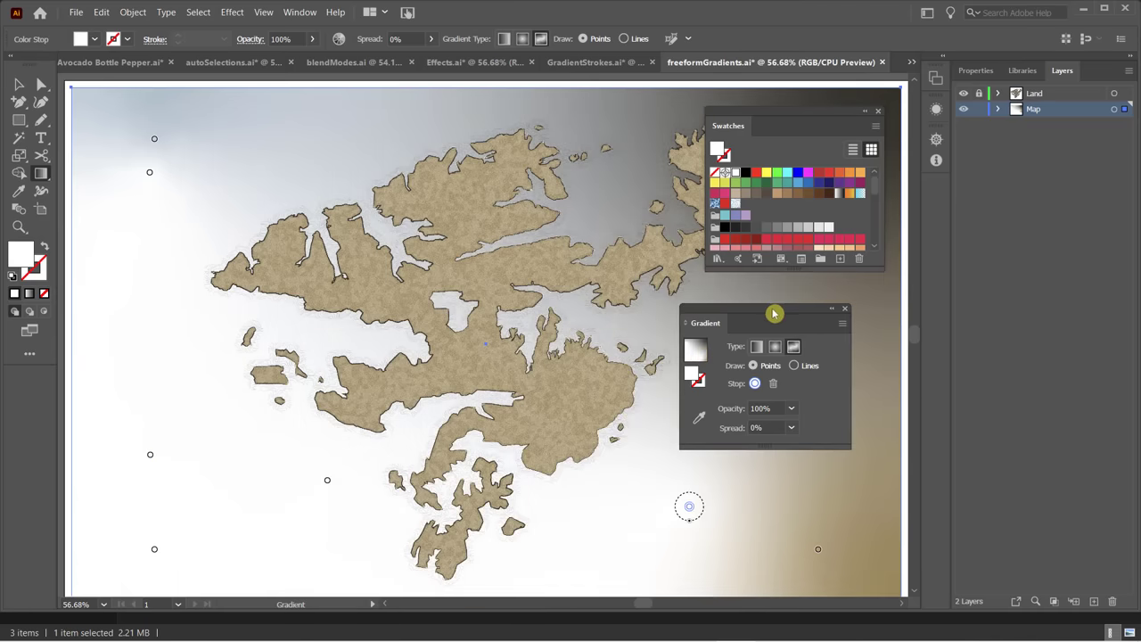
pyautogui.moveTo(772, 311); pyautogui.dragTo(514, 300)
pyautogui.click(805, 379)
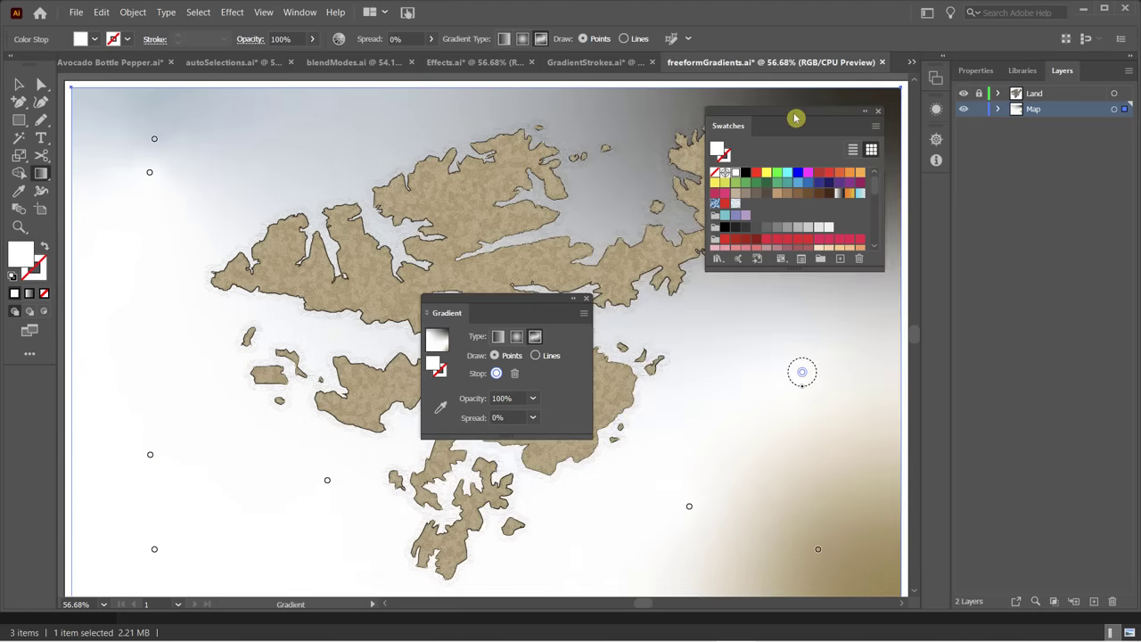
pyautogui.moveTo(799, 115); pyautogui.dragTo(843, 318)
pyautogui.click(768, 125)
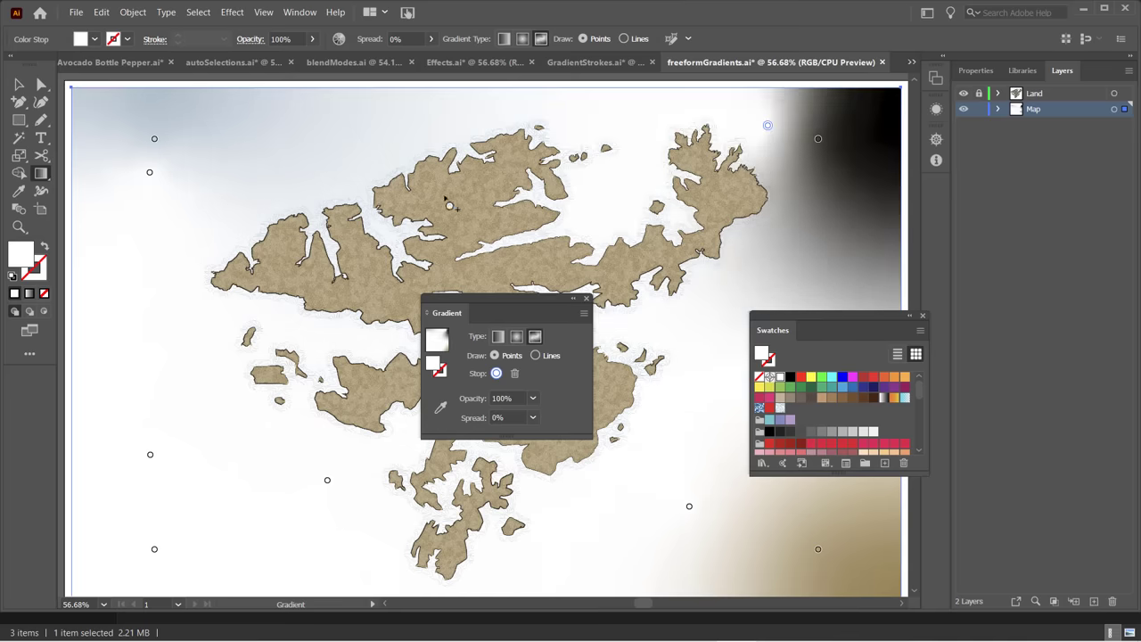
# Delete the top-left colour point and the black top-right colour point.
pyautogui.click(155, 140)
pyautogui.press('Delete')
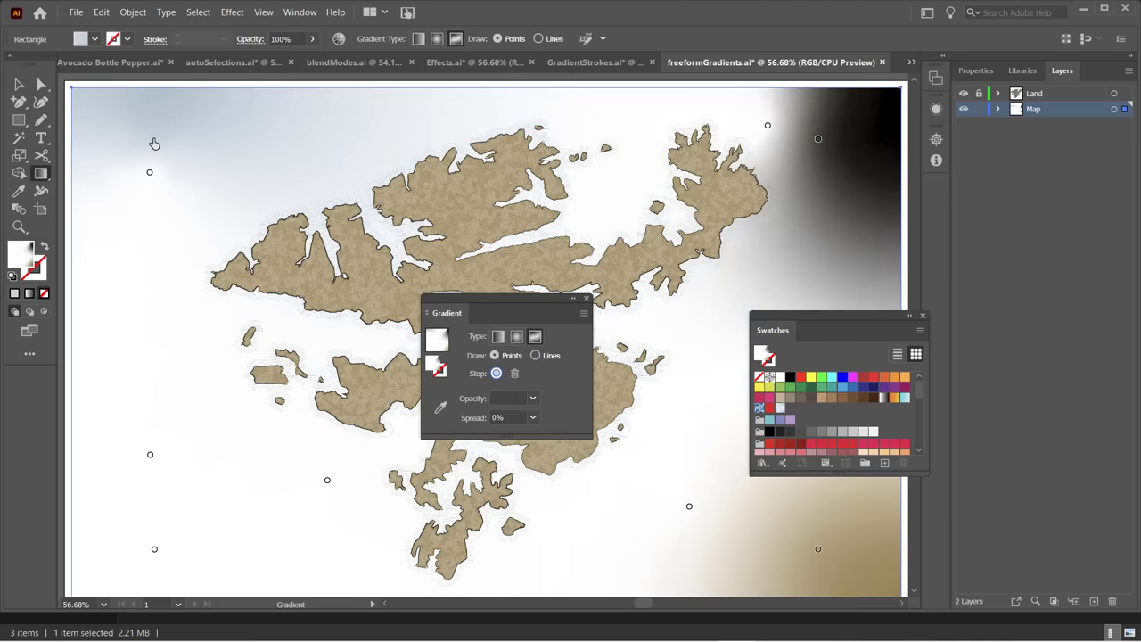
pyautogui.click(818, 140)
pyautogui.press('Delete')
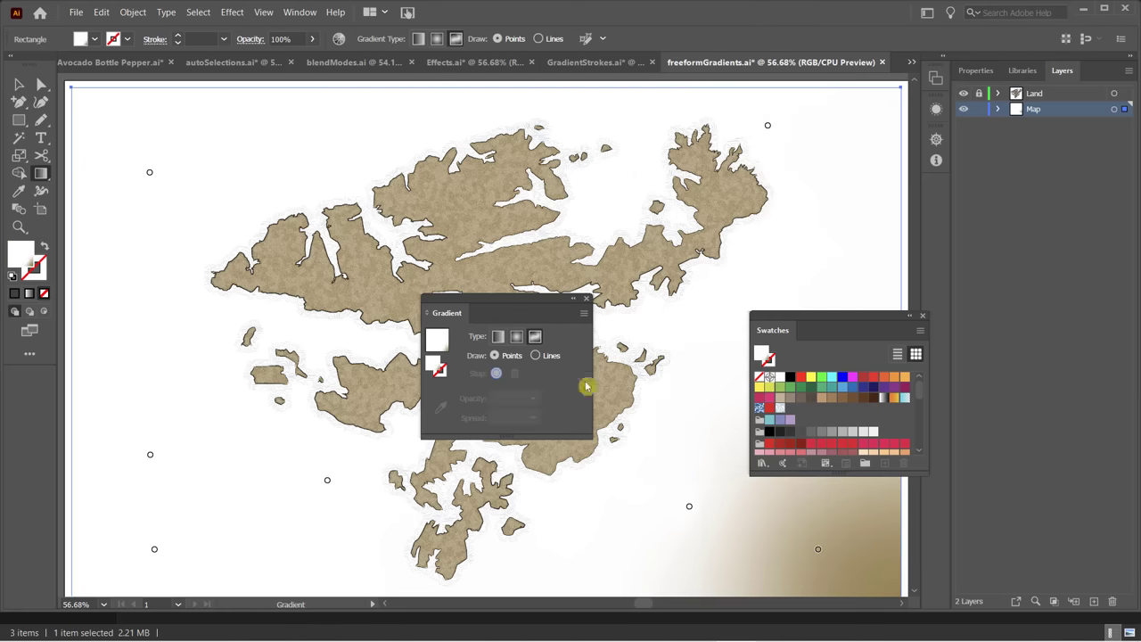
# Reposition the lower-left, lower-right, bottom-right and top-right points, and add one near the map's centre.
pyautogui.moveTo(150, 455); pyautogui.dragTo(120, 389)
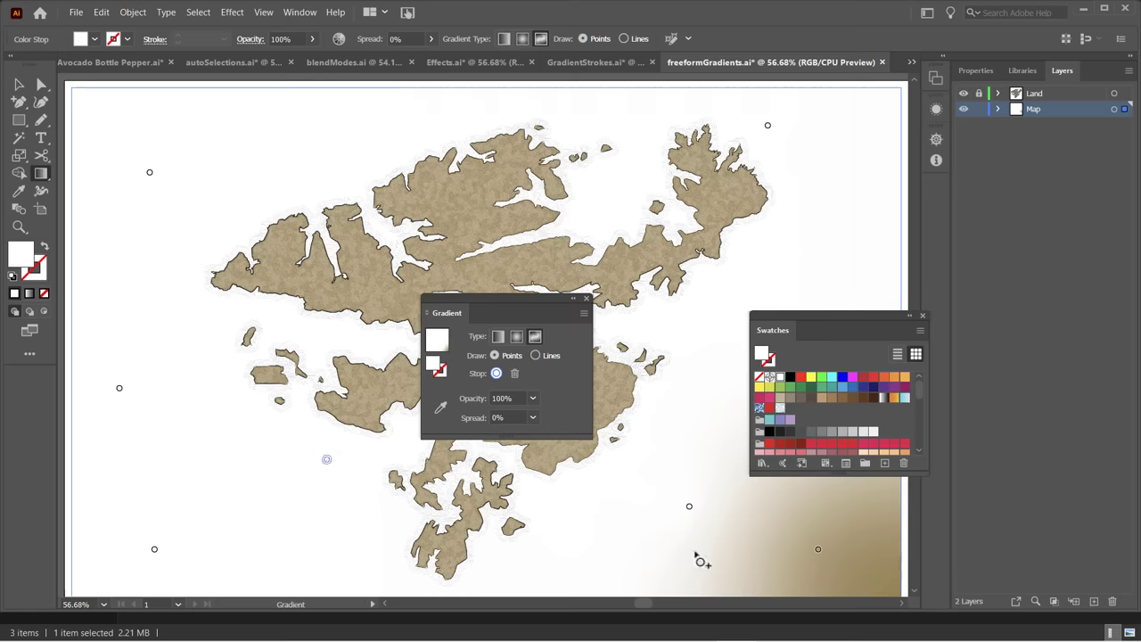
pyautogui.moveTo(689, 506); pyautogui.dragTo(655, 449)
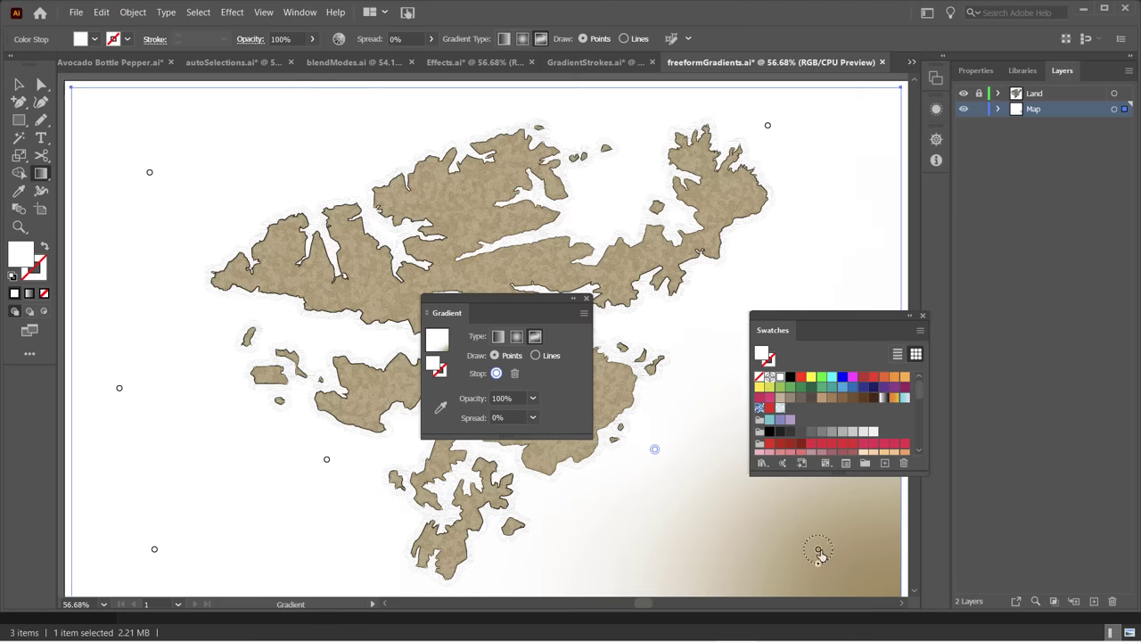
pyautogui.moveTo(817, 548)
pyautogui.mouseDown()
pyautogui.moveTo(845, 559)
pyautogui.moveTo(834, 548)
pyautogui.mouseUp()
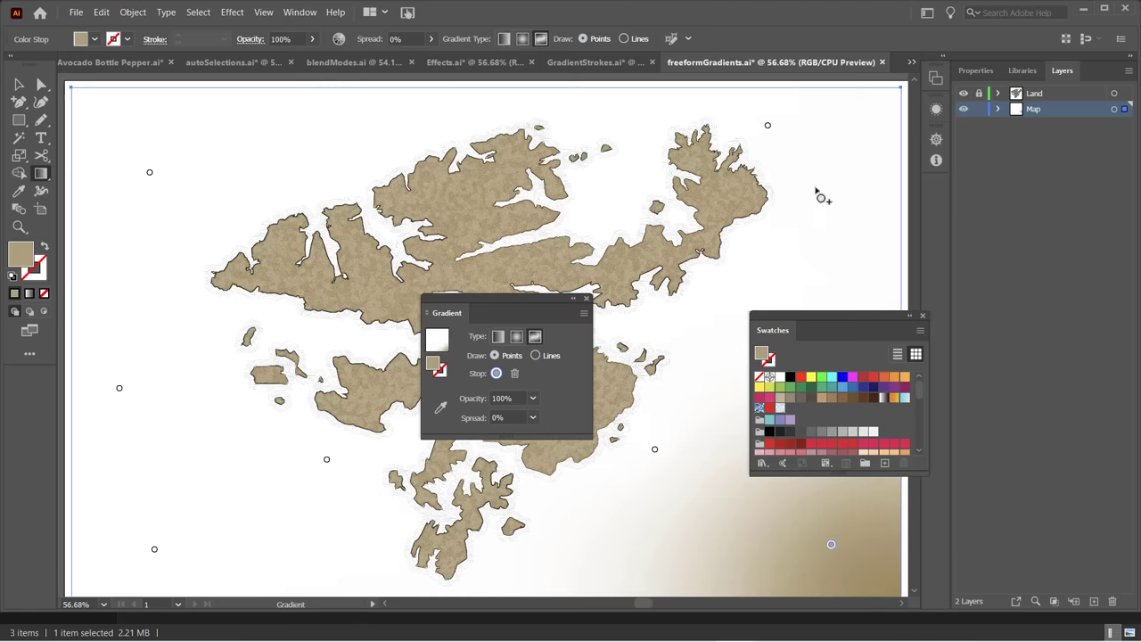
pyautogui.moveTo(768, 125); pyautogui.dragTo(795, 166)
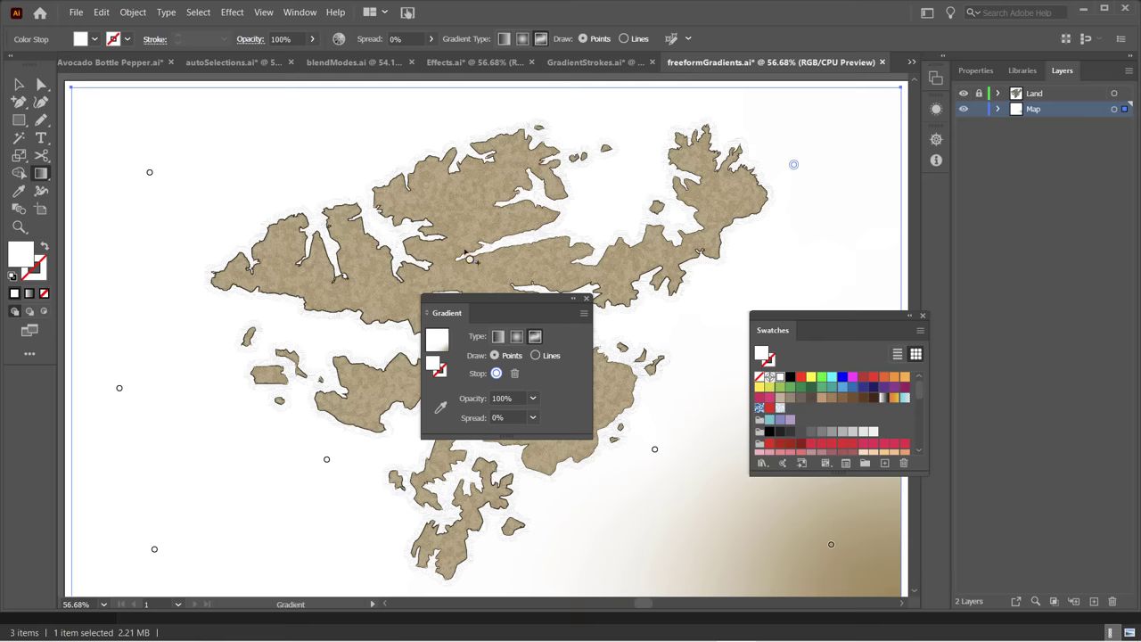
pyautogui.click(481, 292)
pyautogui.moveTo(534, 294); pyautogui.dragTo(734, 238)
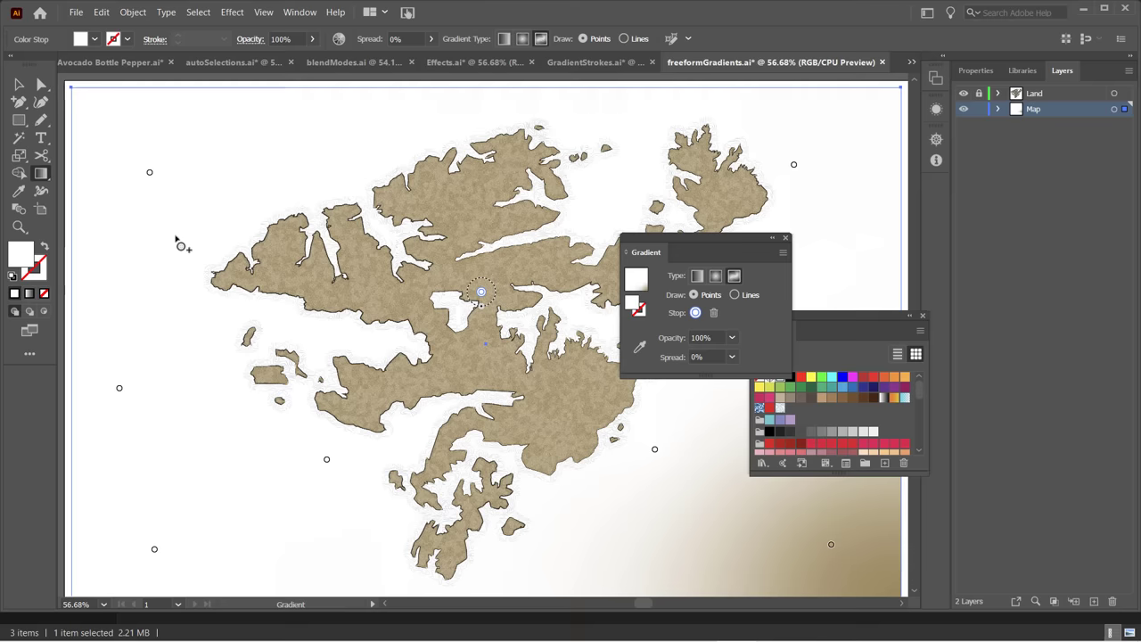
# Make the top-left gradient point blue and widen its spread to 100%.
pyautogui.click(150, 174)
pyautogui.doubleClick(150, 174)
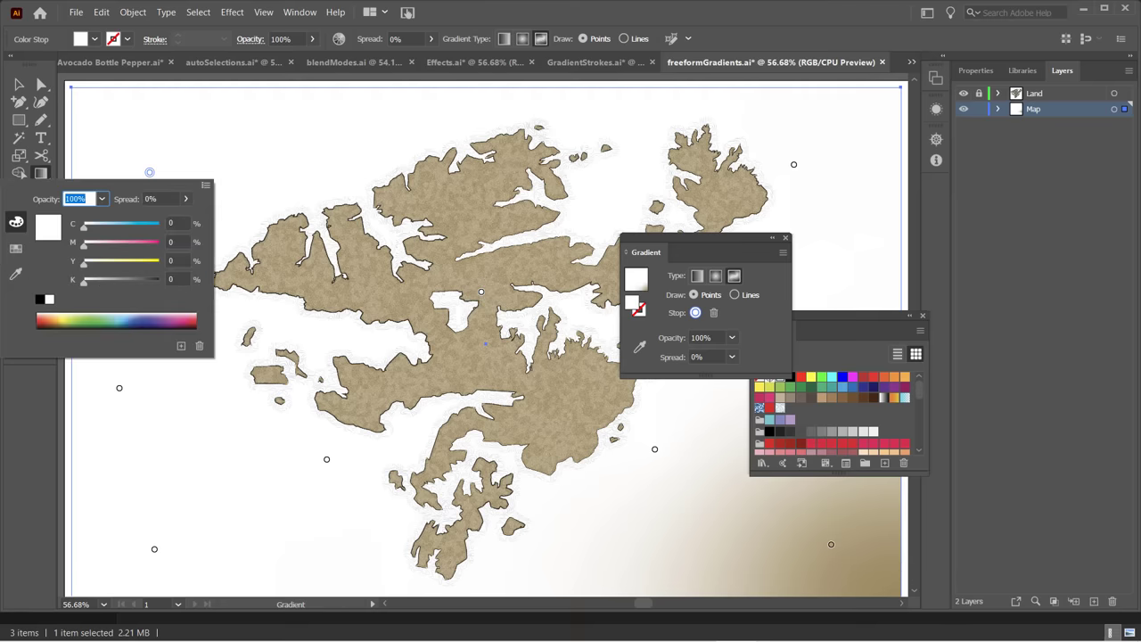
pyautogui.click(131, 317)
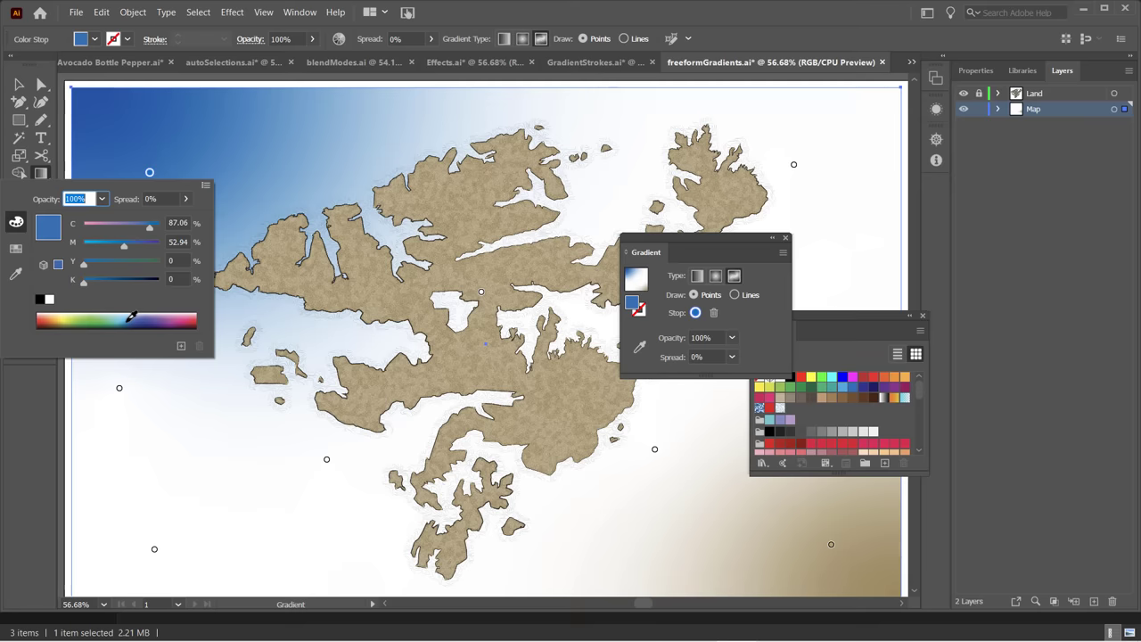
pyautogui.click(149, 173)
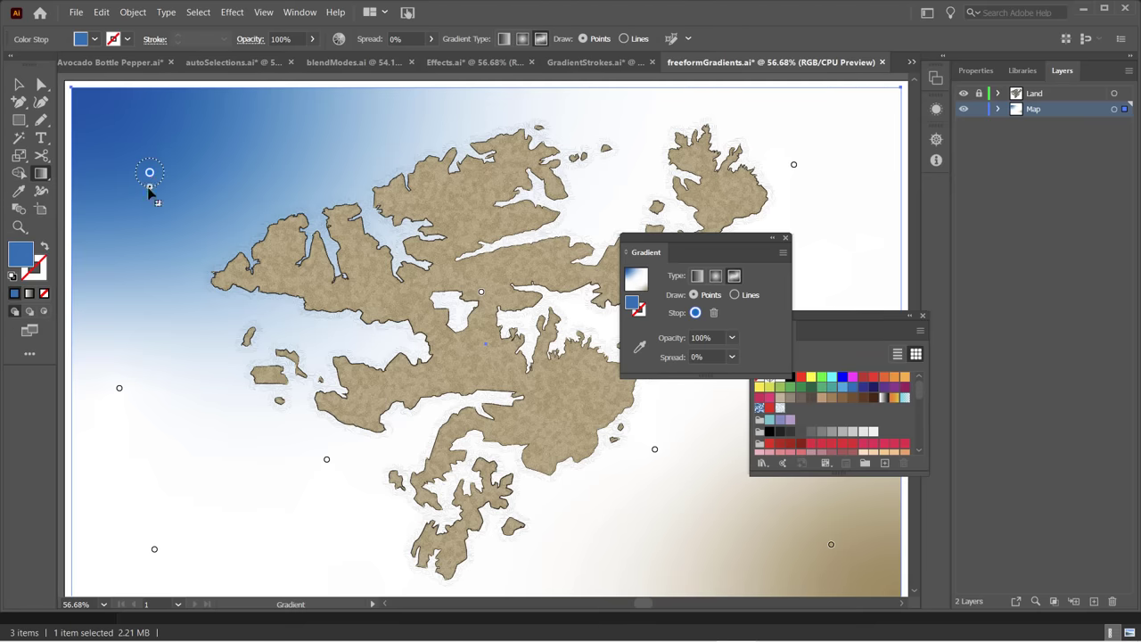
pyautogui.moveTo(151, 191); pyautogui.dragTo(152, 219)
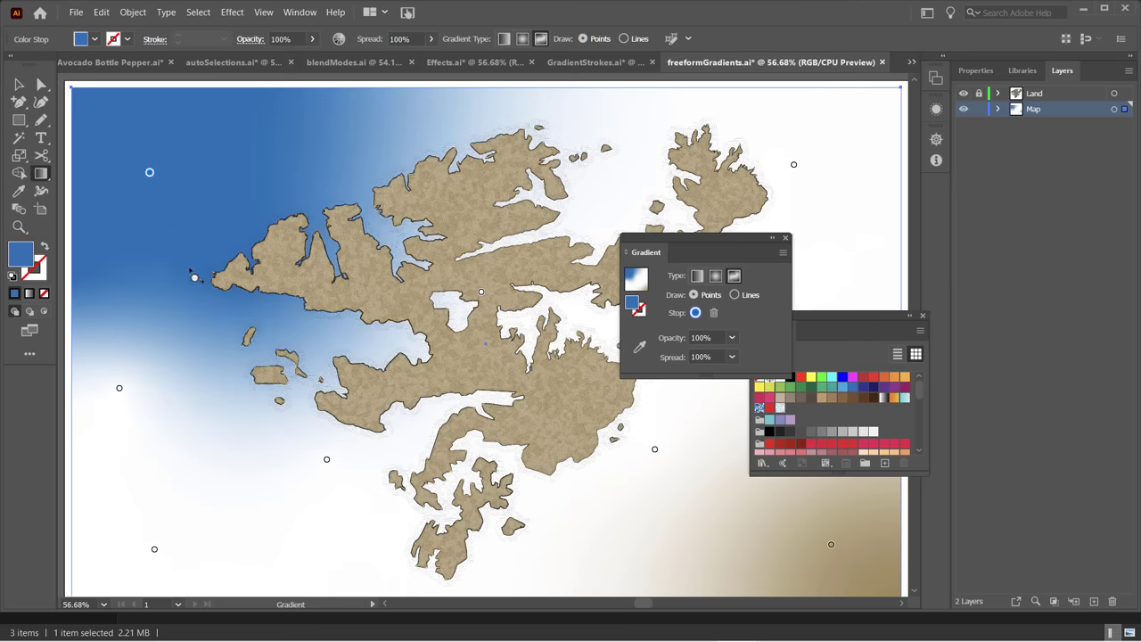
pyautogui.doubleClick(151, 178)
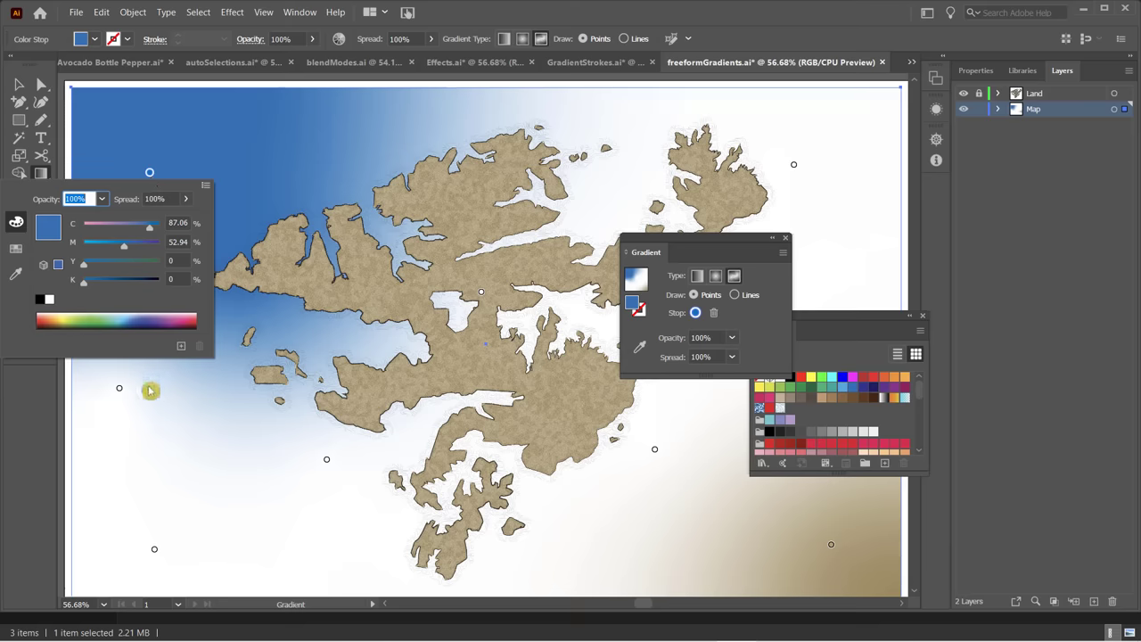
pyautogui.click(121, 395)
# Make the left-side point deep blue, move it toward the island, then lighten it to C 92.16, M 44.
pyautogui.doubleClick(120, 392)
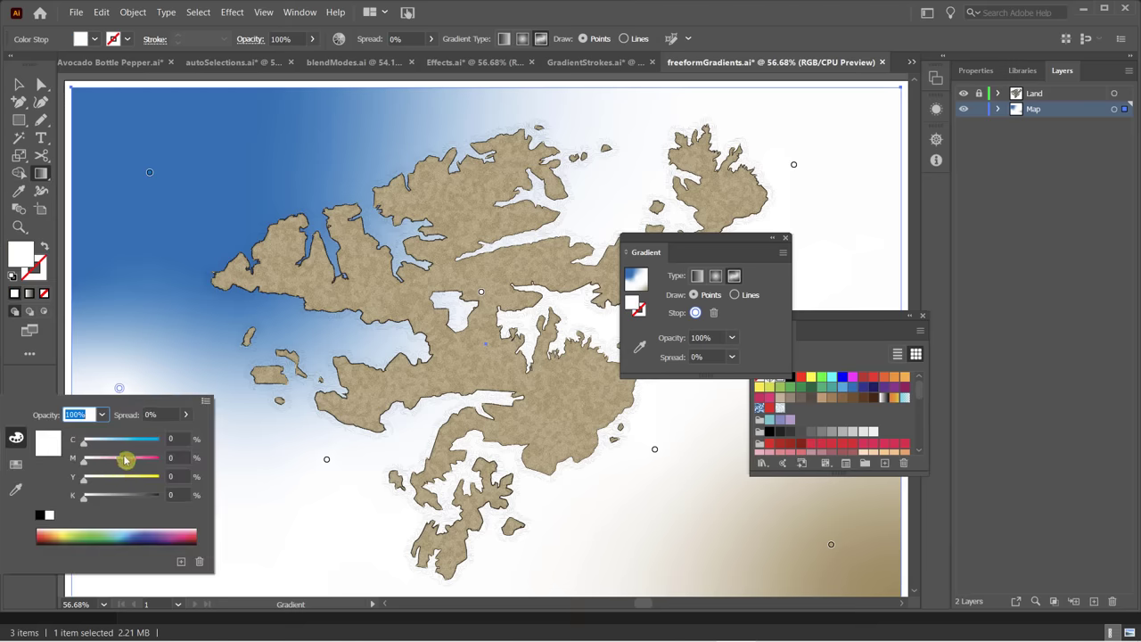
pyautogui.click(139, 535)
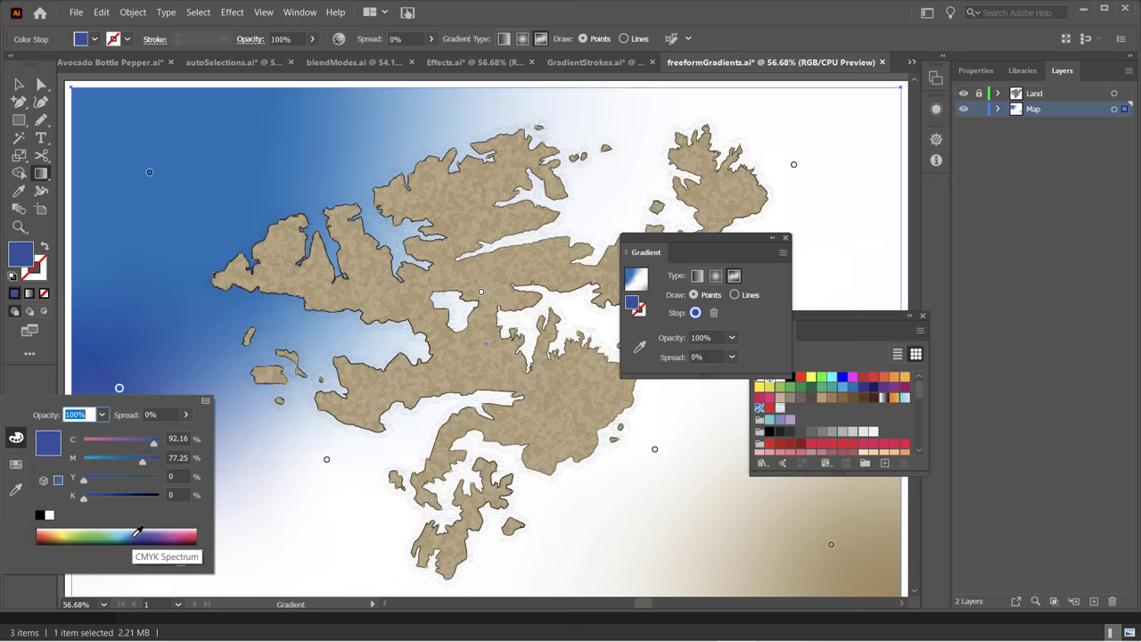
pyautogui.click(122, 392)
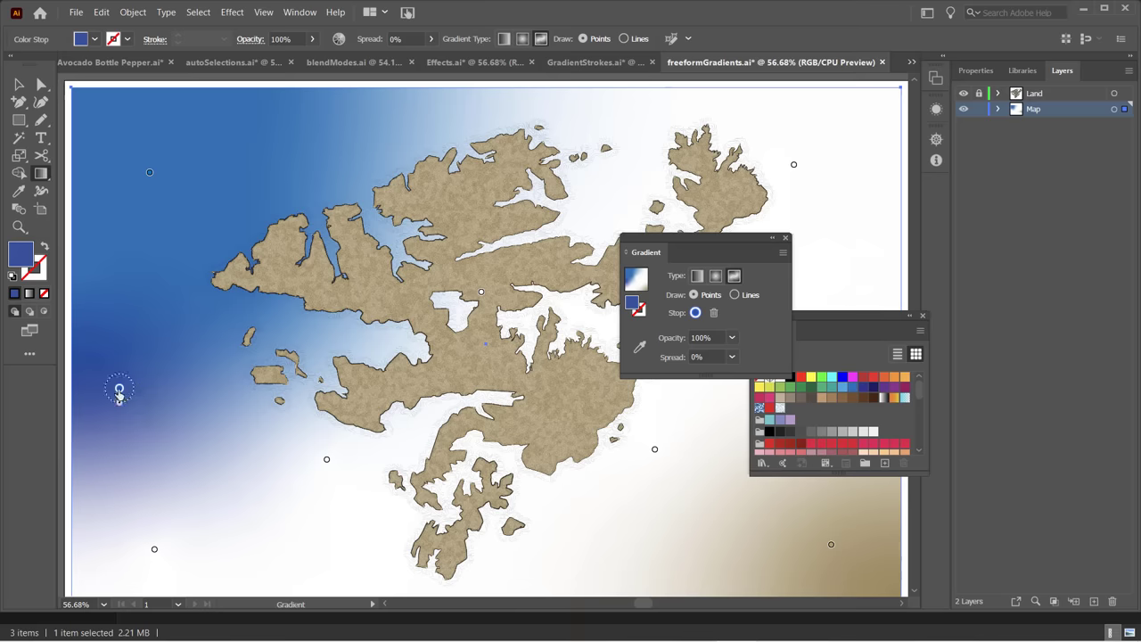
pyautogui.moveTo(124, 390); pyautogui.dragTo(190, 366)
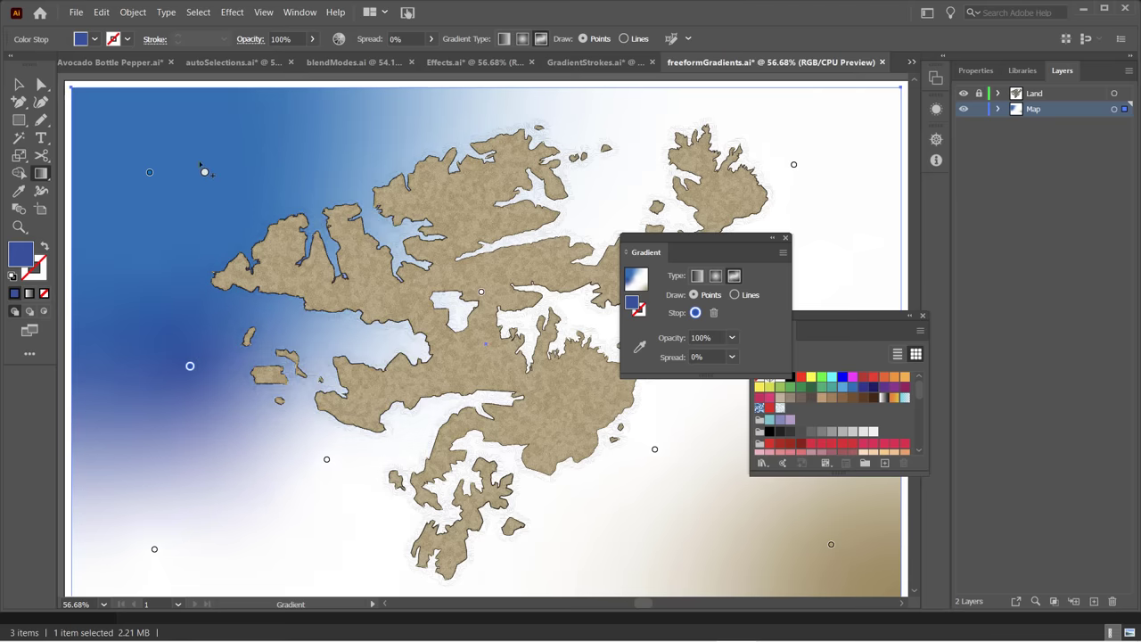
pyautogui.doubleClick(190, 368)
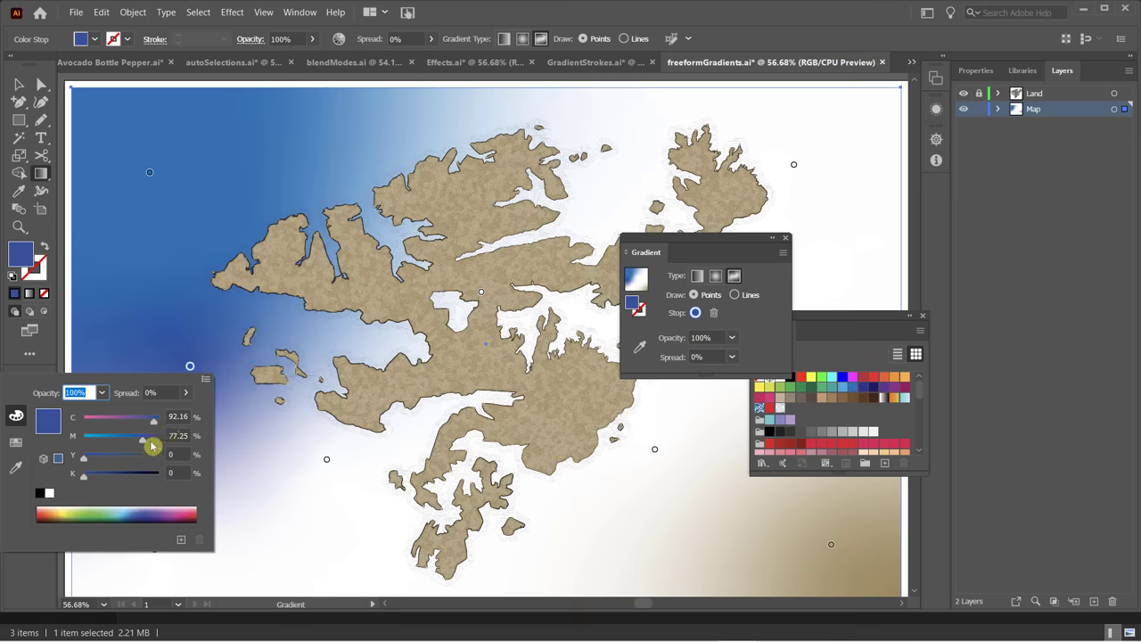
pyautogui.moveTo(148, 443); pyautogui.dragTo(115, 444)
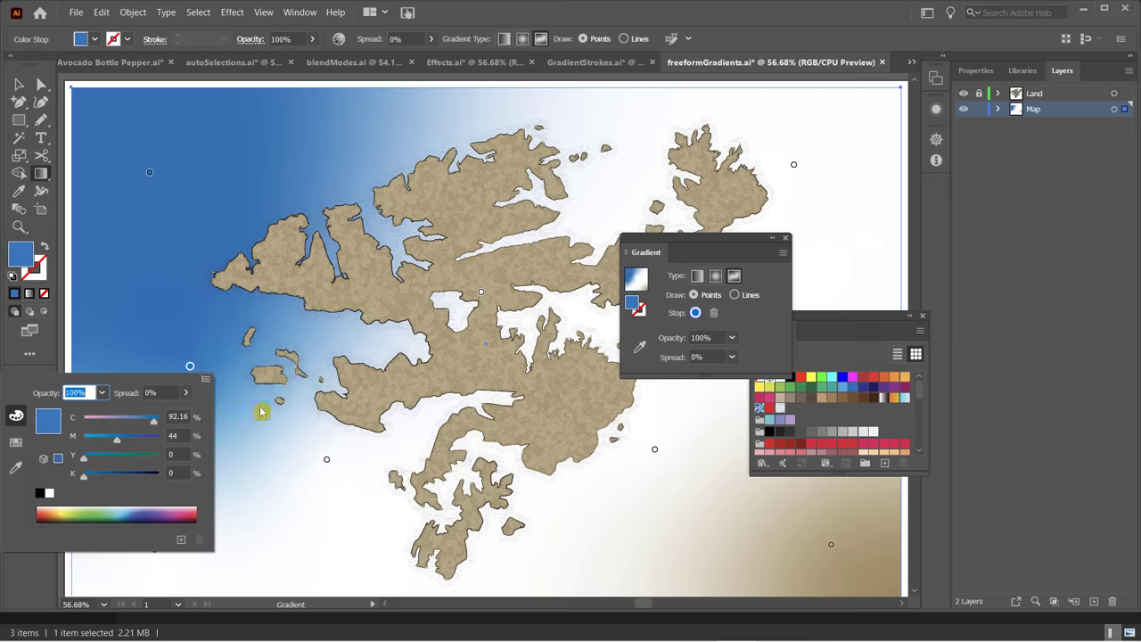
pyautogui.click(323, 461)
# Tint the colour point south of the island a lighter blue.
pyautogui.click(327, 461)
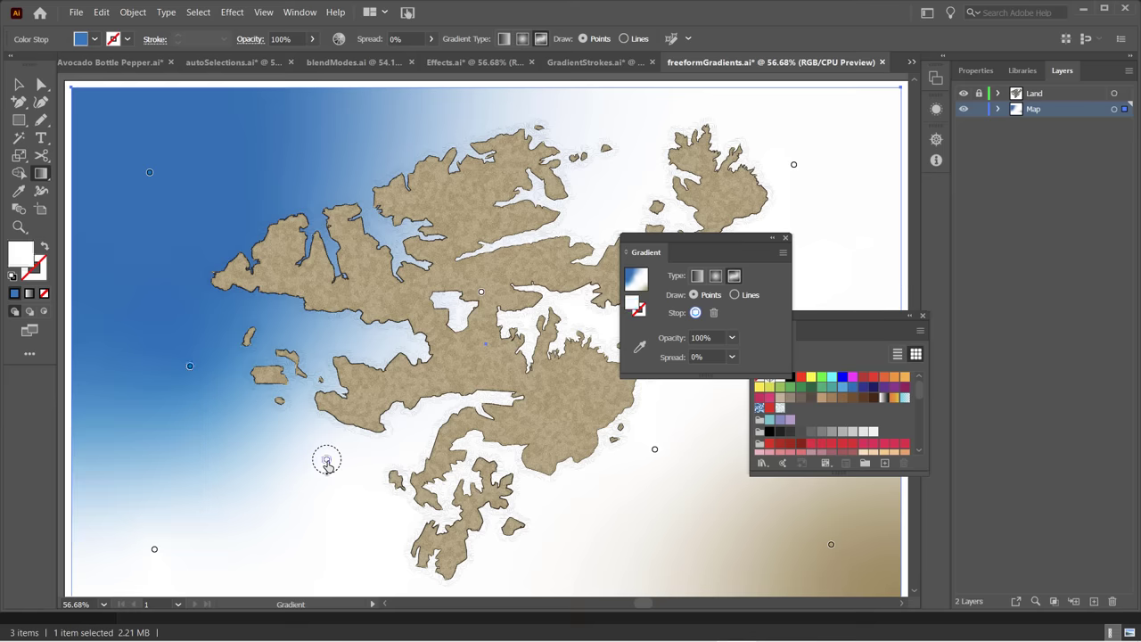
pyautogui.doubleClick(326, 461)
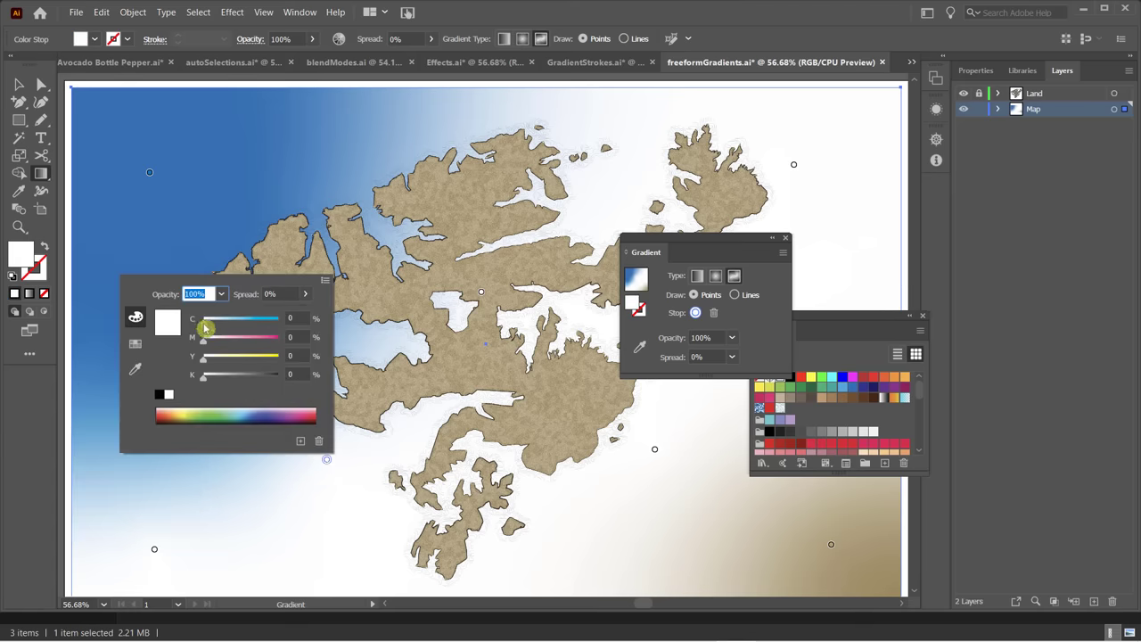
pyautogui.moveTo(205, 328); pyautogui.dragTo(250, 330)
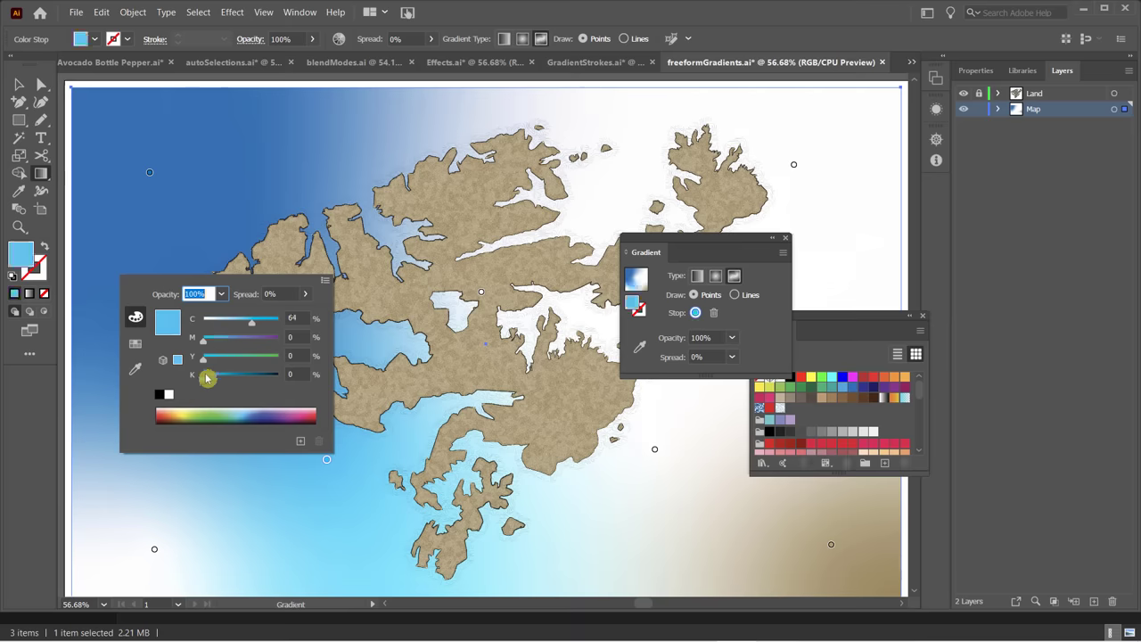
pyautogui.moveTo(263, 381); pyautogui.dragTo(240, 380)
pyautogui.click(253, 415)
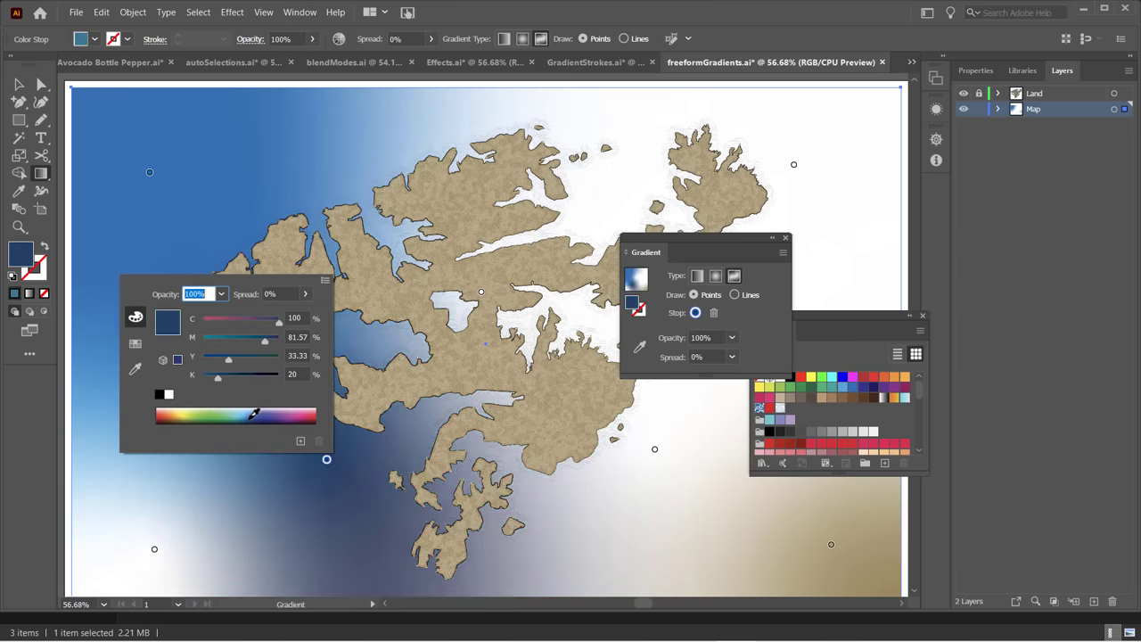
pyautogui.click(254, 411)
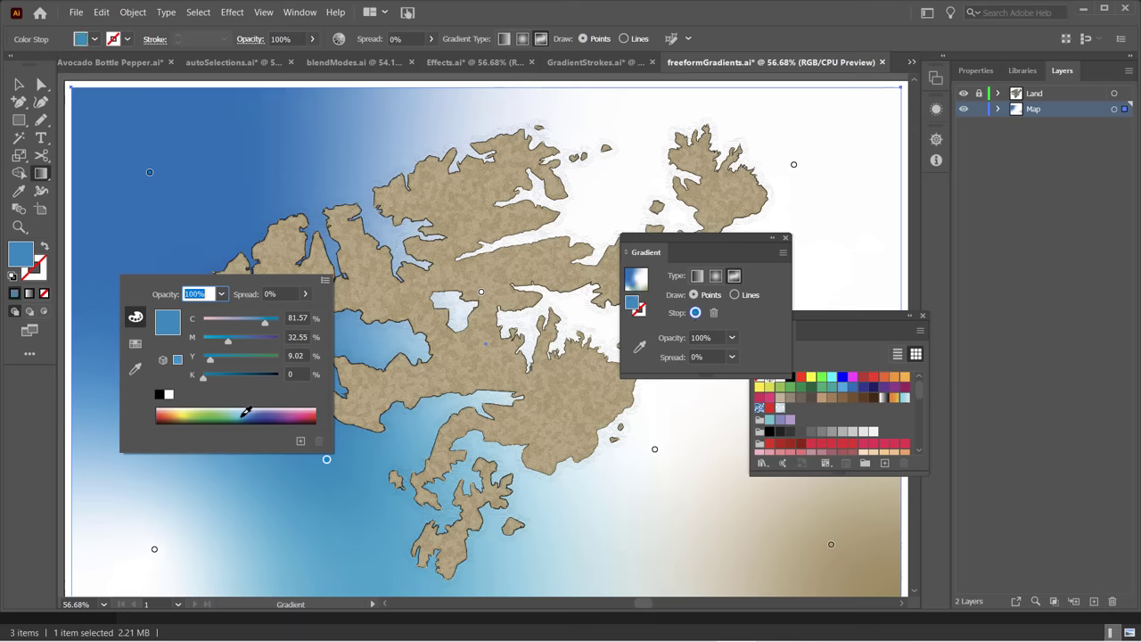
pyautogui.click(327, 462)
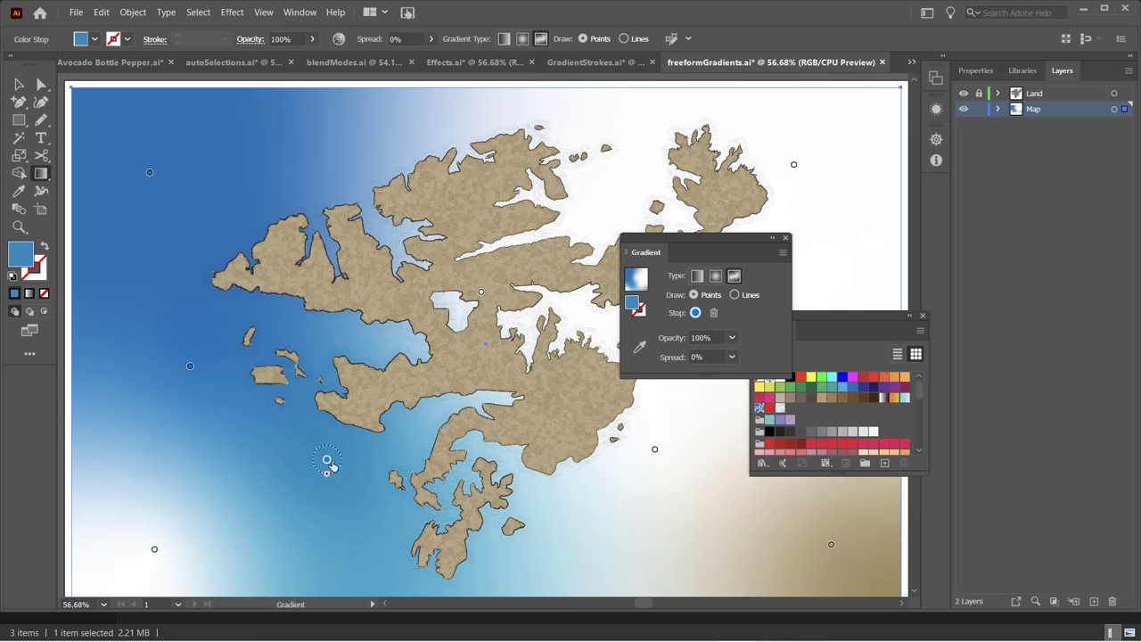
# Shift that point slightly right and darken its colour a little.
pyautogui.moveTo(326, 462); pyautogui.dragTo(405, 438)
pyautogui.doubleClick(405, 438)
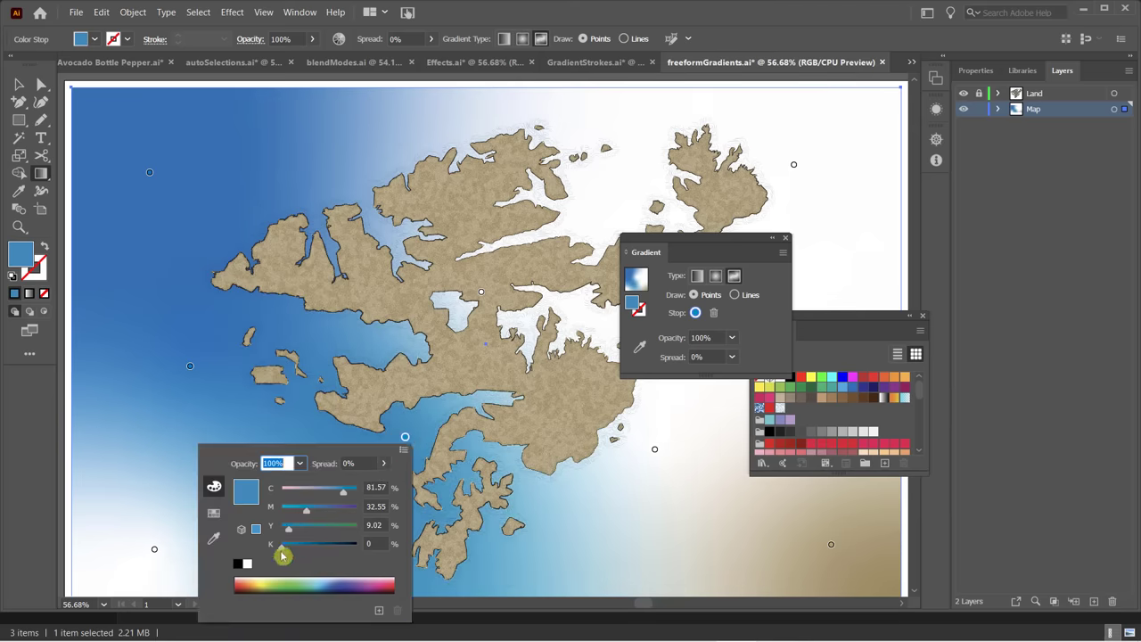
pyautogui.moveTo(286, 552); pyautogui.dragTo(323, 538)
pyautogui.click(611, 184)
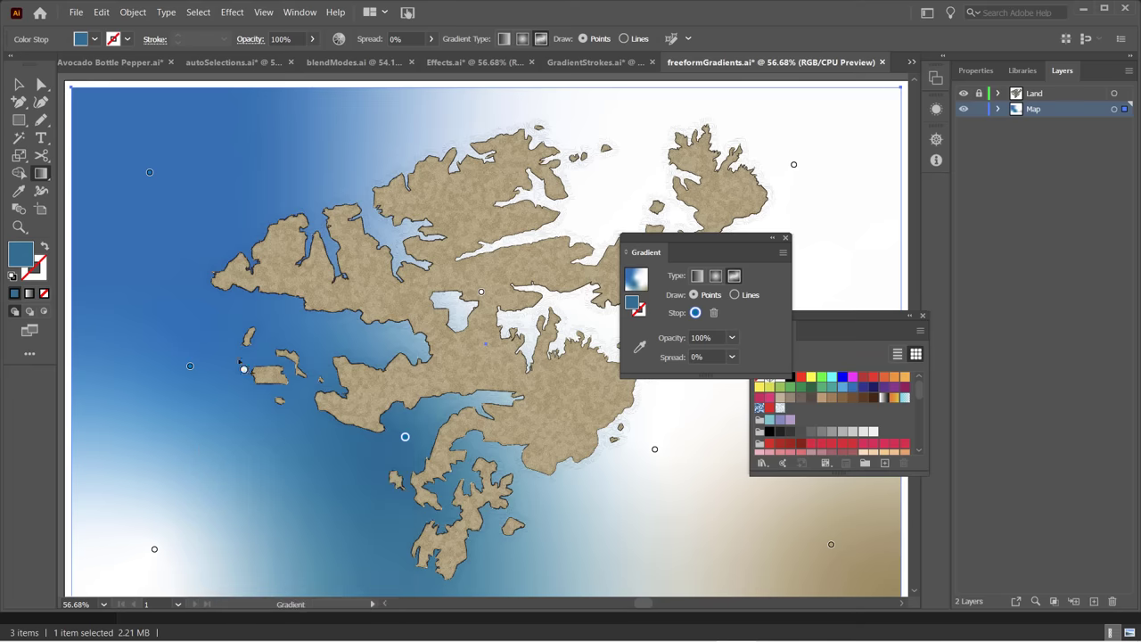
# Move a gradient point toward the lower left and tint the bottom-left white point light cyan.
pyautogui.moveTo(239, 360); pyautogui.dragTo(184, 471)
pyautogui.click(154, 550)
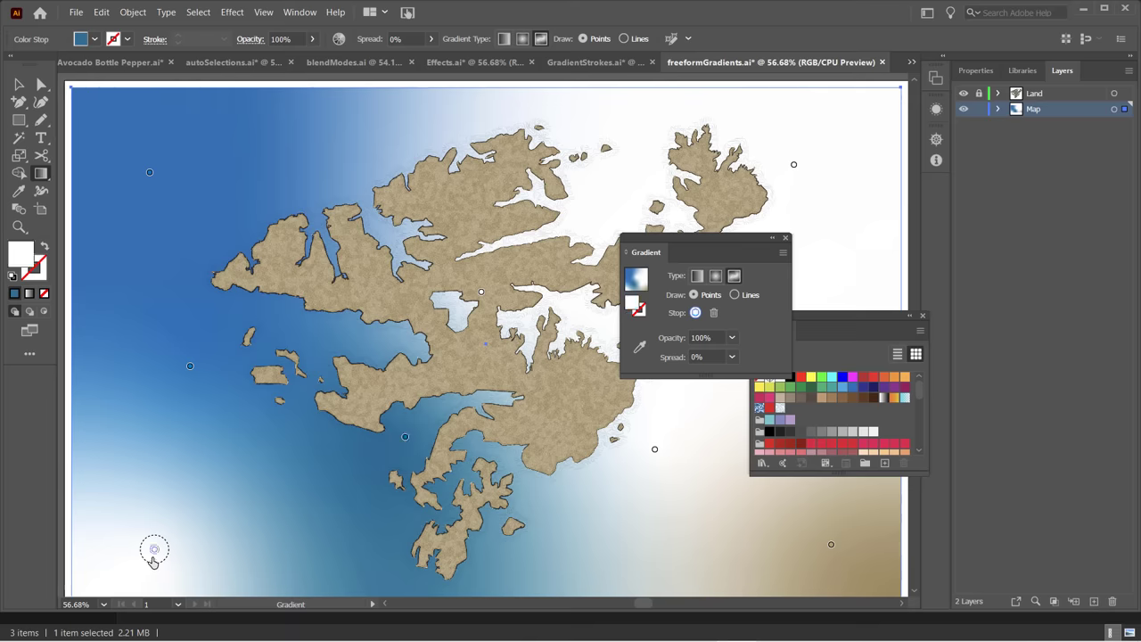
pyautogui.doubleClick(154, 551)
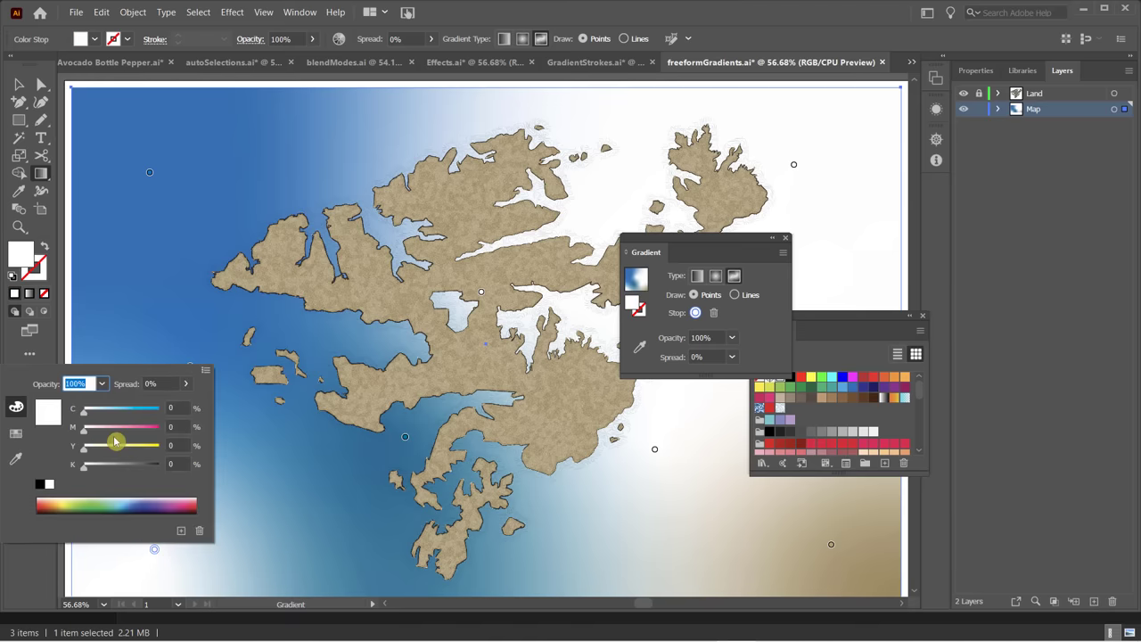
pyautogui.moveTo(95, 419); pyautogui.dragTo(134, 419)
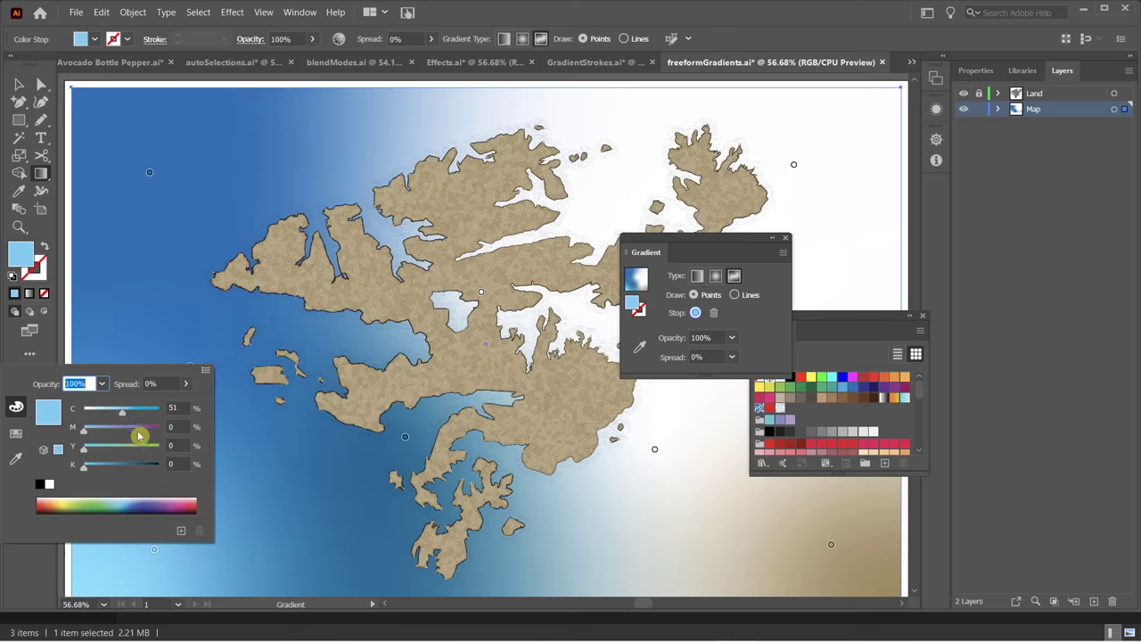
pyautogui.click(615, 511)
# Move the Gradient panel aside and colour the top gradient point light blue.
pyautogui.moveTo(704, 251); pyautogui.dragTo(343, 223)
pyautogui.click(633, 129)
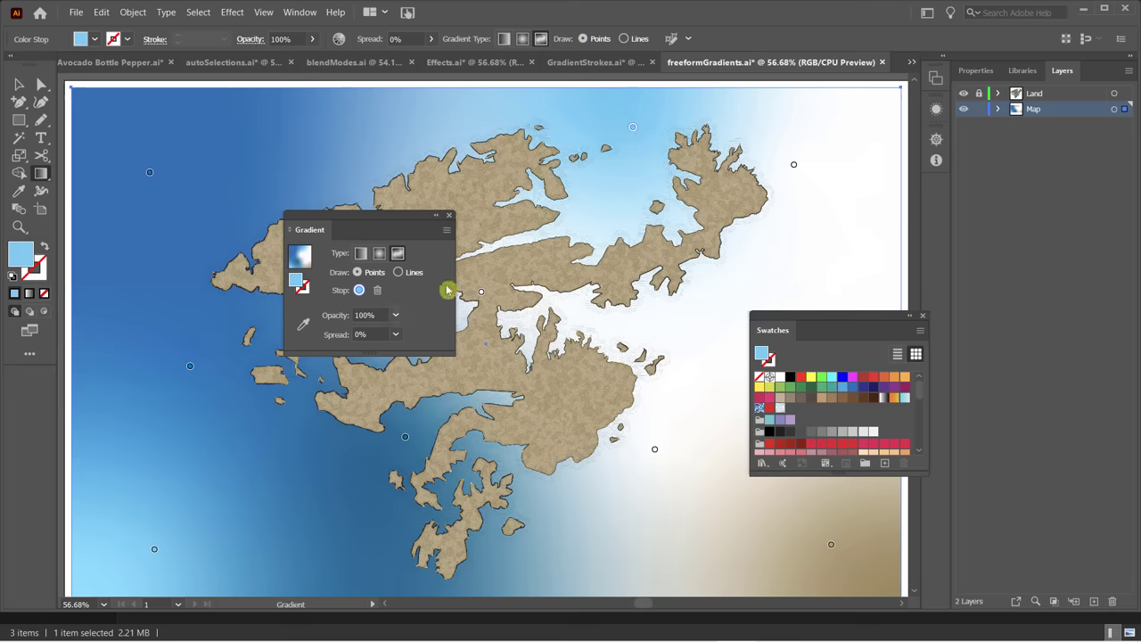
pyautogui.doubleClick(631, 131)
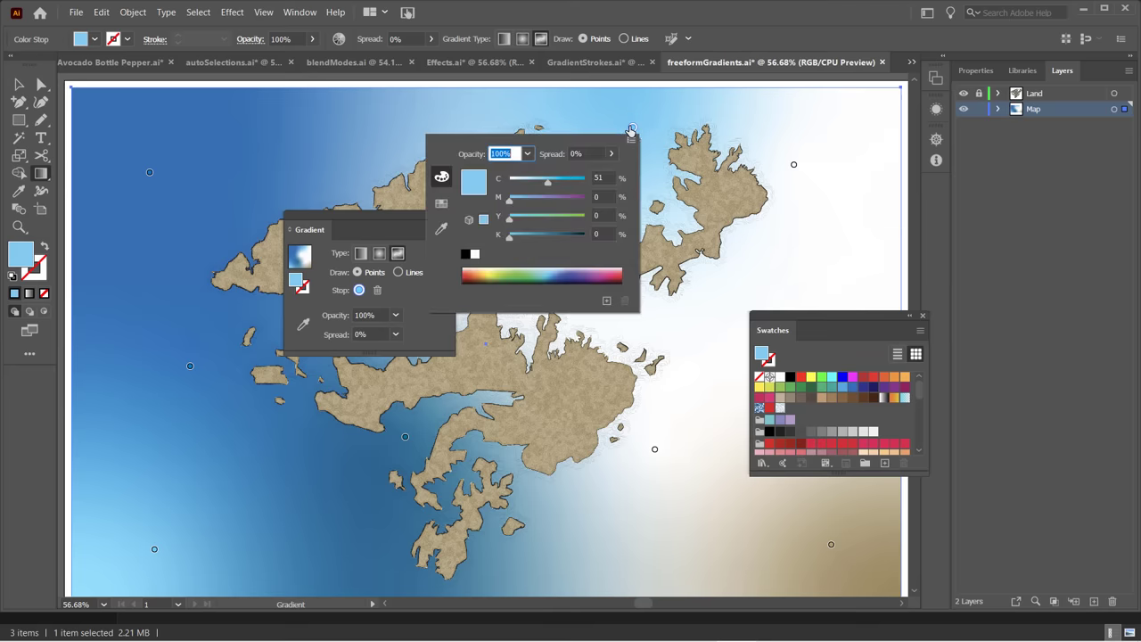
pyautogui.click(525, 236)
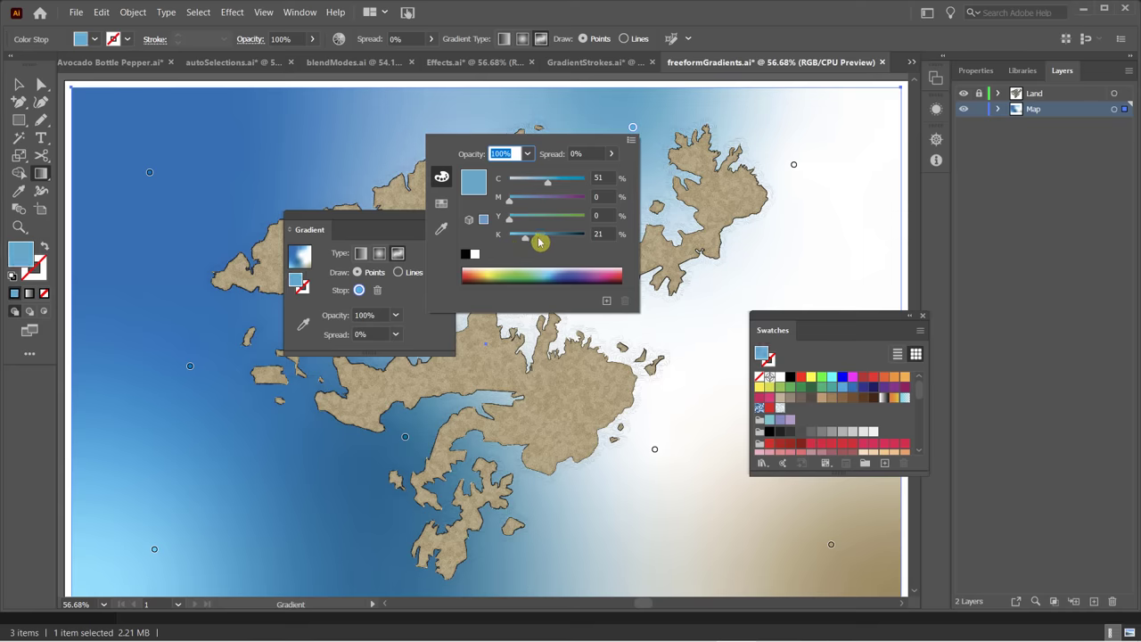
pyautogui.click(558, 269)
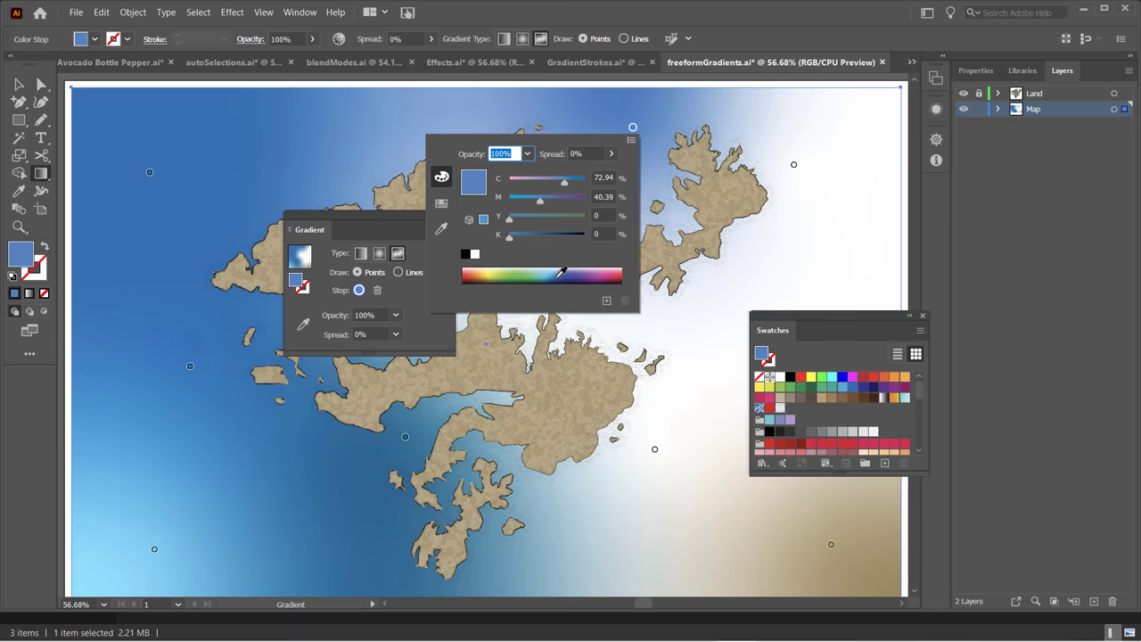
pyautogui.click(553, 267)
pyautogui.click(552, 266)
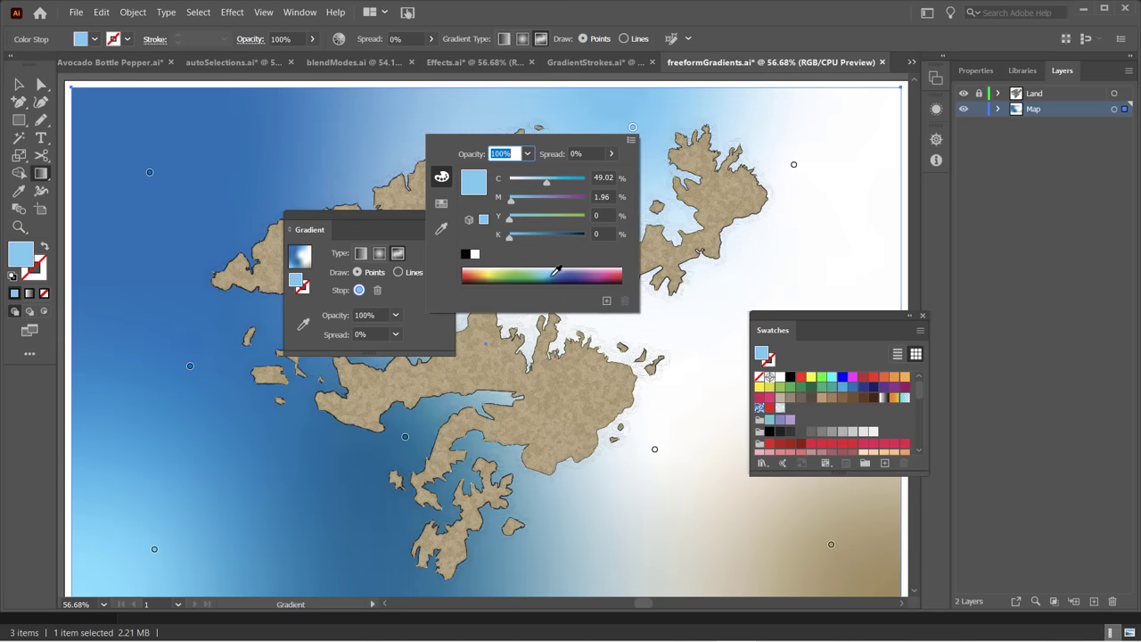
pyautogui.click(556, 270)
pyautogui.click(549, 266)
pyautogui.click(794, 170)
# Colour the top-right point light blue and widen its spread across that corner.
pyautogui.click(795, 168)
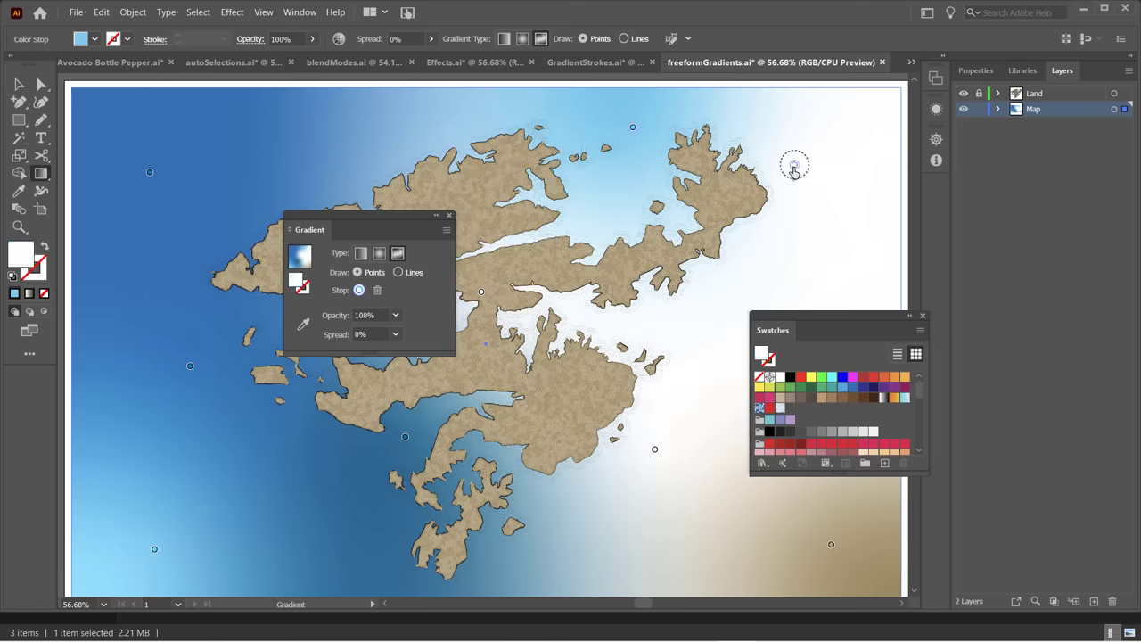
pyautogui.doubleClick(795, 170)
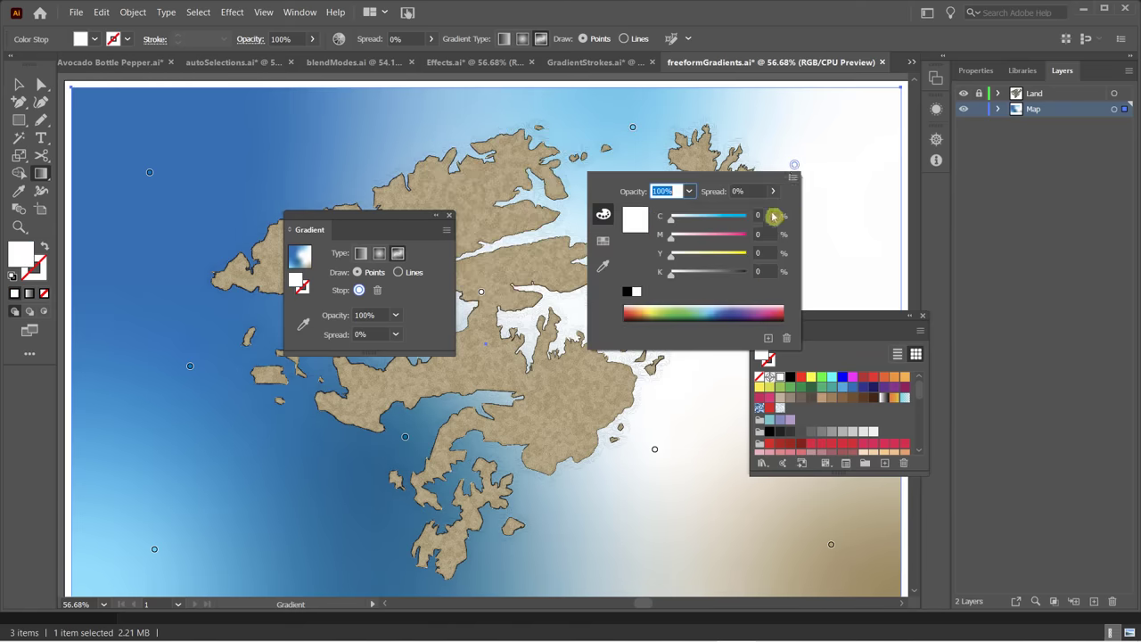
pyautogui.click(718, 311)
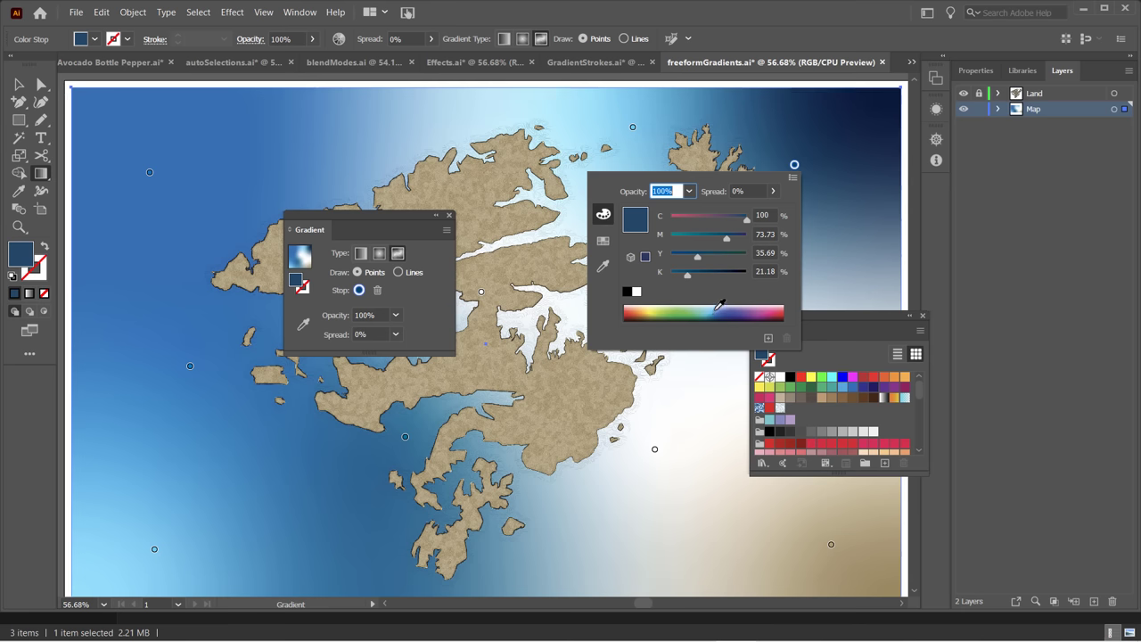
pyautogui.click(718, 306)
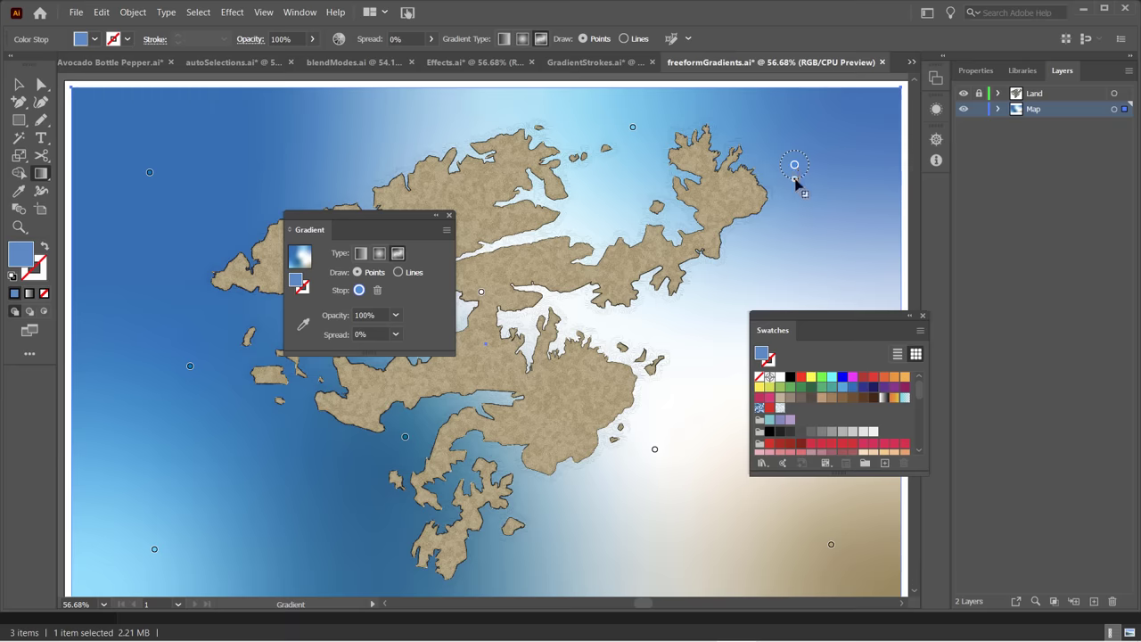
pyautogui.moveTo(796, 181); pyautogui.dragTo(640, 217)
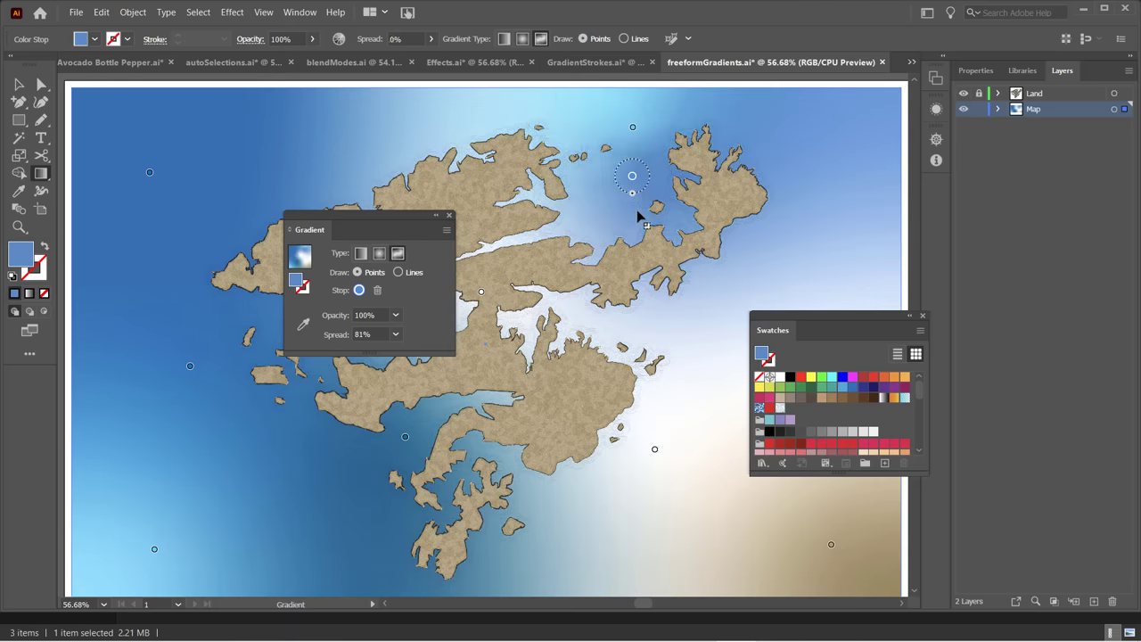
# Add two blue points right of and below the island, and recolour the south-east point from Swatches.
pyautogui.click(699, 366)
pyautogui.moveTo(702, 374); pyautogui.dragTo(727, 363)
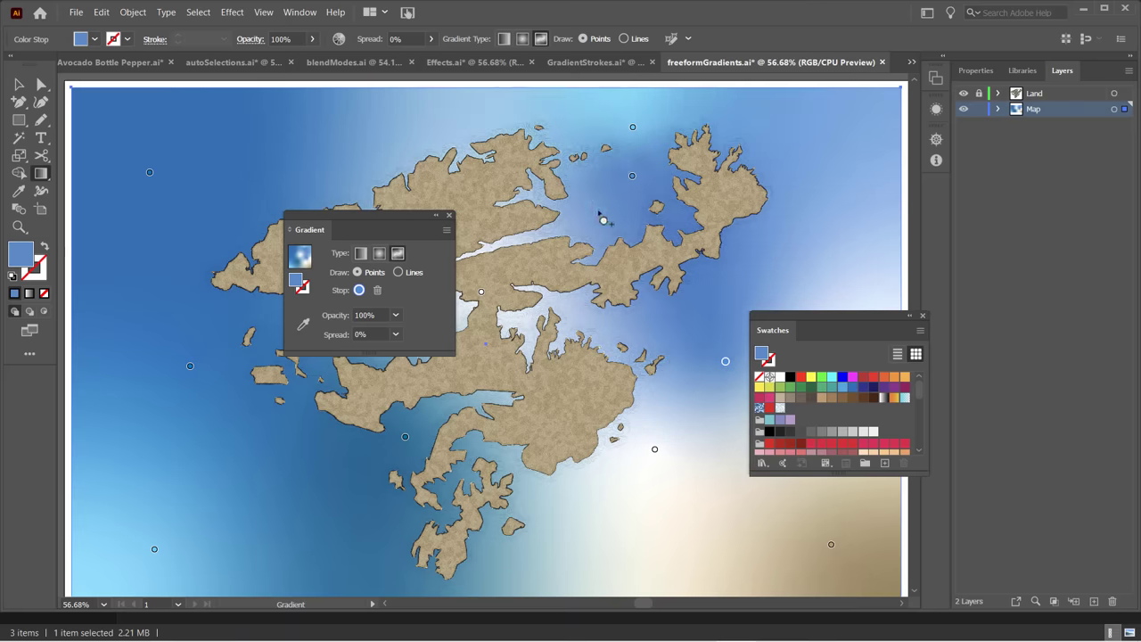
pyautogui.click(715, 506)
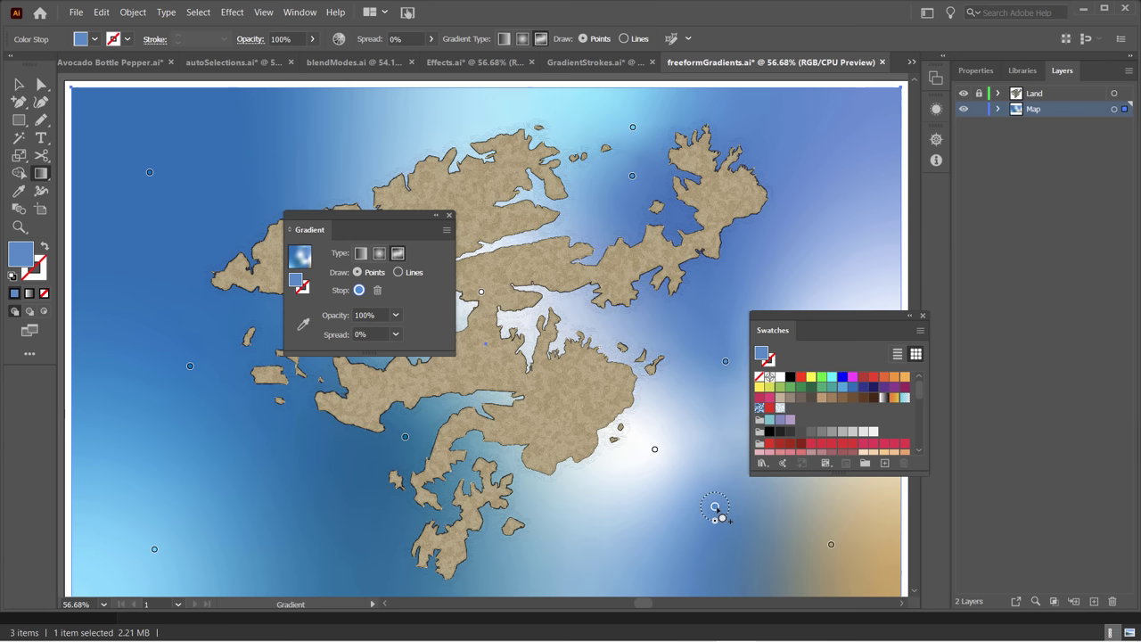
pyautogui.click(654, 451)
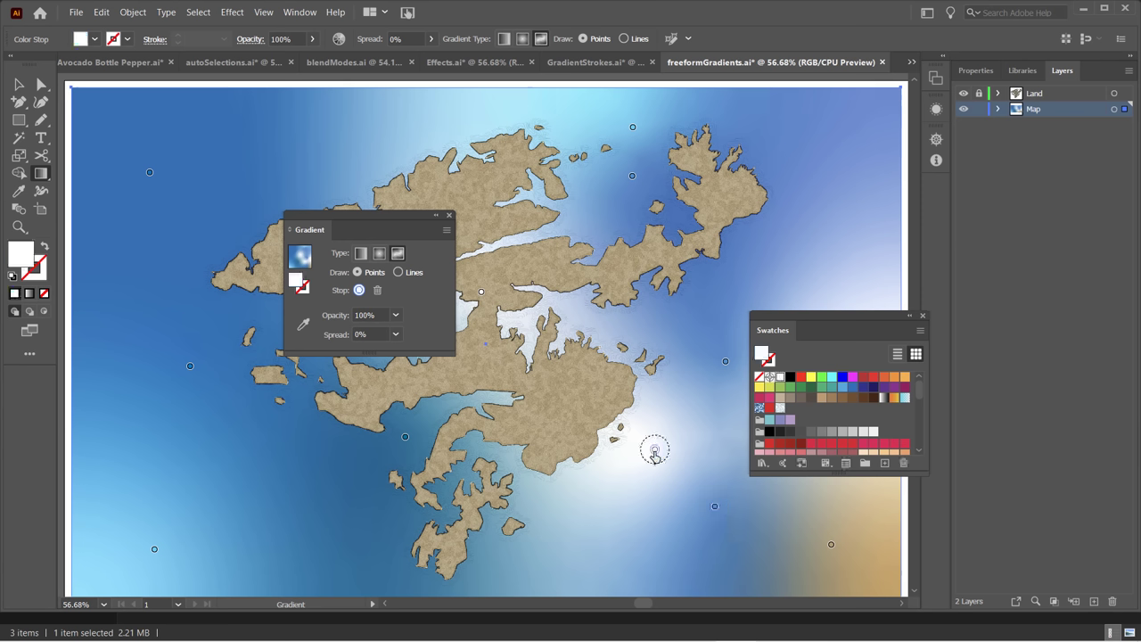
pyautogui.click(842, 378)
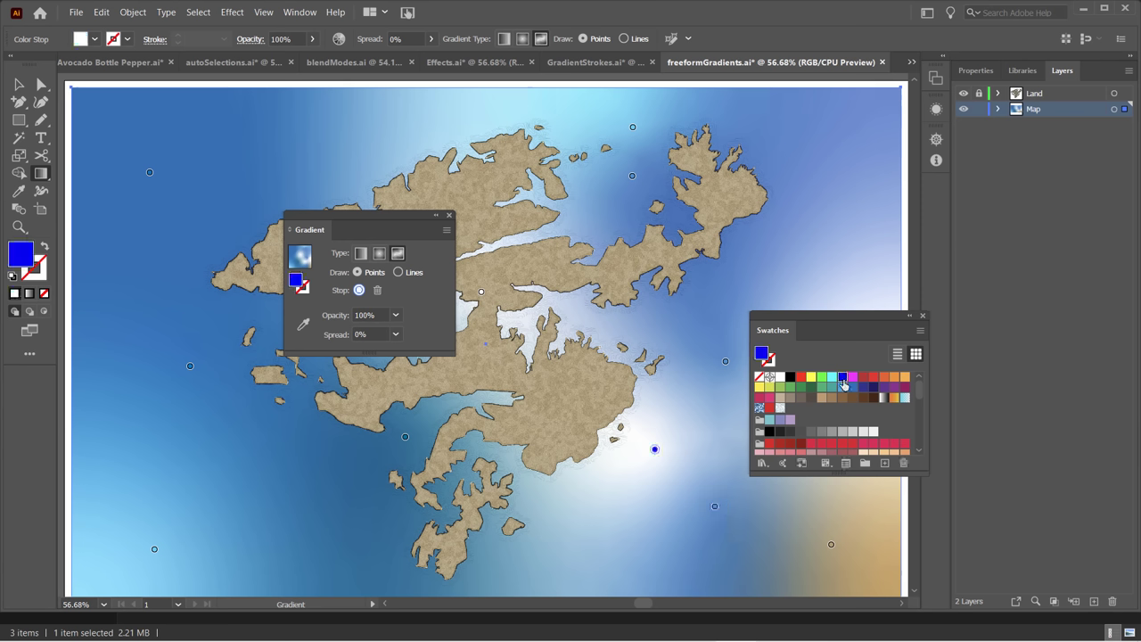
pyautogui.click(832, 377)
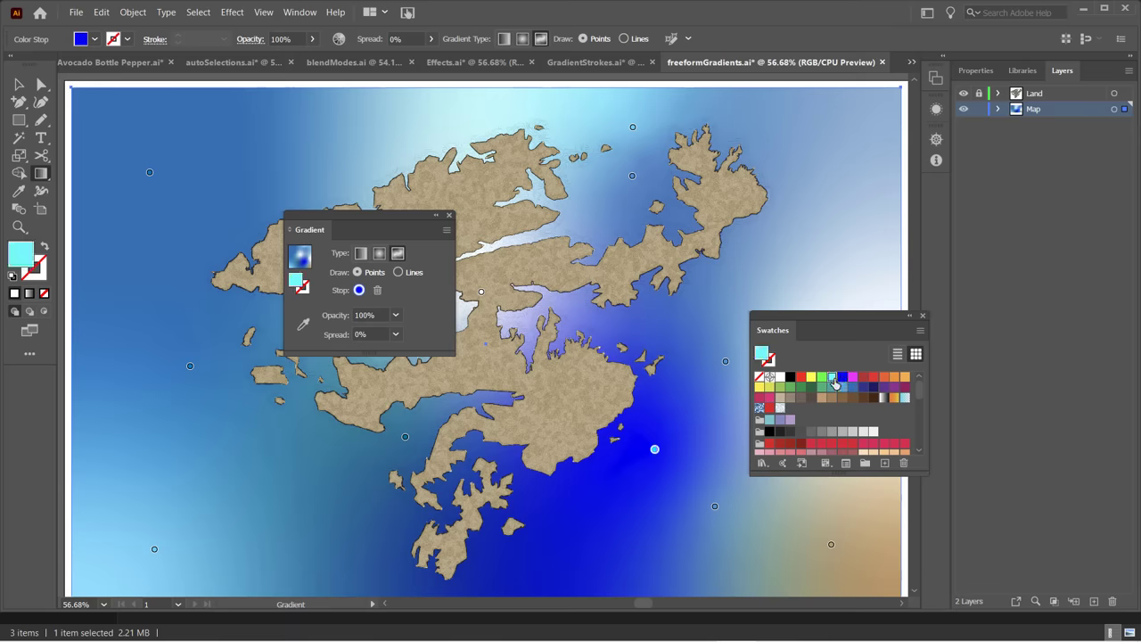
pyautogui.click(864, 387)
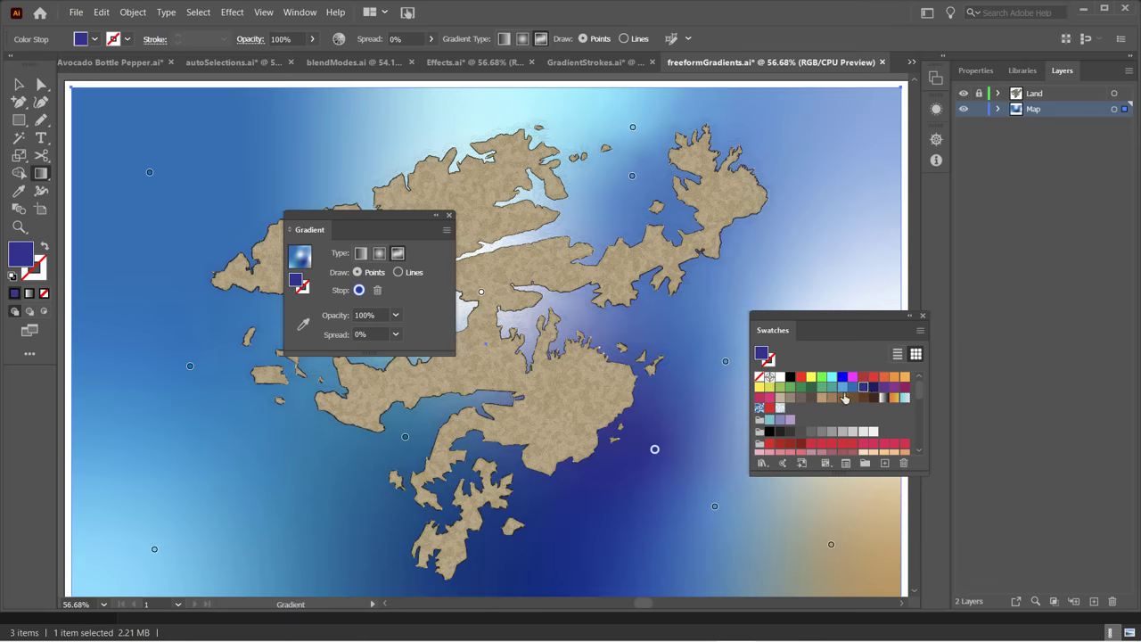
pyautogui.click(842, 398)
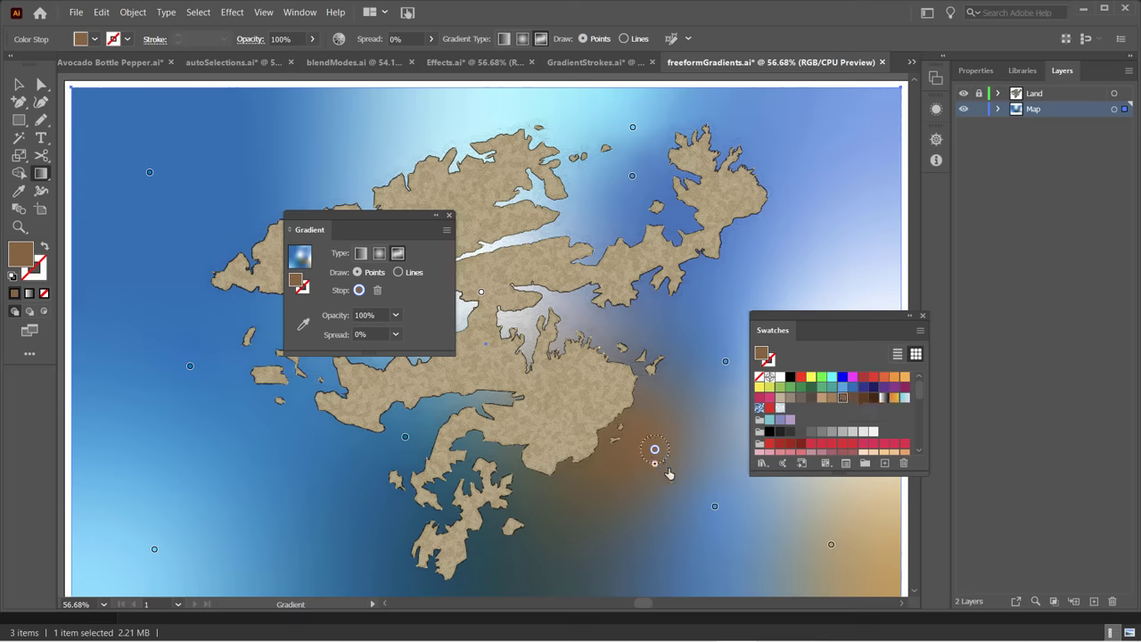
# Delete the lower-right tan and brown colour points.
pyautogui.click(831, 546)
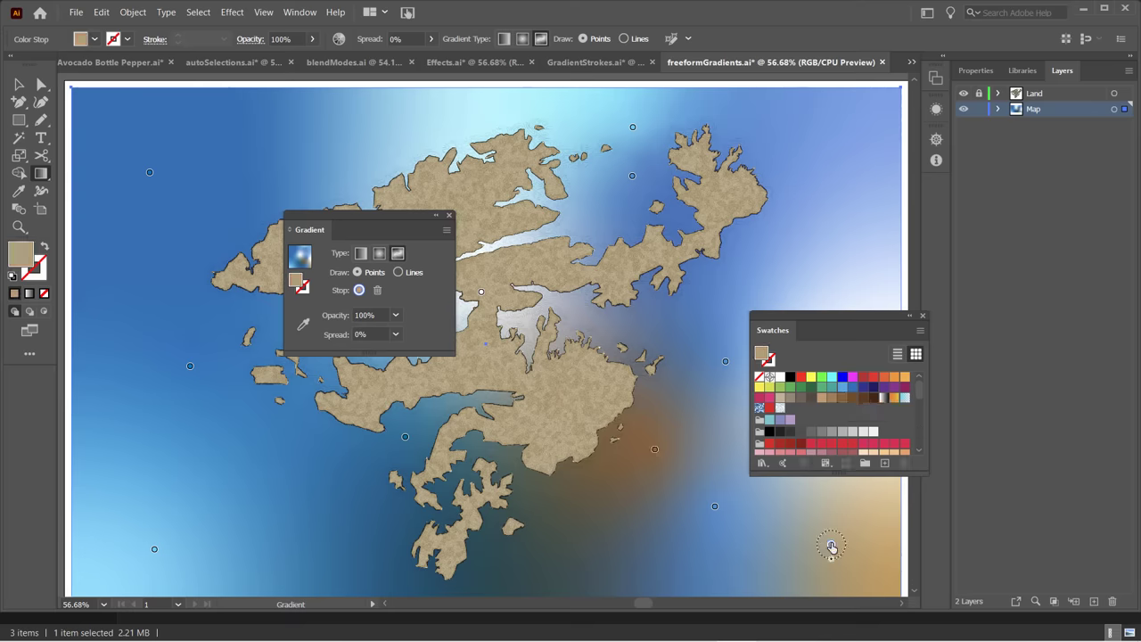
pyautogui.press('Delete')
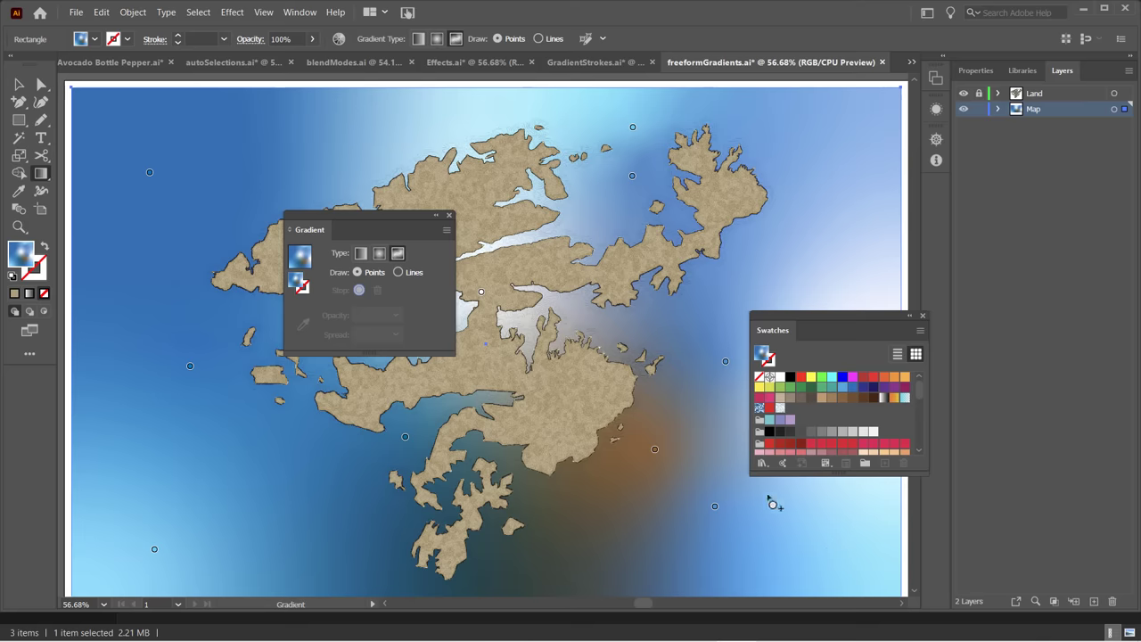
pyautogui.click(654, 451)
pyautogui.press('Delete')
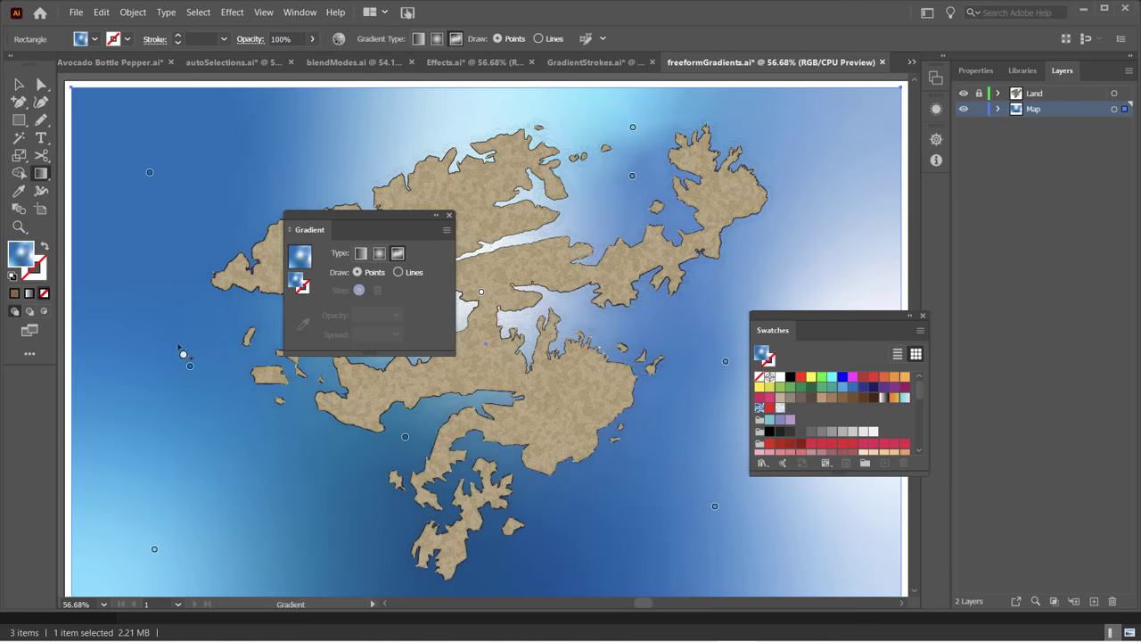
pyautogui.moveTo(387, 216); pyautogui.dragTo(724, 185)
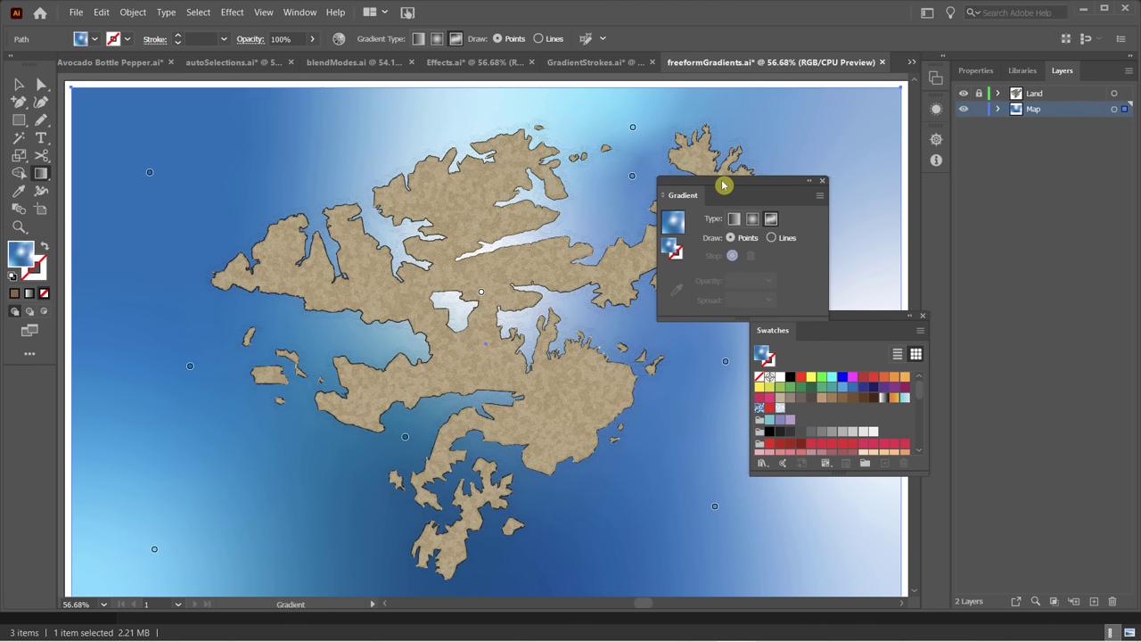
pyautogui.click(190, 368)
pyautogui.click(780, 446)
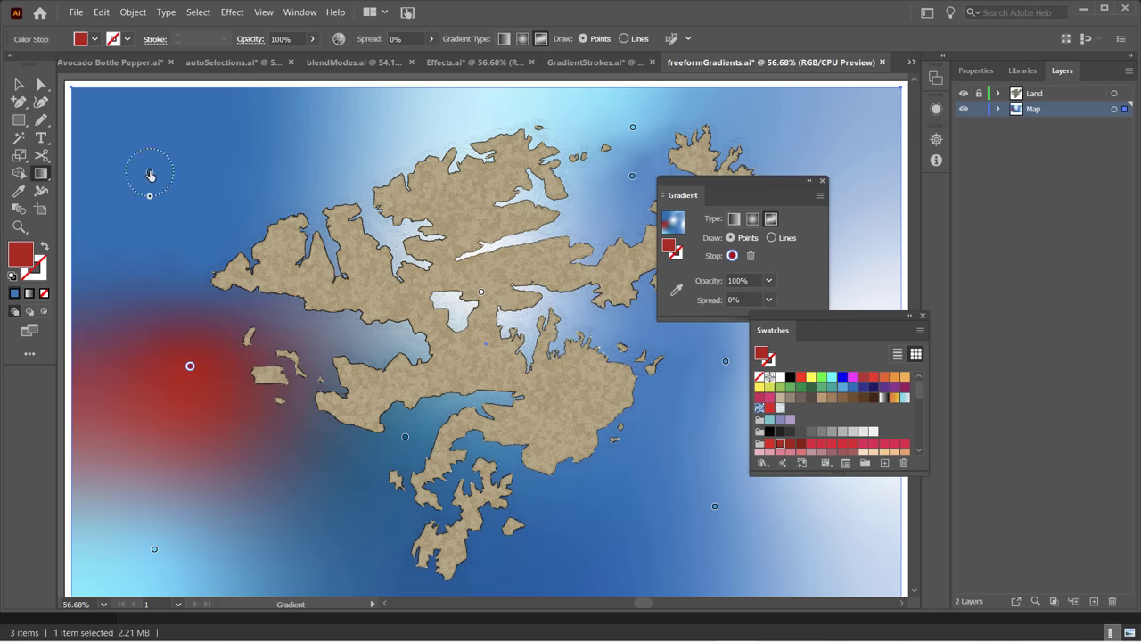
pyautogui.moveTo(150, 173); pyautogui.dragTo(175, 166)
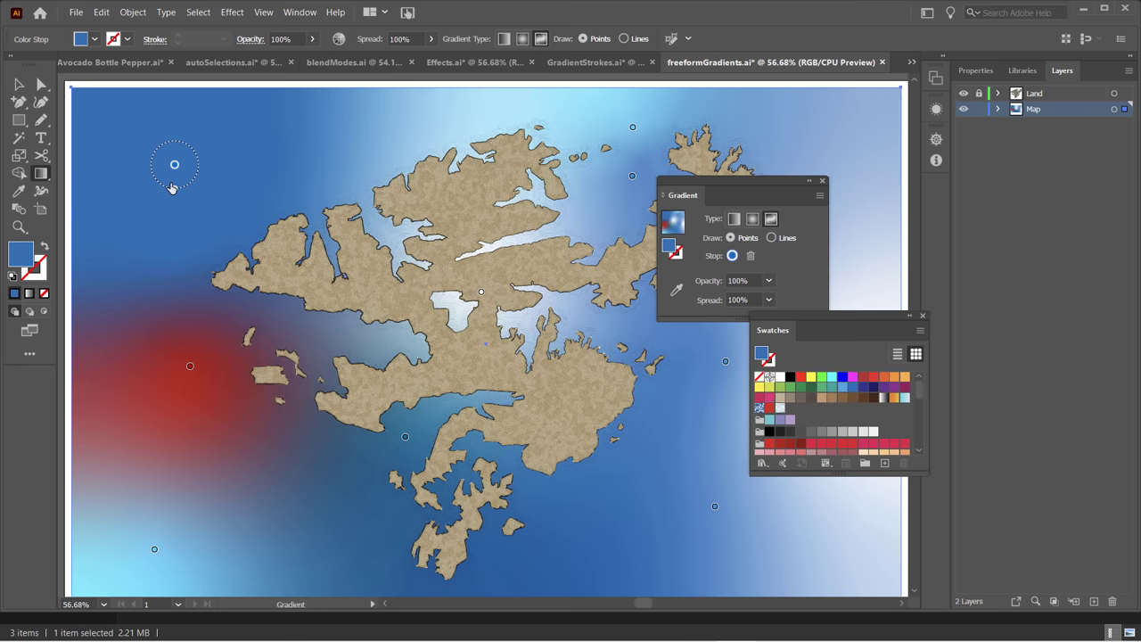
pyautogui.press('v')
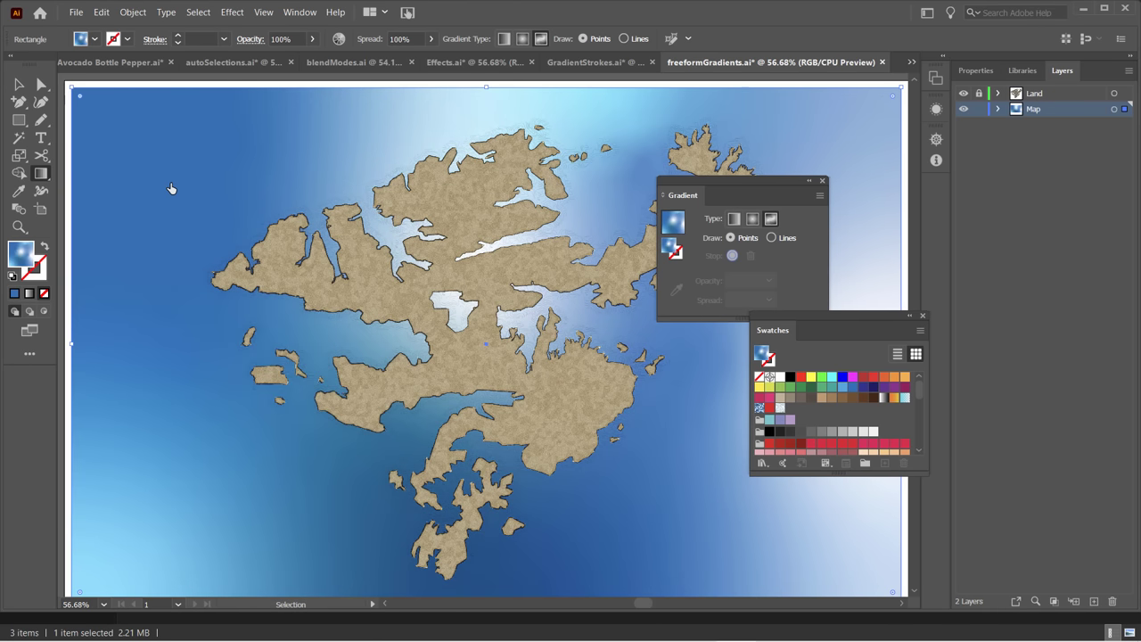
pyautogui.press('g')
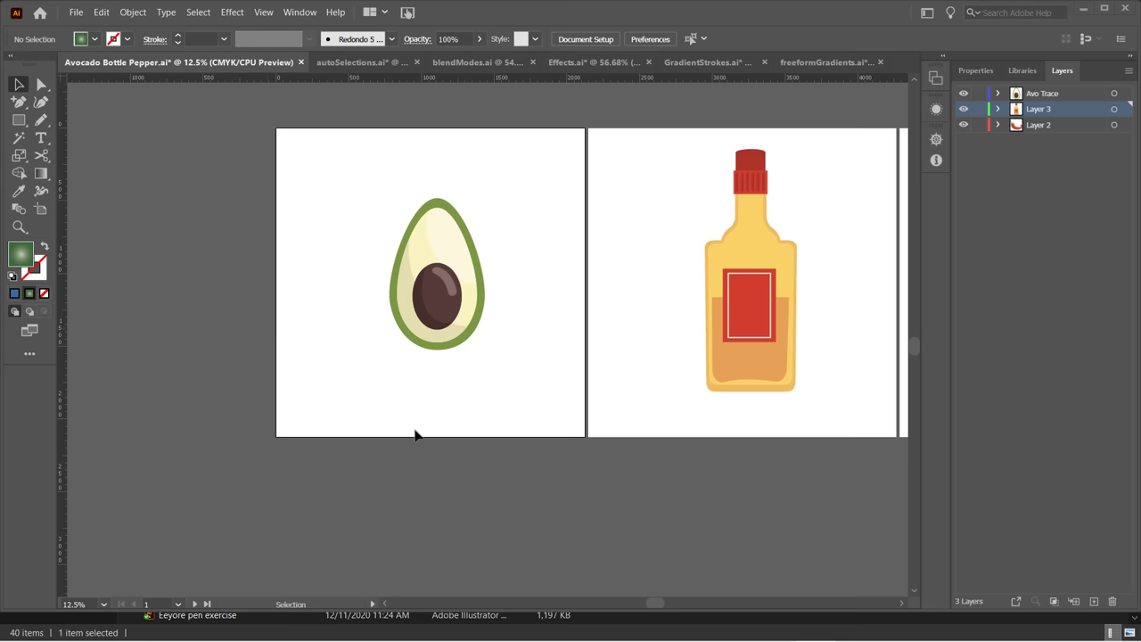
# Jump to the Bottle, then Pepper, then back to the Avocado artboard via the artboard list.
pyautogui.moveTo(436, 415); pyautogui.dragTo(277, 436)
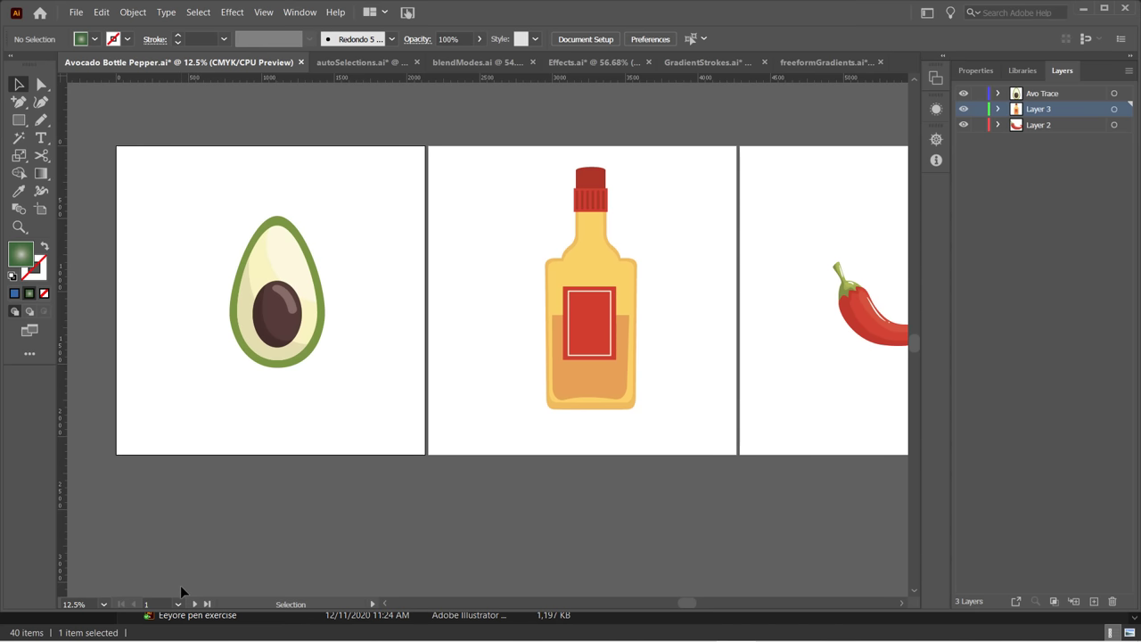
pyautogui.press('a')
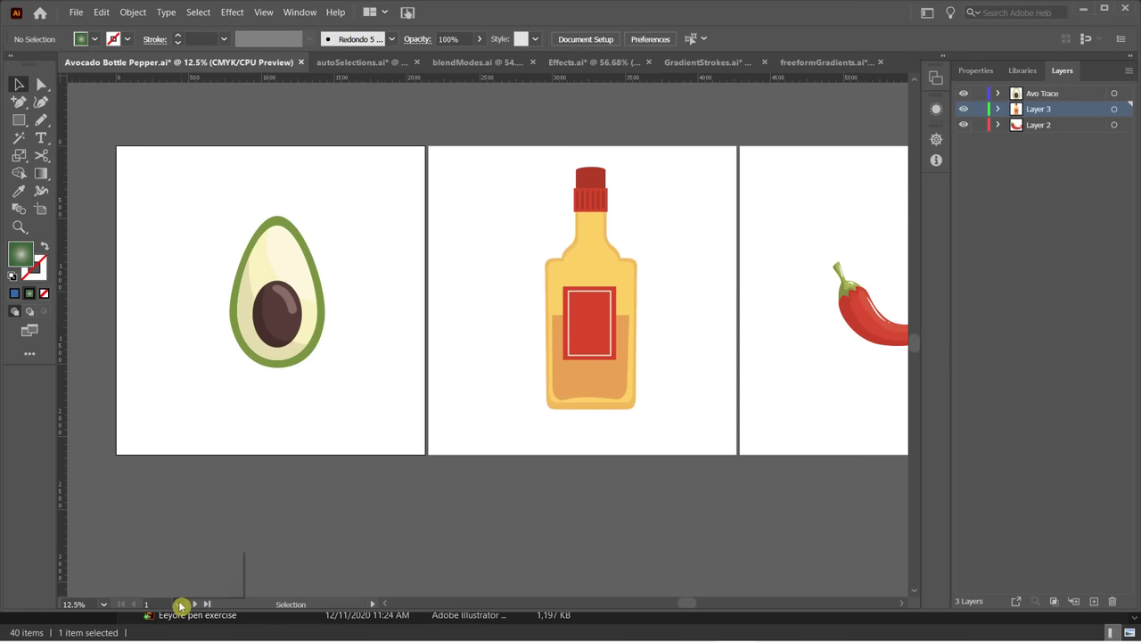
pyautogui.click(178, 600)
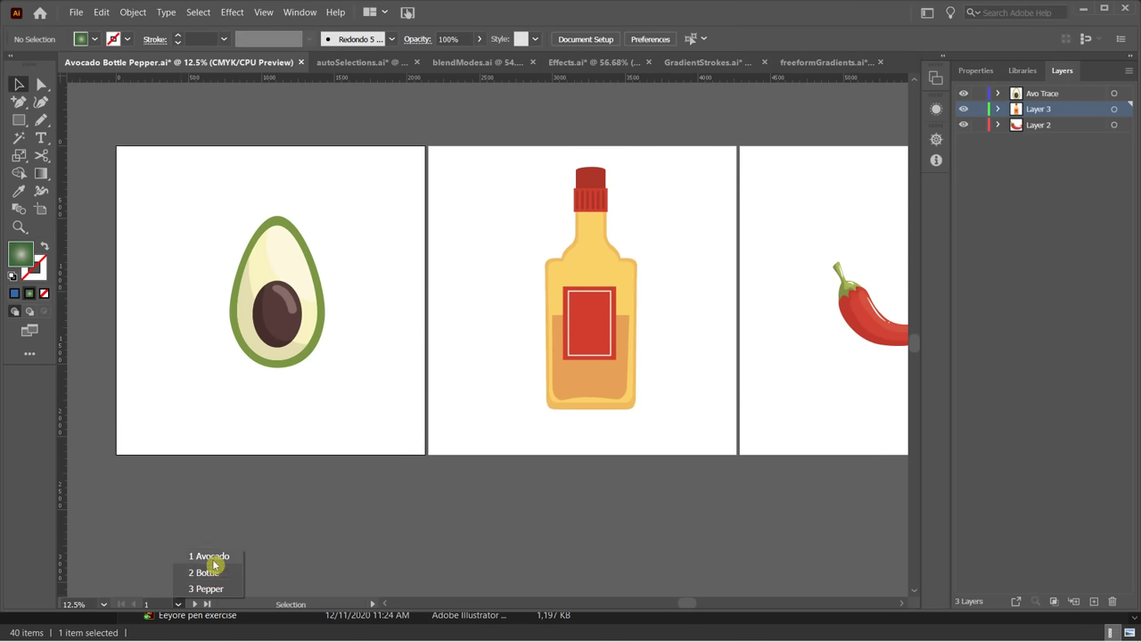
pyautogui.click(214, 575)
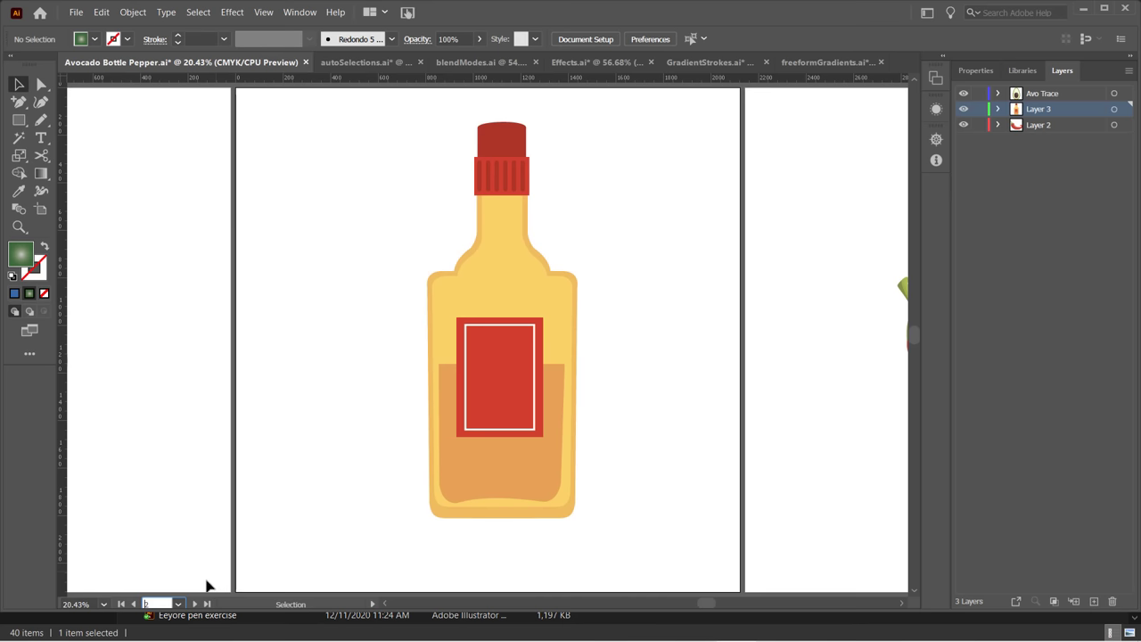
pyautogui.click(185, 604)
pyautogui.click(201, 589)
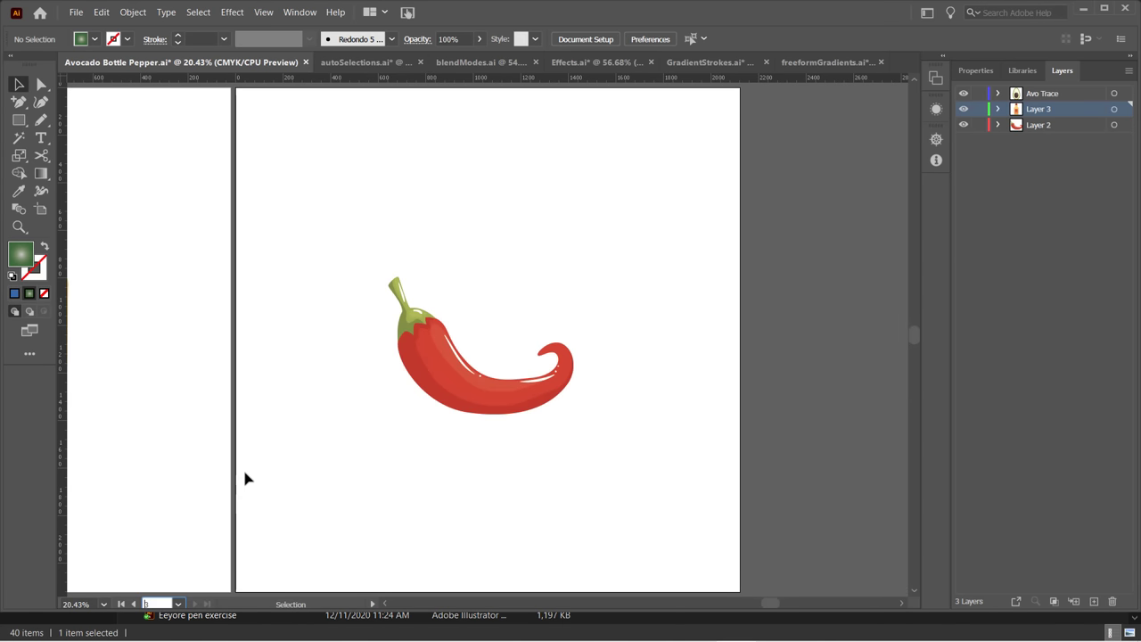
pyautogui.click(183, 603)
pyautogui.click(203, 555)
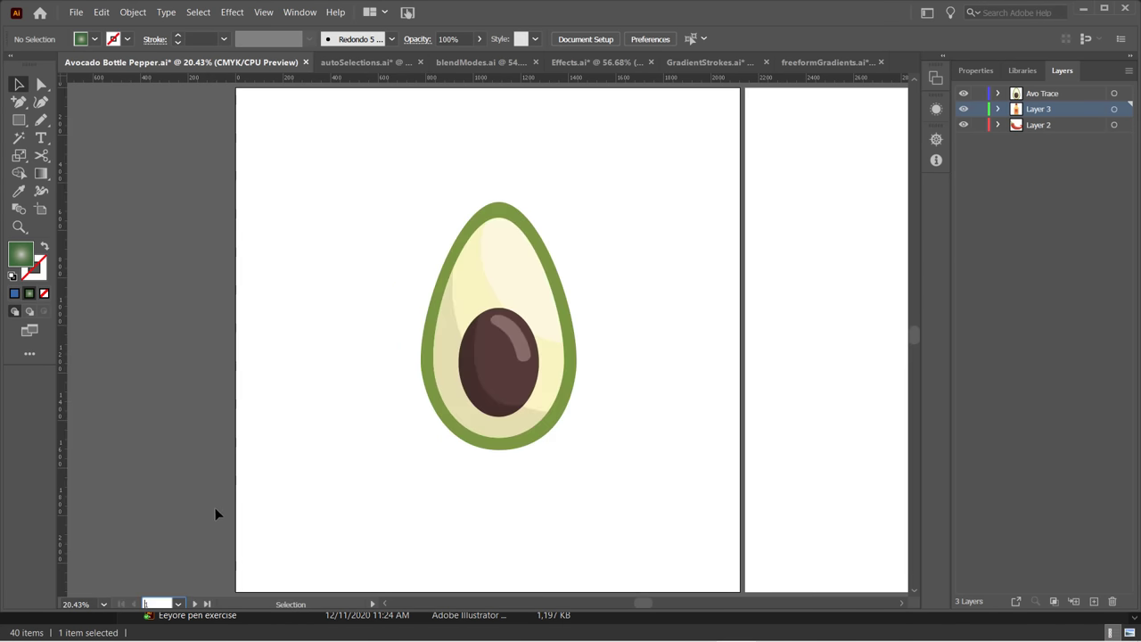
# Fit all three artboards in the window with Ctrl+Alt+0 and pan them up-left.
pyautogui.hotkey('ctrl', 'alt', '0')
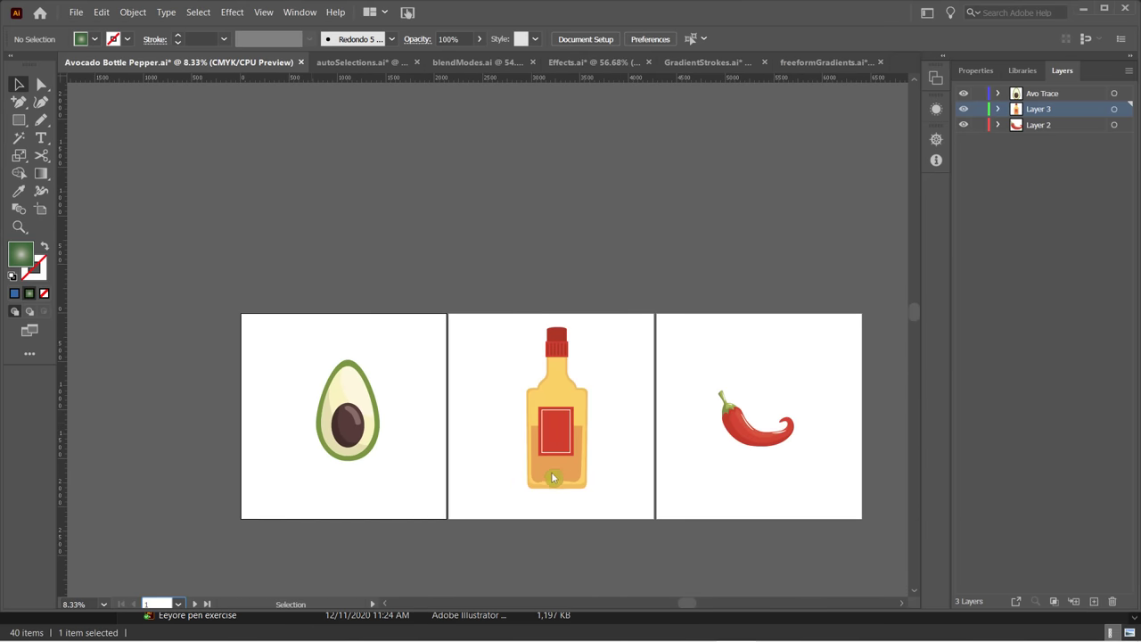
pyautogui.hotkey('alt', 'space')
pyautogui.press('Escape')
pyautogui.moveTo(591, 522); pyautogui.dragTo(564, 408)
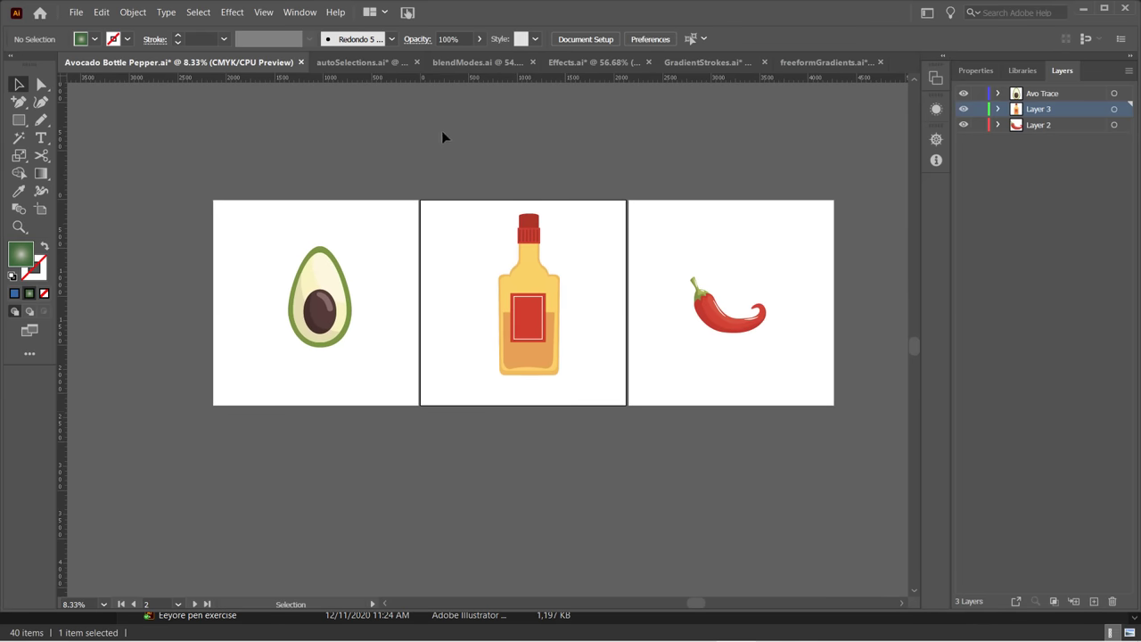
# Show the Artboards panel, then open and cancel the Avocado artboard's options.
pyautogui.click(299, 12)
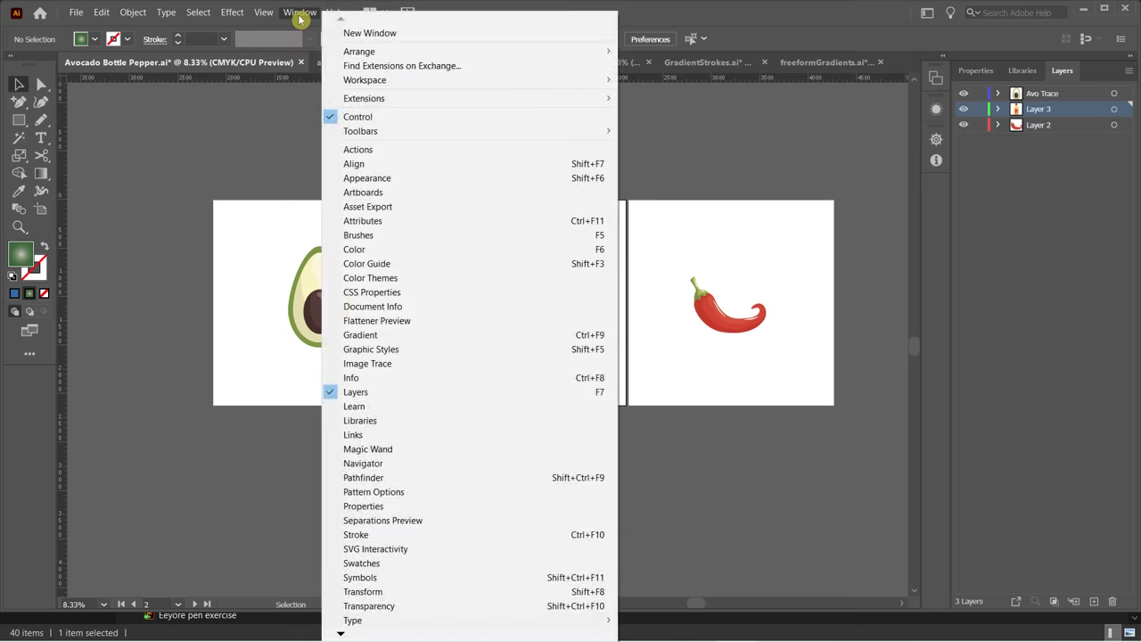
pyautogui.click(397, 191)
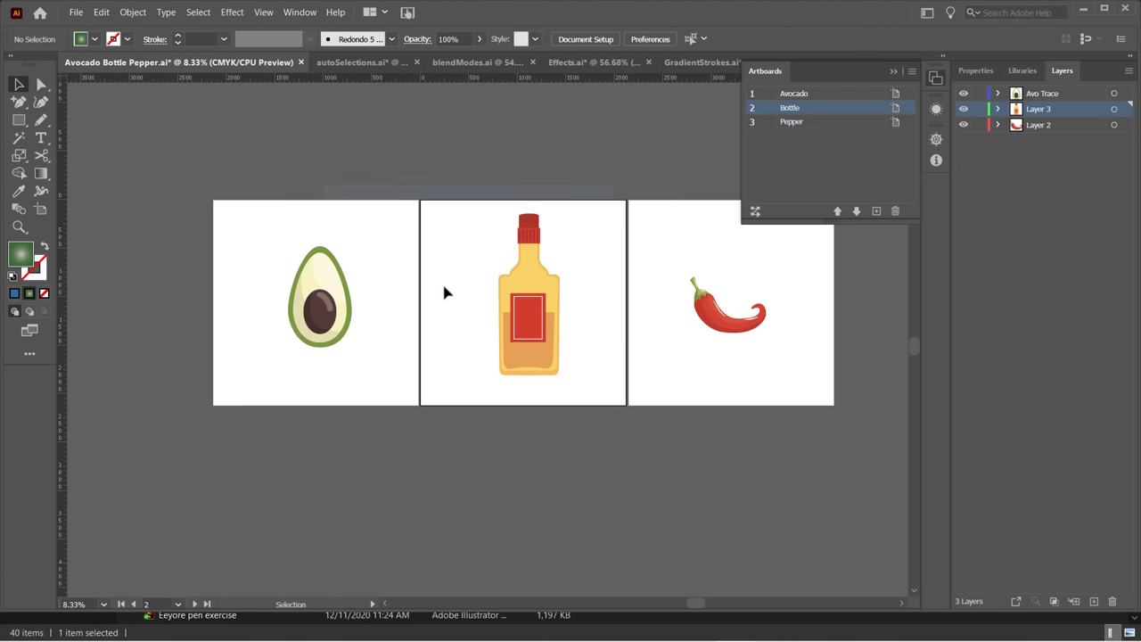
pyautogui.click(803, 124)
pyautogui.doubleClick(802, 122)
pyautogui.click(825, 95)
pyautogui.click(895, 94)
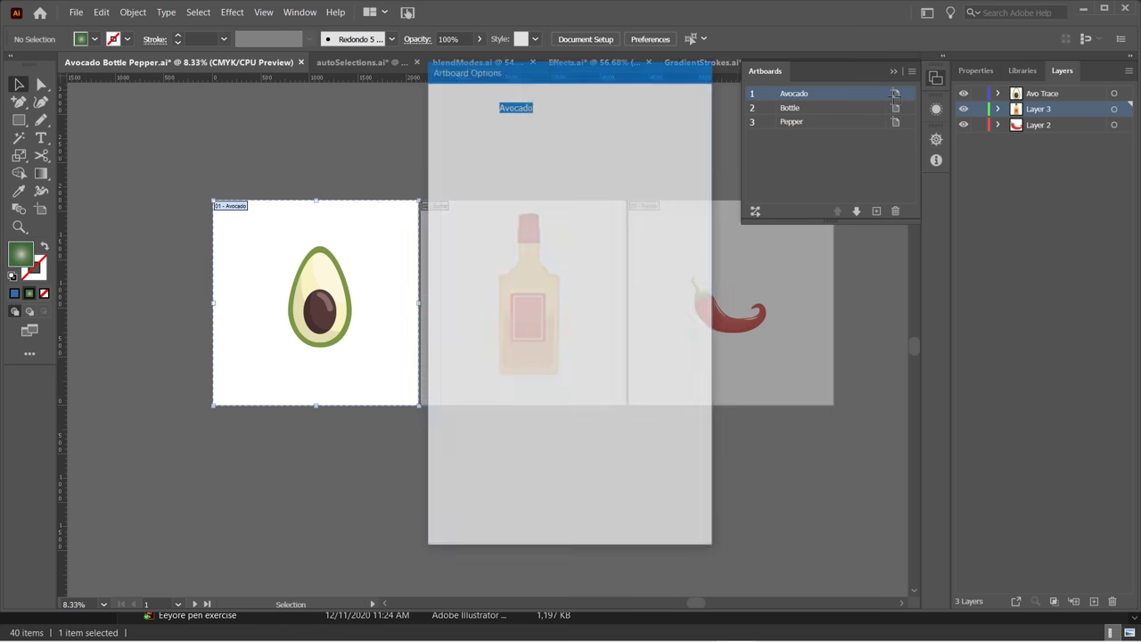
pyautogui.click(670, 521)
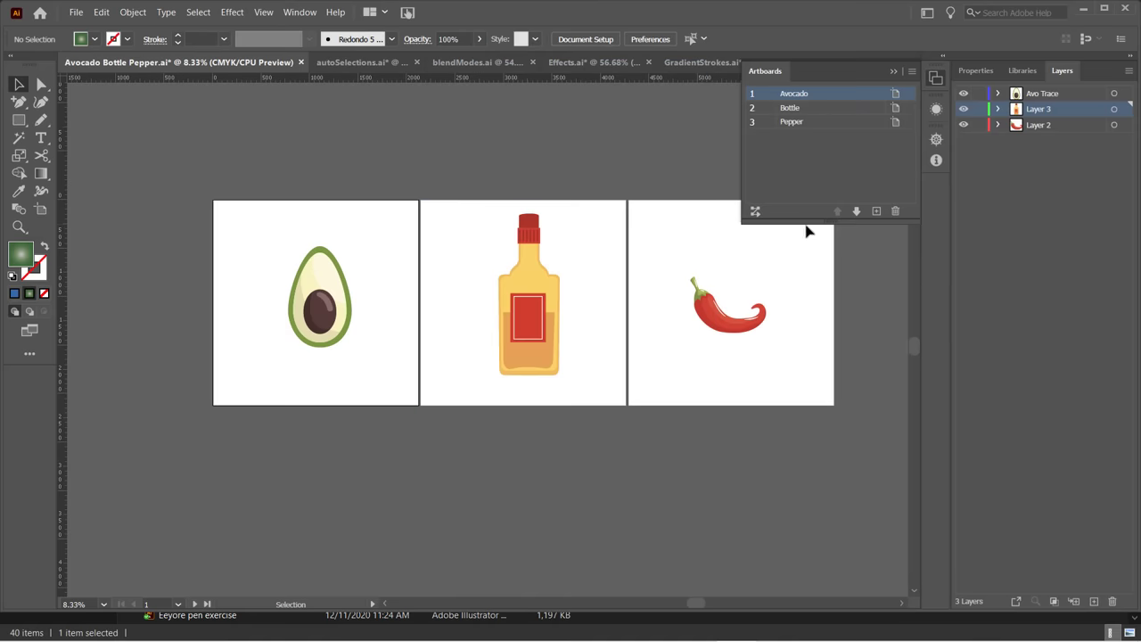
# Cycle through the Avocado, Bottle and Pepper artboards in the panel, ending on Avocado.
pyautogui.click(861, 108)
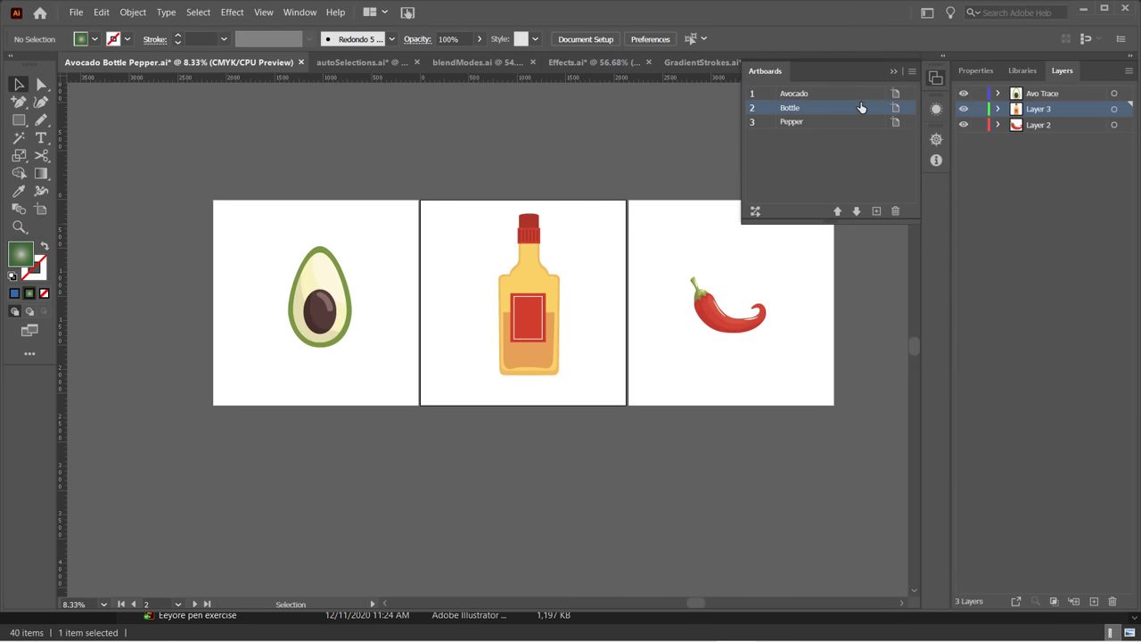
pyautogui.click(872, 122)
pyautogui.scroll(2, 419, 359)
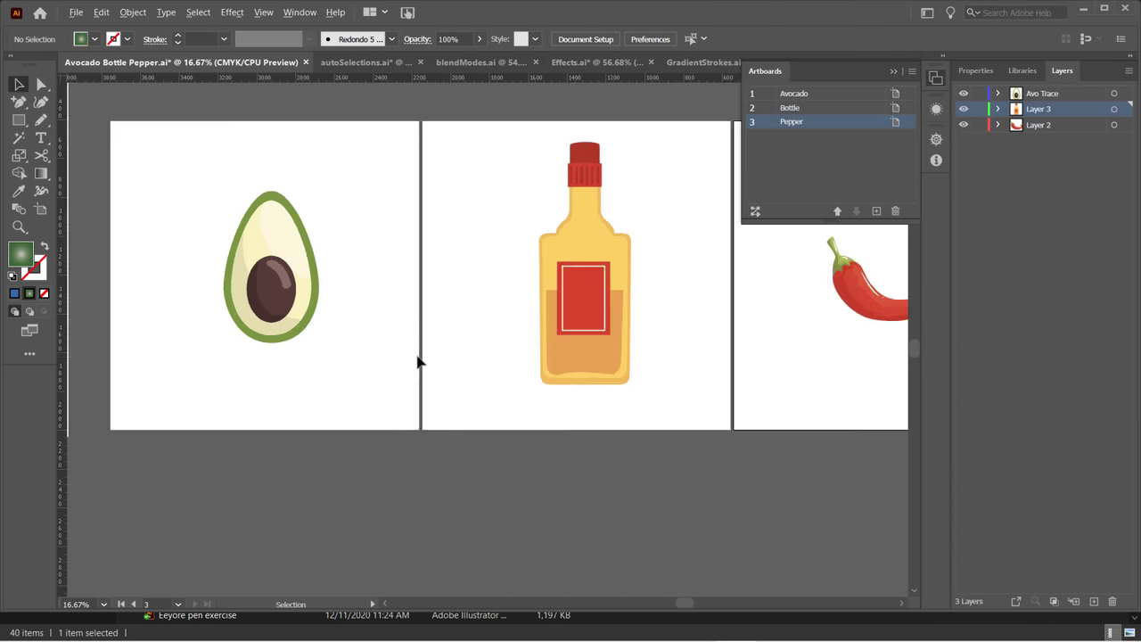
pyautogui.scroll(1, 418, 360)
pyautogui.moveTo(331, 344); pyautogui.dragTo(657, 550)
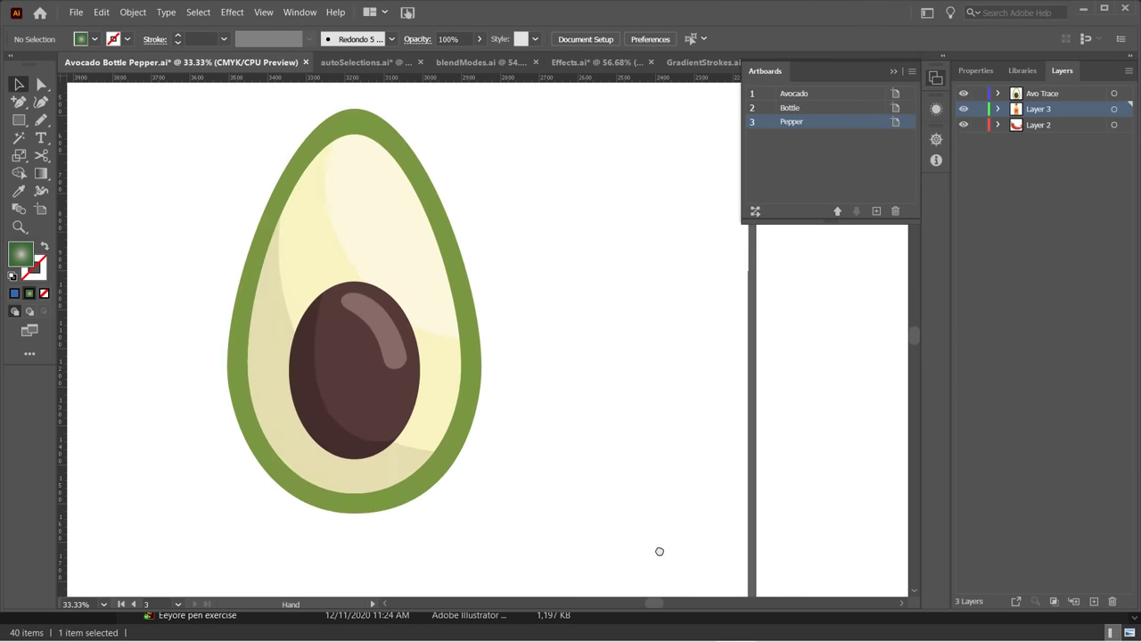
pyautogui.click(830, 108)
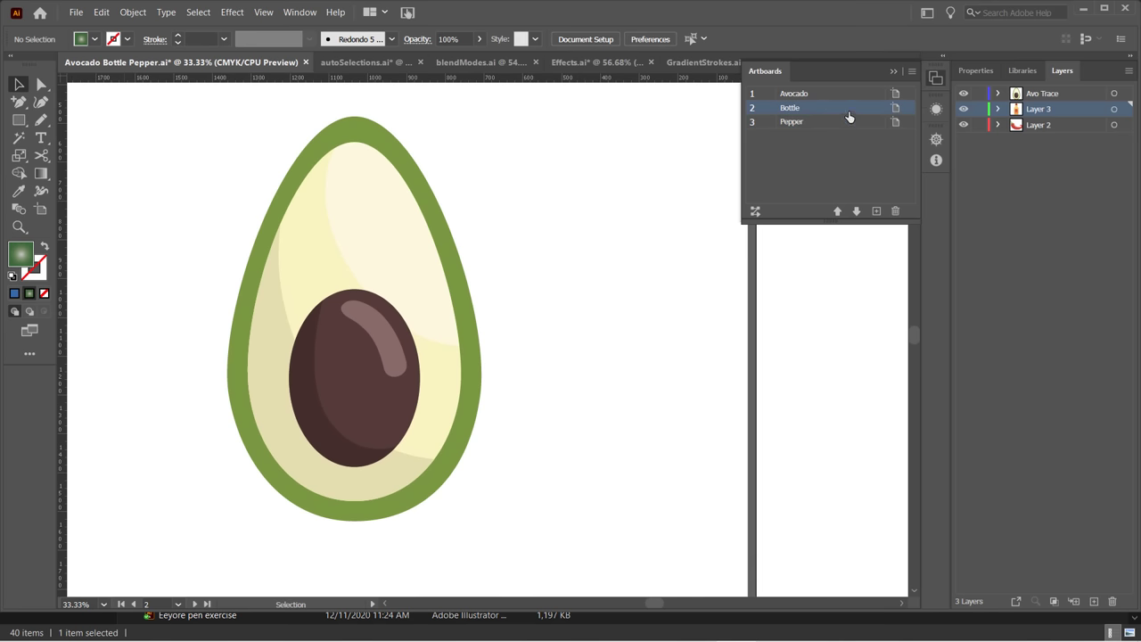
pyautogui.click(861, 95)
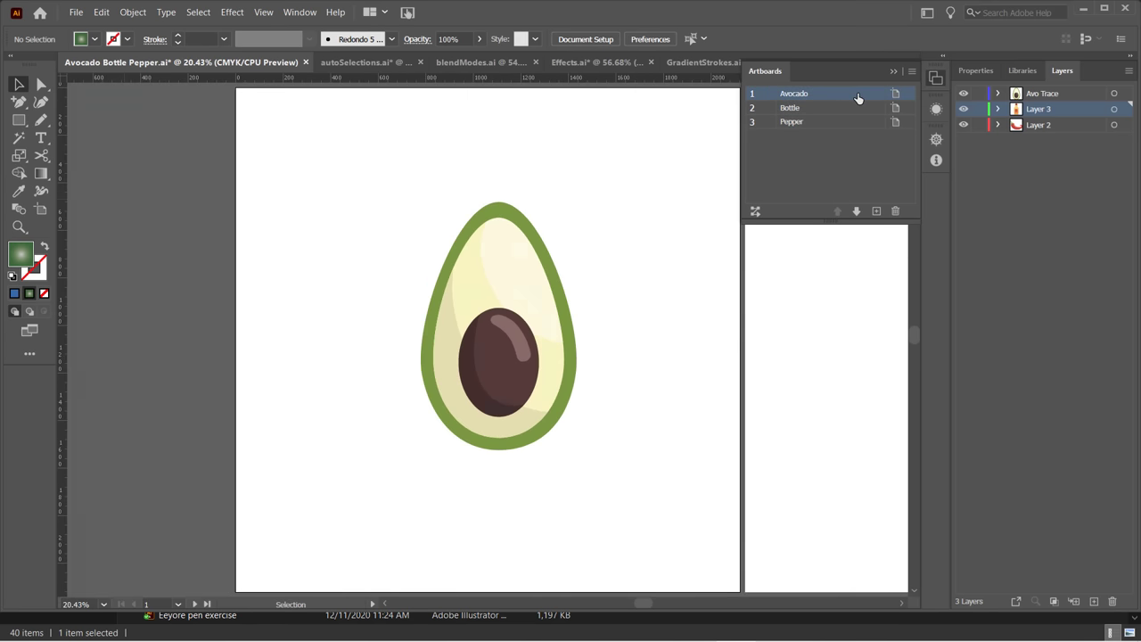
pyautogui.click(862, 110)
pyautogui.click(867, 123)
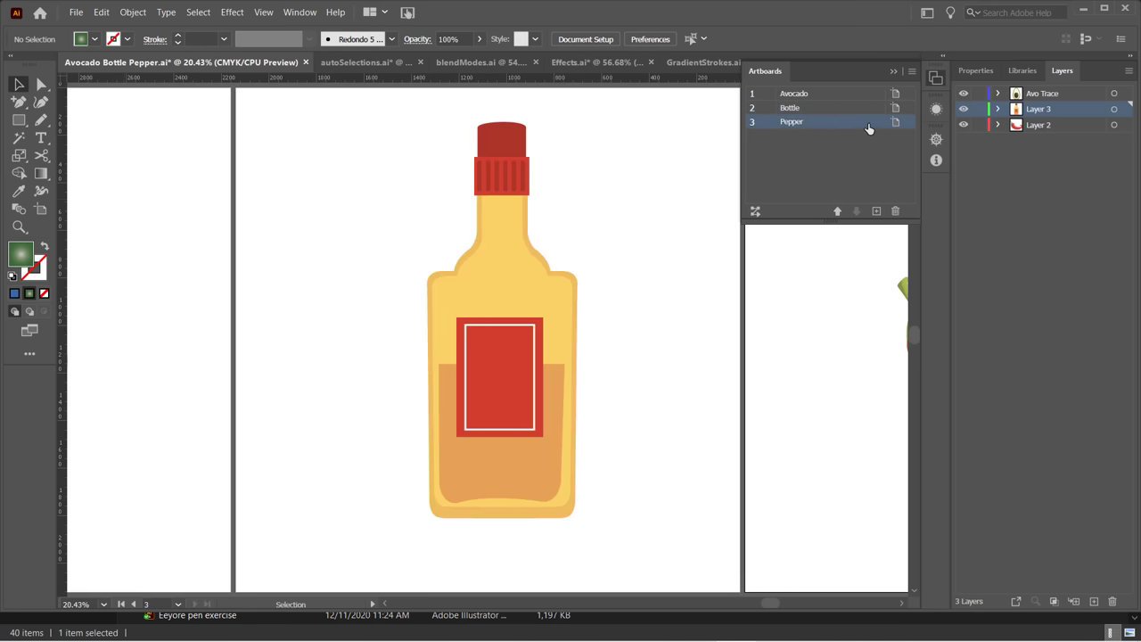
pyautogui.click(867, 109)
pyautogui.click(864, 95)
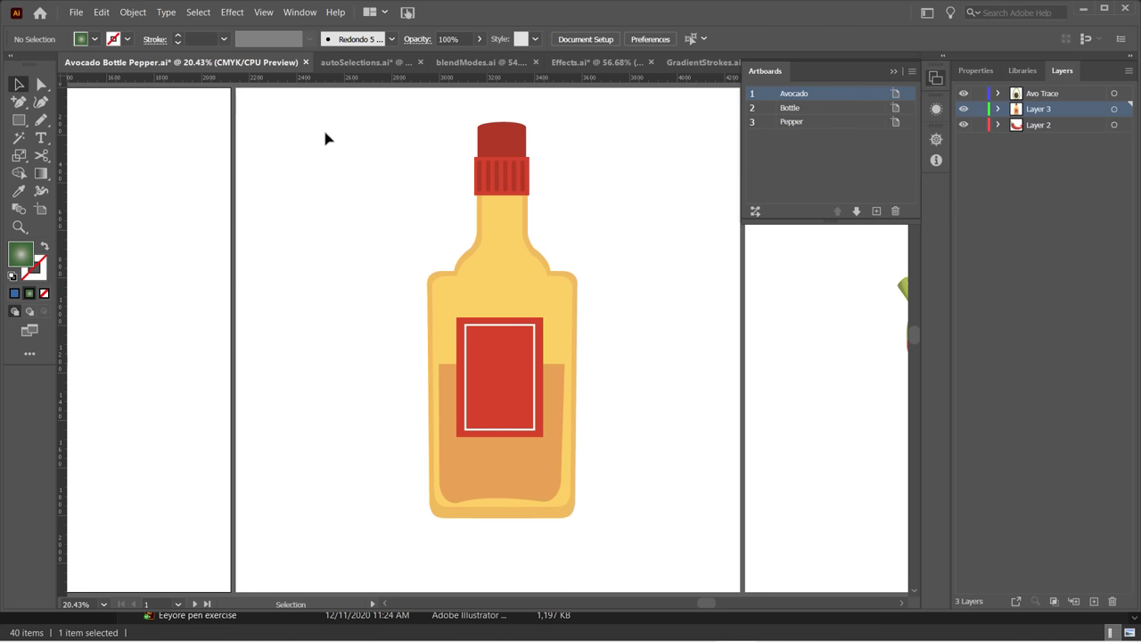
# Zoom out and pan the artboards right and down.
pyautogui.scroll(-2, 240, 268)
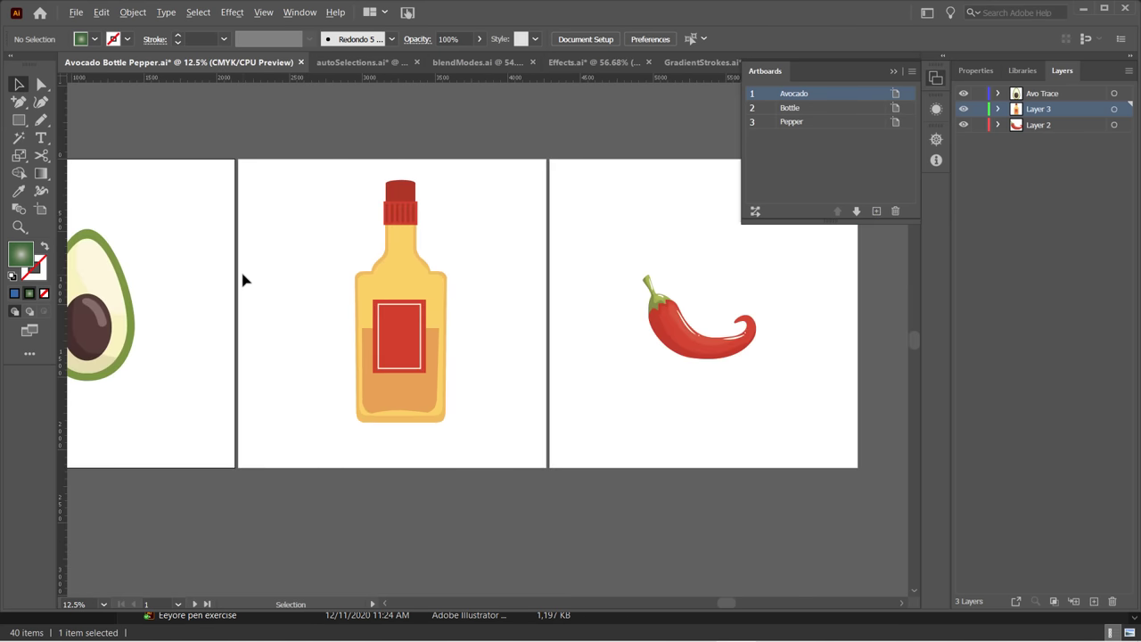
pyautogui.scroll(-2, 240, 269)
pyautogui.press('space')
pyautogui.moveTo(325, 283); pyautogui.dragTo(476, 330)
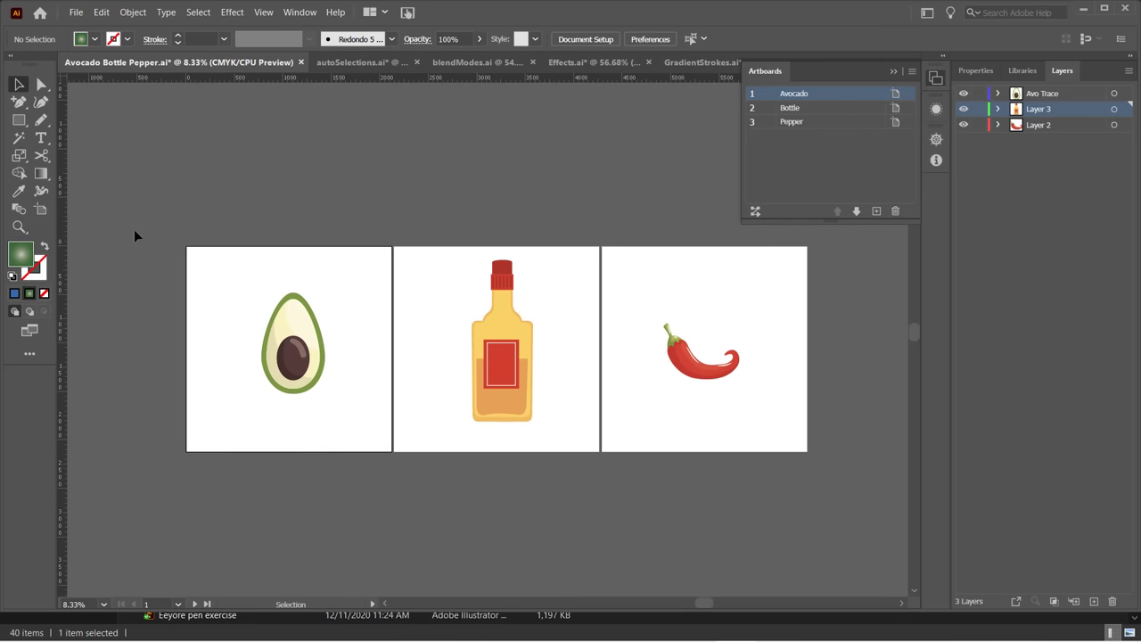
# With the Artboard tool, select the Bottle, Pepper and Avocado artboards in turn, ending on Avocado.
pyautogui.click(42, 229)
pyautogui.click(41, 212)
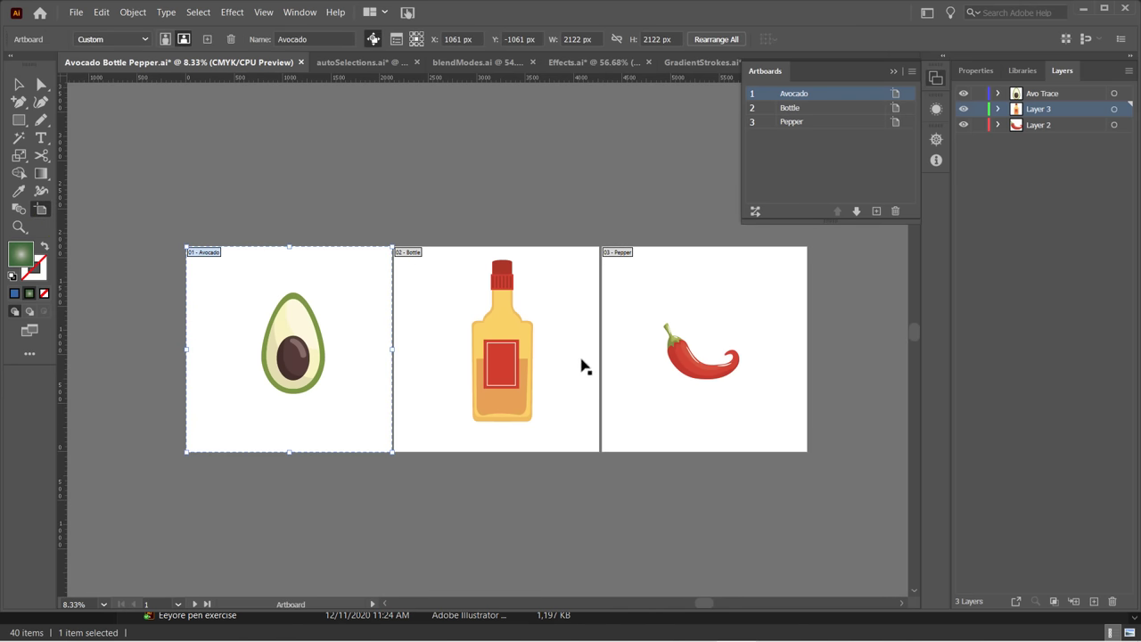
pyautogui.click(402, 318)
pyautogui.click(622, 288)
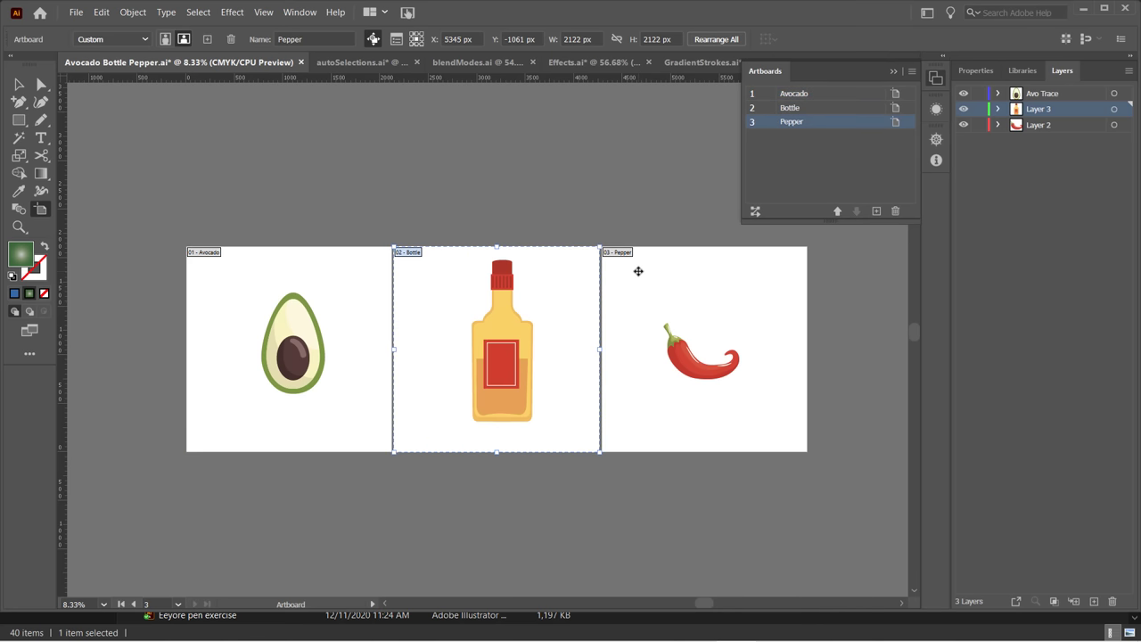
pyautogui.click(441, 301)
pyautogui.click(326, 281)
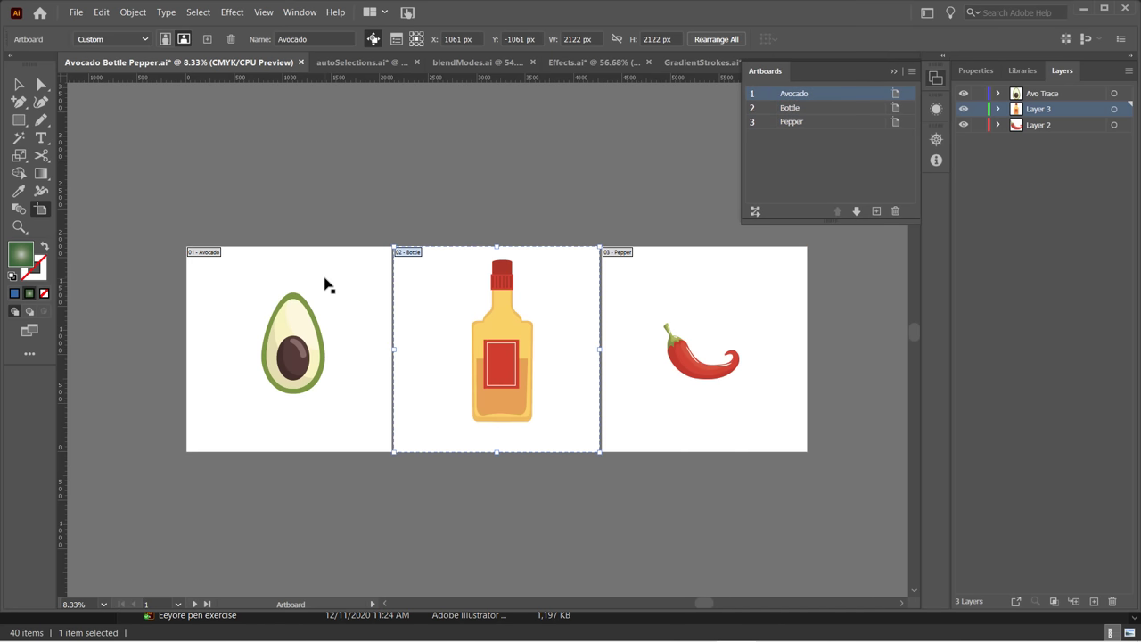
pyautogui.click(771, 84)
pyautogui.click(47, 214)
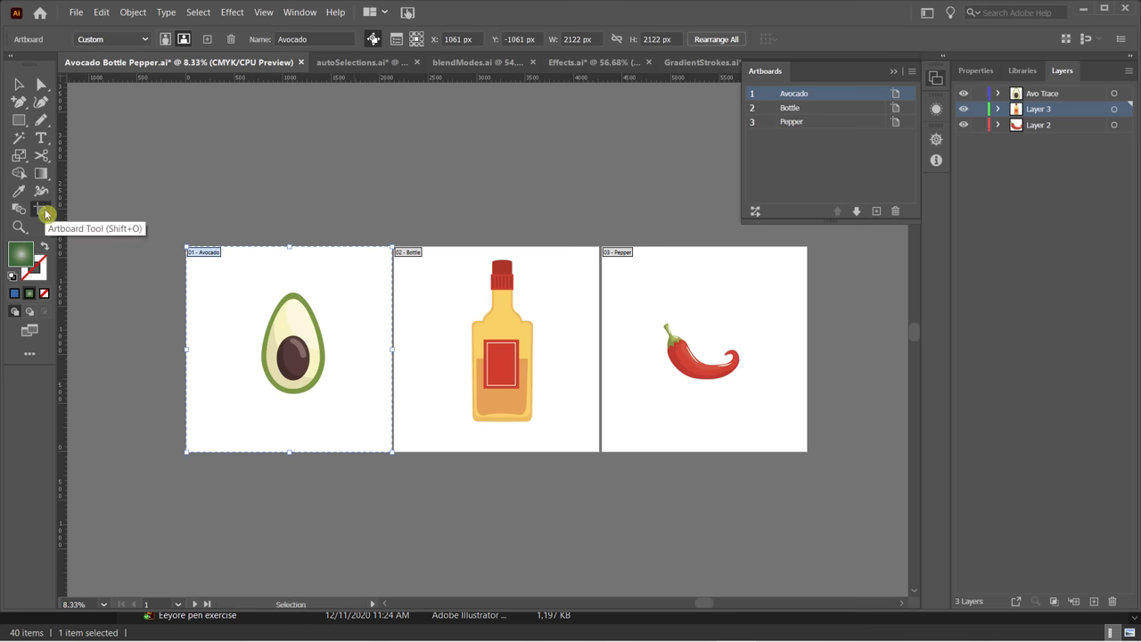
pyautogui.click(46, 214)
pyautogui.scroll(-1, 461, 198)
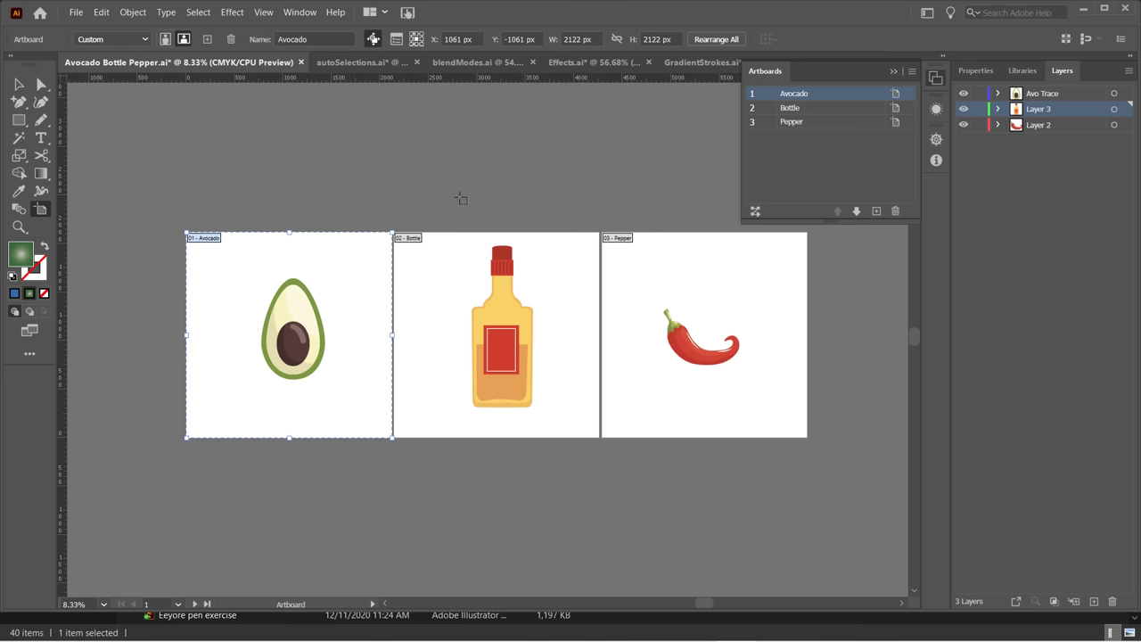
# Drag the Bottle artboard under Avocado and the Pepper artboard to Avocado's right, then deselect.
pyautogui.scroll(-1, 461, 198)
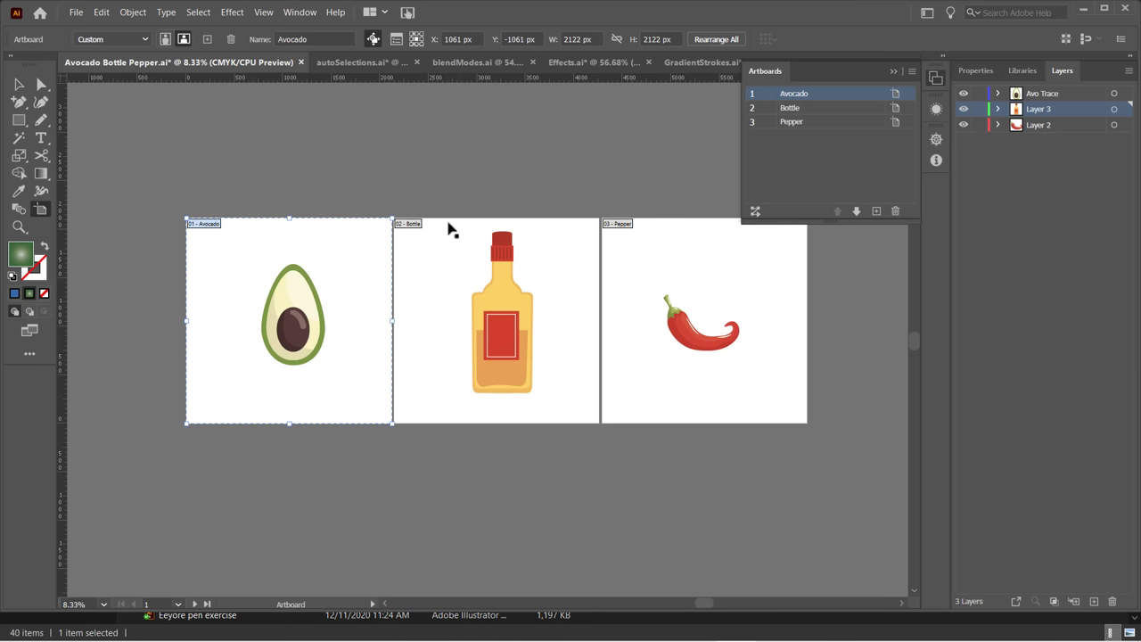
pyautogui.click(428, 259)
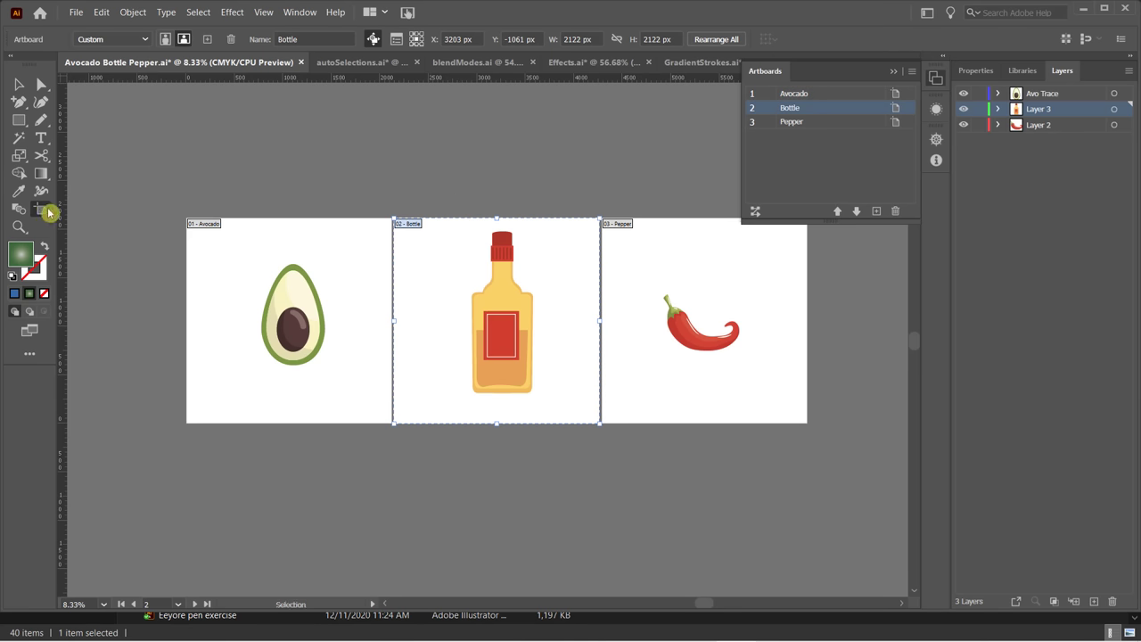
pyautogui.scroll(-3, 258, 287)
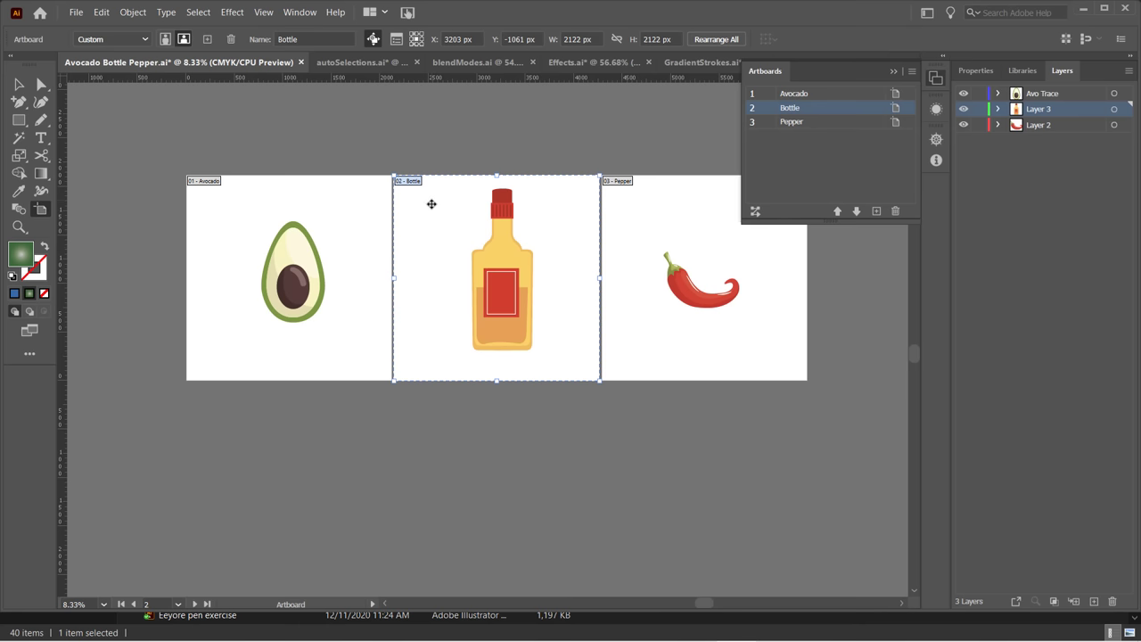
pyautogui.moveTo(430, 204); pyautogui.dragTo(225, 409)
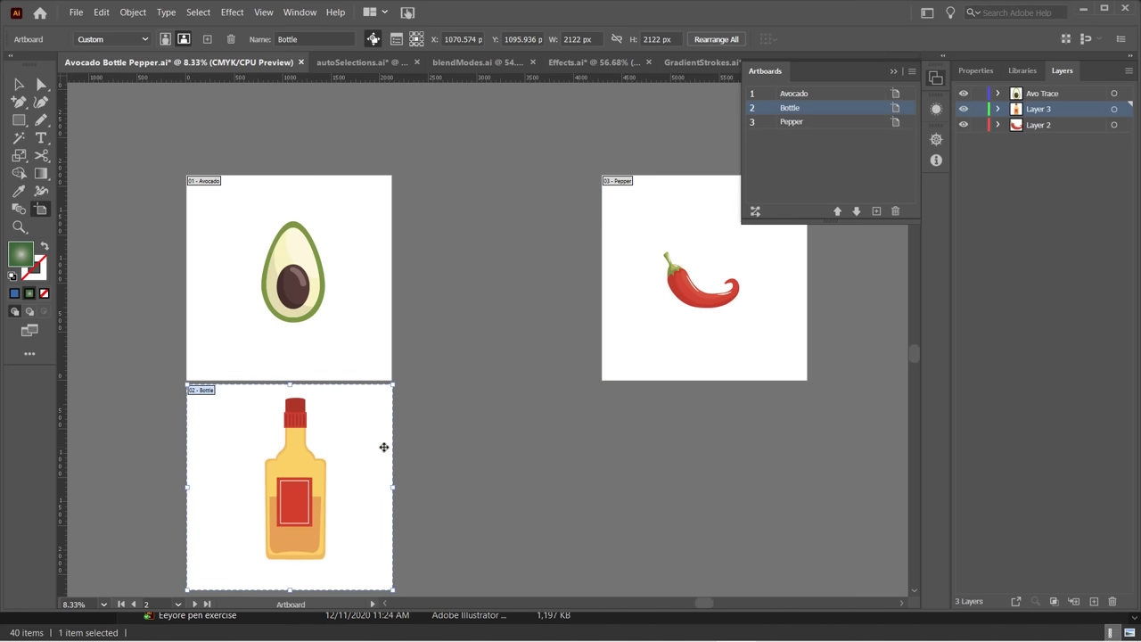
pyautogui.click(678, 192)
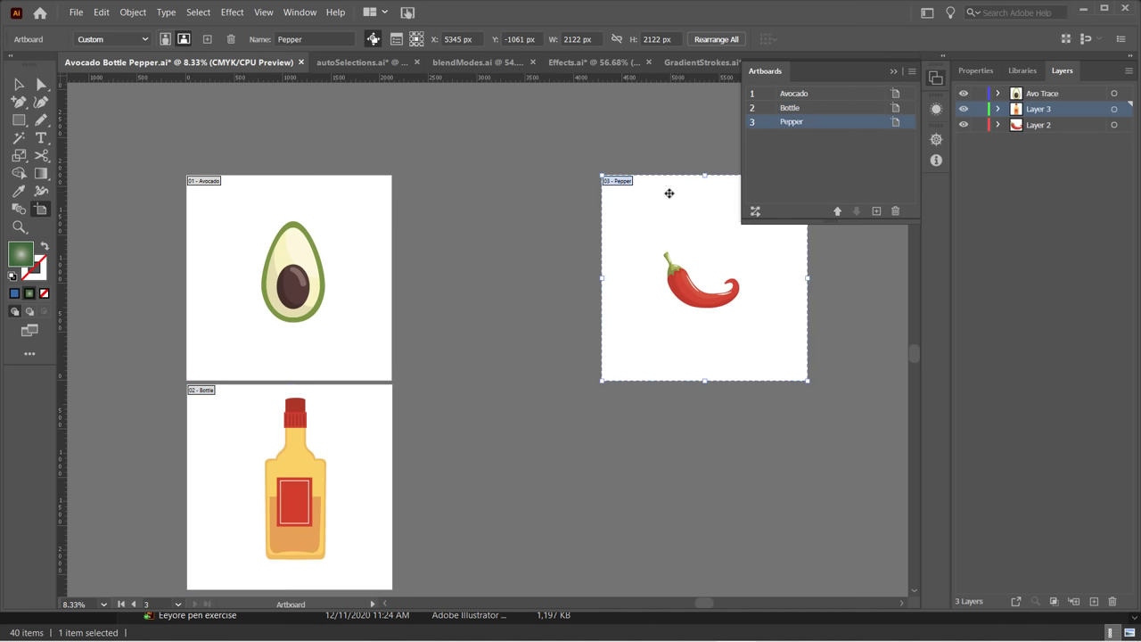
pyautogui.moveTo(669, 191); pyautogui.dragTo(474, 196)
pyautogui.click(610, 449)
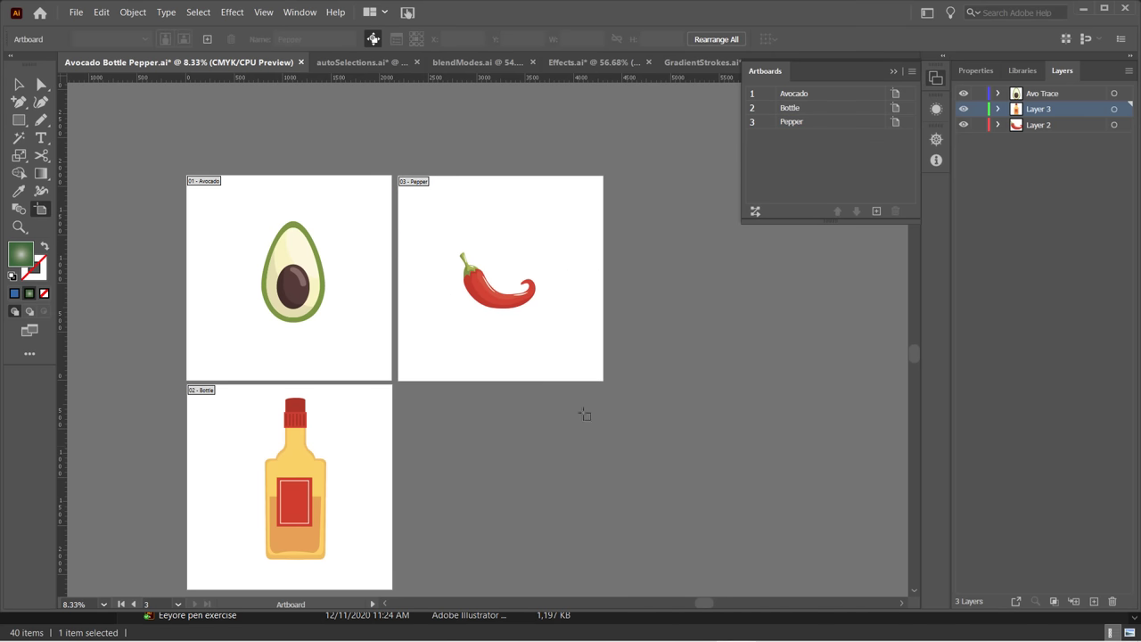
pyautogui.scroll(-1, 562, 389)
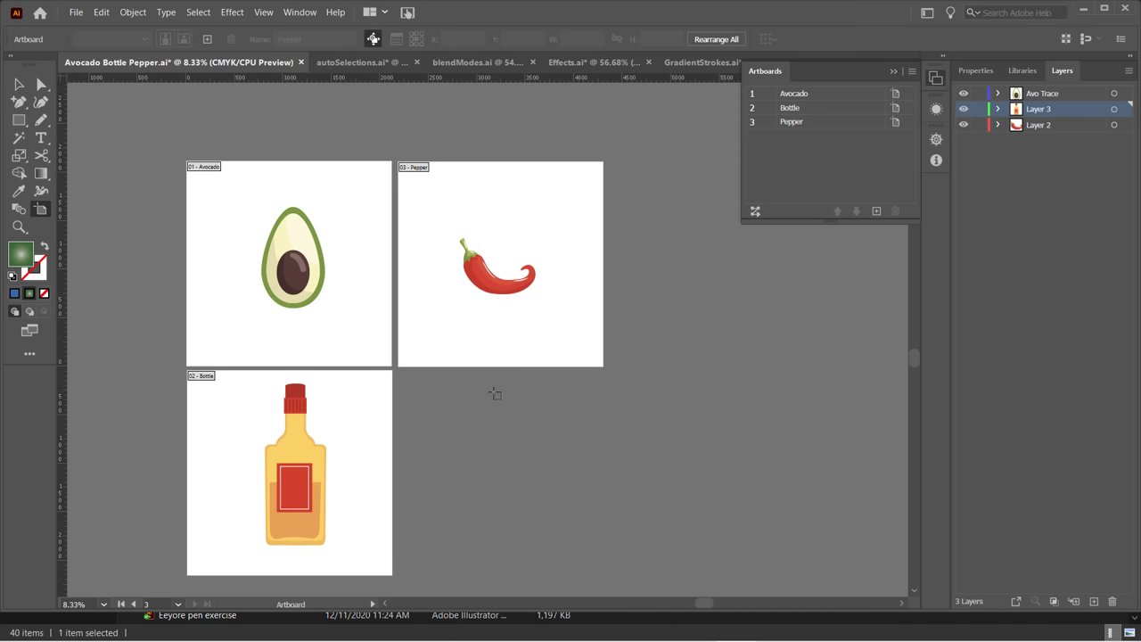
# Add Artboard 189 and place it in the empty slot below Pepper, beside Bottle.
pyautogui.click(876, 212)
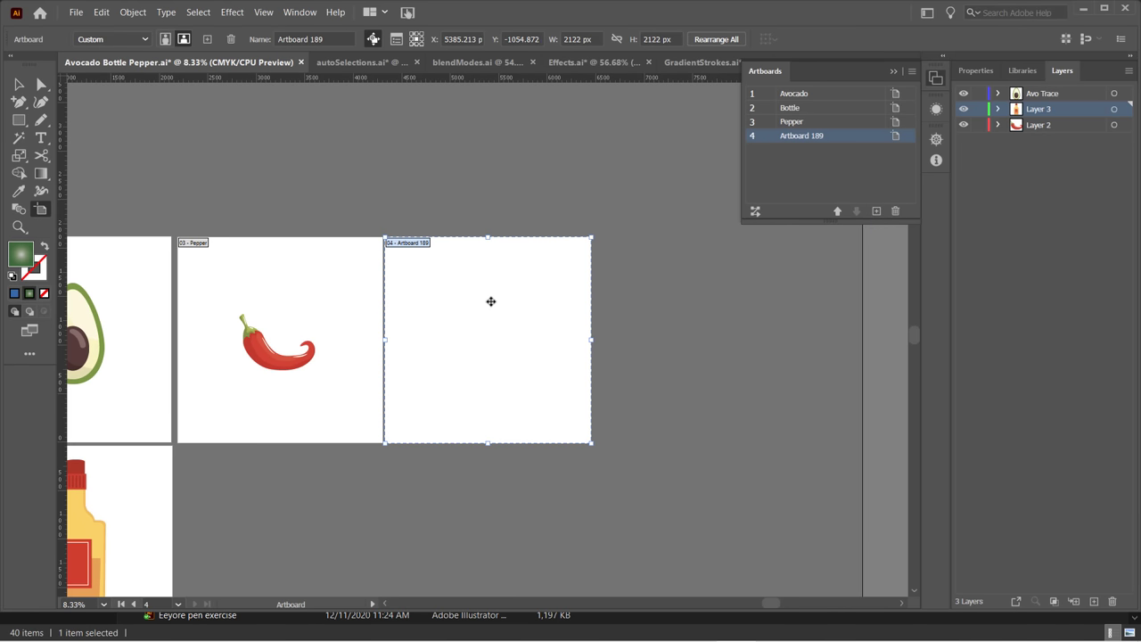
pyautogui.moveTo(490, 300); pyautogui.dragTo(439, 458)
pyautogui.scroll(-3, 581, 377)
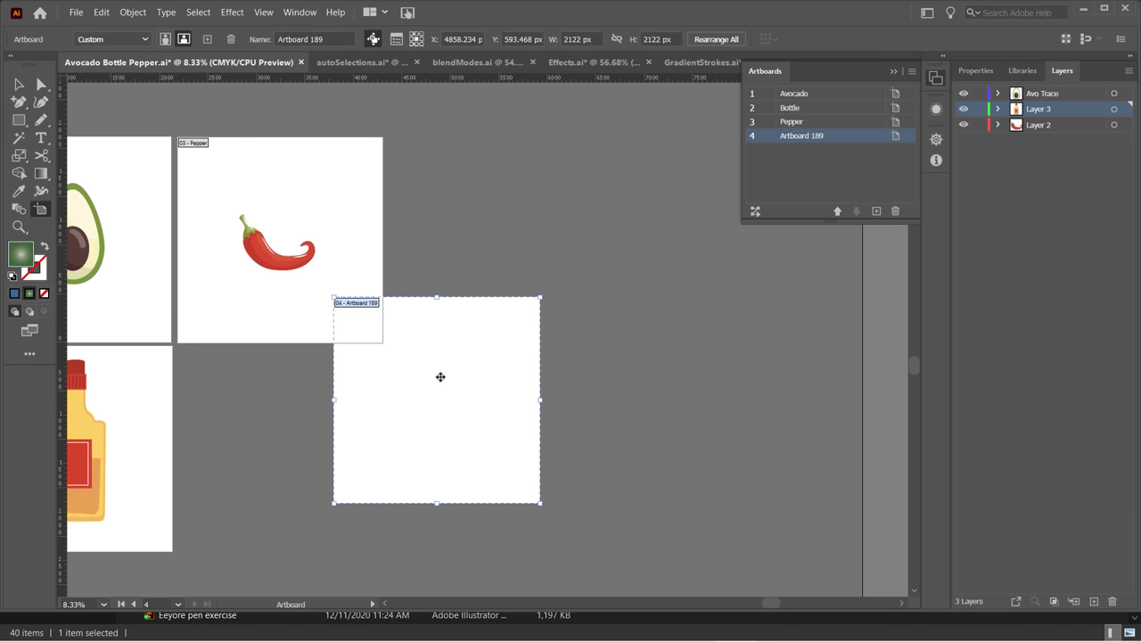
pyautogui.moveTo(440, 377); pyautogui.dragTo(284, 419)
pyautogui.click(566, 356)
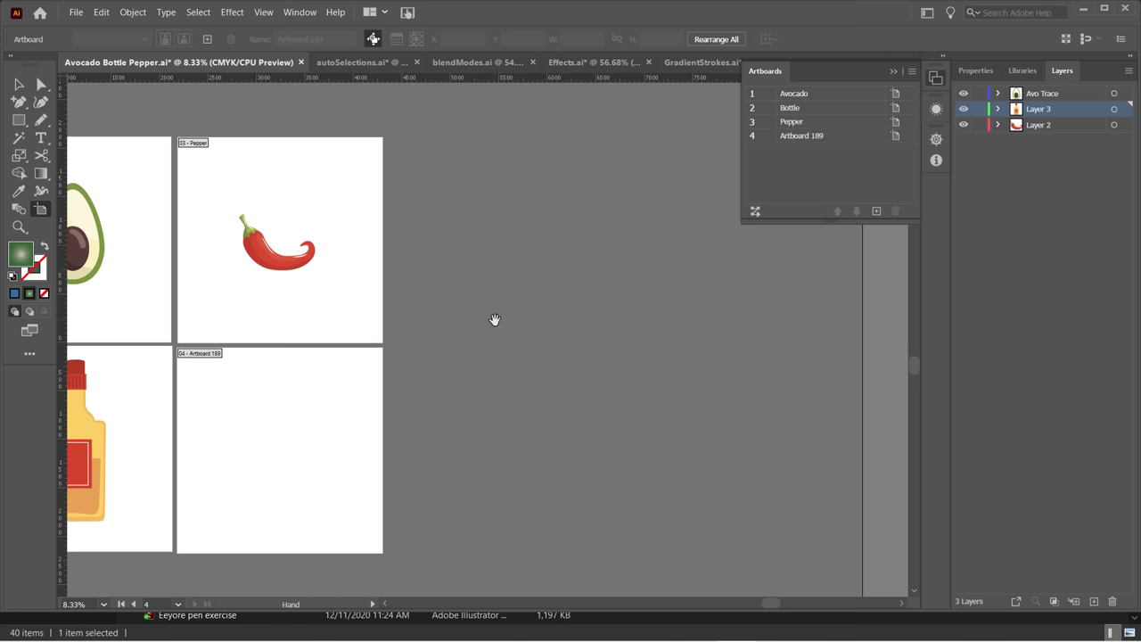
pyautogui.moveTo(499, 321); pyautogui.dragTo(757, 315)
pyautogui.click(547, 401)
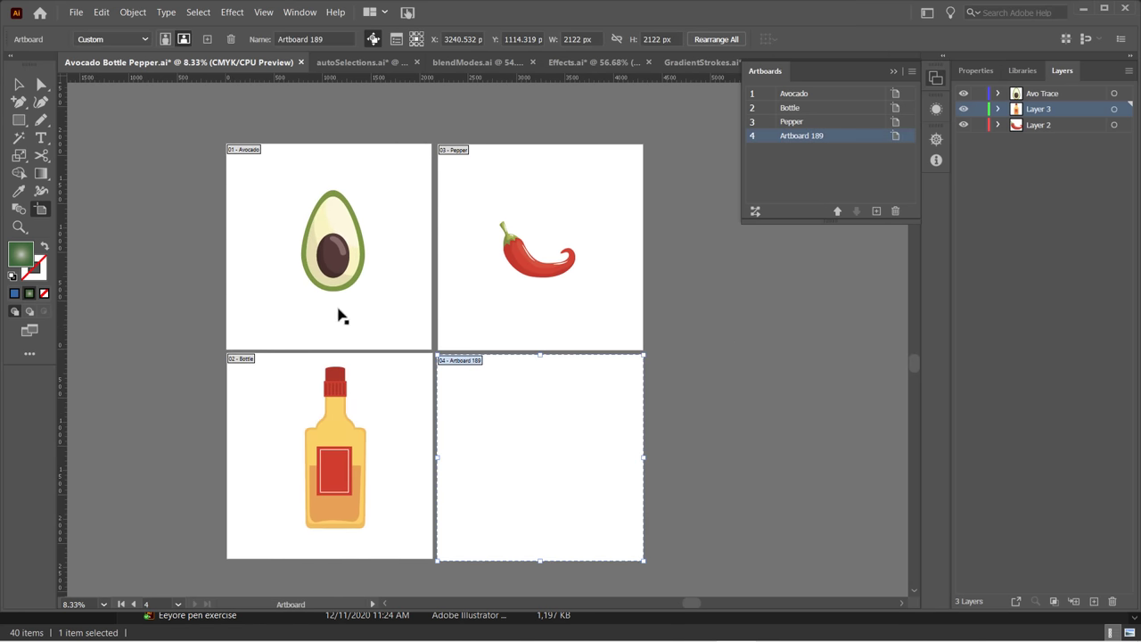
pyautogui.click(311, 313)
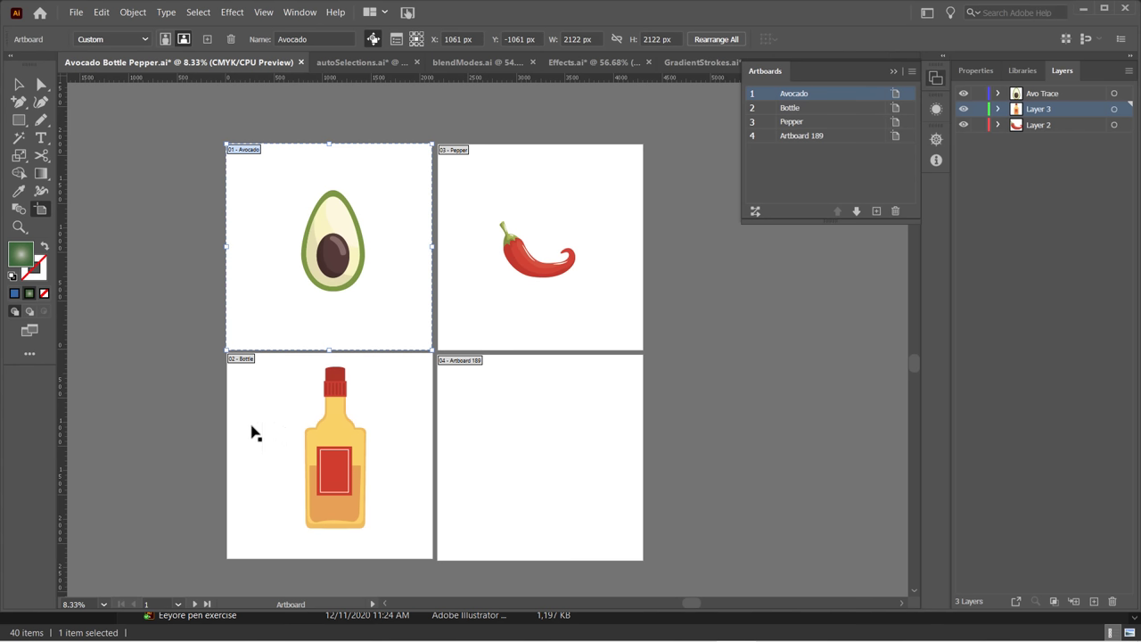
pyautogui.click(43, 212)
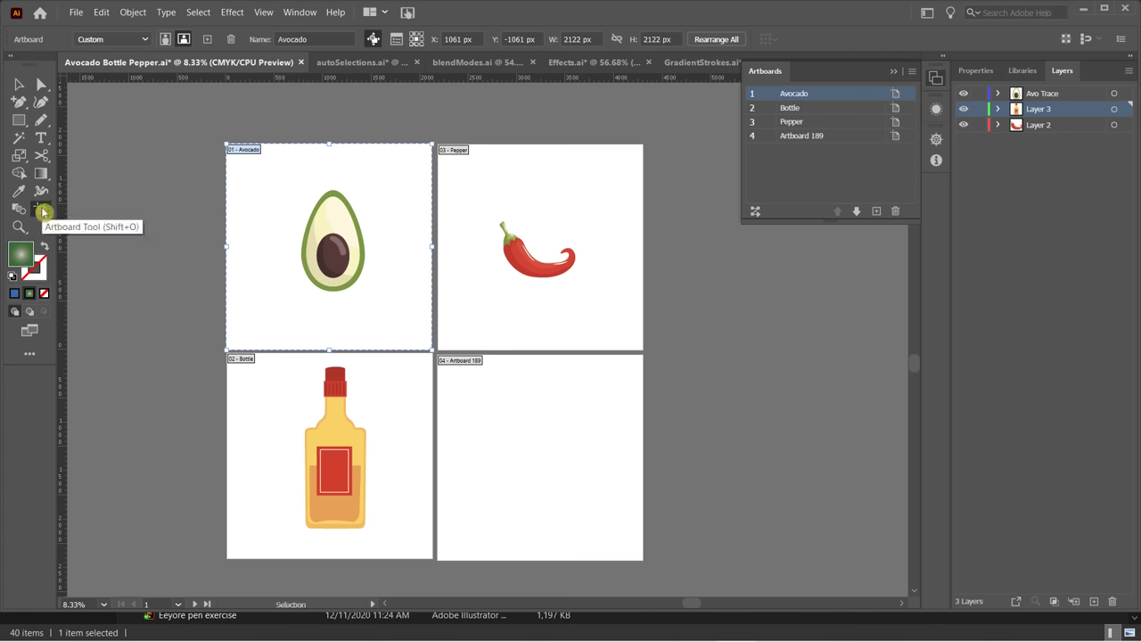
pyautogui.click(43, 212)
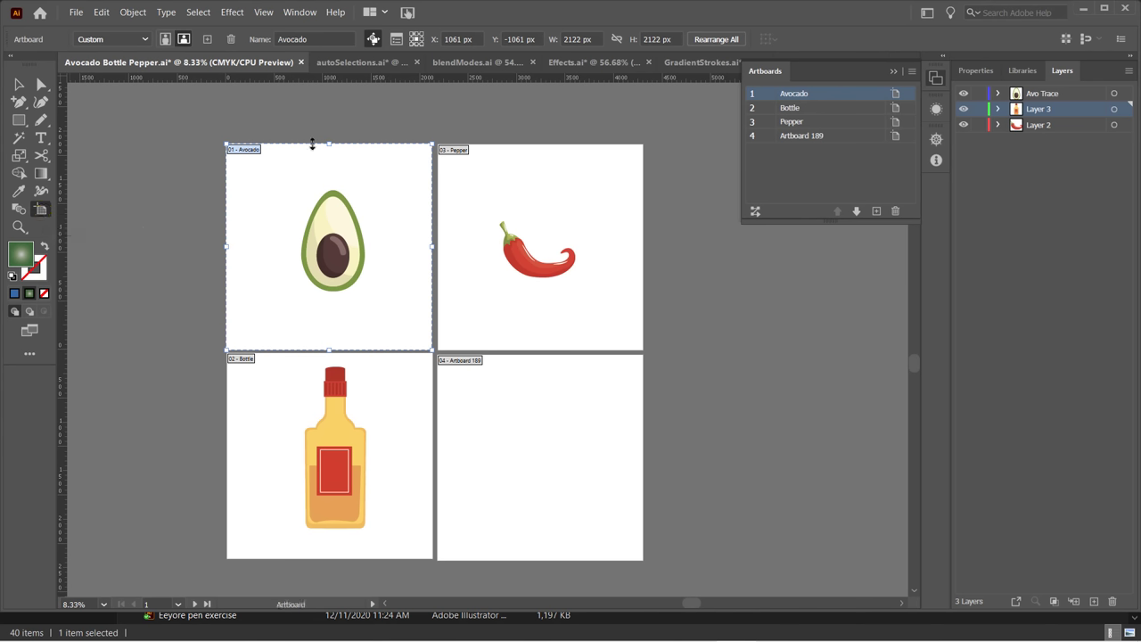
pyautogui.moveTo(329, 350); pyautogui.dragTo(330, 313)
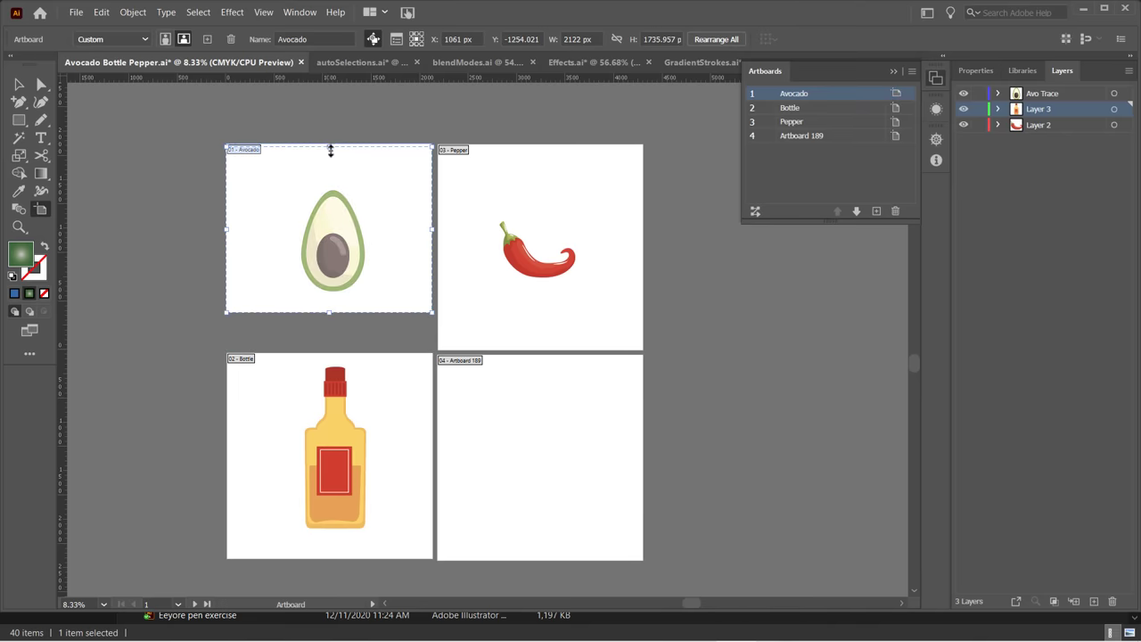
pyautogui.moveTo(331, 150); pyautogui.dragTo(329, 176)
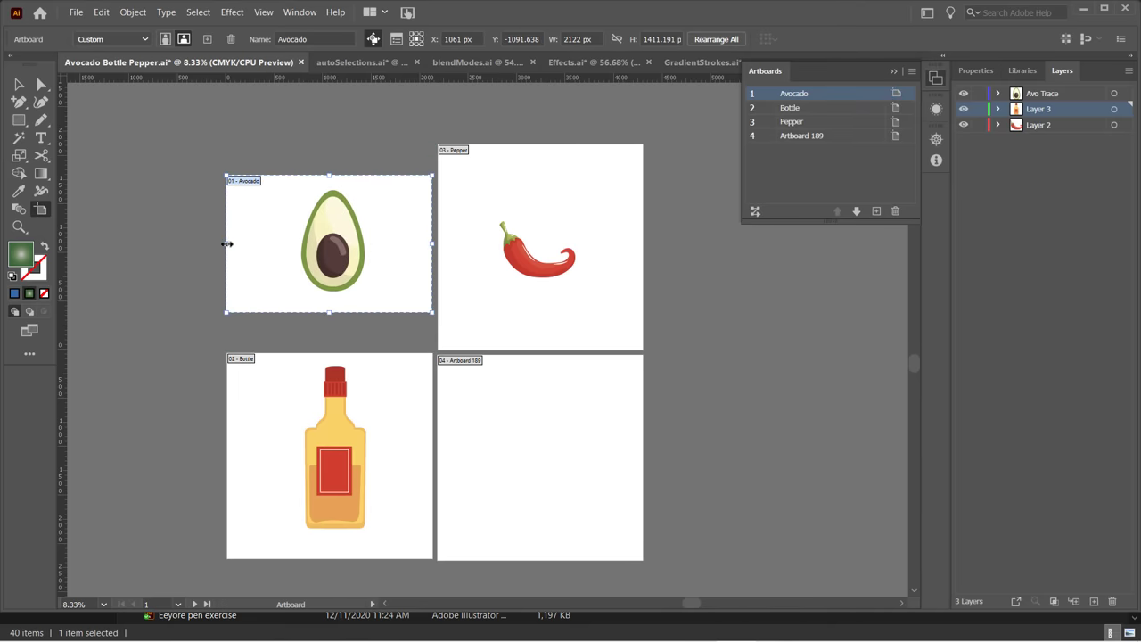
pyautogui.moveTo(228, 243); pyautogui.dragTo(286, 246)
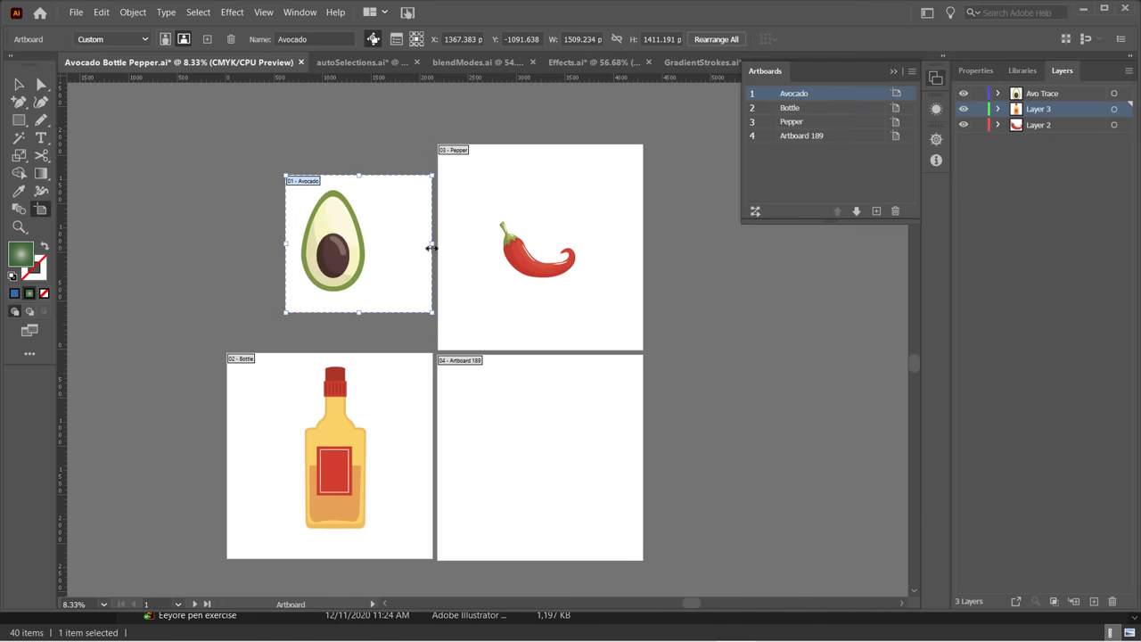
pyautogui.moveTo(431, 247); pyautogui.dragTo(375, 246)
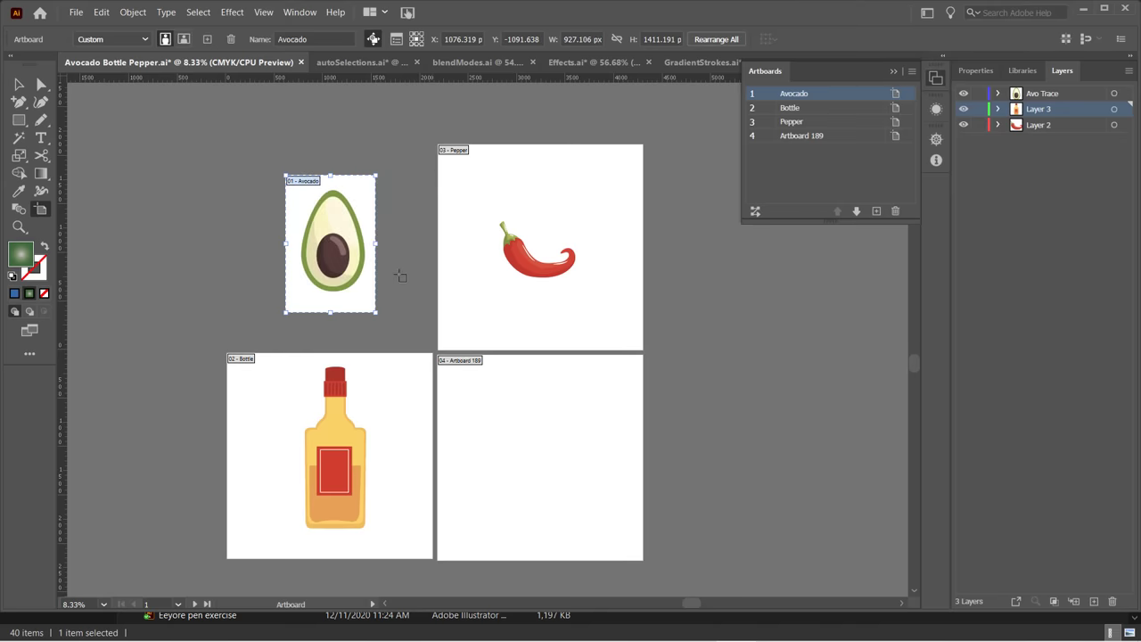
pyautogui.hotkey('ctrl', 'z')
pyautogui.hotkey('ctrl', 'z')
pyautogui.hotkey('ctrl', 'z')
pyautogui.hotkey('ctrl', 'z')
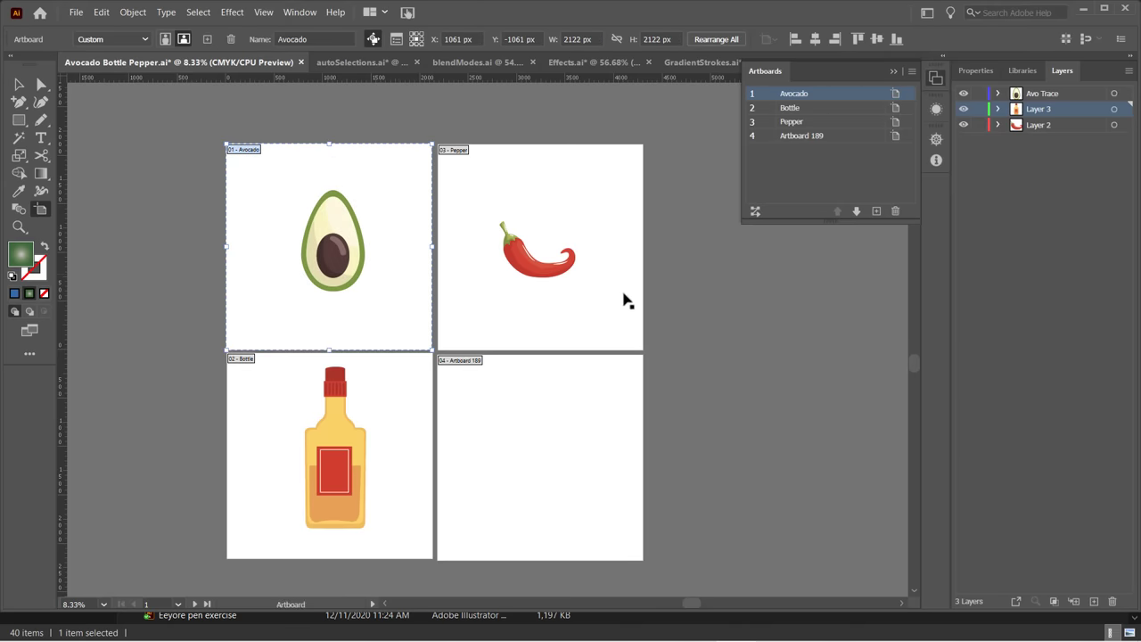
pyautogui.click(36, 213)
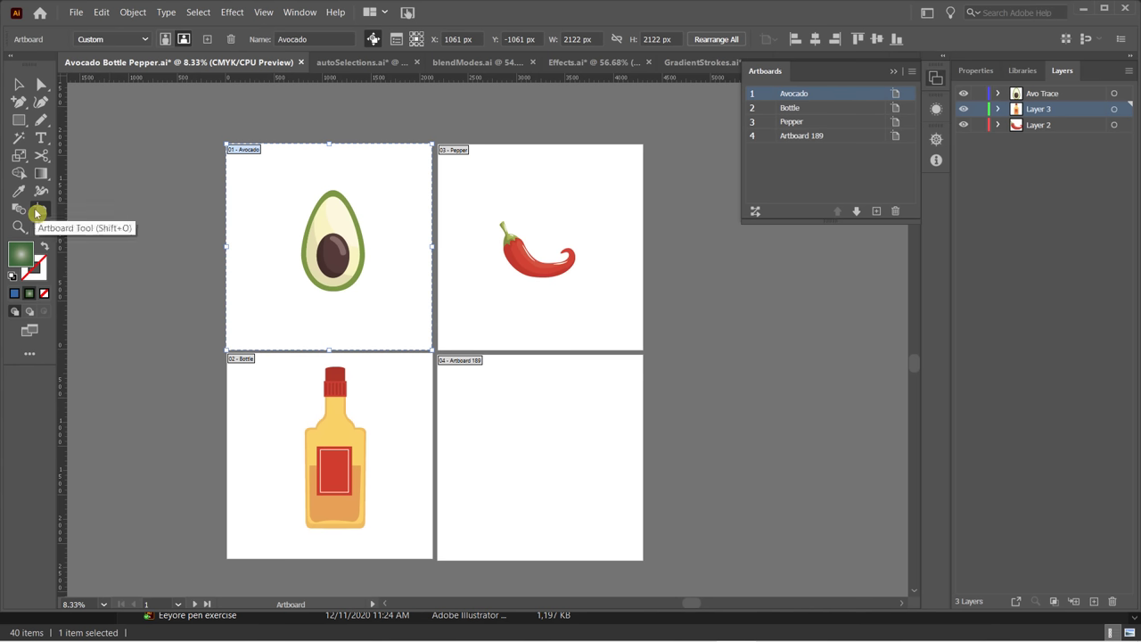
pyautogui.click(829, 204)
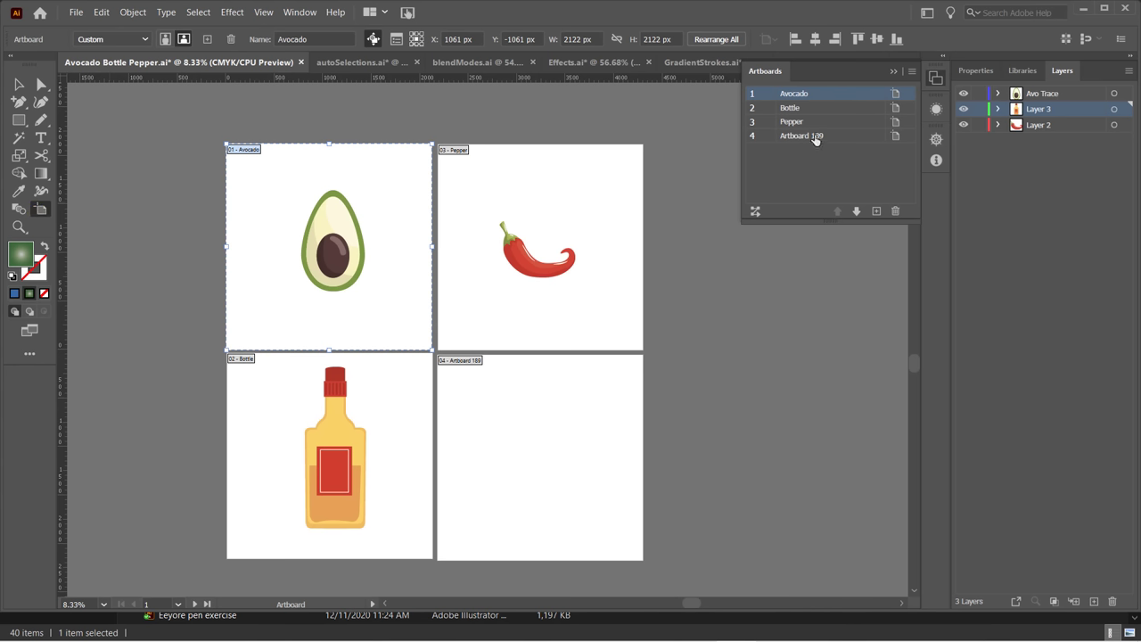
# Rename the fourth artboard to Nachos.
pyautogui.click(807, 169)
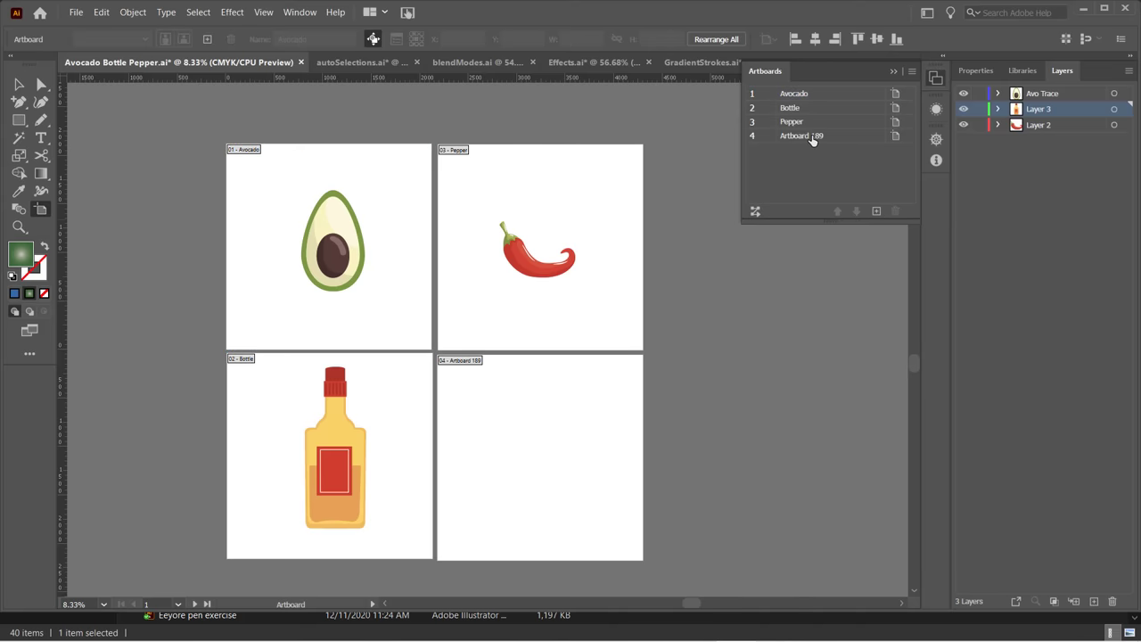
pyautogui.doubleClick(837, 144)
pyautogui.write('Nachos')
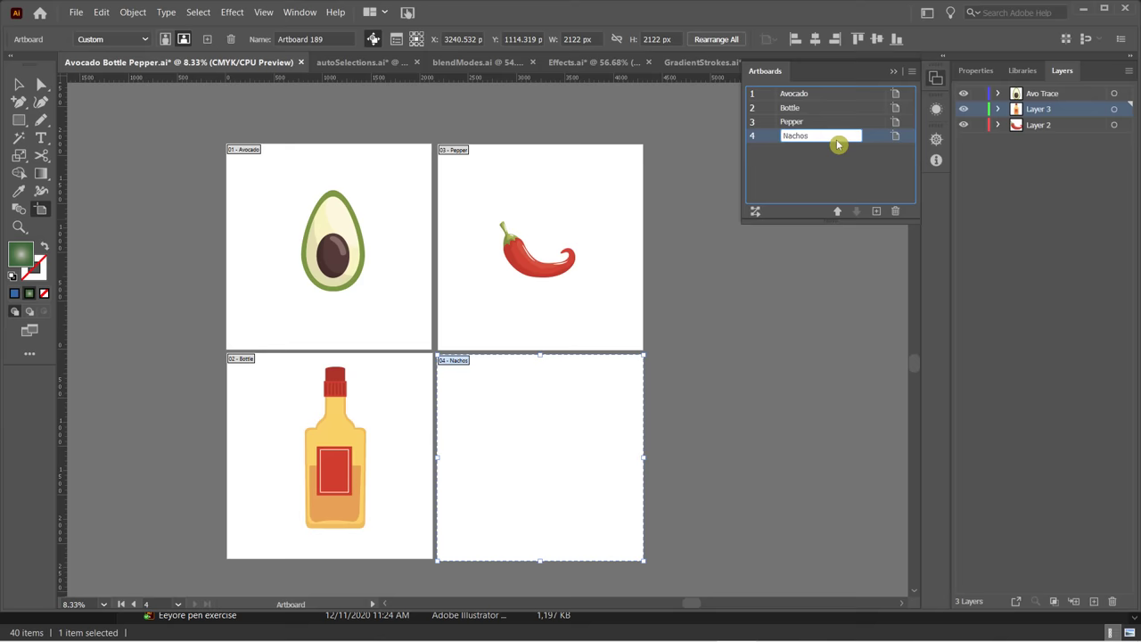
pyautogui.press('Return')
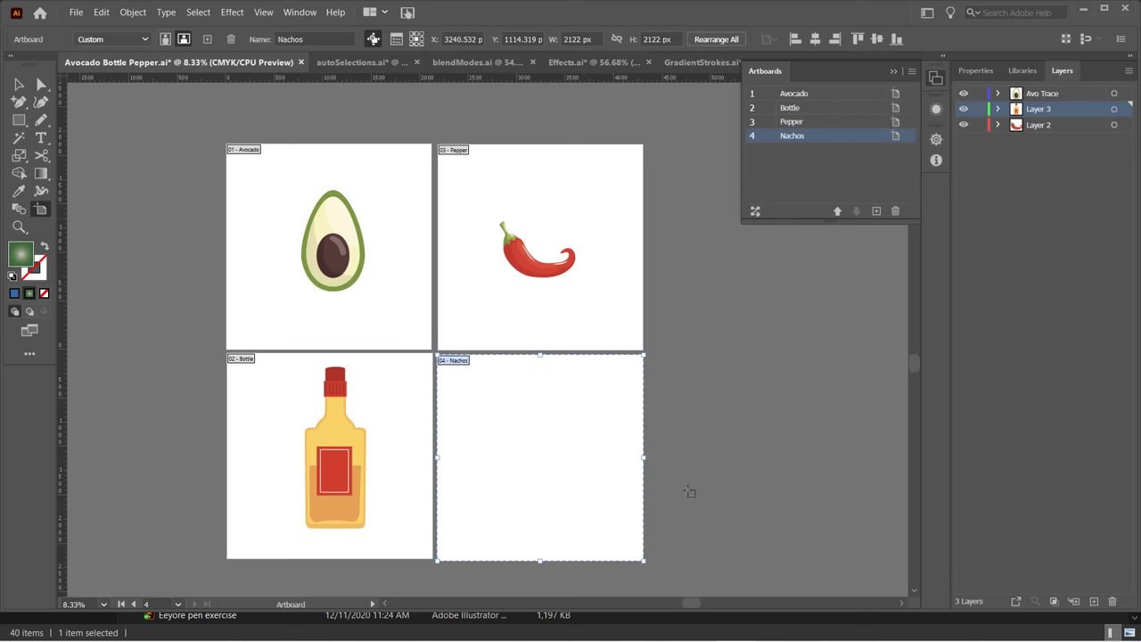
# Bring up Artboard Options for the Nachos artboard.
pyautogui.click(19, 85)
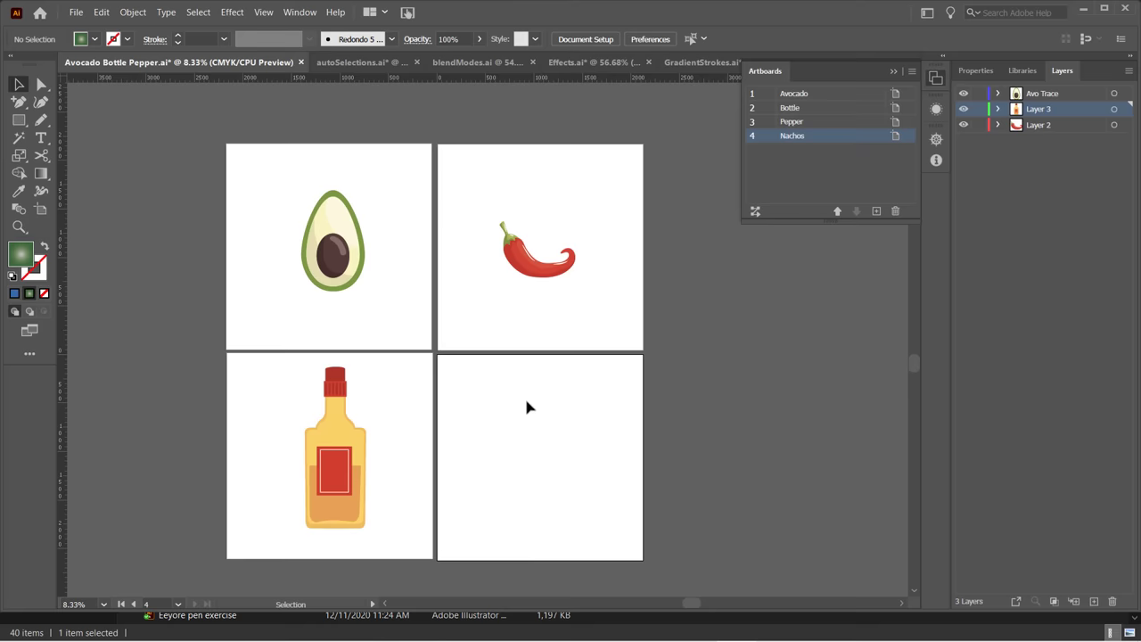
pyautogui.hotkey('shift', 'o')
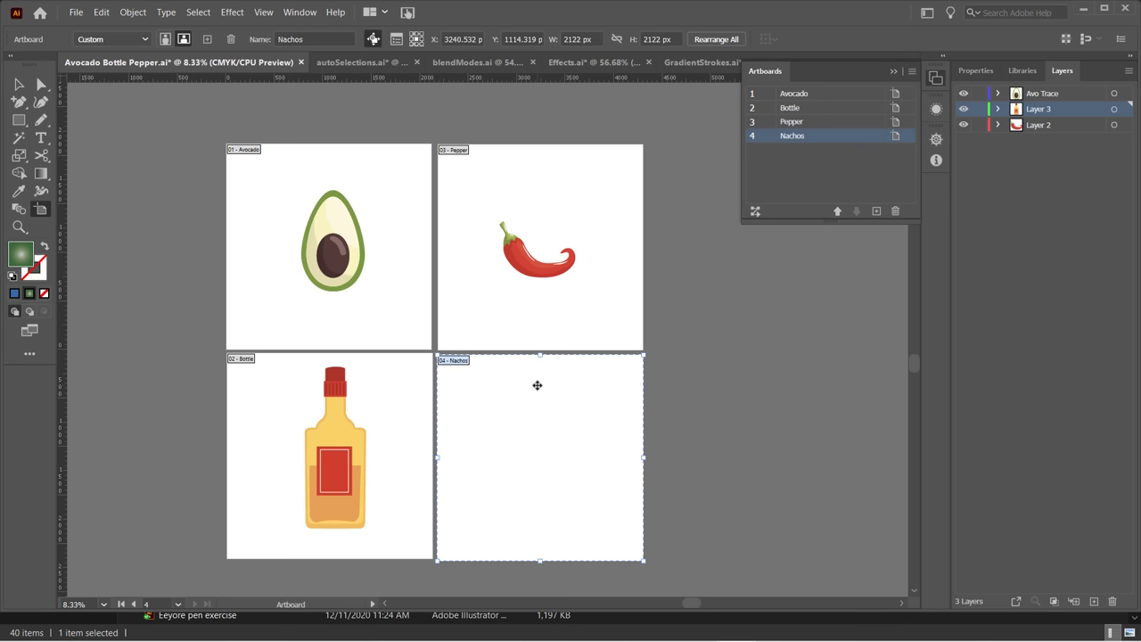
pyautogui.click(780, 162)
pyautogui.click(889, 168)
pyautogui.click(896, 140)
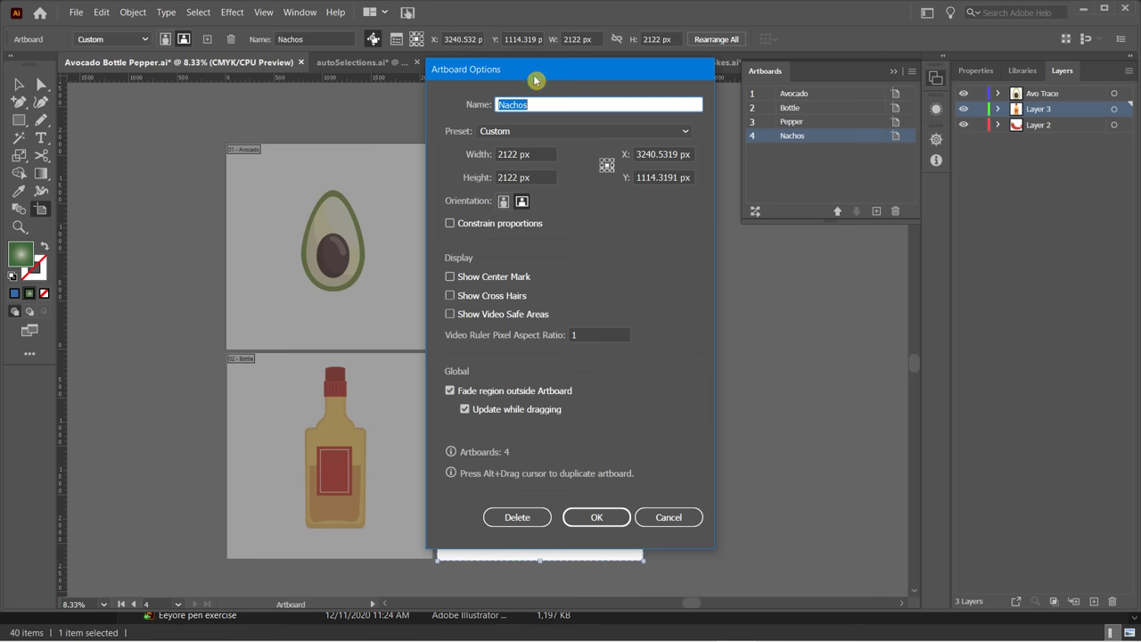
# Turn on center mark, cross hairs and video safe areas for Nachos, then apply.
pyautogui.moveTo(535, 80); pyautogui.dragTo(731, 82)
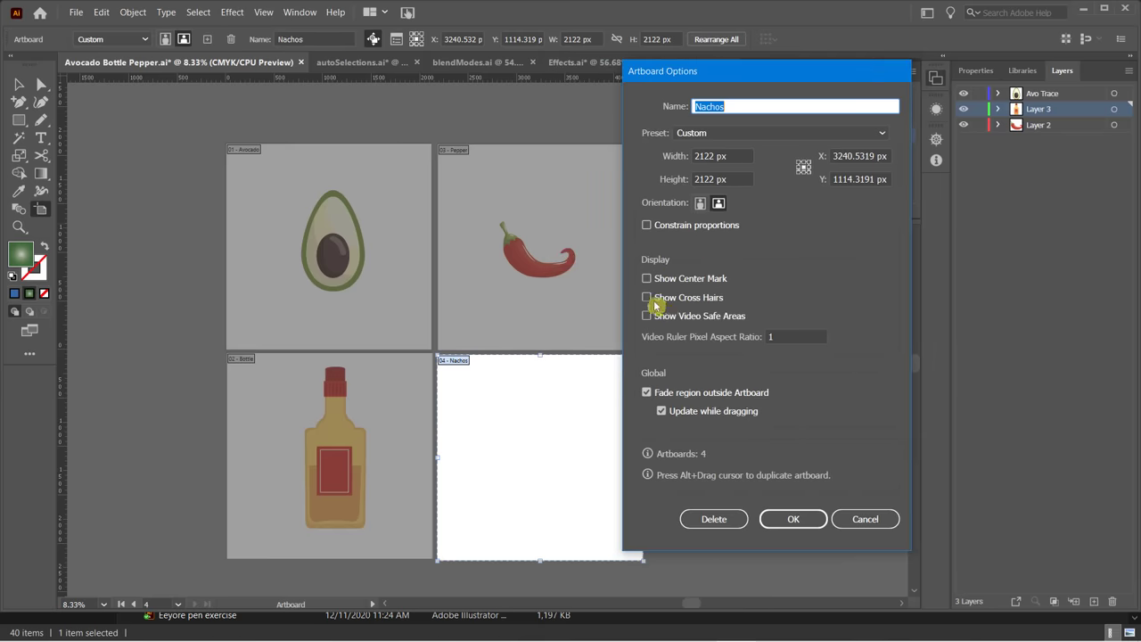
pyautogui.click(651, 298)
pyautogui.click(649, 279)
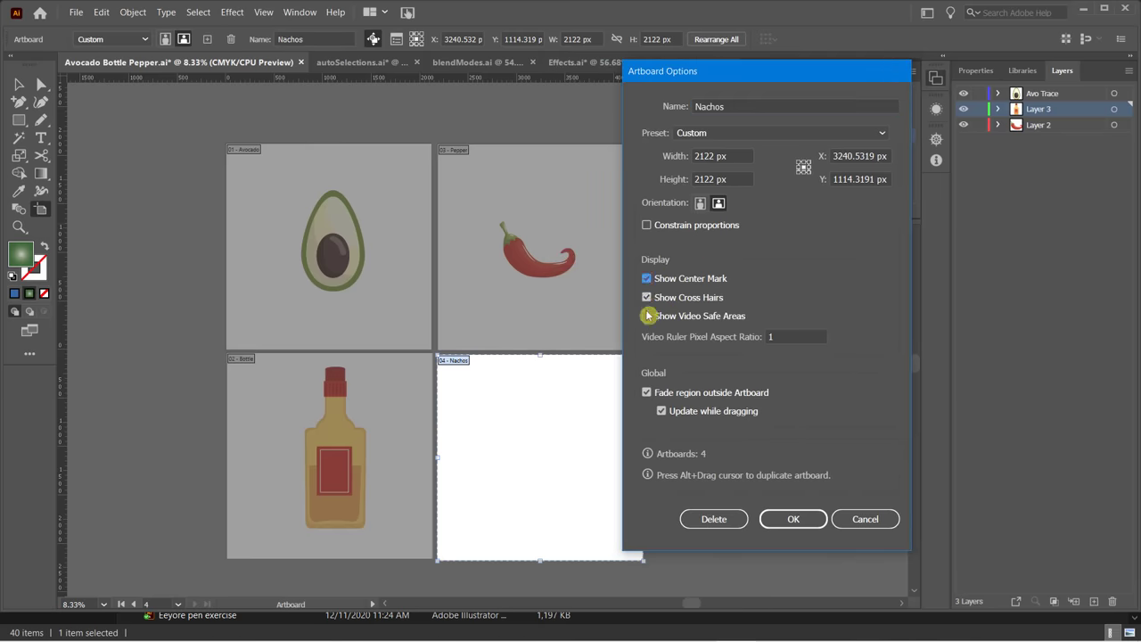
pyautogui.click(648, 316)
pyautogui.click(795, 520)
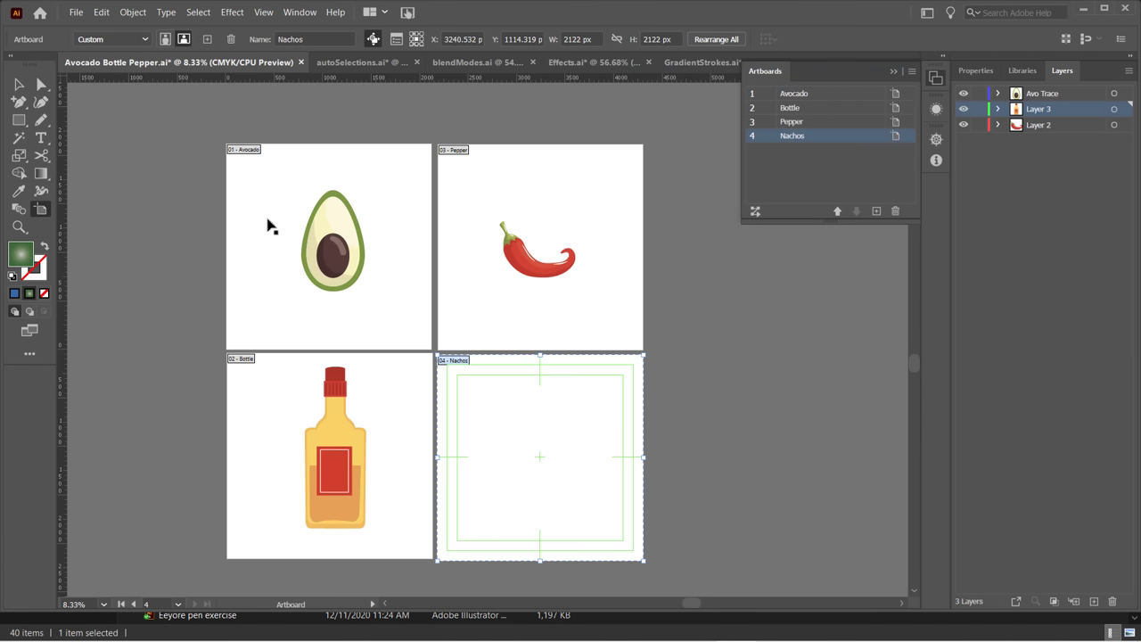
pyautogui.press('Escape')
pyautogui.click(78, 12)
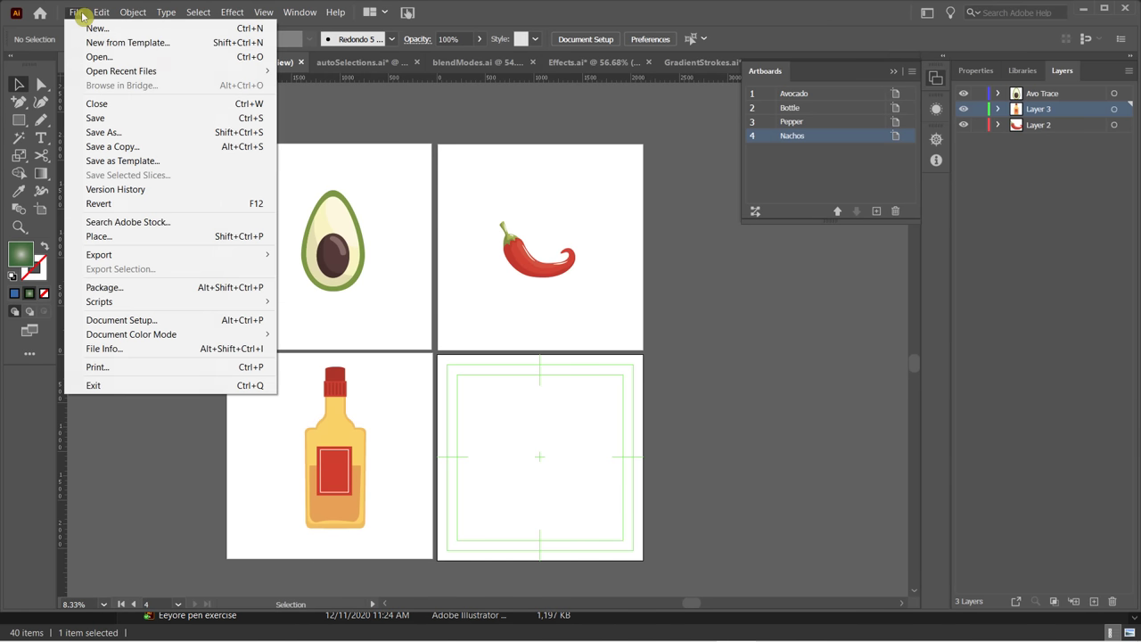
pyautogui.moveTo(119, 261)
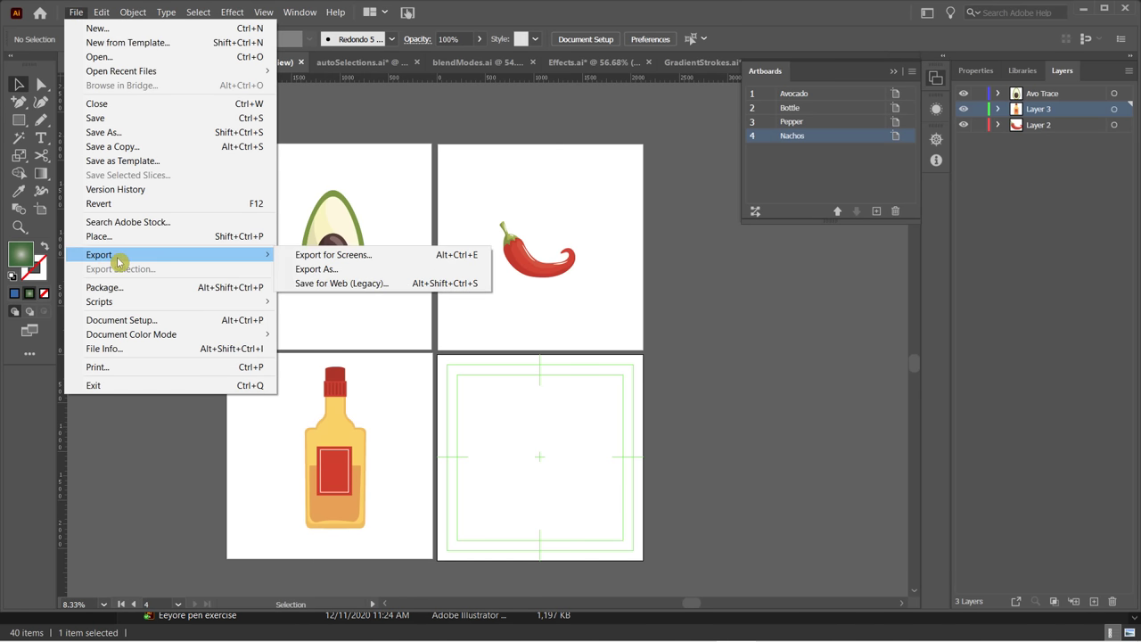
pyautogui.click(307, 255)
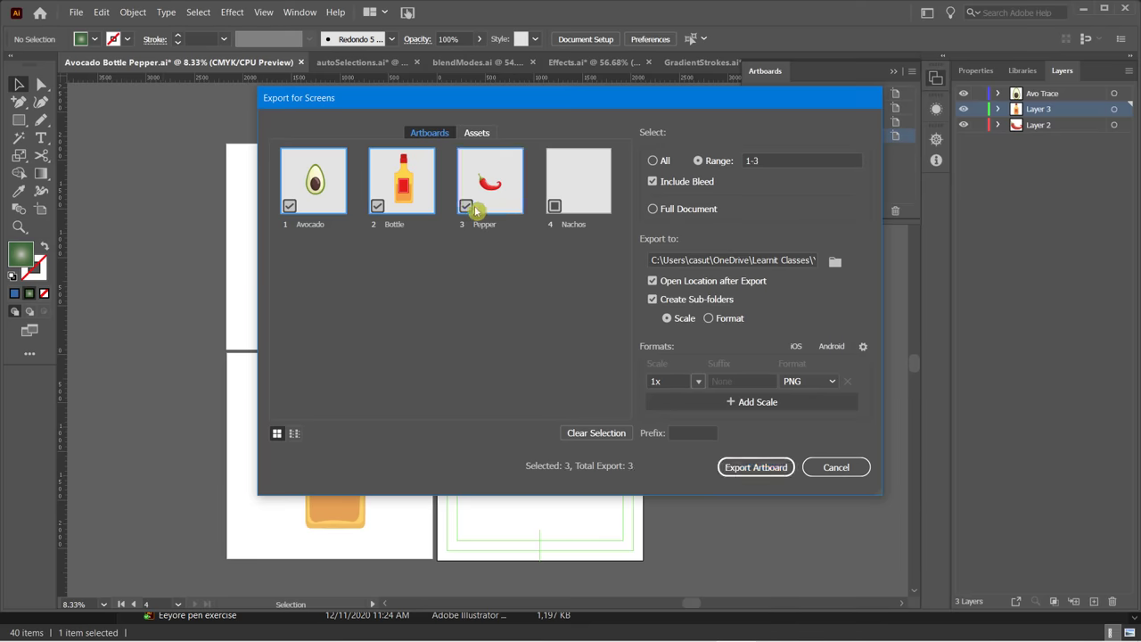
pyautogui.click(377, 206)
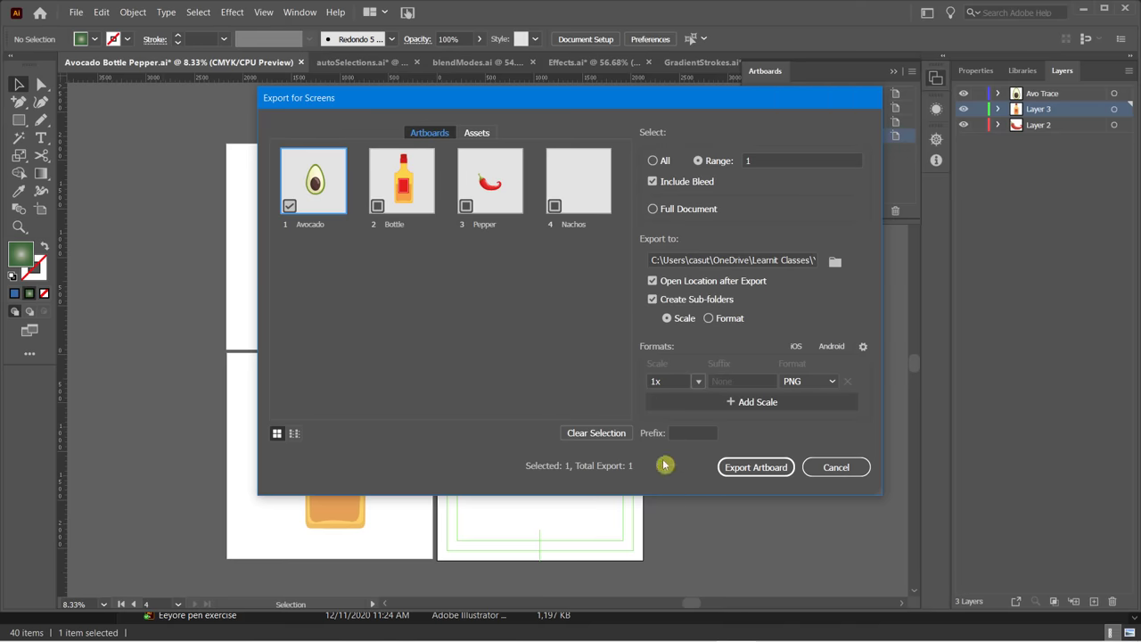
pyautogui.click(825, 466)
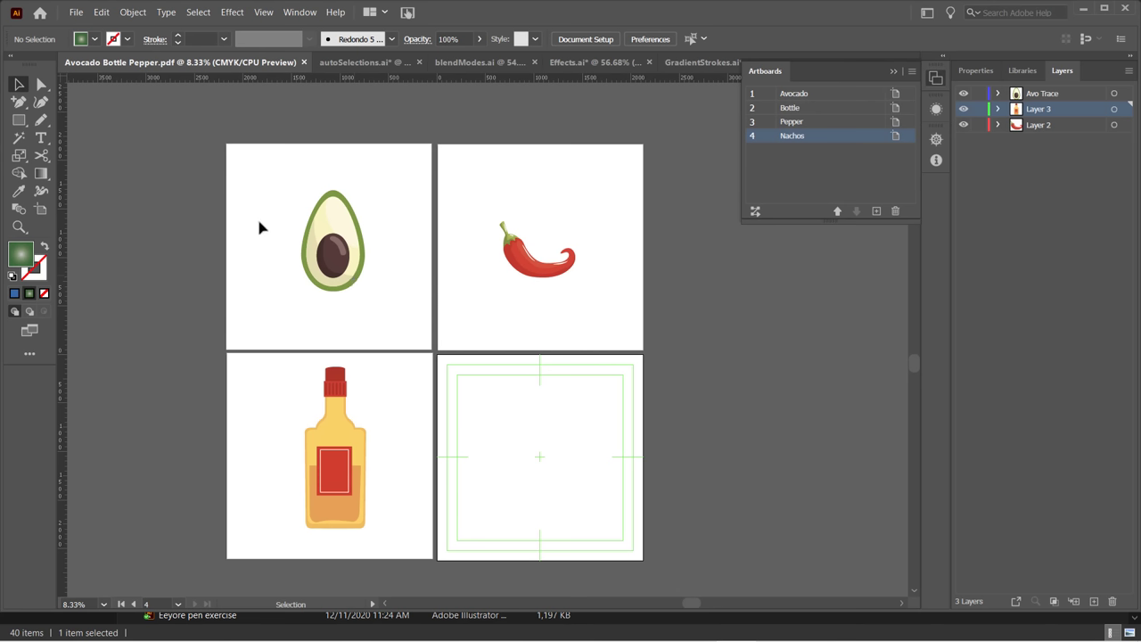
# Delete the Nachos artboard from a floating Artboards panel.
pyautogui.click(43, 212)
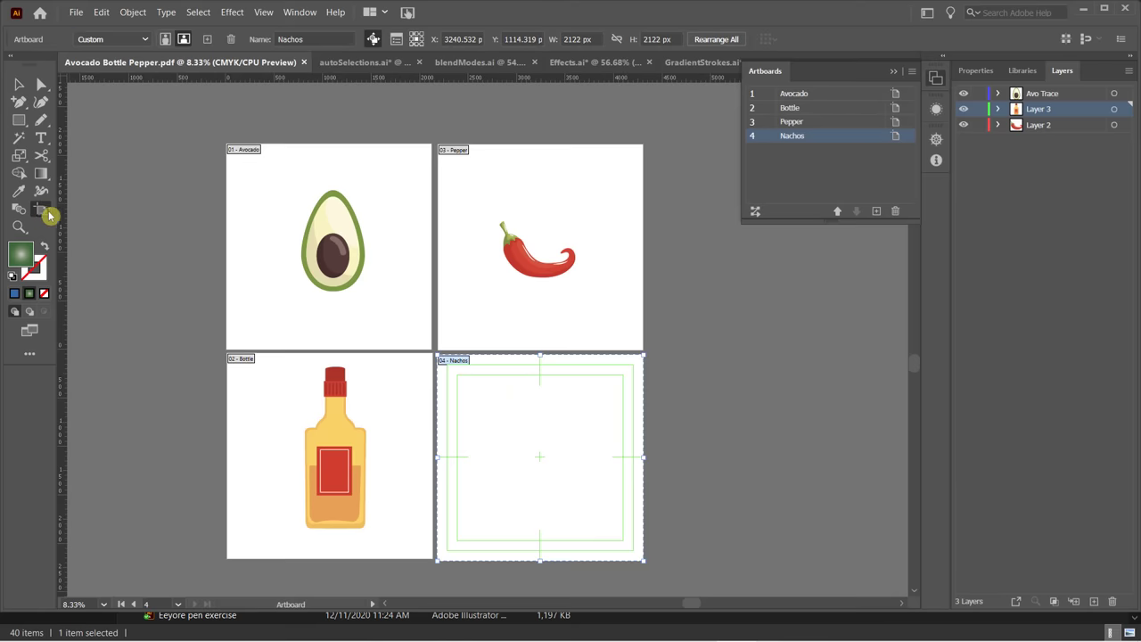
pyautogui.moveTo(790, 80); pyautogui.dragTo(733, 222)
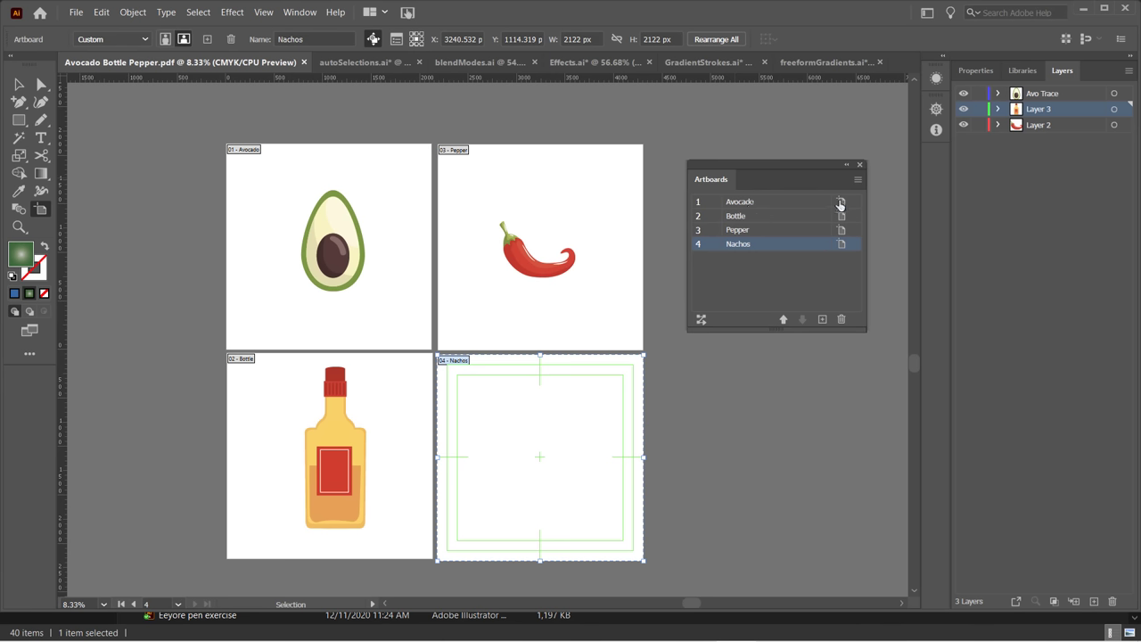
pyautogui.moveTo(844, 242); pyautogui.dragTo(765, 264)
pyautogui.click(843, 320)
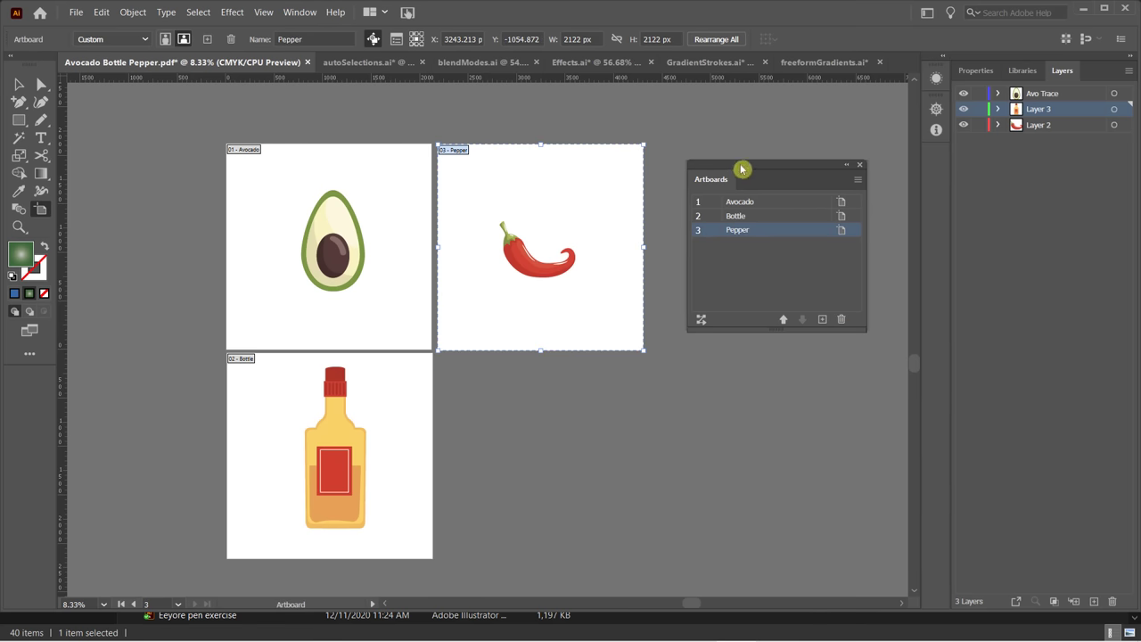
# Move the Bottle artboard to the right of Pepper, aligned in a row.
pyautogui.moveTo(747, 166); pyautogui.dragTo(735, 387)
pyautogui.click(378, 379)
pyautogui.moveTo(378, 379); pyautogui.dragTo(807, 176)
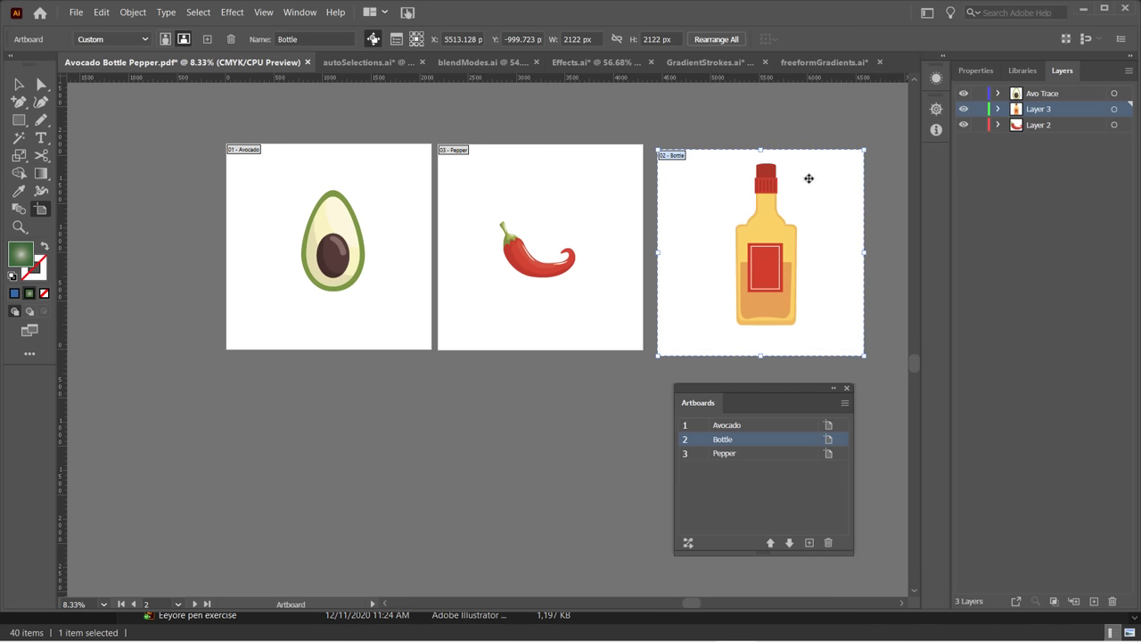
pyautogui.moveTo(703, 172); pyautogui.dragTo(505, 446)
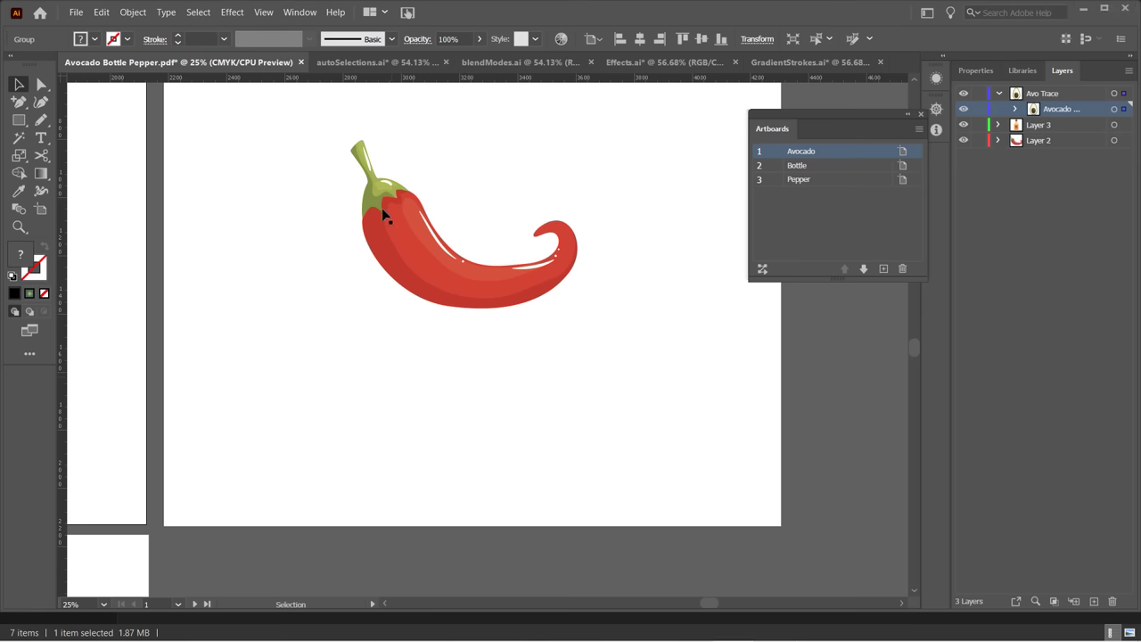
# Select the whole pepper artwork and open Export Selection for it.
pyautogui.moveTo(305, 119); pyautogui.dragTo(714, 493)
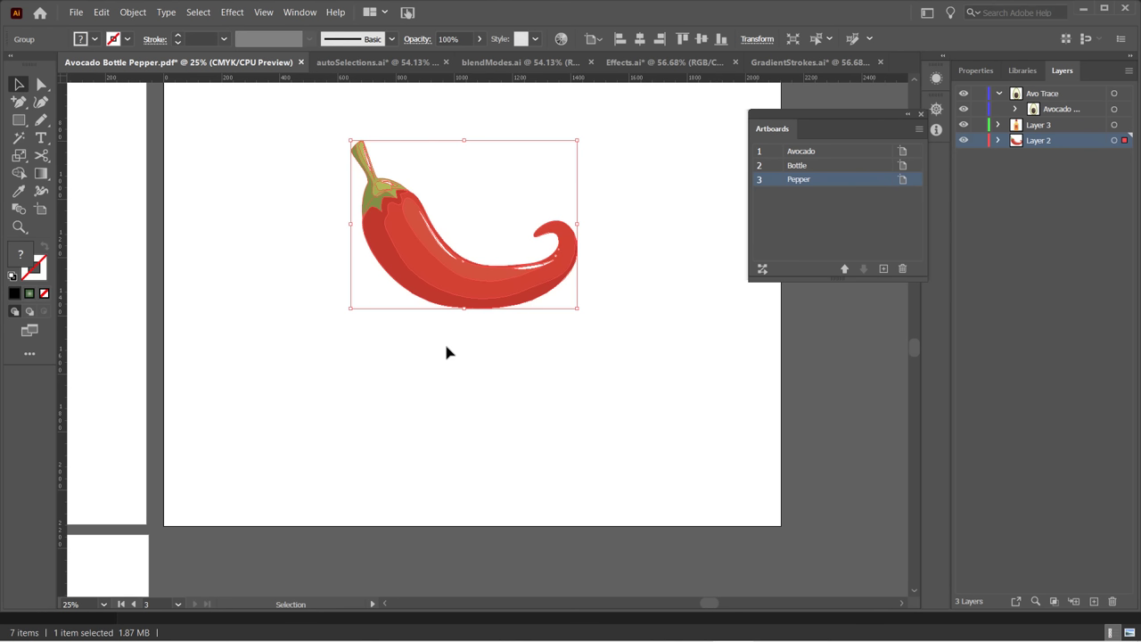
pyautogui.rightClick(405, 233)
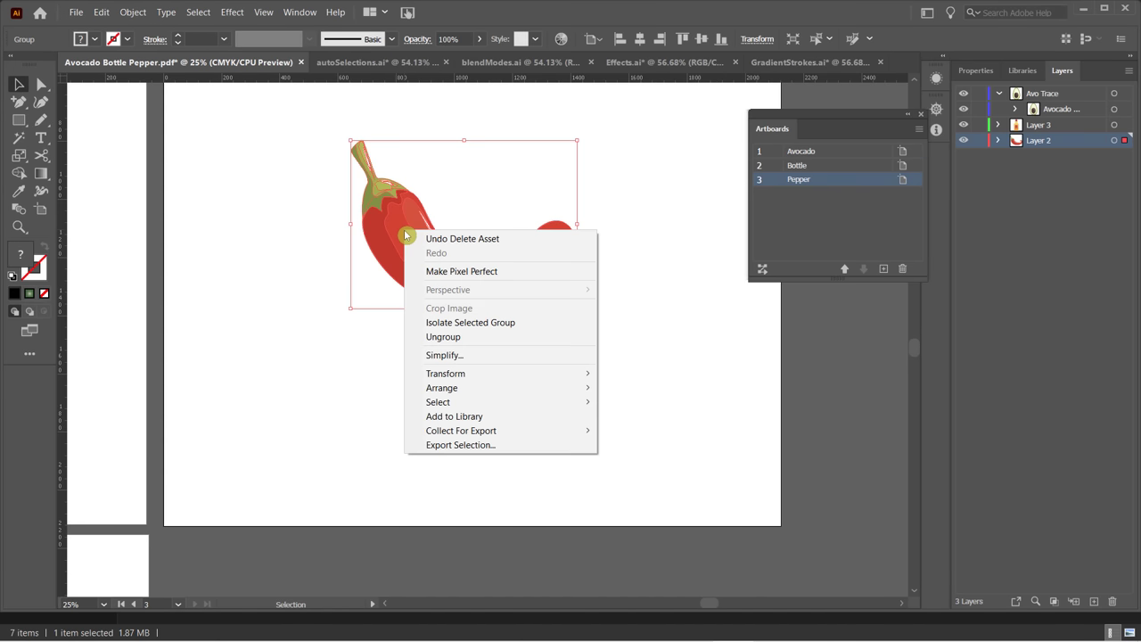
pyautogui.click(479, 446)
pyautogui.moveTo(533, 106); pyautogui.dragTo(431, 97)
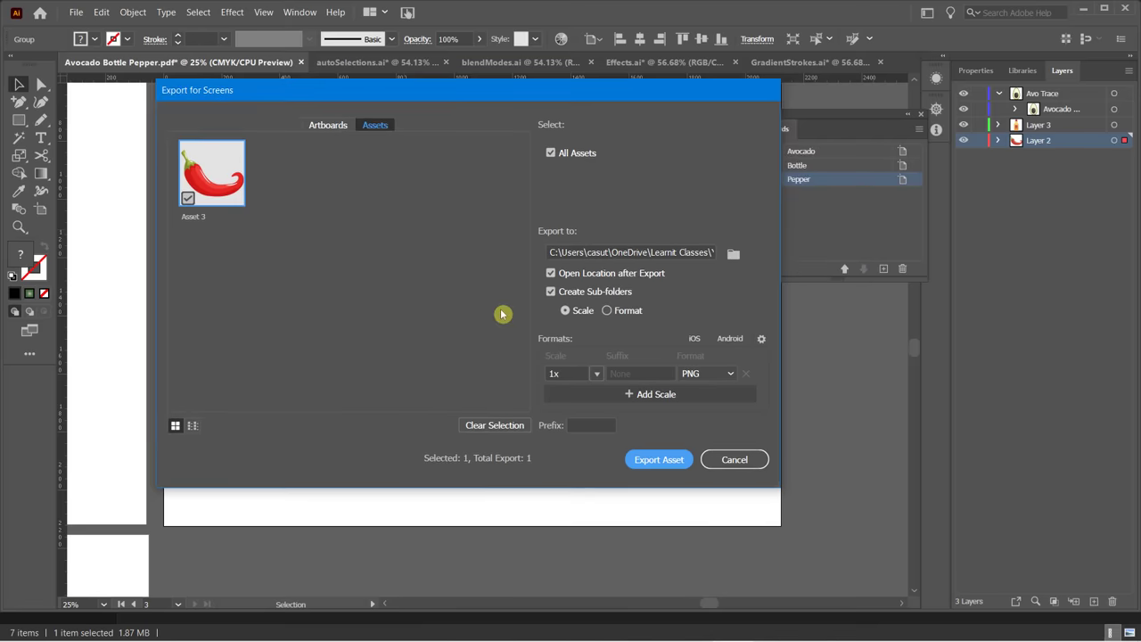
pyautogui.click(337, 125)
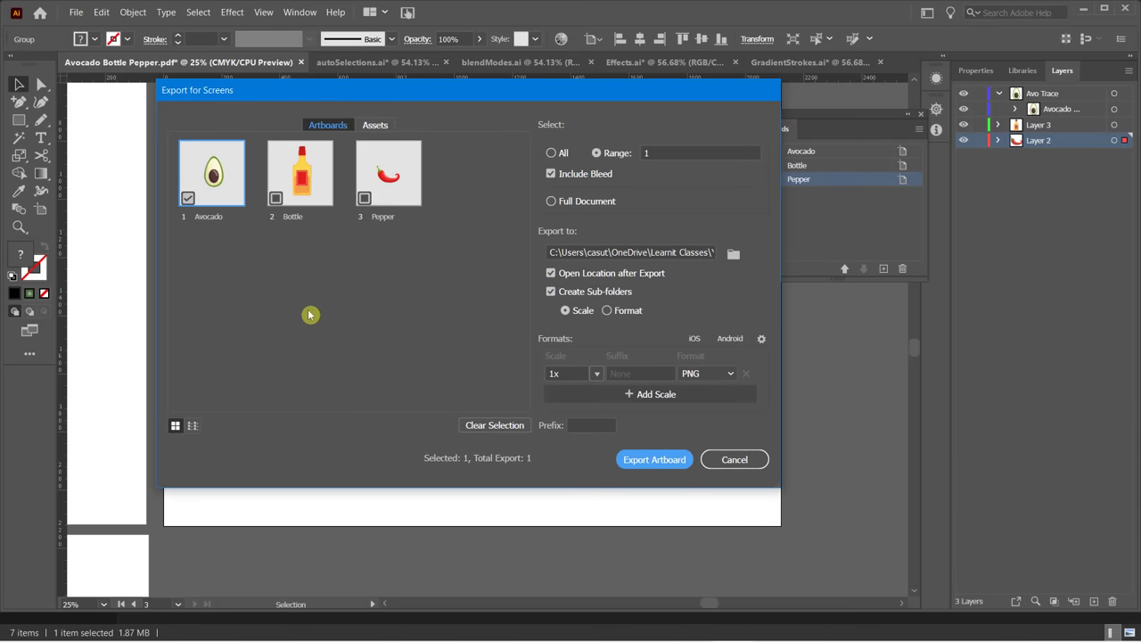
pyautogui.click(373, 125)
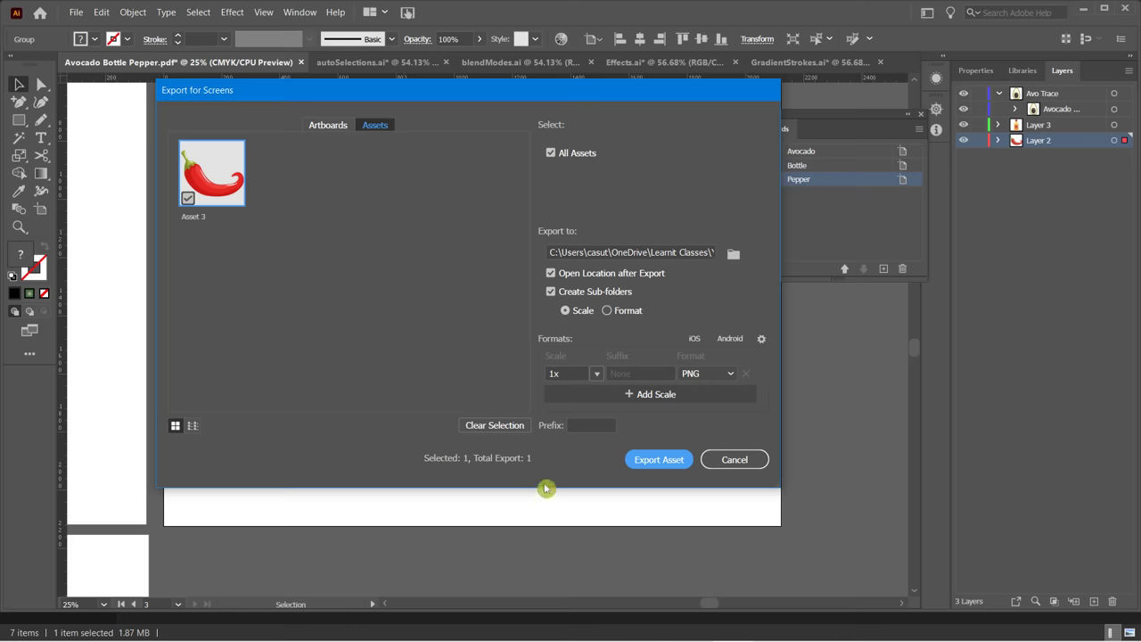
# Export the pepper as a PNG 1x asset, close the output folder, and reselect the pepper.
pyautogui.click(730, 376)
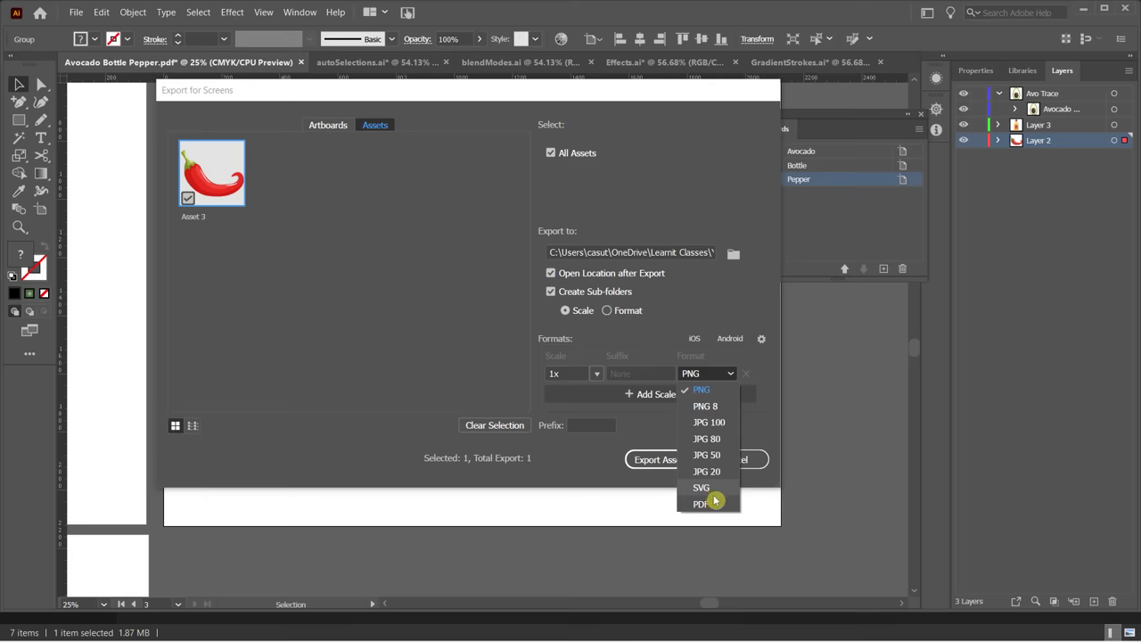
pyautogui.click(646, 426)
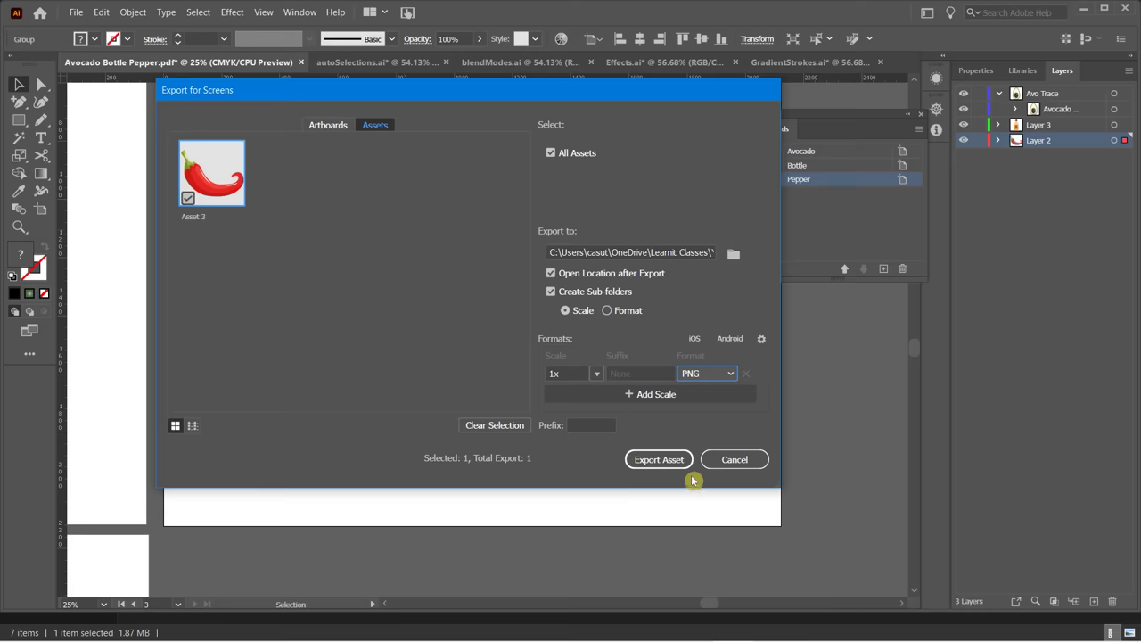
pyautogui.click(660, 461)
pyautogui.click(670, 461)
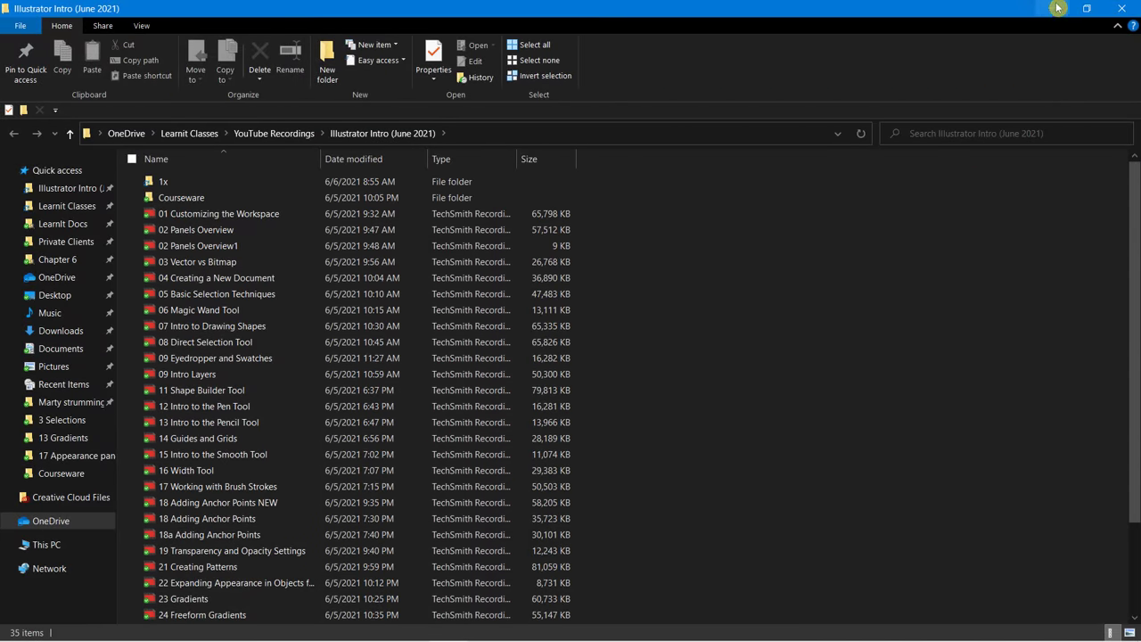
pyautogui.click(1119, 8)
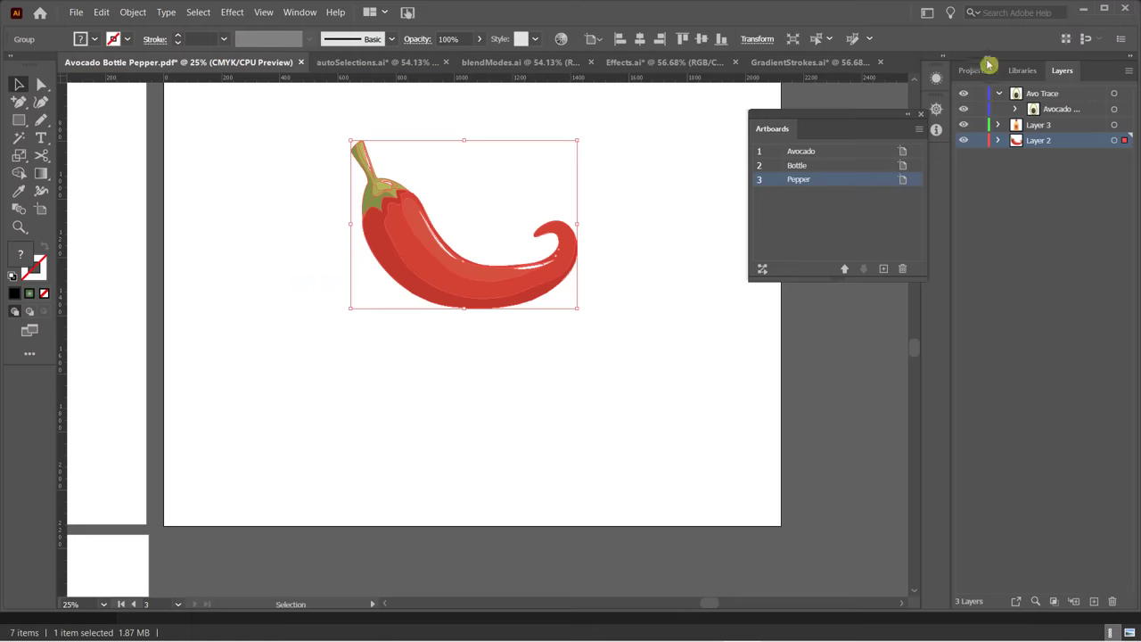
pyautogui.click(624, 246)
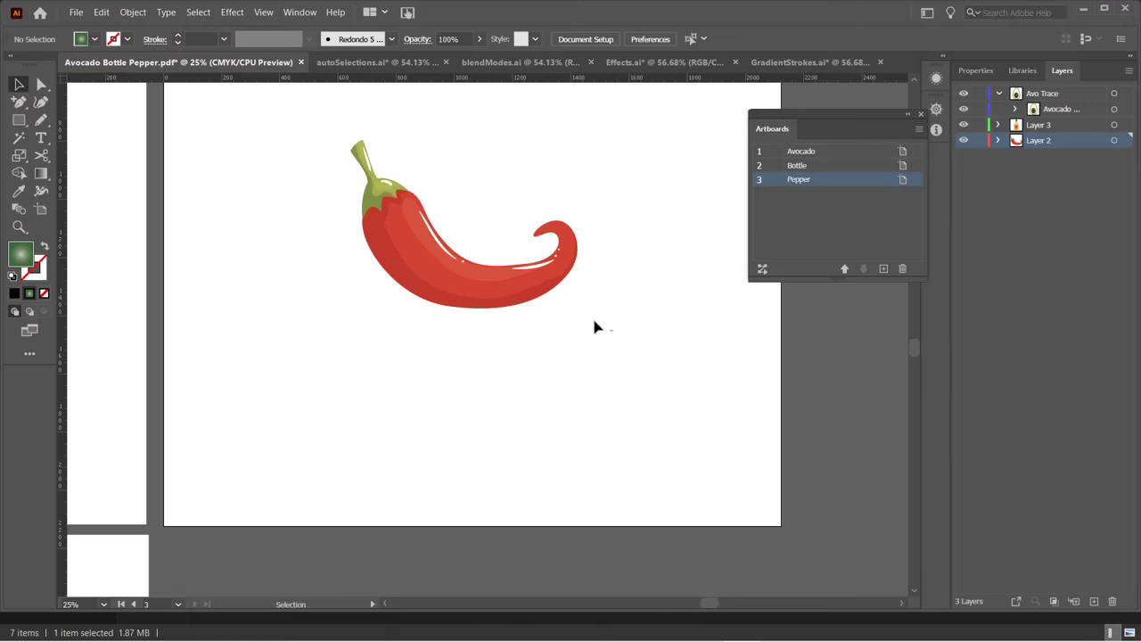
pyautogui.moveTo(593, 323); pyautogui.dragTo(300, 131)
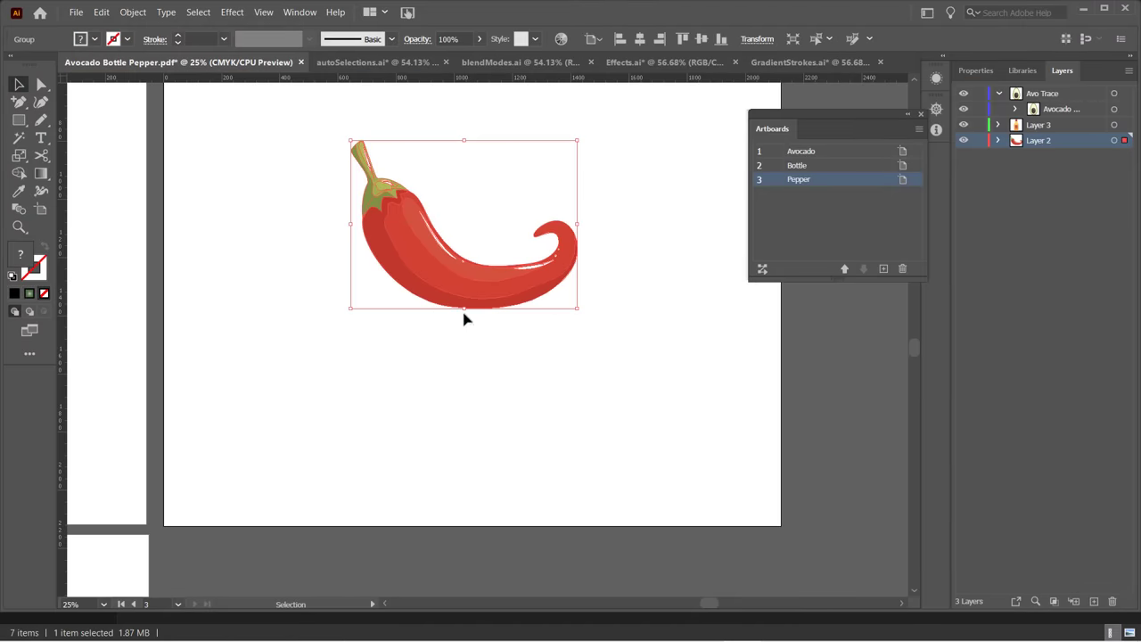
# Show the Asset Export panel and select the avocado group.
pyautogui.click(301, 12)
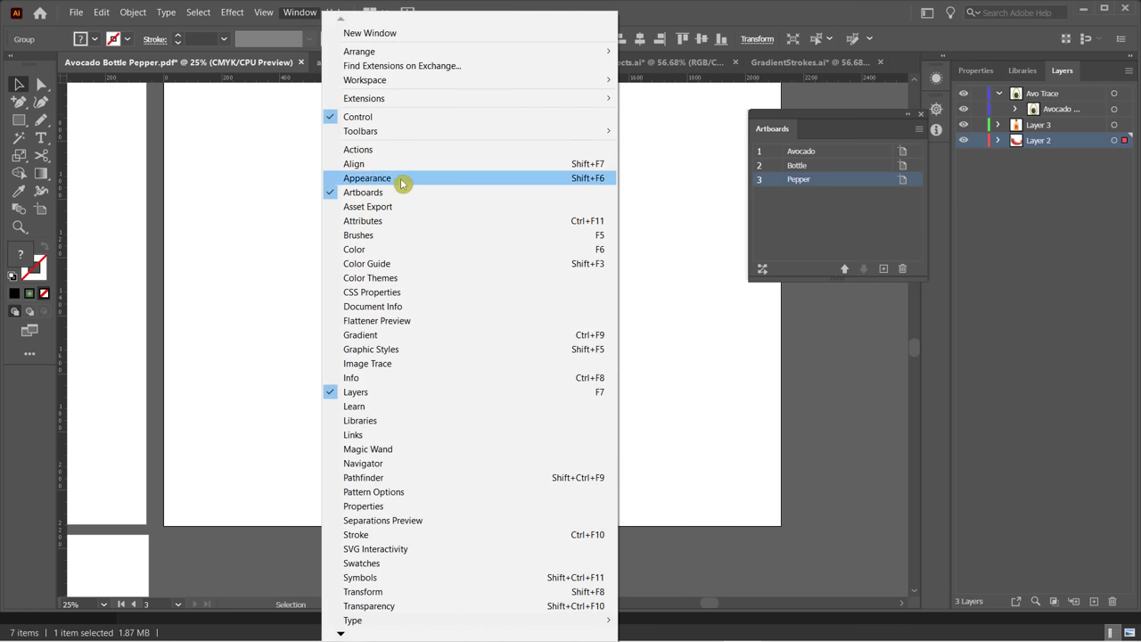
pyautogui.click(385, 207)
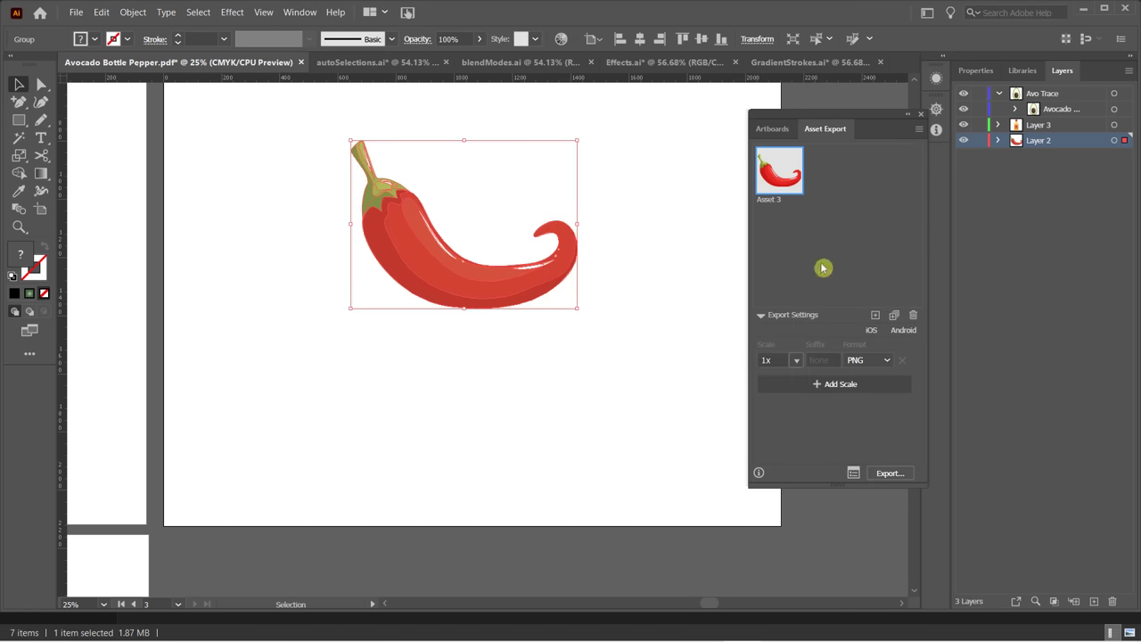
pyautogui.moveTo(843, 119); pyautogui.dragTo(713, 122)
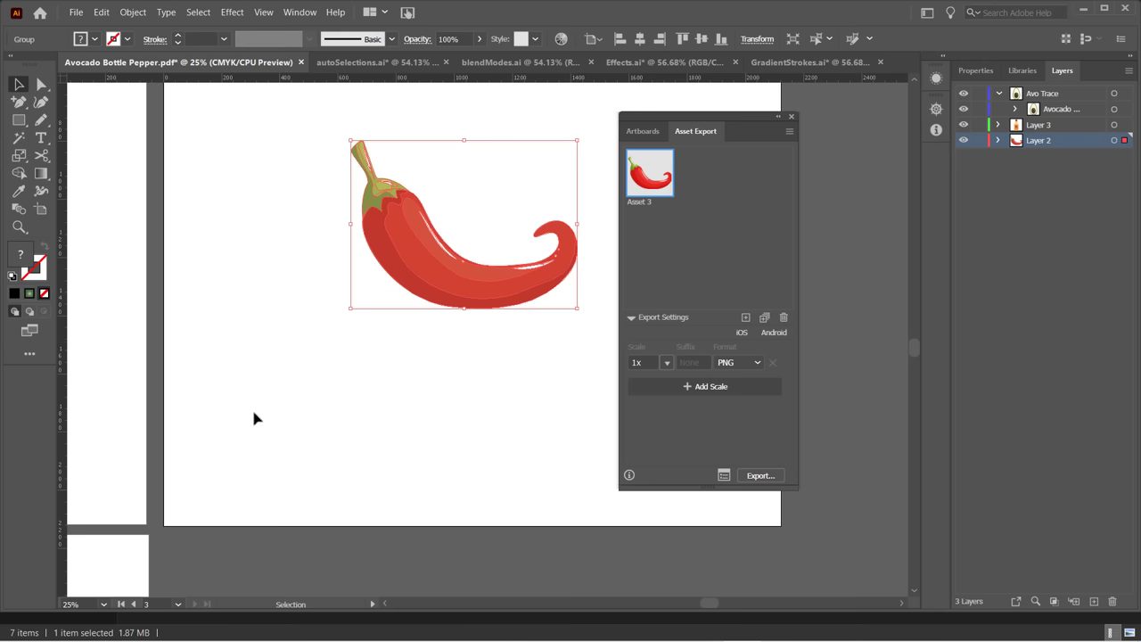
pyautogui.click(347, 383)
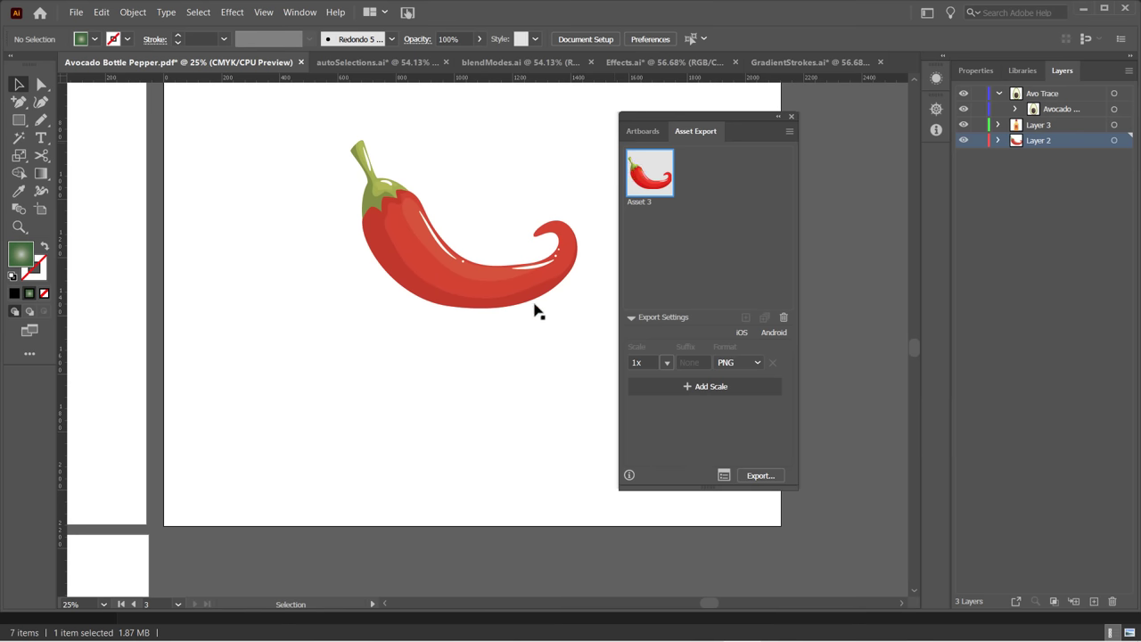
pyautogui.moveTo(451, 331); pyautogui.dragTo(667, 334)
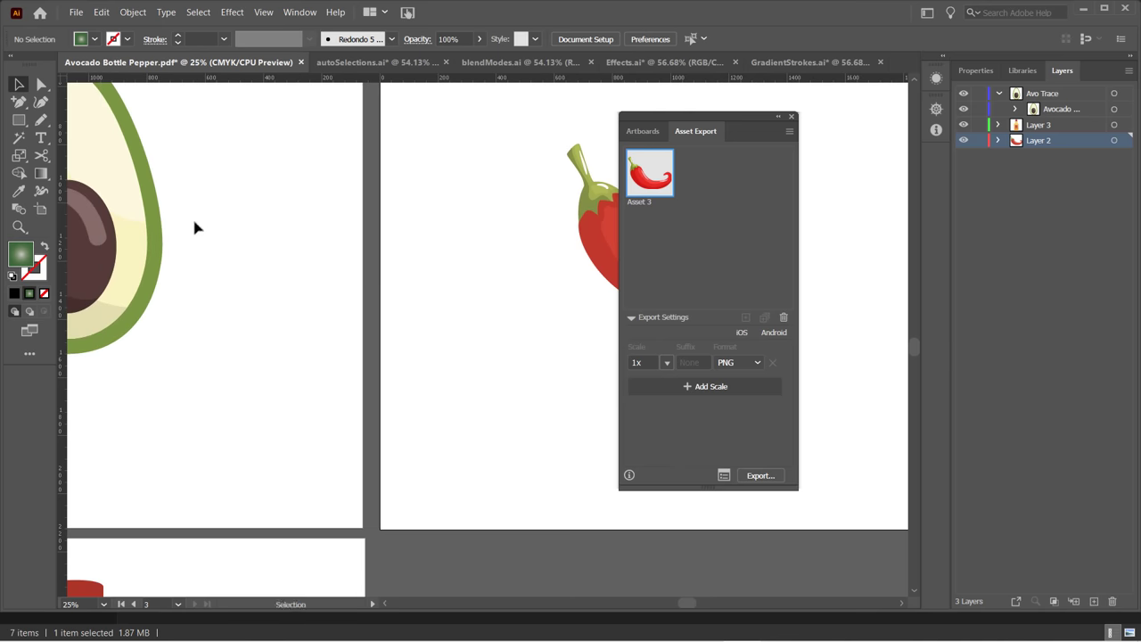
pyautogui.click(144, 206)
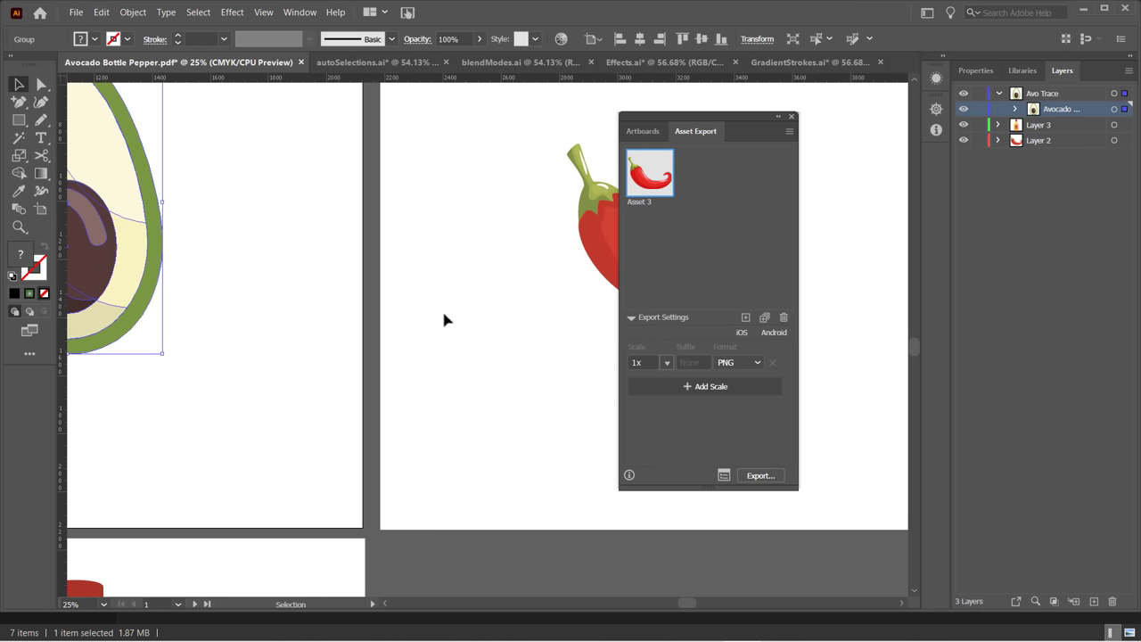
pyautogui.moveTo(425, 293); pyautogui.dragTo(308, 273)
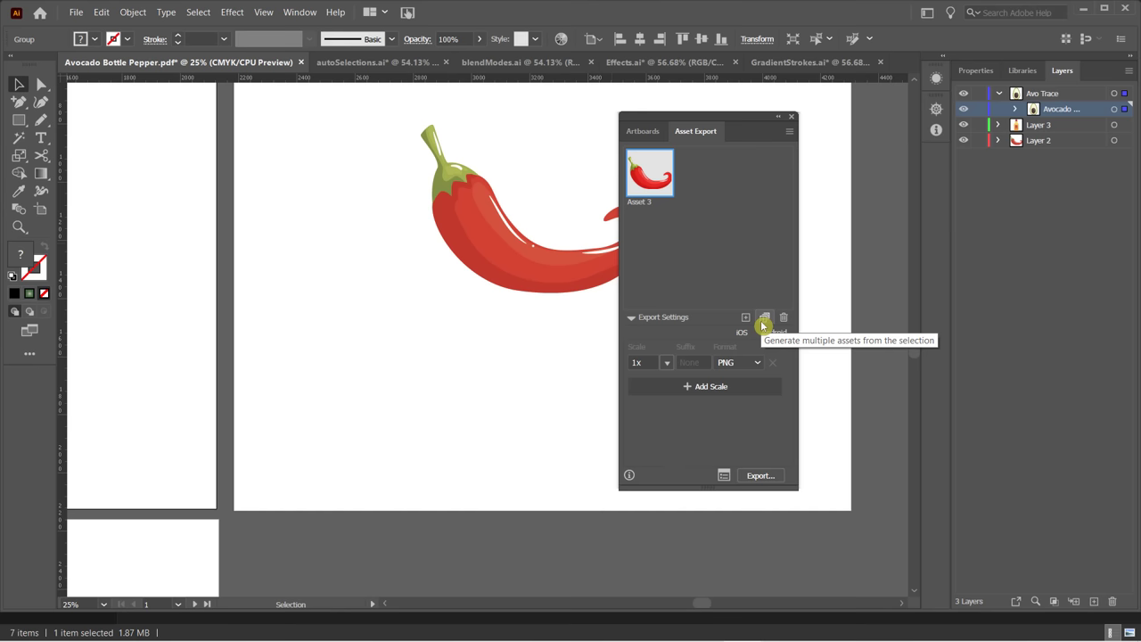
pyautogui.moveTo(456, 307); pyautogui.dragTo(675, 344)
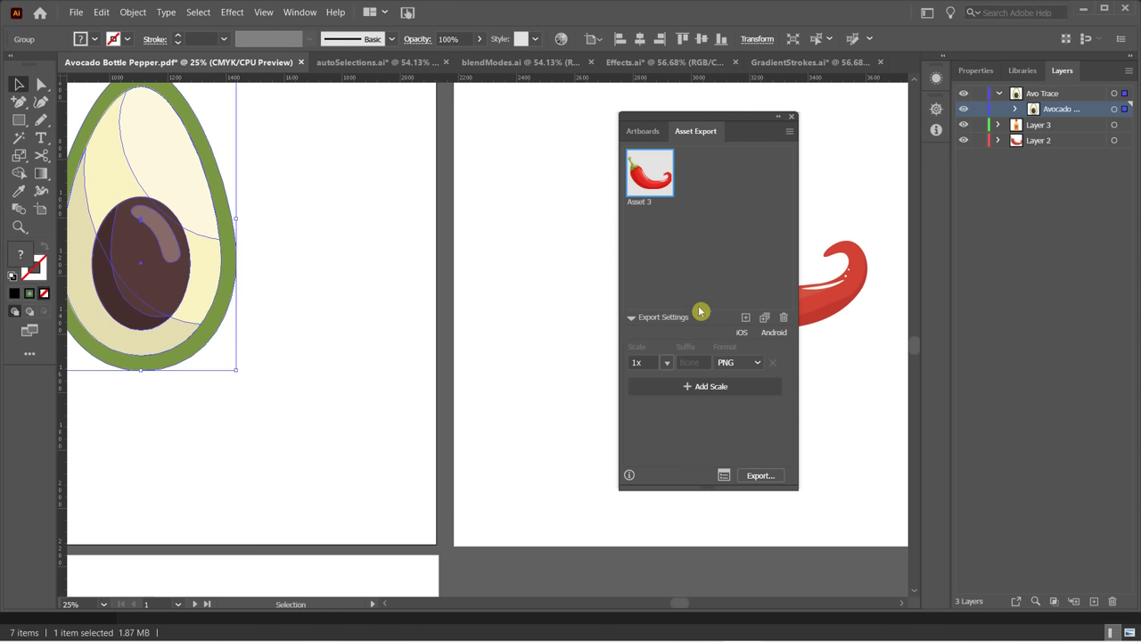
# Add the avocado as an export asset beside the pepper, keeping PNG format.
pyautogui.click(767, 319)
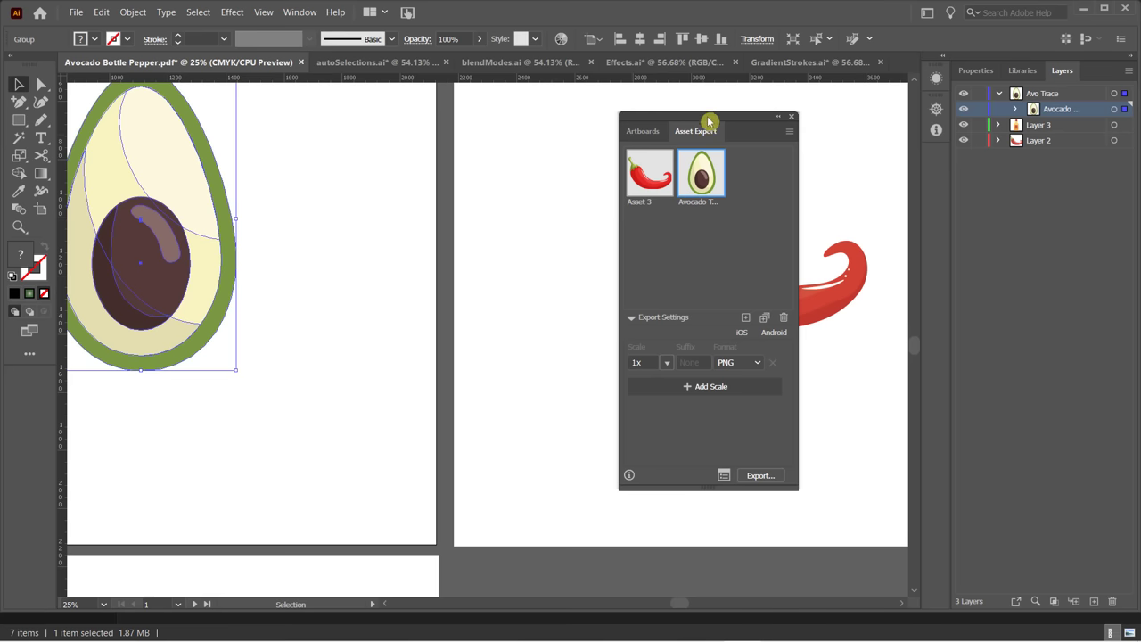
pyautogui.moveTo(685, 120); pyautogui.dragTo(462, 144)
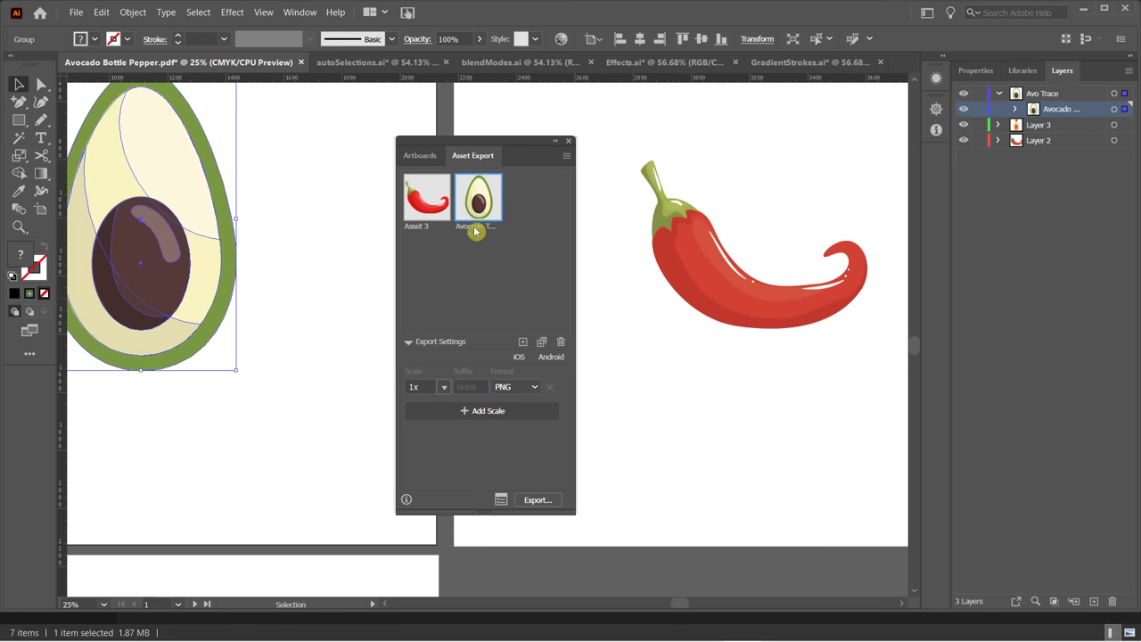
pyautogui.keyDown('shift'); pyautogui.click(425, 203); pyautogui.keyUp('shift')
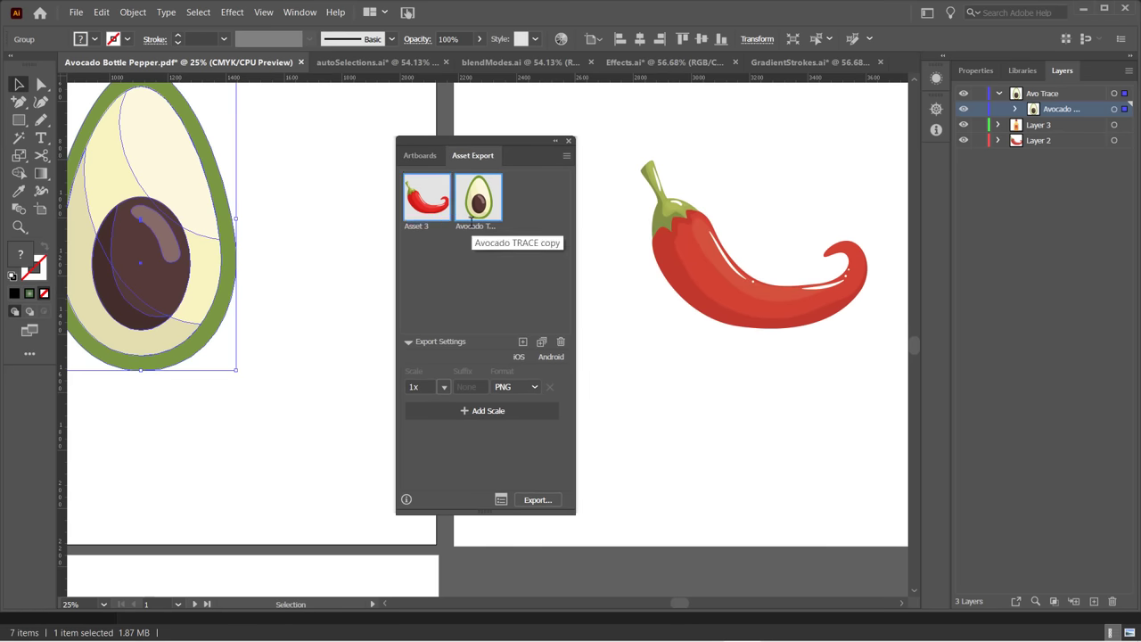
pyautogui.click(469, 259)
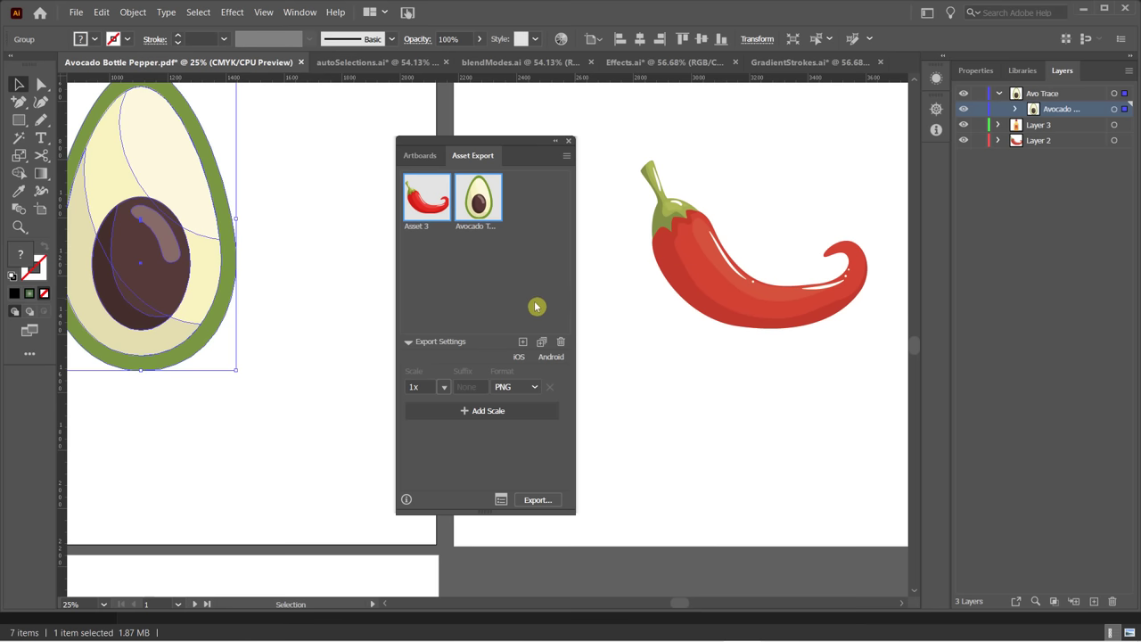
pyautogui.click(530, 387)
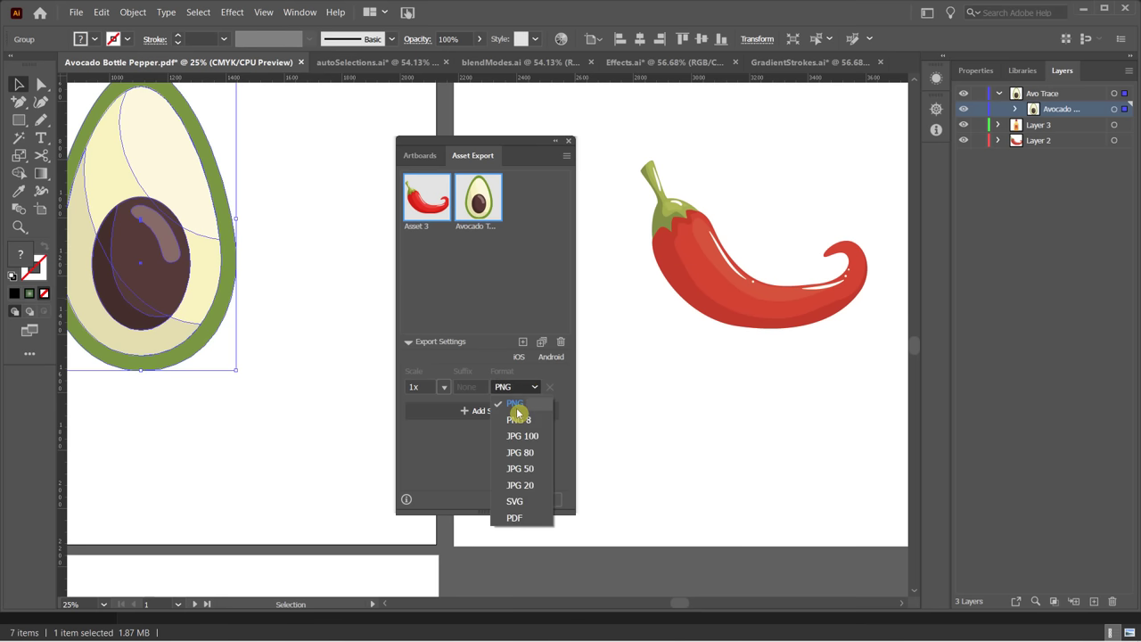
pyautogui.click(467, 300)
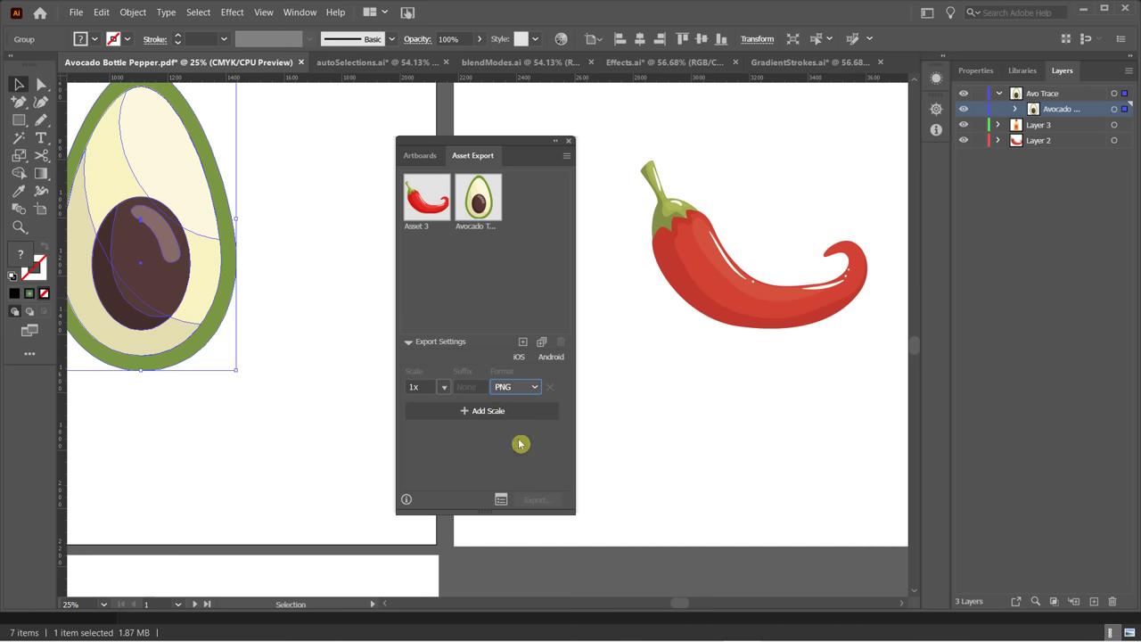
pyautogui.click(448, 302)
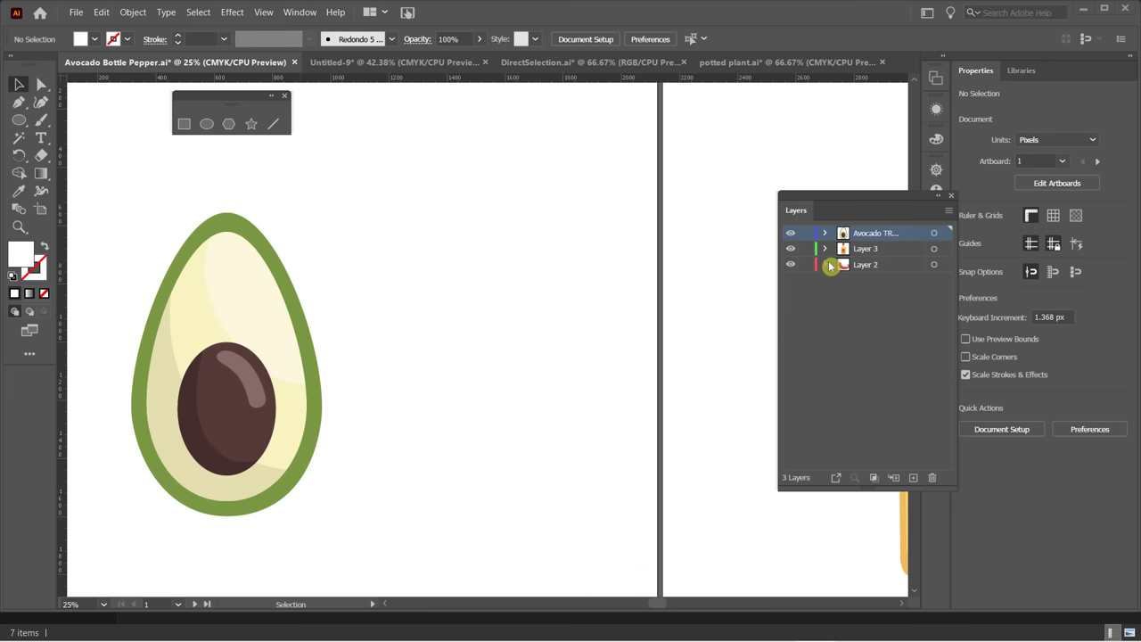
# Expand the avocado layer and toggle visibility of the seed shadow, highlight and flesh shapes.
pyautogui.keyDown('alt'); pyautogui.click(825, 233); pyautogui.keyUp('alt')
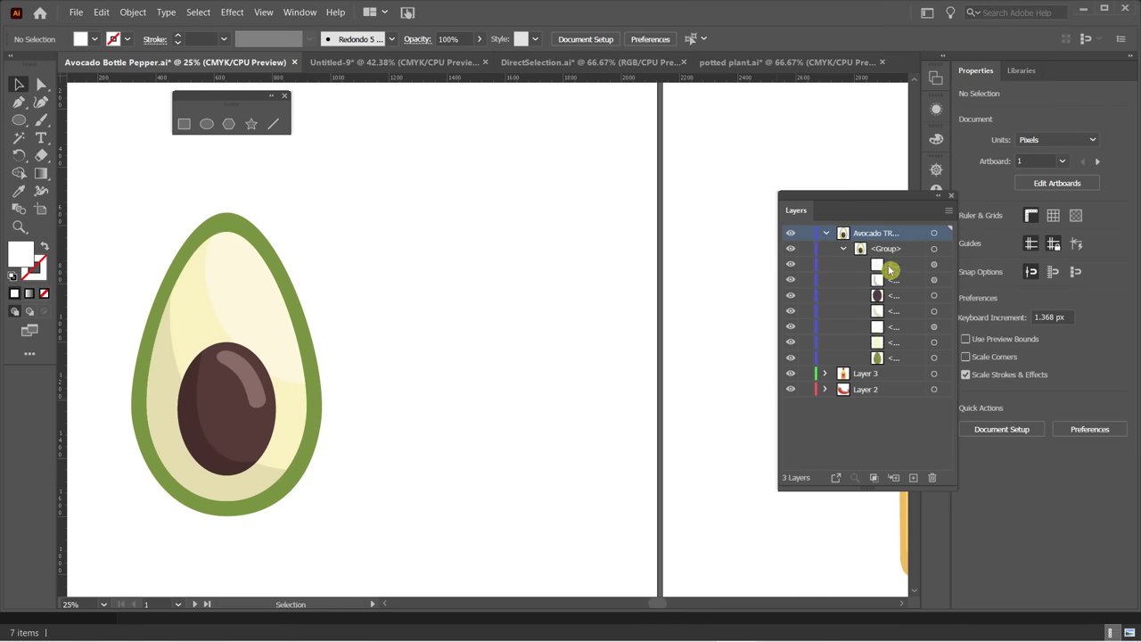
pyautogui.click(791, 279)
pyautogui.click(791, 280)
pyautogui.click(791, 326)
pyautogui.click(791, 342)
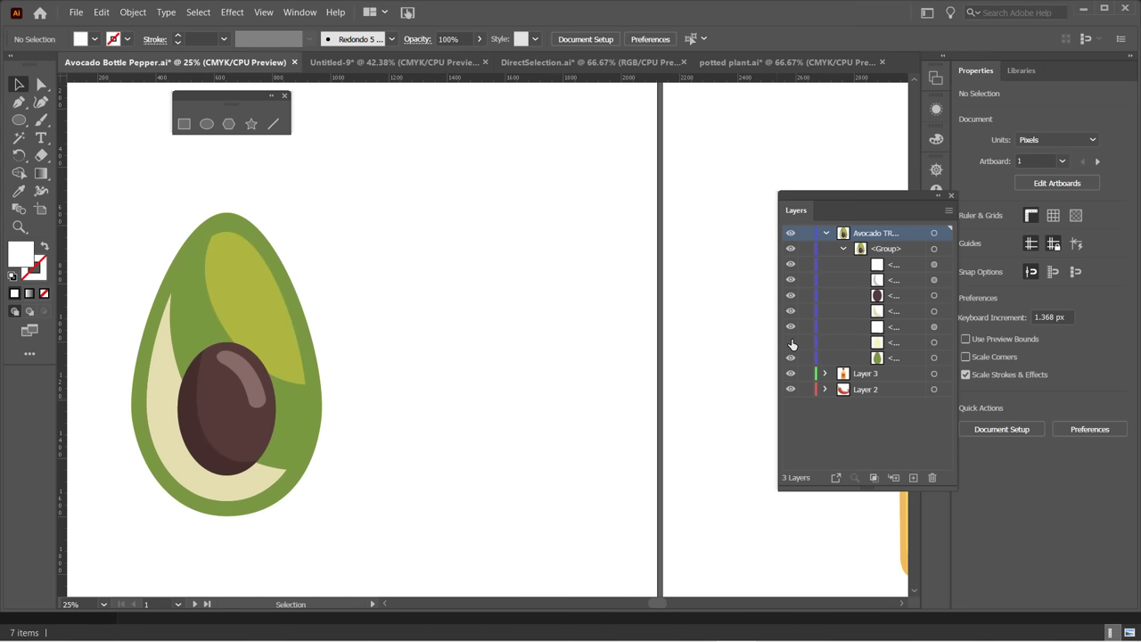
pyautogui.click(791, 343)
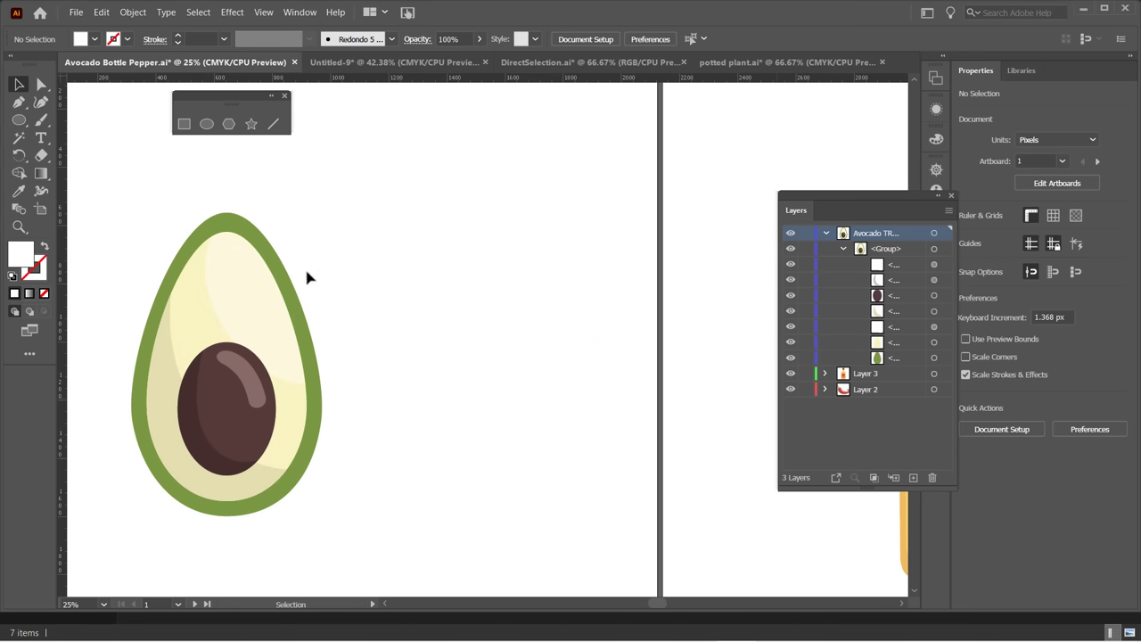
# Isolate the avocado group down to the cream flesh shape.
pyautogui.doubleClick(268, 297)
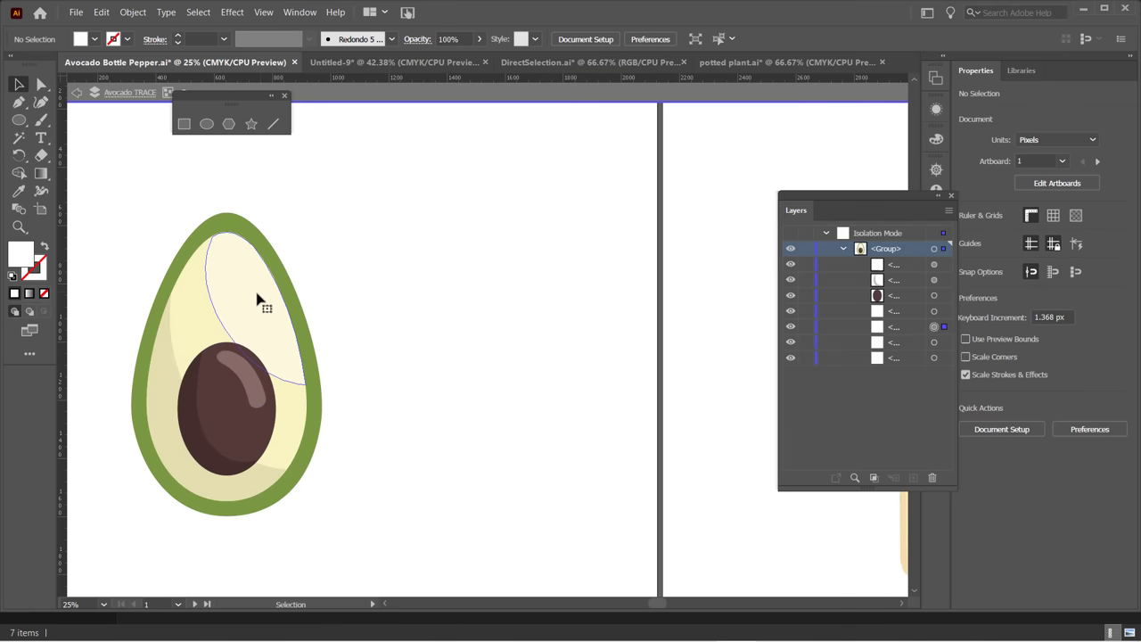
pyautogui.click(262, 301)
pyautogui.click(182, 312)
pyautogui.doubleClick(179, 330)
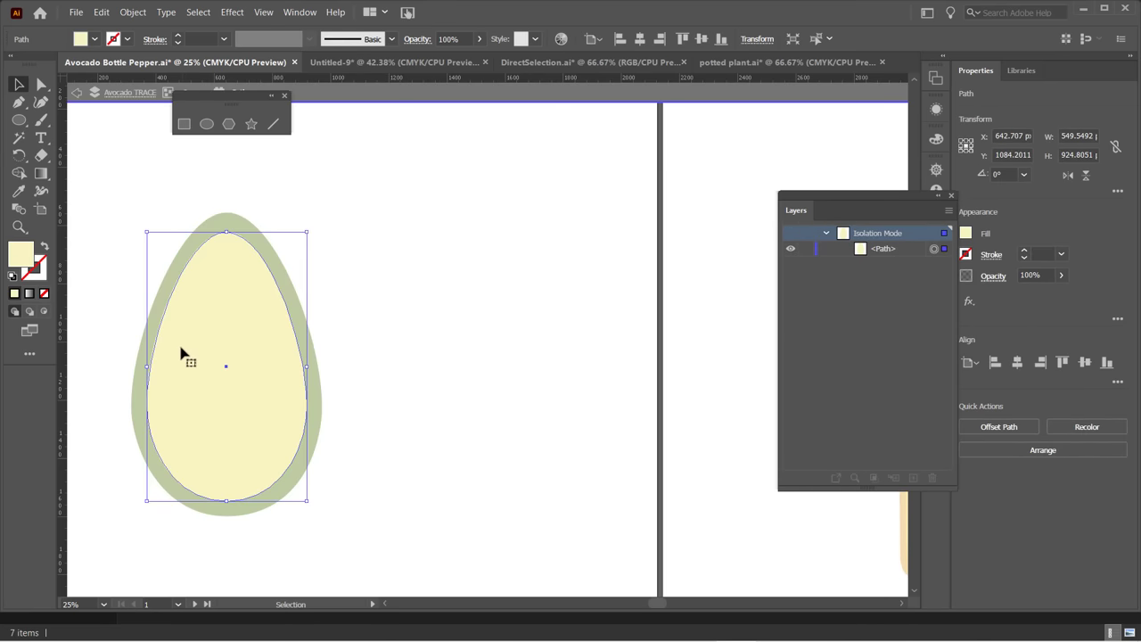
# Exit isolation mode fully and collapse the Avocado TRACE layer.
pyautogui.click(77, 94)
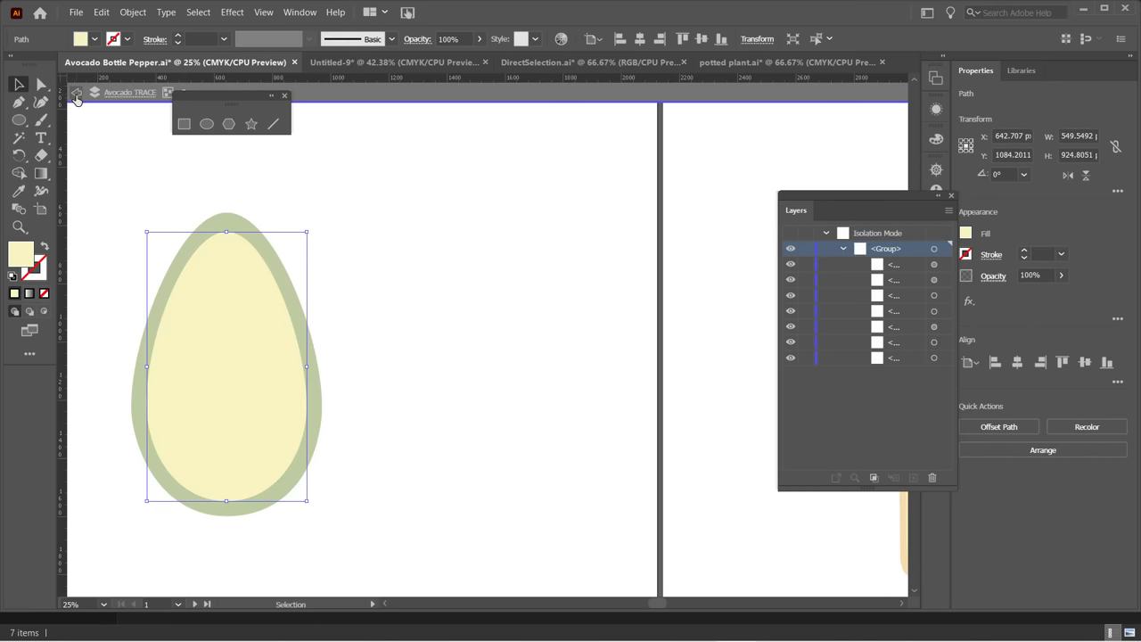
pyautogui.click(77, 95)
pyautogui.click(76, 95)
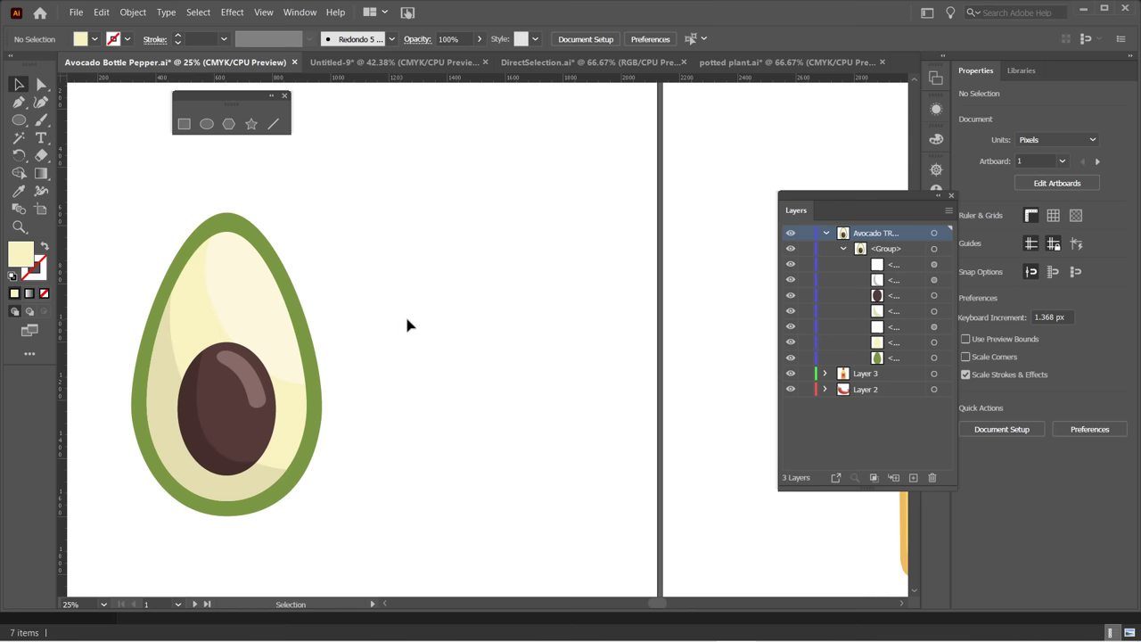
pyautogui.click(831, 234)
pyautogui.click(827, 233)
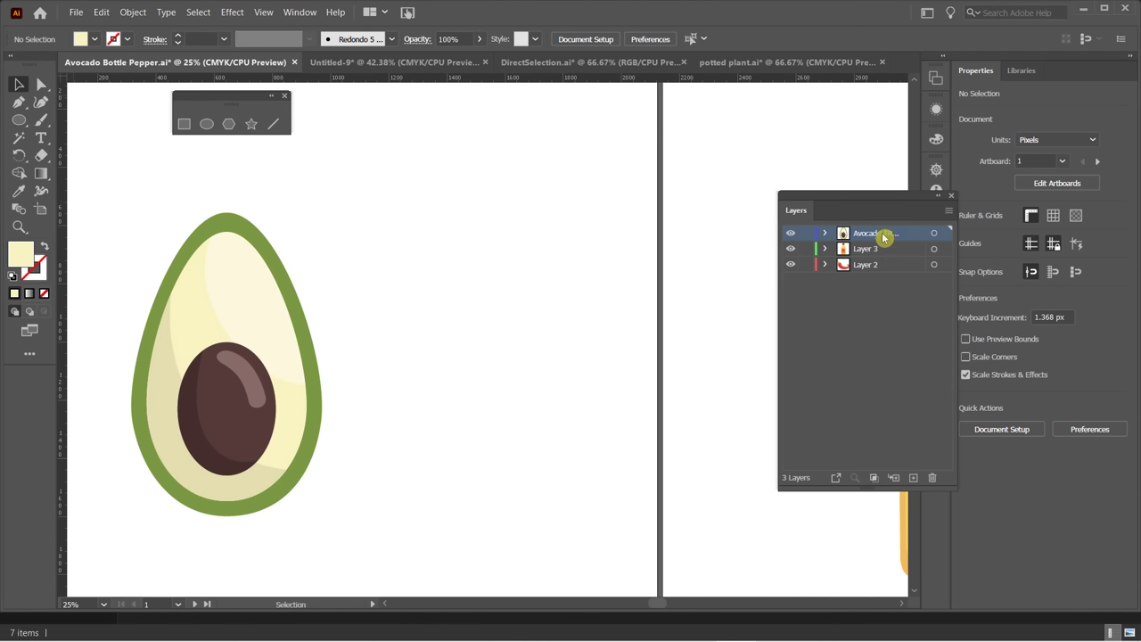
# Copy the avocado into a new layer named Avo Trace.
pyautogui.click(913, 477)
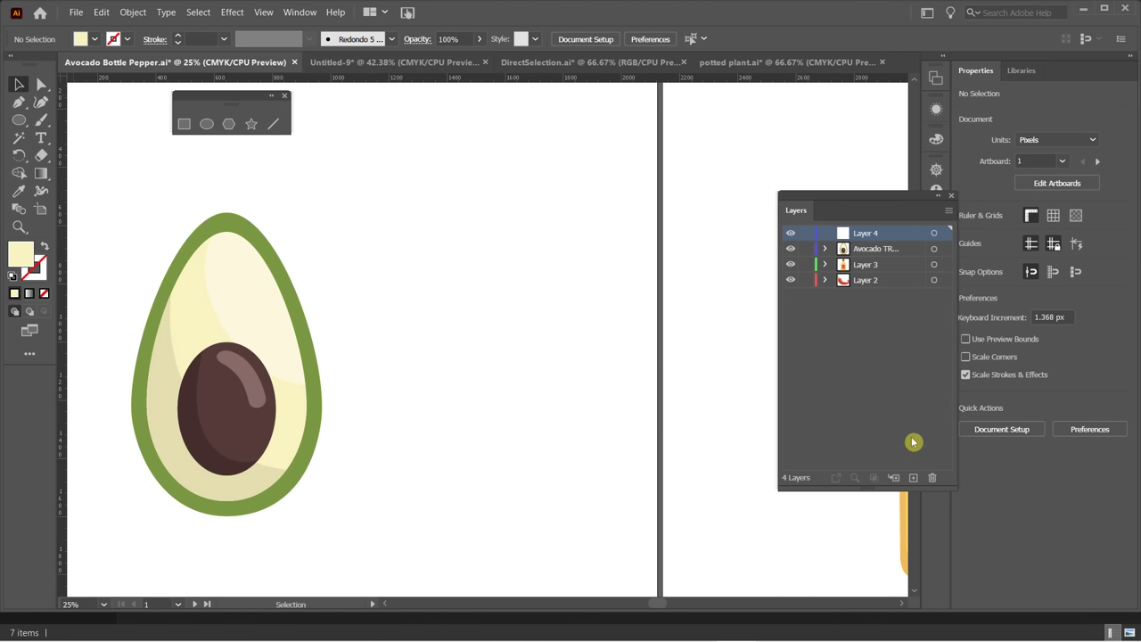
pyautogui.click(879, 249)
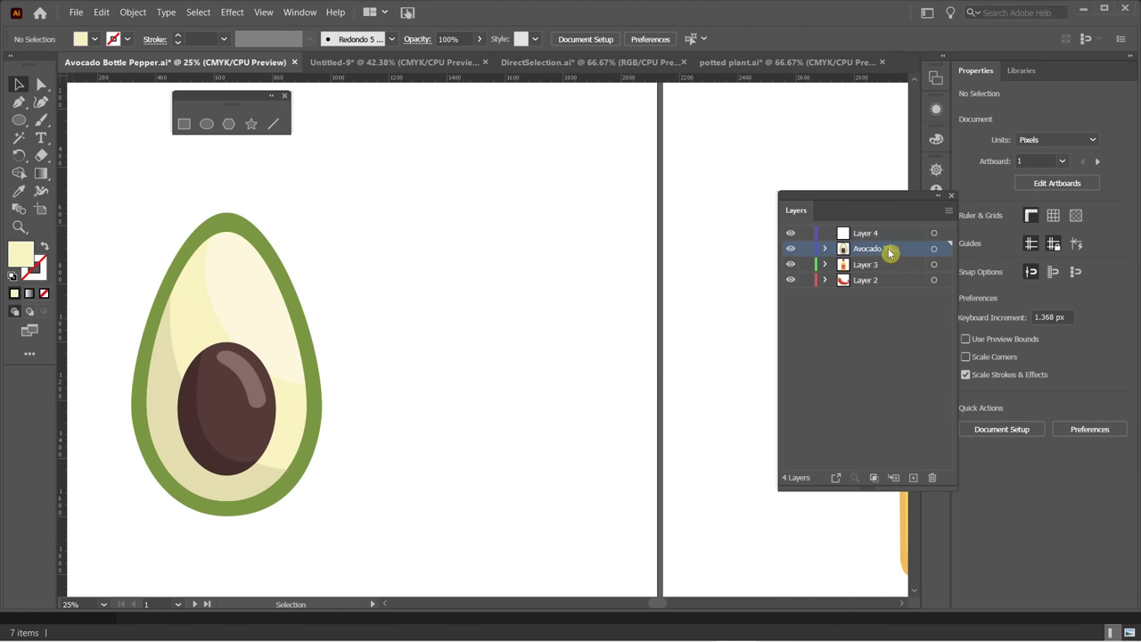
pyautogui.moveTo(892, 253); pyautogui.dragTo(886, 242)
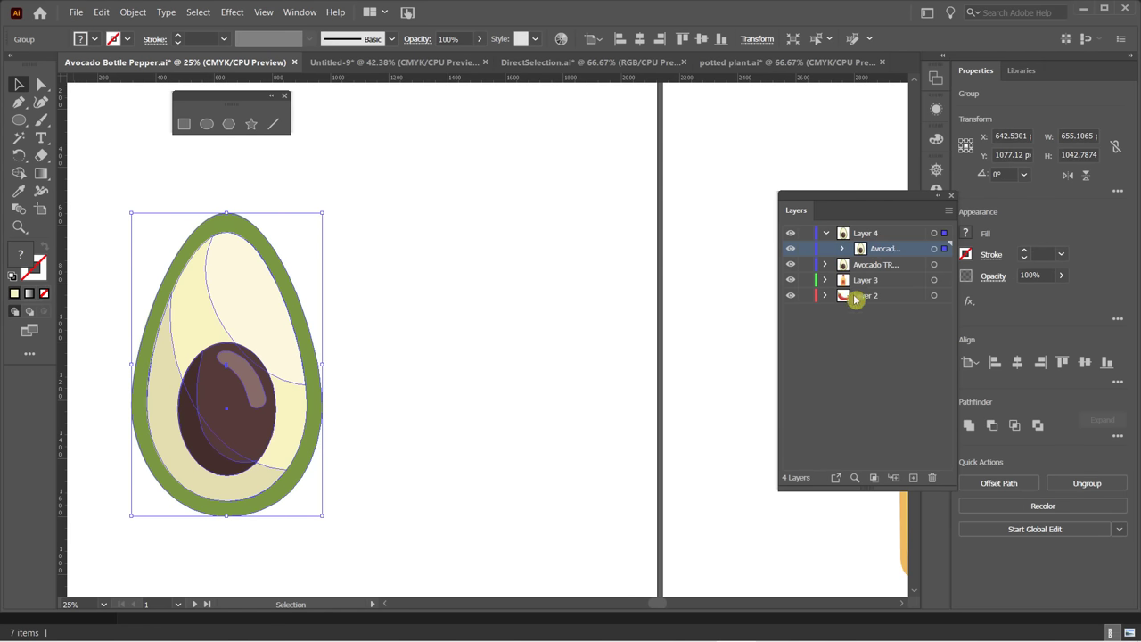
pyautogui.doubleClick(871, 236)
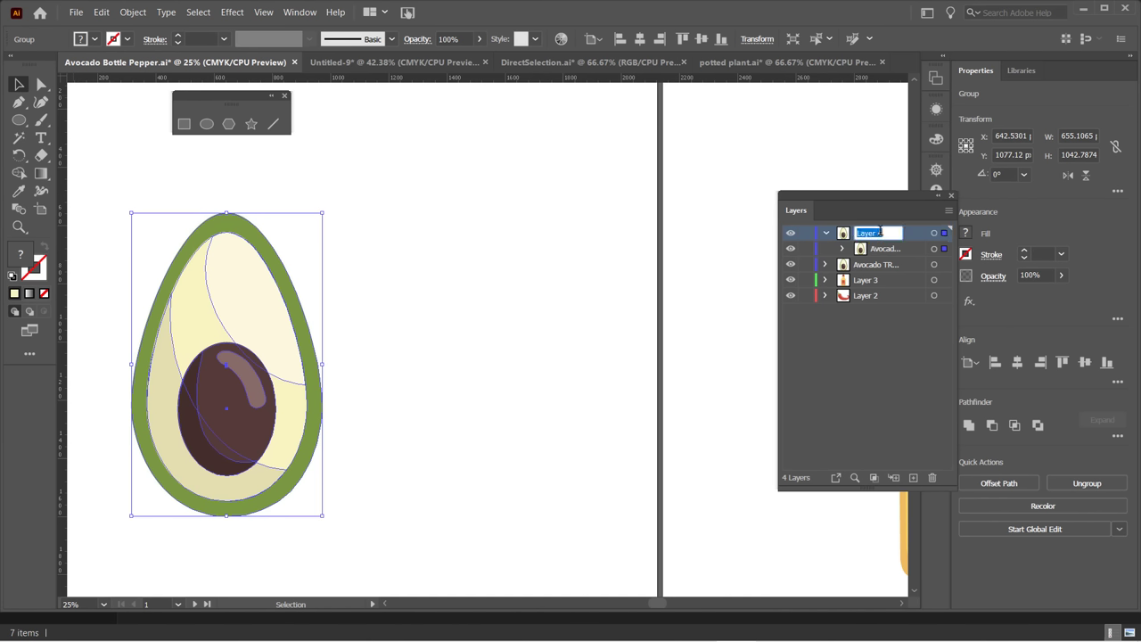
pyautogui.write('Avo Trace')
pyautogui.press('Return')
# Nudge the avocado copy four steps right of the original and deselect it.
pyautogui.press('Right')
pyautogui.press('Right')
pyautogui.press('Right')
pyautogui.press('Right')
pyautogui.press('Right')
pyautogui.press('Right')
pyautogui.press('Right')
pyautogui.press('Right')
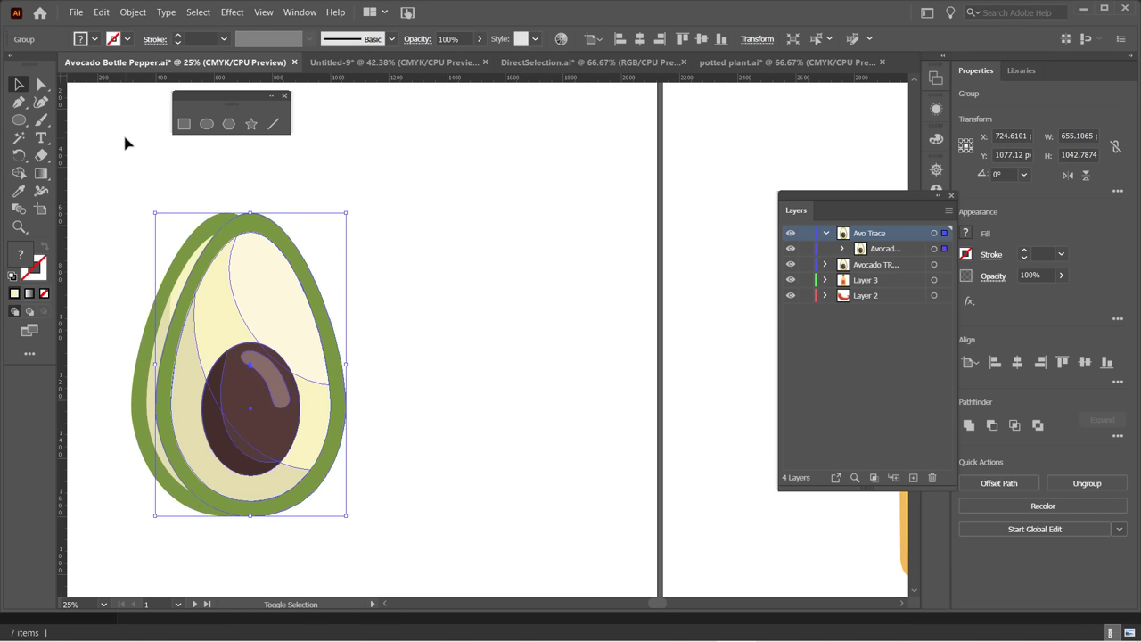
pyautogui.press('Right')
pyautogui.press('Right')
pyautogui.press('Right')
pyautogui.press('Right')
pyautogui.press('Right')
pyautogui.press('Right')
pyautogui.press('Right')
pyautogui.press('Right')
pyautogui.press('Right')
pyautogui.press('Right')
pyautogui.press('Right')
pyautogui.press('Right')
pyautogui.press('Right')
pyautogui.press('Right')
pyautogui.press('Right')
pyautogui.press('Right')
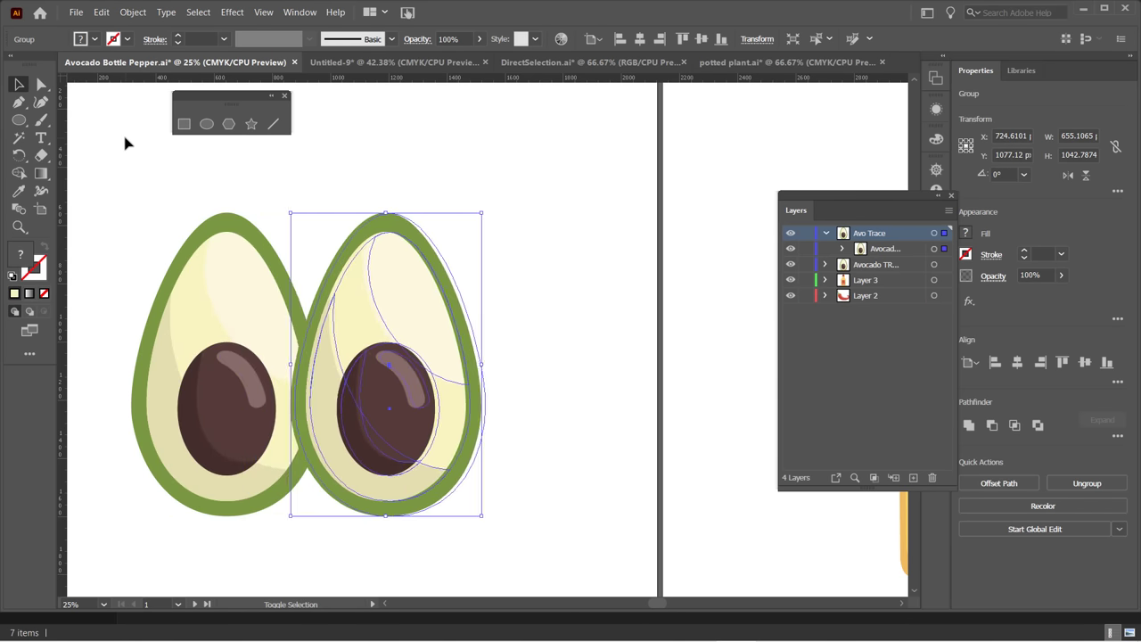
pyautogui.press('Right')
pyautogui.press('Right')
pyautogui.press('Right')
pyautogui.press('Right')
pyautogui.press('Right')
pyautogui.press('Right')
pyautogui.press('Right')
pyautogui.press('Right')
pyautogui.press('Right')
pyautogui.press('Right')
pyautogui.press('Right')
pyautogui.press('Right')
pyautogui.press('Right')
pyautogui.press('Right')
pyautogui.press('Right')
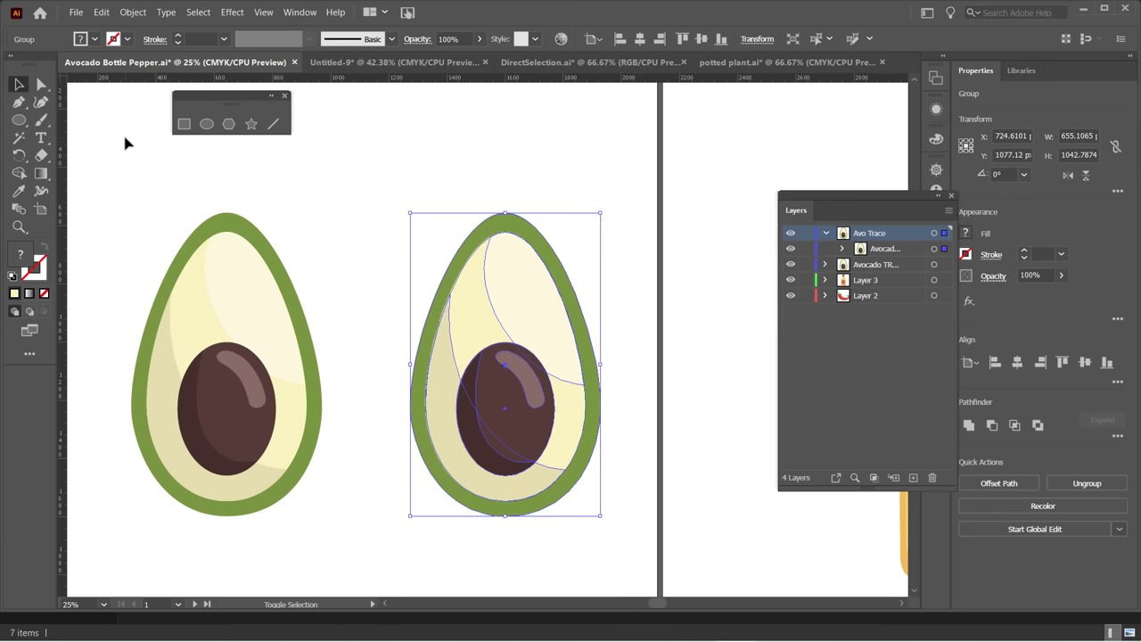
pyautogui.press('Right')
pyautogui.press('Right')
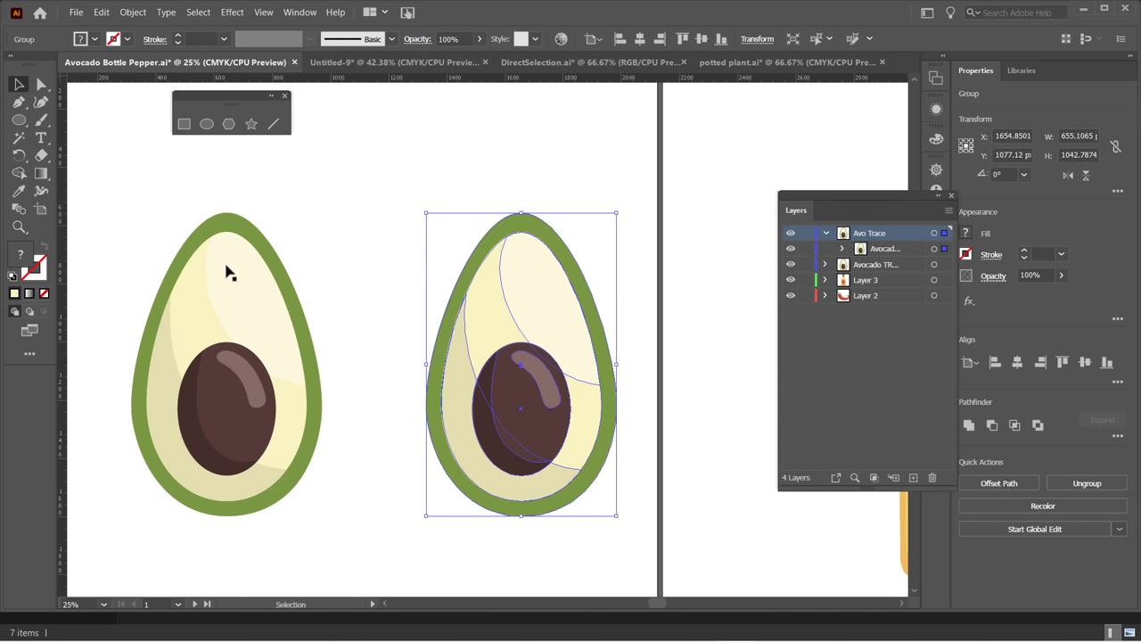
pyautogui.click(637, 354)
pyautogui.click(876, 239)
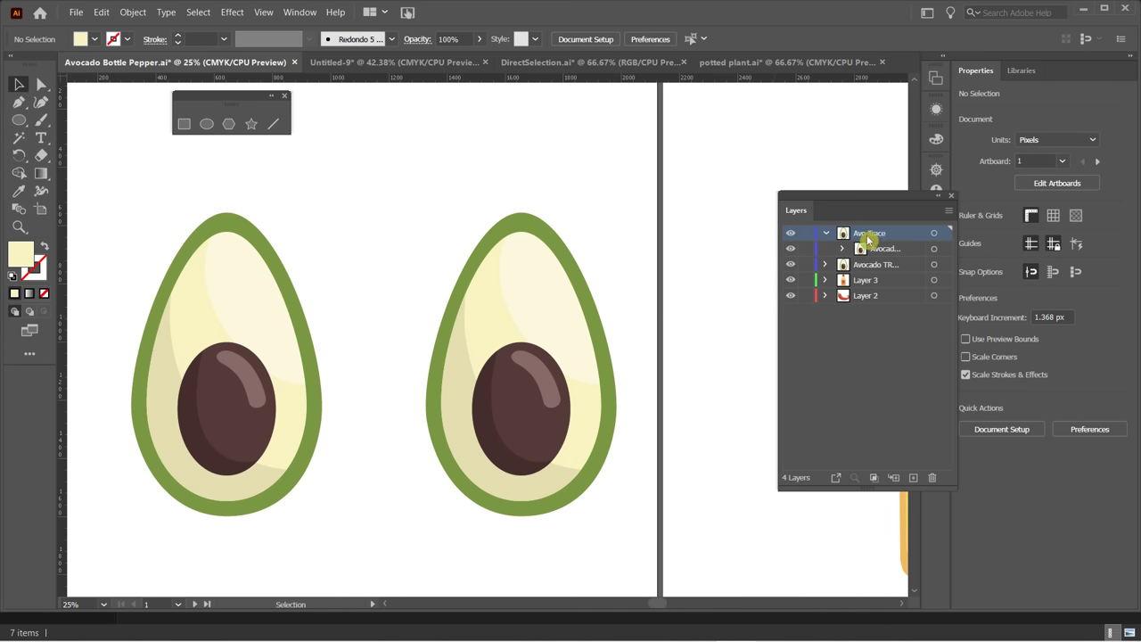
# Lock Avo Trace and Avocado TRACE, and add a new top layer named Avo New.
pyautogui.click(806, 232)
pyautogui.click(806, 264)
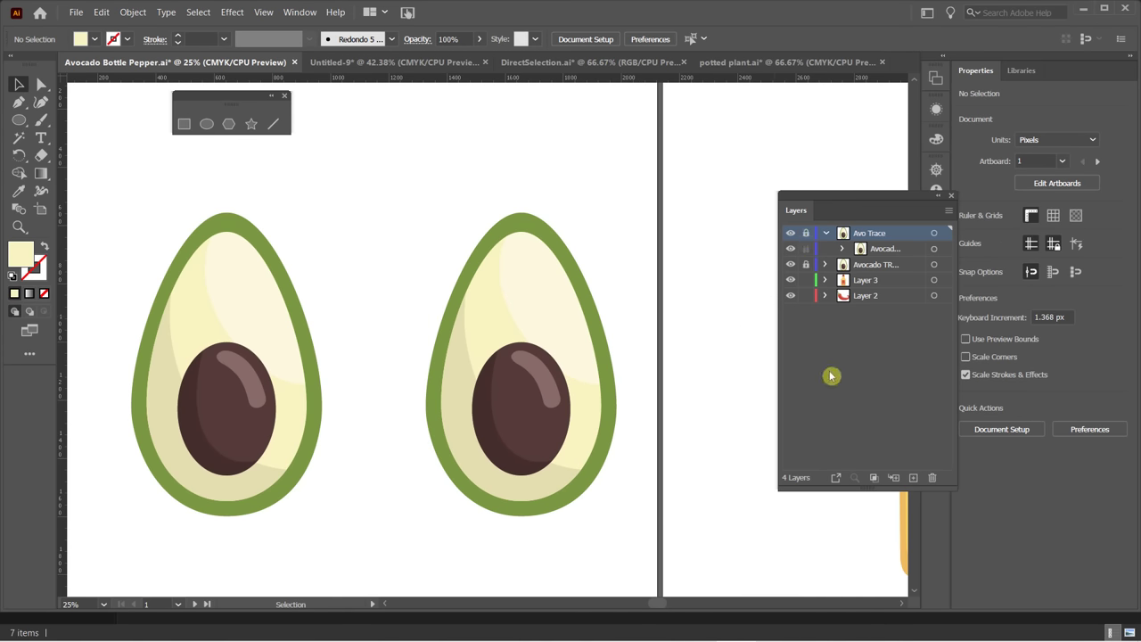
pyautogui.click(915, 479)
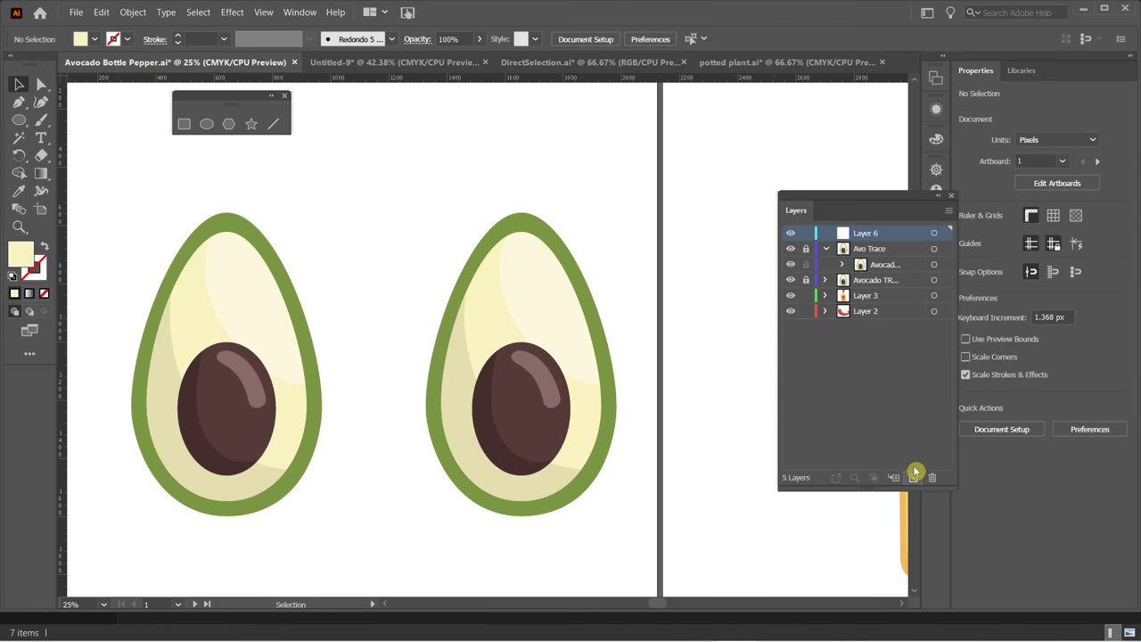
pyautogui.doubleClick(874, 233)
pyautogui.write('Avo')
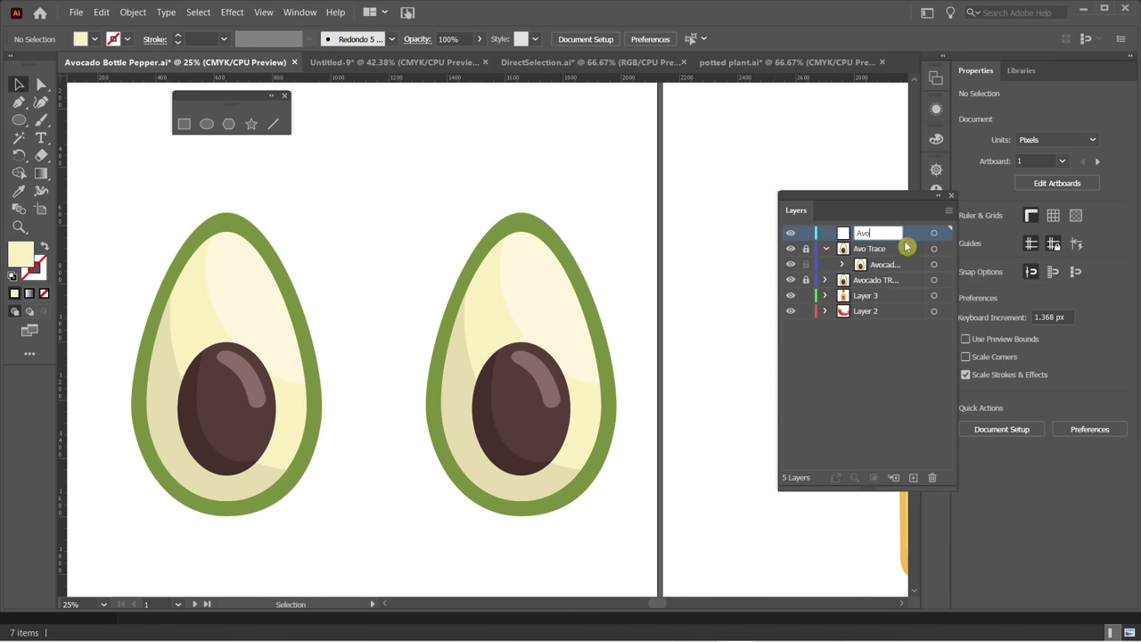
pyautogui.write(' New')
pyautogui.press('Return')
# Set the fill colour to green and select the Ellipse tool.
pyautogui.click(96, 40)
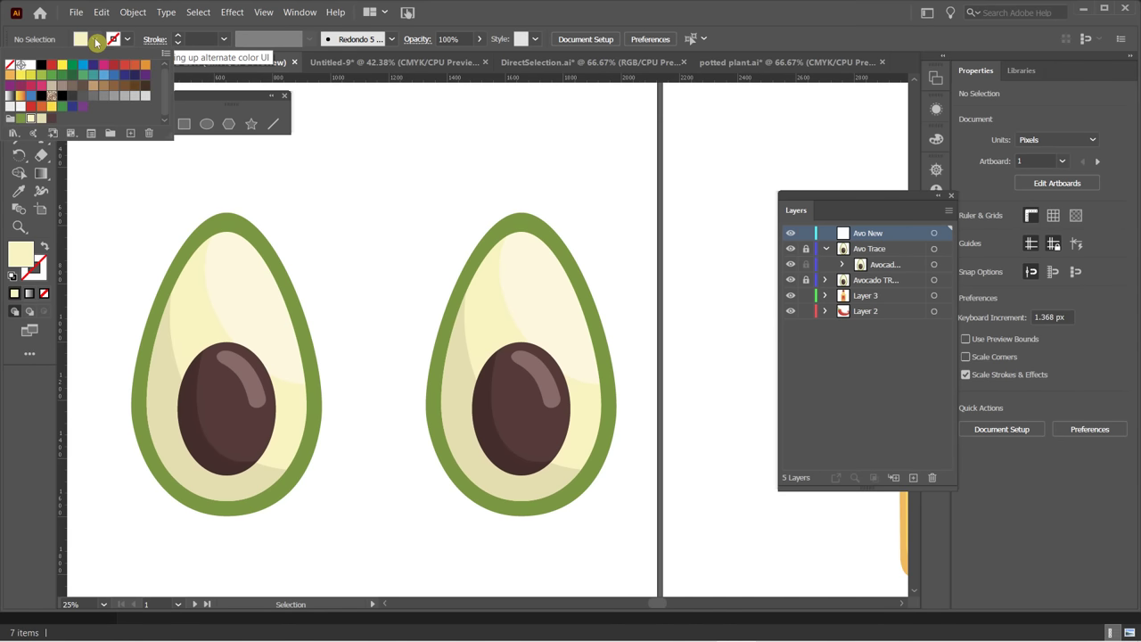
pyautogui.click(19, 118)
pyautogui.click(622, 156)
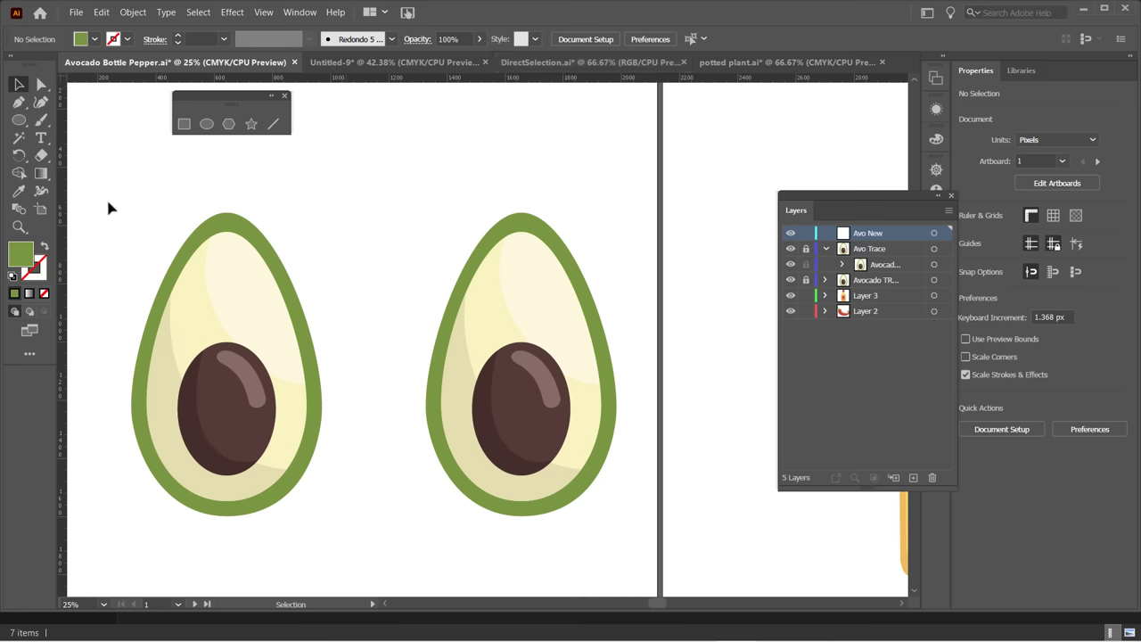
pyautogui.click(253, 122)
pyautogui.click(23, 123)
pyautogui.click(206, 124)
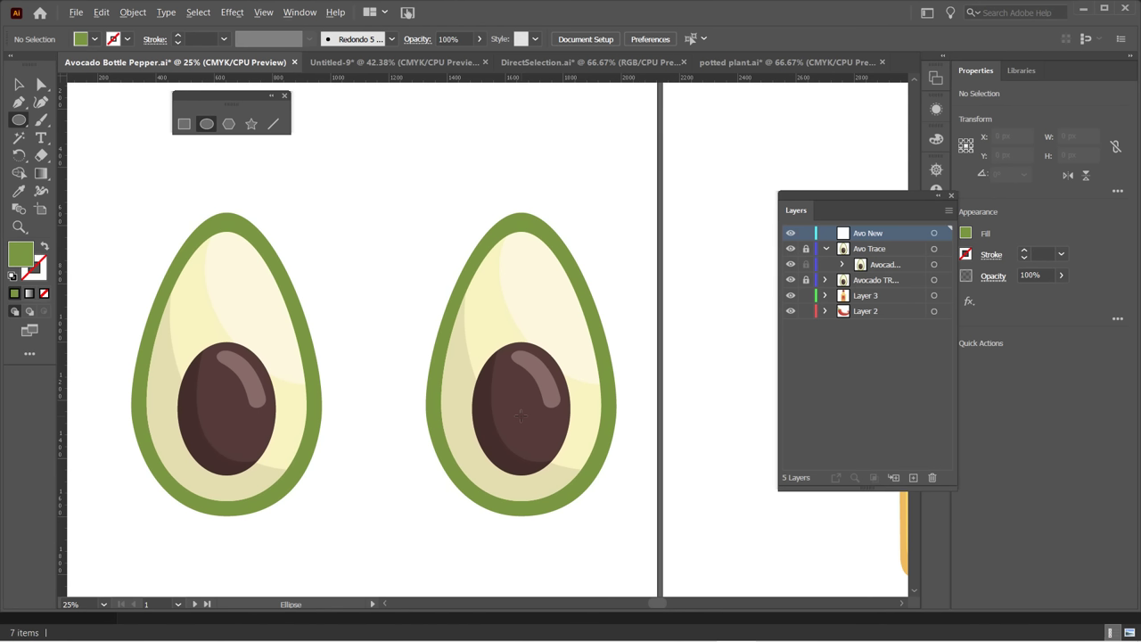
# Draw a green circle over the right avocado's lower half, redrawing it once.
pyautogui.moveTo(518, 410); pyautogui.dragTo(432, 323)
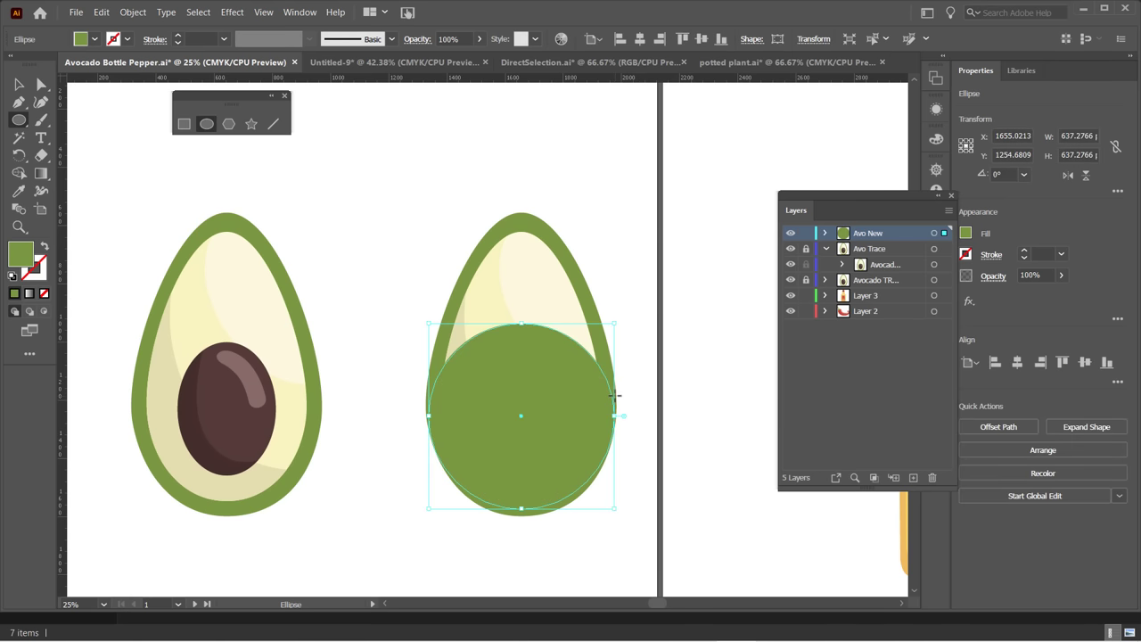
pyautogui.hotkey('ctrl', 'z')
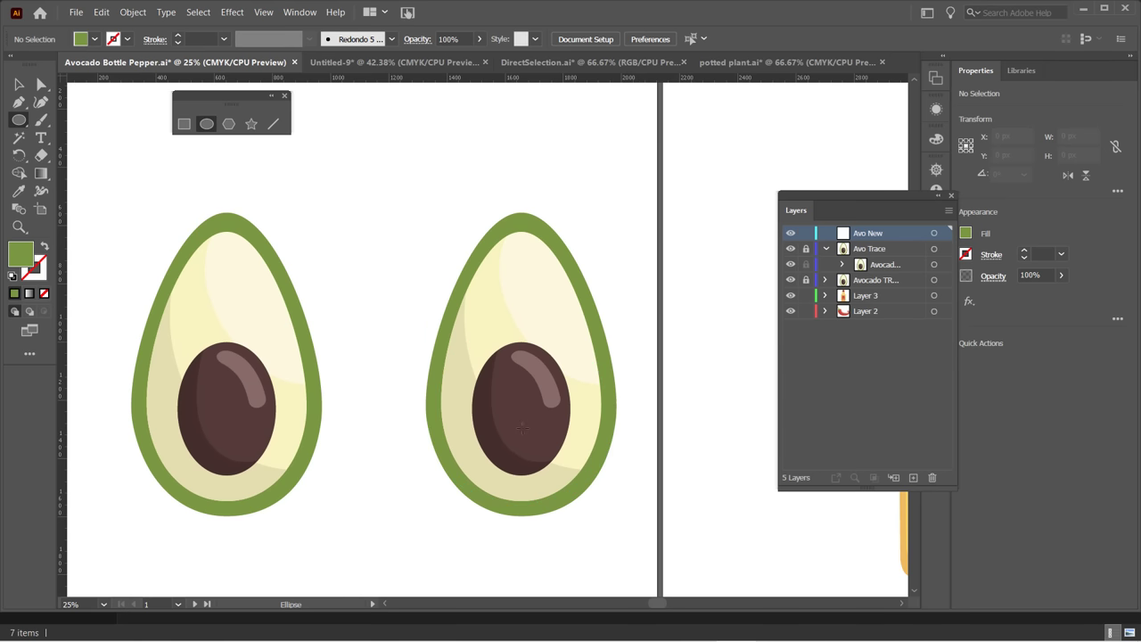
pyautogui.moveTo(520, 426); pyautogui.dragTo(434, 335)
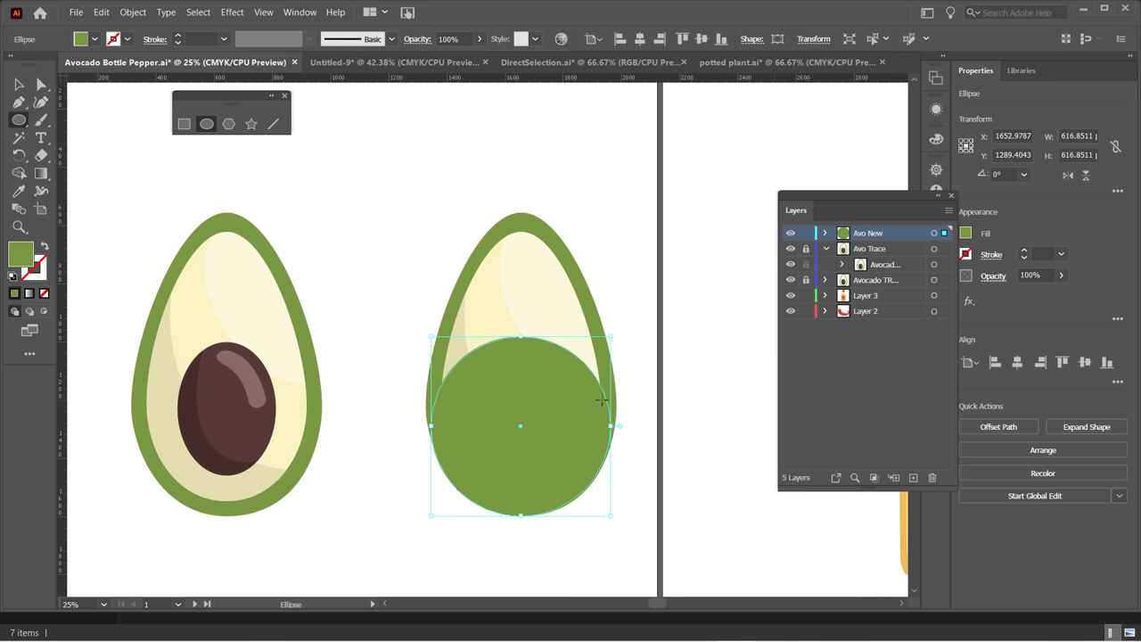
pyautogui.click(39, 86)
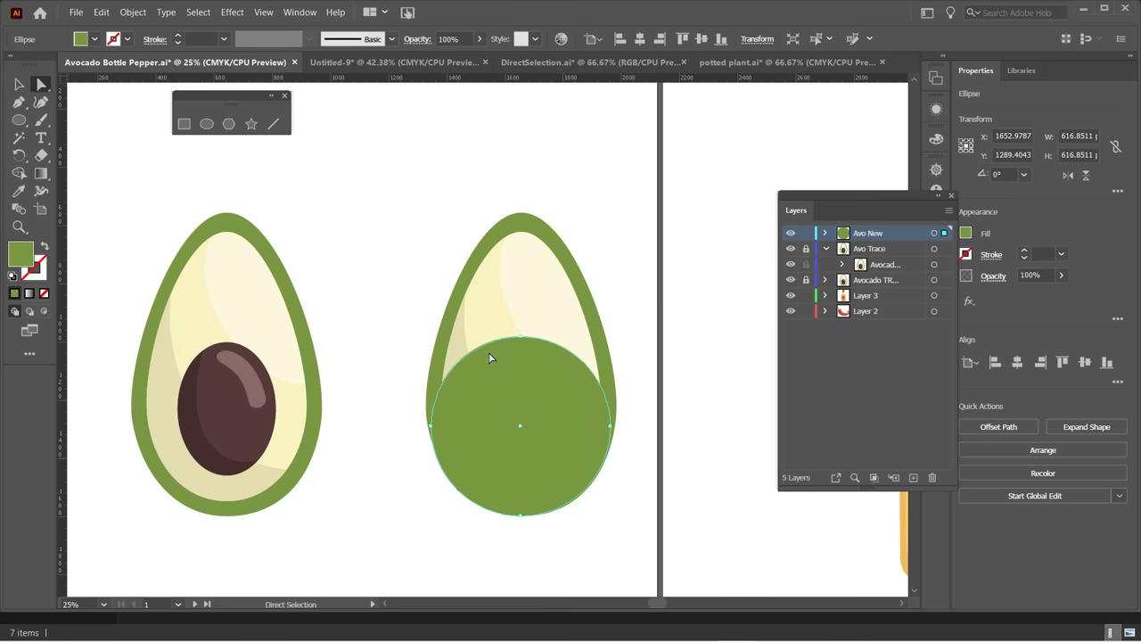
# Raise the green circle's top anchor with five Up-arrow nudges into an egg shape.
pyautogui.click(522, 340)
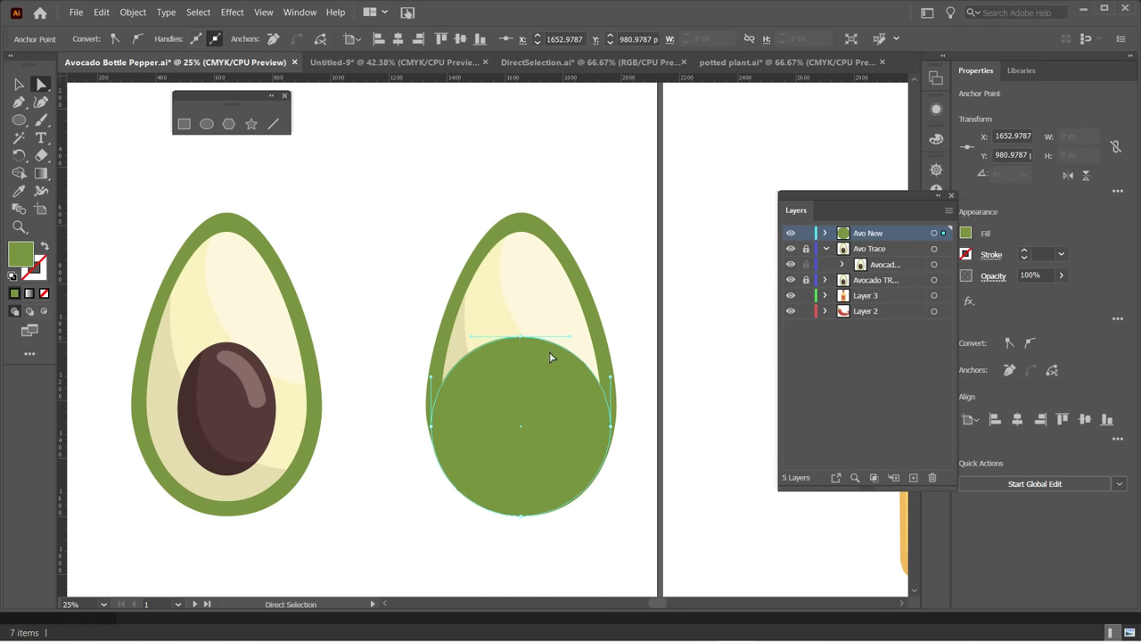
pyautogui.press('Up')
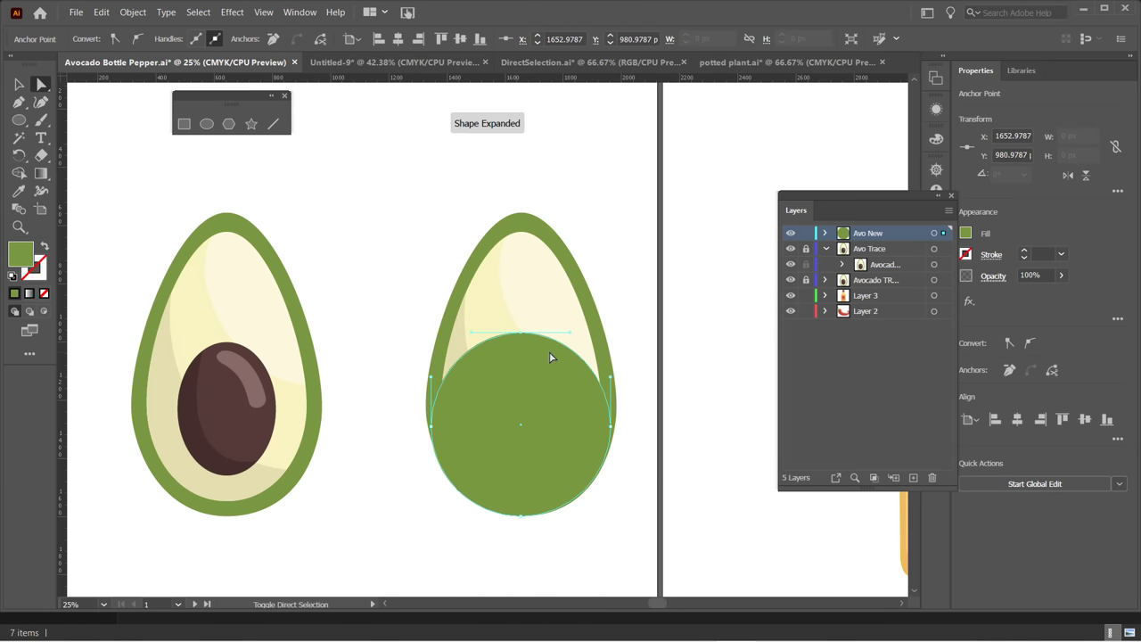
pyautogui.press('Up')
pyautogui.press('Up')
pyautogui.press('Up')
pyautogui.press('Up')
pyautogui.press('Up')
pyautogui.press('Up')
pyautogui.press('Up')
pyautogui.press('Up')
pyautogui.press('Up')
pyautogui.press('Up')
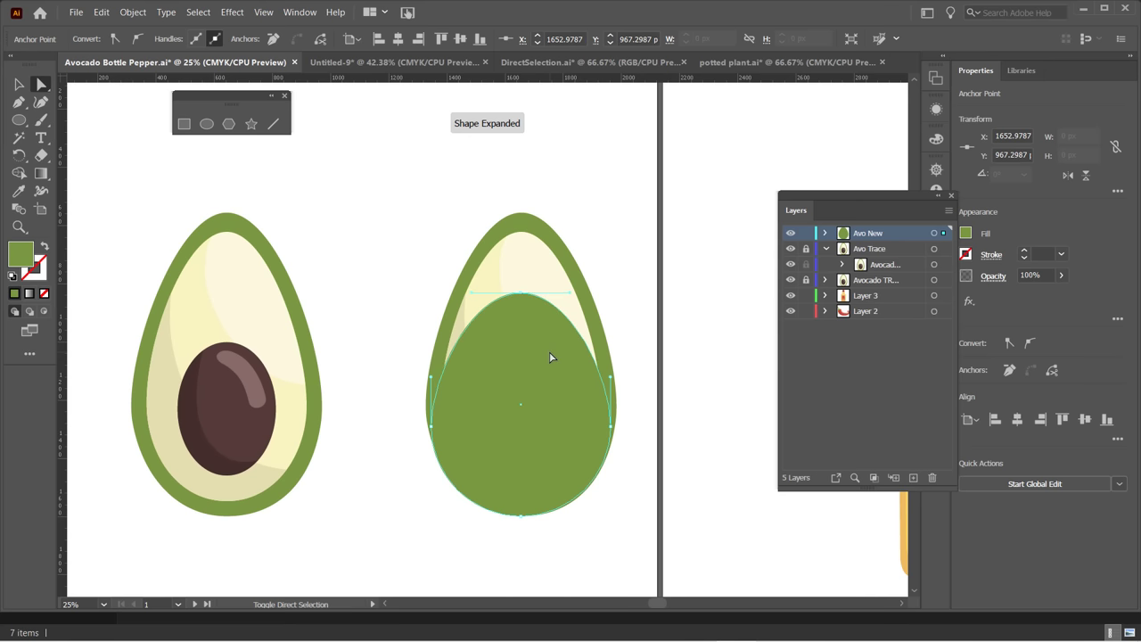
pyautogui.press('Up')
pyautogui.press('Up')
pyautogui.press('Up')
pyautogui.press('Up')
pyautogui.press('Up')
pyautogui.press('Up')
pyautogui.press('Up')
pyautogui.press('Up')
pyautogui.press('Up')
pyautogui.press('Up')
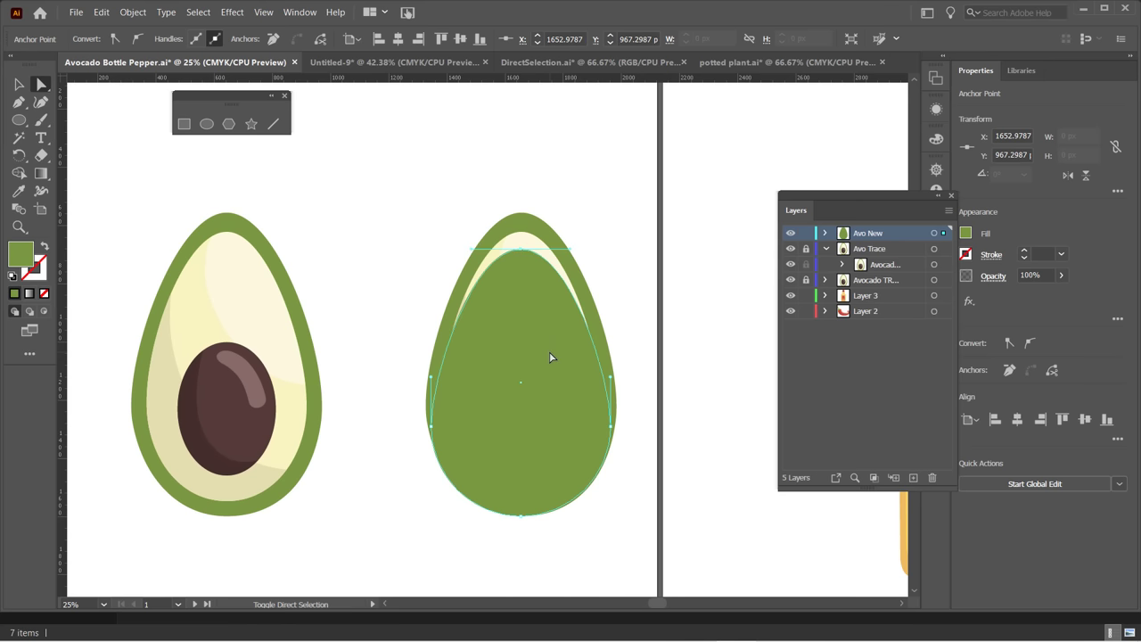
pyautogui.press('Up')
pyautogui.press('Up')
pyautogui.press('Up')
pyautogui.press('Up')
pyautogui.press('Up')
pyautogui.press('Up')
pyautogui.press('Up')
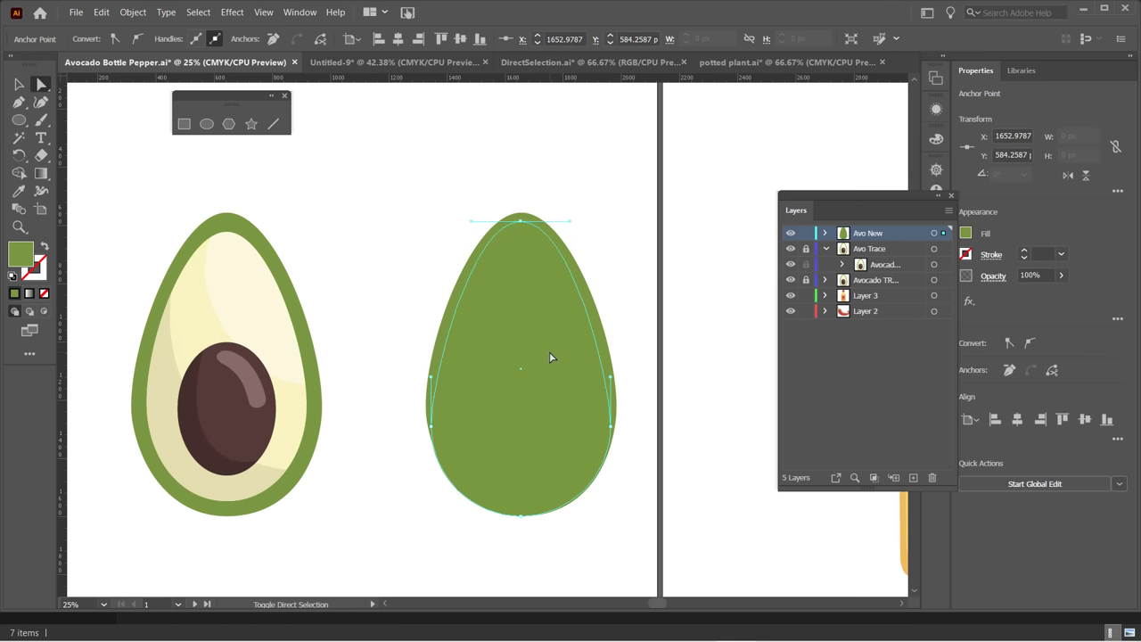
pyautogui.press('Up')
pyautogui.press('Up')
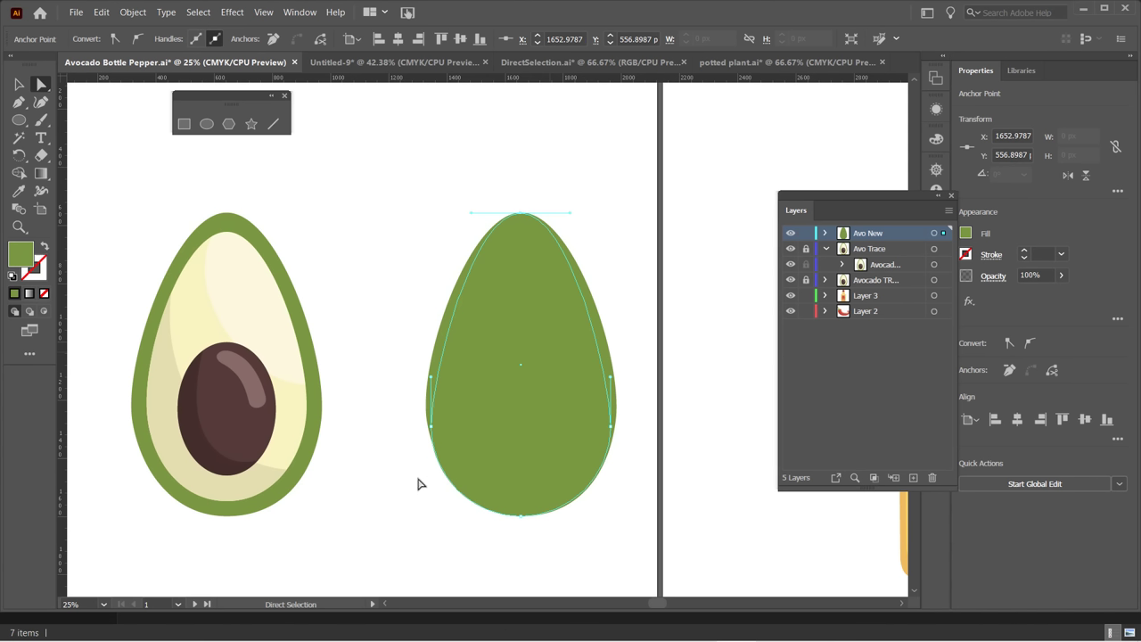
# Undo two stray side-anchor edits on the egg with Ctrl+Z.
pyautogui.click(431, 426)
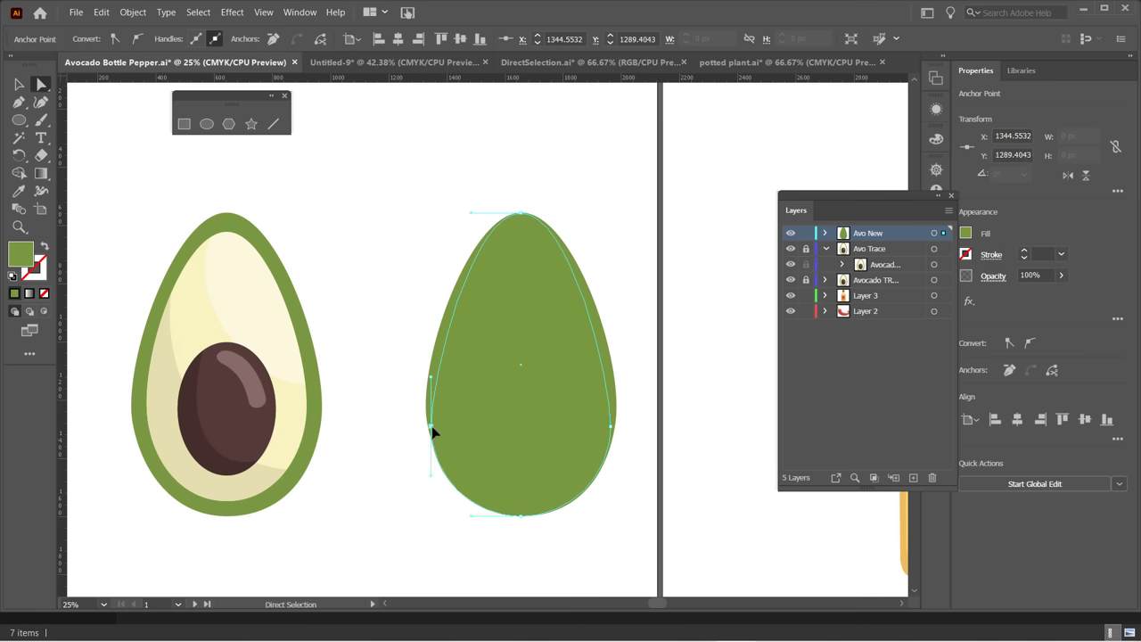
pyautogui.click(613, 434)
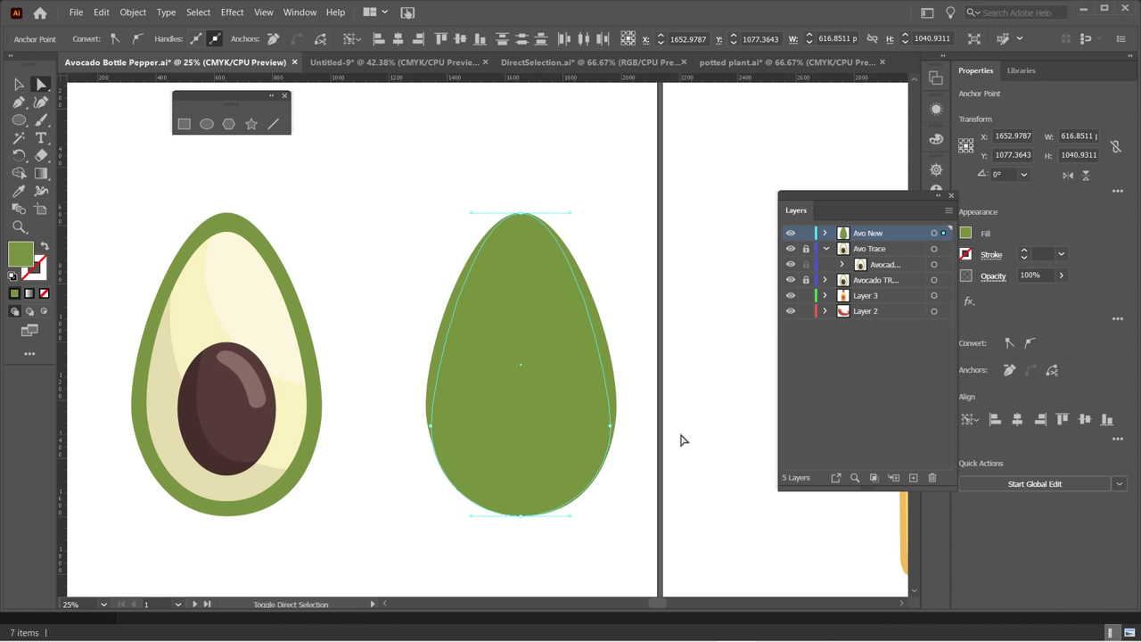
pyautogui.hotkey('ctrl', 'z')
pyautogui.hotkey('ctrl', 'z')
pyautogui.hotkey('ctrl', 'z')
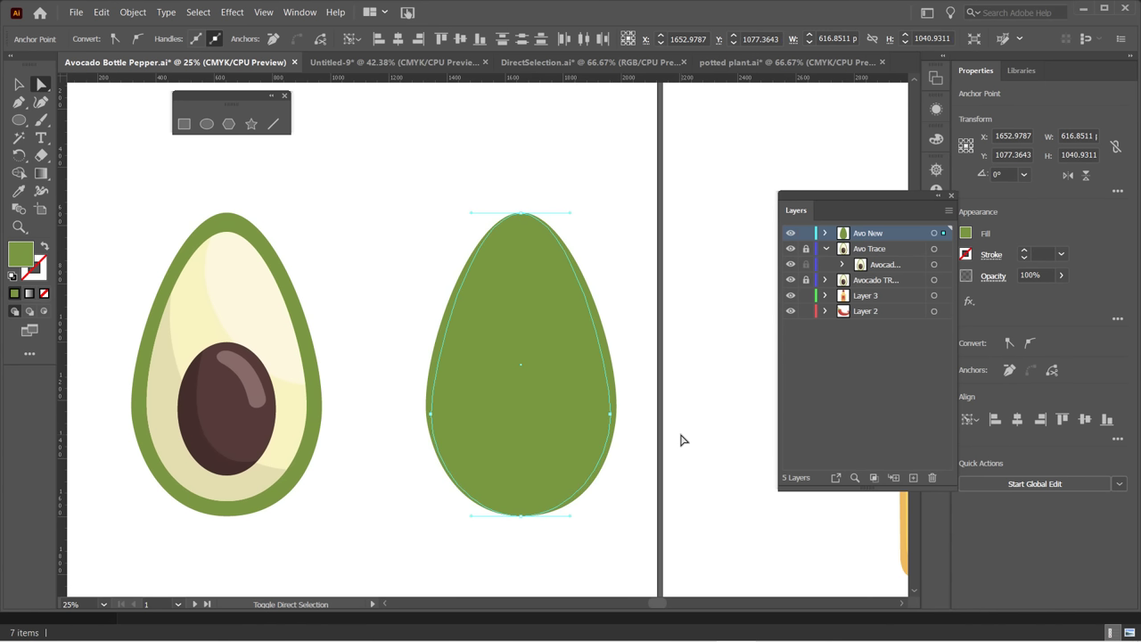
pyautogui.hotkey('ctrl', 'z')
pyautogui.hotkey('ctrl', 'z')
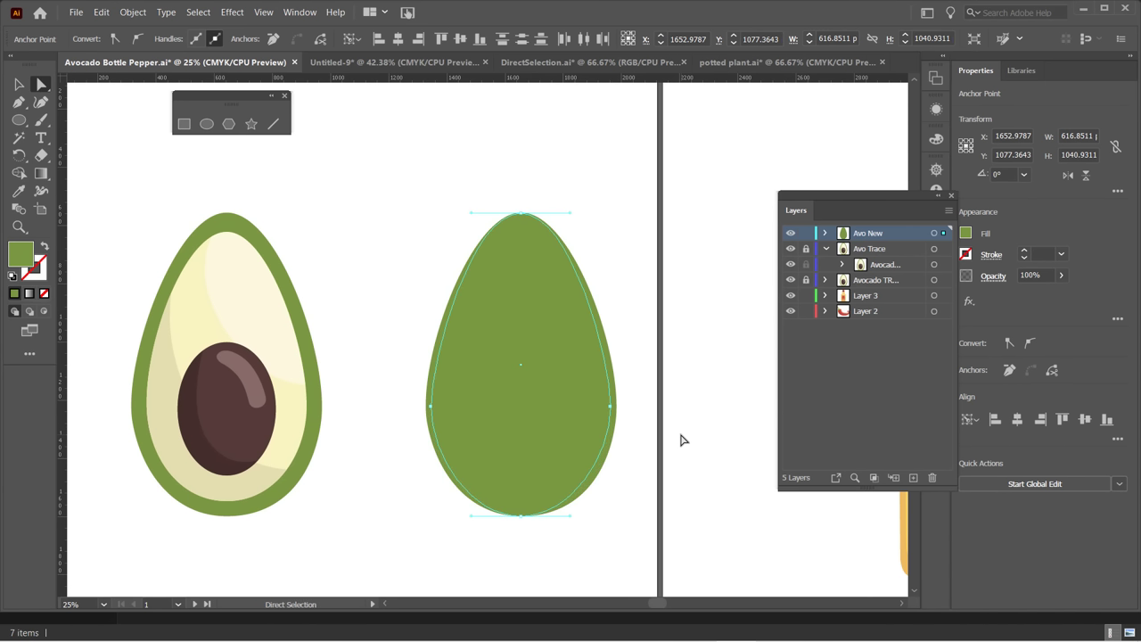
# Widen the egg by nudging its right anchor two steps right and left anchor three steps left.
pyautogui.click(611, 408)
pyautogui.press('Right')
pyautogui.press('Right')
pyautogui.press('Right')
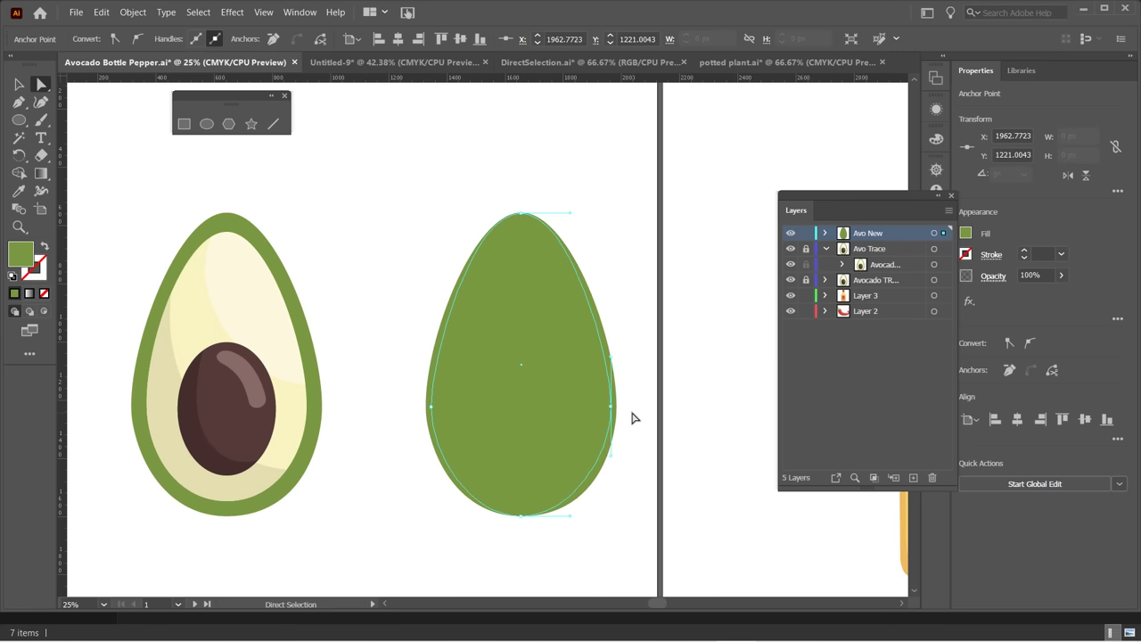
pyautogui.press('Right')
pyautogui.press('Right')
pyautogui.press('Right')
pyautogui.press('Right')
pyautogui.press('Right')
pyautogui.press('Right')
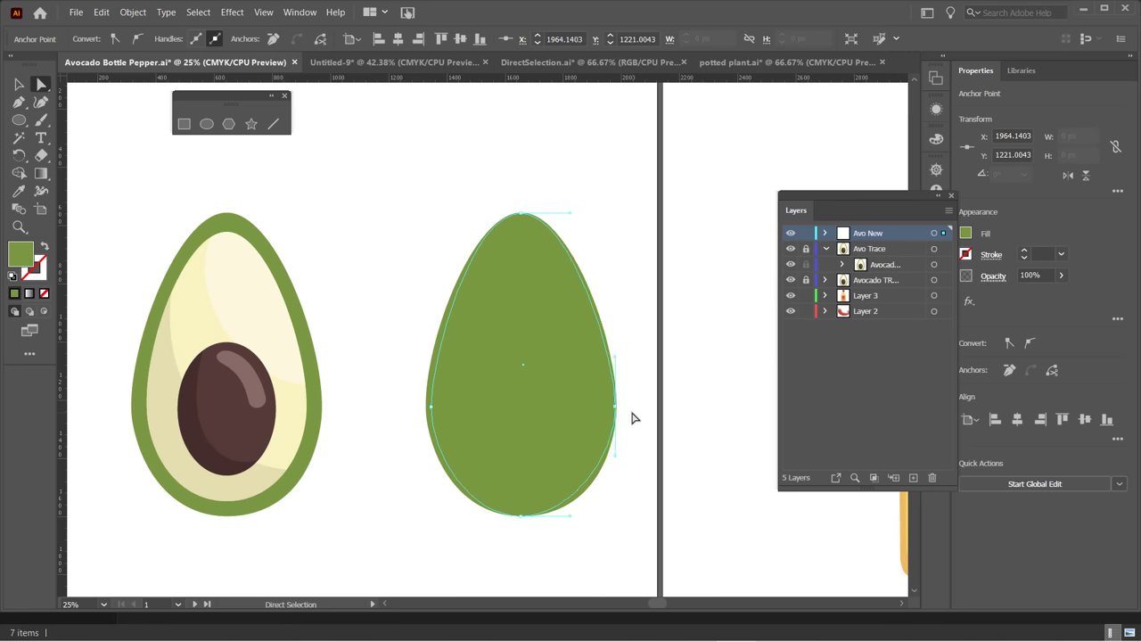
pyautogui.scroll(1, 464, 397)
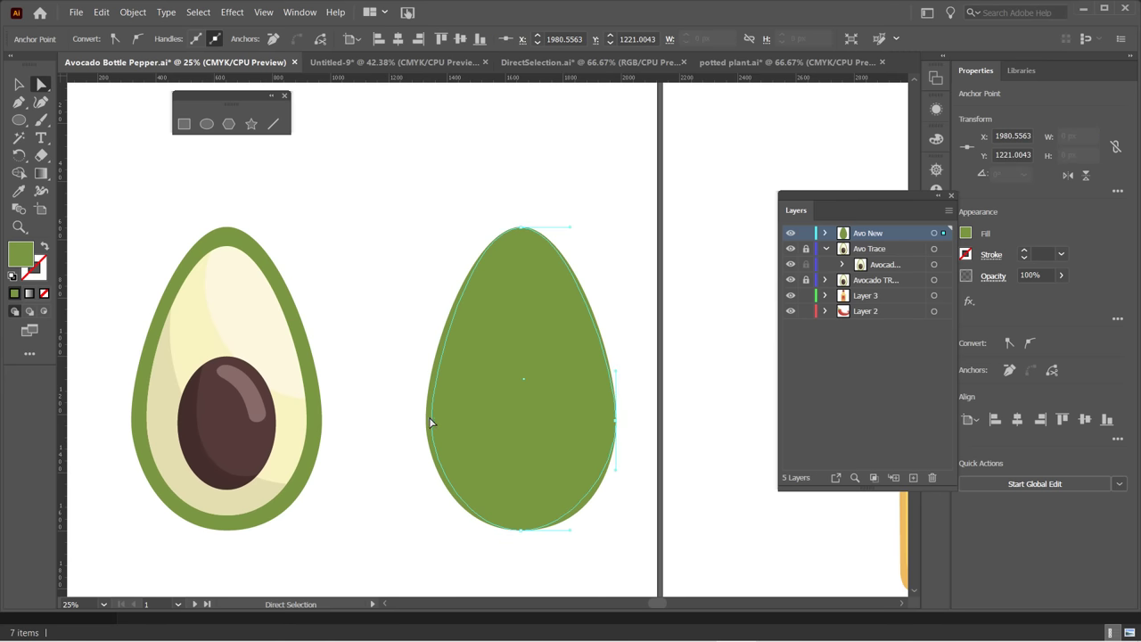
pyautogui.click(429, 421)
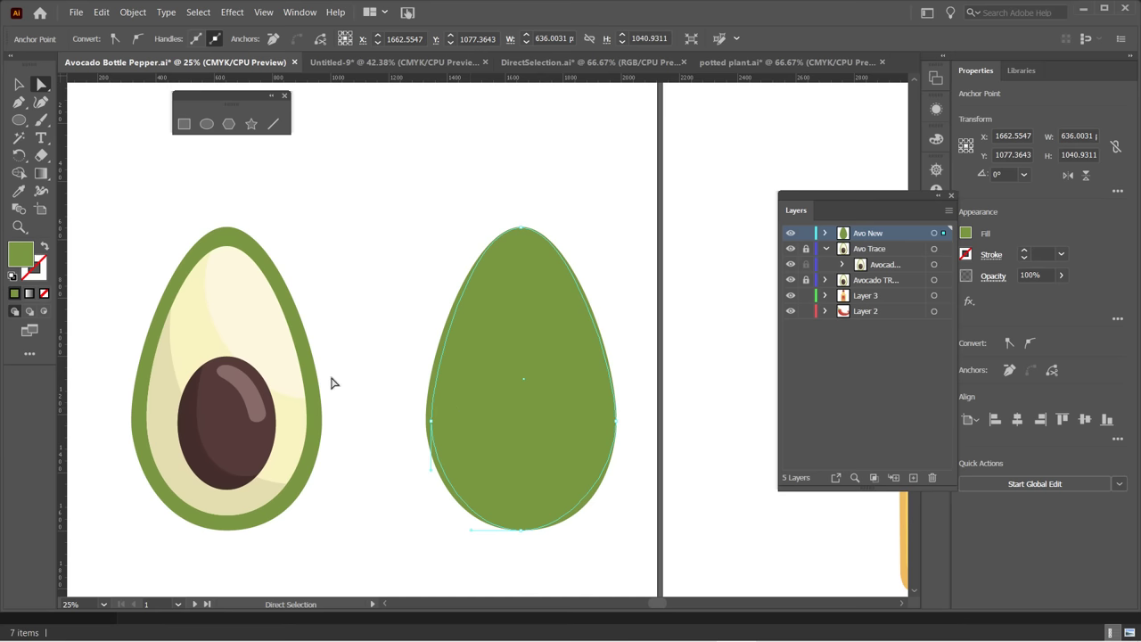
pyautogui.click(430, 422)
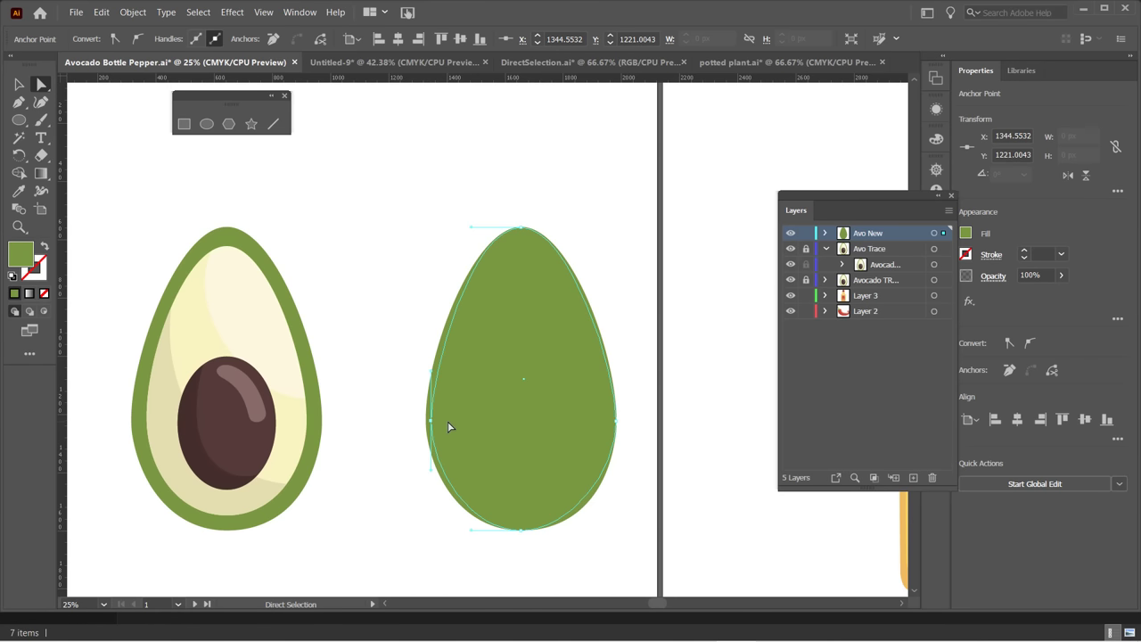
pyautogui.press('Left')
pyautogui.press('Left')
pyautogui.press('Left')
pyautogui.press('Left')
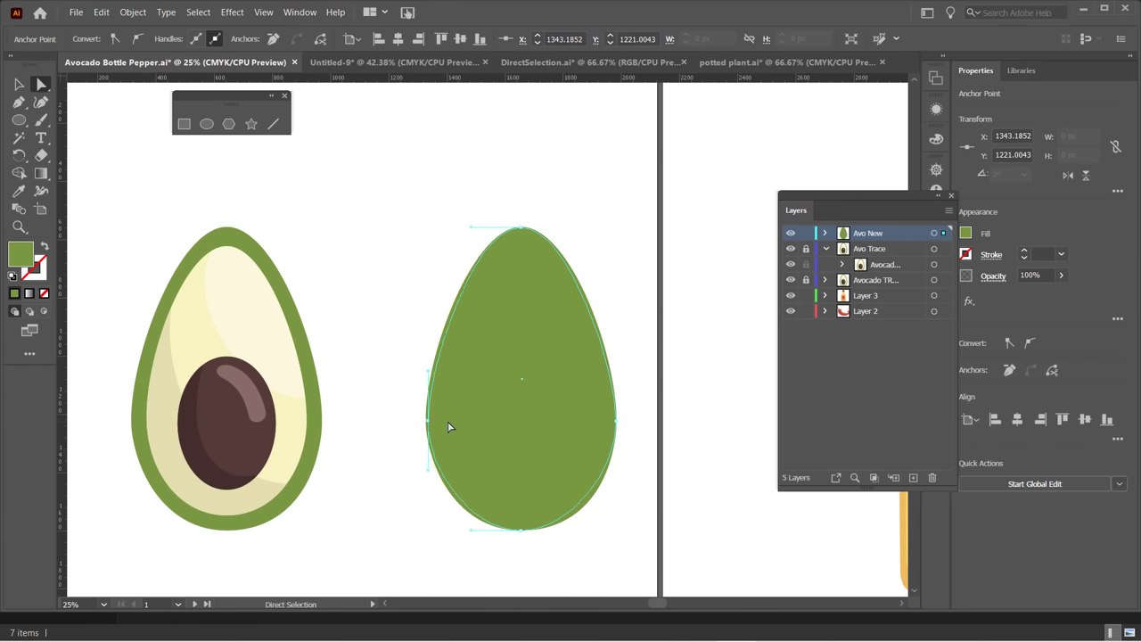
pyautogui.press('Left')
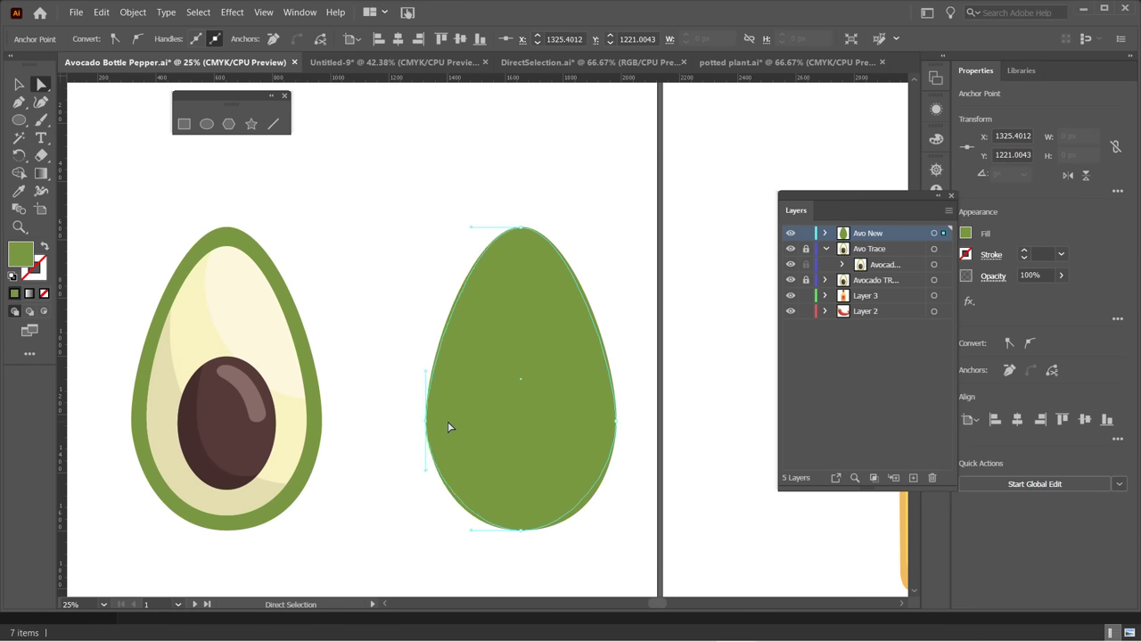
pyautogui.press('Left')
# Reshape the egg's bottom curve and upper side curves by dragging handles, then deselect.
pyautogui.click(520, 530)
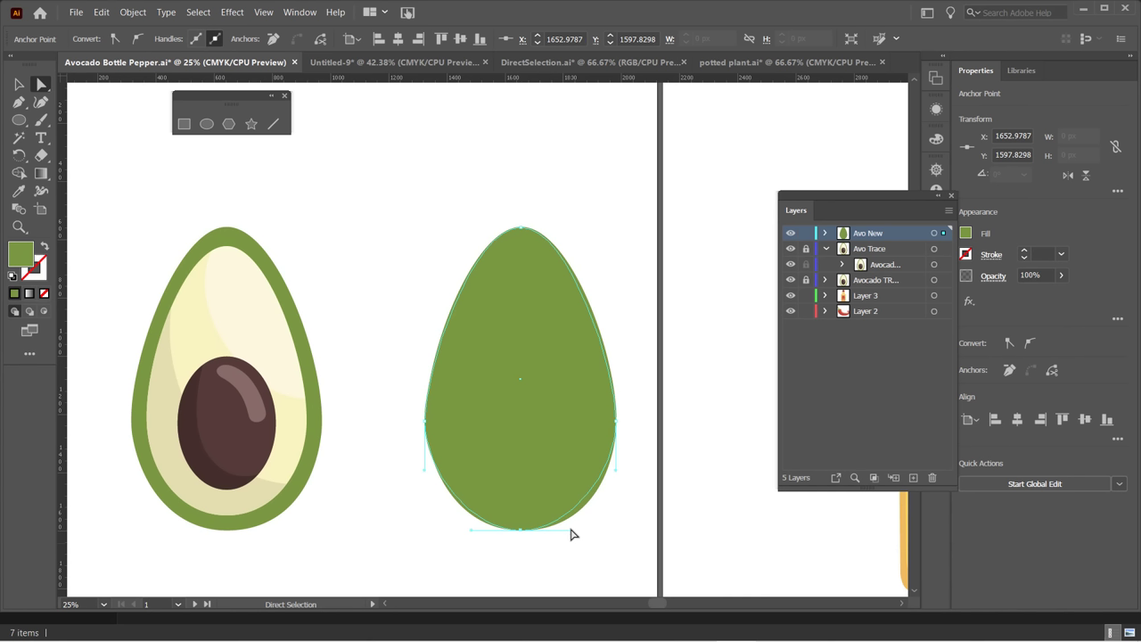
pyautogui.moveTo(571, 533); pyautogui.dragTo(586, 532)
pyautogui.moveTo(471, 535); pyautogui.dragTo(464, 533)
pyautogui.click(616, 421)
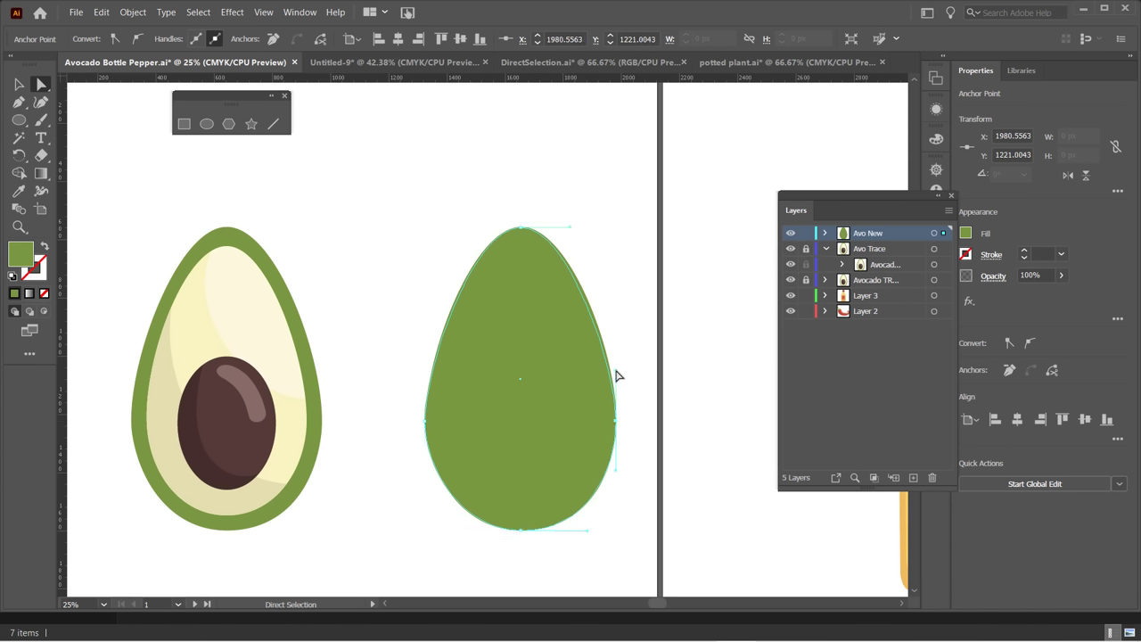
pyautogui.moveTo(619, 376); pyautogui.dragTo(620, 365)
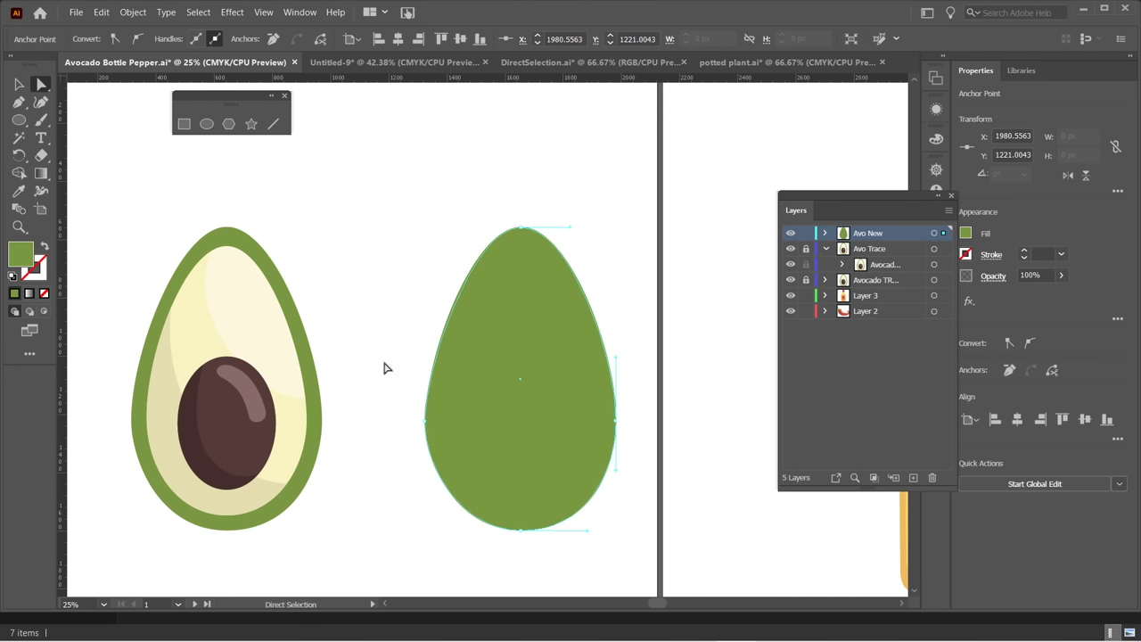
pyautogui.click(426, 420)
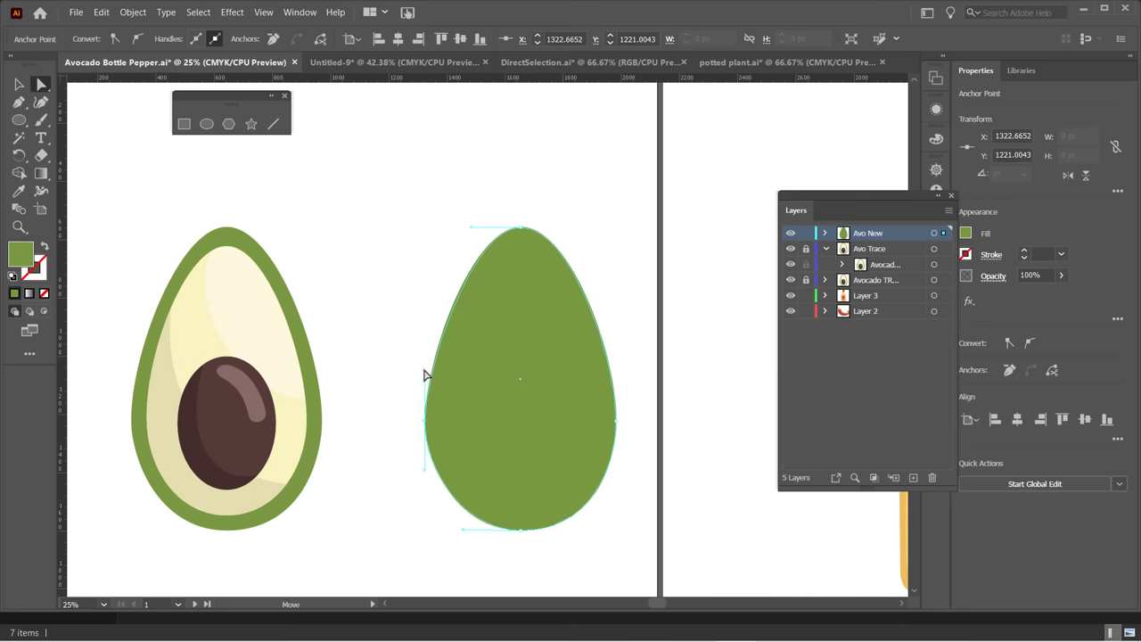
pyautogui.moveTo(425, 365); pyautogui.dragTo(426, 366)
pyautogui.click(650, 314)
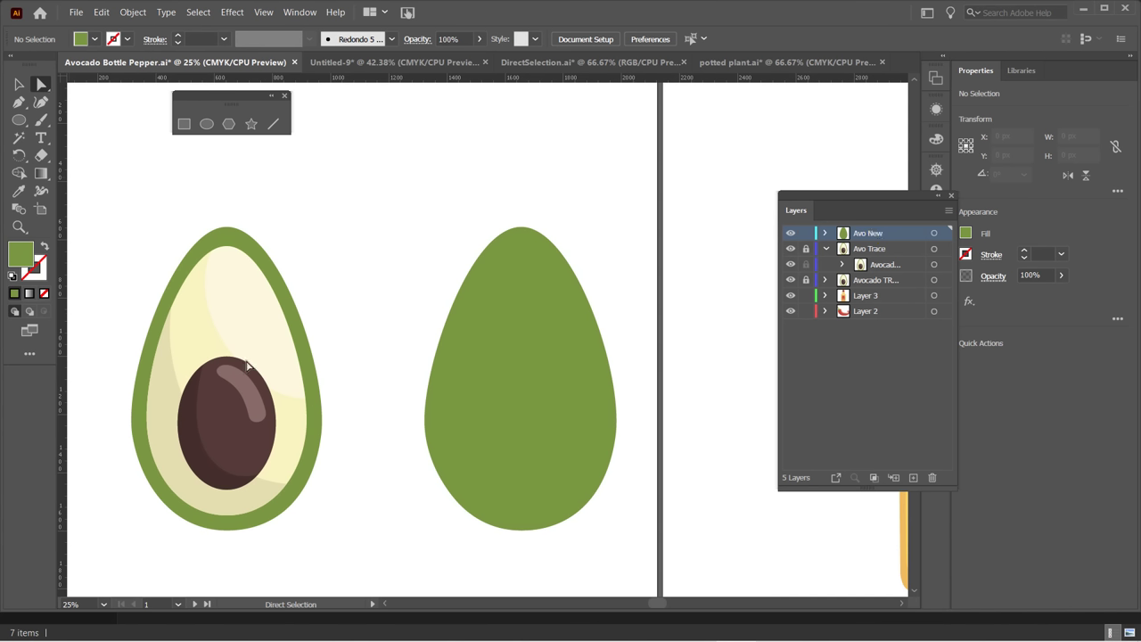
# Alt-drag a copy of the egg to the right artboard and rename the top path 'stencil'.
pyautogui.click(525, 277)
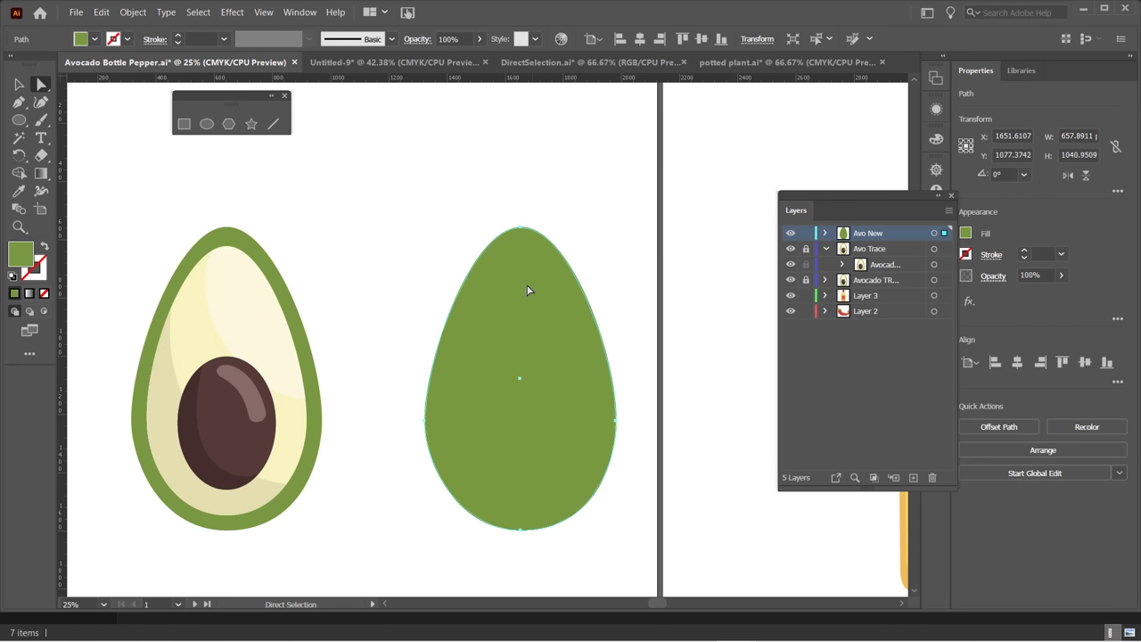
pyautogui.moveTo(531, 292); pyautogui.dragTo(731, 183)
pyautogui.click(827, 234)
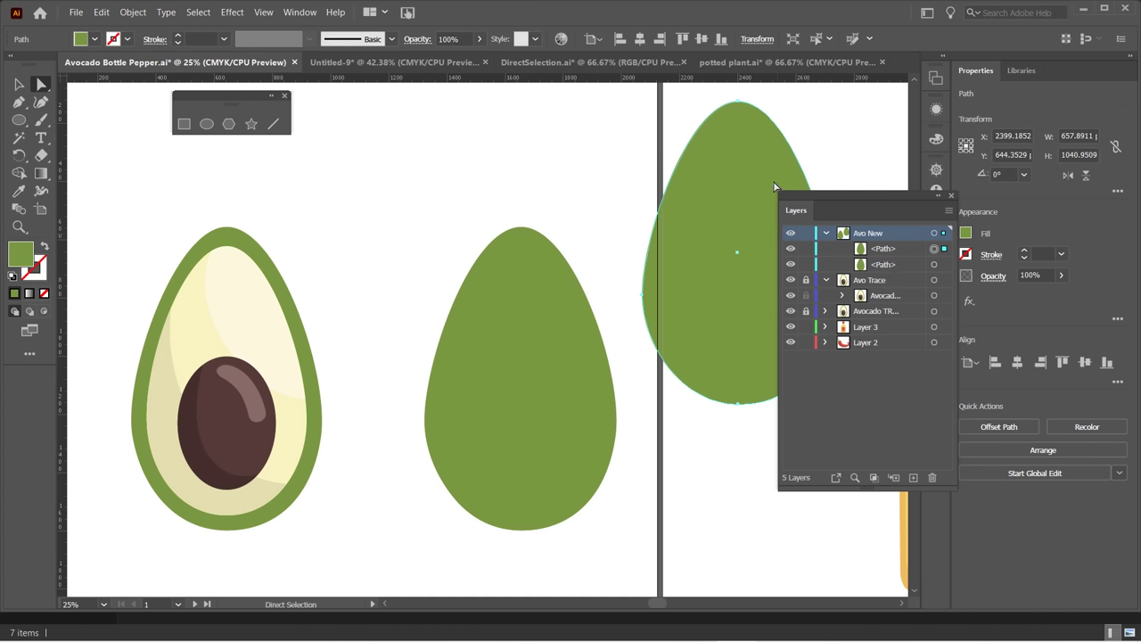
pyautogui.doubleClick(890, 251)
pyautogui.write('stencil')
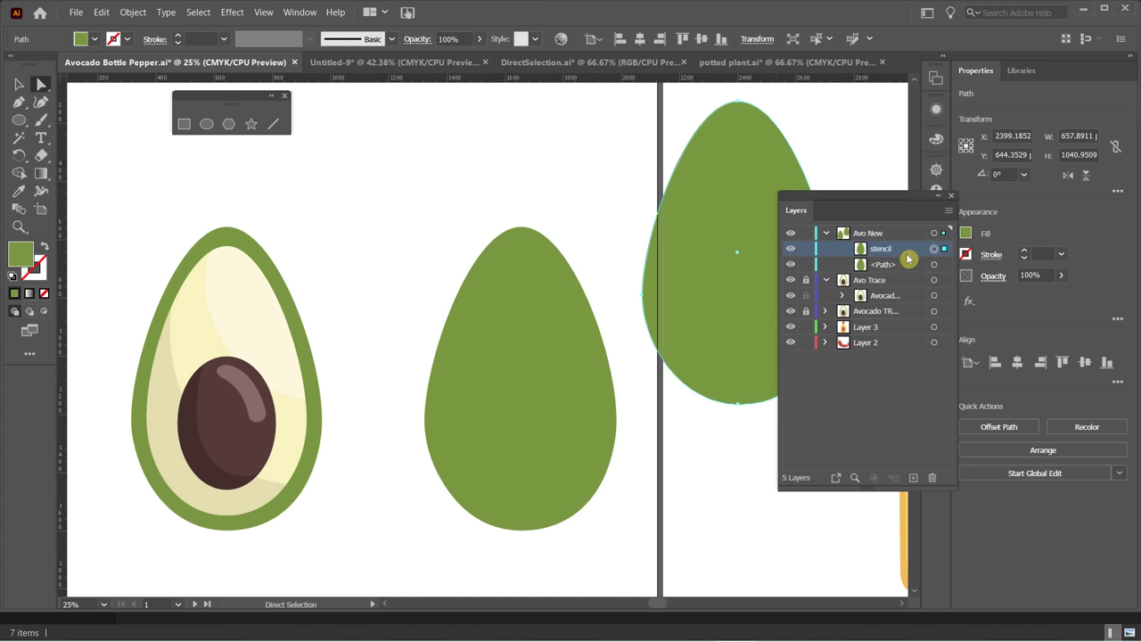
pyautogui.press('Return')
# Rename the second path in Avo New to 'base' and select it.
pyautogui.click(881, 266)
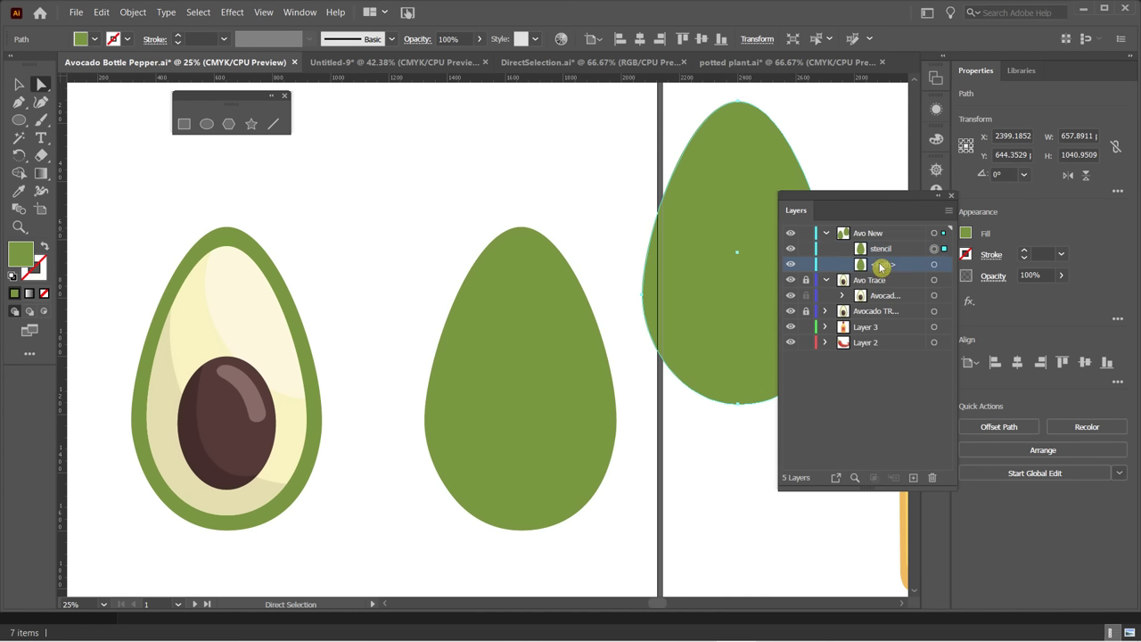
pyautogui.doubleClick(888, 267)
pyautogui.write('base')
pyautogui.press('Return')
pyautogui.click(913, 268)
pyautogui.click(934, 266)
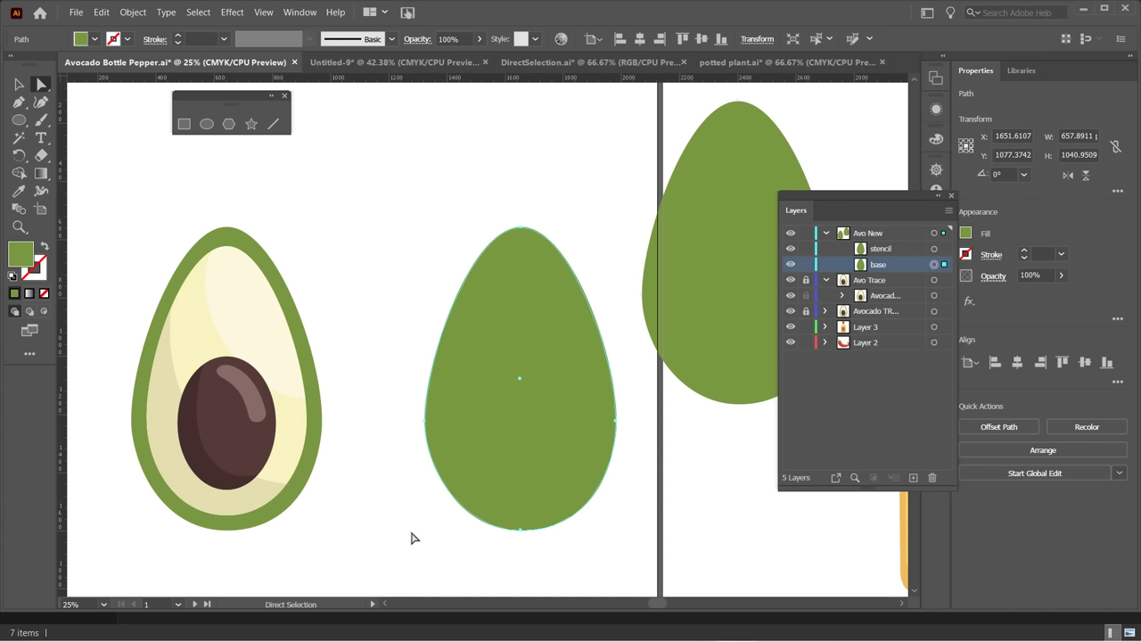
# Copy the base egg, Paste in Front, and rename the copy 'second level'.
pyautogui.click(105, 15)
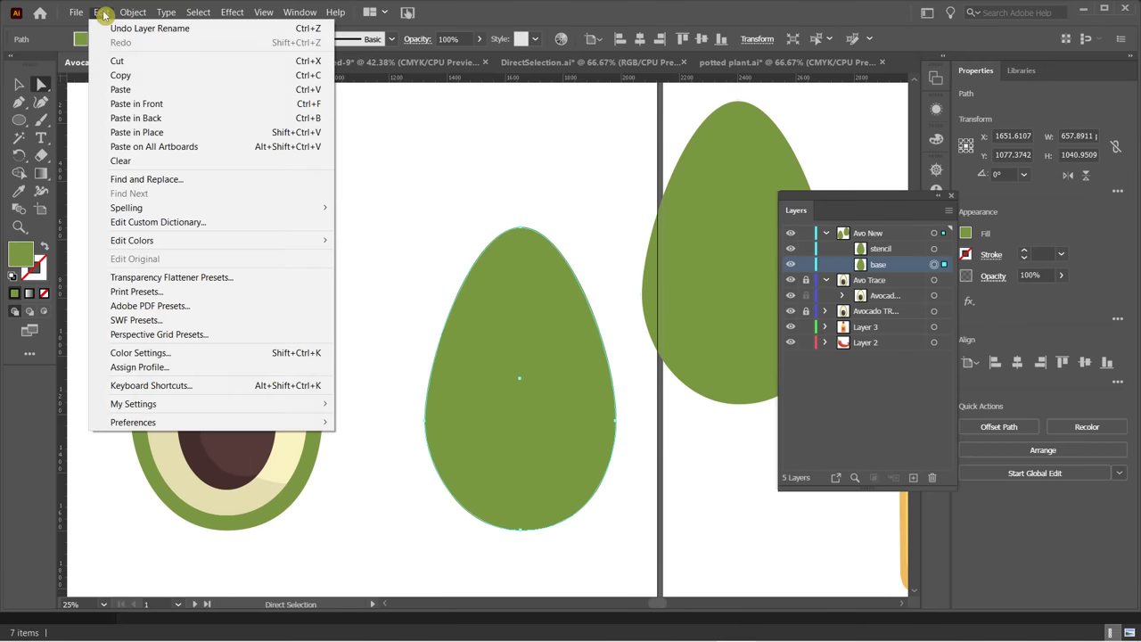
pyautogui.click(150, 76)
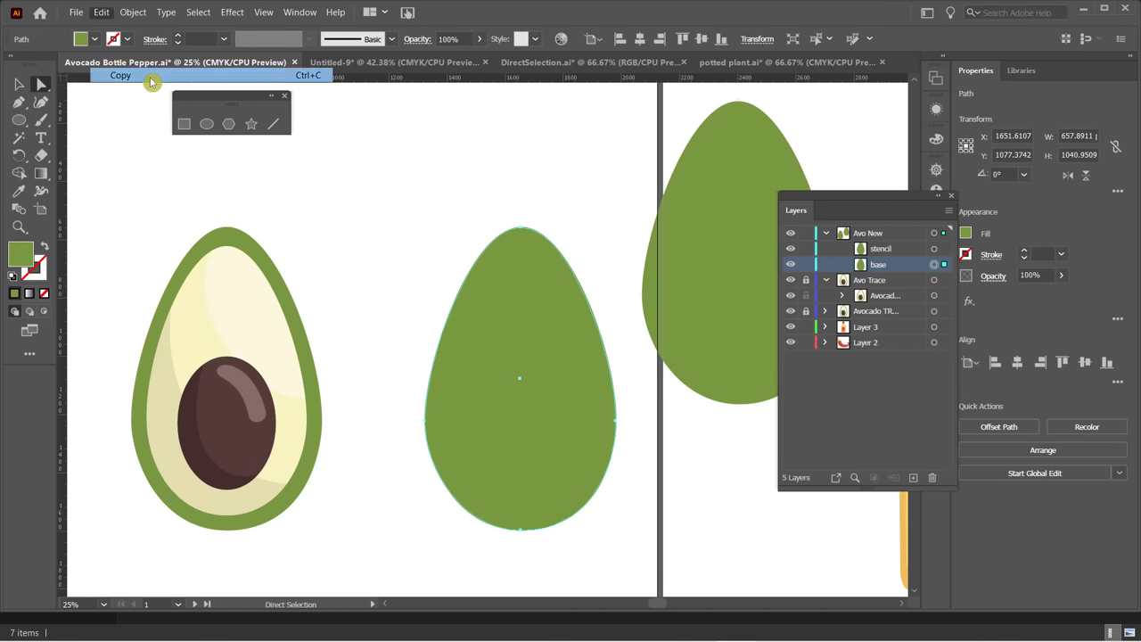
pyautogui.click(105, 18)
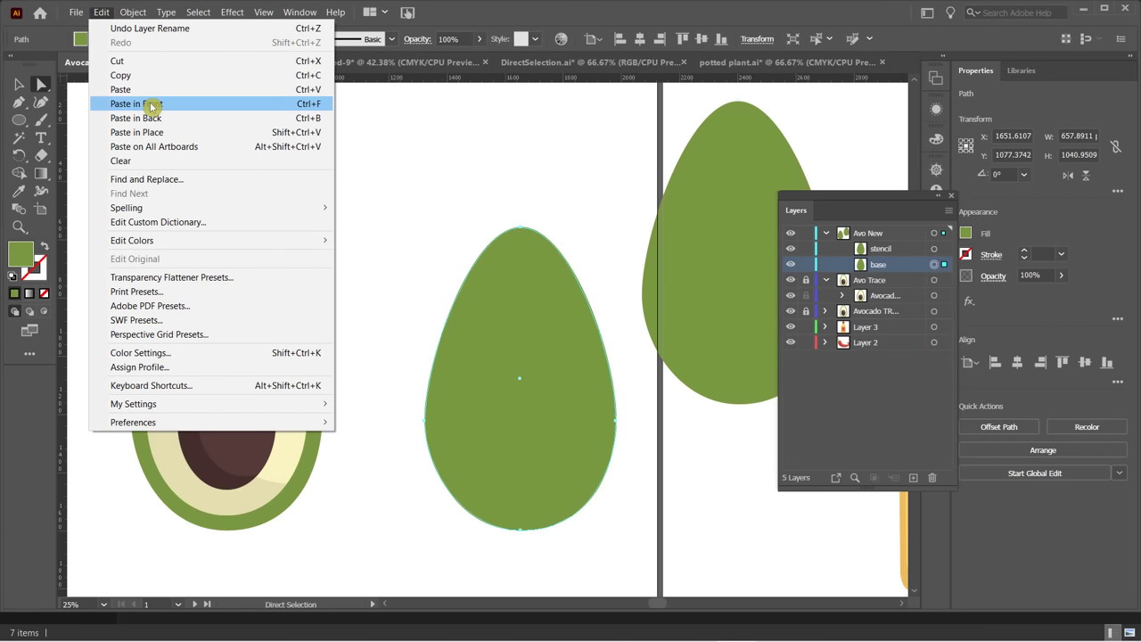
pyautogui.click(150, 106)
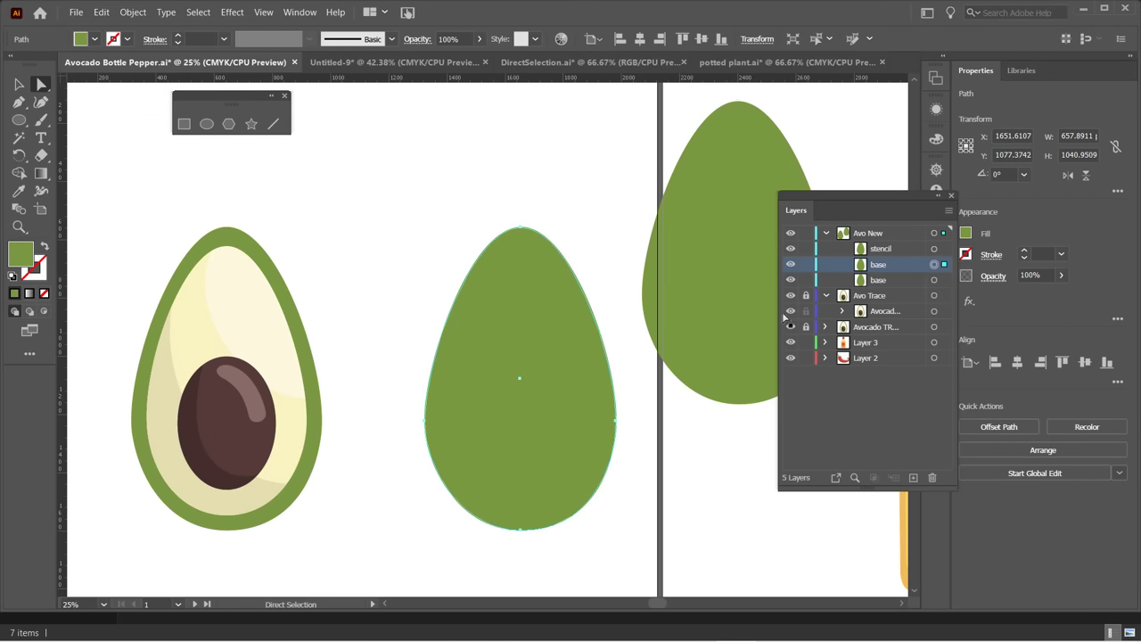
pyautogui.moveTo(897, 265)
pyautogui.mouseDown()
pyautogui.moveTo(878, 273)
pyautogui.moveTo(890, 273)
pyautogui.mouseUp()
pyautogui.doubleClick(882, 267)
pyautogui.write('seco')
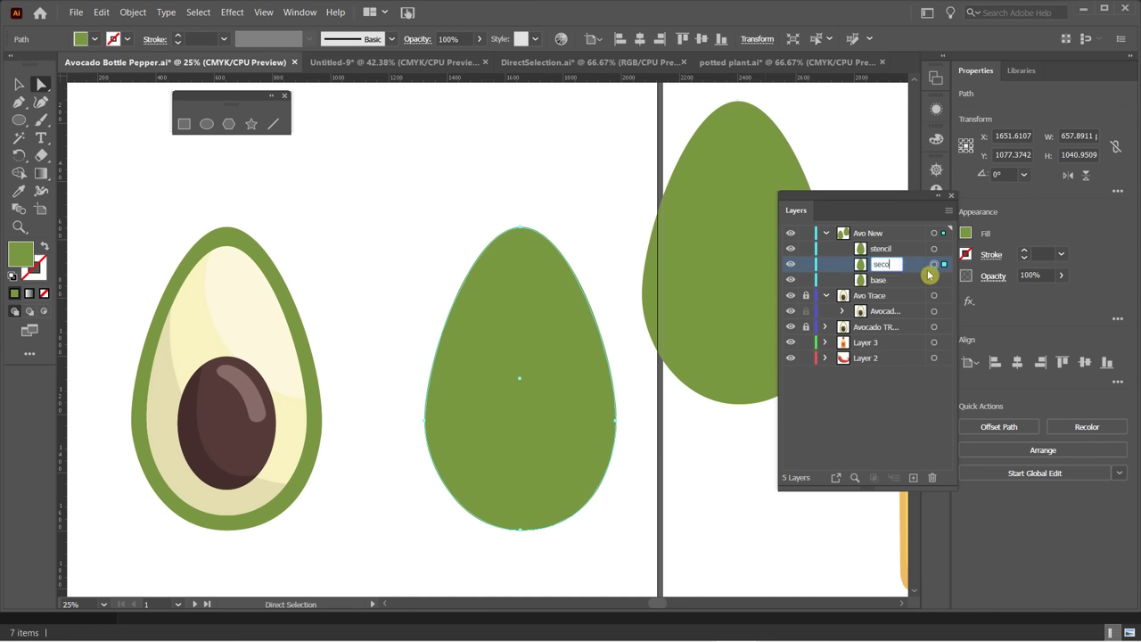
pyautogui.write('nd level')
pyautogui.press('Return')
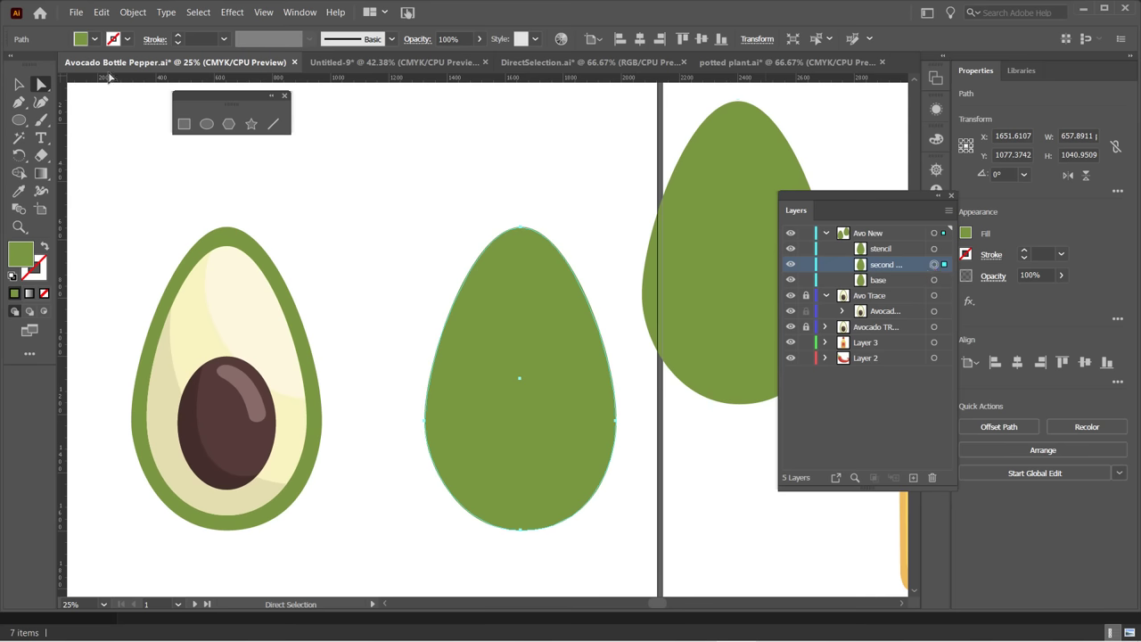
# Fill the second level egg with the pale cream swatch.
pyautogui.click(96, 40)
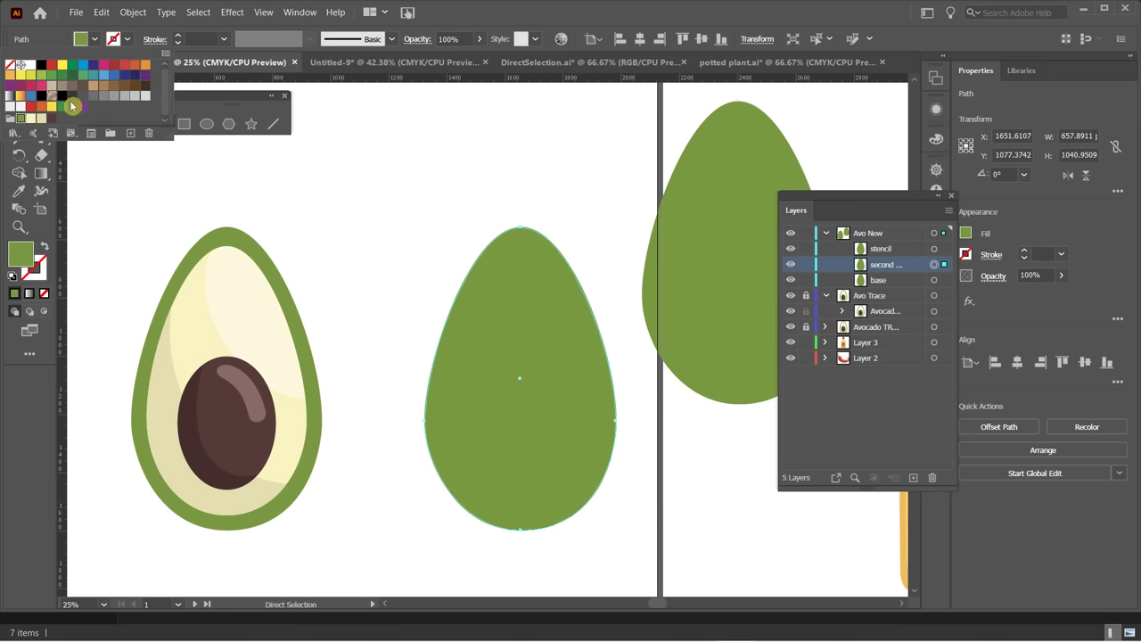
pyautogui.click(32, 121)
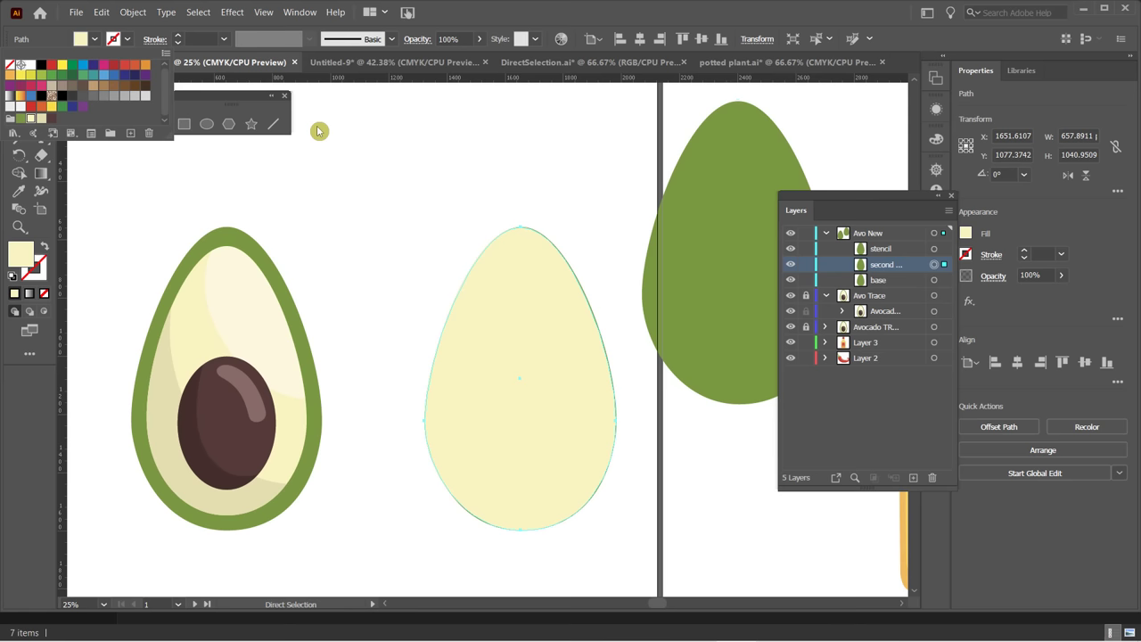
pyautogui.click(326, 173)
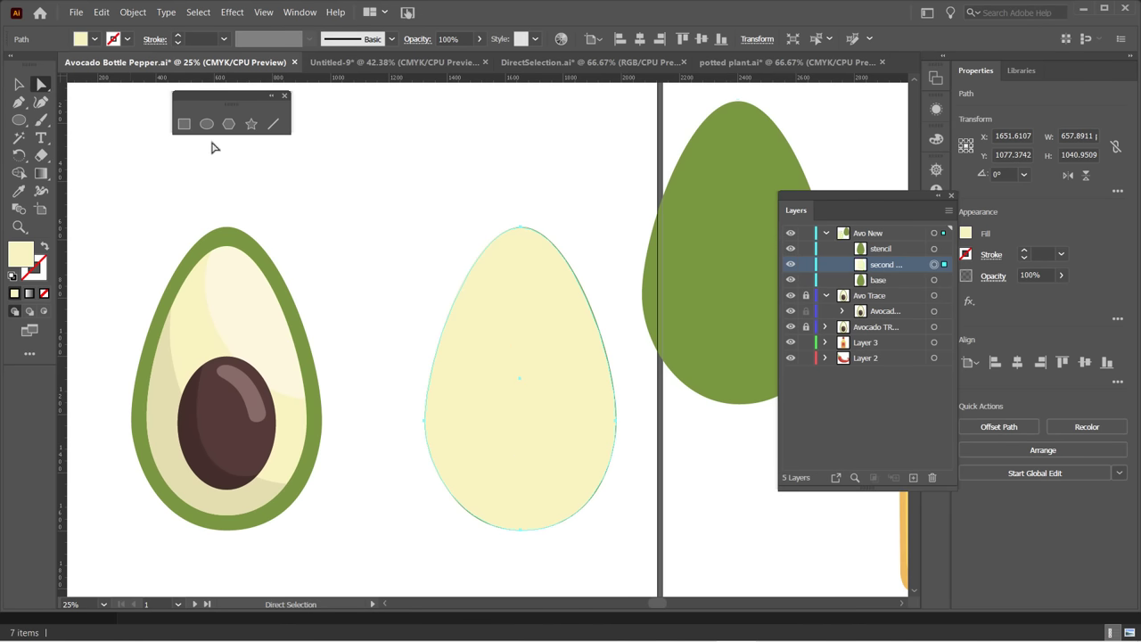
# Scale the cream egg from its centre to sit inside the green egg with a rim.
pyautogui.click(24, 86)
pyautogui.click(23, 86)
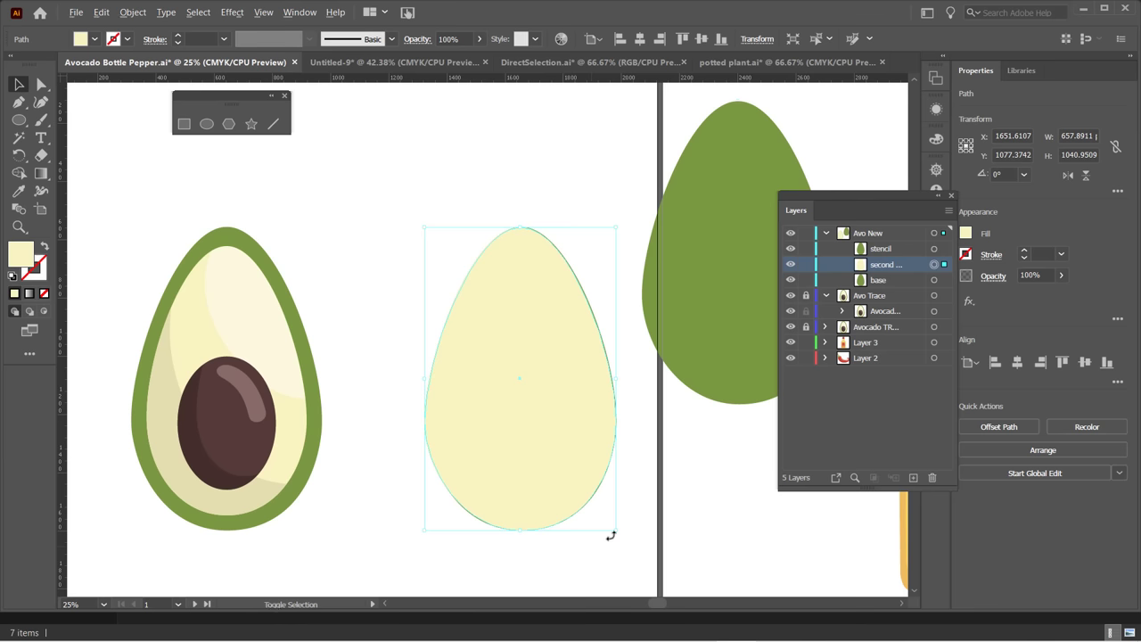
pyautogui.moveTo(615, 531); pyautogui.dragTo(601, 523)
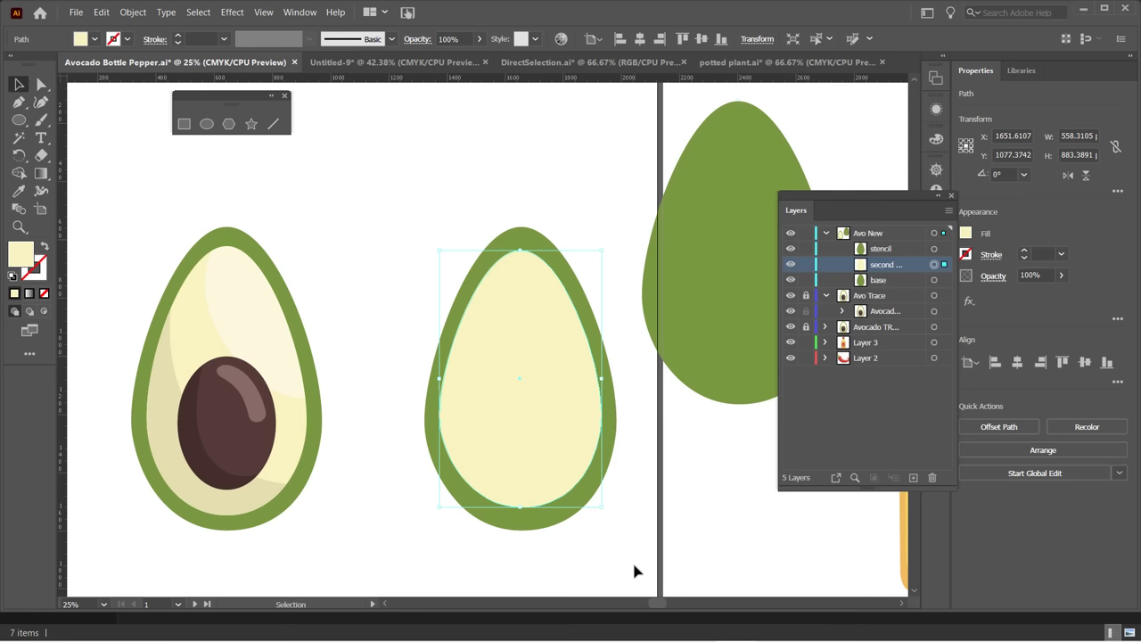
pyautogui.moveTo(599, 509); pyautogui.dragTo(604, 521)
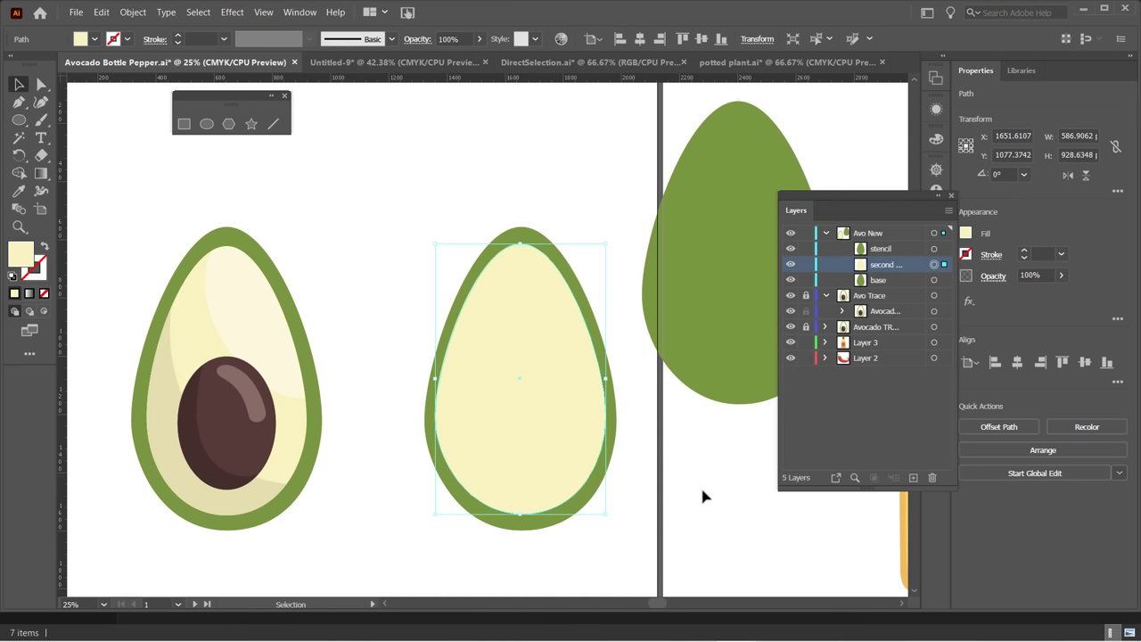
# Copy the right avocado's cream inner shape and paste it in front of the original.
pyautogui.click(102, 11)
pyautogui.click(138, 73)
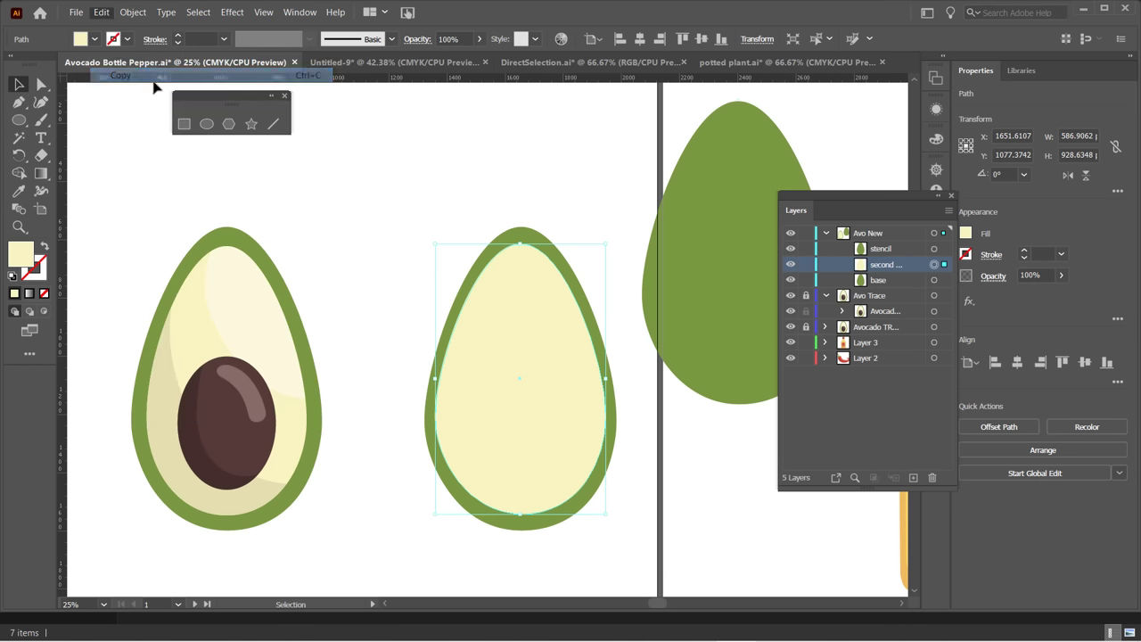
pyautogui.click(101, 13)
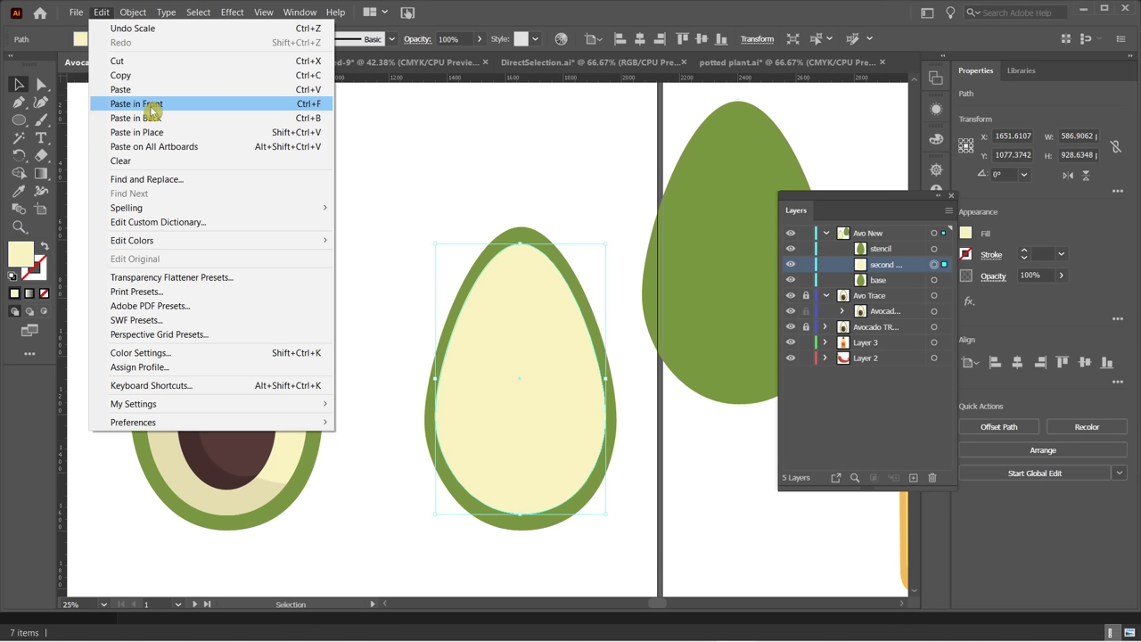
pyautogui.click(136, 103)
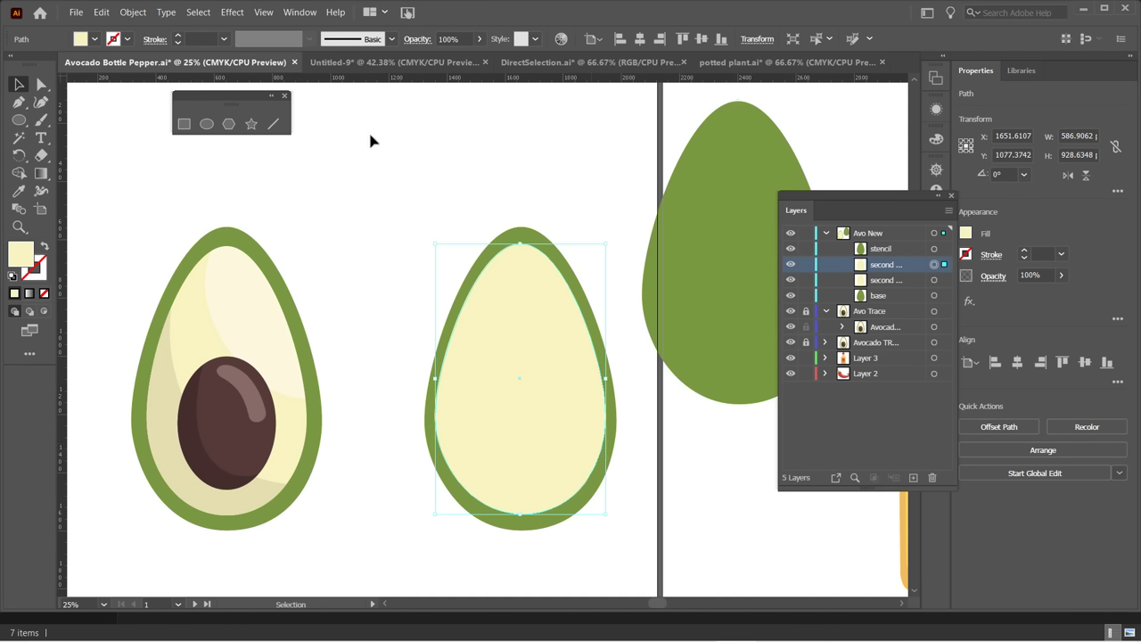
pyautogui.click(20, 172)
# Drag the green shape from artboard 2 over the right avocado and select it with the cream copy.
pyautogui.click(717, 156)
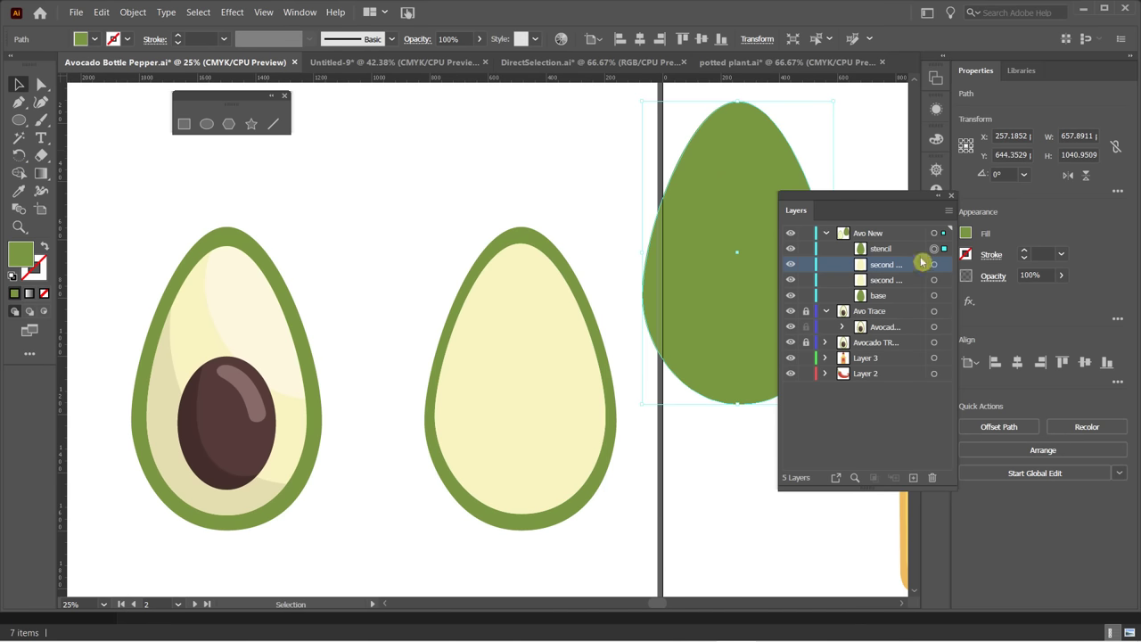
pyautogui.click(859, 266)
pyautogui.click(861, 242)
pyautogui.moveTo(731, 159); pyautogui.dragTo(542, 221)
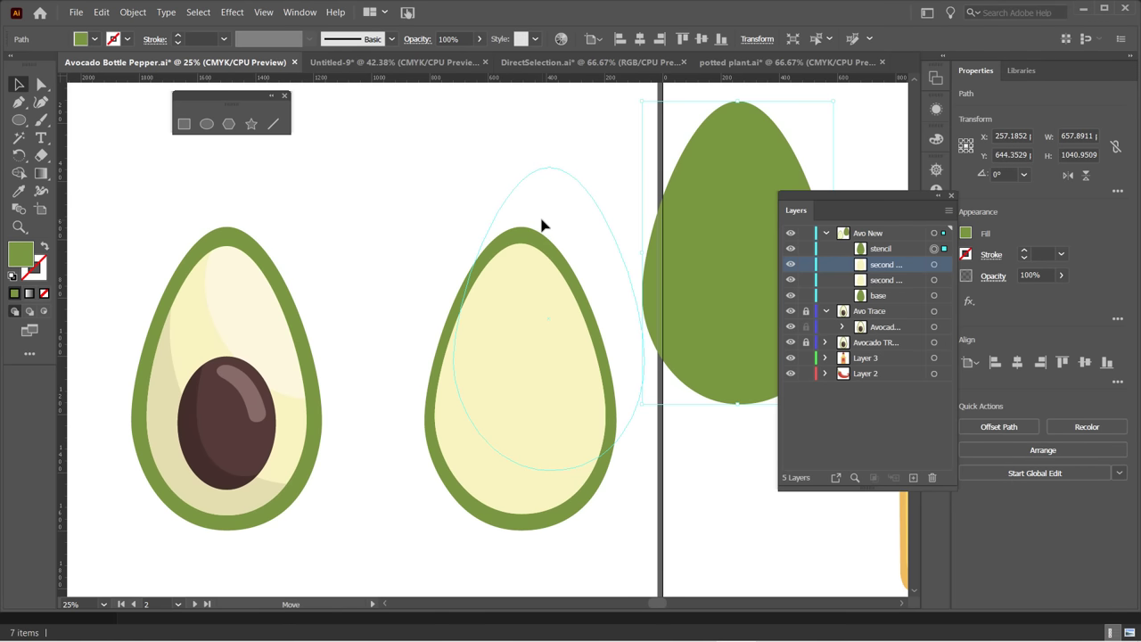
pyautogui.moveTo(541, 220); pyautogui.dragTo(542, 220)
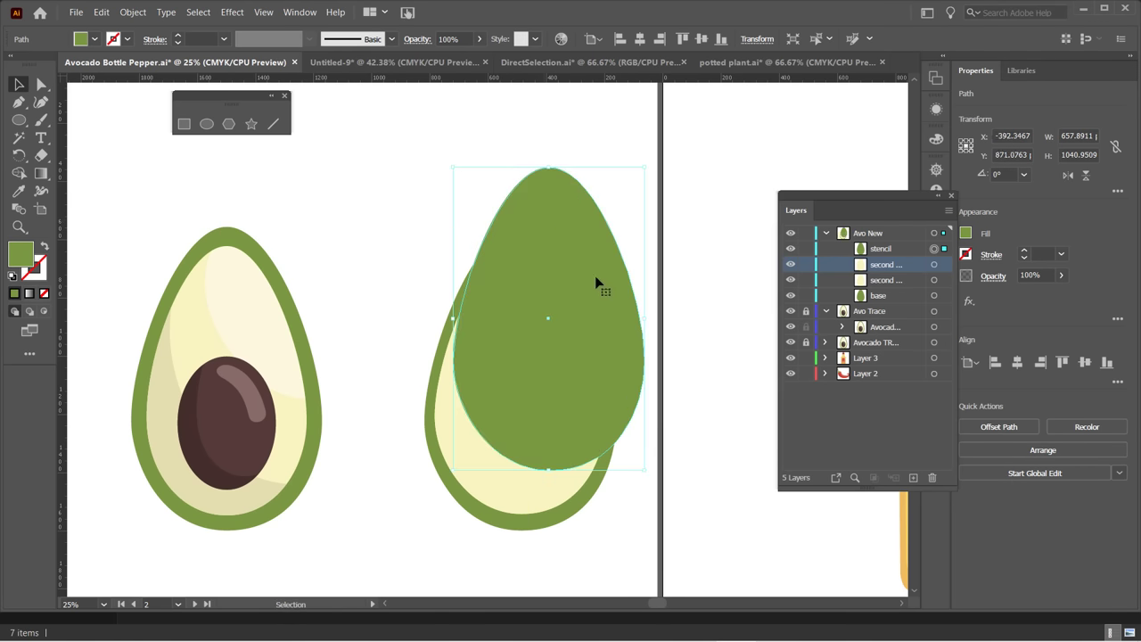
pyautogui.hotkey('ctrl', 'z')
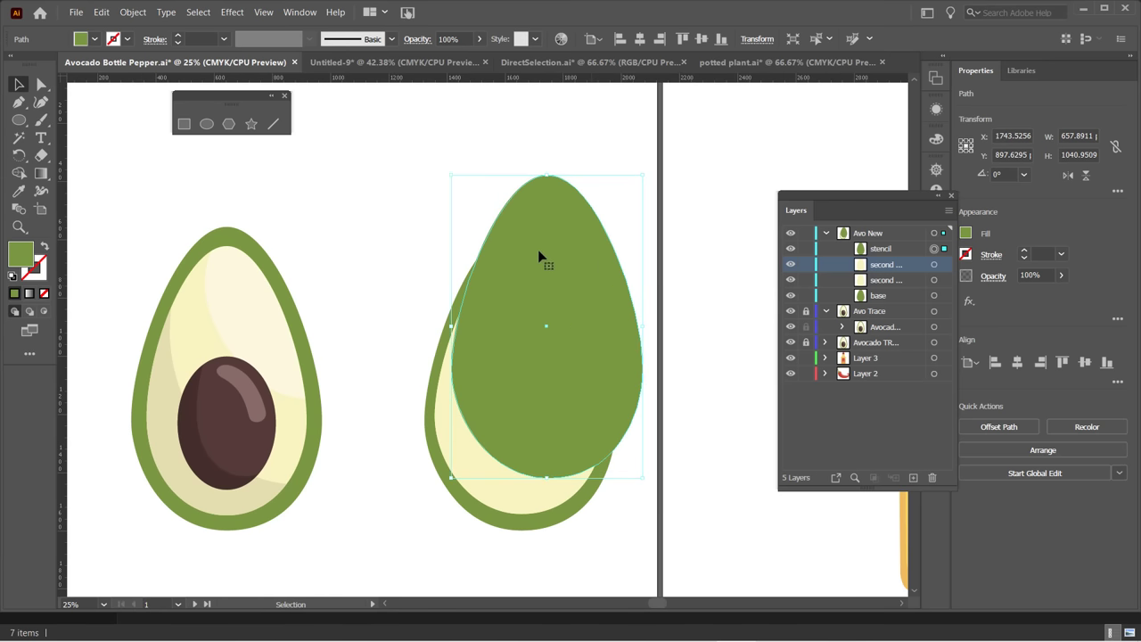
pyautogui.keyDown('shift'); pyautogui.click(443, 413); pyautogui.keyUp('shift')
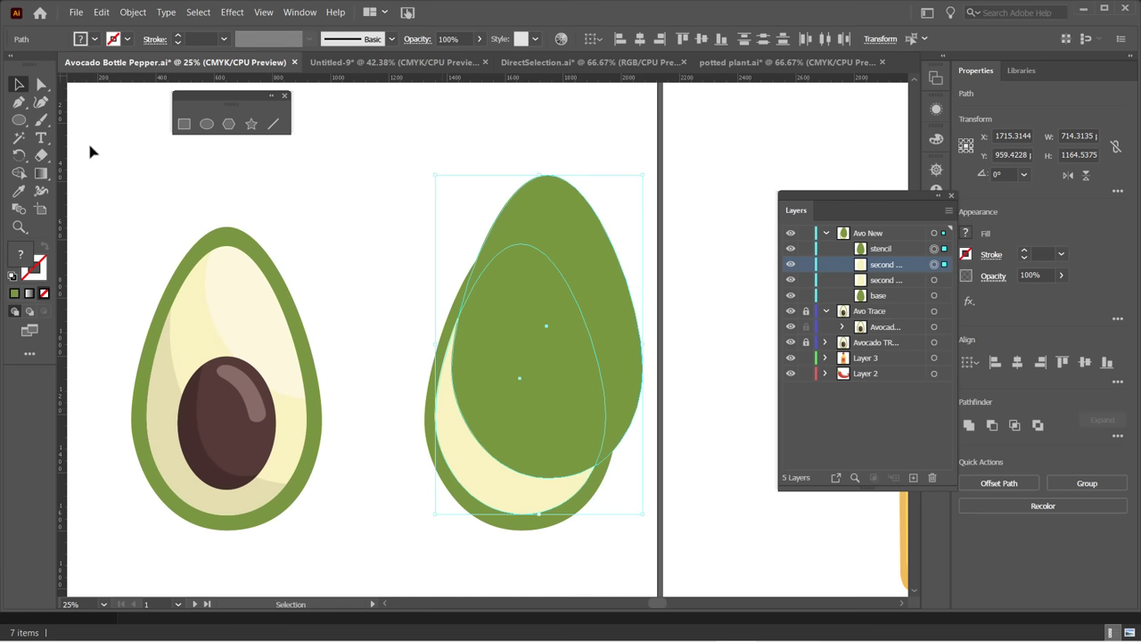
pyautogui.click(20, 174)
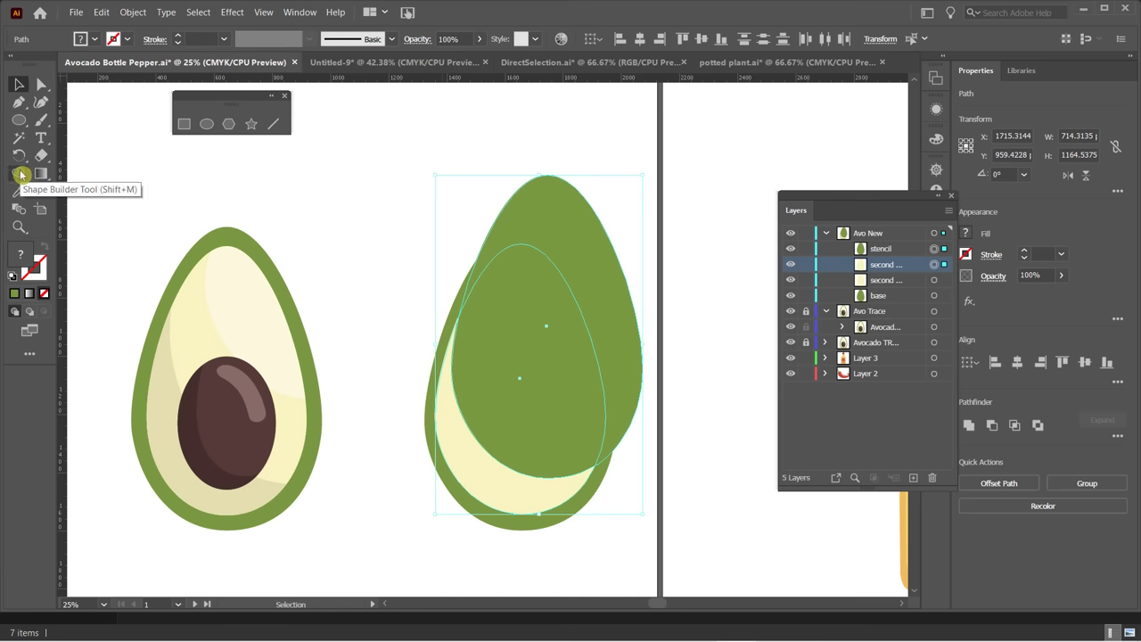
pyautogui.click(20, 174)
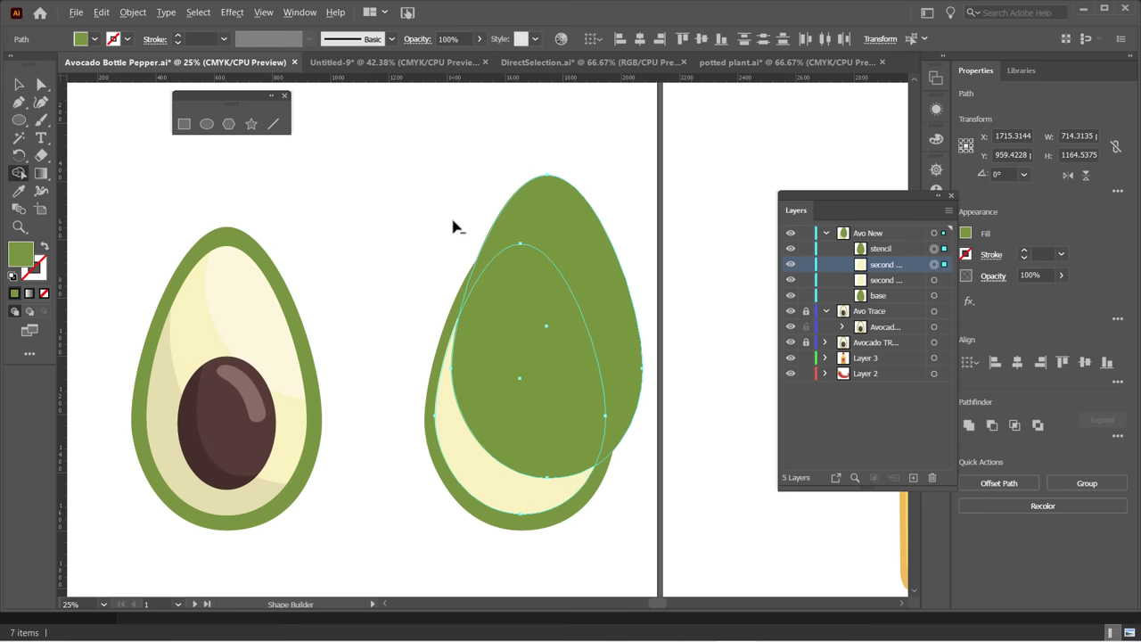
# Remove the green overlap region to leave a cream crescent, then select the crescent.
pyautogui.keyDown('alt'); pyautogui.click(542, 213); pyautogui.keyUp('alt')
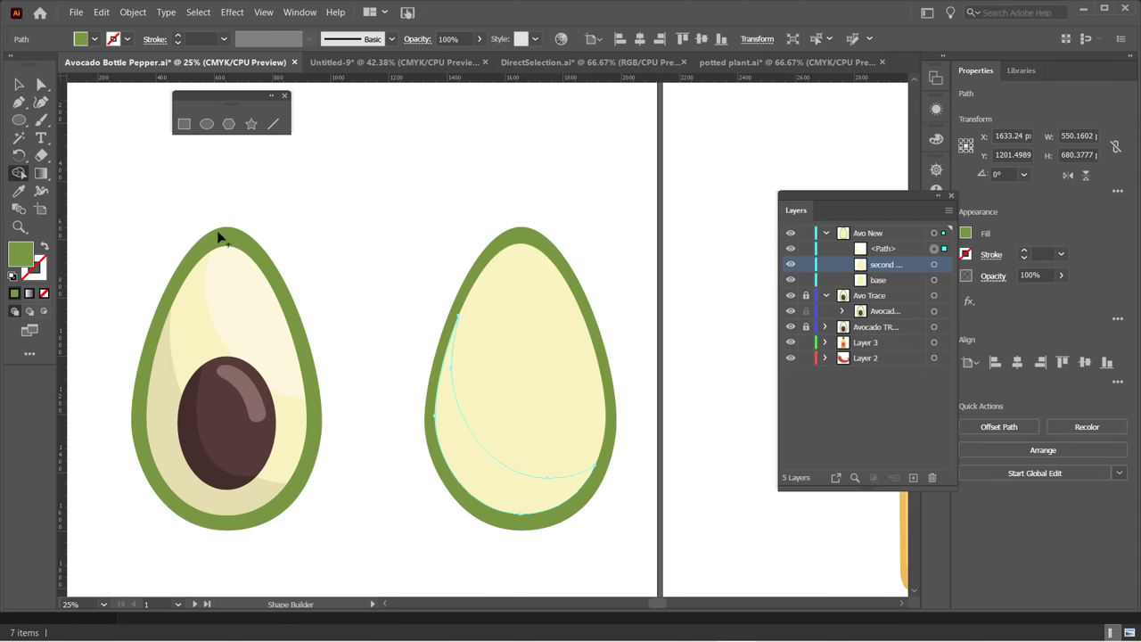
pyautogui.click(22, 88)
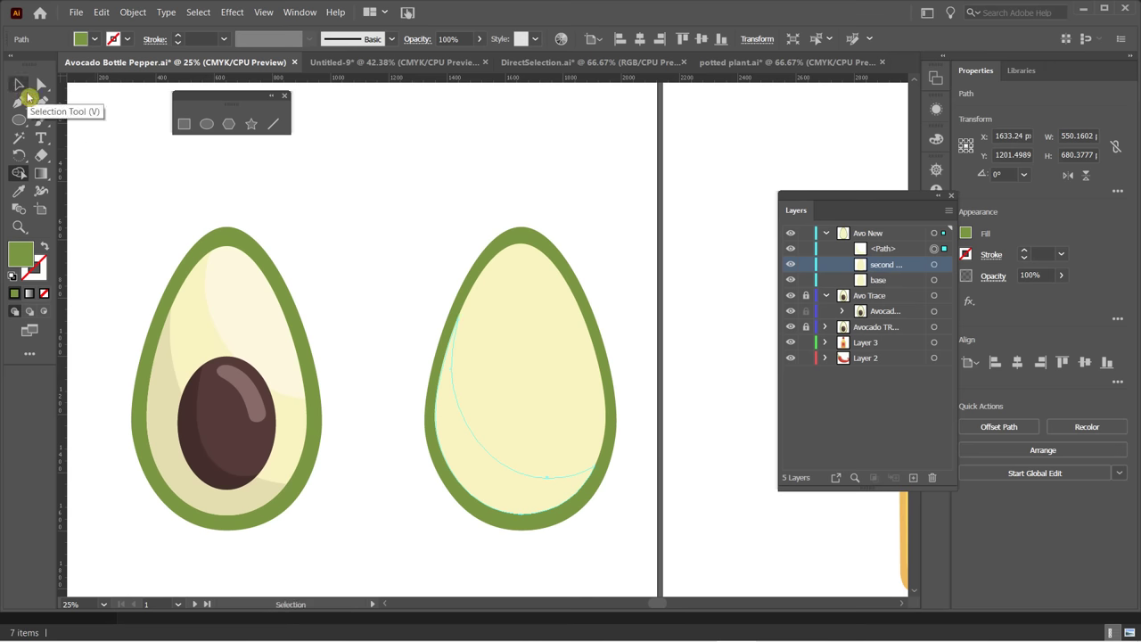
pyautogui.click(27, 89)
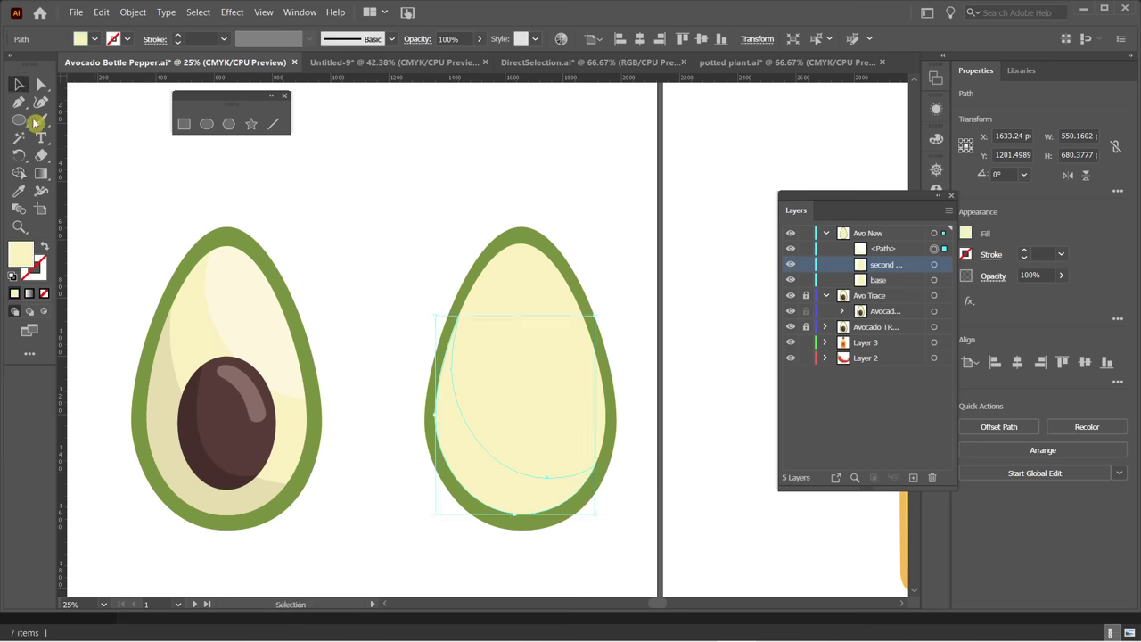
# Fill the crescent with a darker tan swatch and deselect it.
pyautogui.click(83, 39)
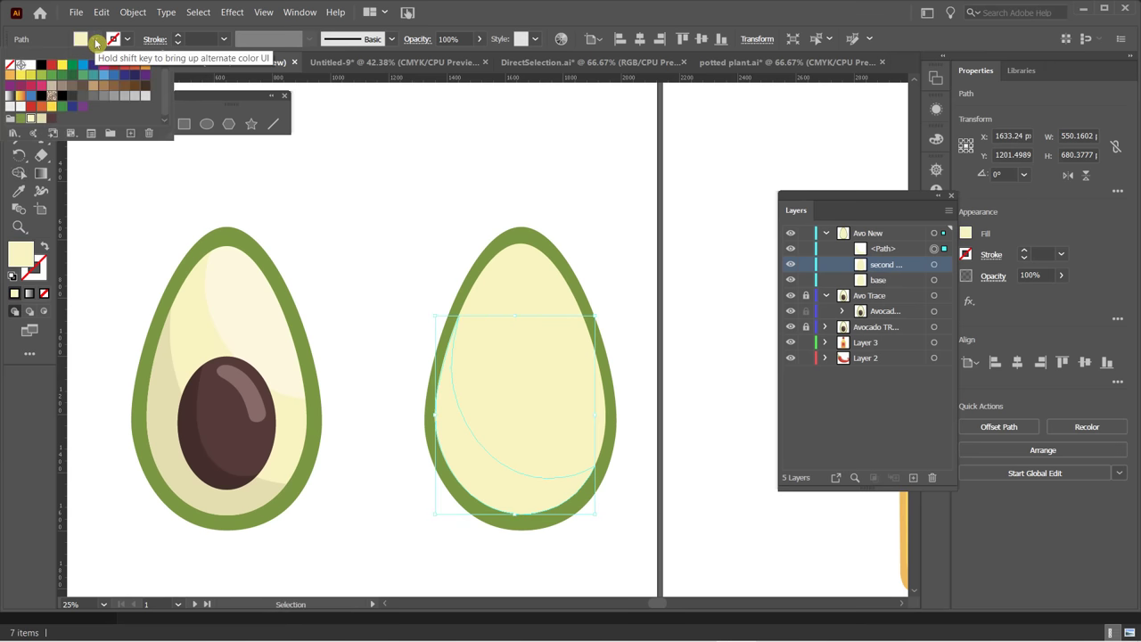
pyautogui.click(41, 118)
pyautogui.click(331, 209)
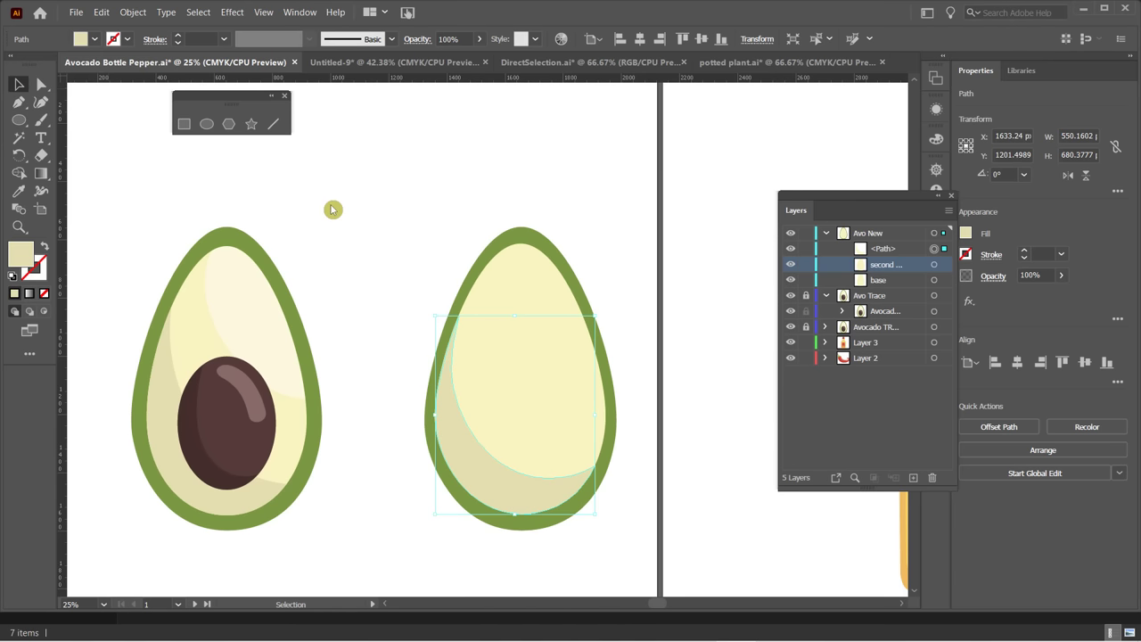
pyautogui.click(380, 213)
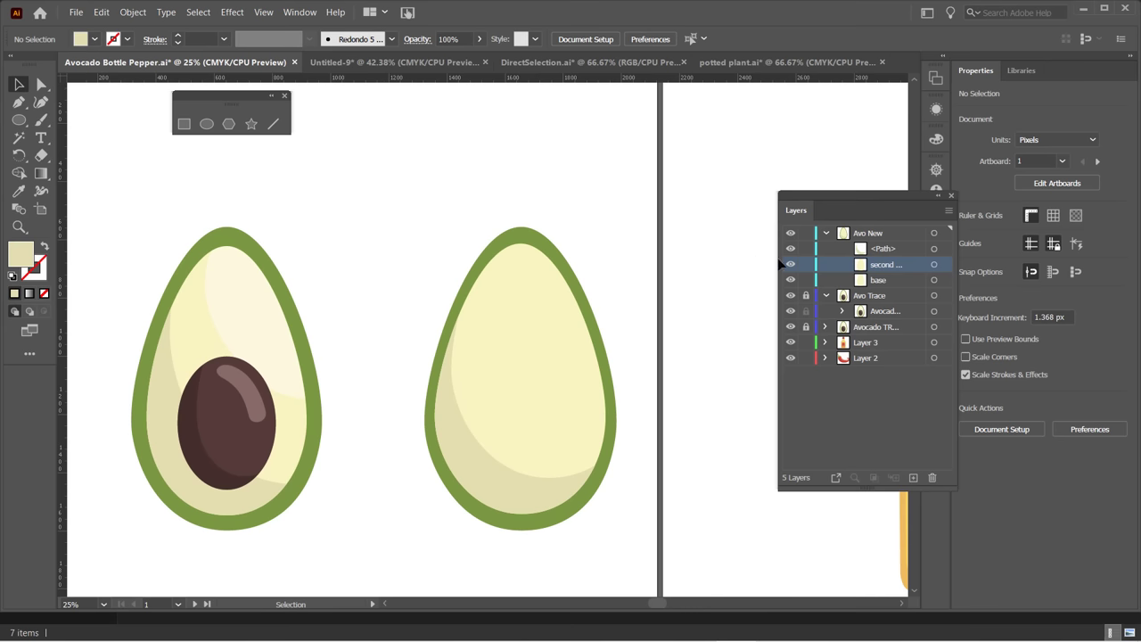
# Draw a dark brown circle inside the right avocado with the Ellipse tool.
pyautogui.click(18, 119)
pyautogui.click(96, 38)
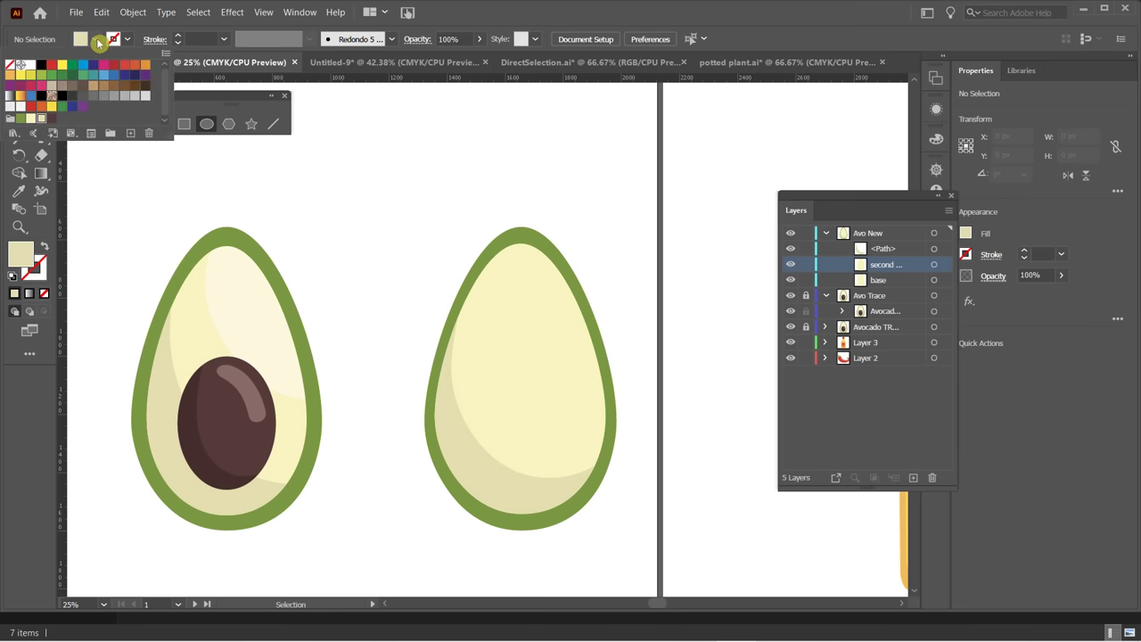
pyautogui.click(70, 107)
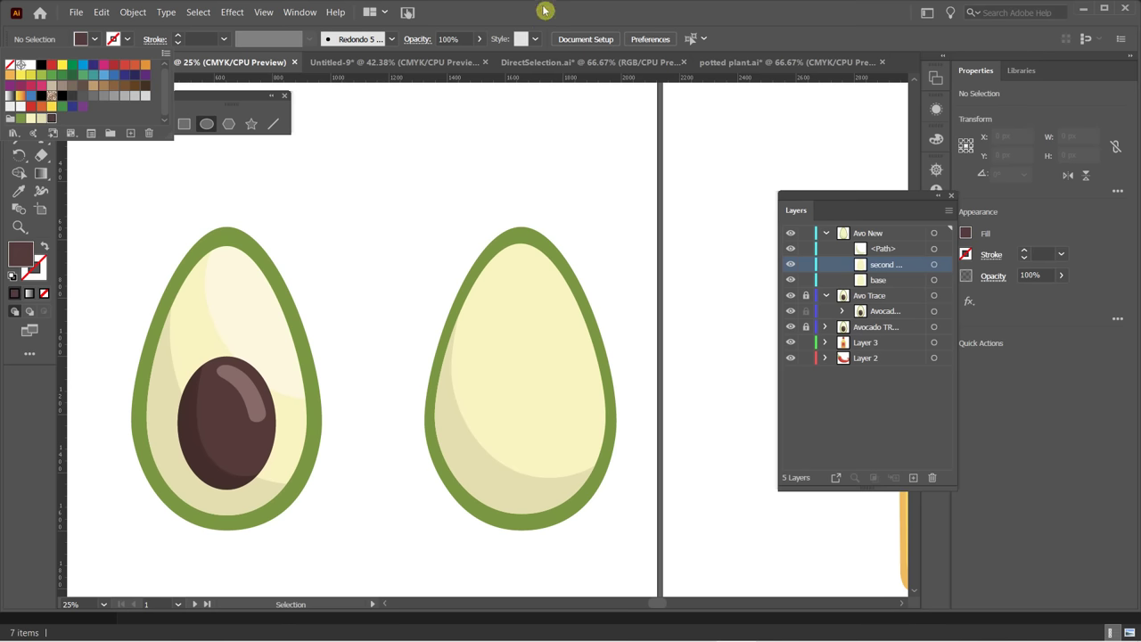
pyautogui.press('Escape')
pyautogui.click(19, 119)
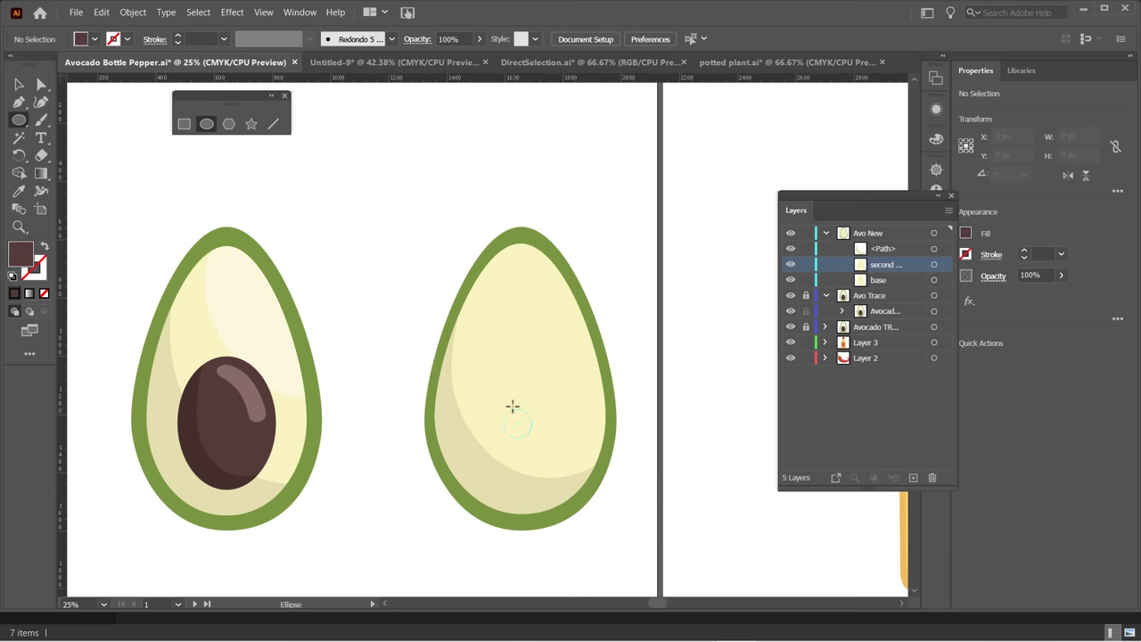
pyautogui.moveTo(513, 407); pyautogui.dragTo(503, 368)
pyautogui.click(19, 84)
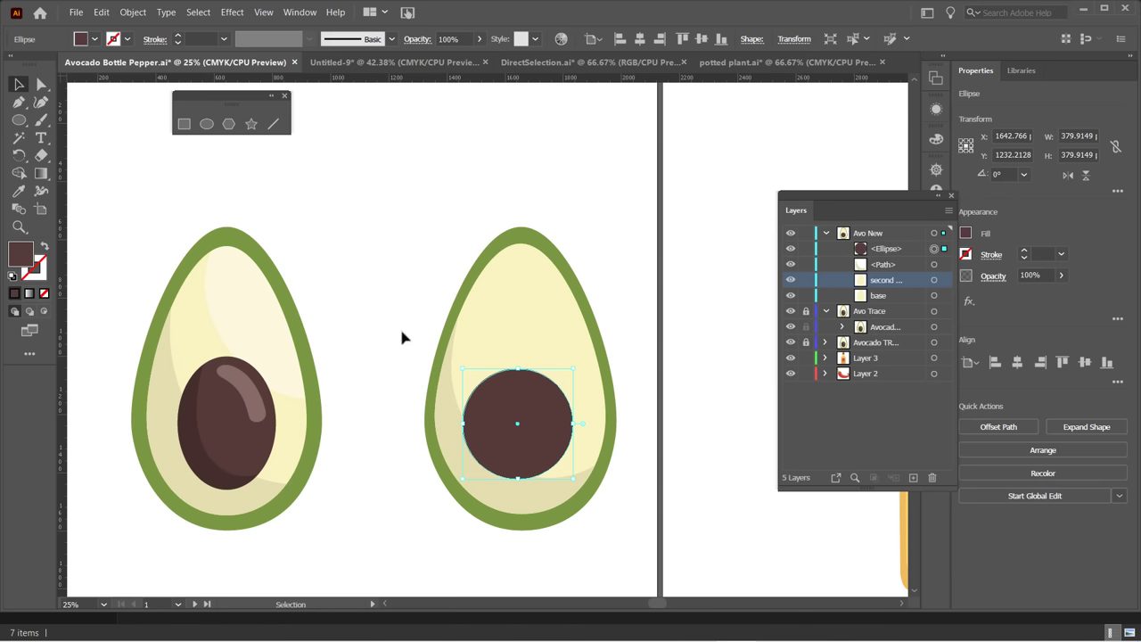
pyautogui.moveTo(518, 369); pyautogui.dragTo(518, 368)
# Raise the circle's top anchor to give the pit an egg shape.
pyautogui.click(41, 84)
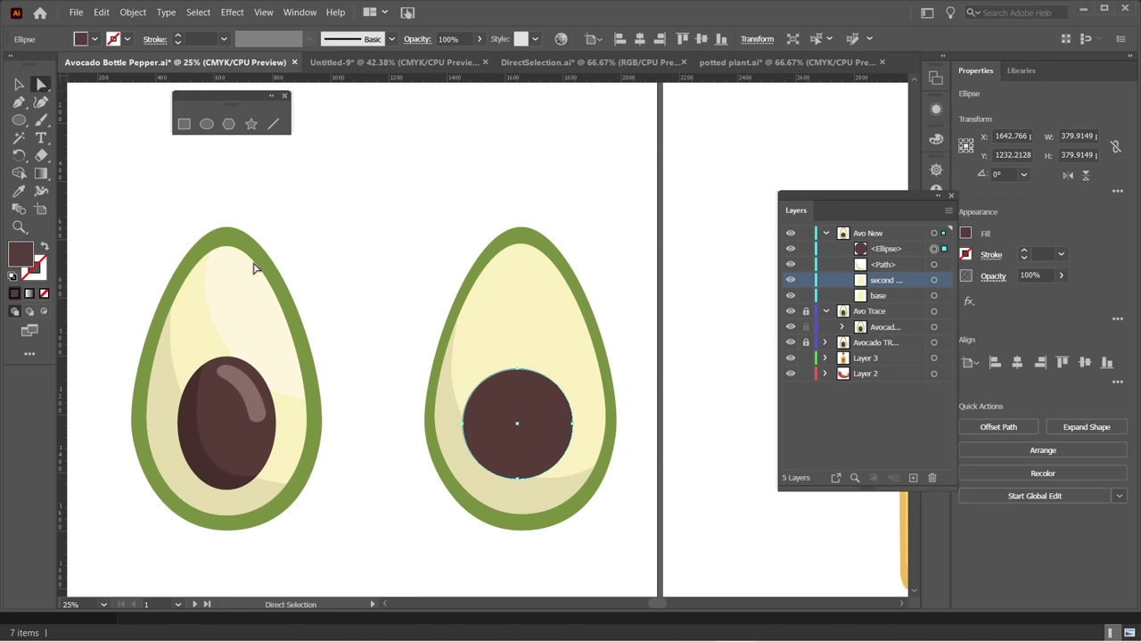
pyautogui.click(519, 370)
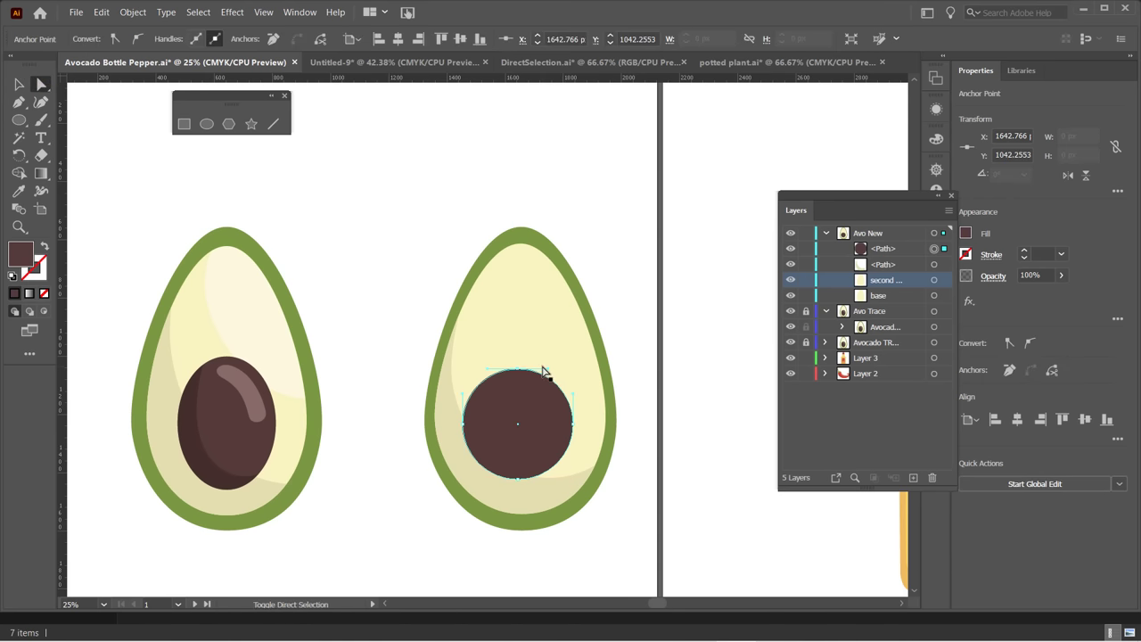
pyautogui.press('Up')
pyautogui.press('Up')
pyautogui.press('Up')
pyautogui.press('Up')
pyautogui.press('Up')
pyautogui.press('Up')
pyautogui.press('Up')
pyautogui.press('Up')
pyautogui.press('Up')
pyautogui.press('Up')
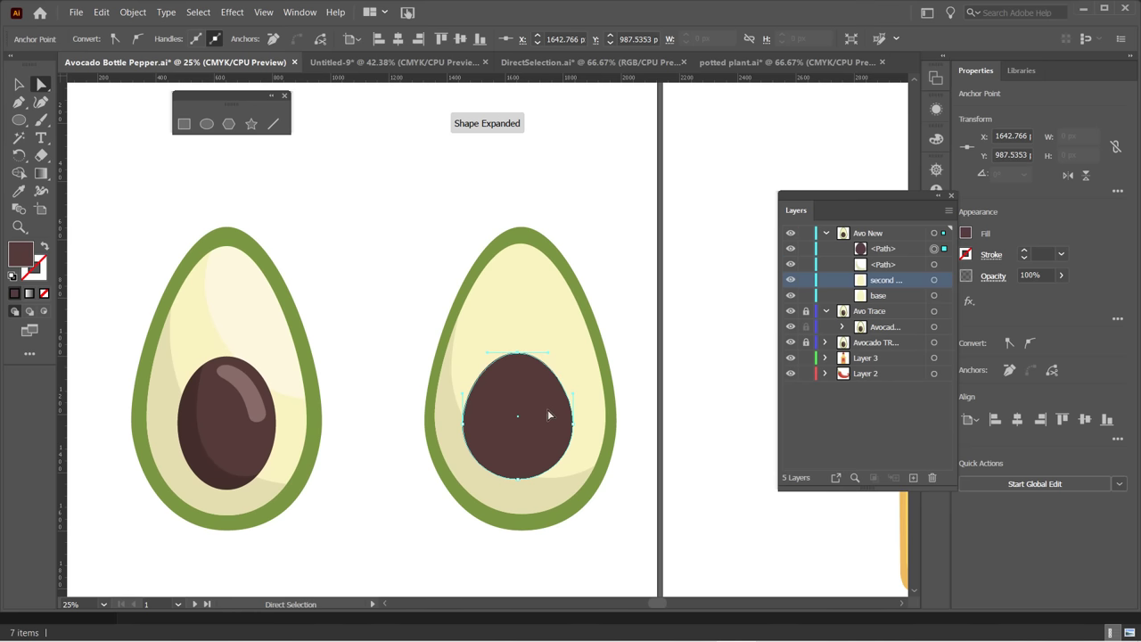
pyautogui.click(485, 431)
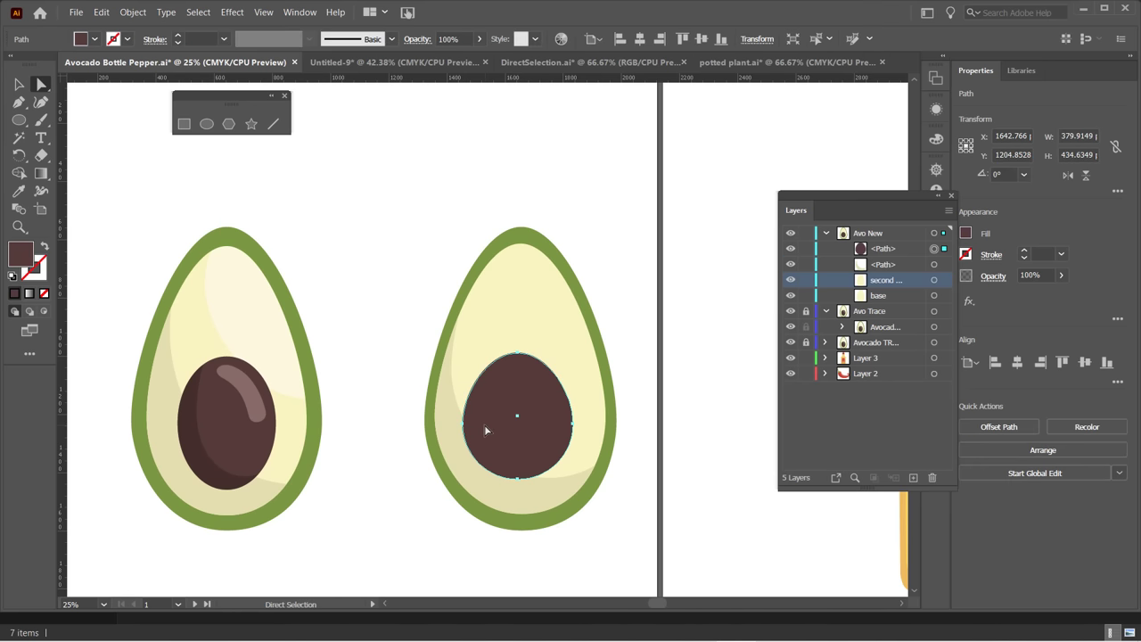
pyautogui.press('ctrl')
pyautogui.hotkey('shift', 'Right')
pyautogui.hotkey('ctrl', 'z')
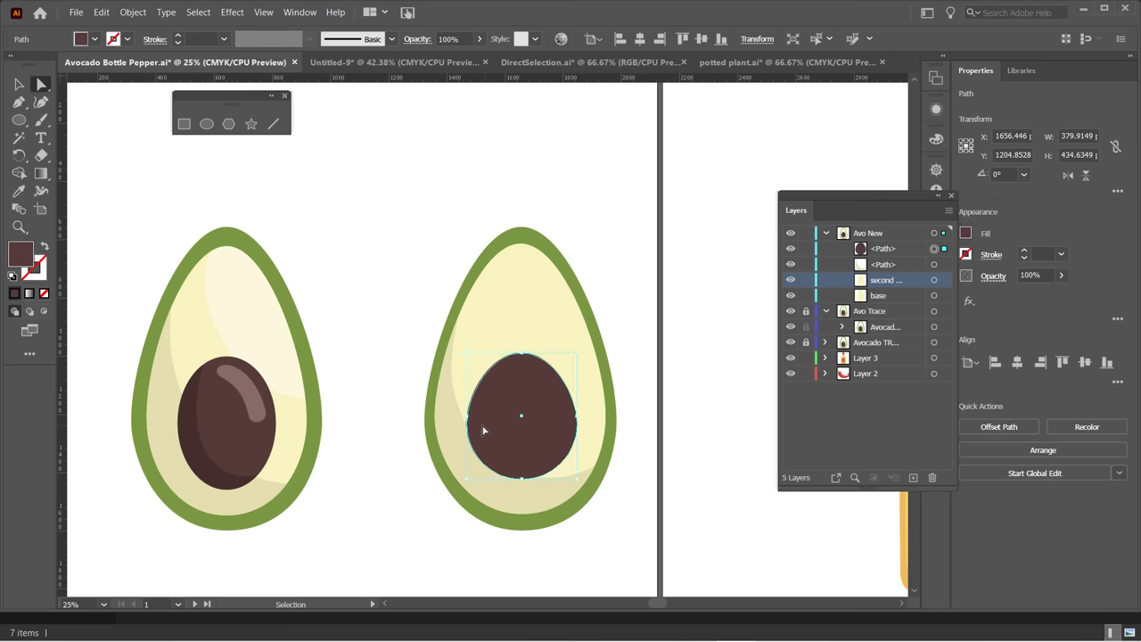
# Pull the pit's left and right anchors inward and lower its bottom anchor.
pyautogui.click(465, 421)
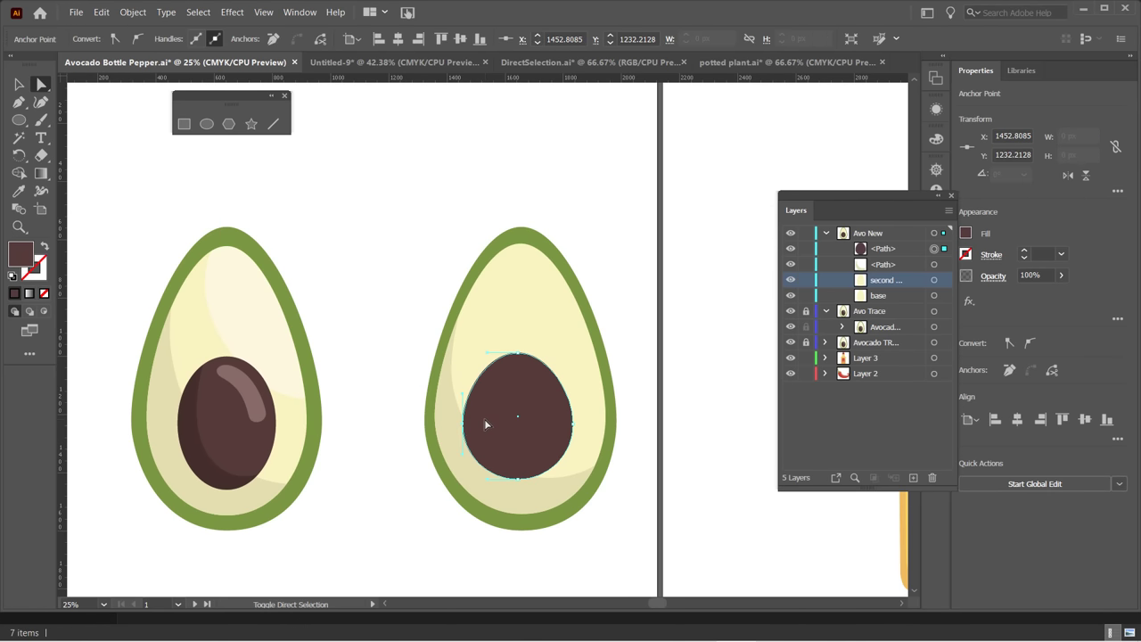
pyautogui.hotkey('shift', 'Right')
pyautogui.hotkey('shift', 'Right')
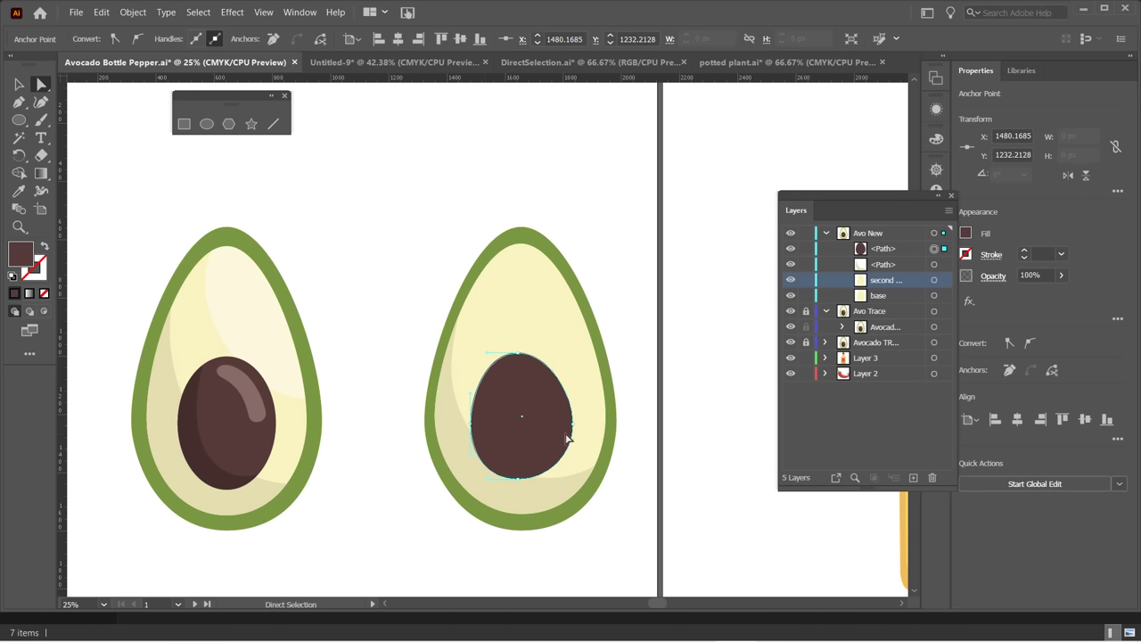
pyautogui.click(575, 428)
pyautogui.hotkey('shift', 'Left')
pyautogui.hotkey('shift', 'Left')
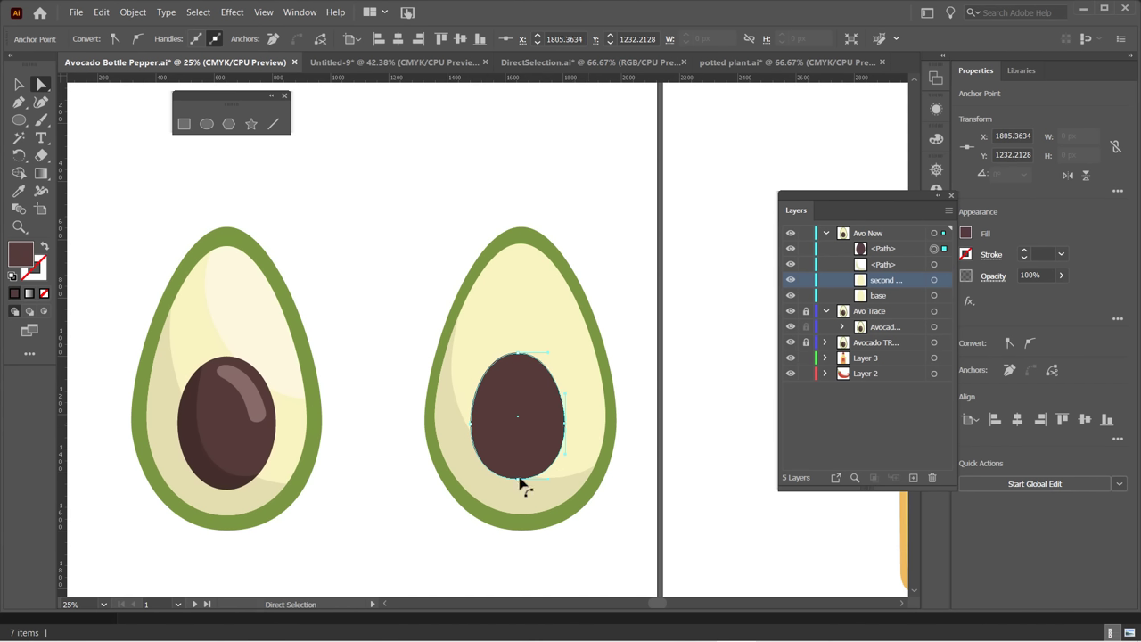
pyautogui.click(518, 479)
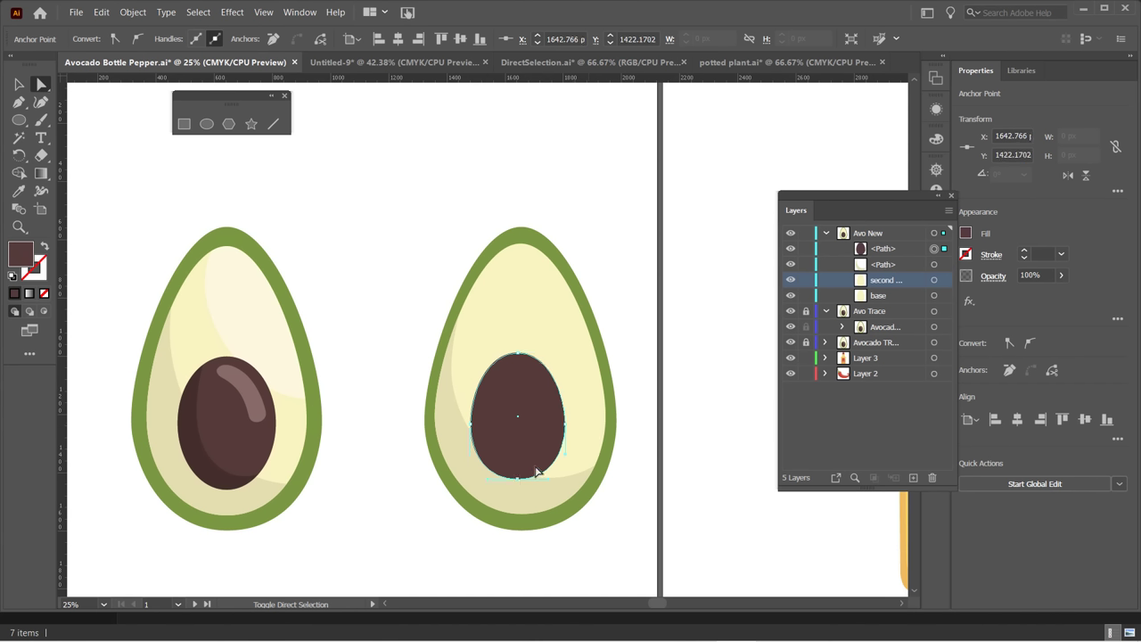
pyautogui.hotkey('shift', 'Down')
pyautogui.hotkey('shift', 'Down')
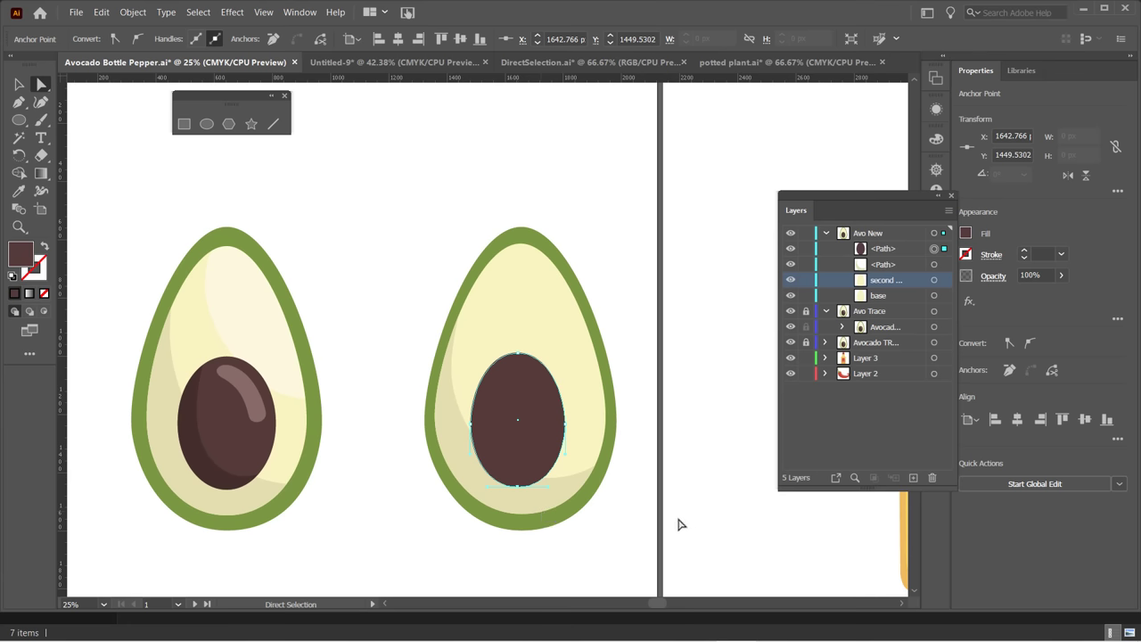
# Make a loose copy of the brown pit beside the avocado.
pyautogui.click(619, 542)
pyautogui.click(524, 385)
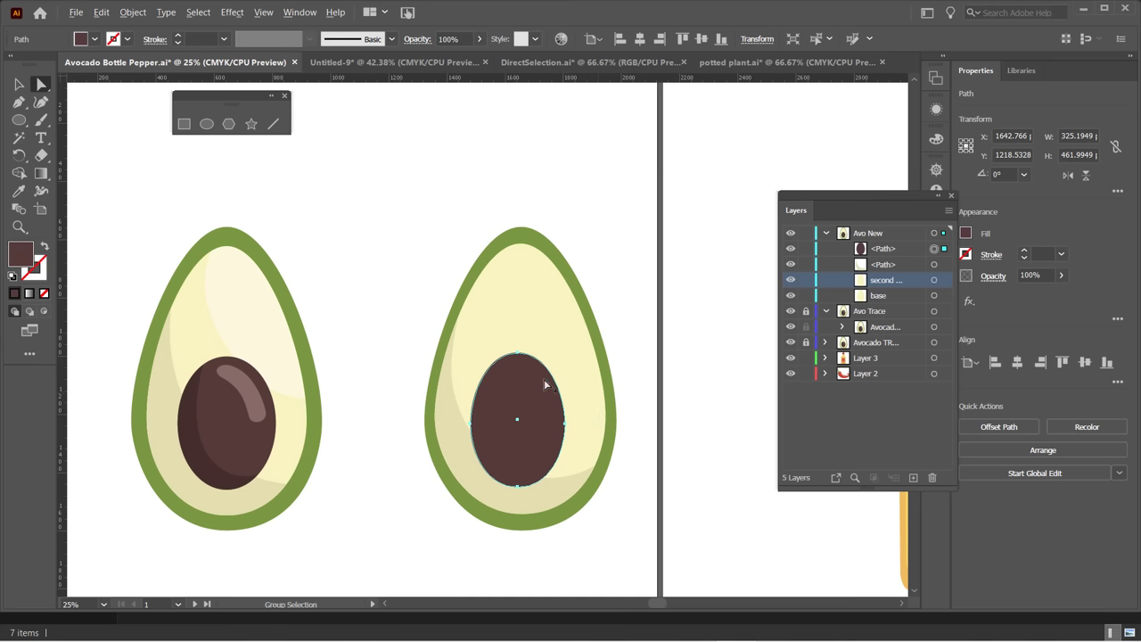
pyautogui.moveTo(535, 395); pyautogui.dragTo(663, 224)
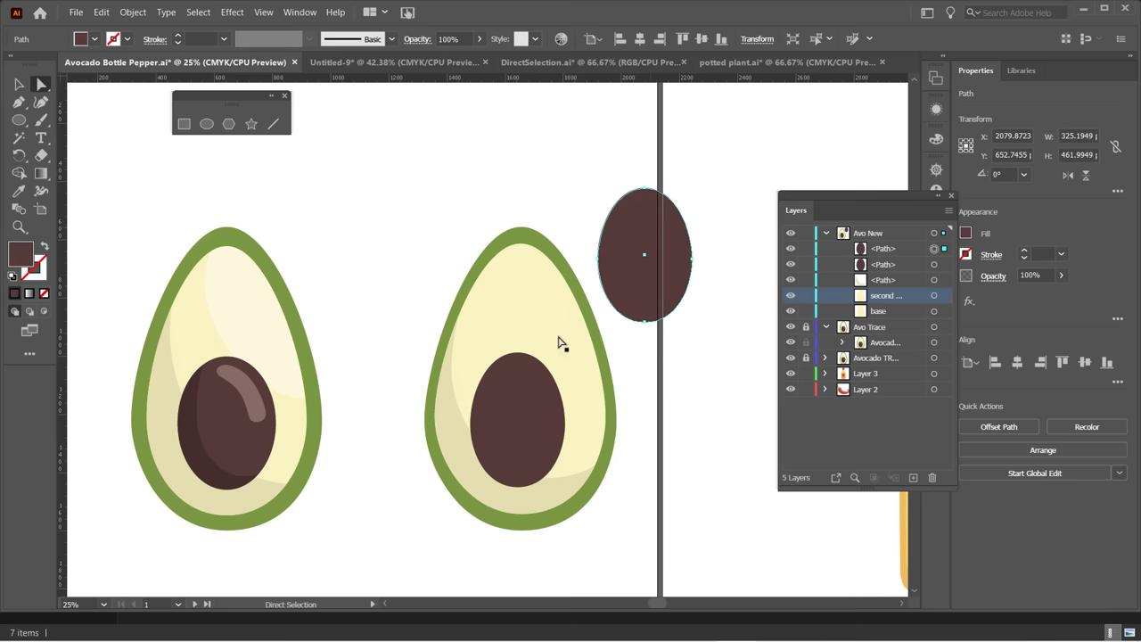
# Copy the middle avocado's original pit and paste it in front.
pyautogui.click(513, 400)
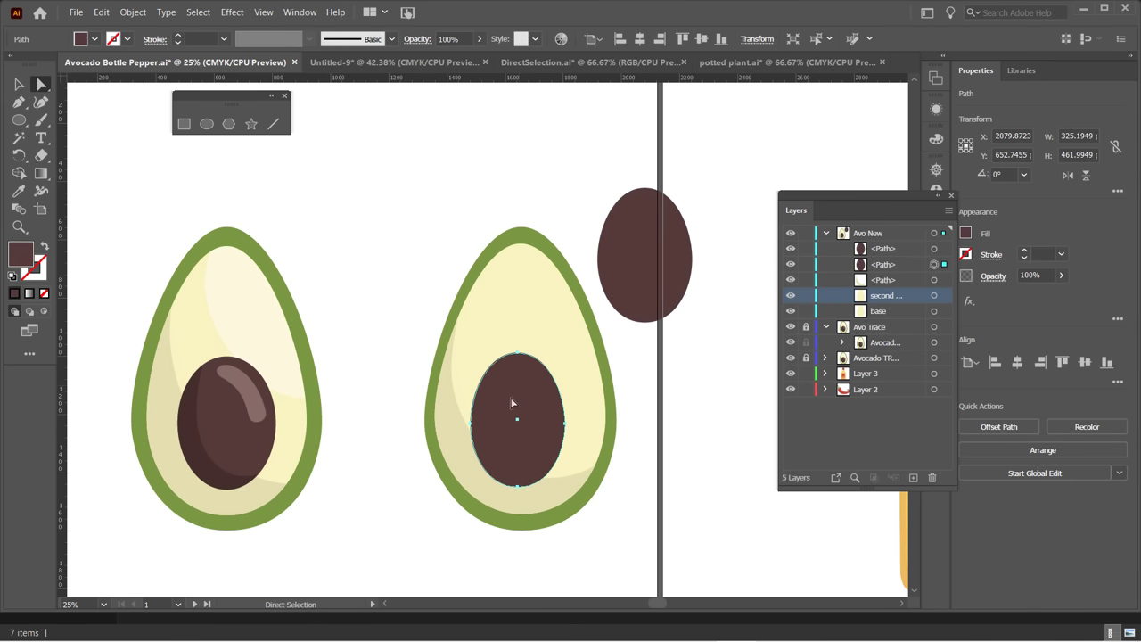
pyautogui.click(99, 12)
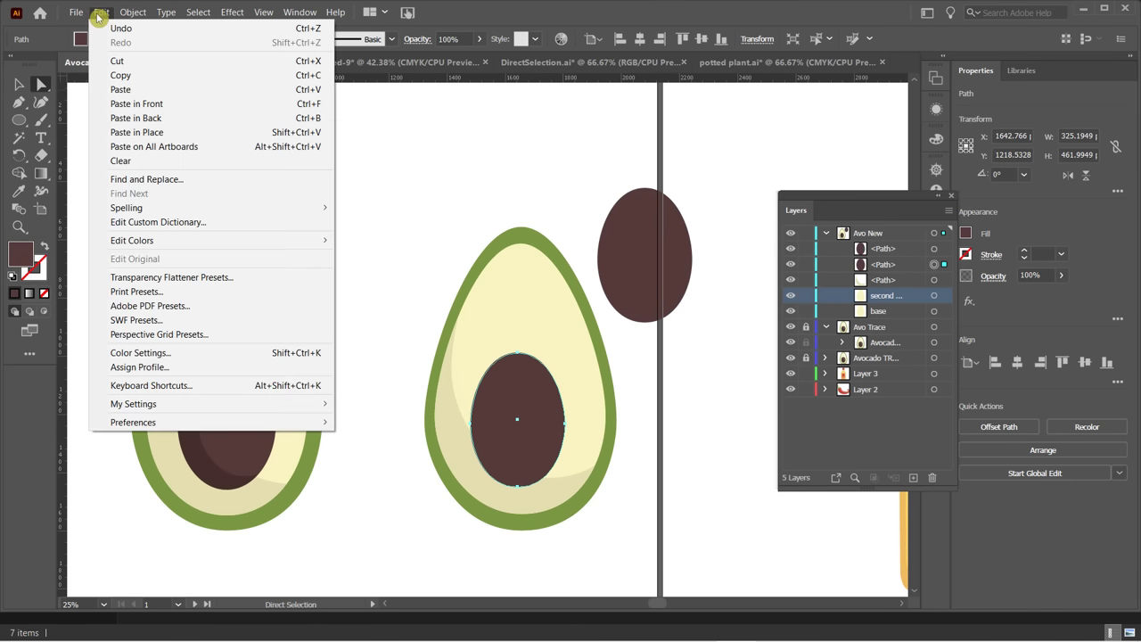
pyautogui.click(133, 77)
pyautogui.click(101, 12)
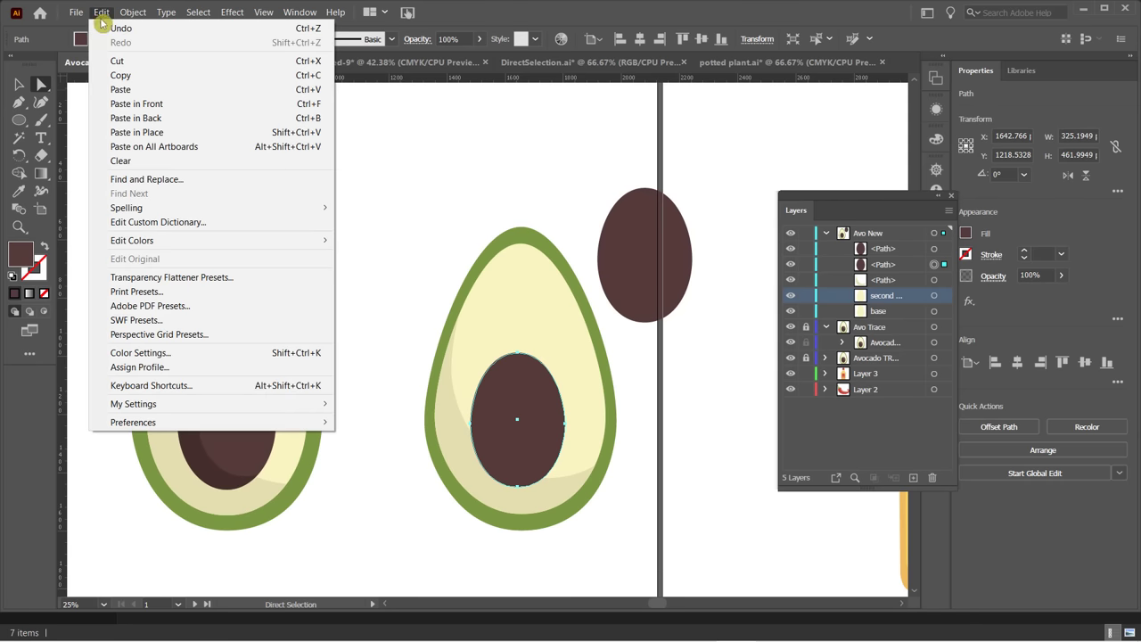
pyautogui.click(154, 105)
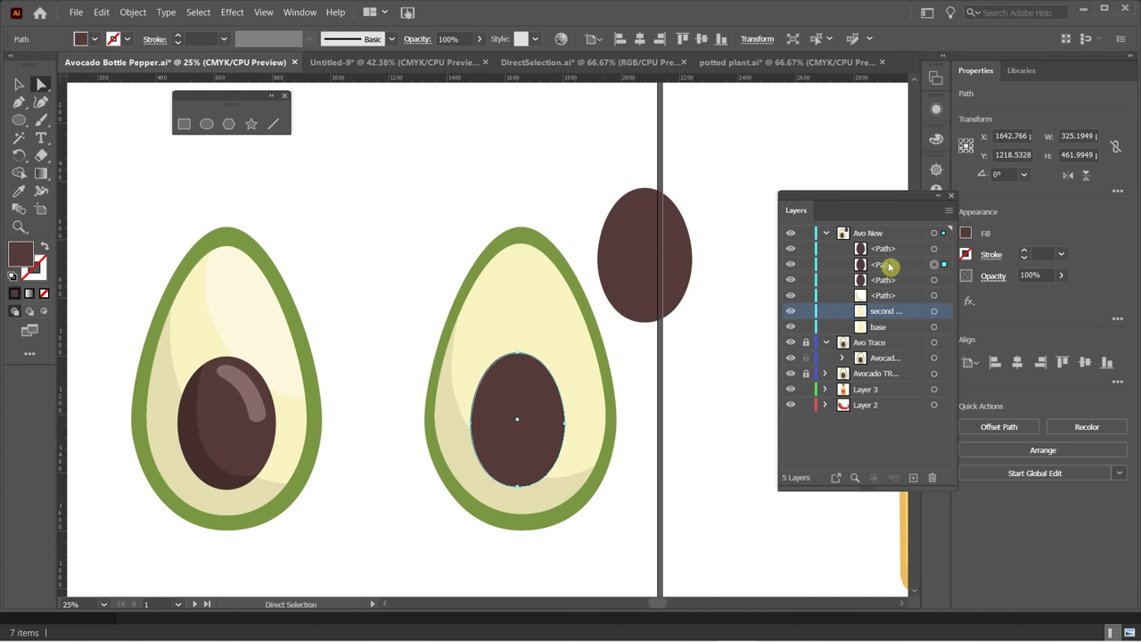
# Move the loose ellipse onto the pit and cut a left crescent with Shape Builder.
pyautogui.press('v')
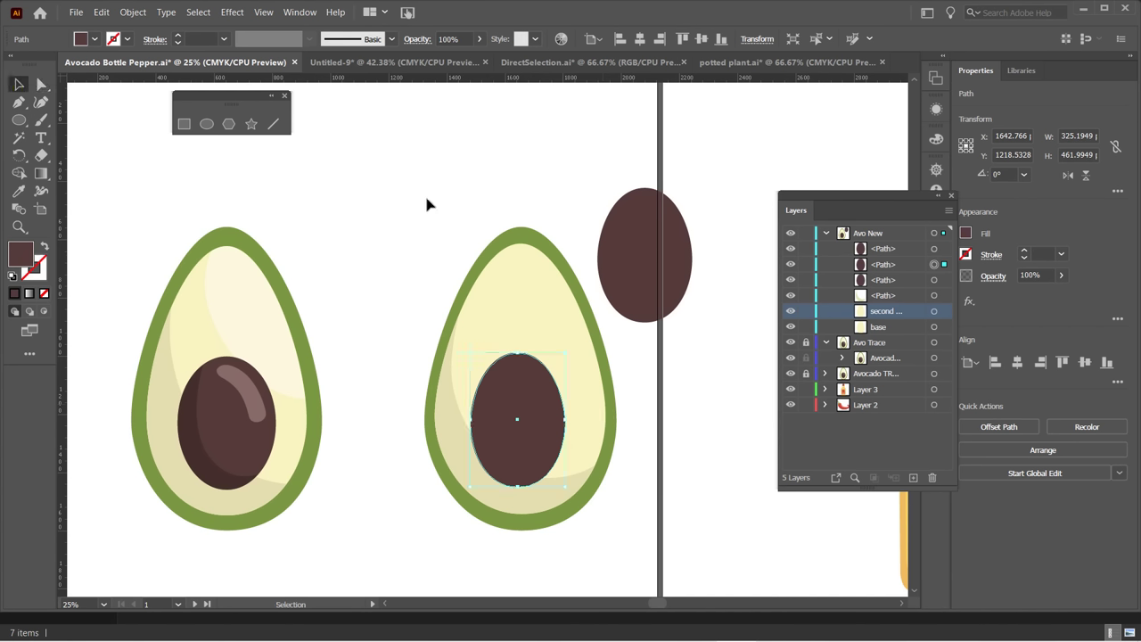
pyautogui.click(624, 230)
pyautogui.moveTo(630, 230); pyautogui.dragTo(518, 375)
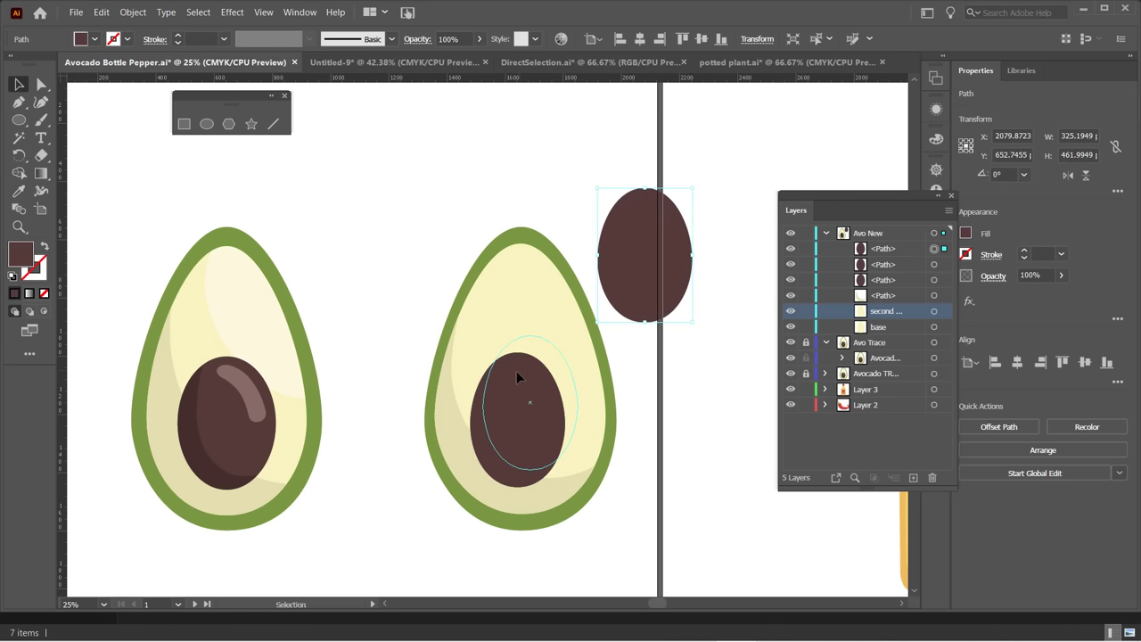
pyautogui.keyDown('shift'); pyautogui.click(477, 433); pyautogui.keyUp('shift')
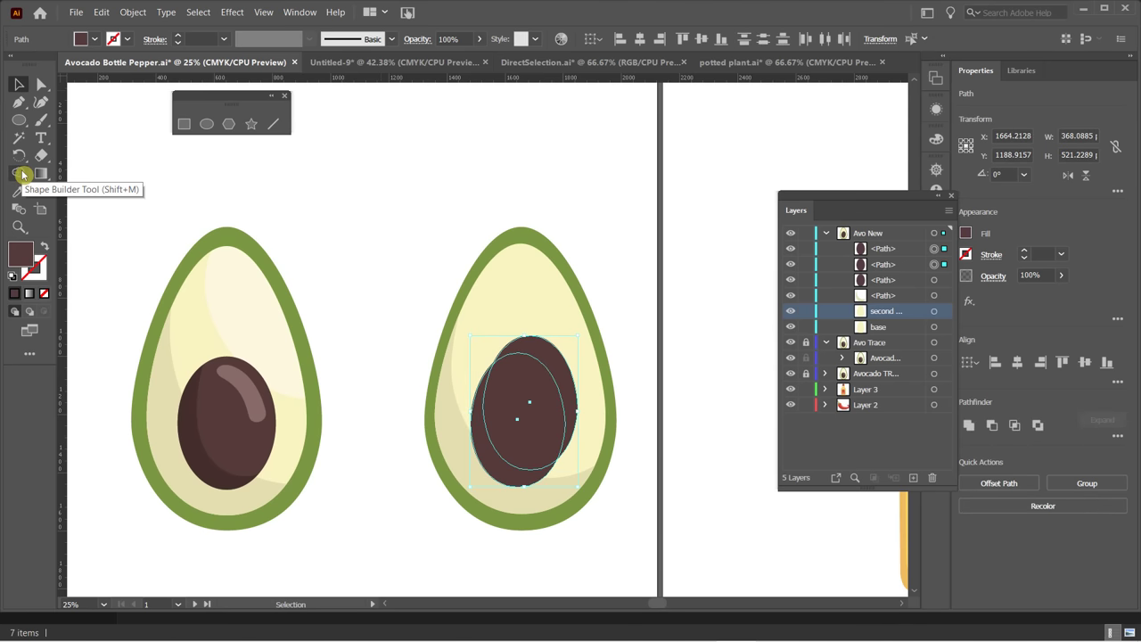
pyautogui.click(21, 174)
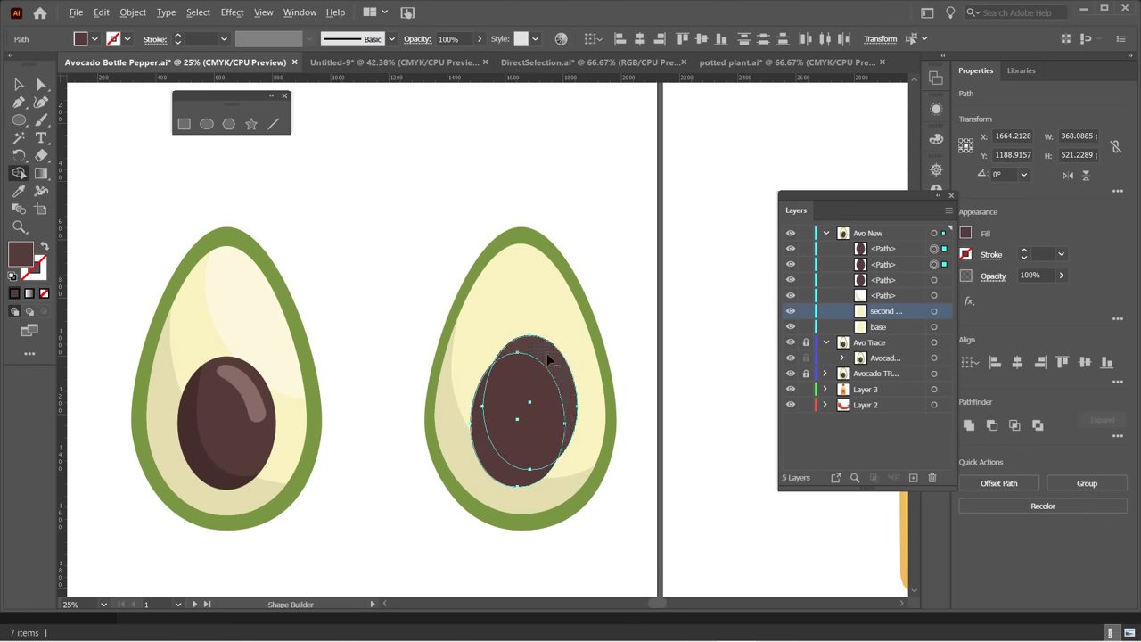
pyautogui.click(526, 386)
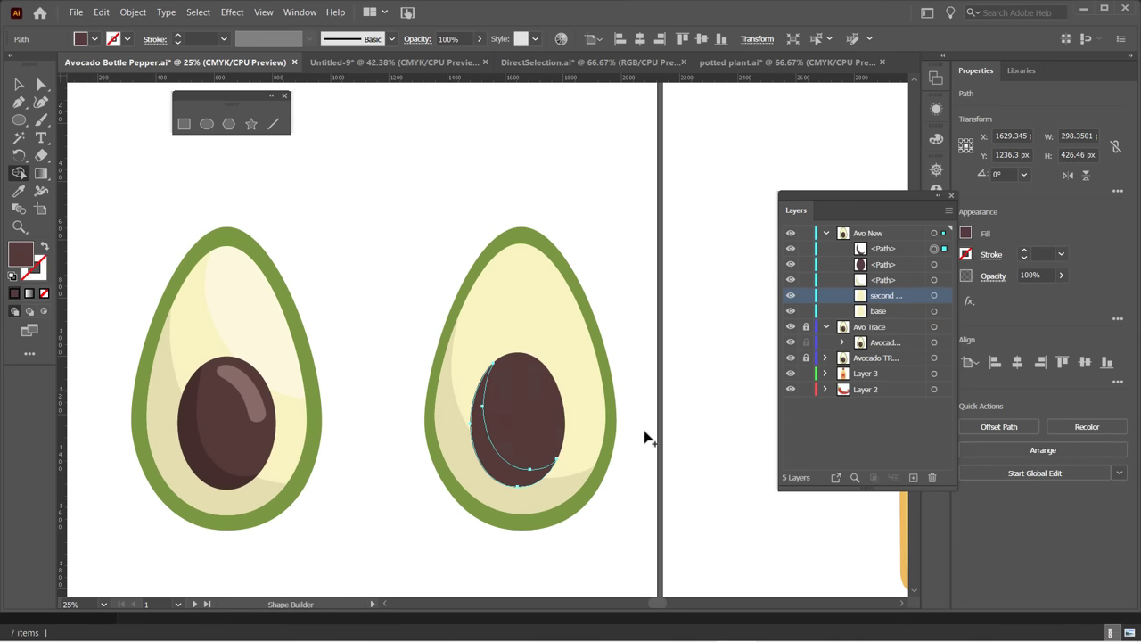
pyautogui.click(19, 84)
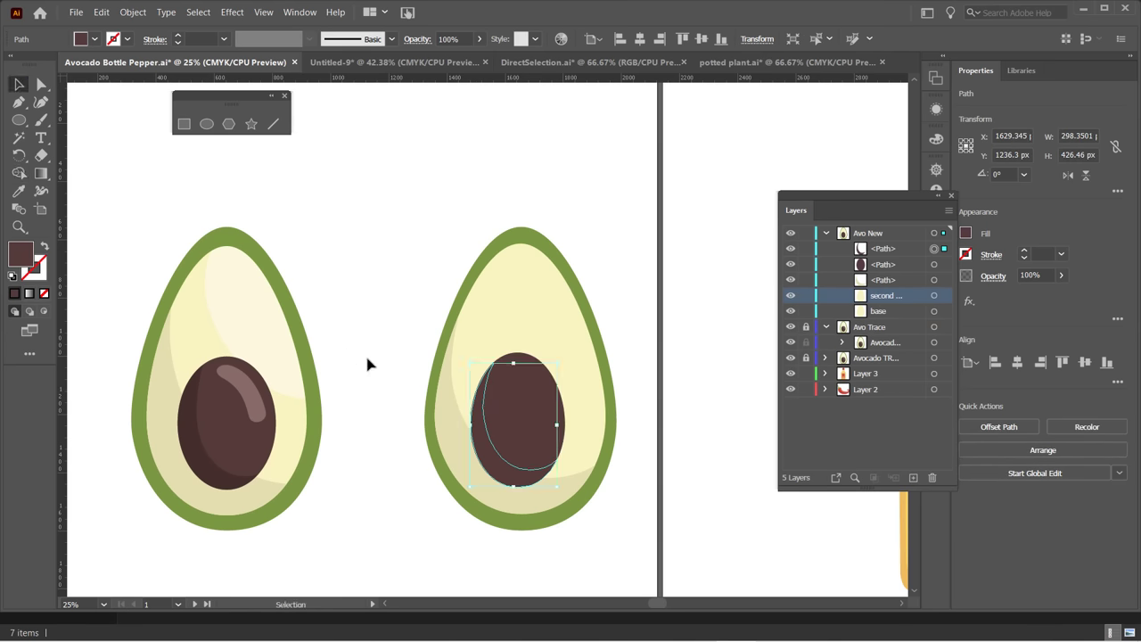
# Darken the crescent's brown fill in the Color Picker.
pyautogui.click(29, 254)
pyautogui.doubleClick(29, 254)
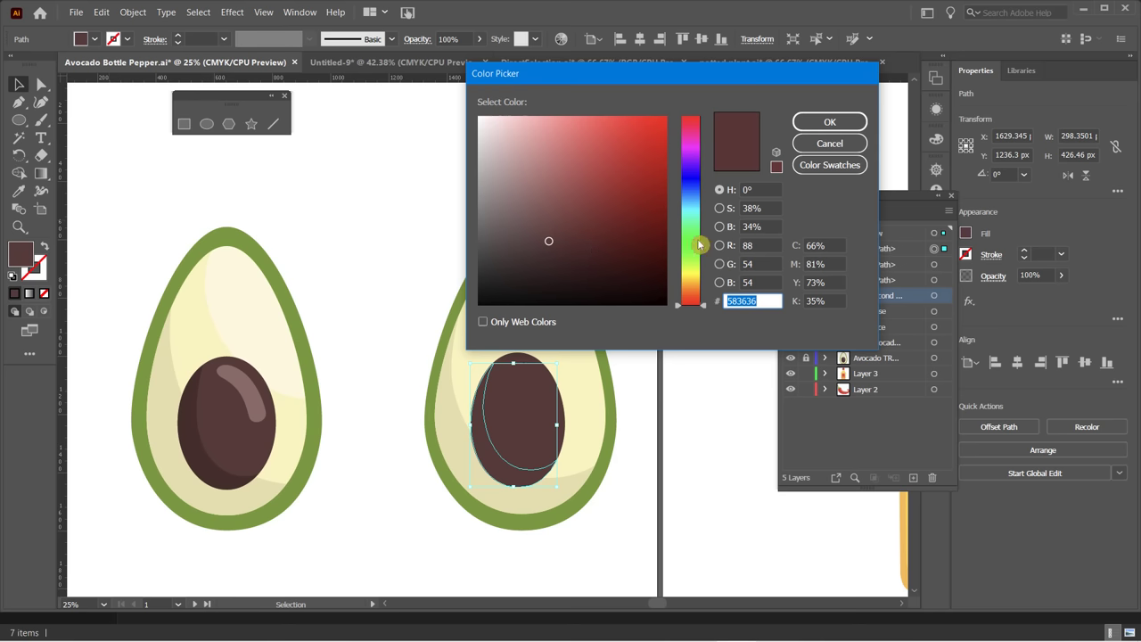
pyautogui.click(721, 226)
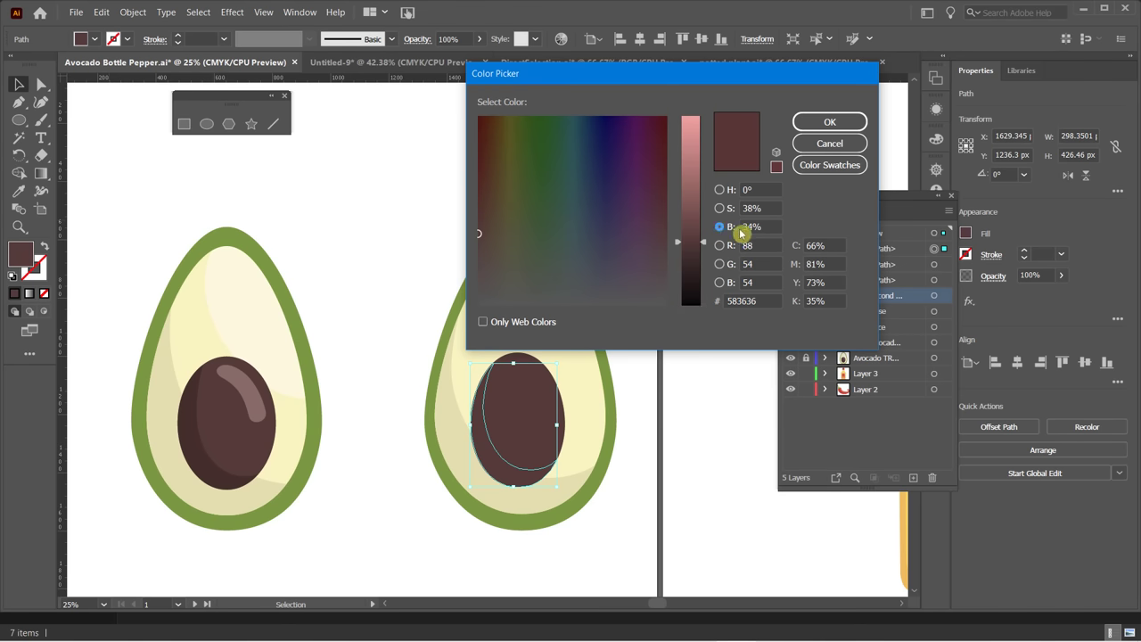
pyautogui.moveTo(708, 242); pyautogui.dragTo(706, 267)
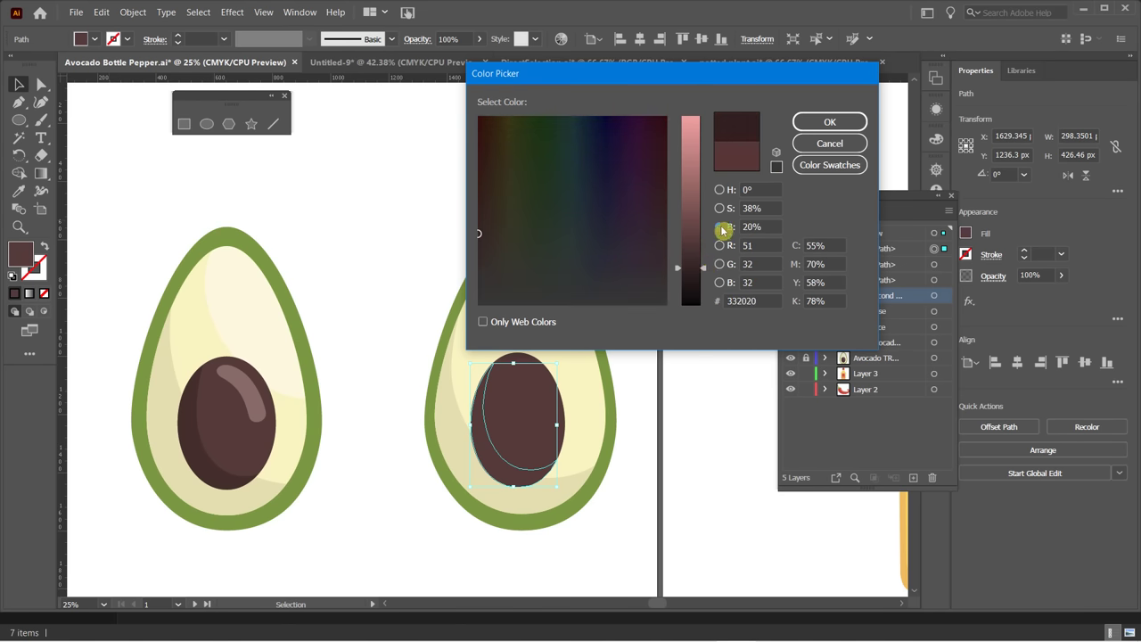
pyautogui.click(825, 125)
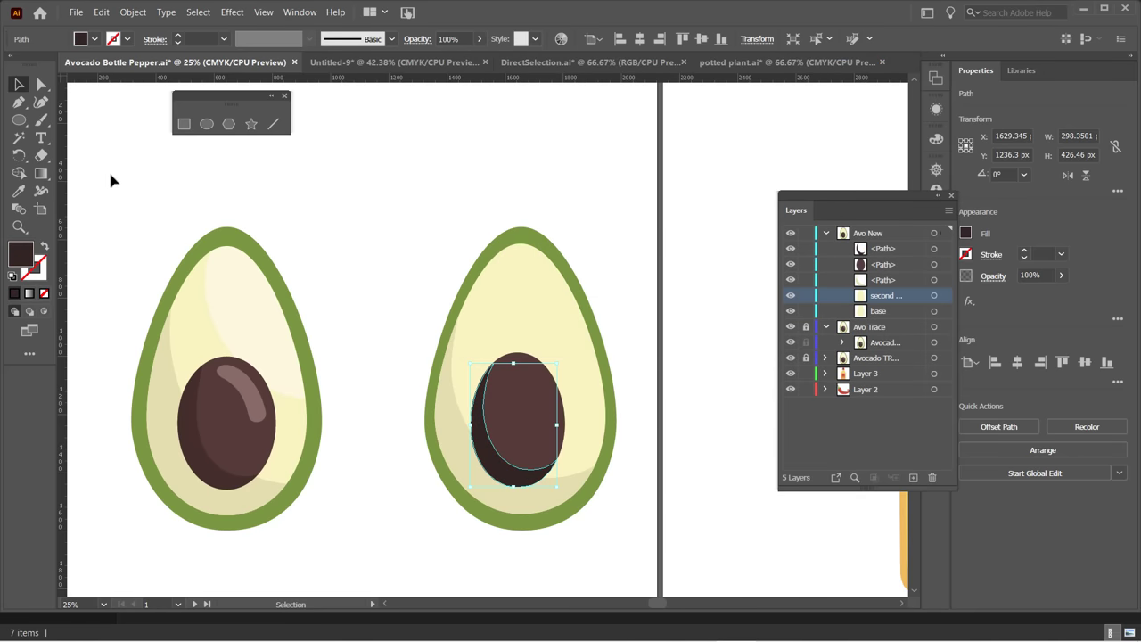
pyautogui.click(110, 181)
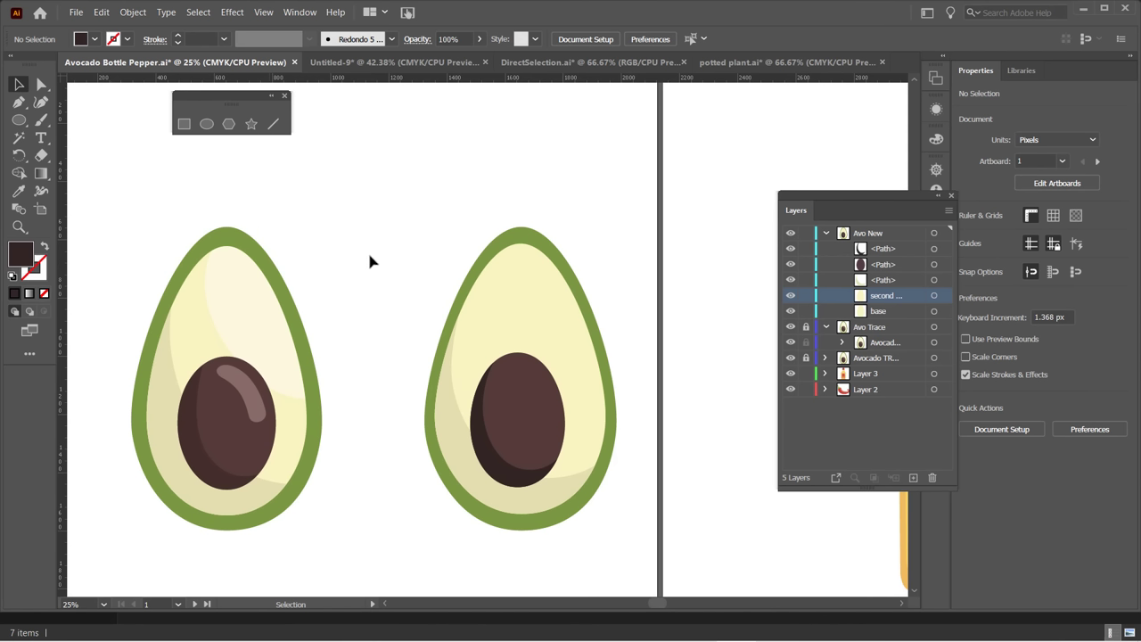
# Switch to potted plant.ai and select the pot's rim.
pyautogui.click(737, 63)
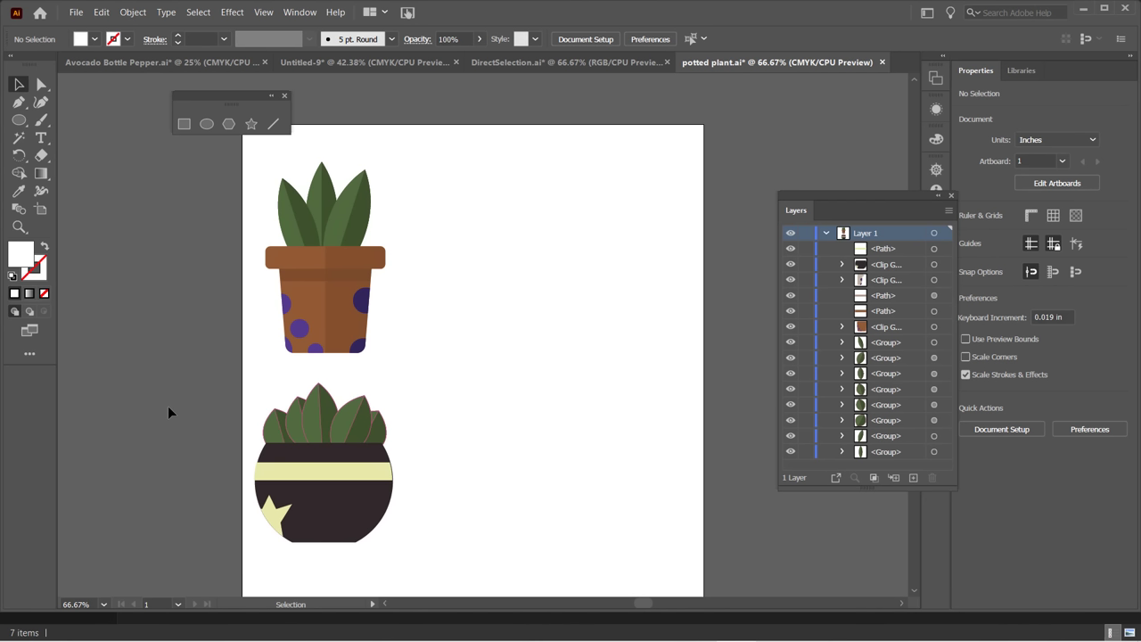
pyautogui.click(297, 280)
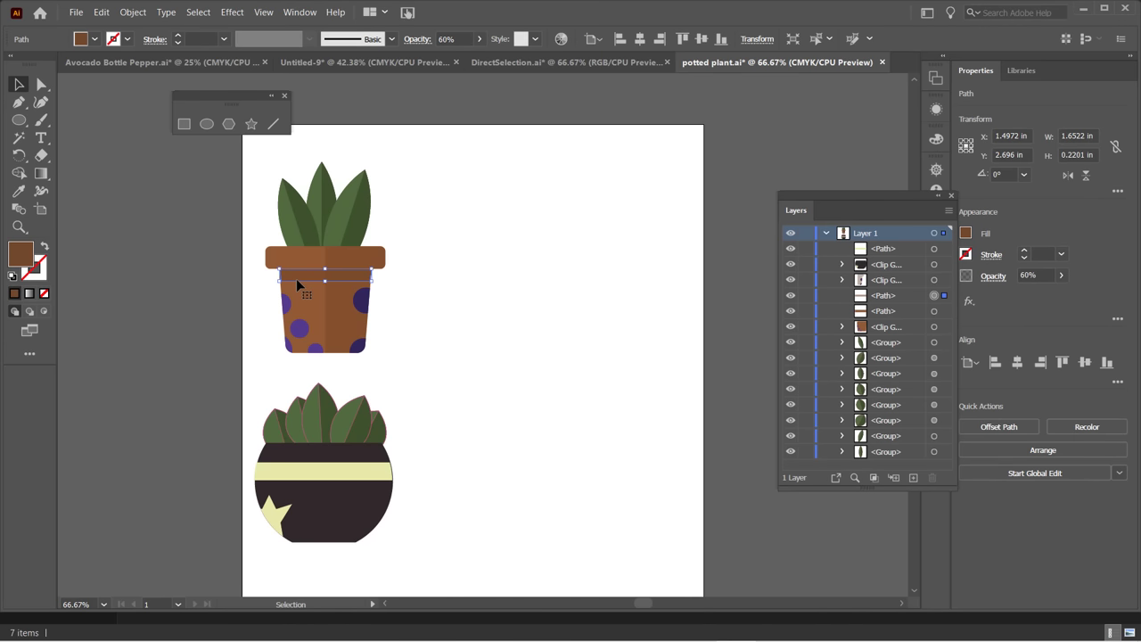
pyautogui.click(254, 296)
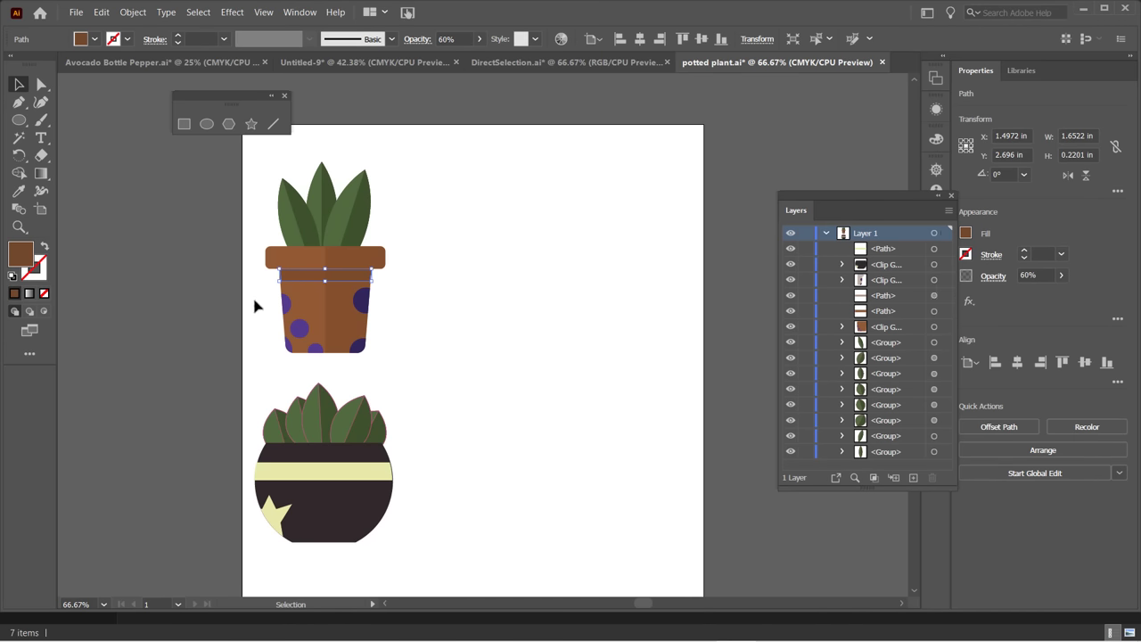
pyautogui.click(337, 260)
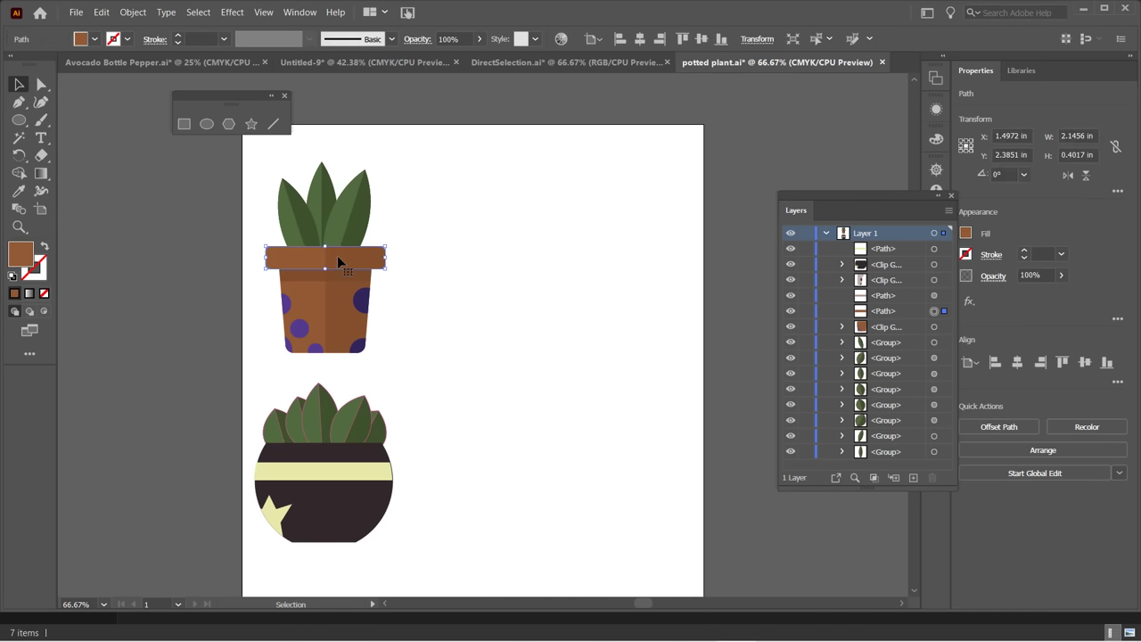
# Enter and exit Isolation Mode on the pot rim and the leftmost leaf.
pyautogui.doubleClick(359, 265)
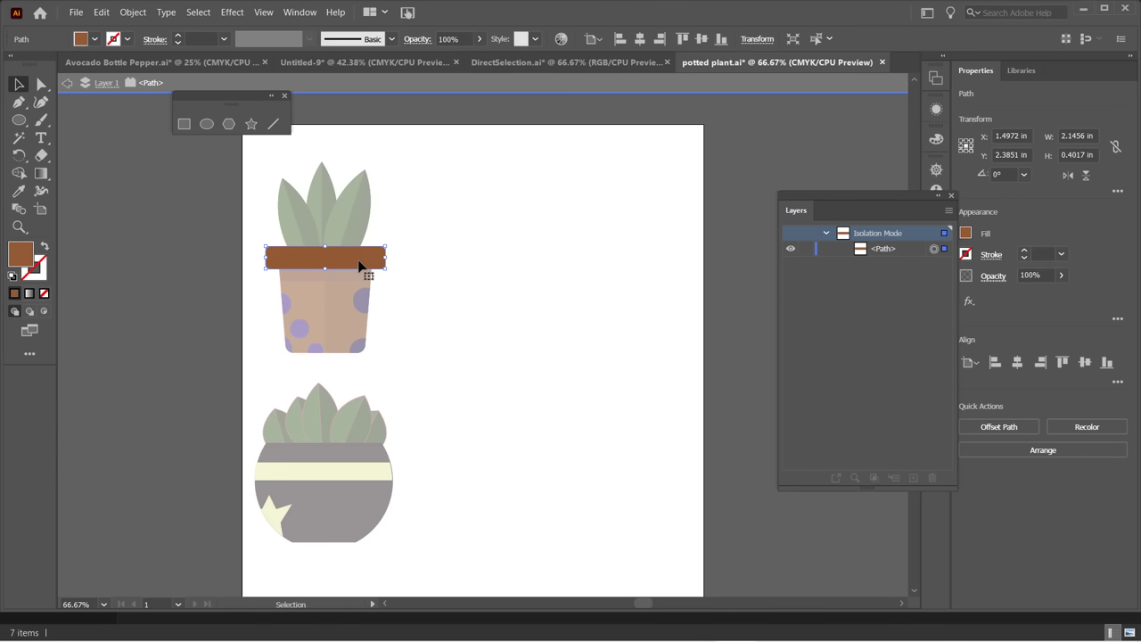
pyautogui.doubleClick(304, 219)
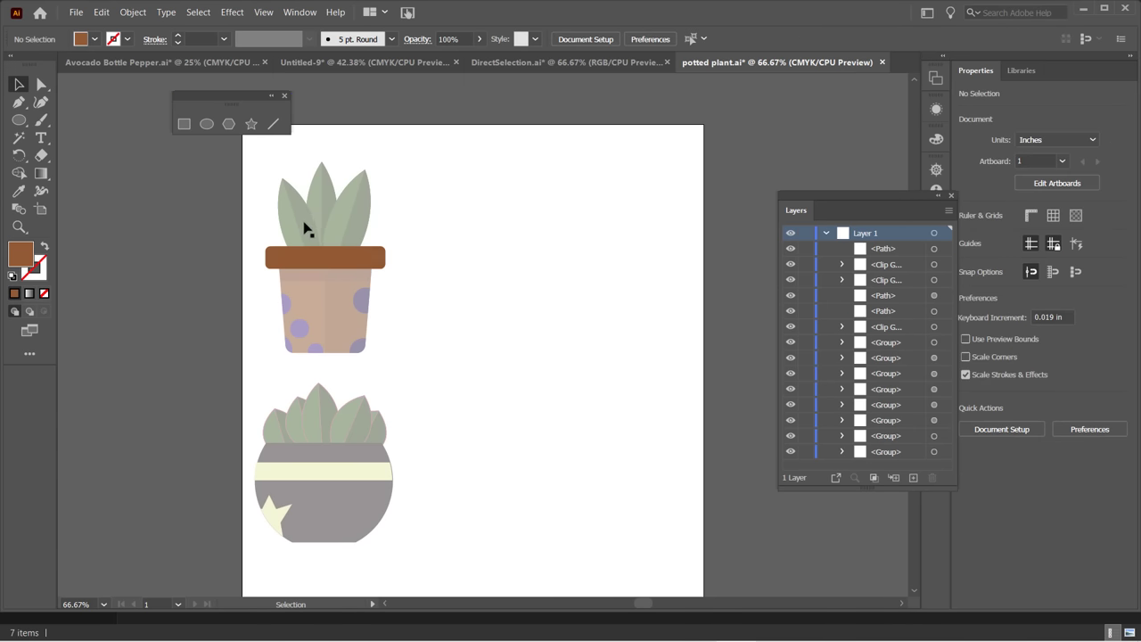
pyautogui.doubleClick(305, 219)
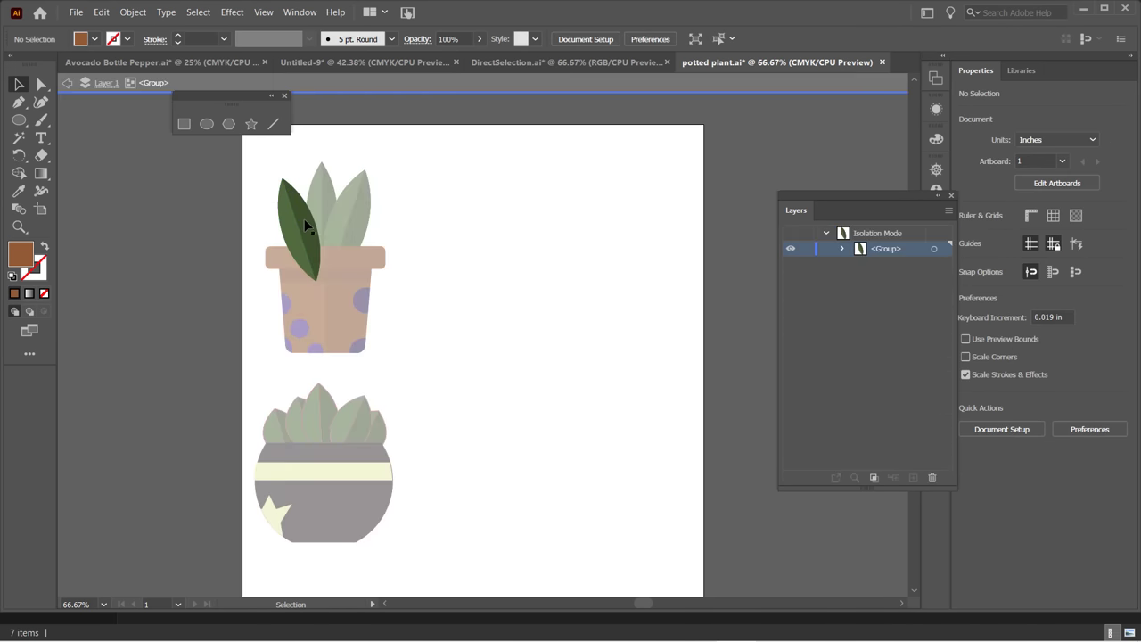
pyautogui.doubleClick(304, 218)
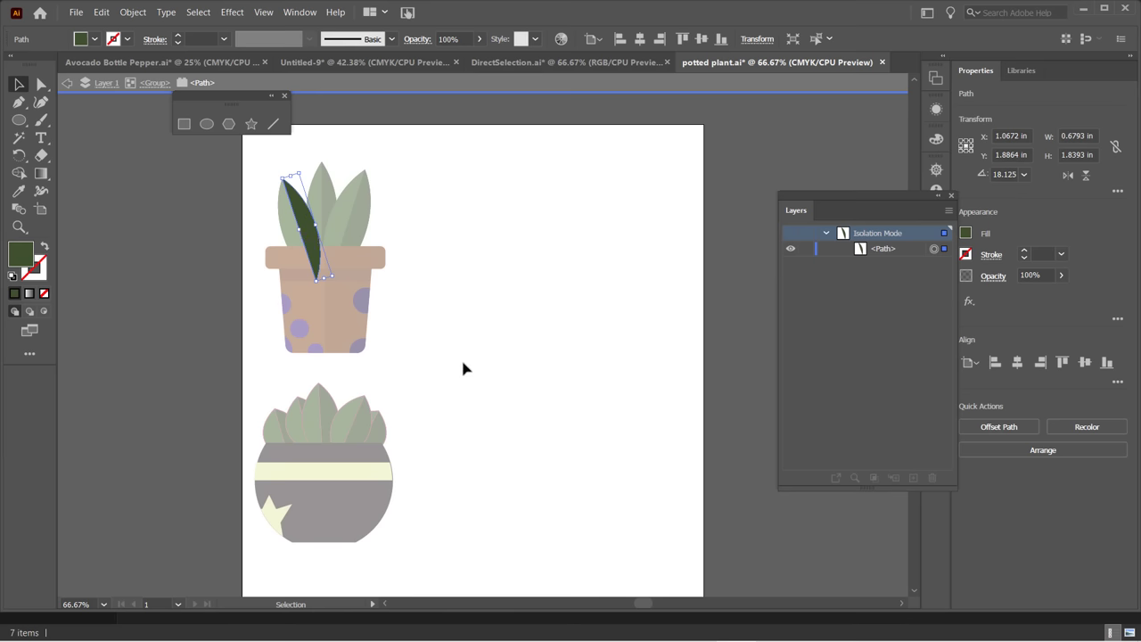
pyautogui.click(460, 329)
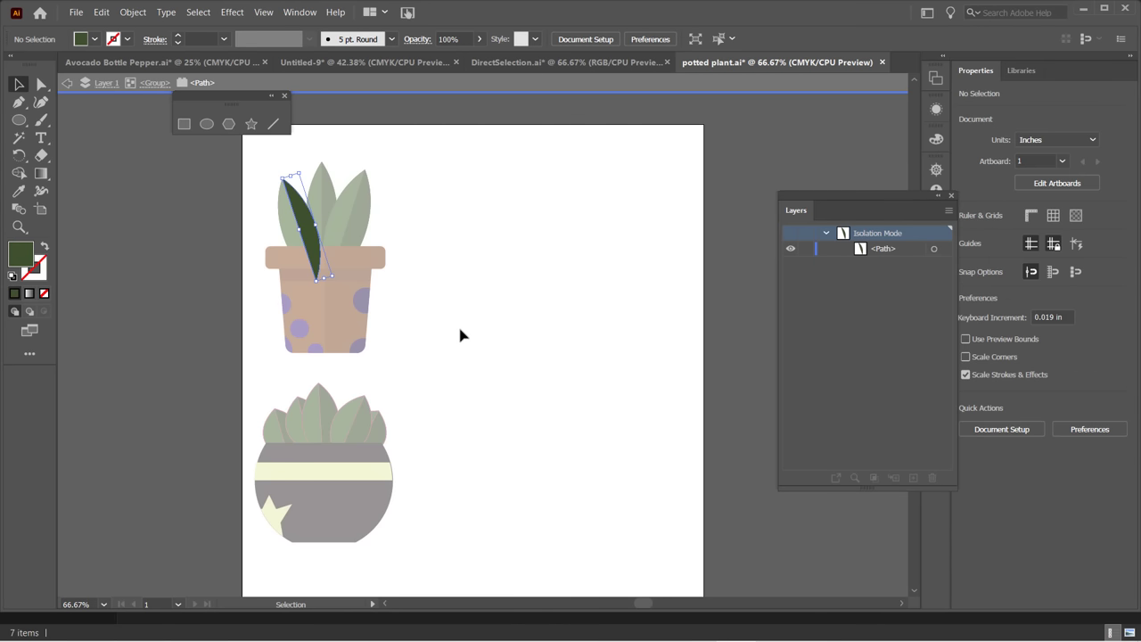
pyautogui.doubleClick(258, 214)
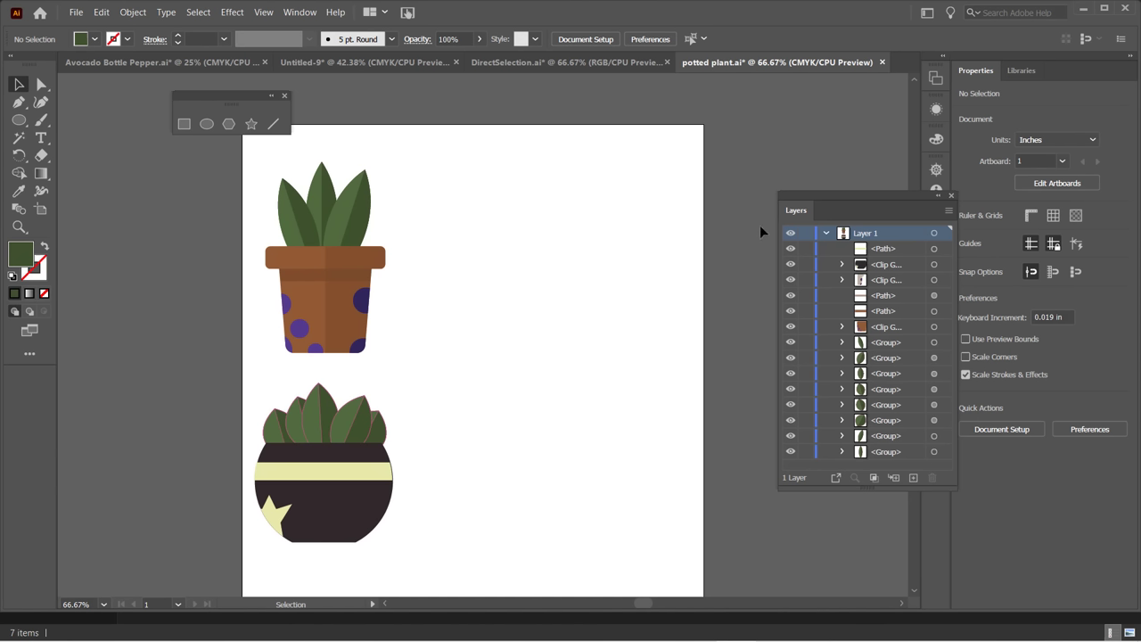
# Switch to the Avocado Bottle Pepper document and back to potted plant.
pyautogui.click(193, 71)
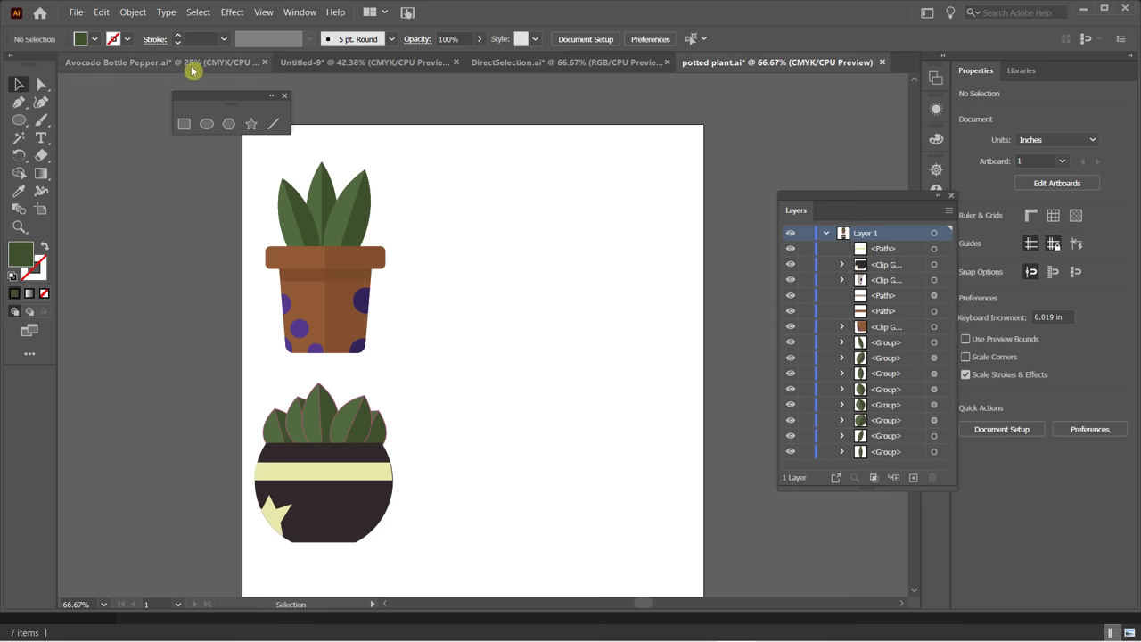
pyautogui.click(754, 67)
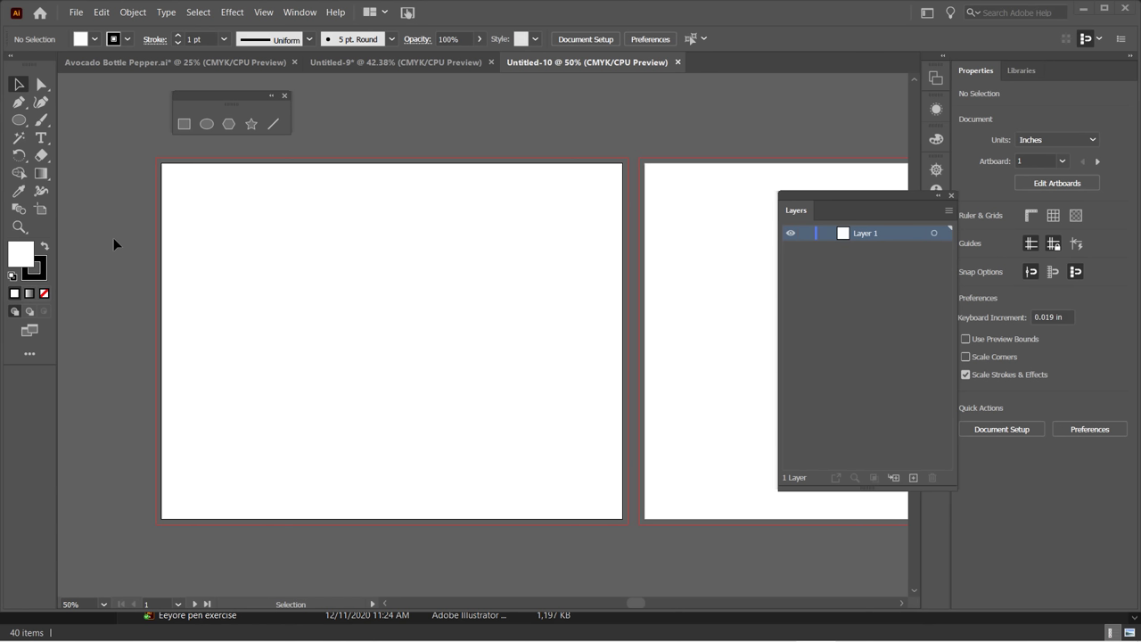
# Pick the Pen tool and set the fill to none with the stroke active.
pyautogui.click(20, 105)
pyautogui.click(20, 105)
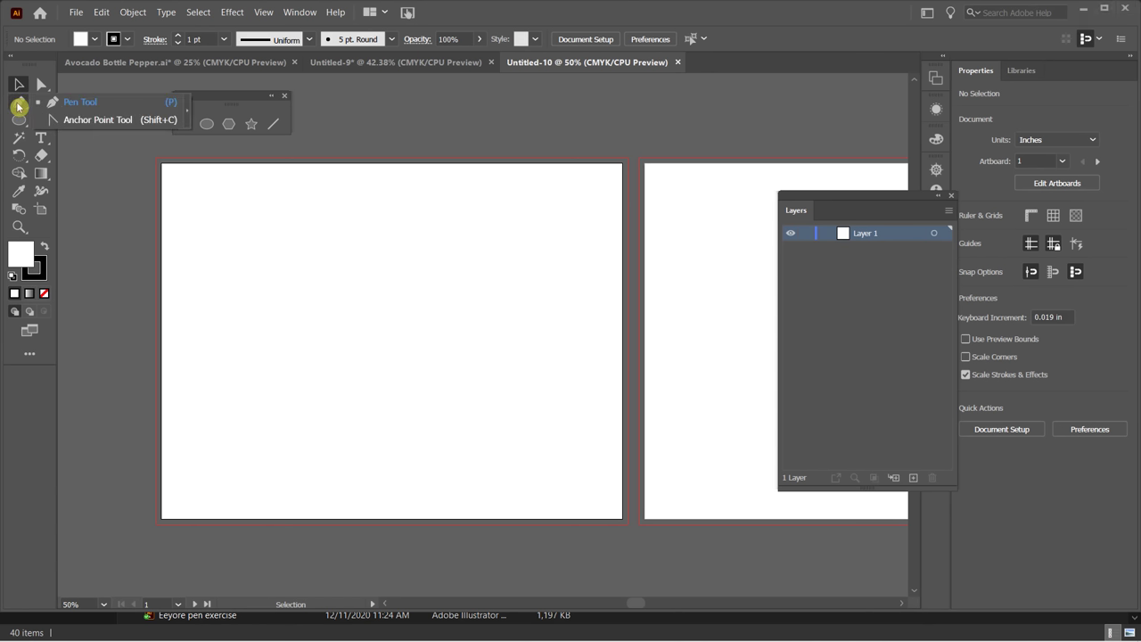
pyautogui.moveTo(18, 106); pyautogui.dragTo(91, 105)
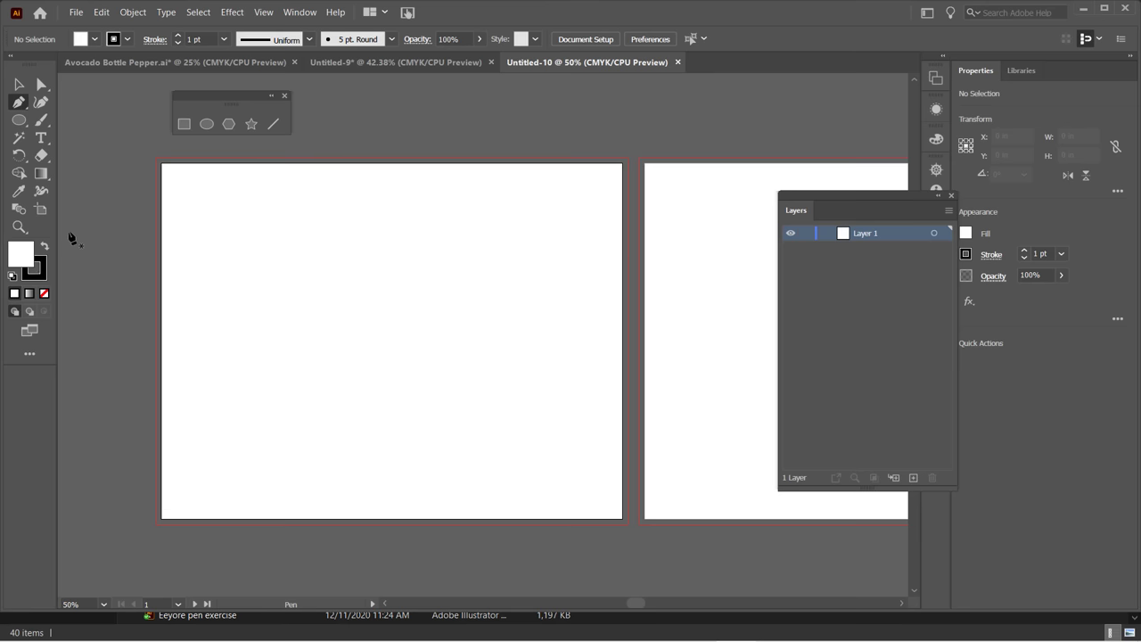
pyautogui.click(21, 255)
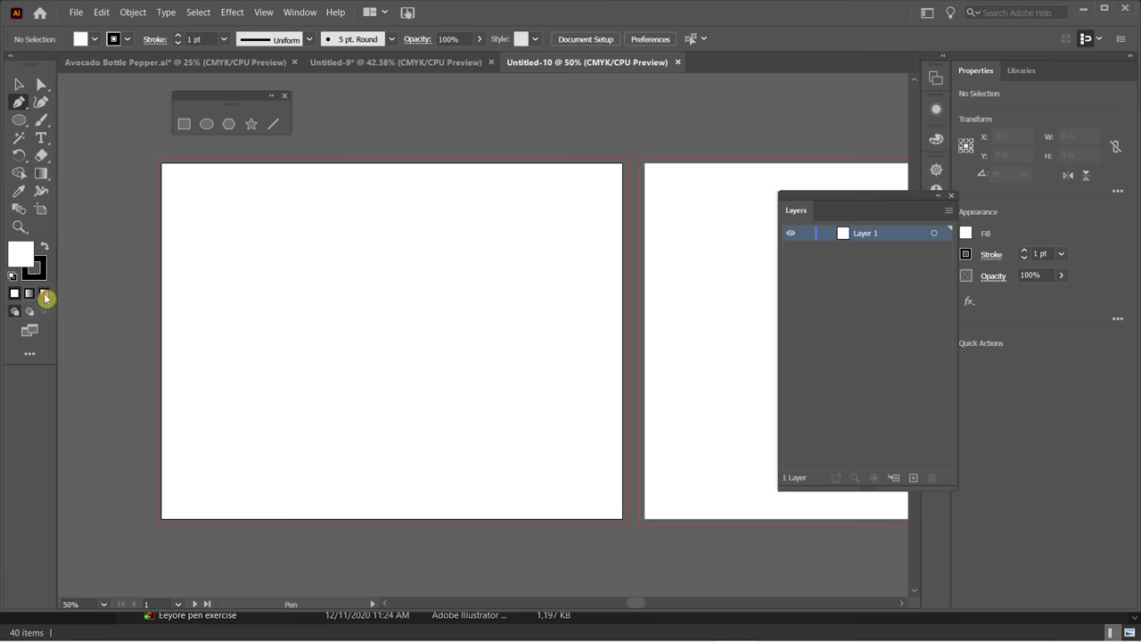
pyautogui.click(50, 292)
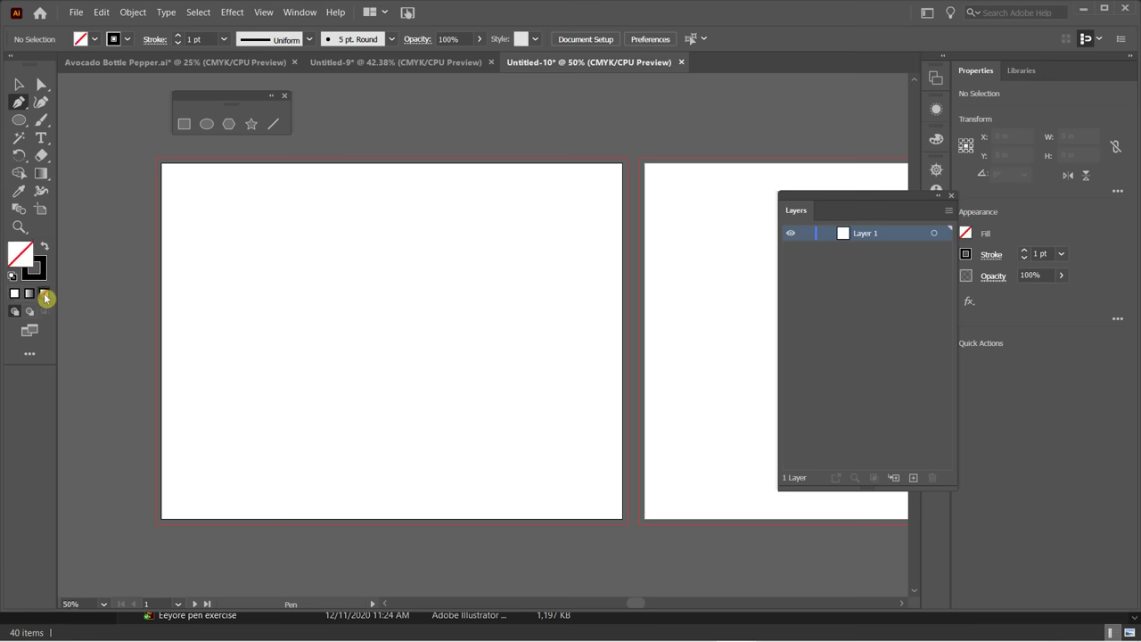
pyautogui.click(43, 270)
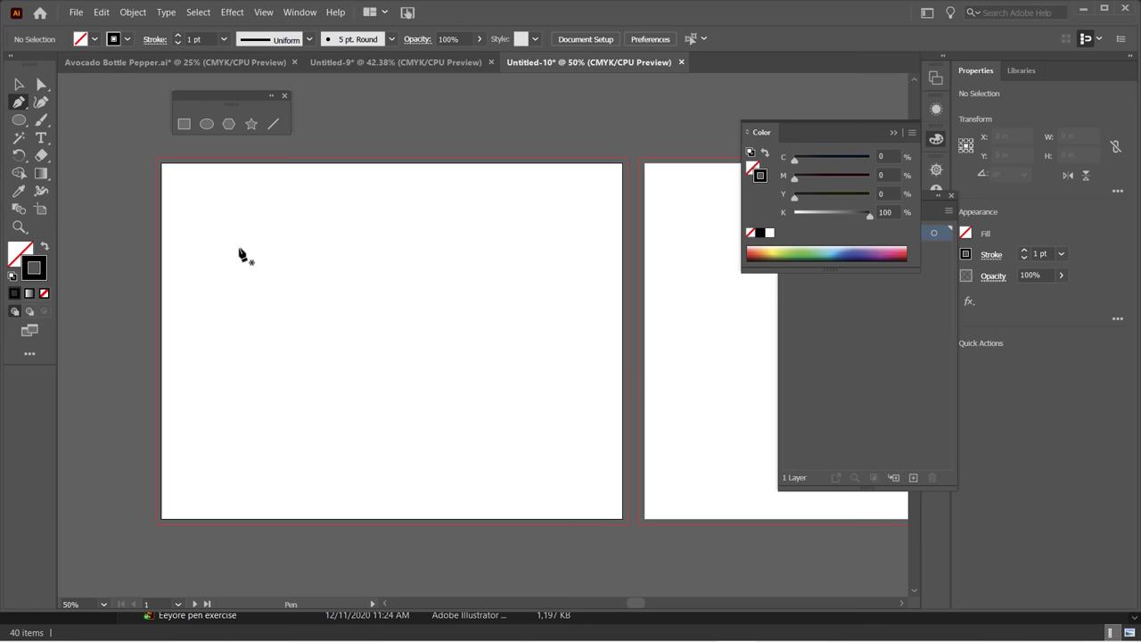
# Draw a closed five-sided path with the Pen tool.
pyautogui.click(248, 231)
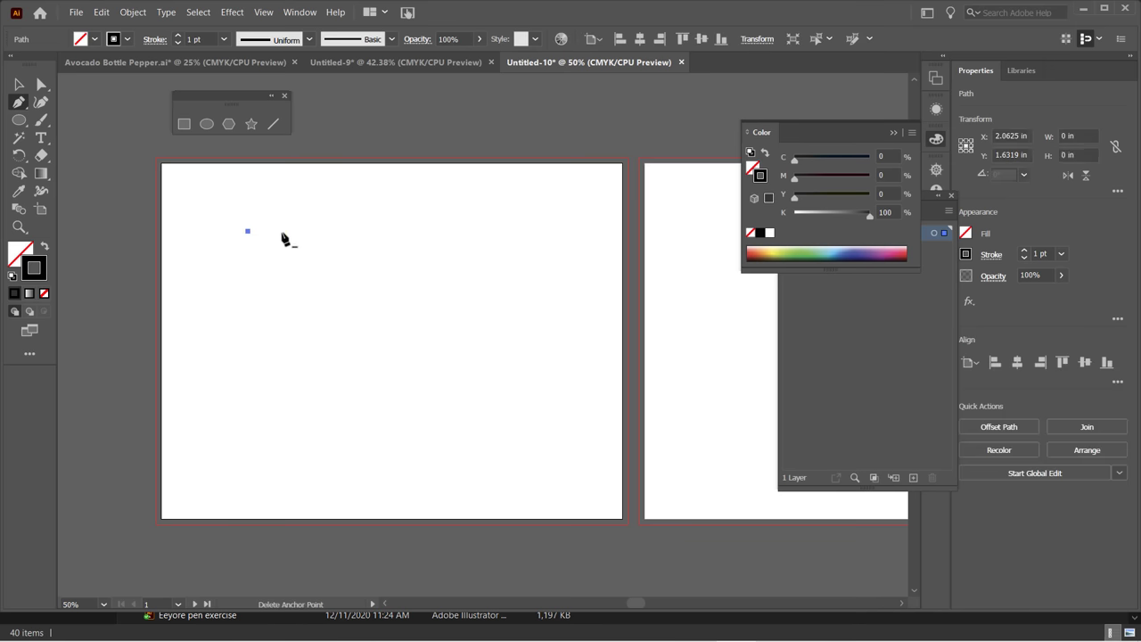
pyautogui.click(356, 233)
pyautogui.click(370, 335)
pyautogui.click(311, 358)
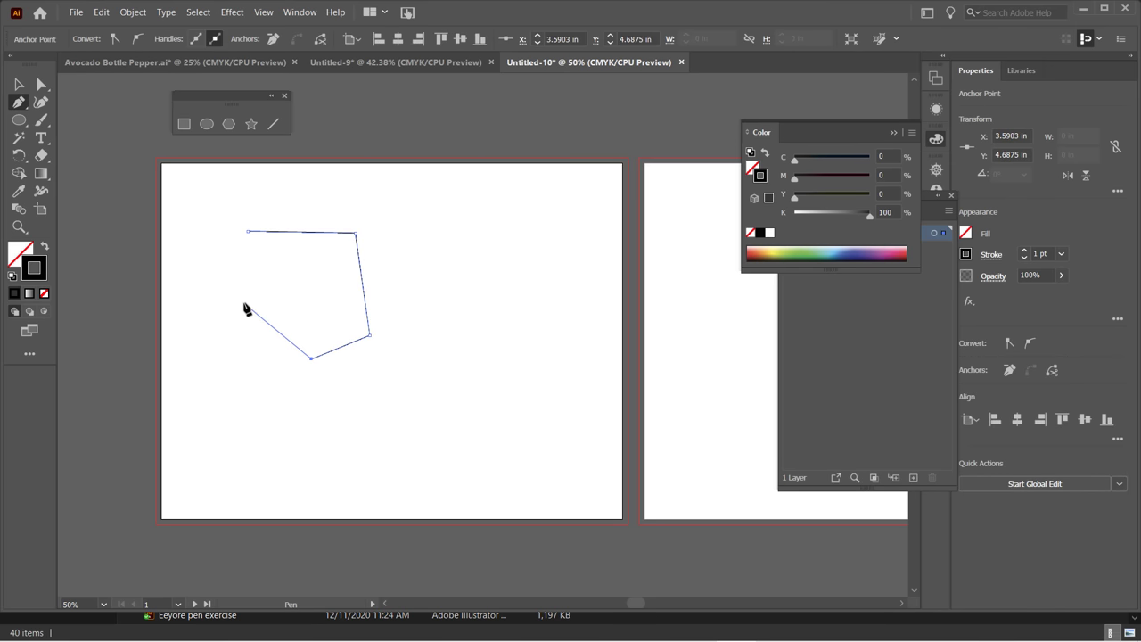
pyautogui.click(240, 300)
pyautogui.click(247, 232)
# Shift and tilt the pentagon, then fill it green.
pyautogui.click(26, 84)
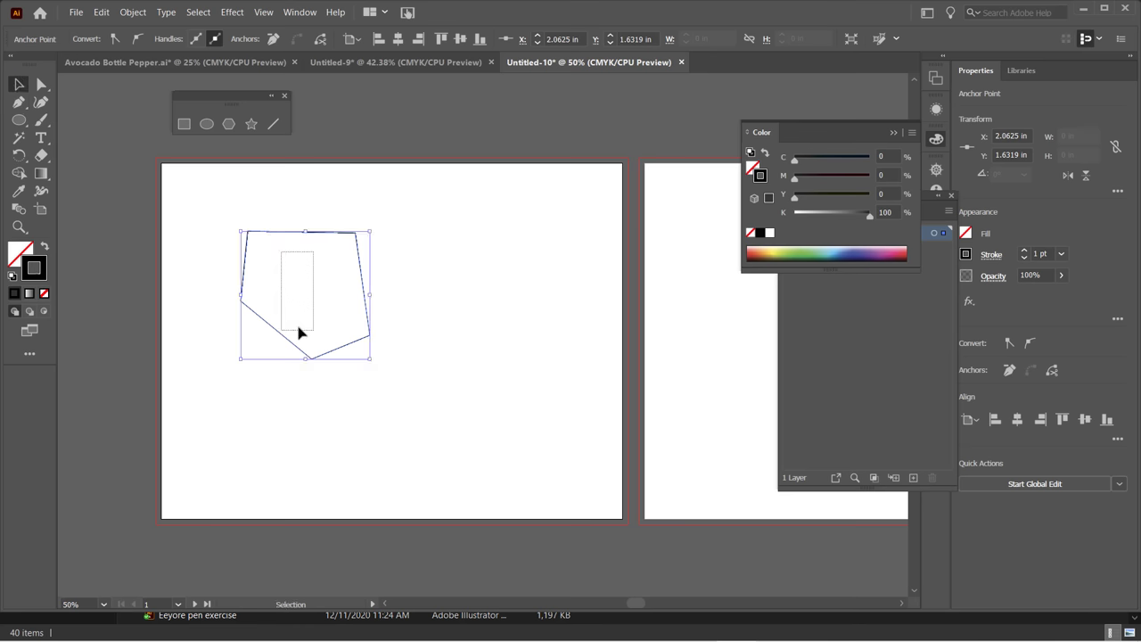
pyautogui.moveTo(298, 331); pyautogui.dragTo(311, 374)
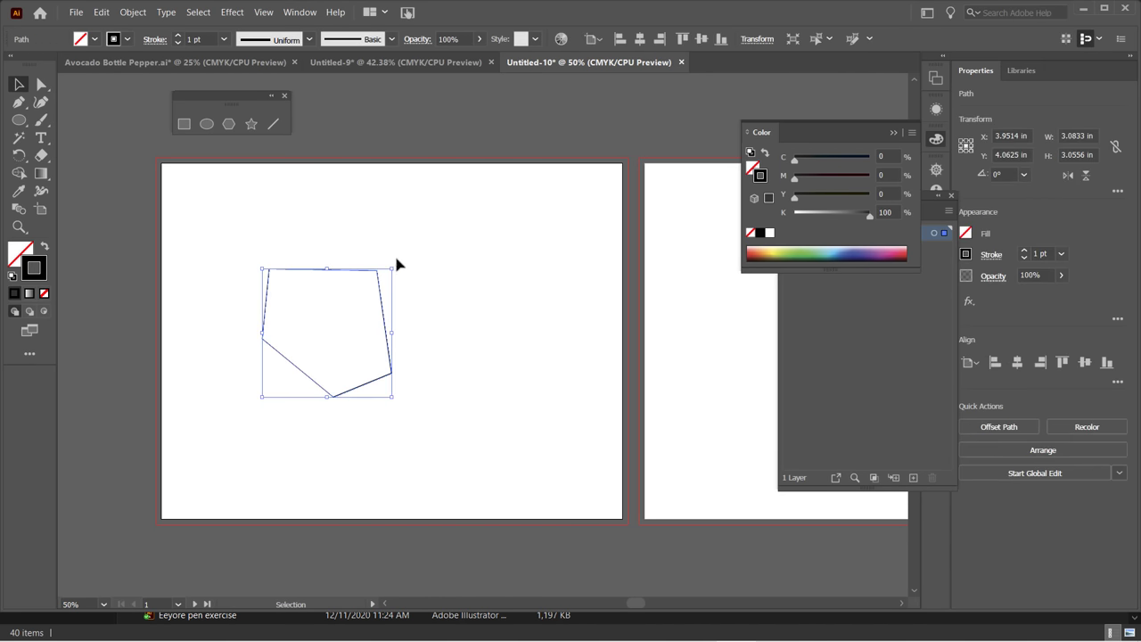
pyautogui.moveTo(395, 263); pyautogui.dragTo(372, 311)
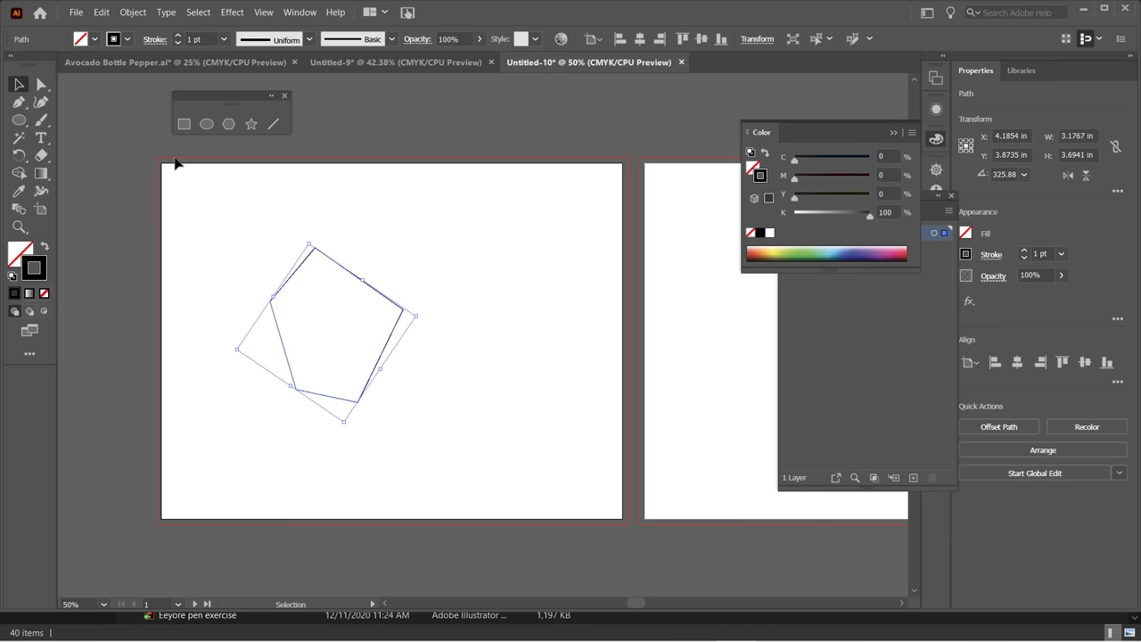
pyautogui.click(97, 41)
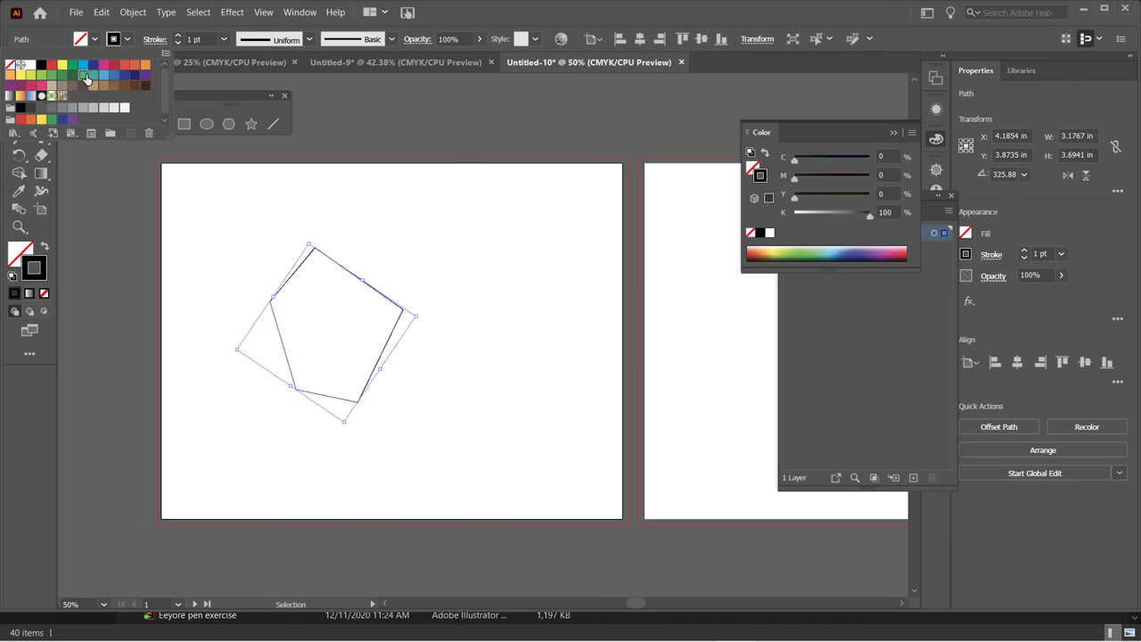
pyautogui.click(84, 76)
pyautogui.click(522, 128)
# Move the green pentagon near the artboard's top-left corner.
pyautogui.click(452, 250)
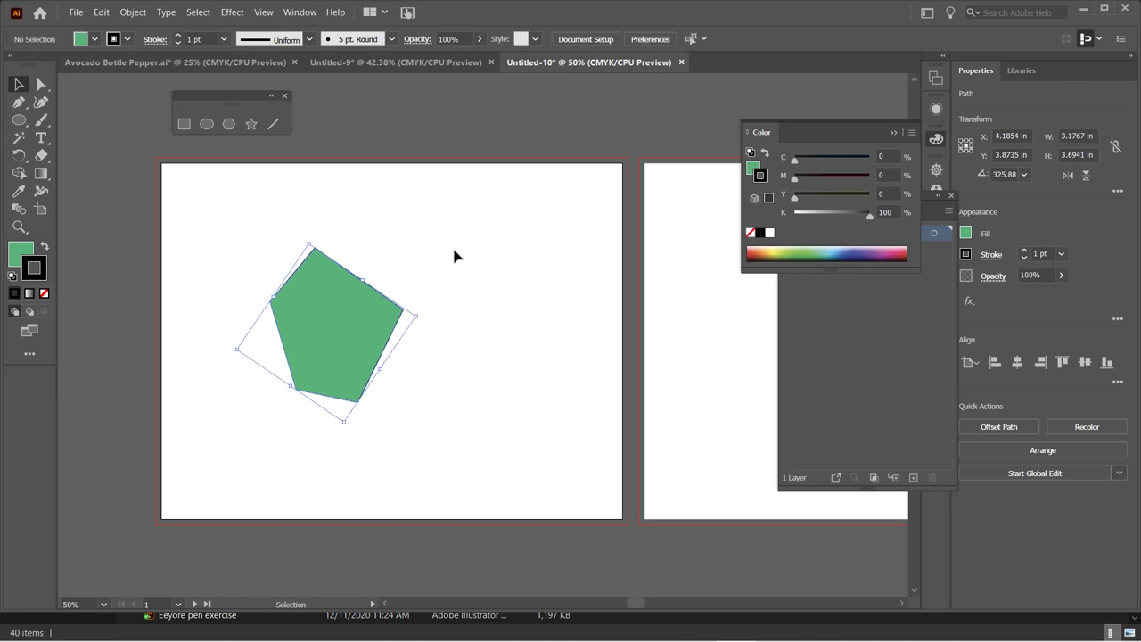
pyautogui.moveTo(333, 316); pyautogui.dragTo(245, 262)
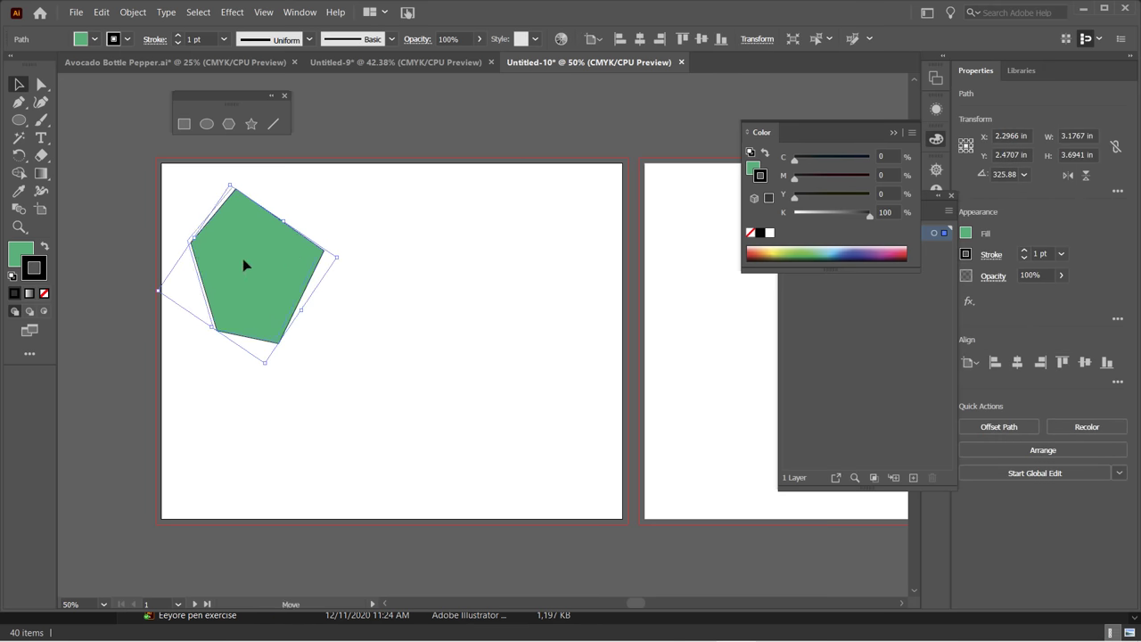
pyautogui.click(319, 407)
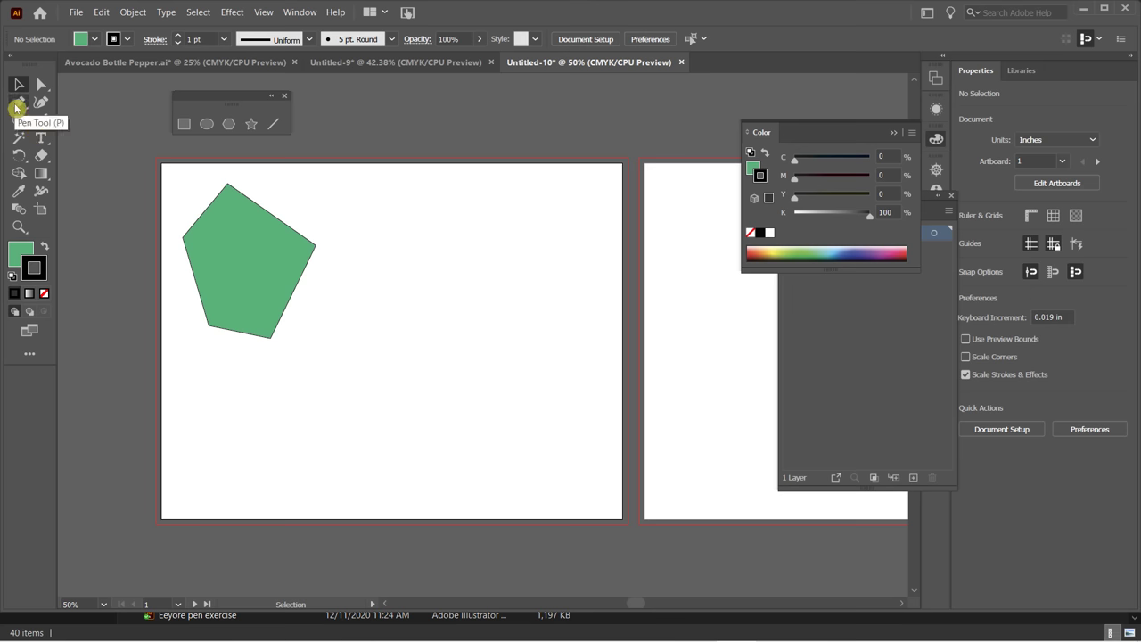
pyautogui.press('p')
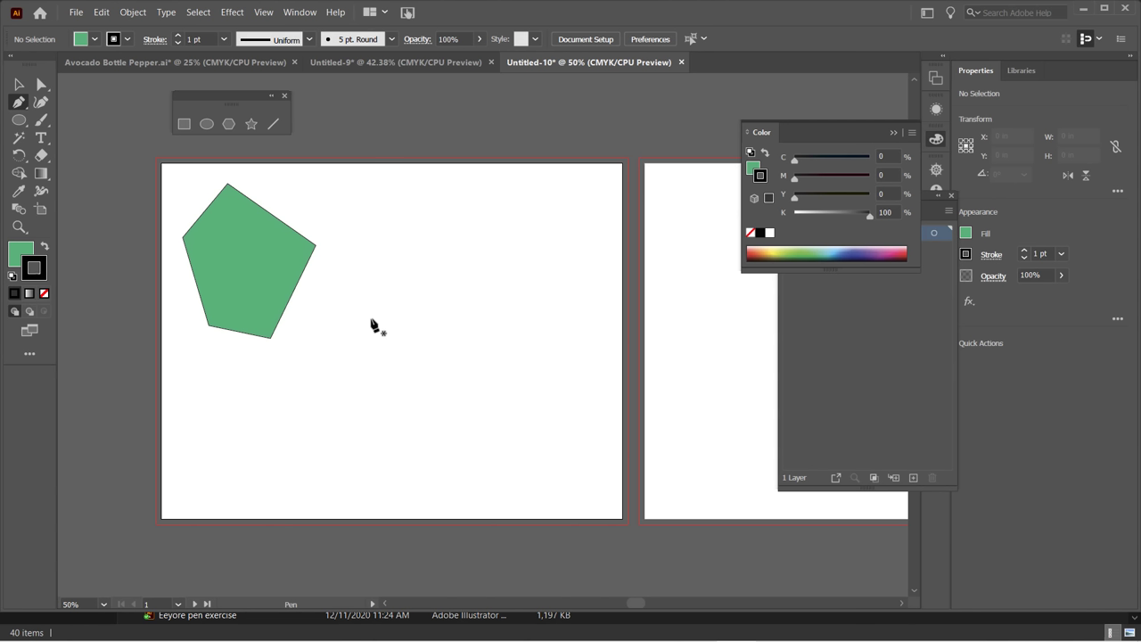
# Pen-draw a closed curved green rounded shape right of the pentagon, then deselect it.
pyautogui.moveTo(370, 318); pyautogui.dragTo(371, 276)
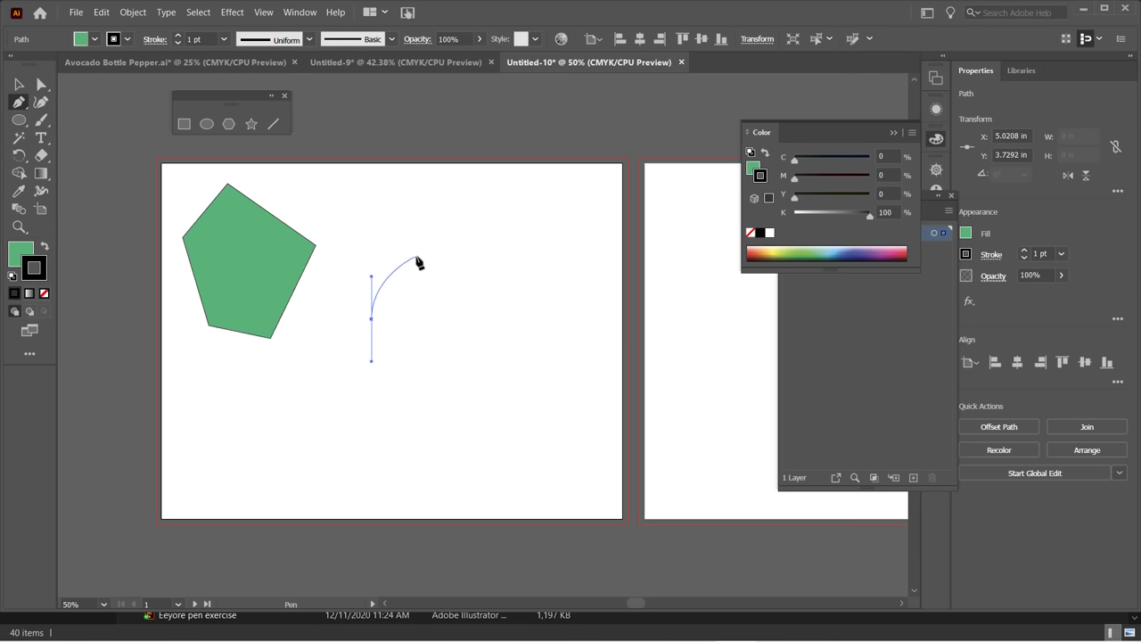
pyautogui.moveTo(431, 259); pyautogui.dragTo(471, 258)
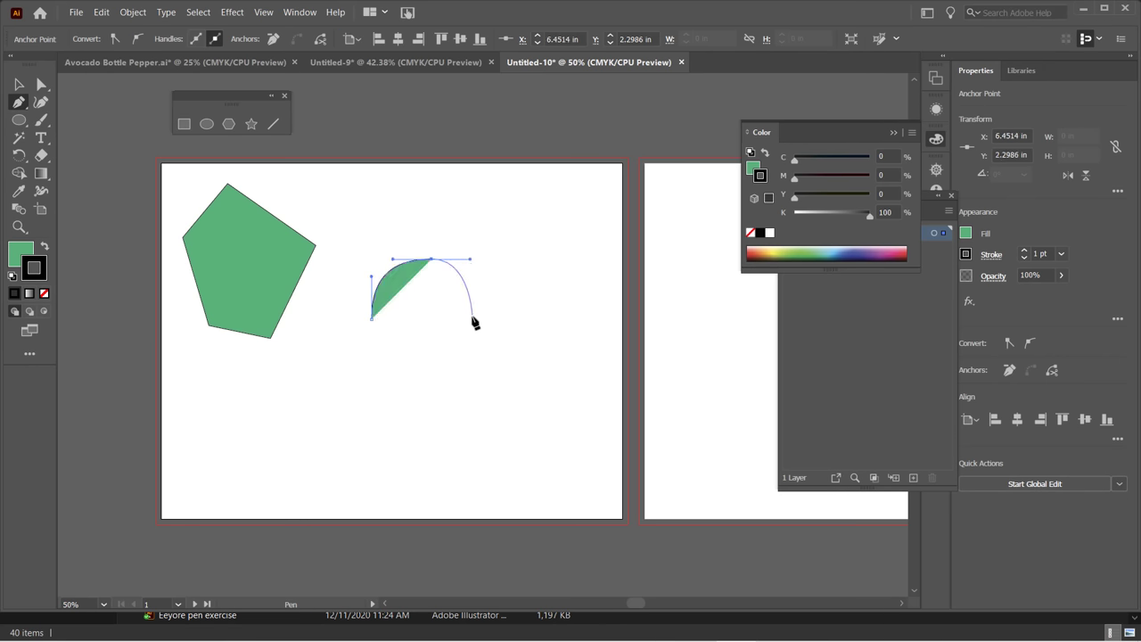
pyautogui.moveTo(481, 309); pyautogui.dragTo(380, 364)
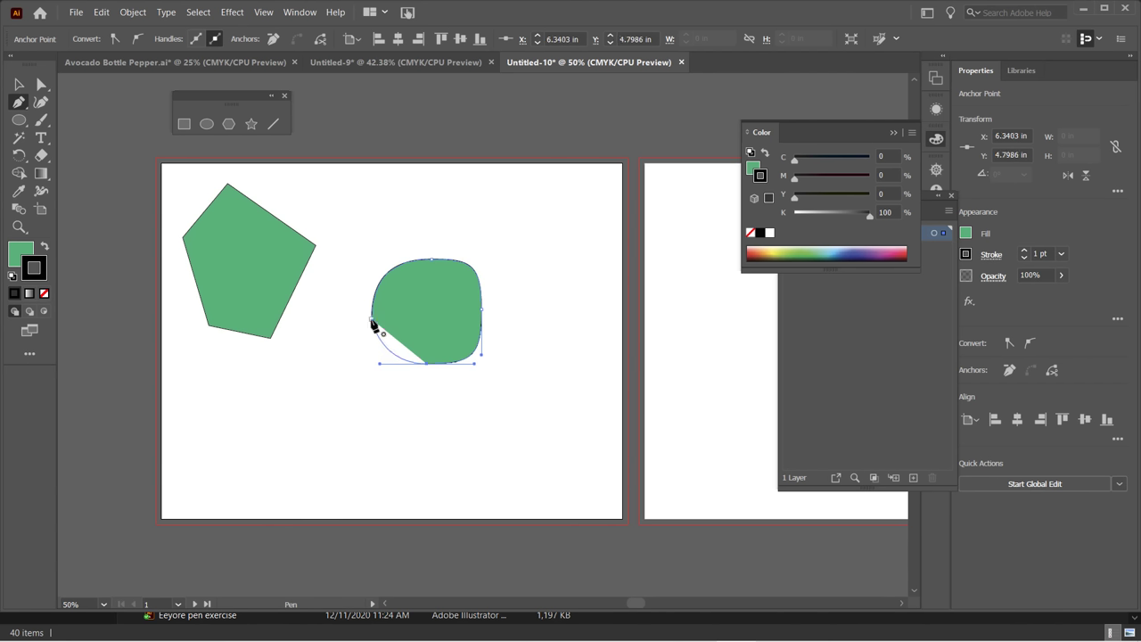
pyautogui.moveTo(372, 320); pyautogui.dragTo(370, 301)
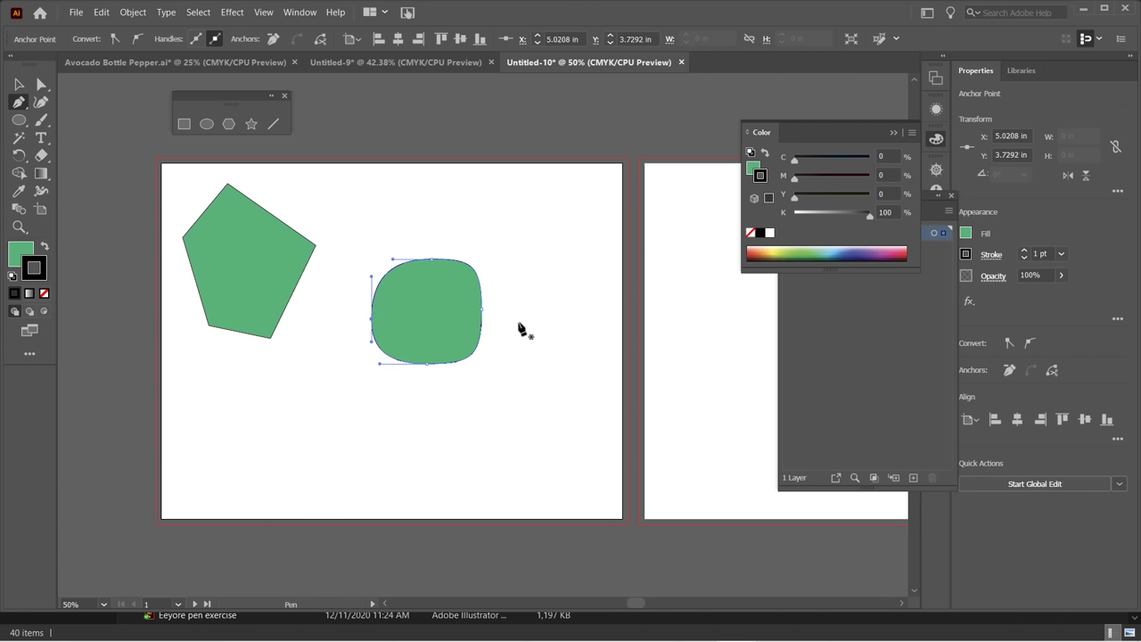
pyautogui.click(26, 84)
pyautogui.click(518, 440)
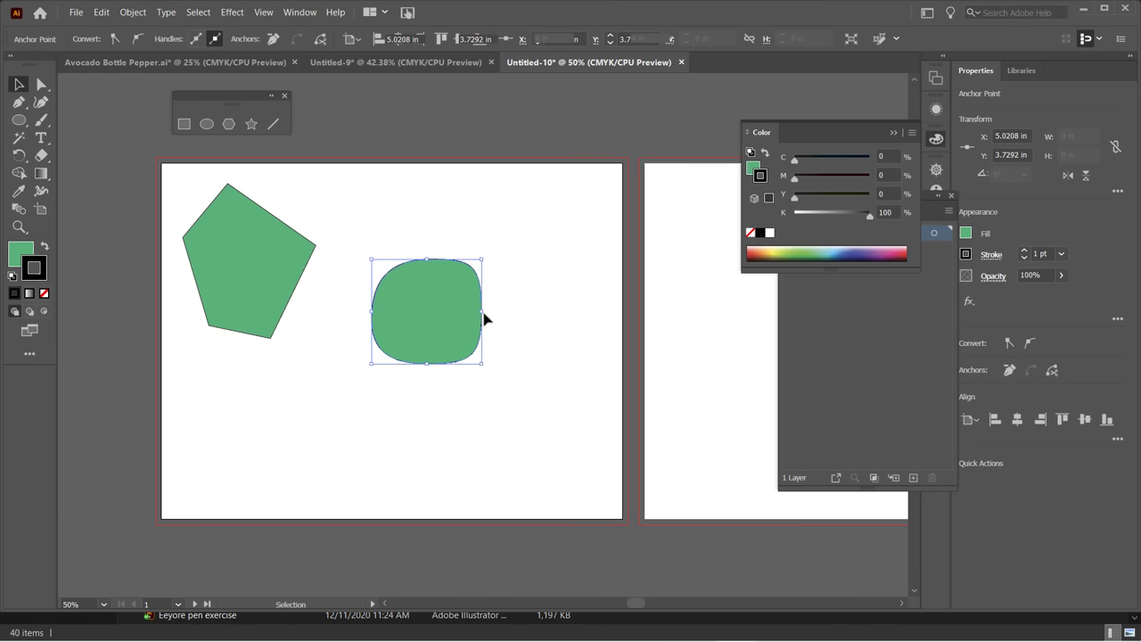
# Pull the green shape's bottom anchor down into an egg form and shift it slightly left.
pyautogui.click(428, 265)
pyautogui.press('a')
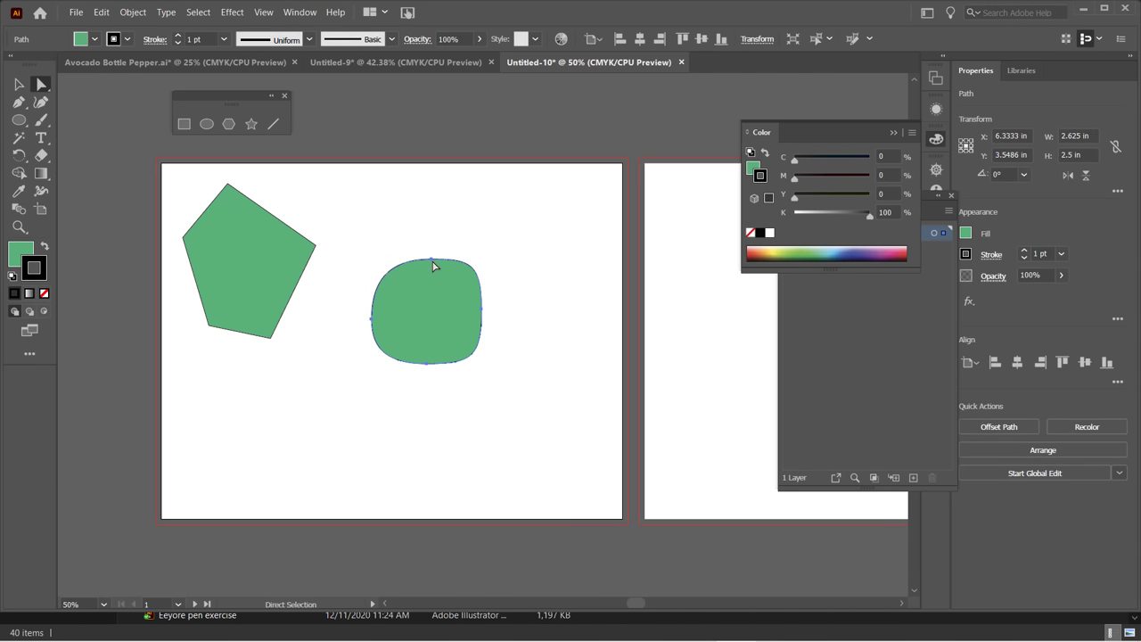
pyautogui.click(432, 262)
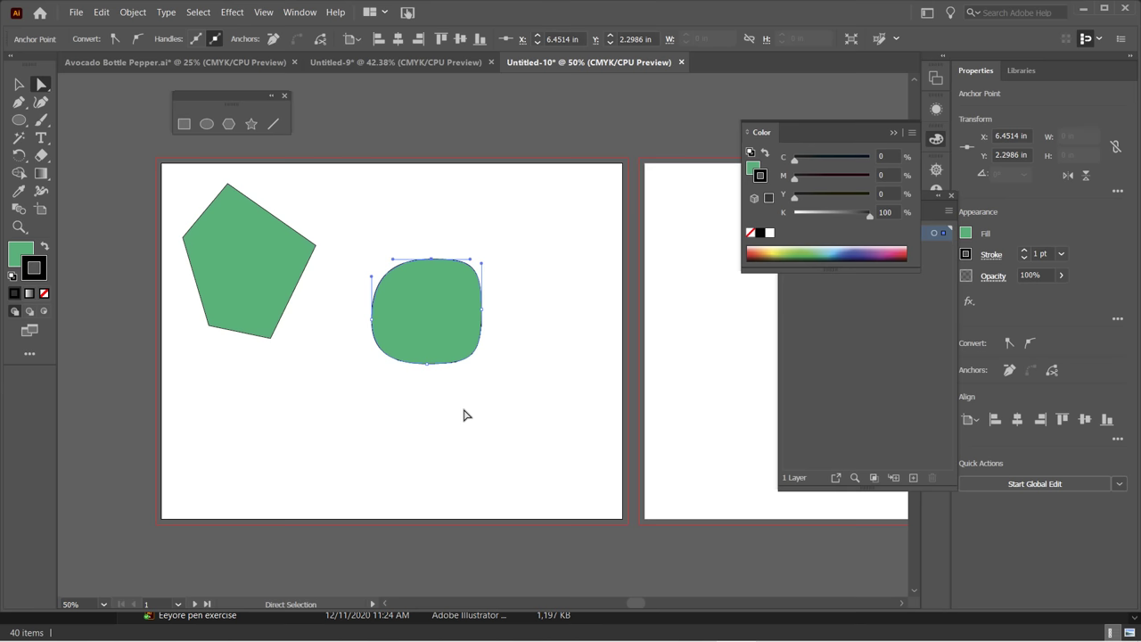
pyautogui.click(420, 308)
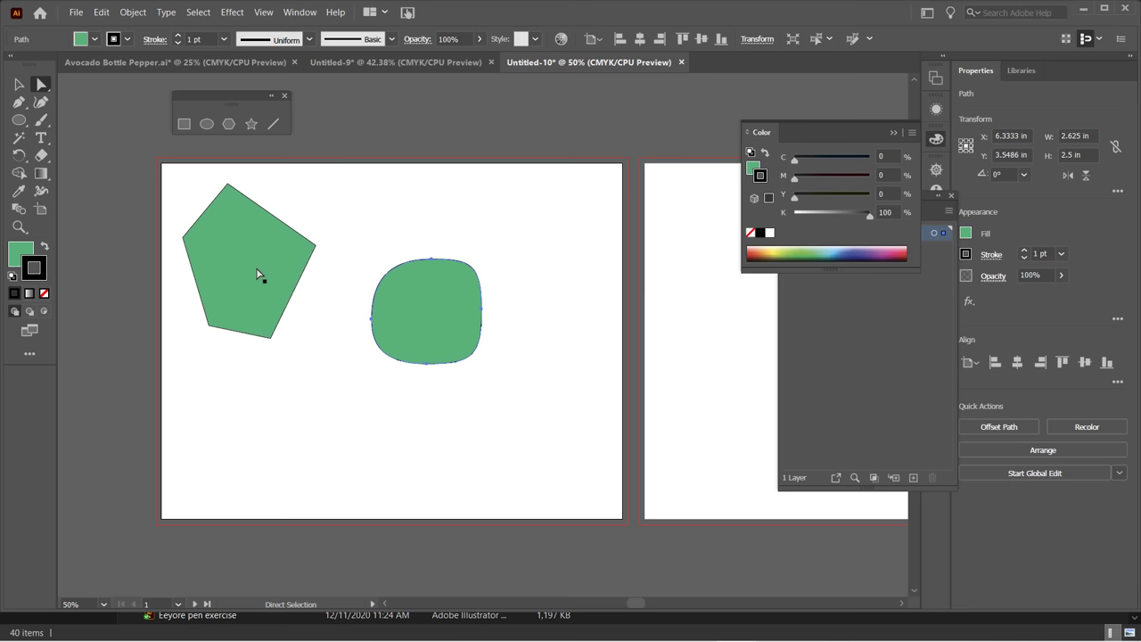
pyautogui.click(431, 261)
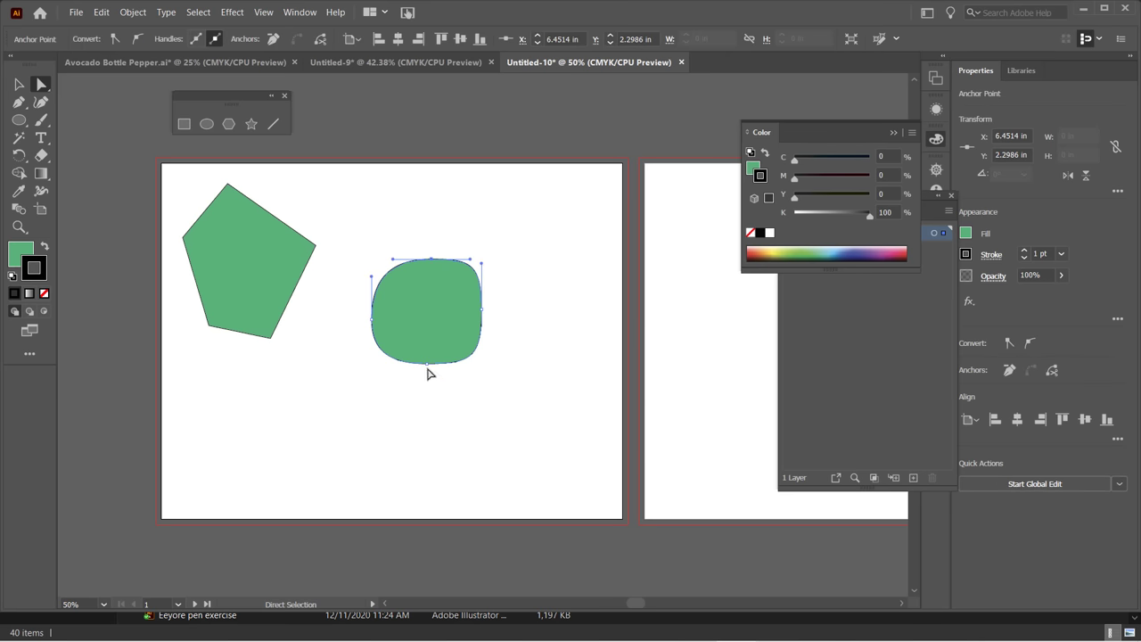
pyautogui.moveTo(428, 365); pyautogui.dragTo(425, 423)
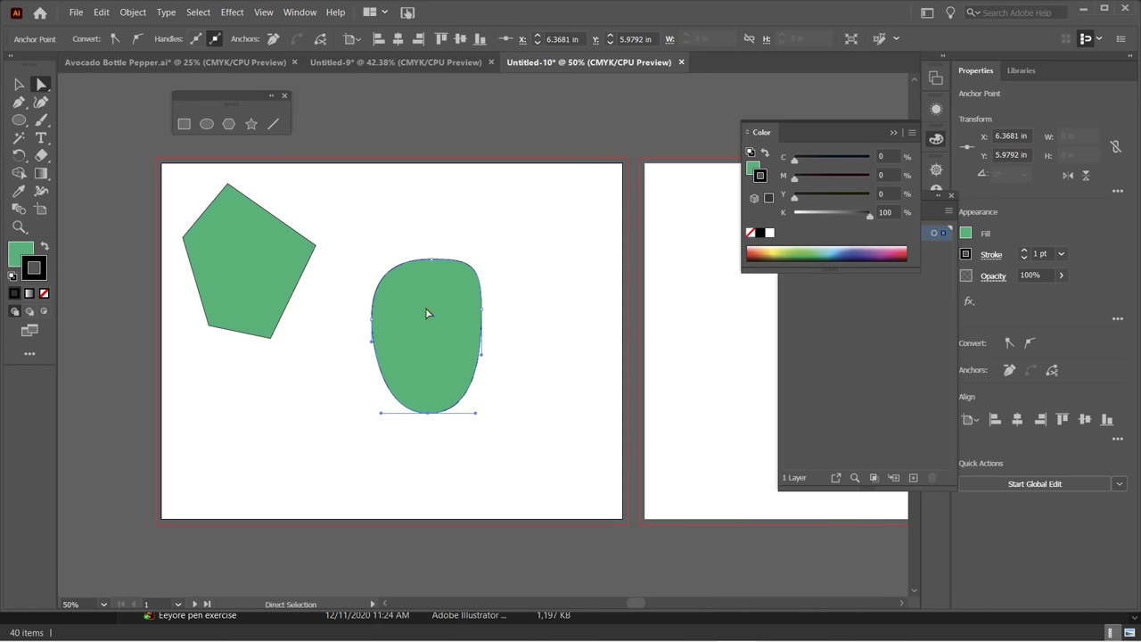
pyautogui.click(431, 261)
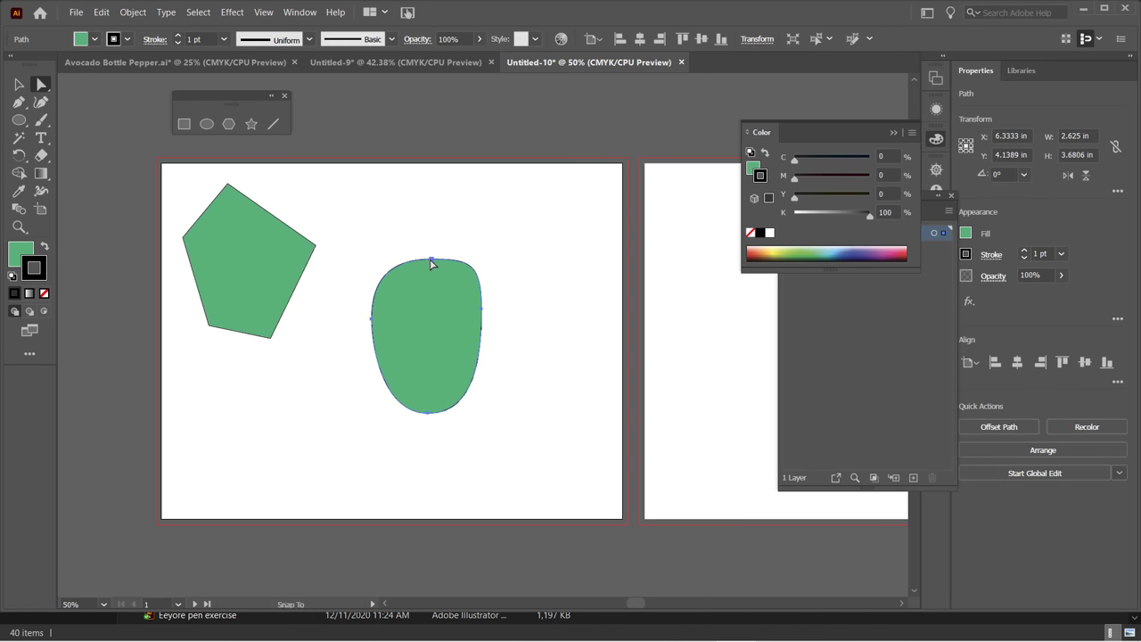
pyautogui.moveTo(431, 261); pyautogui.dragTo(424, 265)
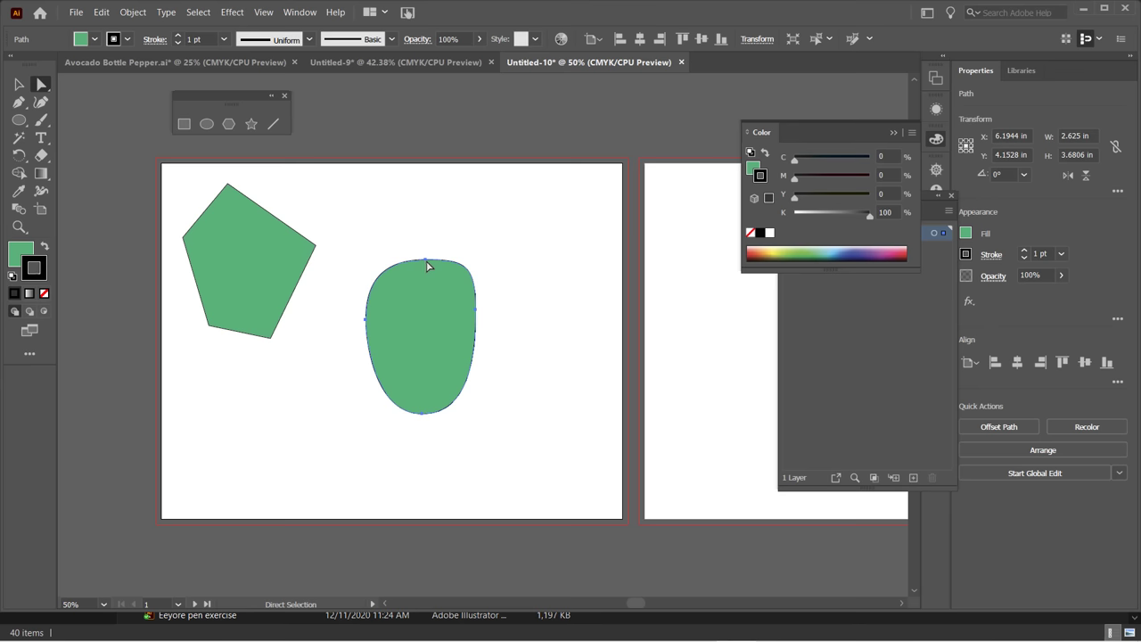
pyautogui.click(426, 260)
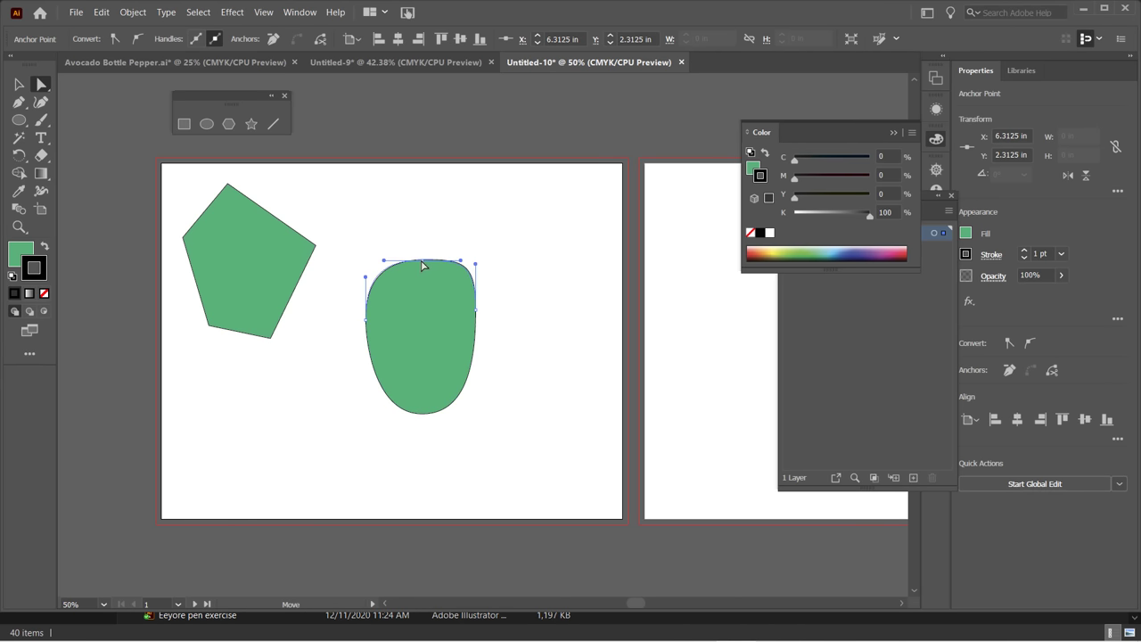
pyautogui.click(500, 418)
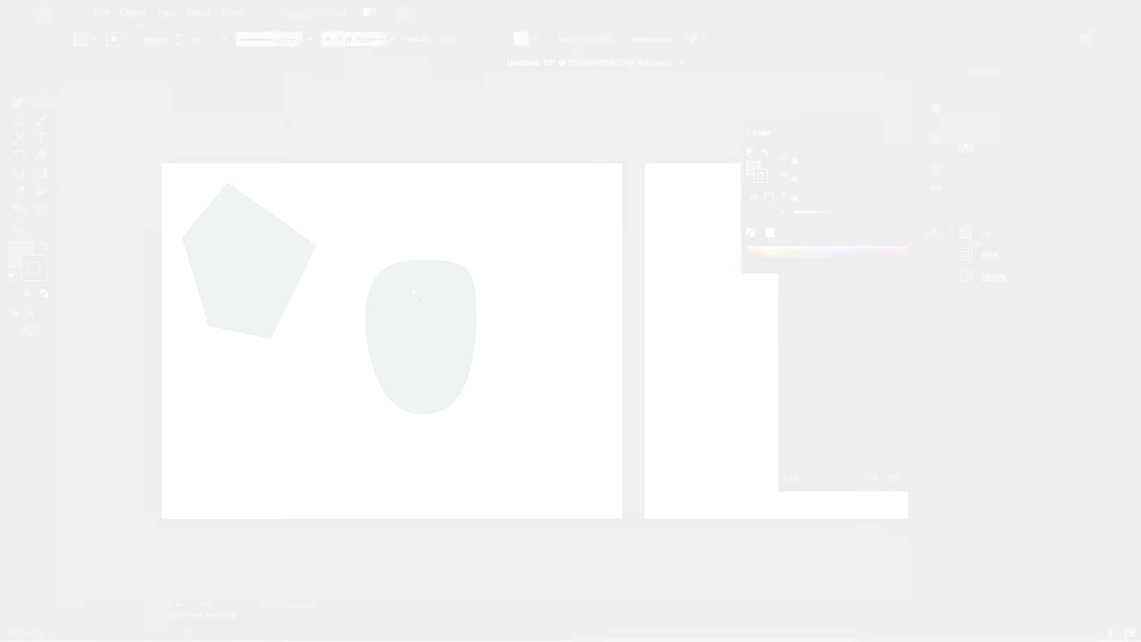
# Go to empty artboard 2 and tear off the paintbrush and pencil tools as a floating panel.
pyautogui.click(328, 407)
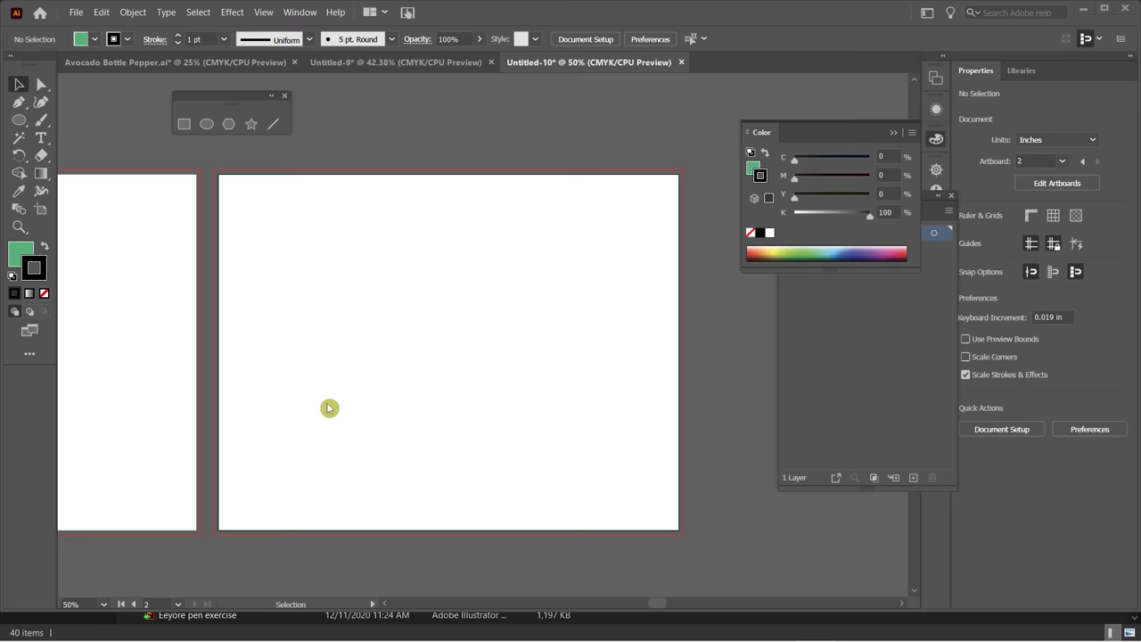
pyautogui.click(35, 159)
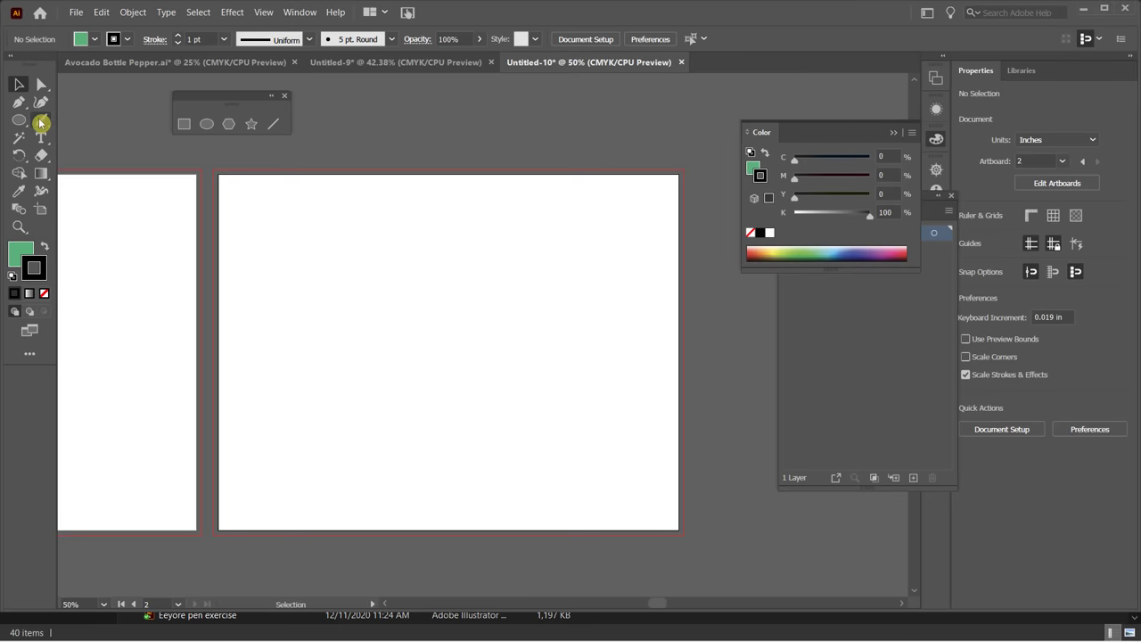
pyautogui.click(40, 122)
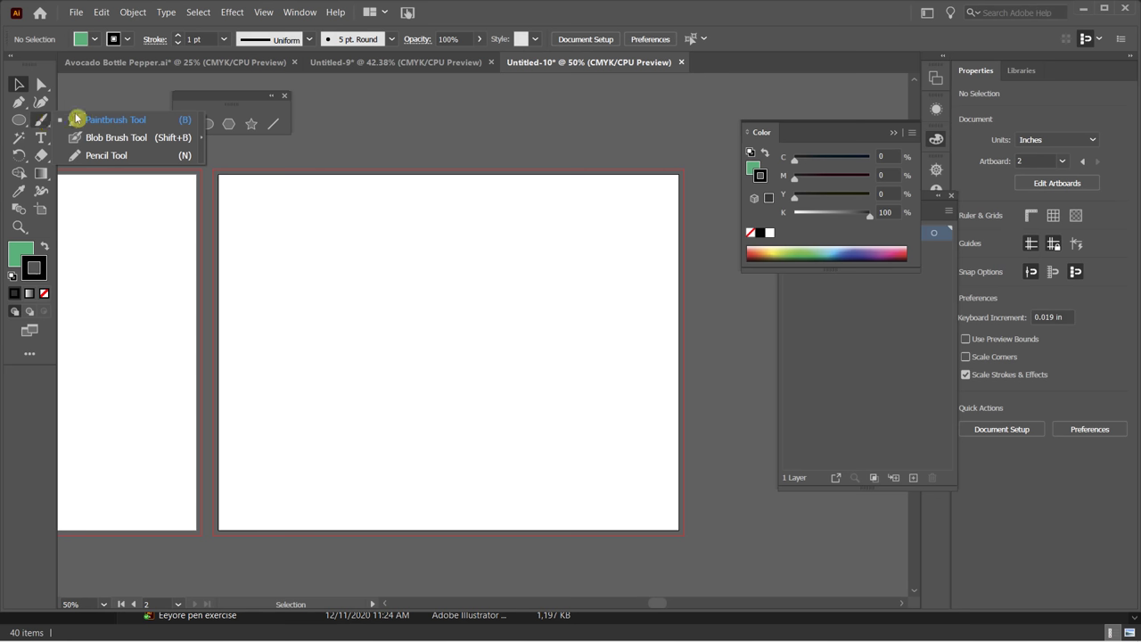
pyautogui.click(78, 122)
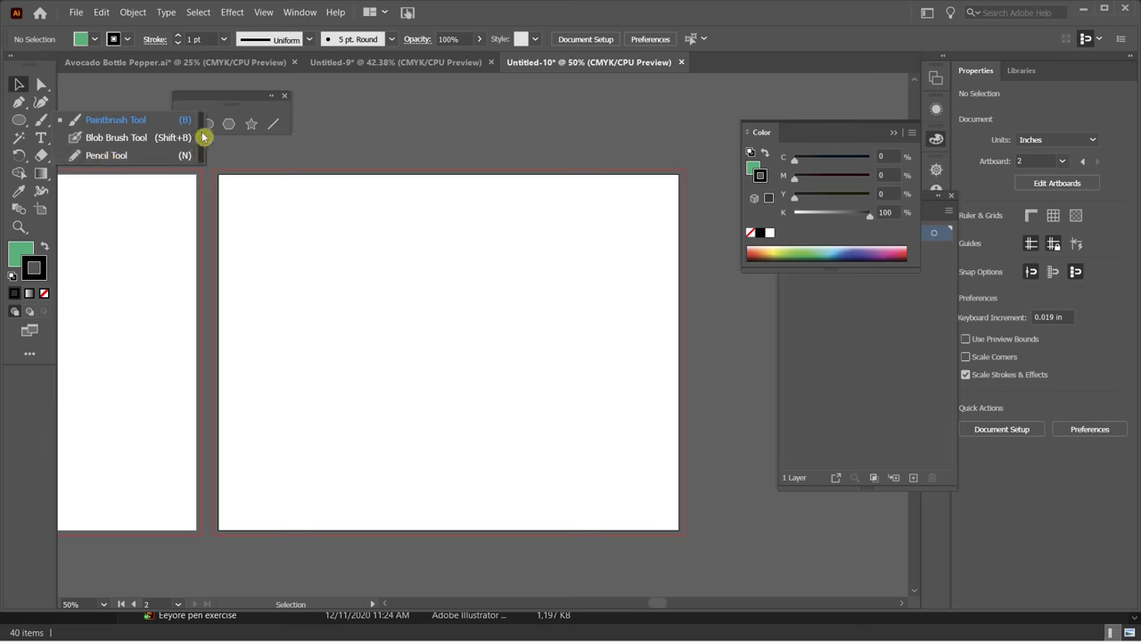
pyautogui.moveTo(40, 119)
pyautogui.mouseDown()
pyautogui.moveTo(122, 147)
pyautogui.moveTo(433, 117)
pyautogui.moveTo(423, 114)
pyautogui.mouseUp()
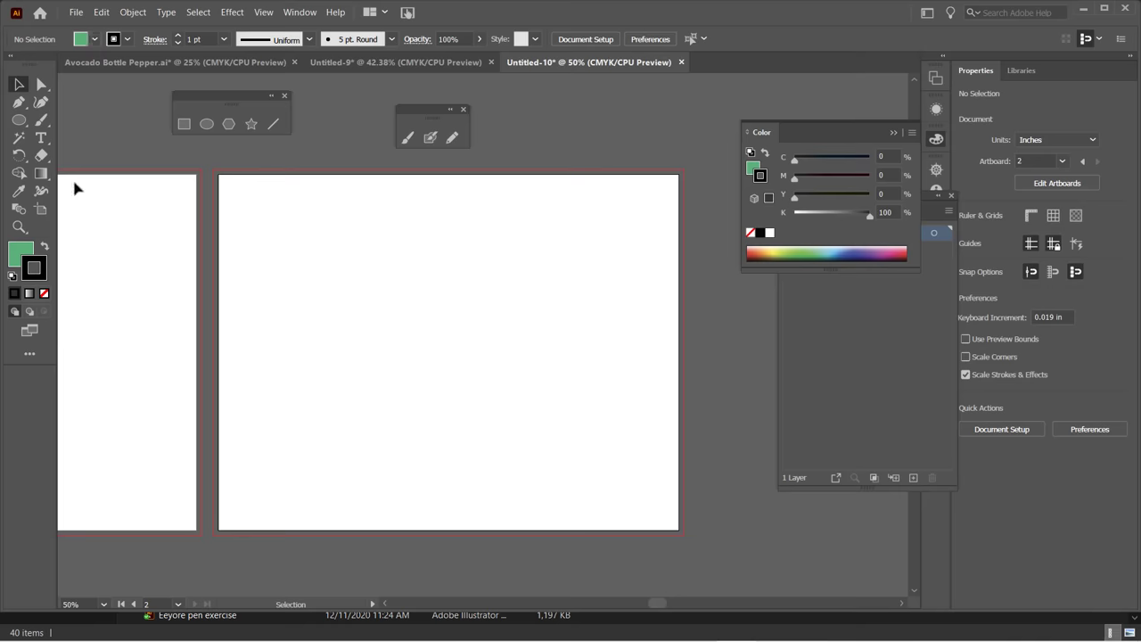
# Set the fill to none and the stroke weight to 6 pt.
pyautogui.click(97, 40)
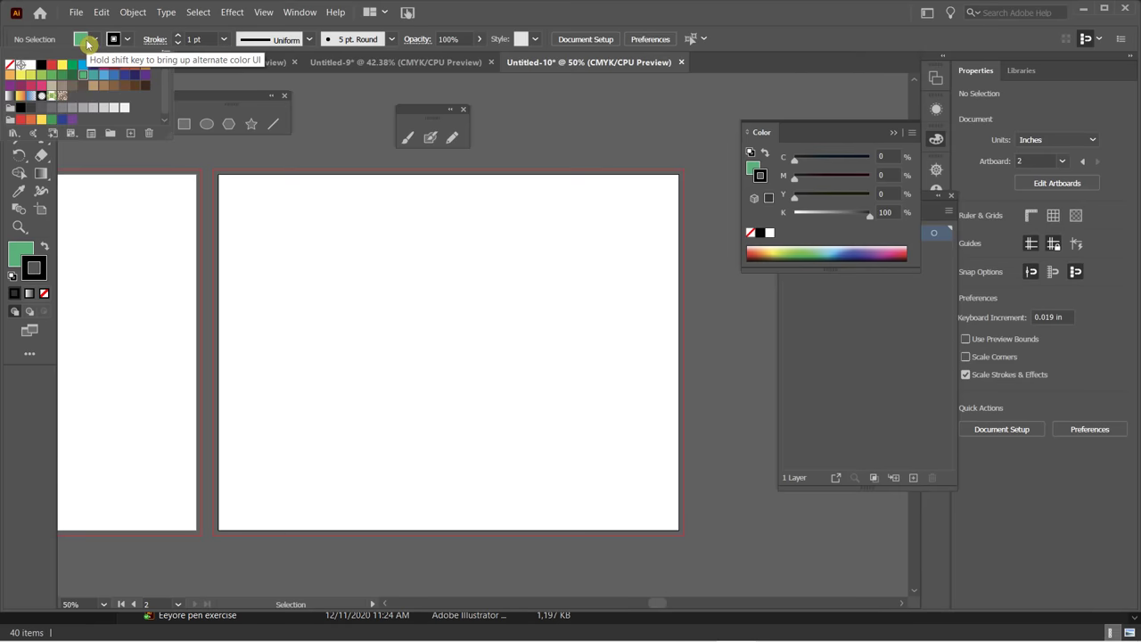
pyautogui.click(10, 66)
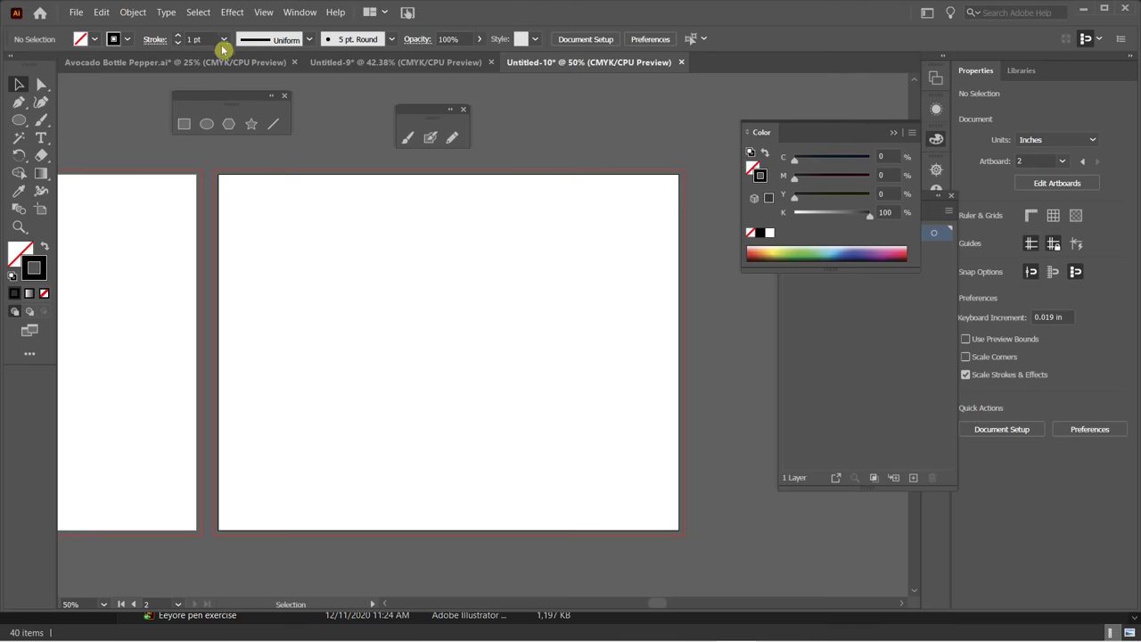
pyautogui.click(178, 36)
pyautogui.click(178, 36)
pyautogui.click(177, 35)
pyautogui.click(178, 35)
pyautogui.click(178, 35)
# Pencil-draw a wavy line across the artboard and a closed rounded loop below it.
pyautogui.click(452, 138)
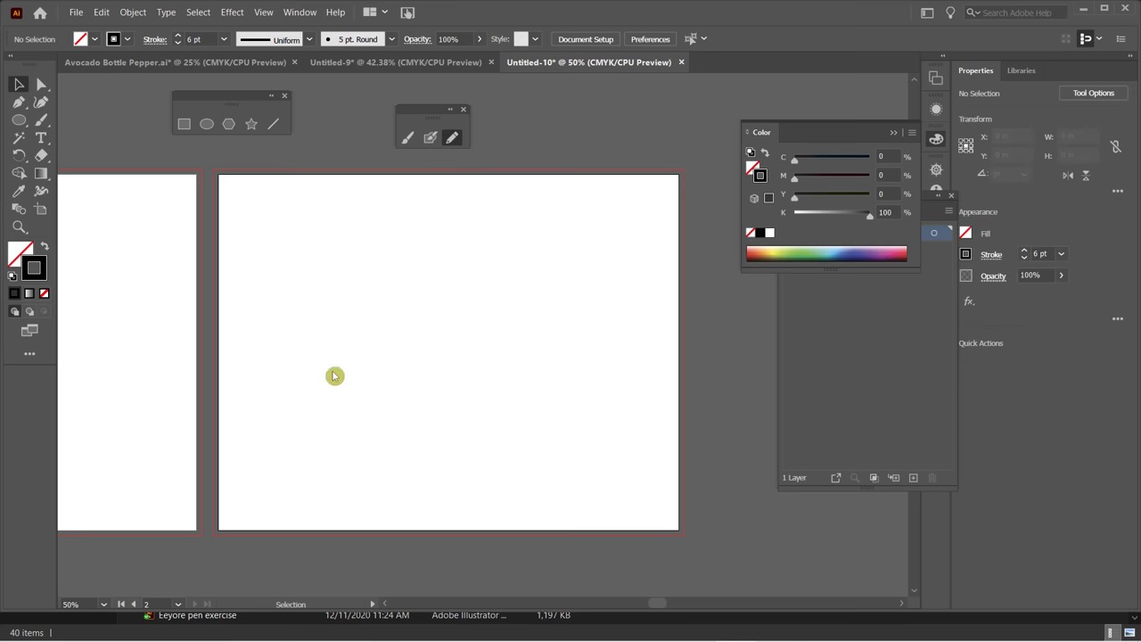
pyautogui.moveTo(261, 328)
pyautogui.mouseDown()
pyautogui.moveTo(322, 292)
pyautogui.moveTo(426, 336)
pyautogui.moveTo(513, 286)
pyautogui.moveTo(678, 316)
pyautogui.mouseUp()
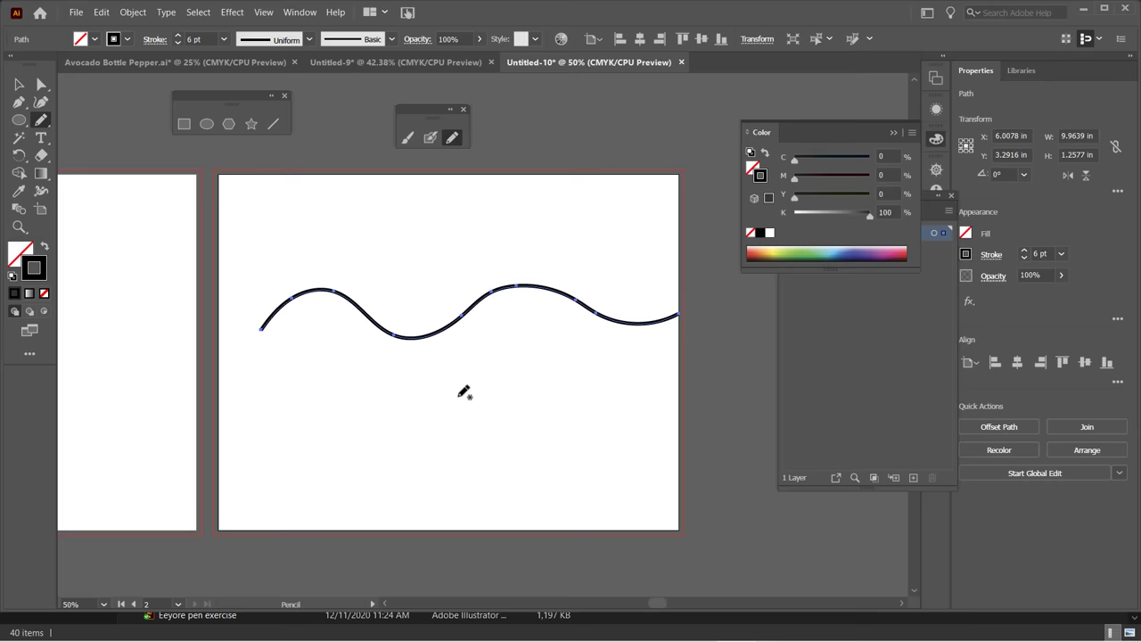
pyautogui.moveTo(458, 393)
pyautogui.mouseDown()
pyautogui.moveTo(473, 362)
pyautogui.moveTo(553, 385)
pyautogui.moveTo(562, 458)
pyautogui.moveTo(498, 474)
pyautogui.moveTo(453, 424)
pyautogui.moveTo(461, 377)
pyautogui.moveTo(547, 399)
pyautogui.moveTo(546, 468)
pyautogui.moveTo(482, 469)
pyautogui.moveTo(446, 395)
pyautogui.mouseUp()
pyautogui.hotkey('ctrl', 'z')
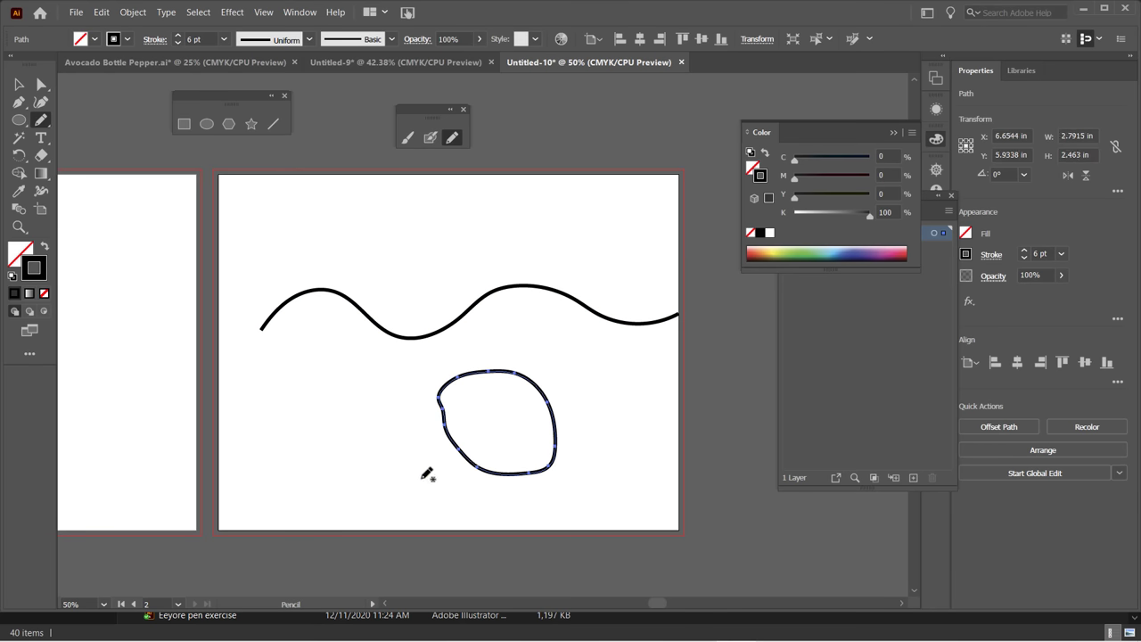
pyautogui.hotkey('ctrl', 'z')
pyautogui.moveTo(445, 392)
pyautogui.mouseDown()
pyautogui.moveTo(524, 376)
pyautogui.moveTo(561, 422)
pyautogui.moveTo(552, 465)
pyautogui.moveTo(476, 475)
pyautogui.moveTo(446, 443)
pyautogui.moveTo(445, 395)
pyautogui.mouseUp()
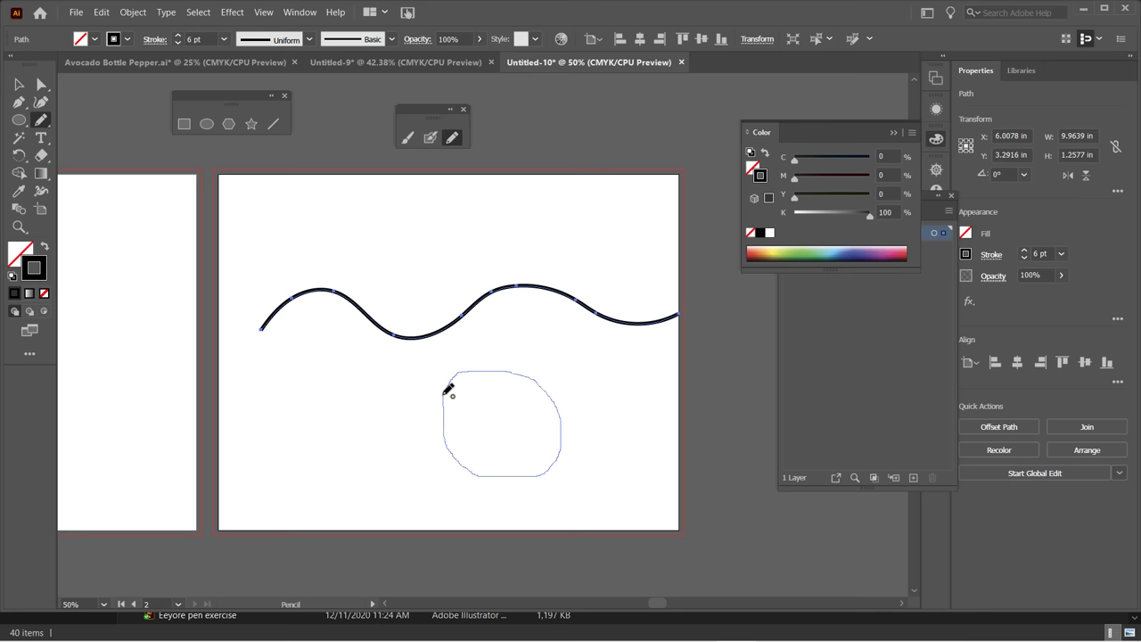
pyautogui.moveTo(445, 395); pyautogui.dragTo(444, 393)
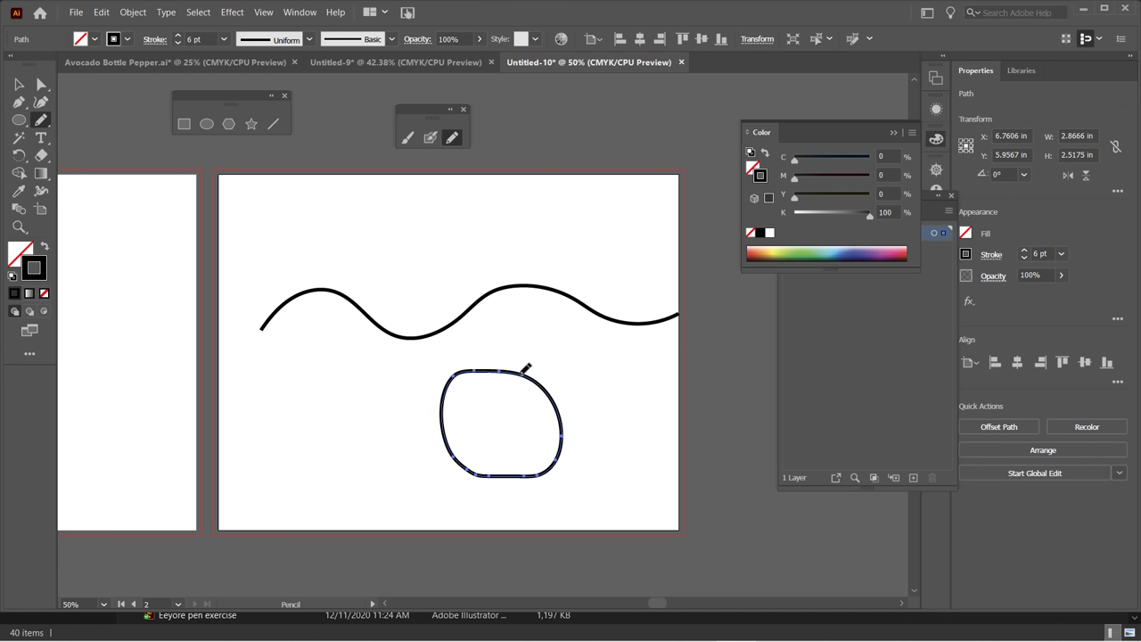
# Fill the pencil-drawn loop with a yellow swatch from the Control bar.
pyautogui.click(95, 40)
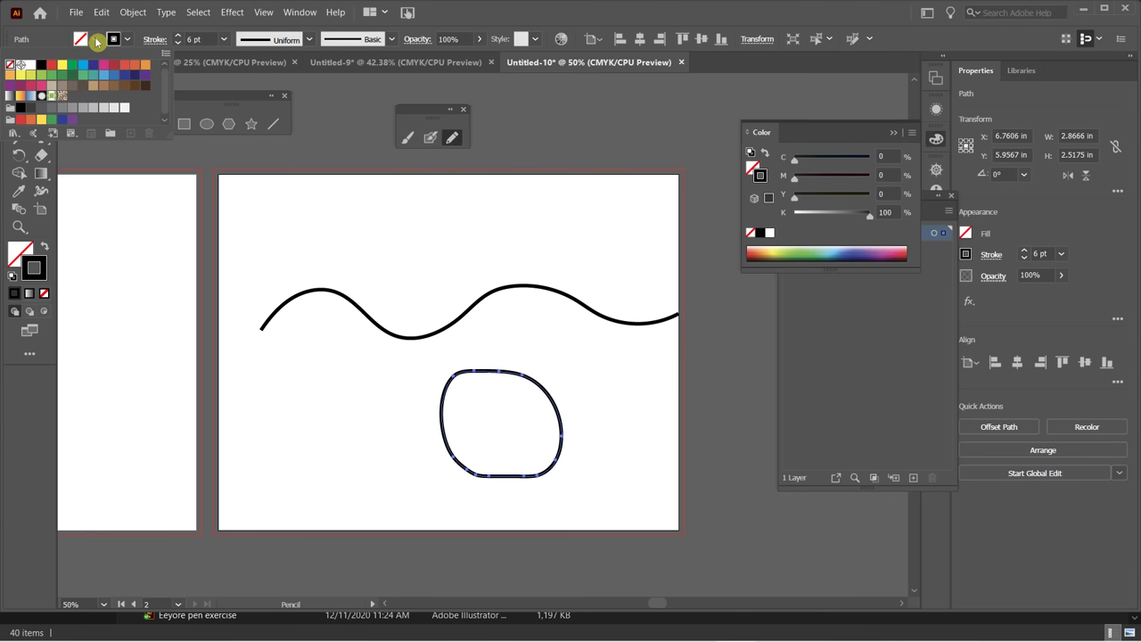
pyautogui.click(62, 64)
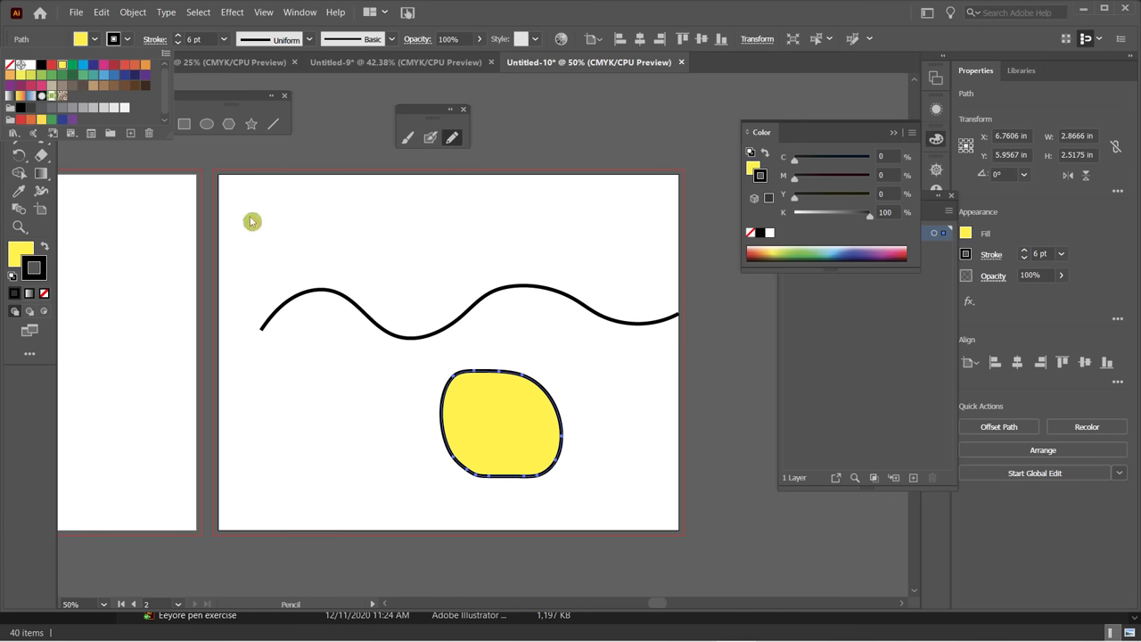
pyautogui.click(333, 133)
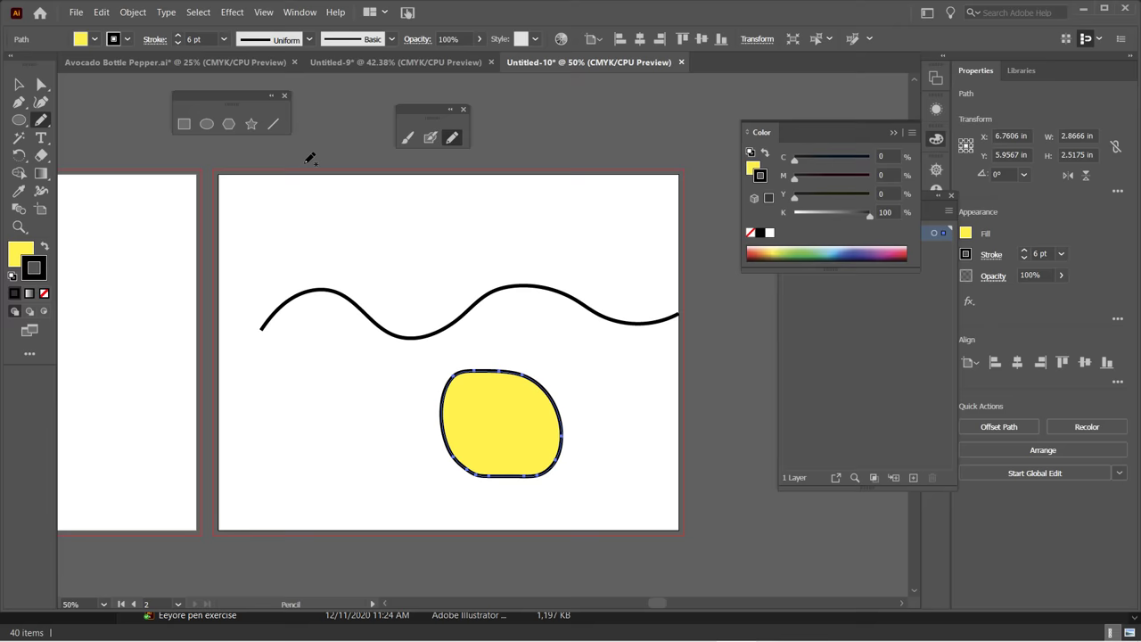
# Drag the yellow blob's top-edge anchors so its outline juts out to the right, then deselect.
pyautogui.click(42, 85)
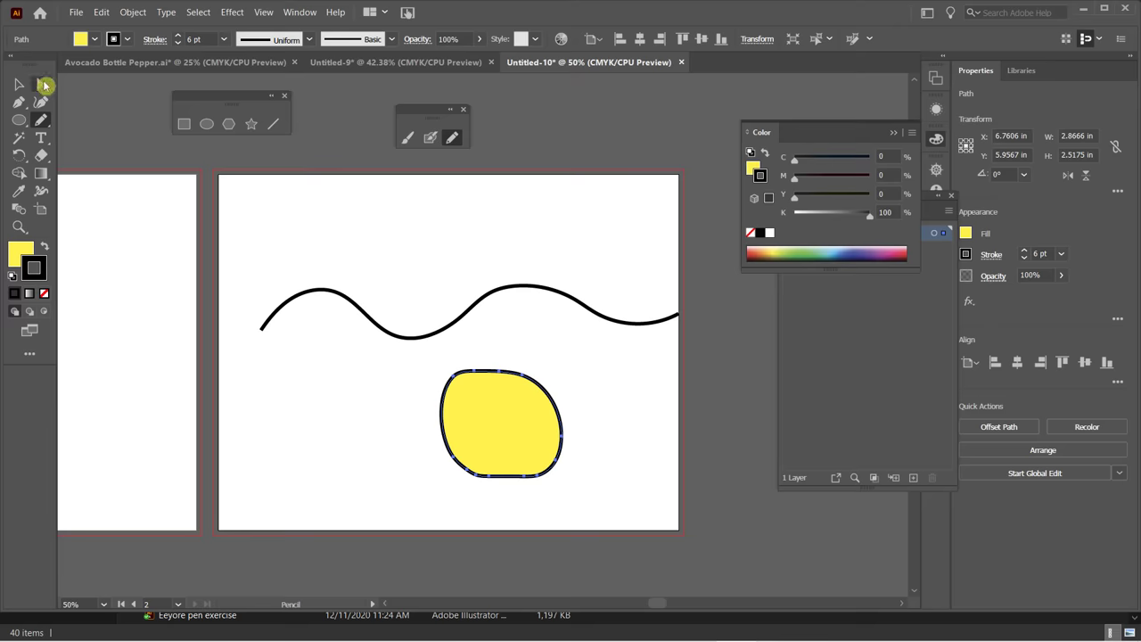
pyautogui.click(475, 373)
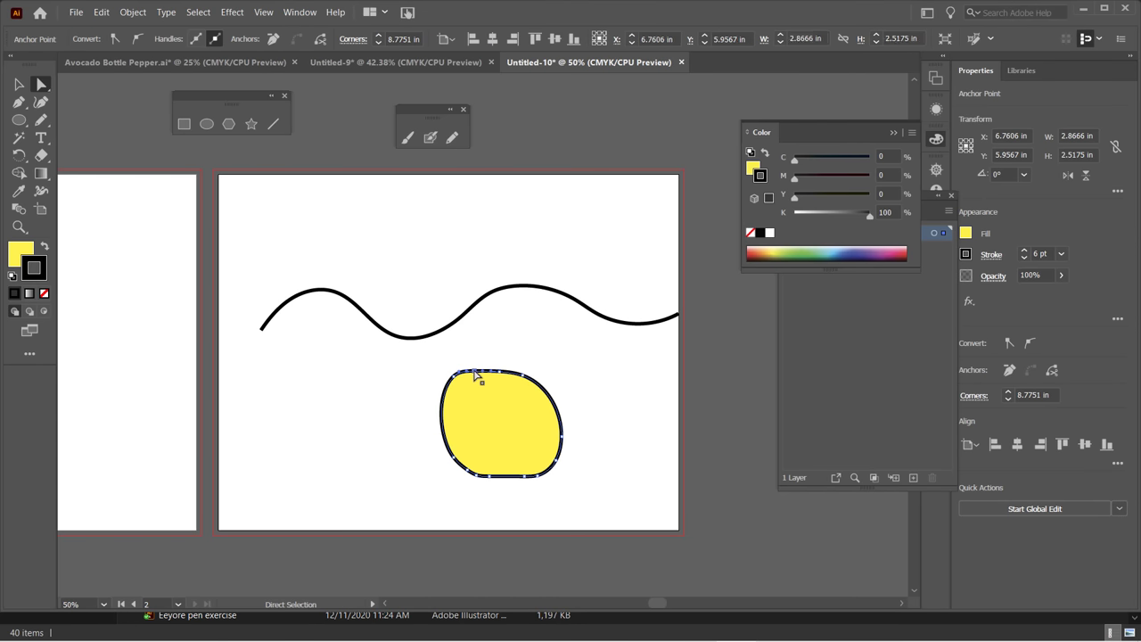
pyautogui.scroll(5, 495, 384)
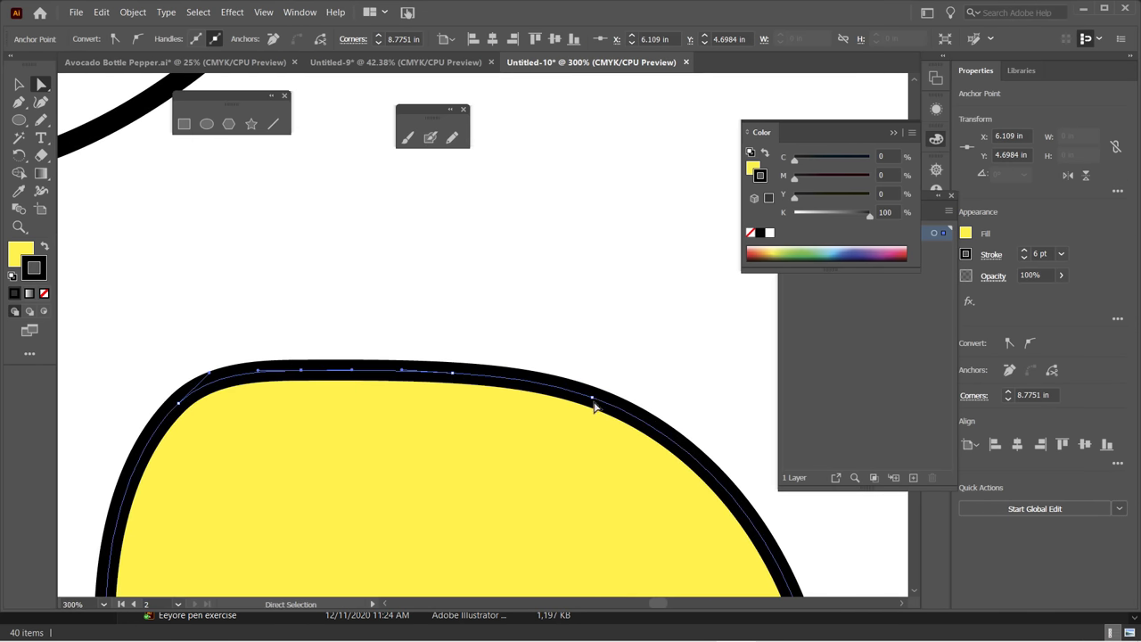
pyautogui.click(594, 401)
pyautogui.moveTo(600, 412); pyautogui.dragTo(449, 270)
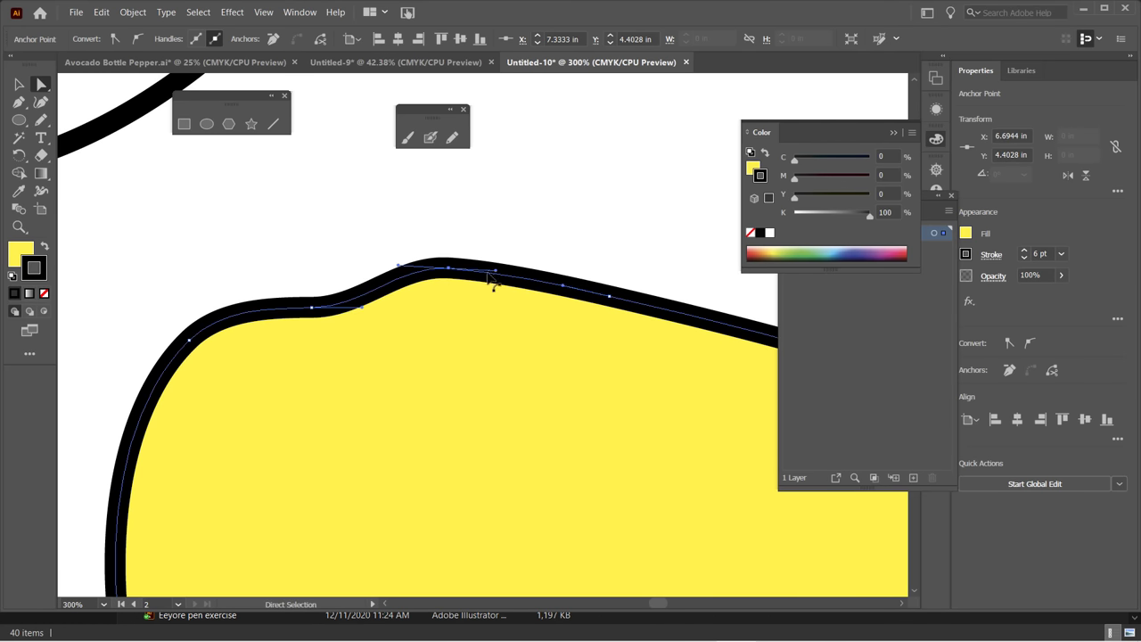
pyautogui.click(313, 309)
pyautogui.moveTo(296, 282)
pyautogui.mouseDown()
pyautogui.moveTo(316, 315)
pyautogui.moveTo(301, 266)
pyautogui.mouseUp()
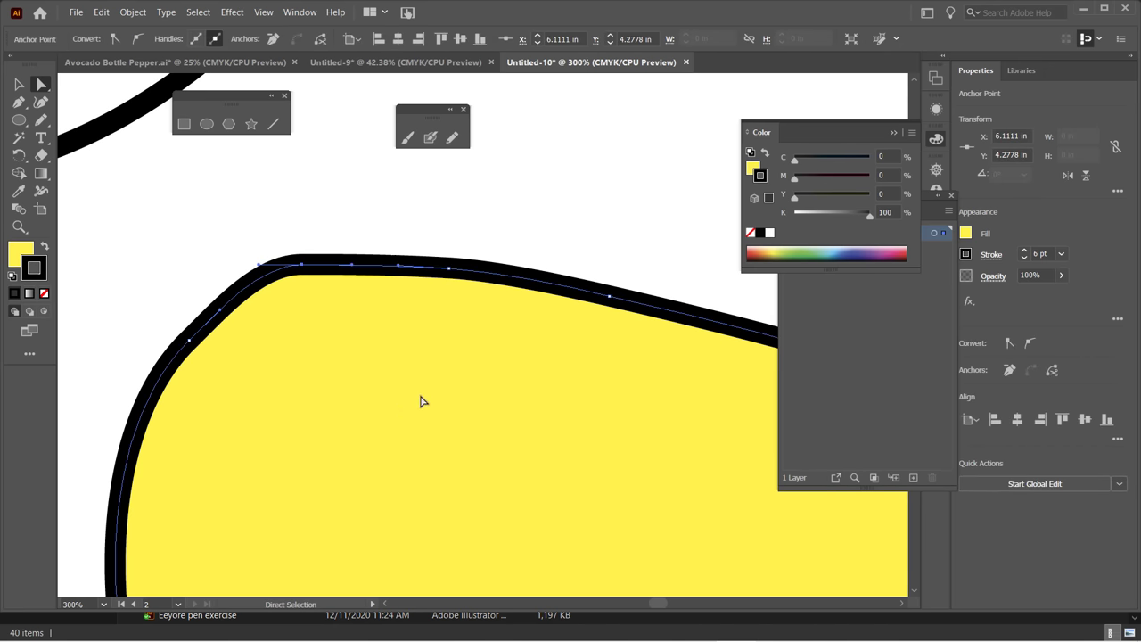
pyautogui.scroll(-2, 433, 423)
pyautogui.scroll(-3, 433, 423)
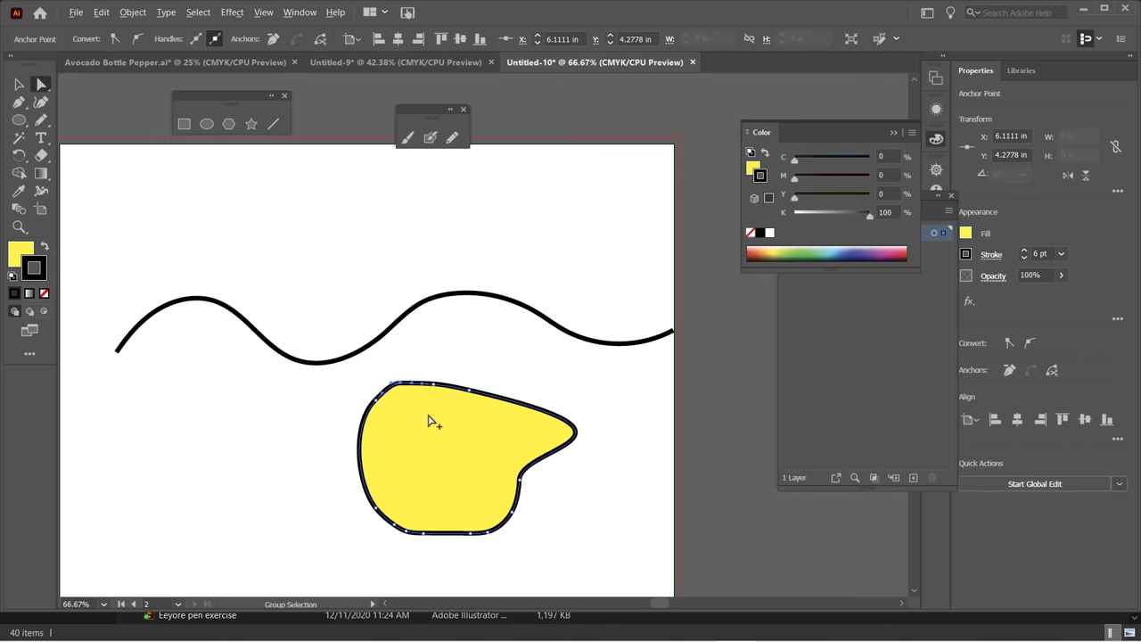
pyautogui.click(322, 447)
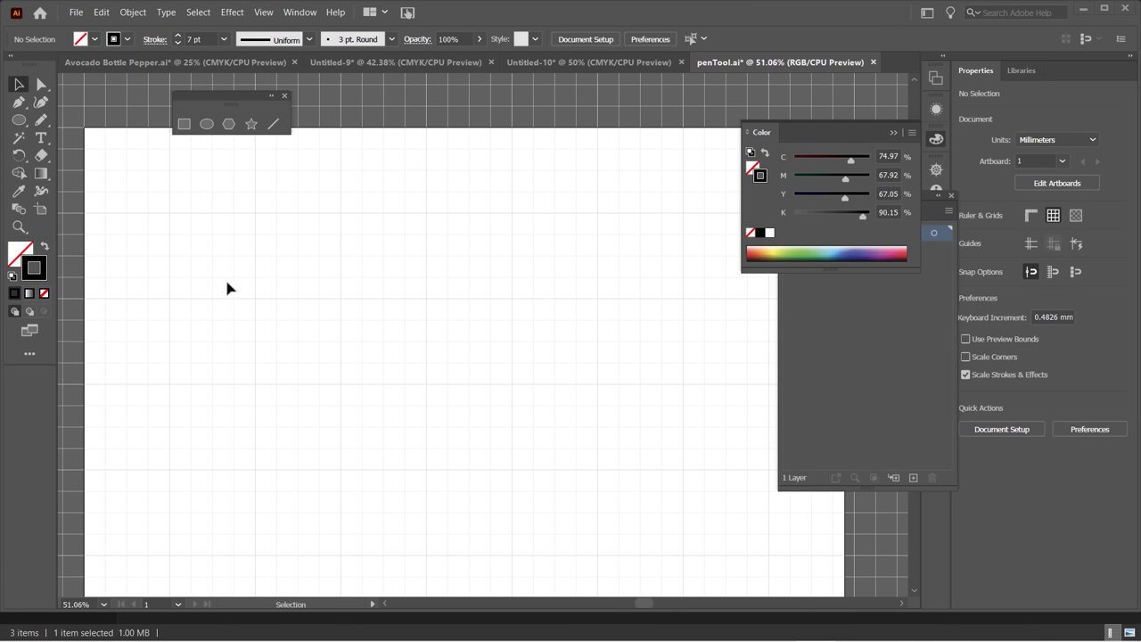
# Toggle the document grid off and on, and reposition the floating shapes panel.
pyautogui.click(1053, 216)
pyautogui.click(1053, 217)
pyautogui.click(1053, 217)
pyautogui.click(1053, 216)
pyautogui.moveTo(214, 97); pyautogui.dragTo(446, 185)
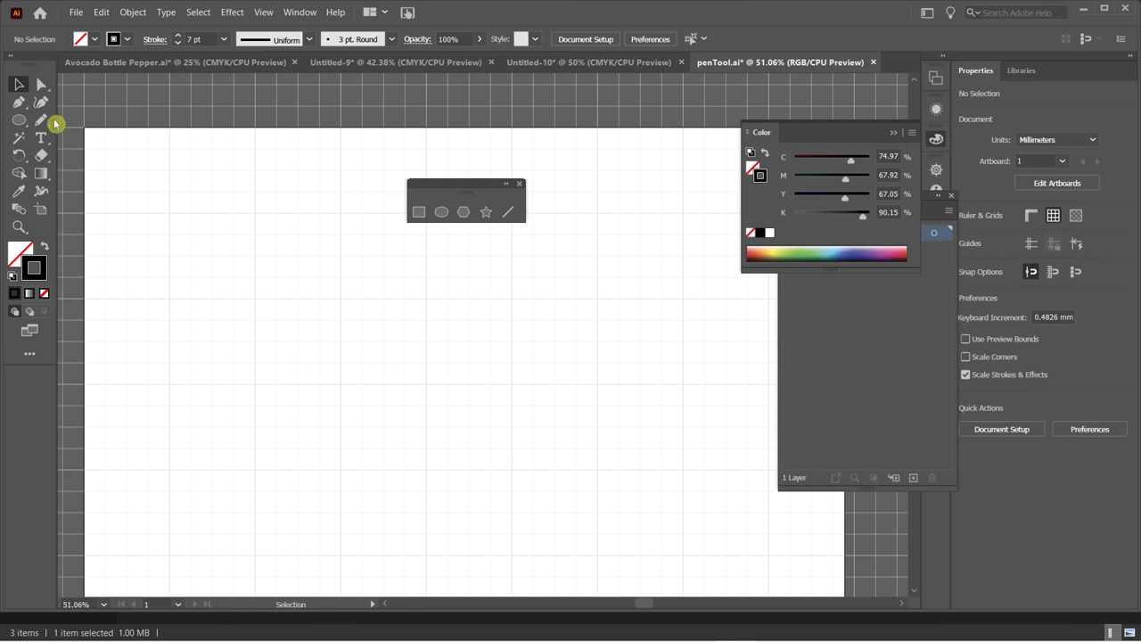
# Pen-click a straight-segment zigzag with three peaks across the upper page, then deselect it.
pyautogui.click(19, 101)
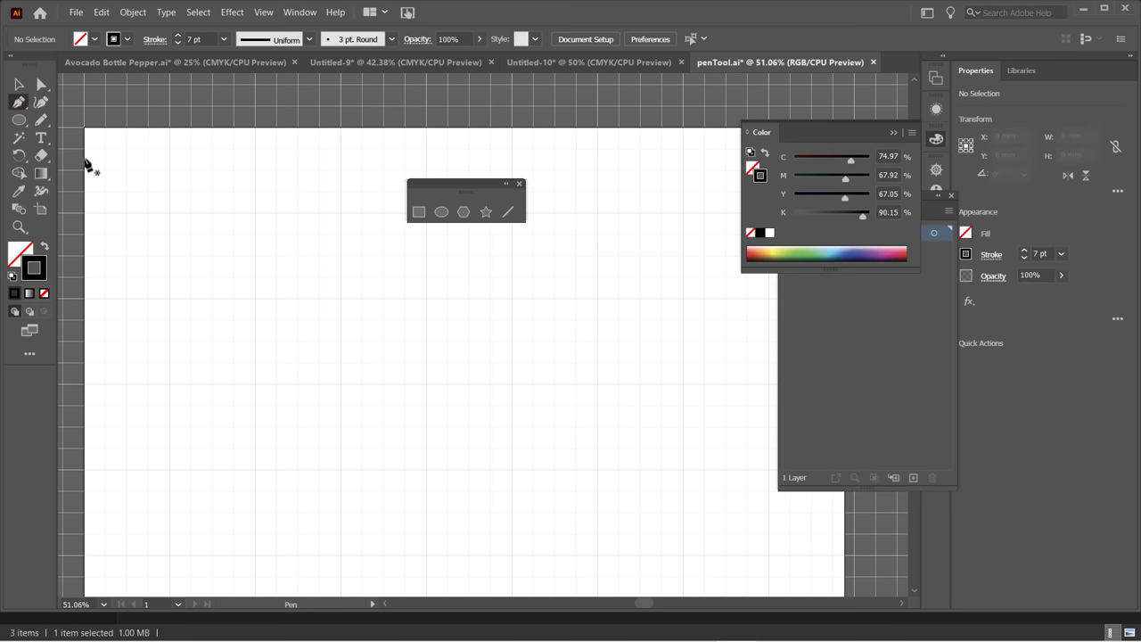
pyautogui.click(82, 297)
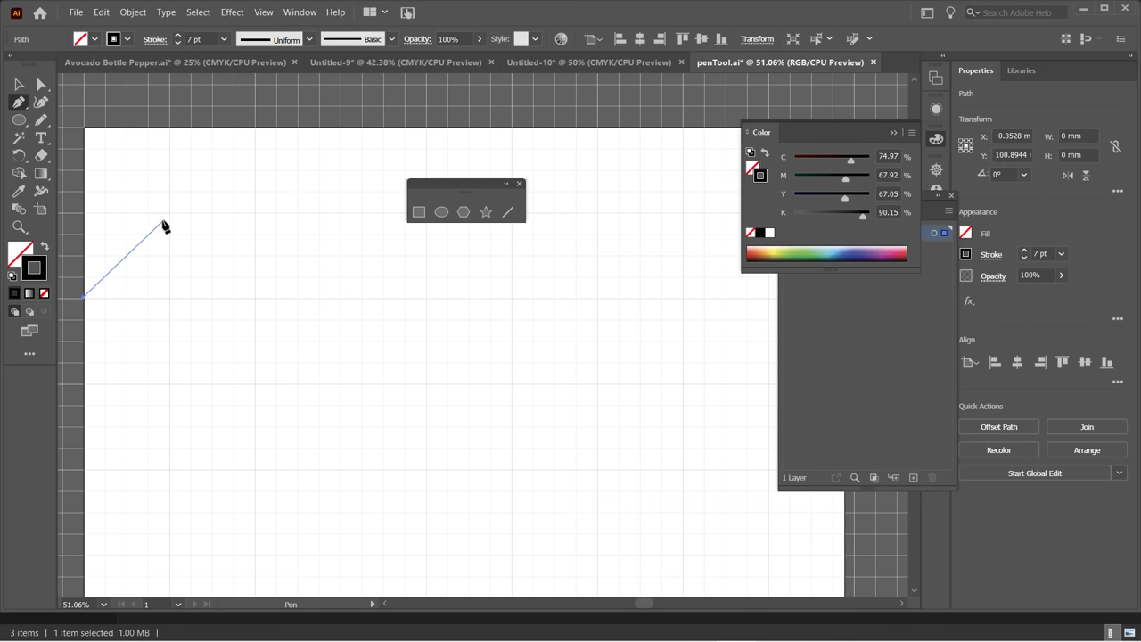
pyautogui.click(170, 216)
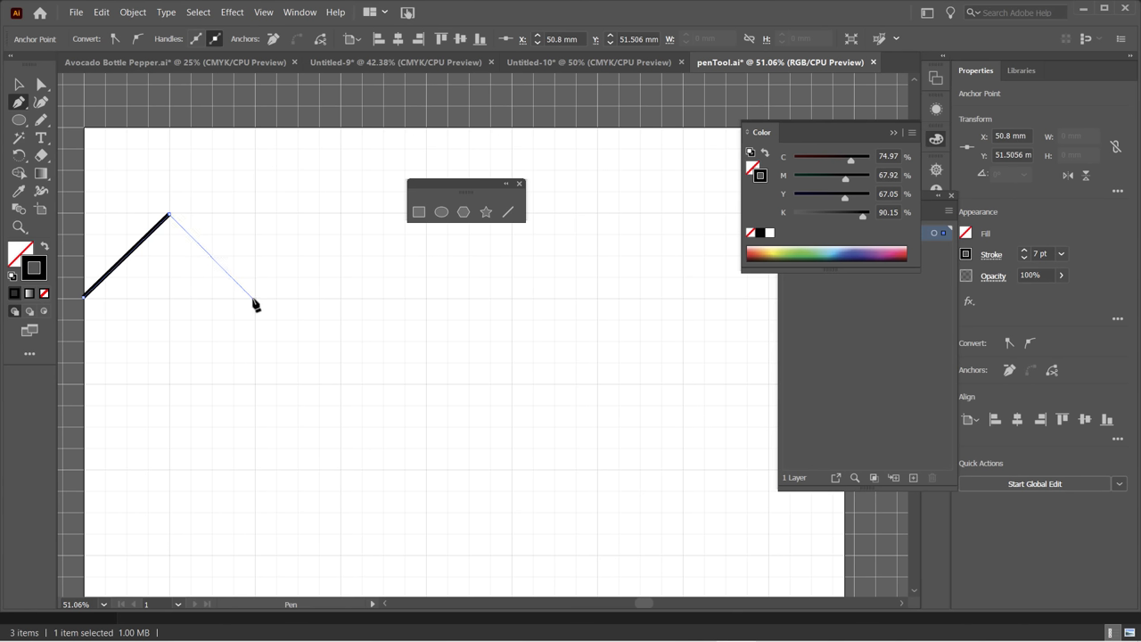
pyautogui.click(254, 299)
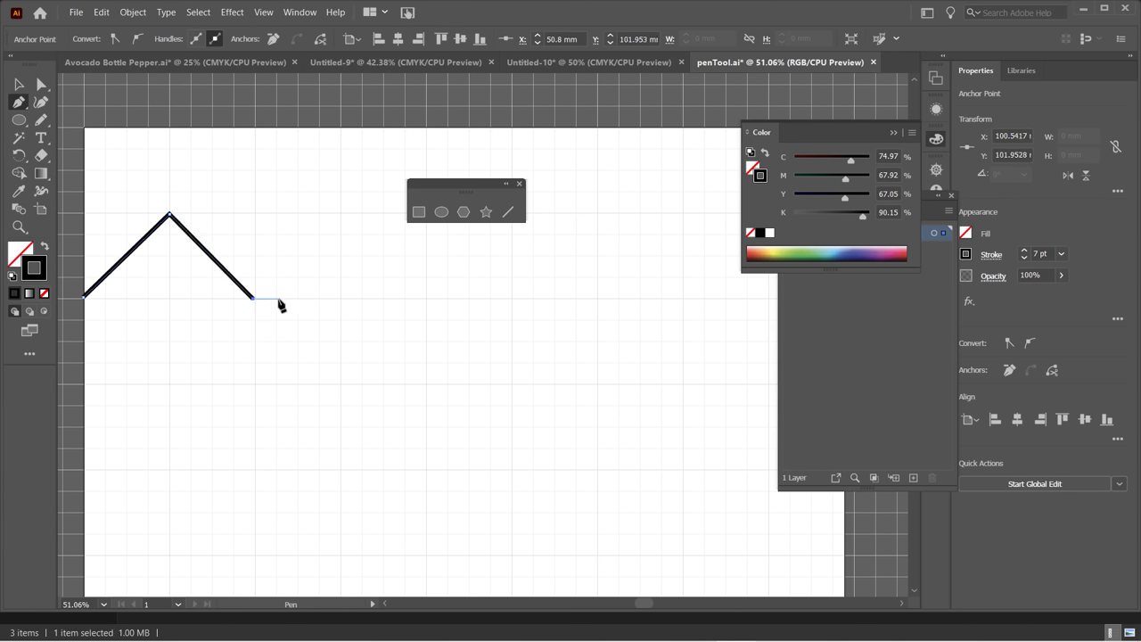
pyautogui.click(340, 216)
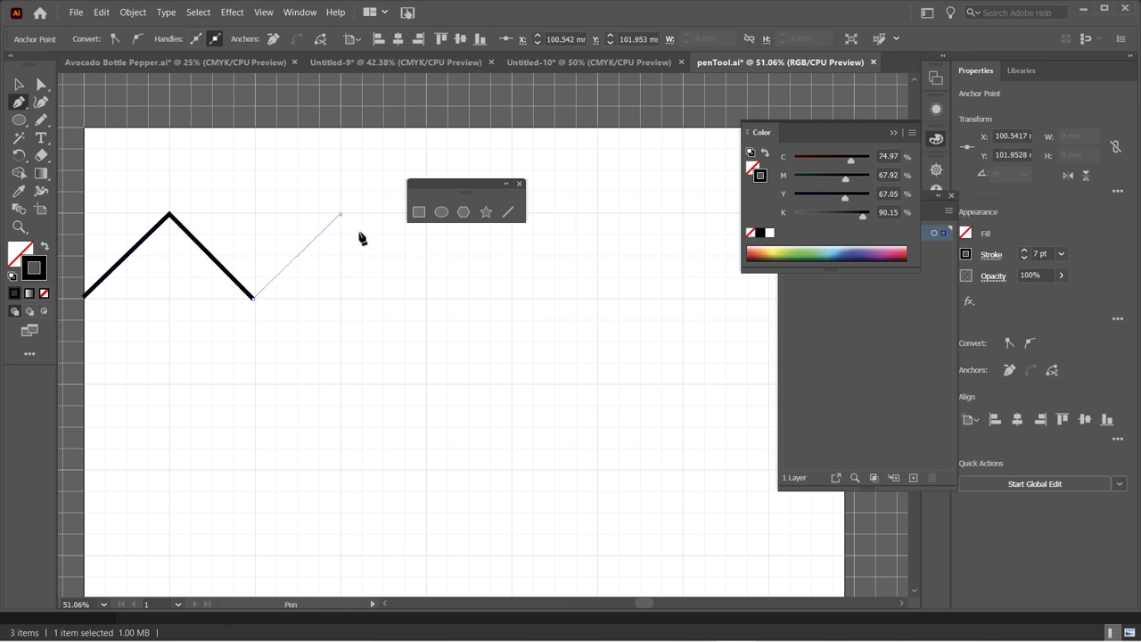
pyautogui.click(425, 298)
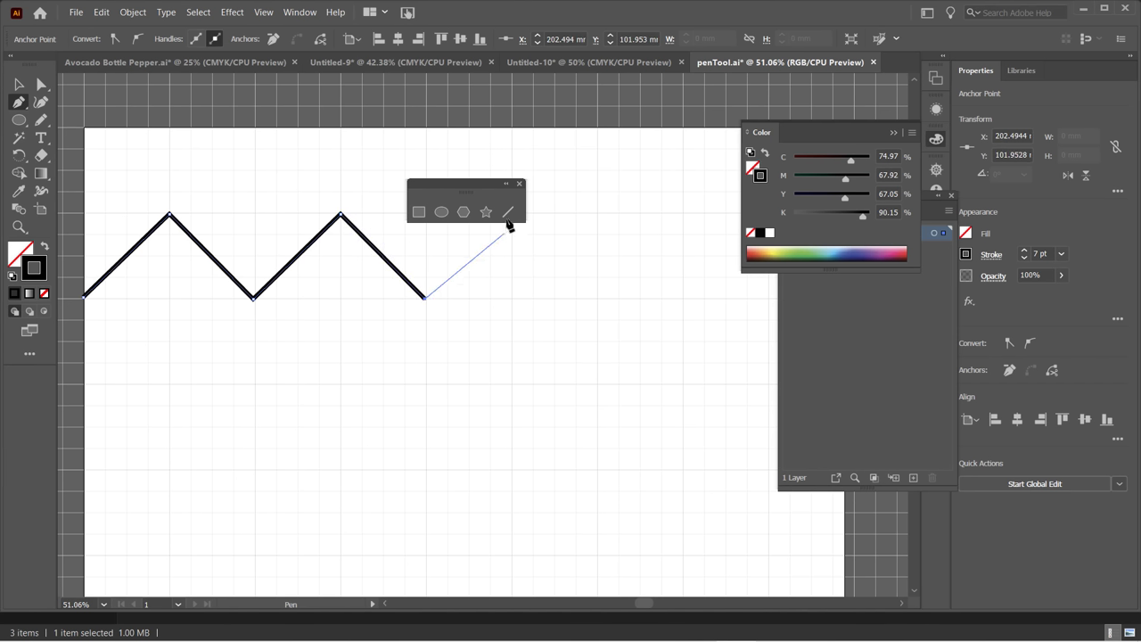
pyautogui.moveTo(491, 186); pyautogui.dragTo(398, 148)
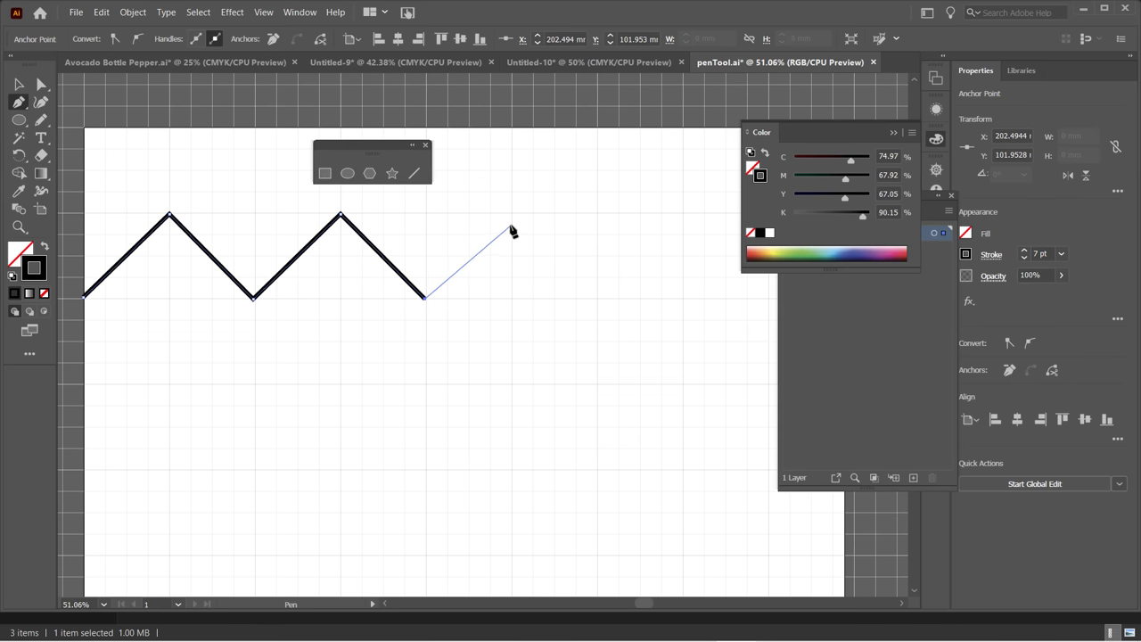
pyautogui.click(512, 214)
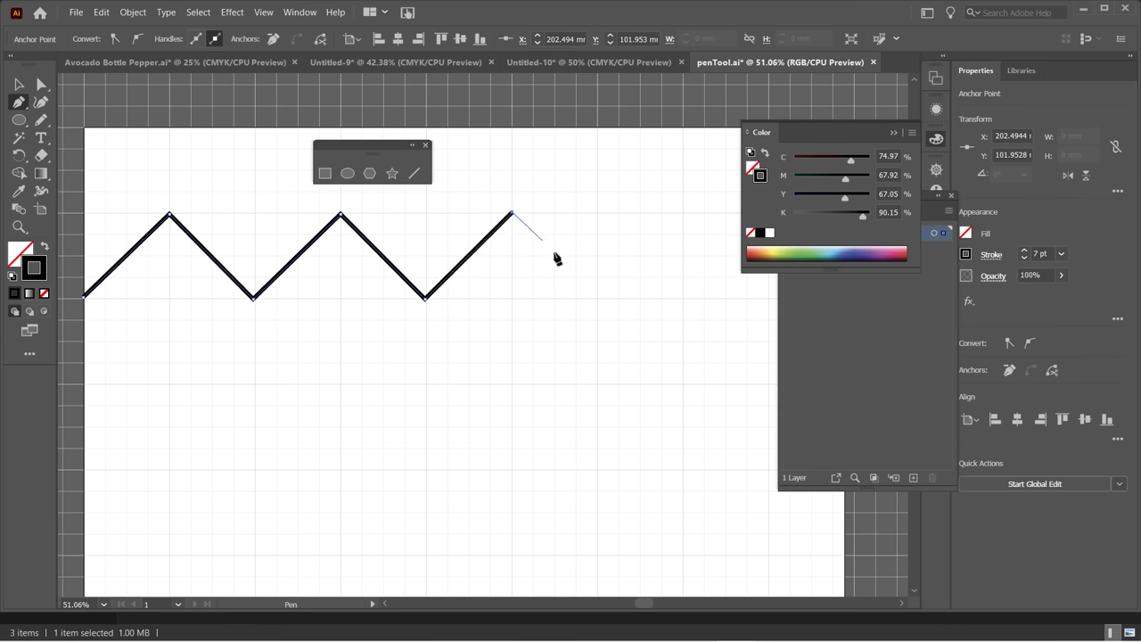
pyautogui.click(597, 298)
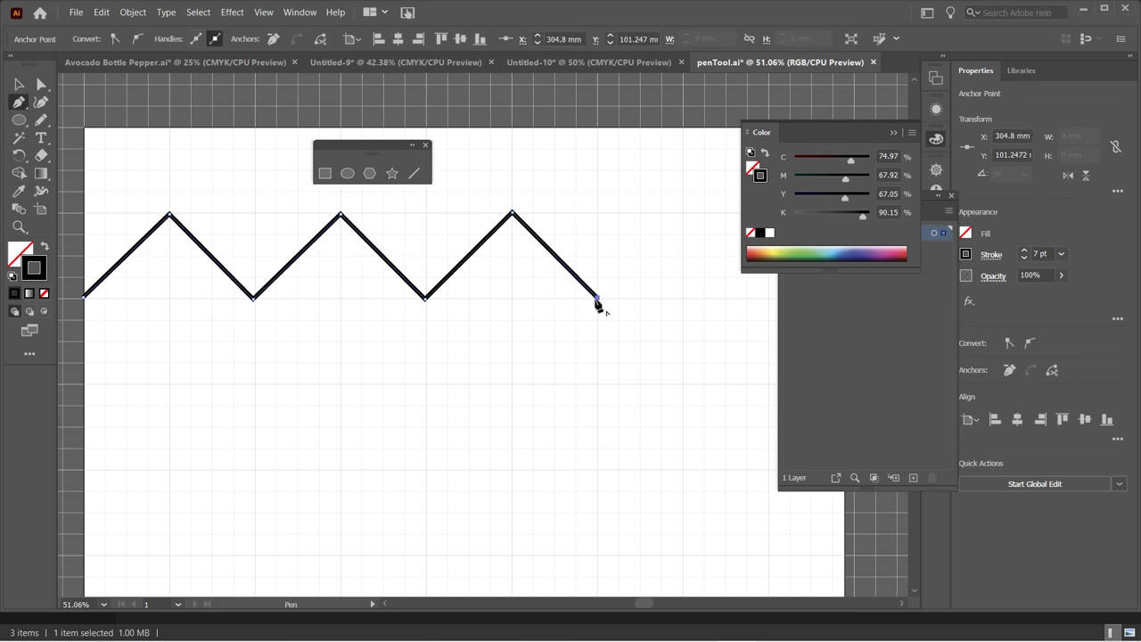
pyautogui.click(19, 84)
pyautogui.click(373, 510)
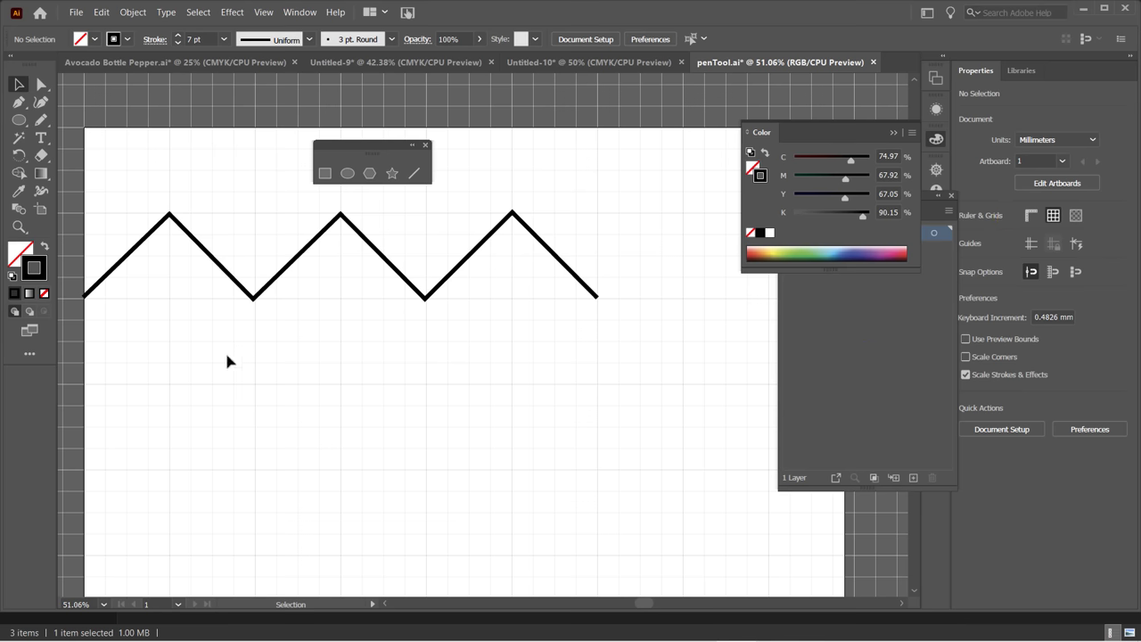
# Draw a square below the zigzag with the Rectangle tool and deselect it.
pyautogui.click(19, 123)
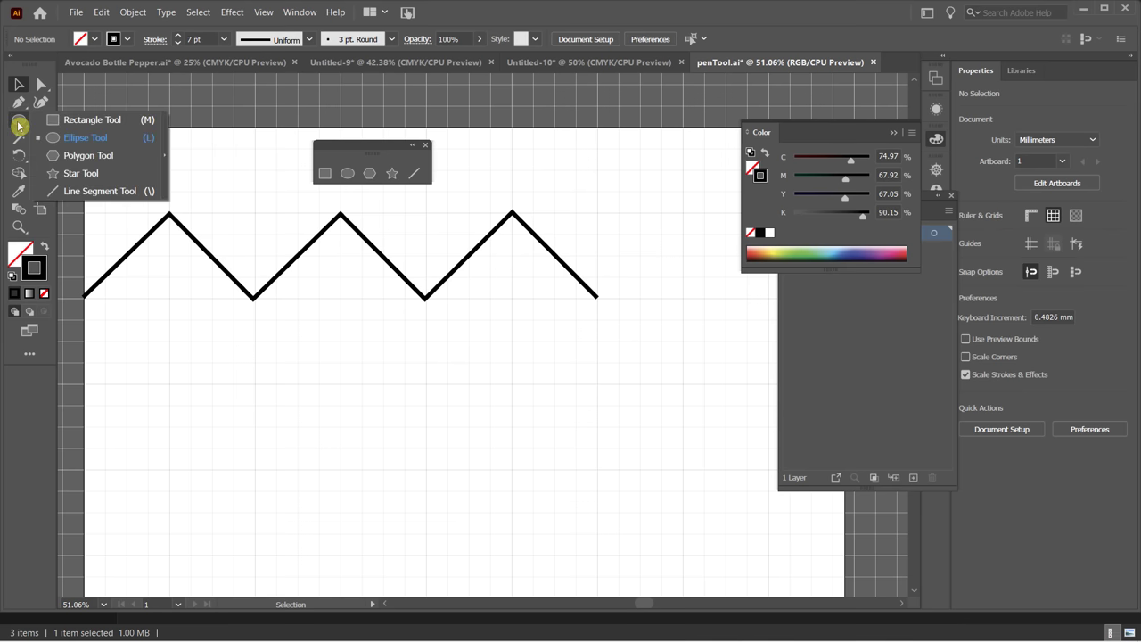
pyautogui.click(78, 119)
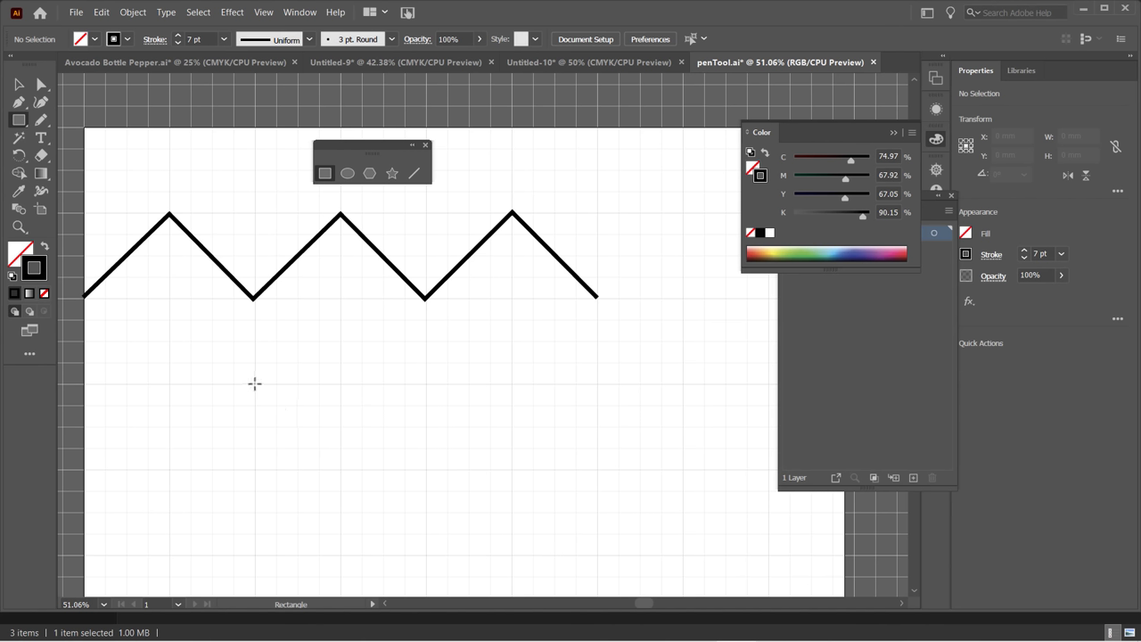
pyautogui.moveTo(254, 384); pyautogui.dragTo(342, 470)
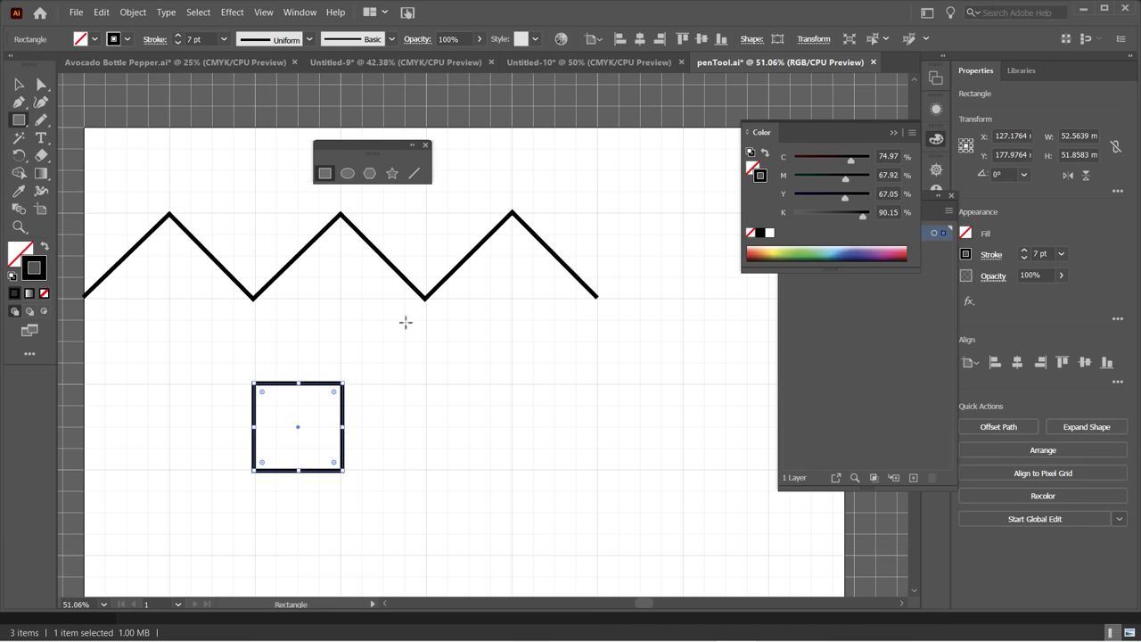
pyautogui.click(19, 83)
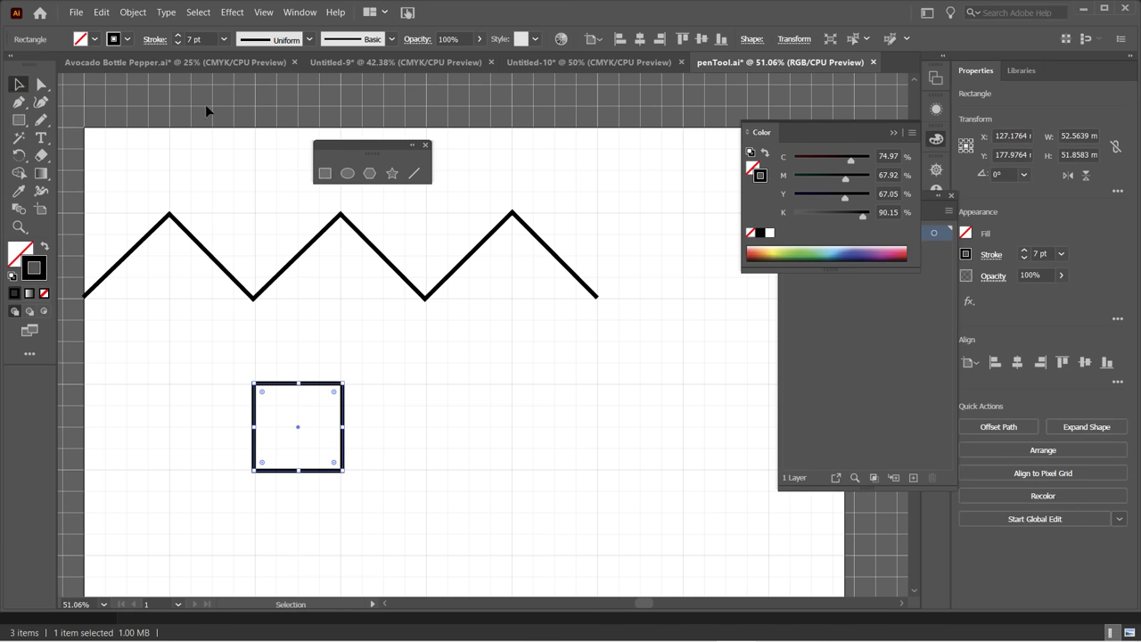
pyautogui.click(346, 253)
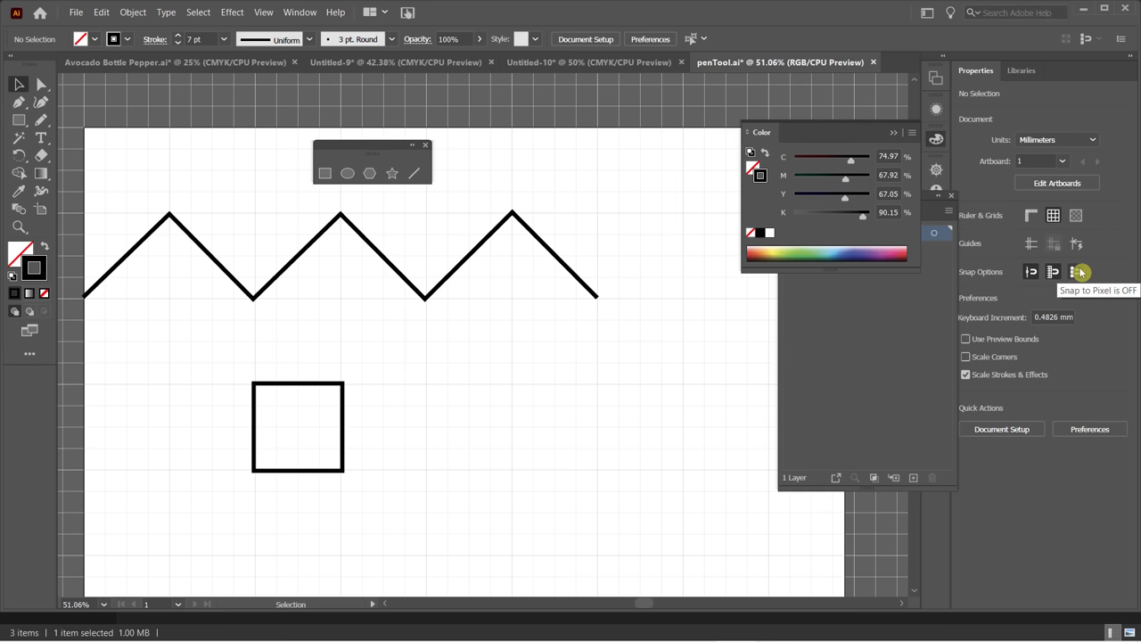
# Draw two more squares to its right, completing a row of three.
pyautogui.click(19, 120)
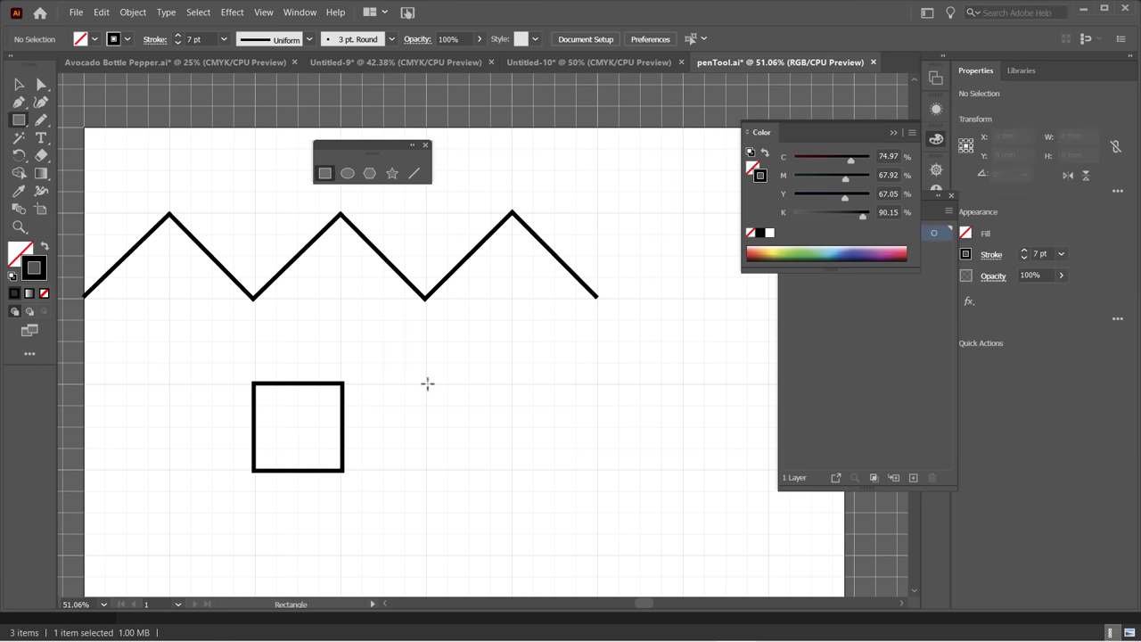
pyautogui.moveTo(426, 384); pyautogui.dragTo(508, 461)
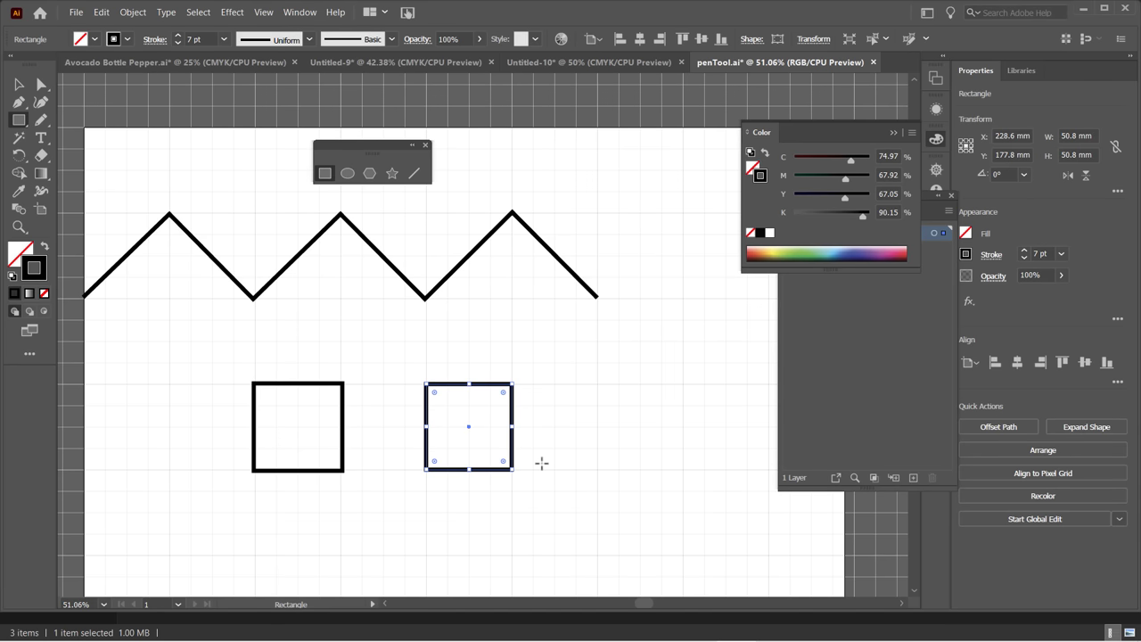
pyautogui.scroll(-2, 434, 465)
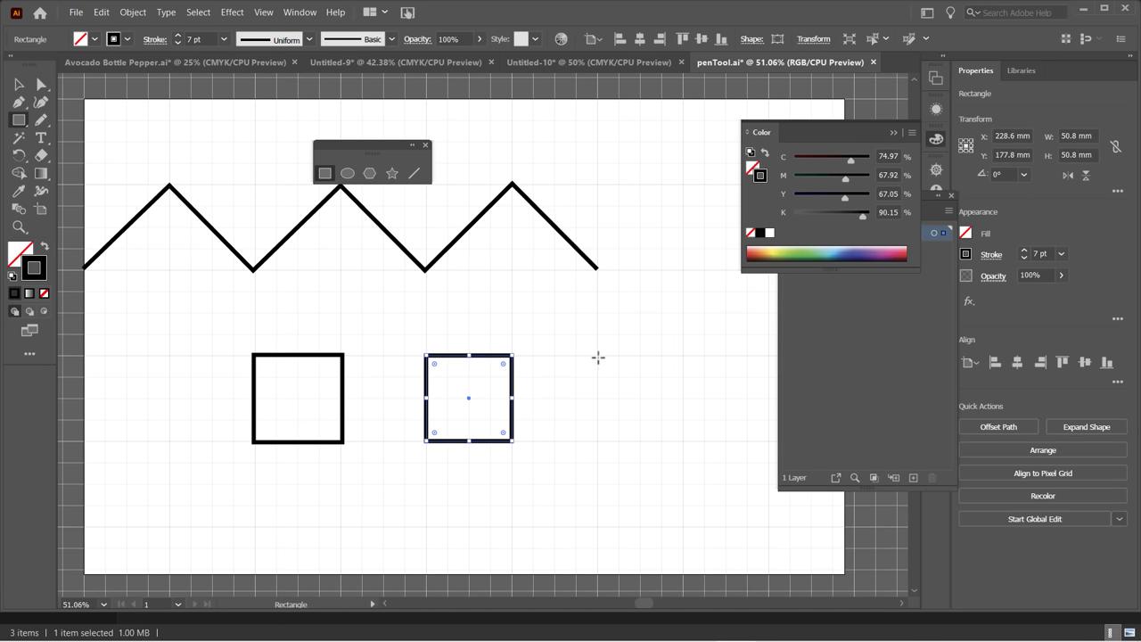
pyautogui.moveTo(598, 357); pyautogui.dragTo(684, 441)
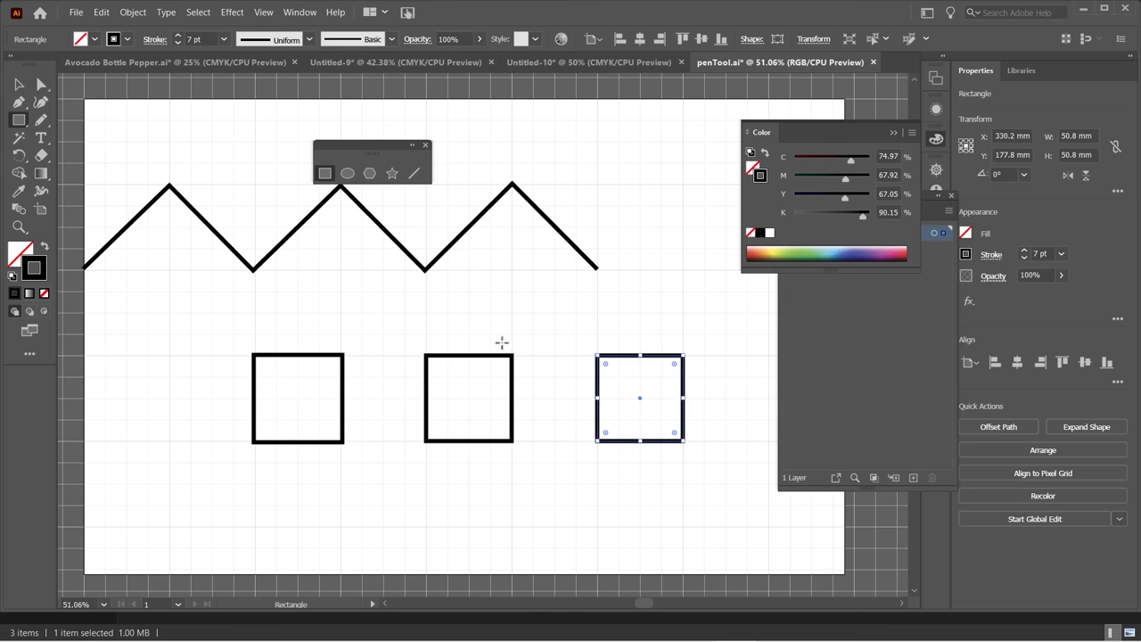
pyautogui.click(21, 83)
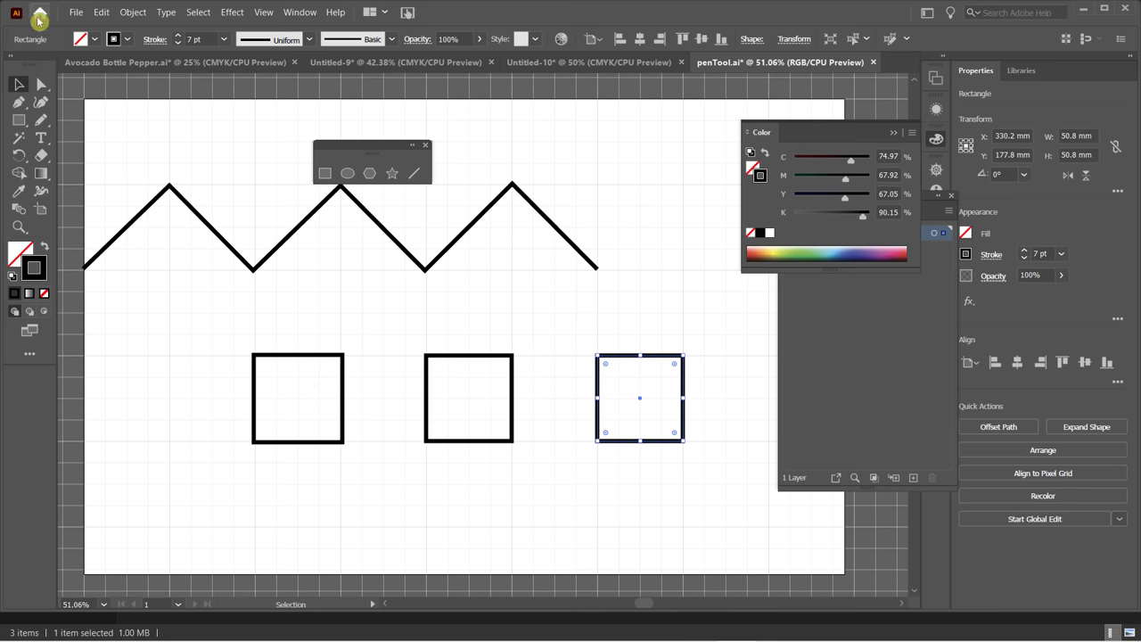
pyautogui.click(22, 84)
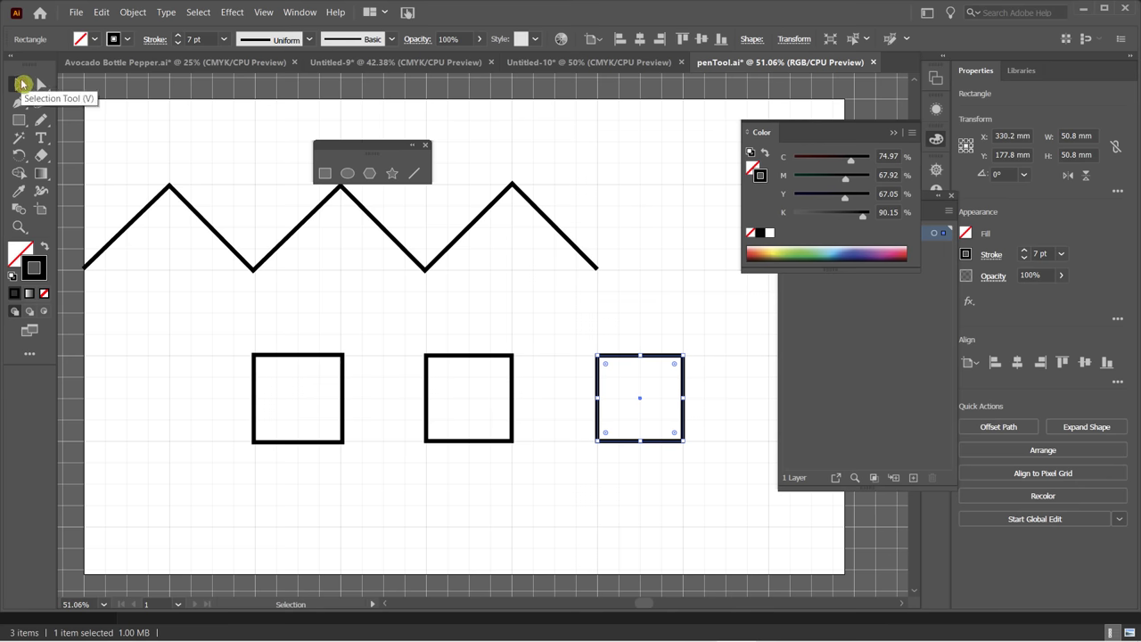
# Turn on rulers, drag a guide onto the artboard, and toggle guide visibility back on.
pyautogui.click(497, 89)
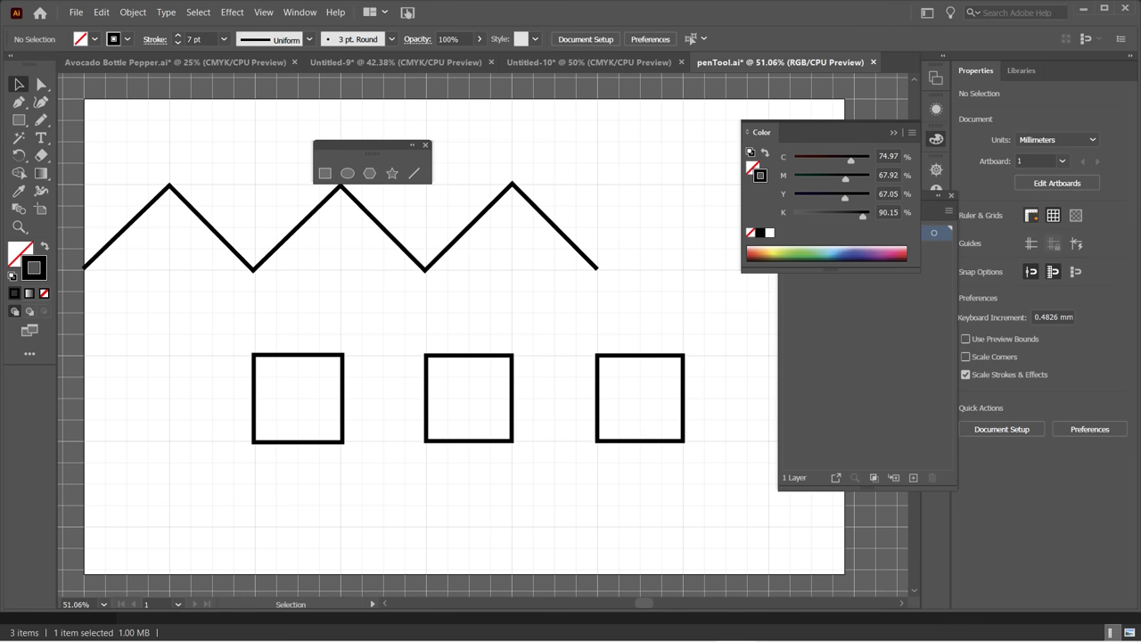
pyautogui.click(1031, 216)
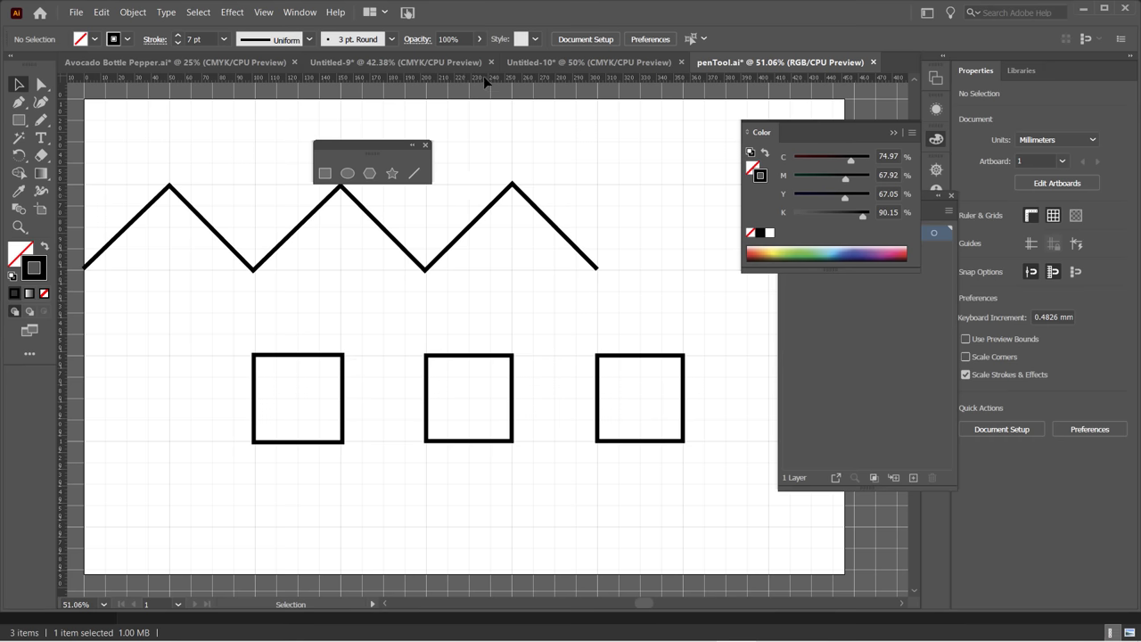
pyautogui.moveTo(484, 77); pyautogui.dragTo(465, 313)
pyautogui.click(1033, 248)
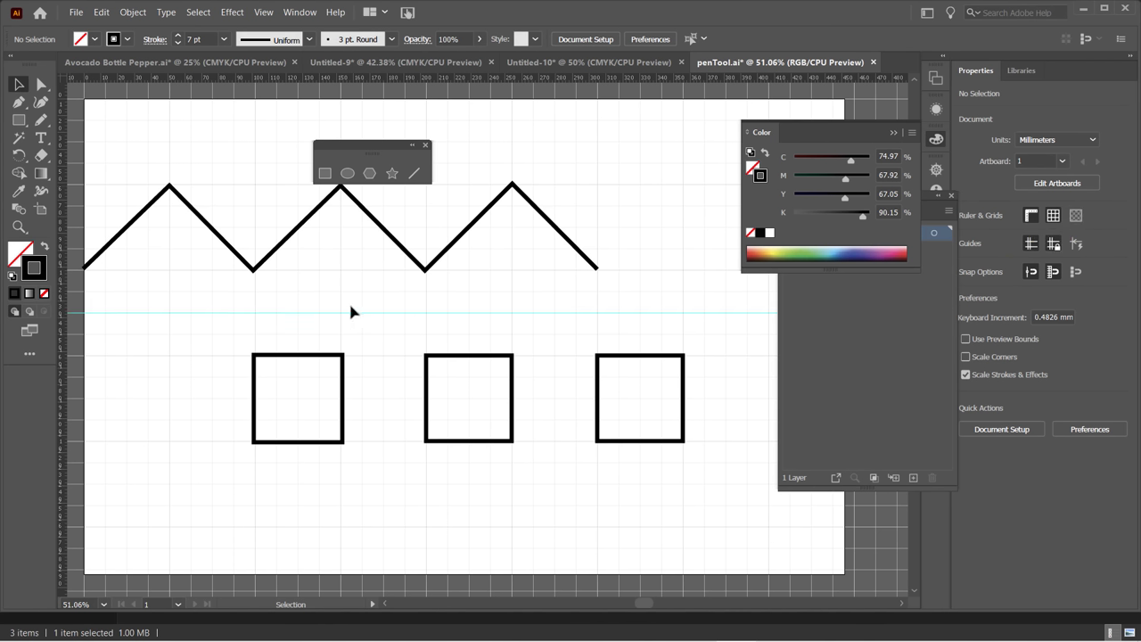
pyautogui.click(1033, 250)
pyautogui.click(1032, 250)
pyautogui.click(1033, 252)
pyautogui.click(1031, 253)
# Drop vertical guides through the three zigzag peaks, unlock guides, and raise the horizontal guide to the zigzag bottoms.
pyautogui.moveTo(61, 257); pyautogui.dragTo(171, 290)
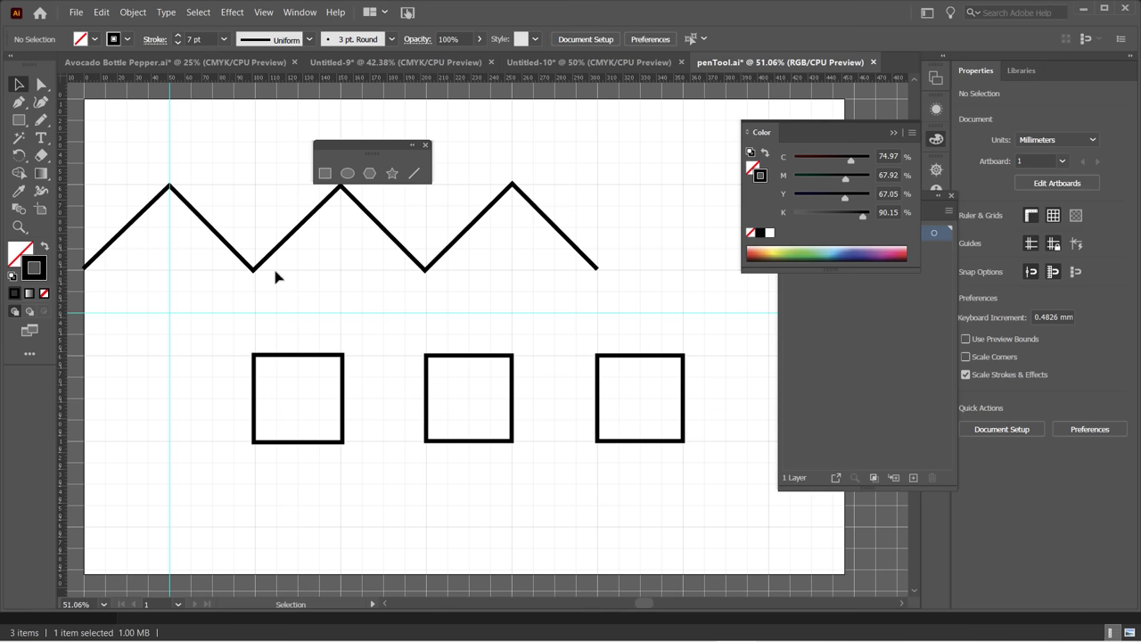
pyautogui.moveTo(60, 186); pyautogui.dragTo(341, 245)
pyautogui.moveTo(66, 179); pyautogui.dragTo(515, 232)
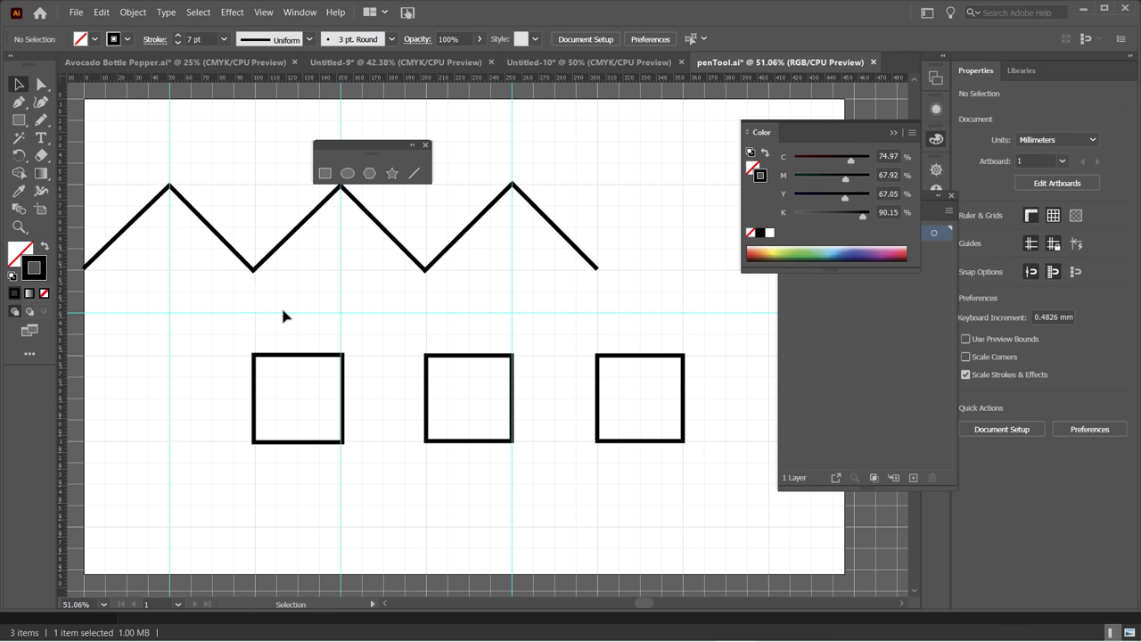
pyautogui.click(1052, 245)
pyautogui.moveTo(382, 313); pyautogui.dragTo(385, 269)
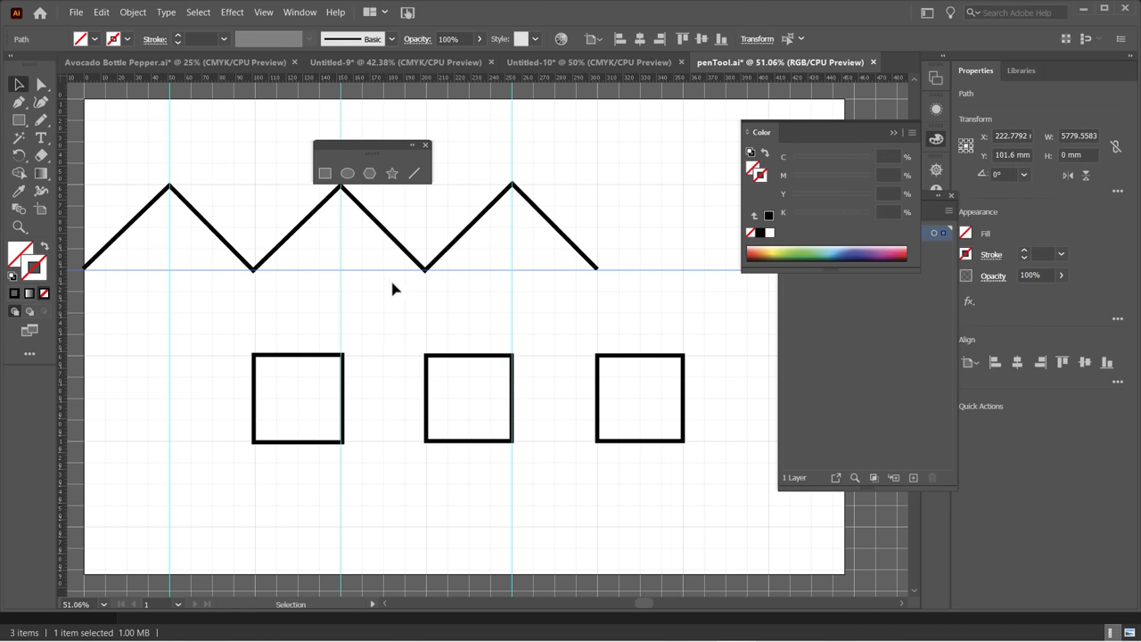
pyautogui.click(248, 326)
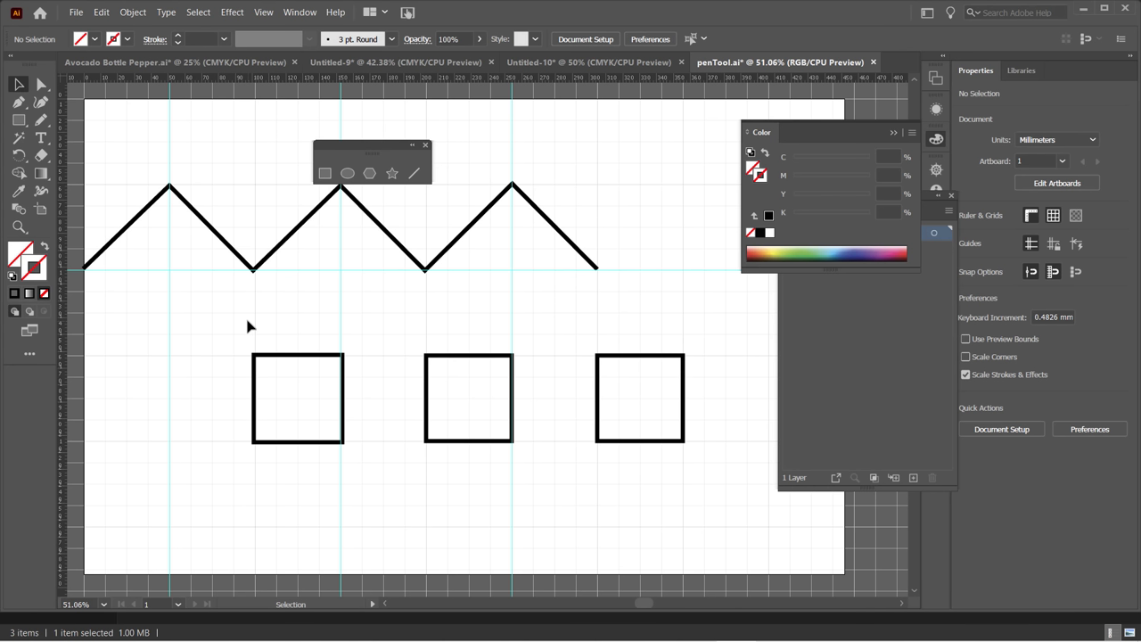
# Create a new layer named Guides in the Layers panel.
pyautogui.moveTo(844, 132); pyautogui.dragTo(642, 114)
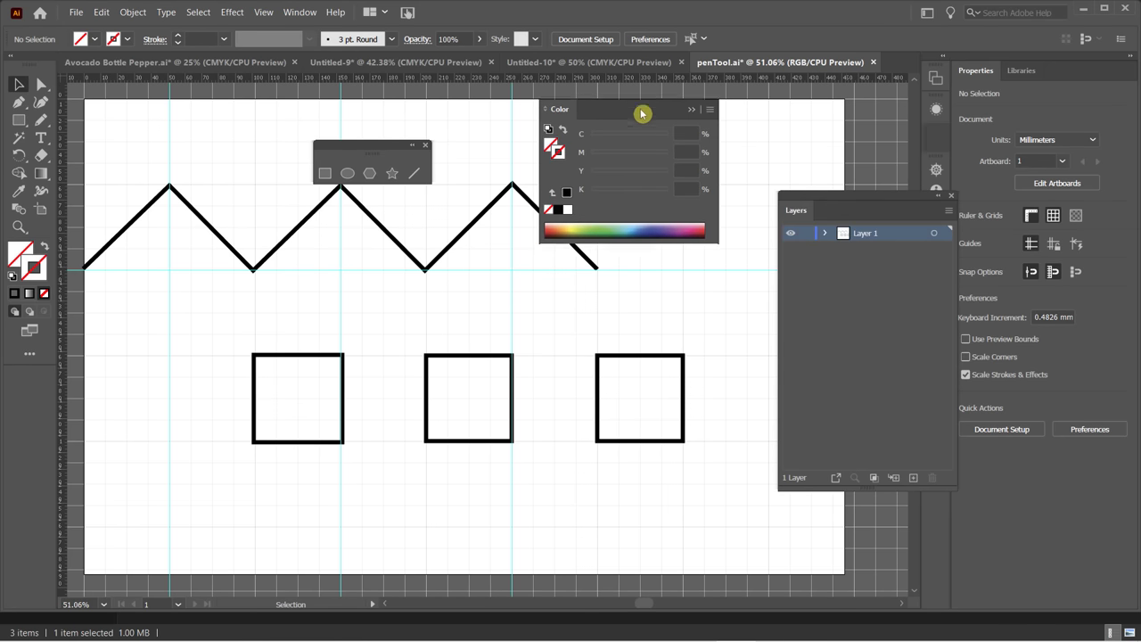
pyautogui.click(827, 233)
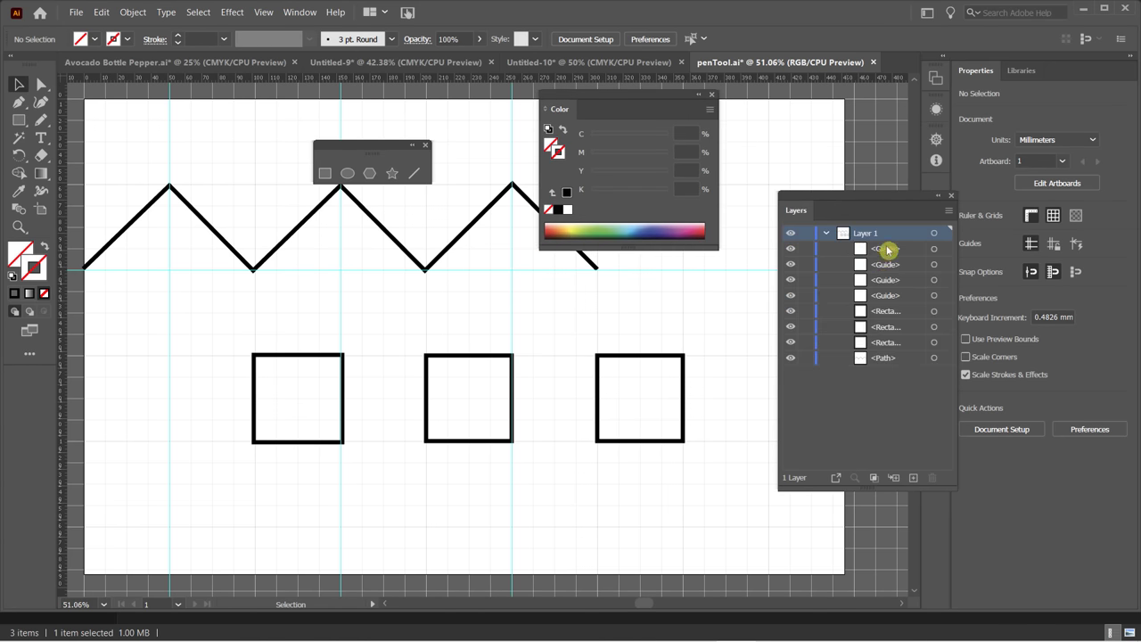
pyautogui.click(887, 250)
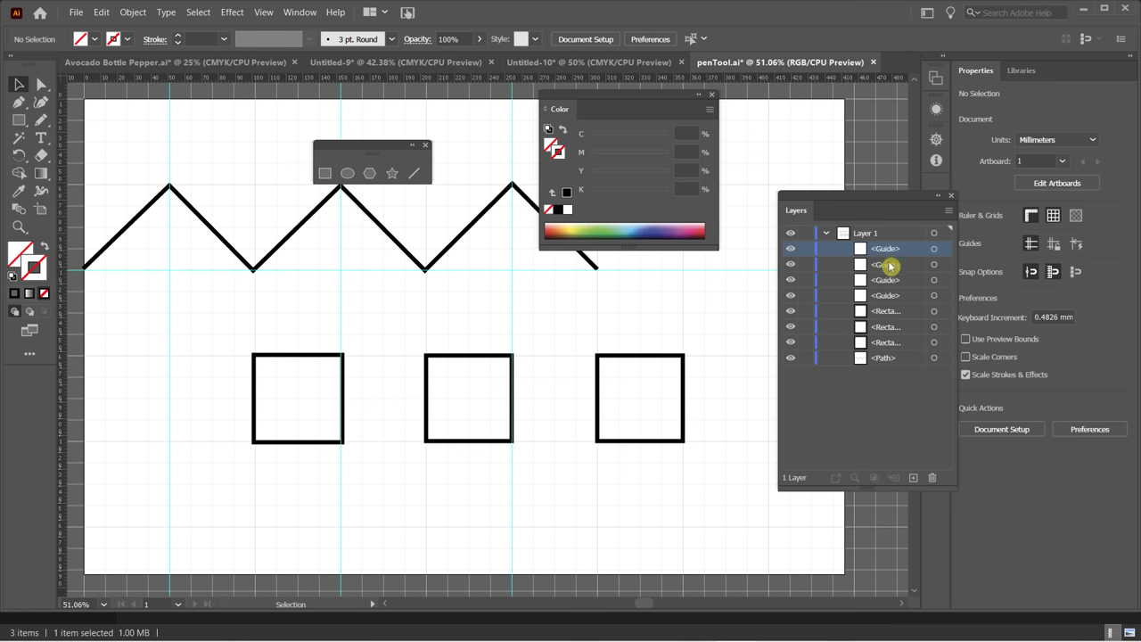
pyautogui.click(913, 478)
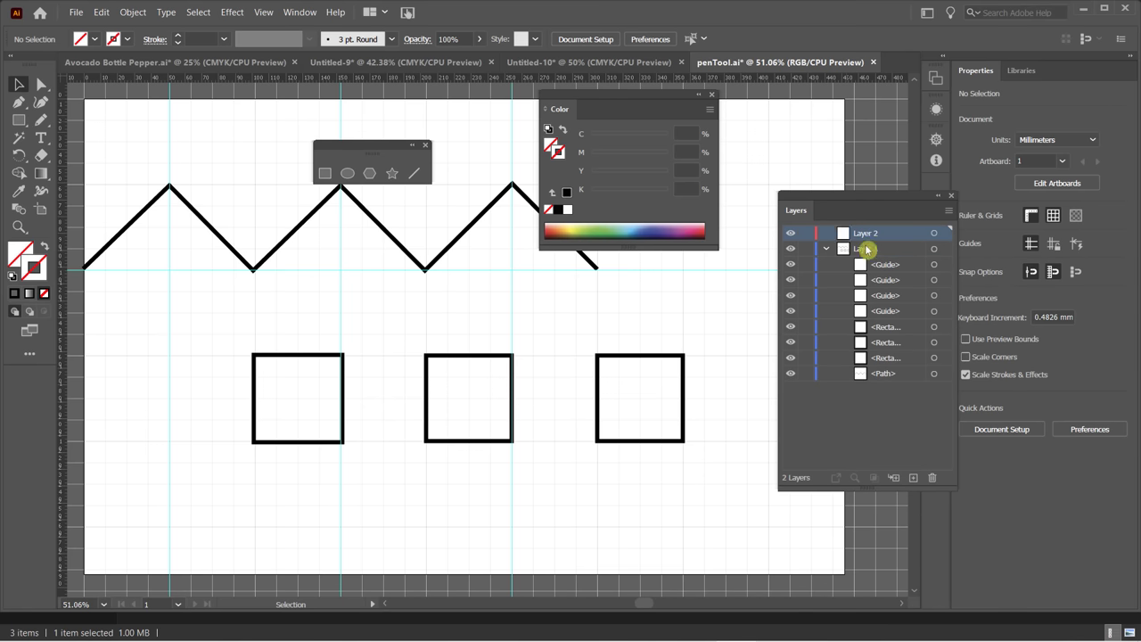
pyautogui.doubleClick(869, 233)
pyautogui.write('Guides')
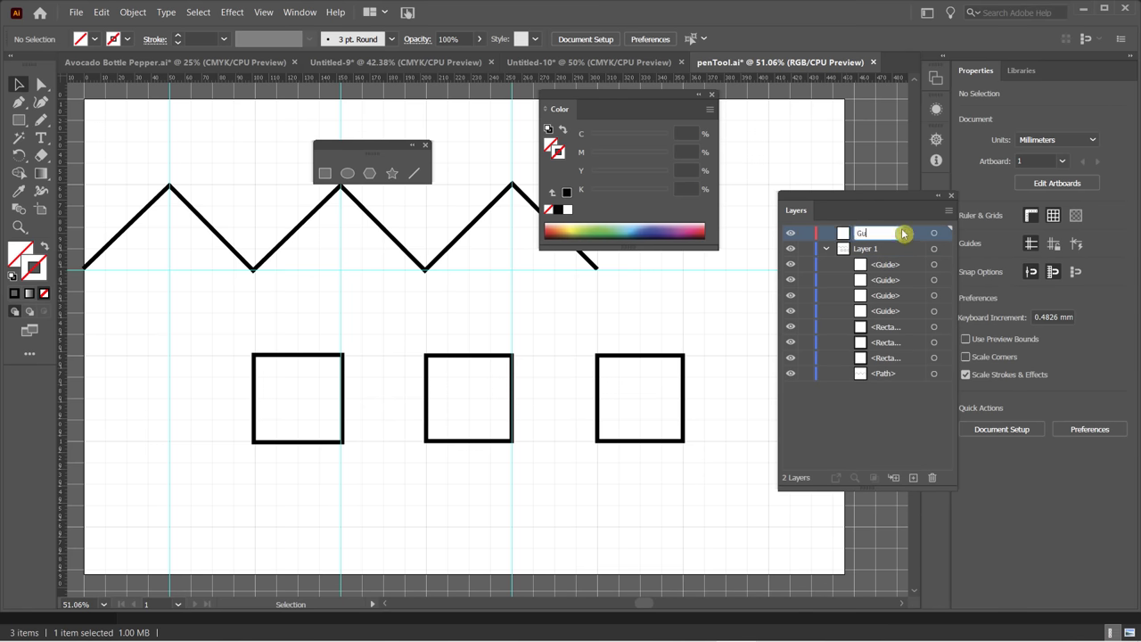
pyautogui.press('Return')
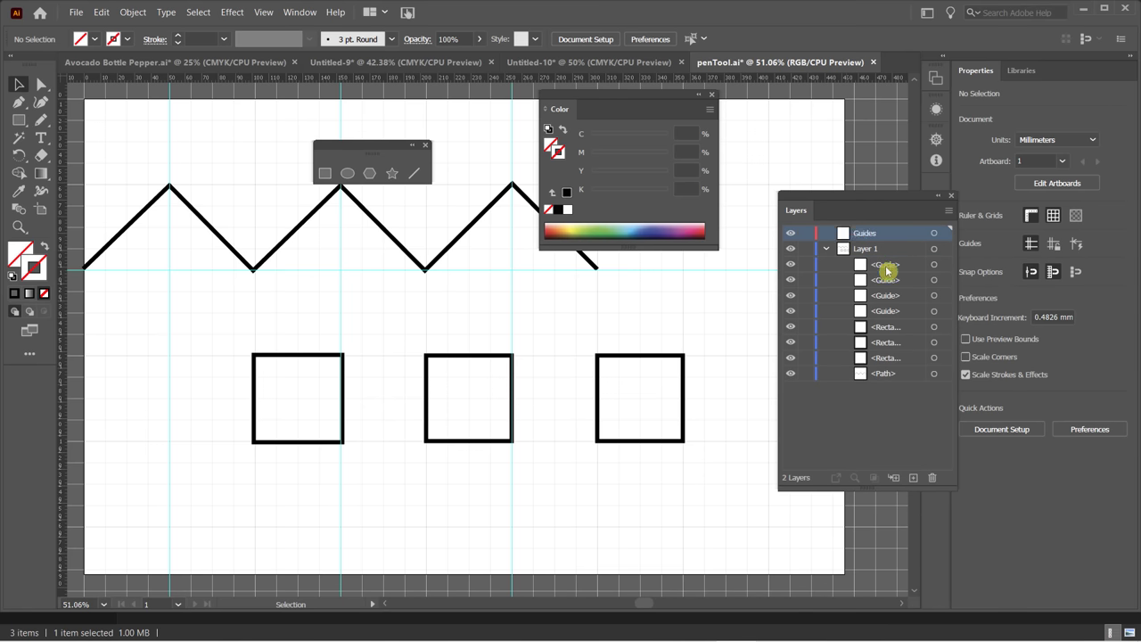
# Move the four guides from Layer 1 into the Guides layer and select them.
pyautogui.click(886, 265)
pyautogui.keyDown('shift'); pyautogui.click(892, 311); pyautogui.keyUp('shift')
pyautogui.moveTo(895, 270); pyautogui.dragTo(869, 234)
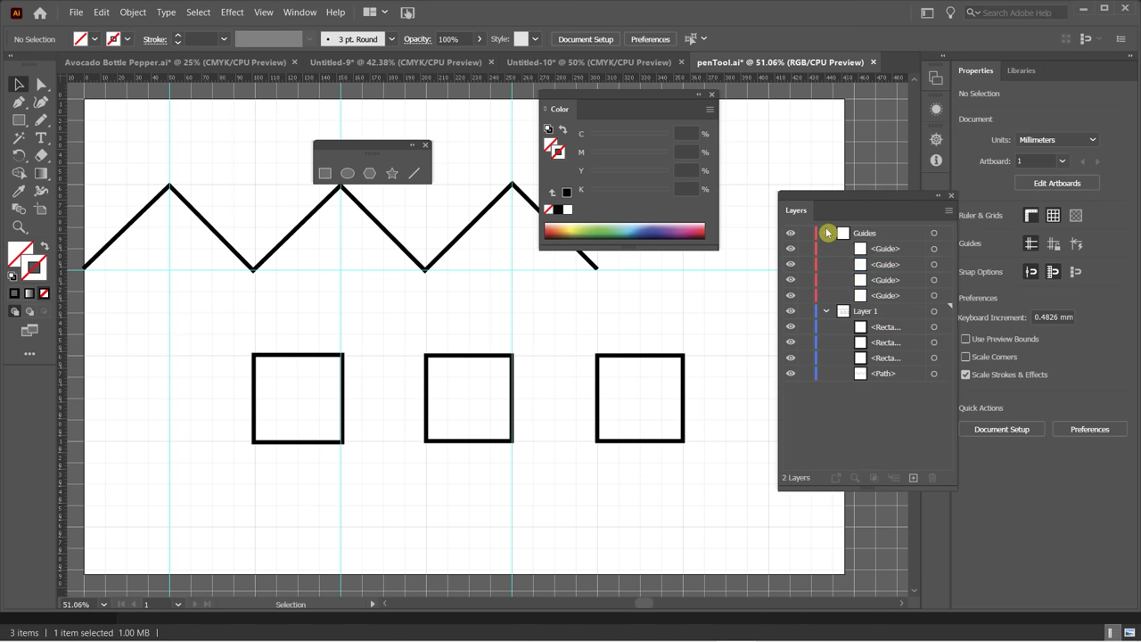
pyautogui.click(826, 232)
pyautogui.click(934, 233)
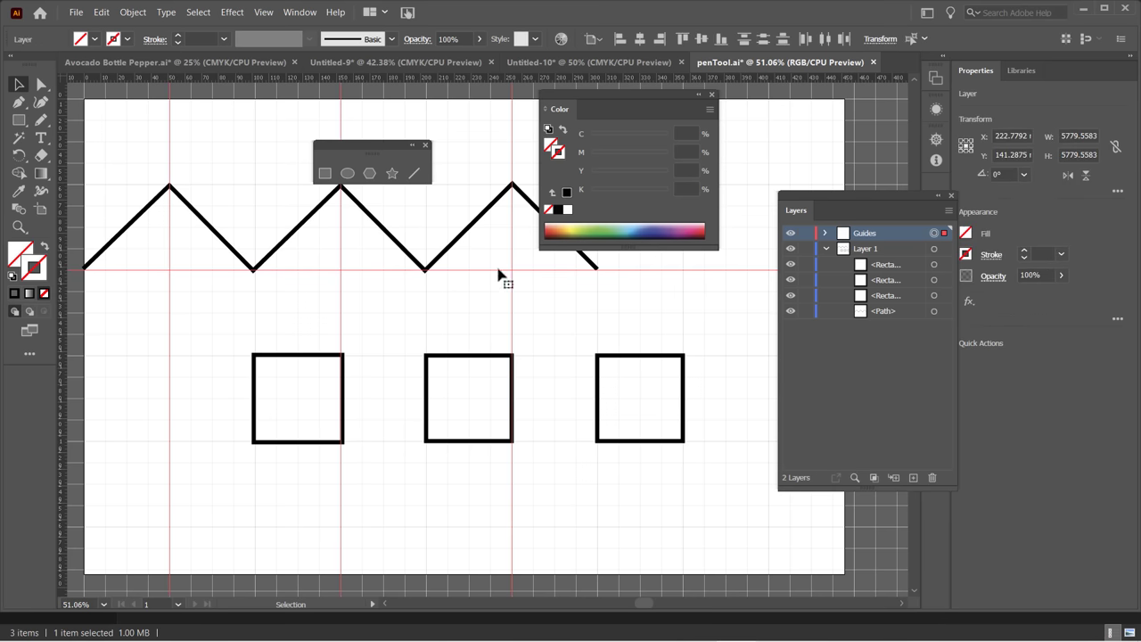
pyautogui.click(826, 248)
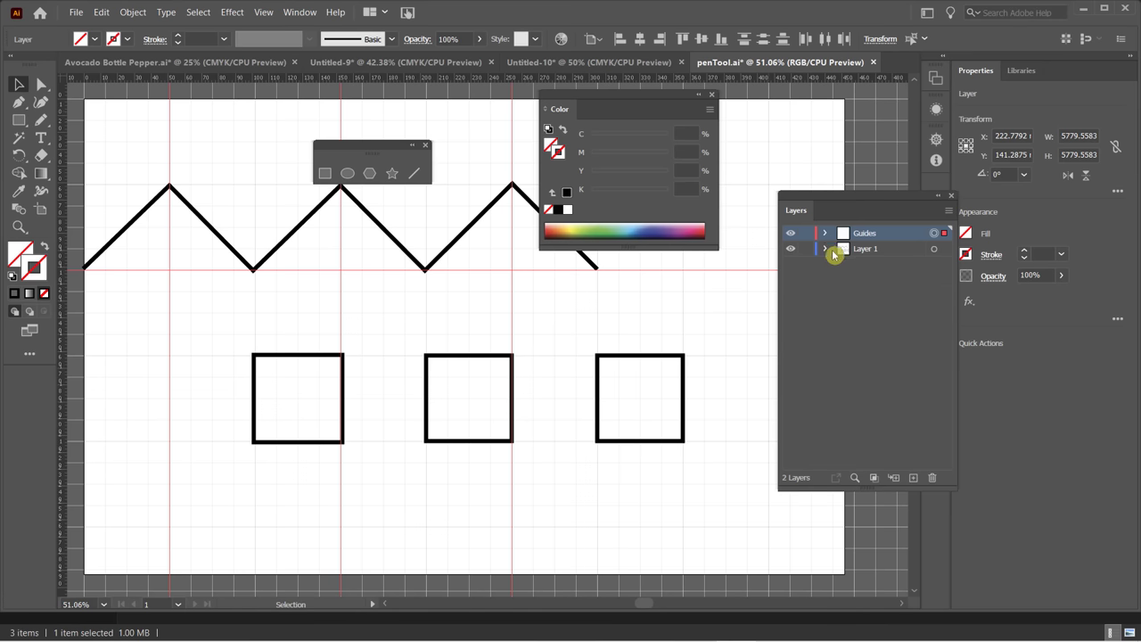
pyautogui.click(933, 249)
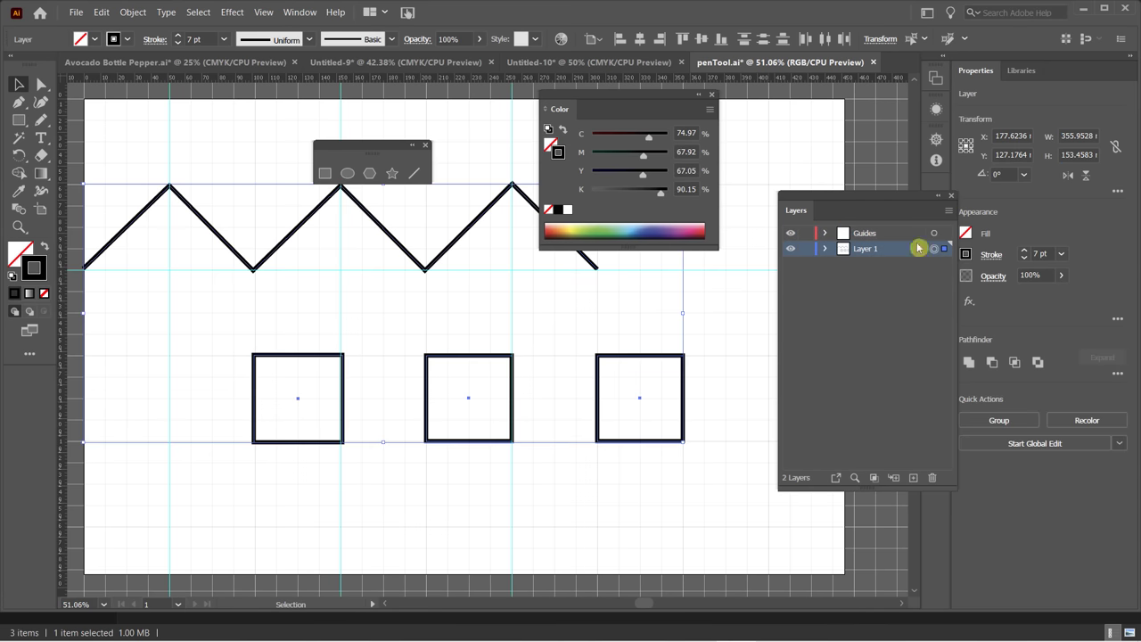
pyautogui.click(934, 233)
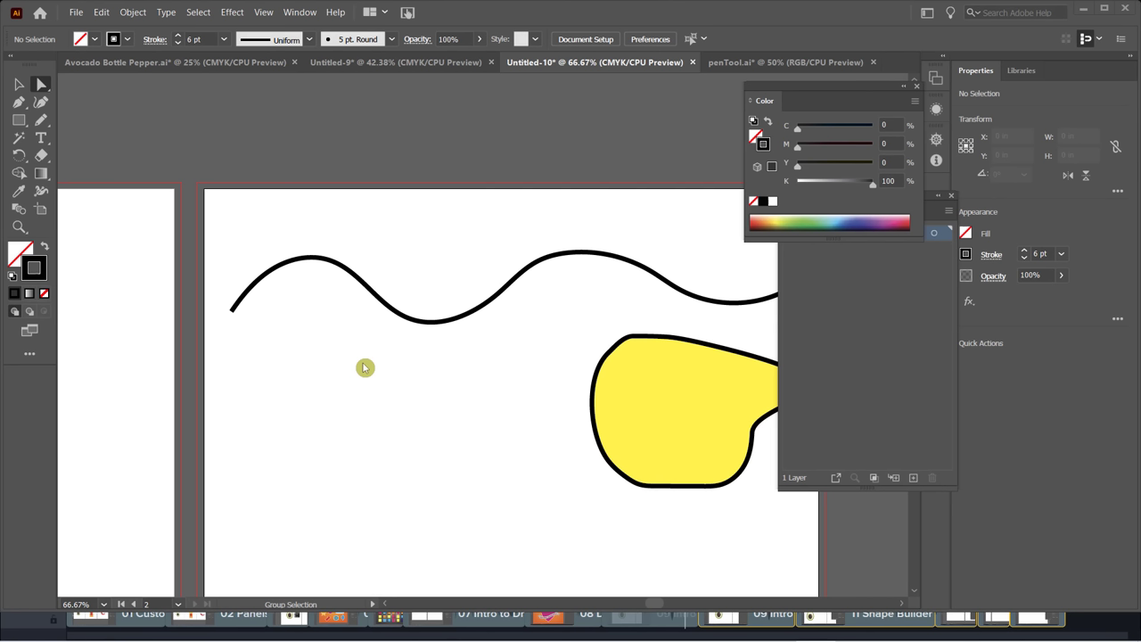
# Draw a closed freehand blob below the wavy line with the Pencil tool.
pyautogui.press('a')
pyautogui.moveTo(41, 119); pyautogui.dragTo(98, 155)
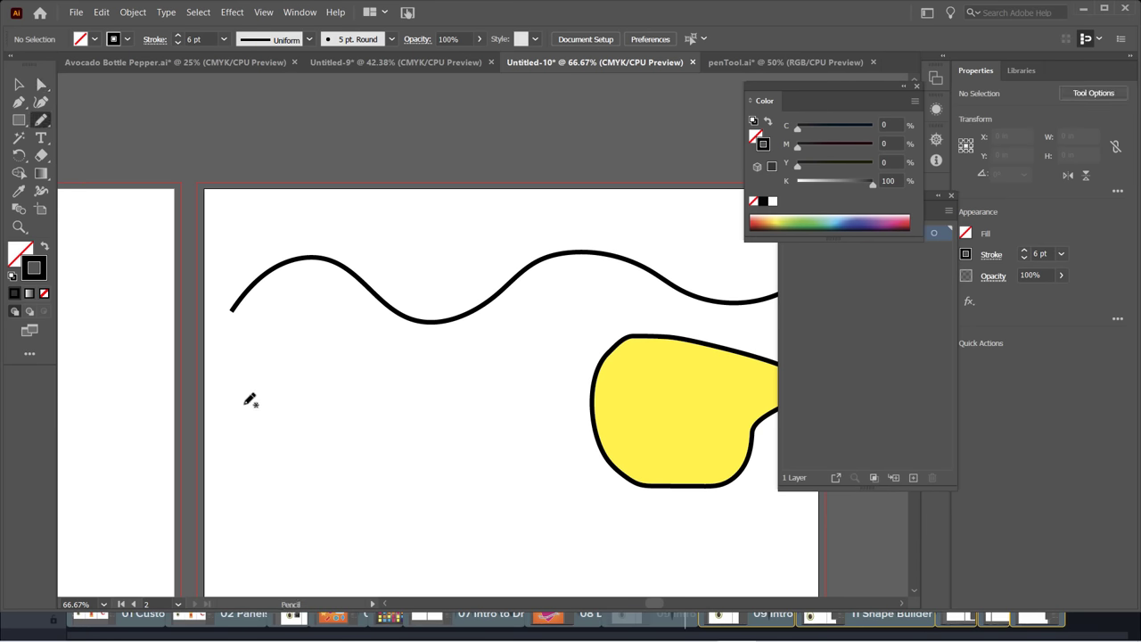
pyautogui.moveTo(248, 404)
pyautogui.mouseDown()
pyautogui.moveTo(329, 379)
pyautogui.moveTo(433, 403)
pyautogui.moveTo(508, 375)
pyautogui.moveTo(530, 390)
pyautogui.moveTo(538, 460)
pyautogui.moveTo(521, 497)
pyautogui.moveTo(495, 499)
pyautogui.moveTo(463, 470)
pyautogui.moveTo(437, 487)
pyautogui.moveTo(369, 495)
pyautogui.moveTo(313, 463)
pyautogui.moveTo(289, 484)
pyautogui.moveTo(262, 481)
pyautogui.moveTo(246, 466)
pyautogui.moveTo(249, 403)
pyautogui.mouseUp()
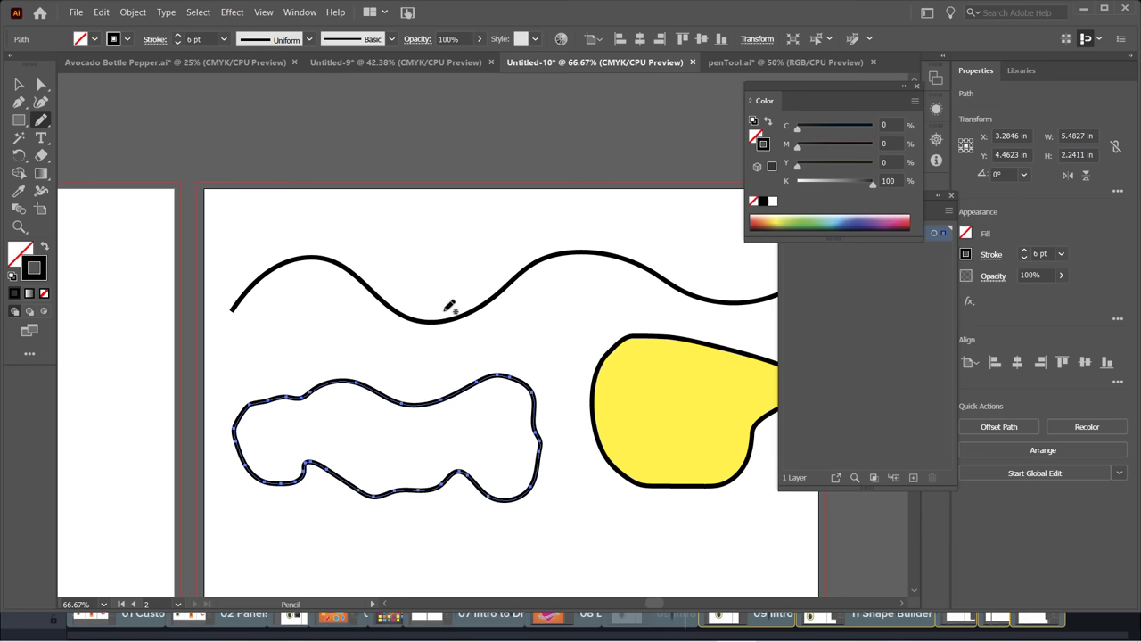
pyautogui.click(36, 123)
pyautogui.click(42, 125)
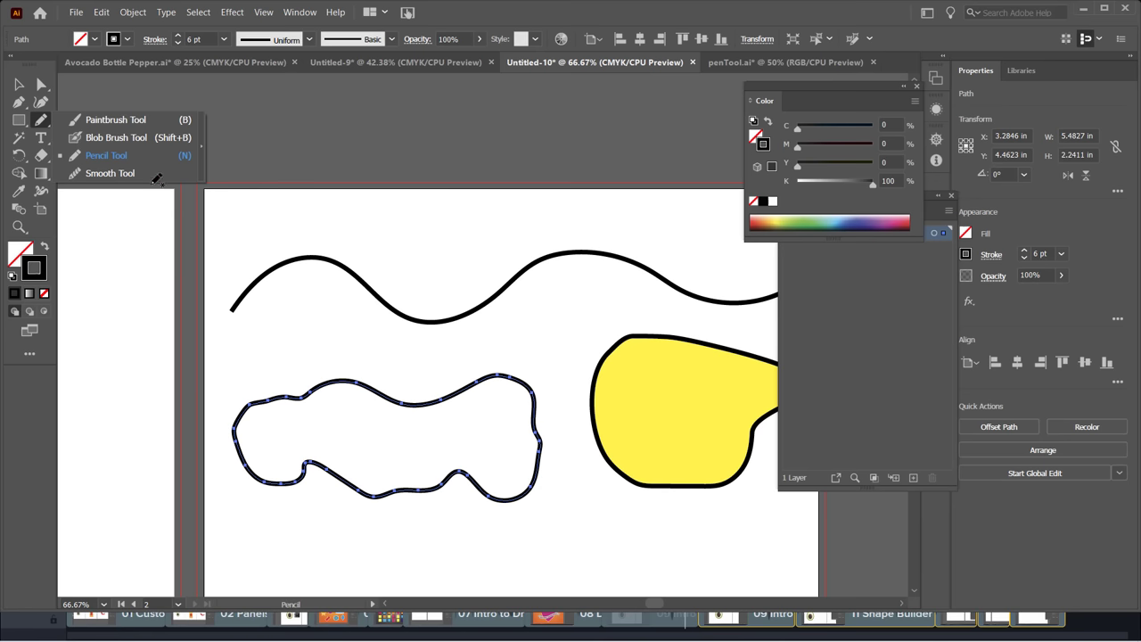
# Smooth the blob's top-left edge with the Smooth tool.
pyautogui.click(114, 172)
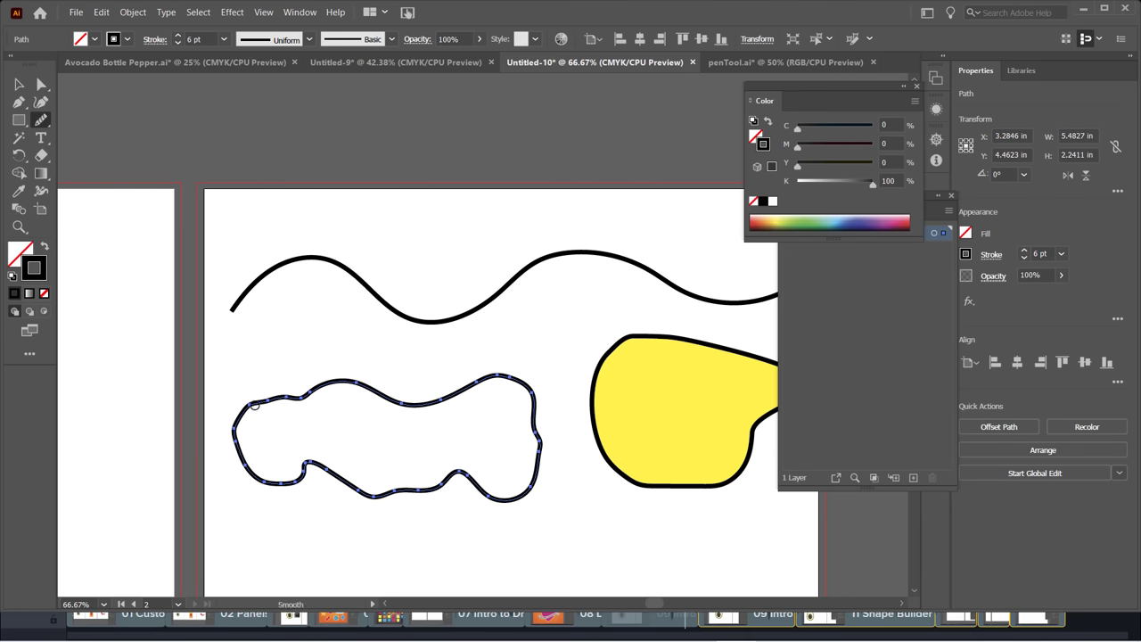
pyautogui.moveTo(246, 405)
pyautogui.mouseDown()
pyautogui.moveTo(346, 380)
pyautogui.moveTo(394, 400)
pyautogui.moveTo(459, 394)
pyautogui.mouseUp()
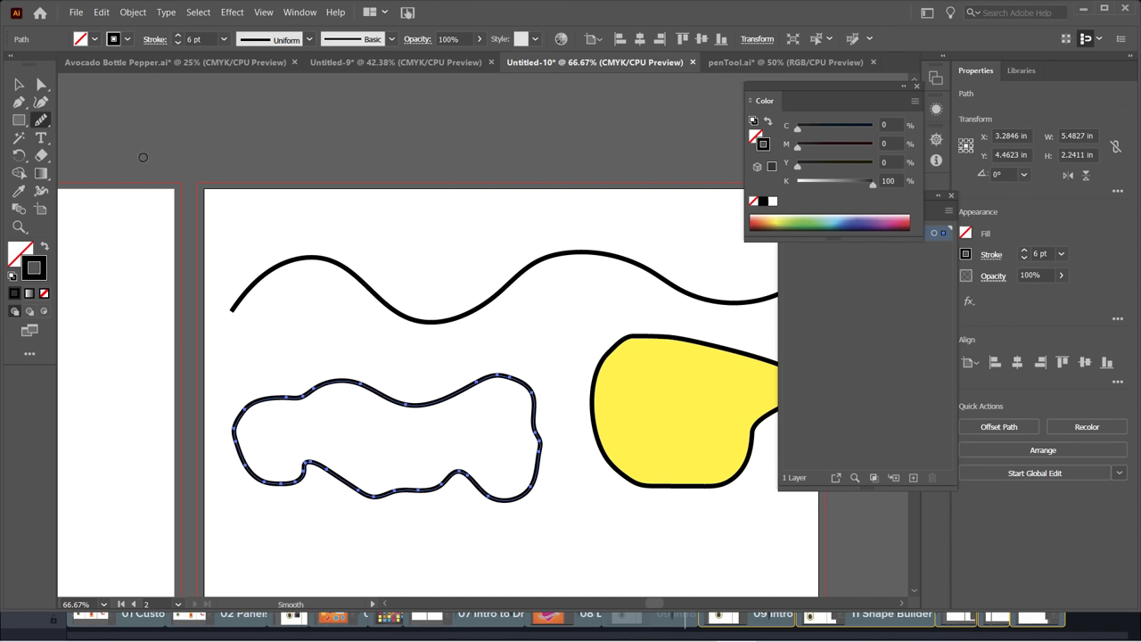
pyautogui.click(40, 124)
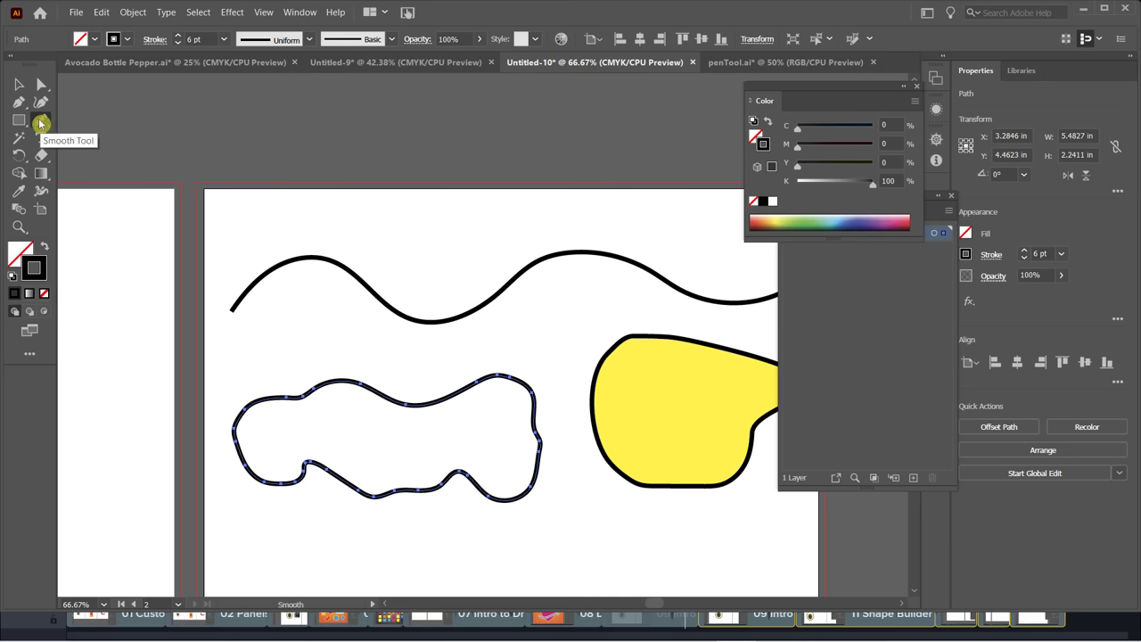
# Set the Smooth tool's fidelity to the fully Smooth end and confirm.
pyautogui.doubleClick(40, 124)
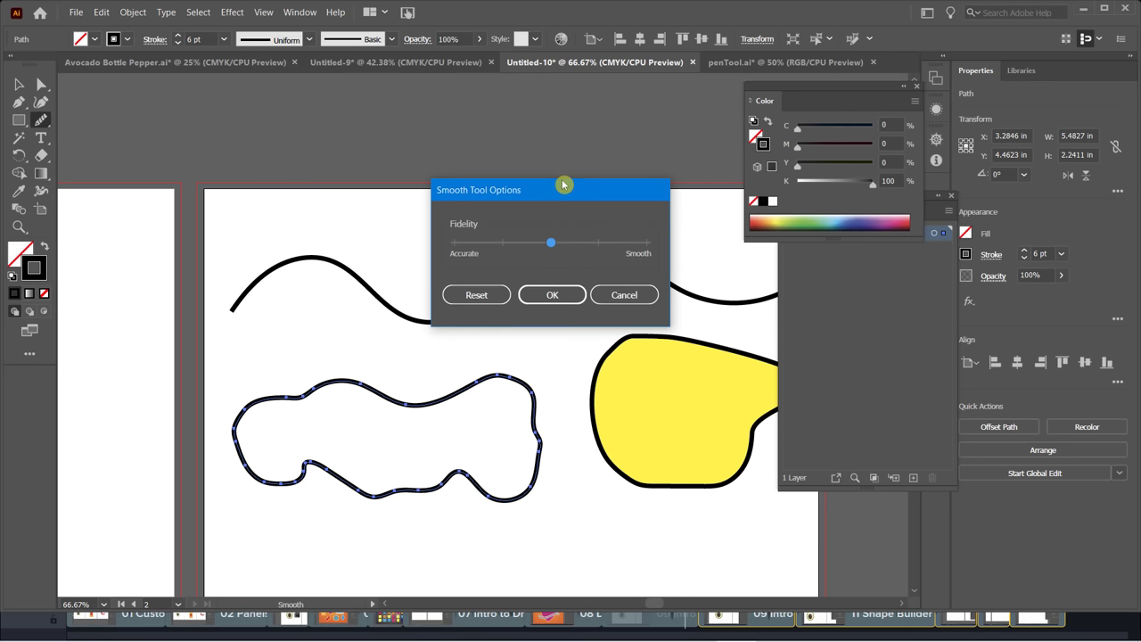
pyautogui.moveTo(541, 168); pyautogui.dragTo(452, 103)
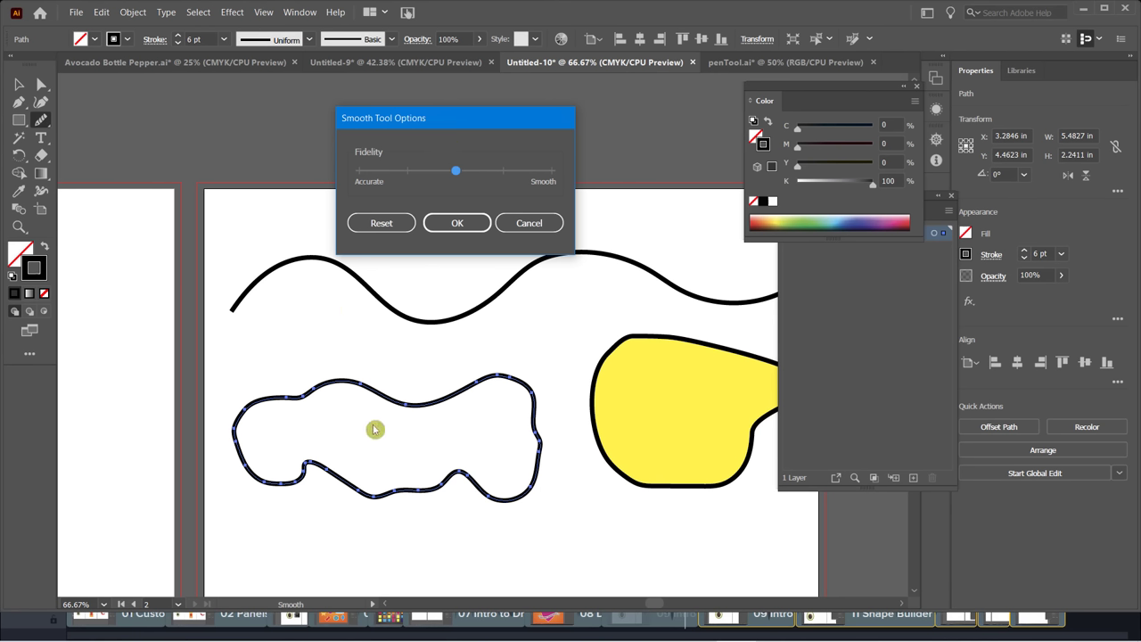
pyautogui.moveTo(448, 117); pyautogui.dragTo(445, 90)
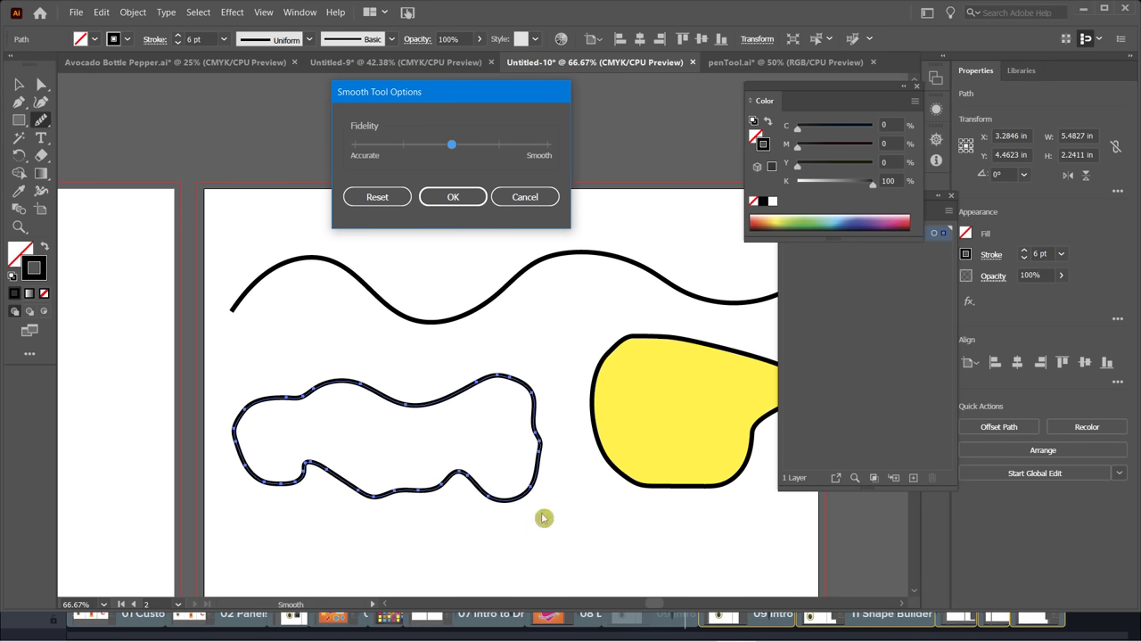
pyautogui.moveTo(452, 144); pyautogui.dragTo(547, 157)
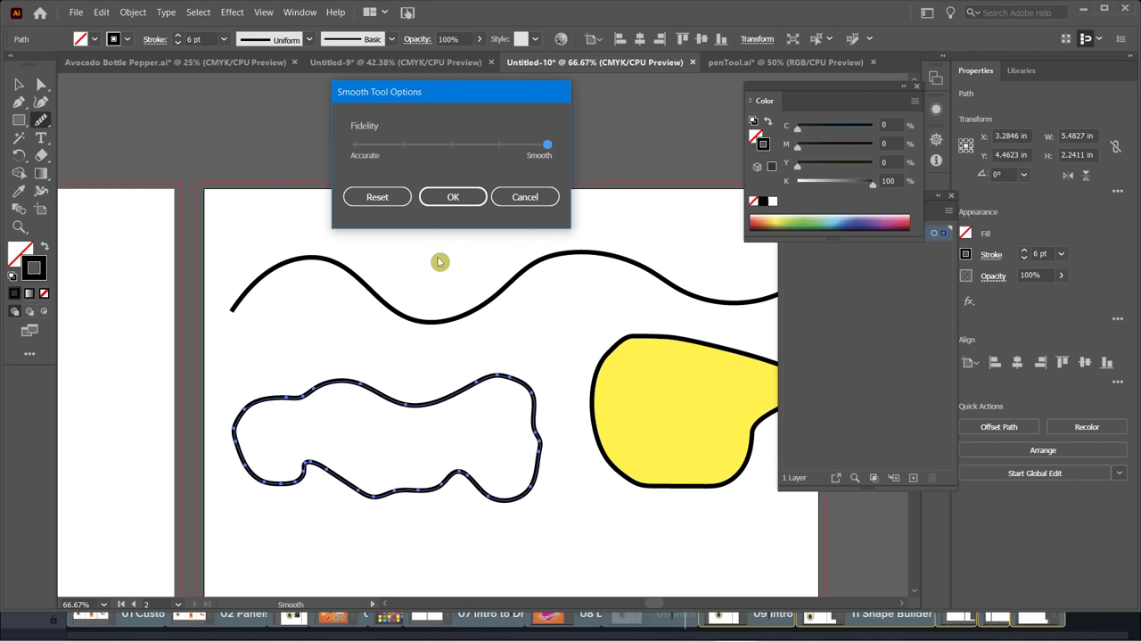
pyautogui.click(452, 200)
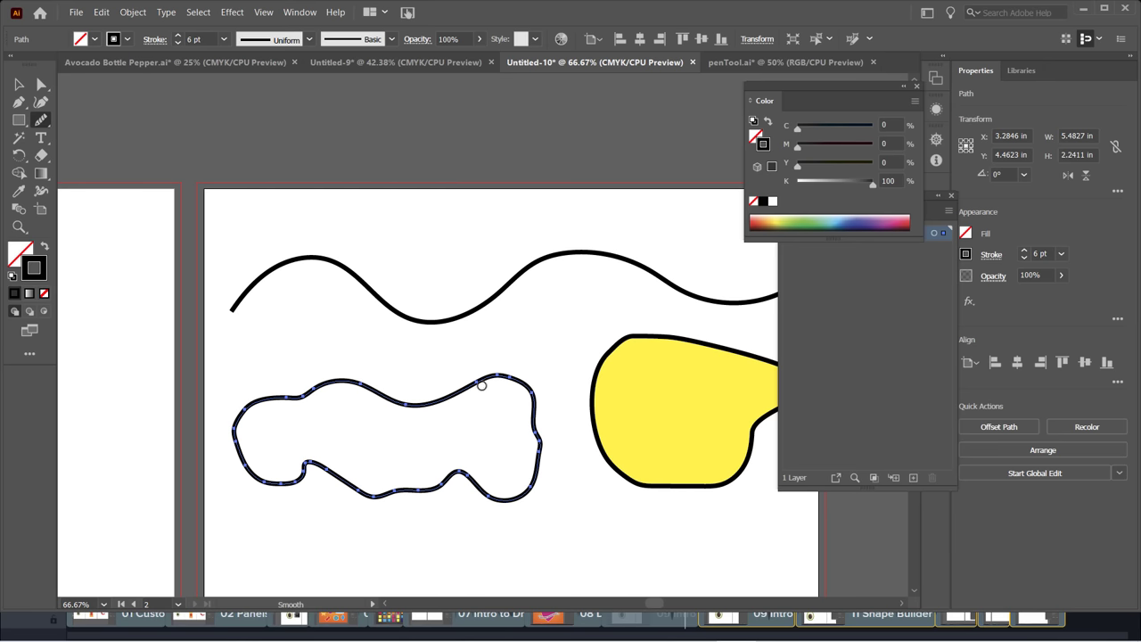
# Smooth the outline's top-right bump, lower edge, lower-left edge and lower-left notch.
pyautogui.moveTo(481, 385)
pyautogui.mouseDown()
pyautogui.moveTo(506, 374)
pyautogui.moveTo(539, 406)
pyautogui.moveTo(548, 430)
pyautogui.moveTo(537, 420)
pyautogui.moveTo(535, 493)
pyautogui.mouseUp()
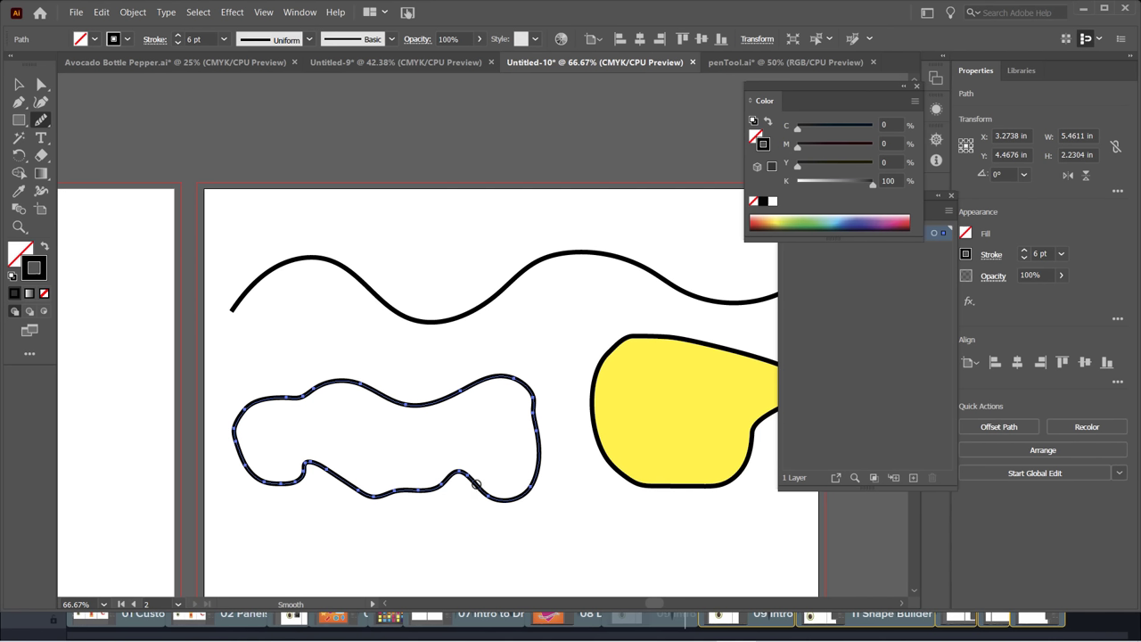
pyautogui.moveTo(469, 478); pyautogui.dragTo(407, 492)
pyautogui.moveTo(299, 473); pyautogui.dragTo(260, 484)
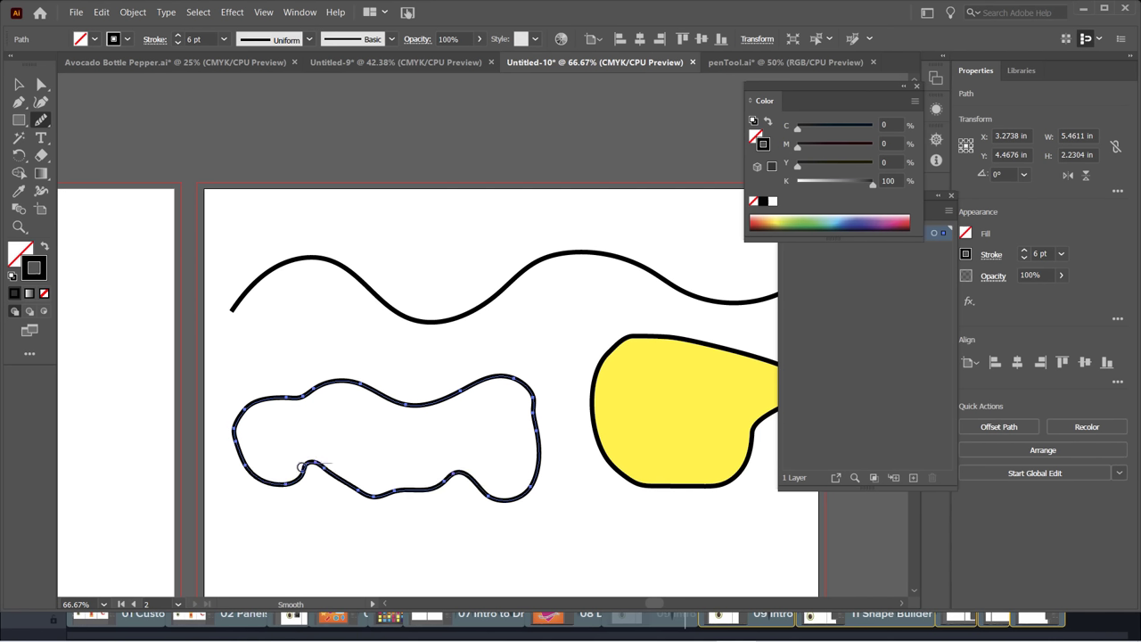
pyautogui.moveTo(306, 466)
pyautogui.mouseDown()
pyautogui.moveTo(279, 492)
pyautogui.moveTo(236, 442)
pyautogui.moveTo(248, 413)
pyautogui.moveTo(323, 388)
pyautogui.mouseUp()
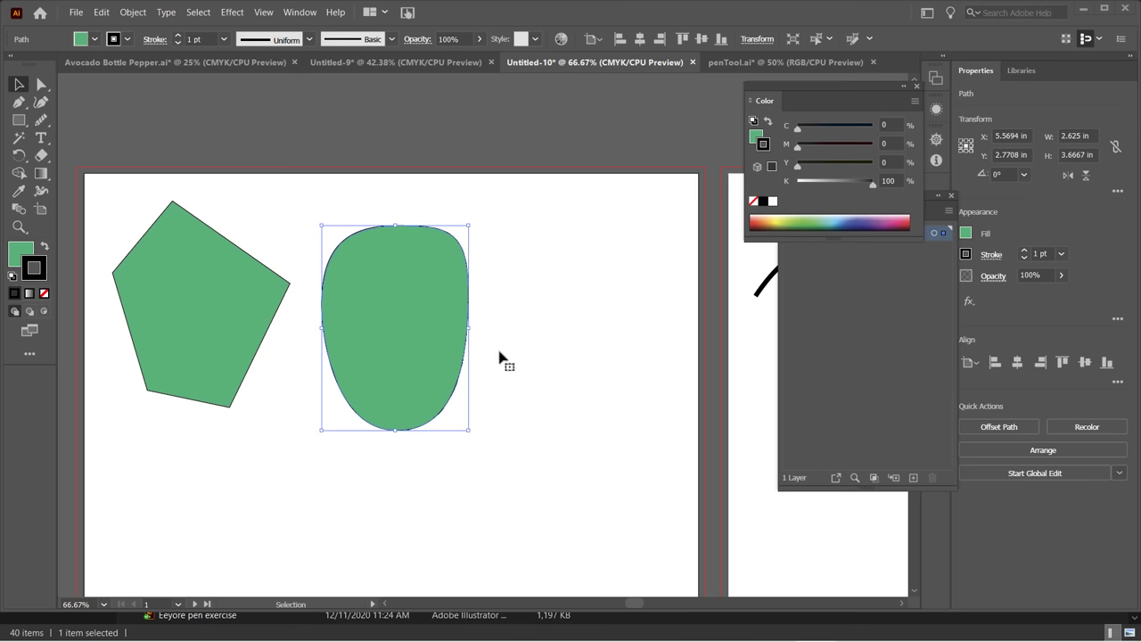
# Raise the green blob's stroke weight to 6 pt.
pyautogui.click(177, 40)
pyautogui.click(178, 39)
pyautogui.click(177, 40)
pyautogui.click(178, 40)
pyautogui.click(178, 39)
pyautogui.click(178, 39)
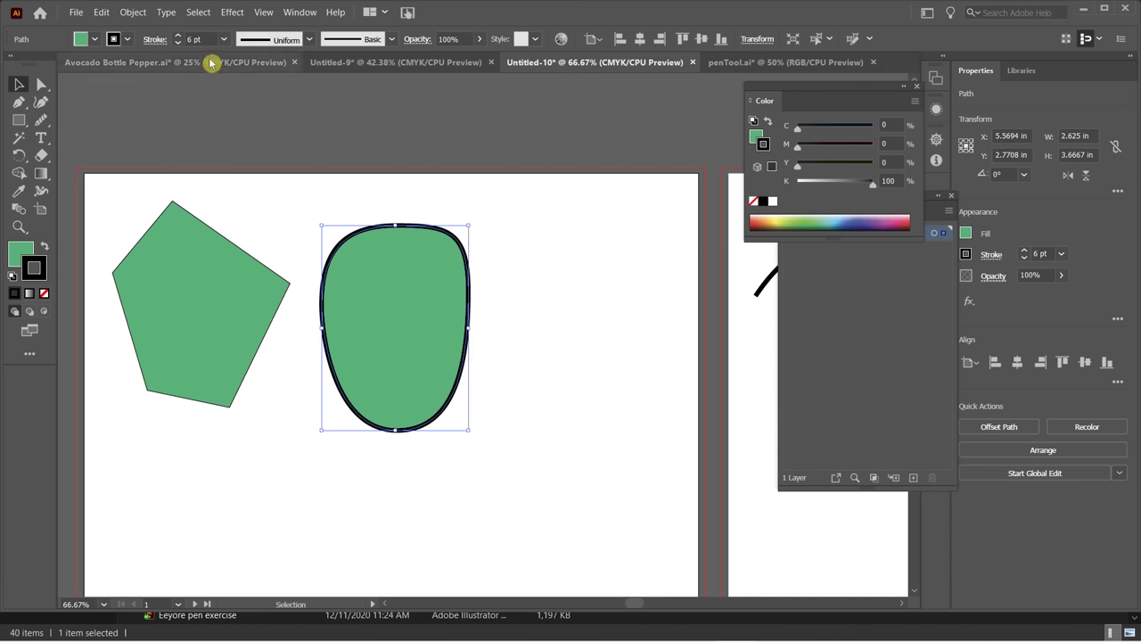
pyautogui.click(237, 44)
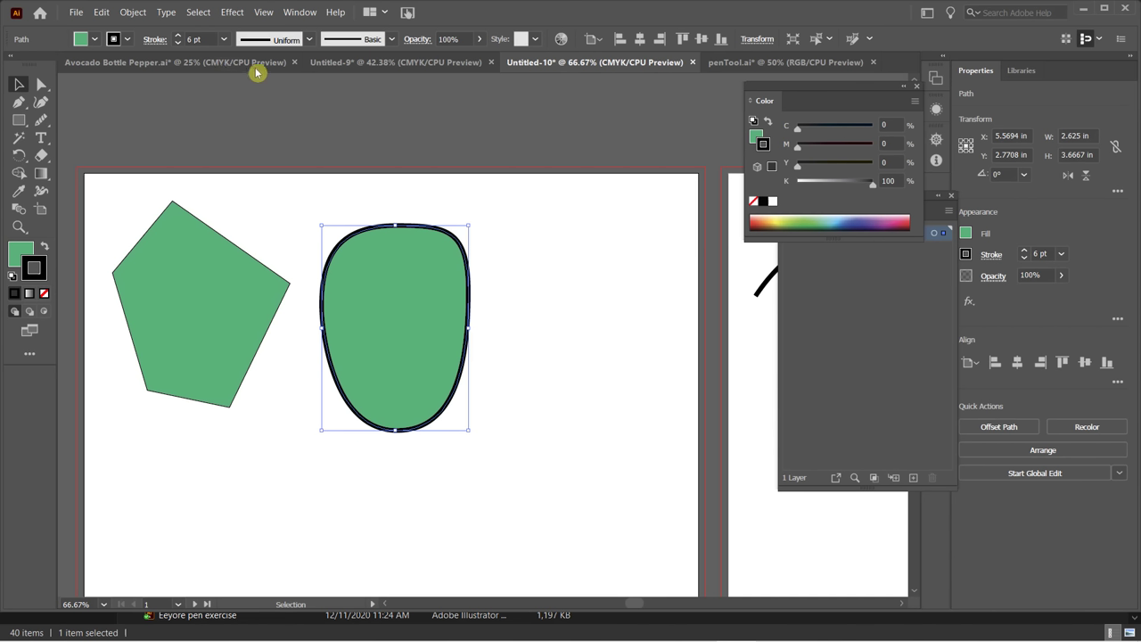
# Try Width Profiles 1, 2 and the triangle profile, then return the stroke to Uniform.
pyautogui.click(307, 39)
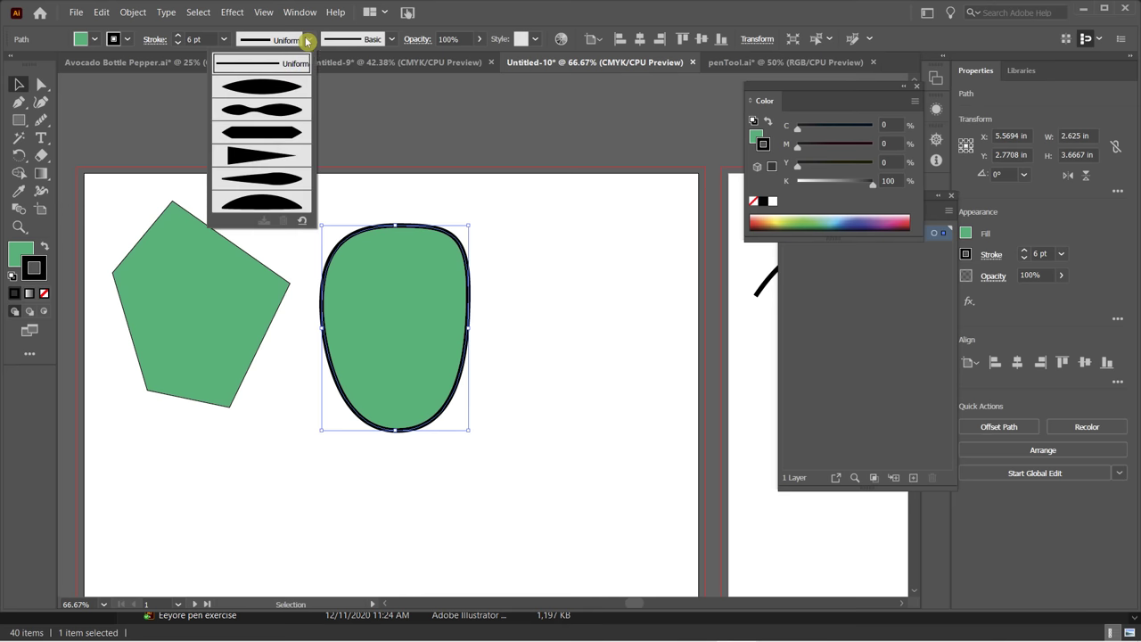
pyautogui.click(268, 95)
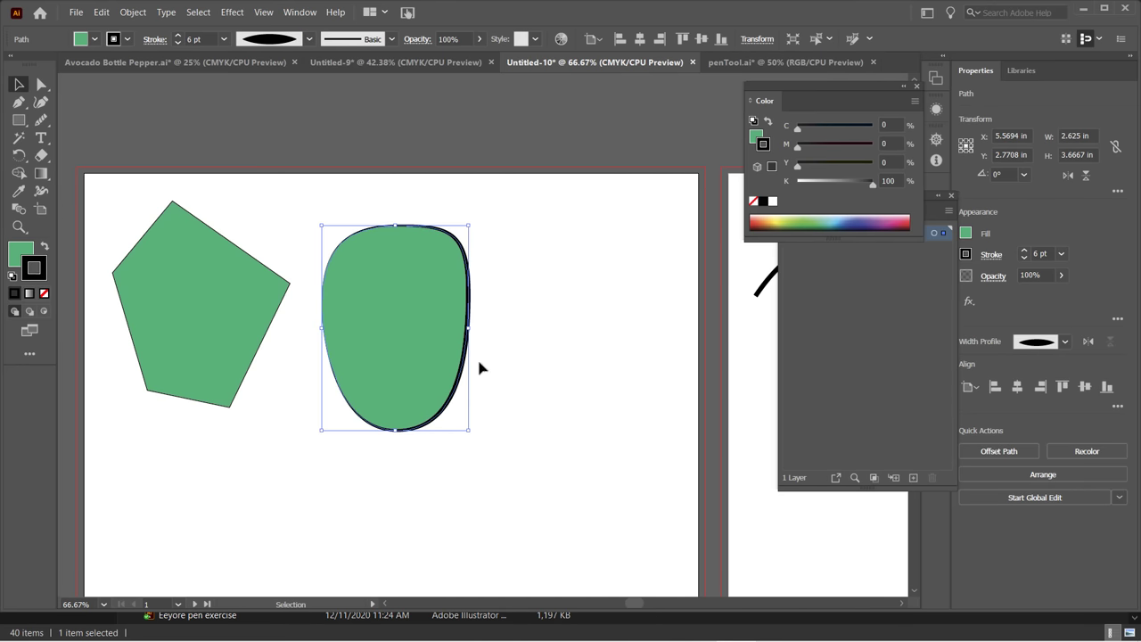
pyautogui.click(308, 39)
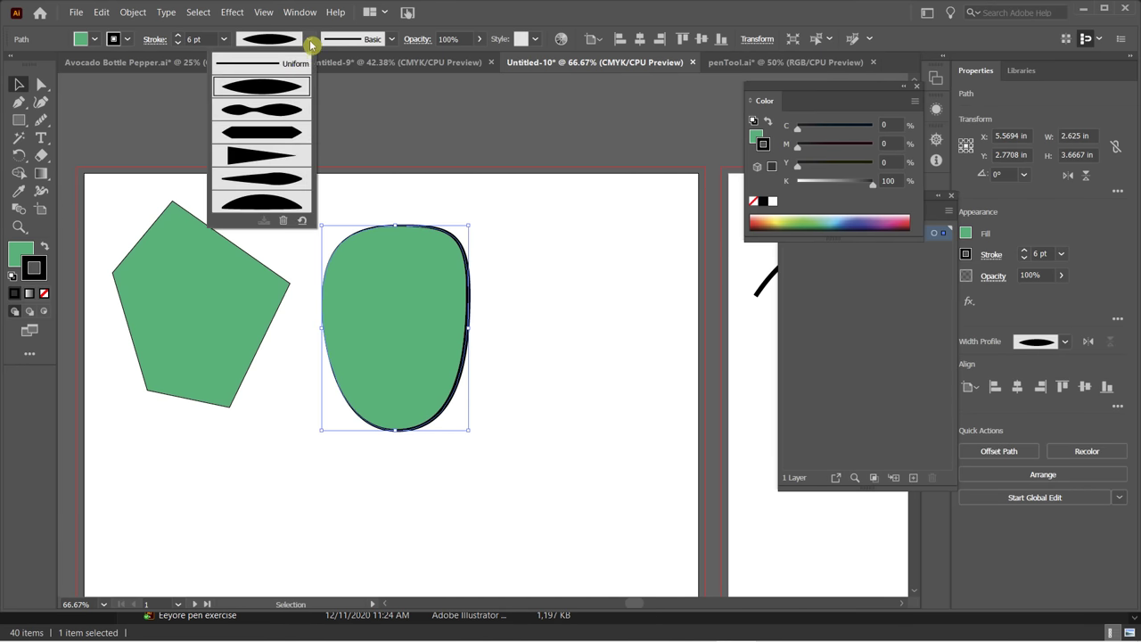
pyautogui.click(272, 111)
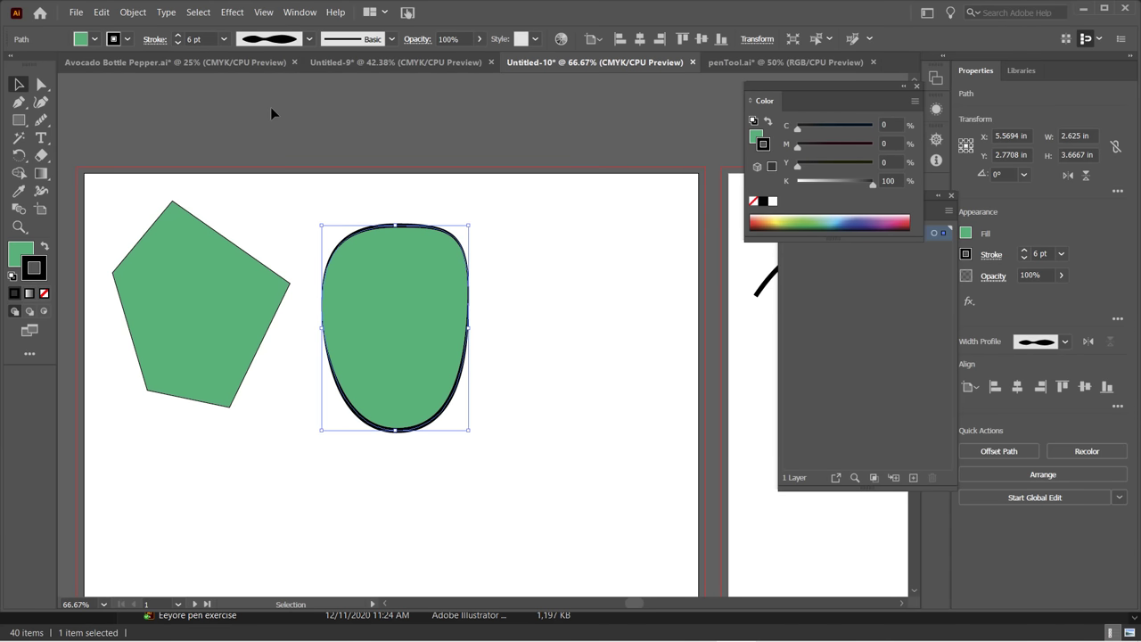
pyautogui.click(308, 40)
pyautogui.click(286, 157)
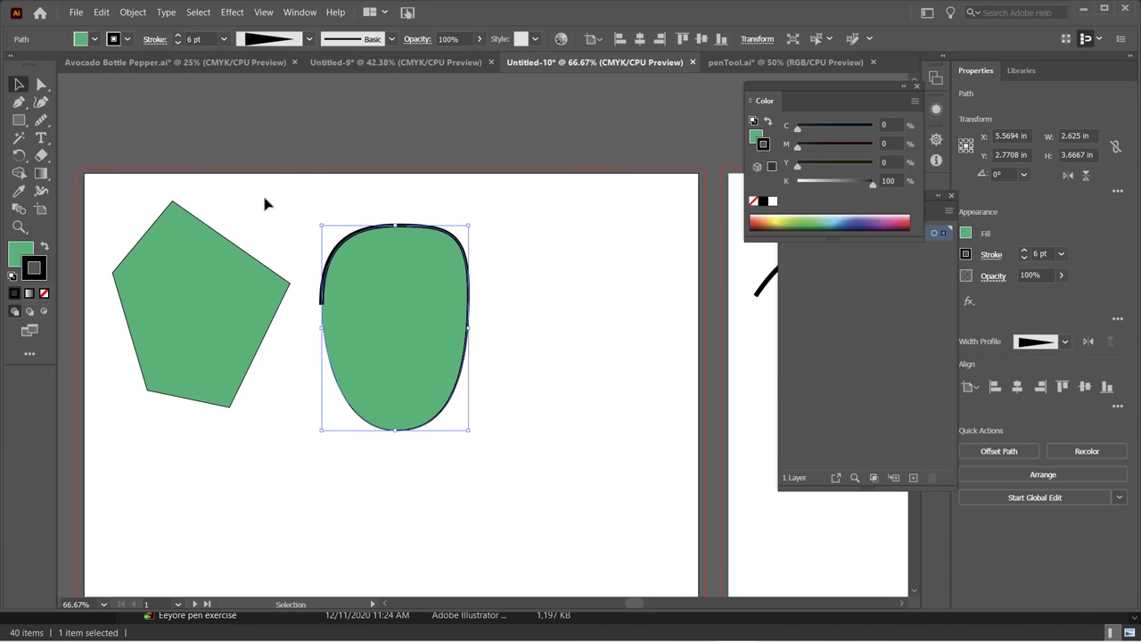
pyautogui.click(308, 39)
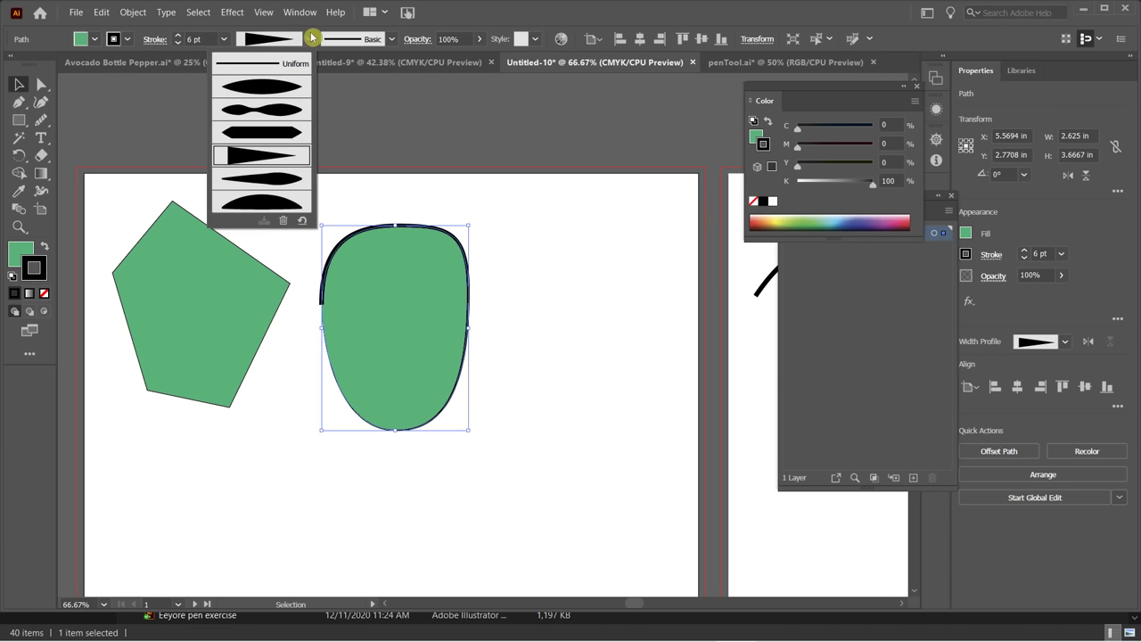
pyautogui.click(263, 64)
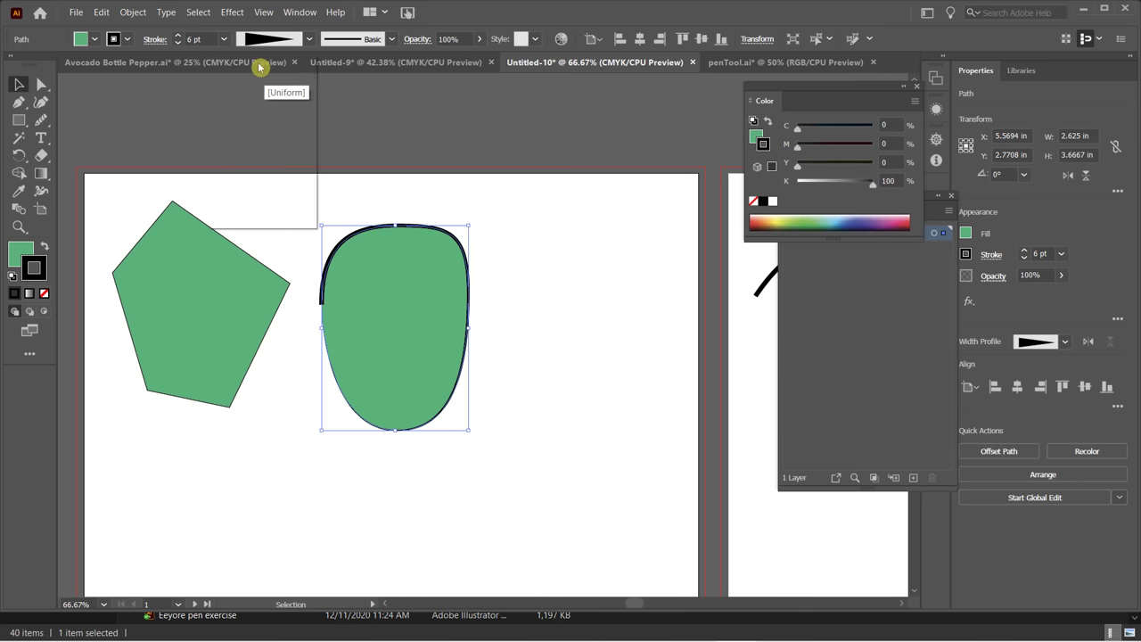
pyautogui.click(391, 40)
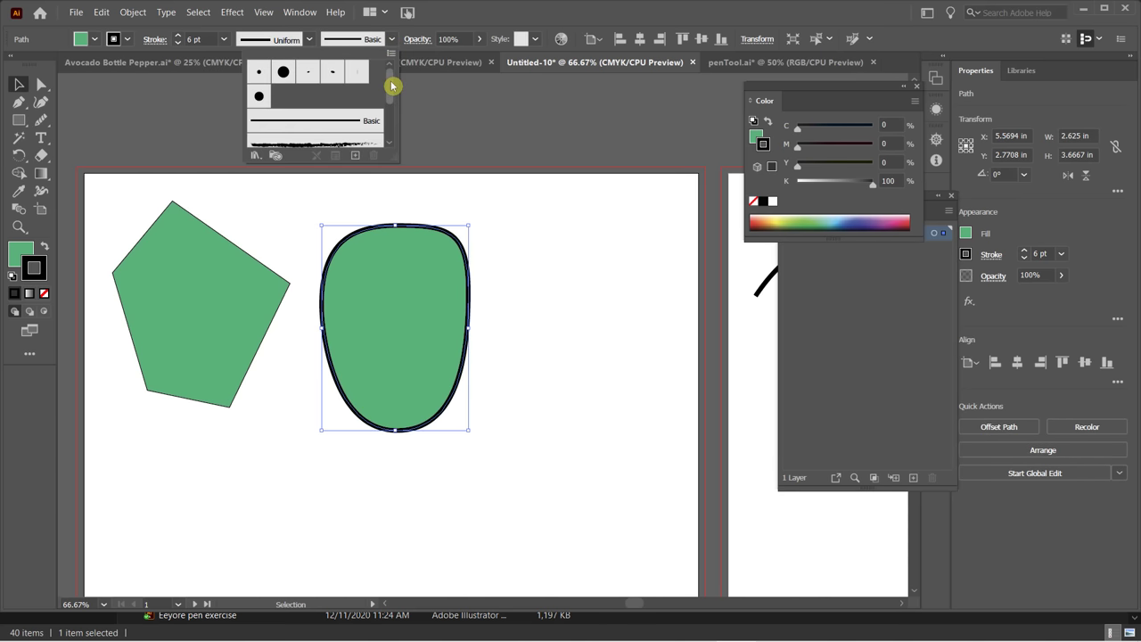
# Apply the Denim Seam pattern brush to the blob's outline after trying other brushes.
pyautogui.scroll(-2, 391, 103)
pyautogui.scroll(1, 391, 104)
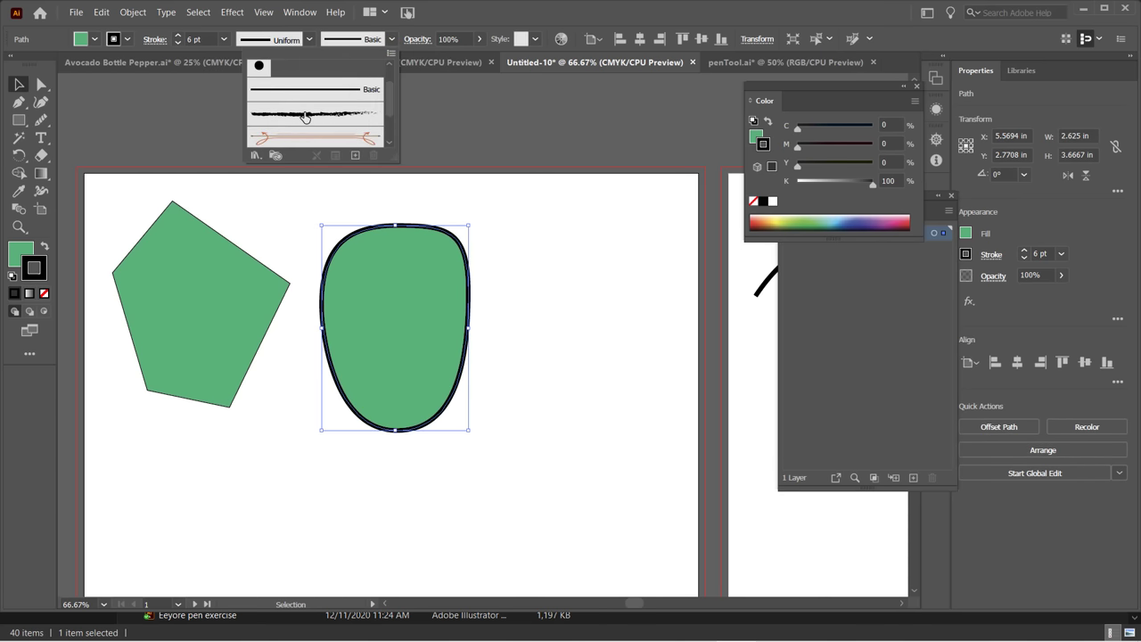
pyautogui.click(304, 117)
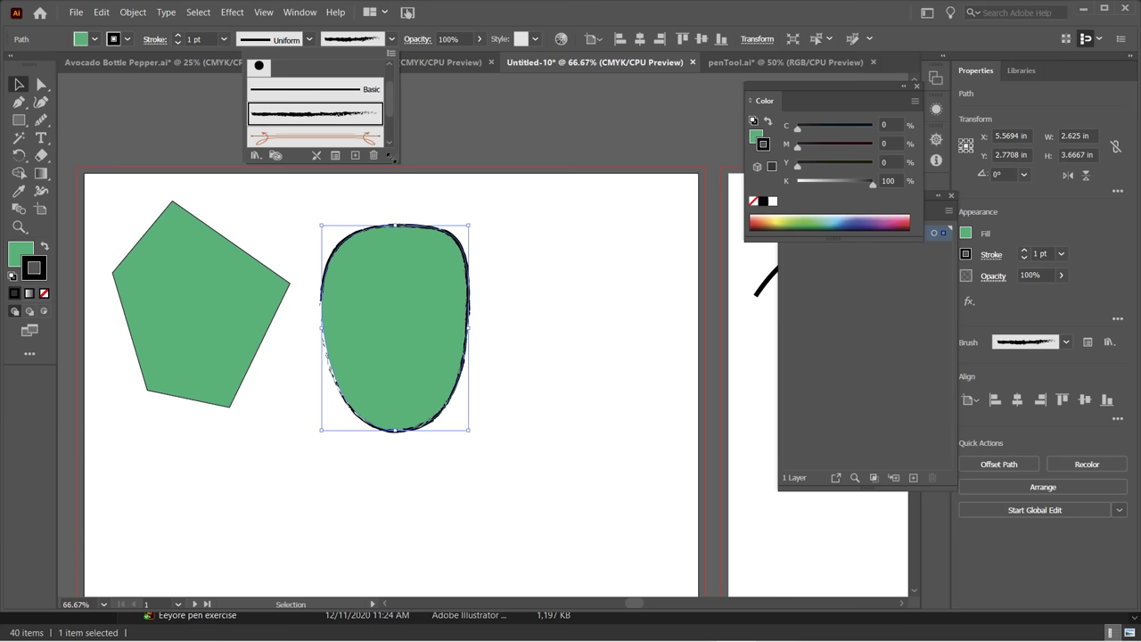
pyautogui.moveTo(392, 166); pyautogui.dragTo(407, 257)
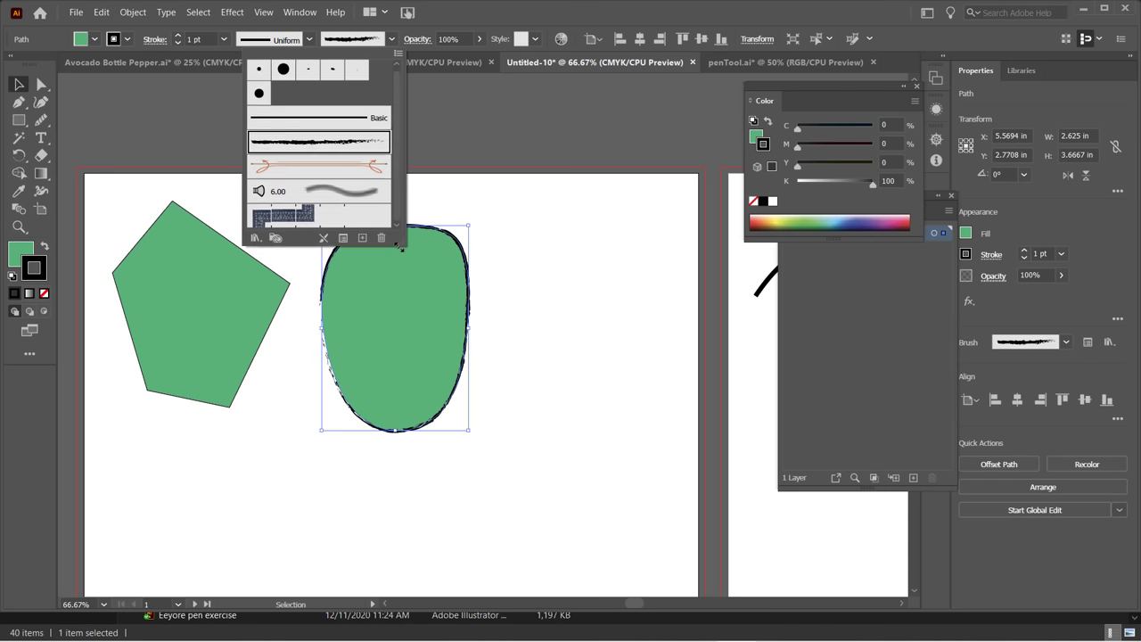
pyautogui.click(358, 170)
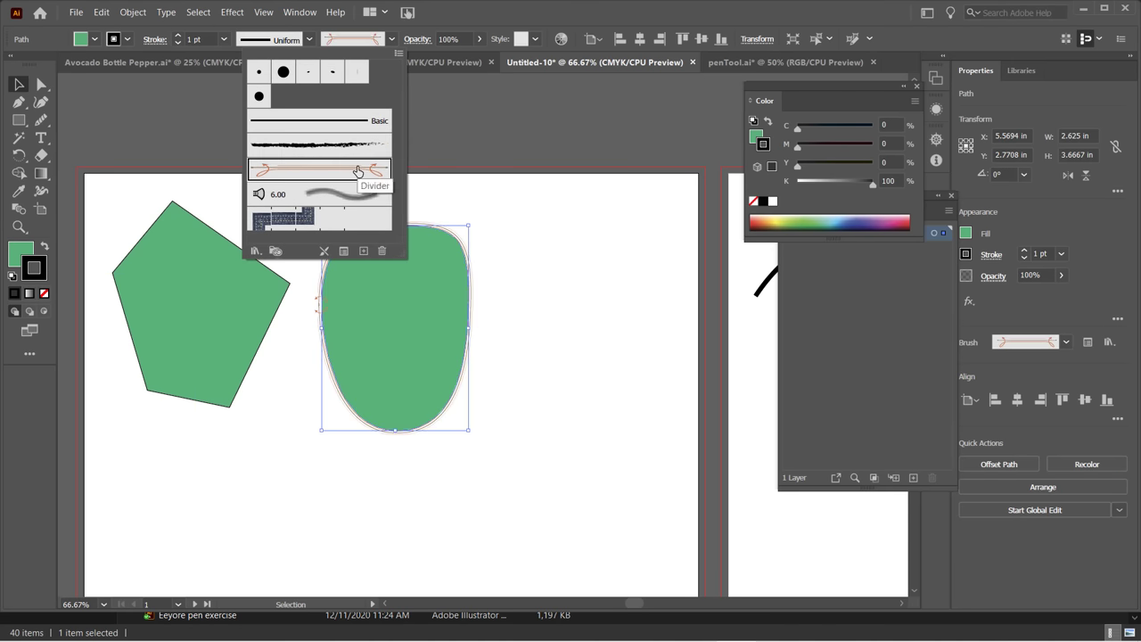
pyautogui.click(326, 220)
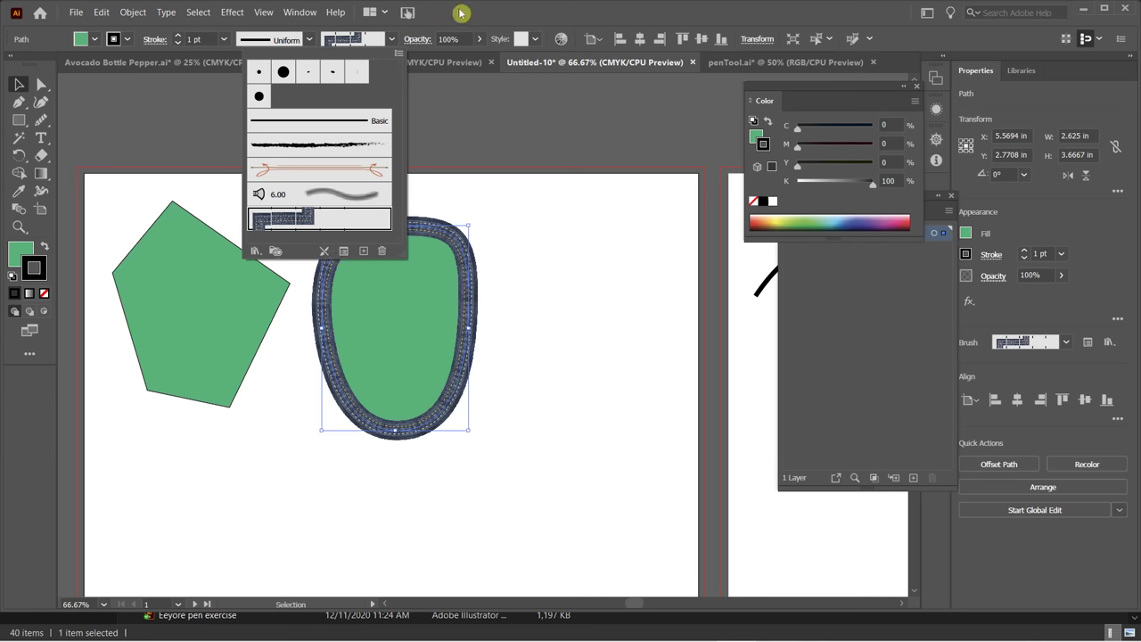
# Shape the denim stroke with Width Profile 1 after briefly trying the triangle profile.
pyautogui.click(310, 40)
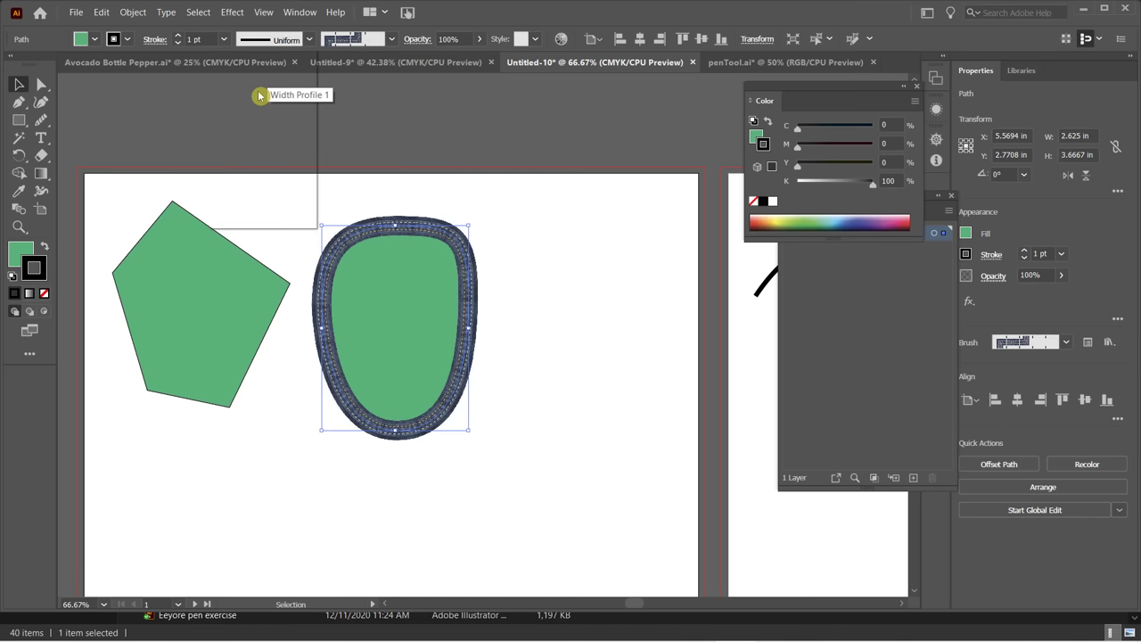
pyautogui.click(260, 95)
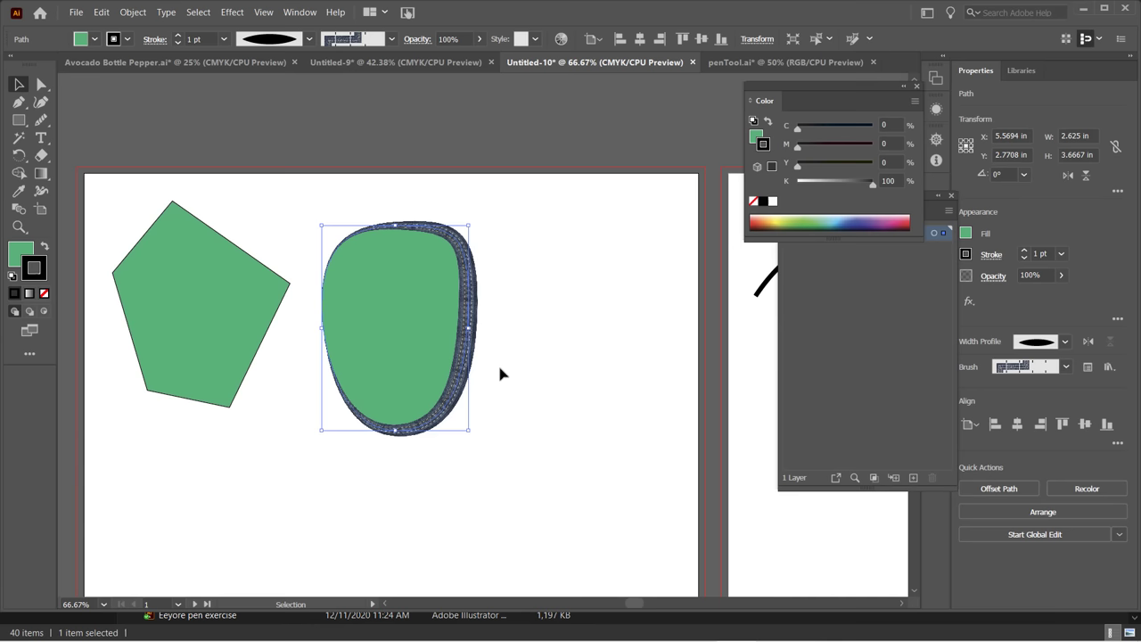
pyautogui.click(392, 40)
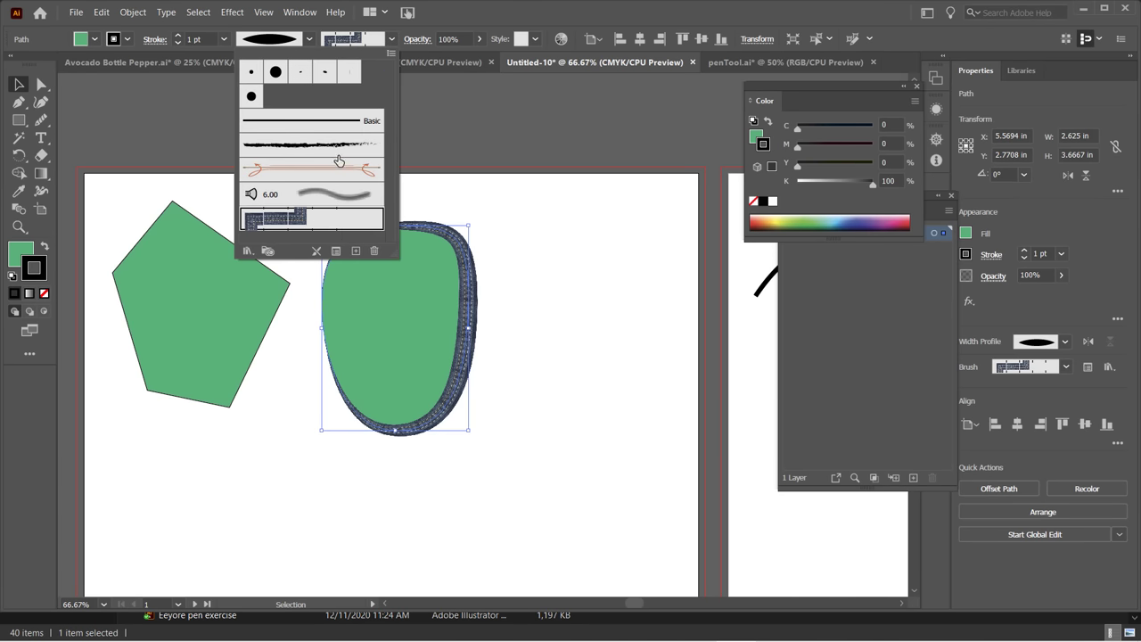
pyautogui.click(310, 39)
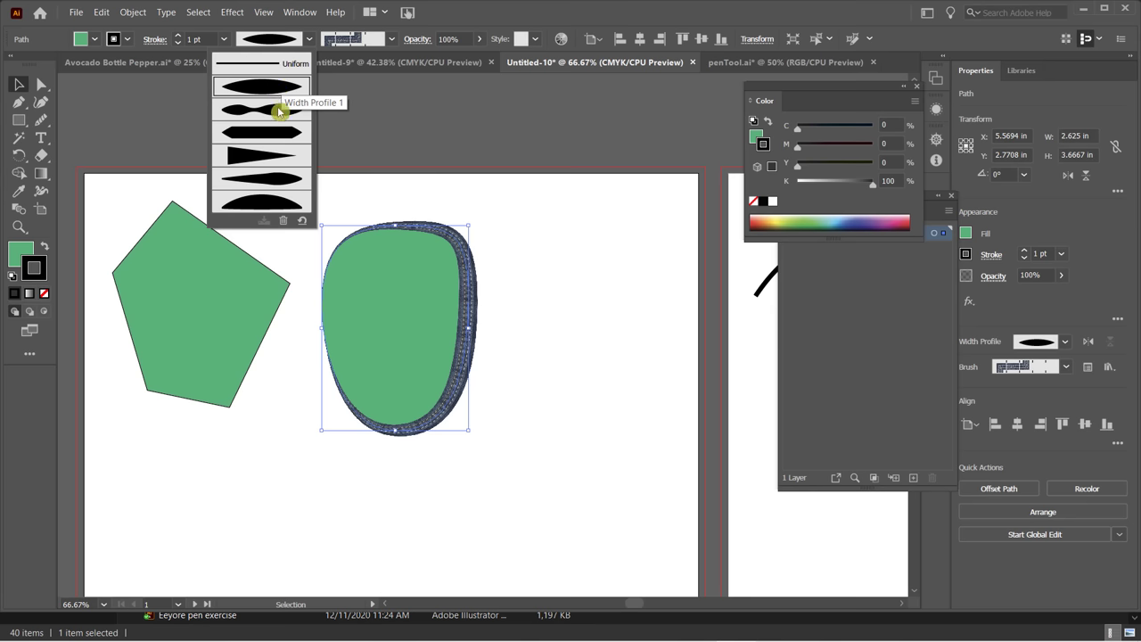
pyautogui.click(270, 152)
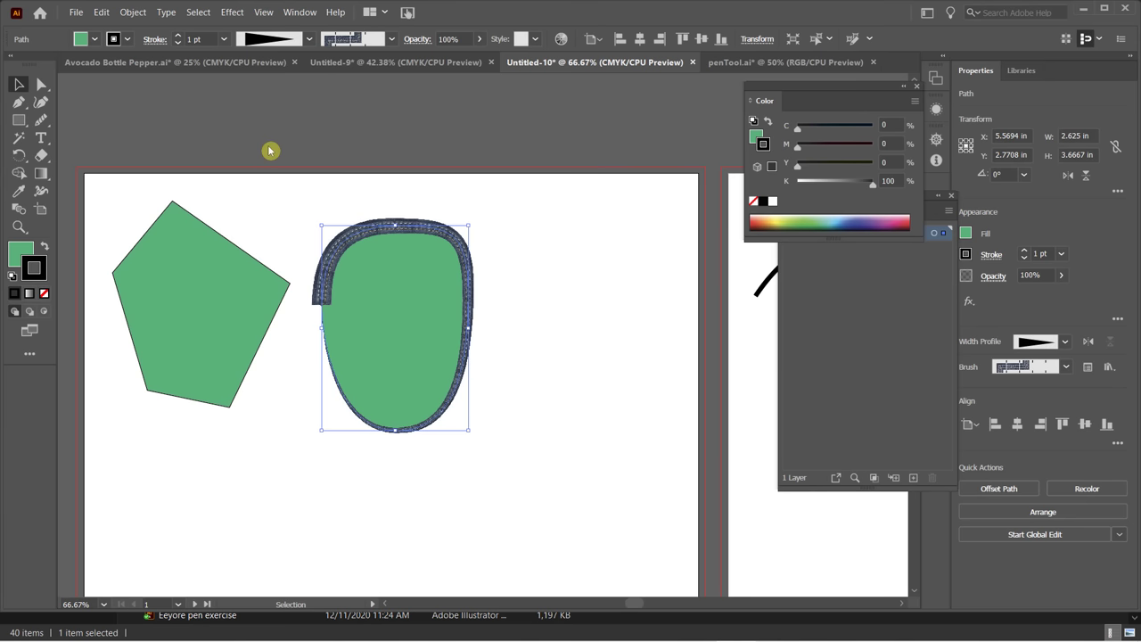
pyautogui.click(308, 39)
pyautogui.click(281, 75)
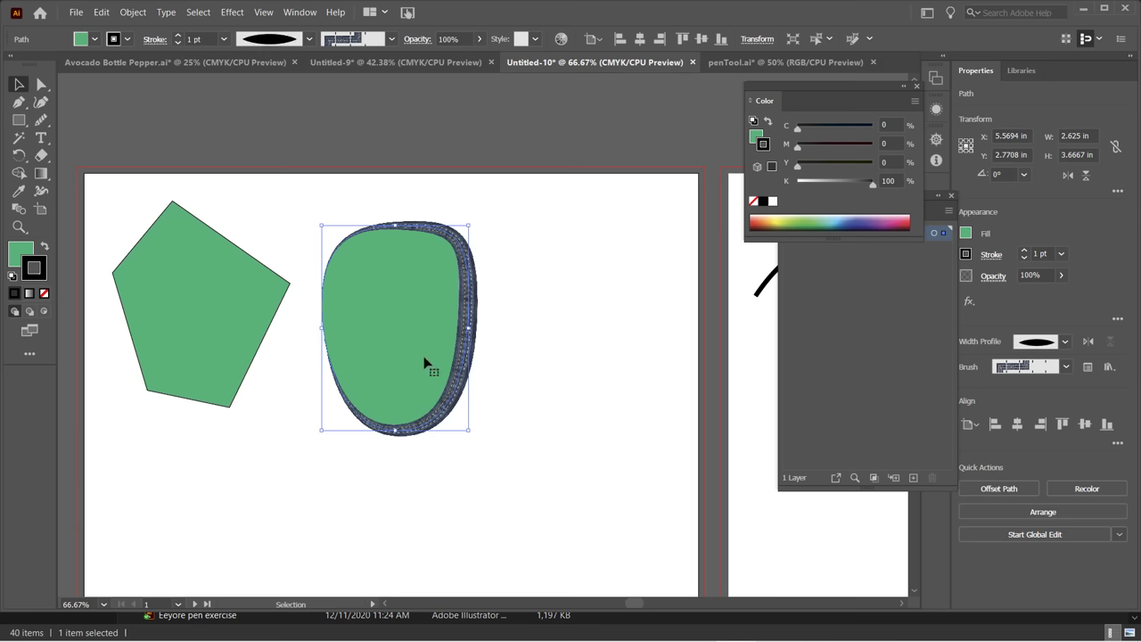
pyautogui.scroll(1, 449, 393)
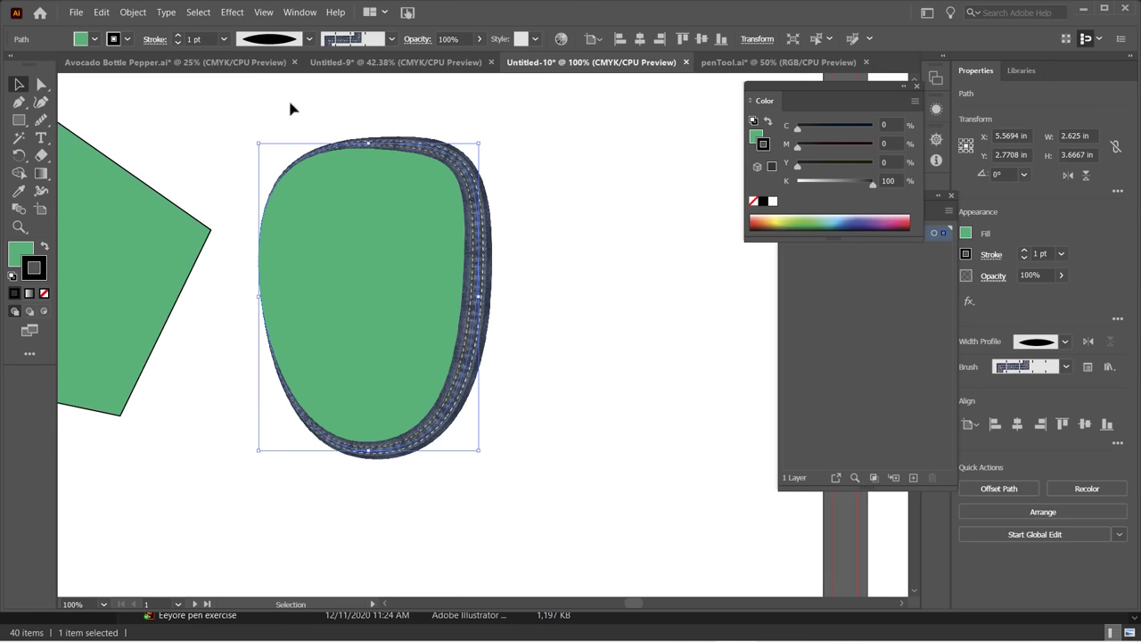
# Move the blob right and the pentagon to centre, then give the pentagon a 10 pt stroke.
pyautogui.click(44, 192)
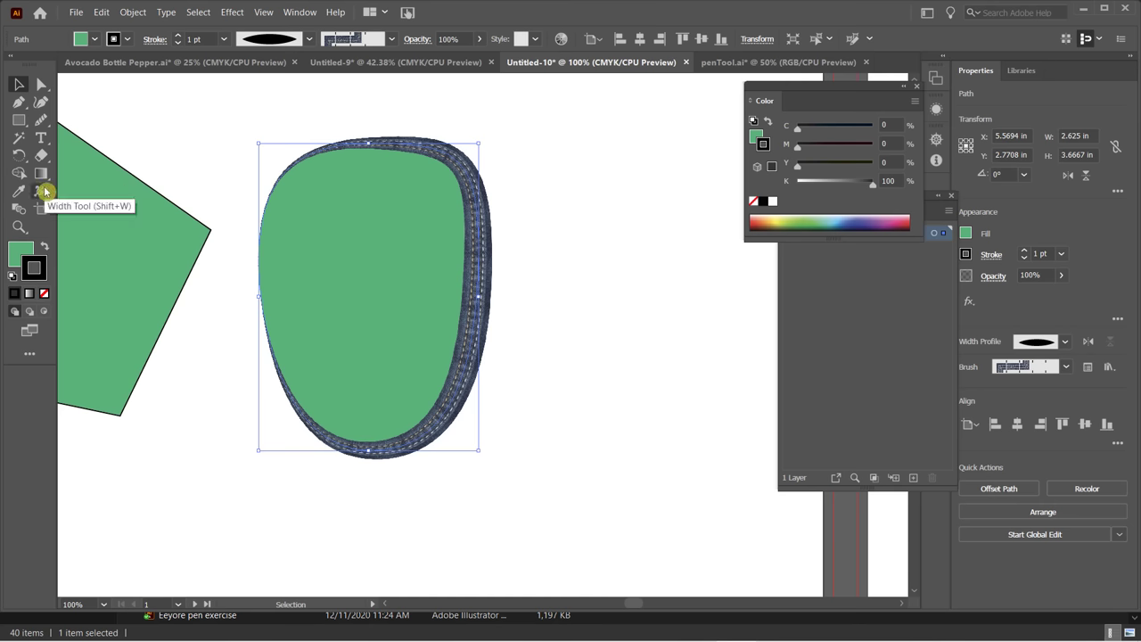
pyautogui.moveTo(354, 229); pyautogui.dragTo(600, 242)
pyautogui.moveTo(163, 256); pyautogui.dragTo(374, 272)
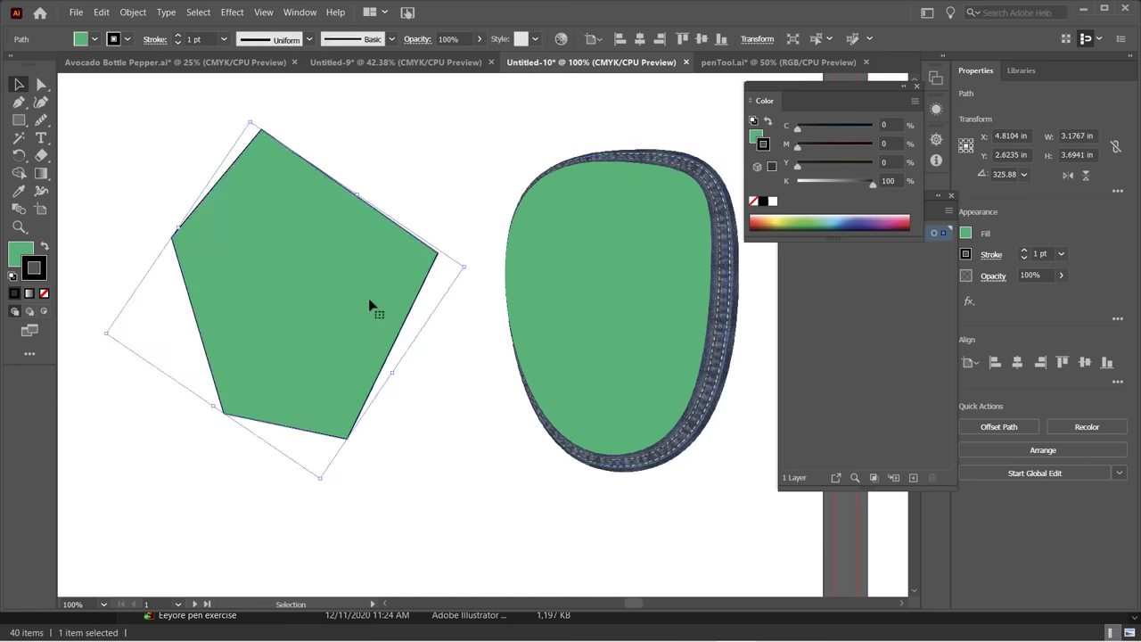
pyautogui.click(178, 35)
pyautogui.click(180, 36)
pyautogui.click(180, 36)
pyautogui.click(180, 36)
pyautogui.click(179, 35)
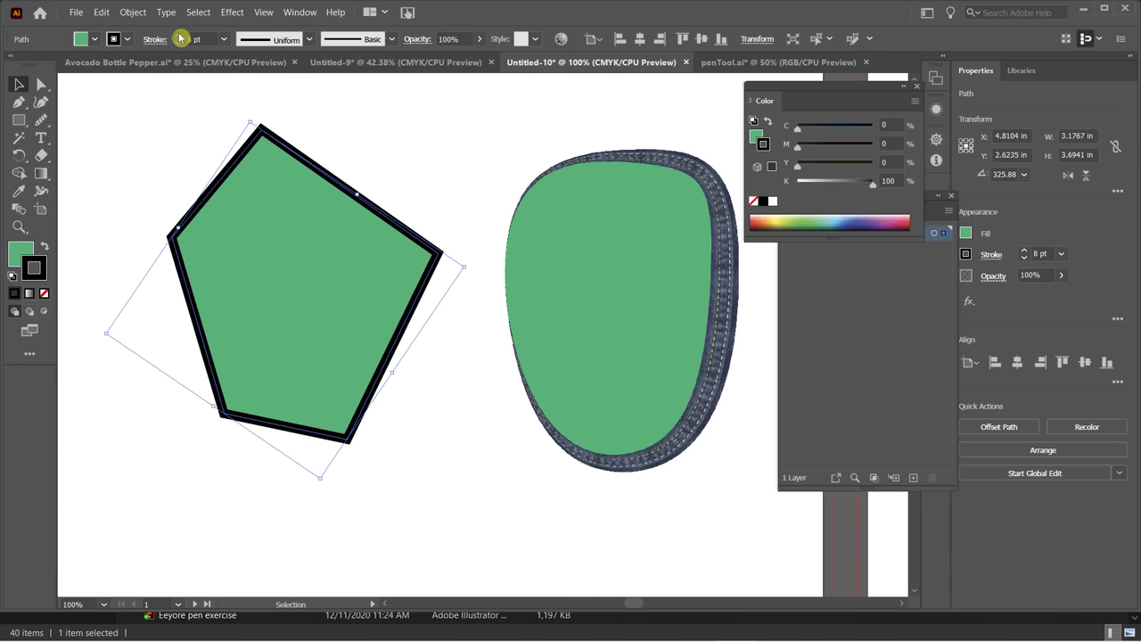
pyautogui.click(179, 35)
pyautogui.click(179, 35)
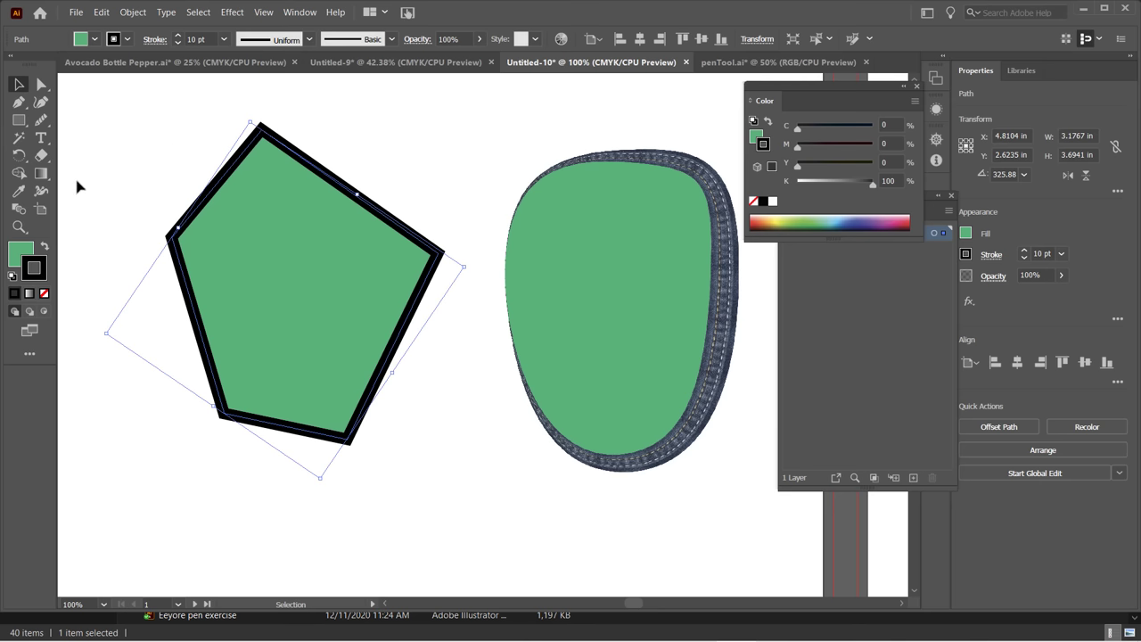
# Swell the pentagon's left-edge stroke into a large bulge with the Width tool.
pyautogui.click(40, 191)
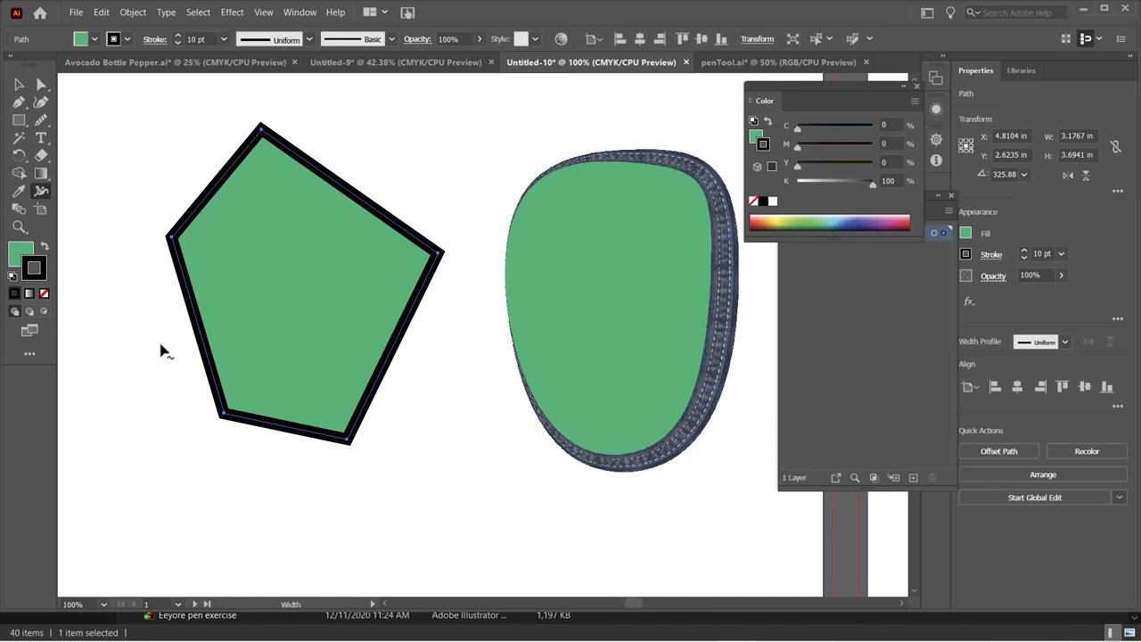
pyautogui.click(259, 44)
pyautogui.moveTo(200, 325); pyautogui.dragTo(225, 326)
pyautogui.moveTo(228, 375); pyautogui.dragTo(228, 376)
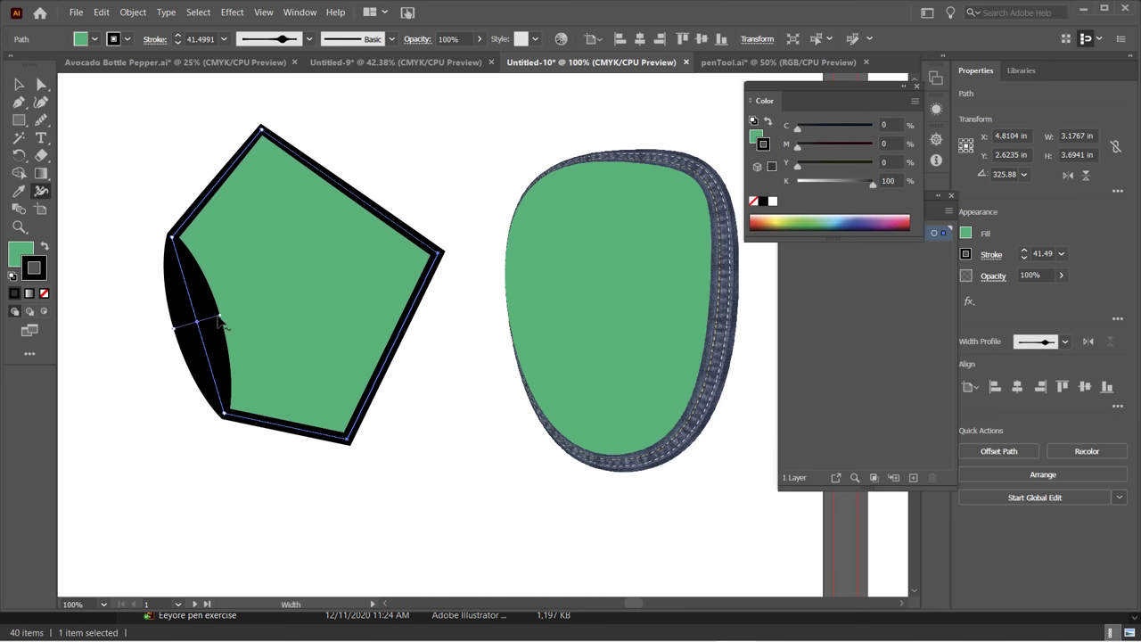
pyautogui.moveTo(222, 321)
pyautogui.mouseDown()
pyautogui.moveTo(206, 326)
pyautogui.moveTo(219, 327)
pyautogui.mouseUp()
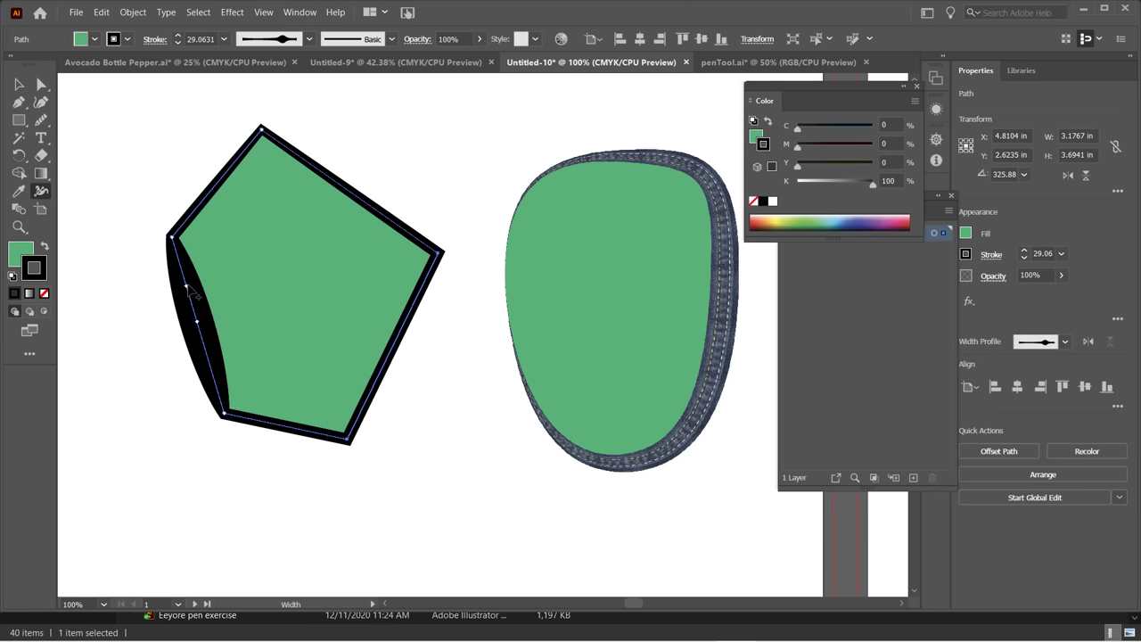
pyautogui.click(186, 284)
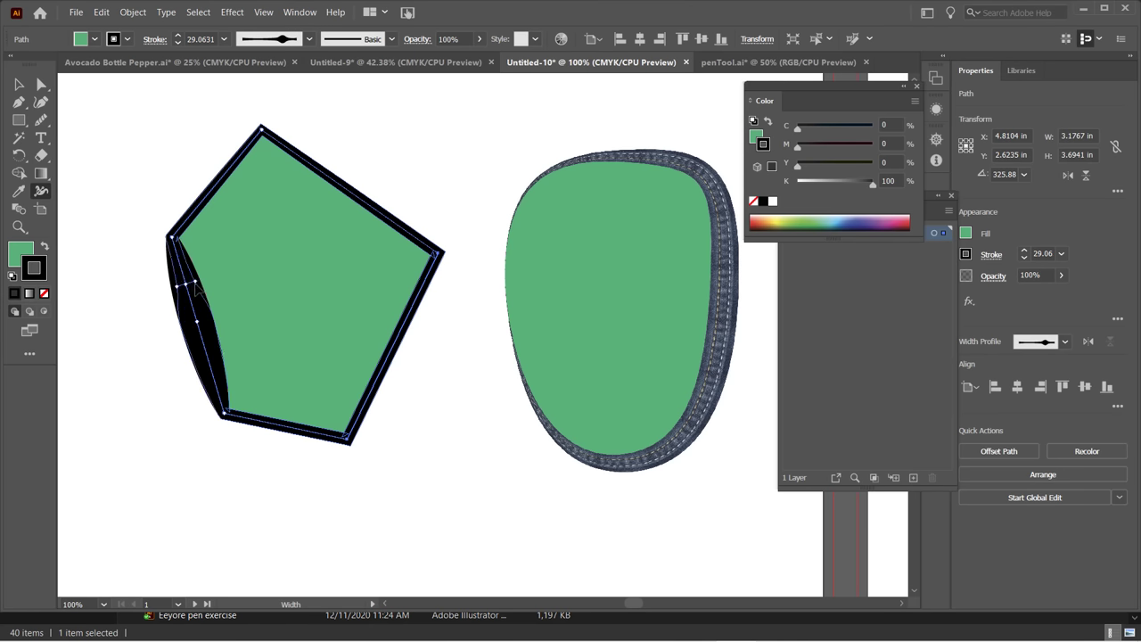
pyautogui.moveTo(196, 308); pyautogui.dragTo(216, 362)
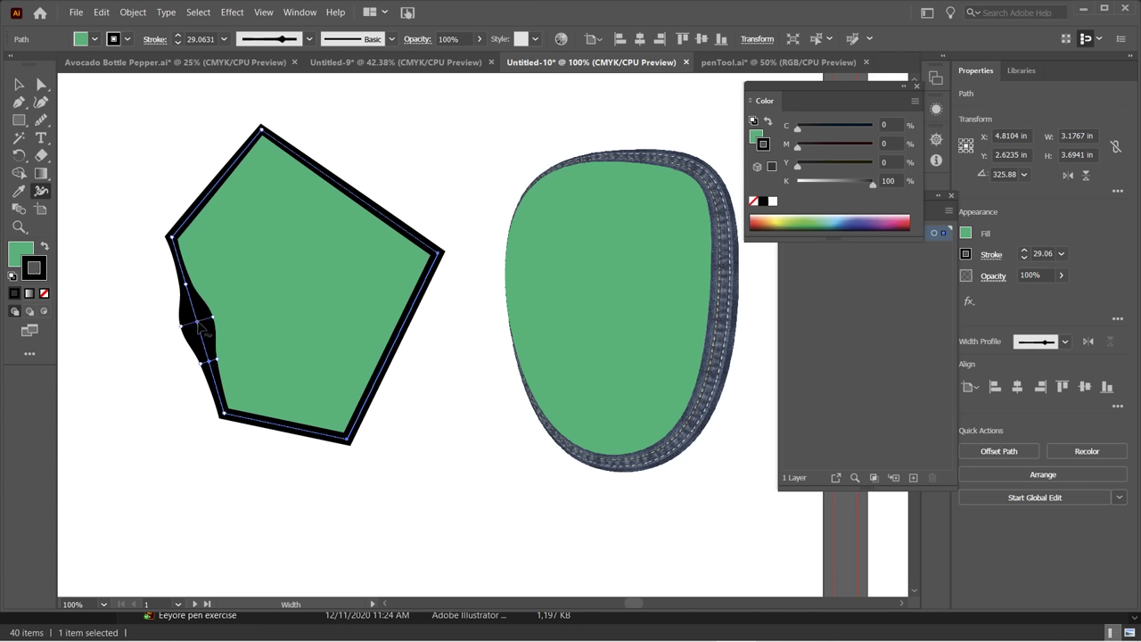
pyautogui.moveTo(198, 323); pyautogui.dragTo(268, 306)
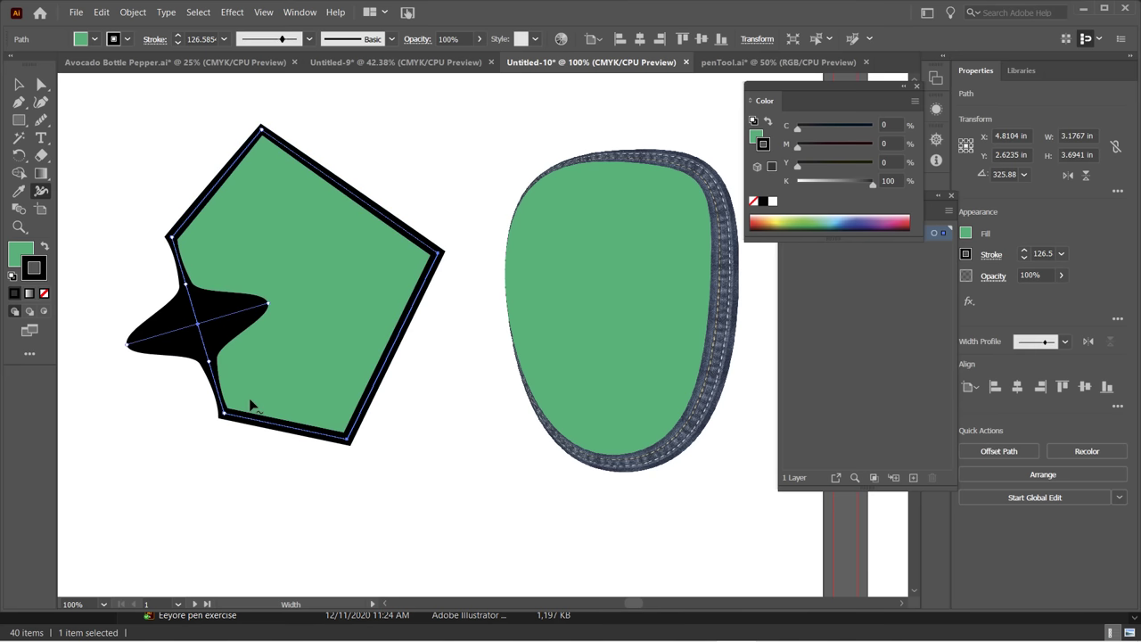
pyautogui.click(18, 84)
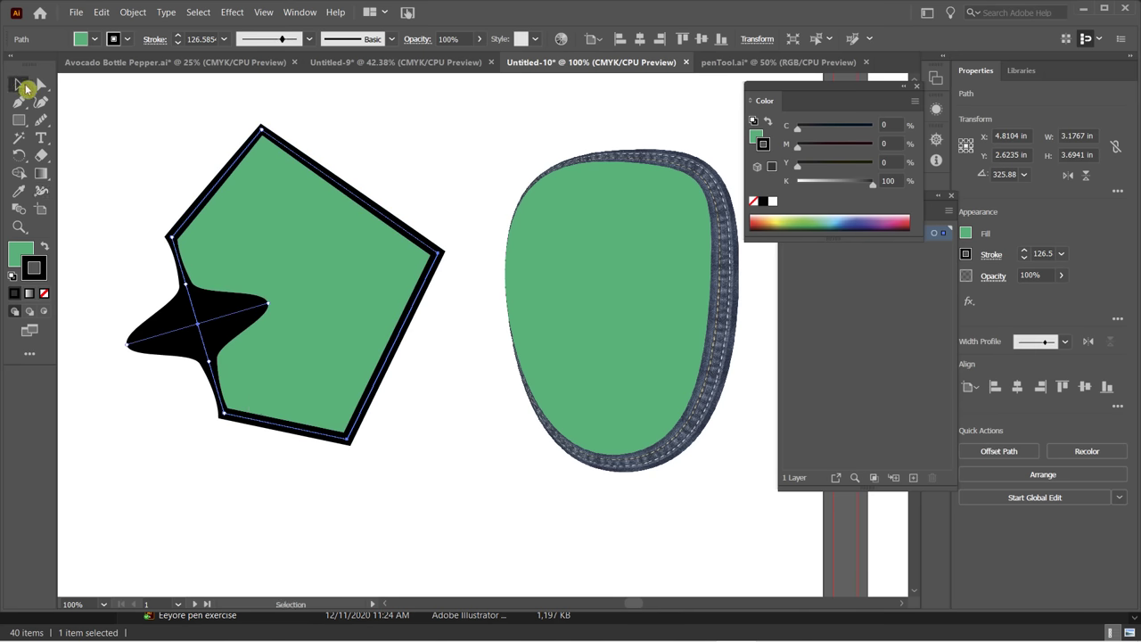
# Widen the stitched stroke on the green oval's lower-left edge with the Width tool.
pyautogui.click(109, 126)
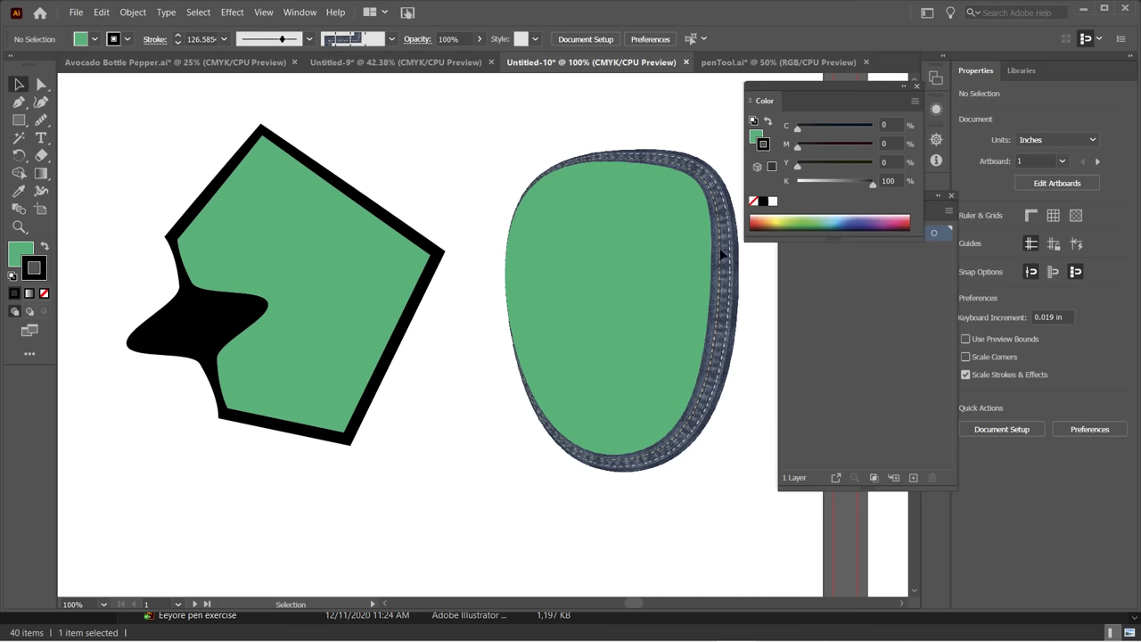
pyautogui.click(665, 160)
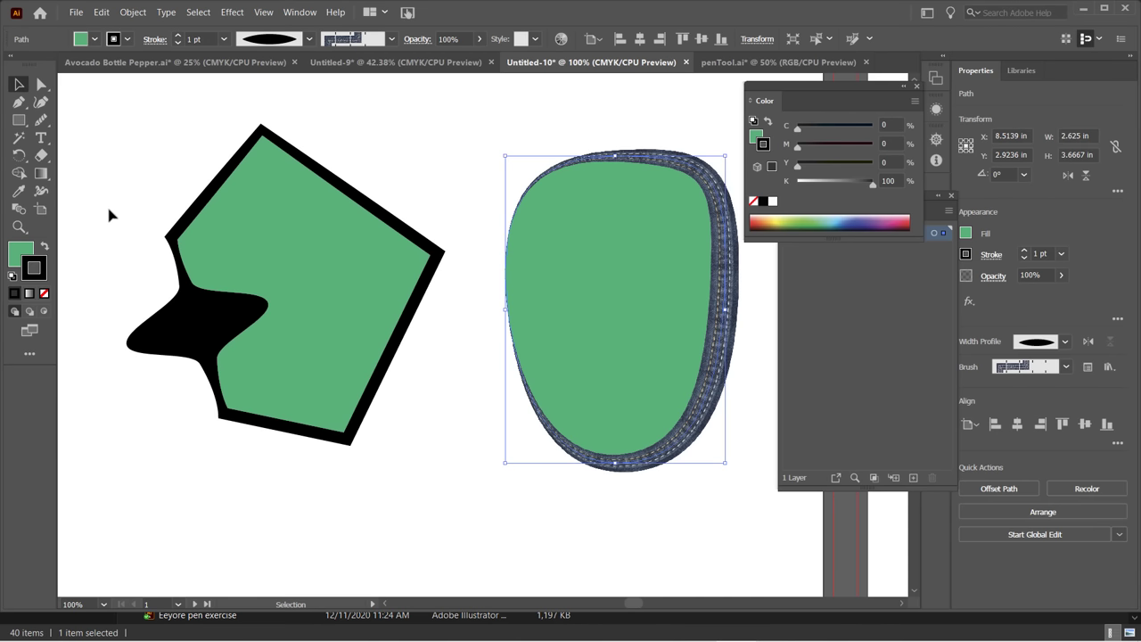
pyautogui.click(40, 196)
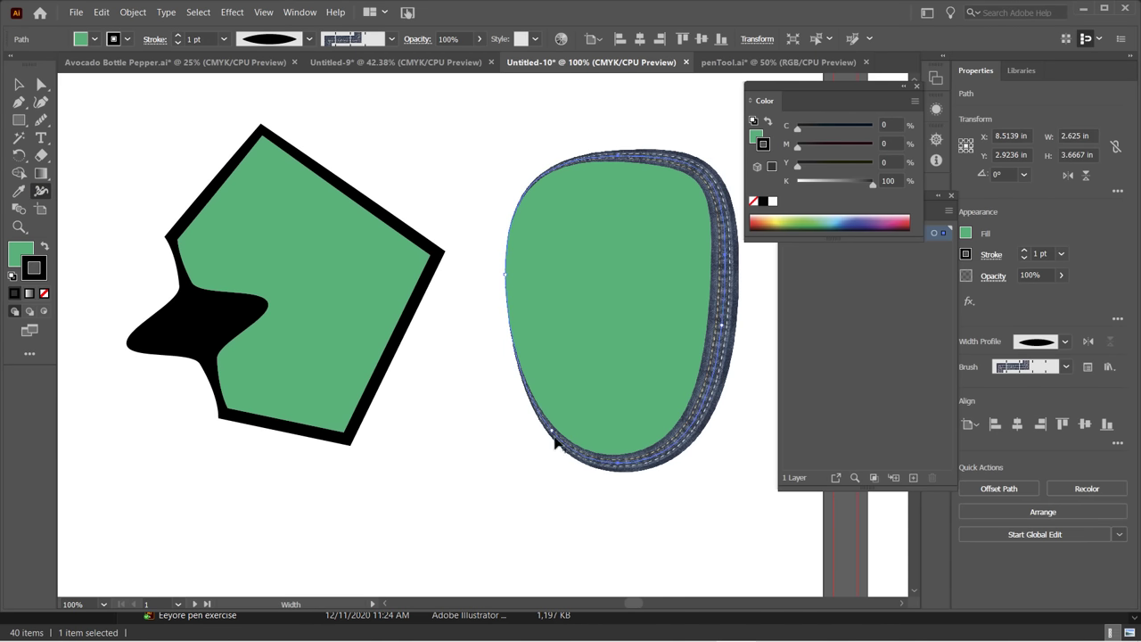
pyautogui.moveTo(562, 429)
pyautogui.mouseDown()
pyautogui.moveTo(569, 422)
pyautogui.moveTo(550, 499)
pyautogui.mouseUp()
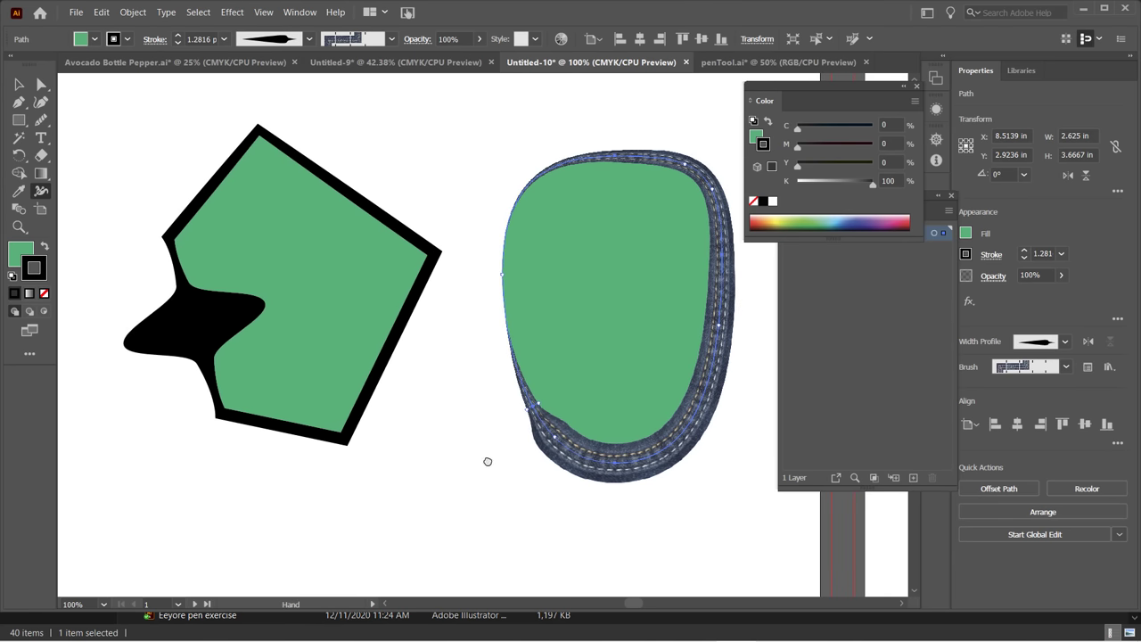
# Pan the canvas over to the wavy black line and yellow shape.
pyautogui.moveTo(487, 461); pyautogui.dragTo(24, 449)
pyautogui.moveTo(455, 330); pyautogui.dragTo(413, 390)
pyautogui.moveTo(499, 356); pyautogui.dragTo(249, 370)
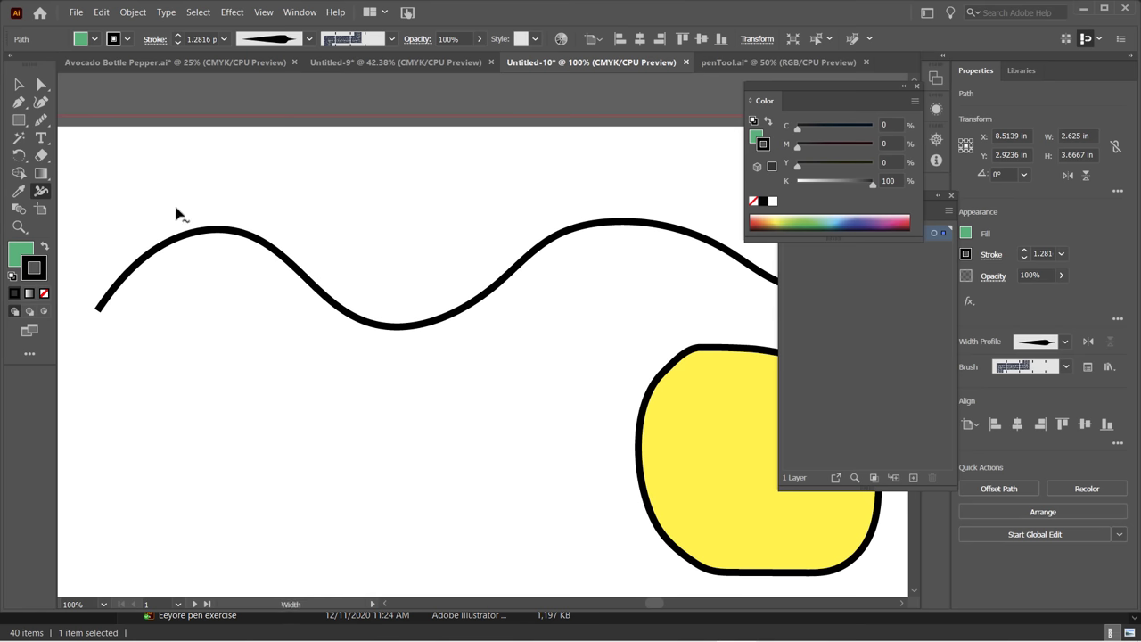
# Widen the wavy line at its crest and trough with the Width tool.
pyautogui.click(19, 89)
pyautogui.click(238, 239)
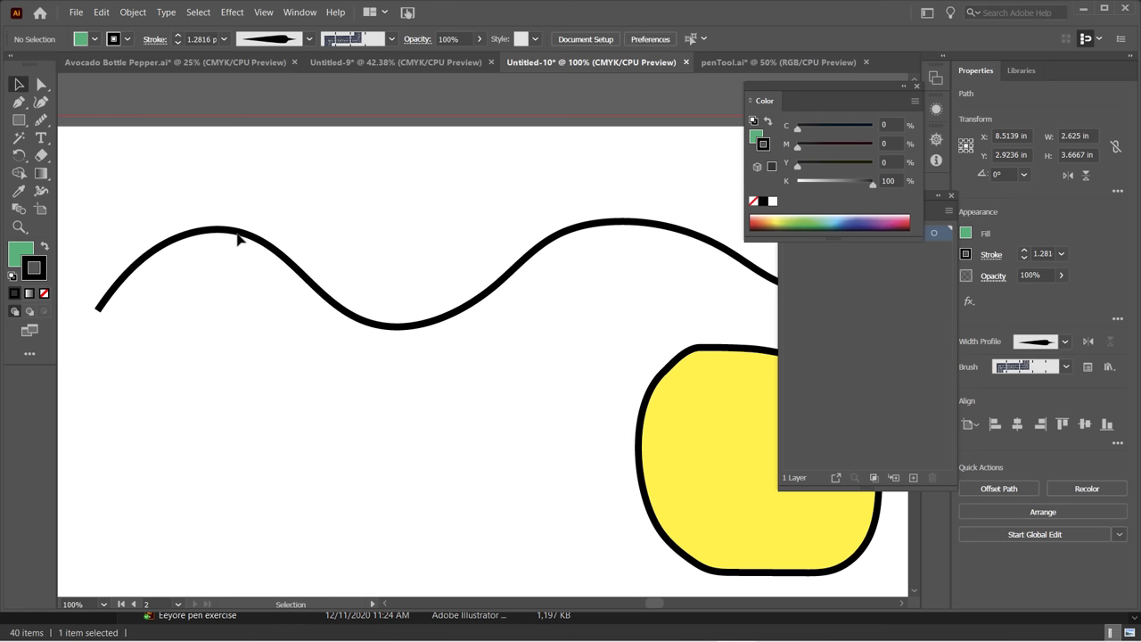
pyautogui.click(40, 190)
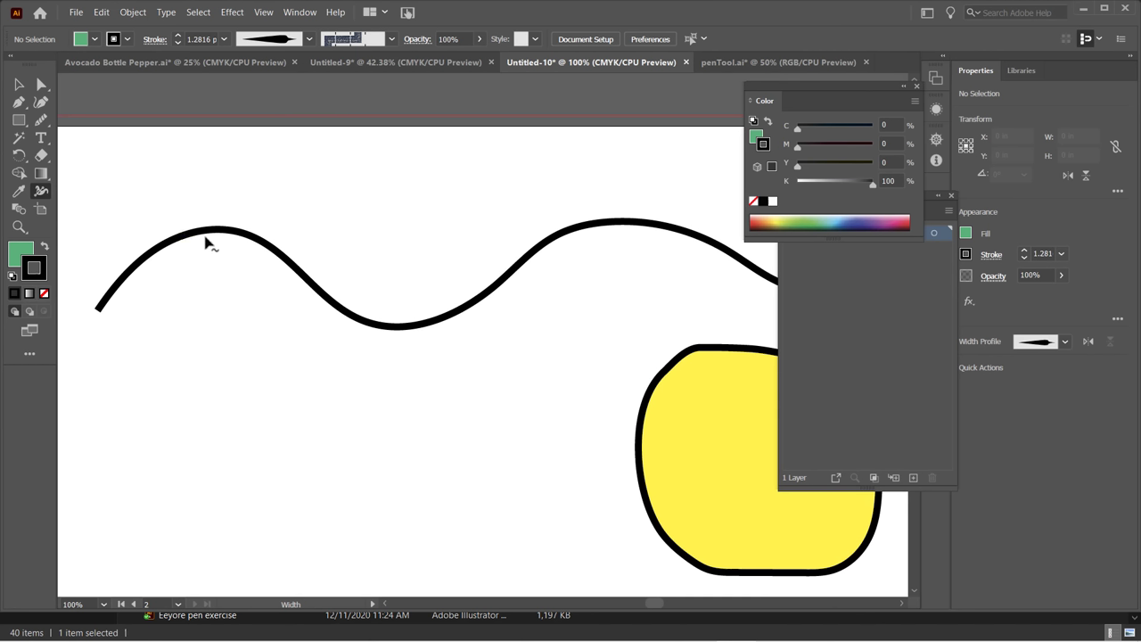
pyautogui.moveTo(215, 234); pyautogui.dragTo(216, 257)
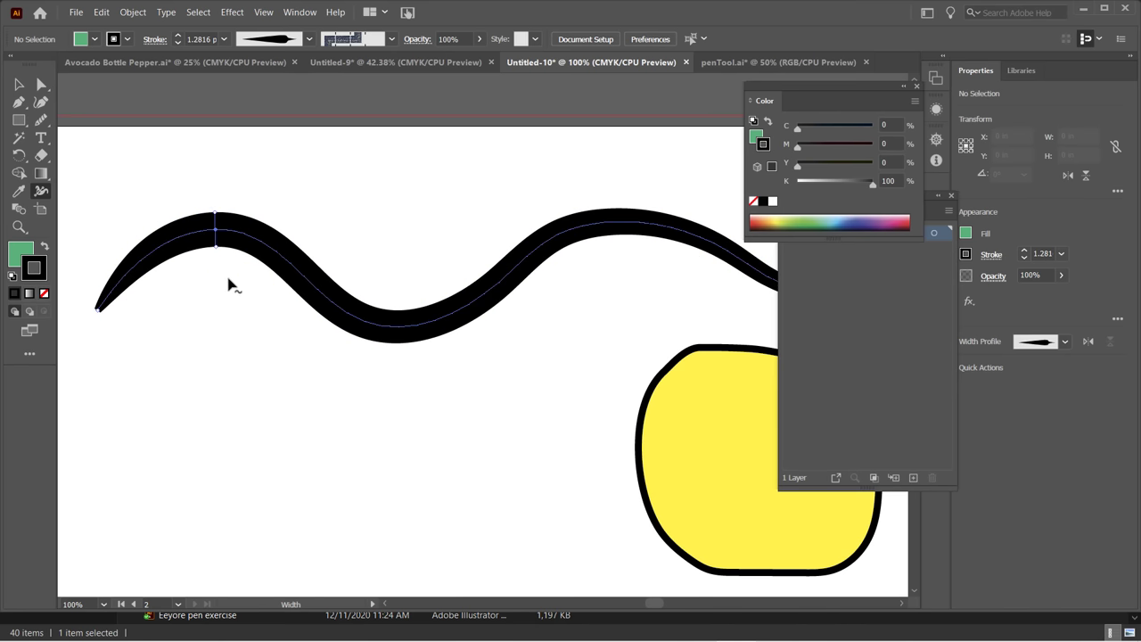
pyautogui.click(98, 312)
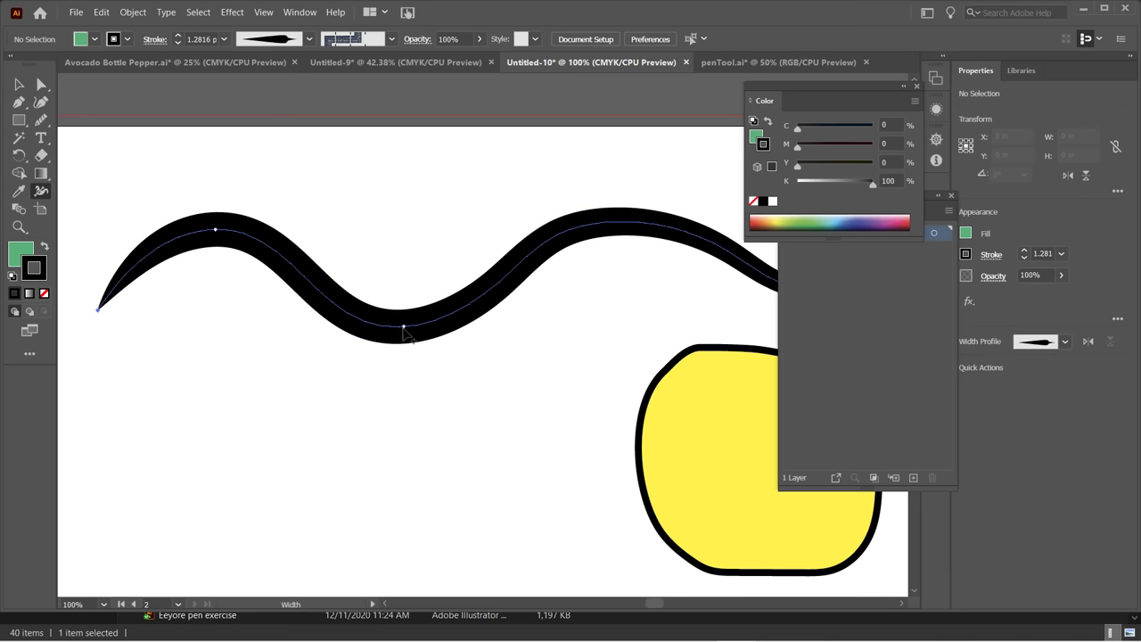
pyautogui.moveTo(403, 330); pyautogui.dragTo(402, 358)
# Pan and zoom out to view the whole second artboard.
pyautogui.press('space')
pyautogui.moveTo(411, 407)
pyautogui.mouseDown()
pyautogui.moveTo(305, 417)
pyautogui.moveTo(229, 400)
pyautogui.moveTo(436, 345)
pyautogui.moveTo(581, 340)
pyautogui.moveTo(537, 345)
pyautogui.mouseUp()
pyautogui.scroll(-1, 538, 345)
pyautogui.scroll(-1, 538, 344)
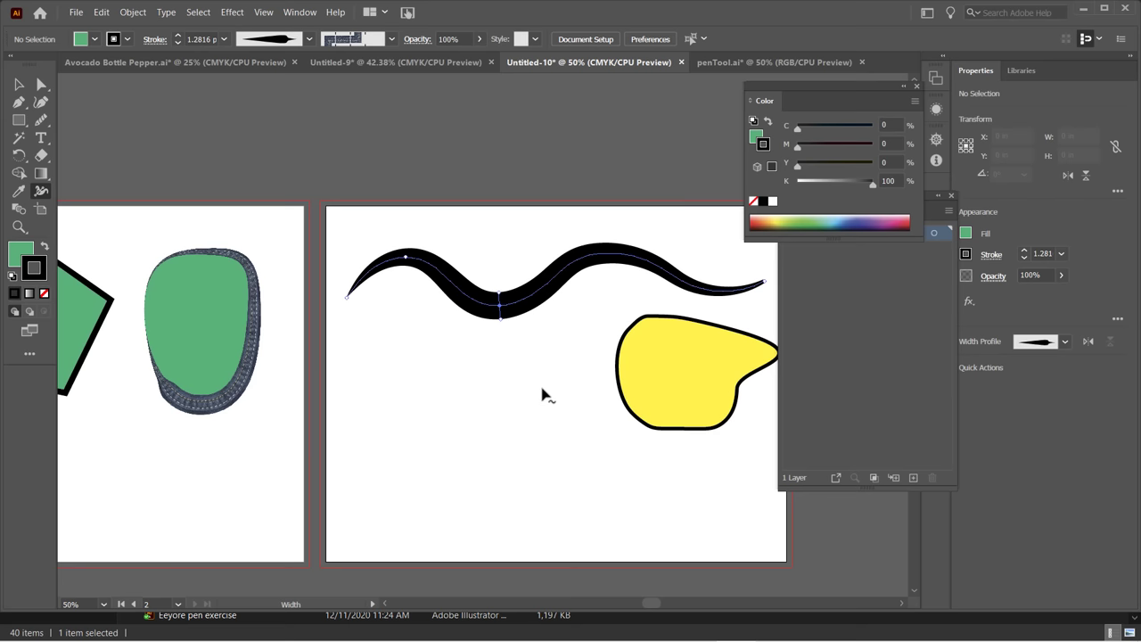
pyautogui.press('space')
pyautogui.moveTo(500, 383); pyautogui.dragTo(394, 377)
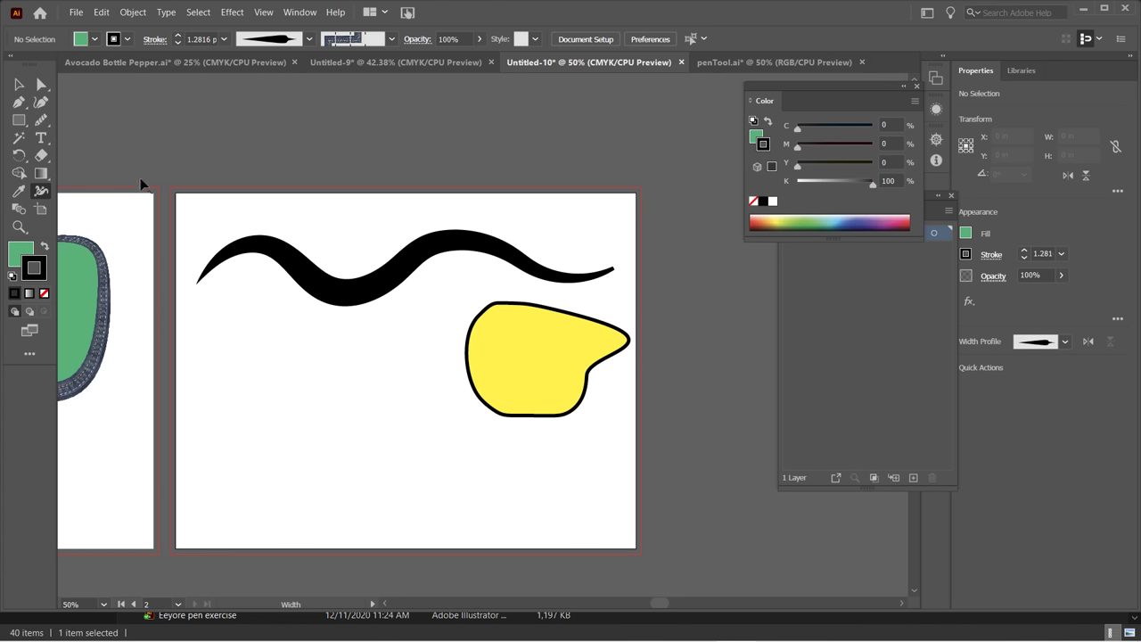
pyautogui.click(42, 191)
# Select the top-left blue square in autoSelections.ai and move the Color panel aside.
pyautogui.click(41, 191)
pyautogui.click(392, 40)
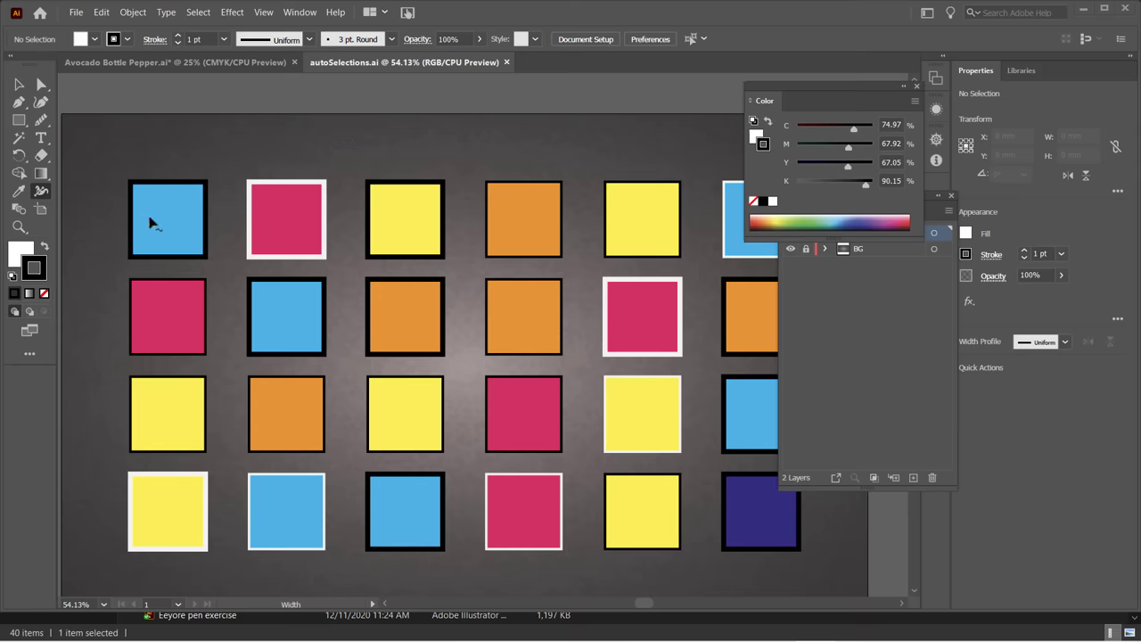
pyautogui.click(19, 84)
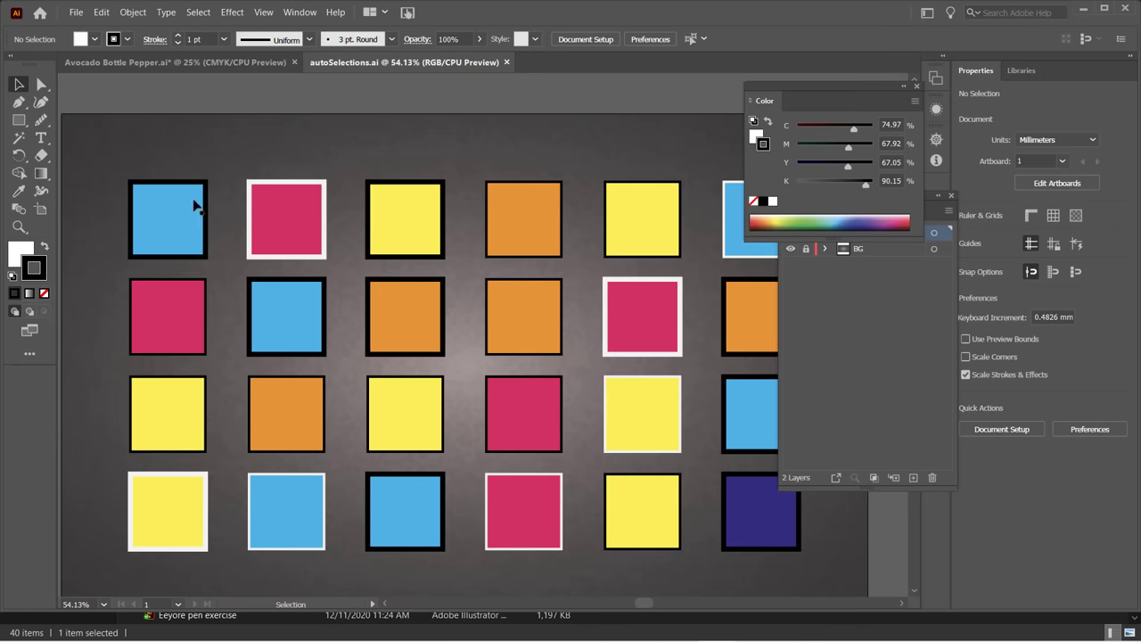
pyautogui.click(189, 204)
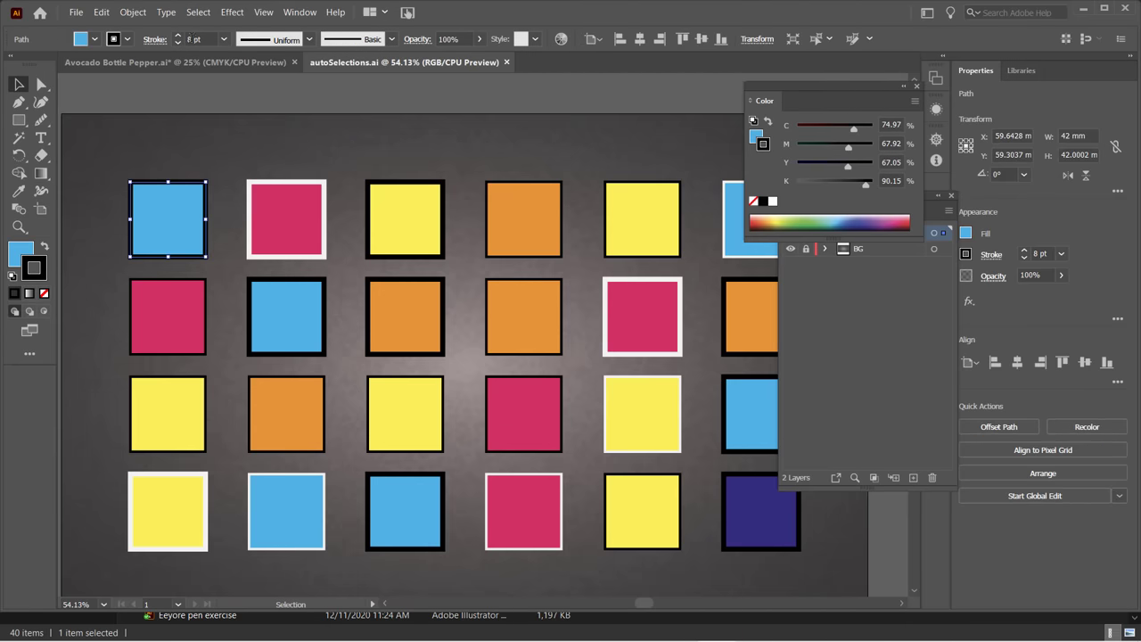
pyautogui.click(310, 41)
pyautogui.moveTo(808, 90); pyautogui.dragTo(662, 71)
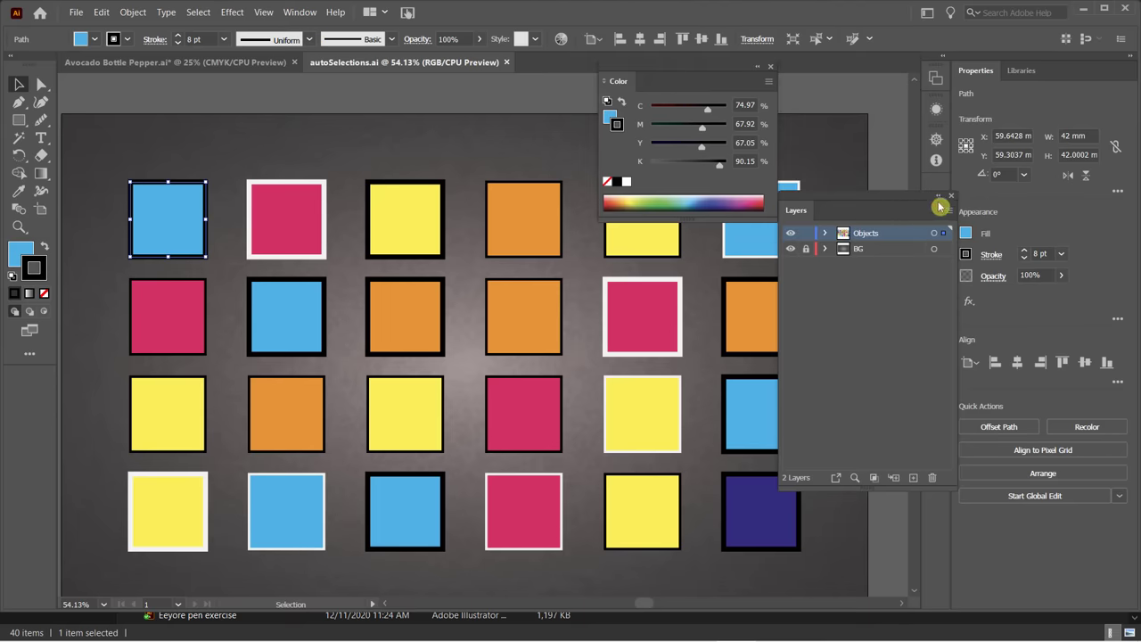
# Dock the Layers panel and show the full Stroke options for the square's 8 pt outline.
pyautogui.moveTo(917, 204); pyautogui.dragTo(981, 75)
pyautogui.moveTo(675, 72); pyautogui.dragTo(764, 91)
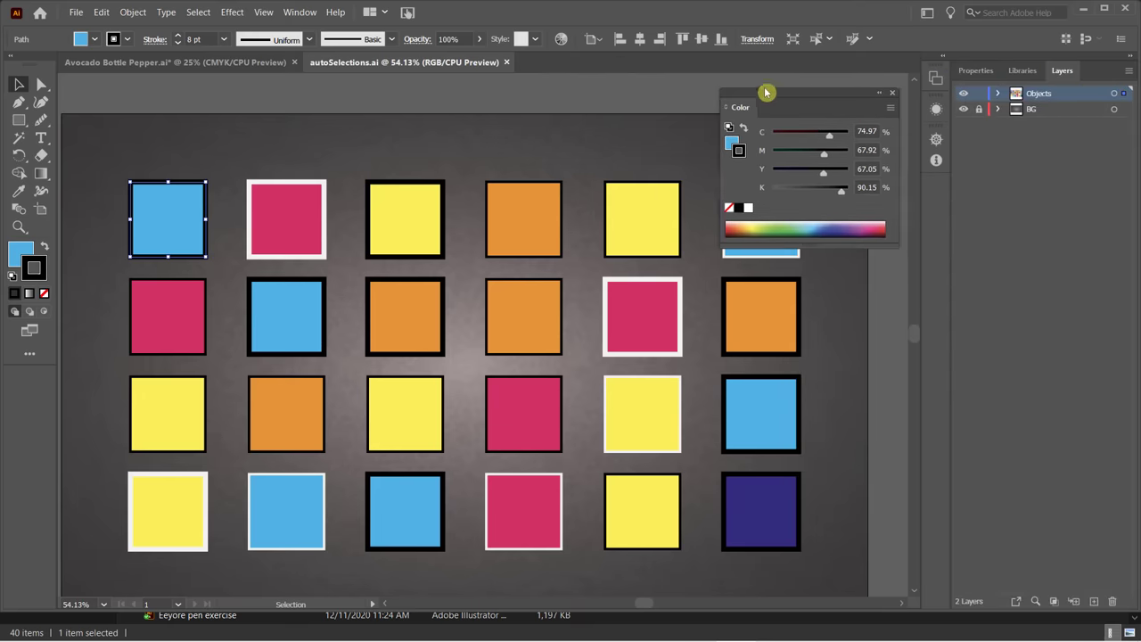
pyautogui.click(293, 12)
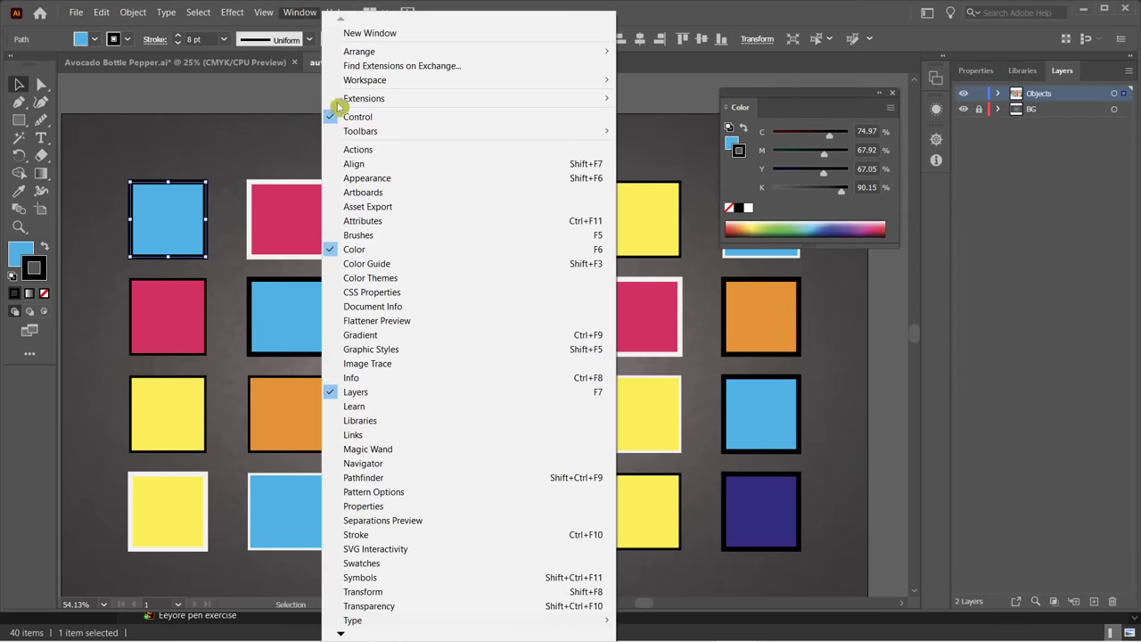
pyautogui.click(388, 534)
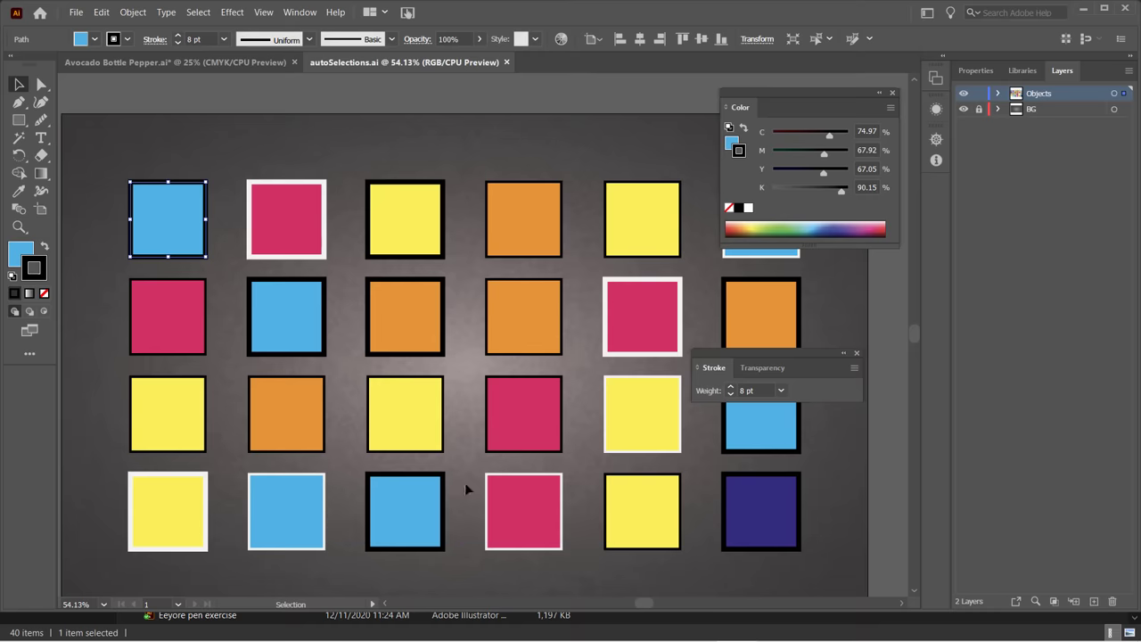
pyautogui.moveTo(793, 357); pyautogui.dragTo(594, 110)
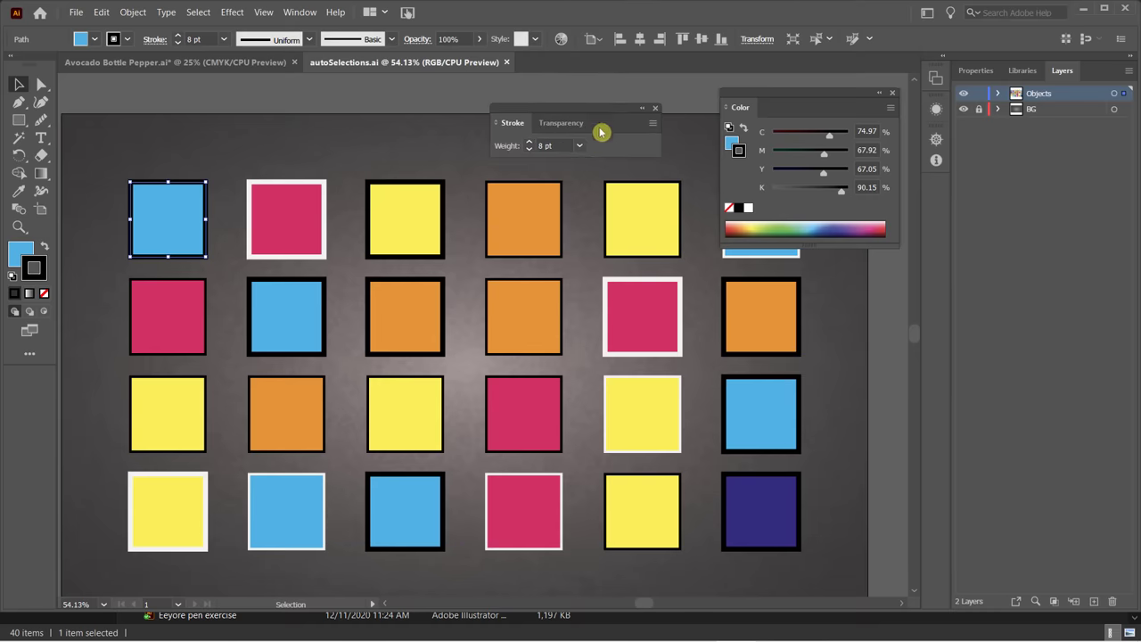
pyautogui.click(655, 125)
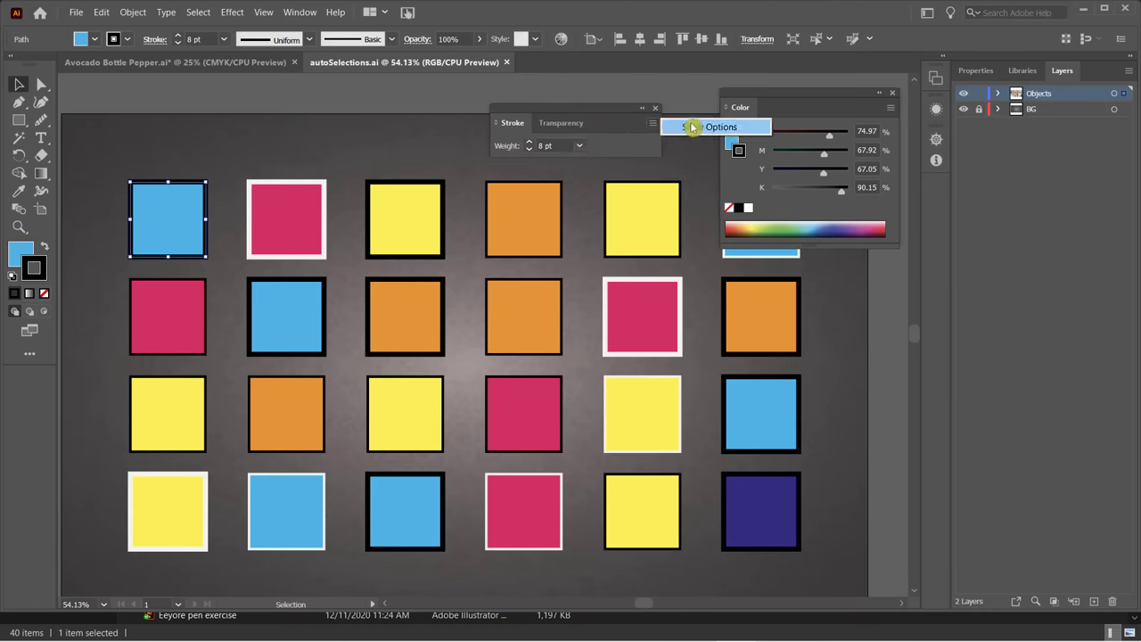
pyautogui.click(681, 128)
pyautogui.moveTo(596, 114)
pyautogui.mouseDown()
pyautogui.moveTo(657, 94)
pyautogui.moveTo(629, 108)
pyautogui.mouseUp()
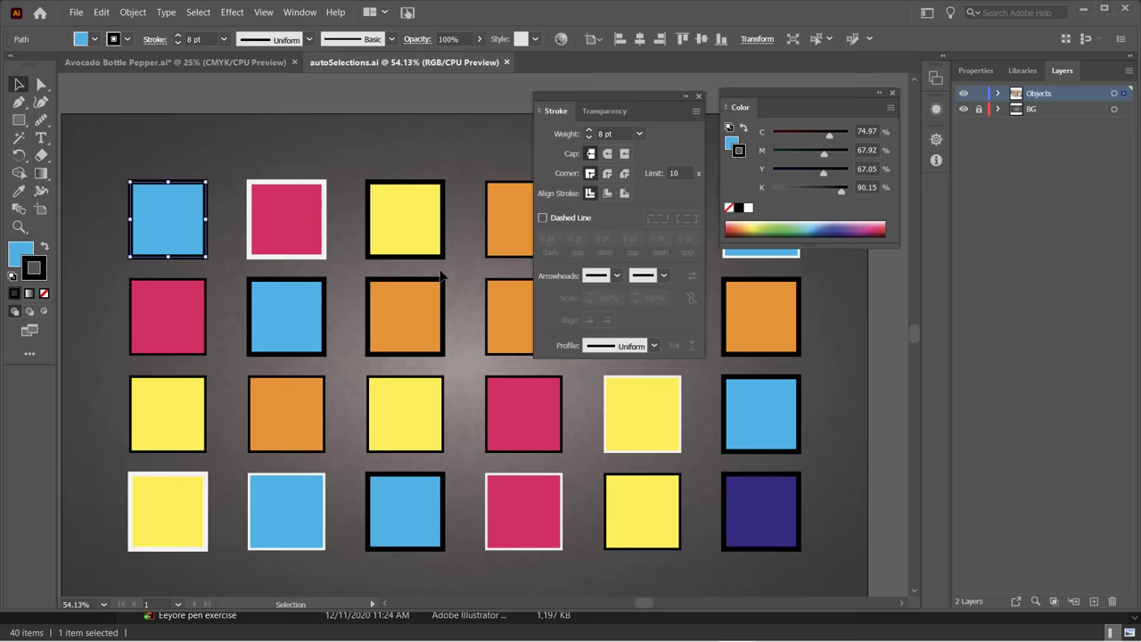
# Try Charcoal, 3.00 and border brushes on the top-left blue square, then revert to a plain 1 pt black outline.
pyautogui.click(223, 146)
pyautogui.click(397, 39)
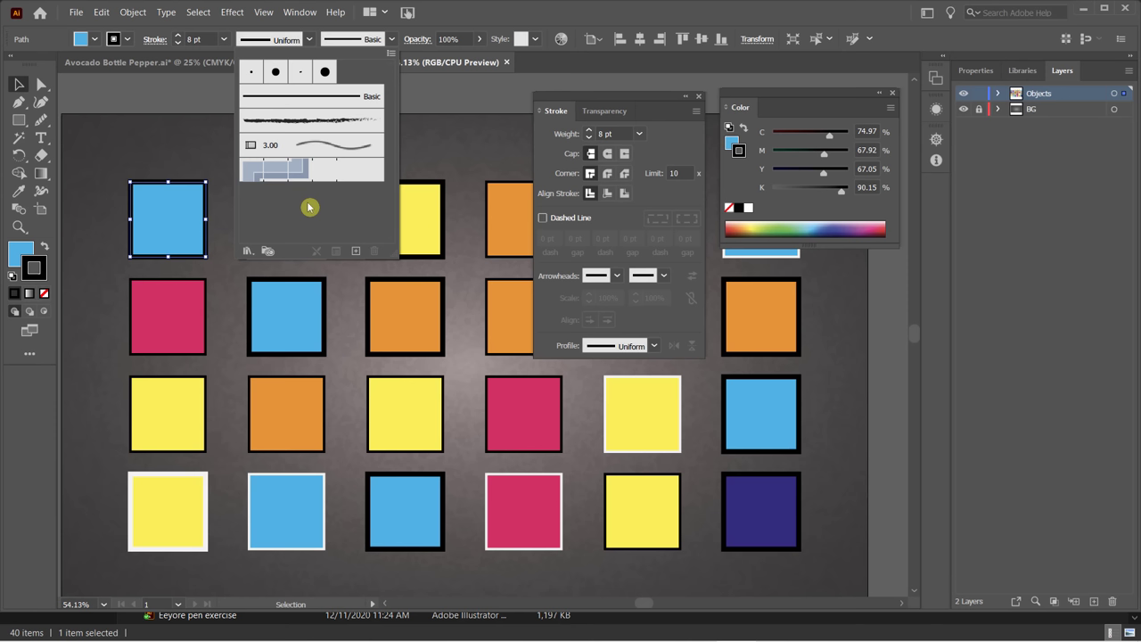
pyautogui.click(276, 119)
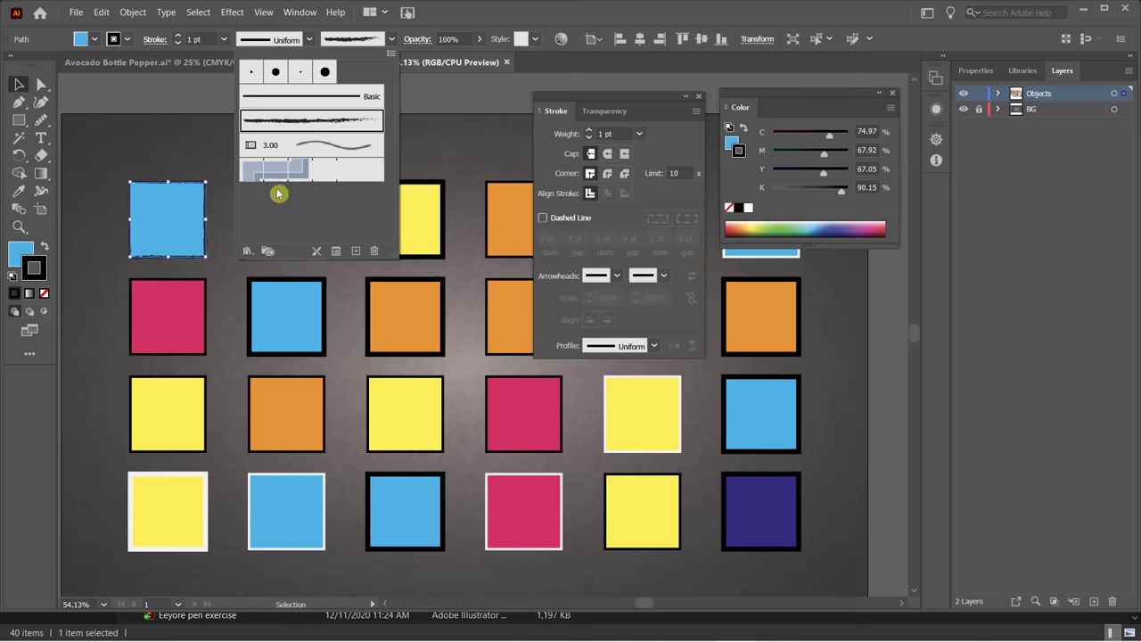
pyautogui.click(285, 144)
pyautogui.click(309, 181)
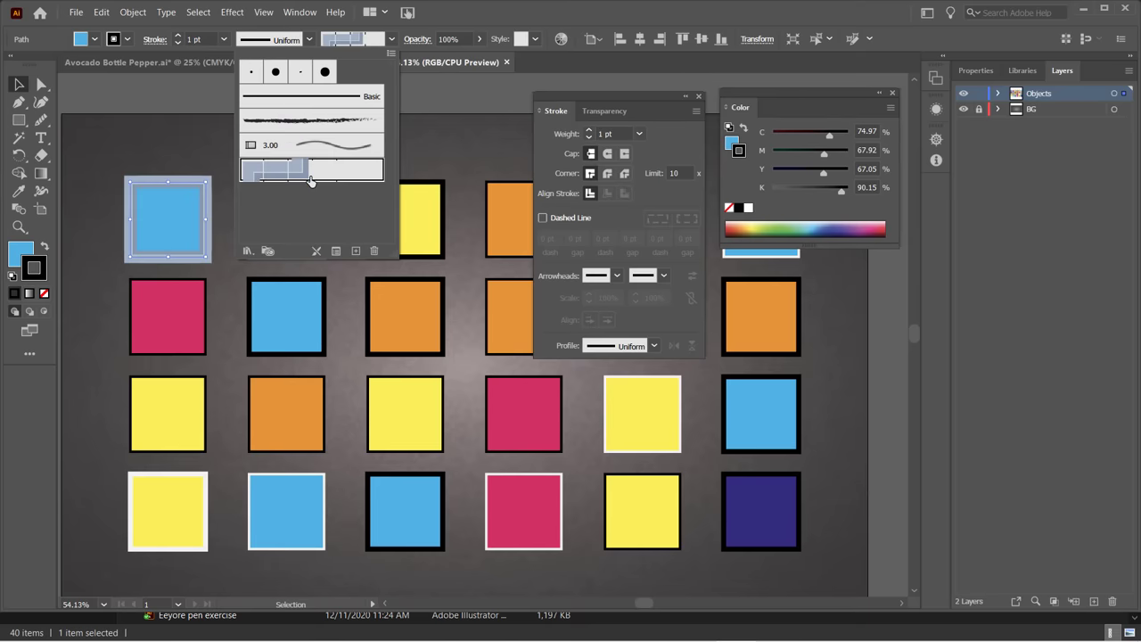
pyautogui.click(317, 123)
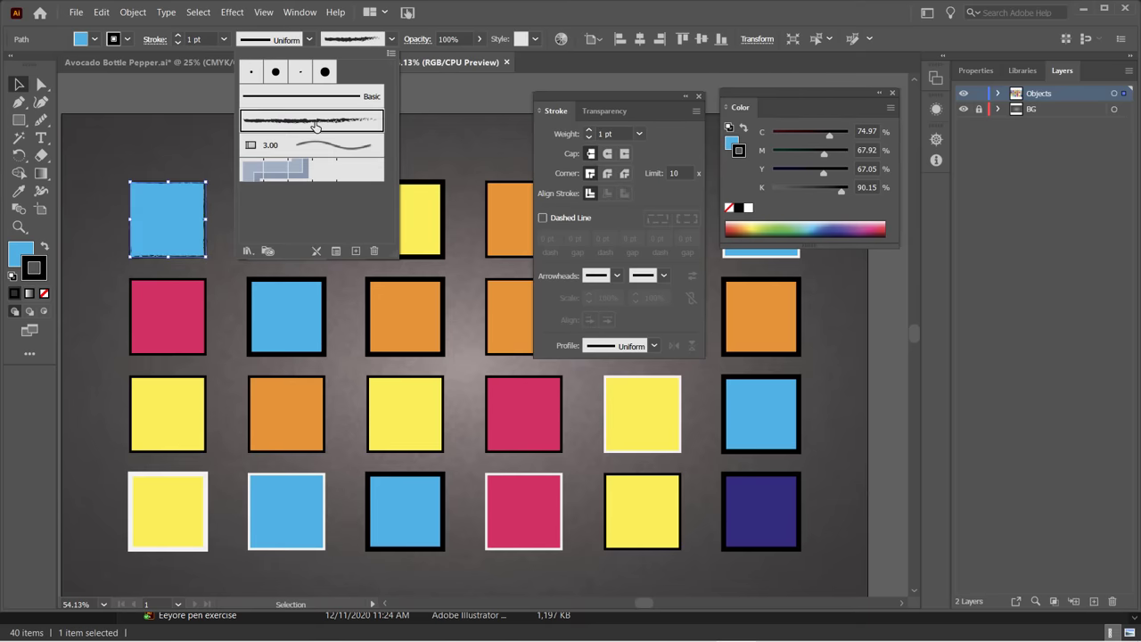
pyautogui.click(325, 73)
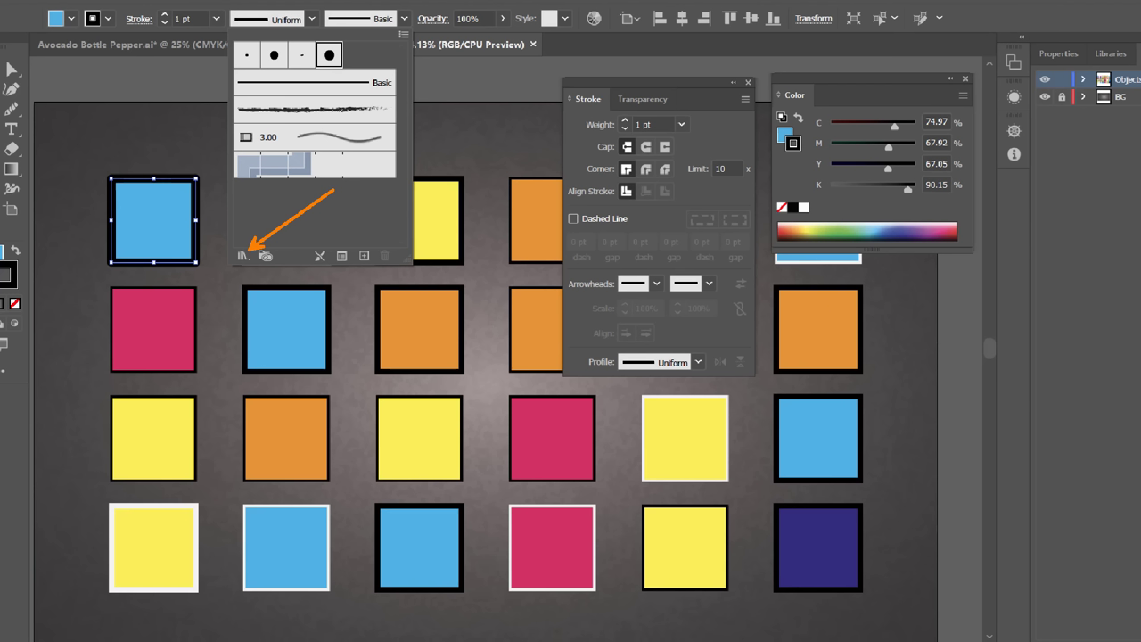
# Open Borders > Borders_Decorative from the Brush Libraries menu in the Brush Definition list.
pyautogui.press('Escape')
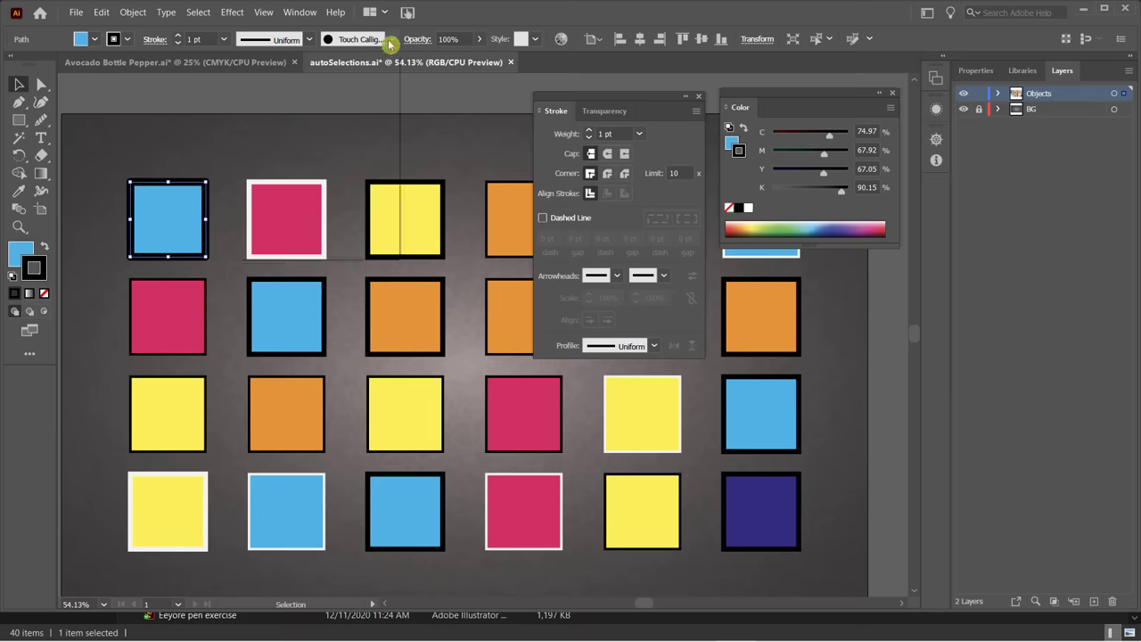
pyautogui.click(390, 40)
pyautogui.click(249, 253)
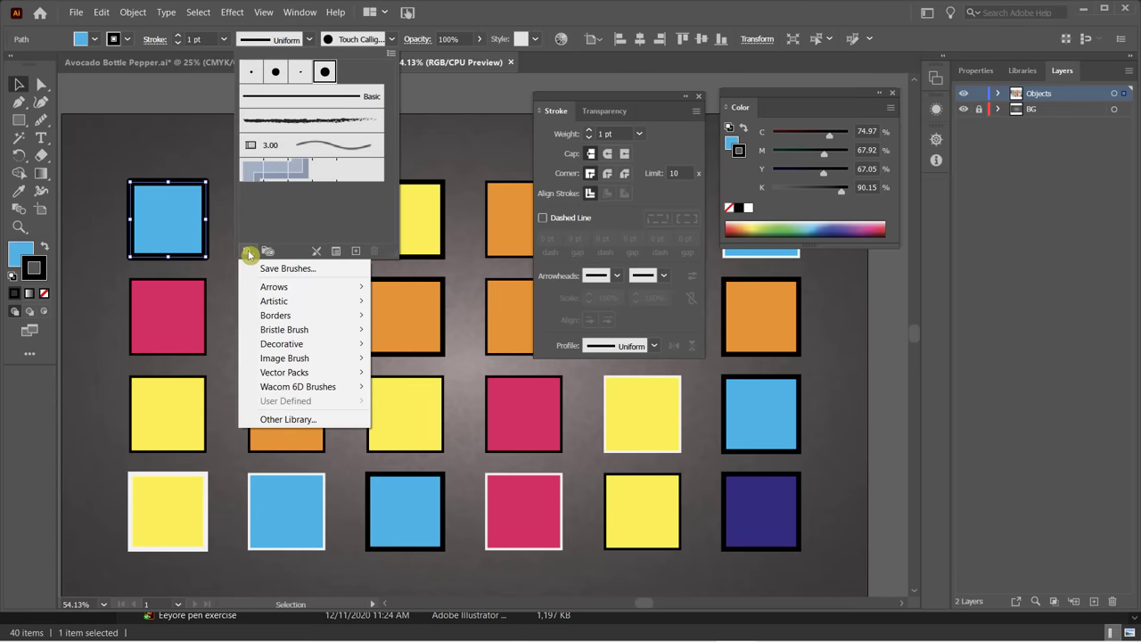
pyautogui.moveTo(277, 287)
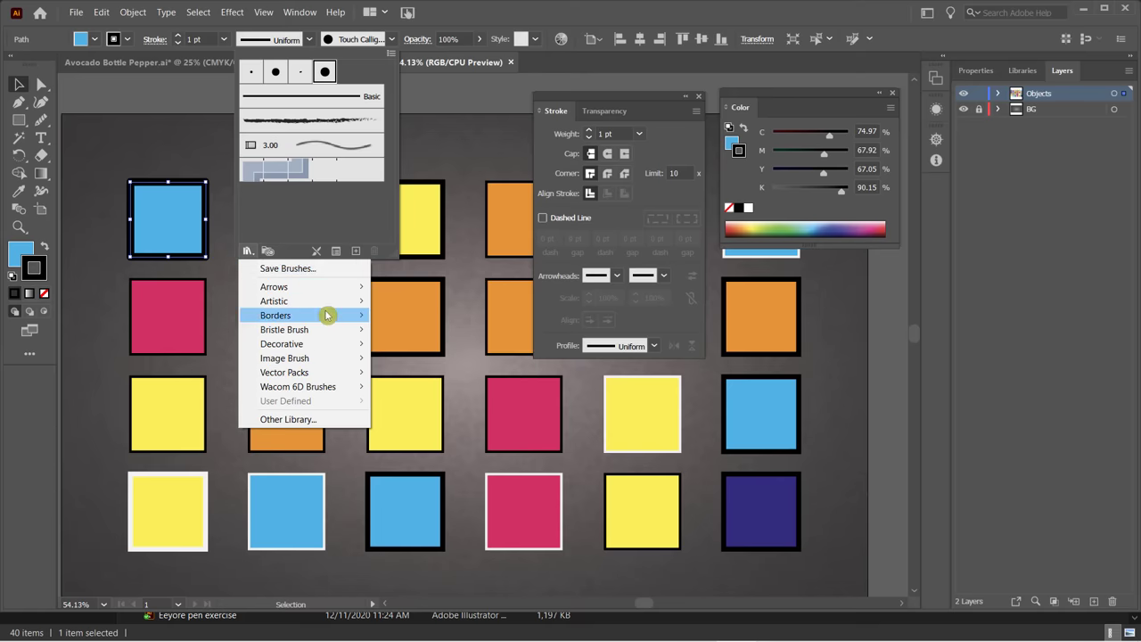
pyautogui.moveTo(327, 316)
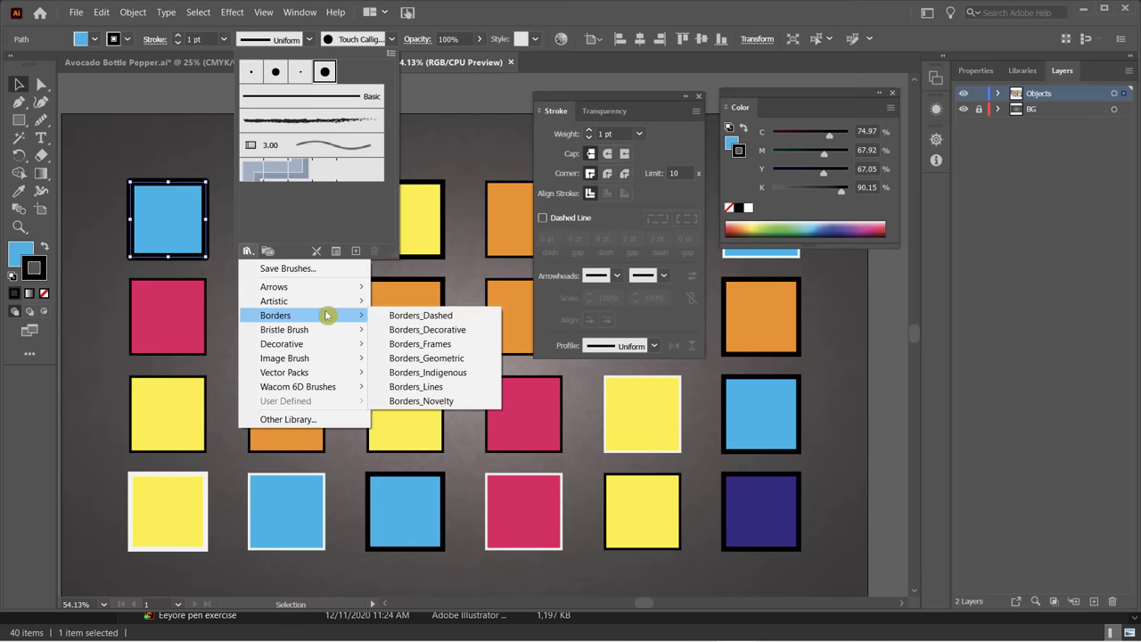
pyautogui.click(413, 332)
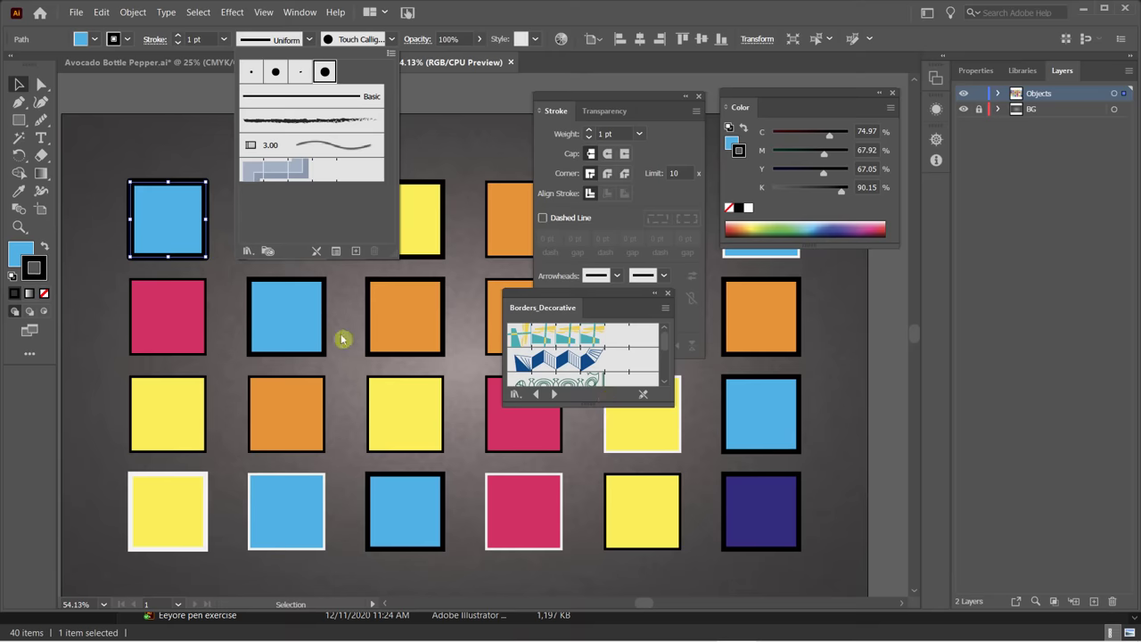
# Move the Borders_Decorative panel near the squares and stretch it taller to show more brushes.
pyautogui.click(537, 301)
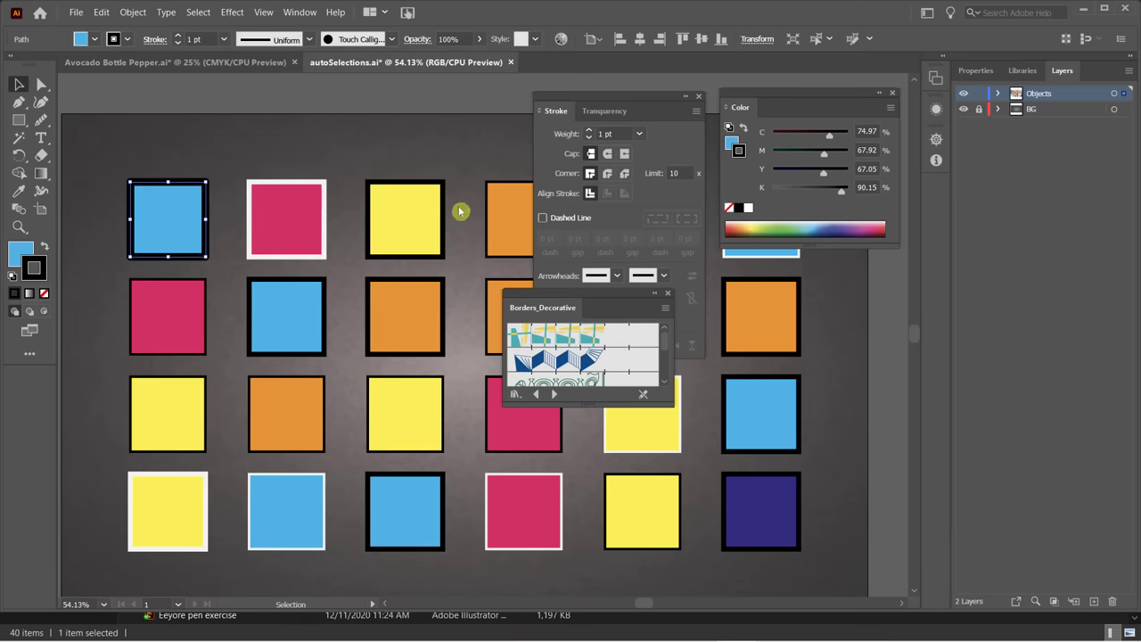
pyautogui.moveTo(537, 300); pyautogui.dragTo(372, 161)
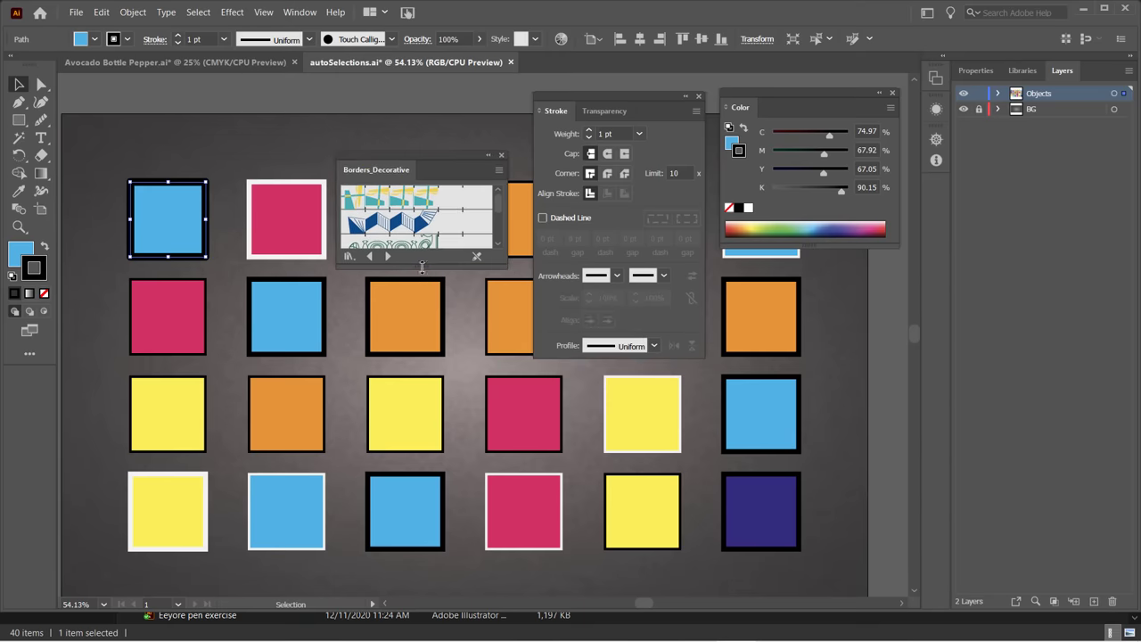
pyautogui.moveTo(422, 286); pyautogui.dragTo(431, 535)
pyautogui.moveTo(498, 303)
pyautogui.mouseDown()
pyautogui.moveTo(484, 471)
pyautogui.moveTo(496, 204)
pyautogui.mouseUp()
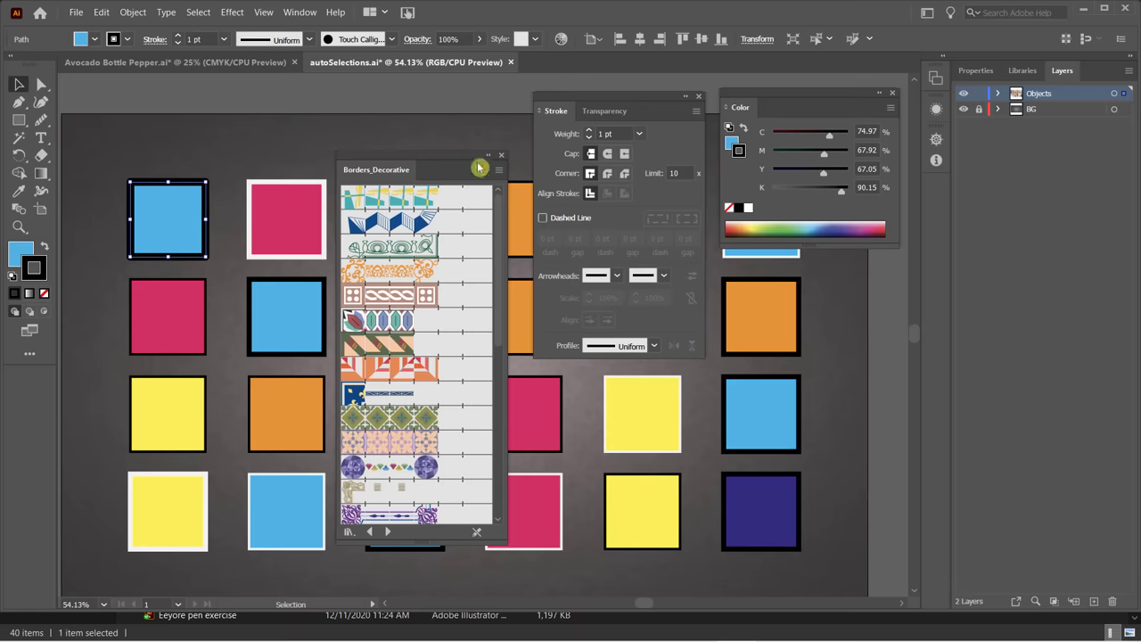
pyautogui.moveTo(453, 158); pyautogui.dragTo(396, 85)
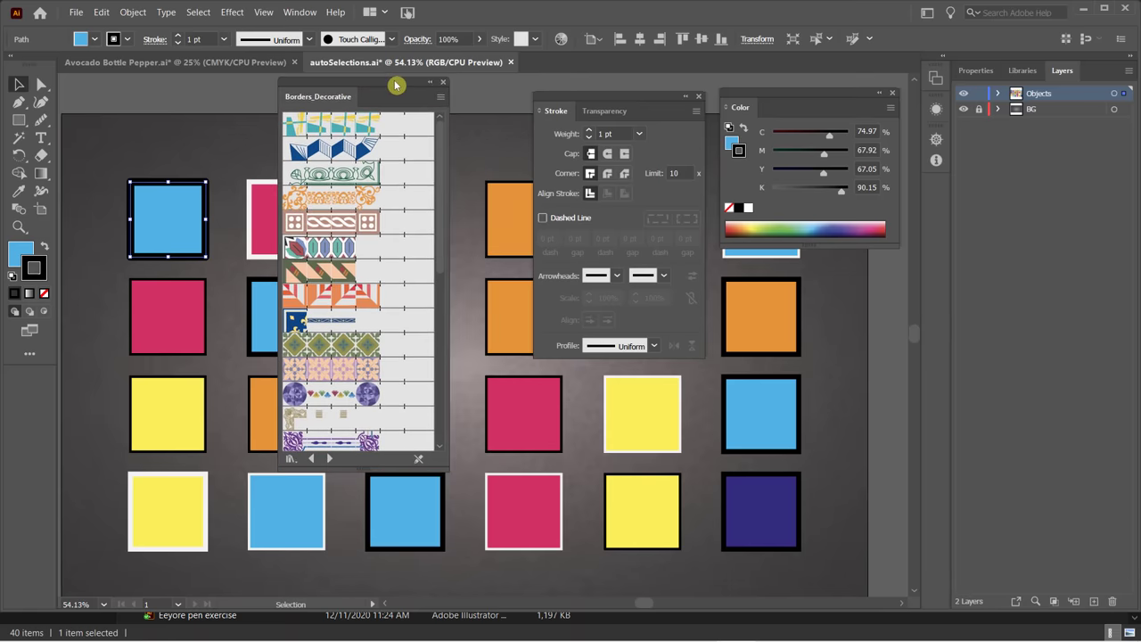
# Step through the brush libraries to Decorative_Scatter and back to Borders_Geometric.
pyautogui.click(329, 460)
pyautogui.click(329, 460)
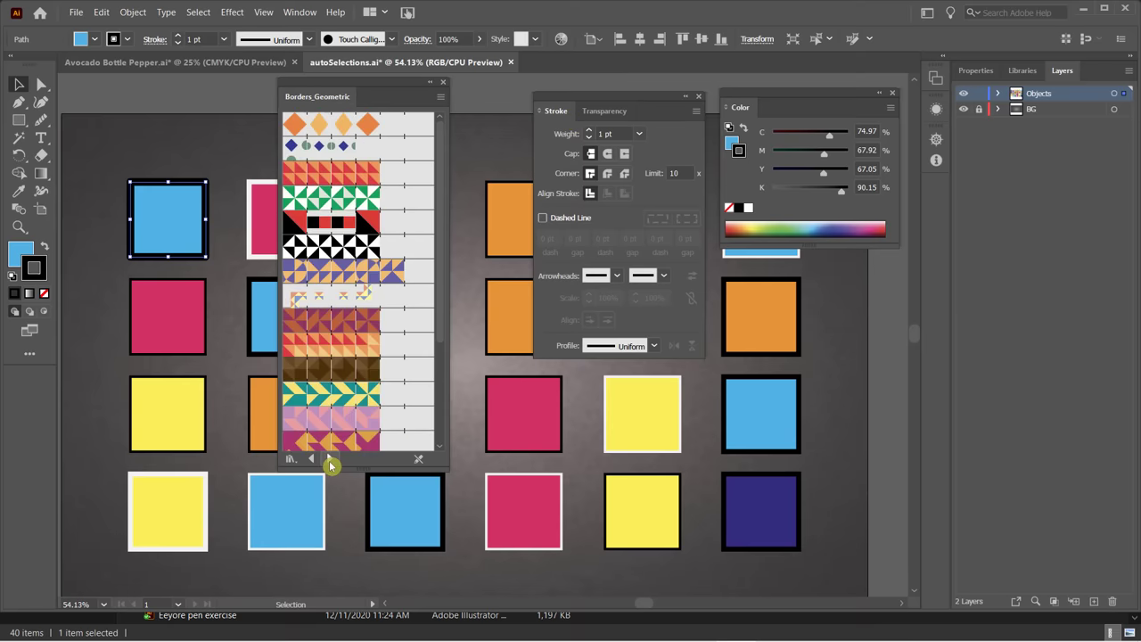
pyautogui.click(329, 460)
pyautogui.click(329, 460)
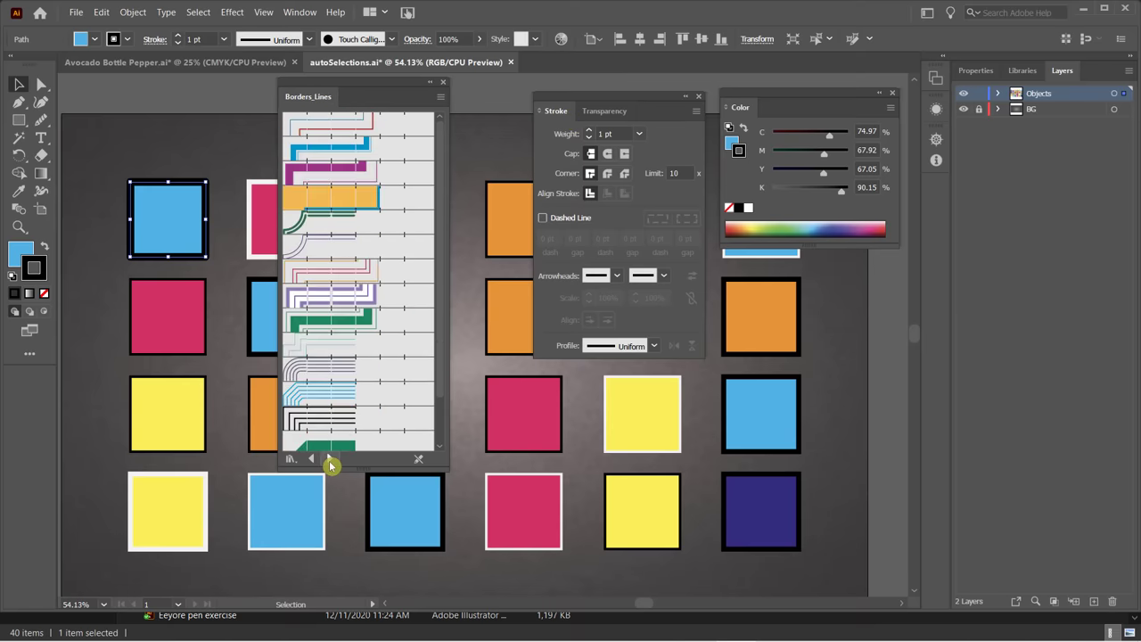
pyautogui.click(329, 460)
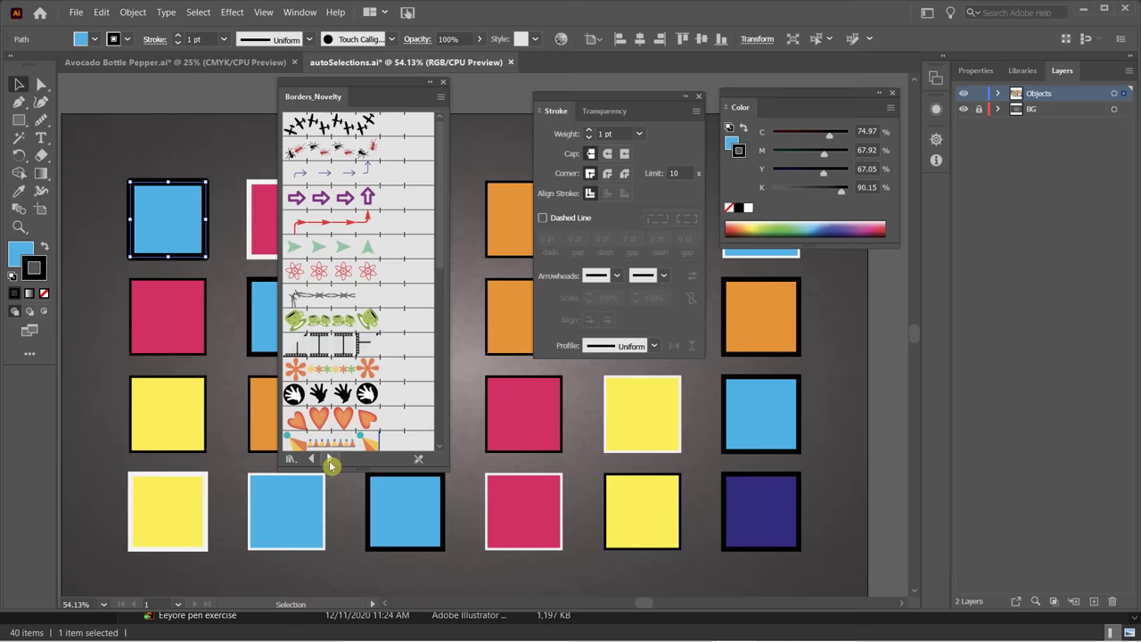
pyautogui.click(329, 460)
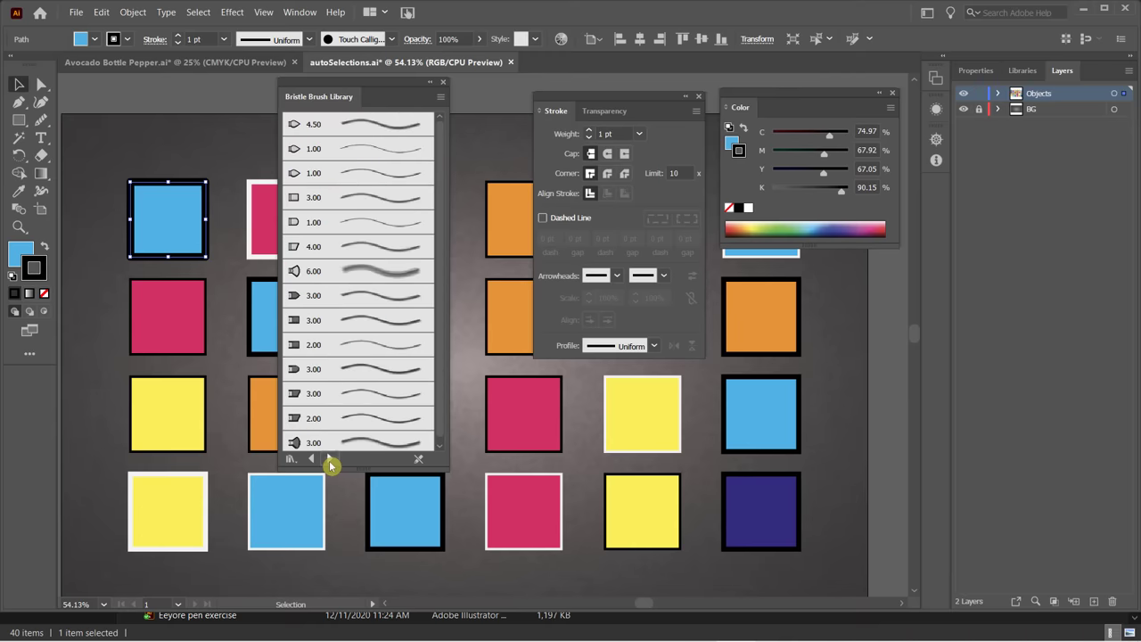
pyautogui.click(329, 460)
pyautogui.click(329, 460)
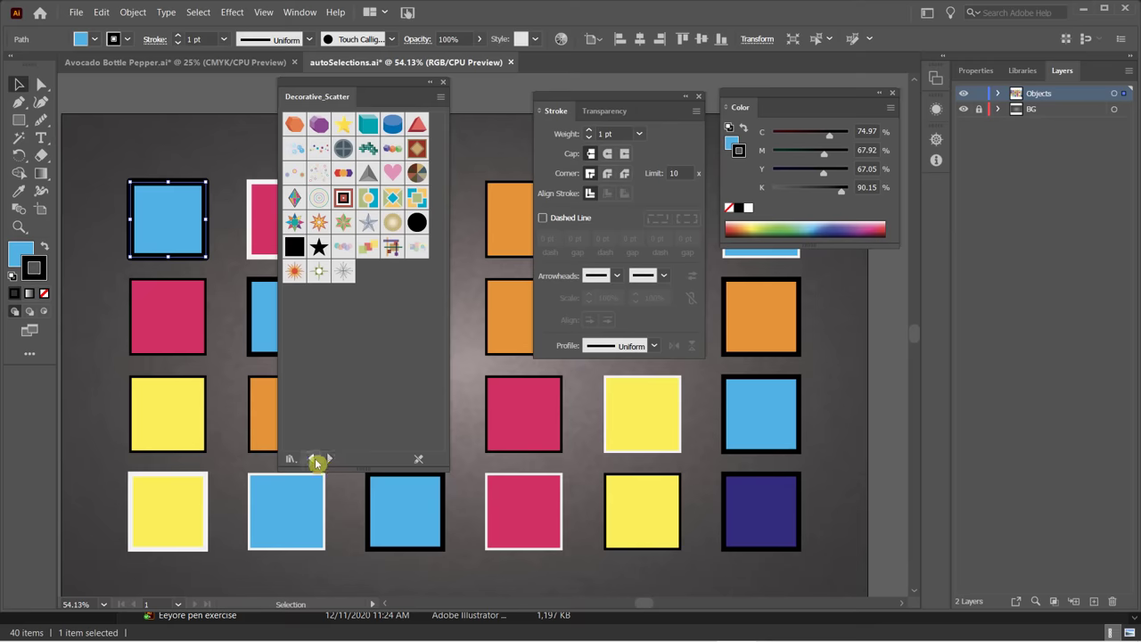
pyautogui.click(312, 459)
pyautogui.click(314, 459)
pyautogui.click(314, 460)
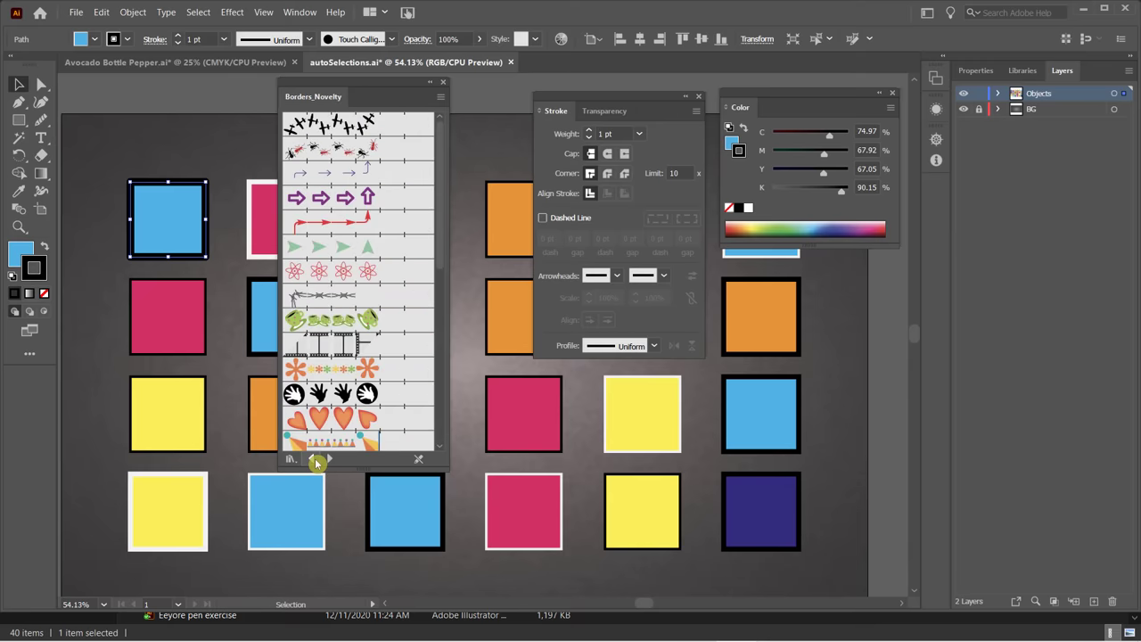
pyautogui.click(314, 459)
pyautogui.click(314, 459)
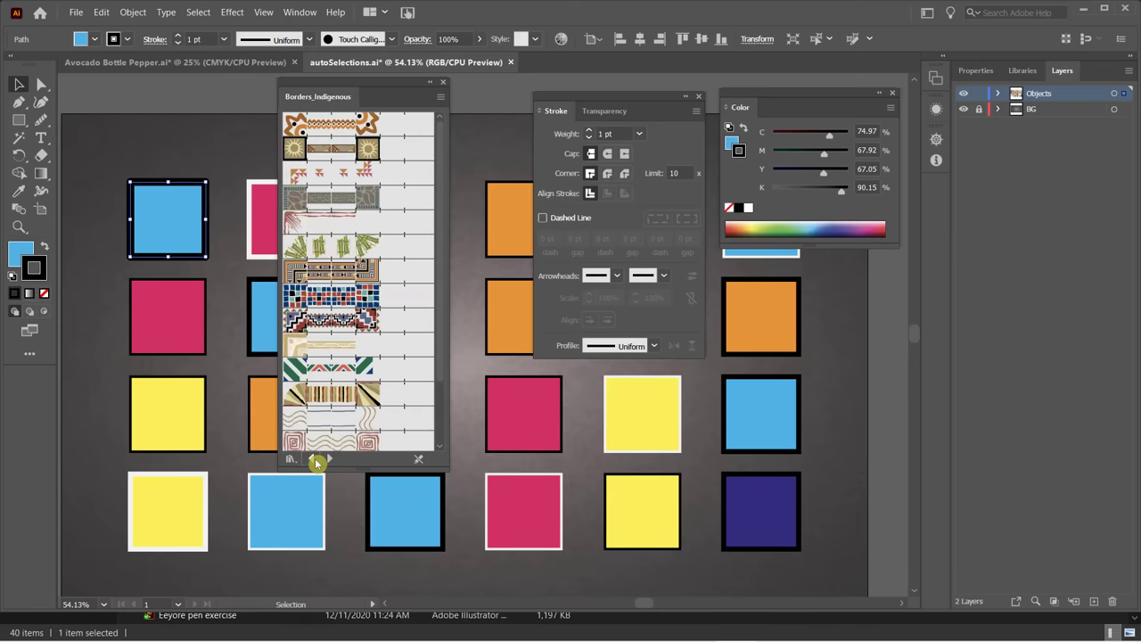
pyautogui.click(314, 459)
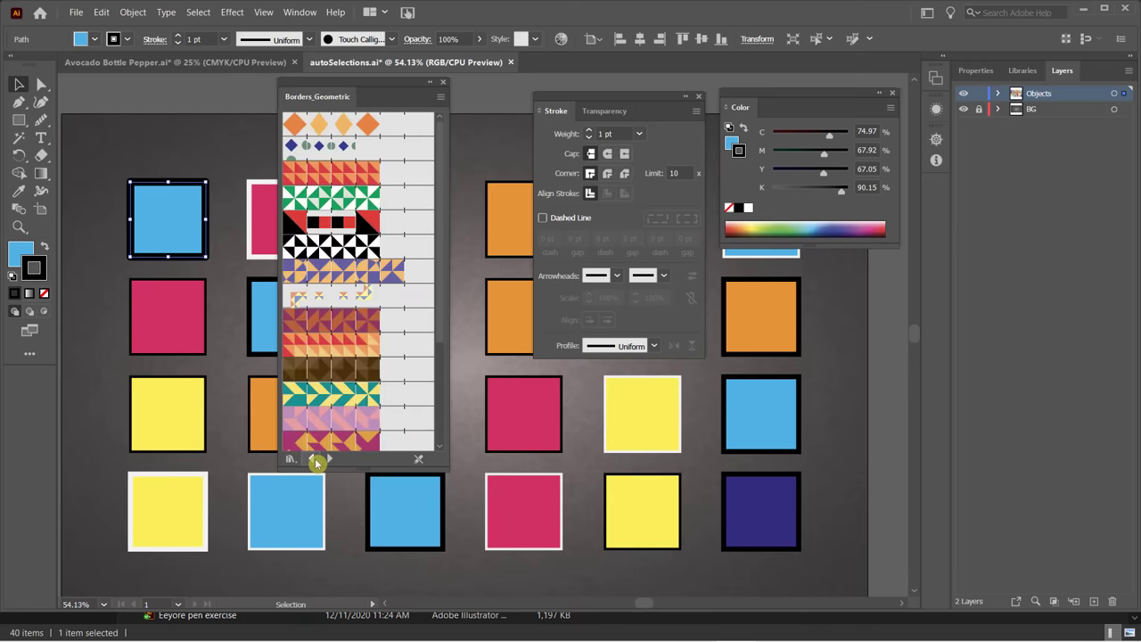
# Browse forward past Decorative_Banners and Seals, then step back to Borders_Decorative.
pyautogui.click(329, 459)
pyautogui.click(329, 460)
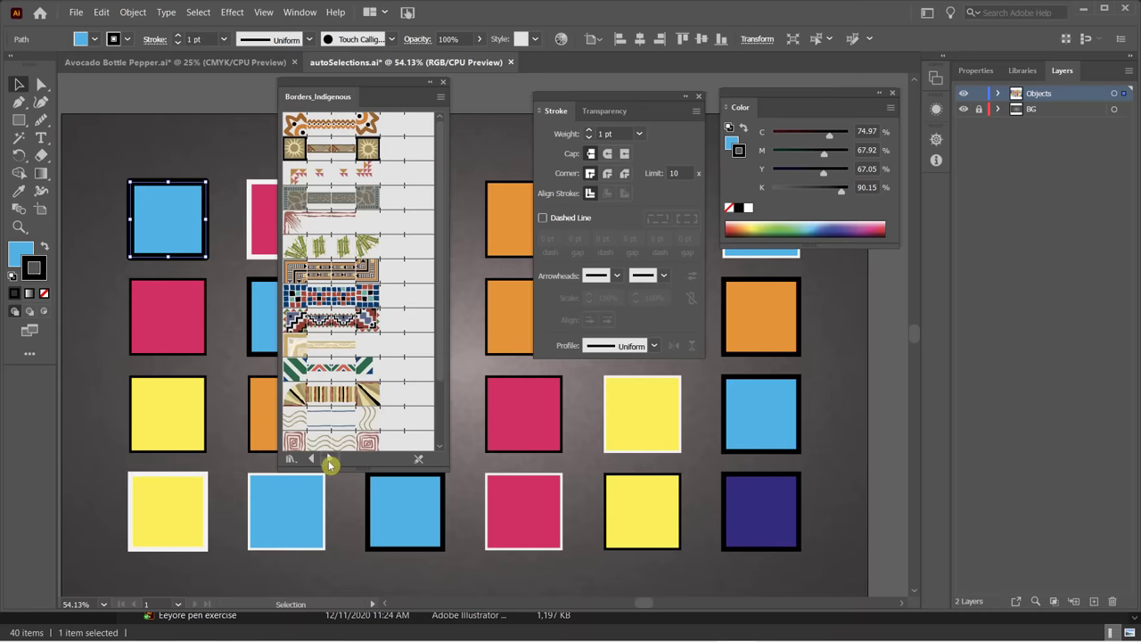
pyautogui.click(329, 459)
pyautogui.click(329, 459)
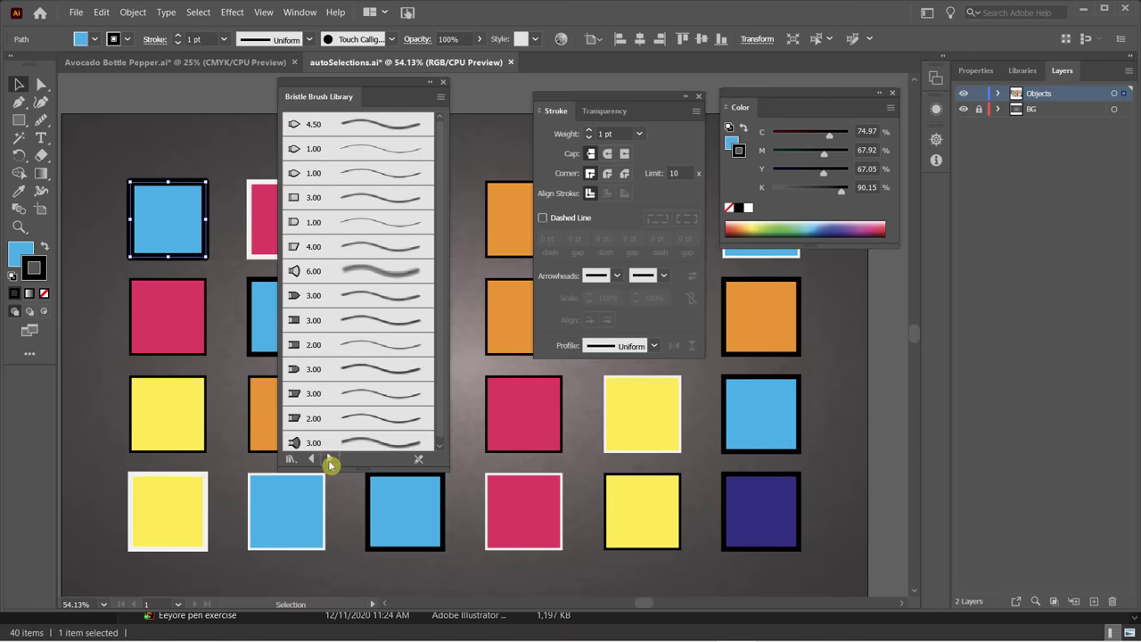
pyautogui.click(329, 459)
pyautogui.click(329, 459)
pyautogui.click(314, 459)
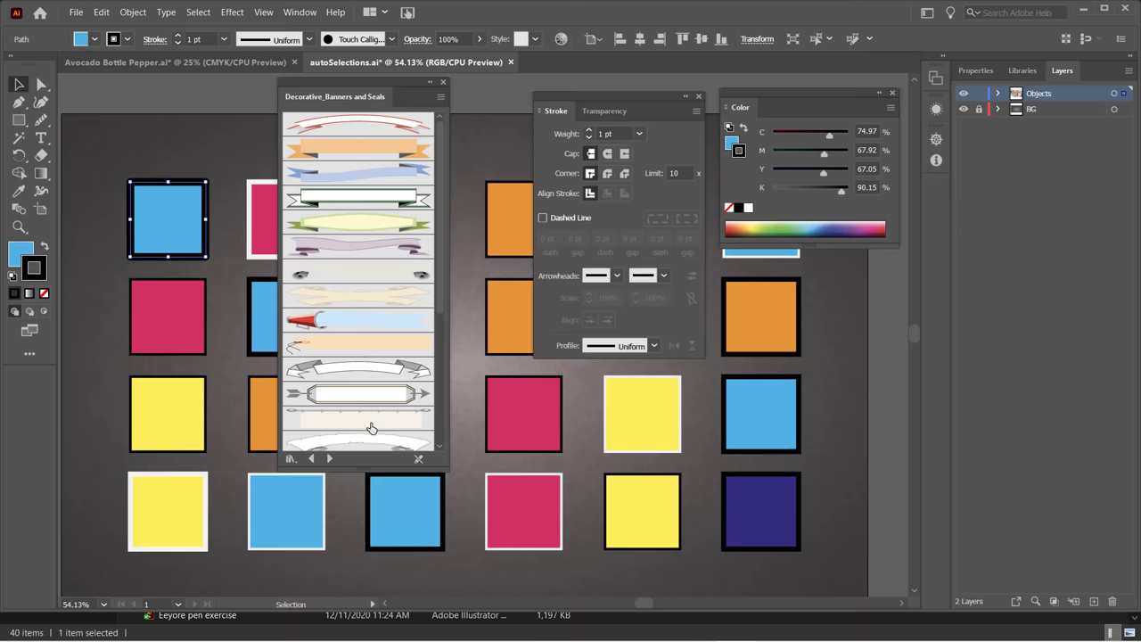
pyautogui.click(312, 460)
pyautogui.click(314, 460)
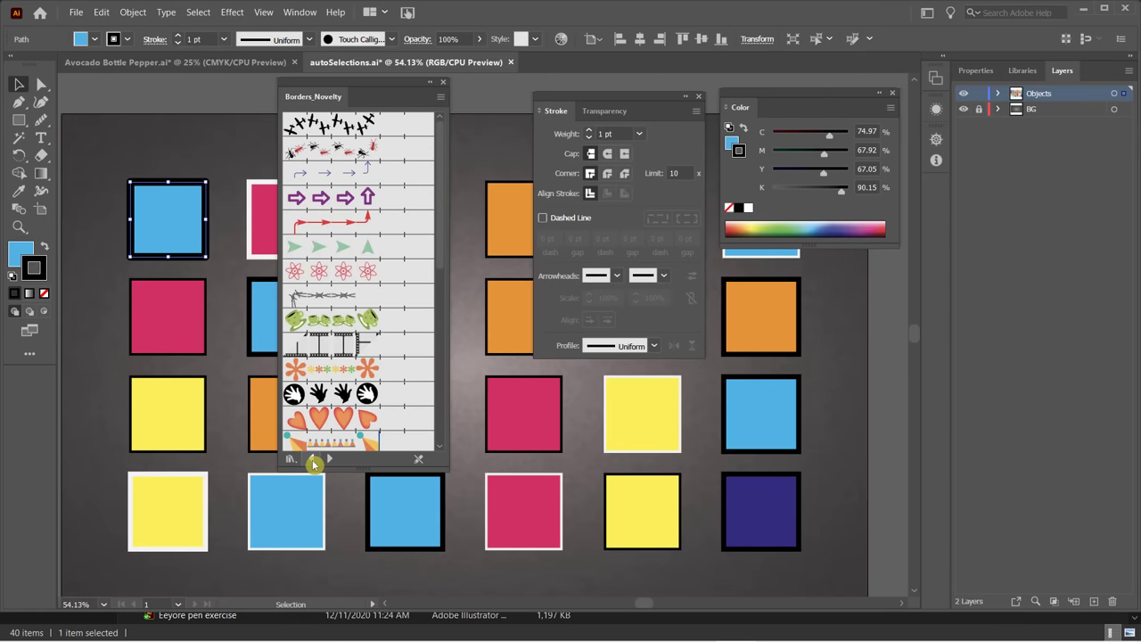
pyautogui.click(314, 460)
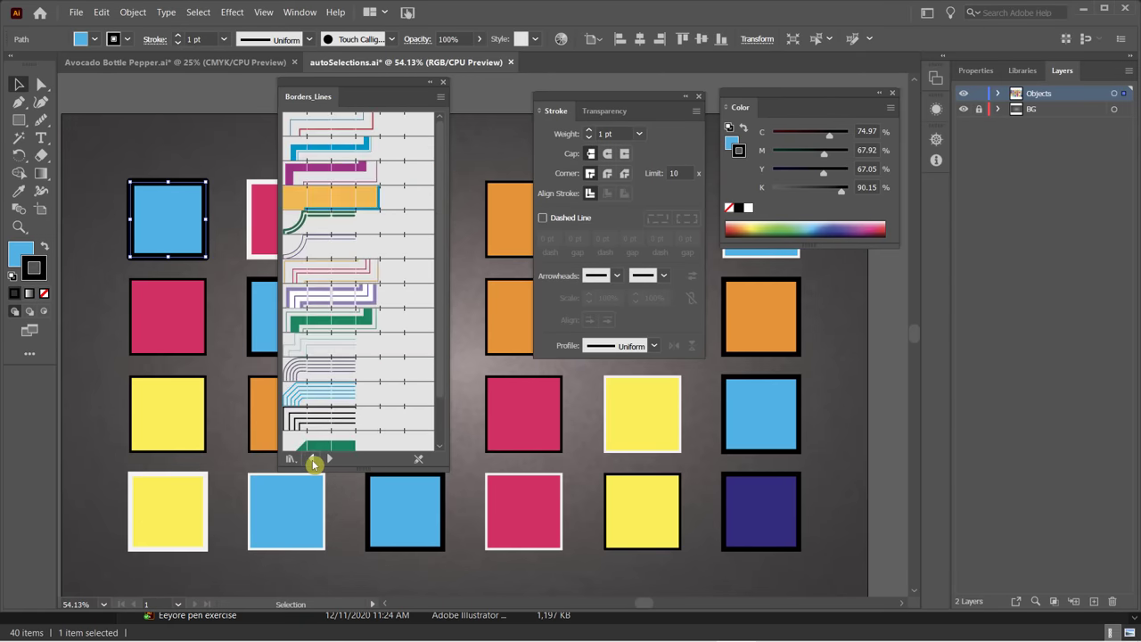
pyautogui.click(314, 460)
pyautogui.click(314, 460)
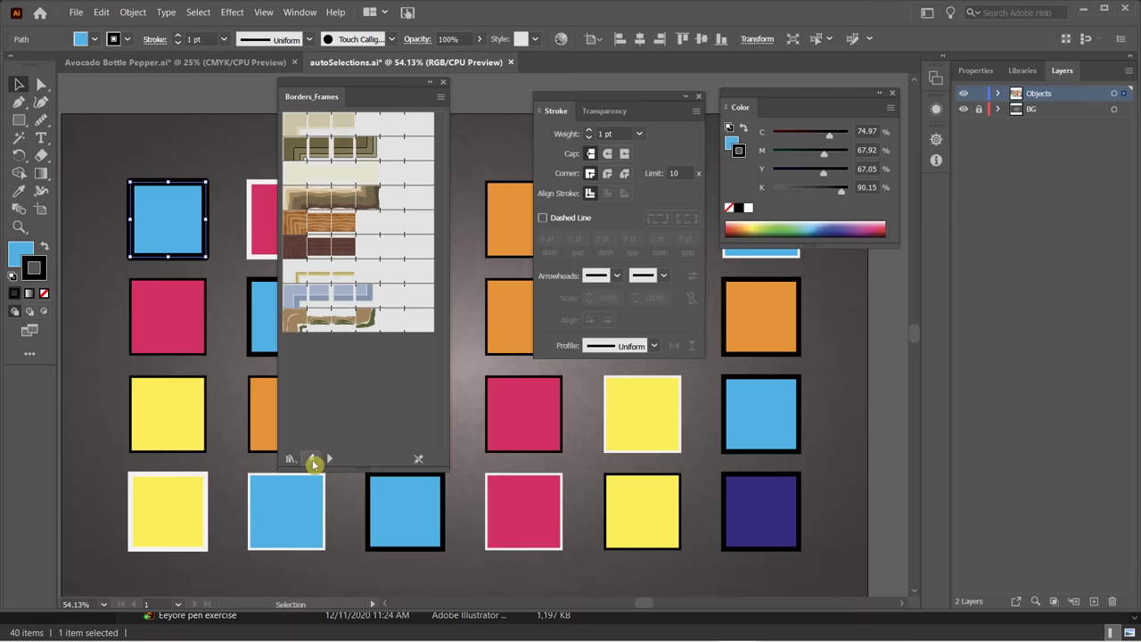
pyautogui.click(314, 460)
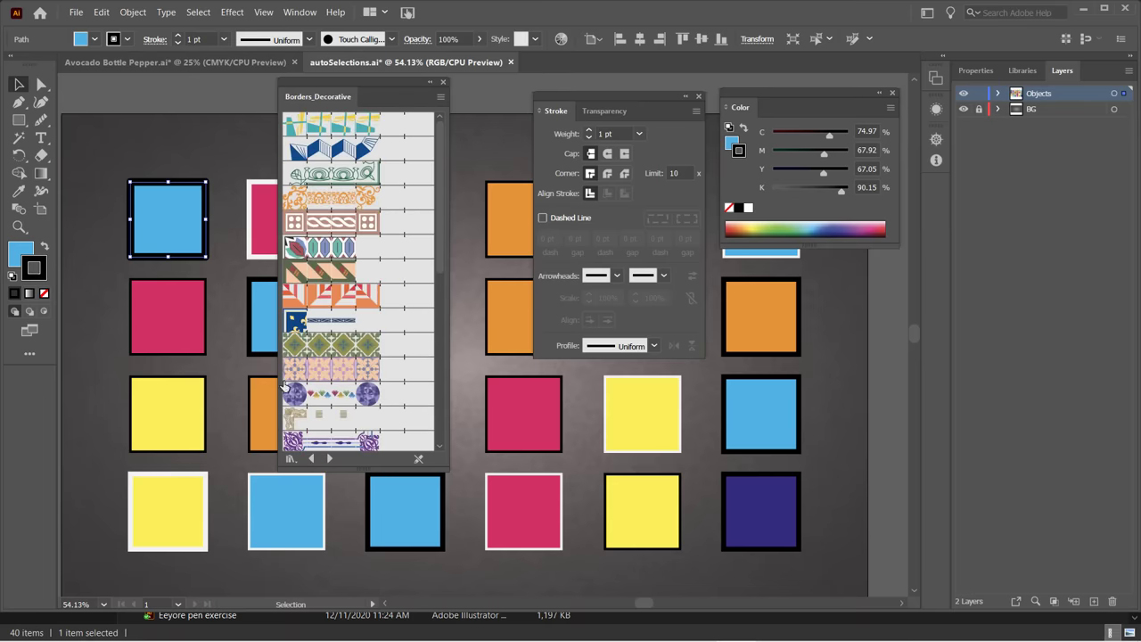
# Try Accordian Fold and Baroque borders, settle on the leaf-pattern border, keeping the weight at 1 pt.
pyautogui.click(330, 148)
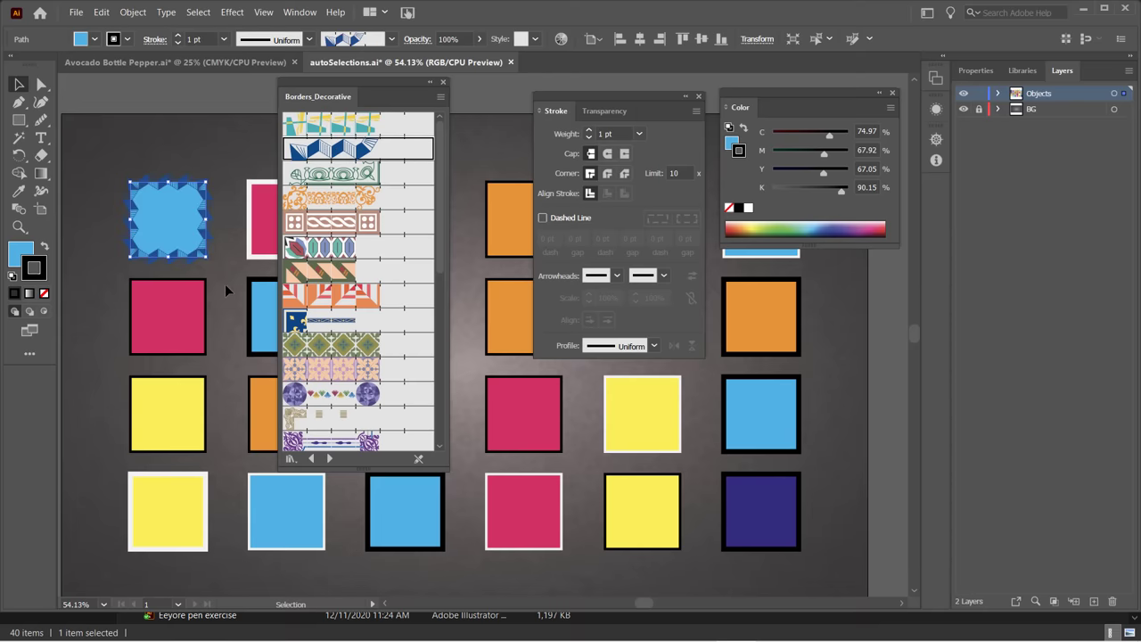
pyautogui.click(332, 173)
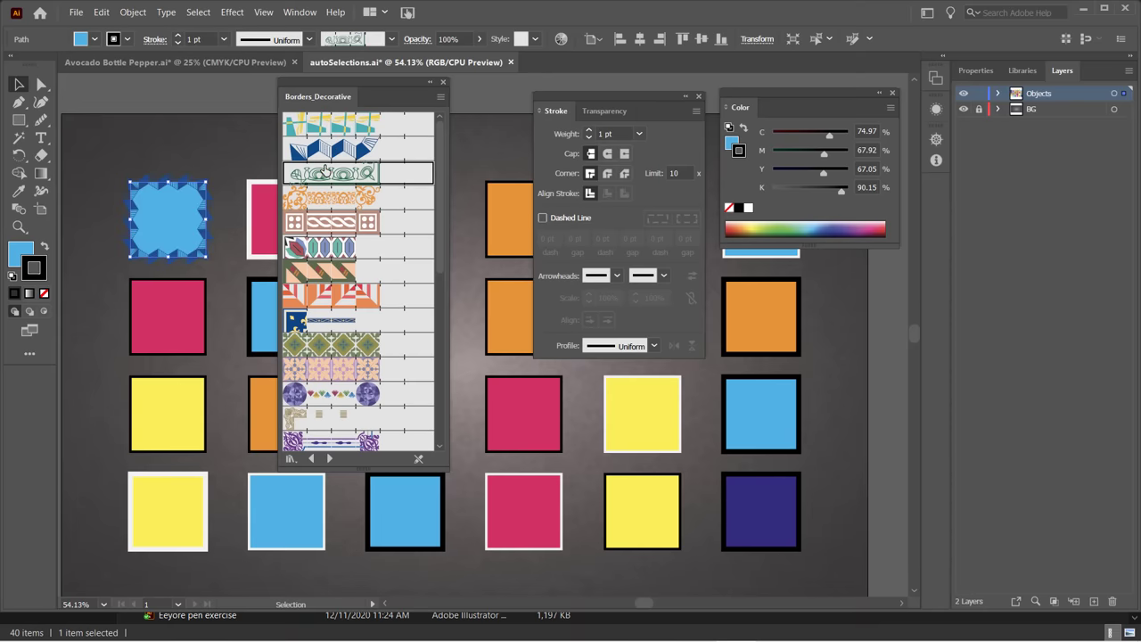
pyautogui.click(339, 200)
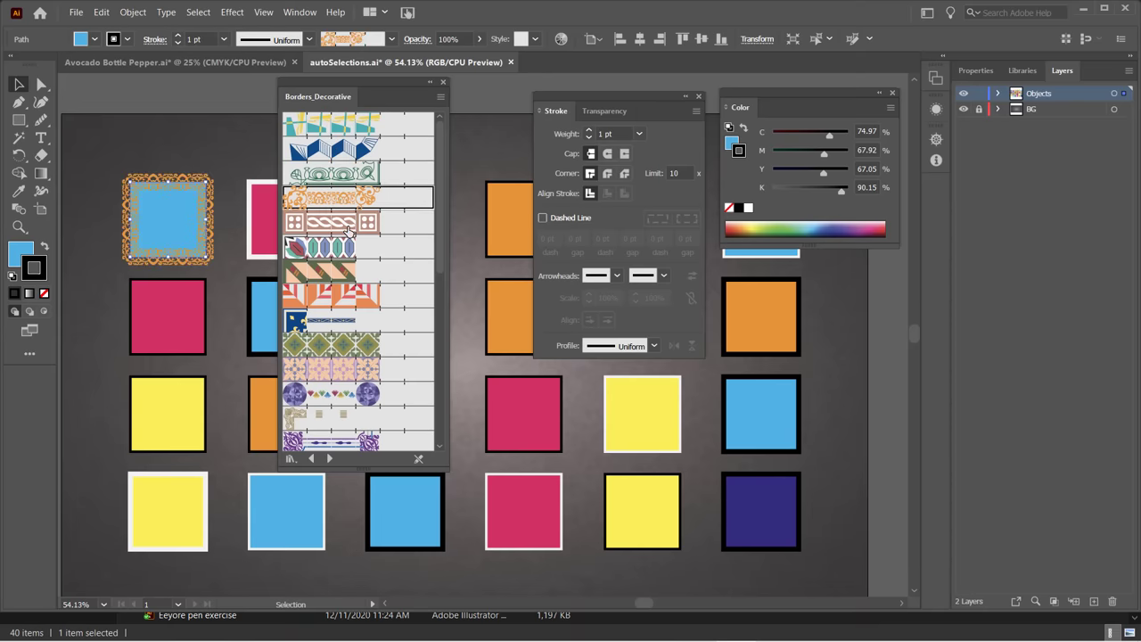
pyautogui.click(348, 229)
pyautogui.click(348, 251)
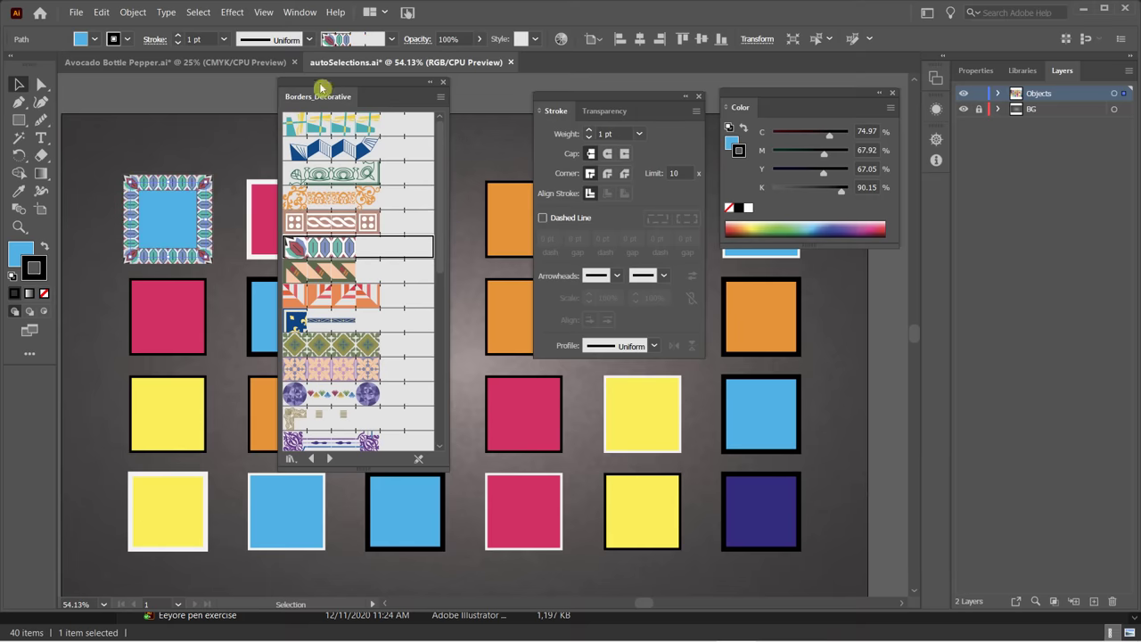
pyautogui.click(178, 36)
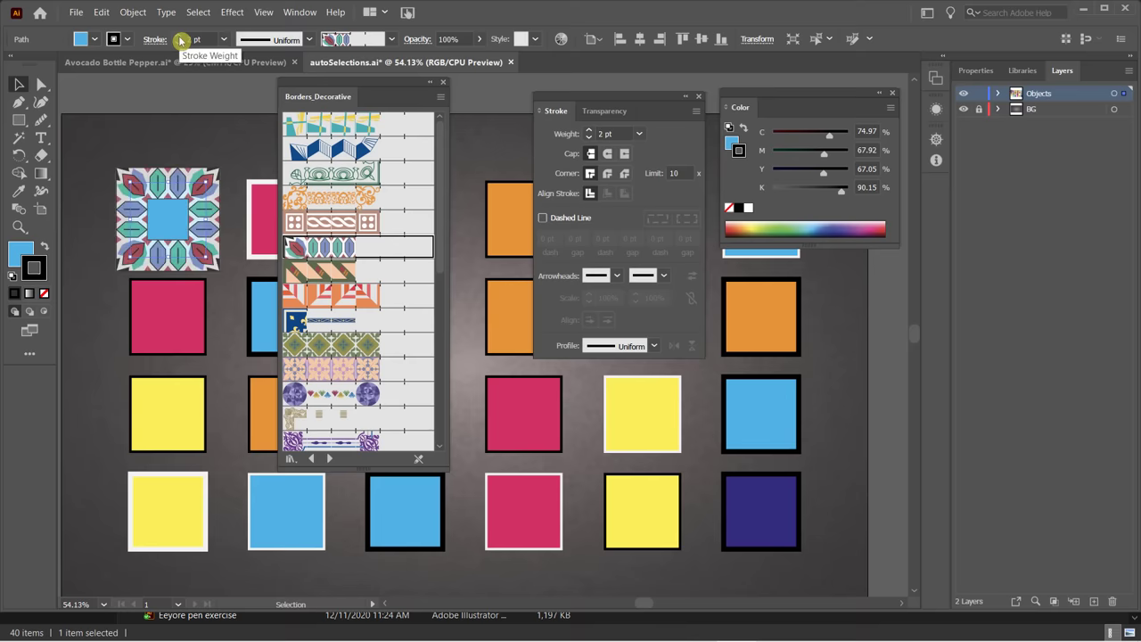
pyautogui.click(179, 43)
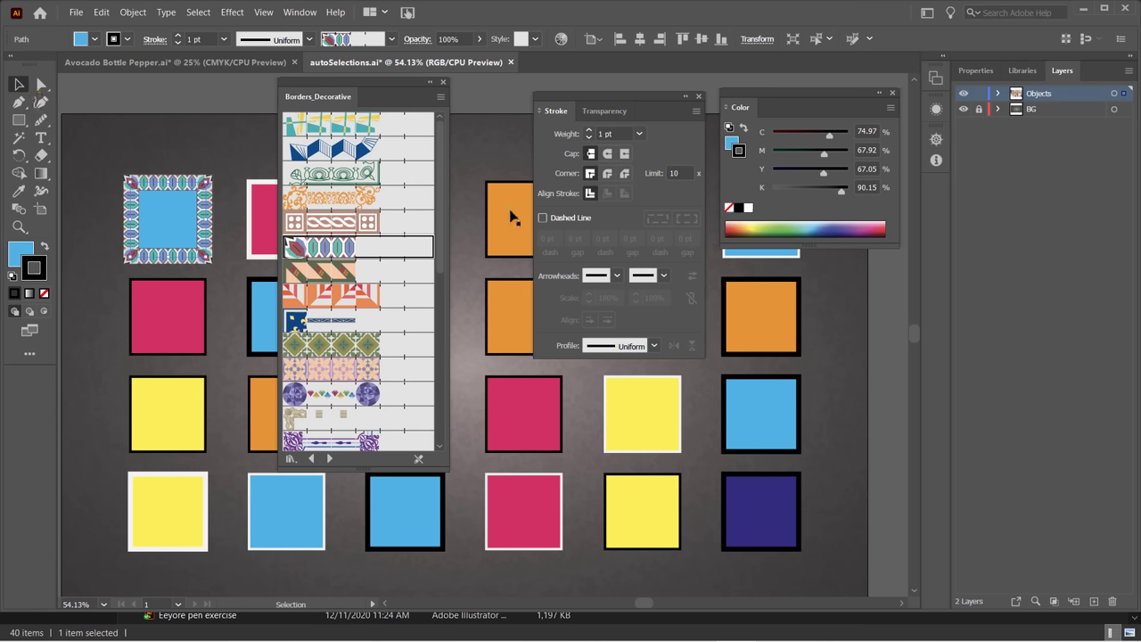
# Cycle the second-row blue square's 8 pt stroke through inside, outside, then centre alignment.
pyautogui.click(588, 195)
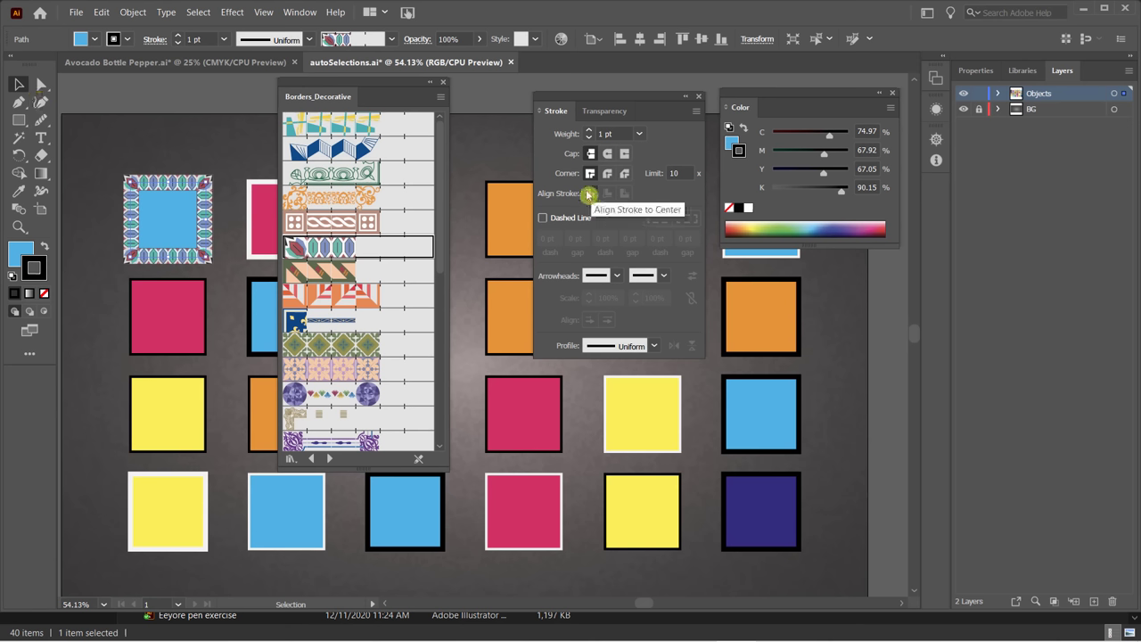
pyautogui.click(611, 170)
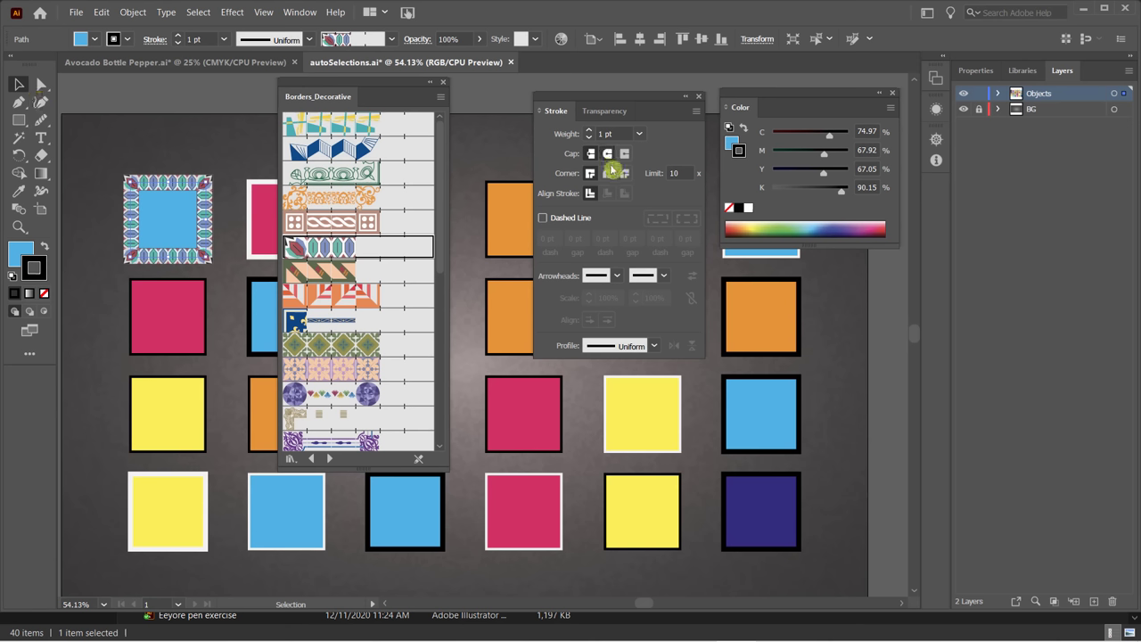
pyautogui.click(609, 174)
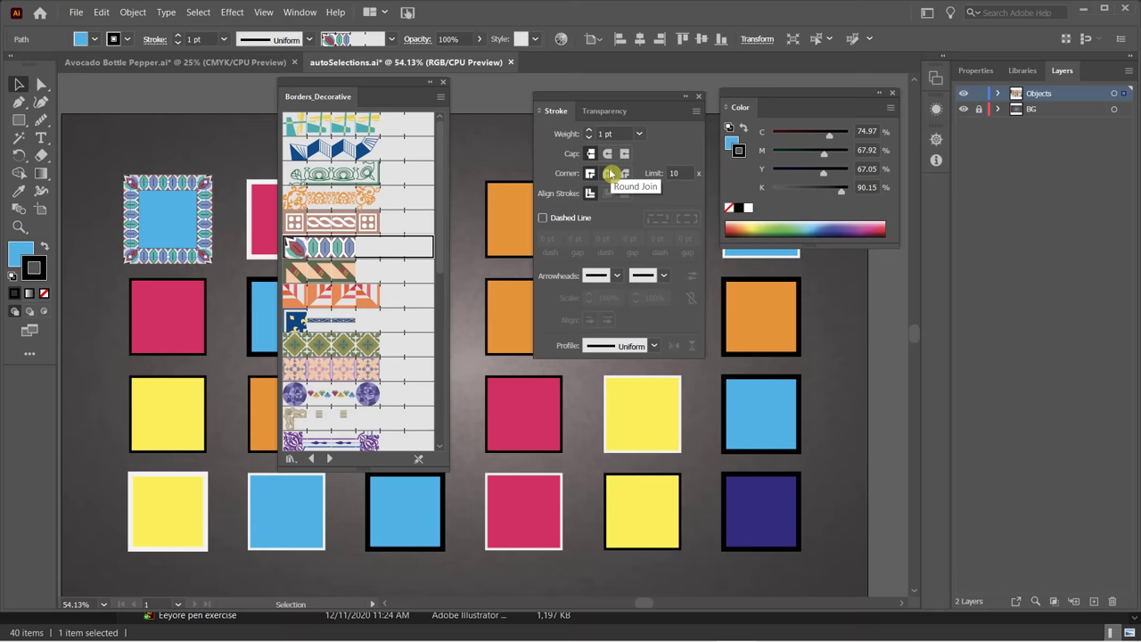
pyautogui.click(632, 230)
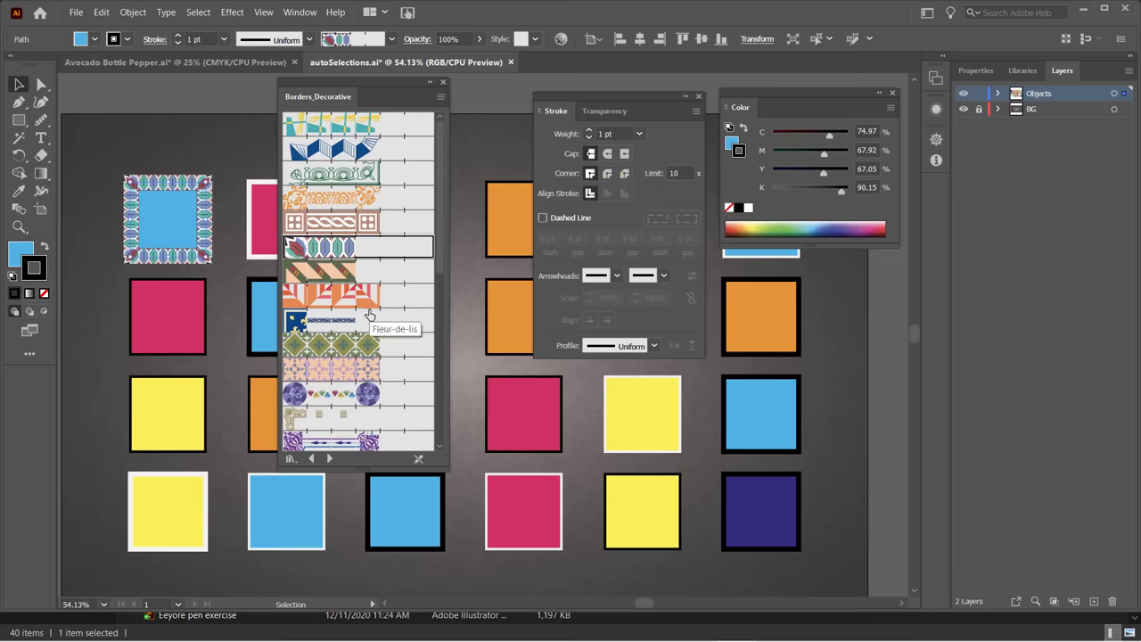
pyautogui.click(264, 306)
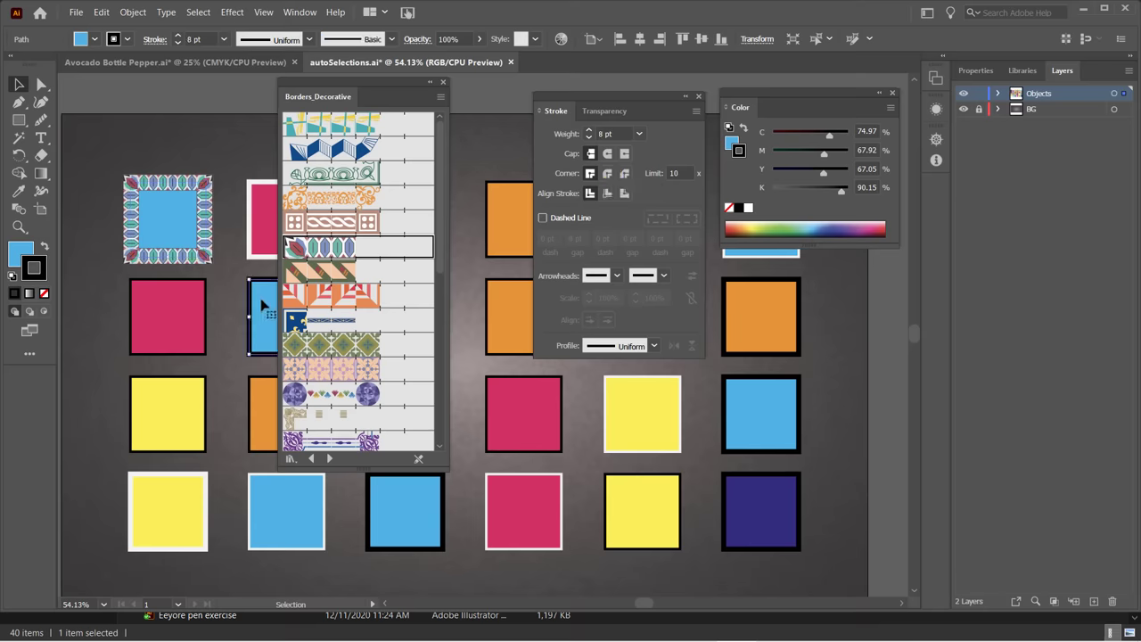
pyautogui.click(608, 193)
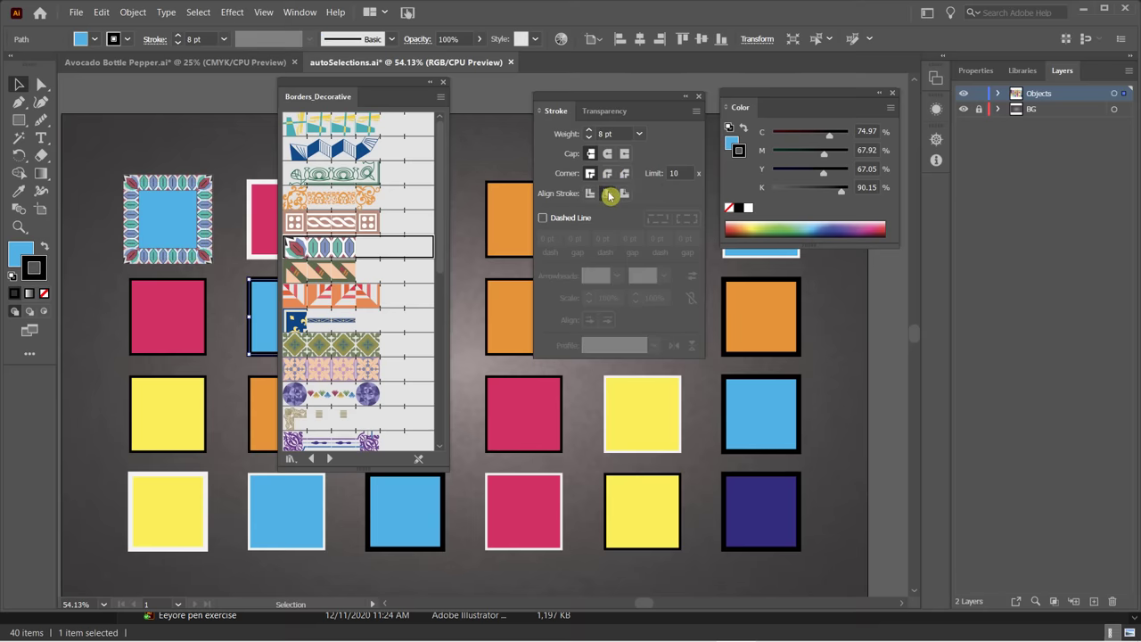
pyautogui.click(623, 194)
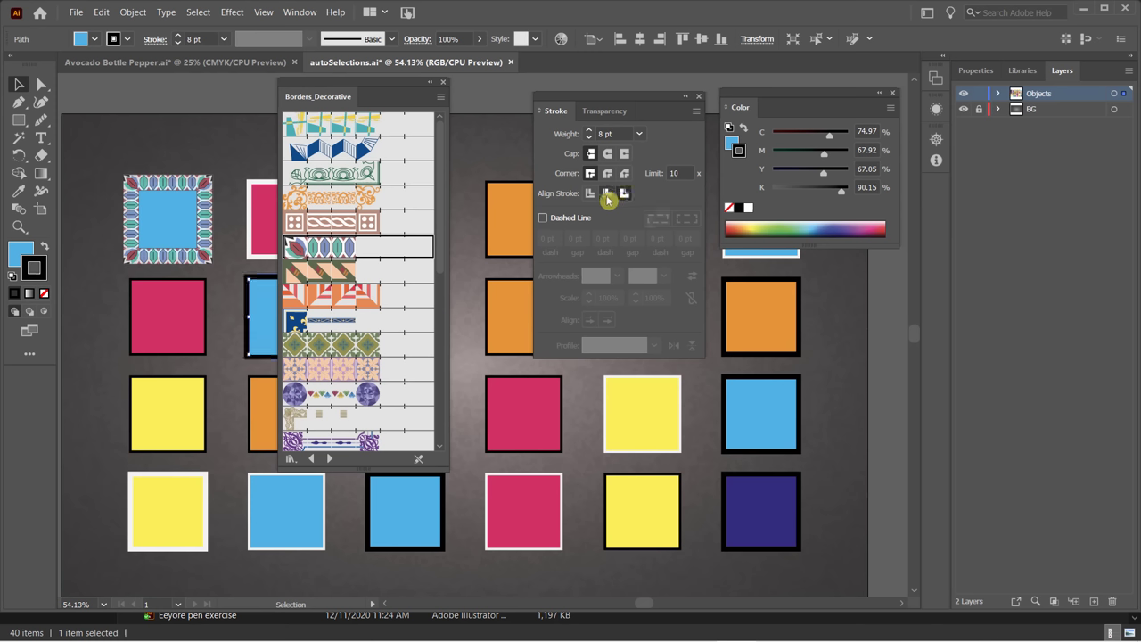
pyautogui.click(589, 193)
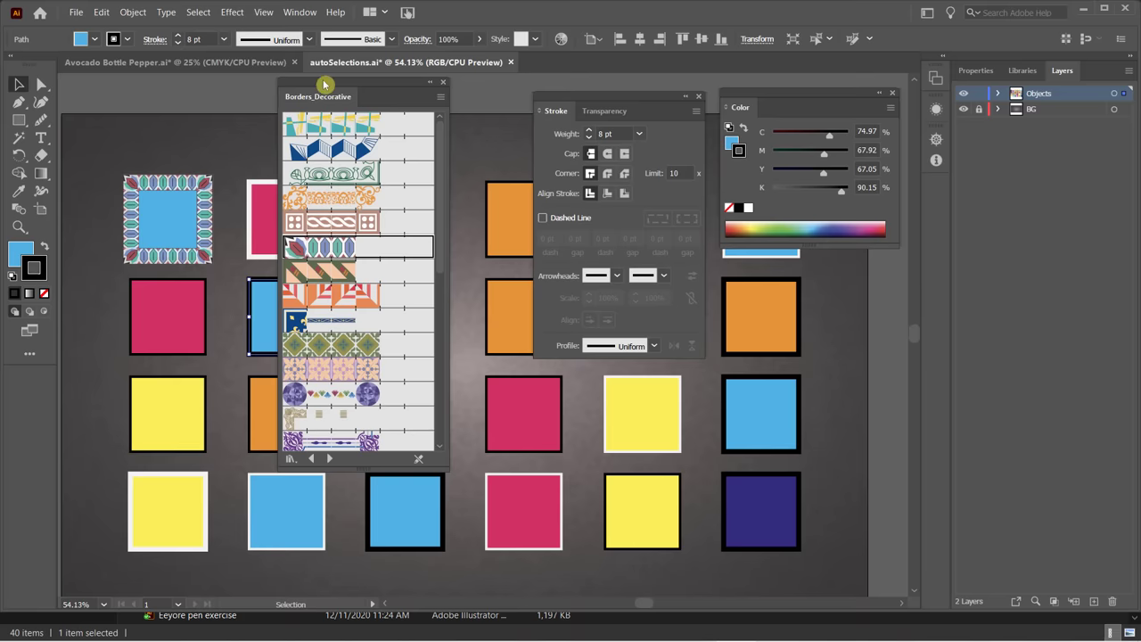
# Move the brush library aside, step to Borders_Lines, and apply Multilines 1.5 to the square.
pyautogui.moveTo(327, 82); pyautogui.dragTo(397, 87)
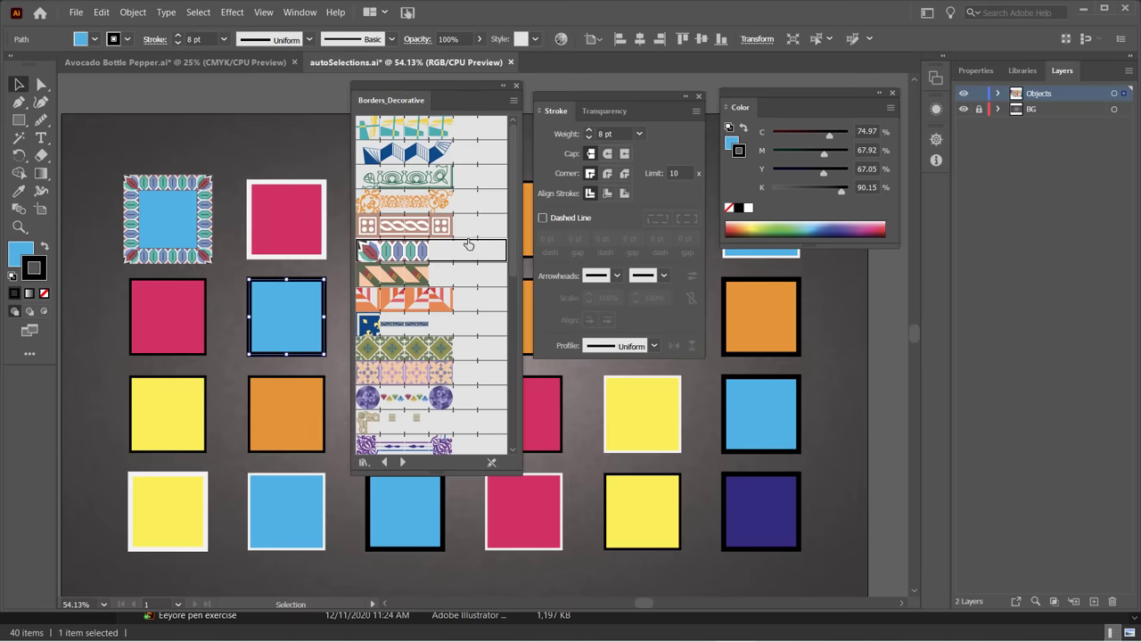
pyautogui.click(407, 463)
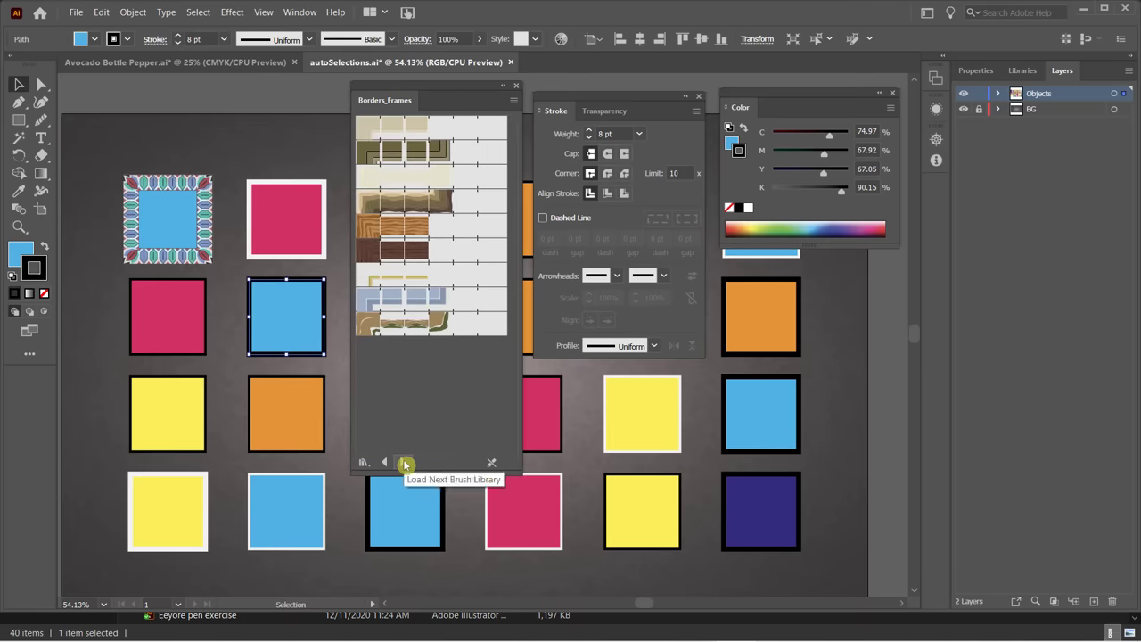
pyautogui.click(405, 462)
pyautogui.click(405, 462)
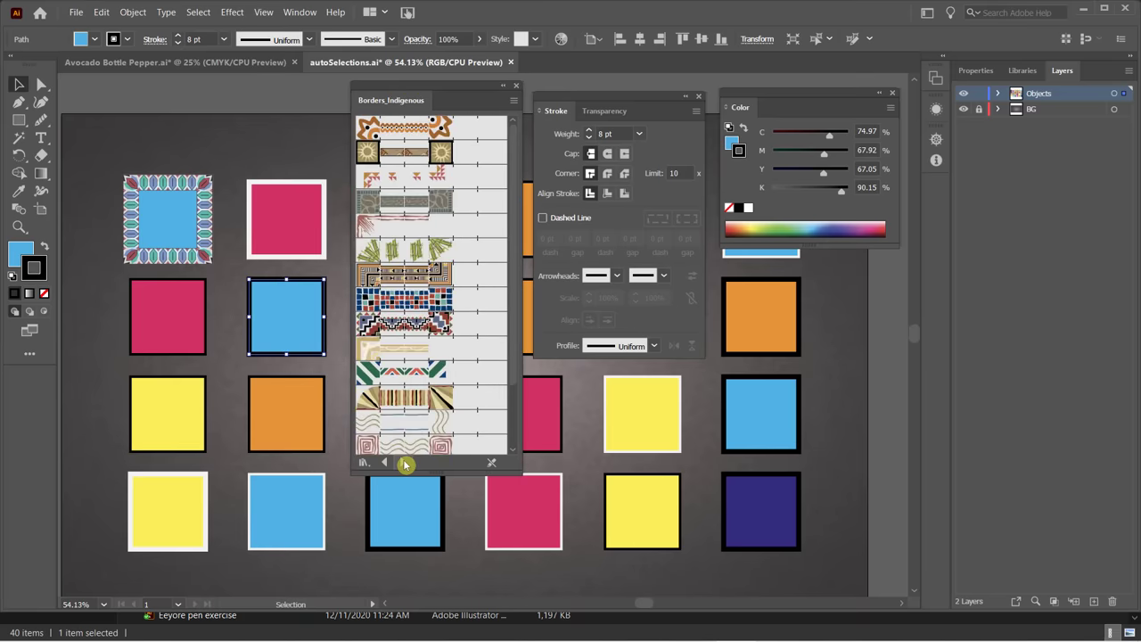
pyautogui.click(405, 462)
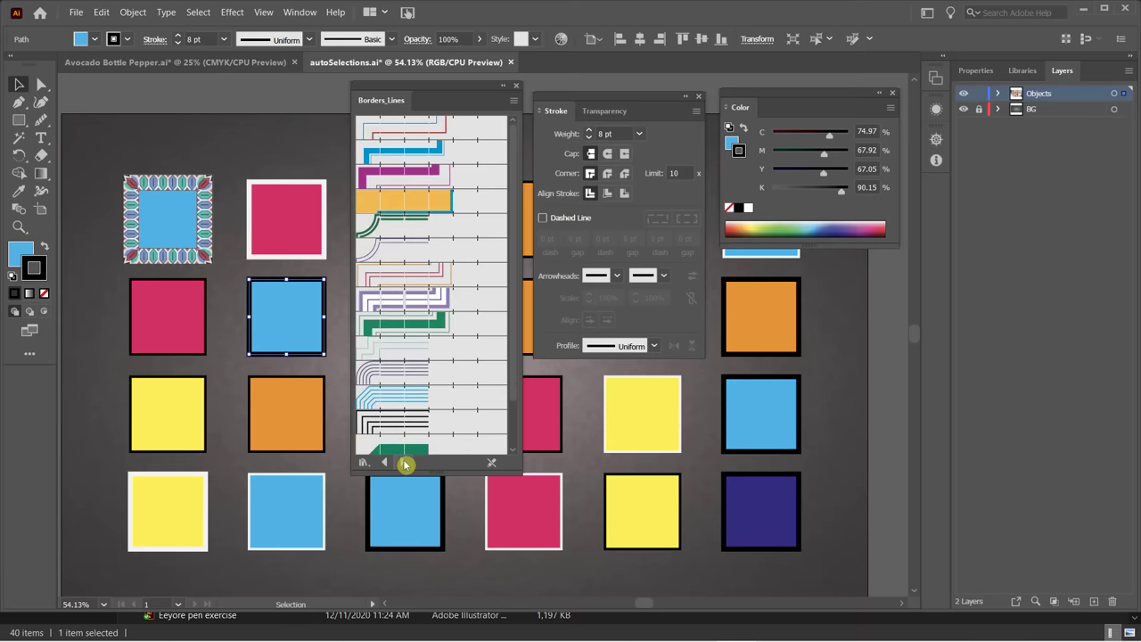
pyautogui.click(398, 379)
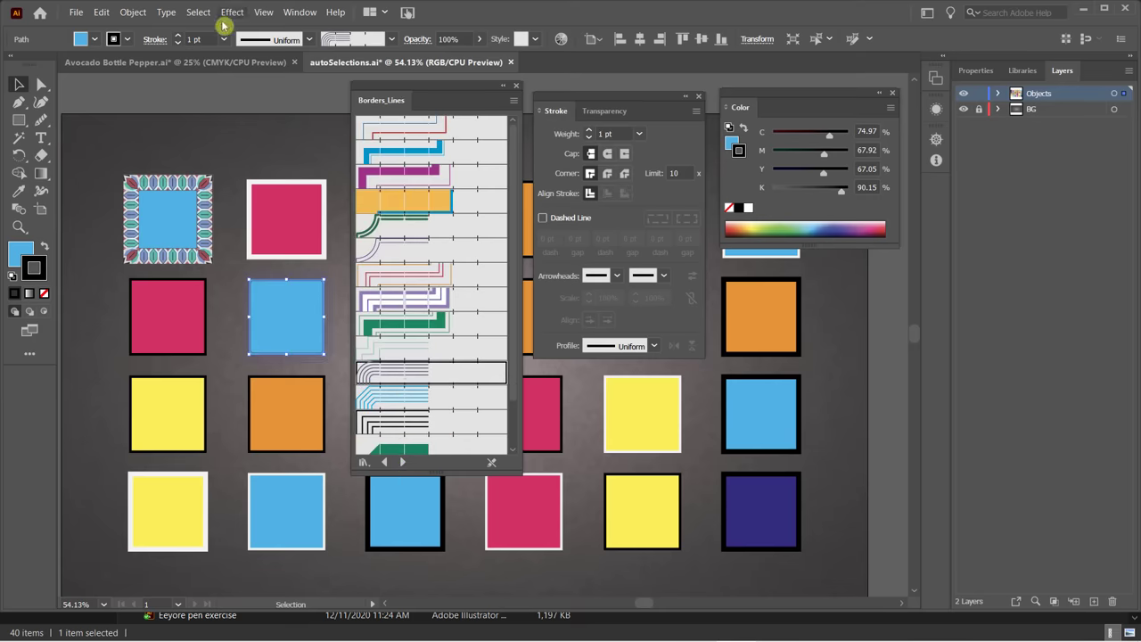
# Try stroke weights from 2 to 4 pt, settling on 1 pt.
pyautogui.click(179, 39)
pyautogui.click(180, 39)
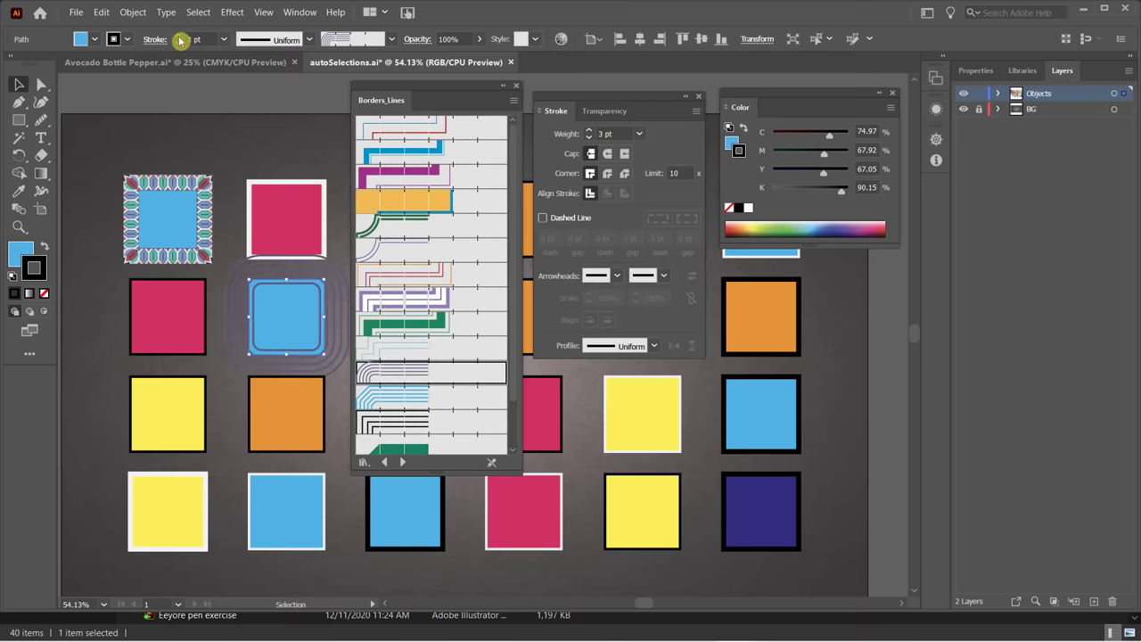
pyautogui.click(178, 43)
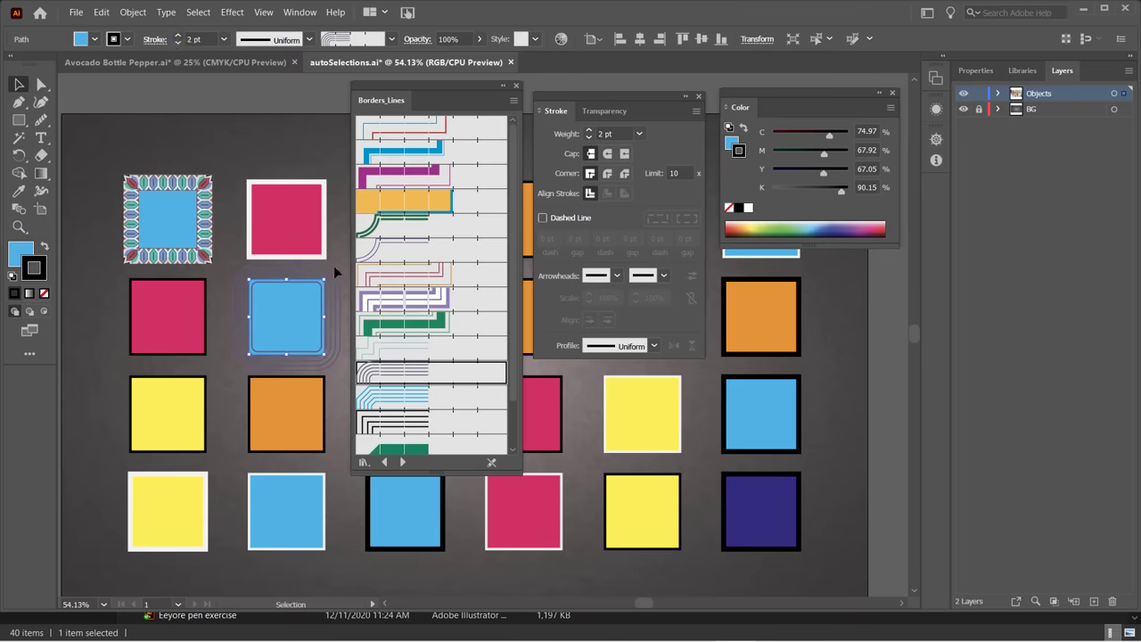
pyautogui.click(597, 135)
pyautogui.click(591, 131)
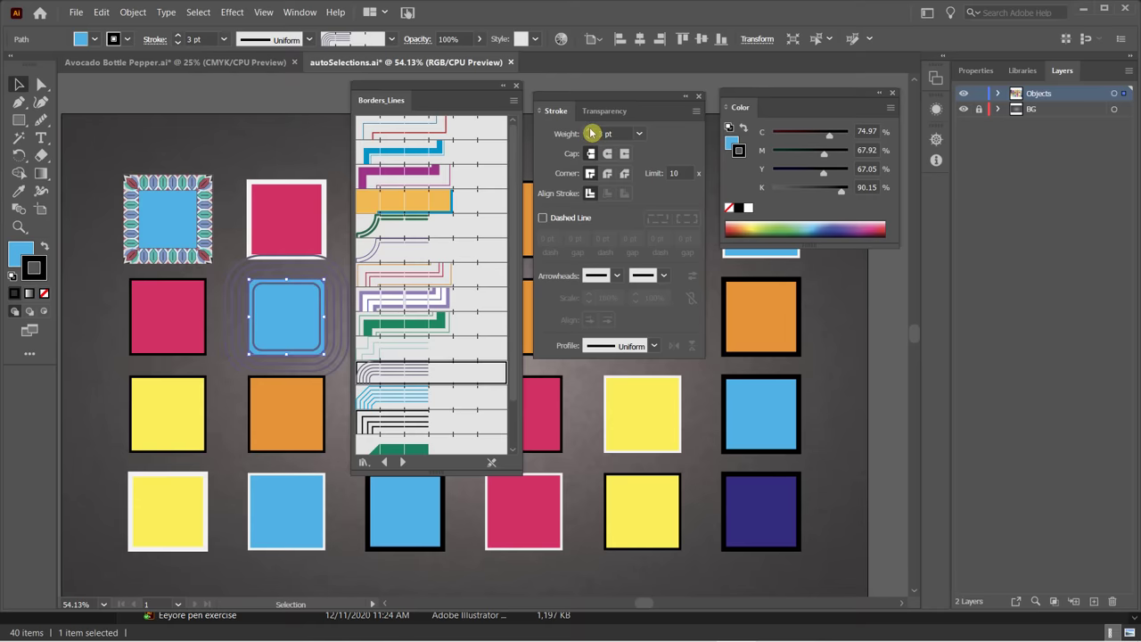
pyautogui.click(591, 131)
pyautogui.click(590, 135)
pyautogui.click(590, 135)
pyautogui.click(589, 135)
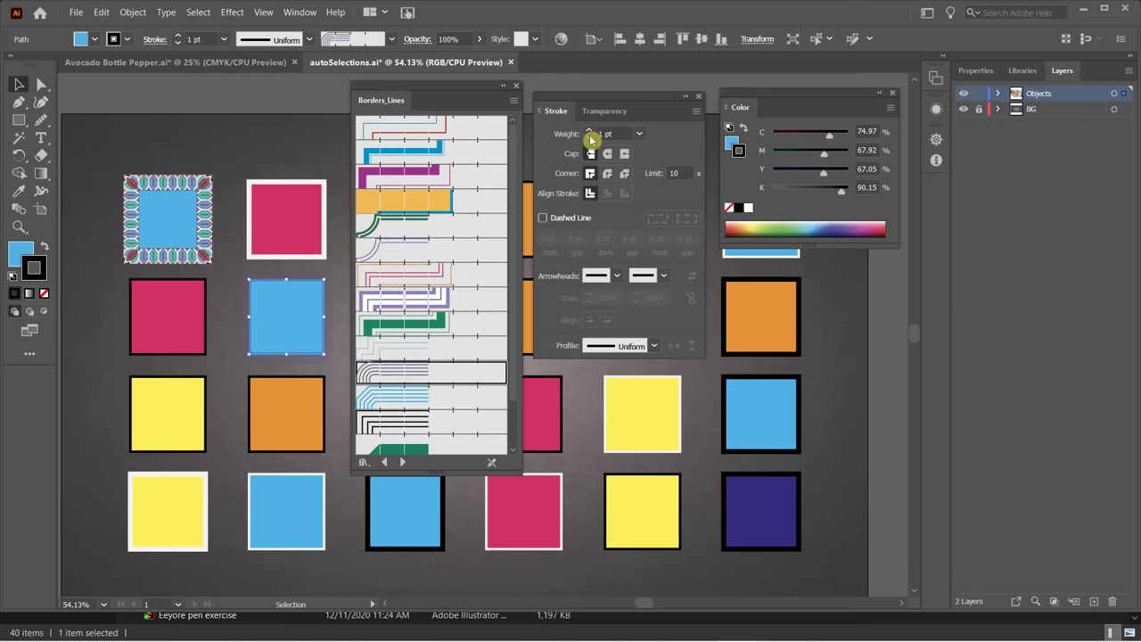
# Try Double Lines 1.4, then apply the purple Multilines 1.3 border brush and collapse the library.
pyautogui.click(431, 201)
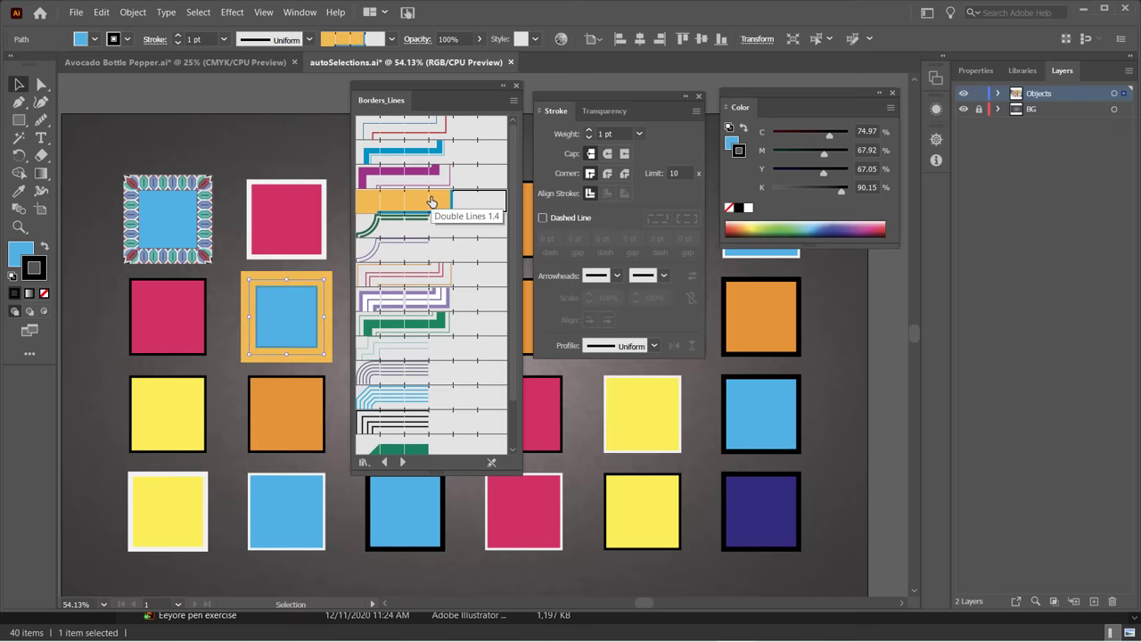
pyautogui.click(433, 275)
pyautogui.click(437, 300)
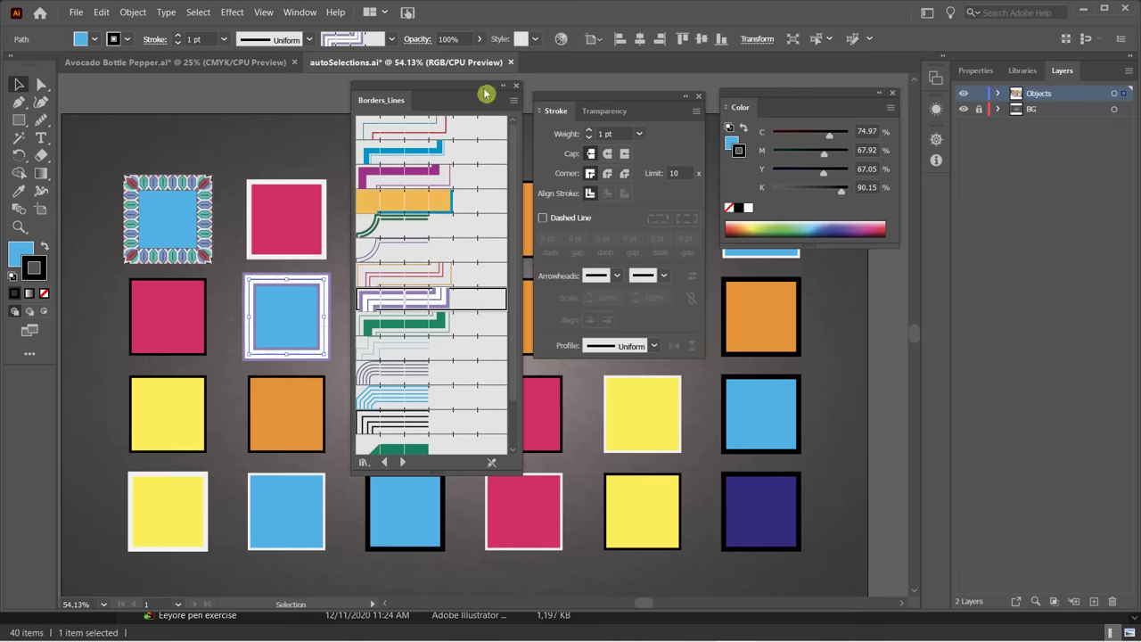
pyautogui.doubleClick(398, 104)
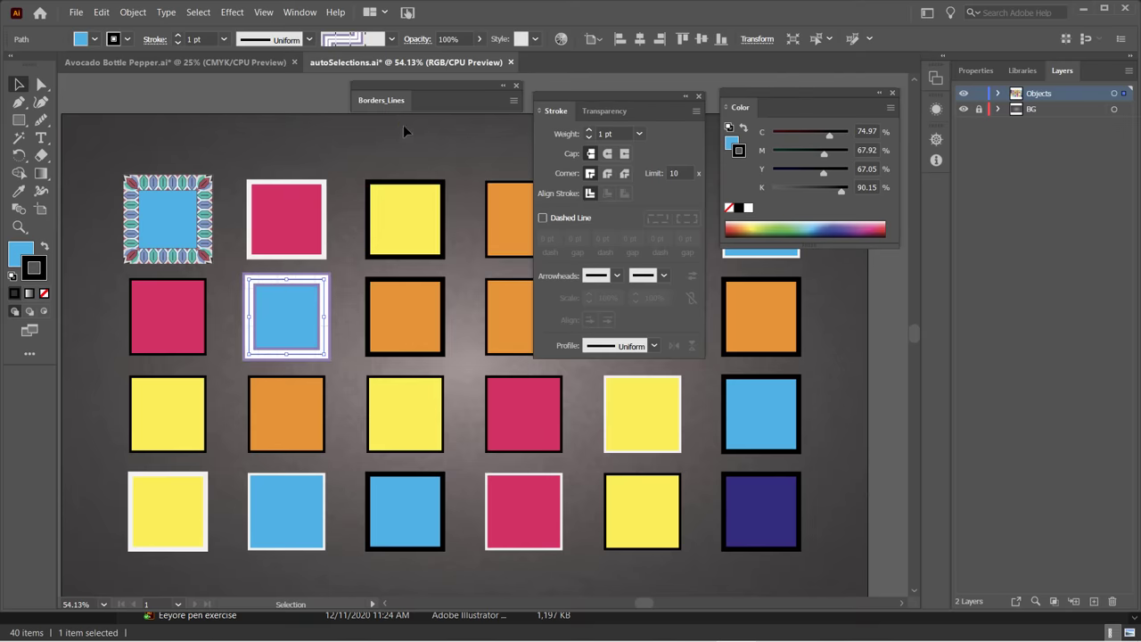
# With the Line Segment Tool, draw a straight horizontal line above the top row of squares.
pyautogui.click(404, 126)
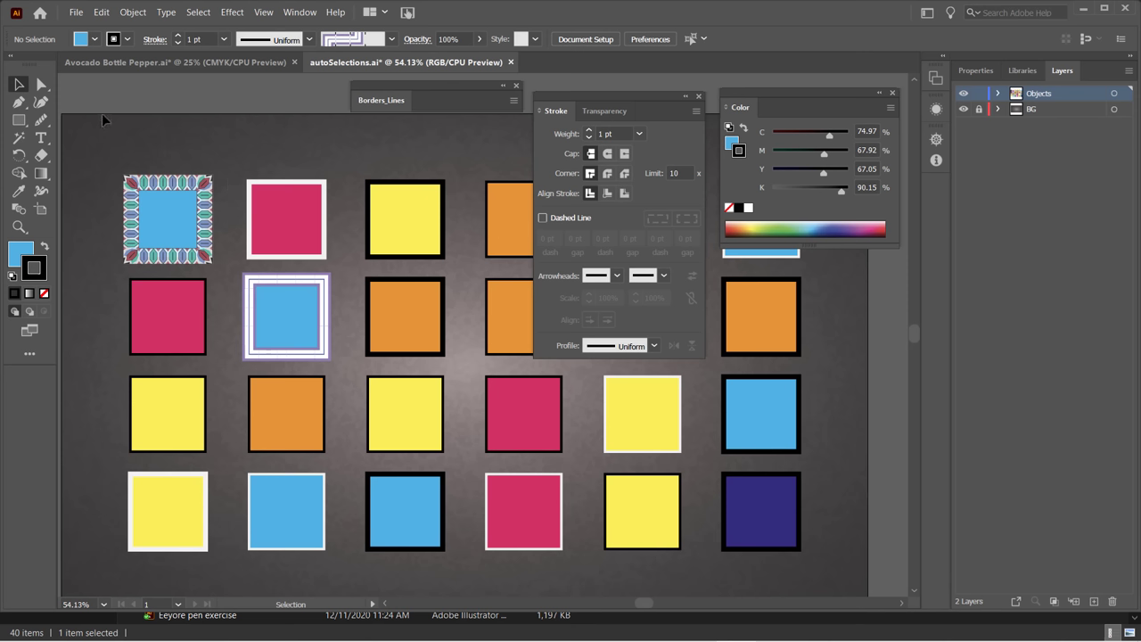
pyautogui.click(19, 120)
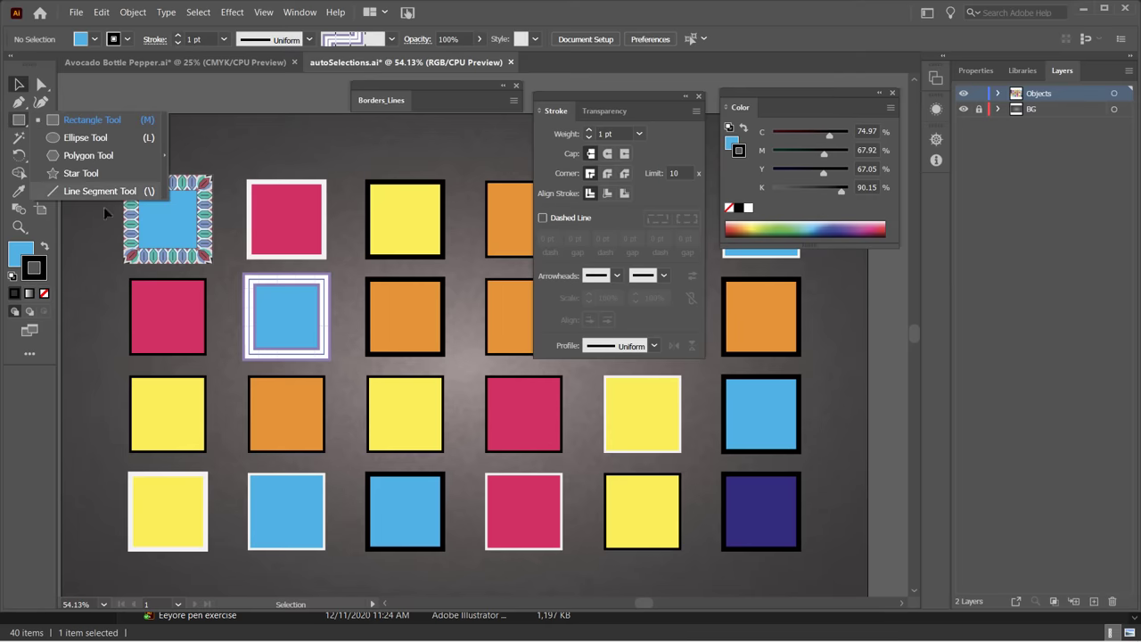
pyautogui.click(78, 192)
pyautogui.moveTo(154, 145); pyautogui.dragTo(468, 144)
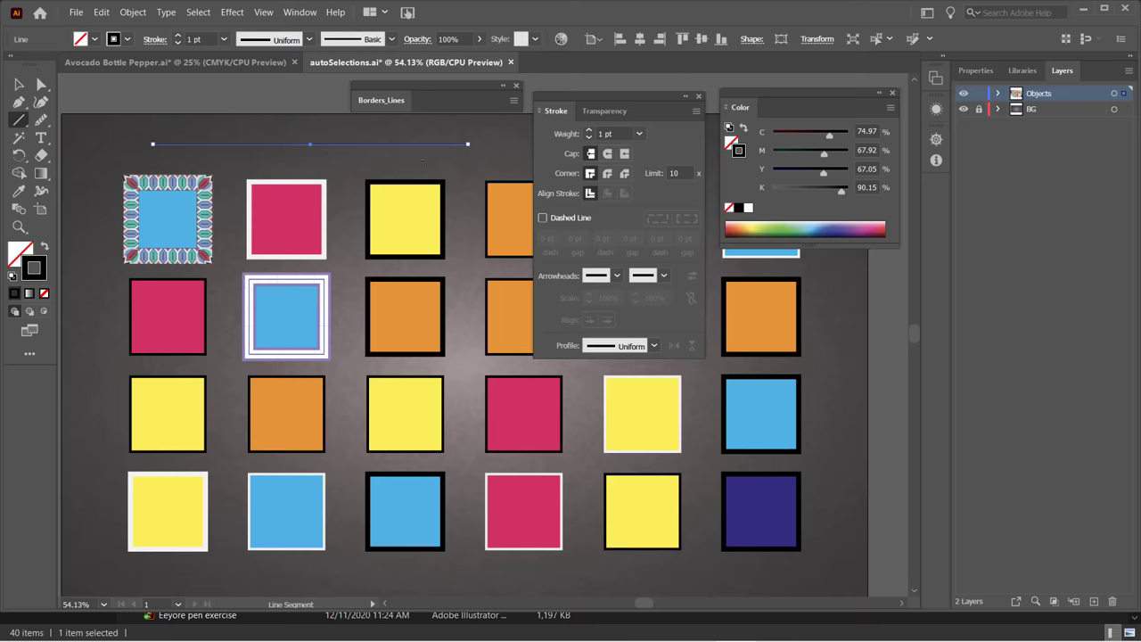
# Apply the orange banner brush from Decorative_Banners_and_Seals to the line at 3 pt.
pyautogui.click(385, 102)
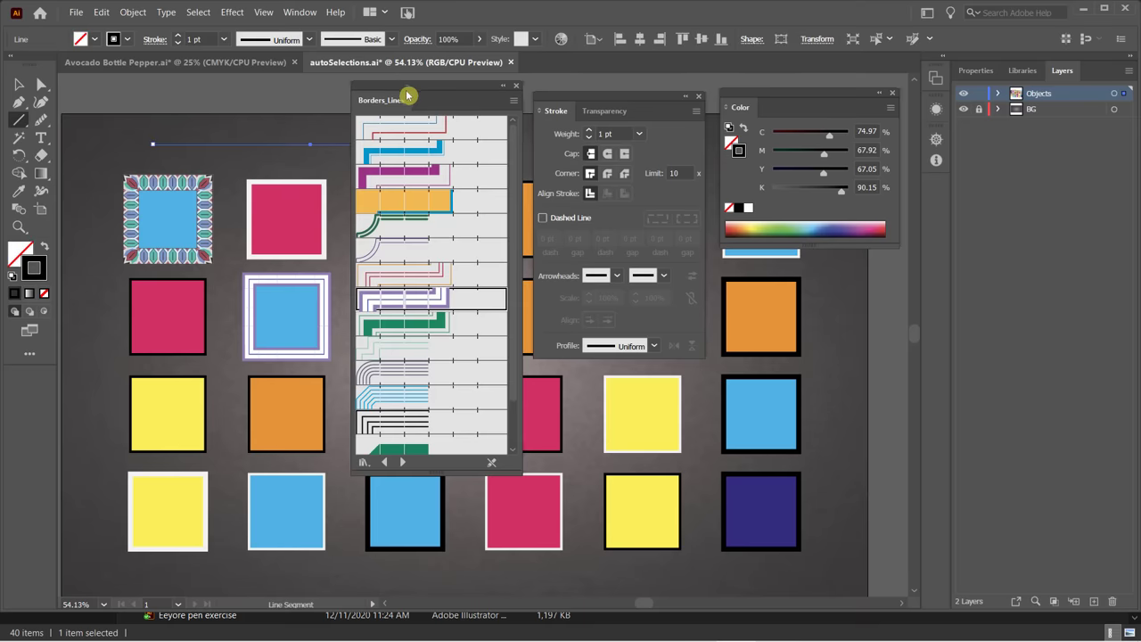
pyautogui.moveTo(407, 95)
pyautogui.mouseDown()
pyautogui.moveTo(491, 152)
pyautogui.moveTo(758, 191)
pyautogui.moveTo(728, 232)
pyautogui.moveTo(688, 160)
pyautogui.mouseUp()
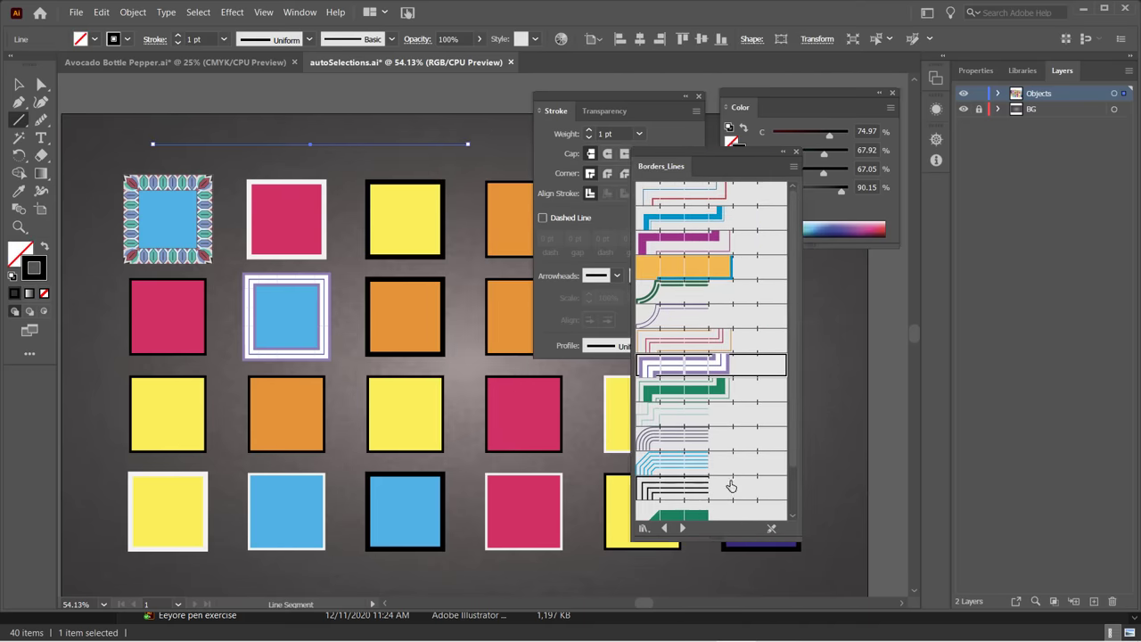
pyautogui.click(682, 528)
pyautogui.click(682, 528)
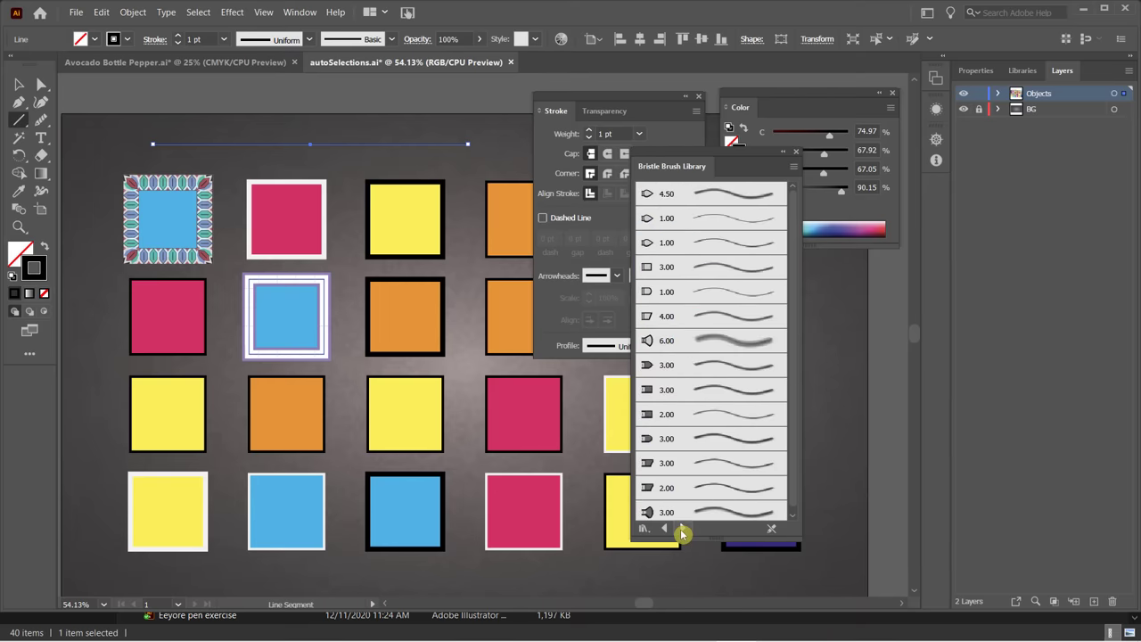
pyautogui.click(682, 529)
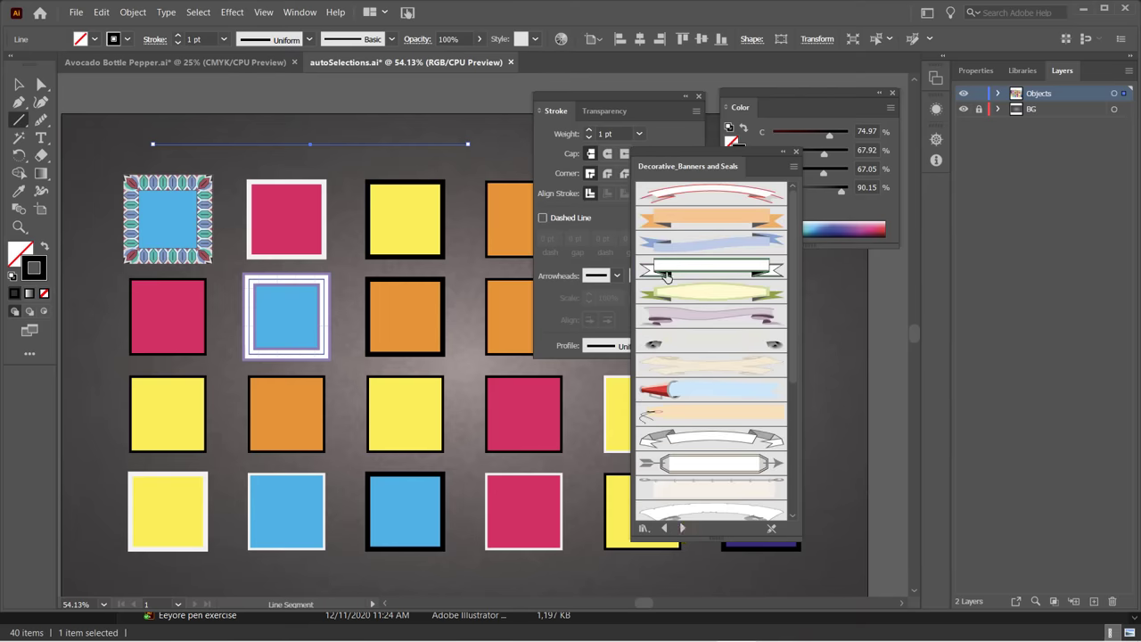
pyautogui.click(714, 221)
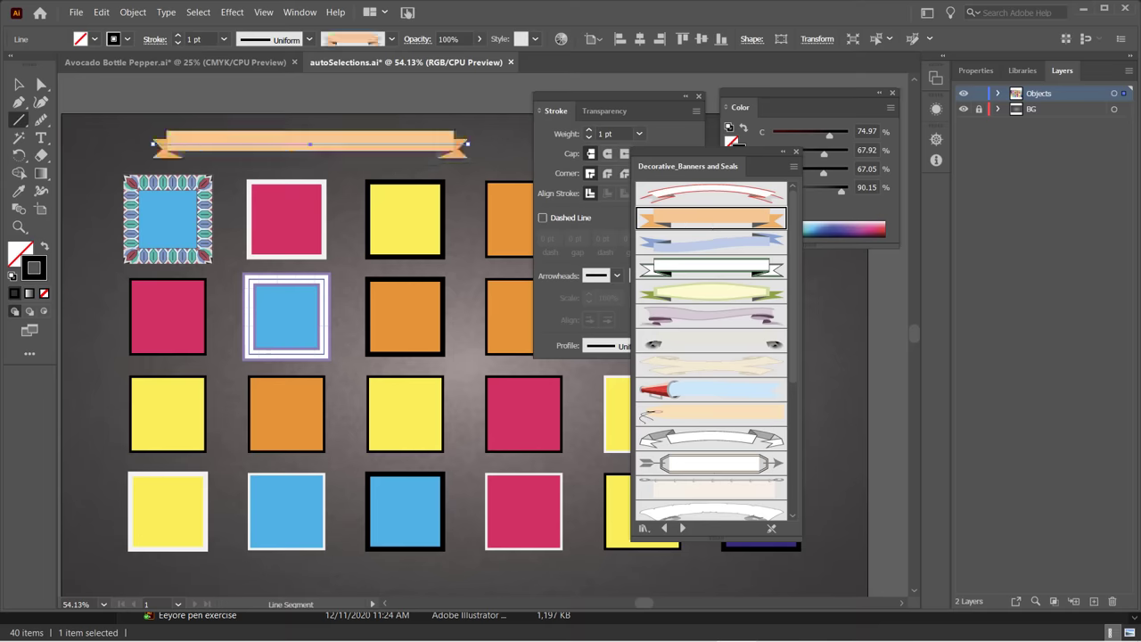
pyautogui.click(179, 36)
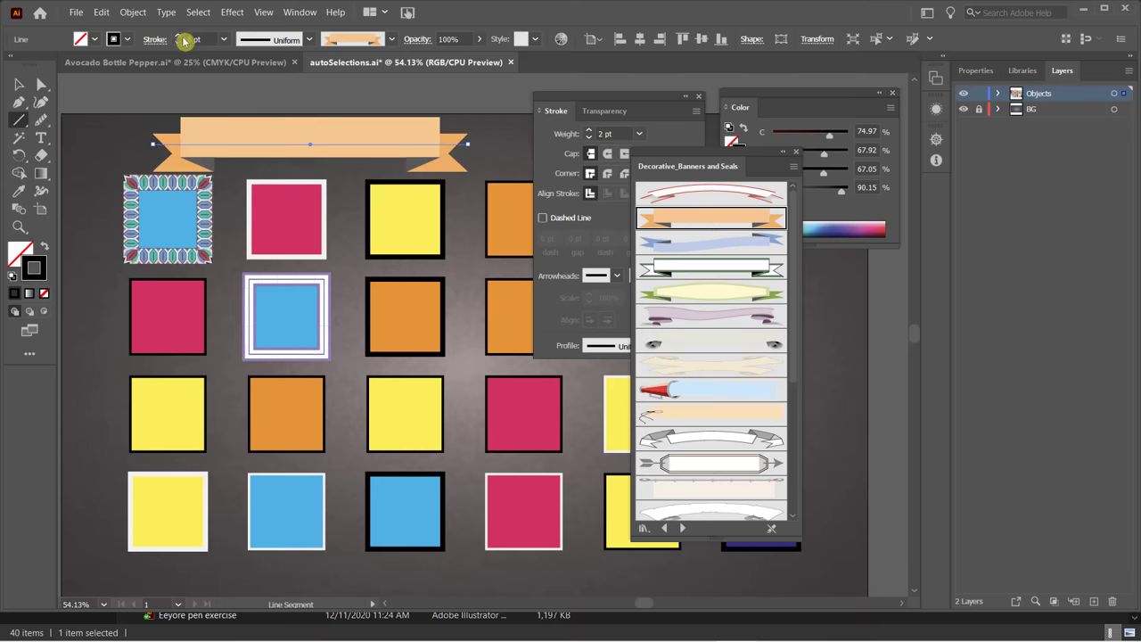
pyautogui.click(178, 35)
# Stretch the banner out to the right and nudge it slightly lower.
pyautogui.click(18, 84)
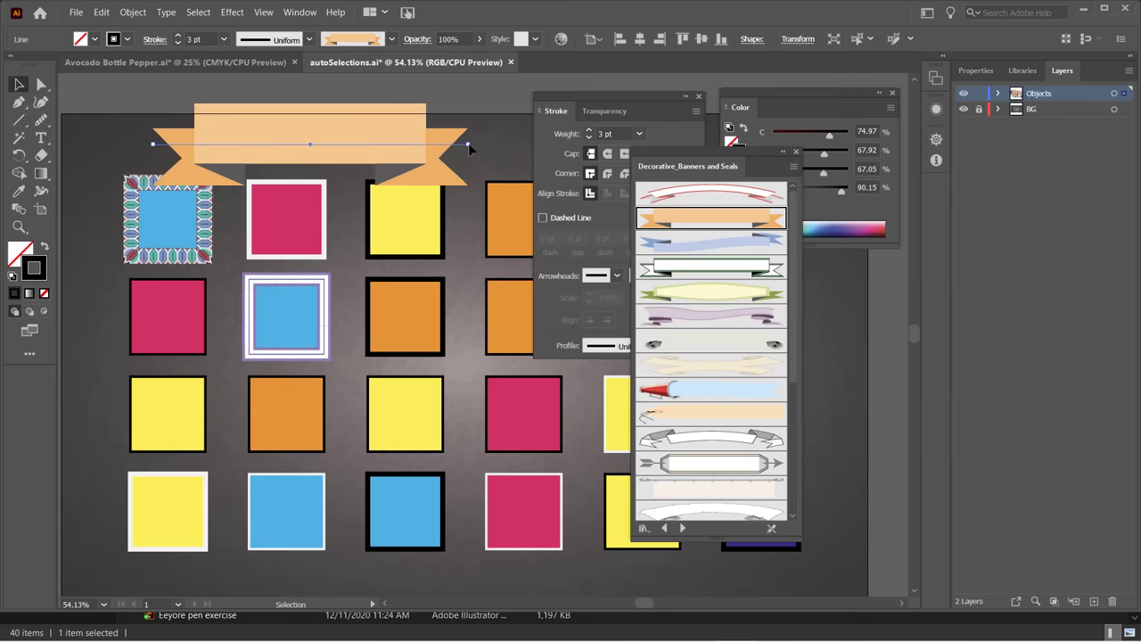
pyautogui.moveTo(470, 149)
pyautogui.mouseDown()
pyautogui.moveTo(535, 143)
pyautogui.moveTo(560, 113)
pyautogui.moveTo(596, 101)
pyautogui.moveTo(632, 117)
pyautogui.moveTo(822, 304)
pyautogui.moveTo(796, 318)
pyautogui.mouseUp()
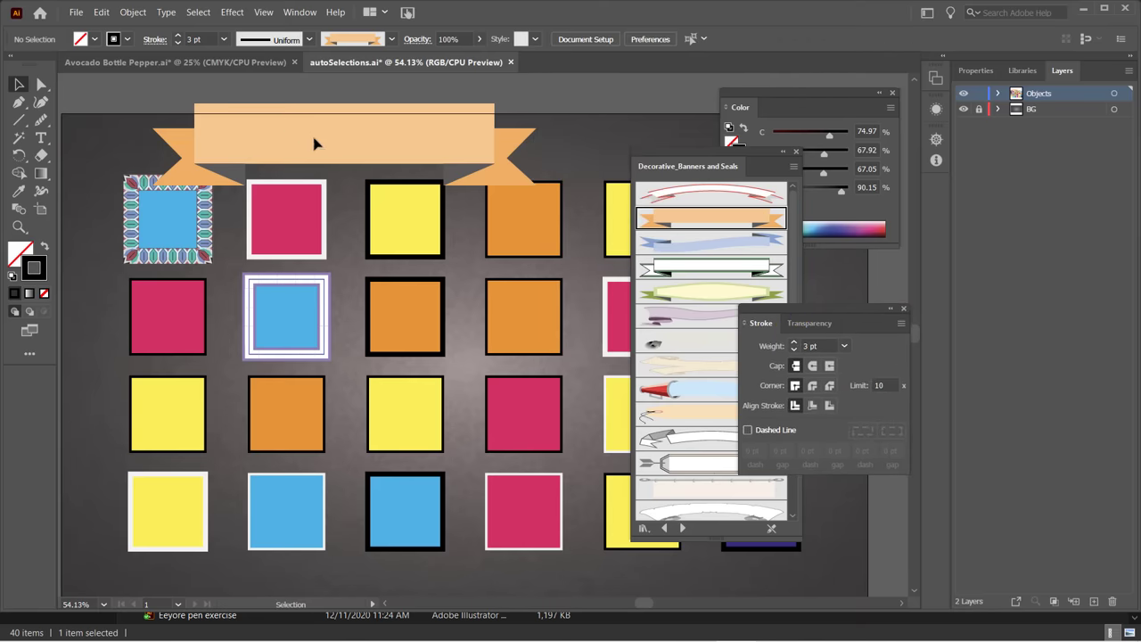
pyautogui.moveTo(320, 144); pyautogui.dragTo(344, 152)
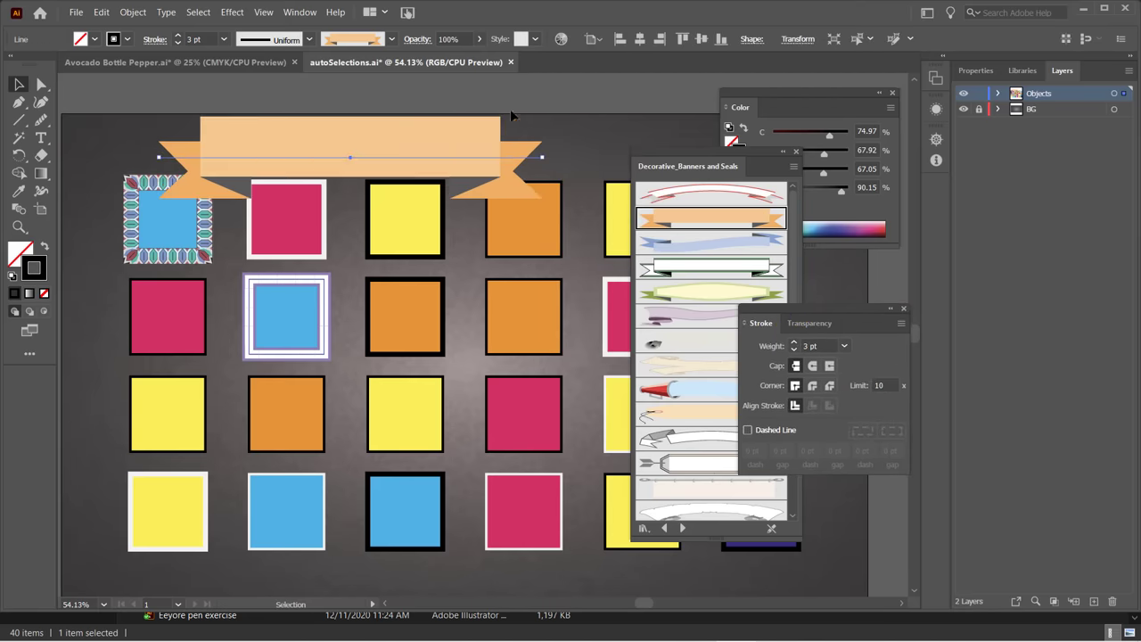
pyautogui.click(548, 102)
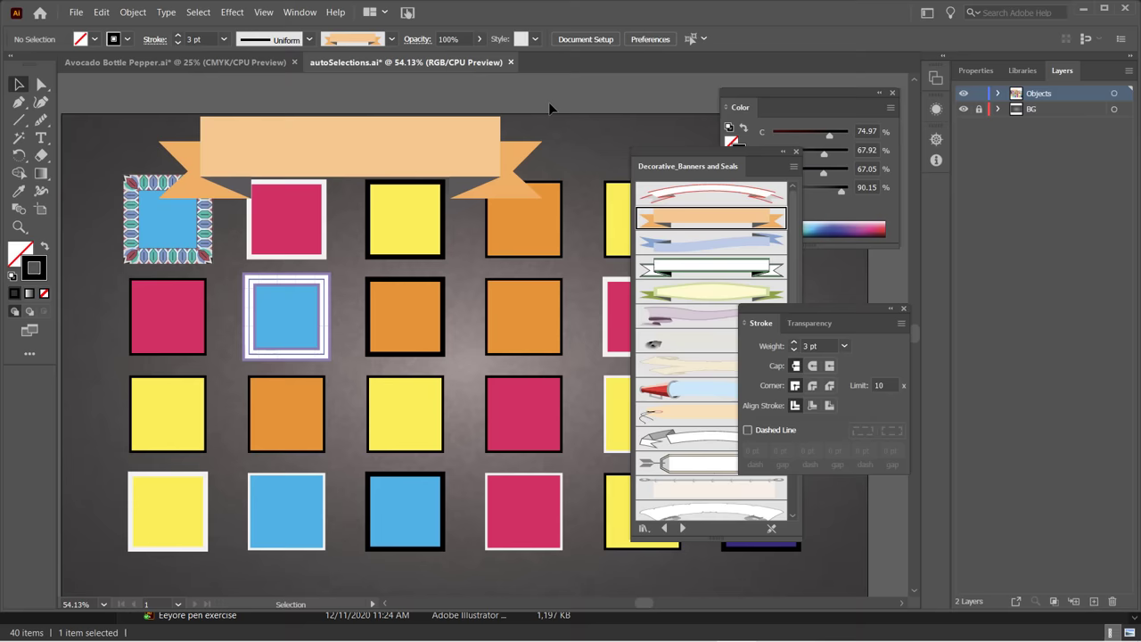
pyautogui.click(298, 168)
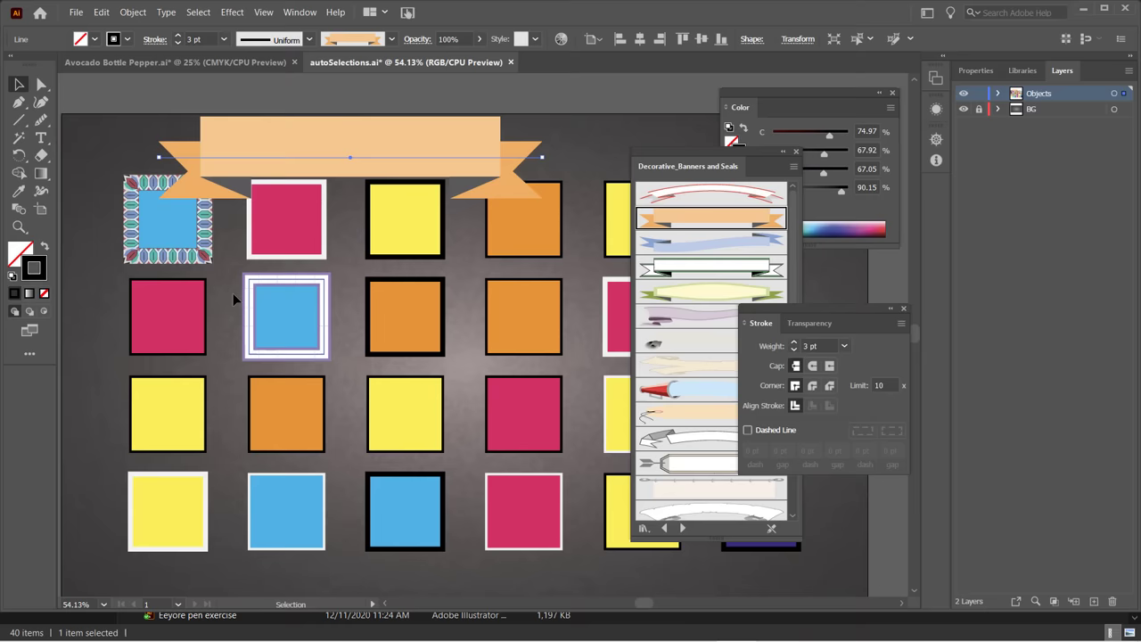
# Browse Brush Libraries > Decorative from the Control bar's Brush list, close it, and reselect the banner.
pyautogui.click(392, 39)
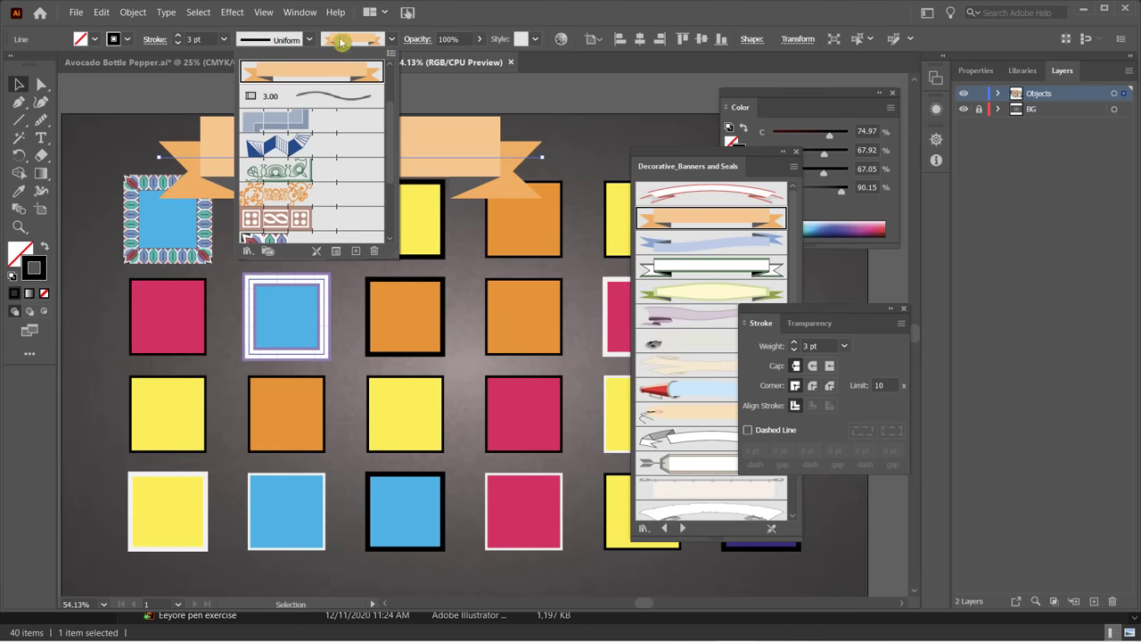
pyautogui.click(247, 257)
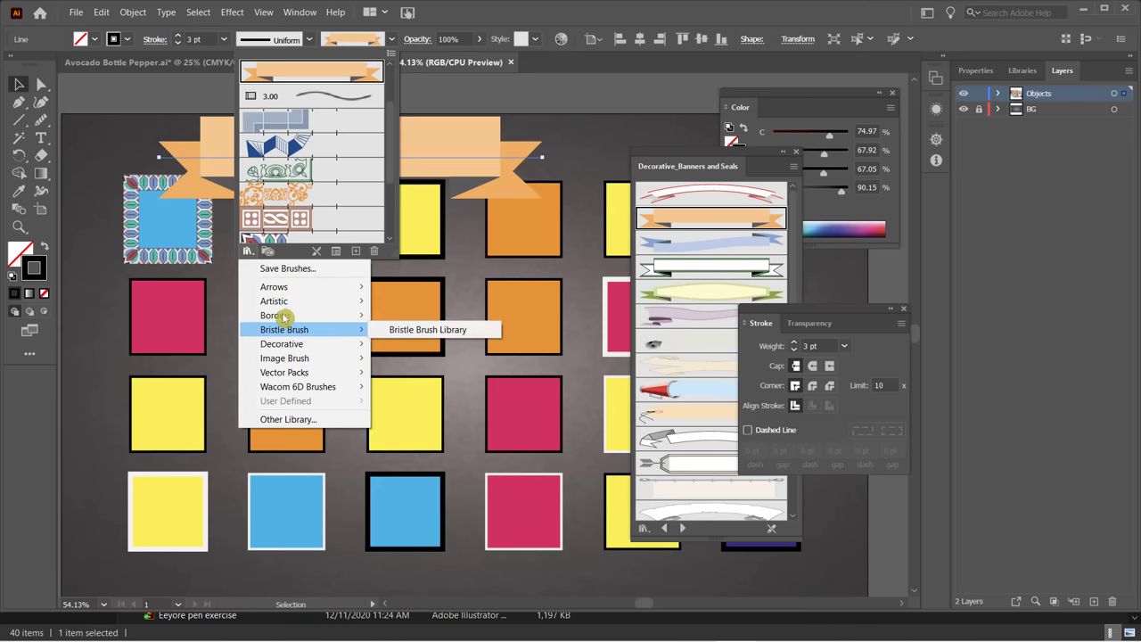
pyautogui.moveTo(312, 344)
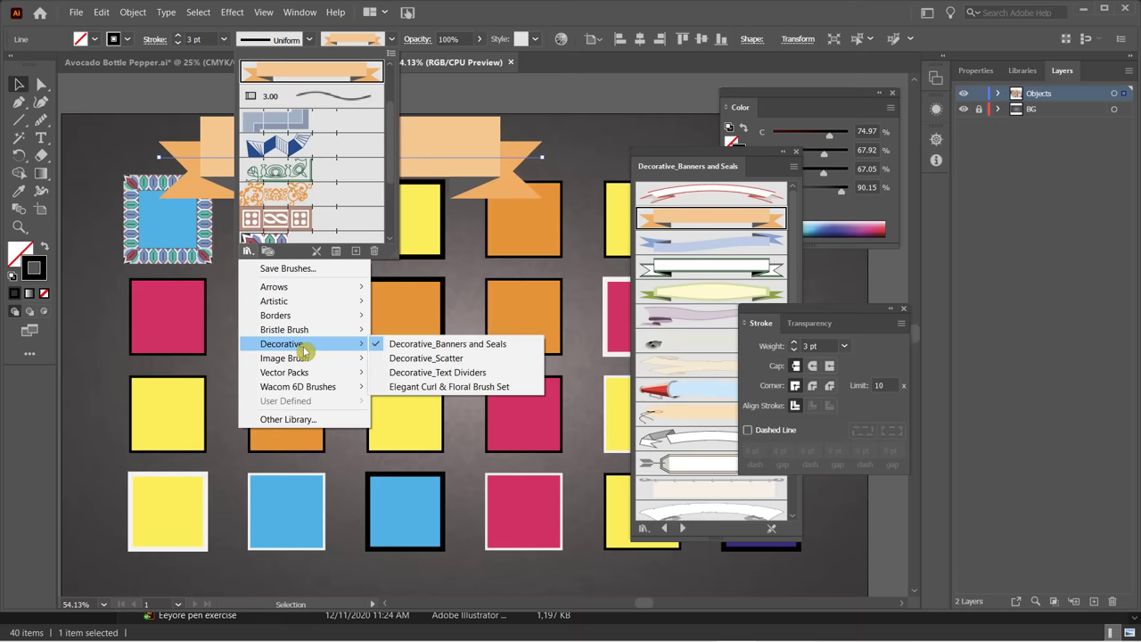
pyautogui.click(530, 95)
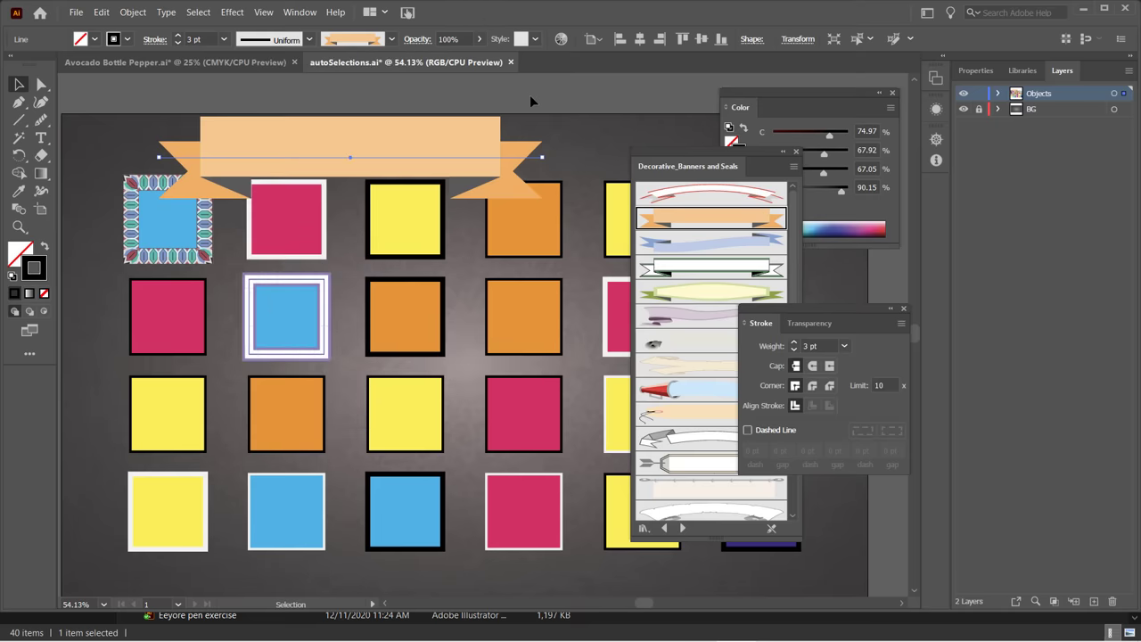
pyautogui.click(533, 100)
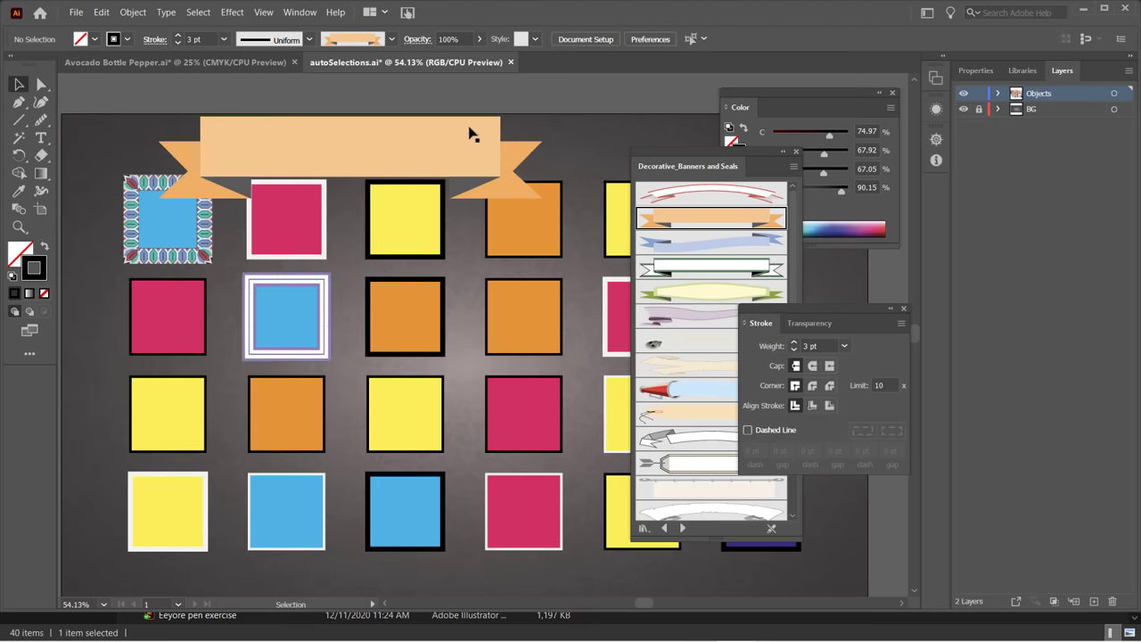
pyautogui.click(390, 150)
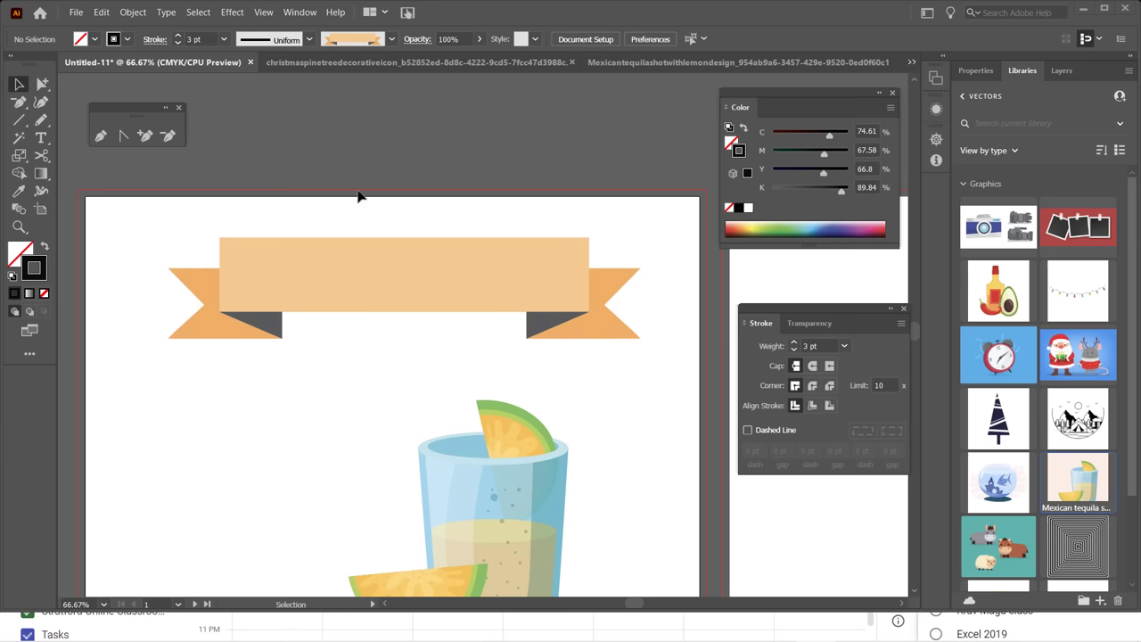
pyautogui.scroll(-1, 371, 383)
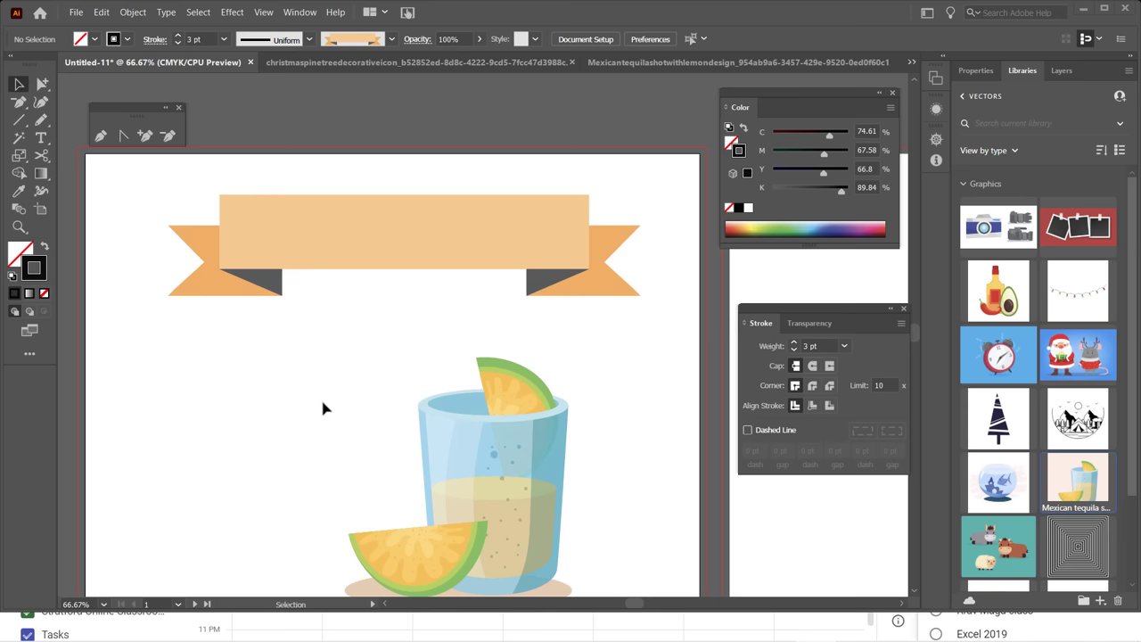
pyautogui.scroll(1, 323, 408)
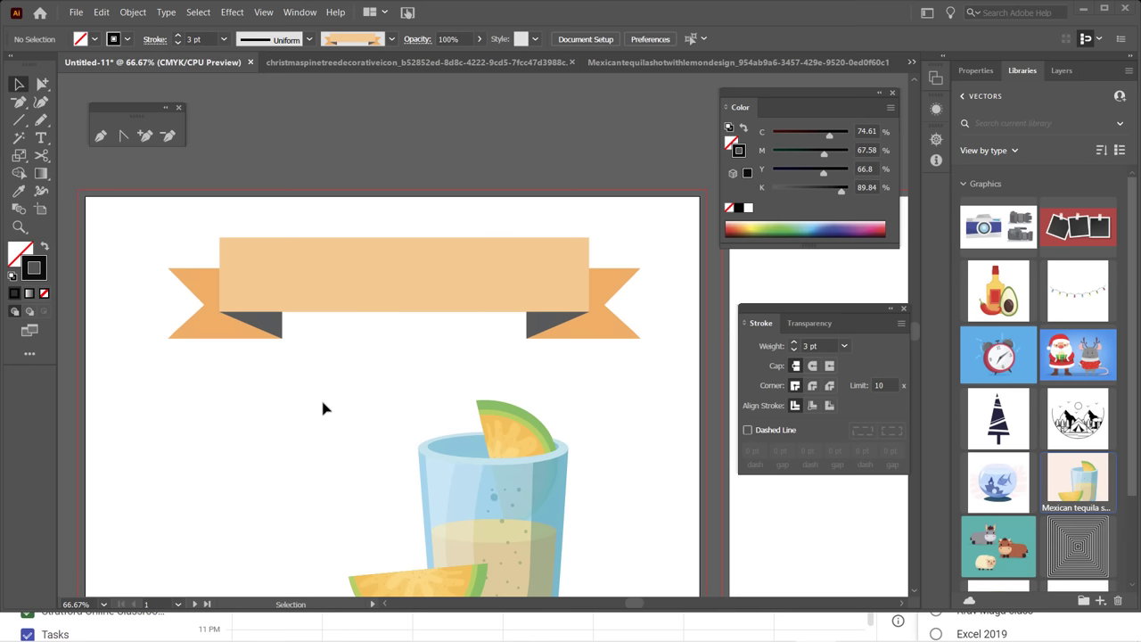
pyautogui.click(401, 268)
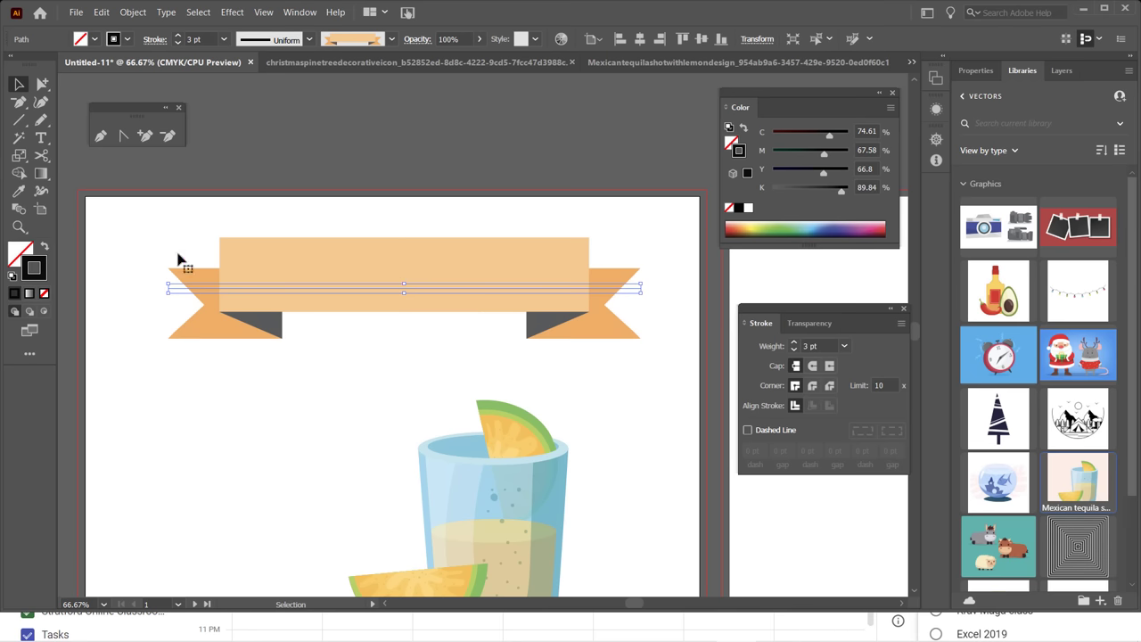
# Close the floating pen-tools panel and pick the Add Anchor Point Tool from the Pen flyout.
pyautogui.moveTo(43, 86); pyautogui.dragTo(65, 86)
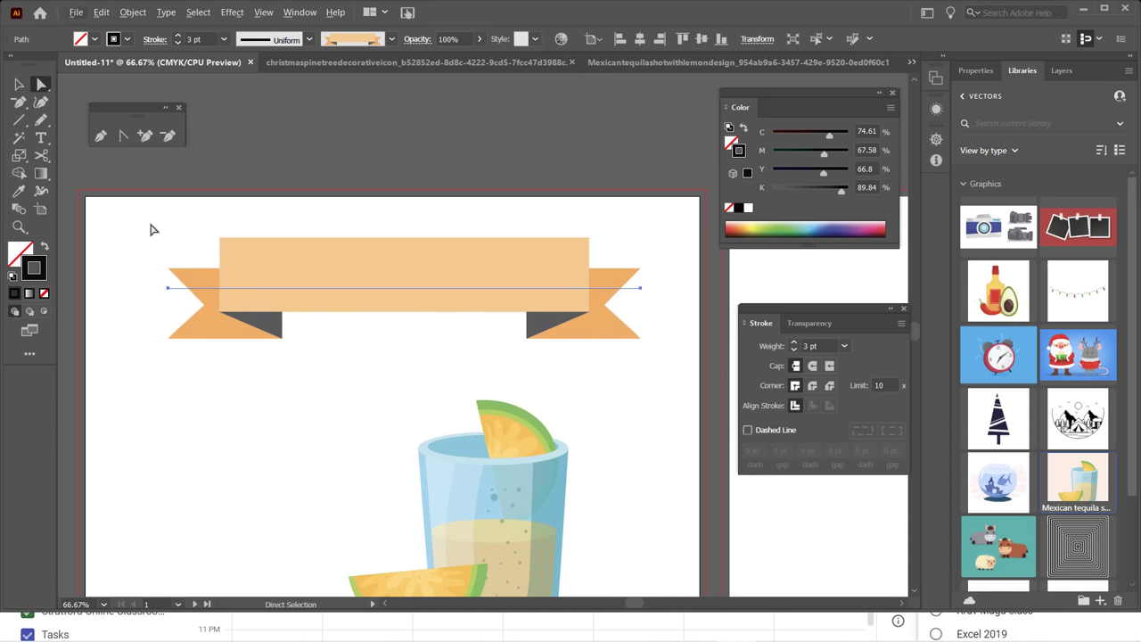
pyautogui.click(179, 107)
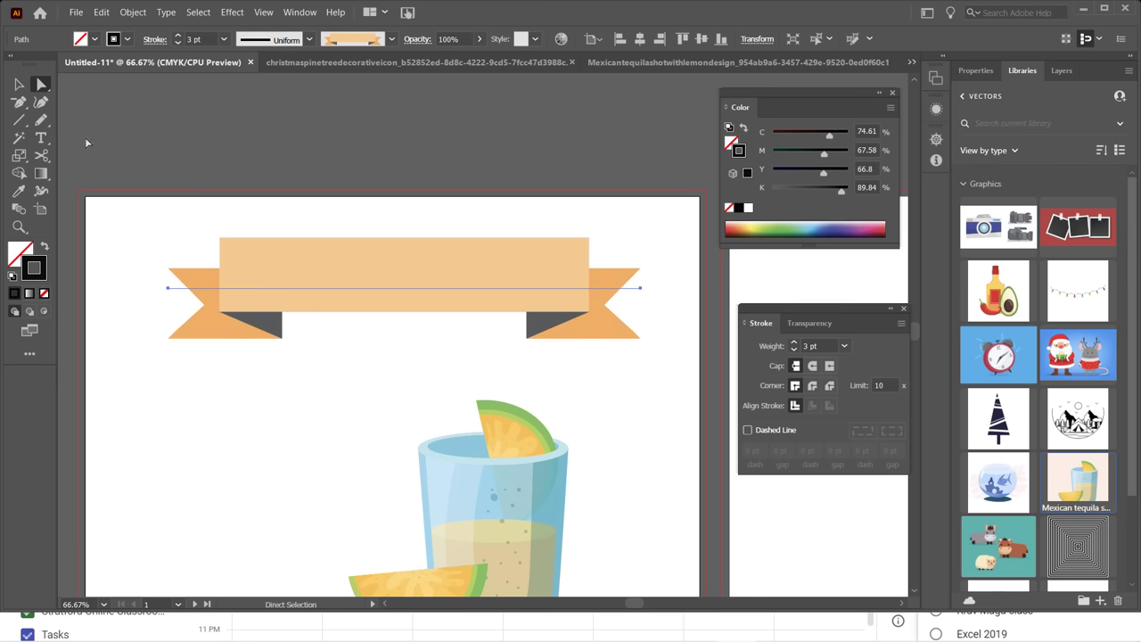
pyautogui.click(19, 103)
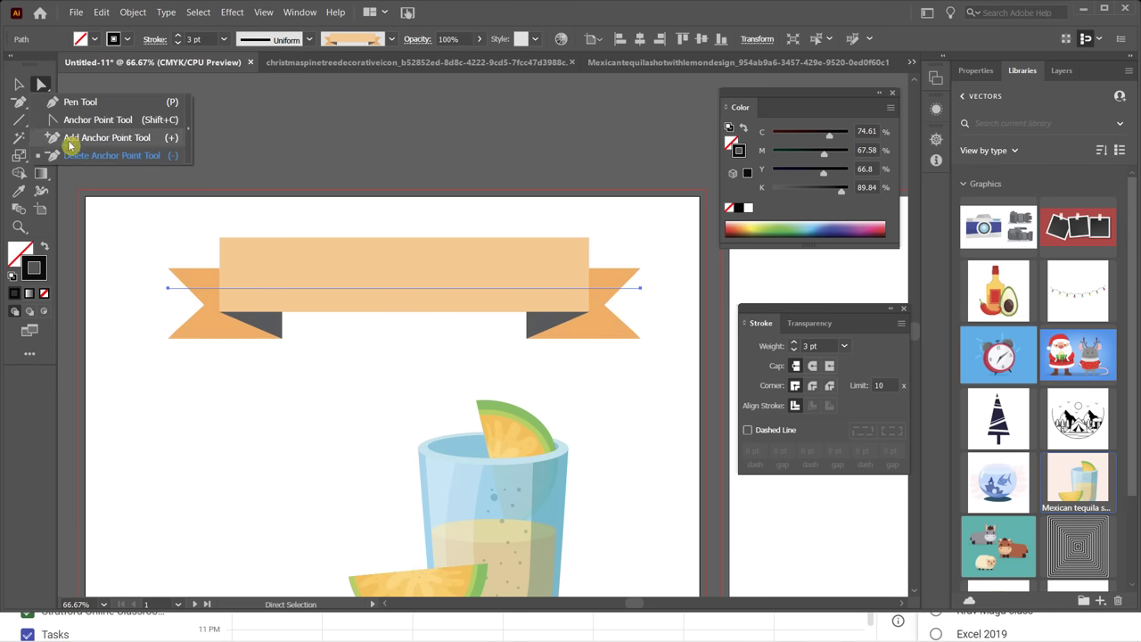
pyautogui.click(72, 139)
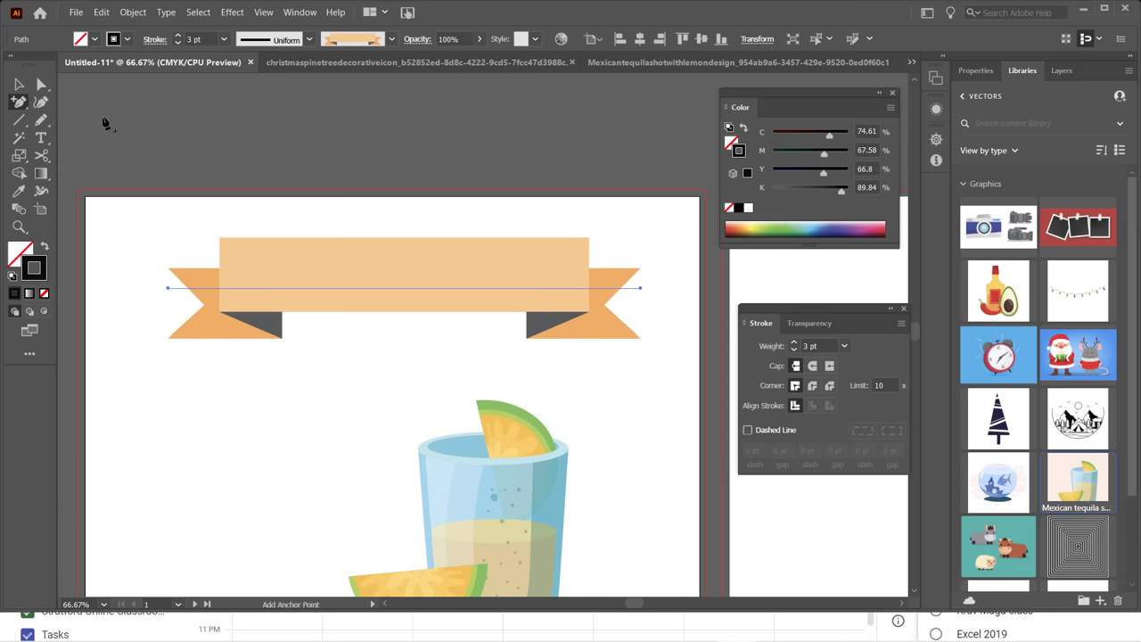
pyautogui.click(20, 101)
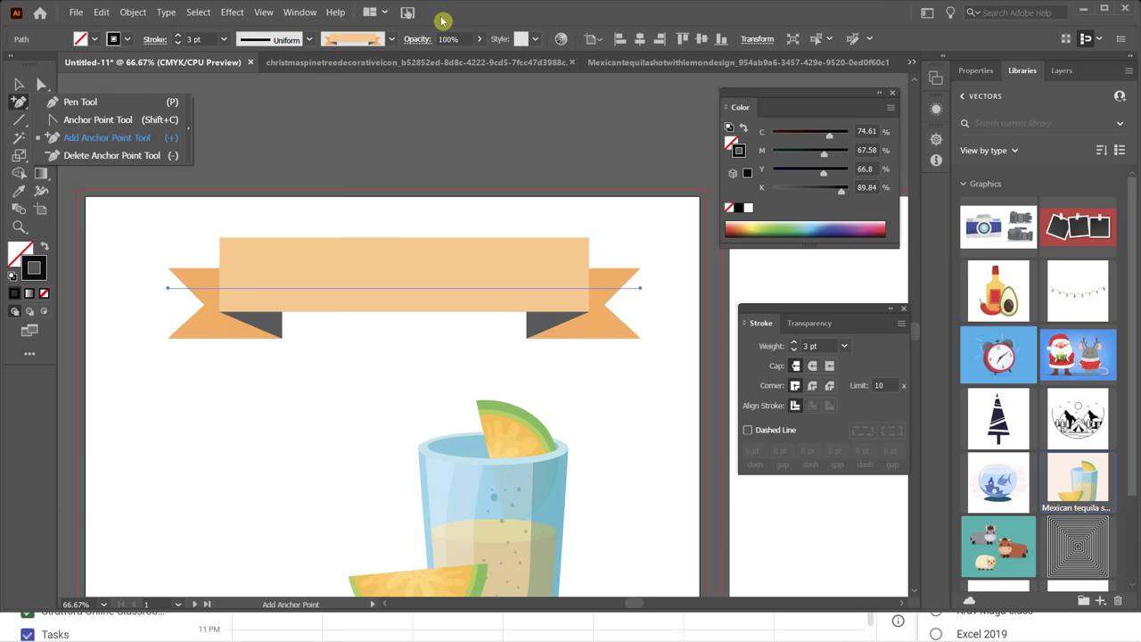
pyautogui.click(329, 107)
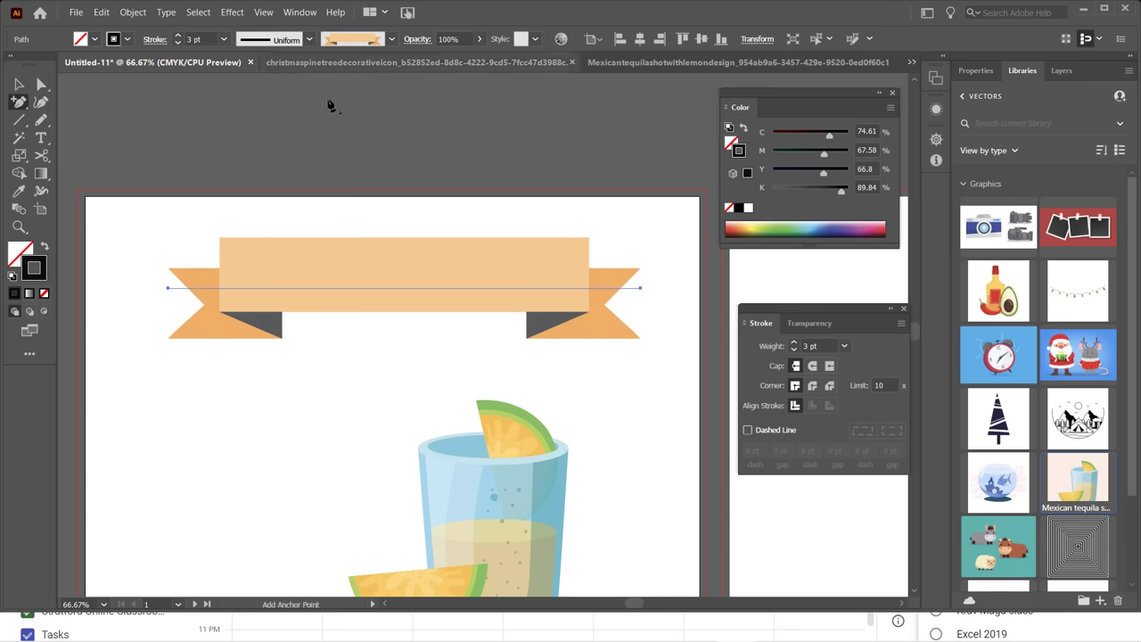
# Switch the toolbar to the Advanced preset via Edit Toolbar, then choose Add Anchor Point Tool.
pyautogui.click(30, 360)
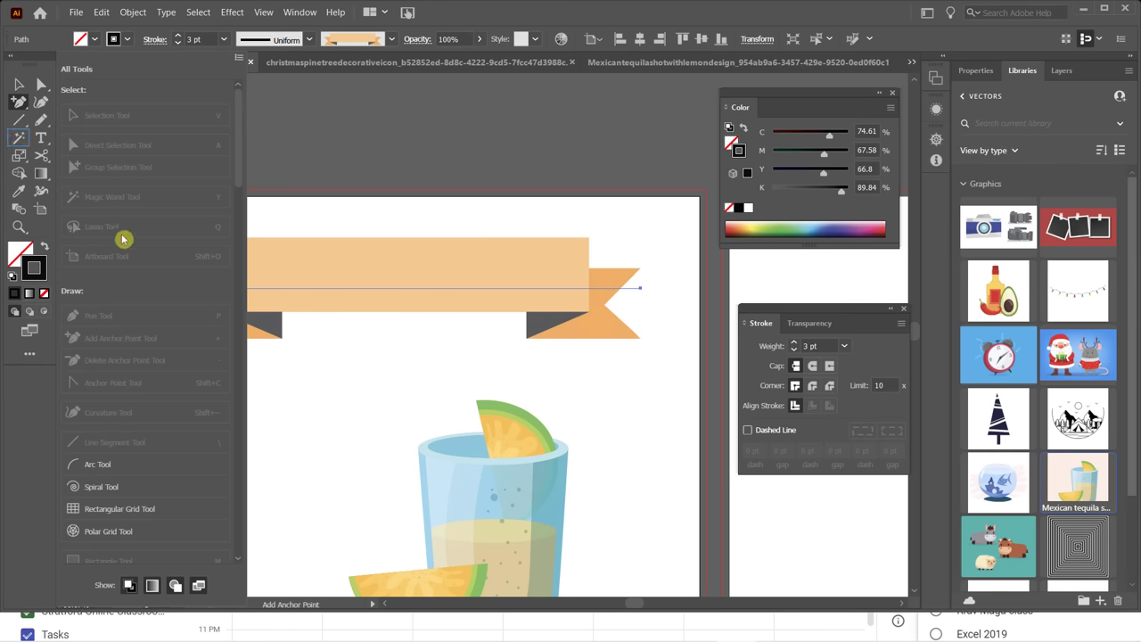
pyautogui.click(239, 58)
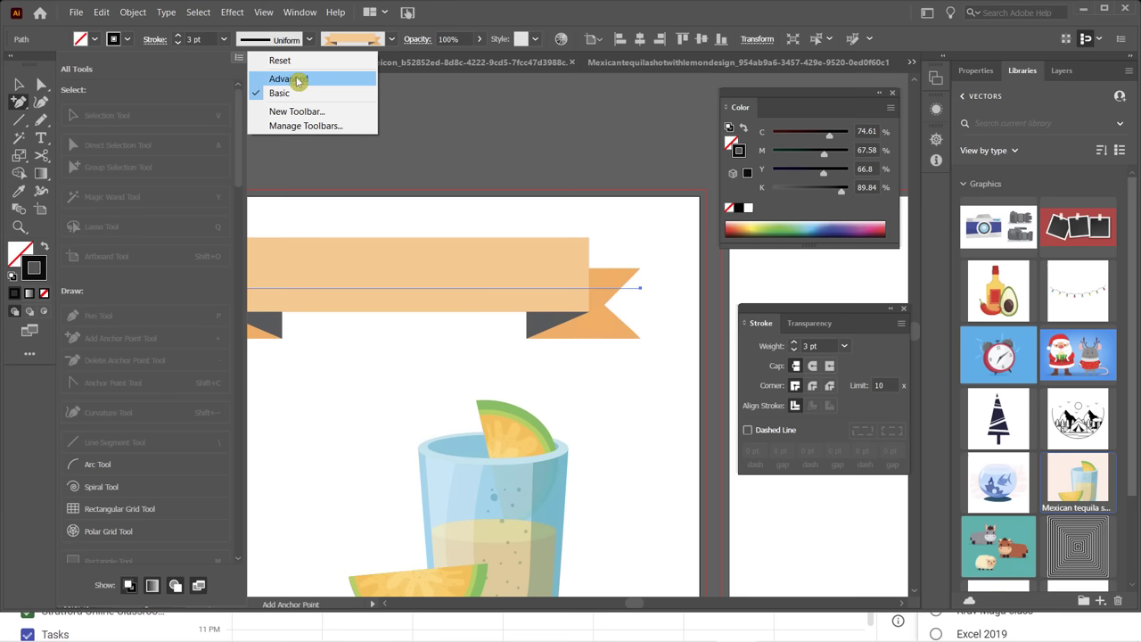
pyautogui.click(239, 117)
pyautogui.moveTo(239, 117); pyautogui.dragTo(238, 185)
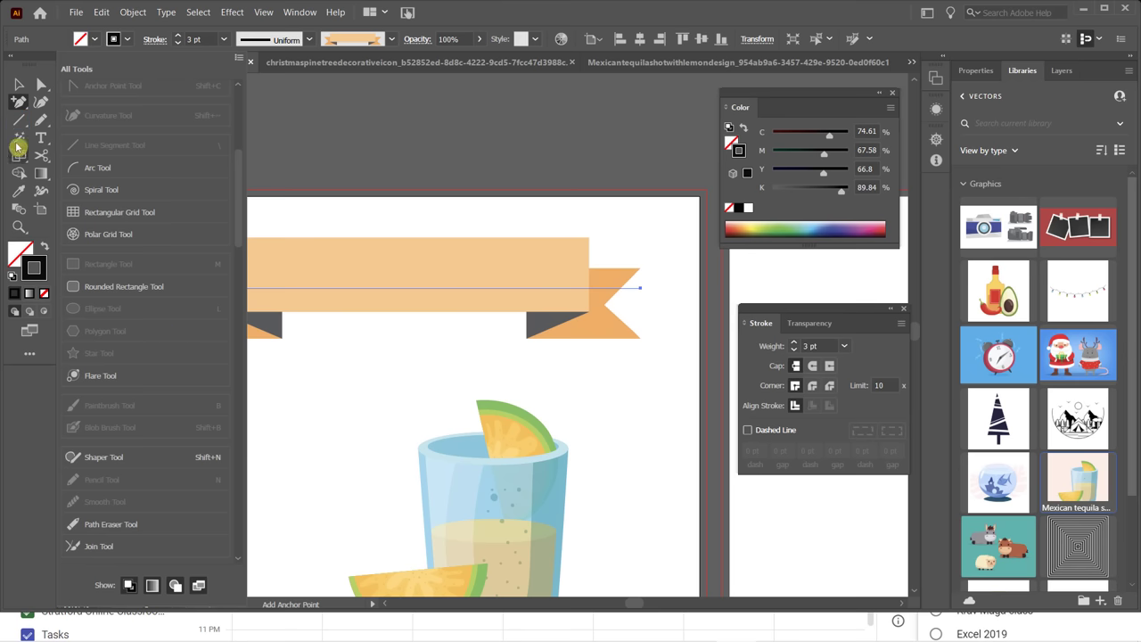
pyautogui.click(504, 9)
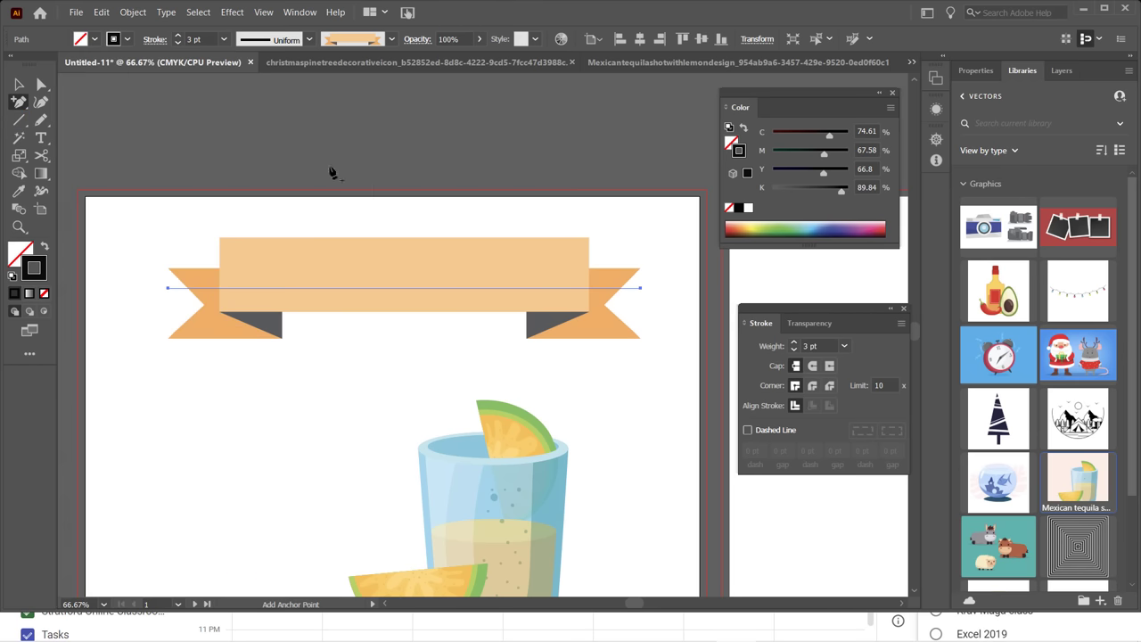
pyautogui.click(24, 105)
pyautogui.moveTo(24, 105); pyautogui.dragTo(150, 142)
# Dismiss the path-segment warning and add an anchor point at the middle of the ribbon's path.
pyautogui.click(403, 296)
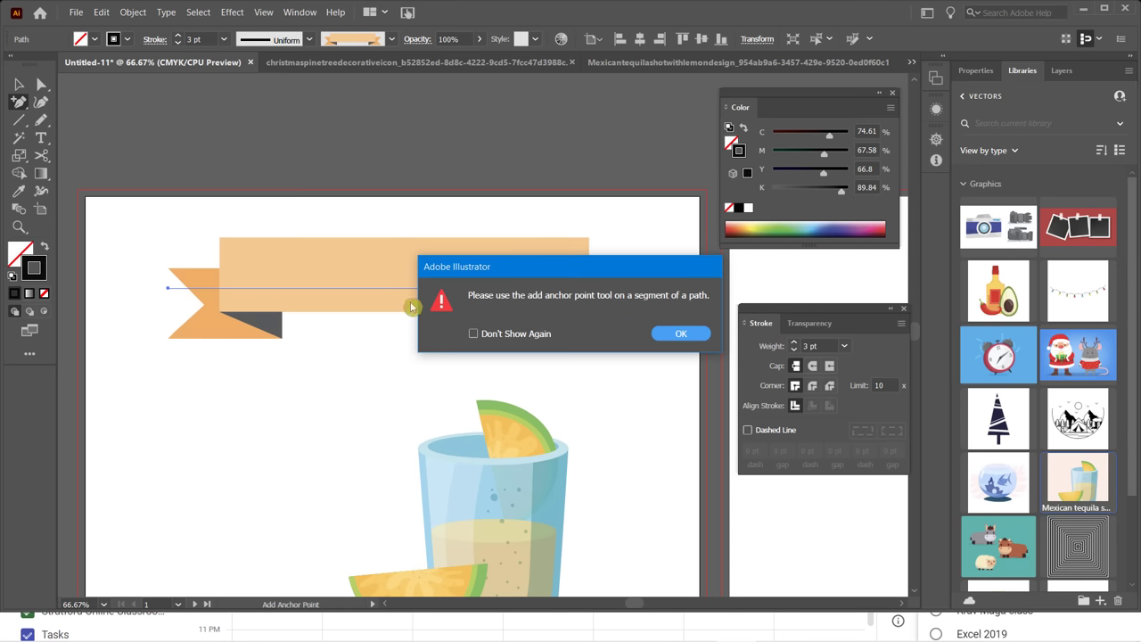
pyautogui.click(670, 335)
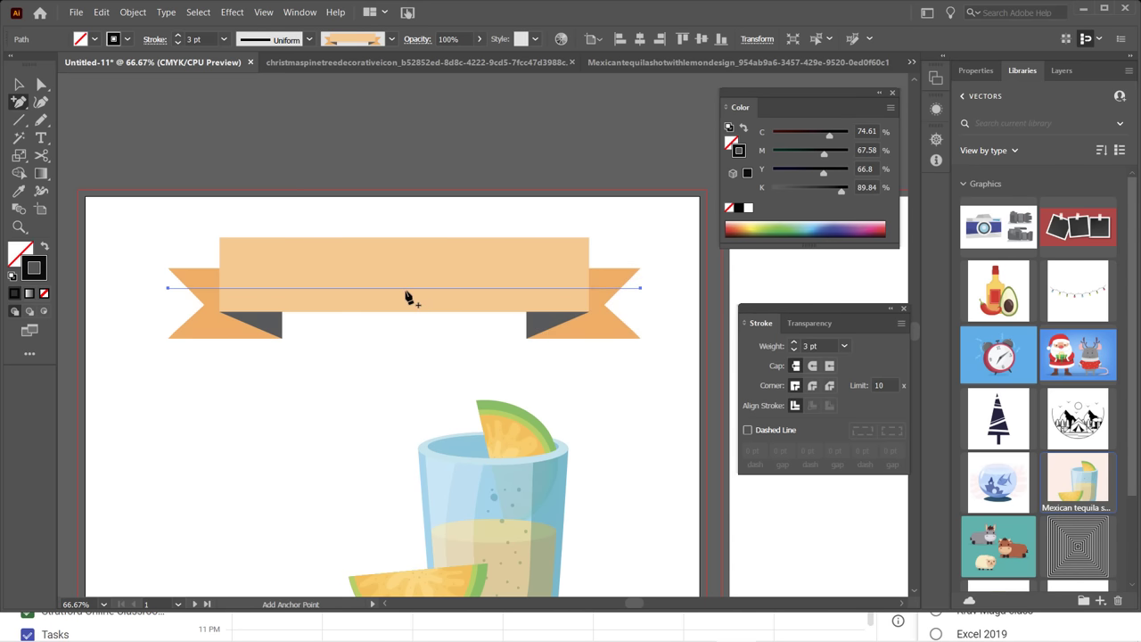
pyautogui.click(403, 289)
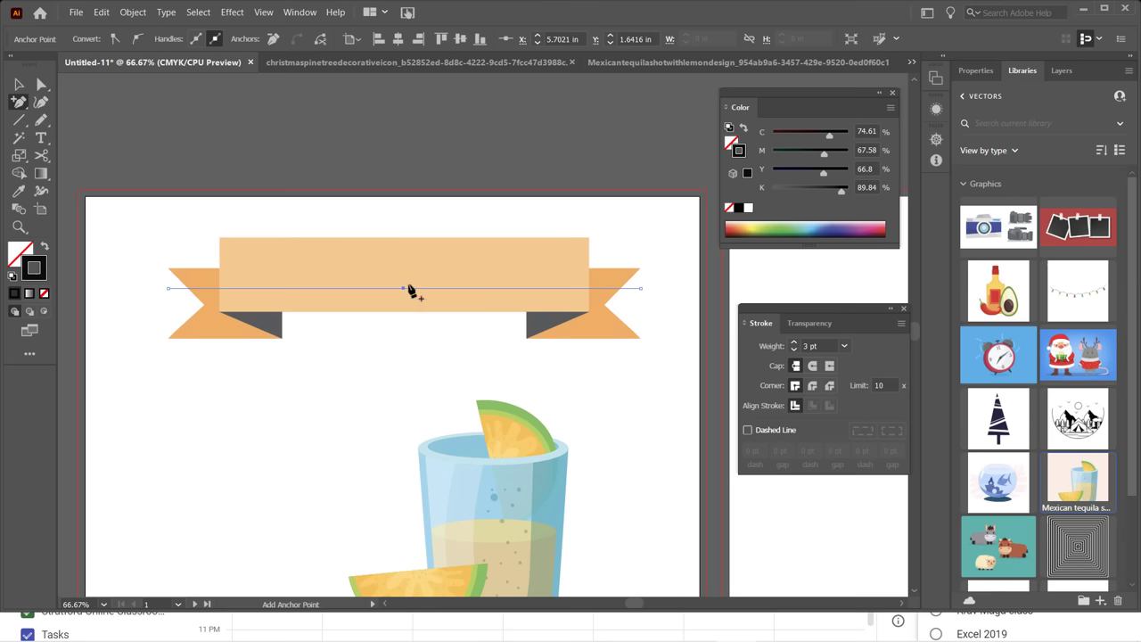
pyautogui.scroll(2, 407, 323)
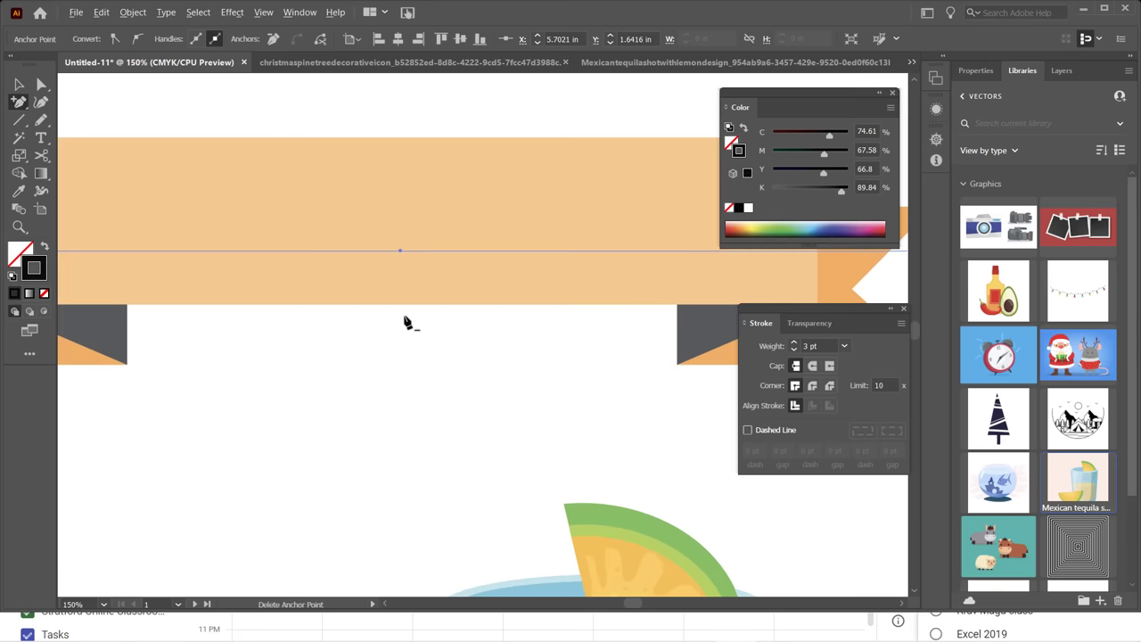
pyautogui.scroll(-3, 408, 323)
pyautogui.scroll(1, 407, 322)
pyautogui.press('+')
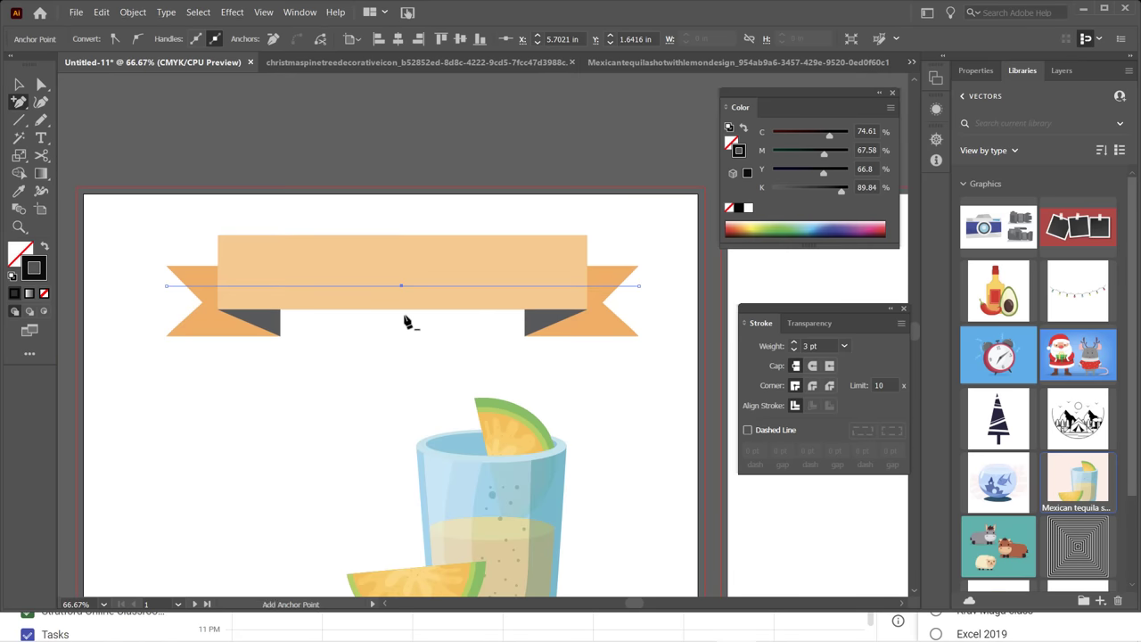
pyautogui.click(41, 85)
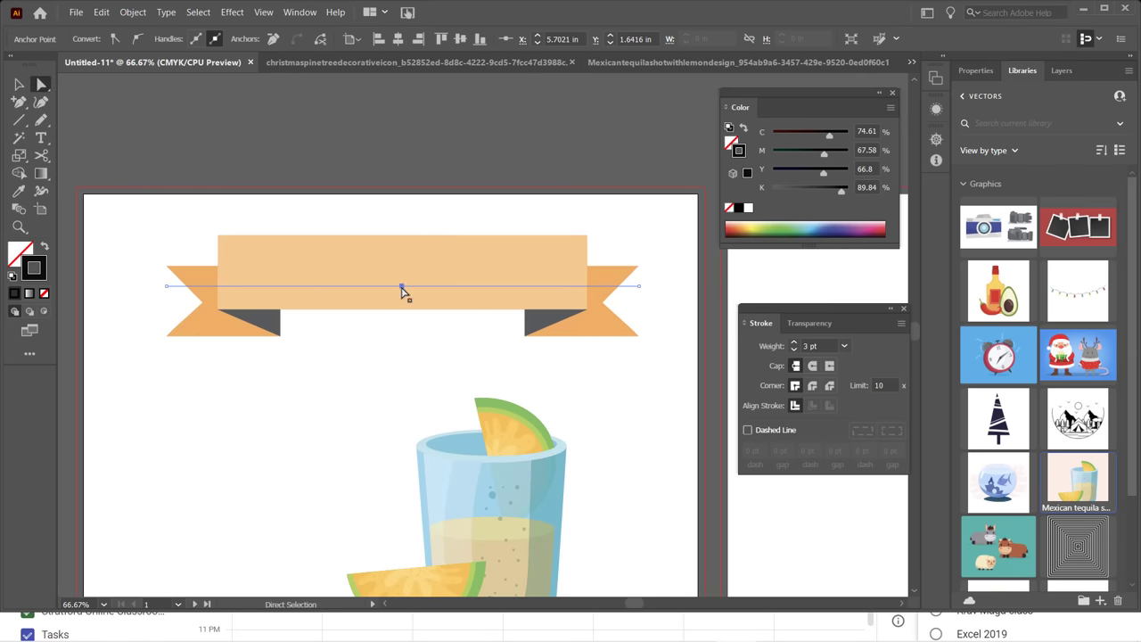
pyautogui.click(402, 288)
pyautogui.press('Up')
pyautogui.press('Up')
pyautogui.press('Up')
pyautogui.press('Up')
pyautogui.press('Up')
pyautogui.press('Up')
pyautogui.press('Up')
pyautogui.press('Up')
pyautogui.press('Up')
pyautogui.press('Up')
pyautogui.press('Up')
pyautogui.press('Up')
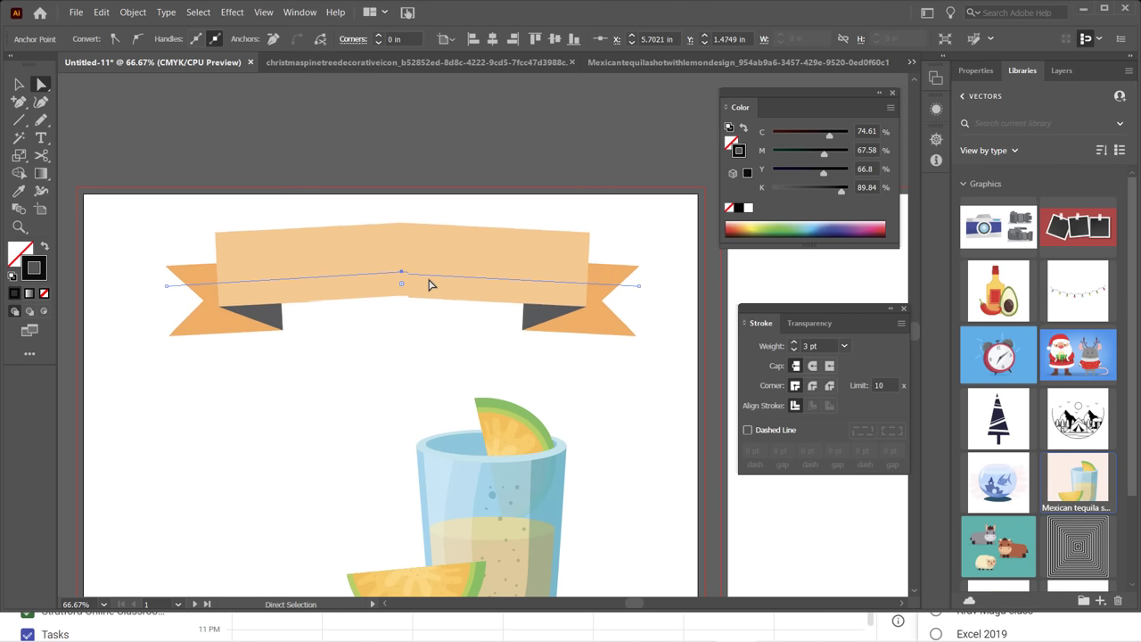
pyautogui.press('Down')
pyautogui.press('Down')
pyautogui.press('Down')
pyautogui.press('Down')
pyautogui.press('Down')
pyautogui.press('Down')
pyautogui.press('Down')
pyautogui.press('Down')
pyautogui.press('Down')
pyautogui.press('Down')
pyautogui.press('Down')
pyautogui.press('Down')
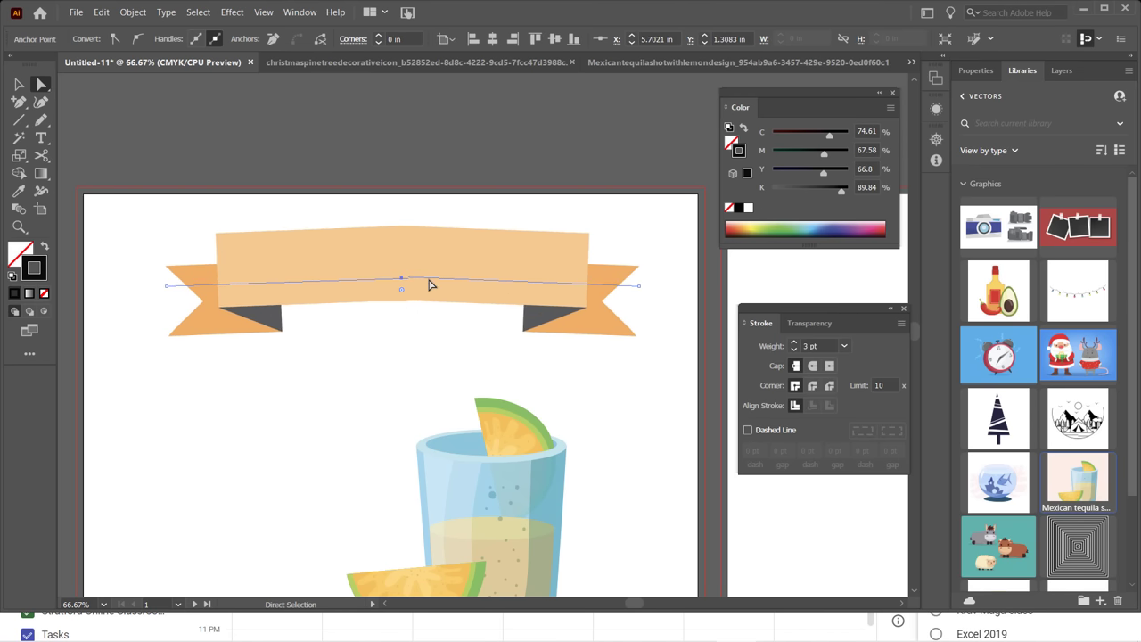
pyautogui.press('Down')
pyautogui.press('Down')
pyautogui.press('Down')
pyautogui.press('Down')
pyautogui.press('Down')
pyautogui.press('Down')
pyautogui.press('Down')
pyautogui.press('Down')
pyautogui.press('Down')
pyautogui.press('Down')
pyautogui.press('Down')
pyautogui.press('Down')
pyautogui.press('Down')
pyautogui.press('Down')
pyautogui.press('Down')
pyautogui.press('Down')
pyautogui.press('Down')
pyautogui.press('Down')
pyautogui.press('Down')
pyautogui.press('Down')
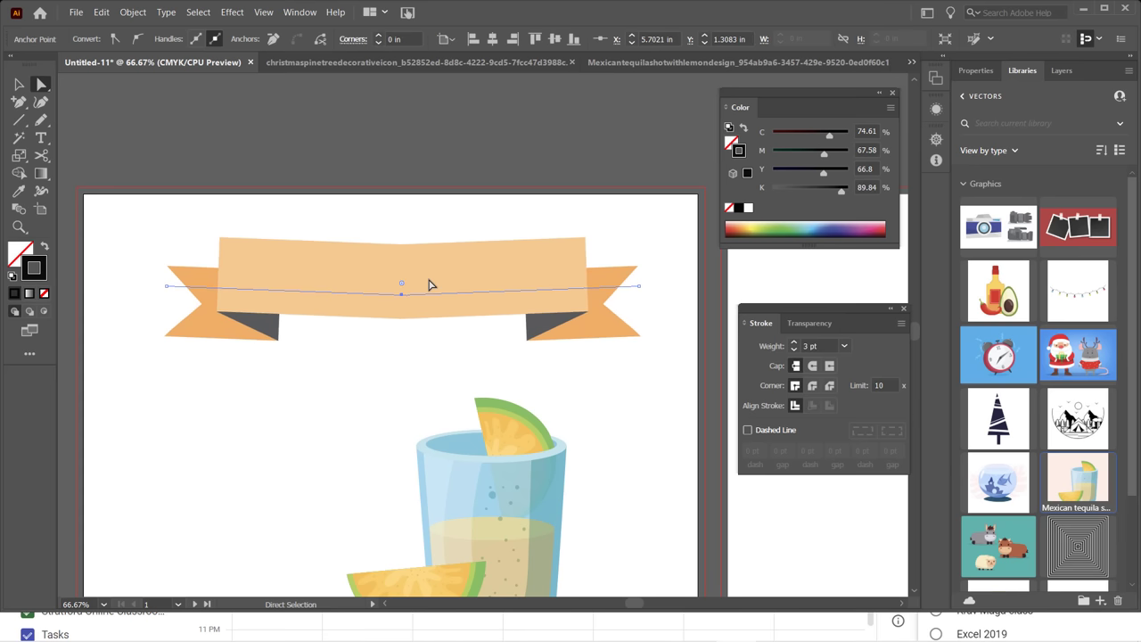
pyautogui.press('Up')
pyautogui.press('Up')
pyautogui.press('Up')
pyautogui.press('Up')
pyautogui.press('Up')
pyautogui.press('Up')
pyautogui.press('Up')
pyautogui.press('Up')
pyautogui.press('Up')
pyautogui.press('Up')
pyautogui.press('Up')
pyautogui.press('Up')
pyautogui.press('Up')
pyautogui.press('Up')
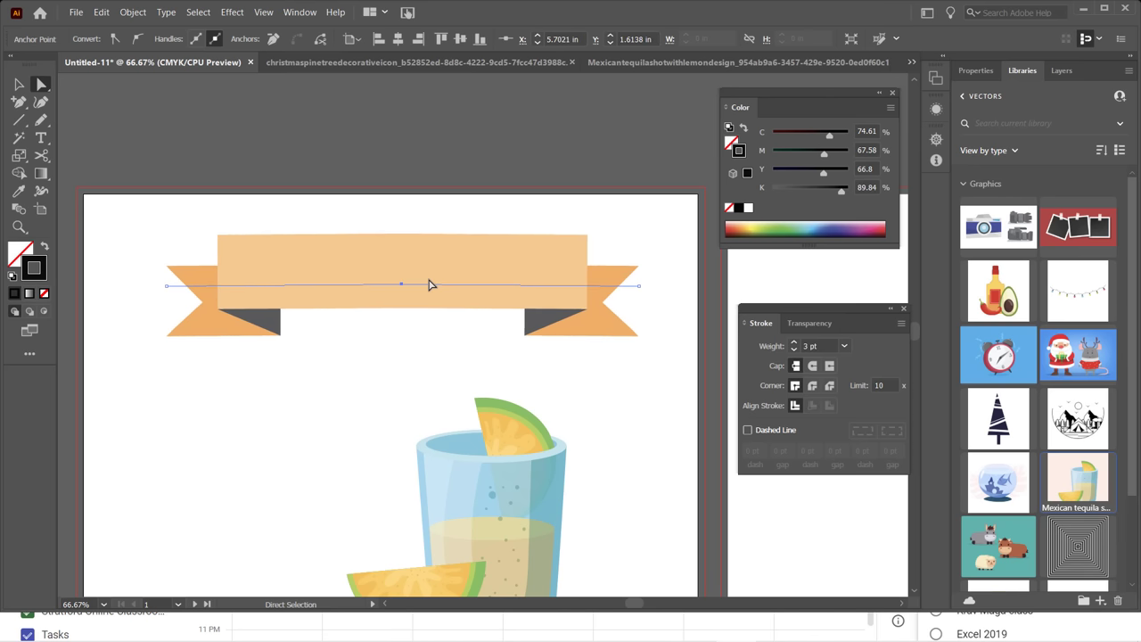
pyautogui.press('Up')
pyautogui.press('Up')
pyautogui.press('Up')
pyautogui.press('Up')
pyautogui.press('Up')
pyautogui.press('Up')
pyautogui.press('Up')
pyautogui.press('Up')
pyautogui.press('Up')
pyautogui.press('Up')
pyautogui.press('Up')
pyautogui.press('Up')
pyautogui.press('Up')
pyautogui.press('Up')
pyautogui.press('Up')
pyautogui.press('Up')
pyautogui.press('Up')
pyautogui.press('Up')
pyautogui.press('Up')
pyautogui.press('Up')
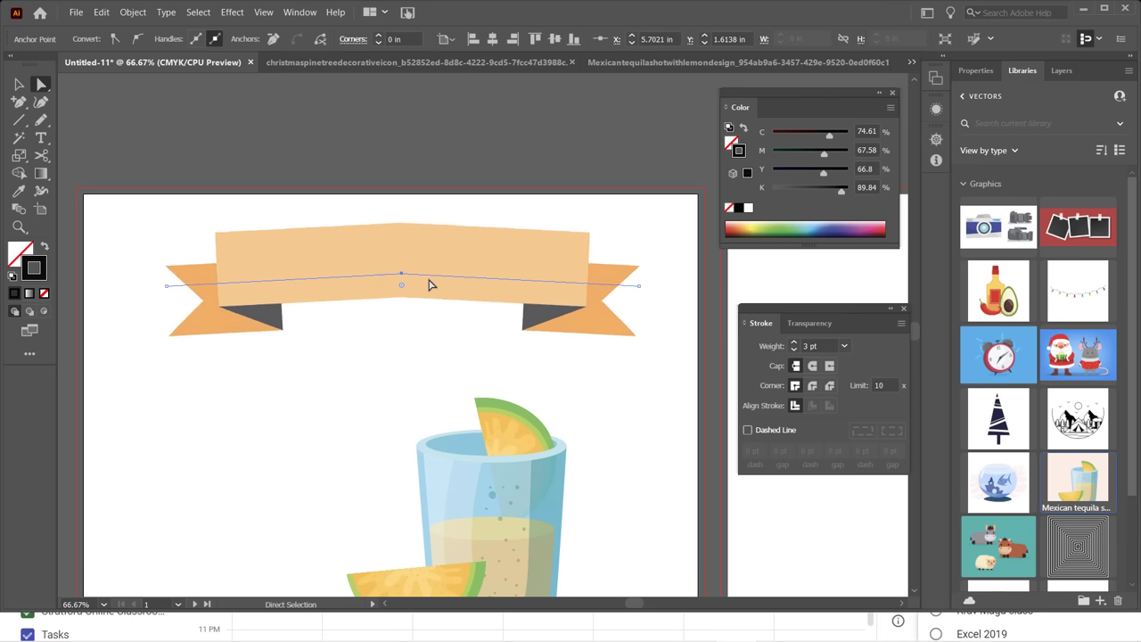
pyautogui.press('Up')
pyautogui.press('Up')
pyautogui.press('Up')
pyautogui.press('Up')
pyautogui.press('Up')
pyautogui.press('Up')
pyautogui.press('Up')
pyautogui.press('Up')
pyautogui.press('Up')
pyautogui.press('Up')
pyautogui.press('Up')
pyautogui.press('Up')
pyautogui.press('Up')
pyautogui.press('Up')
pyautogui.press('Up')
pyautogui.press('Up')
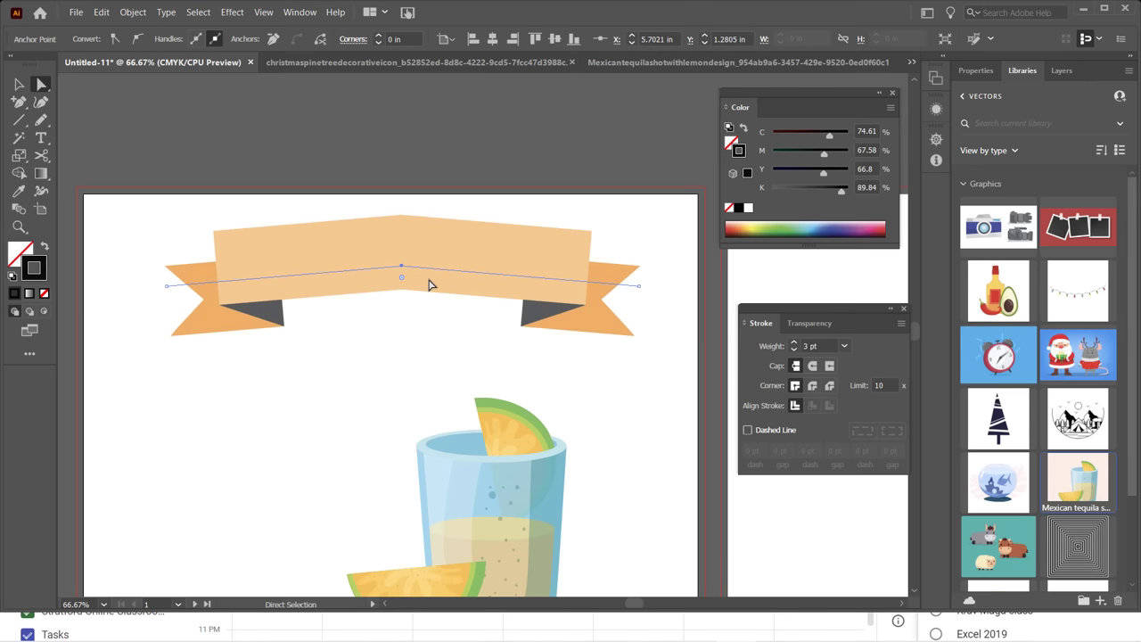
pyautogui.press('Up')
pyautogui.press('Up')
pyautogui.press('Up')
pyautogui.press('Up')
pyautogui.scroll(1, 385, 230)
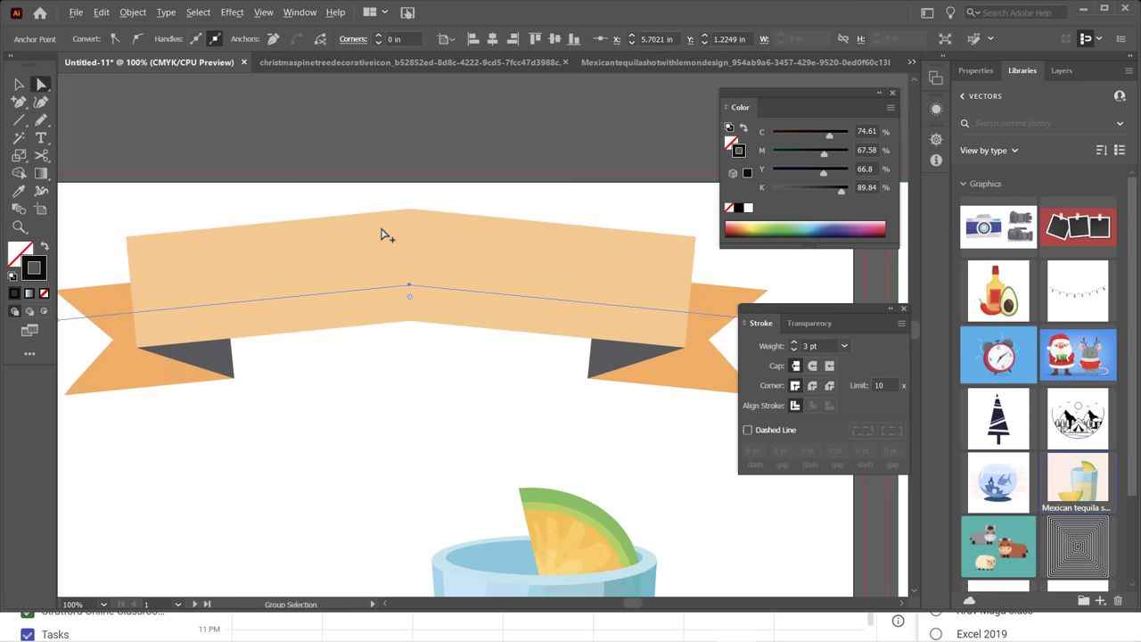
pyautogui.scroll(1, 381, 229)
pyautogui.scroll(-1, 427, 229)
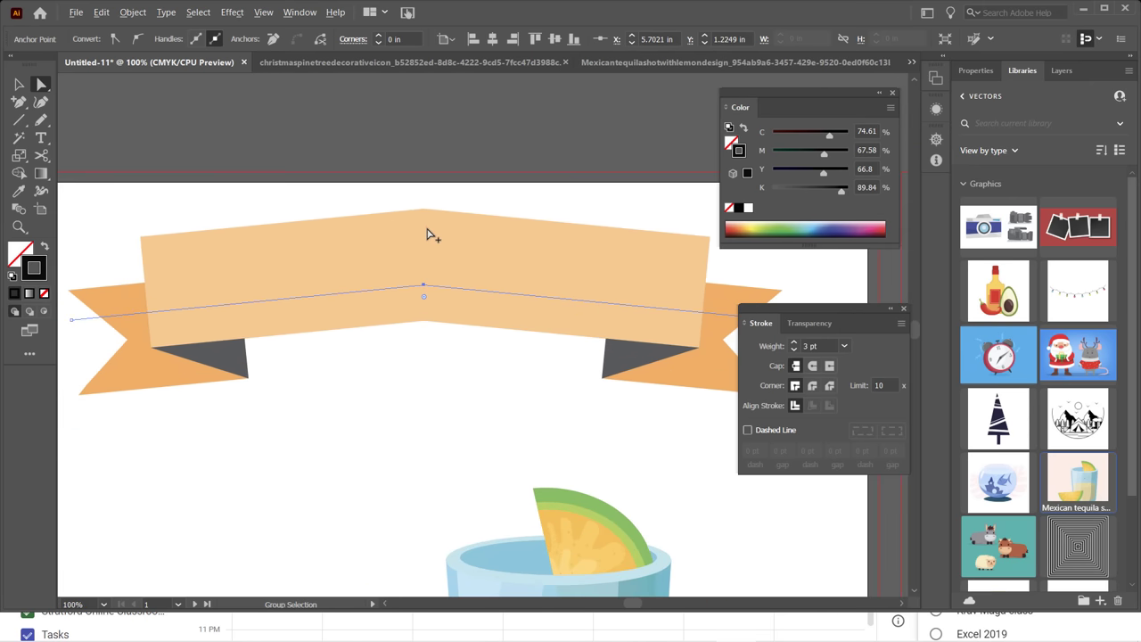
pyautogui.scroll(-1, 431, 271)
pyautogui.press('Down')
pyautogui.press('Down')
pyautogui.press('Down')
pyautogui.press('Down')
pyautogui.press('Down')
pyautogui.press('Down')
pyautogui.press('Down')
pyautogui.press('Down')
pyautogui.press('Down')
pyautogui.press('Down')
pyautogui.press('Down')
pyautogui.press('Down')
pyautogui.press('Down')
pyautogui.press('Down')
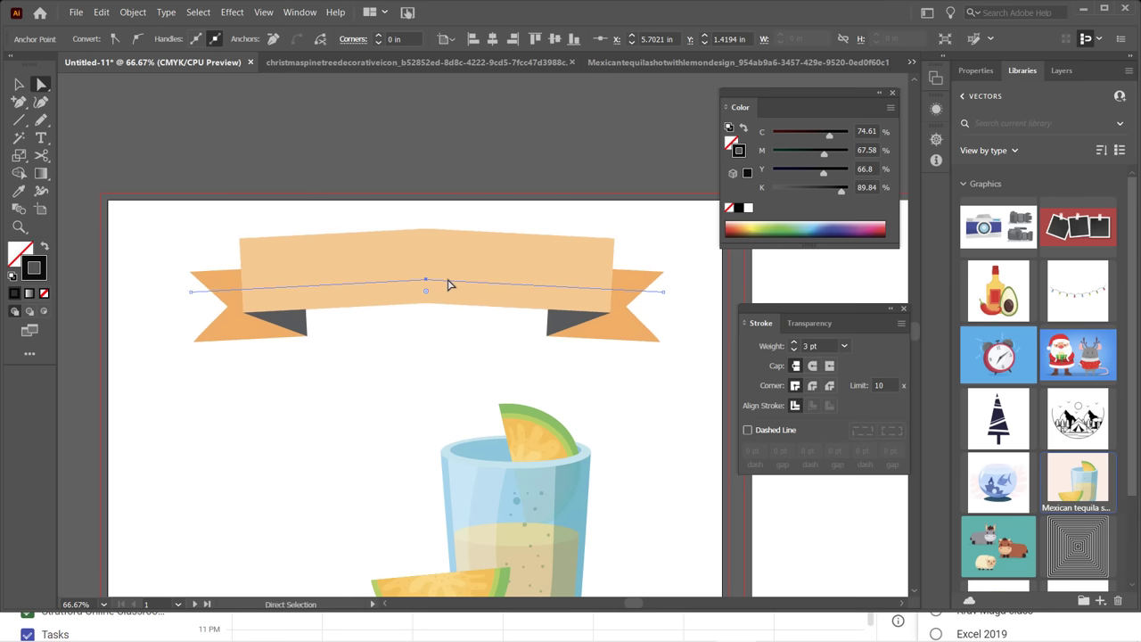
pyautogui.press('Down')
pyautogui.press('Down')
pyautogui.press('Down')
pyautogui.press('Down')
pyautogui.press('Down')
pyautogui.press('Down')
pyautogui.press('Down')
pyautogui.press('Down')
pyautogui.press('Down')
pyautogui.press('Down')
pyautogui.press('Down')
pyautogui.press('Down')
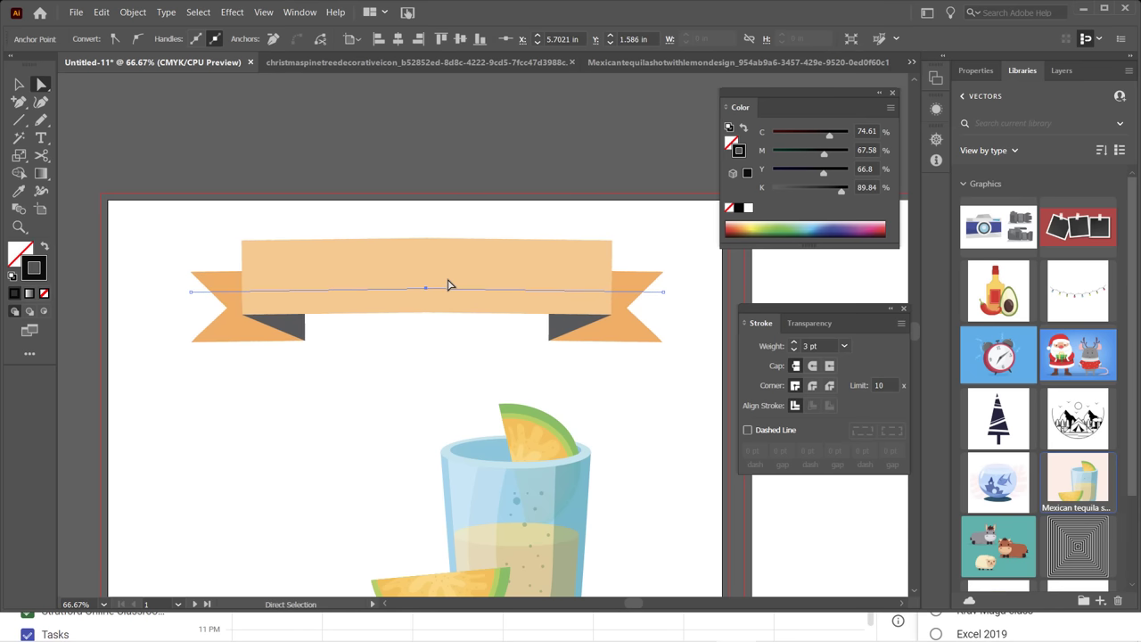
pyautogui.press('Down')
pyautogui.press('Down')
pyautogui.press('Up')
pyautogui.press('Down')
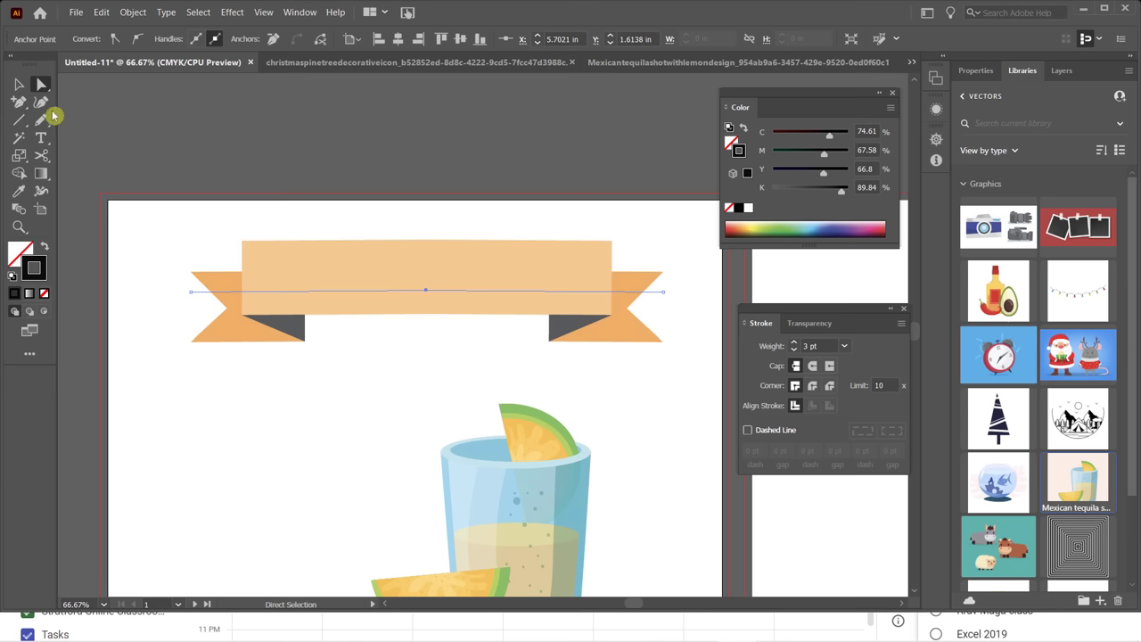
# Tear off the Pen tool group as a floating panel placed beside the artboard.
pyautogui.click(18, 104)
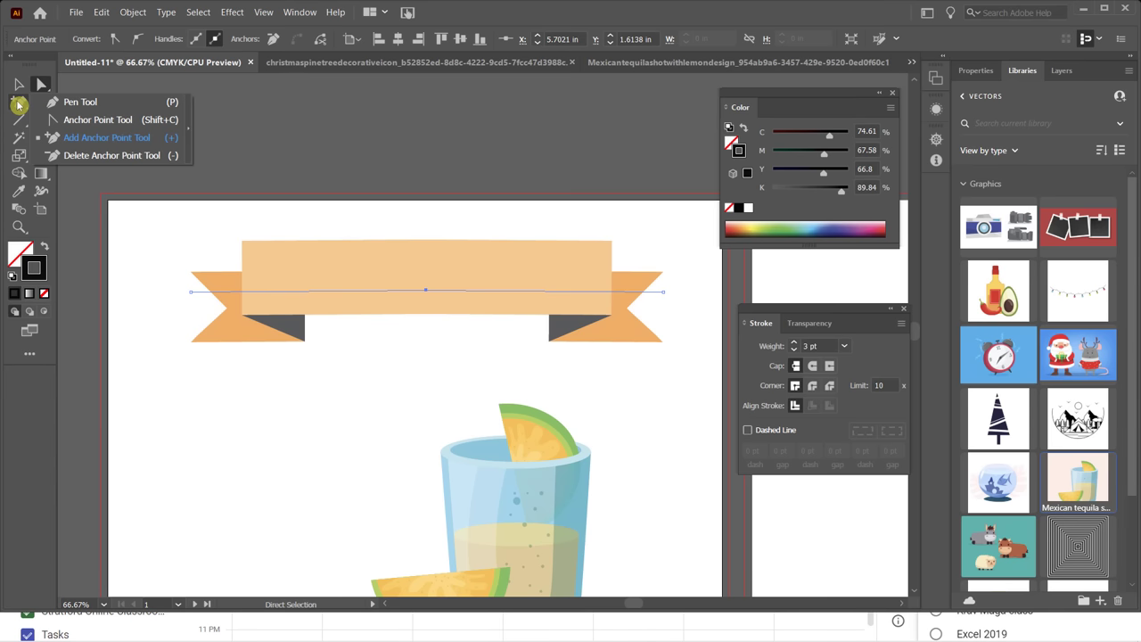
pyautogui.click(190, 130)
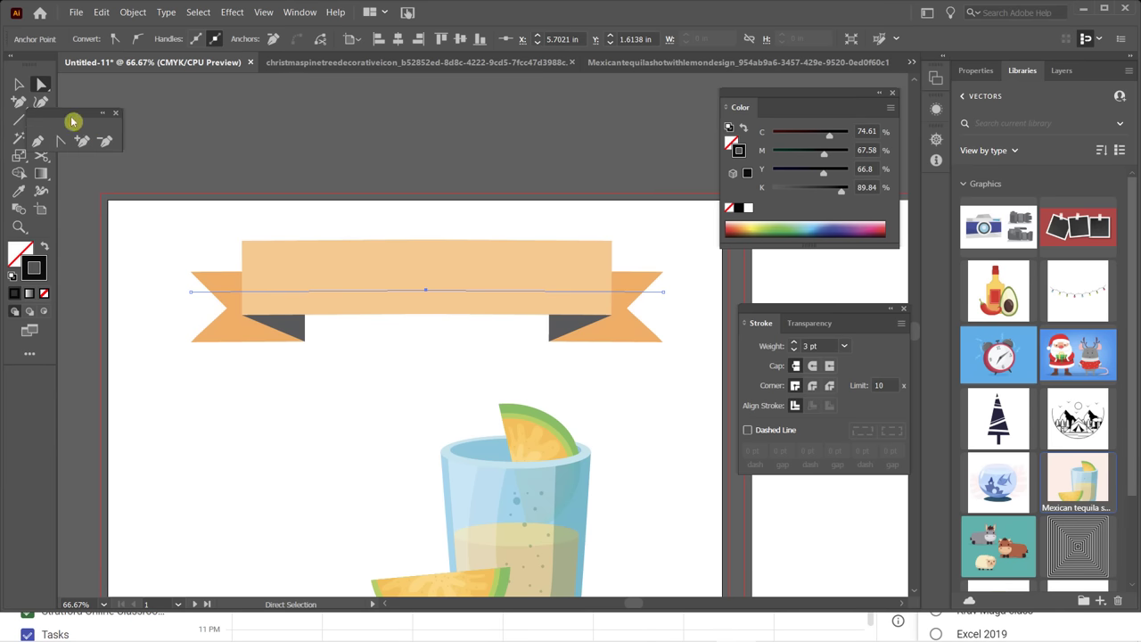
pyautogui.moveTo(81, 120); pyautogui.dragTo(217, 116)
pyautogui.moveTo(189, 111); pyautogui.dragTo(152, 112)
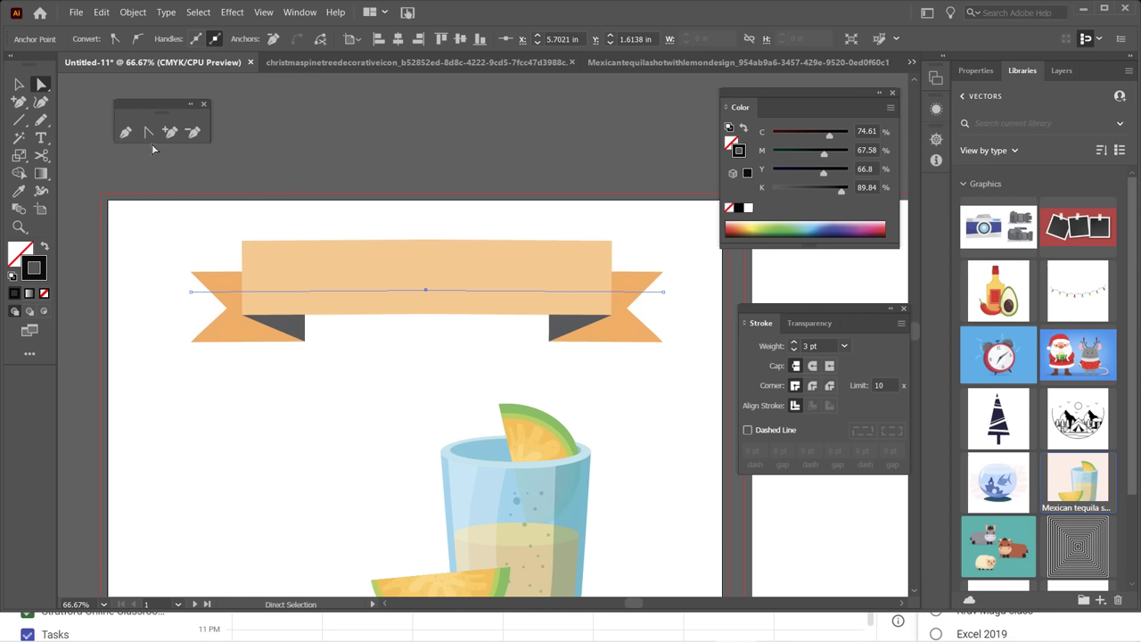
# Use the Anchor Point tool to pull curve handles out of the ribbon's centre anchor.
pyautogui.click(148, 132)
pyautogui.click(148, 132)
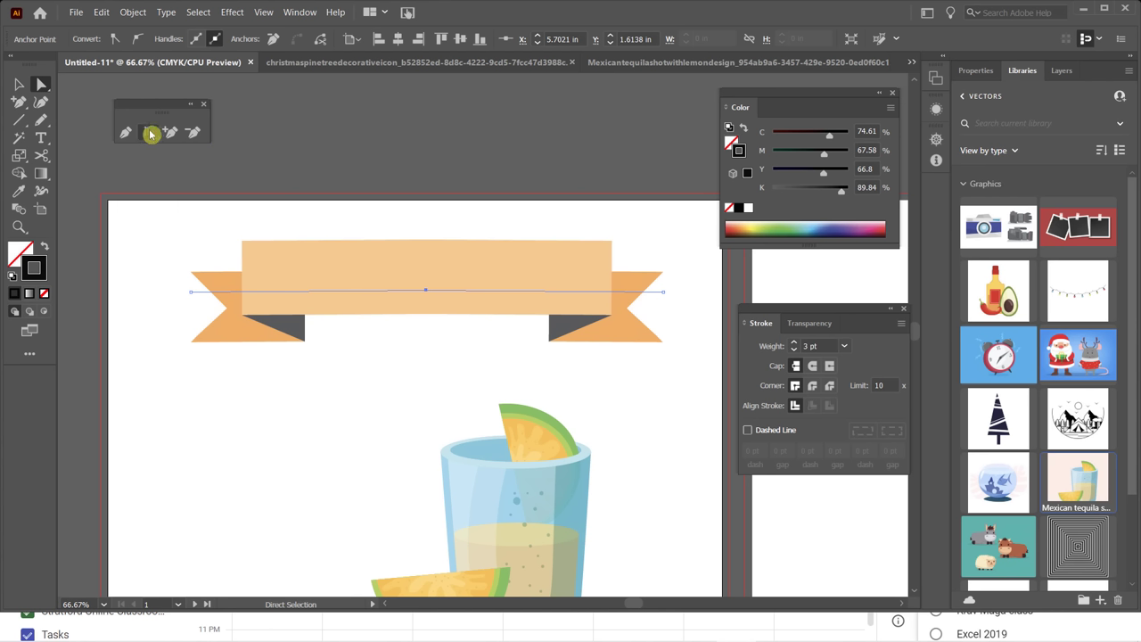
pyautogui.click(425, 290)
pyautogui.moveTo(436, 290); pyautogui.dragTo(463, 310)
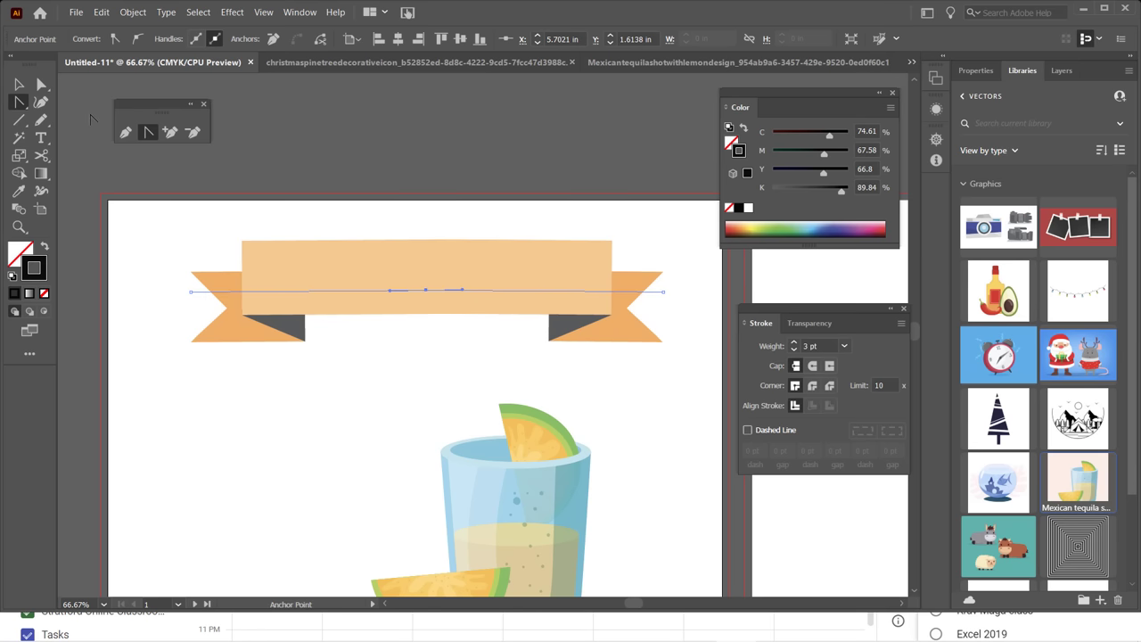
# Nudge the centre anchor up and down with arrow keys, leaving the banner flat at Y 1.586 in.
pyautogui.click(40, 84)
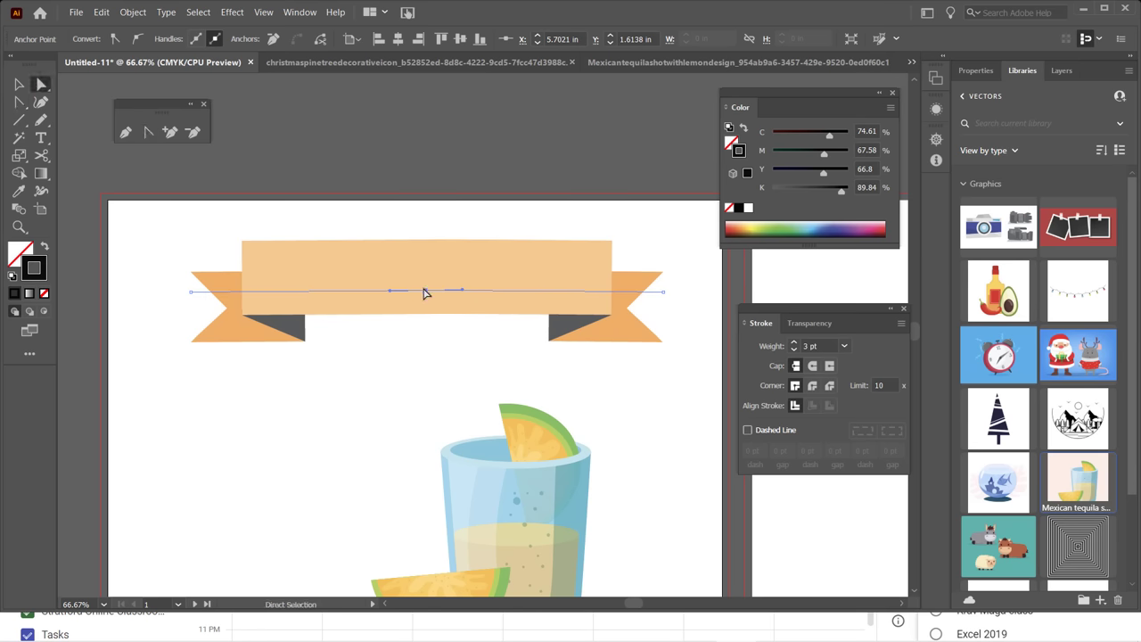
pyautogui.press('ctrl')
pyautogui.press('Up')
pyautogui.press('Up')
pyautogui.press('Up')
pyautogui.press('Up')
pyautogui.press('Up')
pyautogui.press('Up')
pyautogui.press('Up')
pyautogui.press('Up')
pyautogui.press('Up')
pyautogui.press('Up')
pyautogui.press('Up')
pyautogui.press('Up')
pyautogui.press('Up')
pyautogui.press('Up')
pyautogui.press('Up')
pyautogui.press('Up')
pyautogui.press('Up')
pyautogui.press('Up')
pyautogui.press('Up')
pyautogui.press('Up')
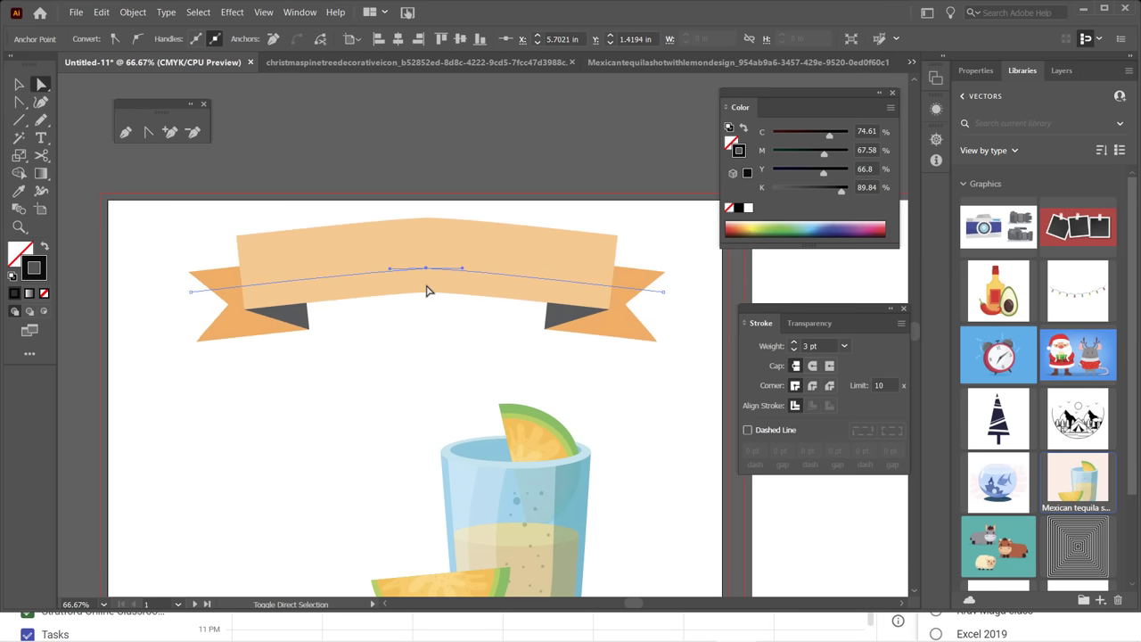
pyautogui.press('Down')
pyautogui.press('Down')
pyautogui.press('Down')
pyautogui.press('Down')
pyautogui.press('Down')
pyautogui.press('Down')
pyautogui.press('Down')
pyautogui.press('Down')
pyautogui.press('Down')
pyautogui.press('Down')
pyautogui.press('Down')
pyautogui.press('Down')
pyautogui.press('Down')
pyautogui.press('Down')
pyautogui.press('Down')
pyautogui.press('Down')
pyautogui.press('Down')
pyautogui.press('Down')
pyautogui.press('Down')
pyautogui.press('Down')
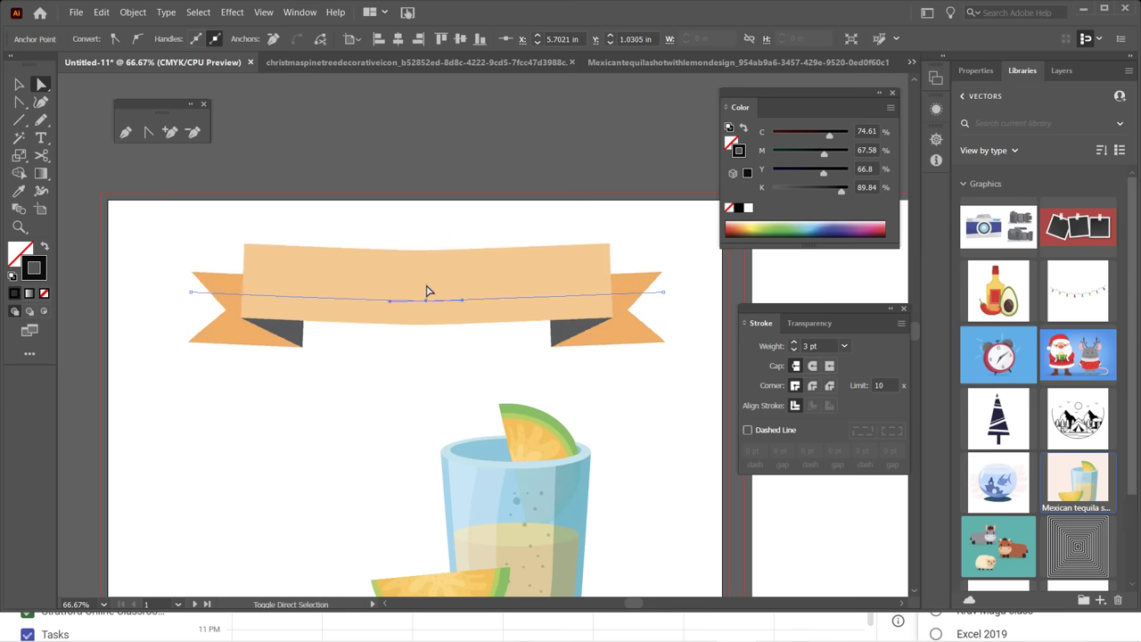
pyautogui.press('Up')
pyautogui.press('Up')
pyautogui.press('Up')
pyautogui.press('Up')
pyautogui.press('Up')
pyautogui.press('Up')
pyautogui.press('Up')
pyautogui.press('Up')
pyautogui.press('Up')
pyautogui.press('Up')
pyautogui.press('Up')
pyautogui.press('Up')
pyautogui.press('Up')
pyautogui.press('Up')
pyautogui.press('Up')
pyautogui.press('Up')
pyautogui.press('Up')
pyautogui.press('Up')
pyautogui.press('Up')
pyautogui.press('Up')
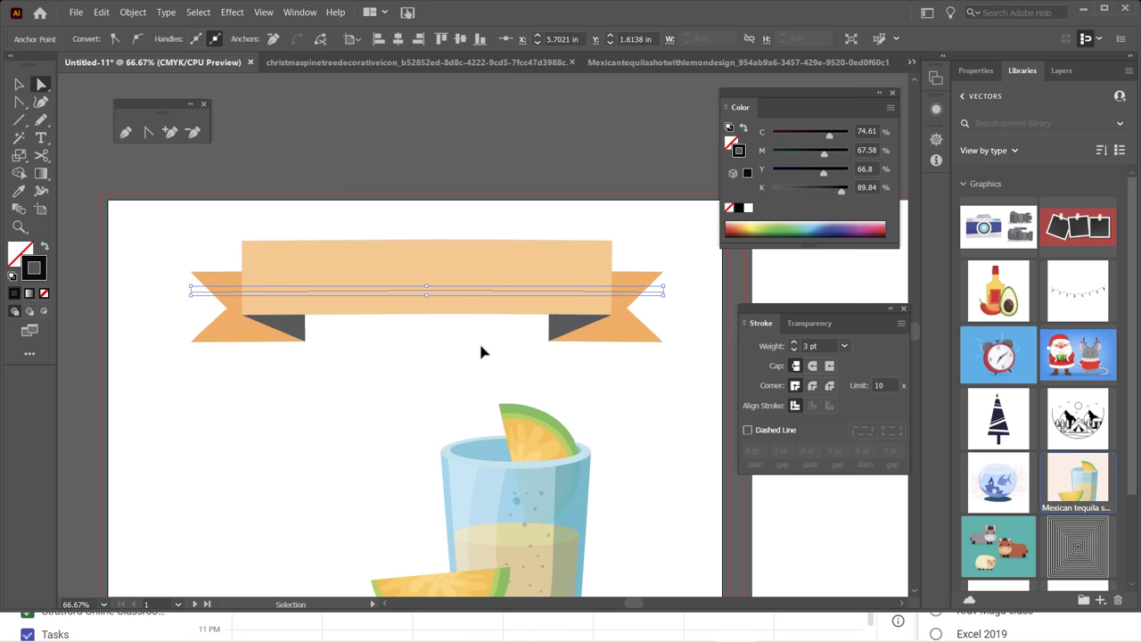
pyautogui.press('Up')
pyautogui.press('Up')
pyautogui.press('Up')
pyautogui.press('Up')
pyautogui.press('Up')
pyautogui.press('Up')
pyautogui.press('Up')
pyautogui.press('Up')
pyautogui.press('Up')
pyautogui.press('Up')
pyautogui.press('Up')
pyautogui.press('Up')
pyautogui.press('Up')
pyautogui.press('Up')
pyautogui.press('Up')
pyautogui.press('Up')
pyautogui.press('Up')
pyautogui.press('Up')
pyautogui.press('Up')
pyautogui.press('Up')
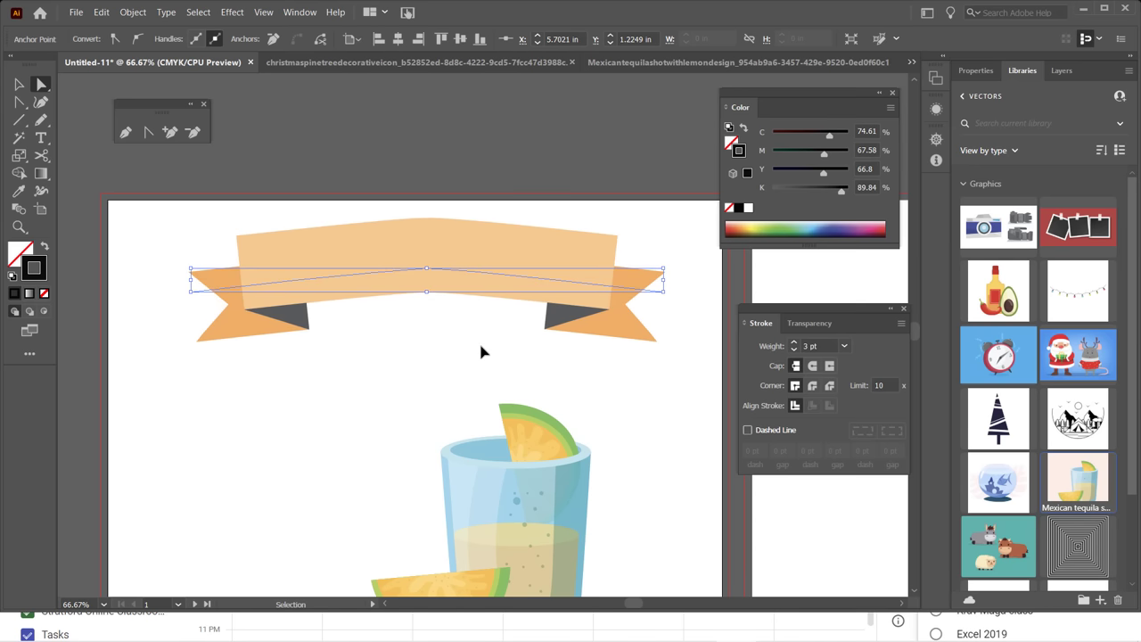
pyautogui.hotkey('ctrl', 'z')
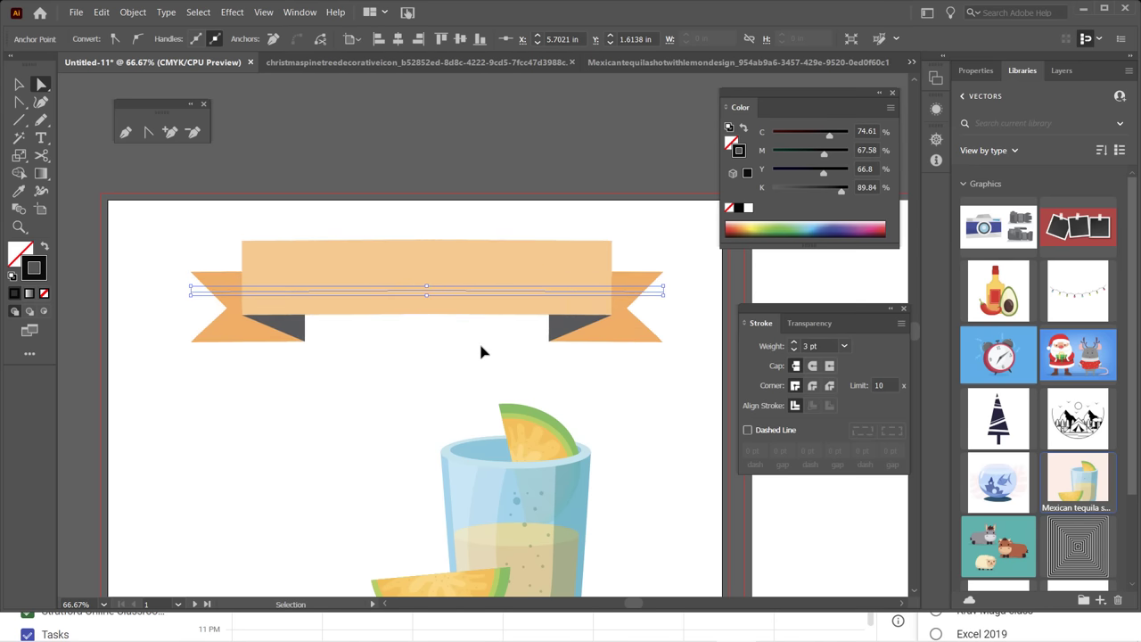
pyautogui.press('Up')
pyautogui.press('Up')
pyautogui.press('Up')
pyautogui.press('Up')
pyautogui.press('Up')
pyautogui.press('Up')
pyautogui.press('Up')
pyautogui.press('Up')
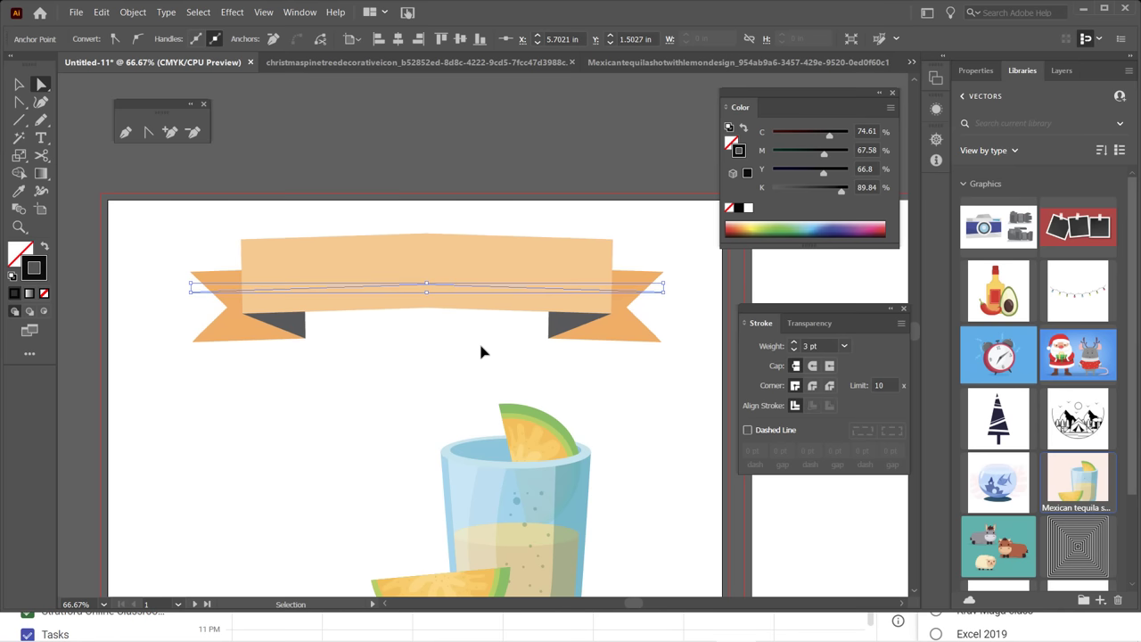
pyautogui.press('Up')
pyautogui.press('Up')
pyautogui.press('Up')
pyautogui.press('Up')
pyautogui.press('Up')
pyautogui.press('Up')
pyautogui.press('Up')
pyautogui.press('Up')
pyautogui.press('Up')
pyautogui.press('Up')
pyautogui.press('Up')
pyautogui.press('Up')
pyautogui.press('Up')
pyautogui.press('Up')
pyautogui.press('Up')
pyautogui.press('Up')
pyautogui.press('Up')
pyautogui.press('Up')
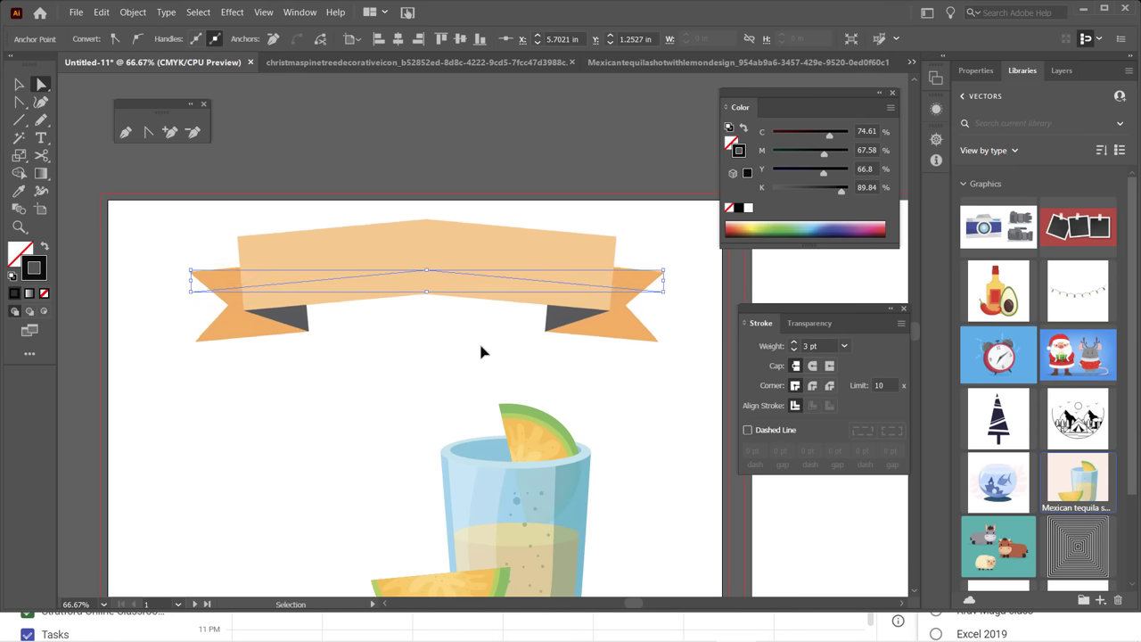
pyautogui.press('Down')
pyautogui.press('Down')
pyautogui.press('Down')
pyautogui.press('Down')
pyautogui.press('Down')
pyautogui.press('Down')
pyautogui.press('Down')
pyautogui.press('Down')
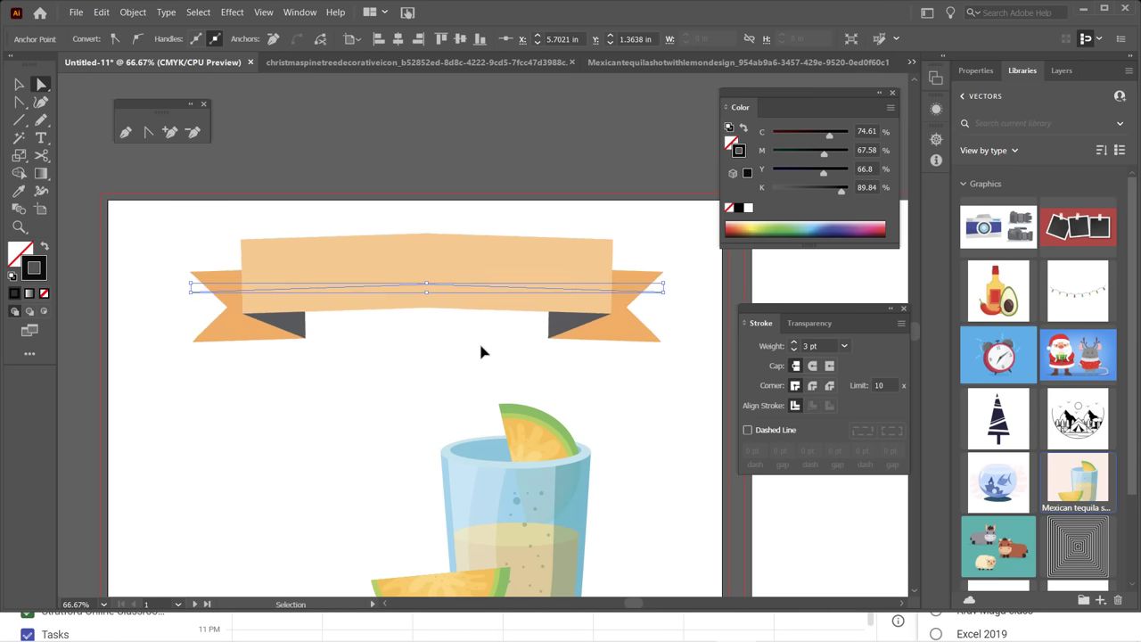
pyautogui.press('Down')
pyautogui.press('Down')
pyautogui.press('Down')
pyautogui.press('Down')
pyautogui.press('Down')
pyautogui.press('Down')
pyautogui.press('Down')
pyautogui.press('Down')
pyautogui.press('Down')
pyautogui.press('Down')
pyautogui.press('Down')
pyautogui.press('Down')
pyautogui.press('Down')
pyautogui.press('Down')
pyautogui.press('Down')
pyautogui.press('Down')
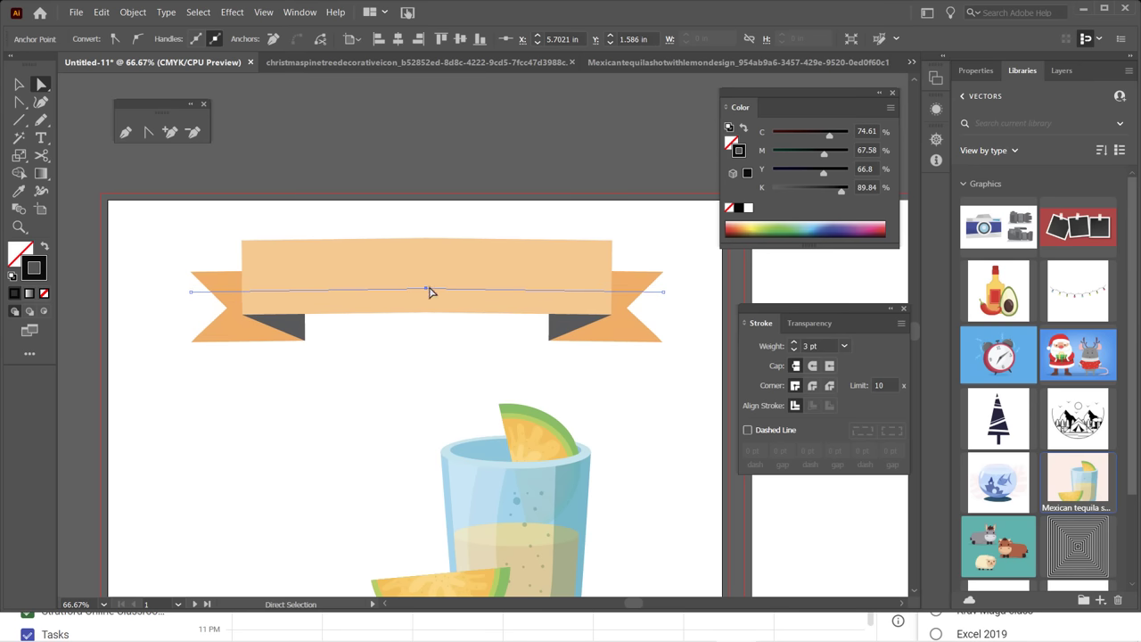
# Try corner and smooth conversions on the centre anchor while raising it to peak the ribbon.
pyautogui.click(115, 40)
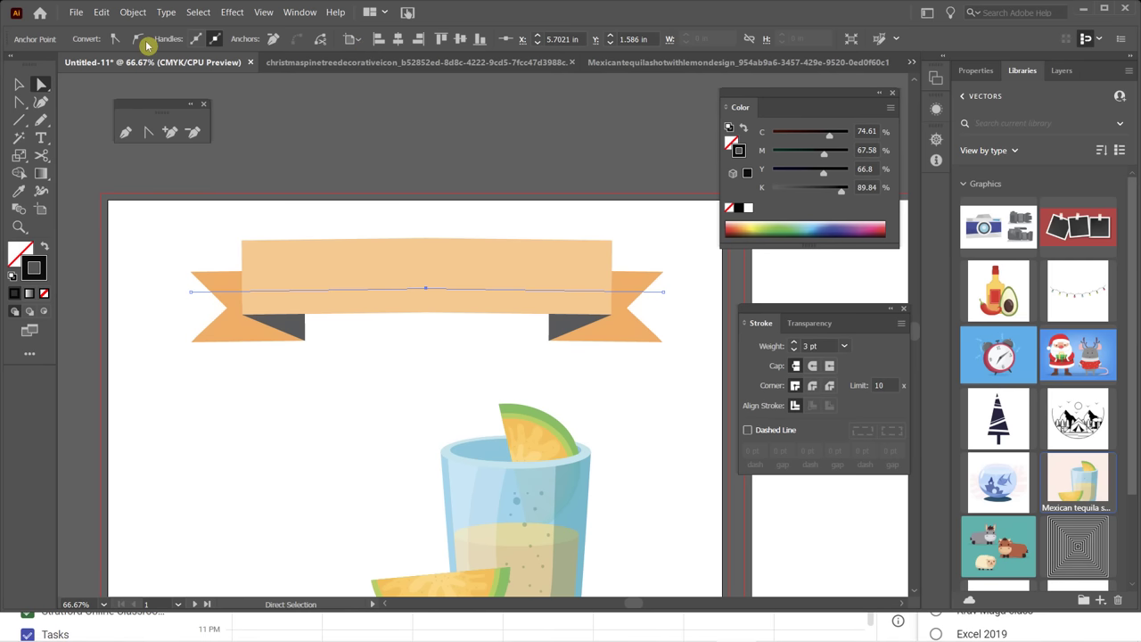
pyautogui.click(147, 42)
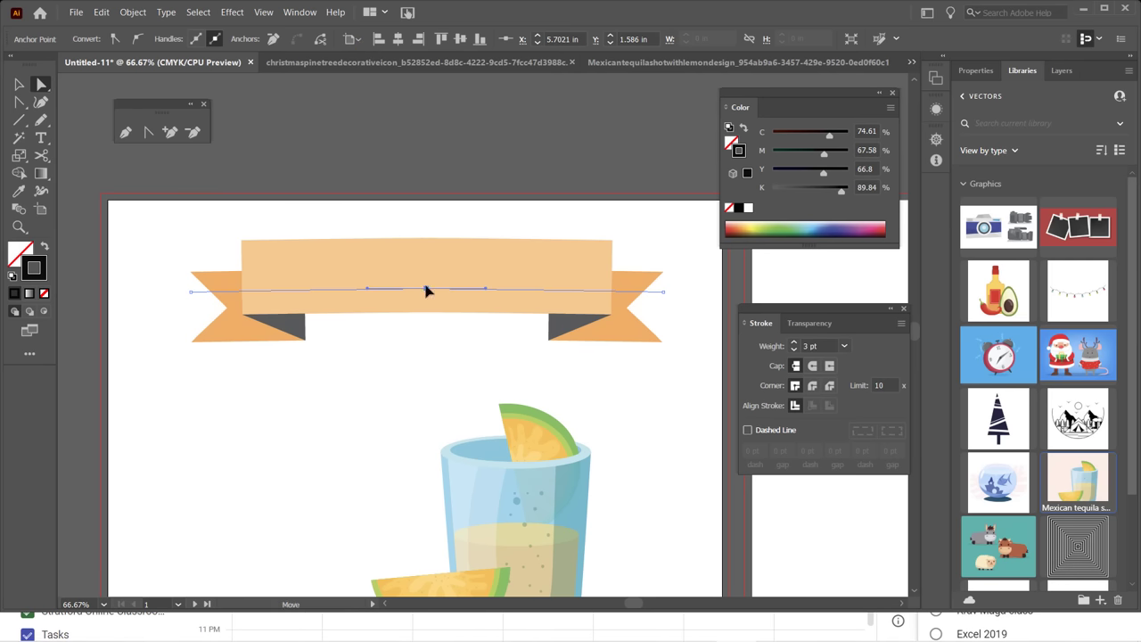
pyautogui.moveTo(426, 292); pyautogui.dragTo(431, 258)
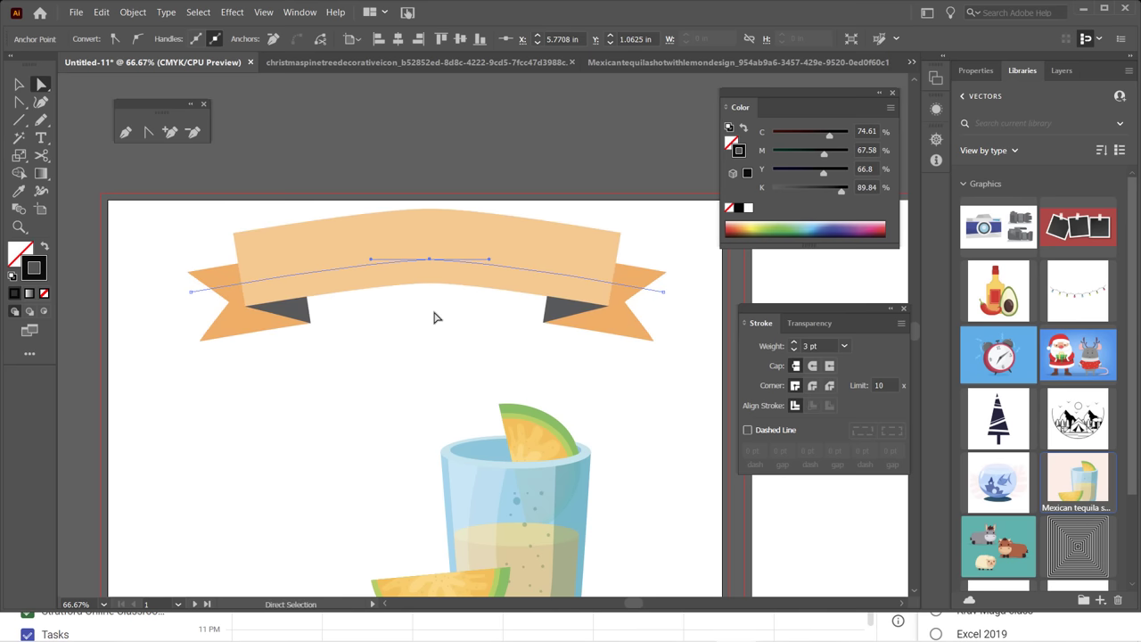
pyautogui.hotkey('ctrl', 'z')
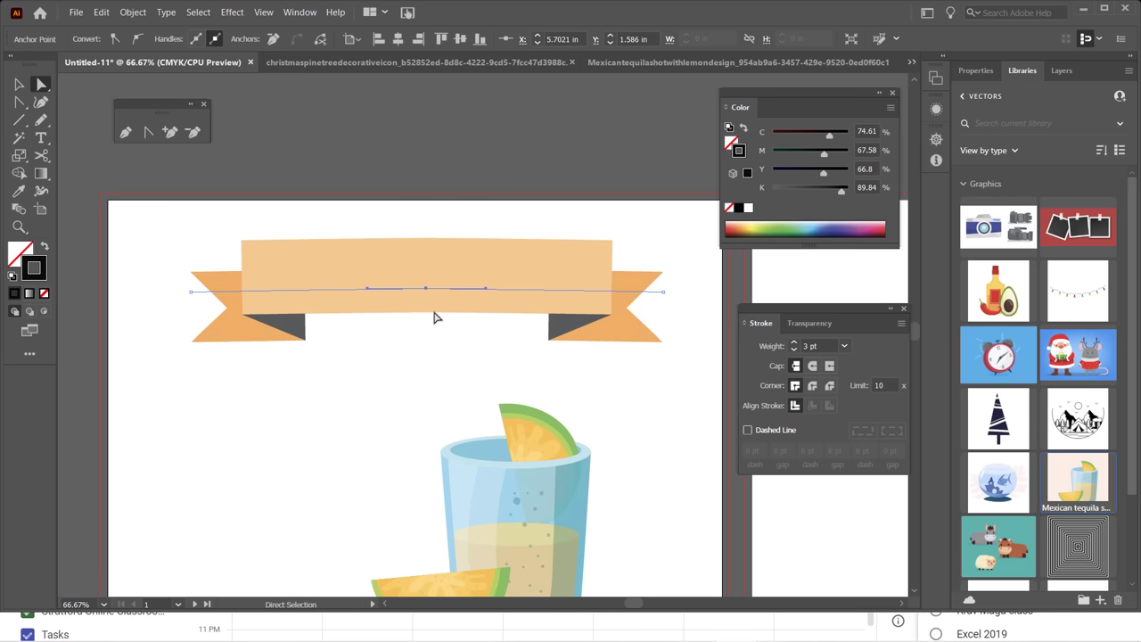
pyautogui.click(114, 38)
pyautogui.moveTo(425, 290); pyautogui.dragTo(429, 265)
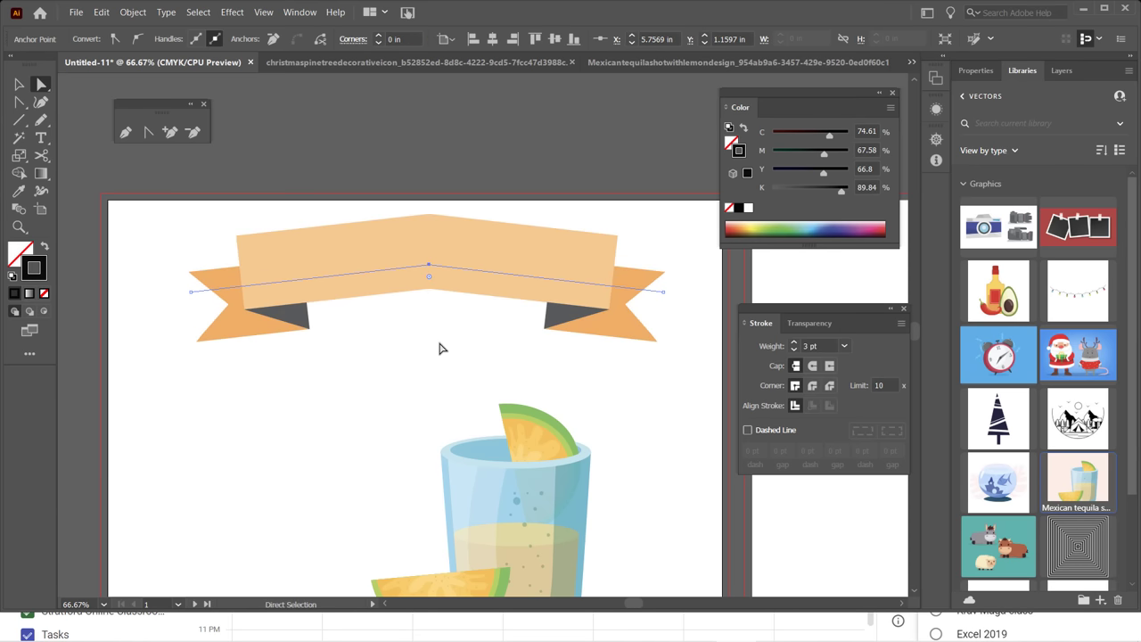
pyautogui.click(136, 38)
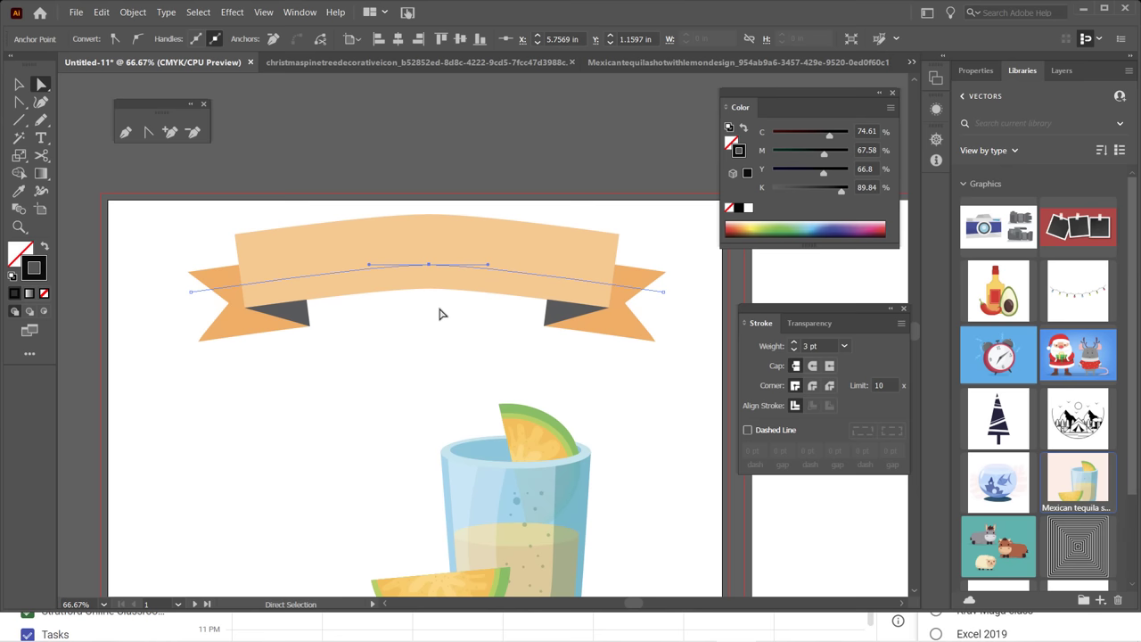
# Make the centre anchor smooth and lift it higher for a rounded arch.
pyautogui.click(114, 39)
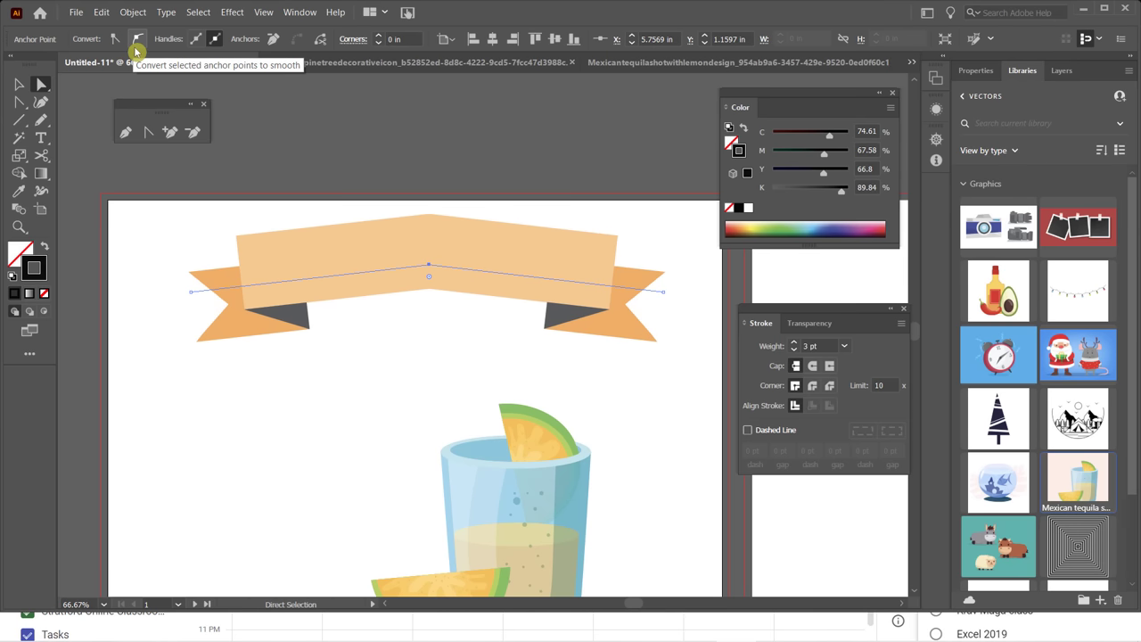
pyautogui.click(136, 39)
pyautogui.click(114, 40)
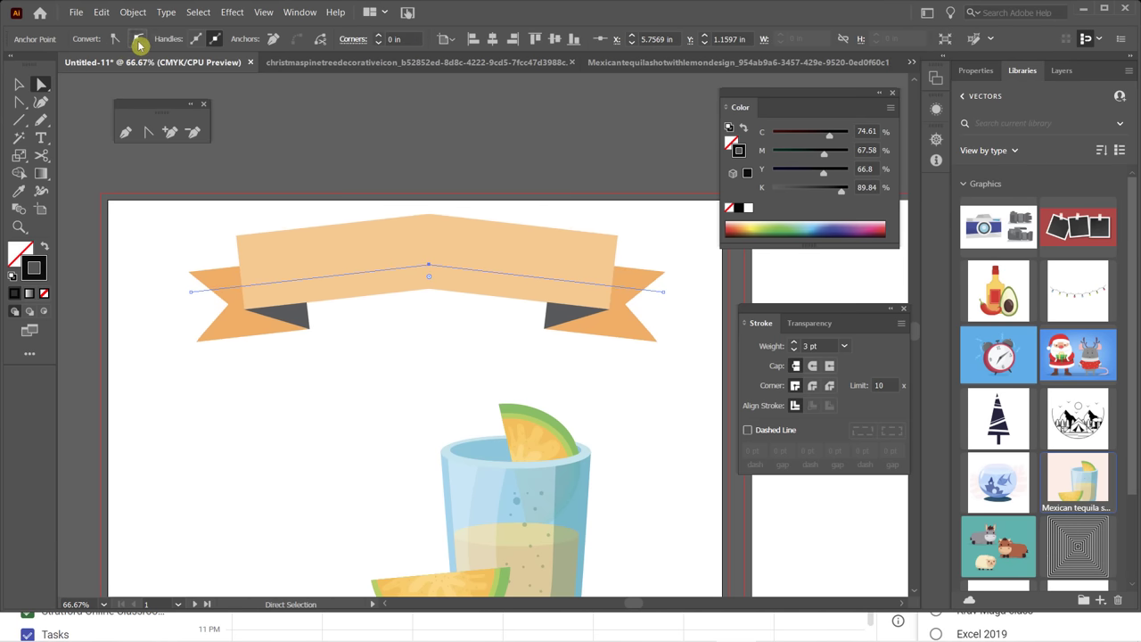
pyautogui.click(138, 40)
pyautogui.click(114, 39)
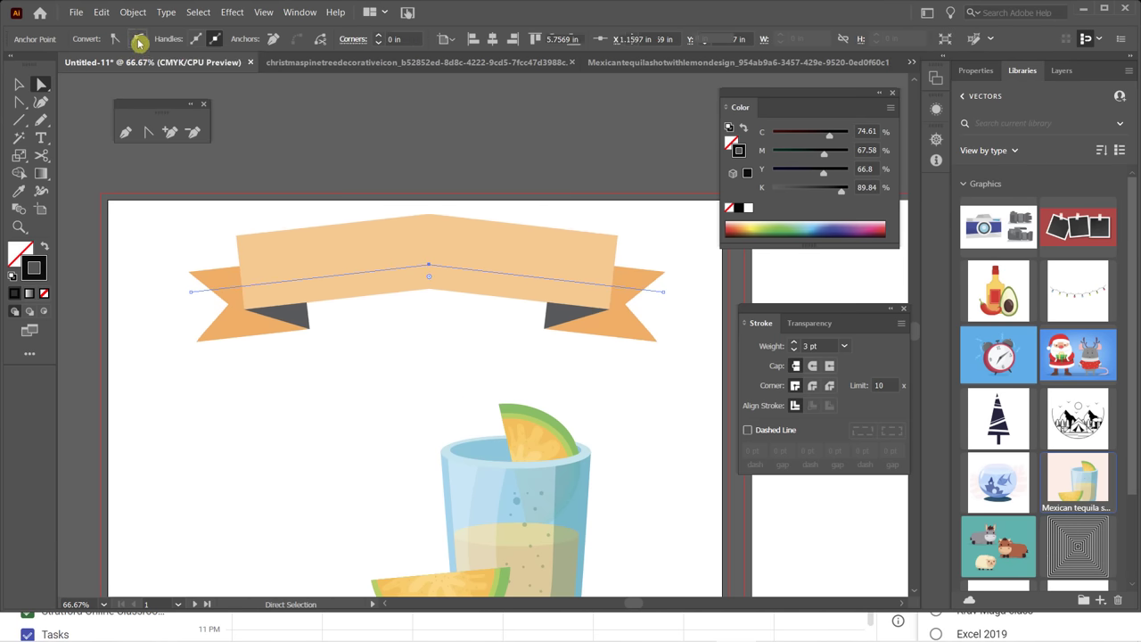
pyautogui.click(138, 40)
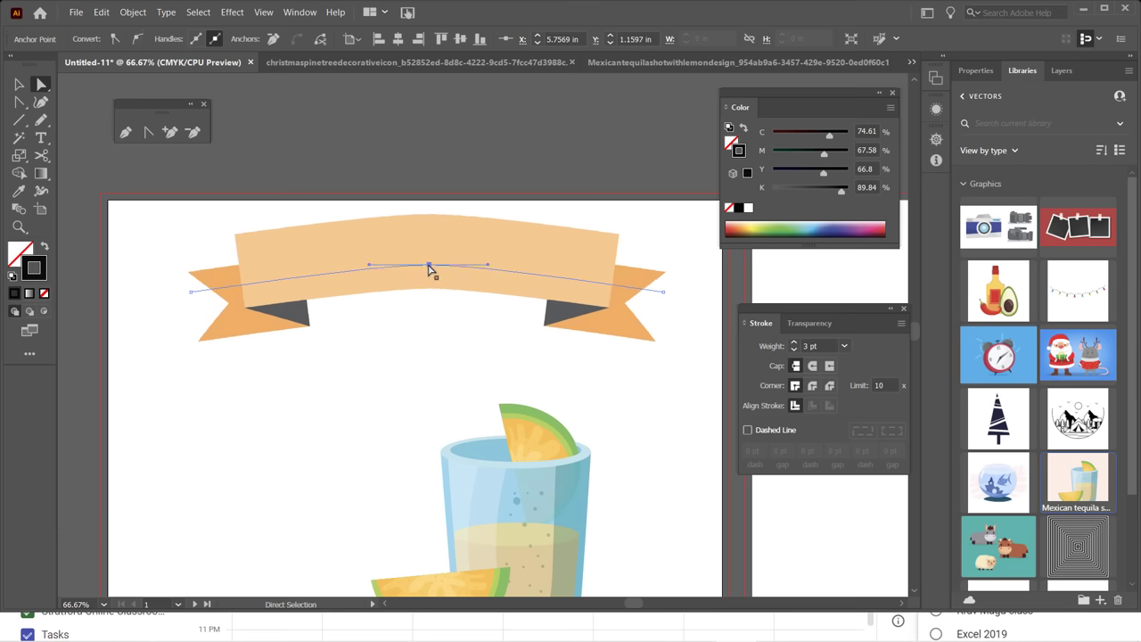
pyautogui.moveTo(429, 265); pyautogui.dragTo(429, 250)
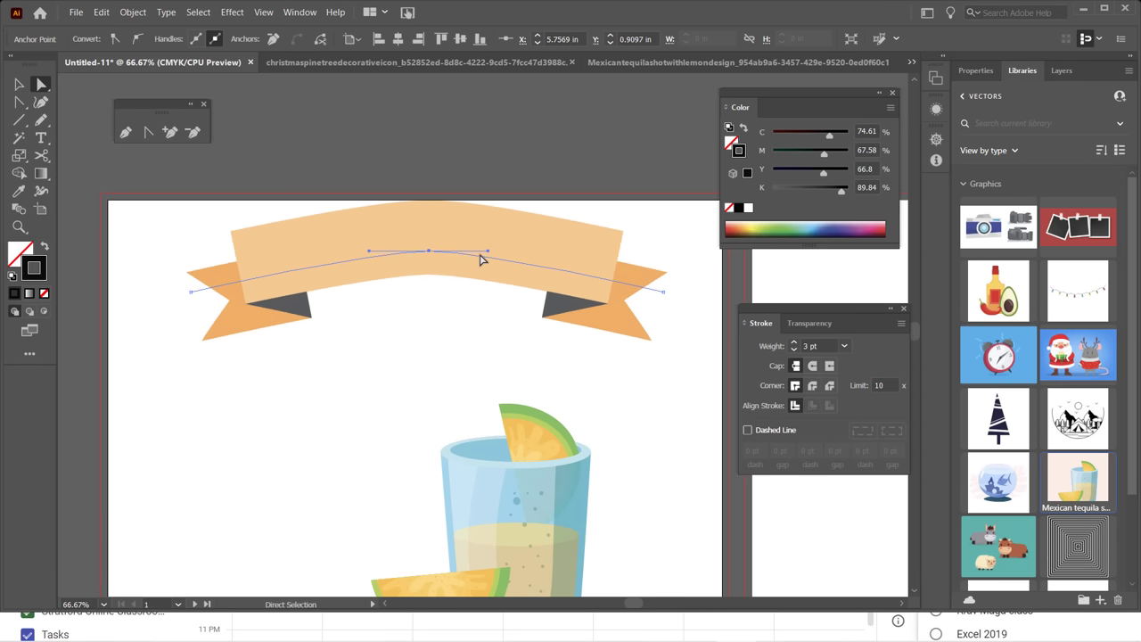
# Pull the ribbon's left and right end anchors down.
pyautogui.click(191, 293)
pyautogui.moveTo(191, 293); pyautogui.dragTo(187, 341)
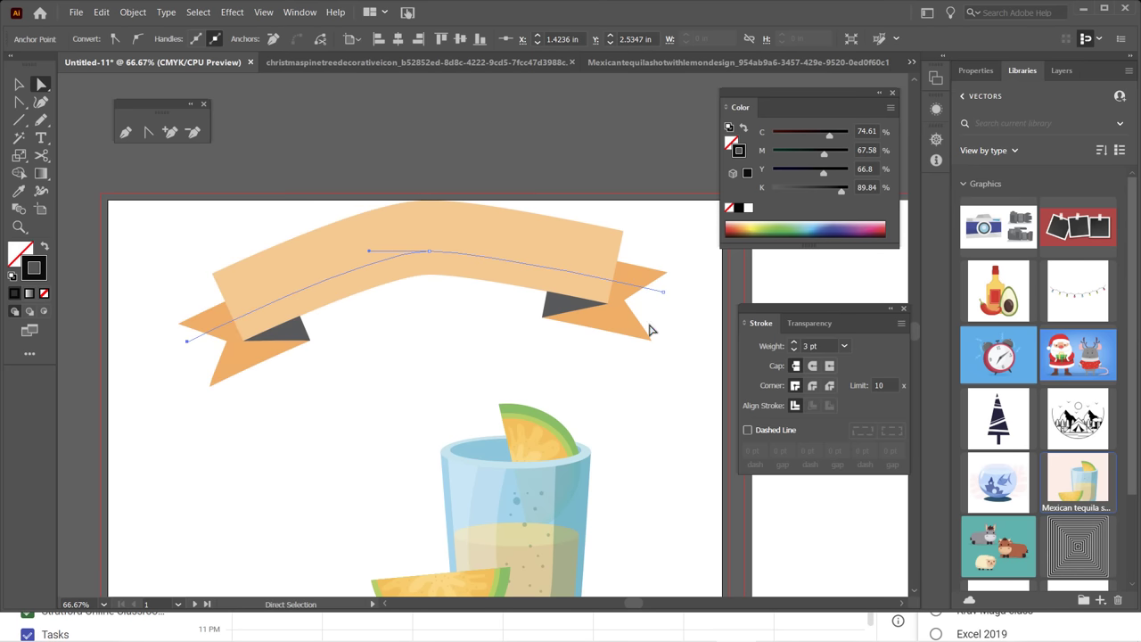
pyautogui.moveTo(664, 294); pyautogui.dragTo(669, 336)
# Deselect the ribbon and zoom in on the tequila glass illustration.
pyautogui.click(378, 419)
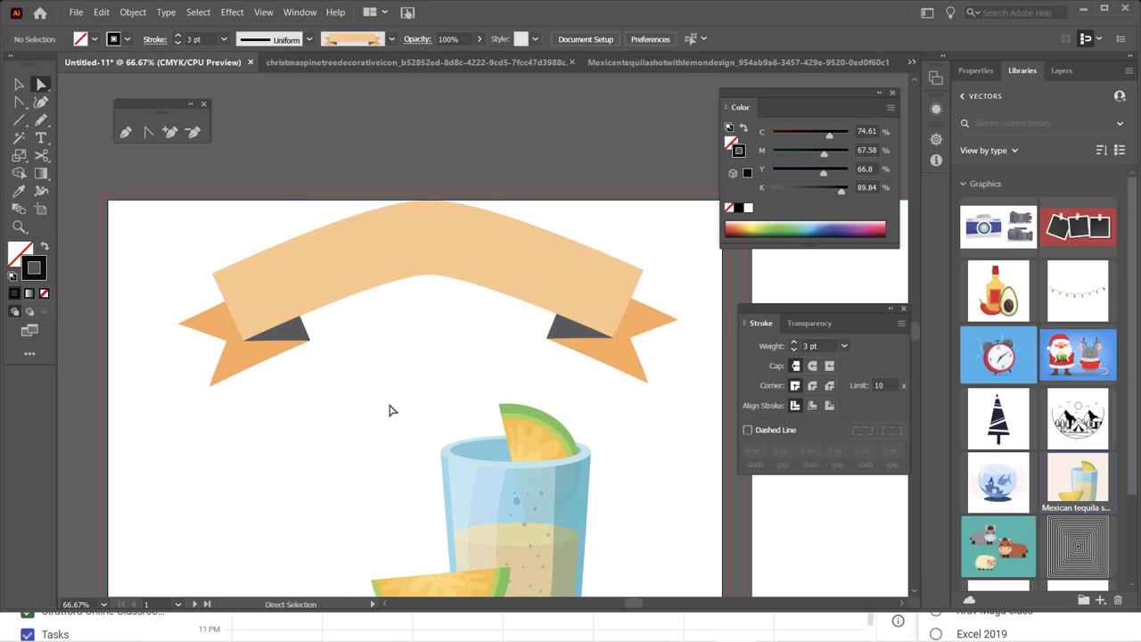
pyautogui.scroll(1, 397, 392)
pyautogui.scroll(-2, 397, 392)
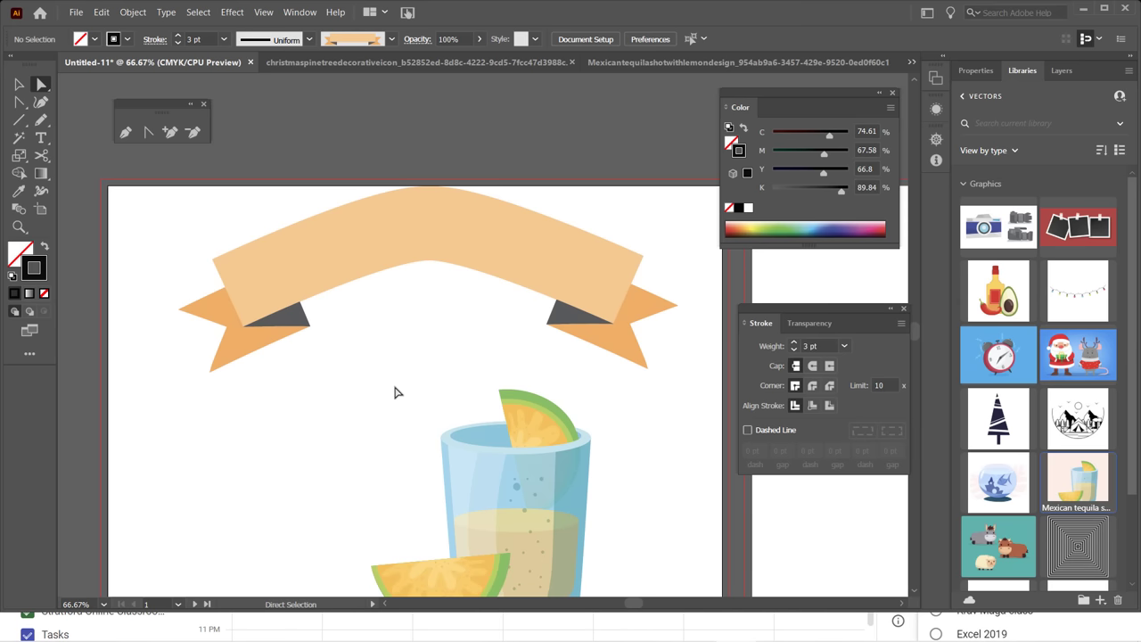
pyautogui.scroll(-5, 403, 387)
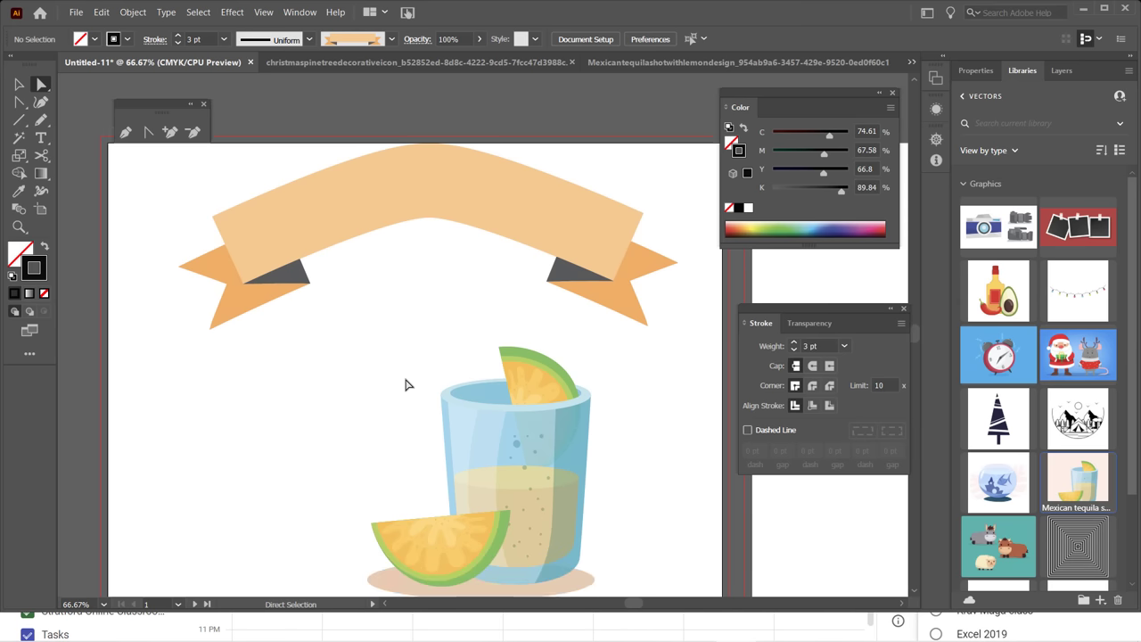
pyautogui.scroll(2, 499, 397)
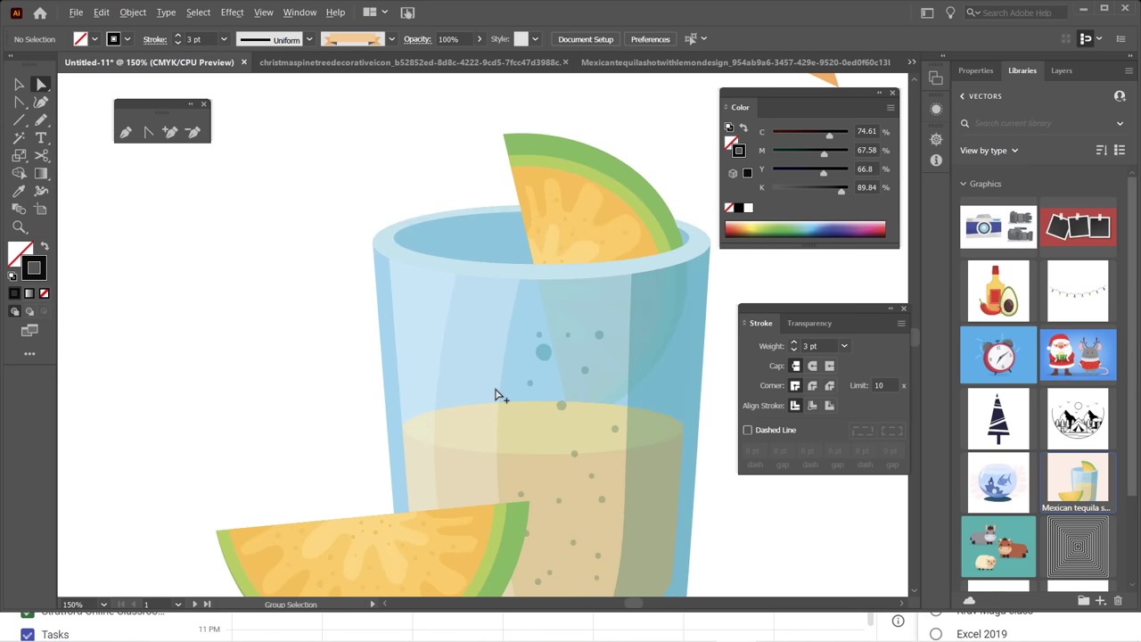
pyautogui.scroll(-1, 496, 393)
pyautogui.scroll(-2, 389, 344)
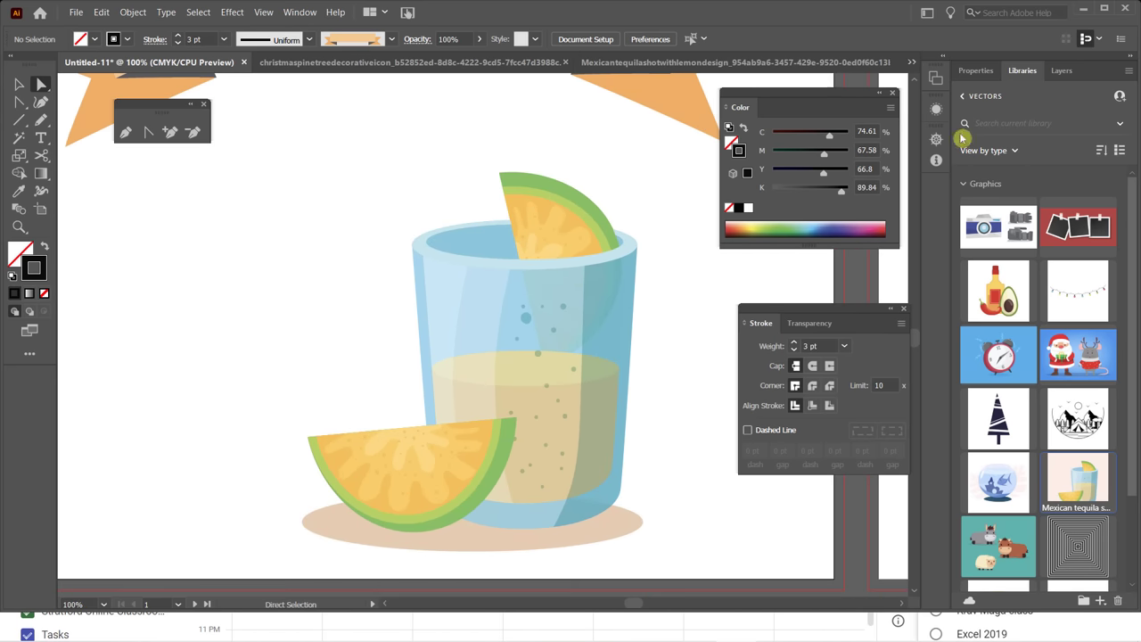
# Expand Layer 1 and its nested groups in the Layers panel, then choose the Selection tool.
pyautogui.click(1061, 74)
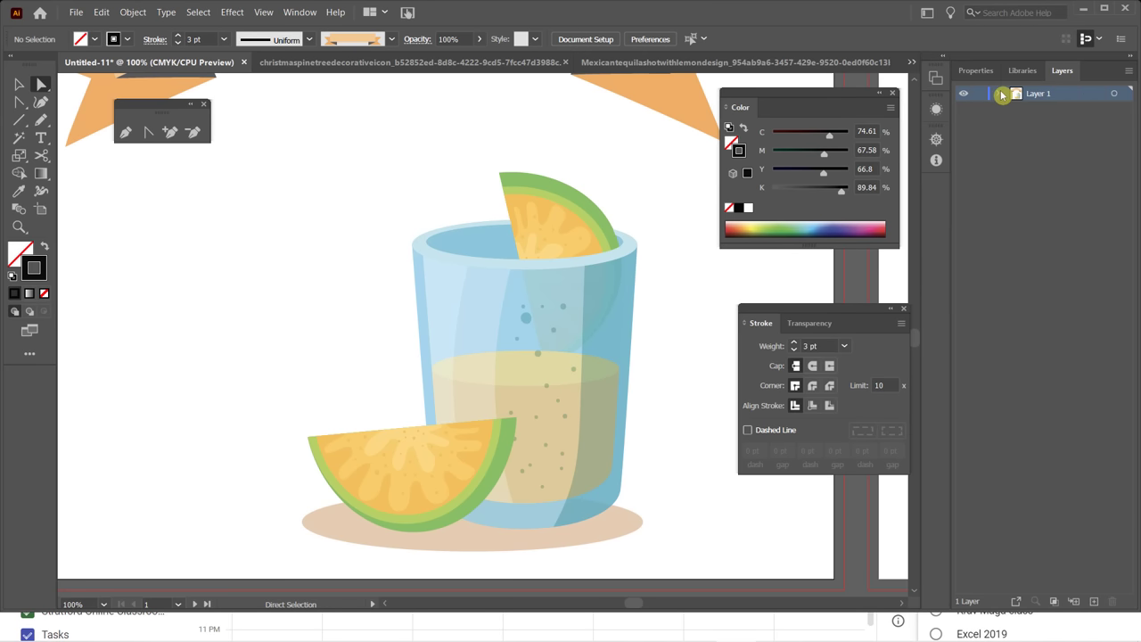
pyautogui.click(999, 94)
pyautogui.click(1016, 109)
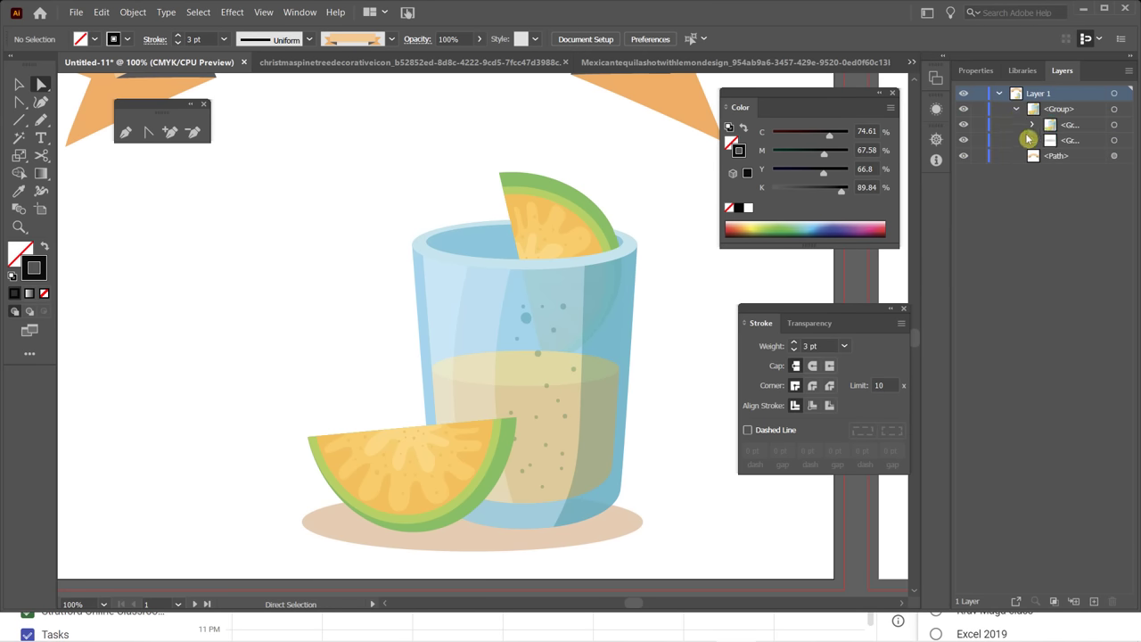
pyautogui.click(1032, 125)
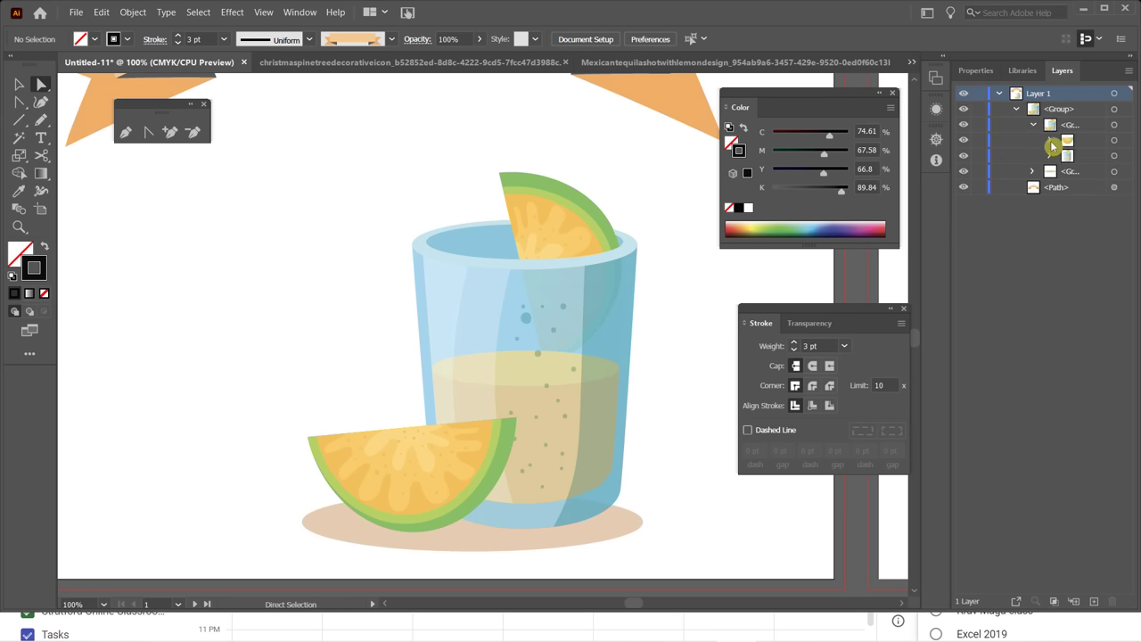
pyautogui.click(1051, 141)
pyautogui.scroll(-5, 1061, 211)
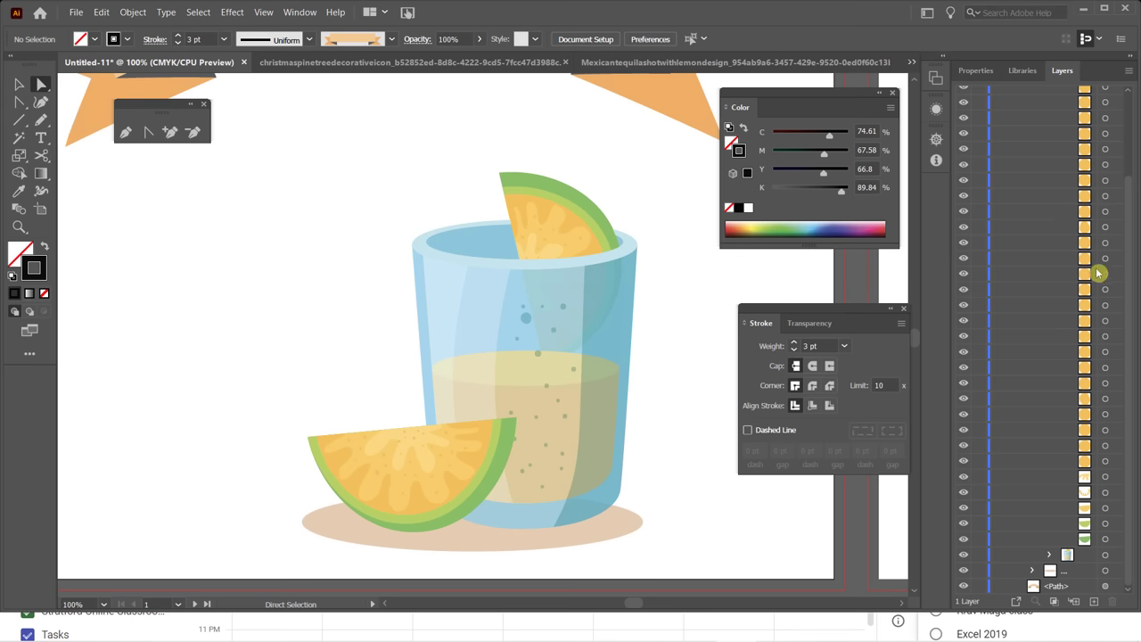
pyautogui.click(1049, 555)
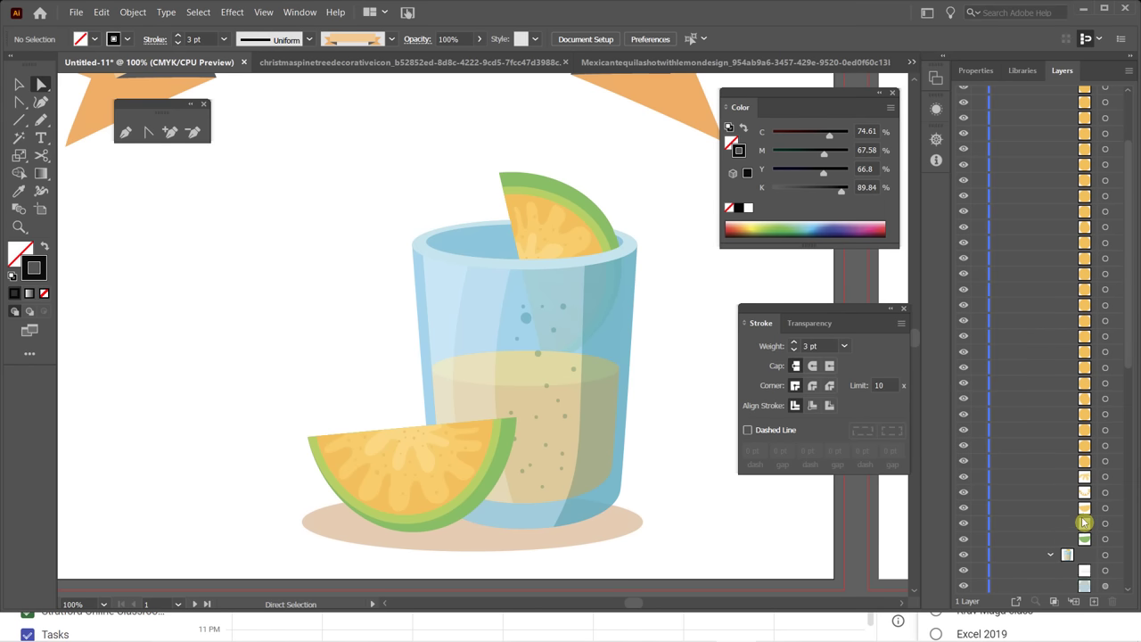
pyautogui.scroll(-10, 1087, 445)
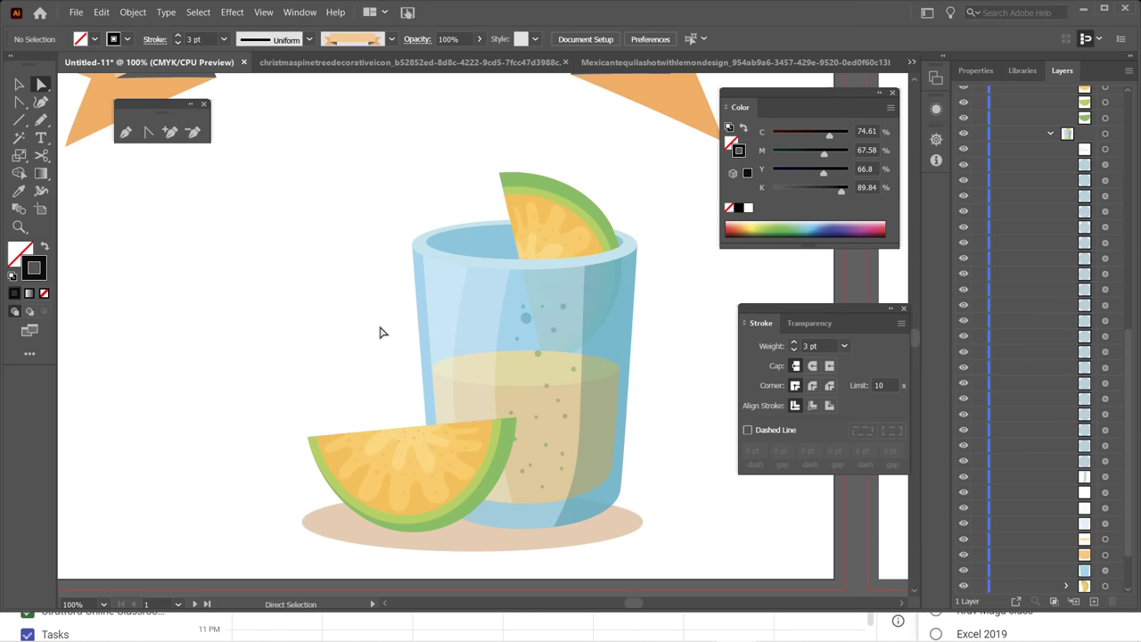
pyautogui.click(19, 84)
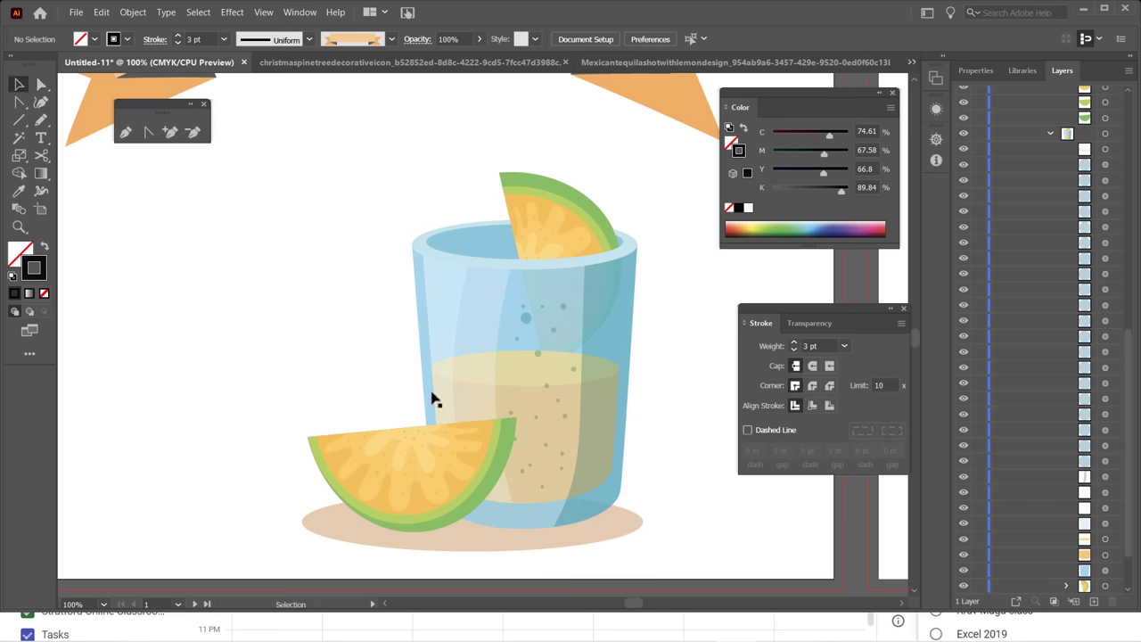
pyautogui.scroll(-2, 434, 392)
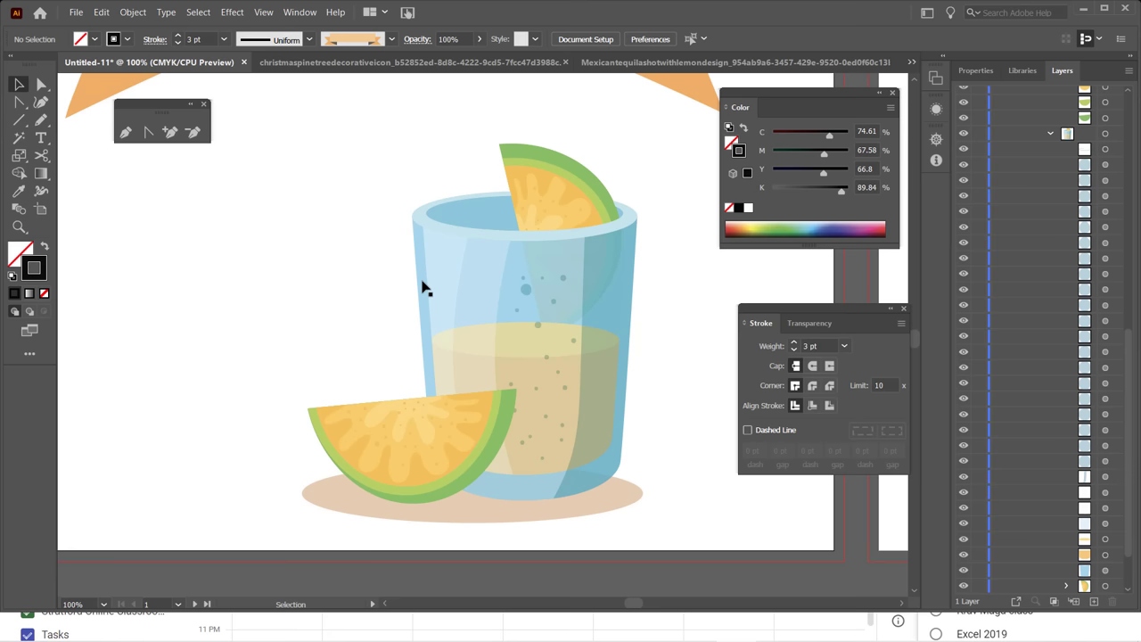
pyautogui.scroll(-3, 424, 288)
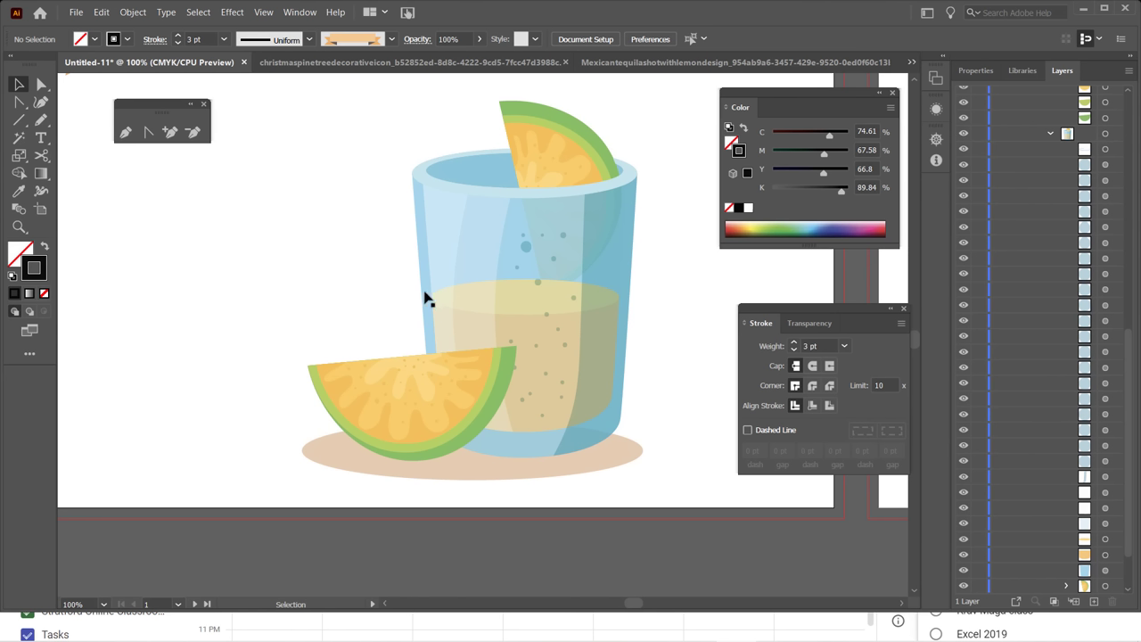
# Drill into the melon-glass group until the blue glass body path is isolated.
pyautogui.doubleClick(425, 297)
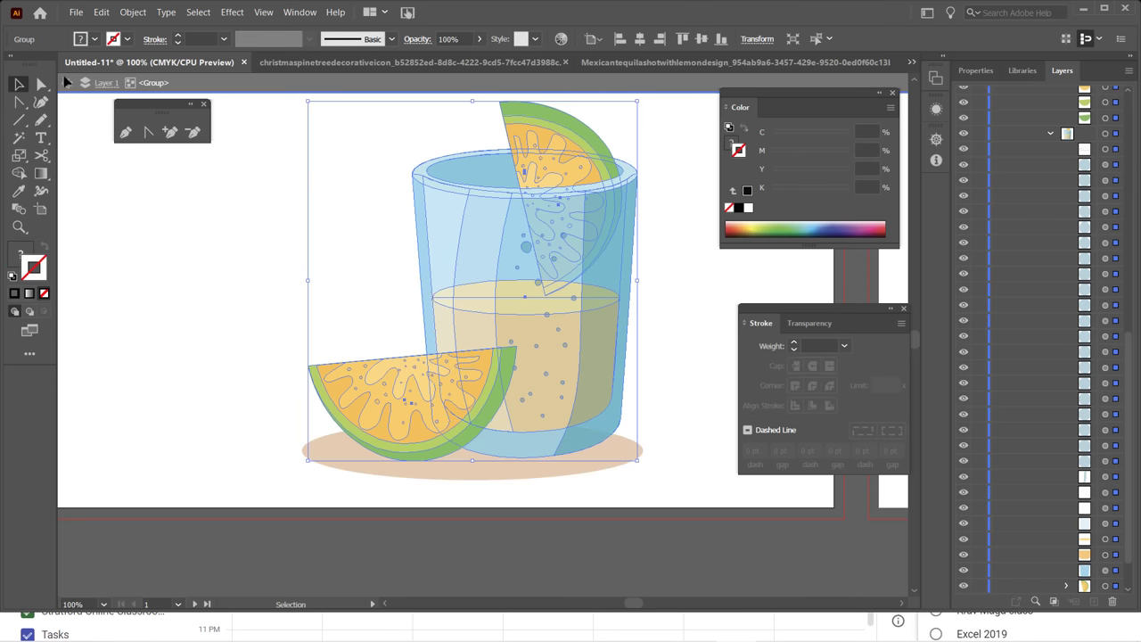
pyautogui.doubleClick(426, 283)
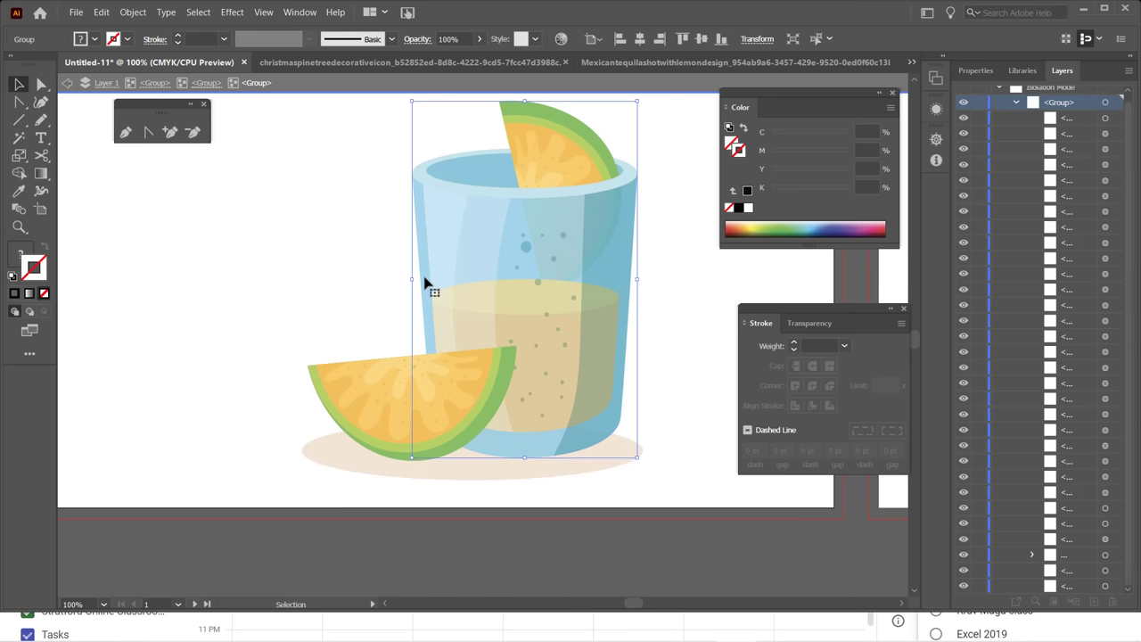
pyautogui.doubleClick(425, 283)
pyautogui.doubleClick(425, 284)
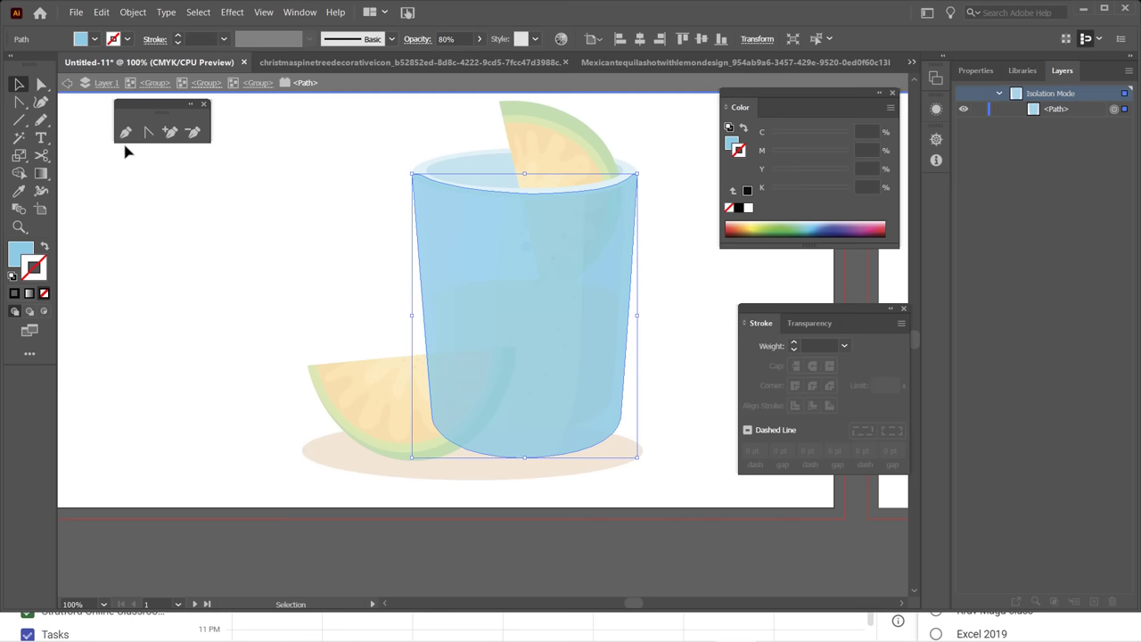
# Select the glass body's top-left anchor point with Direct Selection.
pyautogui.click(41, 83)
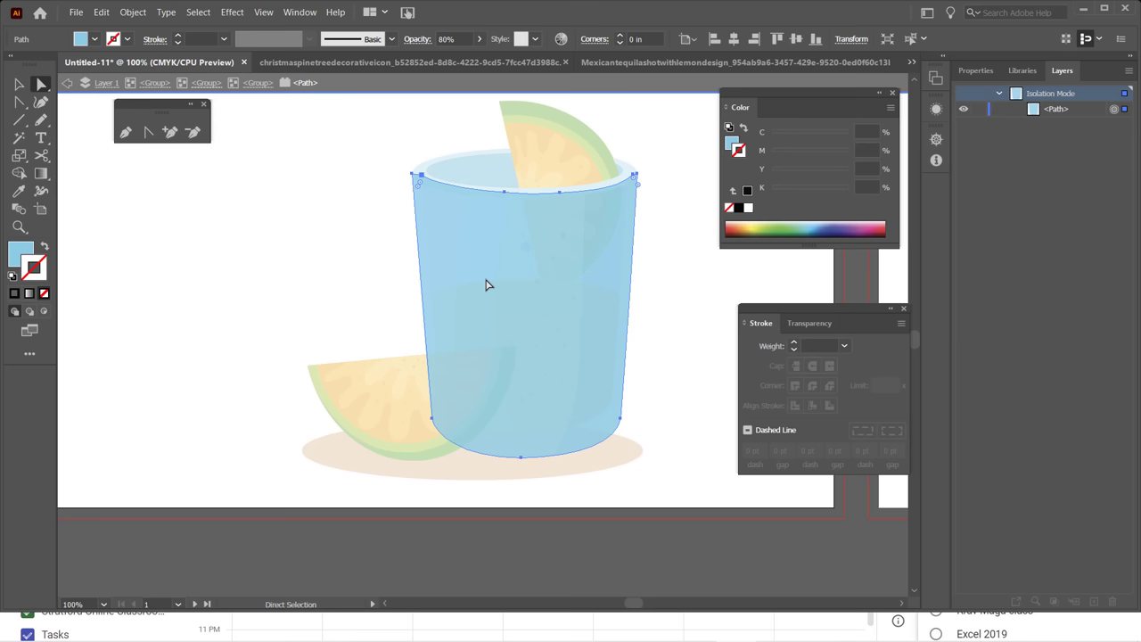
pyautogui.click(412, 175)
pyautogui.click(412, 175)
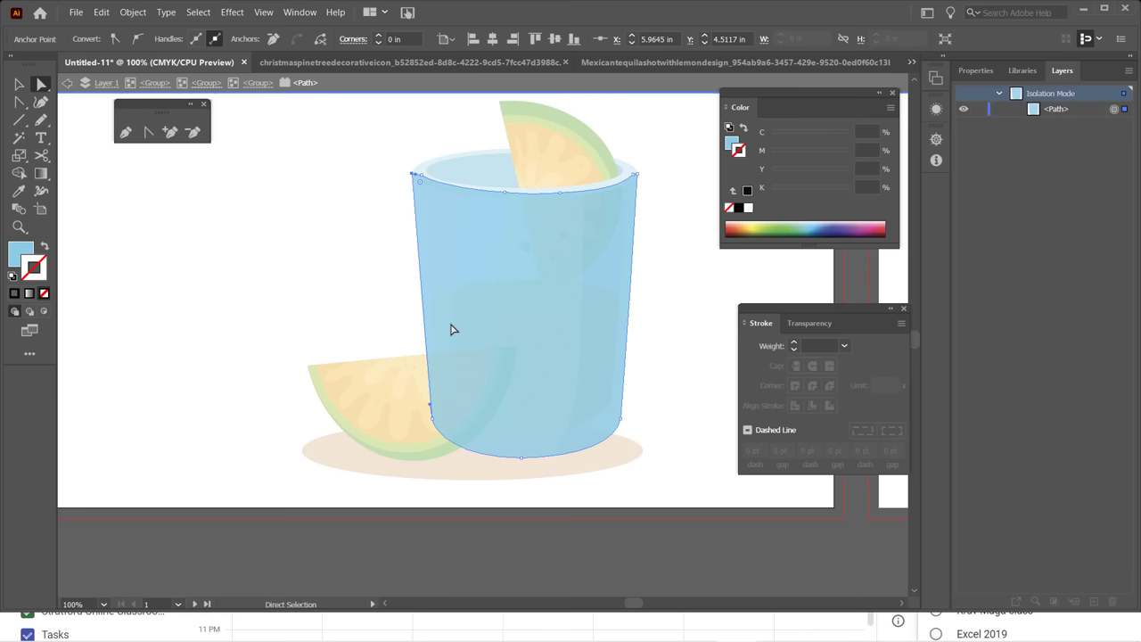
# Zoom in and add five anchor points down the glass's left edge.
pyautogui.scroll(1, 428, 307)
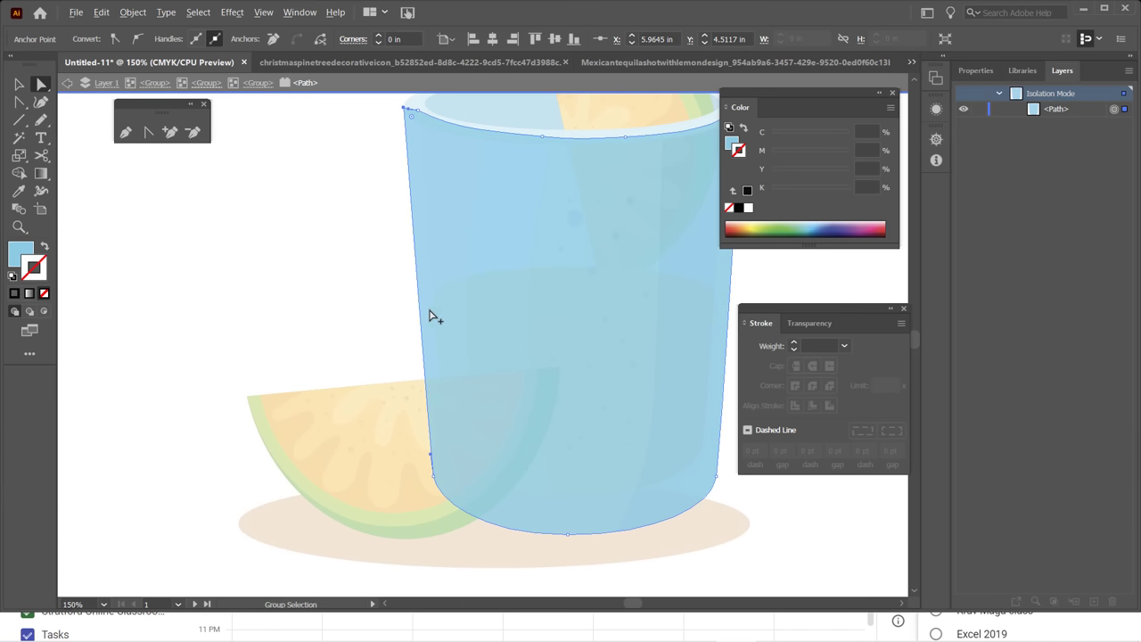
pyautogui.click(171, 141)
pyautogui.click(170, 133)
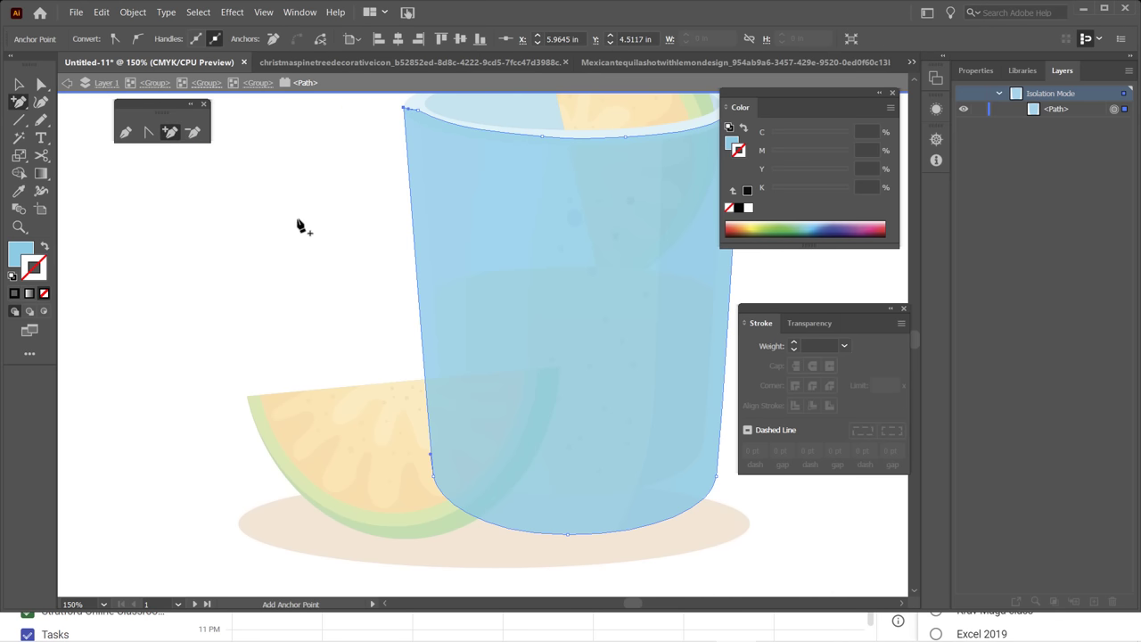
pyautogui.click(413, 198)
pyautogui.click(685, 337)
pyautogui.hotkey('ctrl', '+')
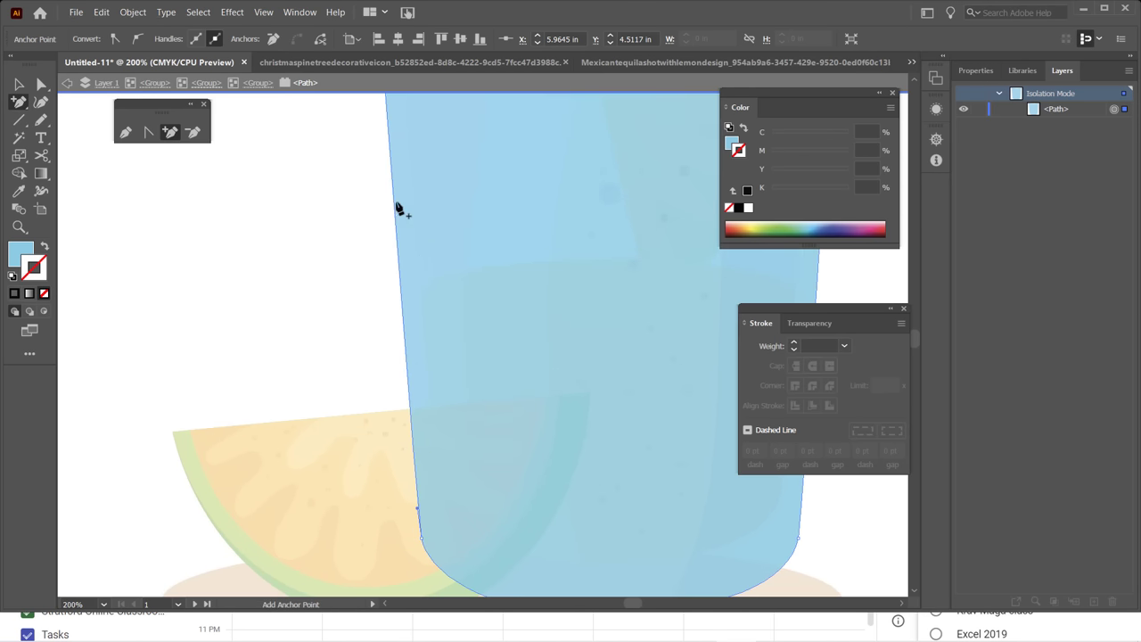
pyautogui.scroll(2, 401, 207)
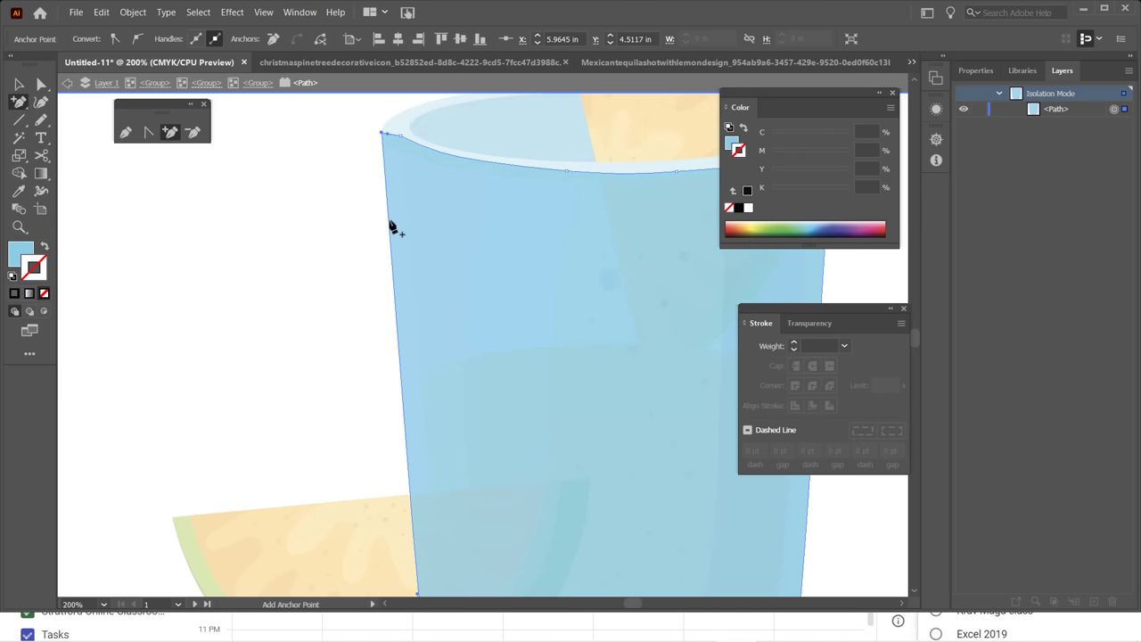
pyautogui.click(388, 221)
pyautogui.click(390, 251)
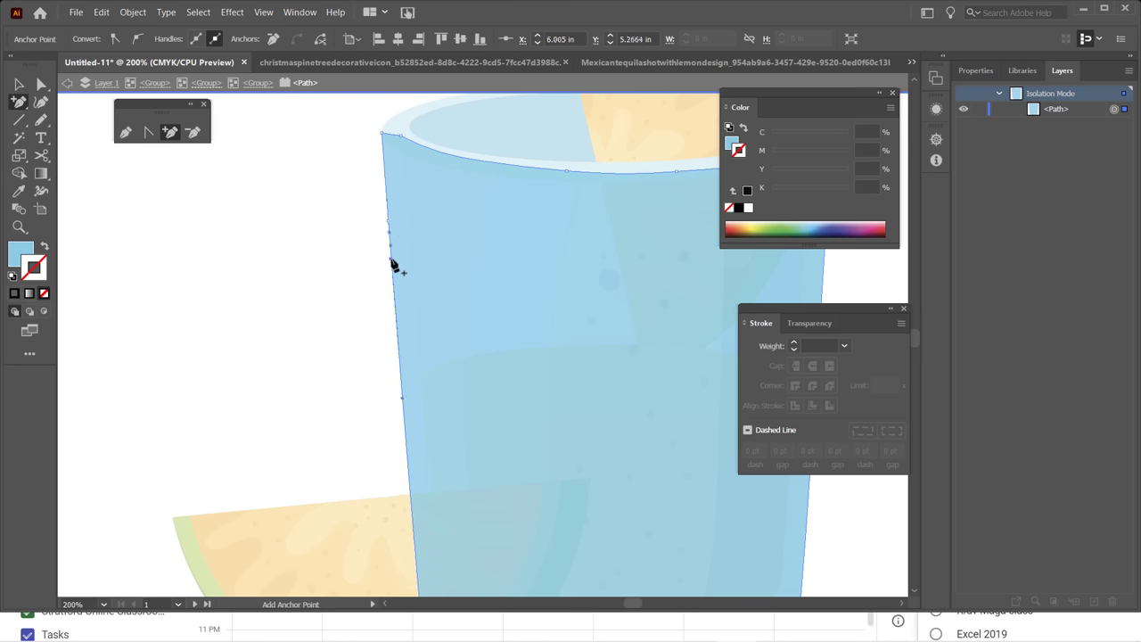
pyautogui.click(395, 309)
pyautogui.click(400, 365)
pyautogui.click(405, 426)
# Nudge two of the new left-edge anchors slightly left with the arrow key.
pyautogui.click(41, 84)
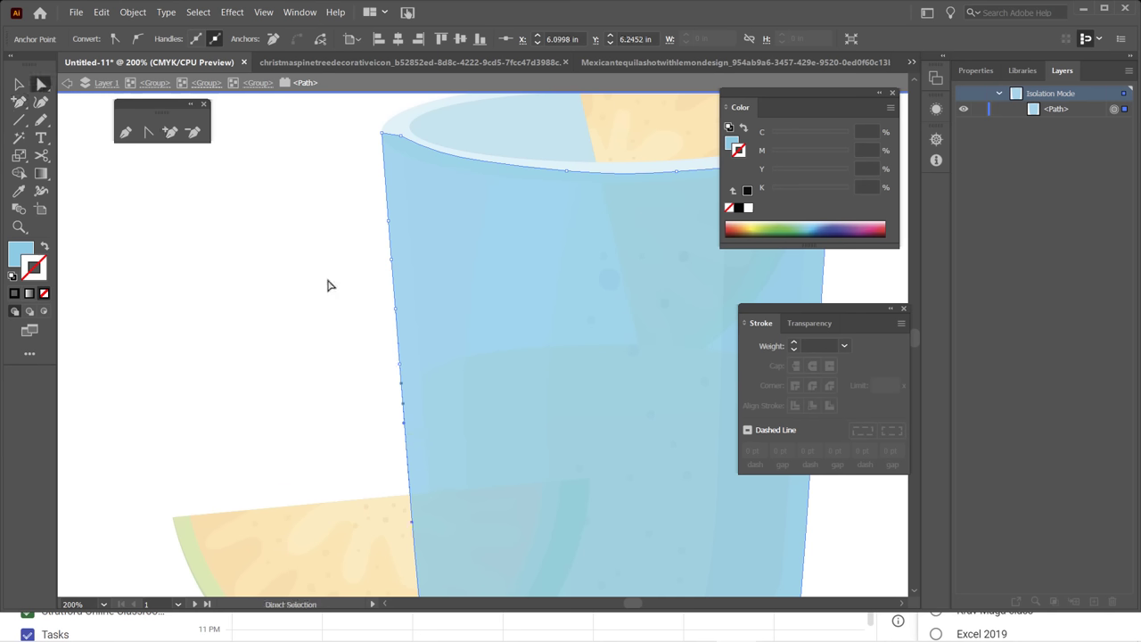
pyautogui.click(393, 261)
pyautogui.press('Left')
pyautogui.press('Left')
pyautogui.press('Left')
pyautogui.press('Left')
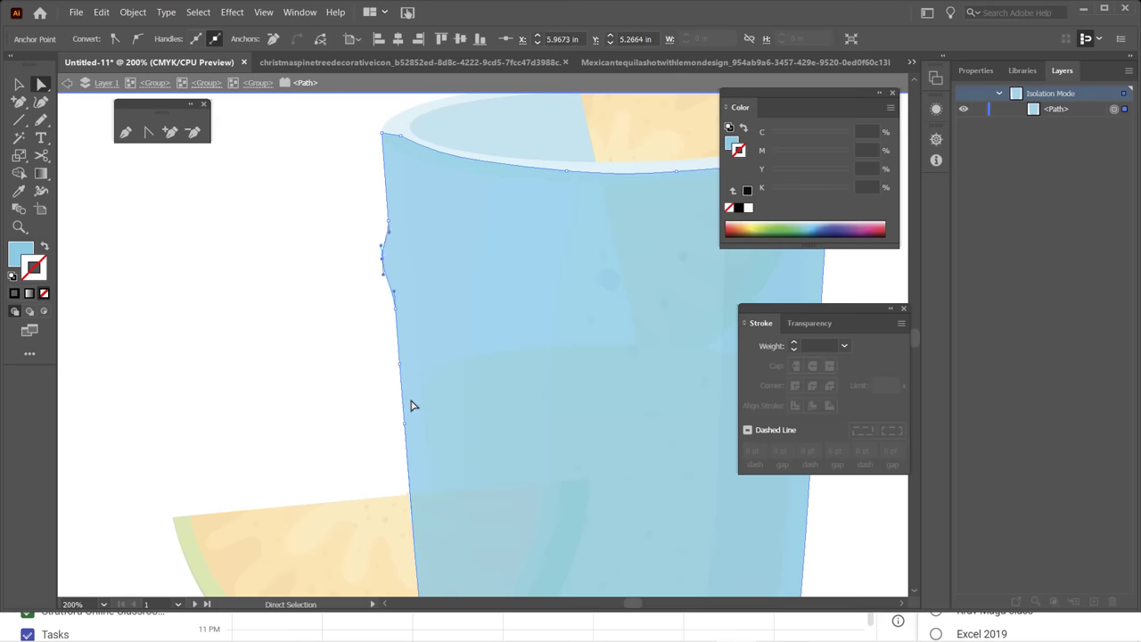
pyautogui.click(404, 424)
pyautogui.press('Left')
pyautogui.press('Left')
pyautogui.press('Left')
pyautogui.scroll(1, 399, 429)
pyautogui.scroll(-5, 399, 429)
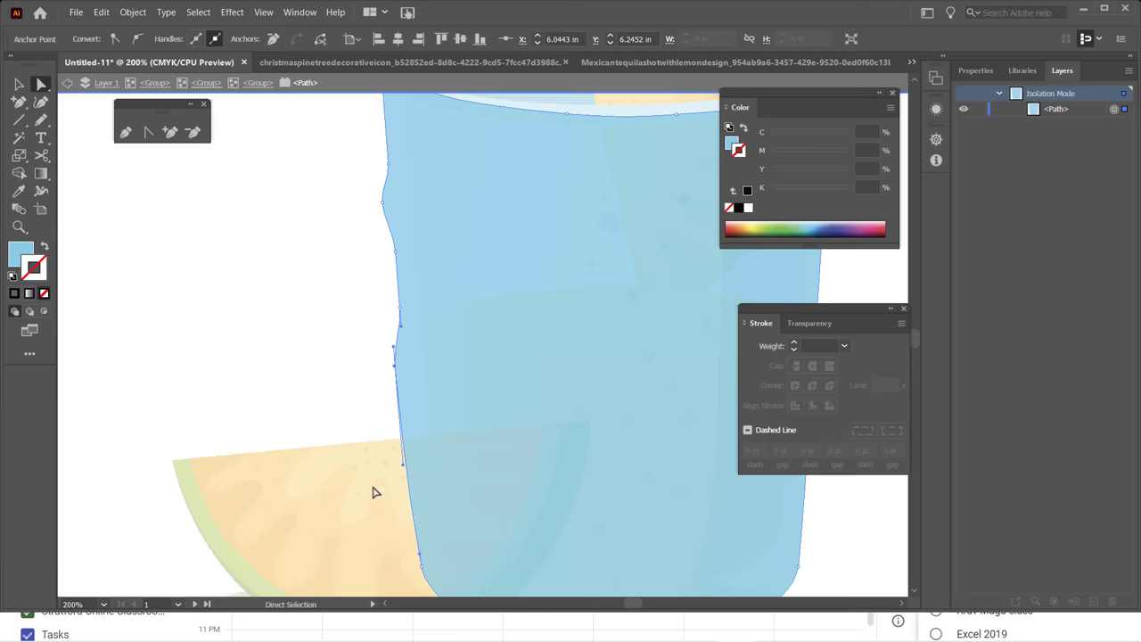
# Add two more anchor points on the glass's left edge, low and midway.
pyautogui.press('+')
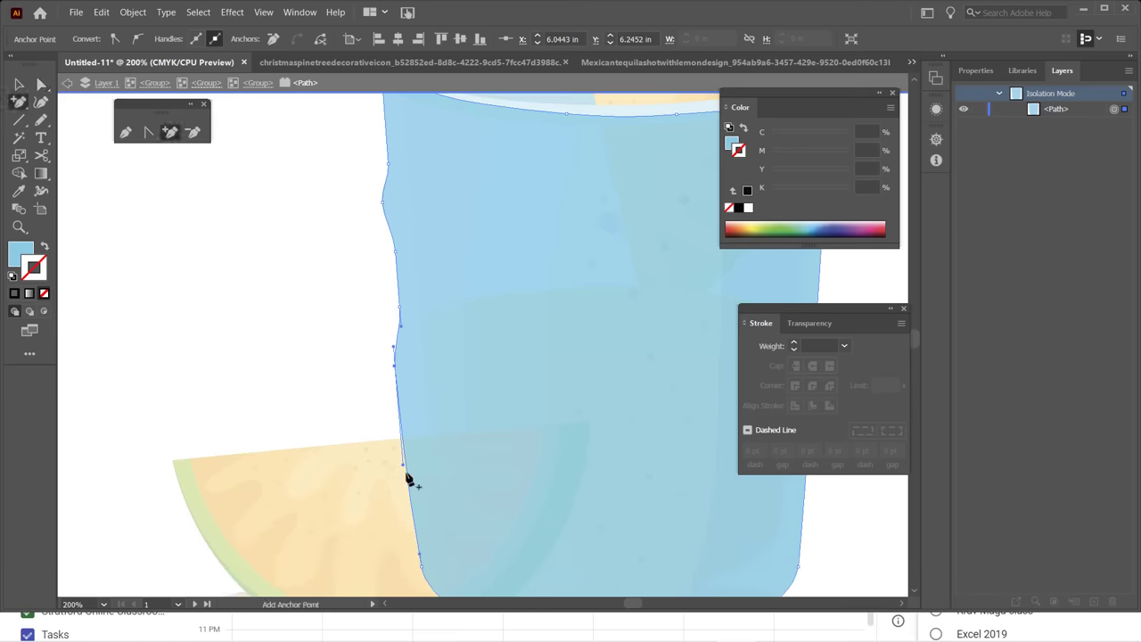
pyautogui.click(408, 478)
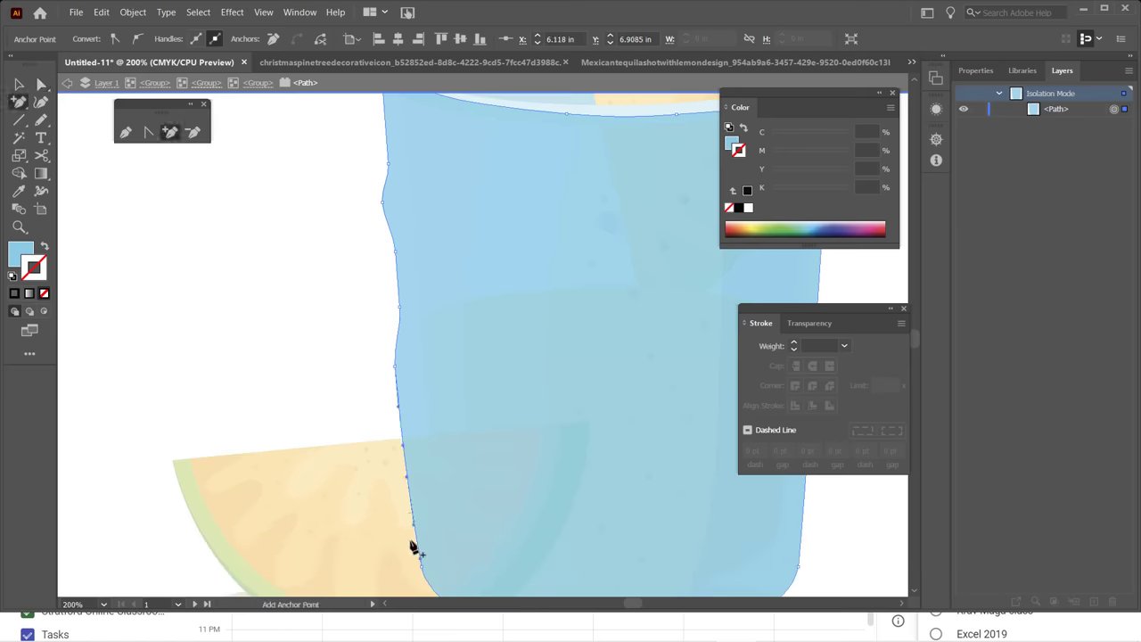
pyautogui.click(396, 346)
pyautogui.scroll(2, 451, 308)
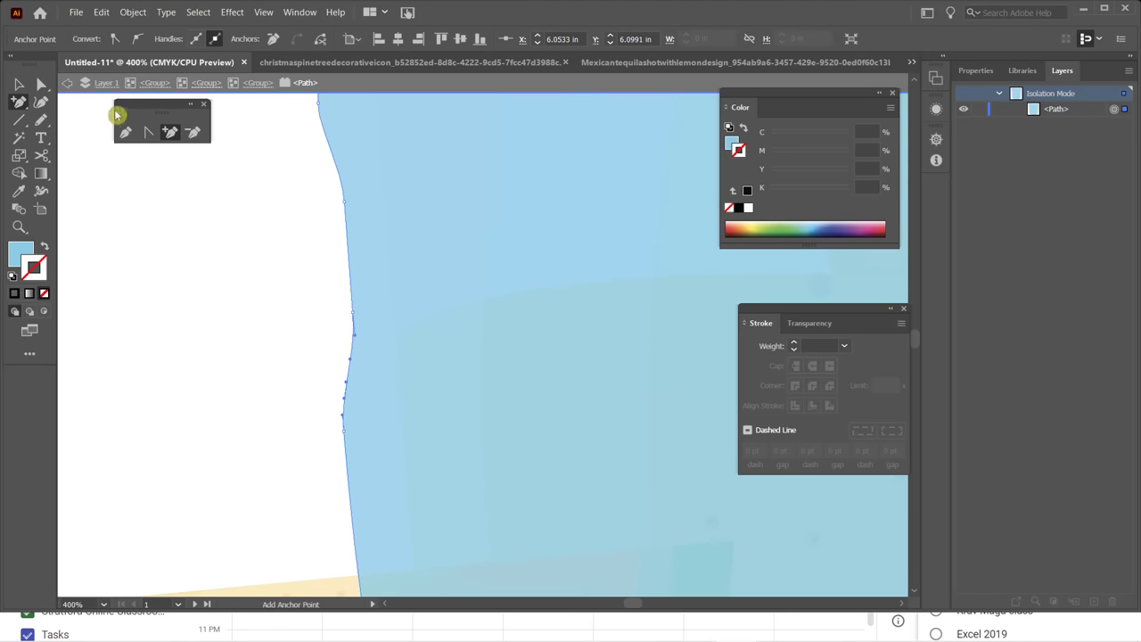
# Nudge the lower left-edge anchors right and drag the bottom segment into a leftward bend.
pyautogui.press('a')
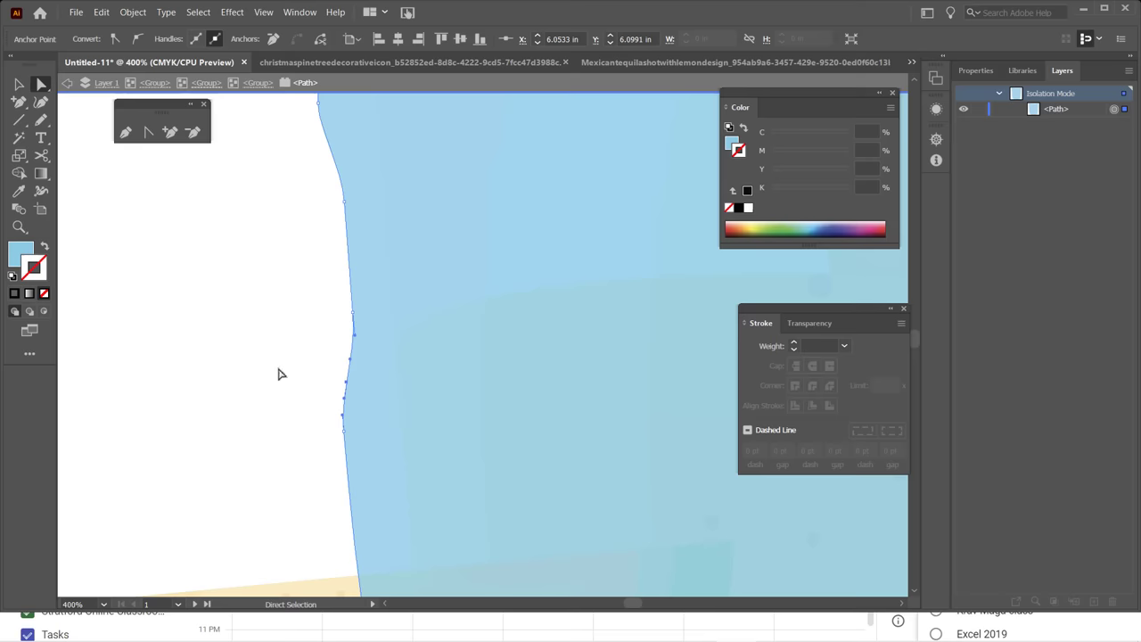
pyautogui.click(347, 438)
pyautogui.press('Right')
pyautogui.press('Right')
pyautogui.press('Right')
pyautogui.press('Right')
pyautogui.scroll(-2, 385, 446)
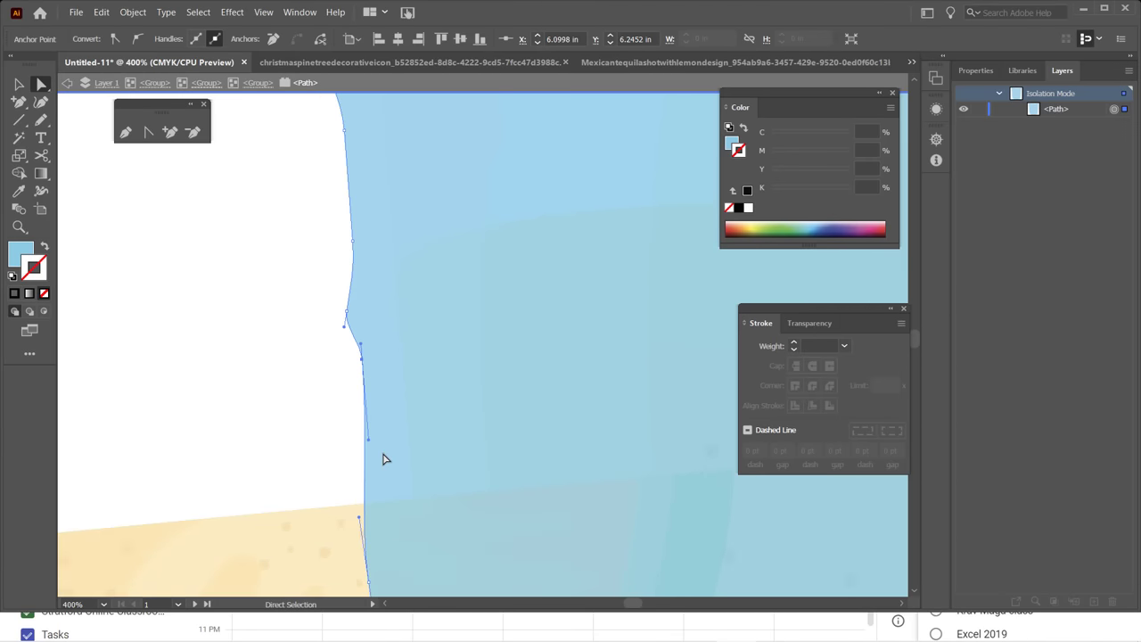
pyautogui.scroll(-3, 384, 459)
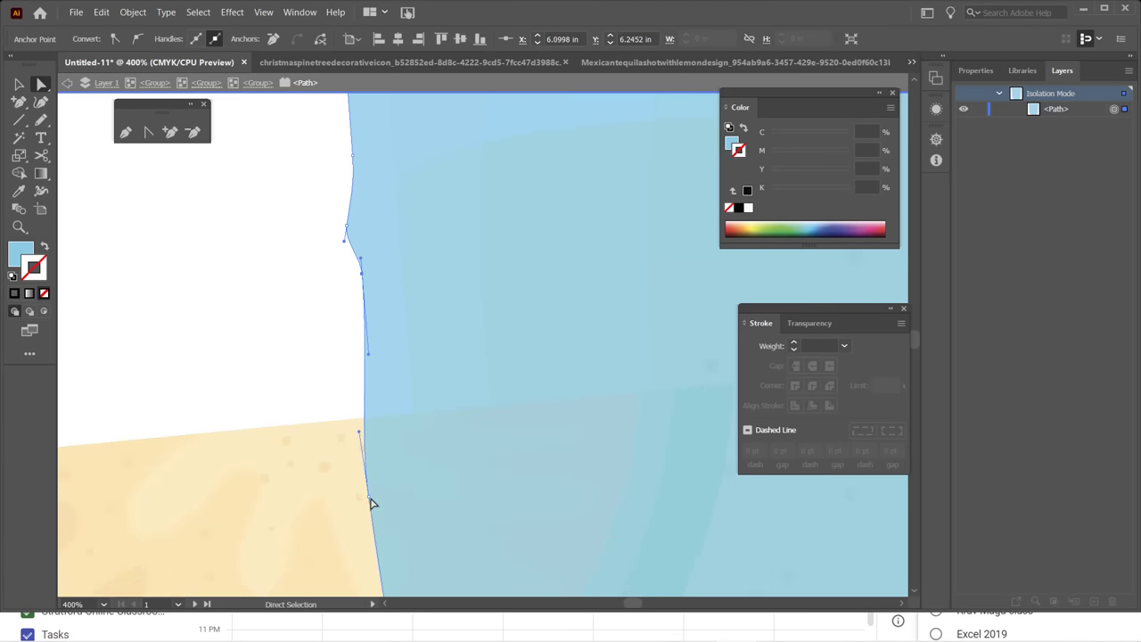
pyautogui.moveTo(371, 504); pyautogui.dragTo(365, 502)
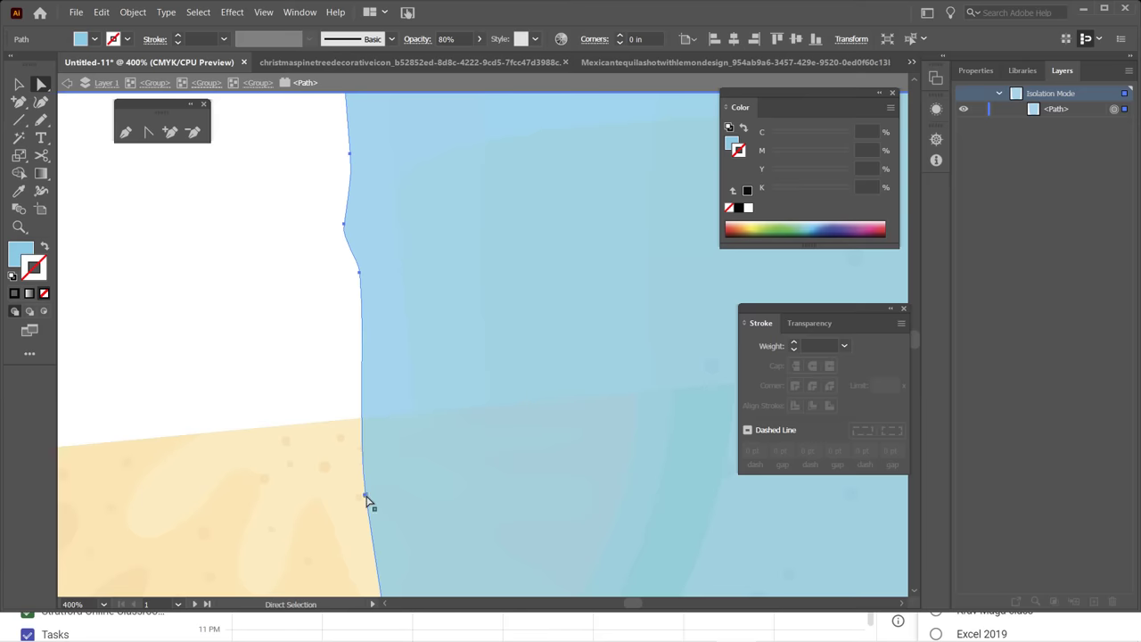
pyautogui.click(367, 497)
pyautogui.scroll(-3, 408, 517)
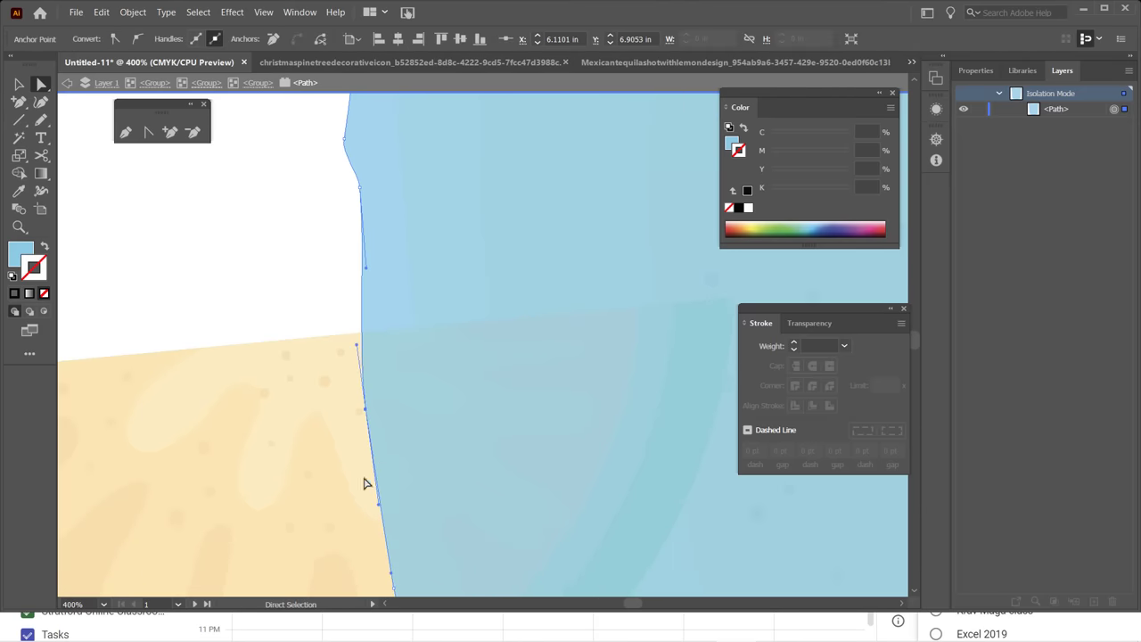
pyautogui.moveTo(383, 514); pyautogui.dragTo(363, 506)
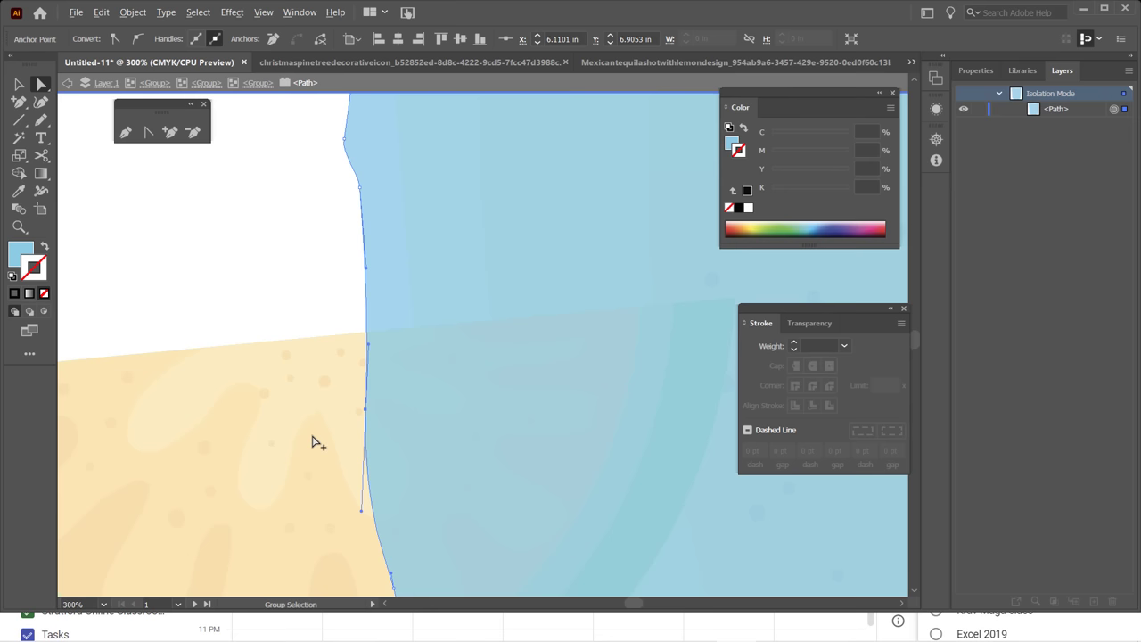
pyautogui.scroll(-2, 313, 443)
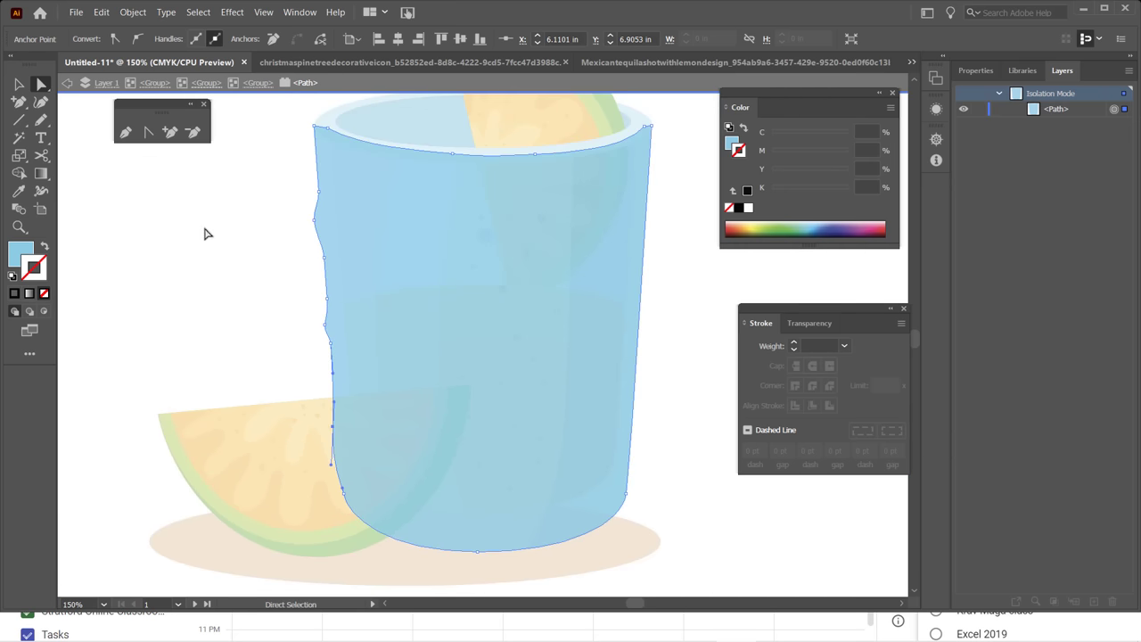
pyautogui.click(204, 234)
pyautogui.scroll(-1, 249, 338)
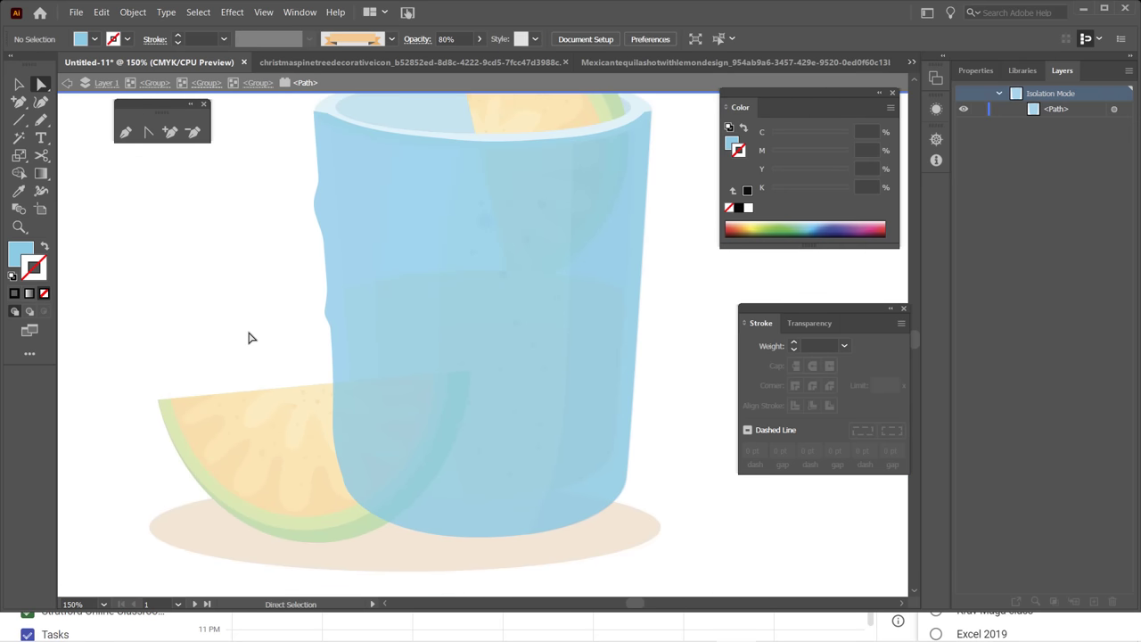
pyautogui.scroll(-1, 249, 338)
pyautogui.scroll(2, 250, 338)
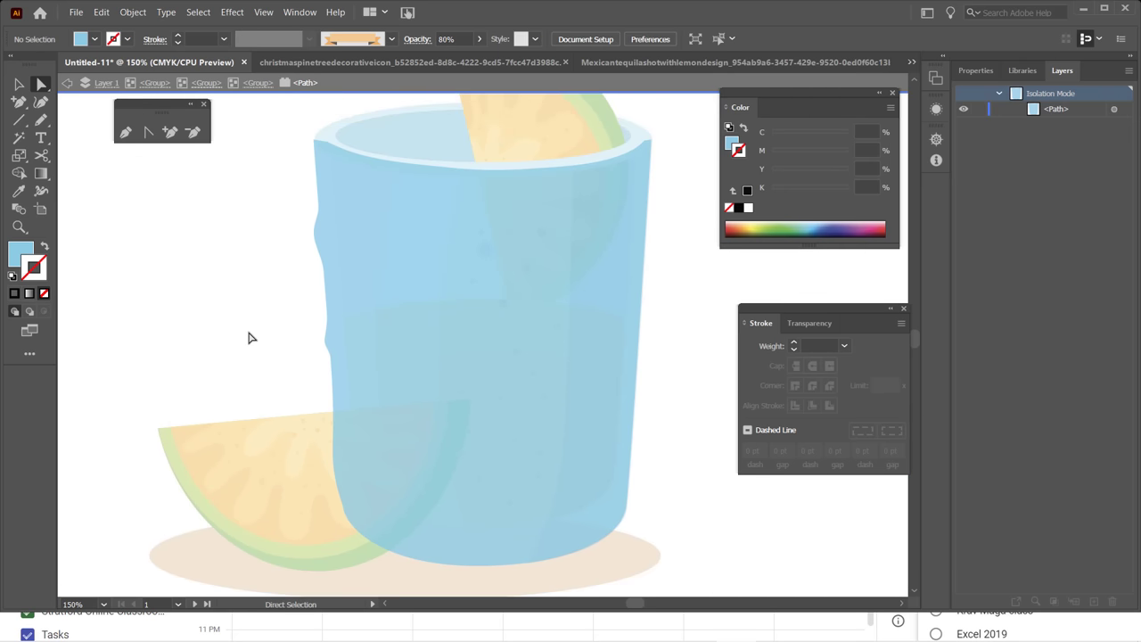
pyautogui.scroll(1, 250, 338)
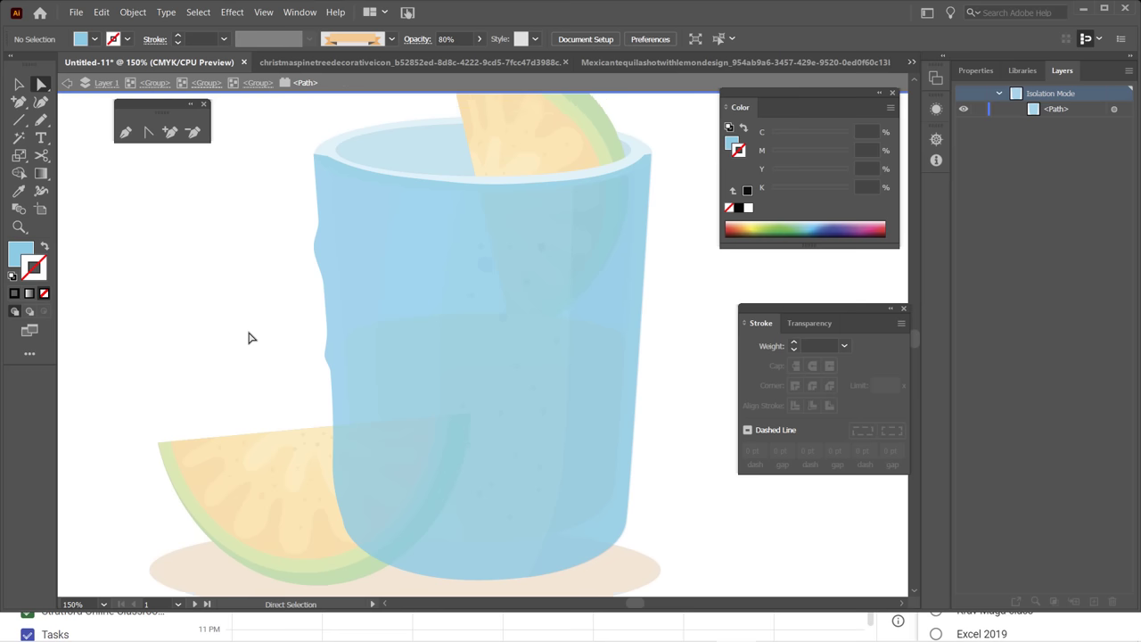
pyautogui.scroll(1, 250, 338)
pyautogui.scroll(1, 250, 339)
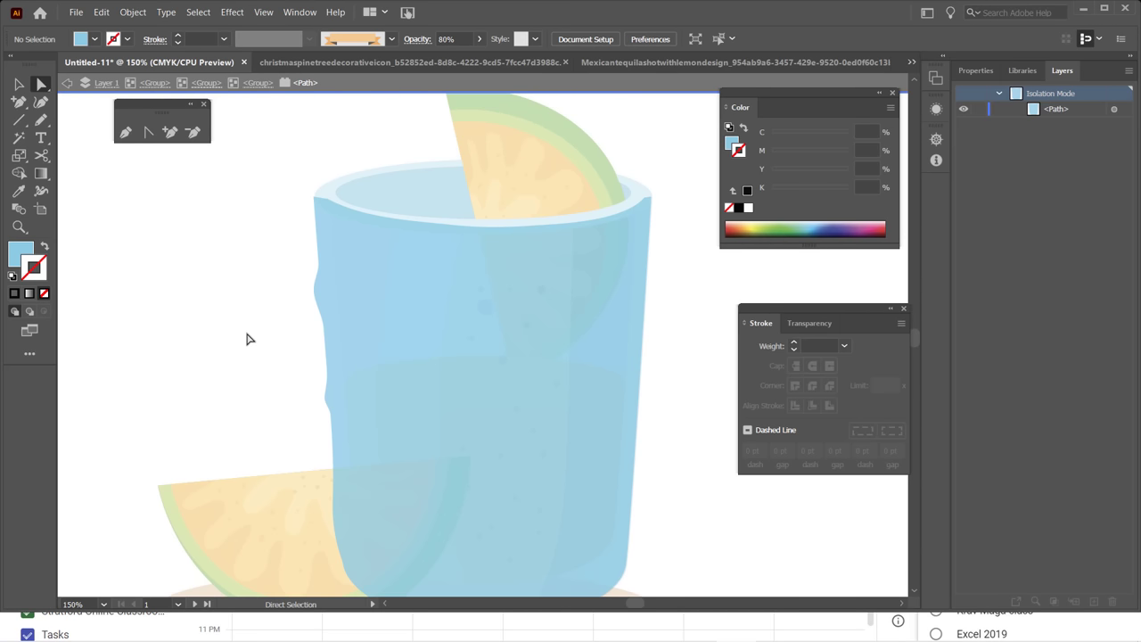
pyautogui.scroll(-1, 249, 339)
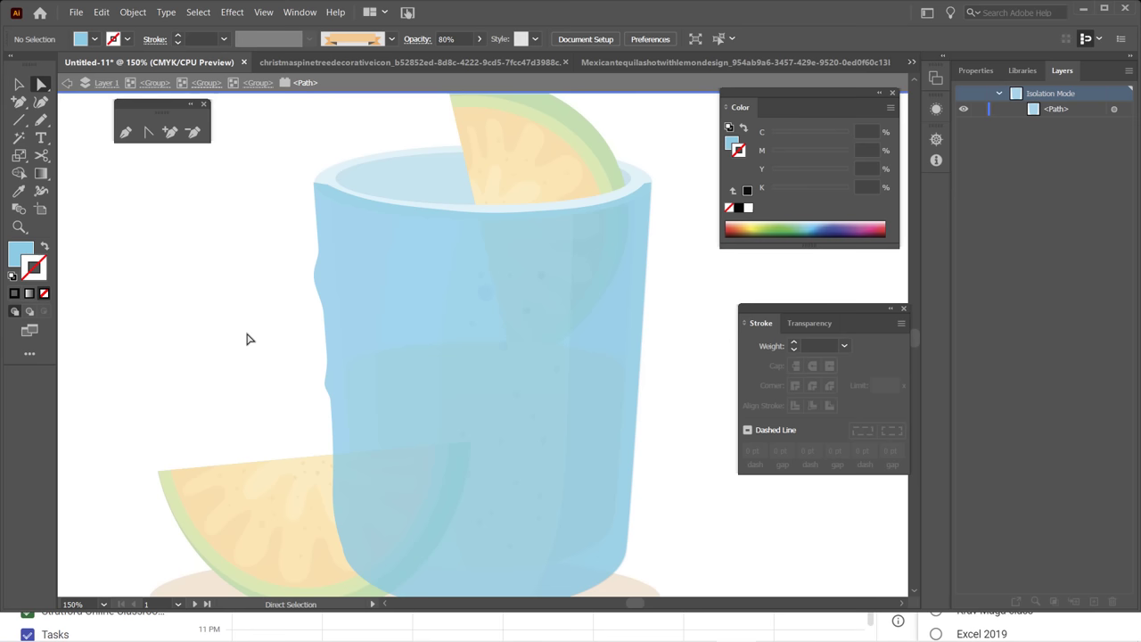
# Exit isolation mode and set the glass's left highlight to 78% opacity.
pyautogui.click(66, 85)
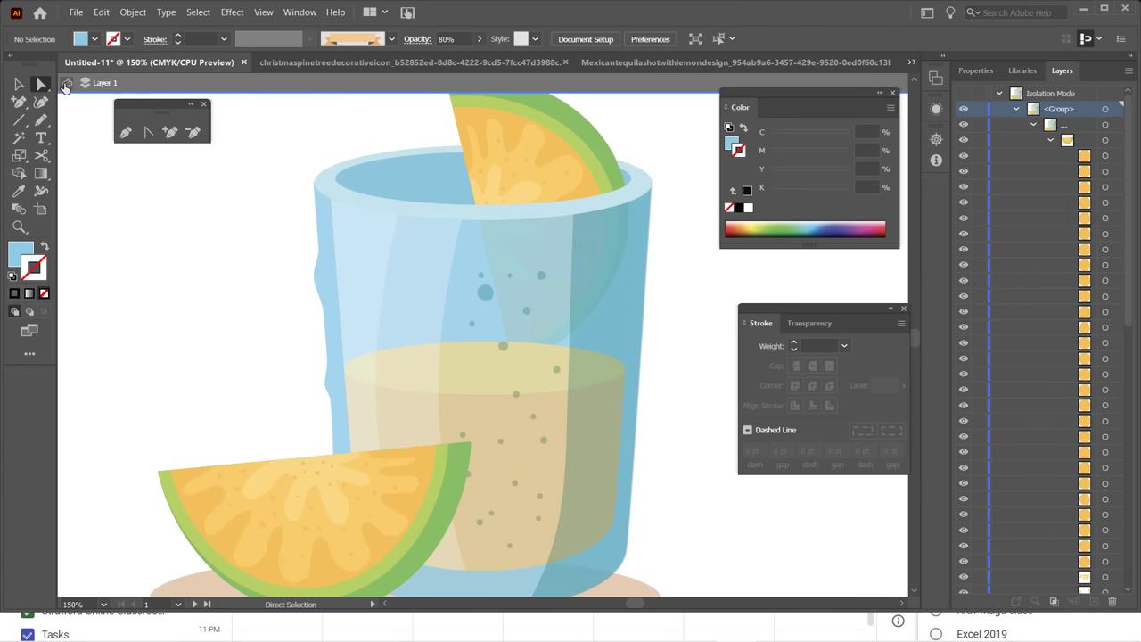
pyautogui.click(66, 85)
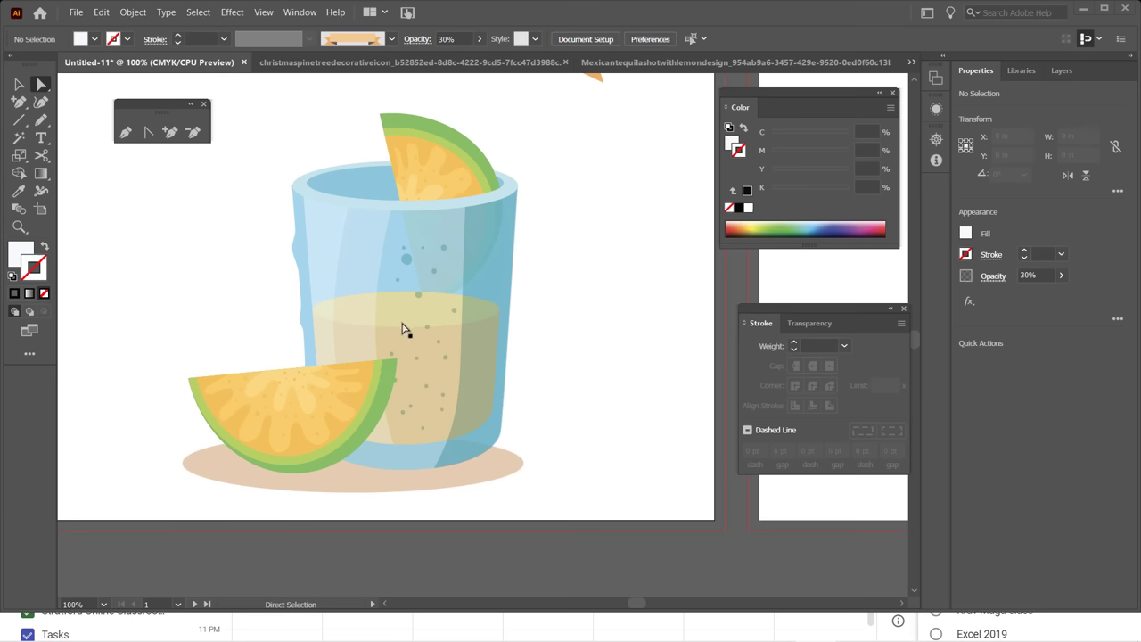
pyautogui.click(329, 258)
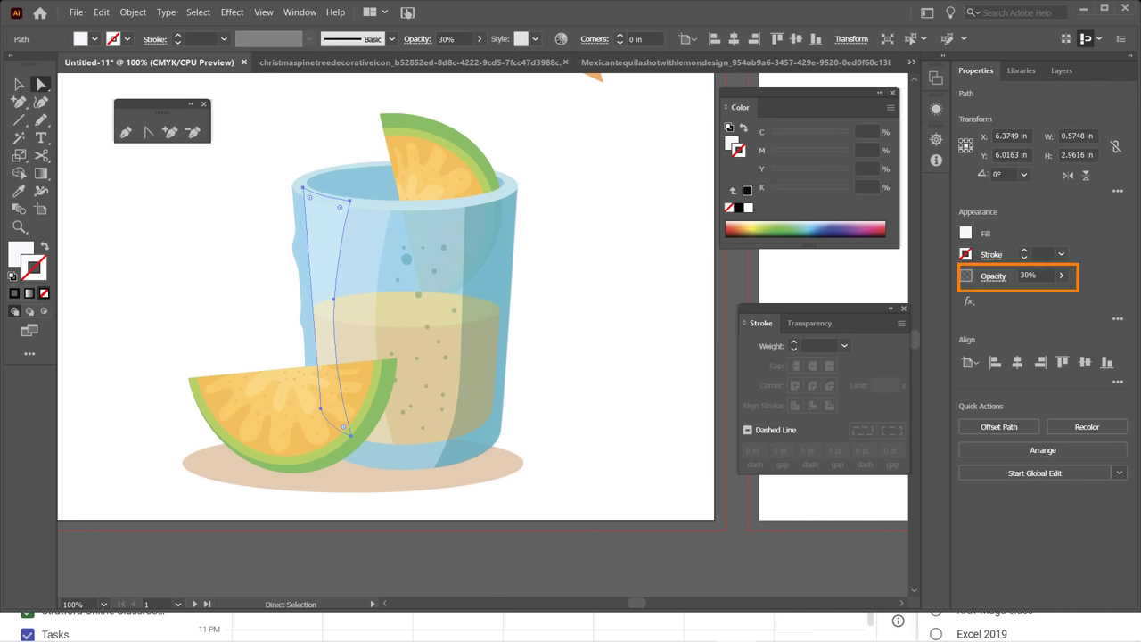
pyautogui.click(1061, 275)
pyautogui.moveTo(1028, 297); pyautogui.dragTo(1088, 308)
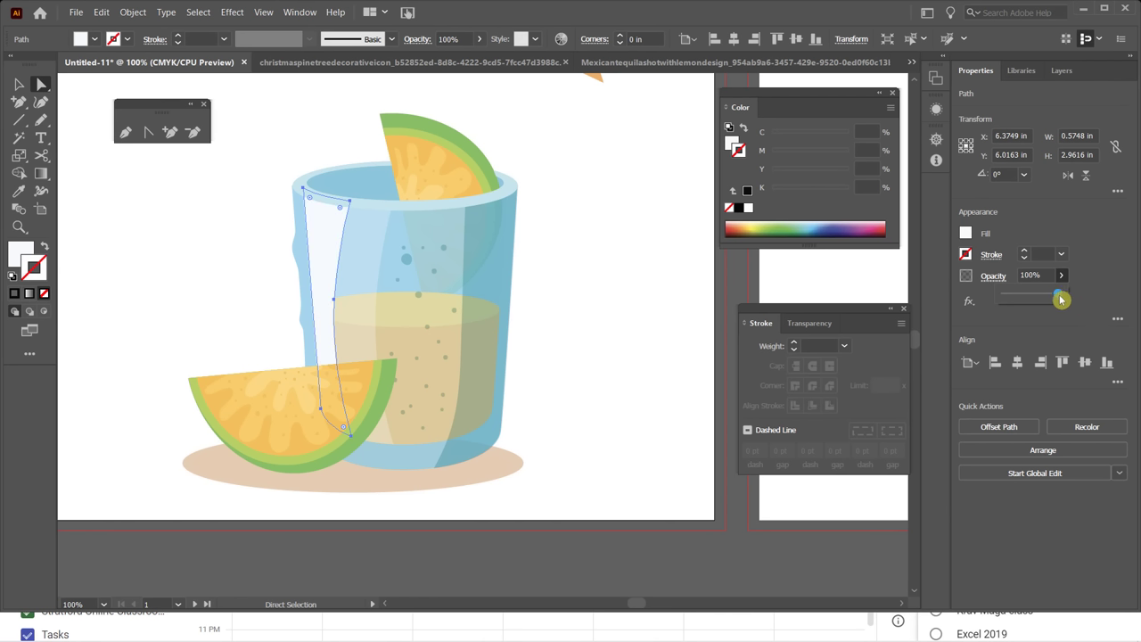
pyautogui.moveTo(1058, 294); pyautogui.dragTo(1020, 298)
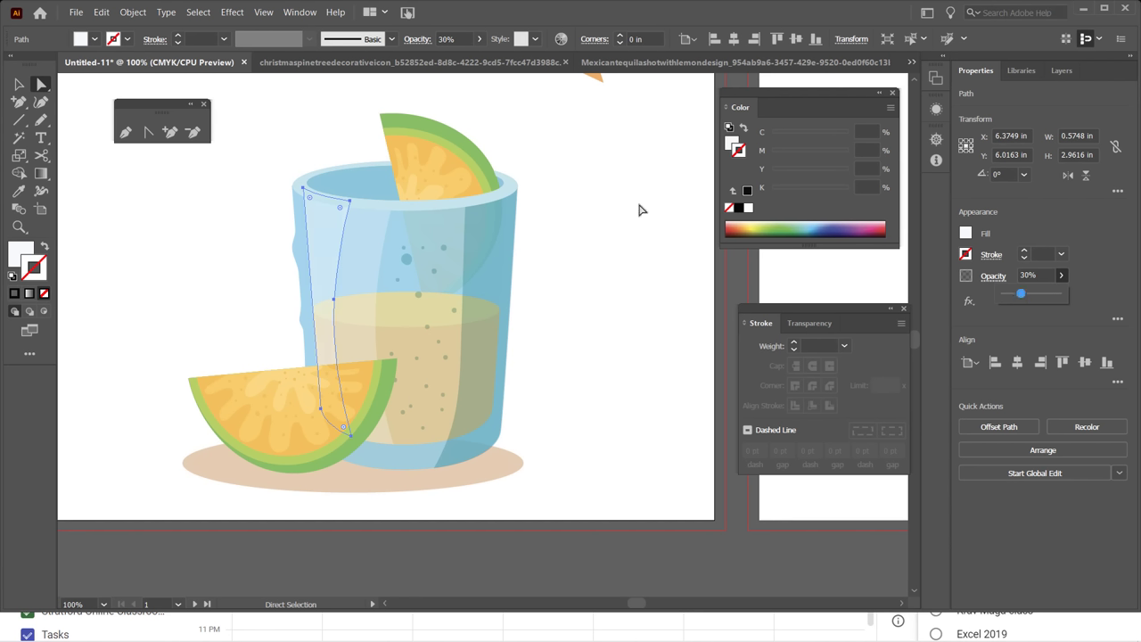
# Reselect the highlight and glass body shapes to check them, then clear the selection.
pyautogui.click(587, 261)
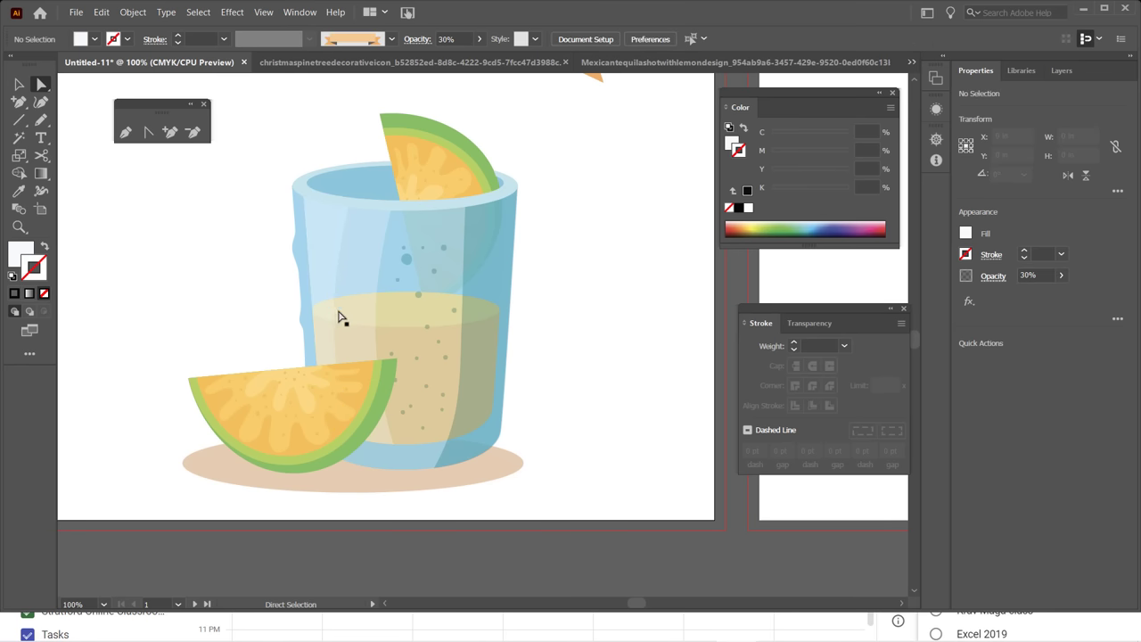
pyautogui.click(357, 282)
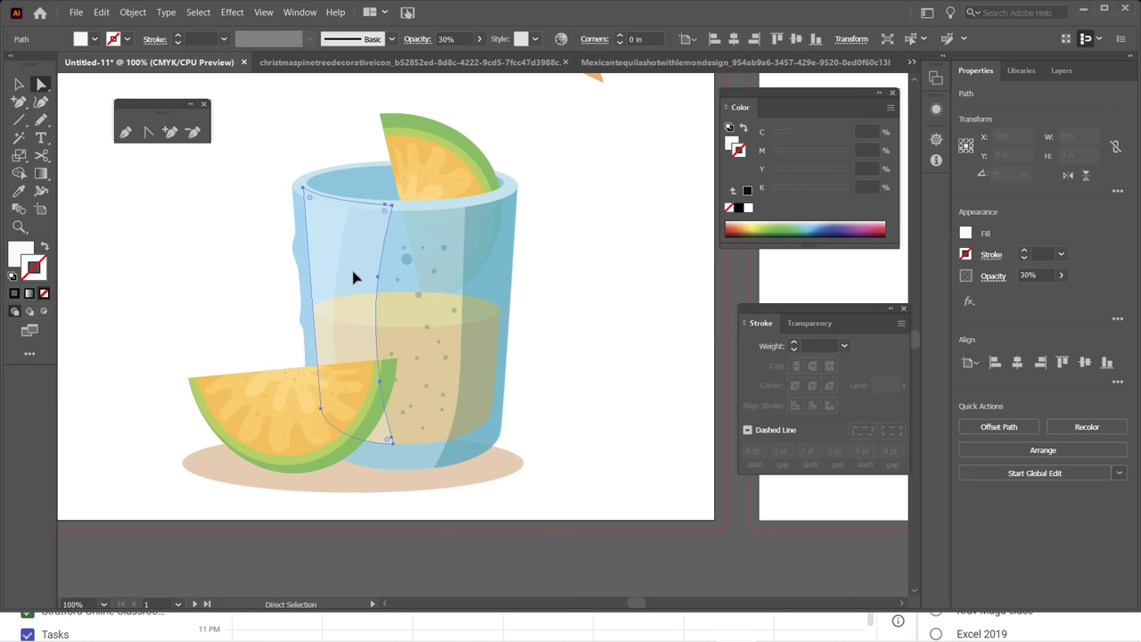
pyautogui.click(415, 267)
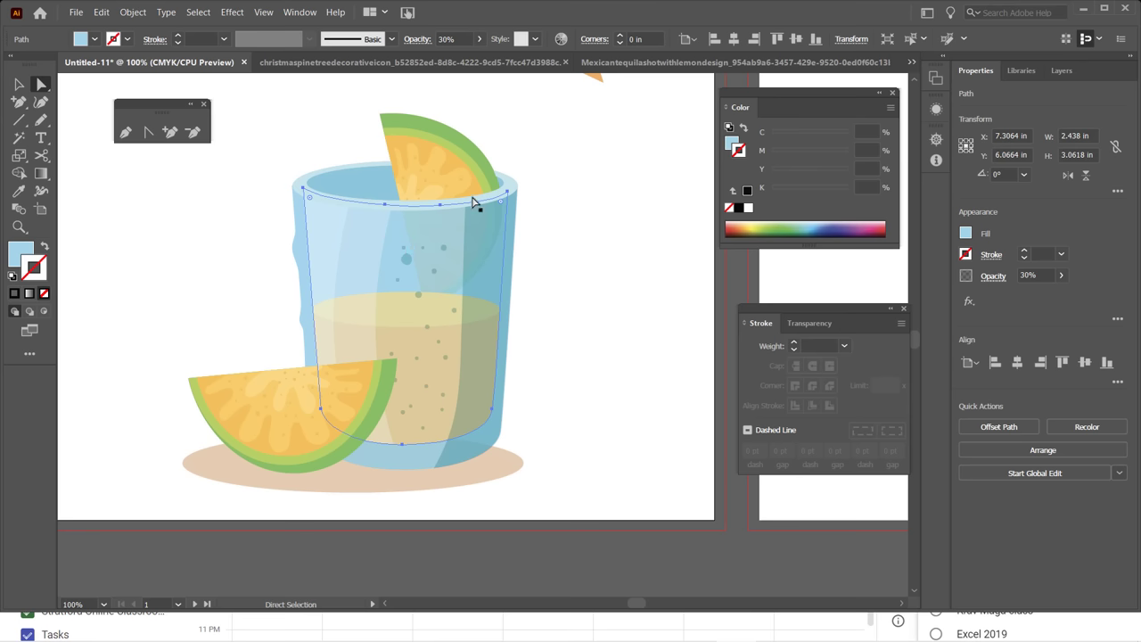
pyautogui.click(969, 255)
pyautogui.click(574, 276)
pyautogui.click(330, 239)
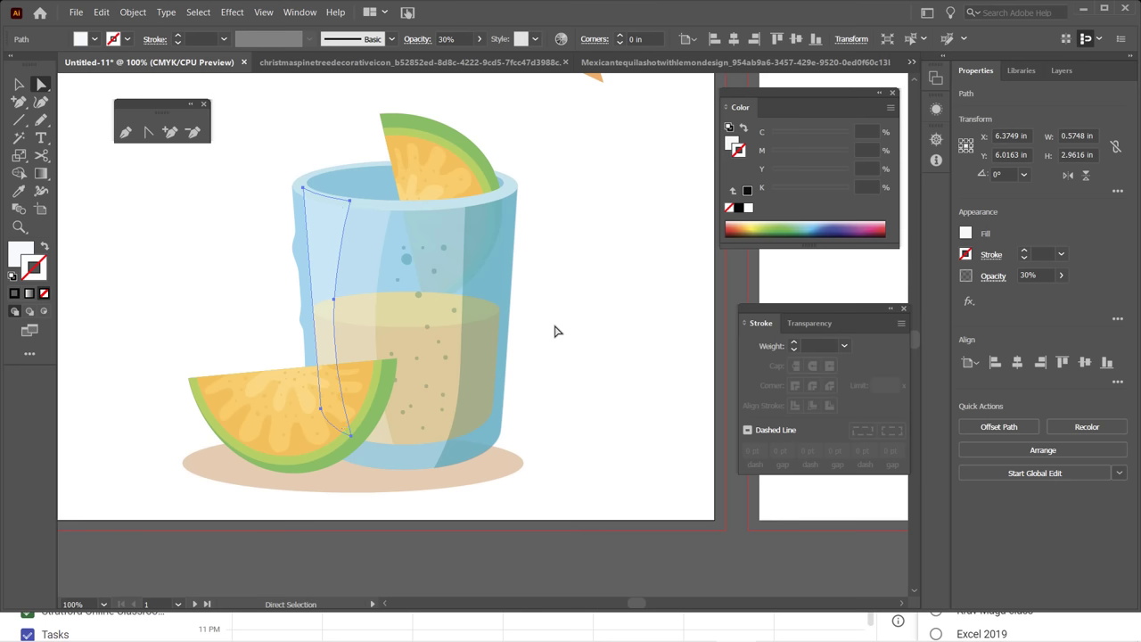
pyautogui.click(556, 329)
# Expand Layer 1 in the Layers panel to review its contents, then return to the Properties panel.
pyautogui.click(1062, 71)
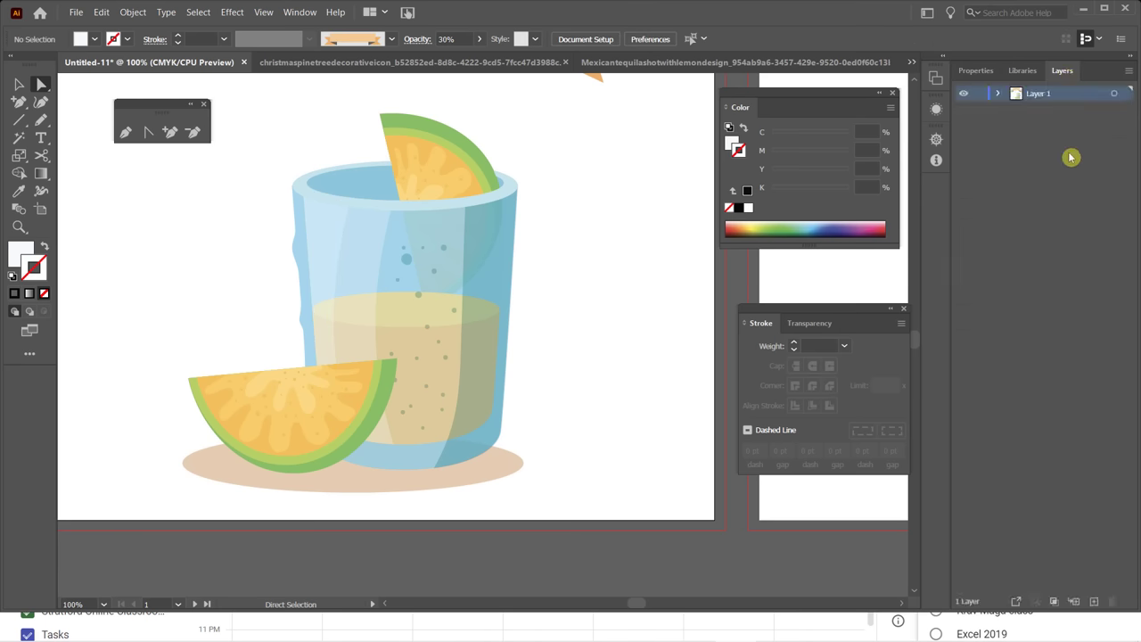
pyautogui.click(998, 94)
pyautogui.scroll(-5, 1028, 192)
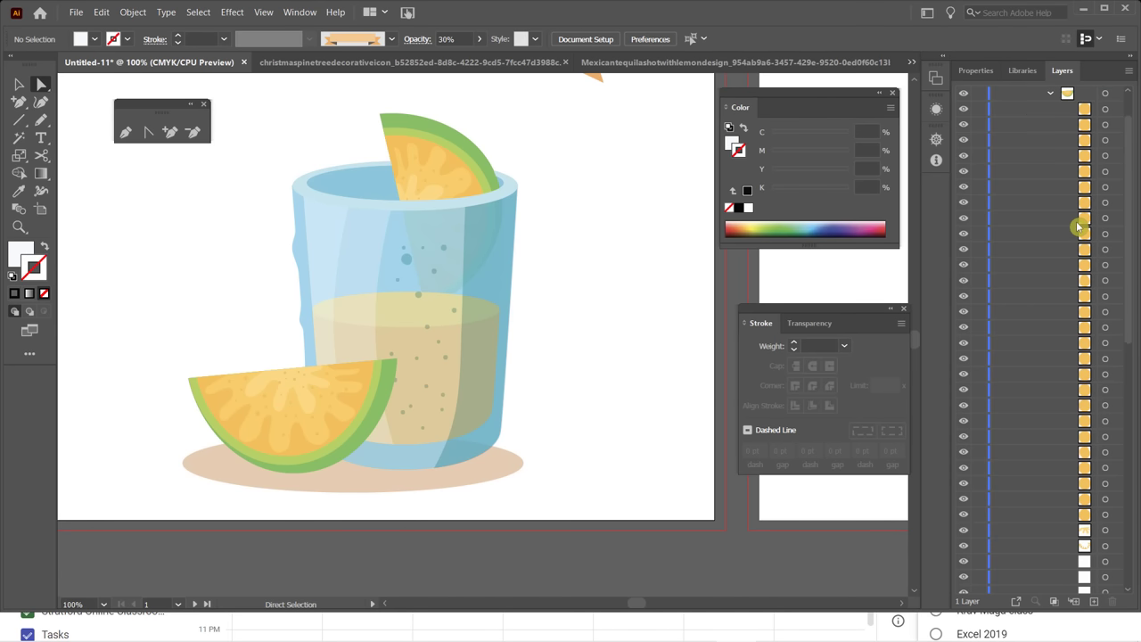
pyautogui.scroll(-5, 1049, 347)
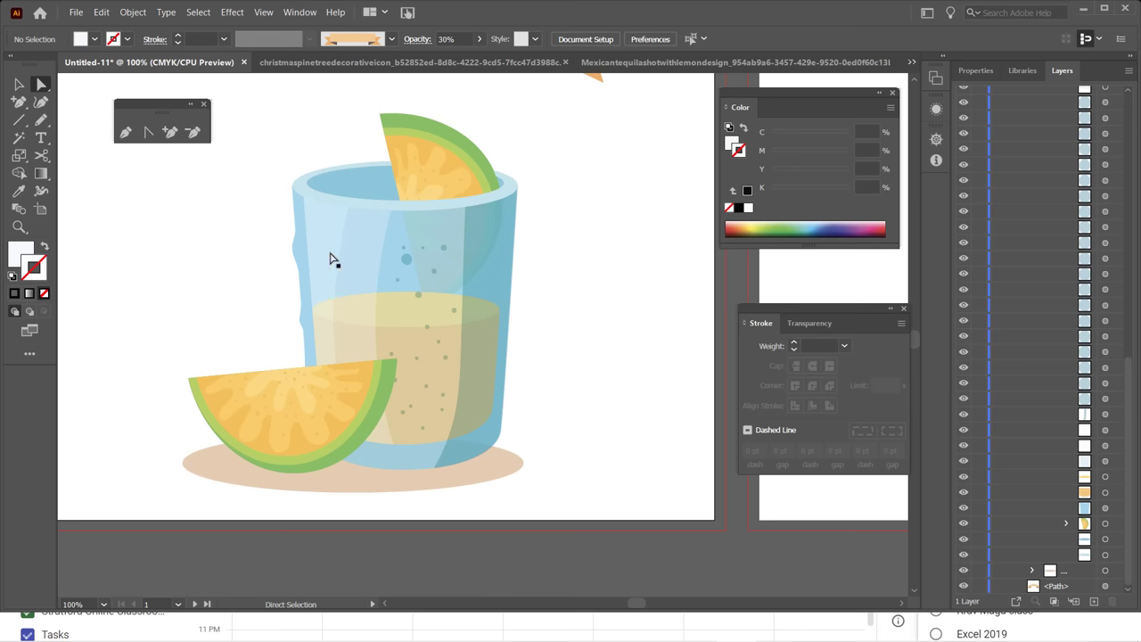
pyautogui.click(934, 157)
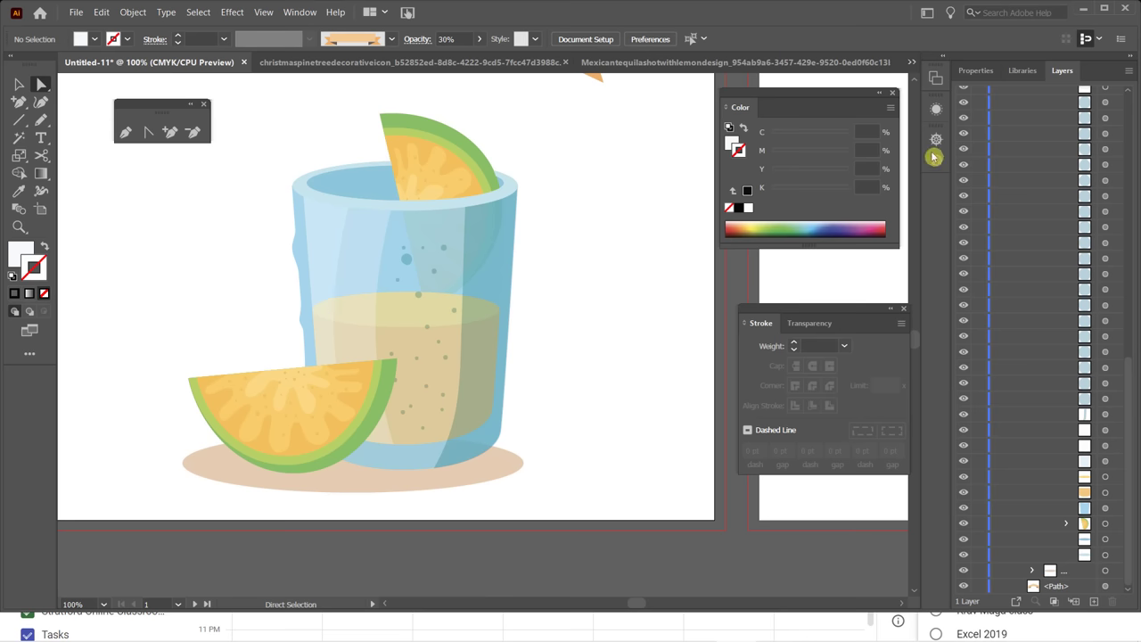
pyautogui.click(980, 69)
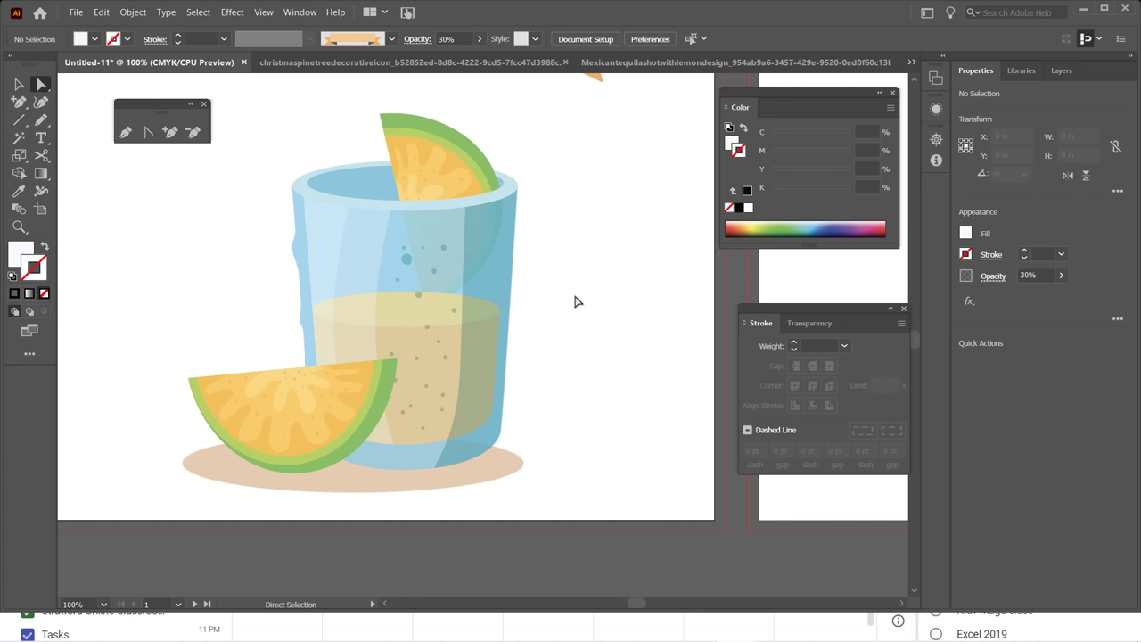
pyautogui.click(1008, 310)
# Move the ribbon path down over the glass and drag it above the glass group in Layers.
pyautogui.scroll(6, 586, 280)
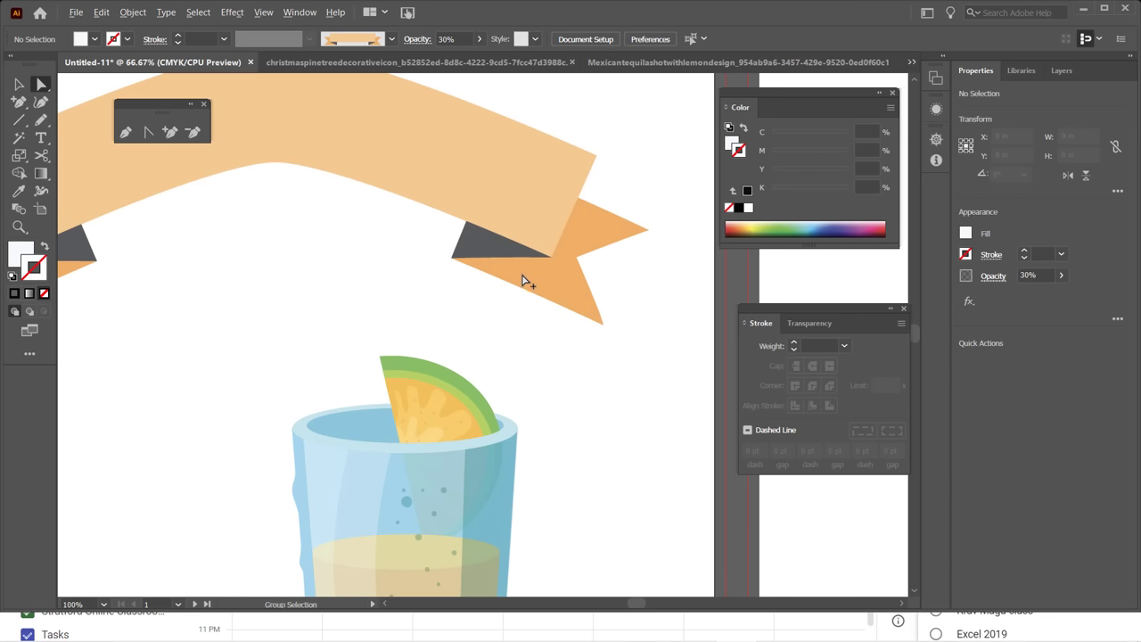
pyautogui.scroll(-1, 523, 281)
pyautogui.click(397, 203)
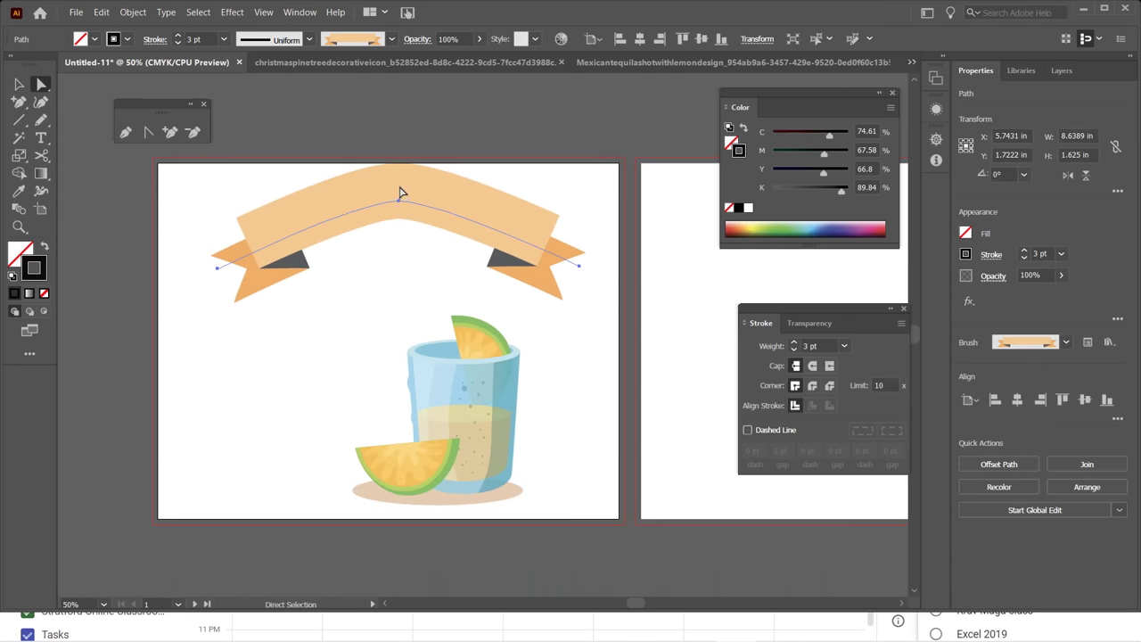
pyautogui.moveTo(402, 189); pyautogui.dragTo(442, 371)
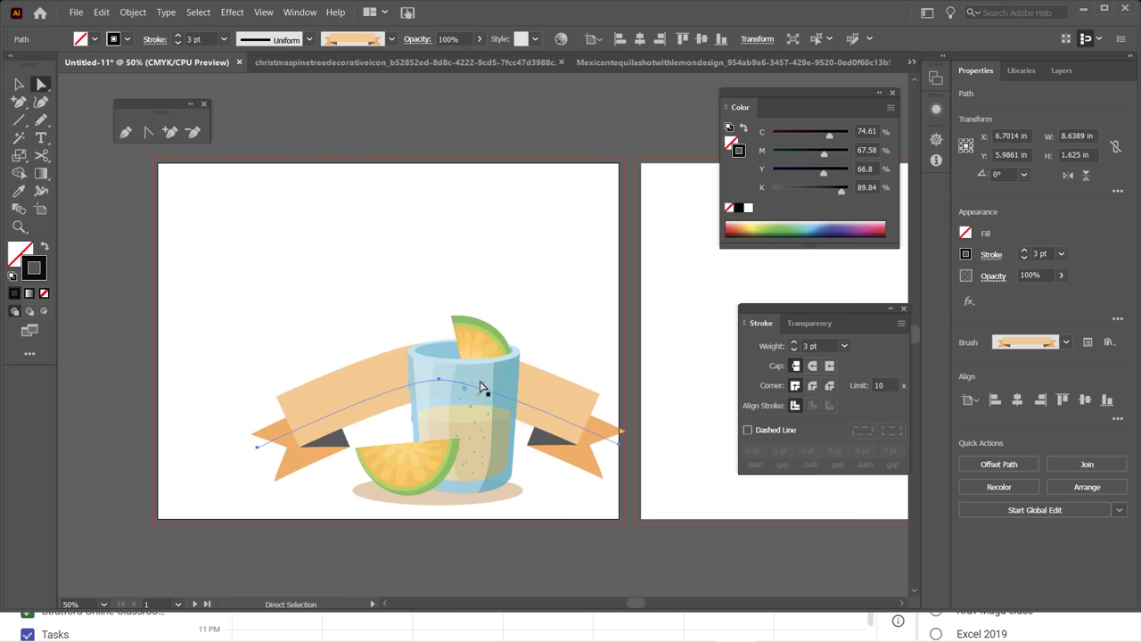
pyautogui.moveTo(535, 389); pyautogui.dragTo(543, 390)
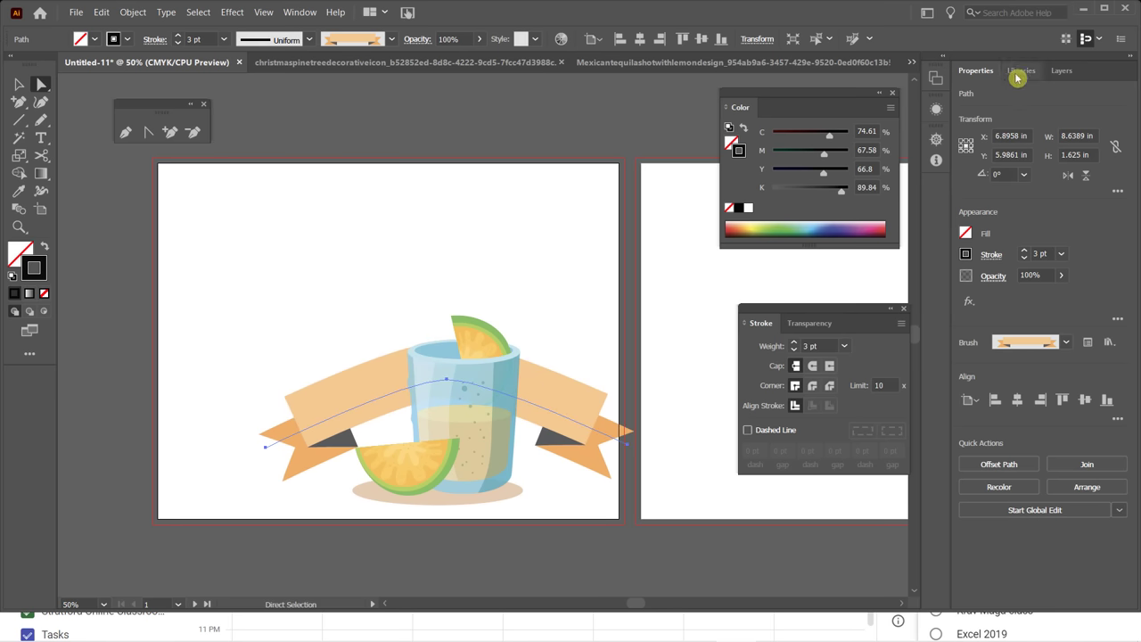
pyautogui.click(1063, 71)
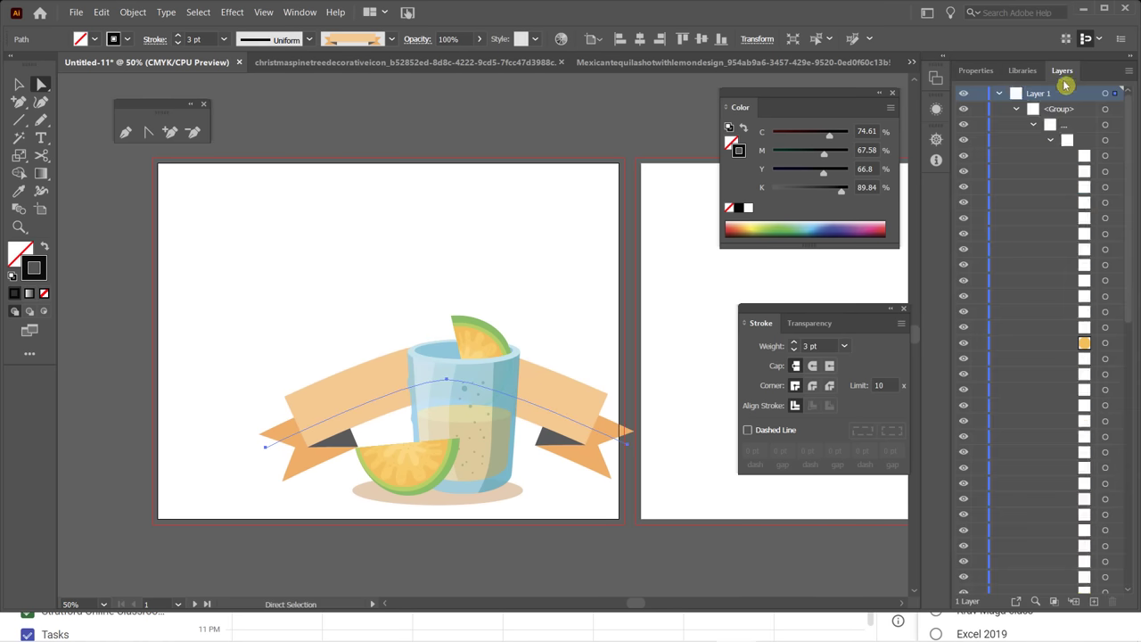
pyautogui.click(1017, 108)
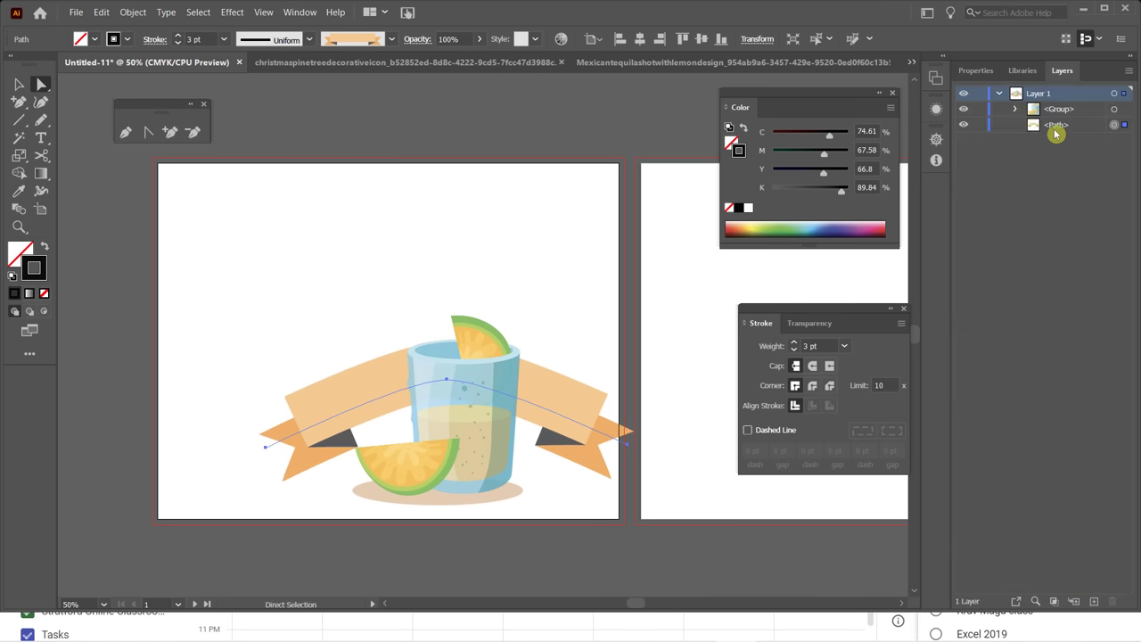
pyautogui.moveTo(1055, 129); pyautogui.dragTo(1057, 105)
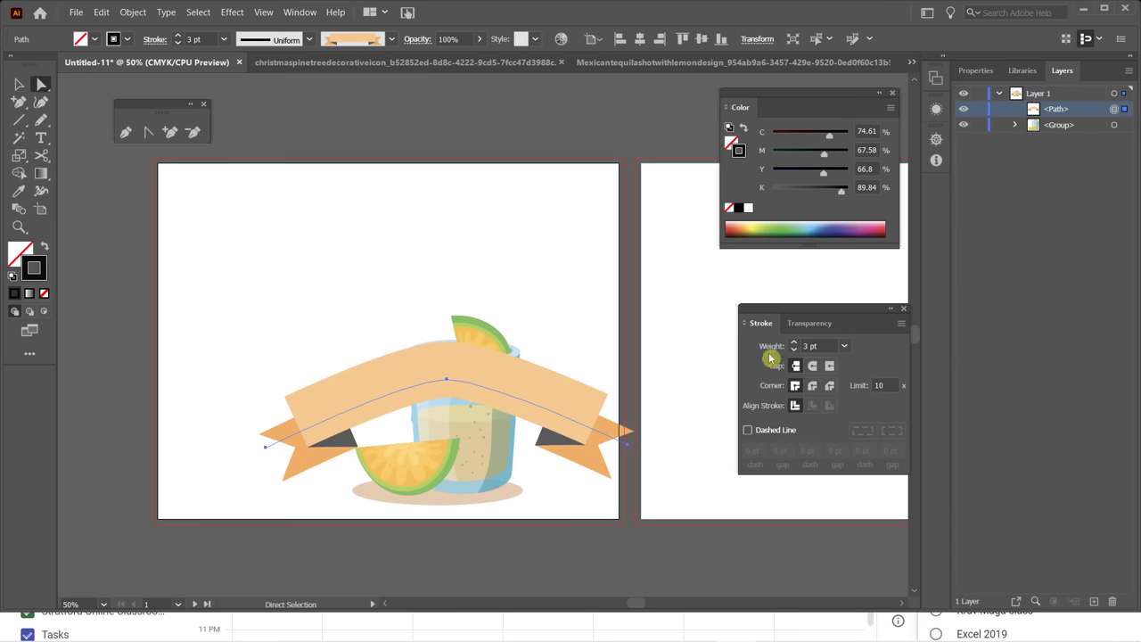
# Set the ribbon's opacity to 57%, shift it slightly lower, and deselect it.
pyautogui.click(976, 71)
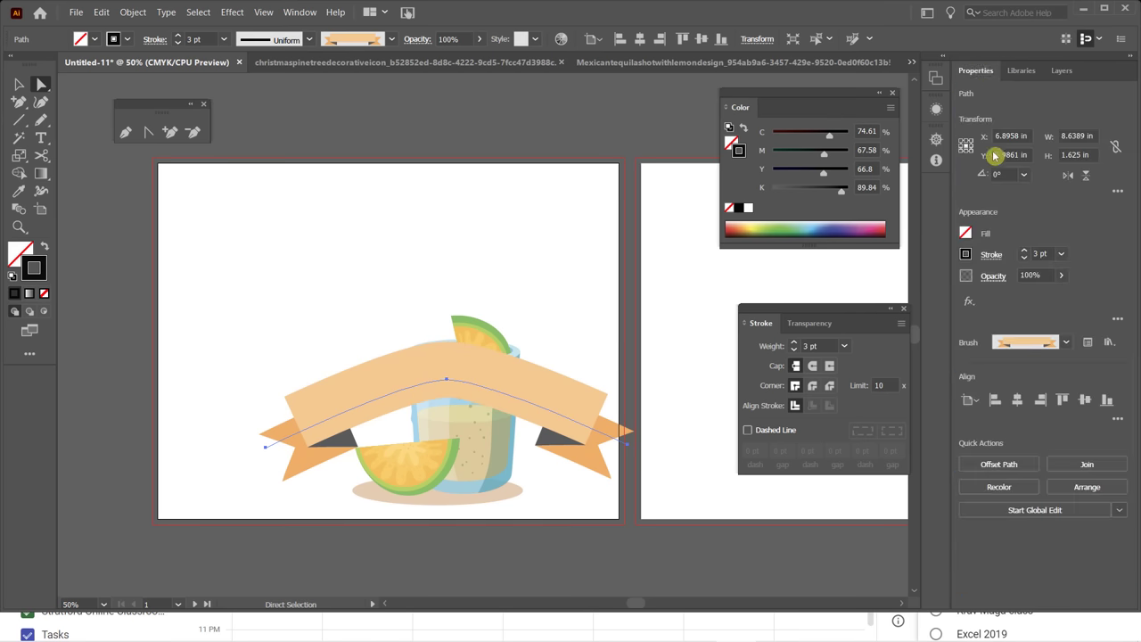
pyautogui.click(1061, 275)
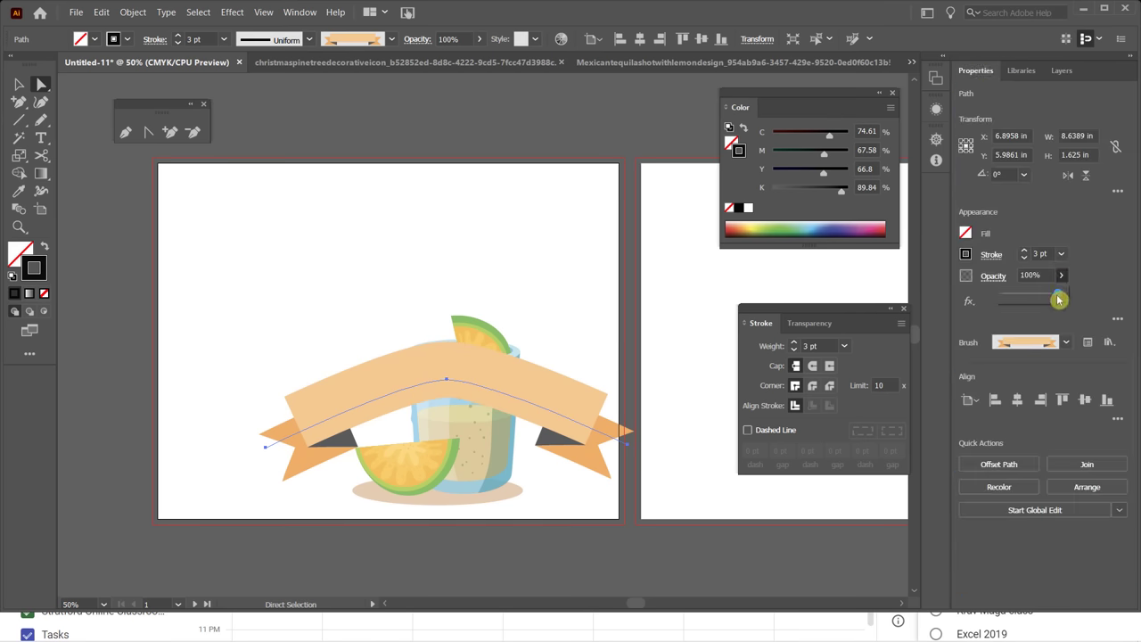
pyautogui.moveTo(1059, 301); pyautogui.dragTo(1034, 295)
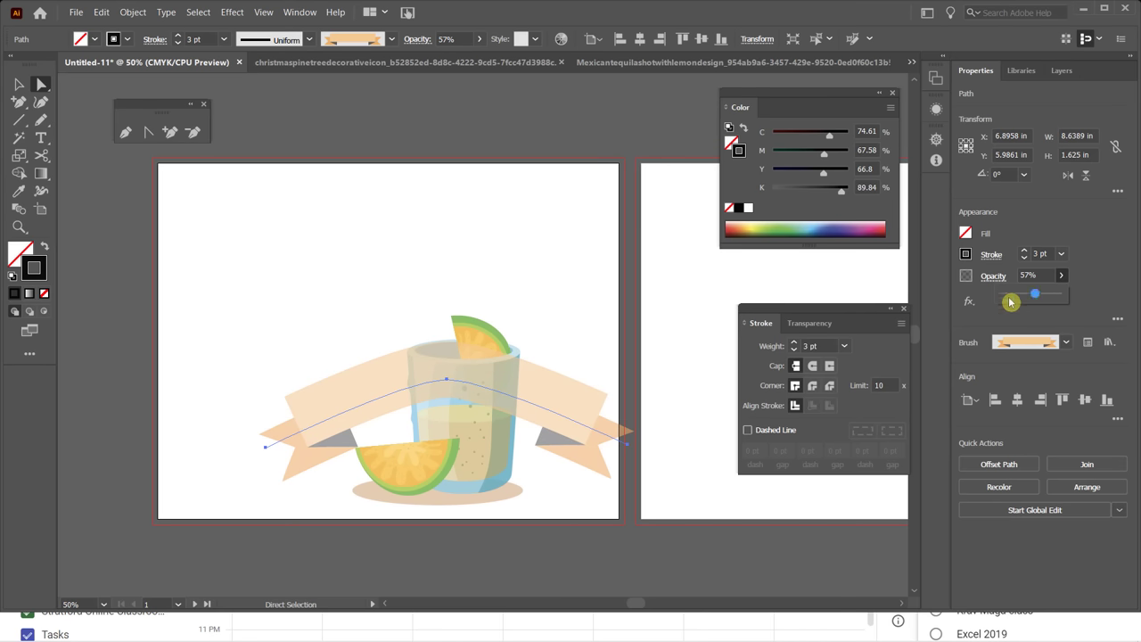
pyautogui.moveTo(541, 381); pyautogui.dragTo(562, 421)
pyautogui.click(539, 331)
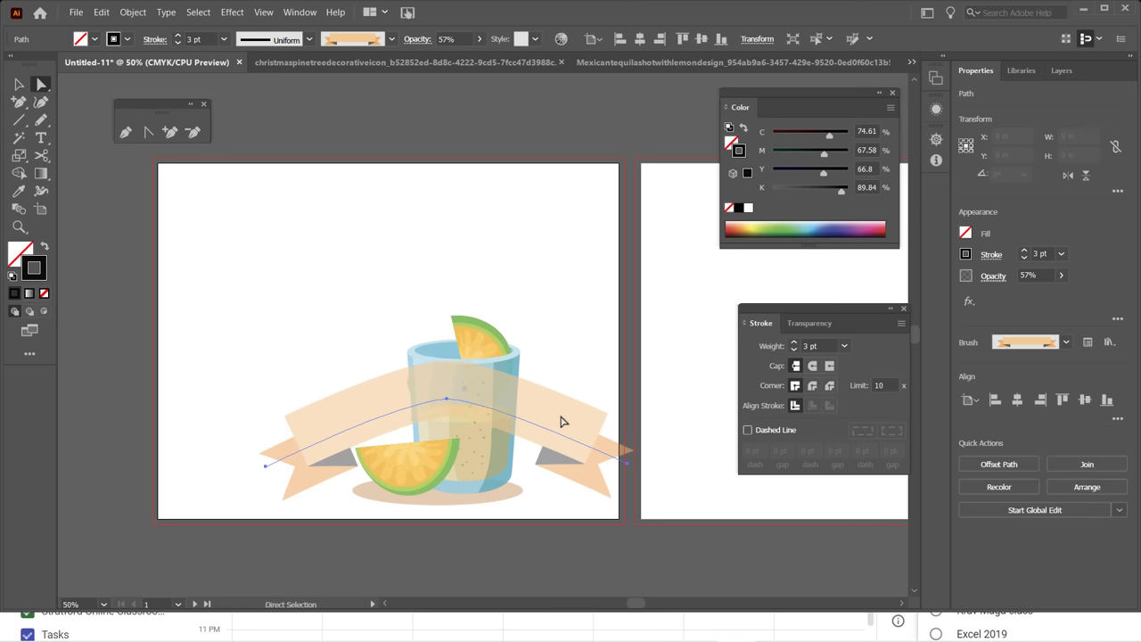
pyautogui.click(555, 331)
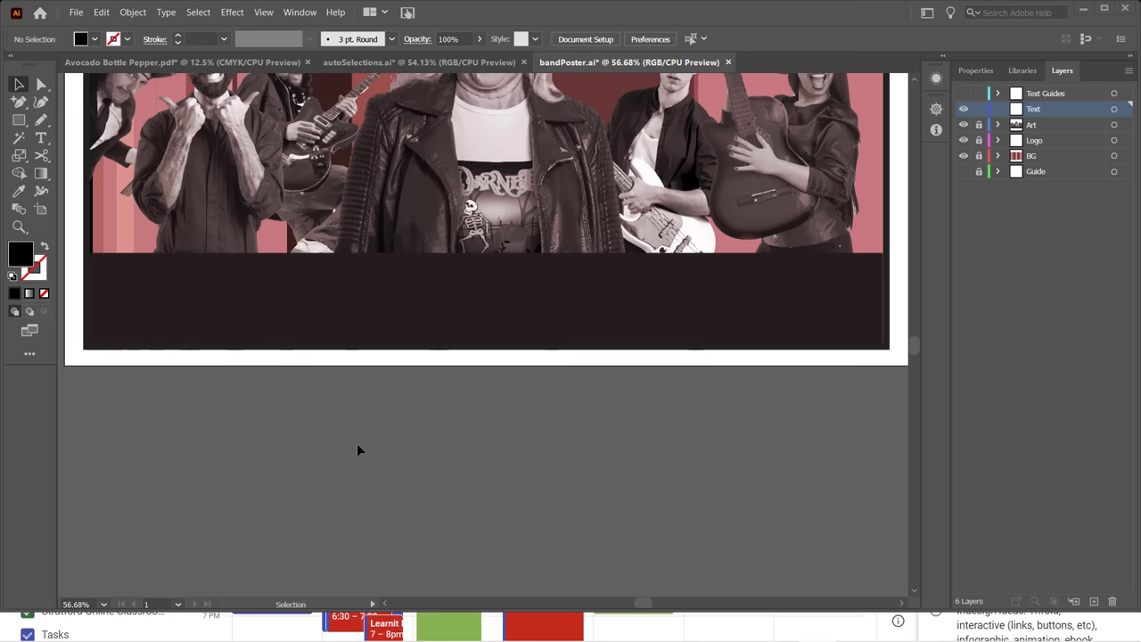
# Draw a Lorem ipsum area text box at the dark band's top-left and select all its text.
pyautogui.click(43, 142)
pyautogui.click(43, 140)
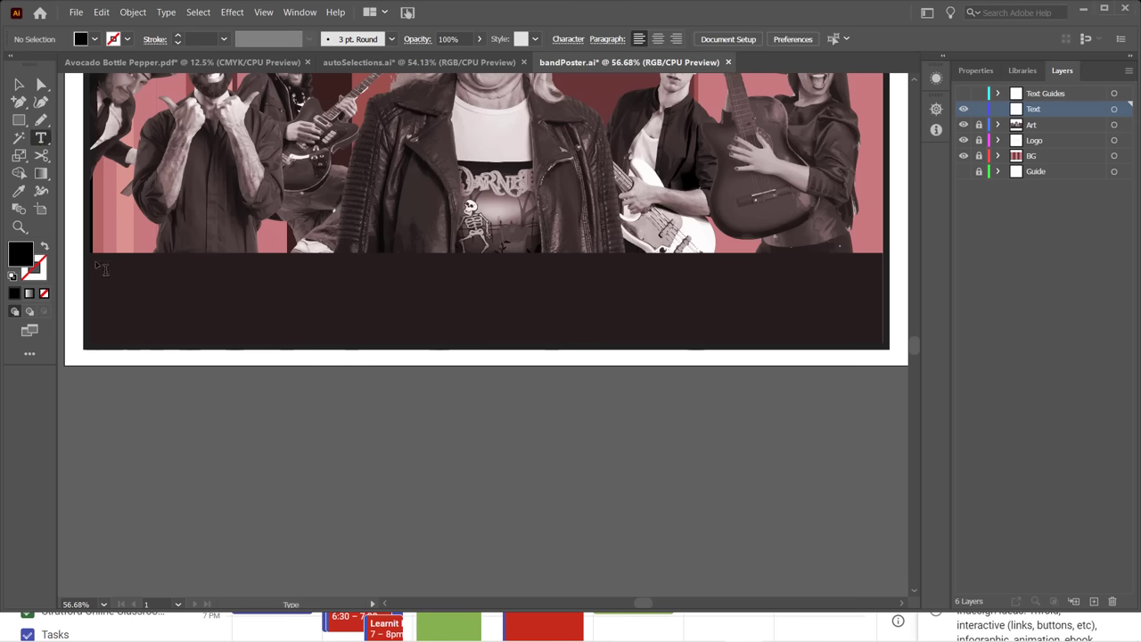
pyautogui.moveTo(95, 262)
pyautogui.mouseDown()
pyautogui.moveTo(130, 296)
pyautogui.moveTo(331, 345)
pyautogui.mouseUp()
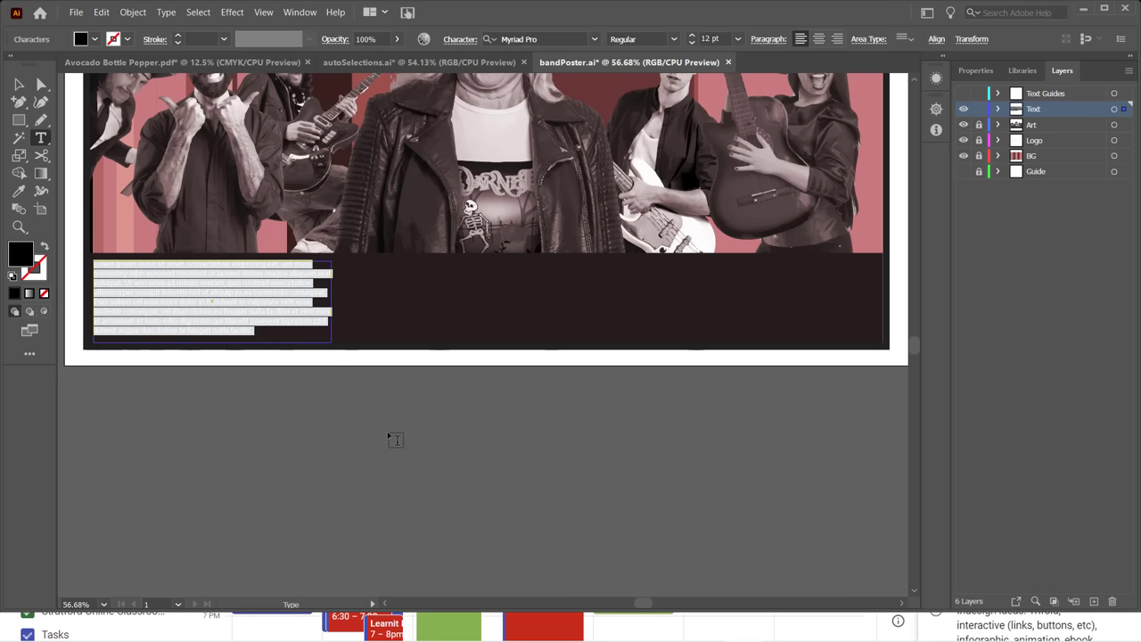
pyautogui.click(115, 291)
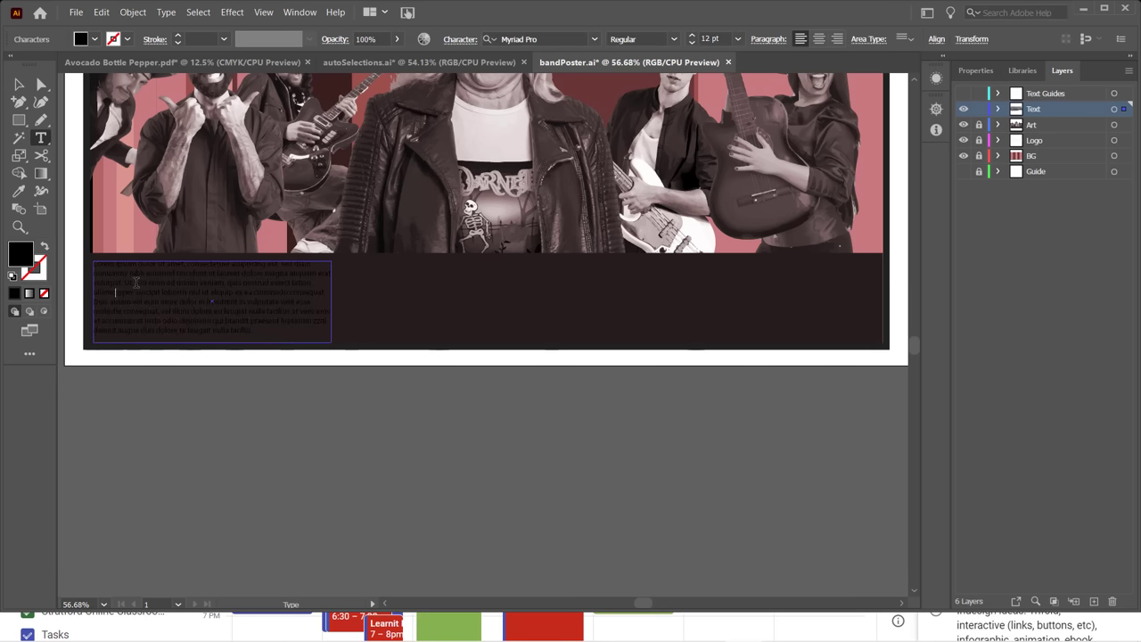
pyautogui.scroll(4, 136, 283)
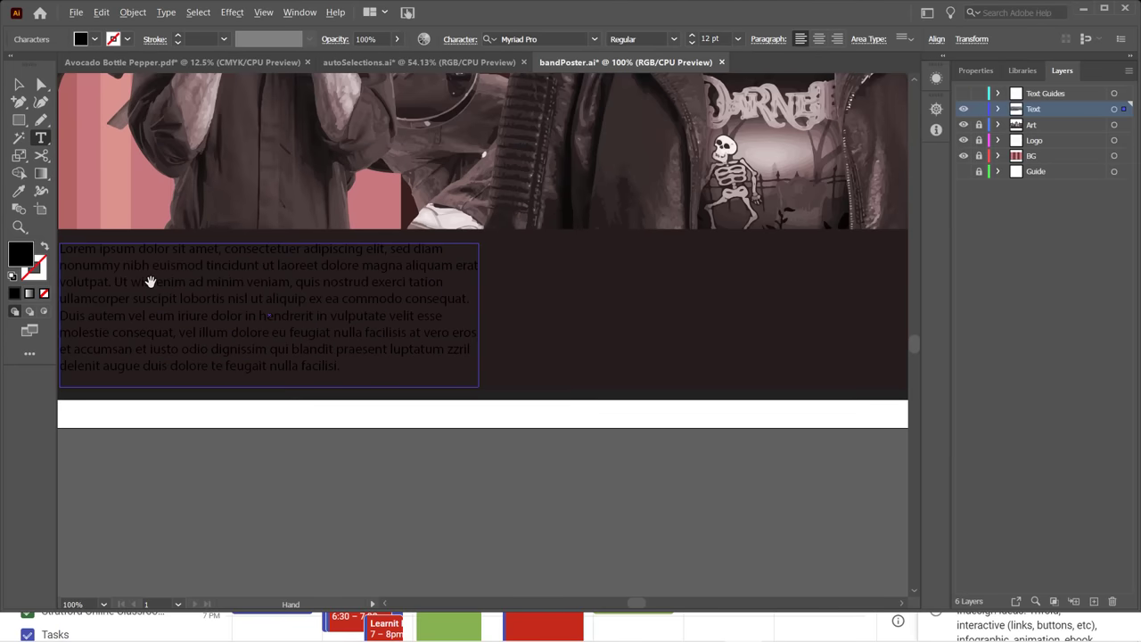
pyautogui.click(16, 84)
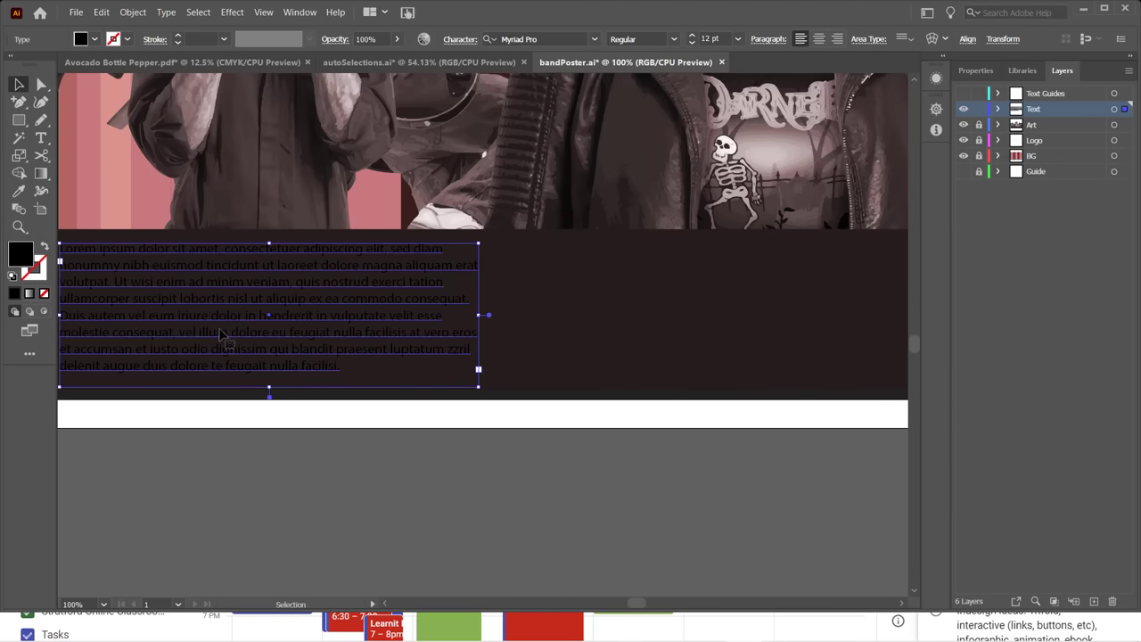
pyautogui.doubleClick(335, 368)
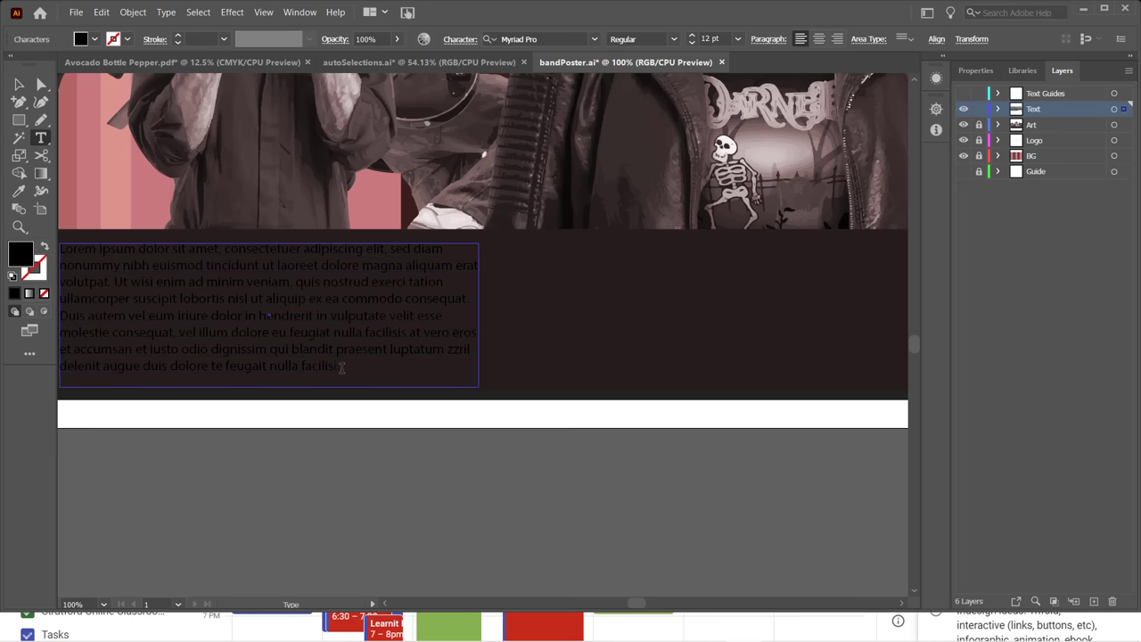
pyautogui.hotkey('ctrl', 'a')
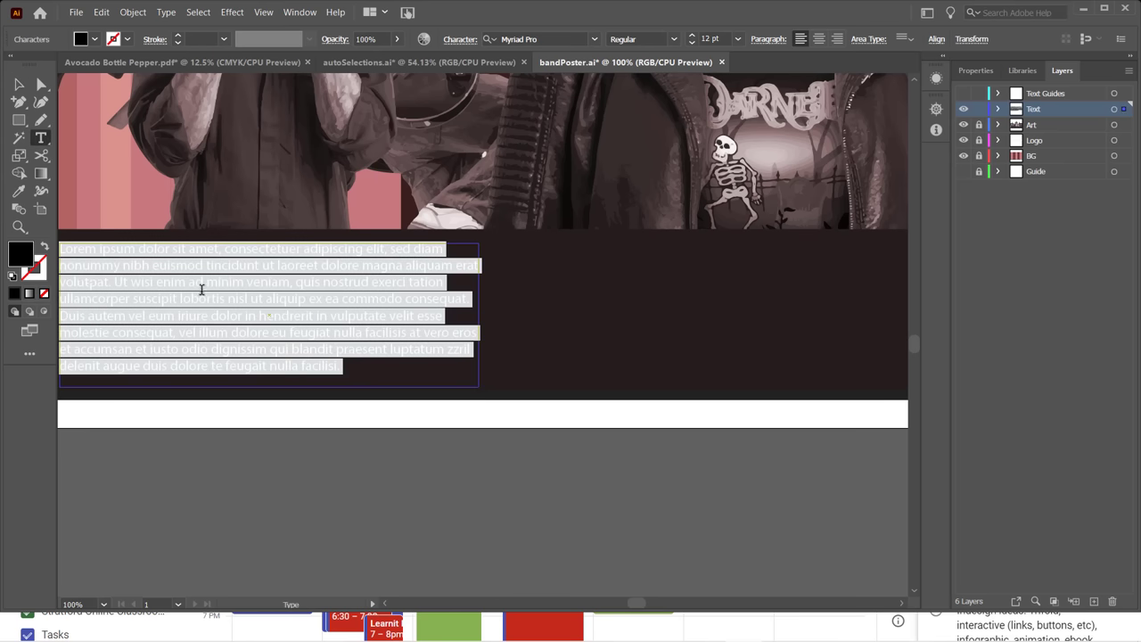
pyautogui.click(102, 16)
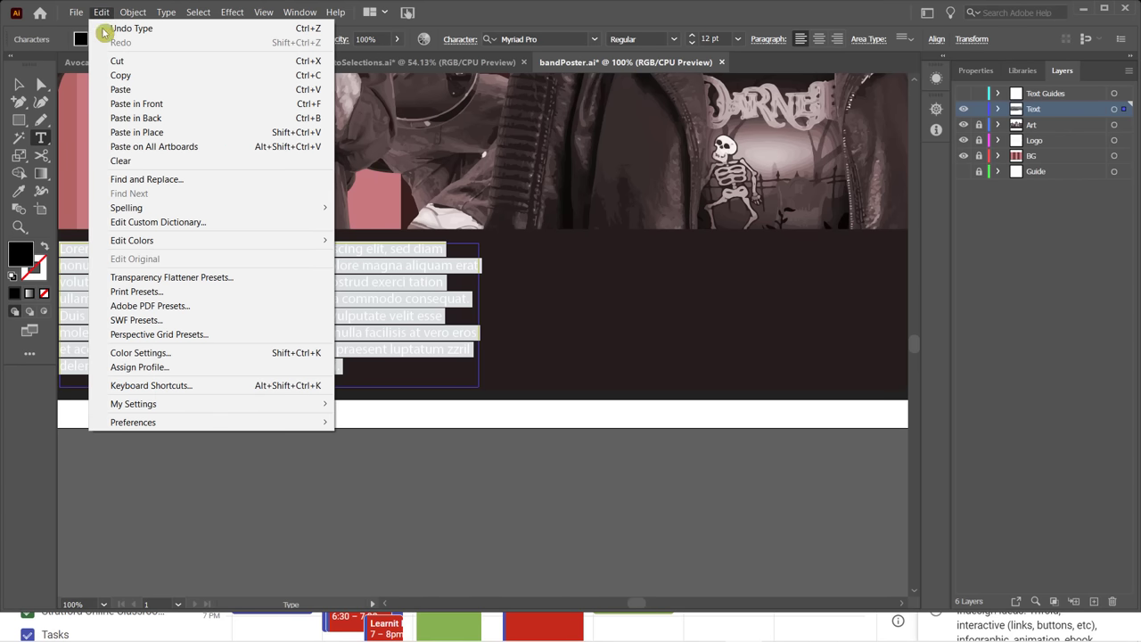
pyautogui.moveTo(280, 426)
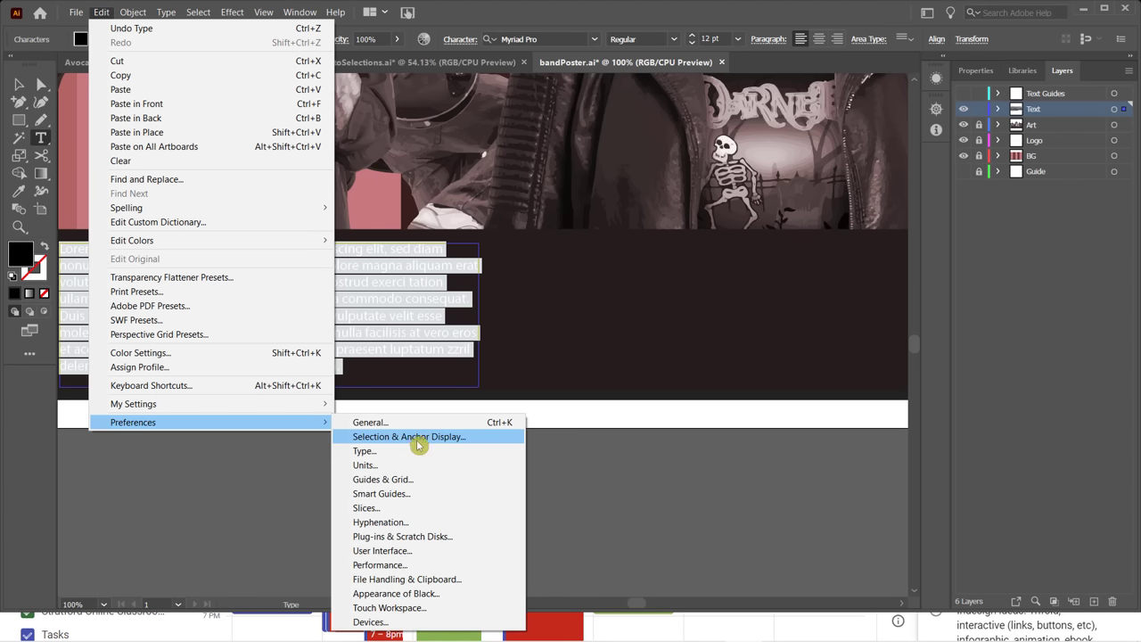
pyautogui.click(390, 459)
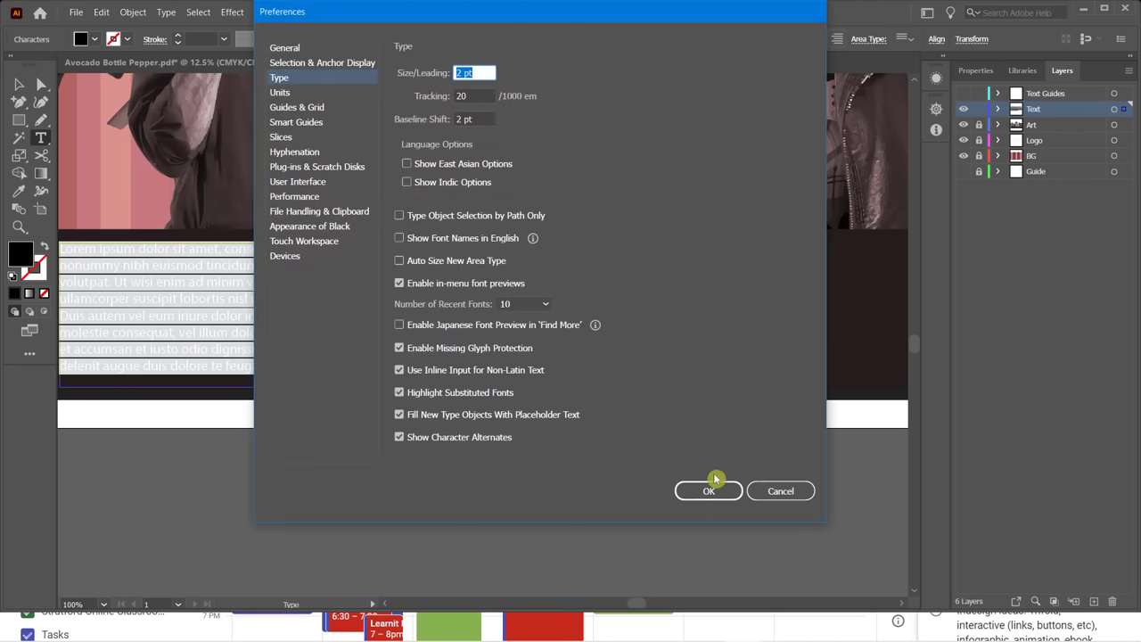
pyautogui.click(781, 493)
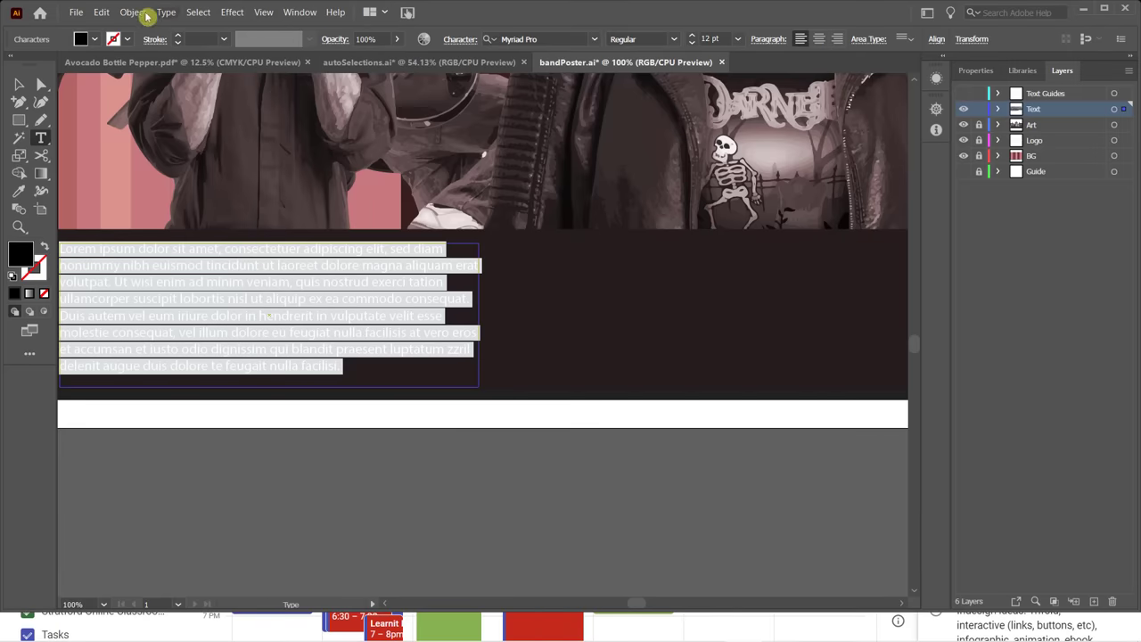
pyautogui.click(99, 13)
pyautogui.moveTo(280, 421)
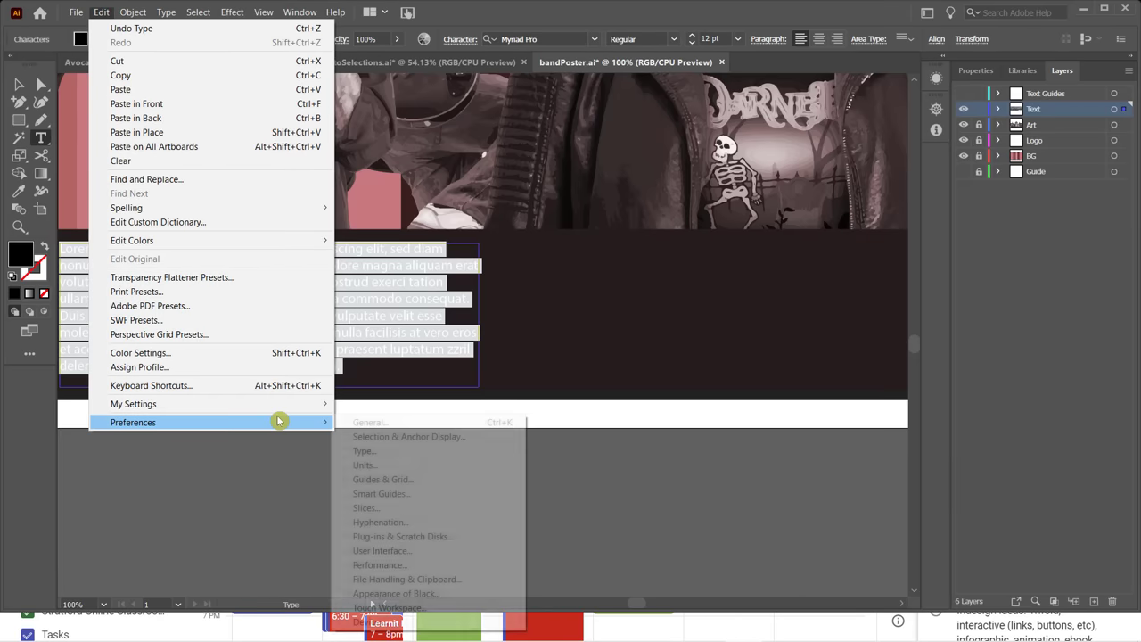
pyautogui.click(389, 451)
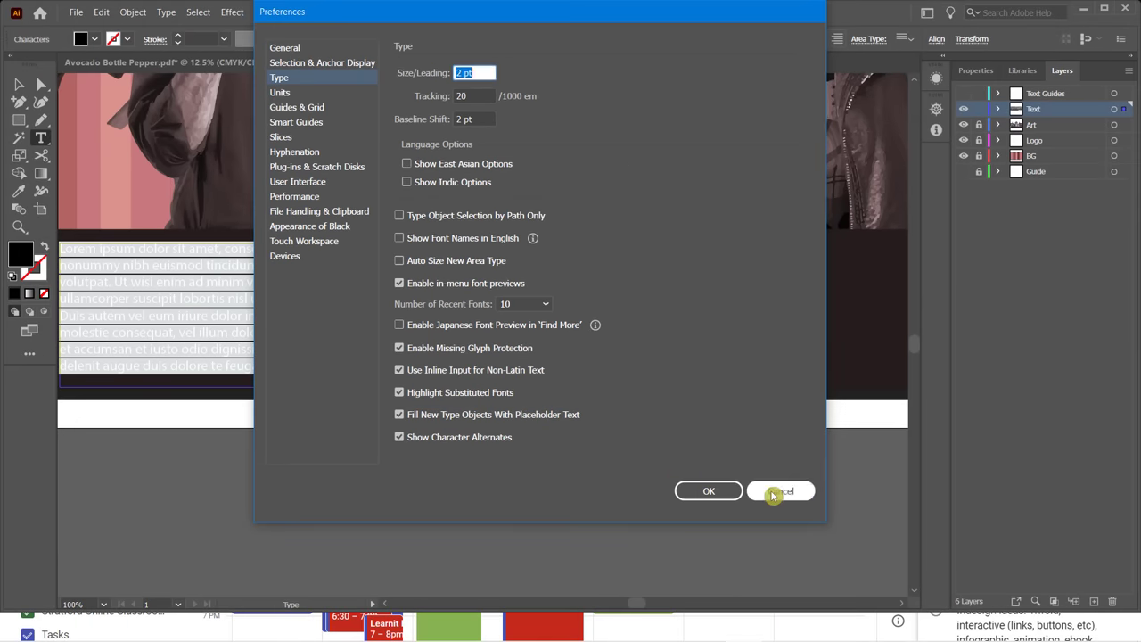
pyautogui.click(1034, 538)
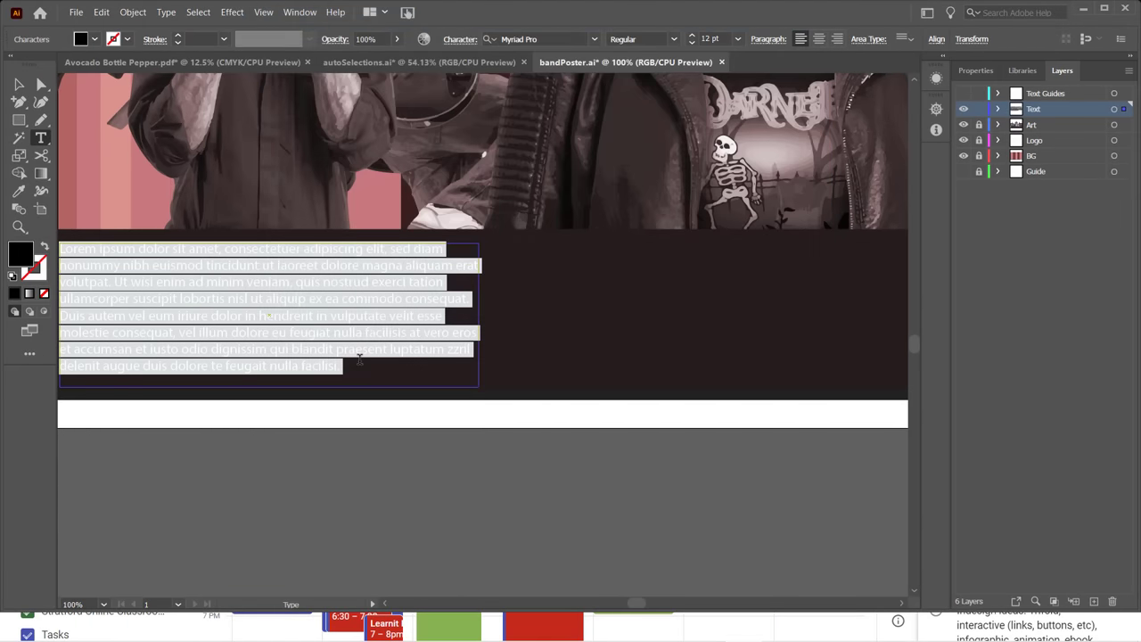
pyautogui.click(19, 83)
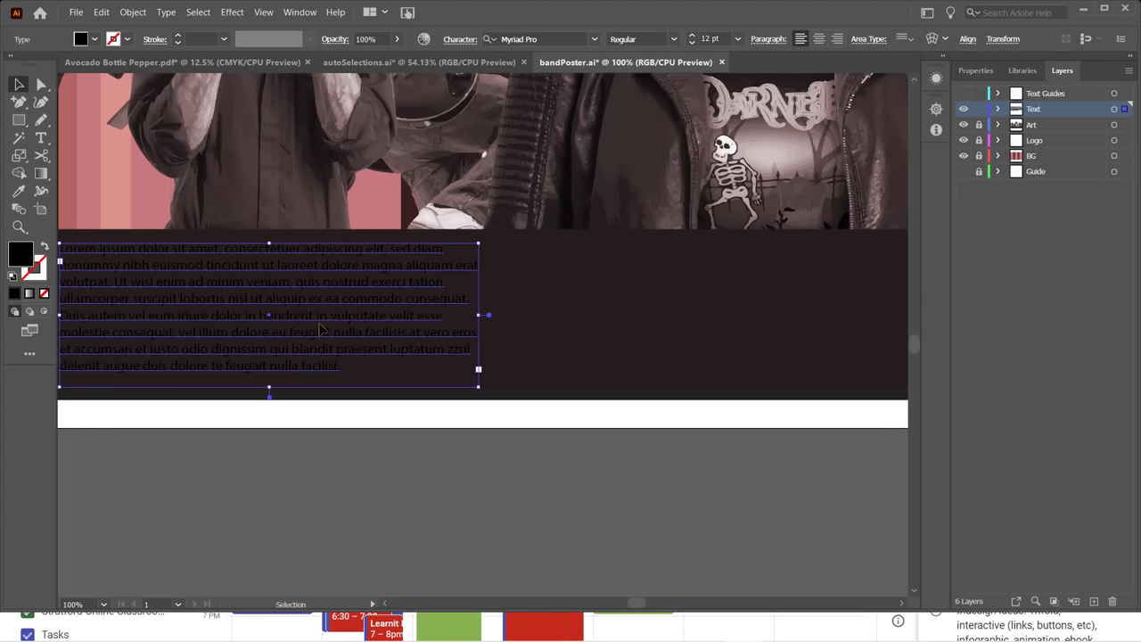
# Shift the text area slightly right and open the Character panel via Window > Type.
pyautogui.moveTo(319, 330); pyautogui.dragTo(325, 328)
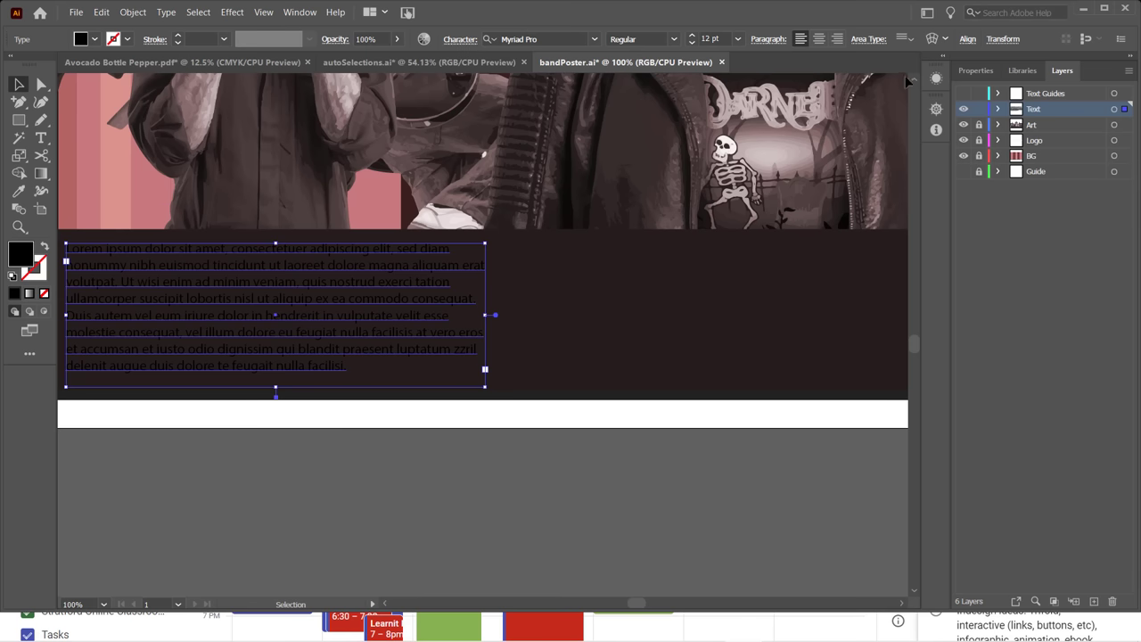
pyautogui.click(976, 70)
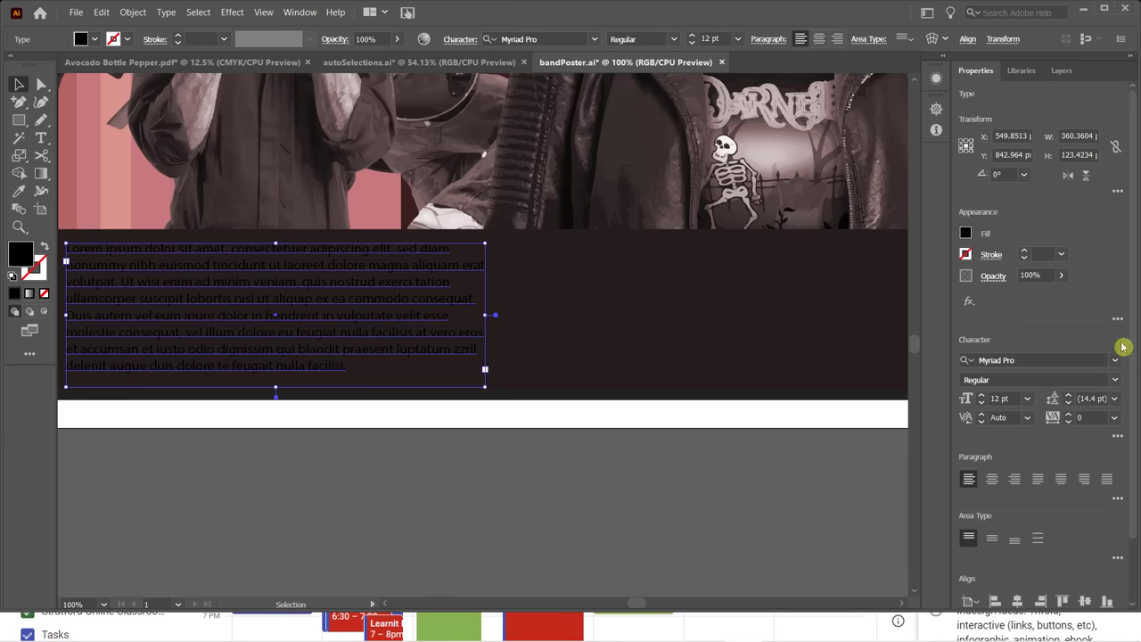
pyautogui.moveTo(1132, 323); pyautogui.dragTo(1131, 420)
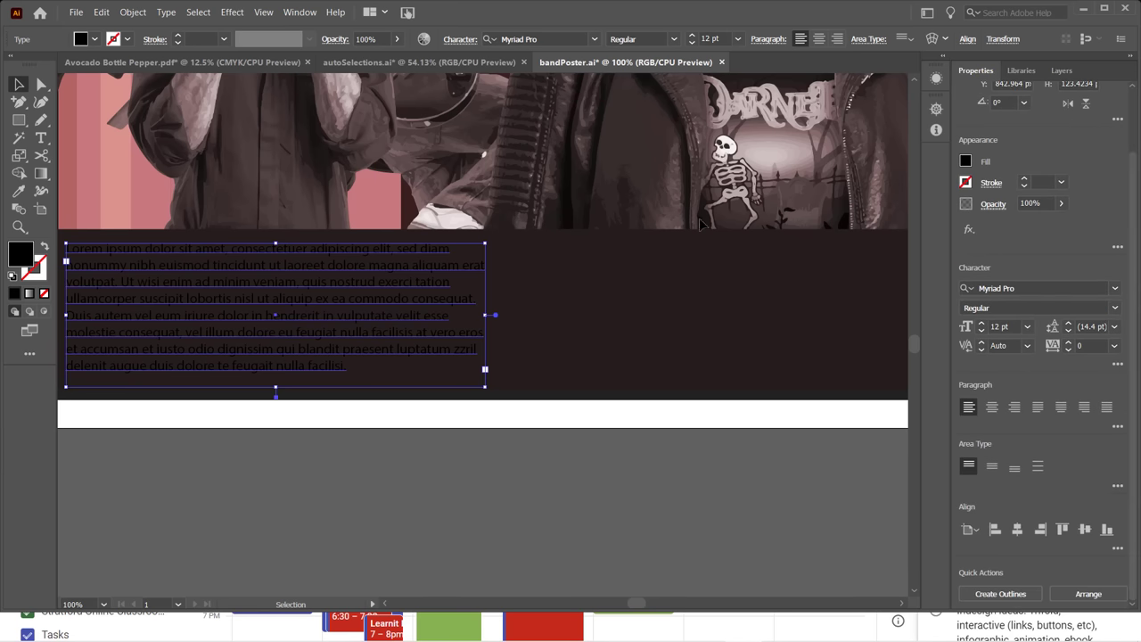
pyautogui.click(303, 13)
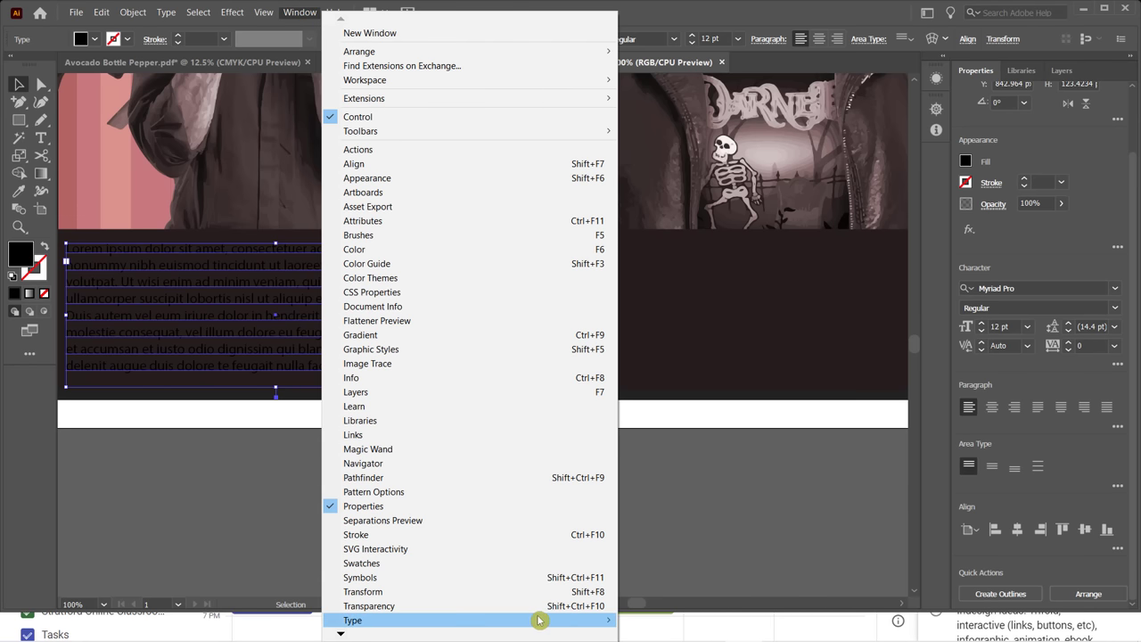
pyautogui.moveTo(539, 619)
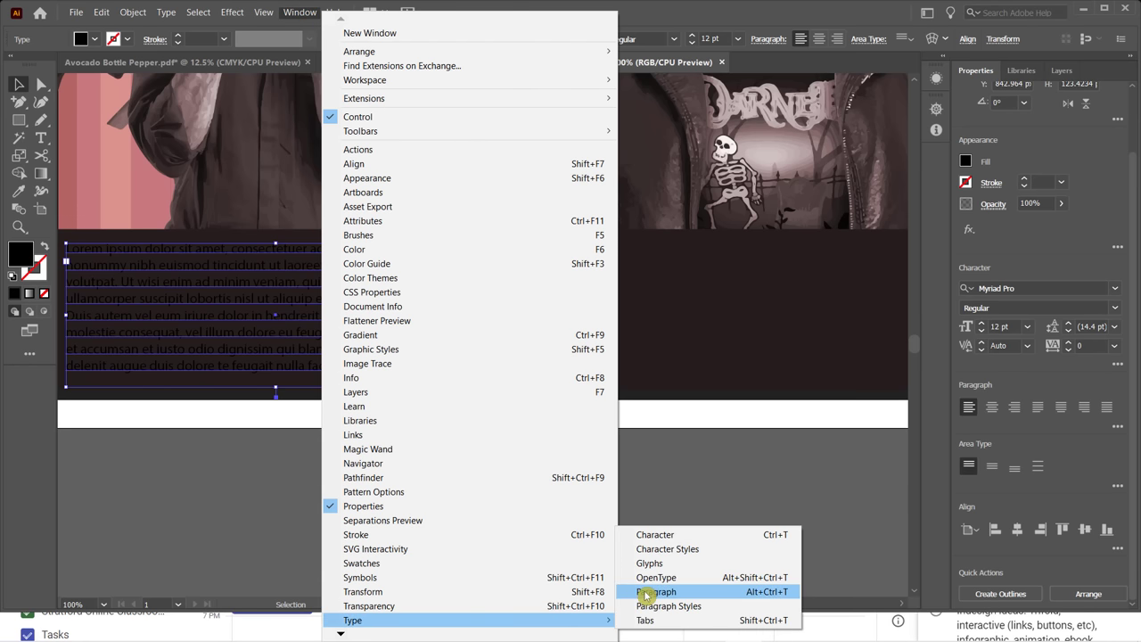
pyautogui.click(656, 536)
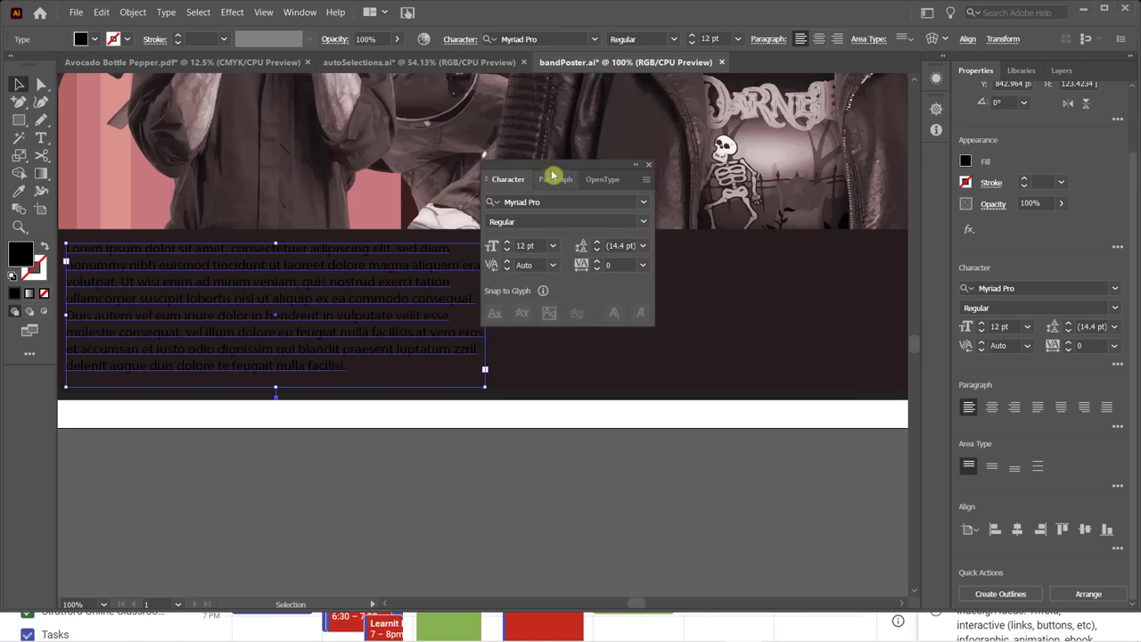
pyautogui.moveTo(552, 174); pyautogui.dragTo(546, 99)
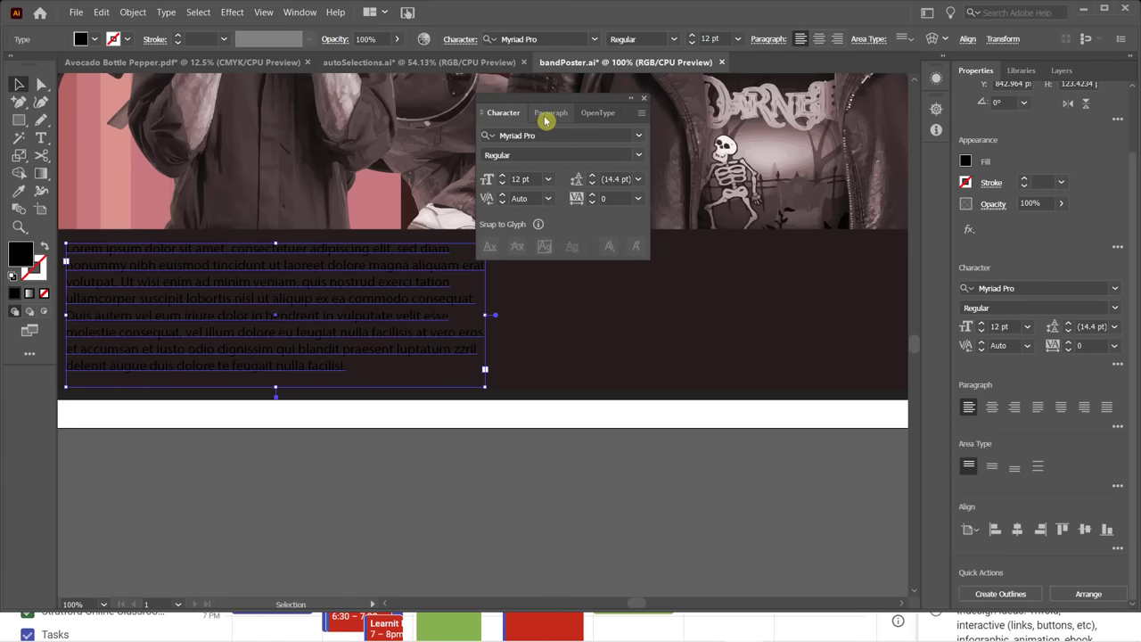
# Close the OpenType tab, move the Character panel aside, and place a caret in the paragraph.
pyautogui.click(548, 114)
pyautogui.click(504, 117)
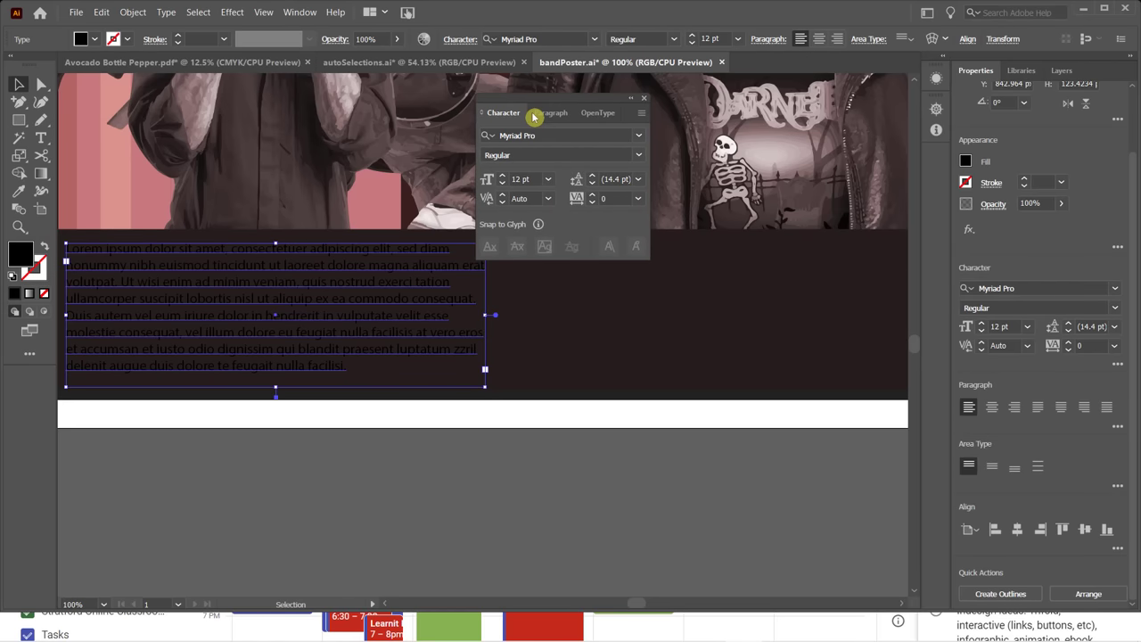
pyautogui.rightClick(597, 115)
pyautogui.click(613, 126)
pyautogui.moveTo(558, 104); pyautogui.dragTo(667, 146)
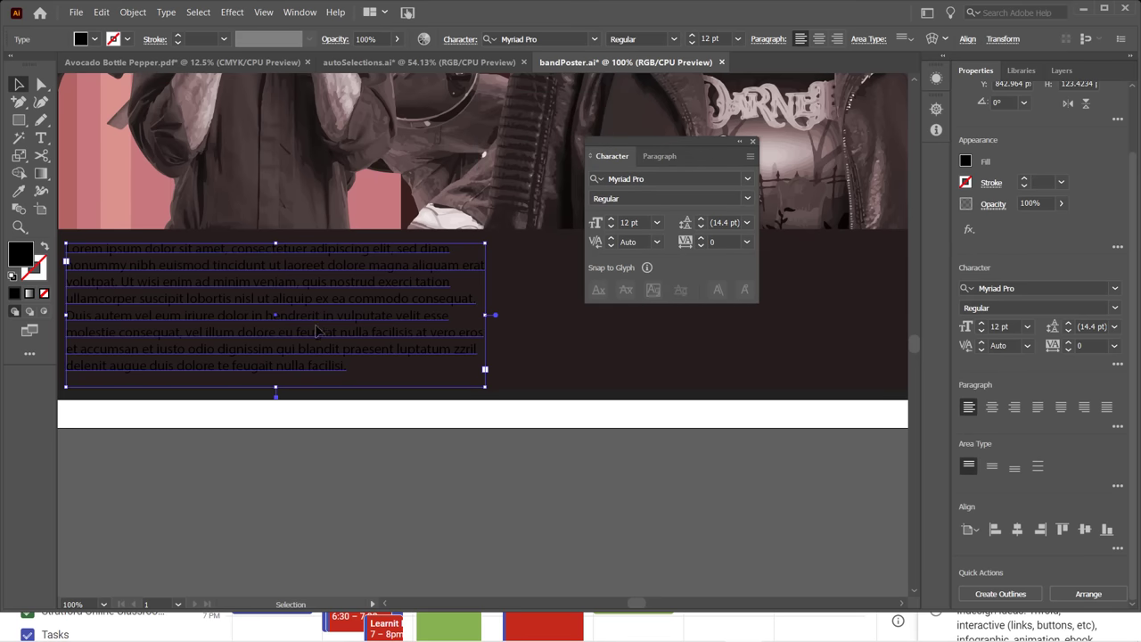
pyautogui.press('t')
pyautogui.click(342, 347)
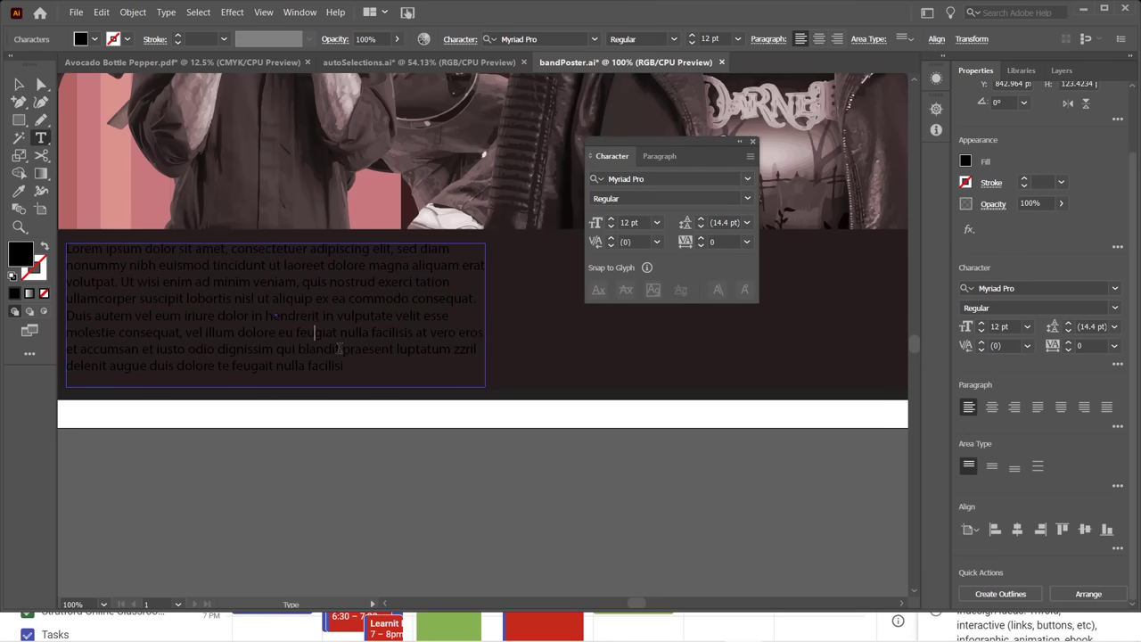
# Select all the body text and set its font to Berlin Sans FB Demi Bold.
pyautogui.hotkey('ctrl', 'a')
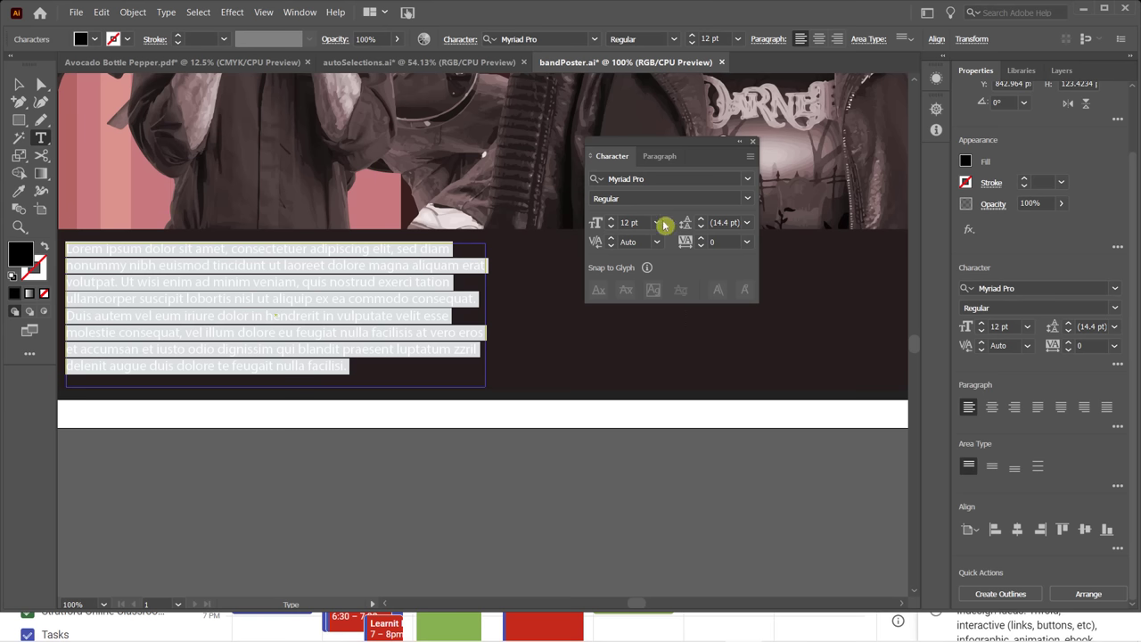
pyautogui.click(747, 180)
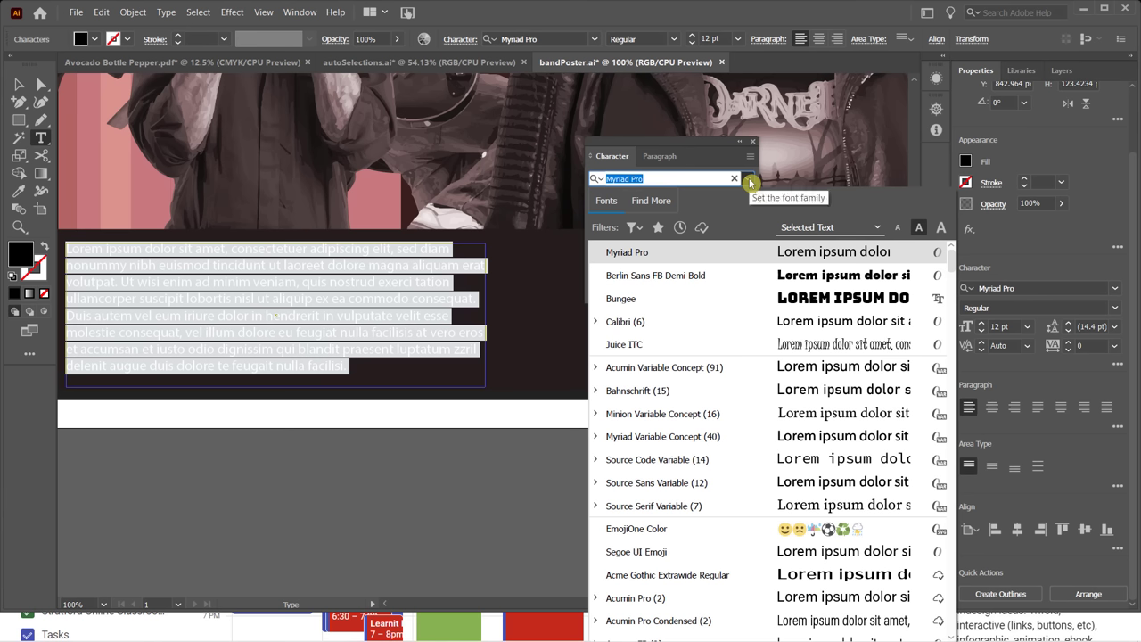
pyautogui.click(630, 278)
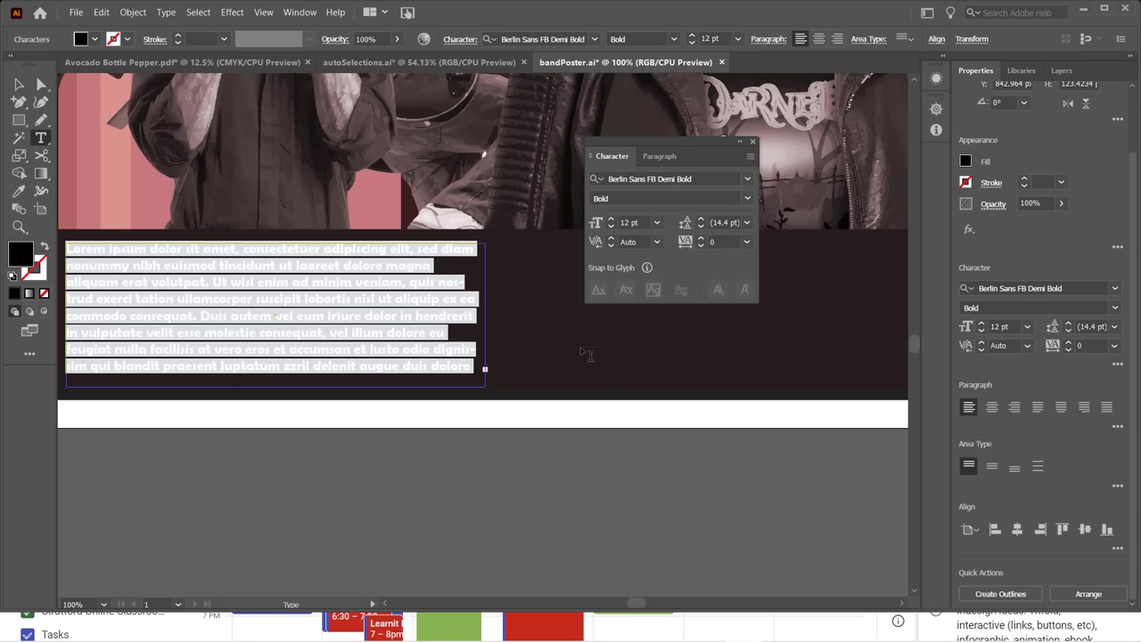
pyautogui.click(629, 230)
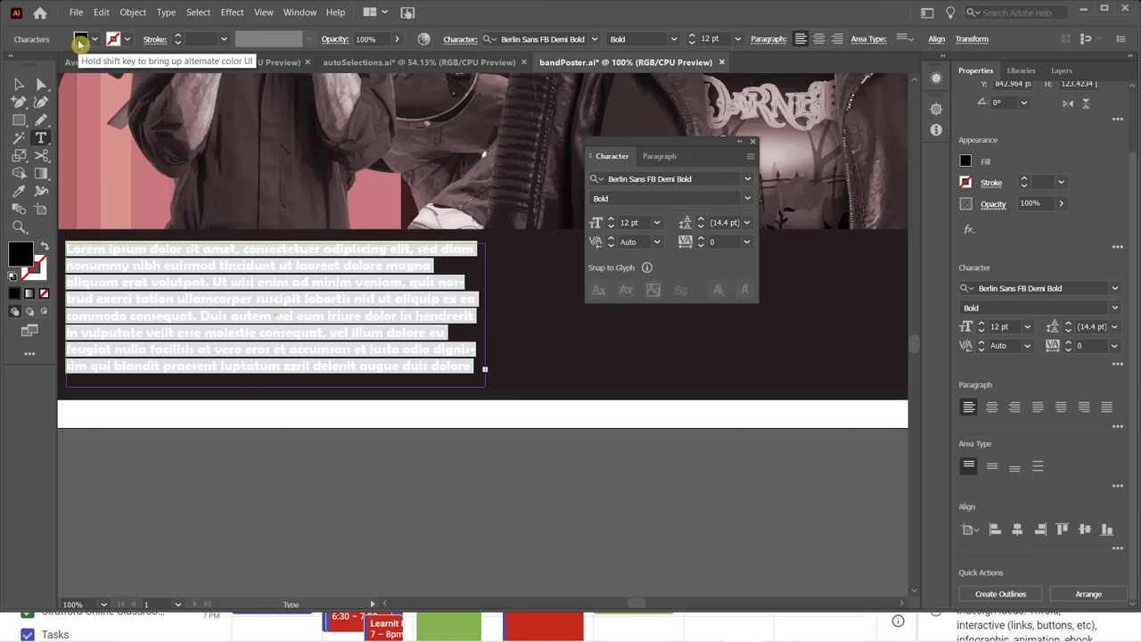
# Set the body text fill to pure white FFFFFF in the Color Picker and leave text editing.
pyautogui.doubleClick(26, 258)
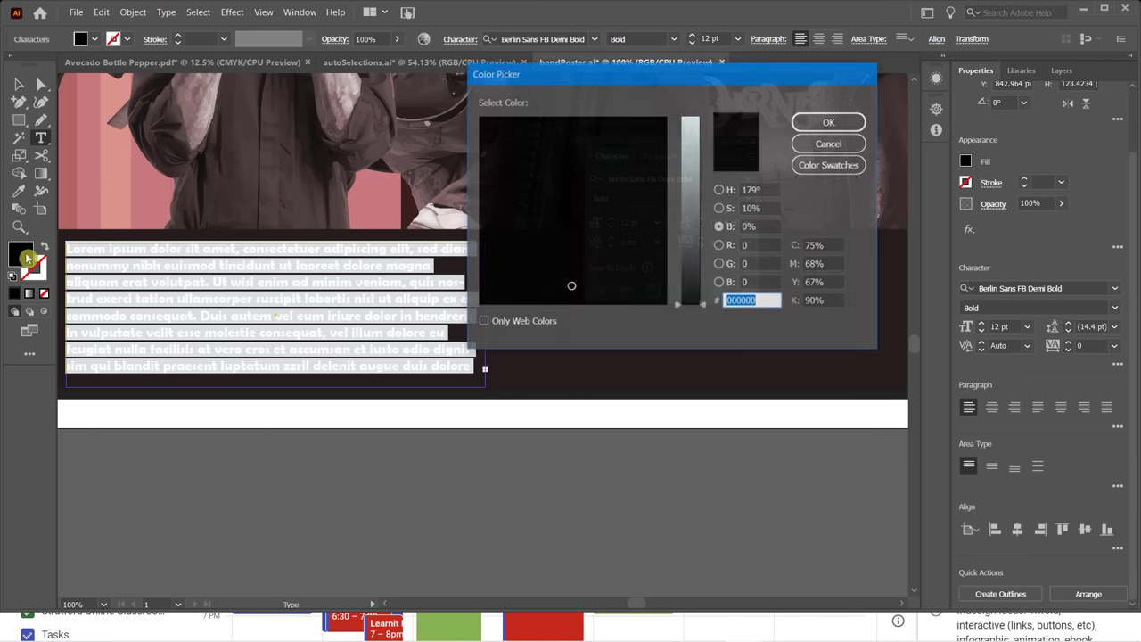
pyautogui.moveTo(693, 141); pyautogui.dragTo(697, 117)
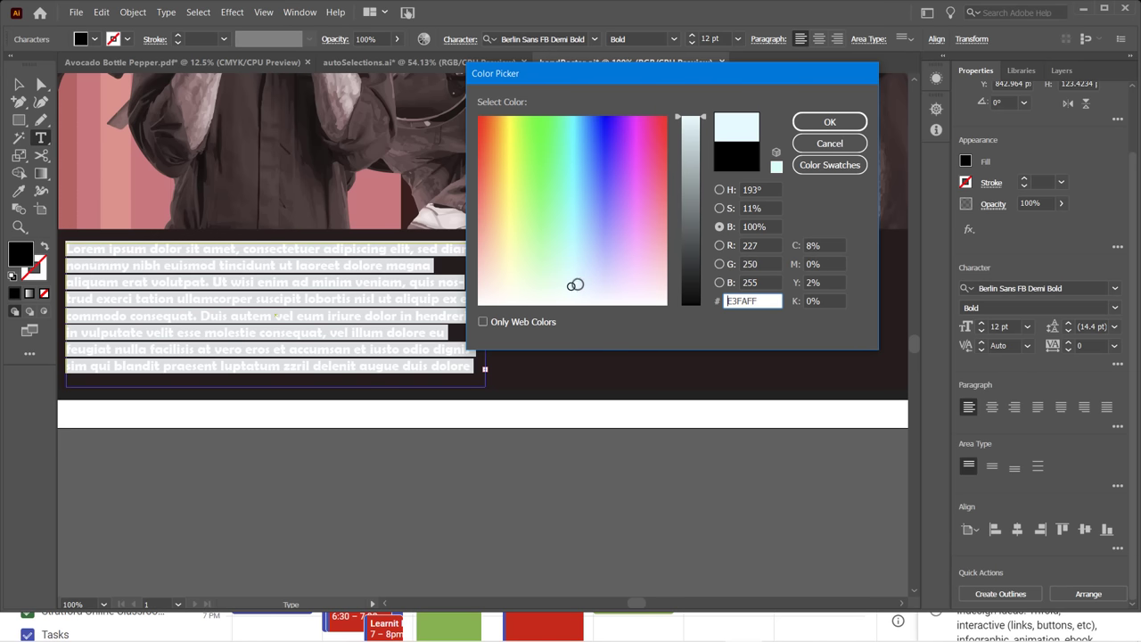
pyautogui.click(571, 288)
pyautogui.moveTo(495, 298); pyautogui.dragTo(469, 314)
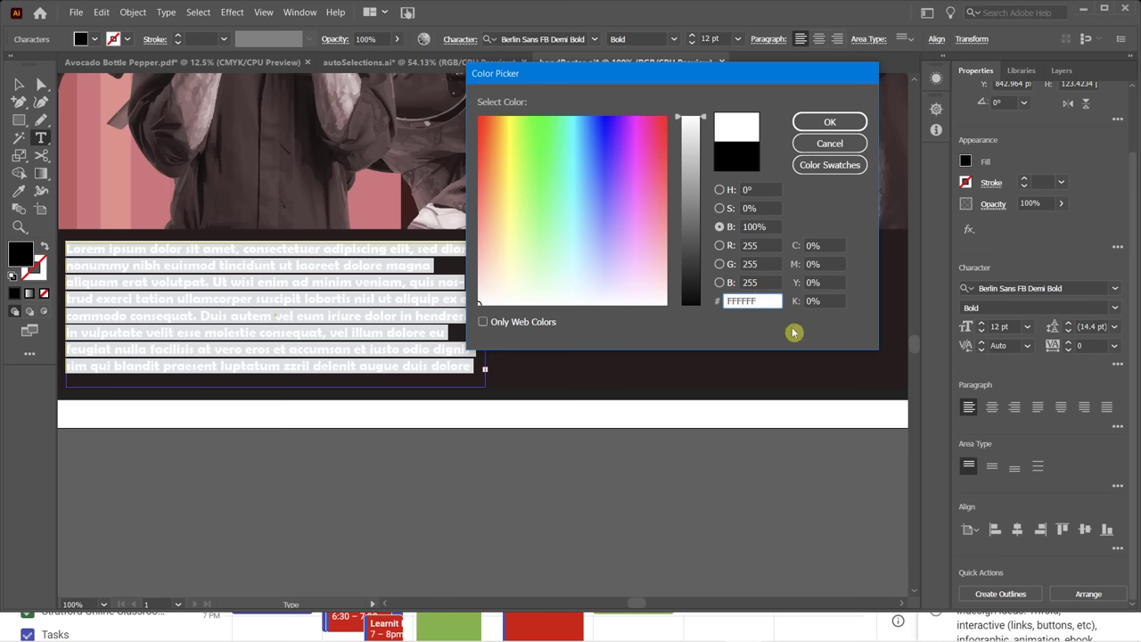
pyautogui.click(820, 121)
pyautogui.click(188, 298)
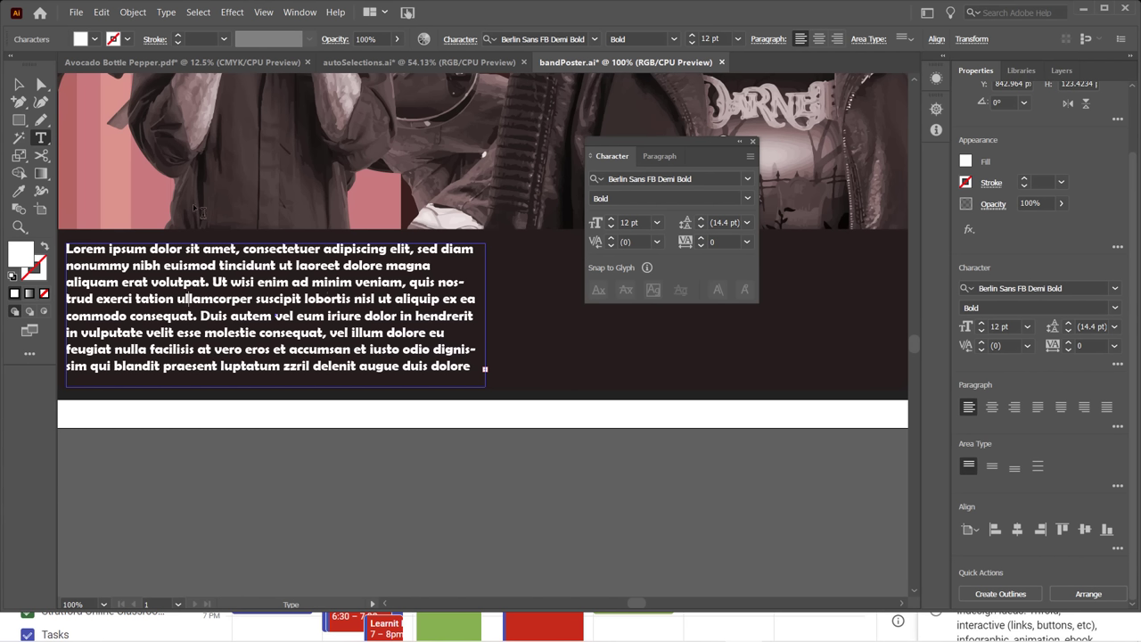
pyautogui.click(33, 132)
pyautogui.press('Escape')
# Resize the text frame taller and wider to show 'te feugait nulla facilisi.', then reposition the Character panel.
pyautogui.press('v')
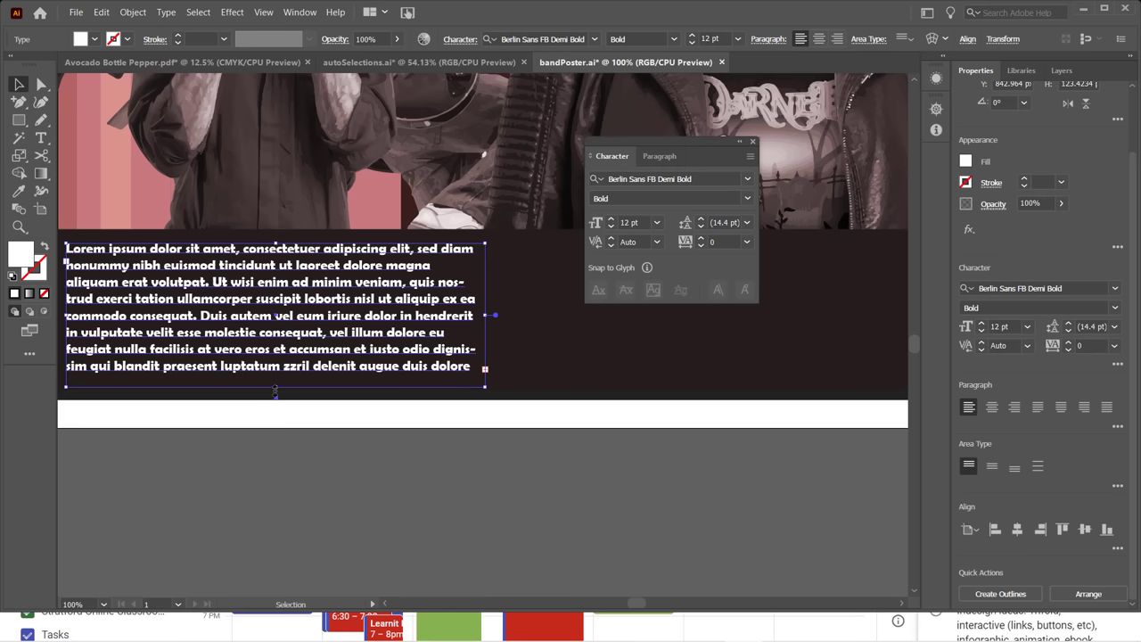
pyautogui.moveTo(275, 390); pyautogui.dragTo(276, 405)
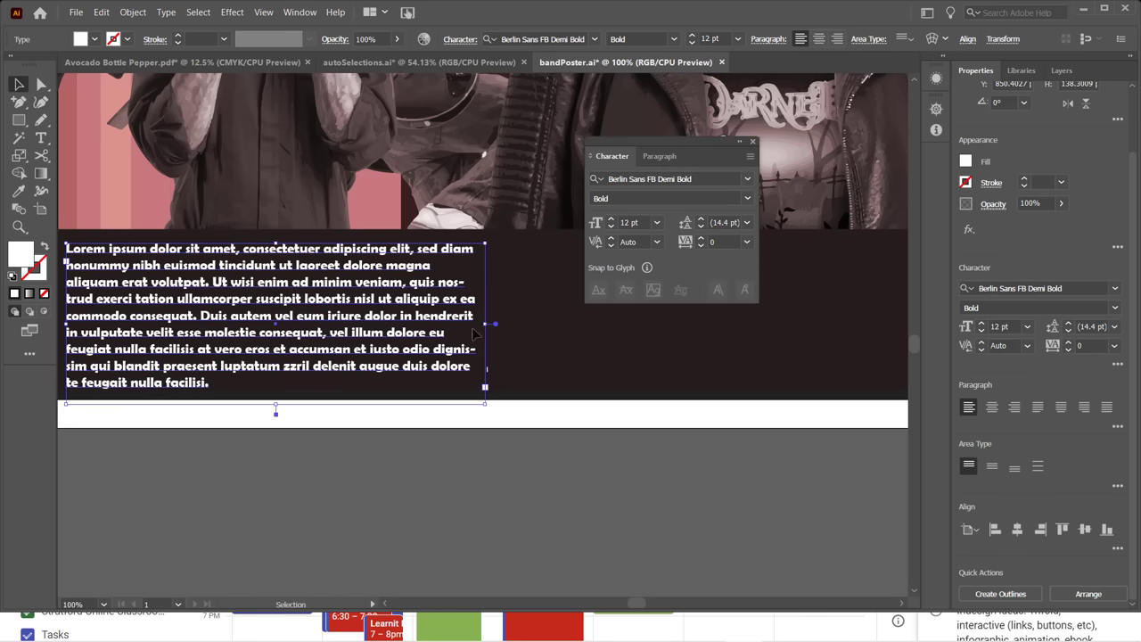
pyautogui.moveTo(485, 325); pyautogui.dragTo(500, 324)
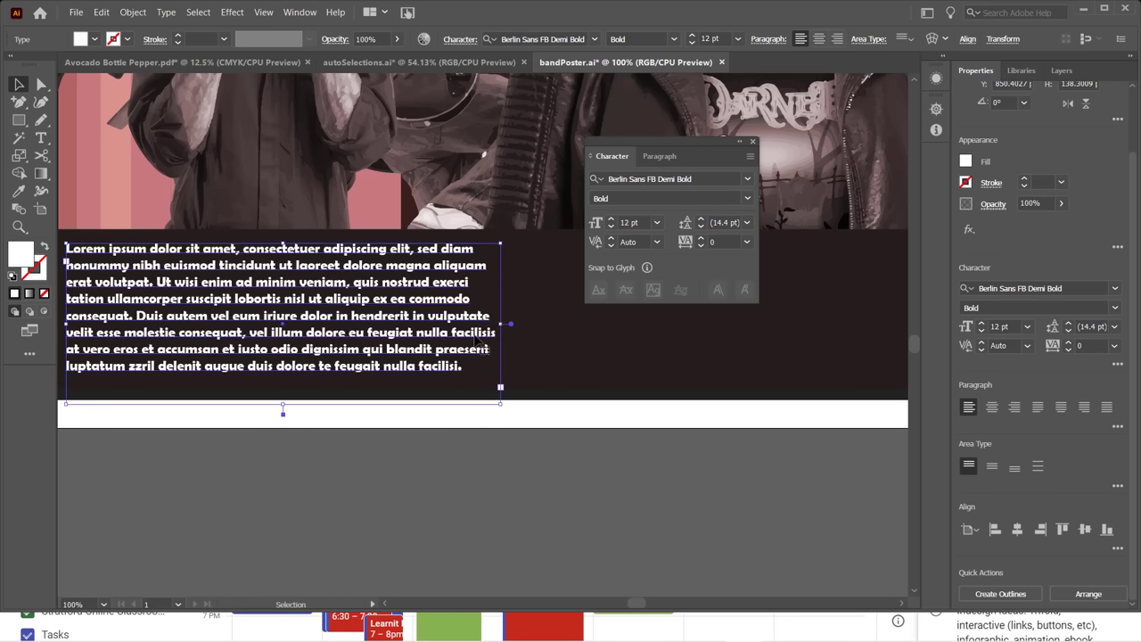
pyautogui.moveTo(285, 402); pyautogui.dragTo(285, 396)
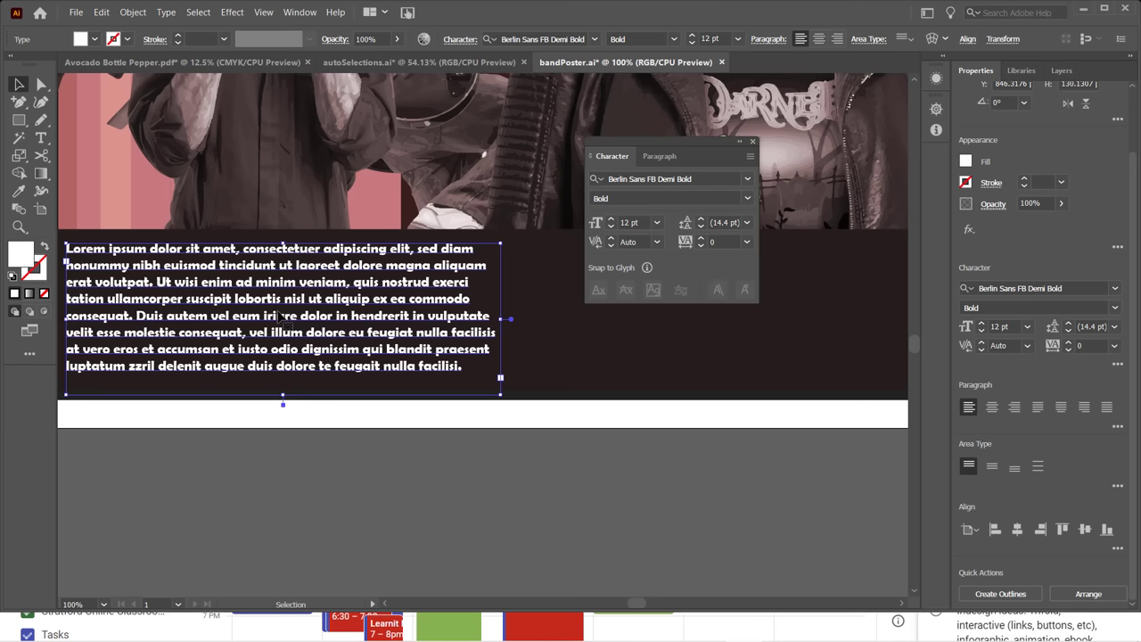
pyautogui.moveTo(645, 148); pyautogui.dragTo(605, 134)
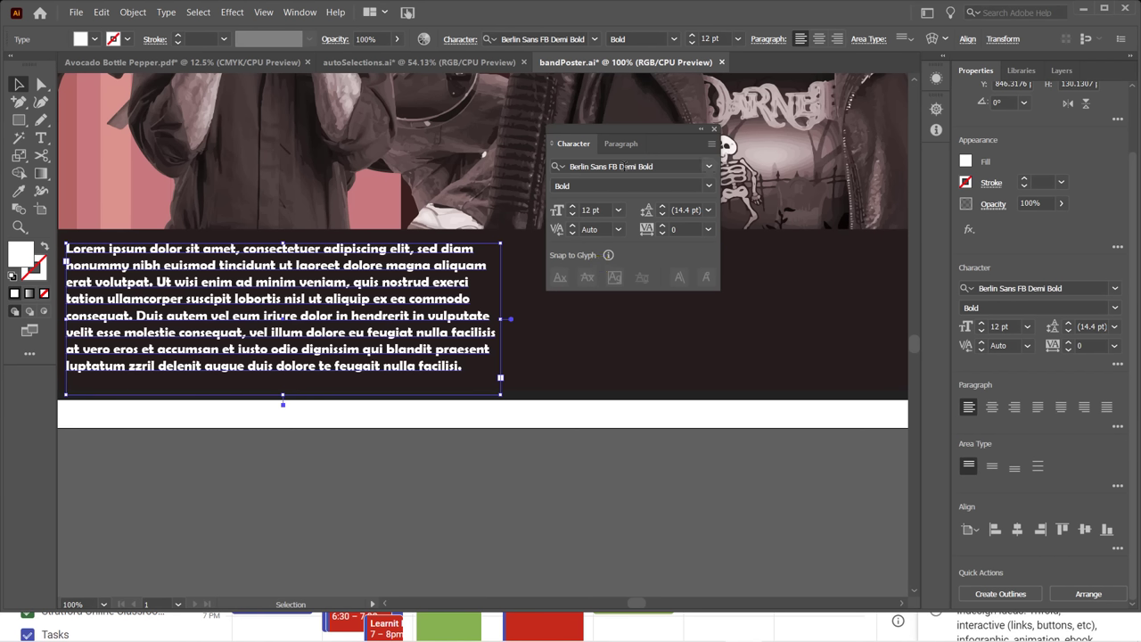
pyautogui.click(709, 167)
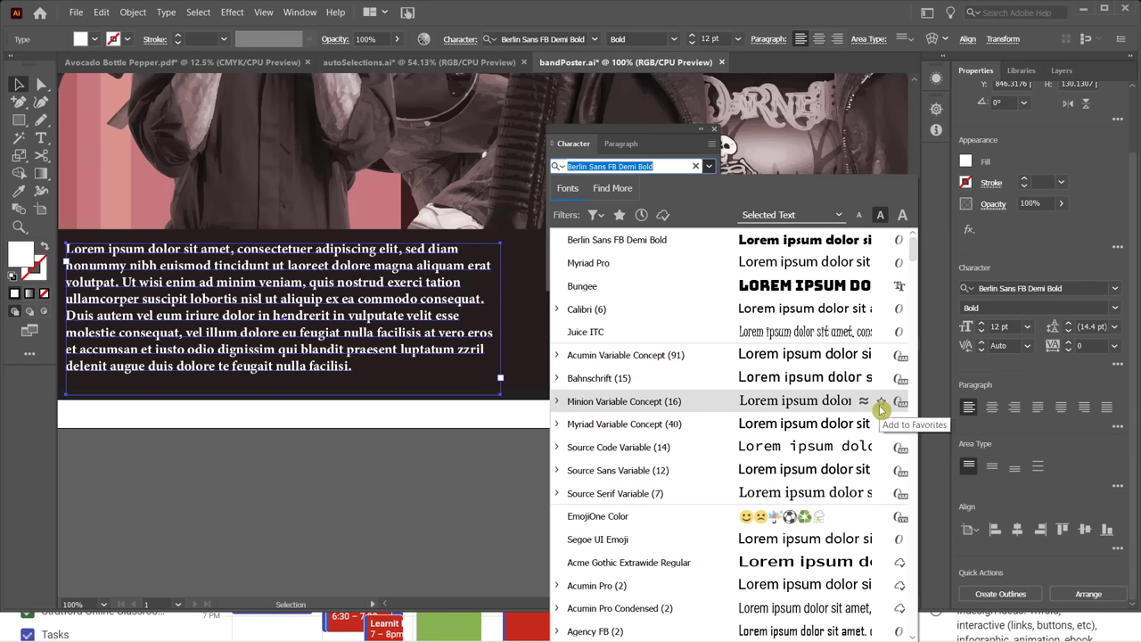
# Add Minion Variable Concept and Balboa ExtraCondensed to the favourite fonts.
pyautogui.click(879, 404)
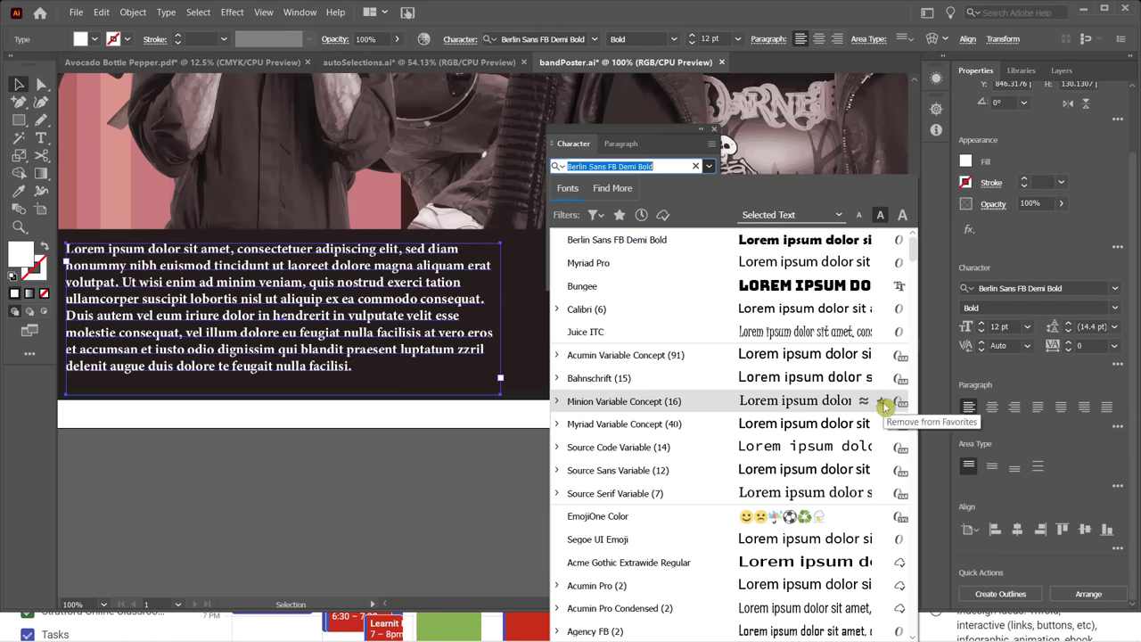
pyautogui.scroll(-5, 878, 444)
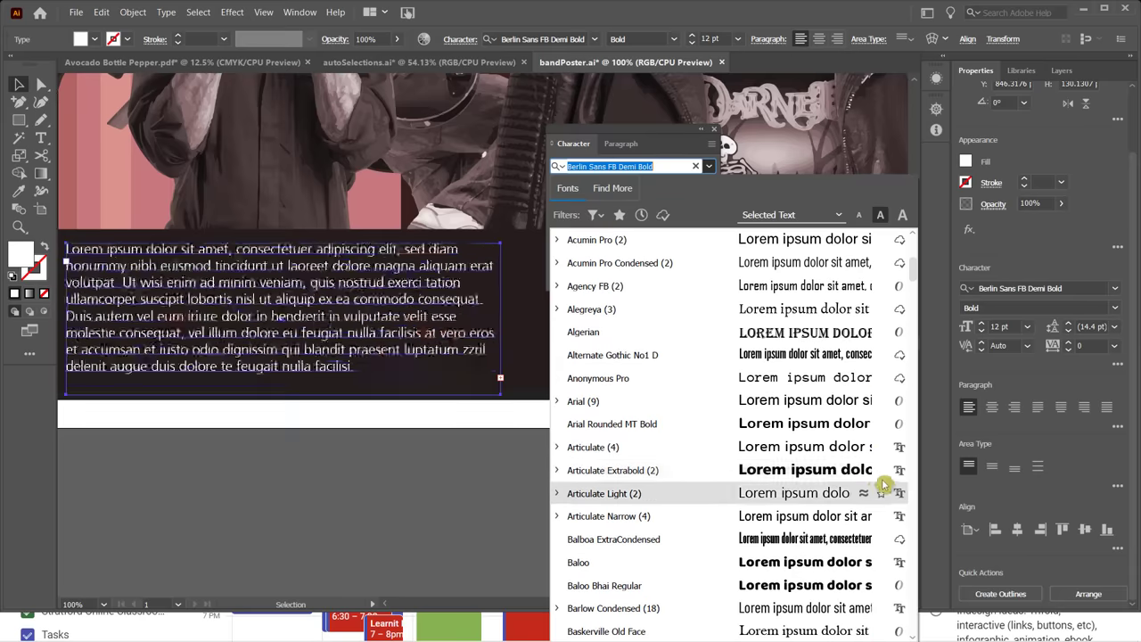
pyautogui.click(881, 541)
pyautogui.scroll(-3, 874, 545)
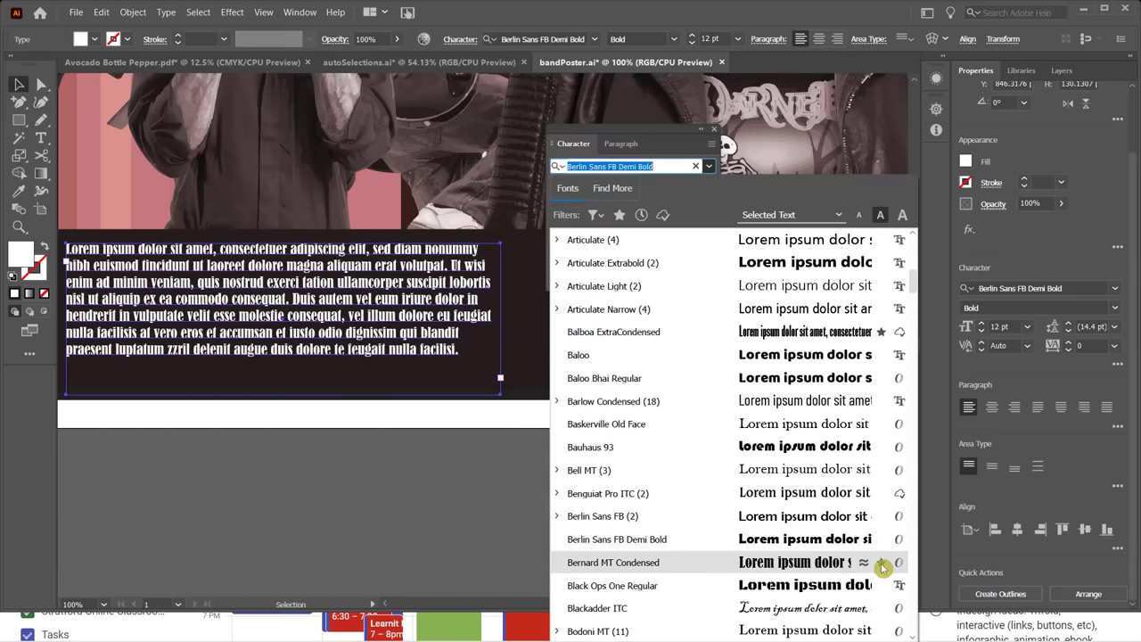
pyautogui.scroll(10, 856, 505)
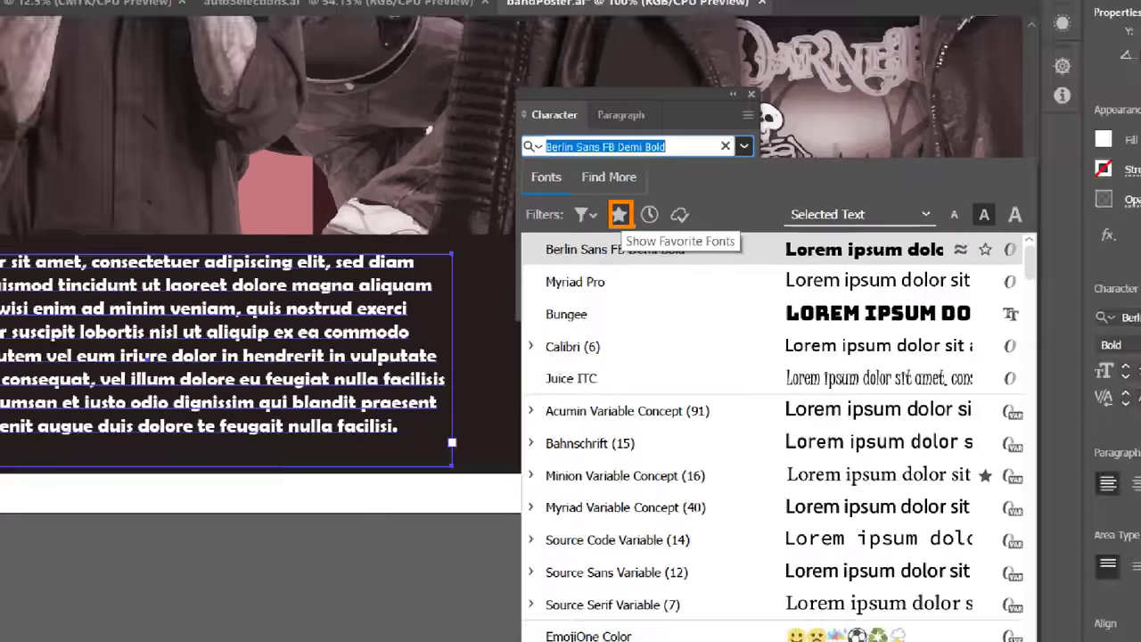
pyautogui.press('Escape')
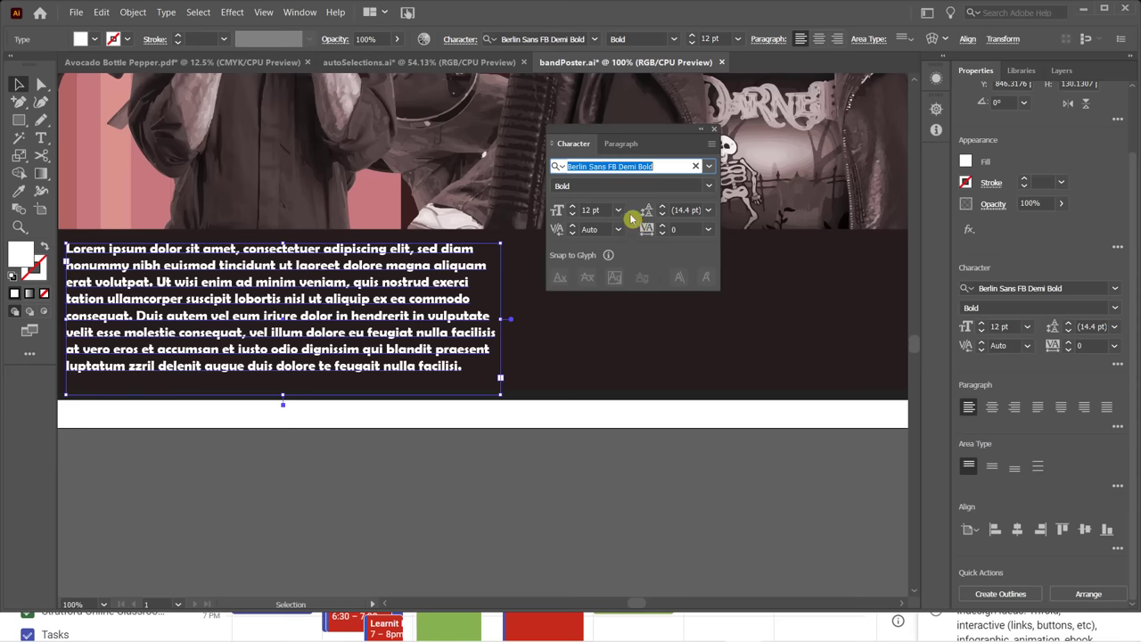
# Filter the font list to Recently Added and apply Courier Prime to the body paragraph.
pyautogui.click(709, 166)
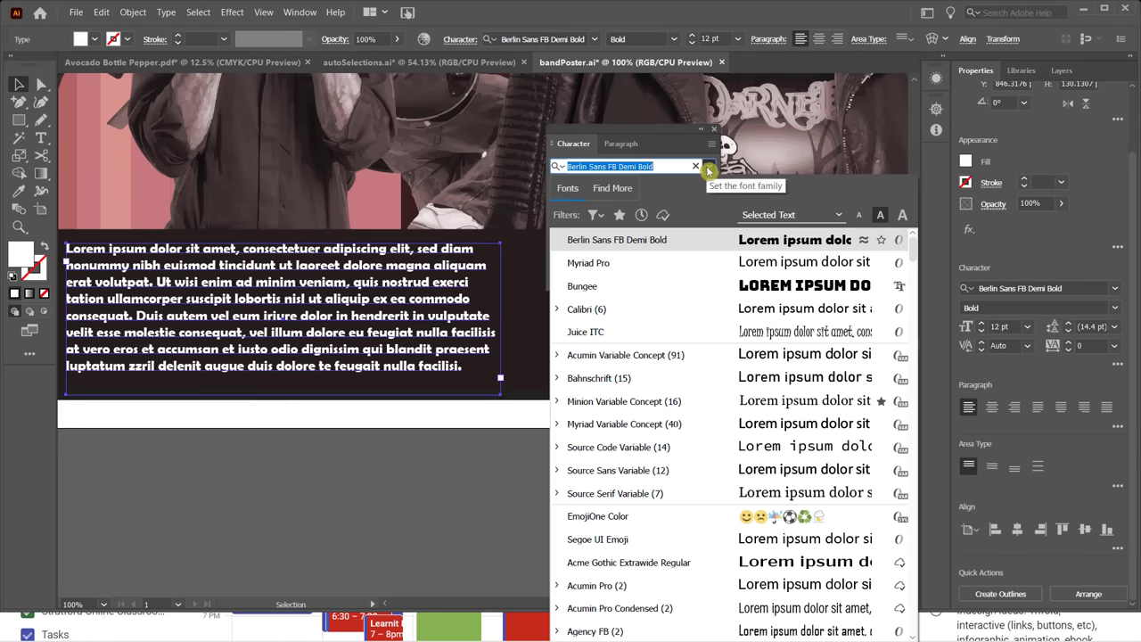
pyautogui.click(620, 217)
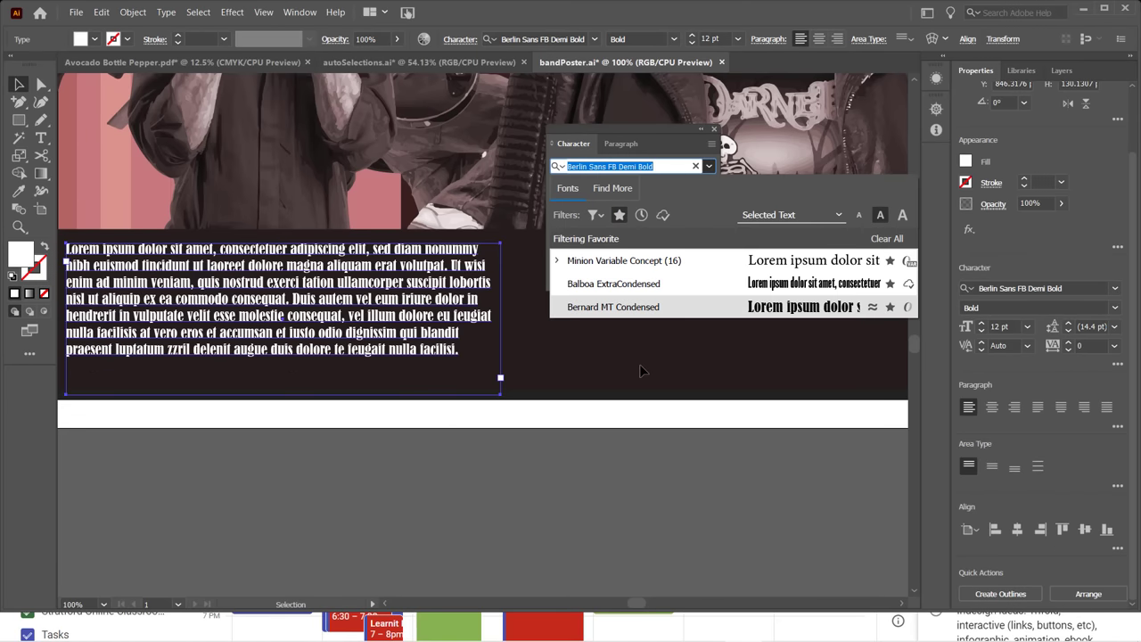
pyautogui.click(620, 216)
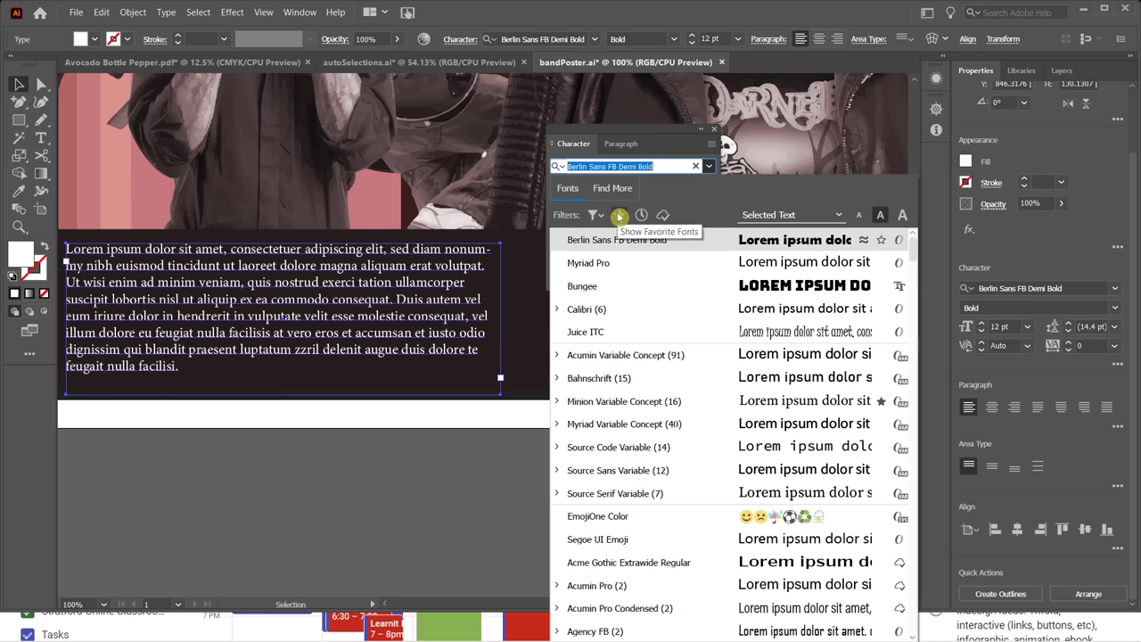
pyautogui.click(600, 215)
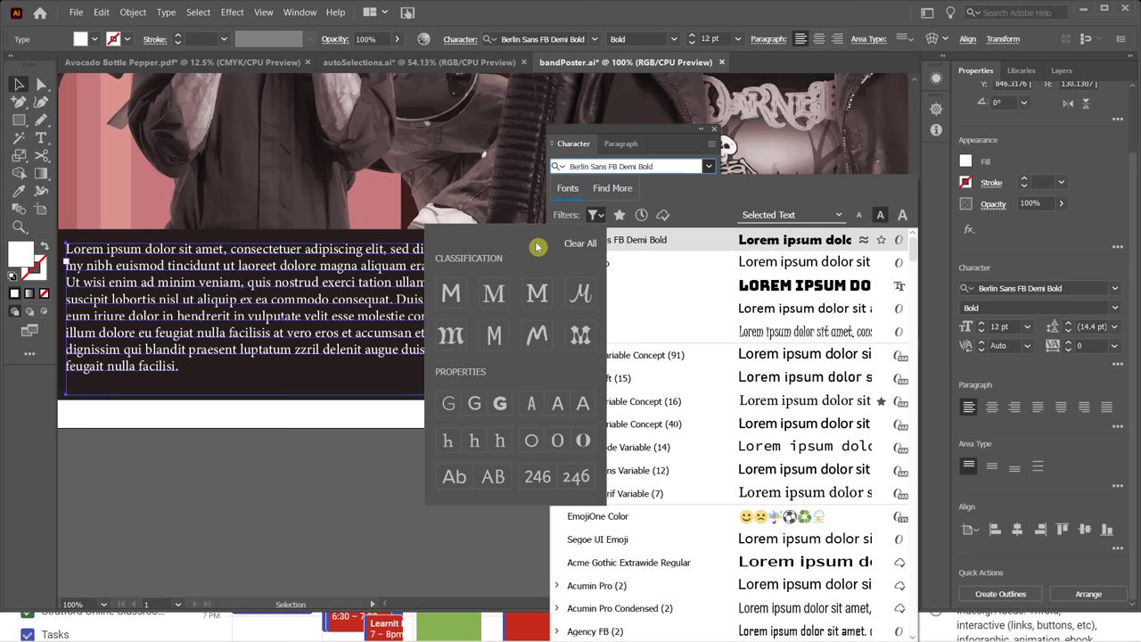
pyautogui.click(693, 194)
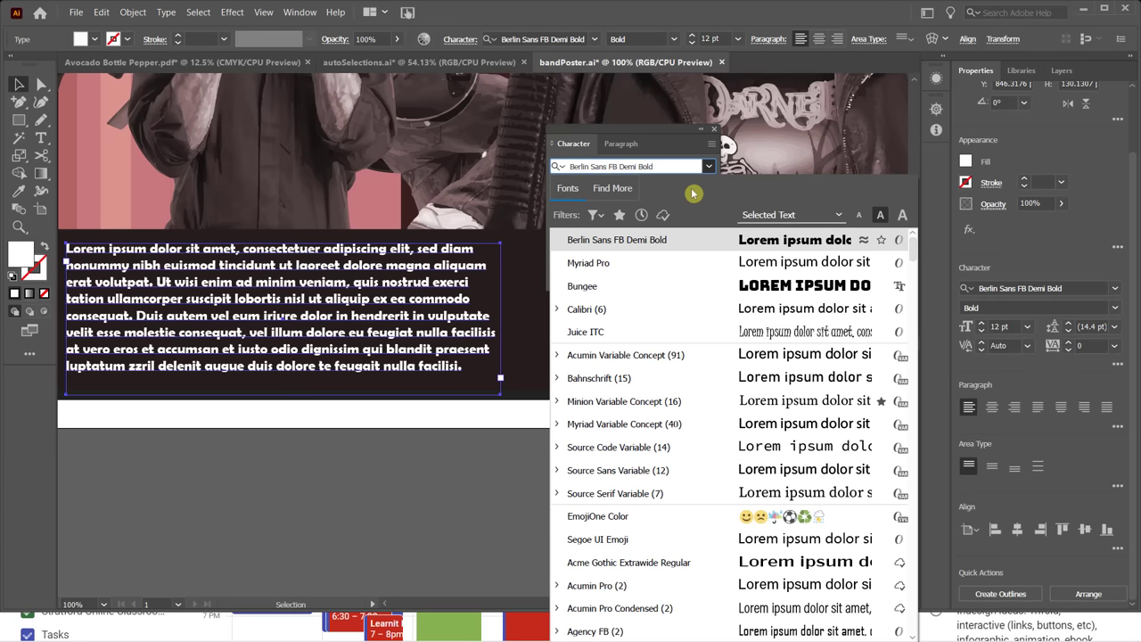
pyautogui.click(642, 216)
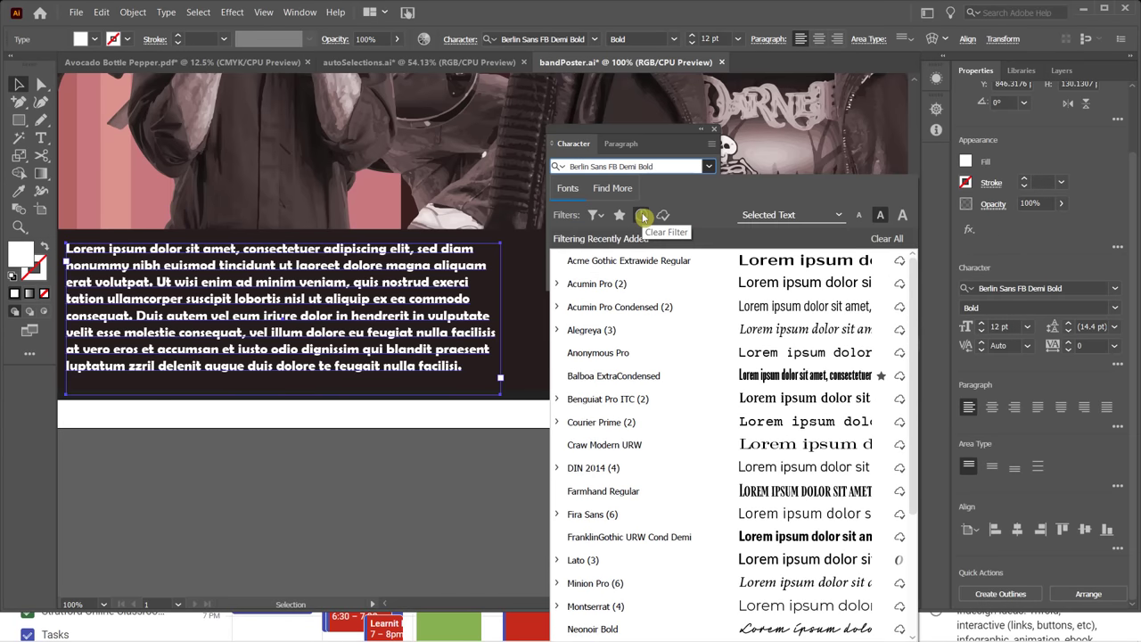
pyautogui.scroll(-1, 740, 397)
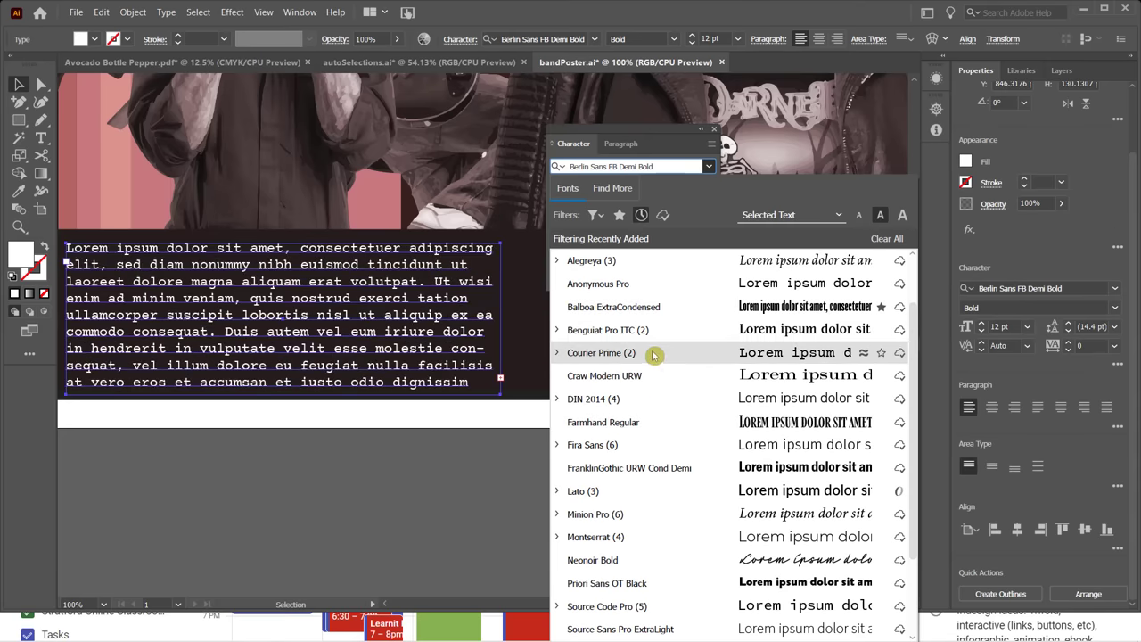
pyautogui.click(600, 352)
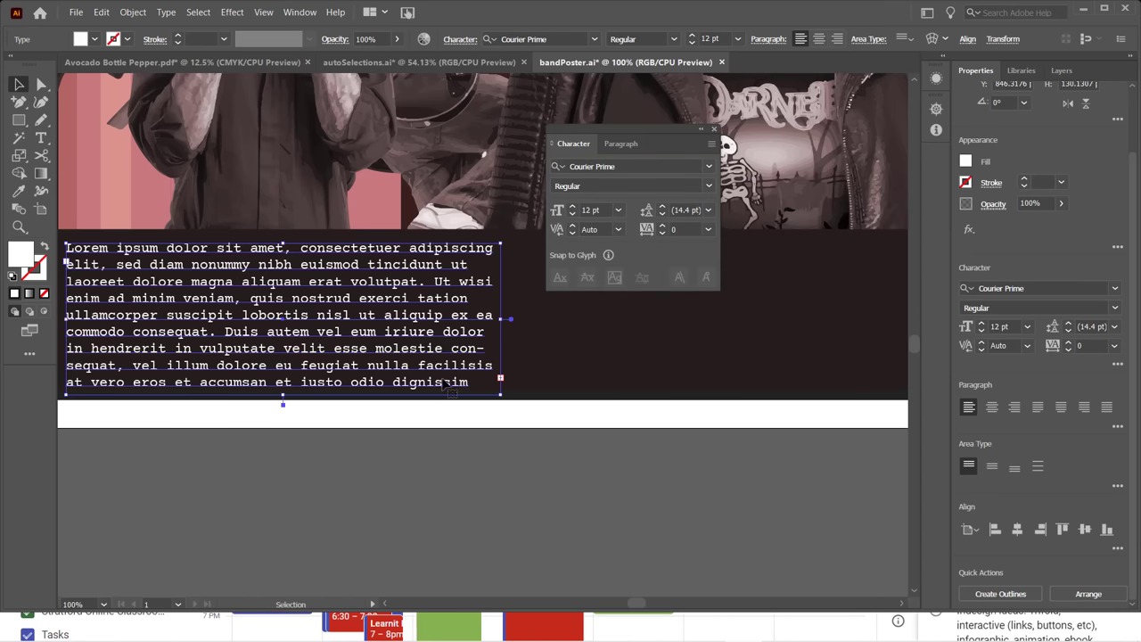
# Select all the Courier Prime body text and set it to 11 pt with 12 pt leading.
pyautogui.doubleClick(416, 374)
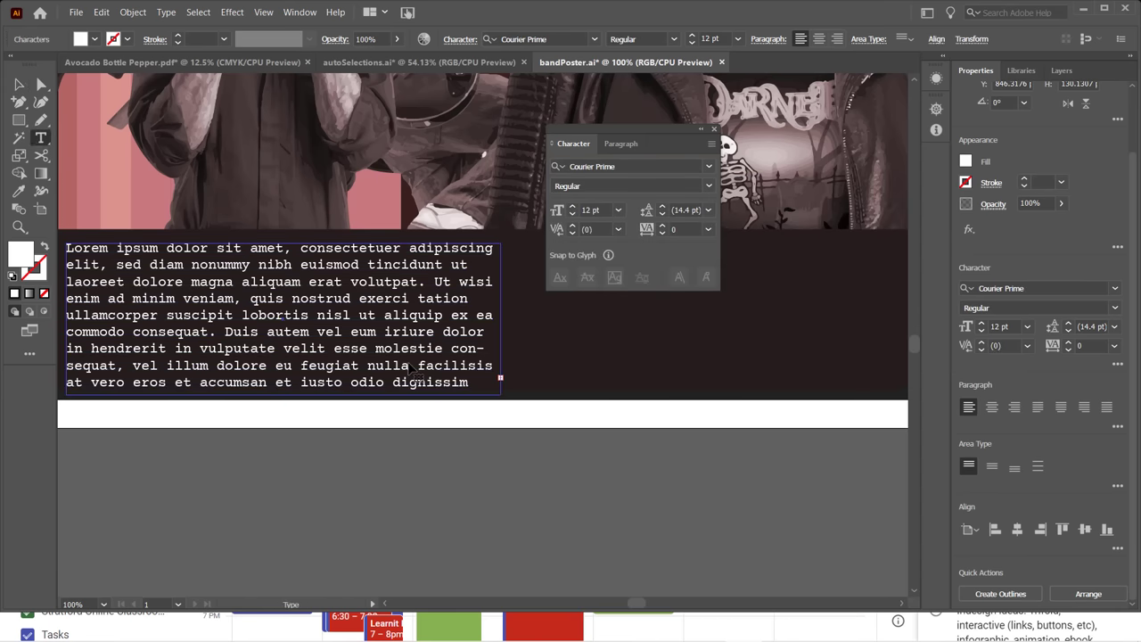
pyautogui.hotkey('ctrl', 'a')
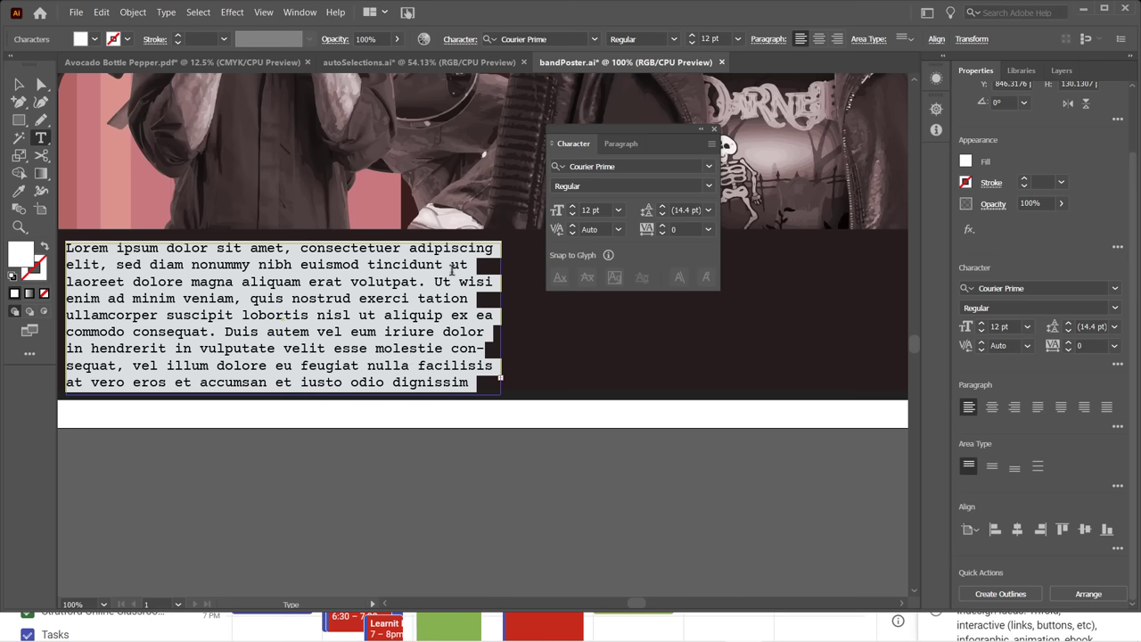
pyautogui.click(574, 216)
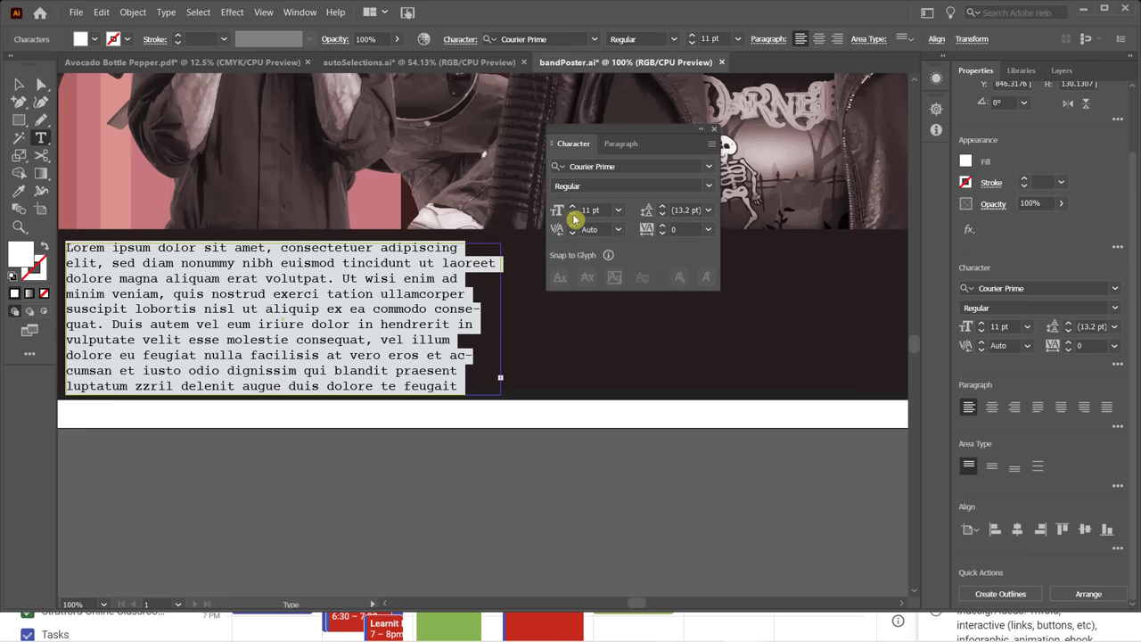
pyautogui.click(574, 216)
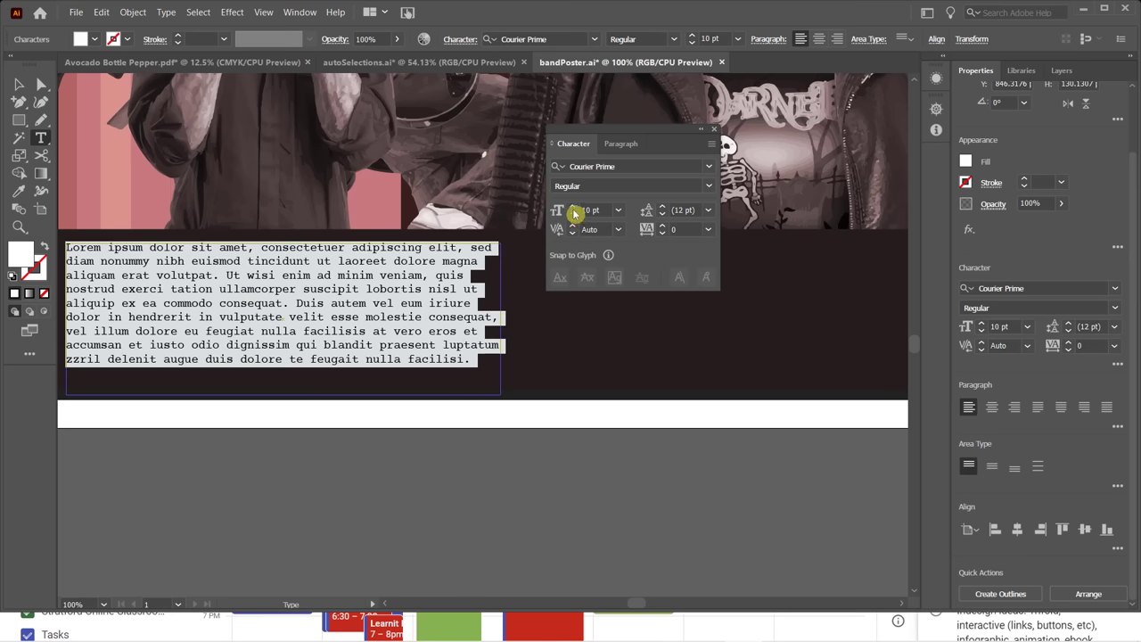
pyautogui.click(573, 206)
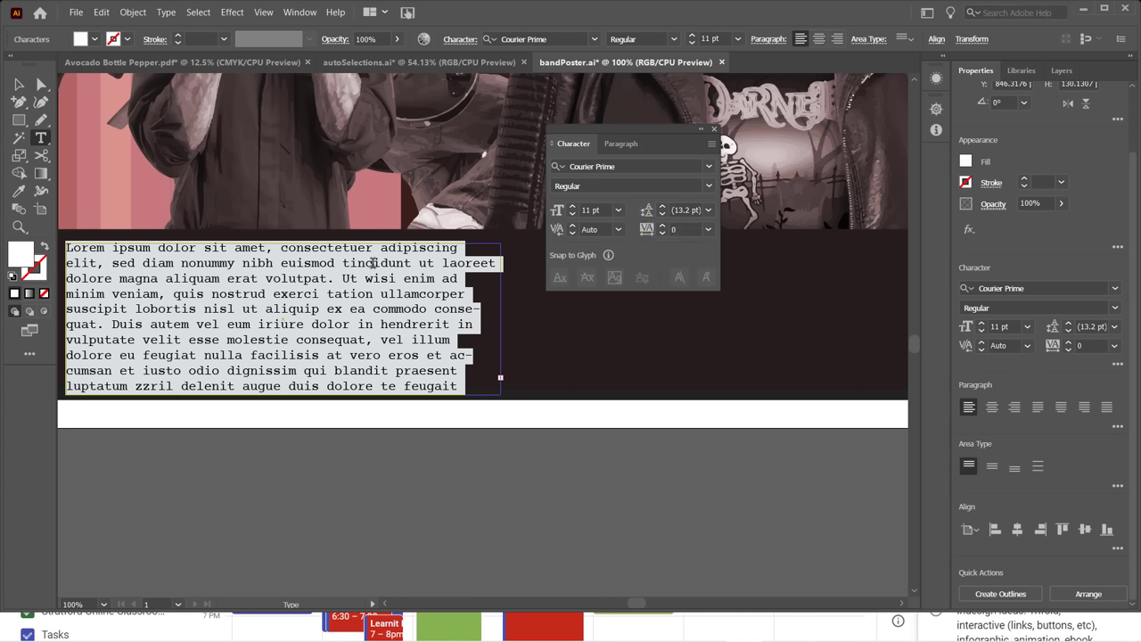
pyautogui.click(662, 216)
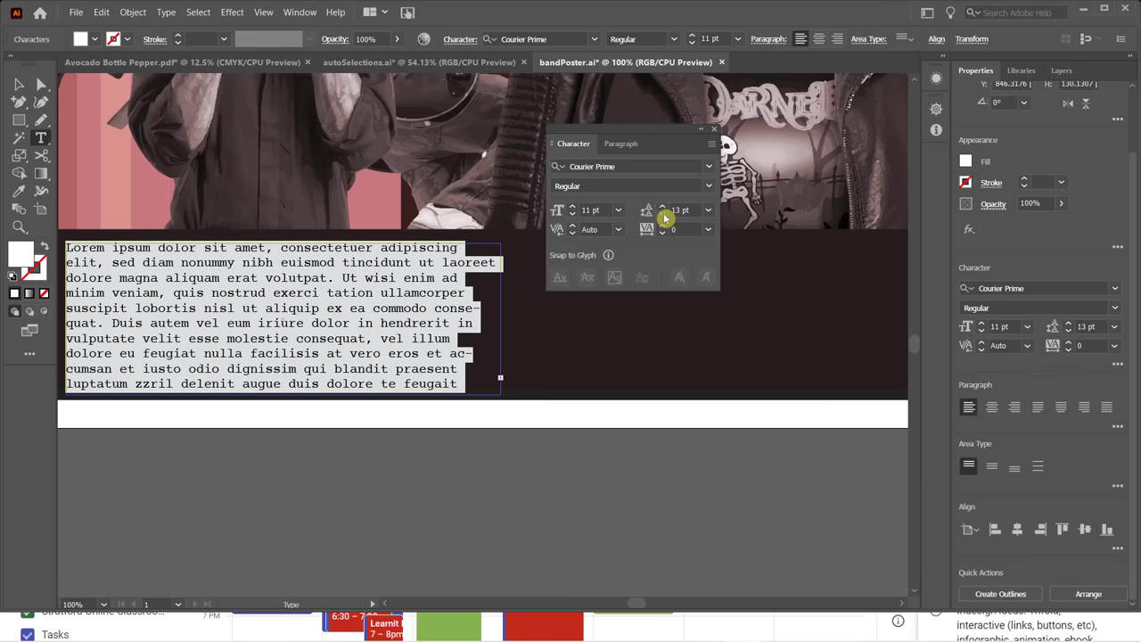
pyautogui.click(664, 217)
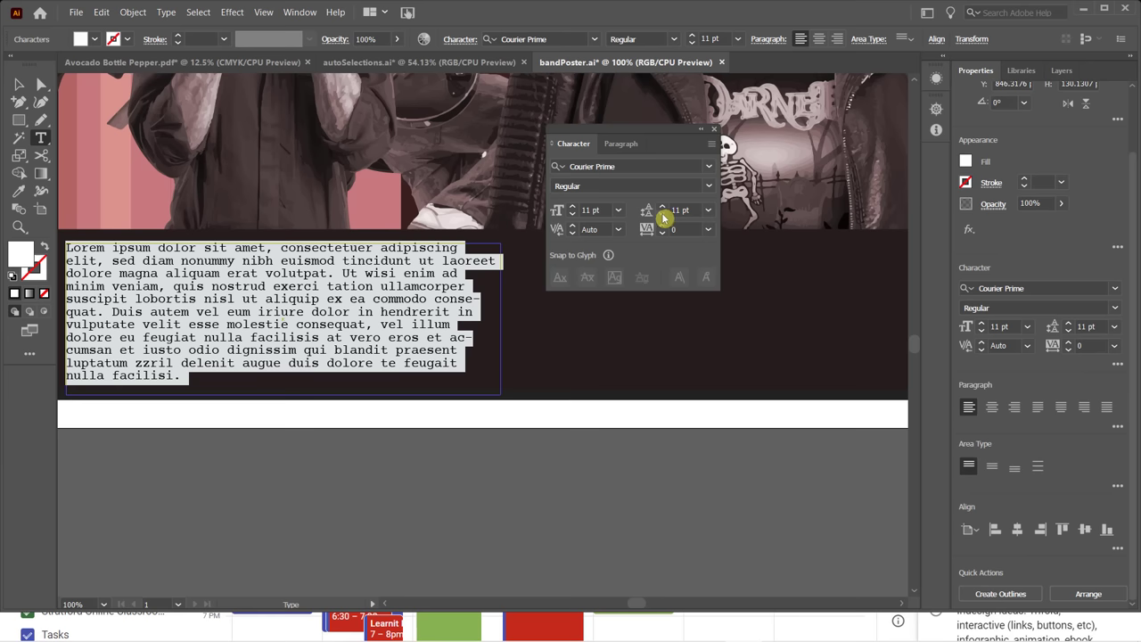
pyautogui.click(664, 208)
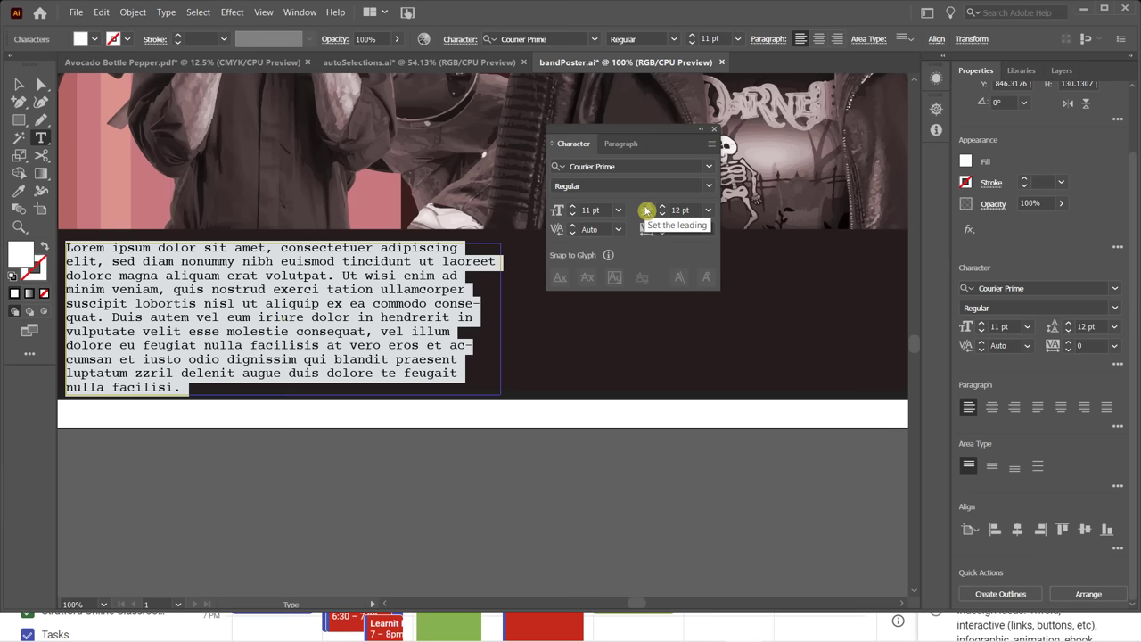
pyautogui.click(22, 85)
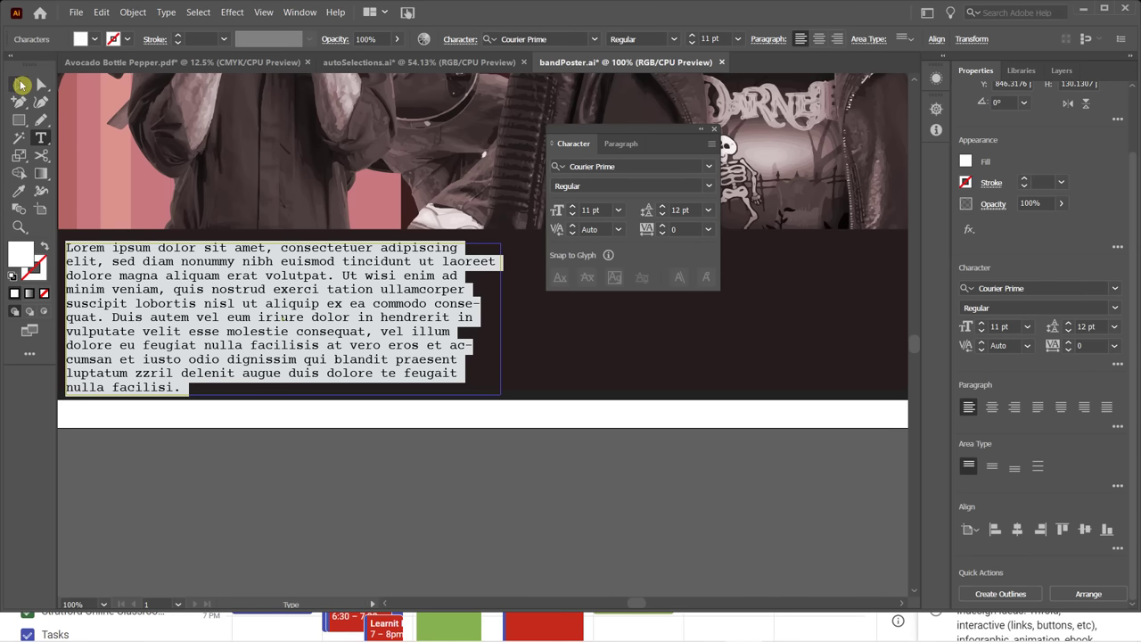
# Zoom in on the body text and nudge its letter tracking up to 7.
pyautogui.scroll(4, 470, 323)
pyautogui.click(470, 322)
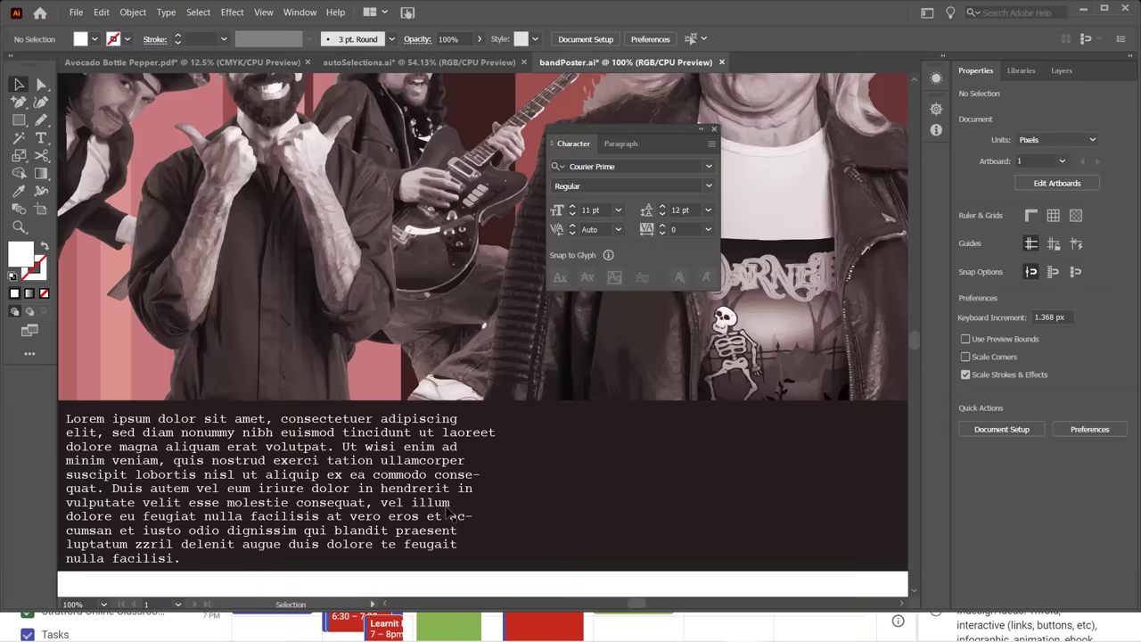
pyautogui.scroll(2, 442, 513)
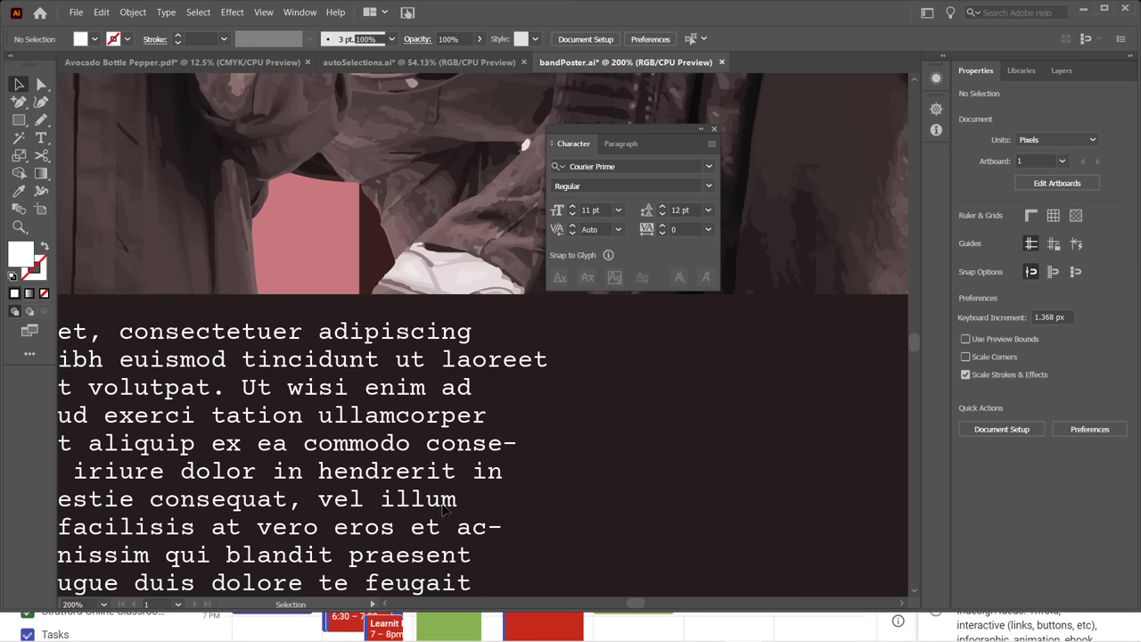
pyautogui.doubleClick(444, 512)
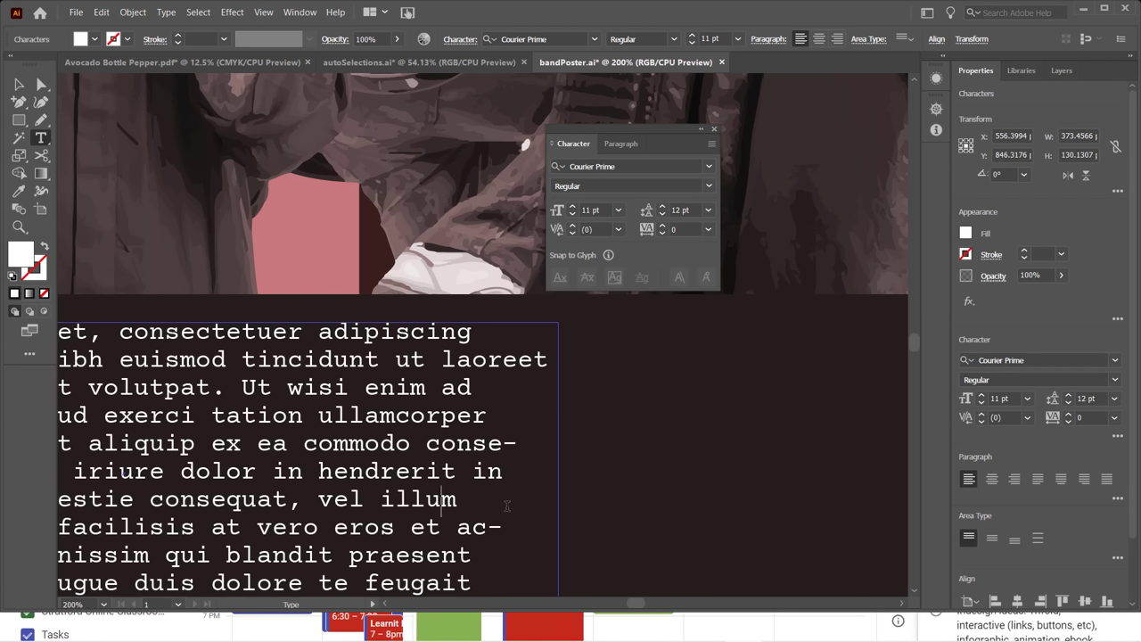
pyautogui.click(574, 228)
pyautogui.click(575, 229)
pyautogui.click(573, 229)
pyautogui.click(573, 229)
# Select the 'u' in 'illum' and set its tracking to 75 from the preset values.
pyautogui.moveTo(428, 500); pyautogui.dragTo(443, 501)
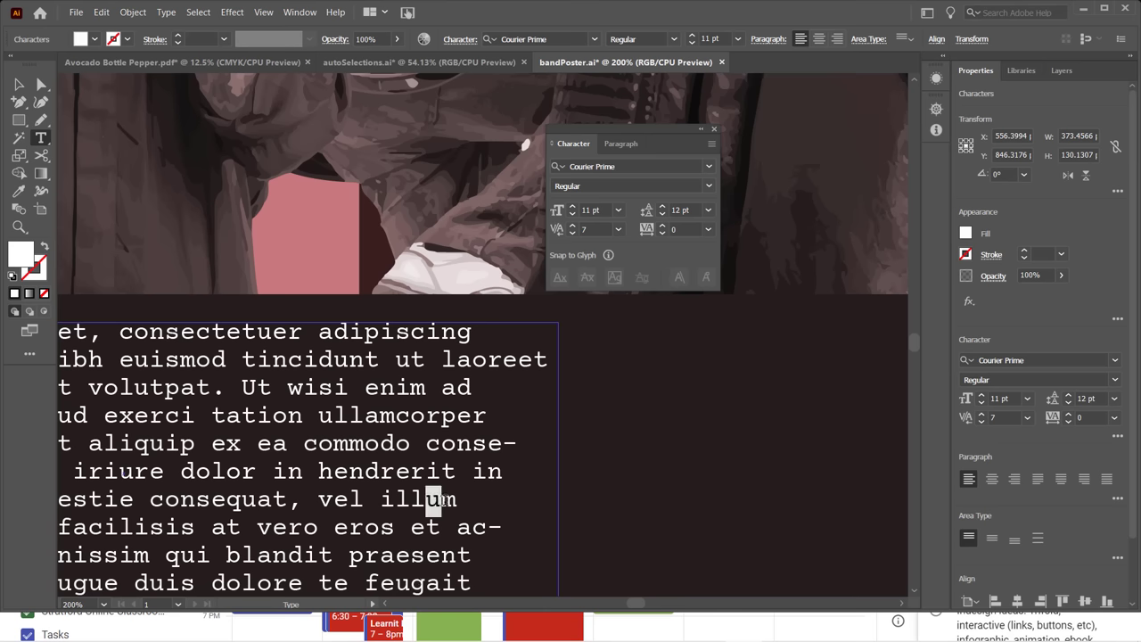
pyautogui.click(571, 234)
pyautogui.click(619, 229)
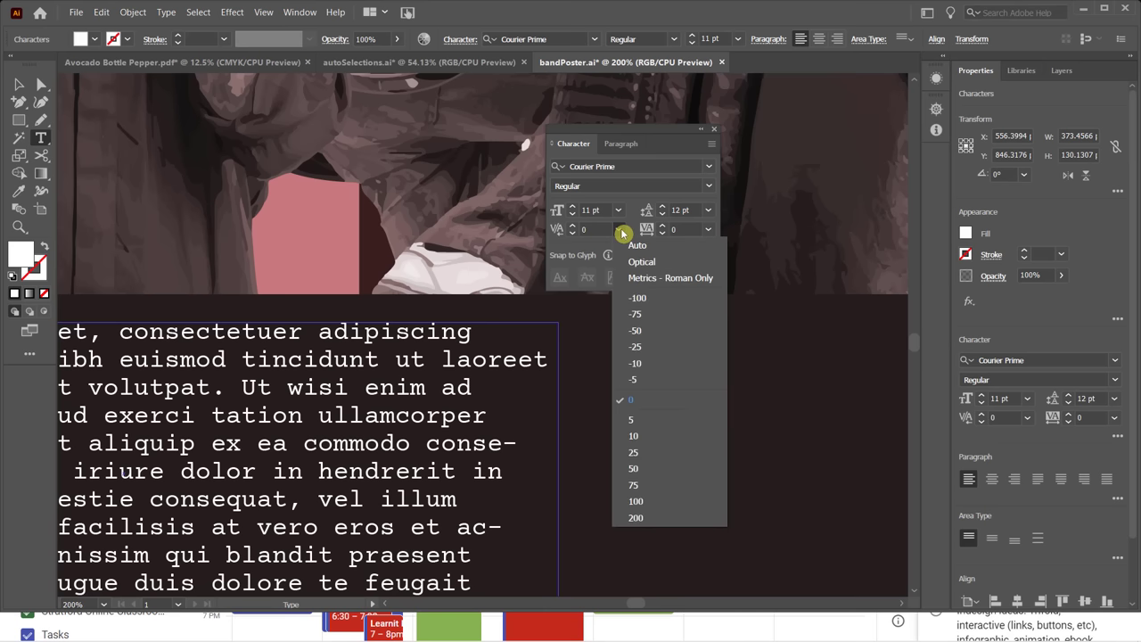
pyautogui.click(646, 468)
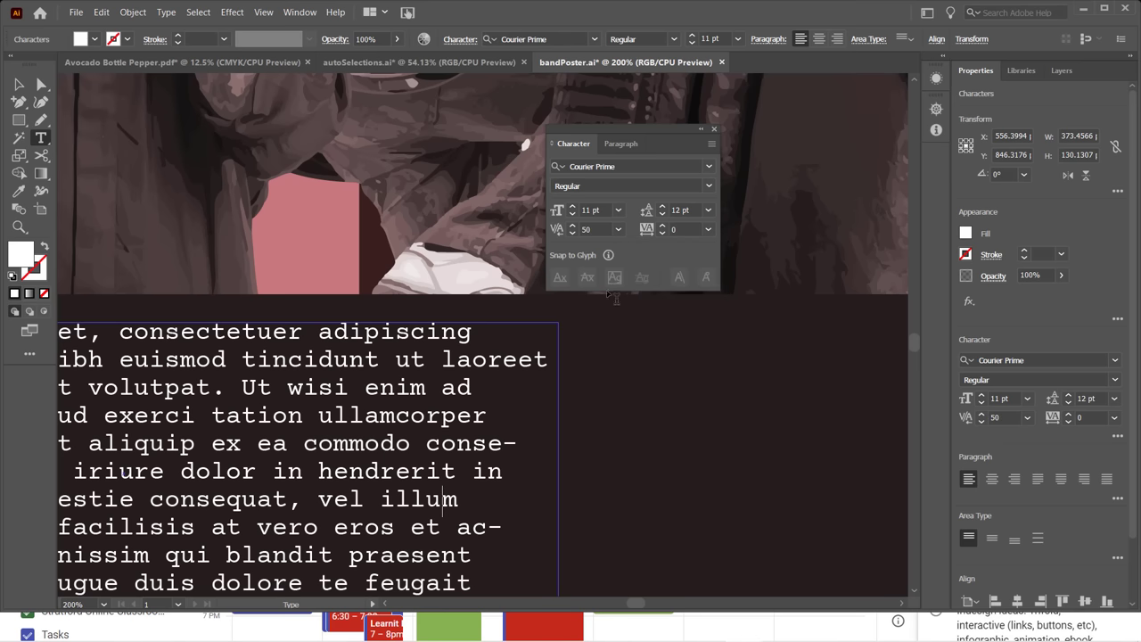
pyautogui.click(619, 230)
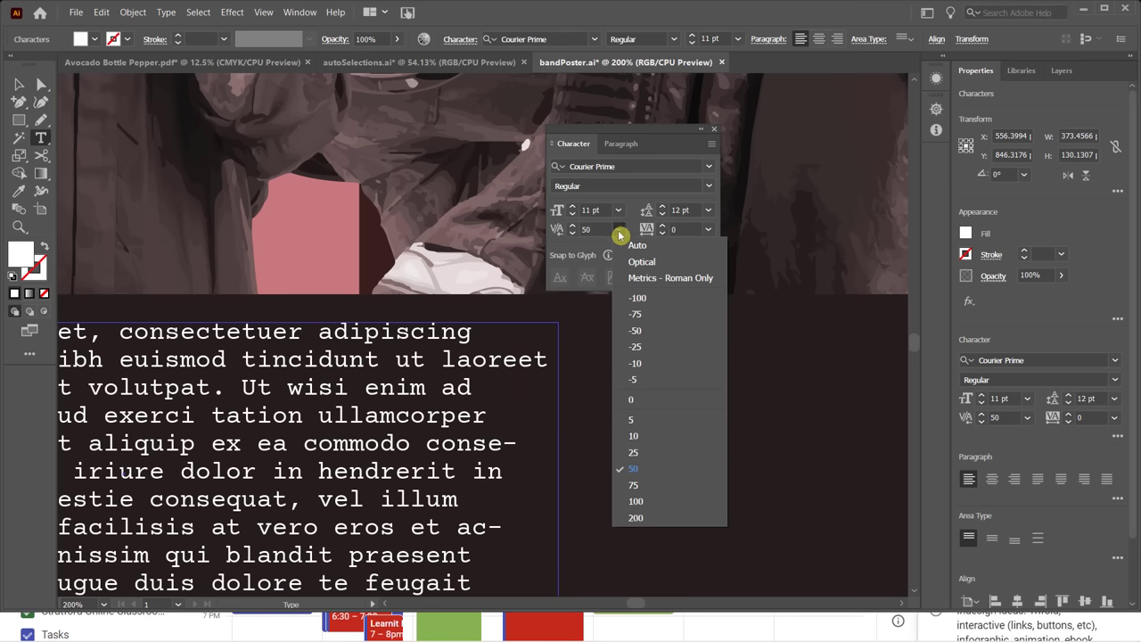
pyautogui.click(655, 486)
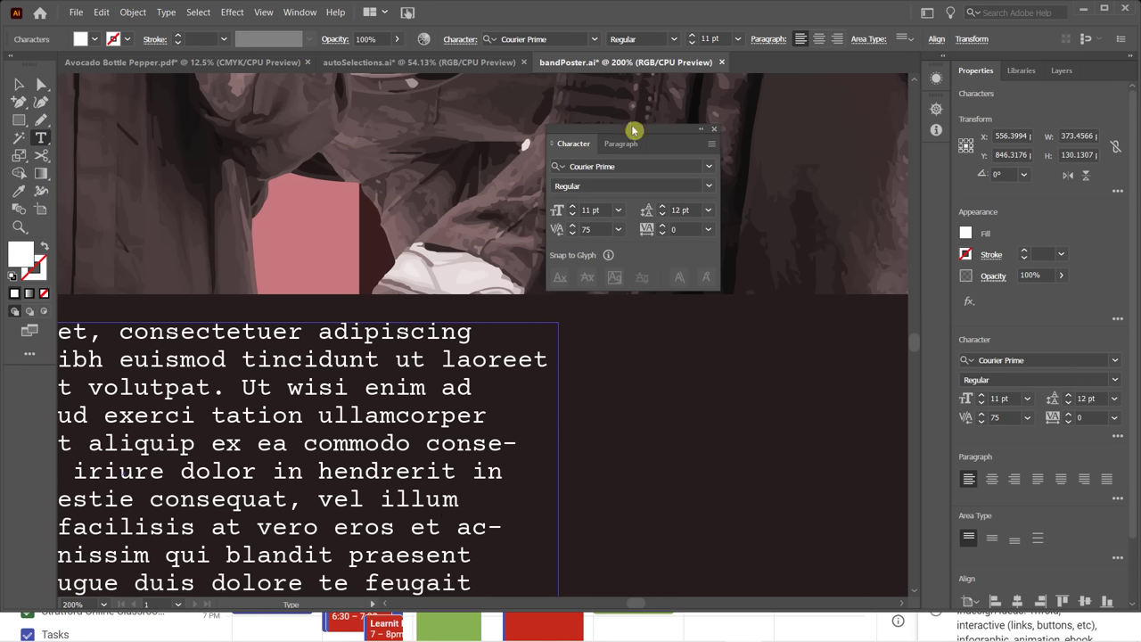
# Zoom out and drag a new placeholder area-type frame to the right of the Lorem ipsum paragraph.
pyautogui.click(18, 84)
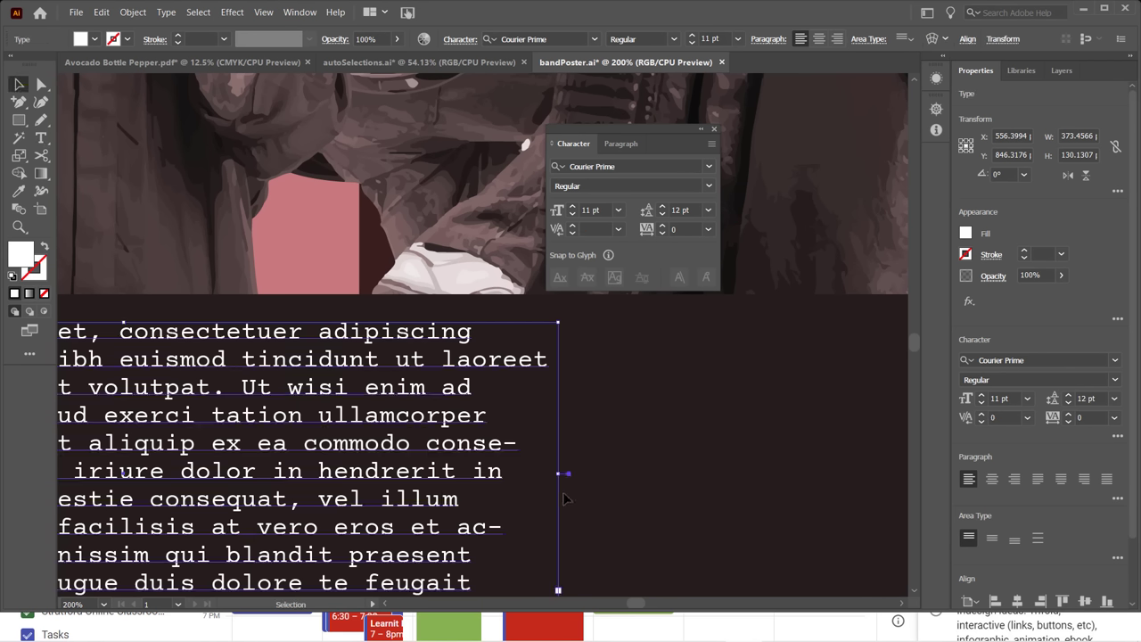
pyautogui.scroll(-1, 595, 513)
pyautogui.scroll(-1, 595, 514)
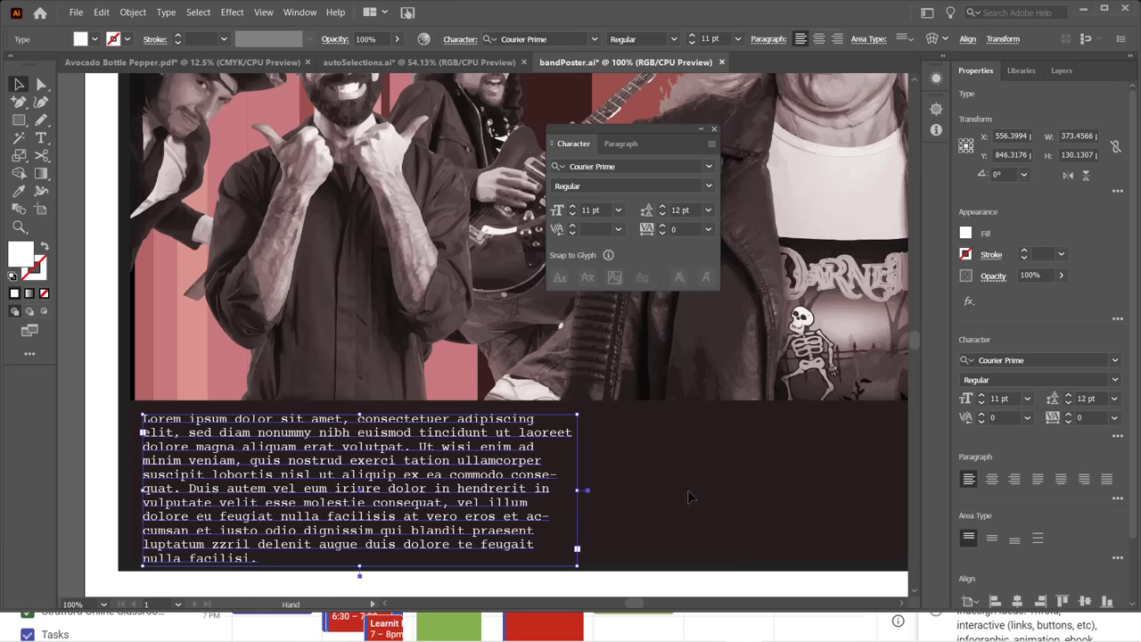
pyautogui.moveTo(595, 513); pyautogui.dragTo(464, 458)
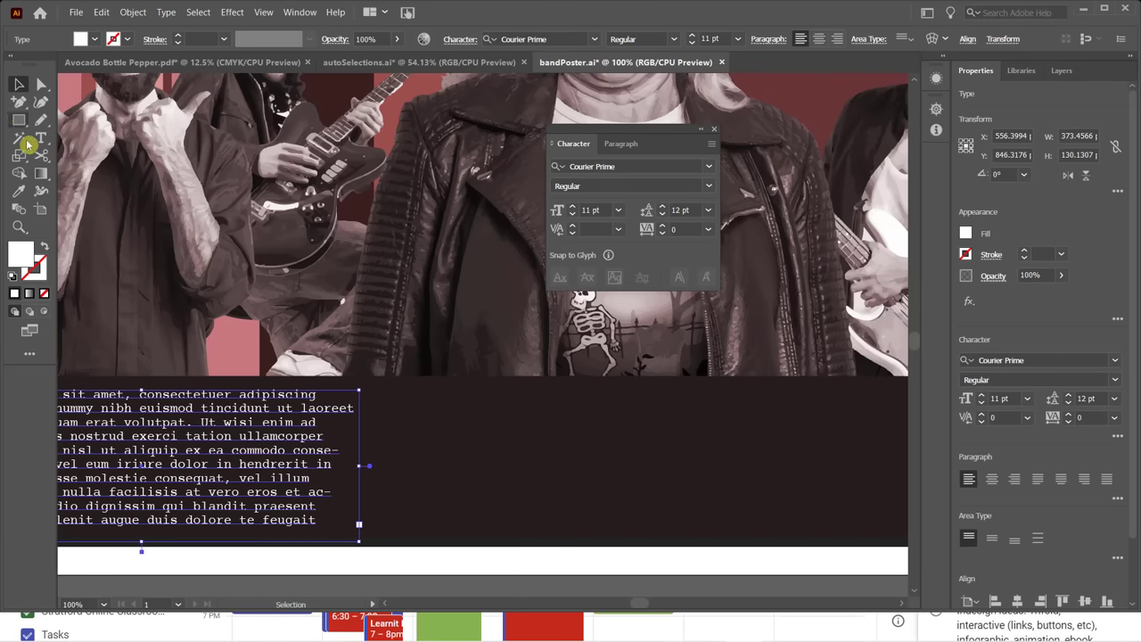
pyautogui.click(41, 140)
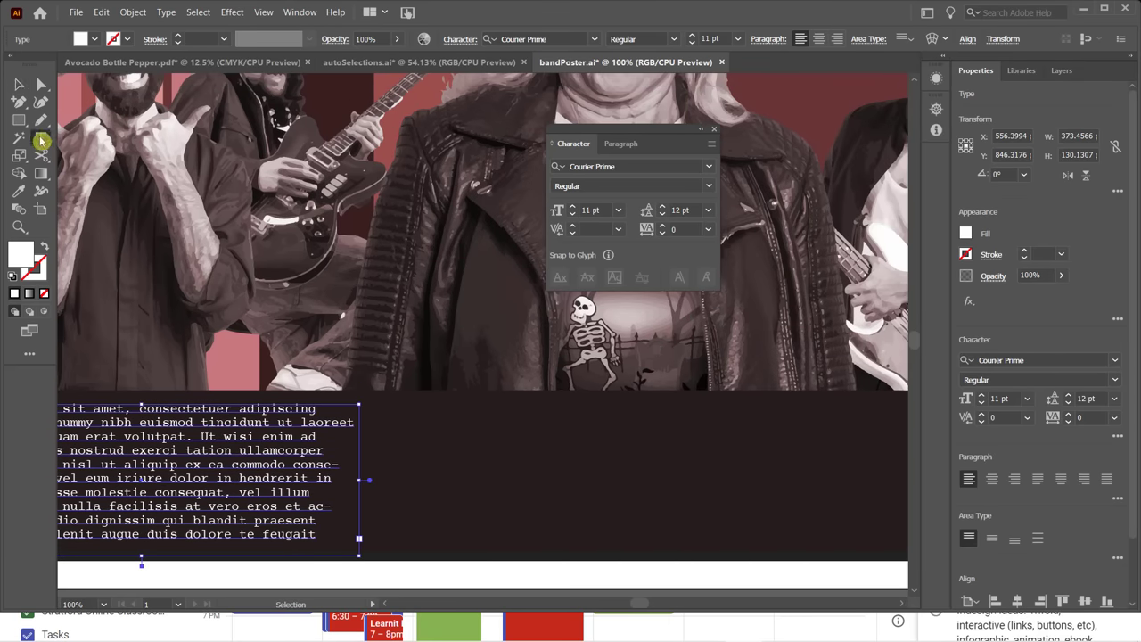
pyautogui.moveTo(392, 404); pyautogui.dragTo(841, 541)
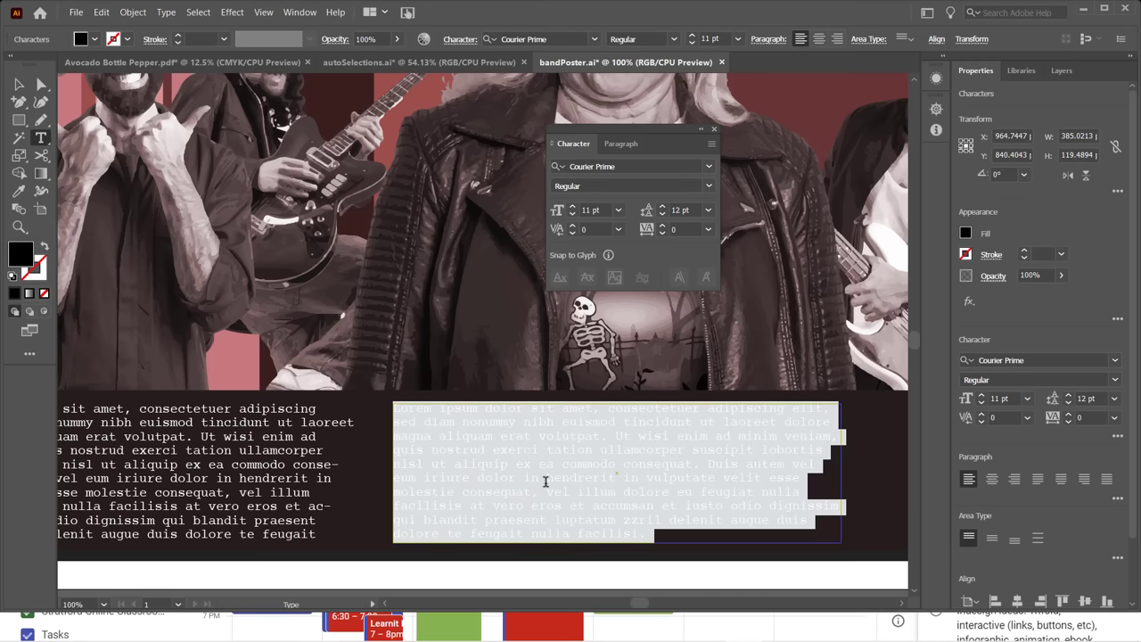
# Type the headline COME SEE UP FRIDAY NIGHT and give it a white FFFEFD fill.
pyautogui.write('Come')
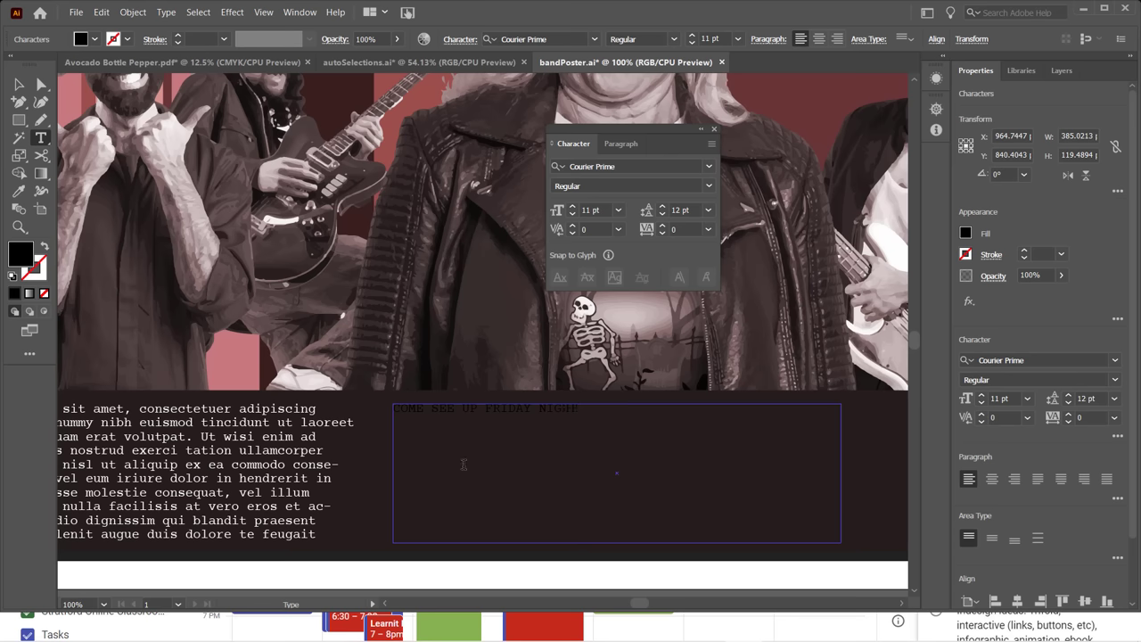
pyautogui.tripleClick(527, 407)
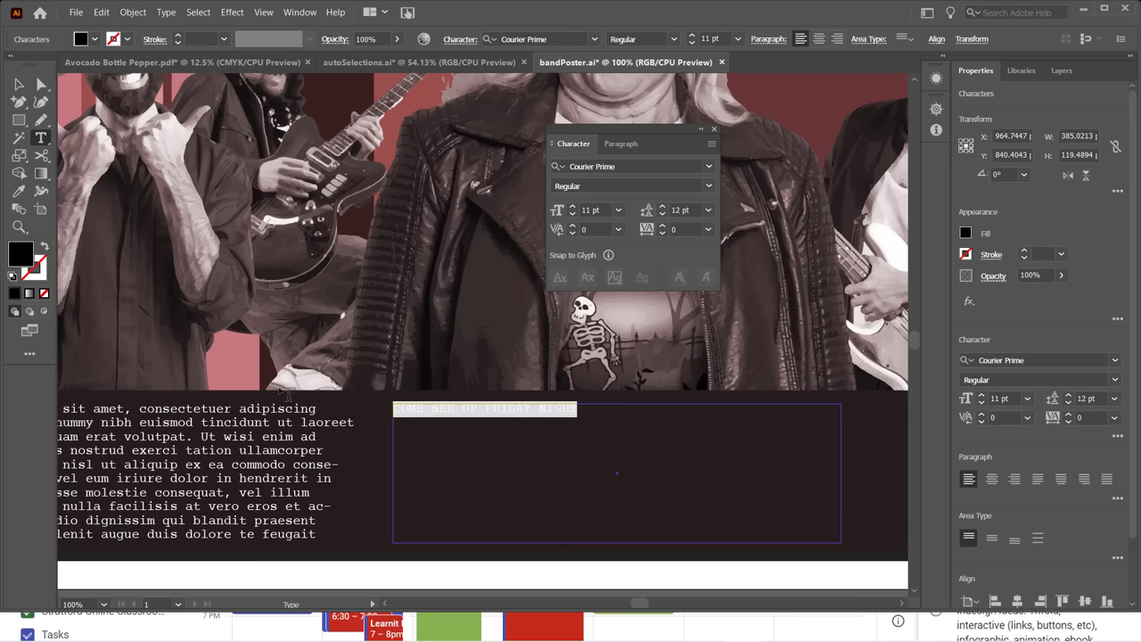
pyautogui.doubleClick(23, 257)
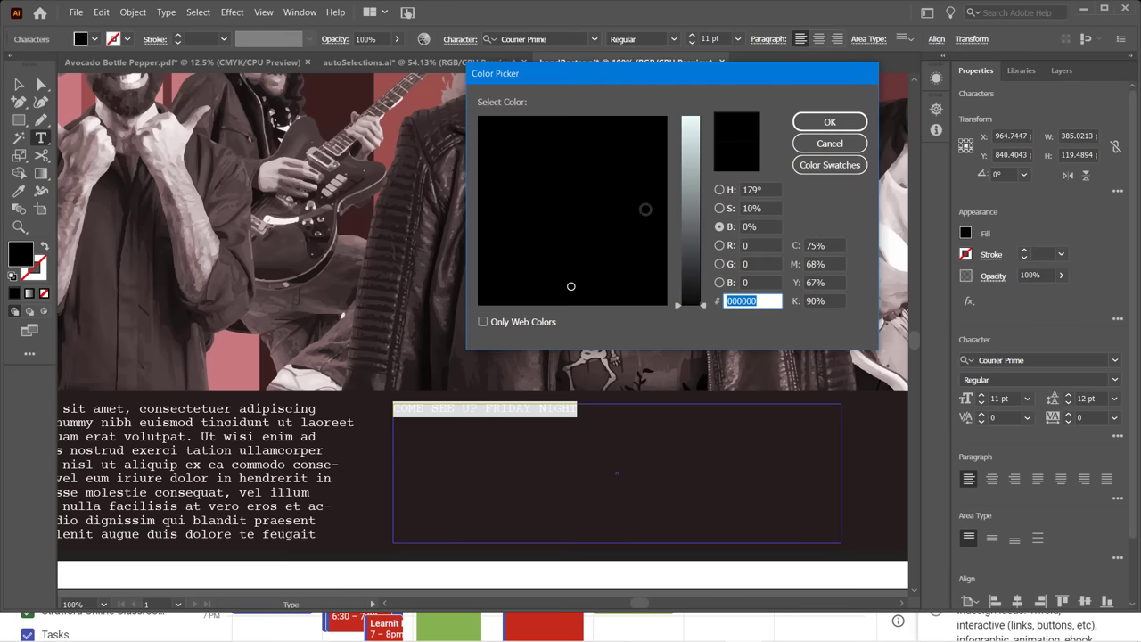
pyautogui.moveTo(687, 146); pyautogui.dragTo(689, 109)
pyautogui.moveTo(574, 288); pyautogui.dragTo(485, 300)
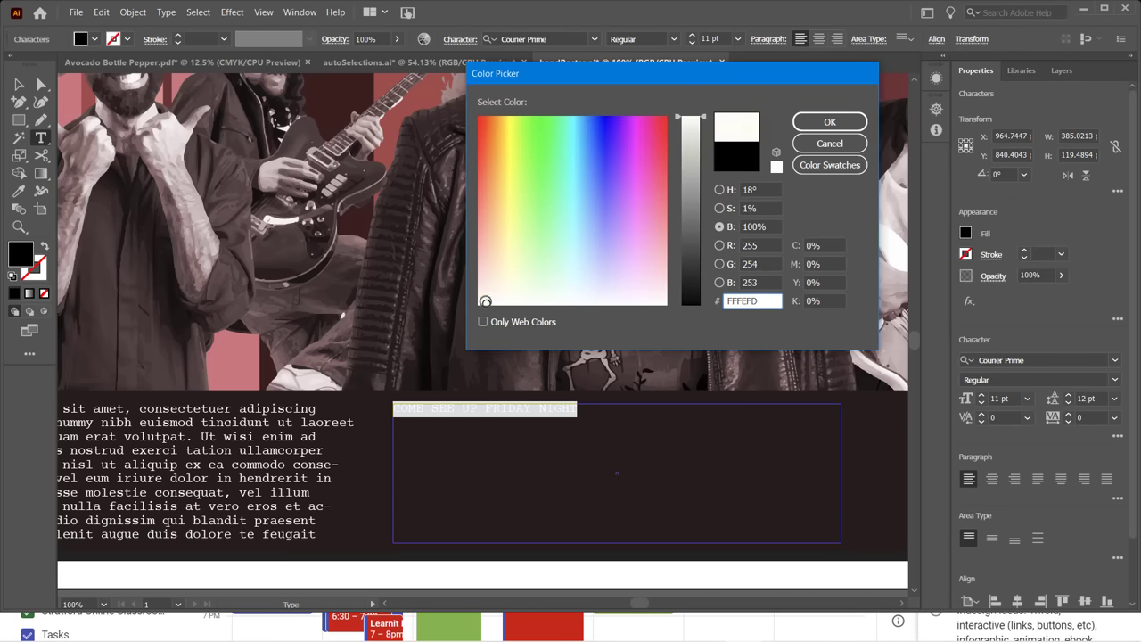
pyautogui.click(830, 125)
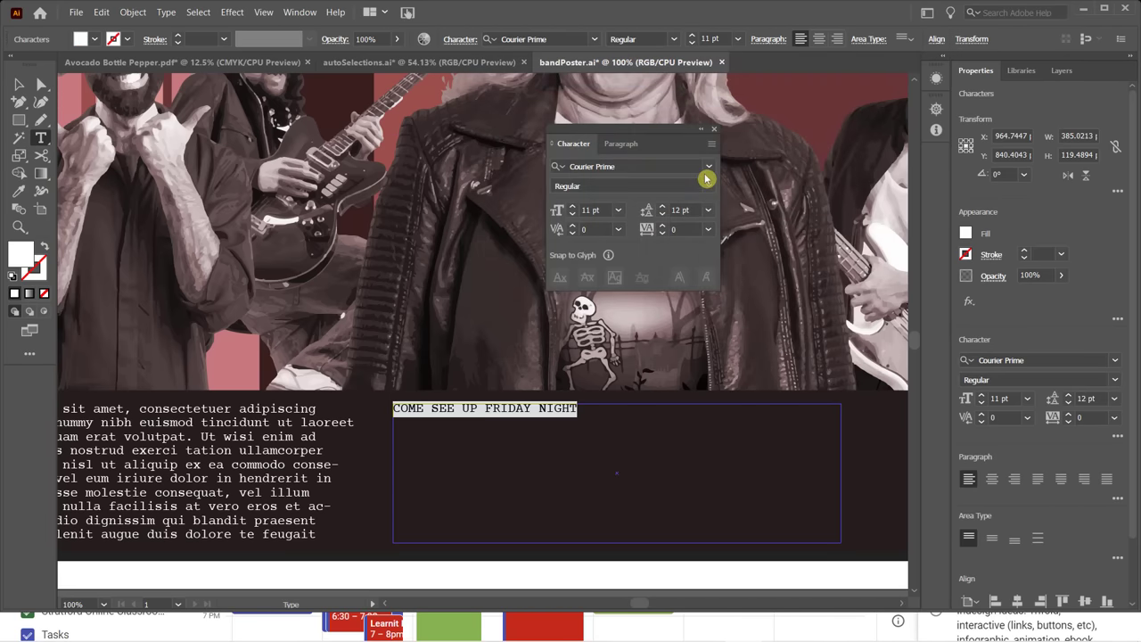
pyautogui.click(711, 166)
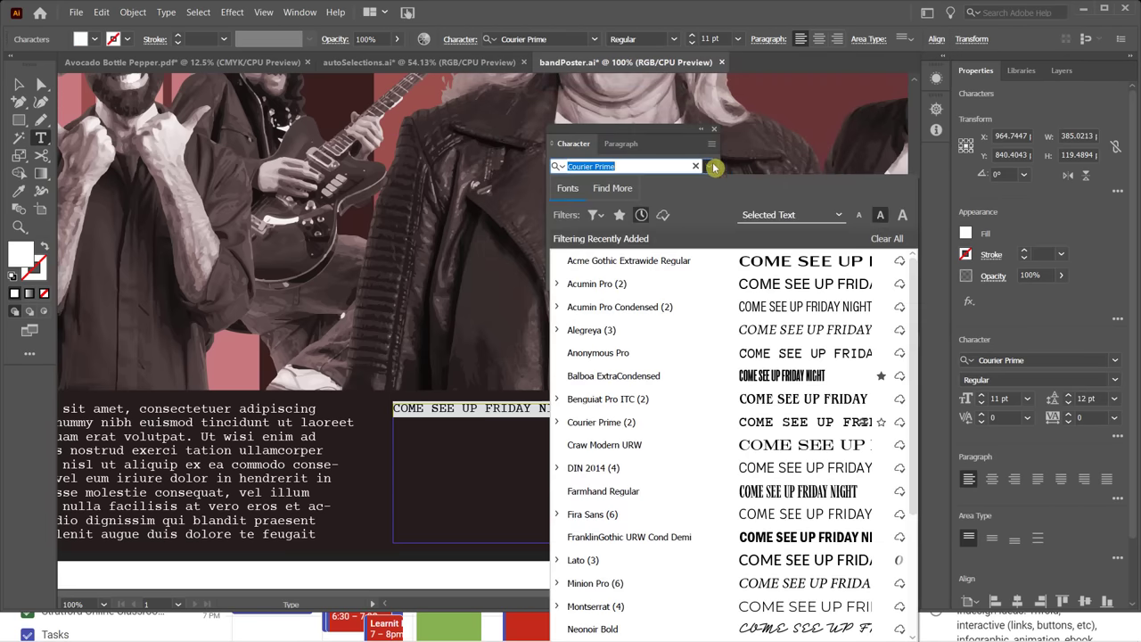
# Style the headline in Balboa ExtraCondensed at 48 pt with tracking 50.
pyautogui.click(619, 219)
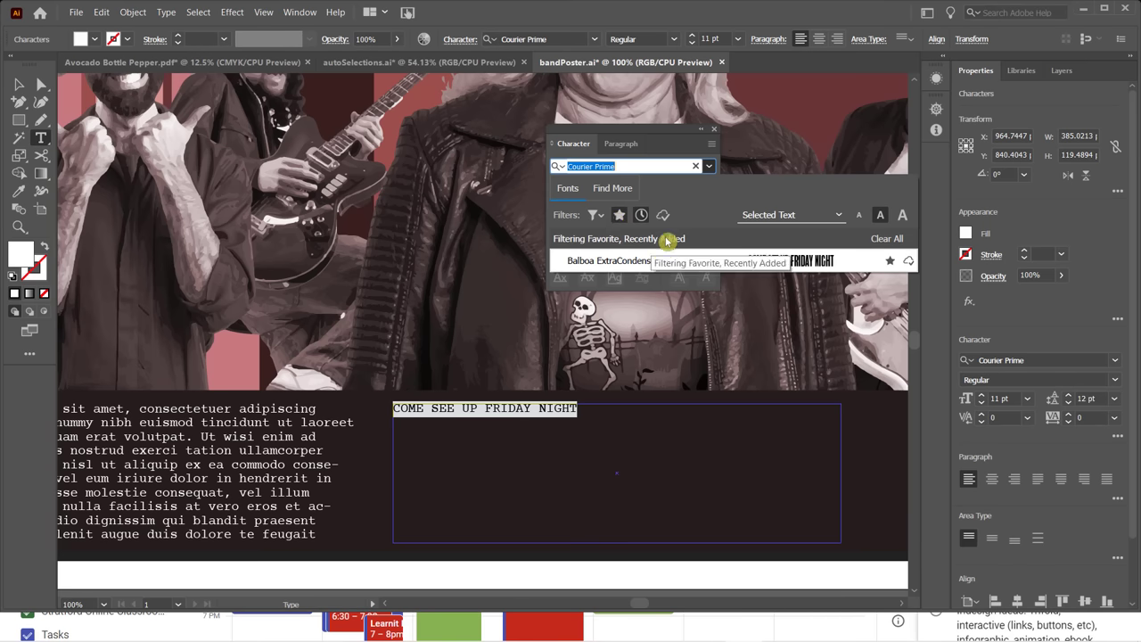
pyautogui.click(760, 260)
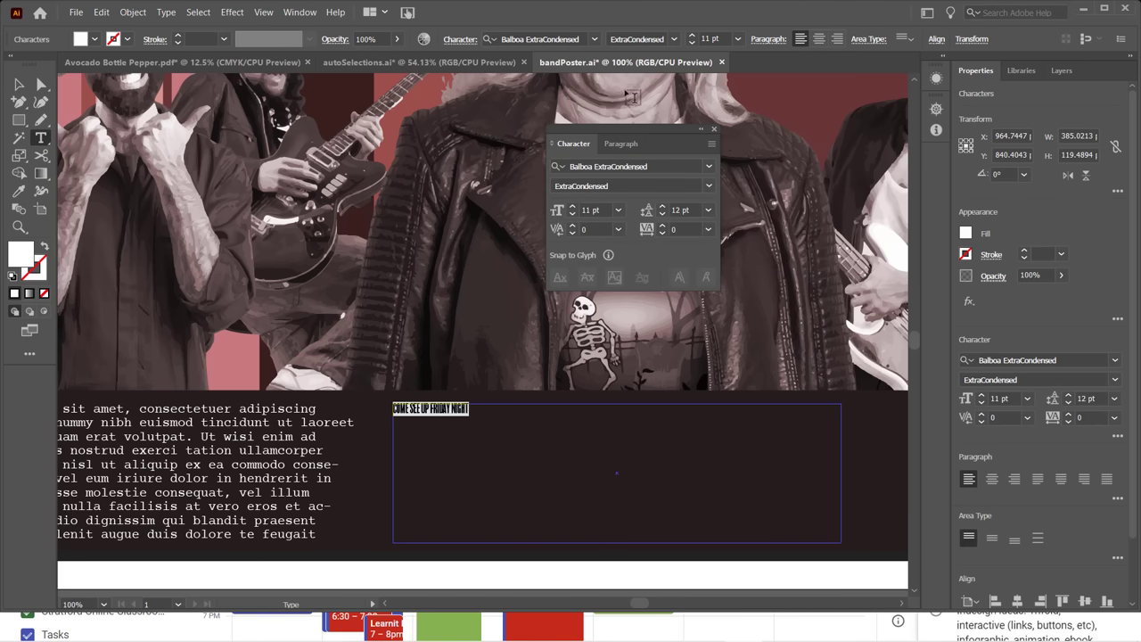
pyautogui.click(740, 41)
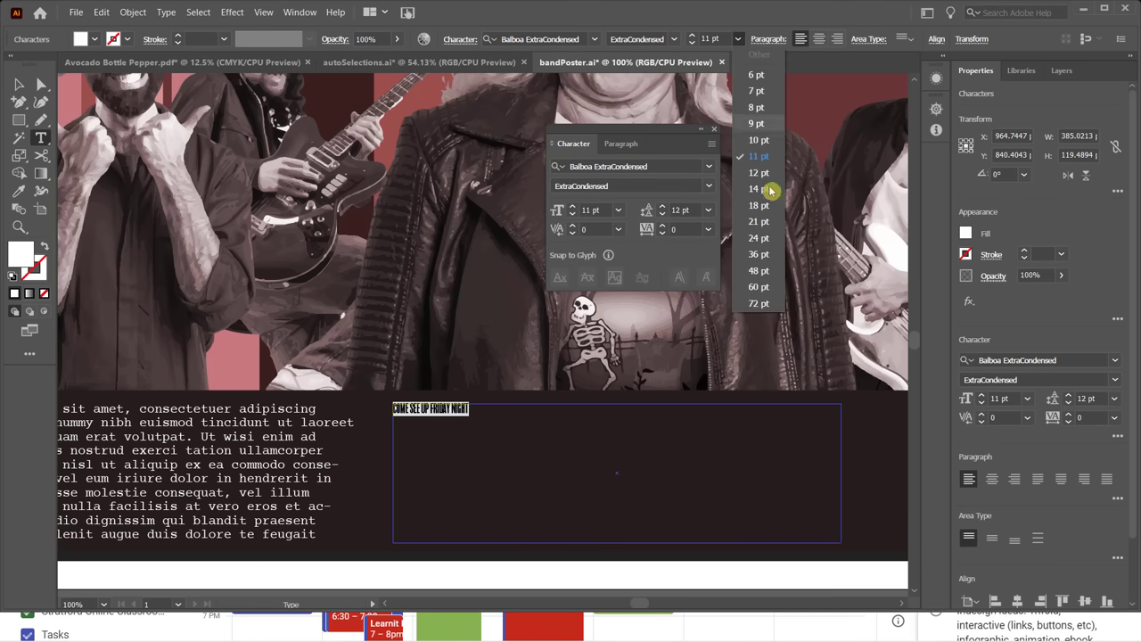
pyautogui.click(757, 272)
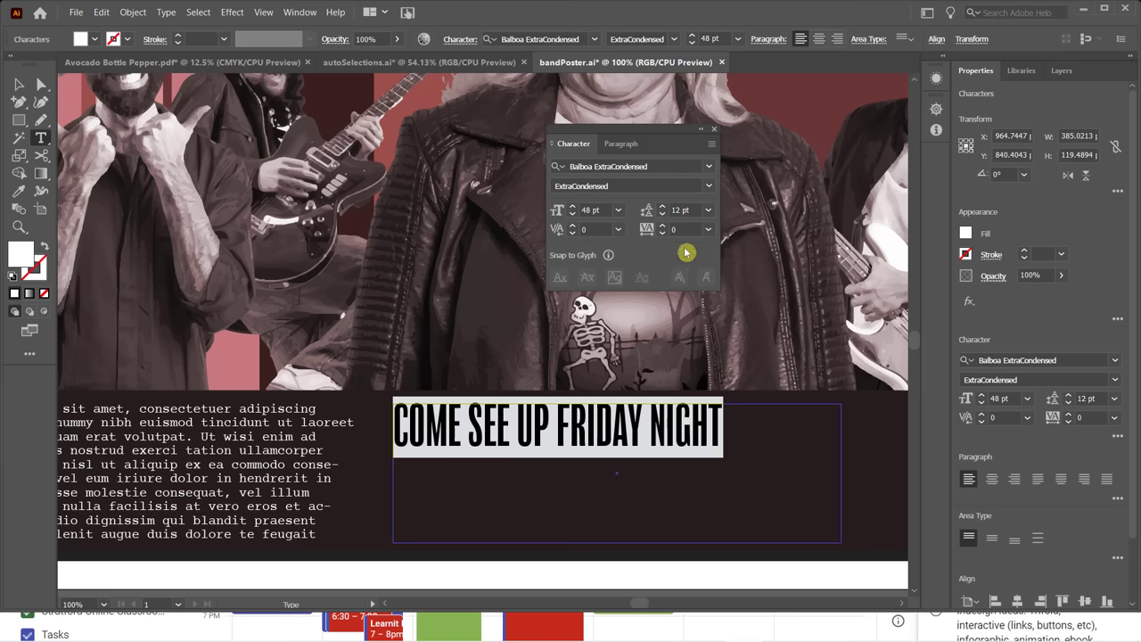
pyautogui.click(708, 229)
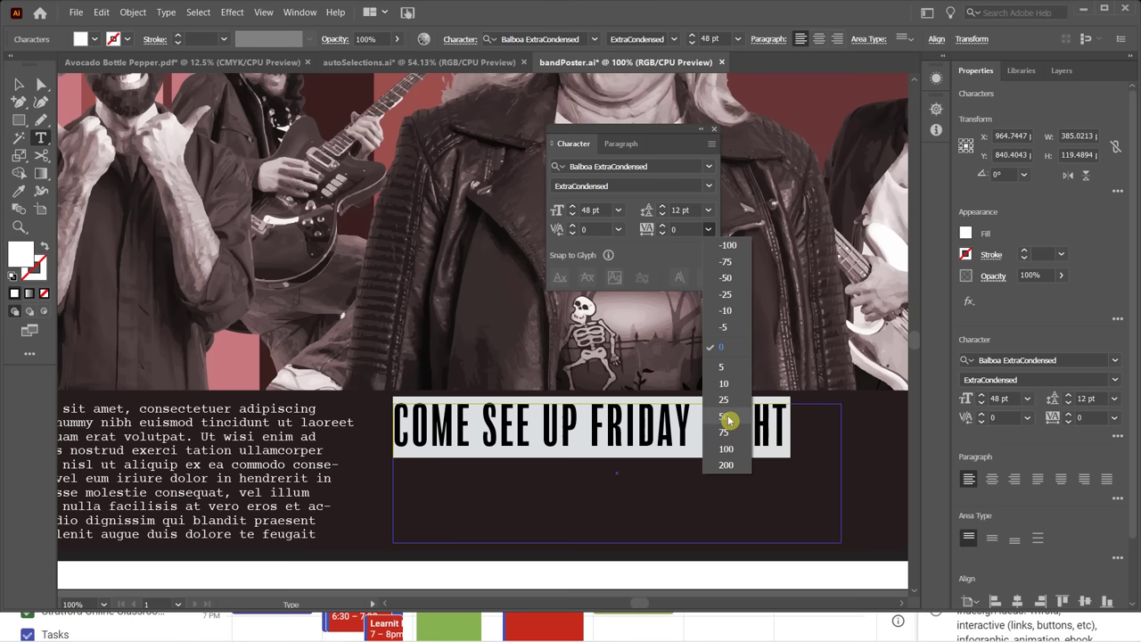
pyautogui.click(727, 418)
pyautogui.click(18, 84)
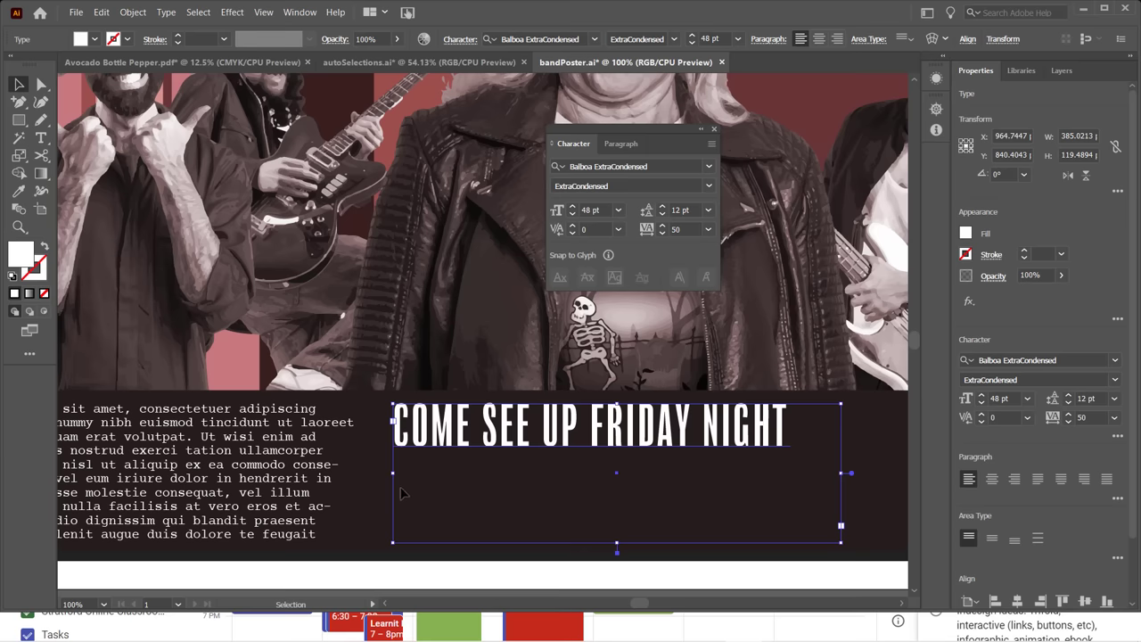
pyautogui.press('space')
pyautogui.moveTo(367, 482); pyautogui.dragTo(606, 451)
# Select the Lorem ipsum paragraph and test its left indent, returning it to 0 pt.
pyautogui.click(620, 143)
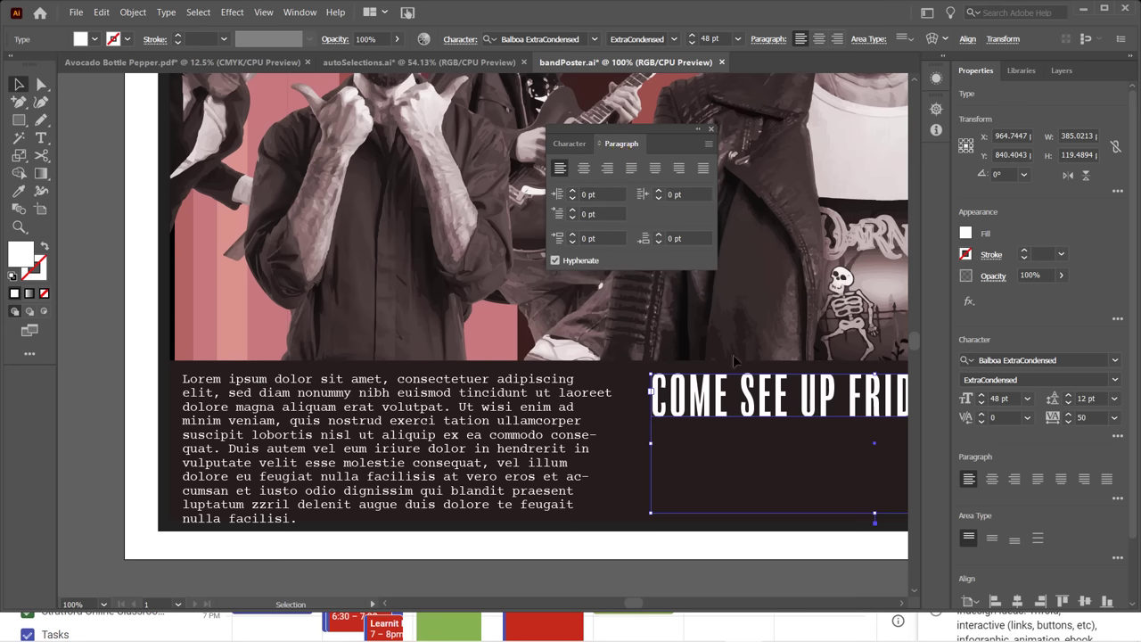
pyautogui.click(352, 445)
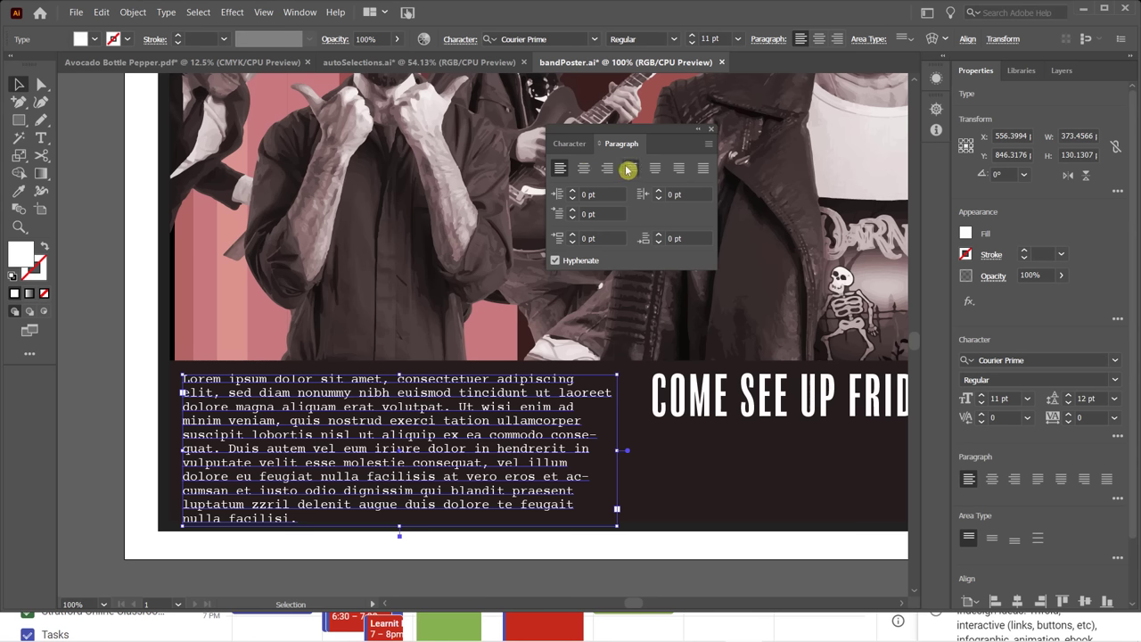
pyautogui.click(576, 194)
pyautogui.click(571, 212)
pyautogui.click(575, 194)
pyautogui.click(575, 194)
pyautogui.click(575, 194)
pyautogui.click(575, 194)
pyautogui.click(575, 194)
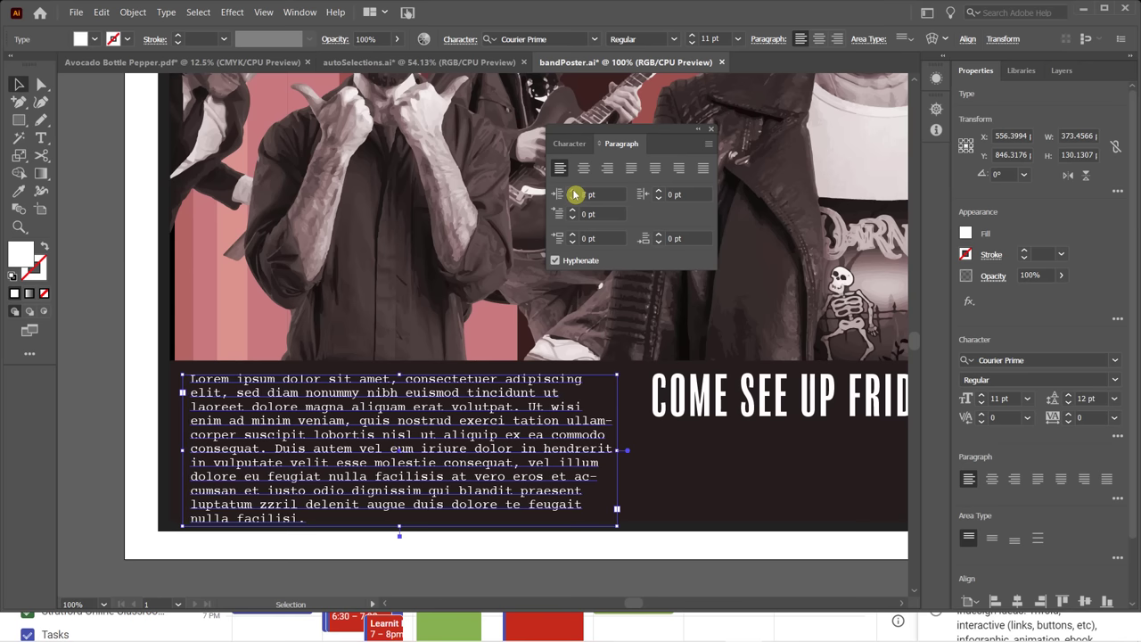
pyautogui.click(575, 194)
pyautogui.click(575, 195)
pyautogui.click(575, 195)
pyautogui.click(575, 194)
pyautogui.click(575, 195)
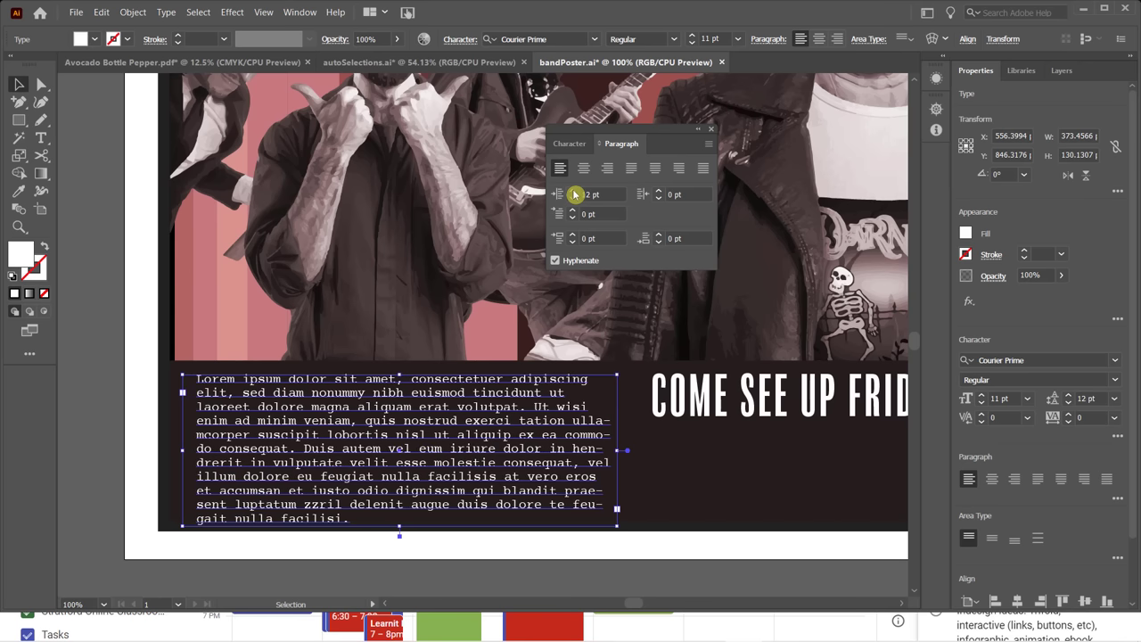
pyautogui.click(575, 195)
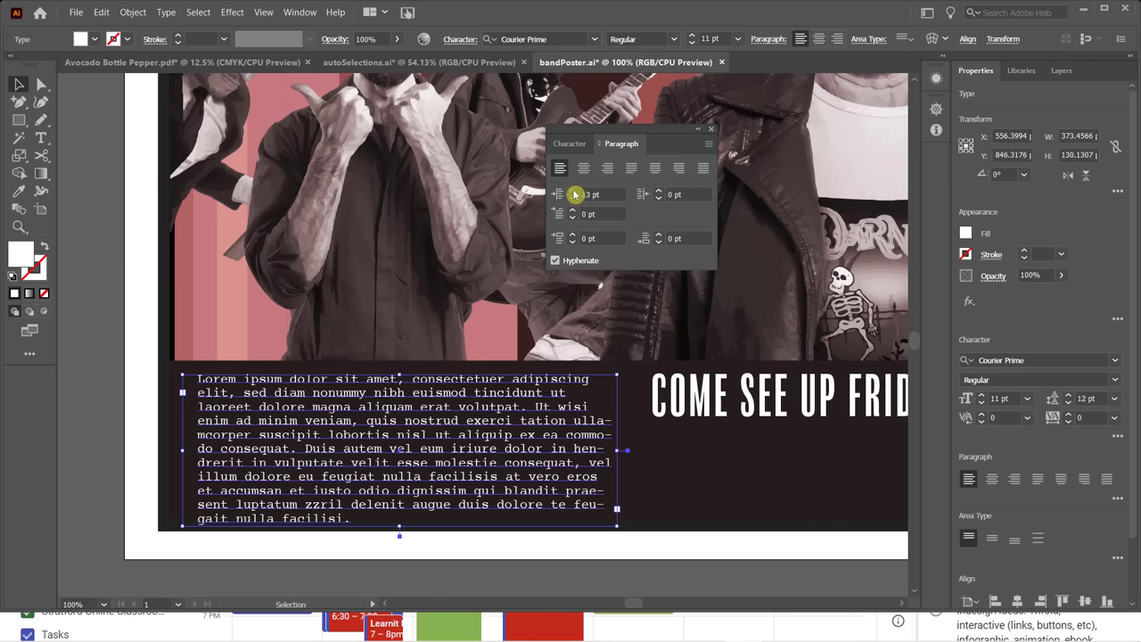
pyautogui.click(575, 199)
pyautogui.click(575, 199)
pyautogui.click(575, 199)
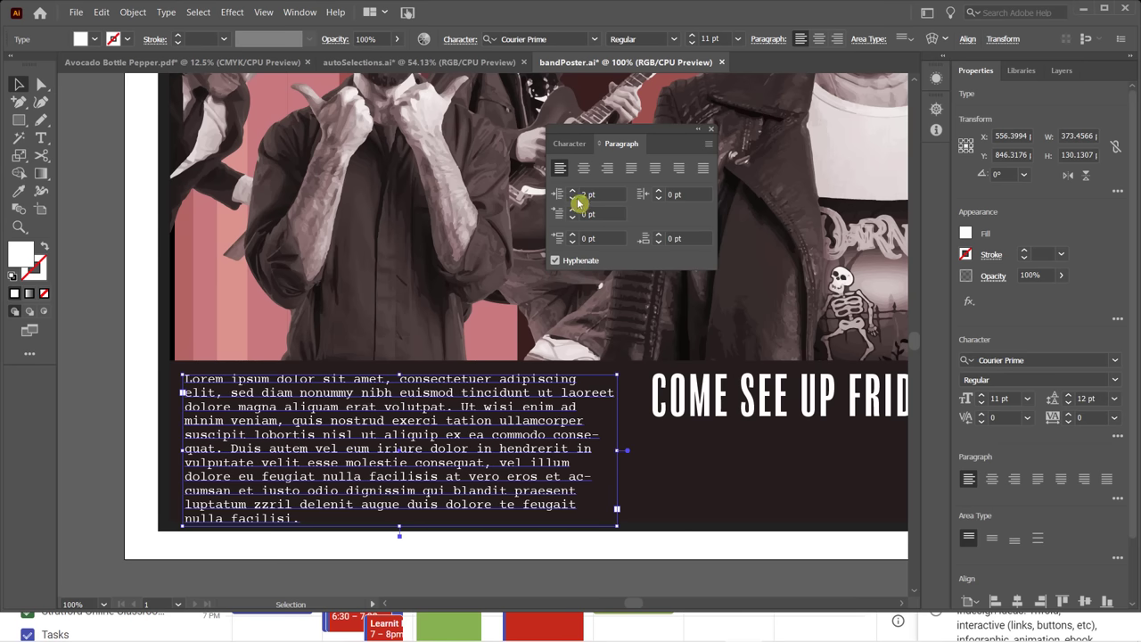
pyautogui.click(575, 194)
pyautogui.click(574, 194)
pyautogui.click(573, 202)
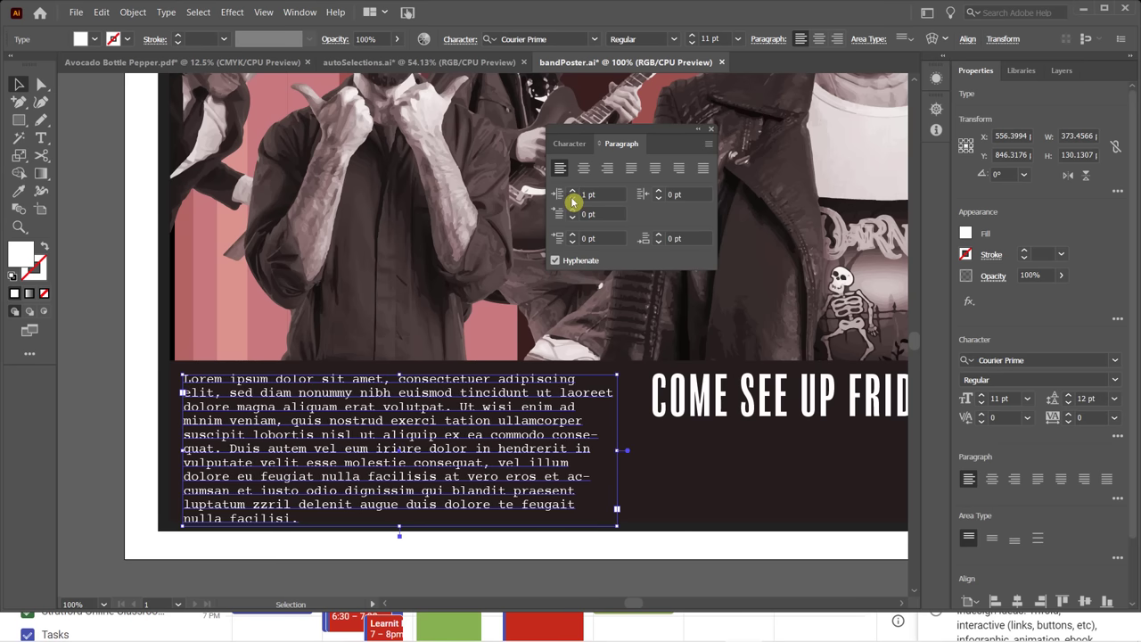
pyautogui.click(573, 201)
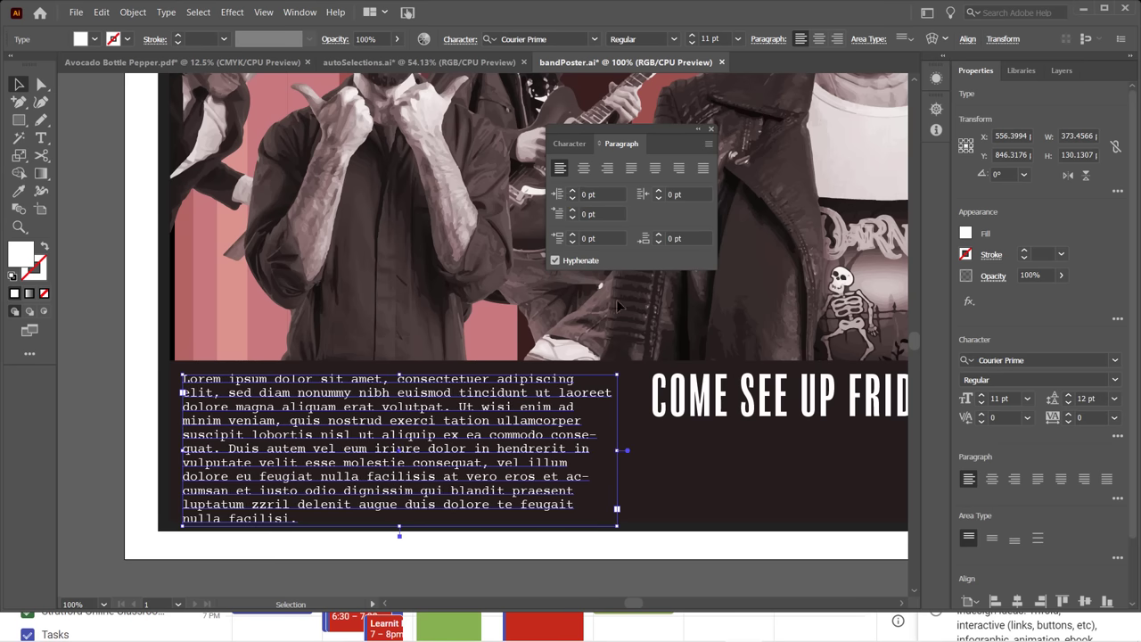
# Try larger first-line indents, then set the first-line indent to 0 pt.
pyautogui.click(575, 214)
pyautogui.click(575, 214)
pyautogui.click(575, 214)
pyautogui.click(575, 214)
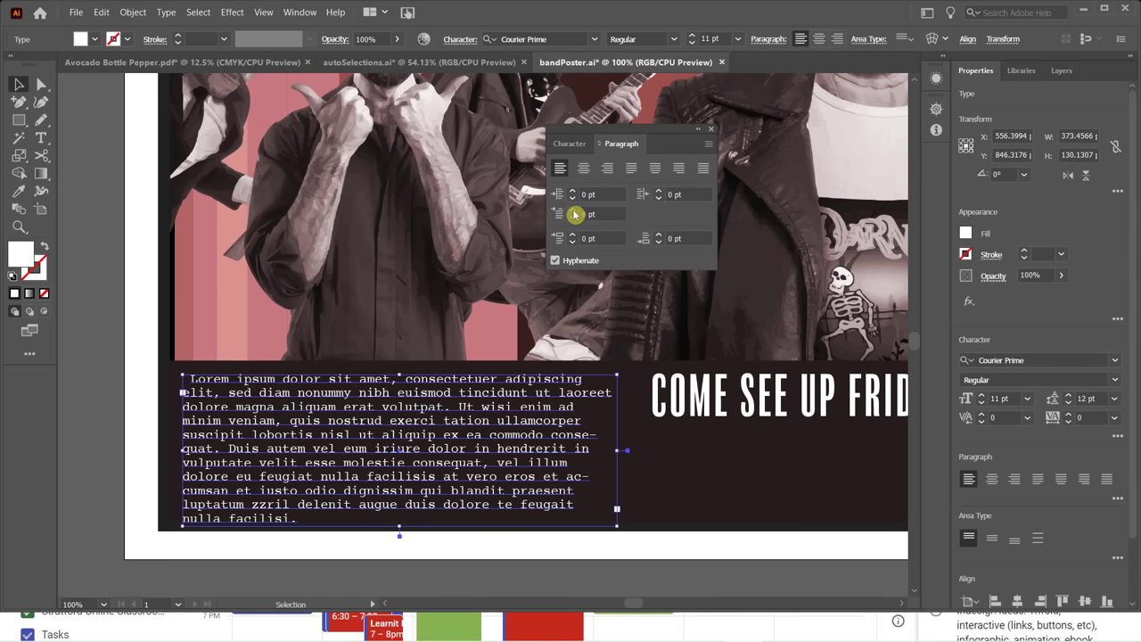
pyautogui.click(575, 214)
pyautogui.click(575, 214)
pyautogui.click(575, 214)
pyautogui.click(575, 214)
pyautogui.click(575, 214)
pyautogui.click(575, 214)
pyautogui.click(576, 214)
pyautogui.click(576, 214)
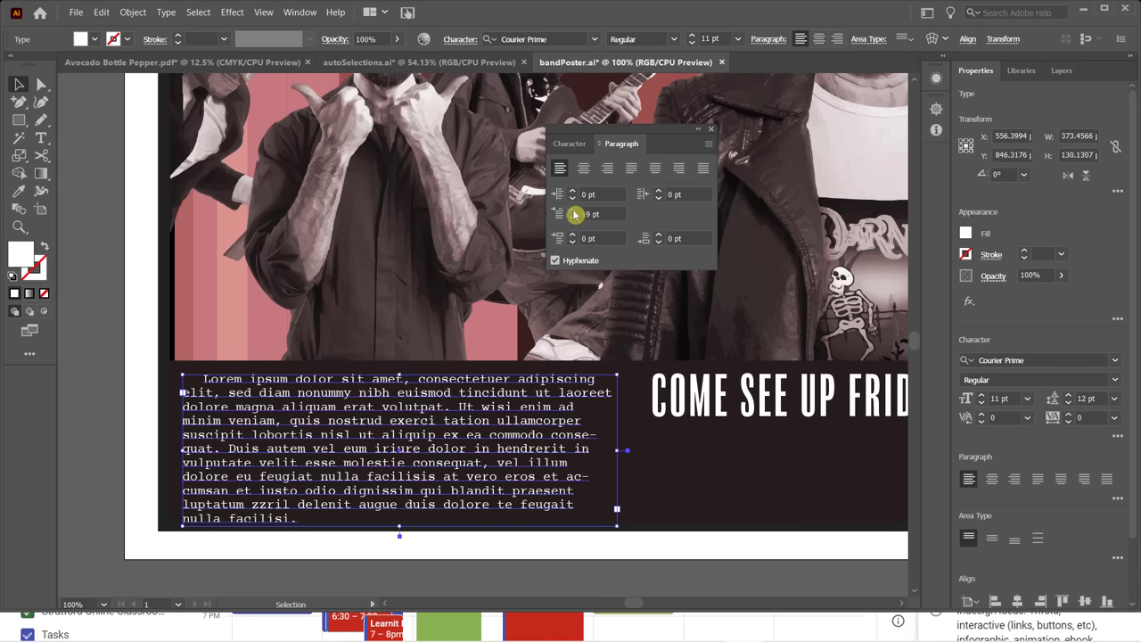
pyautogui.click(575, 214)
pyautogui.click(575, 214)
pyautogui.click(575, 214)
pyautogui.click(575, 214)
pyautogui.click(575, 214)
pyautogui.click(575, 214)
pyautogui.click(575, 214)
pyautogui.click(575, 214)
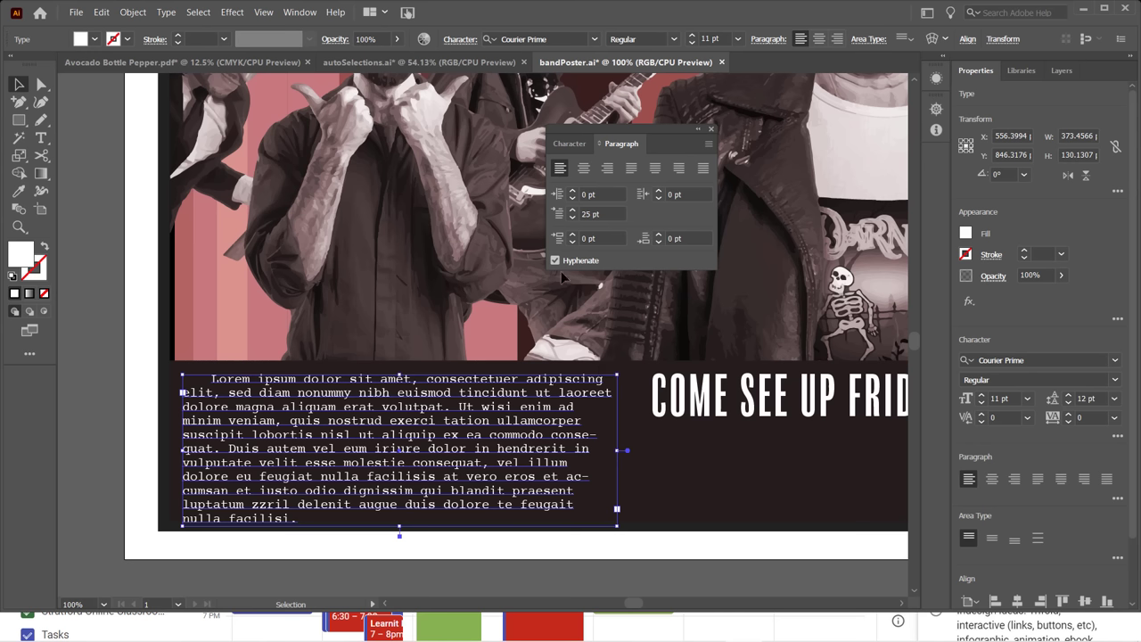
pyautogui.doubleClick(587, 214)
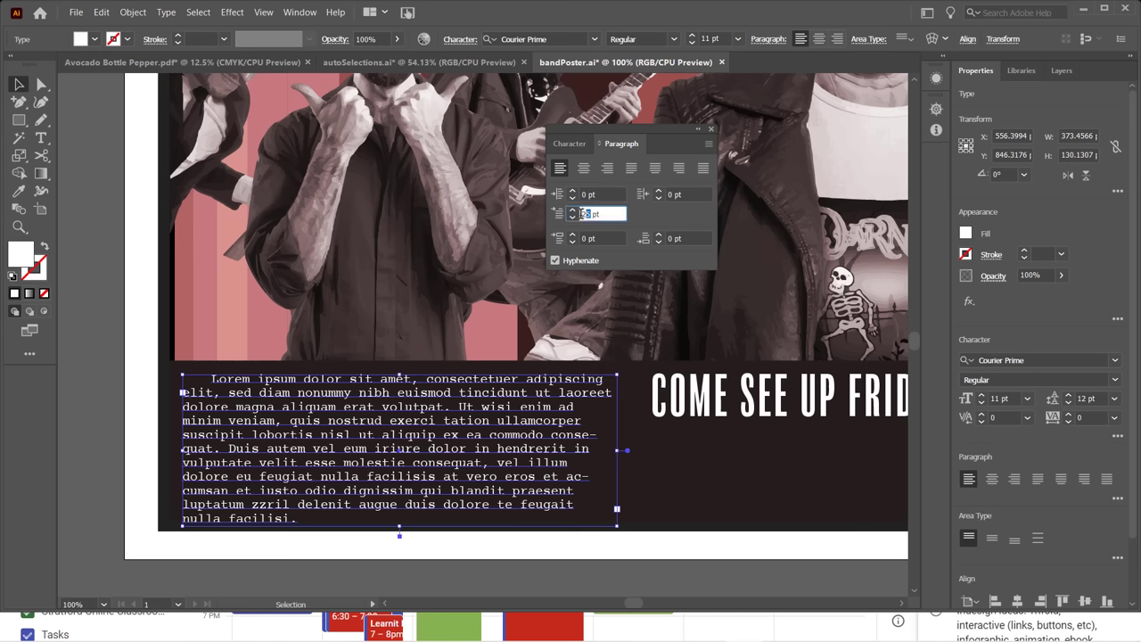
pyautogui.write('0')
pyautogui.press('Return')
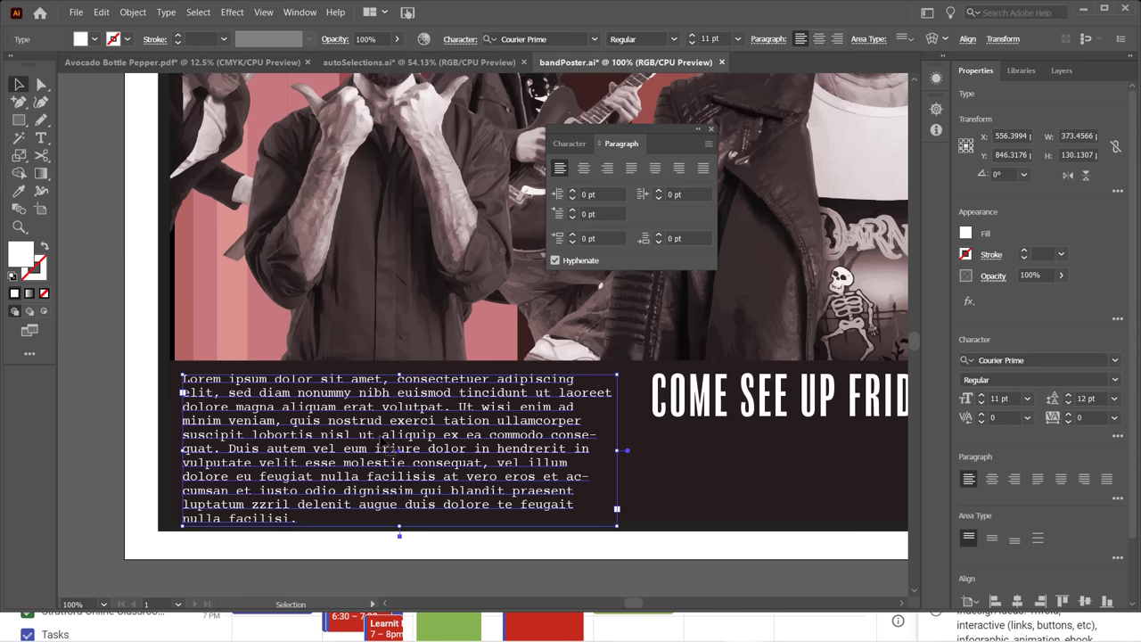
# Break the body text before 'aliquip' and give the first paragraph 7 pt Space After.
pyautogui.doubleClick(386, 437)
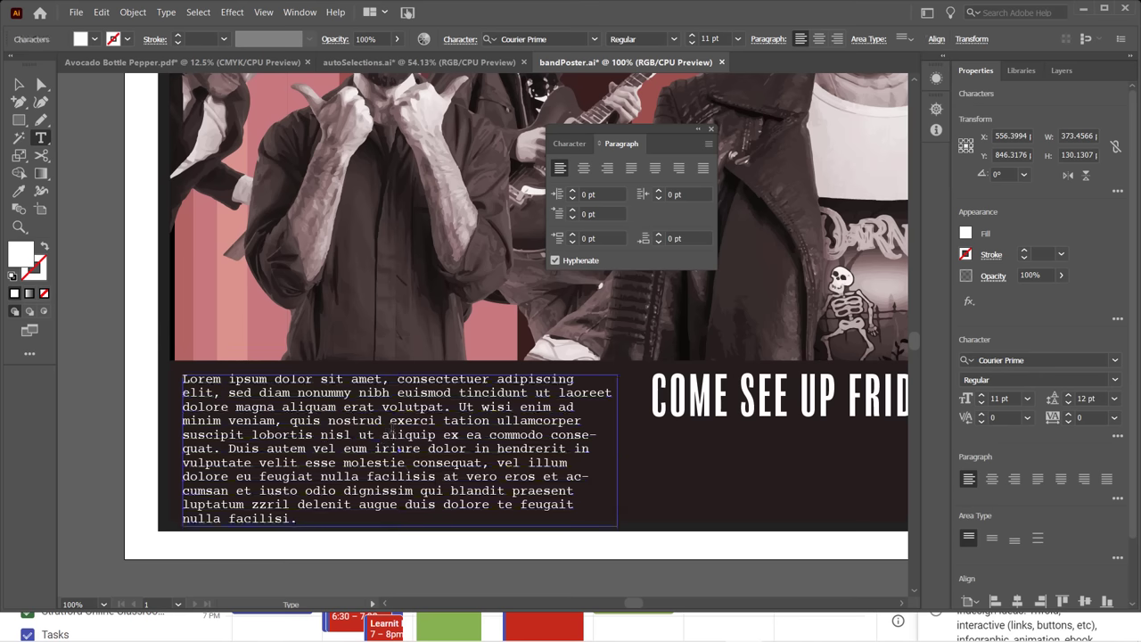
pyautogui.press('Return')
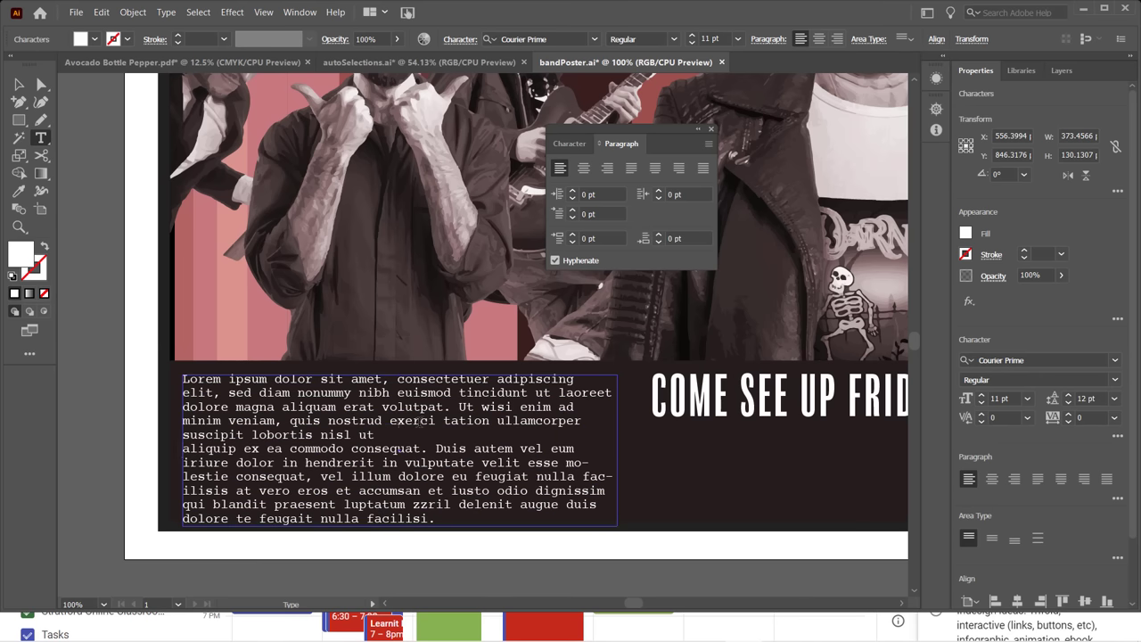
pyautogui.moveTo(374, 435); pyautogui.dragTo(179, 378)
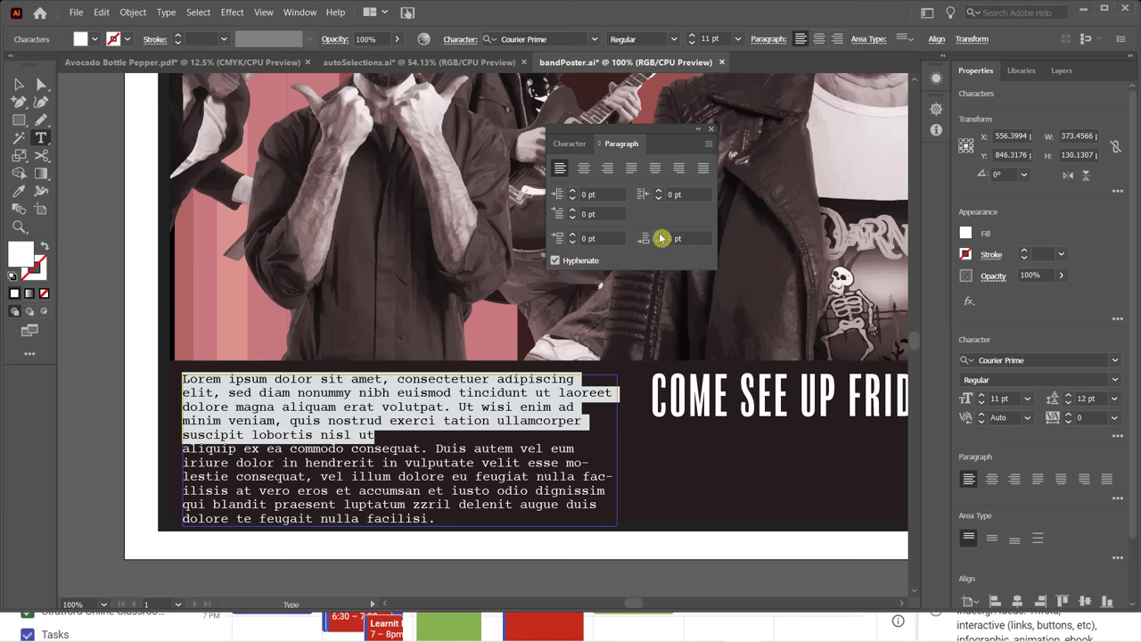
pyautogui.click(660, 236)
pyautogui.click(660, 236)
pyautogui.click(660, 238)
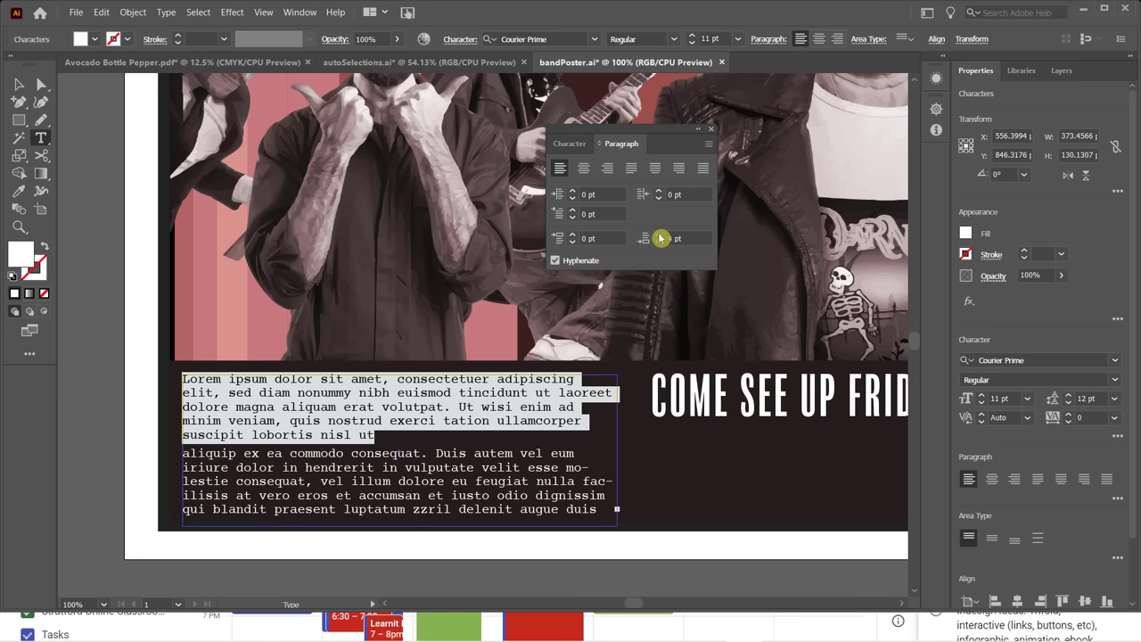
pyautogui.click(660, 236)
pyautogui.click(660, 236)
pyautogui.click(660, 236)
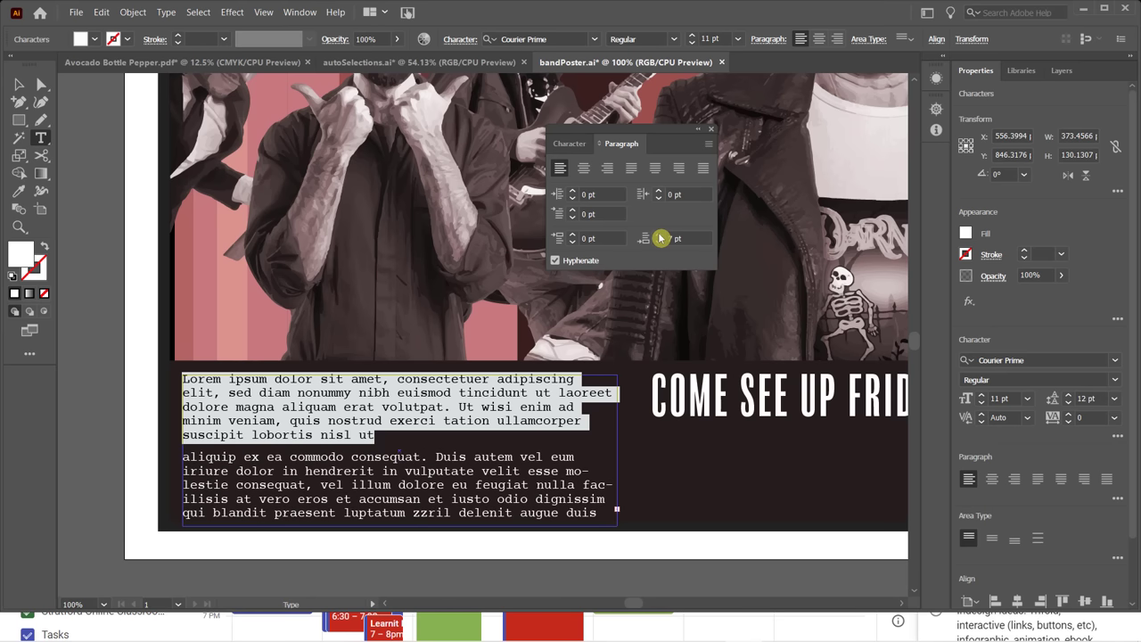
pyautogui.click(18, 84)
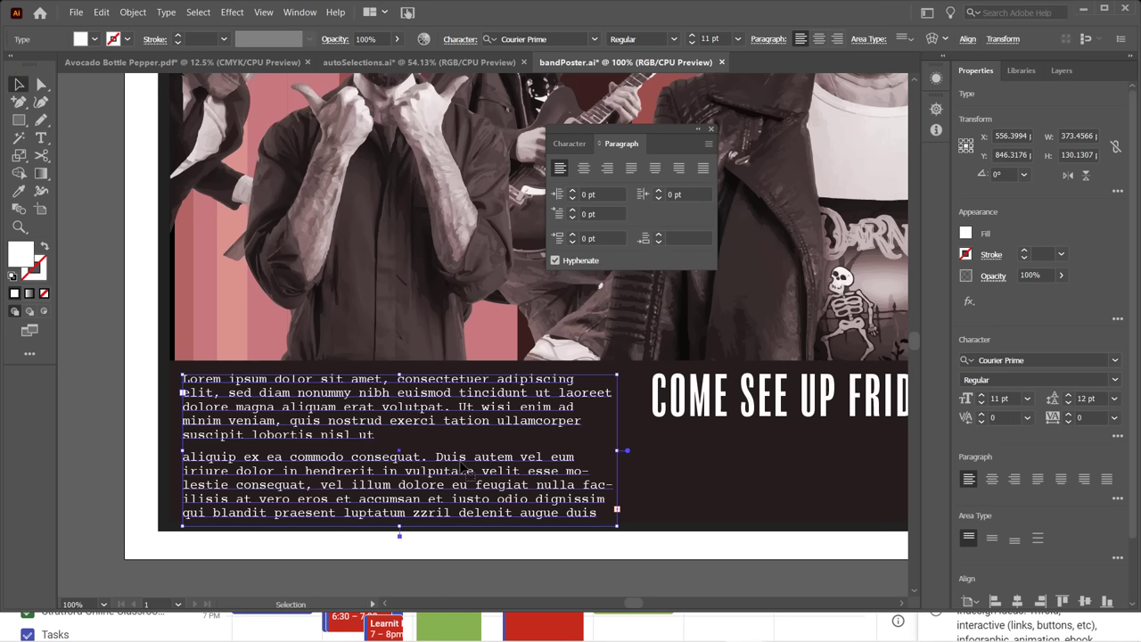
pyautogui.click(685, 462)
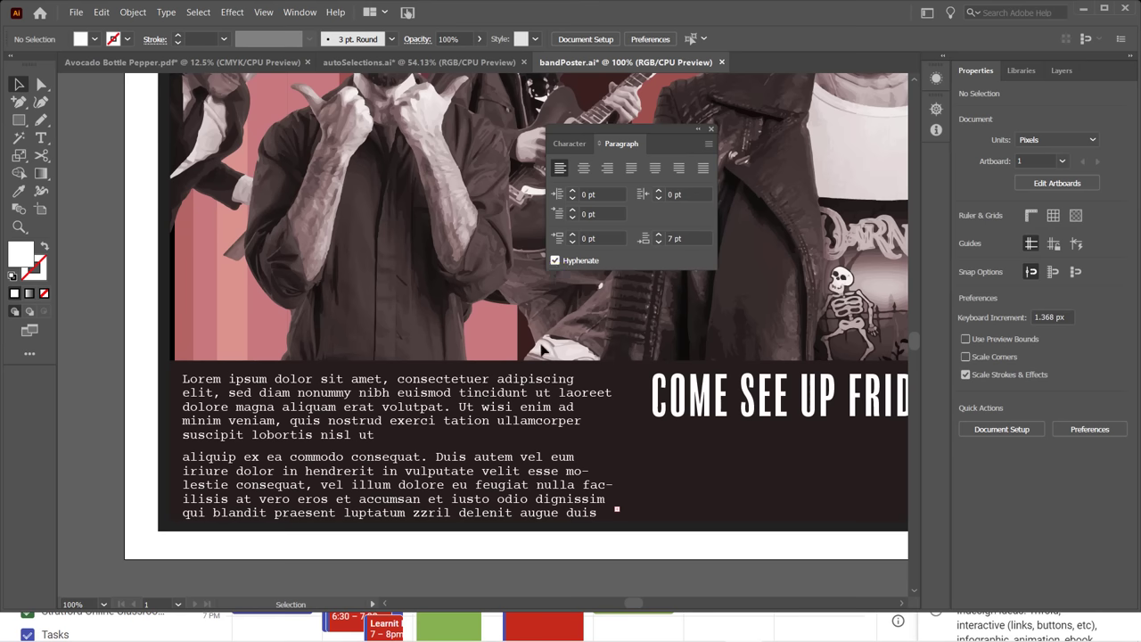
# In the second body paragraph, compare the reflow and leave Hyphenate turned off.
pyautogui.doubleClick(375, 411)
pyautogui.tripleClick(375, 406)
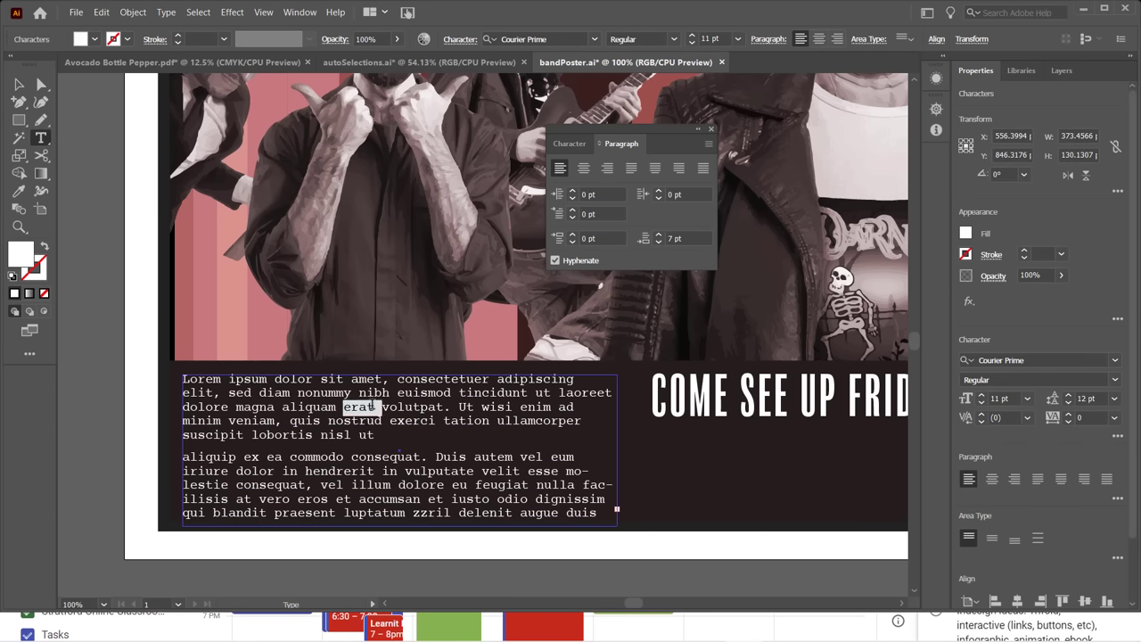
pyautogui.click(415, 458)
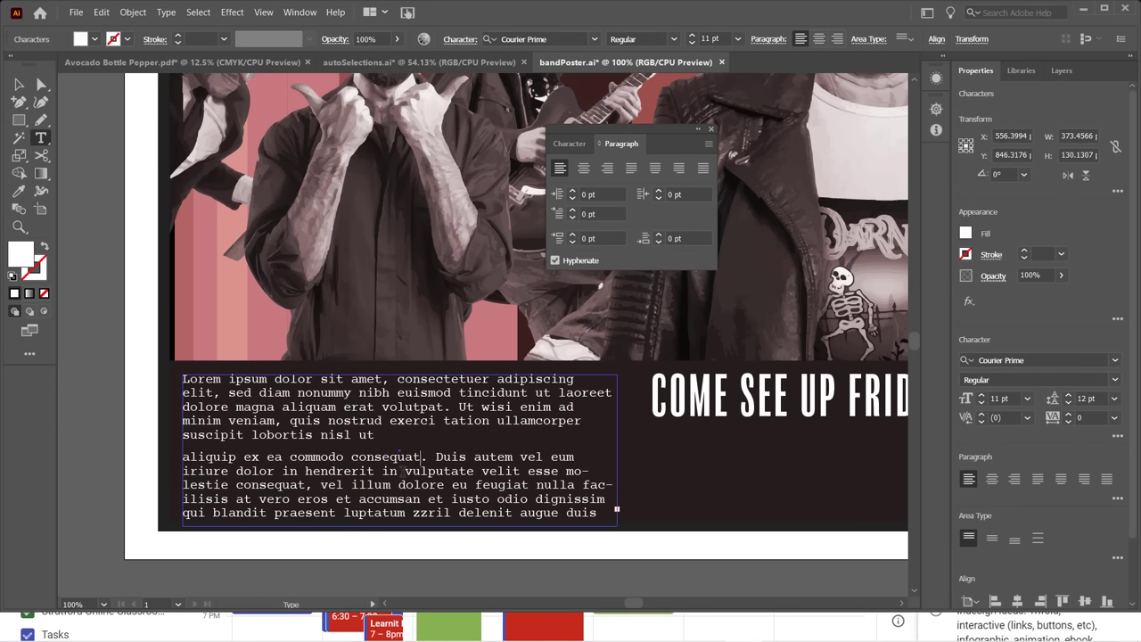
pyautogui.click(555, 260)
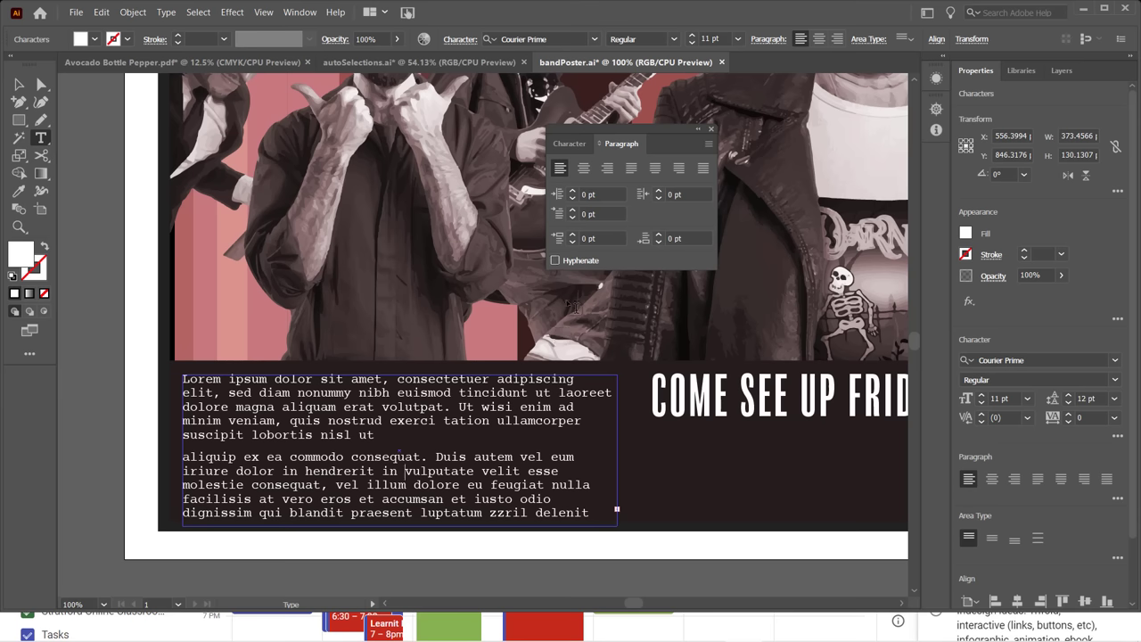
pyautogui.click(556, 261)
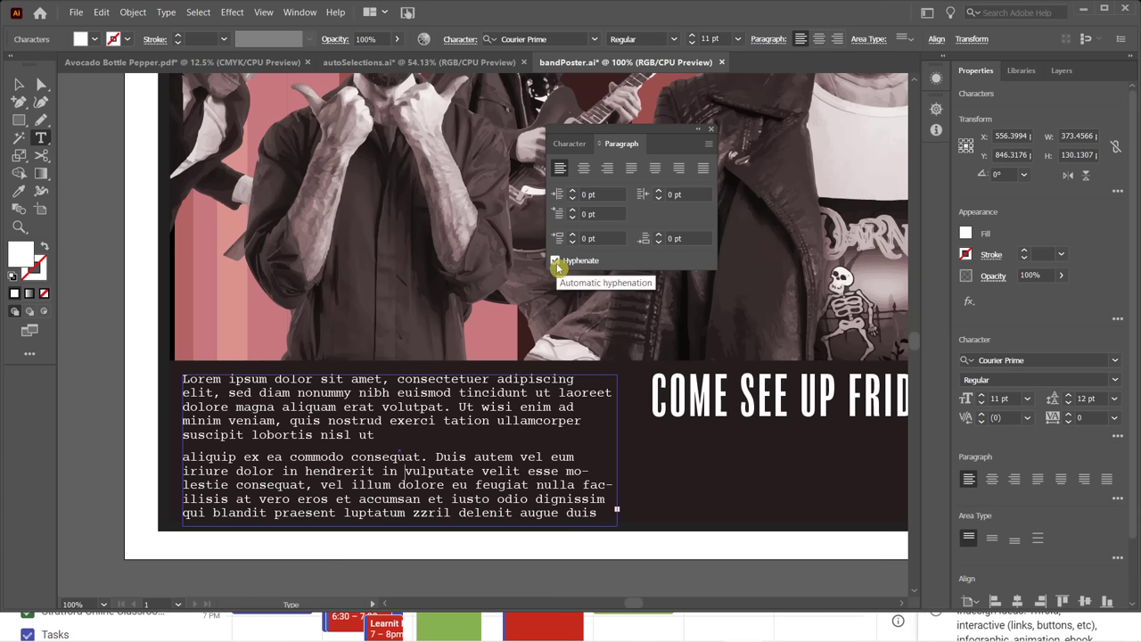
pyautogui.click(556, 261)
pyautogui.click(555, 261)
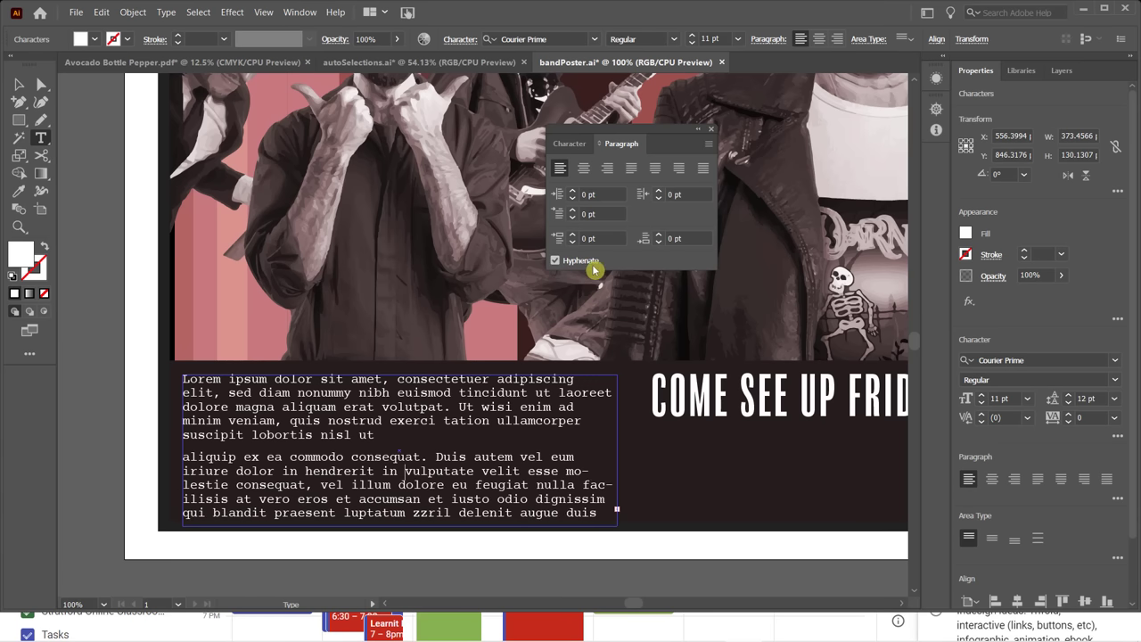
pyautogui.click(556, 260)
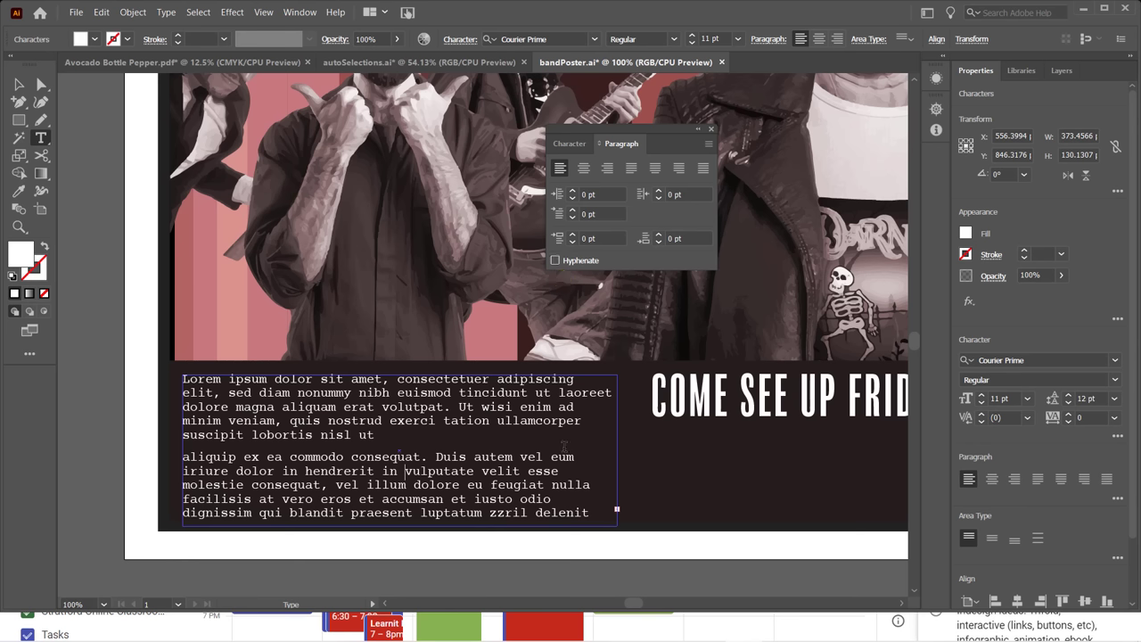
pyautogui.click(21, 86)
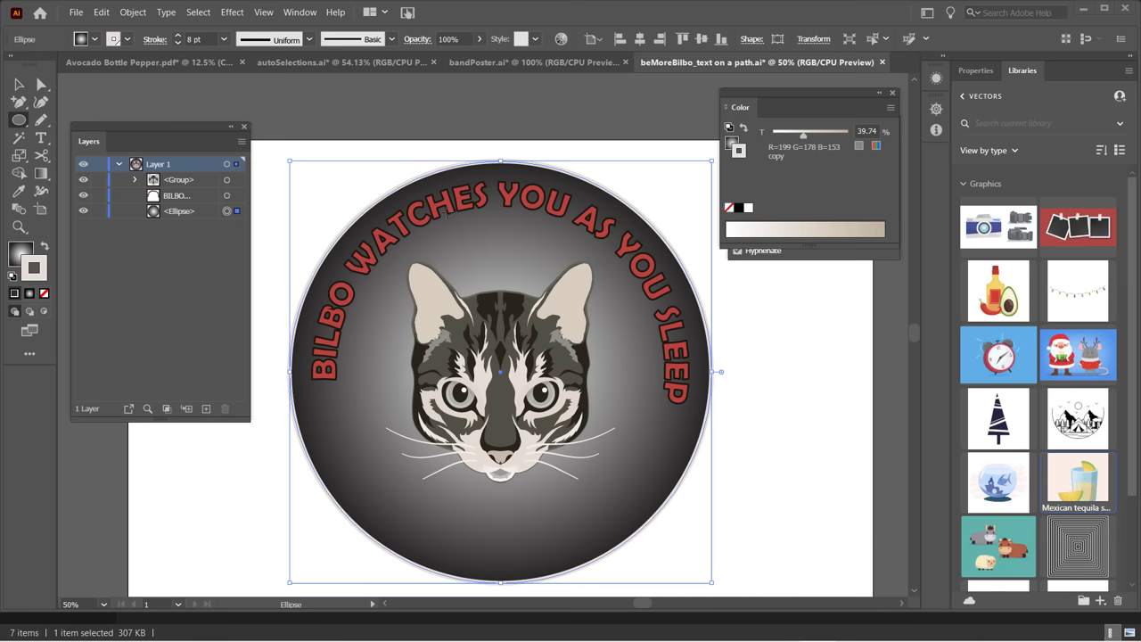
# Select the curved BILBO WATCHES YOU AS YOU SLEEP text and hide it in Layers.
pyautogui.click(41, 84)
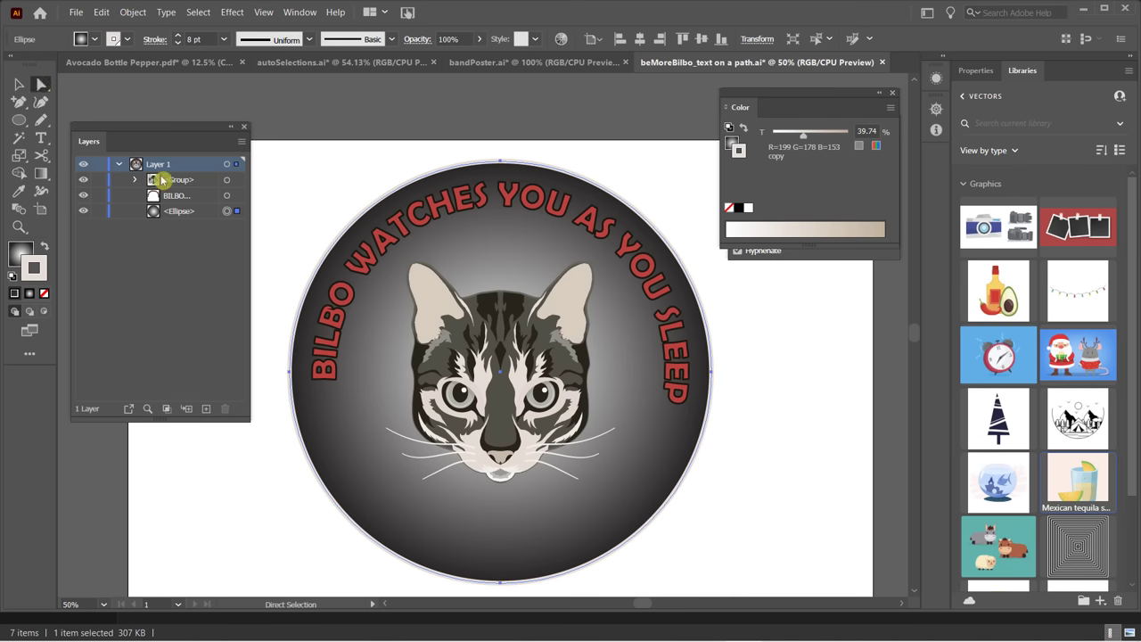
pyautogui.click(383, 251)
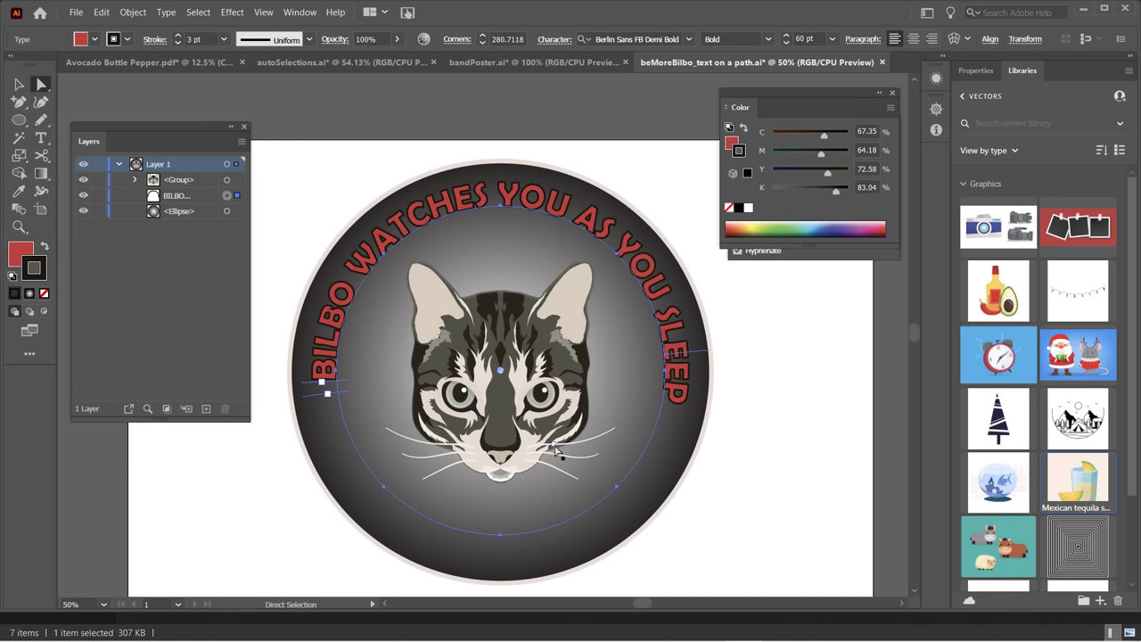
pyautogui.click(177, 279)
pyautogui.click(172, 275)
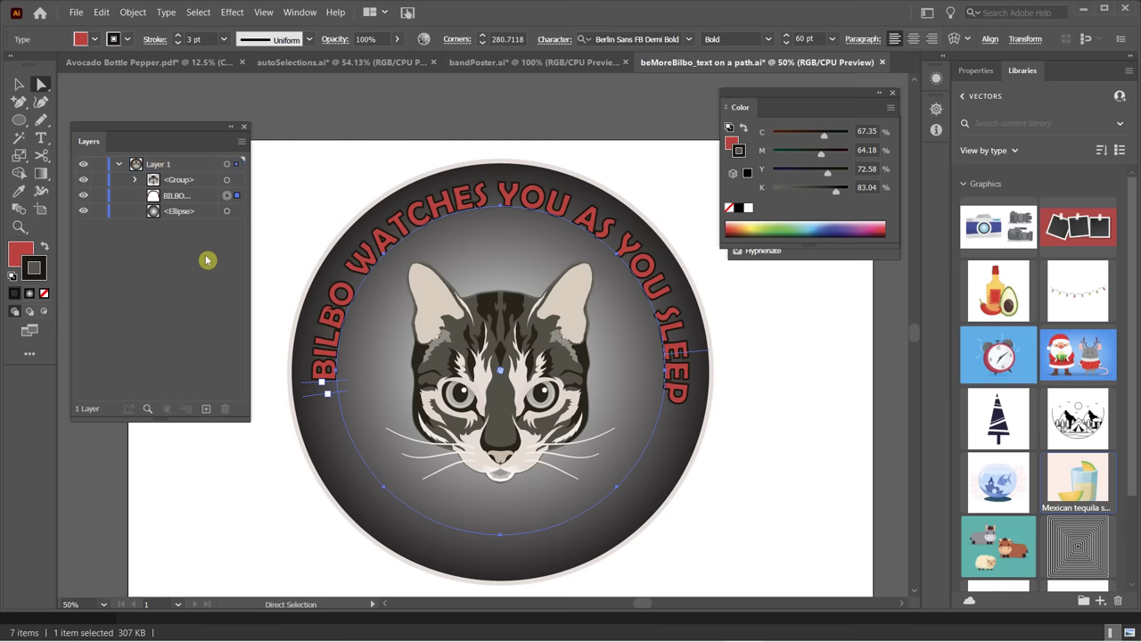
pyautogui.click(83, 197)
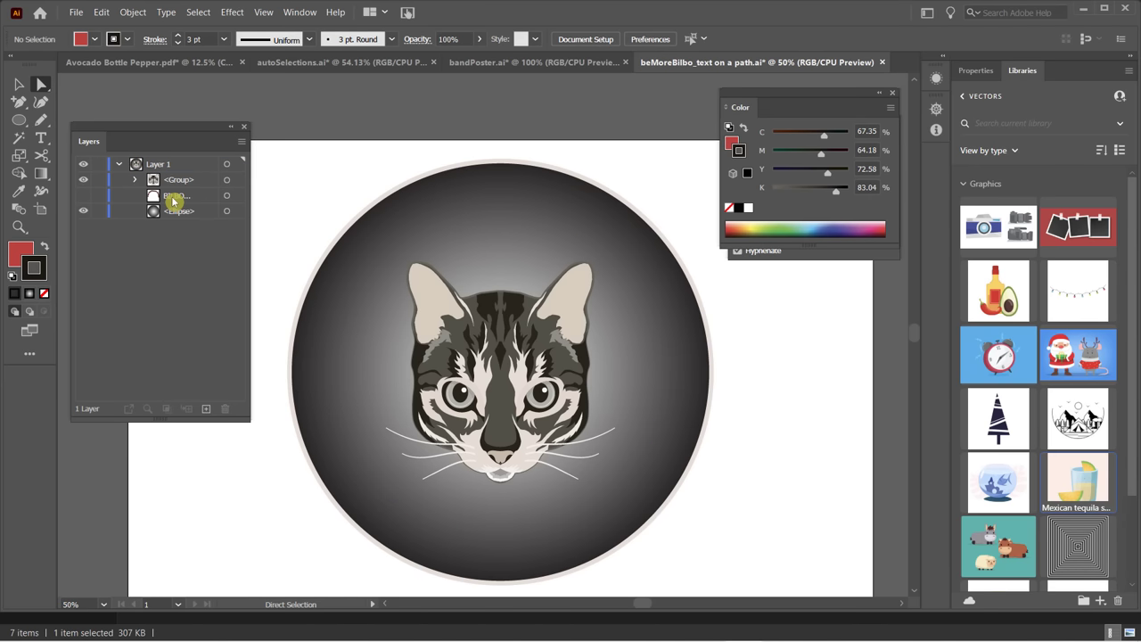
# Create a new layer named 'type on a path' and make it the target layer.
pyautogui.click(206, 412)
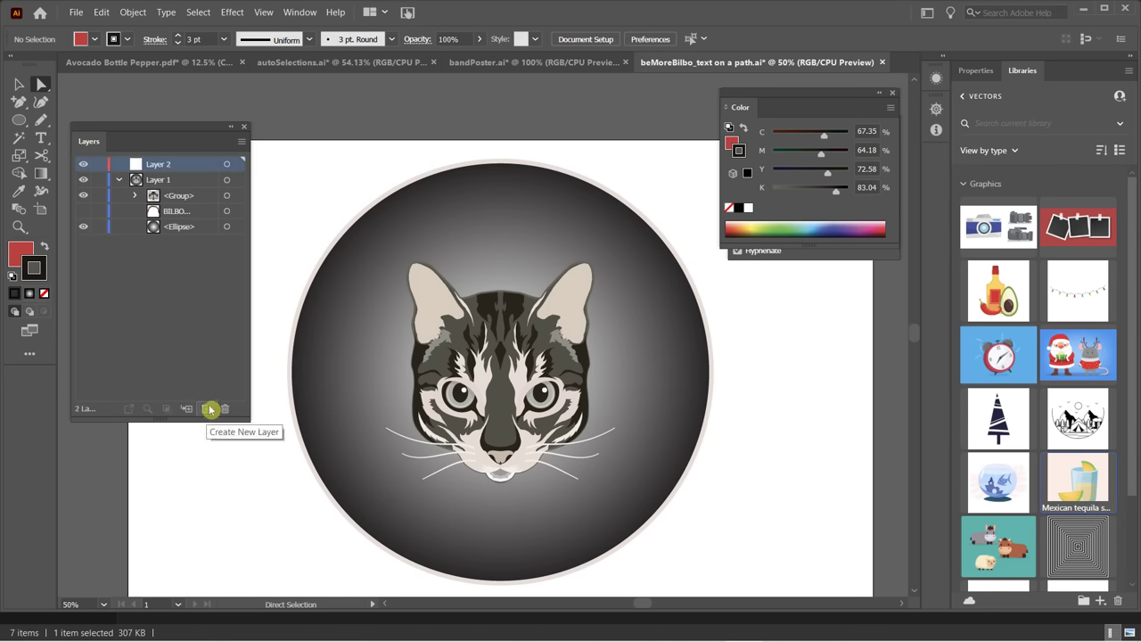
pyautogui.doubleClick(166, 164)
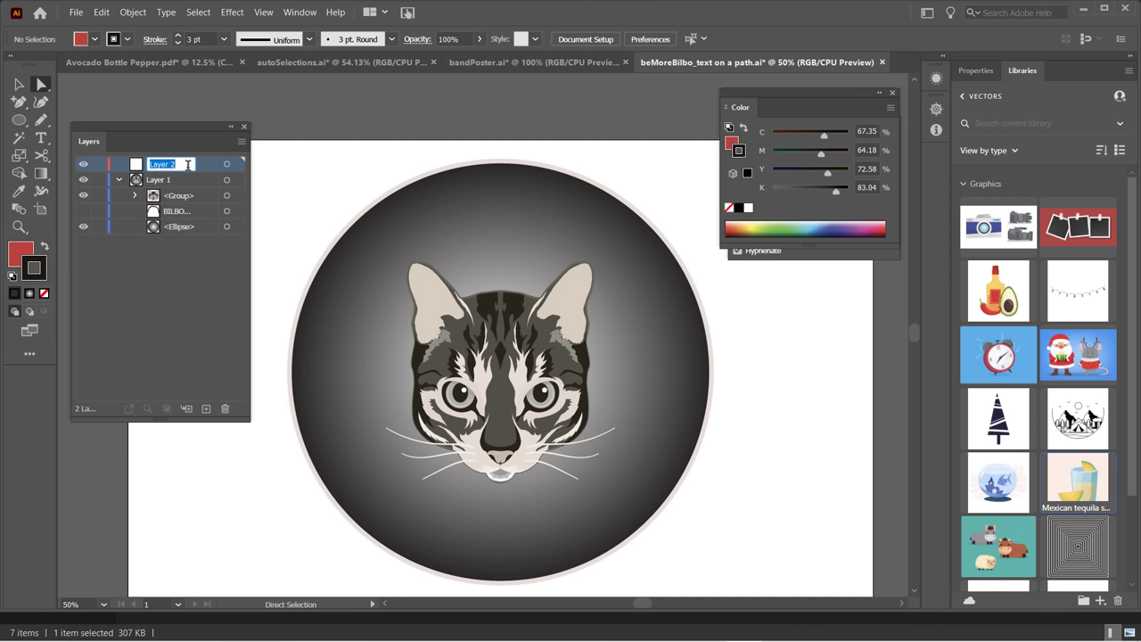
pyautogui.write('type on a path')
pyautogui.press('Return')
pyautogui.click(226, 165)
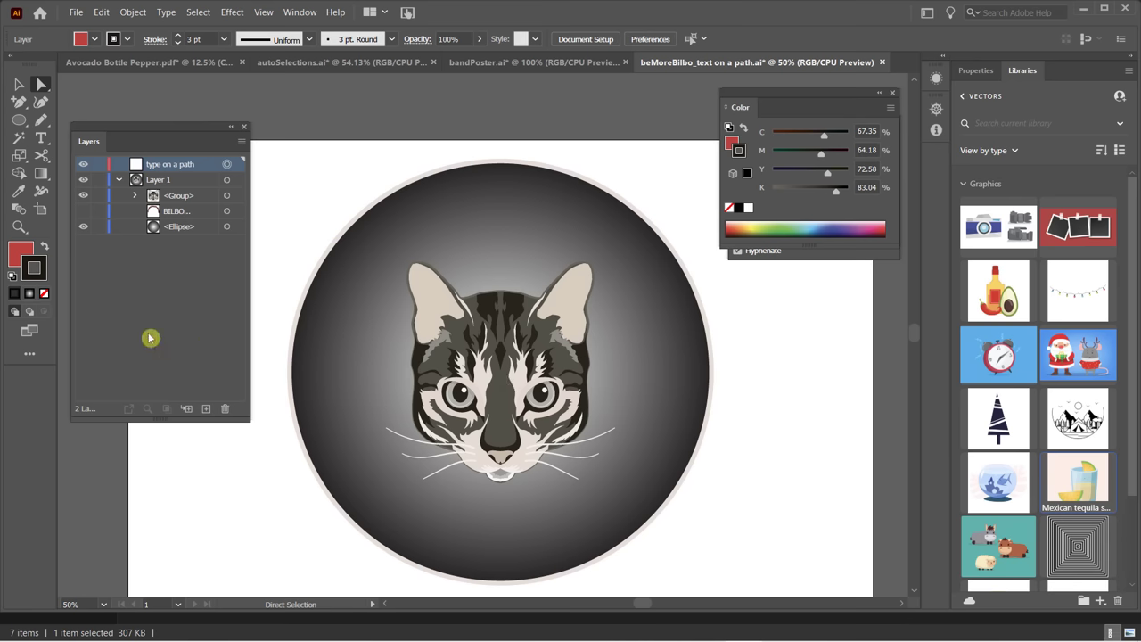
pyautogui.click(20, 122)
# Set the fill to None and the stroke weight to 1 pt.
pyautogui.moveTo(18, 252); pyautogui.dragTo(36, 268)
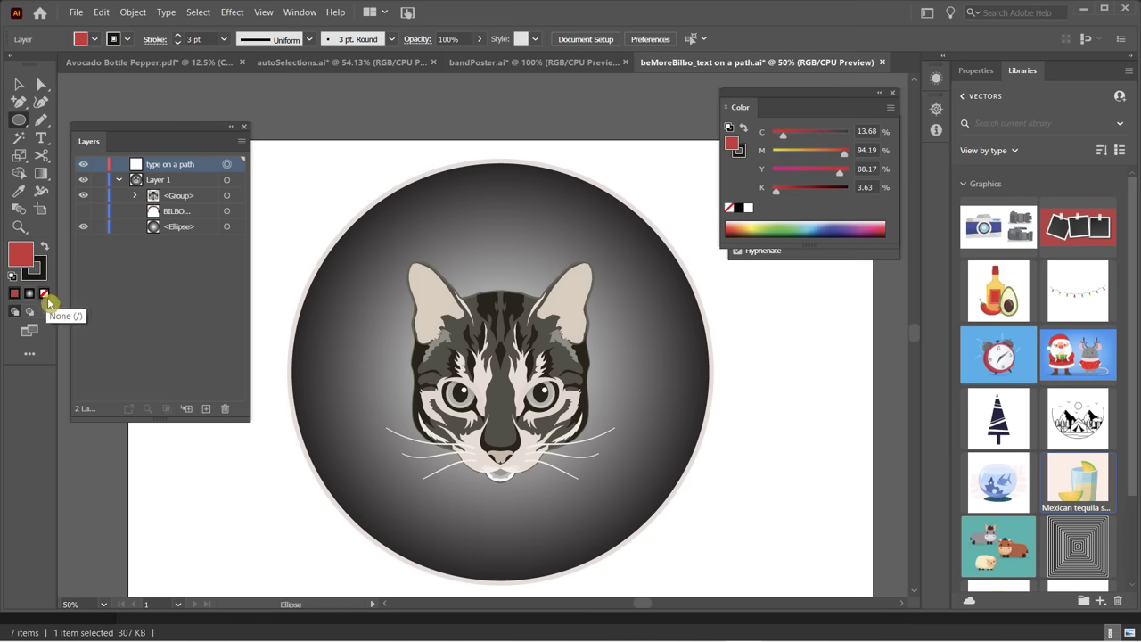
pyautogui.click(46, 296)
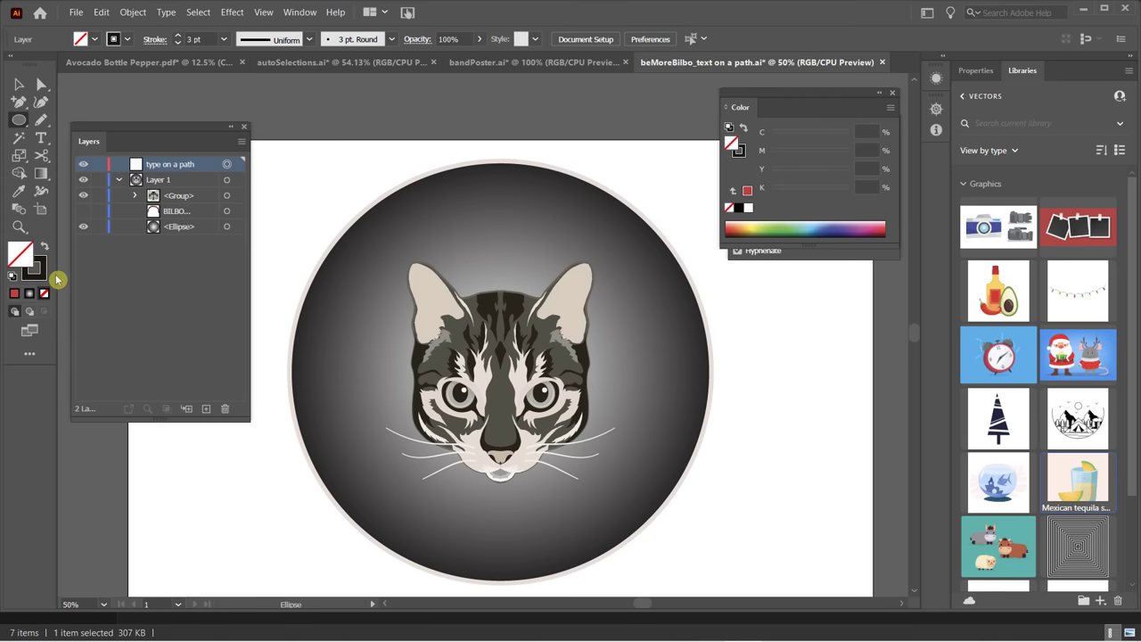
pyautogui.click(177, 41)
pyautogui.click(178, 43)
# Draw a circle centred on the cat's face, nudged up and sized just inside the badge.
pyautogui.moveTo(497, 385); pyautogui.dragTo(318, 229)
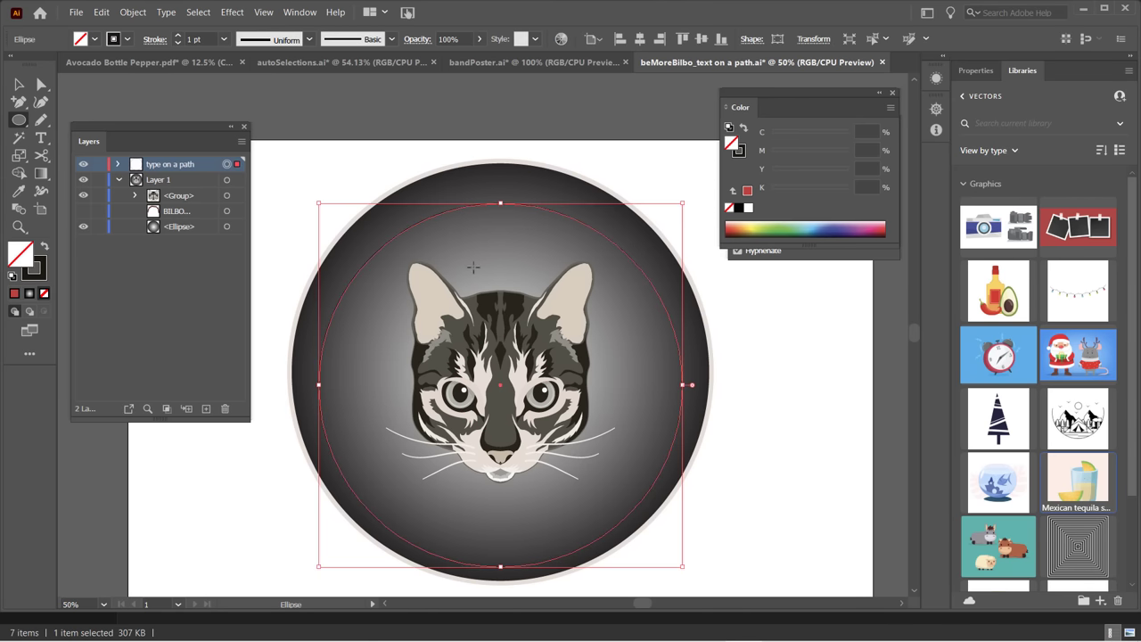
pyautogui.press('Up')
pyautogui.press('Up')
pyautogui.press('Up')
pyautogui.press('Up')
pyautogui.press('Up')
pyautogui.press('Up')
pyautogui.press('Up')
pyautogui.press('Up')
pyautogui.press('Up')
pyautogui.press('Up')
pyautogui.press('Up')
pyautogui.press('Up')
pyautogui.press('Up')
pyautogui.press('Up')
pyautogui.press('Up')
pyautogui.press('Up')
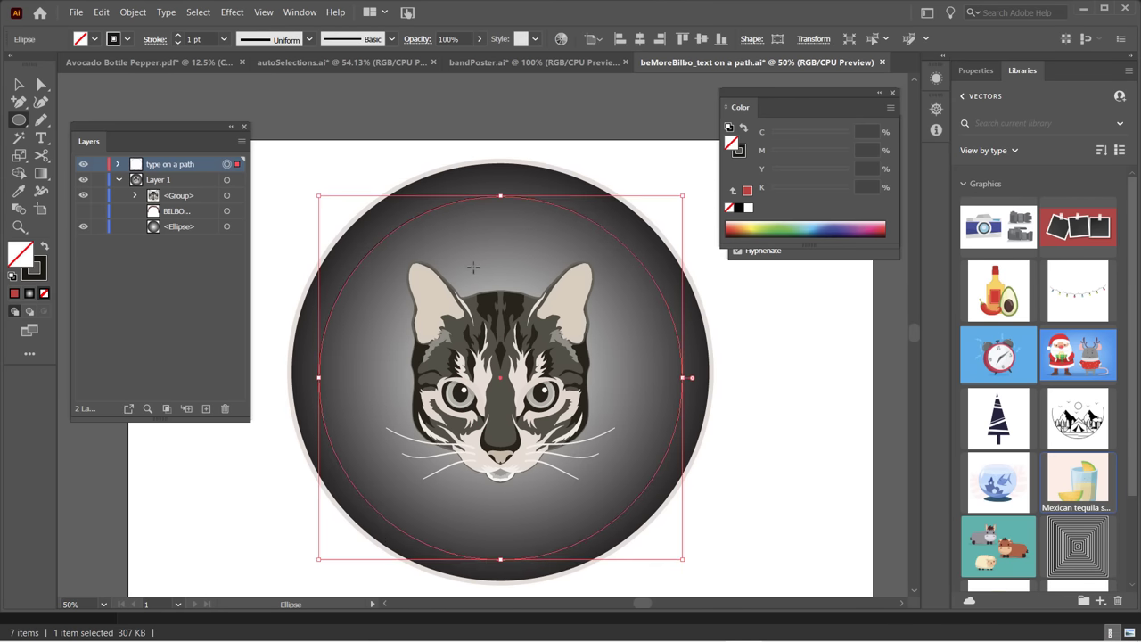
pyautogui.press('Up')
pyautogui.press('Up')
pyautogui.press('Up')
pyautogui.press('Up')
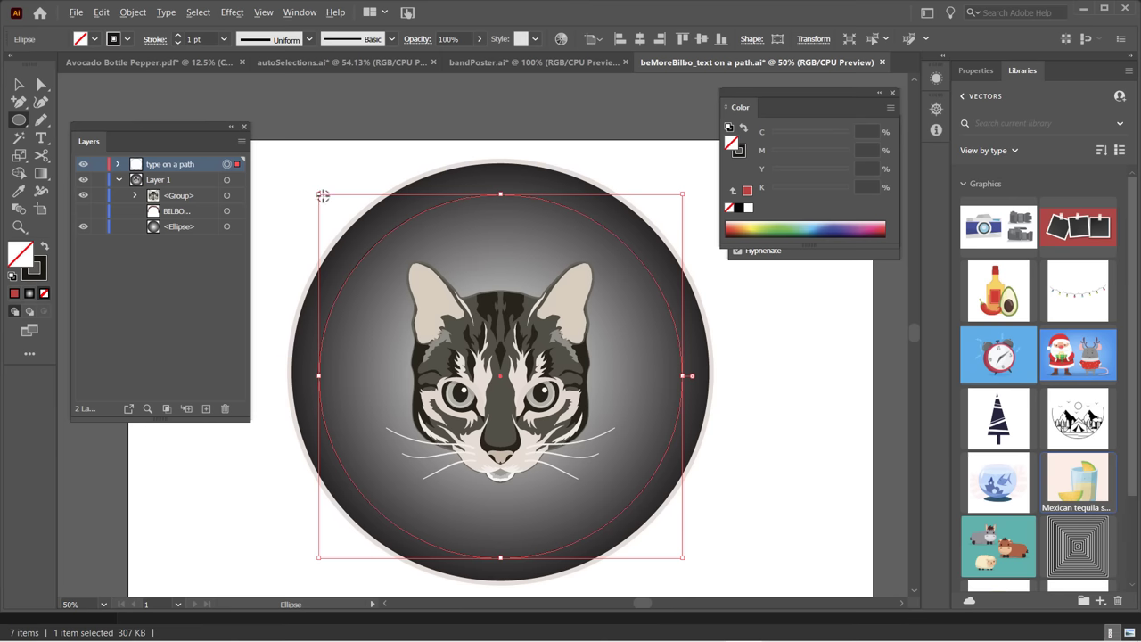
pyautogui.moveTo(319, 194); pyautogui.dragTo(330, 206)
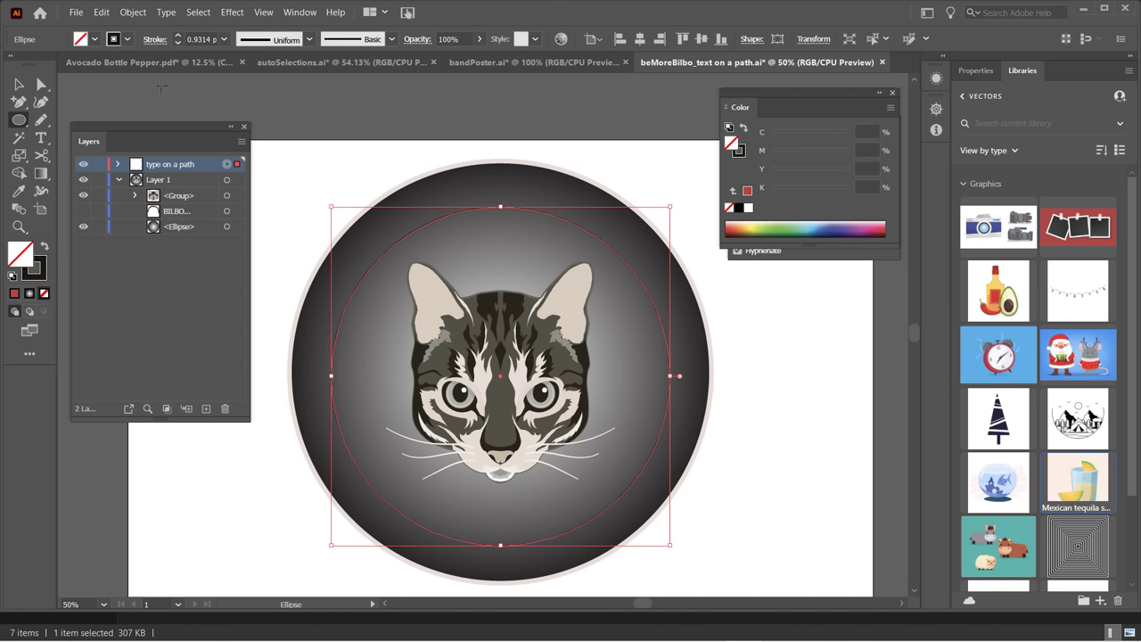
pyautogui.moveTo(41, 138); pyautogui.dragTo(101, 161)
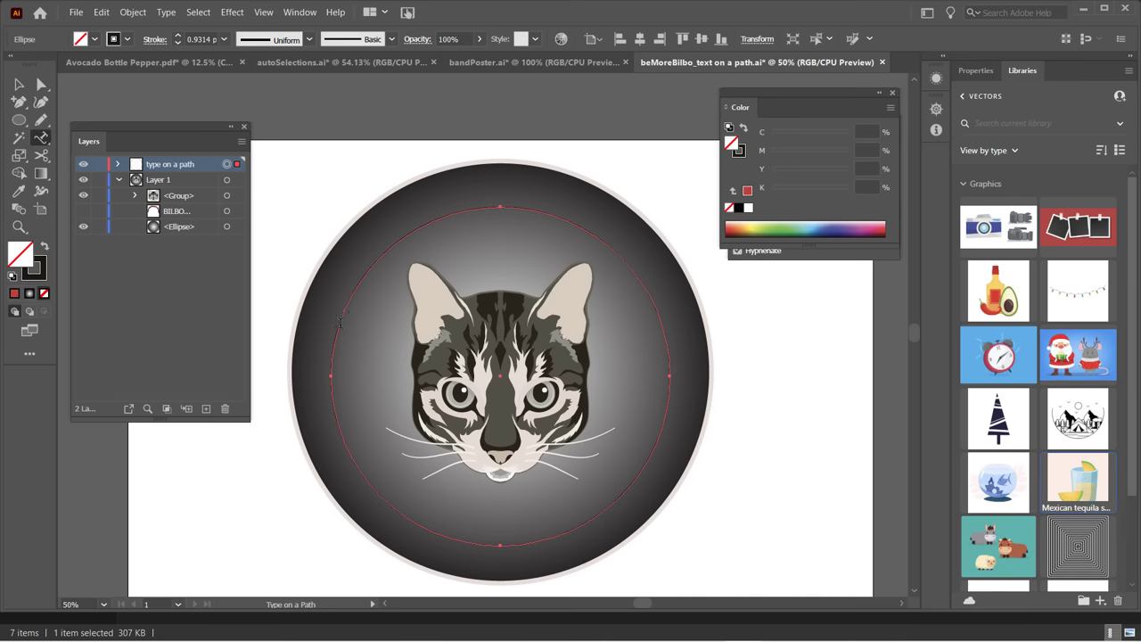
# Start 20 pt type on the circle reading BILBO WATCHES YOU AS YOU SLEEP.
pyautogui.click(336, 324)
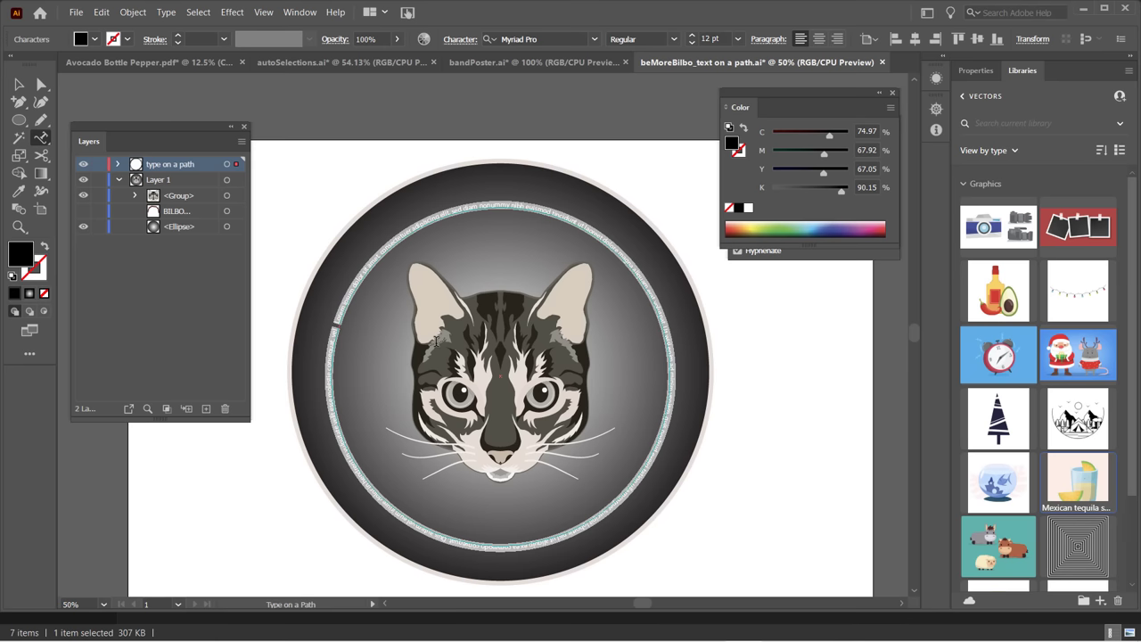
pyautogui.click(693, 35)
pyautogui.click(693, 36)
pyautogui.click(693, 37)
pyautogui.click(693, 37)
pyautogui.click(693, 37)
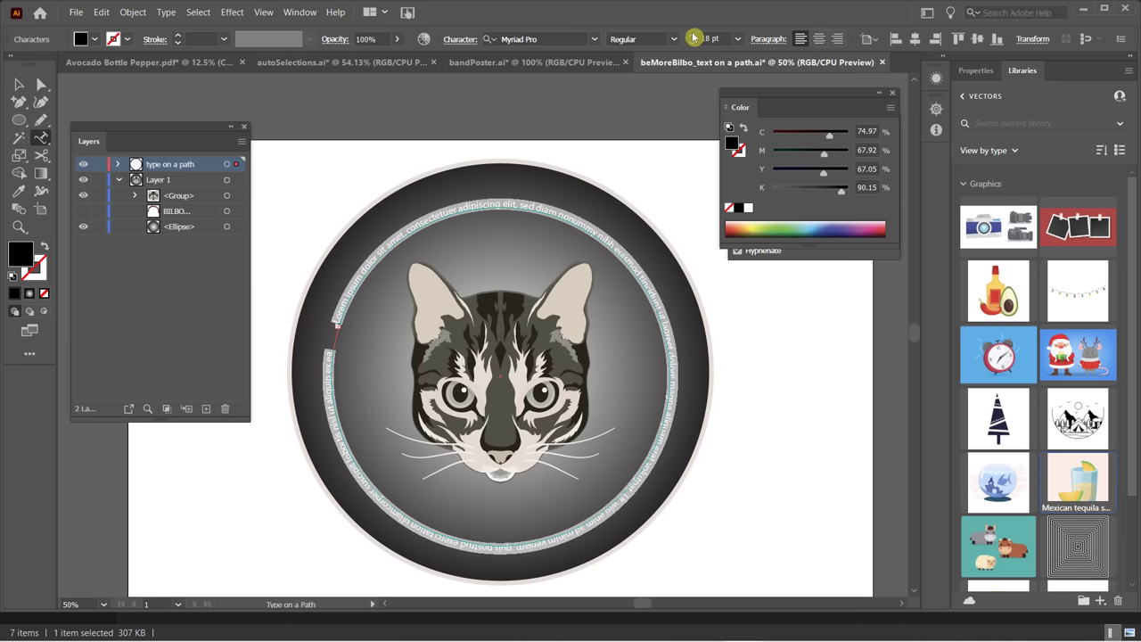
pyautogui.click(693, 38)
pyautogui.click(692, 37)
pyautogui.click(693, 38)
pyautogui.click(693, 37)
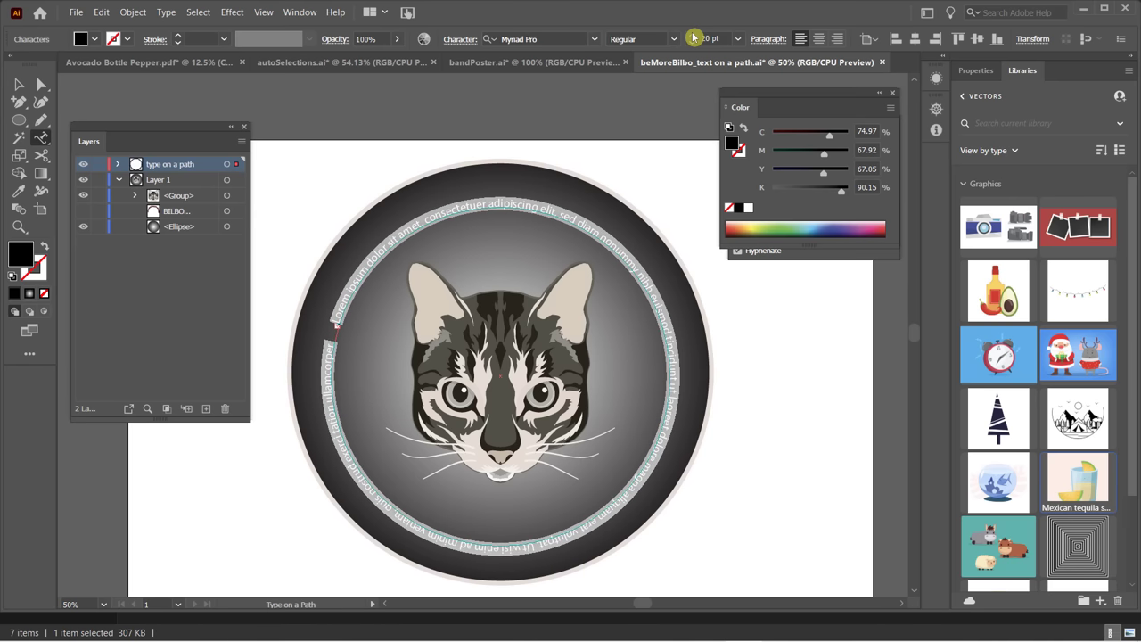
pyautogui.write('BILBO')
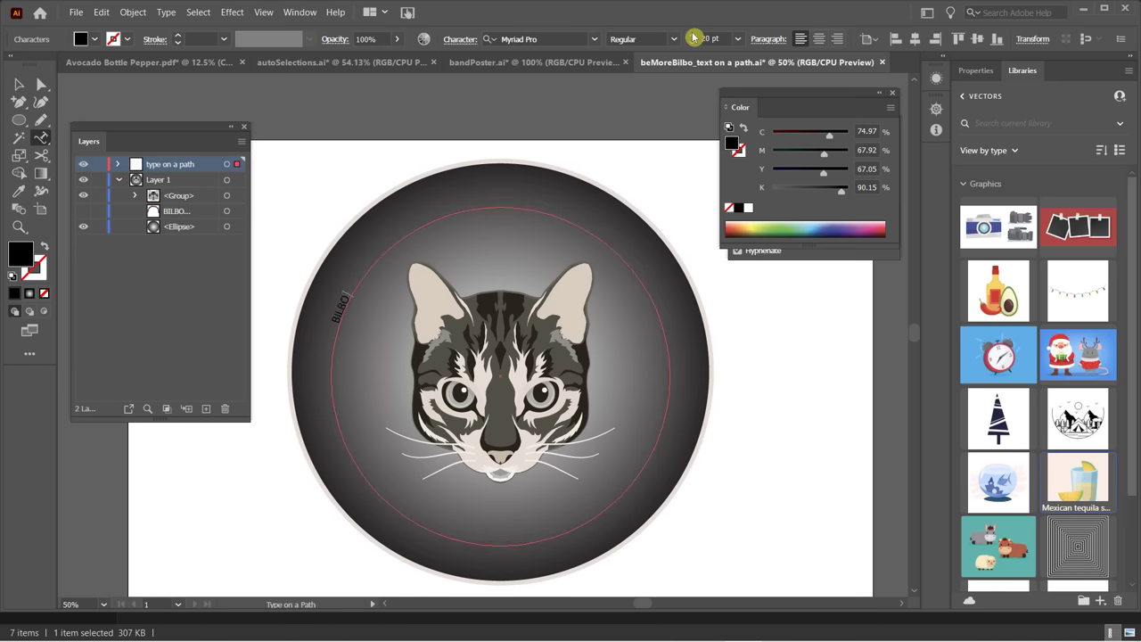
pyautogui.write(' WATCHES YOU AS YOU SLEEP')
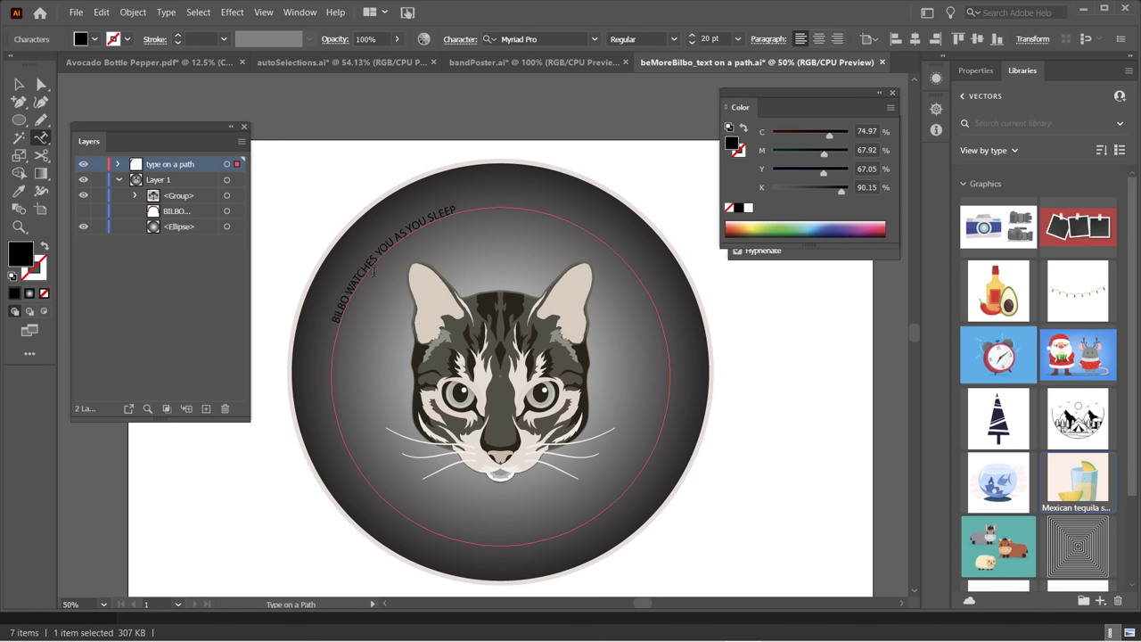
# Select all the circular text and enlarge it to 48 pt.
pyautogui.tripleClick(339, 306)
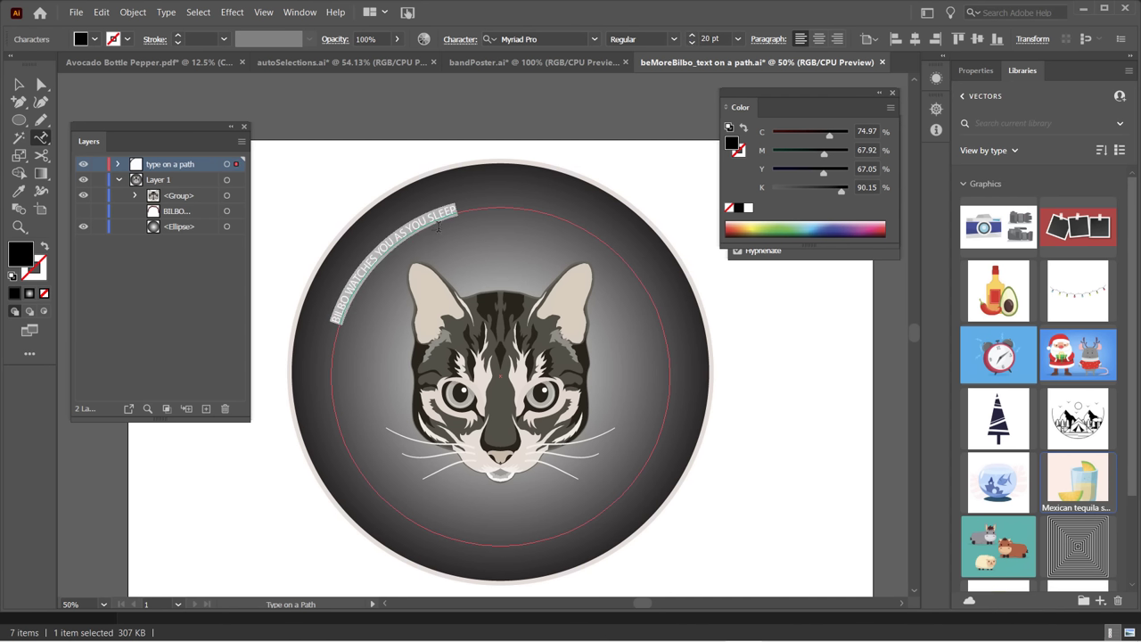
pyautogui.click(696, 39)
pyautogui.click(696, 39)
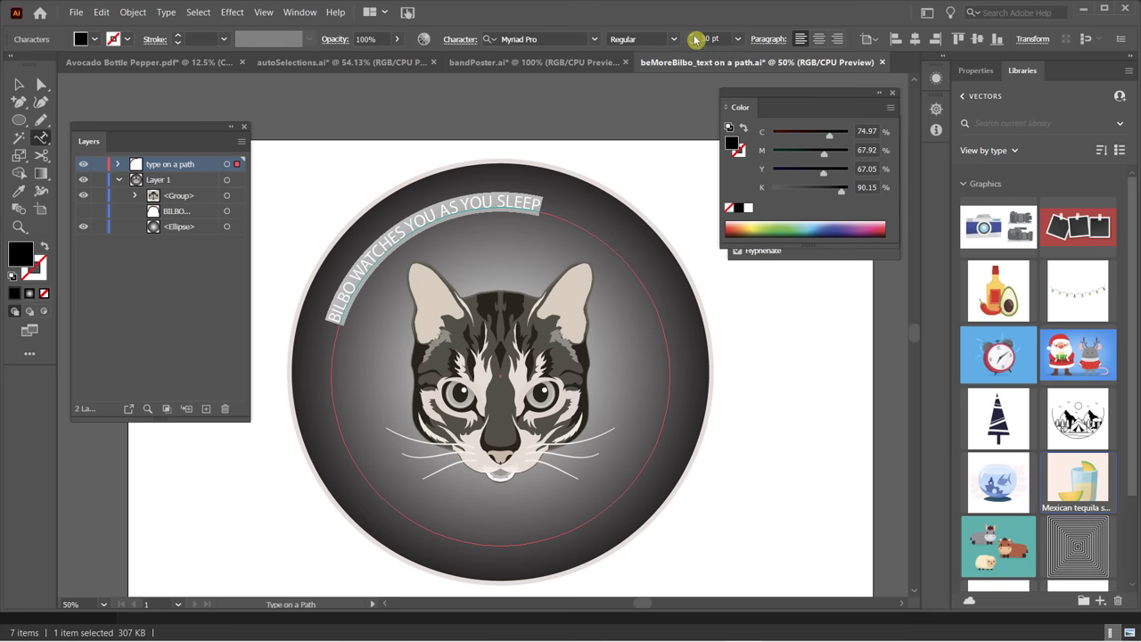
pyautogui.click(696, 39)
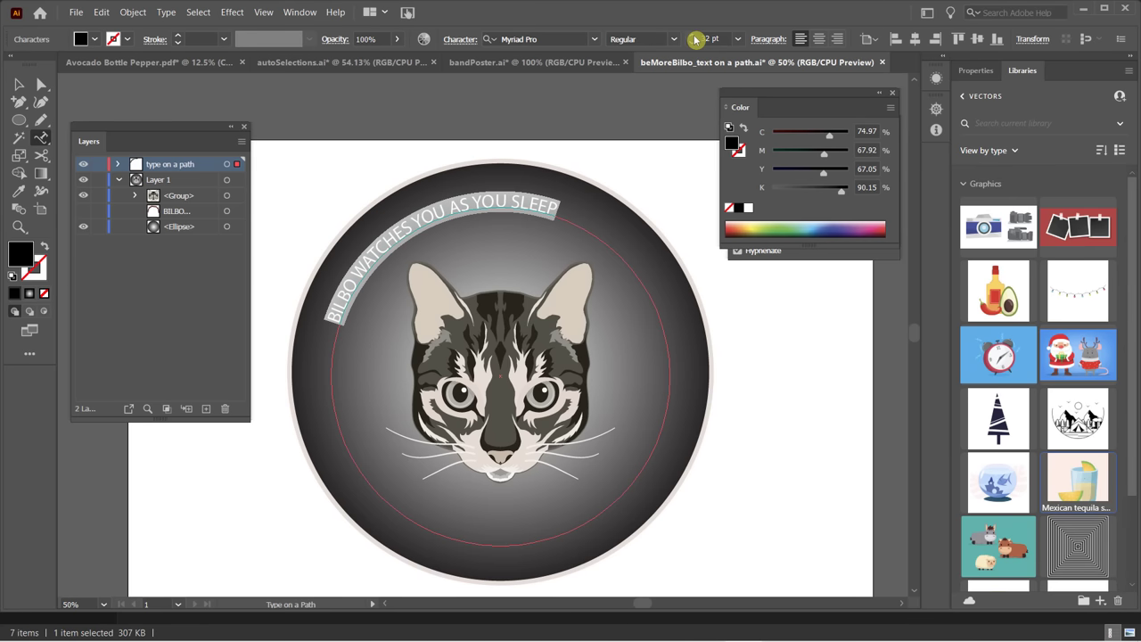
pyautogui.click(696, 40)
pyautogui.click(696, 40)
pyautogui.click(695, 39)
pyautogui.click(695, 40)
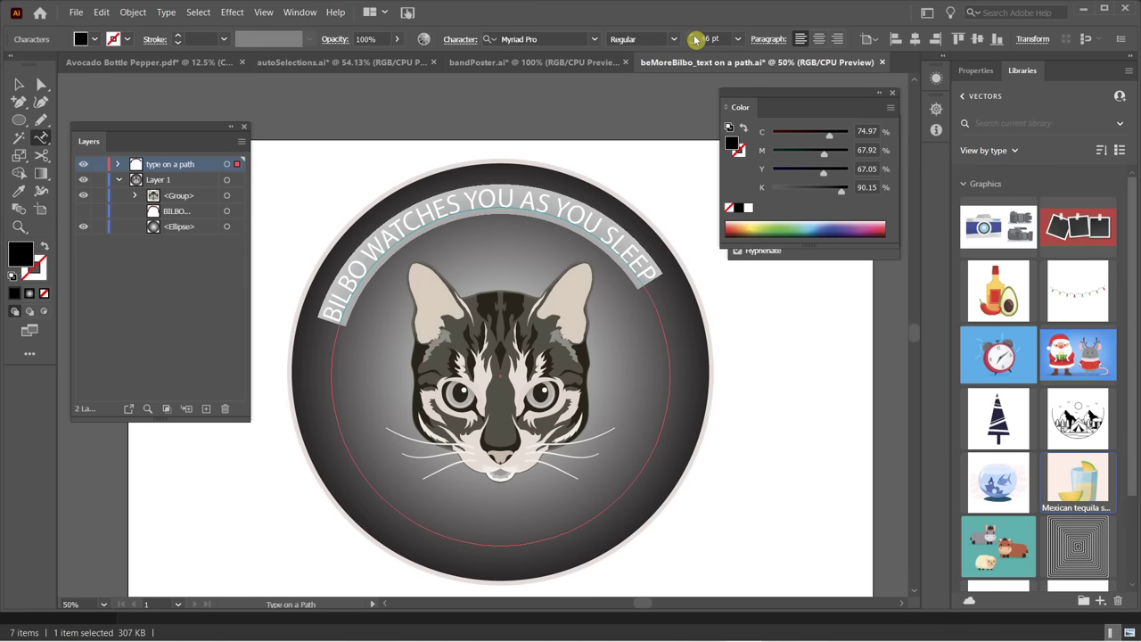
pyautogui.click(695, 39)
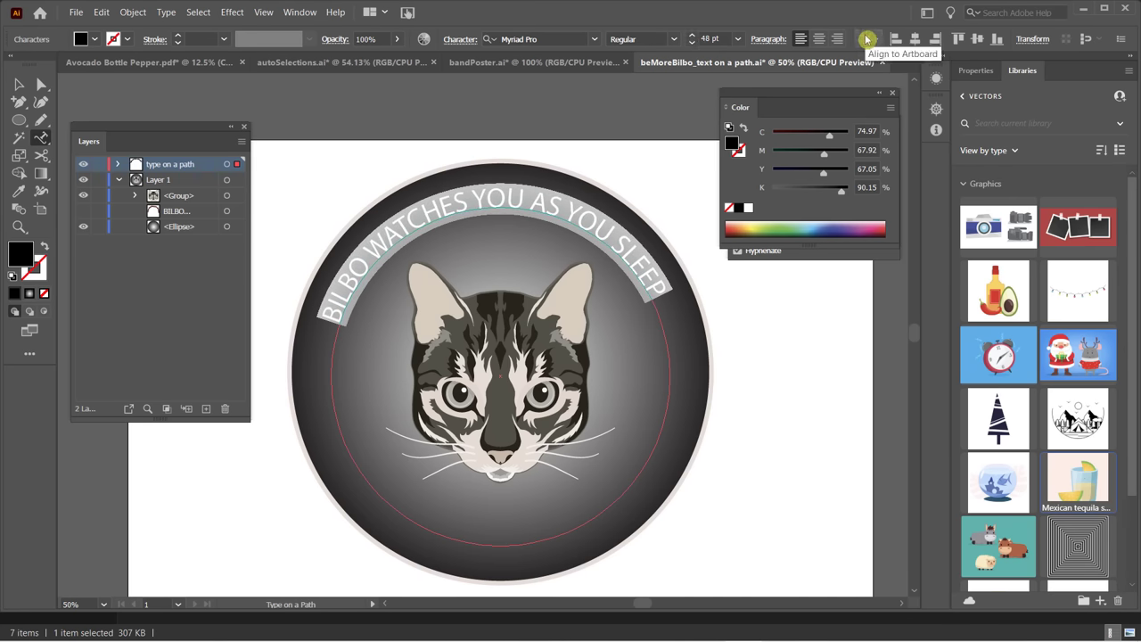
# Apply Balboa ExtraCondensed at 72 pt to the BILBO WATCHES YOU AS YOU SLEEP path text.
pyautogui.click(675, 40)
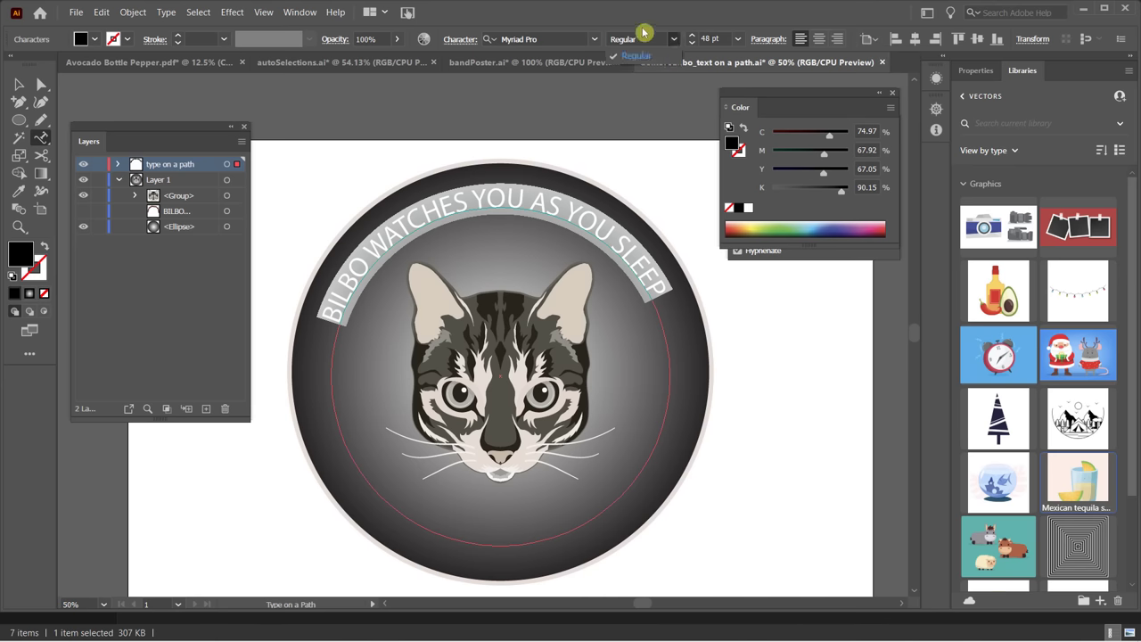
pyautogui.click(594, 39)
pyautogui.click(687, 133)
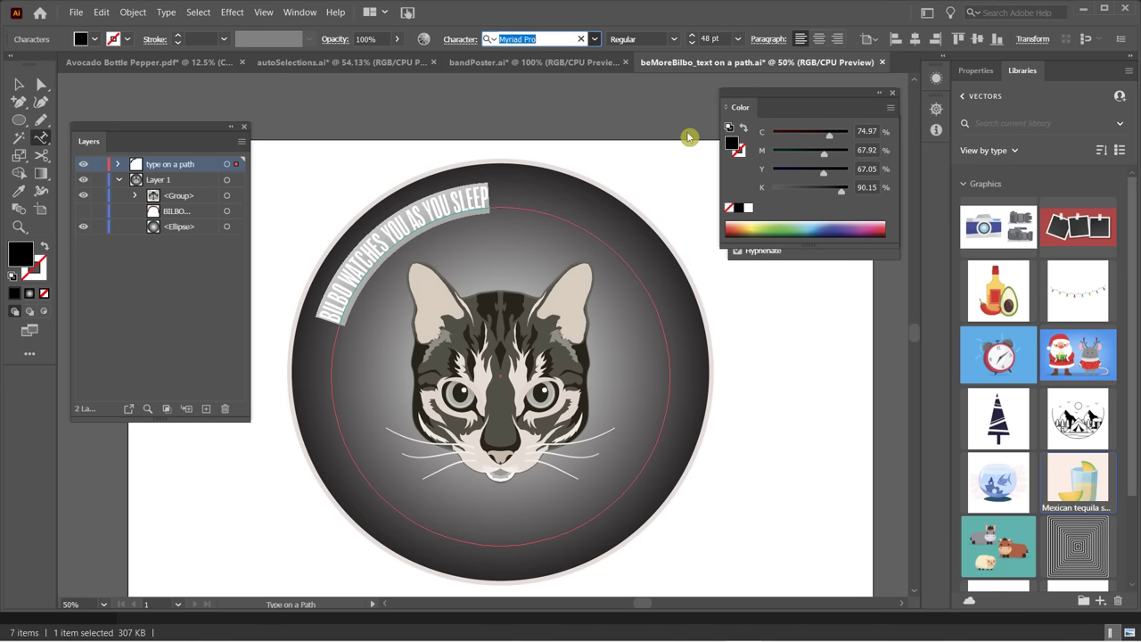
pyautogui.click(739, 39)
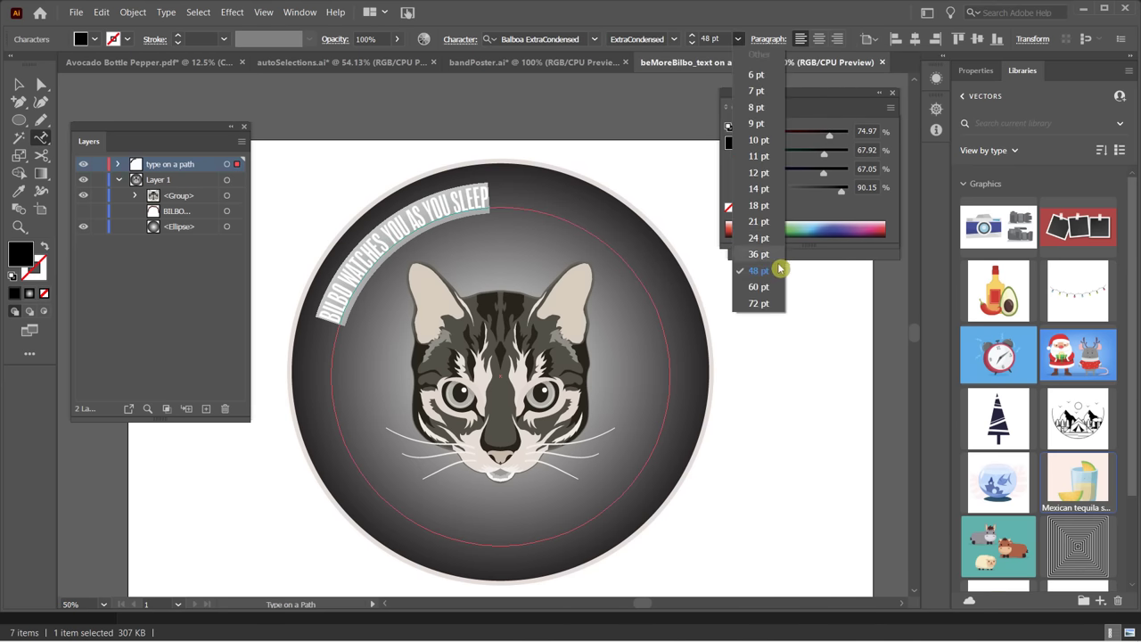
pyautogui.click(758, 304)
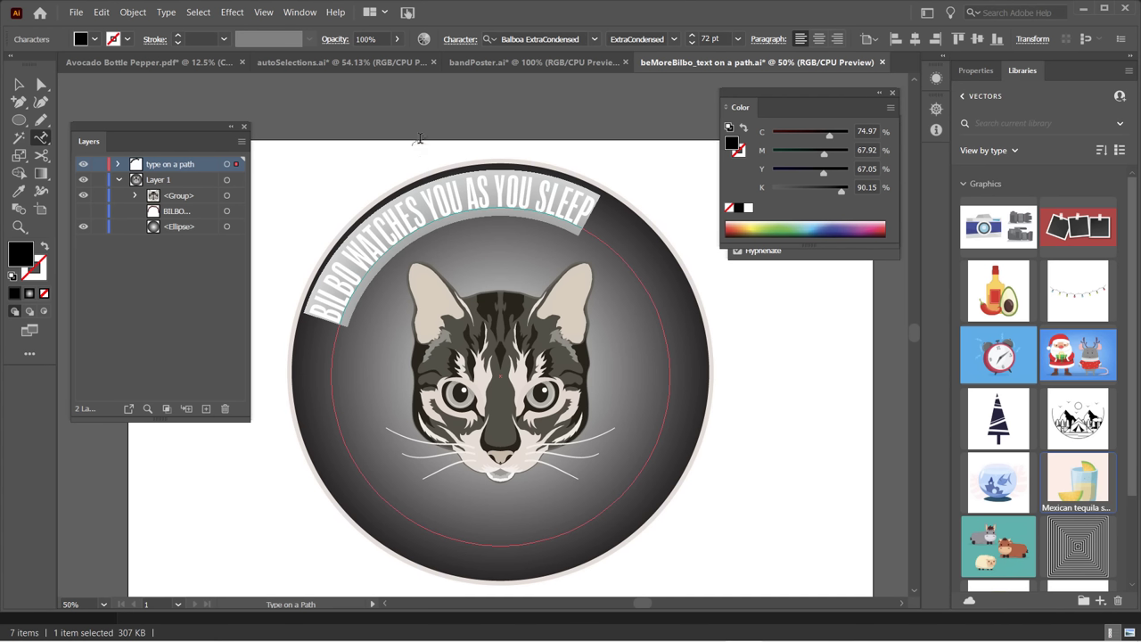
# Show the Character panel as a floating panel and set the curved text's tracking to 100.
pyautogui.click(299, 13)
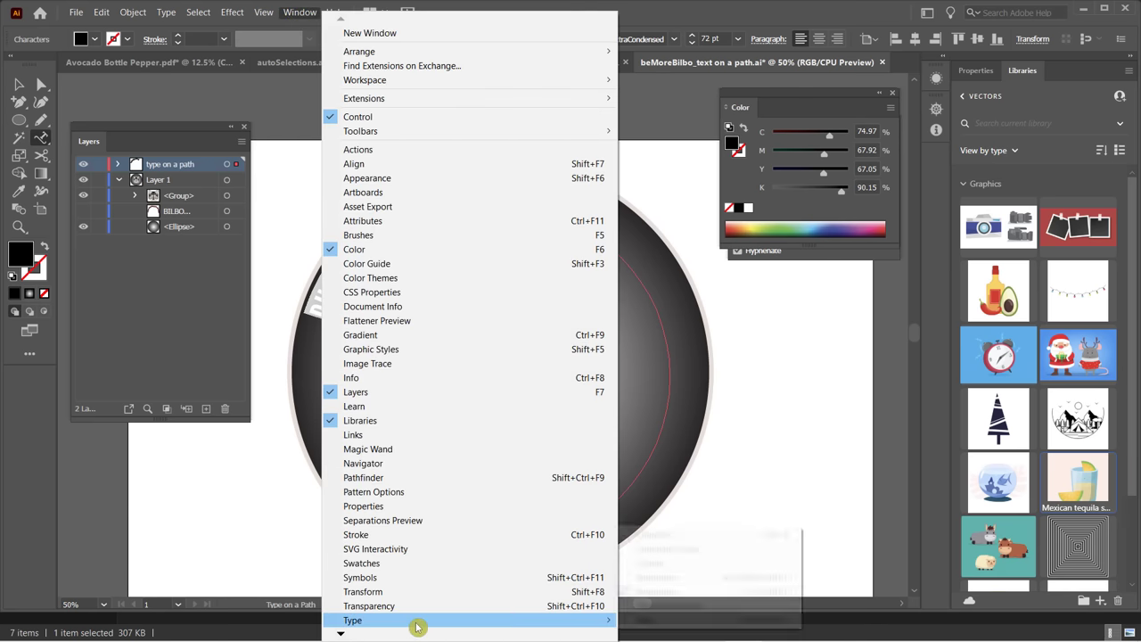
pyautogui.moveTo(416, 621)
pyautogui.click(664, 535)
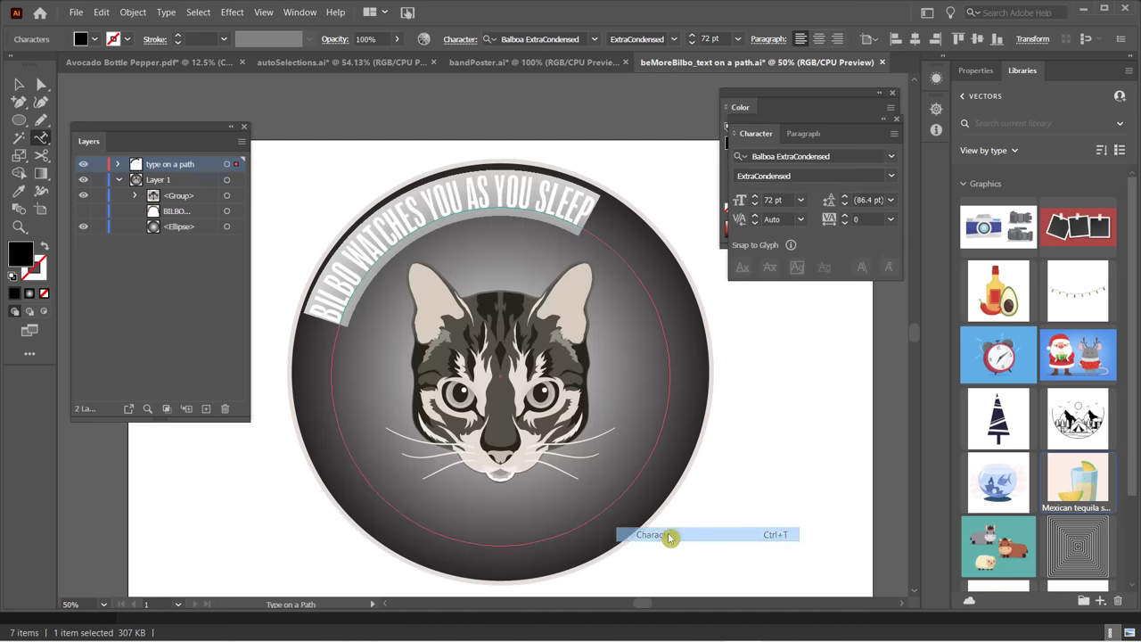
pyautogui.moveTo(800, 125); pyautogui.dragTo(590, 89)
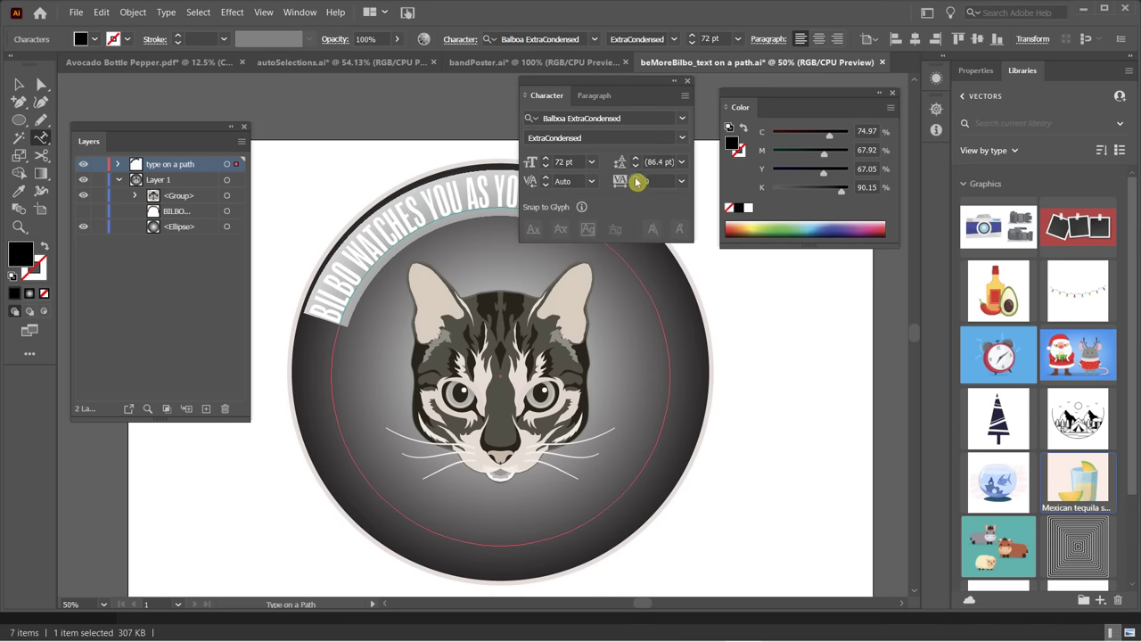
pyautogui.click(681, 182)
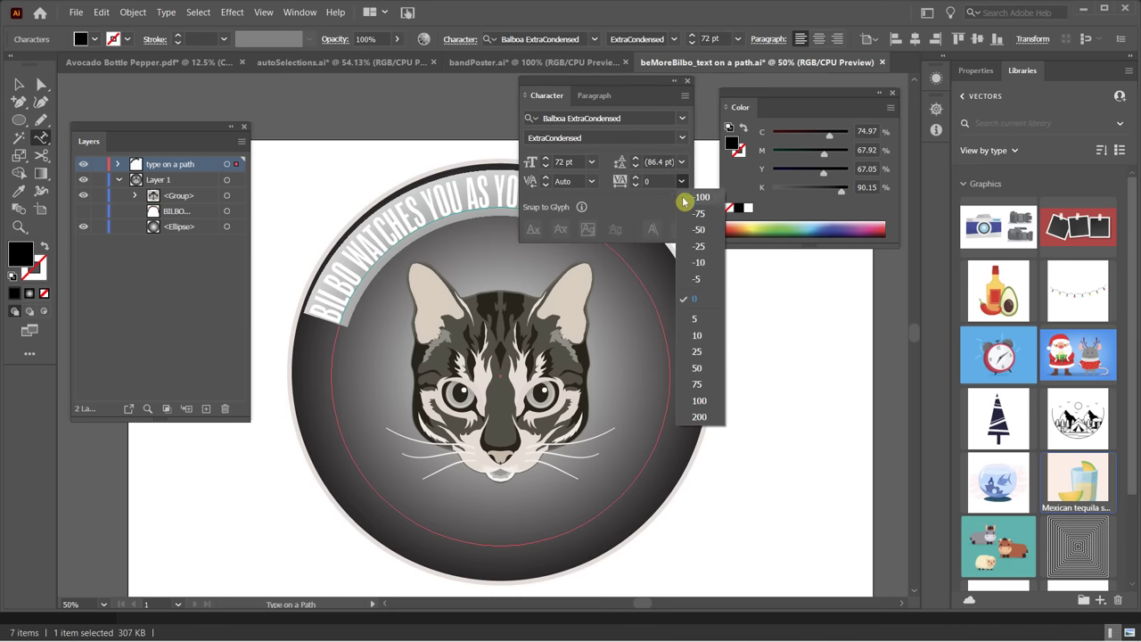
pyautogui.click(698, 400)
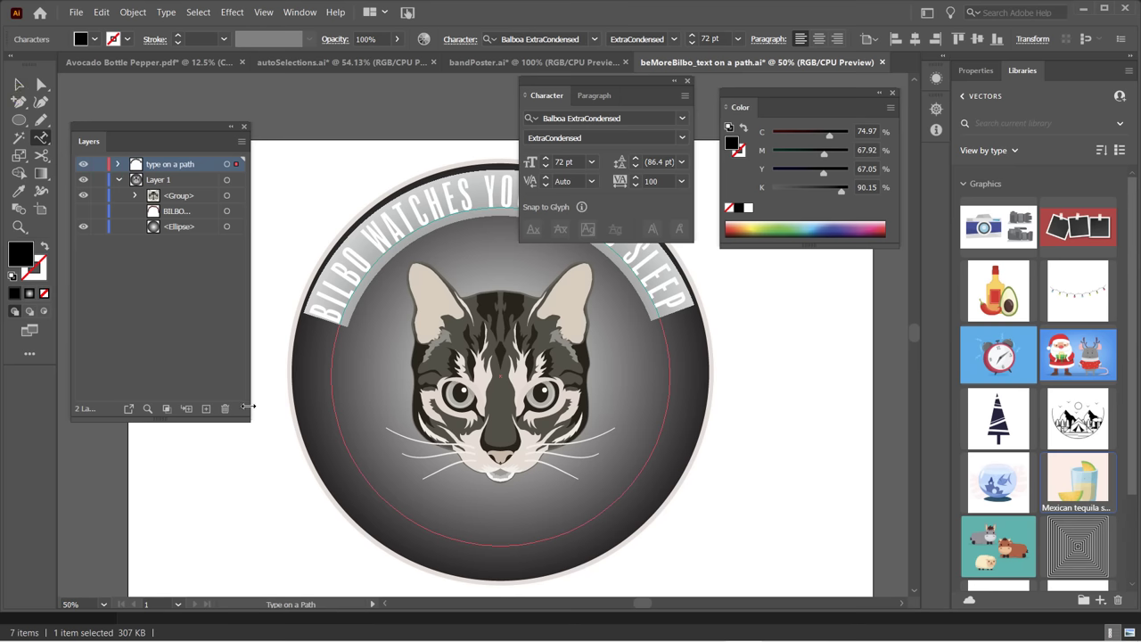
# Drag the path text's start bracket along the circle to reposition the phrase.
pyautogui.click(42, 86)
pyautogui.scroll(2, 341, 364)
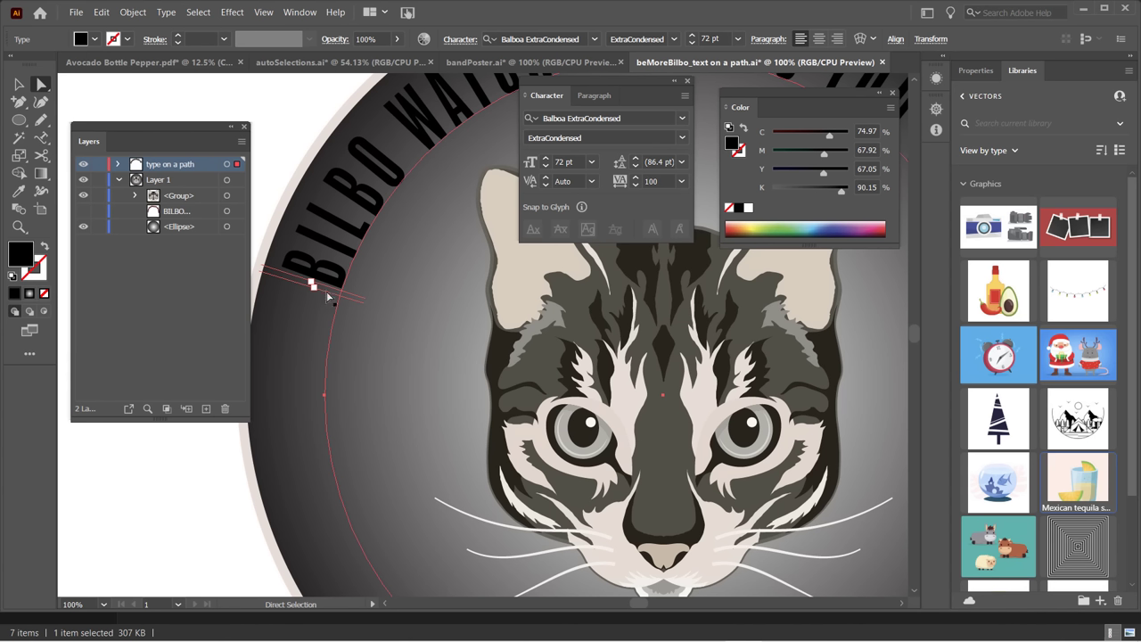
pyautogui.moveTo(328, 296); pyautogui.dragTo(323, 318)
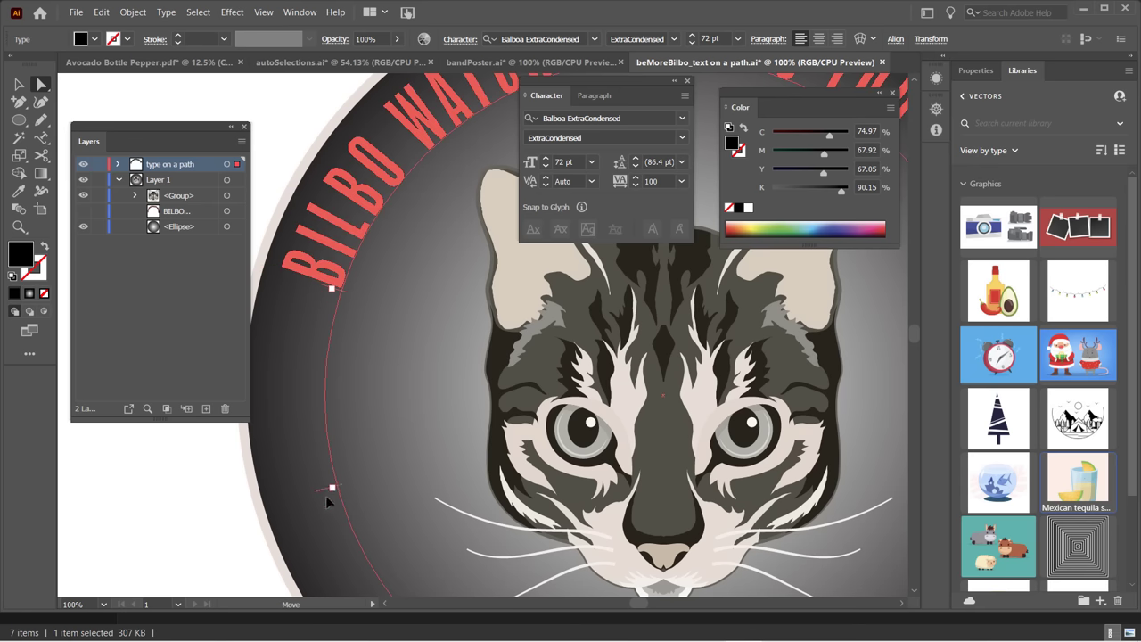
pyautogui.moveTo(343, 523); pyautogui.dragTo(344, 524)
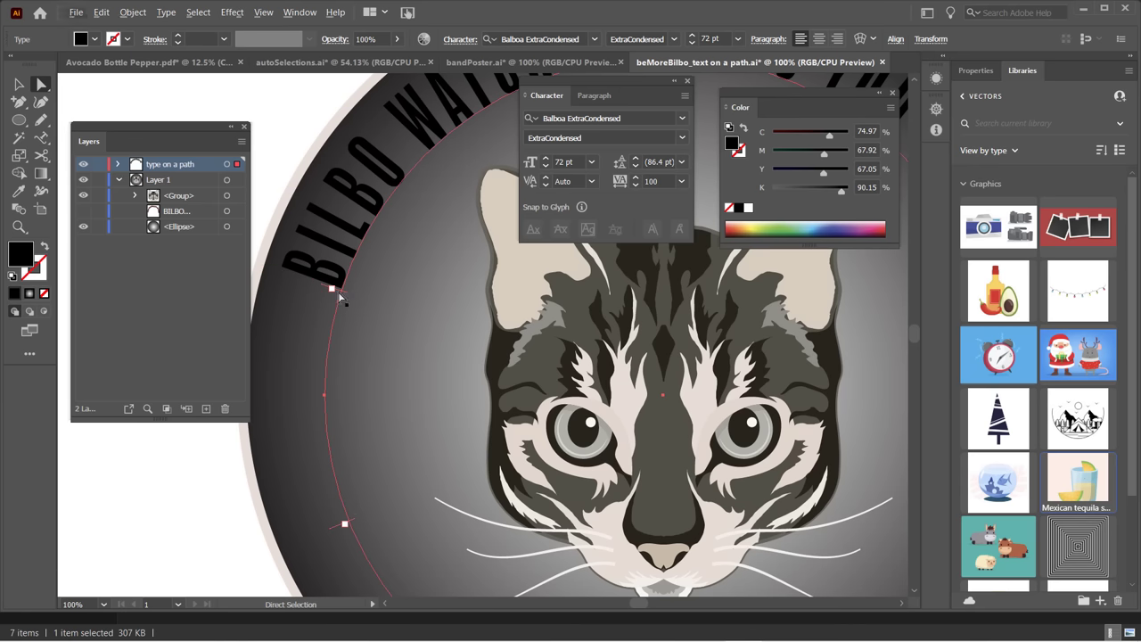
pyautogui.moveTo(339, 297); pyautogui.dragTo(341, 327)
pyautogui.keyDown('alt'); pyautogui.scroll(-2, 346, 367); pyautogui.keyUp('alt')
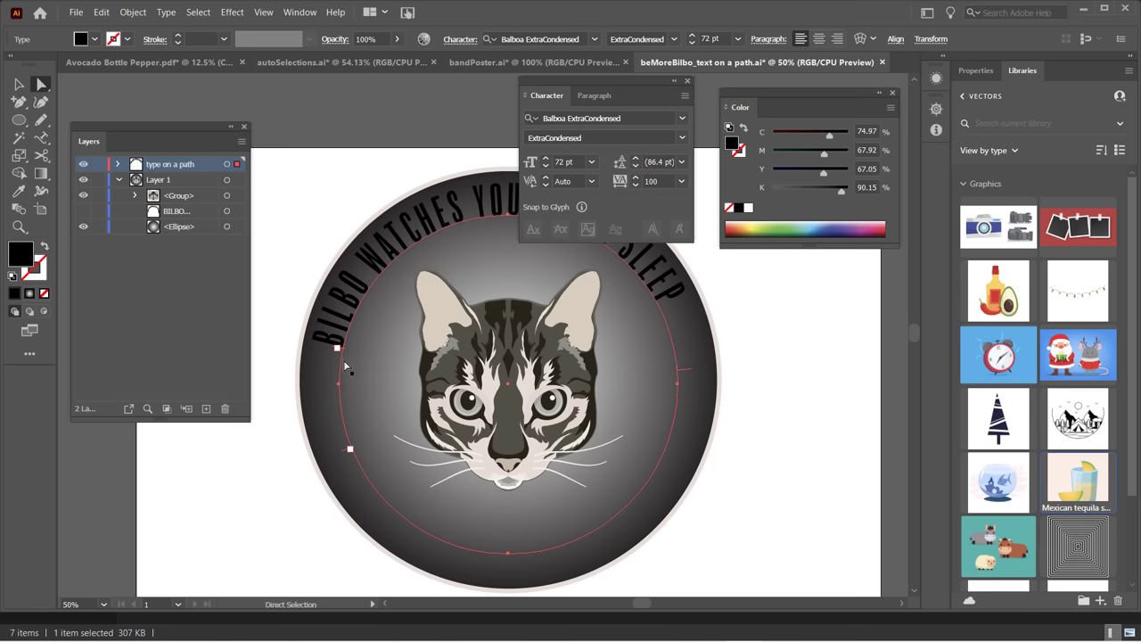
pyautogui.press('alt')
pyautogui.scroll(1, 346, 353)
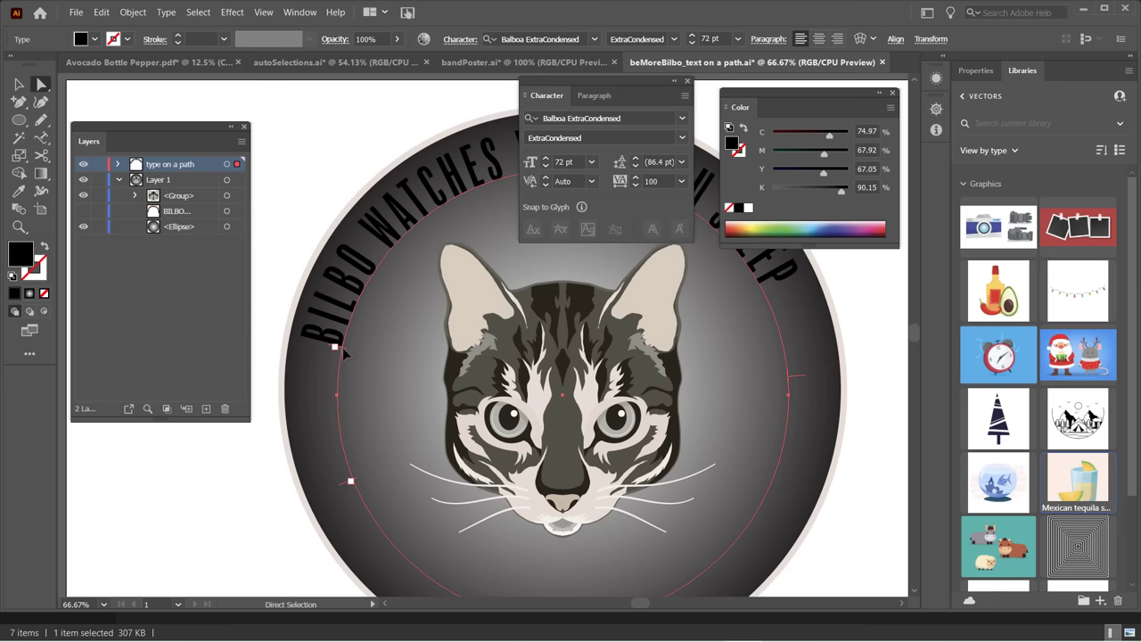
pyautogui.moveTo(343, 353)
pyautogui.mouseDown()
pyautogui.moveTo(342, 320)
pyautogui.moveTo(339, 345)
pyautogui.mouseUp()
pyautogui.moveTo(341, 375); pyautogui.dragTo(355, 328)
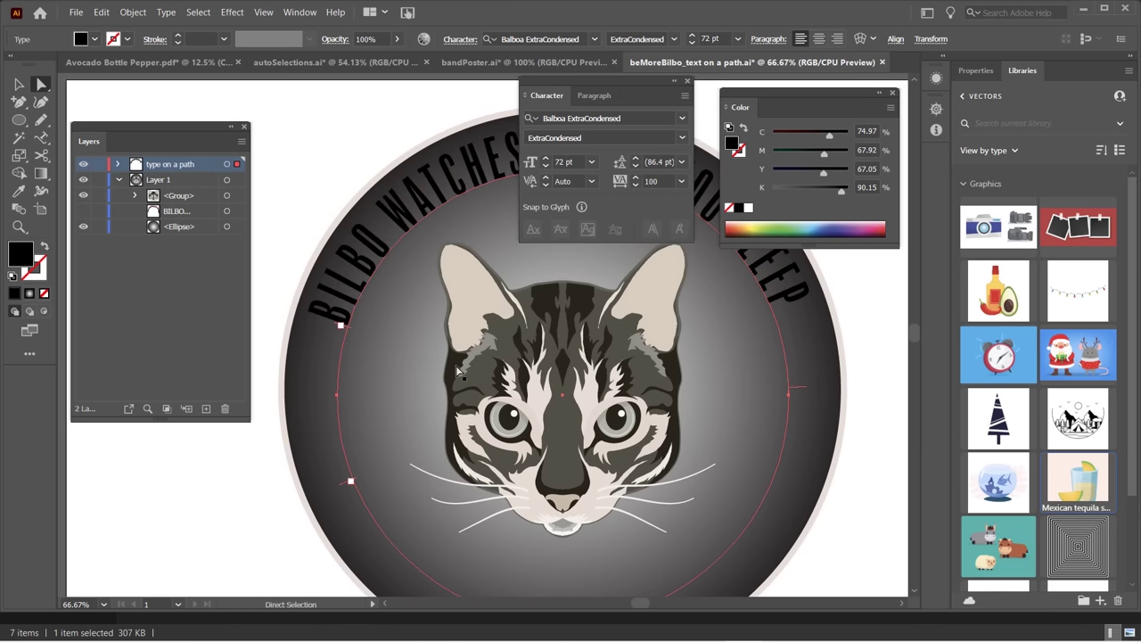
# Scale the circular text and its path down to about 66.86 pt.
pyautogui.click(20, 86)
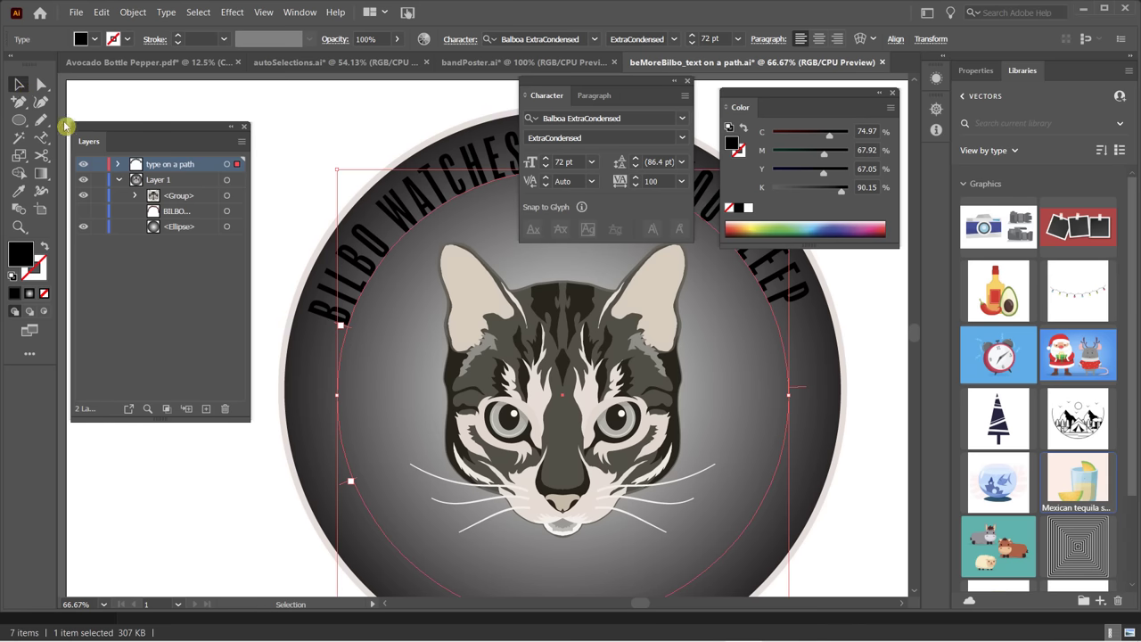
pyautogui.scroll(-2, 403, 328)
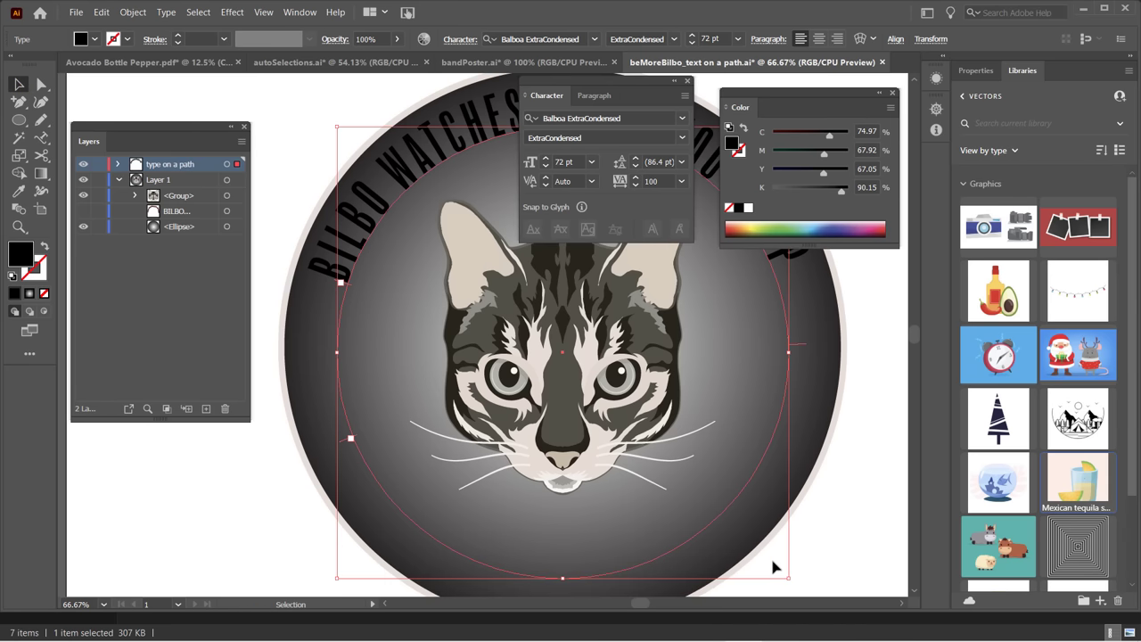
pyautogui.scroll(-1, 772, 565)
pyautogui.moveTo(787, 576); pyautogui.dragTo(773, 562)
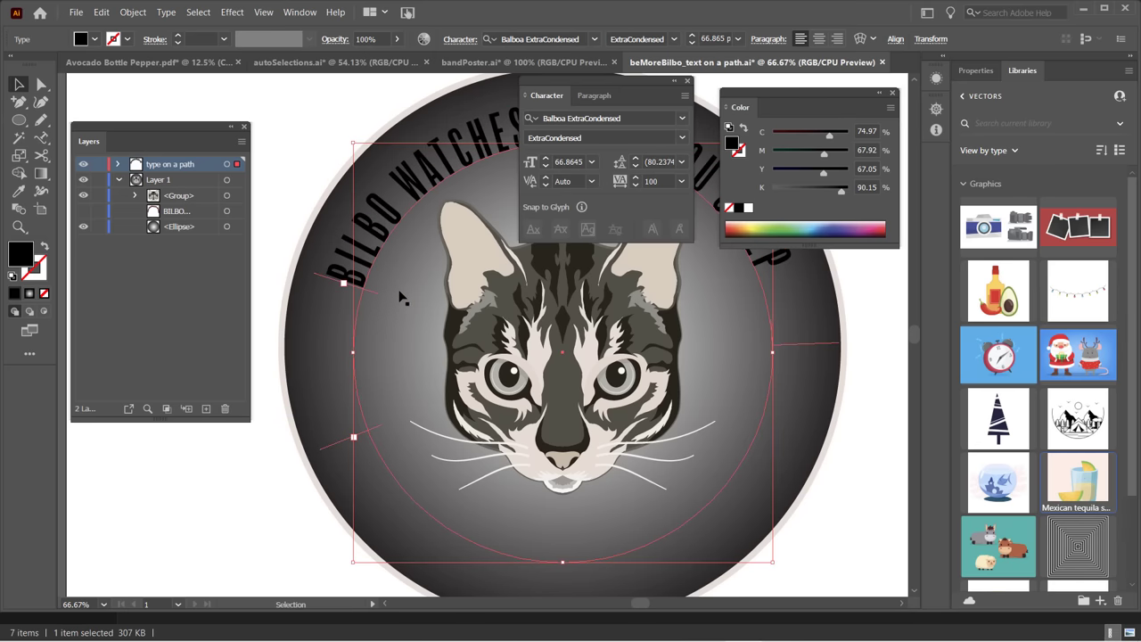
# Fill all the path text characters with a deep red.
pyautogui.tripleClick(354, 272)
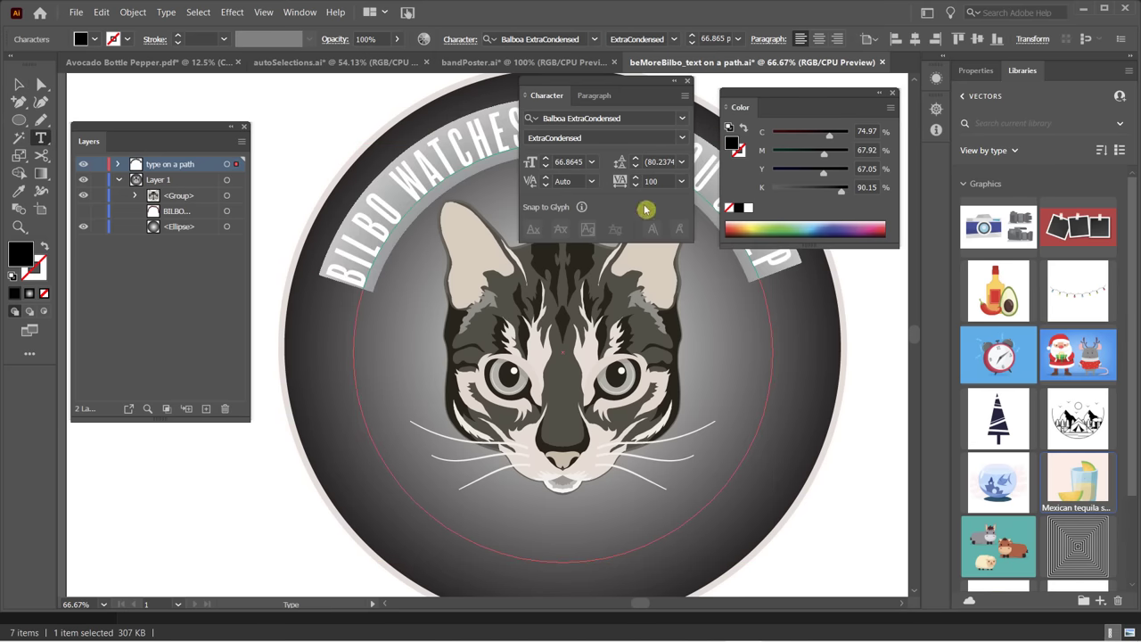
pyautogui.doubleClick(732, 146)
pyautogui.moveTo(693, 158)
pyautogui.mouseDown()
pyautogui.moveTo(696, 123)
pyautogui.moveTo(696, 158)
pyautogui.mouseUp()
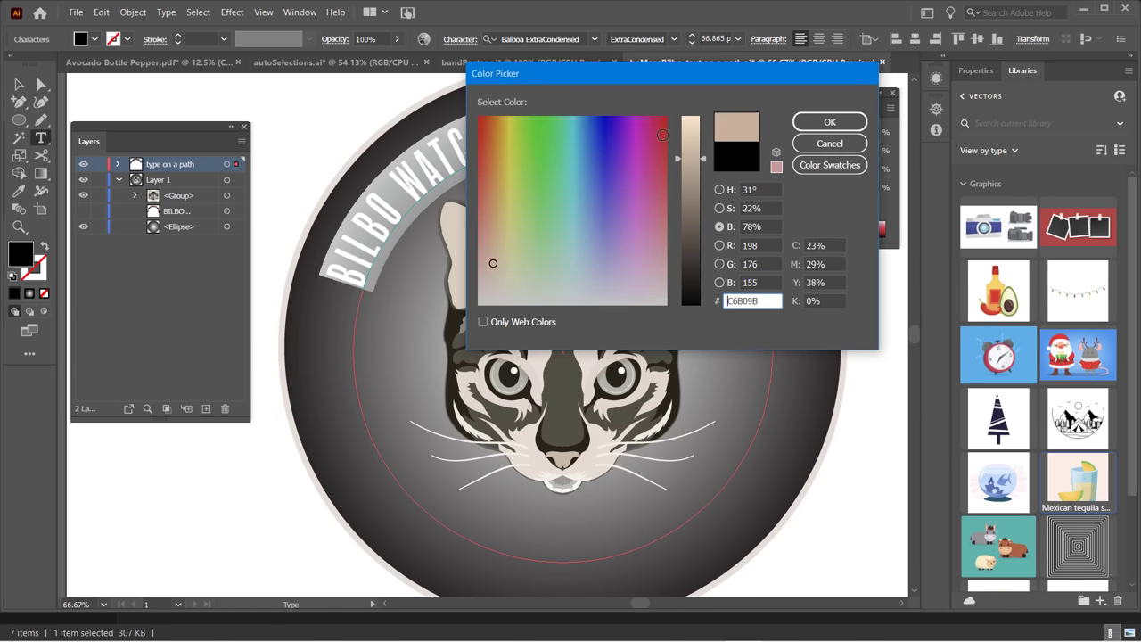
pyautogui.click(660, 131)
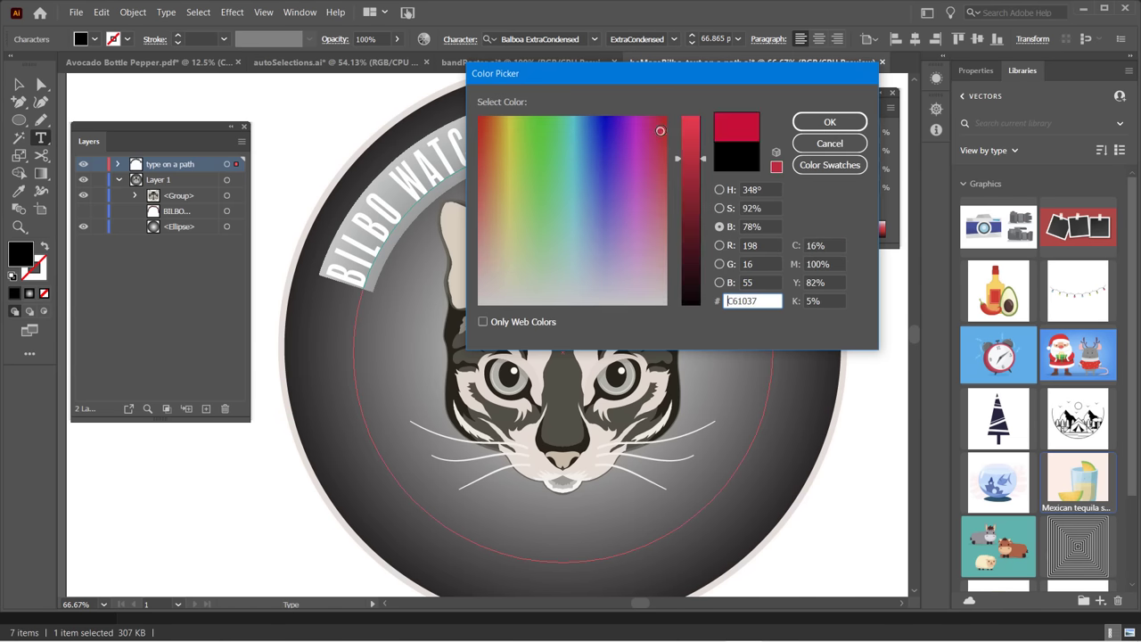
pyautogui.click(807, 120)
pyautogui.click(20, 85)
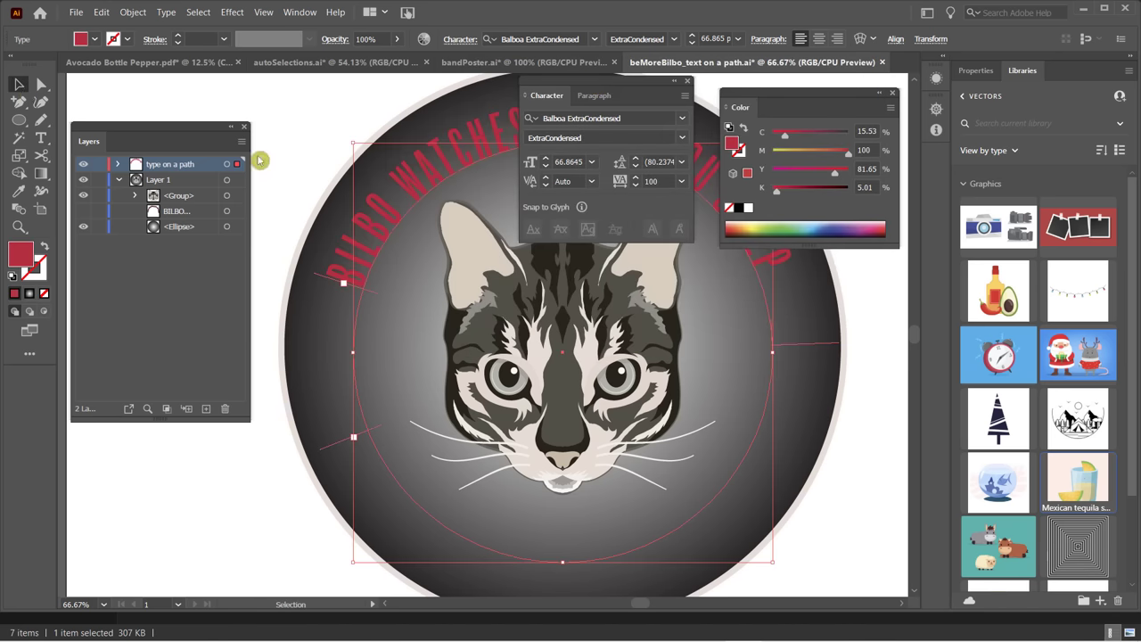
# Give the path text a black 2 pt stroke, then deselect it.
pyautogui.tripleClick(375, 211)
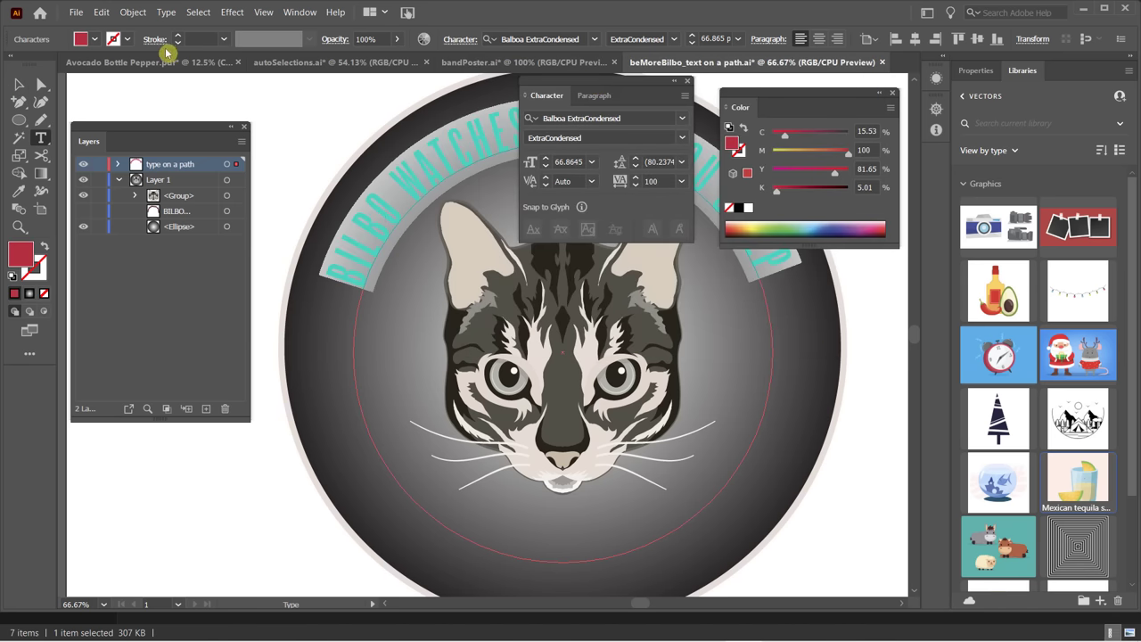
pyautogui.click(127, 39)
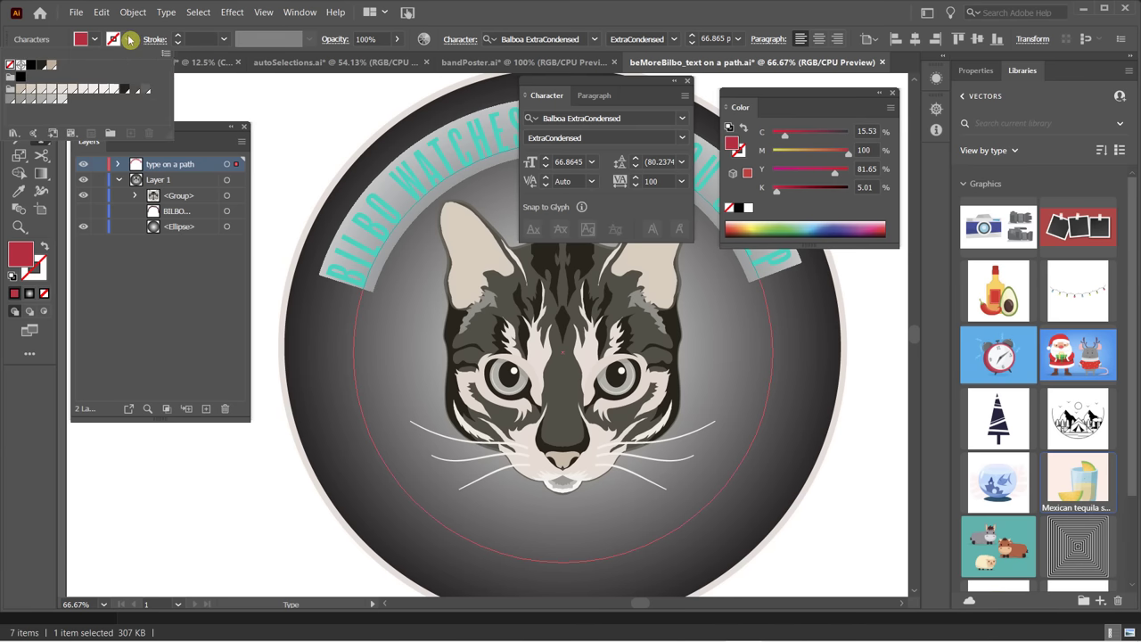
pyautogui.click(33, 65)
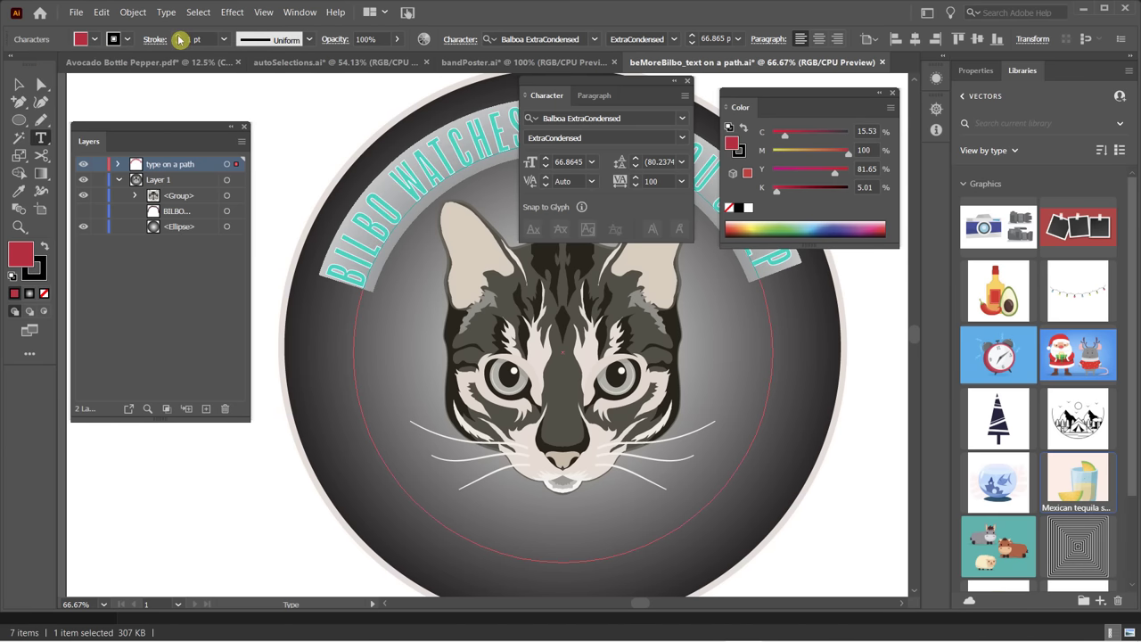
pyautogui.click(183, 38)
pyautogui.click(177, 35)
pyautogui.click(18, 84)
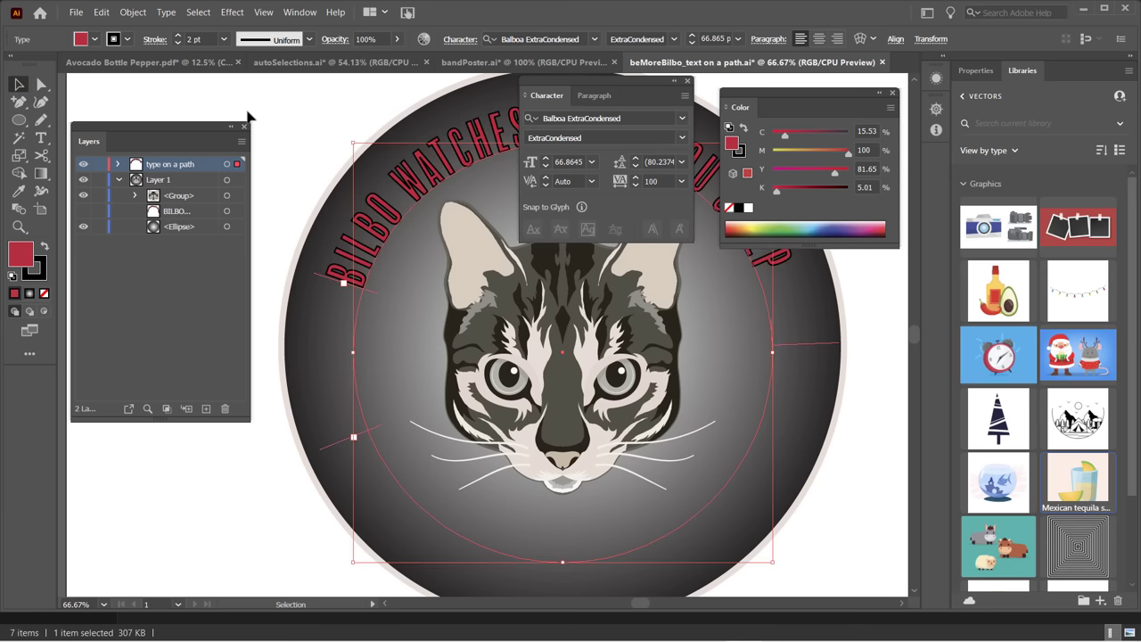
pyautogui.click(285, 124)
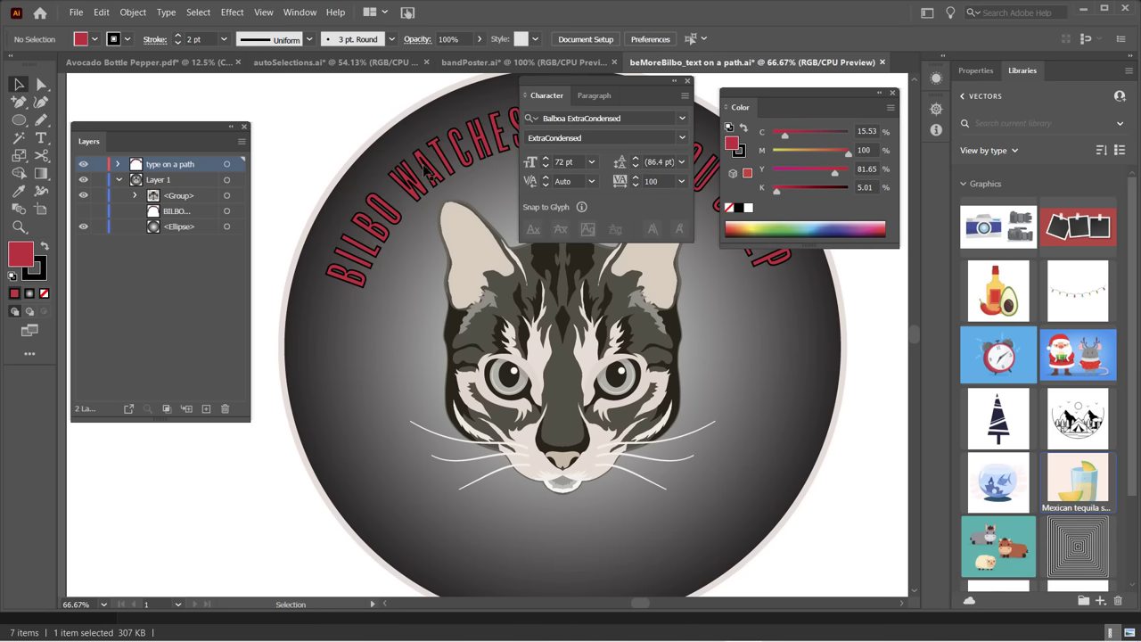
pyautogui.scroll(-1, 425, 171)
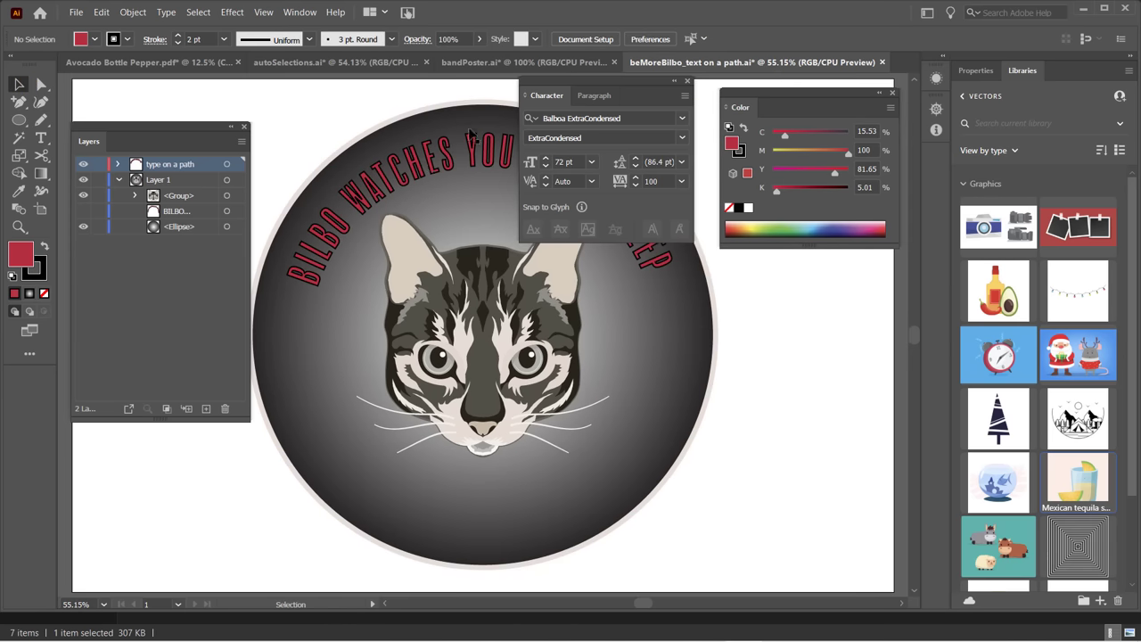
# Close the floating Character panel group.
pyautogui.click(688, 83)
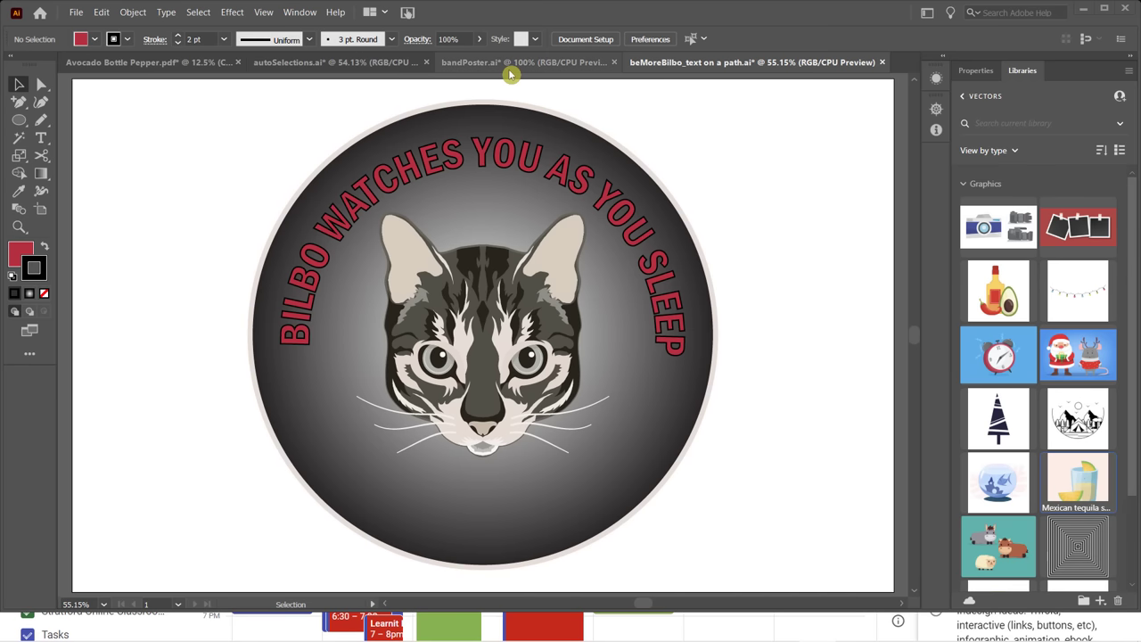
# Show the Appearance panel and reduce the slogan characters' stroke to 1 pt.
pyautogui.click(299, 12)
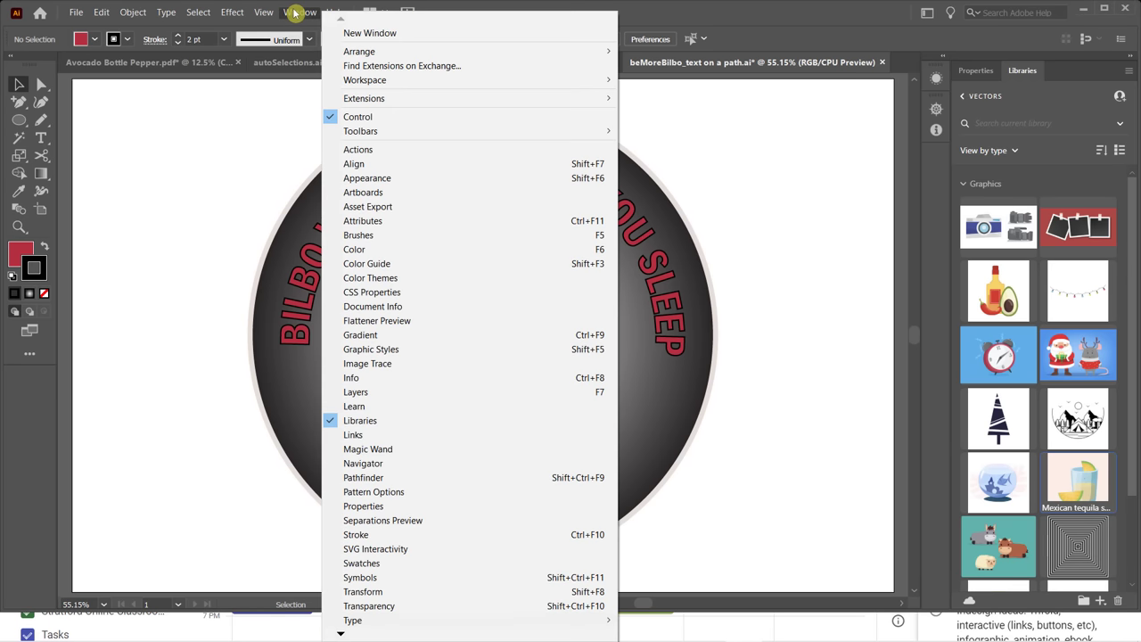
pyautogui.click(405, 177)
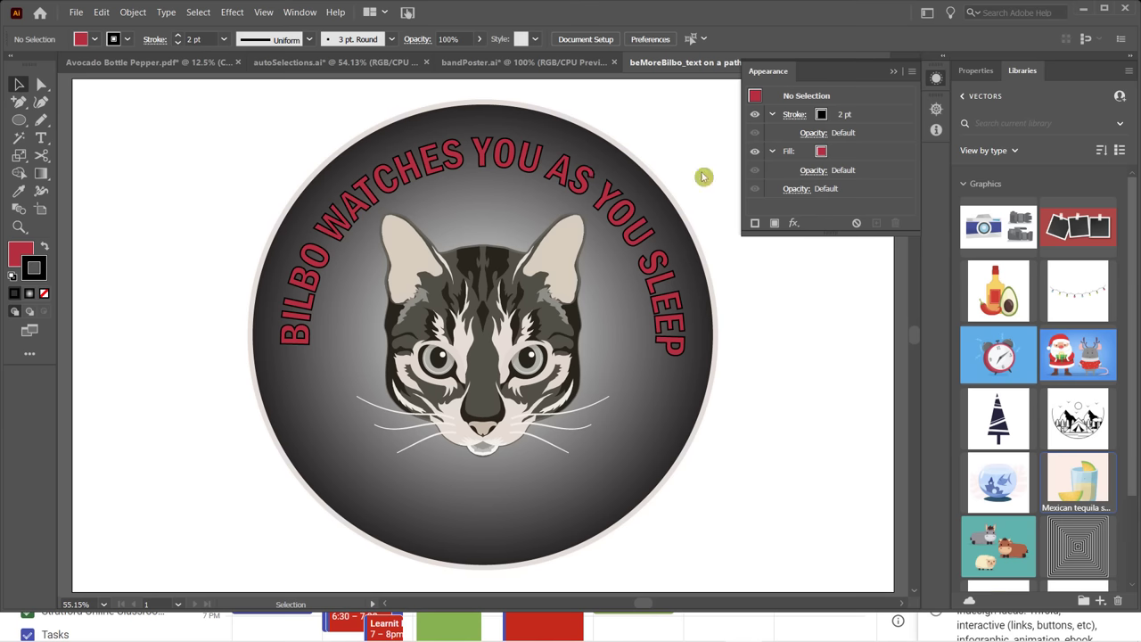
pyautogui.click(305, 300)
pyautogui.doubleClick(305, 300)
pyautogui.hotkey('ctrl', 'a')
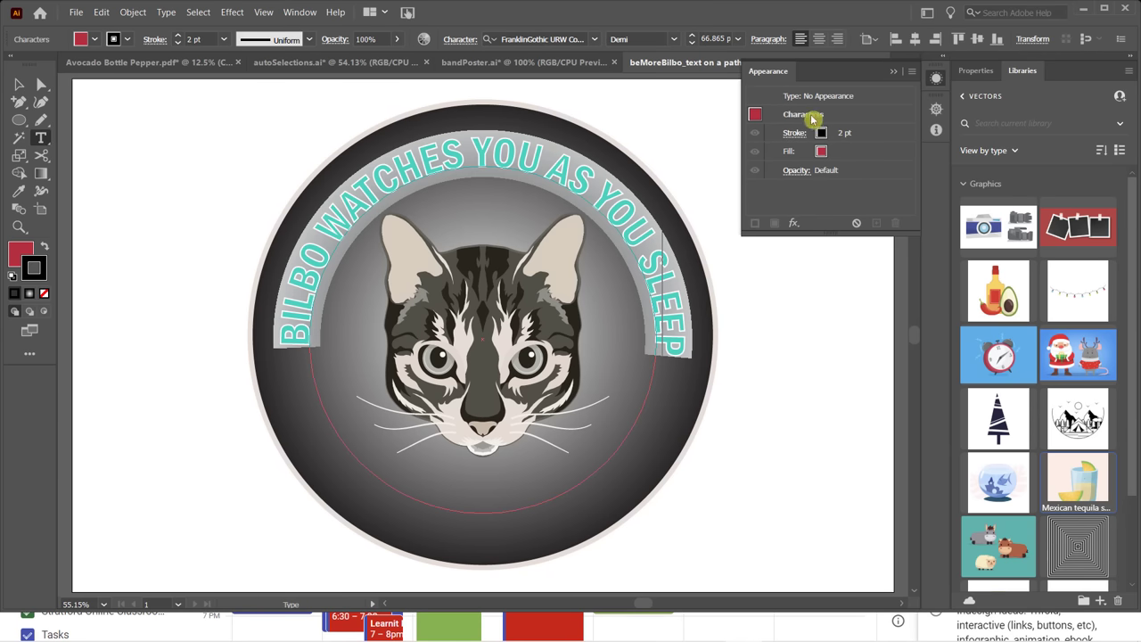
pyautogui.click(841, 146)
pyautogui.click(793, 134)
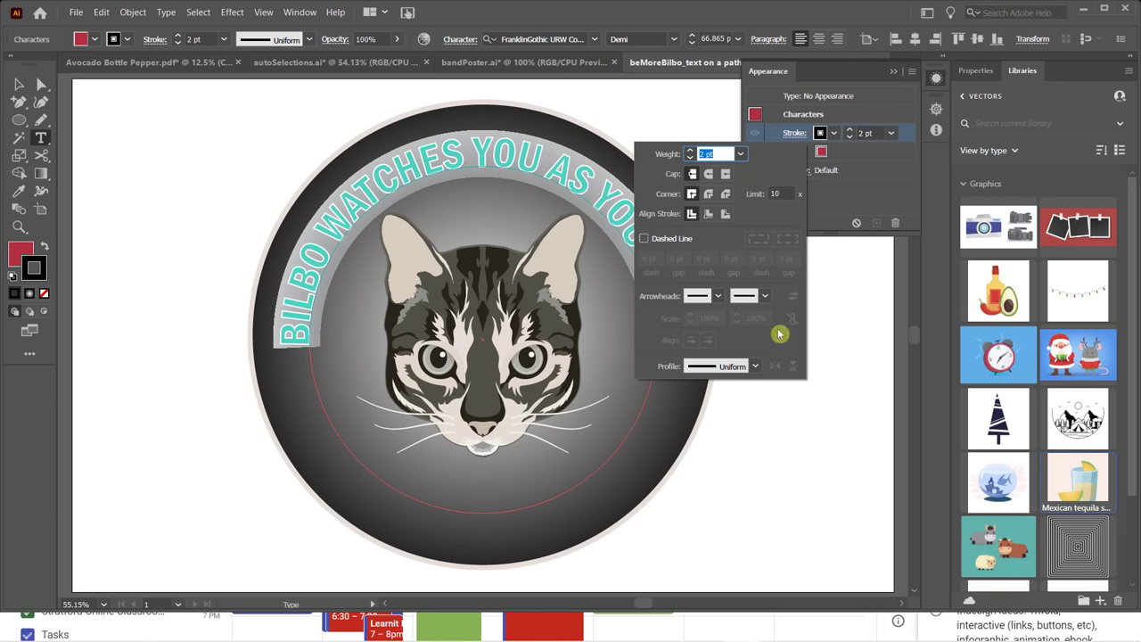
pyautogui.click(690, 161)
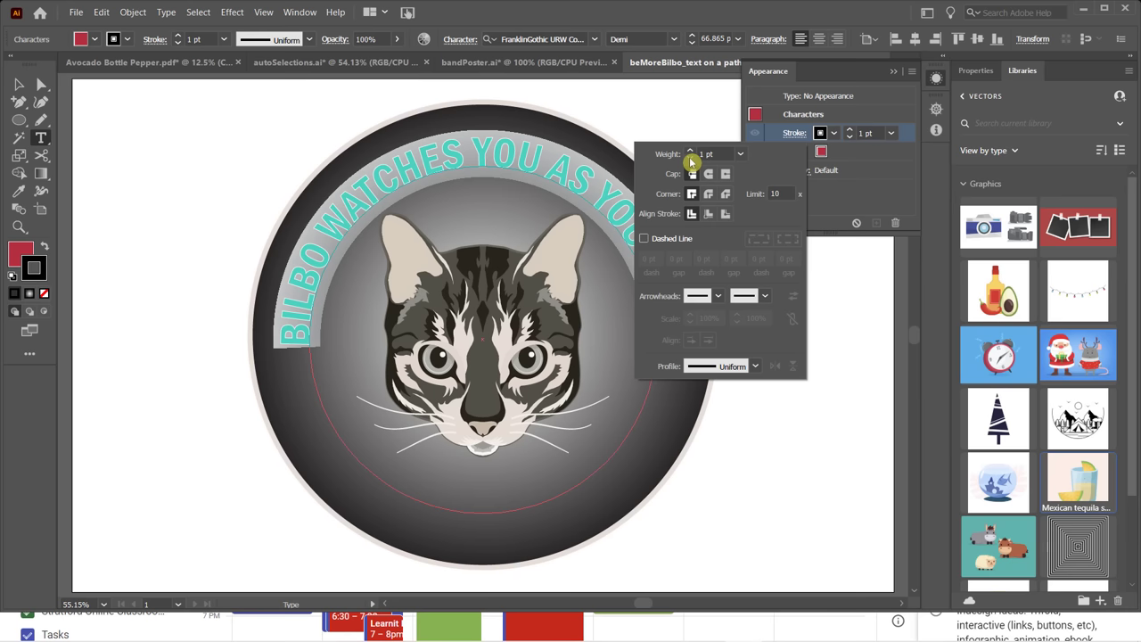
pyautogui.click(834, 133)
pyautogui.click(834, 133)
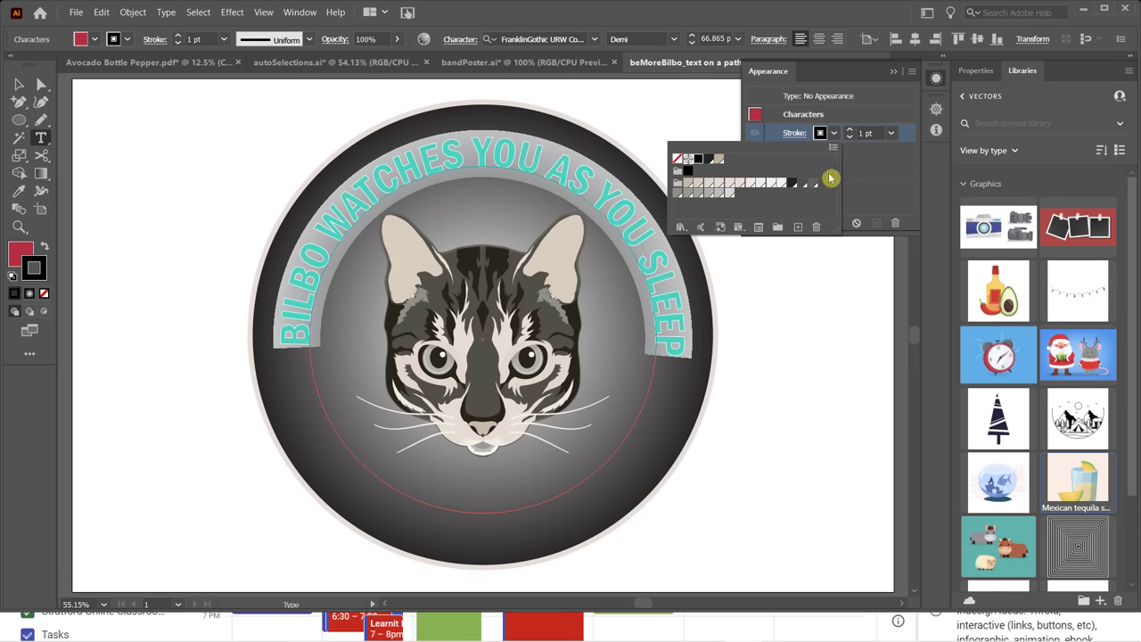
pyautogui.click(857, 182)
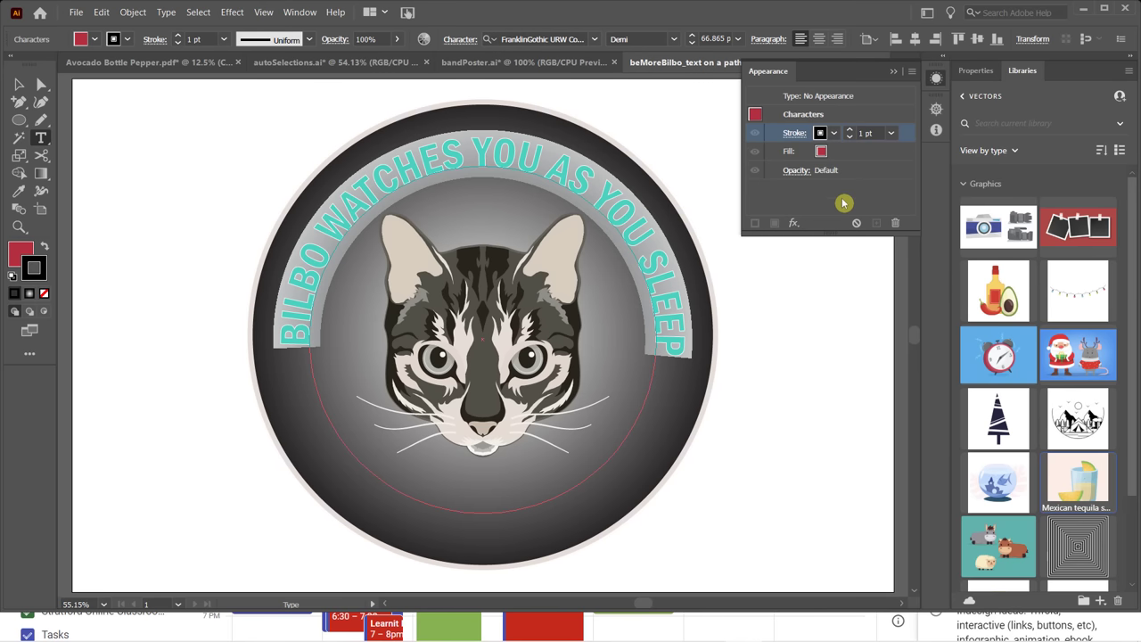
pyautogui.click(795, 203)
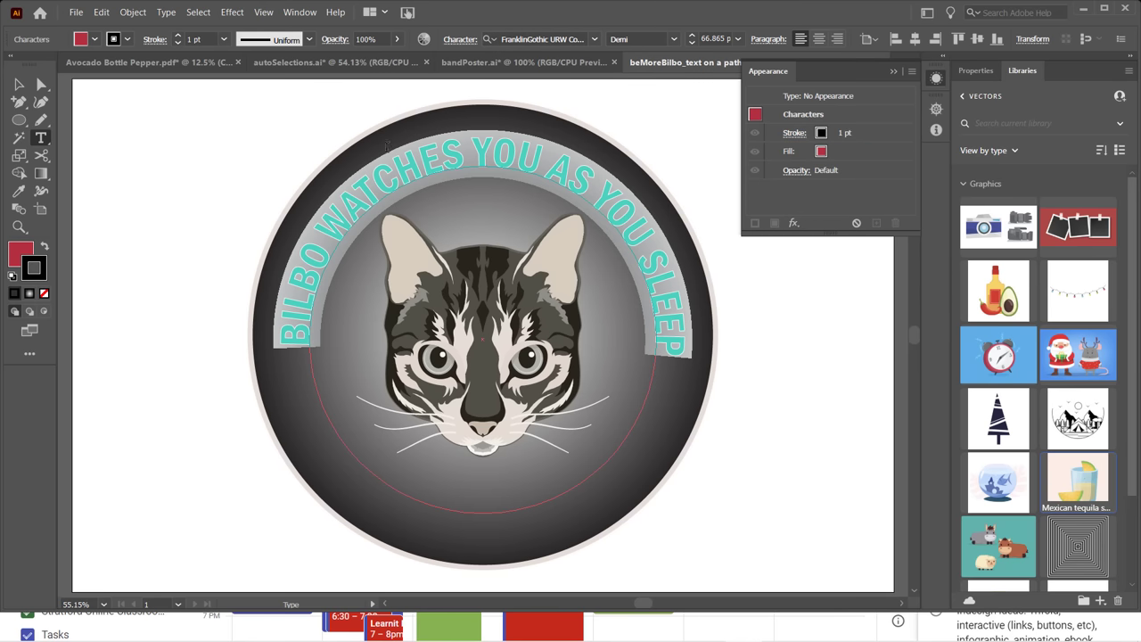
pyautogui.click(19, 84)
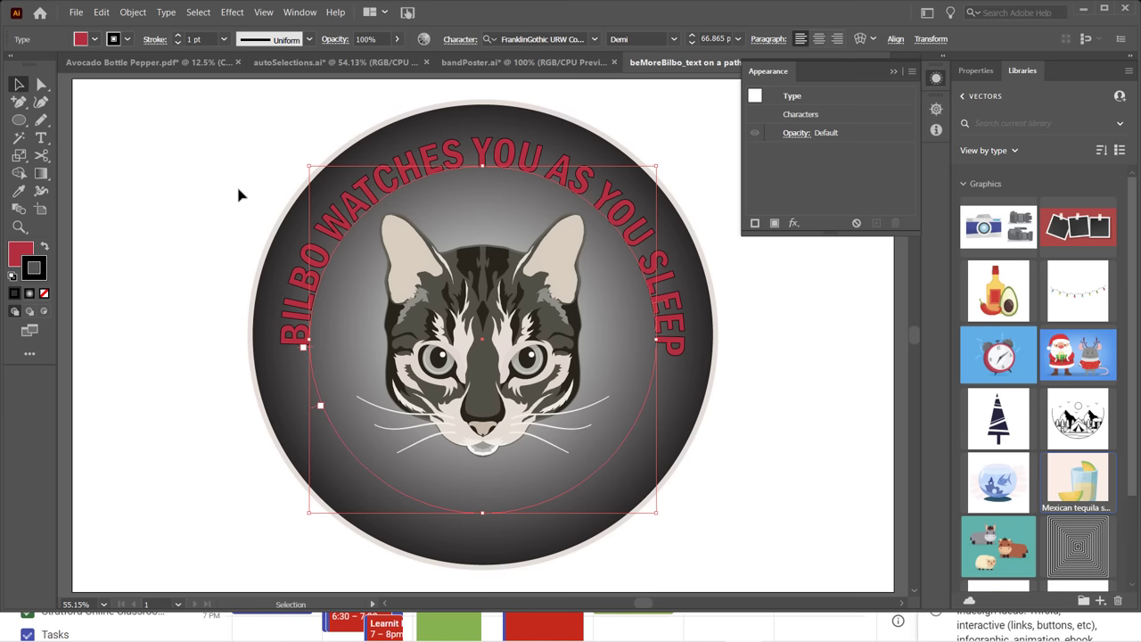
# Remove the characters' stroke entirely, leaving plain red letters.
pyautogui.doubleClick(299, 326)
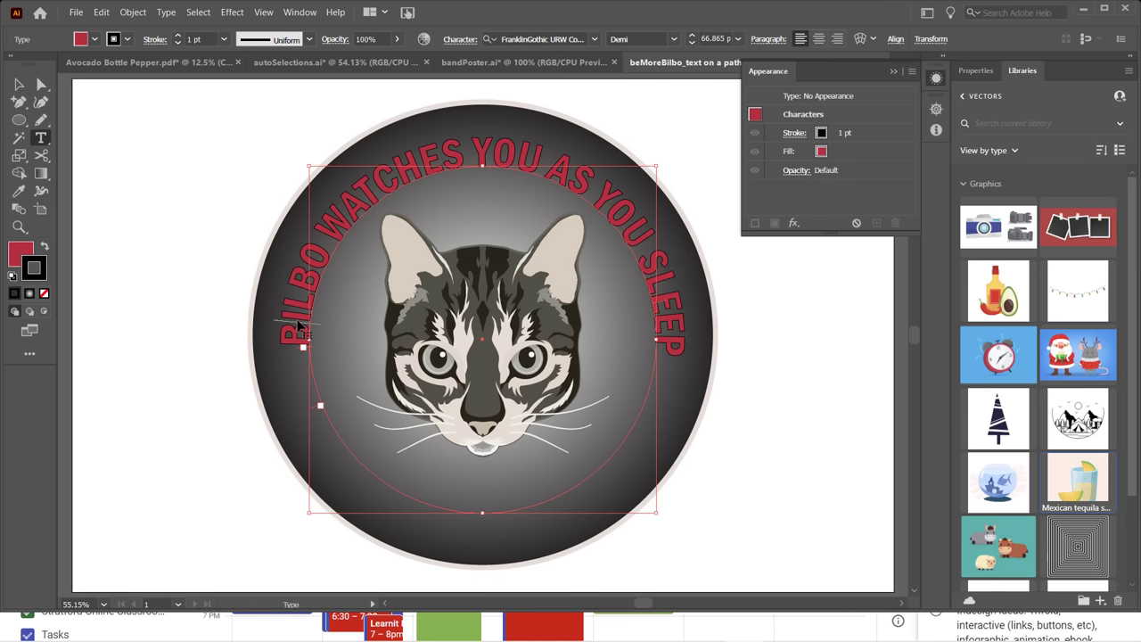
pyautogui.hotkey('ctrl', 'a')
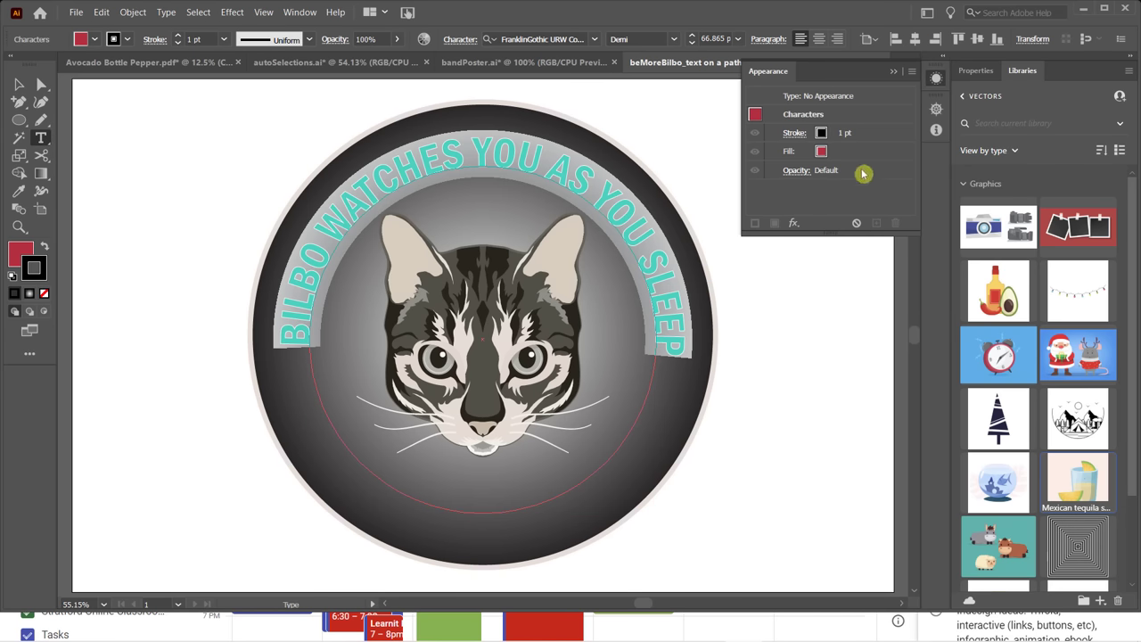
pyautogui.click(860, 135)
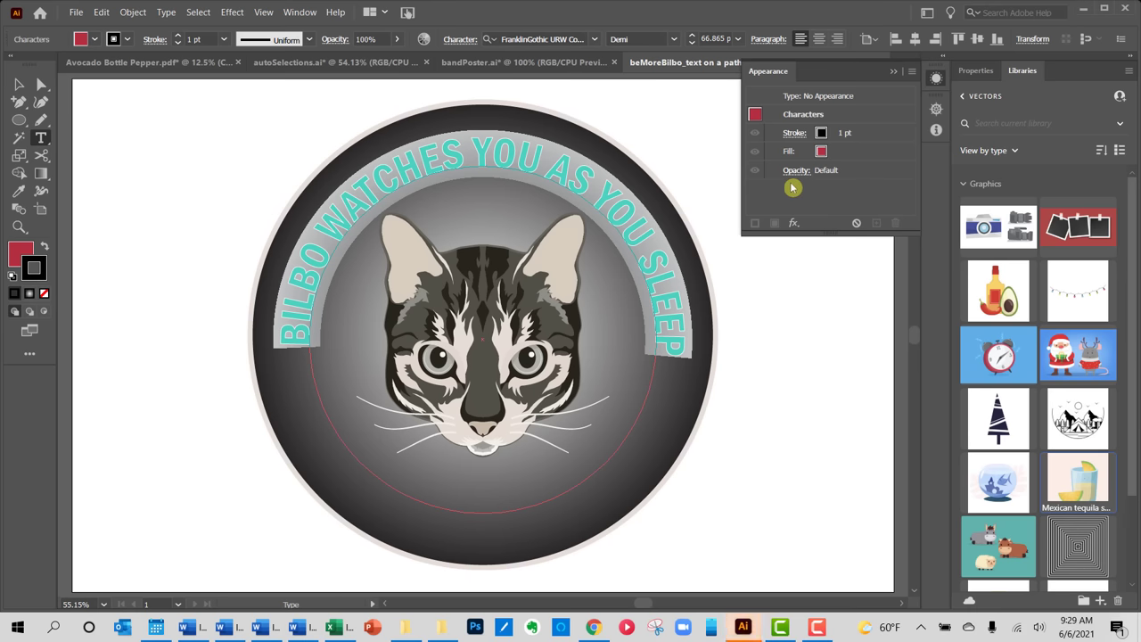
pyautogui.click(840, 115)
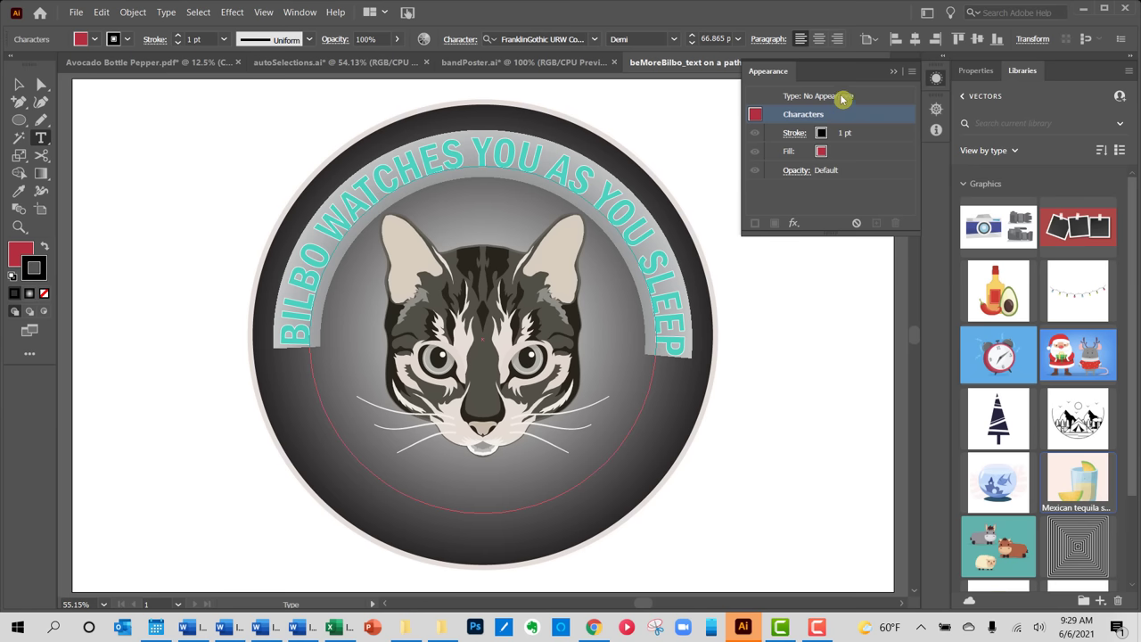
pyautogui.click(880, 134)
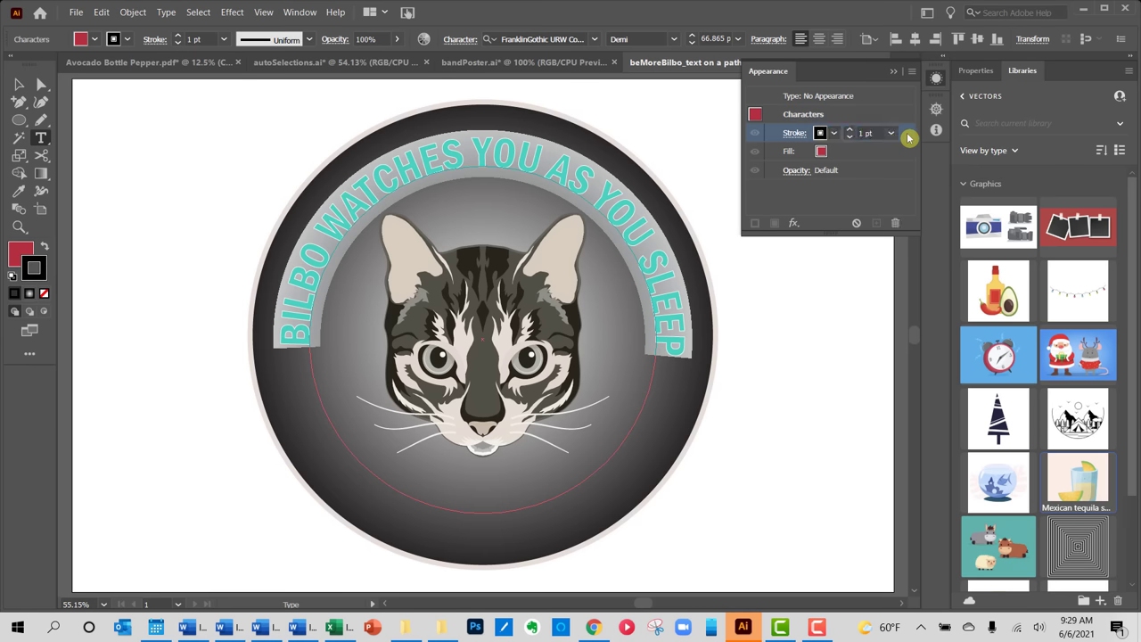
pyautogui.click(896, 228)
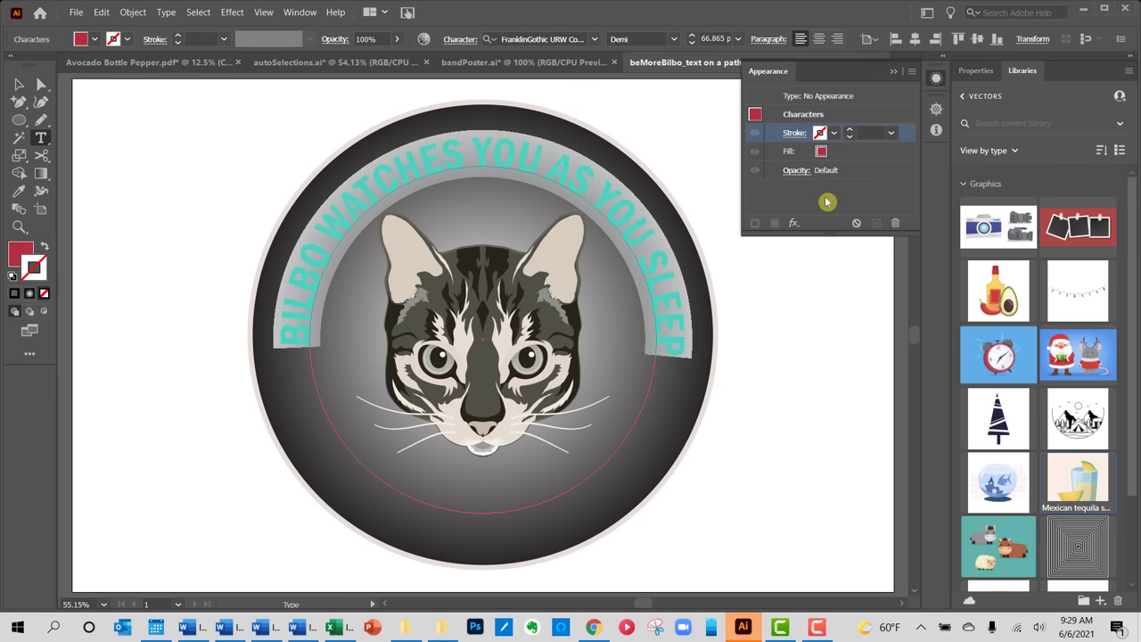
pyautogui.click(19, 86)
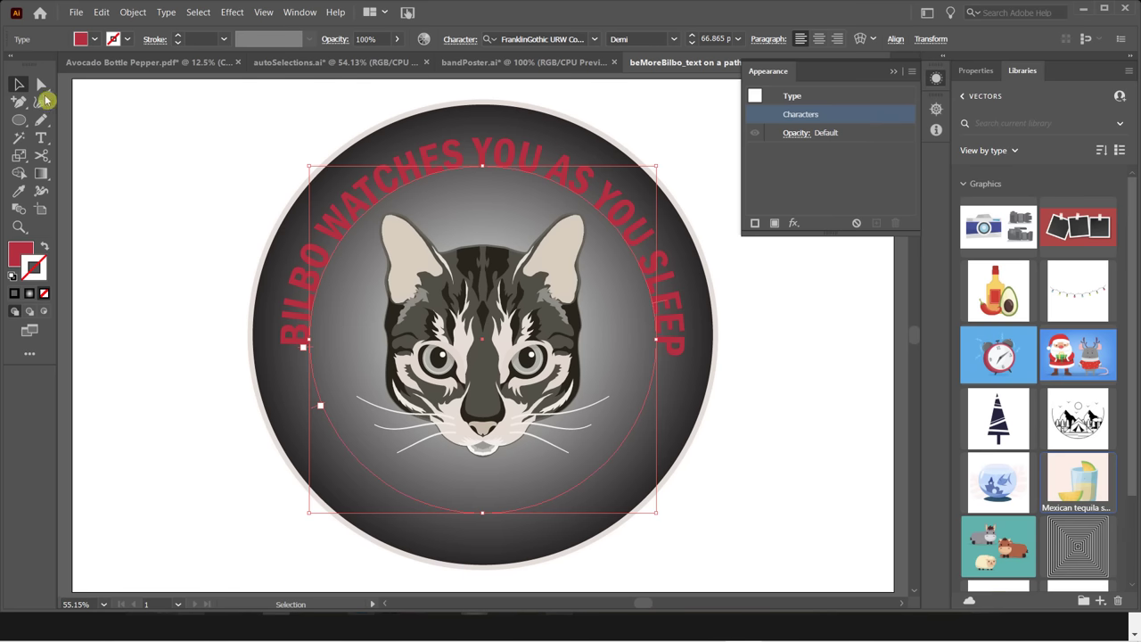
# Add a white 2 pt stroke to the whole BILBO type object.
pyautogui.click(265, 143)
pyautogui.click(425, 170)
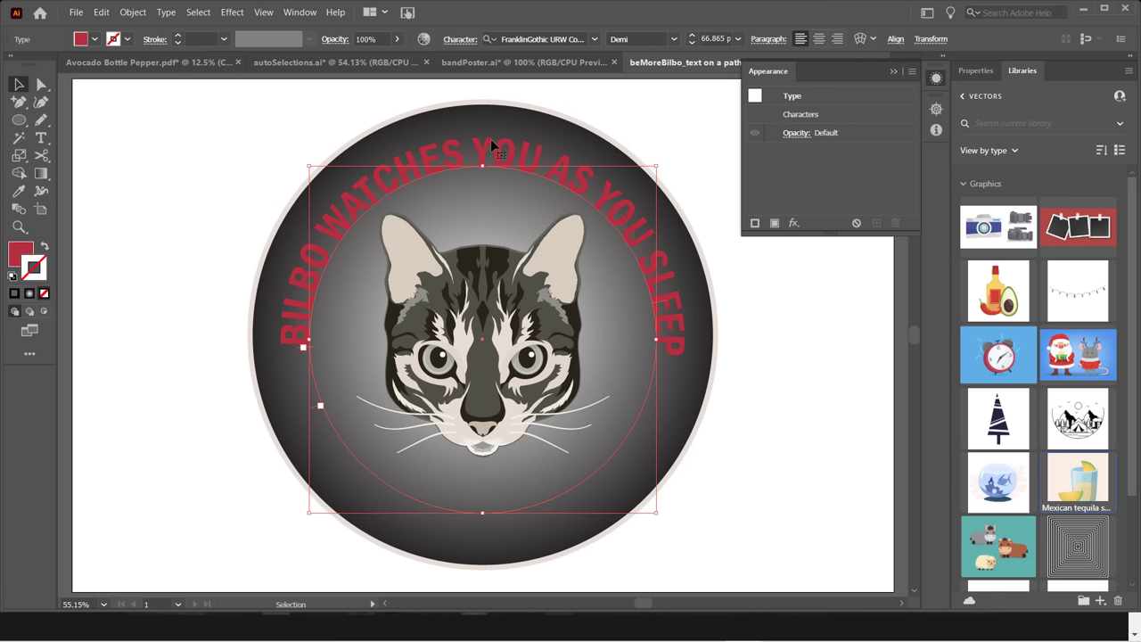
pyautogui.click(755, 224)
pyautogui.click(755, 224)
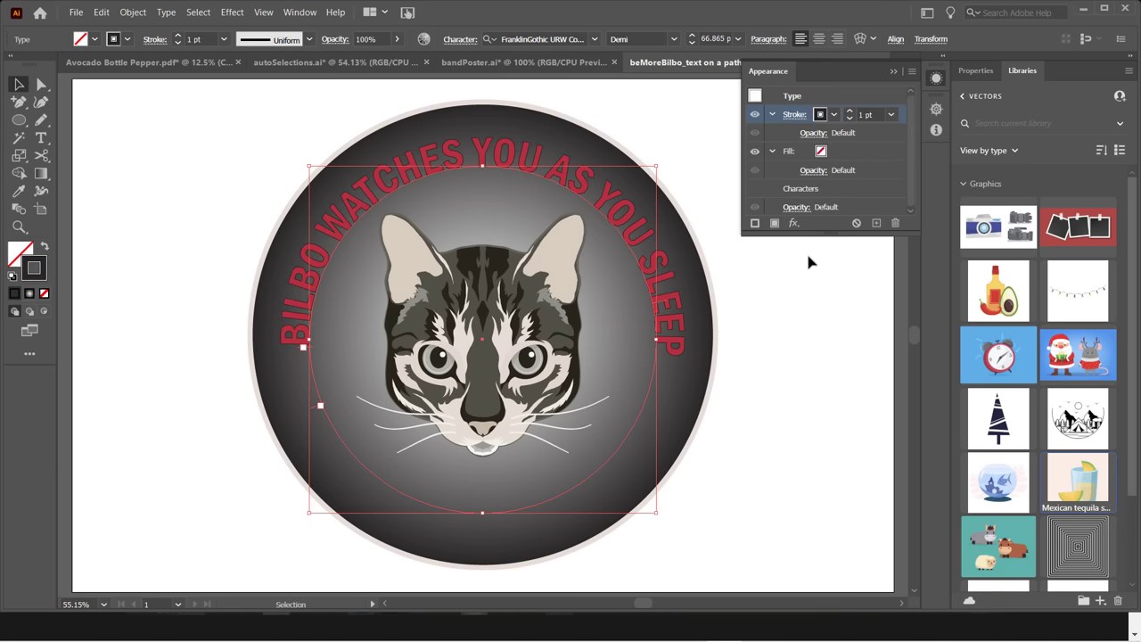
pyautogui.click(850, 111)
pyautogui.click(821, 114)
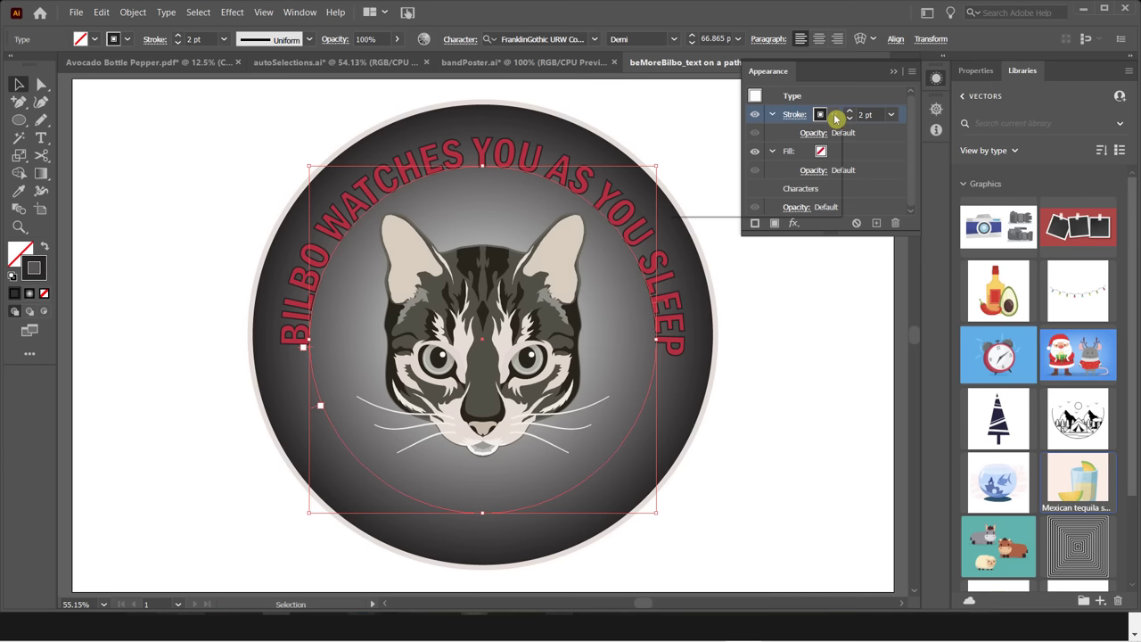
pyautogui.click(751, 164)
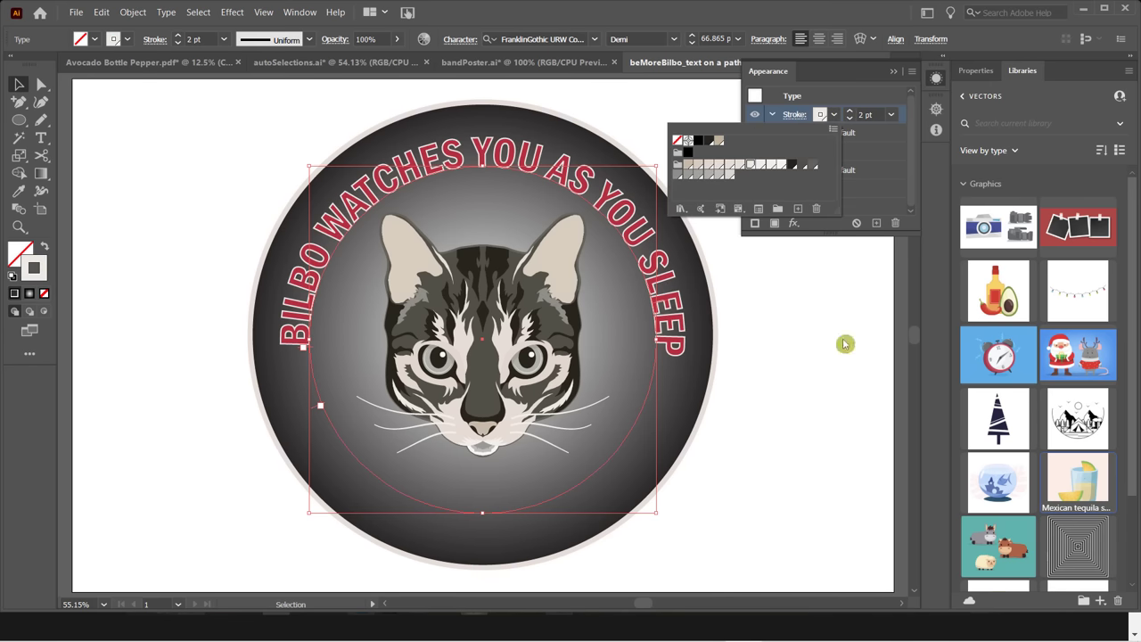
pyautogui.click(867, 200)
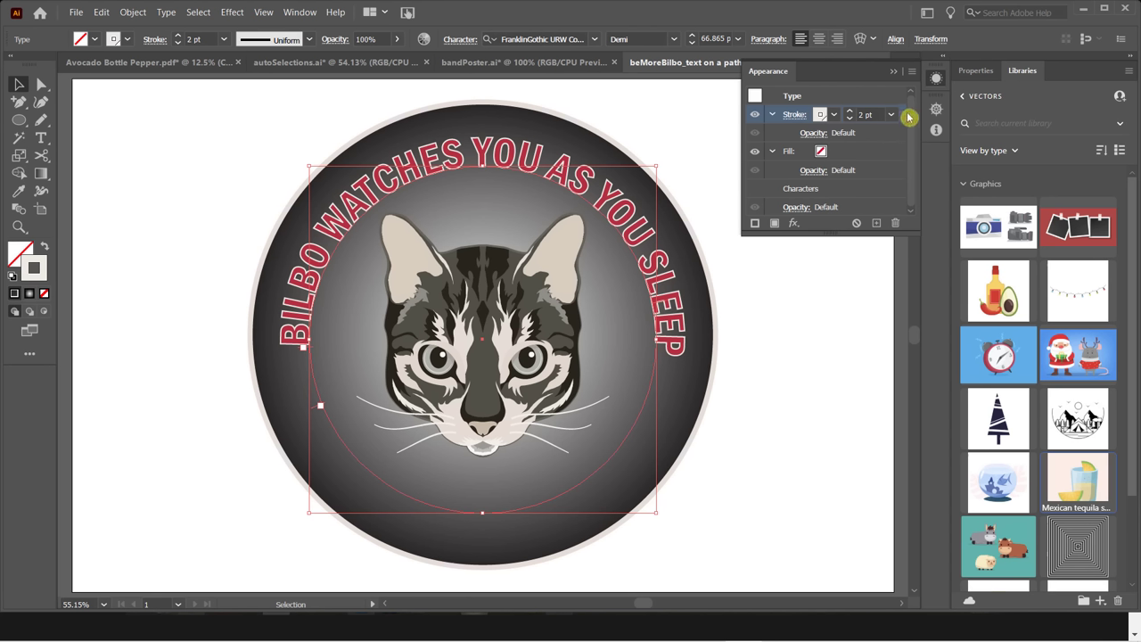
# Add a second stroke above the first, colour it tan, and thicken it to 6 pt.
pyautogui.click(756, 223)
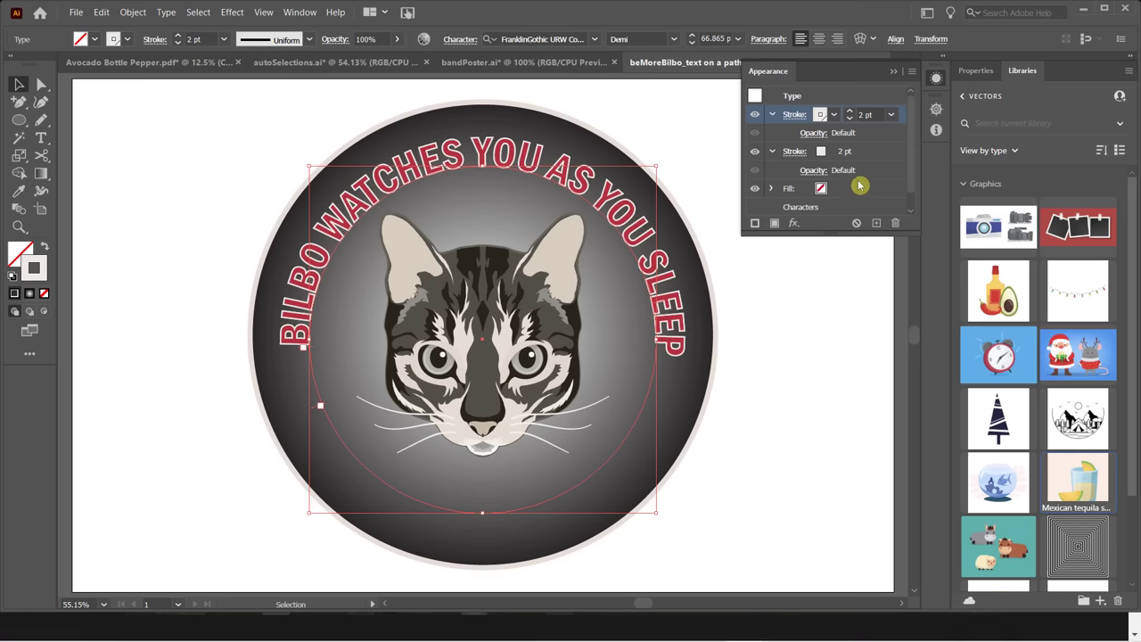
pyautogui.click(823, 153)
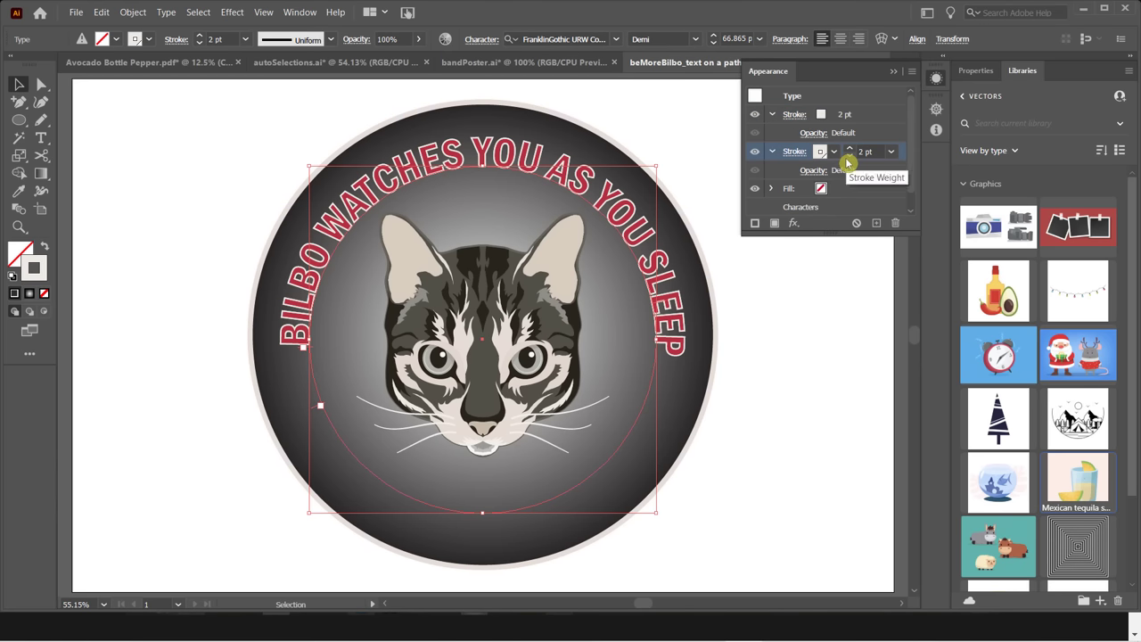
pyautogui.moveTo(847, 154)
pyautogui.mouseDown()
pyautogui.moveTo(826, 117)
pyautogui.moveTo(836, 125)
pyautogui.mouseUp()
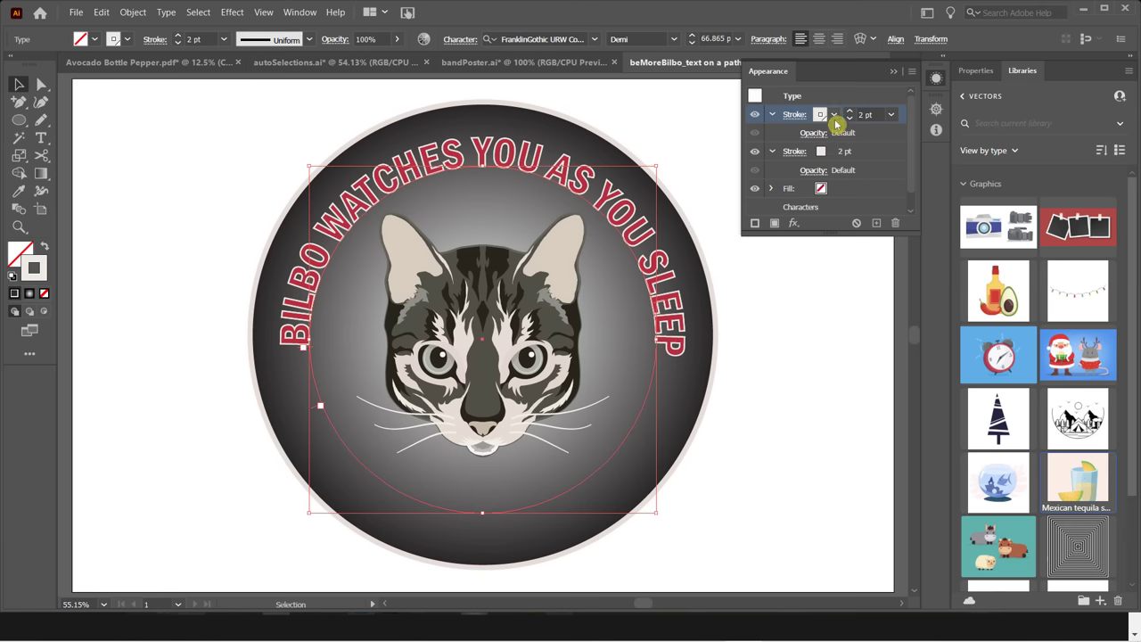
pyautogui.click(821, 115)
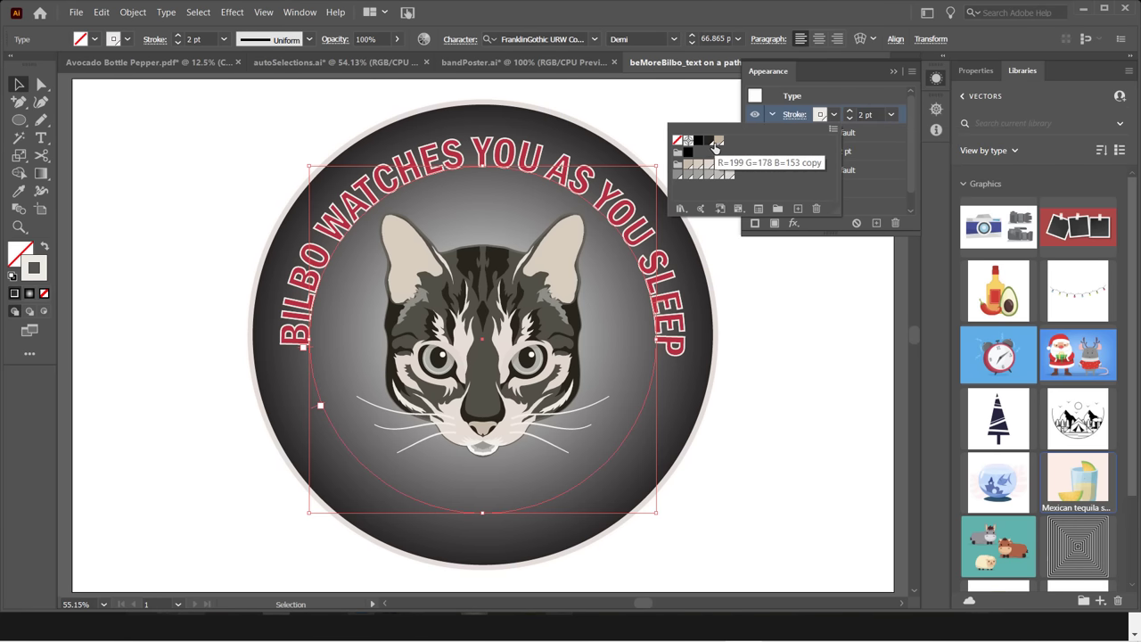
pyautogui.click(715, 146)
pyautogui.click(861, 115)
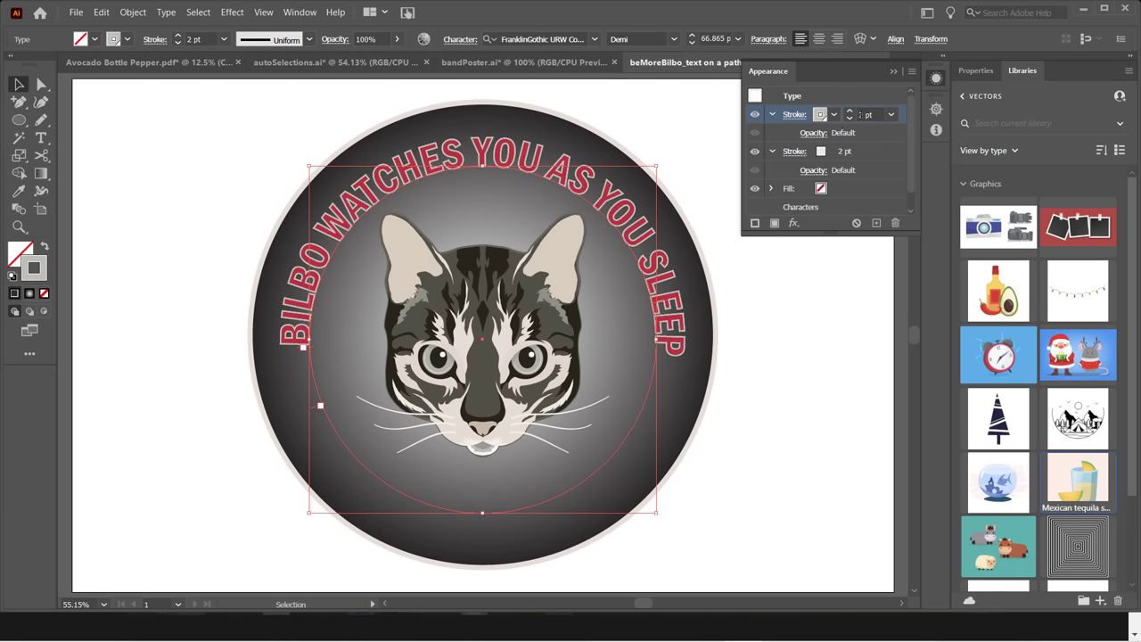
pyautogui.click(851, 112)
pyautogui.click(851, 112)
pyautogui.click(851, 112)
pyautogui.click(851, 114)
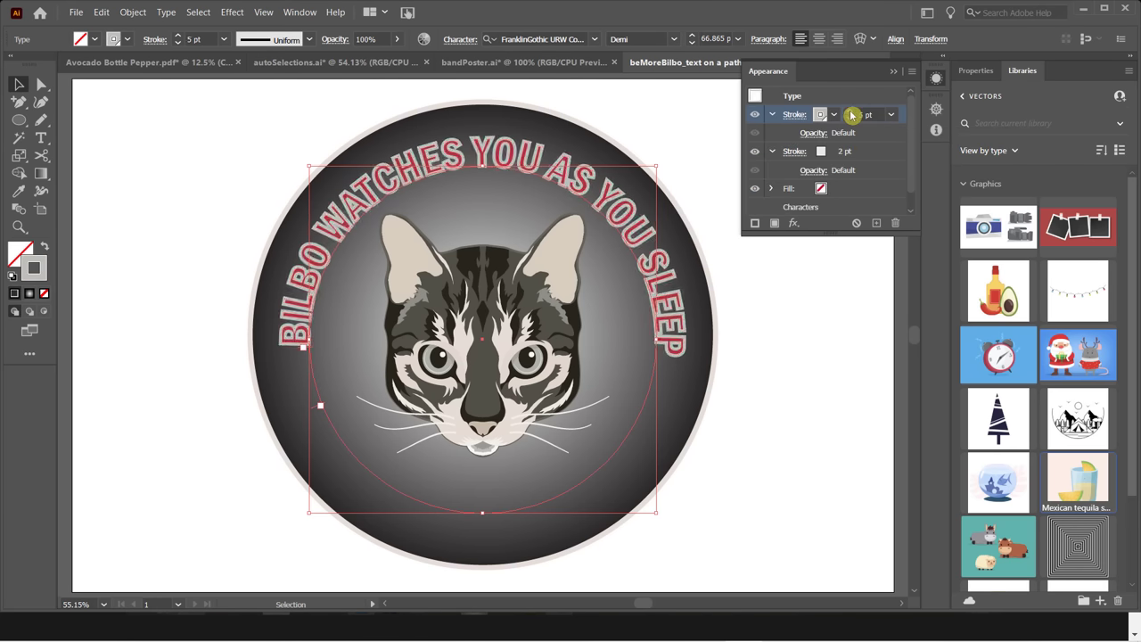
pyautogui.click(851, 113)
# Make the top stroke black at 2 pt and raise the light stroke to 4 pt.
pyautogui.click(832, 120)
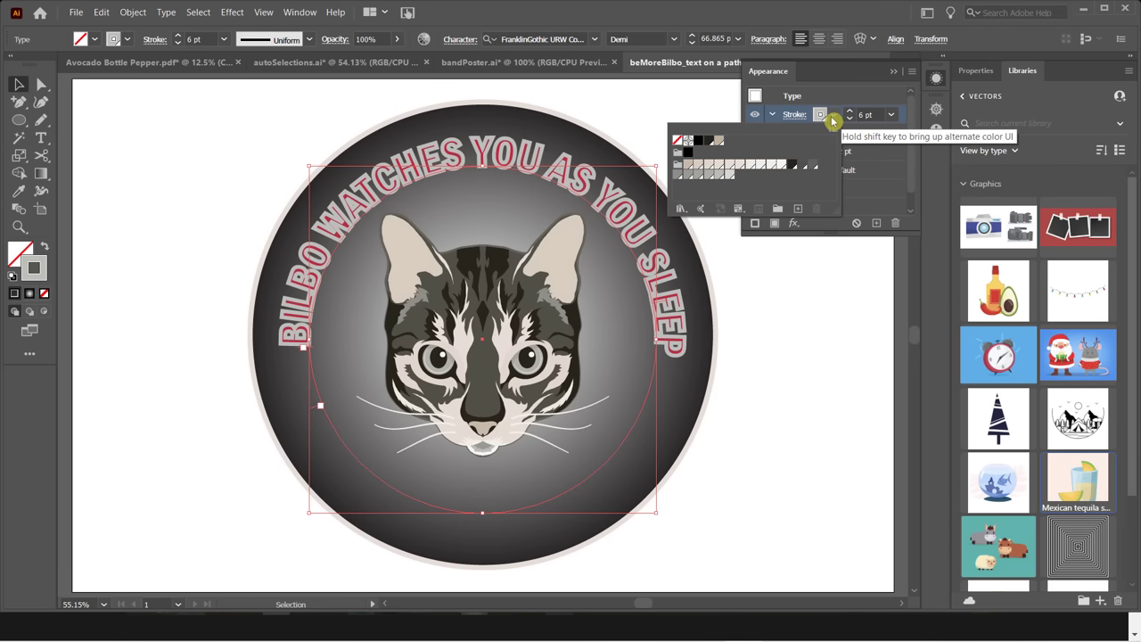
pyautogui.click(698, 140)
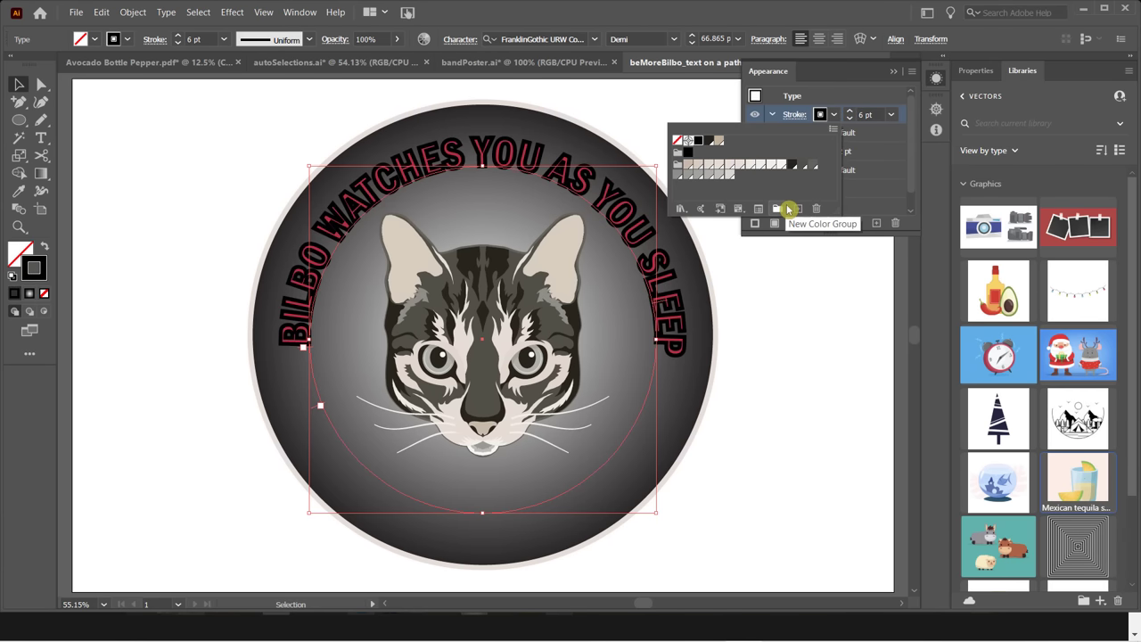
pyautogui.click(851, 119)
pyautogui.click(852, 119)
pyautogui.click(851, 119)
pyautogui.click(851, 119)
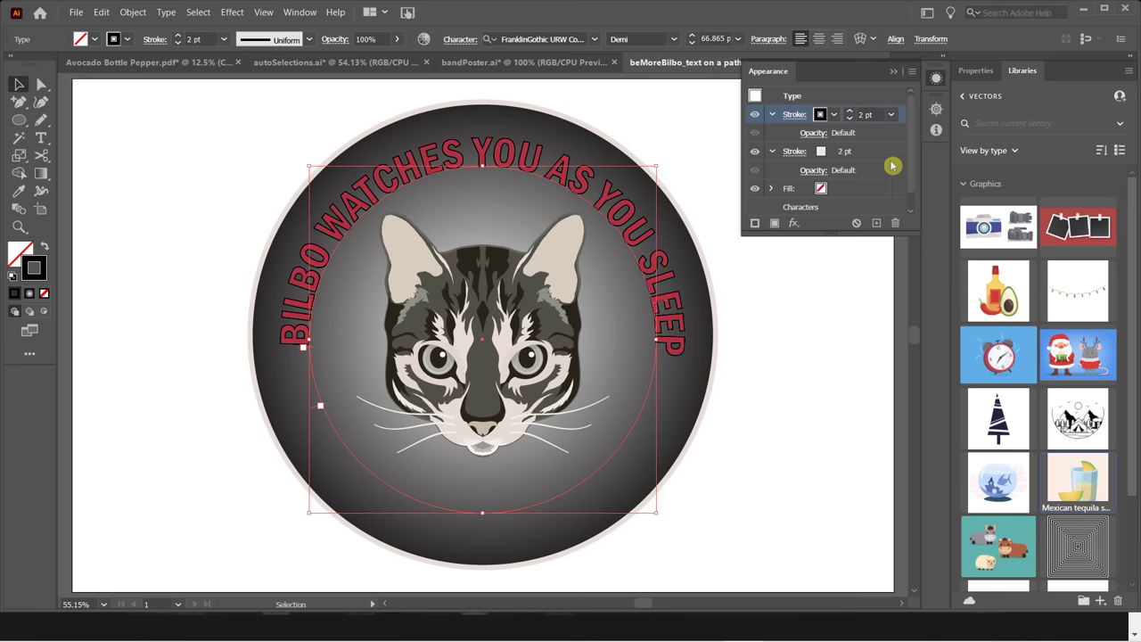
pyautogui.click(851, 157)
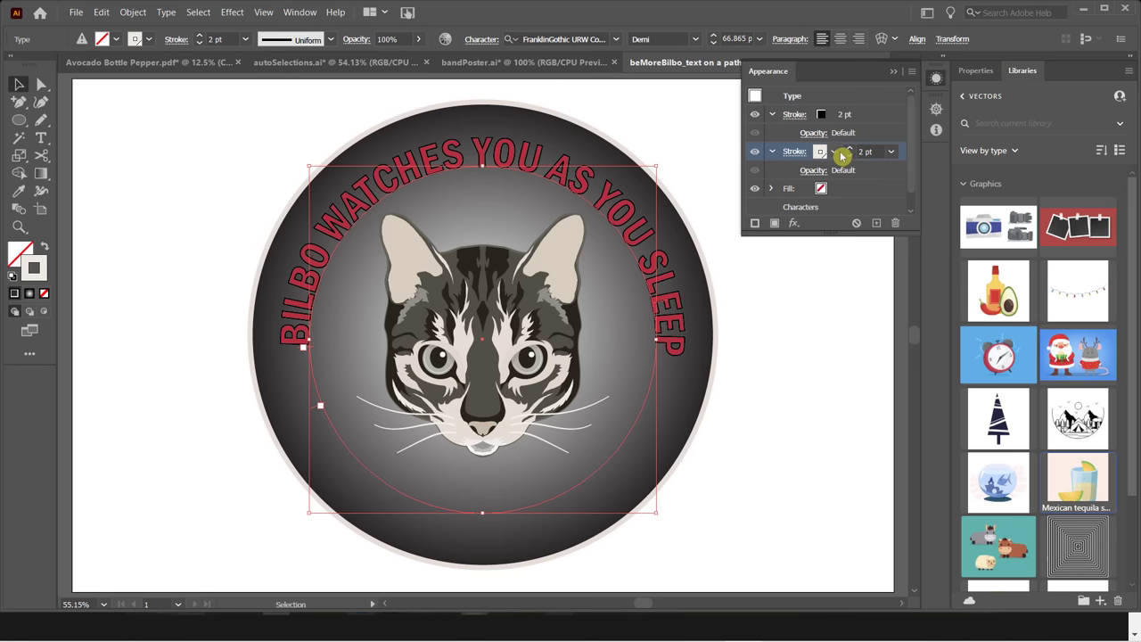
pyautogui.click(853, 150)
pyautogui.click(853, 150)
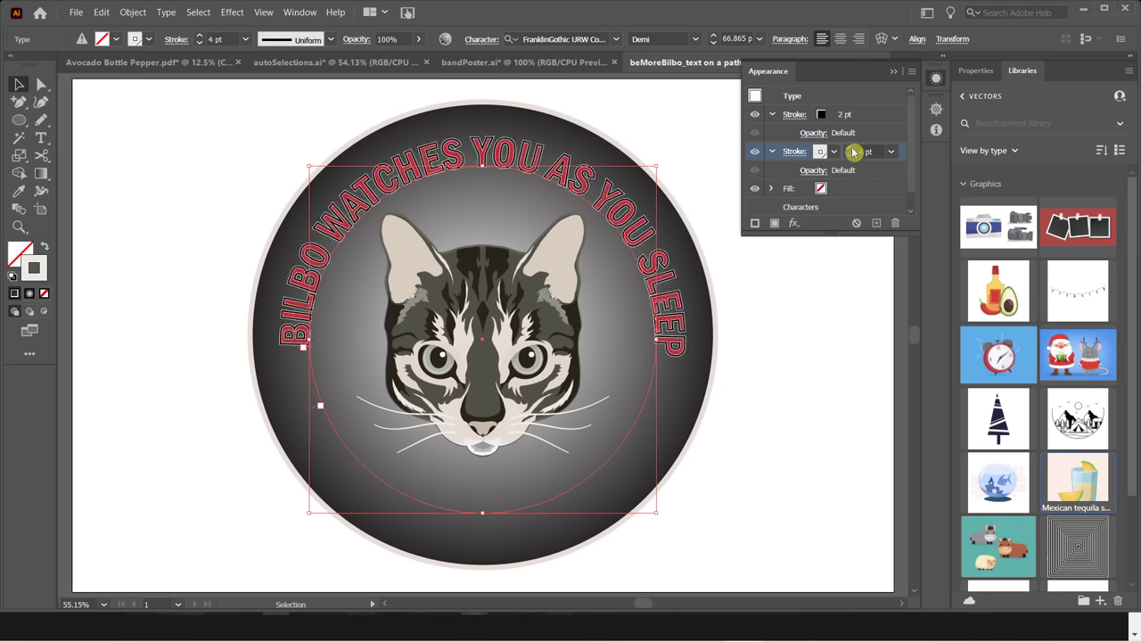
pyautogui.click(126, 159)
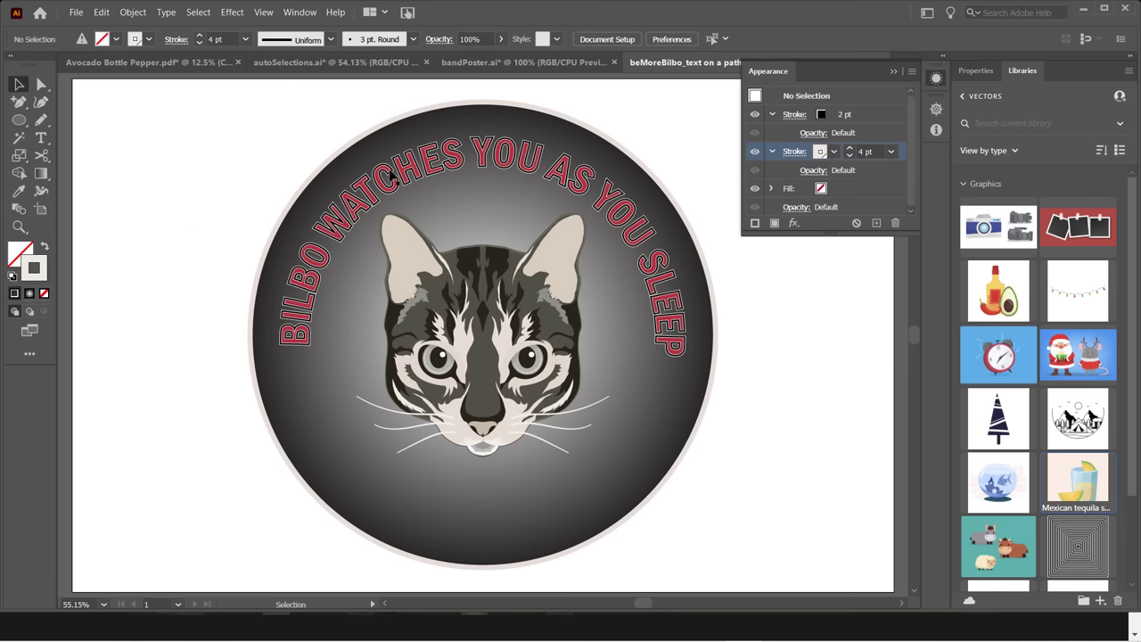
# Thin the black outline stroke down to 1 pt and preview it deselected.
pyautogui.click(841, 114)
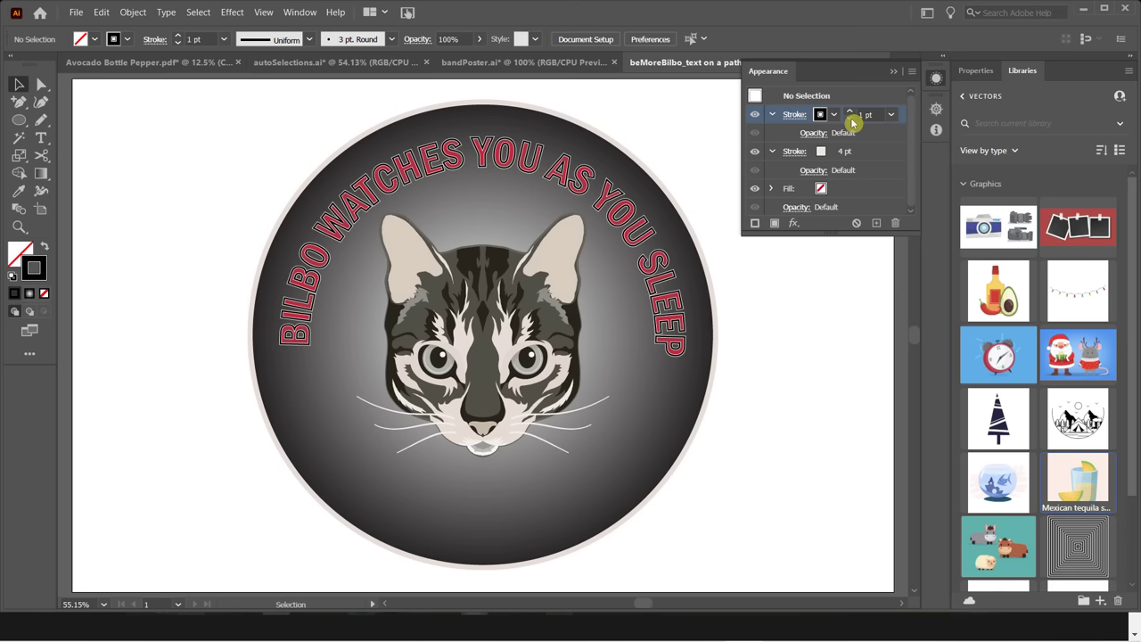
pyautogui.click(564, 178)
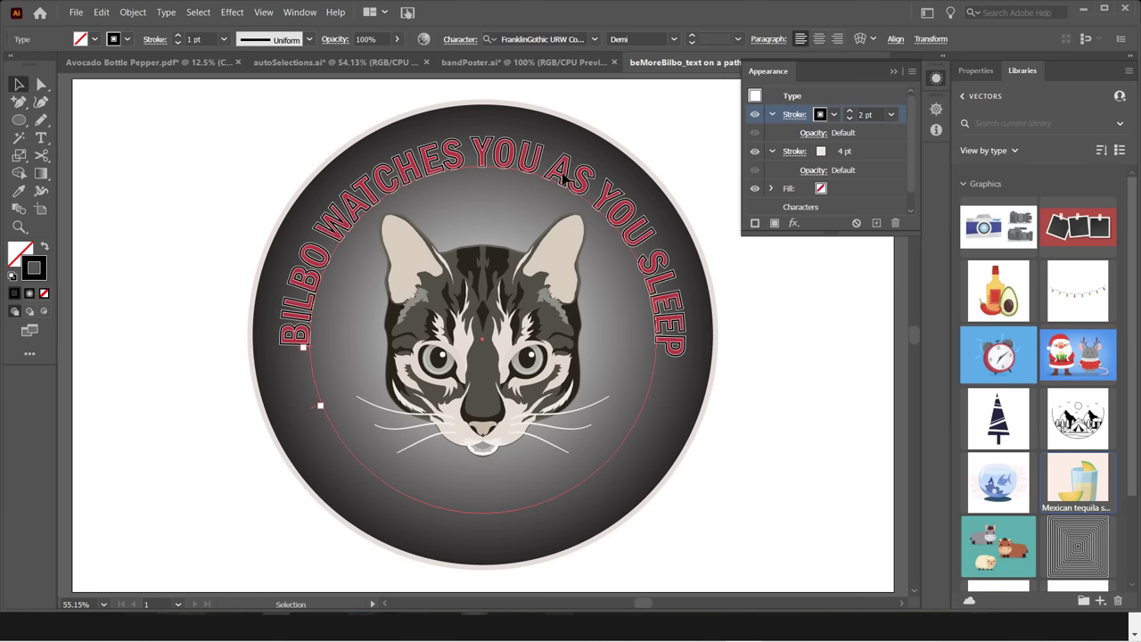
pyautogui.click(851, 120)
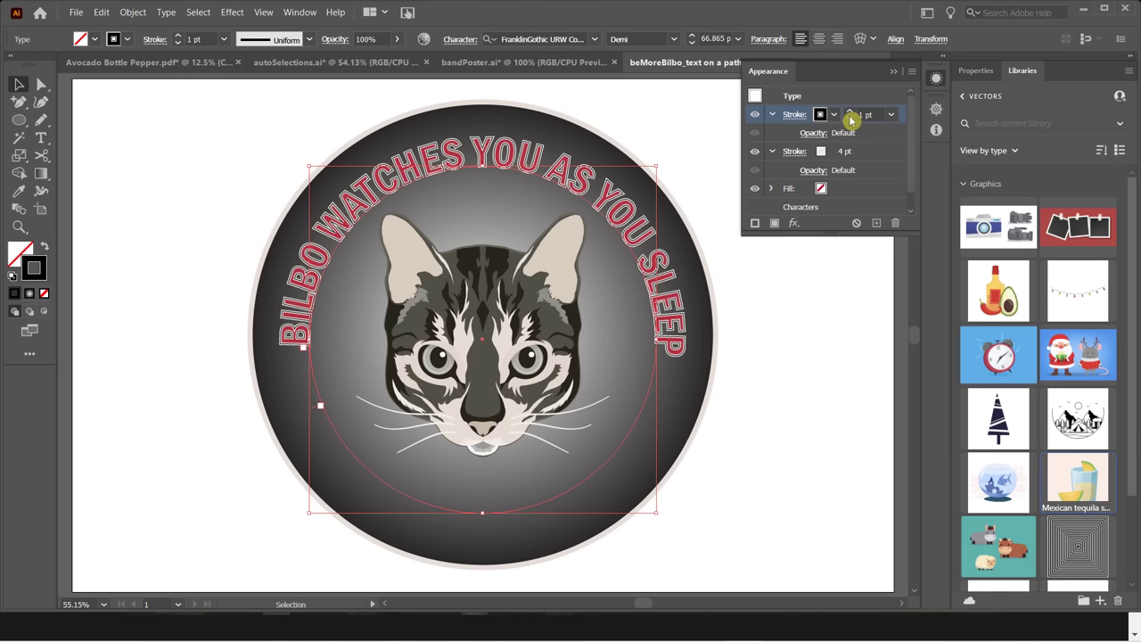
pyautogui.click(799, 329)
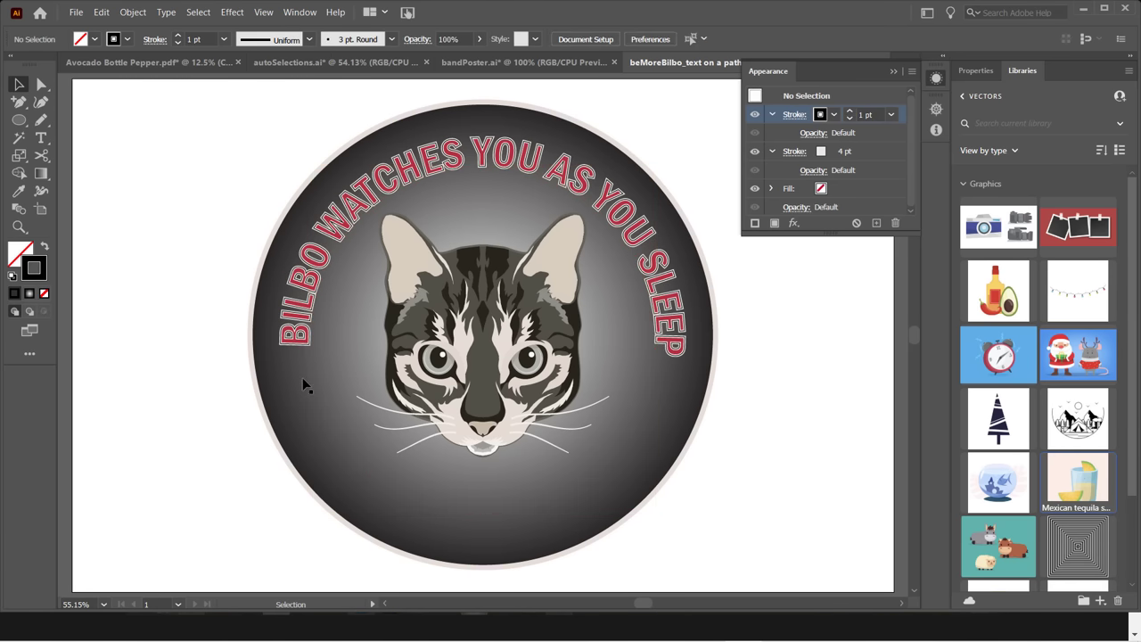
# Set all the curved text in Stencil Std Bold.
pyautogui.tripleClick(395, 189)
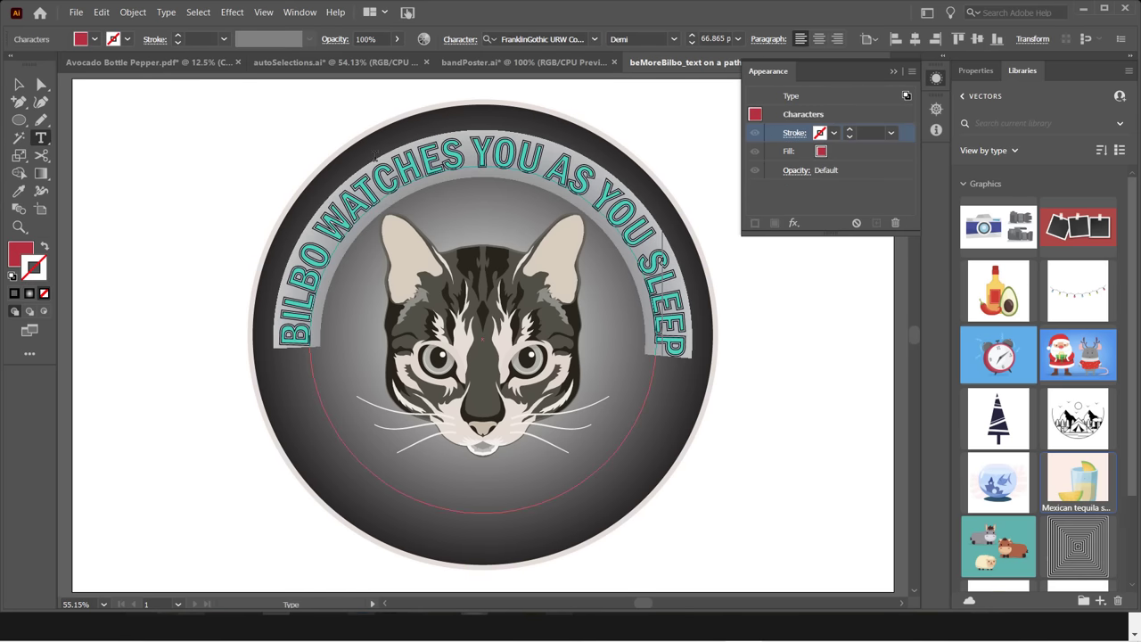
pyautogui.click(594, 40)
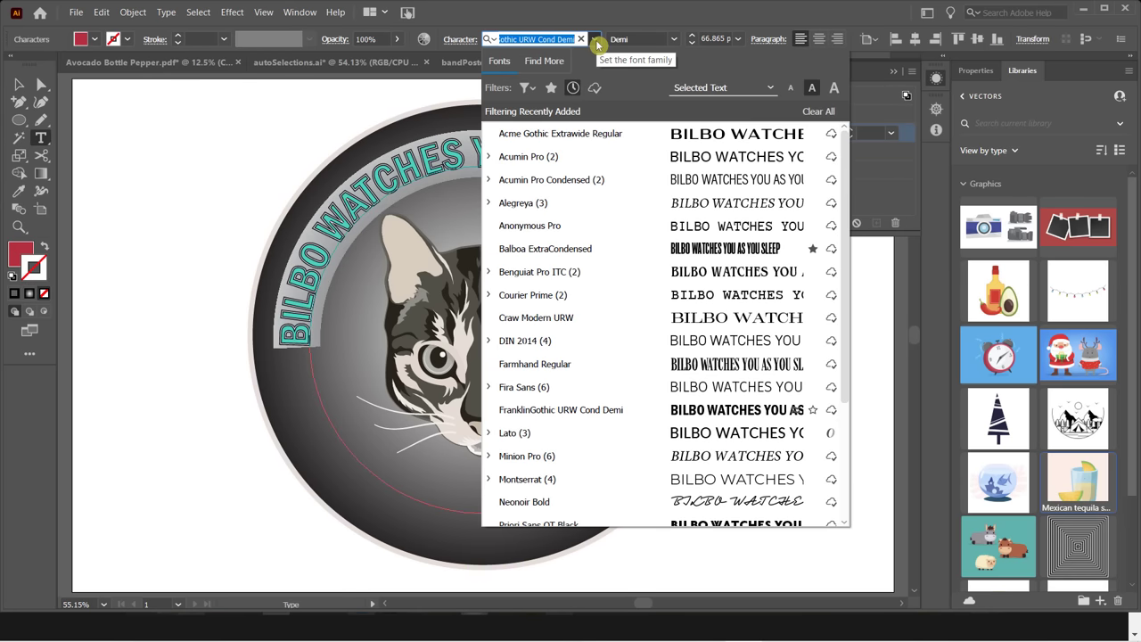
pyautogui.scroll(-3, 675, 437)
pyautogui.scroll(-1, 674, 438)
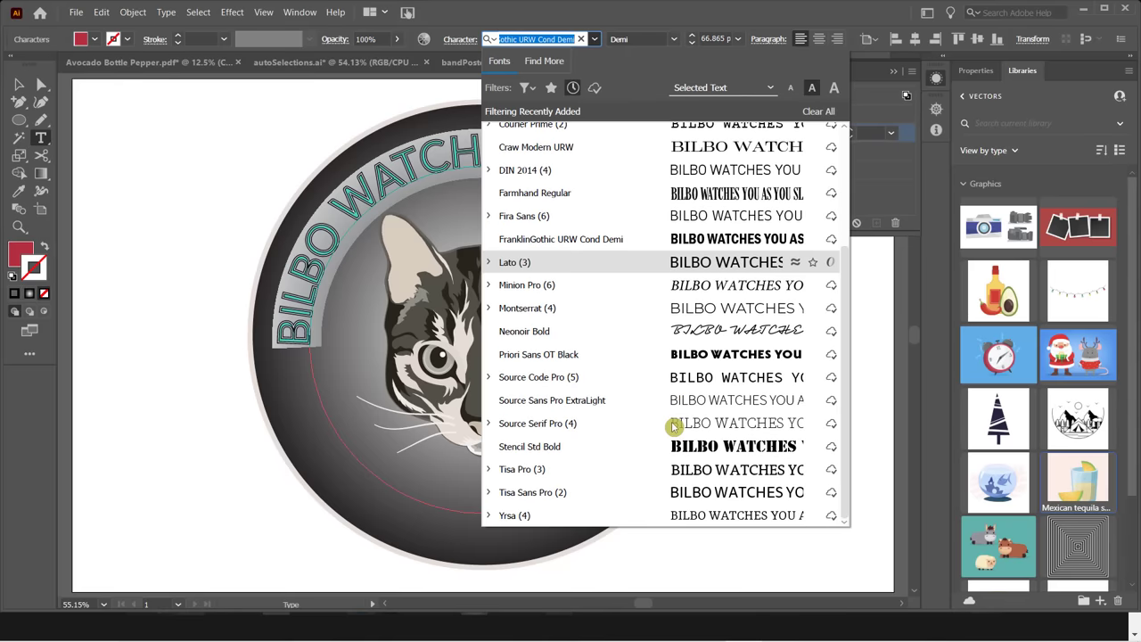
pyautogui.click(675, 445)
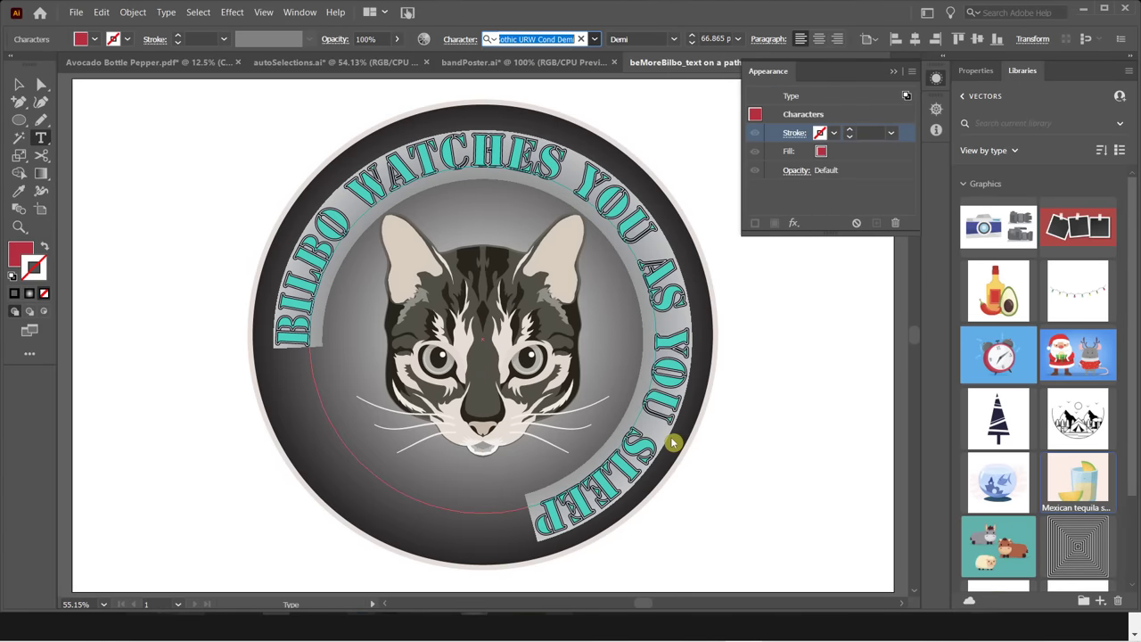
pyautogui.click(19, 84)
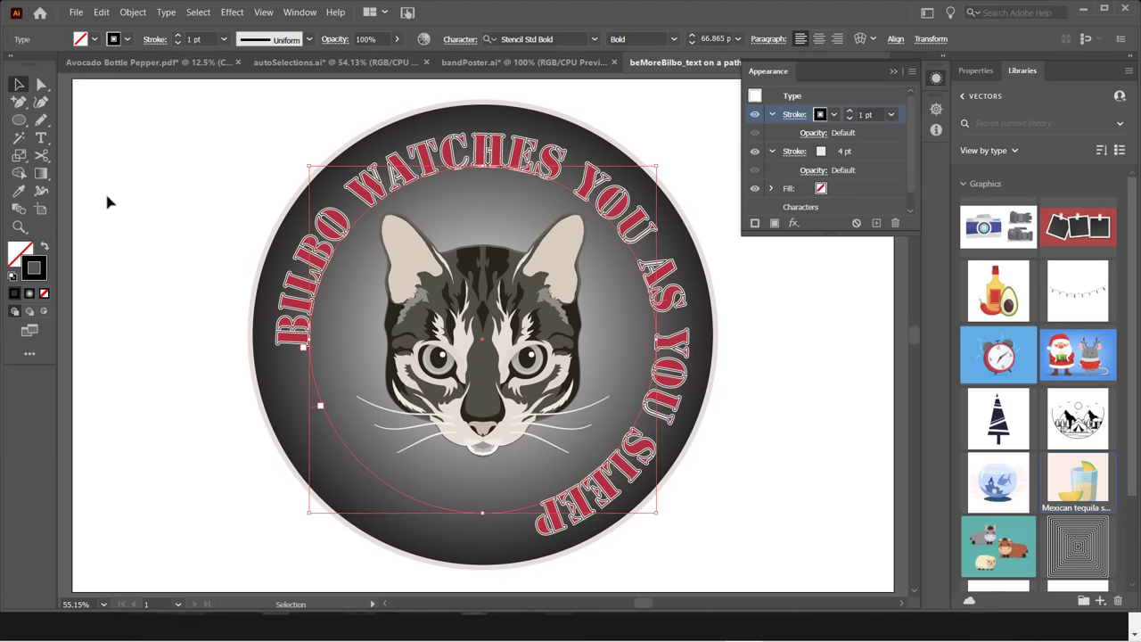
# Drag the text's start bracket further around the circle over the cat's head.
pyautogui.click(41, 84)
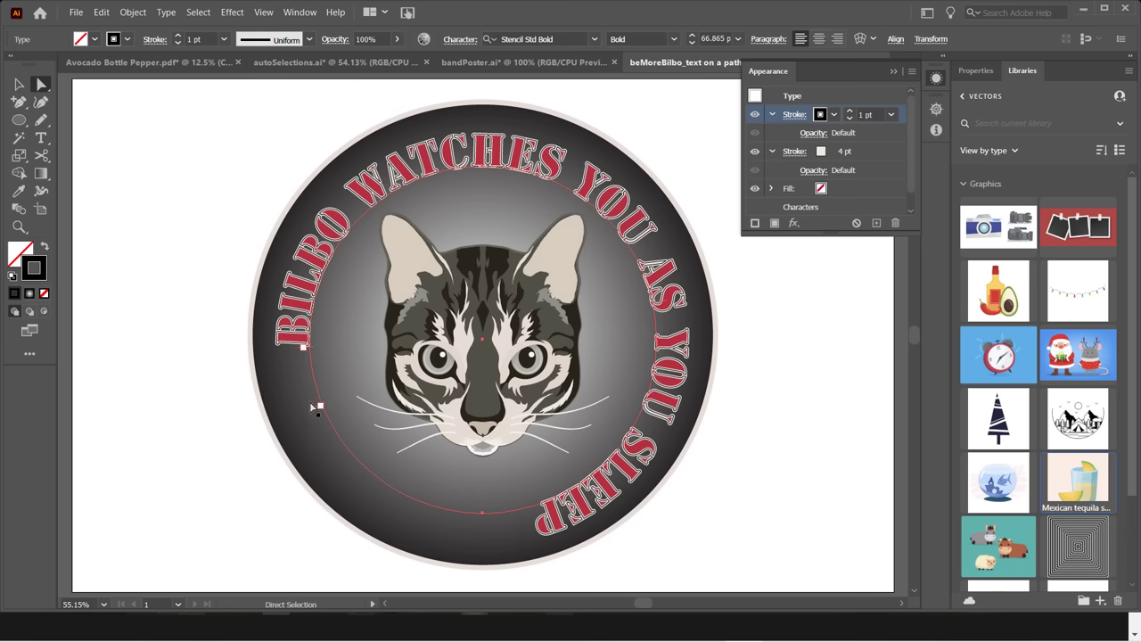
pyautogui.moveTo(310, 345); pyautogui.dragTo(334, 457)
pyautogui.moveTo(386, 507); pyautogui.dragTo(408, 518)
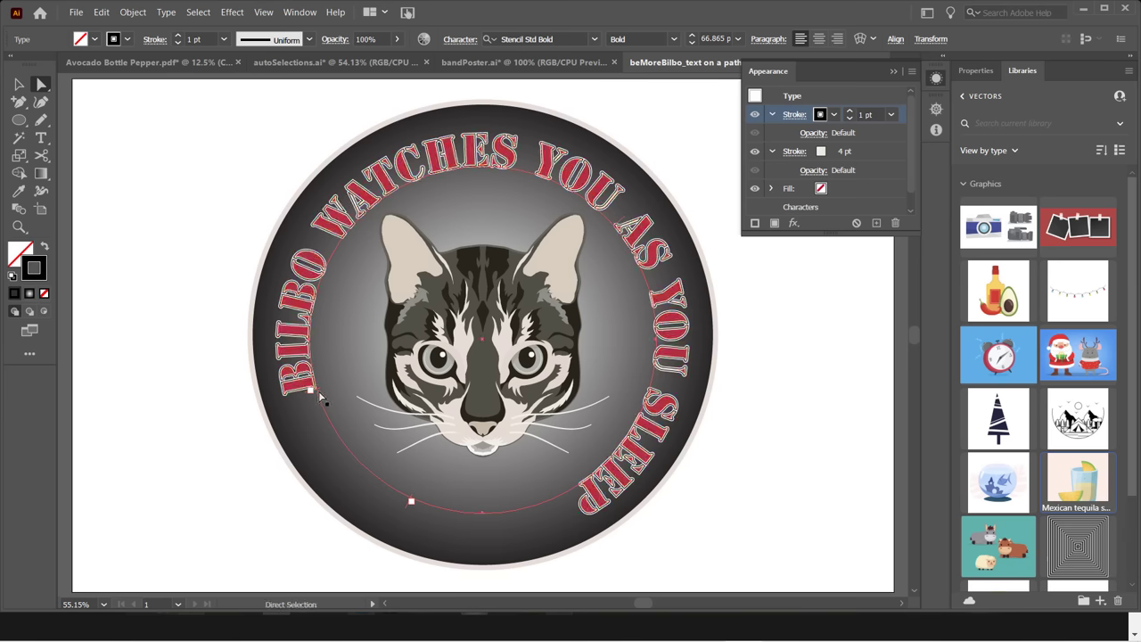
pyautogui.moveTo(318, 397); pyautogui.dragTo(323, 412)
# Reduce the curved text's font size from 65 pt to 60 pt.
pyautogui.tripleClick(300, 365)
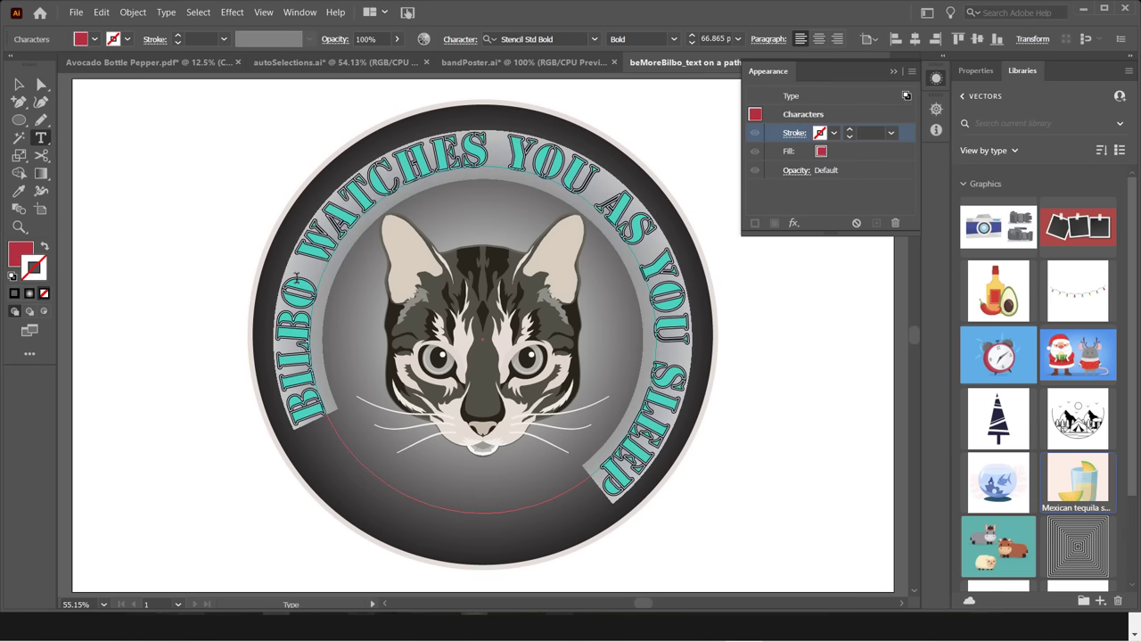
pyautogui.click(693, 43)
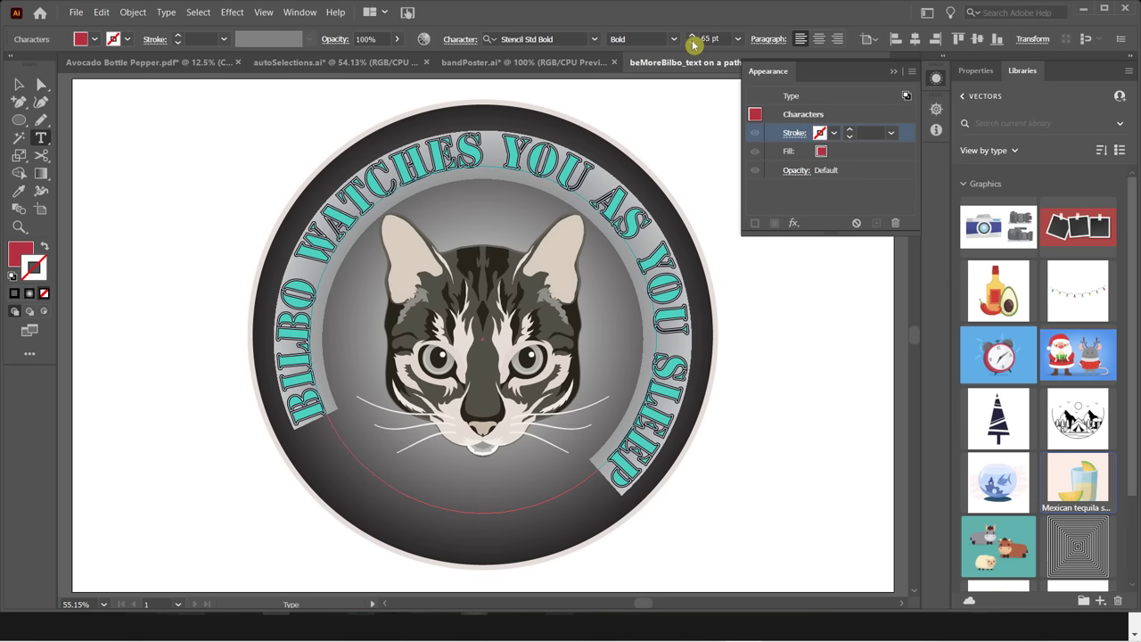
pyautogui.click(692, 42)
pyautogui.click(693, 43)
pyautogui.click(693, 43)
pyautogui.click(693, 43)
pyautogui.click(692, 43)
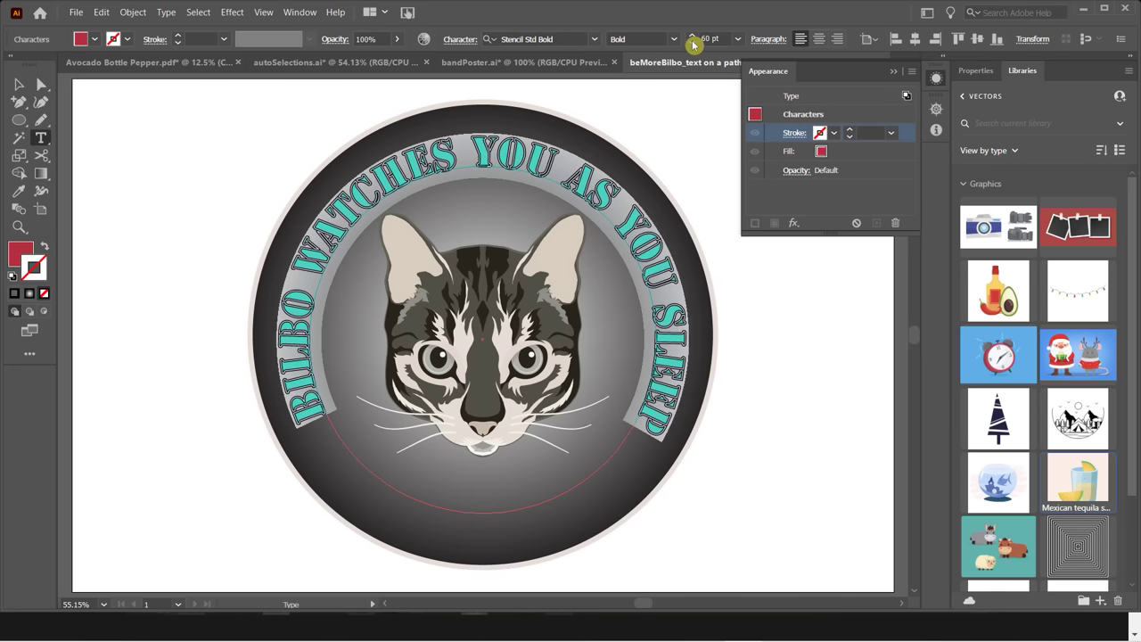
# Tighten the letter tracking to -8 and re-slide the text to centre it on top.
pyautogui.click(767, 41)
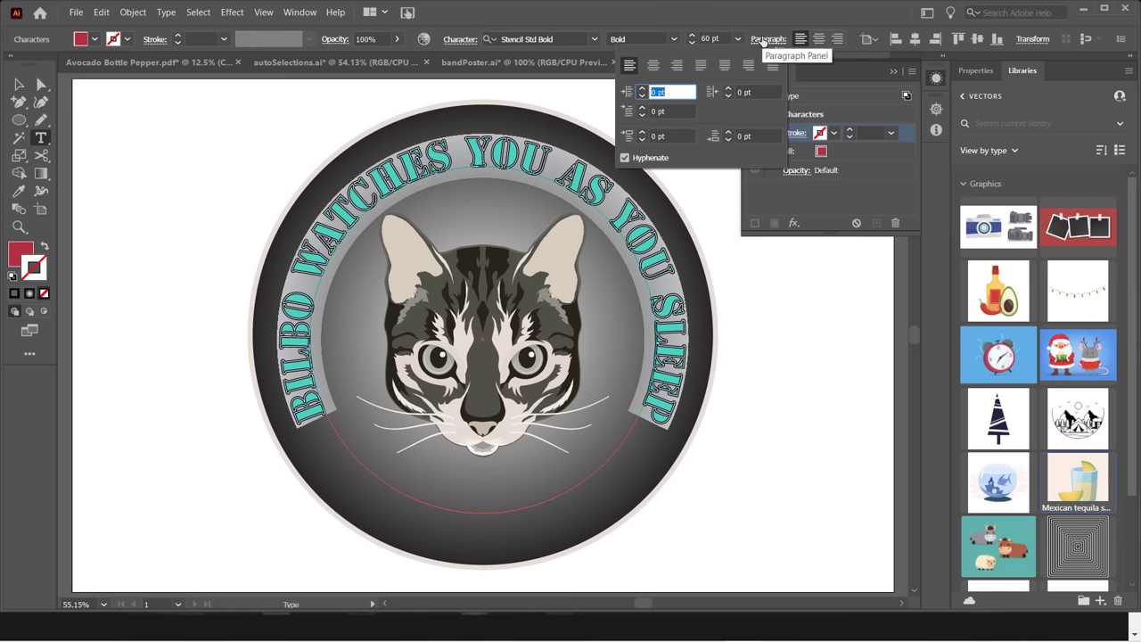
pyautogui.click(460, 41)
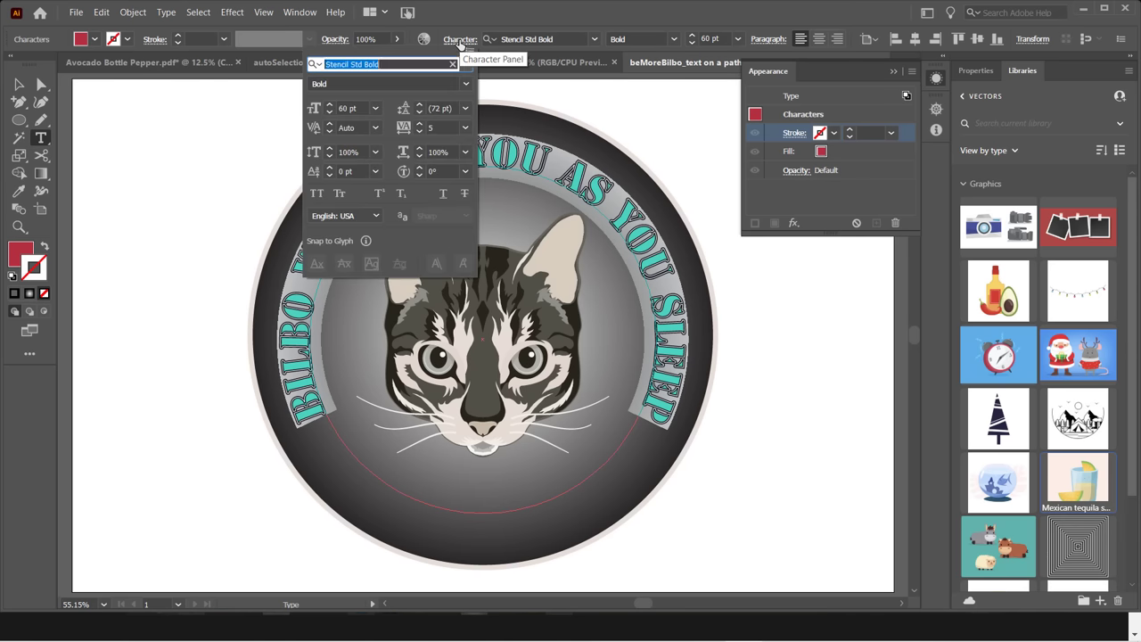
pyautogui.click(459, 42)
pyautogui.click(454, 44)
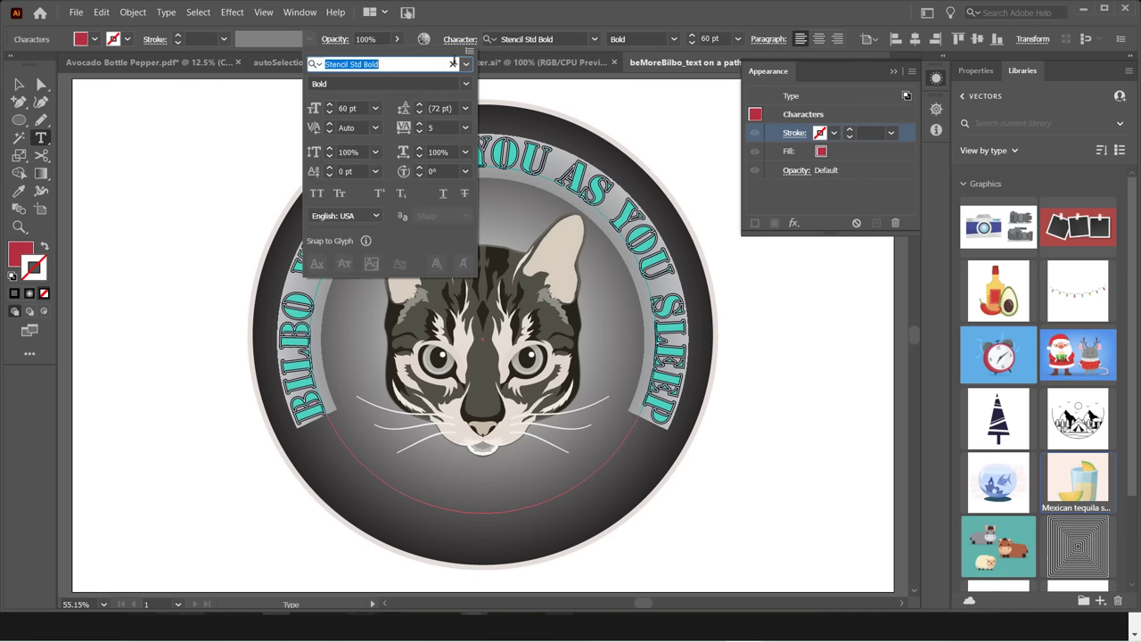
pyautogui.click(420, 132)
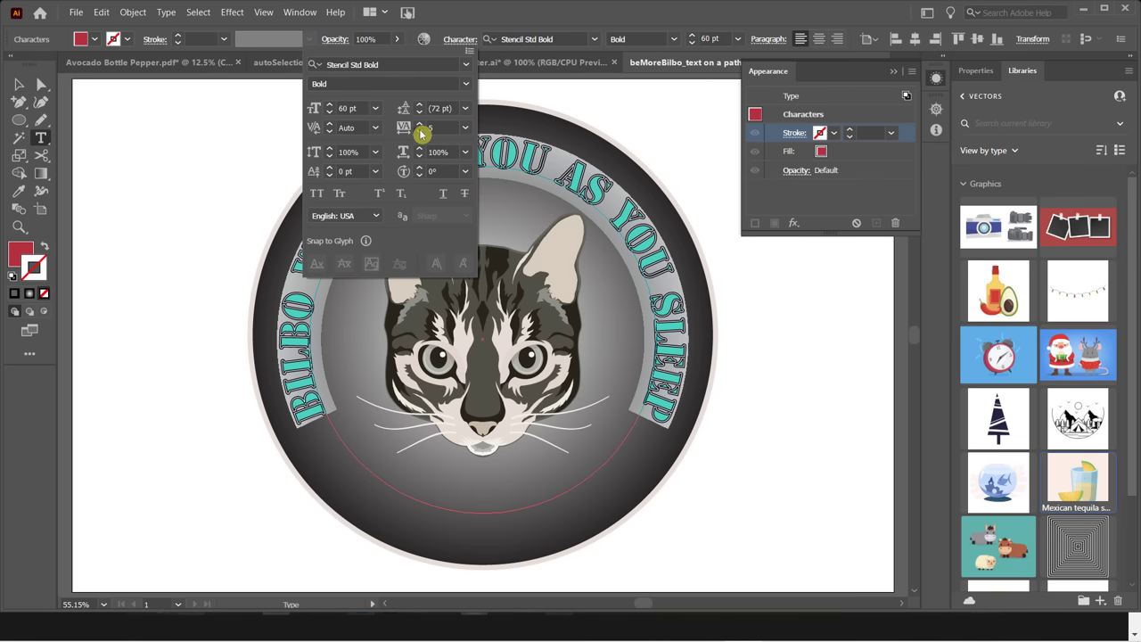
pyautogui.click(420, 132)
pyautogui.click(420, 132)
pyautogui.click(420, 132)
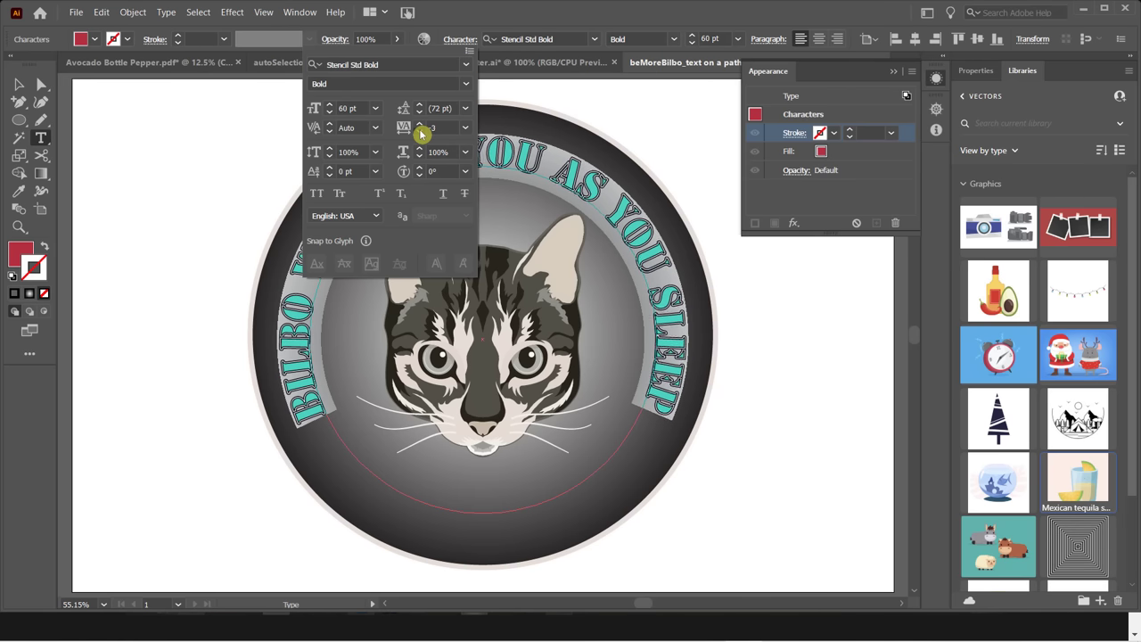
pyautogui.click(420, 132)
pyautogui.click(420, 132)
pyautogui.click(420, 132)
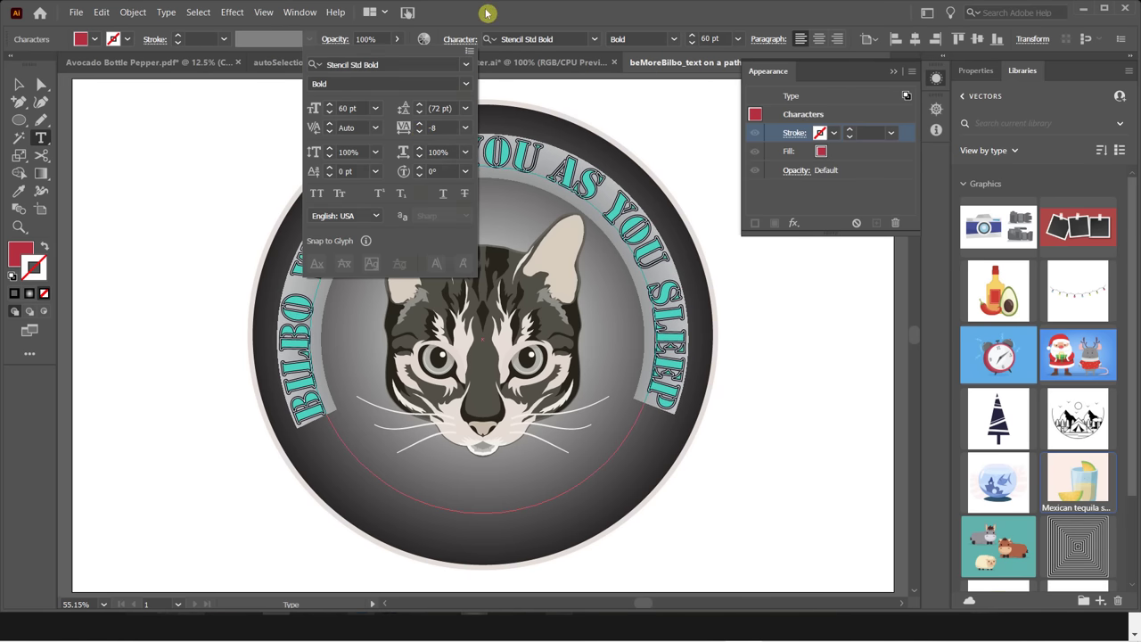
pyautogui.click(486, 10)
pyautogui.click(40, 84)
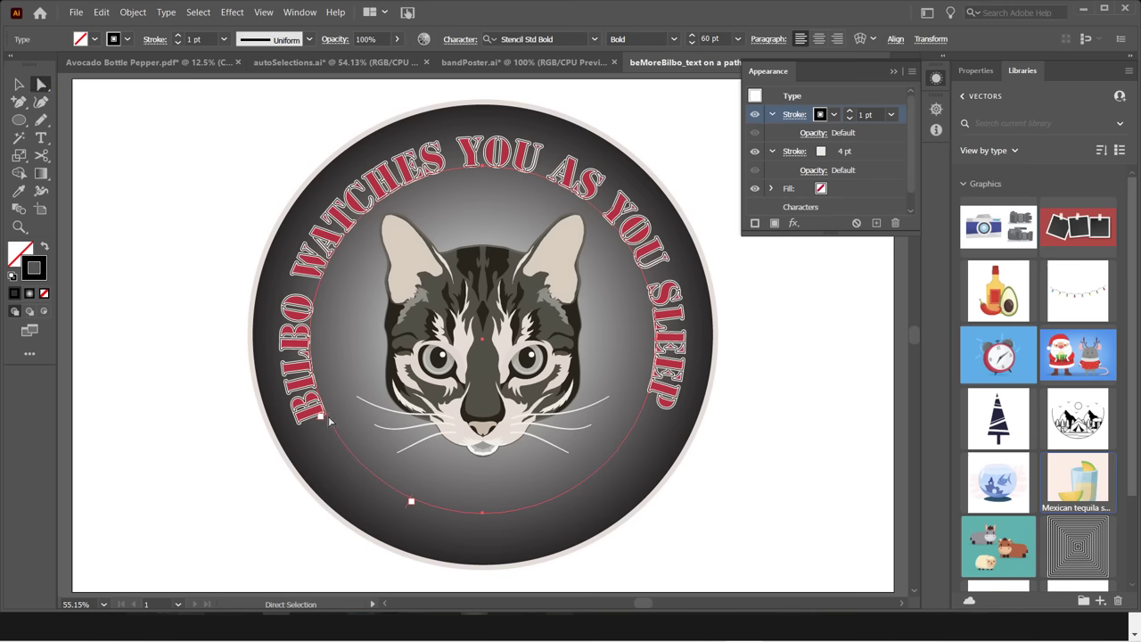
pyautogui.moveTo(330, 421); pyautogui.dragTo(312, 393)
# Deselect the curved text, bring up the document properties, and reselect the WATCHES text.
pyautogui.click(18, 84)
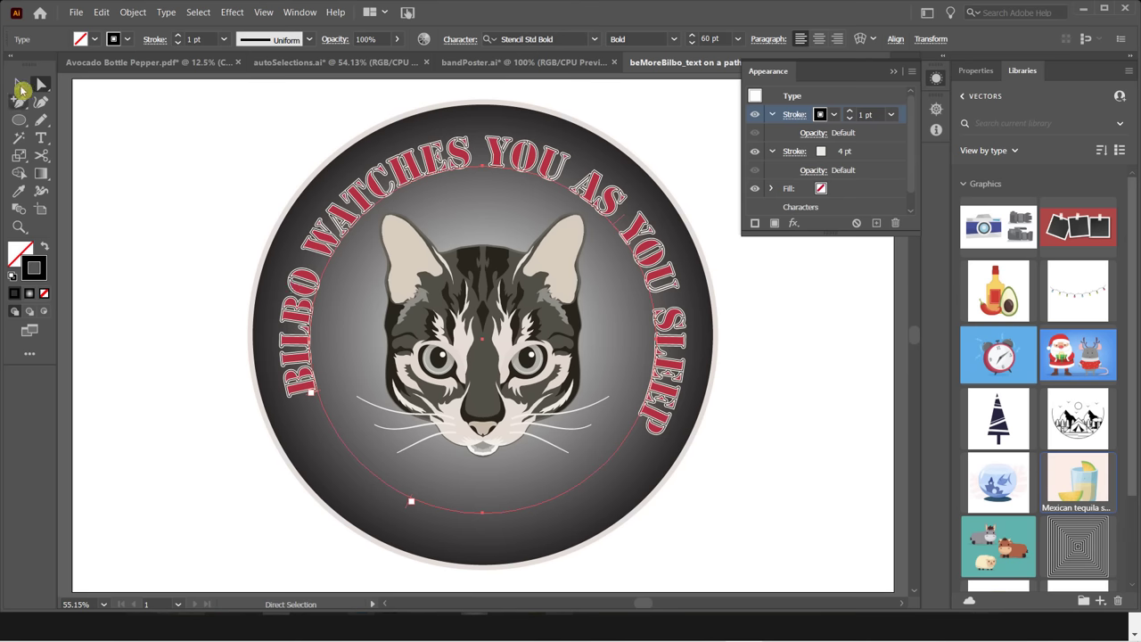
pyautogui.click(113, 172)
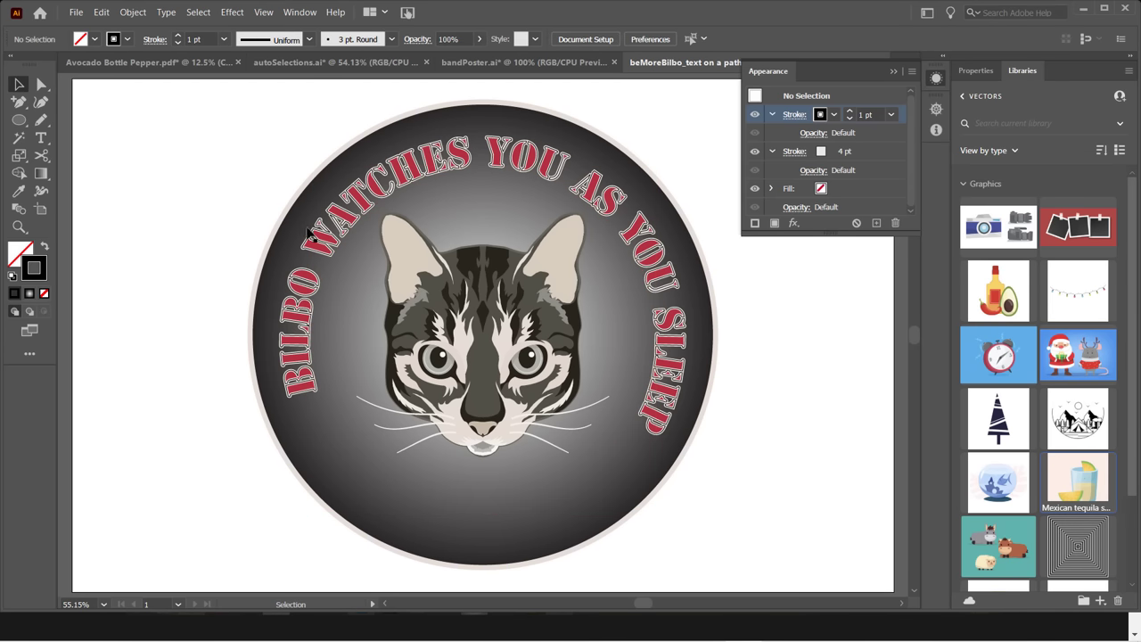
pyautogui.scroll(3, 395, 218)
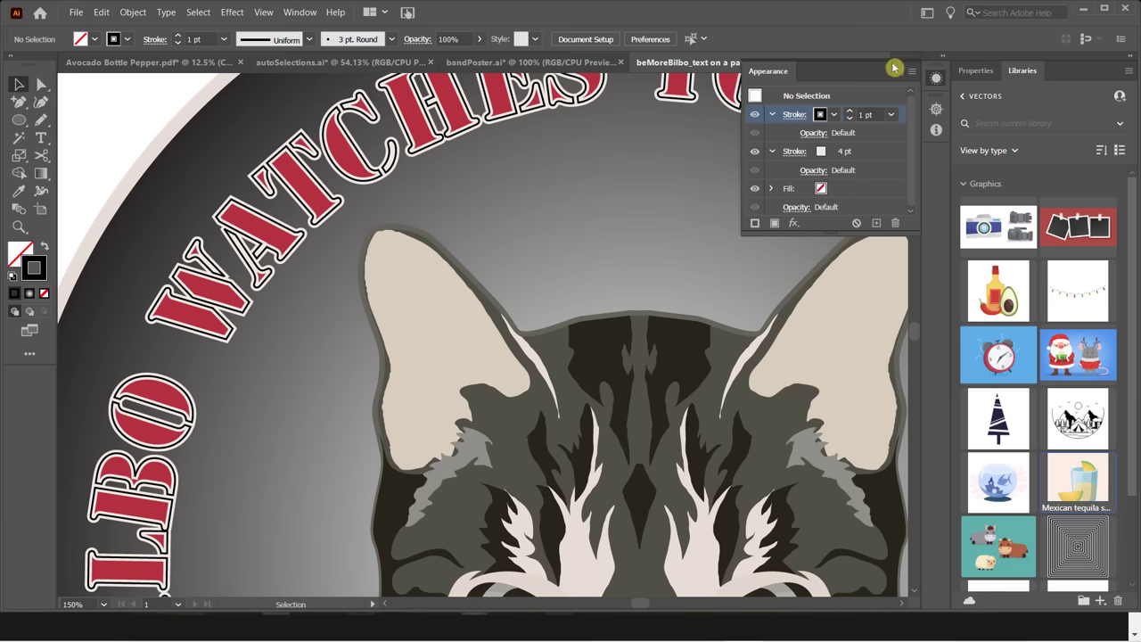
pyautogui.click(974, 71)
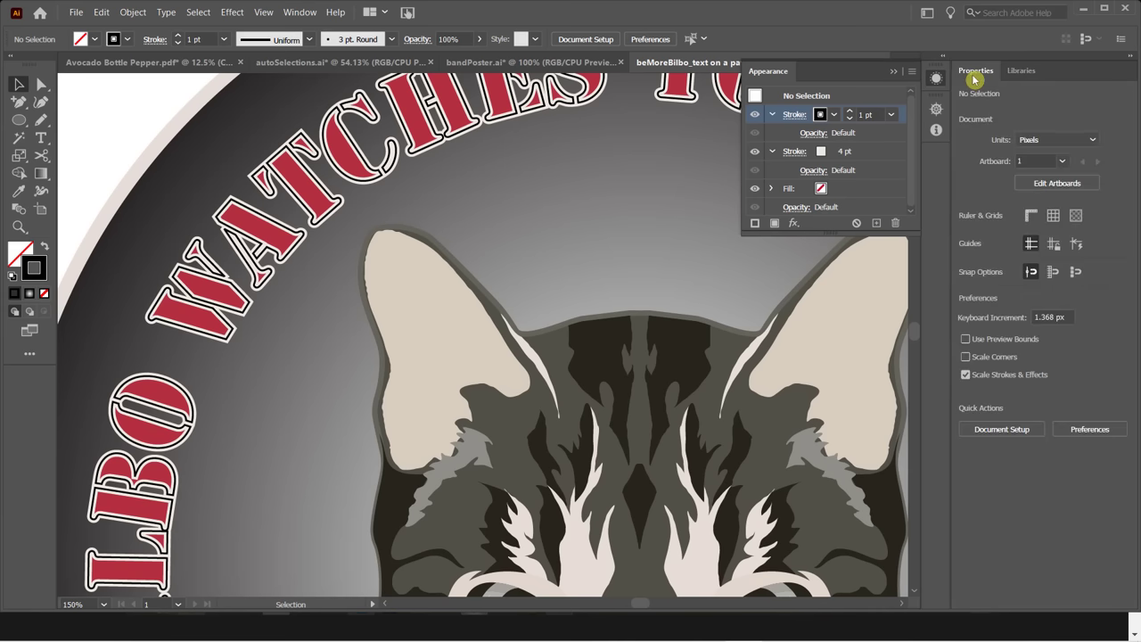
pyautogui.click(477, 117)
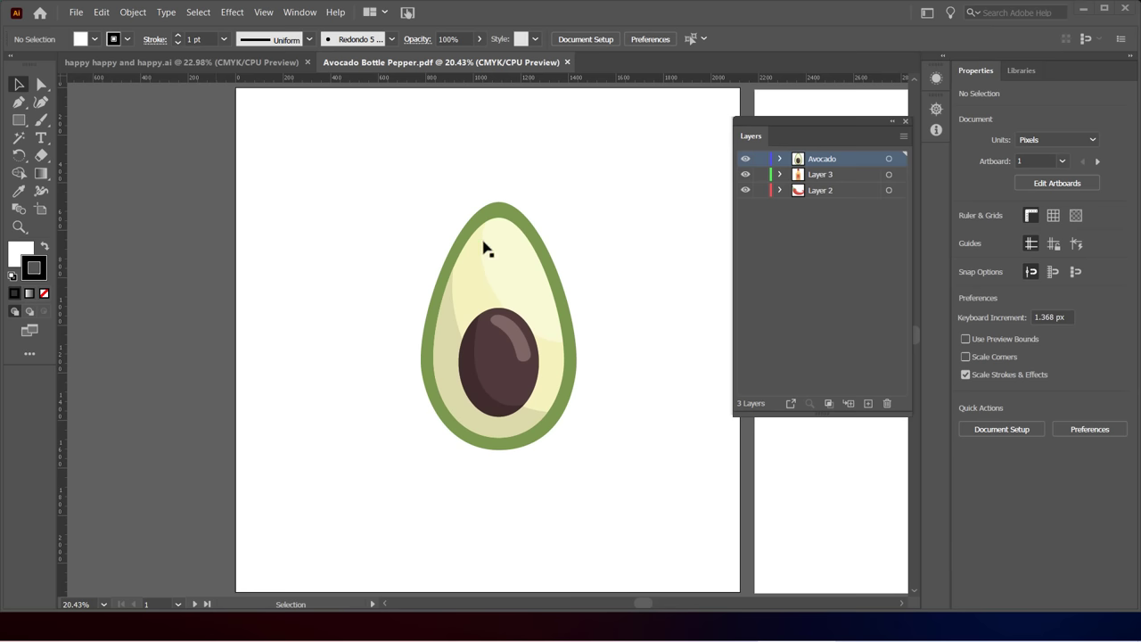
pyautogui.click(569, 392)
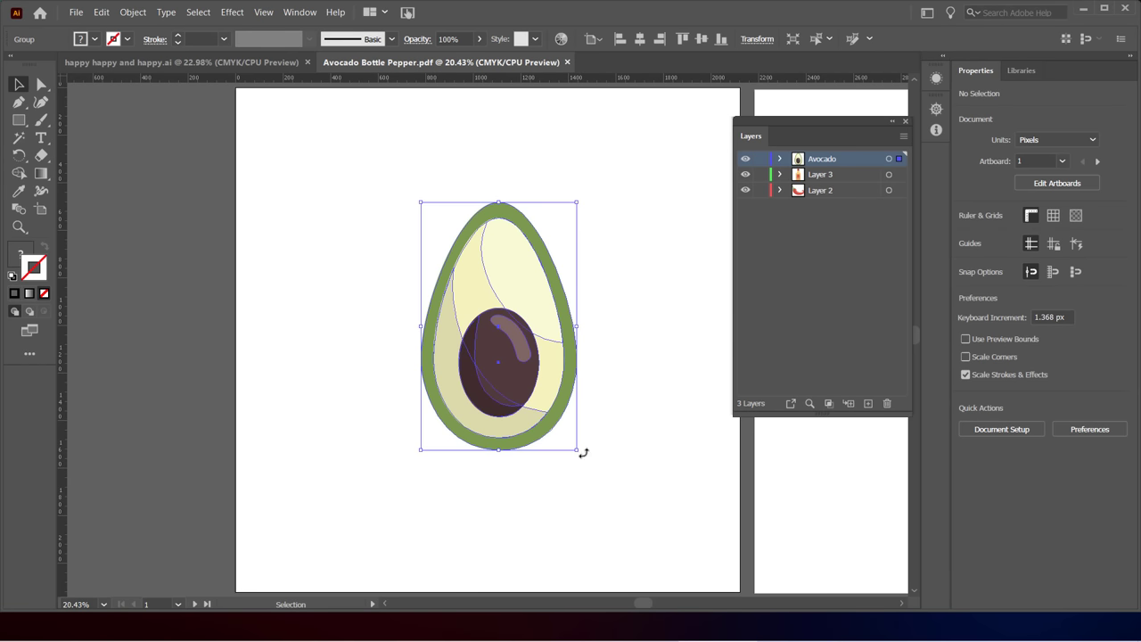
pyautogui.rightClick(513, 270)
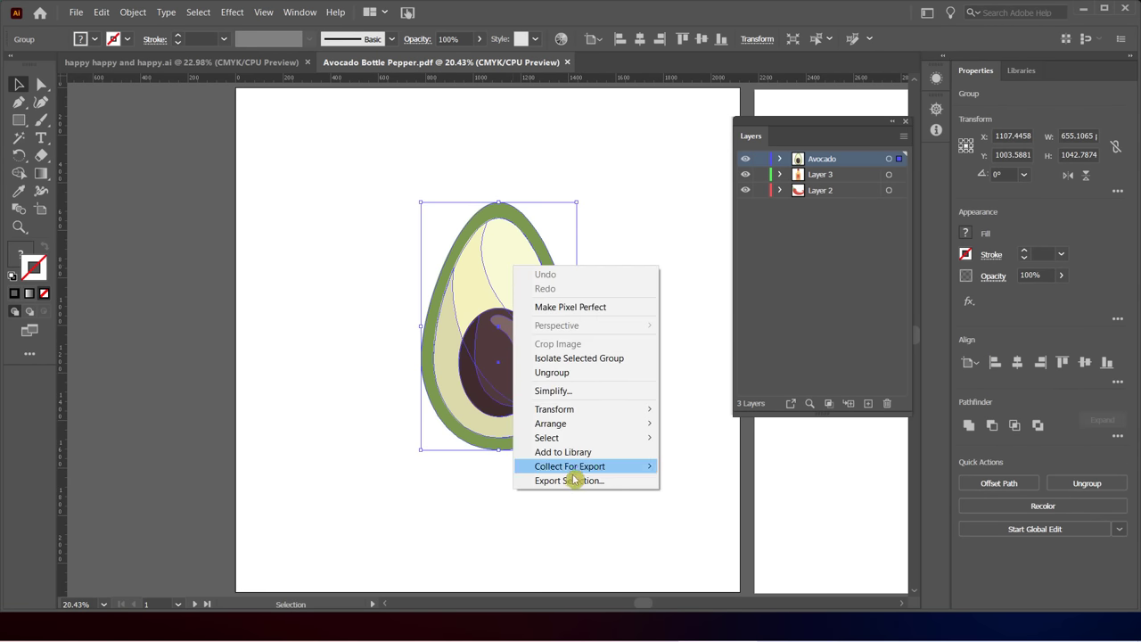
pyautogui.click(537, 170)
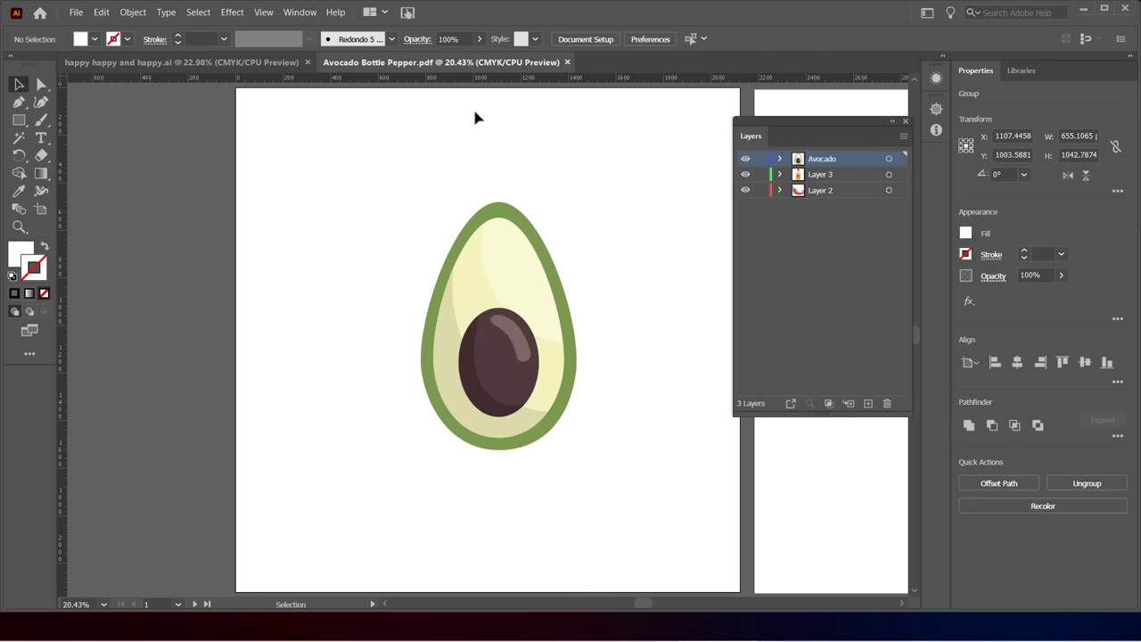
pyautogui.click(302, 14)
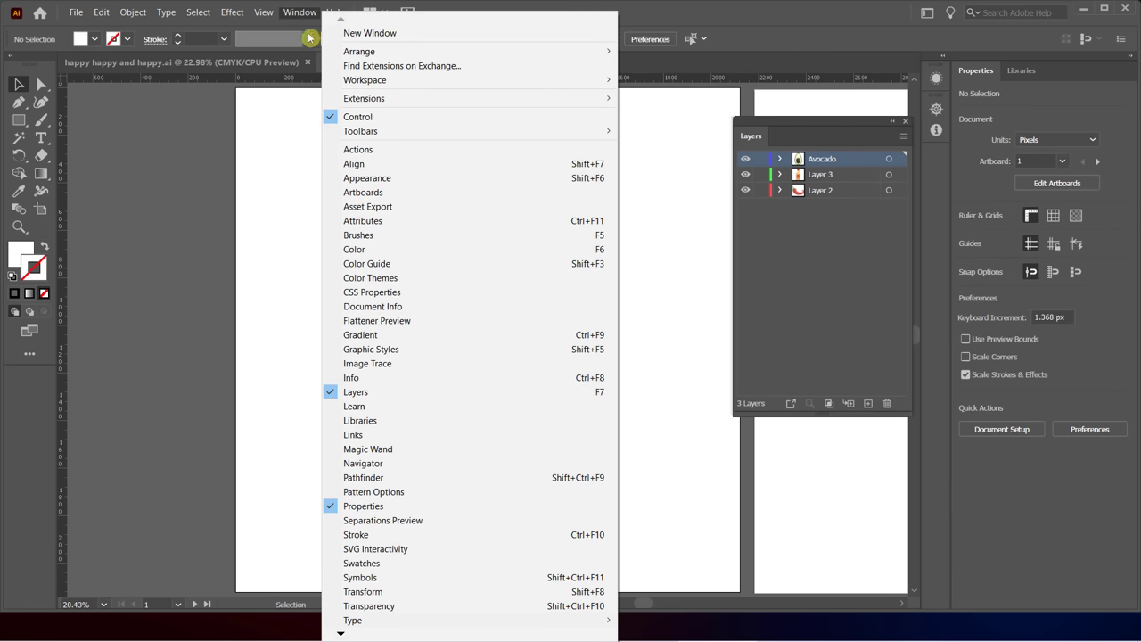
pyautogui.click(385, 209)
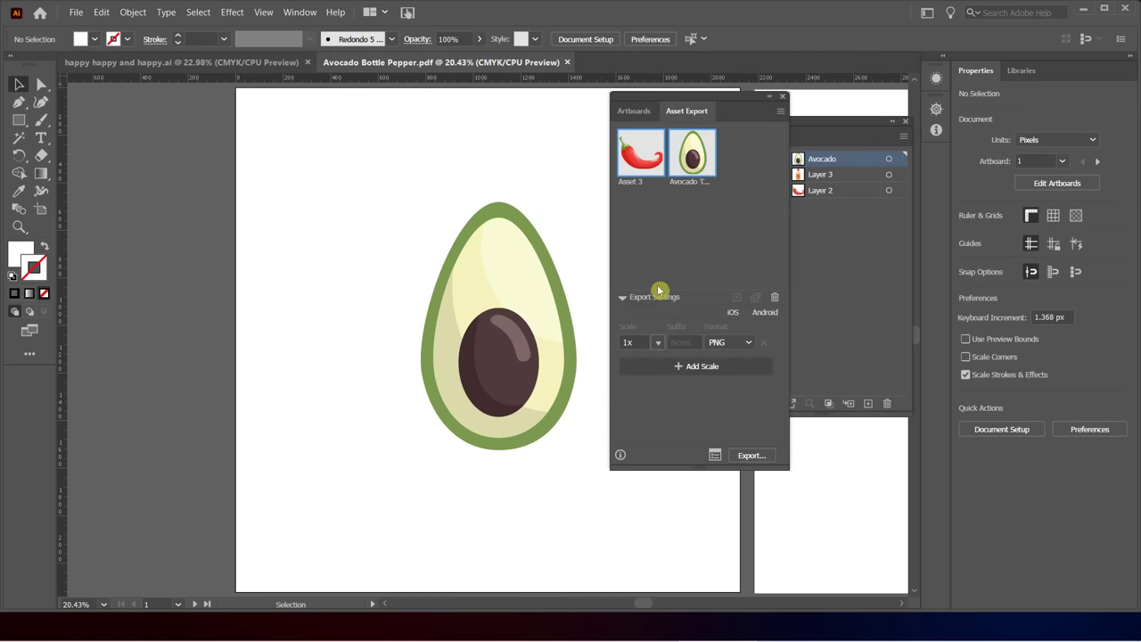
pyautogui.click(730, 341)
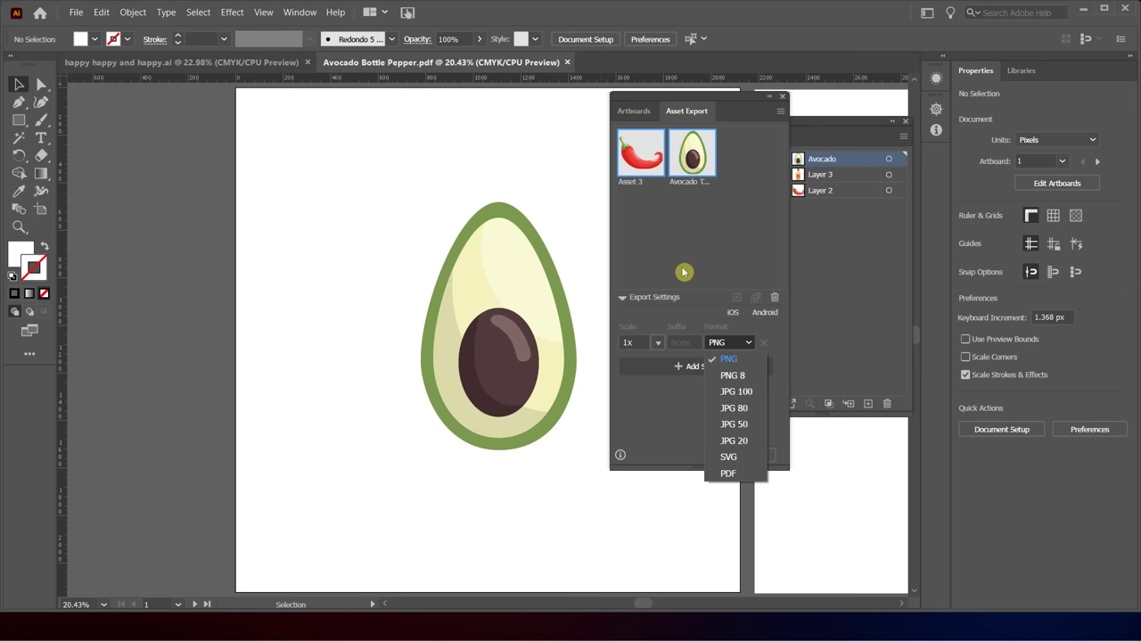
pyautogui.click(738, 149)
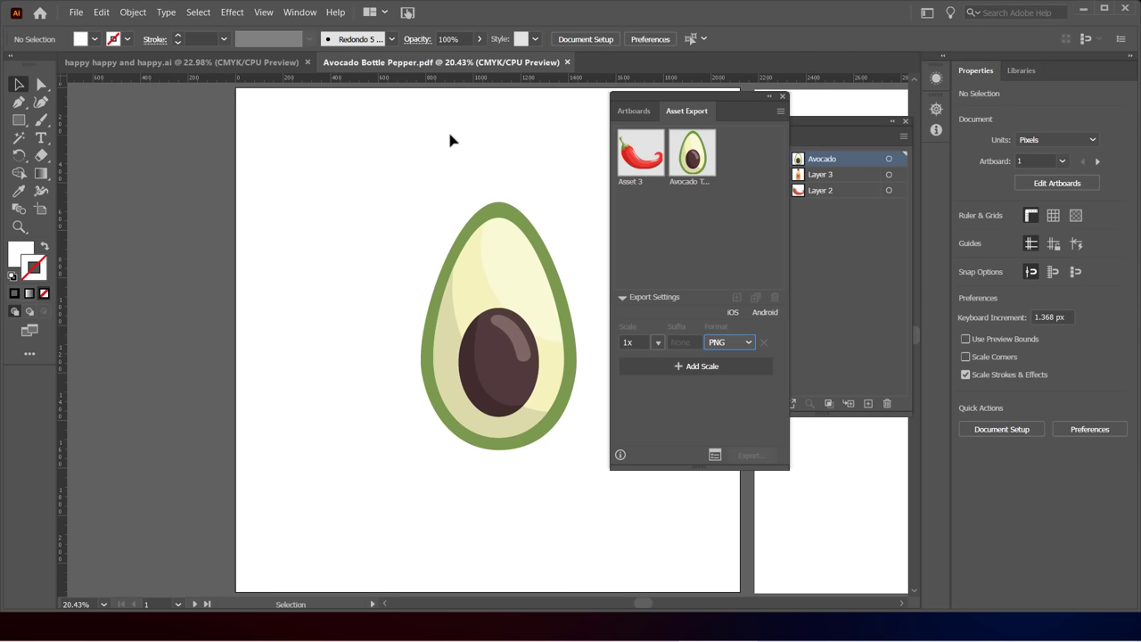
pyautogui.hotkey('ctrl', 'alt', 'shift', 'e')
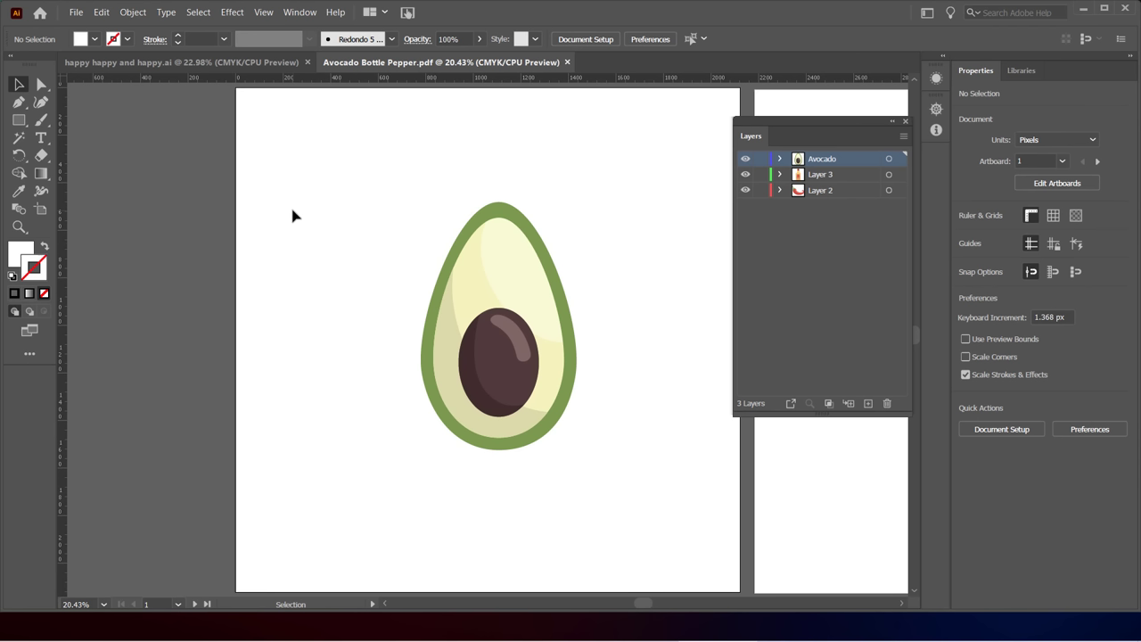
pyautogui.click(28, 334)
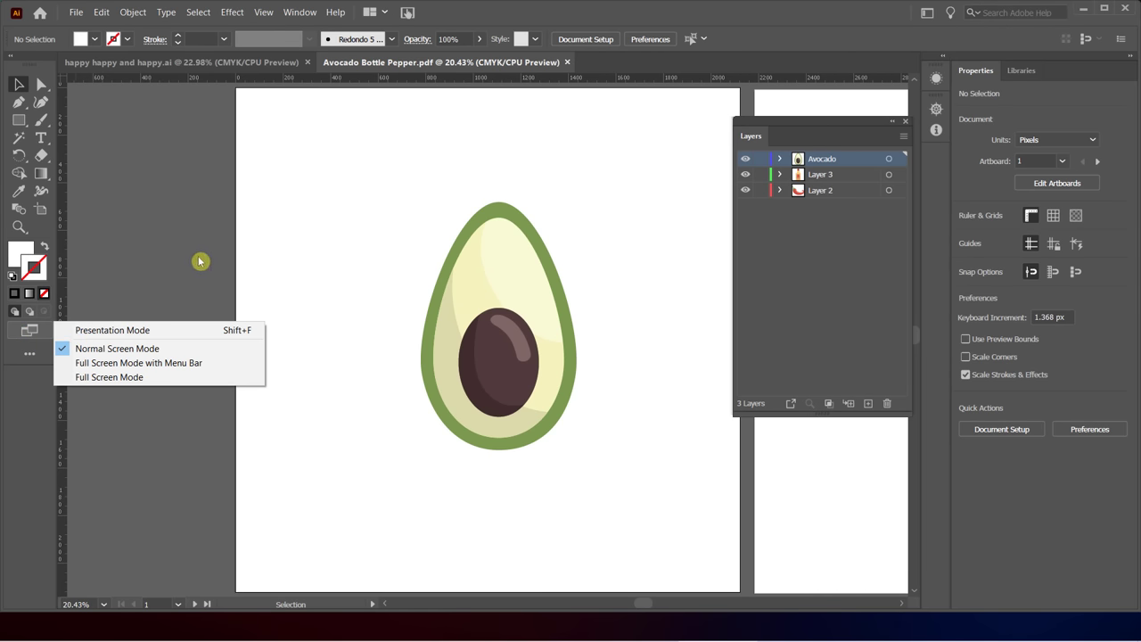
pyautogui.click(218, 332)
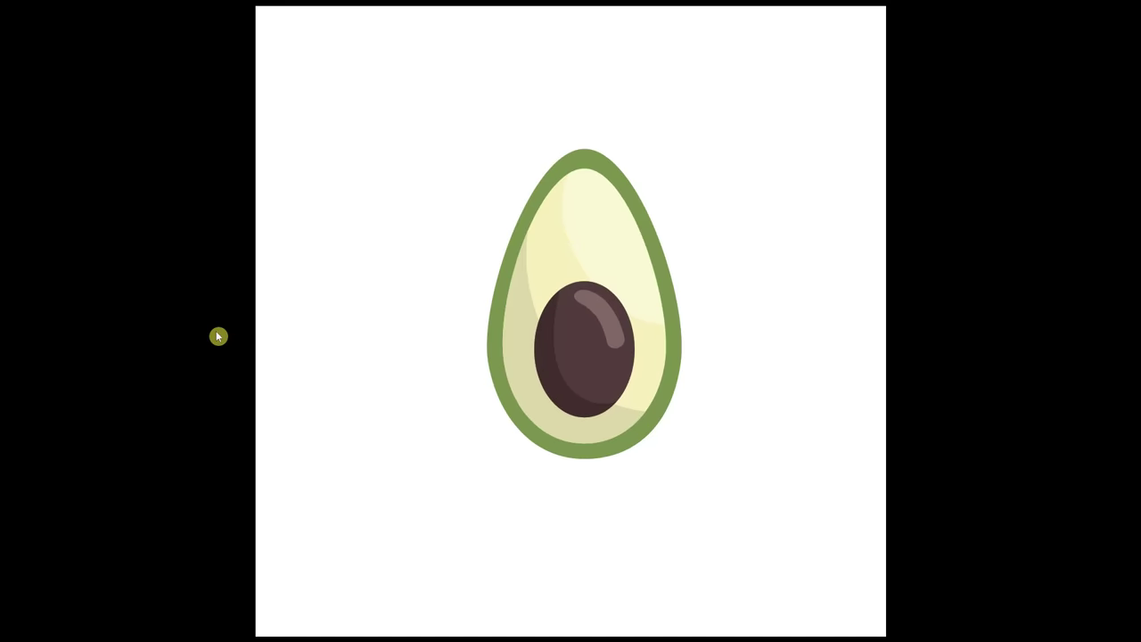
pyautogui.press('Right')
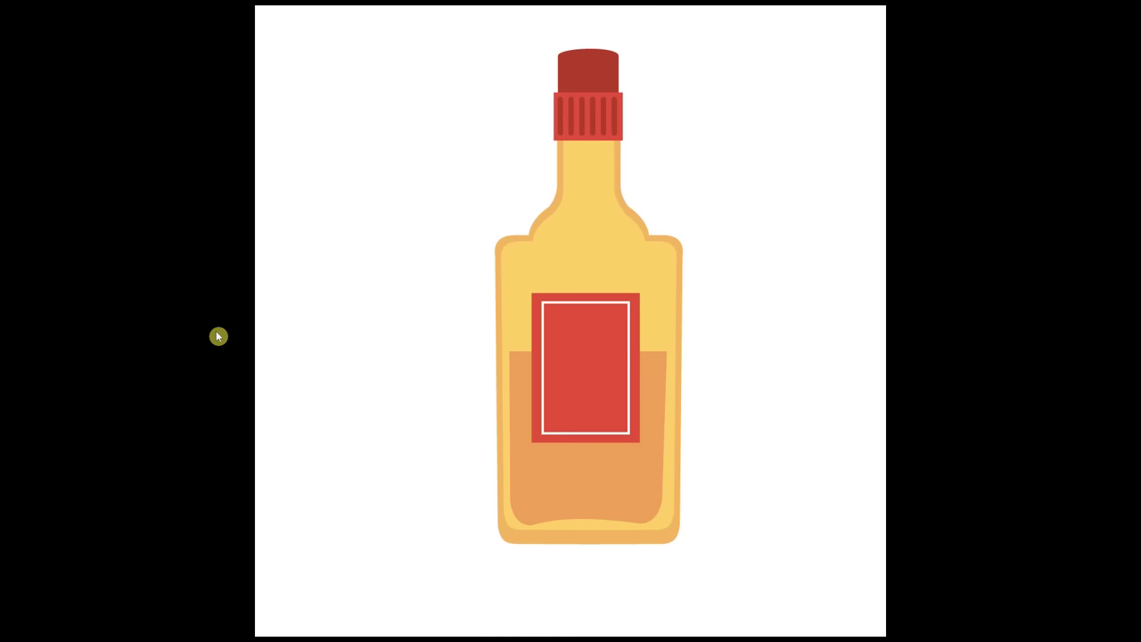
pyautogui.press('Right')
pyautogui.press('Left')
pyautogui.press('Left')
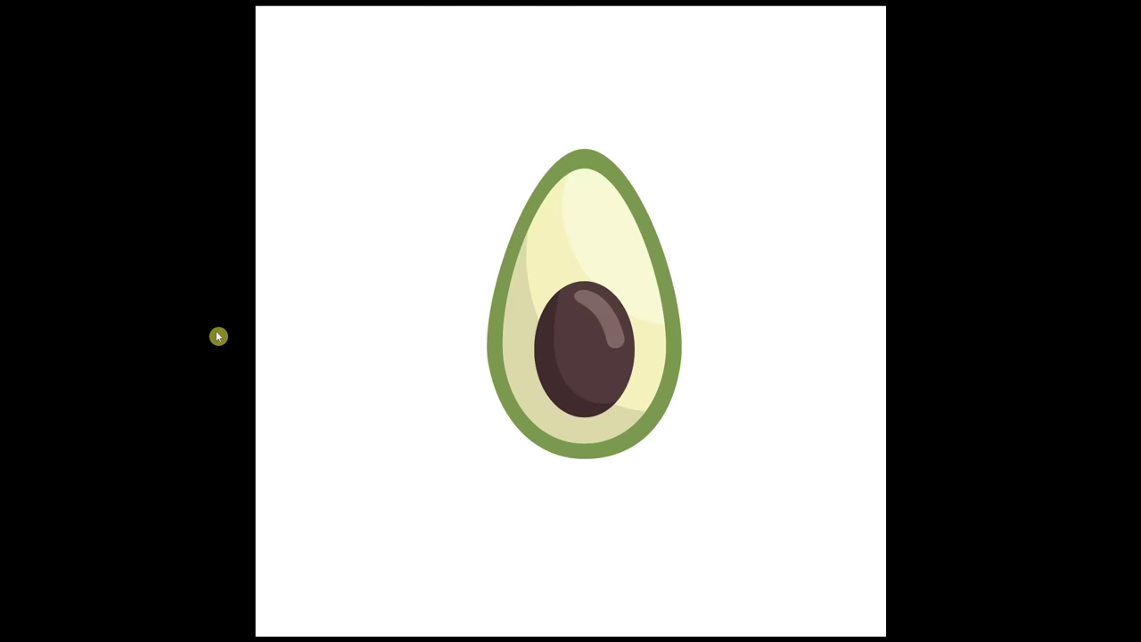
pyautogui.press('Right')
pyautogui.press('Right')
pyautogui.press('Right')
pyautogui.press('Escape')
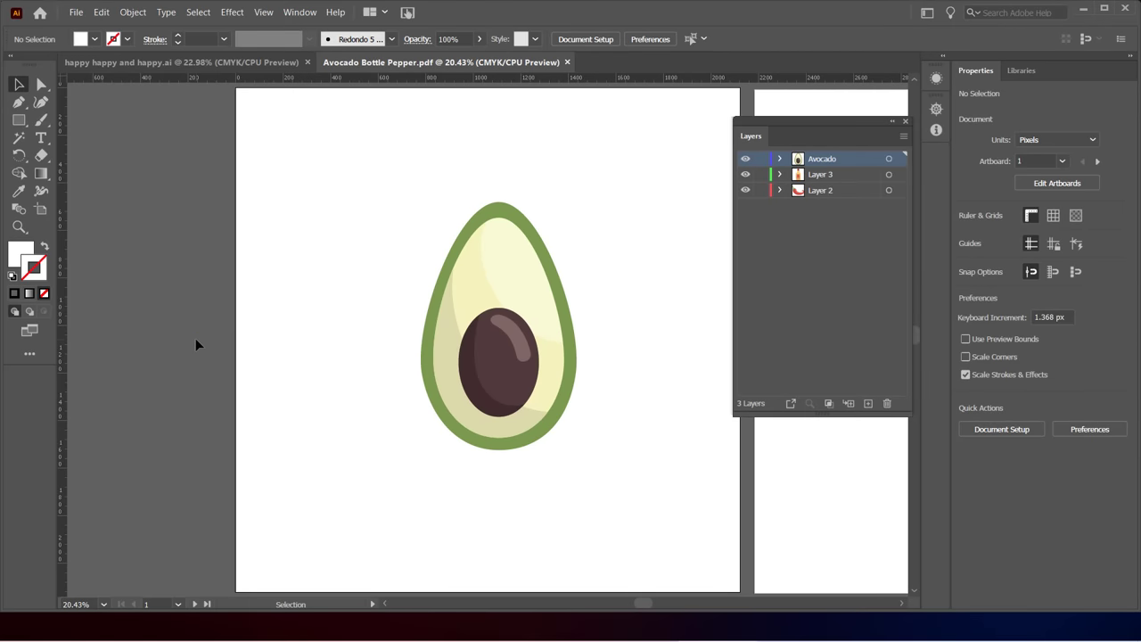
pyautogui.click(30, 334)
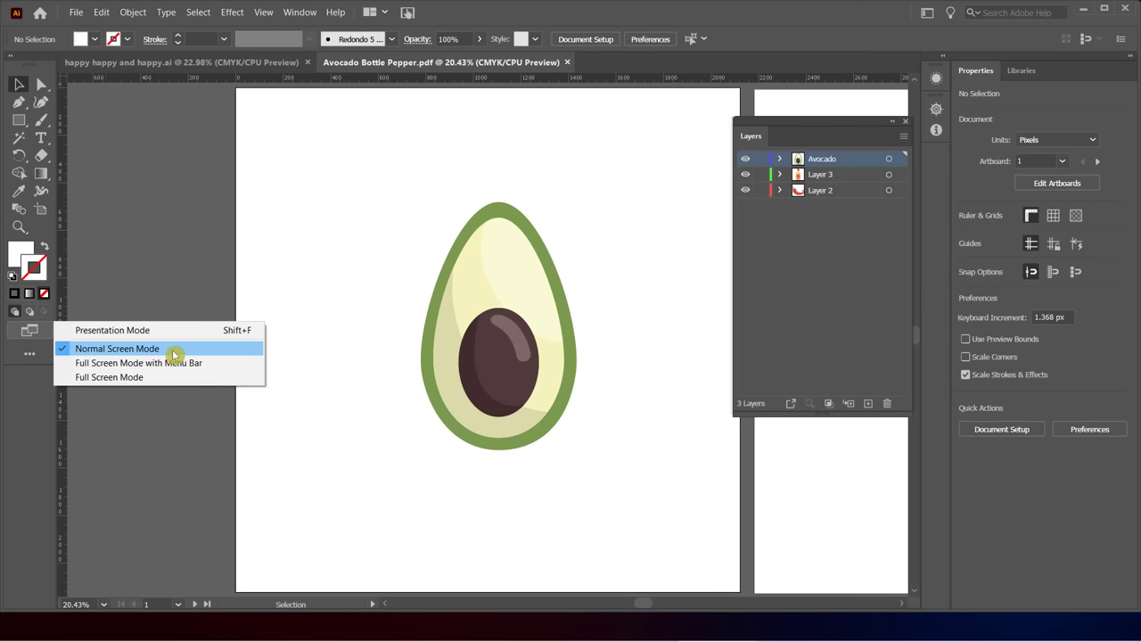
pyautogui.click(131, 369)
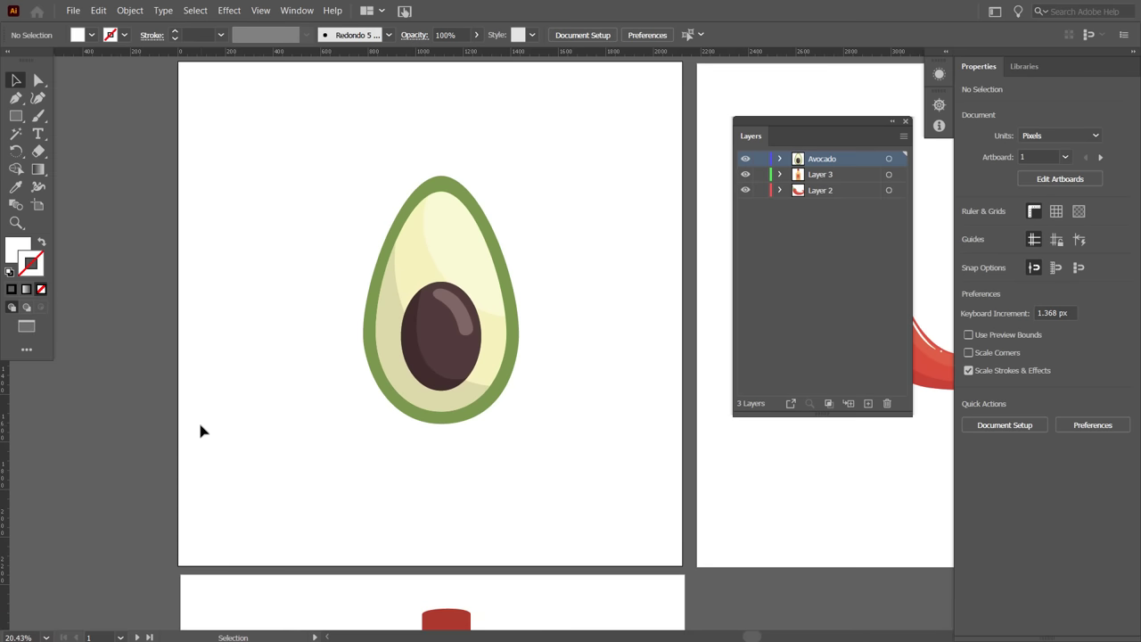
pyautogui.click(26, 325)
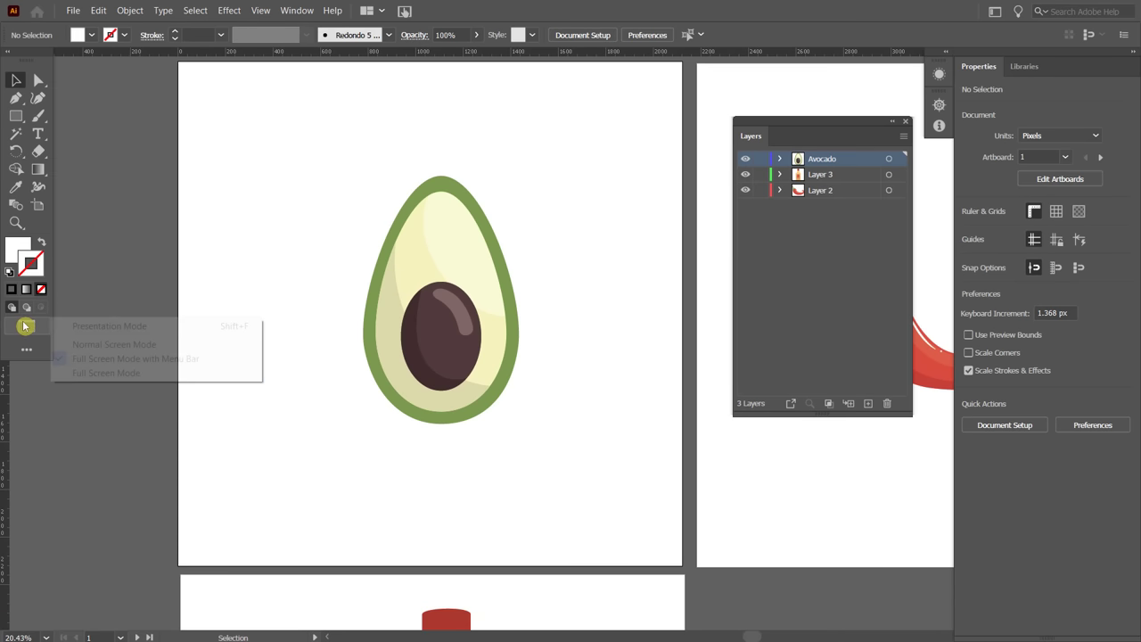
pyautogui.click(114, 344)
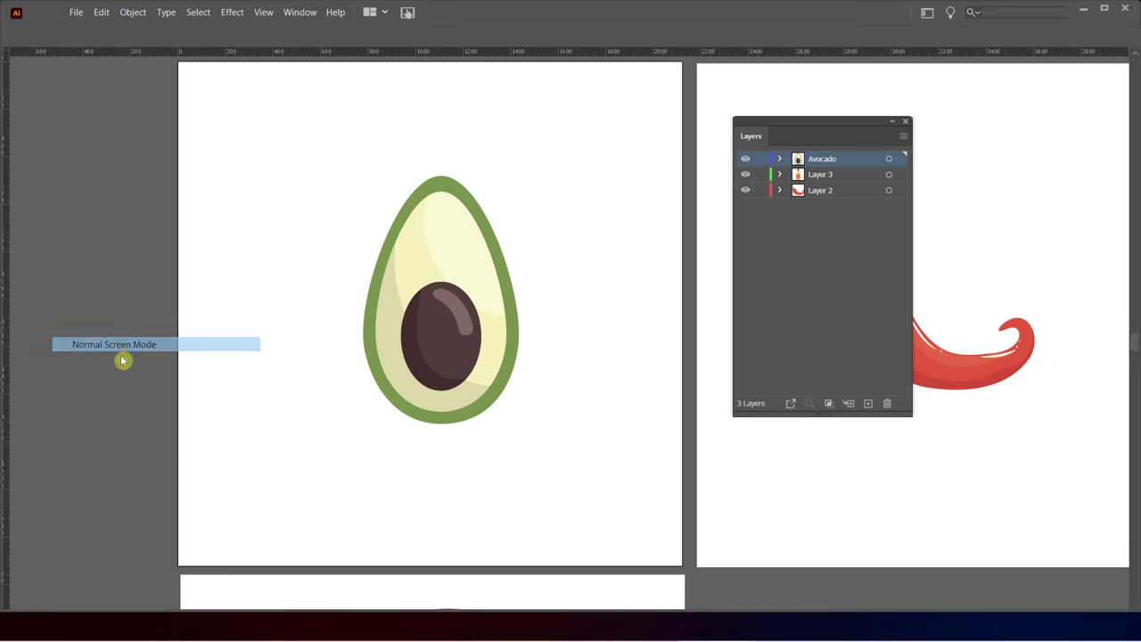
pyautogui.click(29, 333)
pyautogui.click(91, 376)
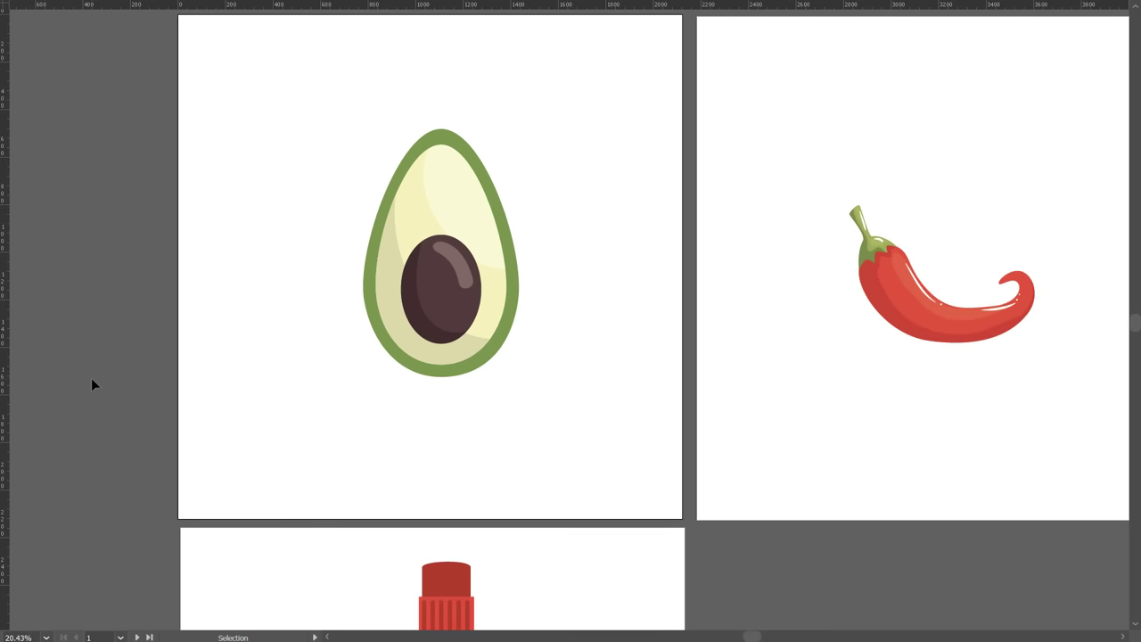
pyautogui.press('Escape')
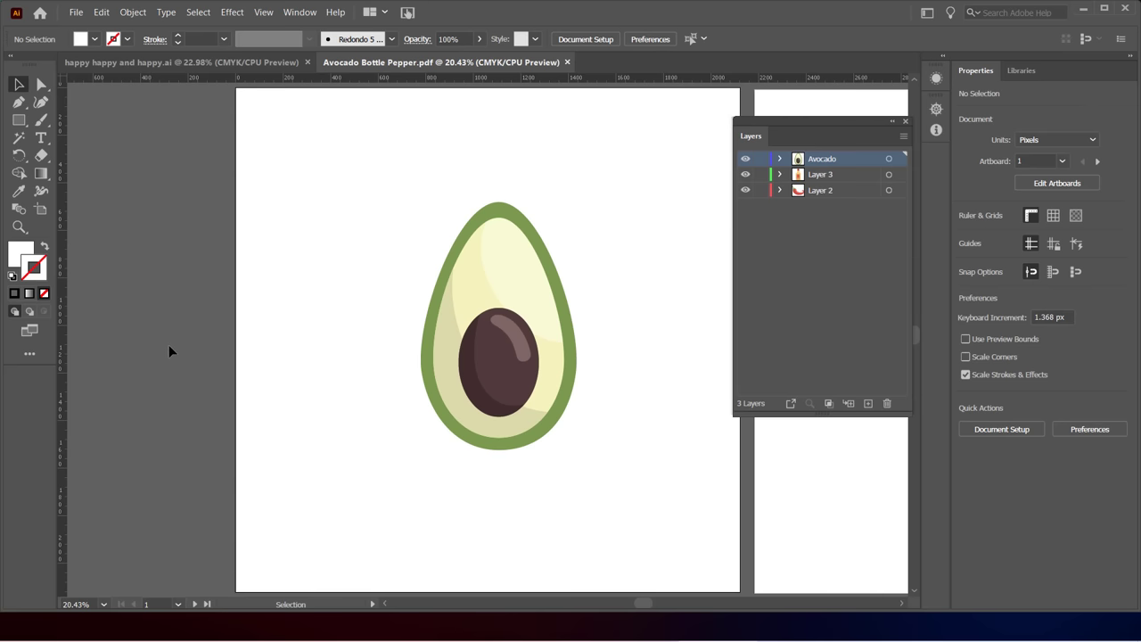
pyautogui.press('Tab')
pyautogui.press('Tab')
pyautogui.press('Tab')
pyautogui.press('Tab')
pyautogui.hotkey('shift', 'Tab')
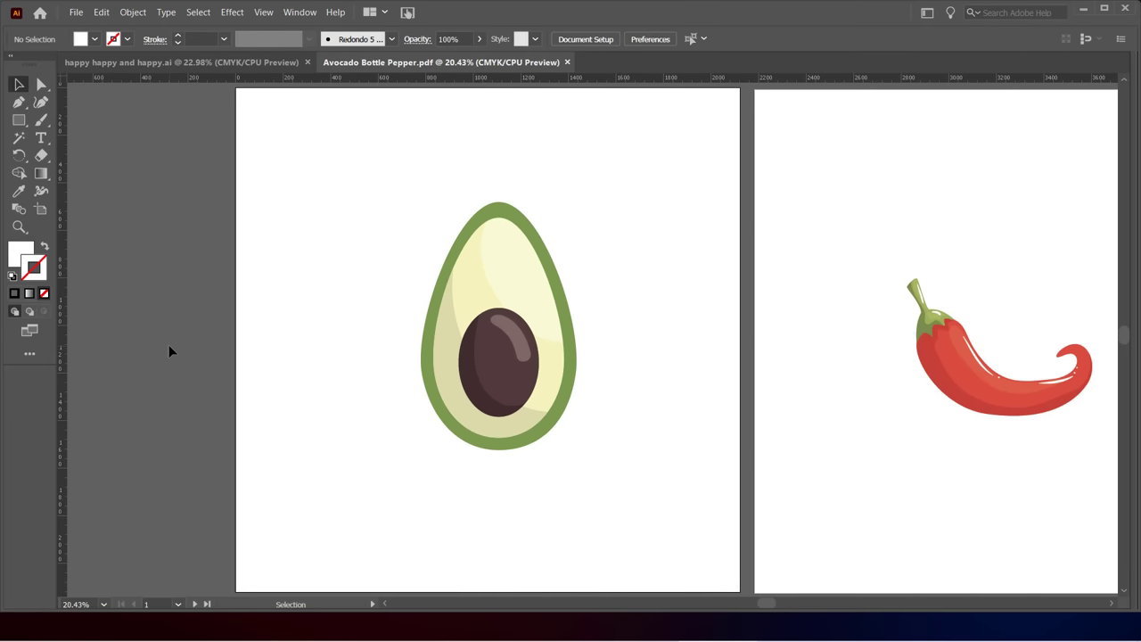
pyautogui.hotkey('shift', 'Tab')
pyautogui.hotkey('shift', 'Tab')
pyautogui.hotkey('shift', 'Tab')
pyautogui.hotkey('shift', 'Tab')
pyautogui.hotkey('shift', 'Tab')
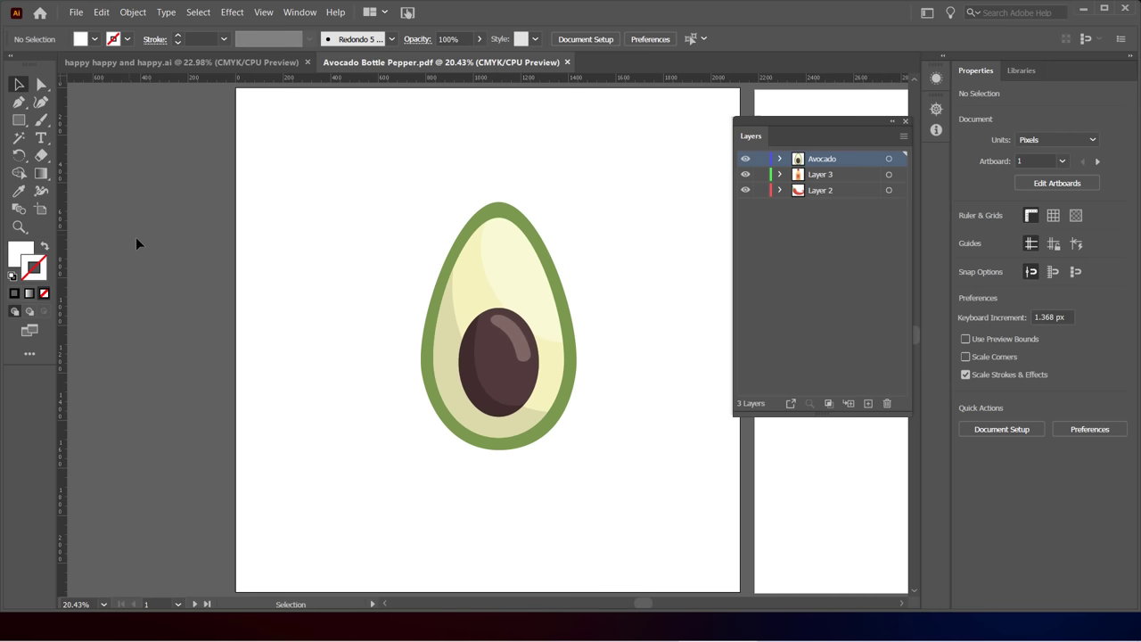
pyautogui.click(73, 16)
pyautogui.click(76, 16)
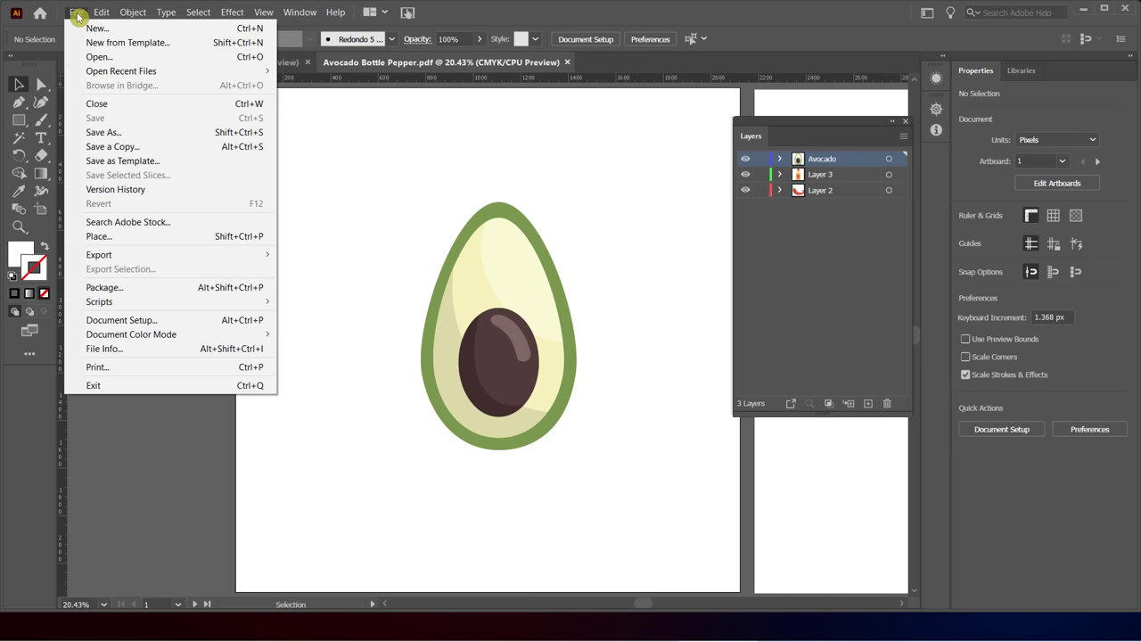
pyautogui.moveTo(130, 256)
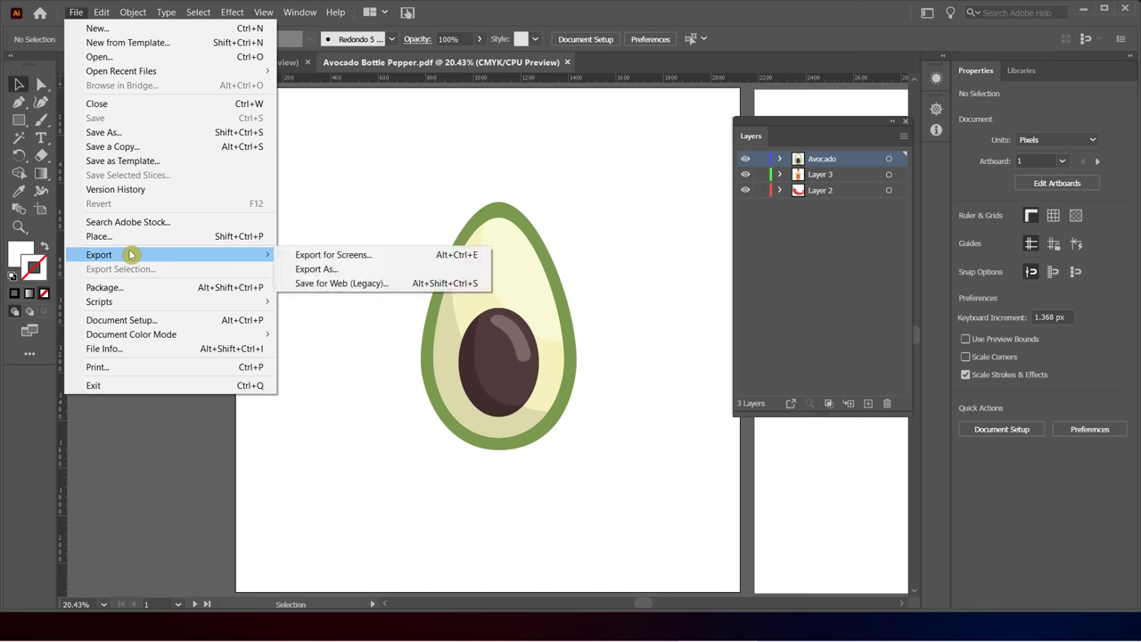
pyautogui.click(321, 255)
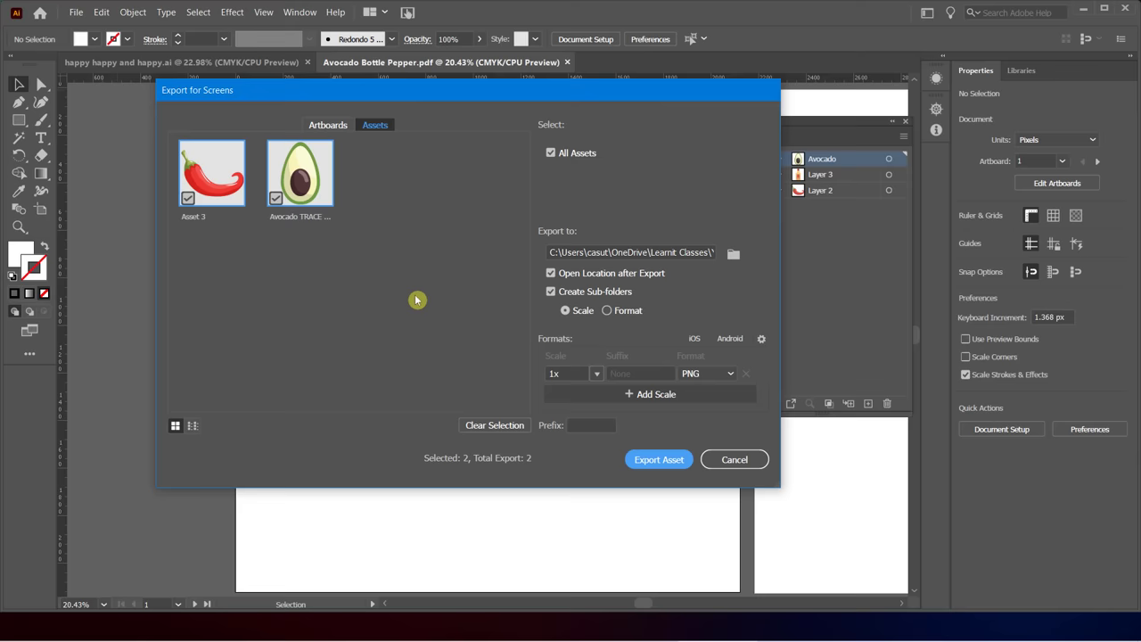
pyautogui.click(328, 128)
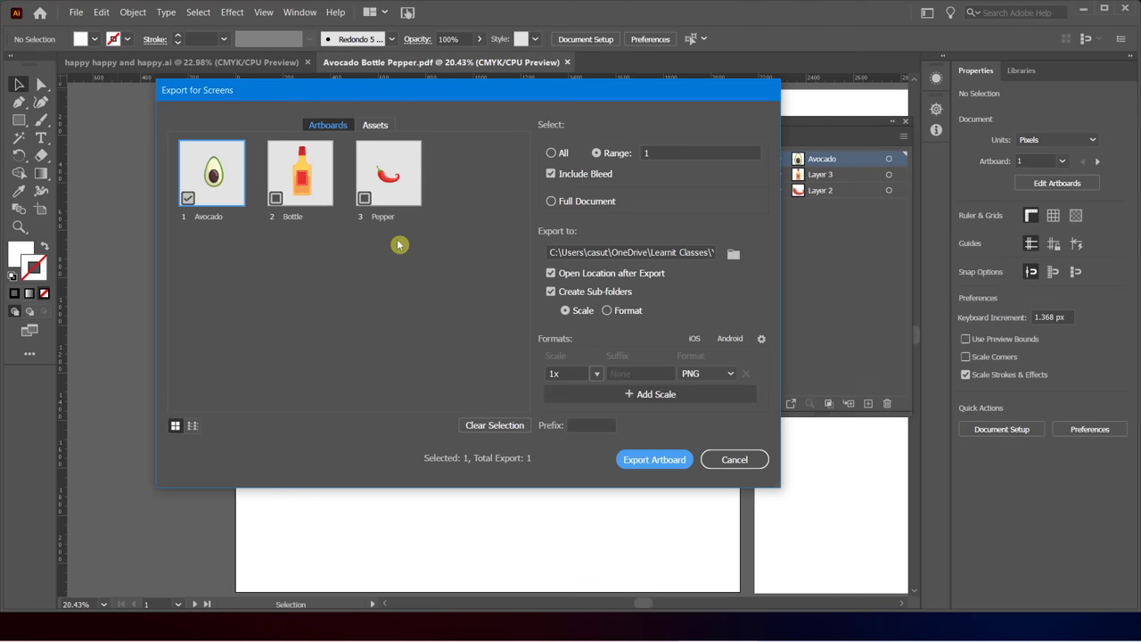
pyautogui.click(374, 125)
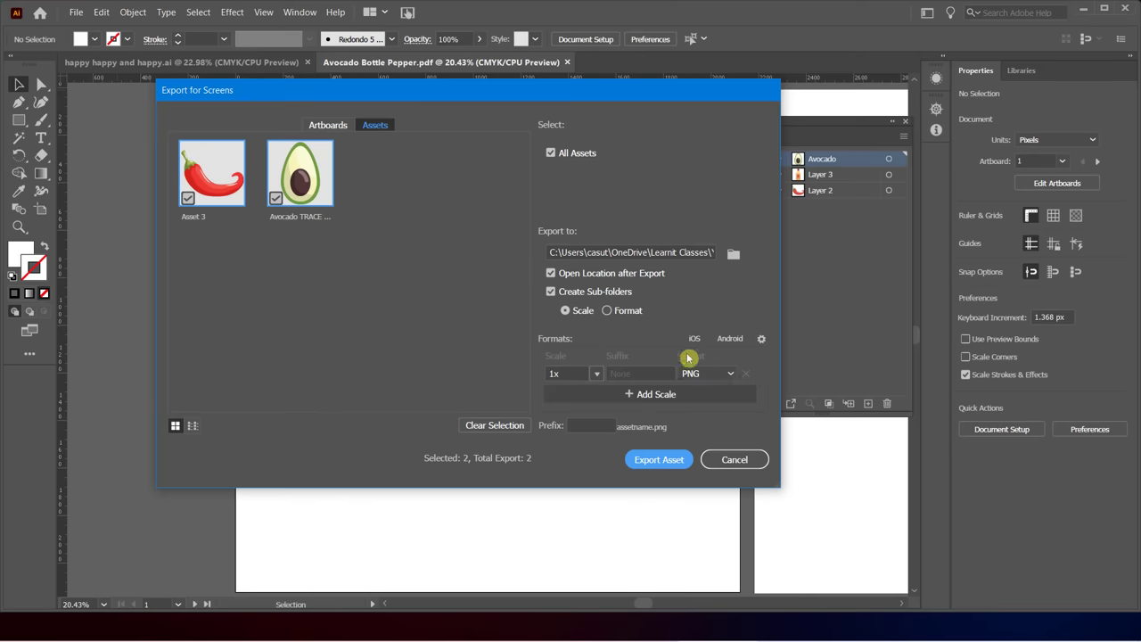
pyautogui.click(720, 462)
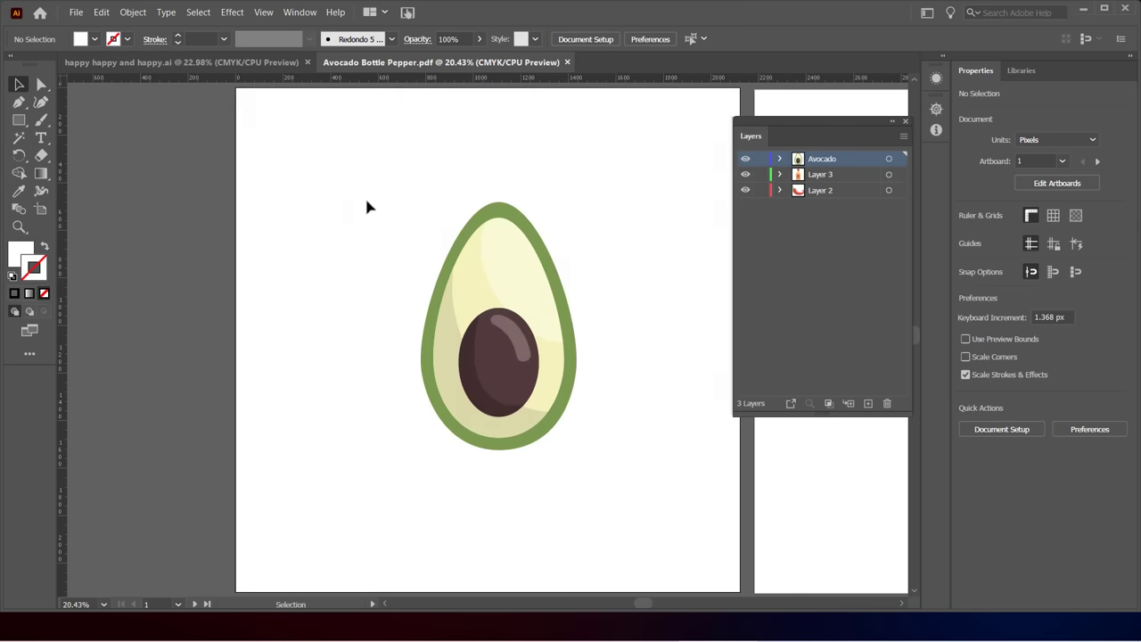
# Start Save As for the document with Adobe PDF as the file type.
pyautogui.click(83, 14)
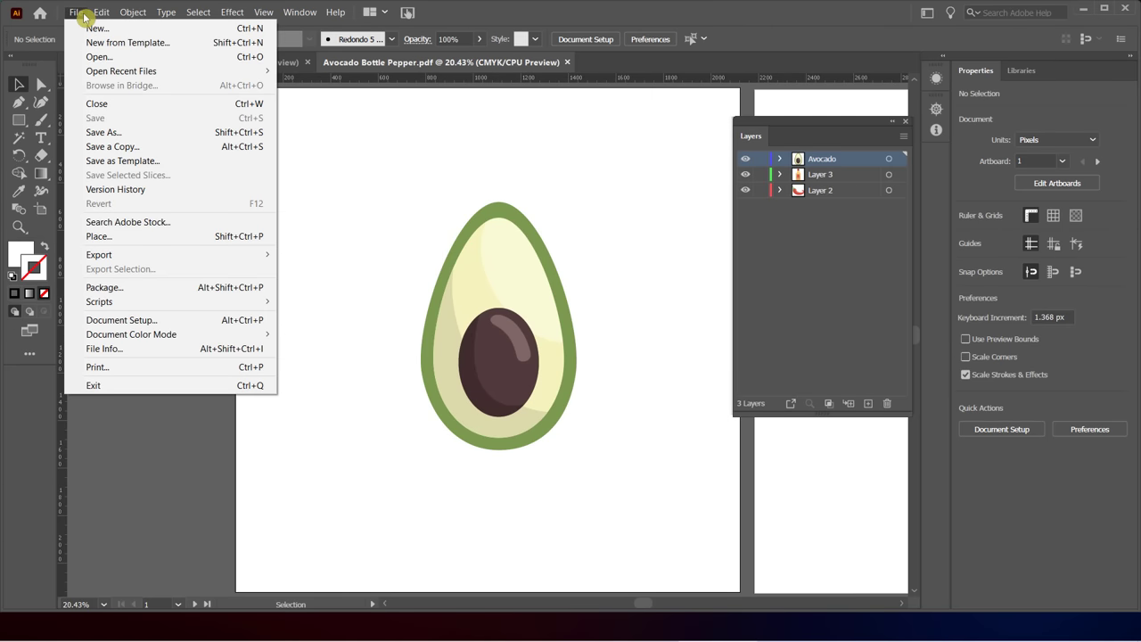
pyautogui.click(115, 132)
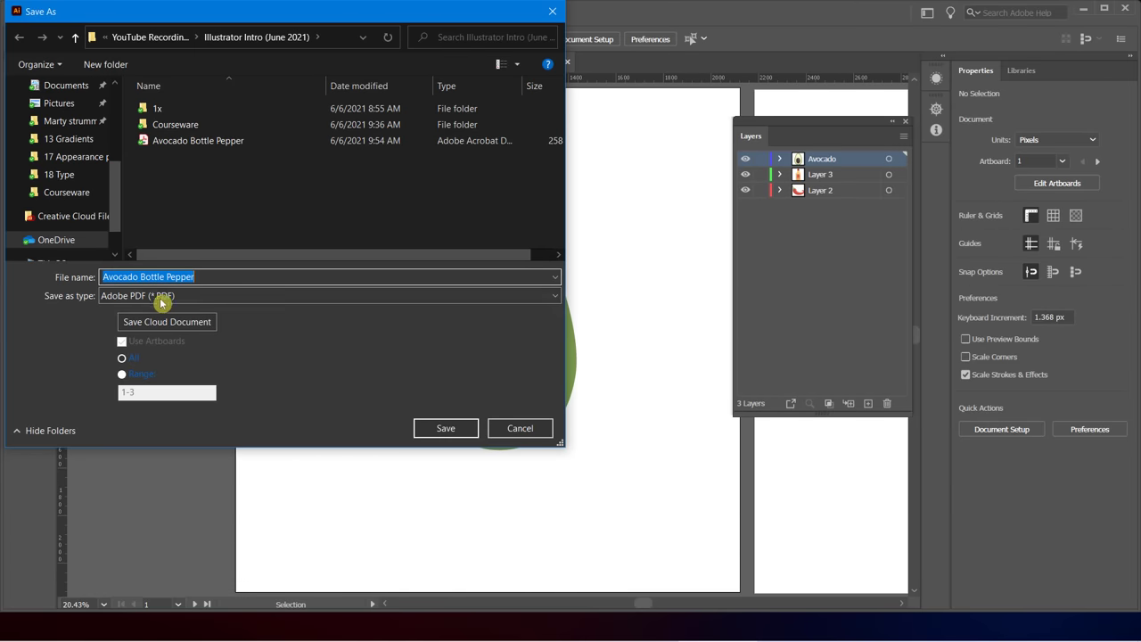
pyautogui.click(128, 301)
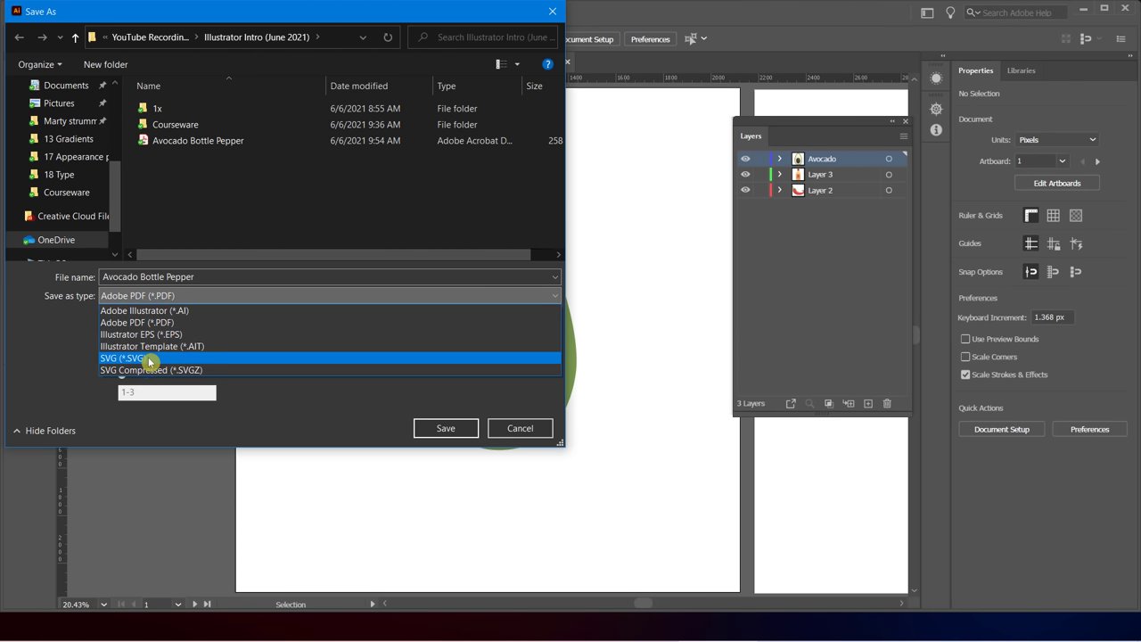
pyautogui.click(40, 340)
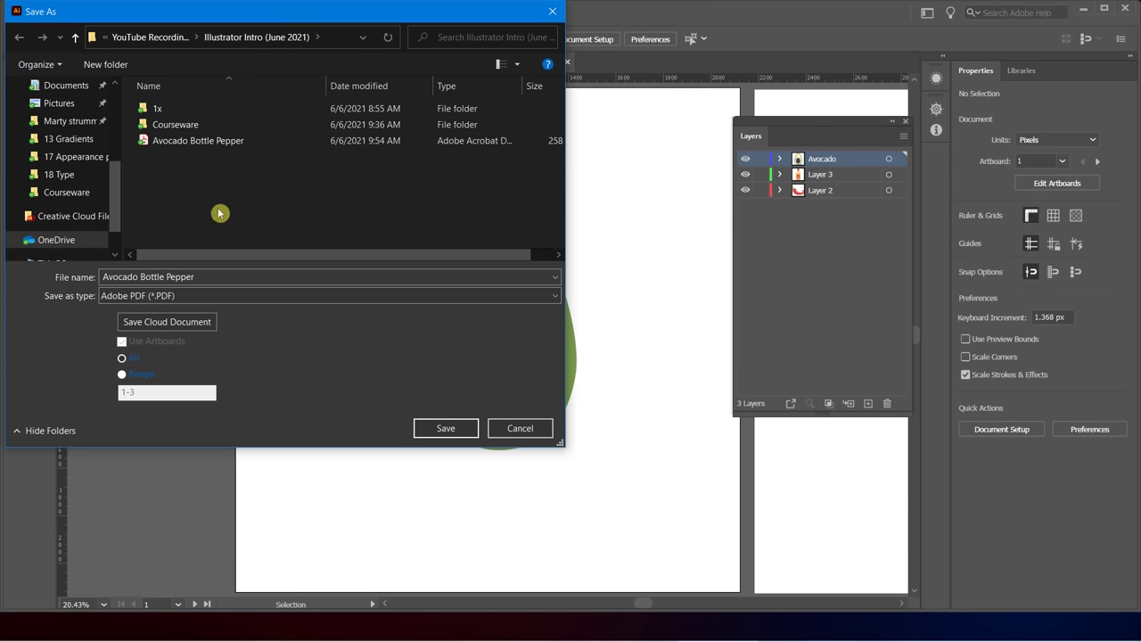
# Decline replacing the existing PDF and save the copy as Avo_YES instead.
pyautogui.click(451, 428)
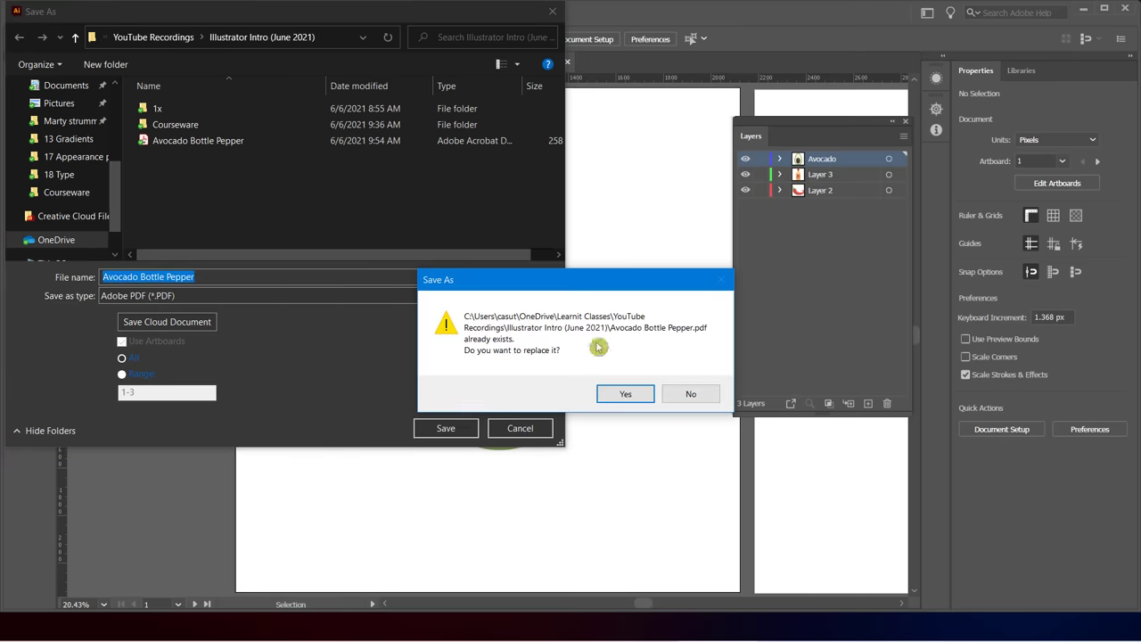
pyautogui.click(696, 394)
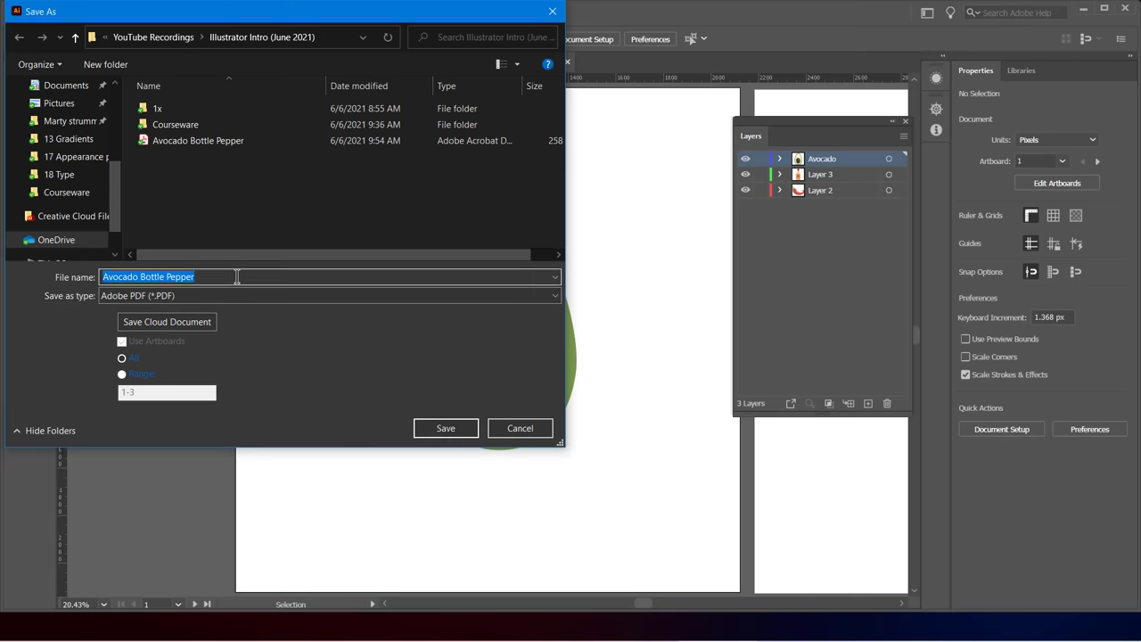
pyautogui.press('BackSpace')
pyautogui.write('_YES')
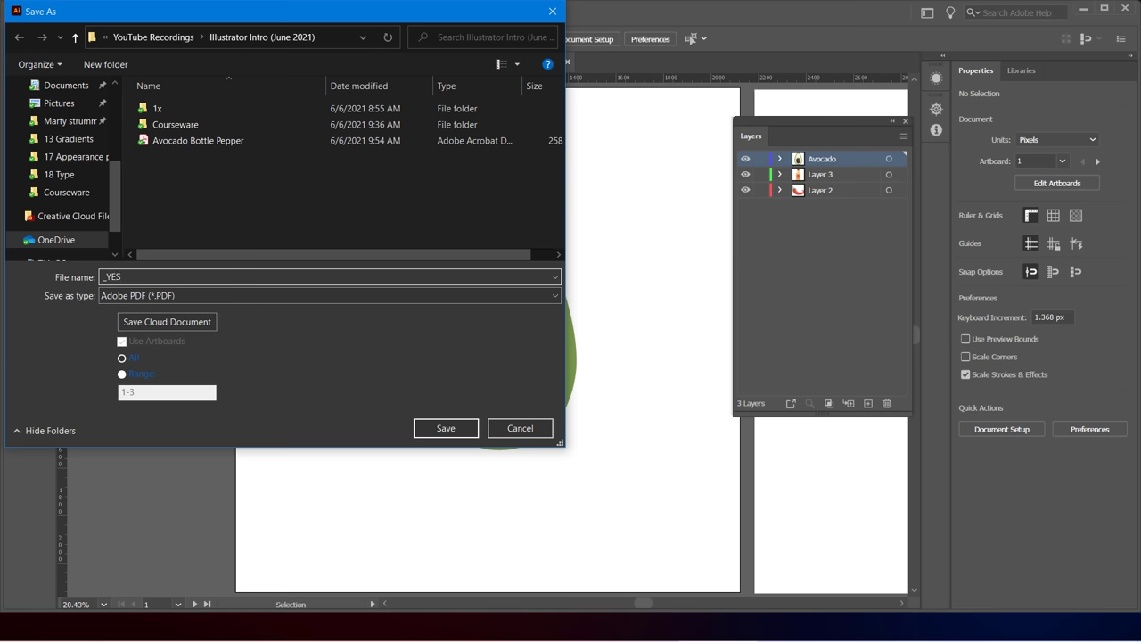
pyautogui.press('Home')
pyautogui.write('Avo')
pyautogui.click(439, 430)
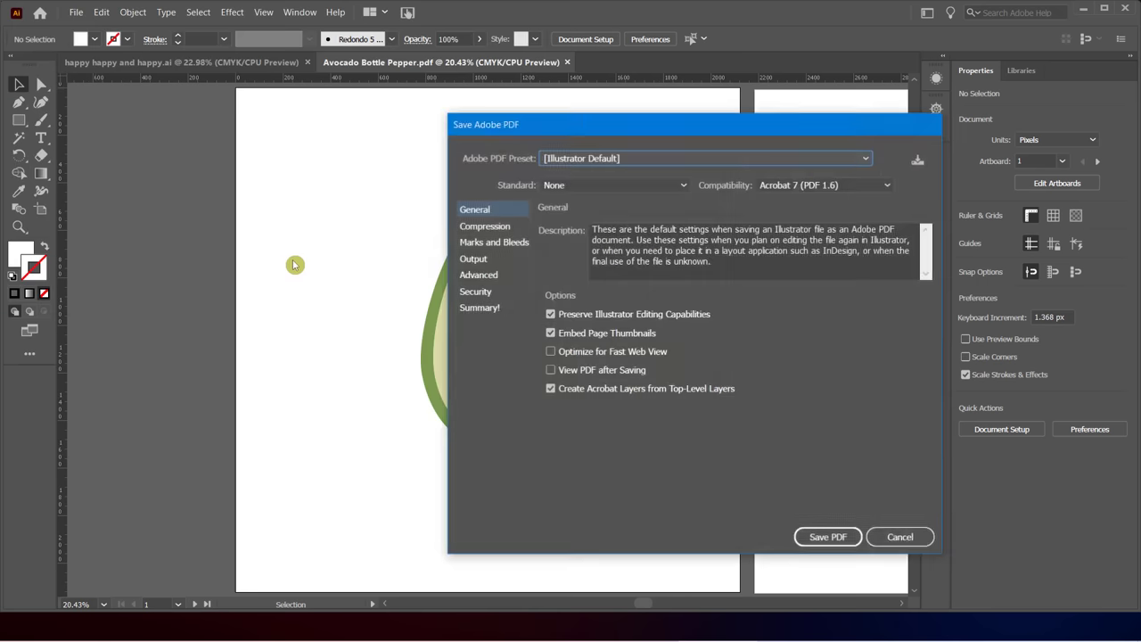
# Set the PDF compatibility to Acrobat 8 (PDF 1.7).
pyautogui.moveTo(652, 126); pyautogui.dragTo(399, 101)
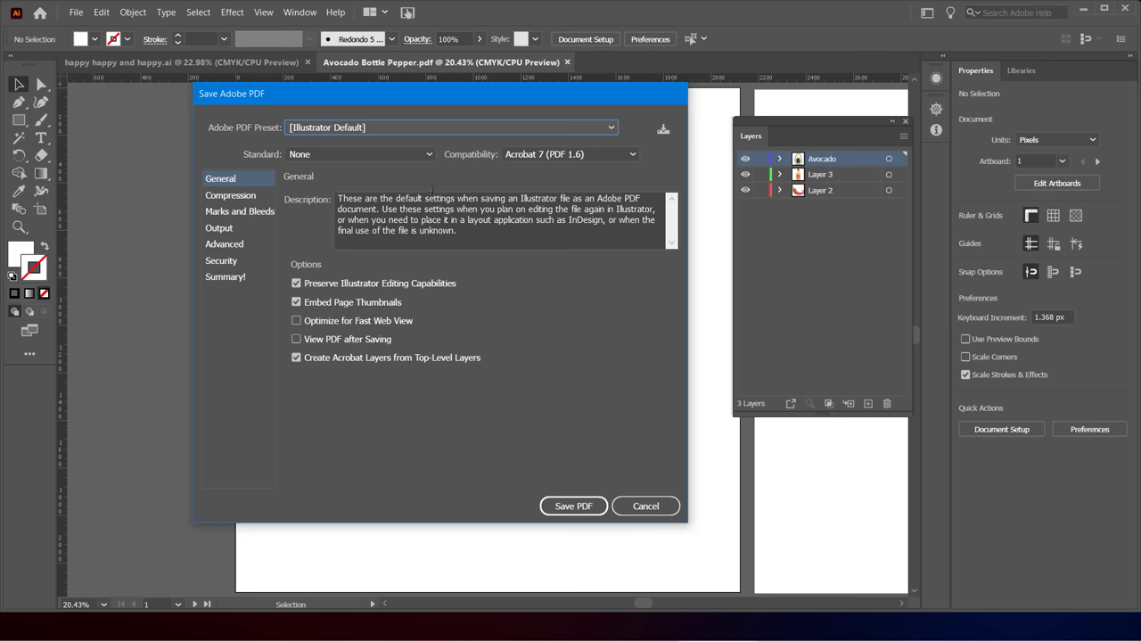
pyautogui.click(522, 156)
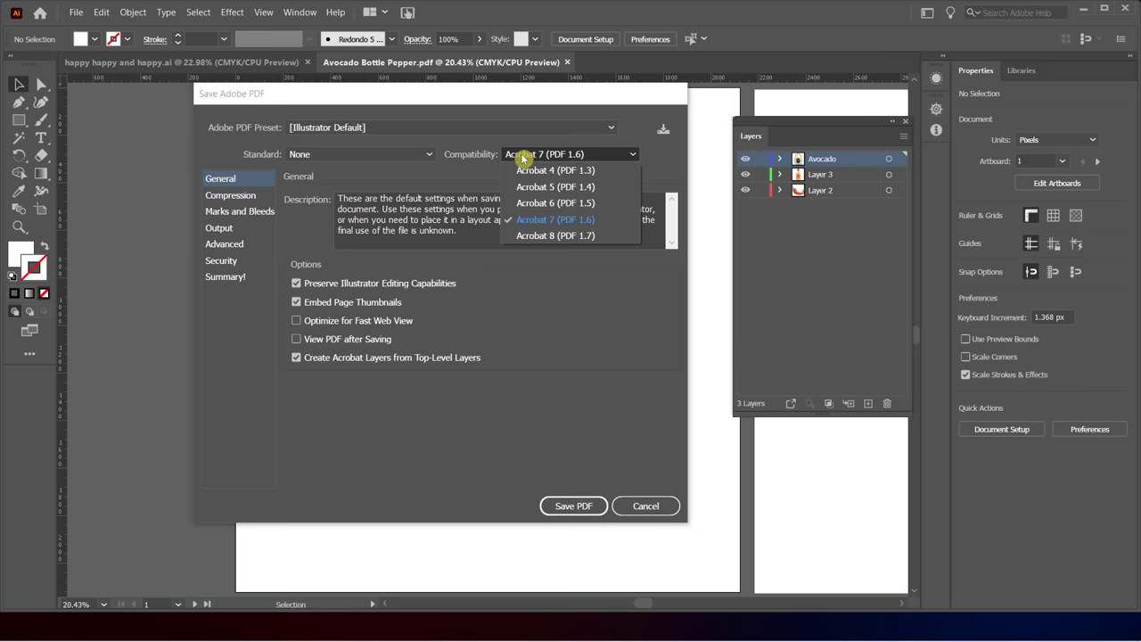
pyautogui.click(531, 235)
# Review the Compression, Marks and Bleeds, and Output pages, keeping colour conversion at No Conversion.
pyautogui.click(234, 197)
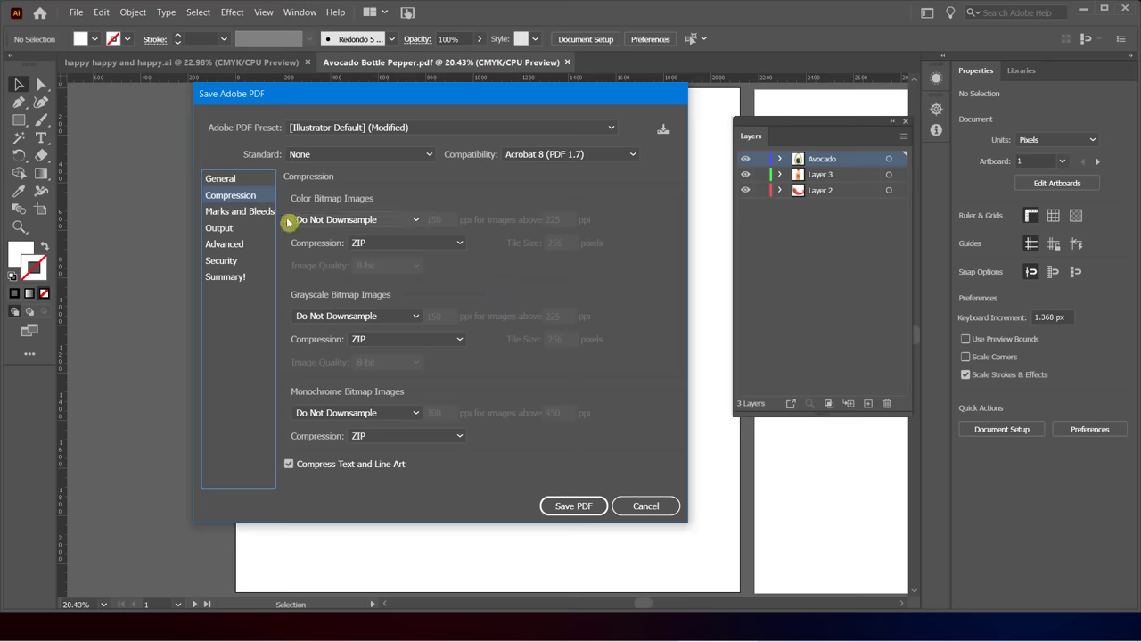
pyautogui.click(252, 215)
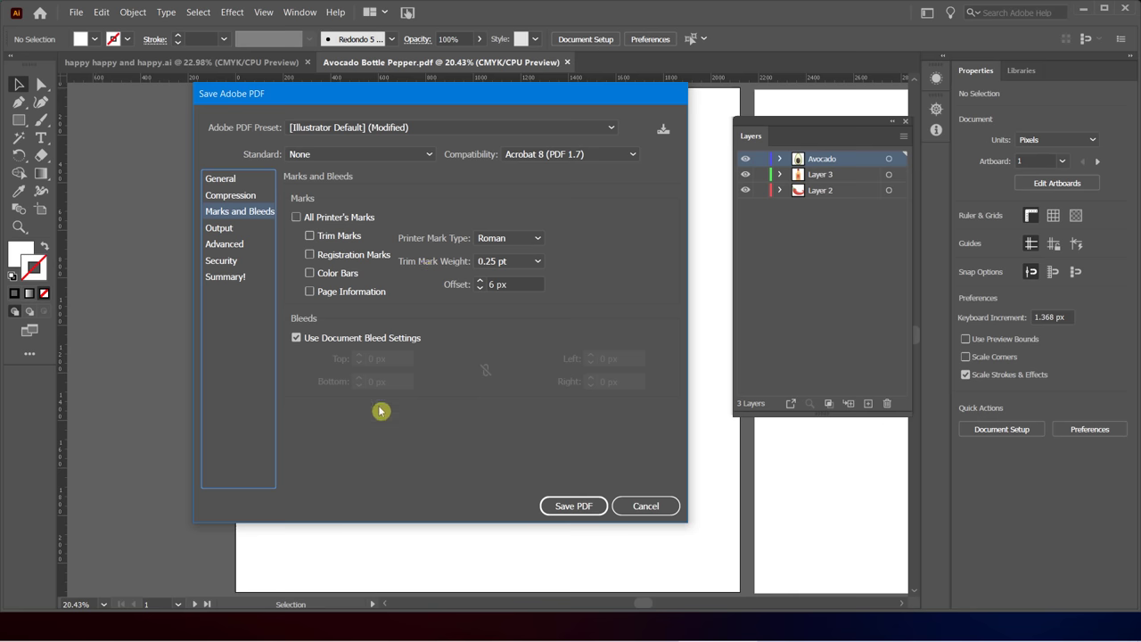
pyautogui.click(223, 231)
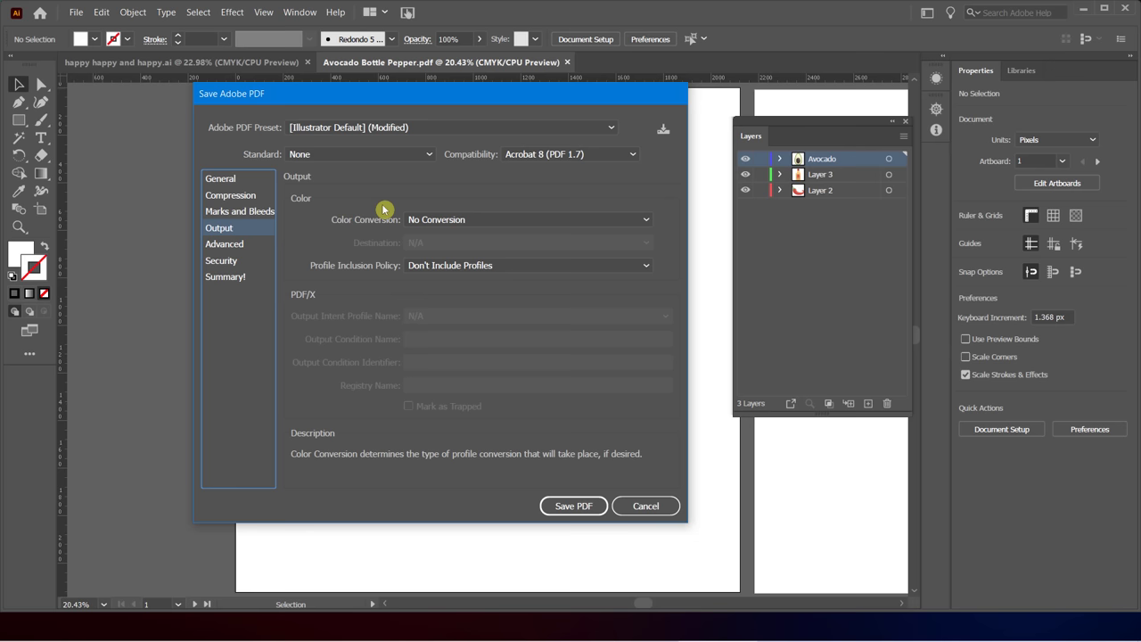
pyautogui.click(442, 220)
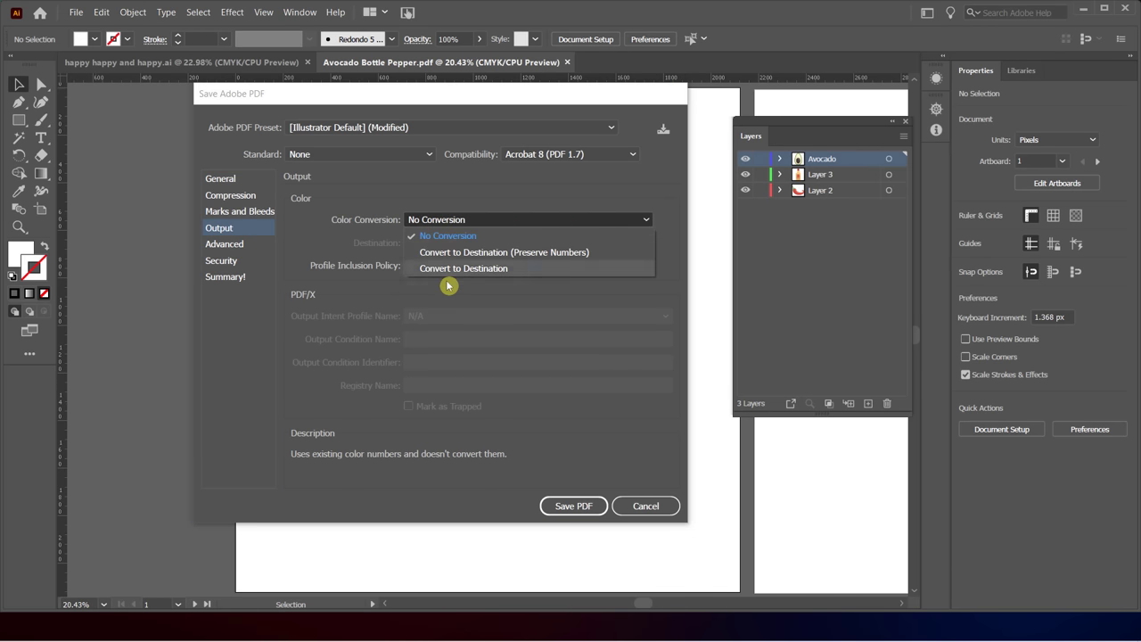
pyautogui.click(353, 185)
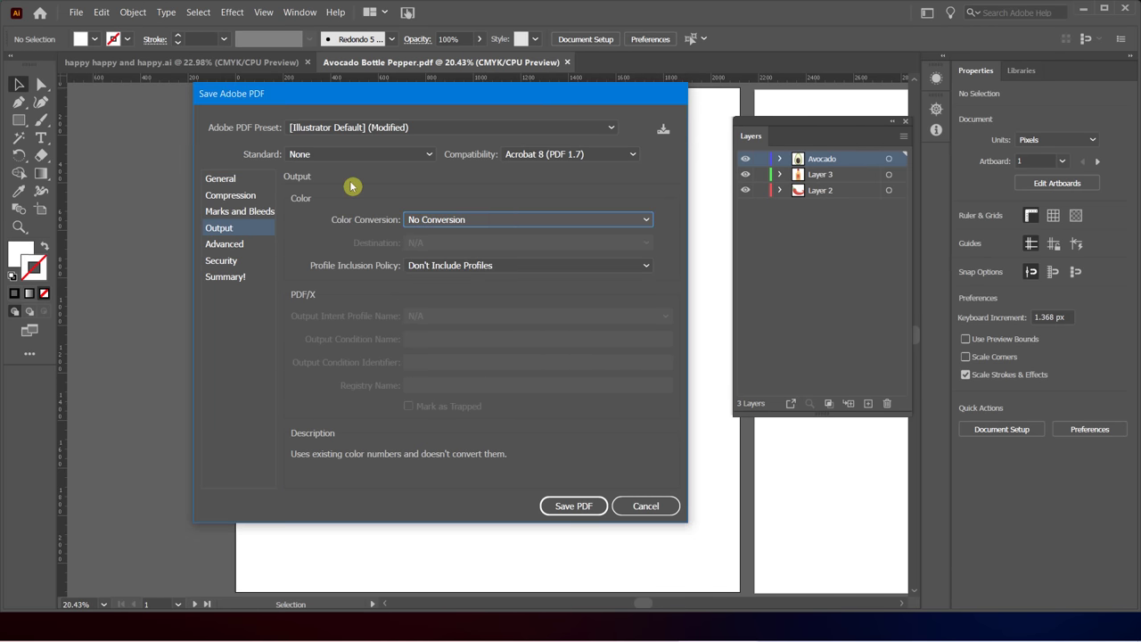
# Leave the permissions password off under Security, check the Summary, and save Avo_YES.pdf.
pyautogui.click(221, 265)
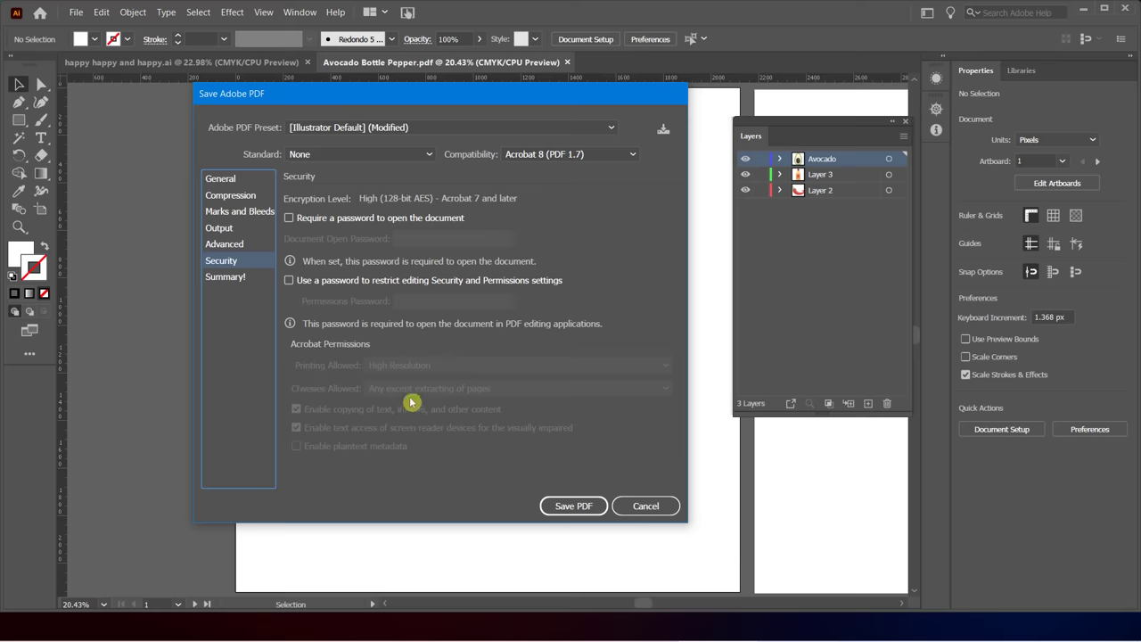
pyautogui.click(288, 280)
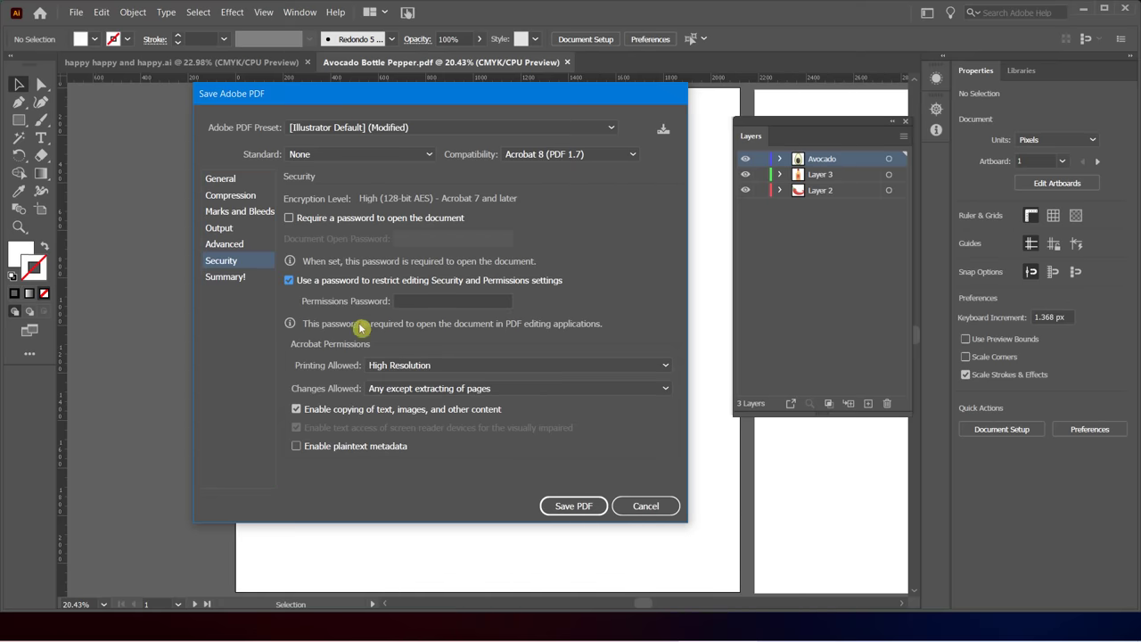
pyautogui.click(290, 283)
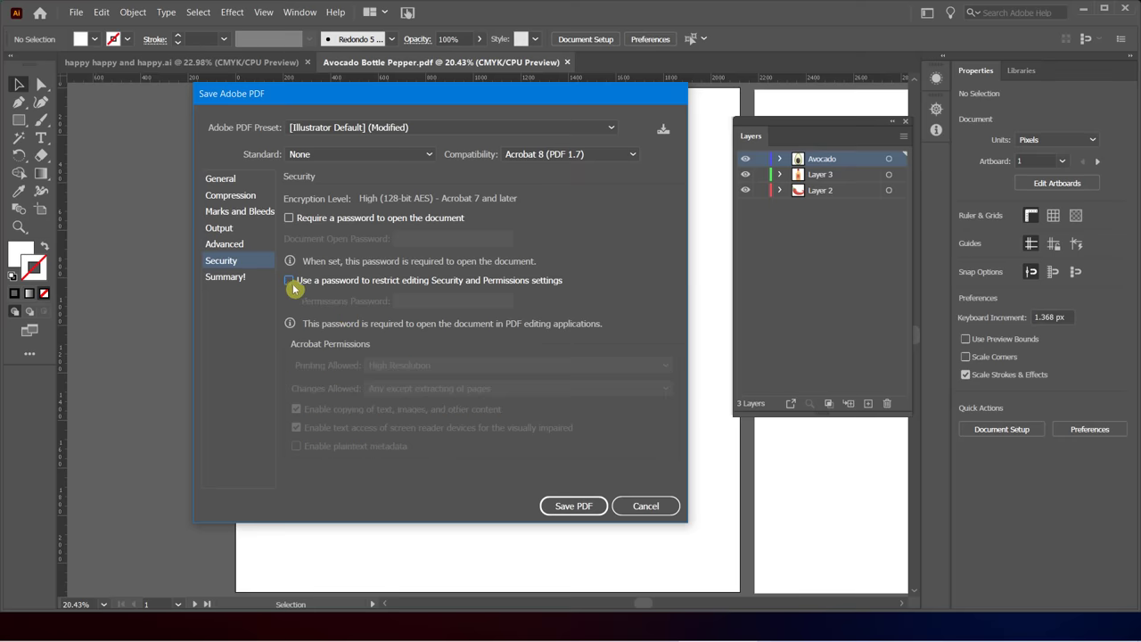
pyautogui.click(227, 279)
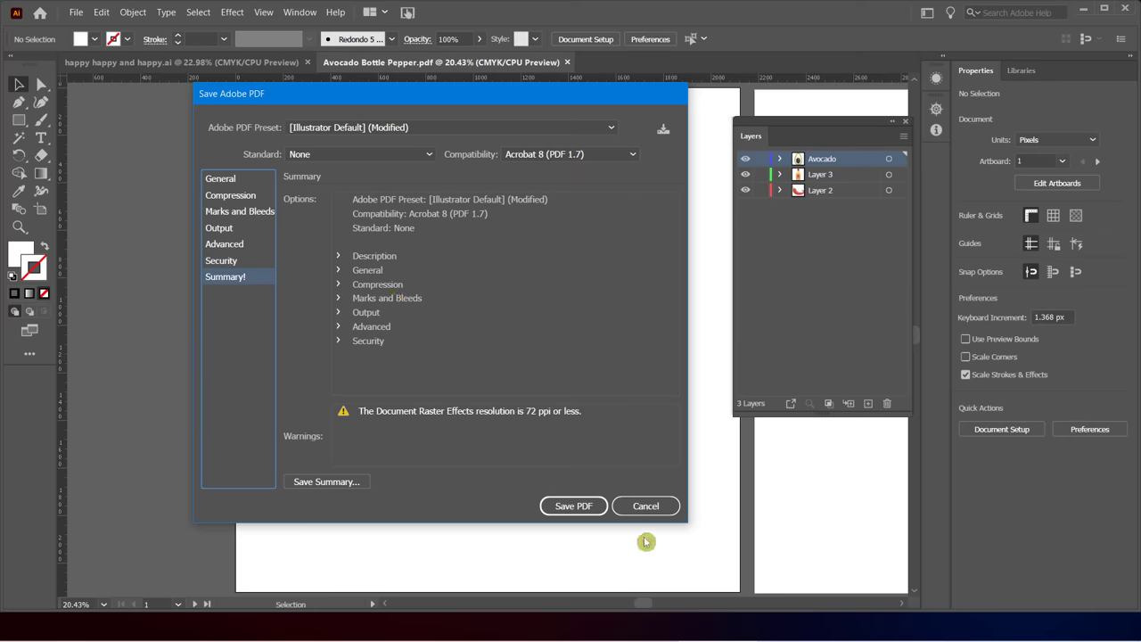
pyautogui.click(570, 505)
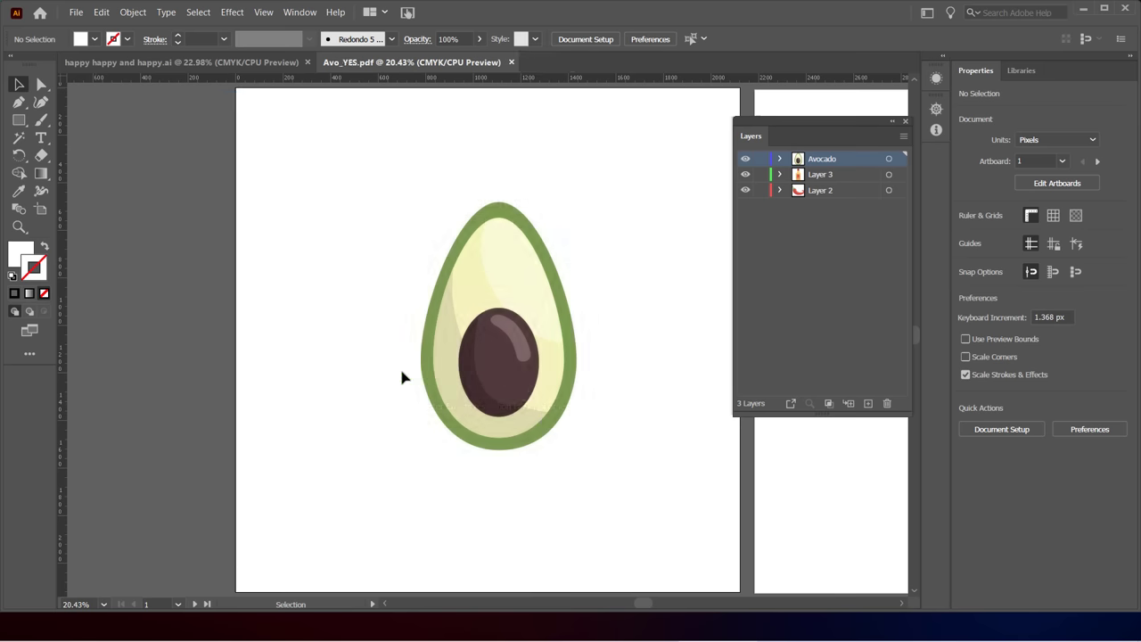
# Package the document into Avo_YES_Folder, accept the font warning, and show the package folder.
pyautogui.click(75, 15)
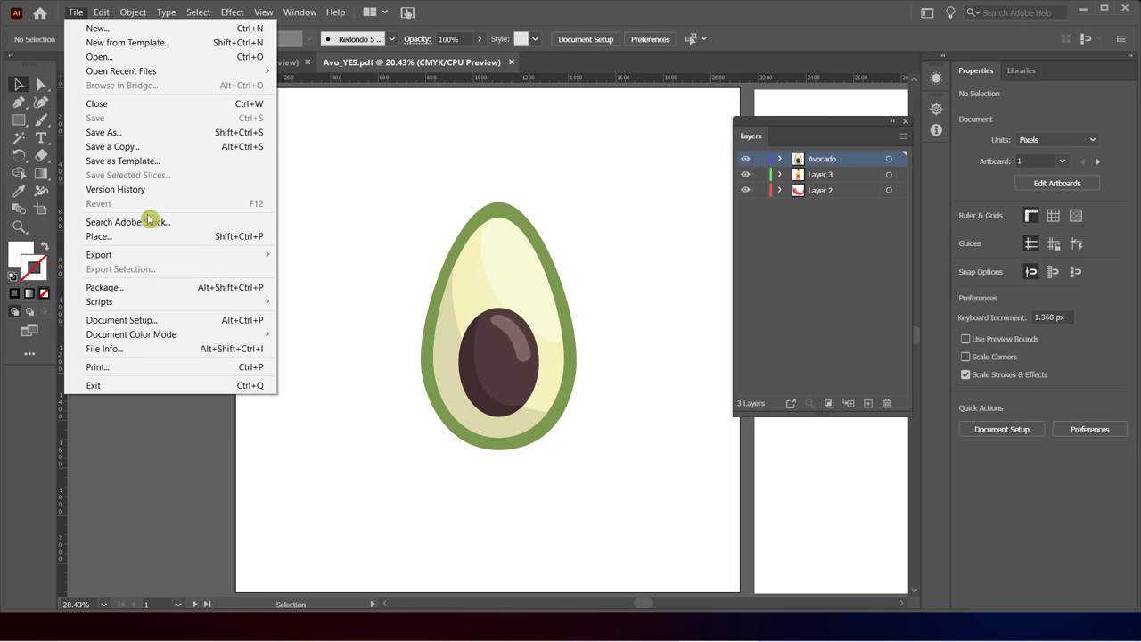
pyautogui.click(129, 289)
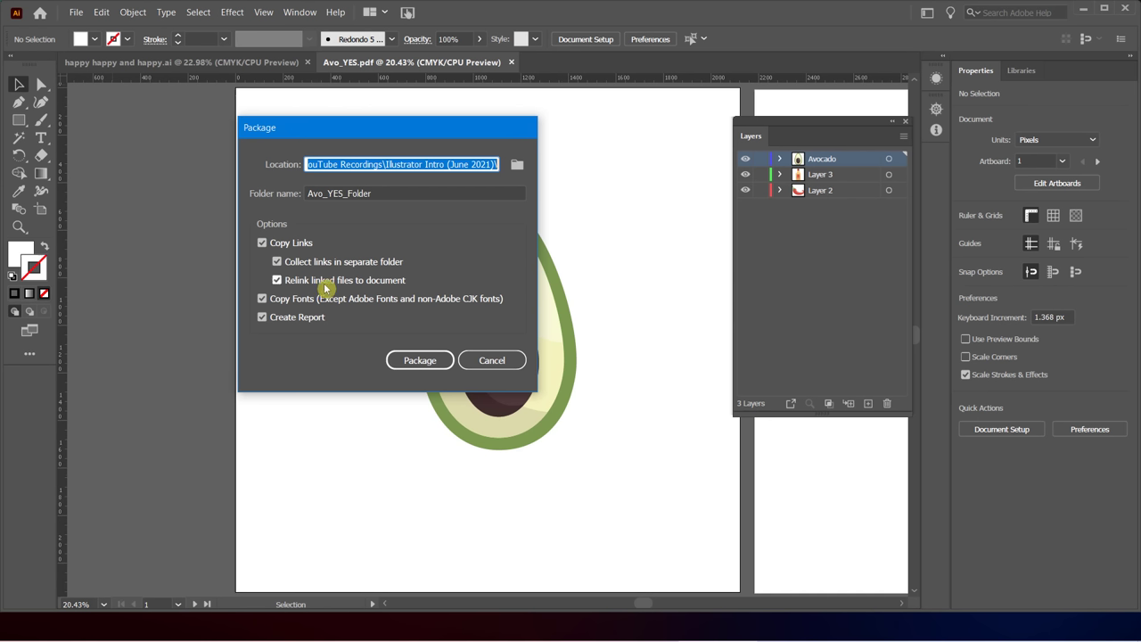
pyautogui.click(419, 362)
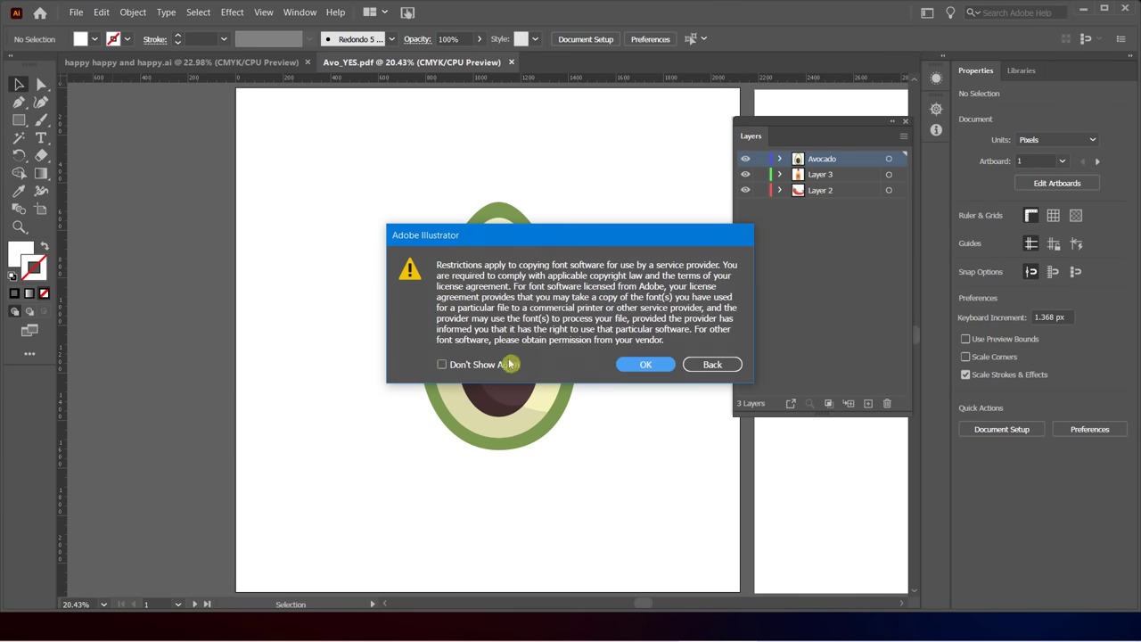
pyautogui.click(644, 364)
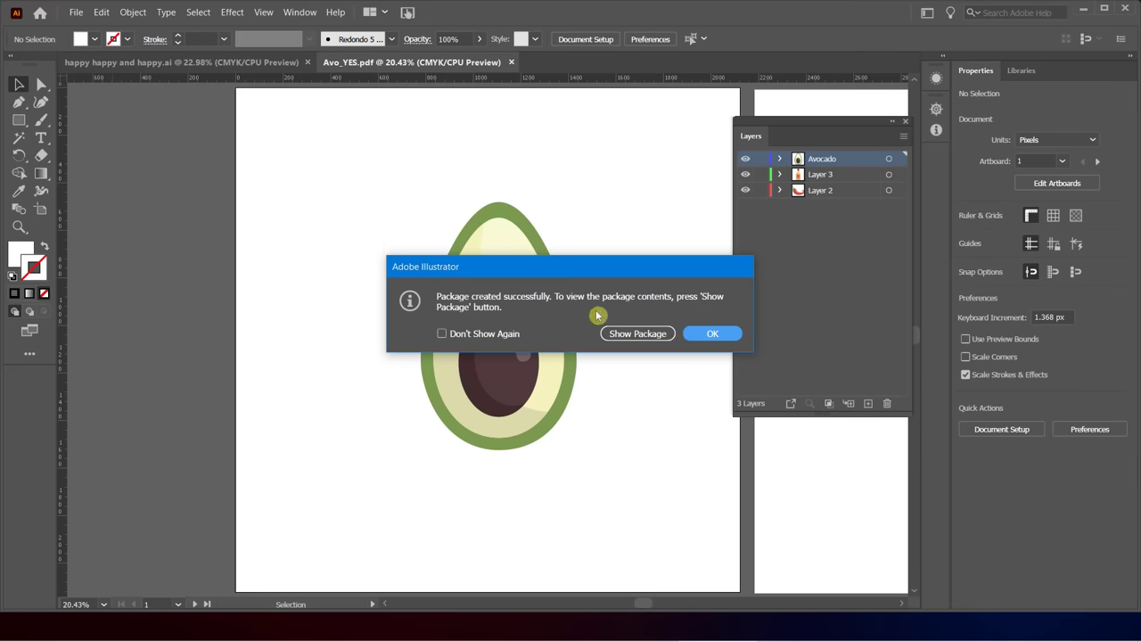
pyautogui.click(638, 334)
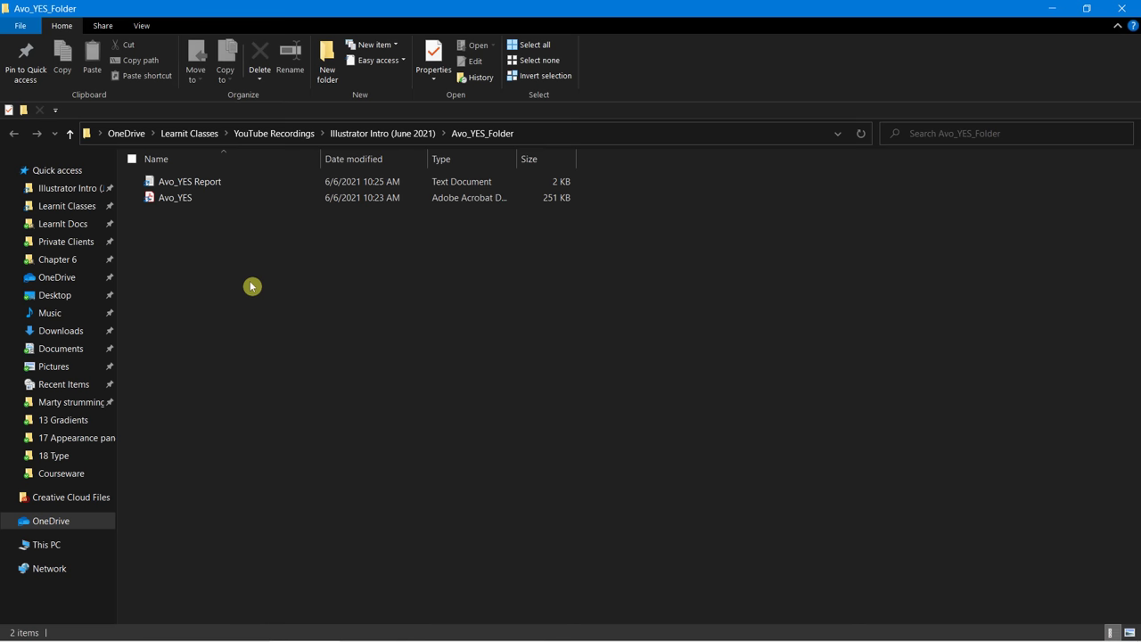
pyautogui.hotkey('alt', 'Tab')
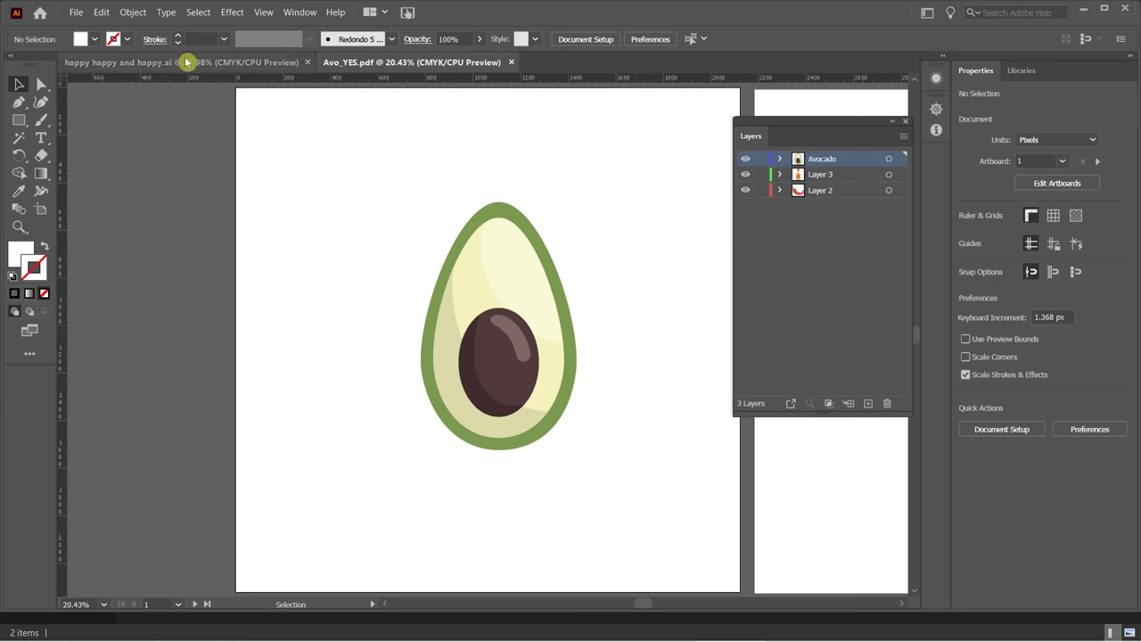
pyautogui.click(187, 61)
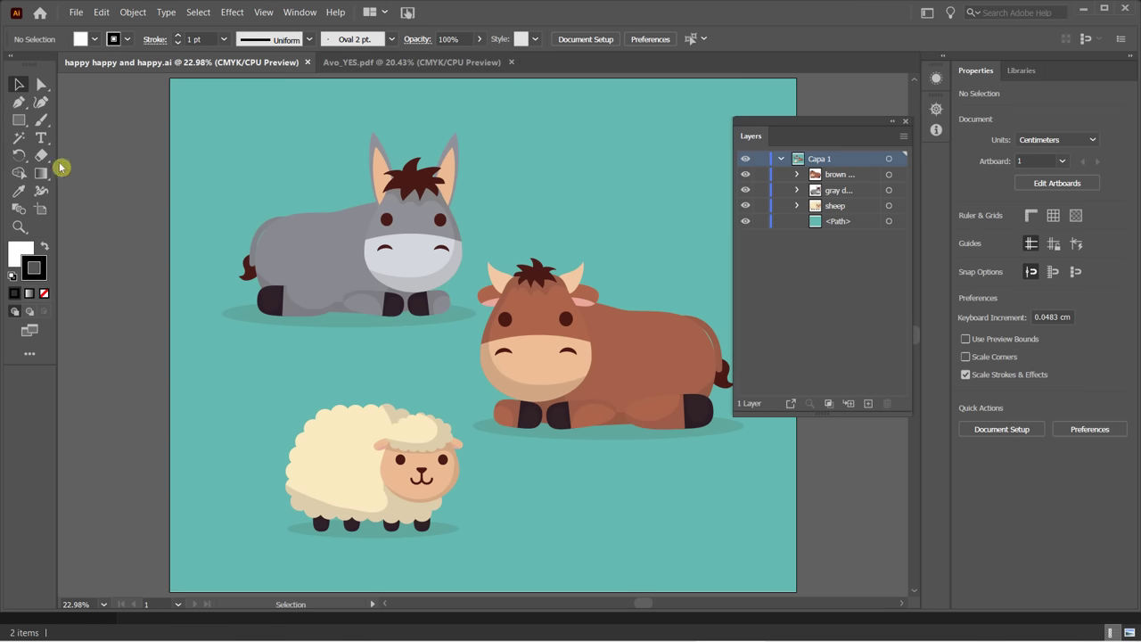
pyautogui.hotkey('alt', 'Tab')
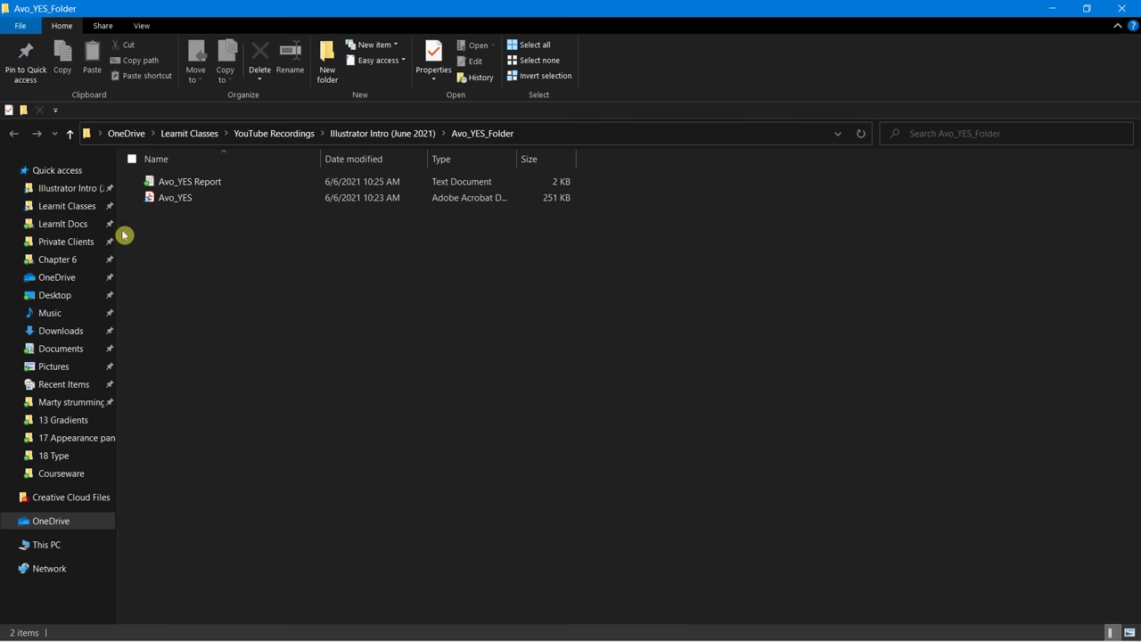
# Open Avo_YES.pdf in Acrobat and scroll through its three pages of avocado artwork.
pyautogui.doubleClick(161, 197)
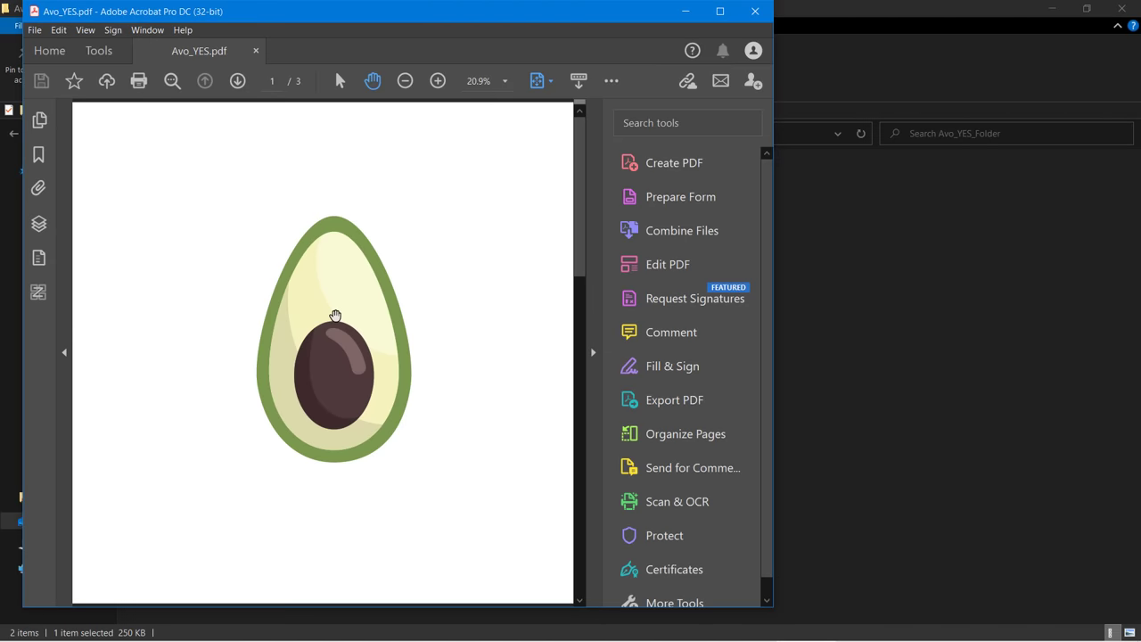
pyautogui.scroll(-5, 334, 314)
pyautogui.scroll(3, 335, 312)
pyautogui.scroll(-5, 335, 312)
pyautogui.scroll(5, 335, 312)
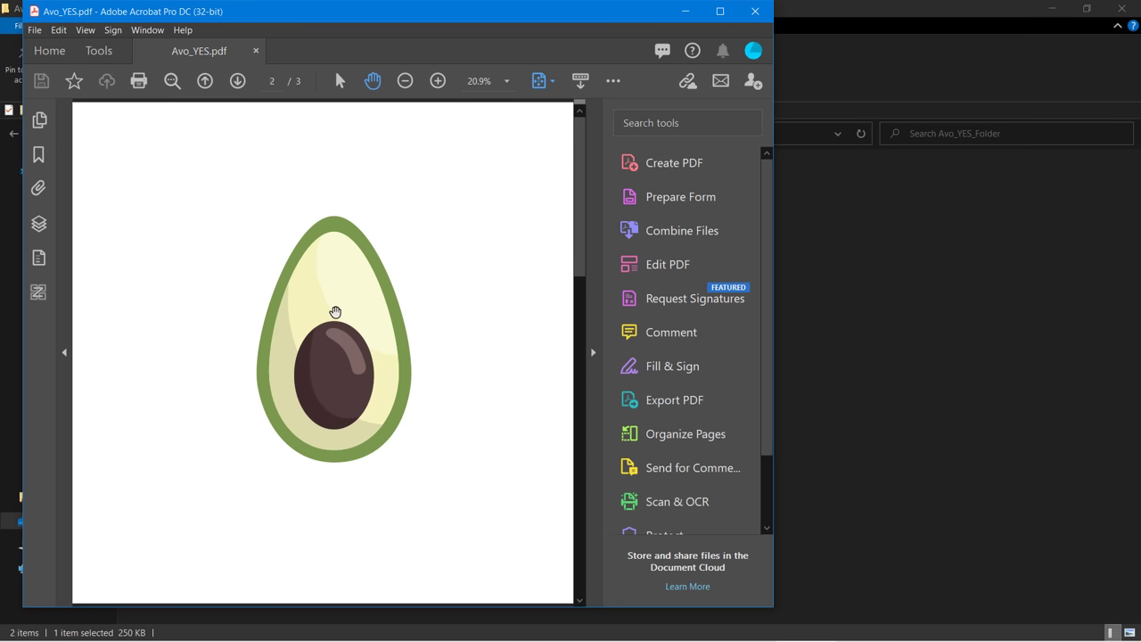